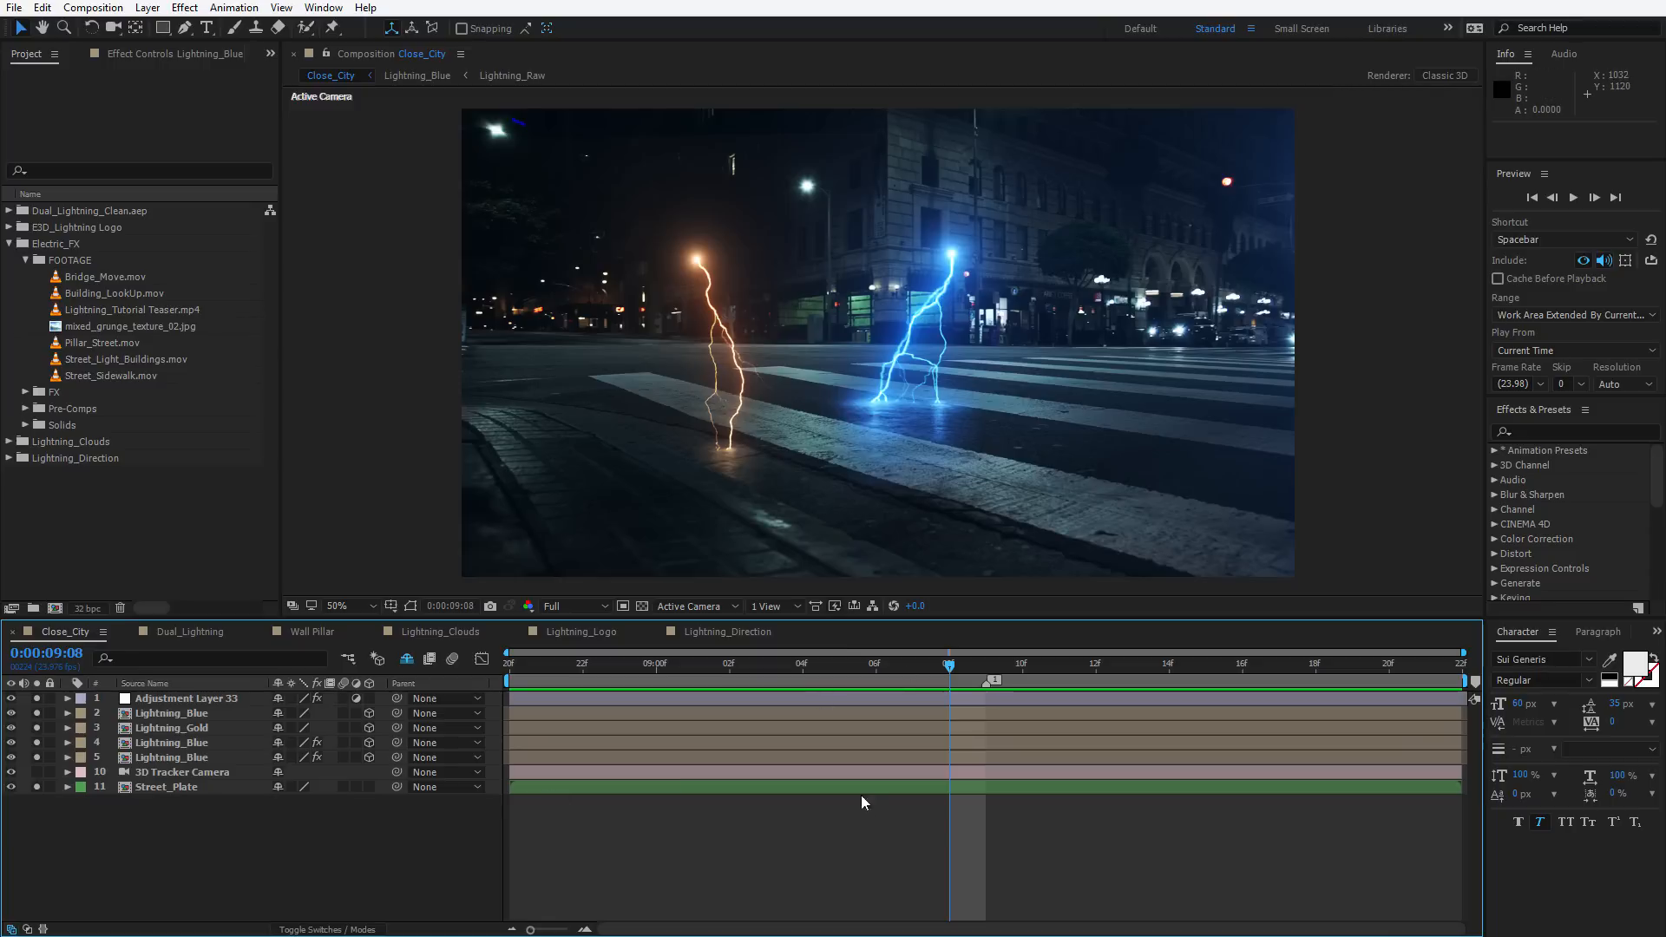
Preview the Close_City composition and zoom the viewer in and out to inspect the lightning
{"action": "key", "text": "space"}
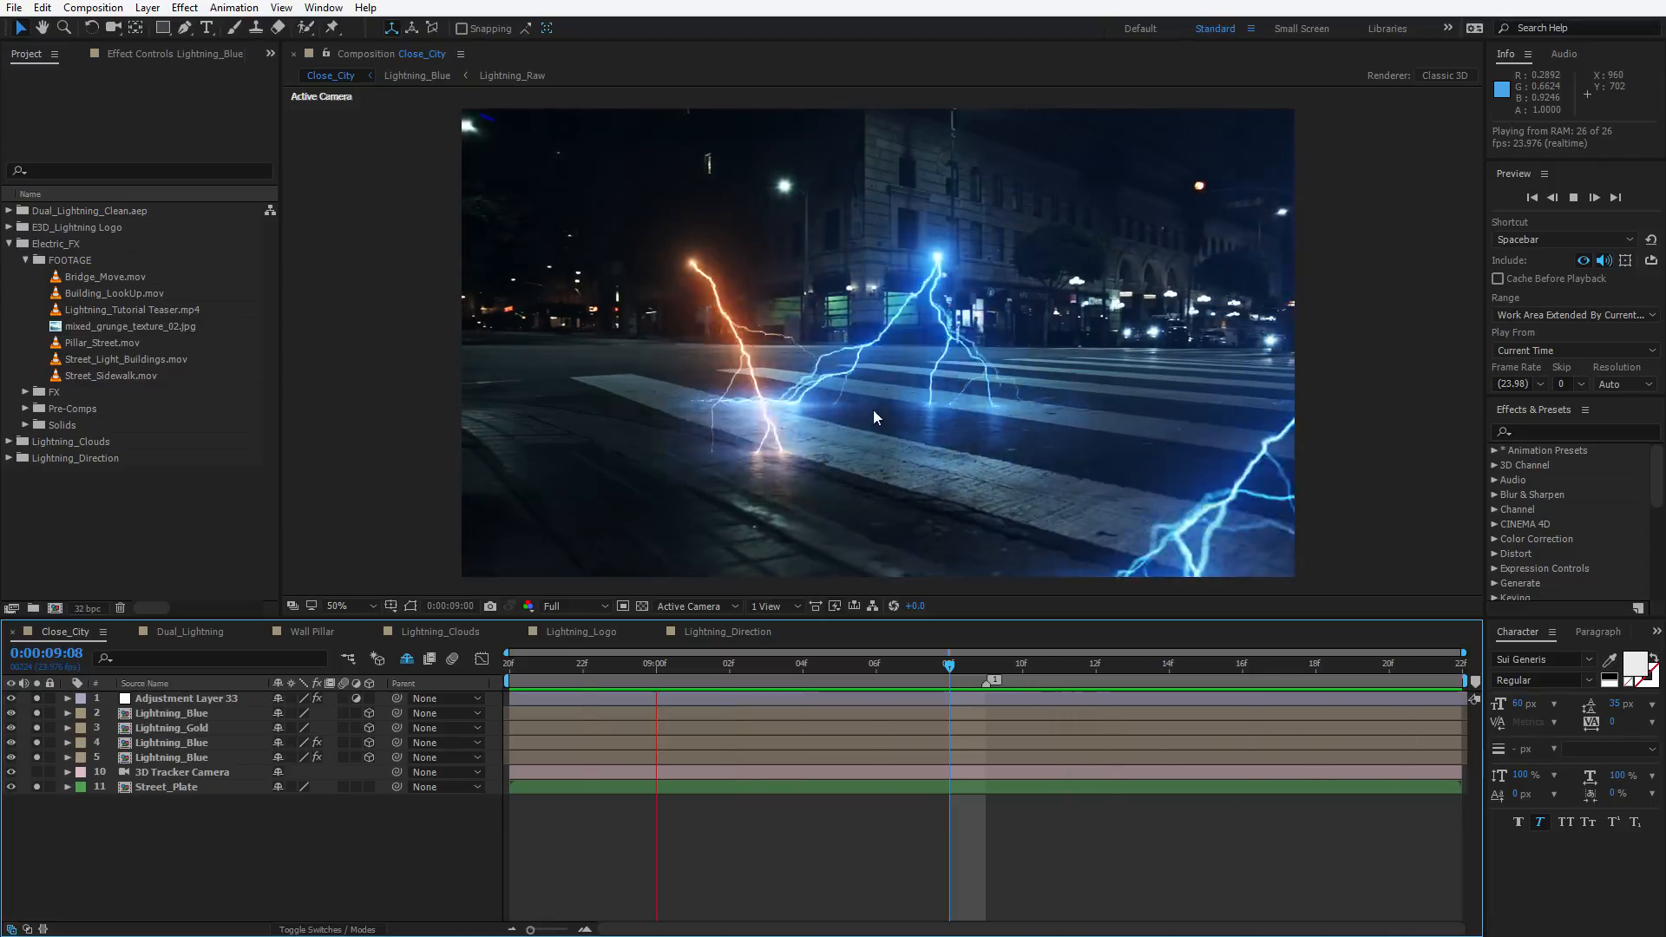
{"action": "left_click_drag", "start_coordinate": [955, 671], "coordinate": [917, 667]}
{"action": "scroll", "coordinate": [875, 508], "scroll_direction": "up", "scroll_amount": 2}
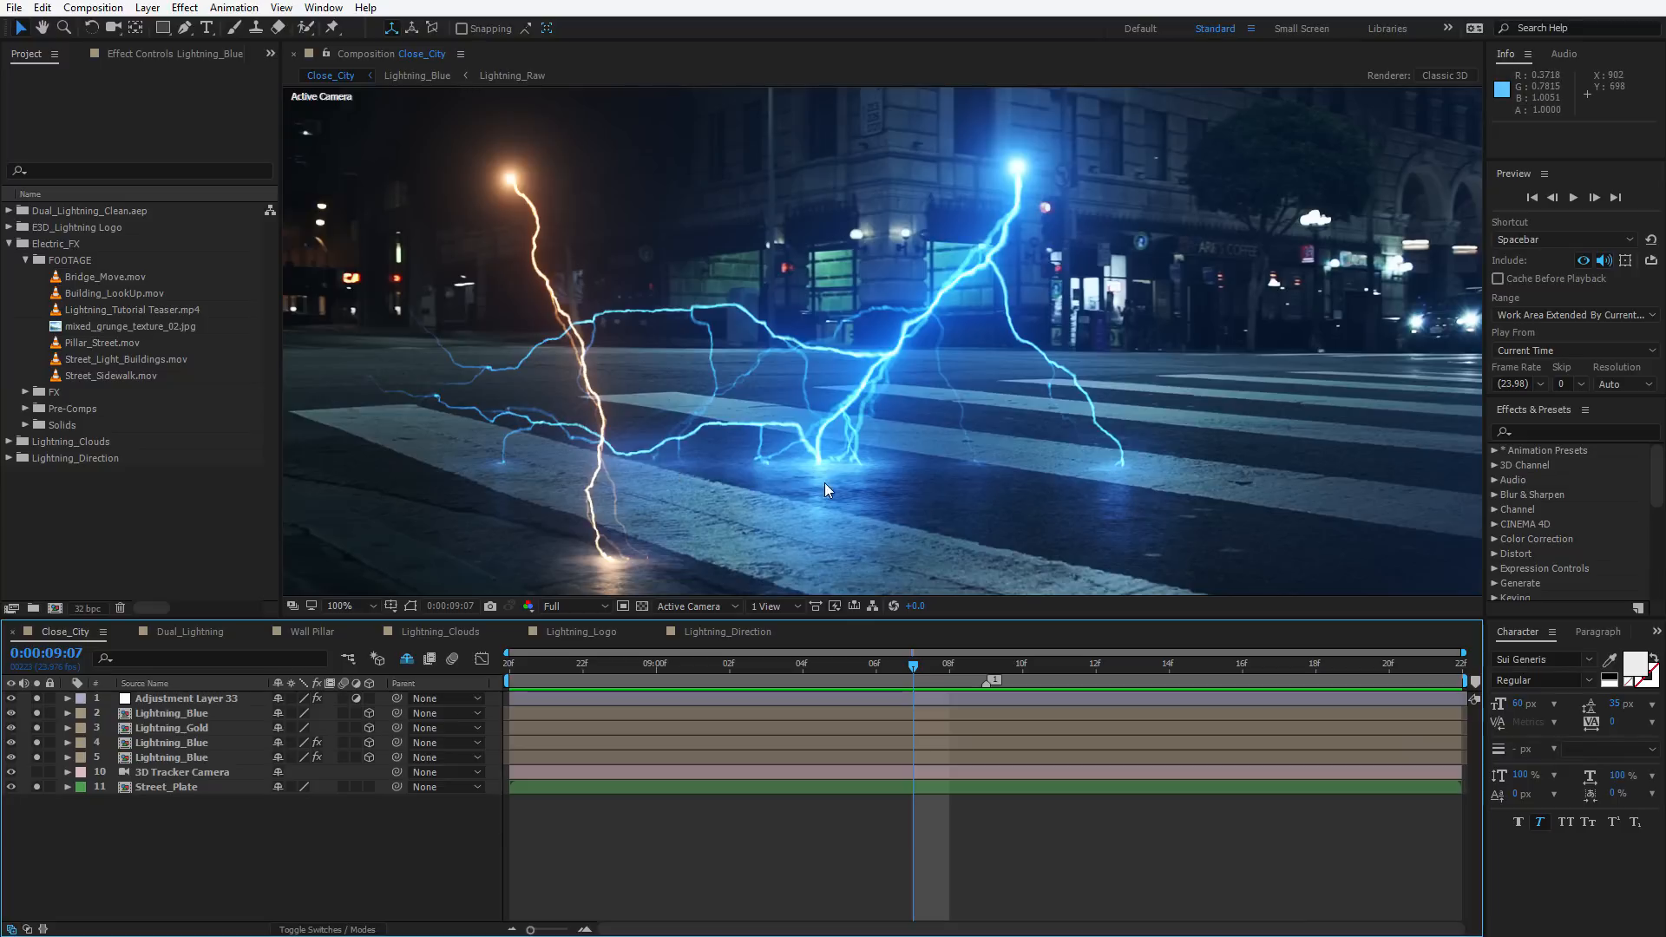
{"action": "scroll", "coordinate": [829, 486], "scroll_direction": "down", "scroll_amount": 2}
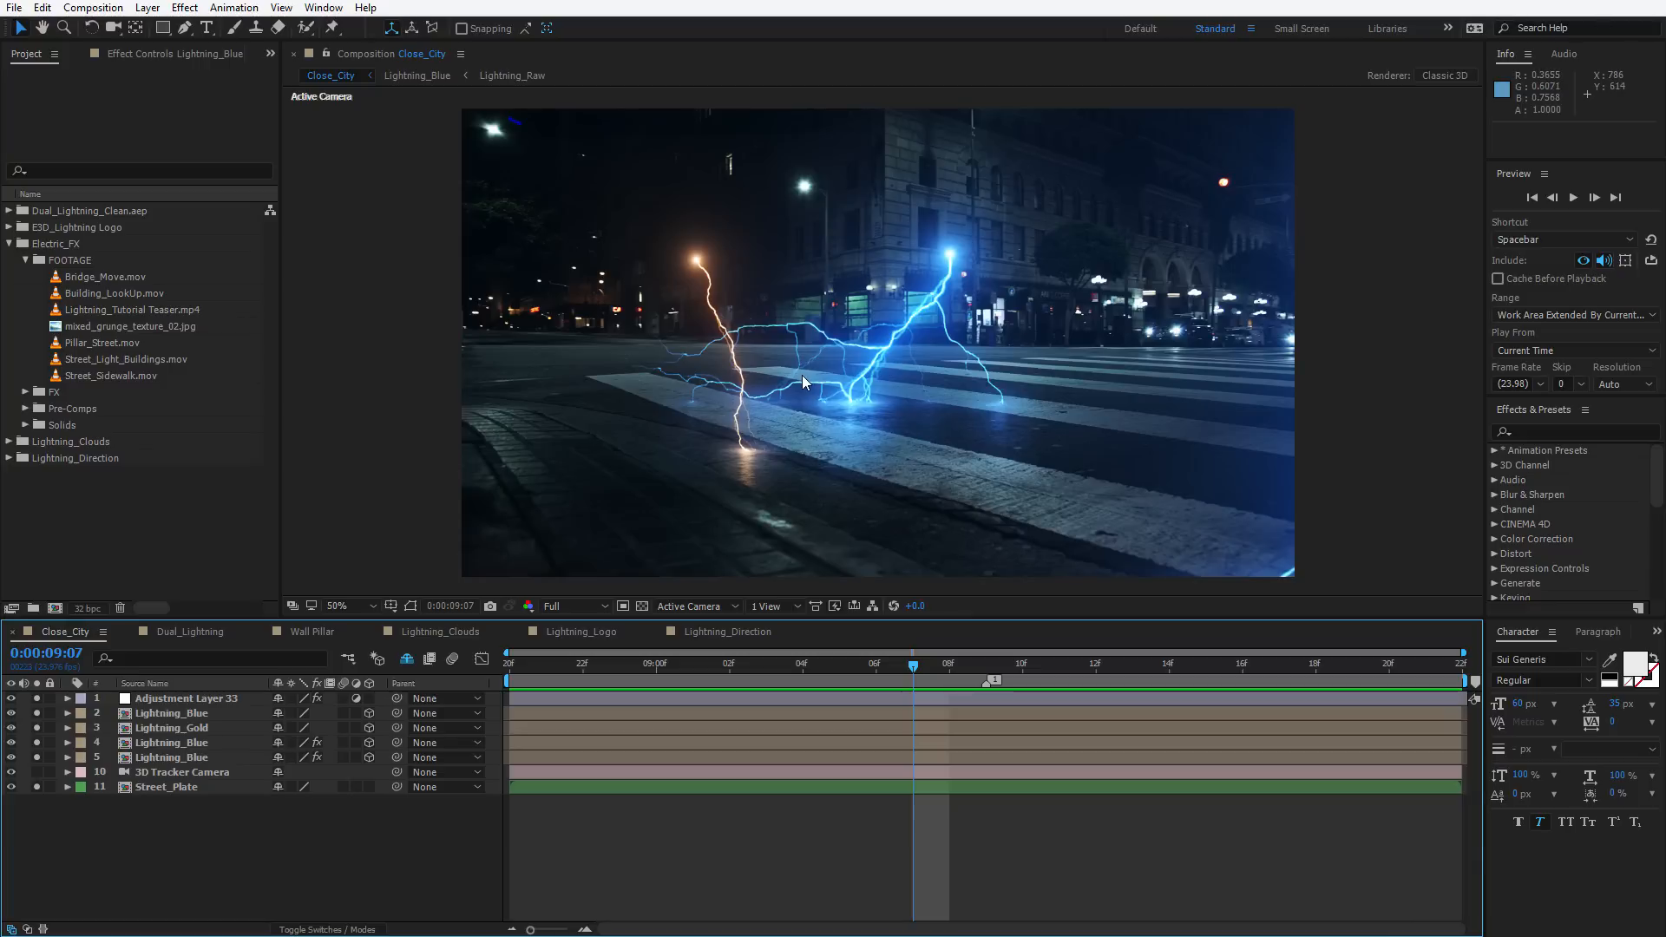
Switch between the Close_City and Dual_Lightning compositions and preview the Dual_Lightning animation
{"action": "left_click", "coordinate": [181, 630]}
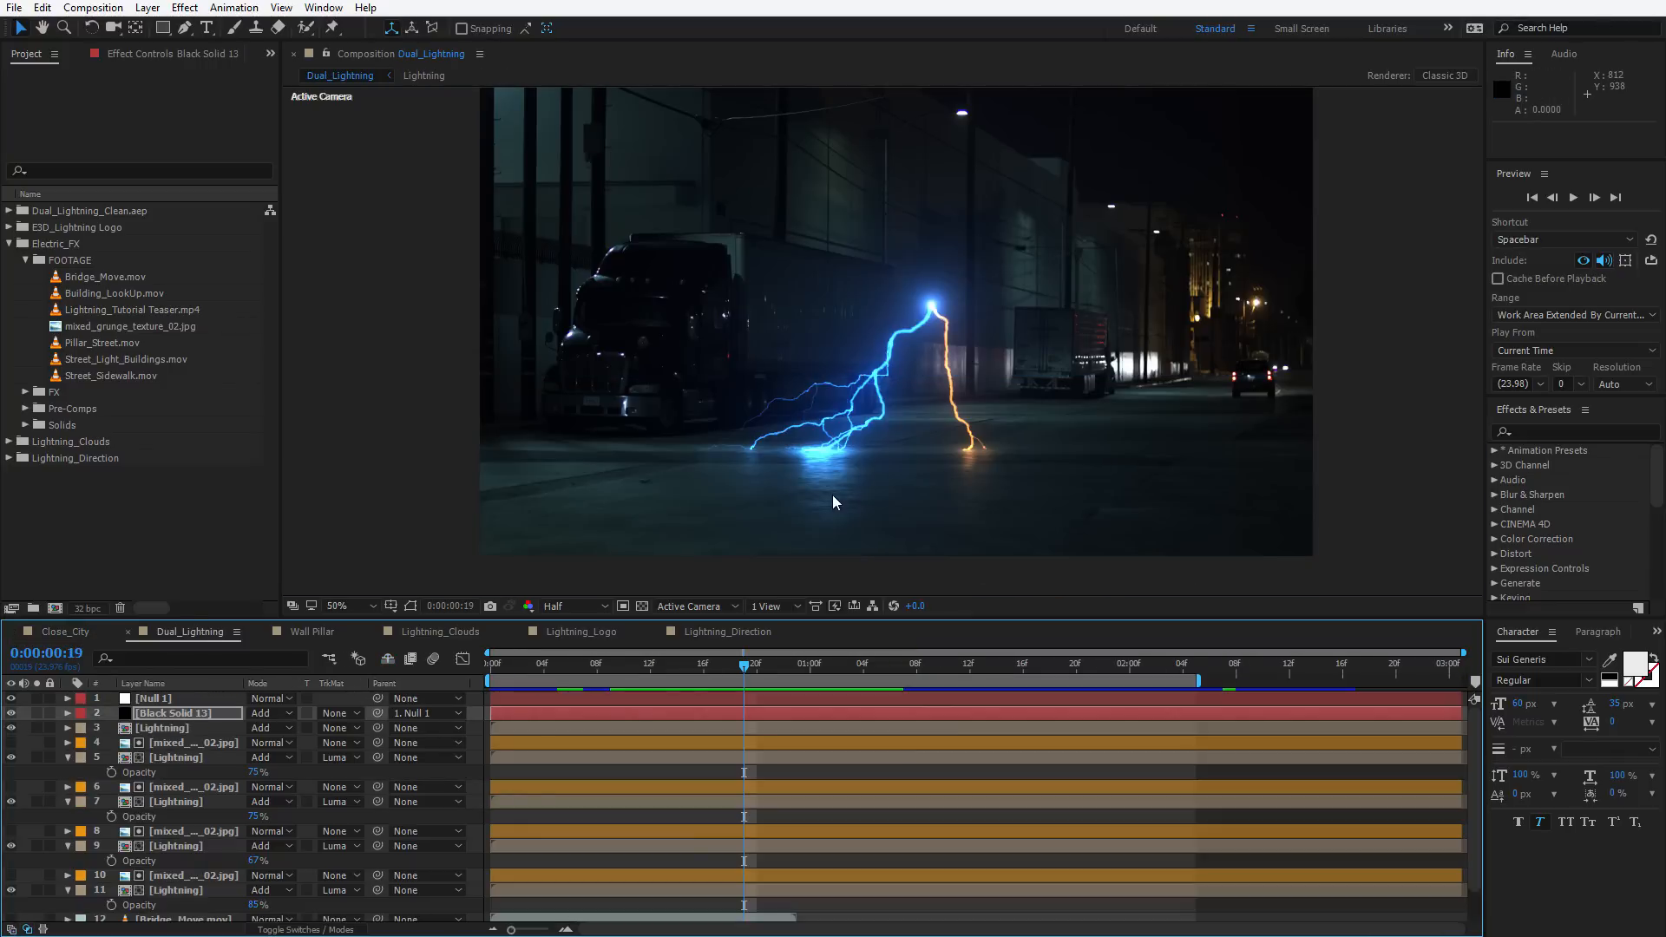
{"action": "left_click", "coordinate": [688, 668]}
{"action": "left_click", "coordinate": [60, 637]}
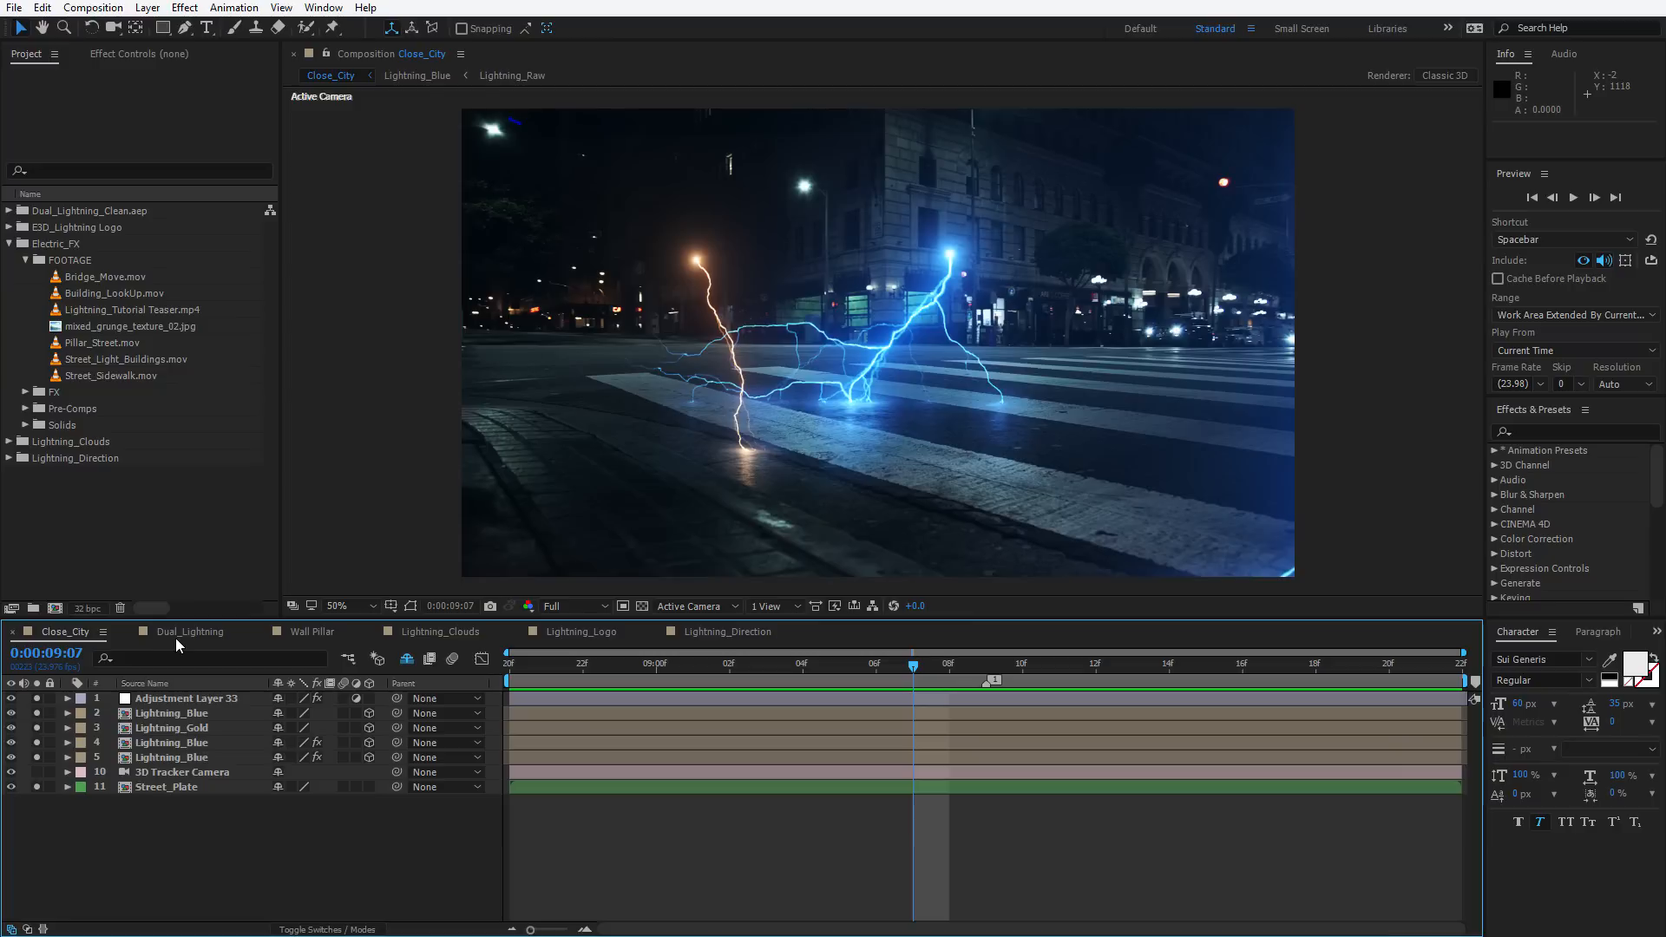
{"action": "left_click_drag", "start_coordinate": [1011, 670], "coordinate": [1279, 668]}
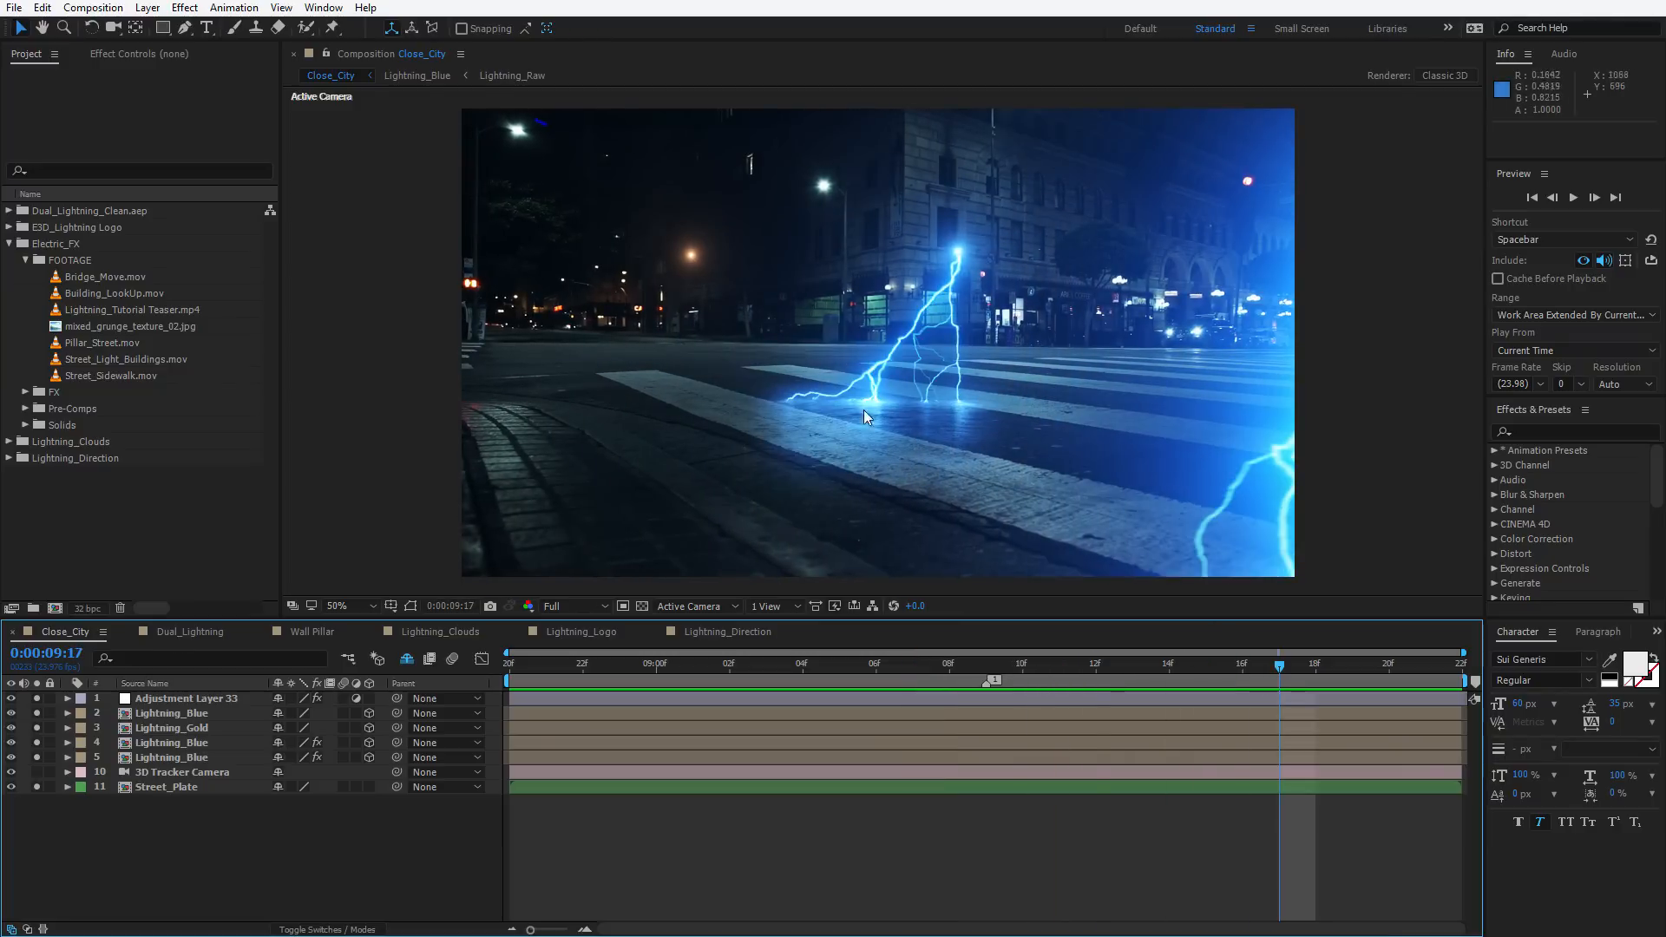
{"action": "left_click", "coordinate": [223, 635]}
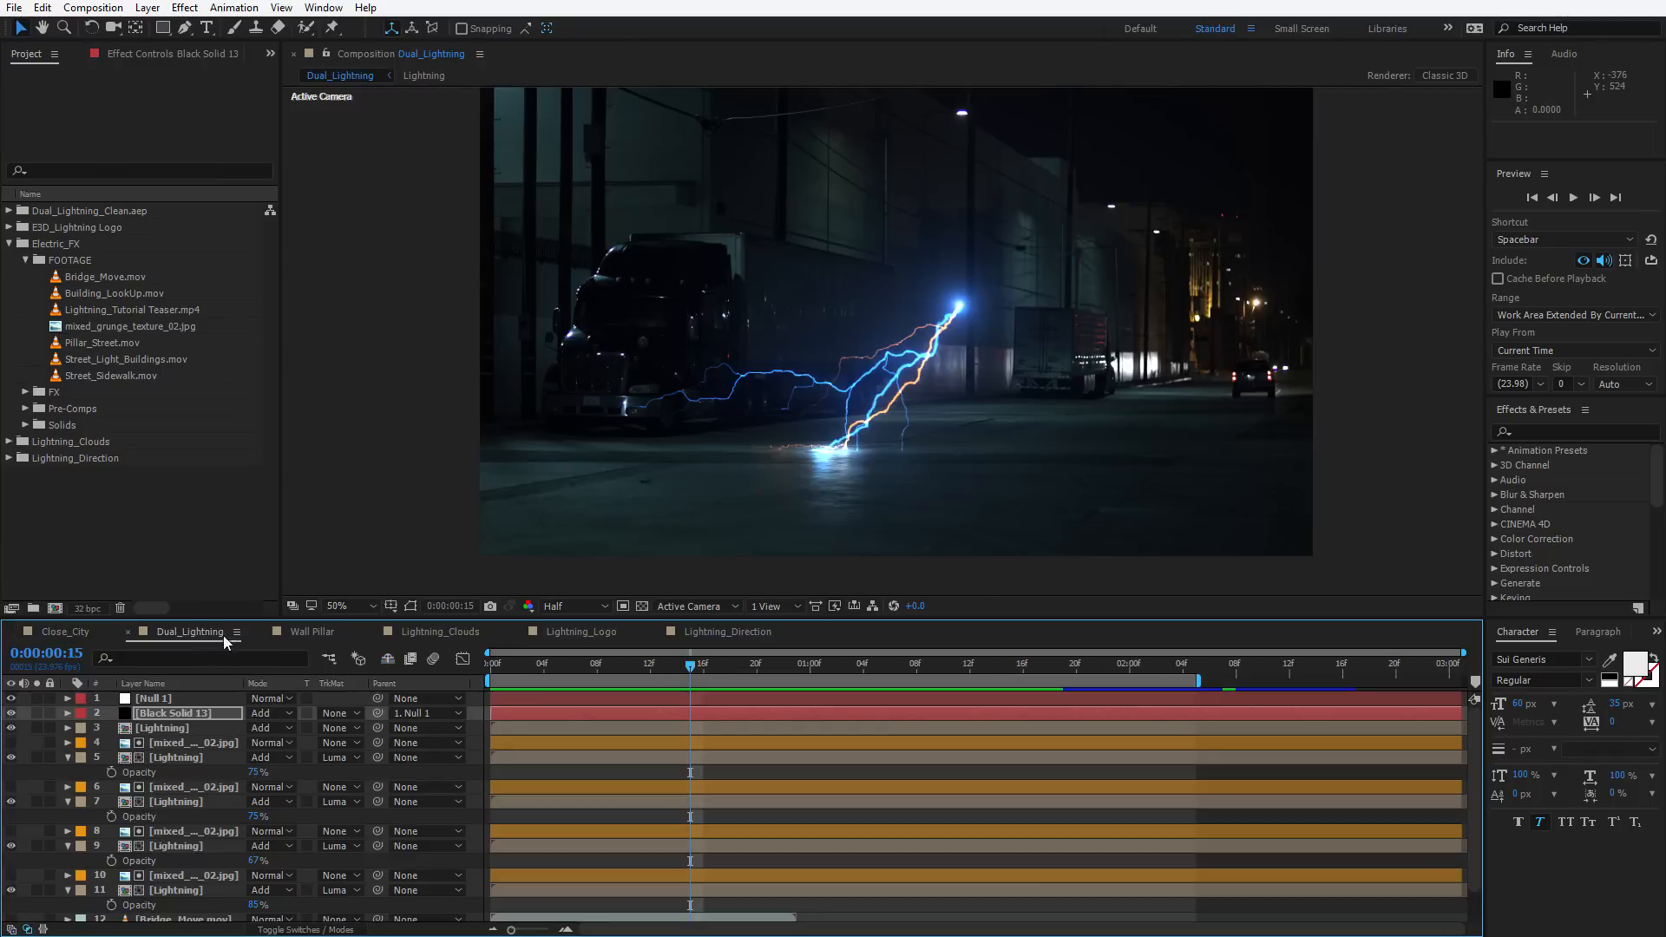
{"action": "left_click", "coordinate": [326, 58]}
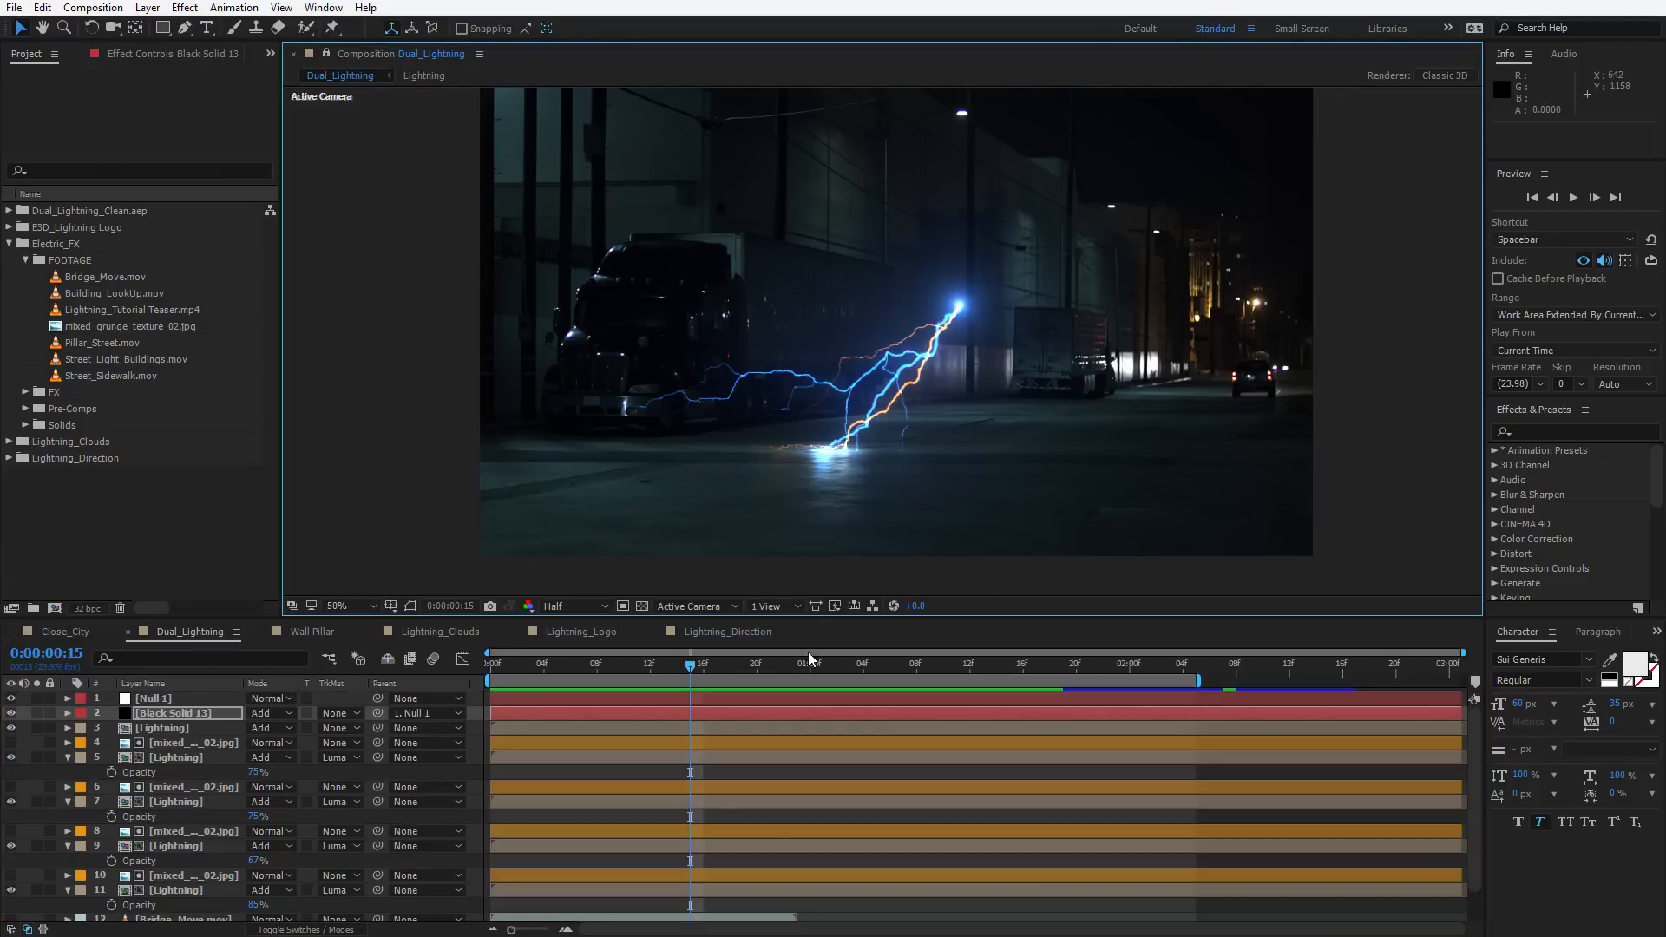
{"action": "left_click", "coordinate": [793, 669]}
{"action": "key", "text": "KP_0"}
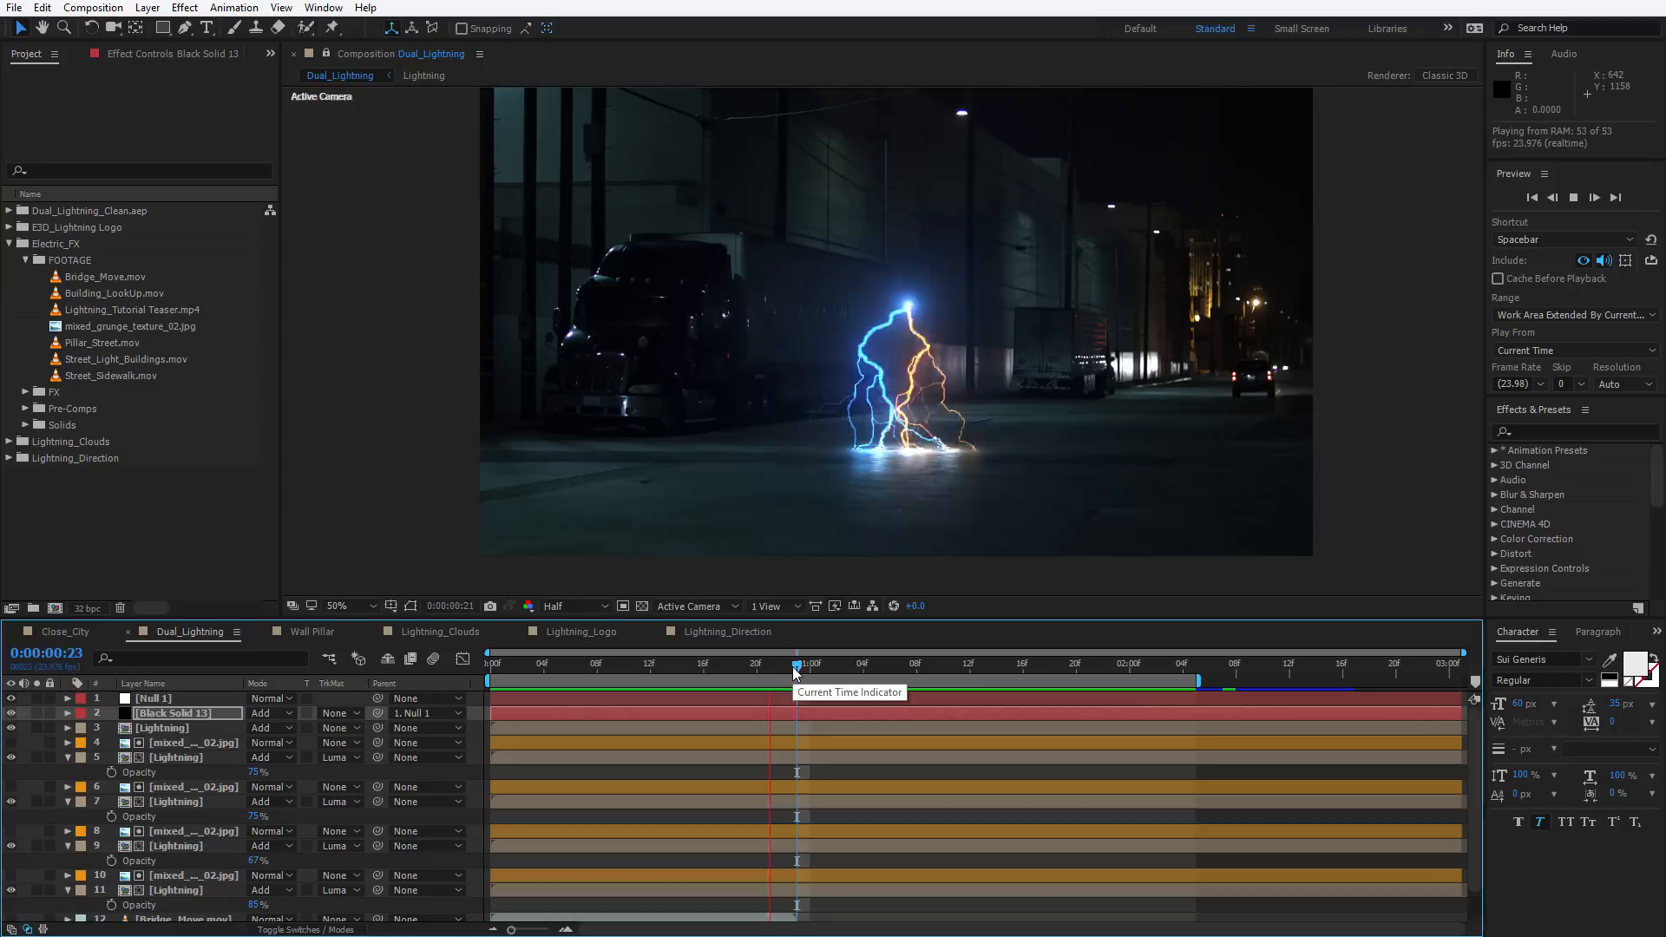
{"action": "key", "text": "space"}
{"action": "left_click", "coordinate": [745, 671]}
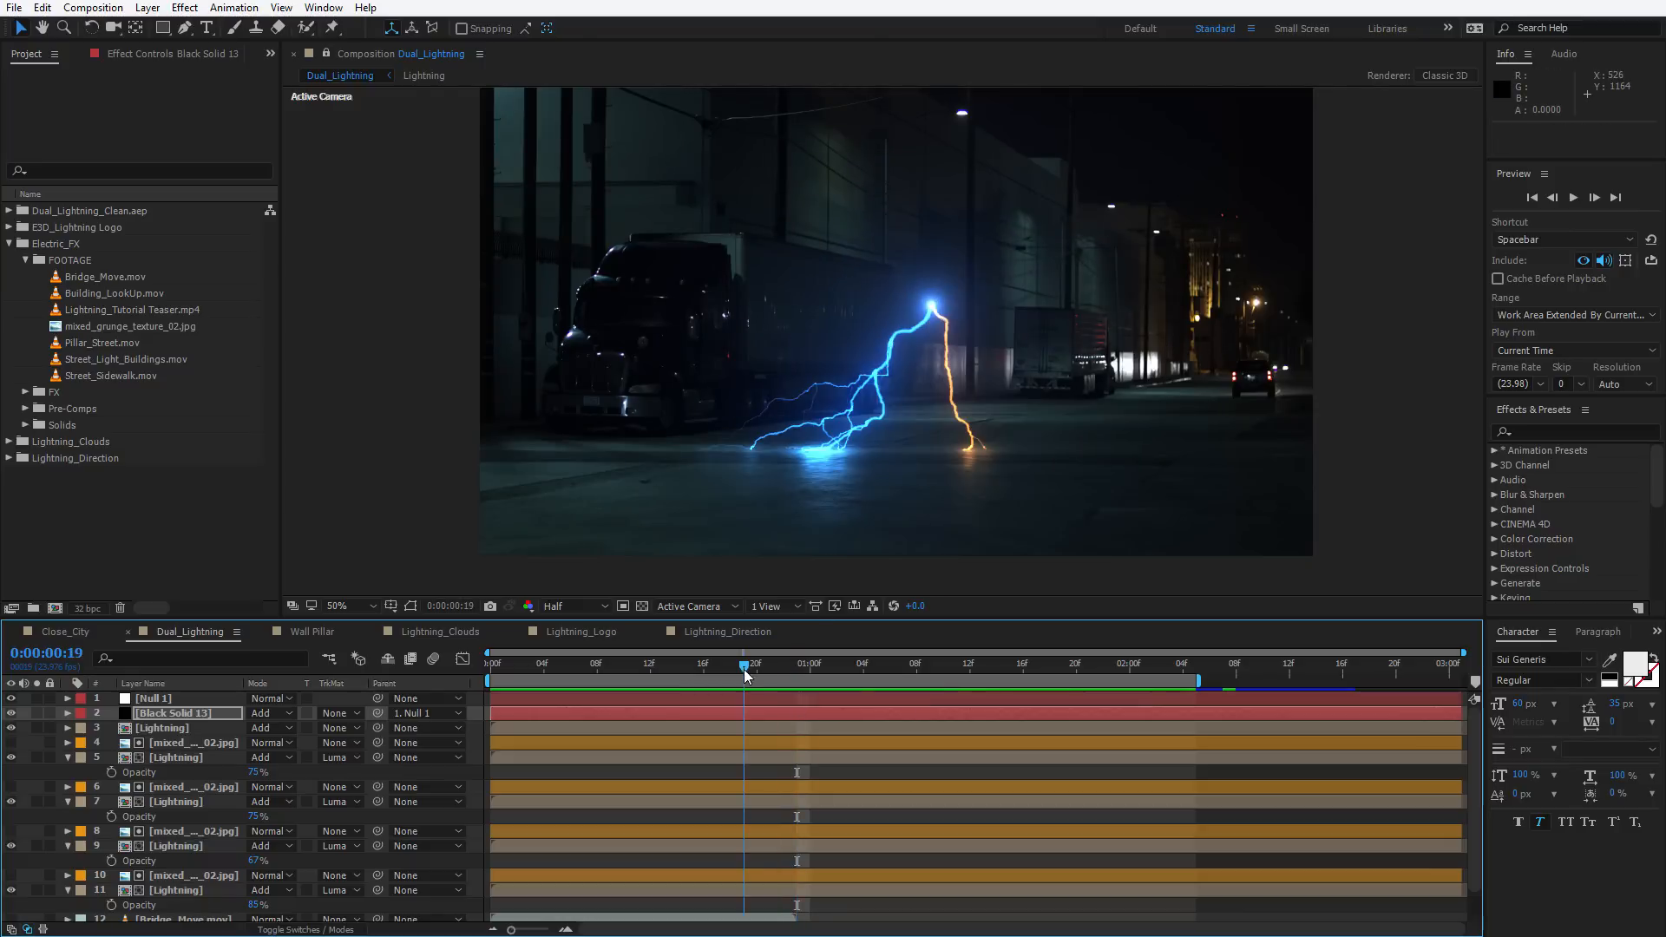
Open the Lightning precomp and dock its viewer beside the Dual_Lightning composition view
{"action": "double_click", "coordinate": [156, 727]}
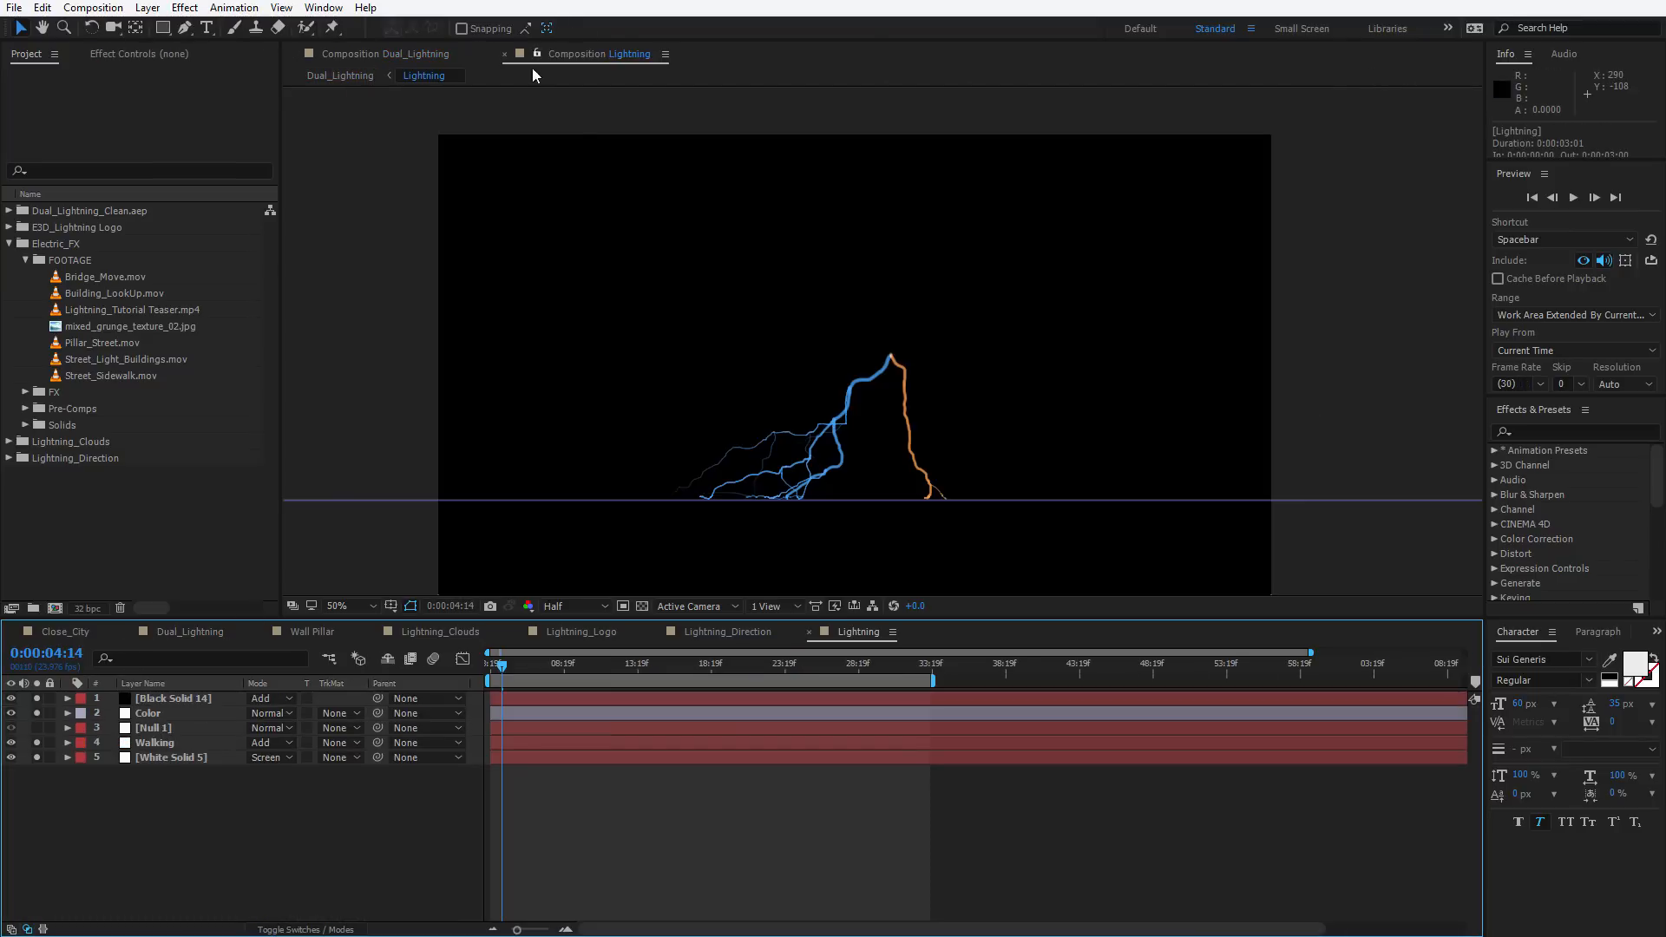
{"action": "left_click_drag", "start_coordinate": [566, 55], "coordinate": [1480, 261]}
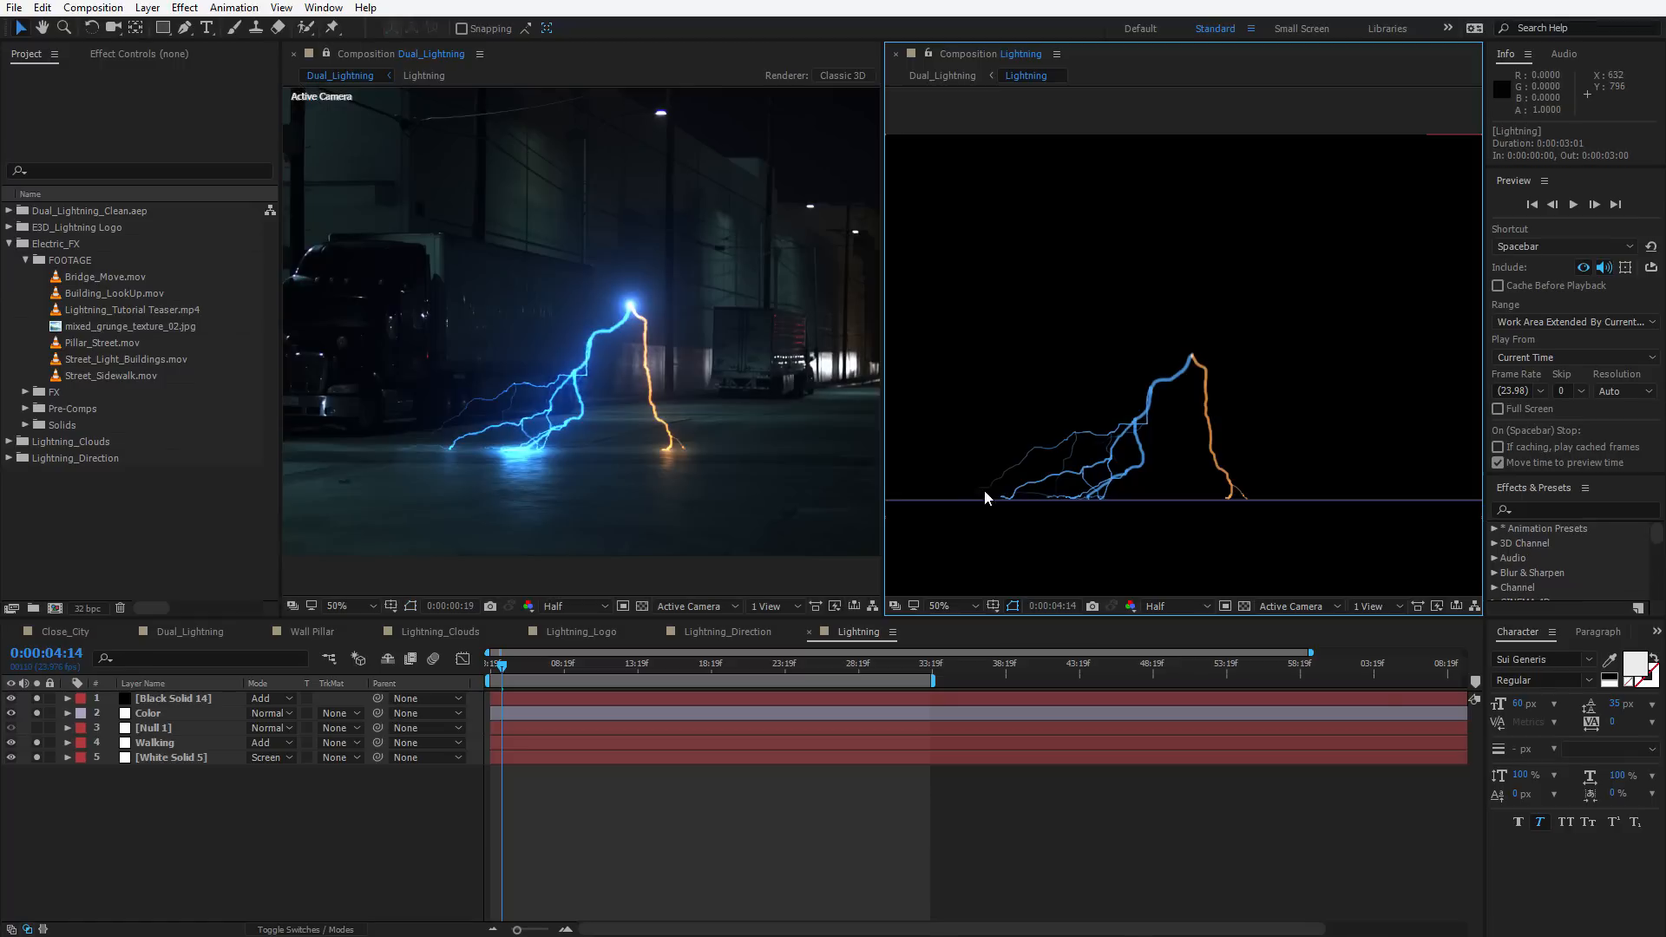
Set the Walking layer's Tint Map White To colour to green, 91FF47
{"action": "left_click", "coordinate": [155, 742]}
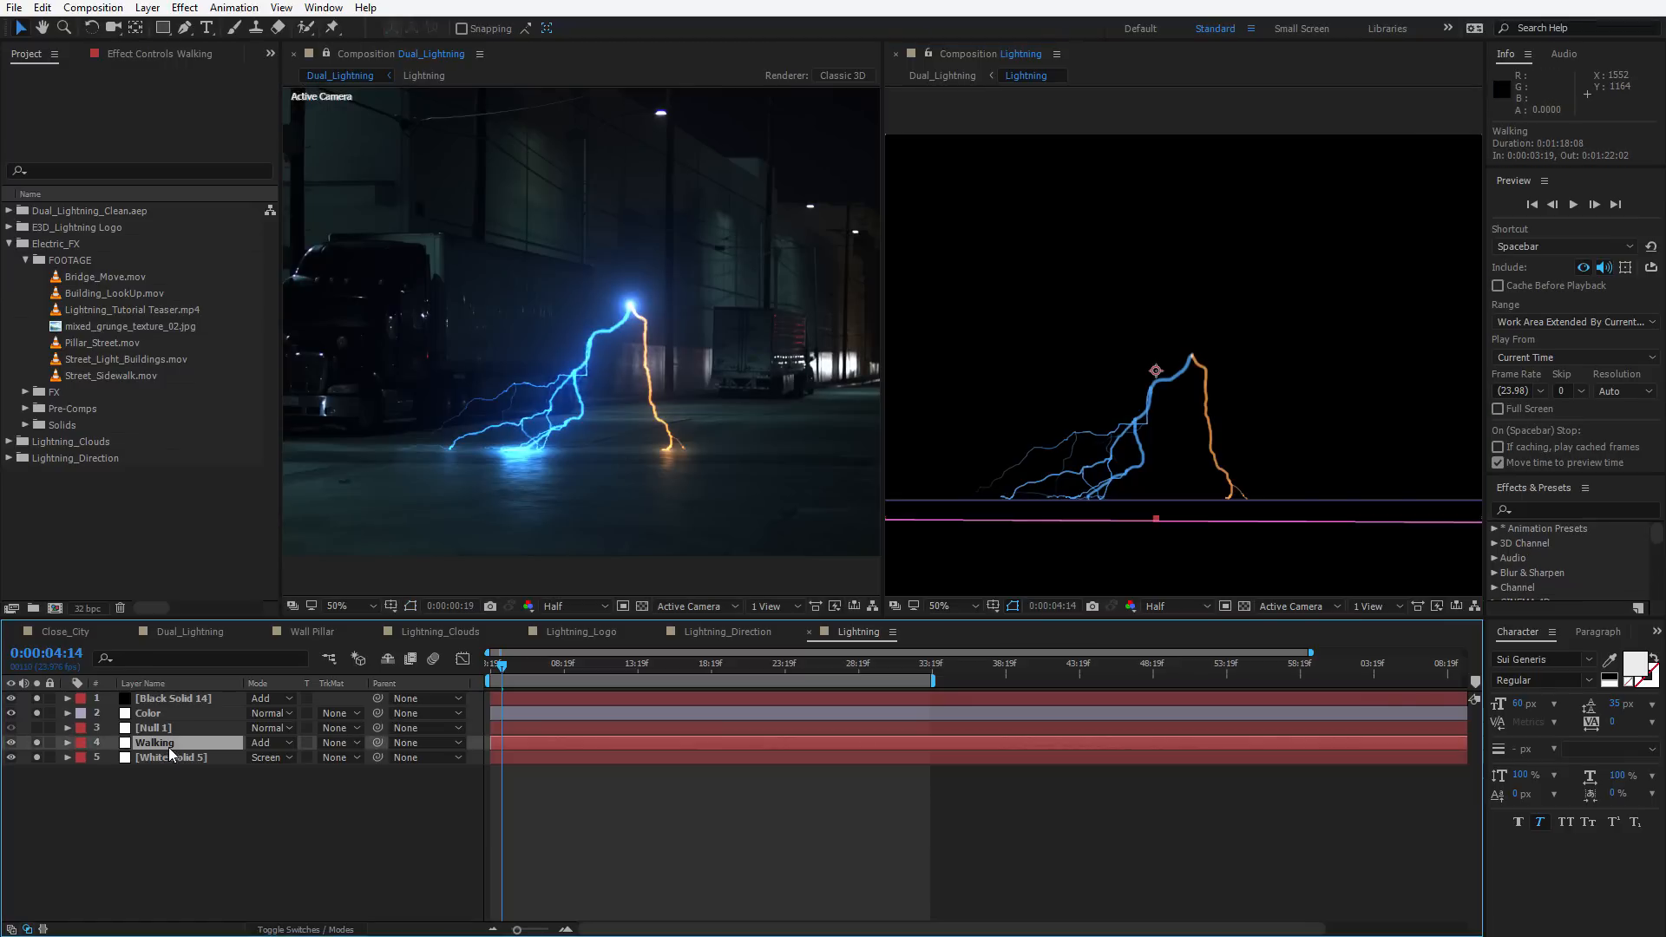
{"action": "left_click", "coordinate": [135, 54]}
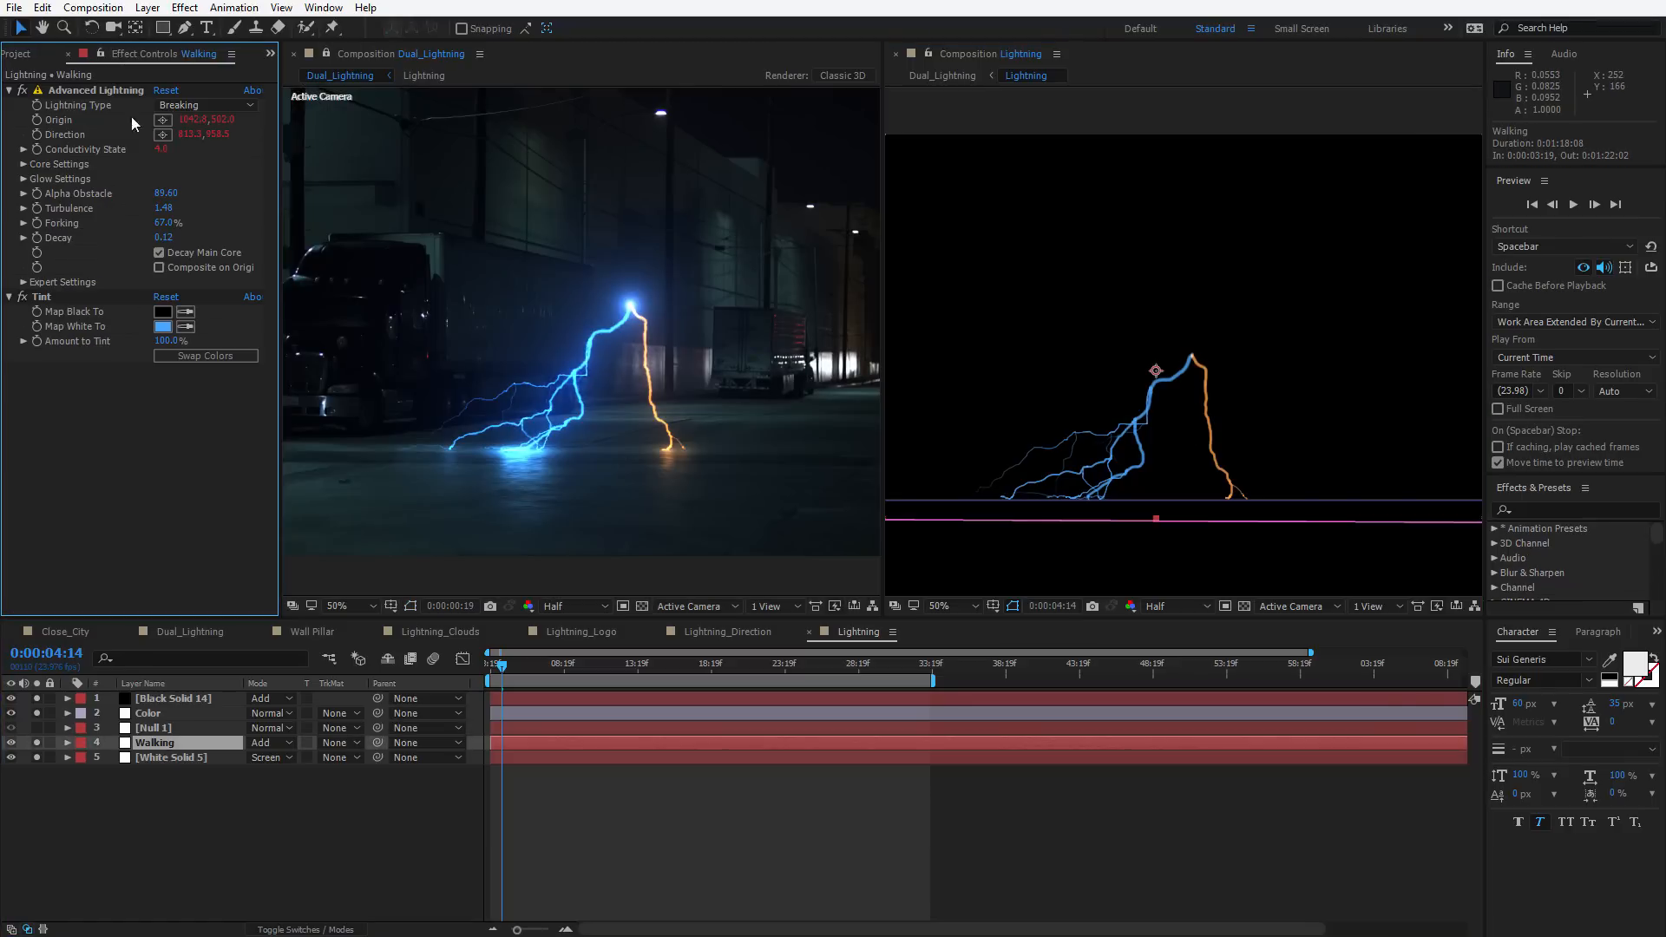
{"action": "left_click", "coordinate": [165, 326]}
{"action": "left_click_drag", "start_coordinate": [927, 639], "coordinate": [930, 706]}
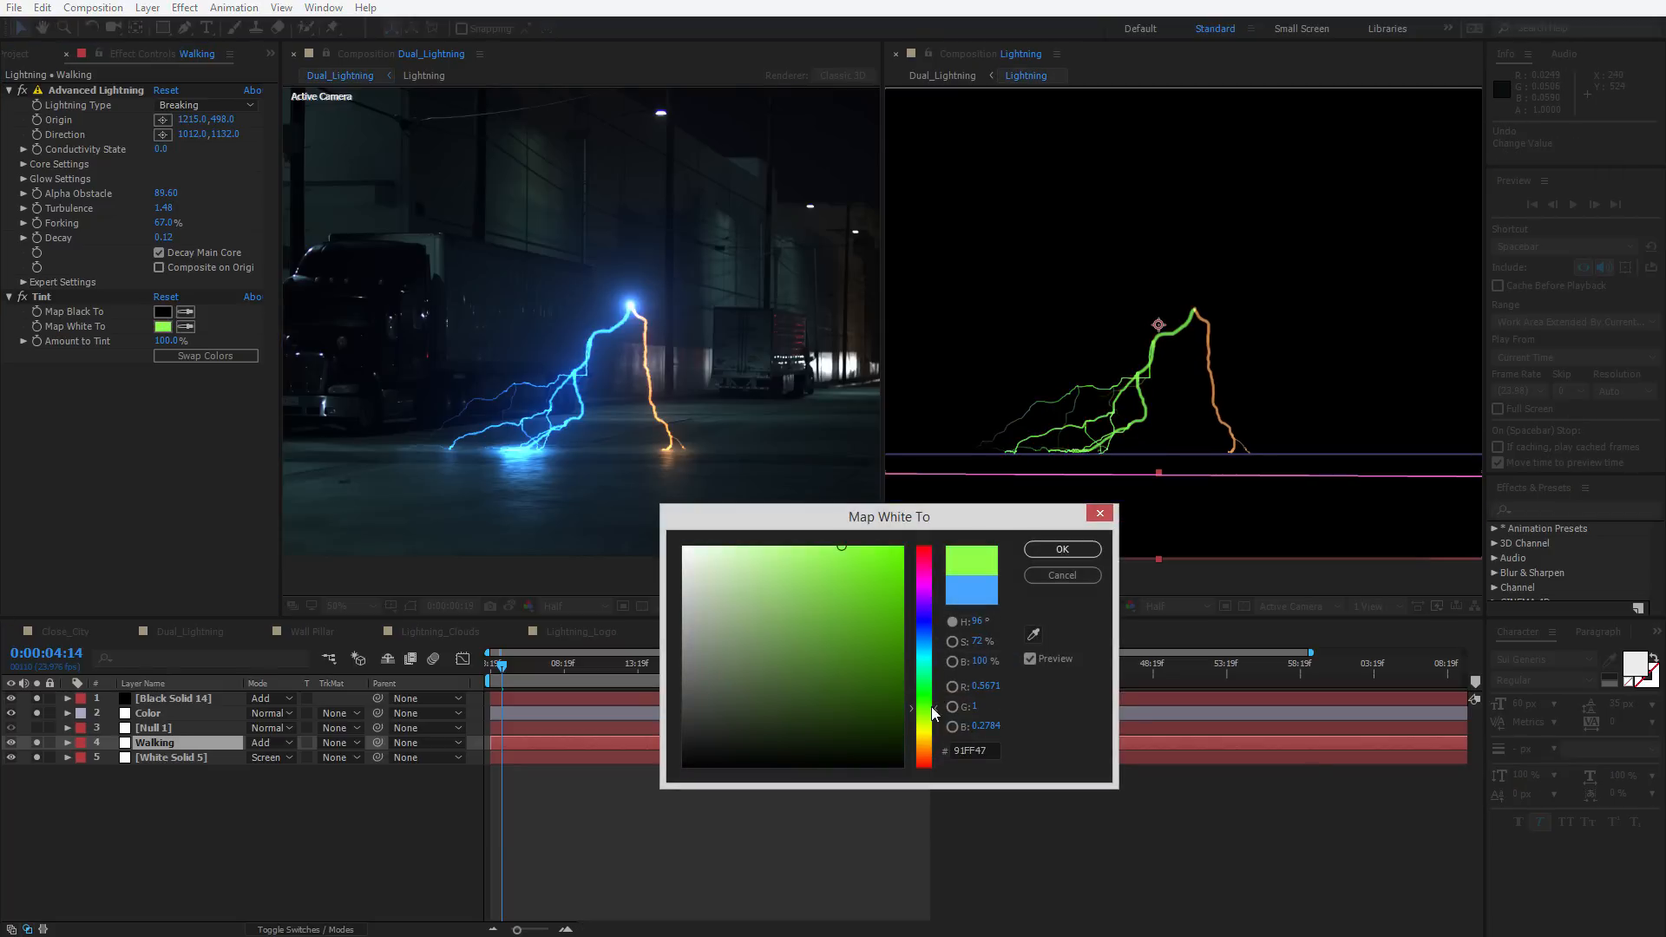
{"action": "left_click", "coordinate": [1072, 552]}
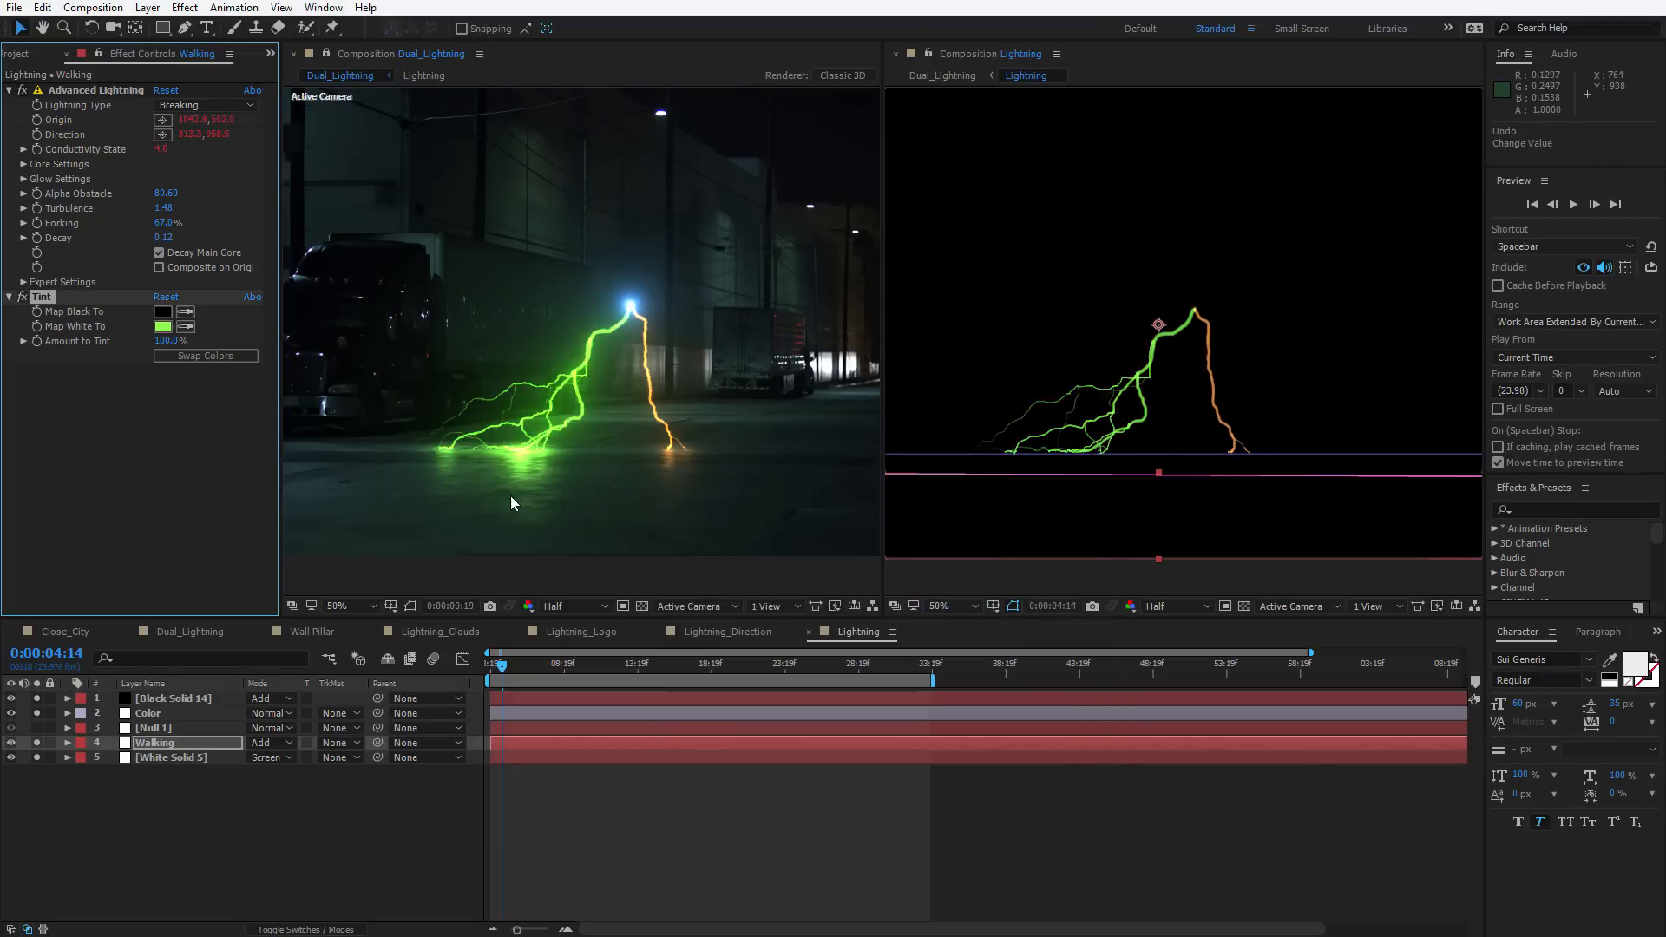
Preview the Dual_Lightning animation from the current frame
{"action": "left_click", "coordinate": [621, 571]}
{"action": "key", "text": "space"}
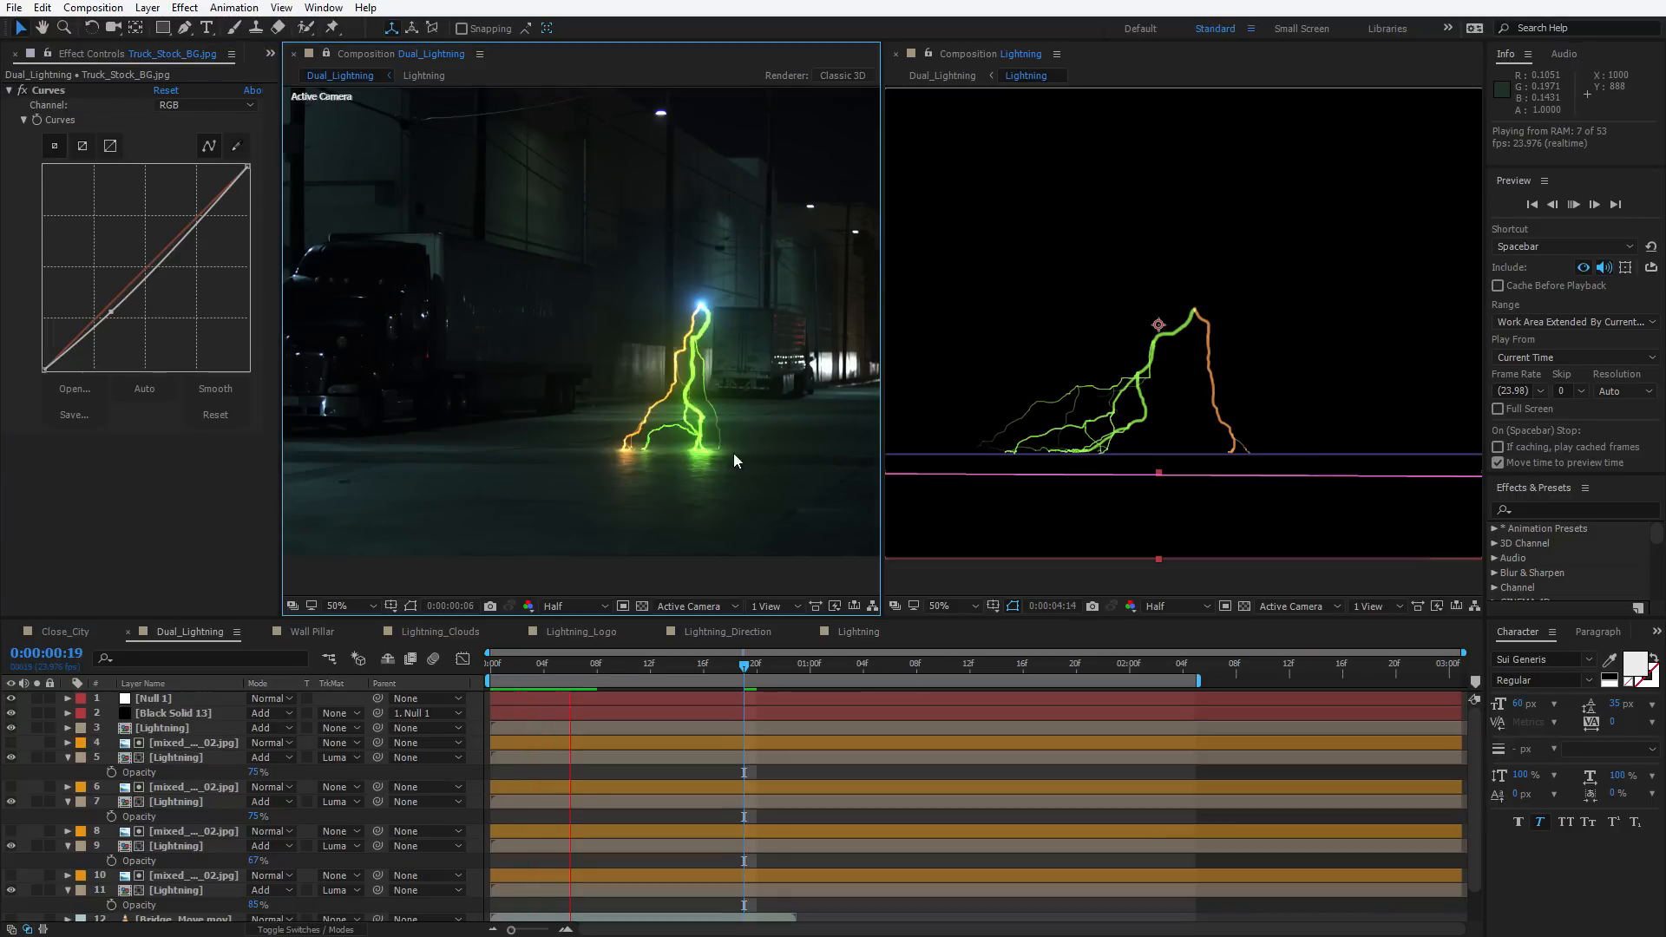
{"action": "key", "text": "space"}
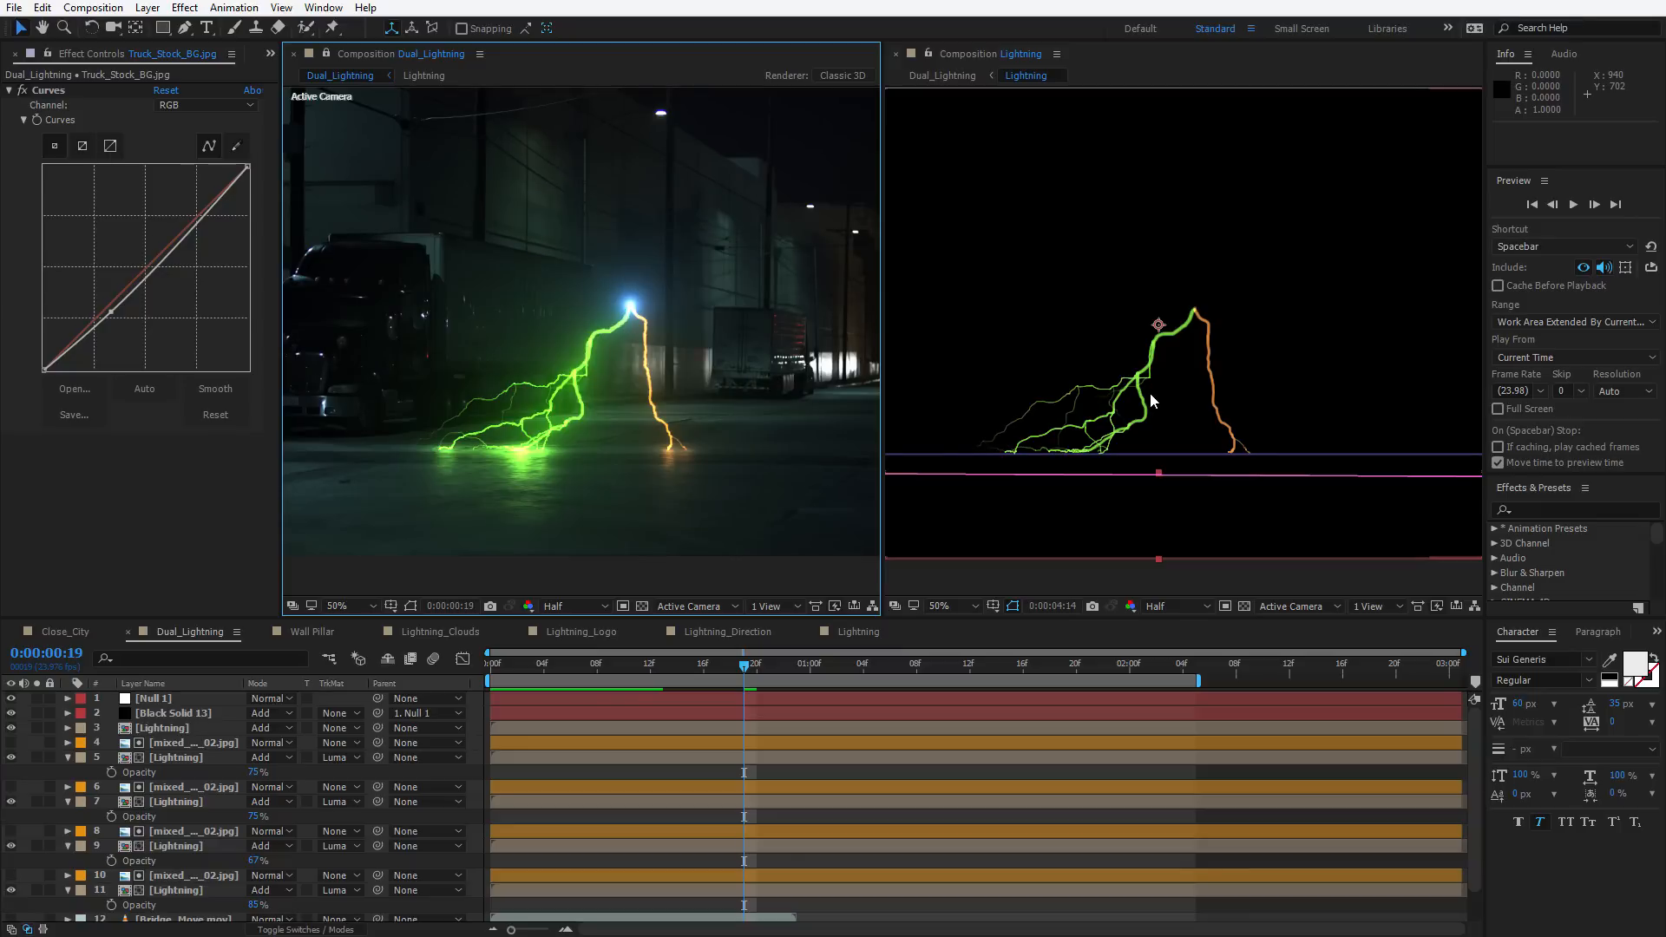
Undo the tint colour change and close the docked Lightning comp viewer
{"action": "key", "text": "ctrl+z"}
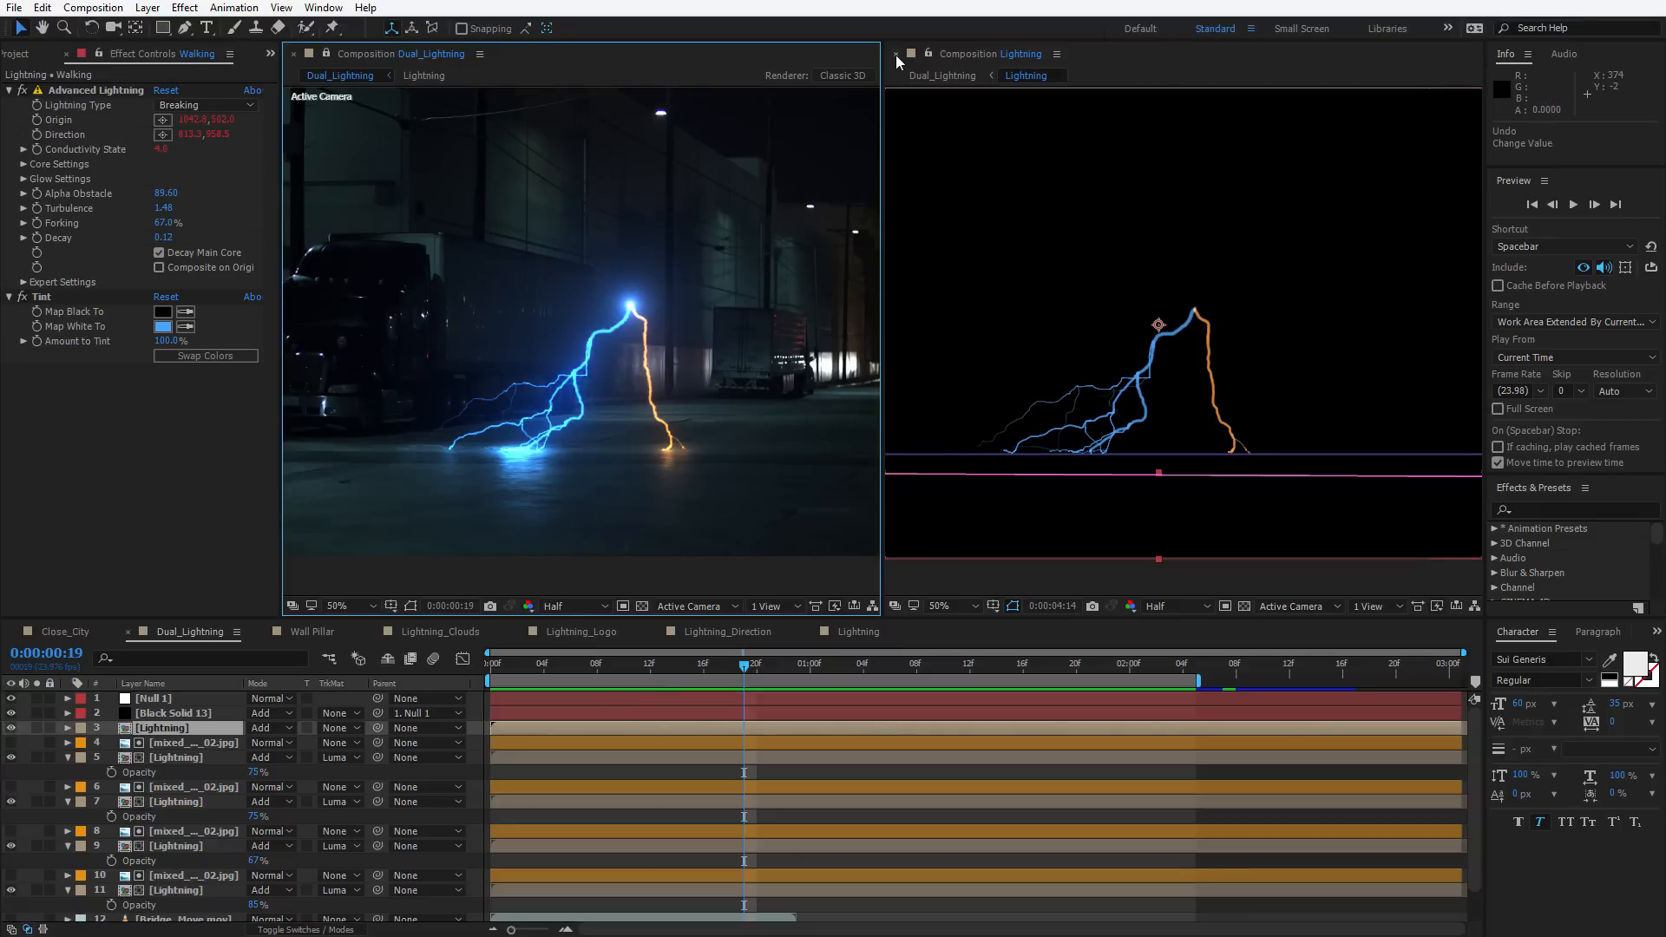
{"action": "left_click", "coordinate": [896, 54]}
Open the Wall Pillar composition, step through frames, and toggle the Wall Lightning Side 2 layer off and on
{"action": "left_click", "coordinate": [311, 632]}
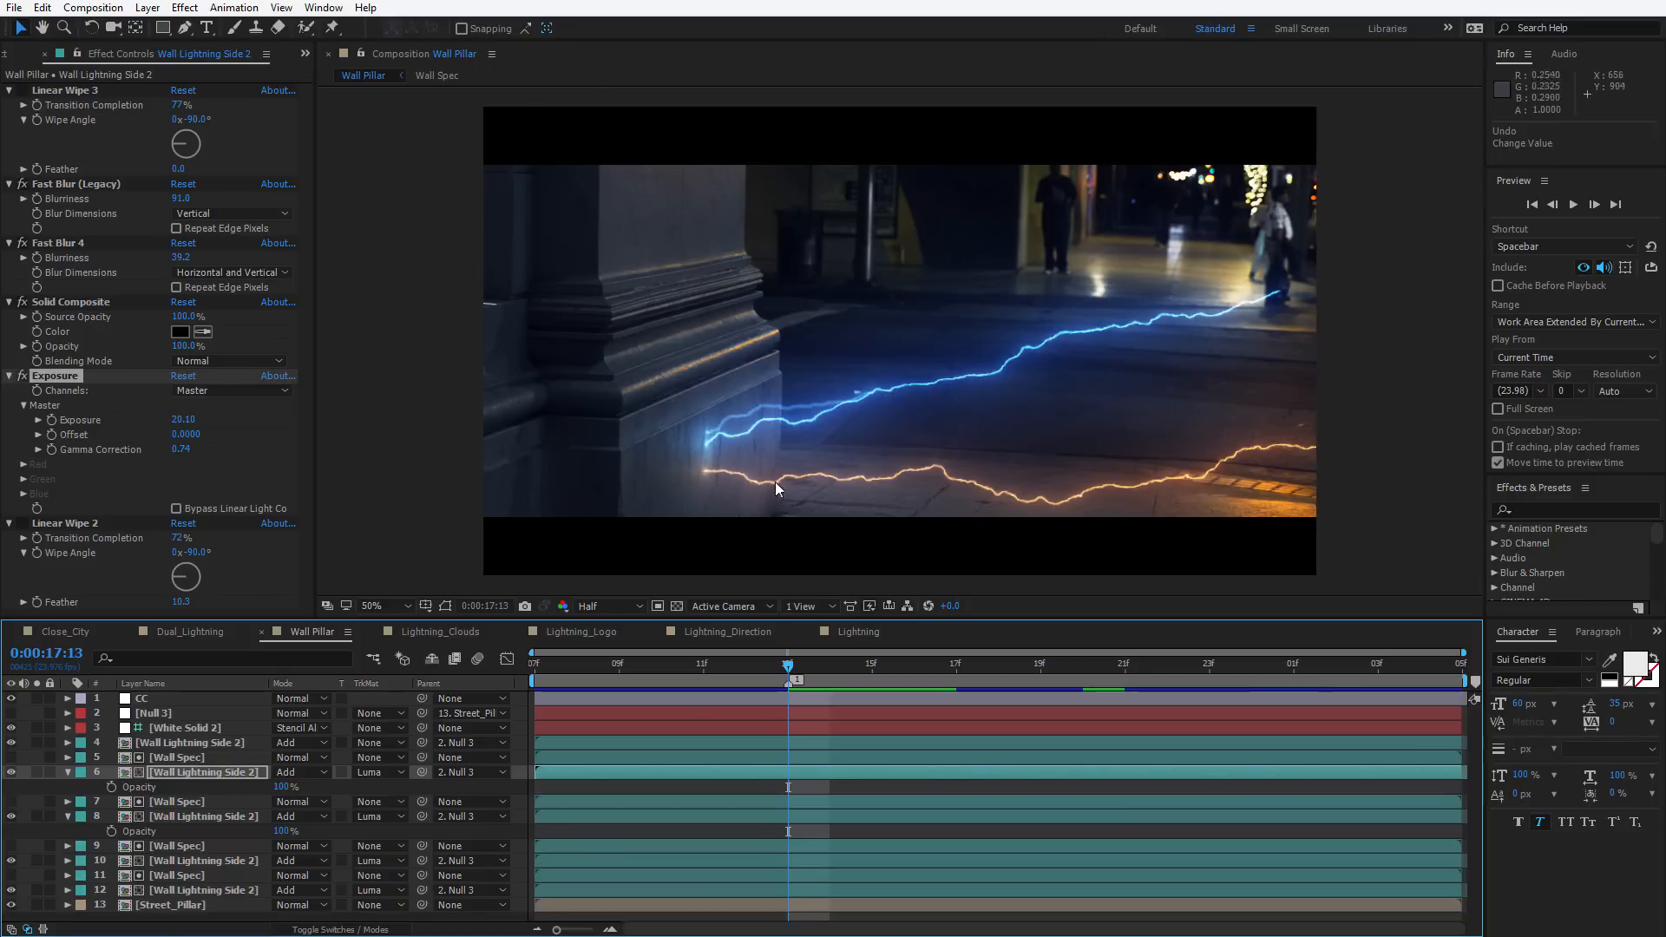
{"action": "left_click_drag", "start_coordinate": [787, 665], "coordinate": [956, 680]}
{"action": "key", "text": "Page_Up"}
{"action": "key", "text": "Page_Up"}
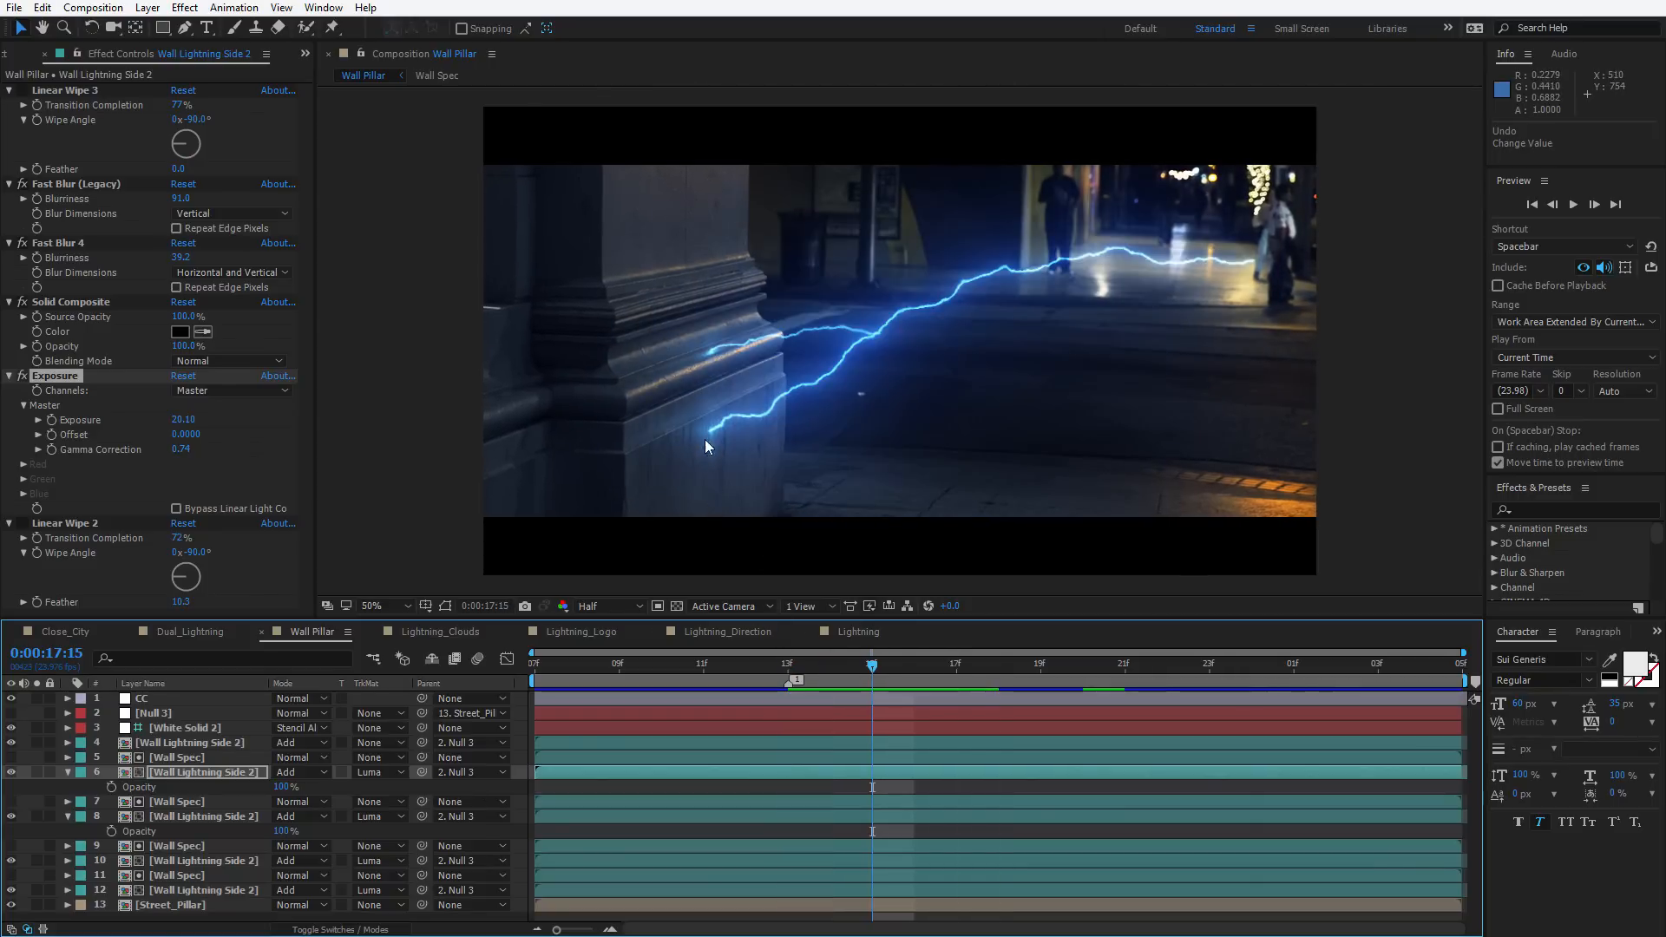
{"action": "key", "text": "Page_Down"}
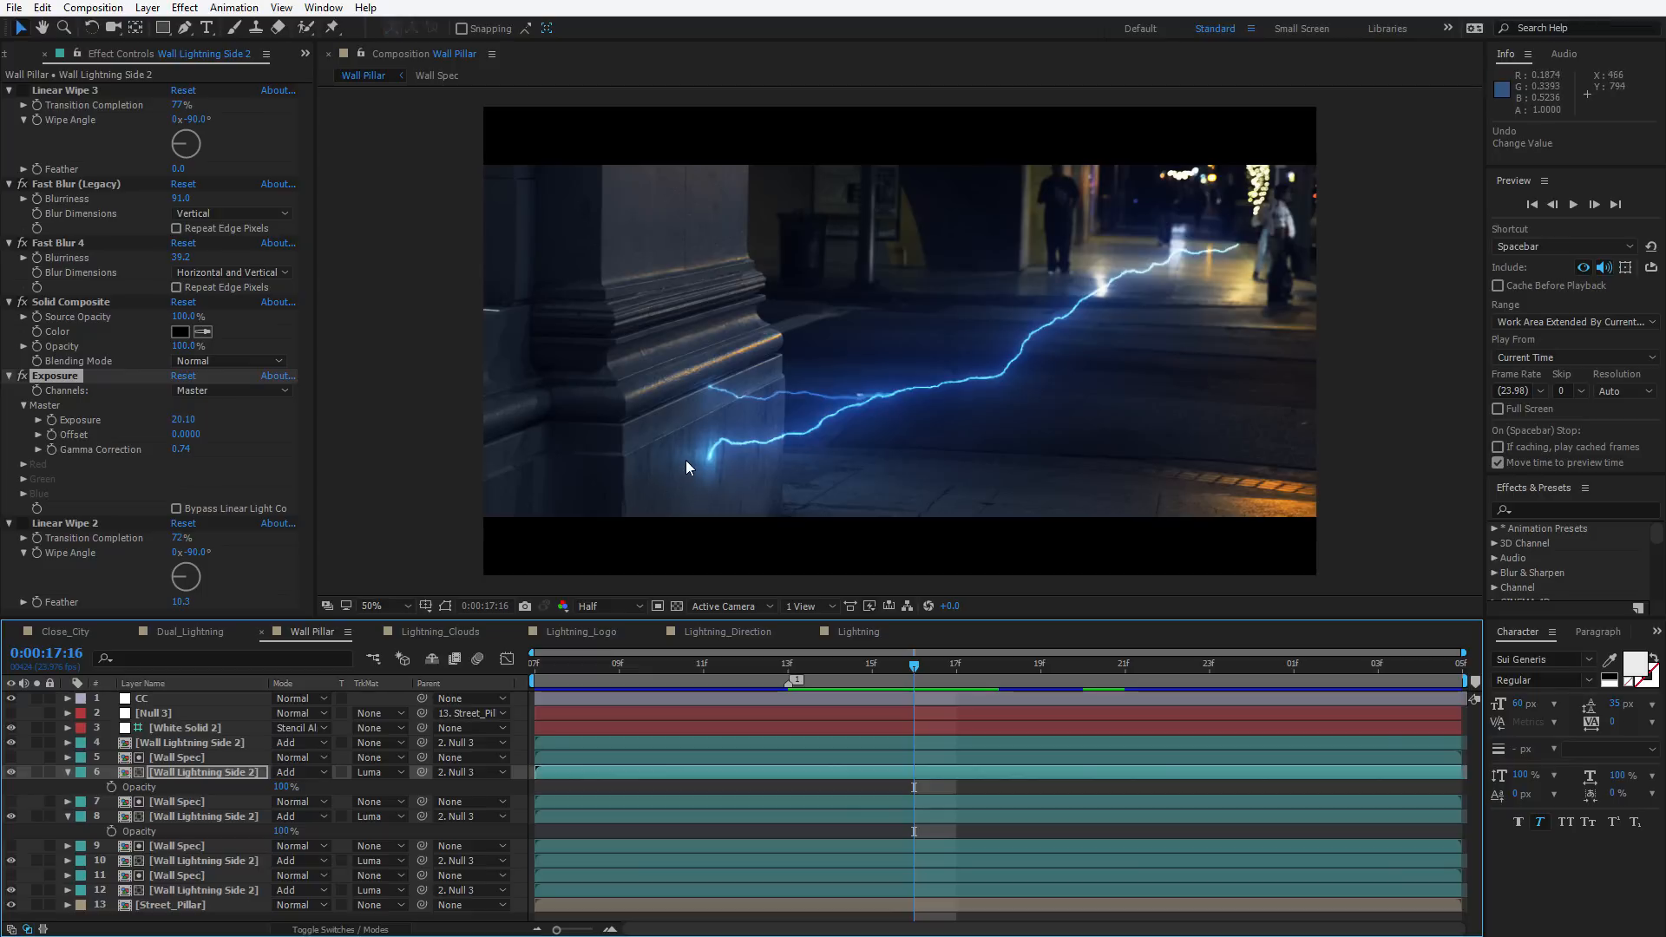
{"action": "left_click", "coordinate": [11, 743]}
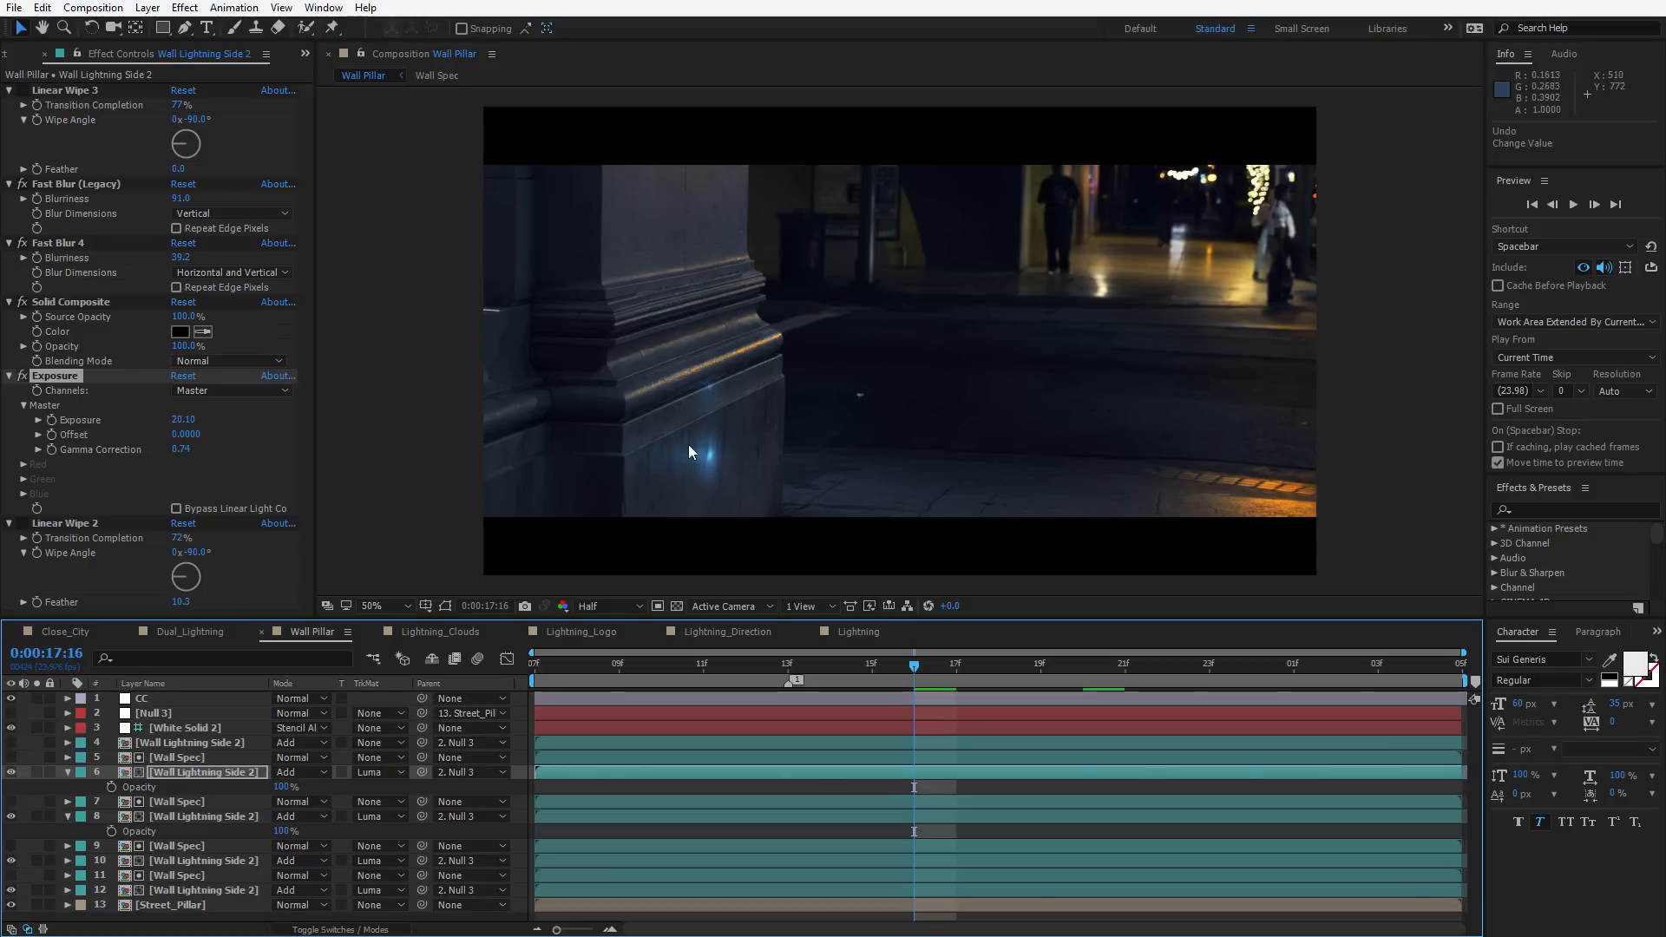
{"action": "left_click", "coordinate": [11, 743]}
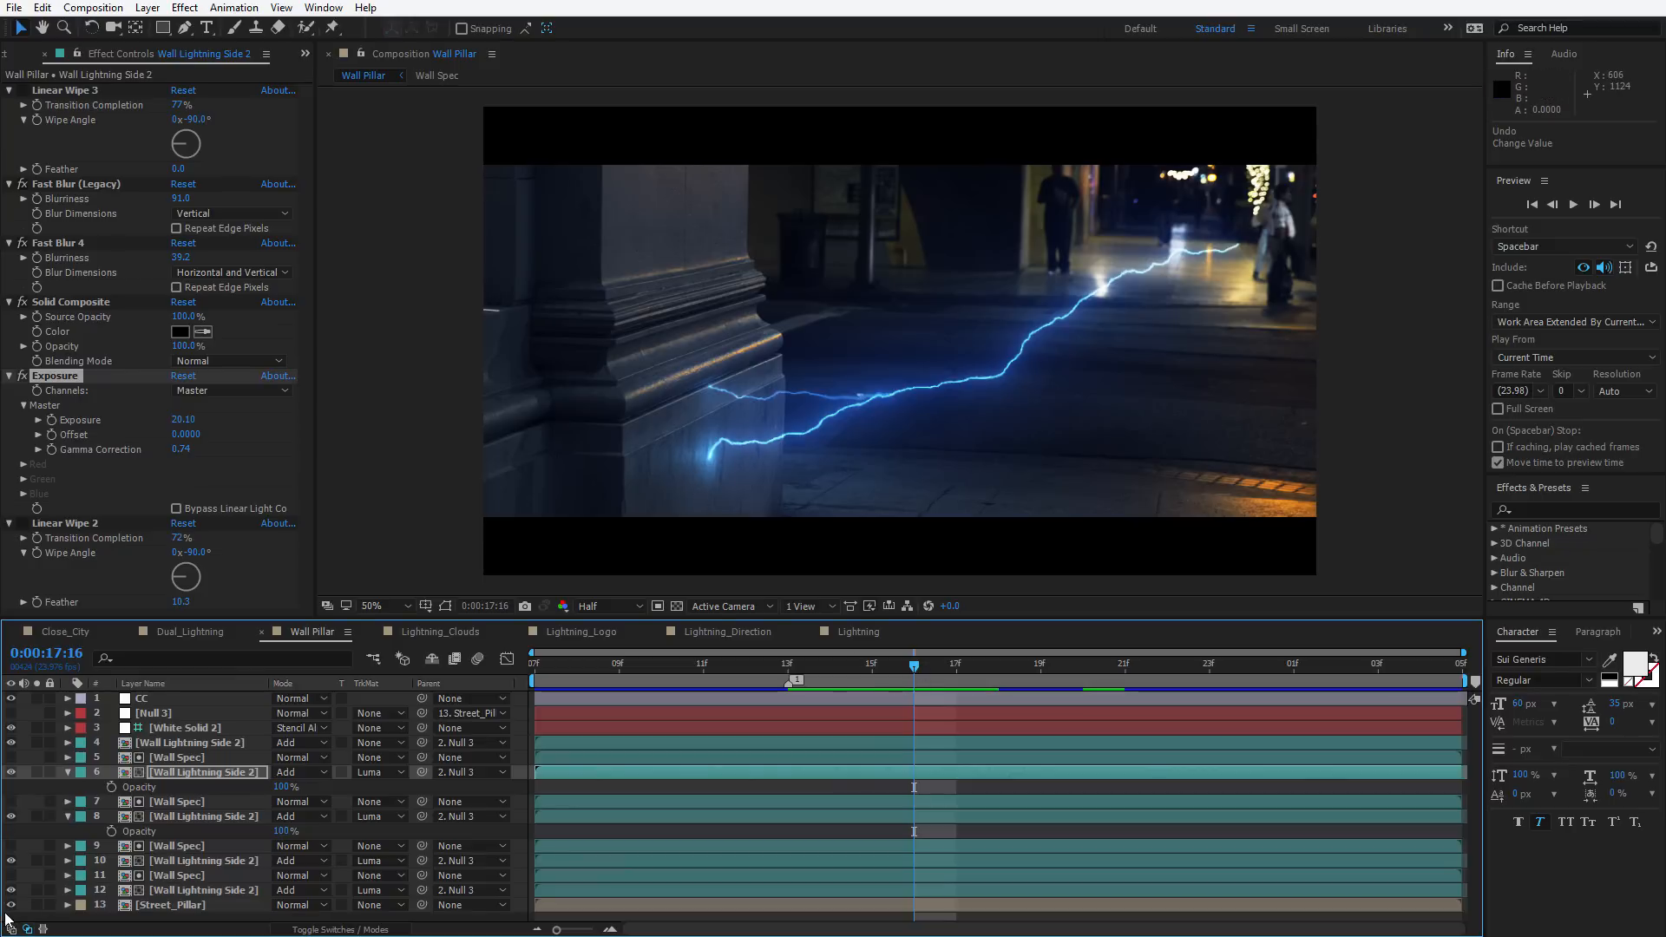
{"action": "left_click_drag", "start_coordinate": [877, 654], "coordinate": [1202, 707]}
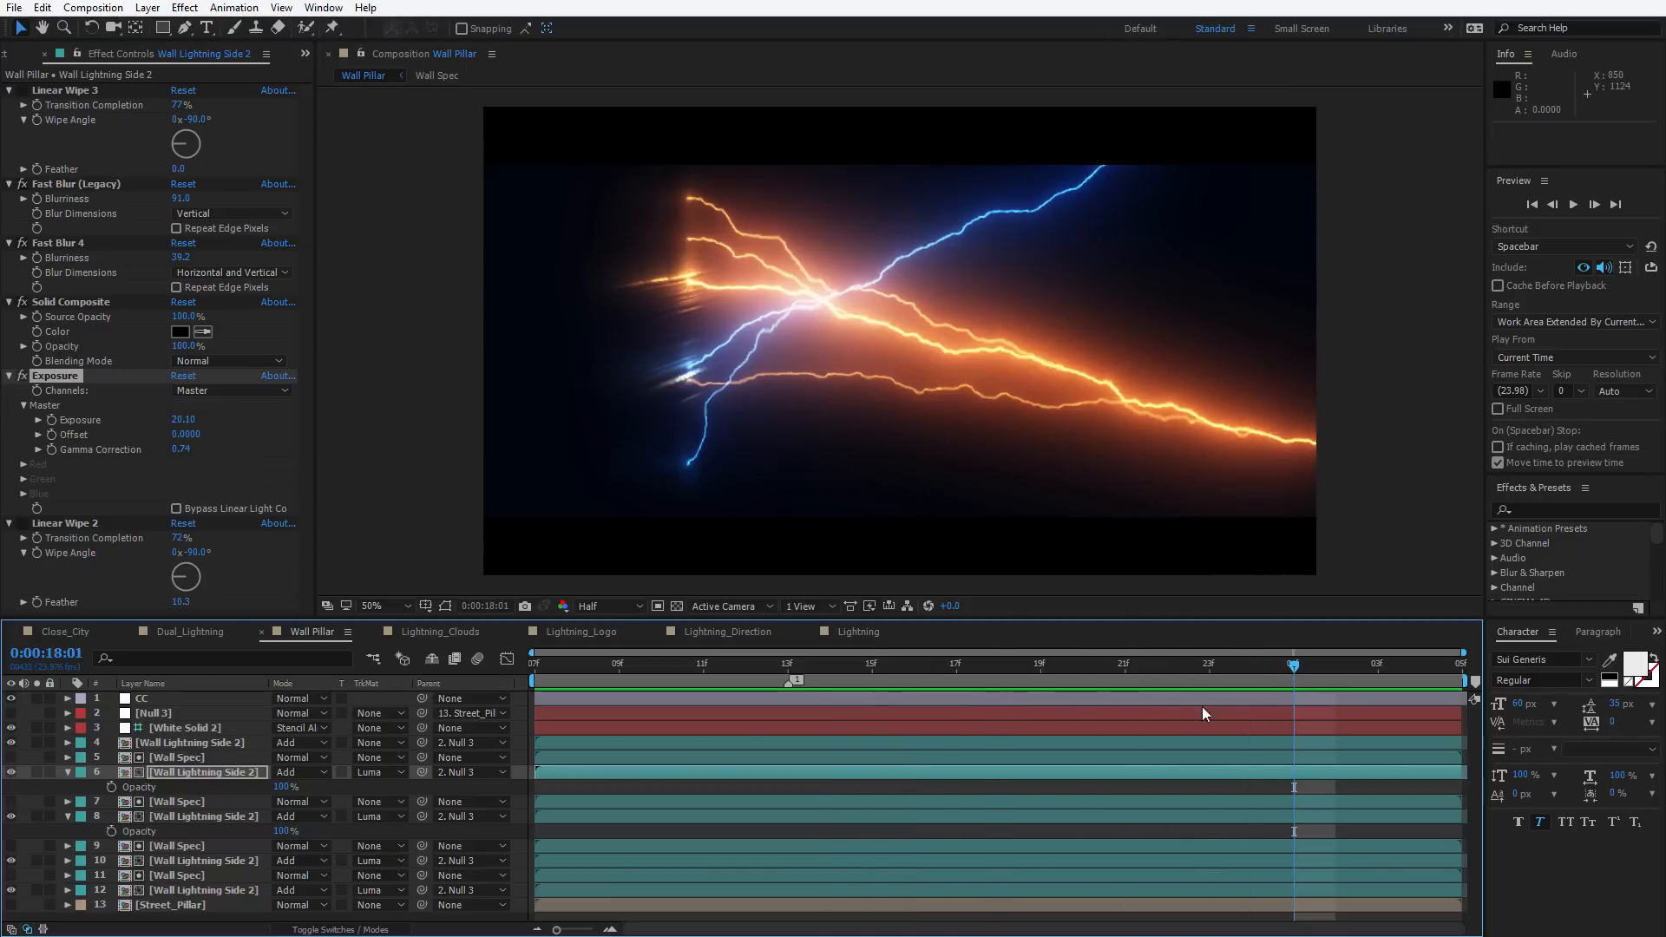
Toggle the Street_Pillar background layer off and on to view the lightning by itself
{"action": "left_click", "coordinate": [11, 905]}
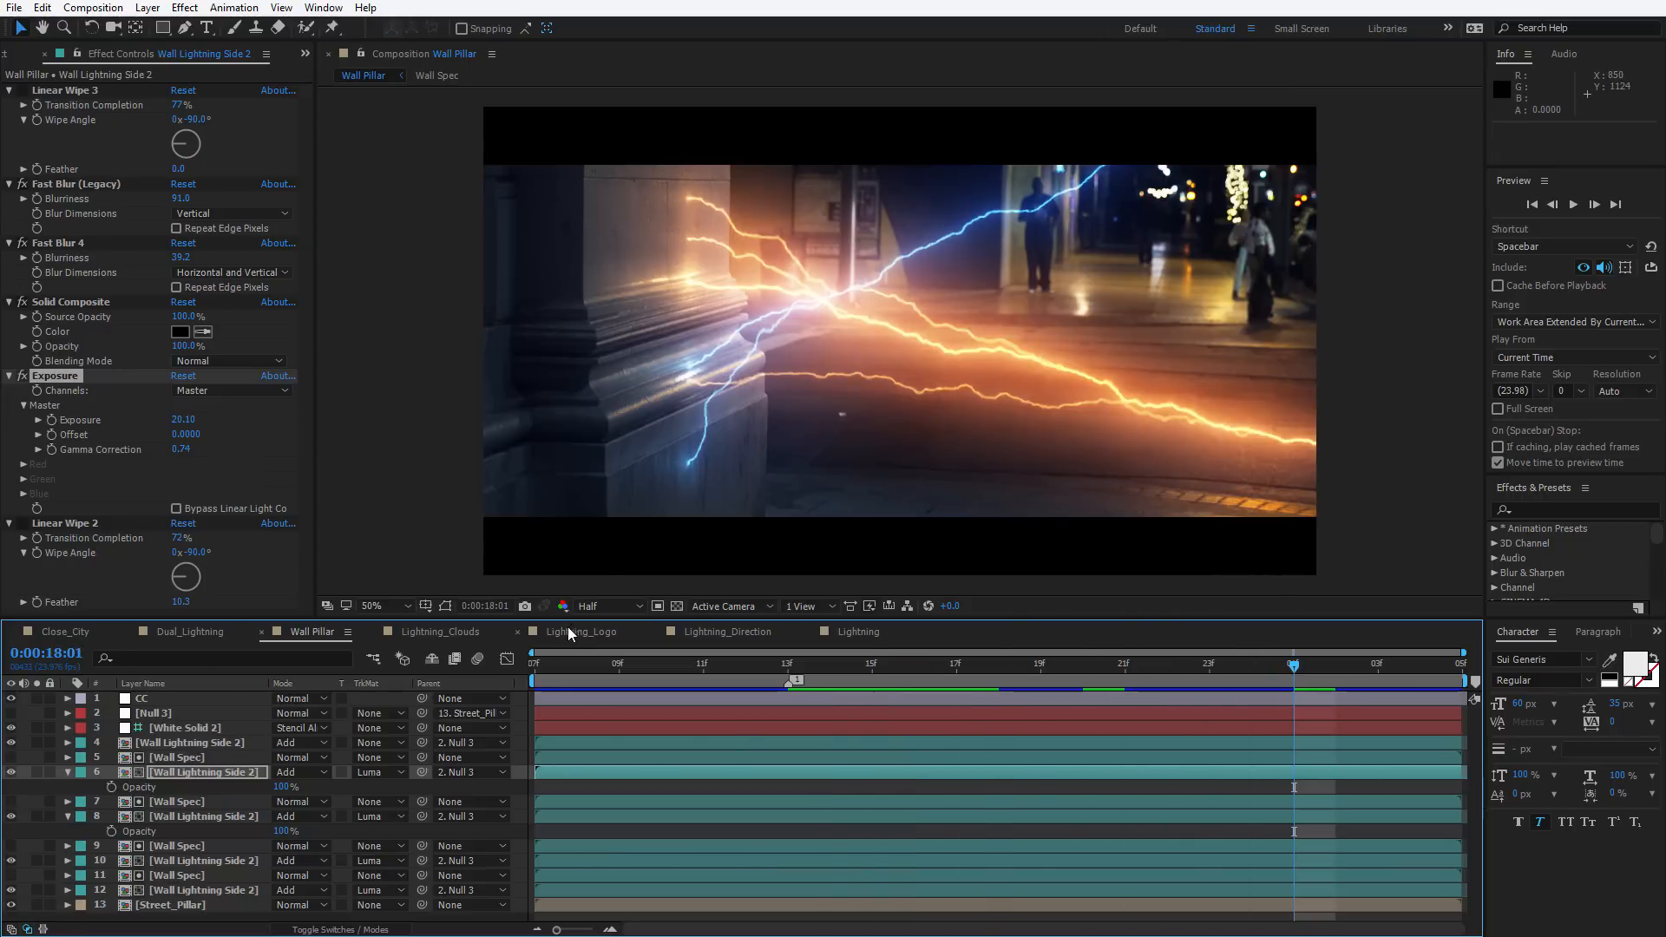
{"action": "left_click", "coordinate": [426, 630]}
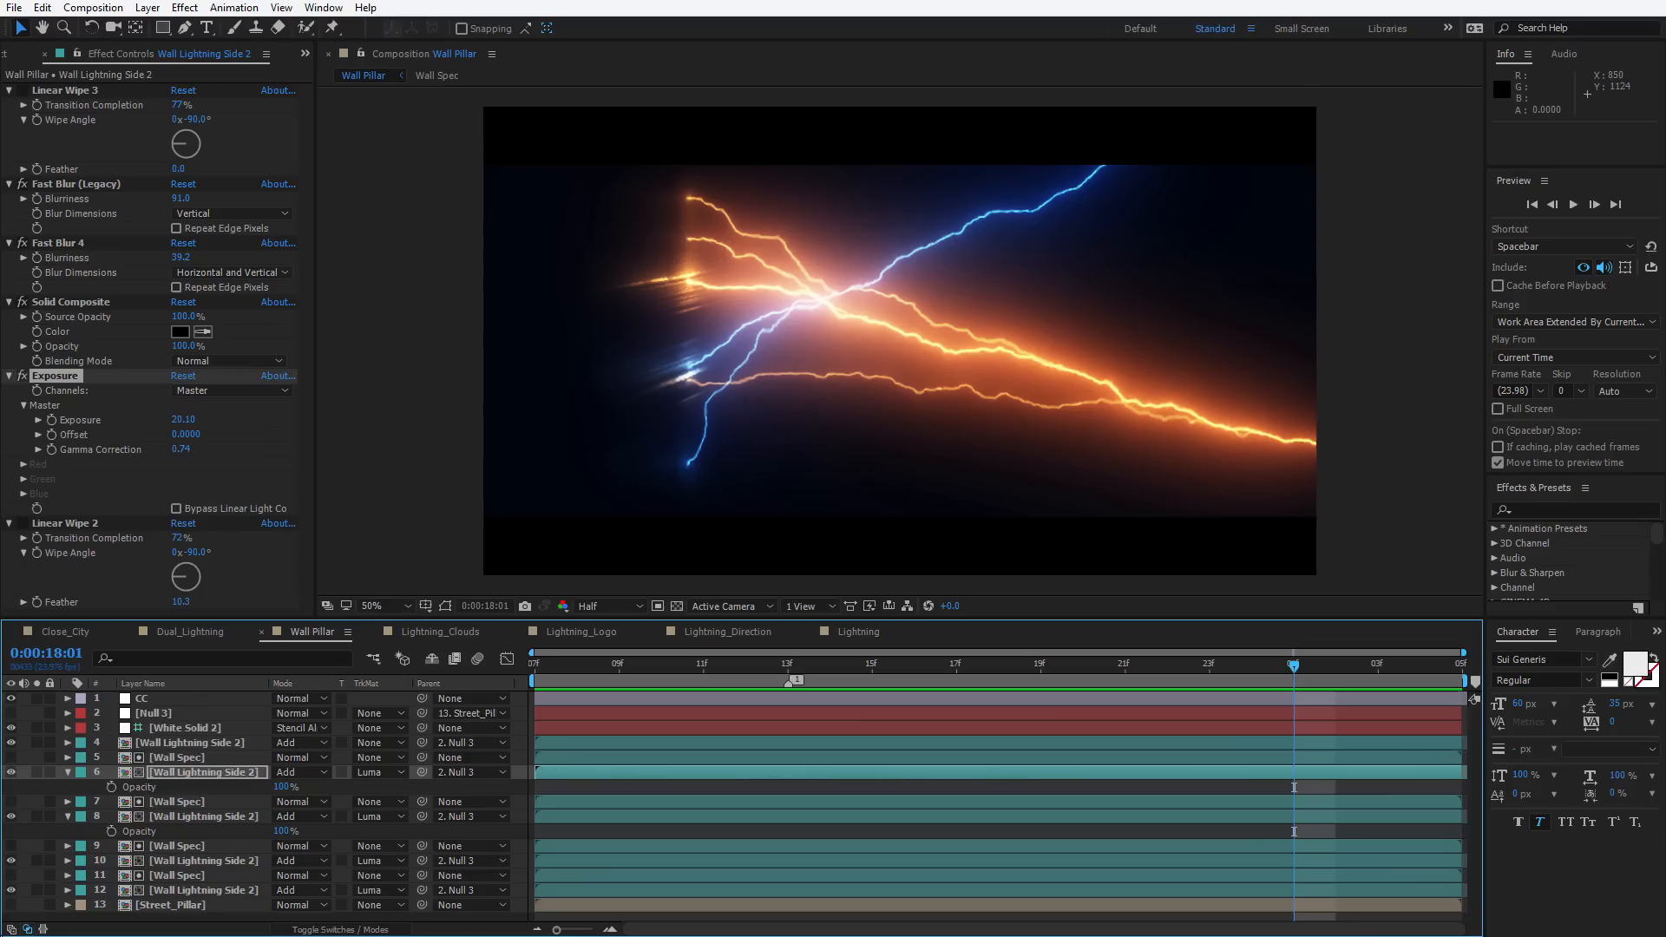
{"action": "left_click", "coordinate": [11, 905]}
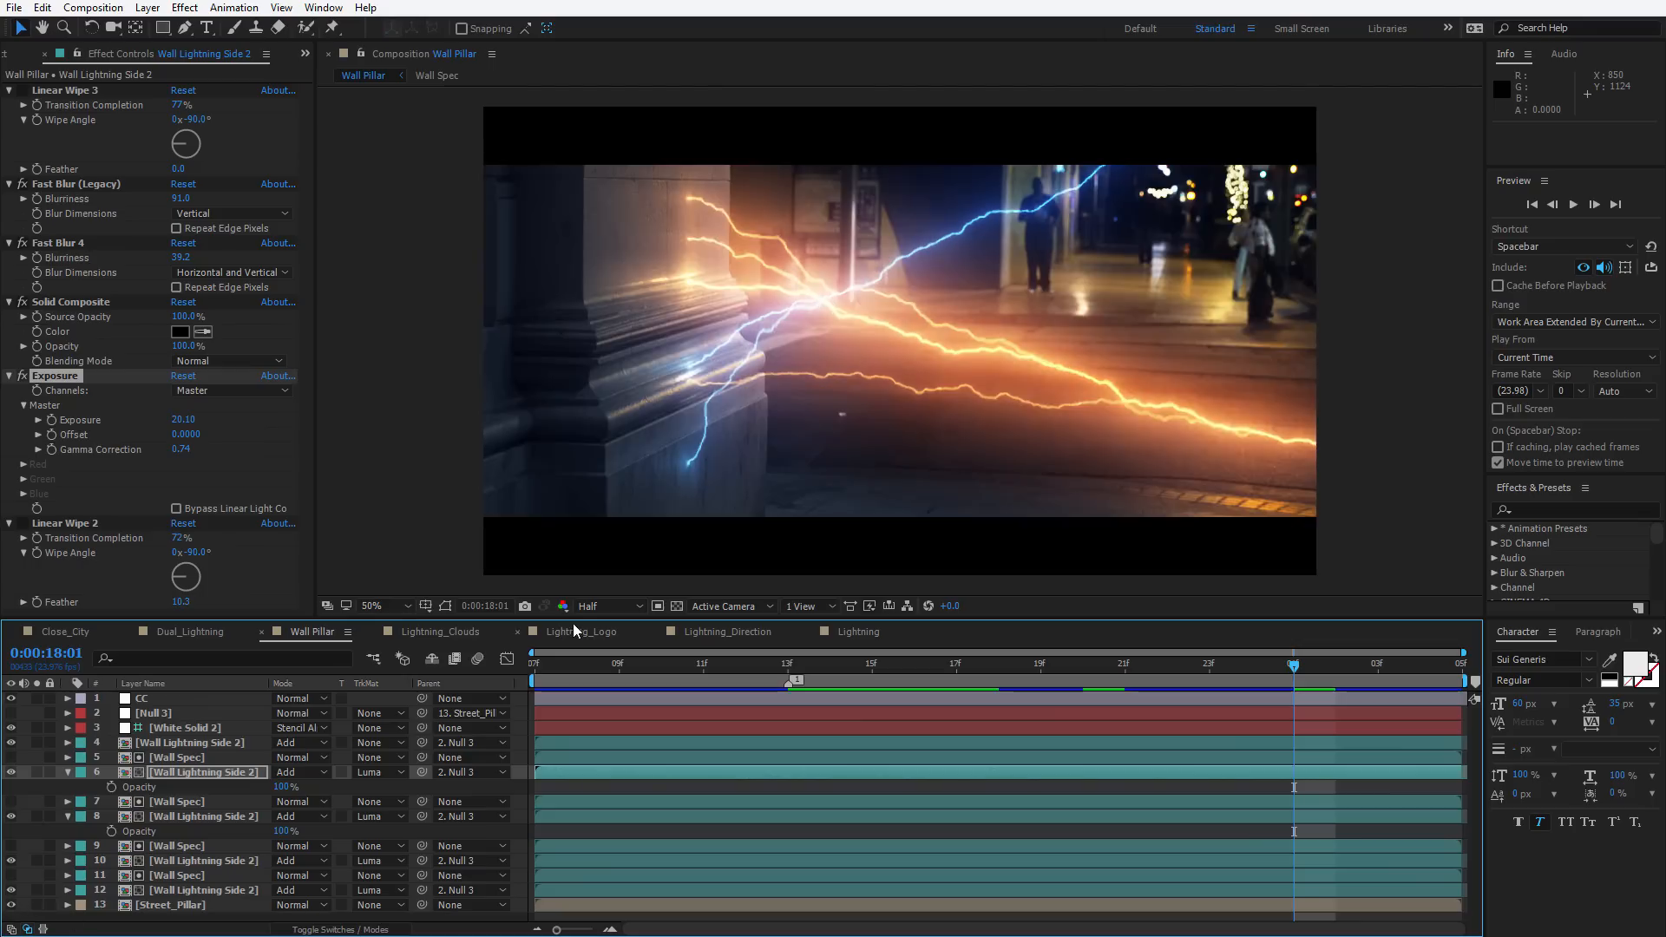
Open the Lightning_Clouds composition and preview its animation
{"action": "left_click", "coordinate": [469, 632]}
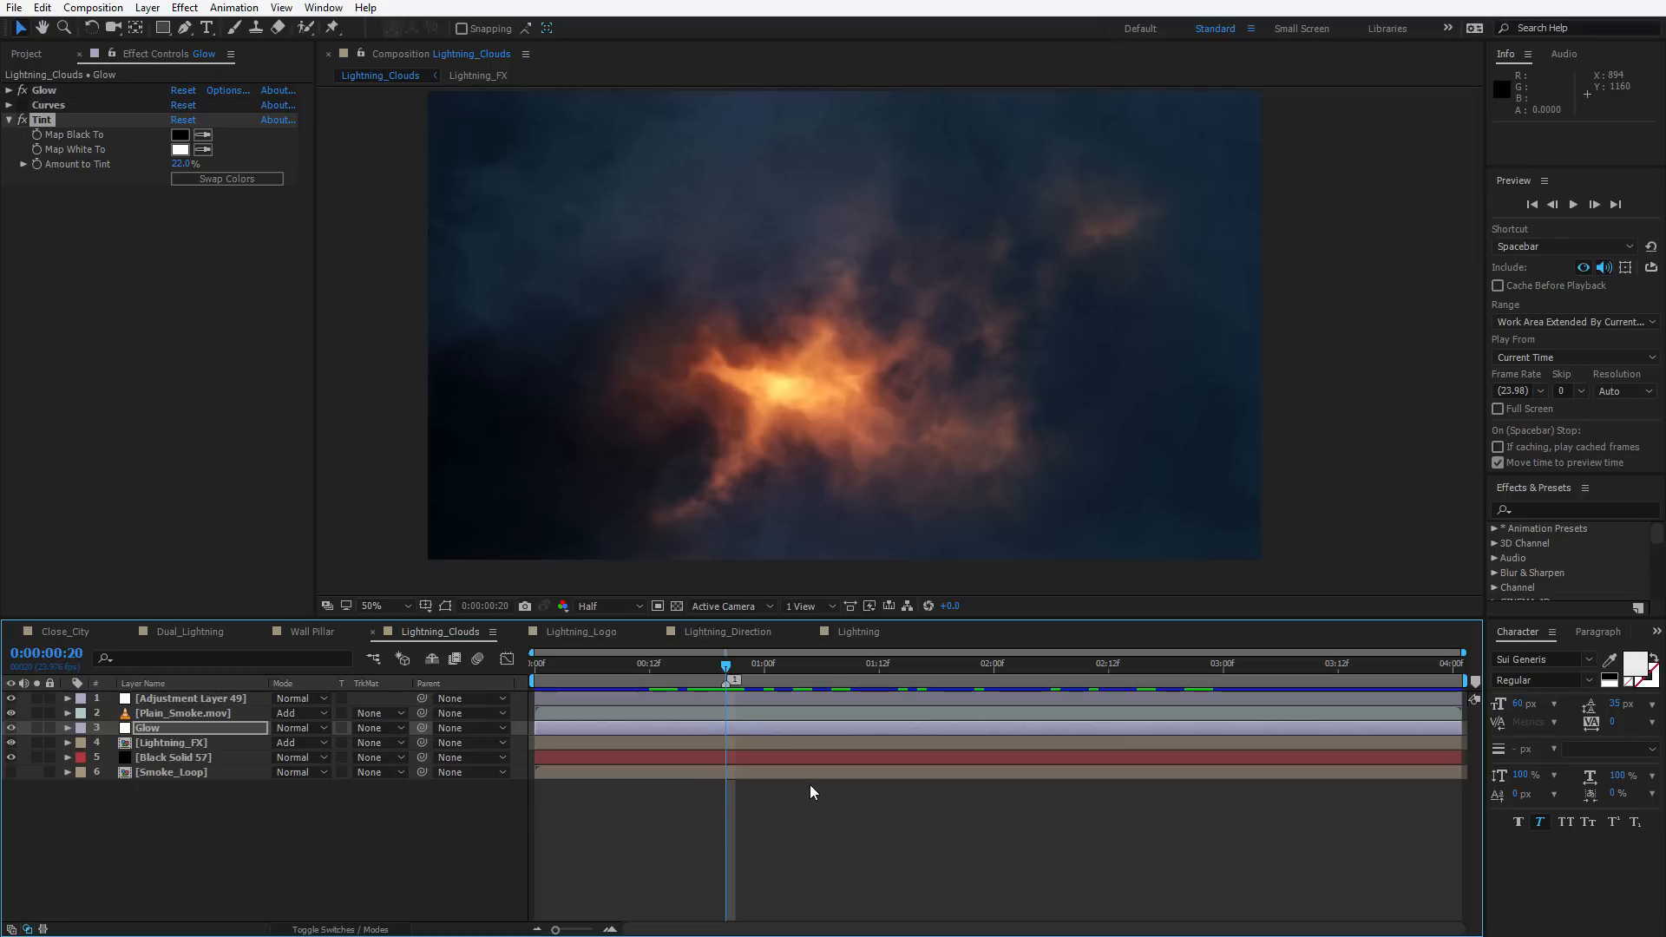
{"action": "key", "text": "space"}
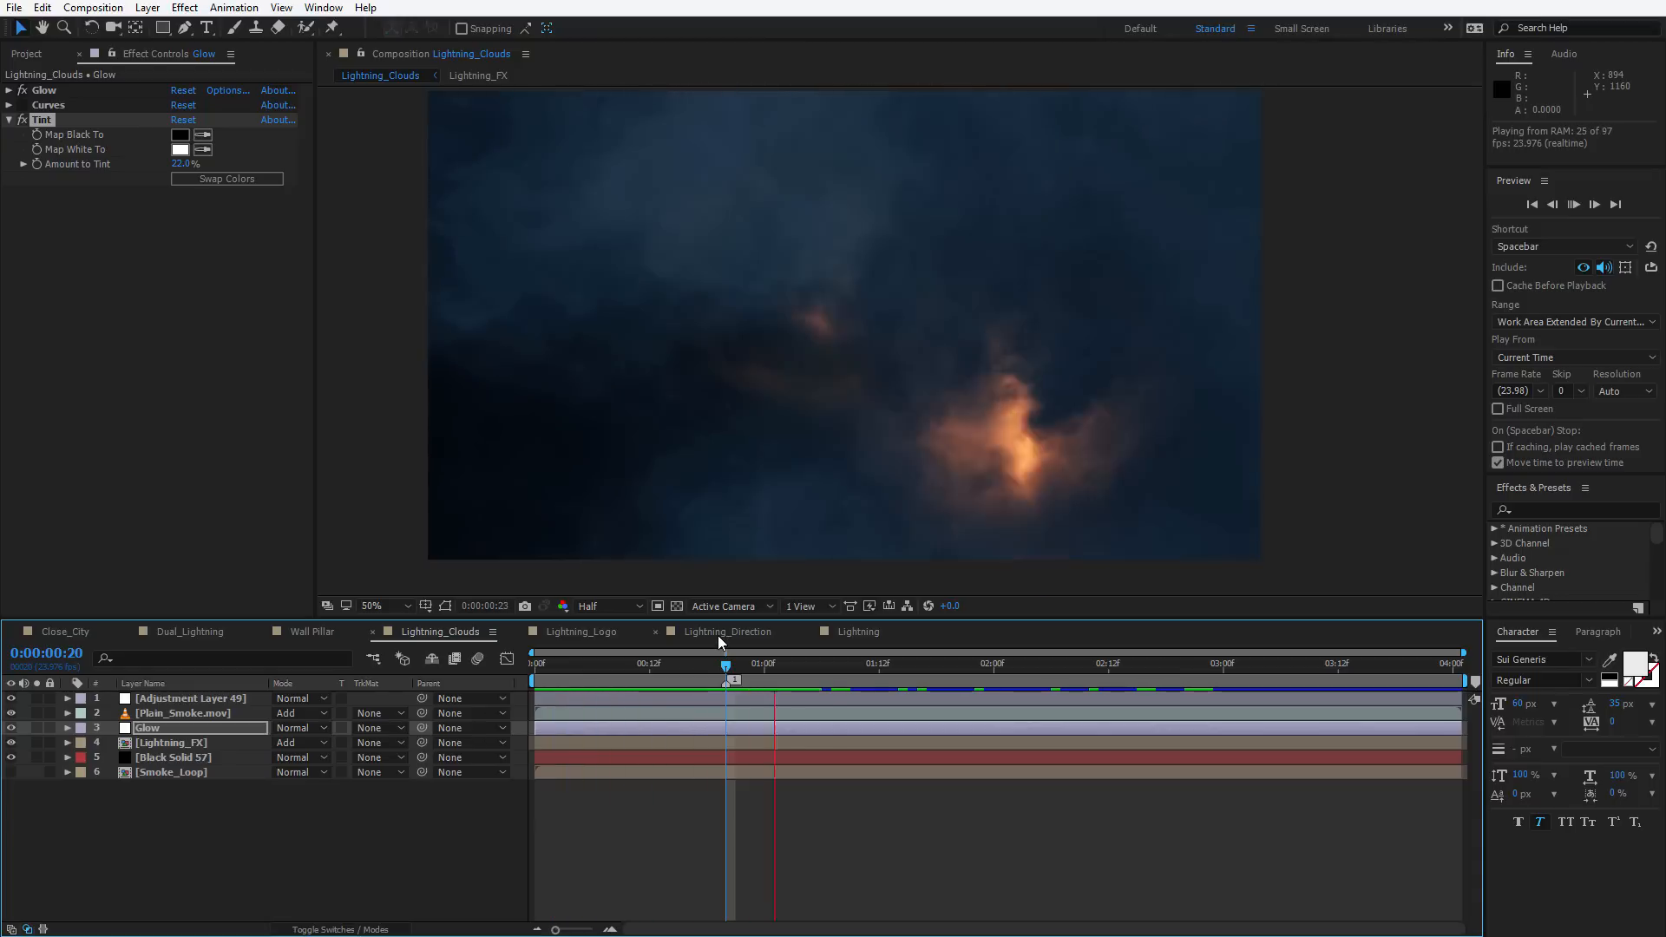
{"action": "left_click", "coordinate": [1153, 683]}
{"action": "left_click_drag", "start_coordinate": [1154, 684], "coordinate": [917, 711]}
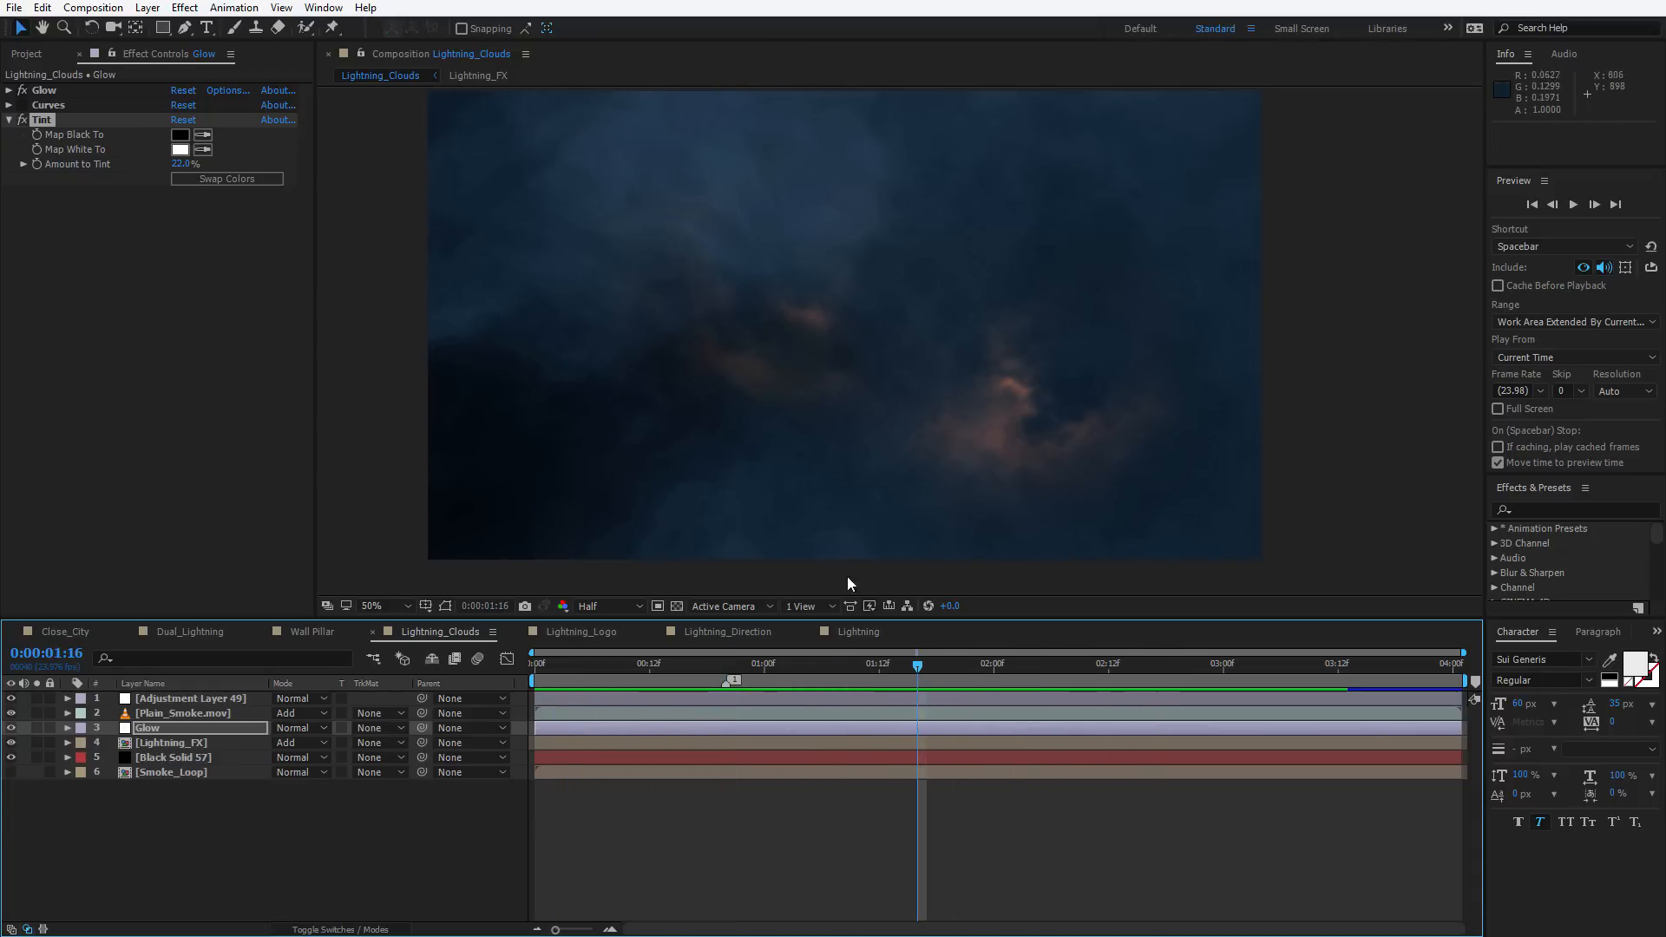
{"action": "key", "text": "space"}
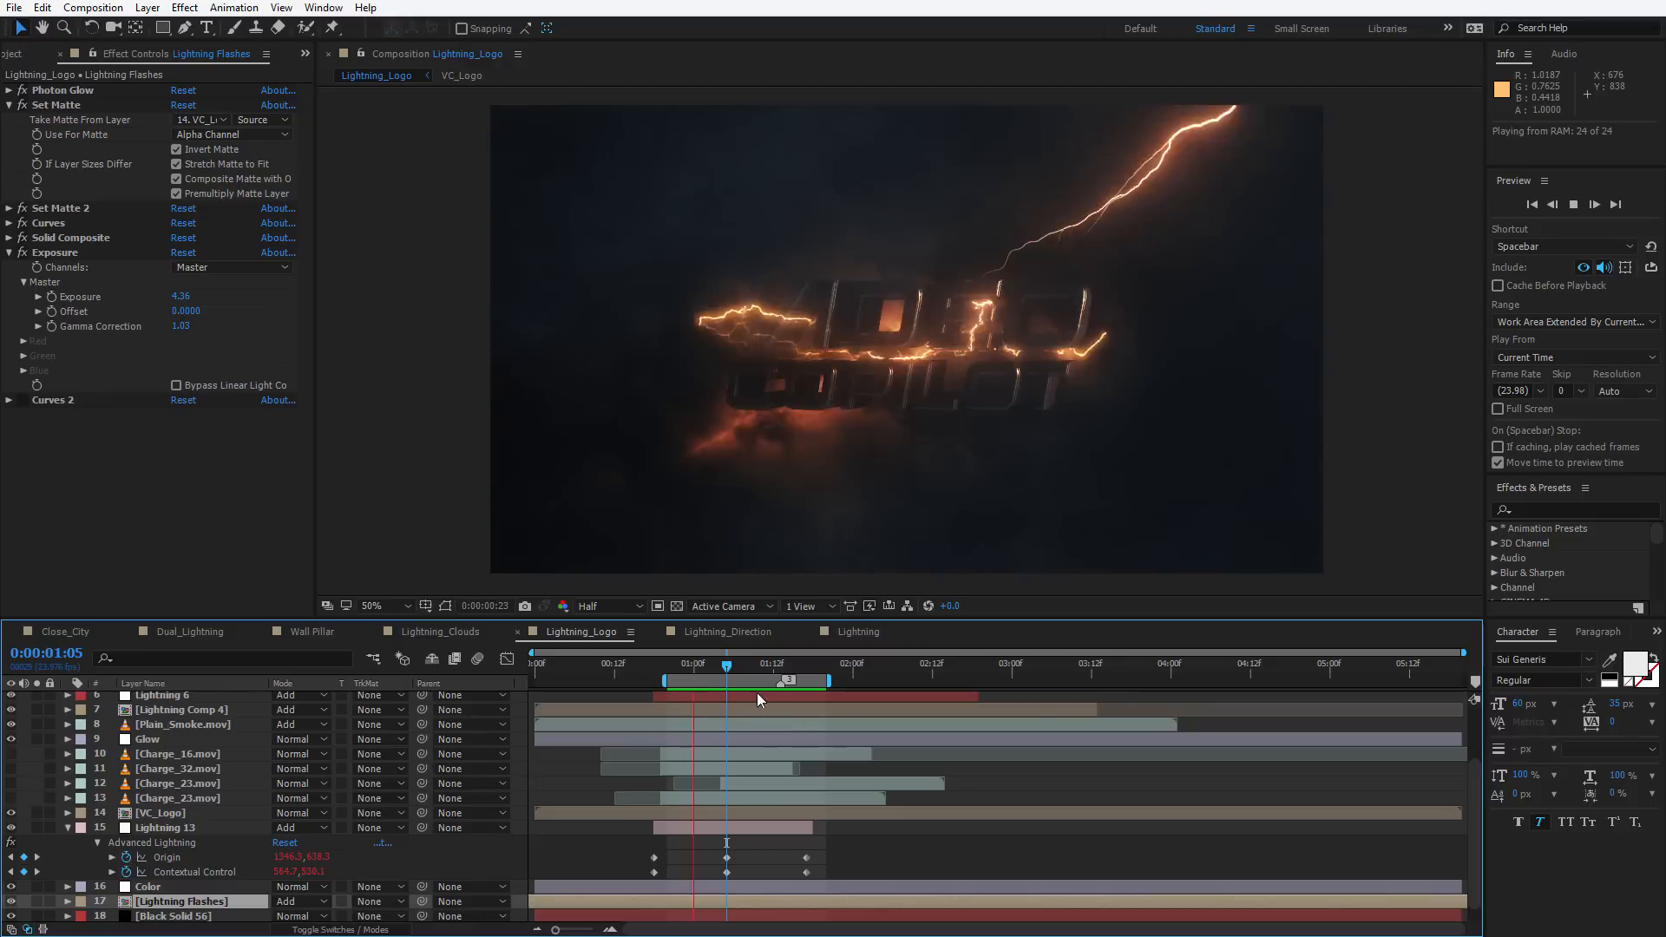
Scrub the Lightning_Logo animation and select the lightning strike crossing the logo text in the viewer
{"action": "left_click_drag", "start_coordinate": [751, 671], "coordinate": [781, 669]}
{"action": "key", "text": "Page_Down"}
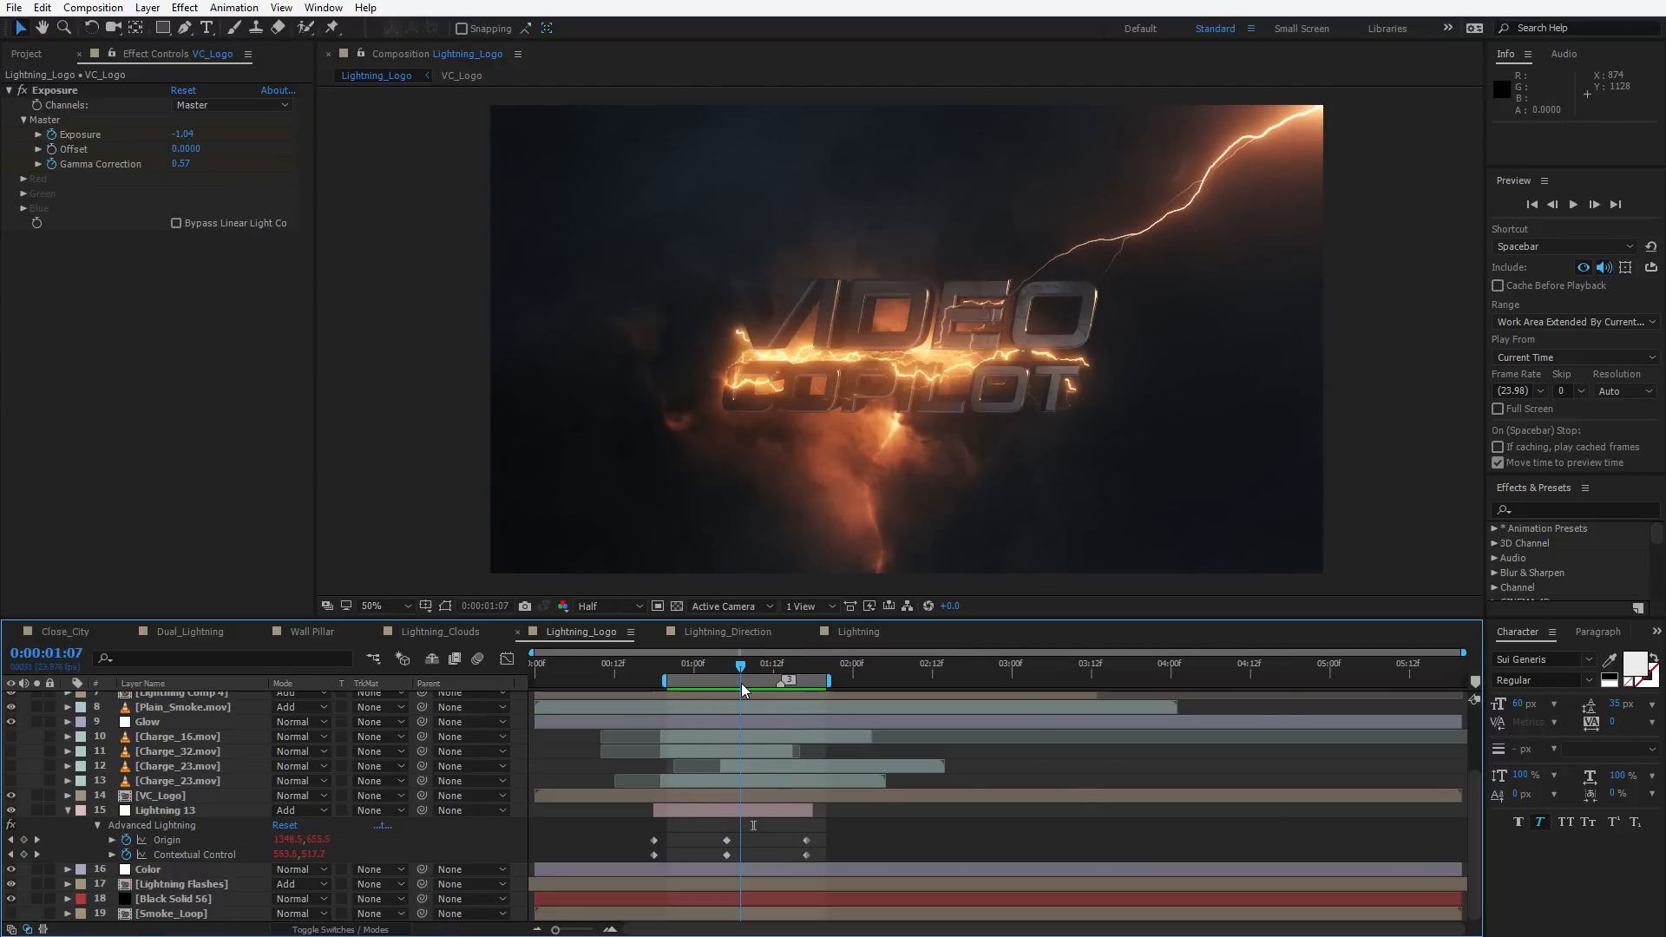
{"action": "left_click_drag", "start_coordinate": [747, 674], "coordinate": [797, 681]}
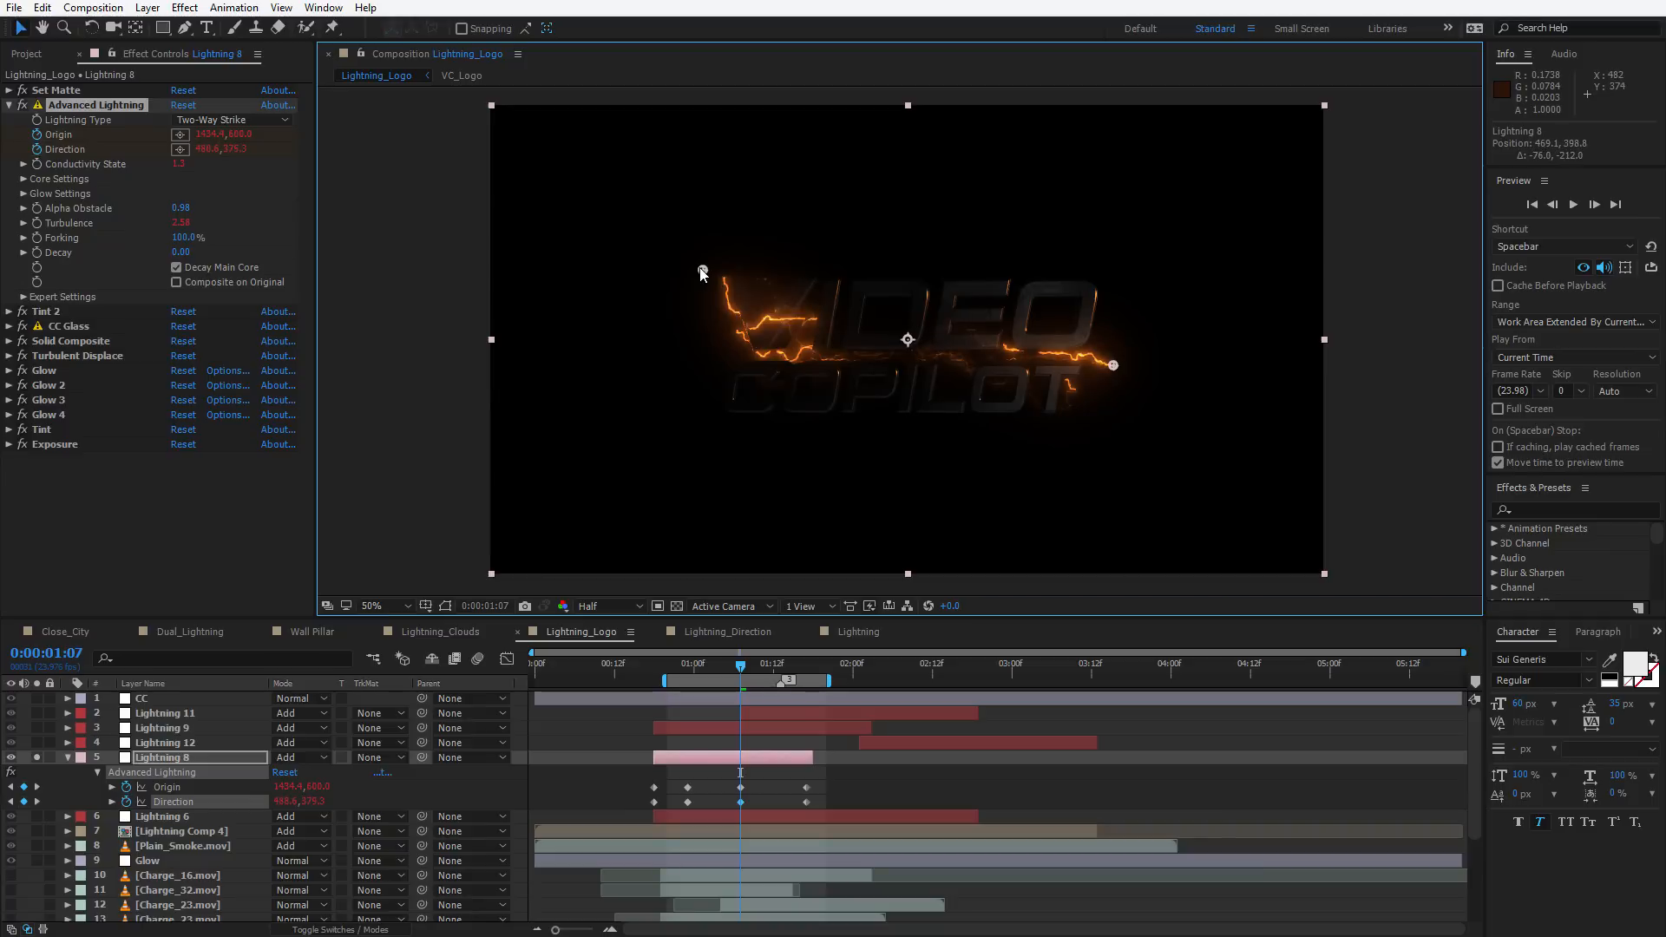
{"action": "left_click_drag", "start_coordinate": [710, 307], "coordinate": [713, 355]}
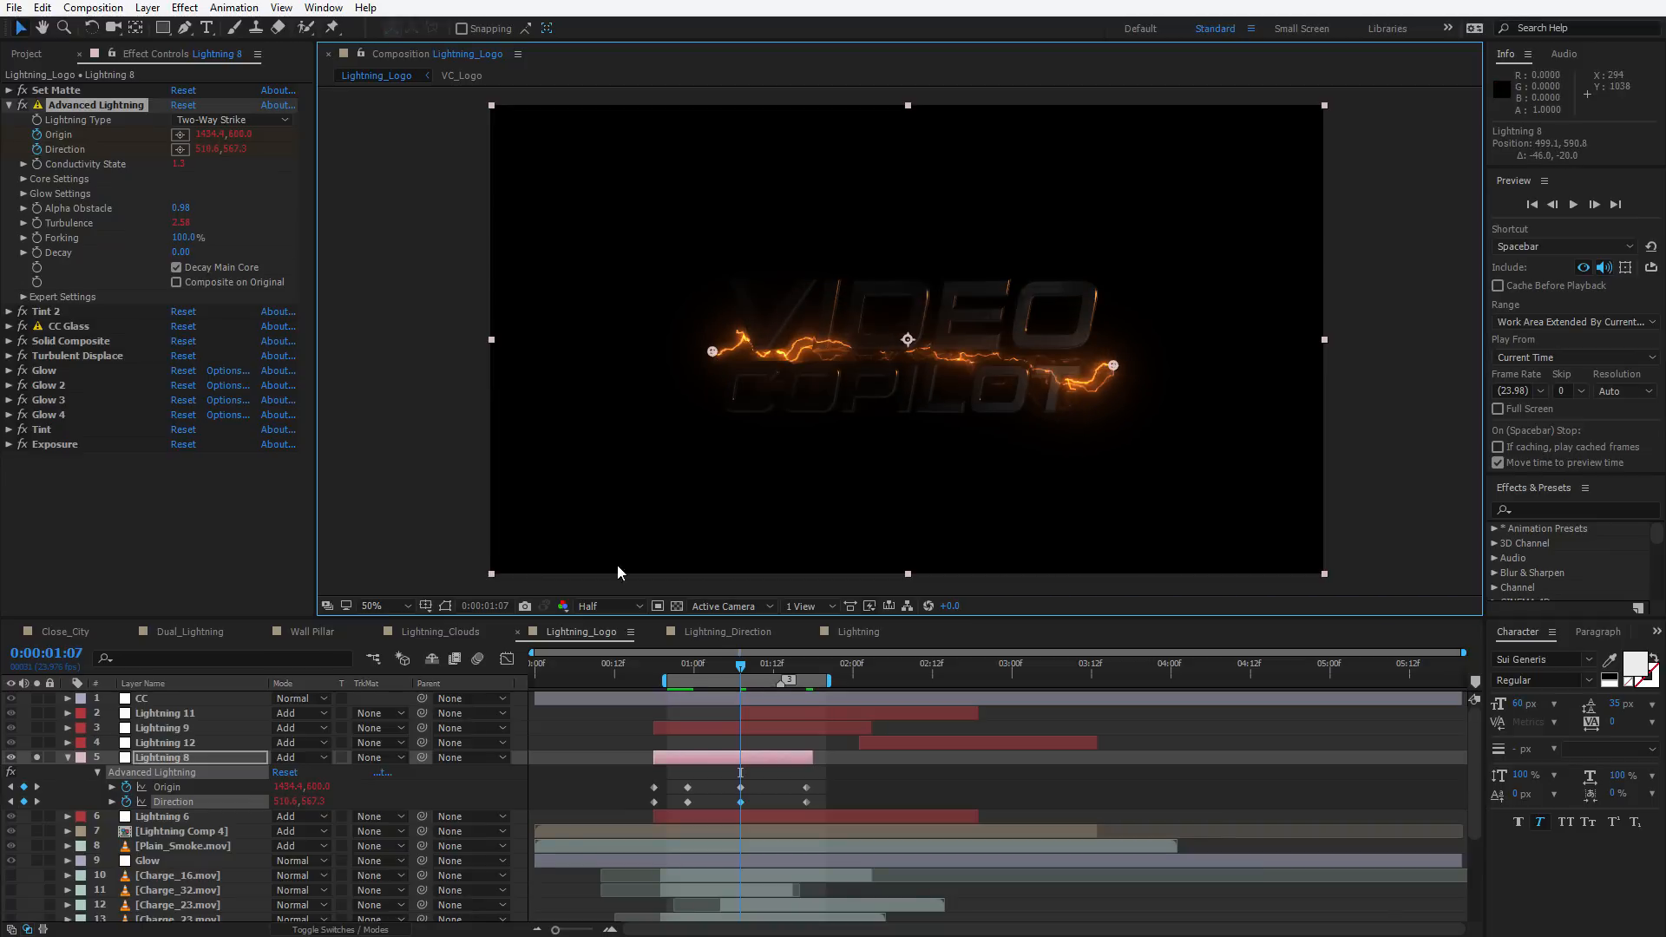
Open the Lightning_Direction composition and play its preview
{"action": "left_click", "coordinate": [720, 633]}
{"action": "key", "text": "space"}
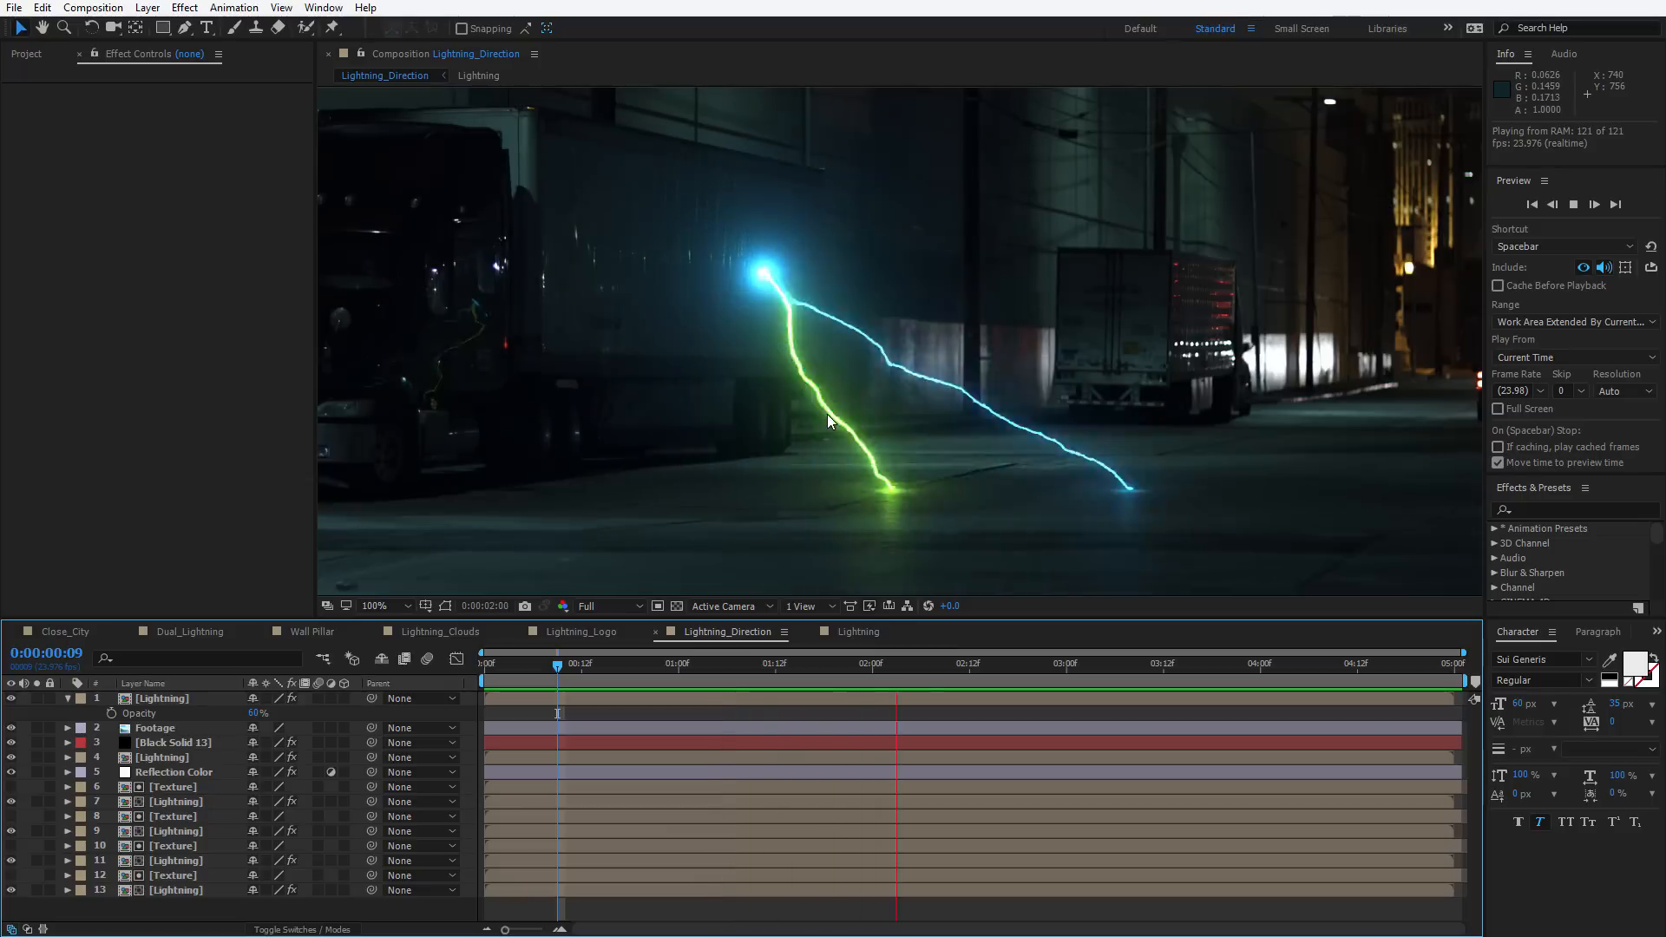
{"action": "key", "text": "space"}
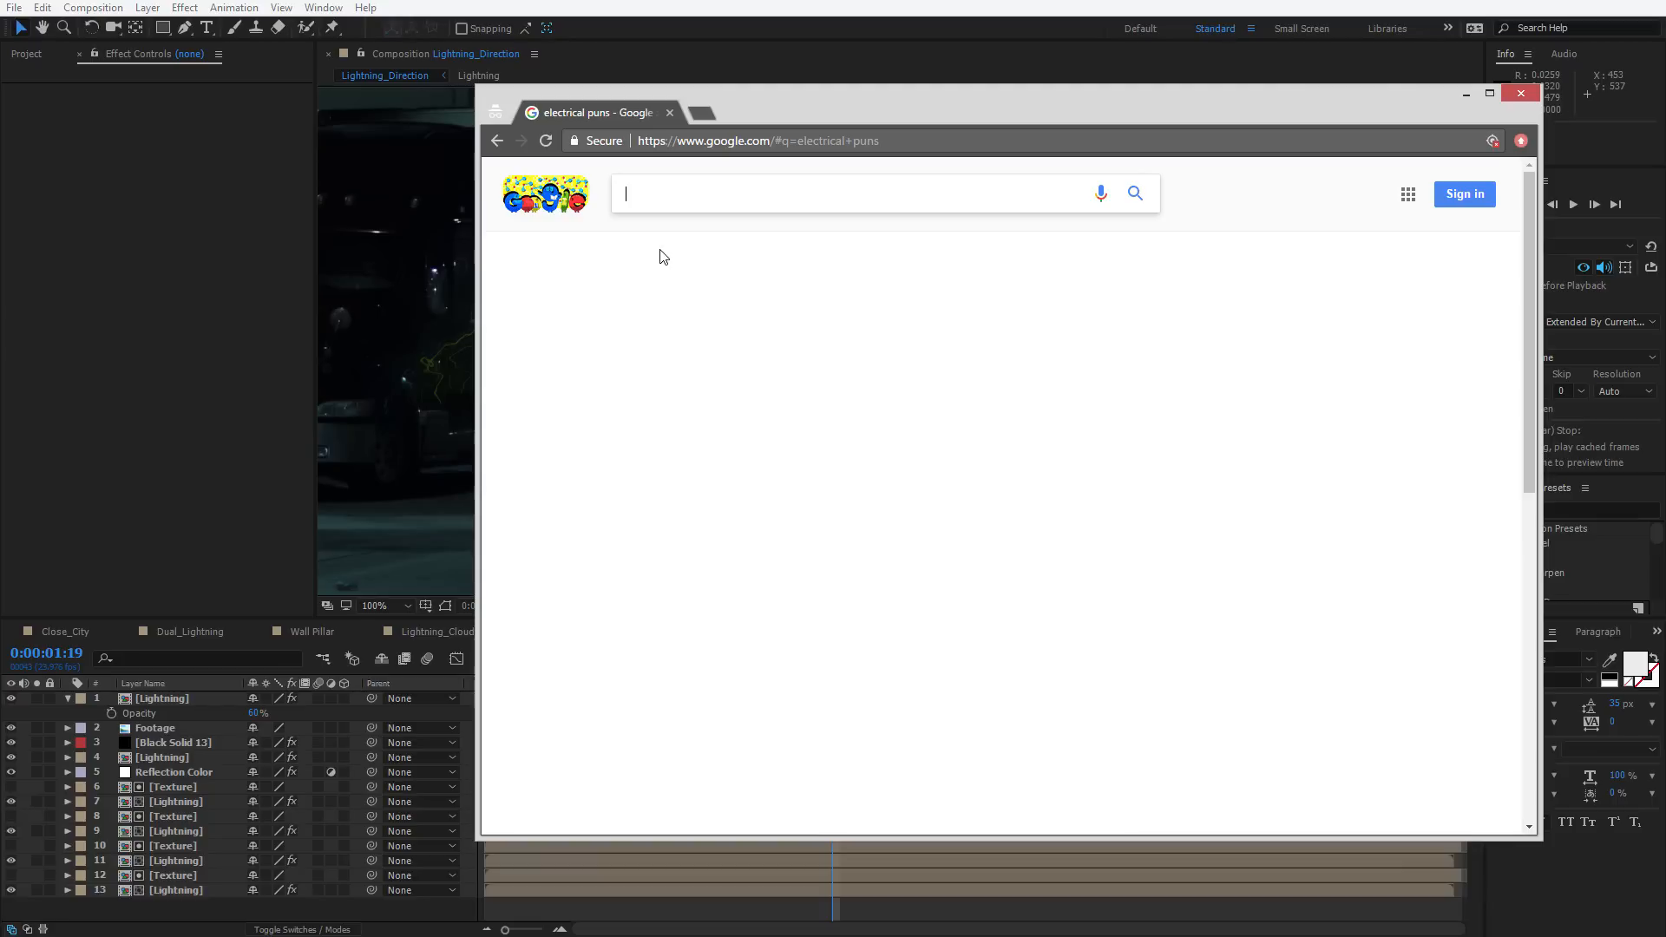
Search the web for electrical puns in the browser
{"action": "type", "text": "electrical puns"}
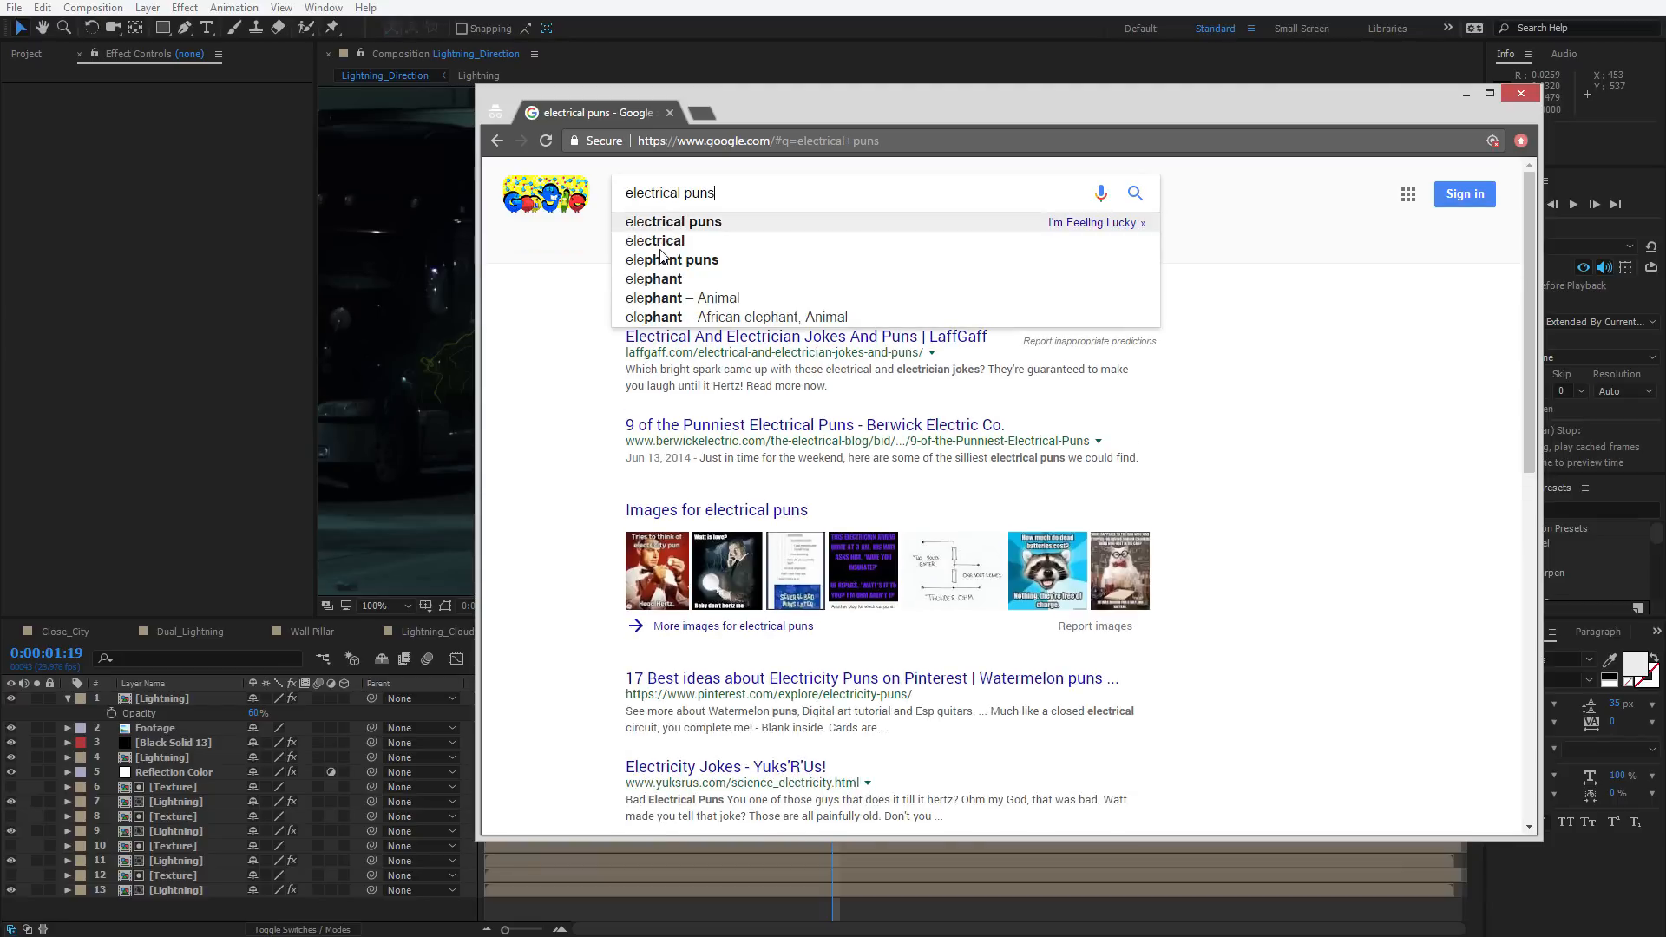
{"action": "key", "text": "Return"}
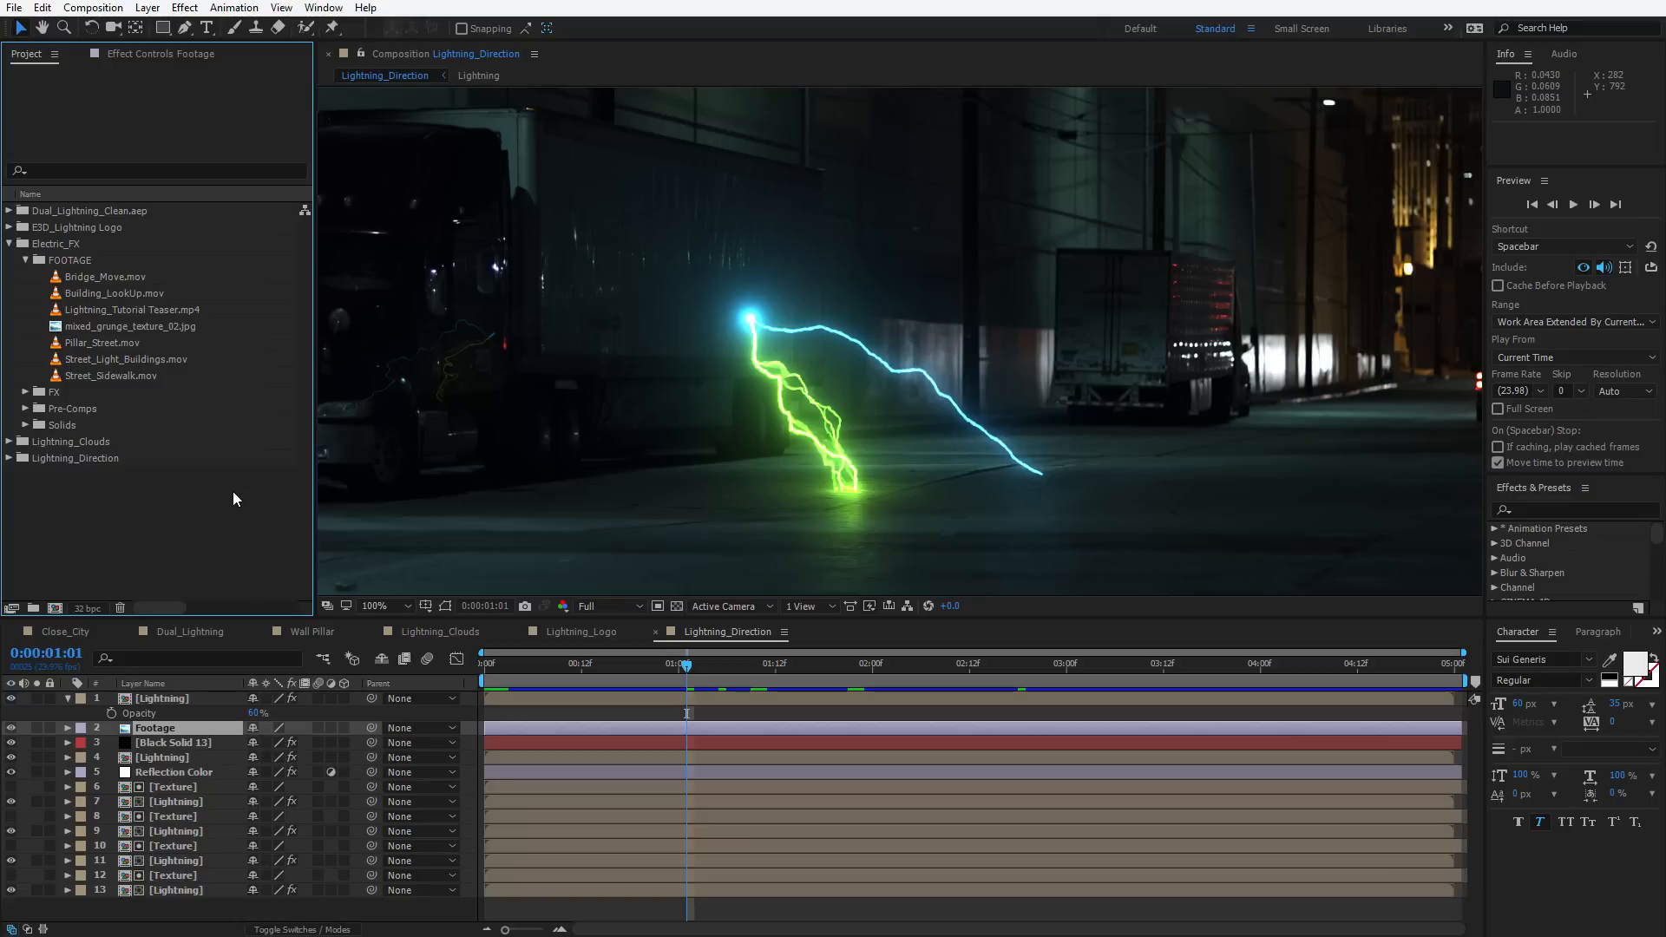
Cycle the project colour depth and briefly change the viewer exposure before resetting it to +0.0
{"action": "left_click", "coordinate": [84, 610], "text": "alt"}
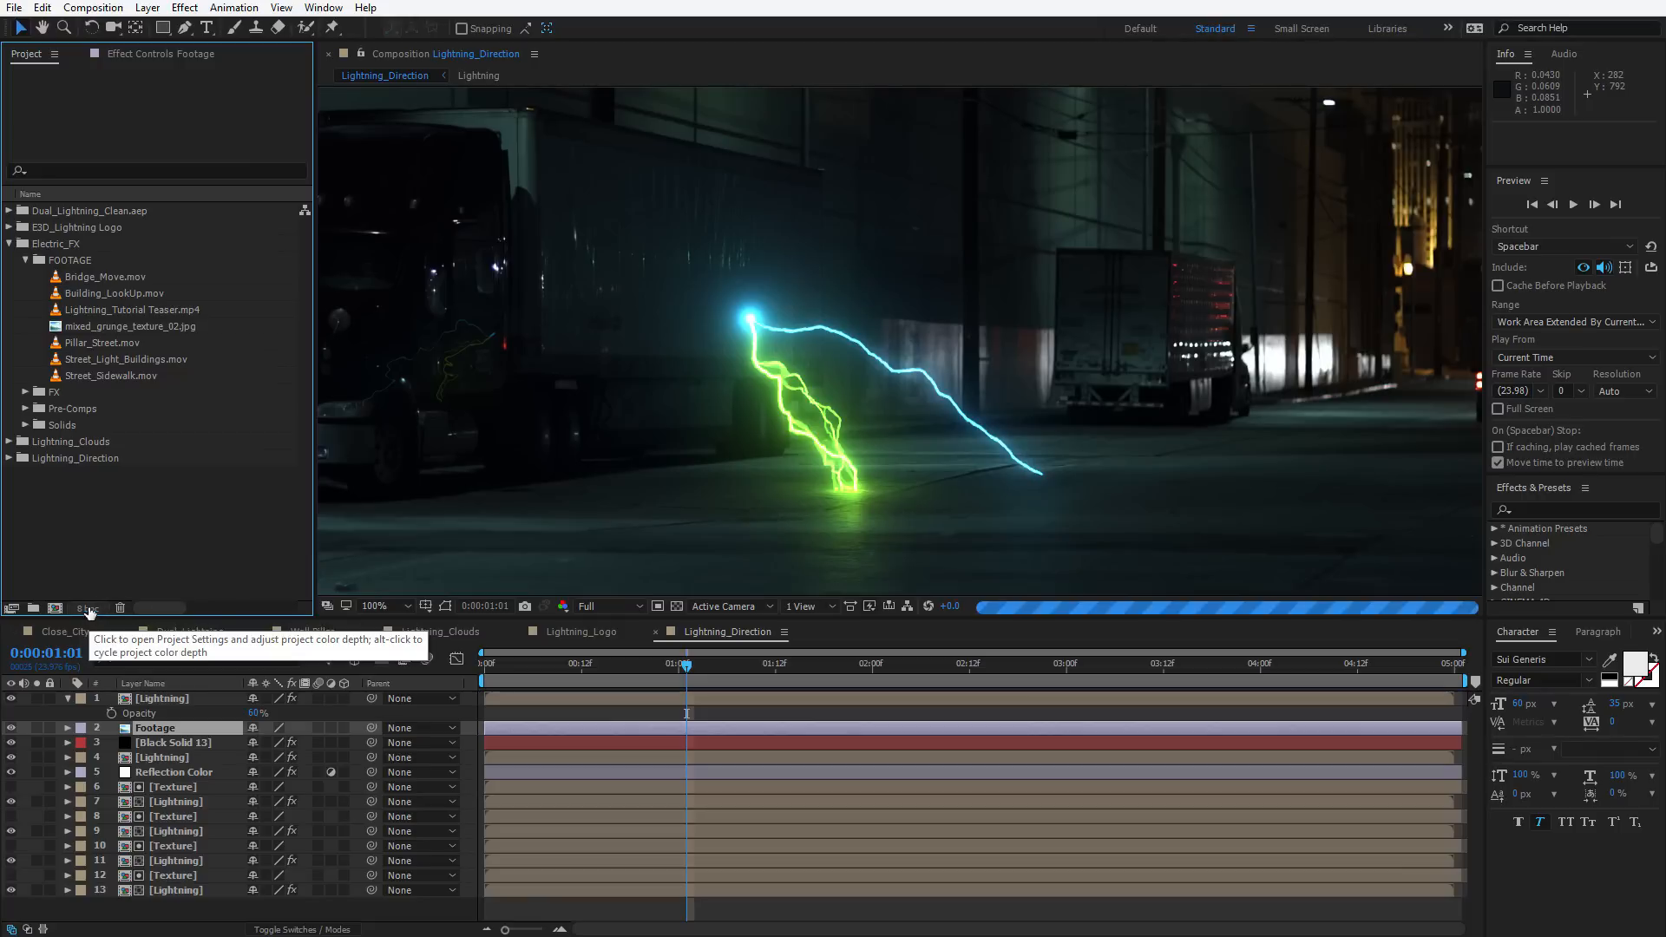
{"action": "left_click", "coordinate": [86, 610], "text": "alt"}
{"action": "left_click", "coordinate": [92, 609], "text": "alt"}
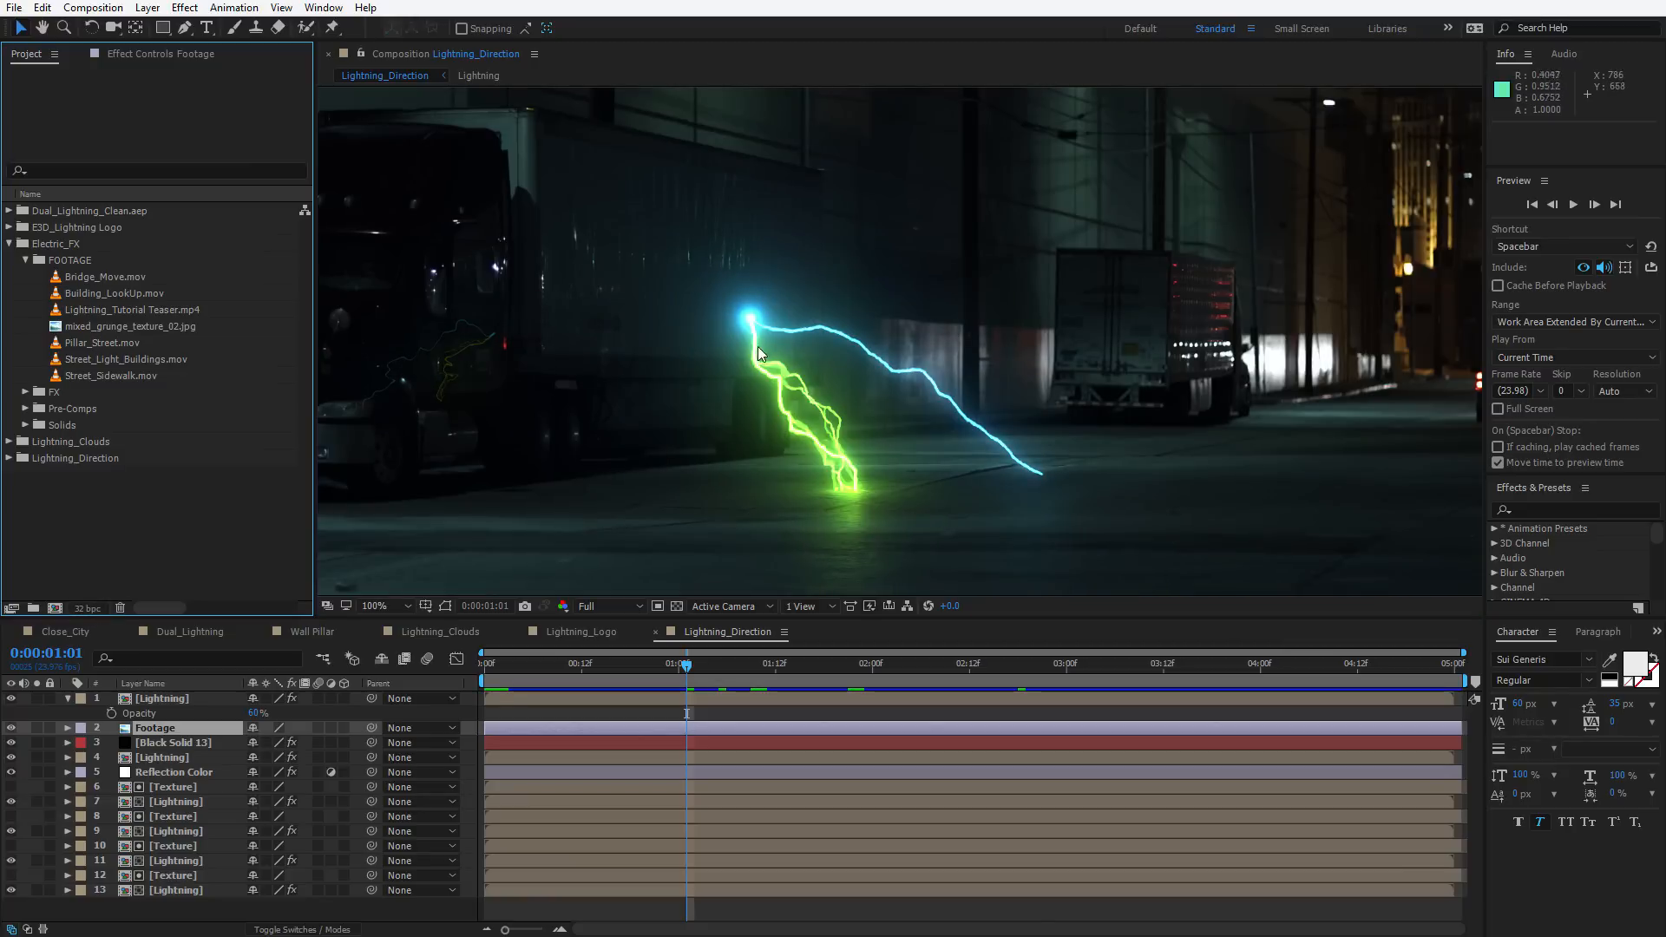
{"action": "left_click_drag", "start_coordinate": [952, 609], "coordinate": [949, 615]}
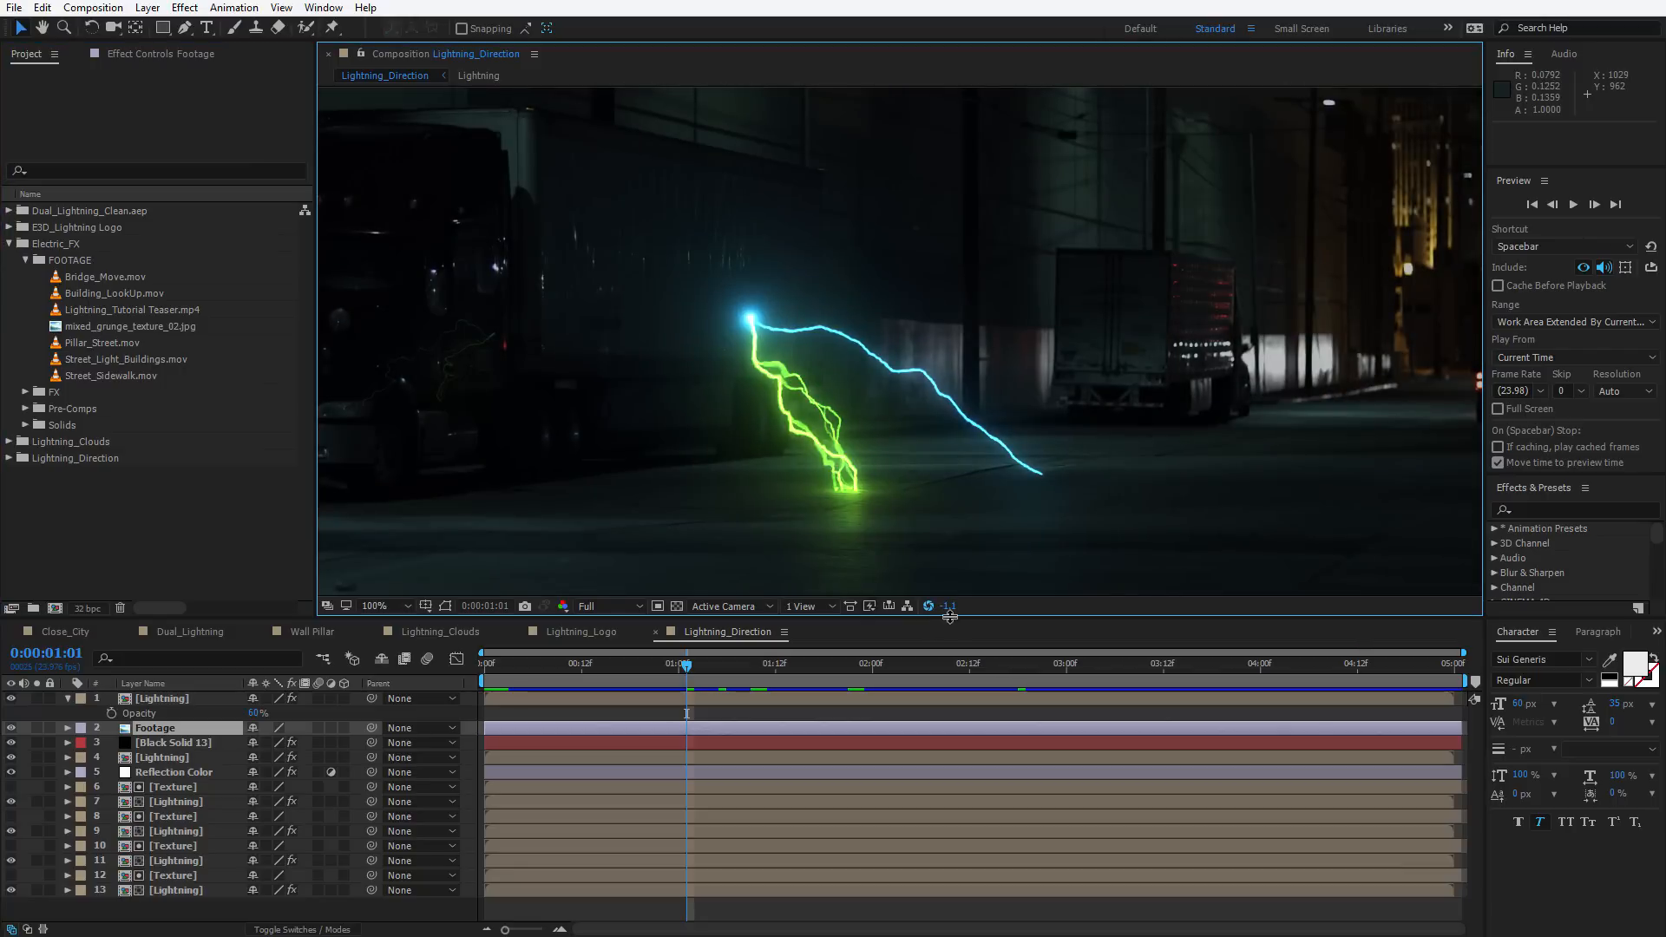
{"action": "left_click", "coordinate": [928, 607]}
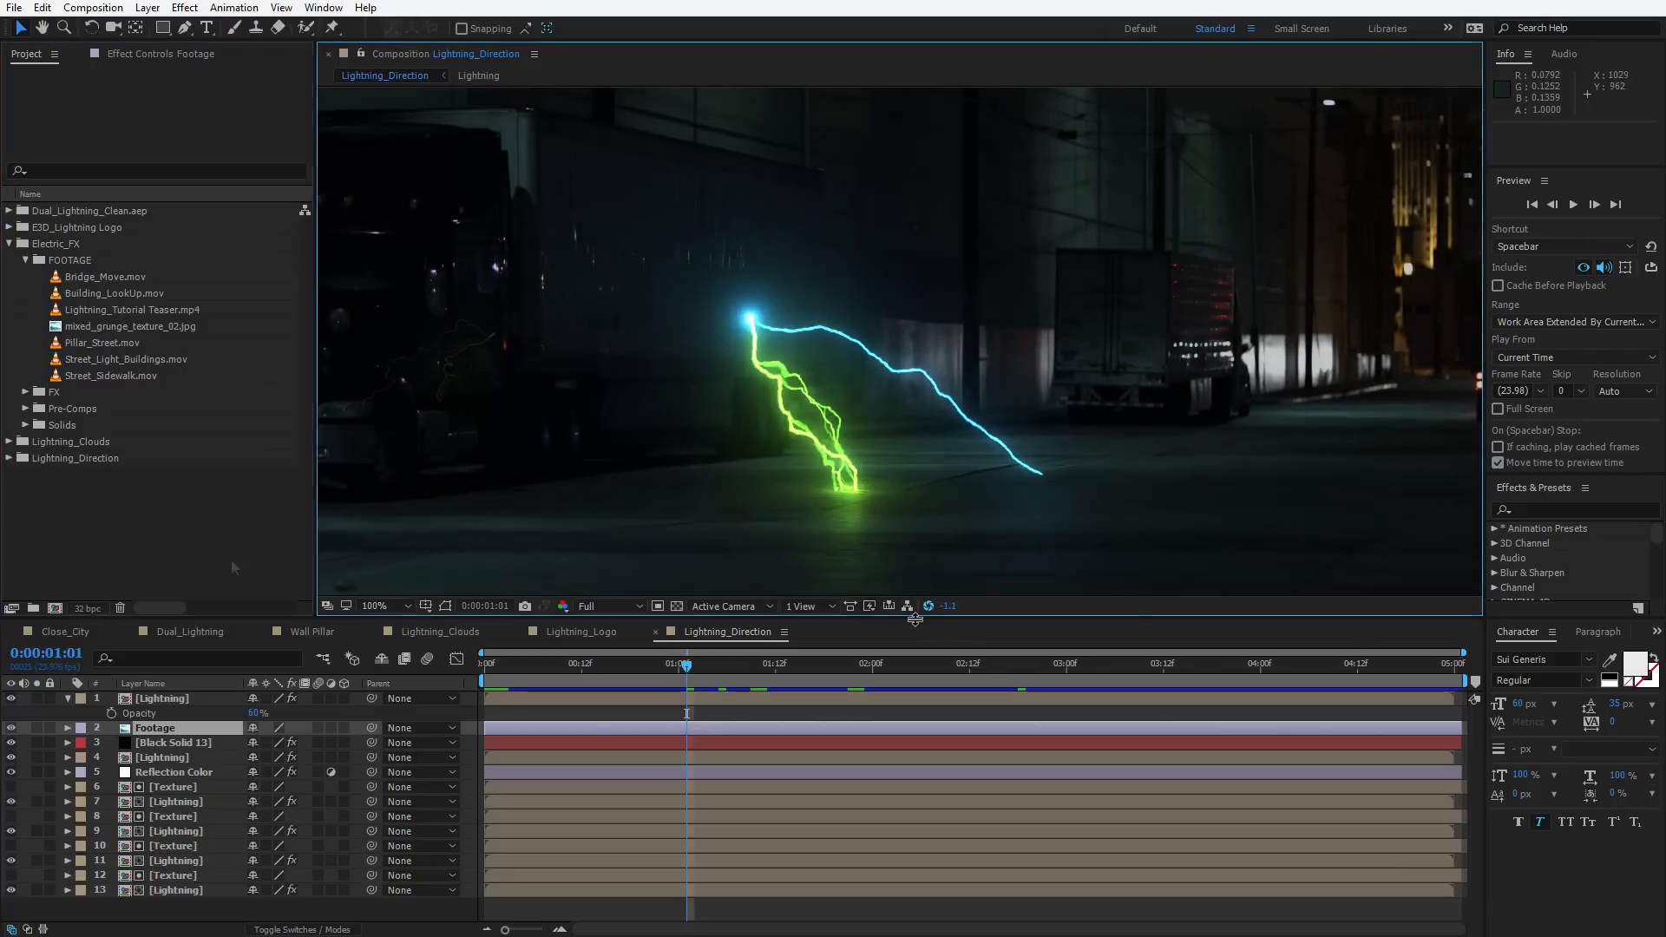
Create a new composition from the Street_Sidewalk.mov footage and play it
{"action": "left_click", "coordinate": [231, 558]}
{"action": "left_click", "coordinate": [103, 379]}
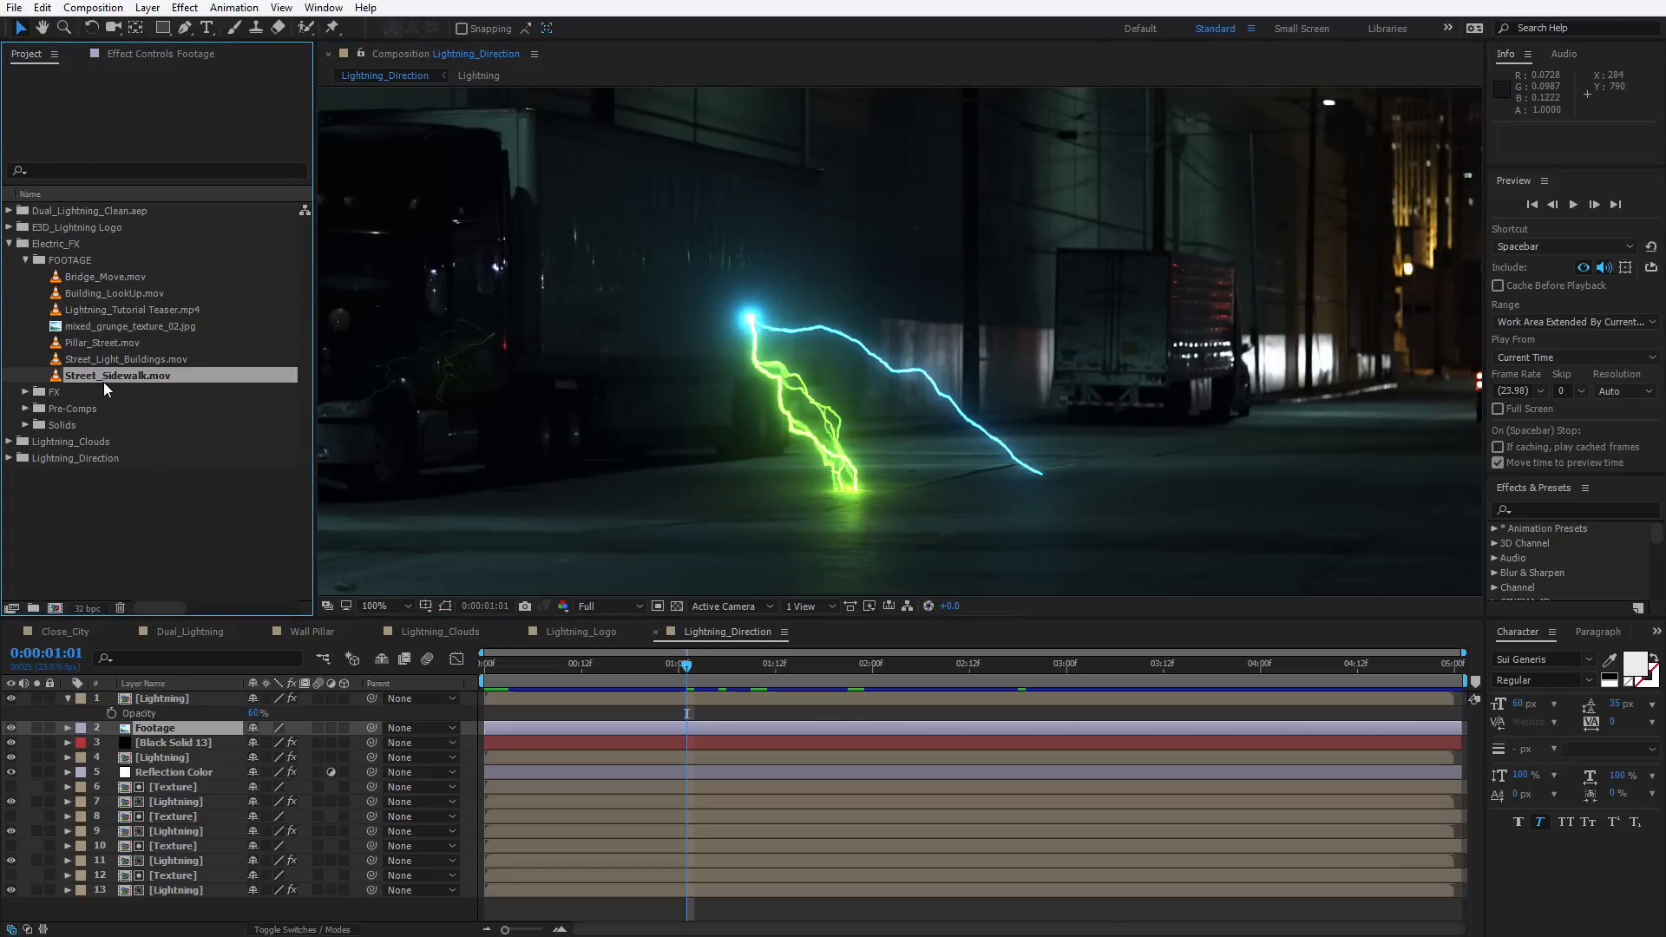
{"action": "left_click_drag", "start_coordinate": [148, 371], "coordinate": [54, 606]}
{"action": "left_click", "coordinate": [572, 684]}
{"action": "key", "text": "space"}
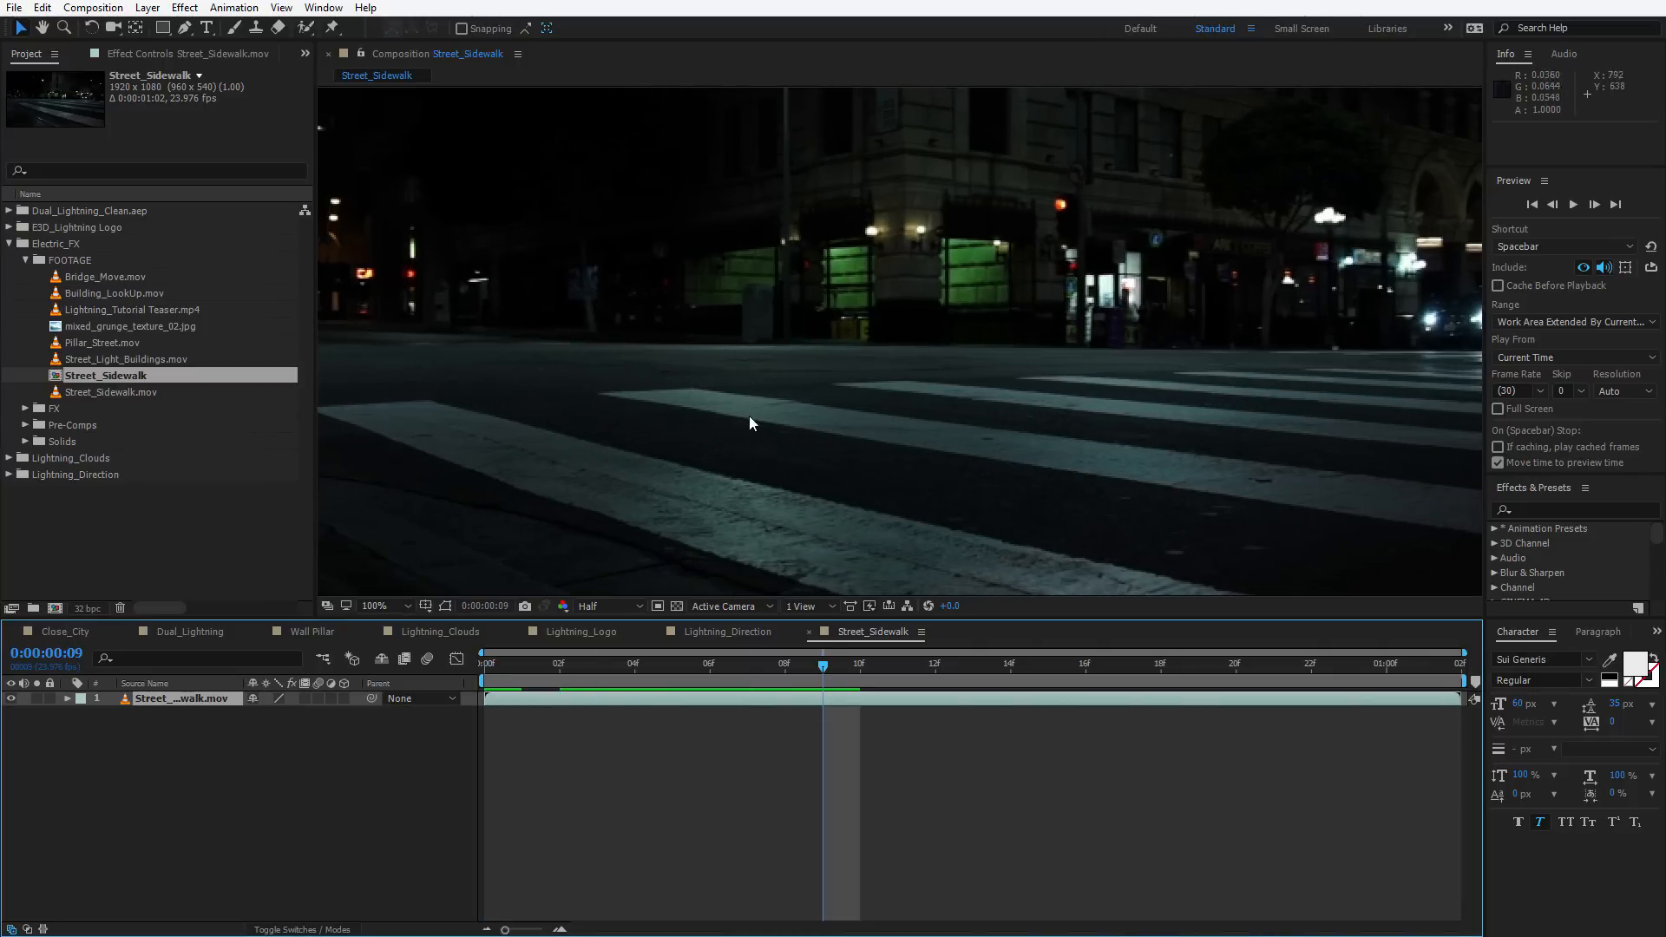
Add a new white solid layer named Lightning to the Street_Sidewalk composition
{"action": "scroll", "coordinate": [748, 415], "scroll_direction": "down", "scroll_amount": 2}
{"action": "left_click", "coordinate": [147, 7]}
{"action": "mouse_move", "coordinate": [156, 14]}
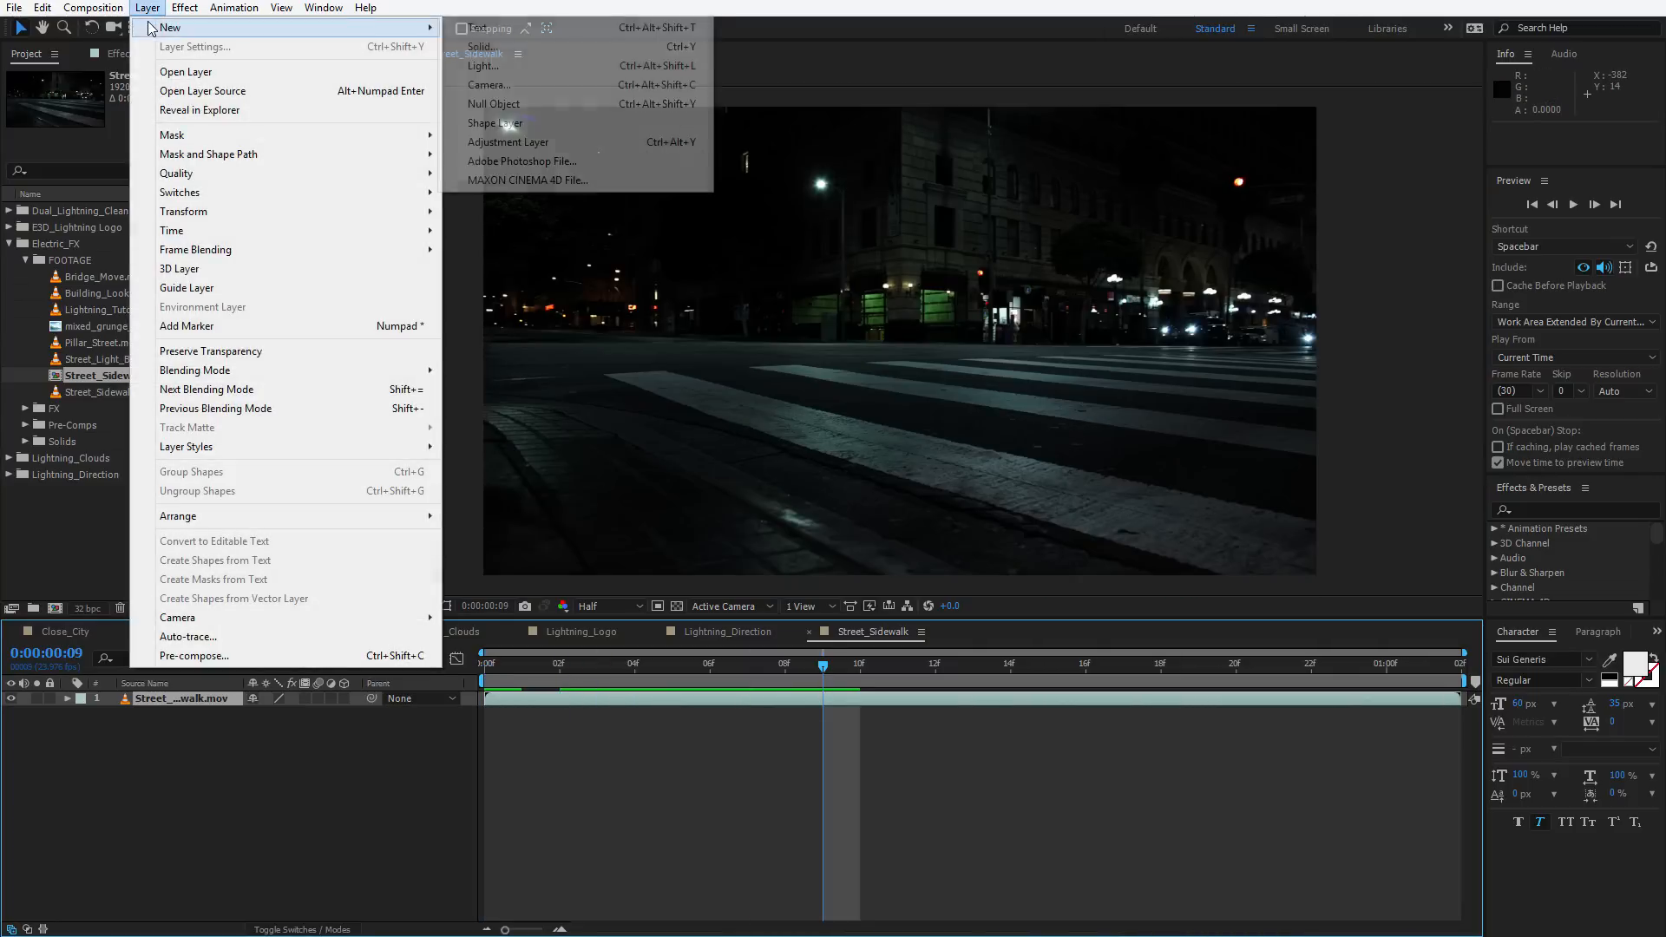
{"action": "left_click", "coordinate": [491, 50]}
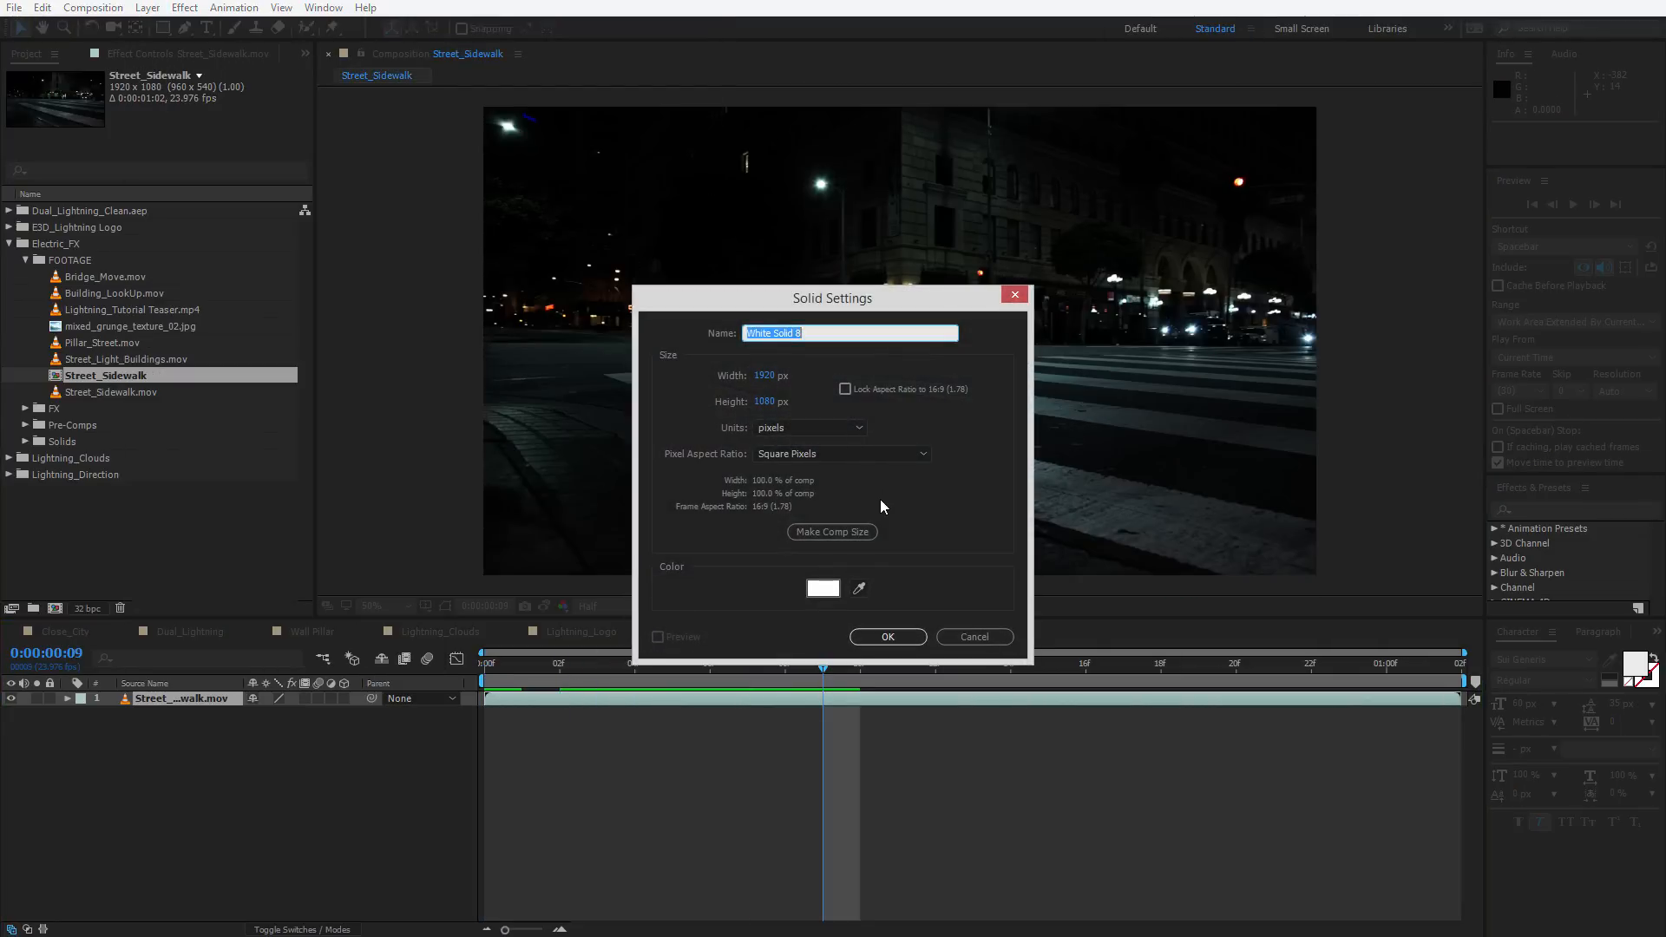
{"action": "type", "text": "Lightning"}
{"action": "left_click", "coordinate": [883, 638]}
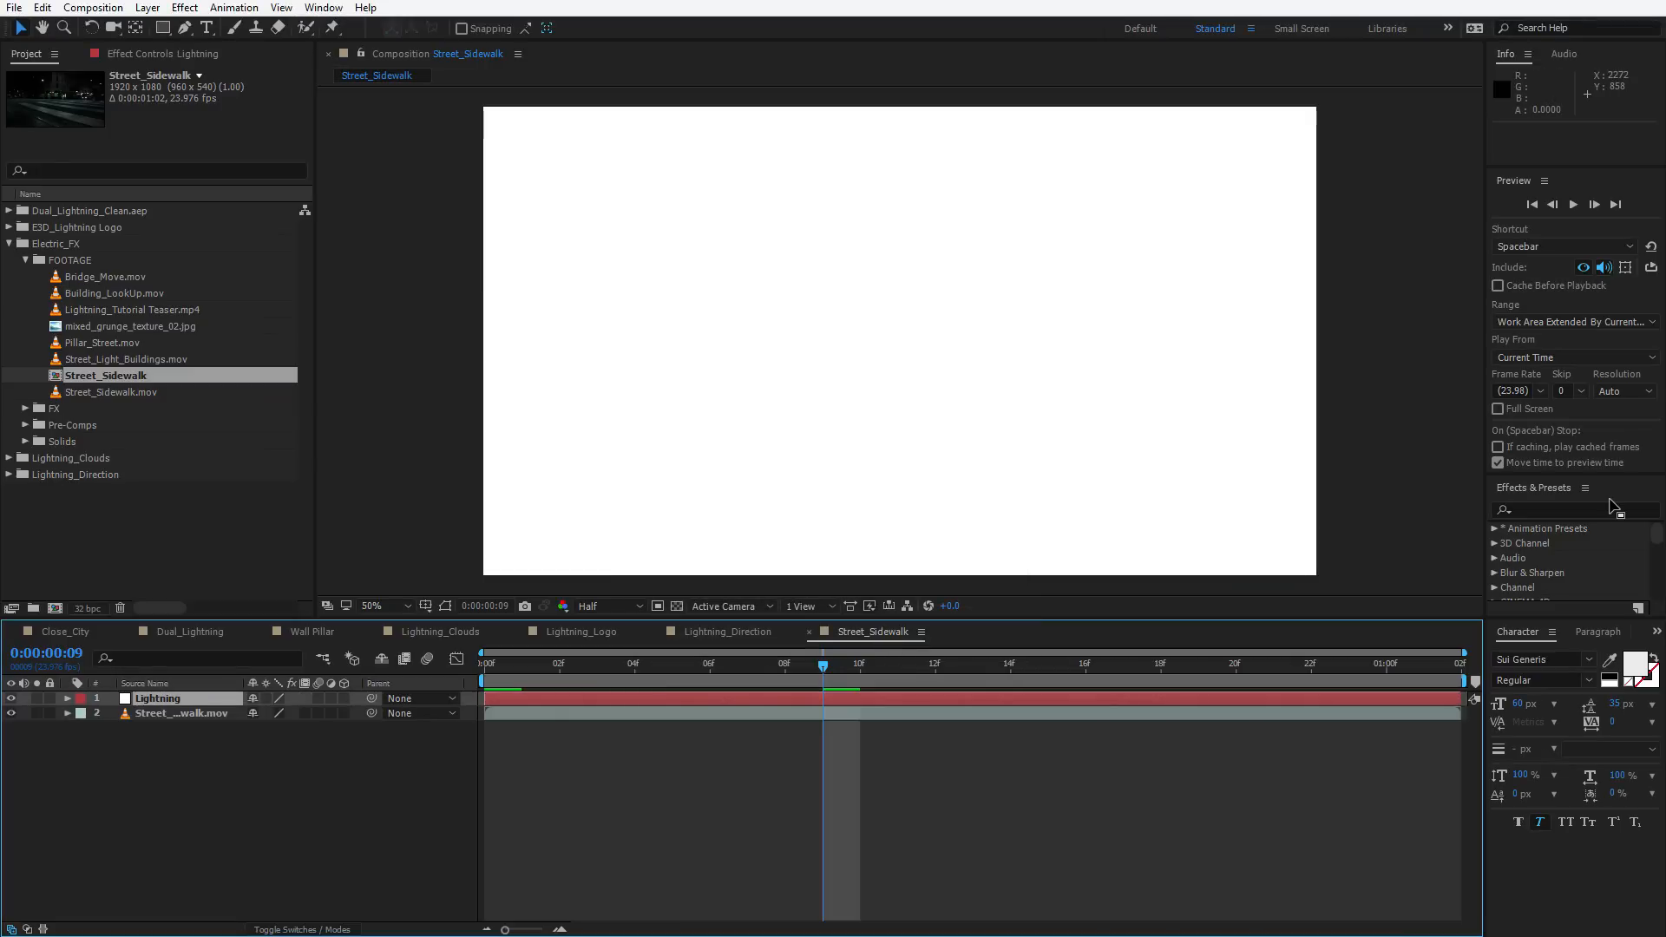
Search the effects list for lightning and apply Advanced Lightning to the solid
{"action": "left_click", "coordinate": [1550, 508]}
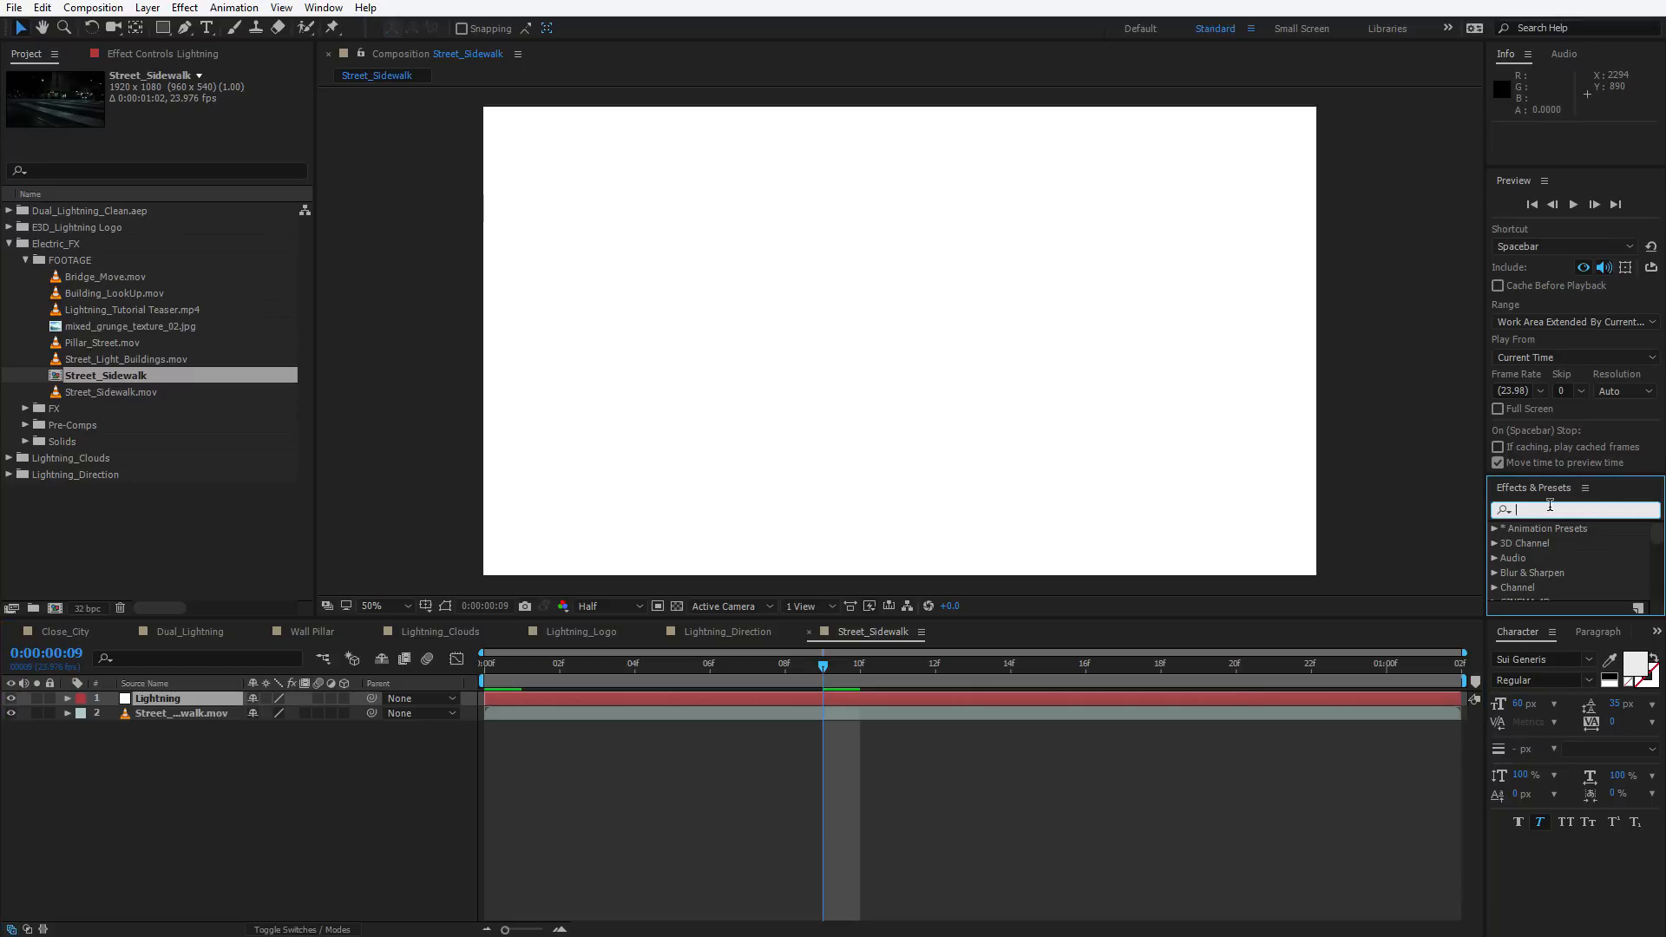
{"action": "type", "text": "lightning"}
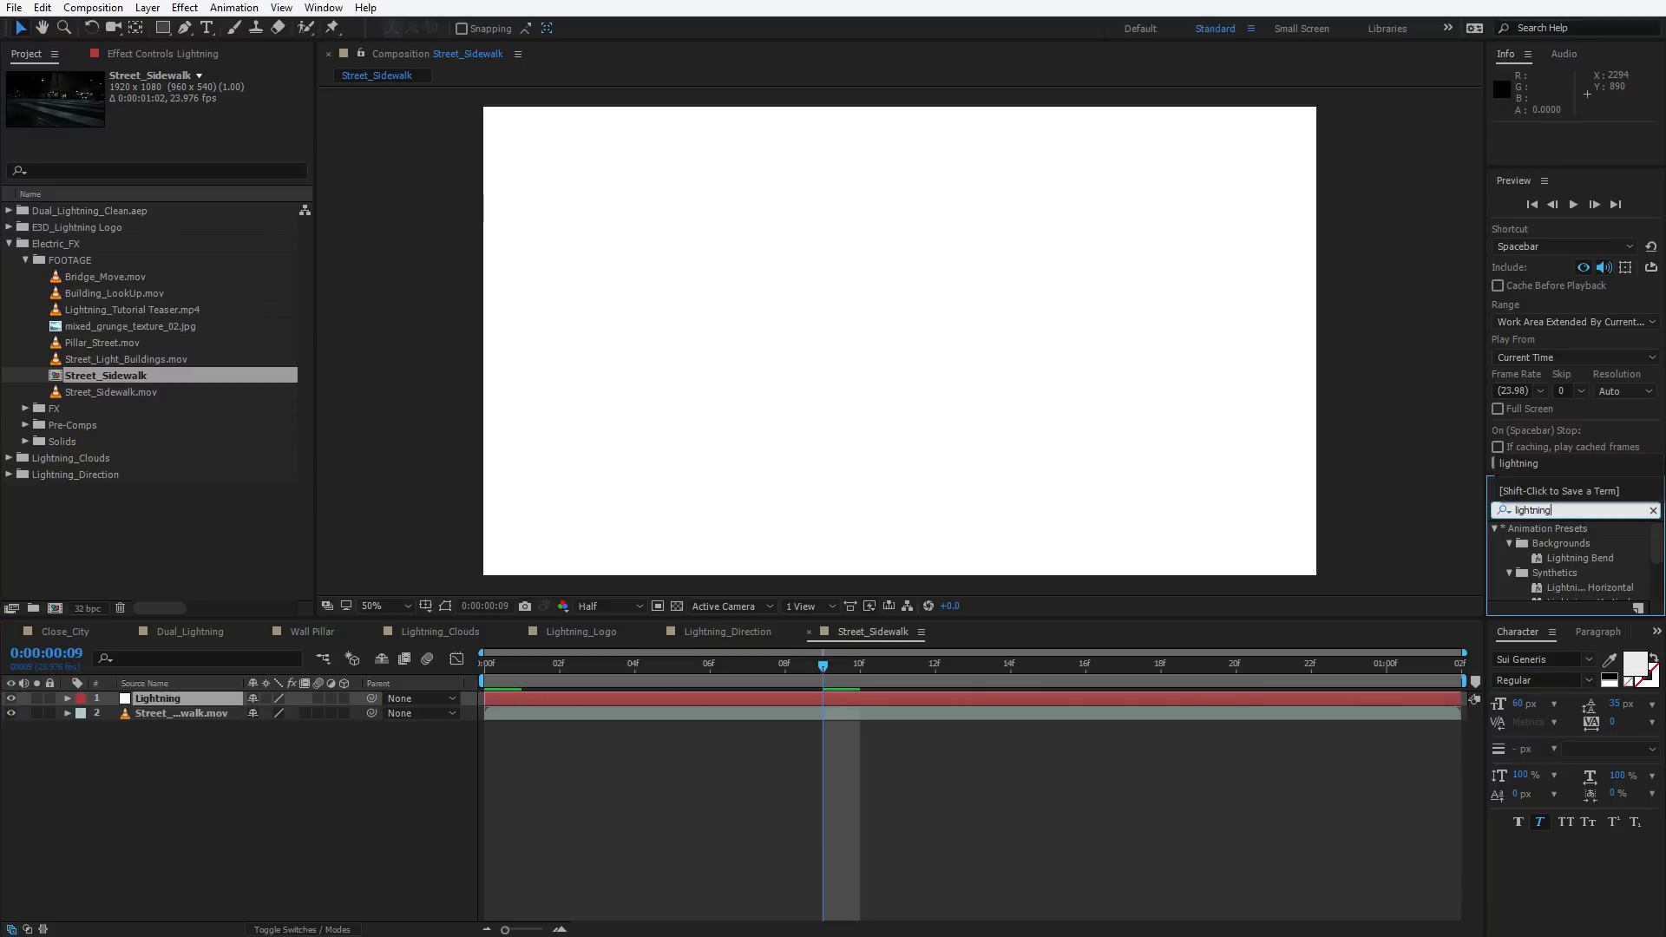
{"action": "left_click_drag", "start_coordinate": [1657, 547], "coordinate": [1657, 597]}
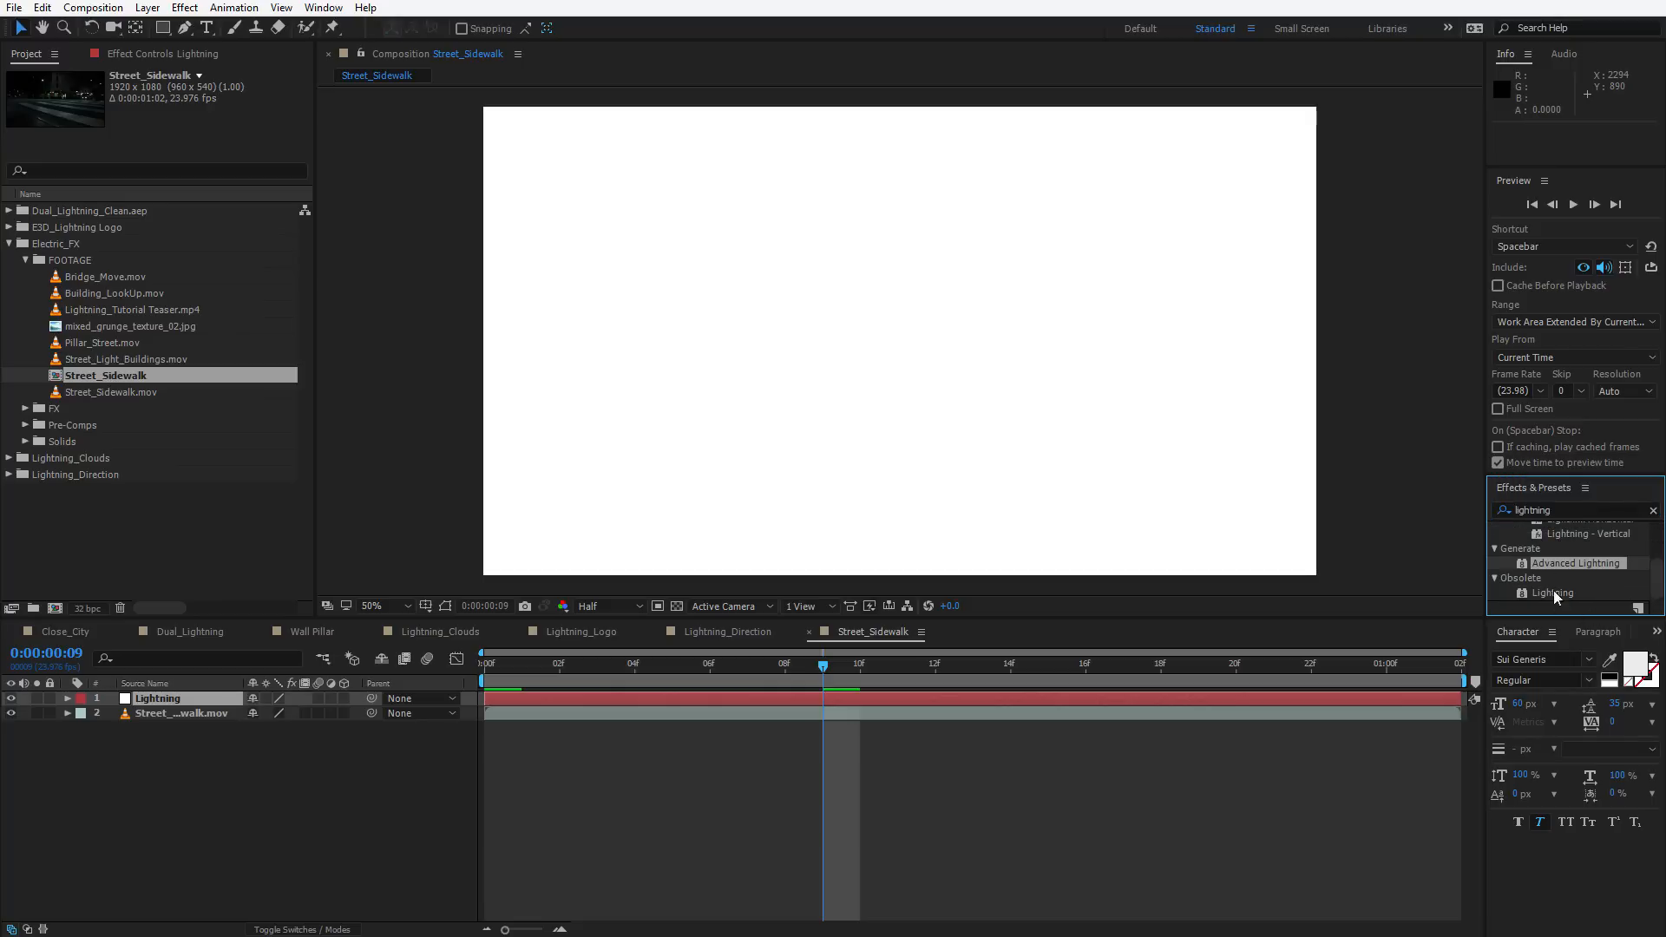
{"action": "left_click_drag", "start_coordinate": [1570, 564], "coordinate": [648, 267]}
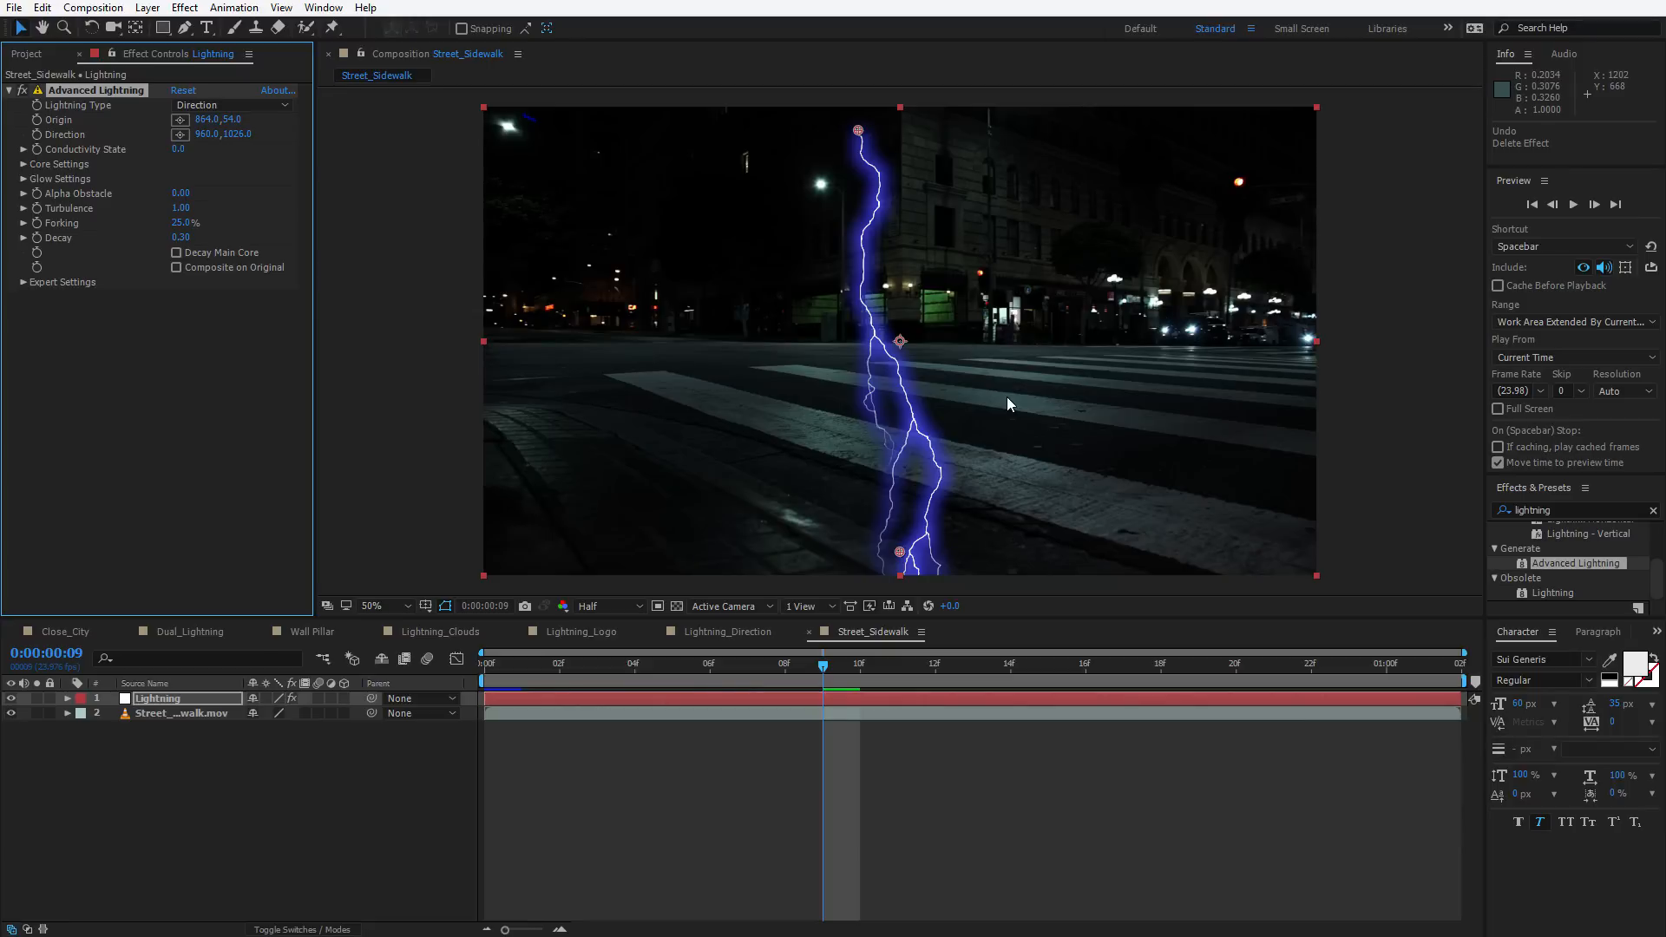
Delete the Advanced Lightning effect from the Lightning layer
{"action": "left_click", "coordinate": [126, 78]}
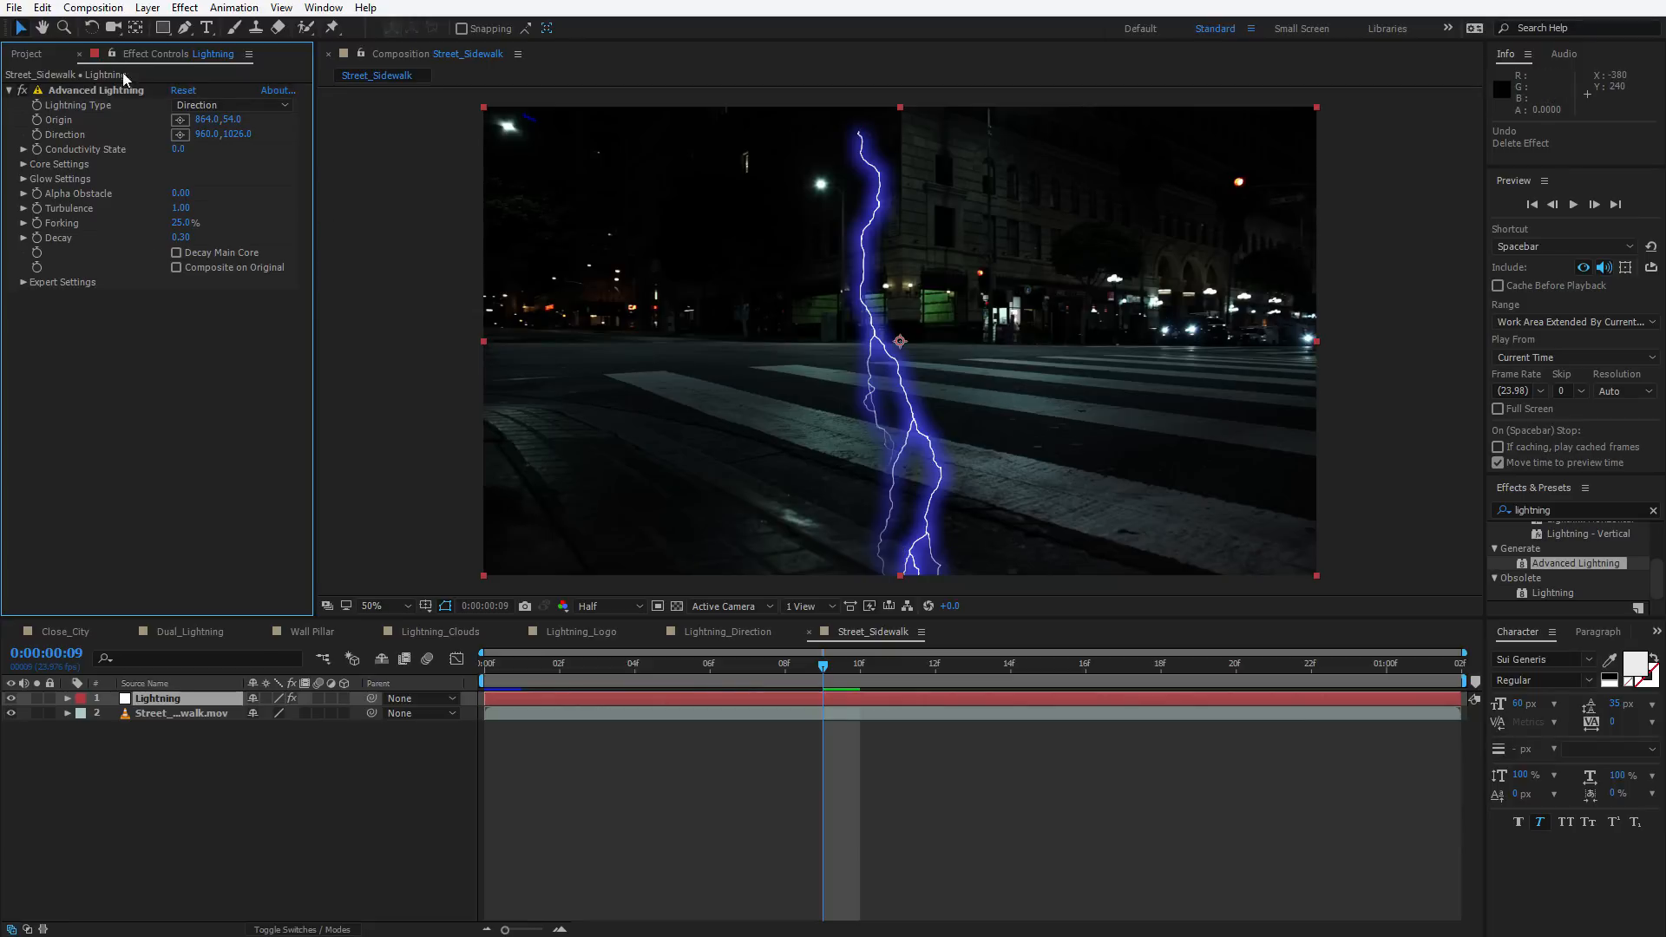
{"action": "left_click", "coordinate": [101, 89]}
{"action": "key", "text": "Delete"}
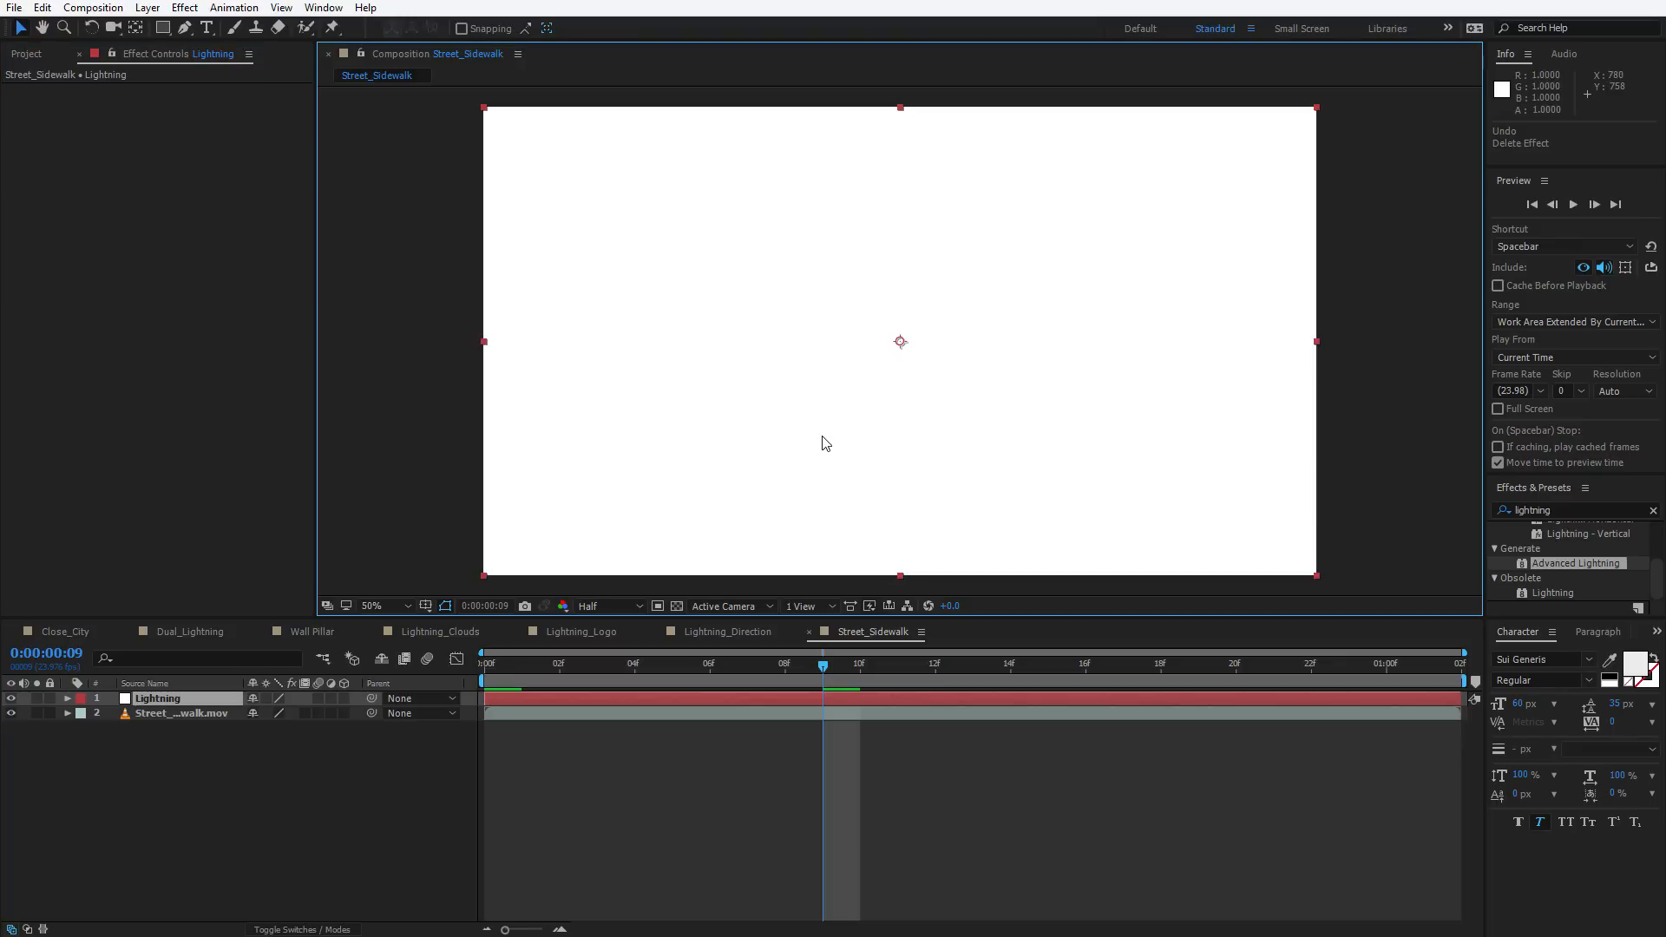
Apply Advanced Lightning to the Lightning layer through the FX Console search
{"action": "key", "text": "ctrl+space"}
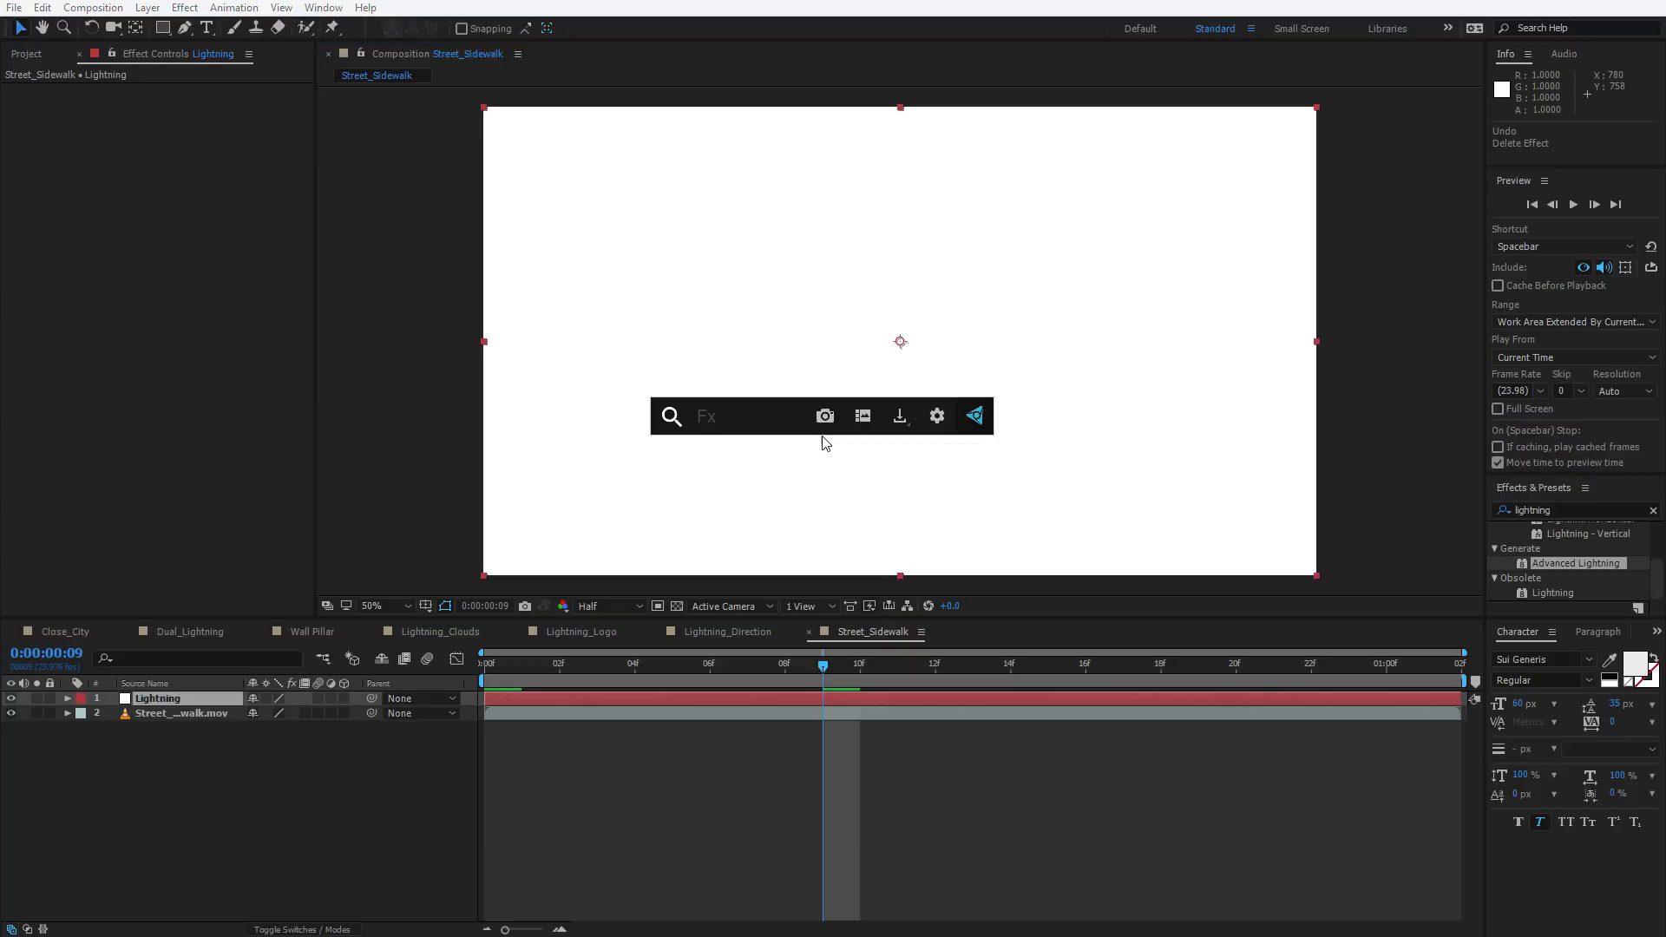
{"action": "type", "text": "lightning"}
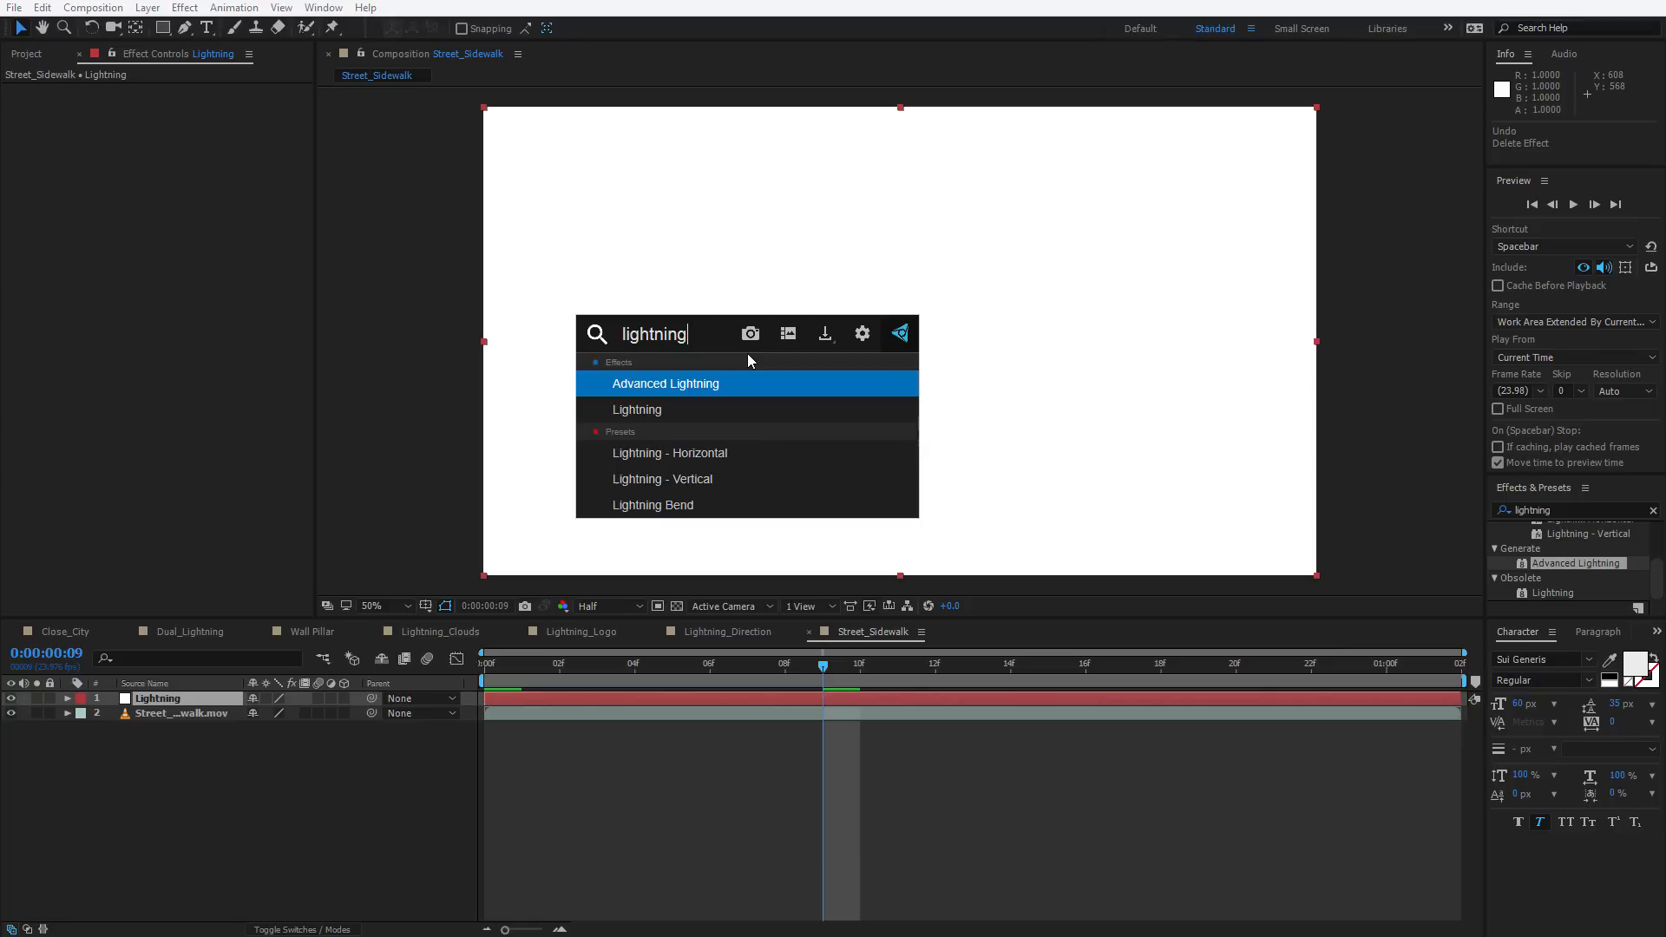
{"action": "key", "text": "Return"}
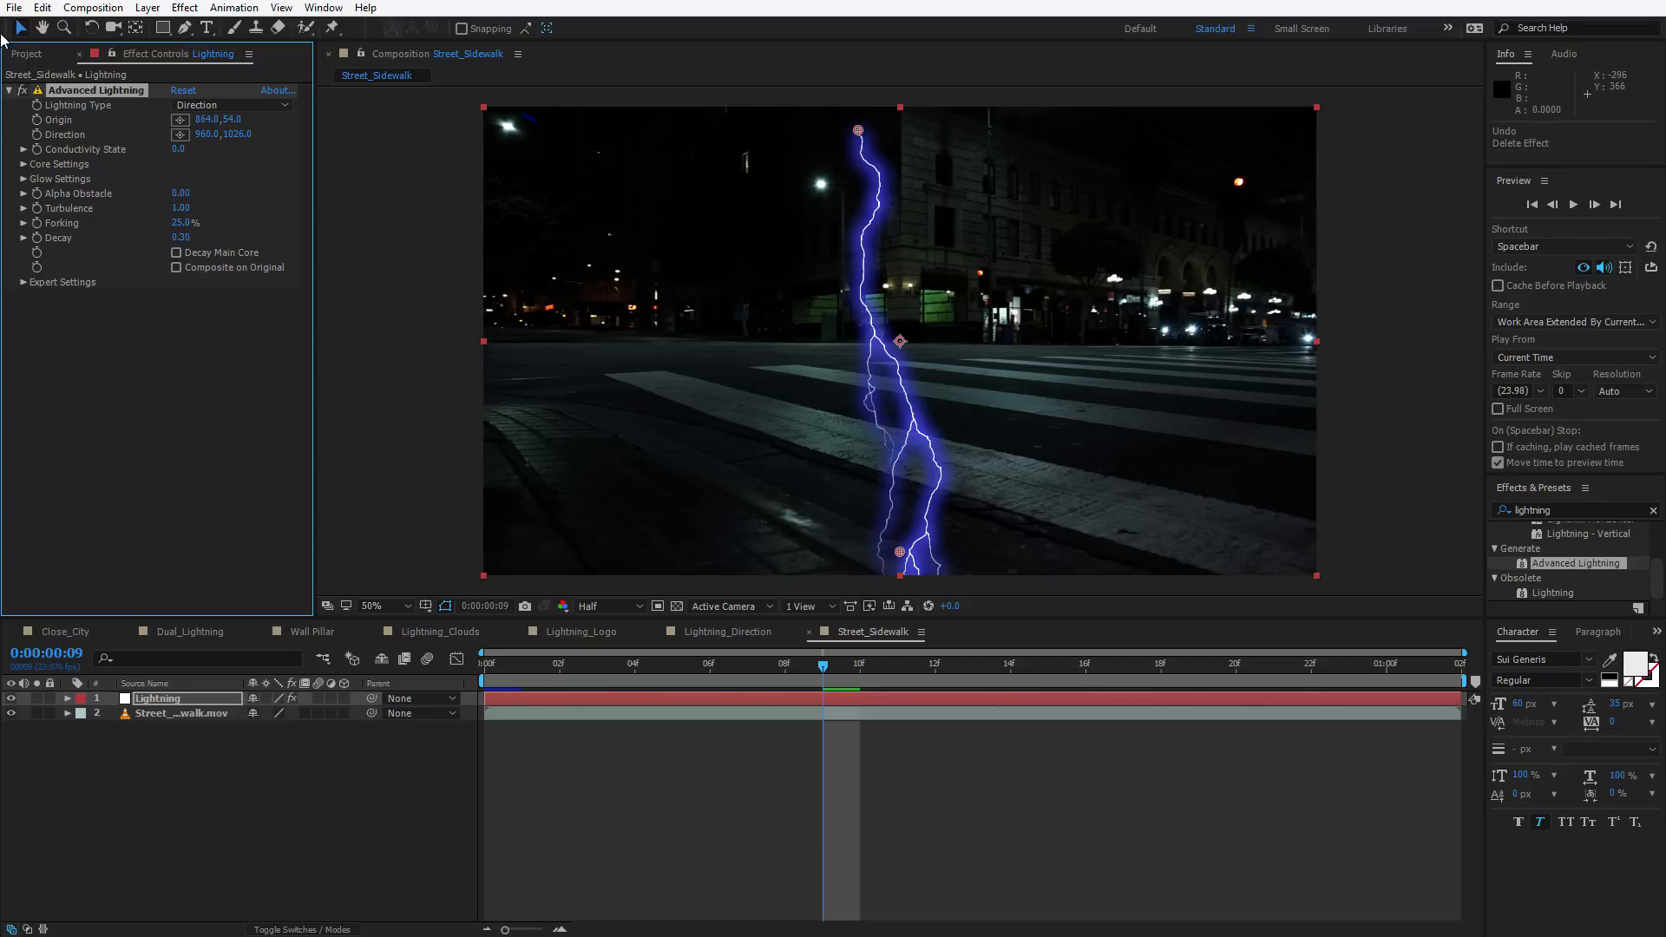
Set the Advanced Lightning Glow Opacity to 0%
{"action": "left_click", "coordinate": [23, 178]}
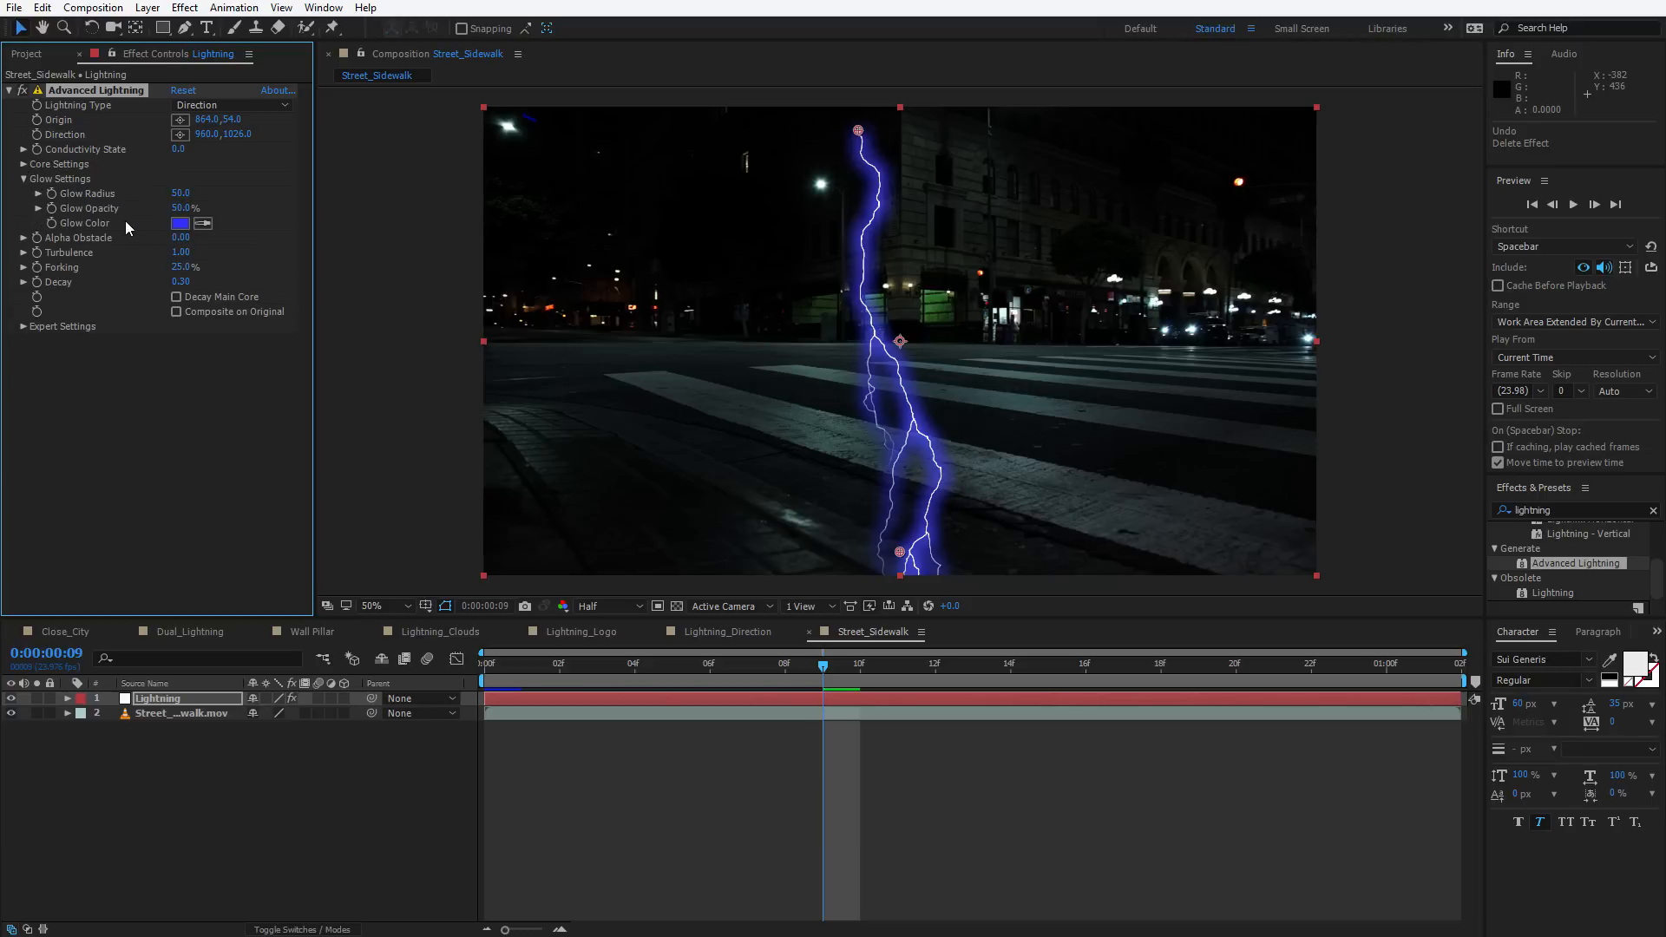
{"action": "left_click", "coordinate": [178, 209]}
{"action": "type", "text": "0"}
{"action": "key", "text": "Return"}
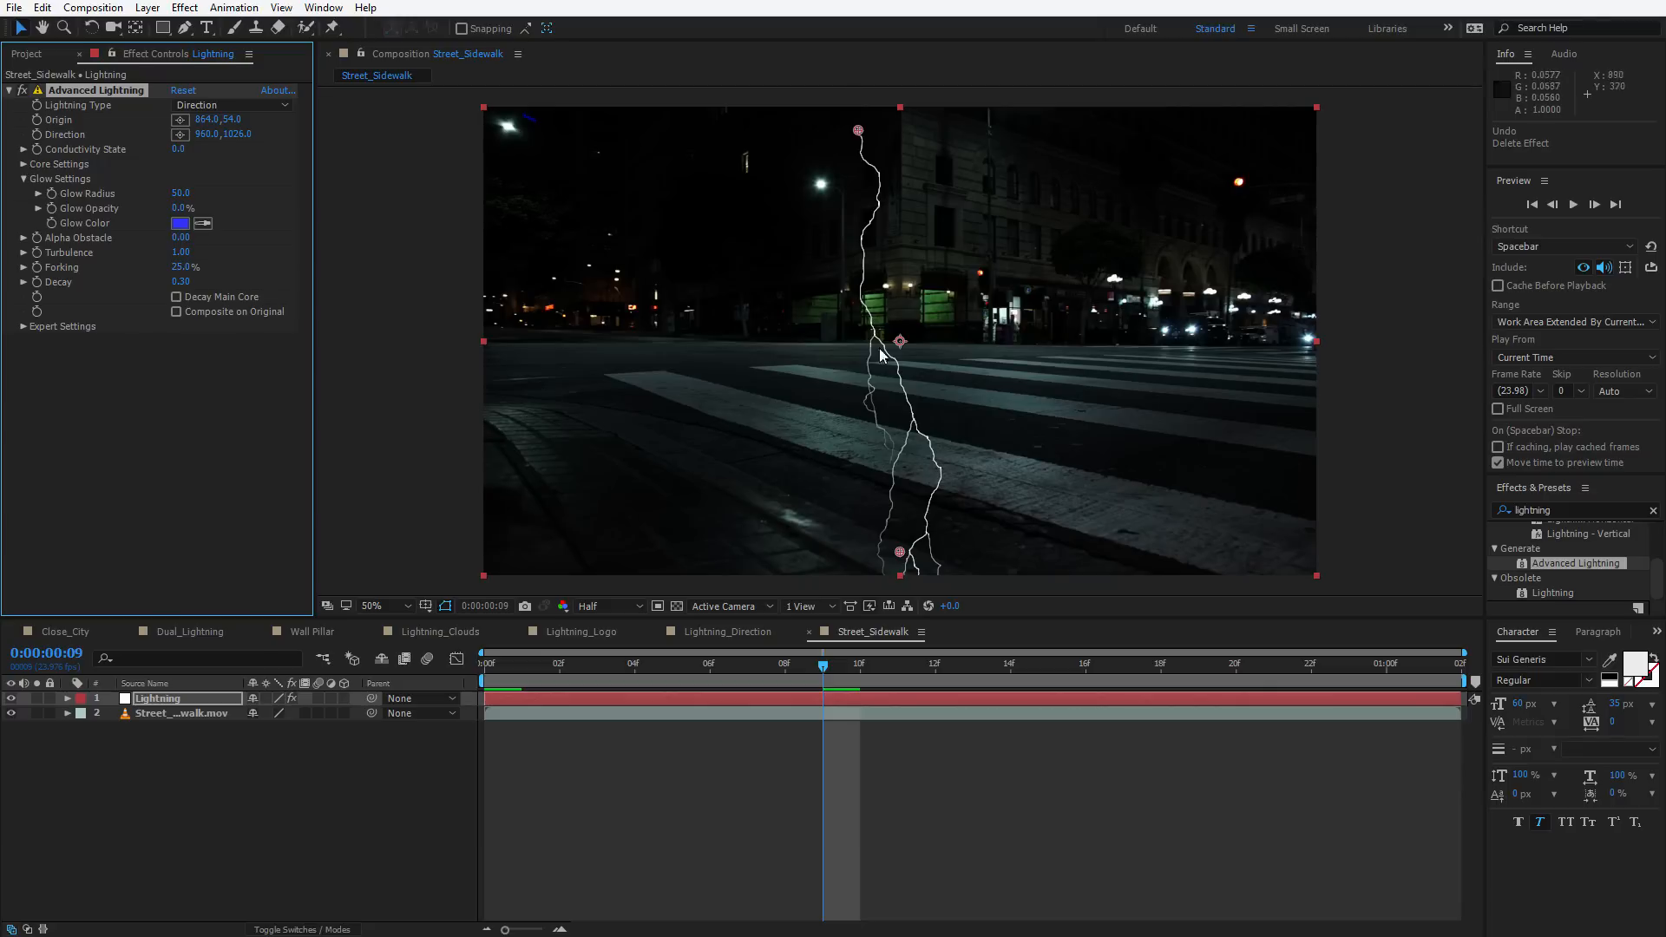
Set Core Radius to 3 and move the lightning's direction point up toward the frame centre
{"action": "left_click", "coordinate": [23, 179]}
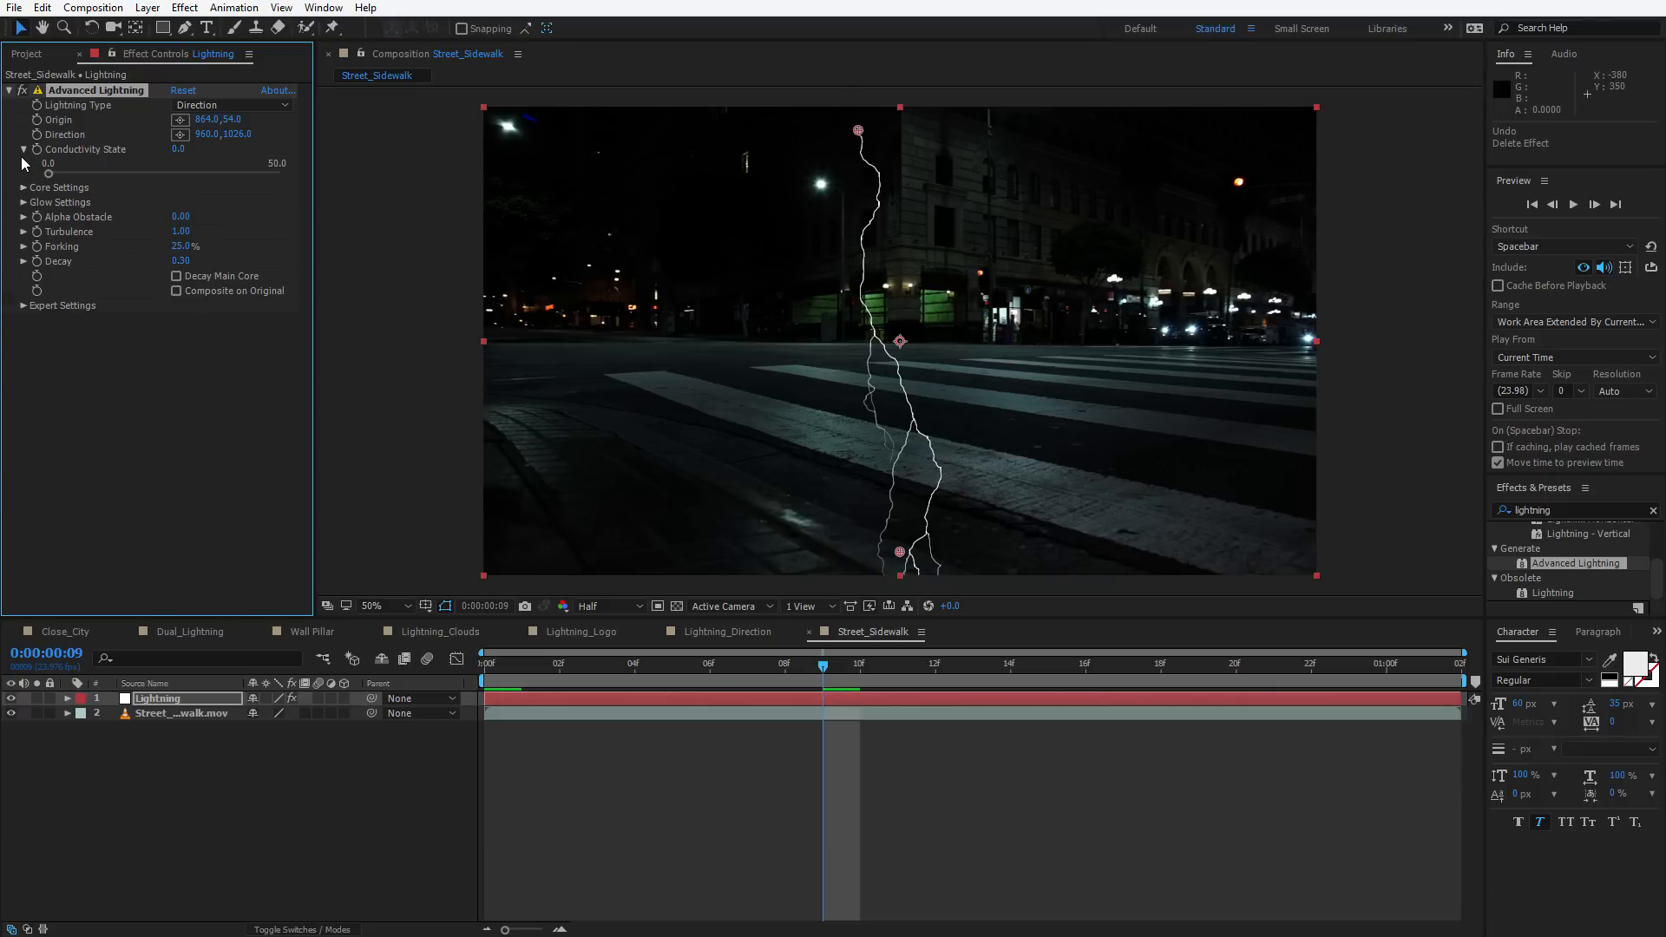
{"action": "left_click", "coordinate": [23, 164]}
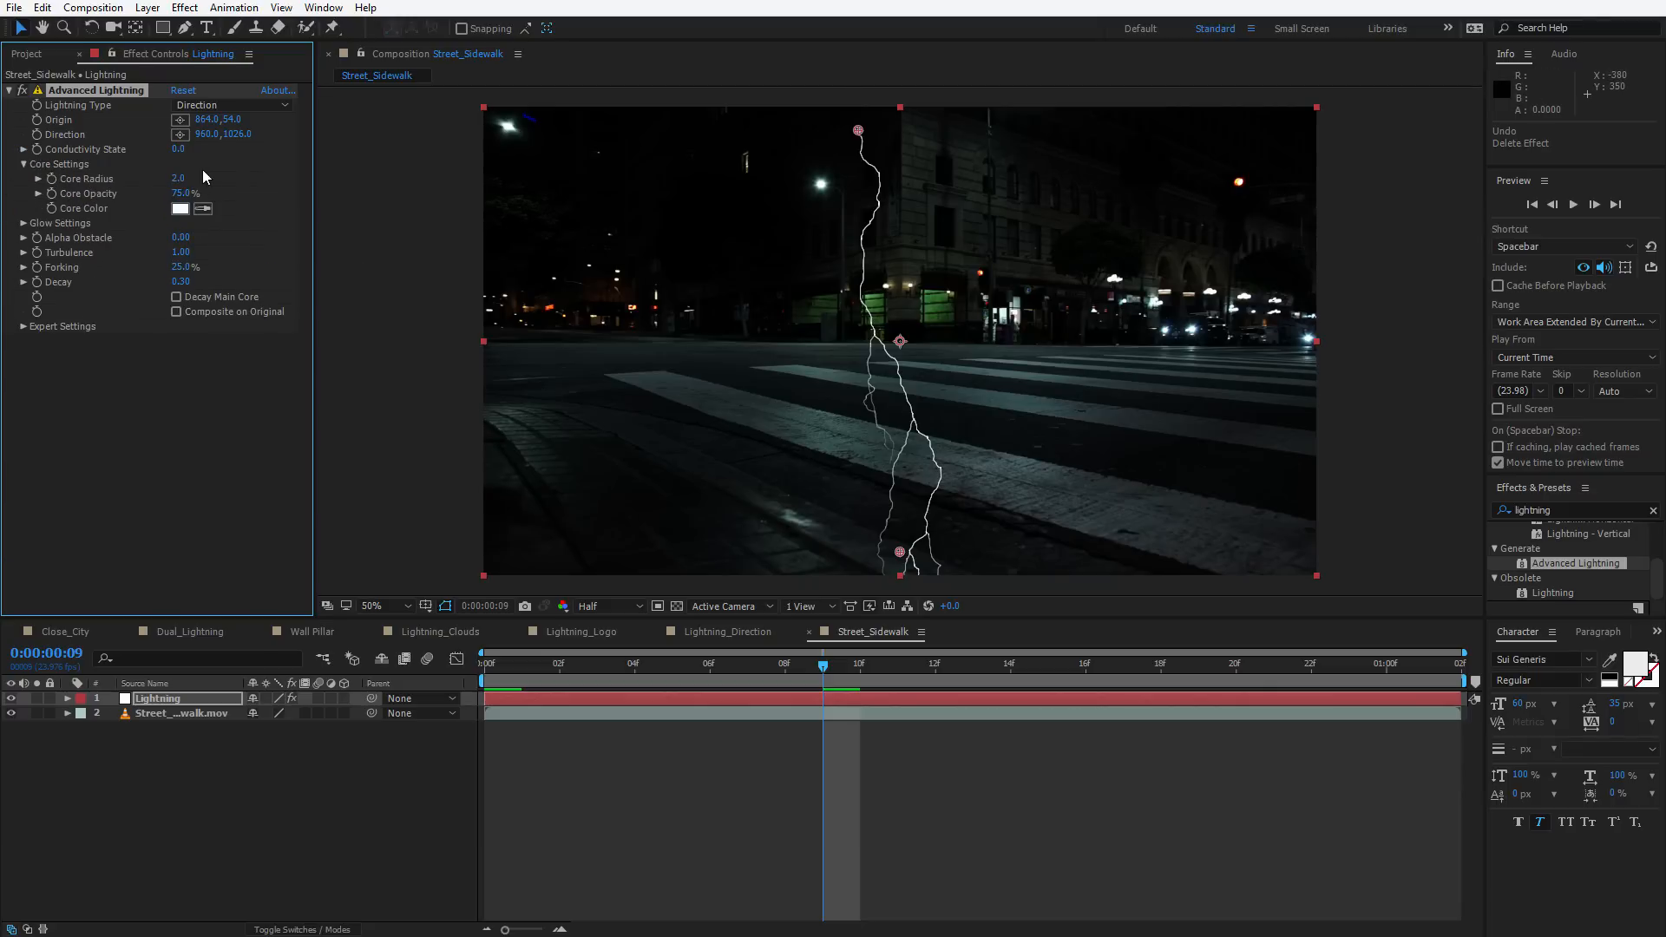
{"action": "left_click", "coordinate": [180, 178]}
{"action": "type", "text": "3"}
{"action": "key", "text": "Return"}
{"action": "left_click_drag", "start_coordinate": [905, 555], "coordinate": [976, 484]}
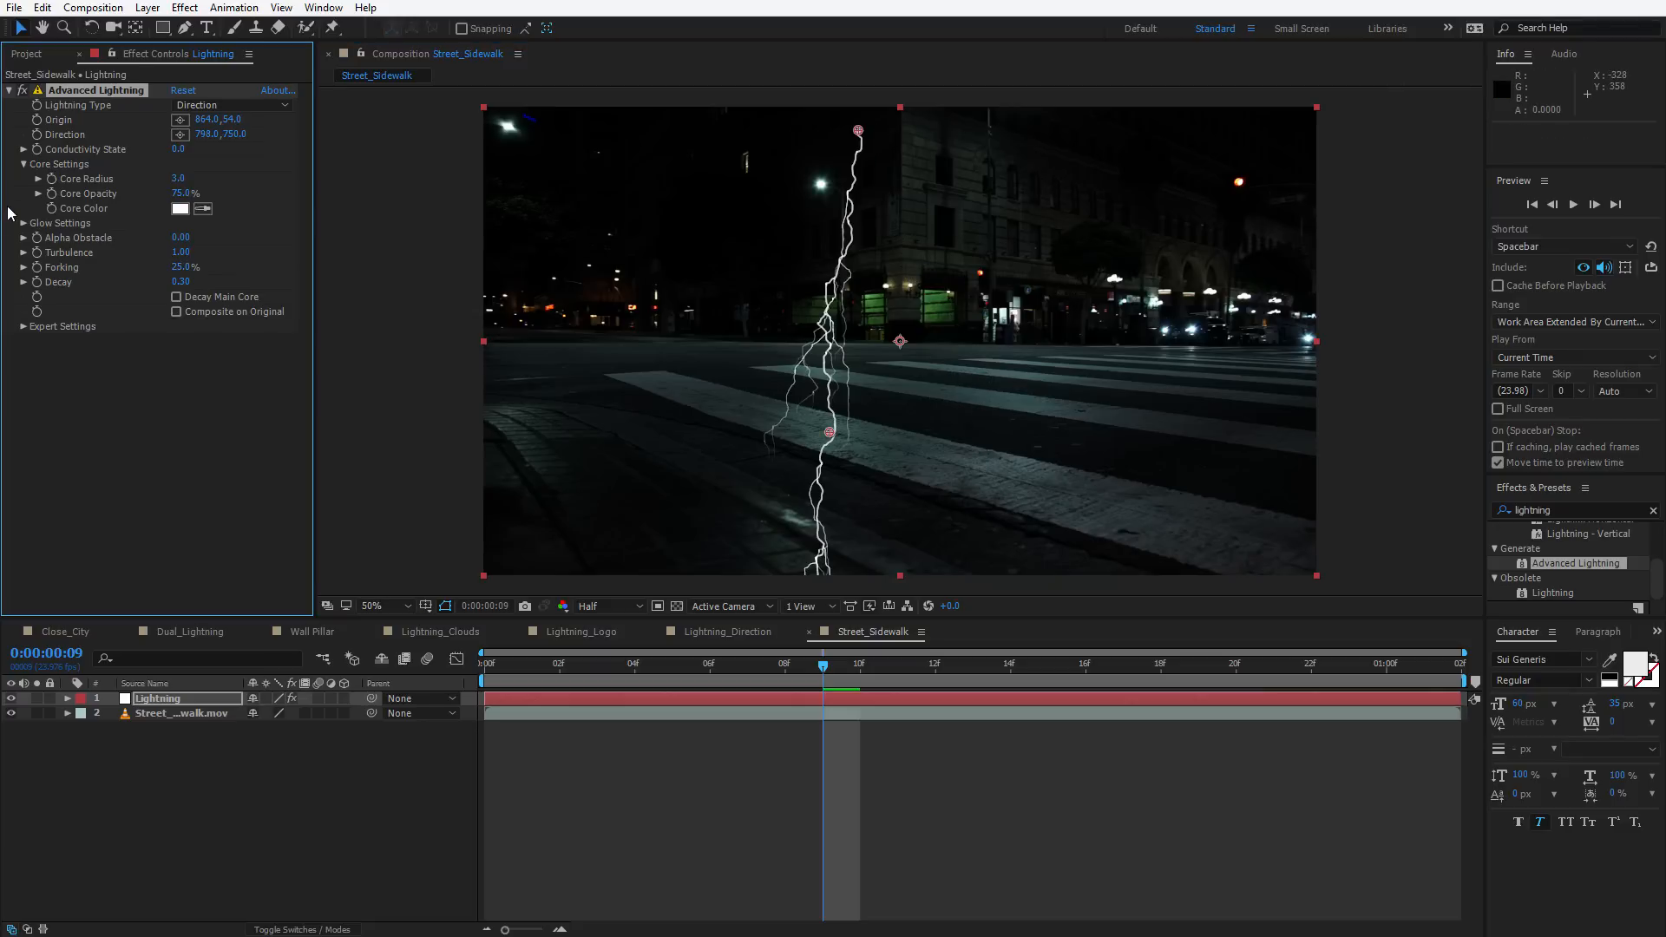
Draw a rectangular mask covering the lower part of the frame on the Lightning layer
{"action": "left_click", "coordinate": [169, 32]}
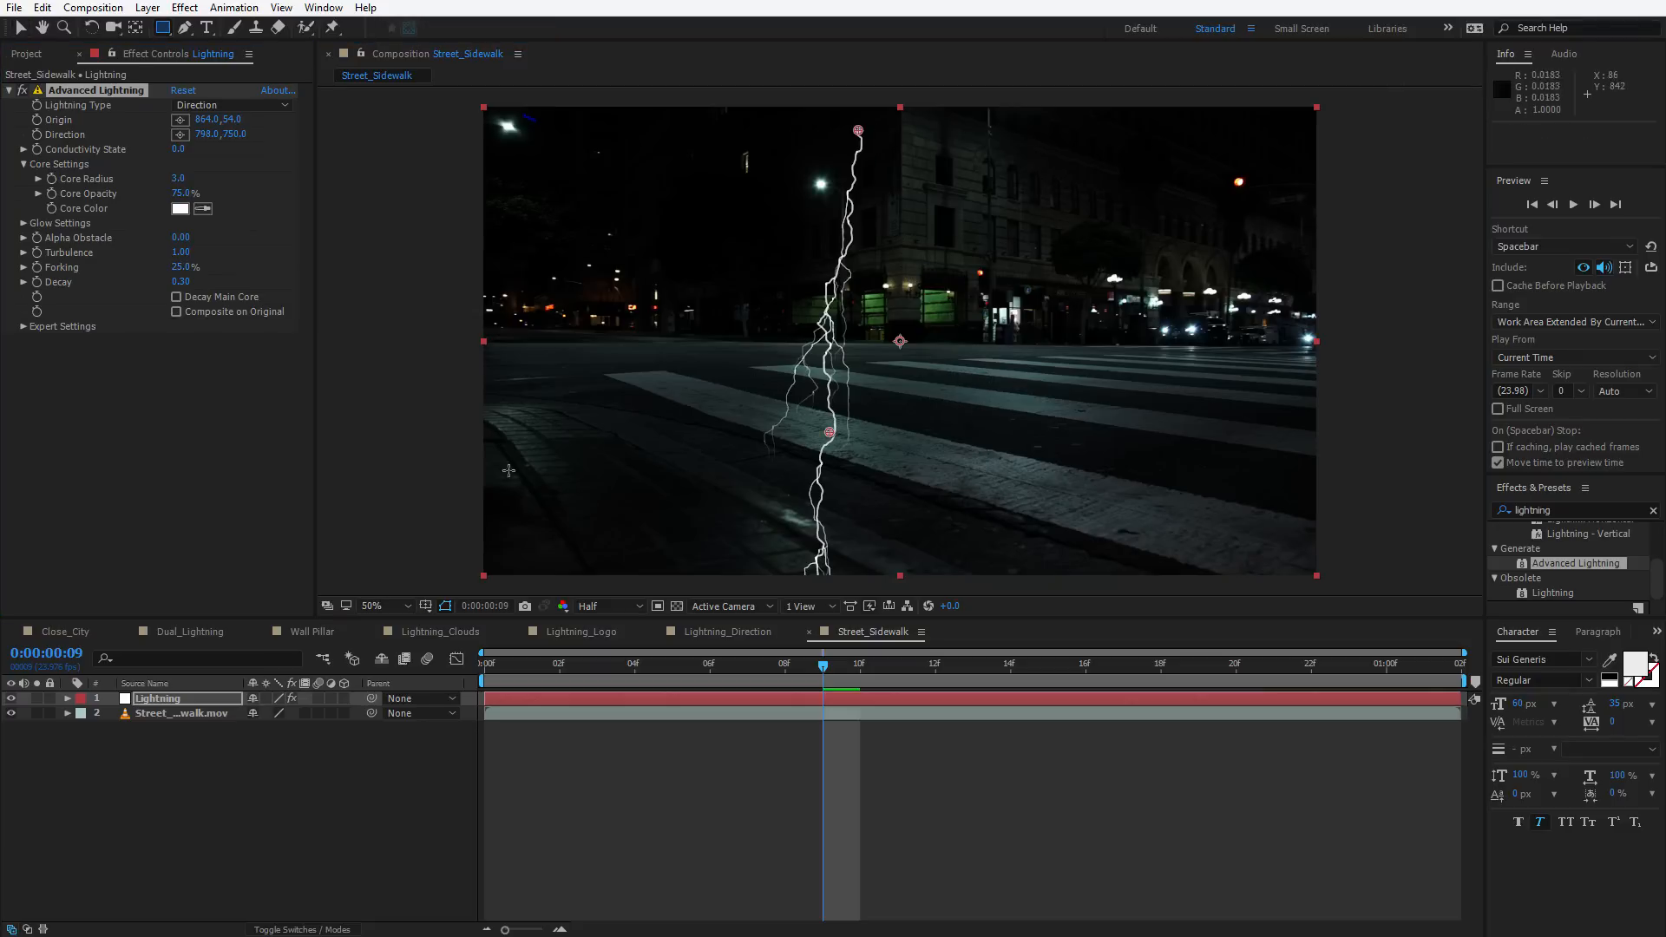
{"action": "left_click_drag", "start_coordinate": [361, 439], "coordinate": [1394, 635]}
{"action": "left_click", "coordinate": [96, 90]}
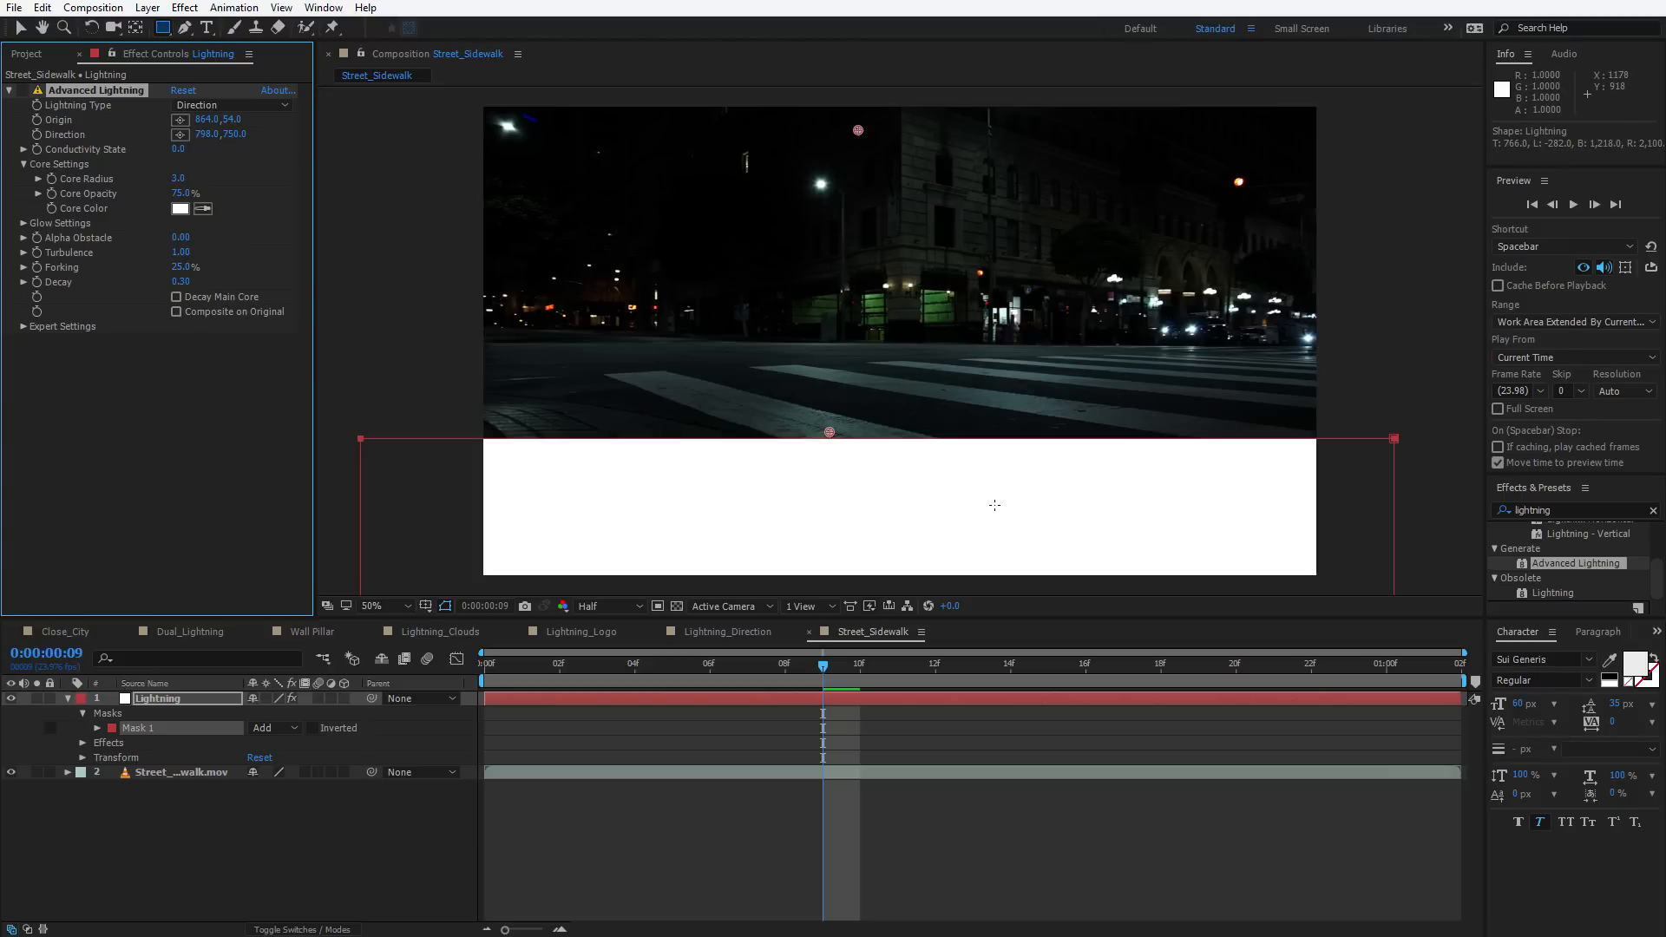
{"action": "key", "text": "v"}
{"action": "left_click", "coordinate": [22, 91]}
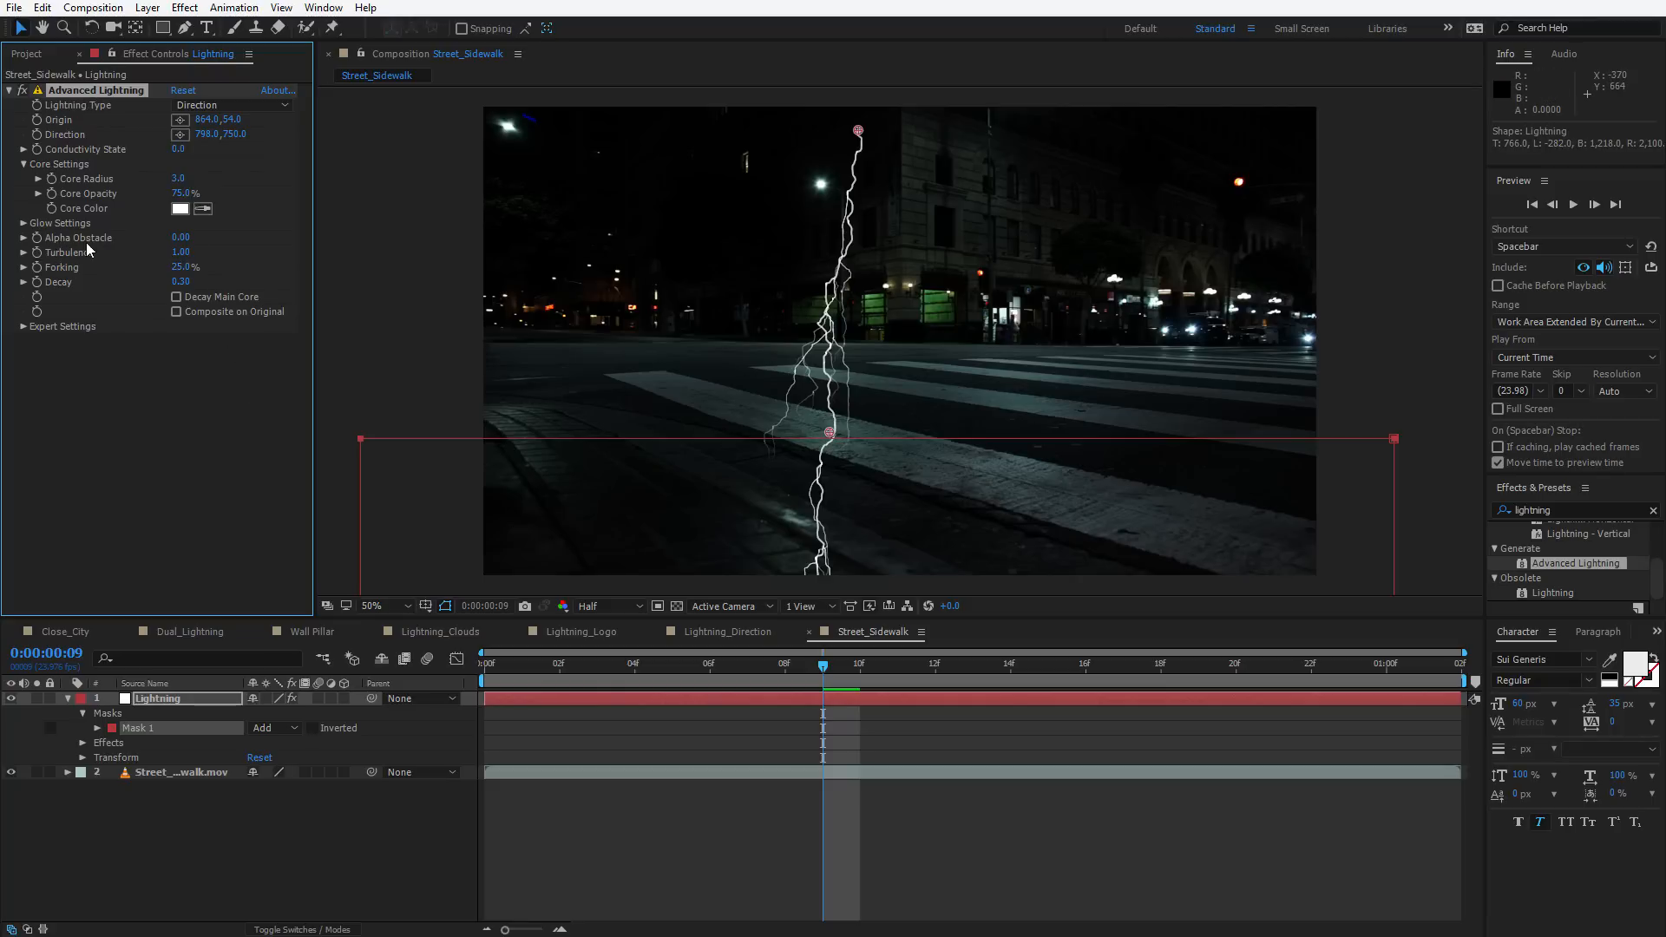
Set Alpha Obstacle to 16.80 and move the origin to about 894,284 and direction to about 897,892
{"action": "left_click_drag", "start_coordinate": [181, 237], "coordinate": [322, 238]}
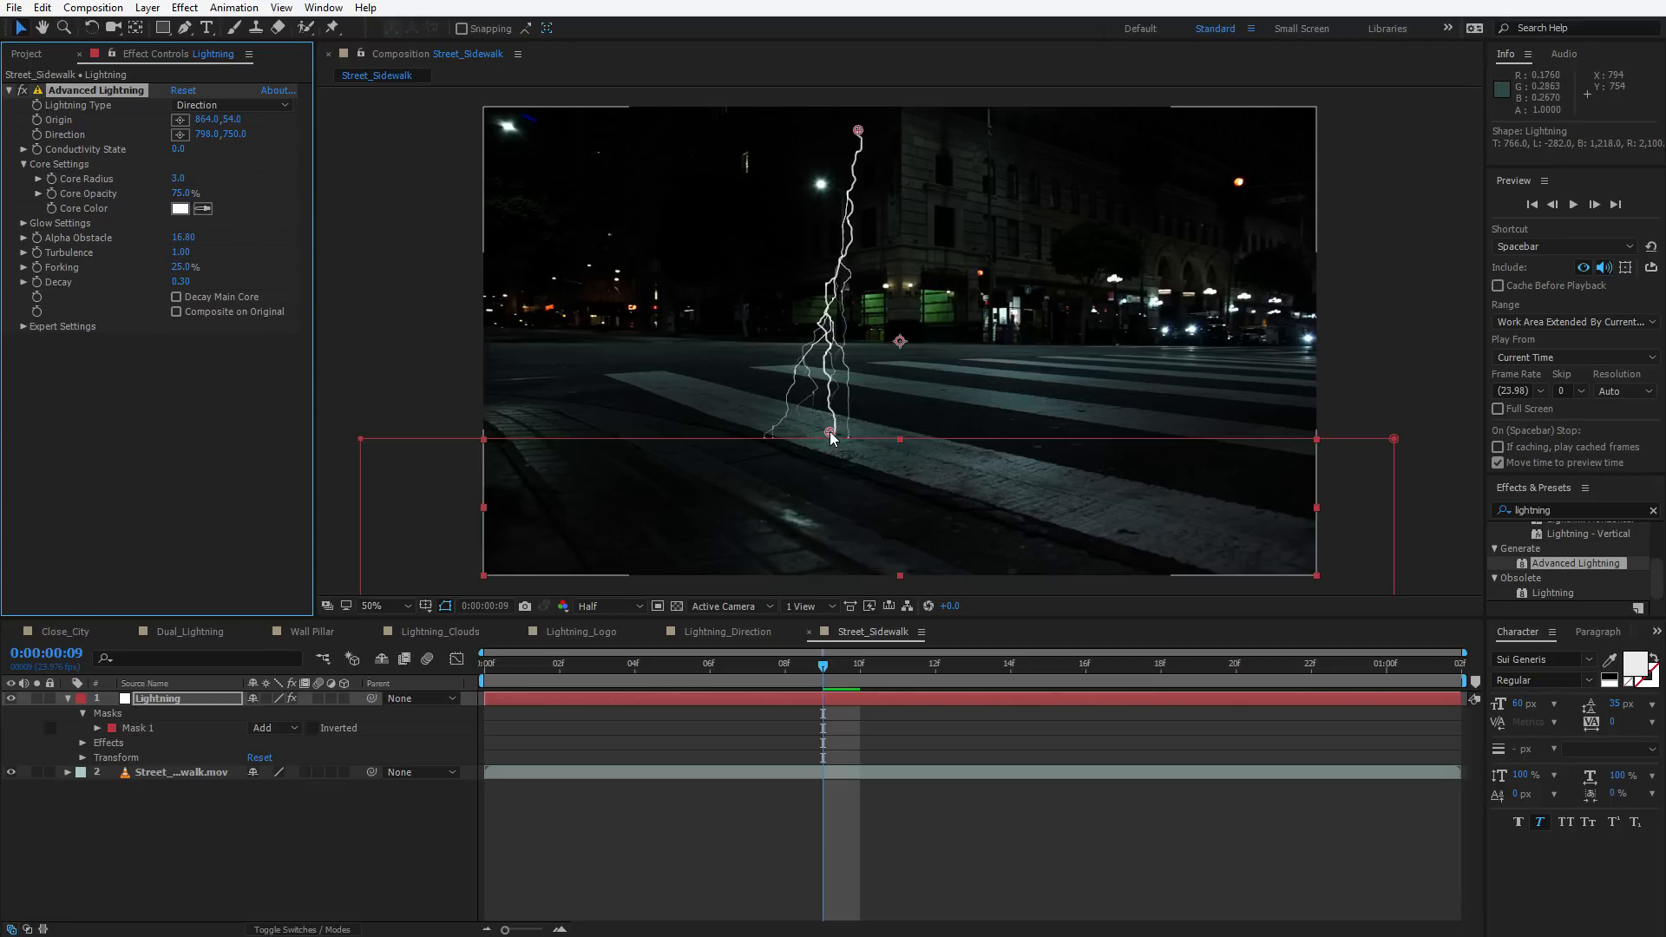
{"action": "left_click_drag", "start_coordinate": [829, 432], "coordinate": [975, 497]}
{"action": "left_click_drag", "start_coordinate": [858, 131], "coordinate": [871, 222]}
{"action": "left_click_drag", "start_coordinate": [977, 502], "coordinate": [834, 499]}
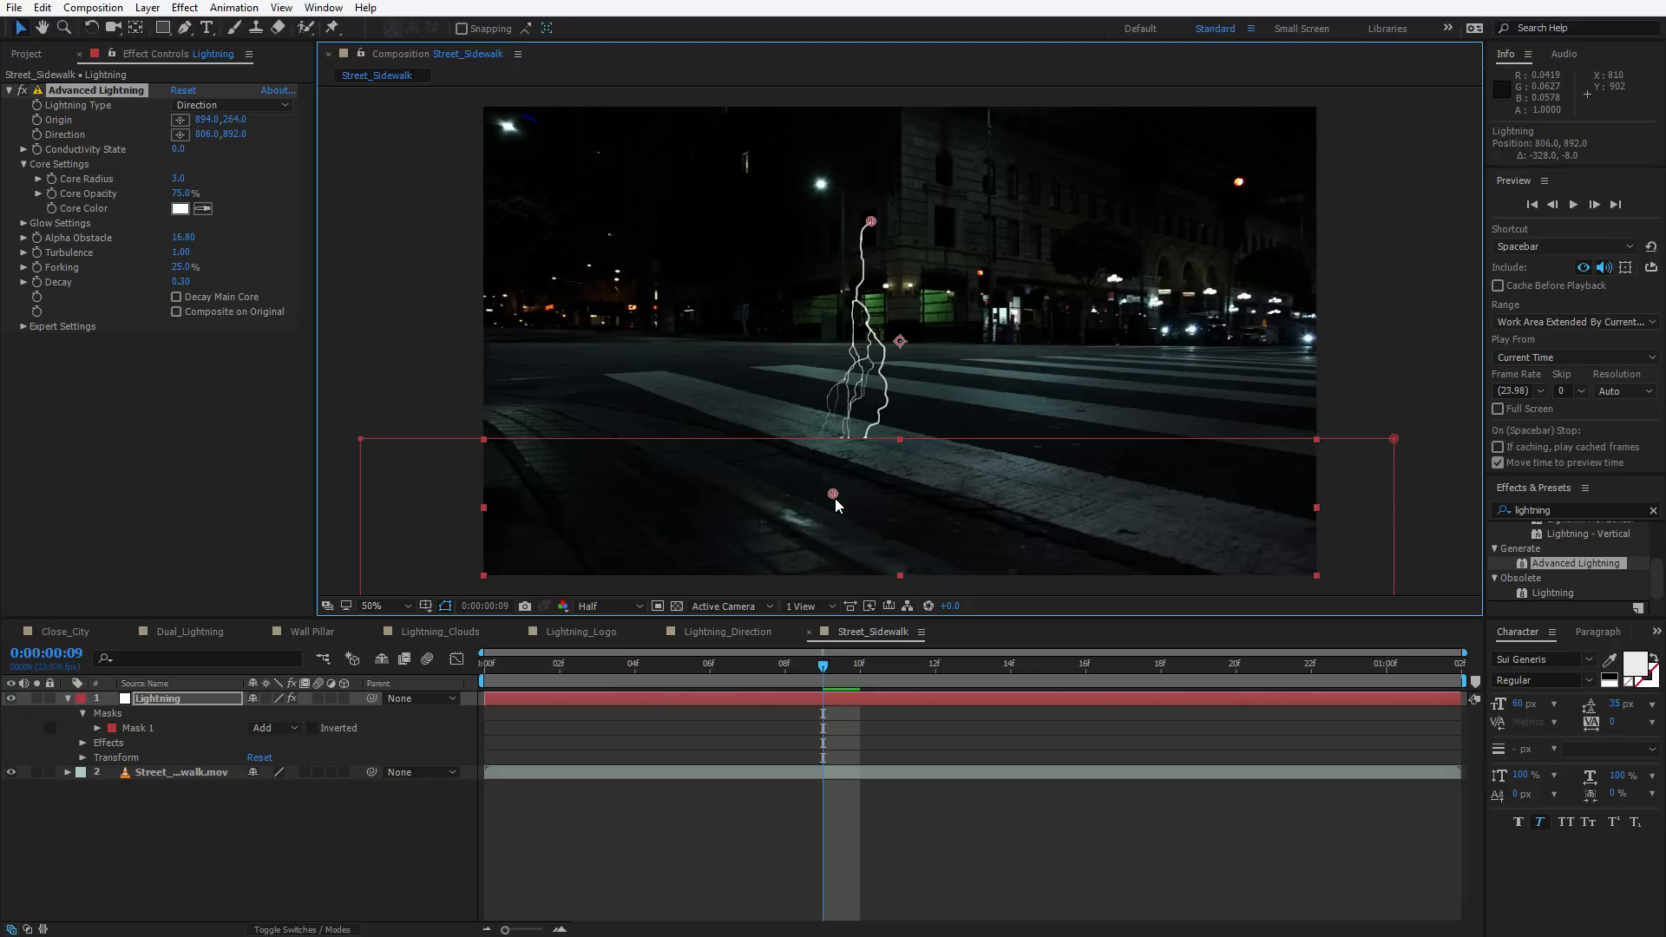
Move the origin to about 1074,278 and the direction to about 700,824 so the bolt crosses toward the mask edge
{"action": "key", "text": "ctrl+shift+h"}
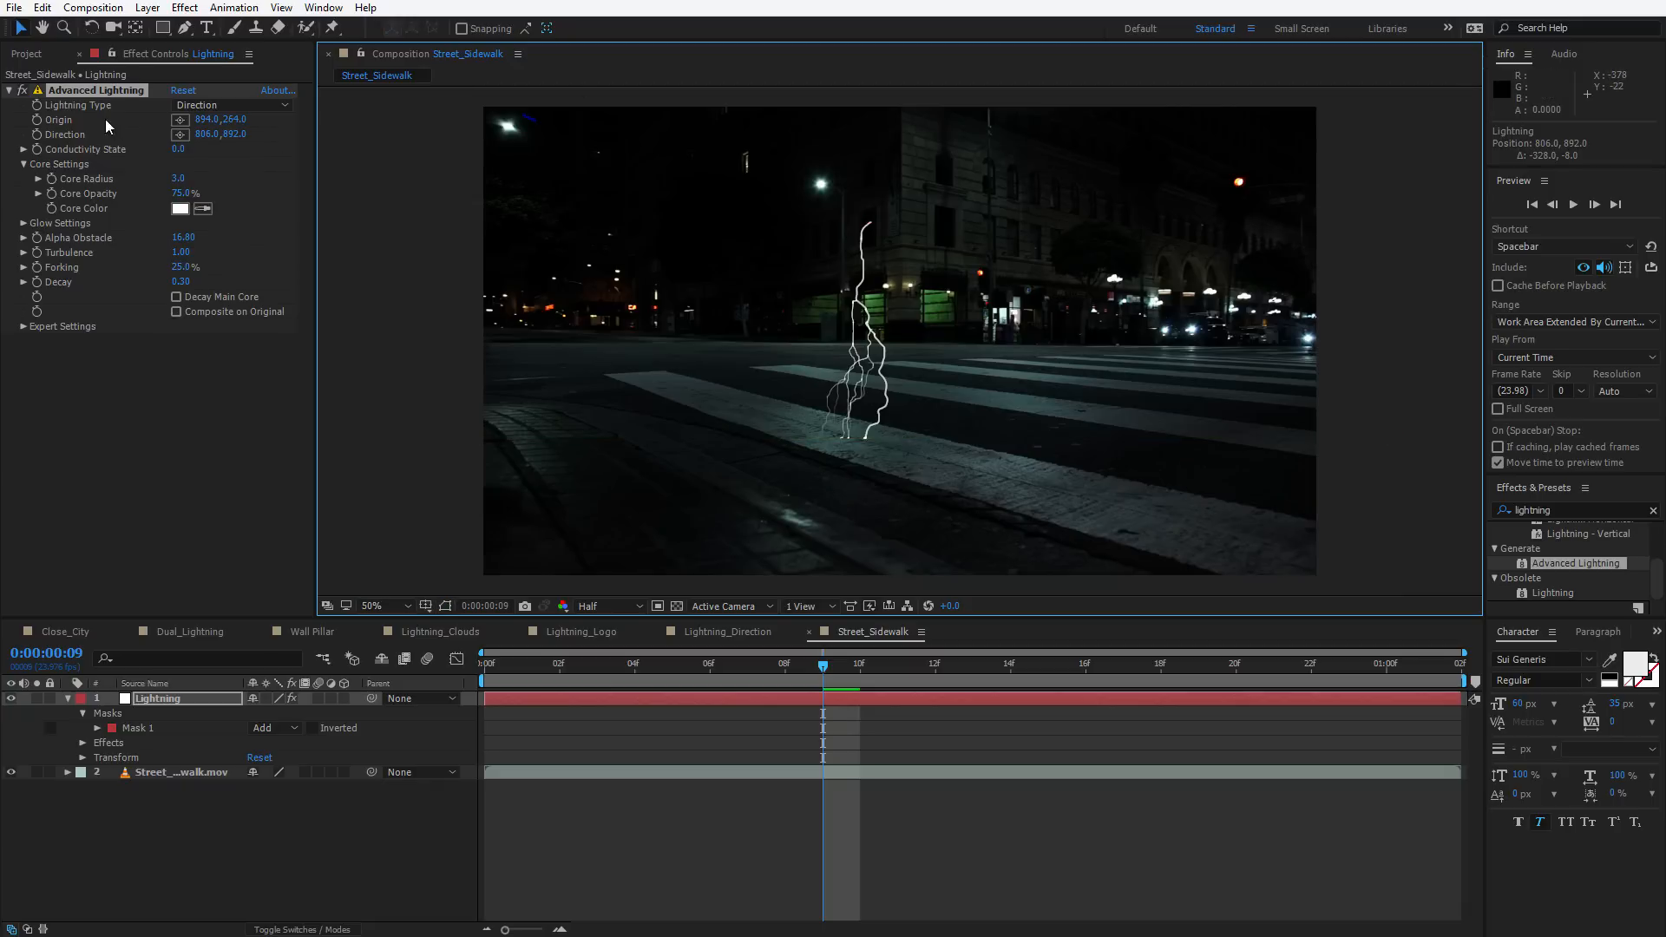
{"action": "key", "text": "ctrl+shift+h"}
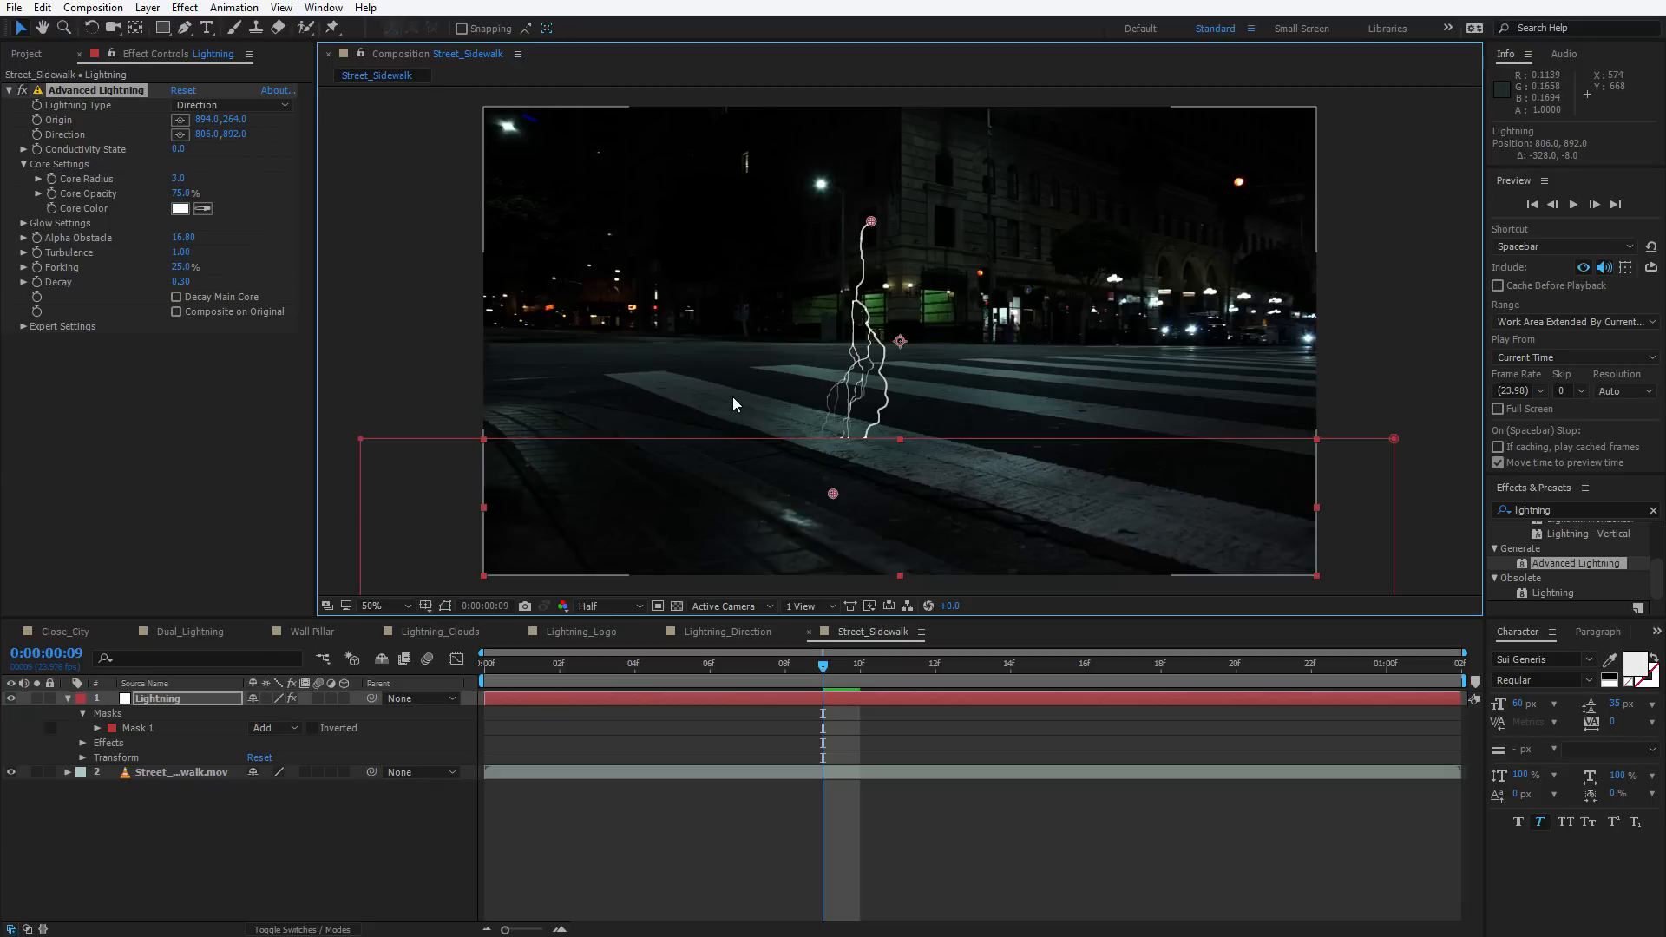
{"action": "left_click", "coordinate": [445, 606]}
{"action": "left_click_drag", "start_coordinate": [832, 493], "coordinate": [765, 497]}
{"action": "left_click_drag", "start_coordinate": [936, 442], "coordinate": [785, 462]}
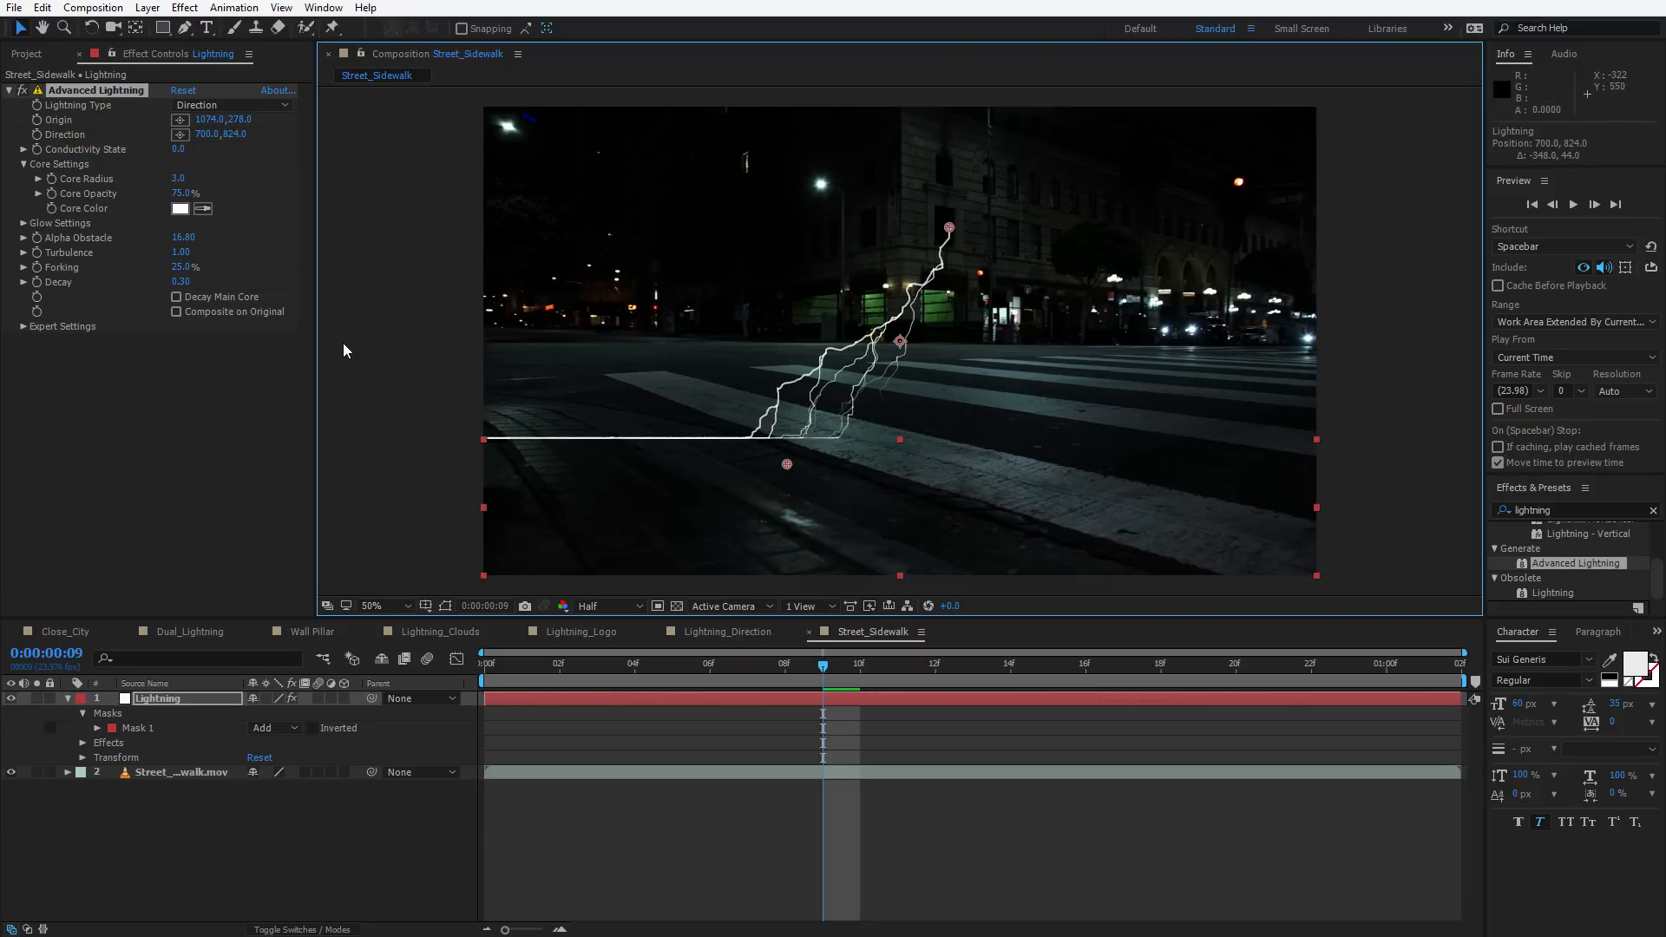
Set Termination Threshold under Expert Settings to 14.6% and move the direction point to about 730,822
{"action": "left_click", "coordinate": [23, 328]}
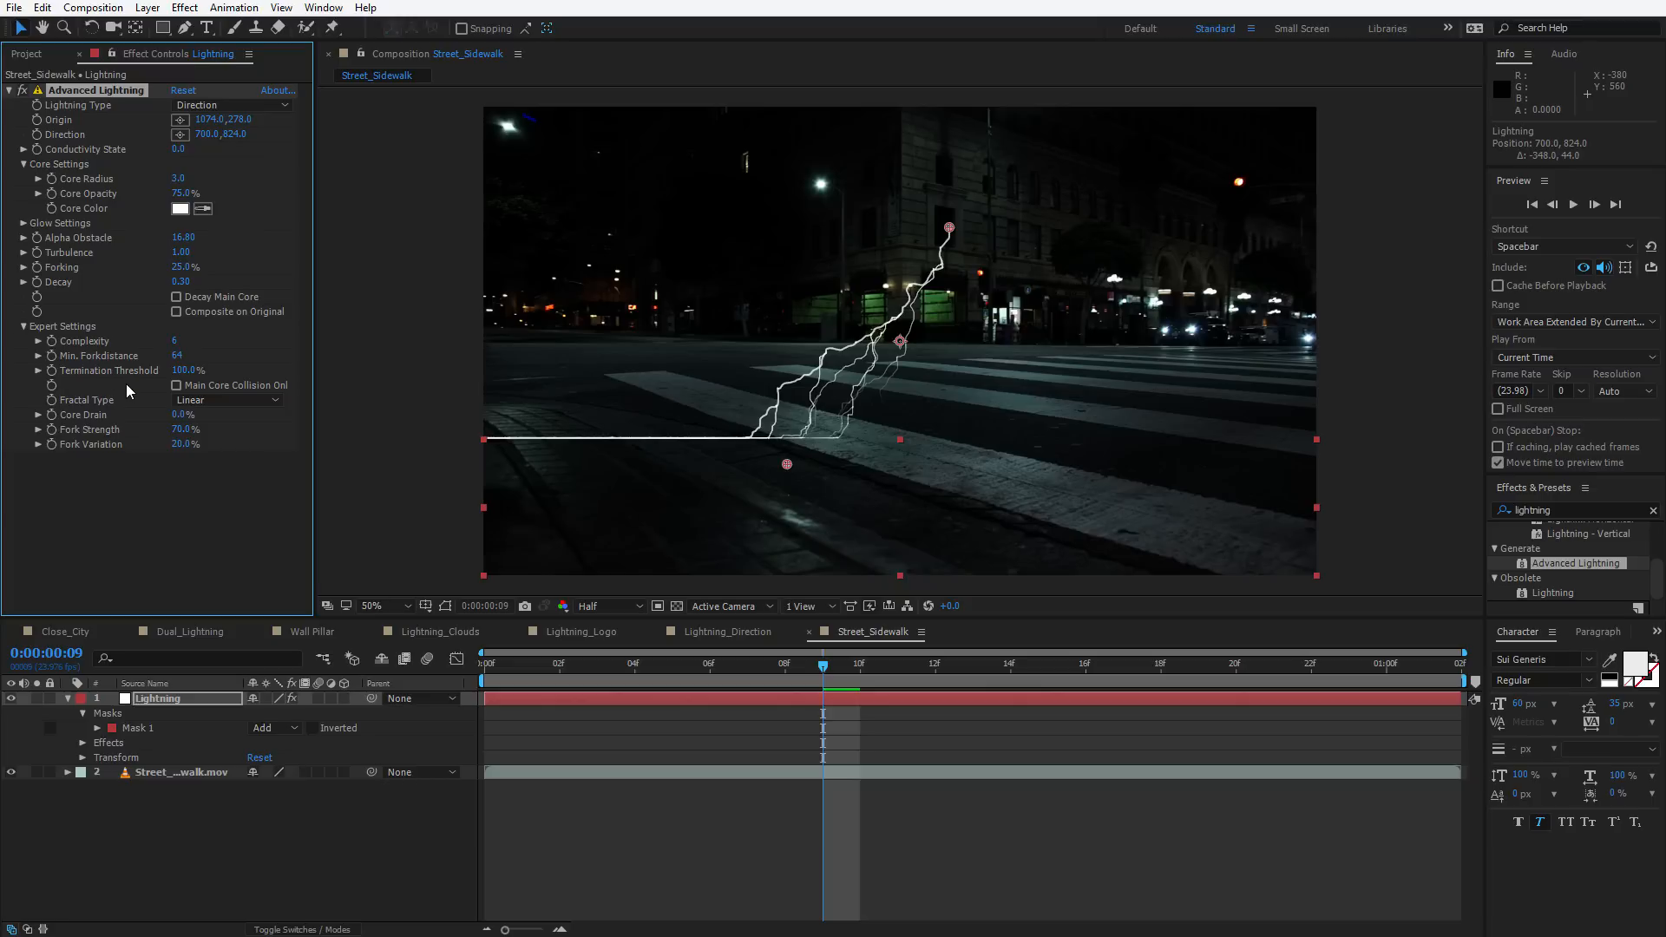
{"action": "left_click", "coordinate": [183, 371]}
{"action": "type", "text": "5"}
{"action": "key", "text": "Return"}
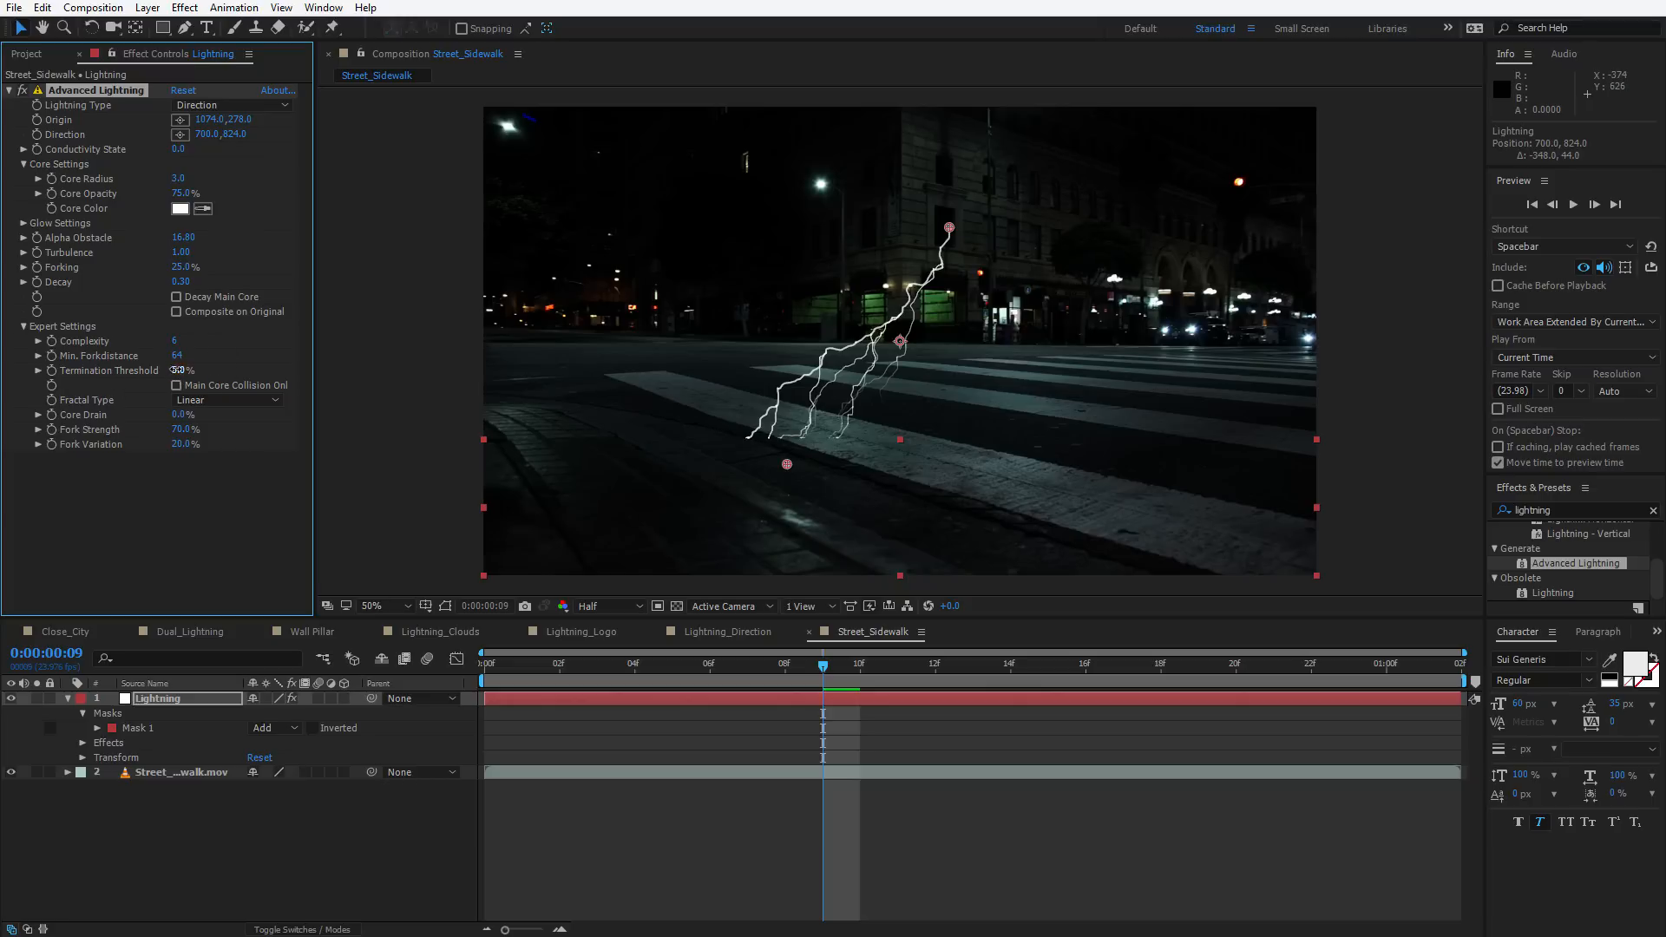
{"action": "left_click_drag", "start_coordinate": [179, 371], "coordinate": [281, 392]}
{"action": "mouse_move", "coordinate": [787, 464]}
{"action": "left_mouse_down"}
{"action": "mouse_move", "coordinate": [1105, 458]}
{"action": "mouse_move", "coordinate": [836, 476]}
{"action": "mouse_move", "coordinate": [869, 444]}
{"action": "mouse_move", "coordinate": [836, 481]}
{"action": "mouse_move", "coordinate": [801, 465]}
{"action": "left_mouse_up"}
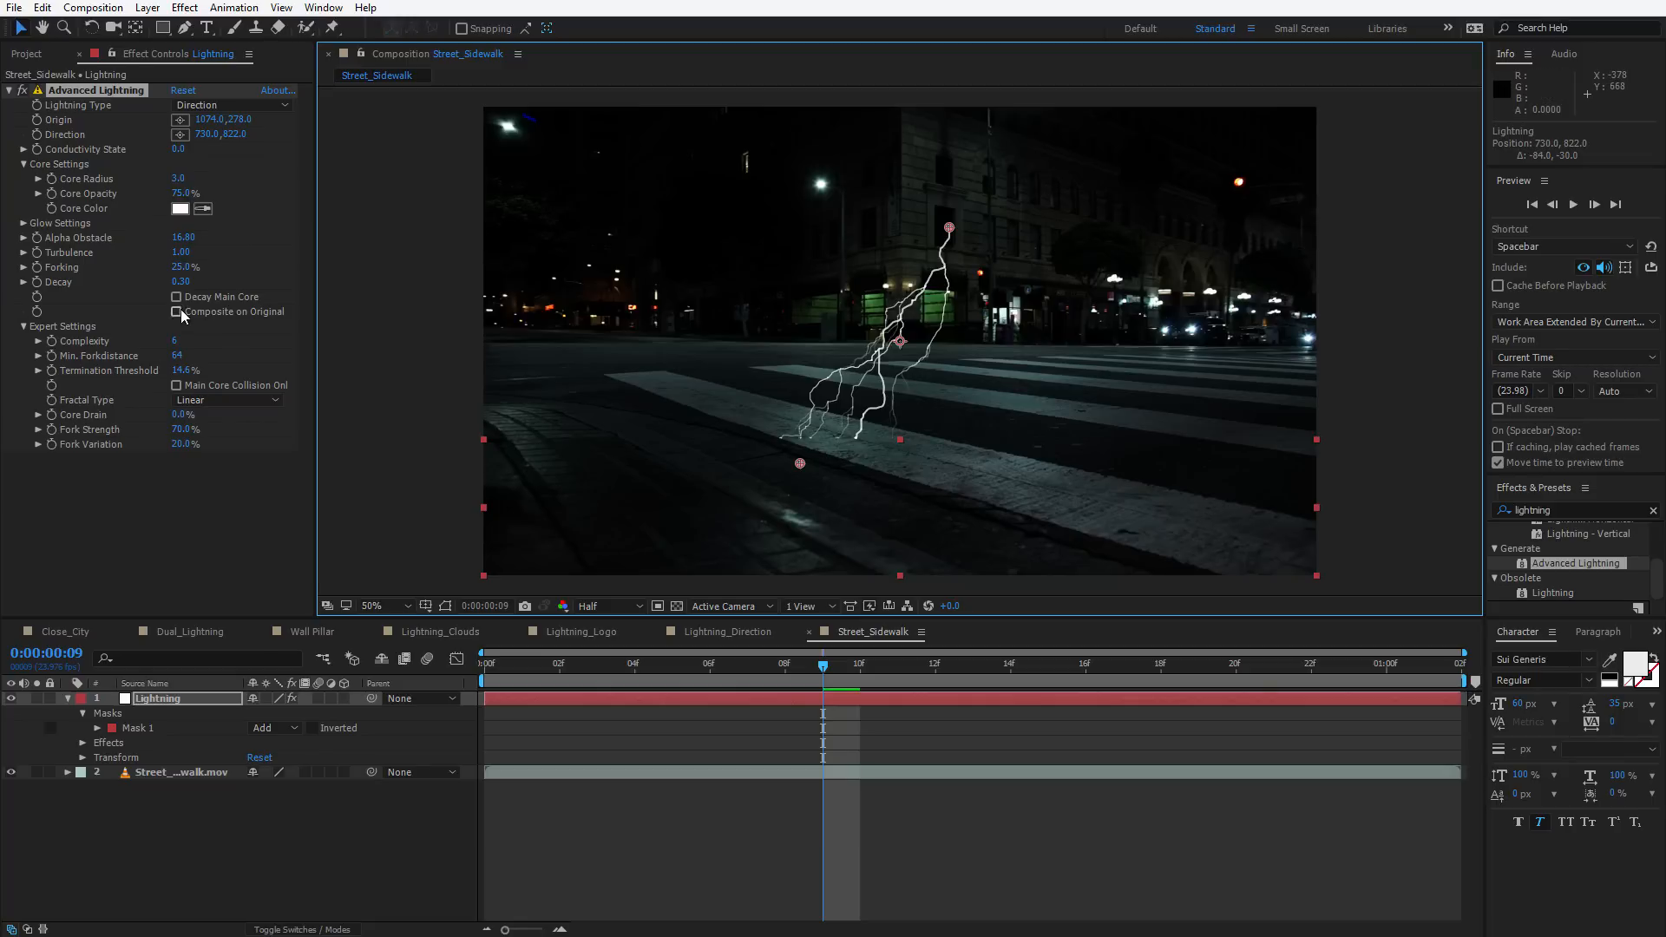
Enable Decay Main Core and set Decay to 0.16 and Forking to 37.0%
{"action": "left_click_drag", "start_coordinate": [176, 281], "coordinate": [170, 283]}
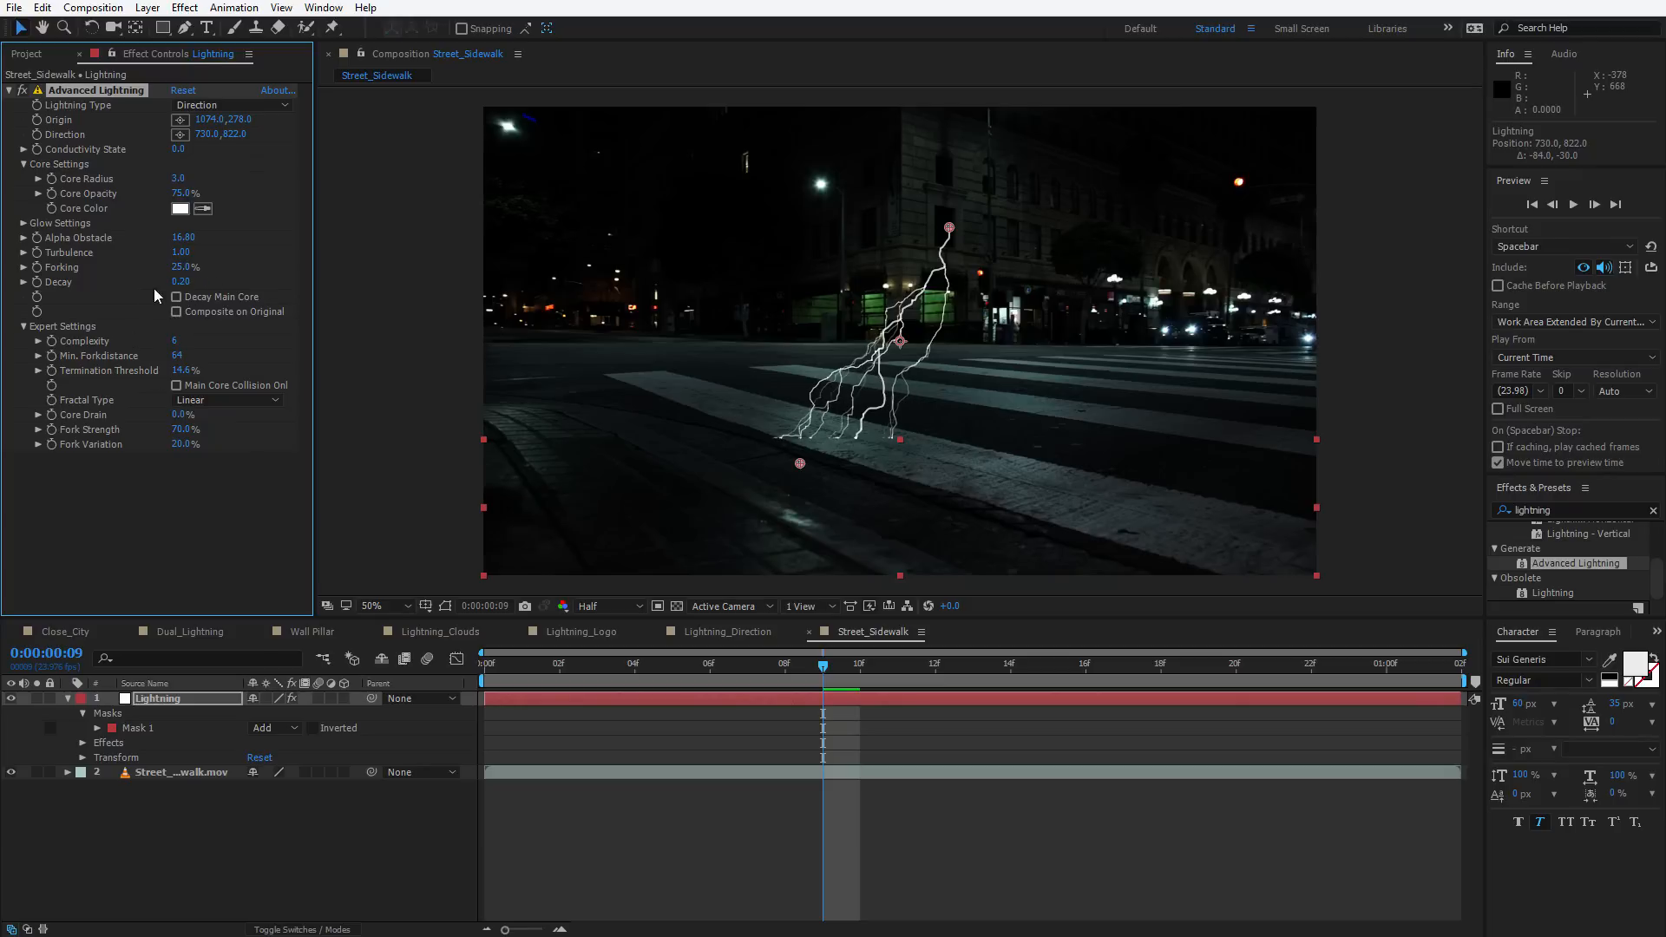
{"action": "left_click", "coordinate": [176, 297]}
{"action": "left_click_drag", "start_coordinate": [178, 281], "coordinate": [175, 282]}
{"action": "mouse_move", "coordinate": [179, 267]}
{"action": "left_mouse_down"}
{"action": "mouse_move", "coordinate": [207, 268]}
{"action": "mouse_move", "coordinate": [198, 292]}
{"action": "left_mouse_up"}
{"action": "key", "text": "/"}
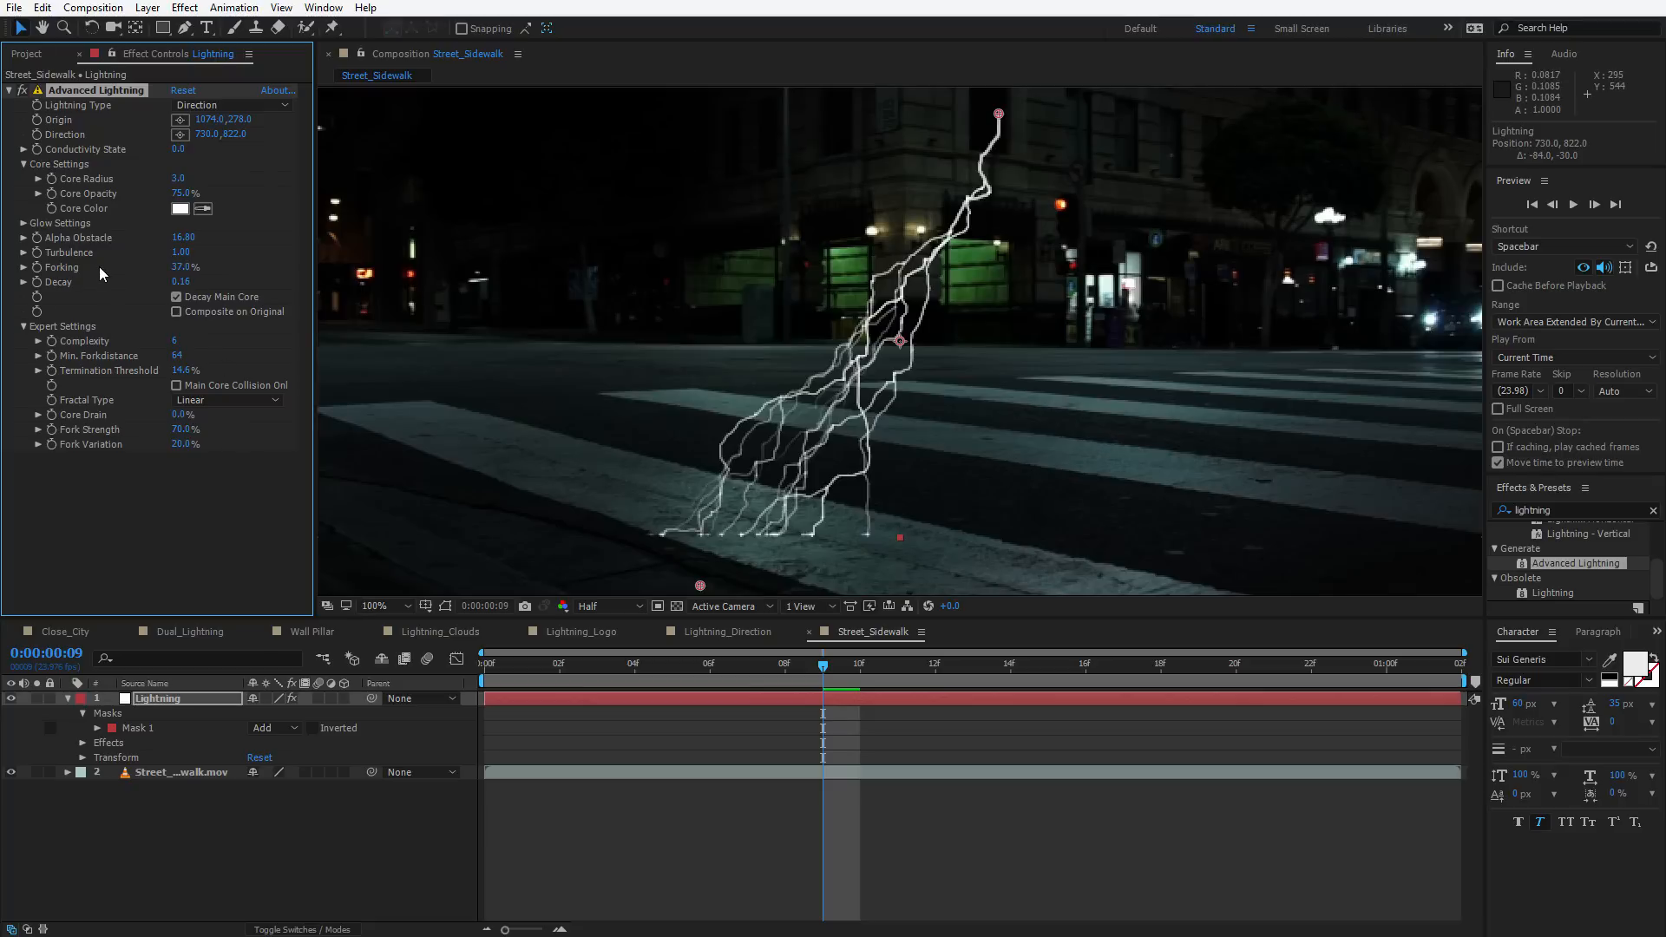
Set Turbulence to 0.74, undoing two trial Forking changes
{"action": "left_click_drag", "start_coordinate": [180, 252], "coordinate": [39, 280]}
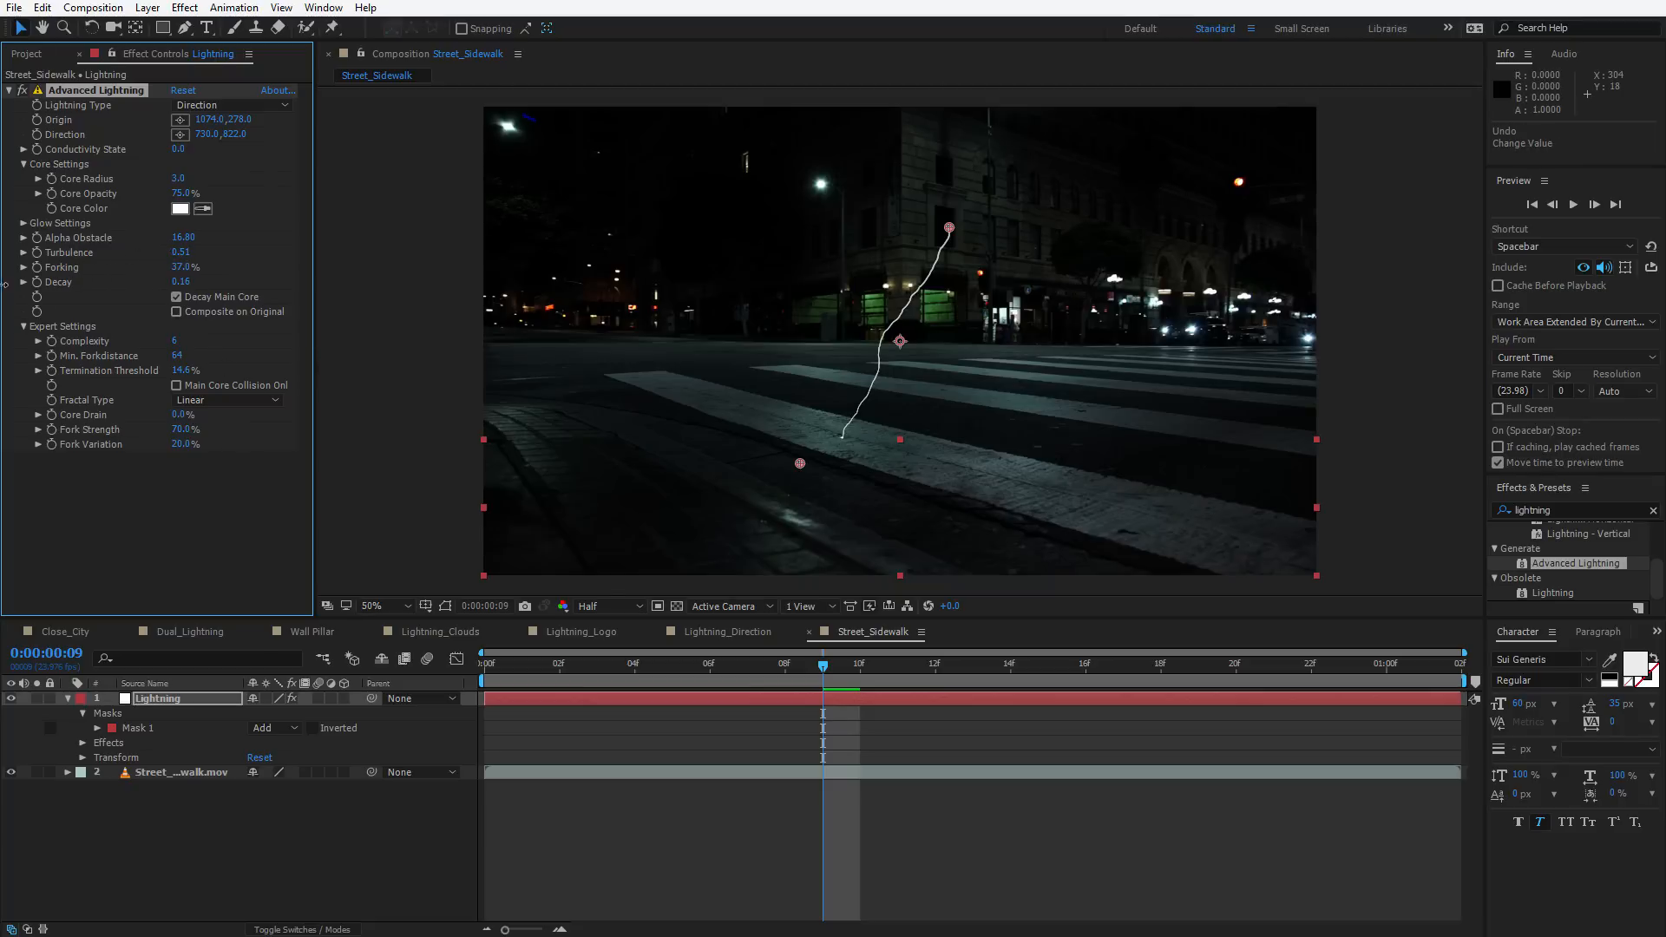
{"action": "left_click_drag", "start_coordinate": [5, 284], "coordinate": [165, 282]}
{"action": "left_click_drag", "start_coordinate": [427, 271], "coordinate": [473, 270]}
{"action": "key", "text": "ctrl+z"}
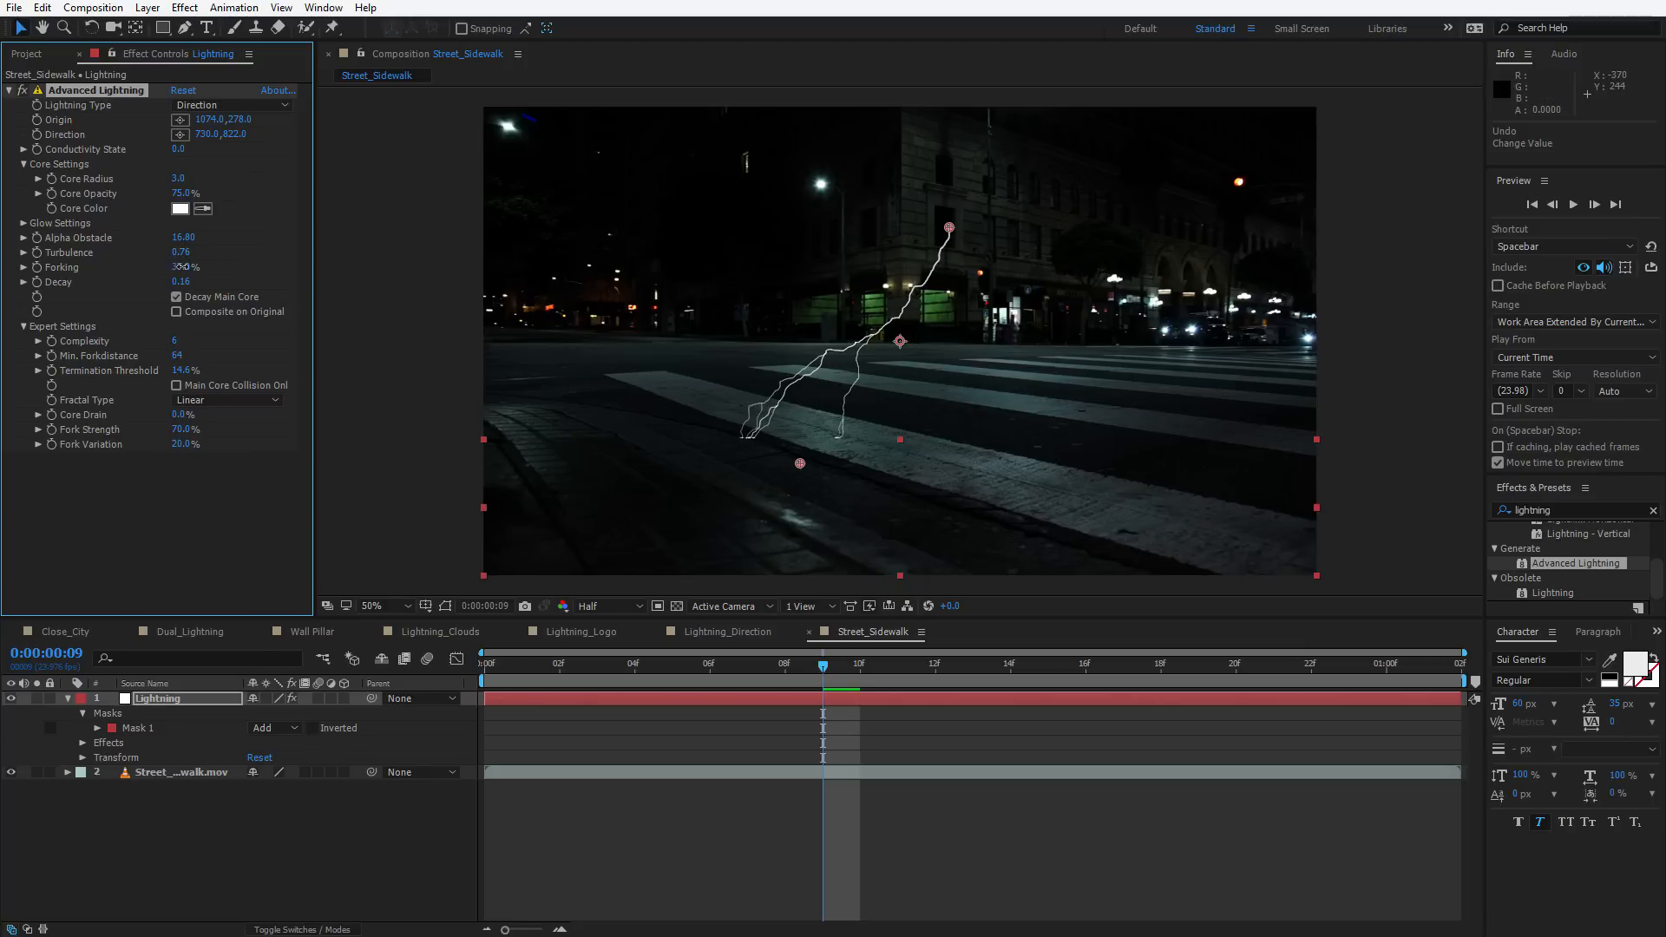
{"action": "left_click_drag", "start_coordinate": [182, 267], "coordinate": [213, 267]}
{"action": "key", "text": "ctrl+z"}
Move the direction point to about 1504,816 and undo a trial Core Radius change
{"action": "left_click_drag", "start_coordinate": [800, 463], "coordinate": [1132, 469]}
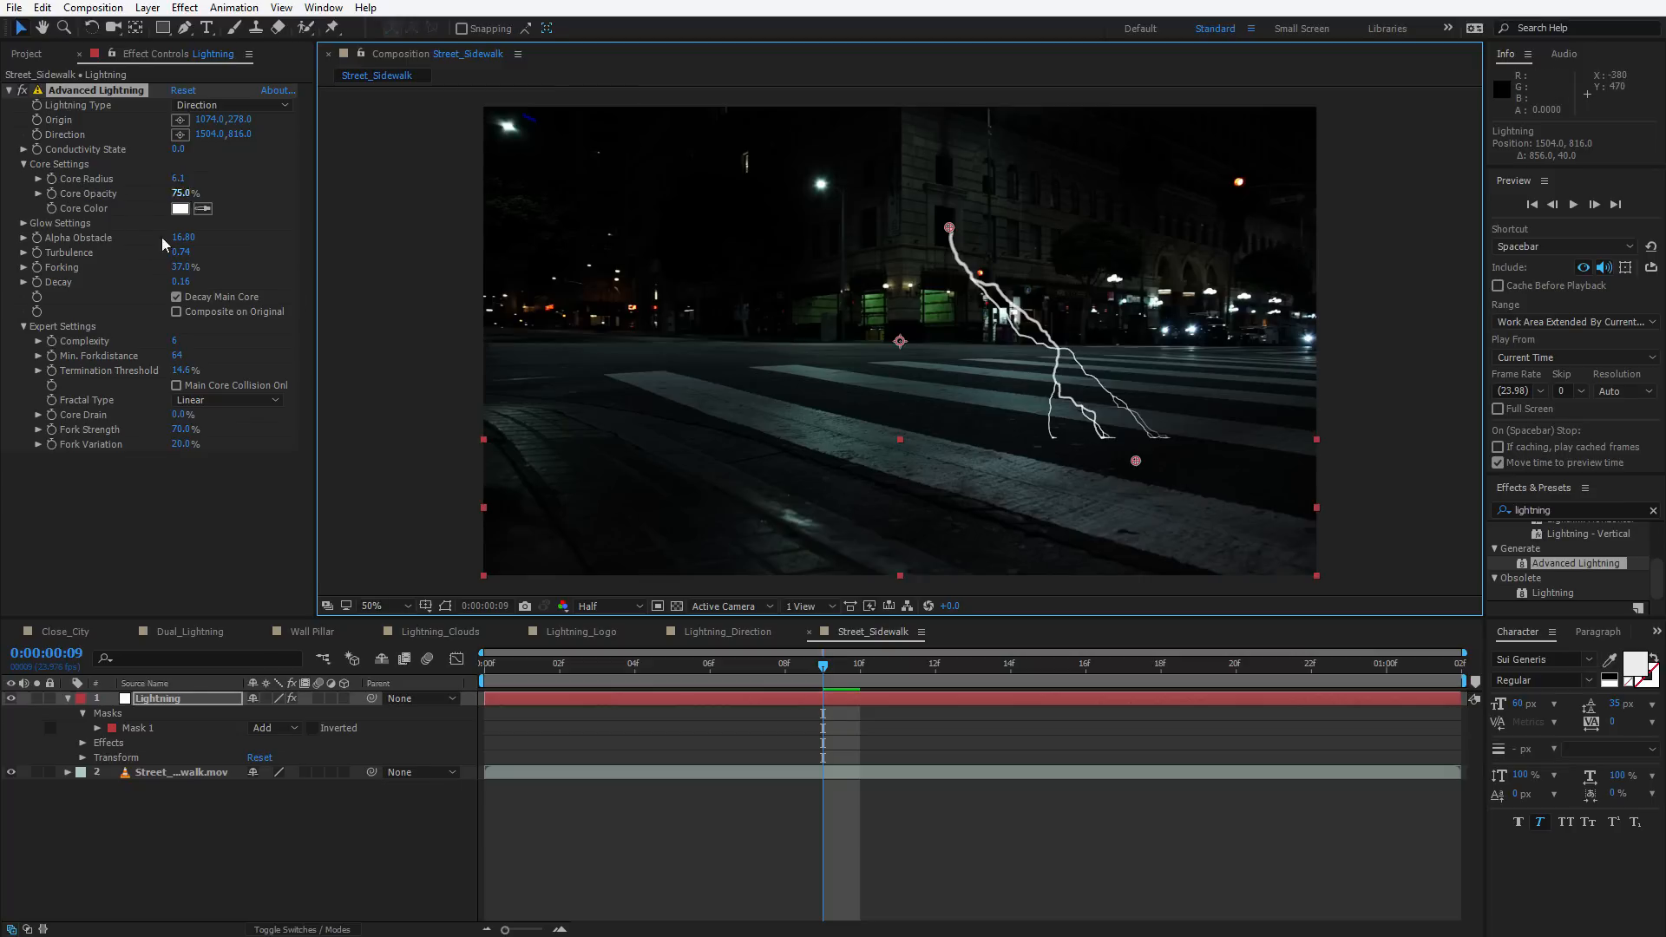
{"action": "left_click_drag", "start_coordinate": [178, 176], "coordinate": [427, 189]}
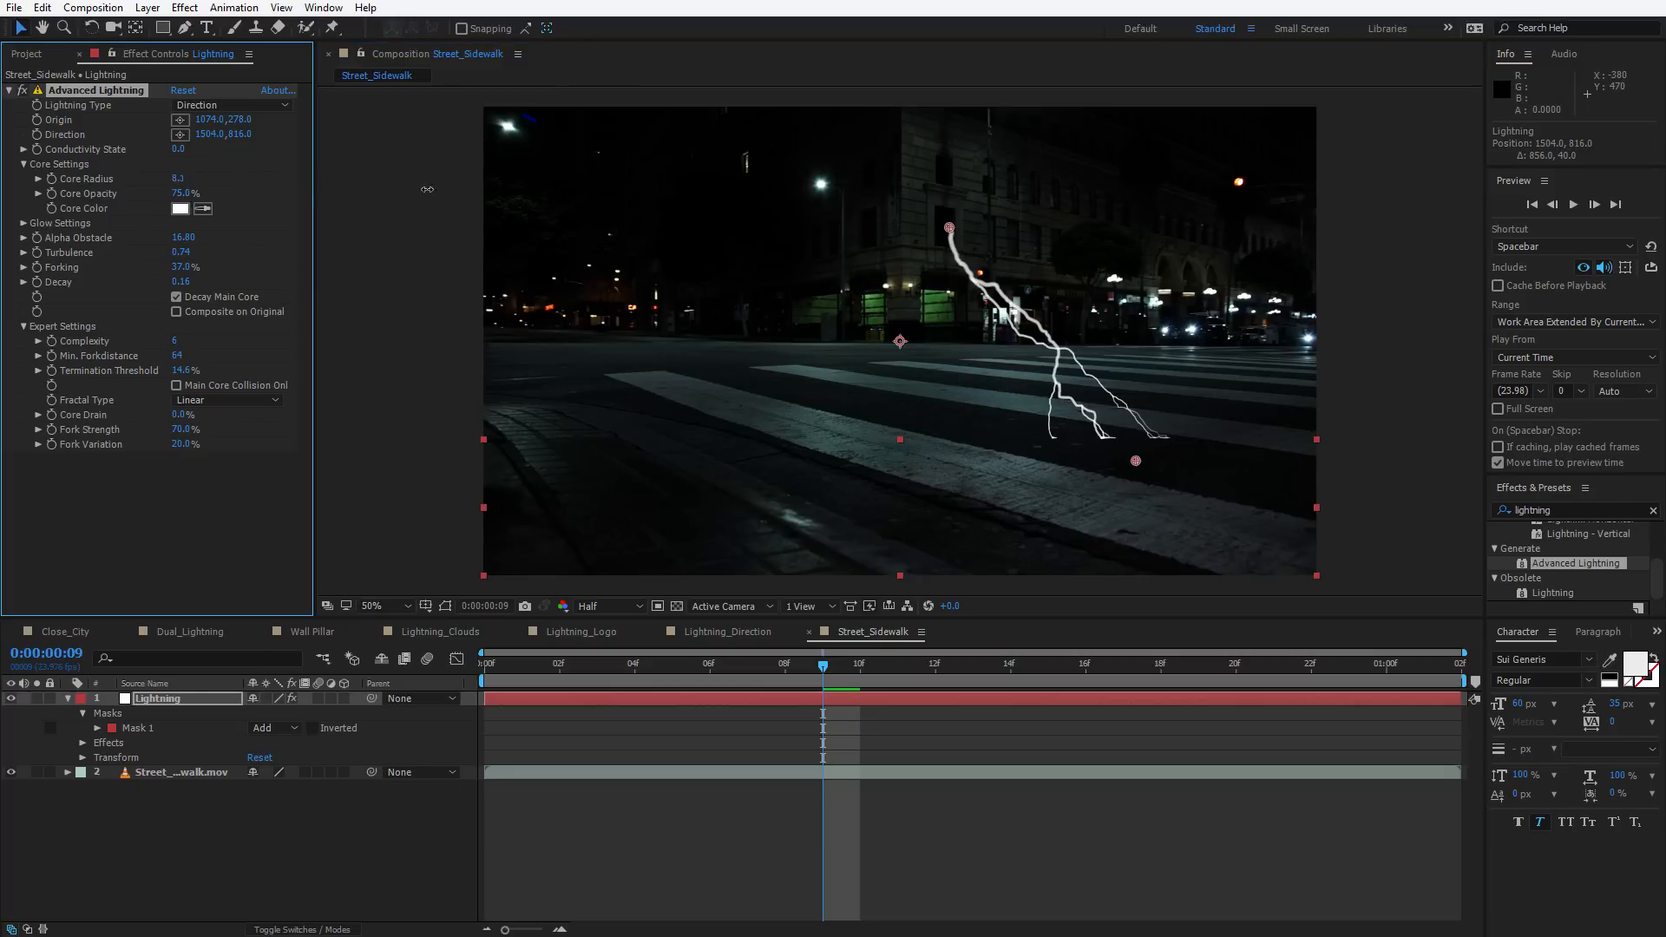
{"action": "key", "text": "ctrl+z"}
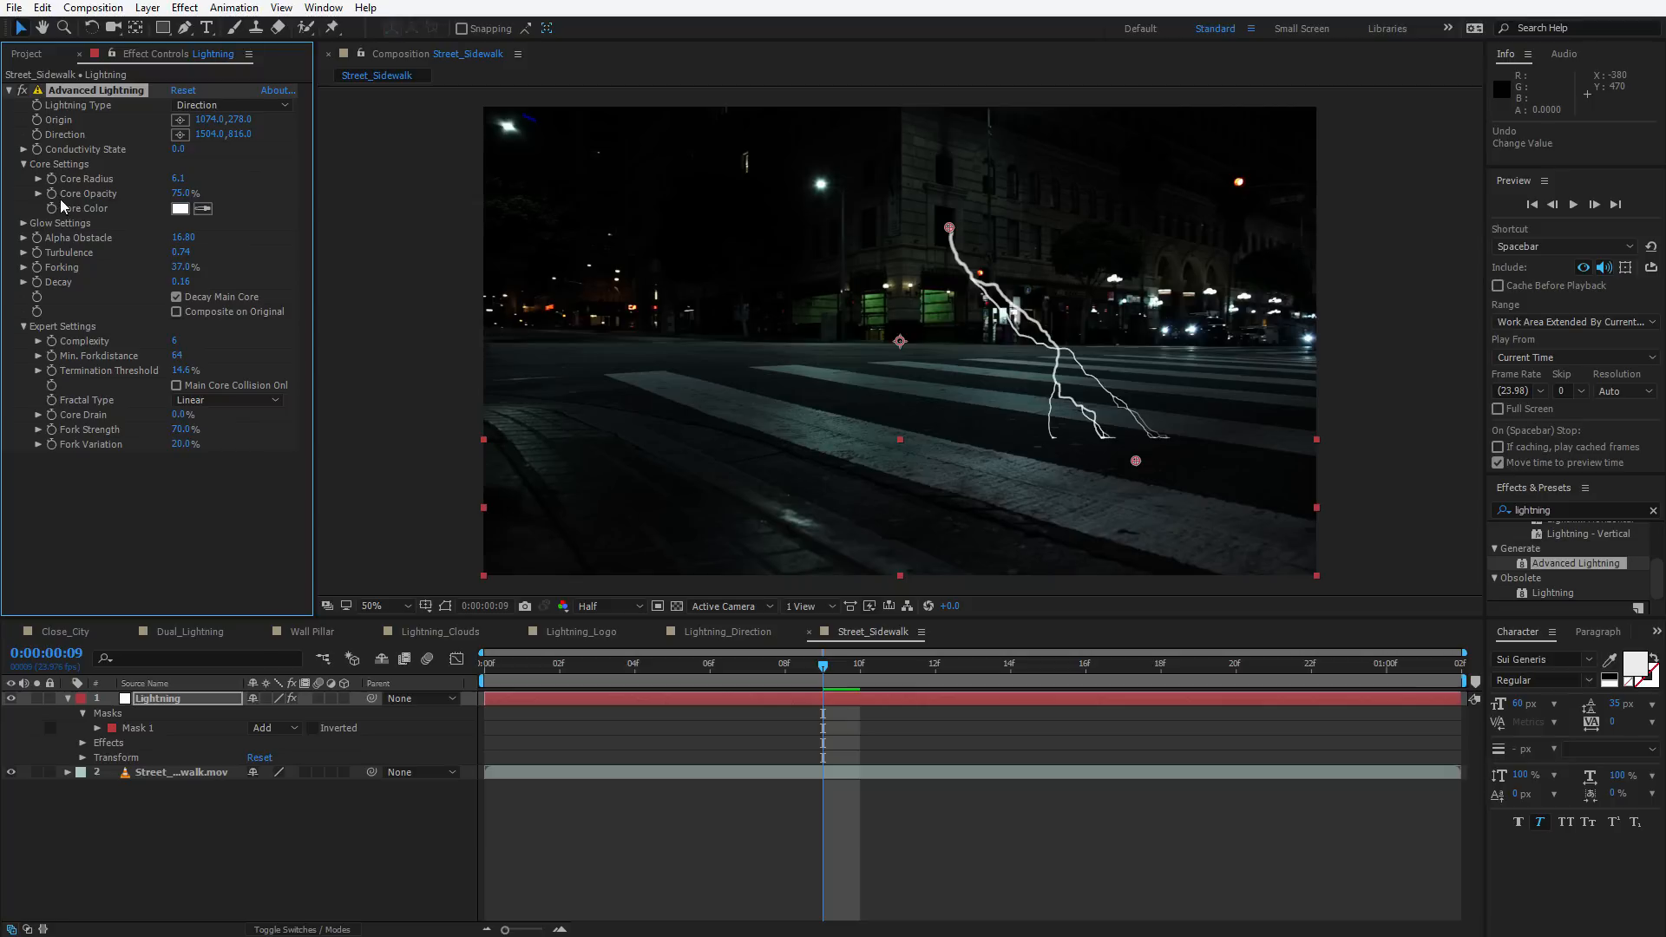
Add the expression wiggle(7,3) to Core Radius
{"action": "left_click", "coordinate": [50, 179], "text": "alt"}
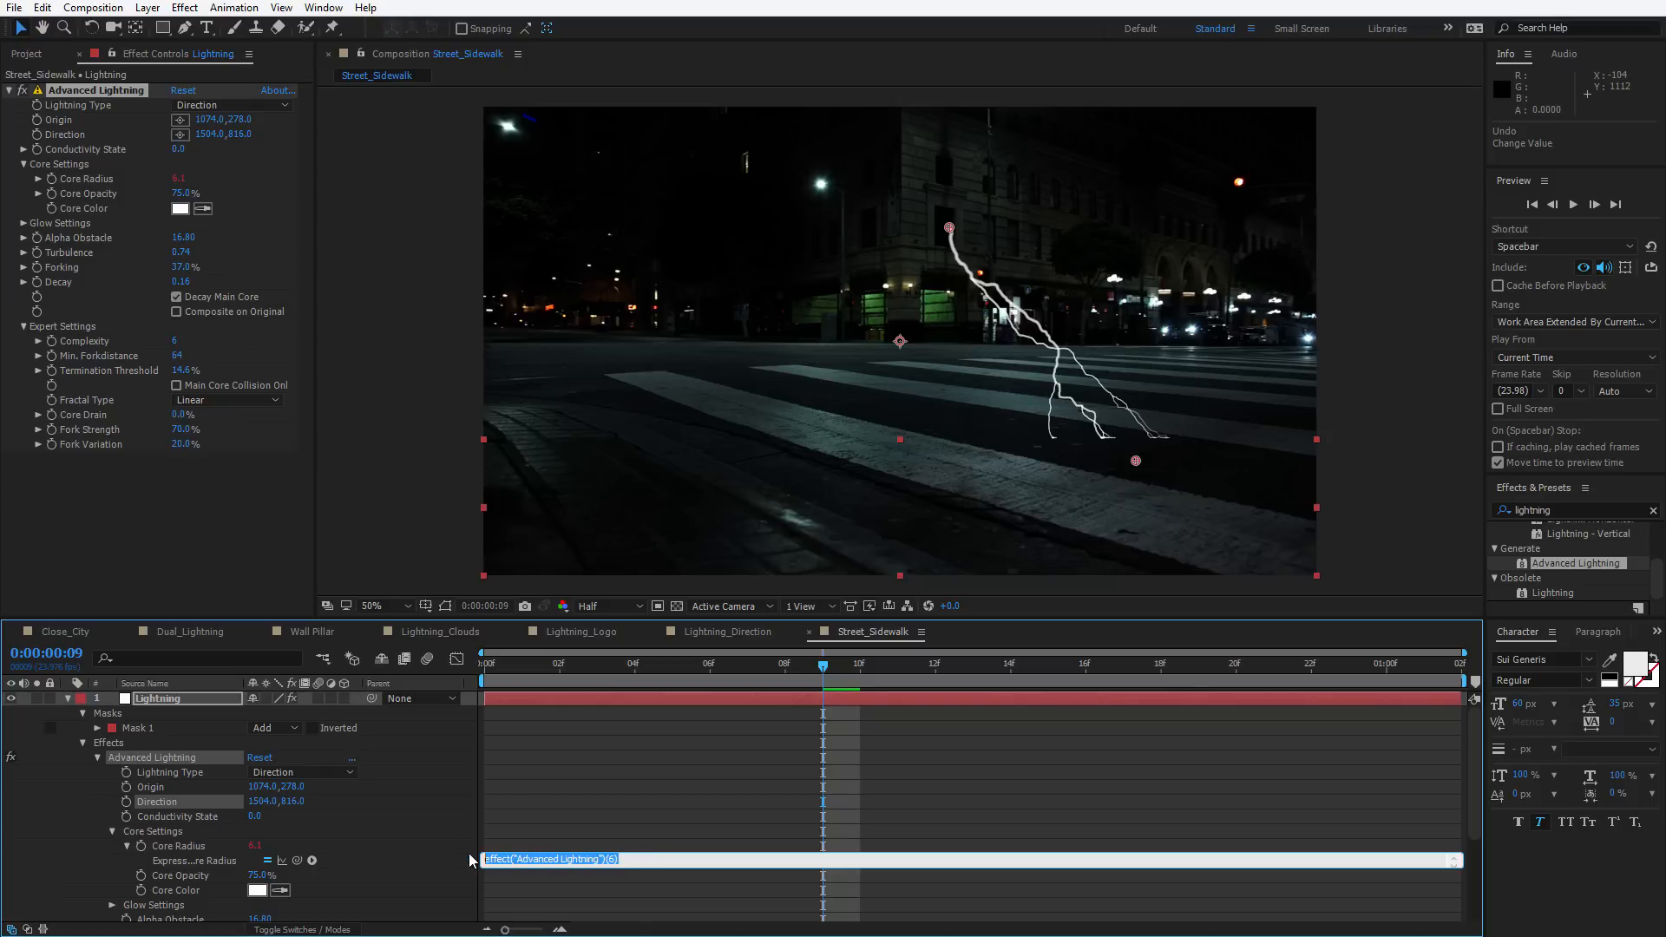
{"action": "type", "text": "wiggle(7,3"}
{"action": "left_click", "coordinate": [666, 843]}
{"action": "left_click_drag", "start_coordinate": [526, 666], "coordinate": [939, 666]}
{"action": "scroll", "coordinate": [1005, 358], "scroll_direction": "up", "scroll_amount": 1}
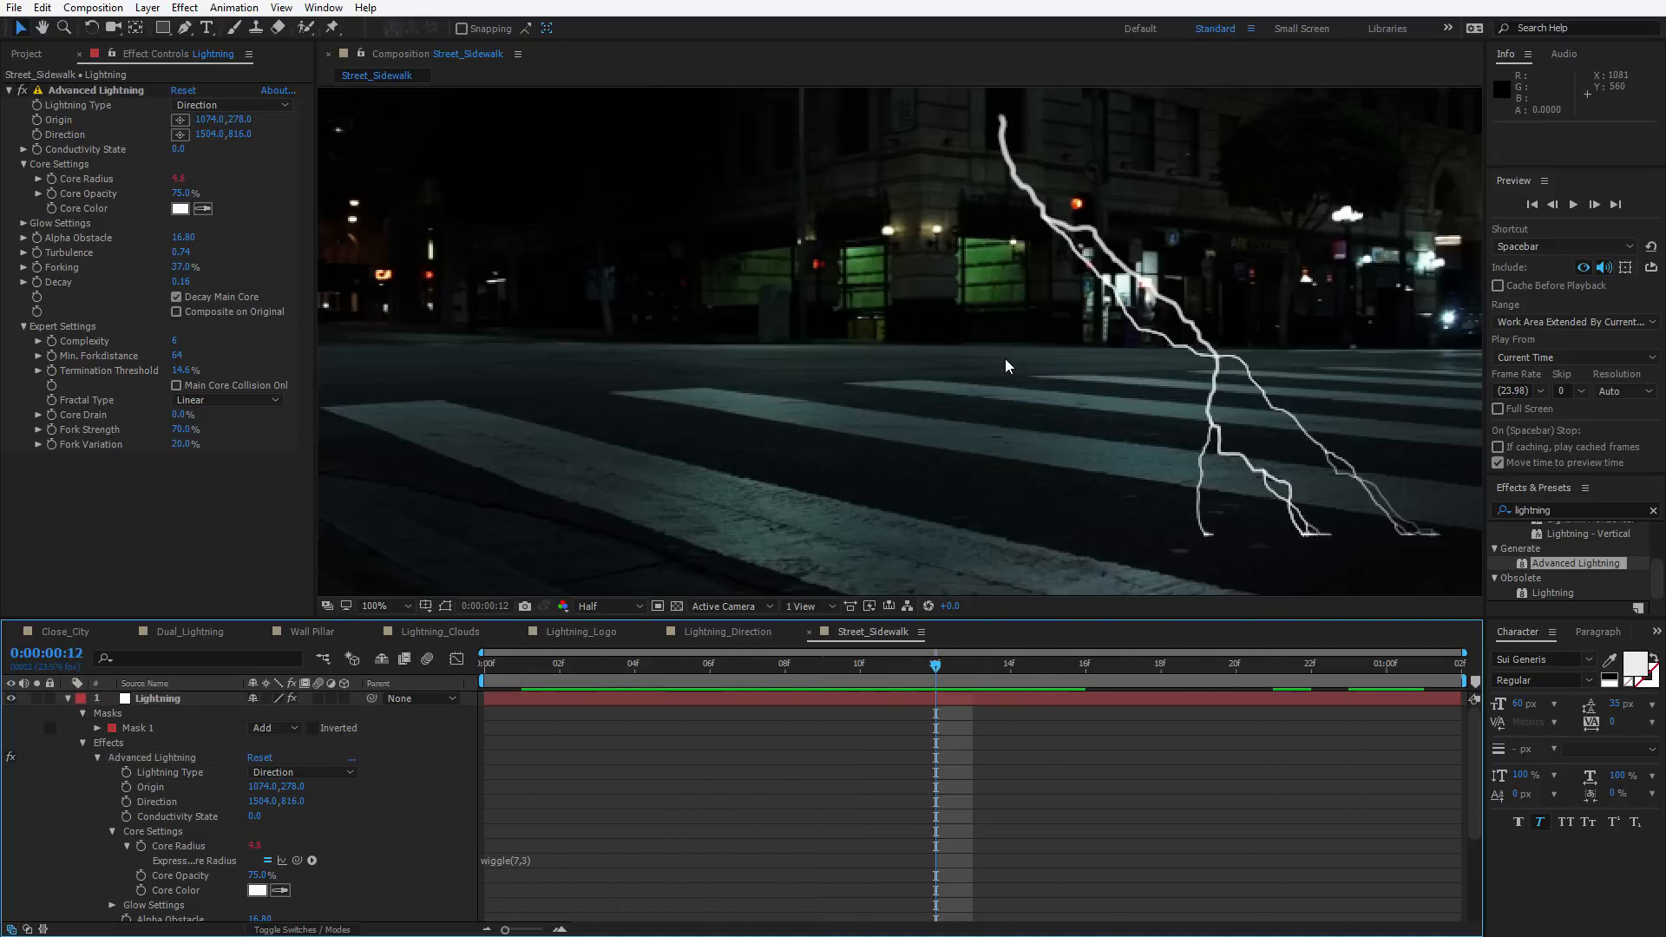
Preview the flickering lightning by playing and scrubbing through the timeline
{"action": "key", "text": "space"}
{"action": "left_click_drag", "start_coordinate": [1005, 357], "coordinate": [830, 431]}
{"action": "left_click_drag", "start_coordinate": [945, 666], "coordinate": [1011, 657]}
{"action": "scroll", "coordinate": [940, 516], "scroll_direction": "down", "scroll_amount": 1}
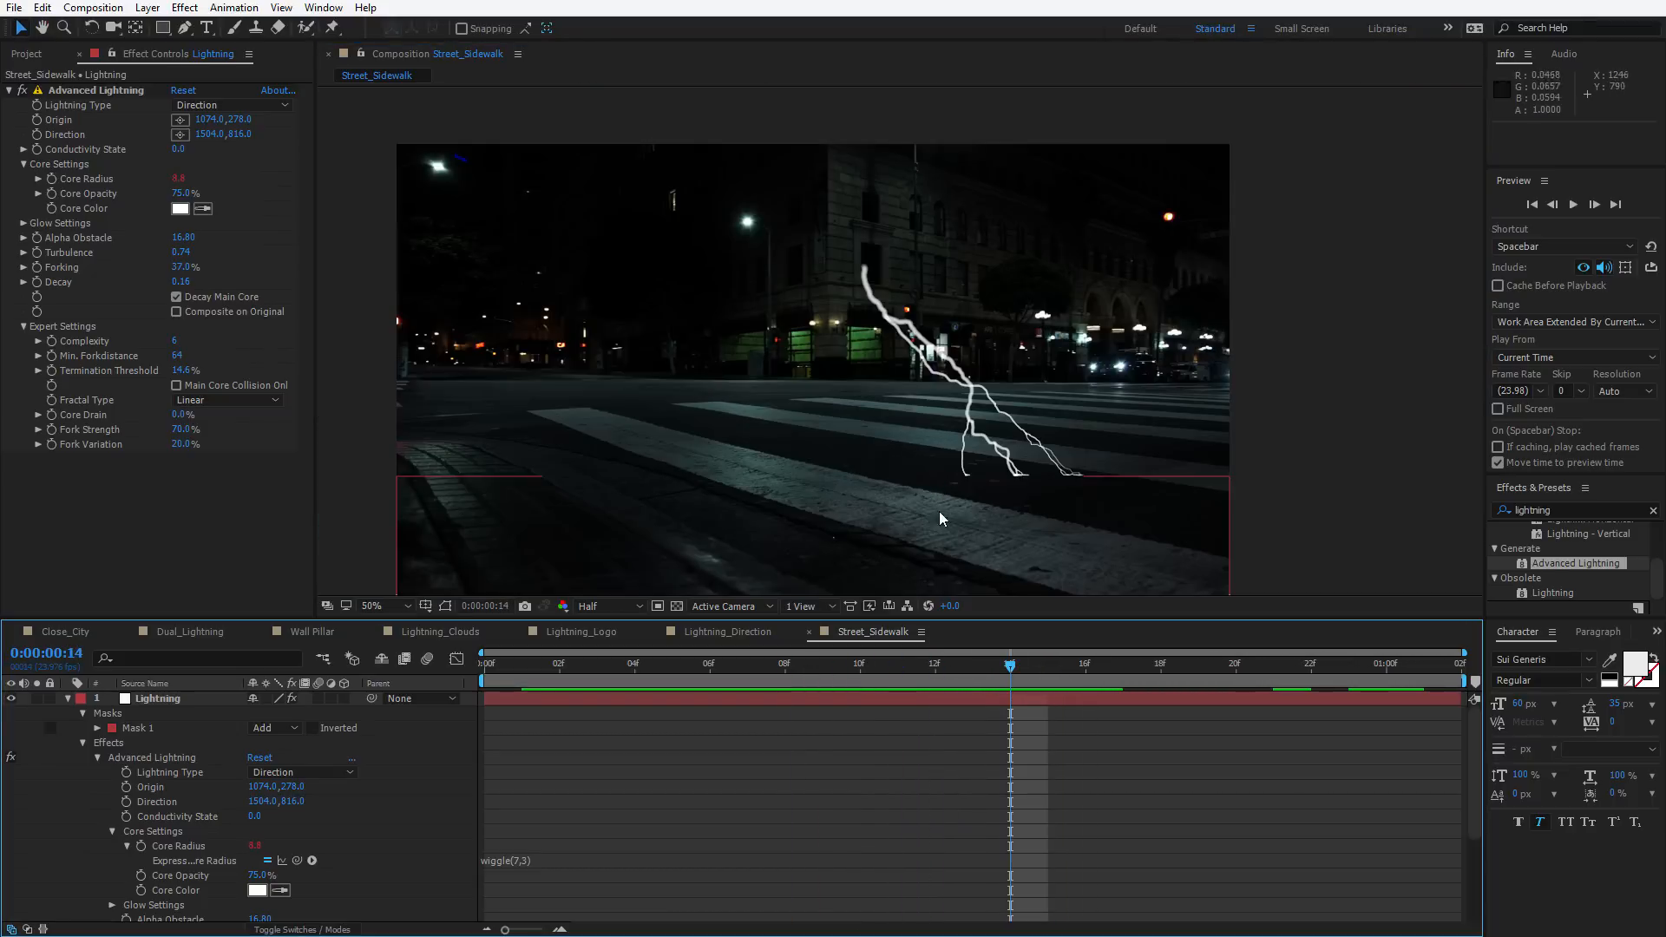
{"action": "left_click", "coordinate": [559, 666]}
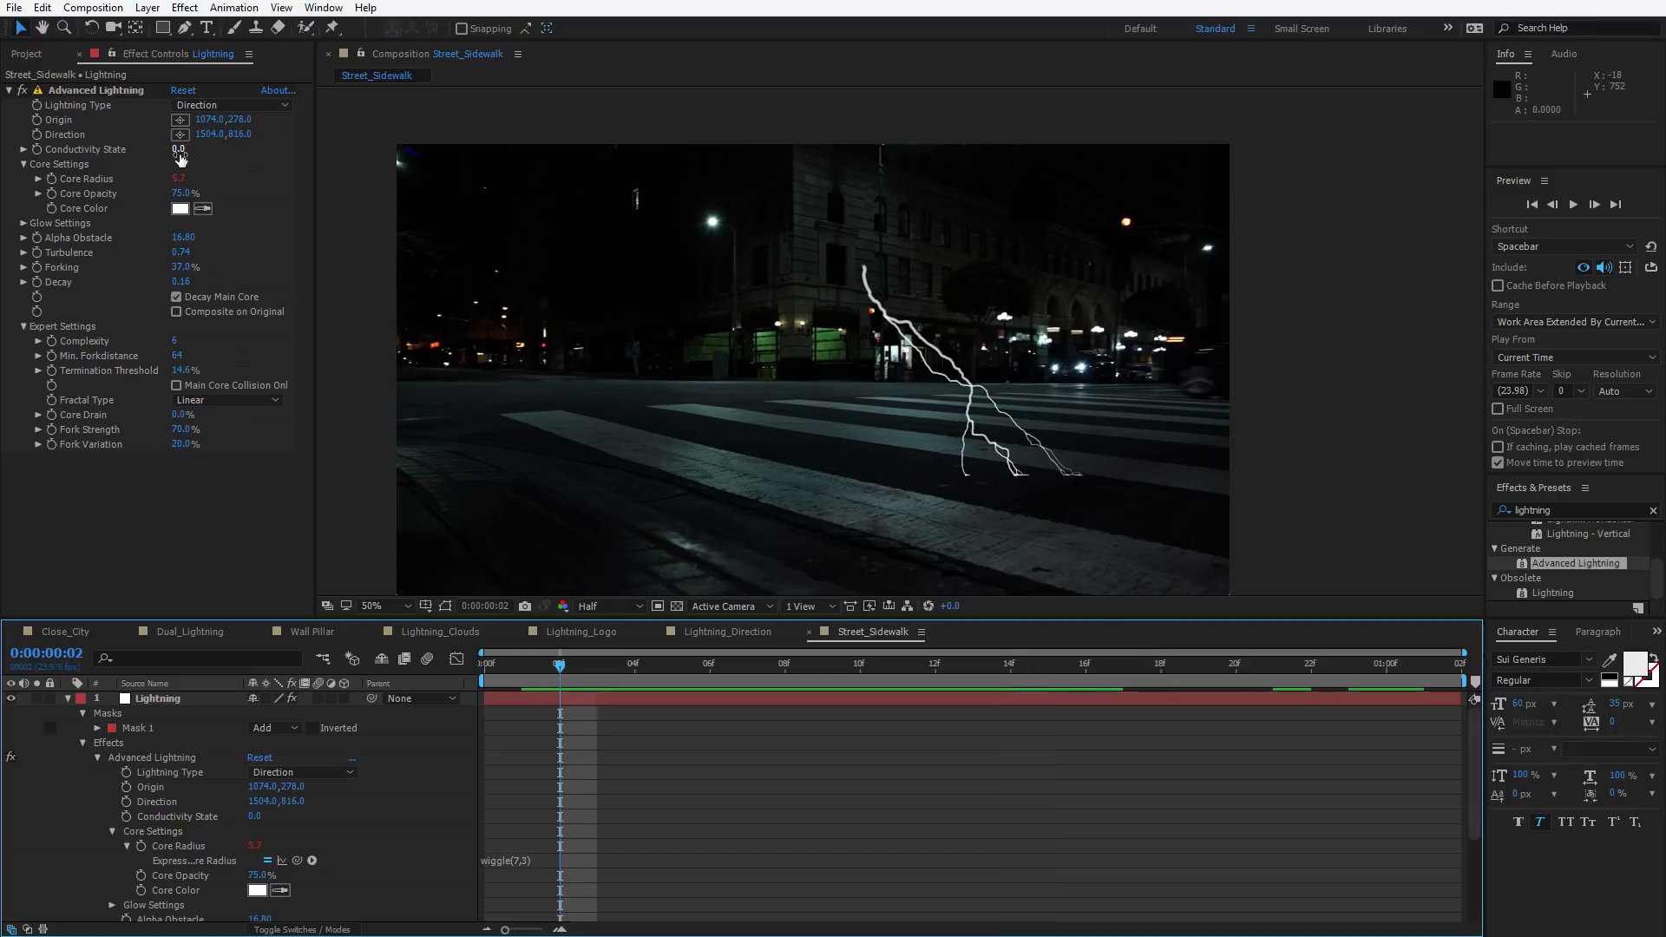
Add the expression time*2 to Conductivity State
{"action": "left_click_drag", "start_coordinate": [177, 148], "coordinate": [220, 142]}
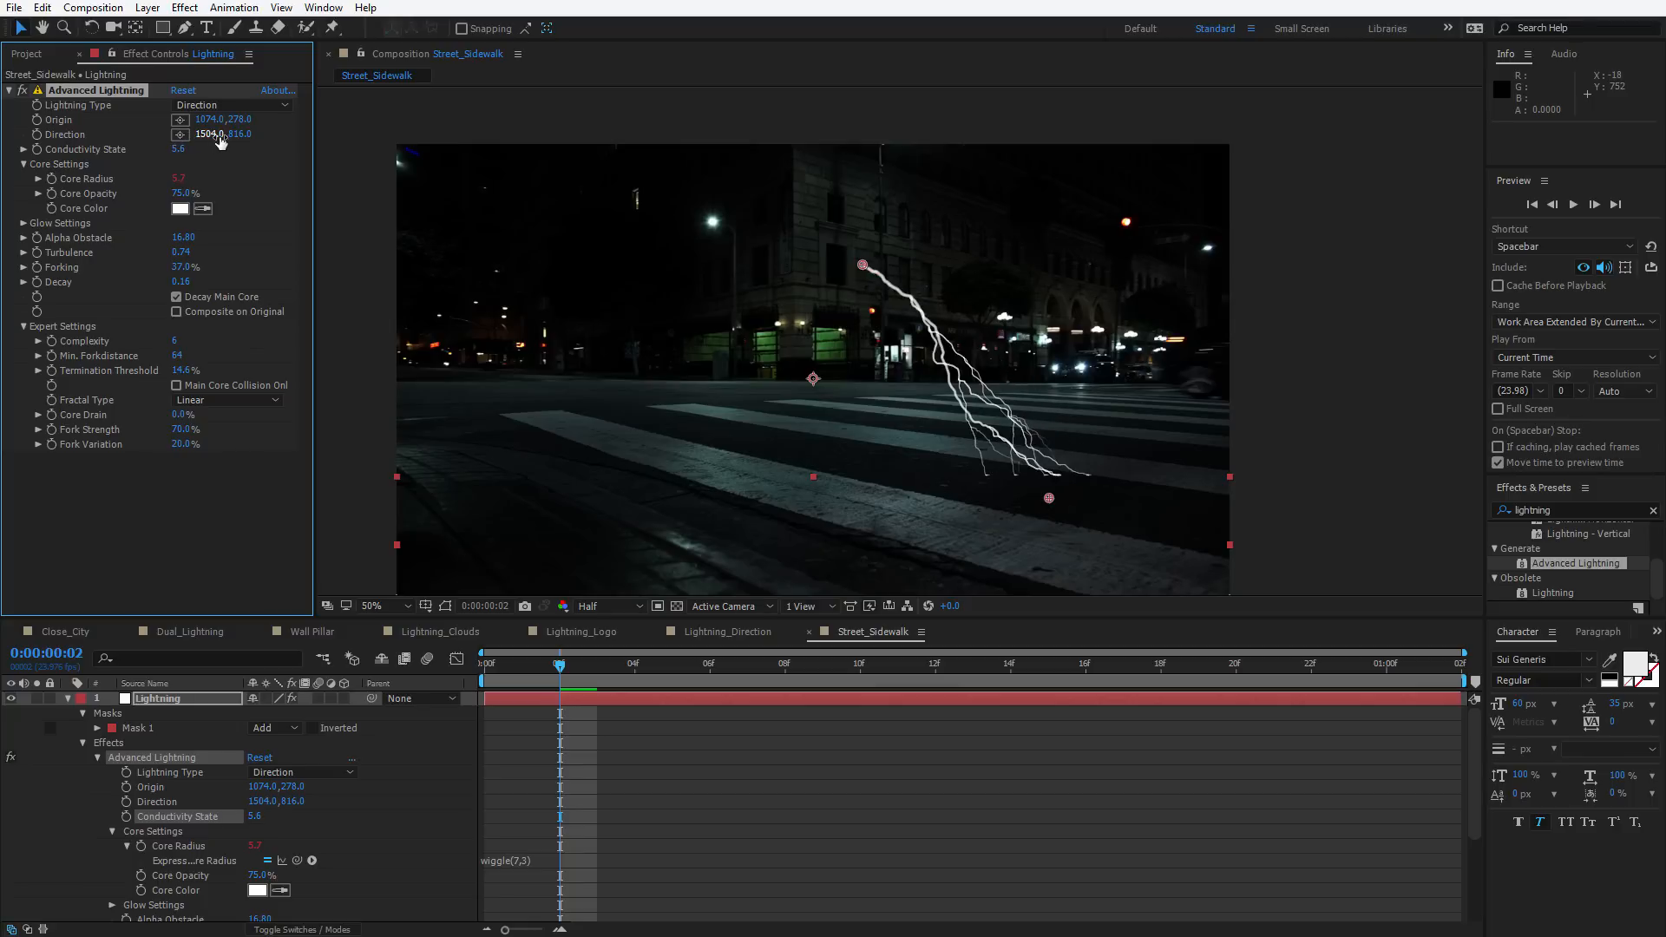
{"action": "left_click", "coordinate": [36, 149], "text": "alt"}
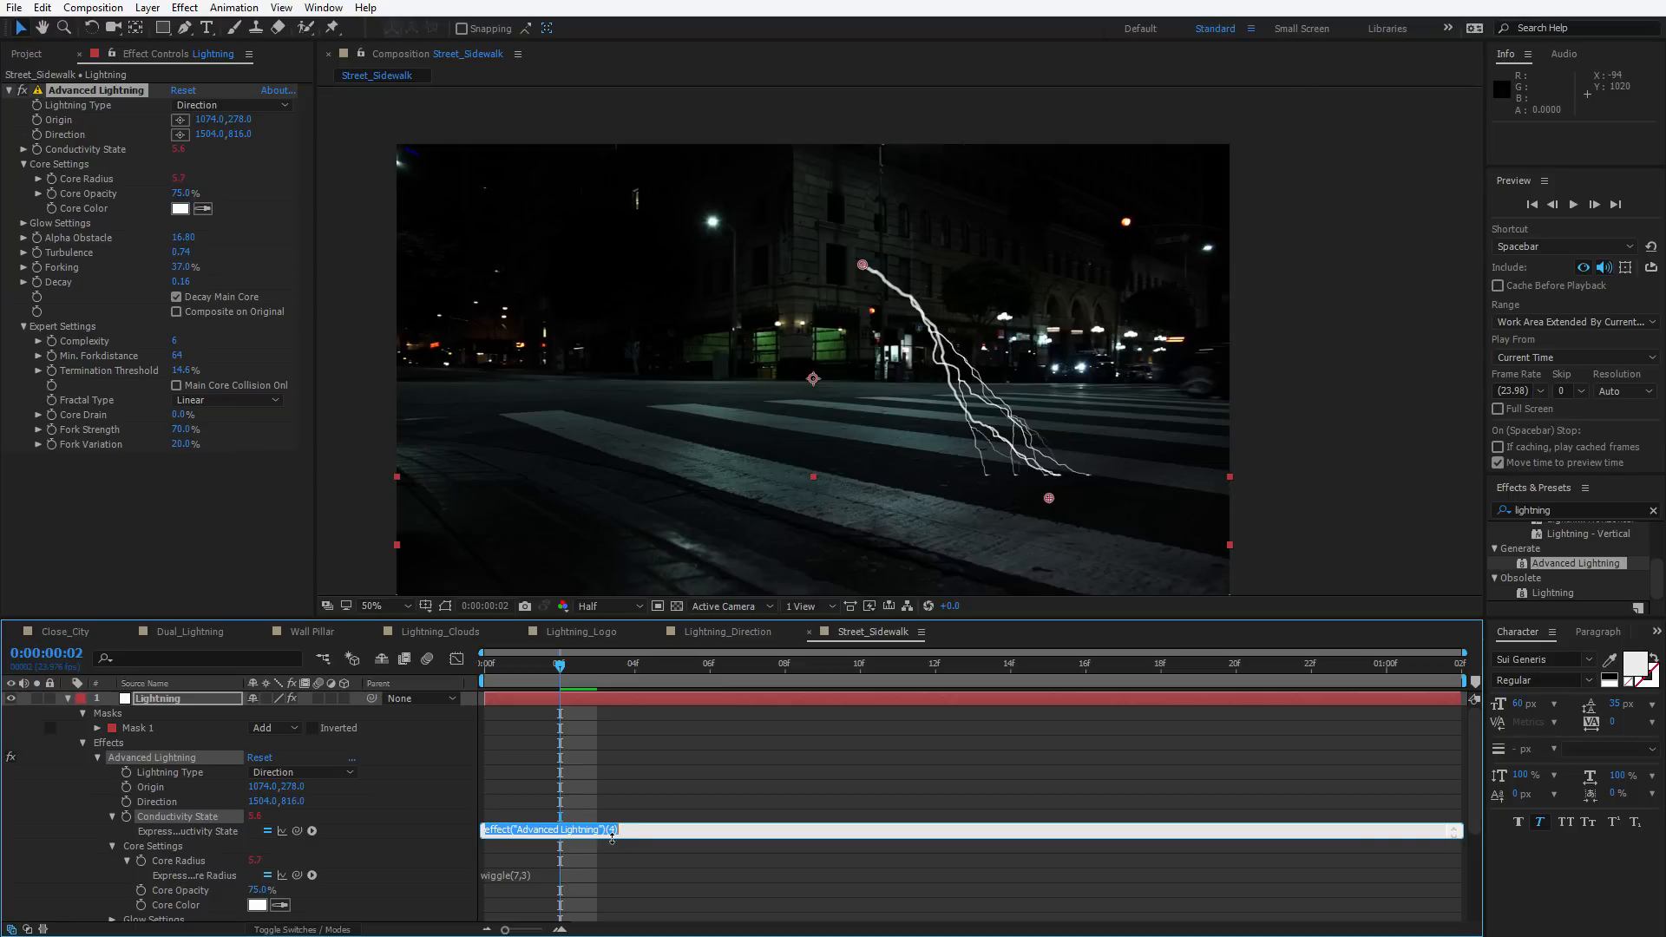
{"action": "type", "text": "time*2"}
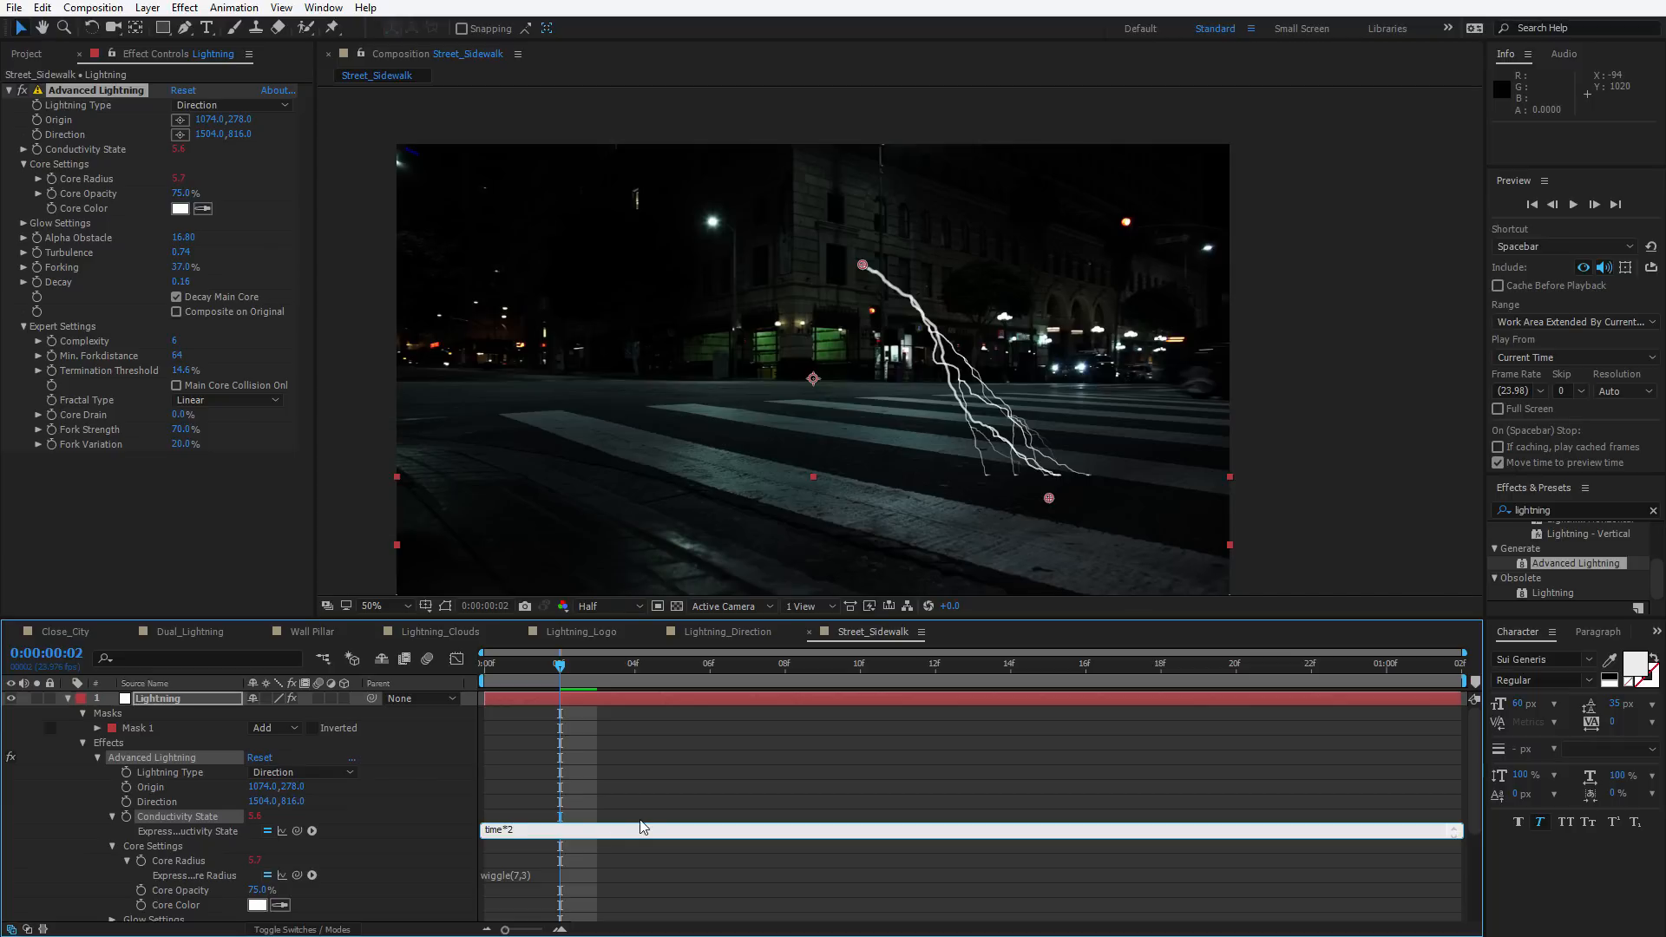
{"action": "left_click", "coordinate": [574, 753]}
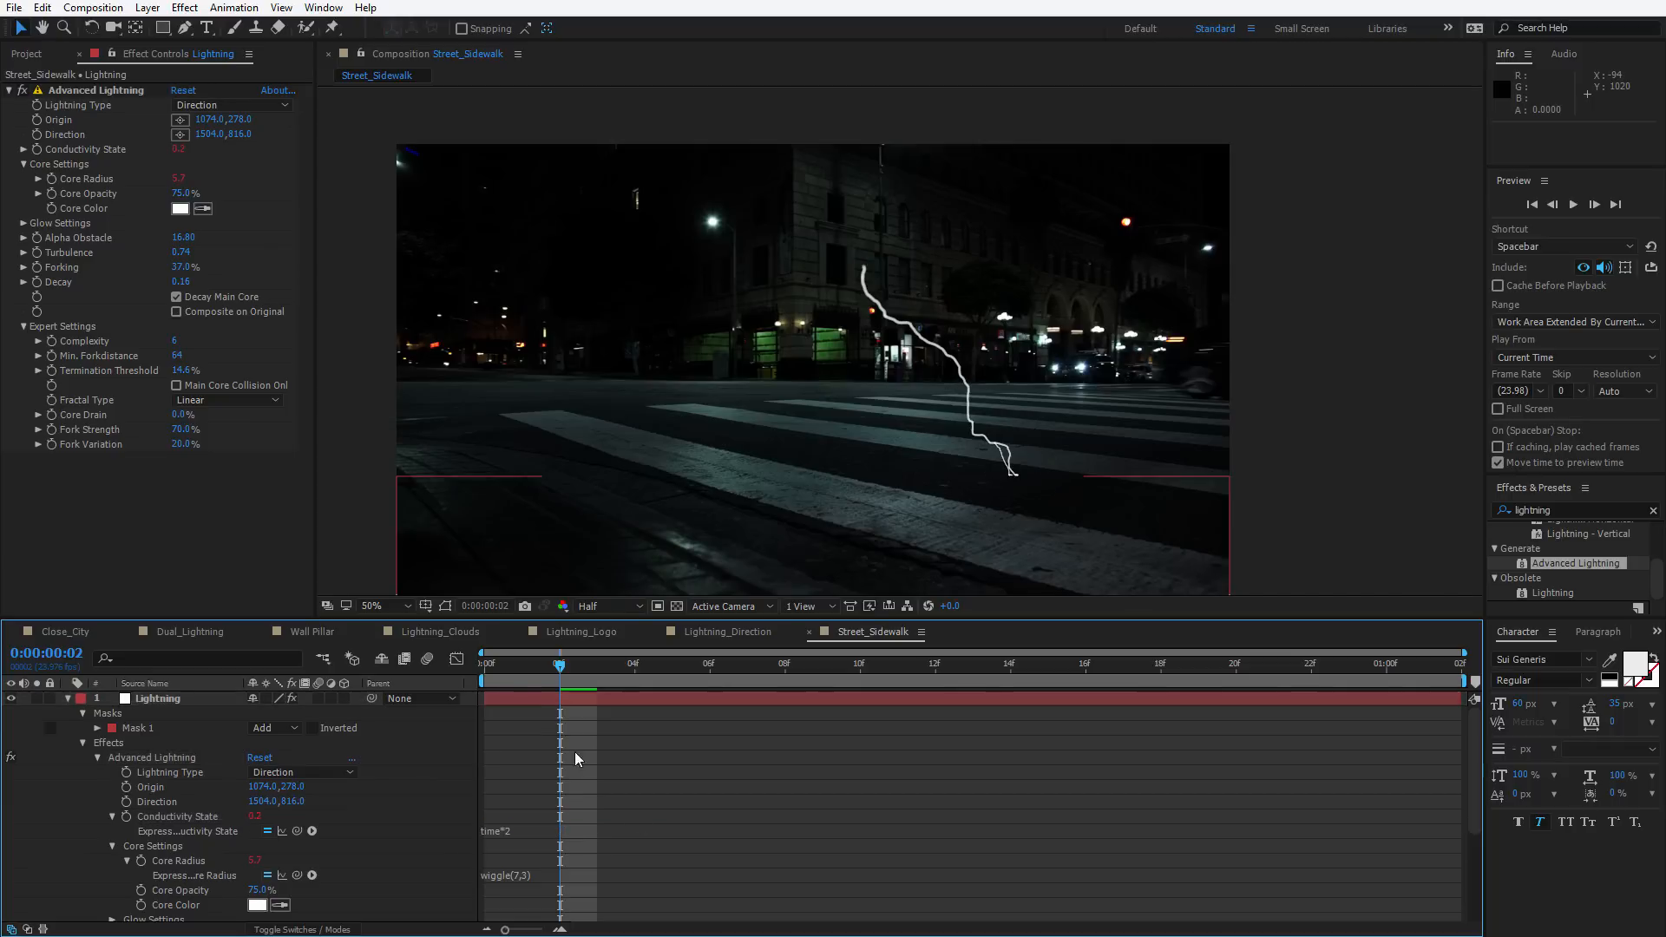
Set Forking to 20.0% while scrubbing the timeline
{"action": "left_click_drag", "start_coordinate": [496, 668], "coordinate": [553, 668]}
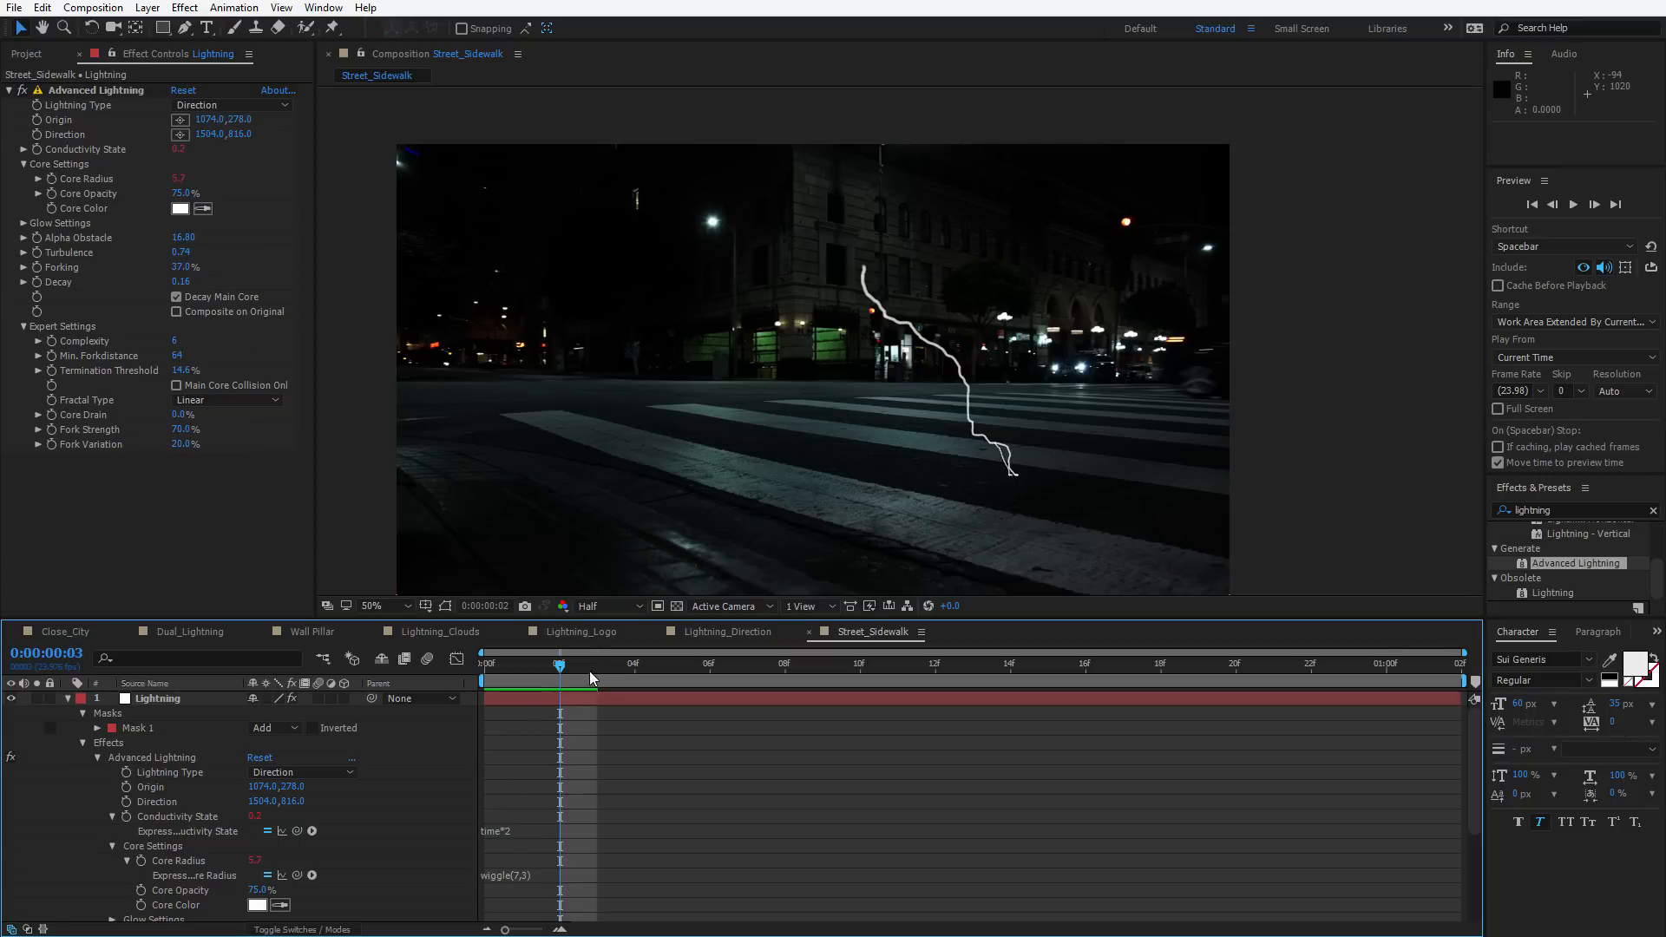
{"action": "left_click_drag", "start_coordinate": [590, 669], "coordinate": [1082, 706]}
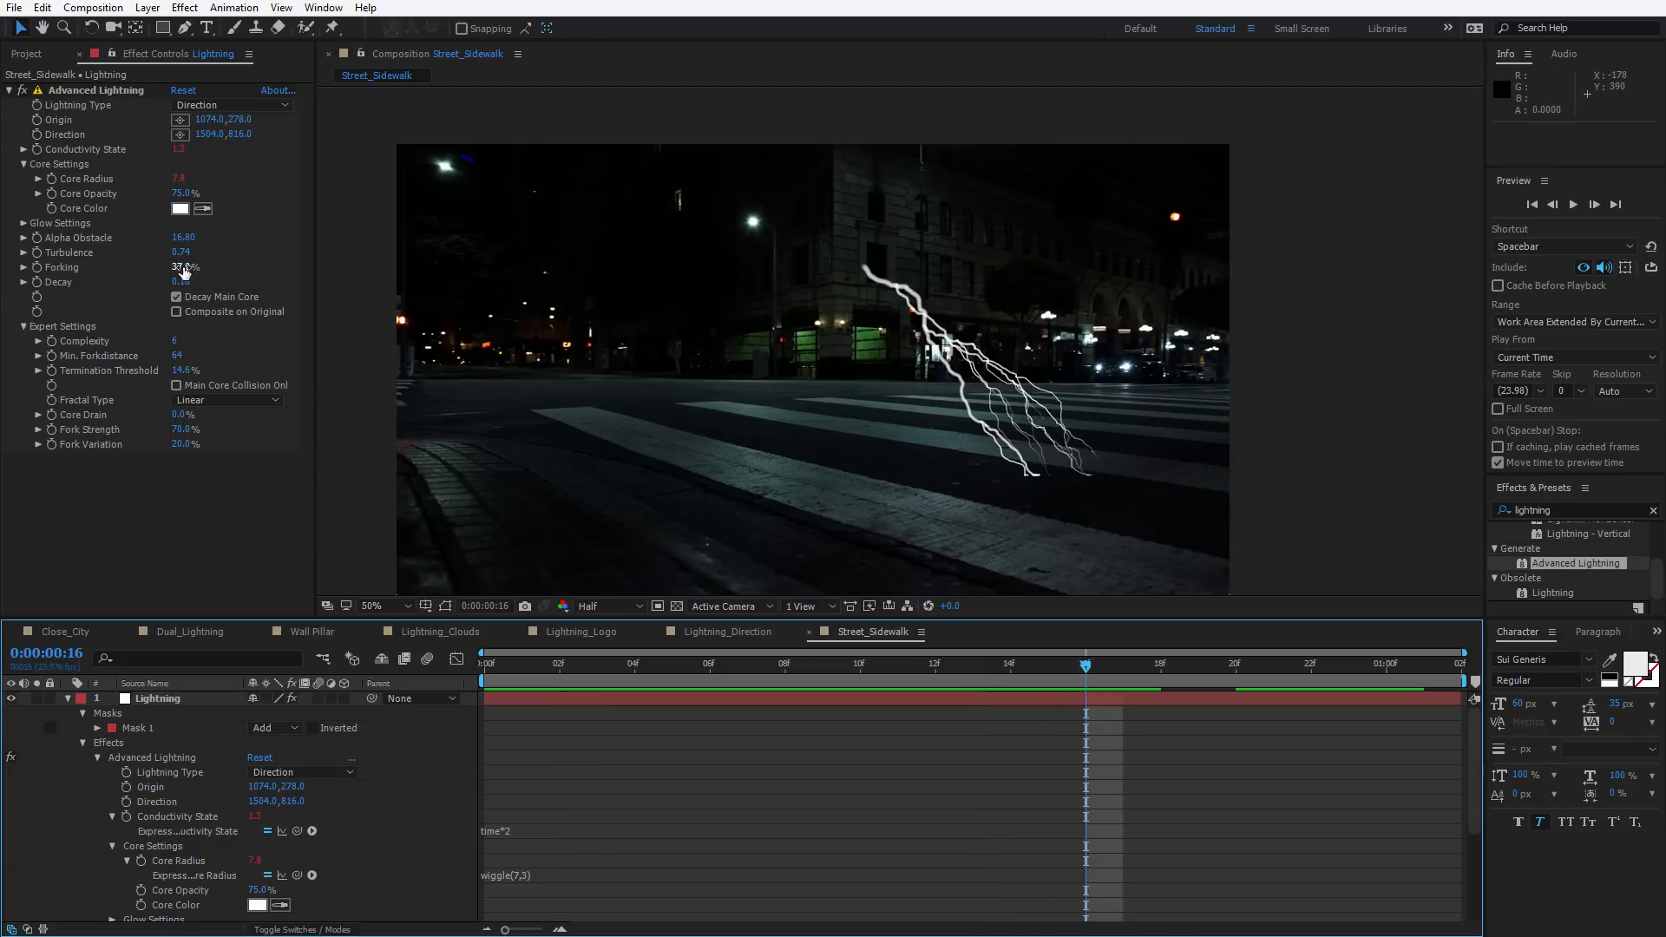
{"action": "mouse_move", "coordinate": [187, 267]}
{"action": "left_mouse_down"}
{"action": "mouse_move", "coordinate": [72, 283]}
{"action": "mouse_move", "coordinate": [167, 283]}
{"action": "left_mouse_up"}
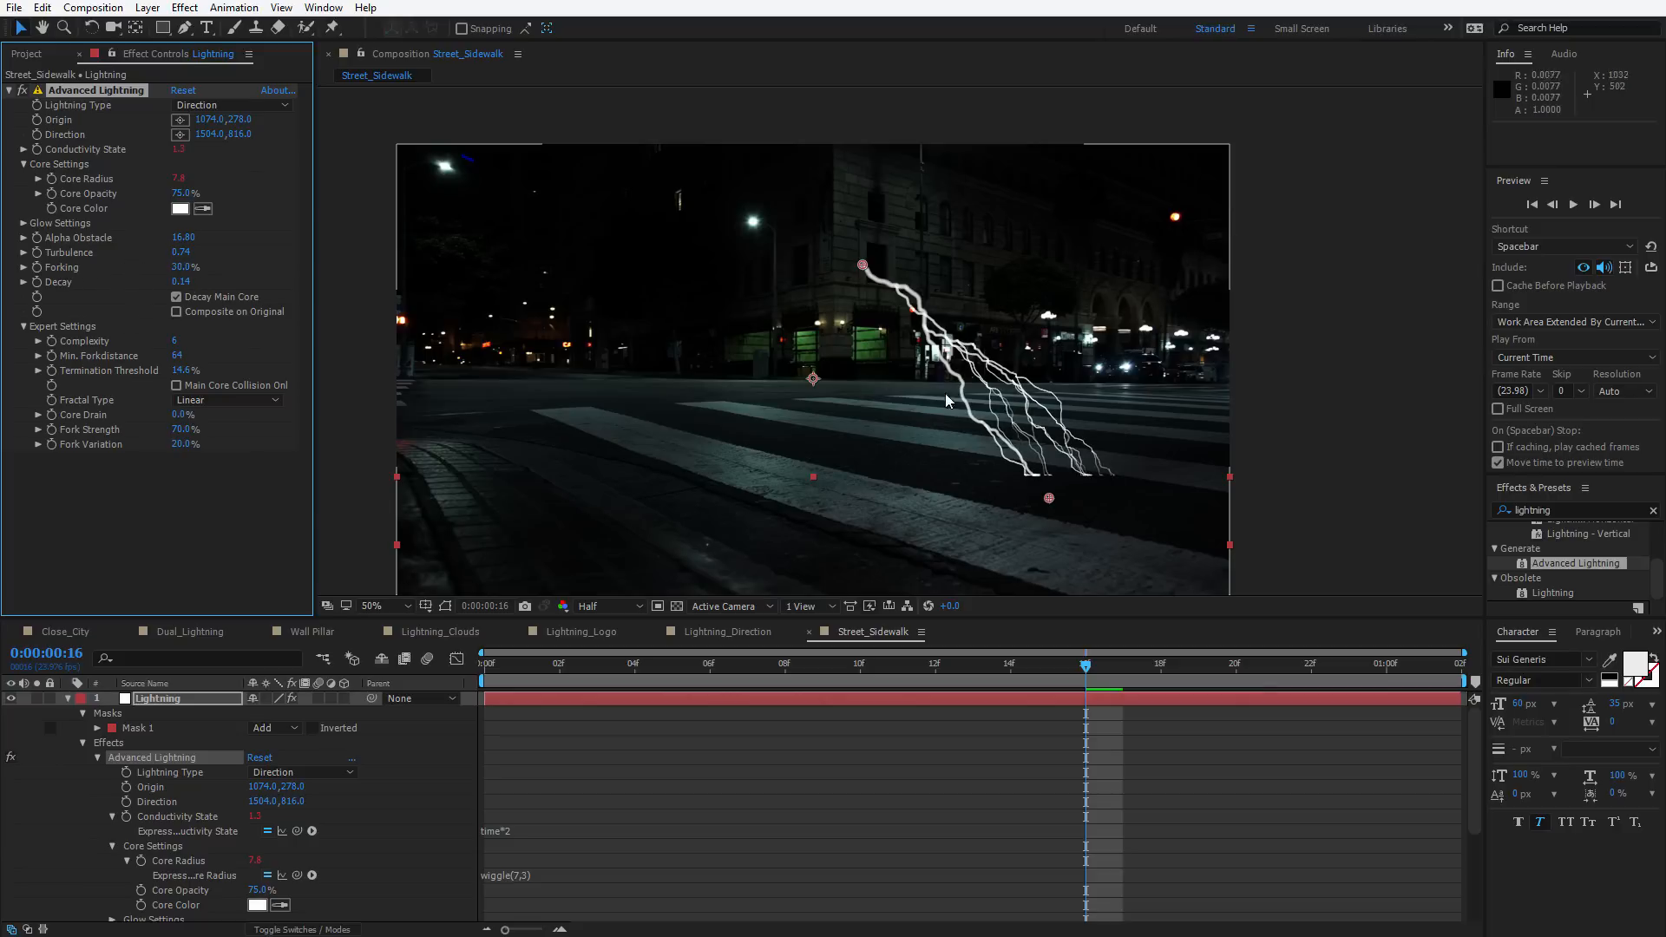
Move the direction point to about 1498,834 while scrubbing the timeline
{"action": "left_click_drag", "start_coordinate": [1047, 498], "coordinate": [705, 479]}
{"action": "left_click_drag", "start_coordinate": [597, 666], "coordinate": [1161, 667]}
{"action": "left_click_drag", "start_coordinate": [710, 476], "coordinate": [1046, 505]}
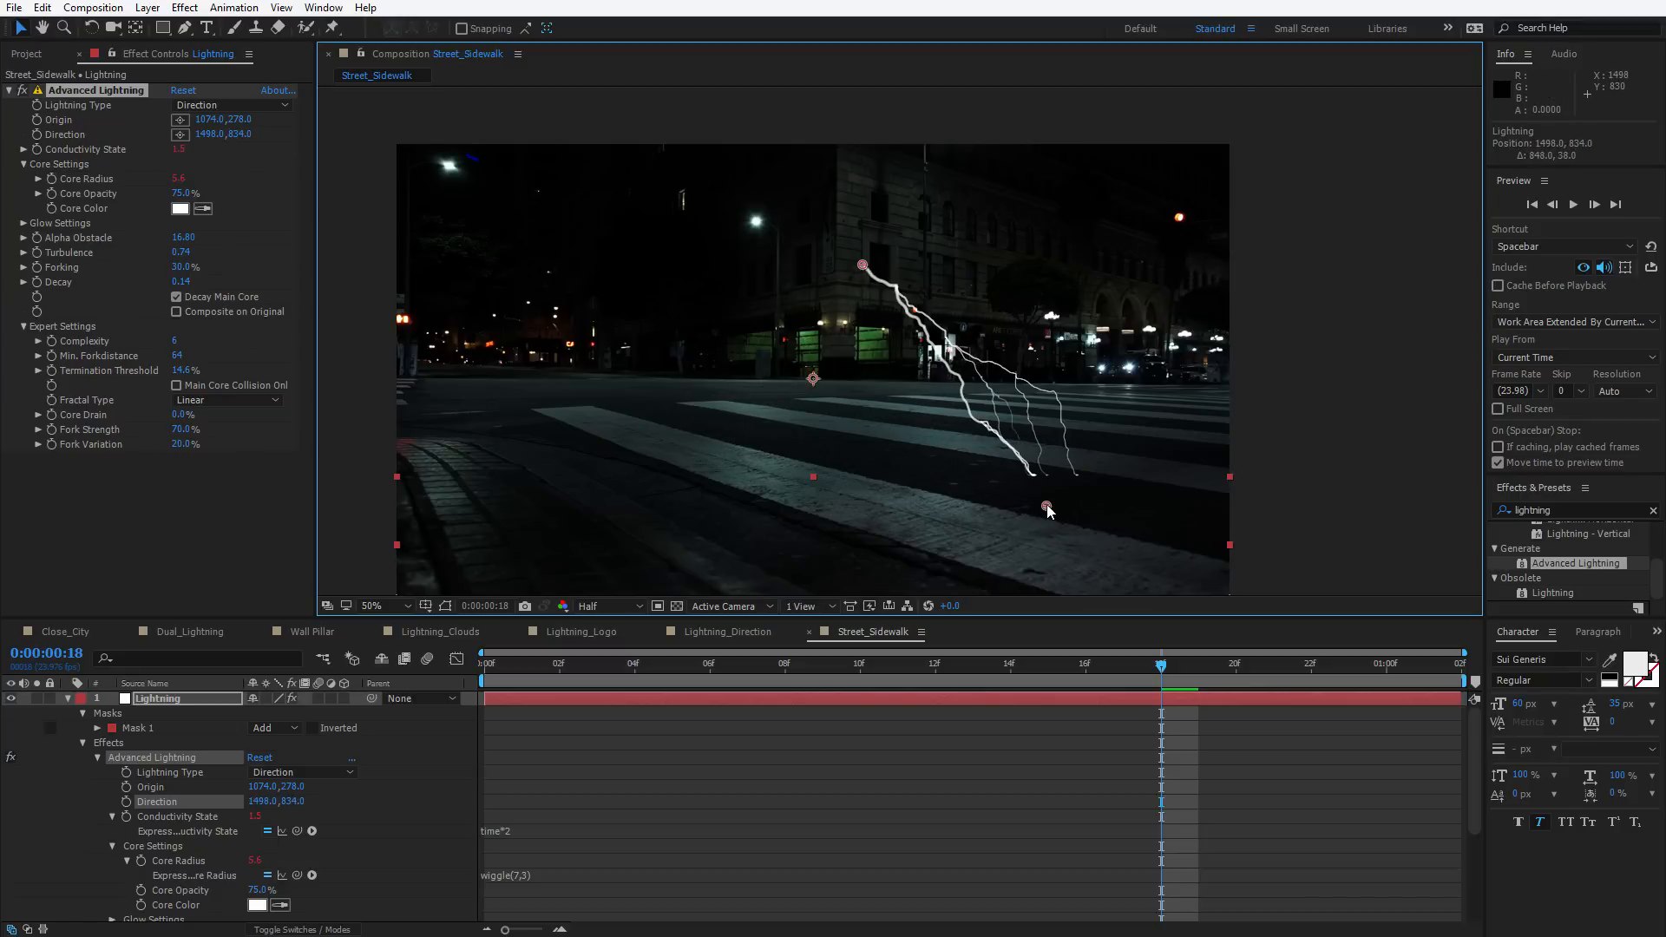
Try Lightning Type Strike with the direction point at about 624,890
{"action": "left_click", "coordinate": [216, 101]}
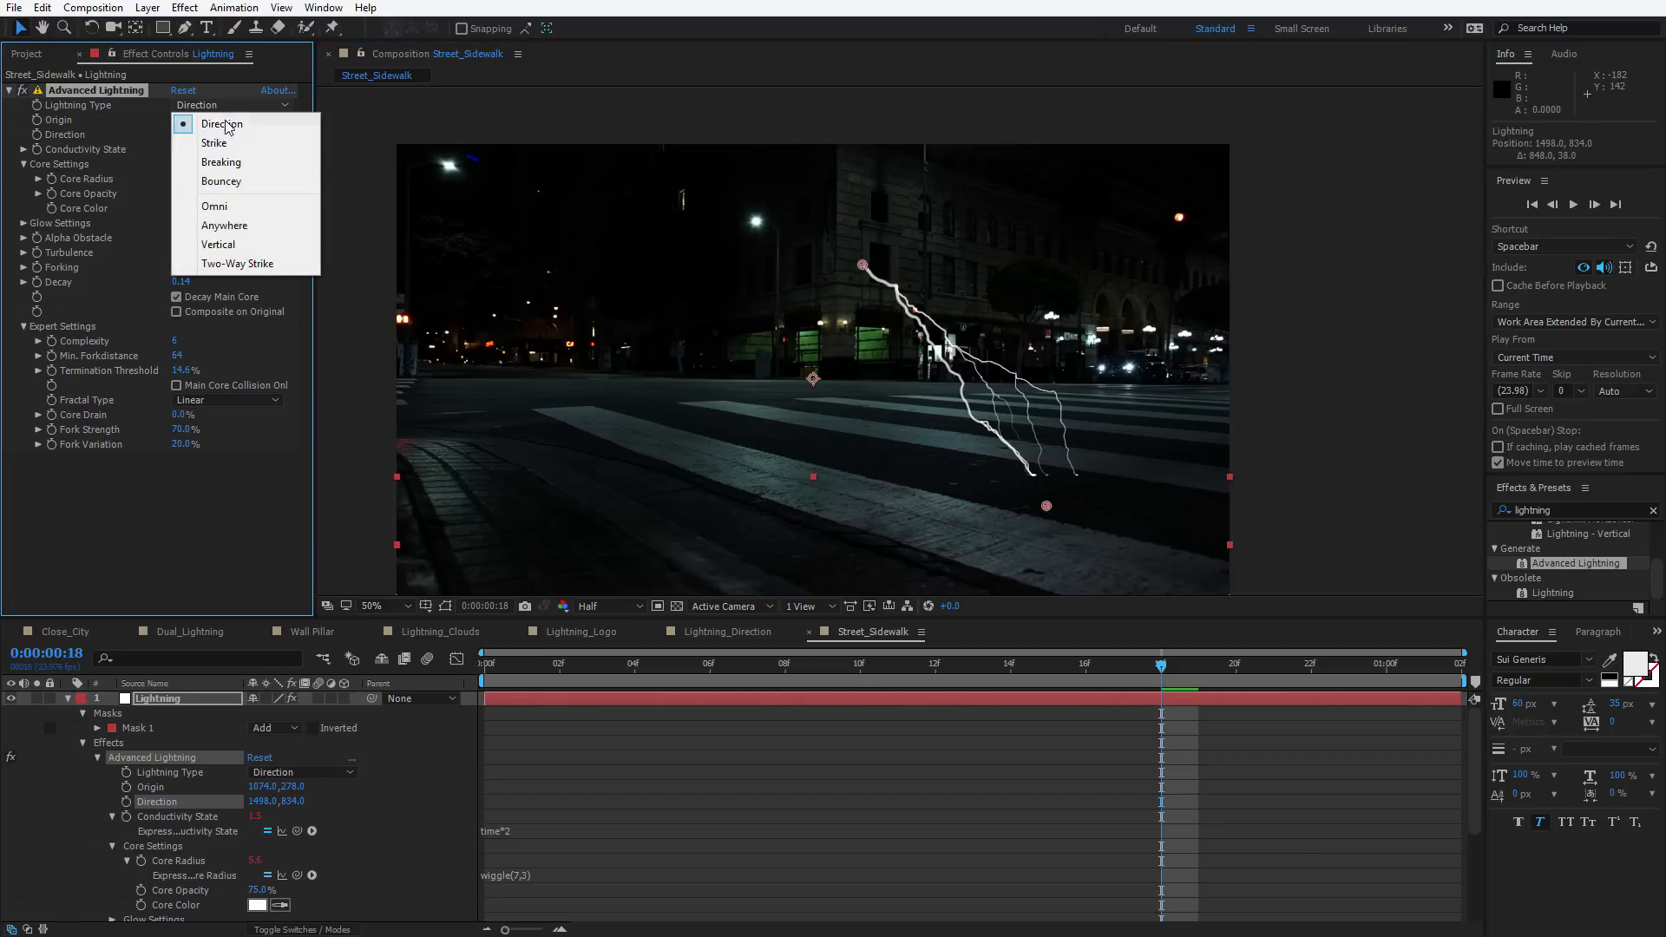
{"action": "left_click", "coordinate": [231, 150]}
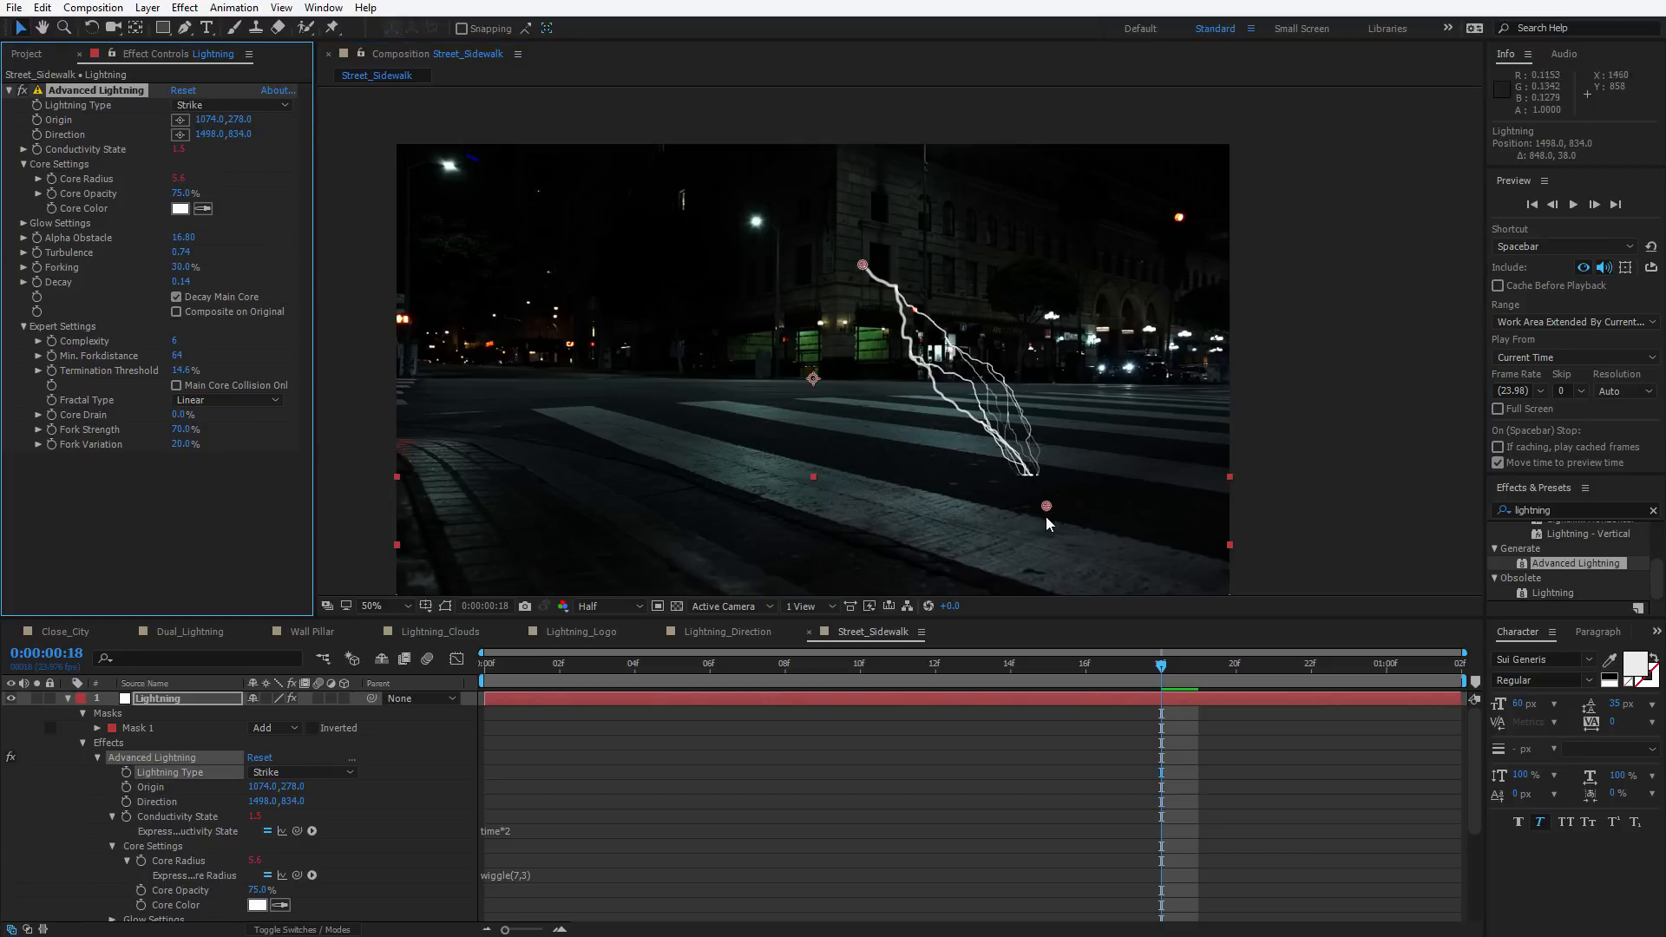
{"action": "left_click_drag", "start_coordinate": [1045, 508], "coordinate": [663, 531]}
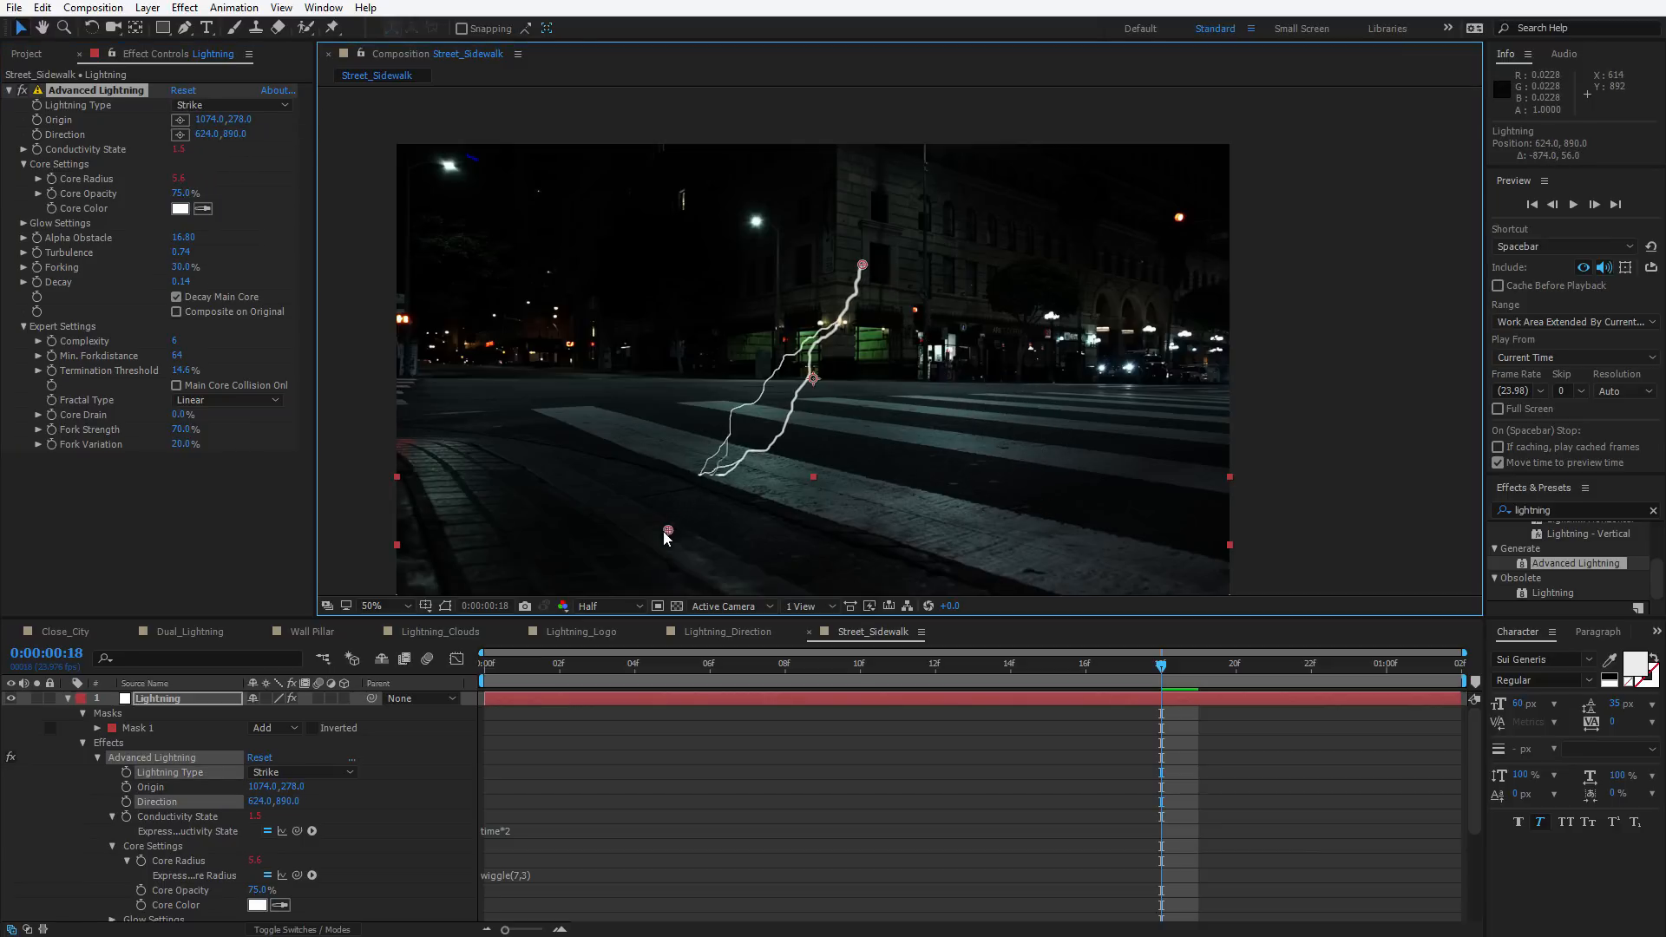
Try Lightning Type Breaking with the direction point at about 964,688
{"action": "left_click", "coordinate": [227, 105]}
{"action": "left_click", "coordinate": [221, 163]}
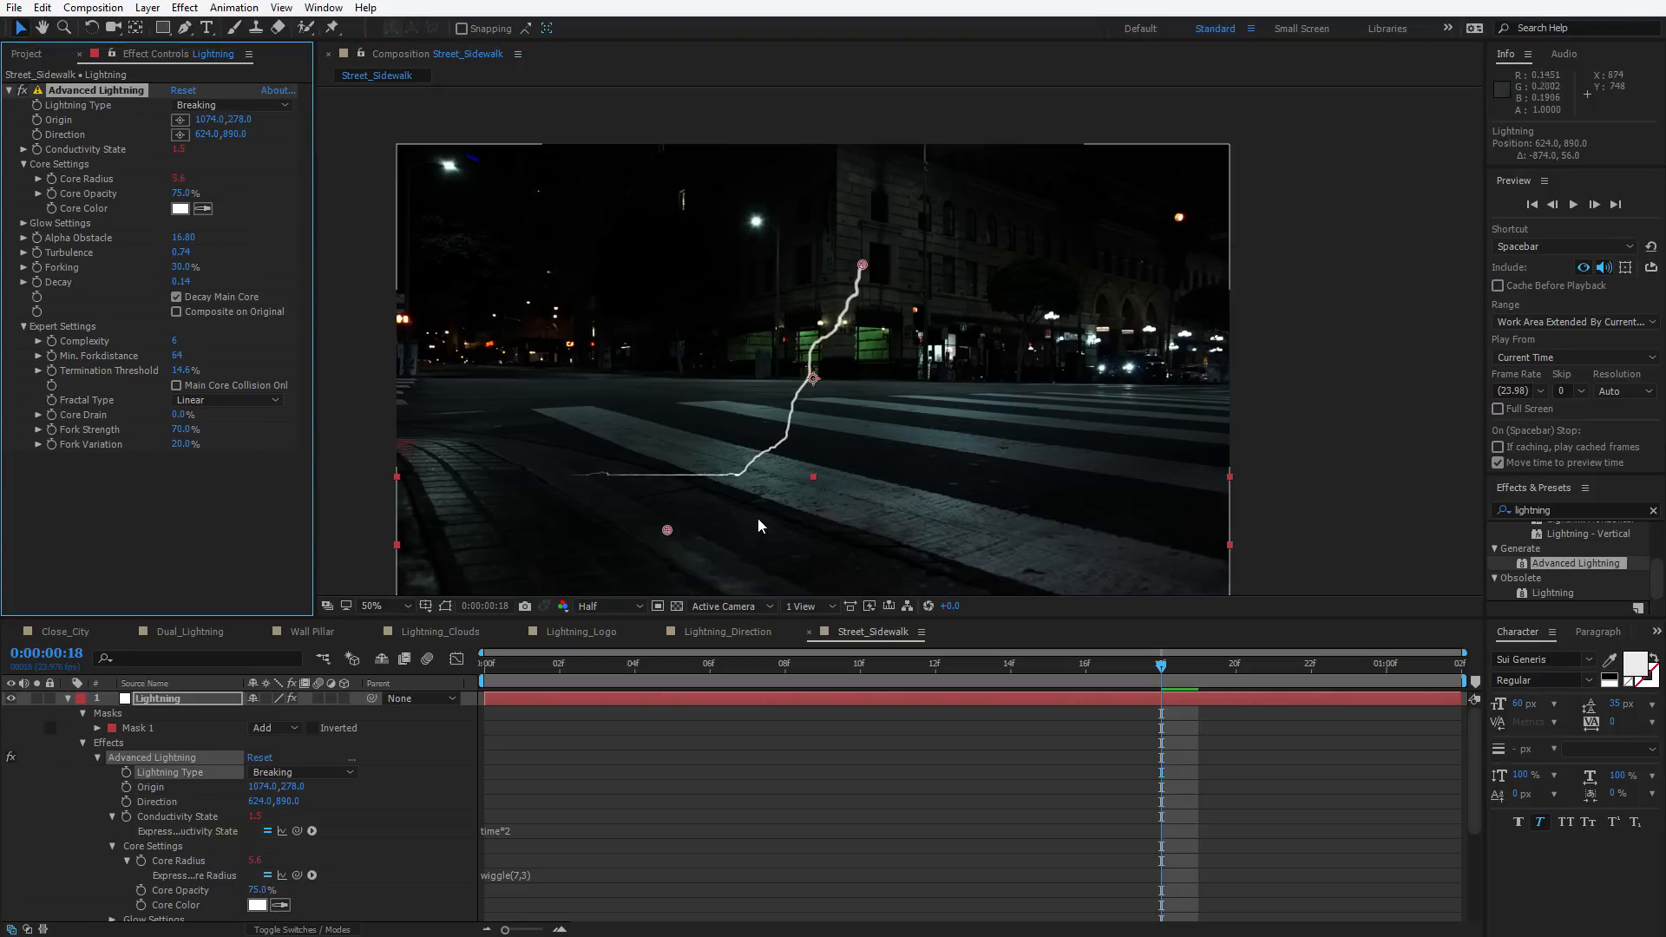
{"action": "left_click_drag", "start_coordinate": [677, 530], "coordinate": [814, 447]}
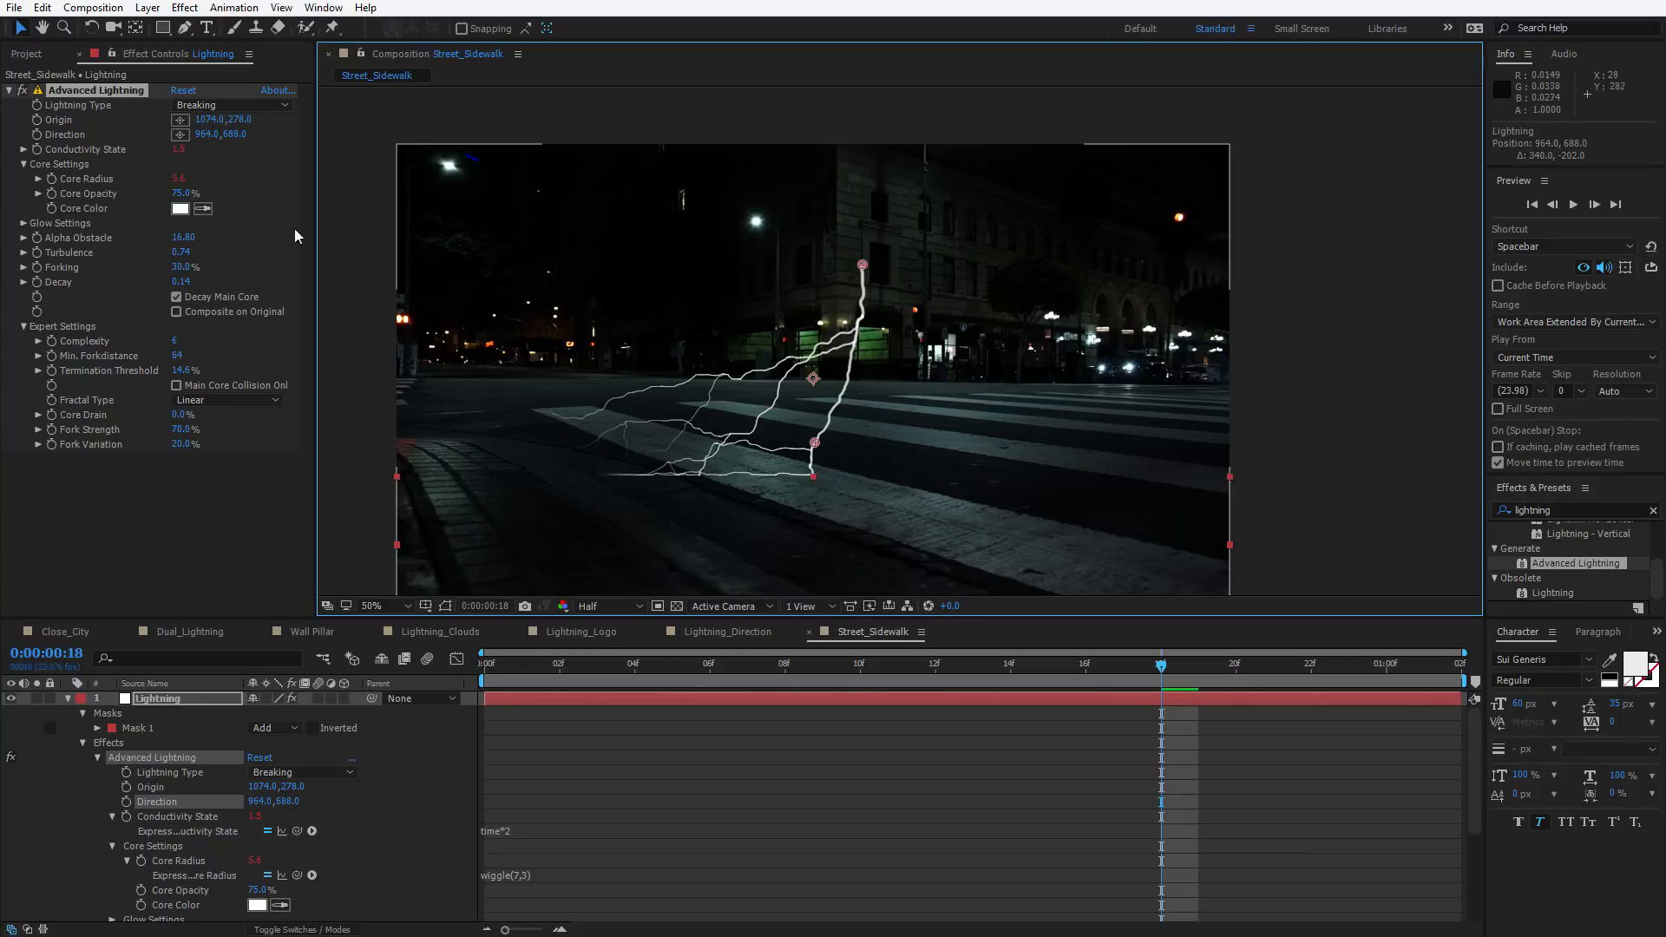
Set Lightning Type back to Direction and move the direction point to about 998,898
{"action": "left_click", "coordinate": [216, 106]}
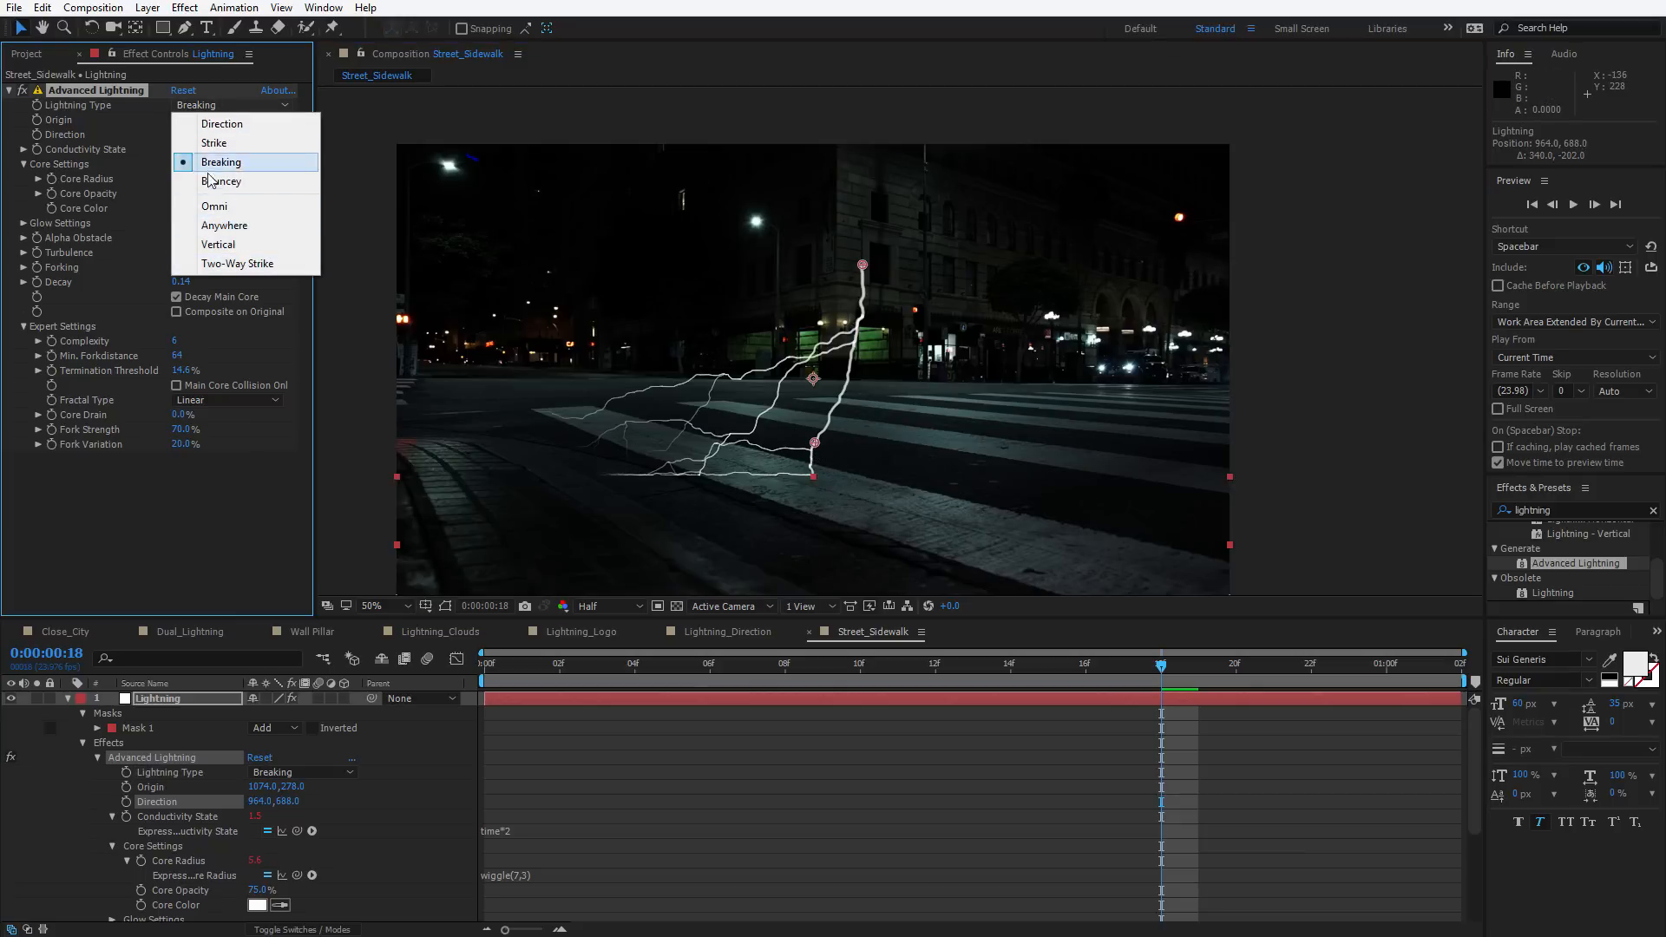
{"action": "left_click", "coordinate": [228, 125]}
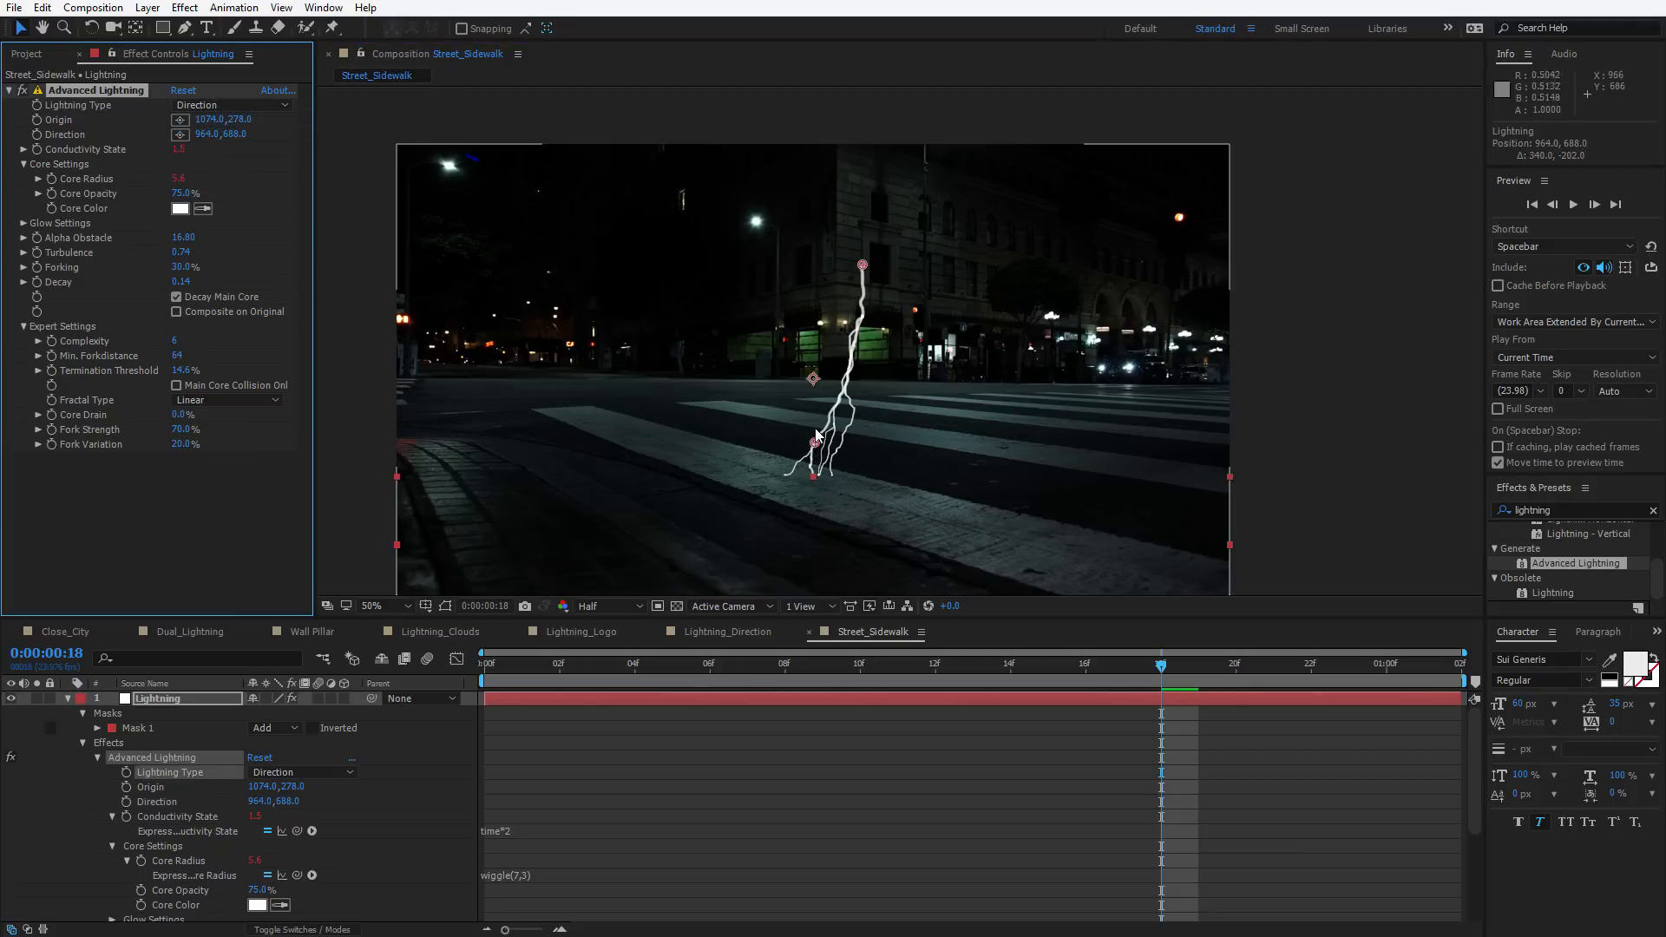
{"action": "left_click_drag", "start_coordinate": [814, 443], "coordinate": [737, 431]}
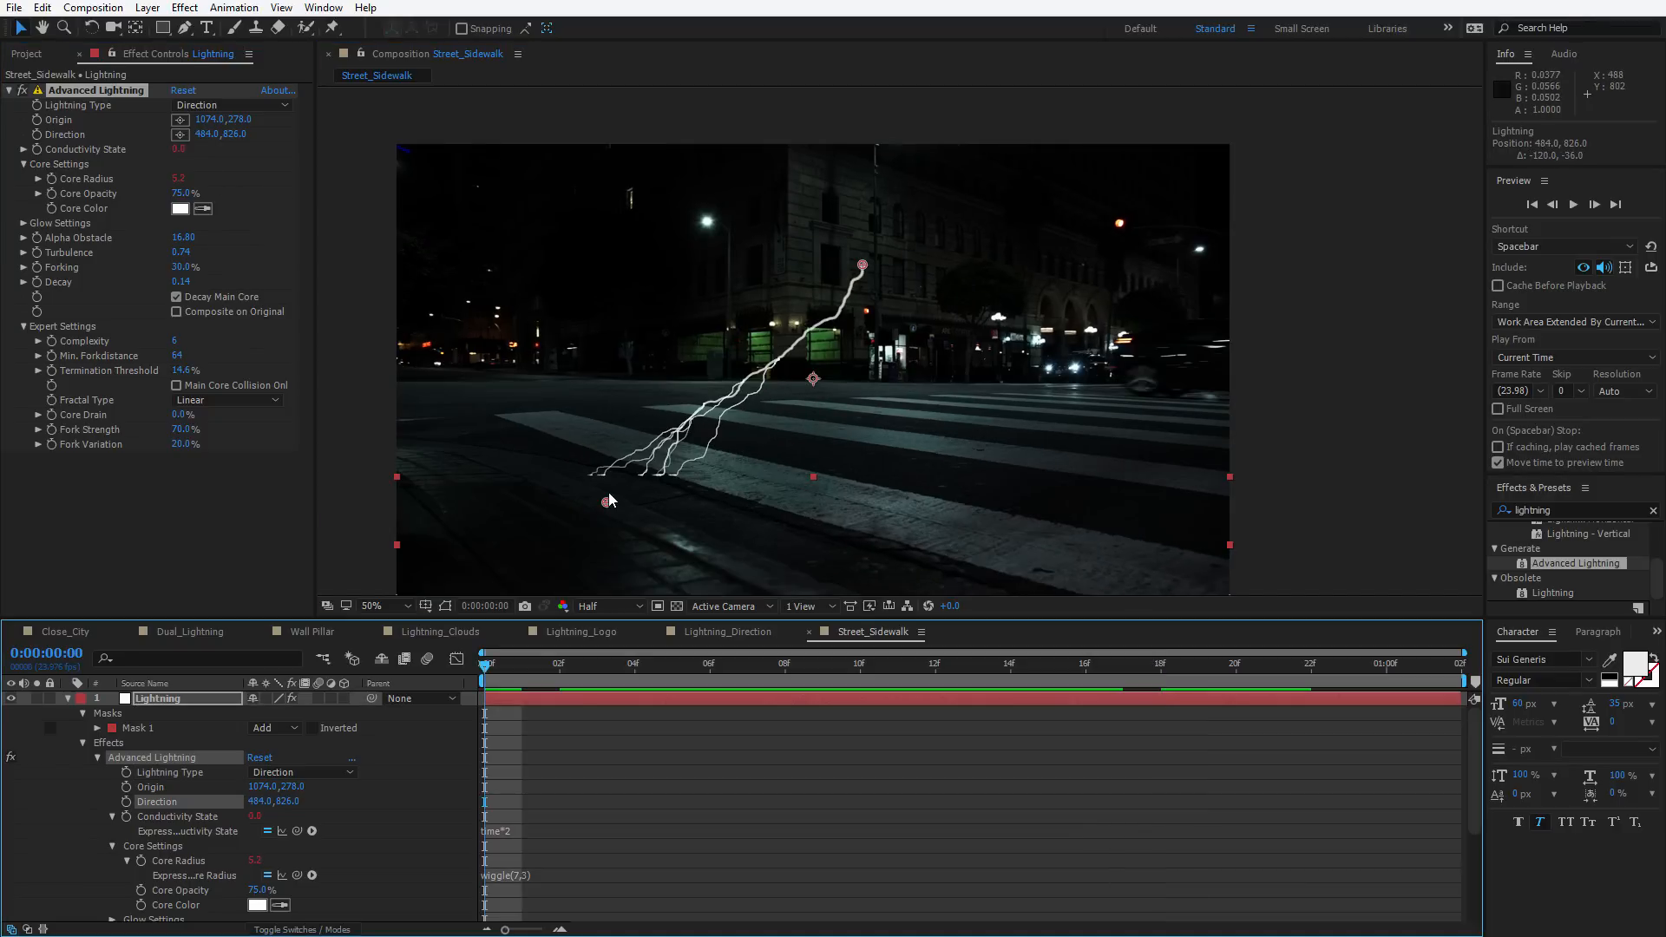
{"action": "left_click_drag", "start_coordinate": [607, 501], "coordinate": [829, 534]}
Move the origin to about 1134,262 and the direction point to about 476,916
{"action": "left_click_drag", "start_coordinate": [873, 268], "coordinate": [974, 270]}
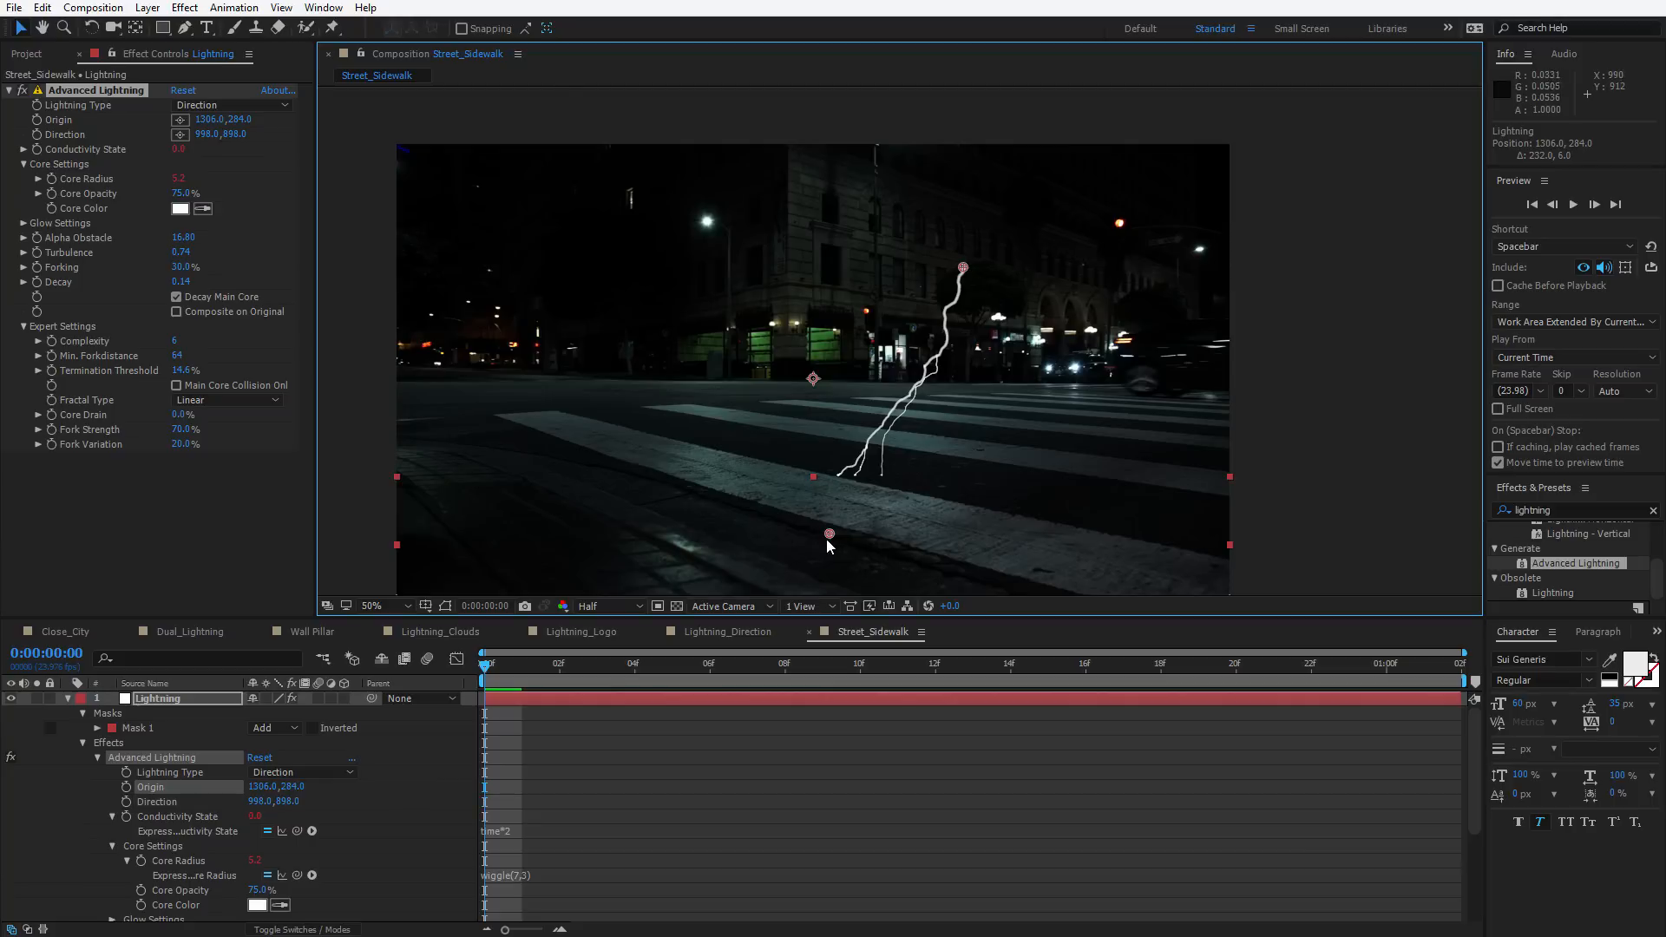
{"action": "left_click_drag", "start_coordinate": [827, 535], "coordinate": [592, 539]}
{"action": "left_click_drag", "start_coordinate": [963, 269], "coordinate": [889, 259]}
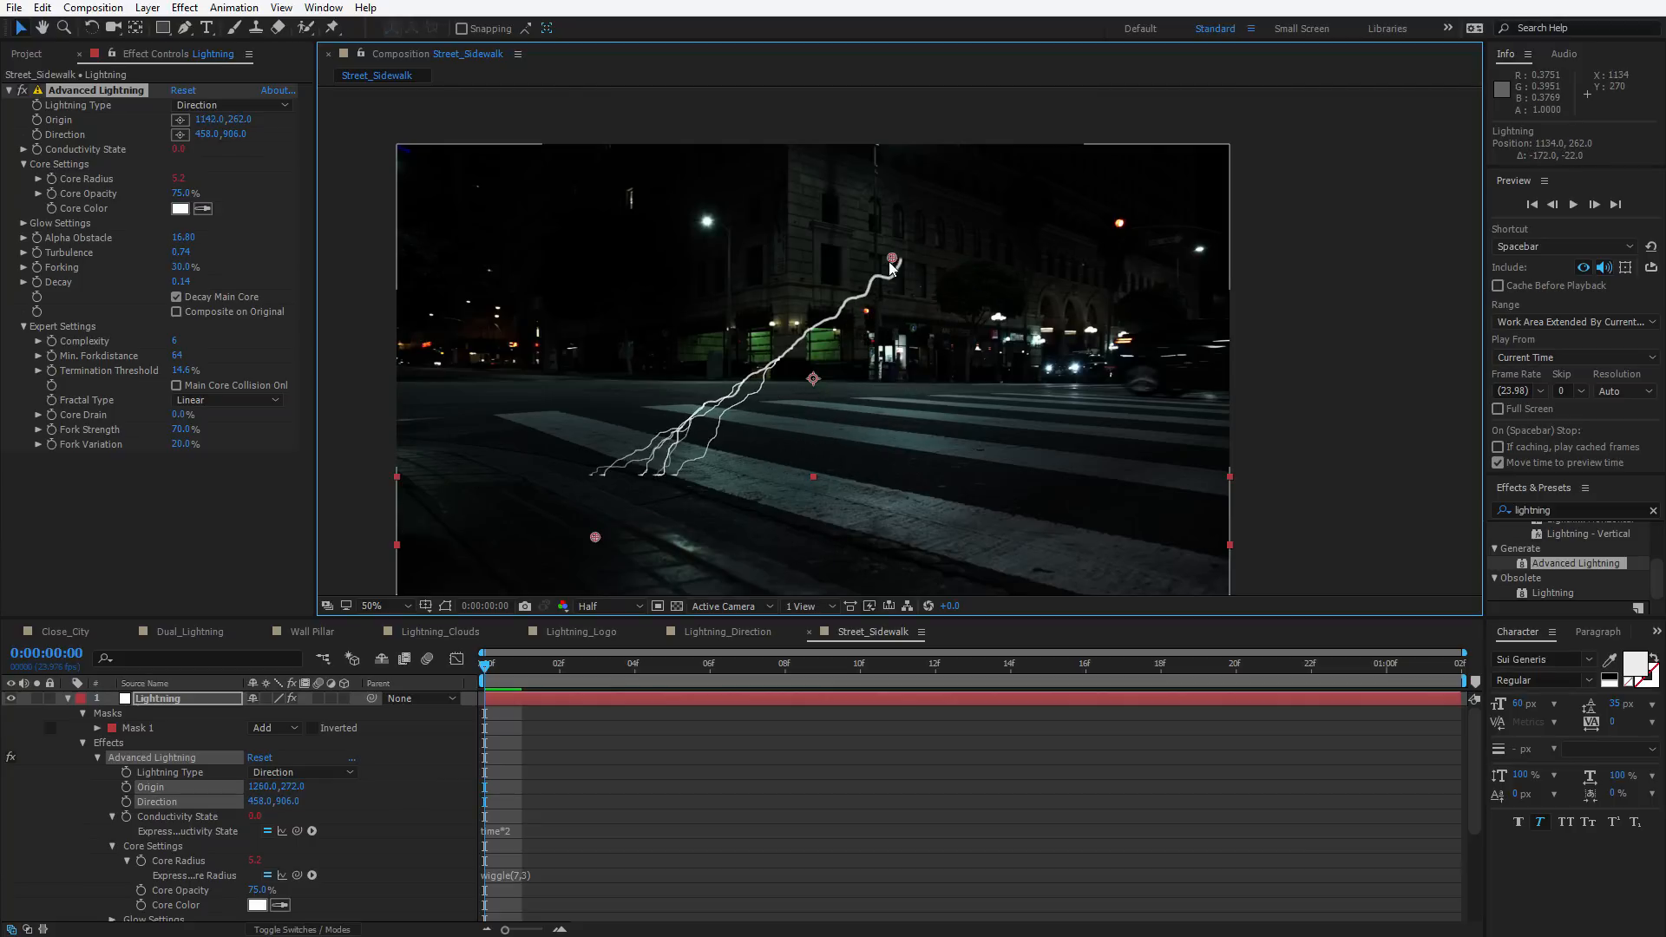
{"action": "left_click_drag", "start_coordinate": [595, 538], "coordinate": [603, 541]}
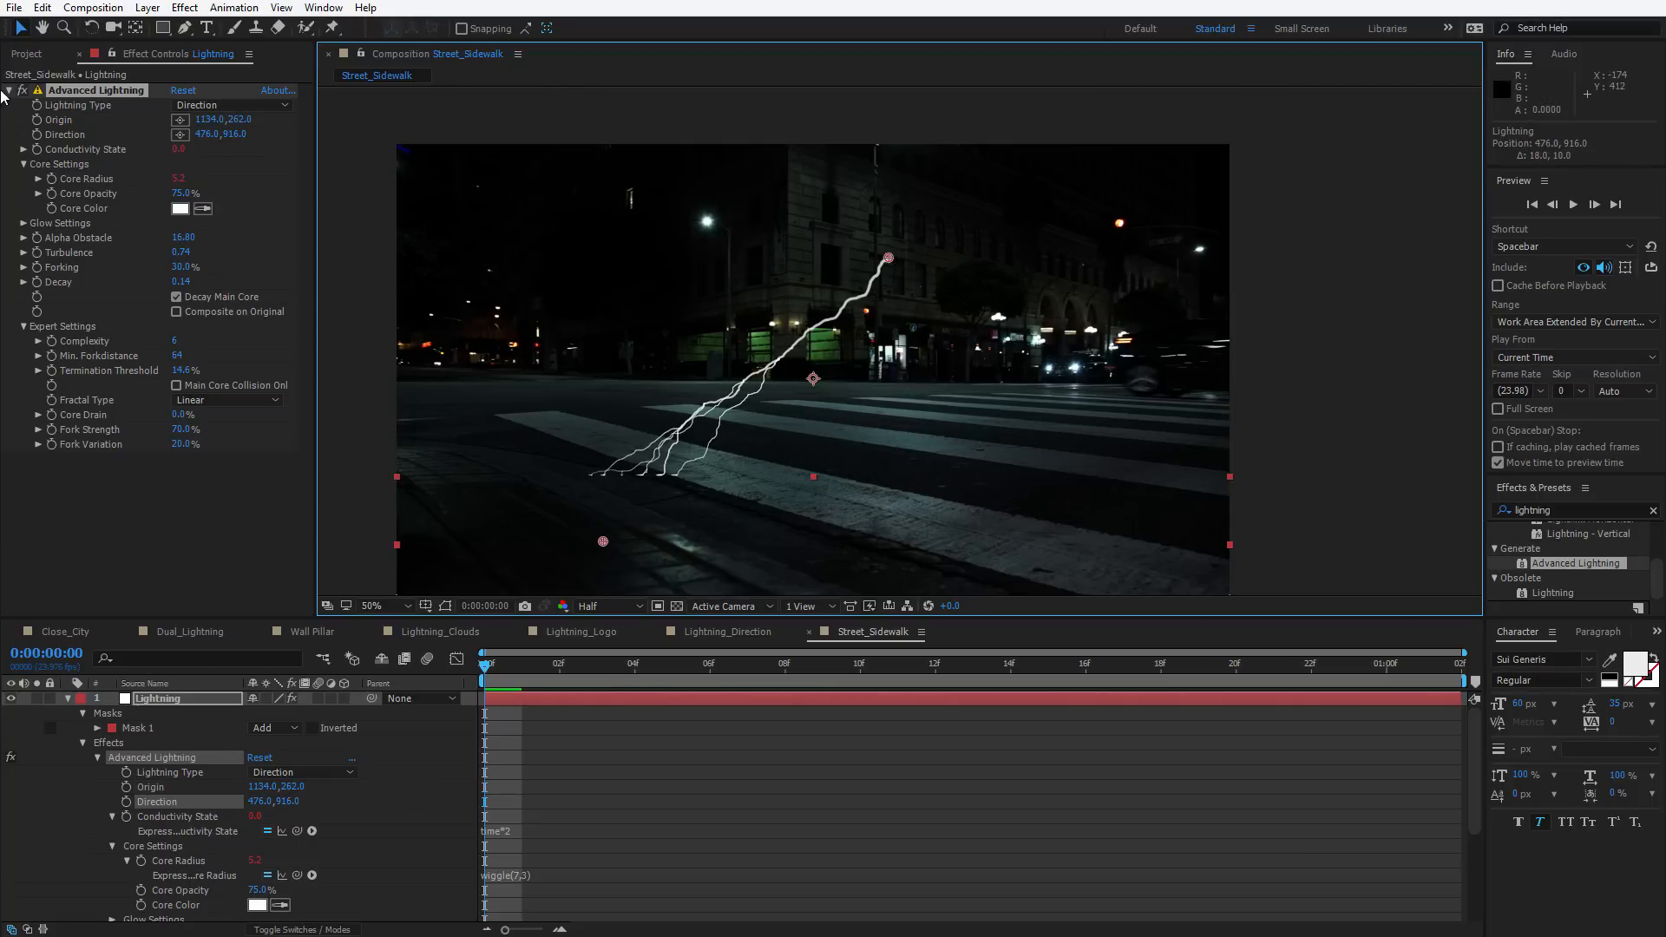
Keyframe Direction at the first frame and at 0:00:01:01 move the direction point to about 1254,824
{"action": "left_click", "coordinate": [37, 135]}
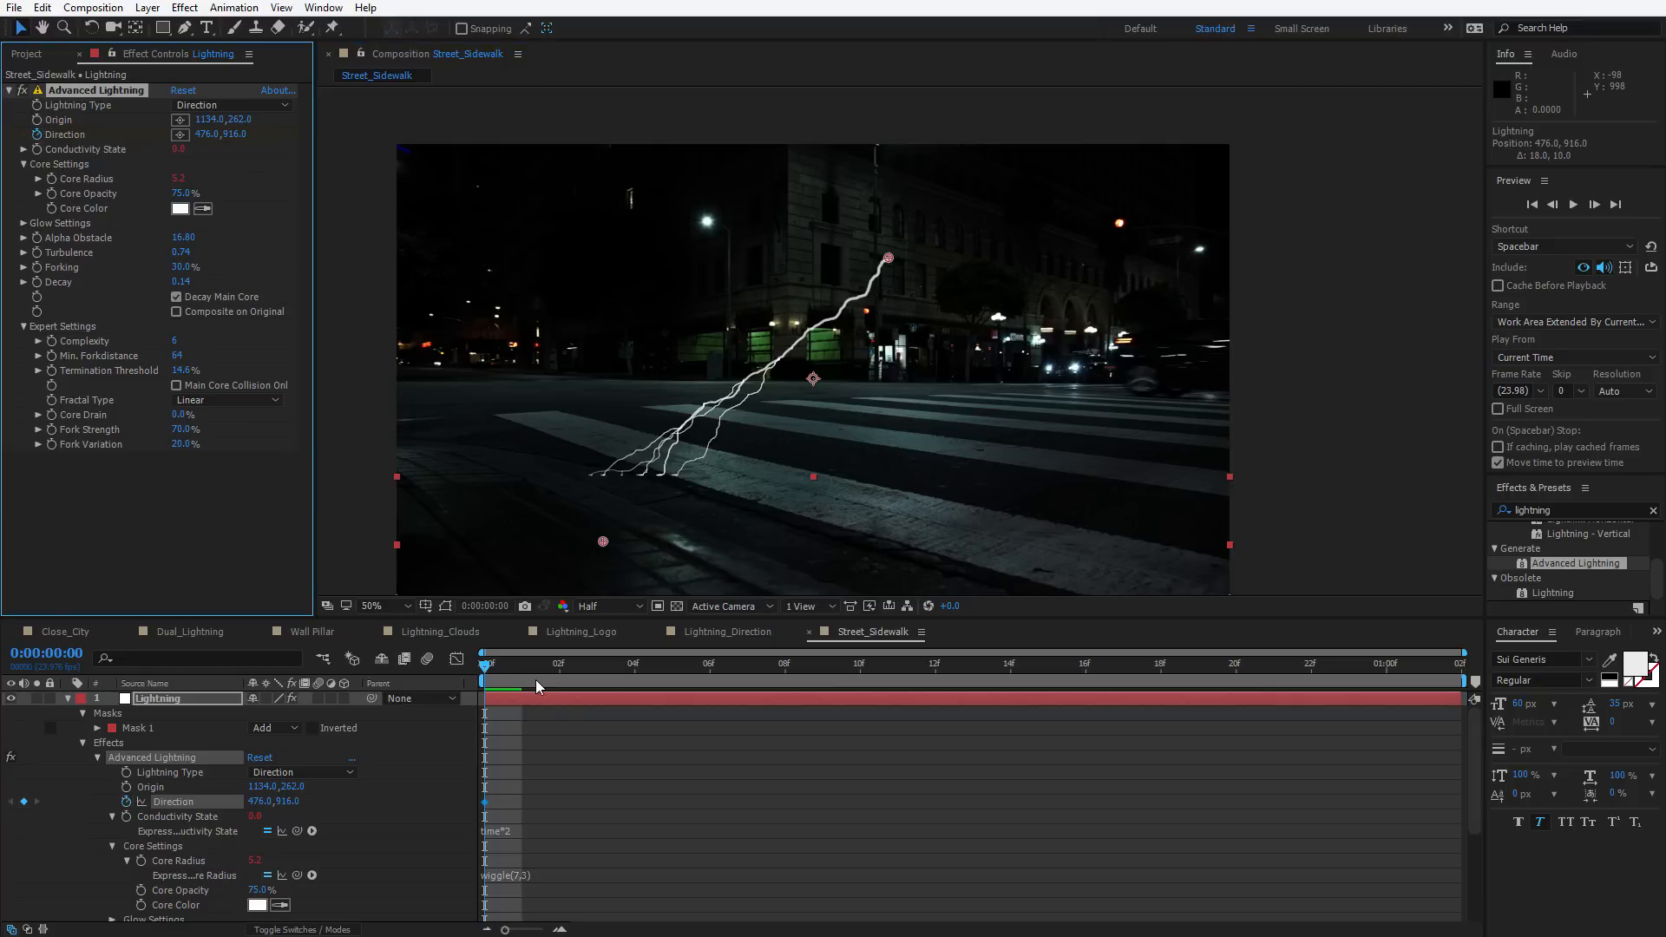
{"action": "key", "text": "space"}
{"action": "left_click_drag", "start_coordinate": [601, 543], "coordinate": [937, 501]}
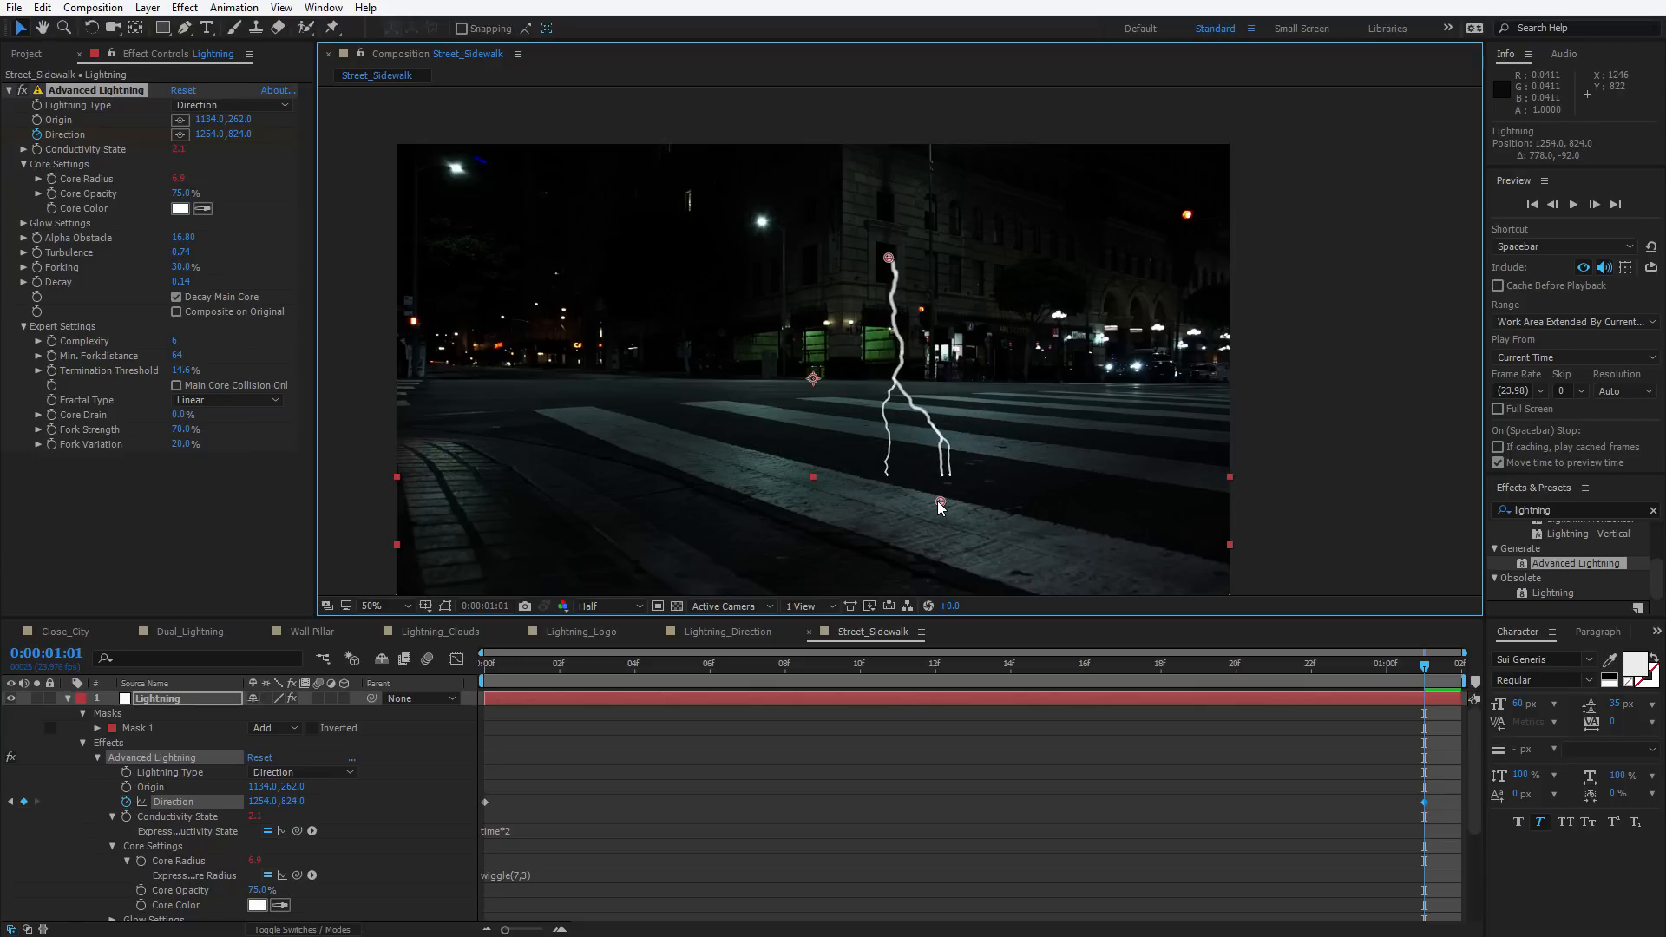
{"action": "left_click_drag", "start_coordinate": [1305, 664], "coordinate": [460, 701]}
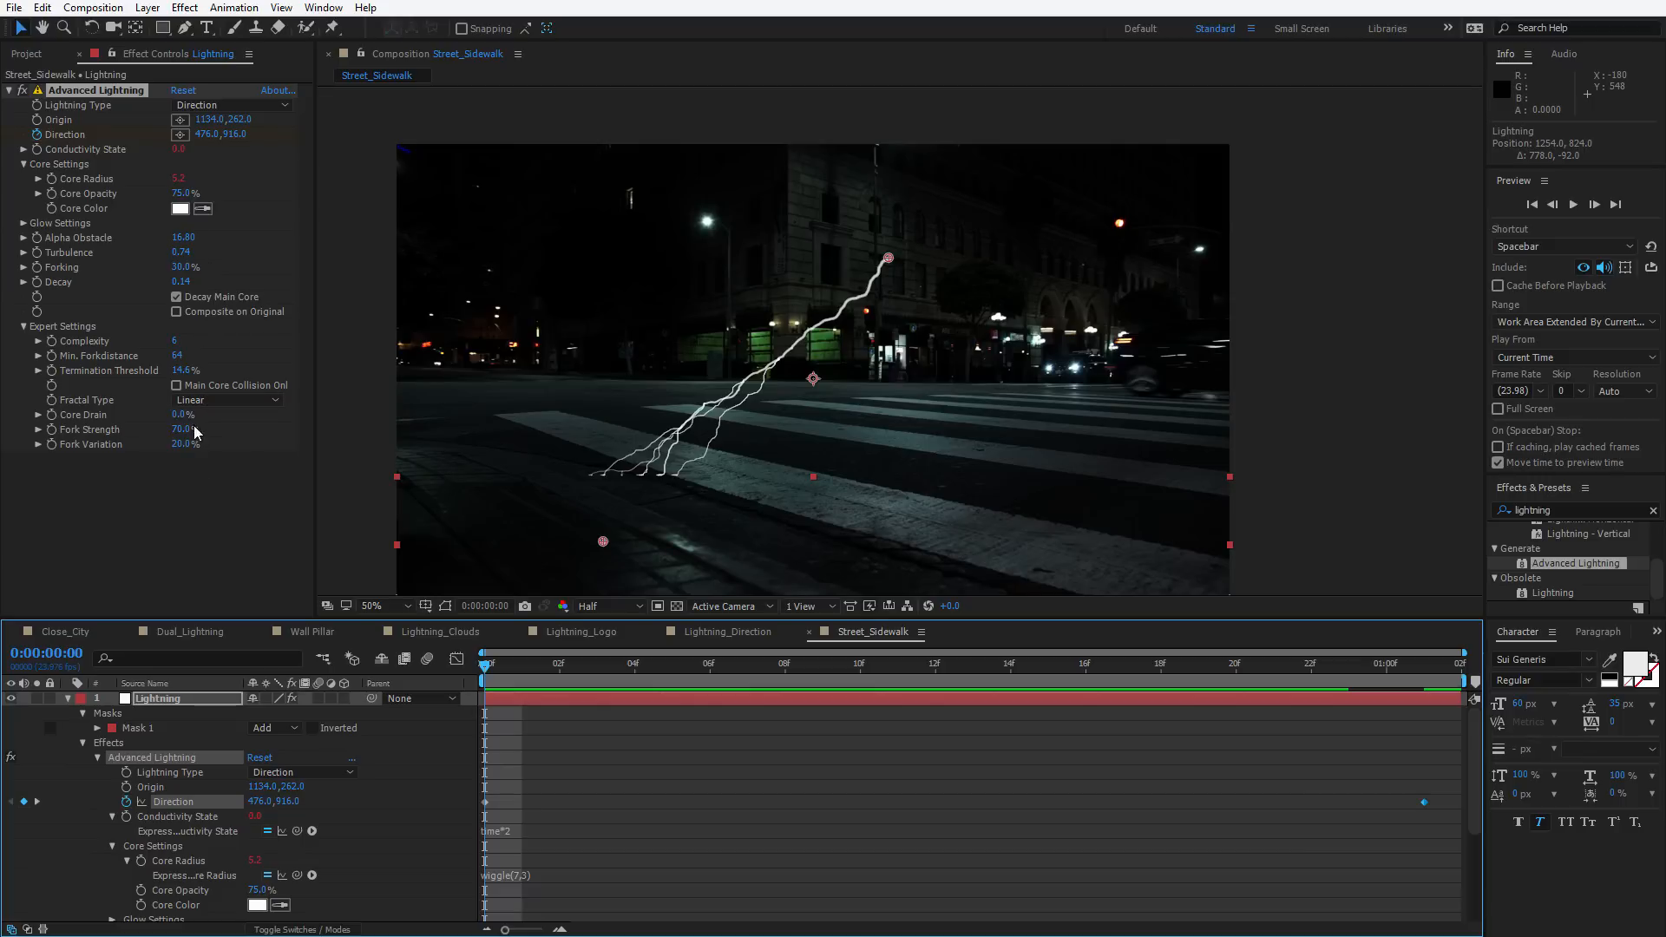
Set Core Drain to 16.0% and Core Radius to about 9.1 in the Advanced Lightning settings
{"action": "mouse_move", "coordinate": [171, 415]}
{"action": "left_mouse_down"}
{"action": "mouse_move", "coordinate": [195, 408]}
{"action": "mouse_move", "coordinate": [170, 414]}
{"action": "mouse_move", "coordinate": [179, 444]}
{"action": "left_mouse_up"}
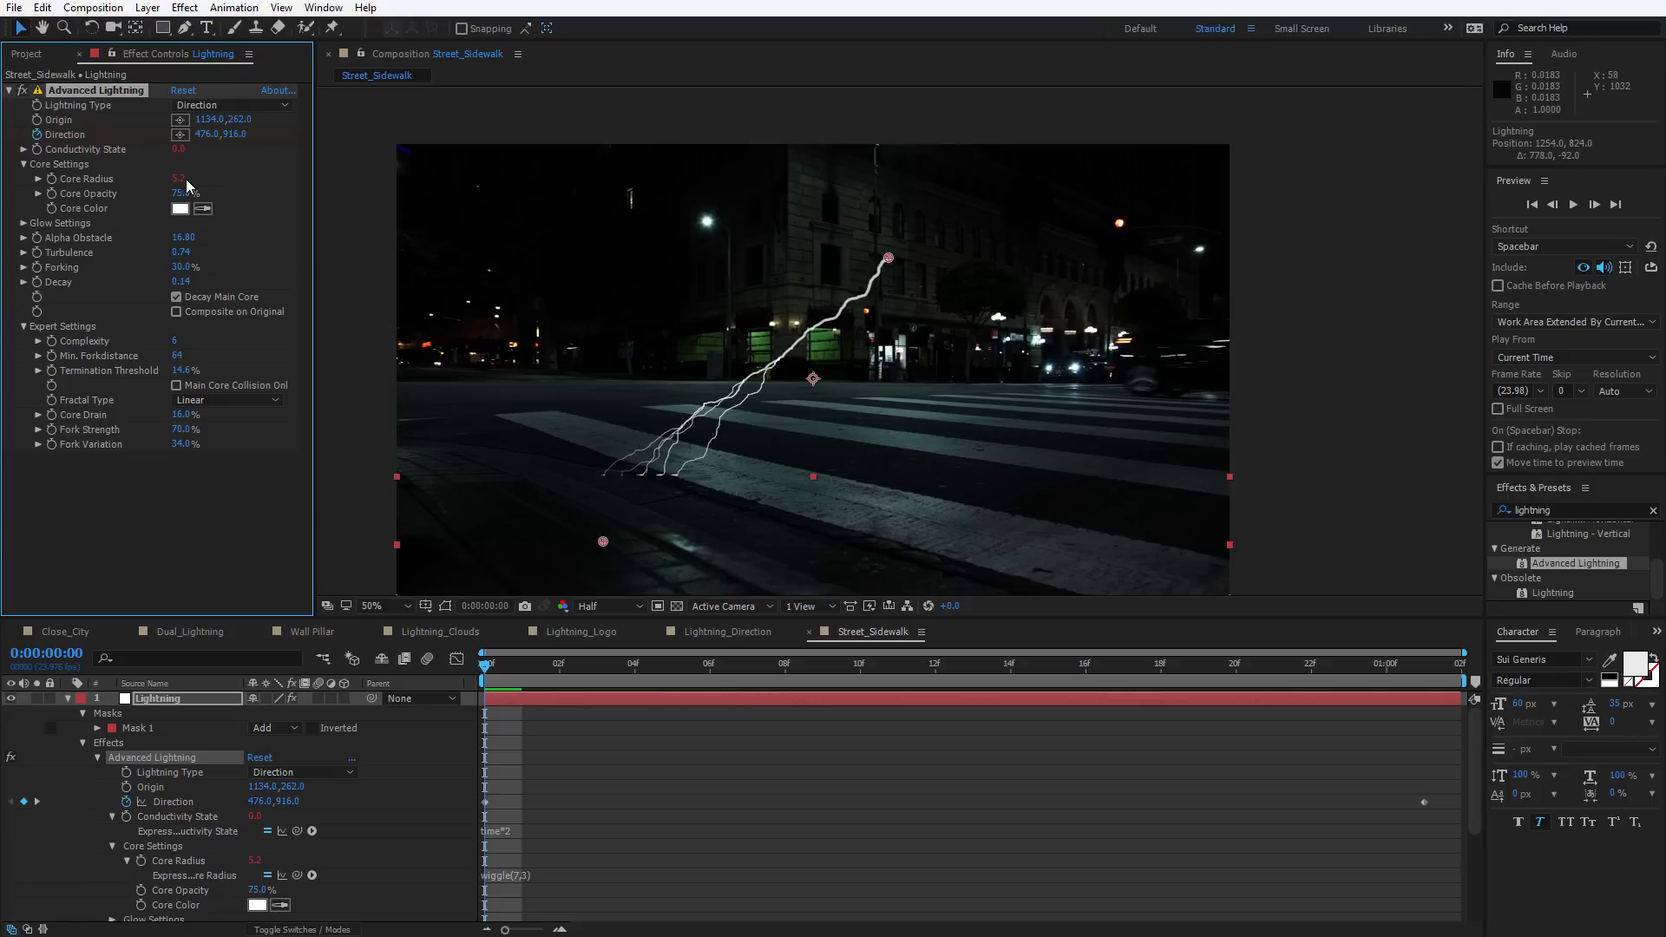
{"action": "left_click_drag", "start_coordinate": [181, 178], "coordinate": [451, 190]}
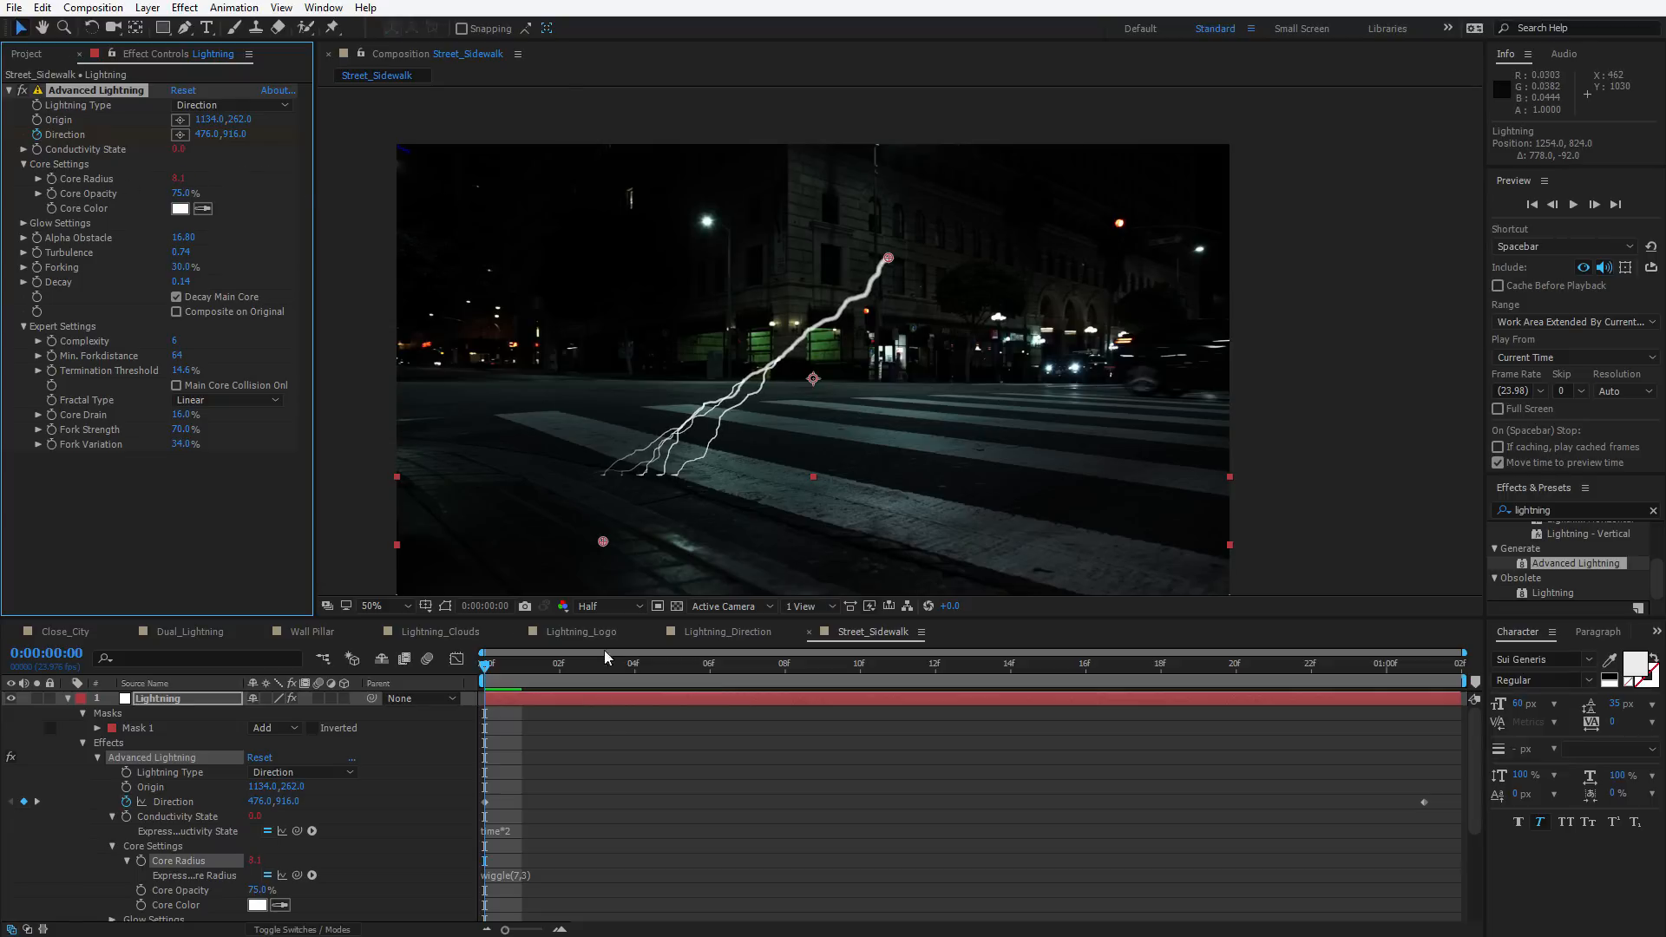
Scrub and play back the lightning animation in the Street_Sidewalk composition
{"action": "left_click_drag", "start_coordinate": [580, 669], "coordinate": [814, 664]}
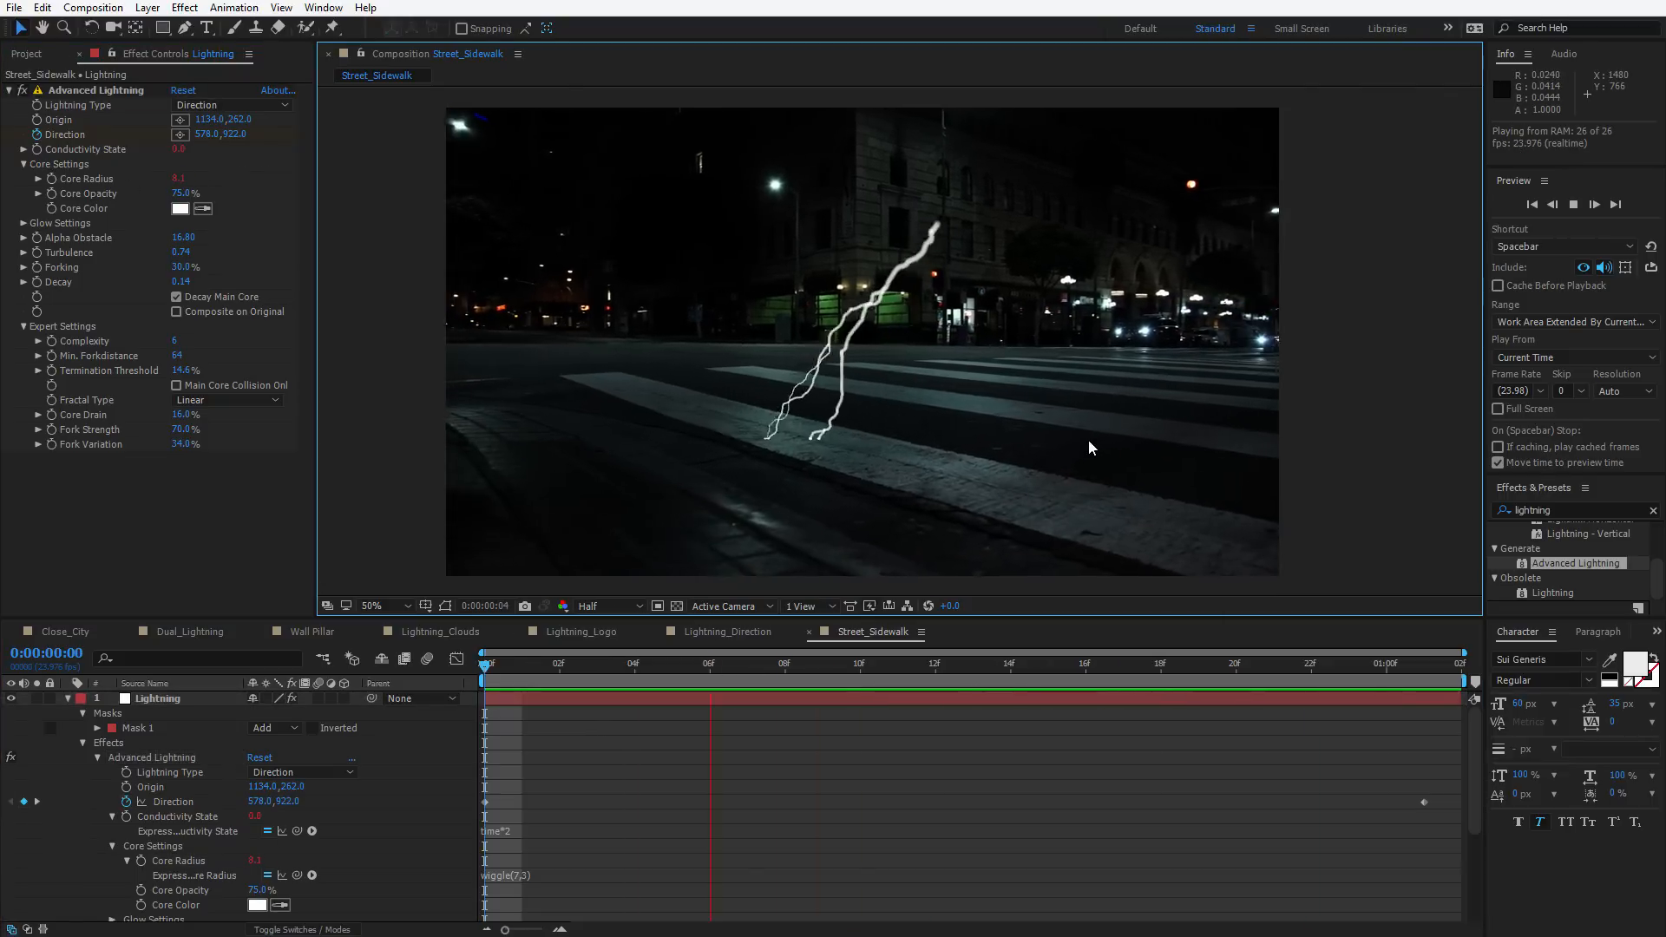
{"action": "key", "text": "space"}
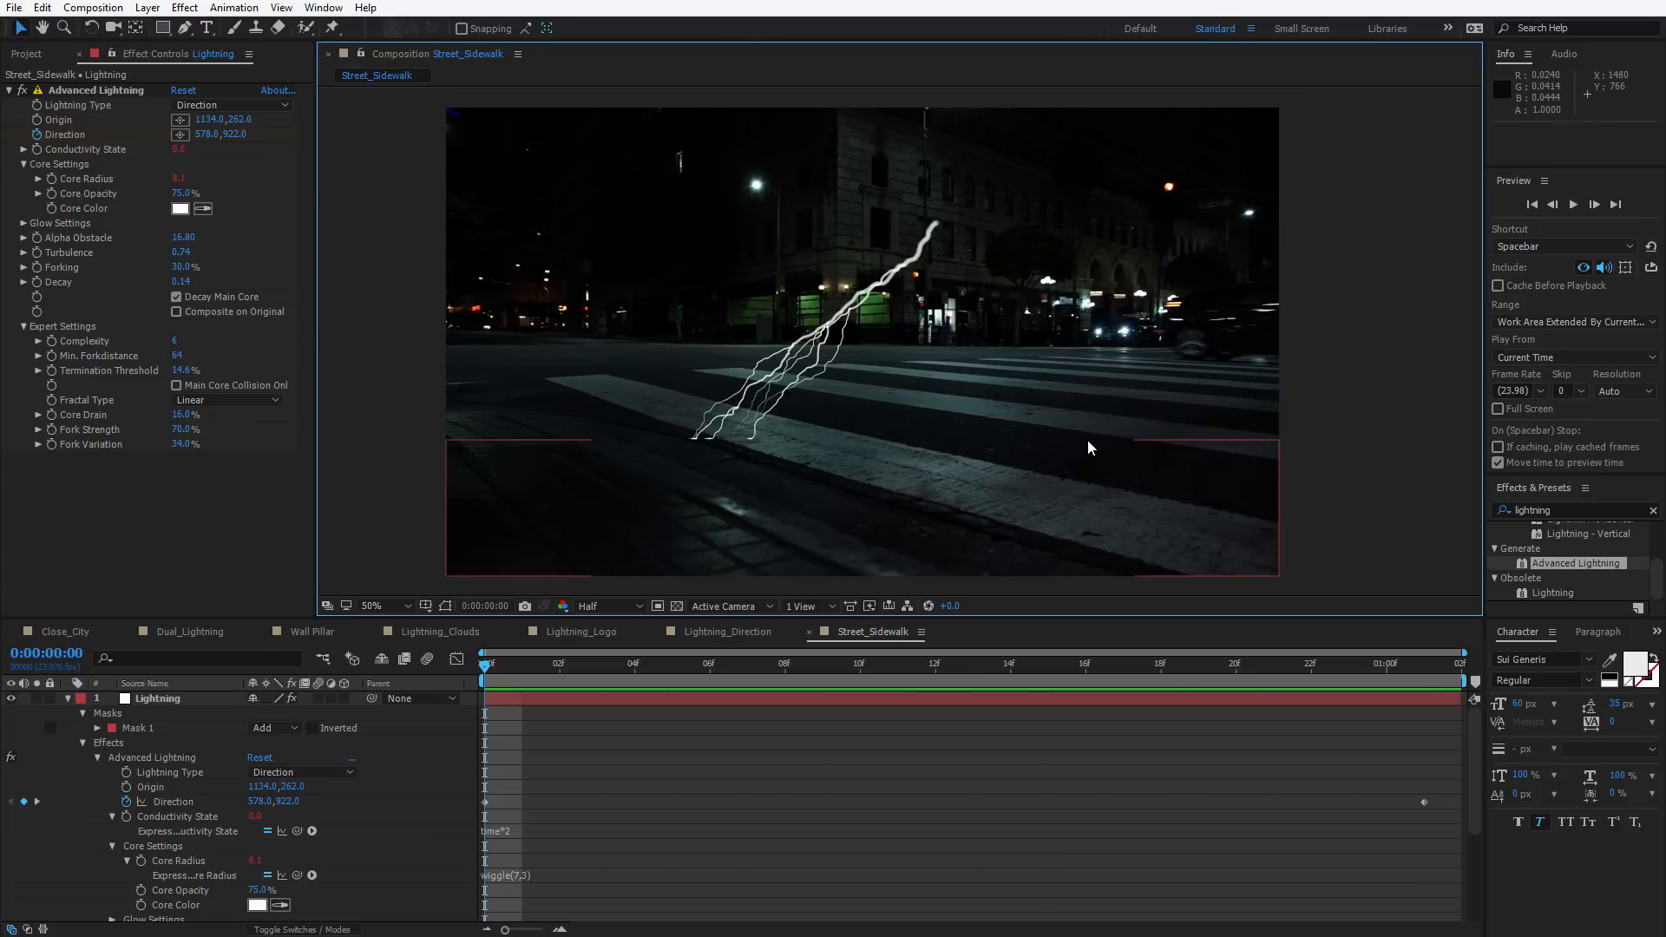
Pre-compose the Lightning layer, moving all attributes into a new composition named Lightning Comp
{"action": "left_click", "coordinate": [145, 700]}
{"action": "left_click", "coordinate": [68, 698]}
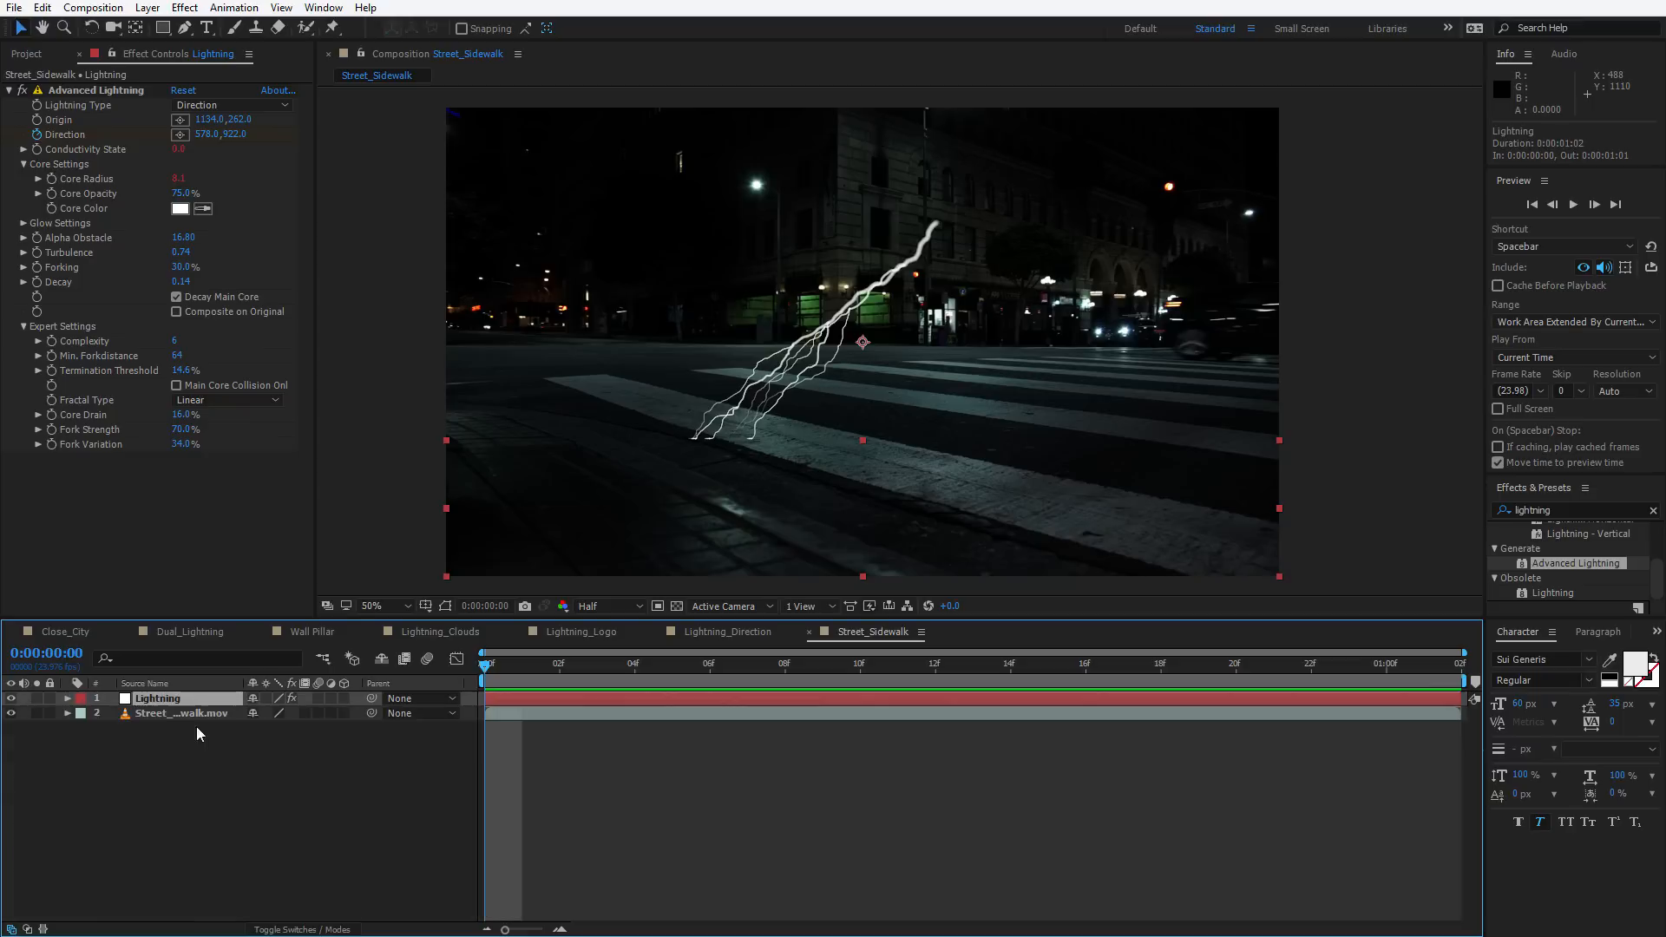
{"action": "left_click", "coordinate": [148, 8]}
{"action": "left_click", "coordinate": [184, 657]}
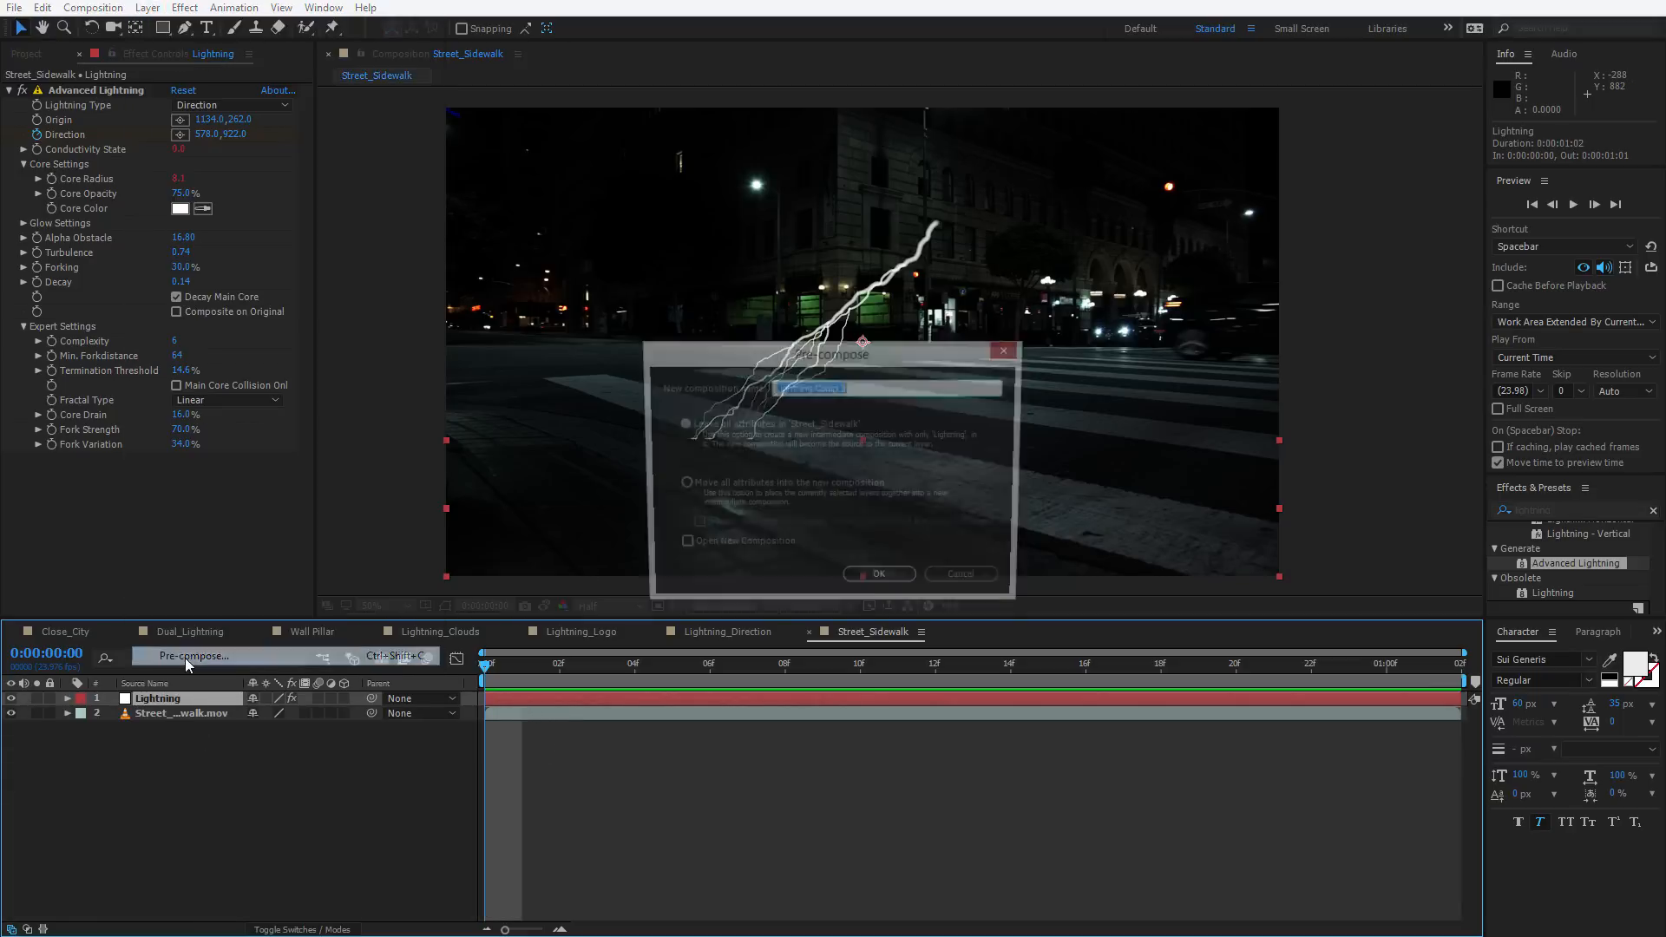
{"action": "left_click", "coordinate": [679, 485]}
{"action": "left_click", "coordinate": [835, 386]}
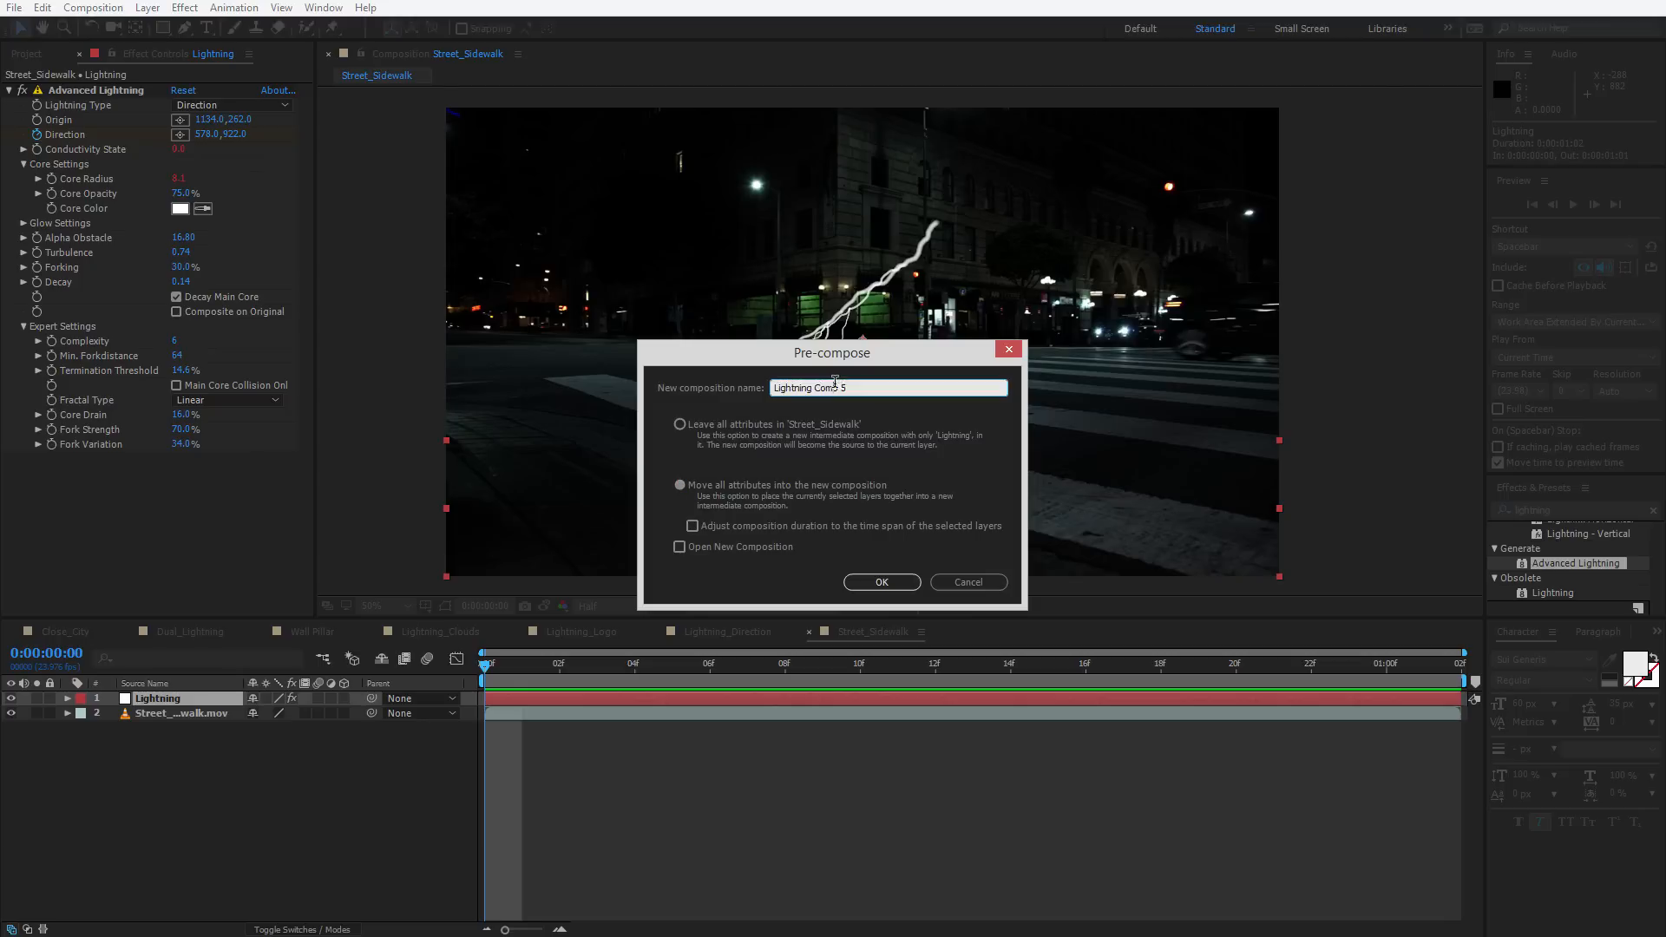
{"action": "left_click_drag", "start_coordinate": [815, 387], "coordinate": [984, 409]}
{"action": "type", "text": "Comp"}
{"action": "key", "text": "Return"}
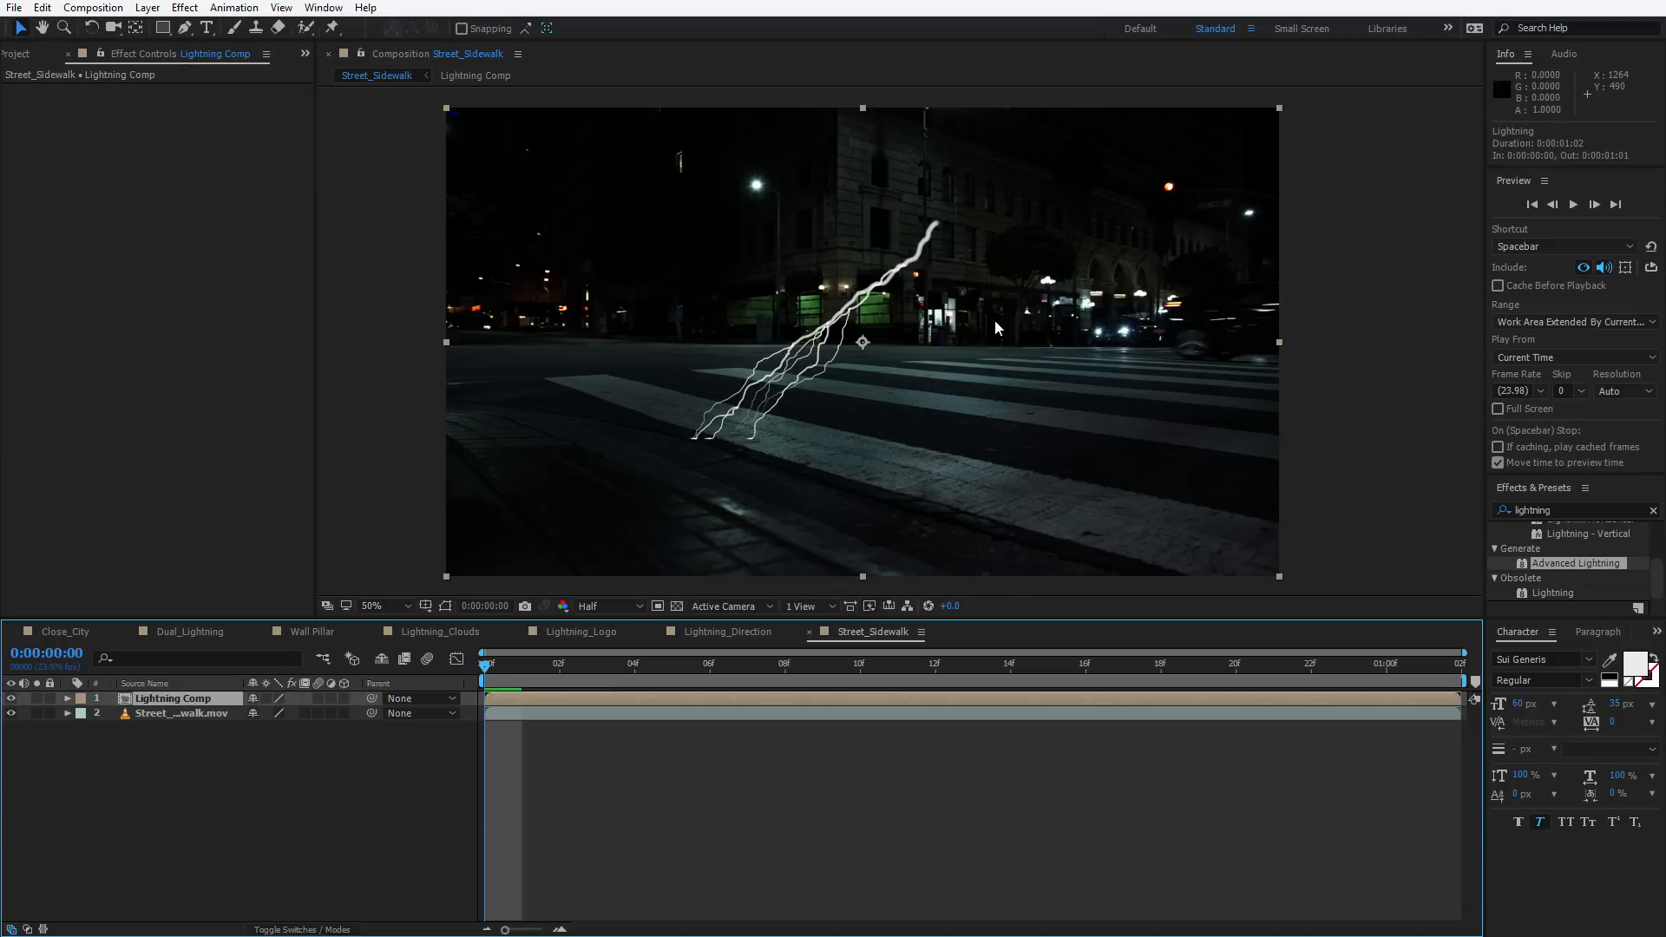
Open Lightning Comp and change the lightning's Core Color to blue 0960F1
{"action": "double_click", "coordinate": [186, 697]}
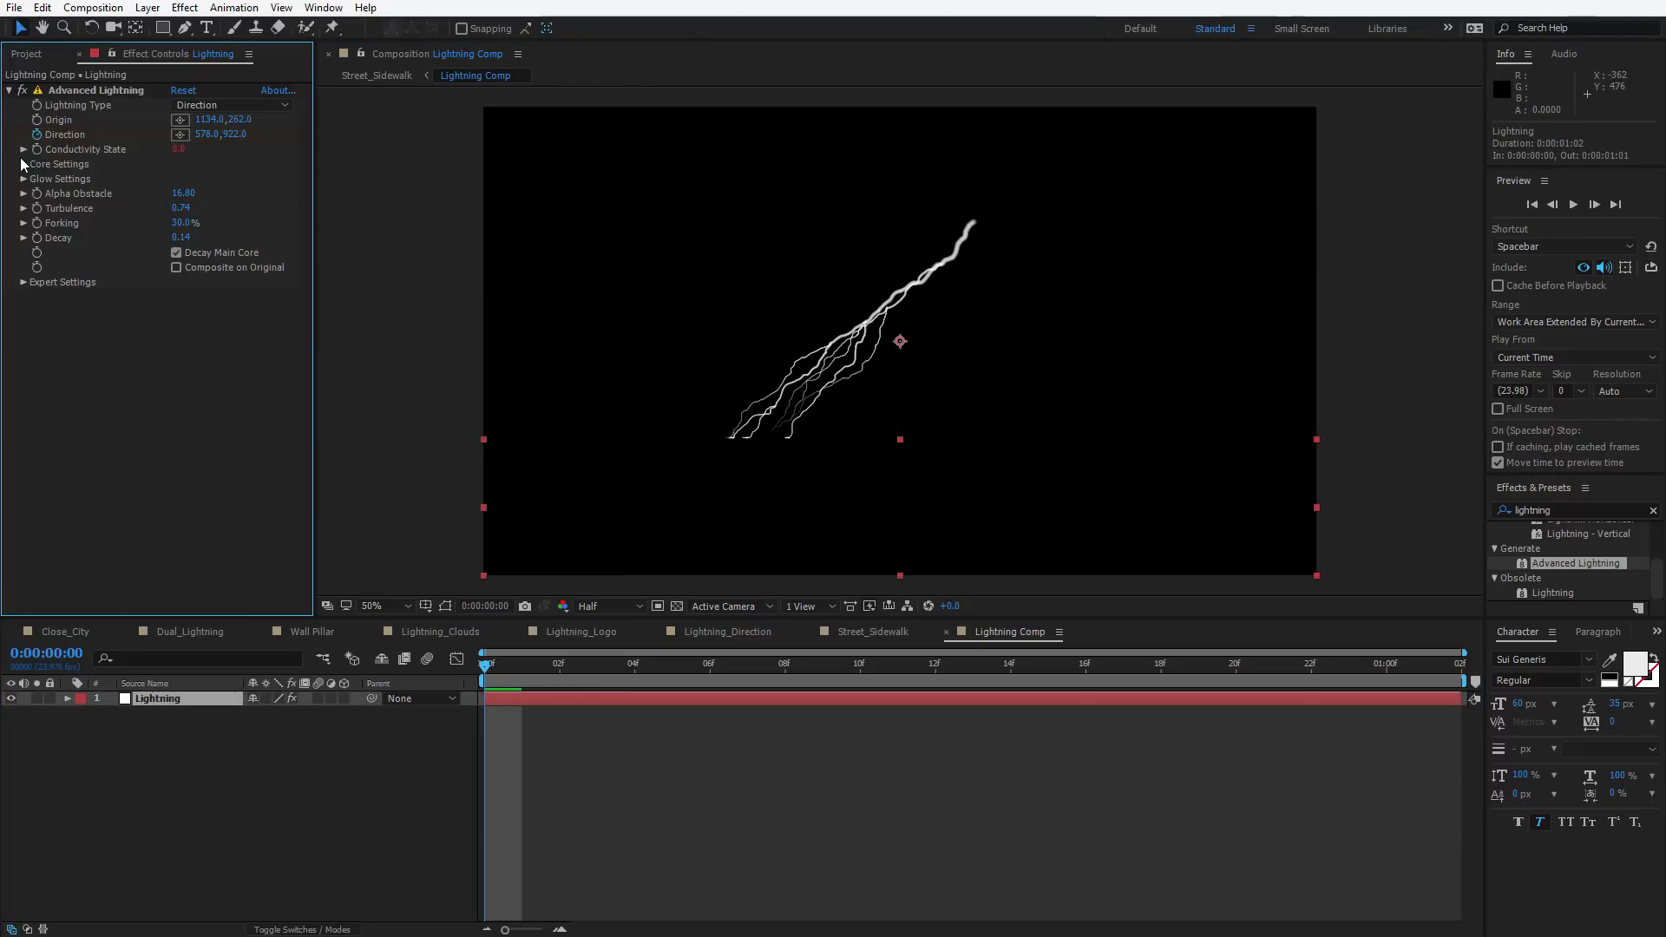
{"action": "left_click", "coordinate": [24, 164]}
{"action": "left_click", "coordinate": [180, 208]}
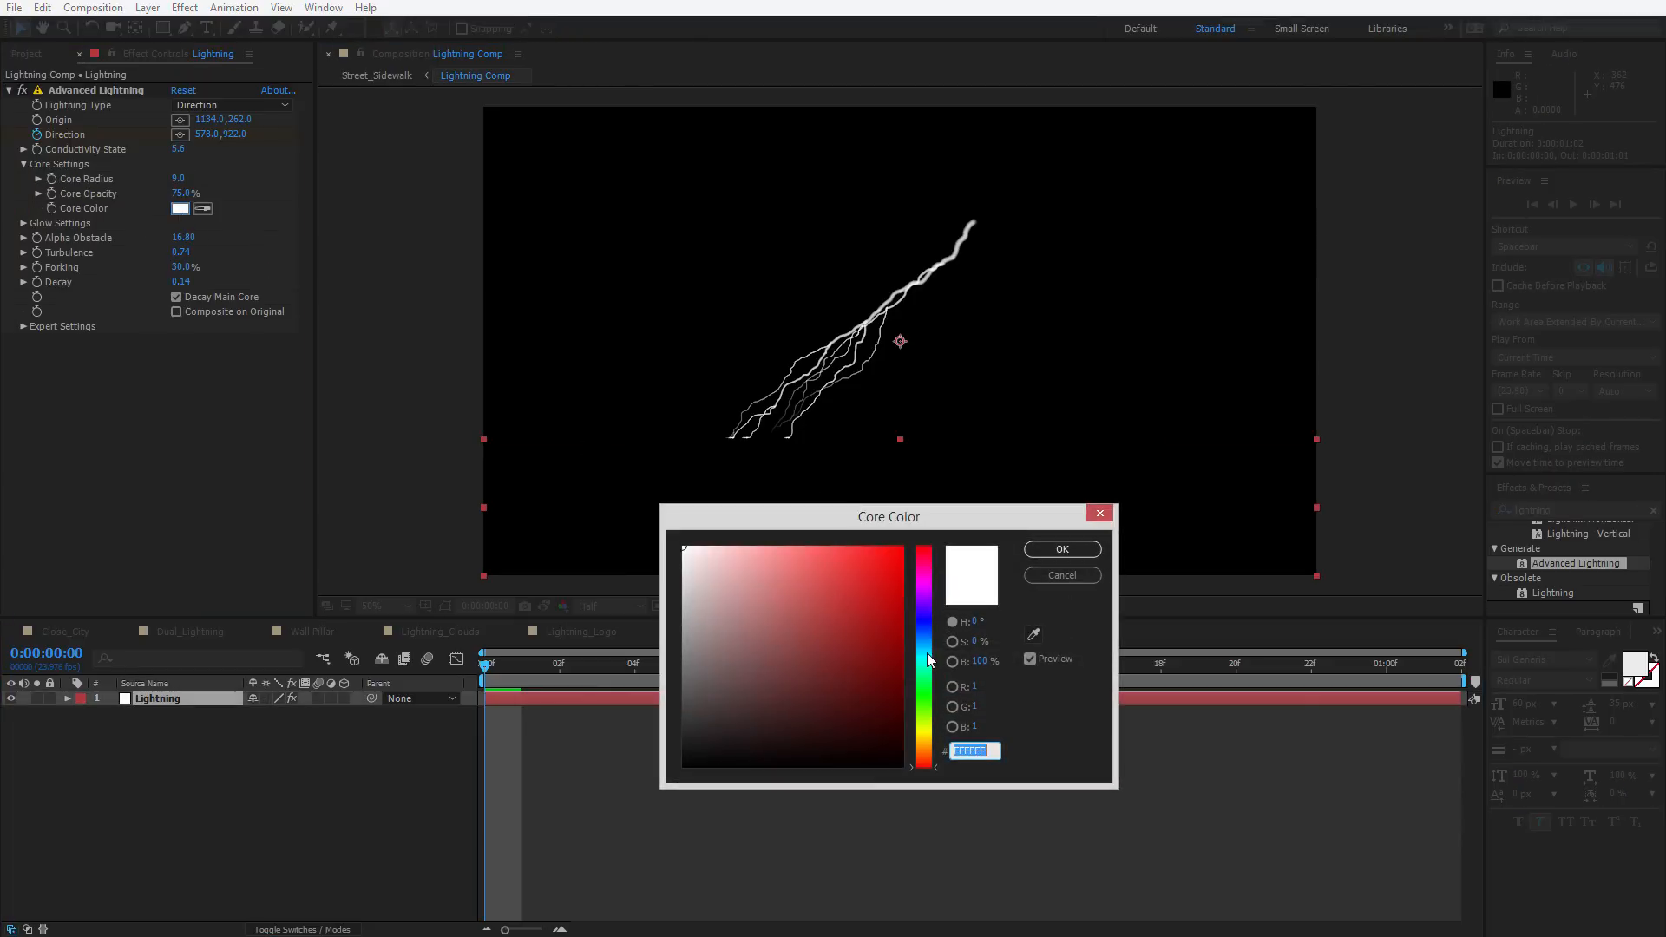
{"action": "mouse_move", "coordinate": [926, 652]}
{"action": "left_mouse_down"}
{"action": "mouse_move", "coordinate": [918, 632]}
{"action": "mouse_move", "coordinate": [935, 753]}
{"action": "mouse_move", "coordinate": [917, 633]}
{"action": "left_mouse_up"}
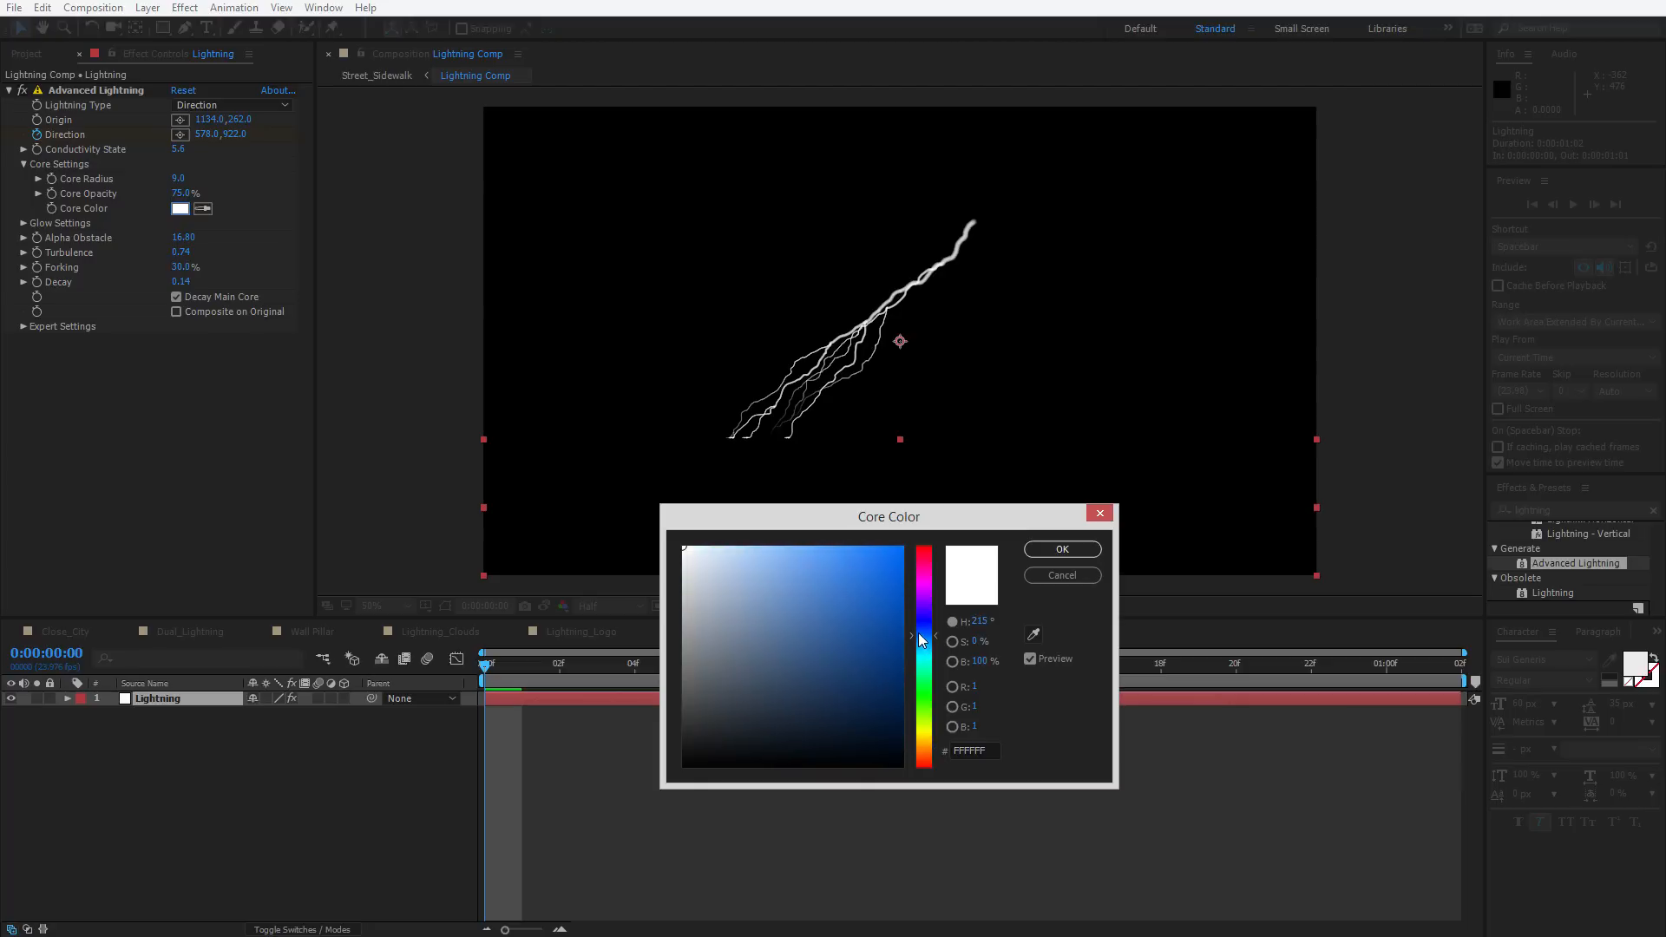
{"action": "left_click_drag", "start_coordinate": [876, 574], "coordinate": [880, 565]}
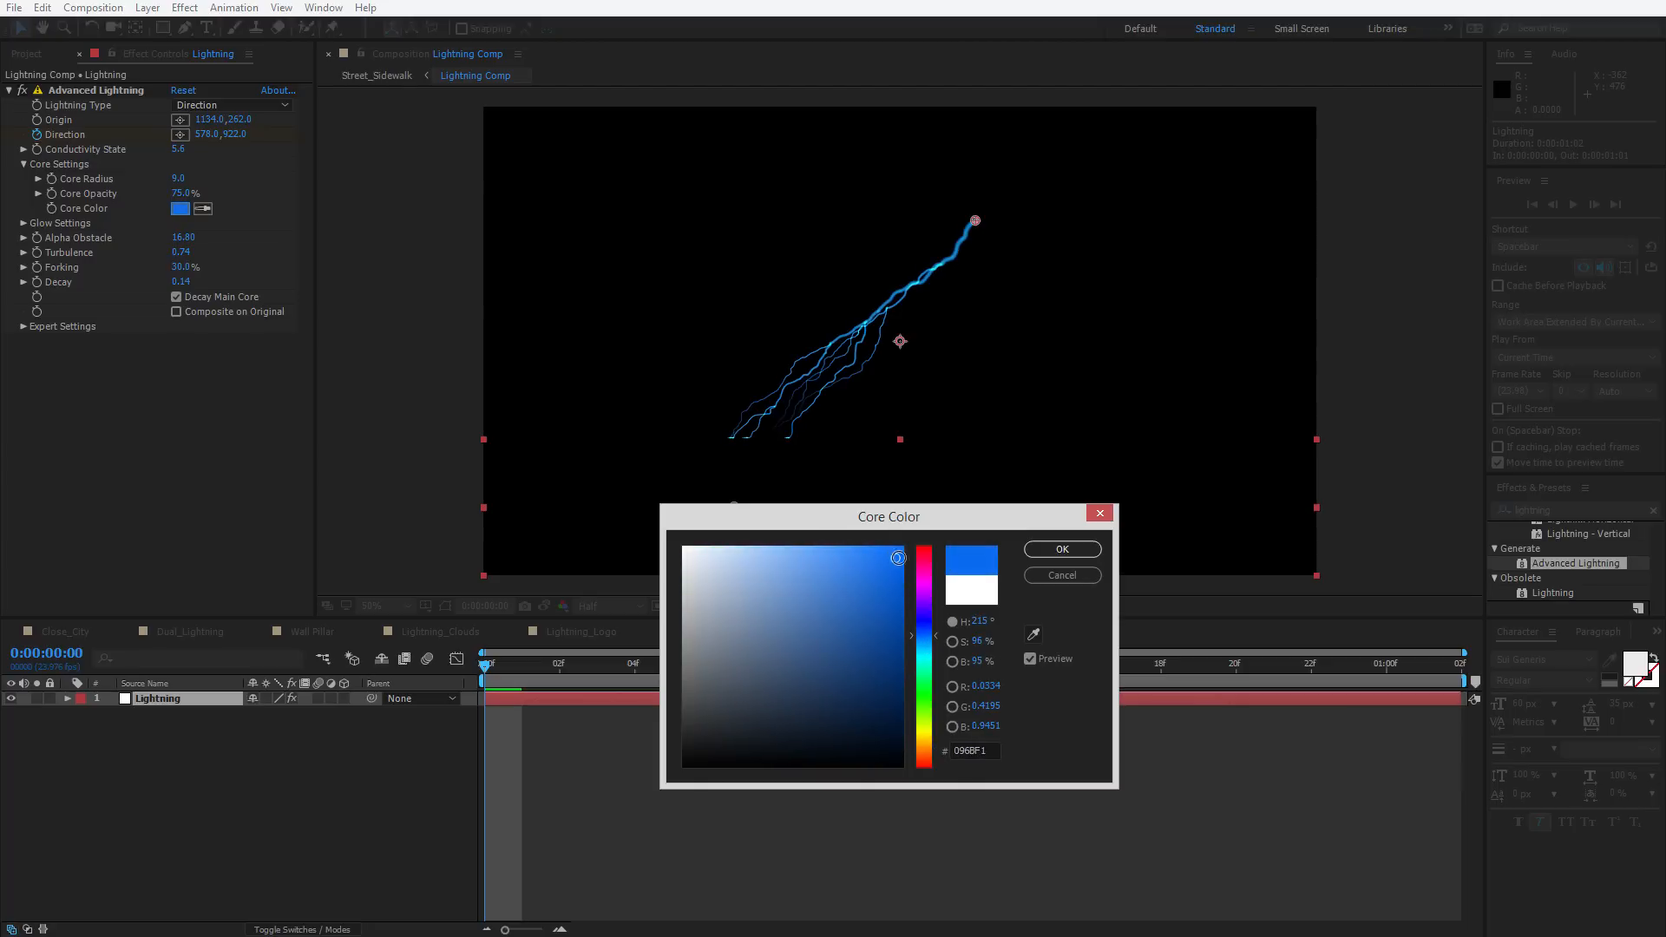
{"action": "left_click", "coordinate": [1076, 549]}
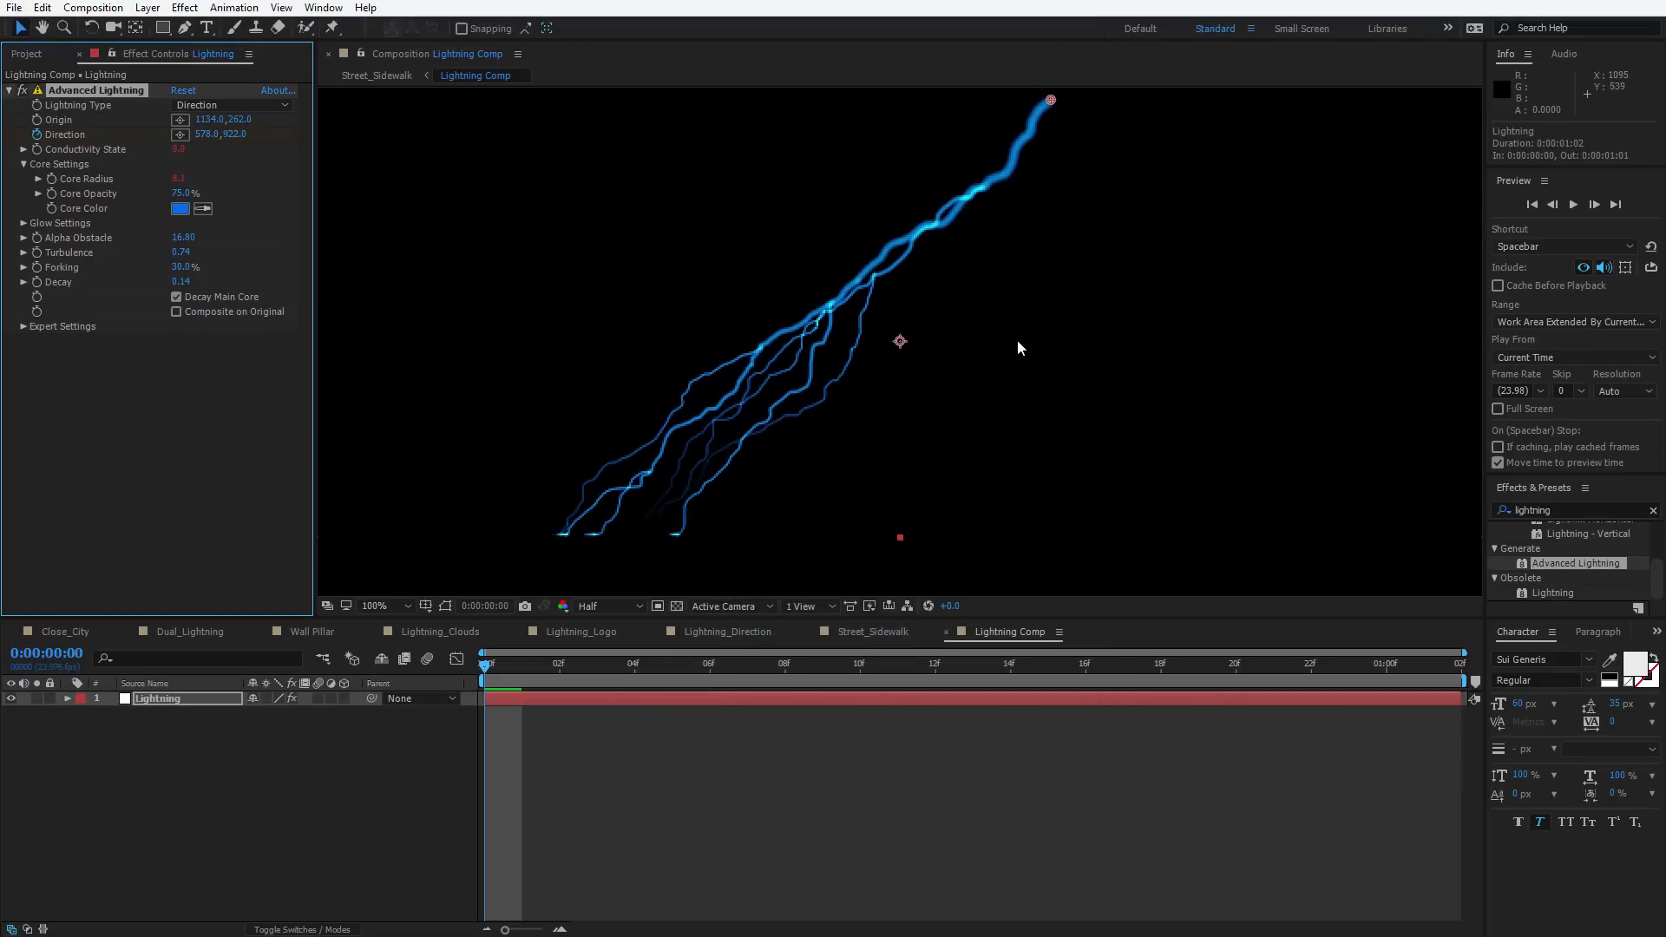
{"action": "key", "text": "comma"}
{"action": "key", "text": "comma"}
{"action": "left_click", "coordinate": [874, 746]}
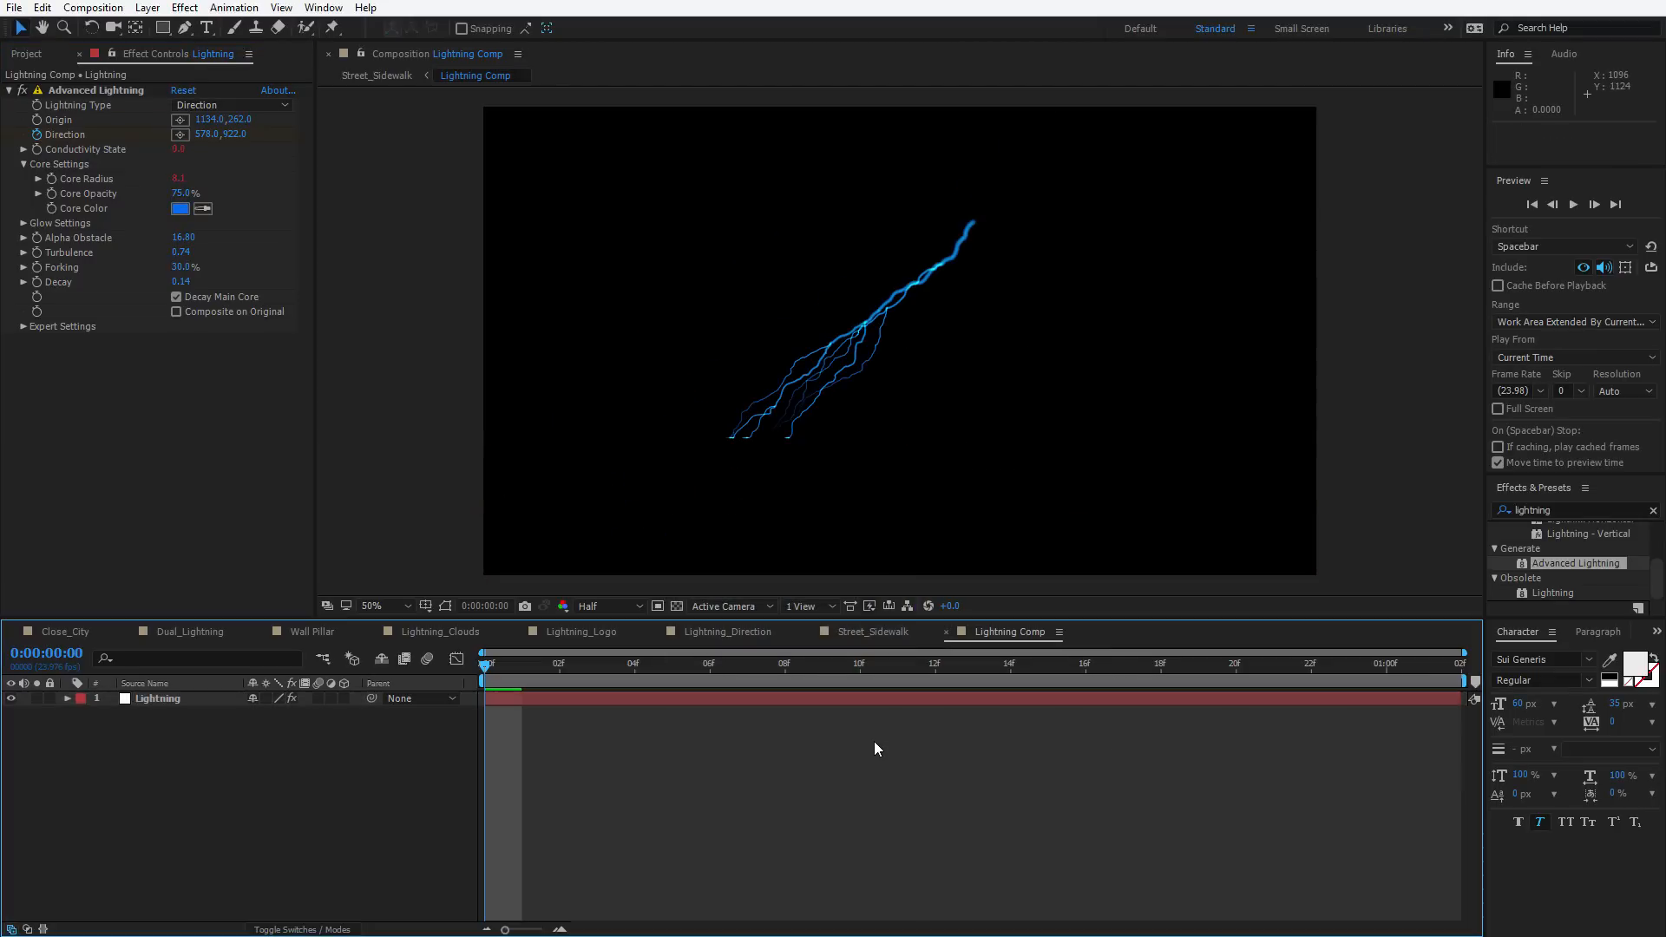
Return to the Street_Sidewalk composition and play back the blue lightning
{"action": "key", "text": "Tab"}
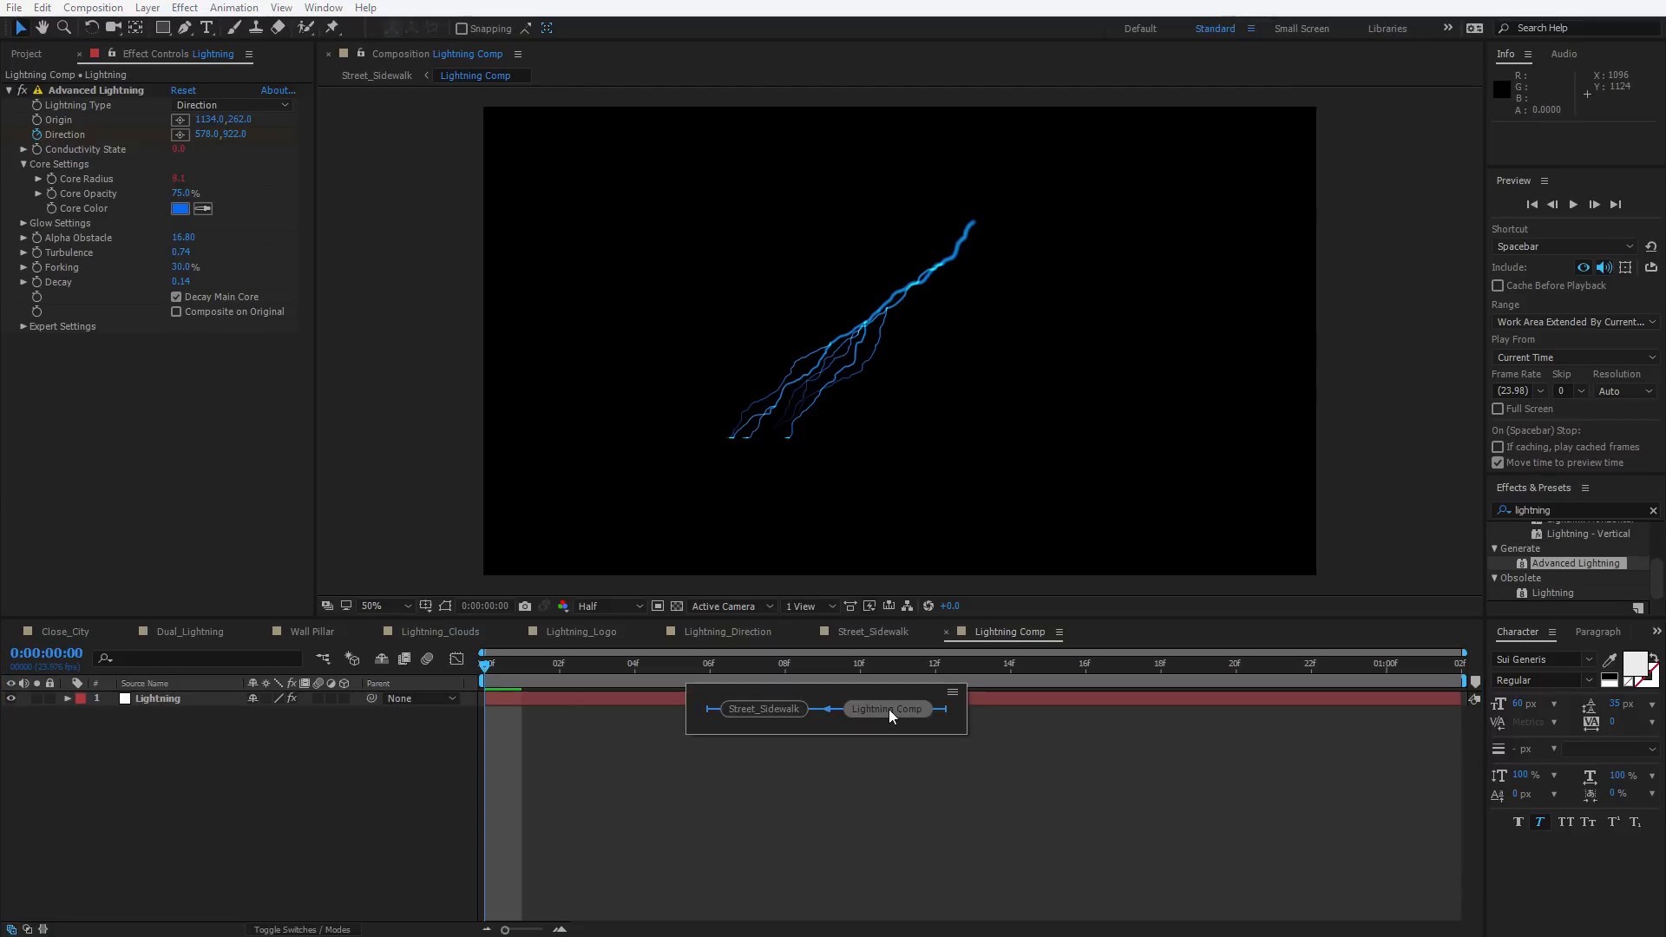
{"action": "left_click", "coordinate": [888, 710]}
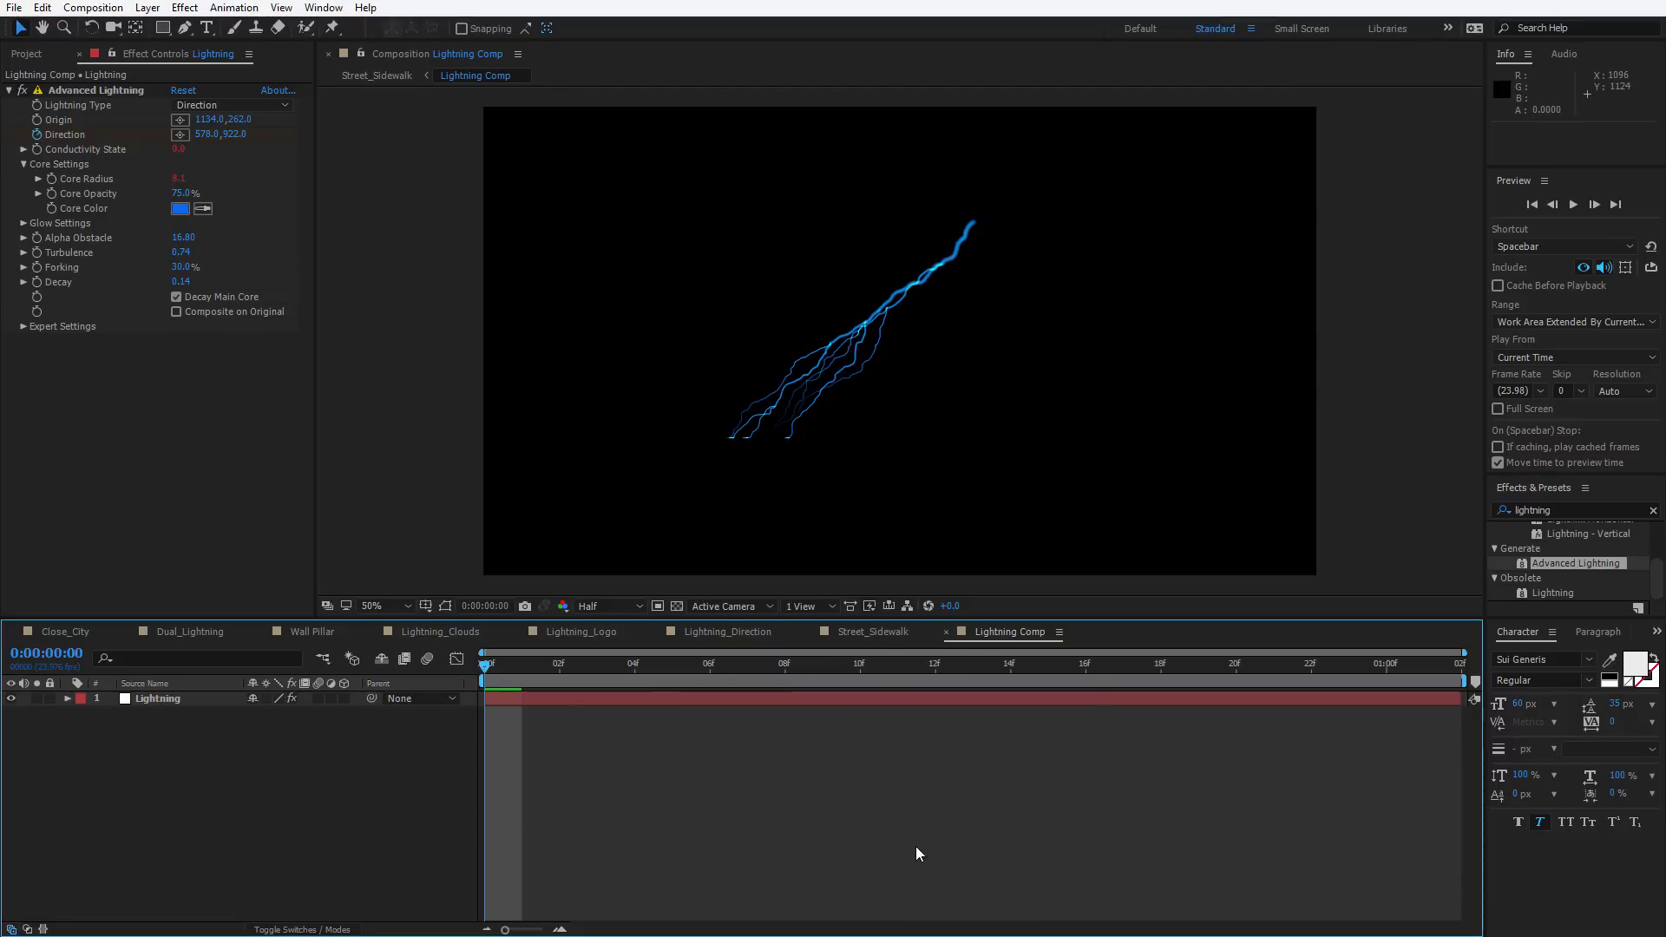
{"action": "left_click", "coordinate": [871, 631]}
{"action": "left_click", "coordinate": [867, 781]}
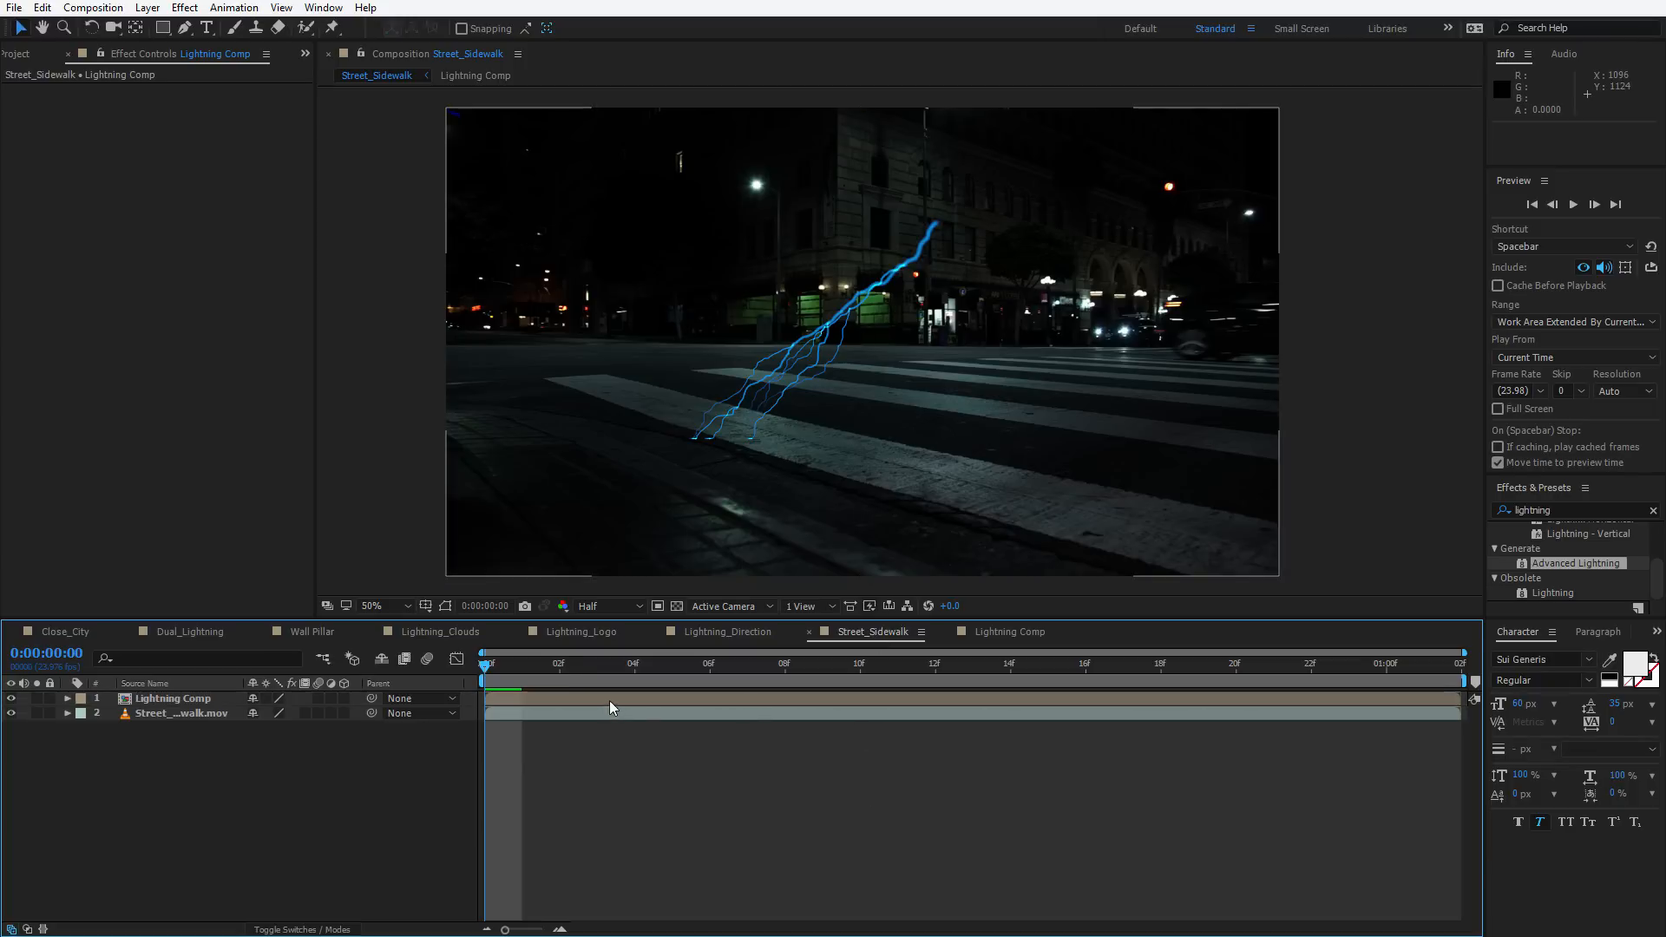
{"action": "left_click", "coordinate": [584, 668]}
{"action": "key", "text": "space"}
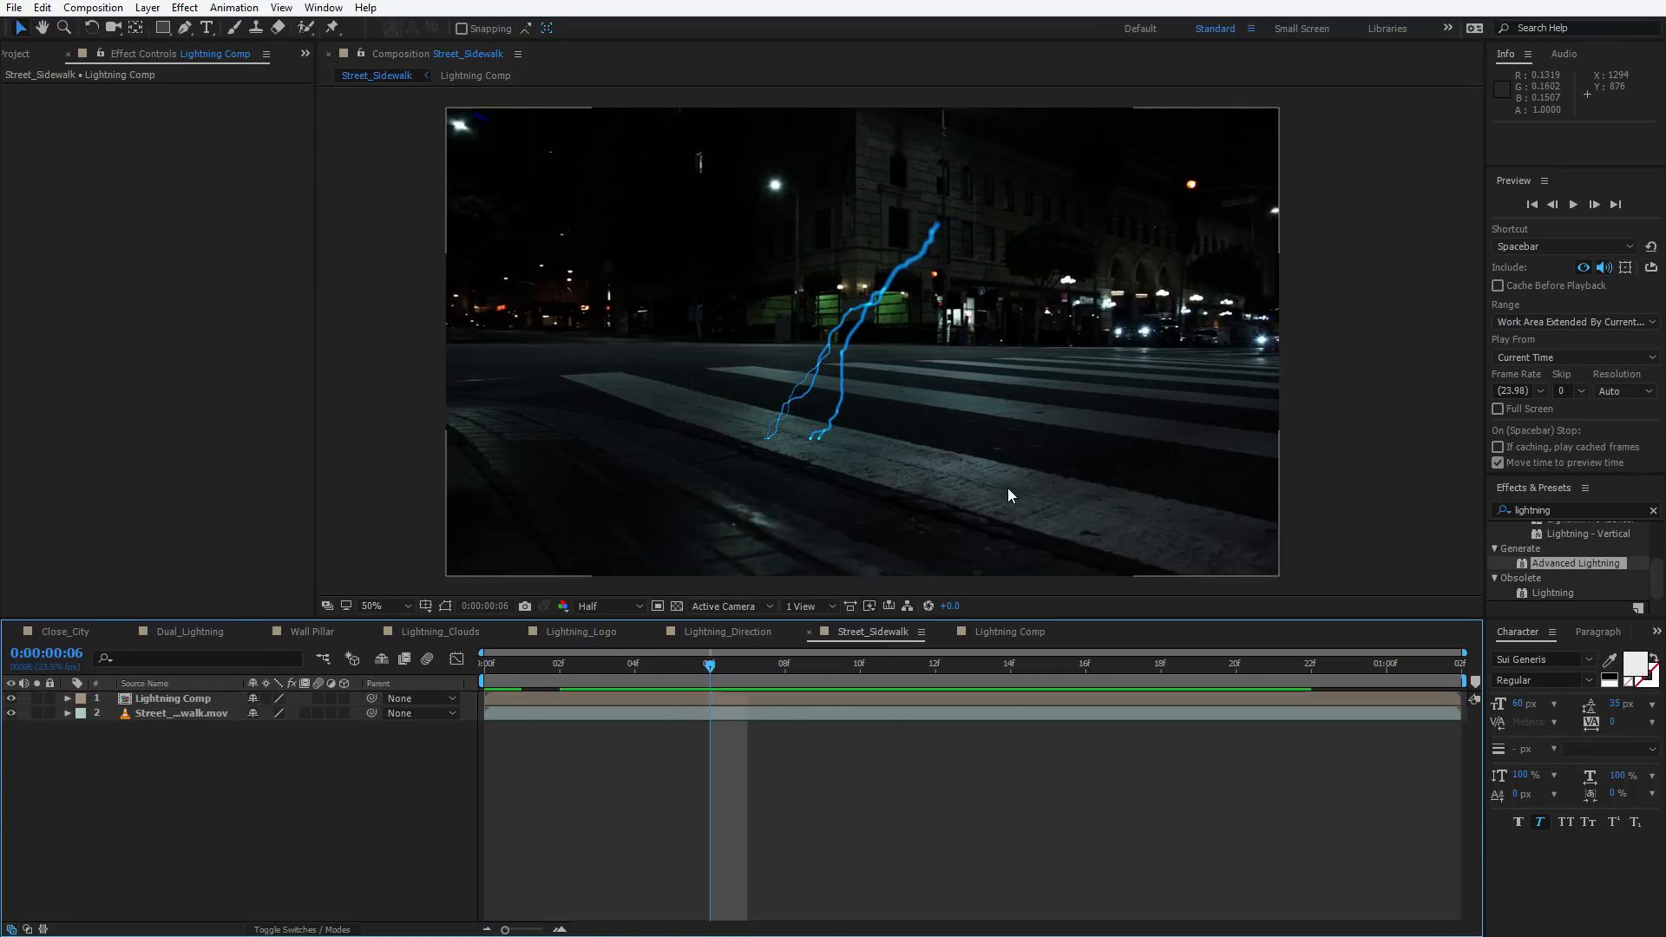
Preview the finished lightning in the Close_City composition for reference
{"action": "left_click", "coordinate": [73, 632]}
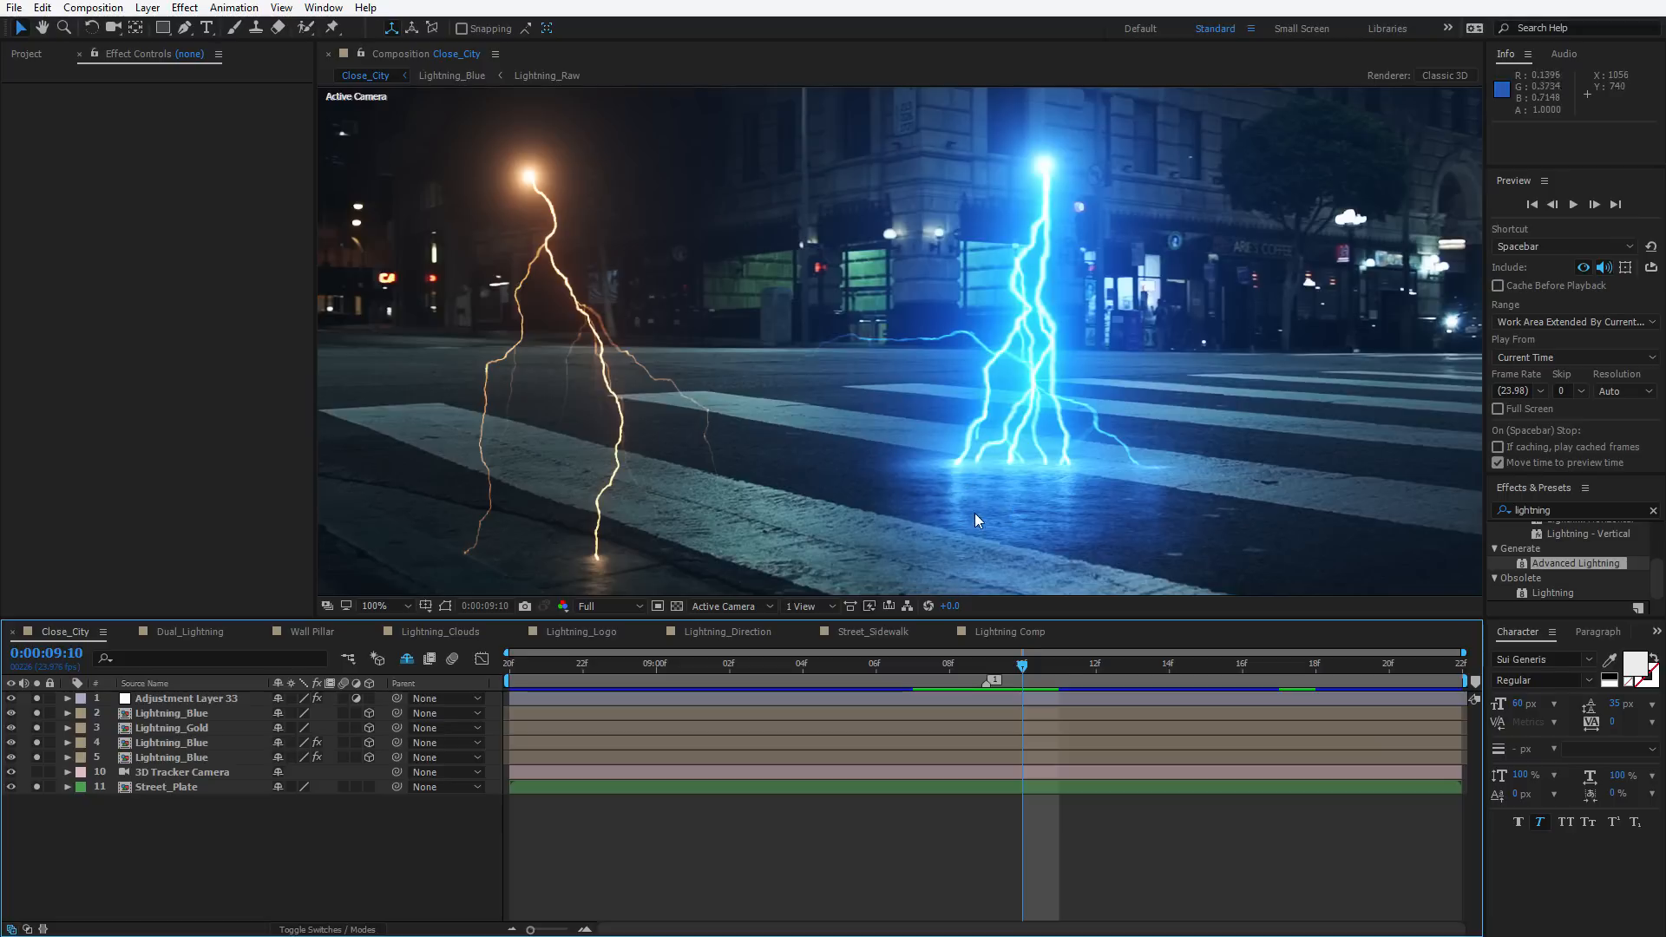
{"action": "left_click_drag", "start_coordinate": [1058, 663], "coordinate": [839, 678]}
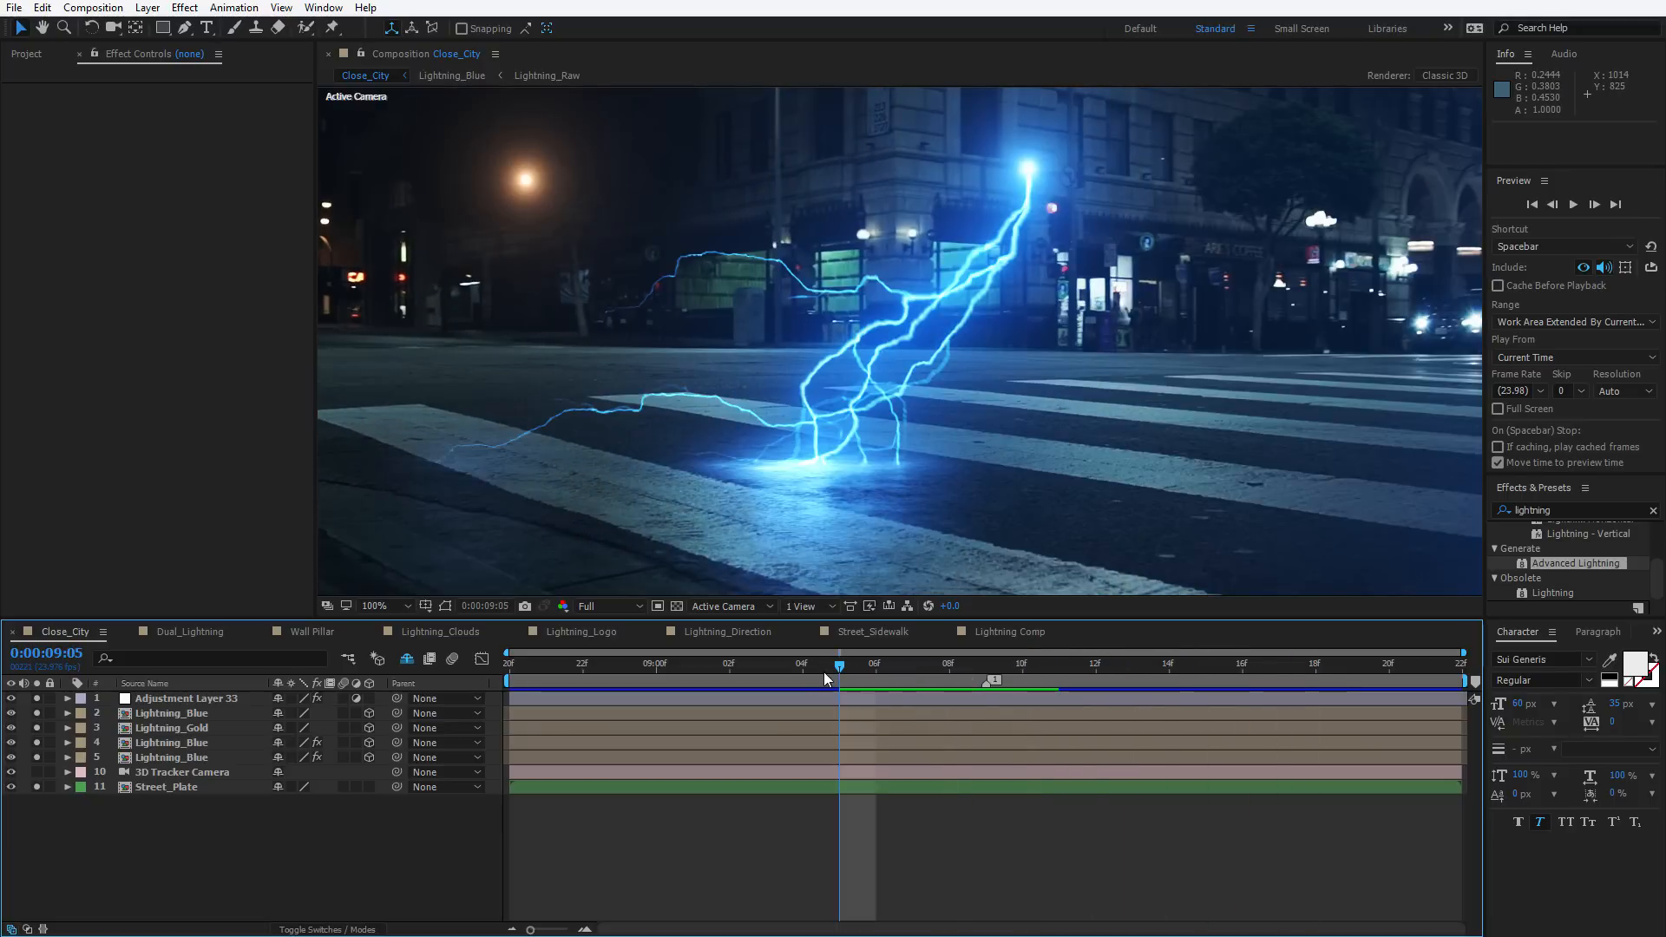
{"action": "left_click", "coordinate": [1097, 678]}
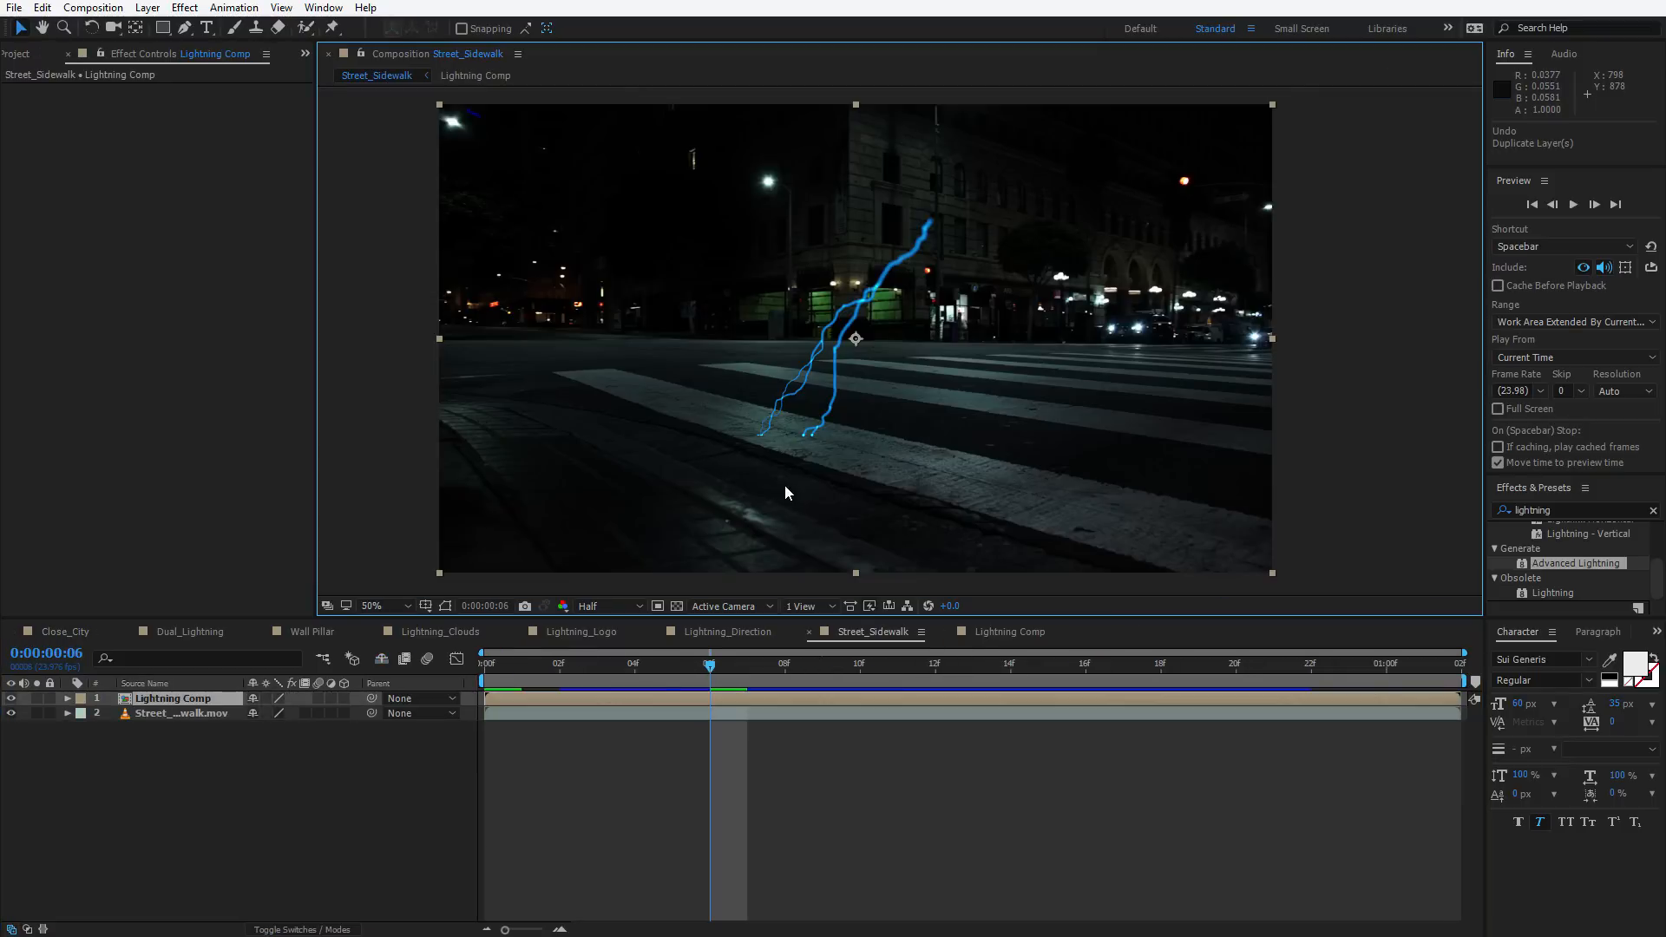
{"action": "key", "text": "space"}
Duplicate the Lightning Comp layer in the Street_Sidewalk composition
{"action": "left_click_drag", "start_coordinate": [723, 524], "coordinate": [818, 479]}
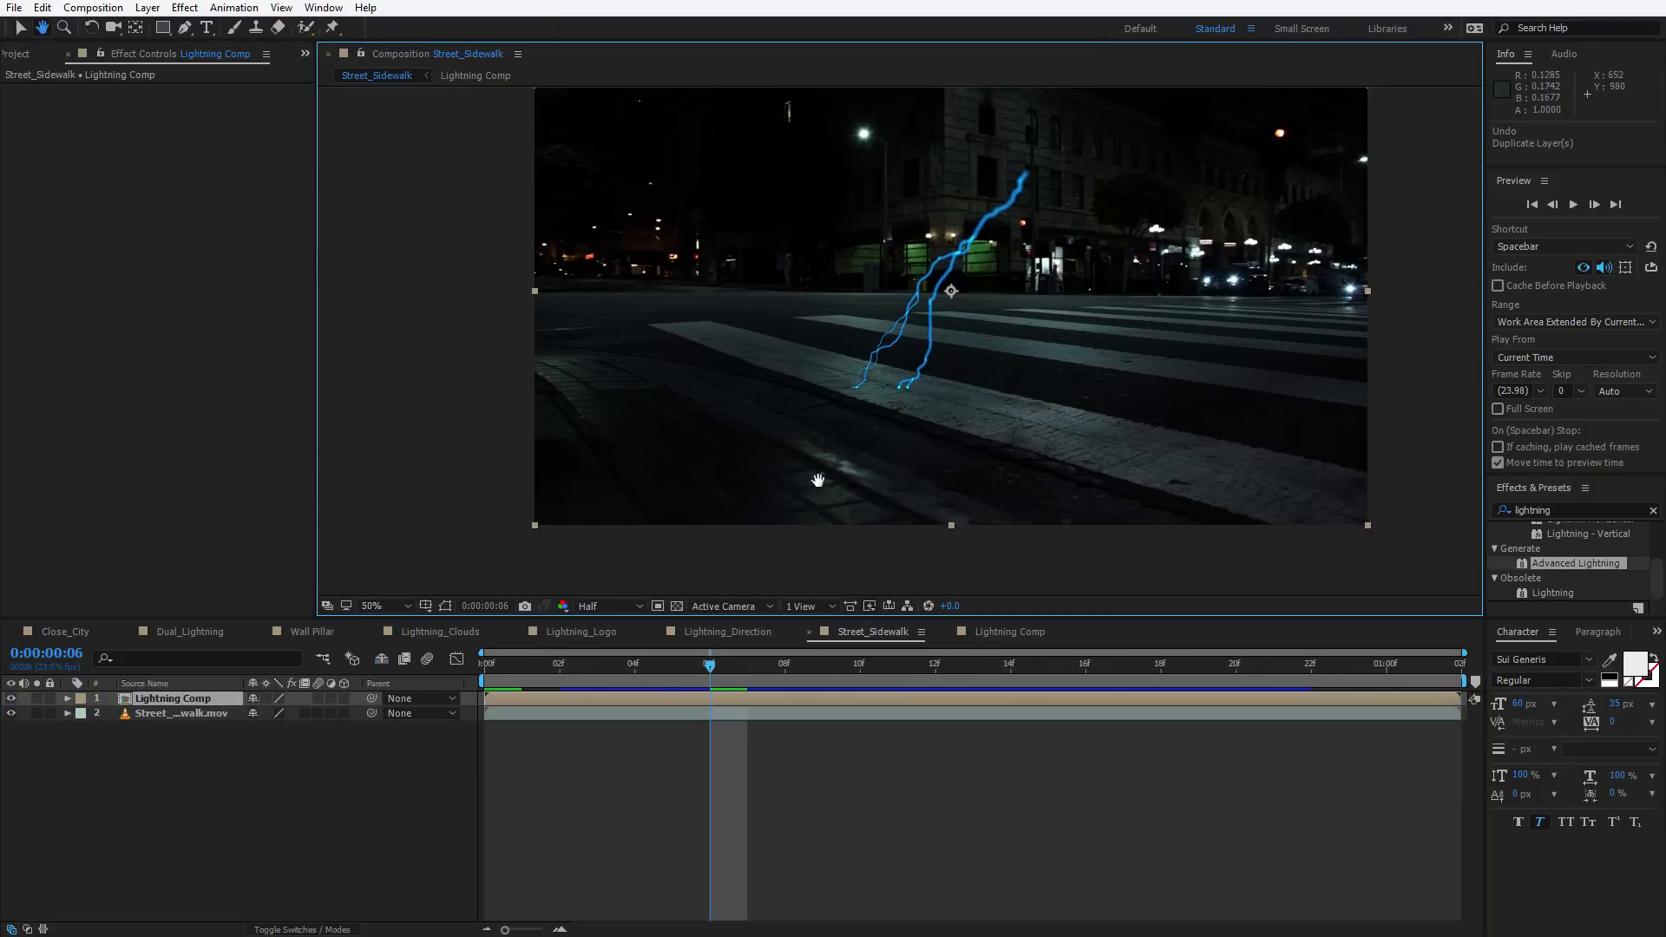
{"action": "scroll", "coordinate": [976, 425], "scroll_direction": "up", "scroll_amount": 2}
{"action": "left_click", "coordinate": [658, 788]}
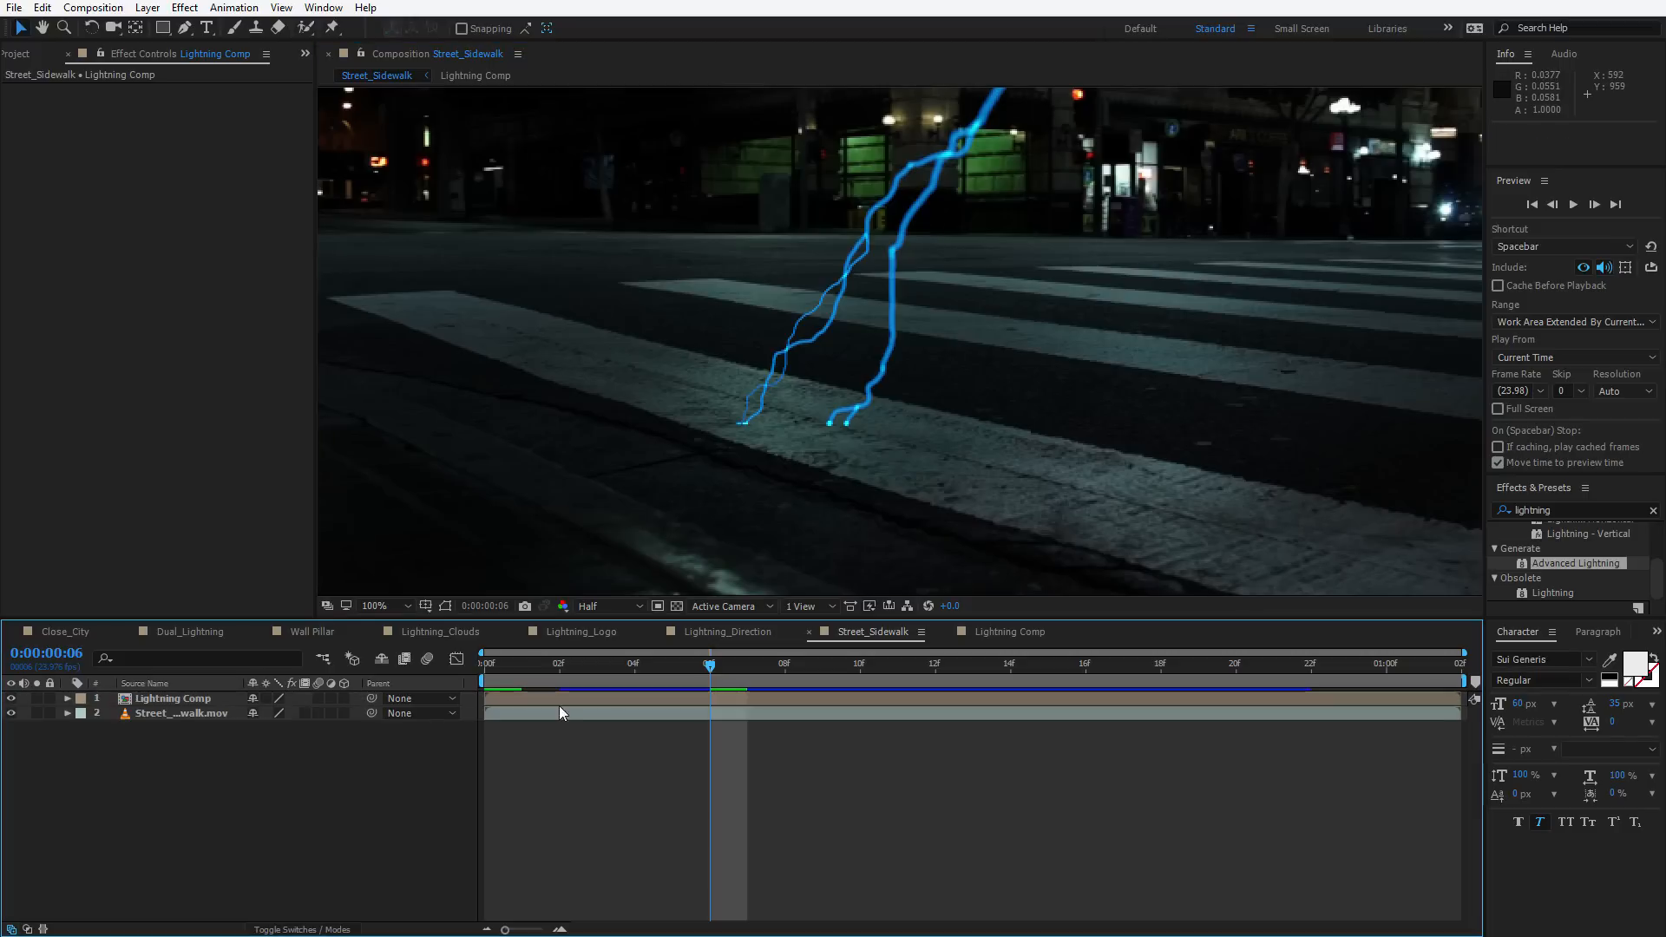
{"action": "left_click", "coordinate": [564, 699]}
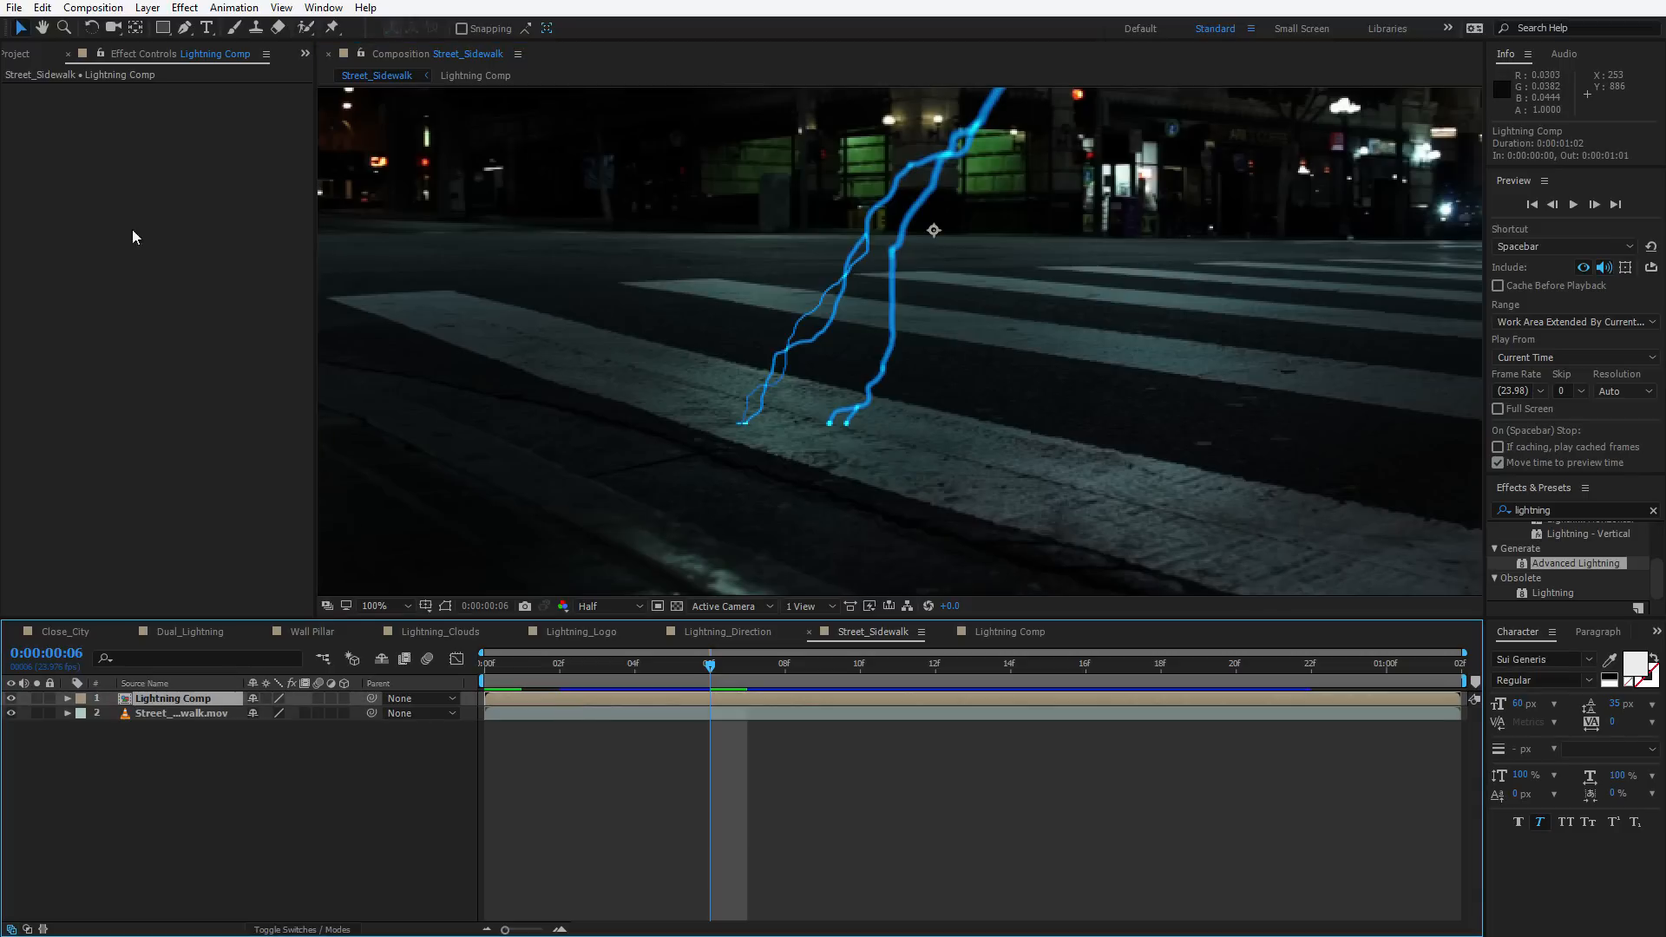
{"action": "left_click", "coordinate": [43, 8]}
{"action": "left_click", "coordinate": [96, 231]}
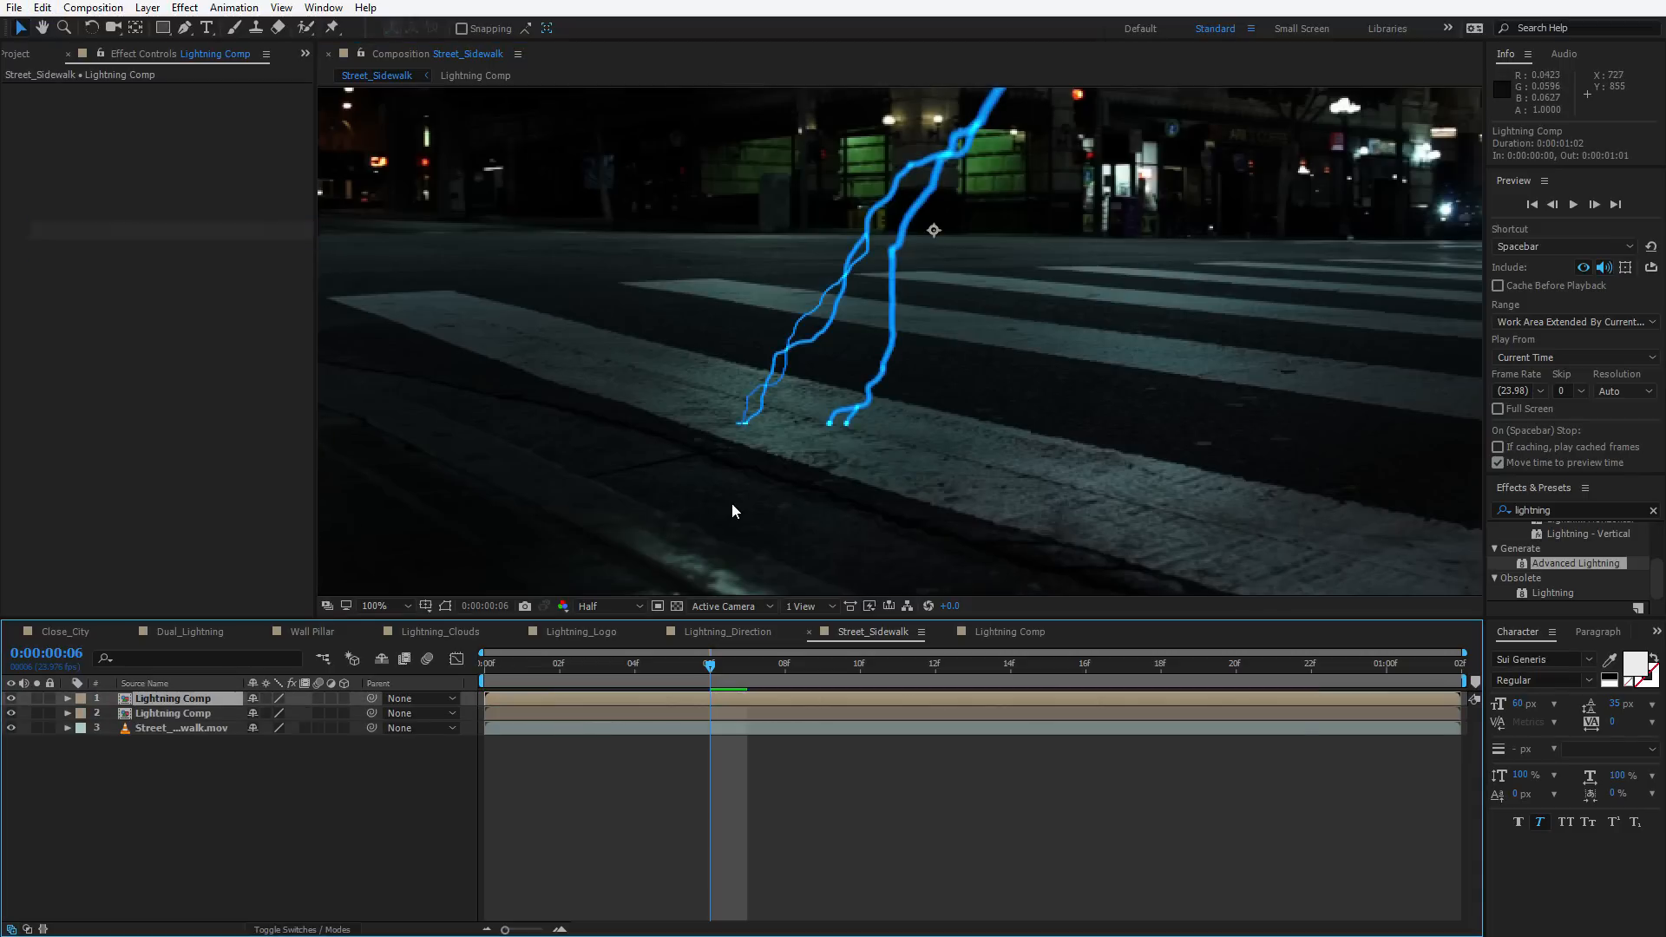
Solo the top Lightning Comp copy and apply the Linear Wipe effect to it
{"action": "left_click", "coordinate": [38, 699]}
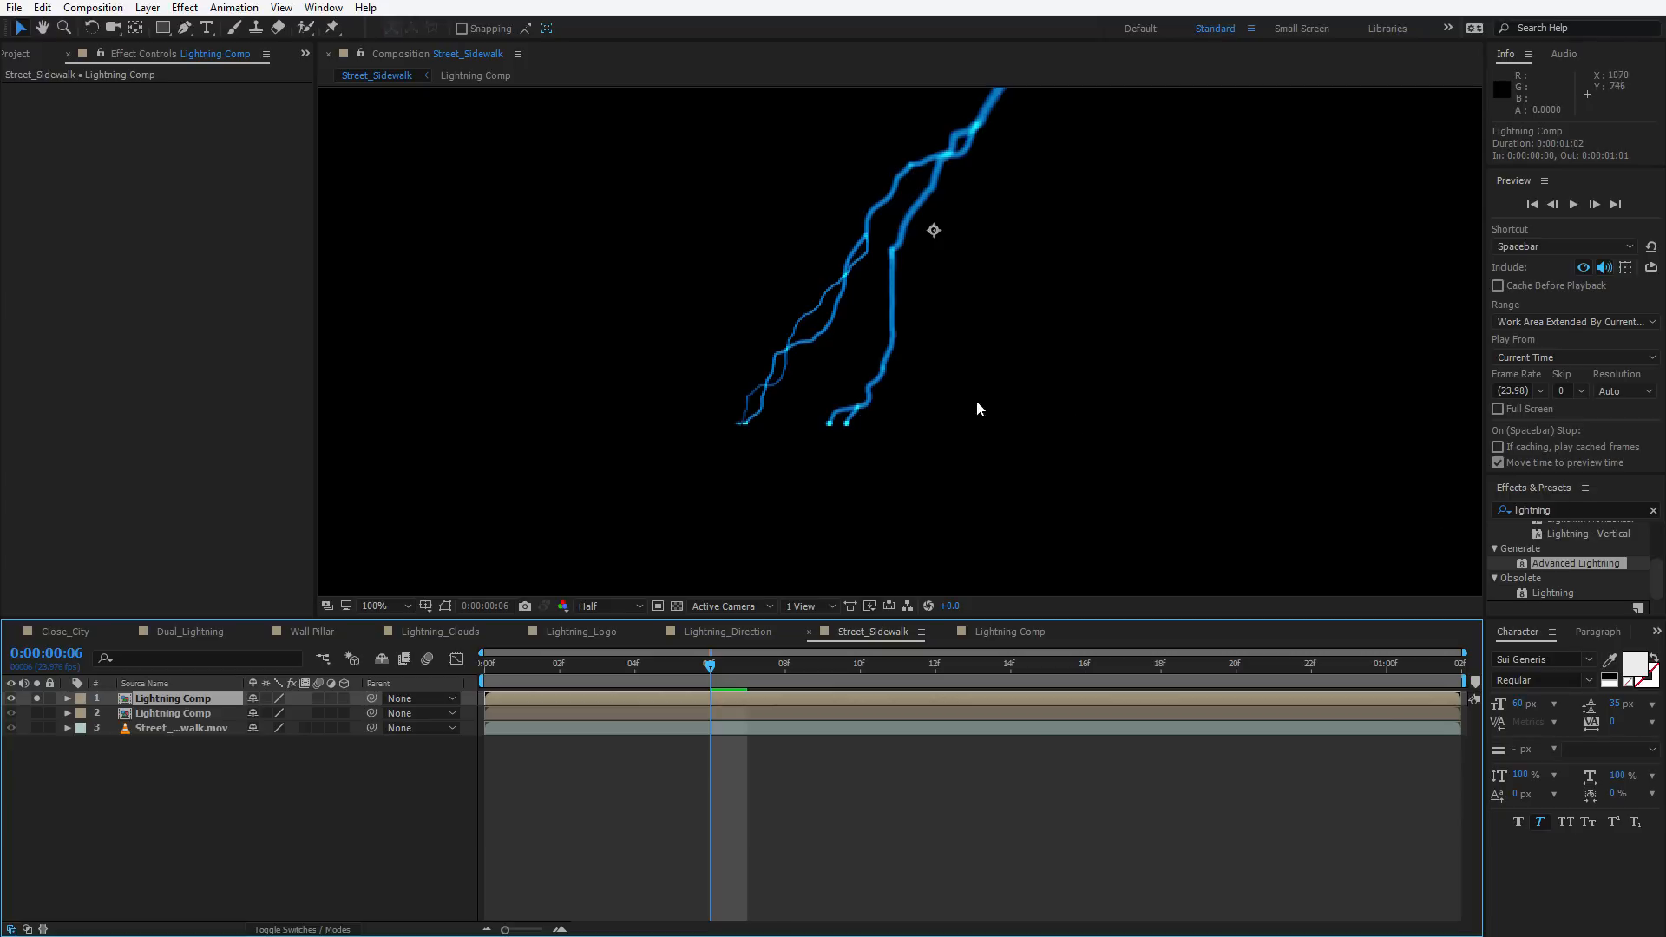
{"action": "key", "text": "ctrl+space"}
{"action": "type", "text": "line"}
{"action": "key", "text": "Return"}
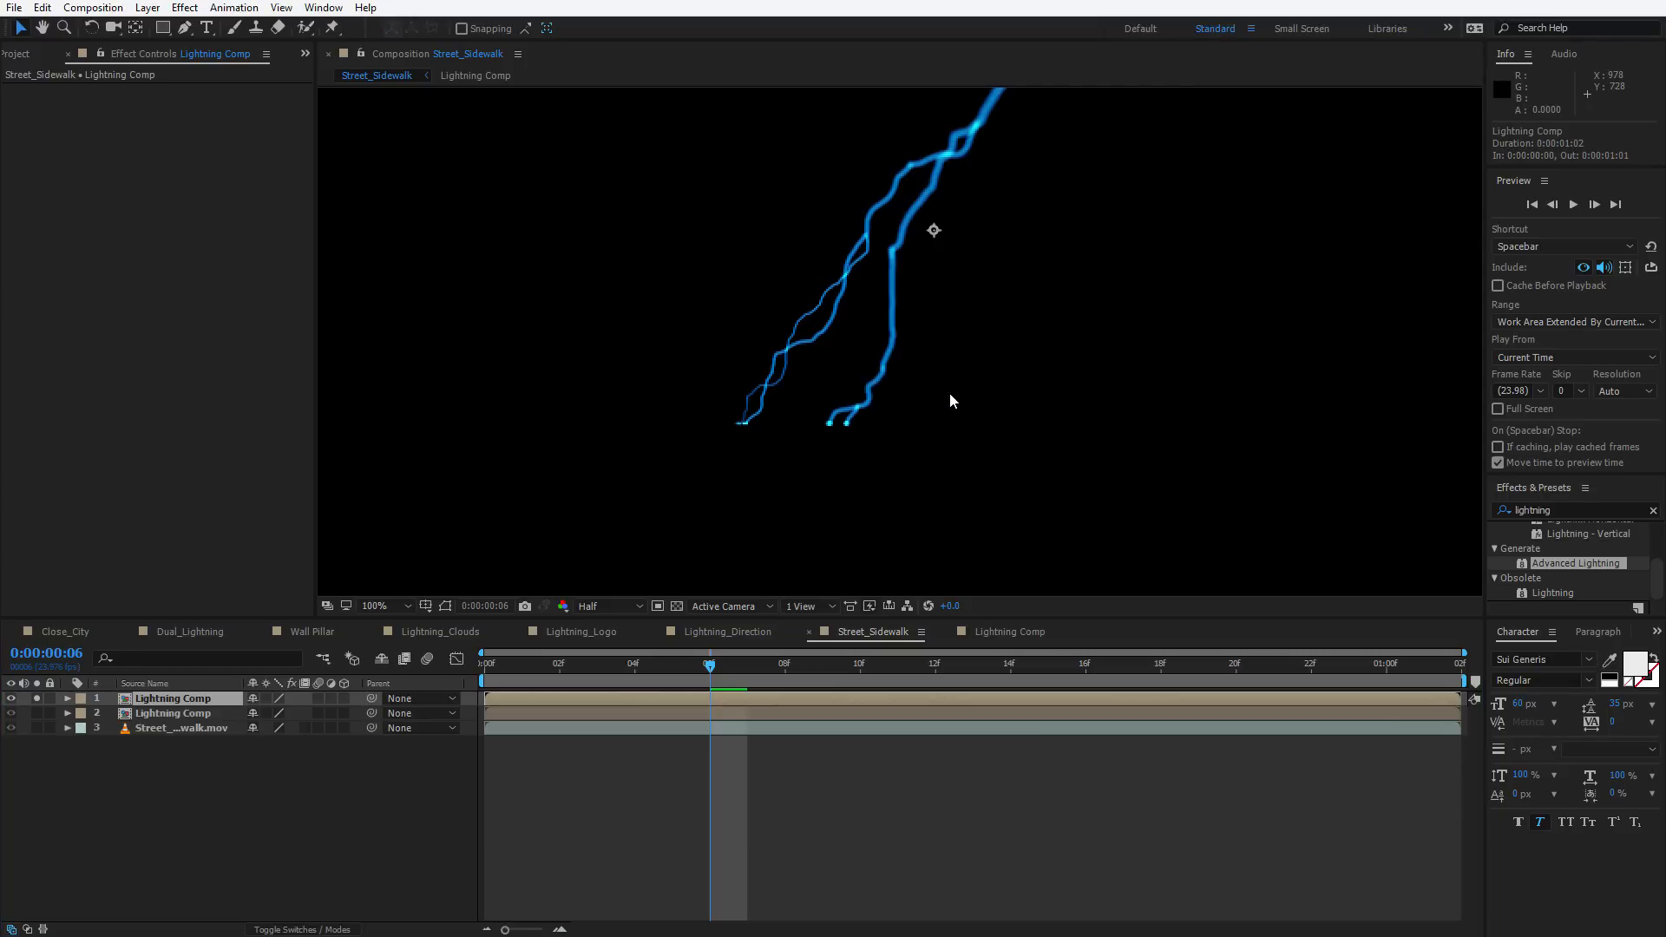
Set the Linear Wipe's Transition Completion to 70% and Wipe Angle to 180°
{"action": "key", "text": "comma"}
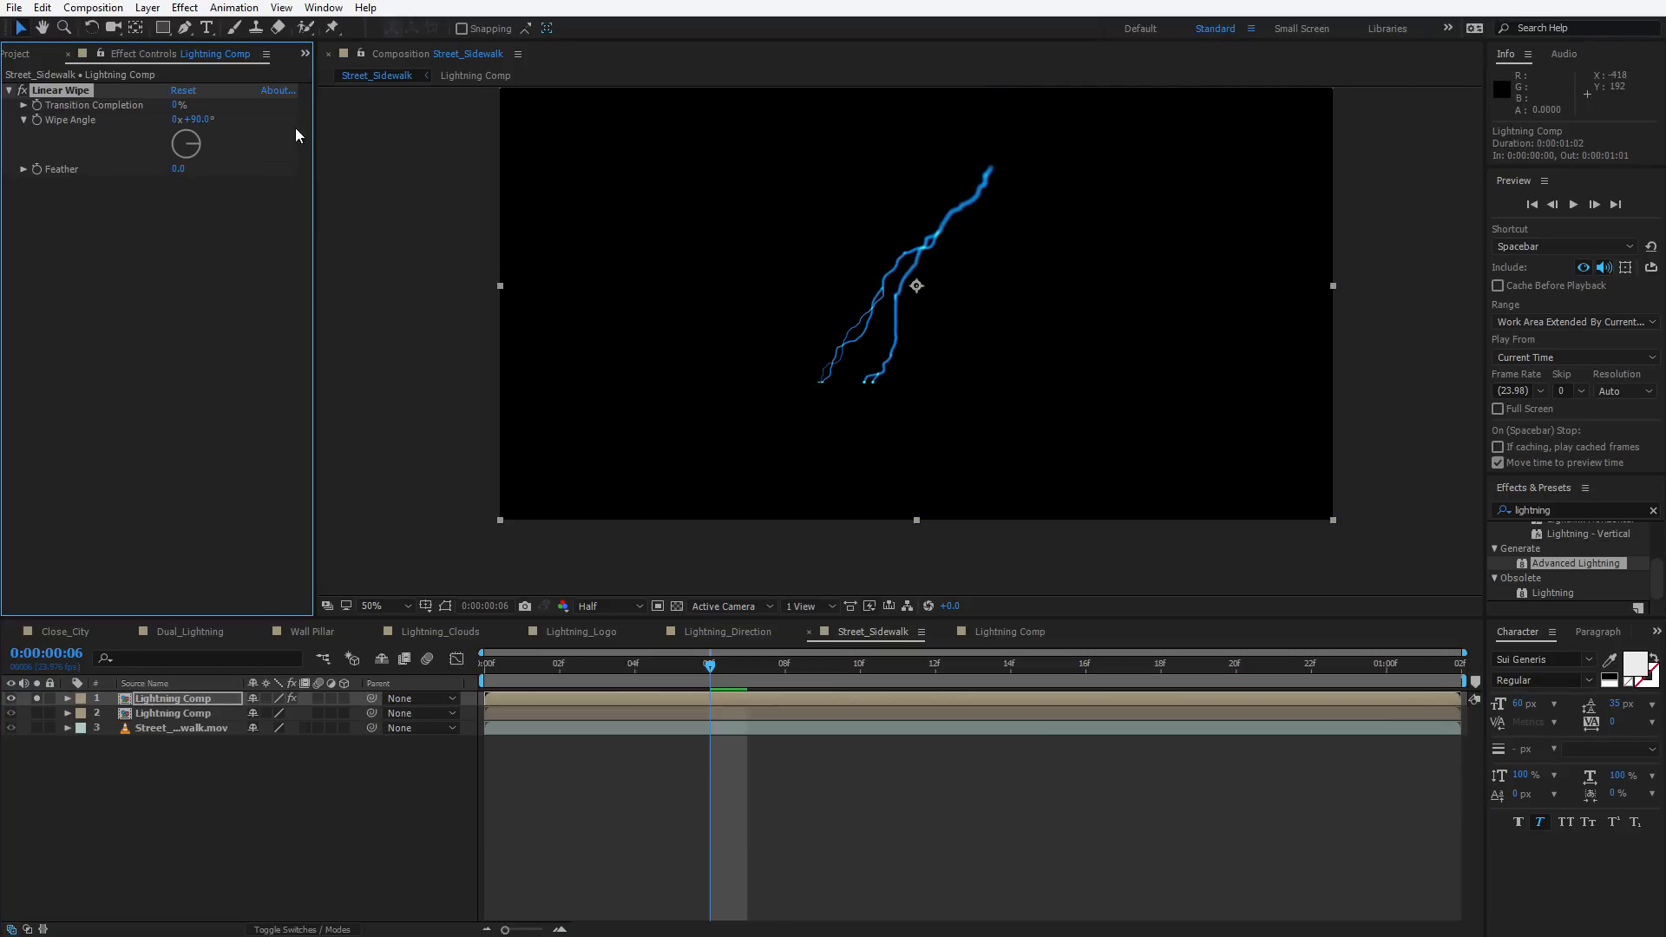
{"action": "left_click_drag", "start_coordinate": [182, 105], "coordinate": [327, 69]}
{"action": "left_click", "coordinate": [205, 123]}
{"action": "type", "text": "180"}
{"action": "key", "text": "Return"}
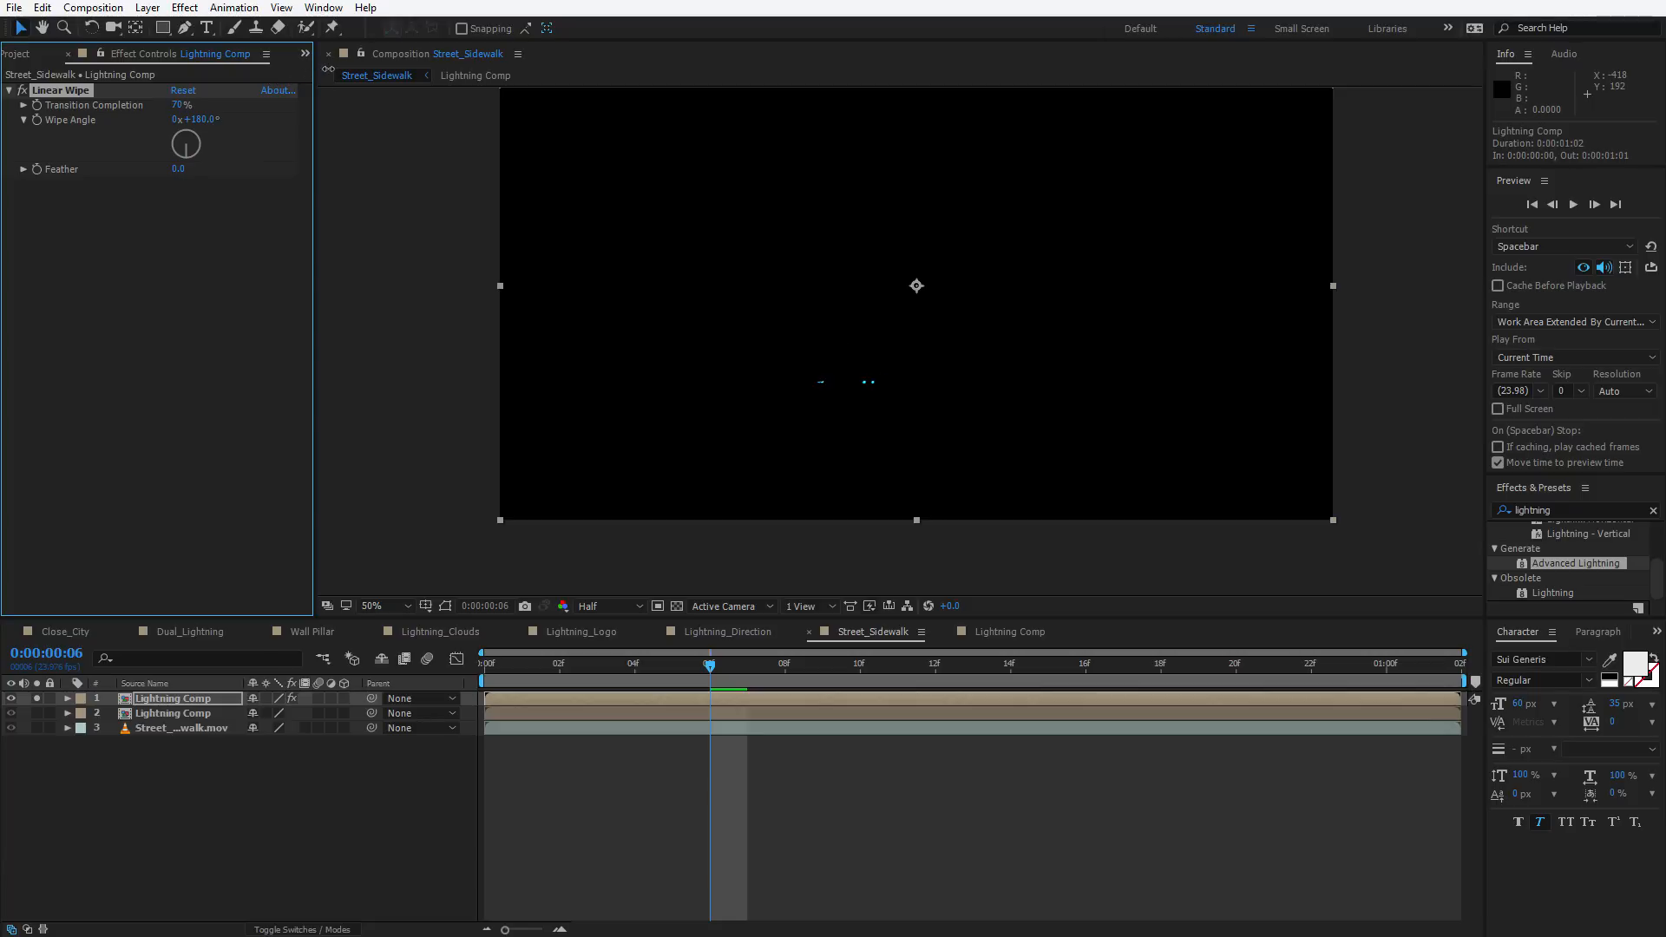
{"action": "key", "text": "period"}
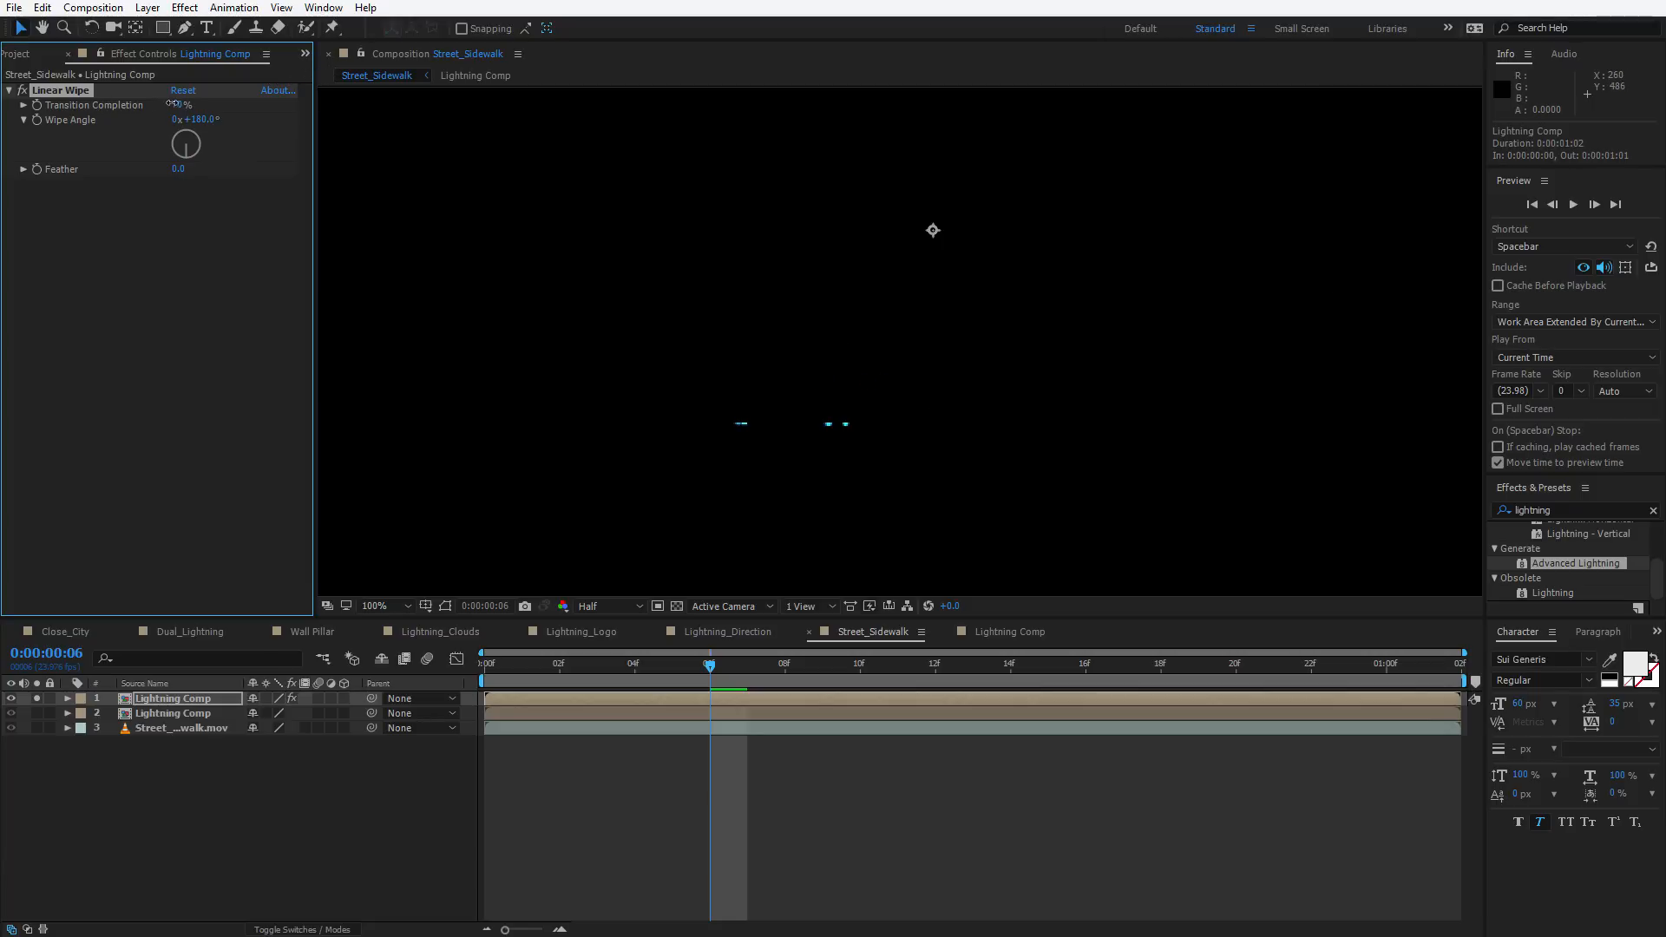
{"action": "left_click_drag", "start_coordinate": [176, 105], "coordinate": [169, 97]}
{"action": "key", "text": "comma"}
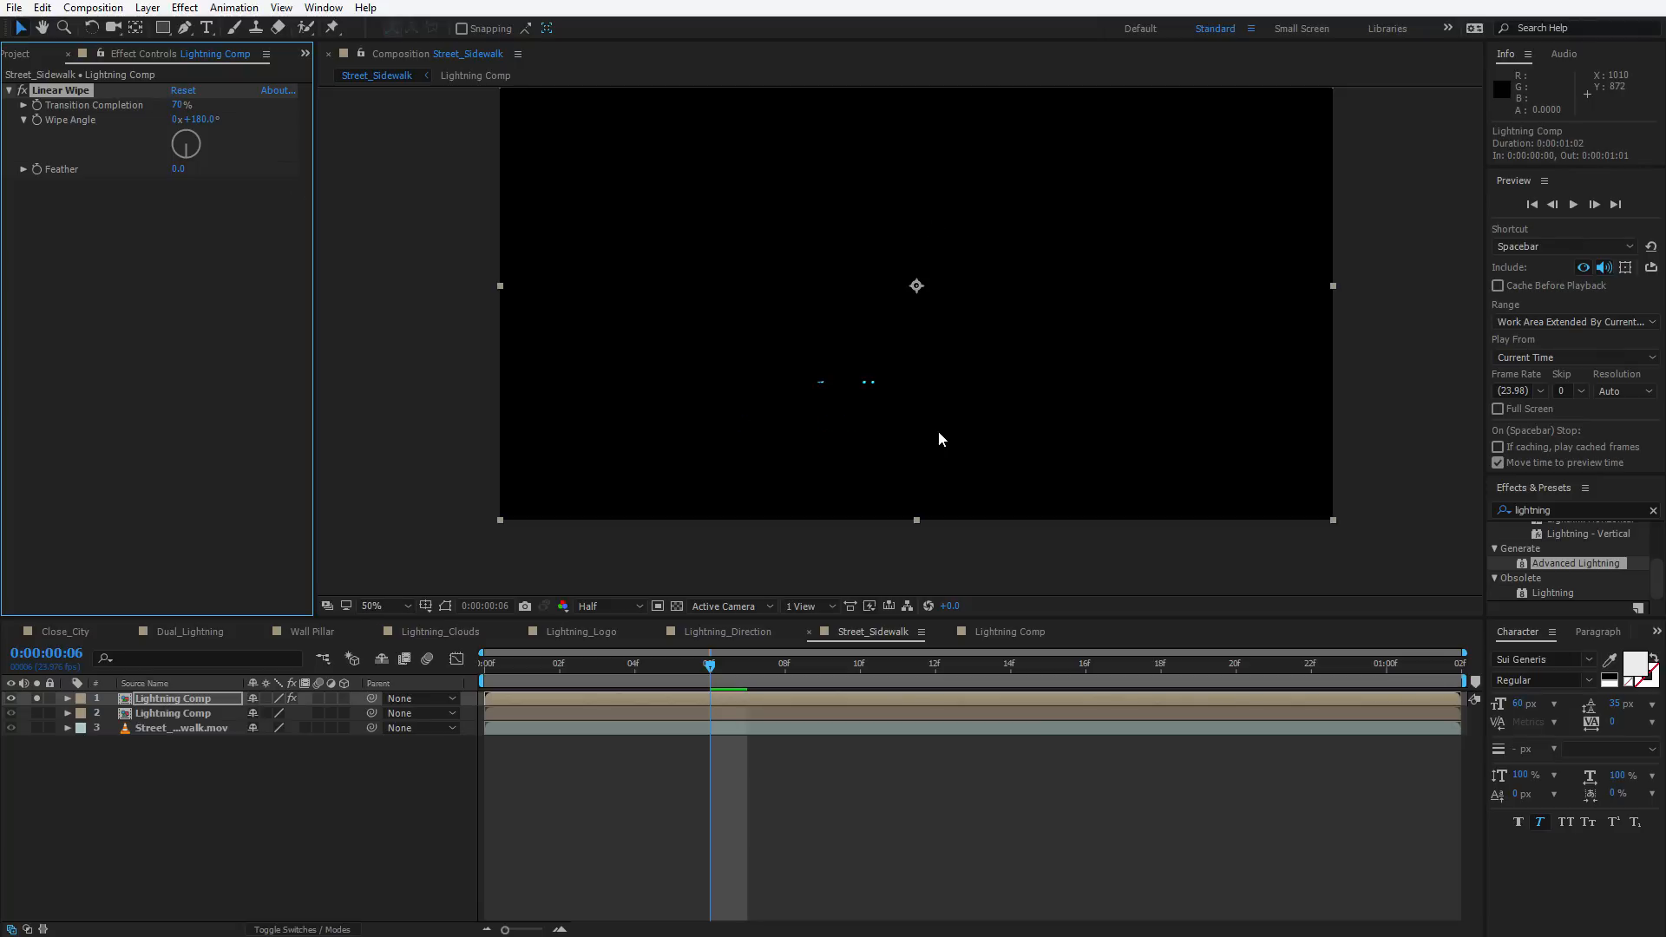
{"action": "mouse_move", "coordinate": [704, 674]}
{"action": "left_mouse_down"}
{"action": "mouse_move", "coordinate": [897, 672]}
{"action": "mouse_move", "coordinate": [649, 670]}
{"action": "mouse_move", "coordinate": [1164, 669]}
{"action": "mouse_move", "coordinate": [710, 696]}
{"action": "left_mouse_up"}
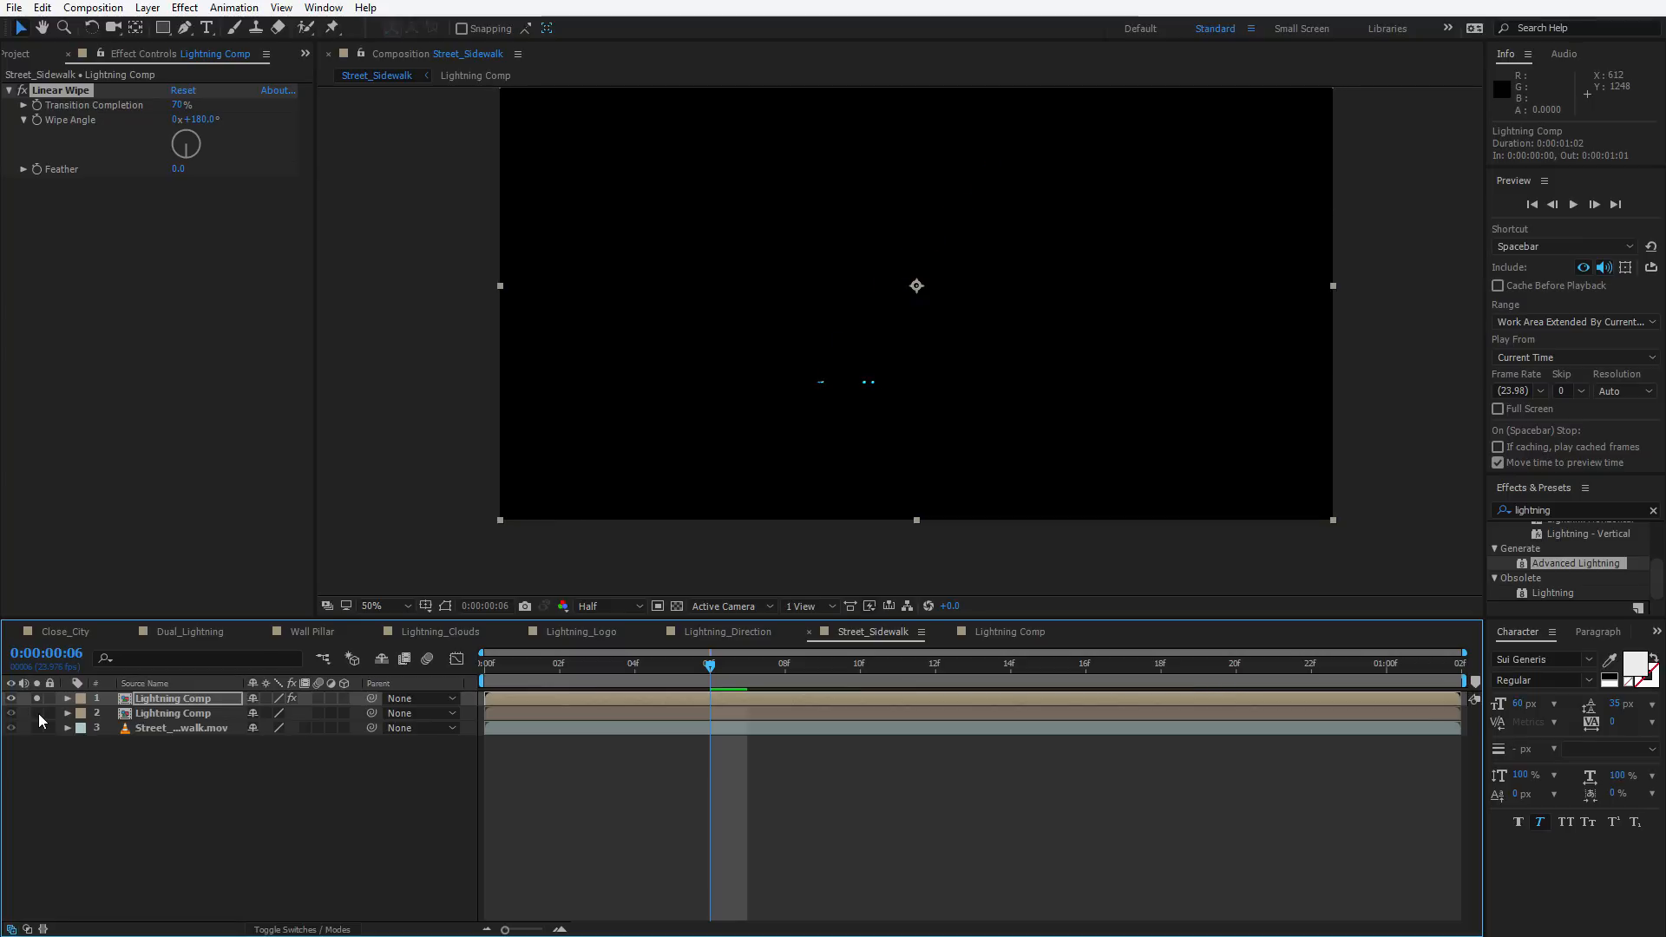
{"action": "left_click", "coordinate": [242, 345]}
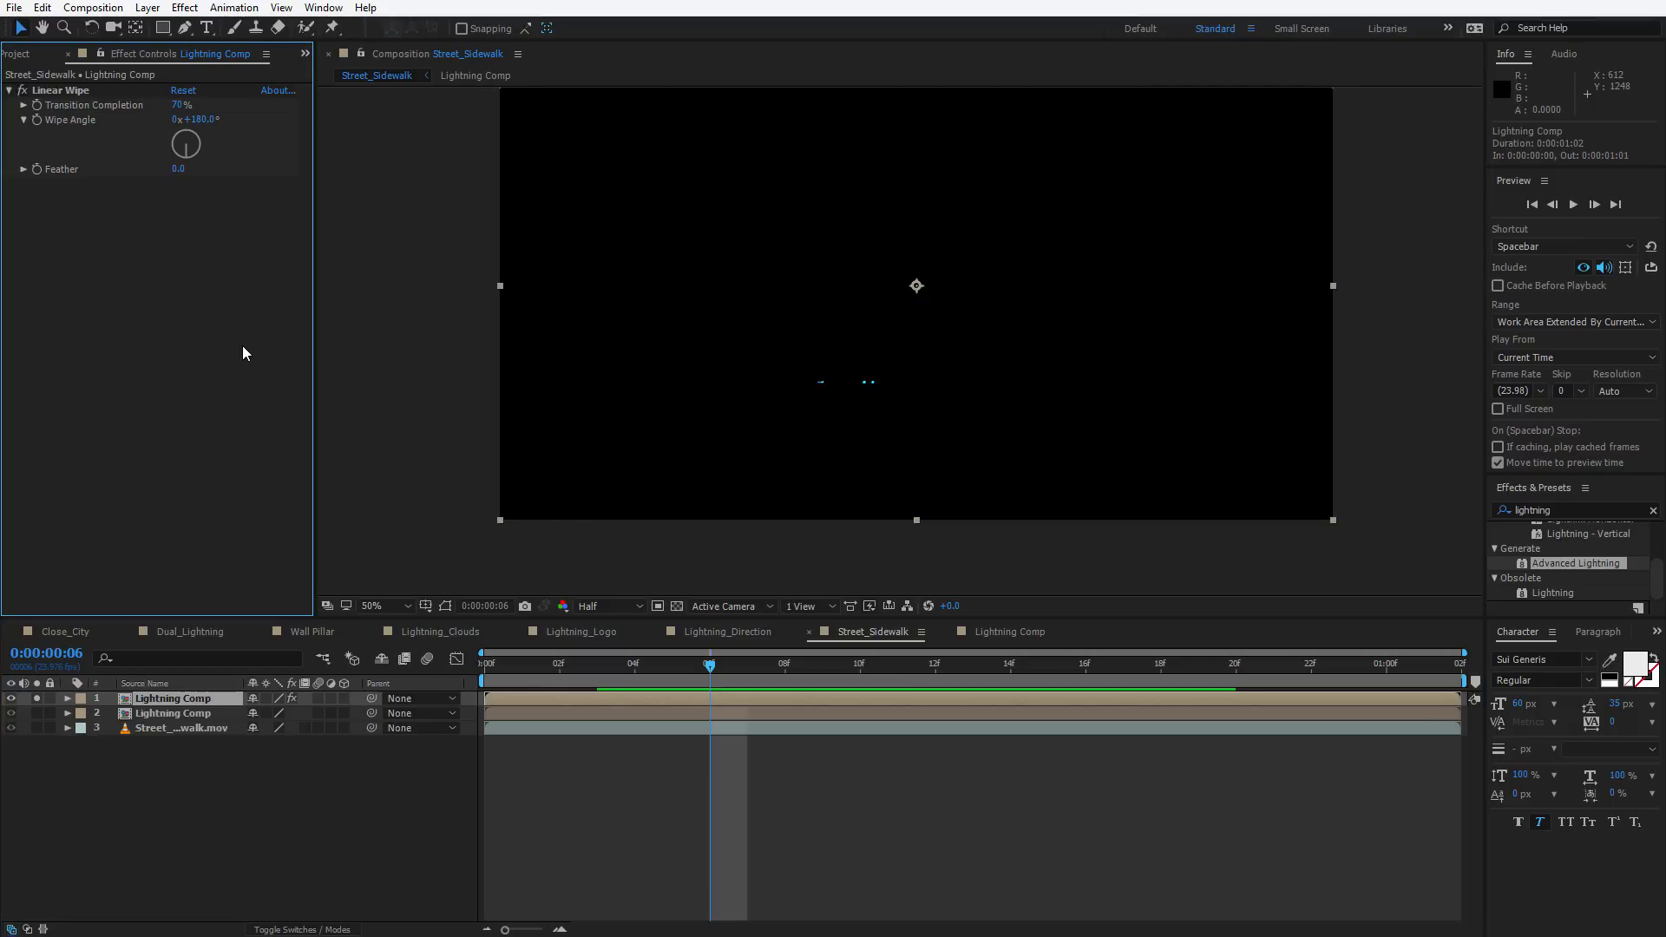
Add Fast Box Blur to the top copy with Horizontal blur dimensions and Blur Radius about 10.2
{"action": "key", "text": "ctrl+space"}
{"action": "type", "text": "box"}
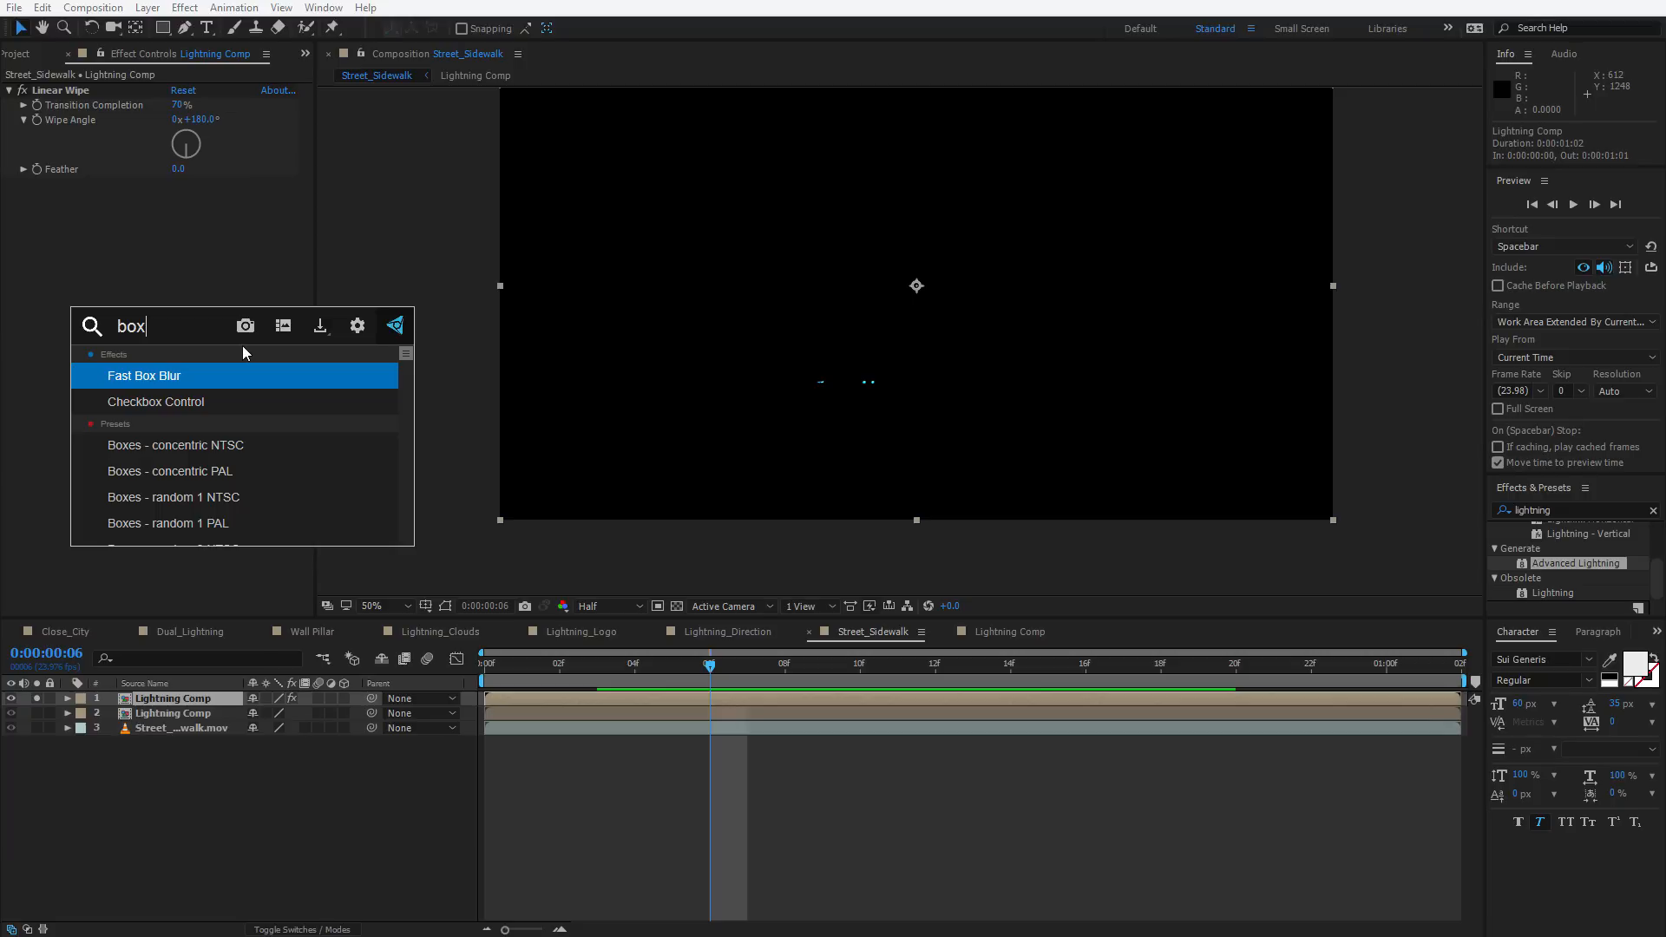
{"action": "key", "text": "Return"}
{"action": "key", "text": "slash"}
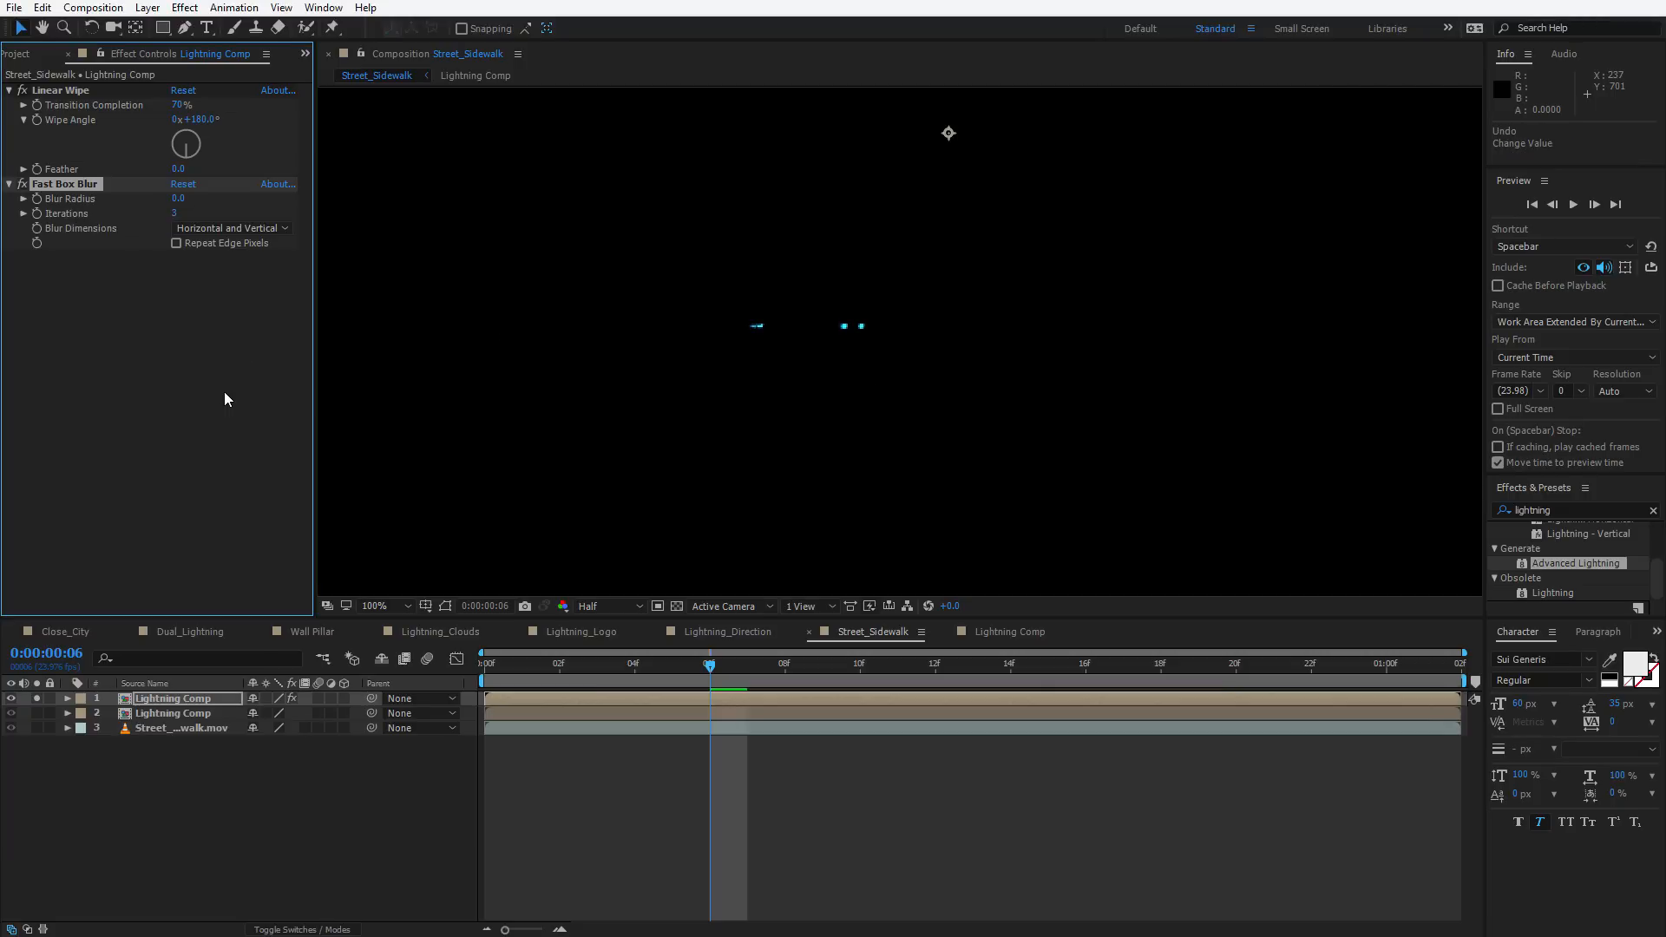
{"action": "left_click", "coordinate": [247, 229]}
{"action": "left_click", "coordinate": [217, 265]}
{"action": "left_click_drag", "start_coordinate": [178, 197], "coordinate": [254, 199]}
{"action": "left_click", "coordinate": [287, 317]}
Add a second Fast Box Blur to the top Lightning Comp copy and set its Blur Dimensions to Vertical
{"action": "key", "text": "ctrl+space"}
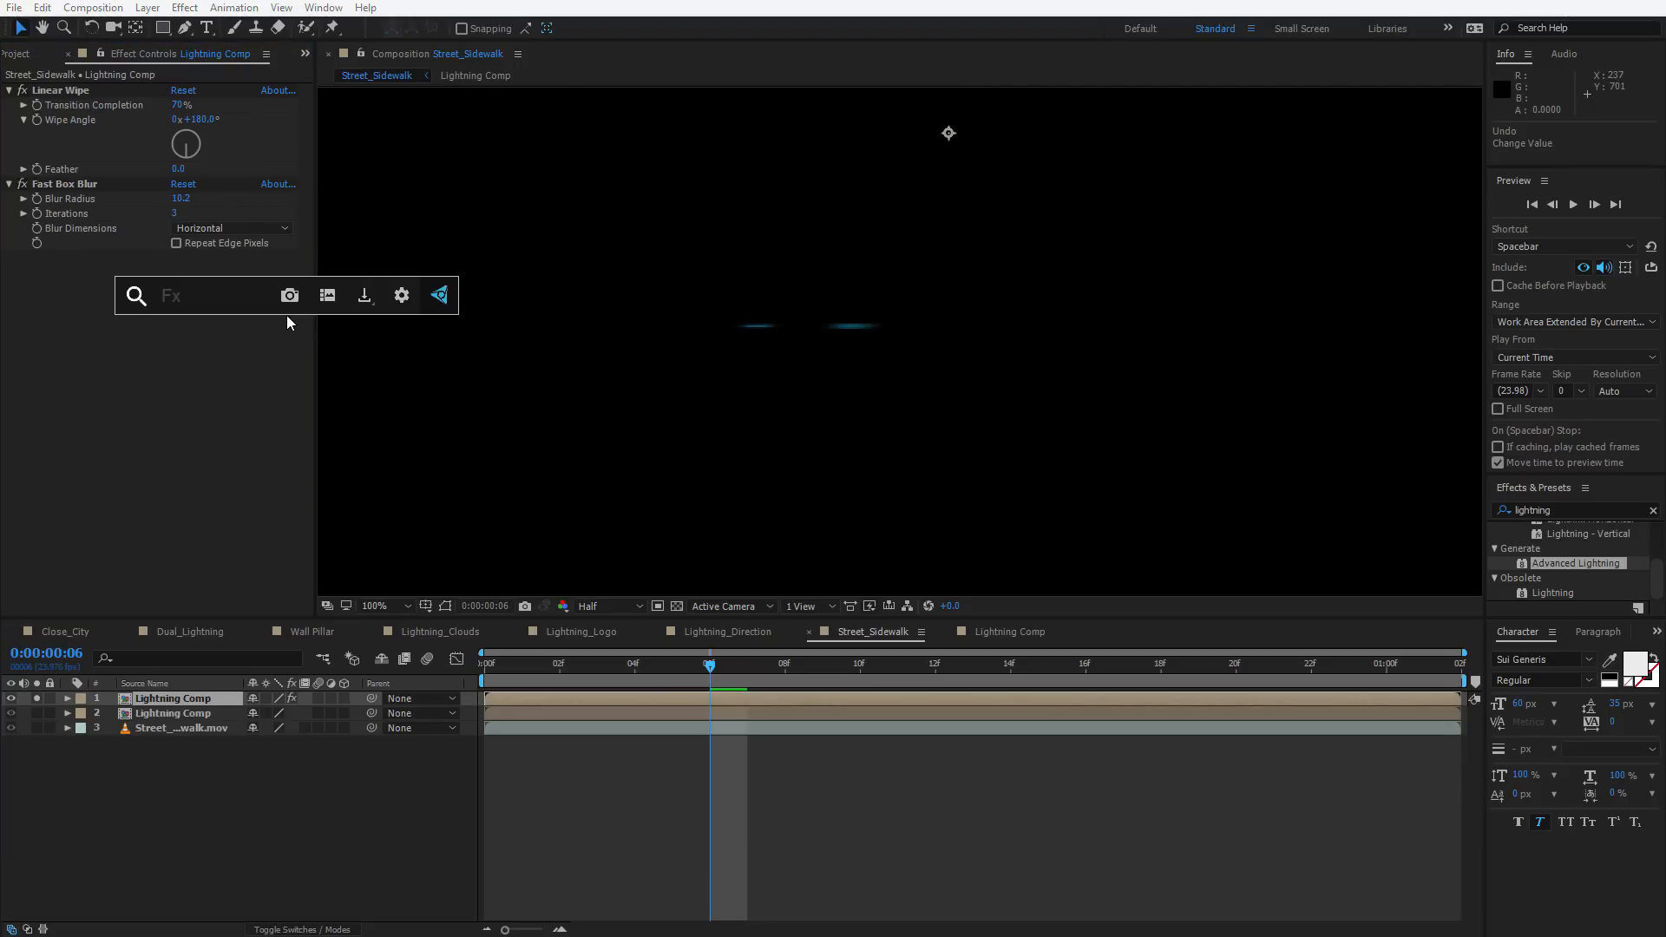
{"action": "type", "text": "fas"}
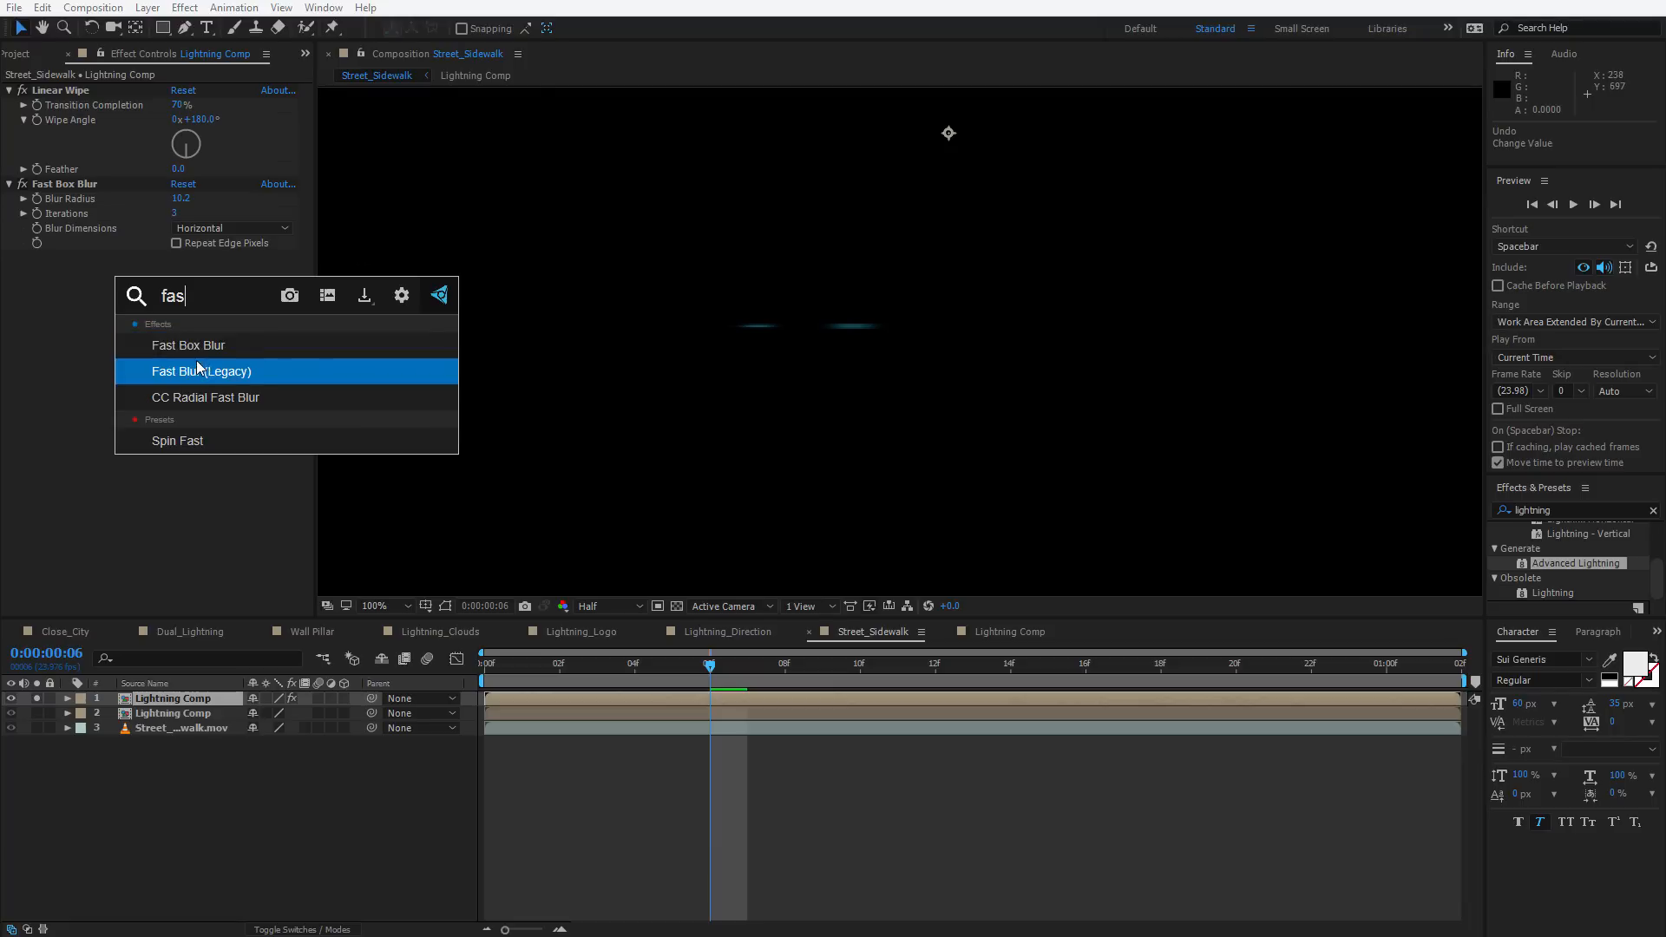
{"action": "right_click", "coordinate": [191, 347]}
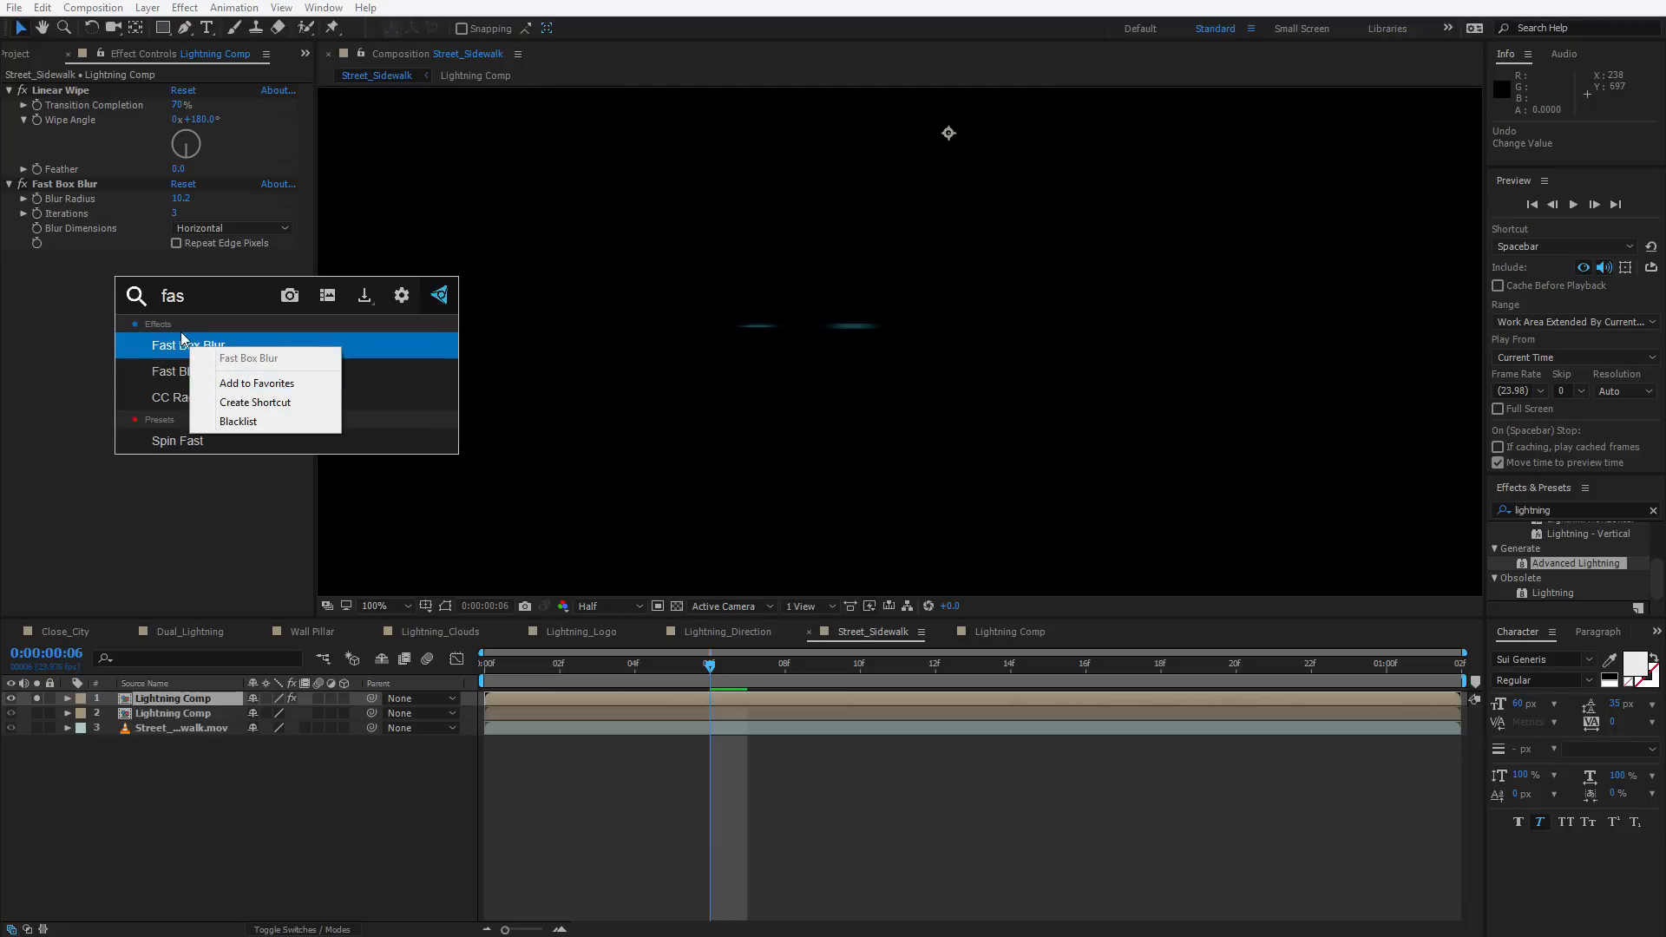
{"action": "left_click", "coordinate": [167, 347]}
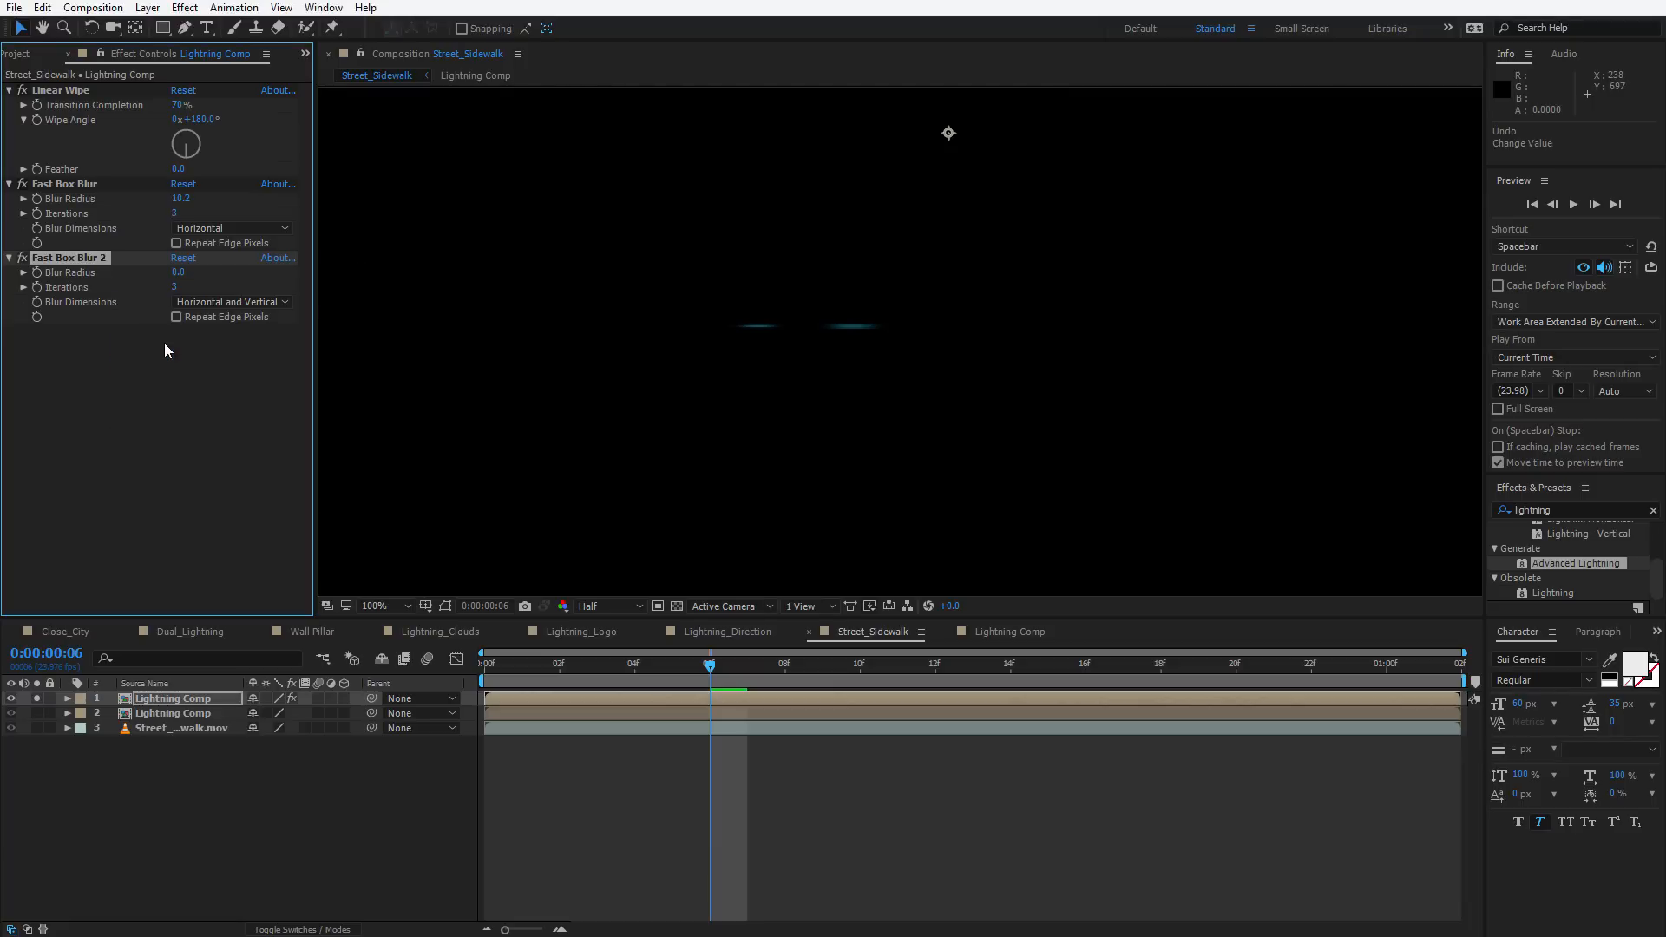
{"action": "left_click", "coordinate": [206, 303]}
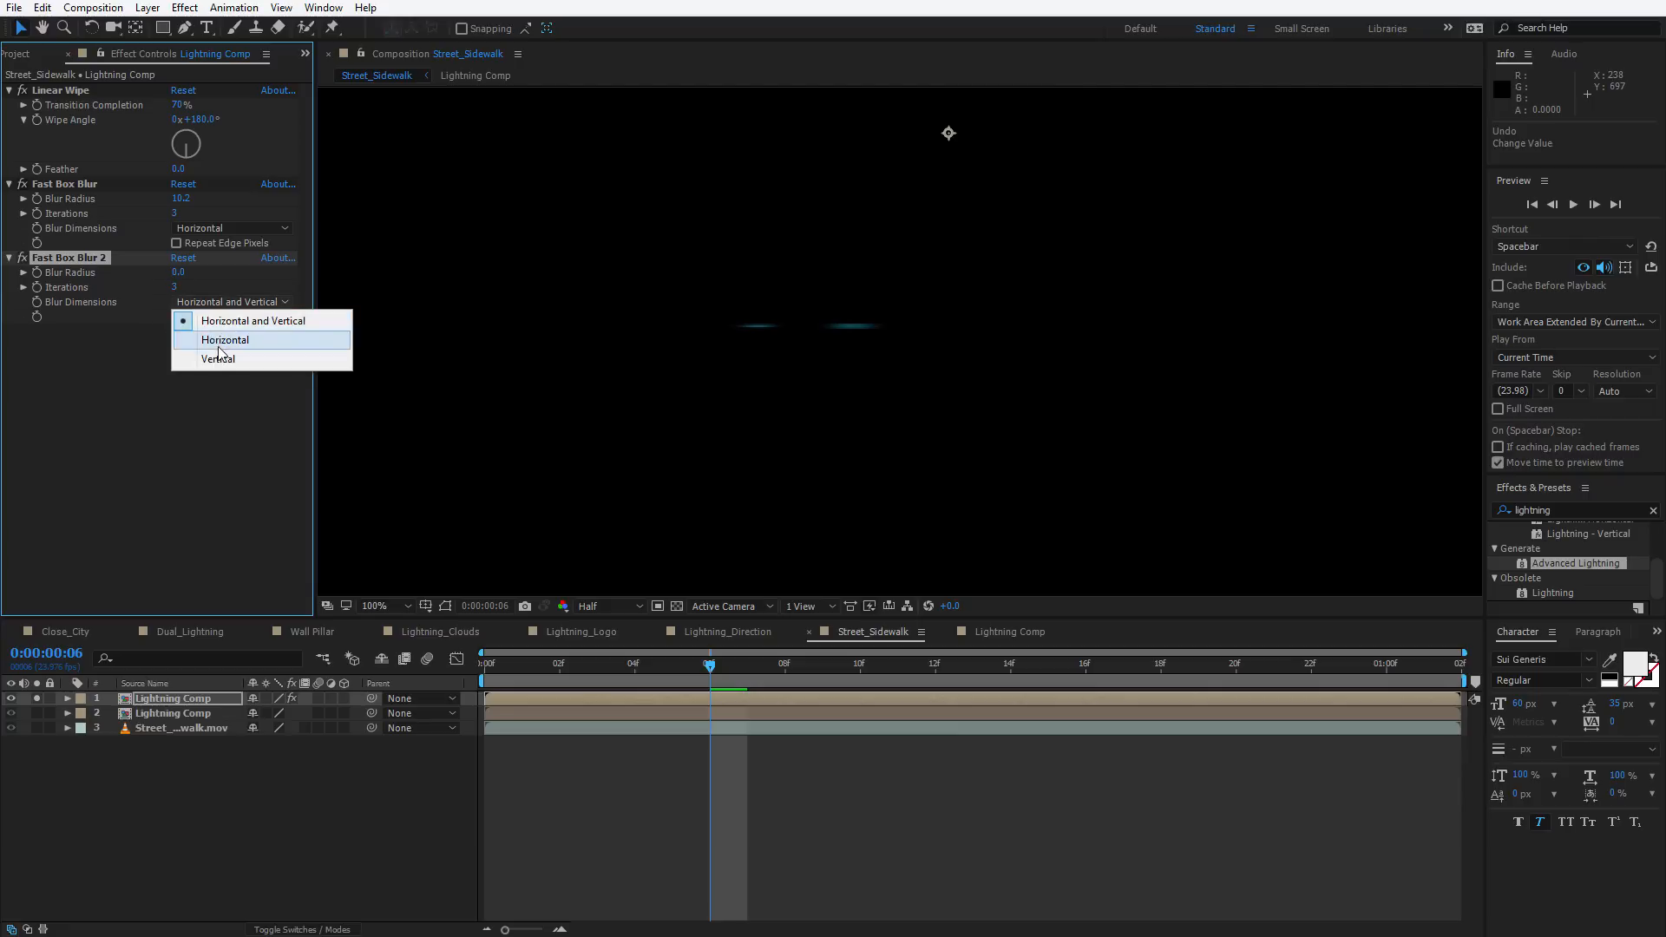
{"action": "left_click", "coordinate": [216, 360]}
{"action": "left_click_drag", "start_coordinate": [178, 273], "coordinate": [193, 270]}
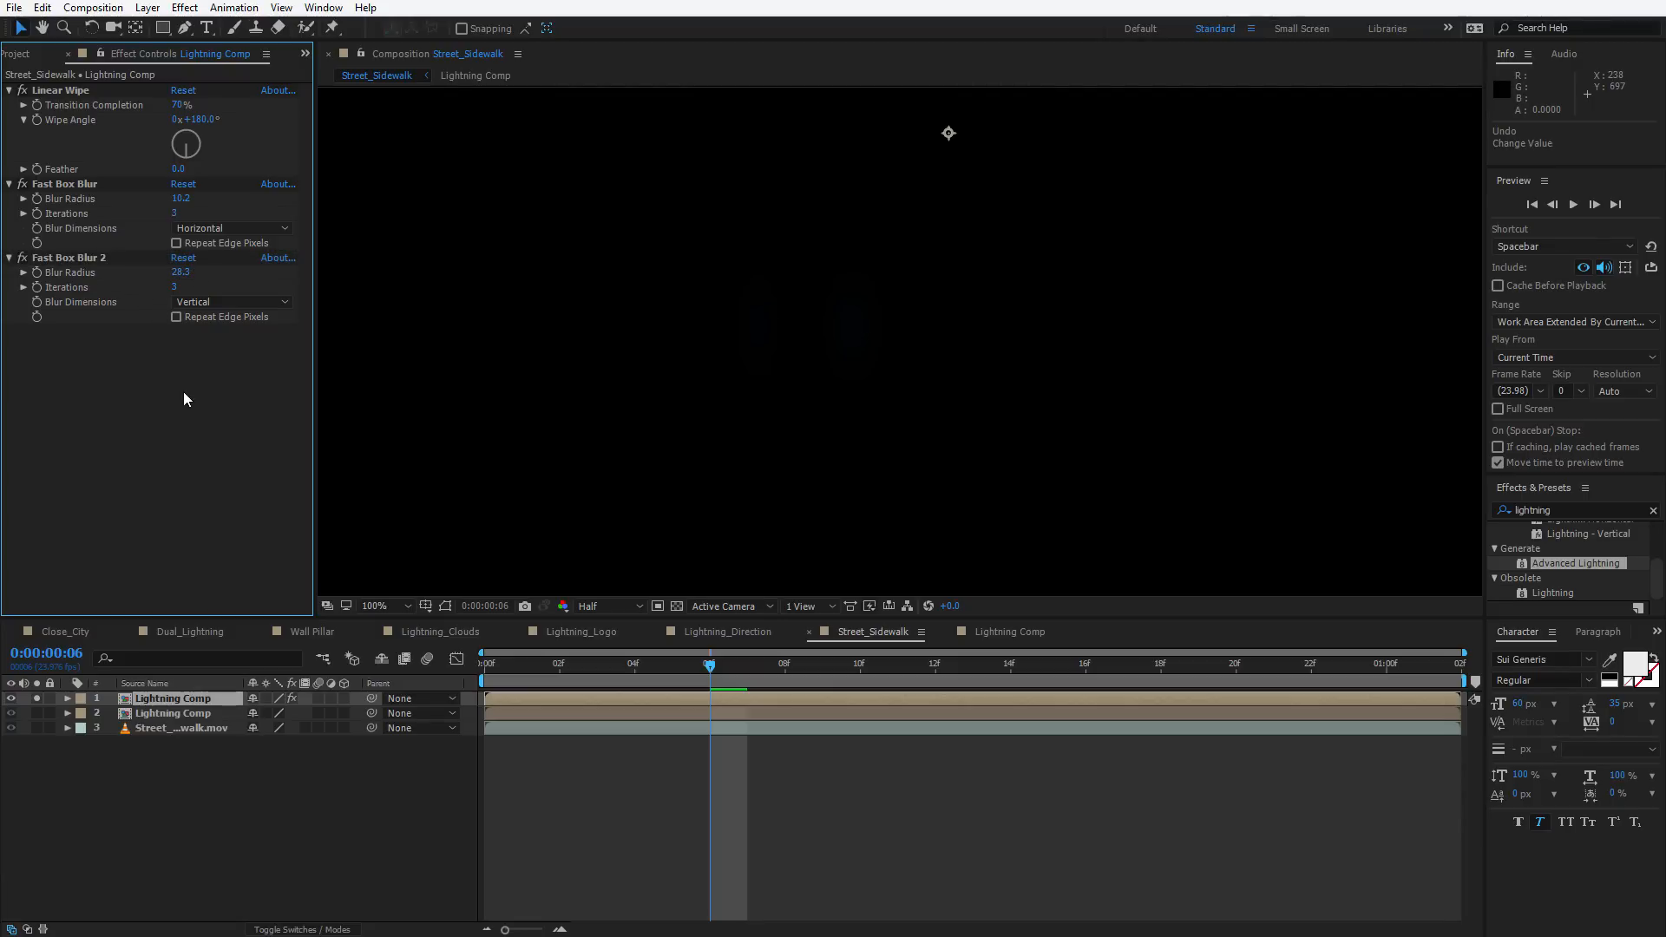
{"action": "key", "text": "ctrl+z"}
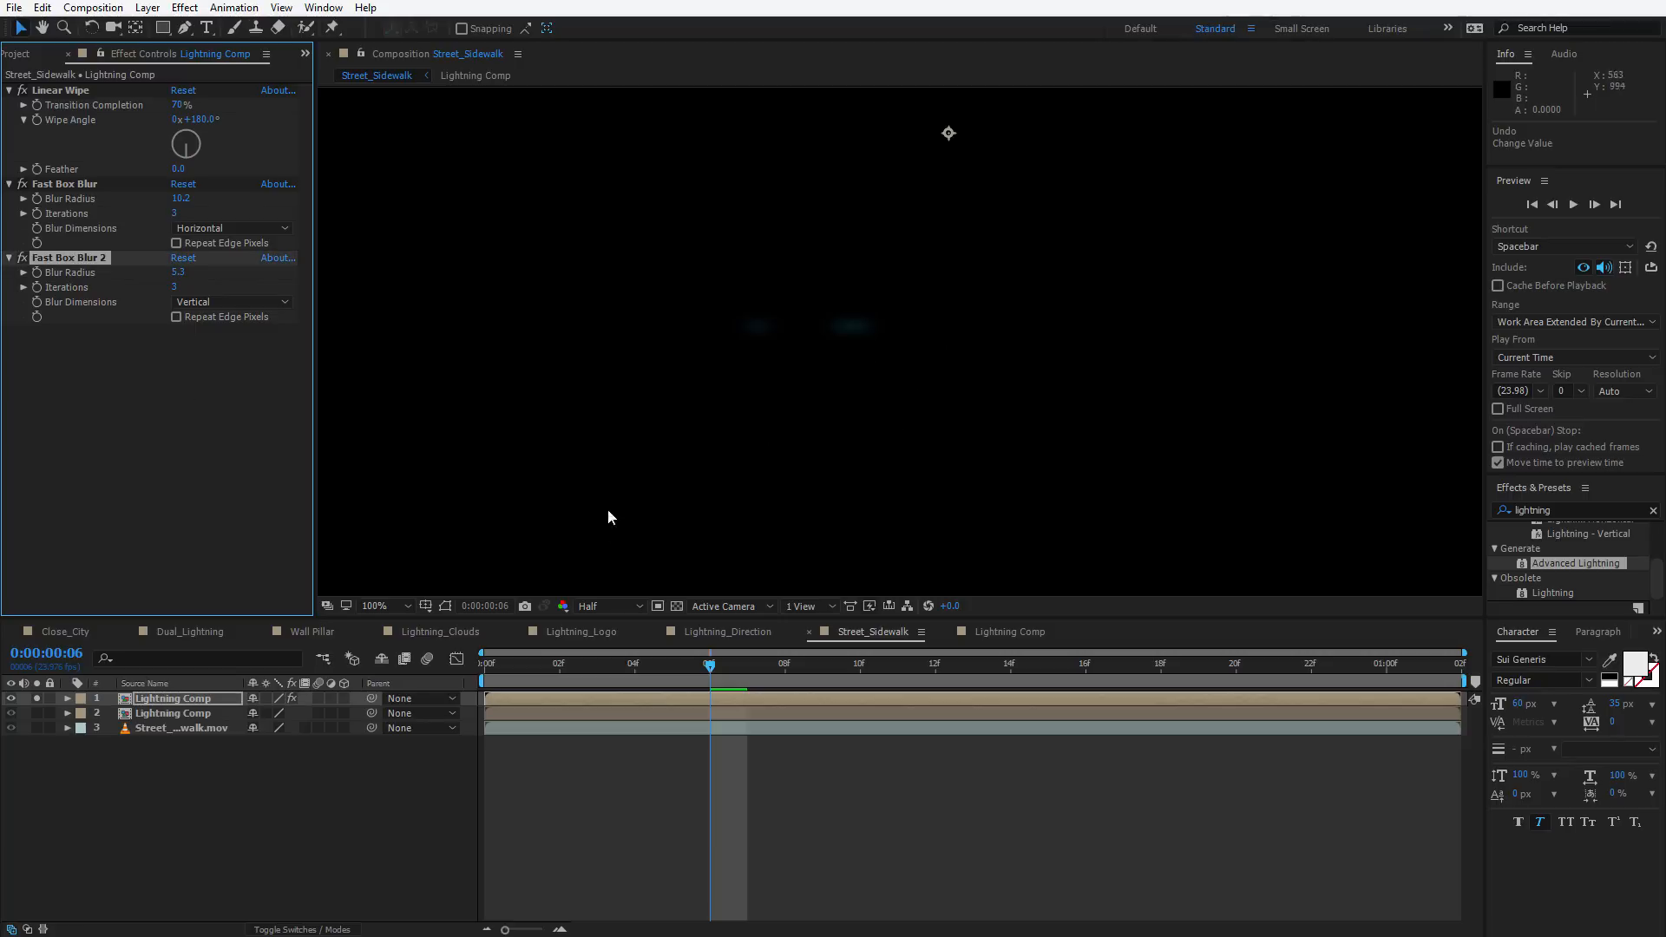
{"action": "left_click", "coordinate": [677, 606]}
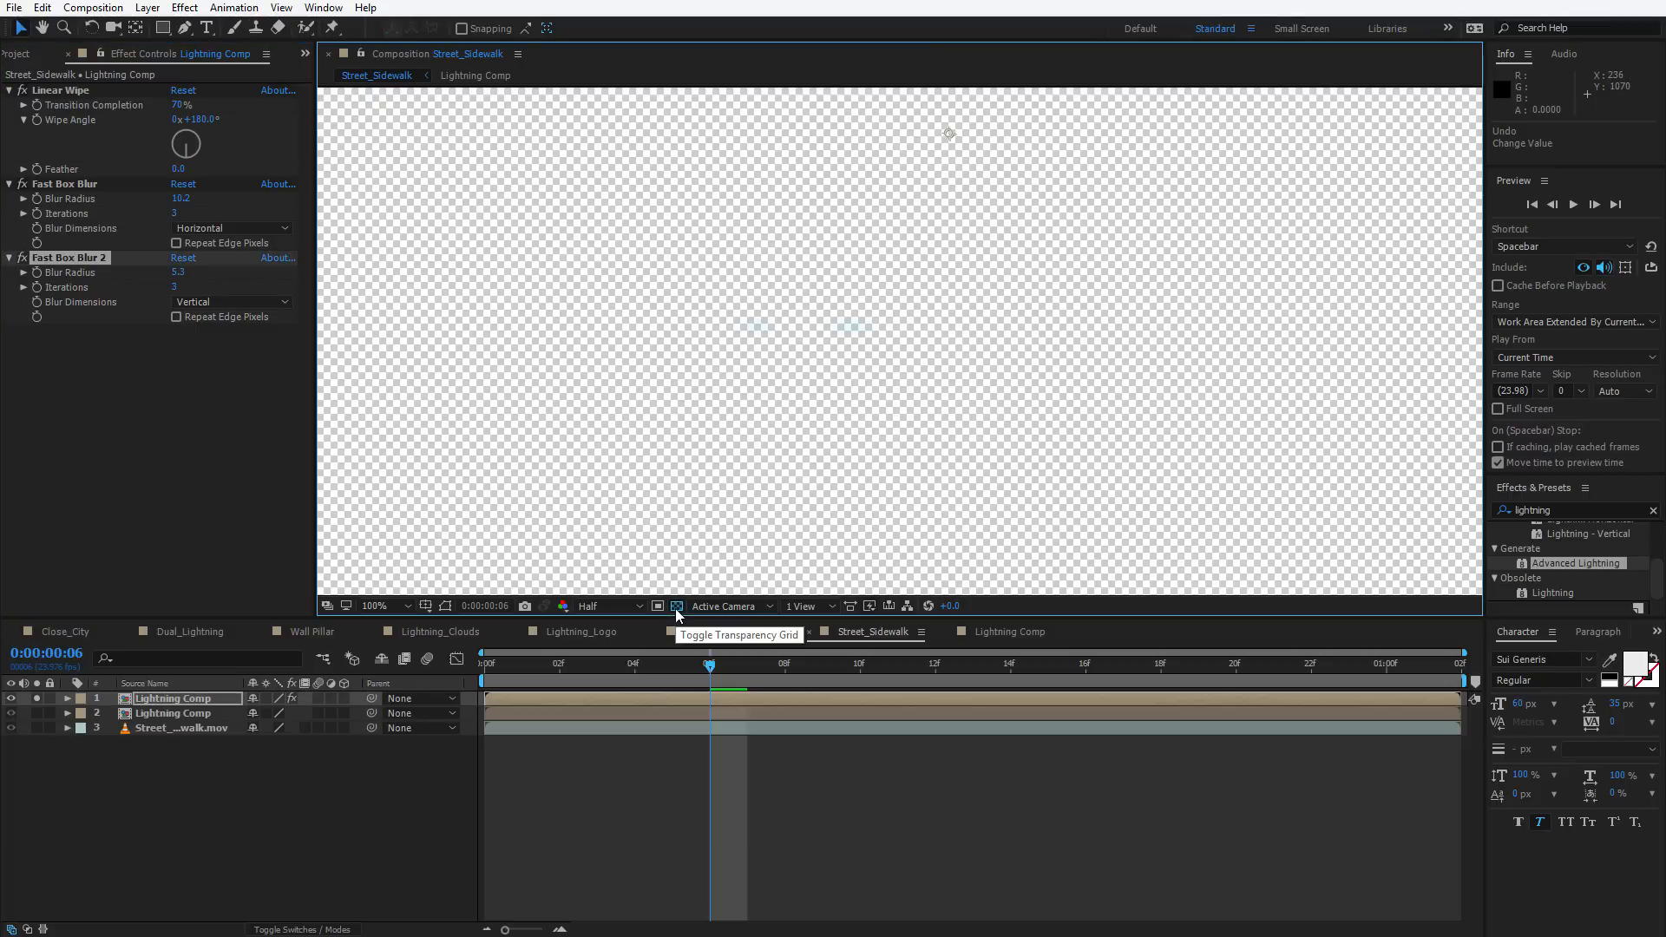
{"action": "left_click", "coordinate": [675, 607]}
{"action": "left_click", "coordinate": [160, 490]}
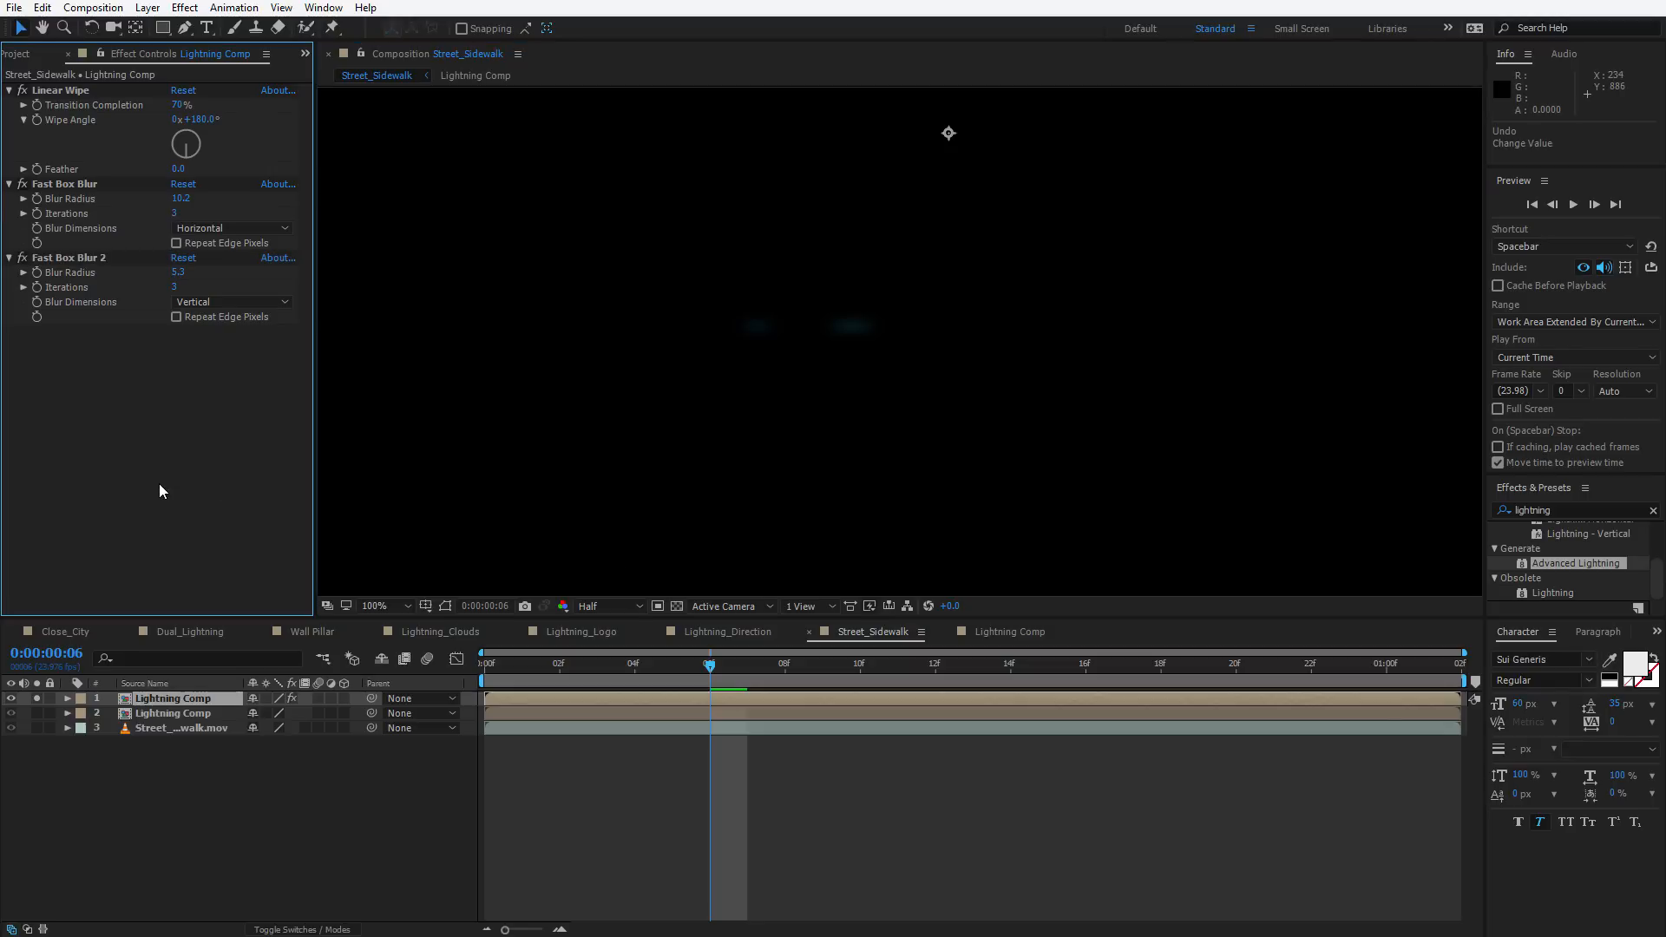
Apply Solid Composite to the top copy and set its Color to black
{"action": "key", "text": "ctrl+space"}
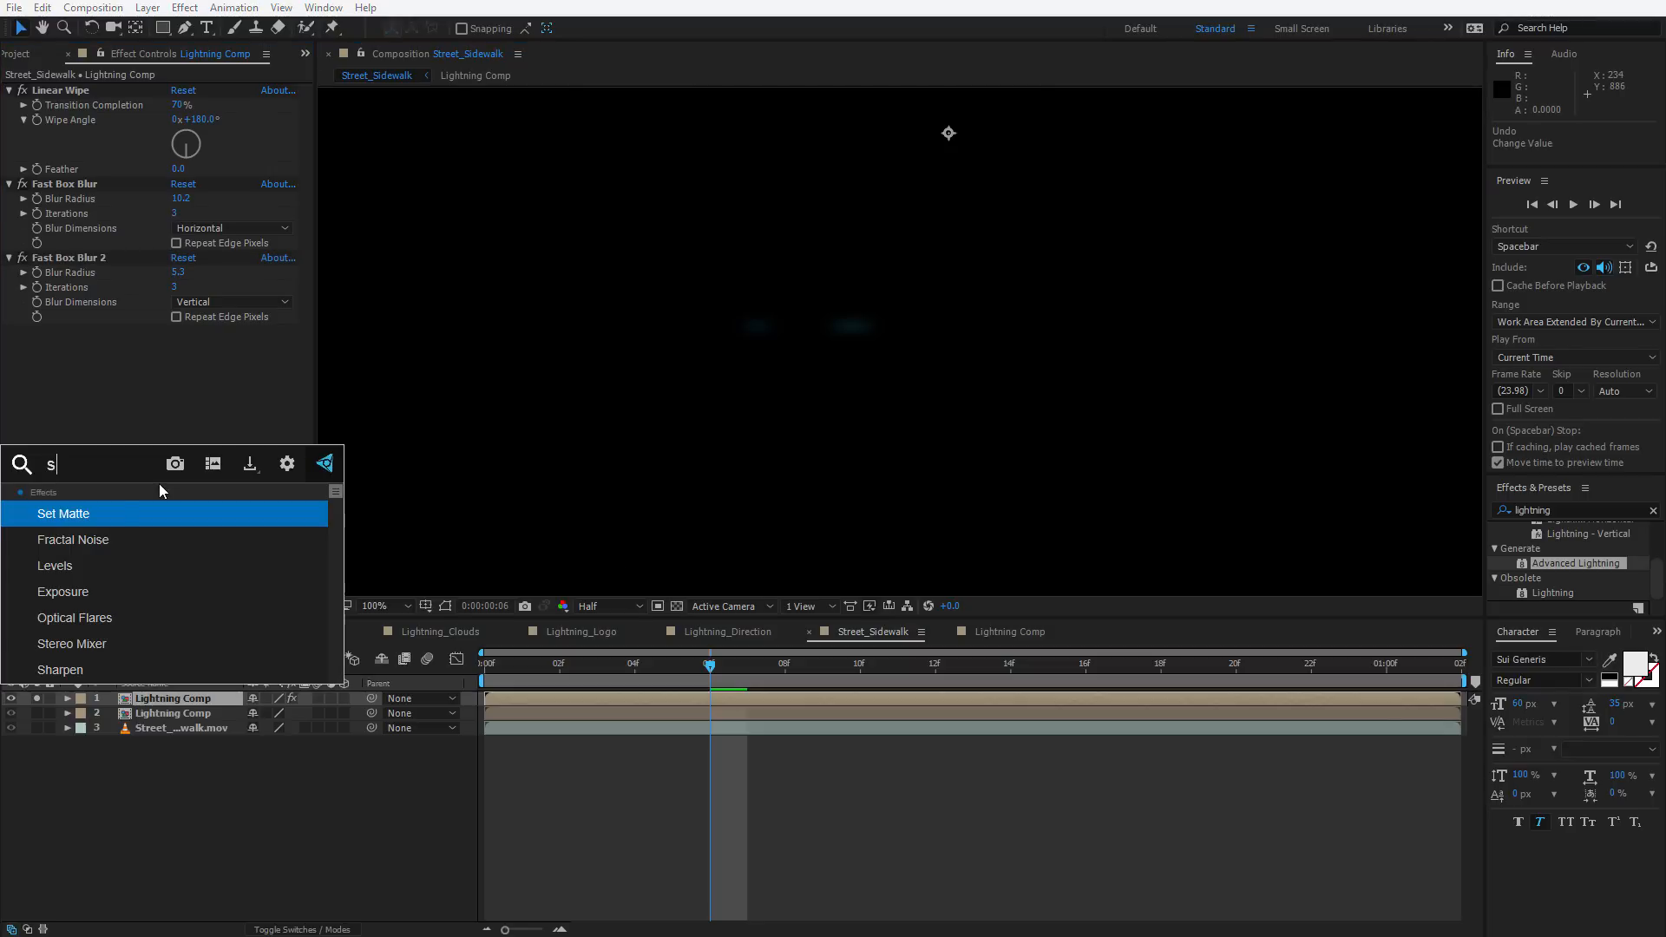
{"action": "type", "text": "soli"}
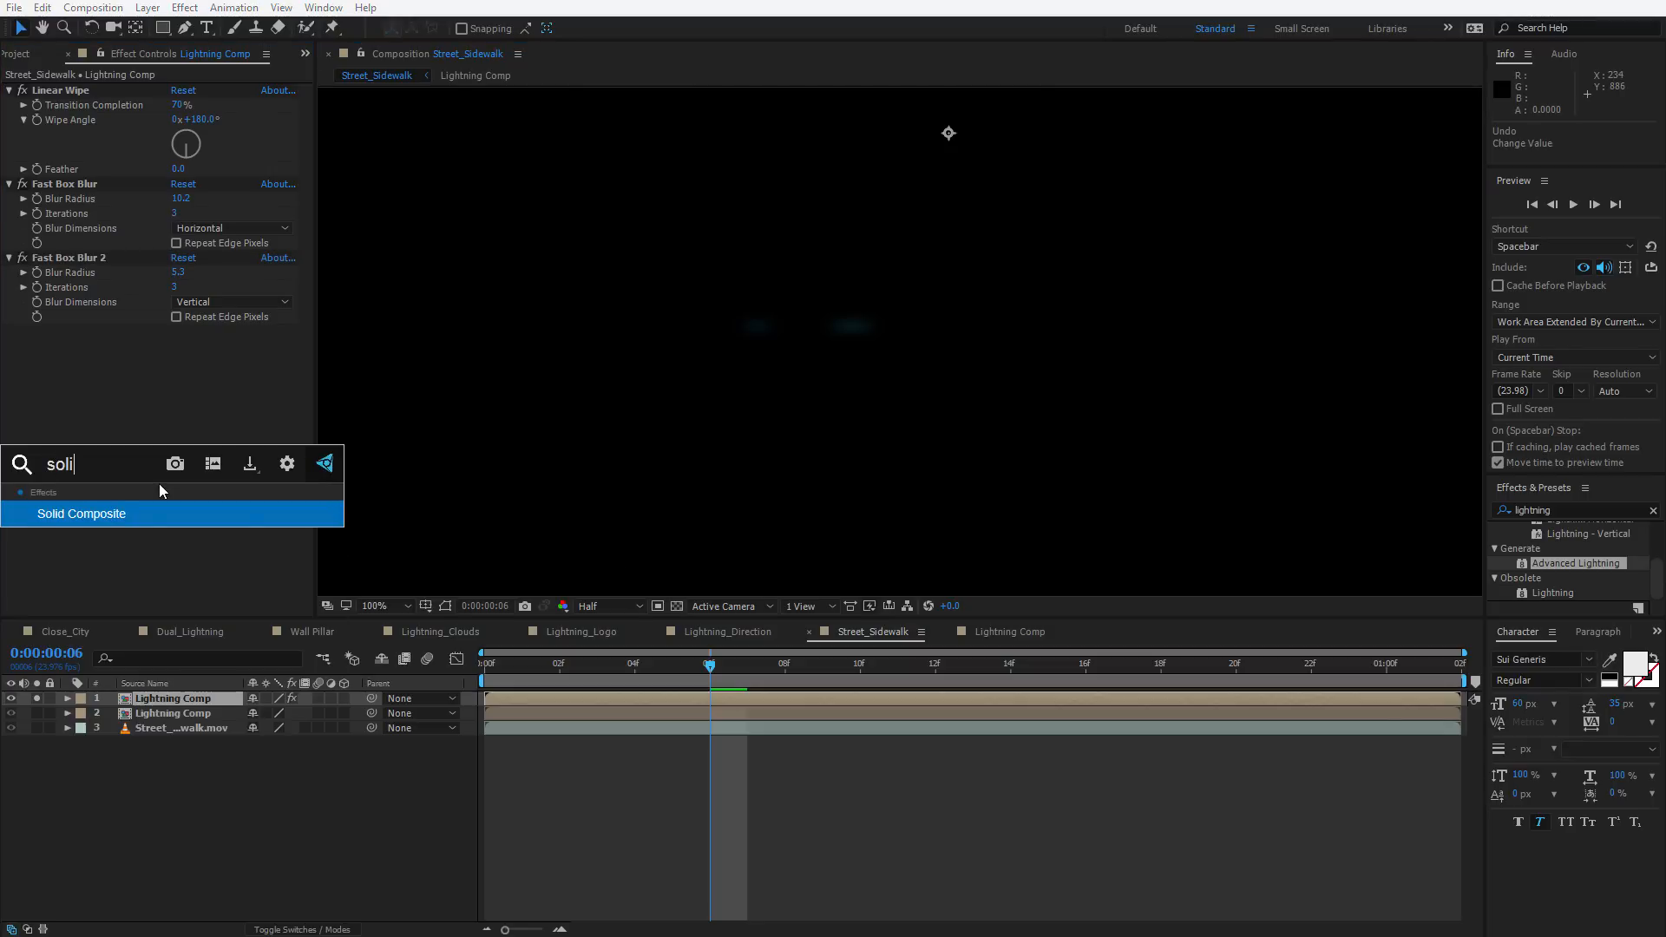
{"action": "left_click", "coordinate": [99, 513]}
{"action": "left_click", "coordinate": [174, 363]}
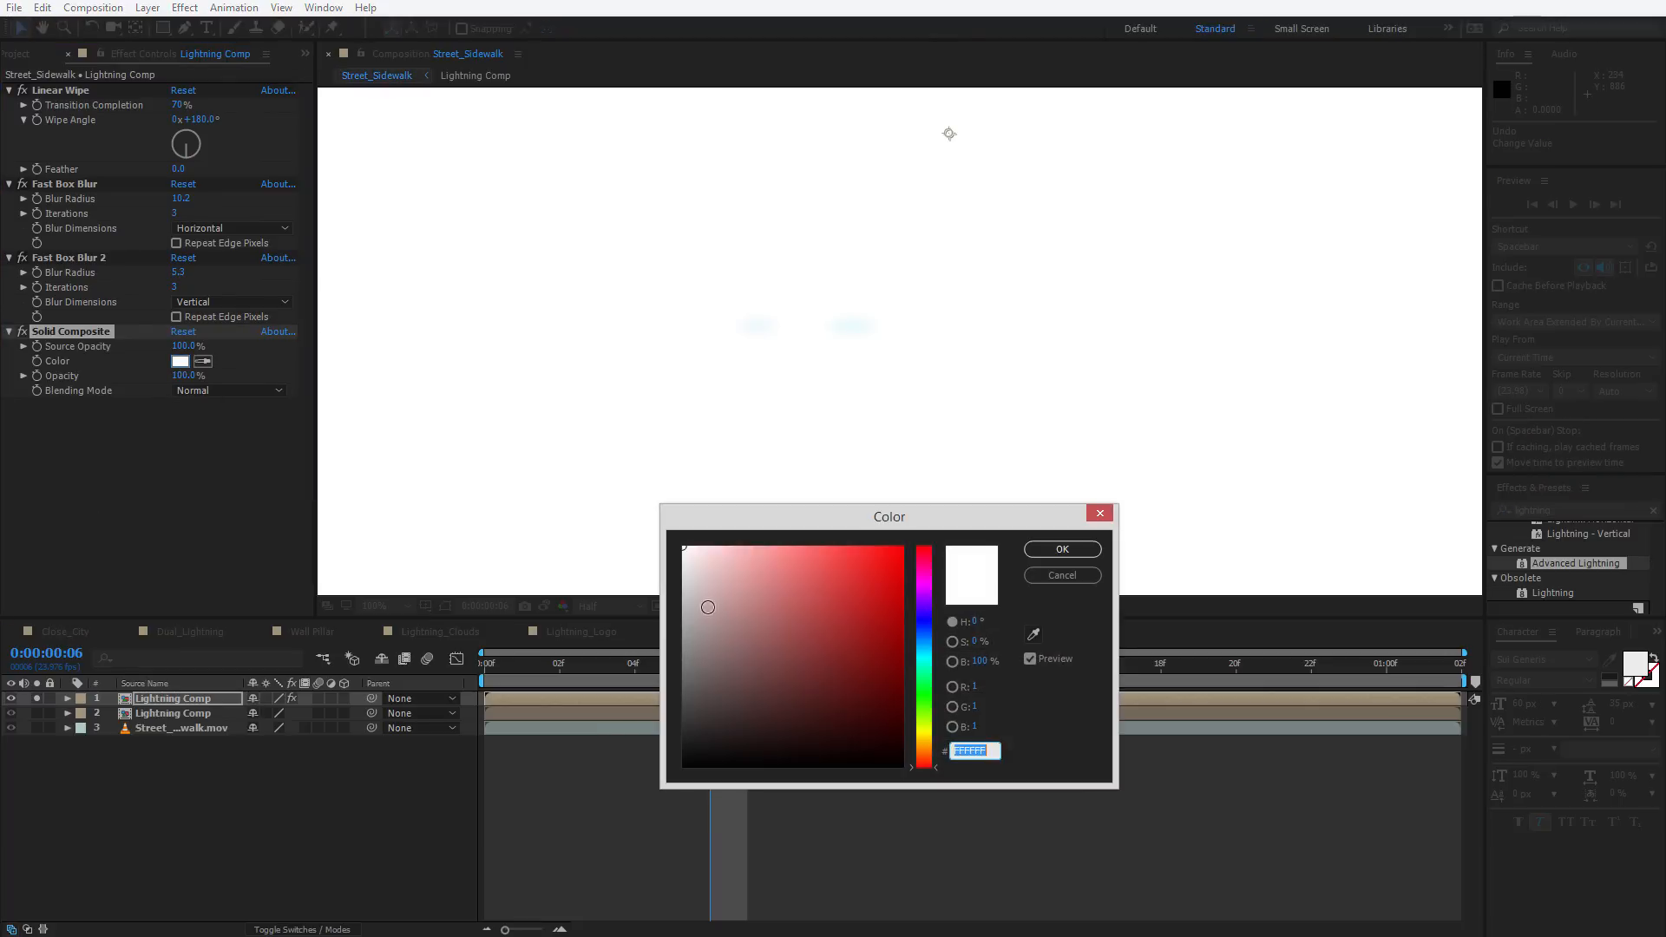
{"action": "left_click_drag", "start_coordinate": [742, 636], "coordinate": [453, 873]}
{"action": "key", "text": "Return"}
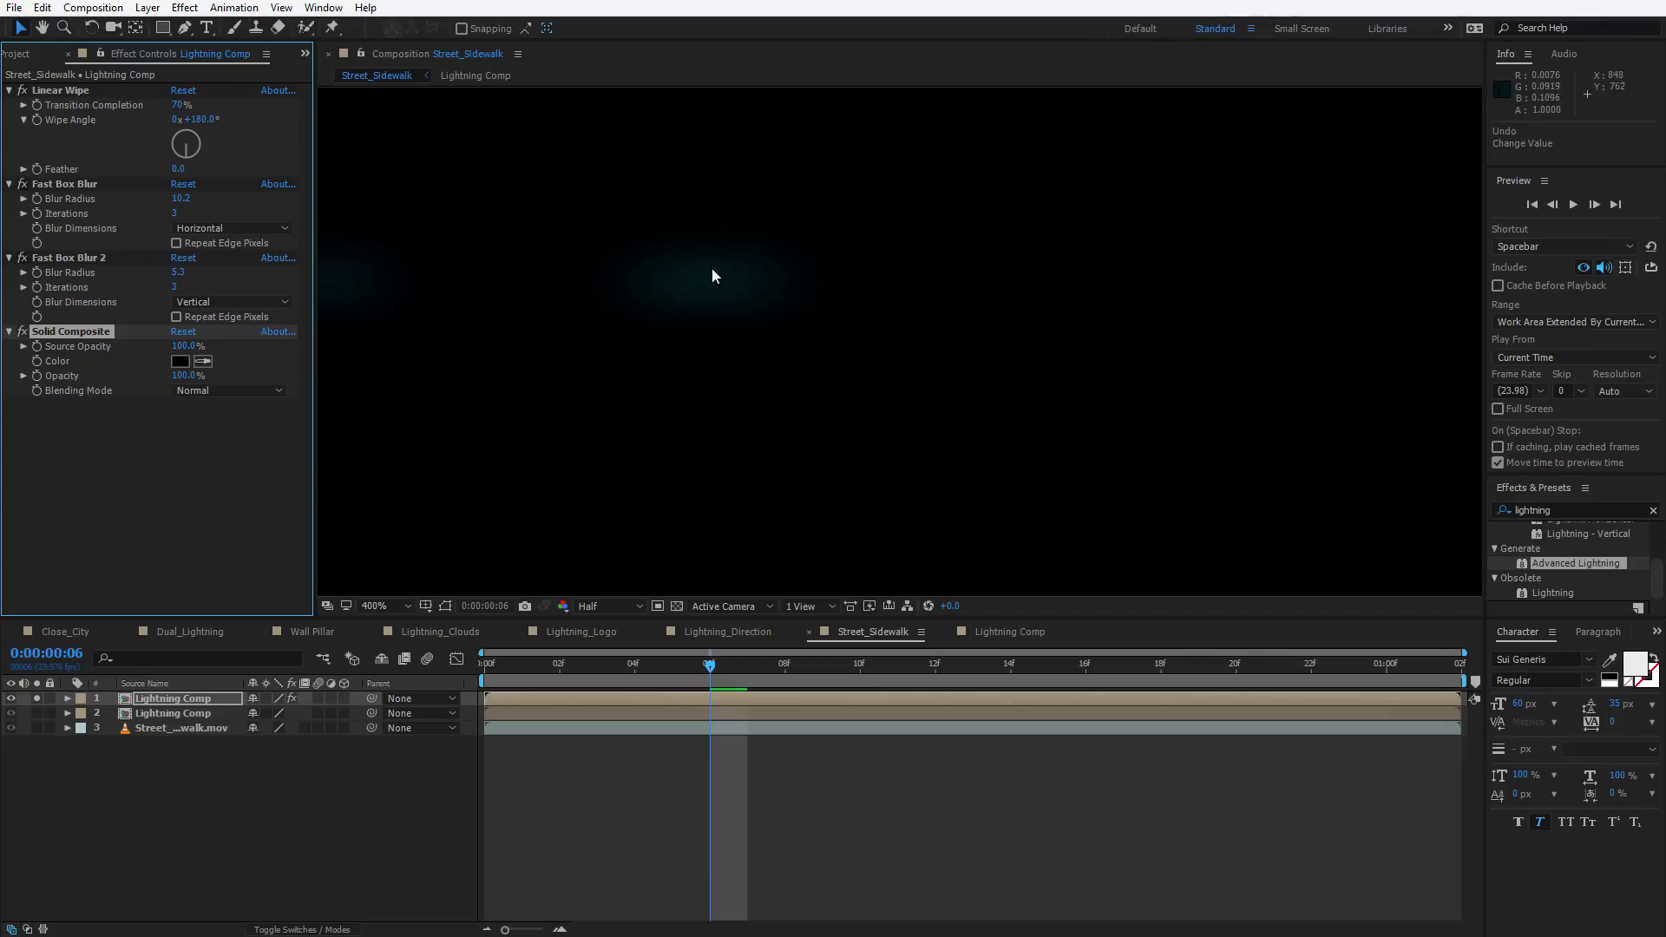
Apply an Exposure effect to the top copy and raise its Exposure to about 5.3
{"action": "scroll", "coordinate": [848, 386], "scroll_direction": "down", "scroll_amount": 2}
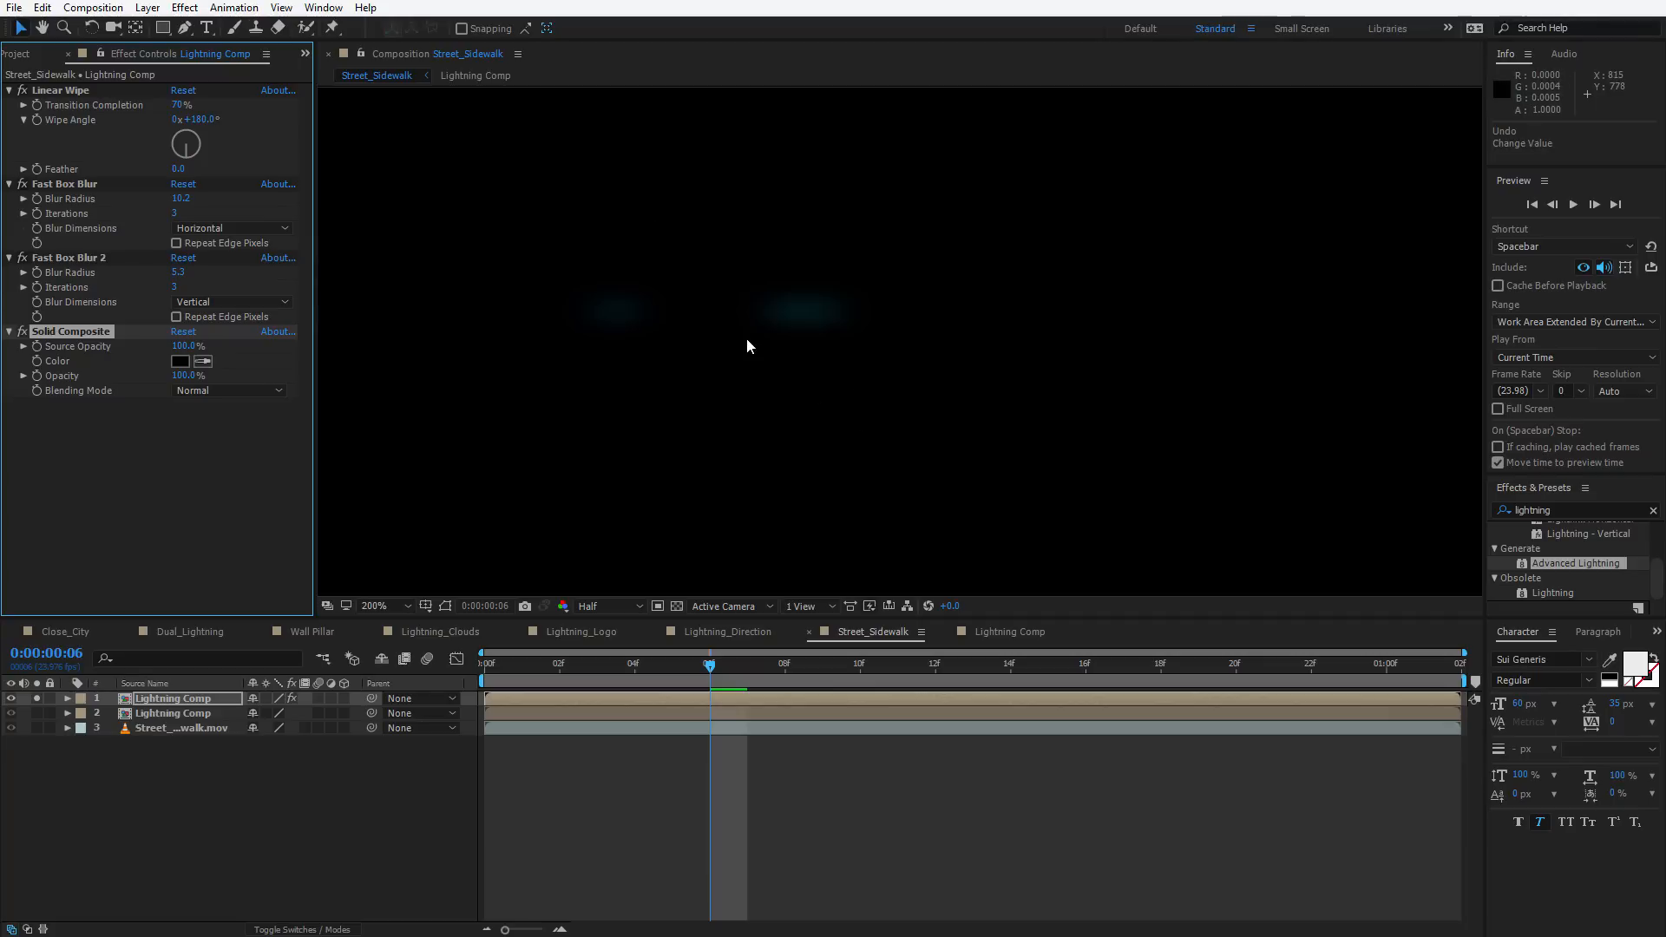
{"action": "scroll", "coordinate": [730, 354], "scroll_direction": "down", "scroll_amount": 2}
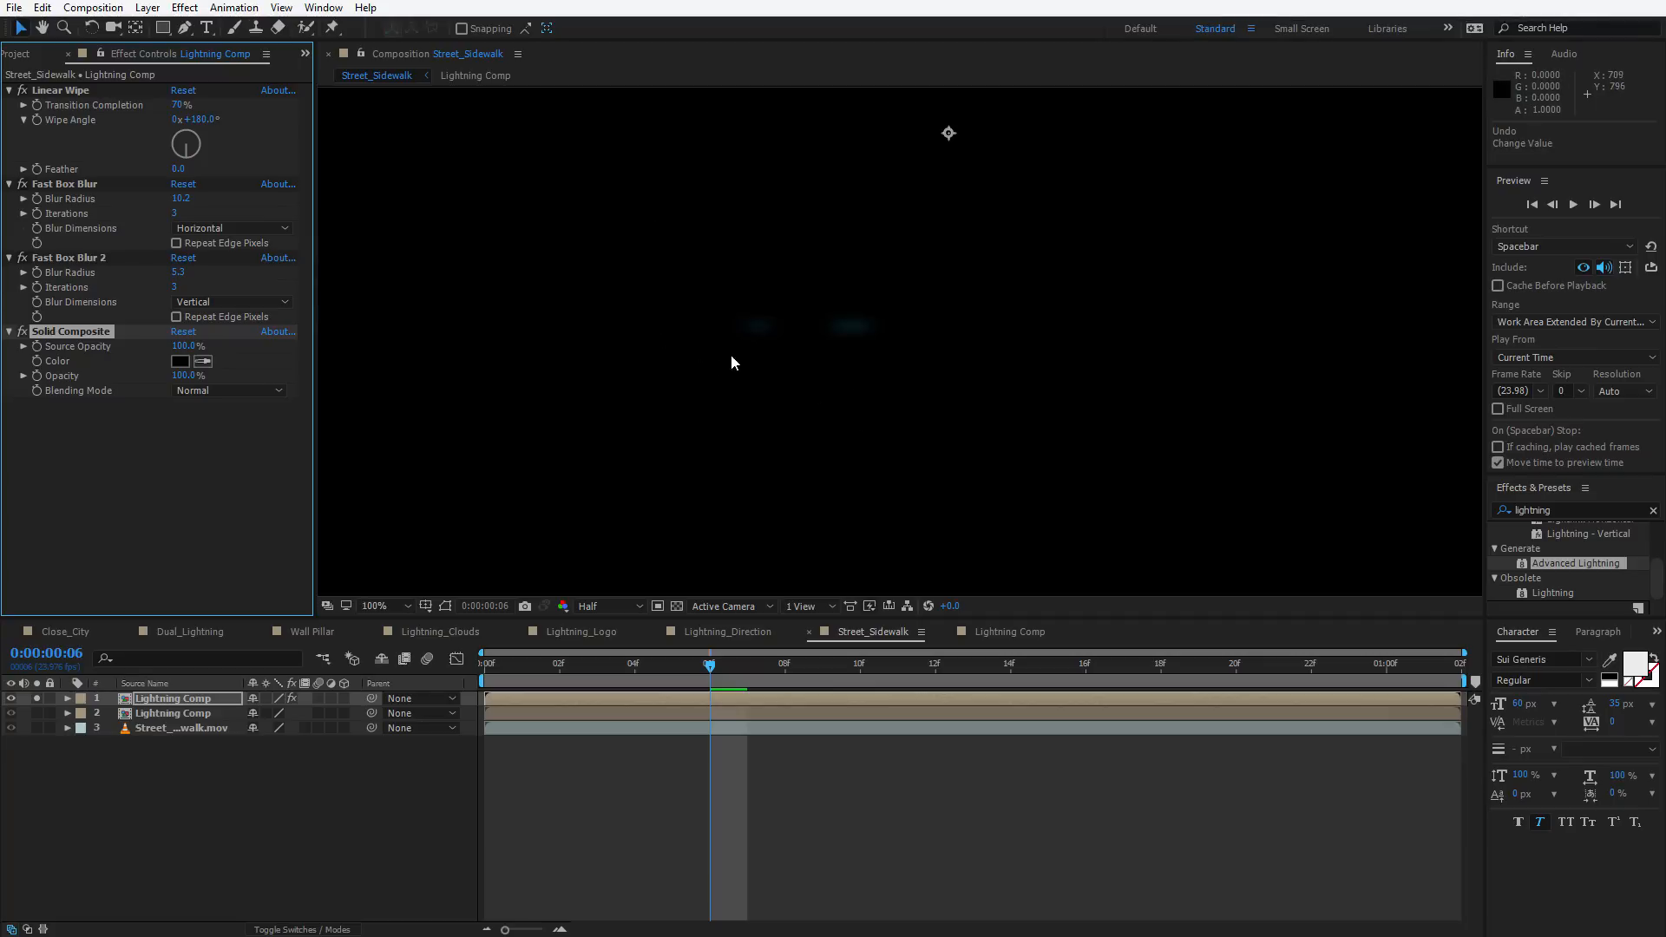
{"action": "left_click", "coordinate": [138, 470]}
{"action": "key", "text": "ctrl+space"}
{"action": "type", "text": "expo"}
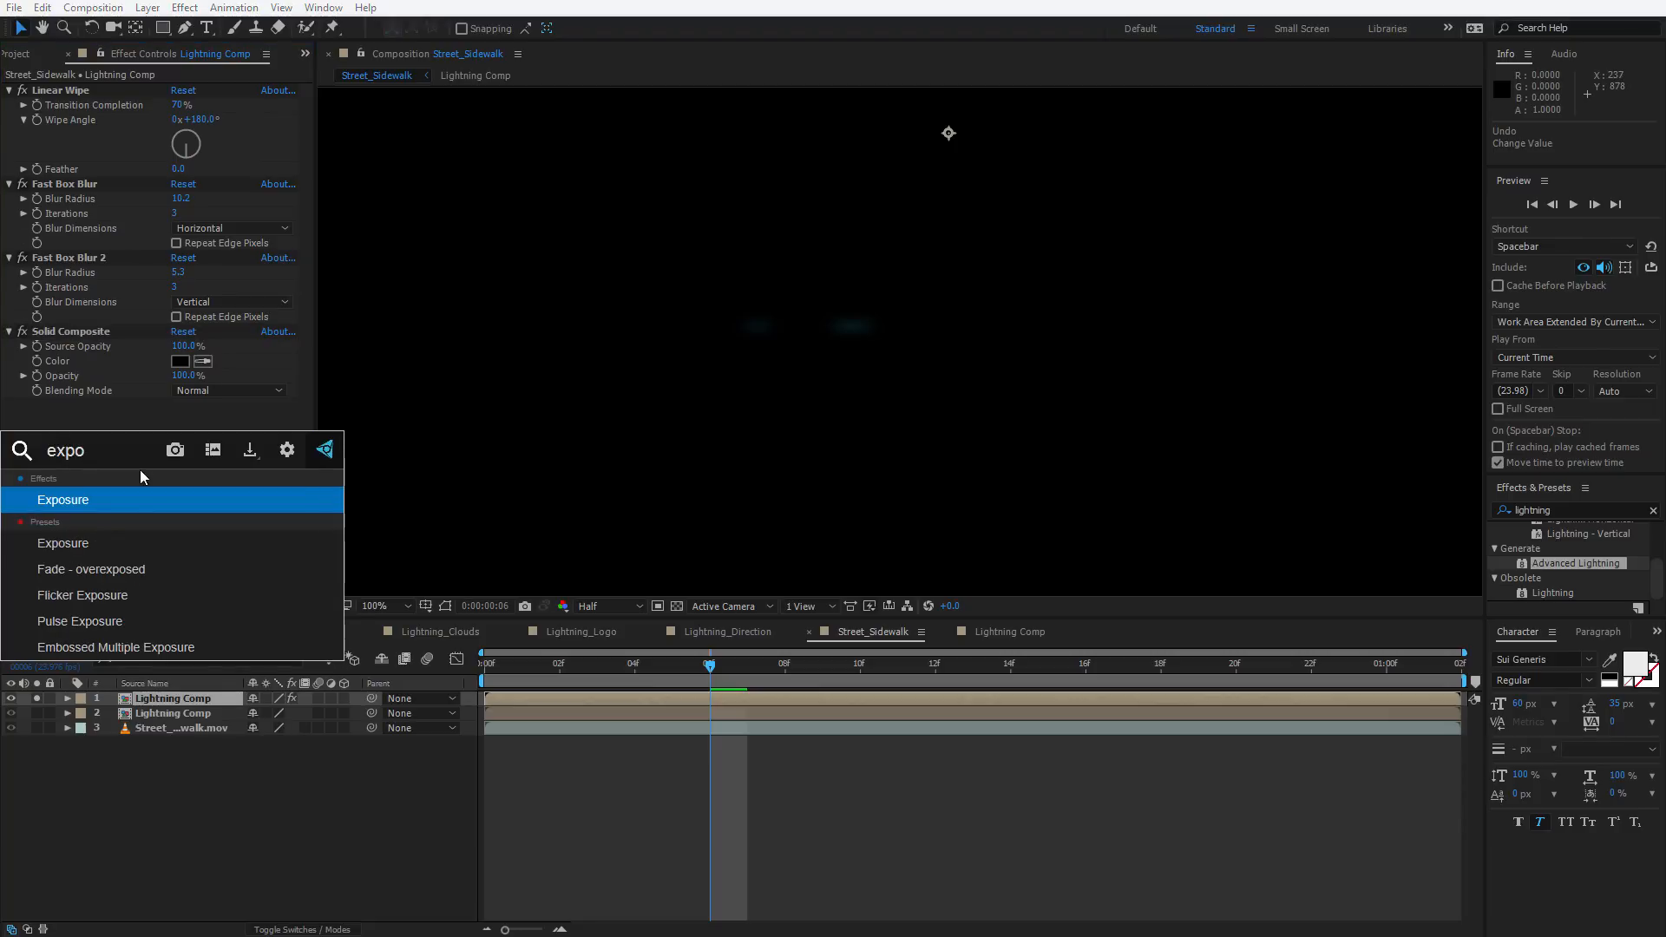
{"action": "key", "text": "Return"}
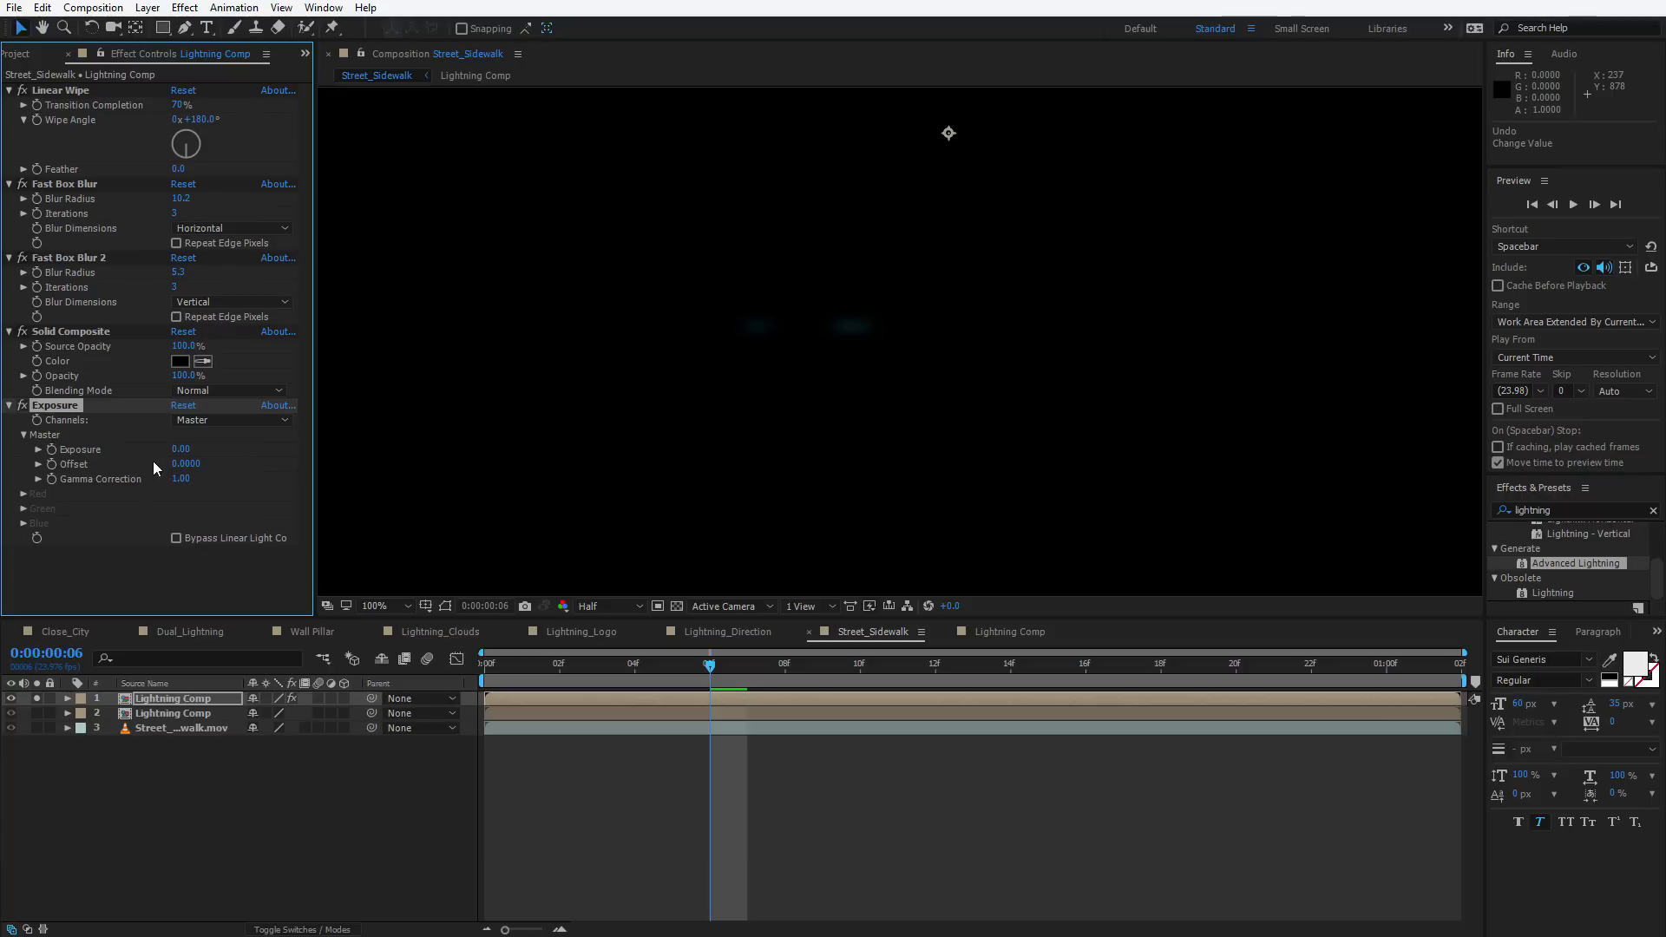
{"action": "left_click_drag", "start_coordinate": [176, 453], "coordinate": [272, 468]}
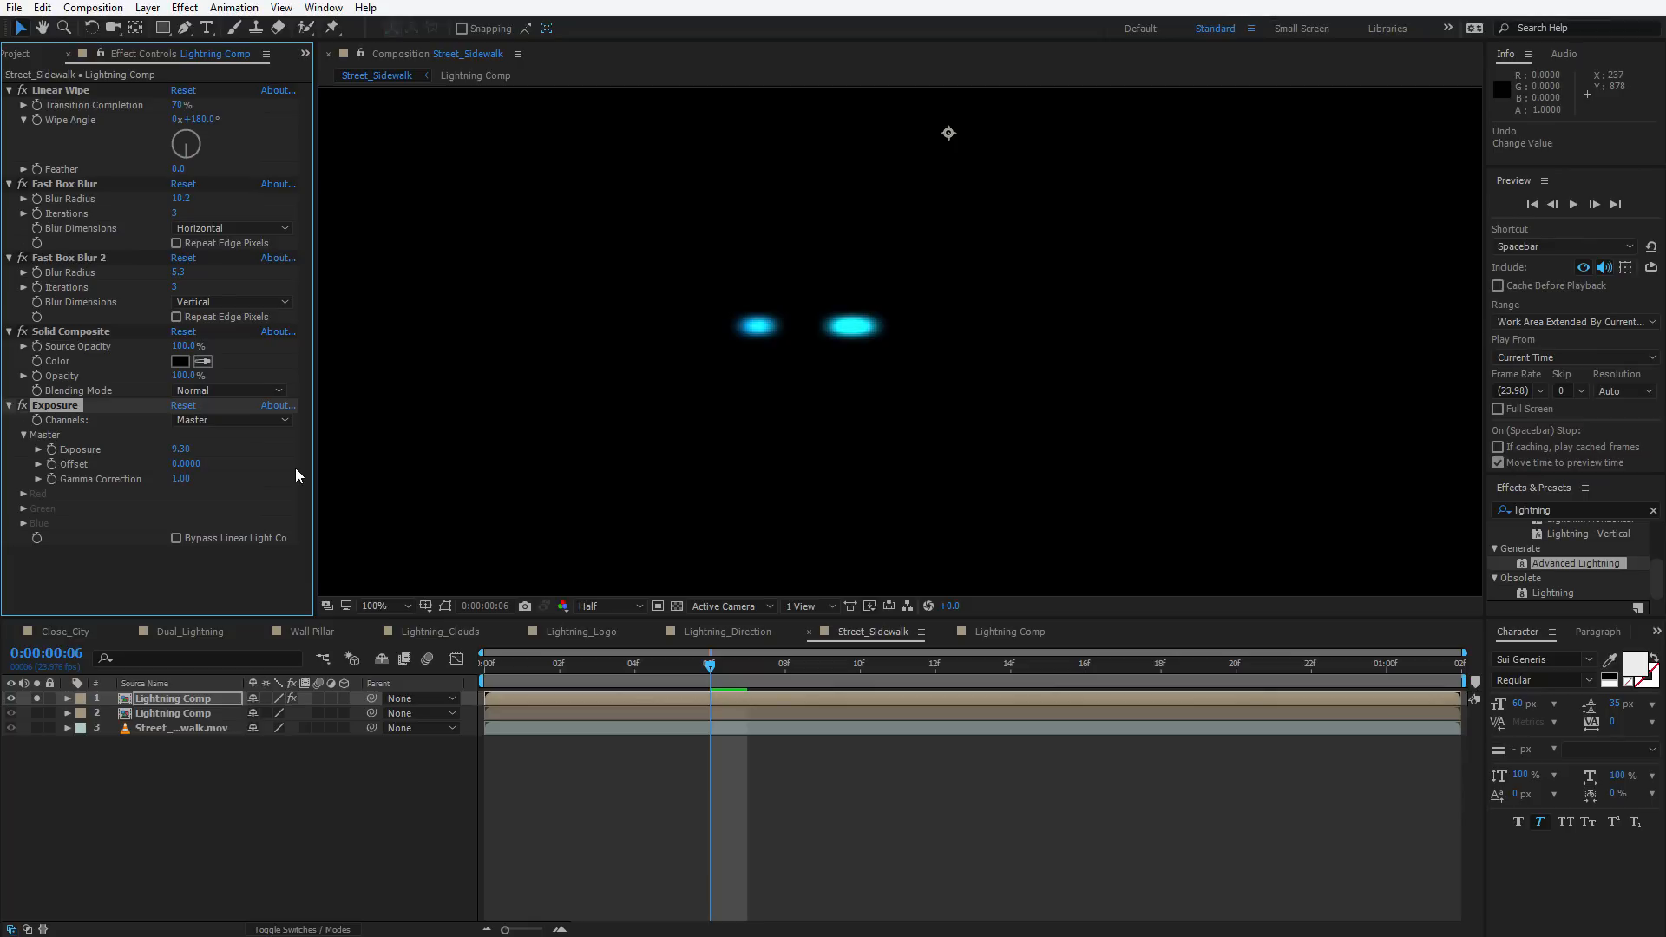
Set Fast Box Blur 2's Blur Radius to about 56.3 and the Exposure value to about 12.21
{"action": "left_click", "coordinate": [85, 258]}
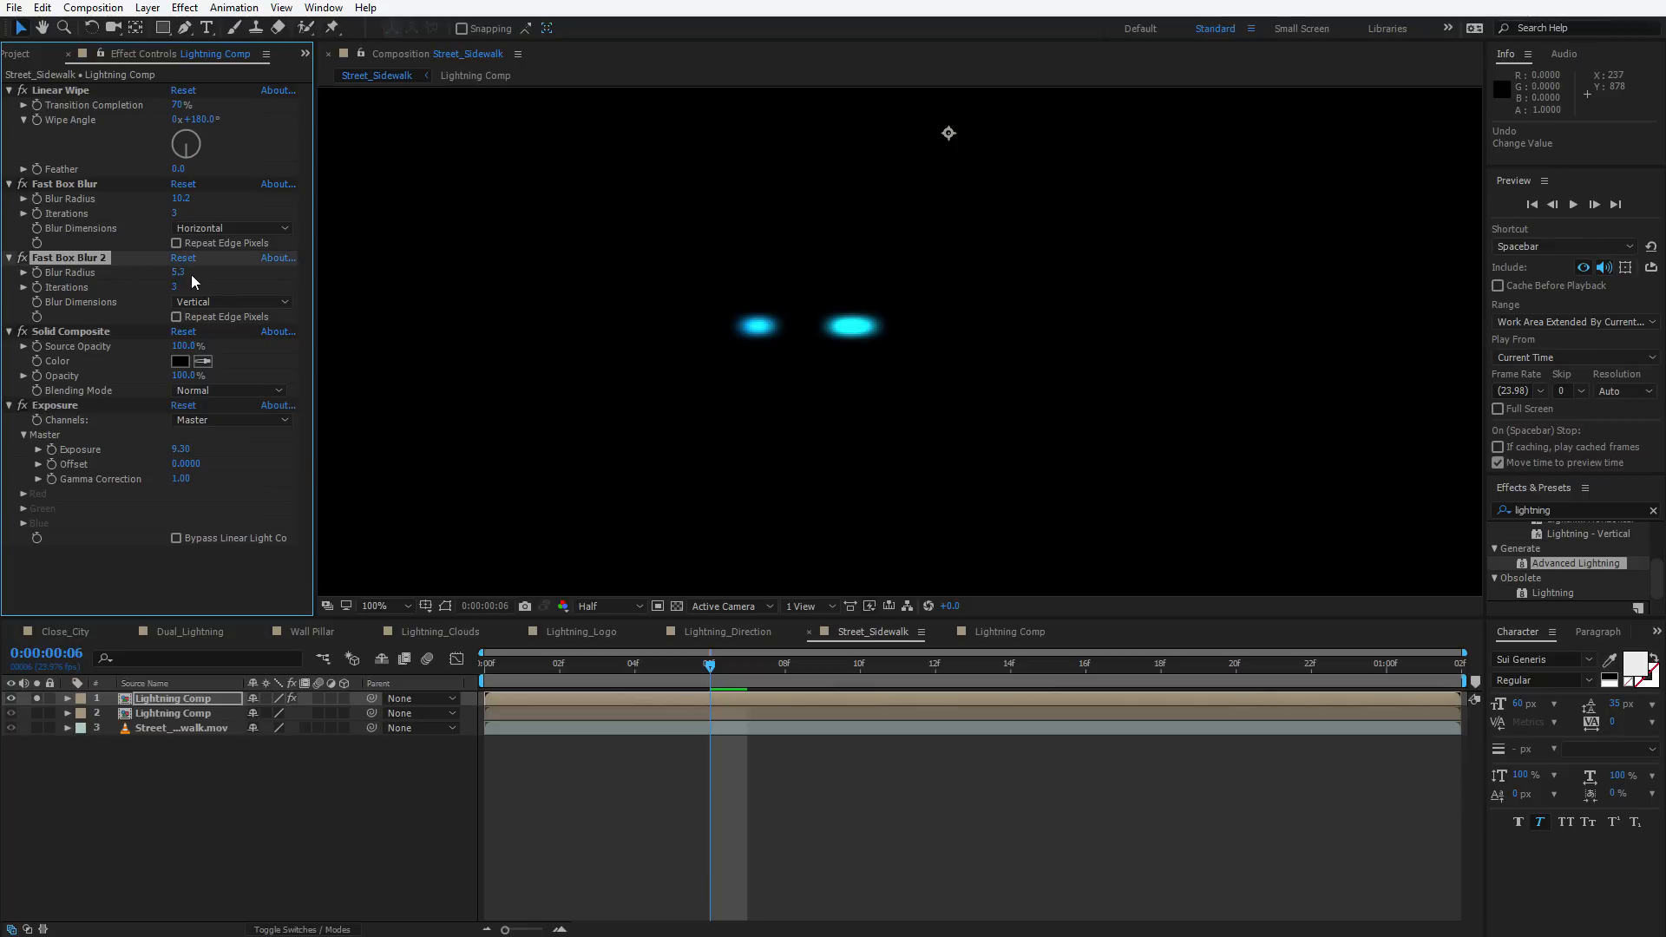
{"action": "left_click_drag", "start_coordinate": [178, 272], "coordinate": [224, 272]}
{"action": "left_click_drag", "start_coordinate": [178, 448], "coordinate": [417, 435]}
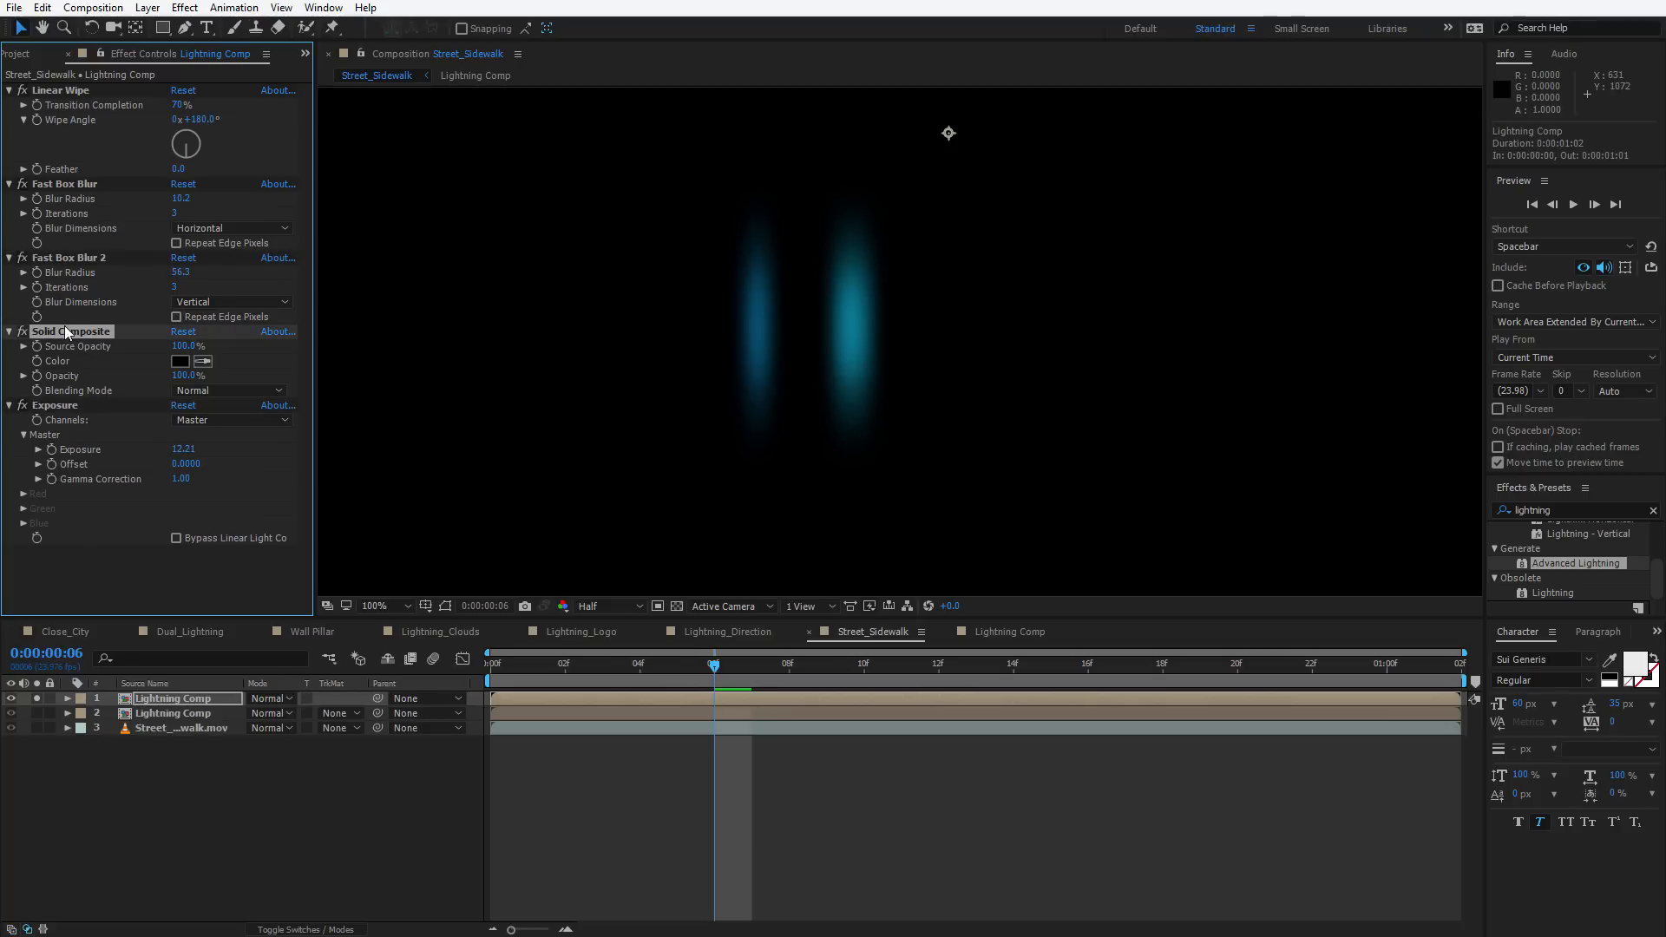
Set the top Lightning Comp layer's blending mode to Add
{"action": "left_click", "coordinate": [677, 605]}
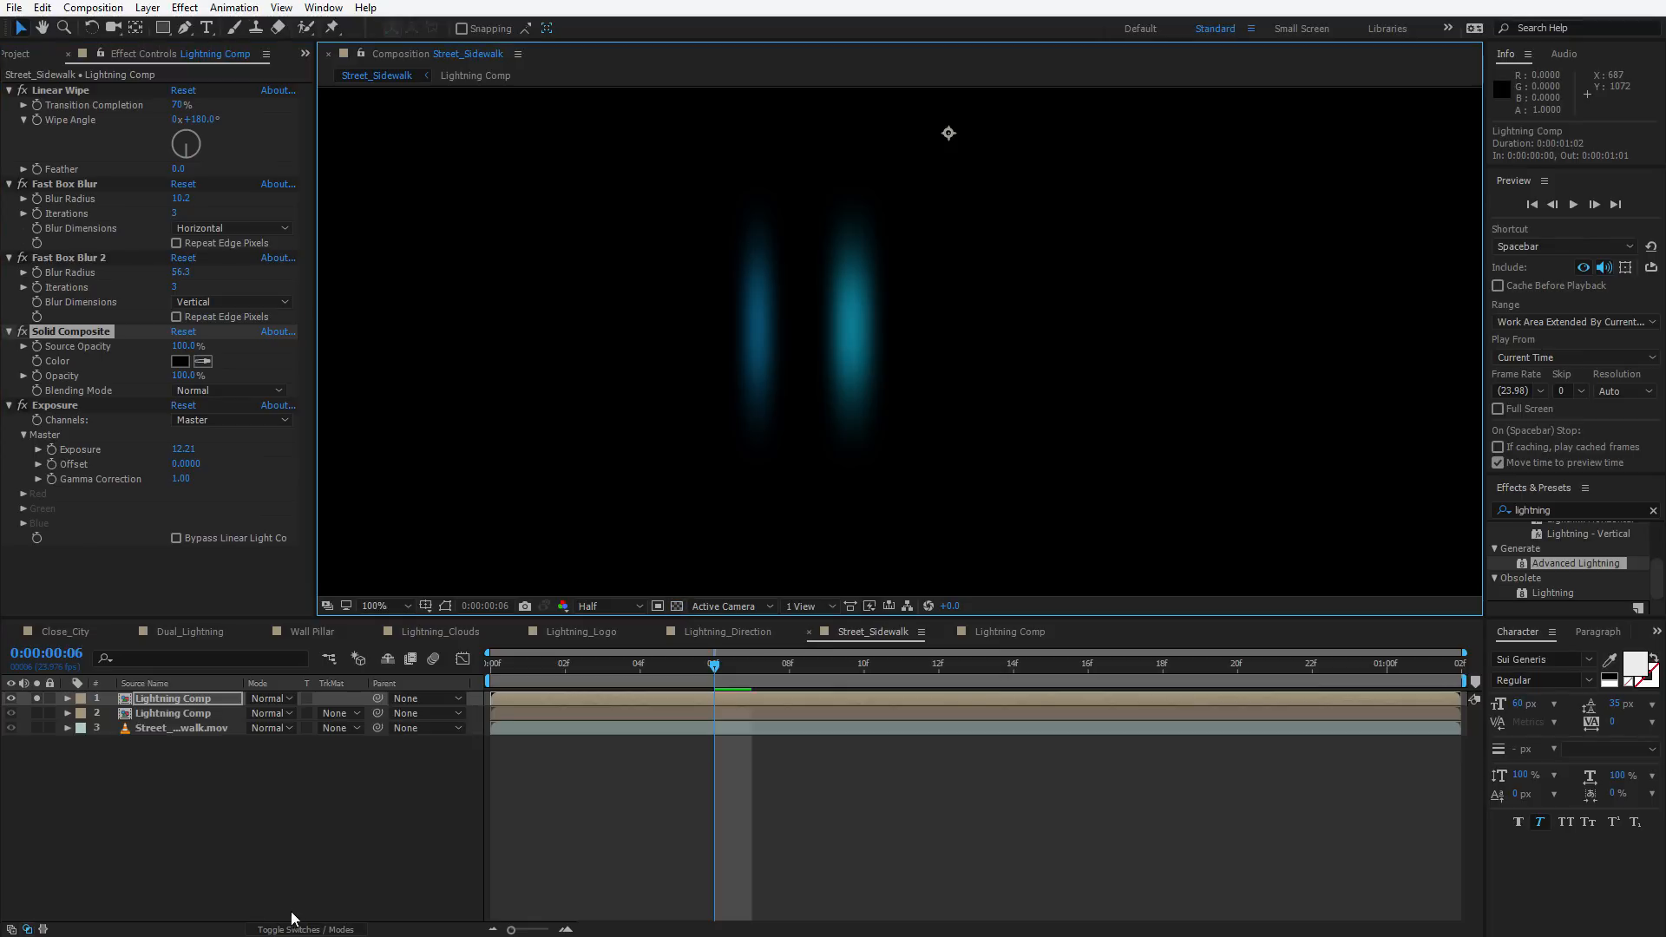
{"action": "left_click", "coordinate": [269, 699]}
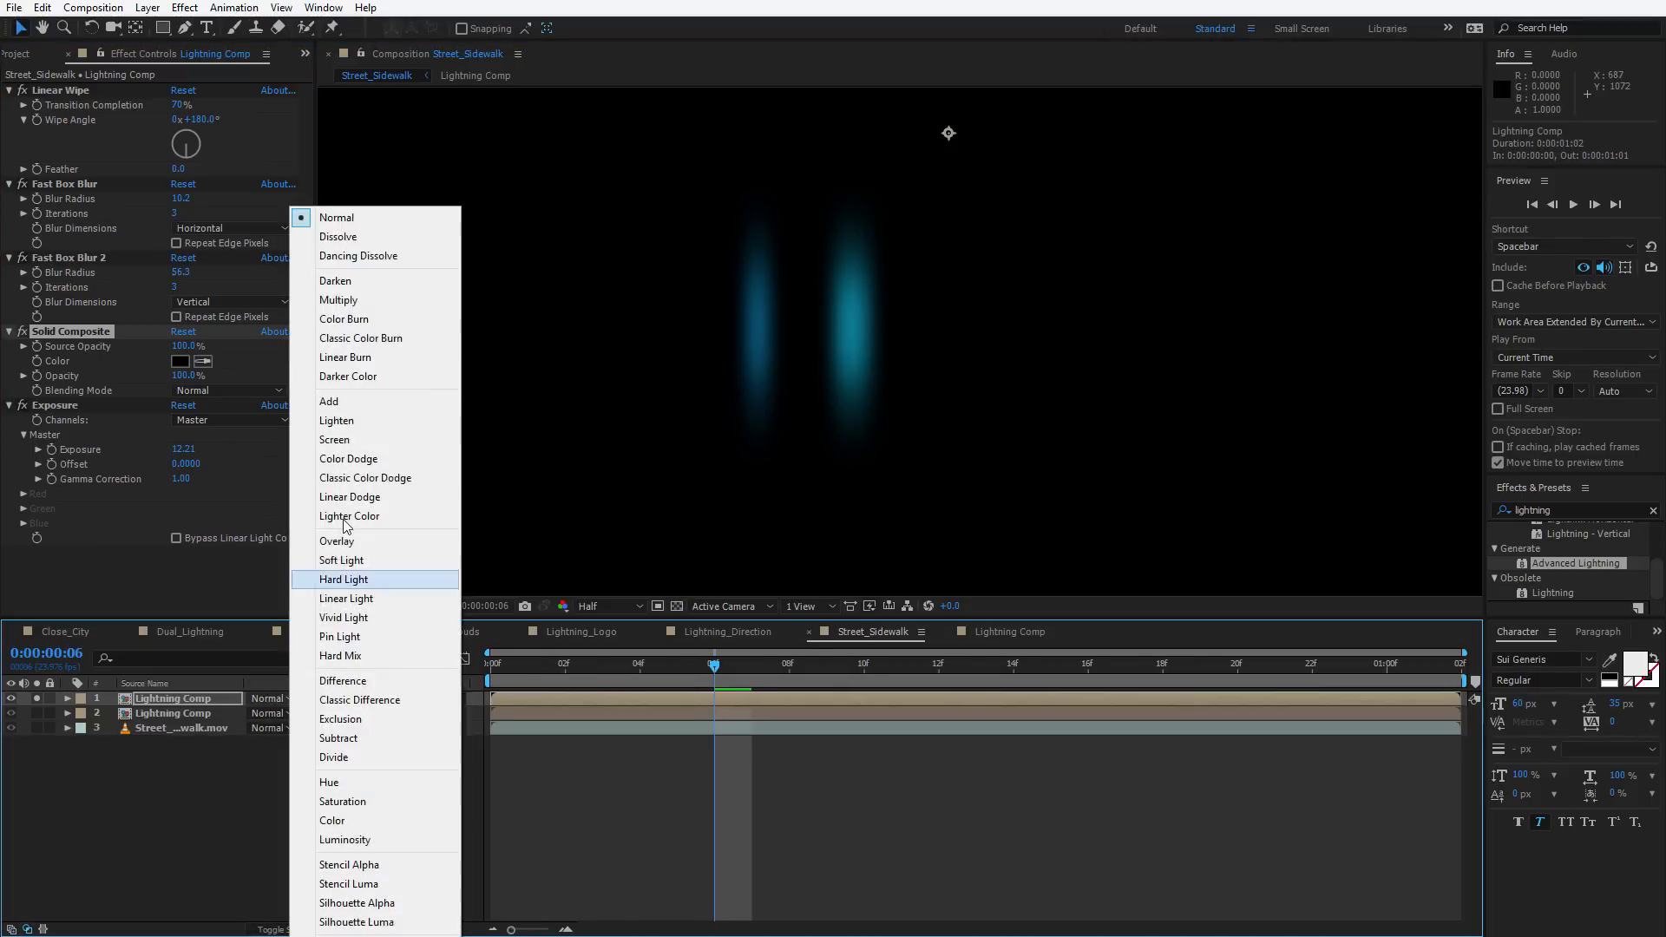
{"action": "left_click", "coordinate": [335, 402]}
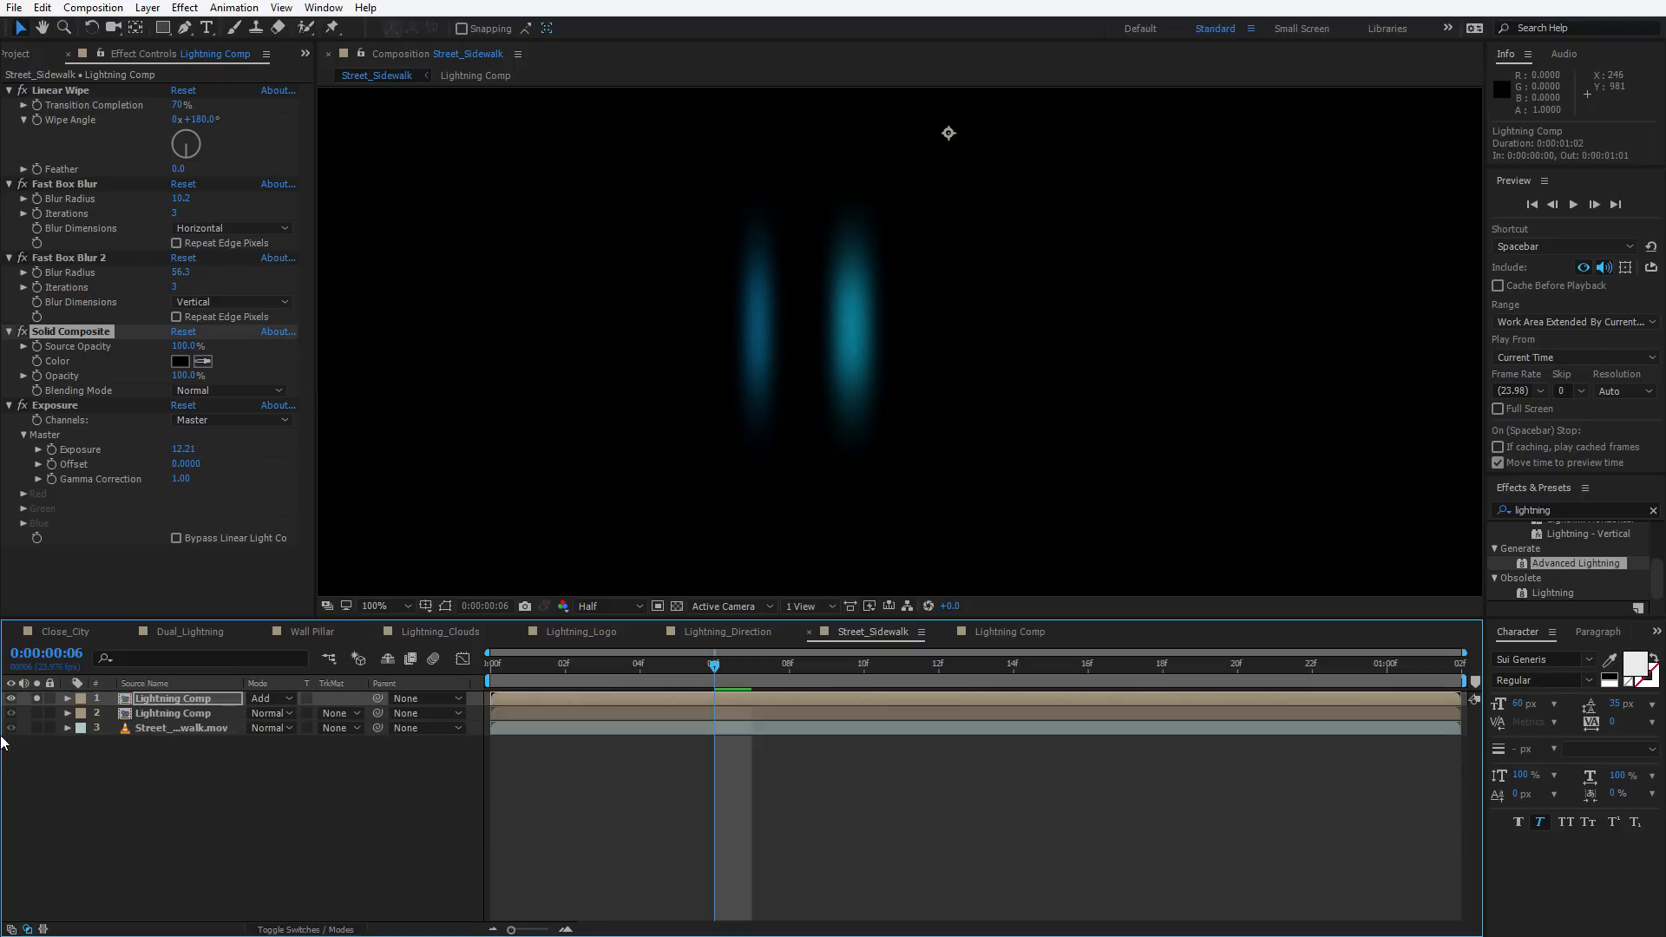
Unsolo the top copy so both Lightning Comp layers show together in the viewer
{"action": "left_click", "coordinate": [37, 713]}
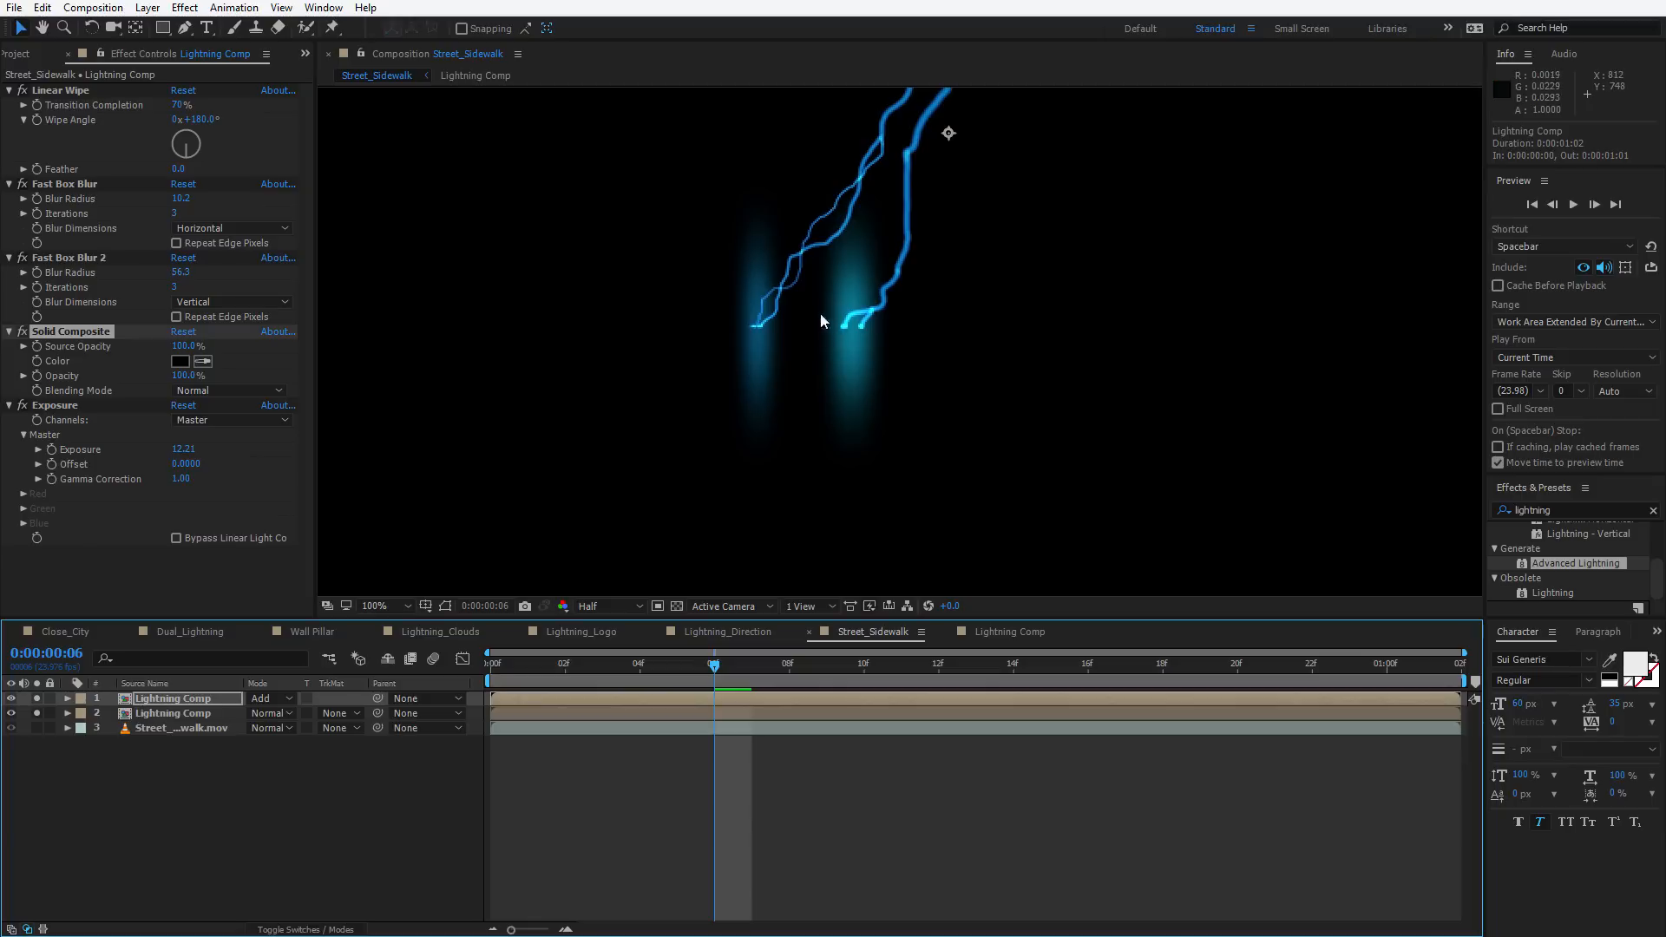
{"action": "key", "text": "comma"}
{"action": "scroll", "coordinate": [978, 260], "scroll_direction": "up", "scroll_amount": 2}
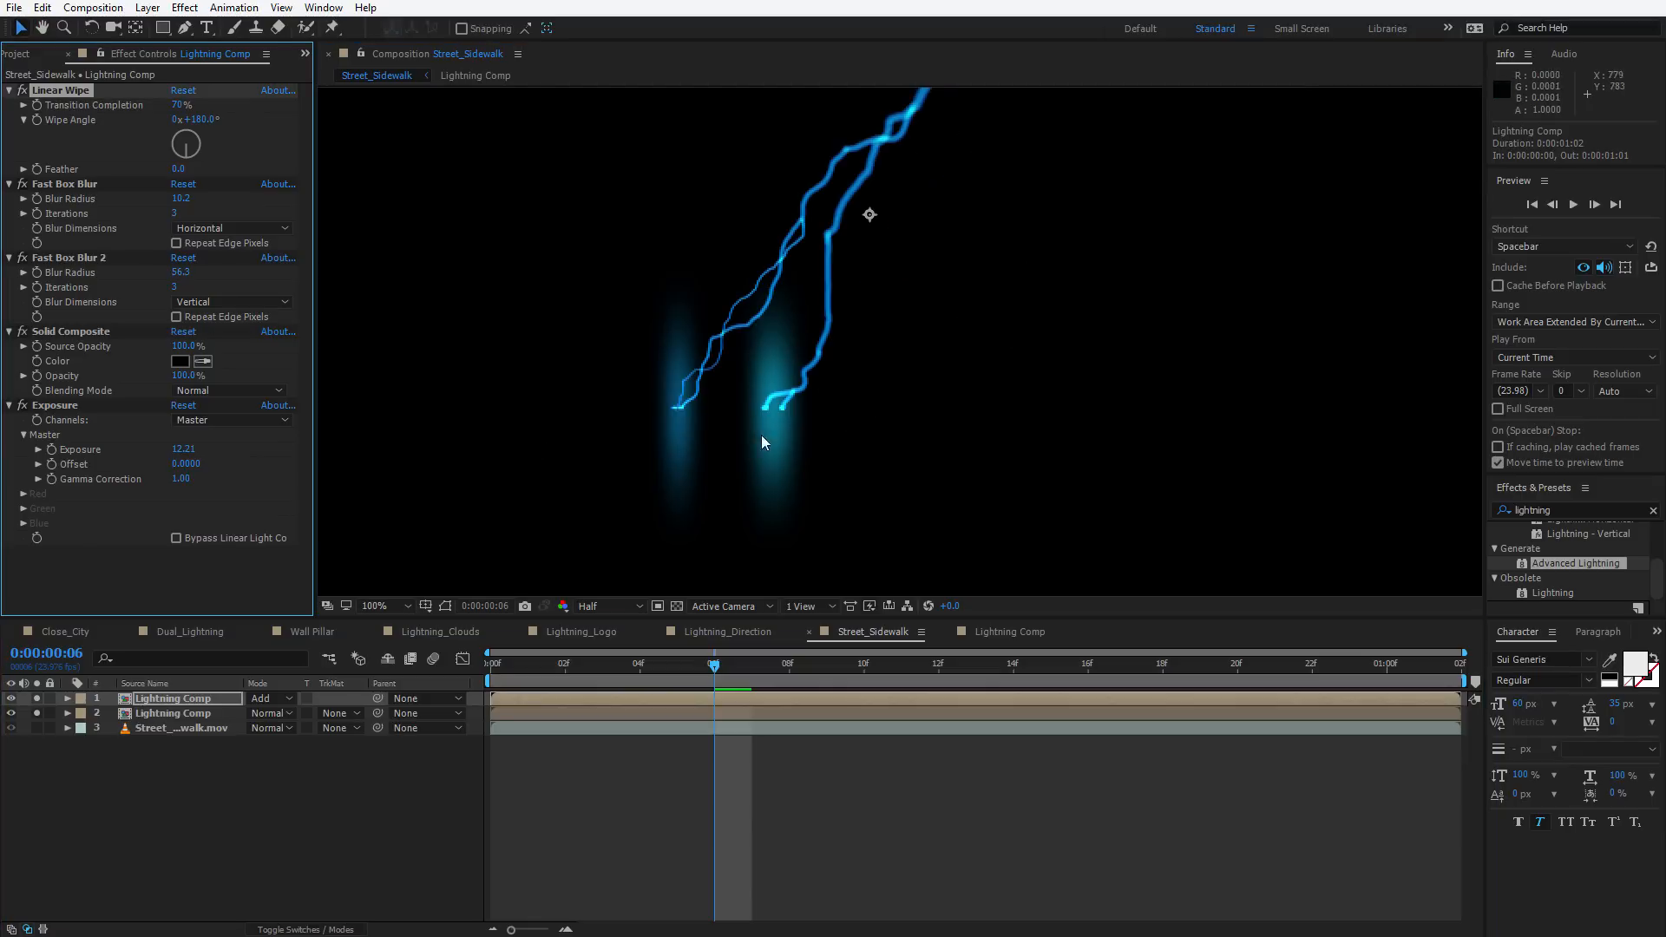
{"action": "key", "text": "ctrl+z"}
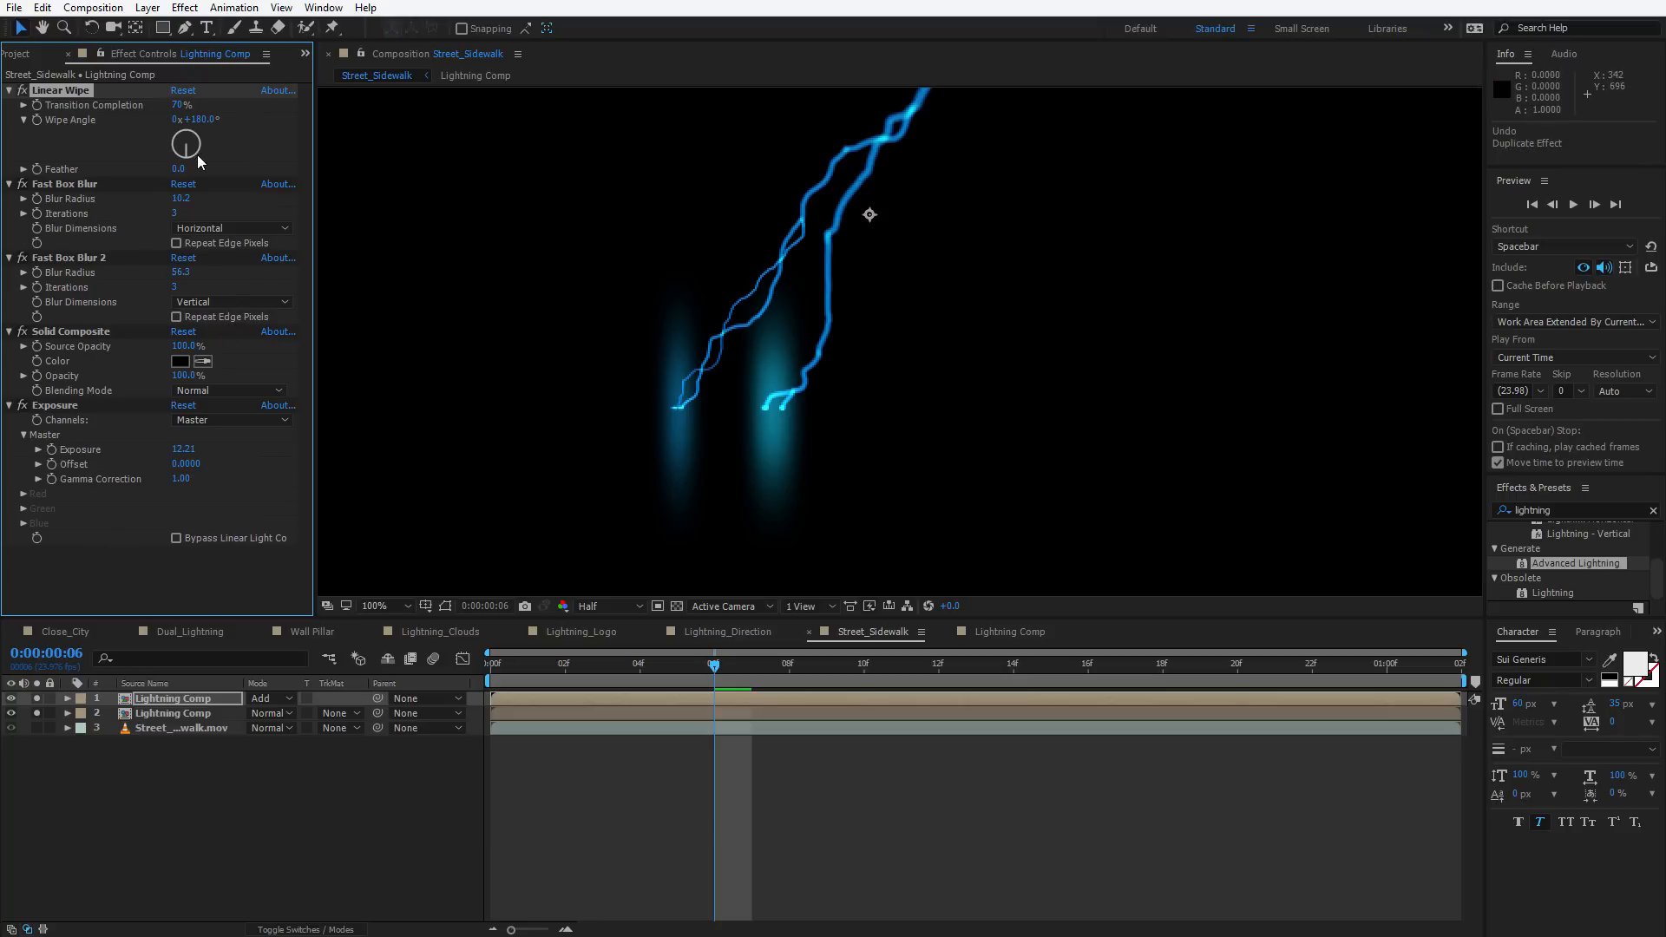
Add a second Linear Wipe with Wipe Angle 180°, Transition Completion 70% and Feather about 10.2
{"action": "left_click", "coordinate": [130, 558]}
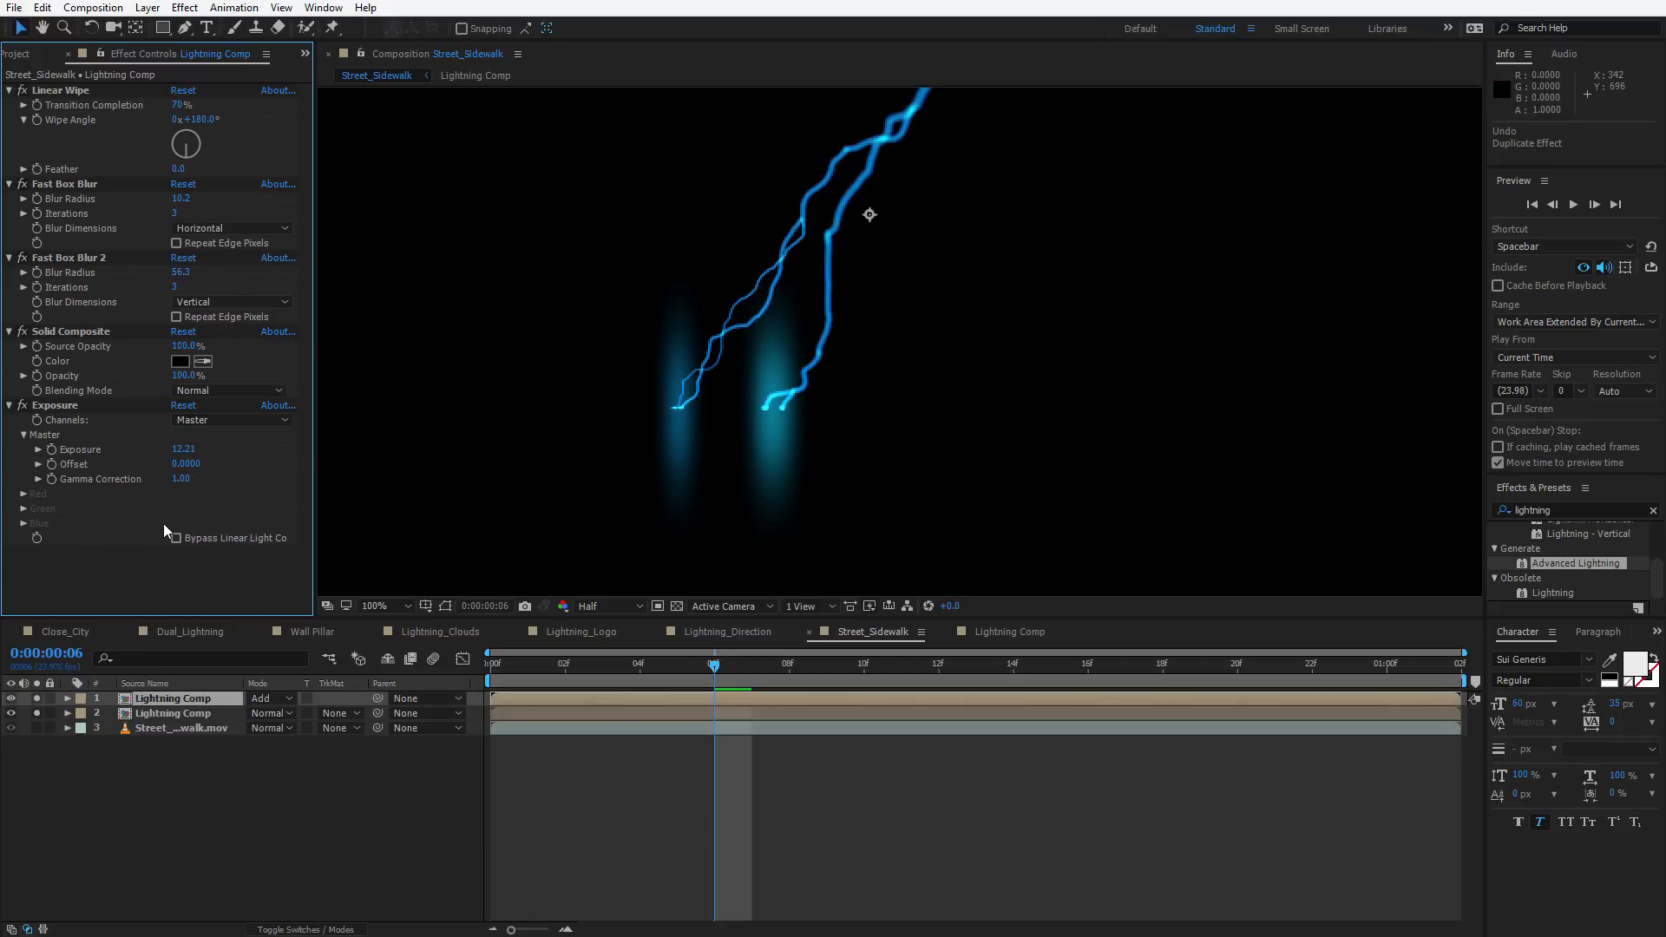
{"action": "key", "text": "ctrl+space"}
{"action": "type", "text": "line"}
{"action": "key", "text": "Return"}
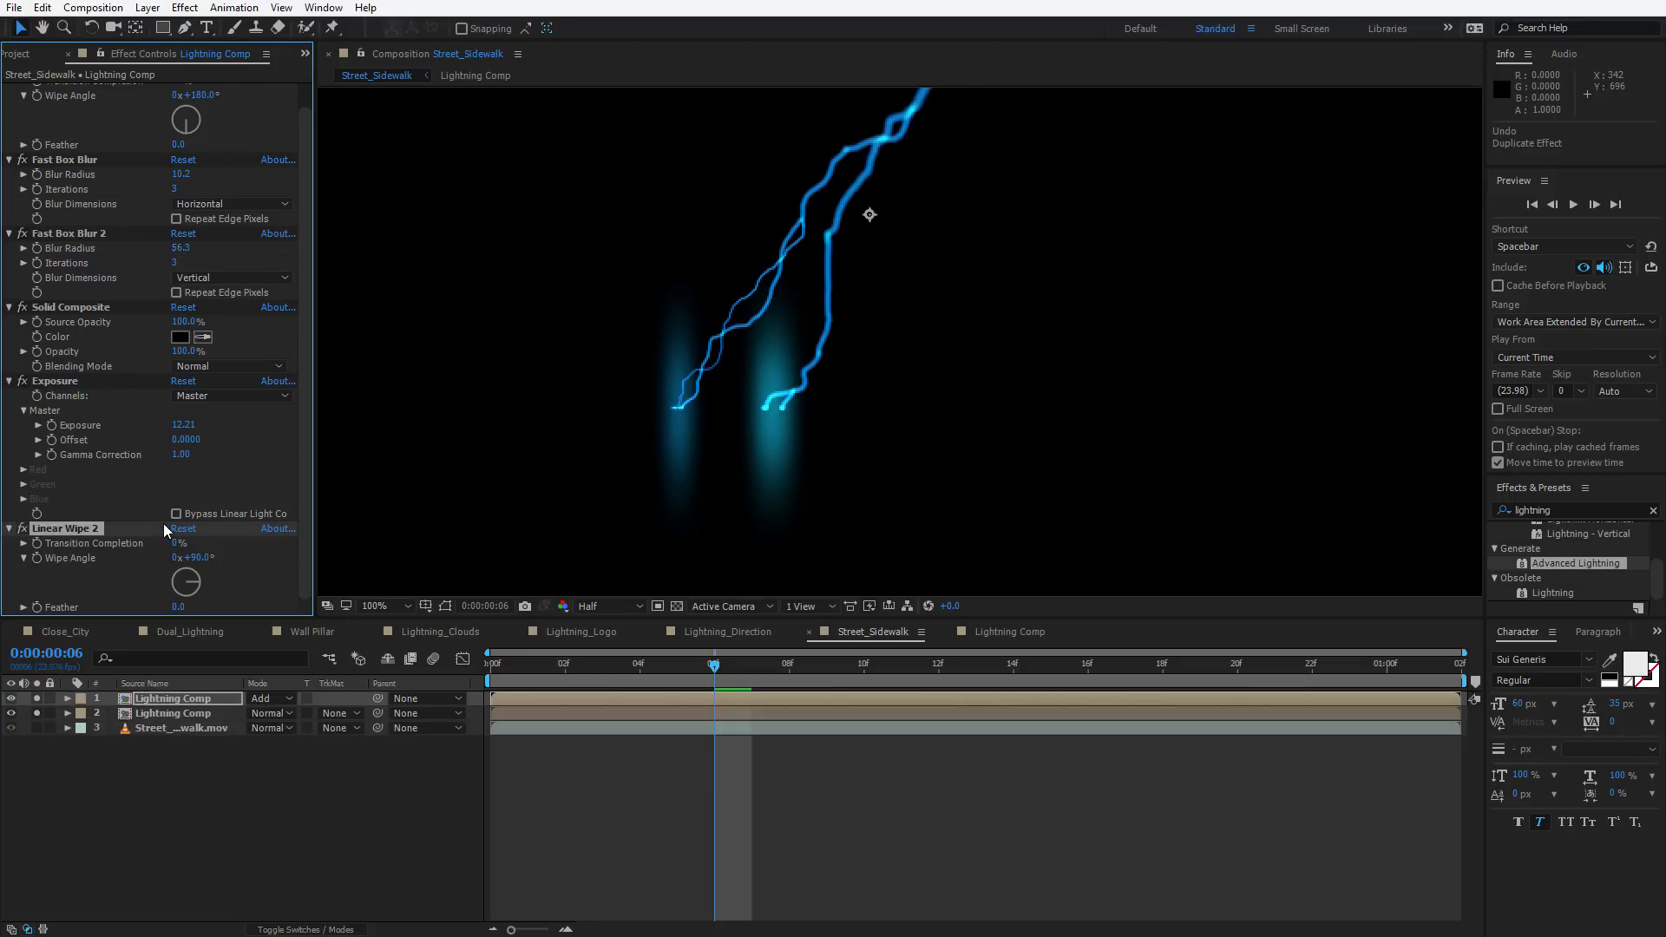
{"action": "left_click", "coordinate": [197, 558]}
{"action": "type", "text": "180"}
{"action": "key", "text": "Return"}
{"action": "left_click_drag", "start_coordinate": [179, 545], "coordinate": [257, 517]}
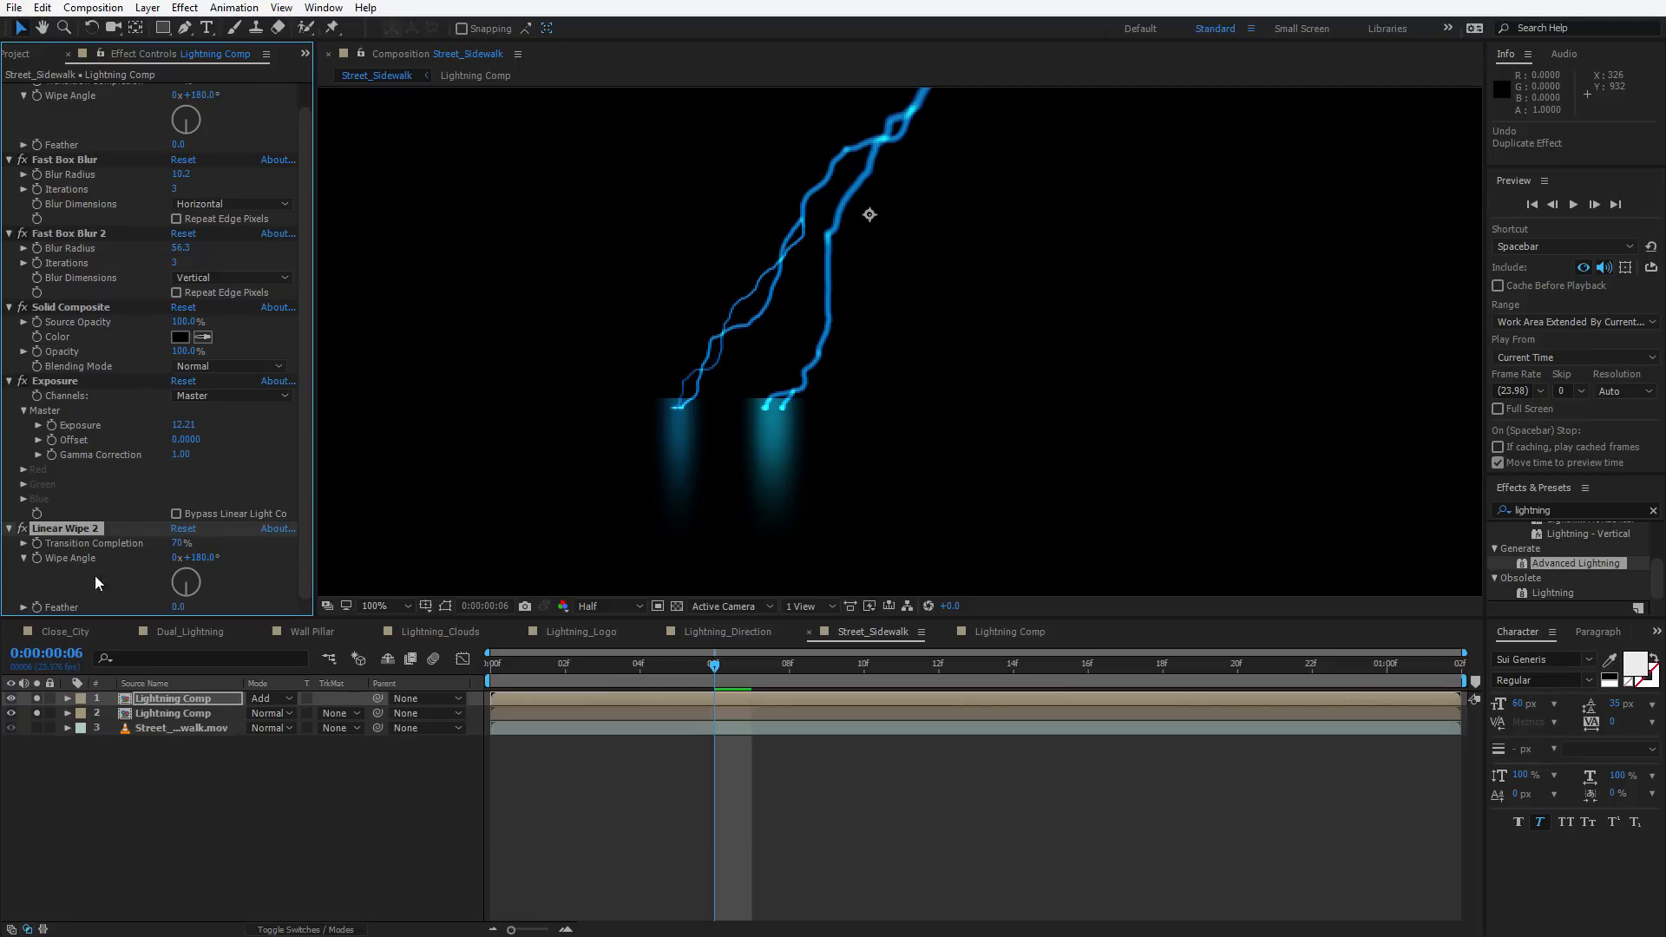
{"action": "left_click_drag", "start_coordinate": [178, 606], "coordinate": [251, 588]}
Scrub through the timeline to review the glowing lightning animation
{"action": "left_click", "coordinate": [529, 666]}
{"action": "left_click_drag", "start_coordinate": [532, 668], "coordinate": [1125, 666]}
{"action": "left_click_drag", "start_coordinate": [970, 685], "coordinate": [606, 710]}
{"action": "scroll", "coordinate": [864, 418], "scroll_direction": "down", "scroll_amount": 1}
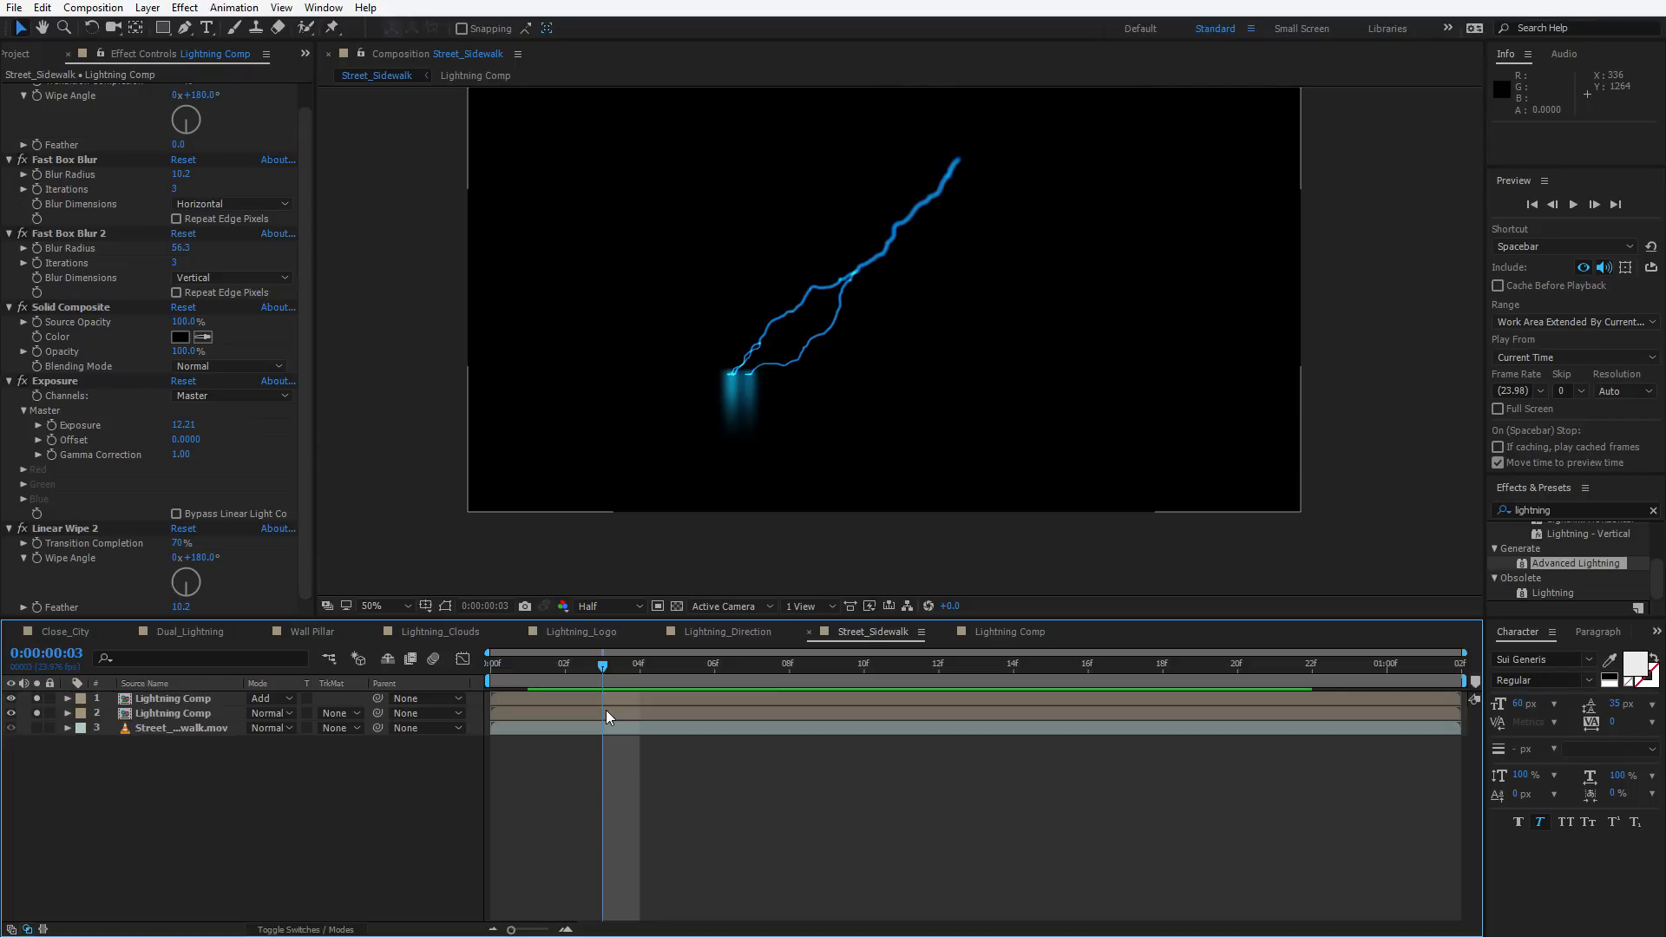
{"action": "scroll", "coordinate": [807, 477], "scroll_direction": "up", "scroll_amount": 1}
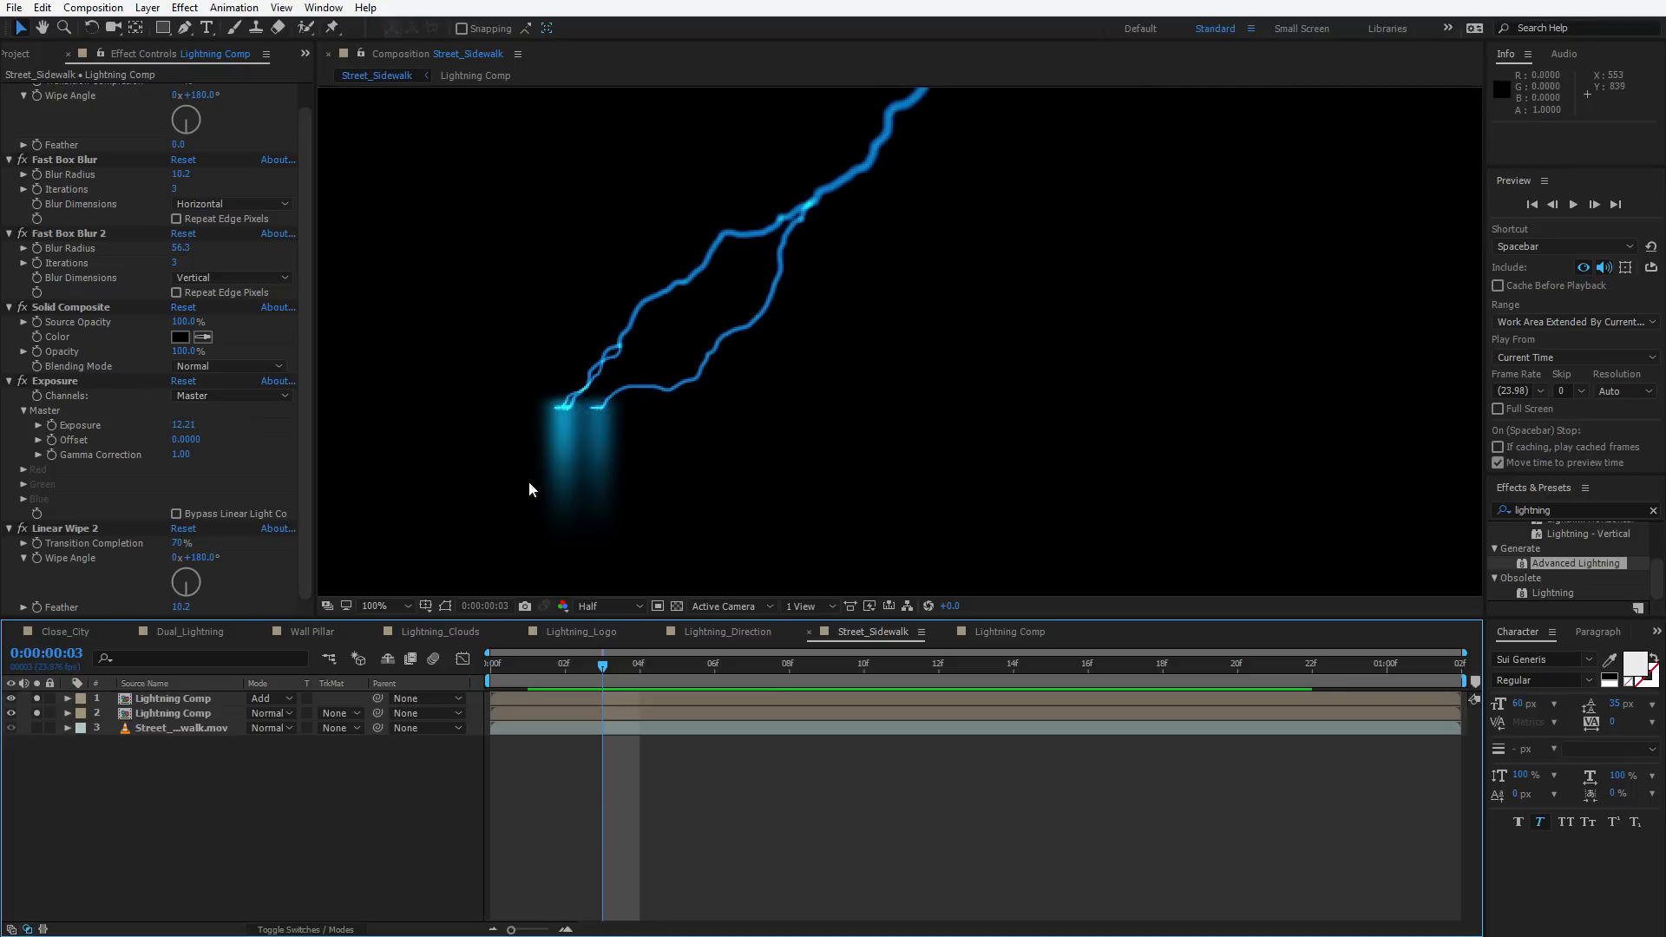
Preview mixed_grunge_texture_02.jpg from the Project panel and add it as the top layer of Street_Sidewalk
{"action": "left_click", "coordinate": [17, 53]}
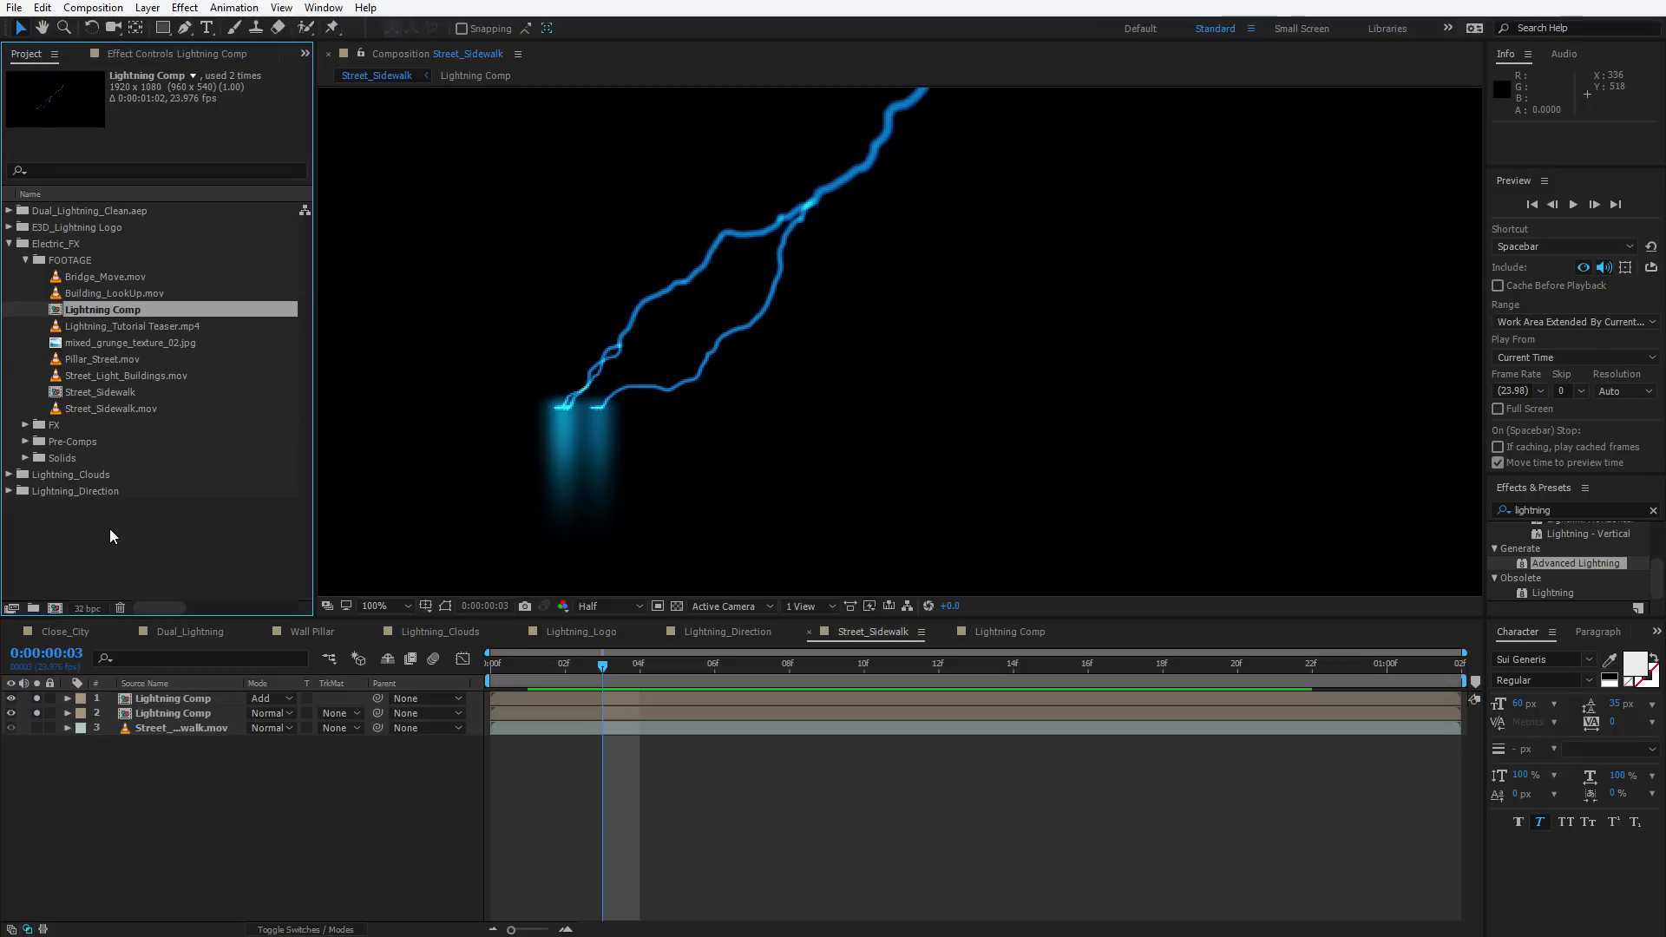
{"action": "double_click", "coordinate": [131, 344]}
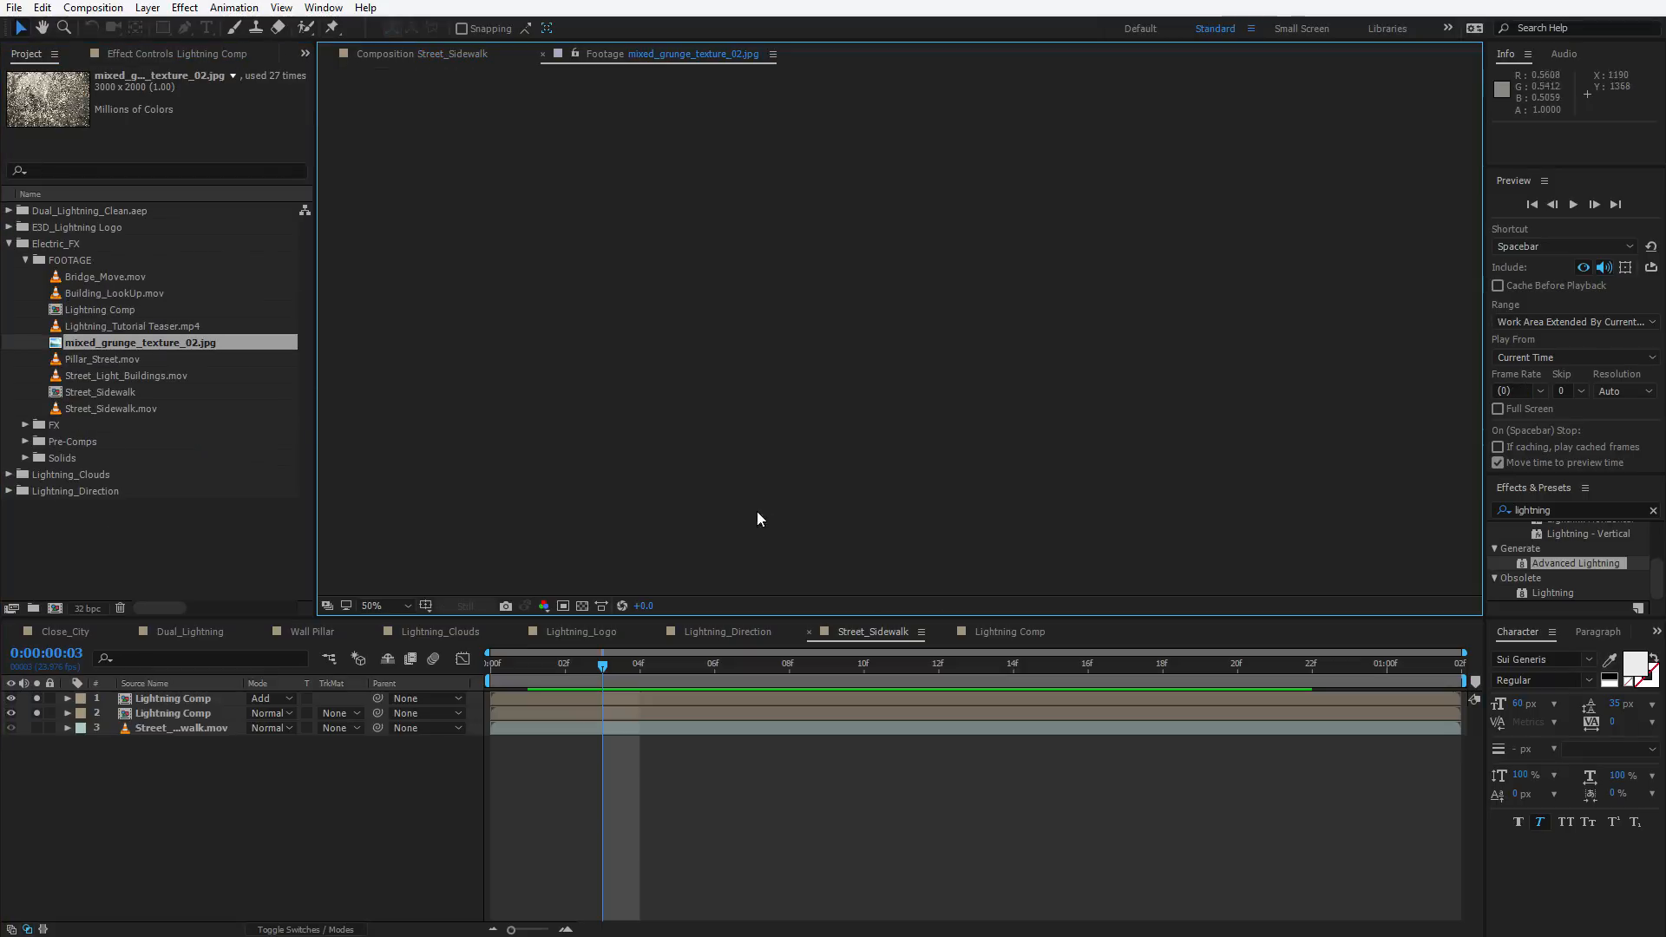
{"action": "scroll", "coordinate": [788, 428], "scroll_direction": "down", "scroll_amount": 1}
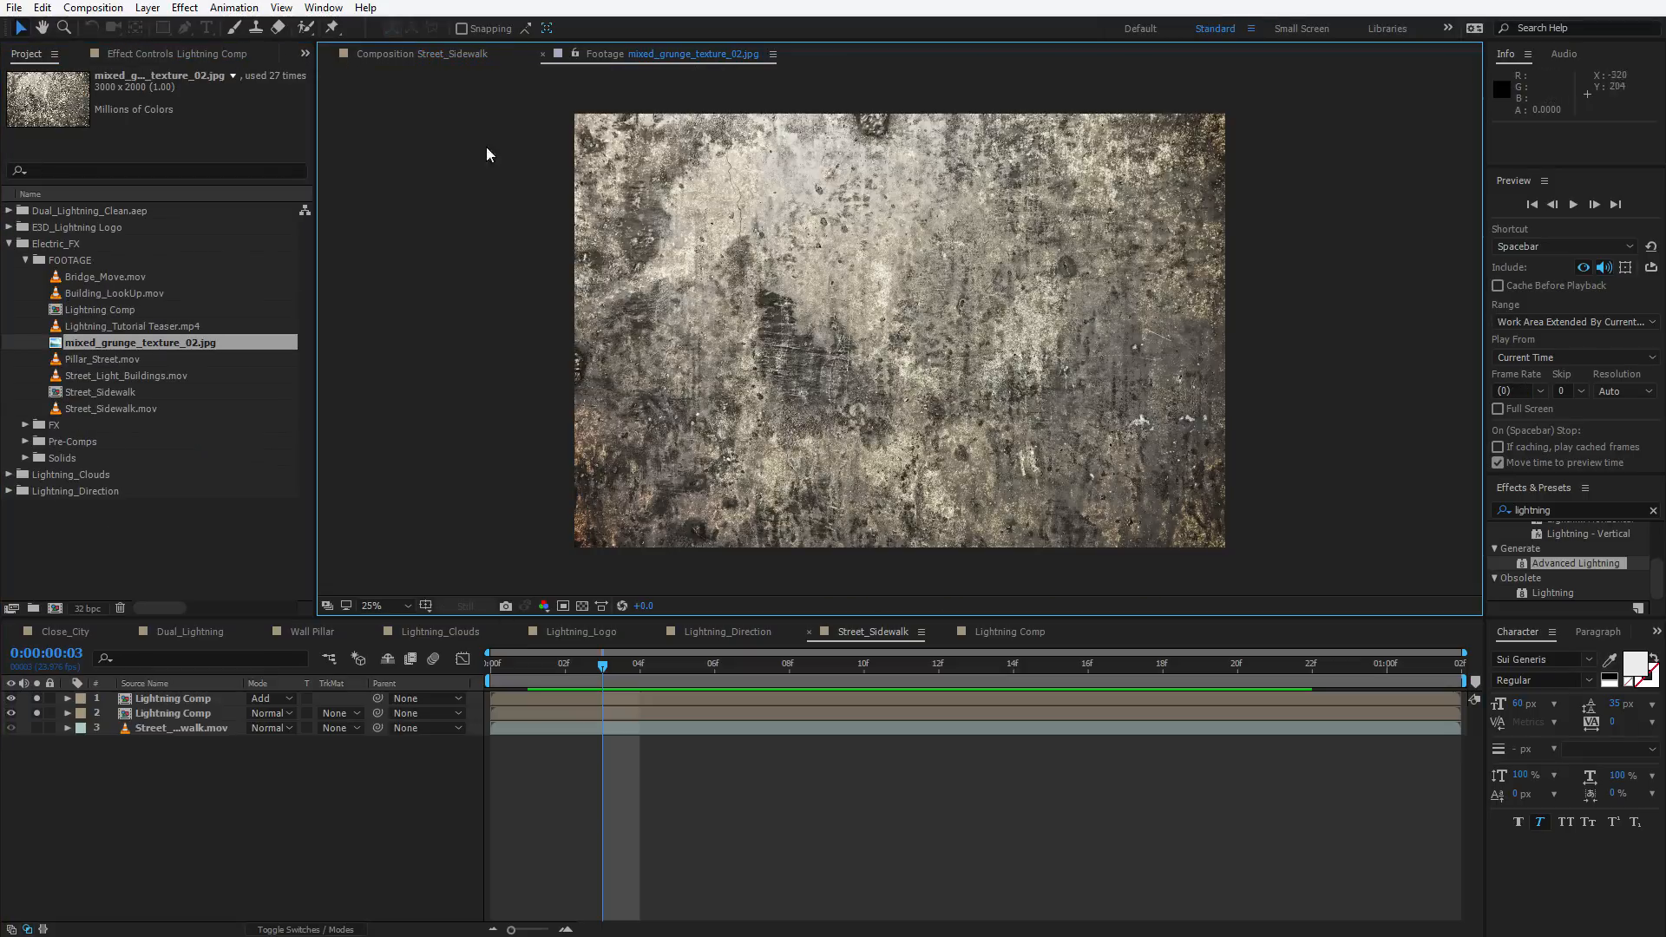
{"action": "left_click", "coordinate": [406, 54]}
{"action": "left_click_drag", "start_coordinate": [111, 346], "coordinate": [146, 695]}
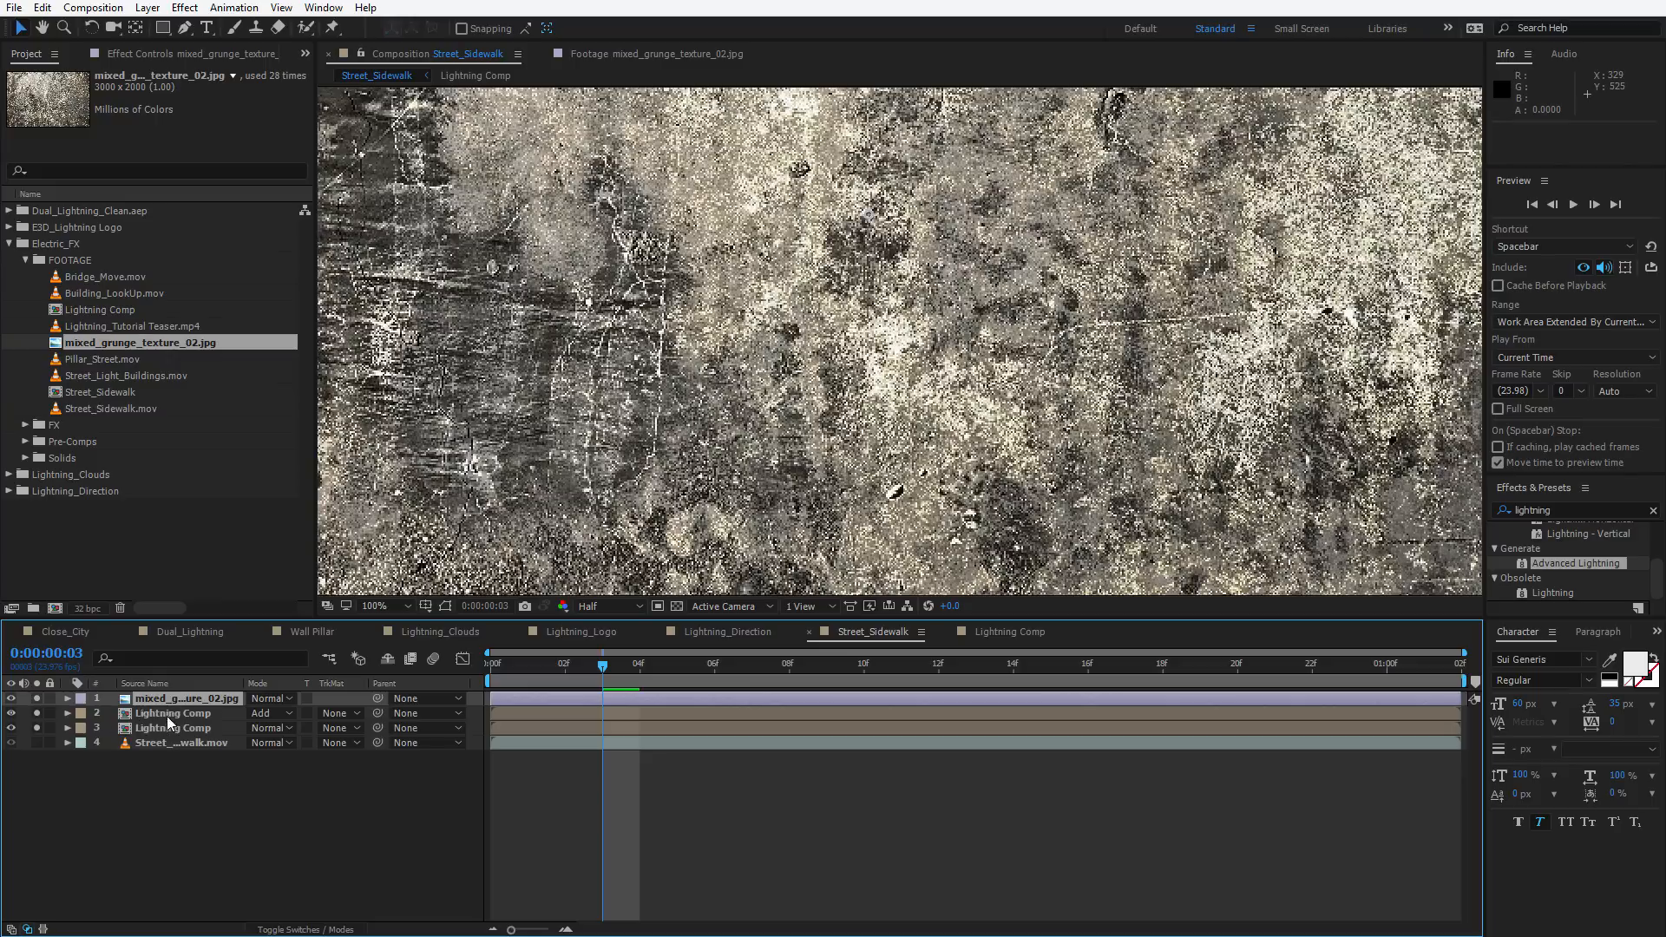
Rename the second Lightning Comp layer to Lightning Spec
{"action": "left_click", "coordinate": [167, 714]}
{"action": "key", "text": "Return"}
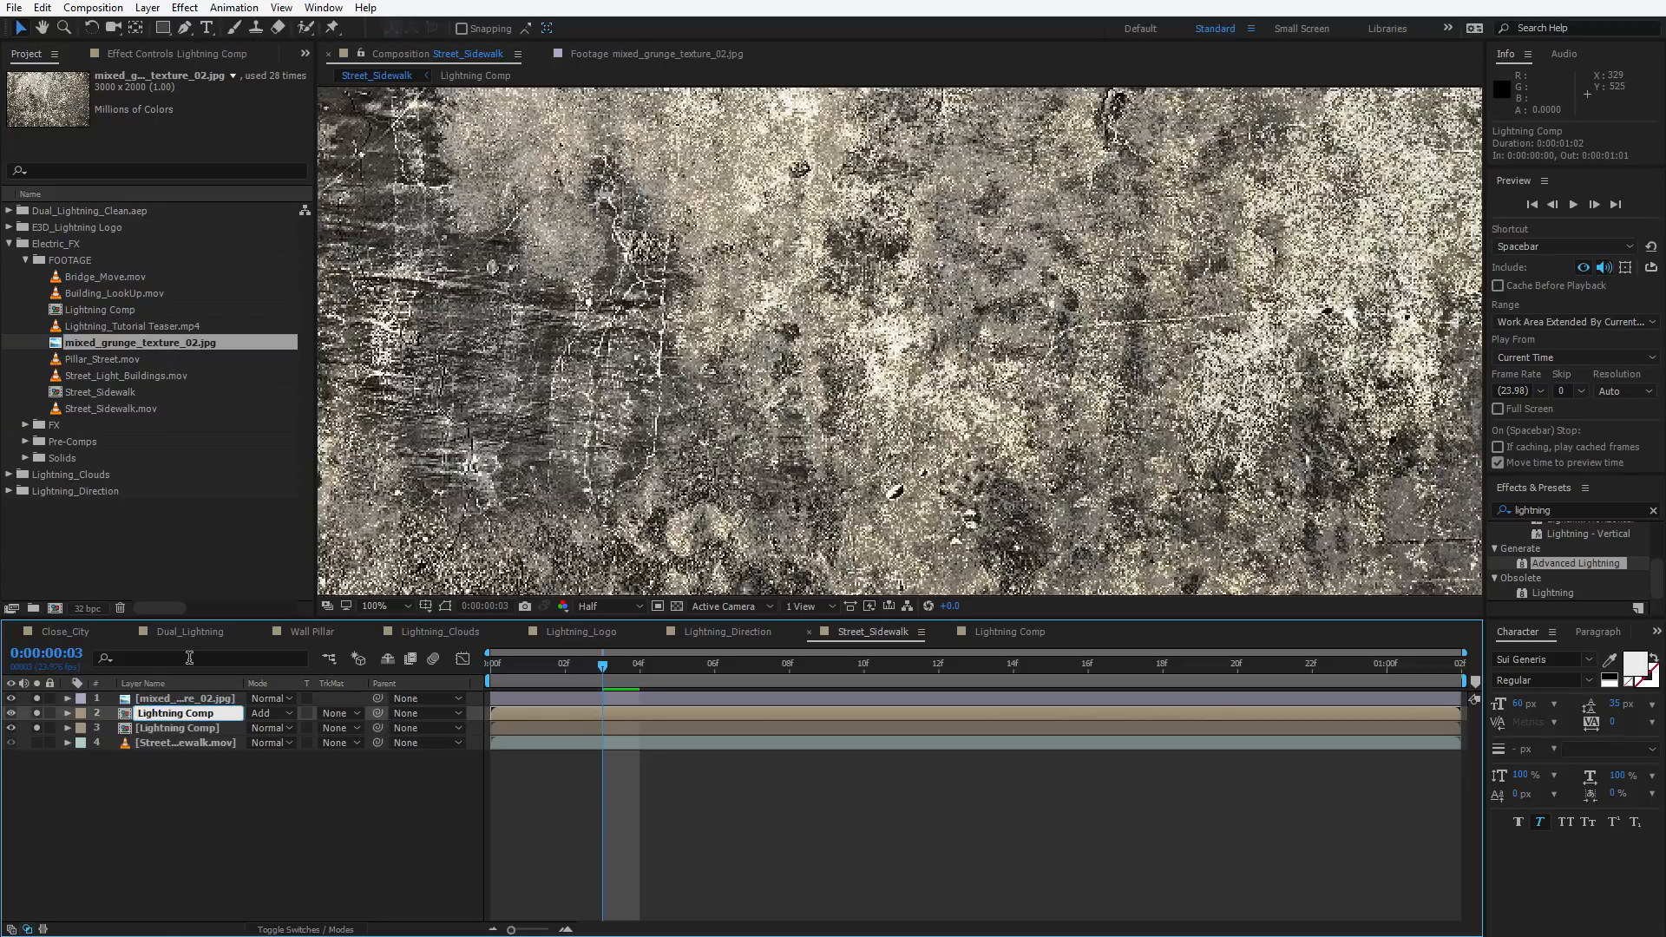
{"action": "key", "text": "BackSpace"}
{"action": "key", "text": "BackSpace"}
{"action": "key", "text": "BackSpace"}
{"action": "key", "text": "BackSpace"}
{"action": "type", "text": "Spec"}
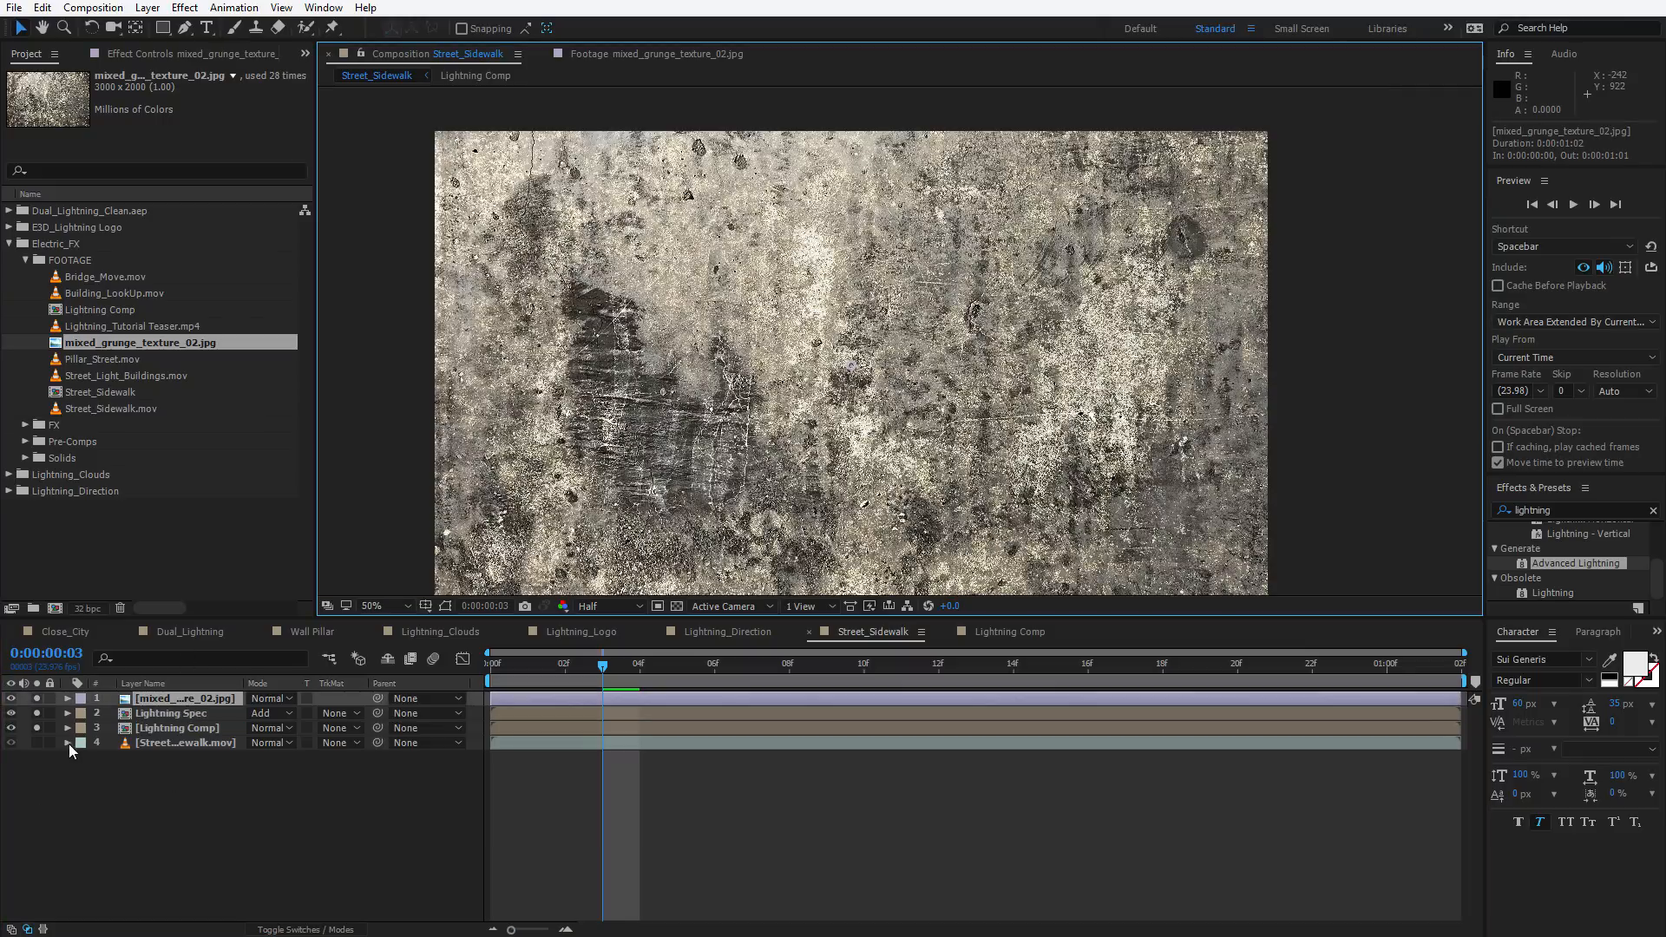
Hide the grunge texture layer so the lightning over the street shows again
{"action": "left_click_drag", "start_coordinate": [36, 699], "coordinate": [37, 727]}
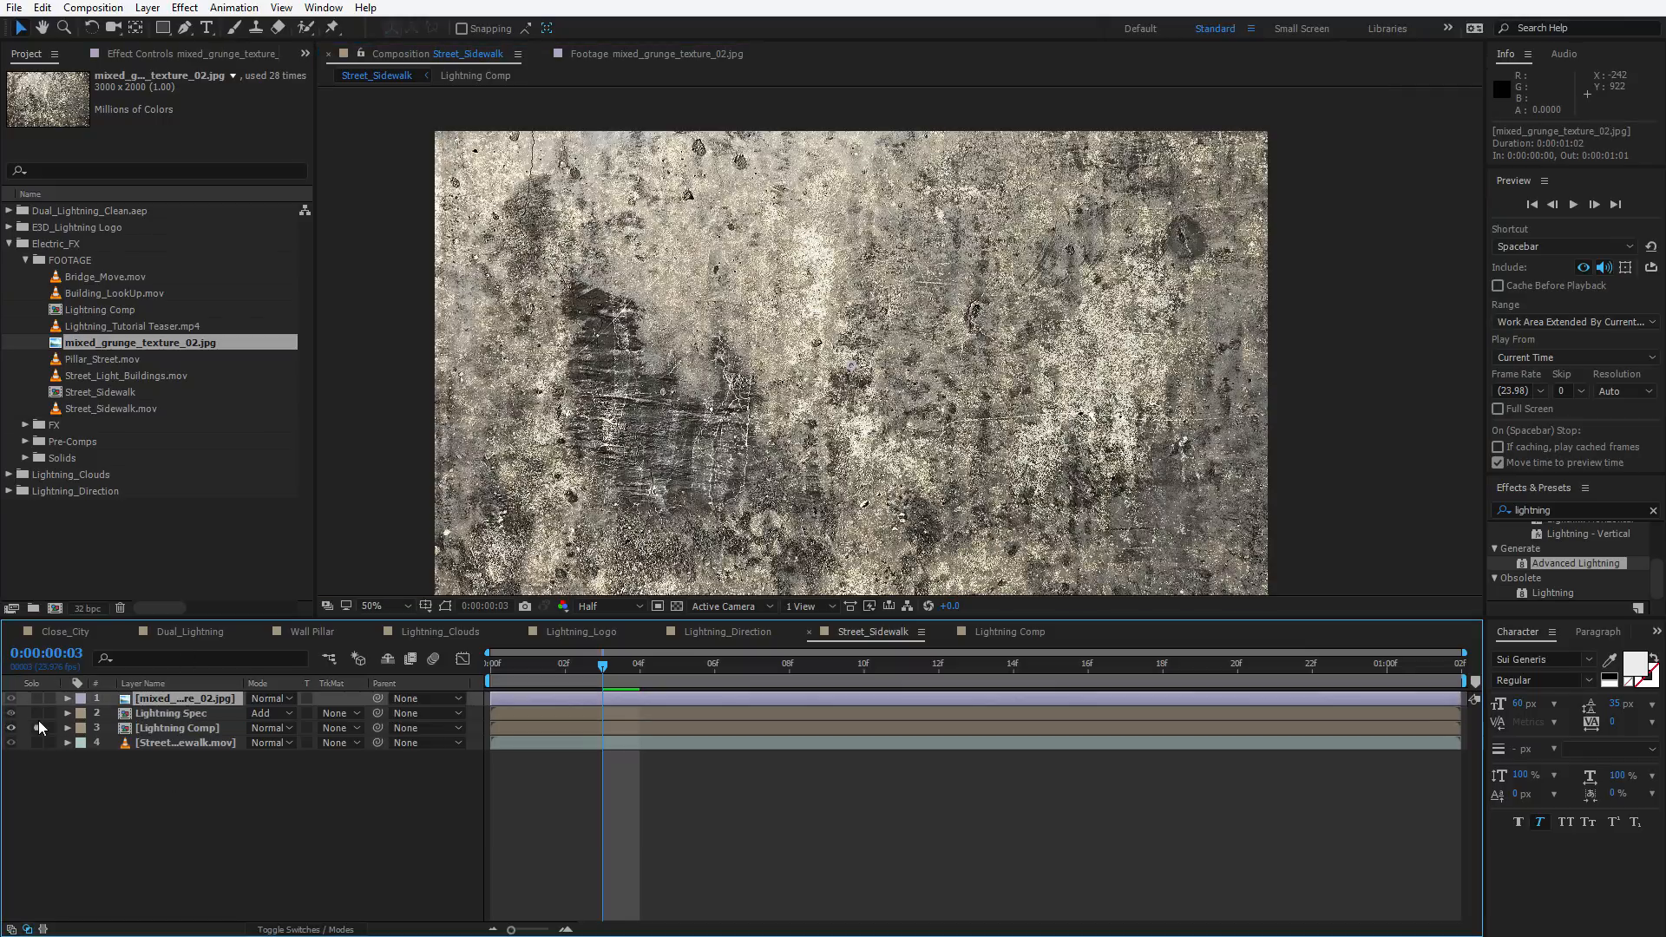
{"action": "left_click", "coordinate": [268, 805]}
{"action": "left_click", "coordinate": [10, 698]}
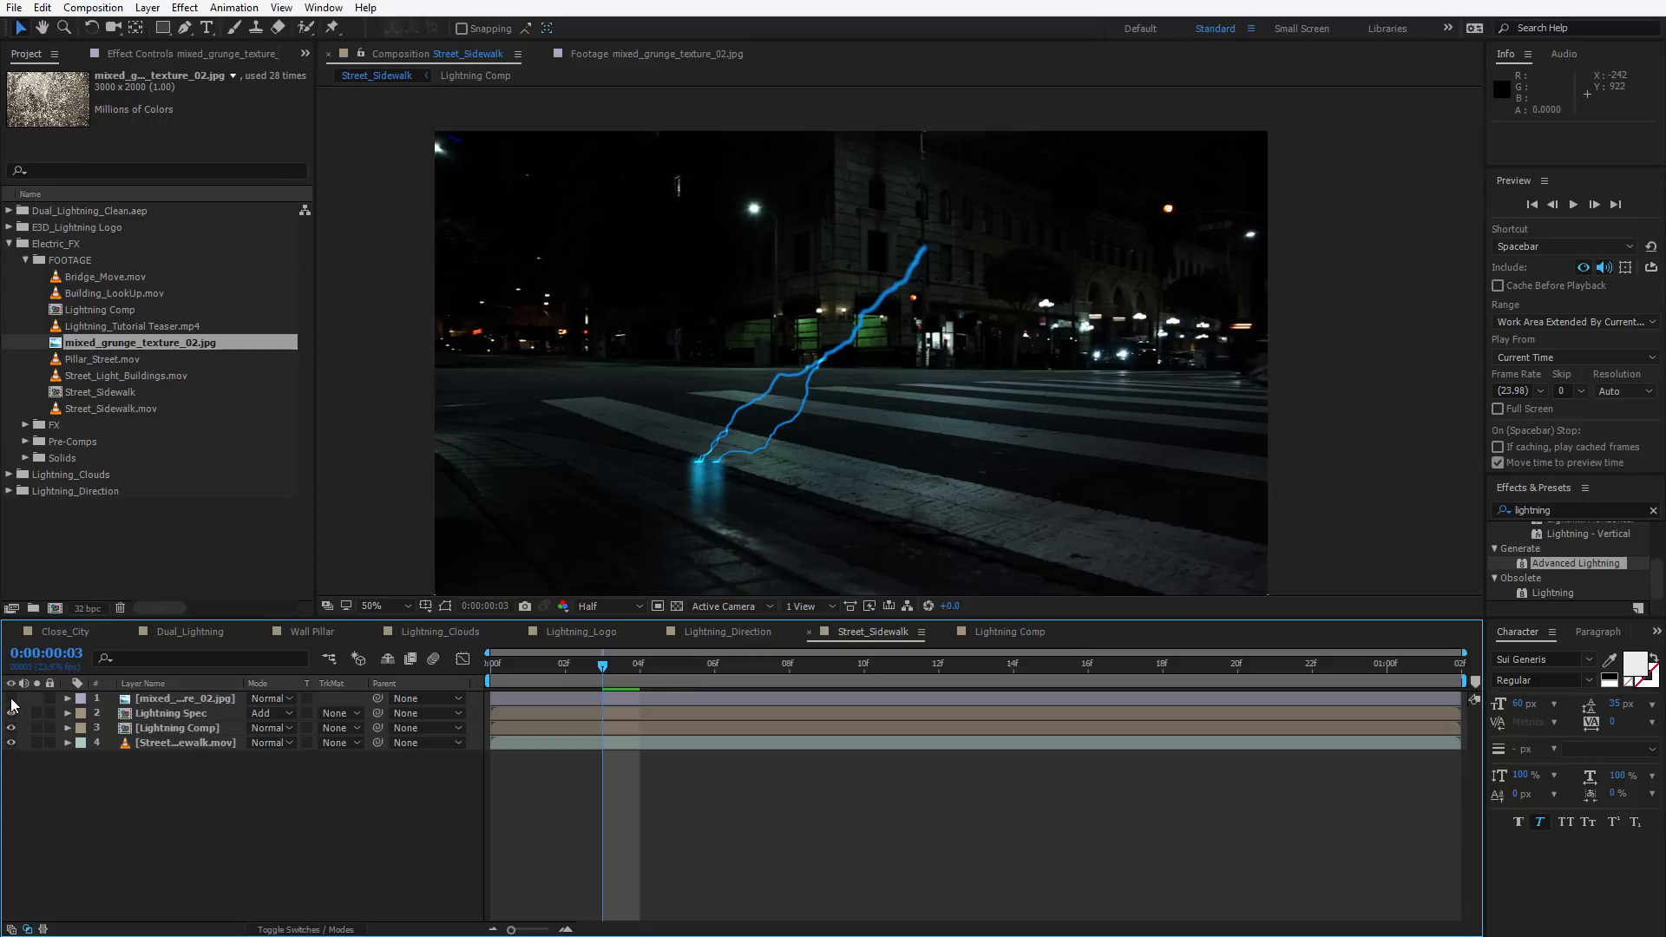
Scrub to around frame 12 and zoom in to inspect where the bolt touches the ground
{"action": "left_click_drag", "start_coordinate": [562, 662], "coordinate": [942, 661]}
{"action": "scroll", "coordinate": [898, 491], "scroll_direction": "up", "scroll_amount": 1}
{"action": "left_click_drag", "start_coordinate": [899, 491], "coordinate": [913, 379]}
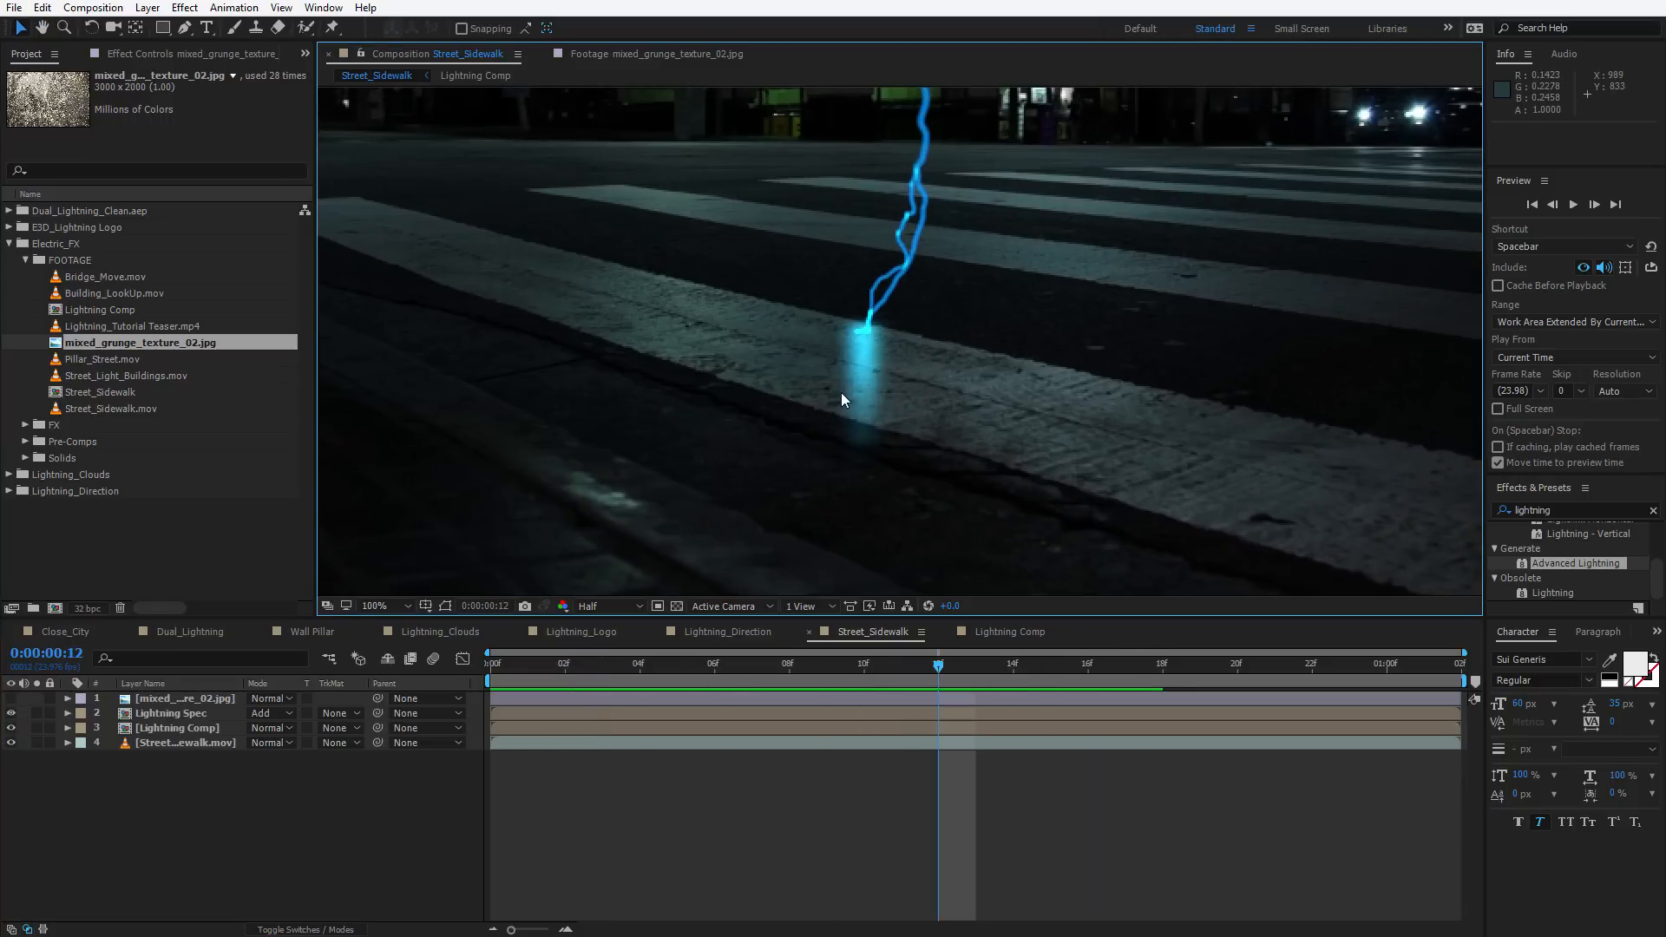
{"action": "key", "text": "h"}
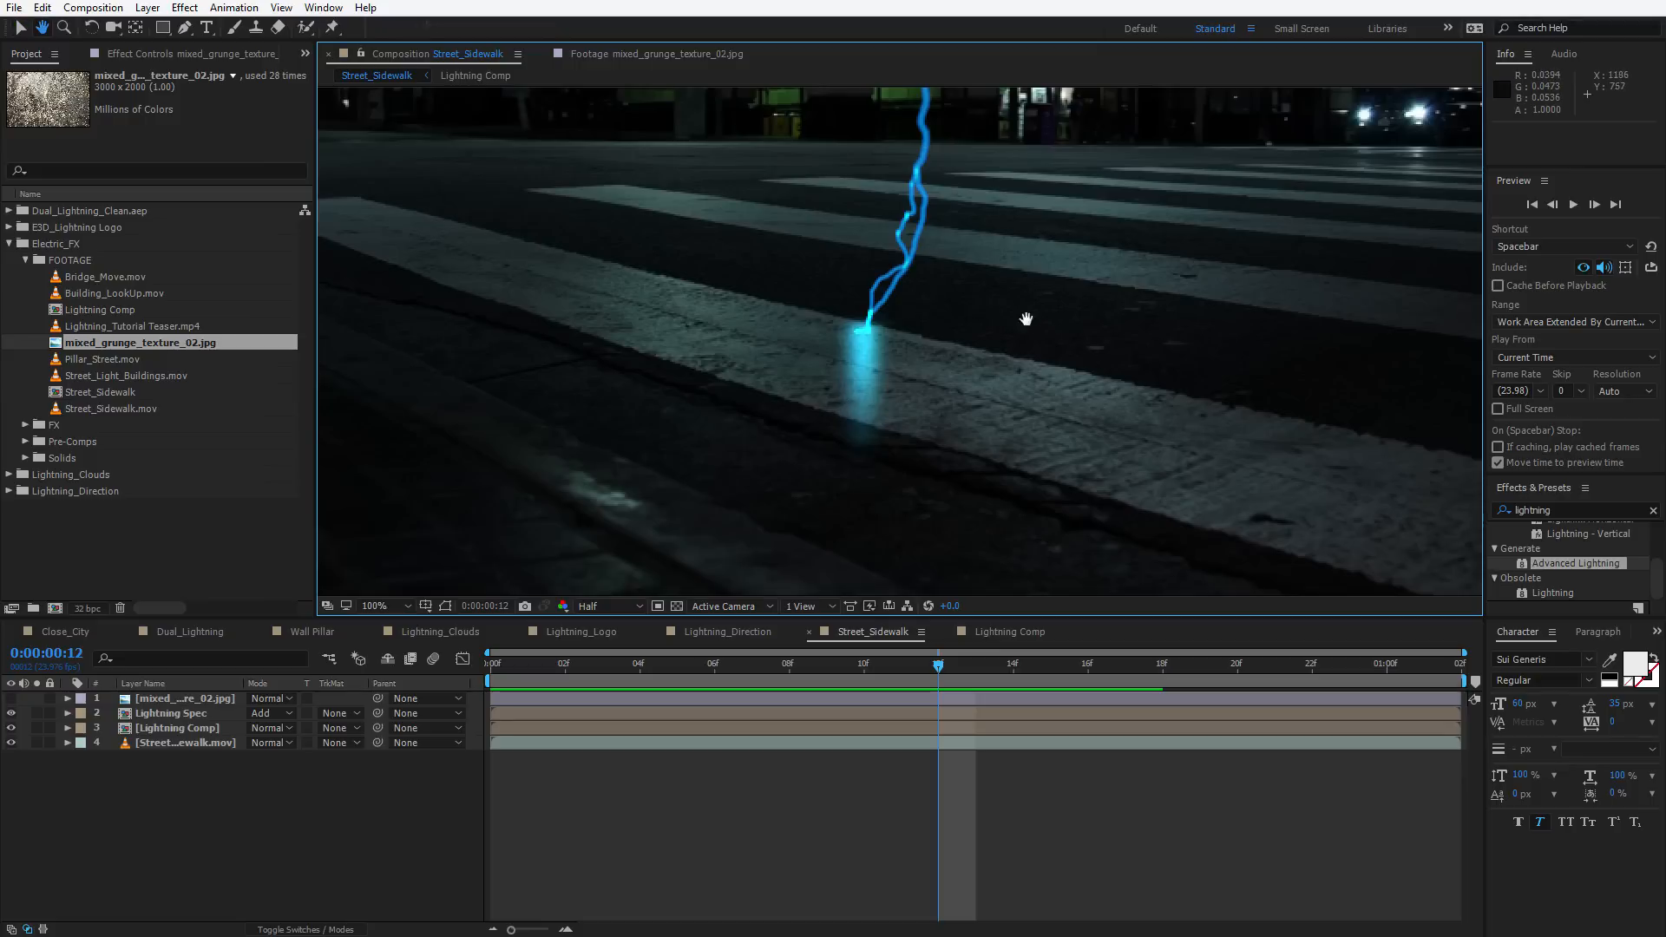
{"action": "left_click_drag", "start_coordinate": [1026, 316], "coordinate": [947, 388]}
{"action": "scroll", "coordinate": [954, 379], "scroll_direction": "down", "scroll_amount": 2}
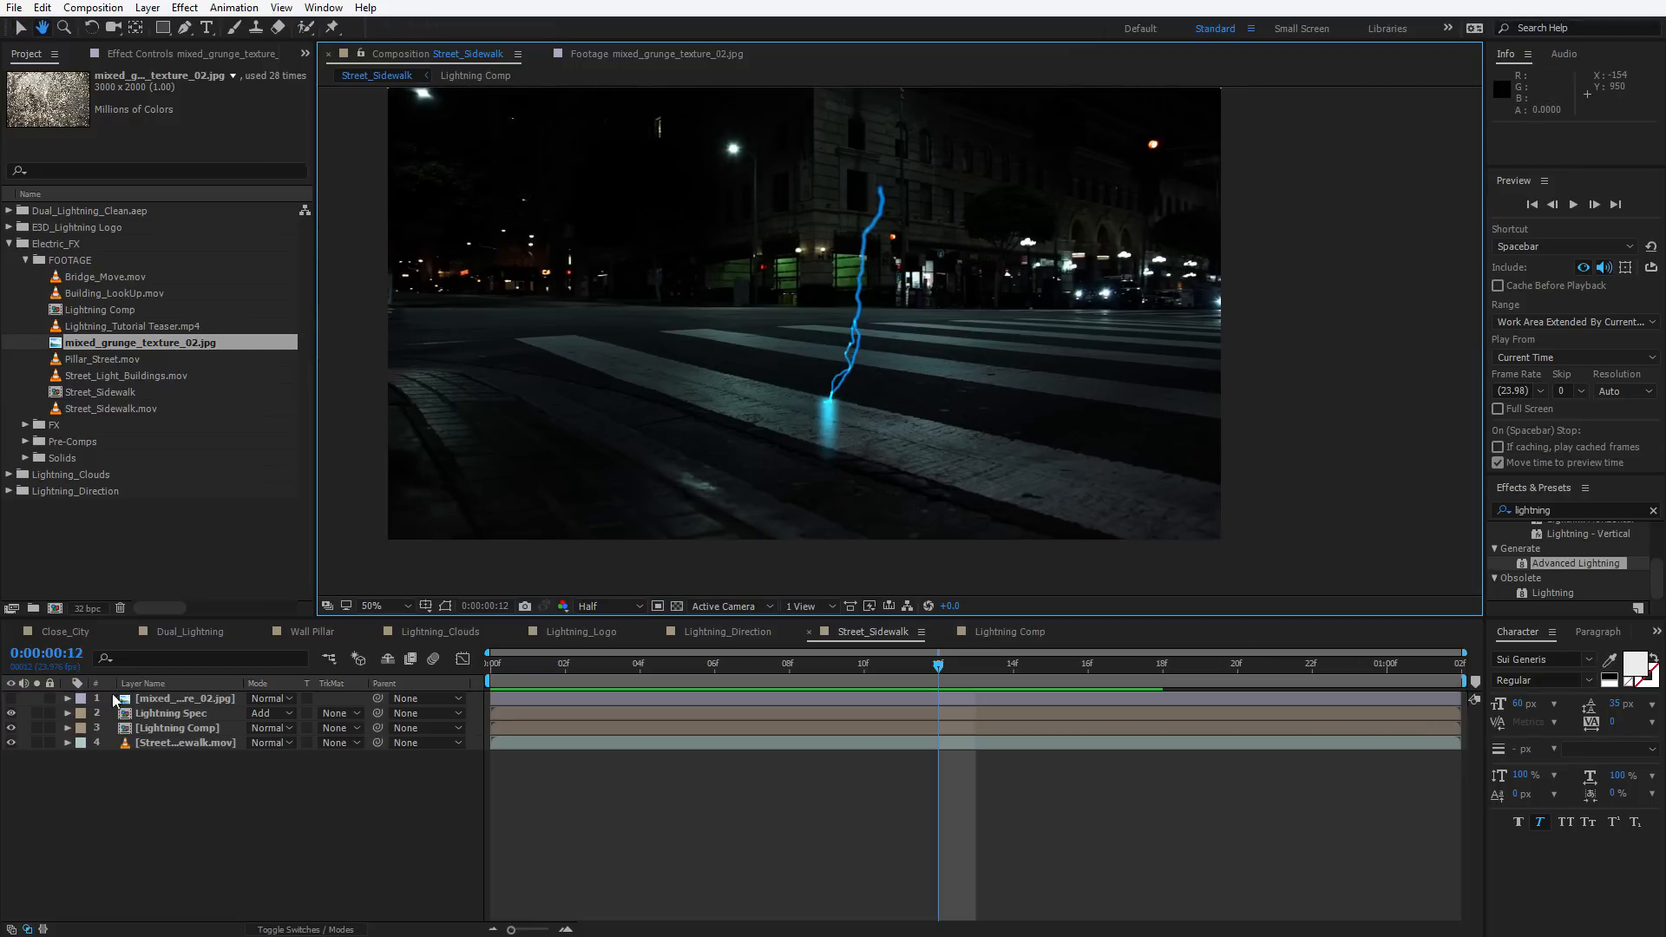
Show the grunge texture again, make it a 3D layer and rotate it to lie flat as the ground plane
{"action": "left_click", "coordinate": [174, 711]}
{"action": "key", "text": "F2"}
{"action": "left_click", "coordinate": [143, 700]}
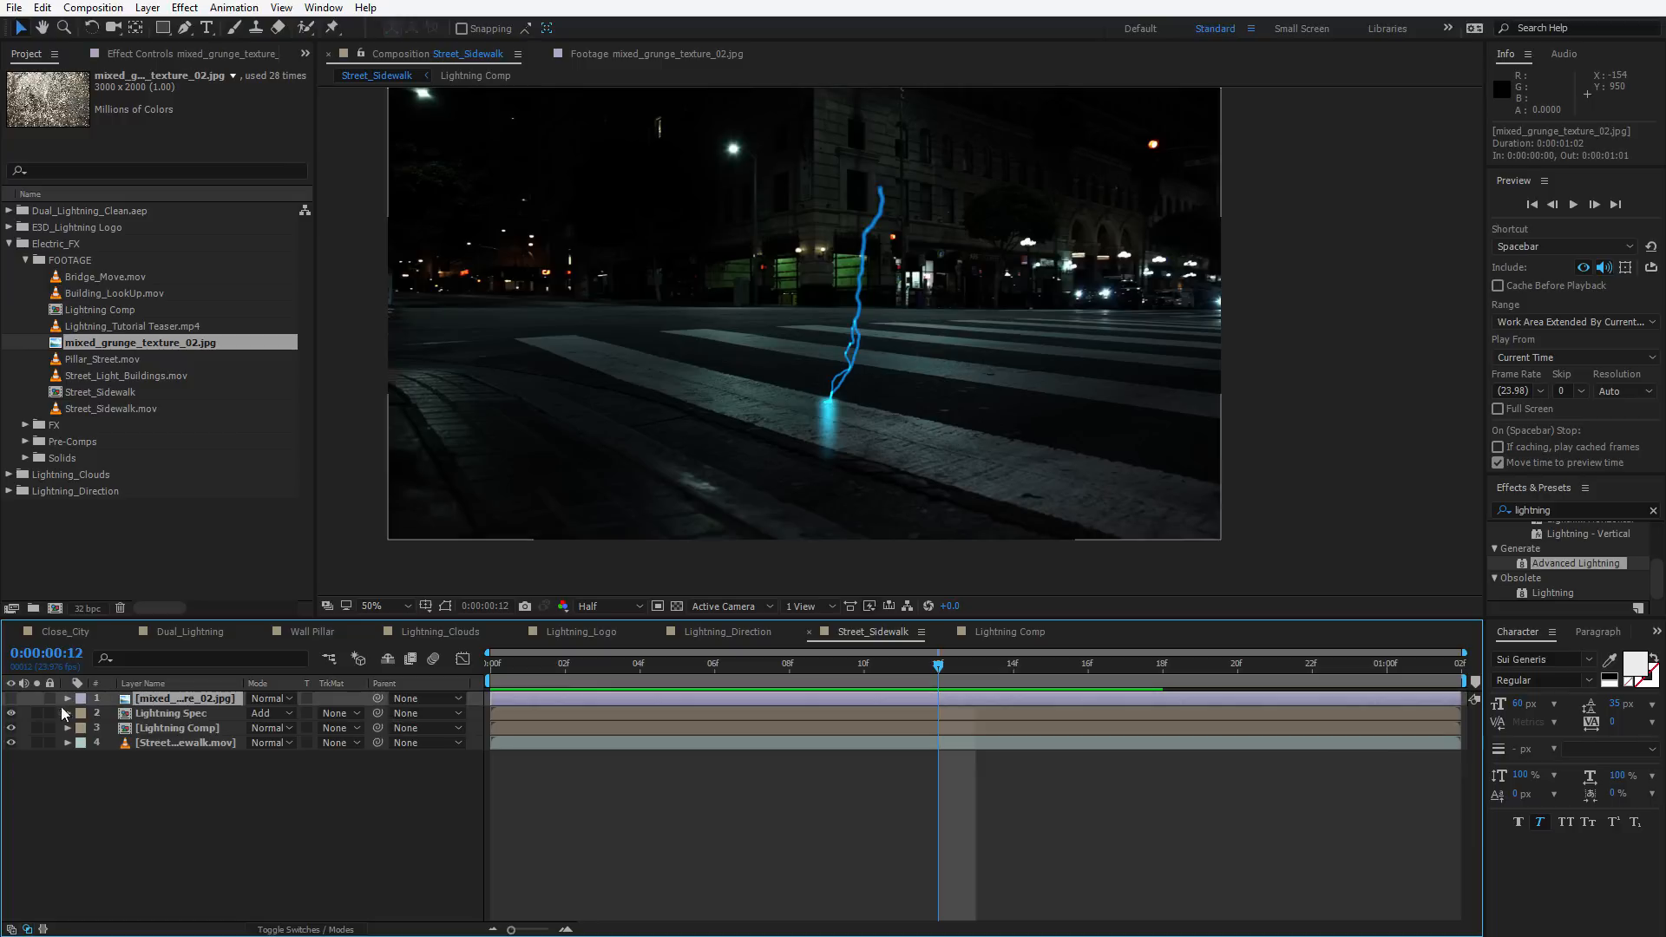
{"action": "left_click", "coordinate": [12, 699]}
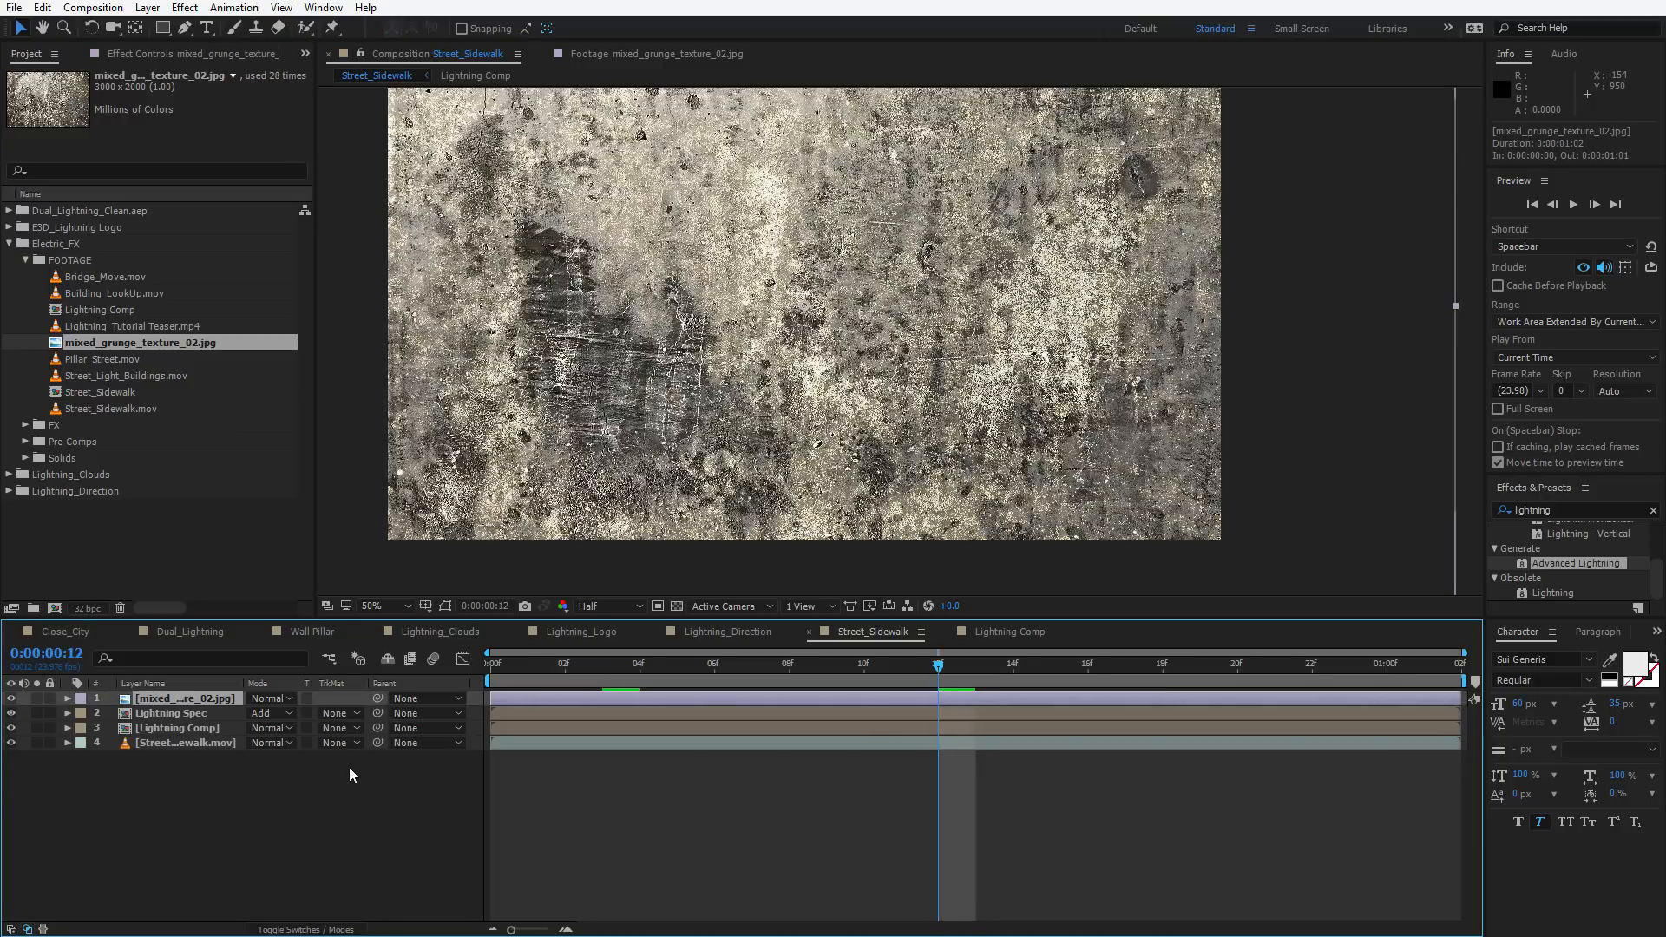
{"action": "key", "text": "F4"}
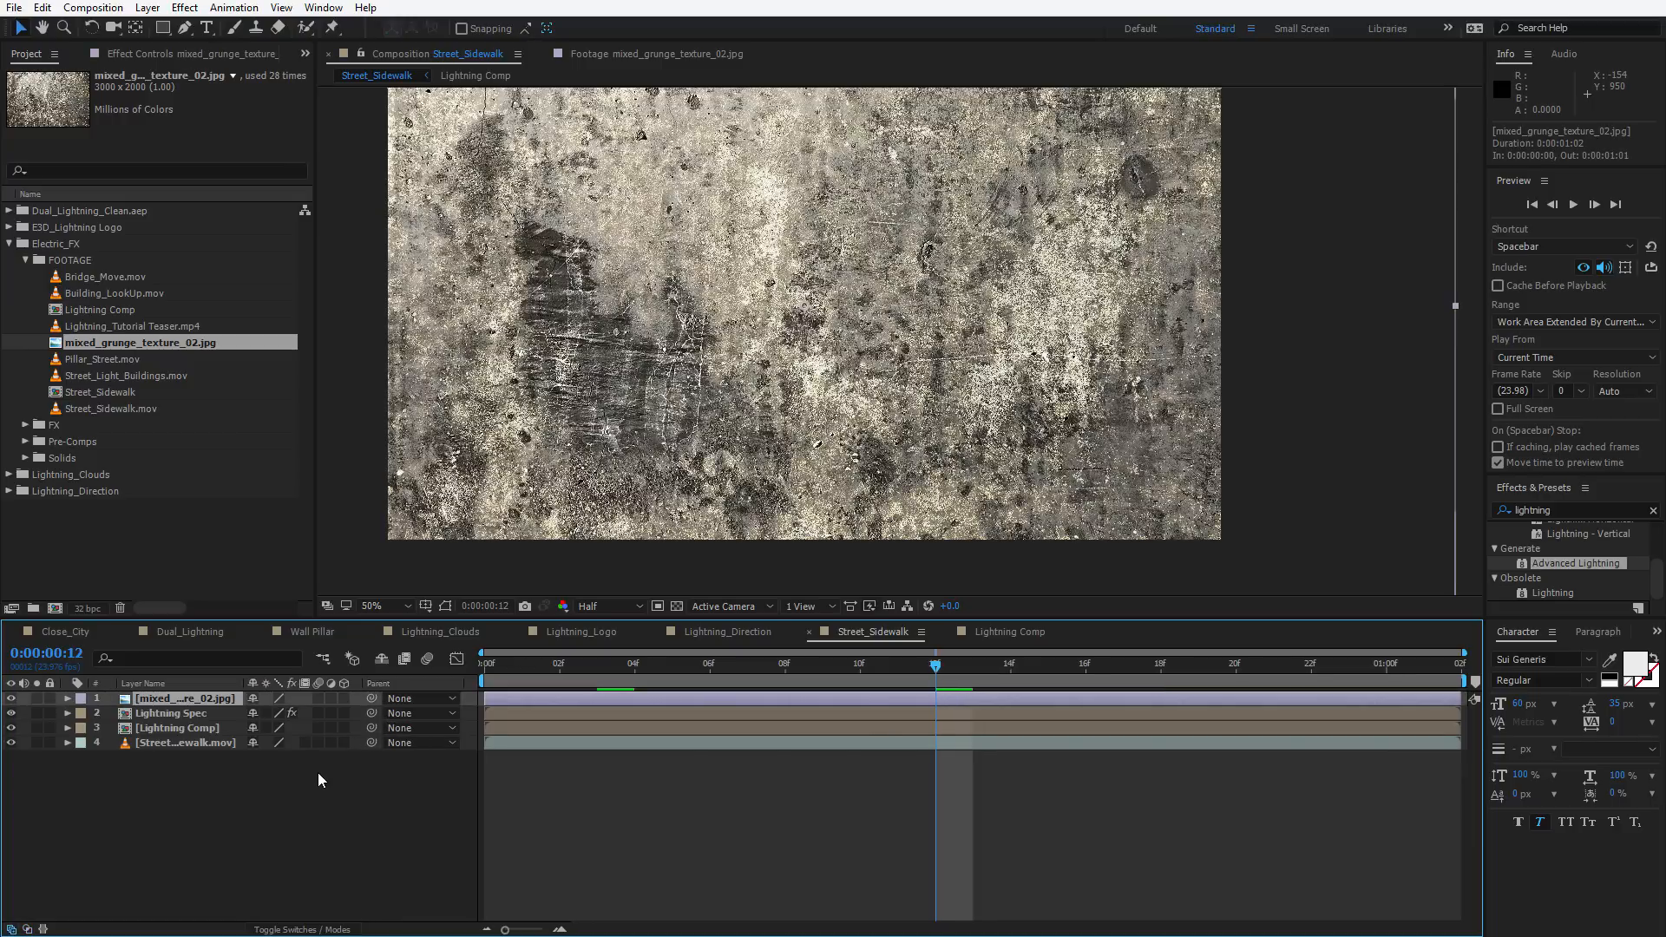
{"action": "left_click", "coordinate": [343, 698]}
{"action": "key", "text": "w"}
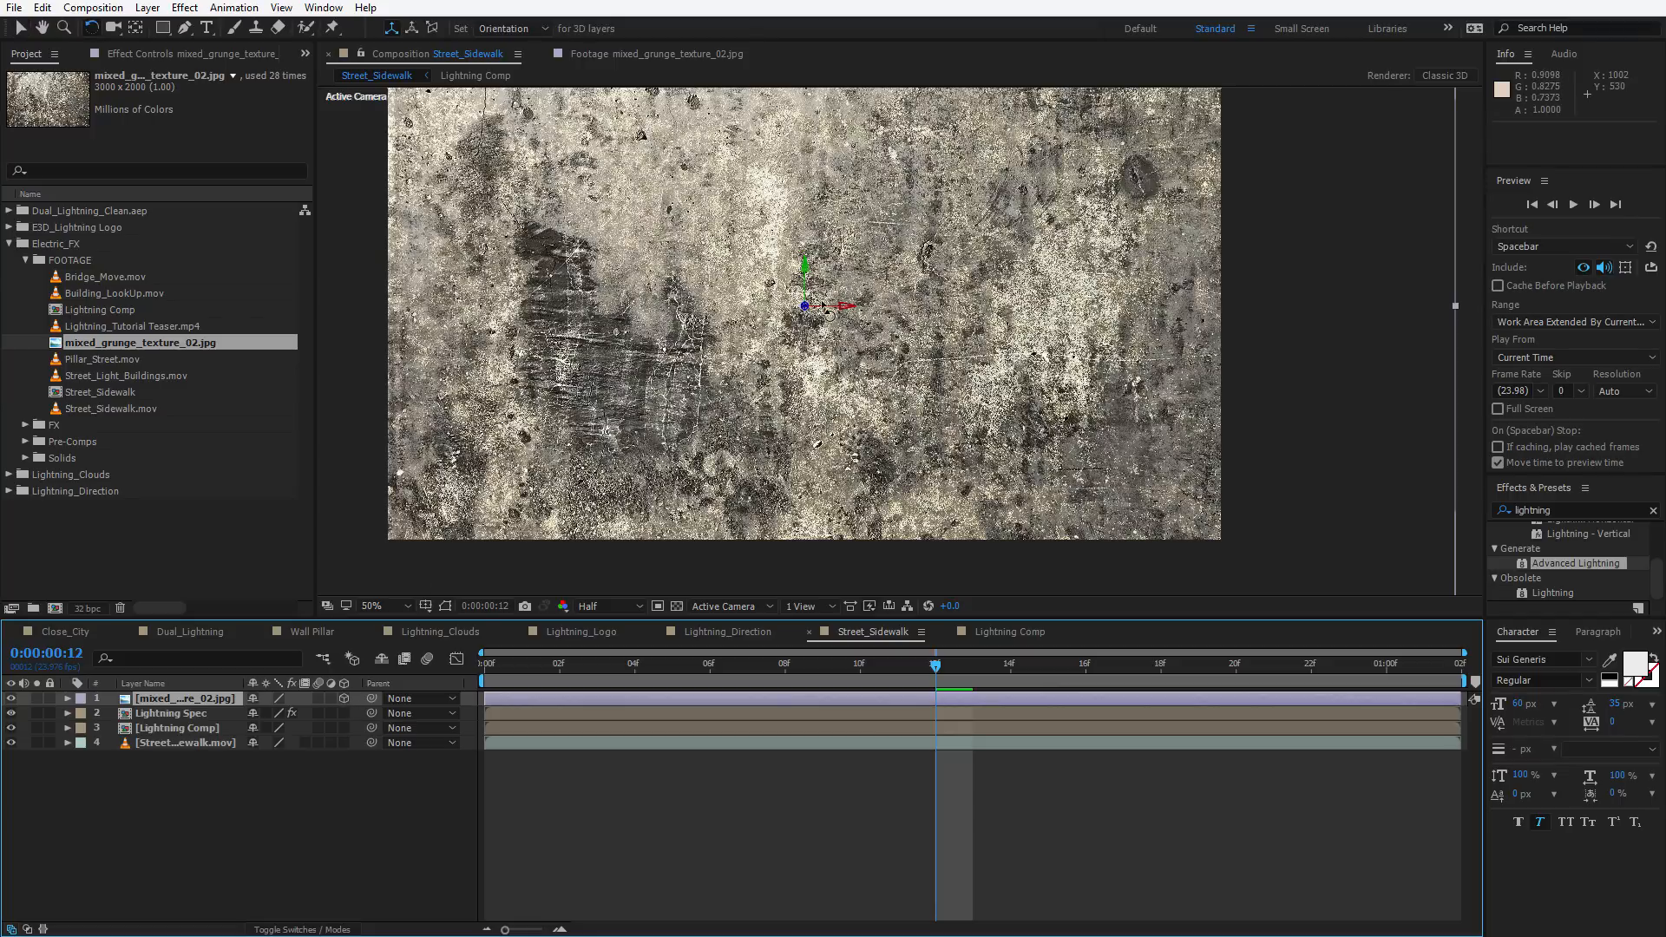
{"action": "left_click_drag", "start_coordinate": [826, 311], "coordinate": [811, 430]}
Scale the grunge texture layer to 172%
{"action": "key", "text": "v"}
{"action": "key", "text": "s"}
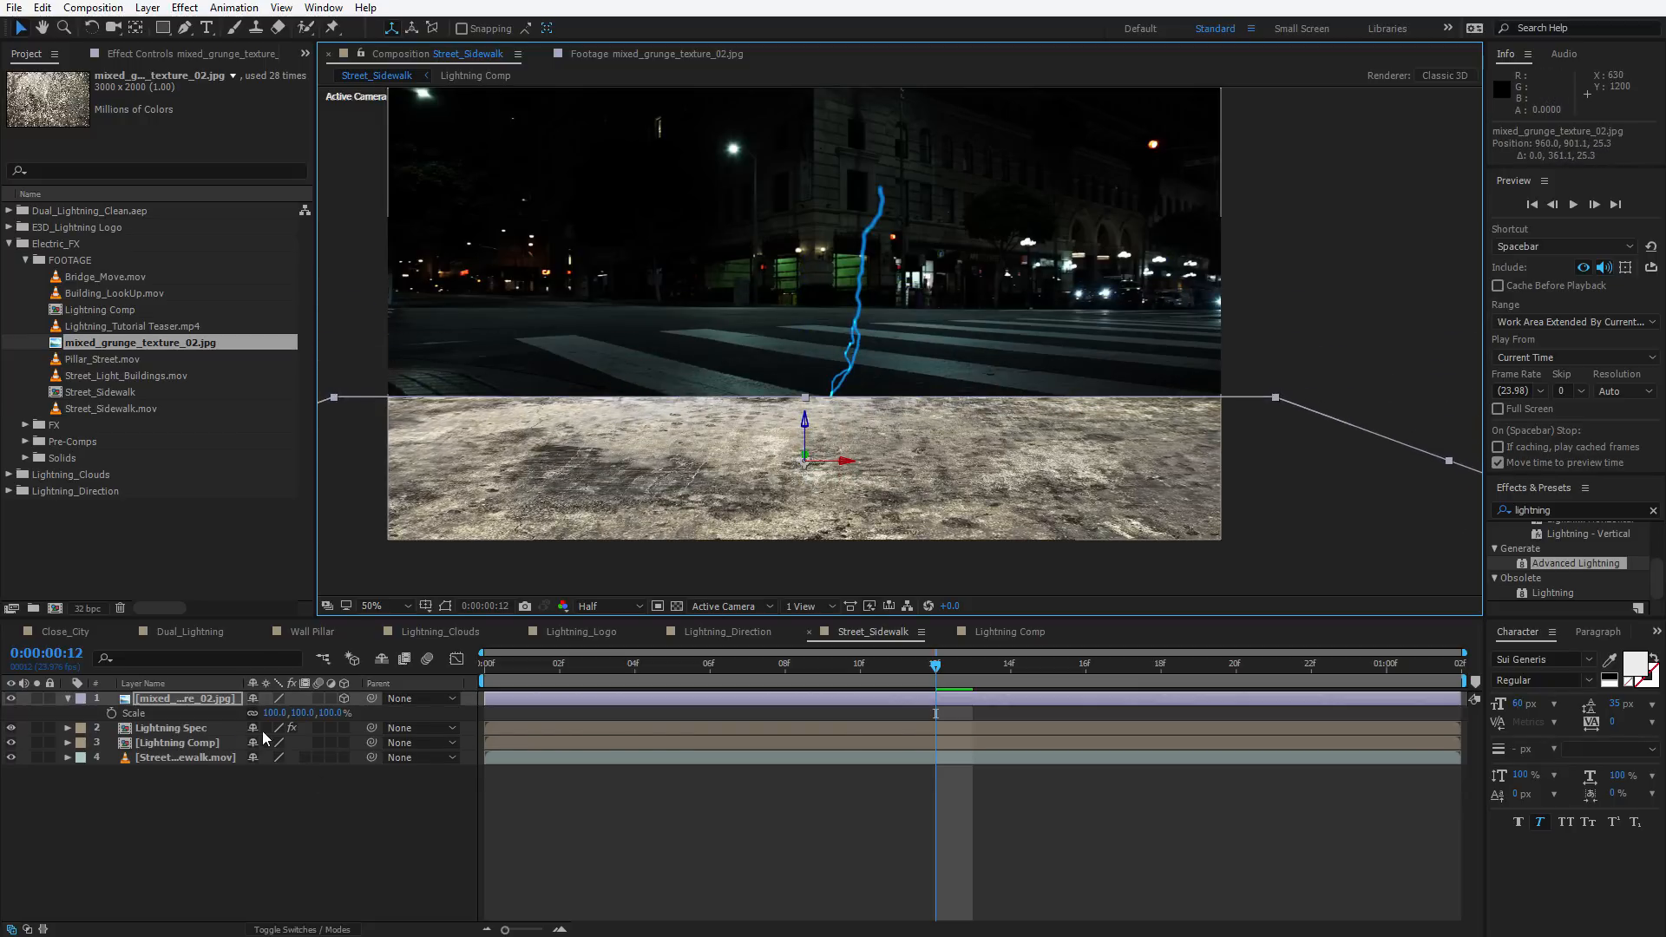
{"action": "left_click_drag", "start_coordinate": [300, 713], "coordinate": [865, 58]}
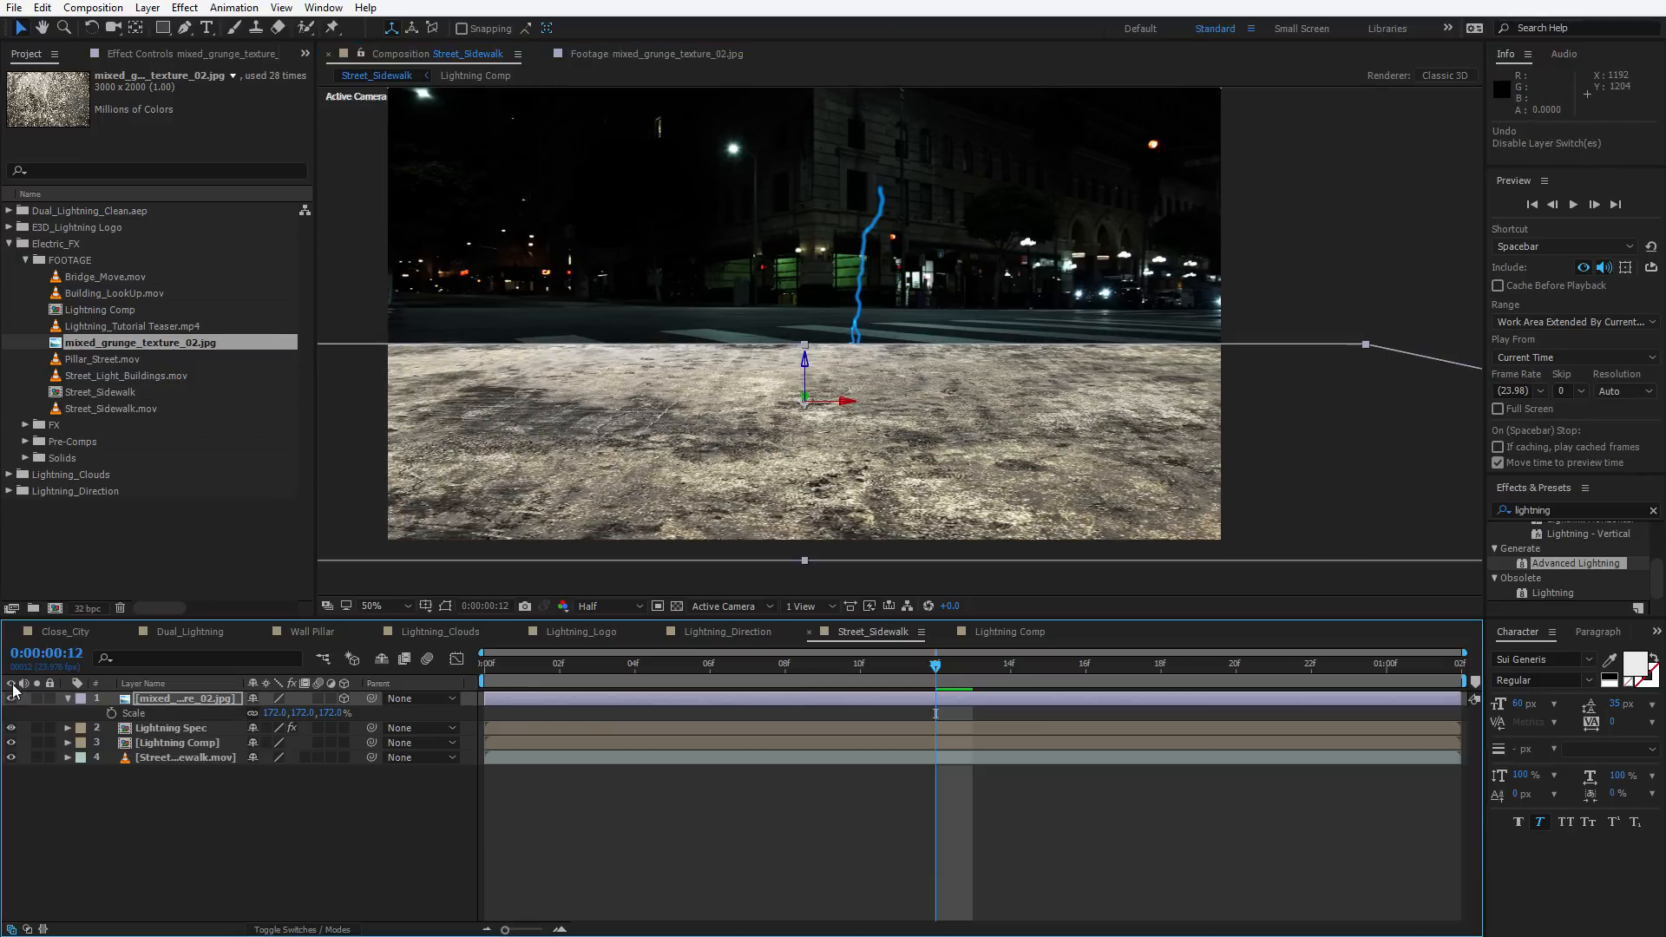
Hide the texture and apply Freeze Frame to the Street_Sidewalk footage layer
{"action": "left_click", "coordinate": [12, 699]}
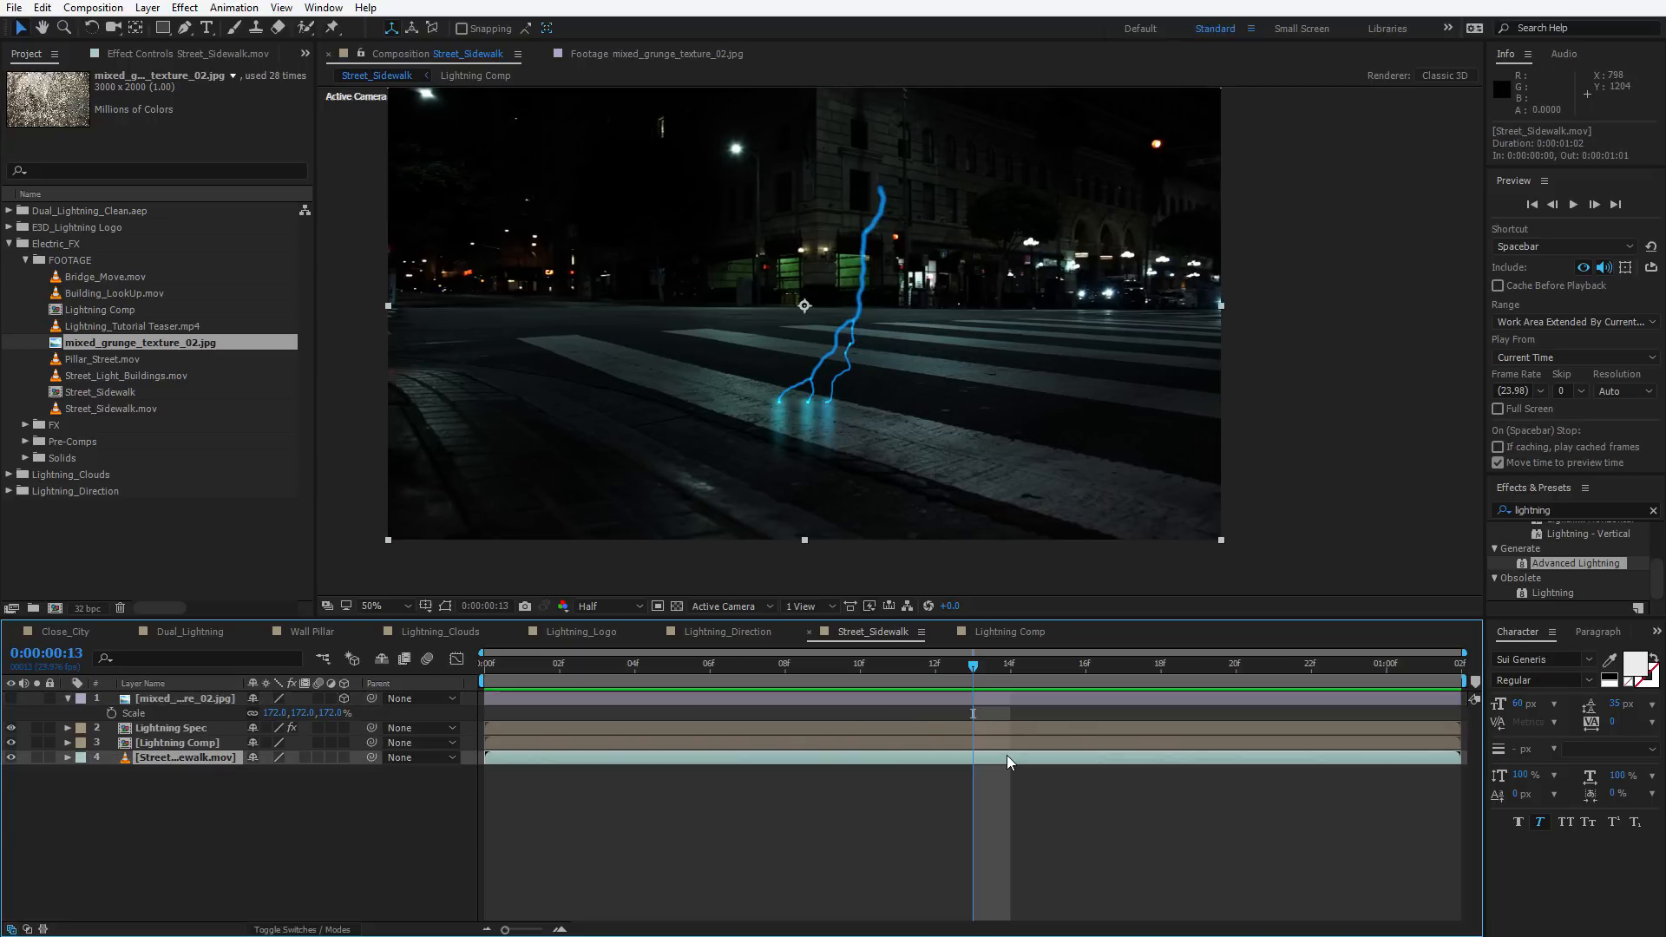
{"action": "right_click", "coordinate": [607, 232]}
{"action": "mouse_move", "coordinate": [659, 344]}
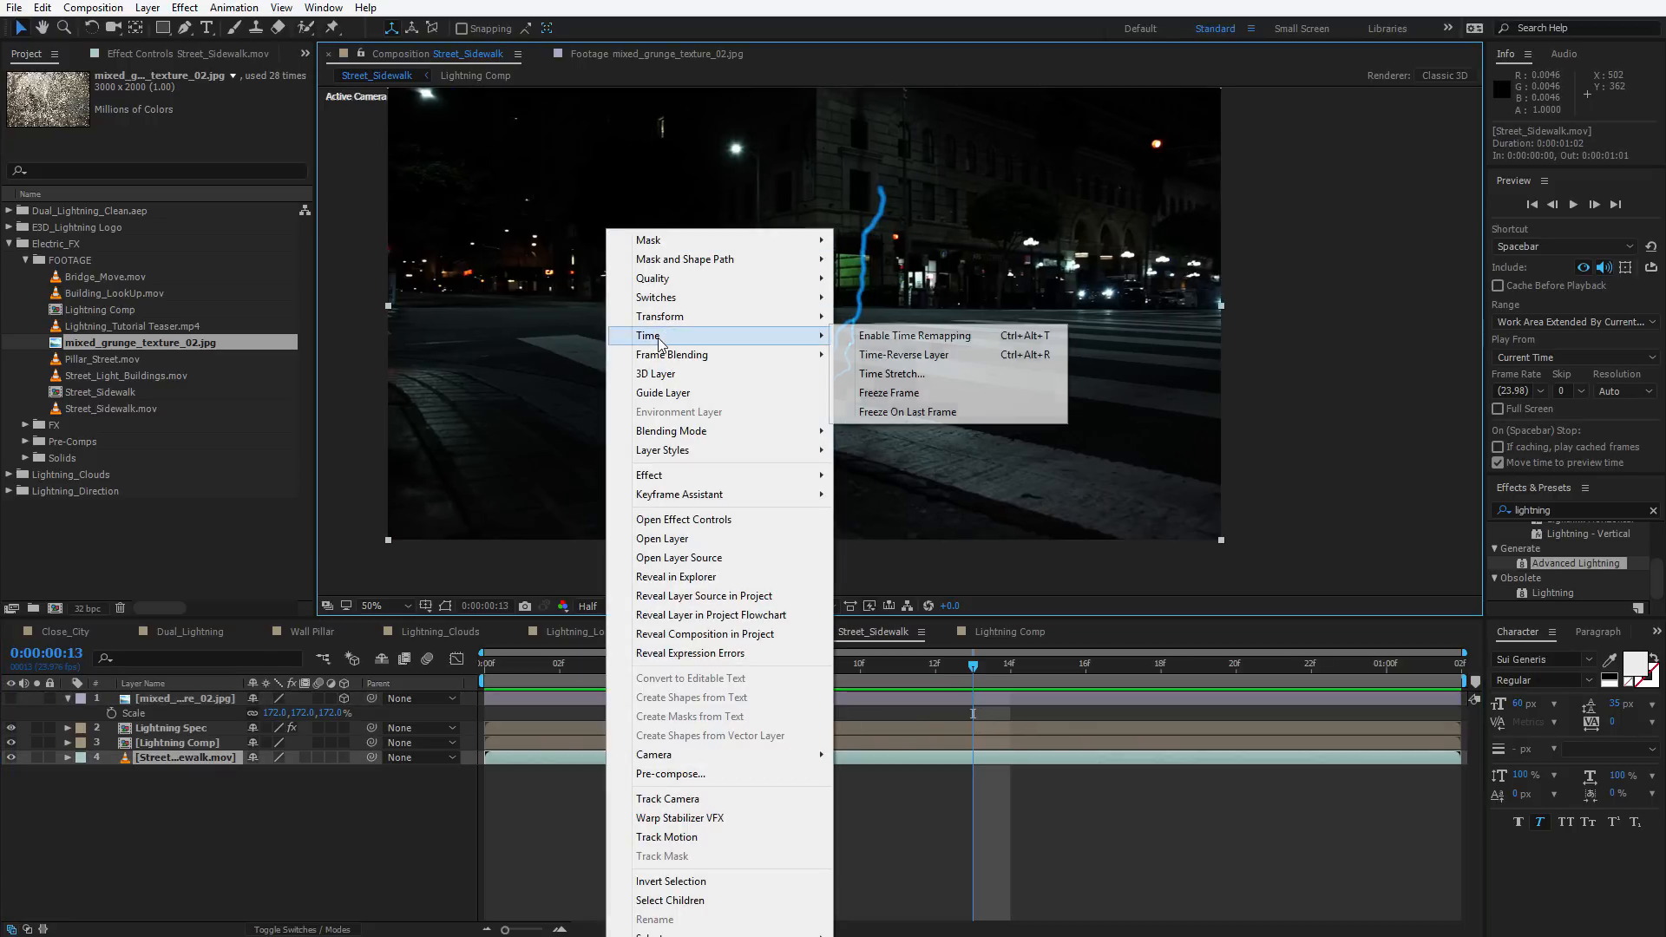
{"action": "left_click", "coordinate": [889, 393]}
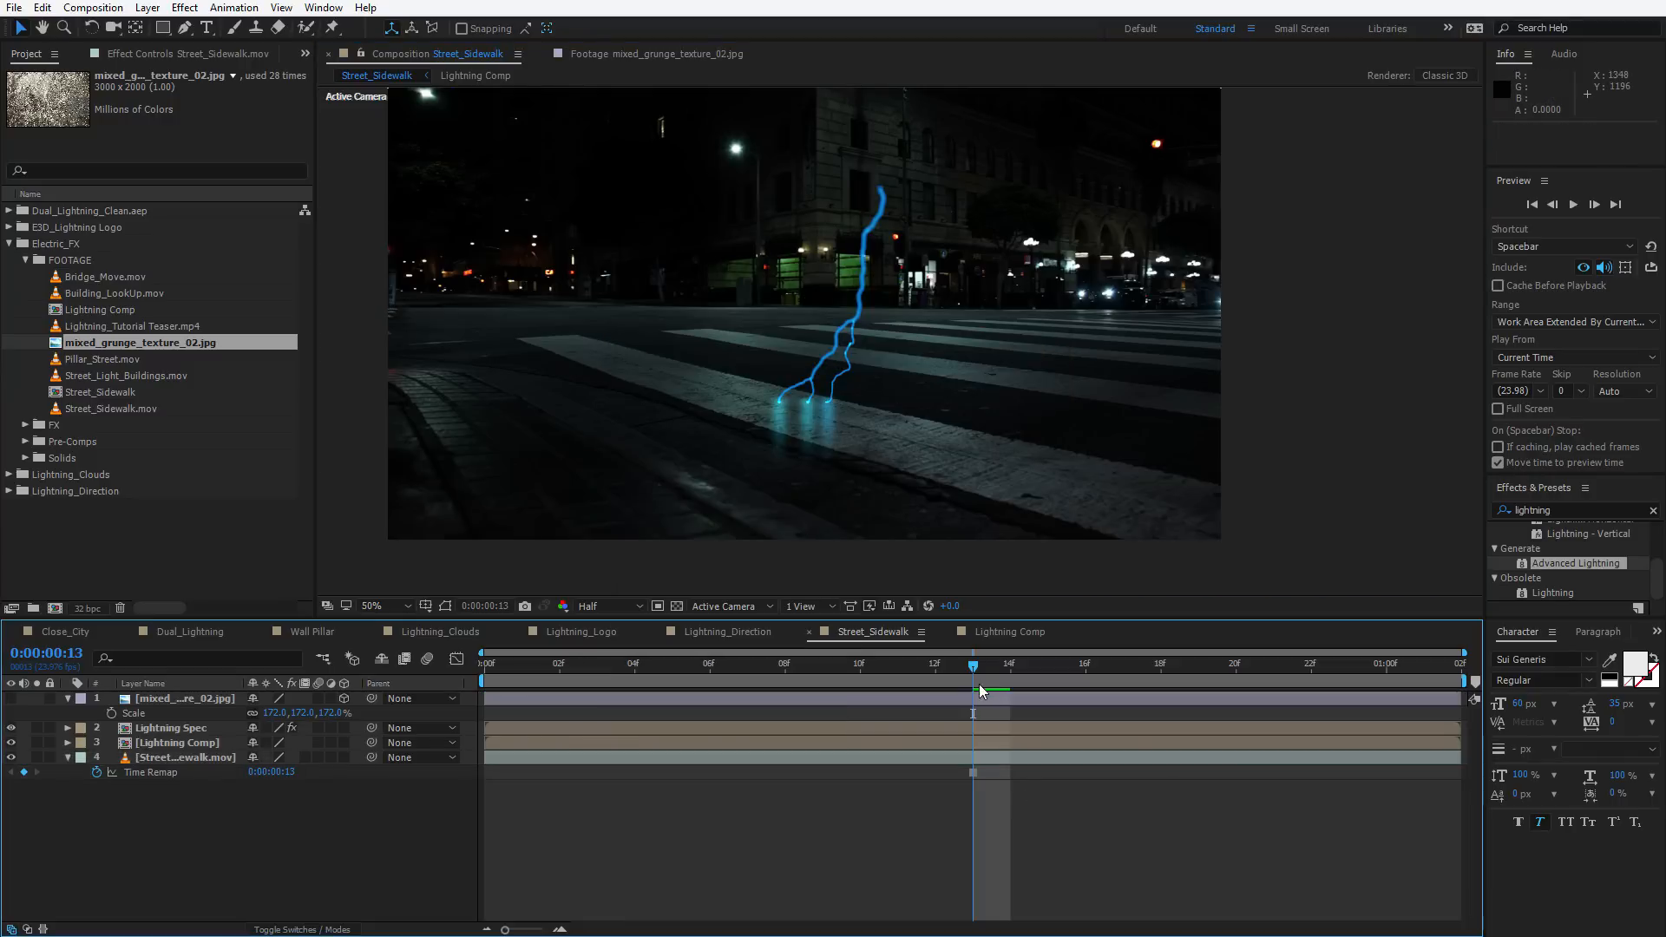
Pre-compose the grunge texture layer, moving all attributes into a new composition named Ground_Texture
{"action": "left_click_drag", "start_coordinate": [978, 684], "coordinate": [1097, 668]}
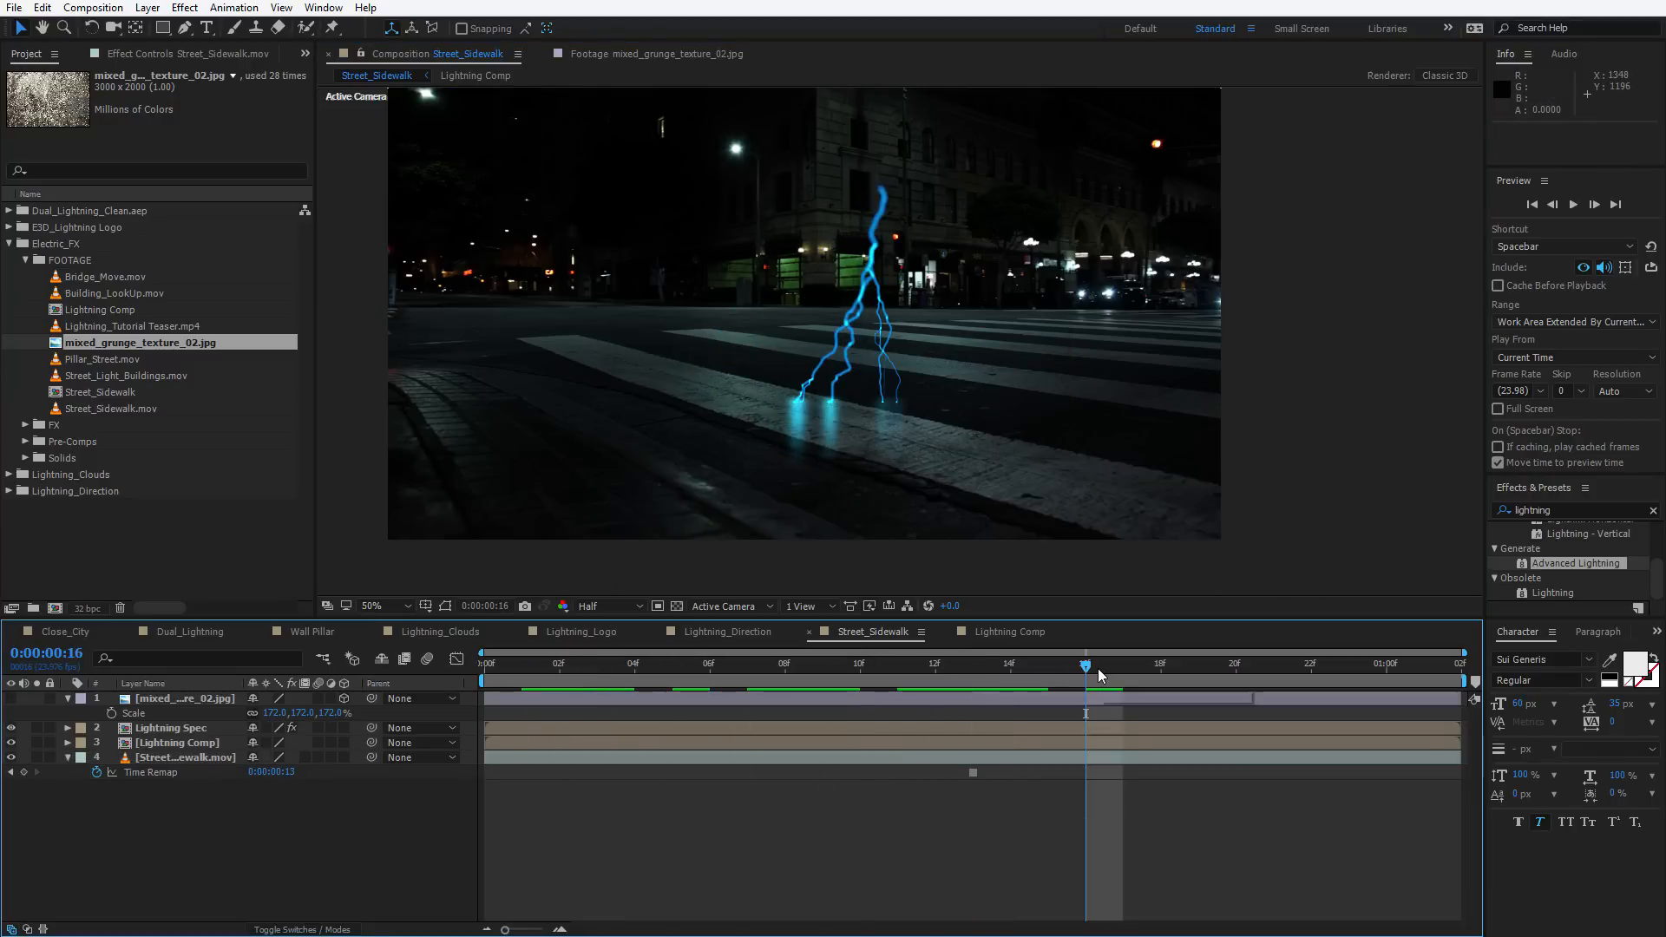
{"action": "left_click", "coordinate": [181, 699]}
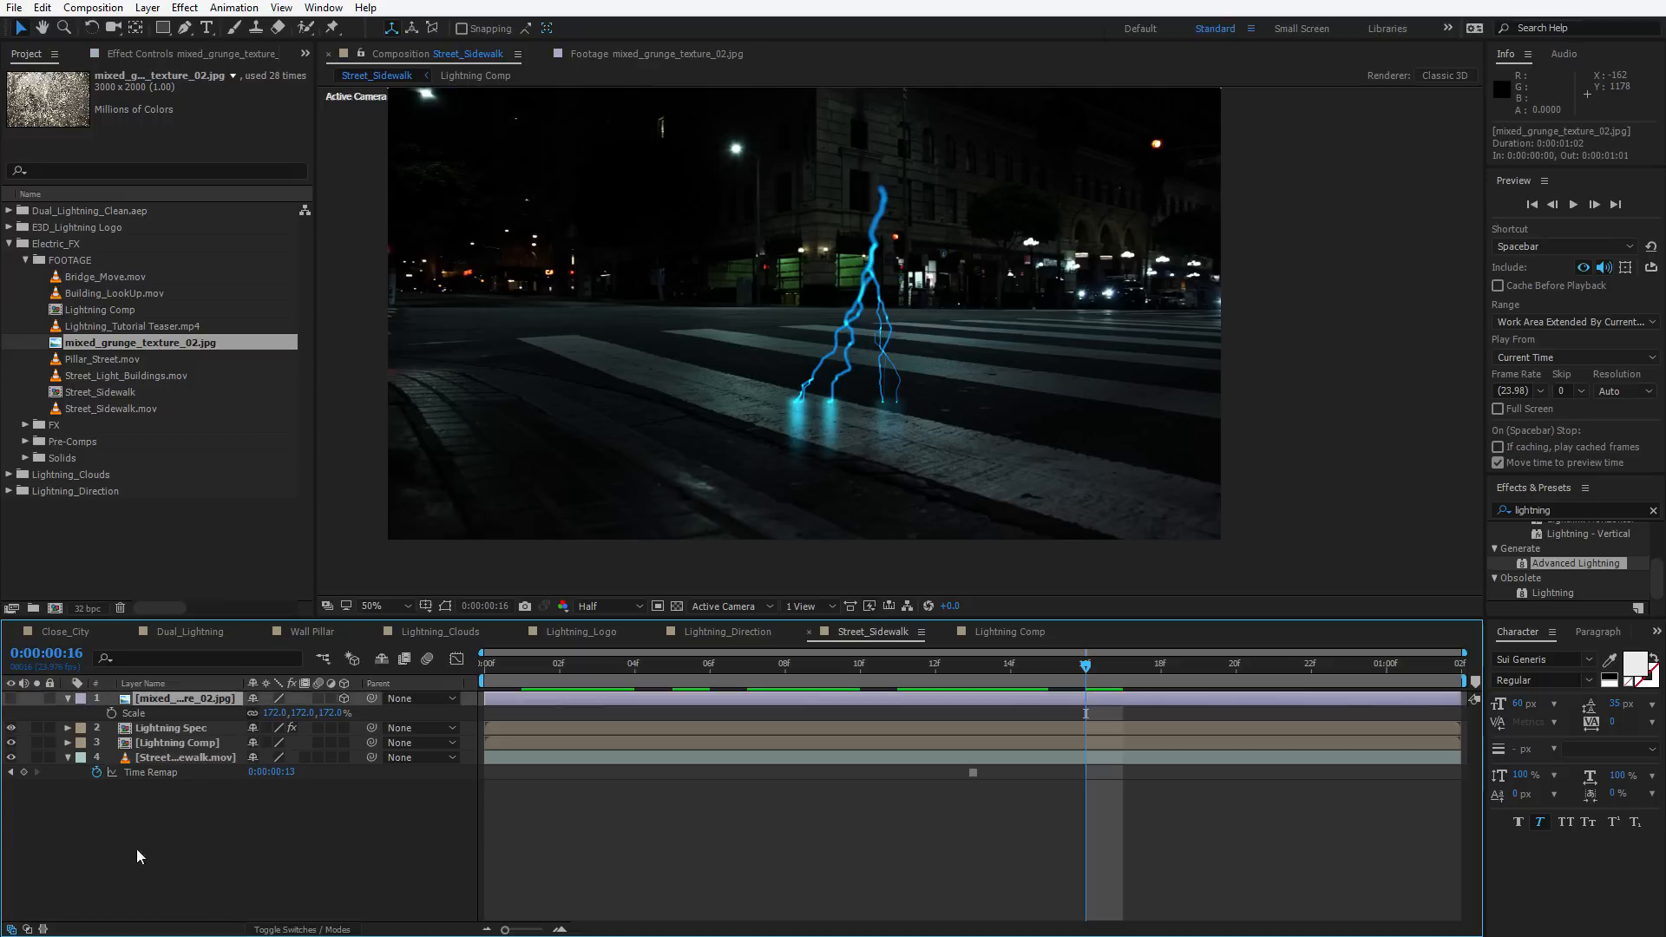
{"action": "left_click", "coordinate": [12, 699]}
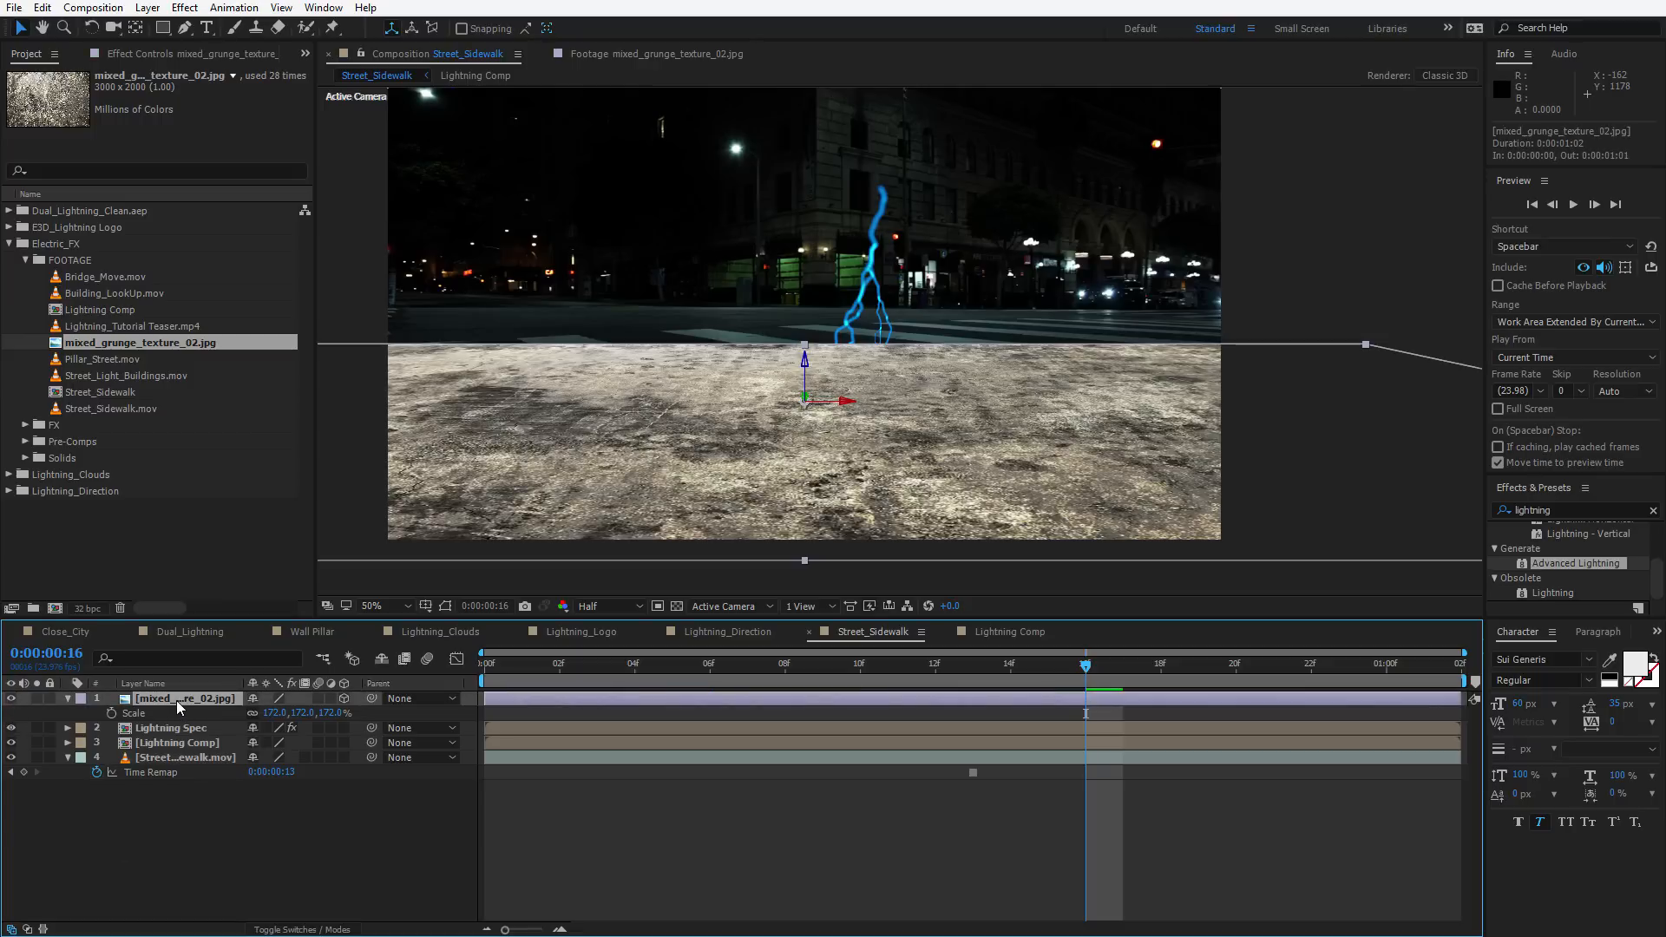
{"action": "left_click", "coordinate": [148, 8]}
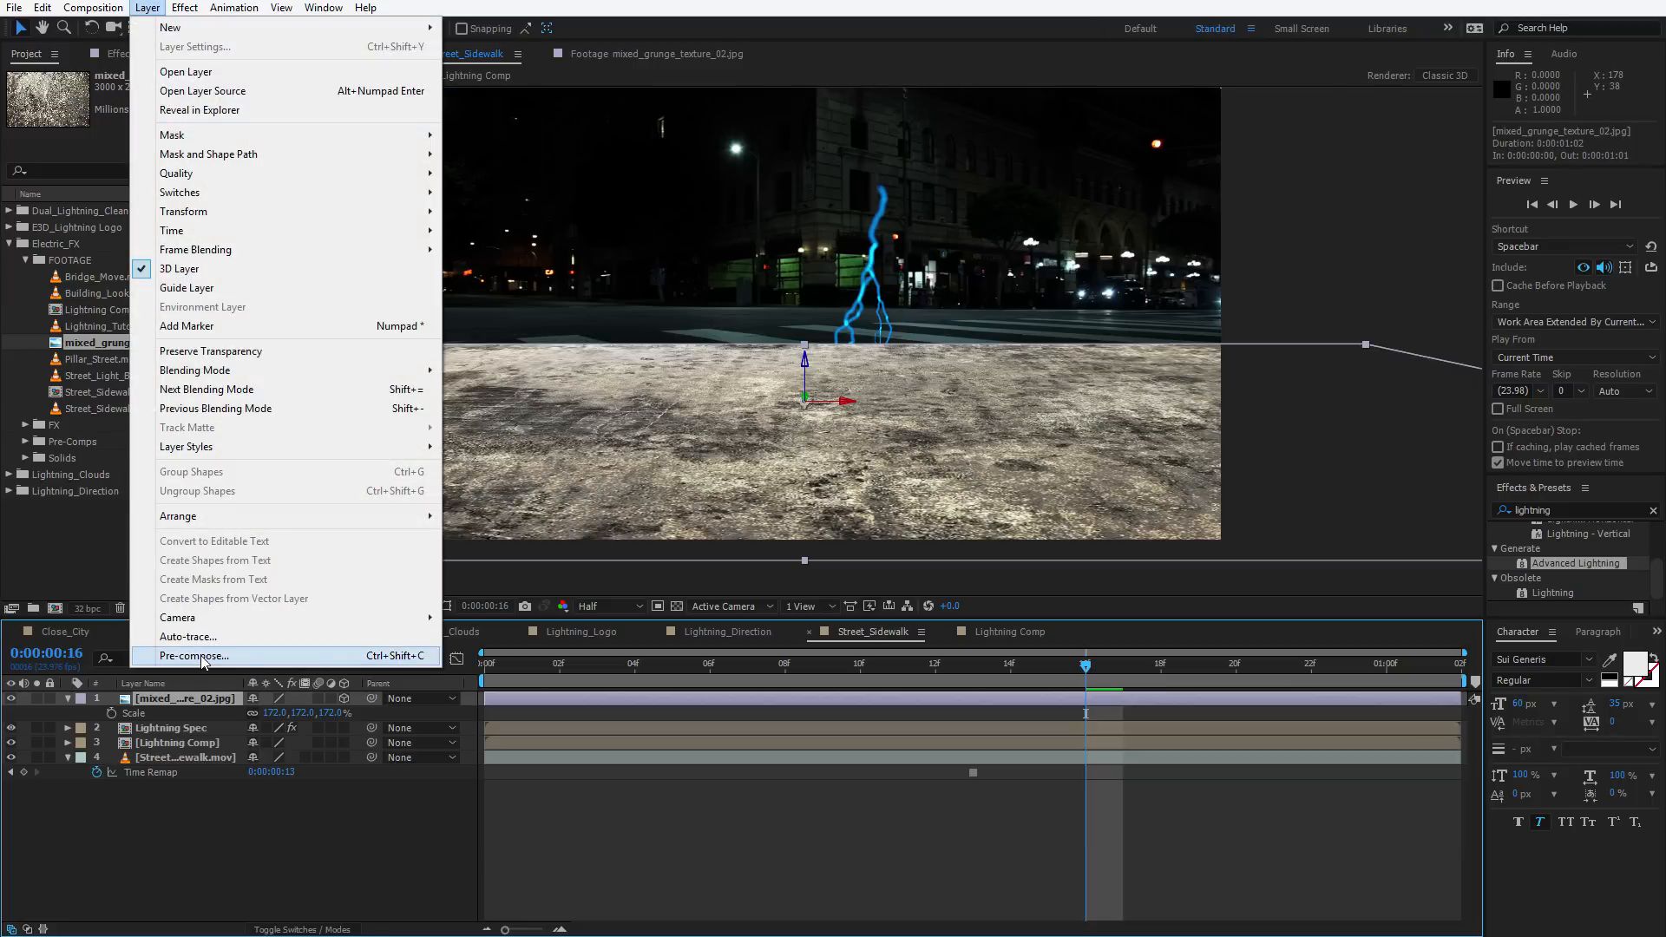
{"action": "left_click", "coordinate": [202, 657]}
{"action": "left_click", "coordinate": [681, 485]}
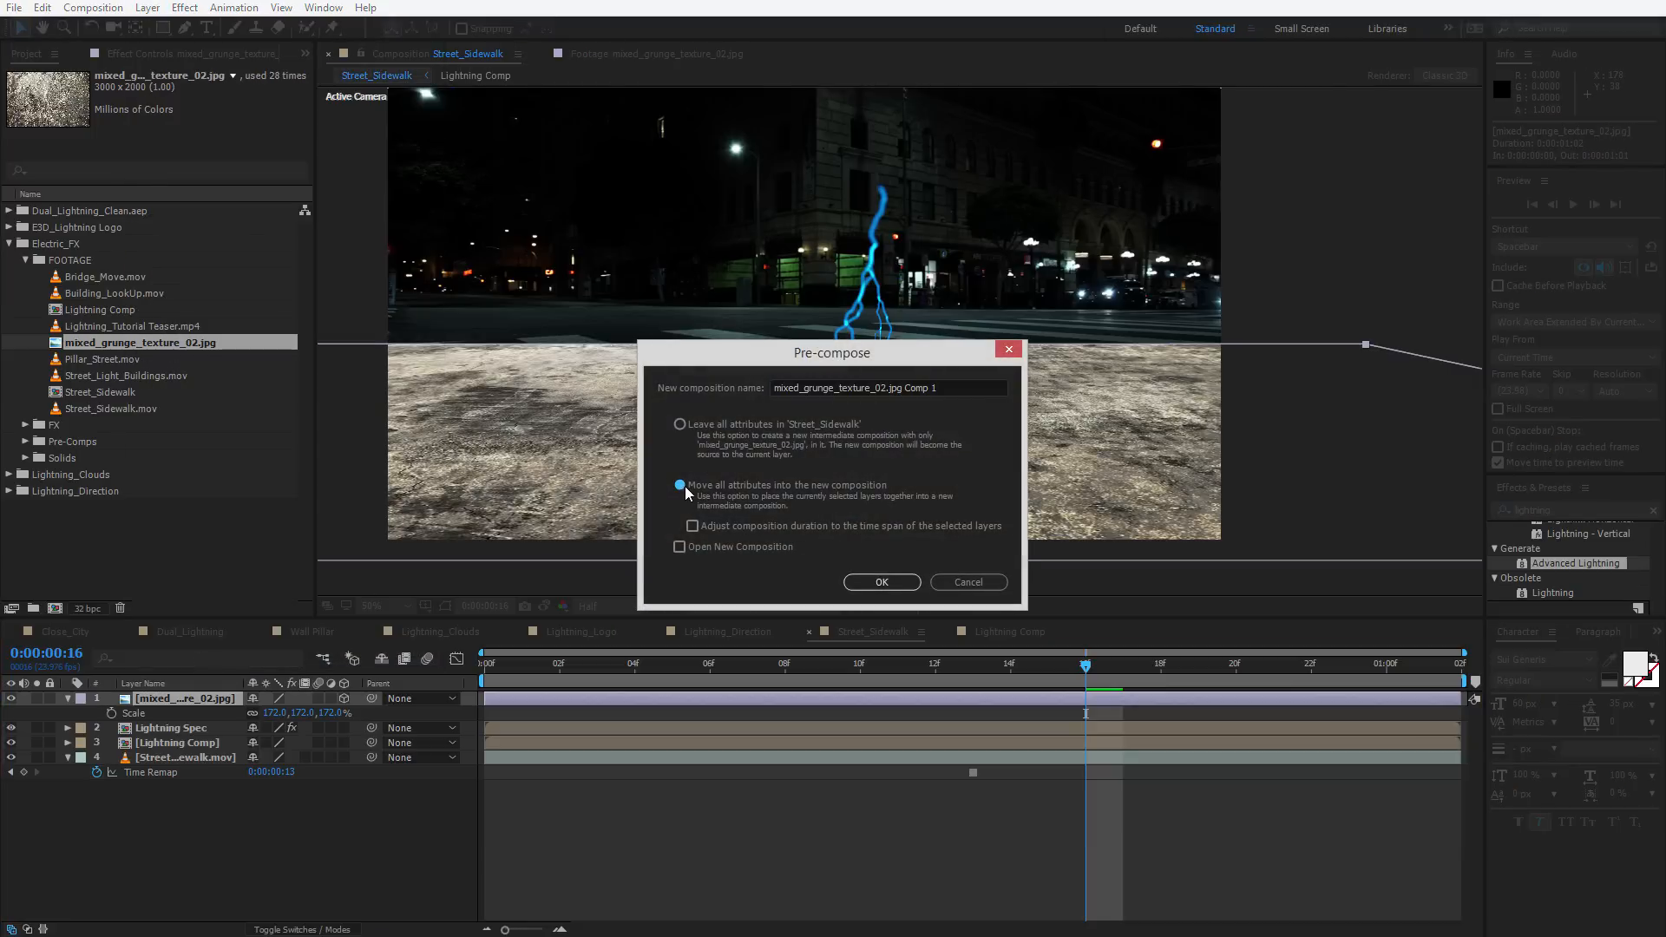
{"action": "key", "text": "shift+Tab"}
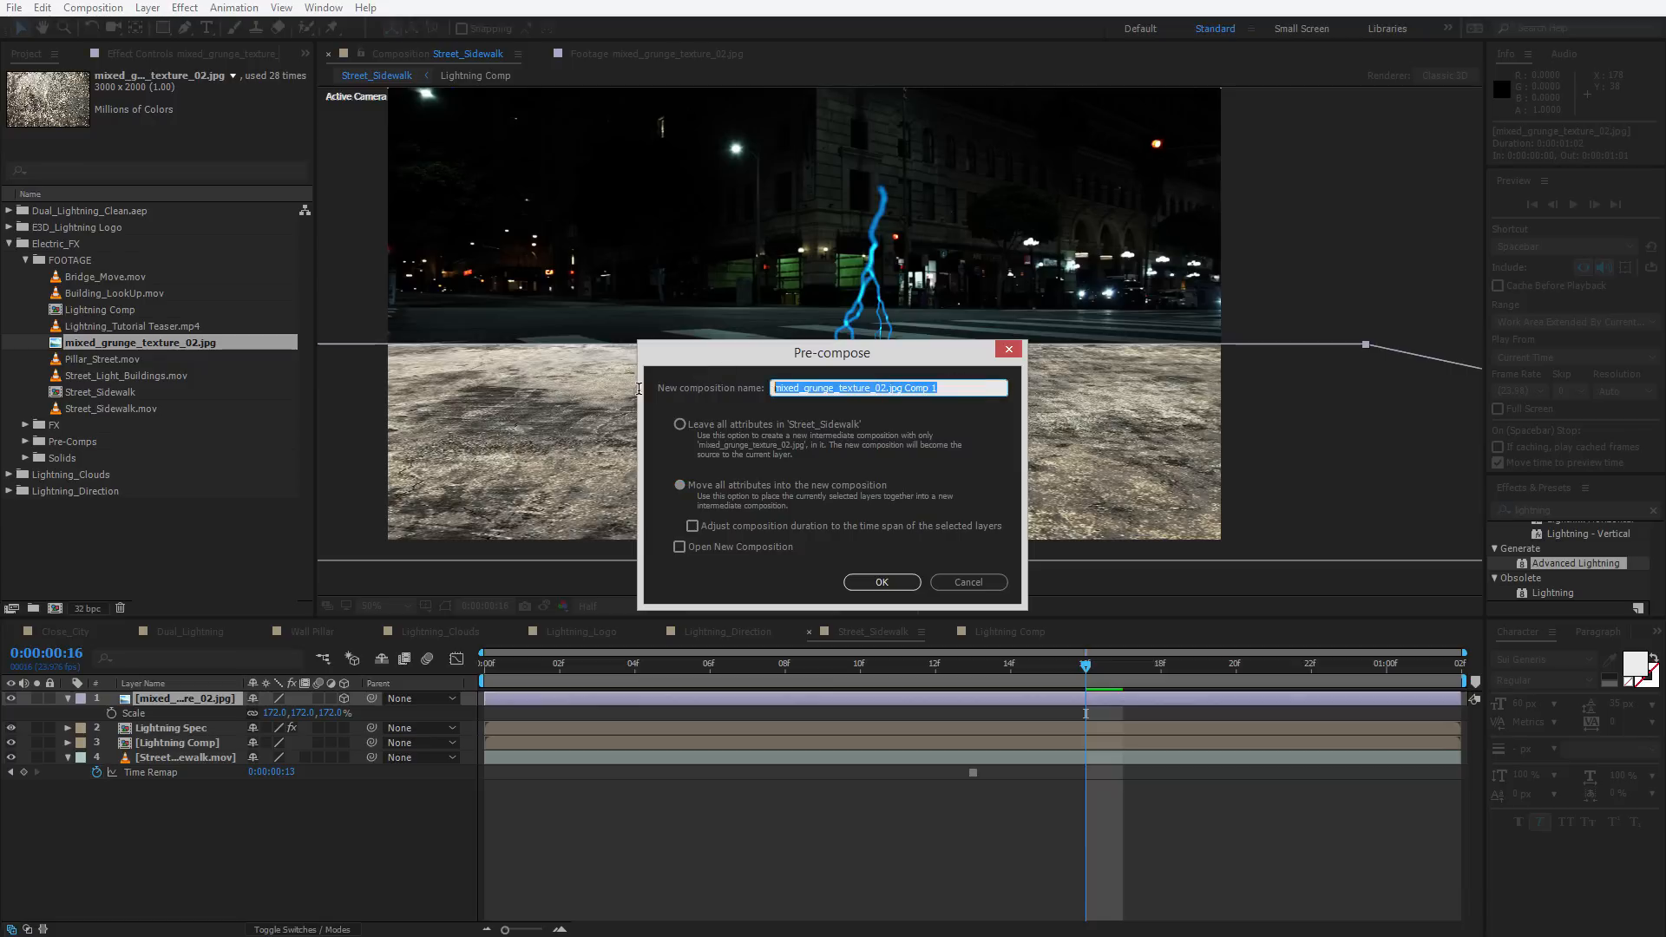
{"action": "type", "text": "Ground_Texture"}
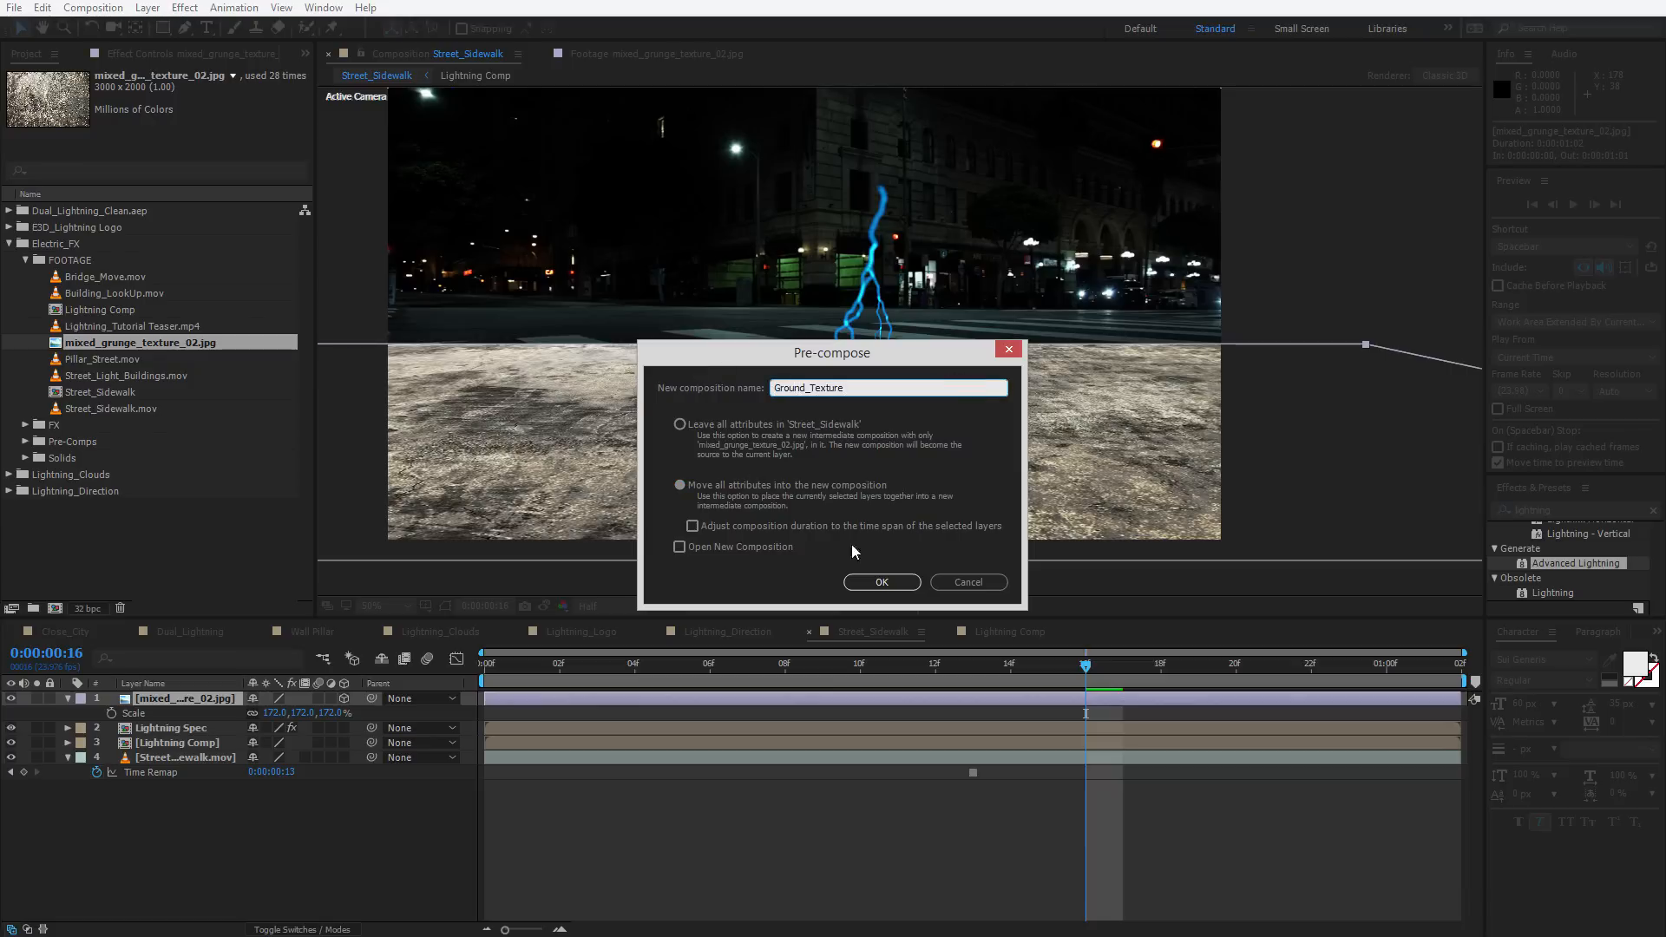
{"action": "left_click", "coordinate": [892, 580]}
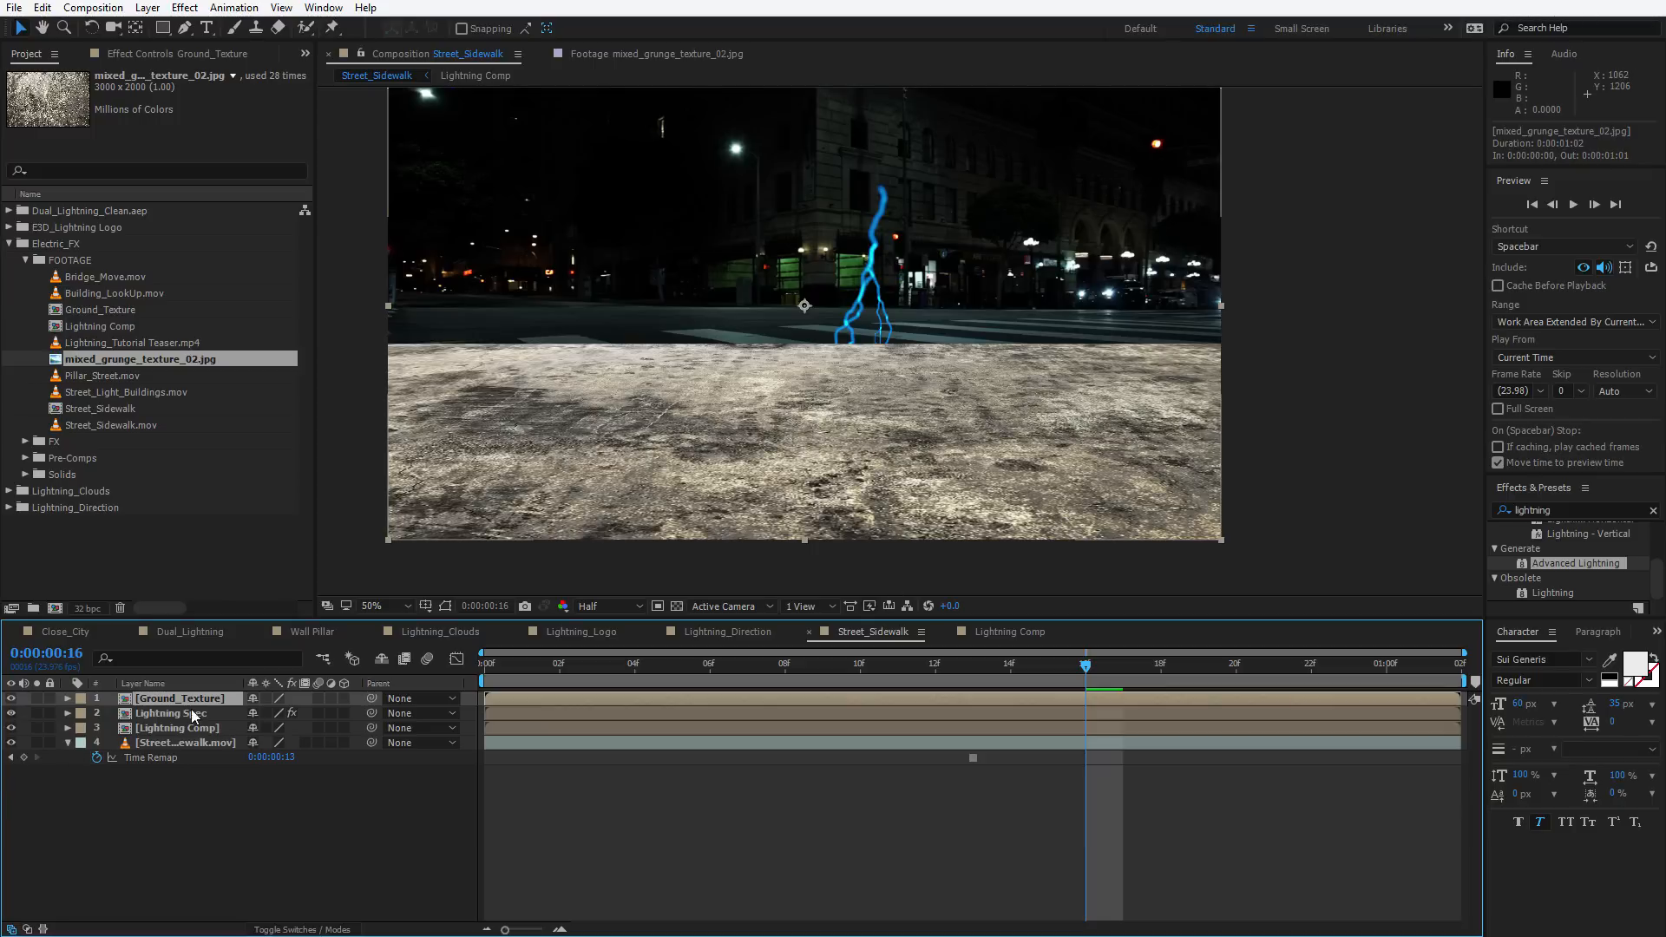
Set the Lightning Spec layer's track matte to Luma Matte using Ground_Texture
{"action": "left_click", "coordinate": [290, 929]}
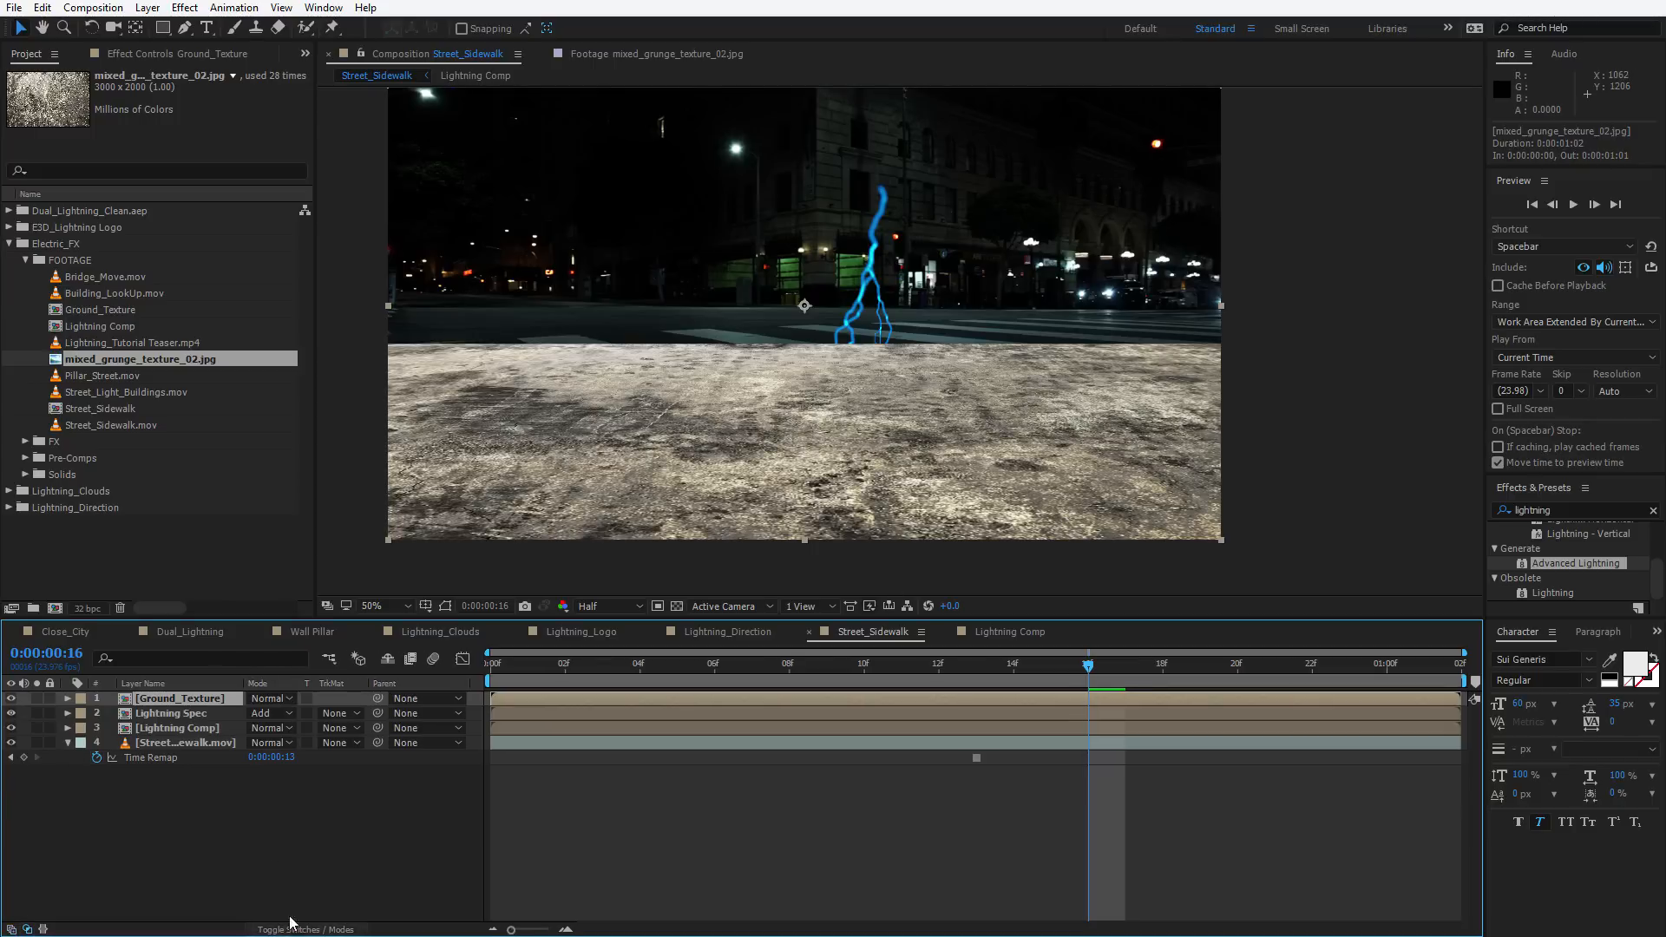
{"action": "left_click", "coordinate": [161, 713]}
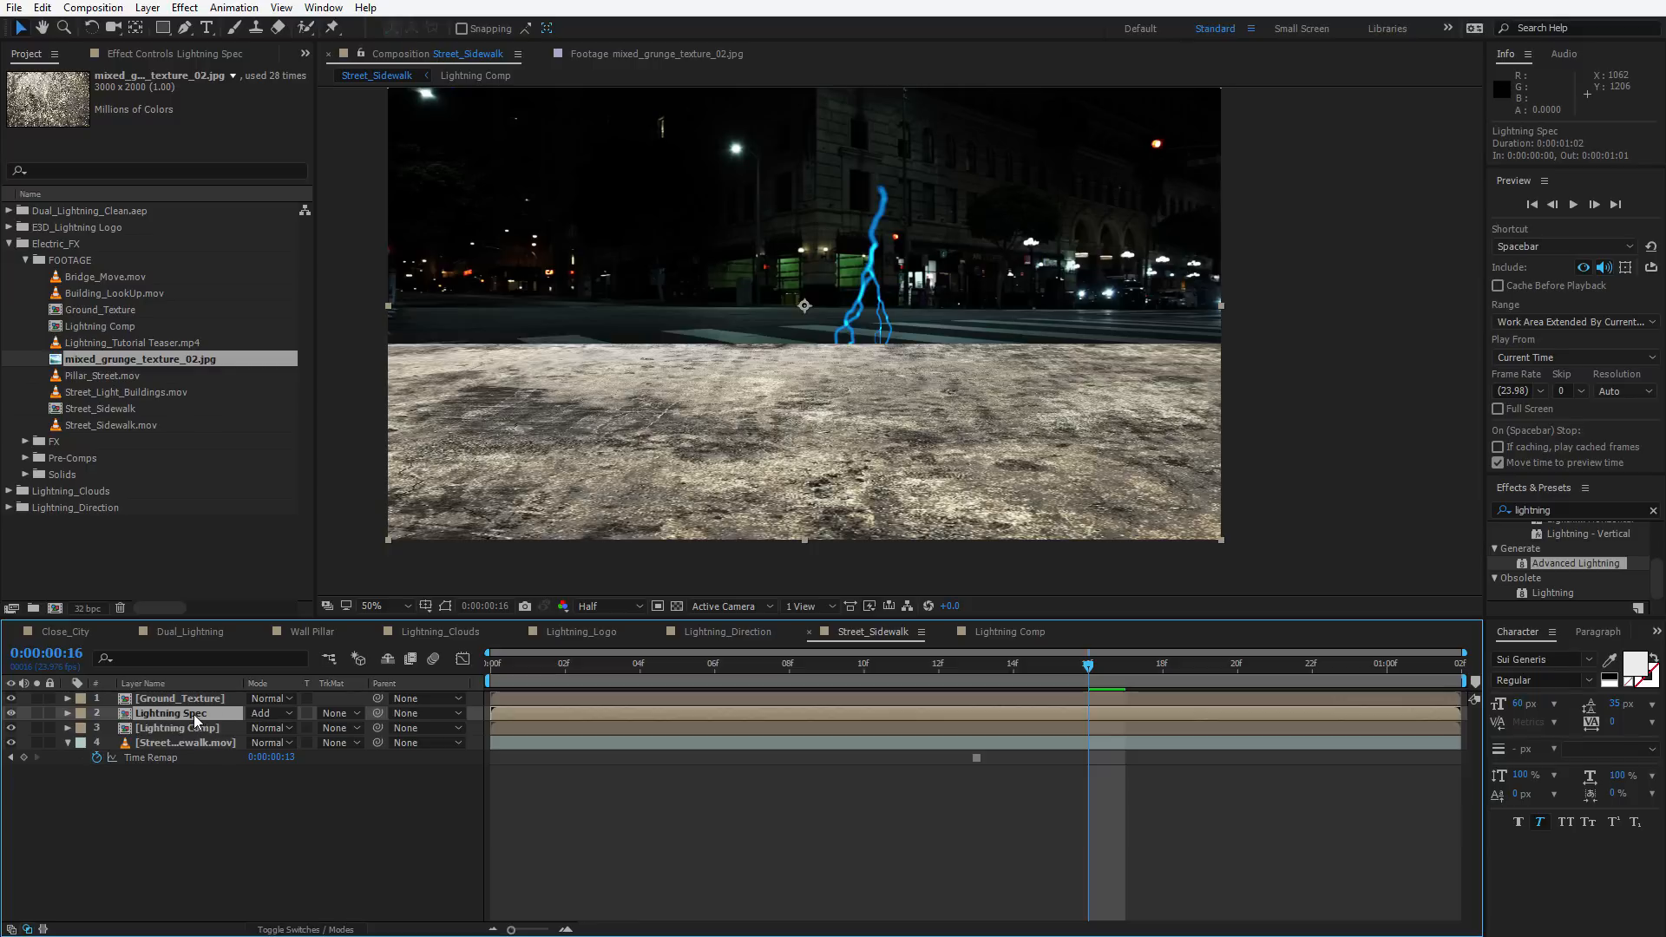
{"action": "left_click", "coordinate": [350, 713]}
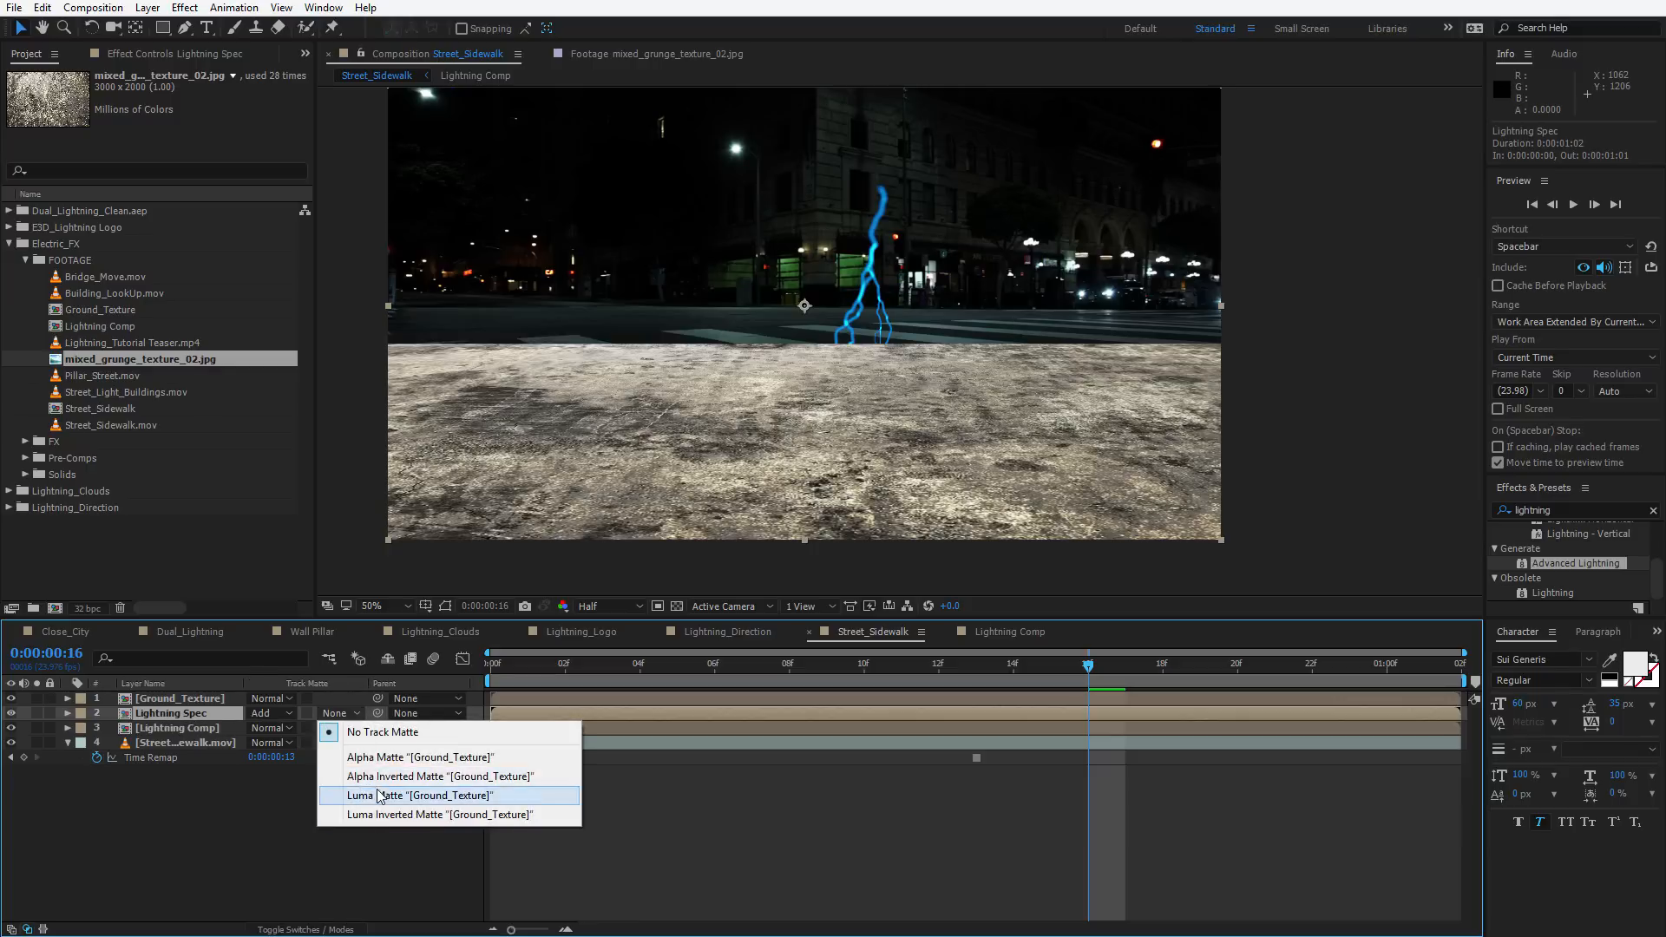
{"action": "left_click", "coordinate": [379, 793]}
Hide the Street_Sidewalk footage layer to inspect the matted lightning reflection on its own
{"action": "key", "text": "space"}
{"action": "scroll", "coordinate": [795, 408], "scroll_direction": "up", "scroll_amount": 1}
{"action": "left_click_drag", "start_coordinate": [792, 477], "coordinate": [816, 449]}
{"action": "left_click", "coordinate": [12, 743]}
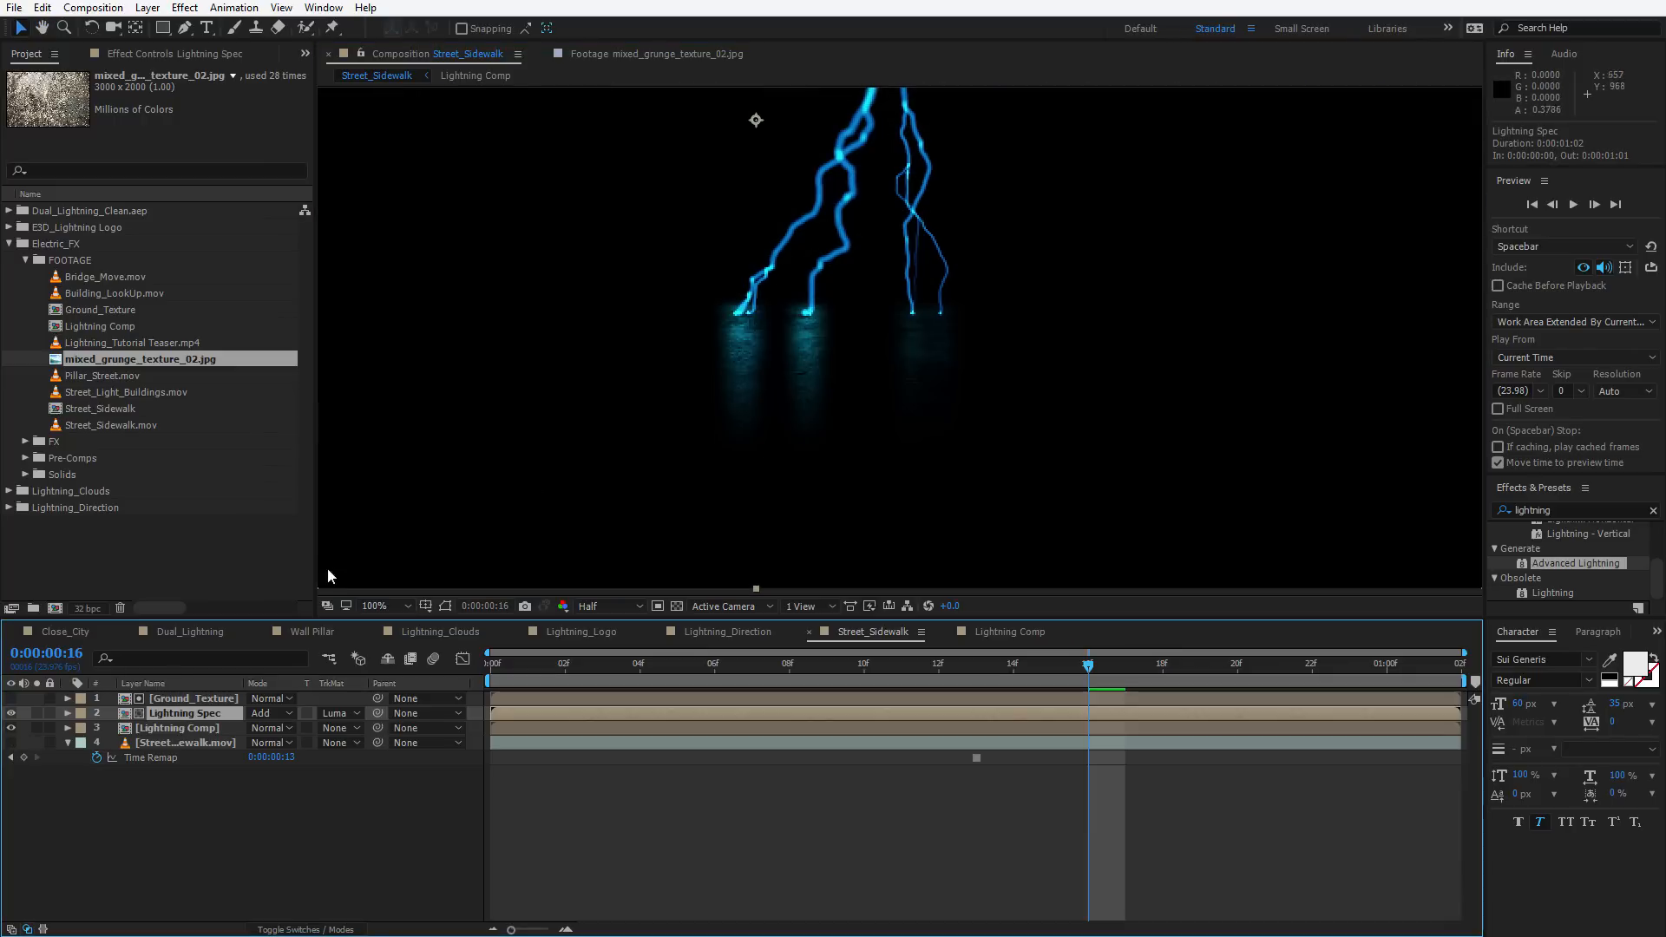
{"action": "left_click", "coordinate": [170, 697]}
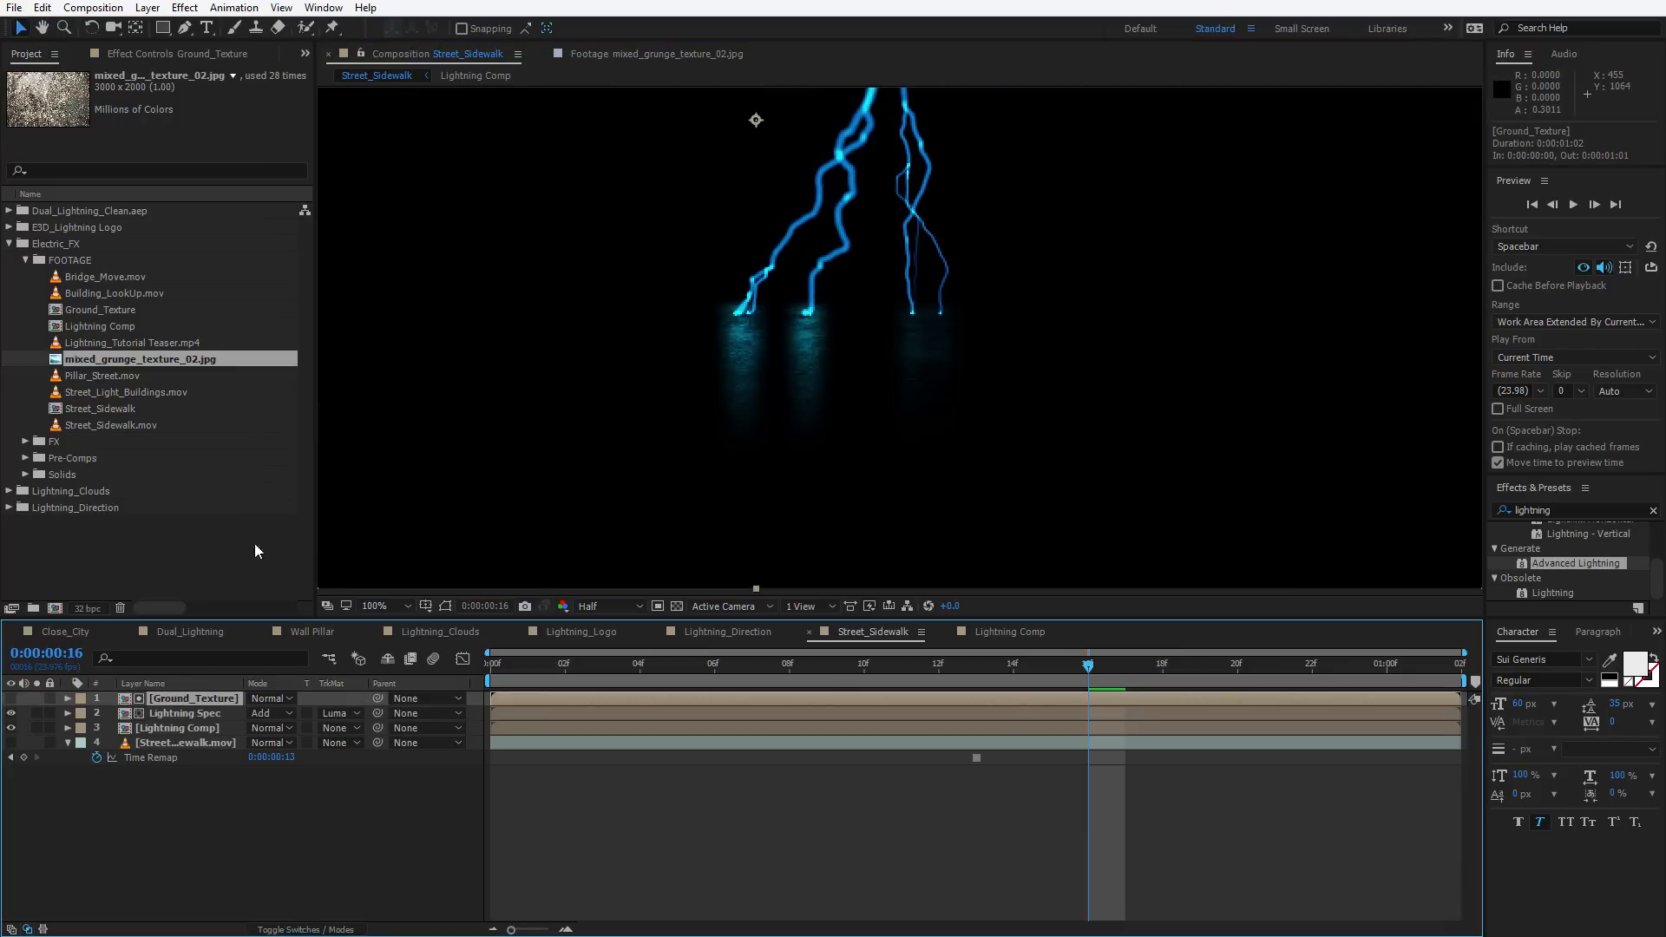
{"action": "left_click", "coordinate": [343, 713]}
{"action": "left_click", "coordinate": [358, 732]}
{"action": "key", "text": "ctrl+z"}
{"action": "key", "text": "ctrl+shift+z"}
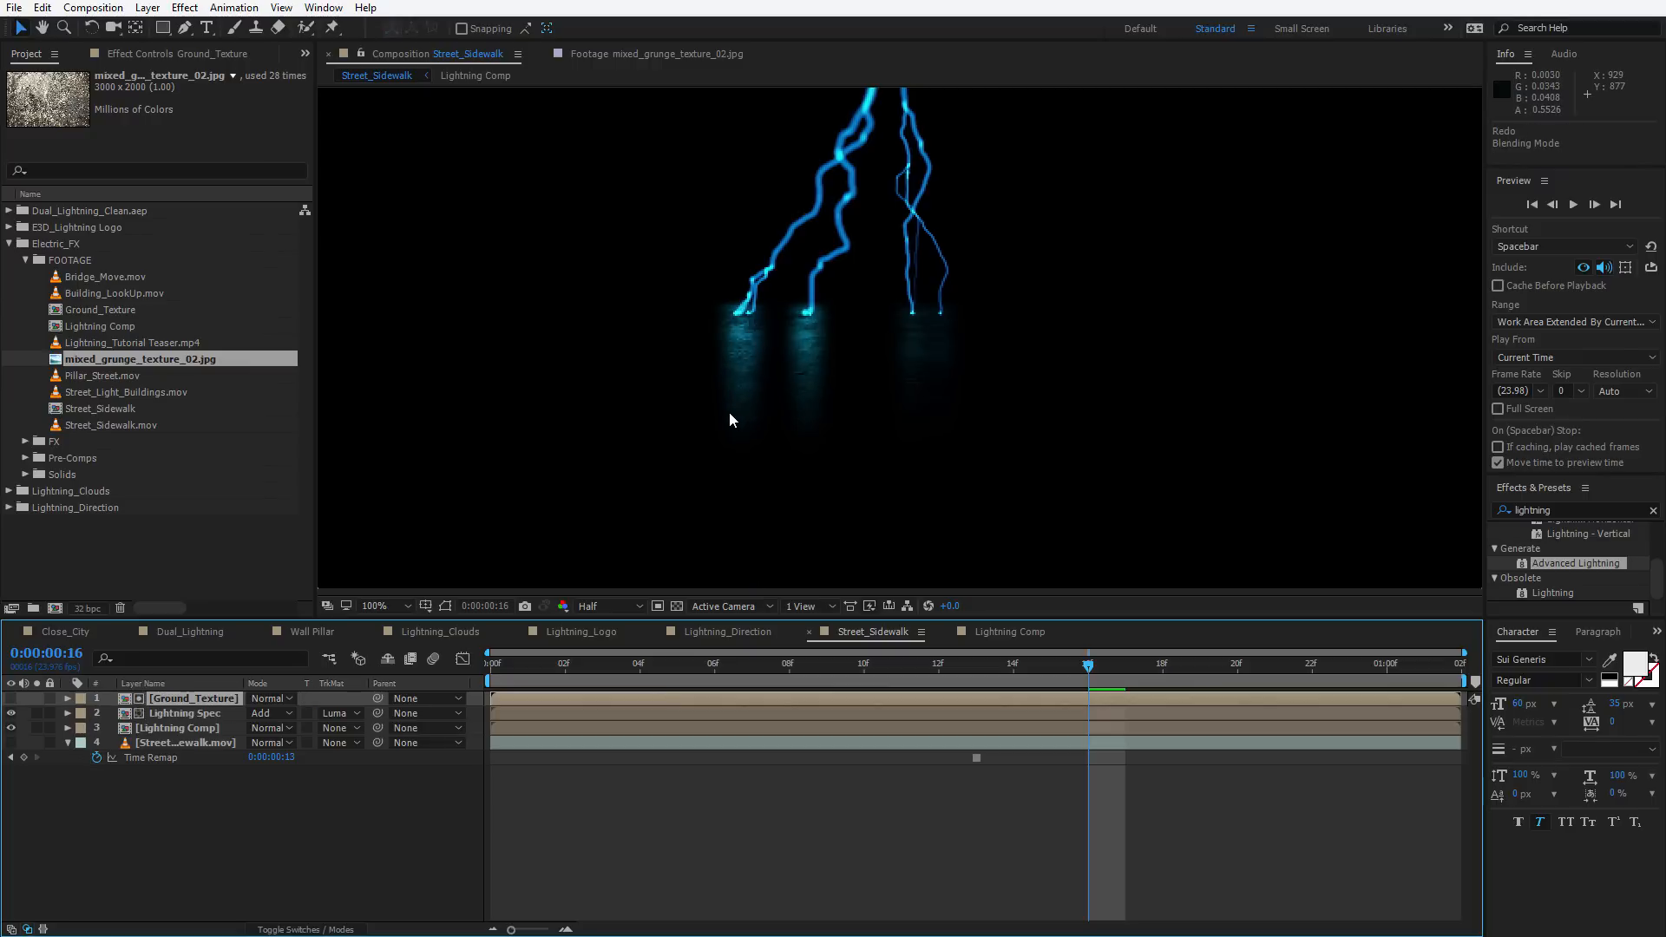
{"action": "key", "text": "ctrl+z"}
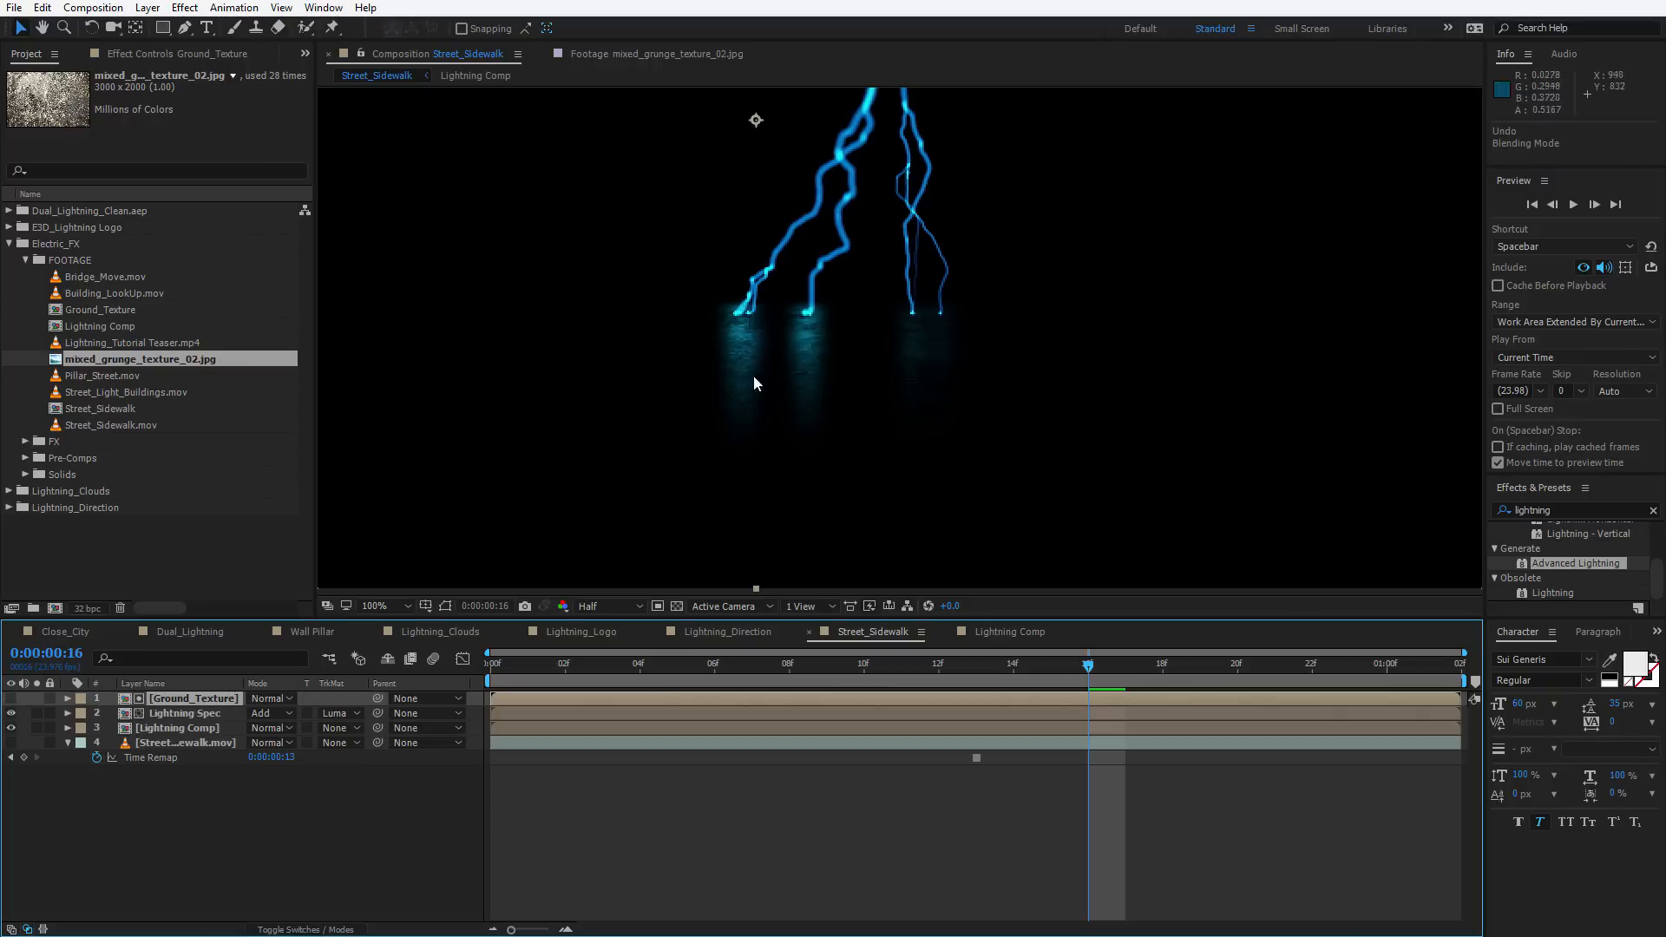
Change the Lightning Spec layer's label colour to red
{"action": "left_click", "coordinate": [194, 699]}
{"action": "left_click", "coordinate": [134, 53]}
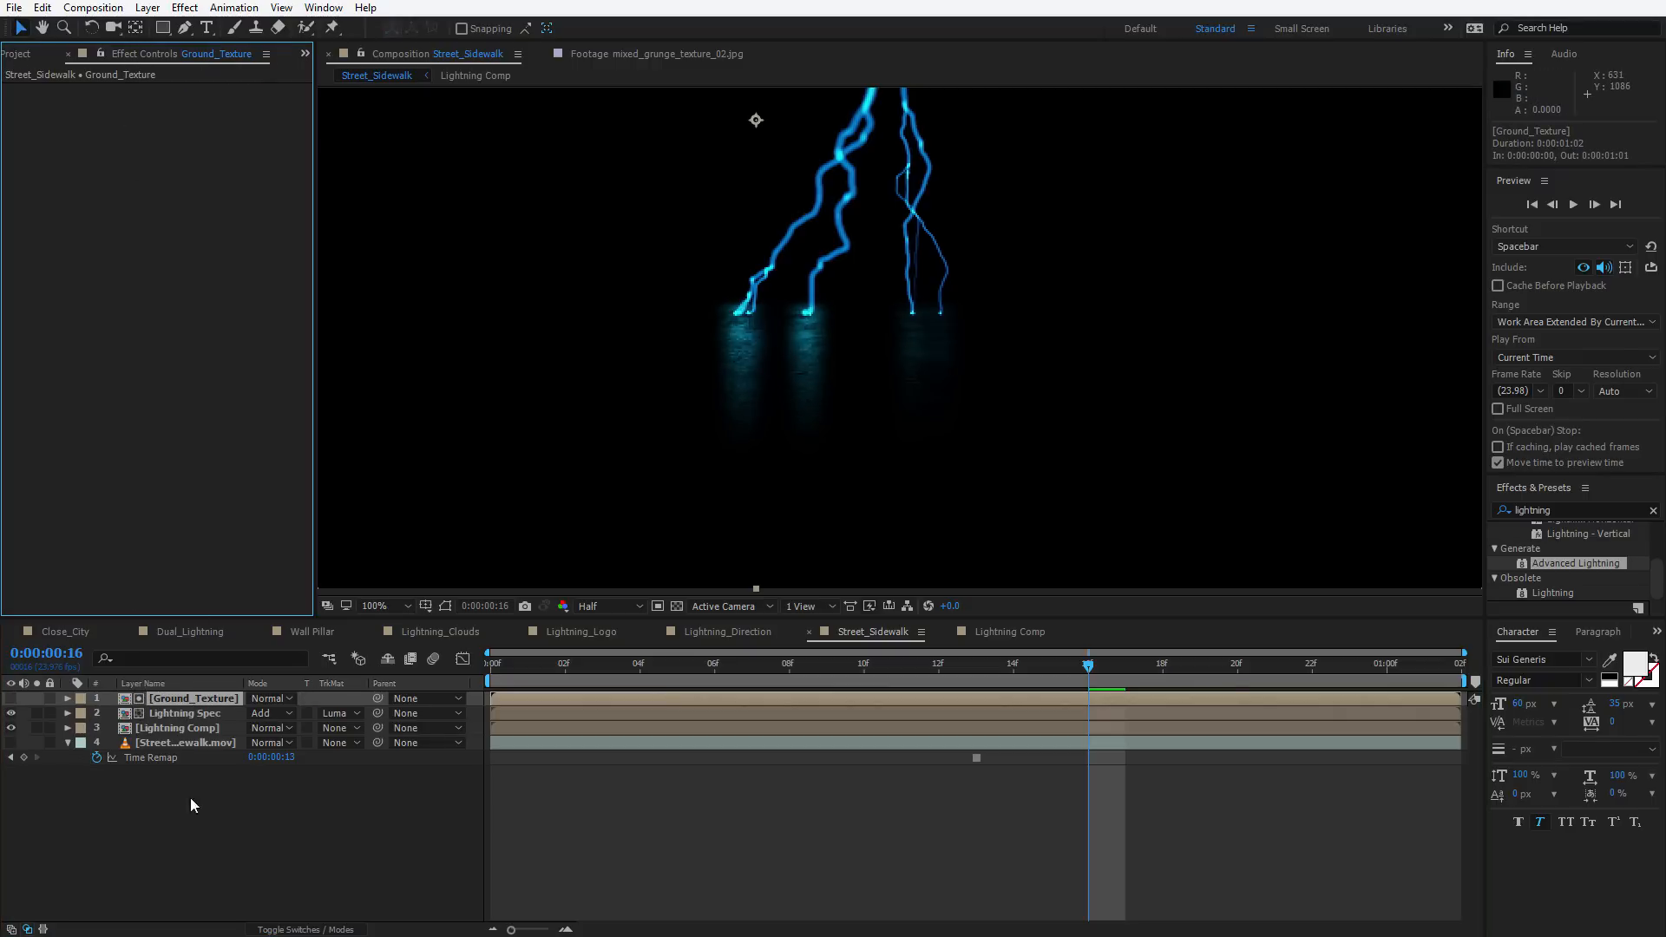
{"action": "left_click", "coordinate": [174, 713]}
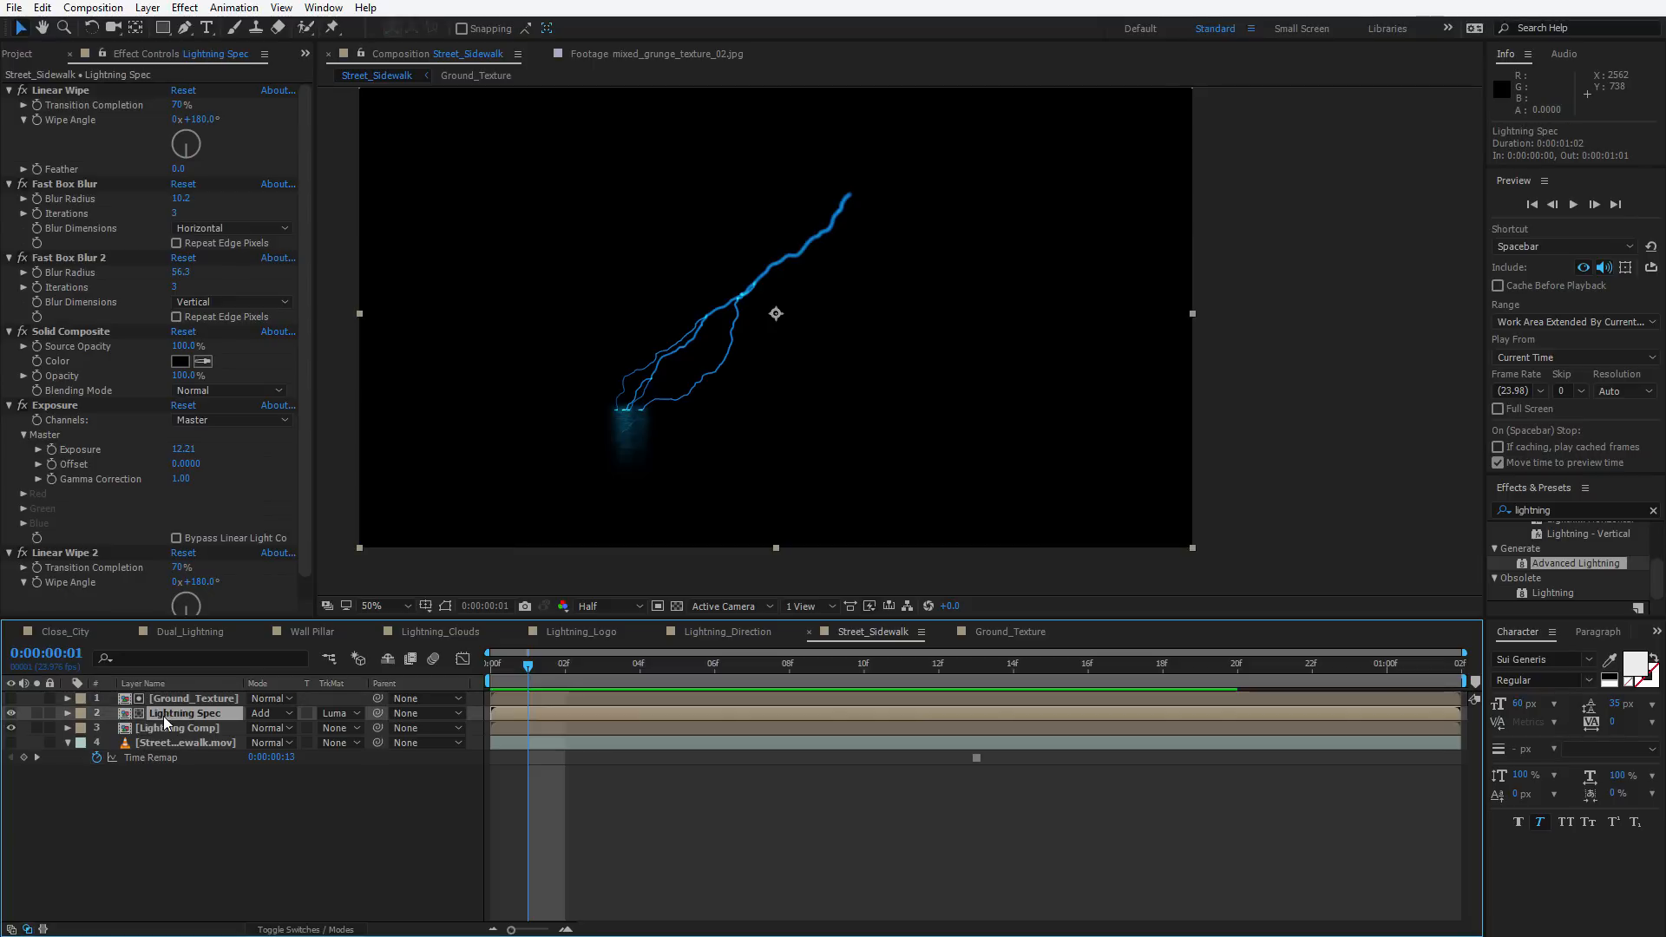
{"action": "left_click", "coordinate": [82, 718]}
{"action": "left_click", "coordinate": [113, 422]}
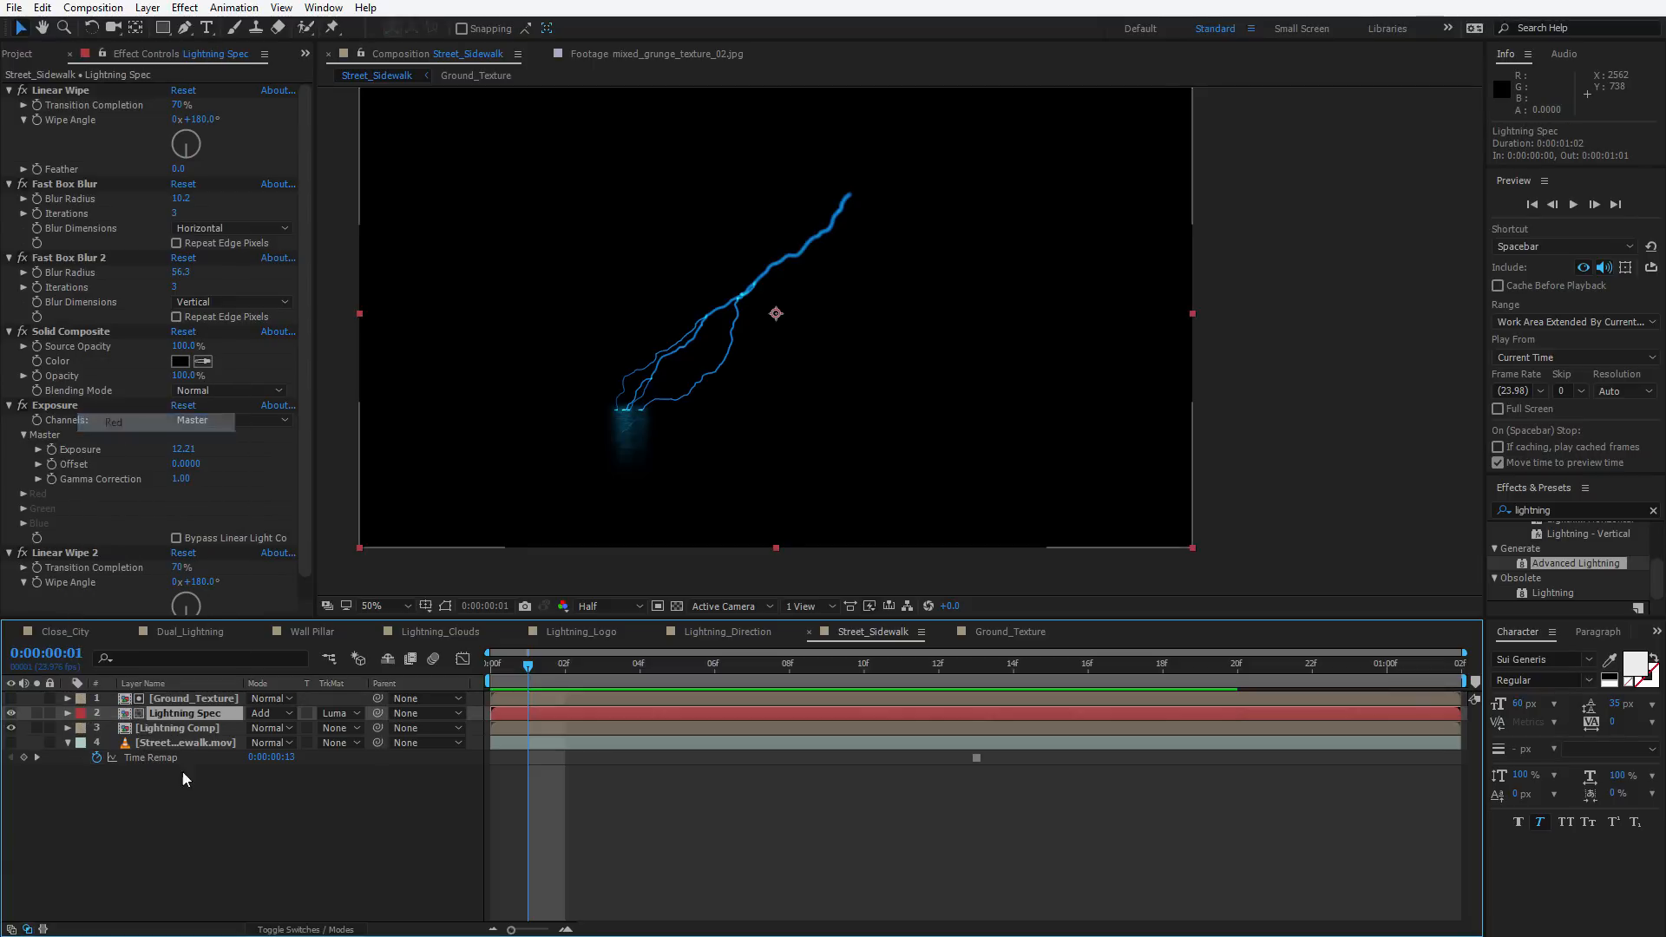
{"action": "left_click", "coordinate": [152, 699]}
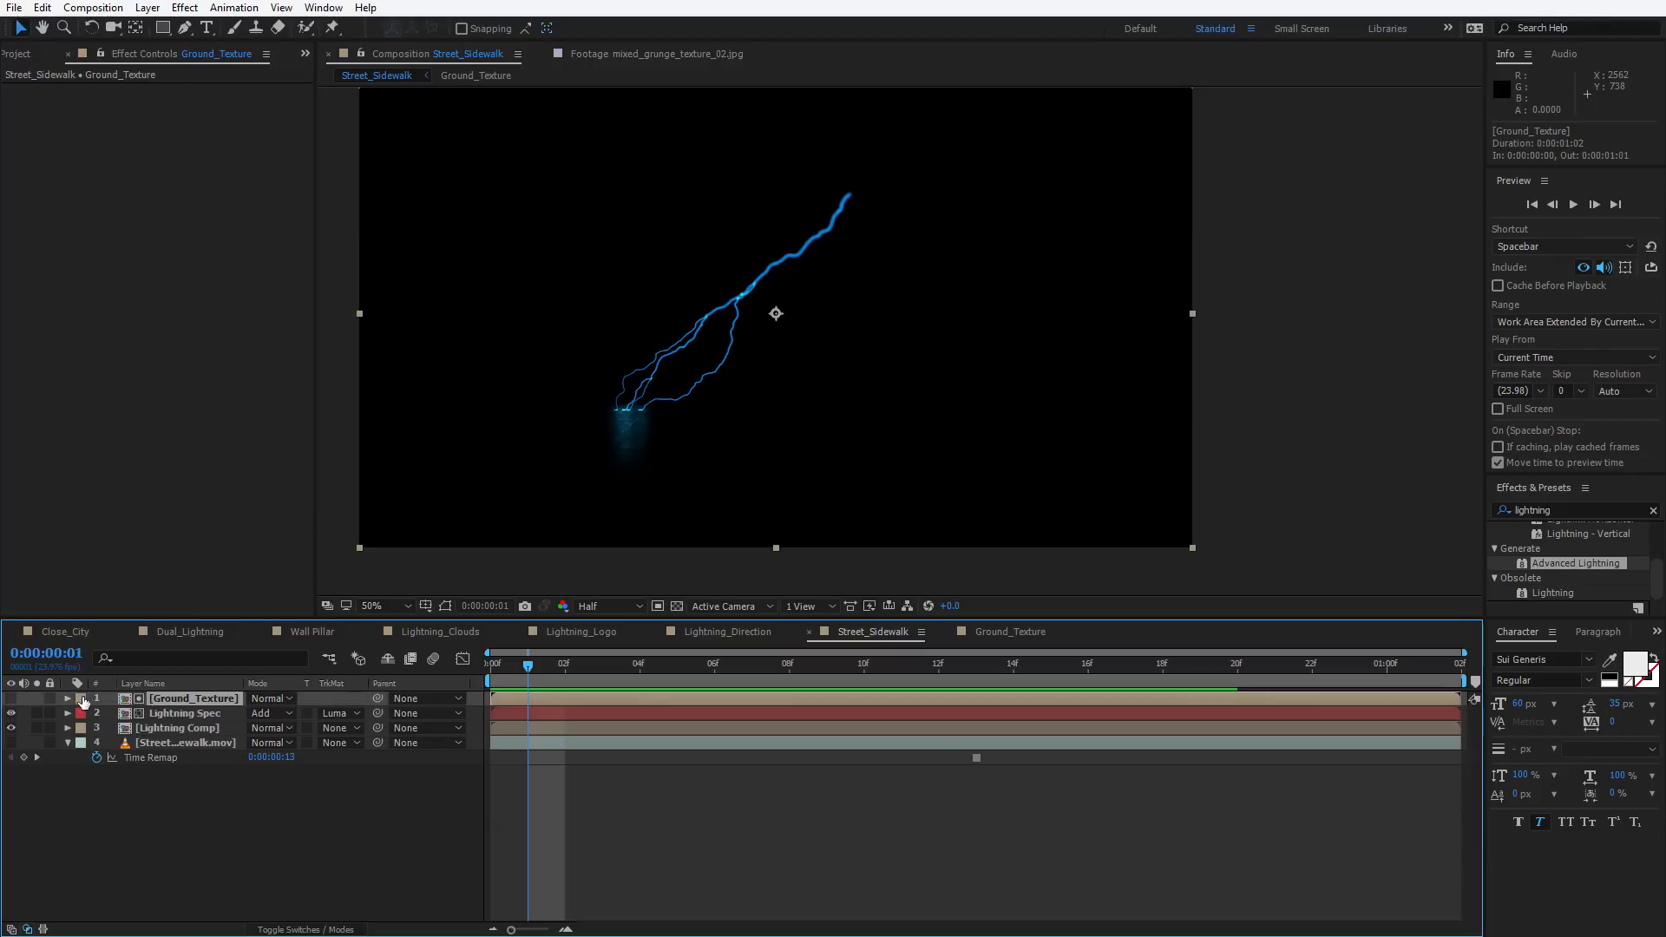
Label the Ground_Texture layer green, then duplicate it together with the Lightning Spec layer
{"action": "left_click", "coordinate": [81, 700]}
{"action": "left_click", "coordinate": [142, 560]}
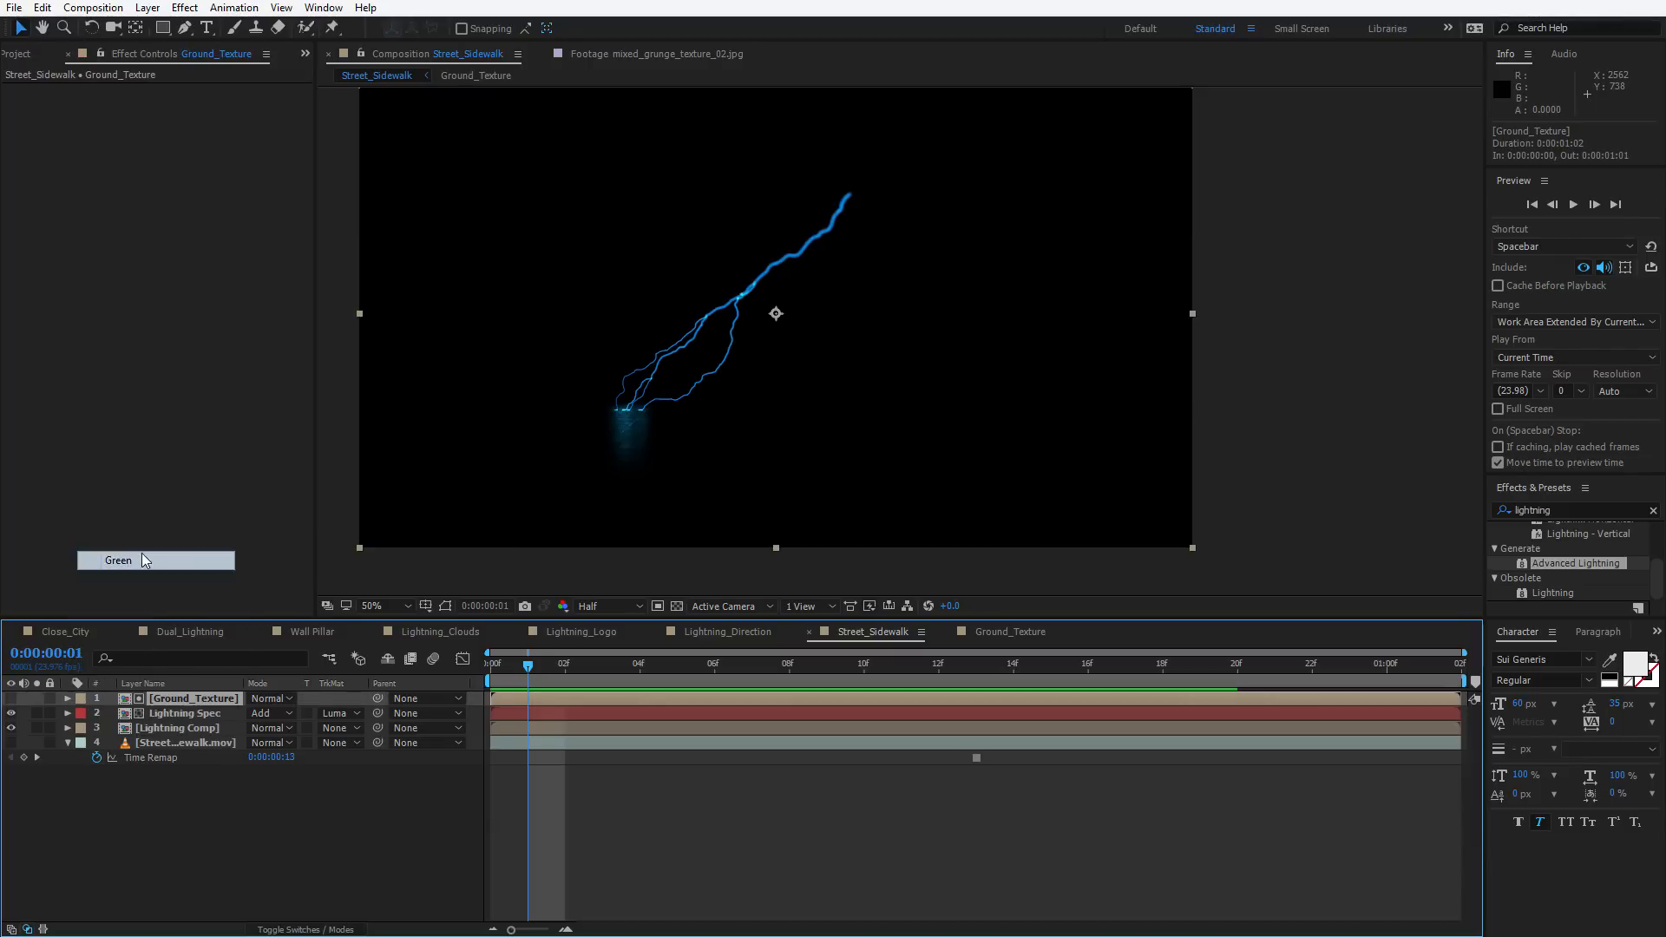
{"action": "left_click", "coordinate": [174, 713]}
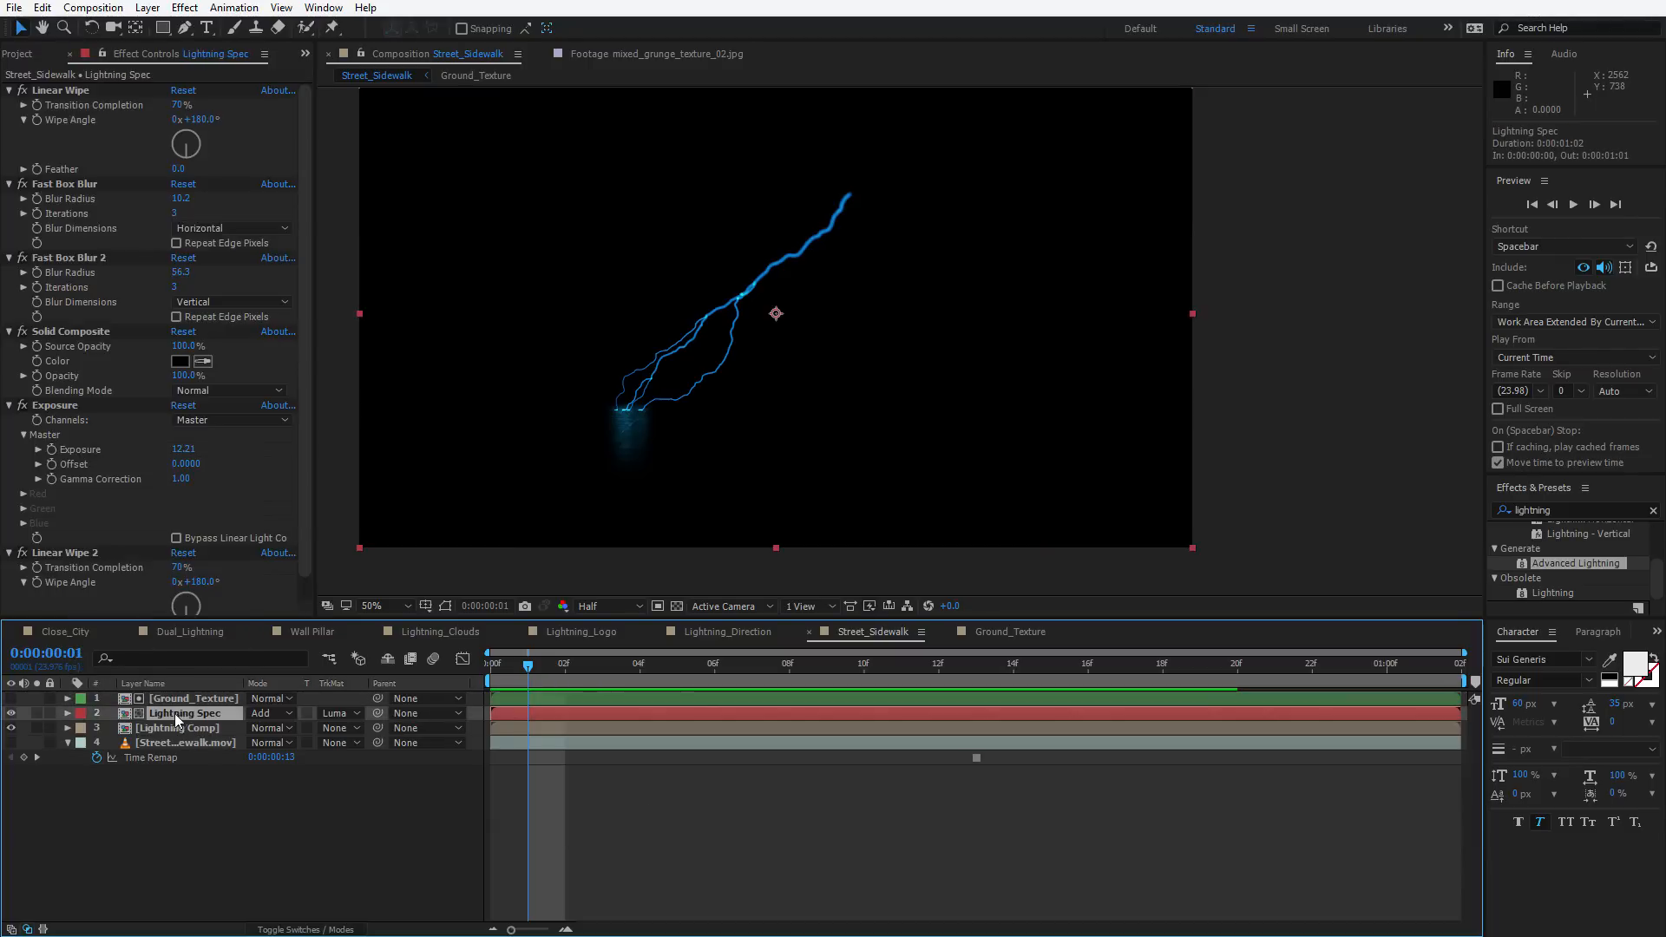
{"action": "left_click", "coordinate": [178, 698], "text": "shift"}
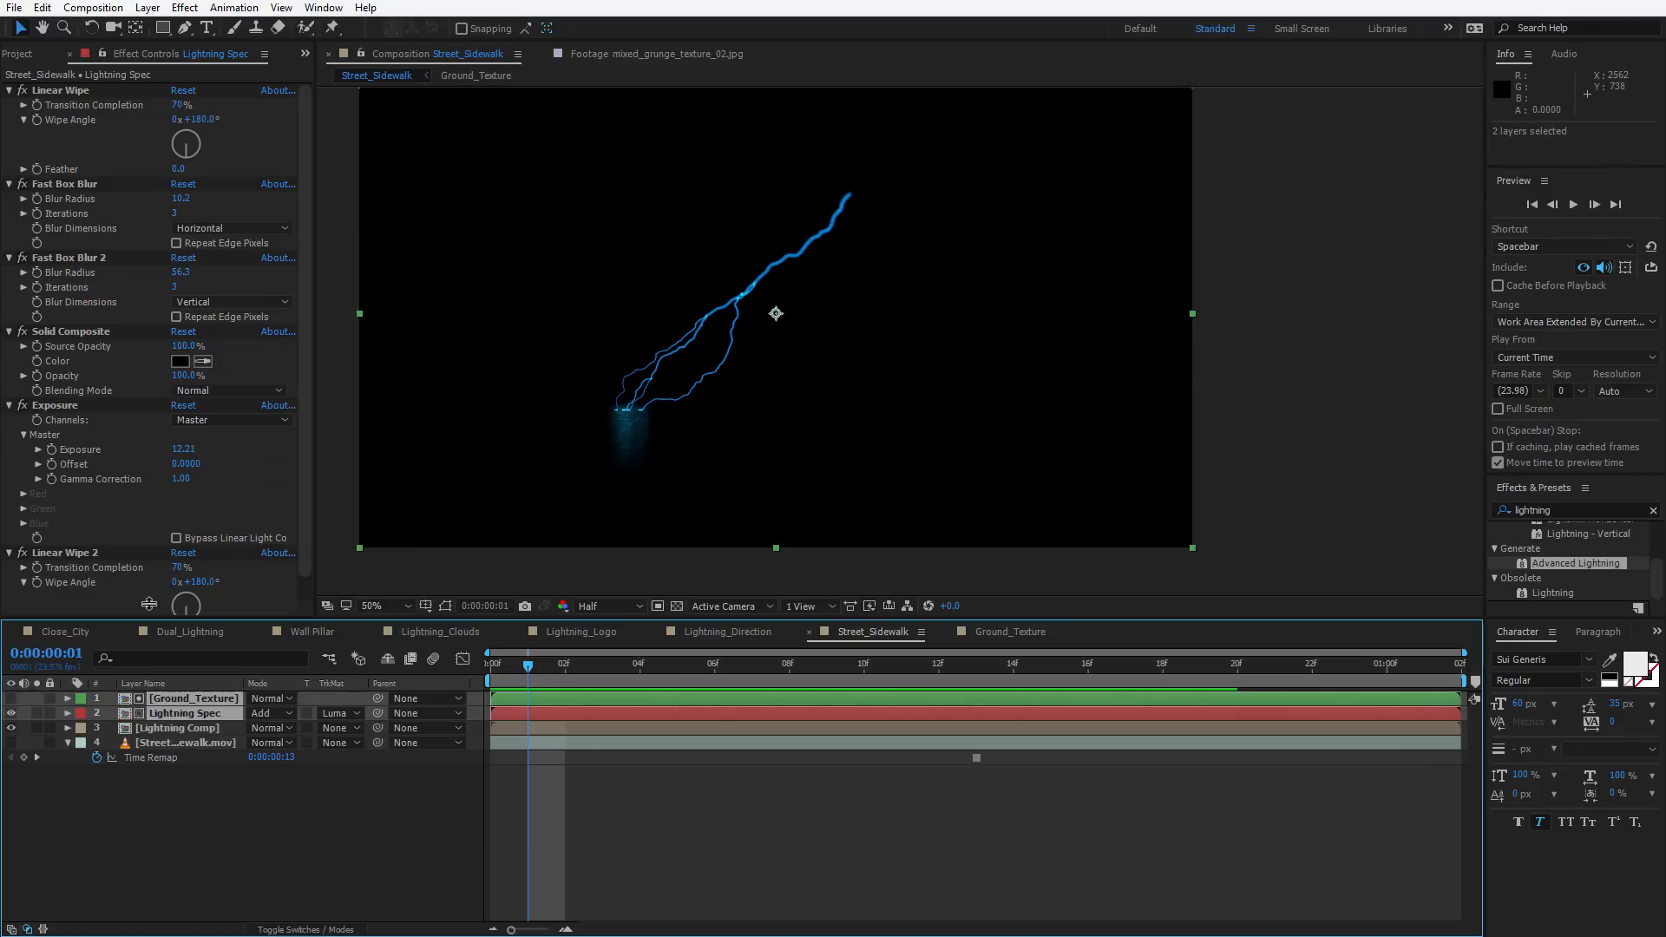
{"action": "left_click", "coordinate": [41, 8]}
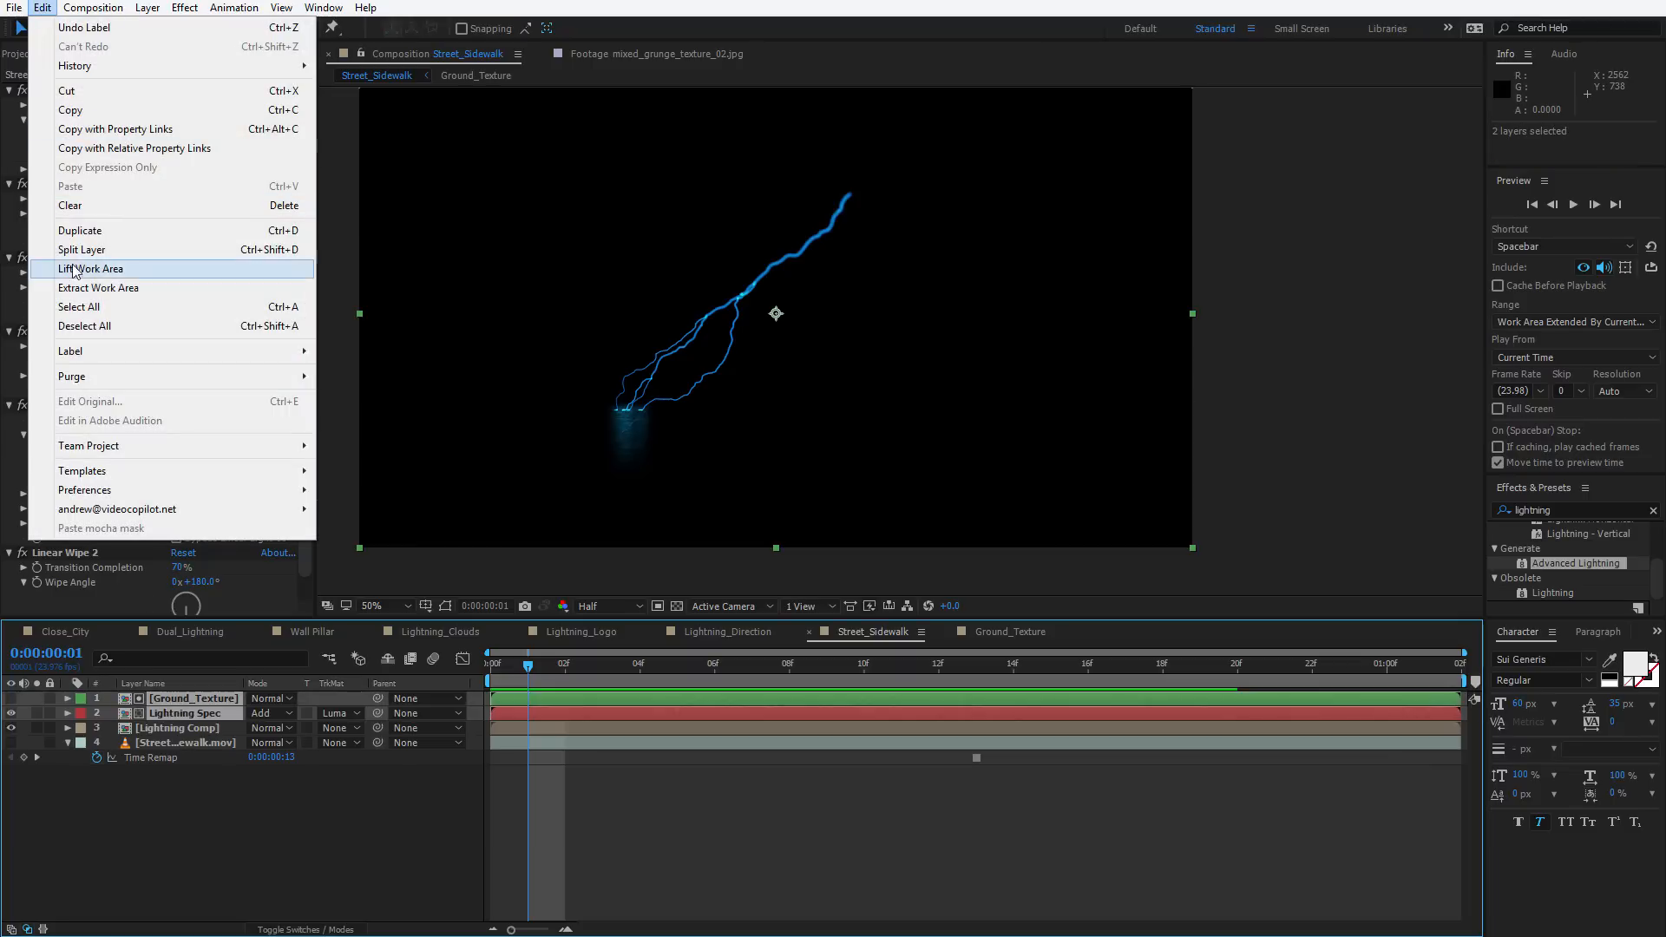
{"action": "left_click", "coordinate": [79, 231]}
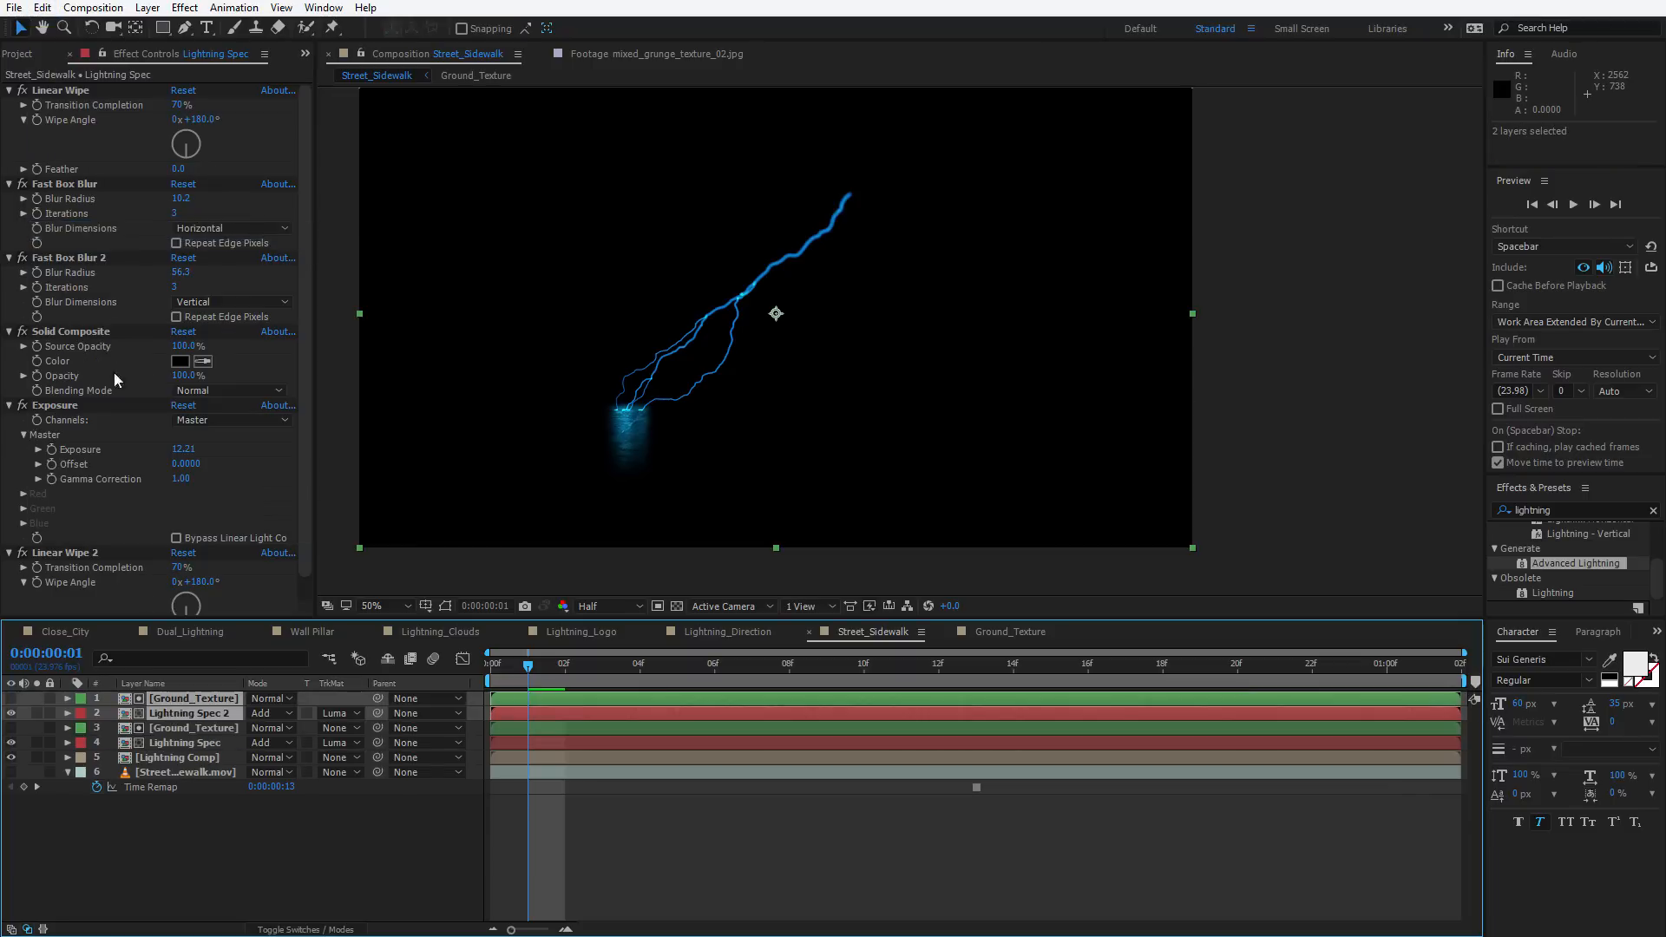
Boost the original Lightning Spec layer's glow: Exposure 15.00, Fast Box Blur radius 75.2, Fast Box Blur 2 radius 87.3
{"action": "left_click", "coordinate": [191, 715]}
{"action": "left_click", "coordinate": [182, 743]}
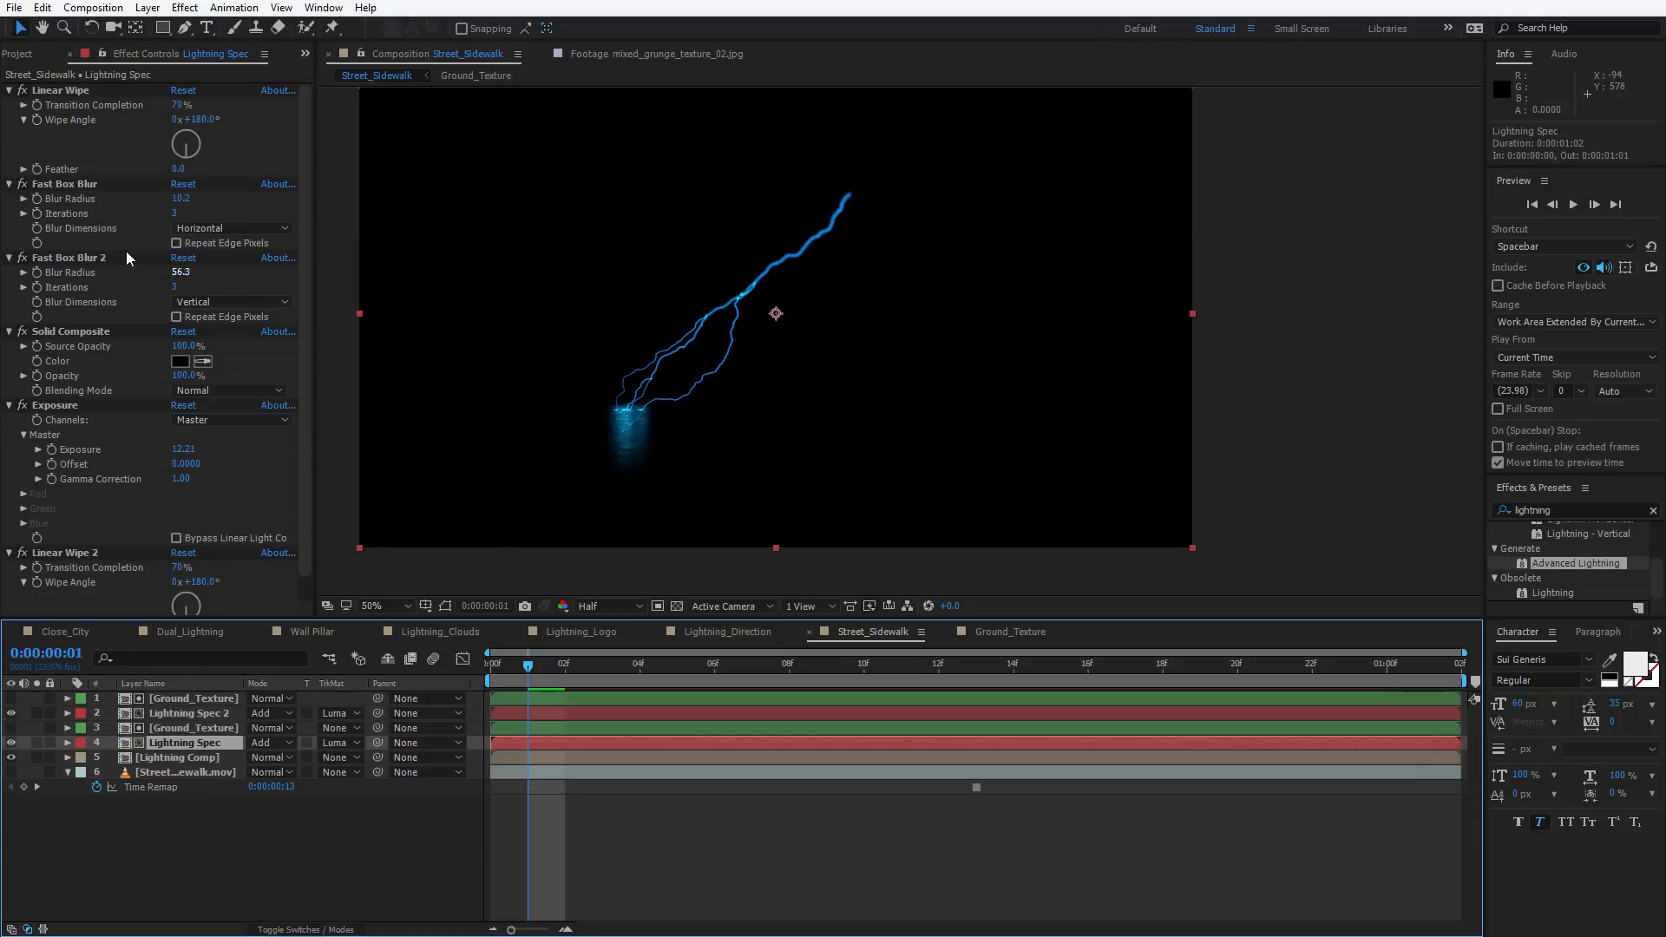
{"action": "left_click", "coordinate": [64, 185]}
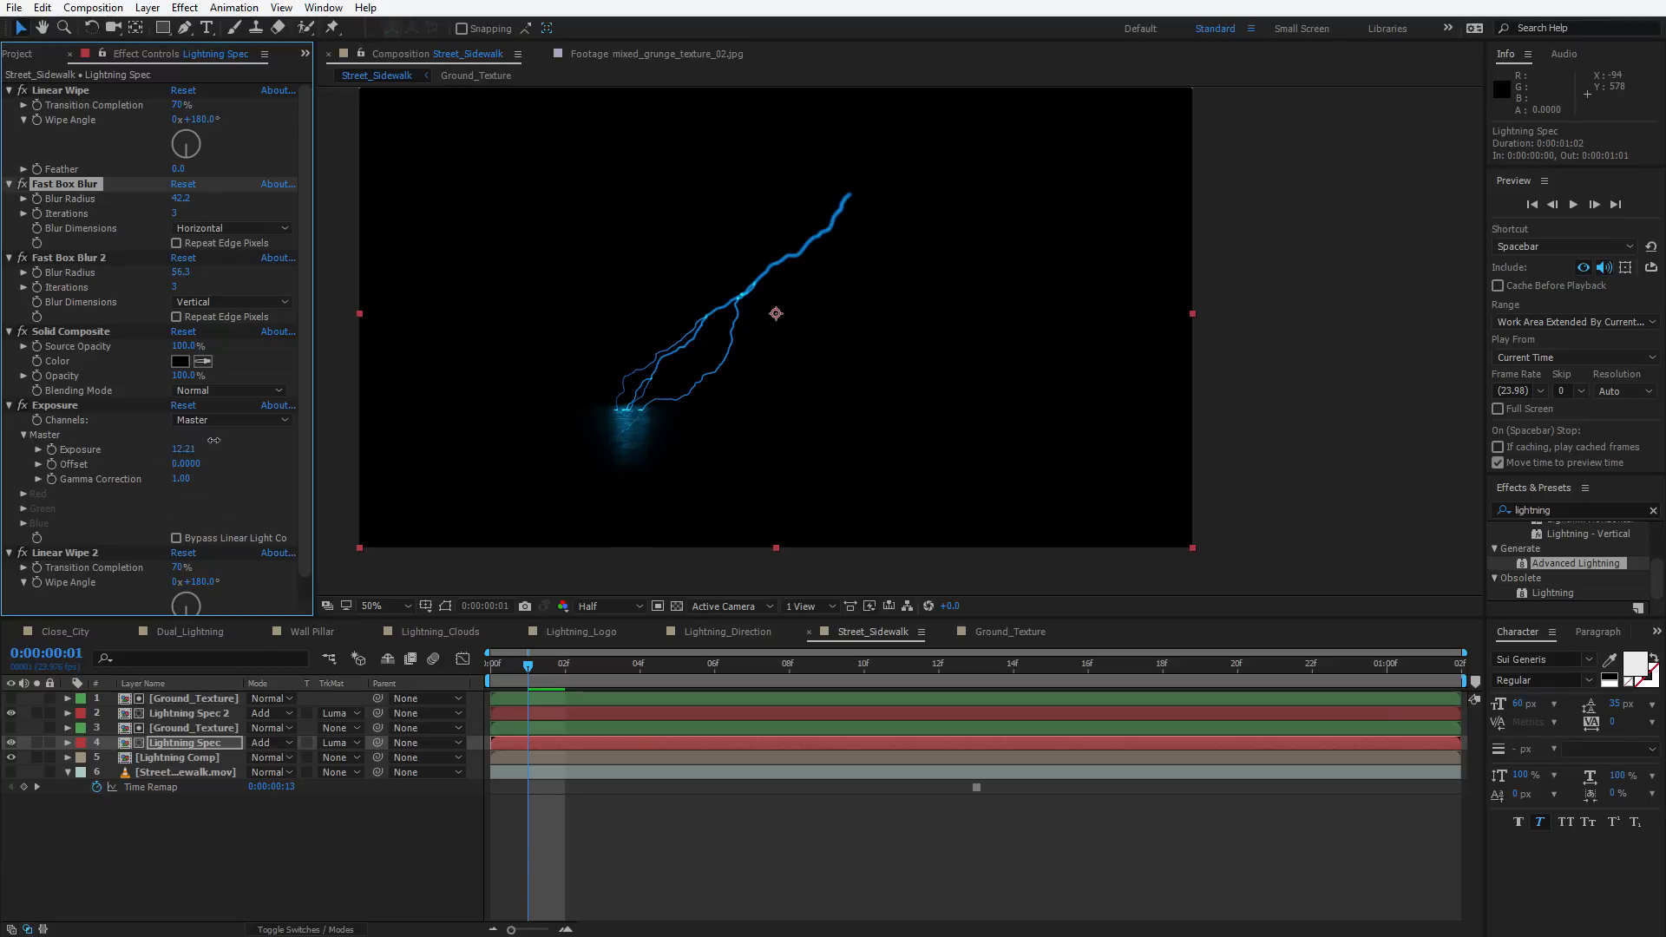
{"action": "left_click_drag", "start_coordinate": [213, 440], "coordinate": [481, 414]}
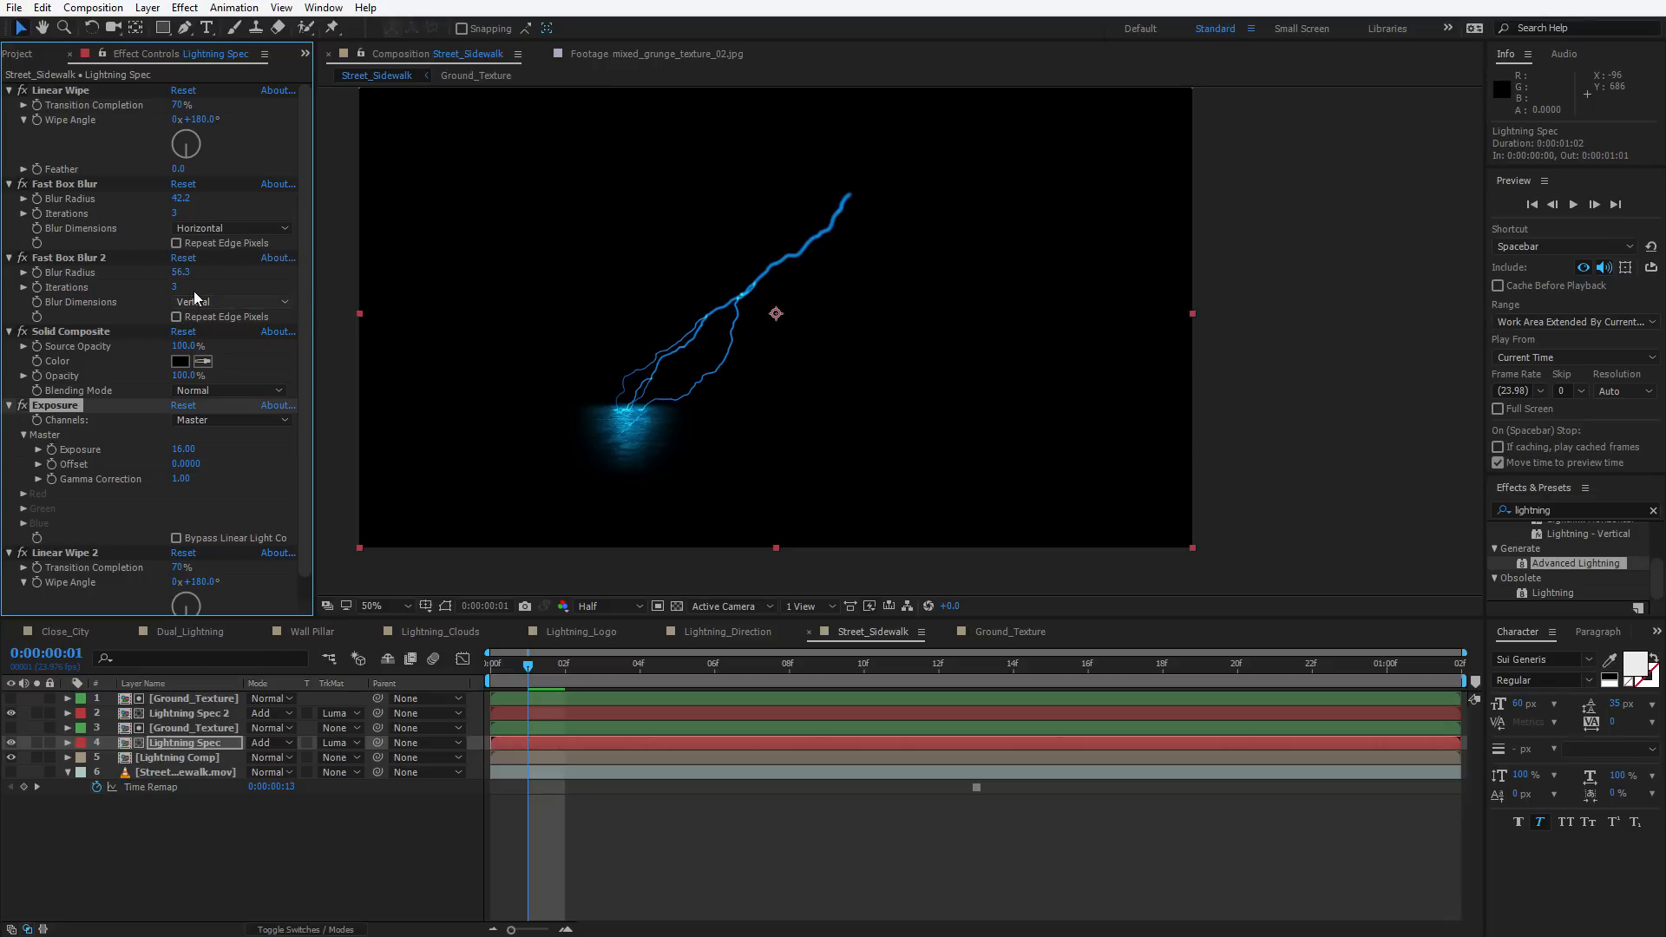
{"action": "left_click_drag", "start_coordinate": [180, 272], "coordinate": [208, 267]}
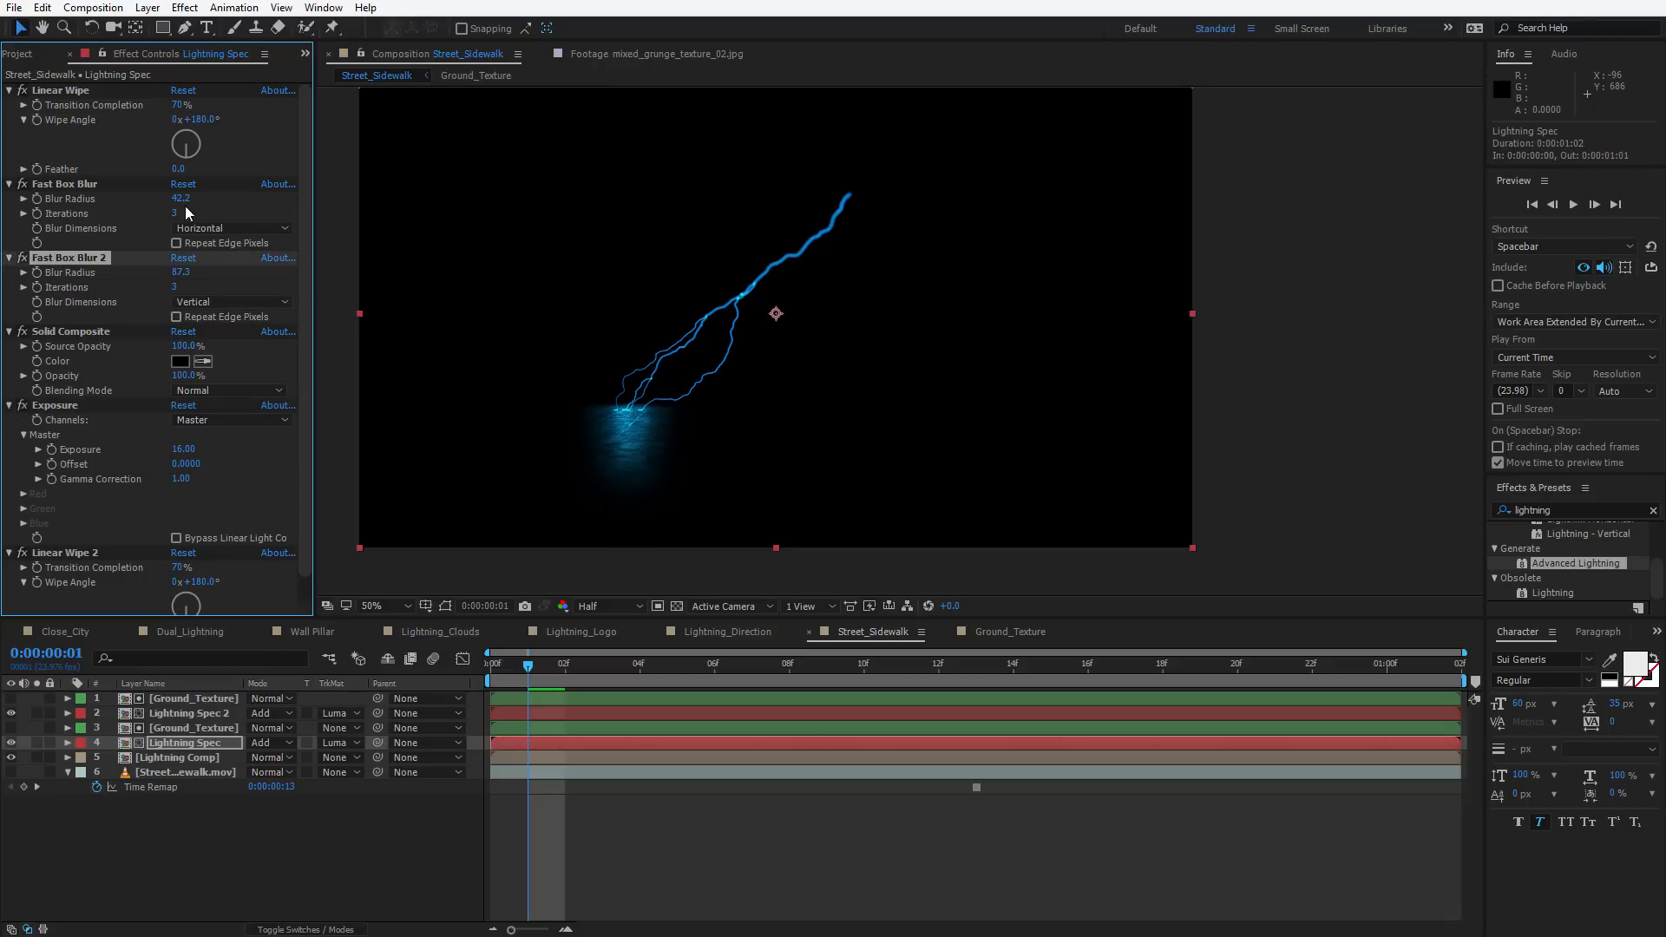
{"action": "left_click_drag", "start_coordinate": [181, 198], "coordinate": [209, 198]}
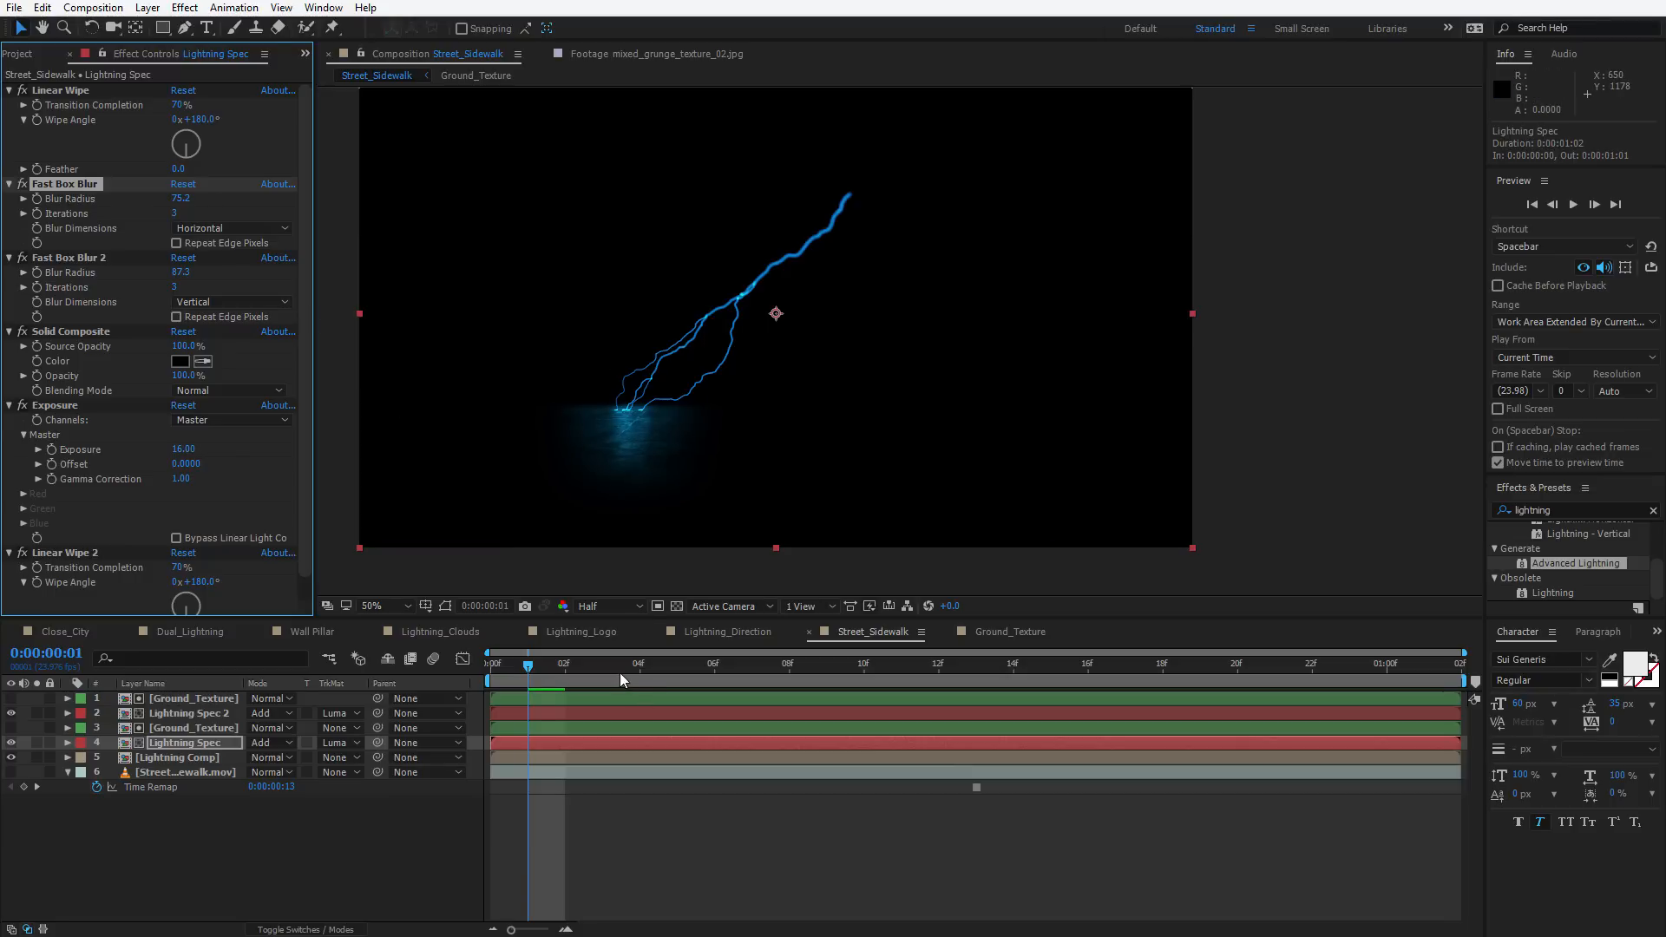
{"action": "mouse_move", "coordinate": [619, 670]}
{"action": "left_mouse_down"}
{"action": "mouse_move", "coordinate": [967, 637]}
{"action": "mouse_move", "coordinate": [1191, 649]}
{"action": "mouse_move", "coordinate": [737, 611]}
{"action": "mouse_move", "coordinate": [734, 668]}
{"action": "mouse_move", "coordinate": [562, 669]}
{"action": "mouse_move", "coordinate": [855, 666]}
{"action": "mouse_move", "coordinate": [614, 665]}
{"action": "left_mouse_up"}
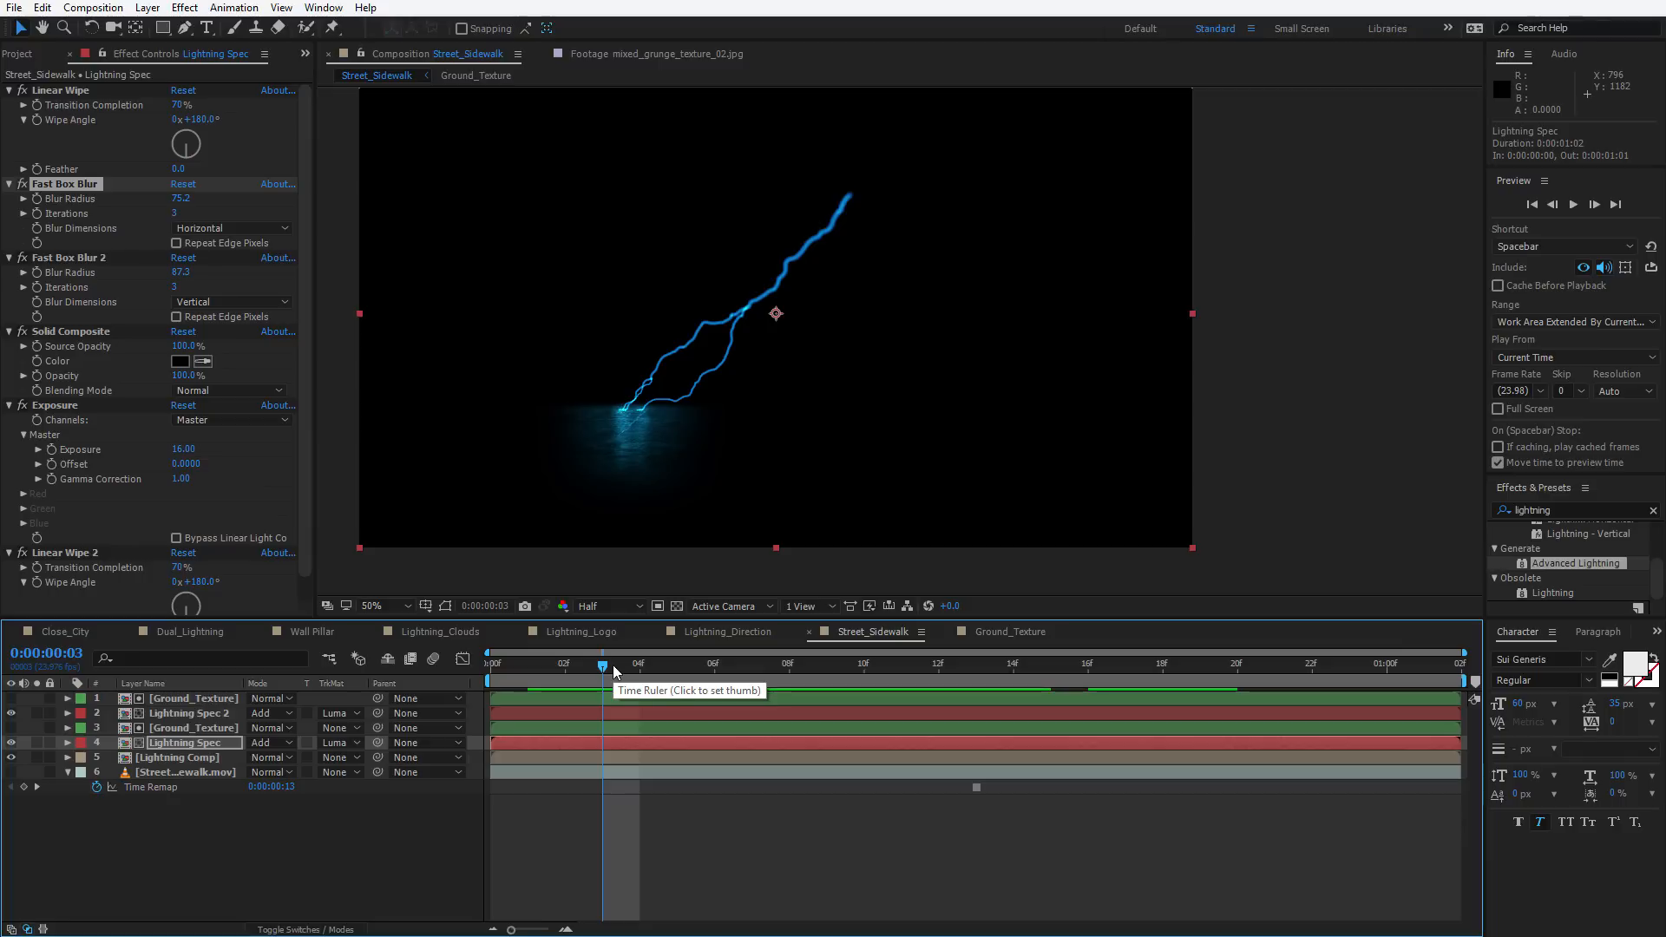
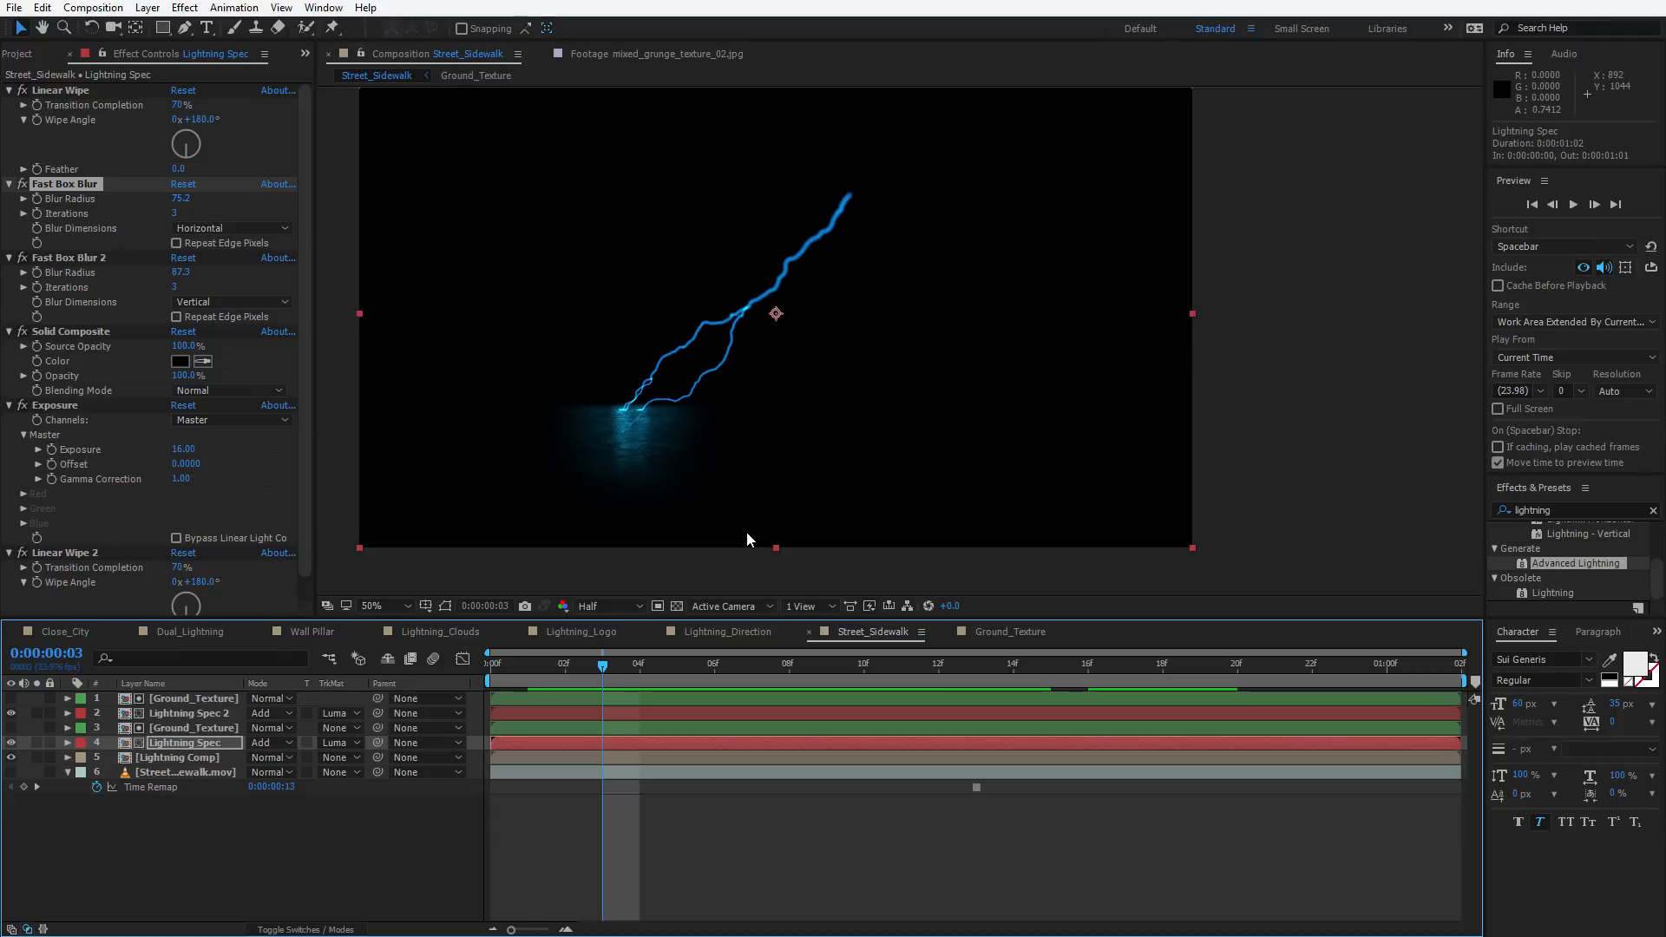
Play back the lightning and show the Street_Sidewalk footage layer again
{"action": "key", "text": "space"}
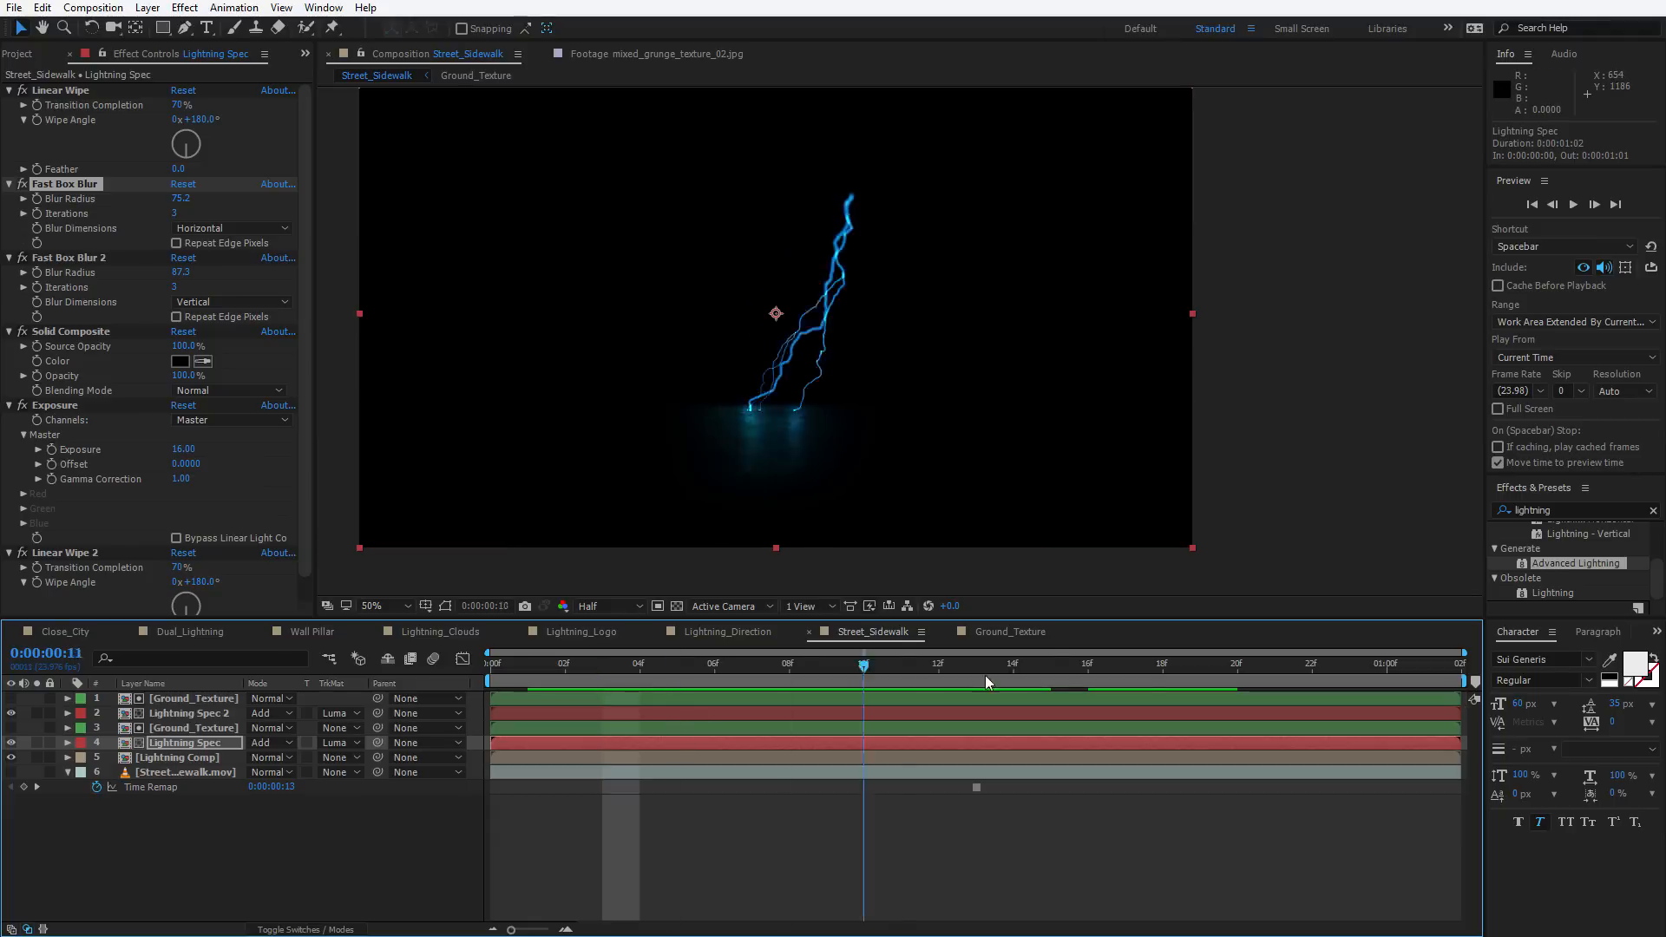
{"action": "left_click", "coordinate": [945, 663]}
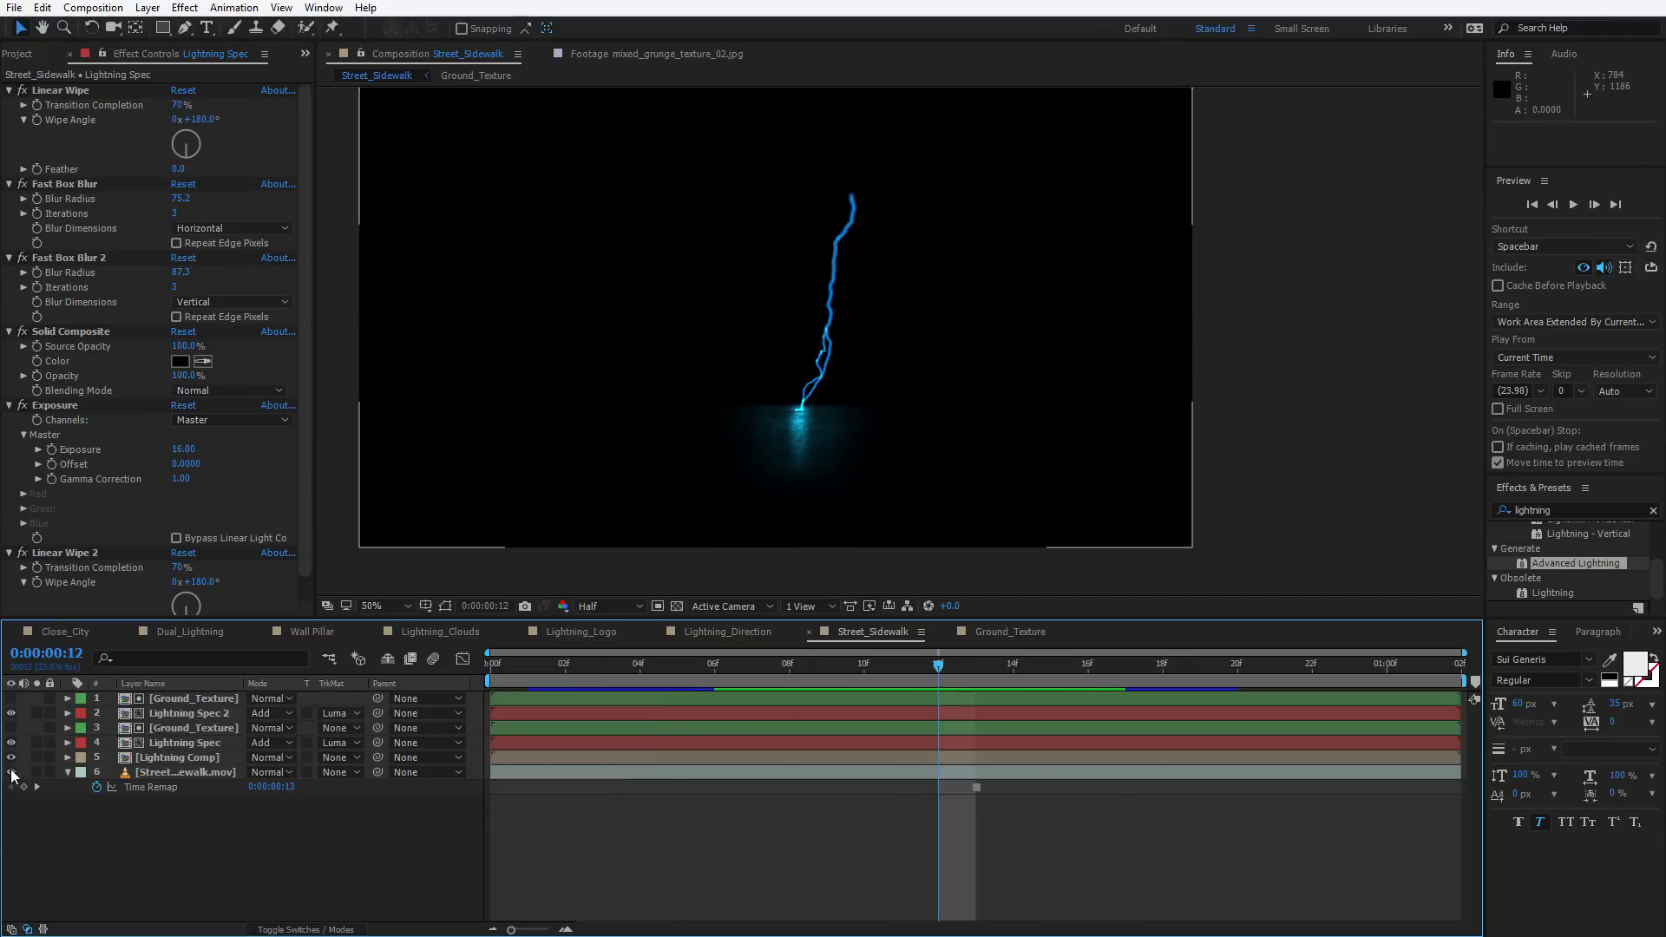
{"action": "left_click", "coordinate": [11, 771]}
Rename the Lightning Spec layer to Lightning Diff
{"action": "left_click", "coordinate": [184, 755]}
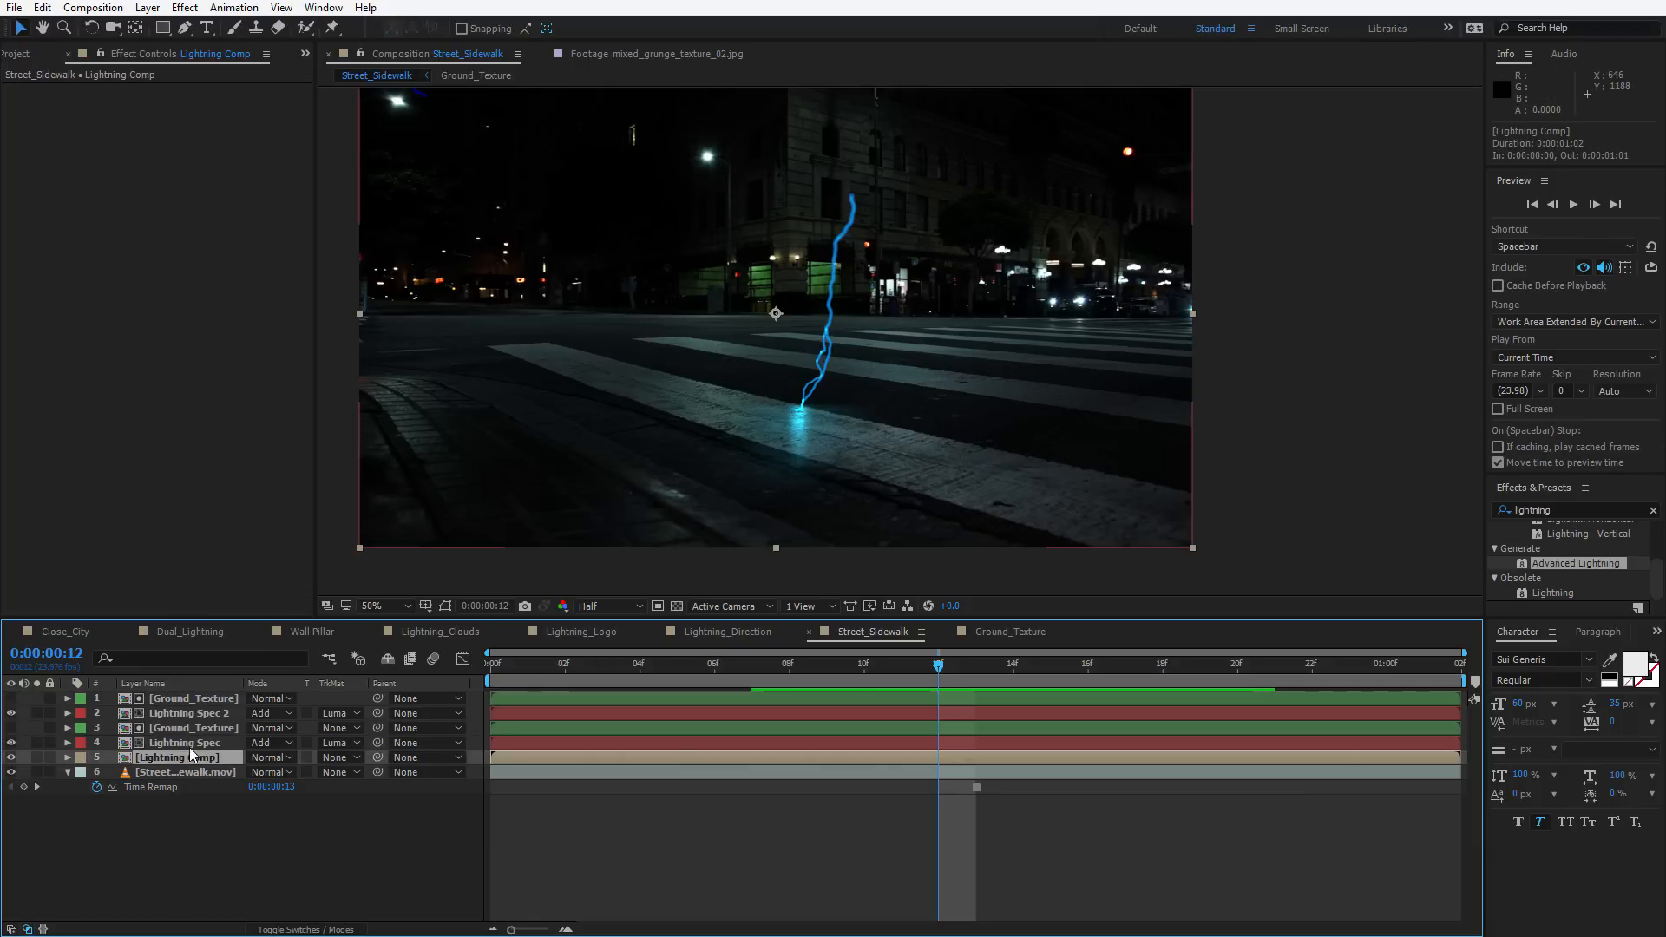
{"action": "left_click", "coordinate": [181, 742]}
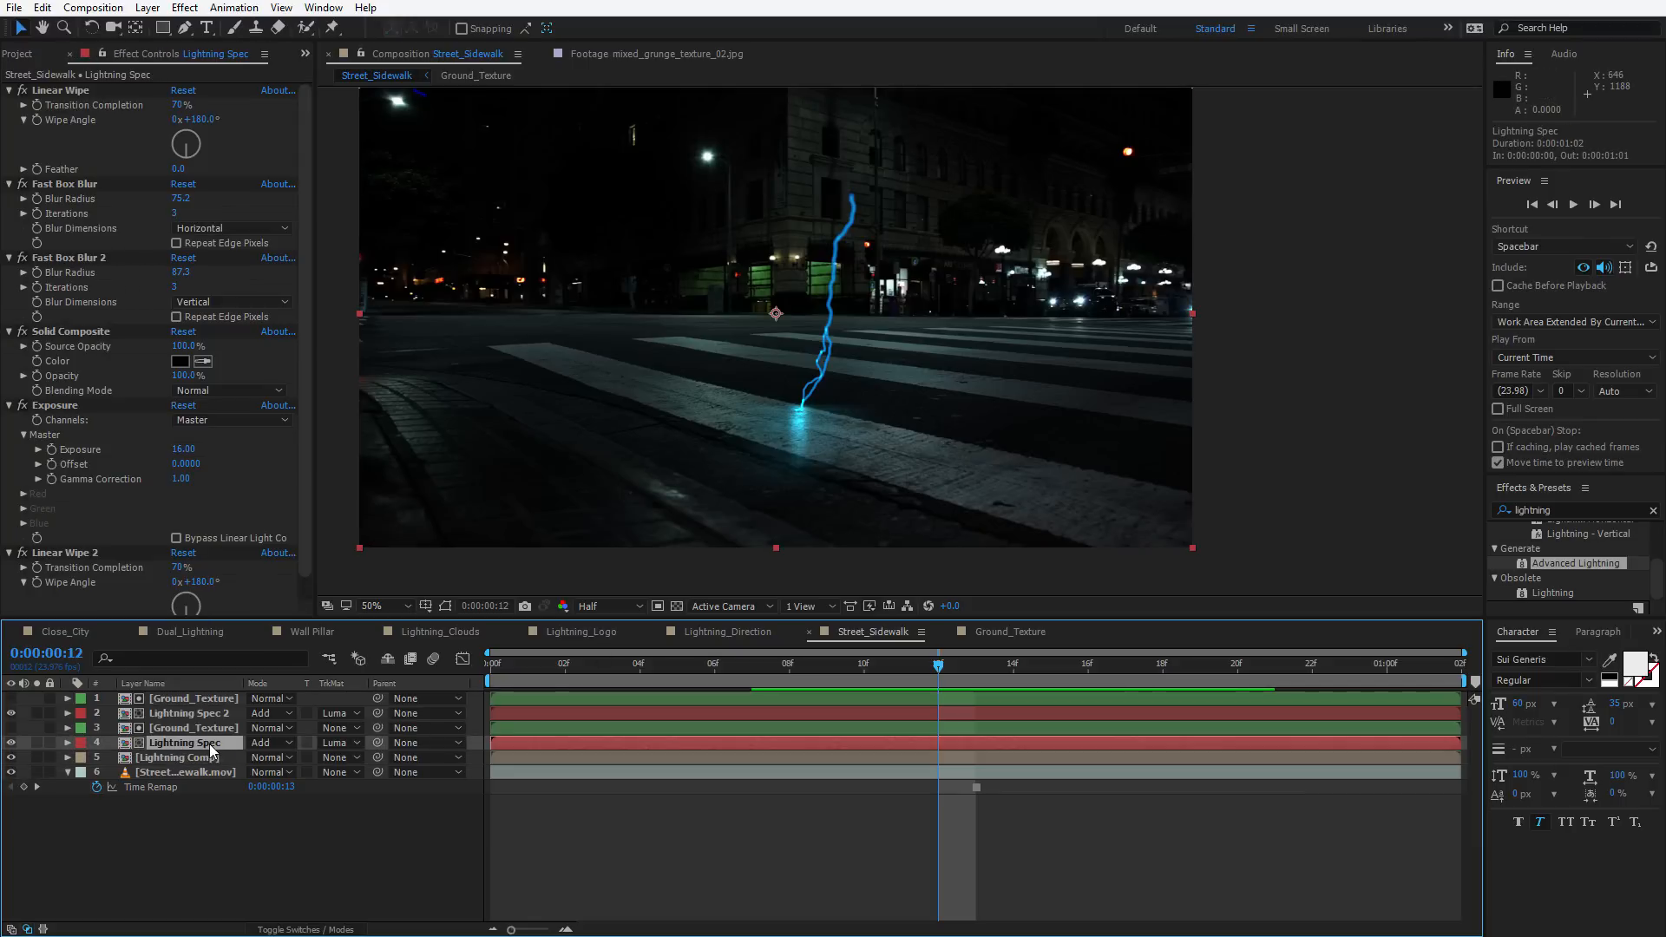
{"action": "key", "text": "Return"}
{"action": "left_click", "coordinate": [200, 742]}
{"action": "left_click_drag", "start_coordinate": [186, 742], "coordinate": [822, 743]}
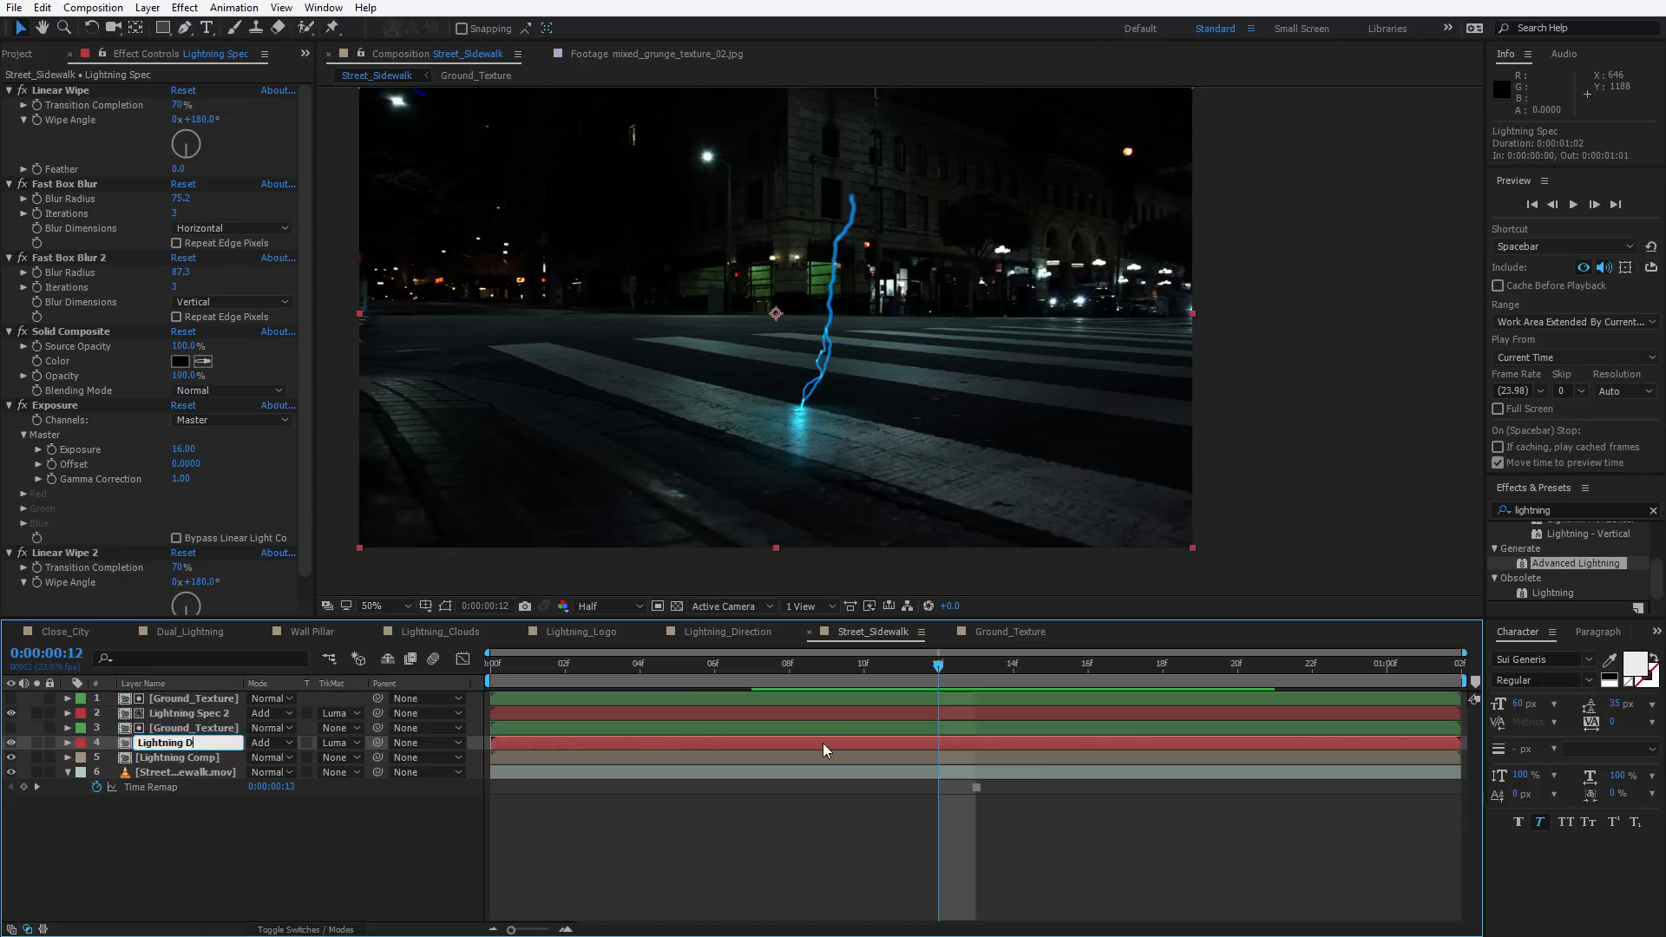
{"action": "key", "text": "Return"}
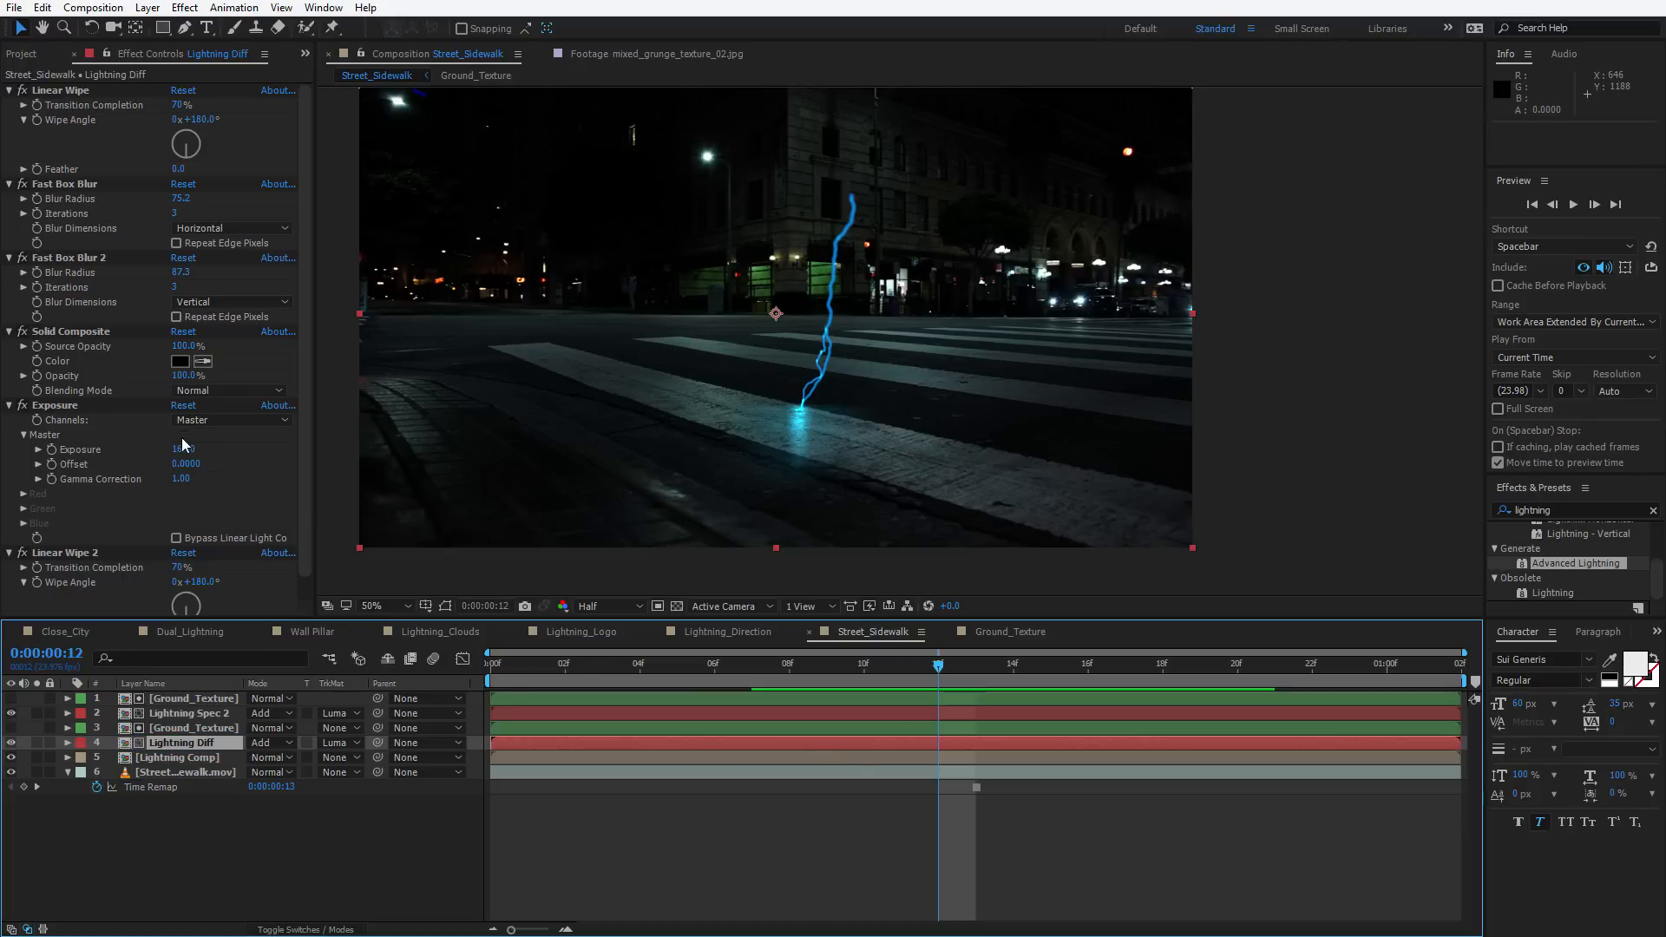
Set Lightning Diff's Exposure to 17.33 and its Linear Wipe 2 Transition Completion to 69%
{"action": "left_click_drag", "start_coordinate": [182, 448], "coordinate": [321, 470]}
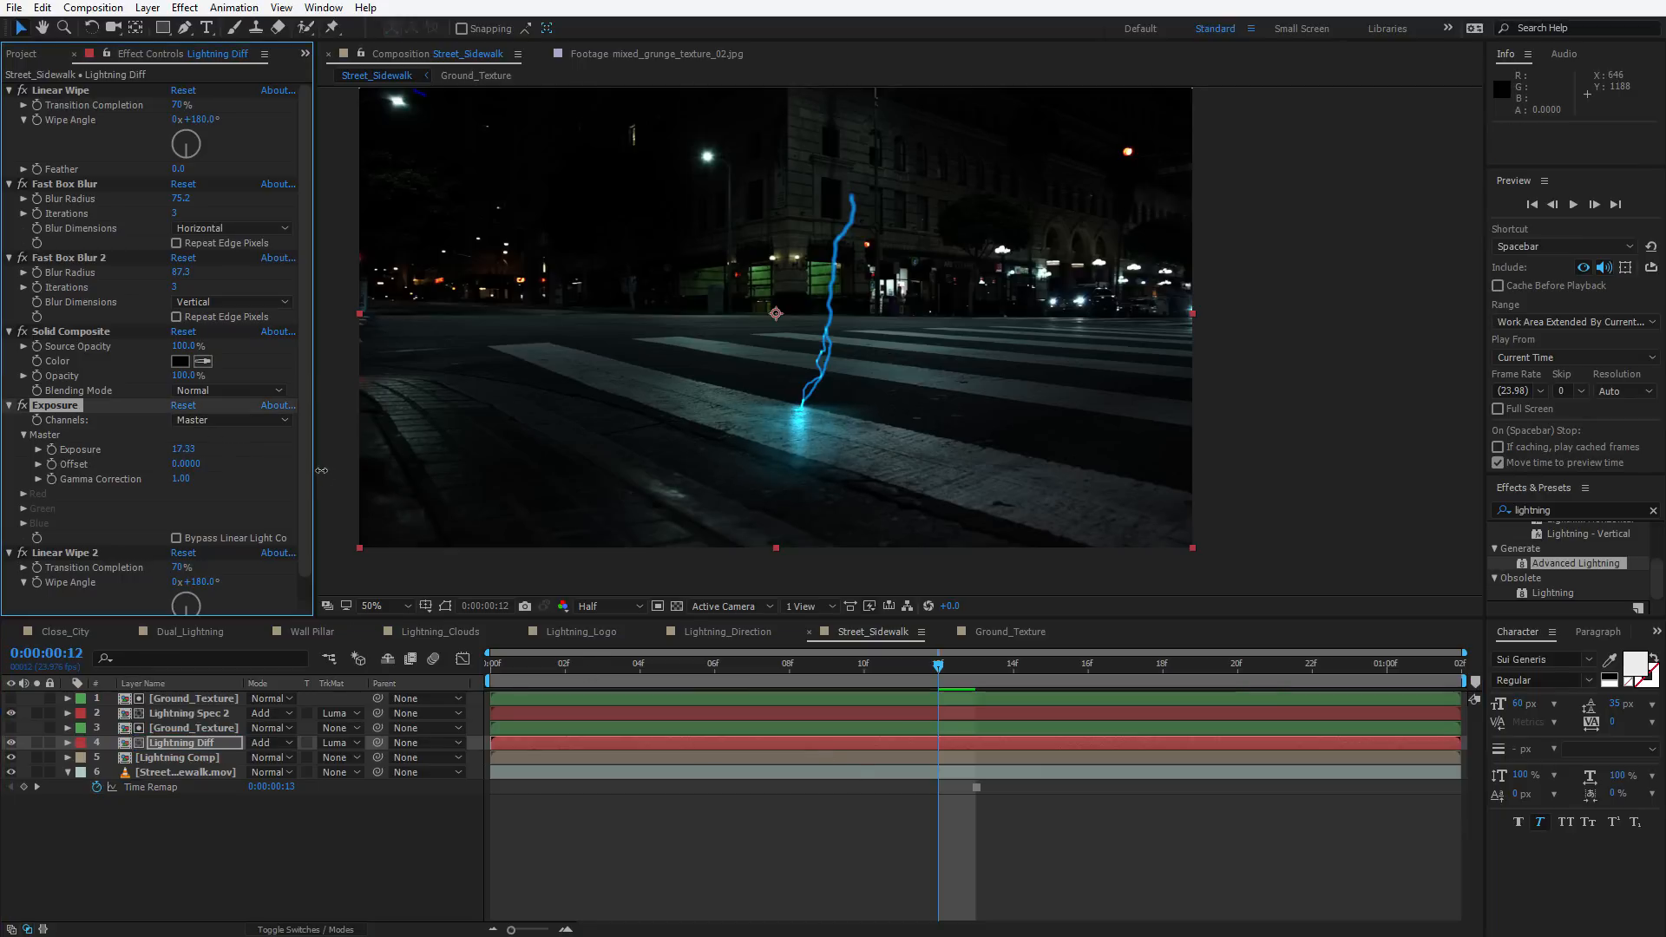
{"action": "scroll", "coordinate": [737, 461], "scroll_direction": "up", "scroll_amount": 1}
{"action": "left_click_drag", "start_coordinate": [737, 460], "coordinate": [819, 363]}
{"action": "scroll", "coordinate": [198, 407], "scroll_direction": "down", "scroll_amount": 2}
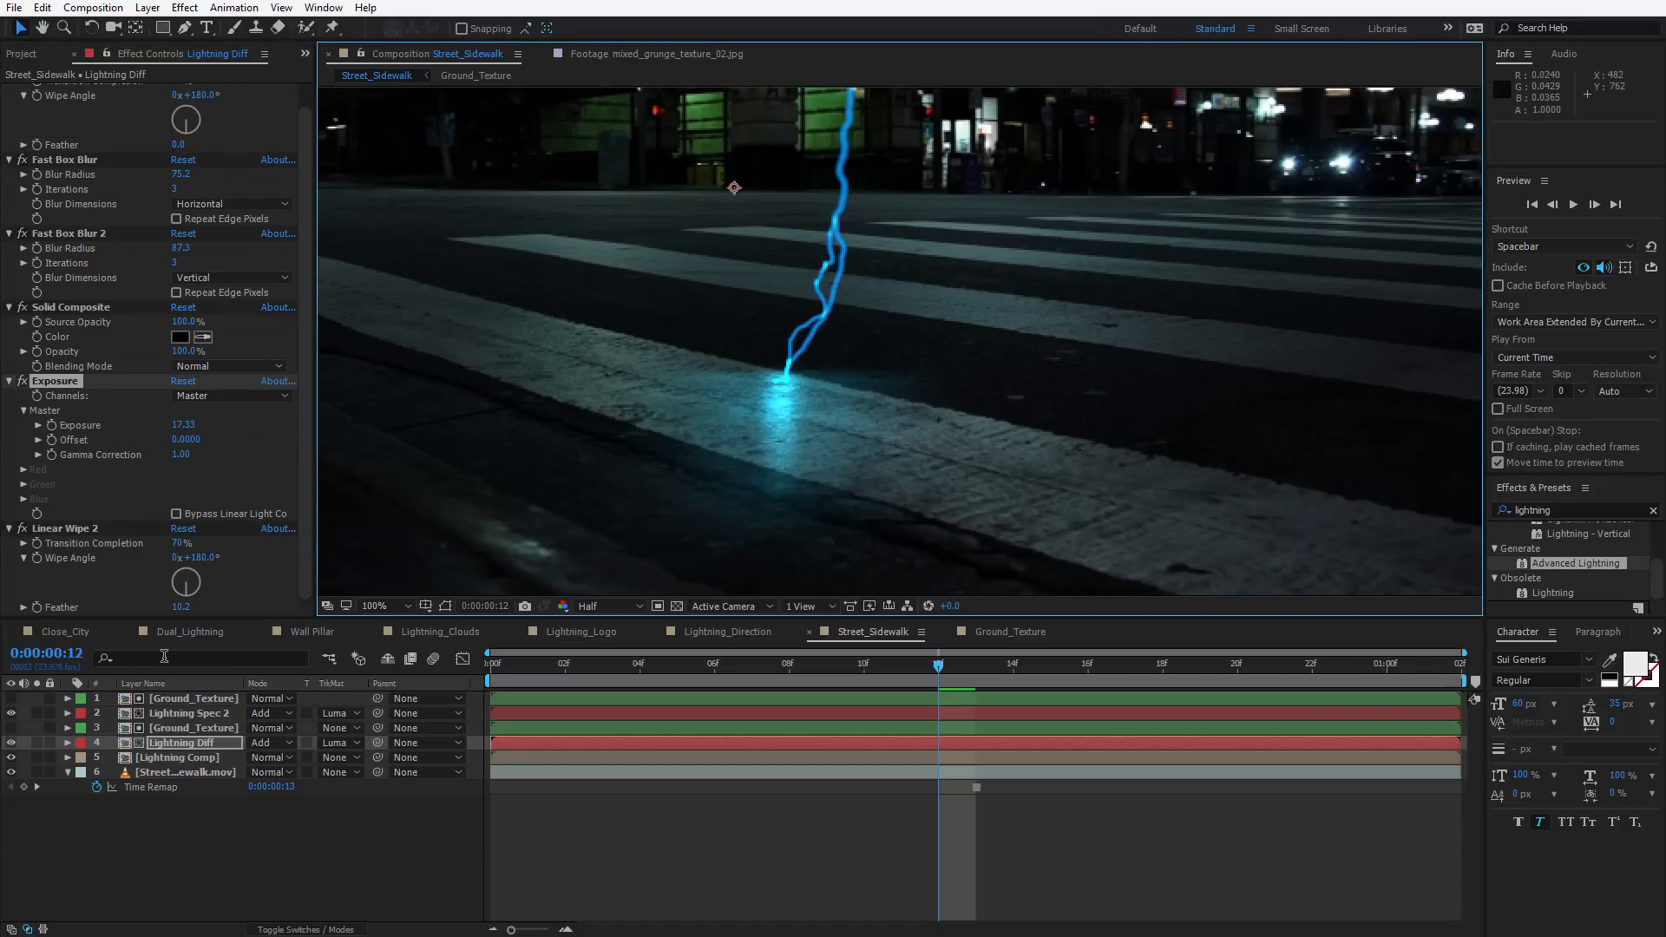
{"action": "left_click", "coordinate": [65, 532]}
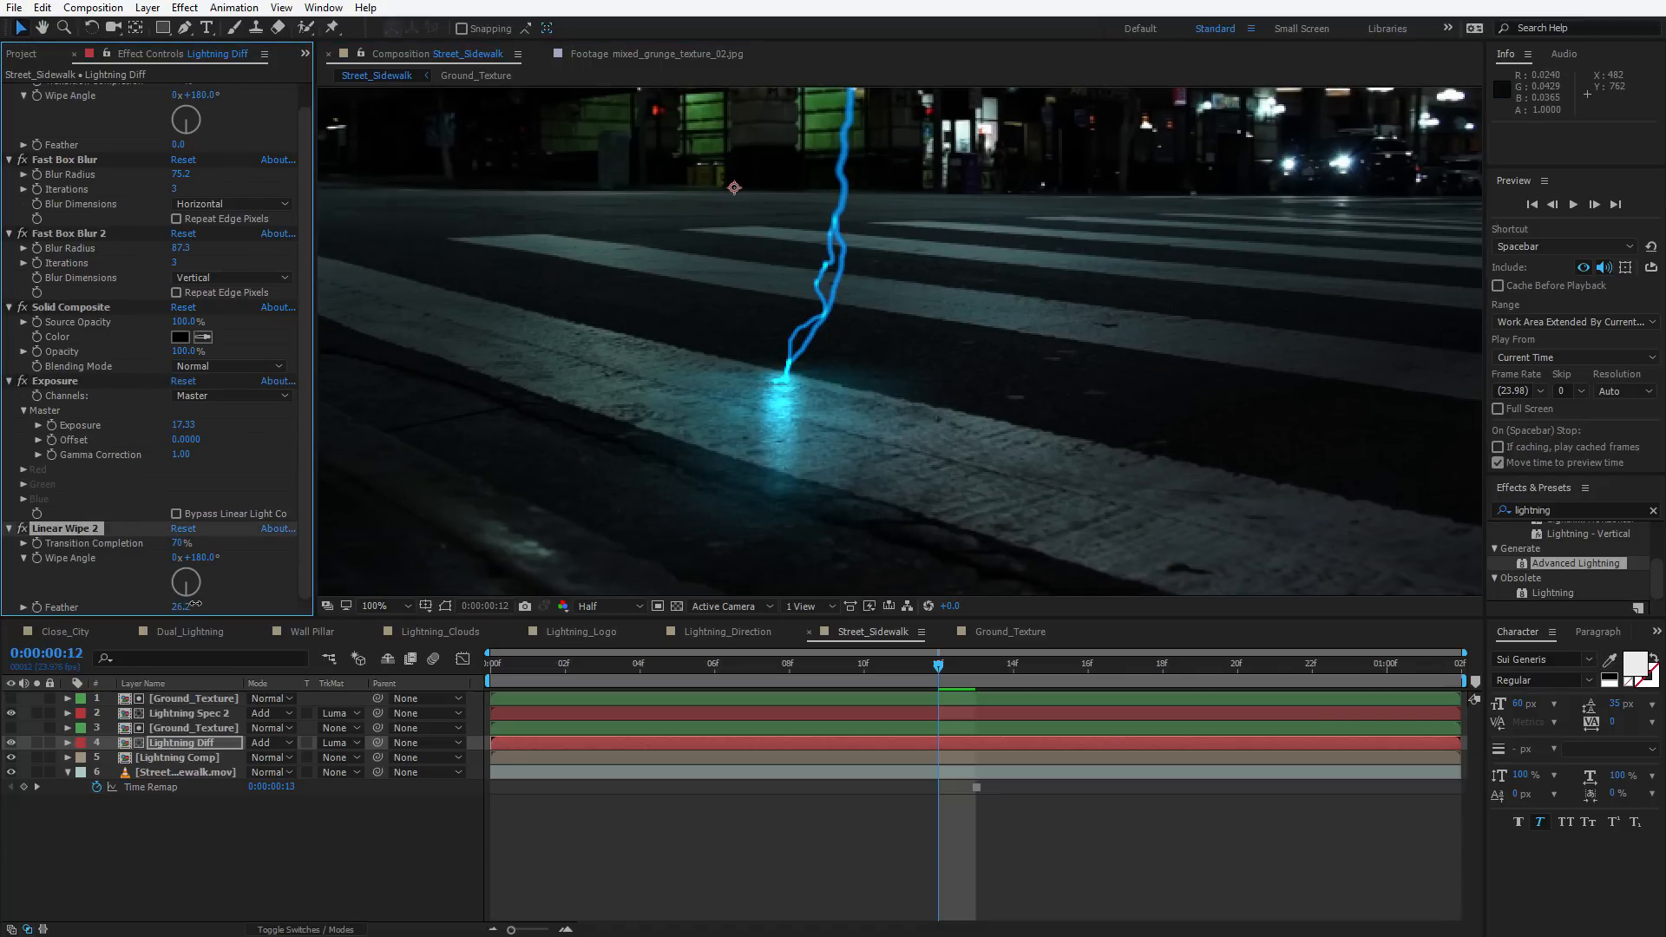
{"action": "left_click_drag", "start_coordinate": [197, 597], "coordinate": [172, 546]}
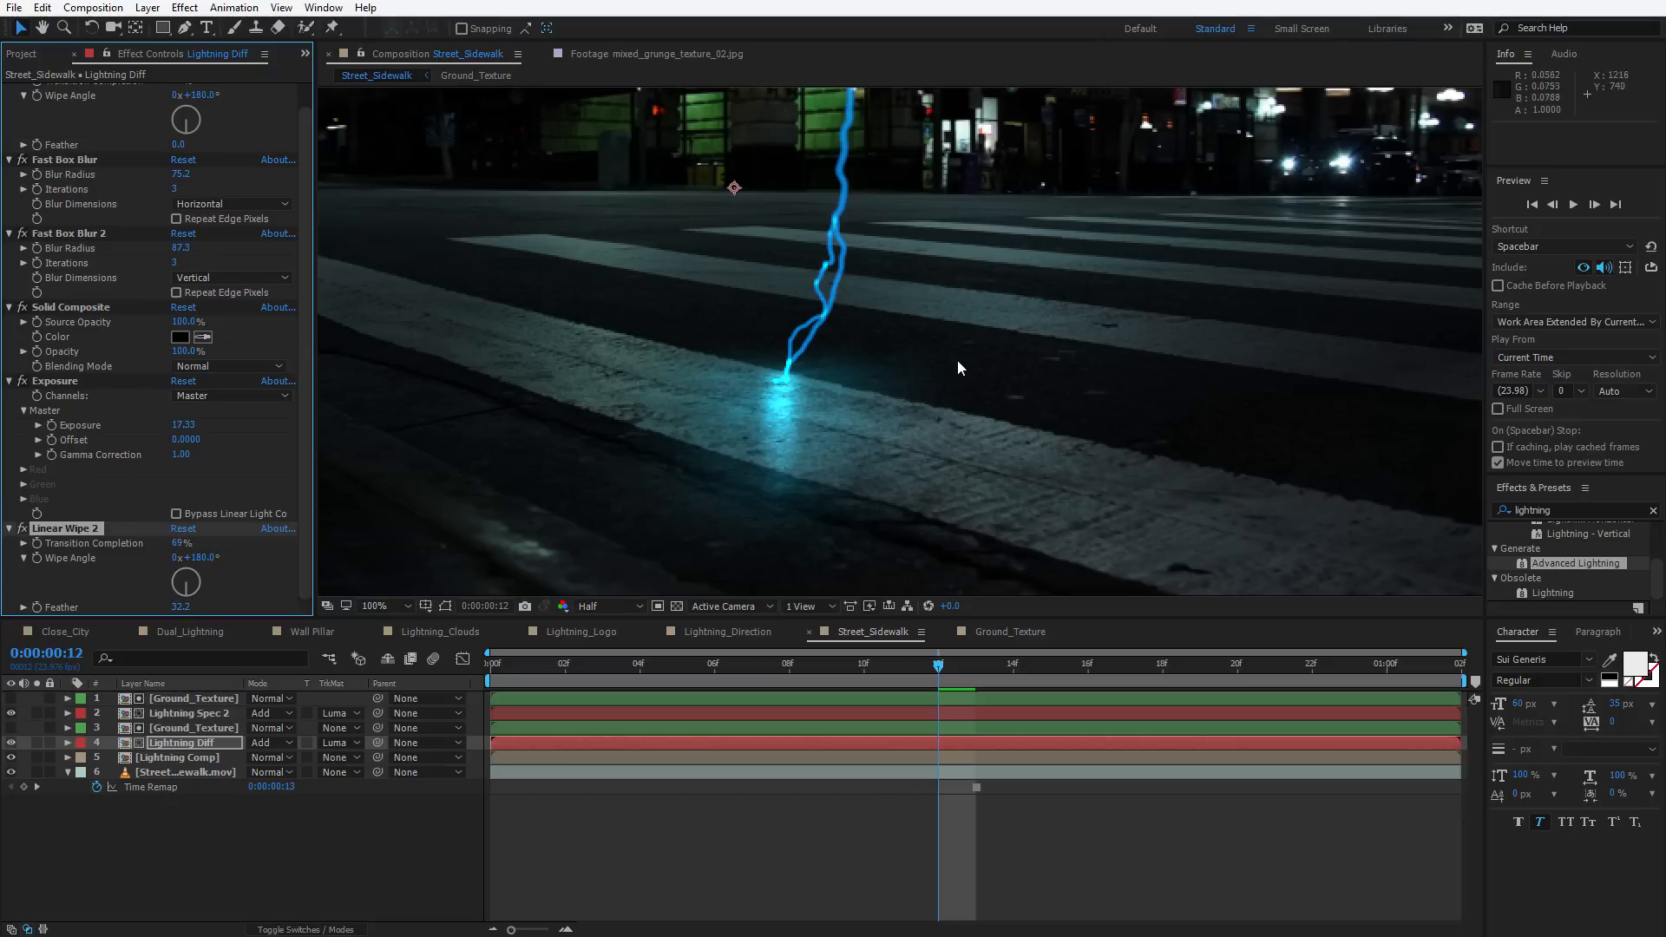
Duplicate the Lightning Spec 2 layer together with the top Ground_Texture layer
{"action": "scroll", "coordinate": [955, 360], "scroll_direction": "down", "scroll_amount": 1}
{"action": "left_click_drag", "start_coordinate": [590, 664], "coordinate": [824, 629]}
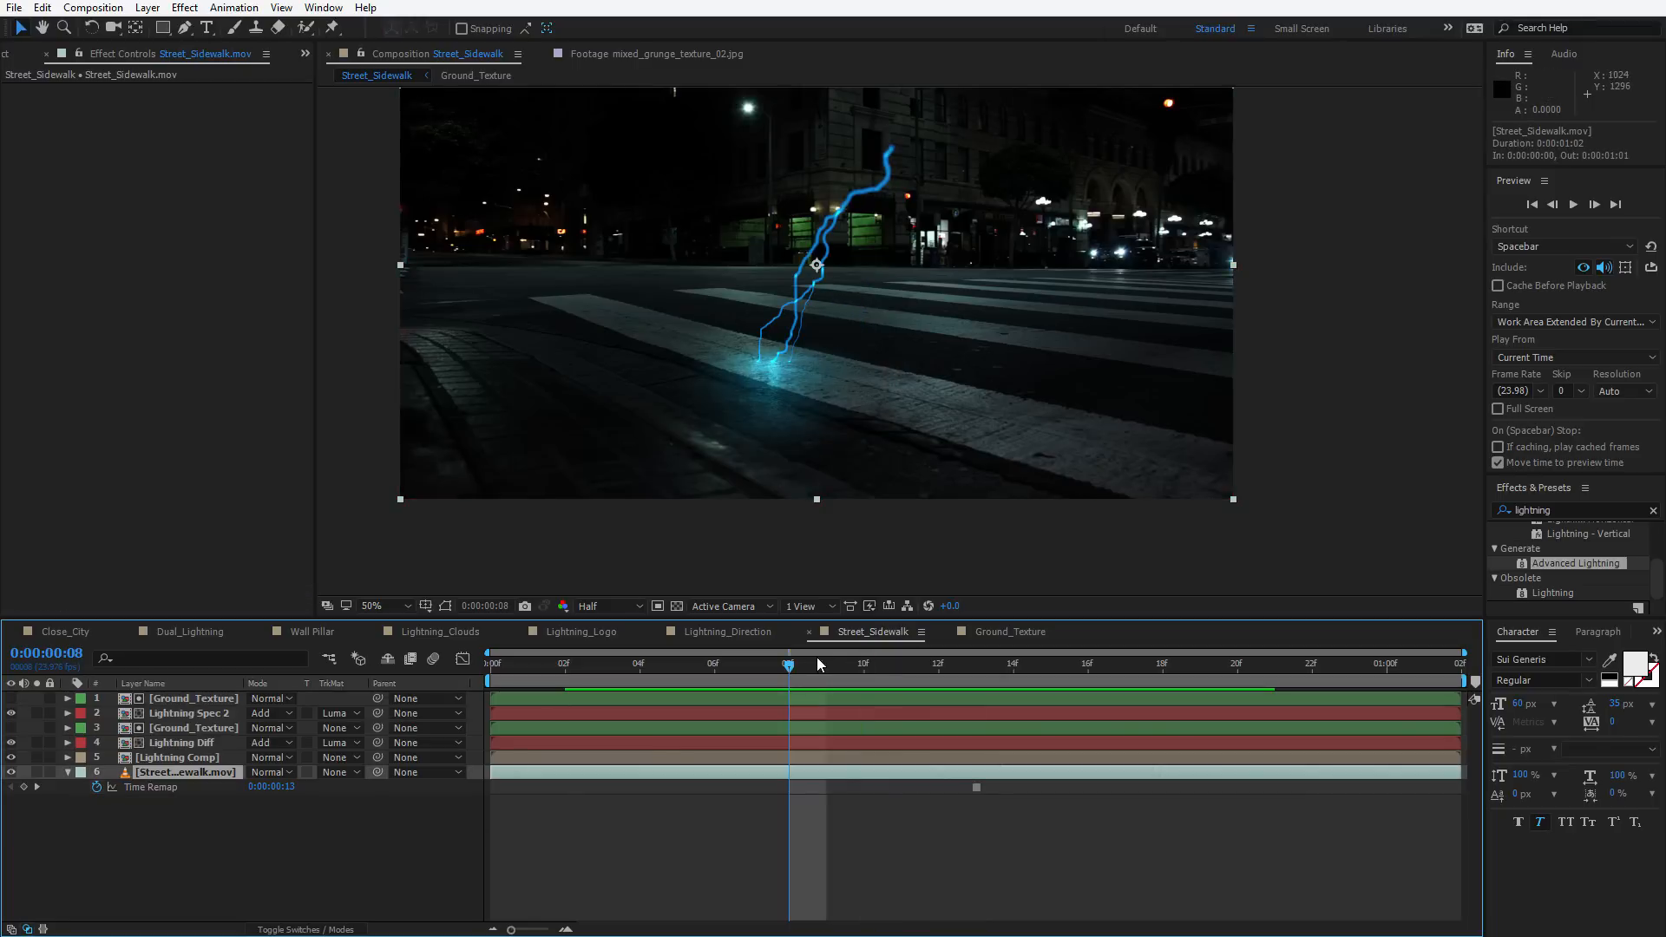
{"action": "left_click_drag", "start_coordinate": [815, 661], "coordinate": [1275, 666]}
{"action": "scroll", "coordinate": [876, 429], "scroll_direction": "up", "scroll_amount": 1}
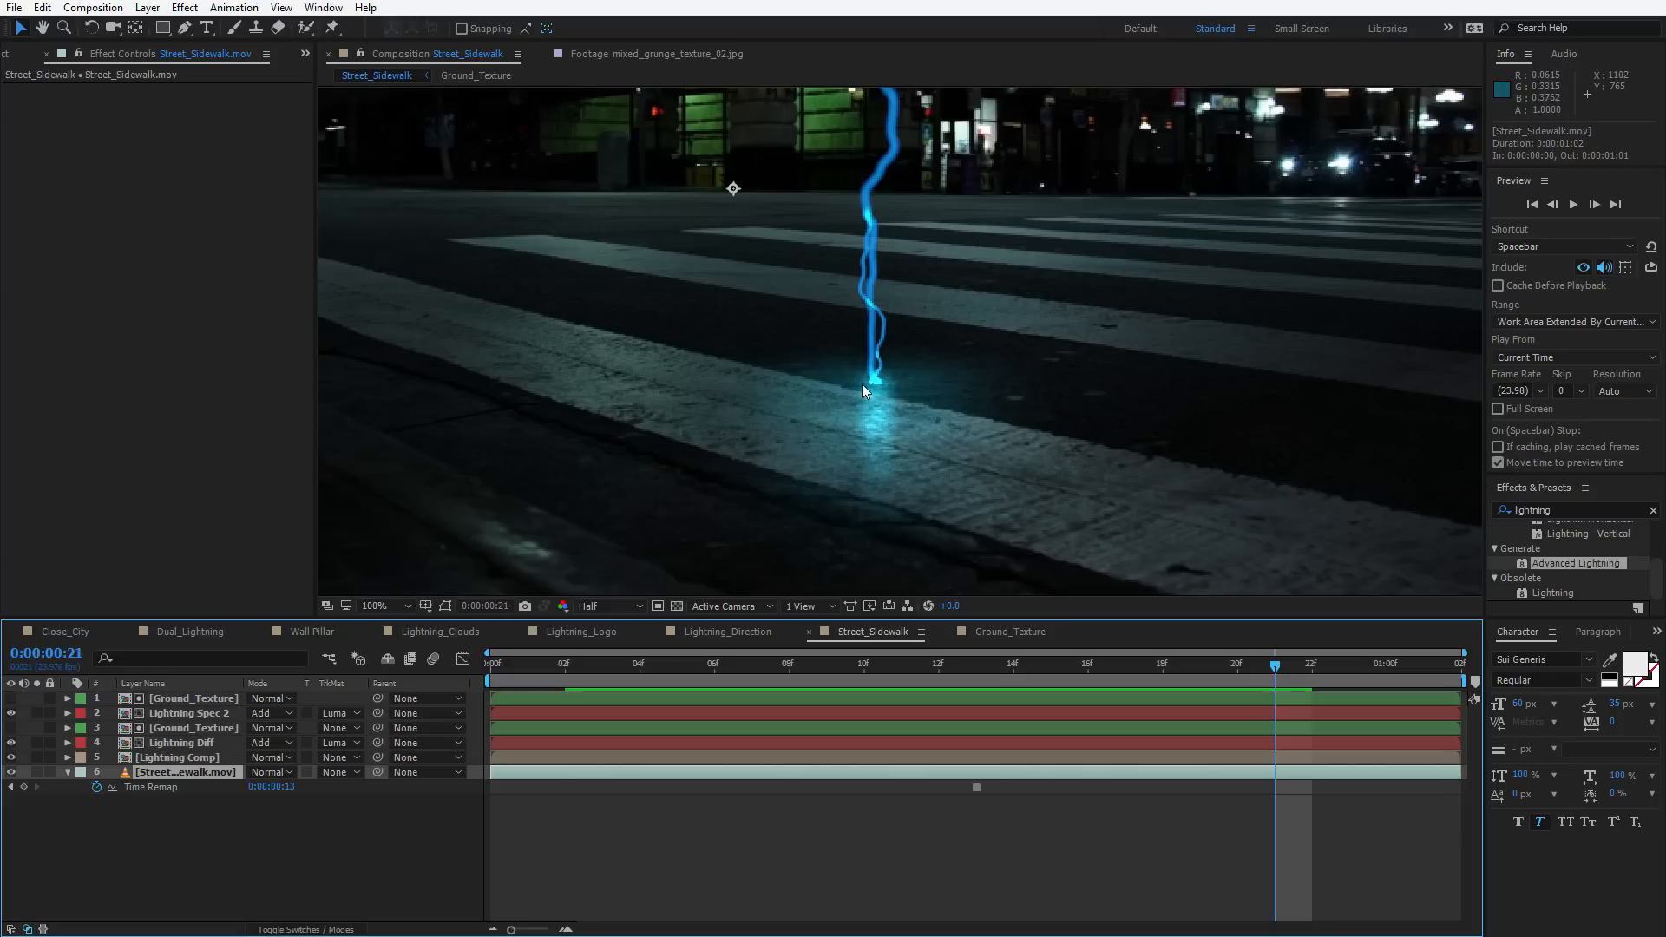
{"action": "left_click", "coordinate": [283, 800]}
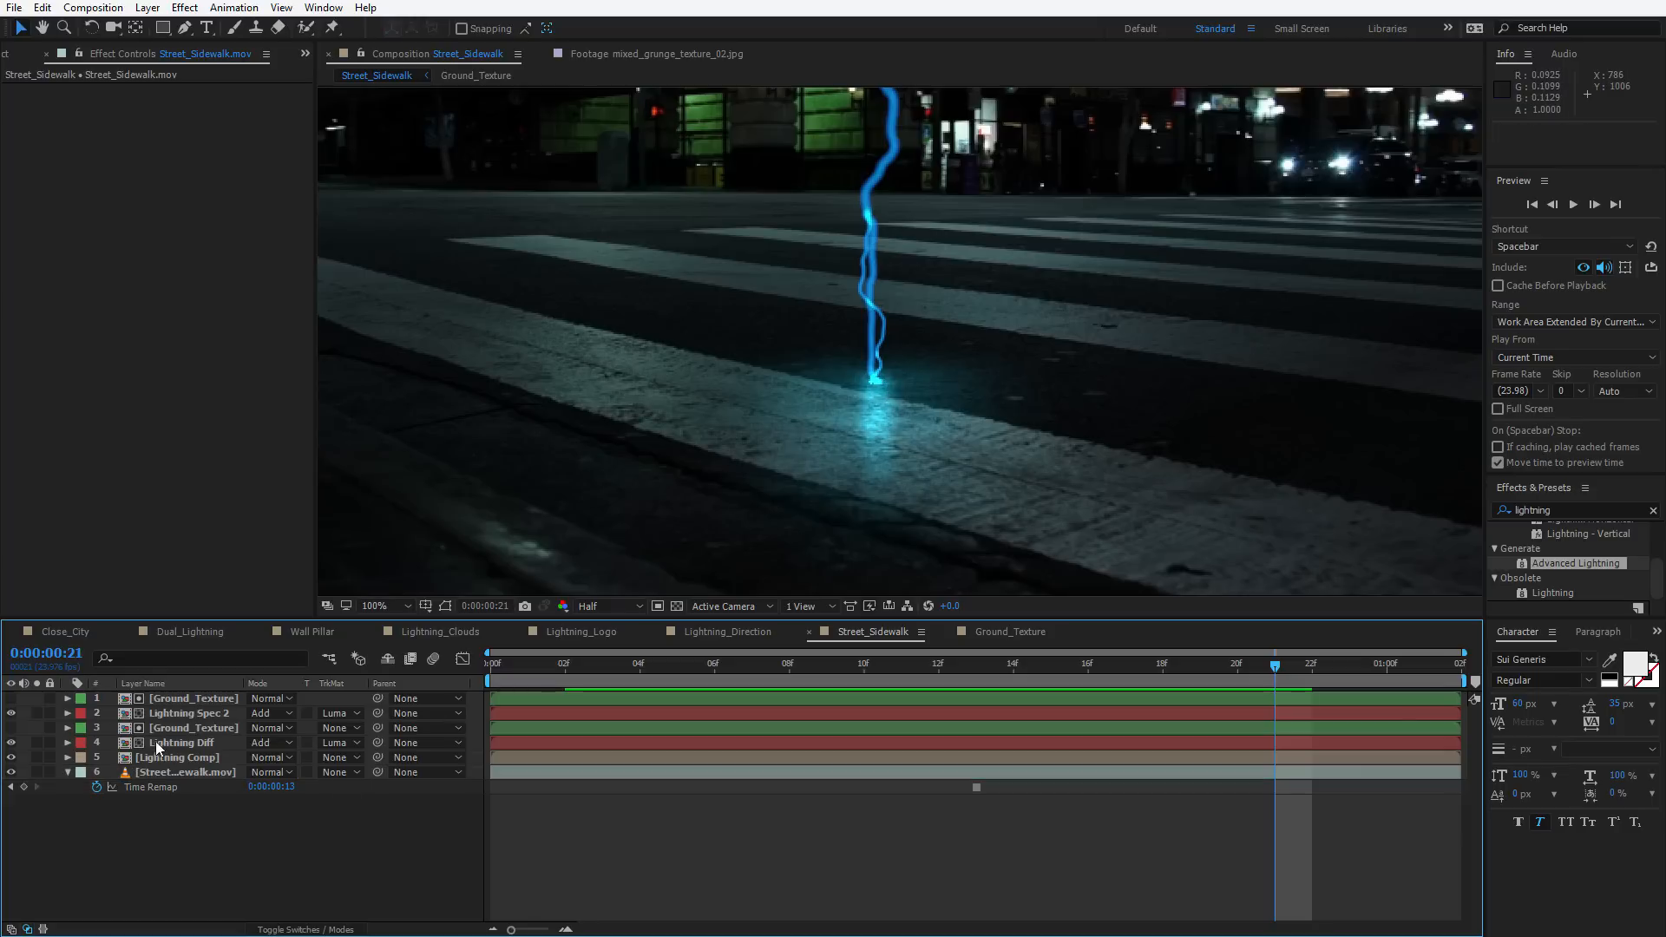
{"action": "left_click", "coordinate": [210, 711]}
{"action": "left_click", "coordinate": [196, 699], "text": "ctrl"}
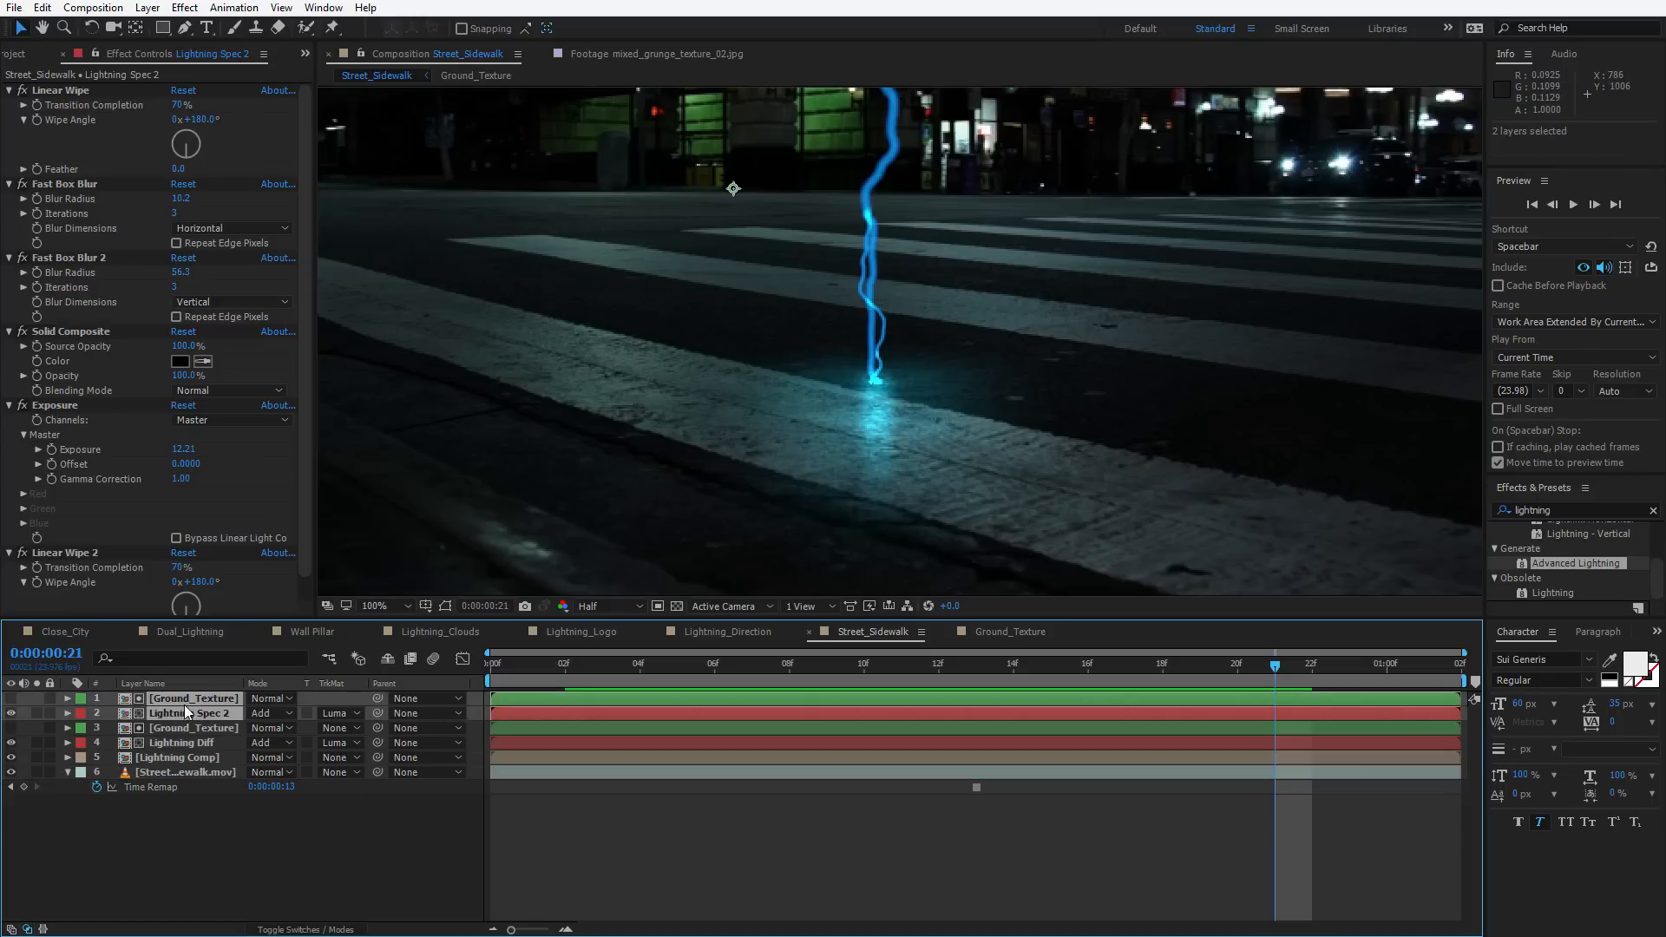
{"action": "key", "text": "ctrl+d"}
{"action": "left_click", "coordinate": [161, 846]}
Rename the new Lightning Spec 3 copy to Lightning Point
{"action": "left_click", "coordinate": [187, 714]}
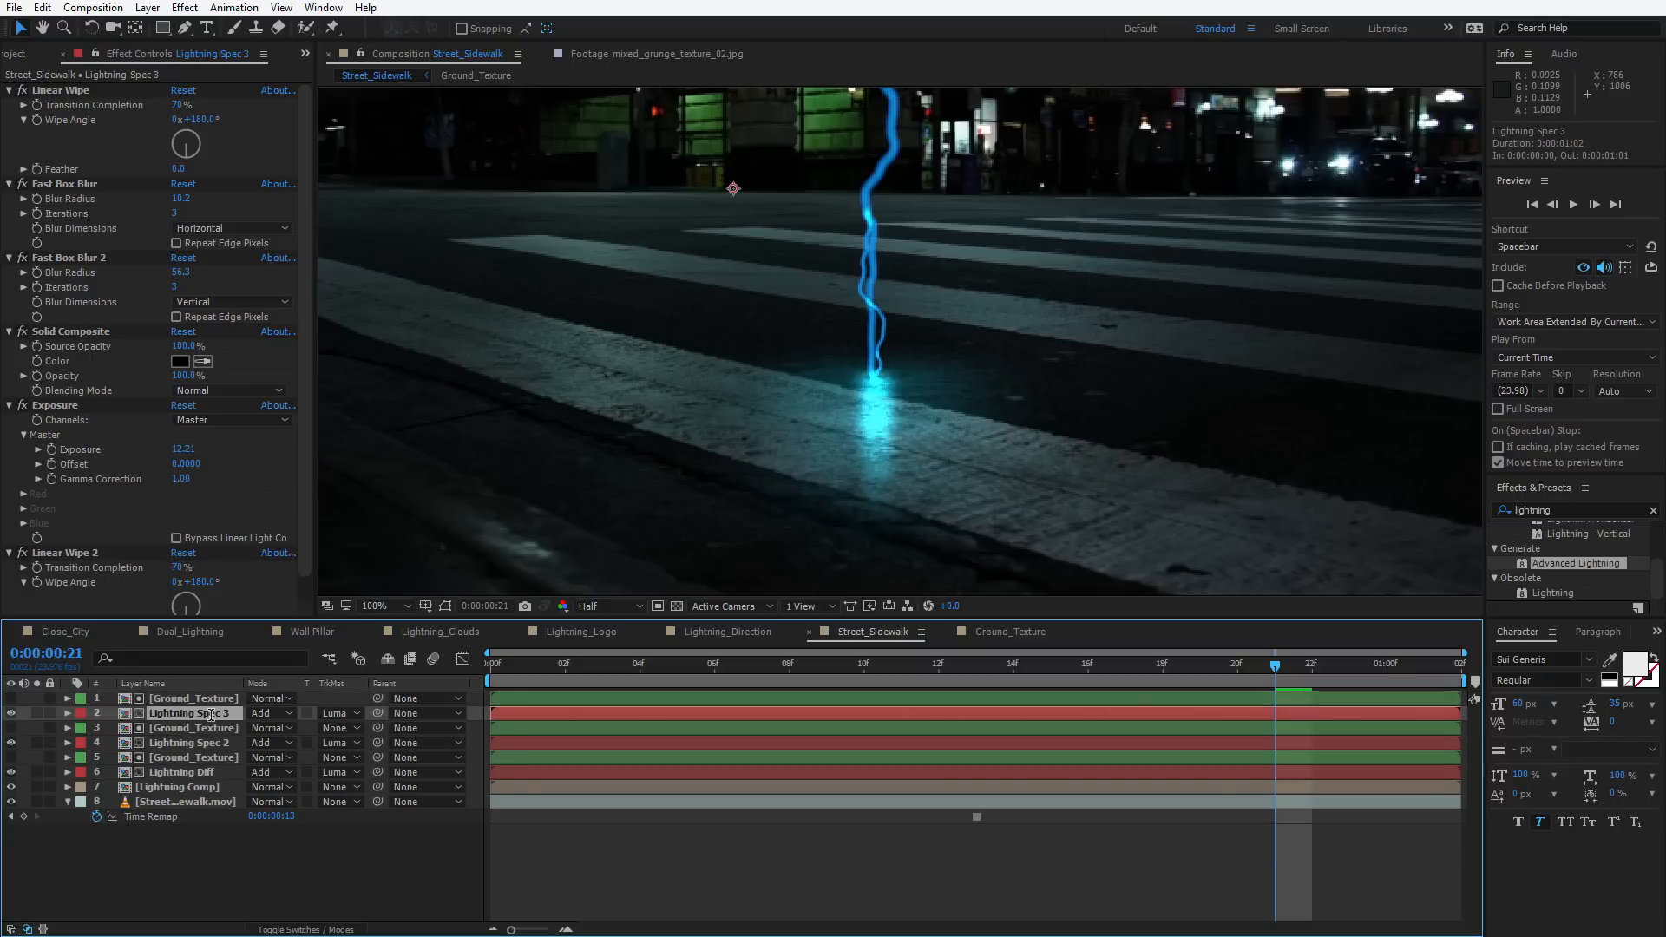
{"action": "key", "text": "Return"}
{"action": "left_click_drag", "start_coordinate": [185, 713], "coordinate": [497, 721]}
{"action": "type", "text": "Point"}
{"action": "key", "text": "Return"}
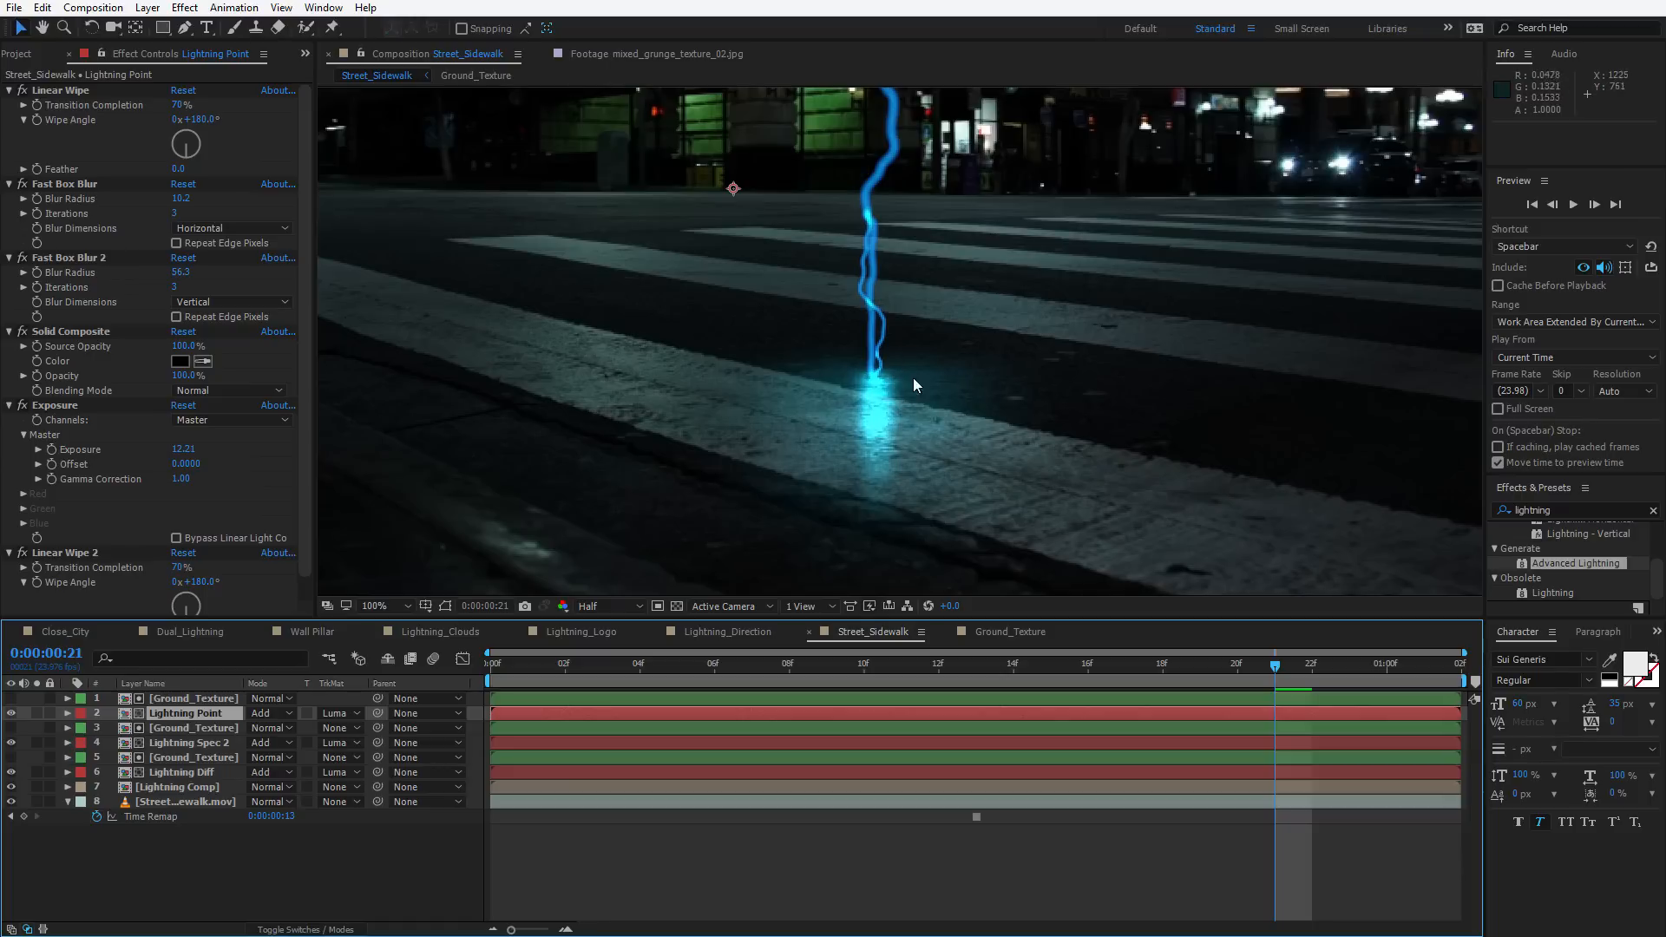
Reduce Lightning Point's glow: Fast Box Blur 2 radius 2.0, Fast Box Blur radius 25.2, Exposure 5.61
{"action": "left_click", "coordinate": [71, 185]}
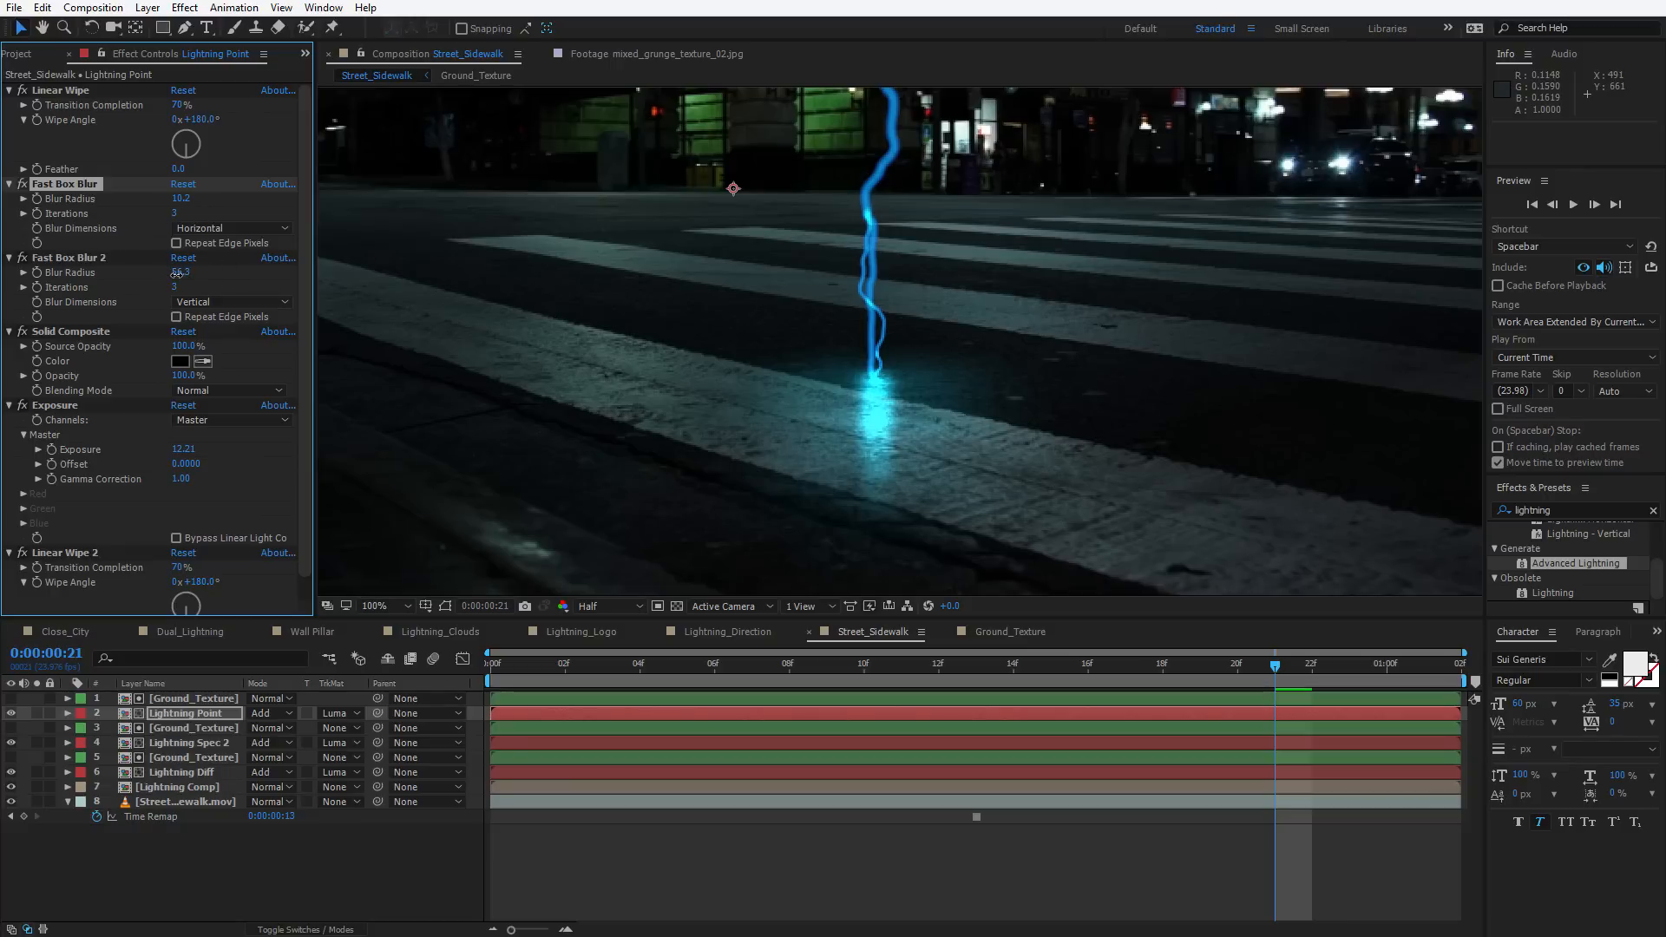
{"action": "left_click_drag", "start_coordinate": [171, 275], "coordinate": [127, 280]}
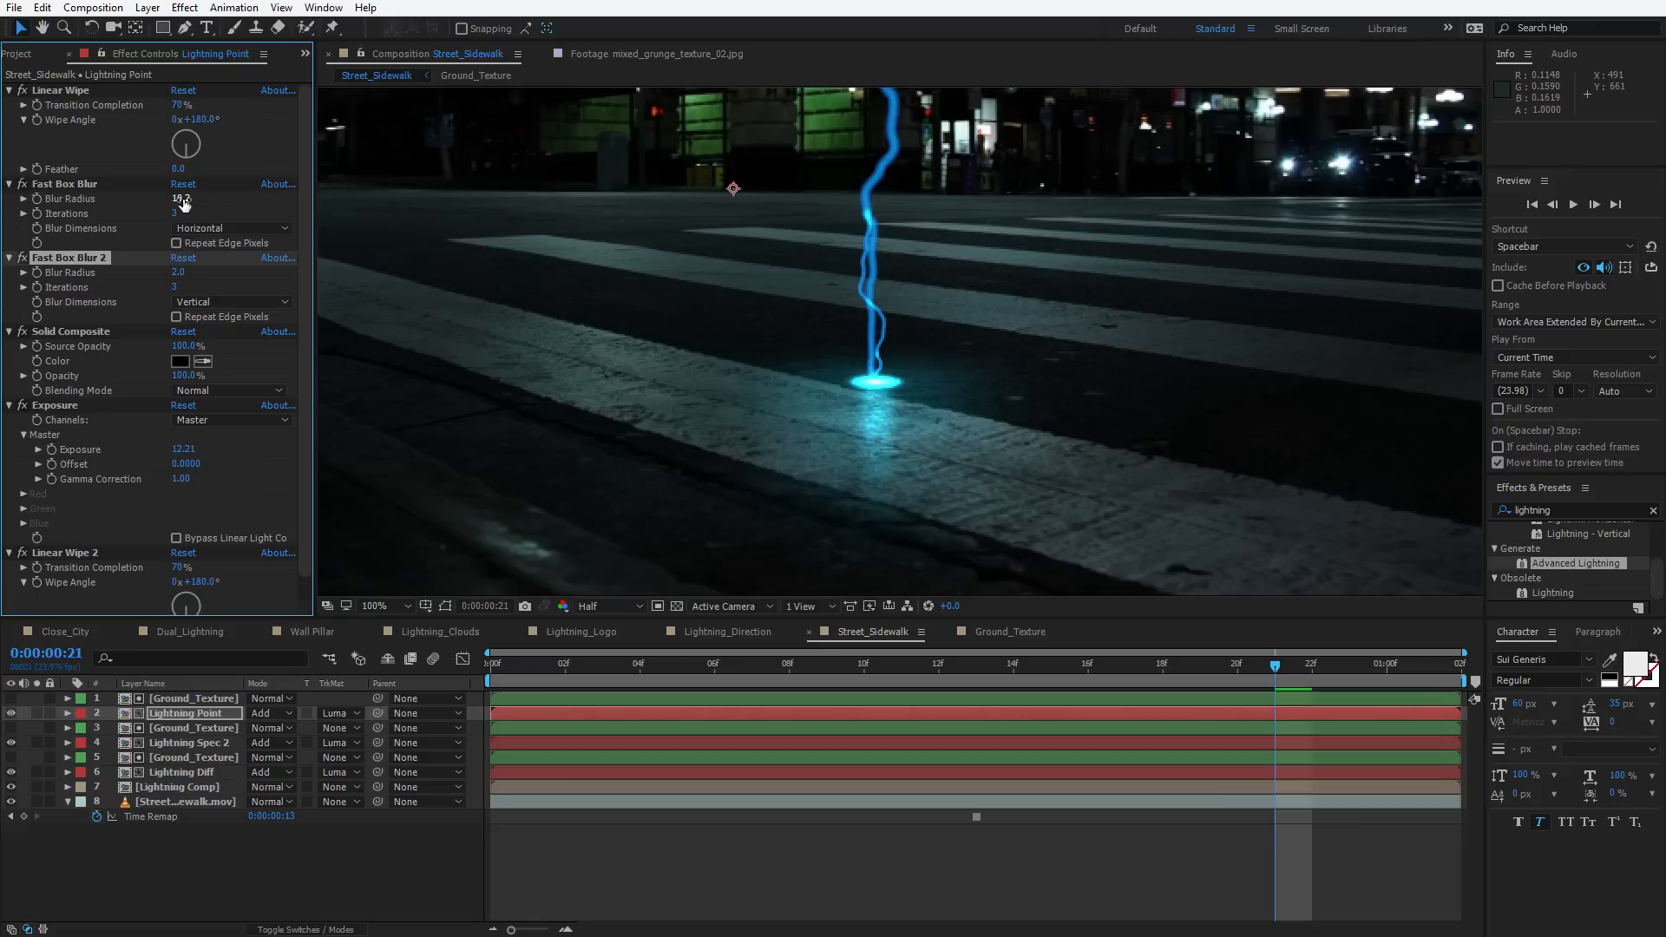
{"action": "left_click_drag", "start_coordinate": [177, 197], "coordinate": [189, 196]}
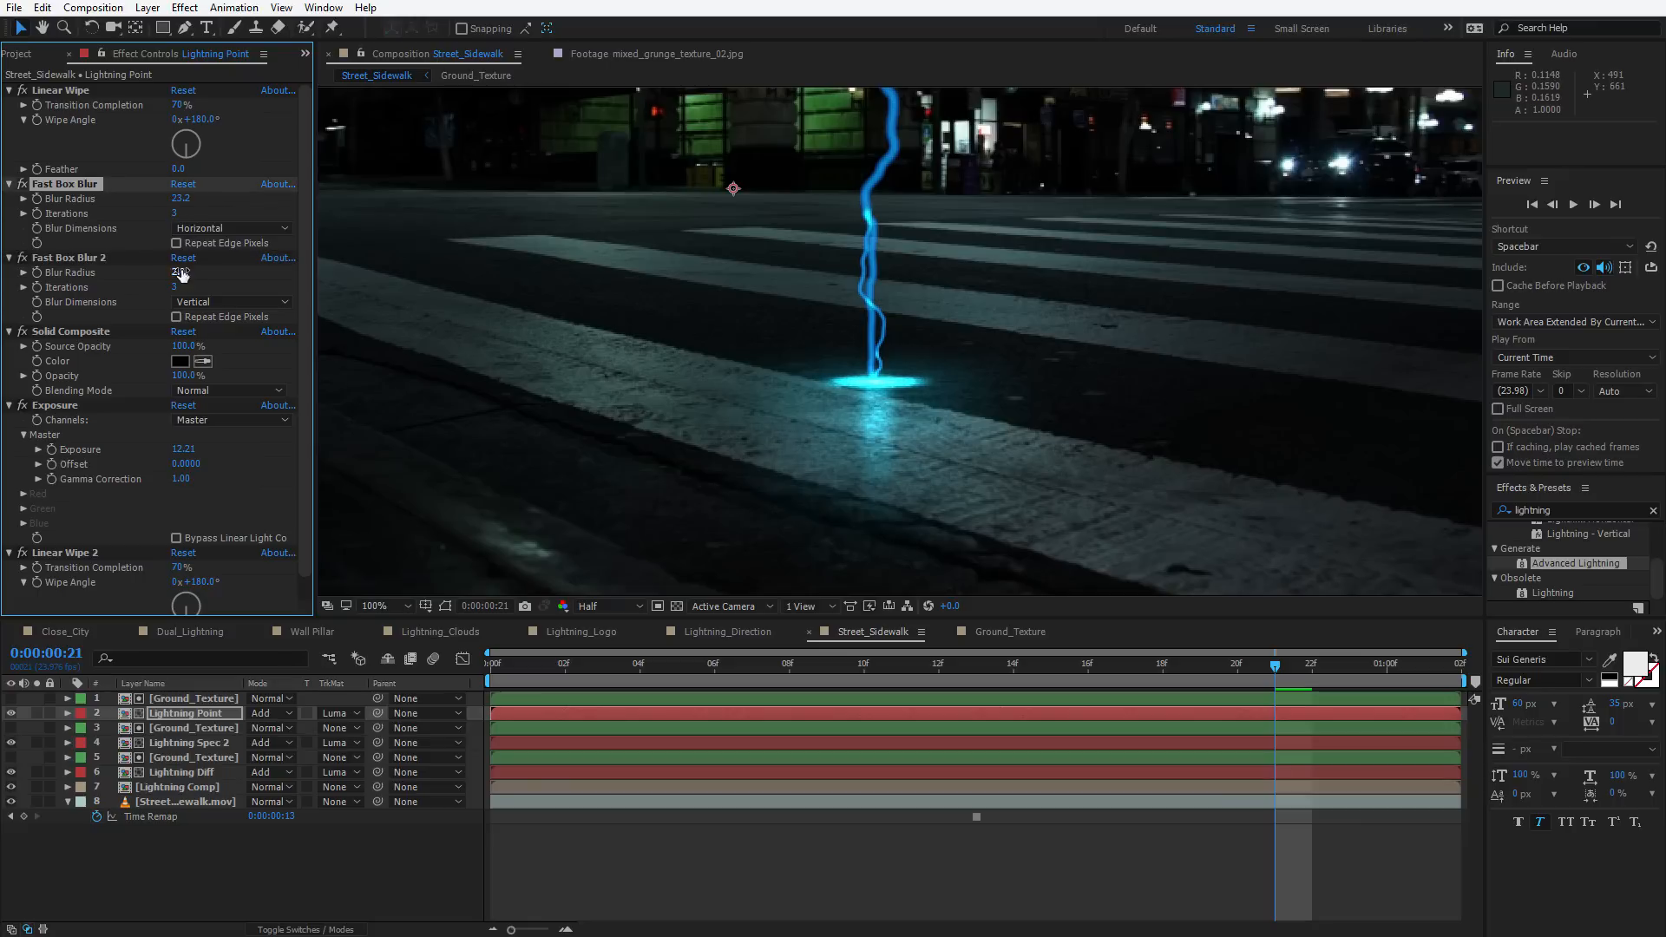
{"action": "left_click_drag", "start_coordinate": [176, 451], "coordinate": [130, 453]}
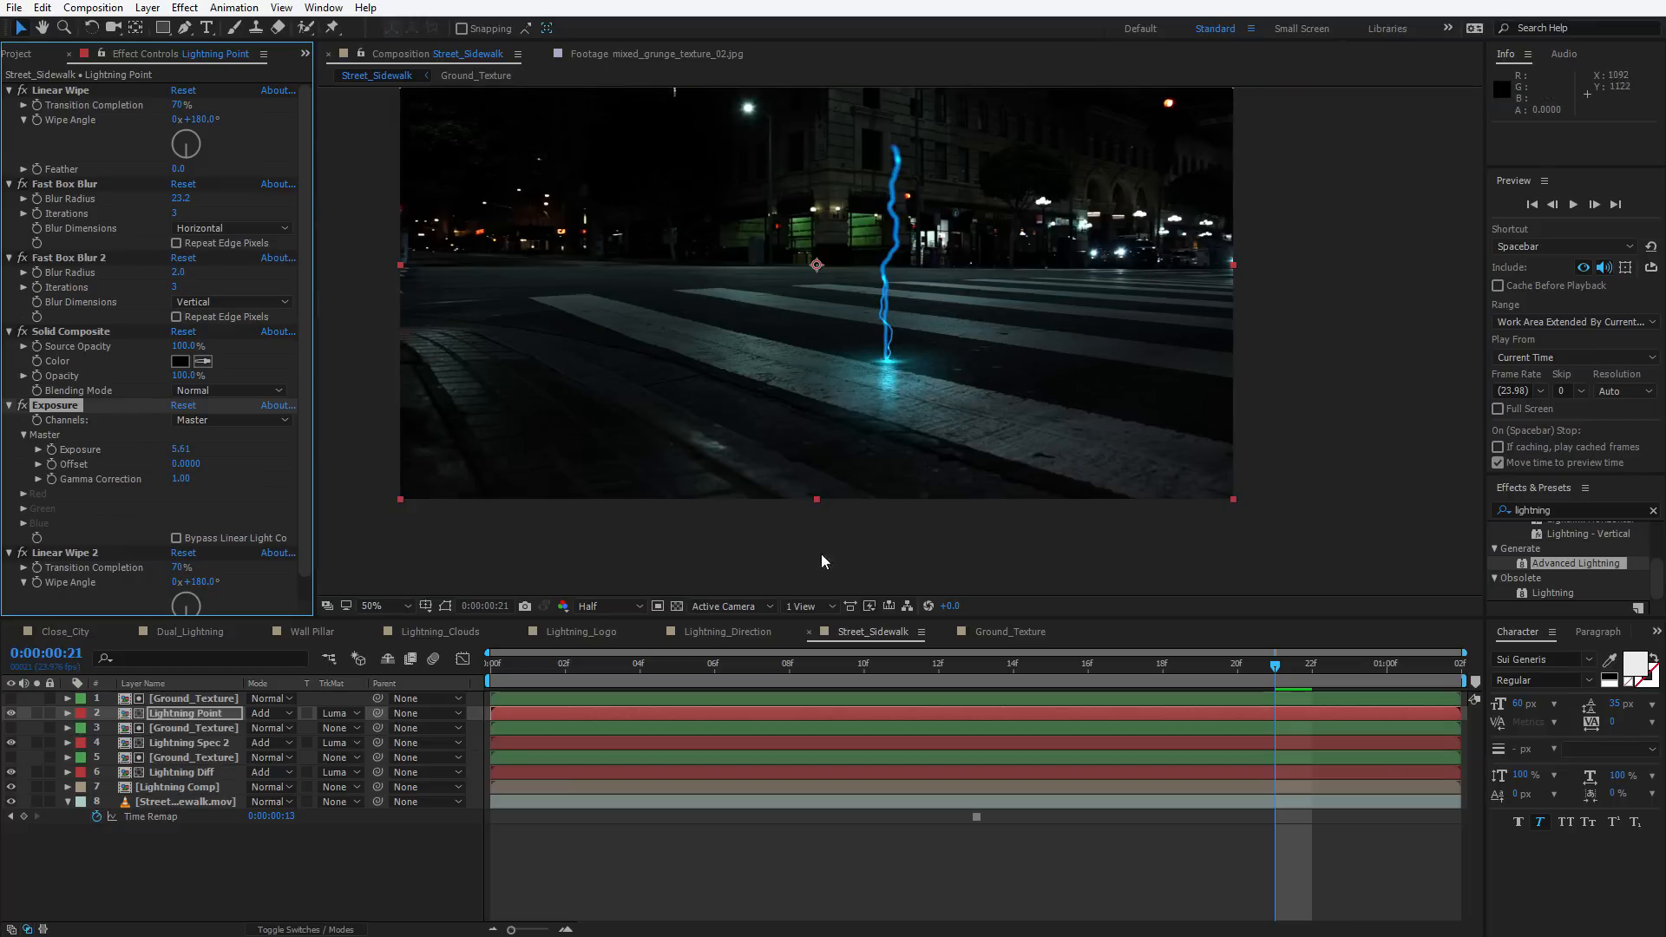
Move to another frame and lower Lightning Point's Exposure to 2.61
{"action": "left_click", "coordinate": [540, 668]}
{"action": "left_click_drag", "start_coordinate": [540, 668], "coordinate": [927, 653]}
{"action": "scroll", "coordinate": [913, 572], "scroll_direction": "down", "scroll_amount": 1}
{"action": "left_click", "coordinate": [666, 661]}
{"action": "left_click_drag", "start_coordinate": [665, 658], "coordinate": [1088, 663]}
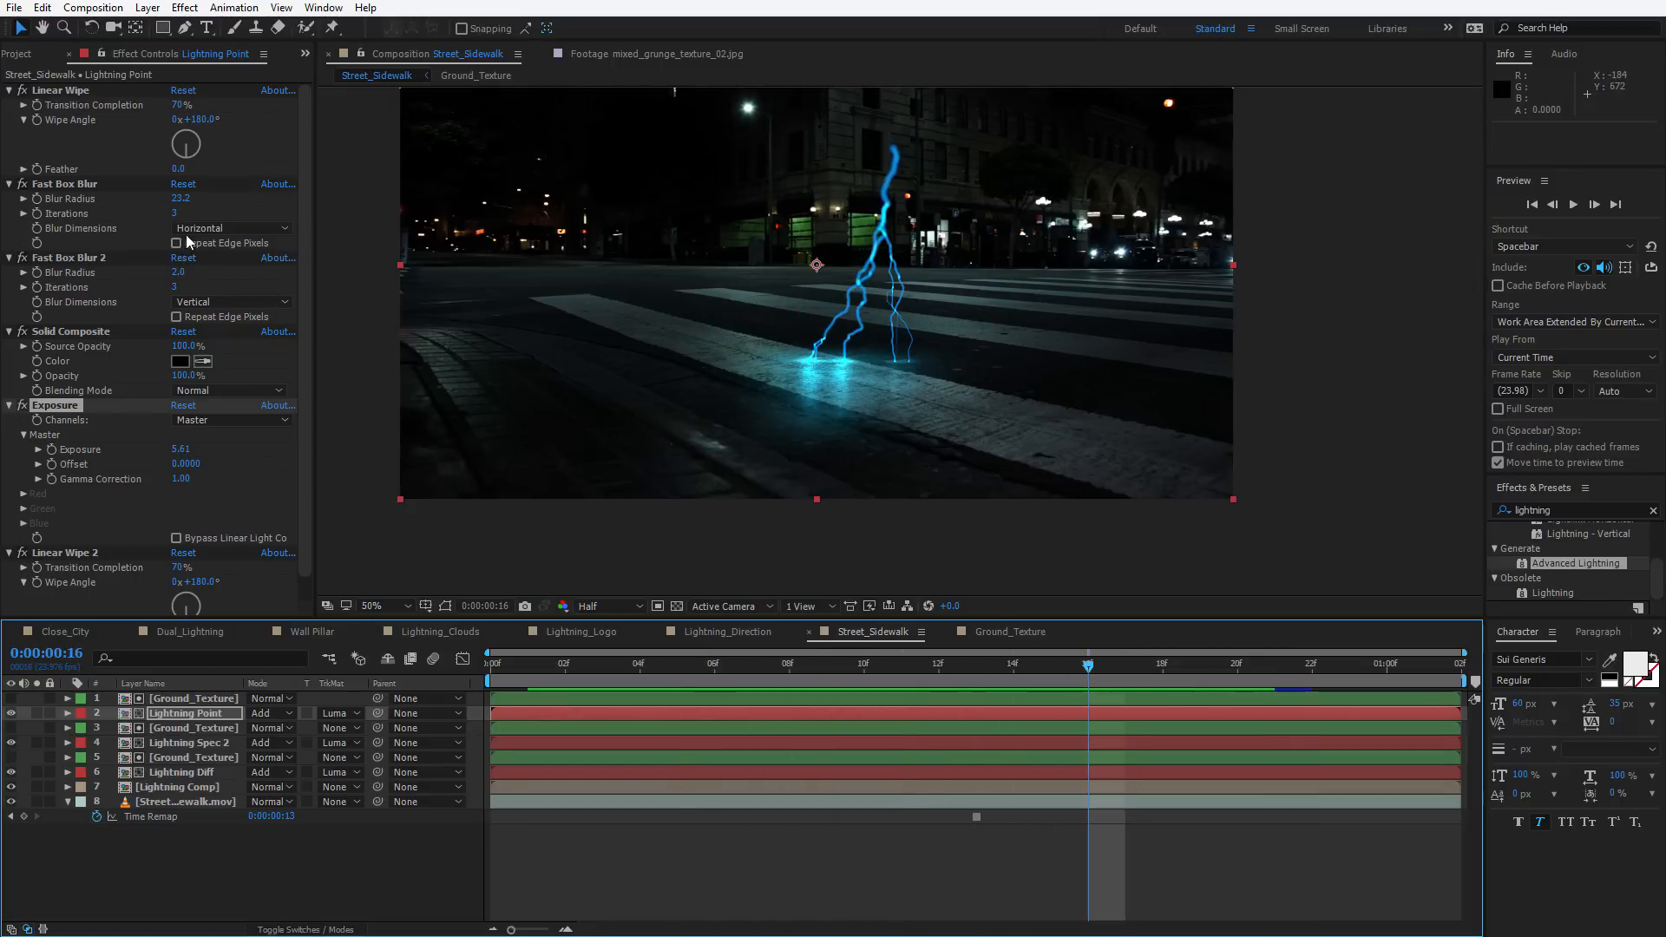
{"action": "left_click_drag", "start_coordinate": [180, 452], "coordinate": [29, 476]}
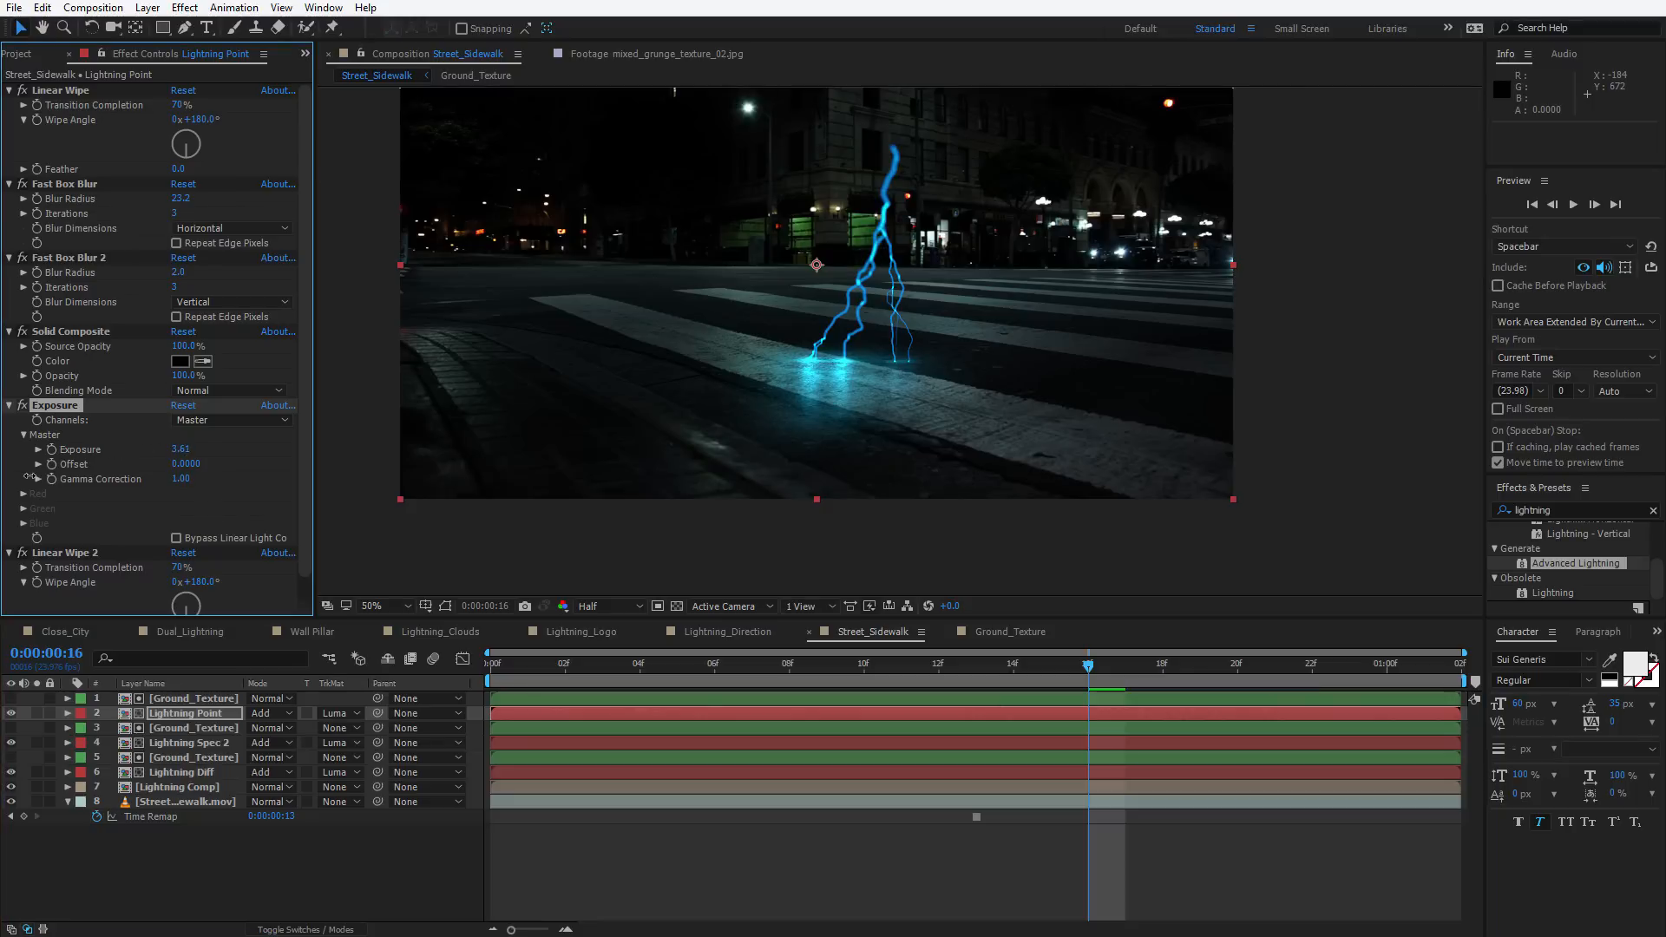
{"action": "scroll", "coordinate": [746, 342], "scroll_direction": "up", "scroll_amount": 1}
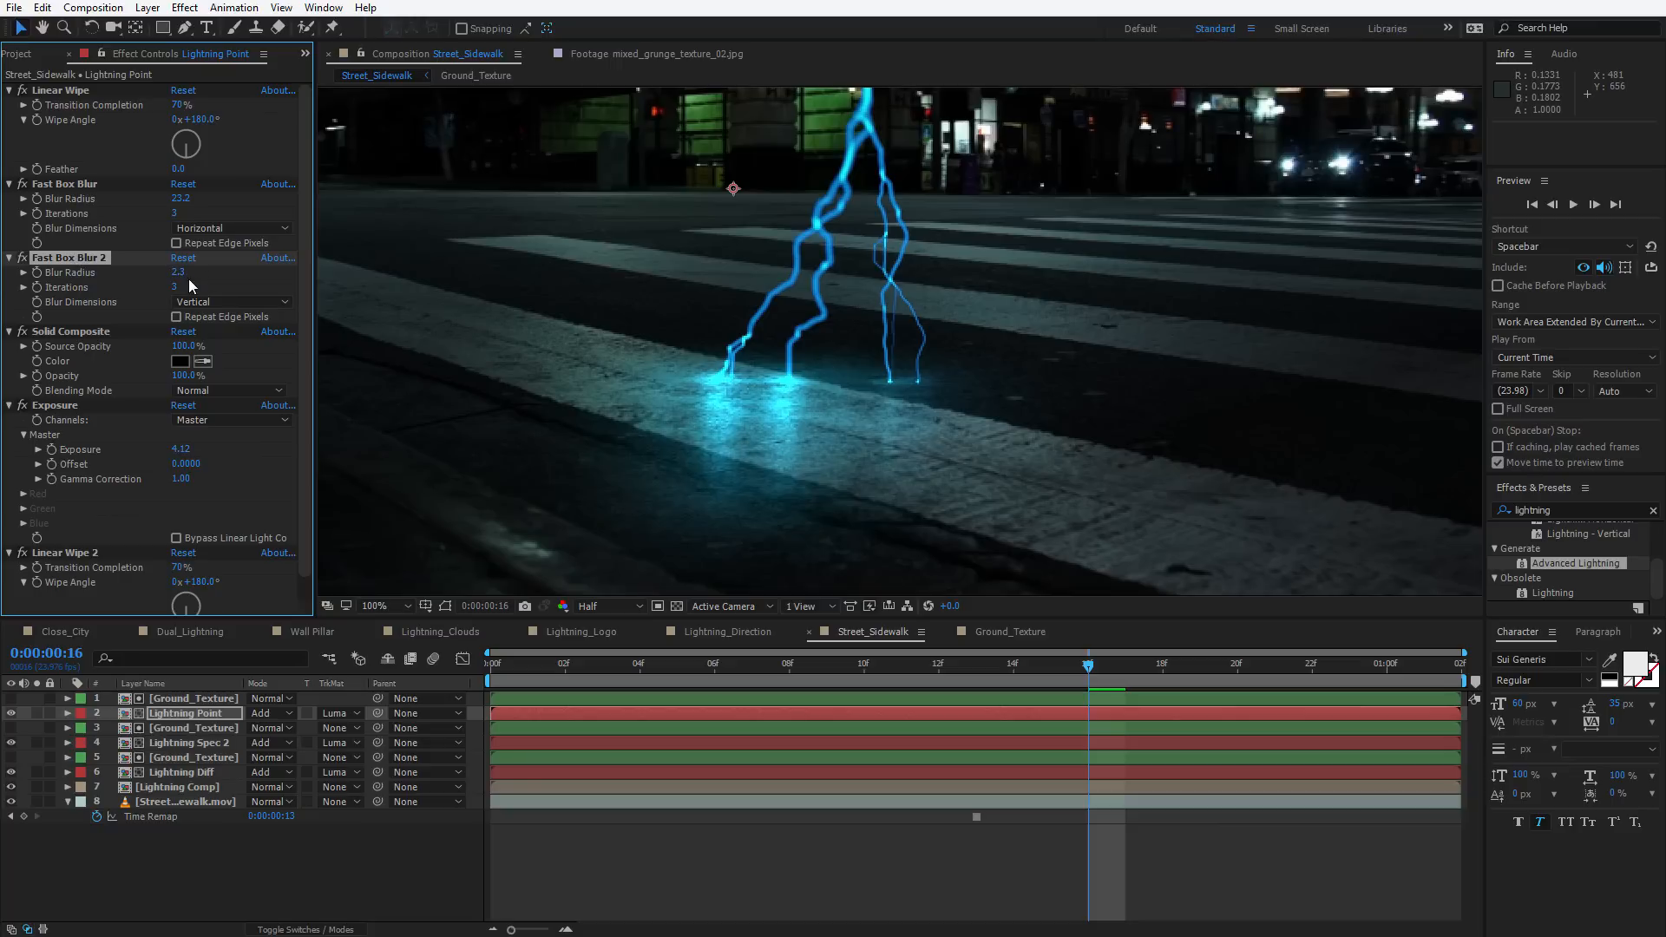
Set Lightning Point's Fast Box Blur radius to 42.2, Fast Box Blur 2 radius to 5.4 and Exposure to 5.54
{"action": "left_click_drag", "start_coordinate": [176, 198], "coordinate": [205, 218]}
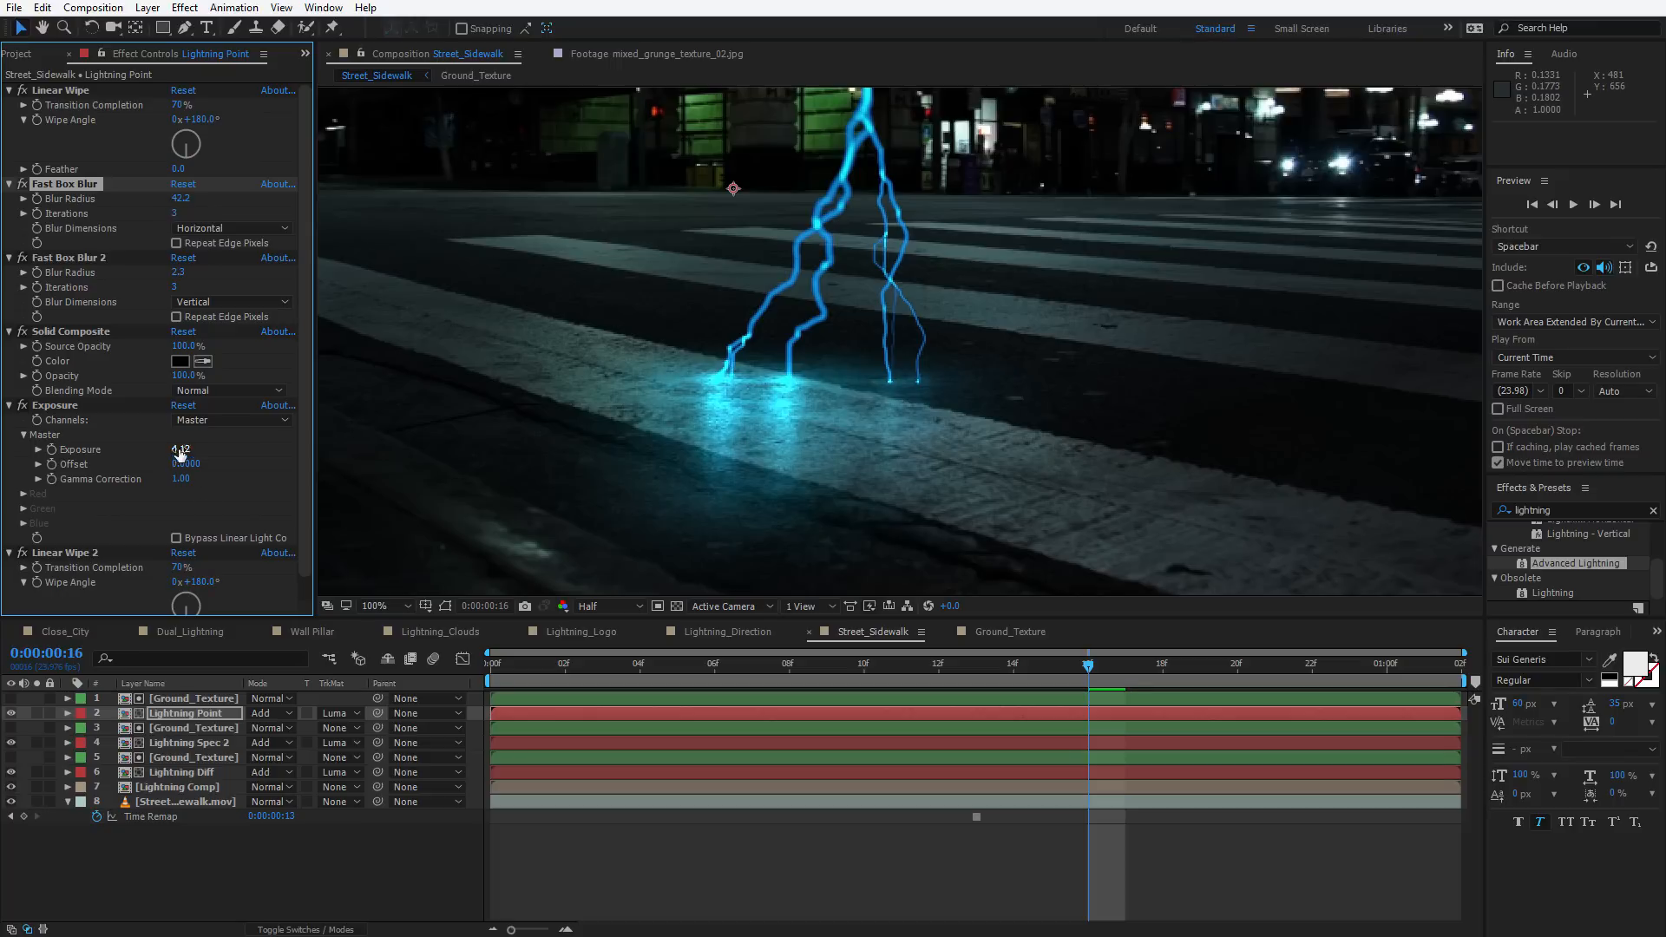
{"action": "left_click_drag", "start_coordinate": [180, 453], "coordinate": [527, 429]}
{"action": "left_click_drag", "start_coordinate": [179, 271], "coordinate": [198, 267]}
{"action": "left_click_drag", "start_coordinate": [180, 449], "coordinate": [377, 425]}
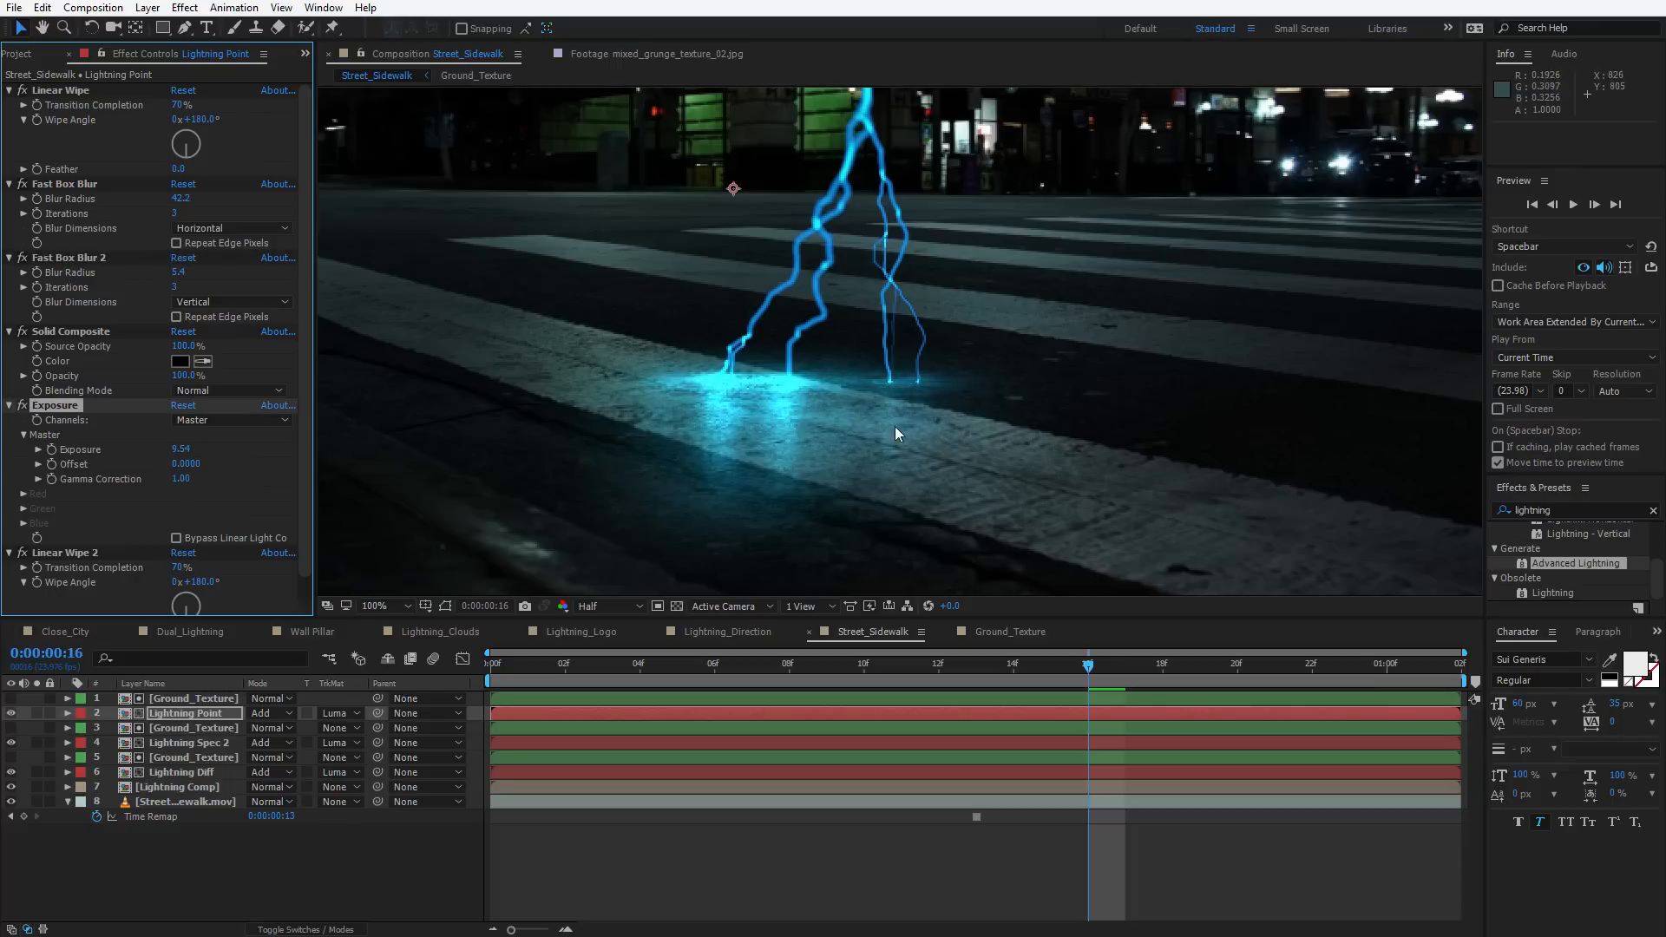
Set the Lightning Spec 2 layer's opacity to 80%
{"action": "scroll", "coordinate": [894, 425], "scroll_direction": "down", "scroll_amount": 1}
{"action": "left_click_drag", "start_coordinate": [802, 669], "coordinate": [1024, 642]}
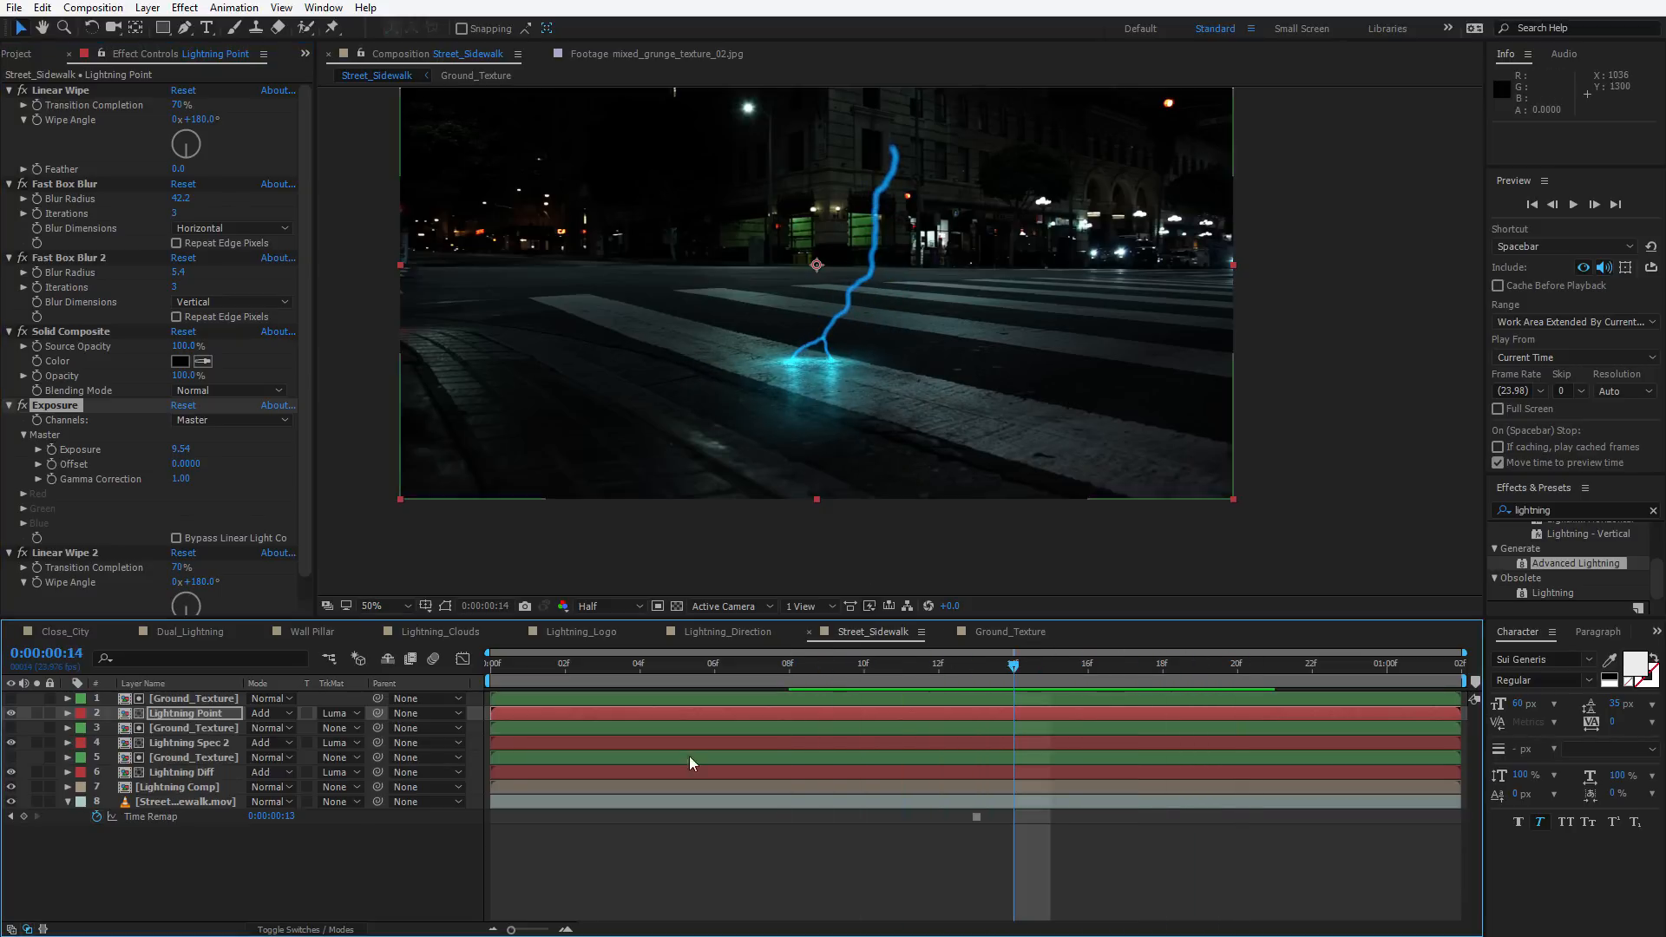
{"action": "left_click", "coordinate": [178, 758]}
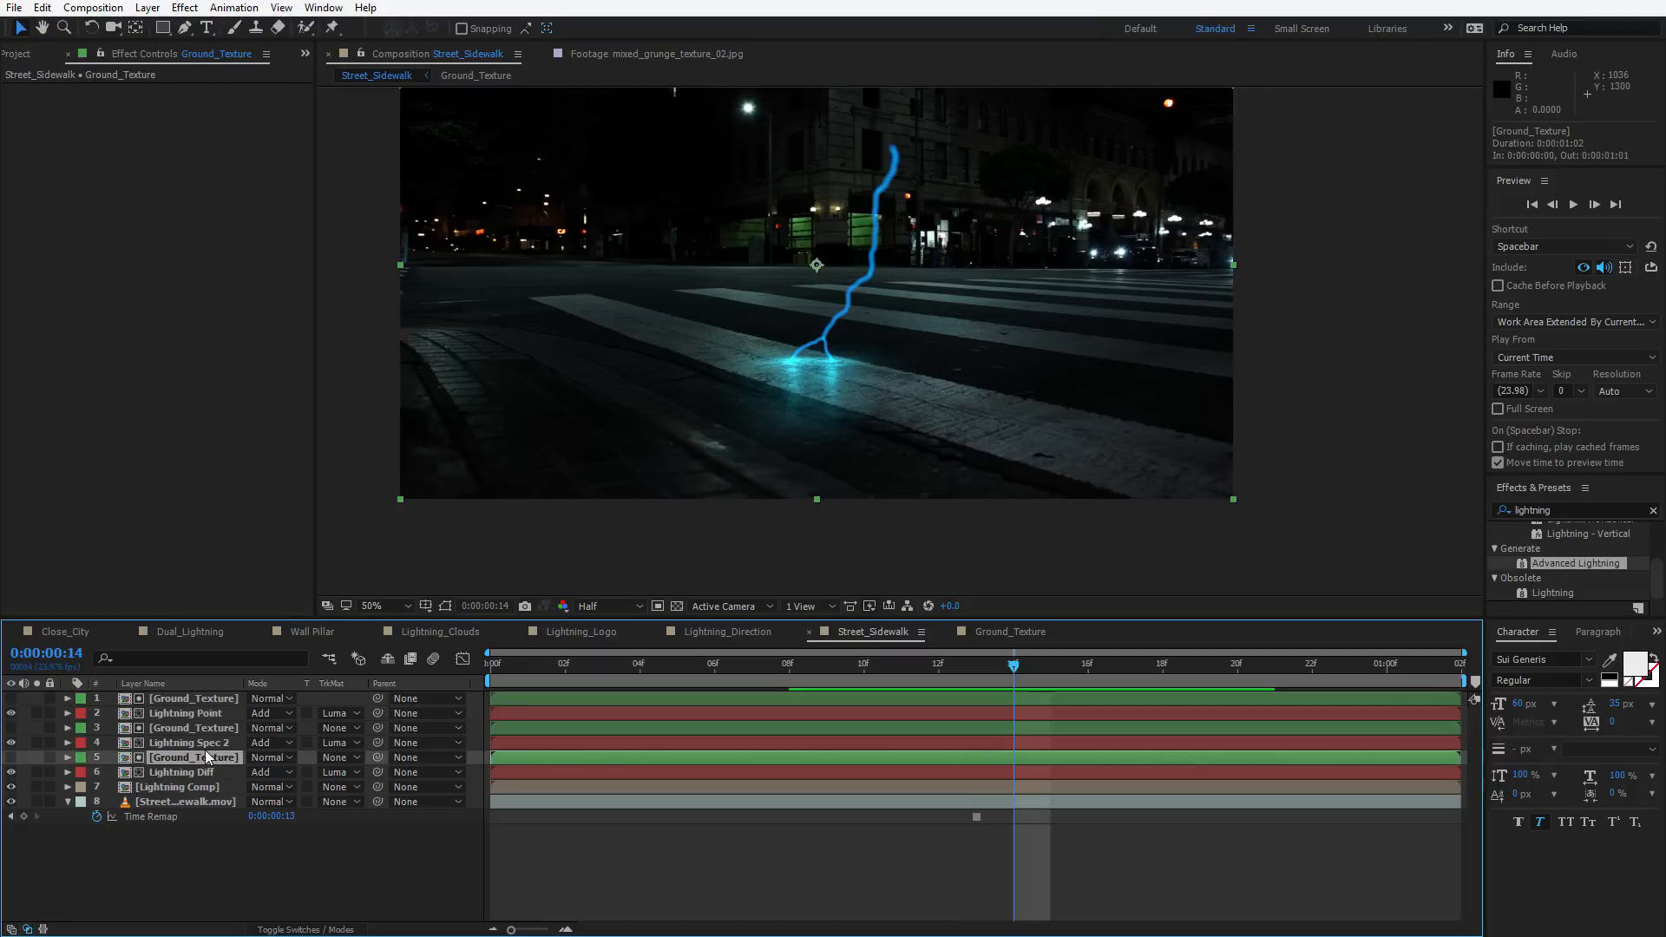
{"action": "left_click", "coordinate": [189, 743]}
{"action": "key", "text": "t"}
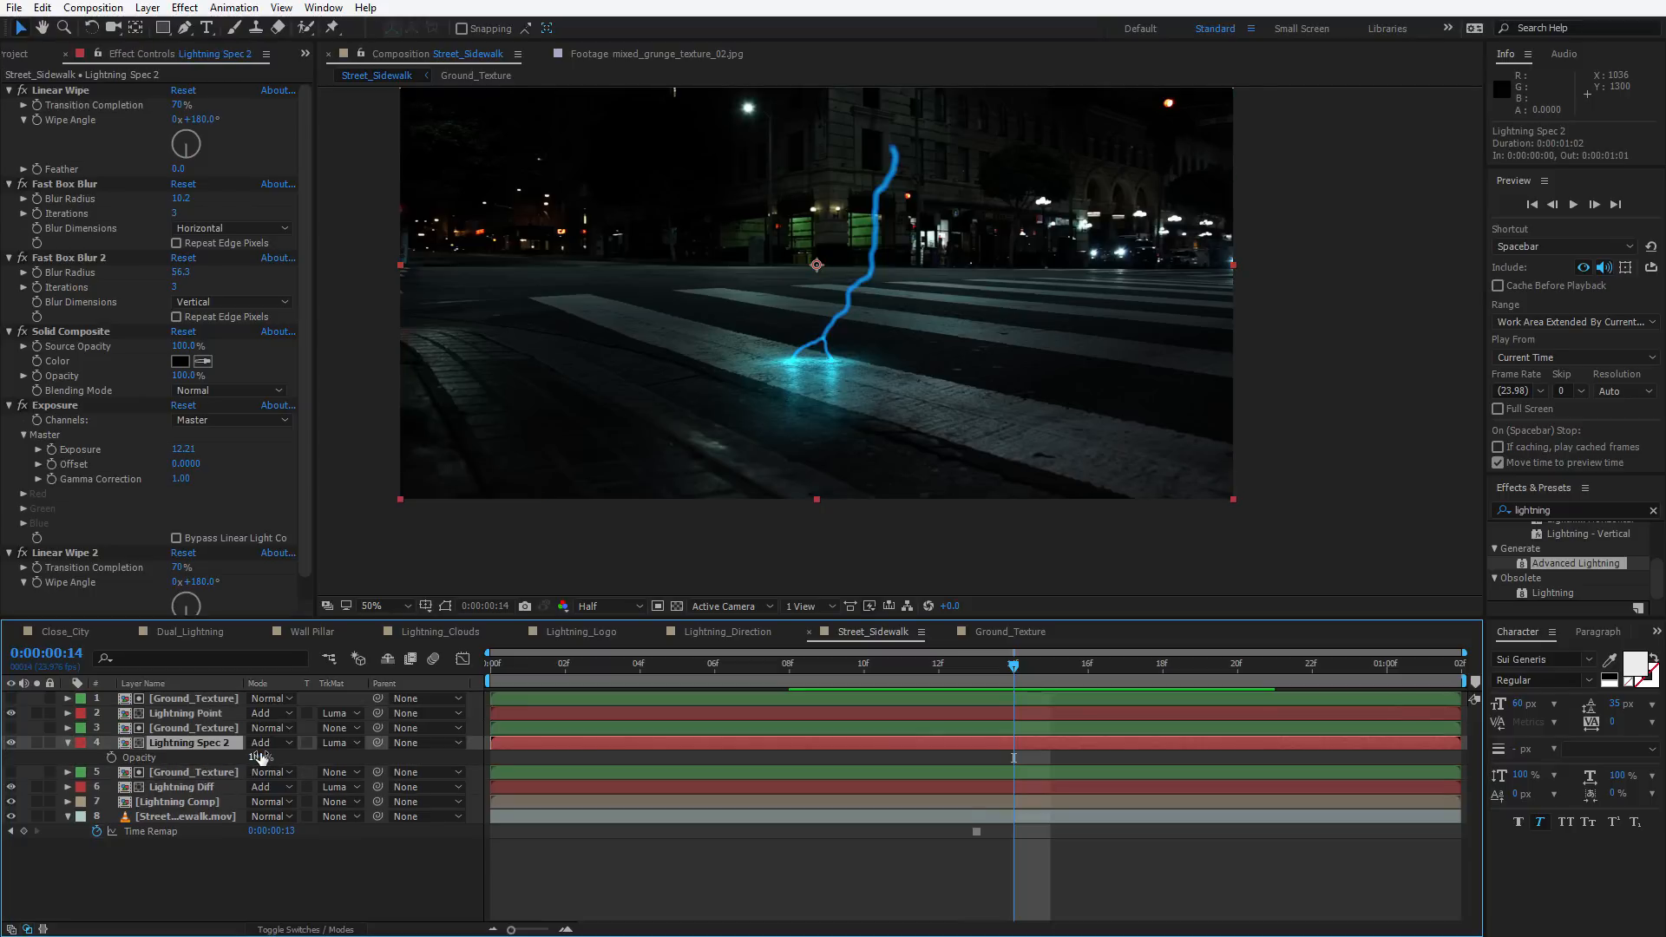
{"action": "left_click_drag", "start_coordinate": [256, 757], "coordinate": [212, 750]}
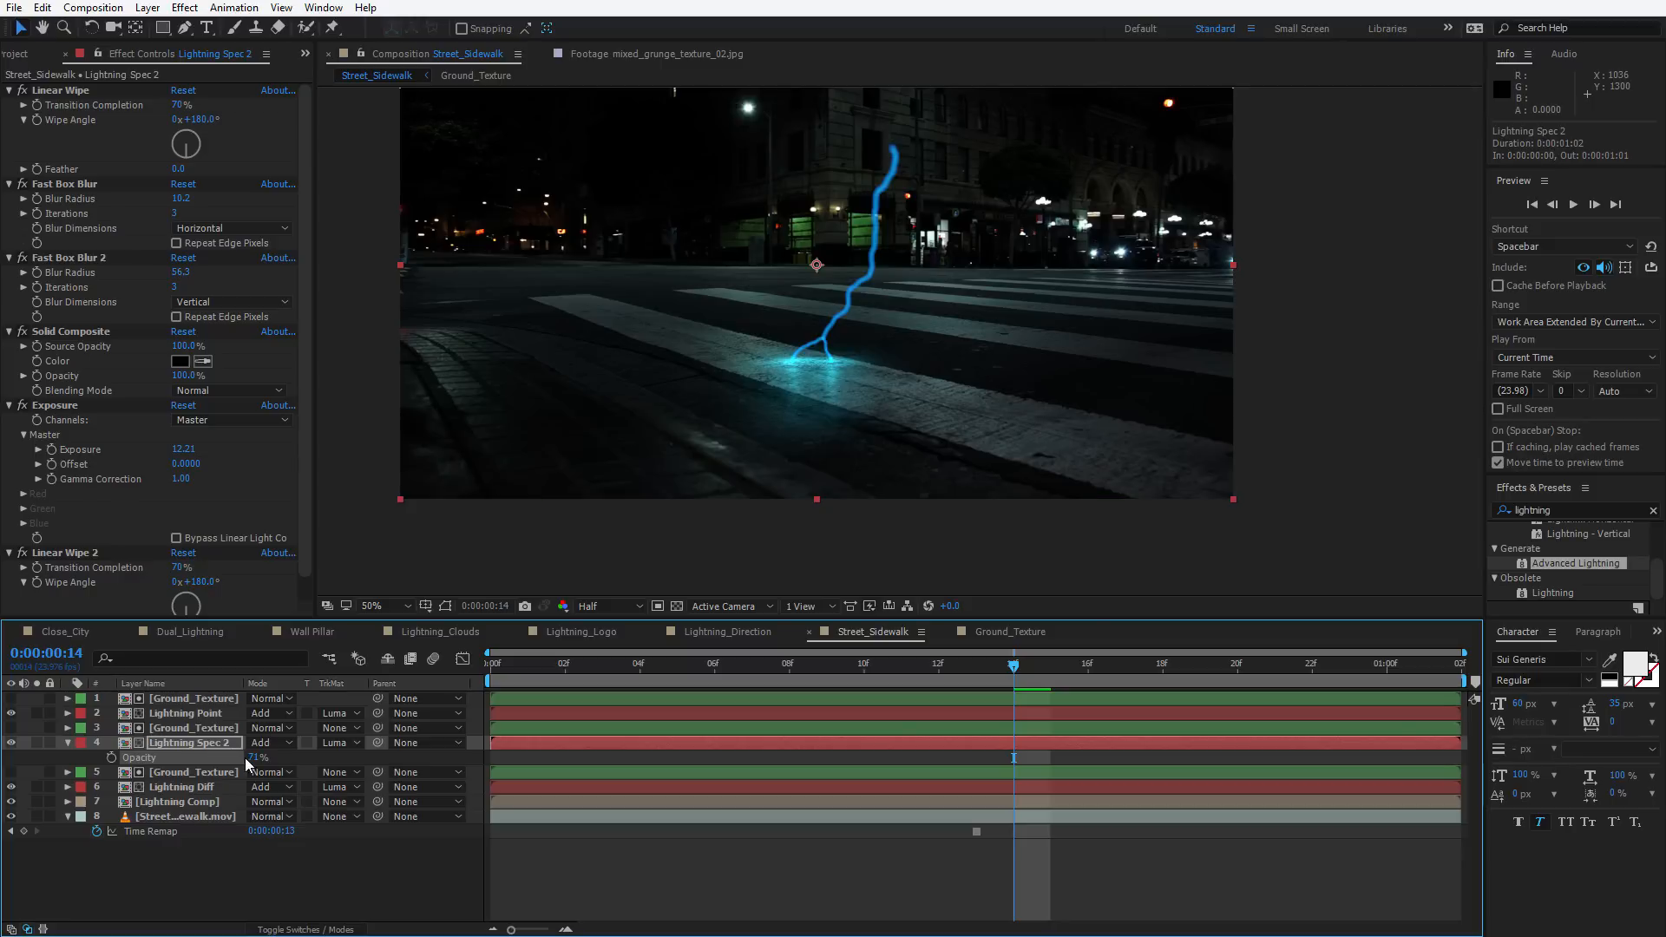
{"action": "key", "text": "Return"}
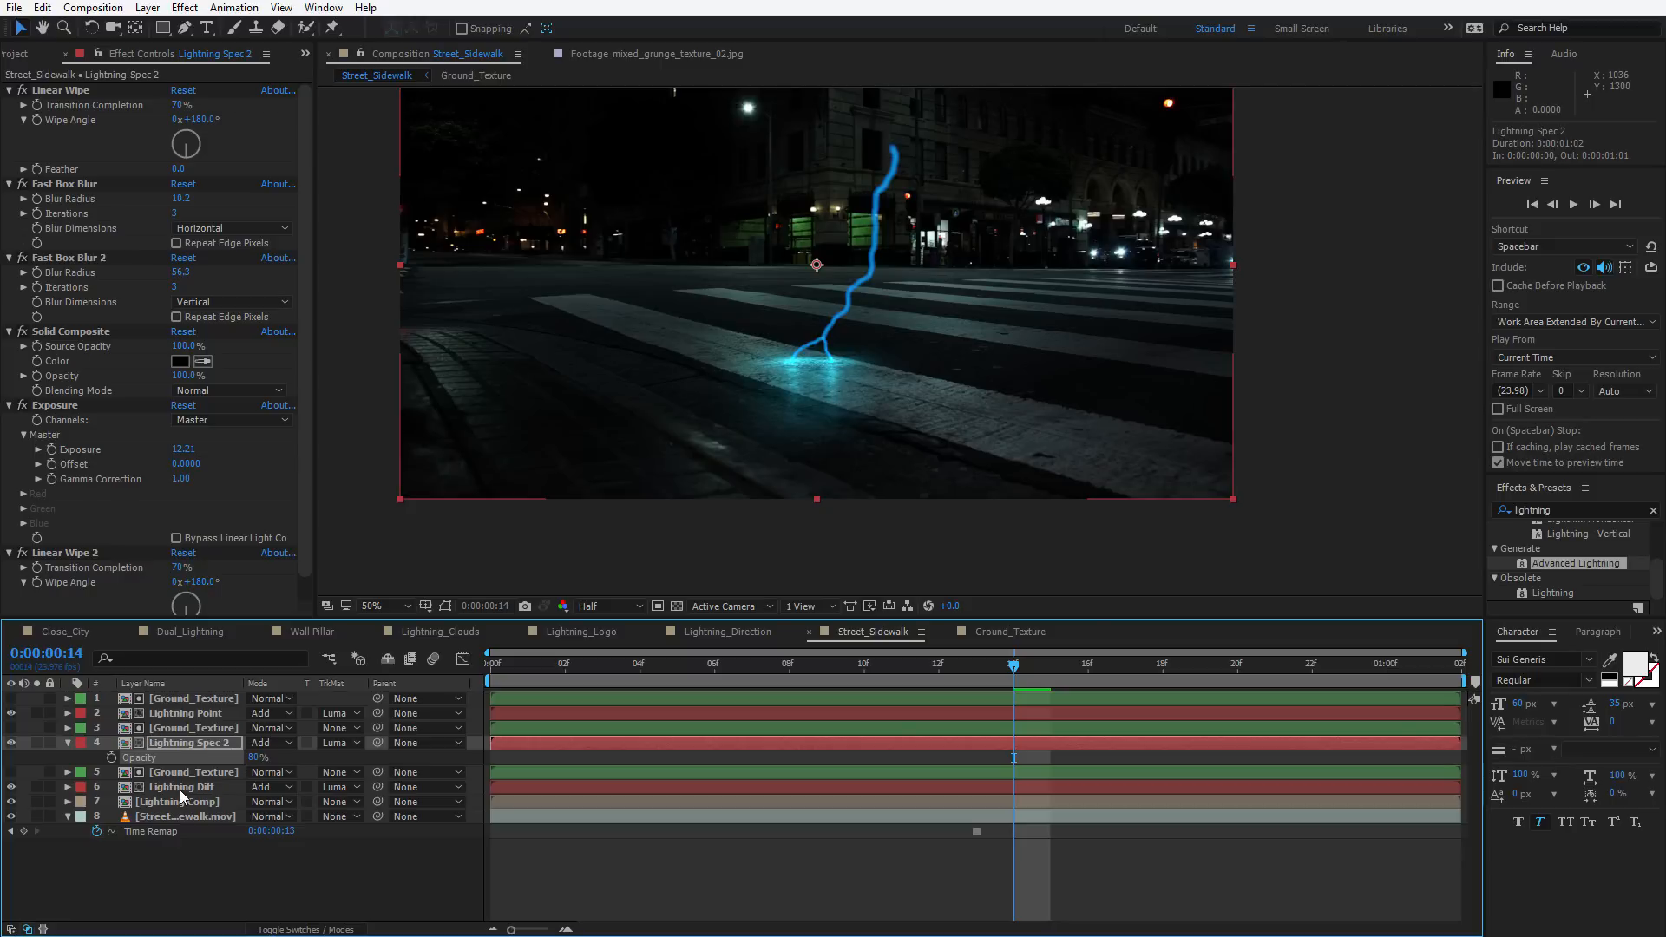
Raise Lightning Diff's Exposure to 18.43
{"action": "left_click", "coordinate": [182, 787]}
{"action": "mouse_move", "coordinate": [184, 450]}
{"action": "left_mouse_down"}
{"action": "mouse_move", "coordinate": [210, 436]}
{"action": "mouse_move", "coordinate": [185, 441]}
{"action": "left_mouse_up"}
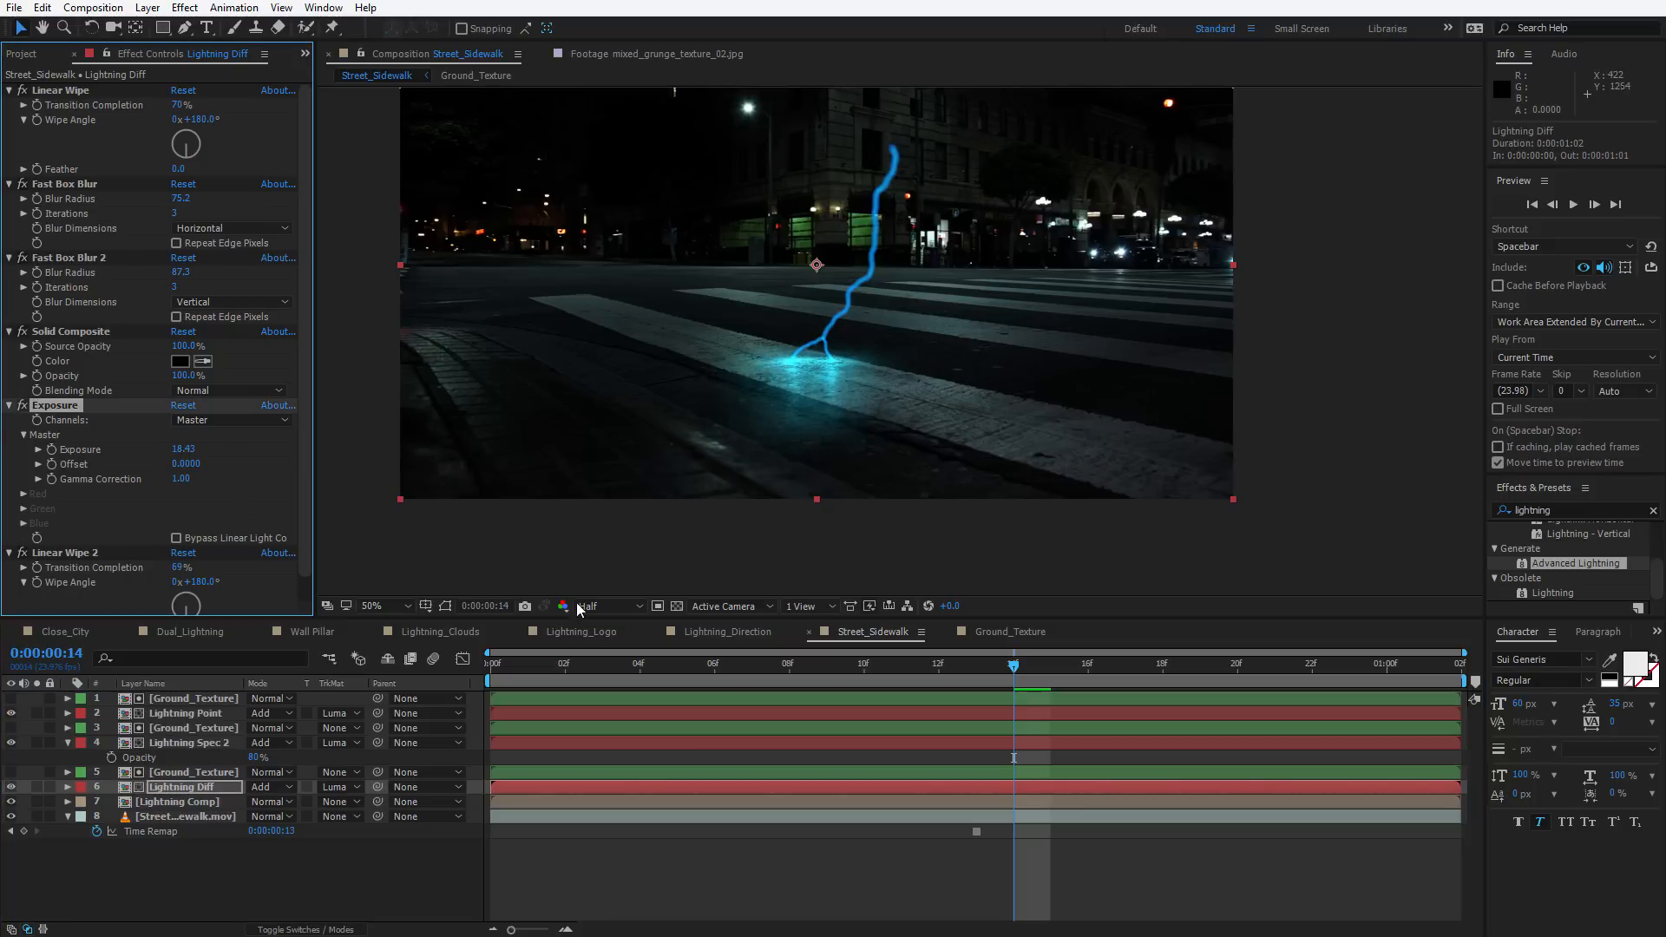
{"action": "left_click_drag", "start_coordinate": [562, 667], "coordinate": [1013, 663]}
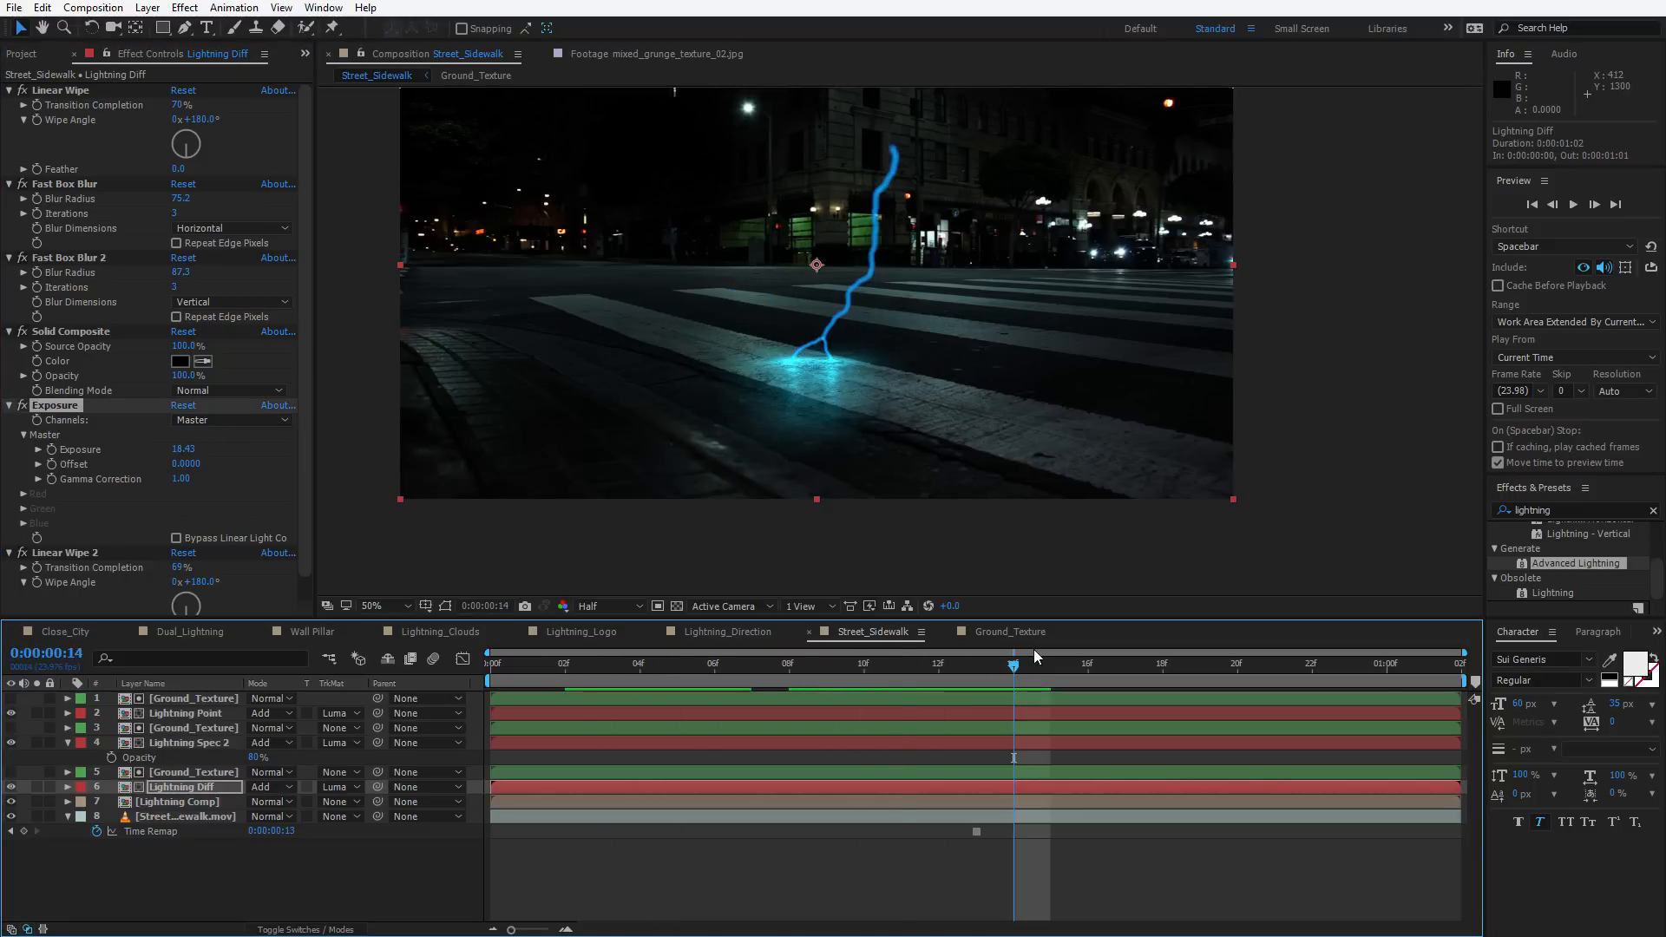
{"action": "key", "text": "period"}
{"action": "key", "text": "h"}
{"action": "left_click_drag", "start_coordinate": [722, 509], "coordinate": [860, 471]}
{"action": "key", "text": "v"}
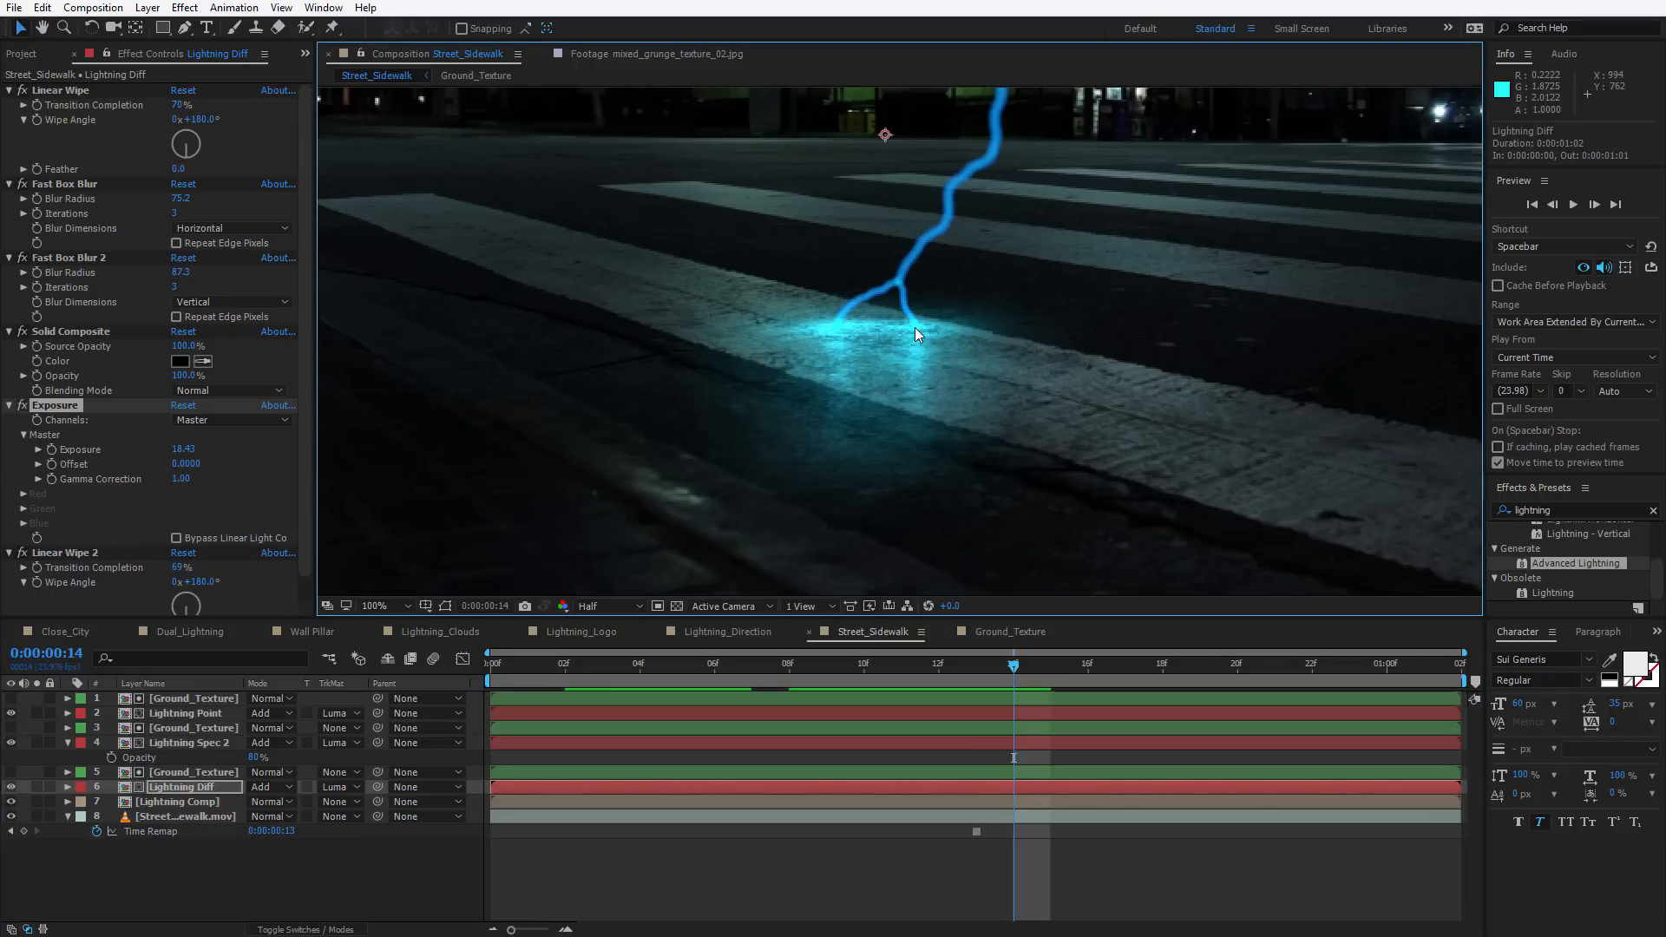
Duplicate the Lightning Point layer together with the top Ground_Texture layer
{"action": "left_click", "coordinate": [180, 714]}
{"action": "left_click", "coordinate": [184, 699], "text": "shift"}
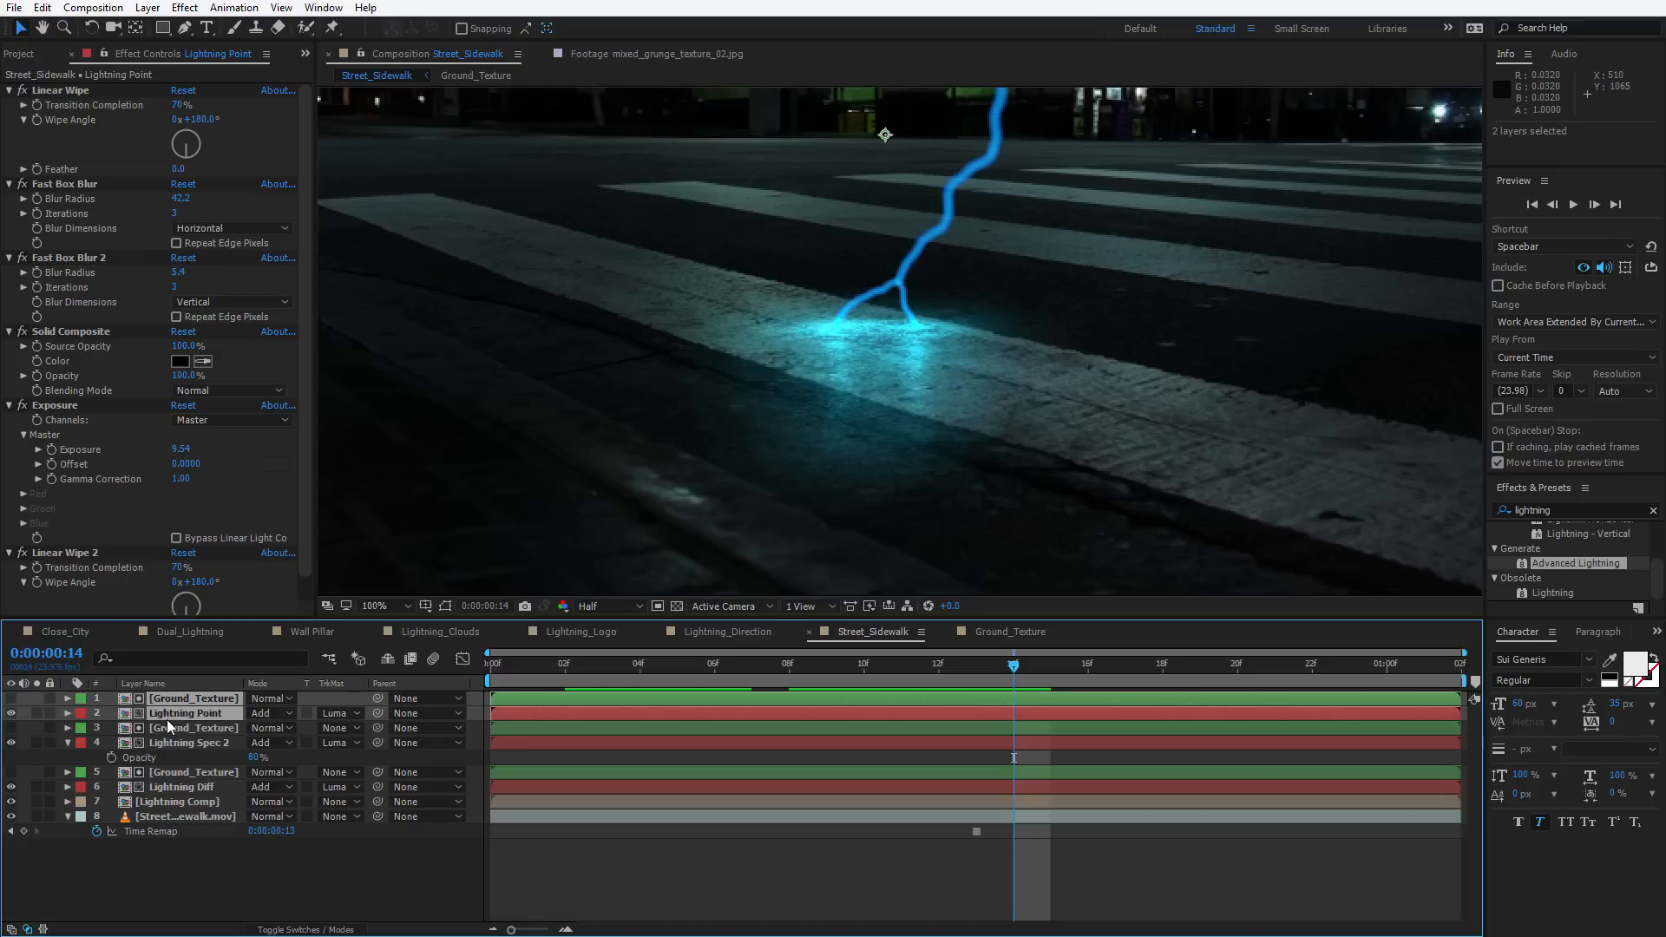
{"action": "key", "text": "ctrl+d"}
{"action": "left_click", "coordinate": [160, 728]}
{"action": "left_click", "coordinate": [168, 714]}
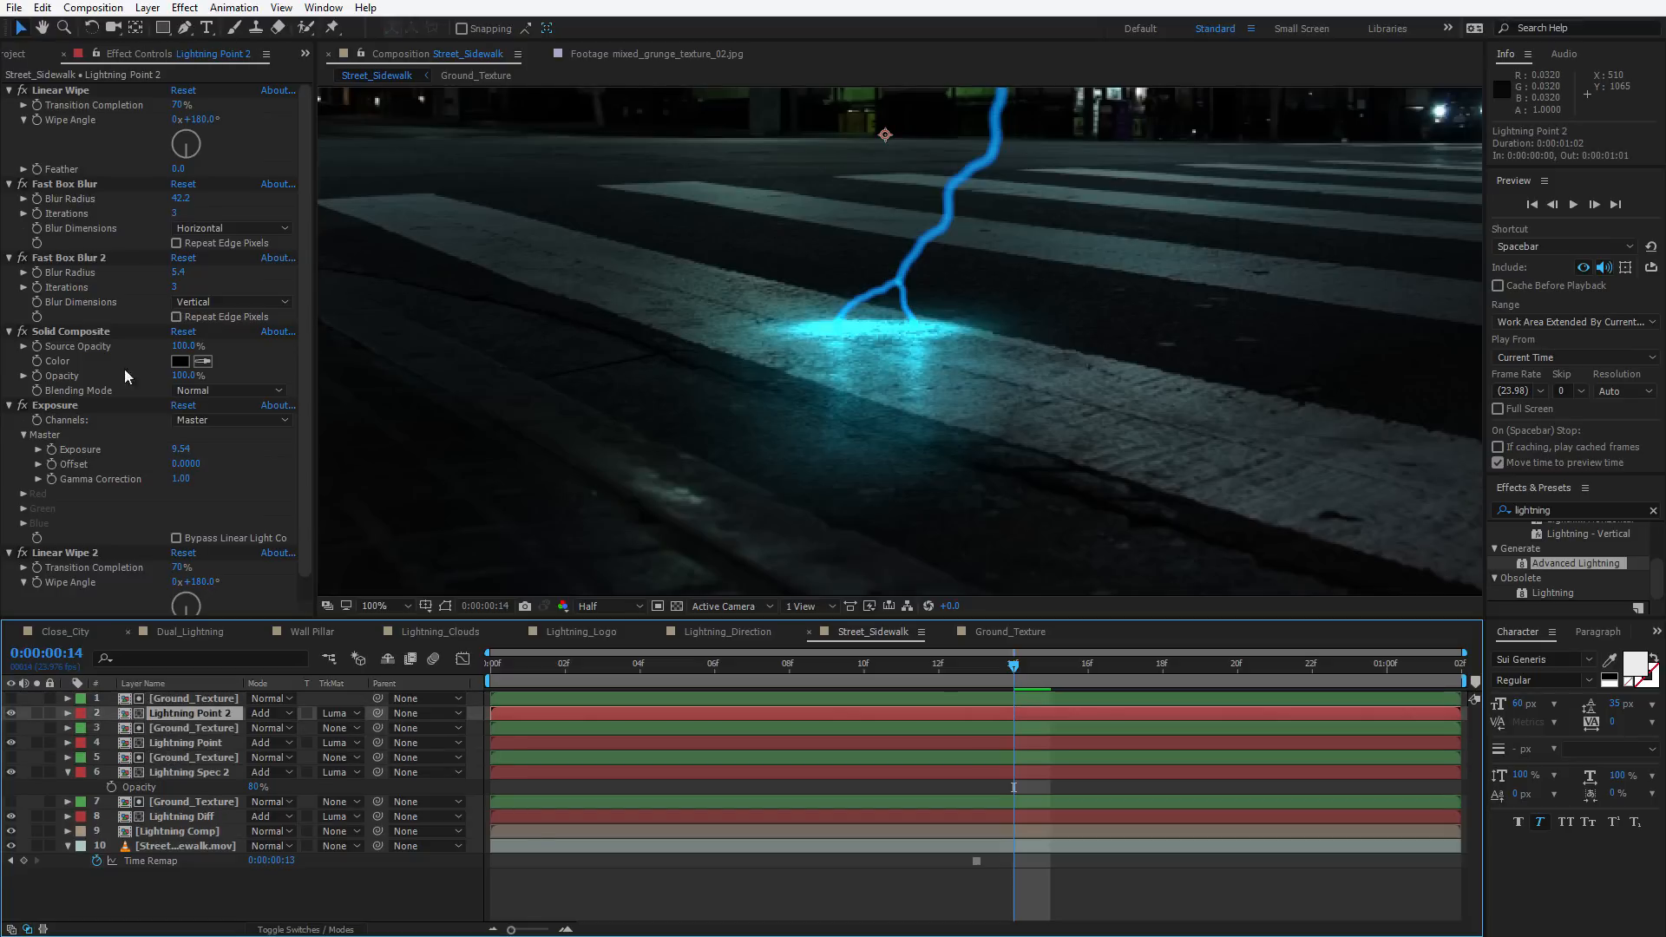
Lower Lightning Point 2's Fast Box Blur radius to 5.9, Fast Box Blur 2 radius to 0.5 and Exposure to 3.55
{"action": "type", "text": "3"}
{"action": "key", "text": "Return"}
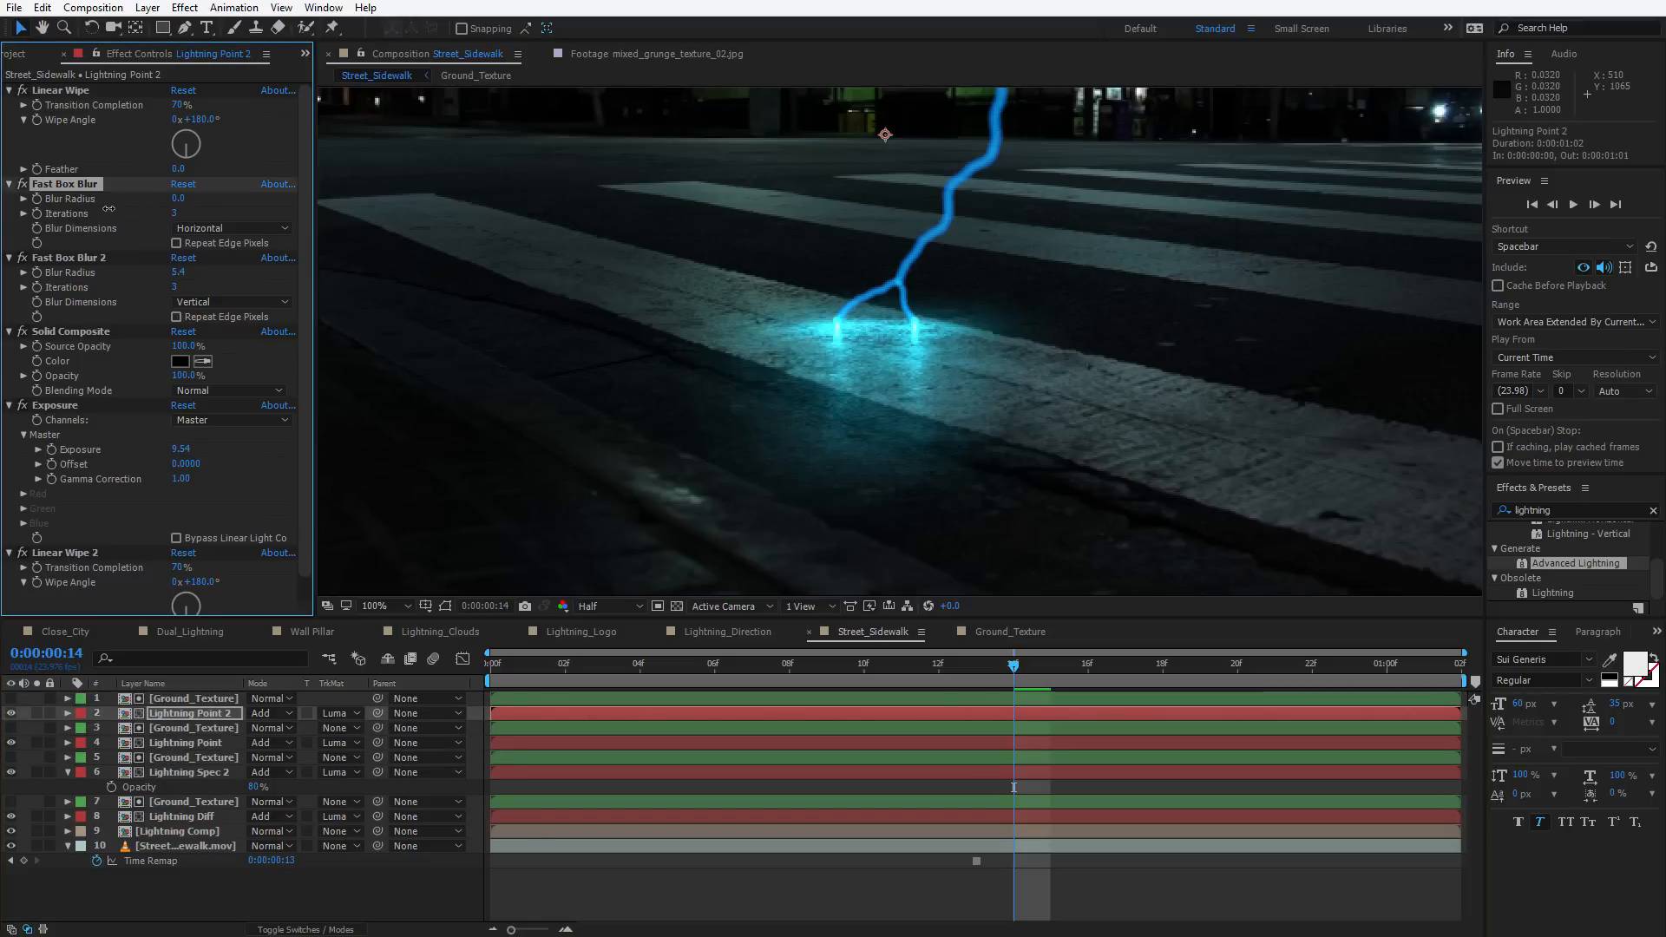
{"action": "left_click_drag", "start_coordinate": [170, 269], "coordinate": [157, 268]}
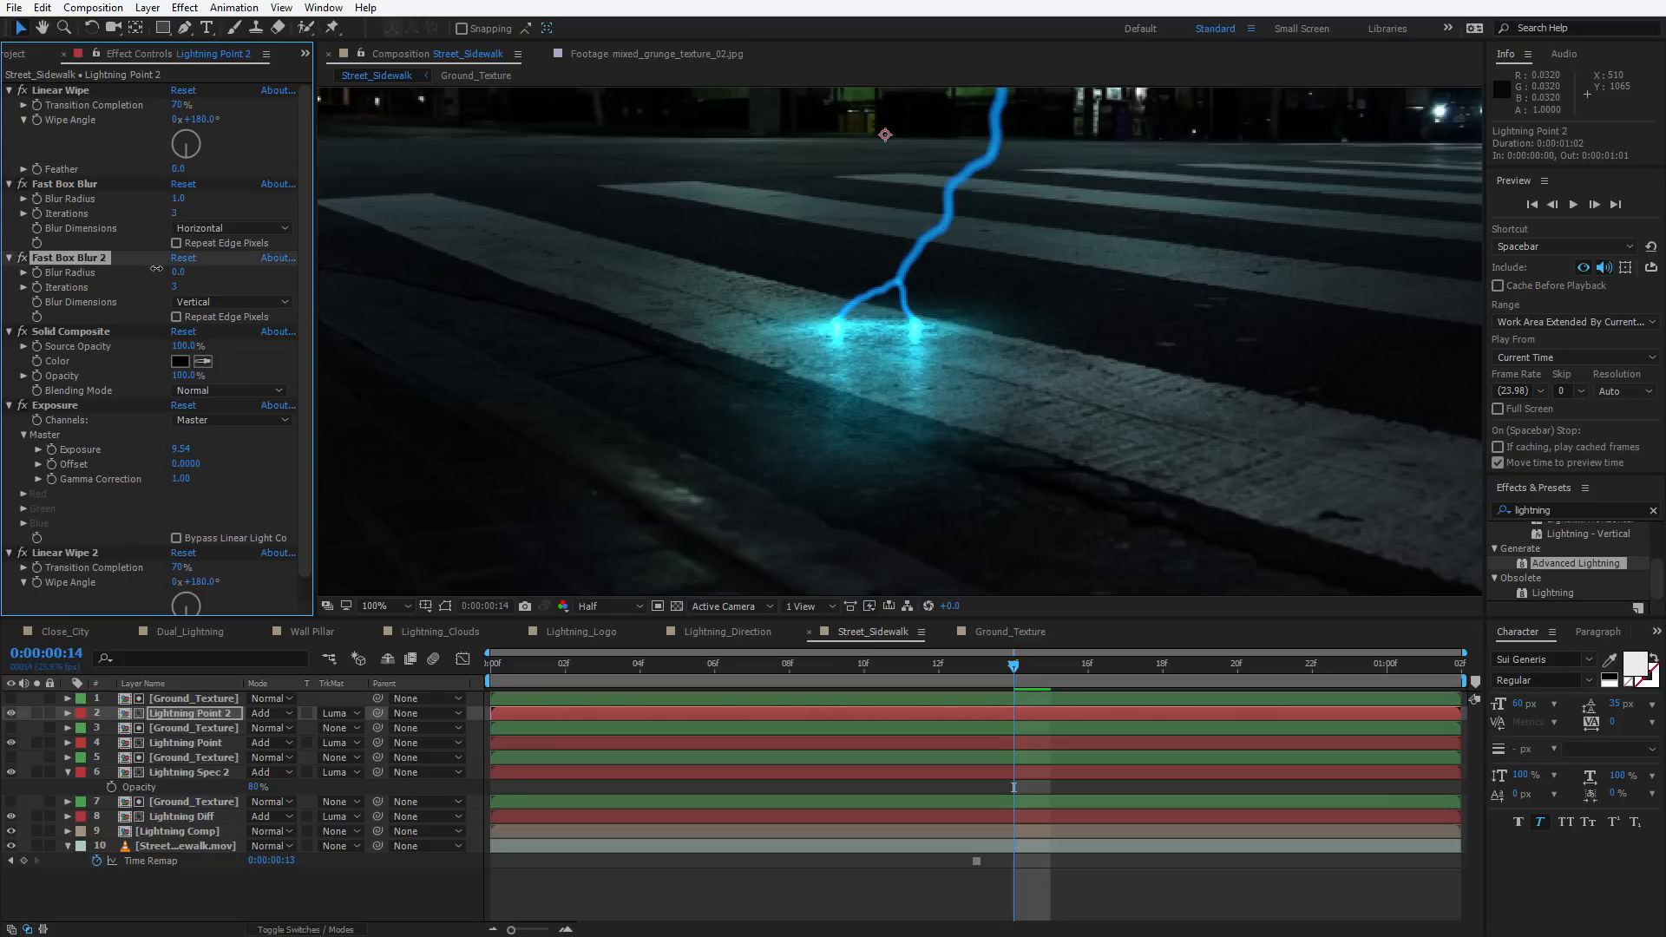
{"action": "left_click_drag", "start_coordinate": [177, 197], "coordinate": [183, 195]}
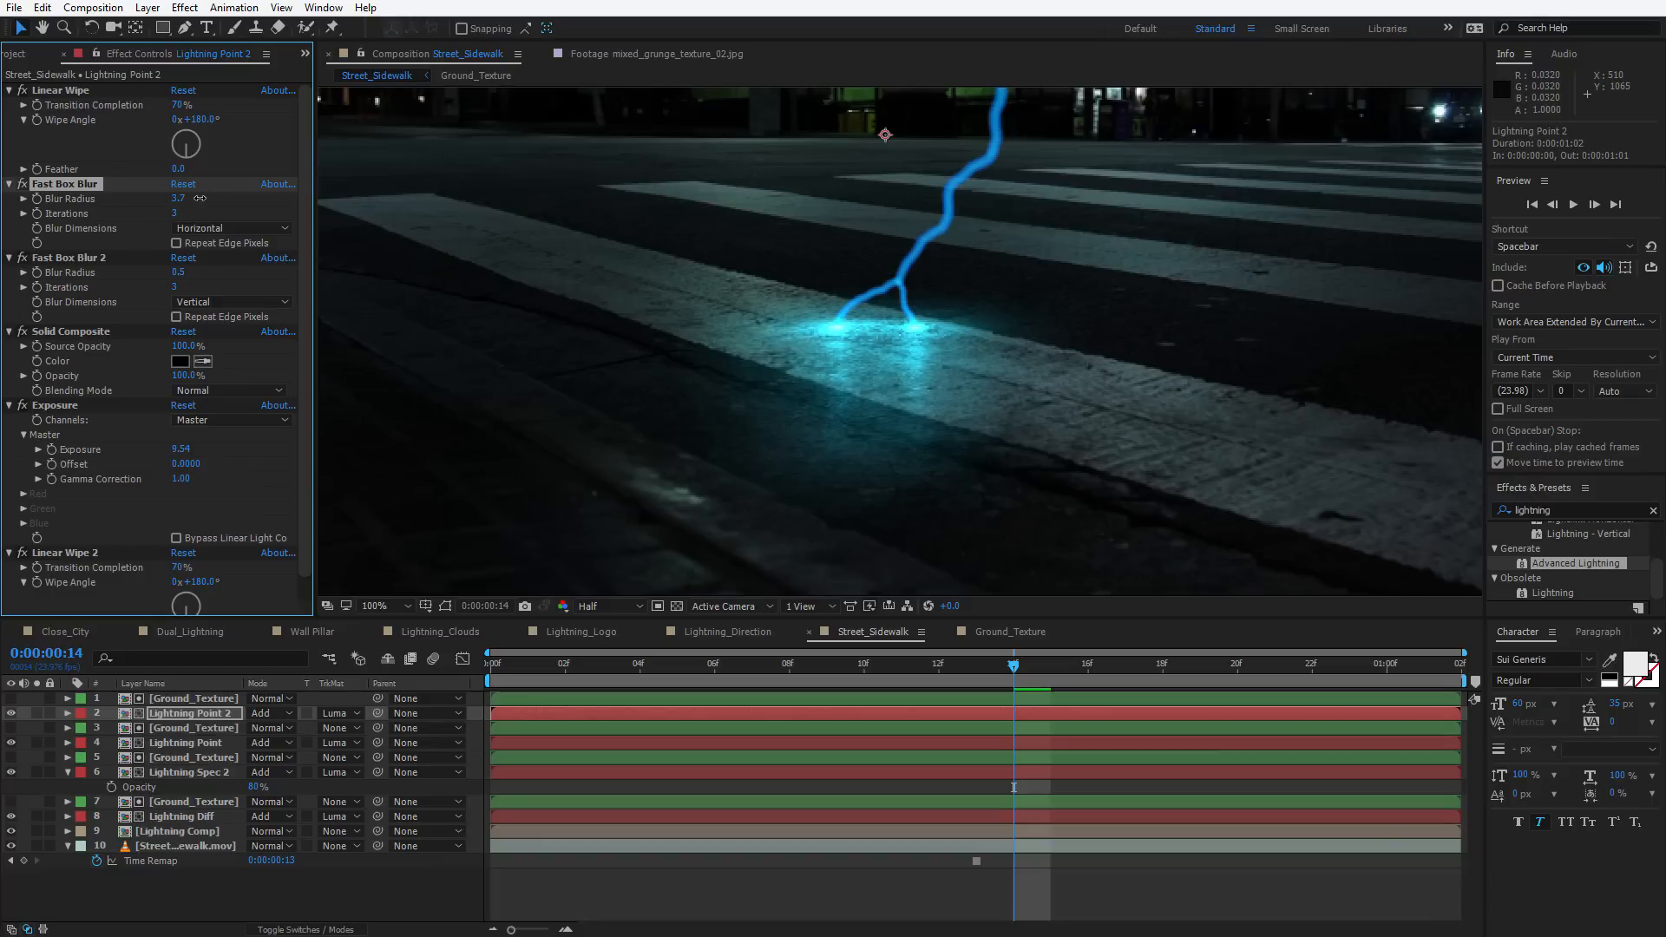
{"action": "left_click_drag", "start_coordinate": [181, 449], "coordinate": [29, 479]}
{"action": "scroll", "coordinate": [876, 458], "scroll_direction": "down", "scroll_amount": 2}
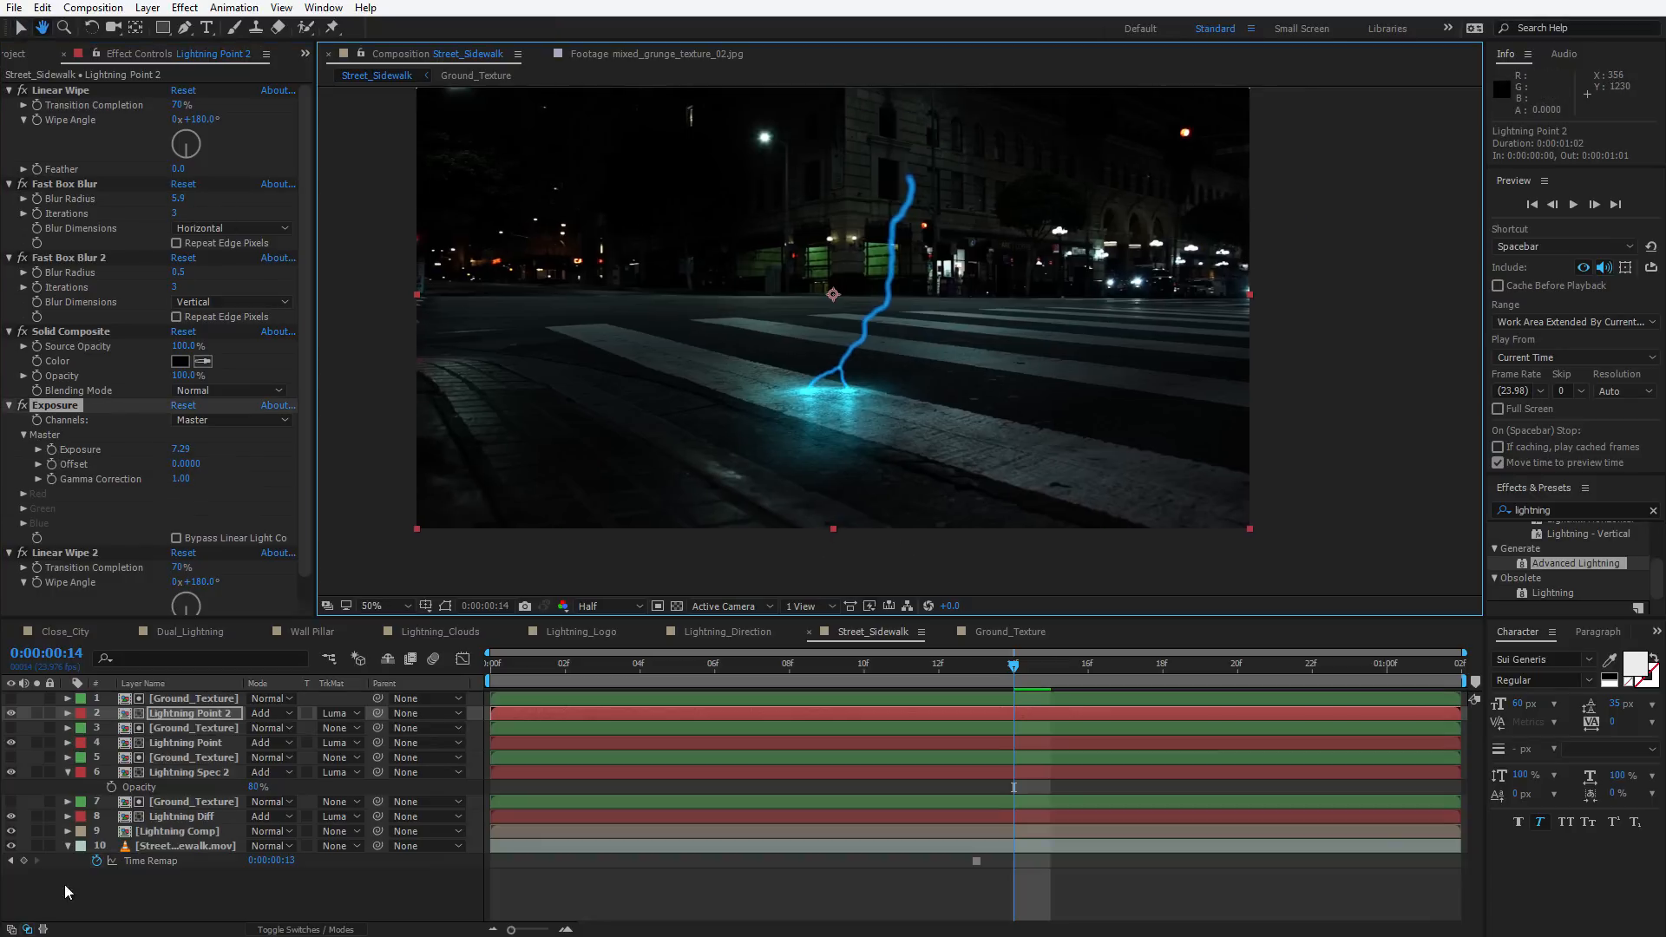
Hide the Street_Sidewalk footage layer to view the lightning on its own
{"action": "left_click", "coordinate": [11, 846]}
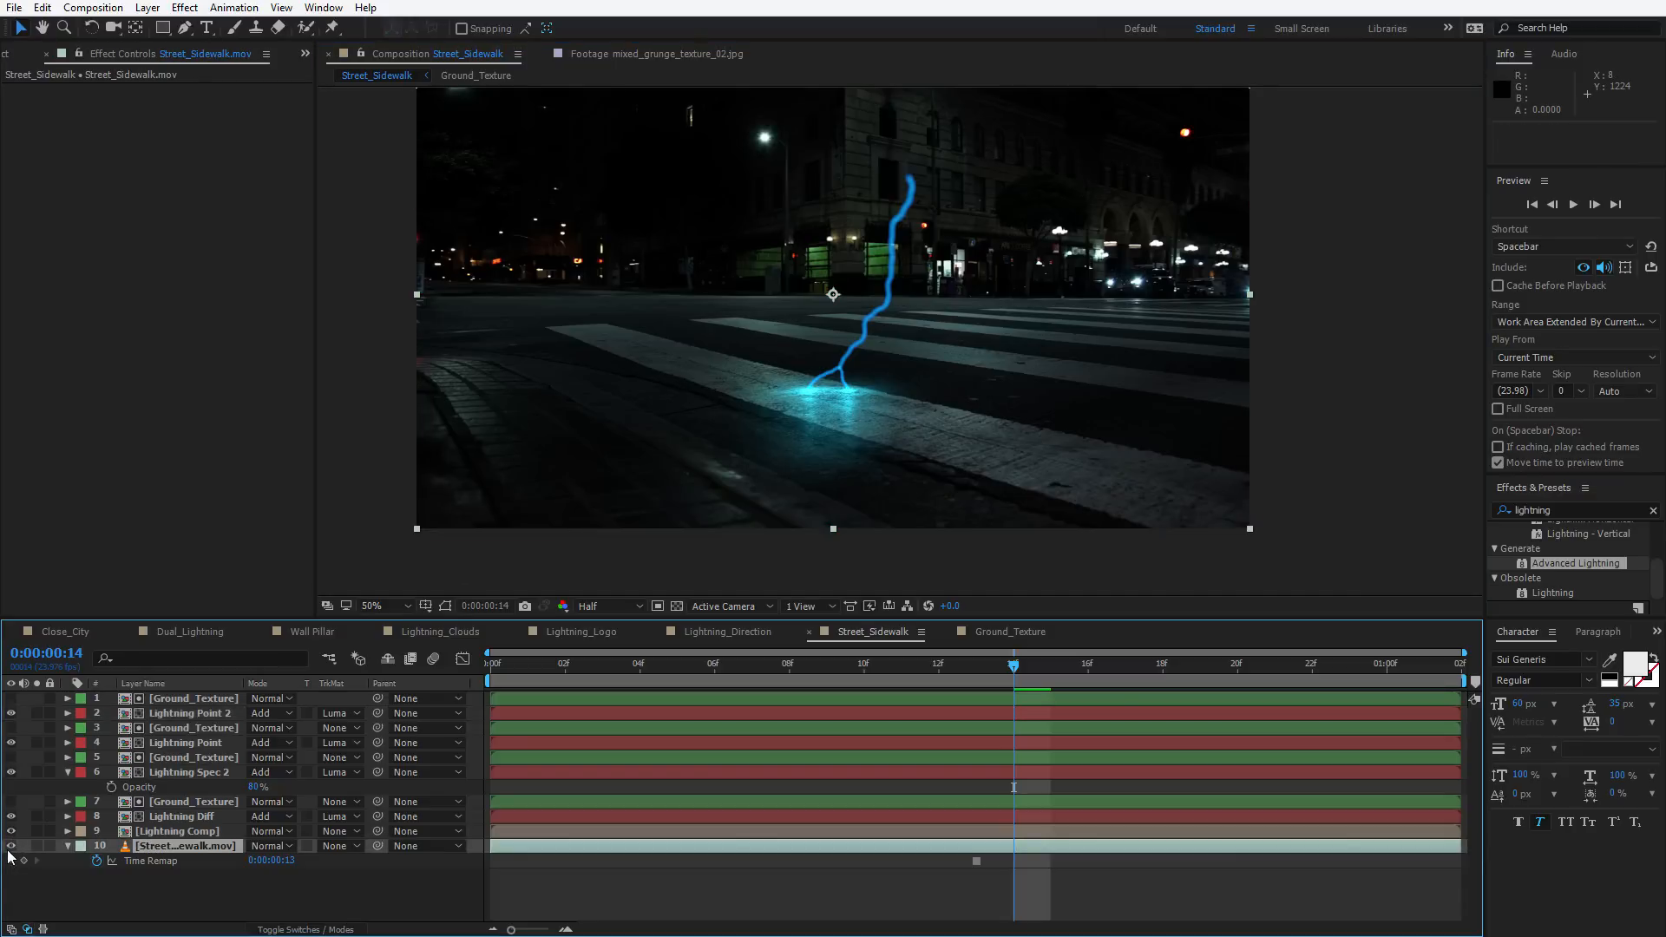
{"action": "scroll", "coordinate": [792, 446], "scroll_direction": "up", "scroll_amount": 2}
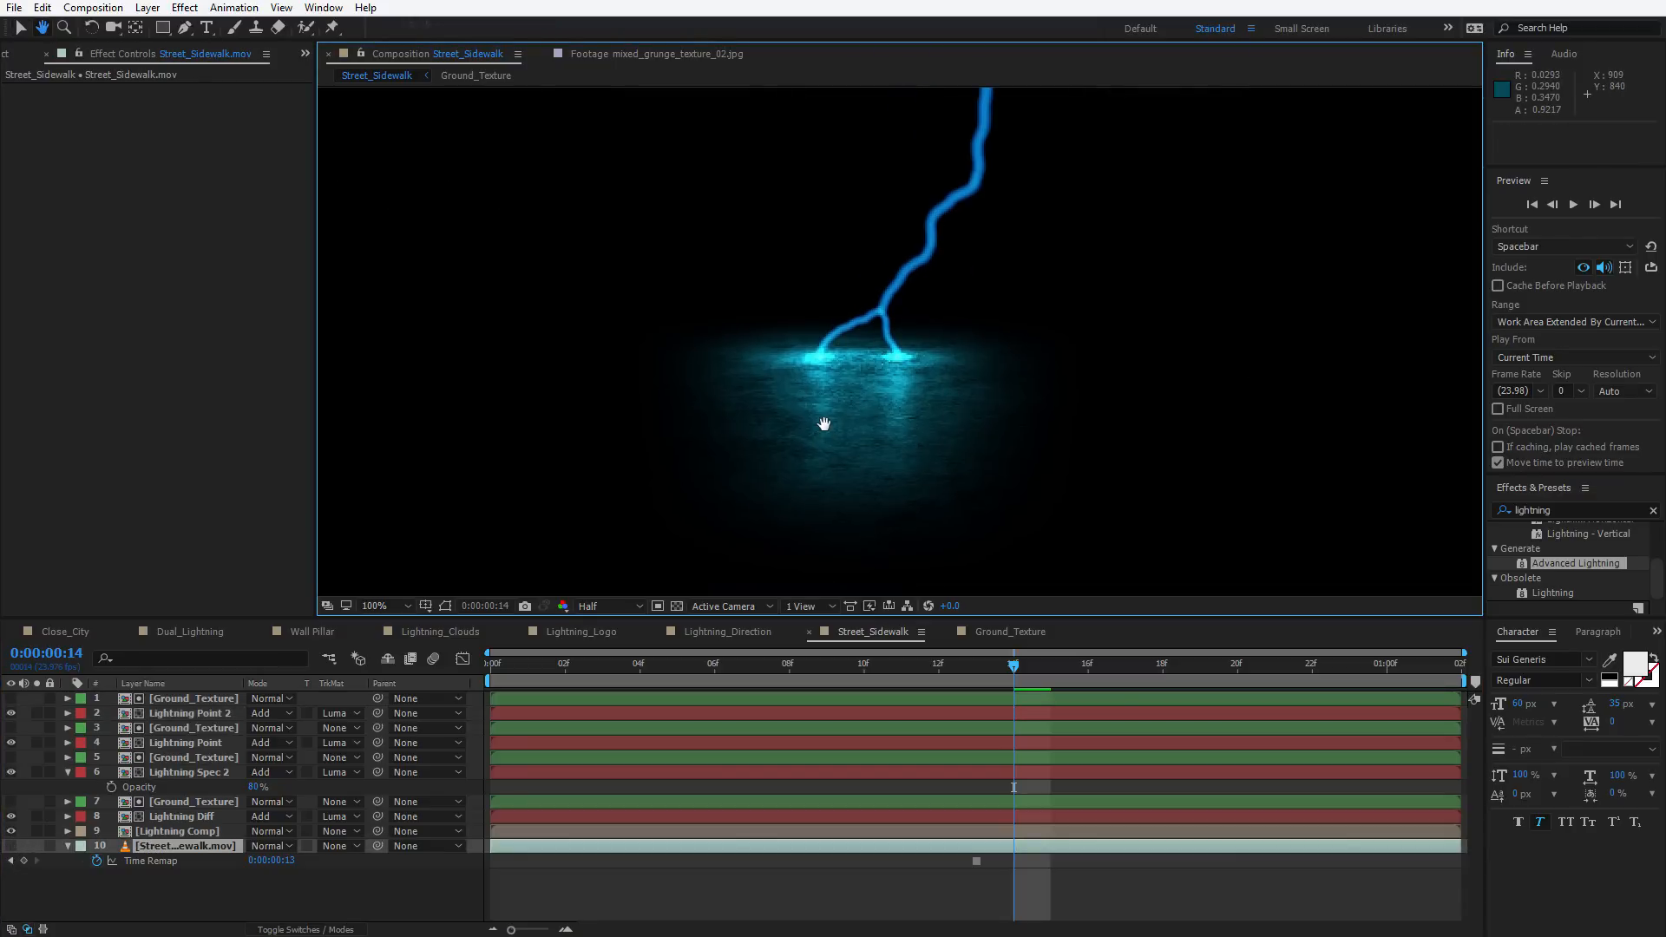
{"action": "left_click", "coordinate": [12, 742]}
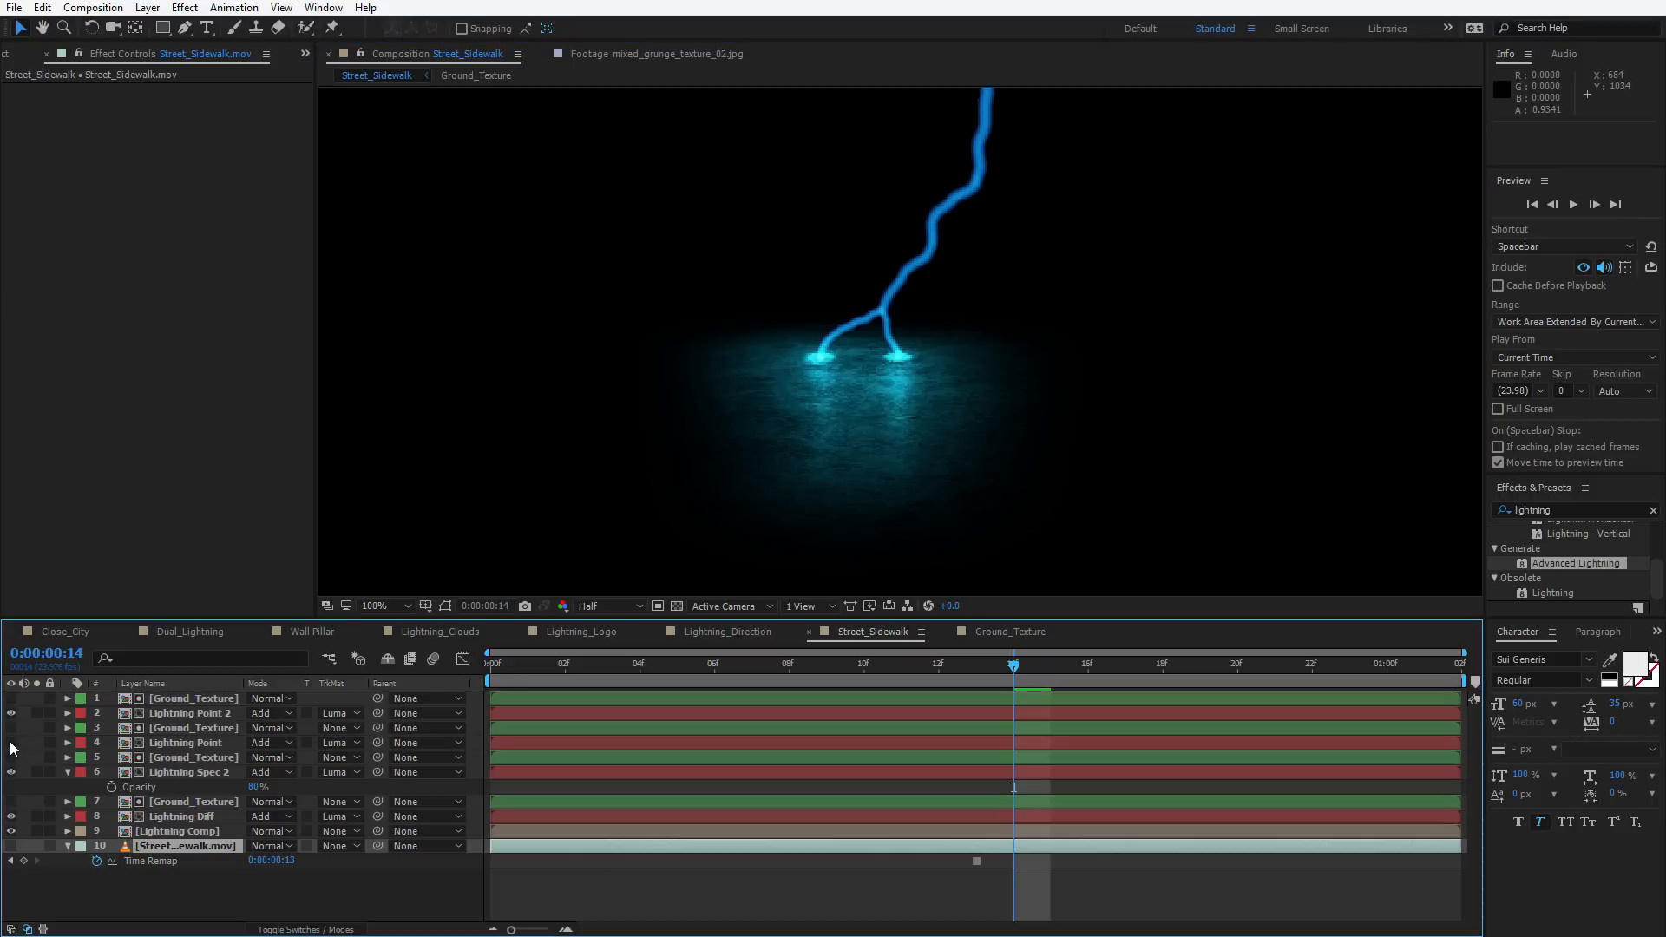
Set the Lightning Point layer's opacity to 75%
{"action": "left_click", "coordinate": [185, 743]}
{"action": "key", "text": "t"}
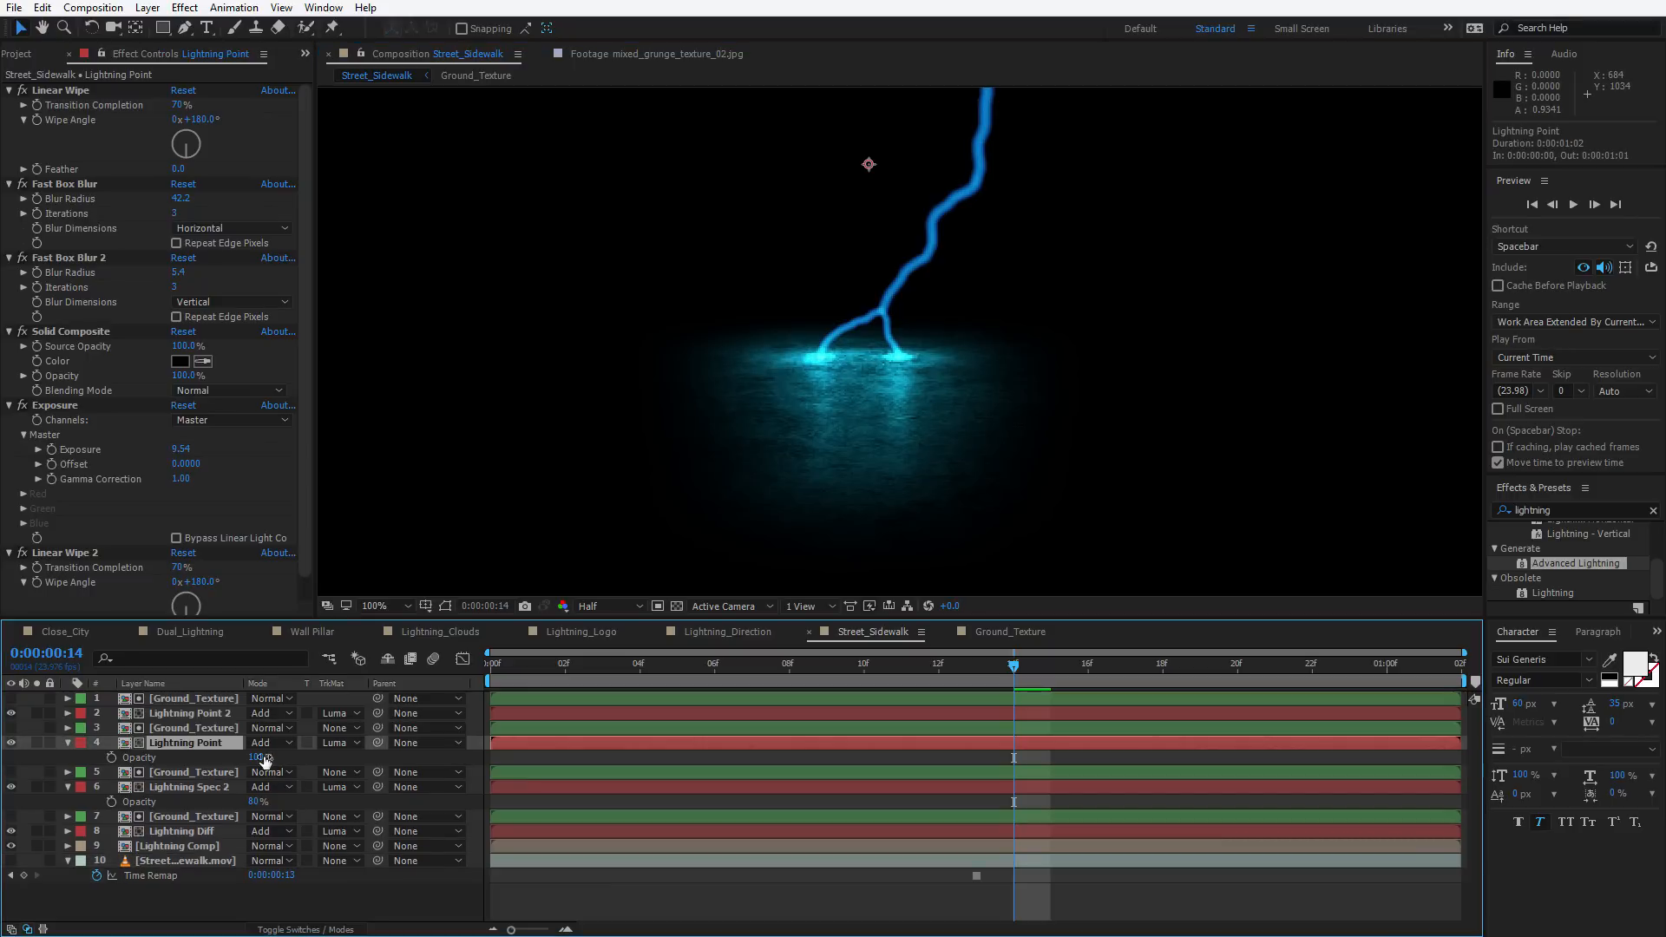
{"action": "left_click_drag", "start_coordinate": [256, 757], "coordinate": [220, 753]}
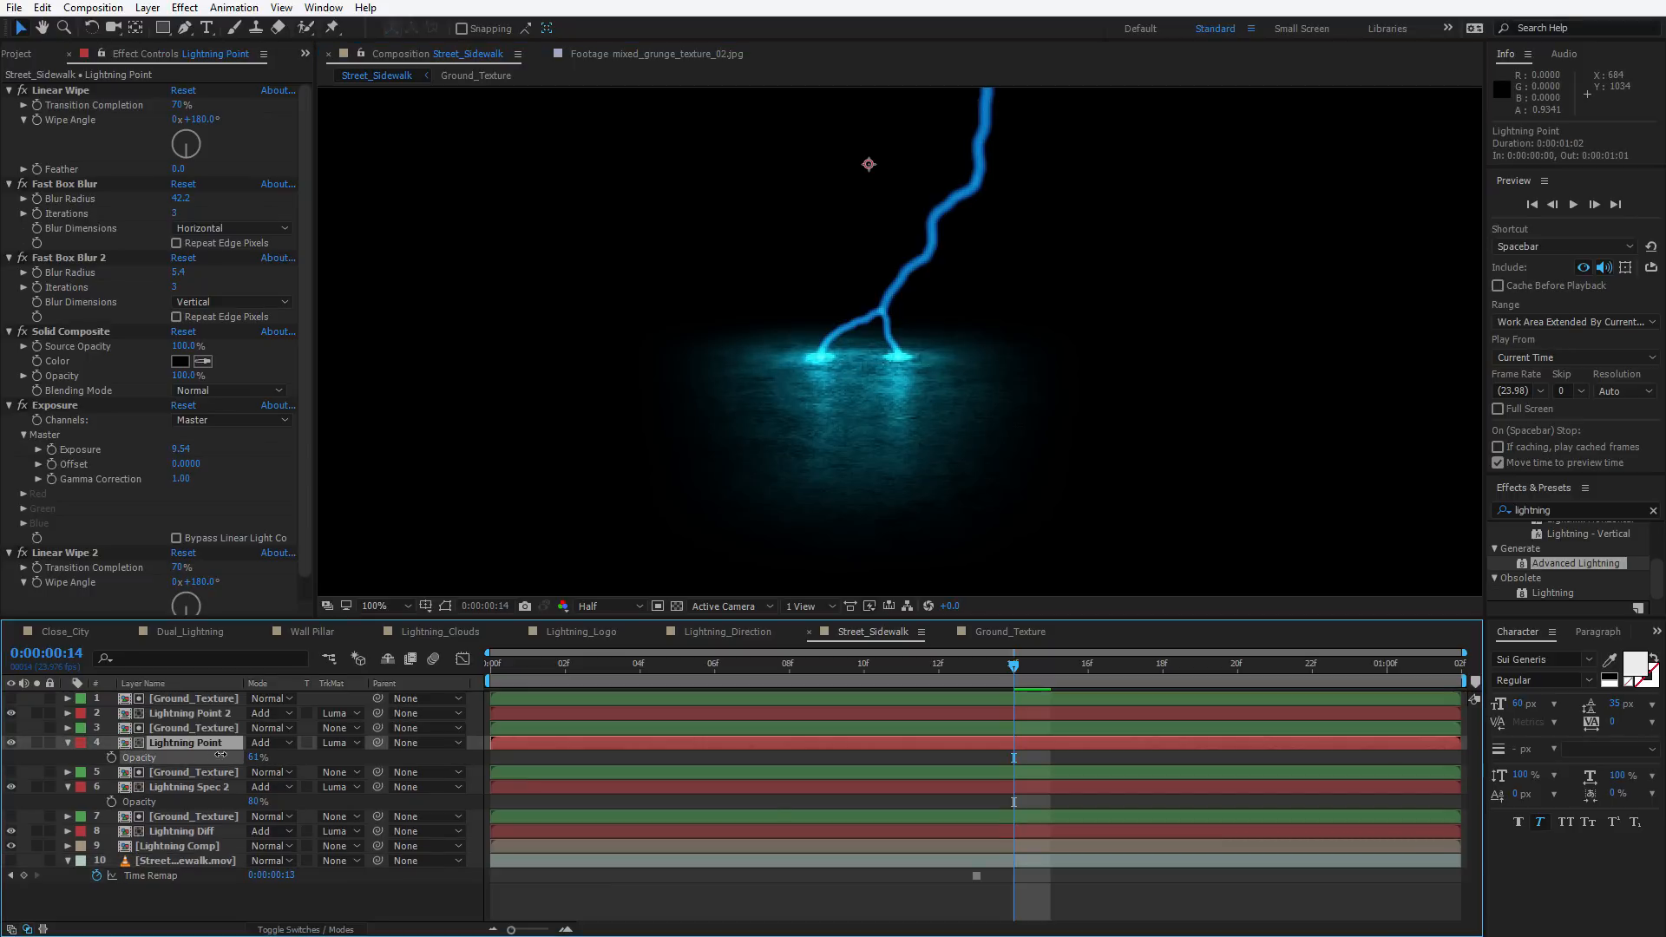
Set the Lightning Spec 2 layer's opacity to 100% and reveal Lightning Diff's opacity
{"action": "left_click", "coordinate": [177, 787]}
{"action": "type", "text": "25"}
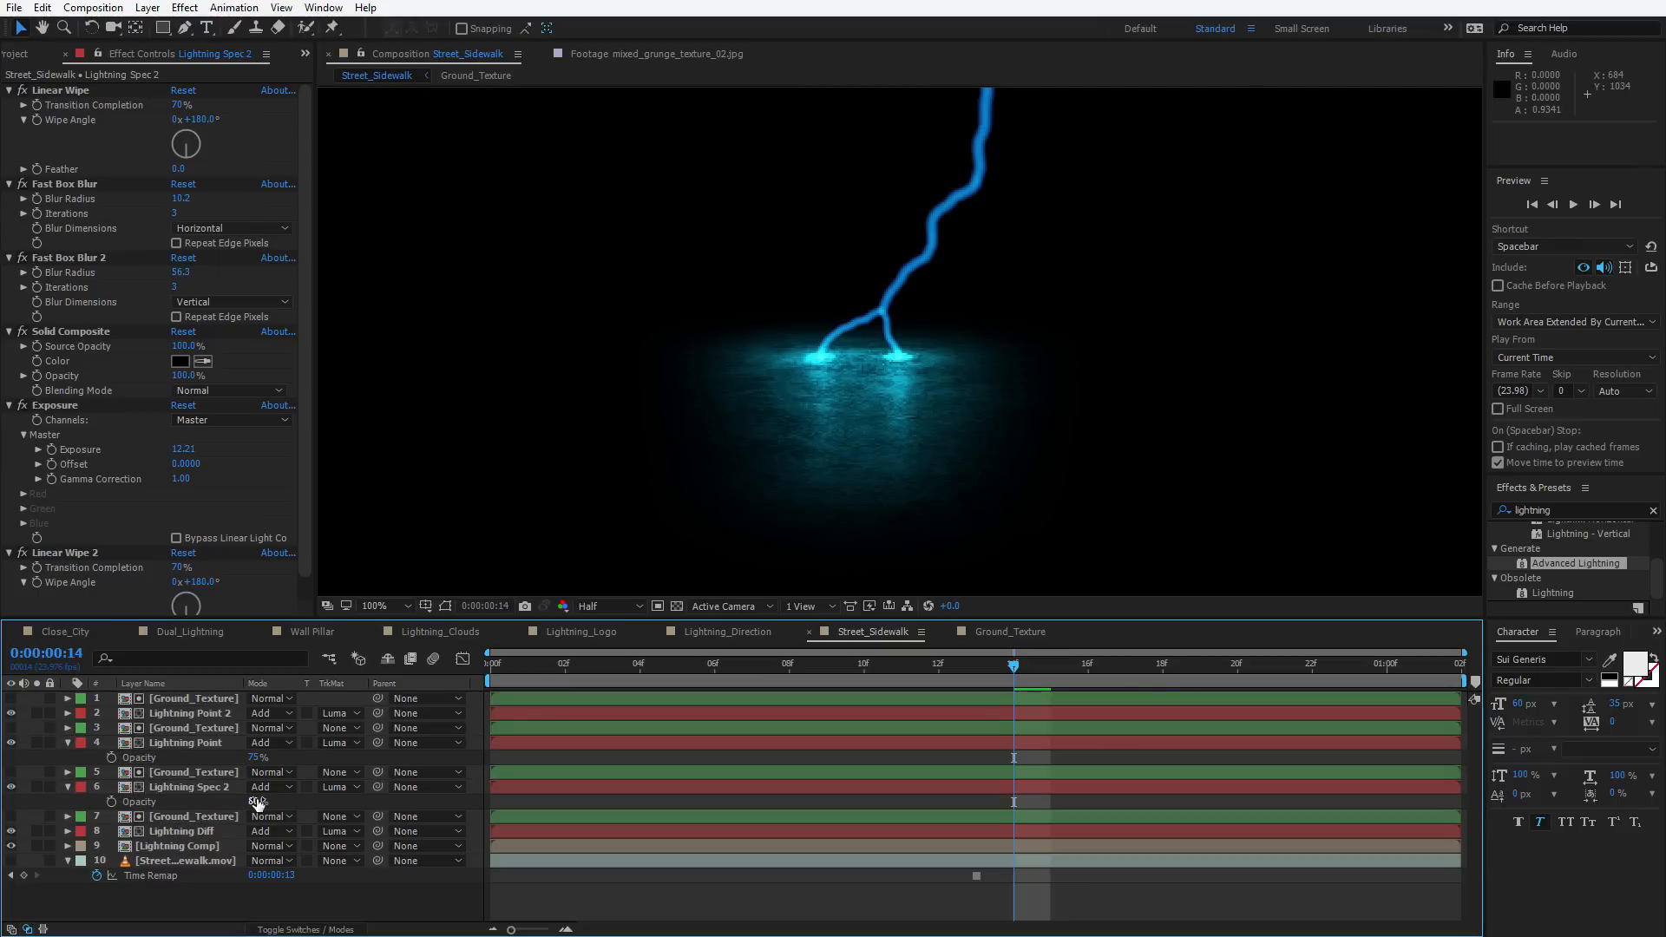
{"action": "key", "text": "Return"}
{"action": "left_click_drag", "start_coordinate": [234, 790], "coordinate": [277, 840]}
{"action": "left_click", "coordinate": [208, 831]}
{"action": "key", "text": "t"}
Lower Lightning Spec 2's Fast Box Blur radius to 6.3 and preview the animation
{"action": "left_click", "coordinate": [186, 787]}
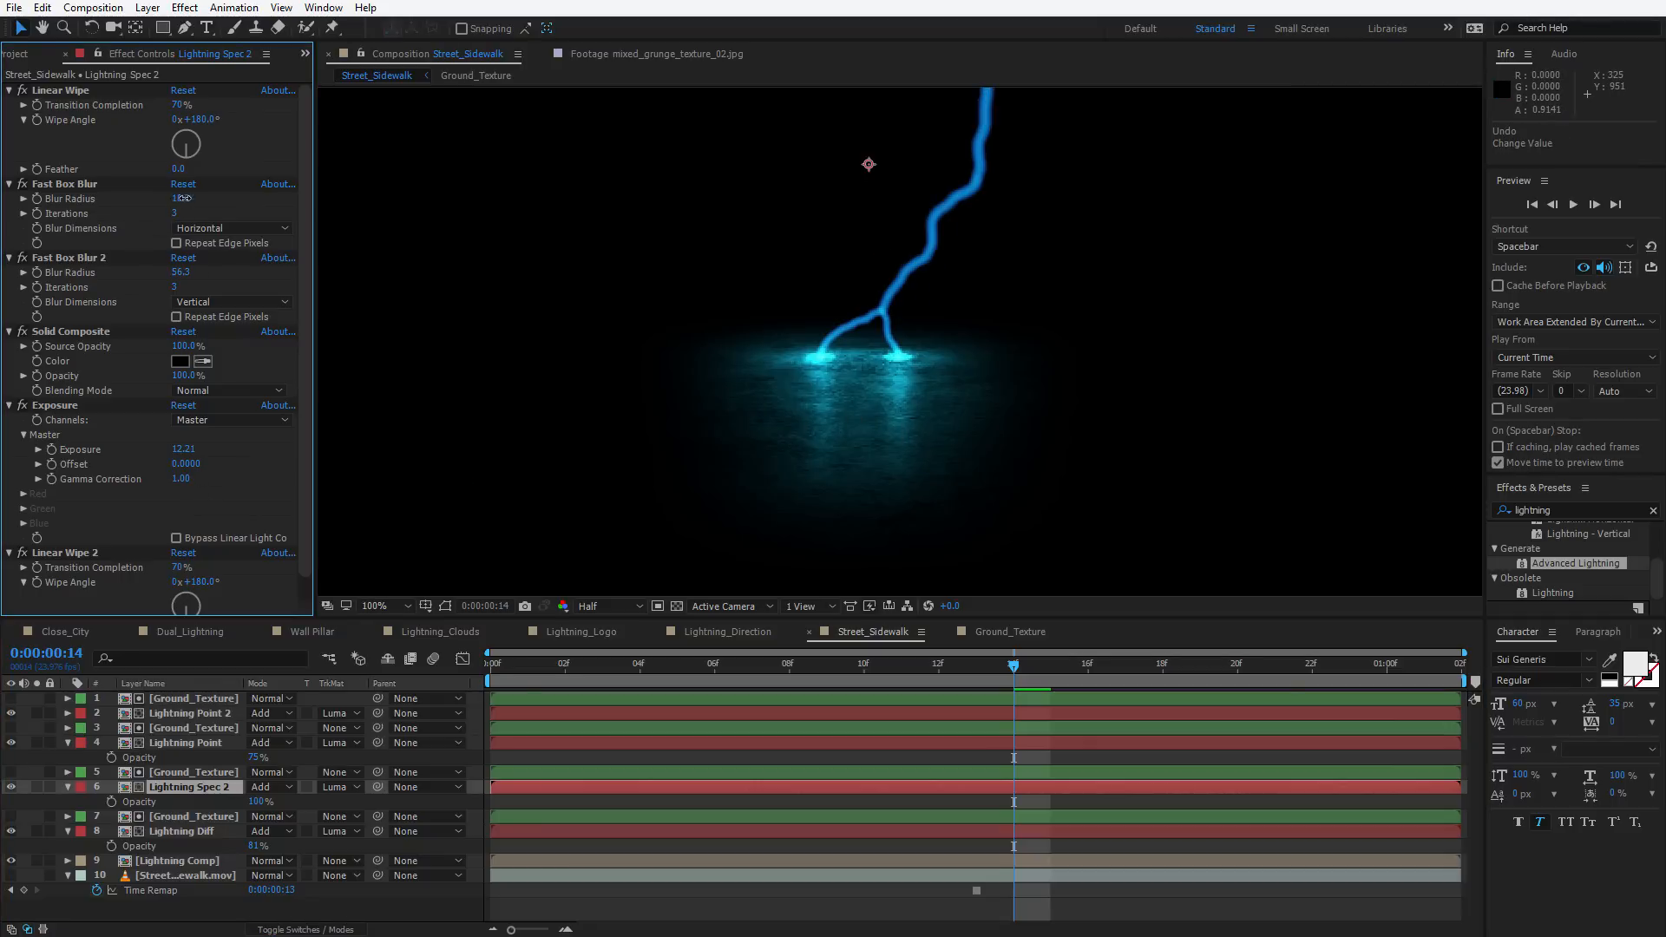
{"action": "left_click_drag", "start_coordinate": [183, 198], "coordinate": [158, 204]}
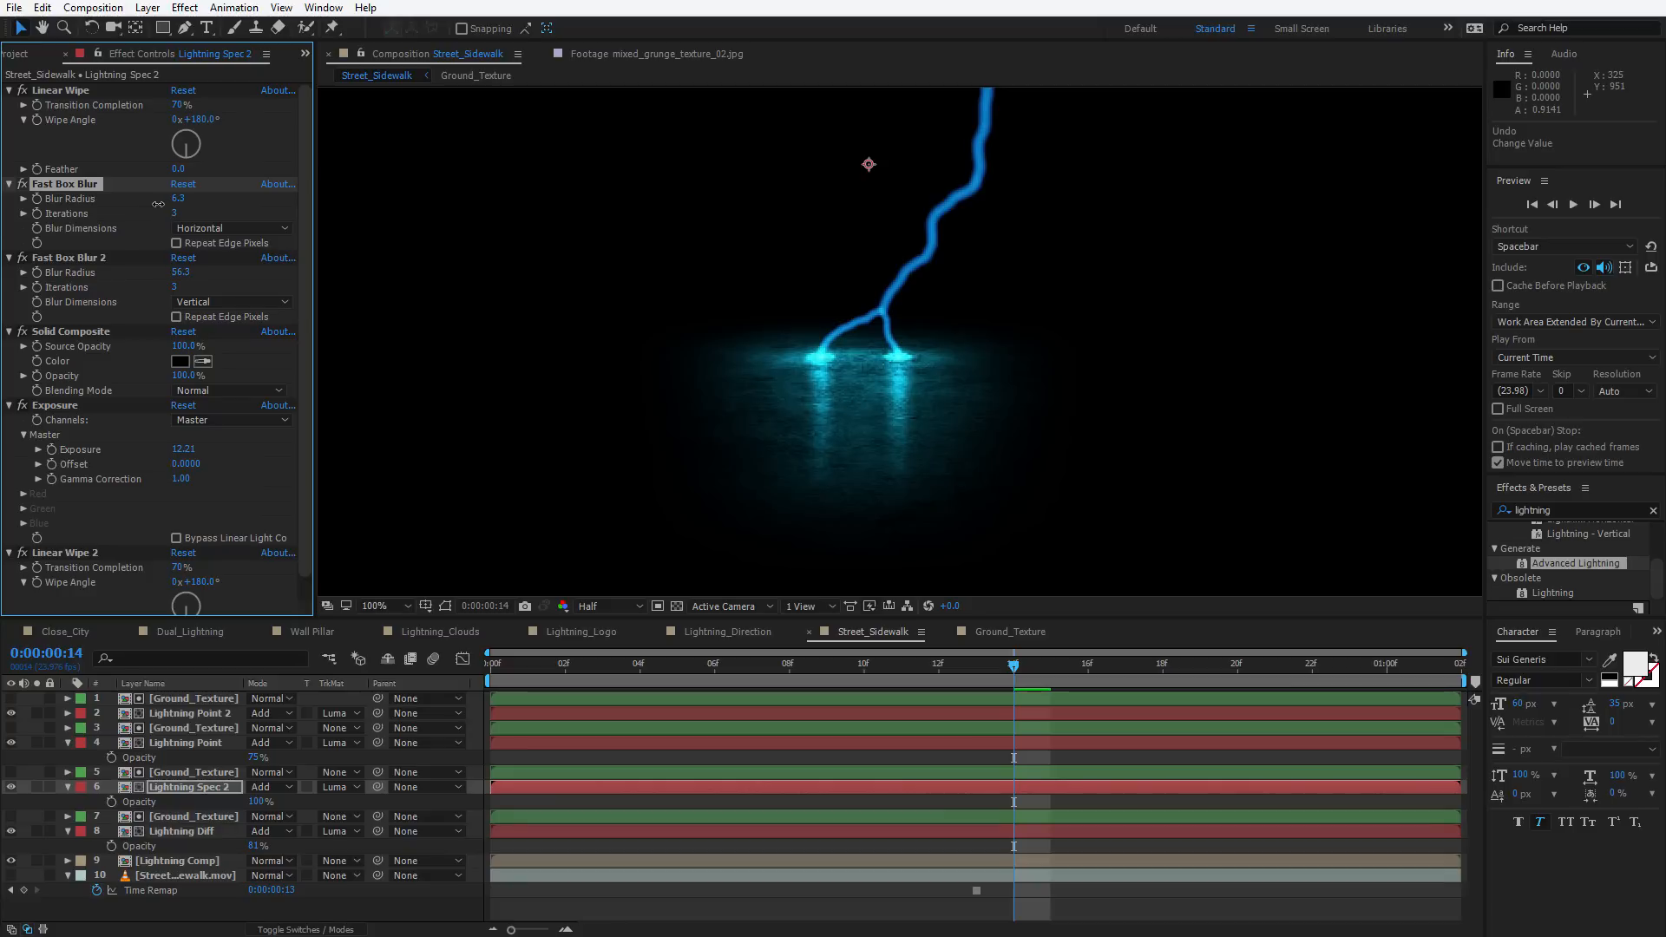
{"action": "scroll", "coordinate": [926, 376], "scroll_direction": "down", "scroll_amount": 1}
{"action": "key", "text": "space"}
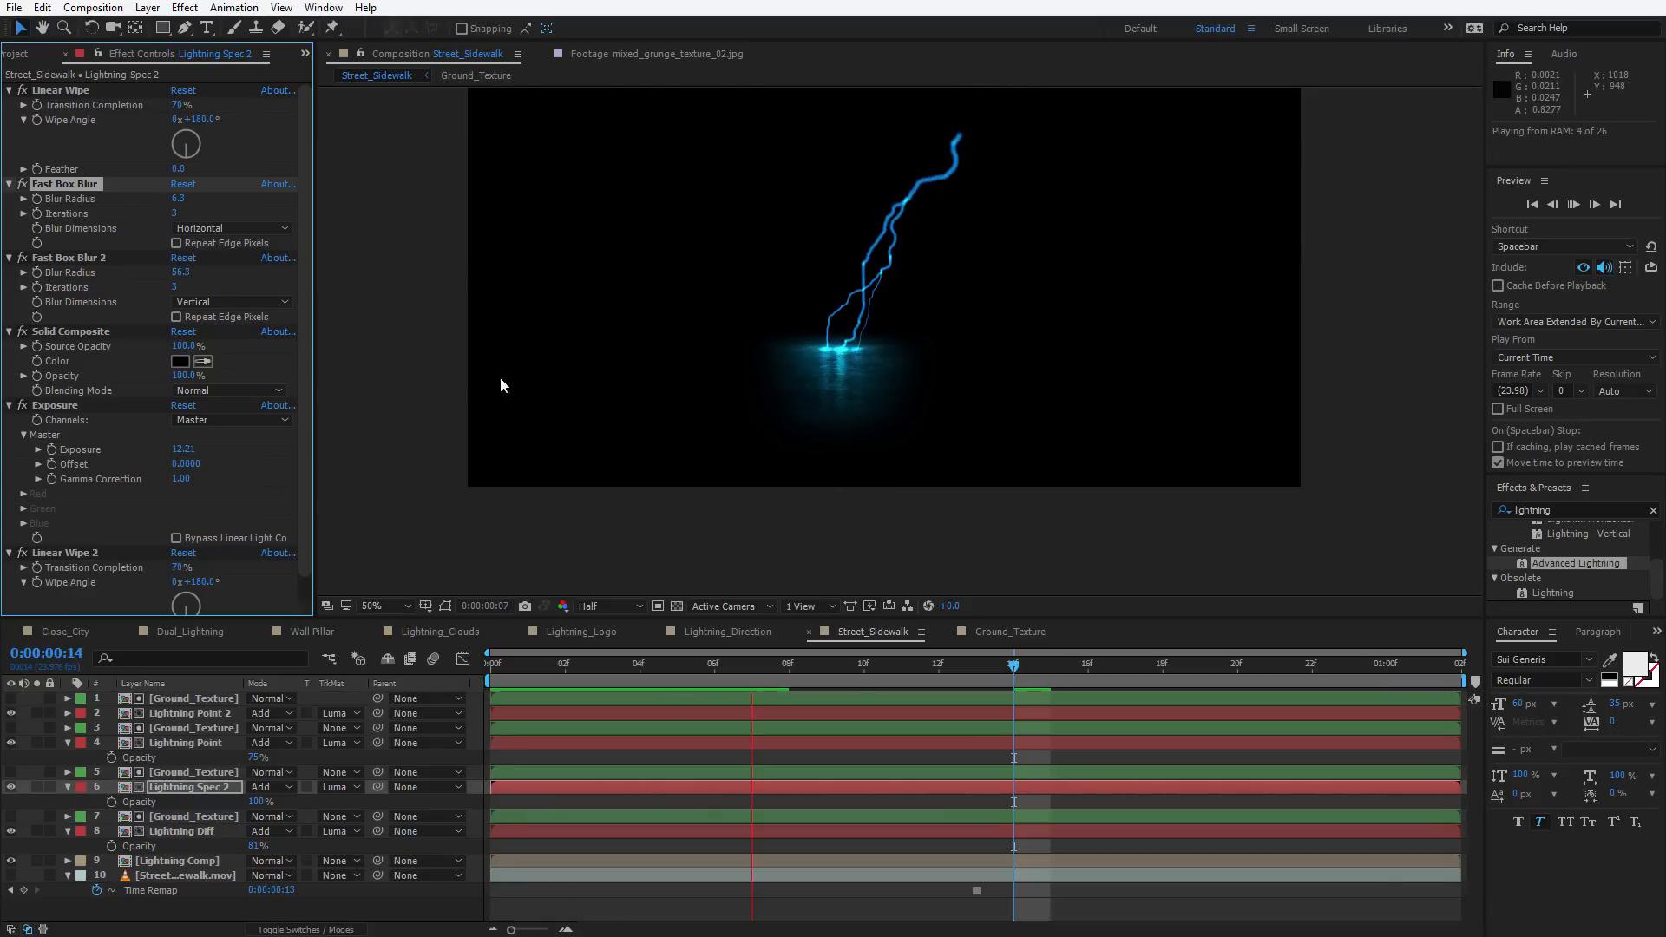
{"action": "key", "text": "space"}
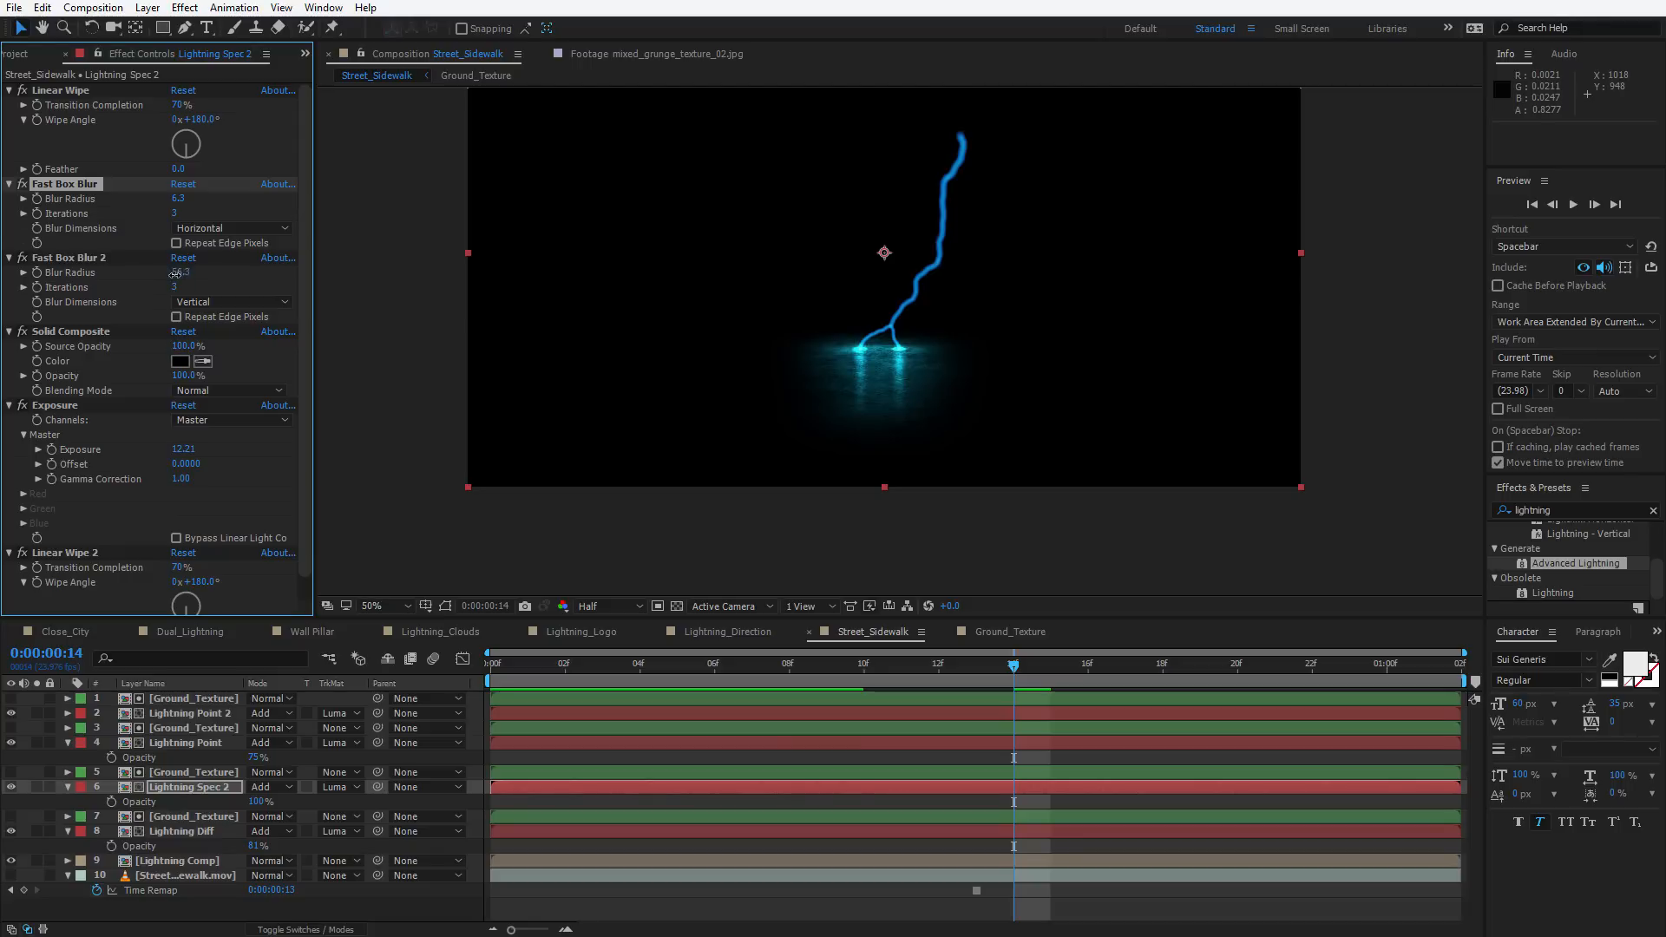
Set Lightning Spec 2's Fast Box Blur 2 radius to 34.3 and Exposure to 9.33, then preview
{"action": "left_click_drag", "start_coordinate": [174, 274], "coordinate": [166, 276]}
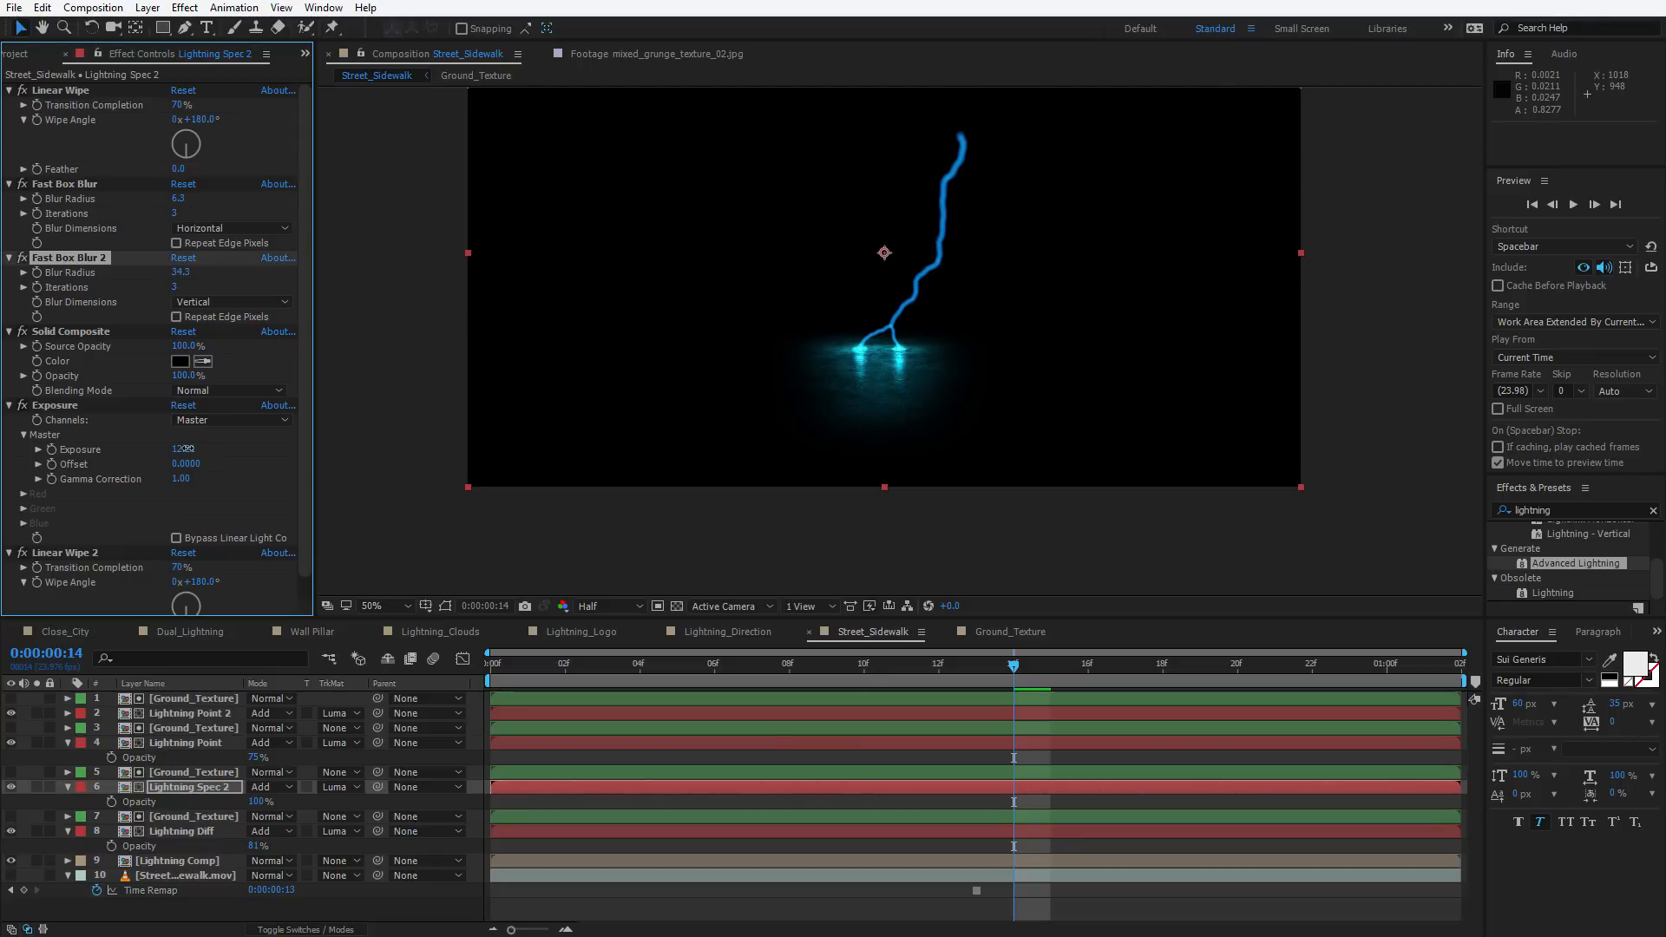
{"action": "left_click_drag", "start_coordinate": [186, 448], "coordinate": [72, 469]}
{"action": "key", "text": "space"}
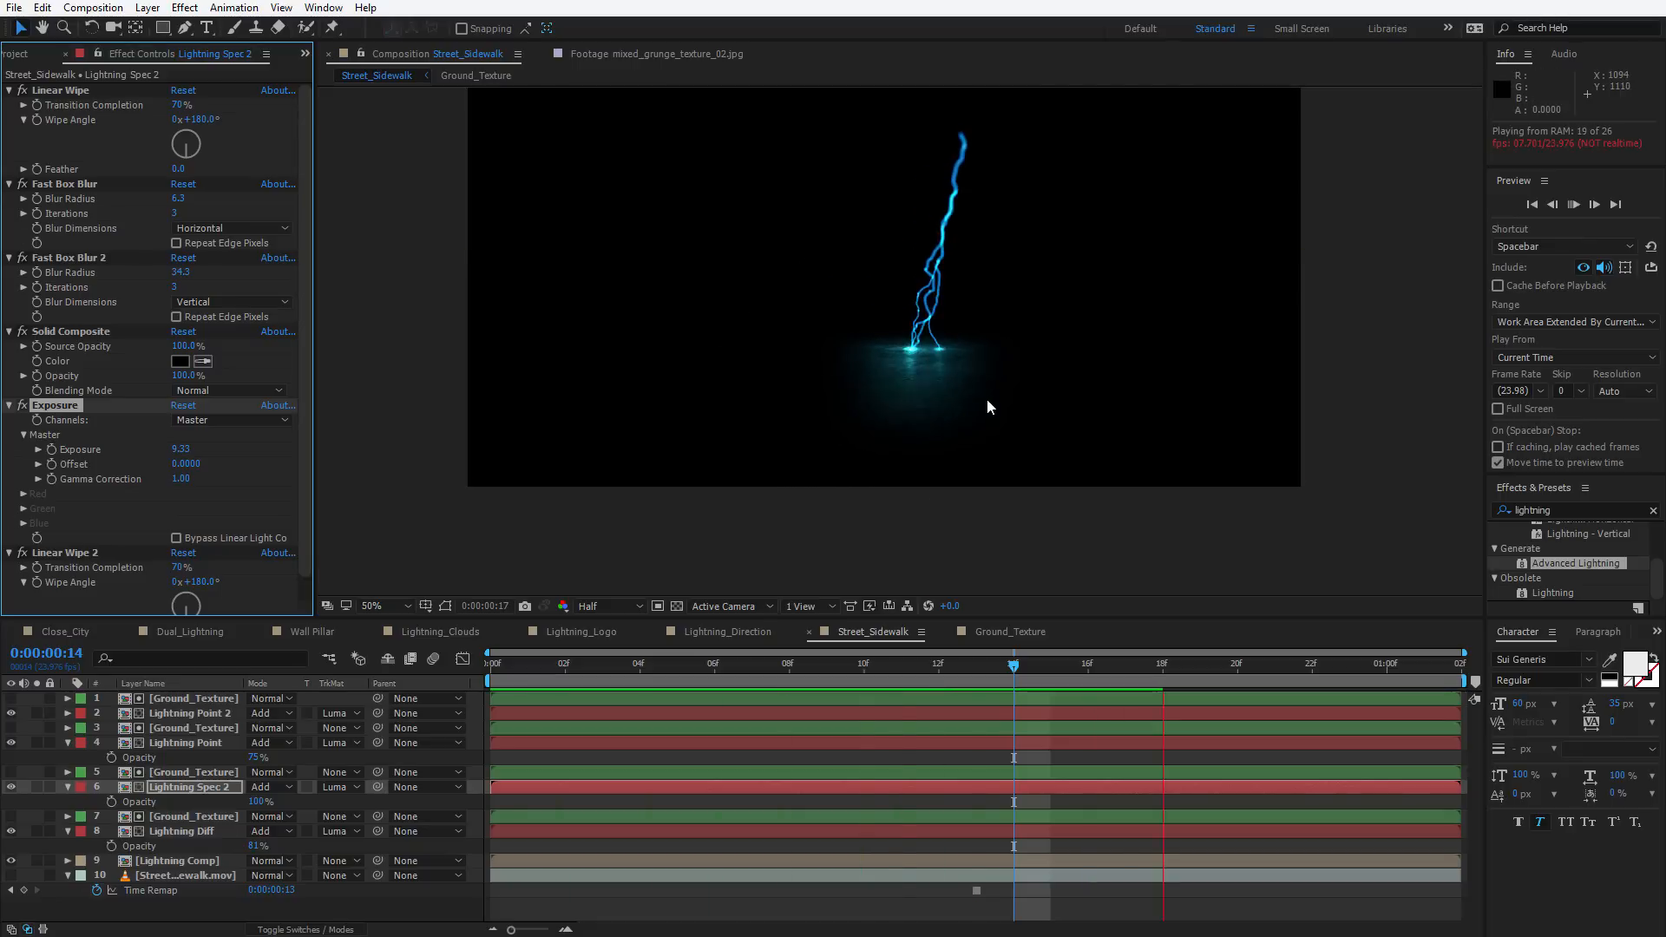
{"action": "left_click", "coordinate": [311, 746]}
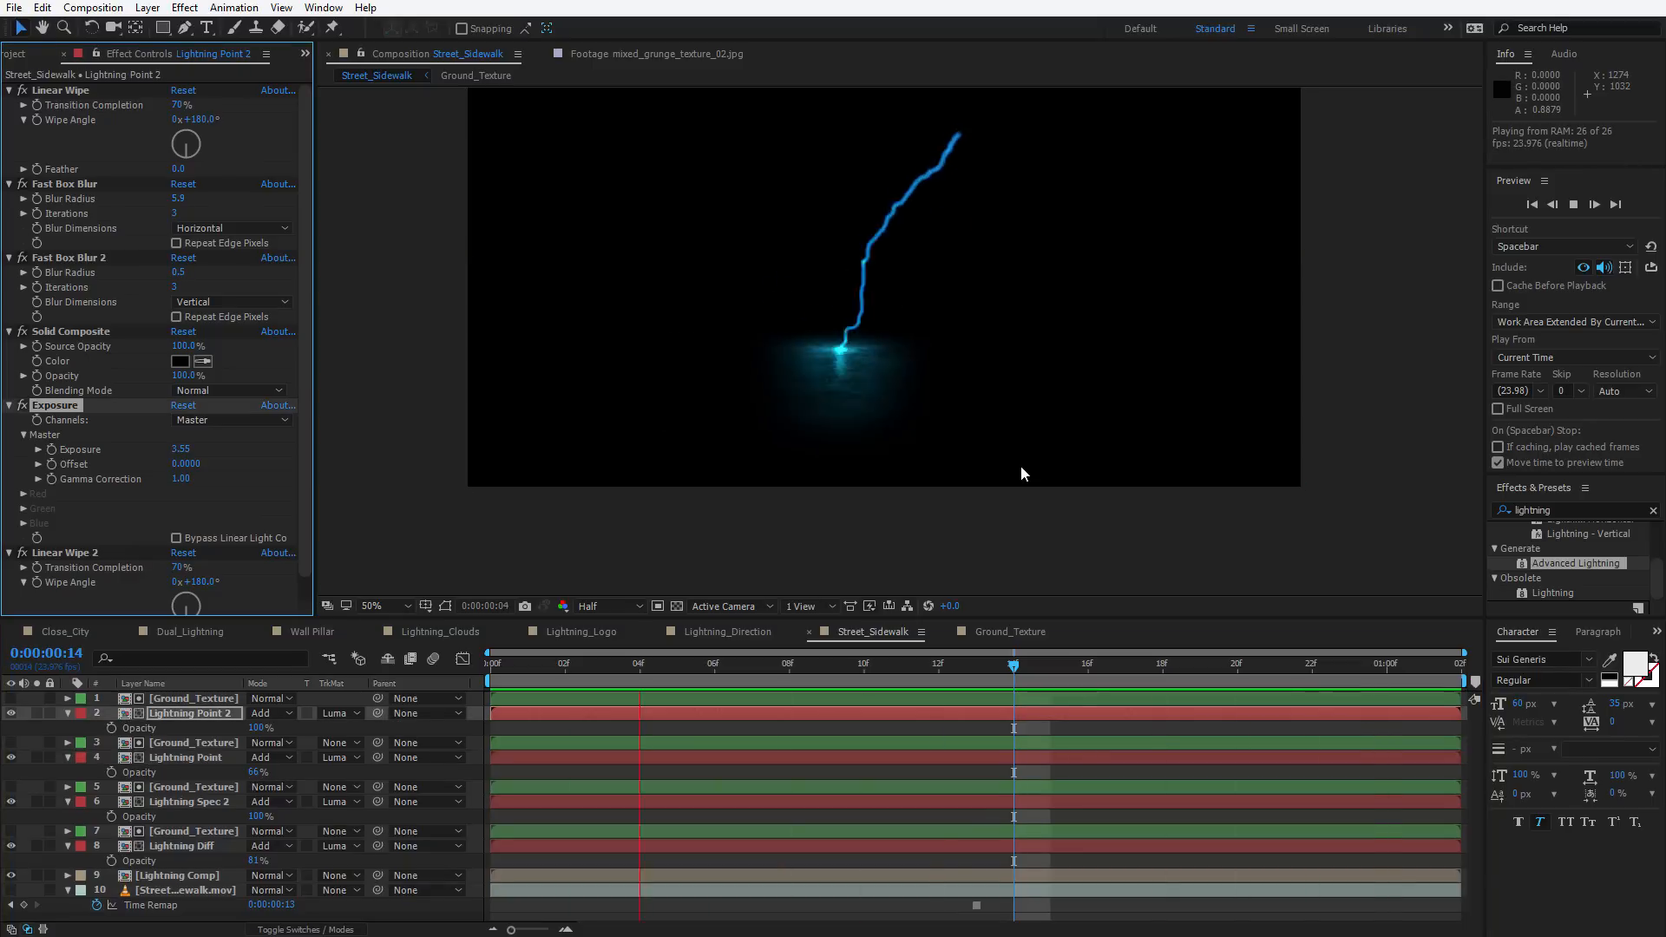
{"action": "key", "text": "space"}
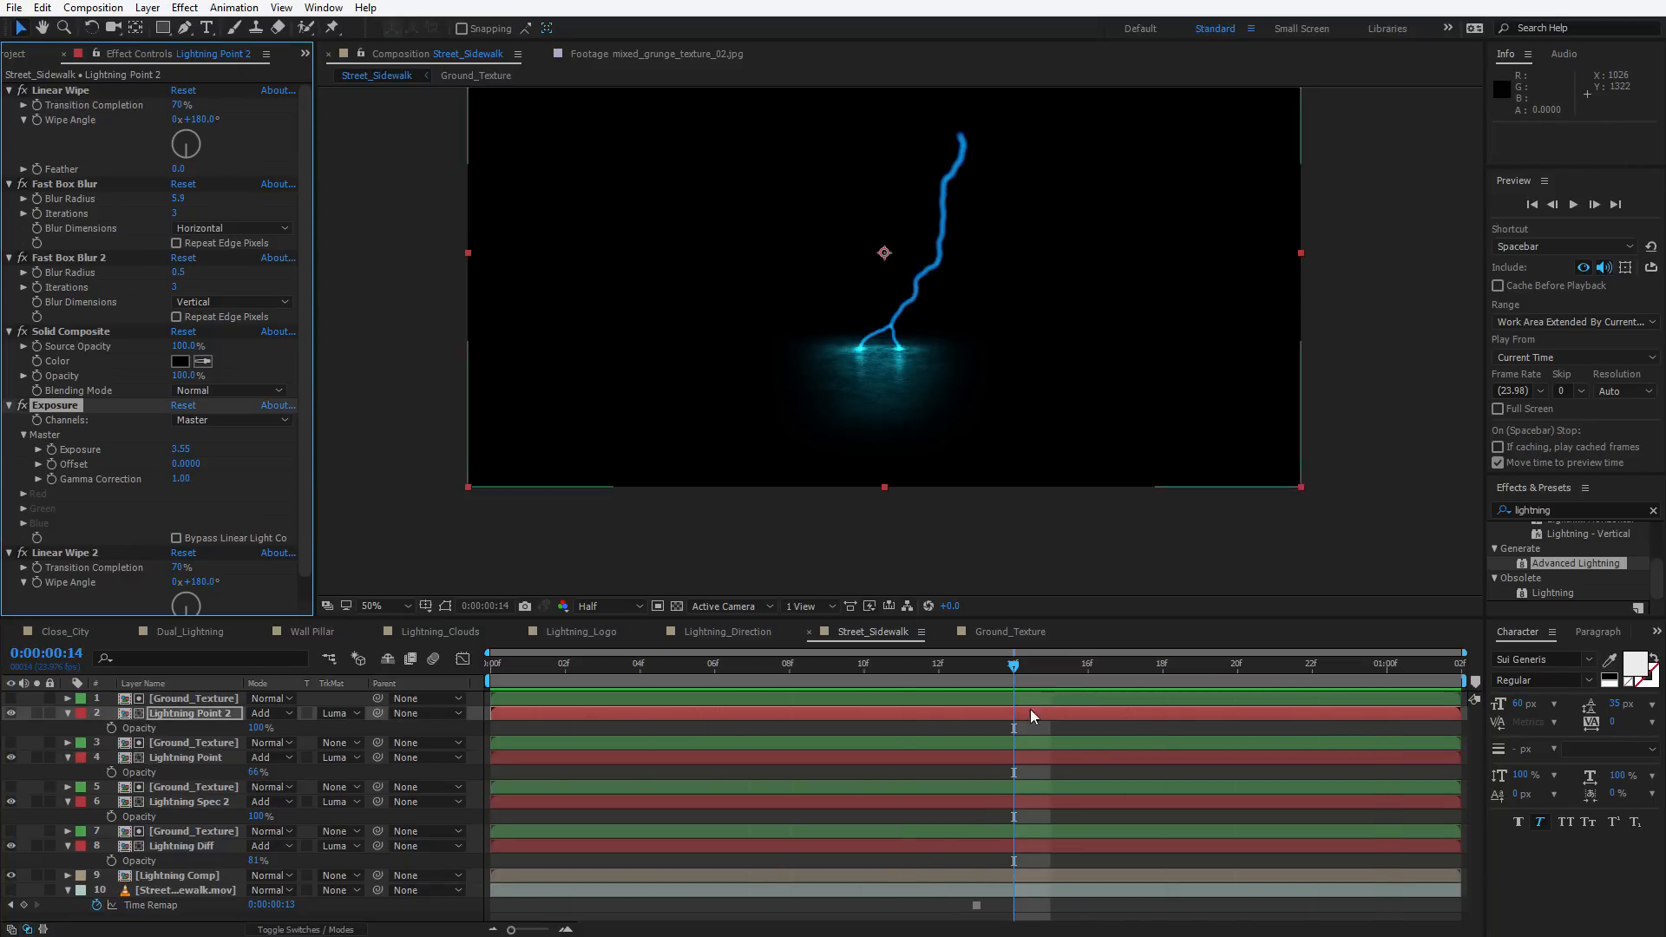
Open the Lightning Comp precomp in a second viewer beside the Street_Sidewalk composition
{"action": "left_click", "coordinate": [360, 57]}
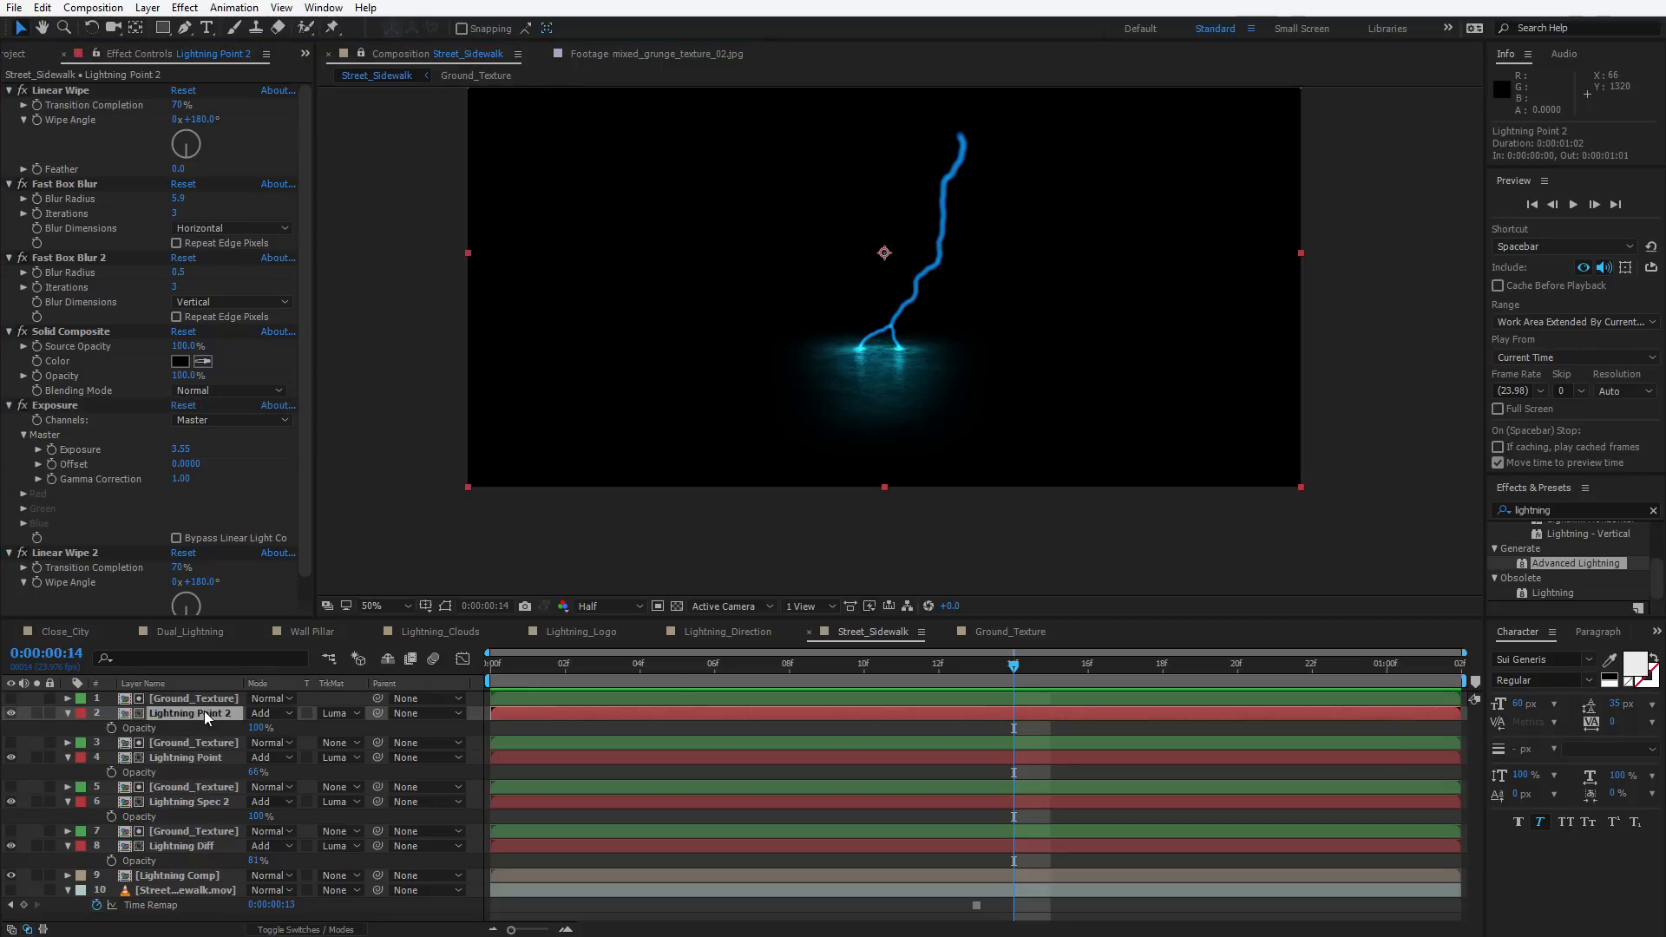
{"action": "left_click", "coordinate": [306, 741]}
{"action": "double_click", "coordinate": [154, 711]}
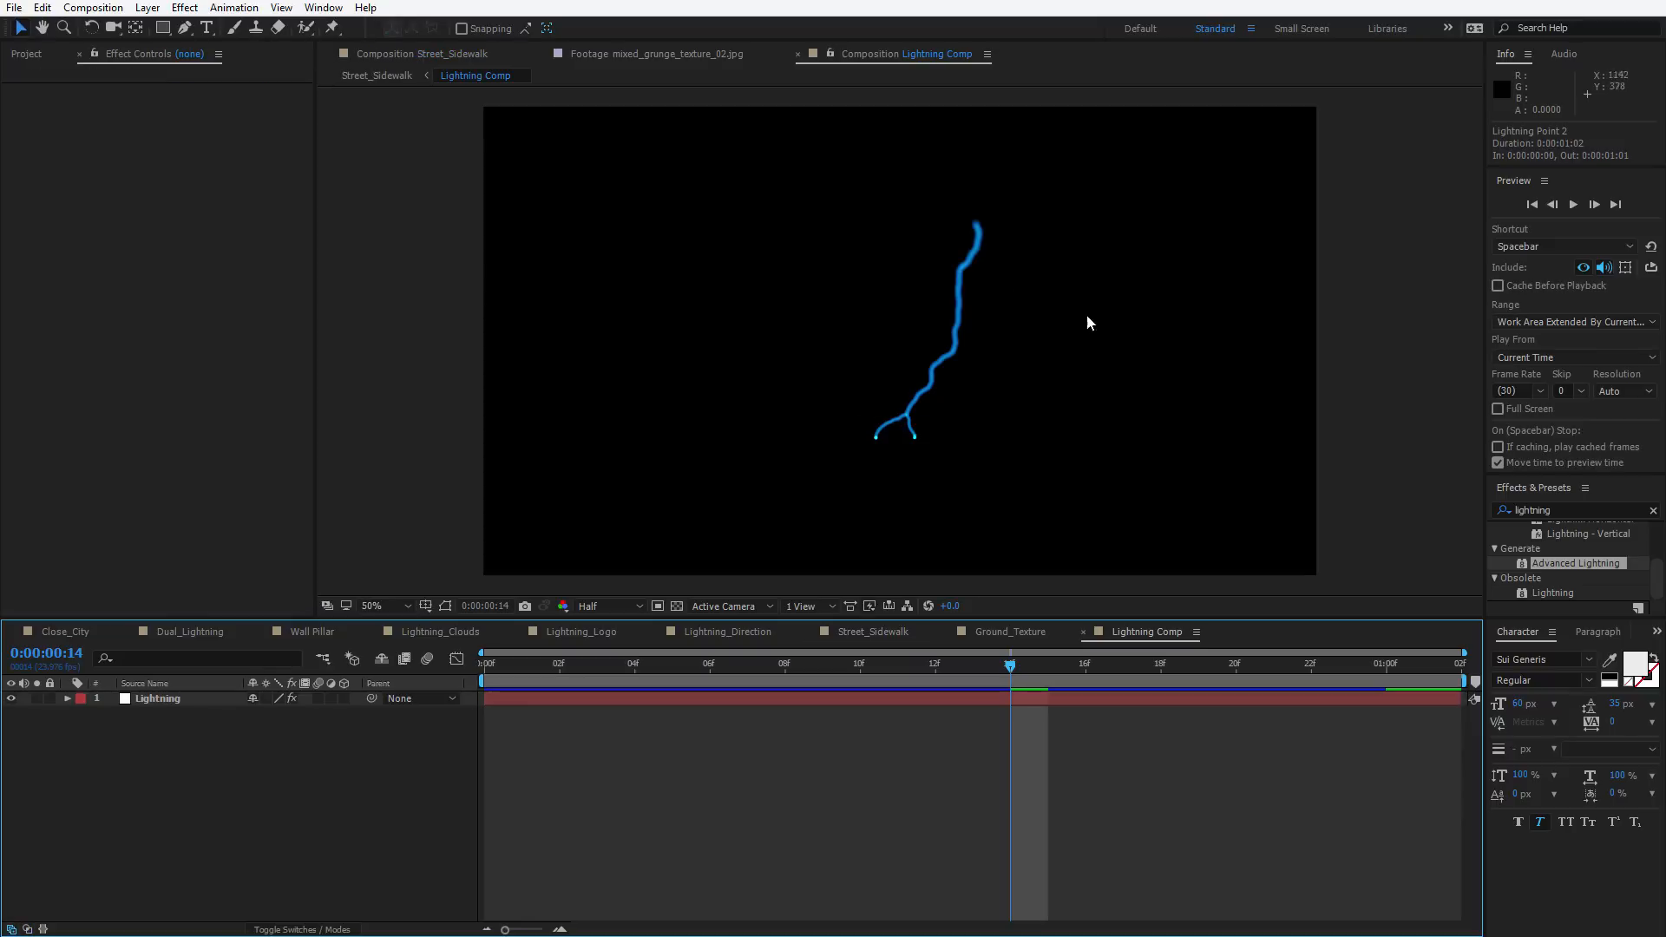
{"action": "left_click_drag", "start_coordinate": [861, 56], "coordinate": [1413, 164]}
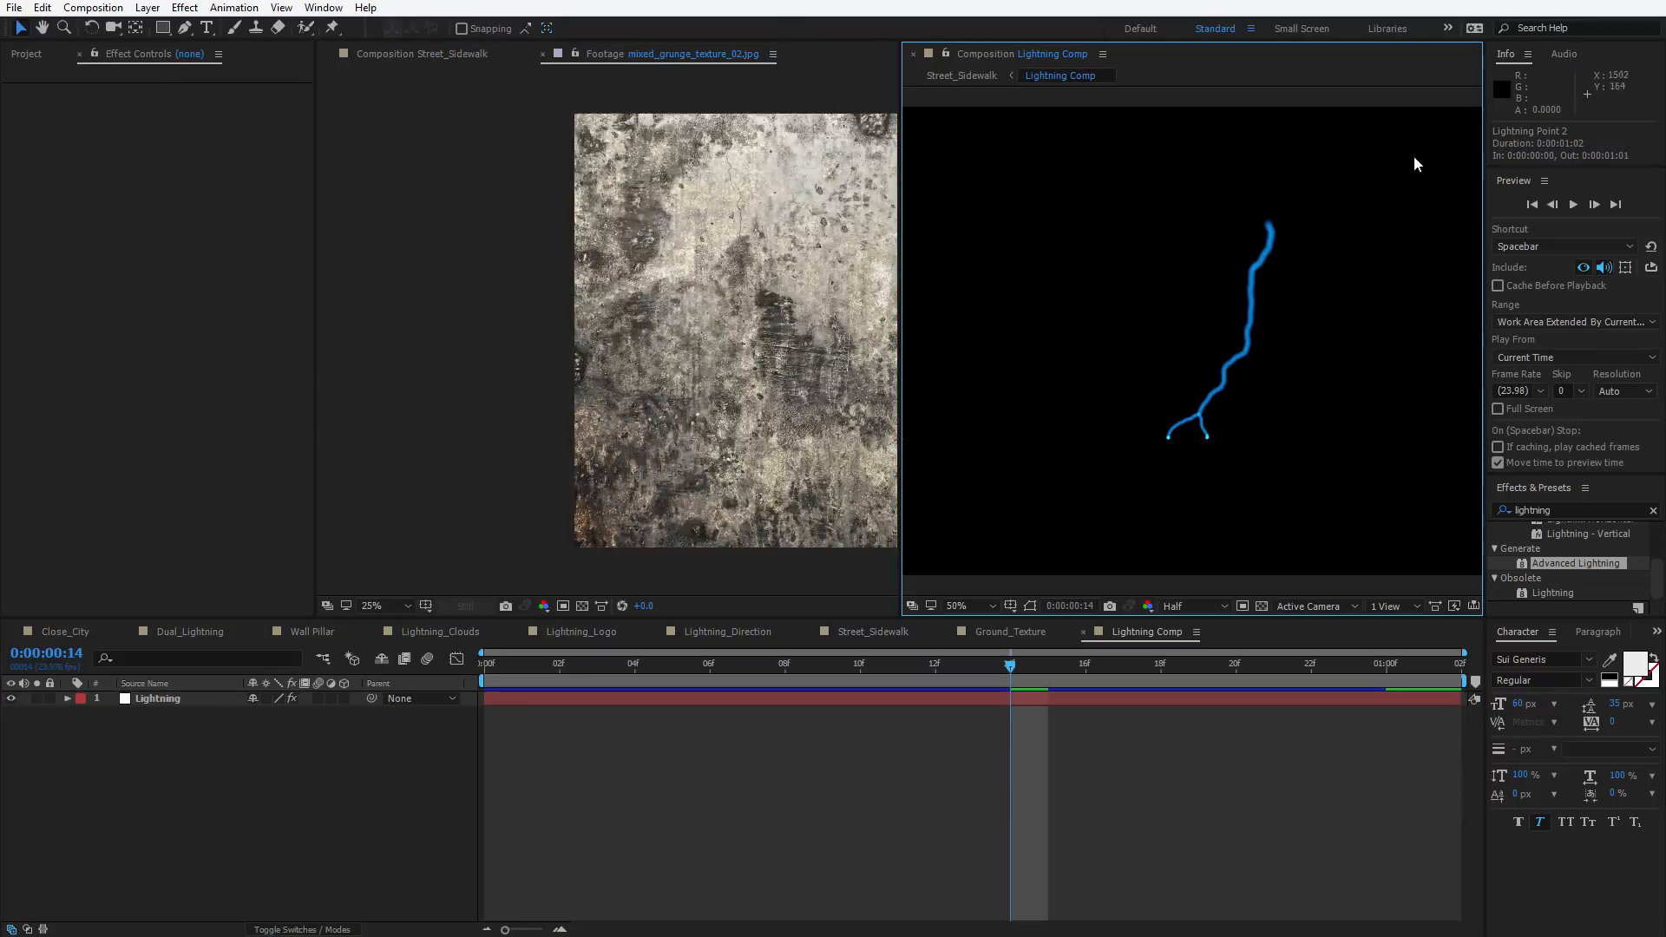
{"action": "left_click", "coordinate": [543, 55]}
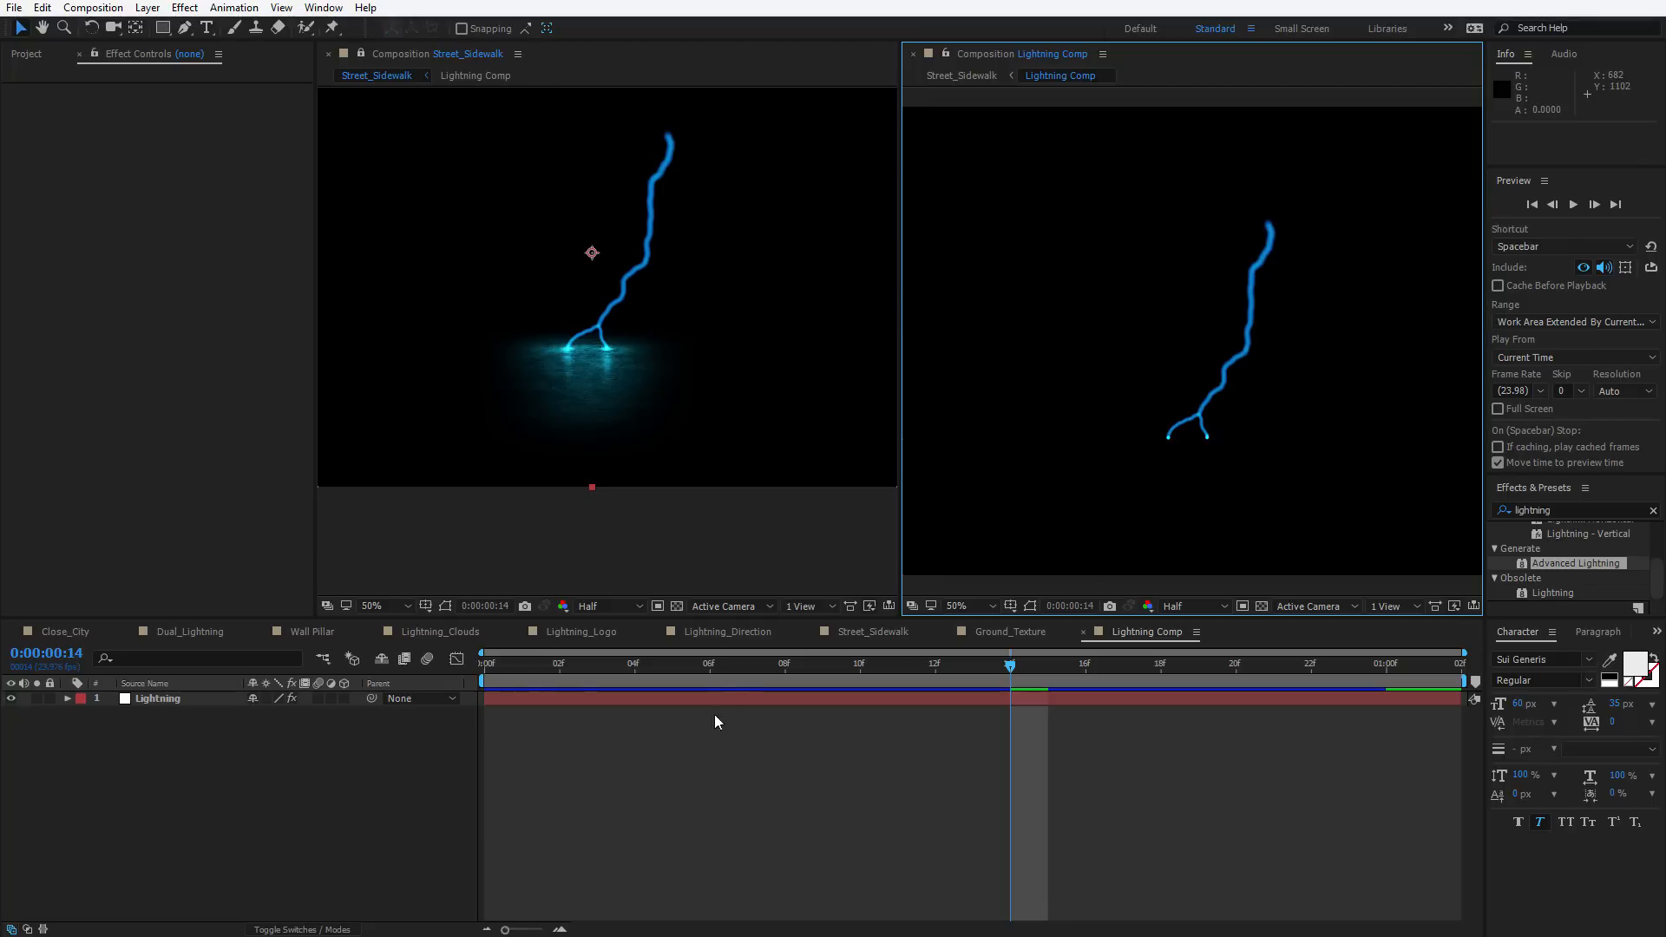
Change the Advanced Lightning core colour to orange F14509
{"action": "left_click", "coordinate": [731, 698]}
{"action": "left_click", "coordinate": [184, 208]}
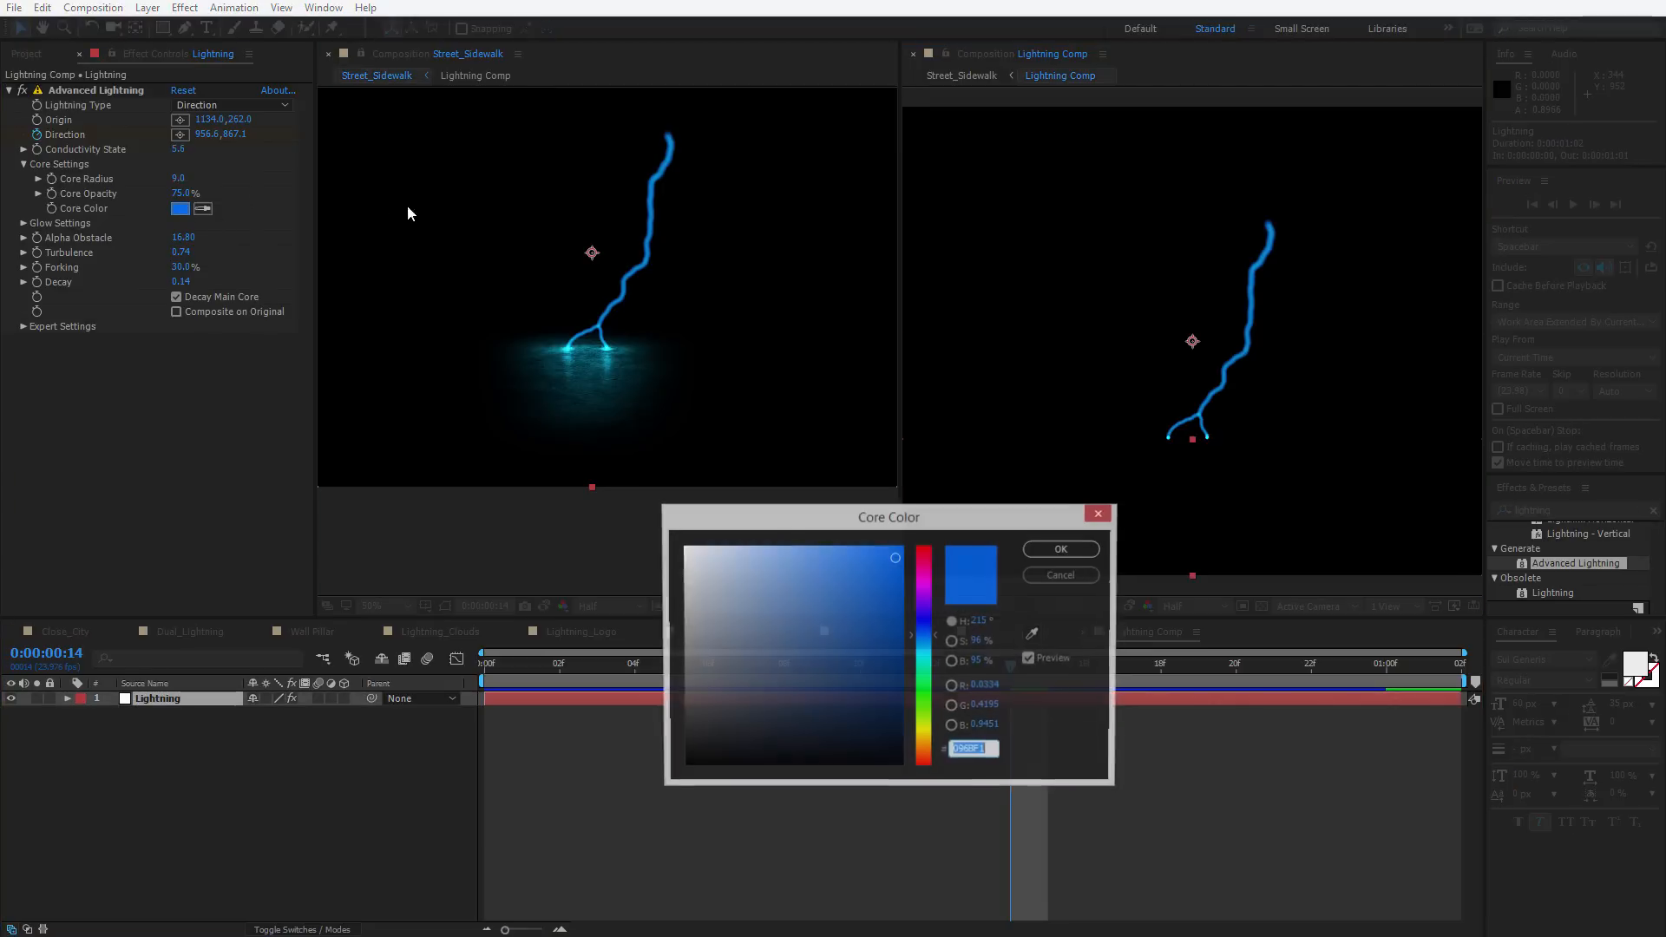
{"action": "left_click_drag", "start_coordinate": [928, 639], "coordinate": [927, 763]}
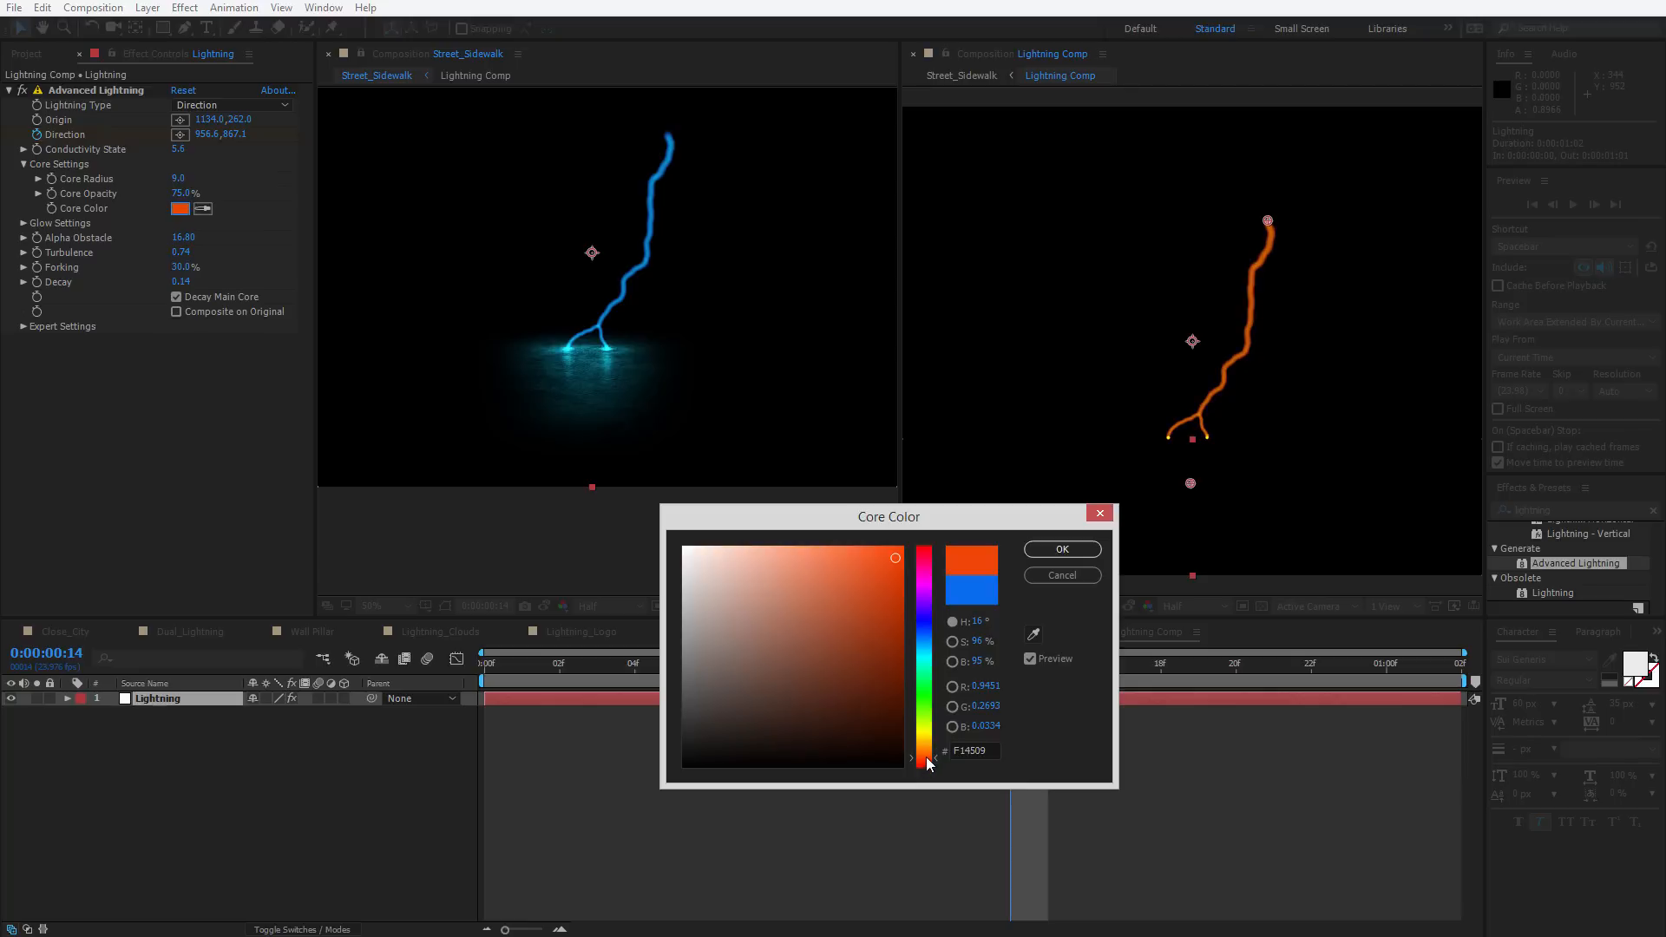
{"action": "left_click", "coordinate": [1076, 550]}
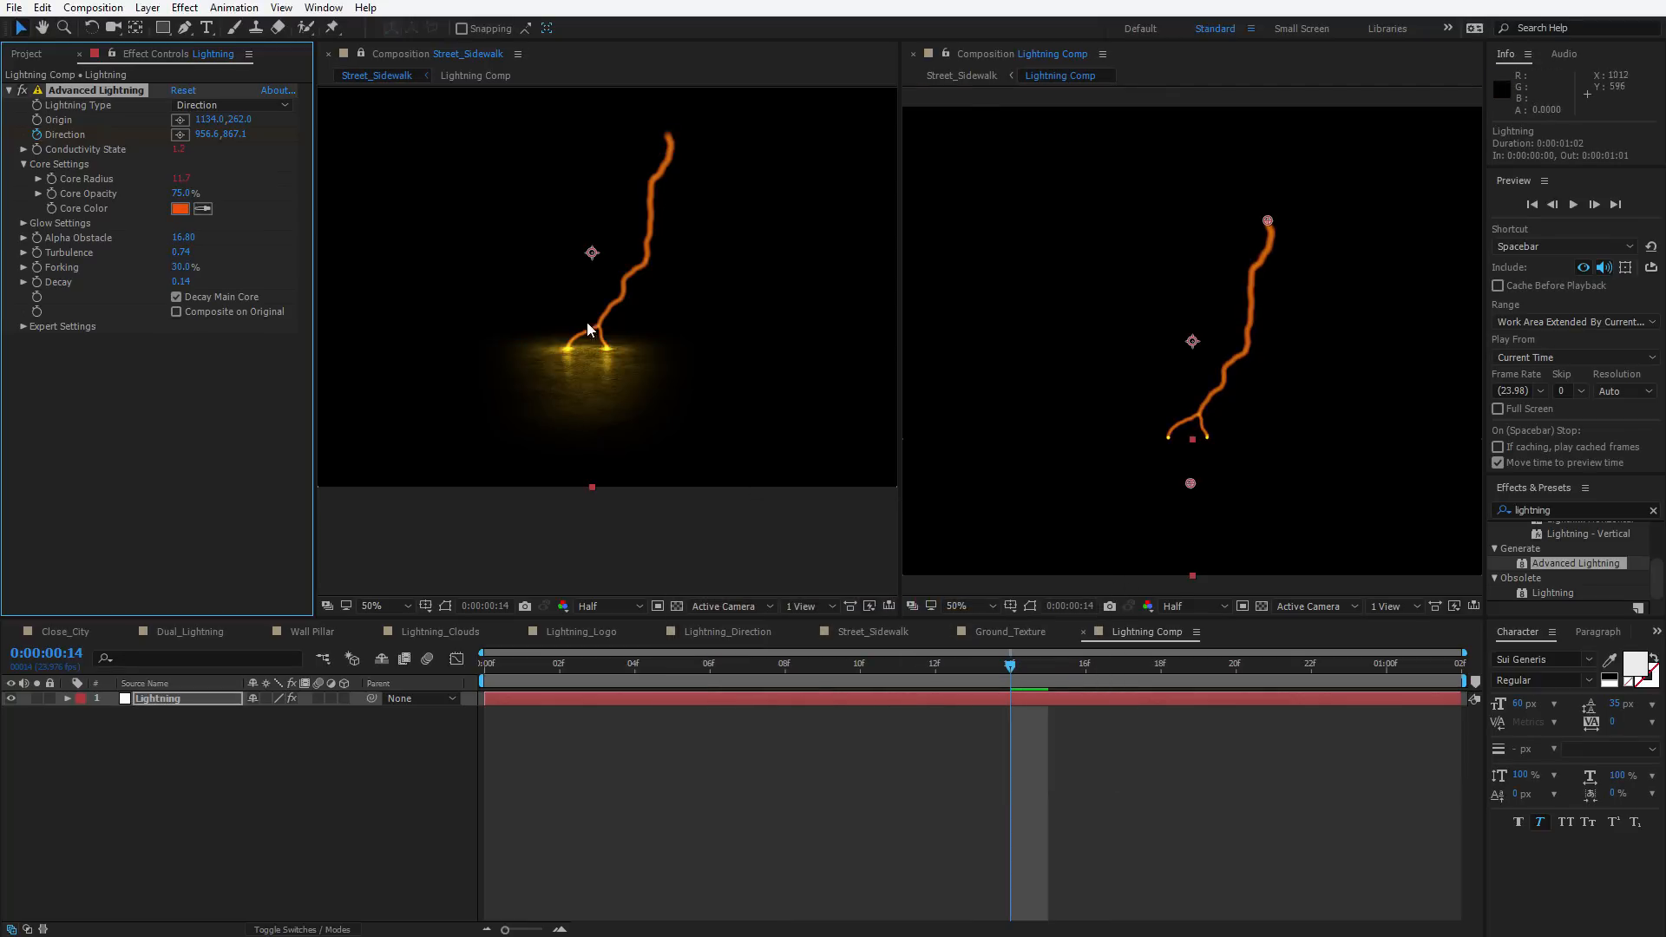
Return to the Street_Sidewalk composition in a single viewer
{"action": "left_click", "coordinate": [1214, 413]}
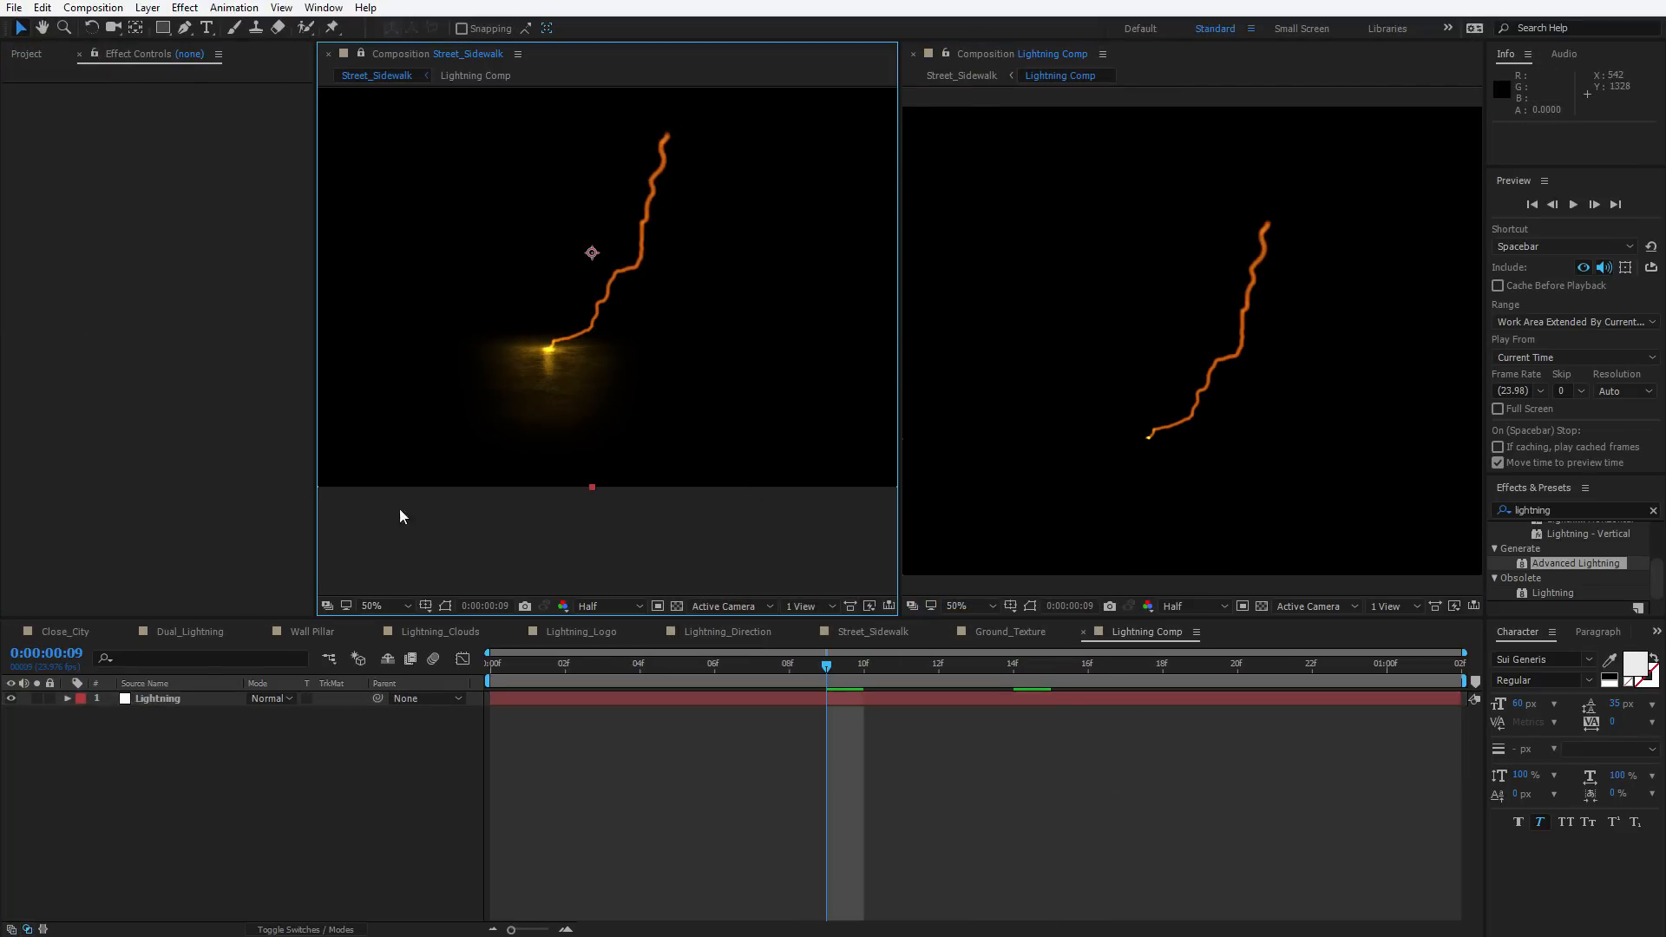
{"action": "left_click", "coordinate": [913, 54]}
{"action": "key", "text": "Tab"}
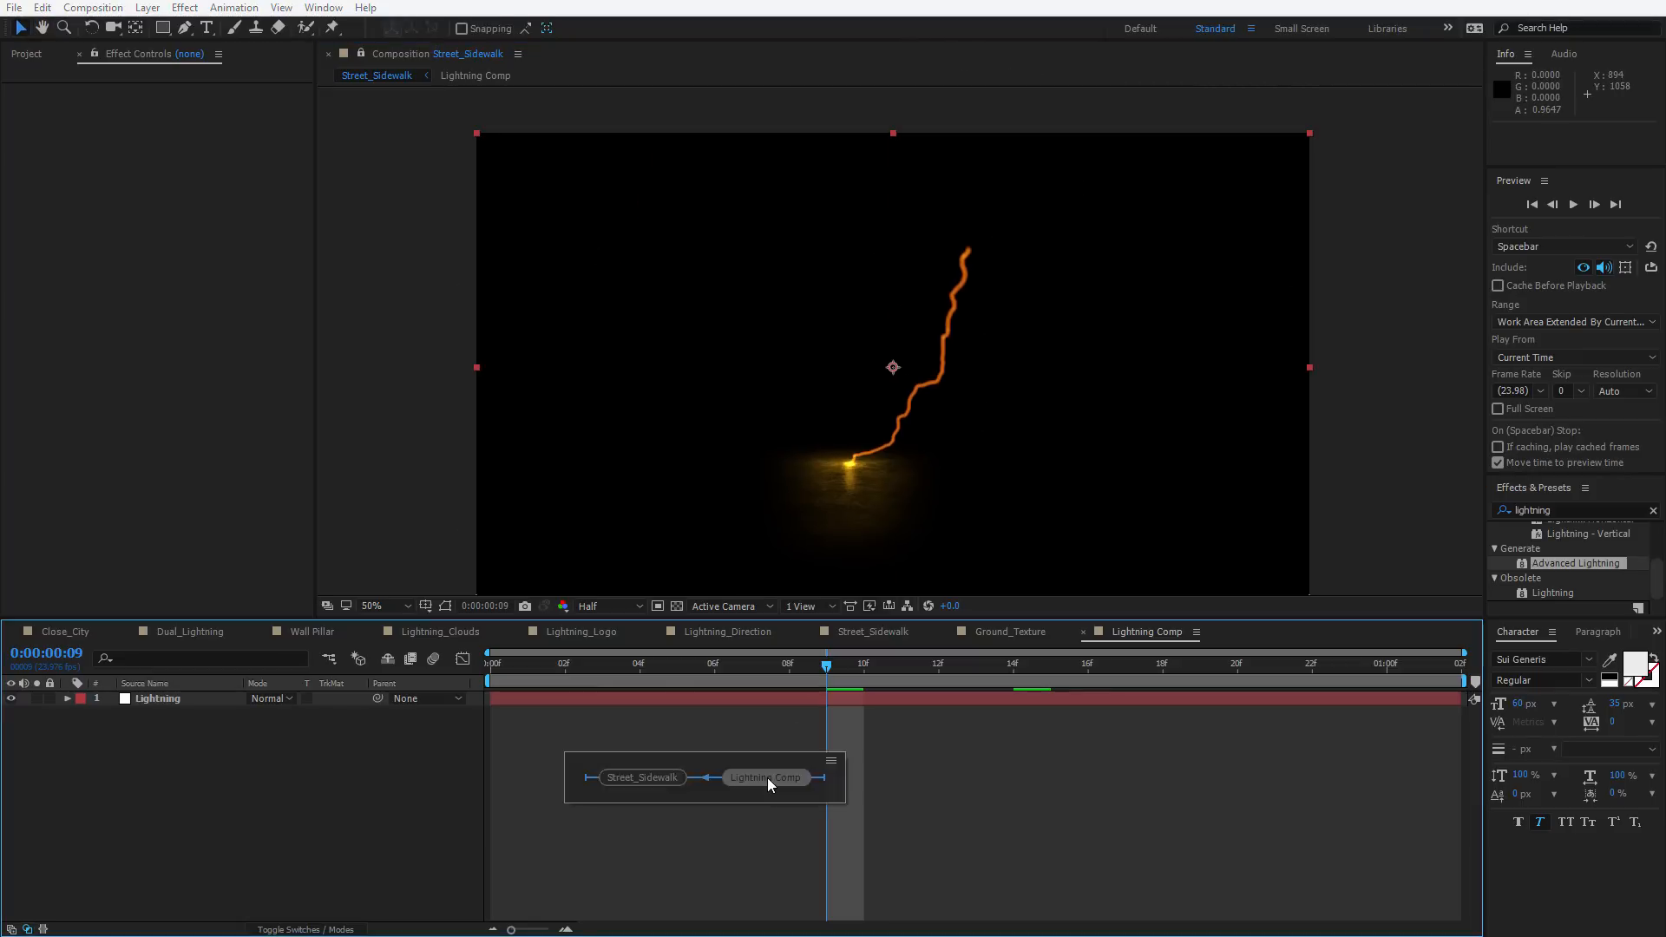
{"action": "left_click", "coordinate": [766, 778]}
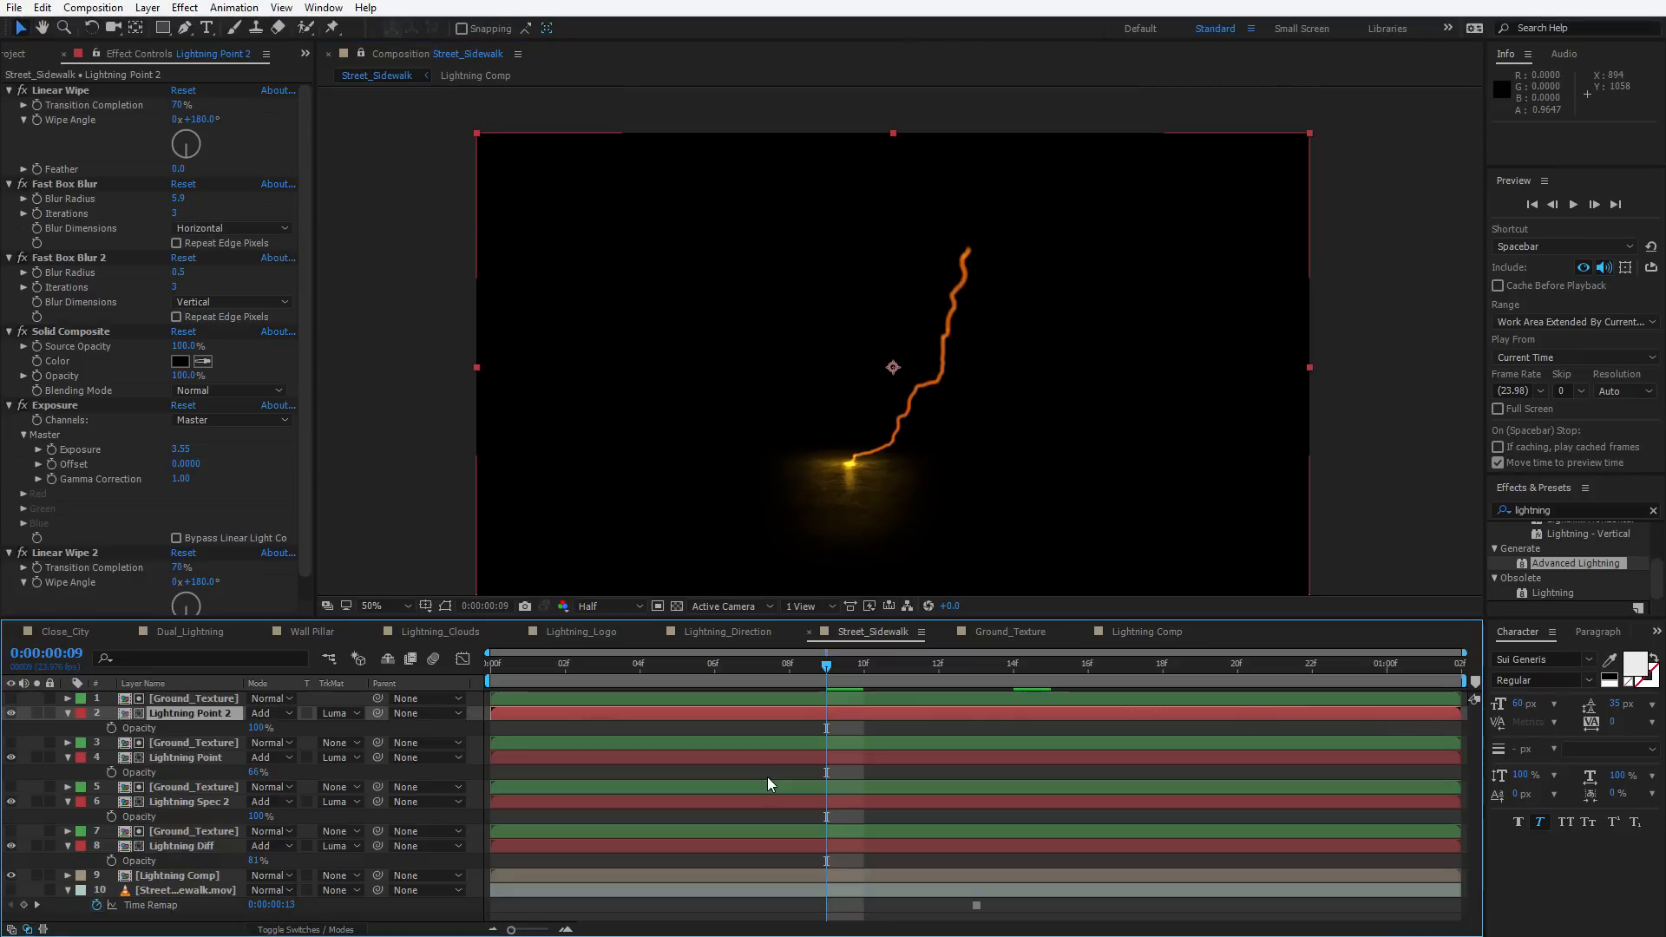
Turn the Street_Sidewalk footage layer back on and preview the animation
{"action": "left_click", "coordinate": [11, 890]}
{"action": "key", "text": "space"}
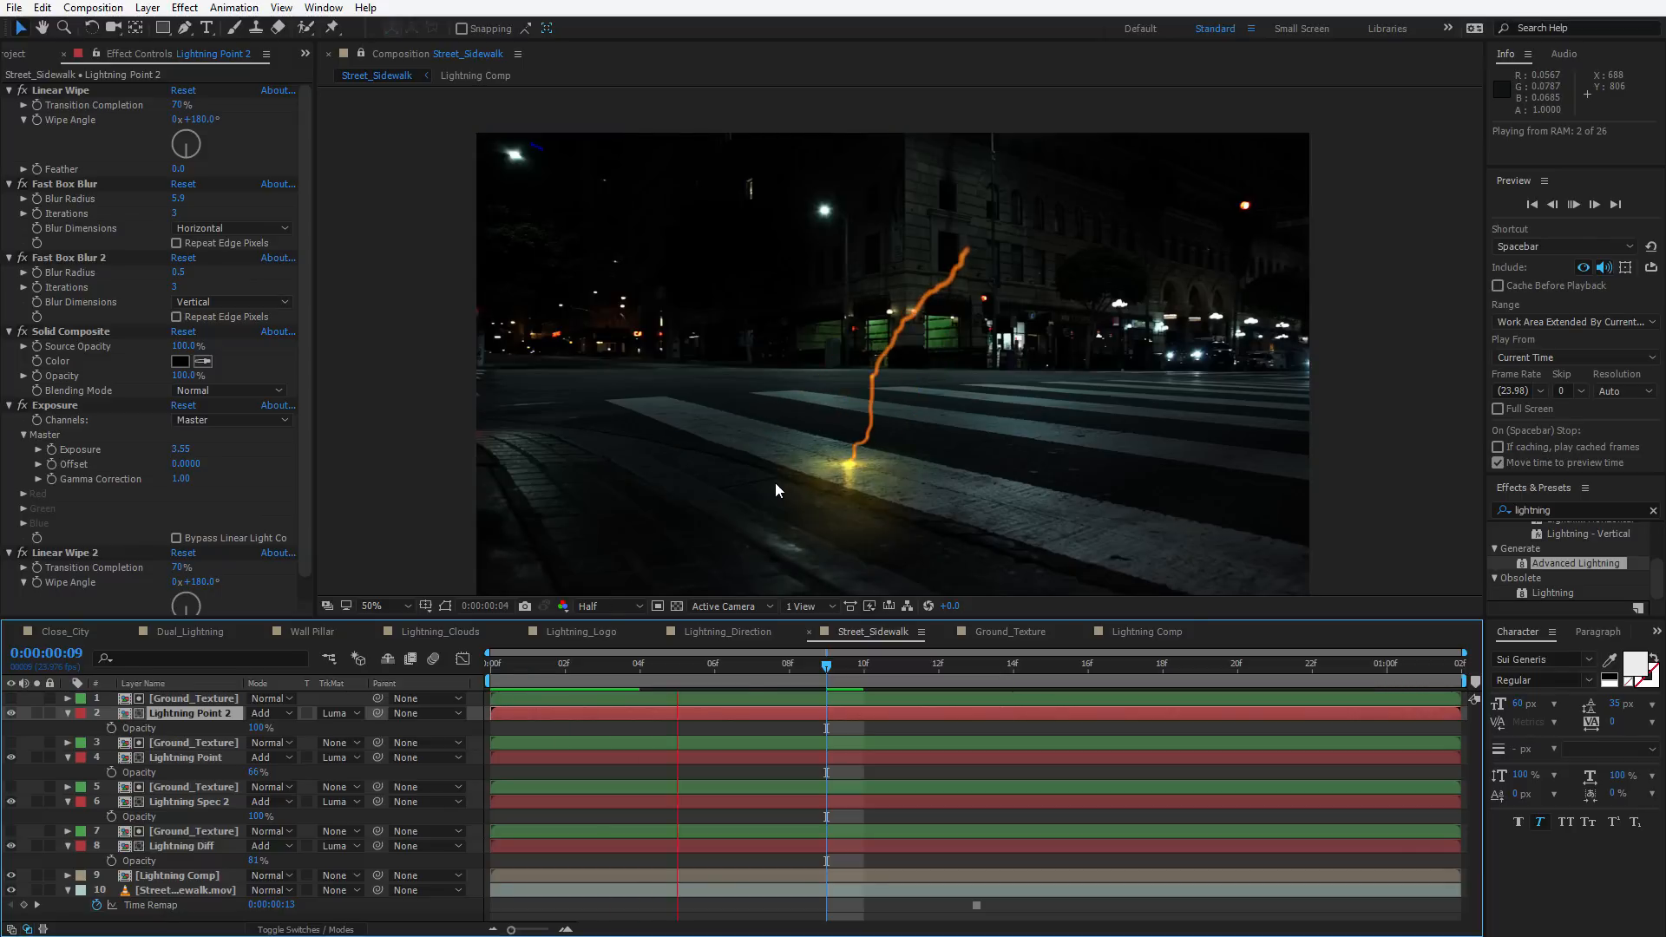
Select all red-labelled lightning layers by label group and move them up about 98 pixels
{"action": "left_click", "coordinate": [176, 713]}
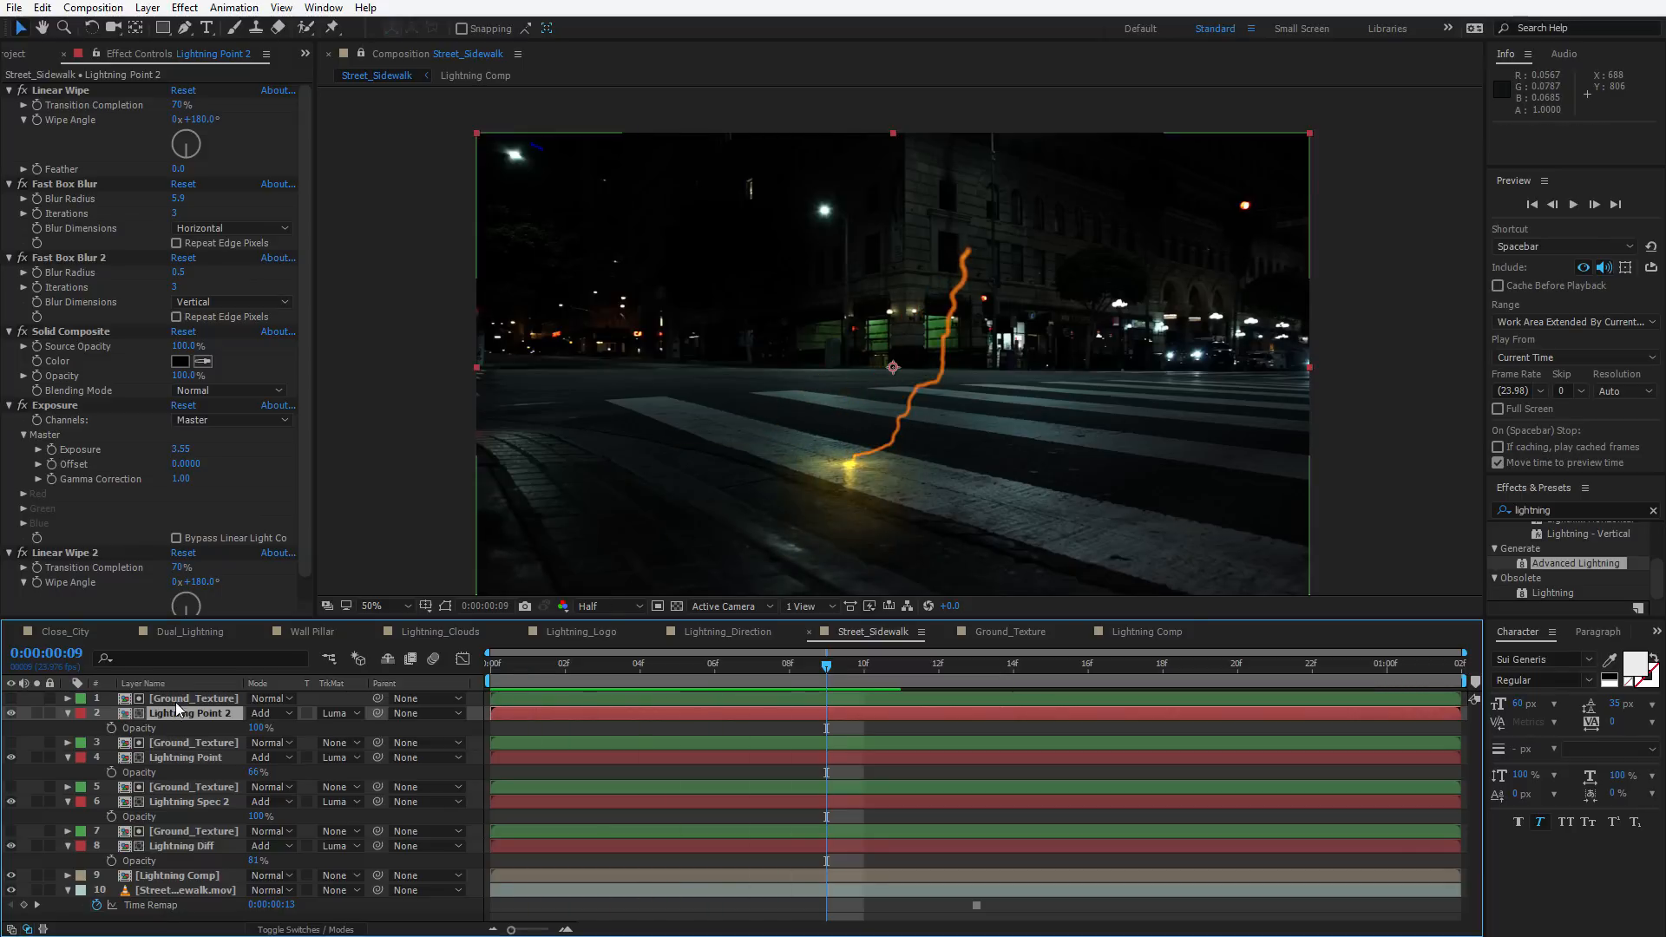
{"action": "left_click", "coordinate": [165, 758], "text": "ctrl"}
{"action": "left_click", "coordinate": [176, 802], "text": "ctrl"}
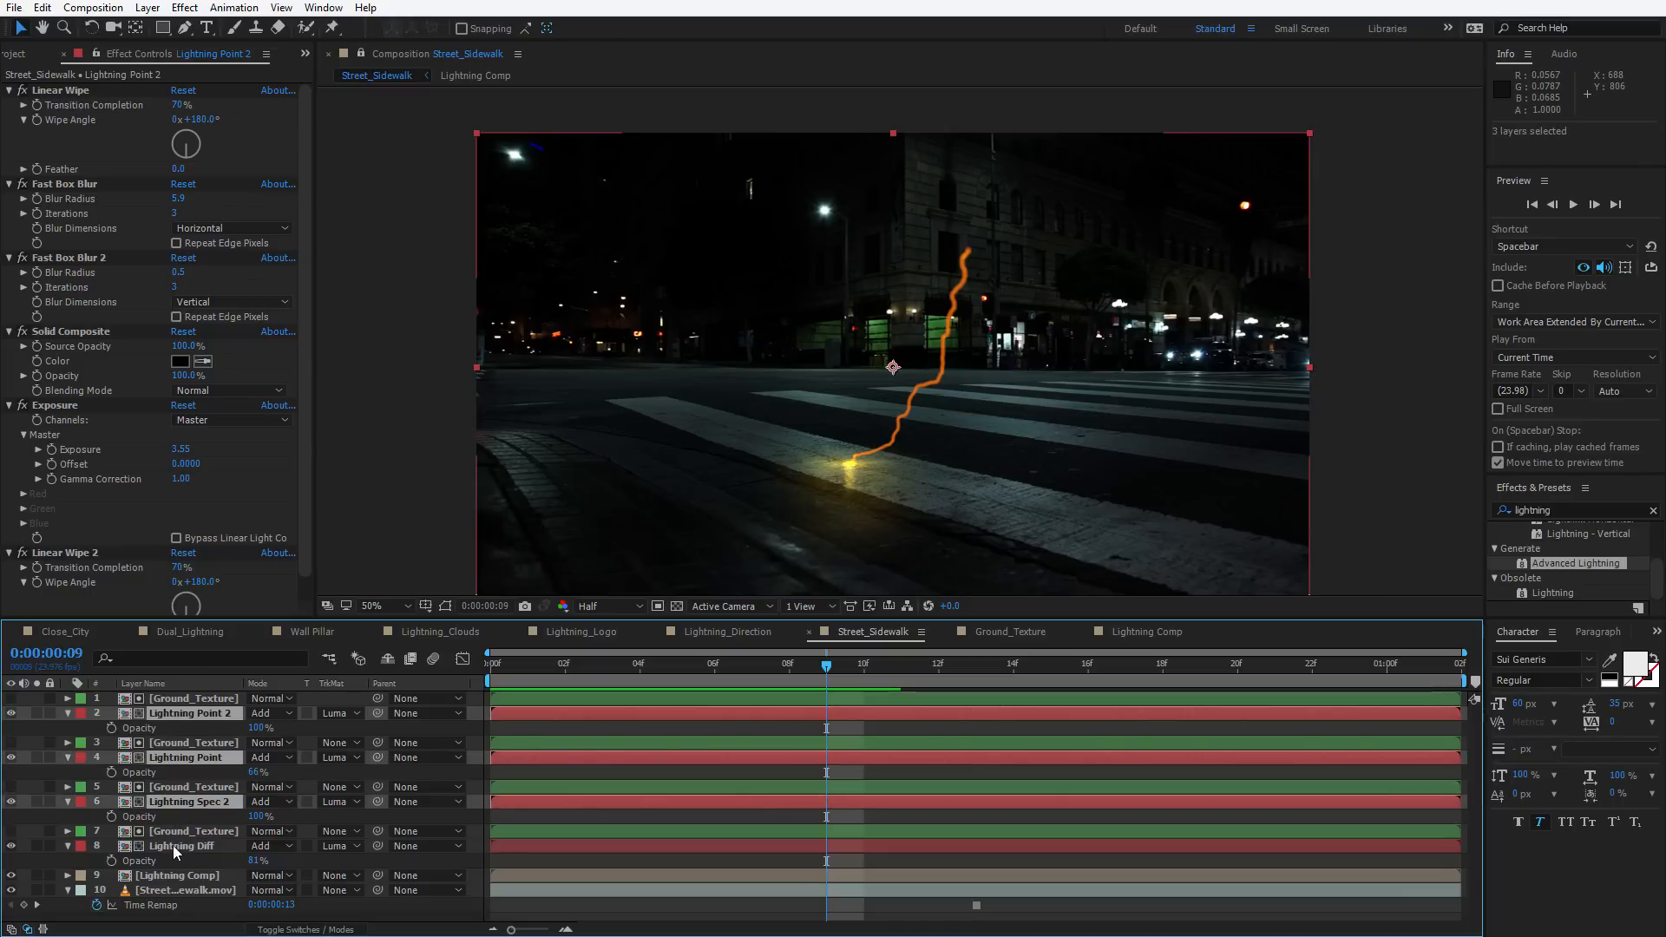
{"action": "left_click", "coordinate": [176, 710]}
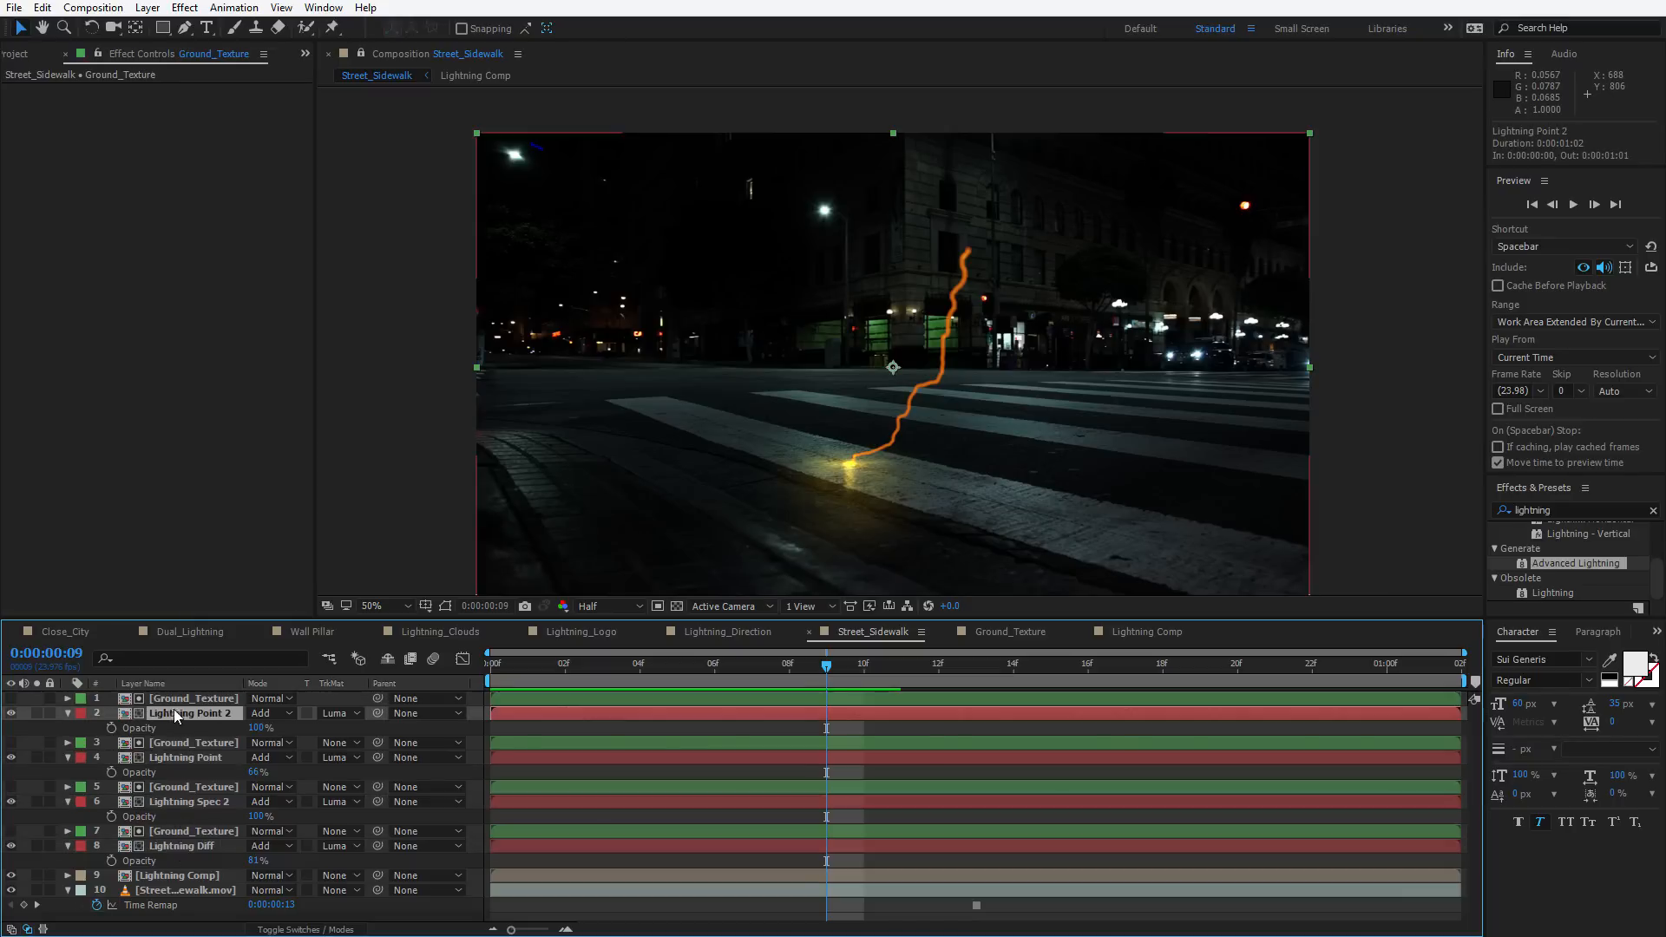
{"action": "left_click", "coordinate": [80, 713]}
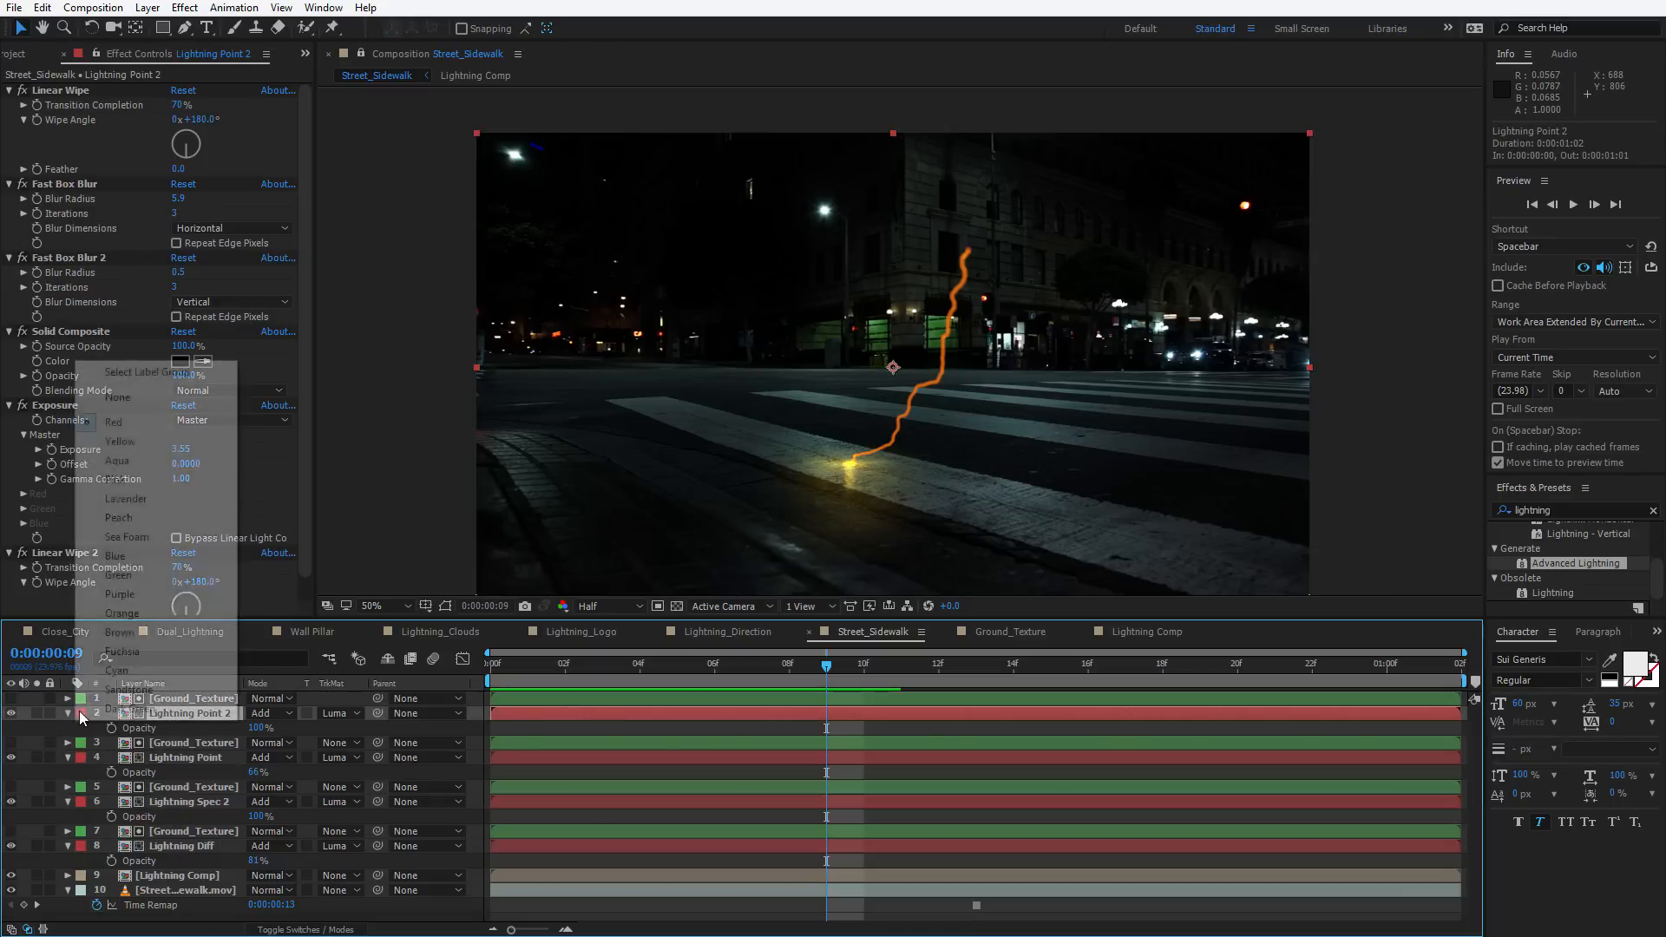
{"action": "left_click", "coordinate": [139, 375]}
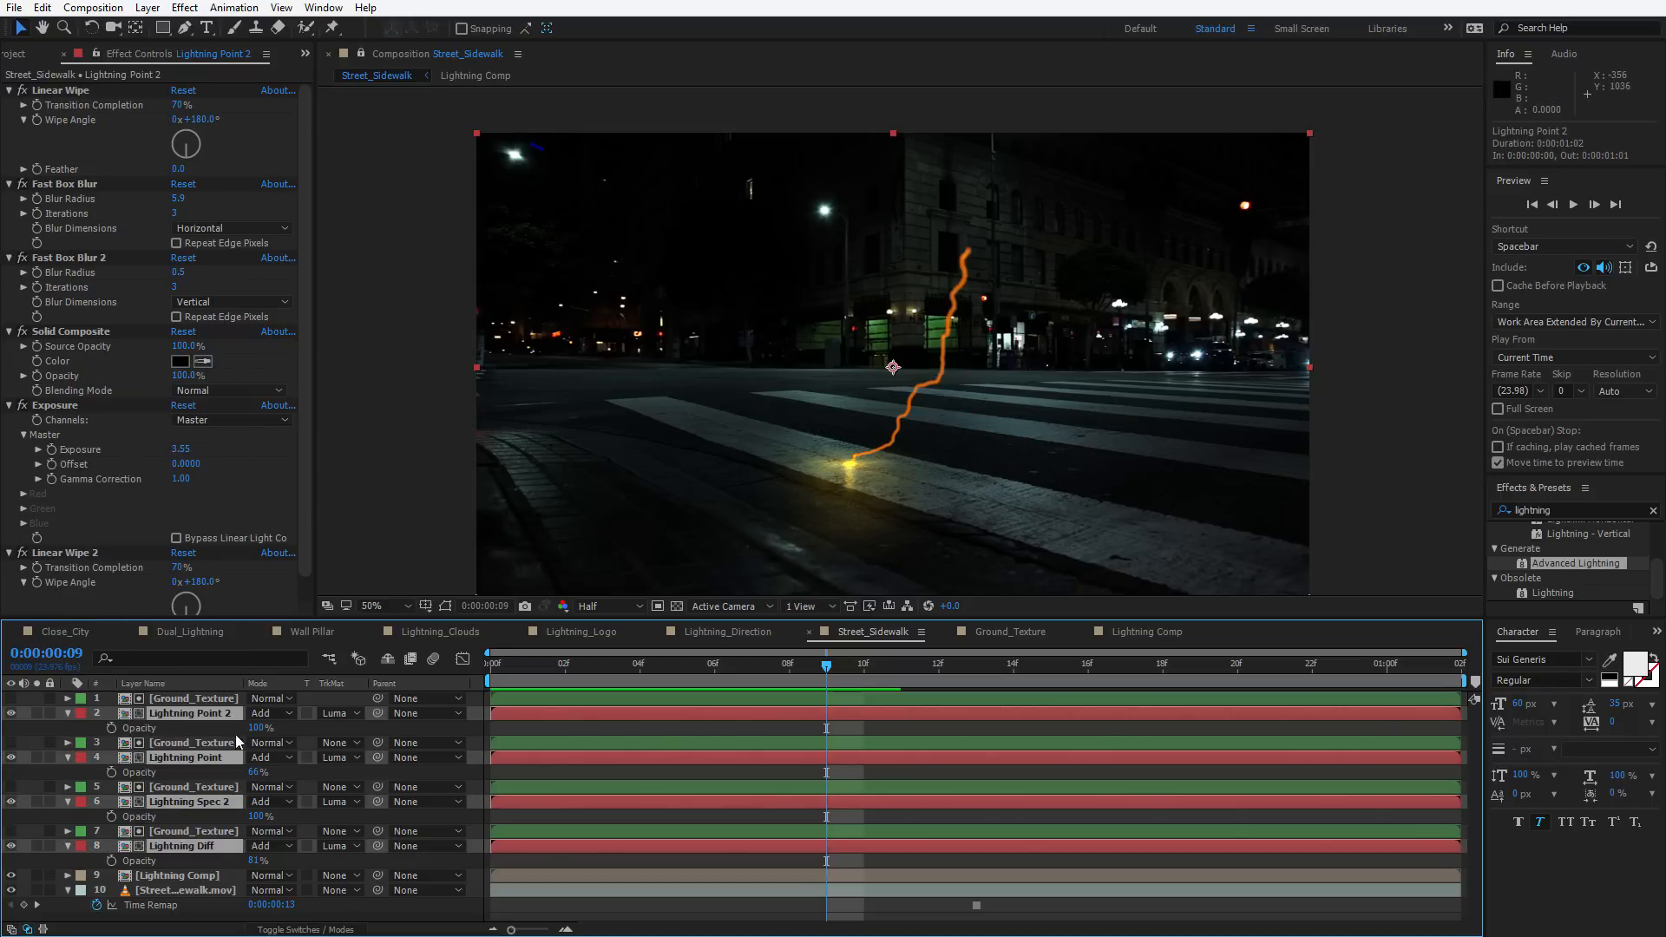
{"action": "left_click_drag", "start_coordinate": [1024, 487], "coordinate": [1023, 446]}
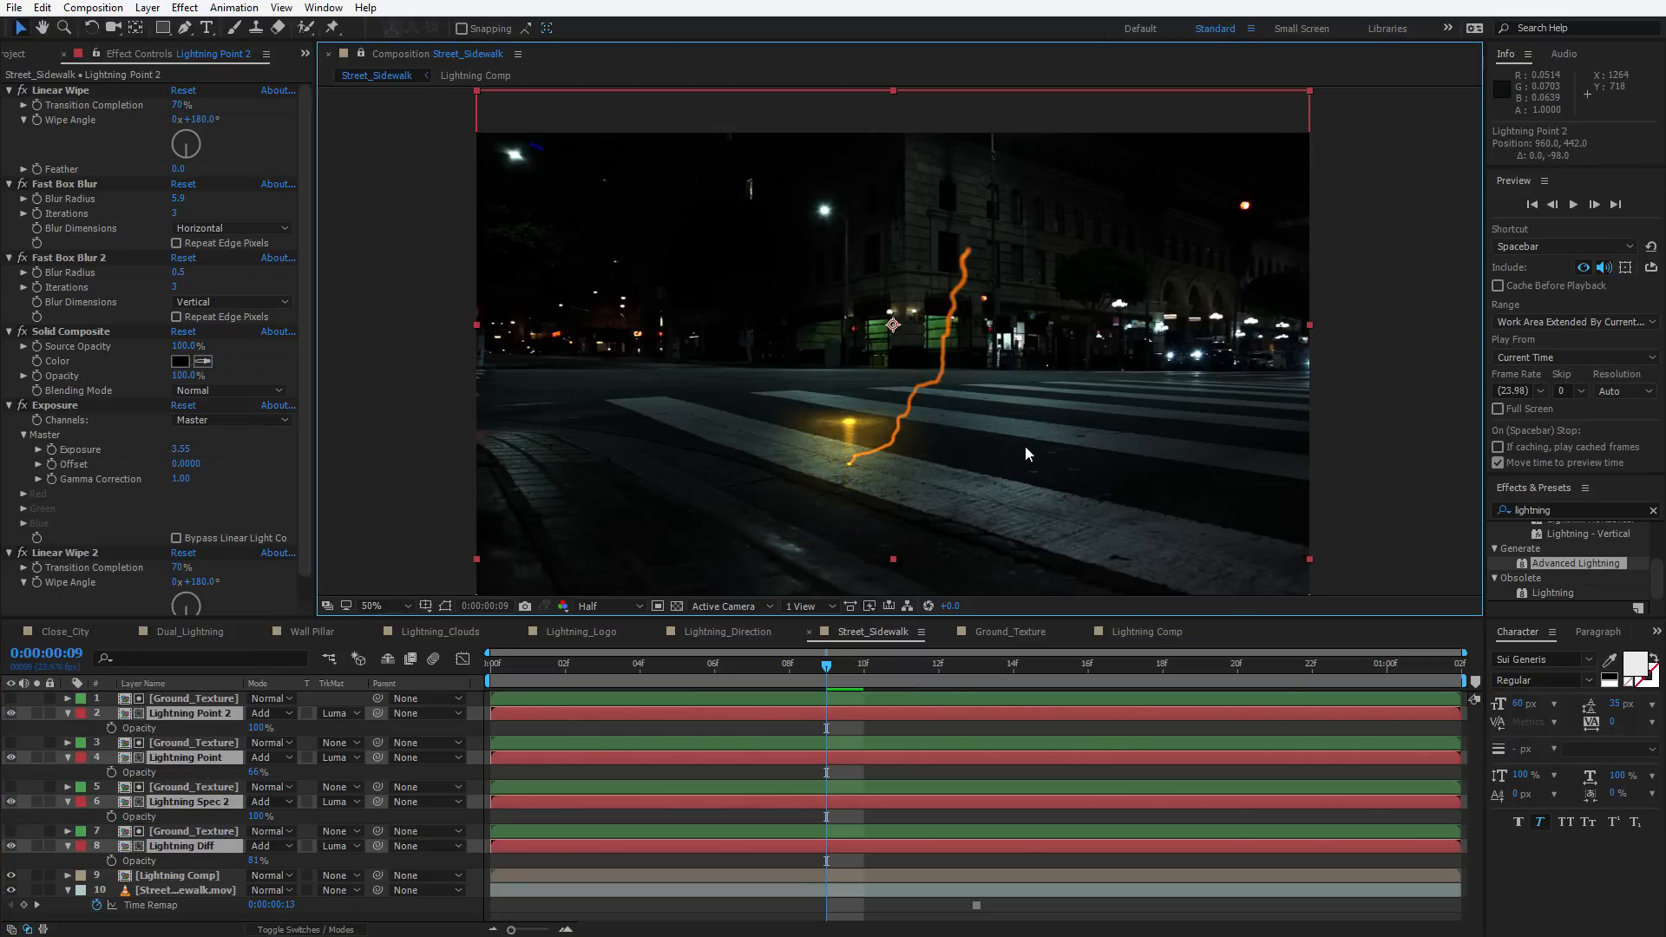
Undo the last move and shift the selected lightning layers about 152 px right and 54 px up
{"action": "key", "text": "ctrl+z"}
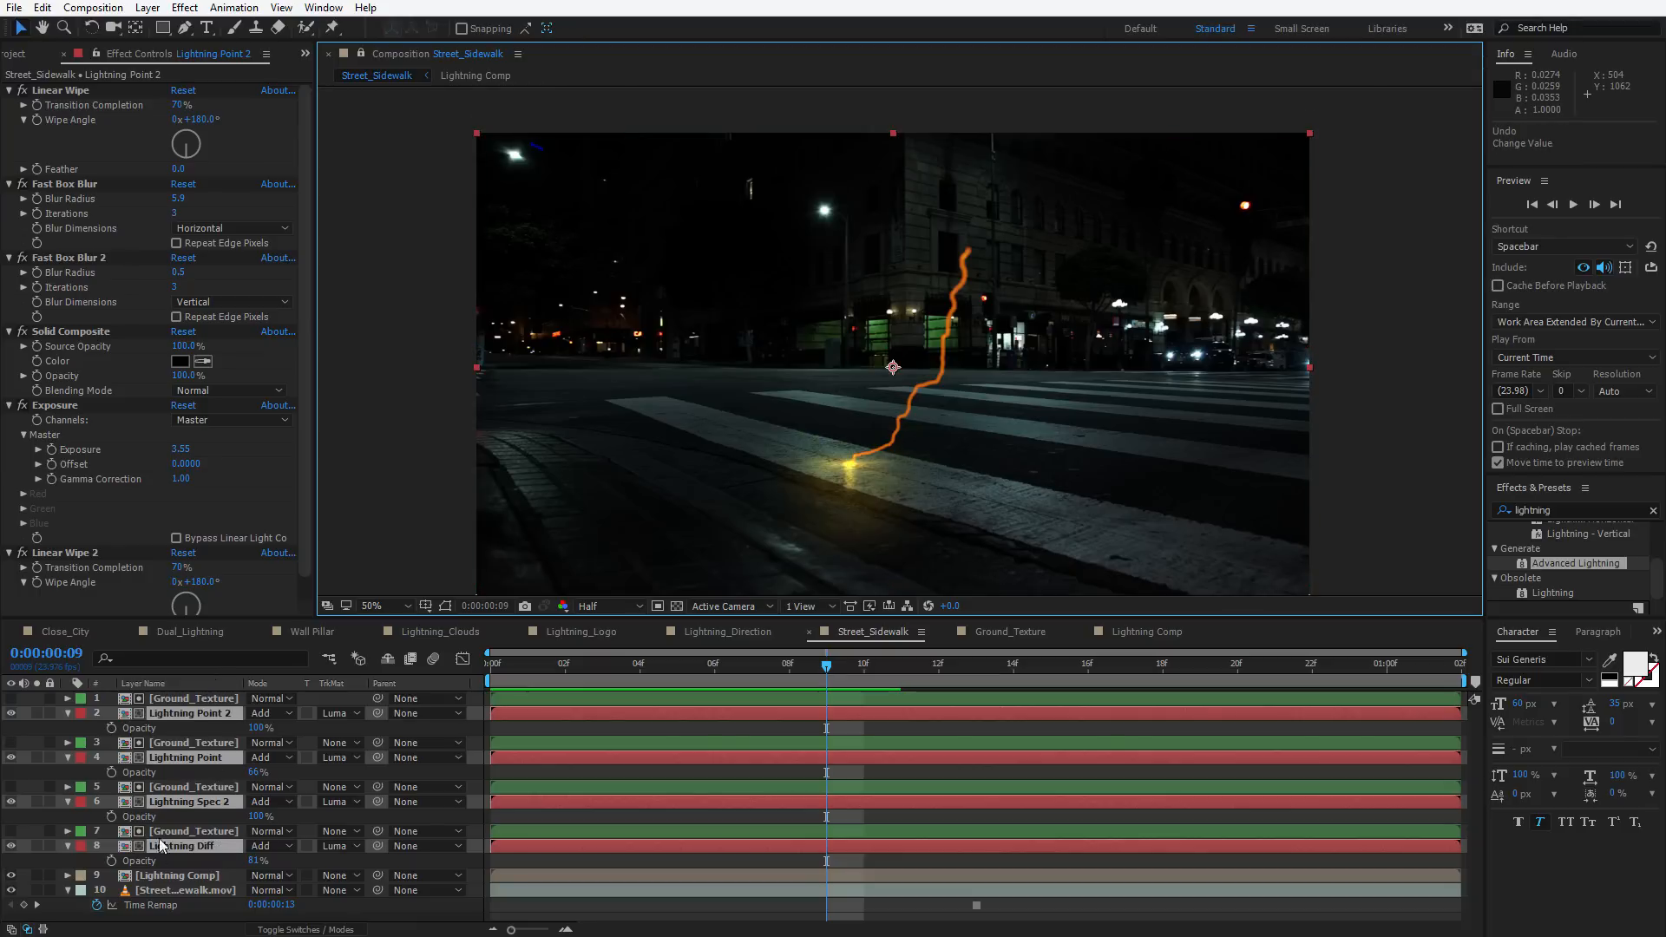
{"action": "left_click", "coordinate": [159, 874], "text": "ctrl"}
{"action": "left_click_drag", "start_coordinate": [974, 521], "coordinate": [1038, 489]}
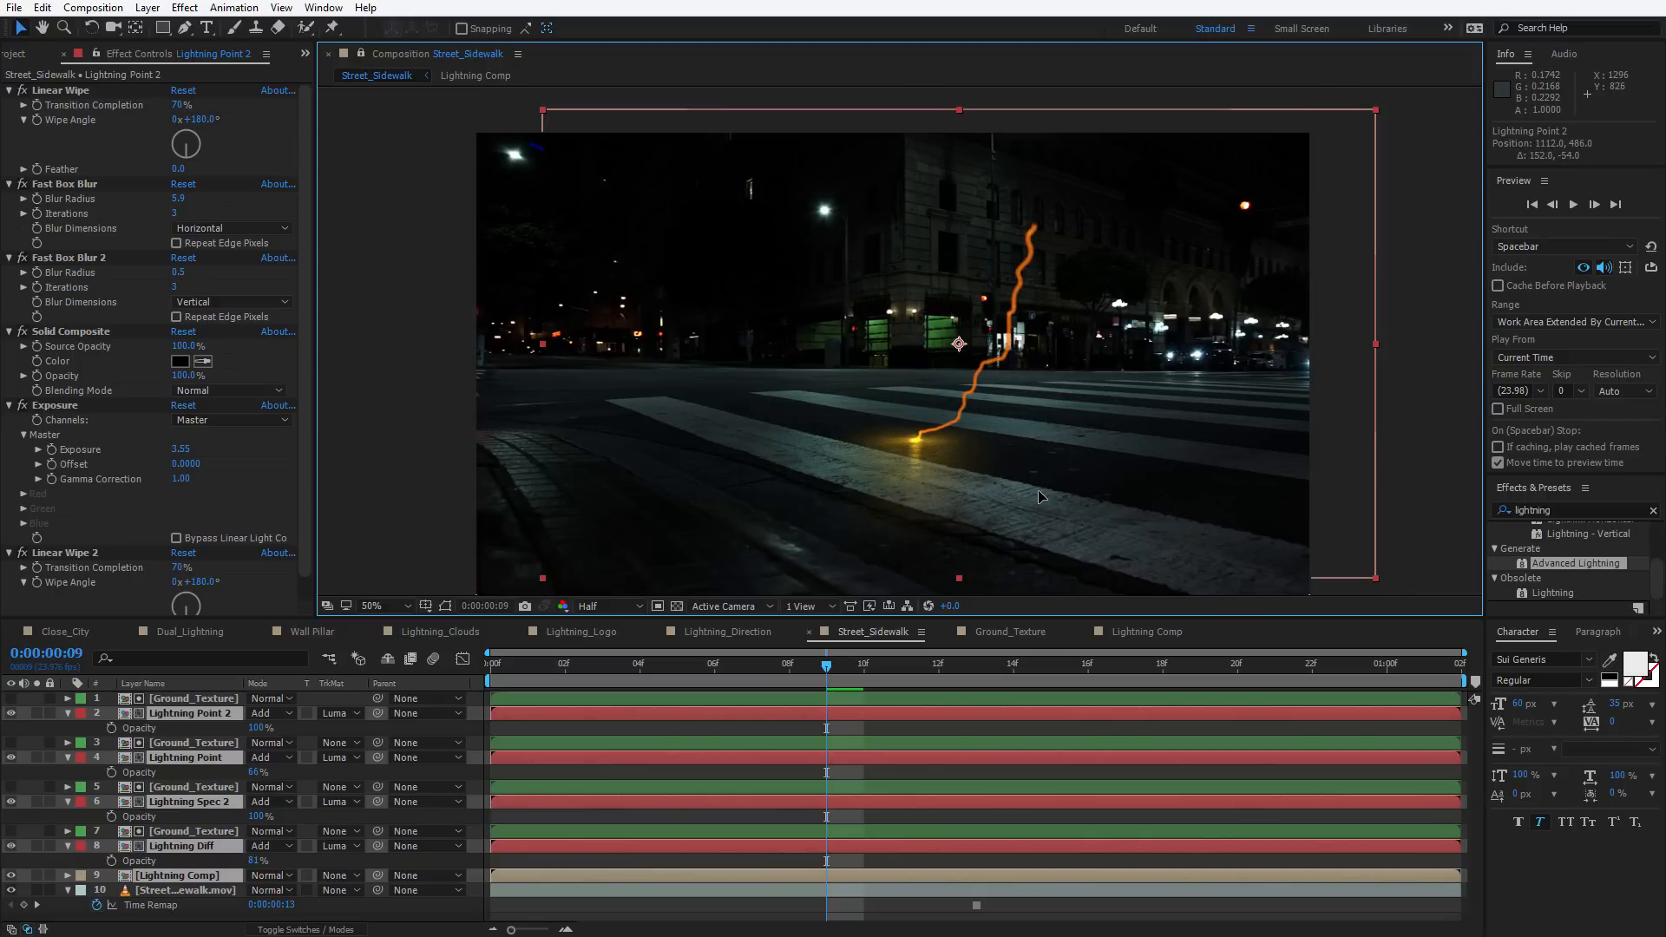
Scale the selected lightning layers to about 77% and reposition them to about 1126, 548, then preview
{"action": "left_click_drag", "start_coordinate": [1376, 109], "coordinate": [1285, 164]}
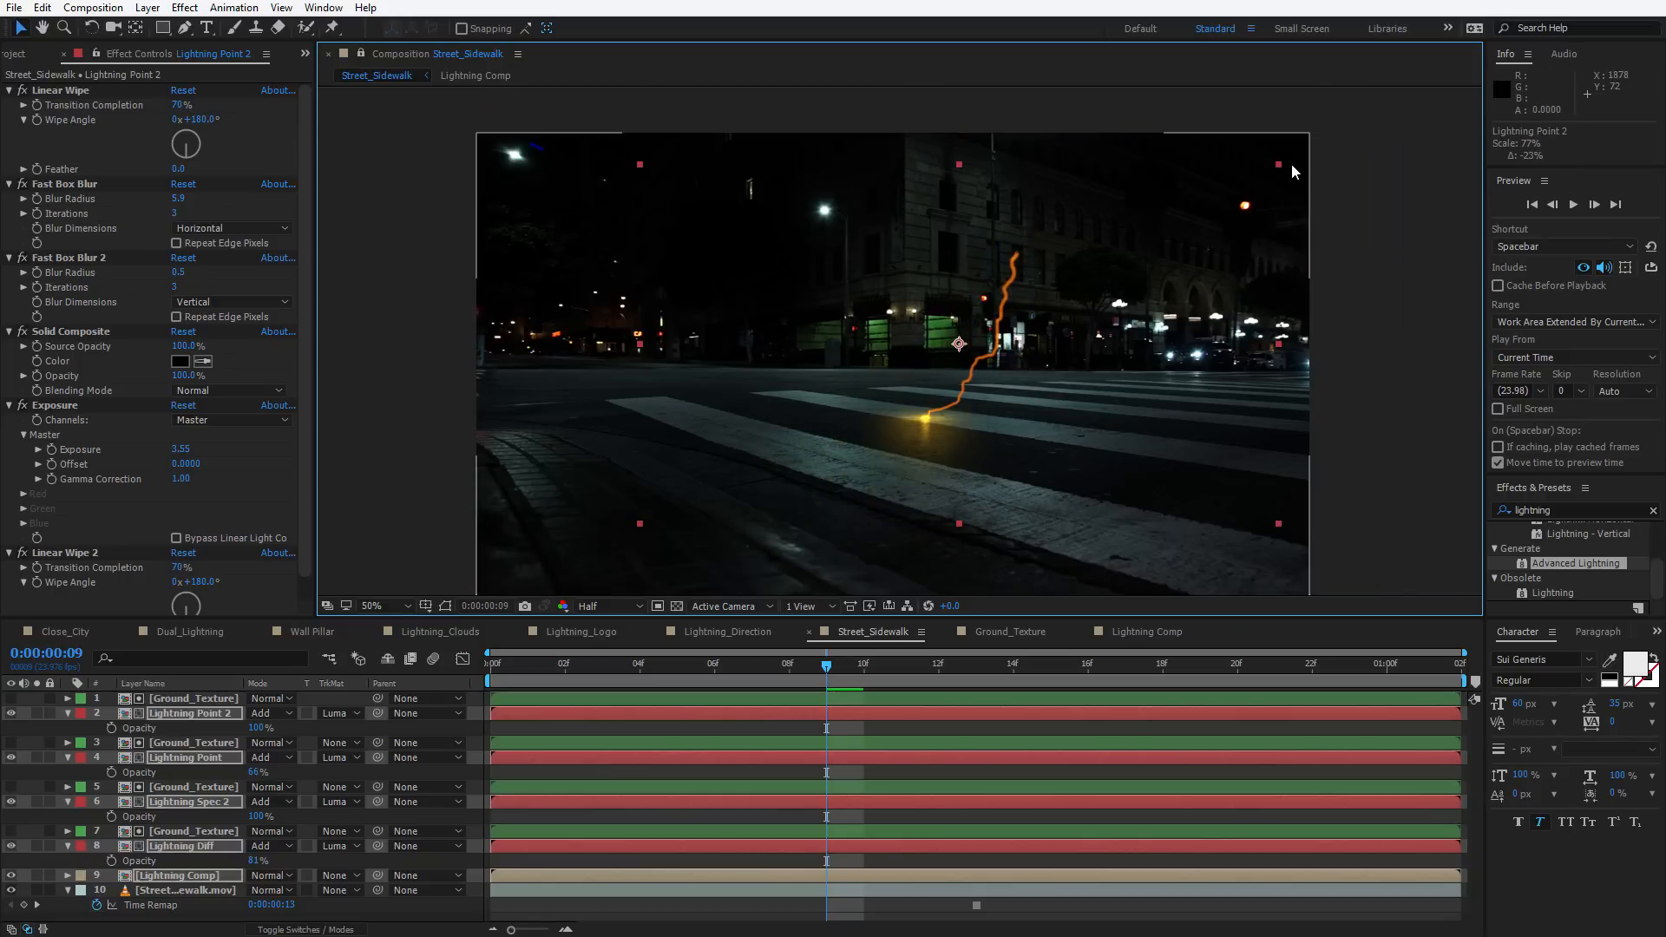
{"action": "mouse_move", "coordinate": [1147, 338]}
{"action": "left_mouse_down"}
{"action": "mouse_move", "coordinate": [1132, 380]}
{"action": "mouse_move", "coordinate": [1152, 362]}
{"action": "left_mouse_up"}
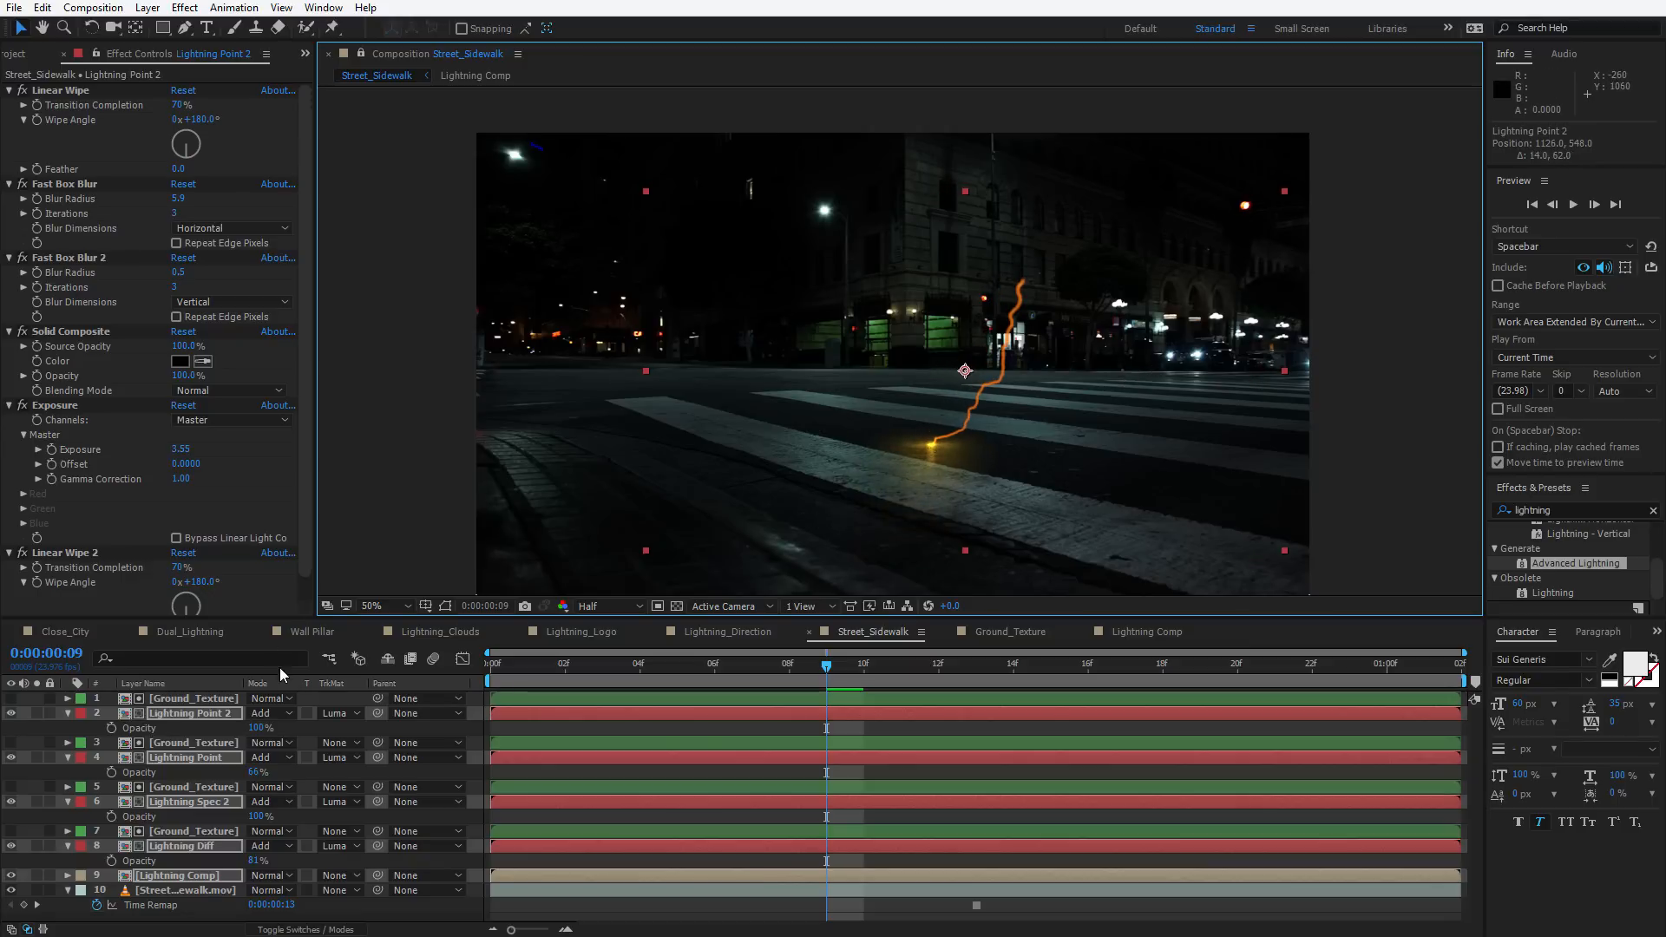
{"action": "key", "text": "space"}
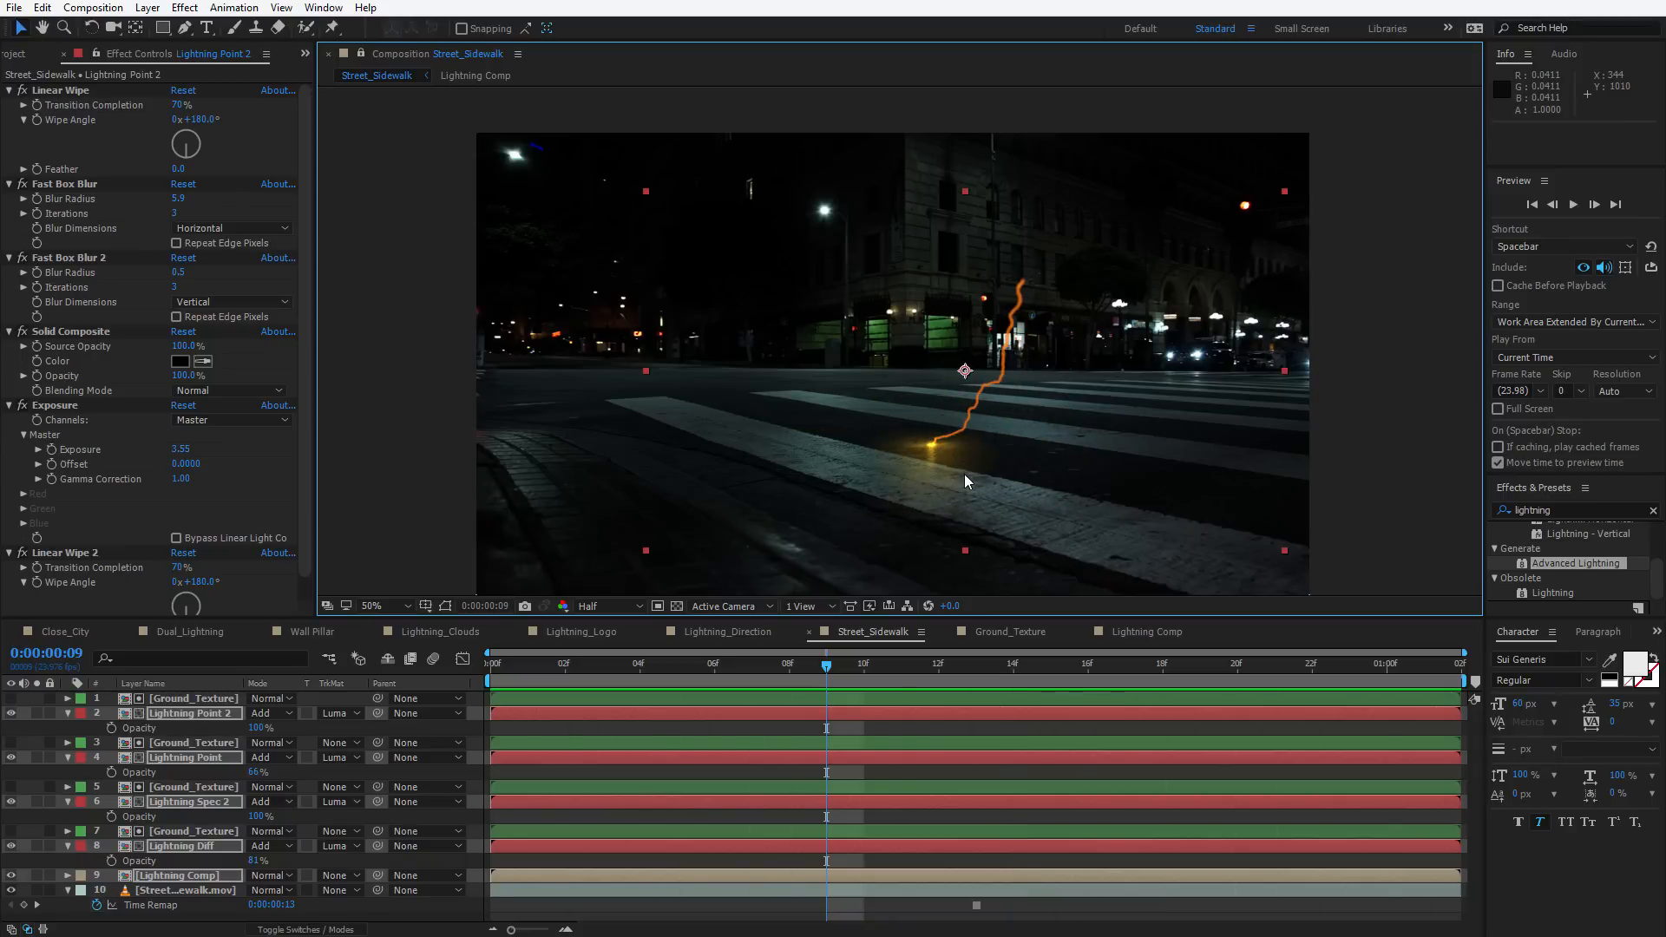
Lower the Lightning Spec 2 layer's opacity to about 50%
{"action": "left_click", "coordinate": [200, 883]}
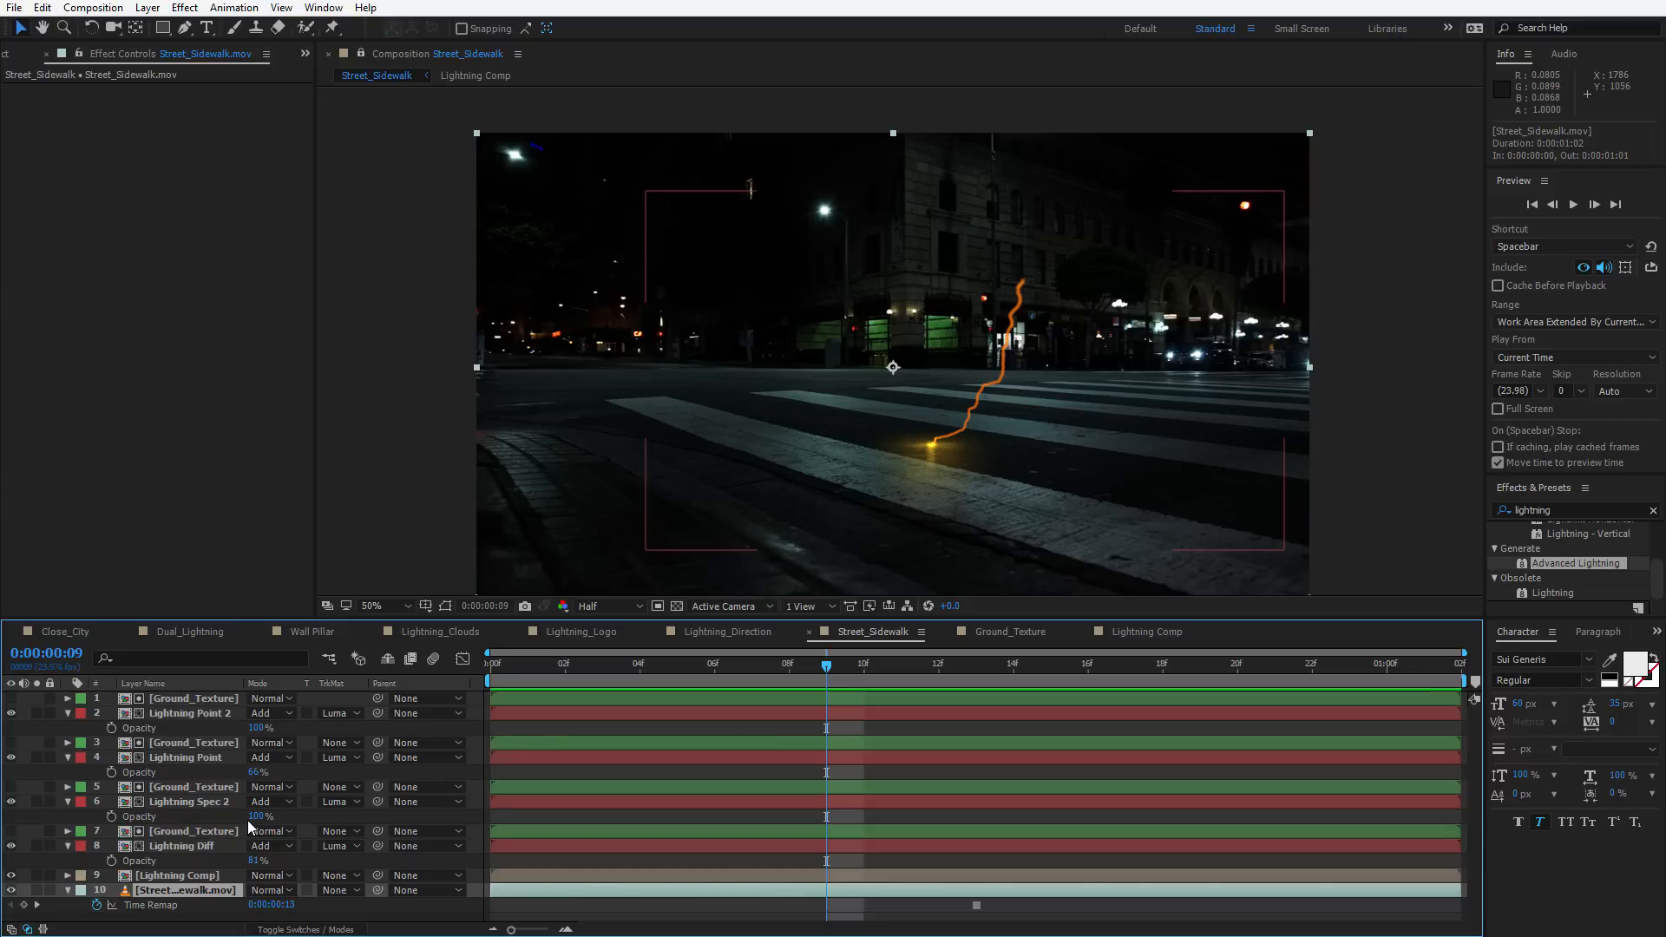
{"action": "left_click_drag", "start_coordinate": [252, 815], "coordinate": [278, 858]}
Move the Lightning Comp layer to the top of the stack, set its blending mode to Add, and preview
{"action": "left_click", "coordinate": [170, 845]}
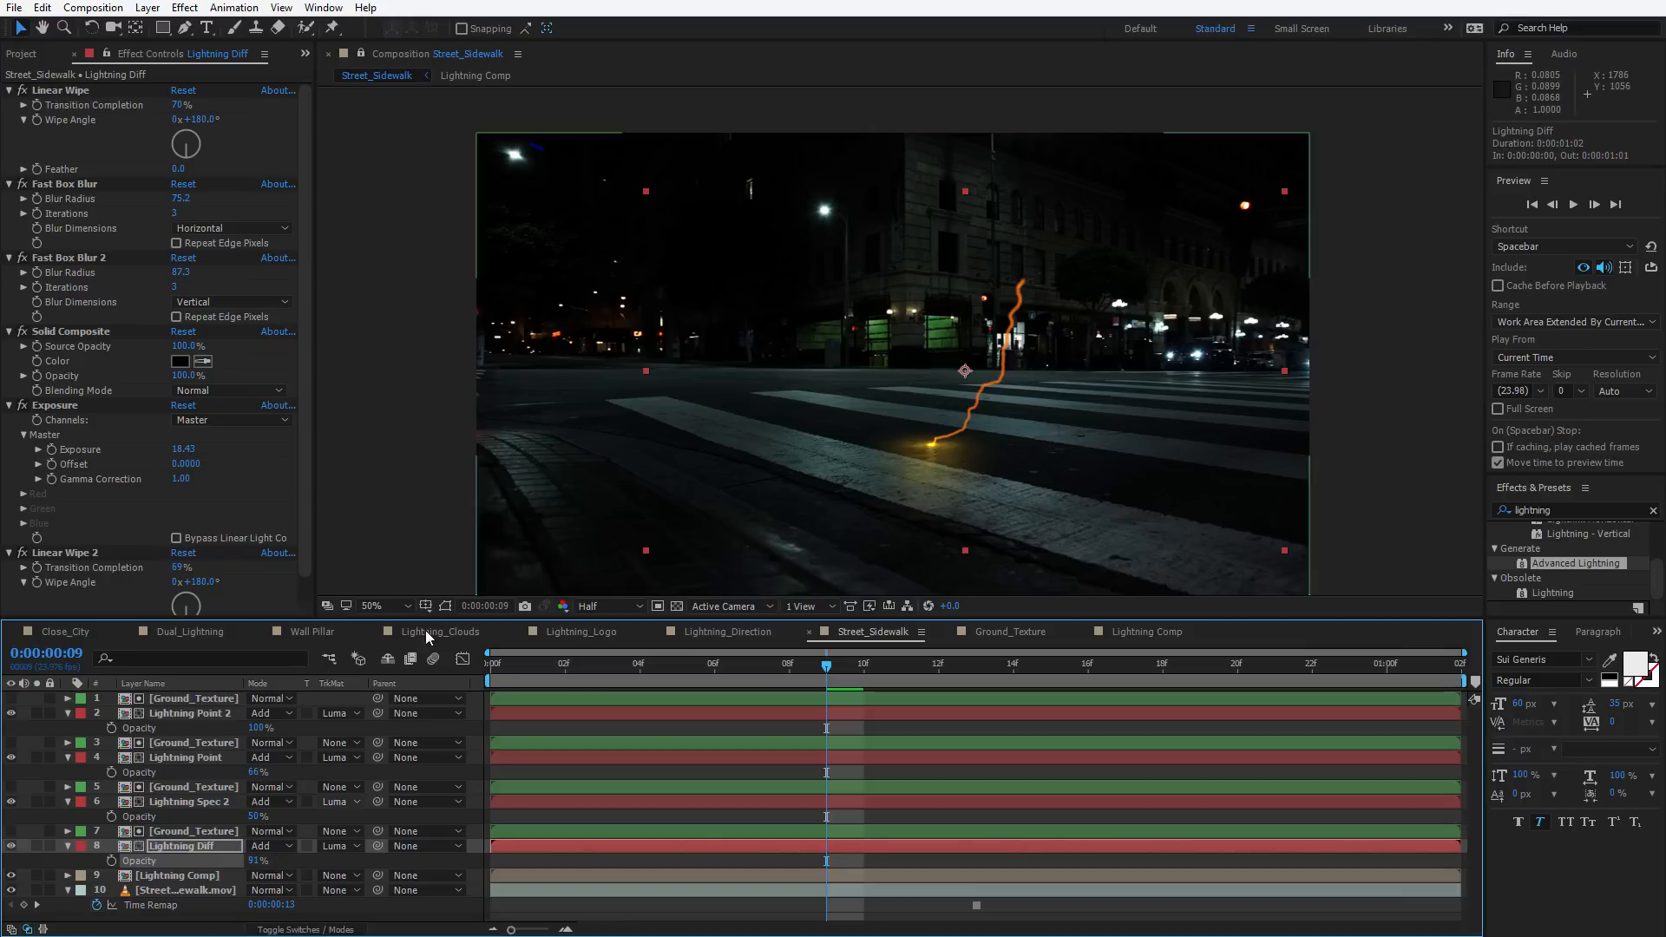
{"action": "left_click", "coordinate": [197, 879]}
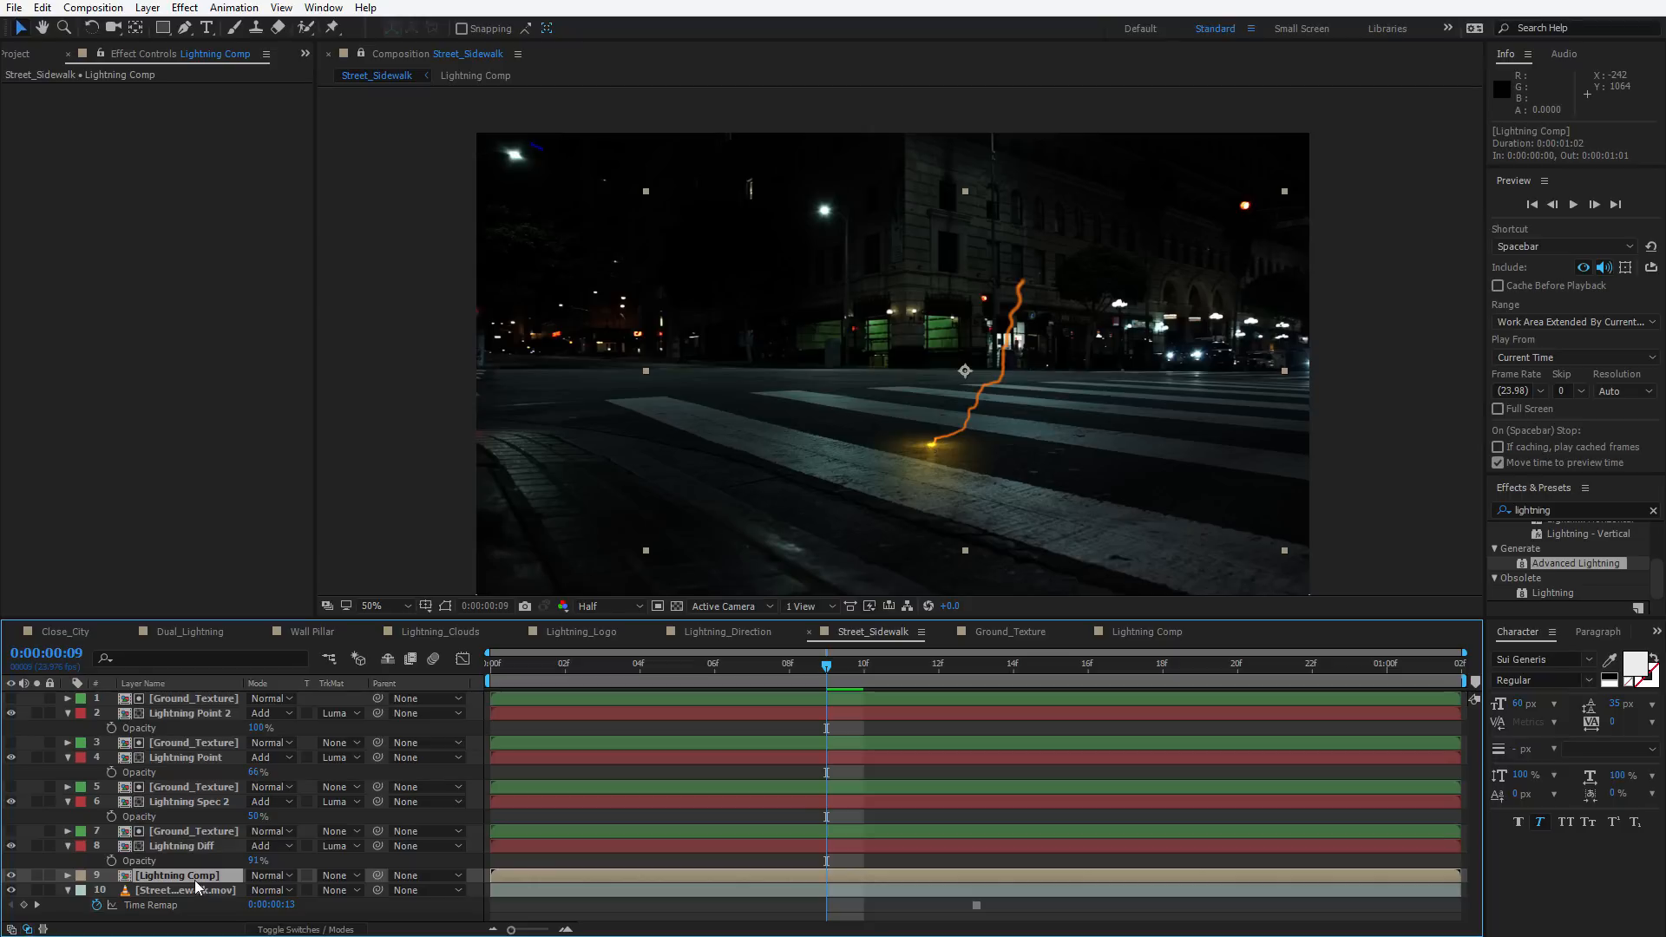
{"action": "left_click_drag", "start_coordinate": [182, 876], "coordinate": [174, 701]}
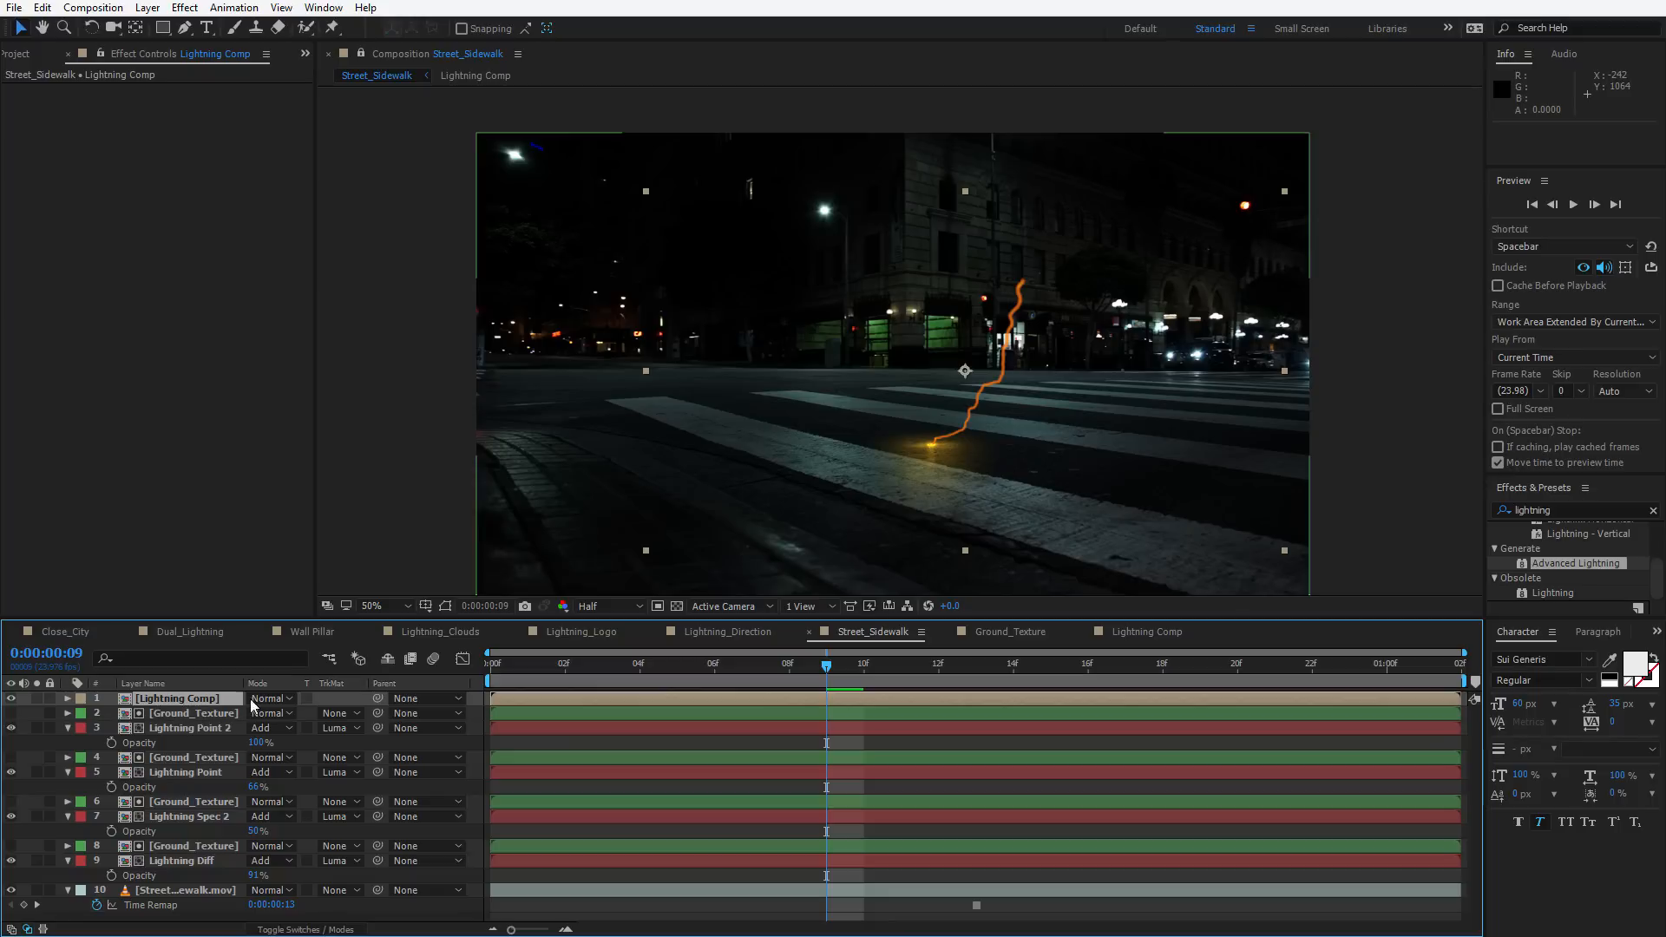
{"action": "left_click", "coordinate": [269, 699]}
{"action": "left_click", "coordinate": [329, 401]}
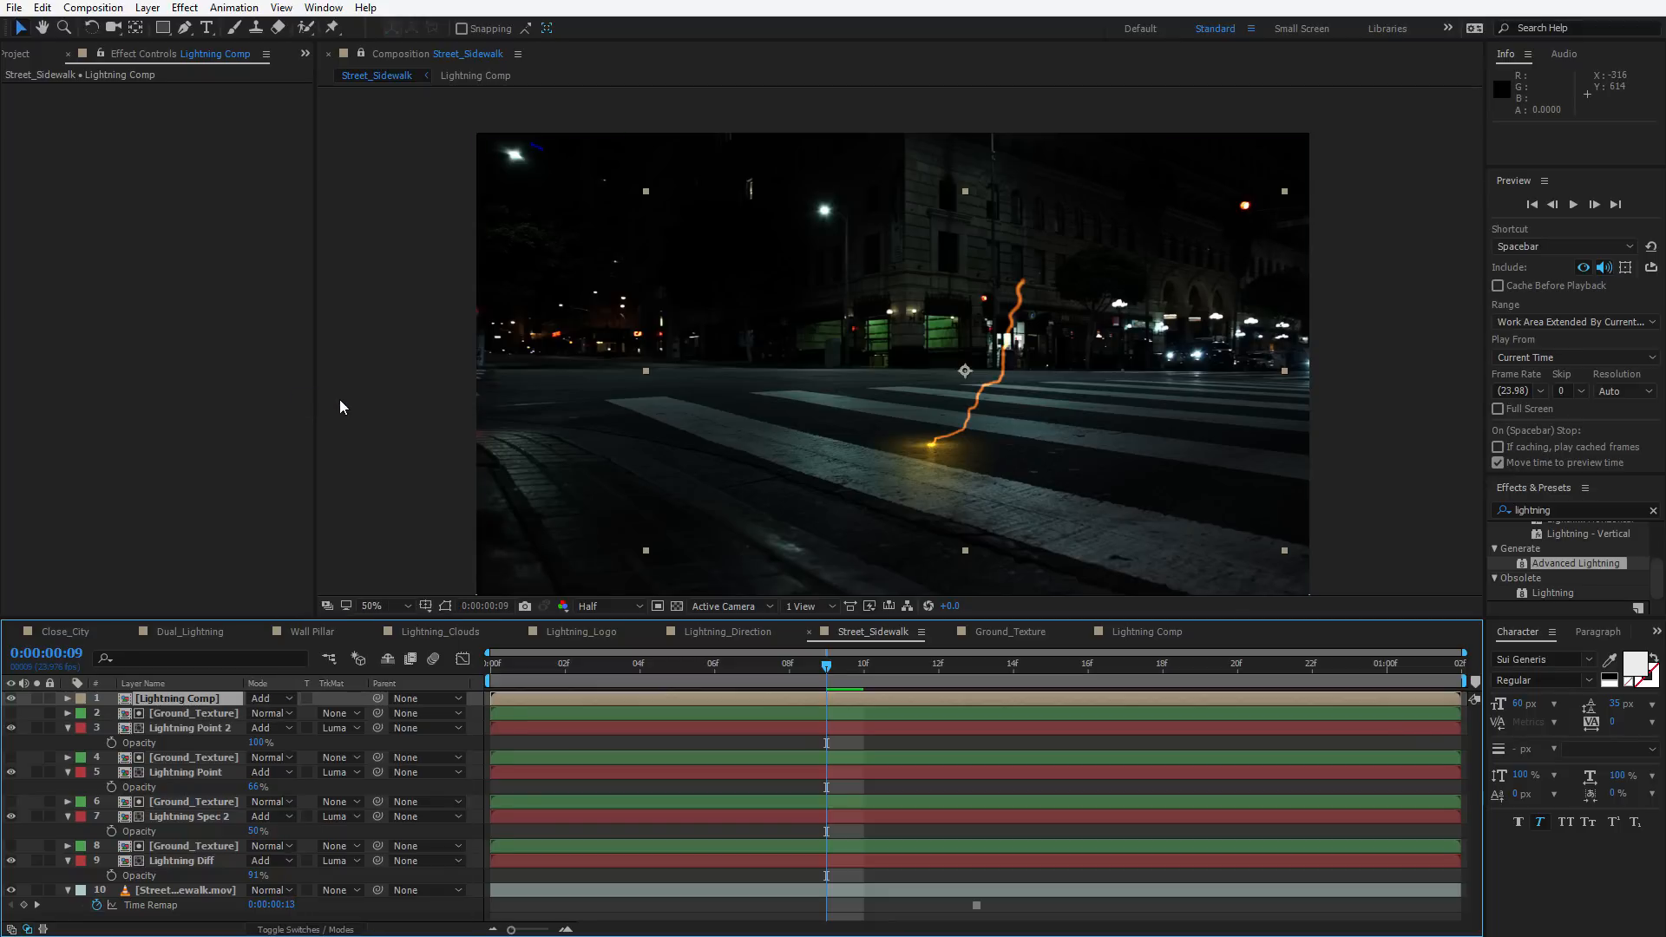
{"action": "key", "text": "space"}
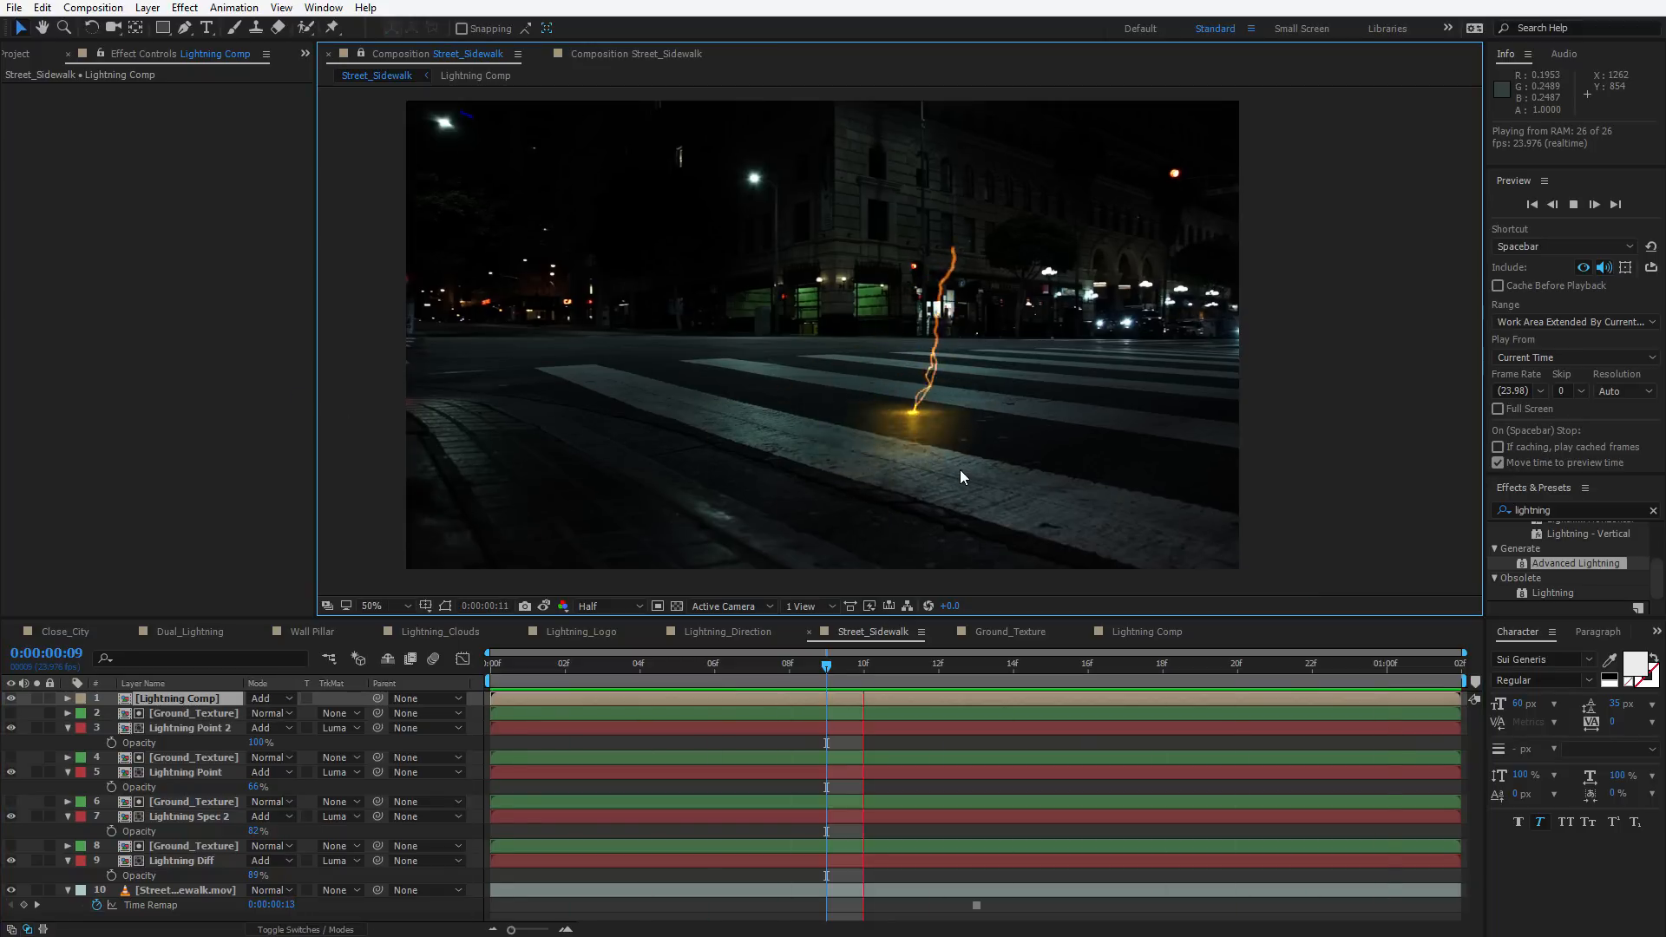
{"action": "key", "text": "space"}
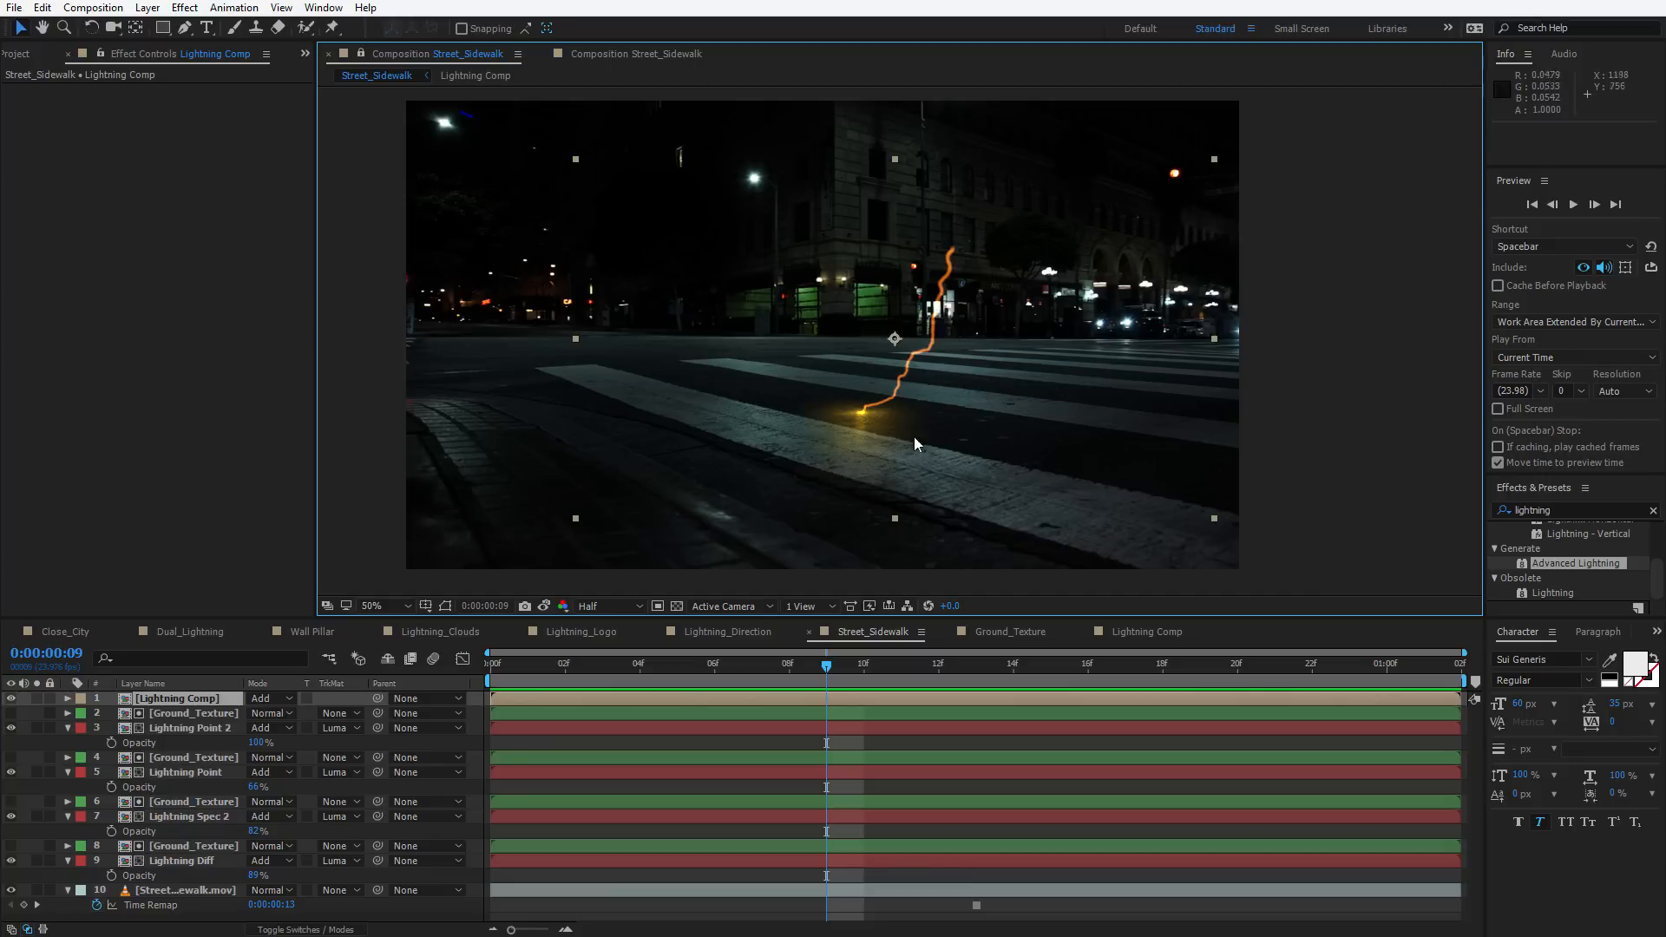
Apply Solid Composite to the Lightning Comp layer and set its colour to black
{"action": "left_click", "coordinate": [206, 698]}
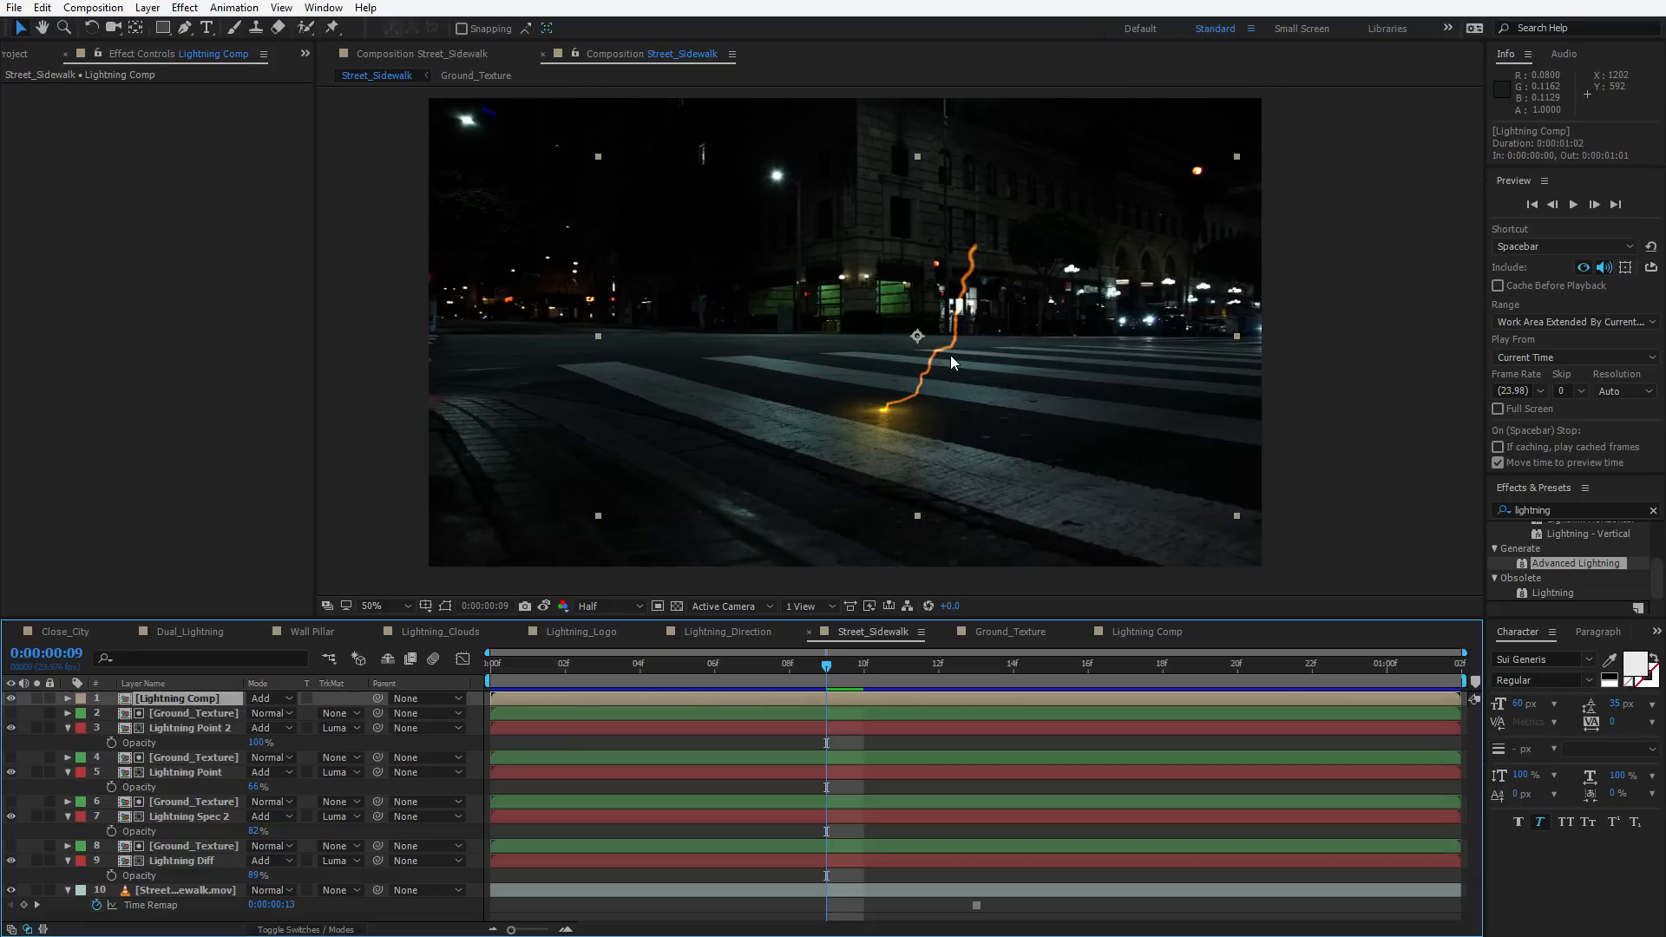
{"action": "key", "text": "ctrl+space"}
{"action": "type", "text": "soli"}
{"action": "key", "text": "Return"}
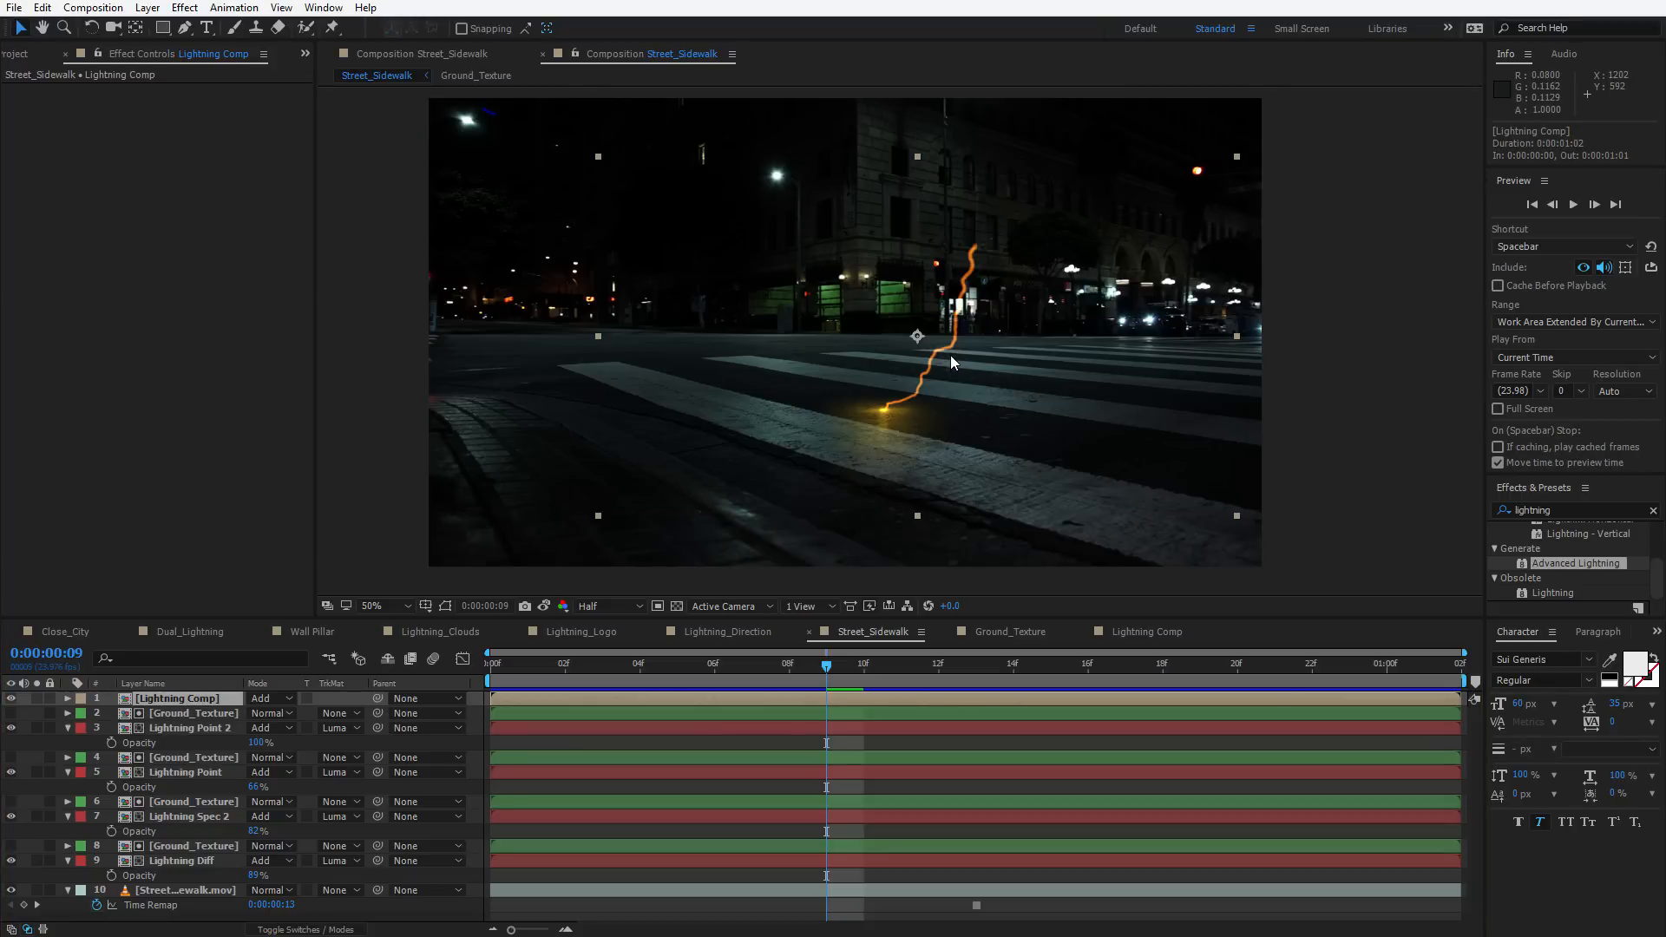
{"action": "left_click", "coordinate": [178, 119]}
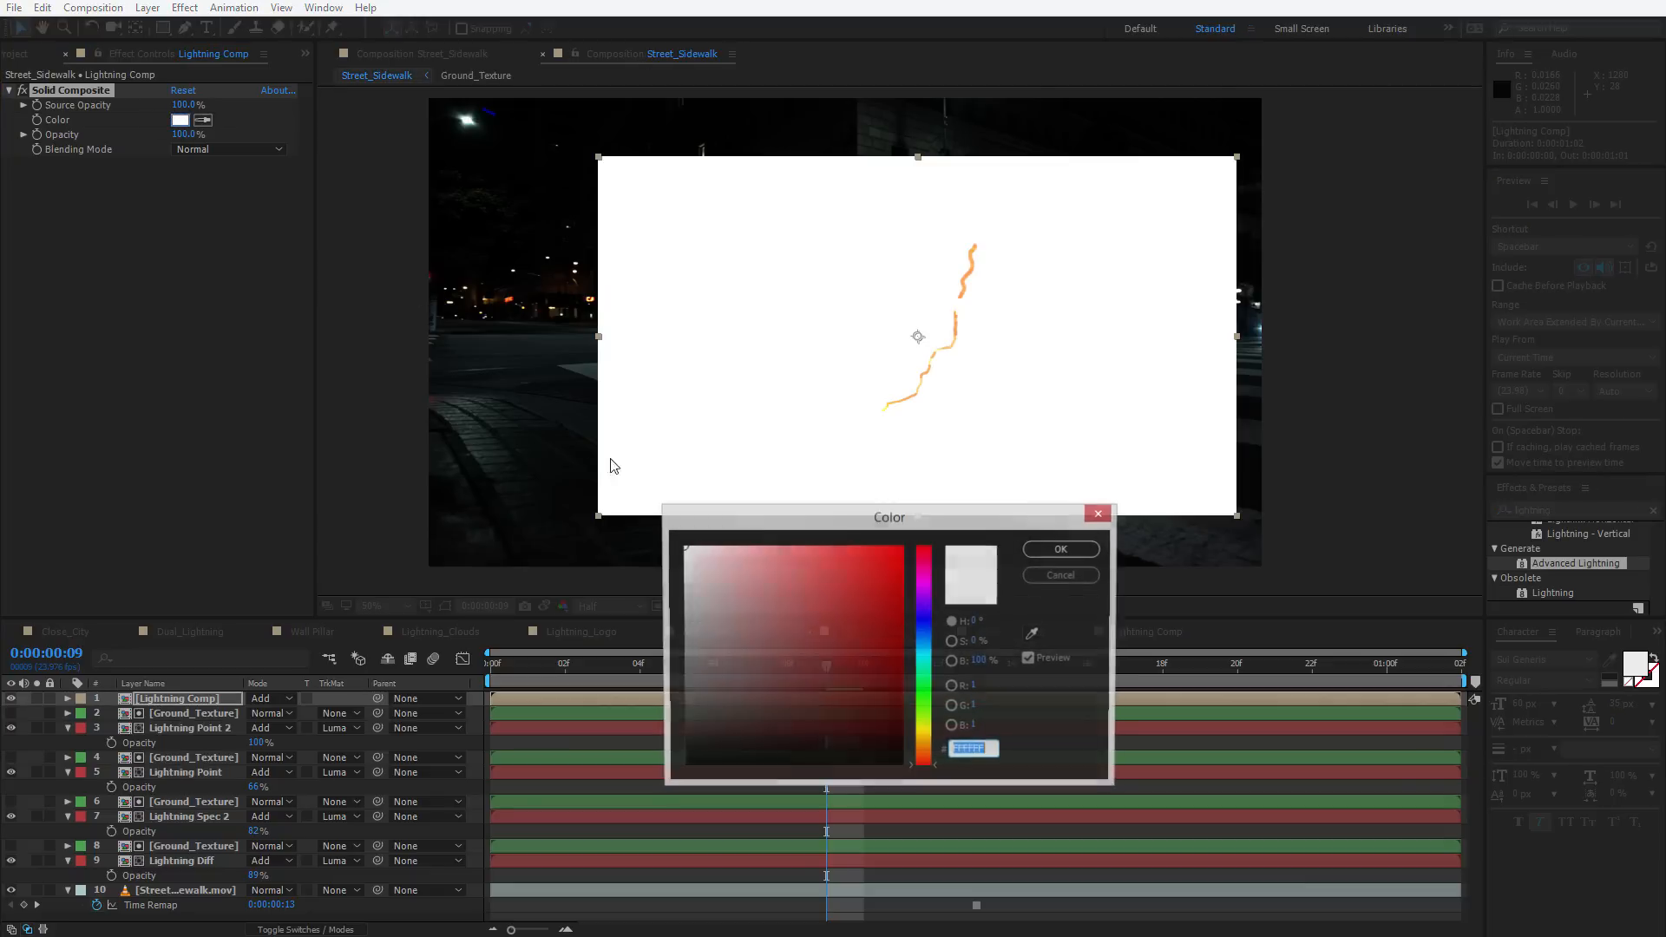
{"action": "left_click_drag", "start_coordinate": [725, 662], "coordinate": [409, 888]}
{"action": "key", "text": "Return"}
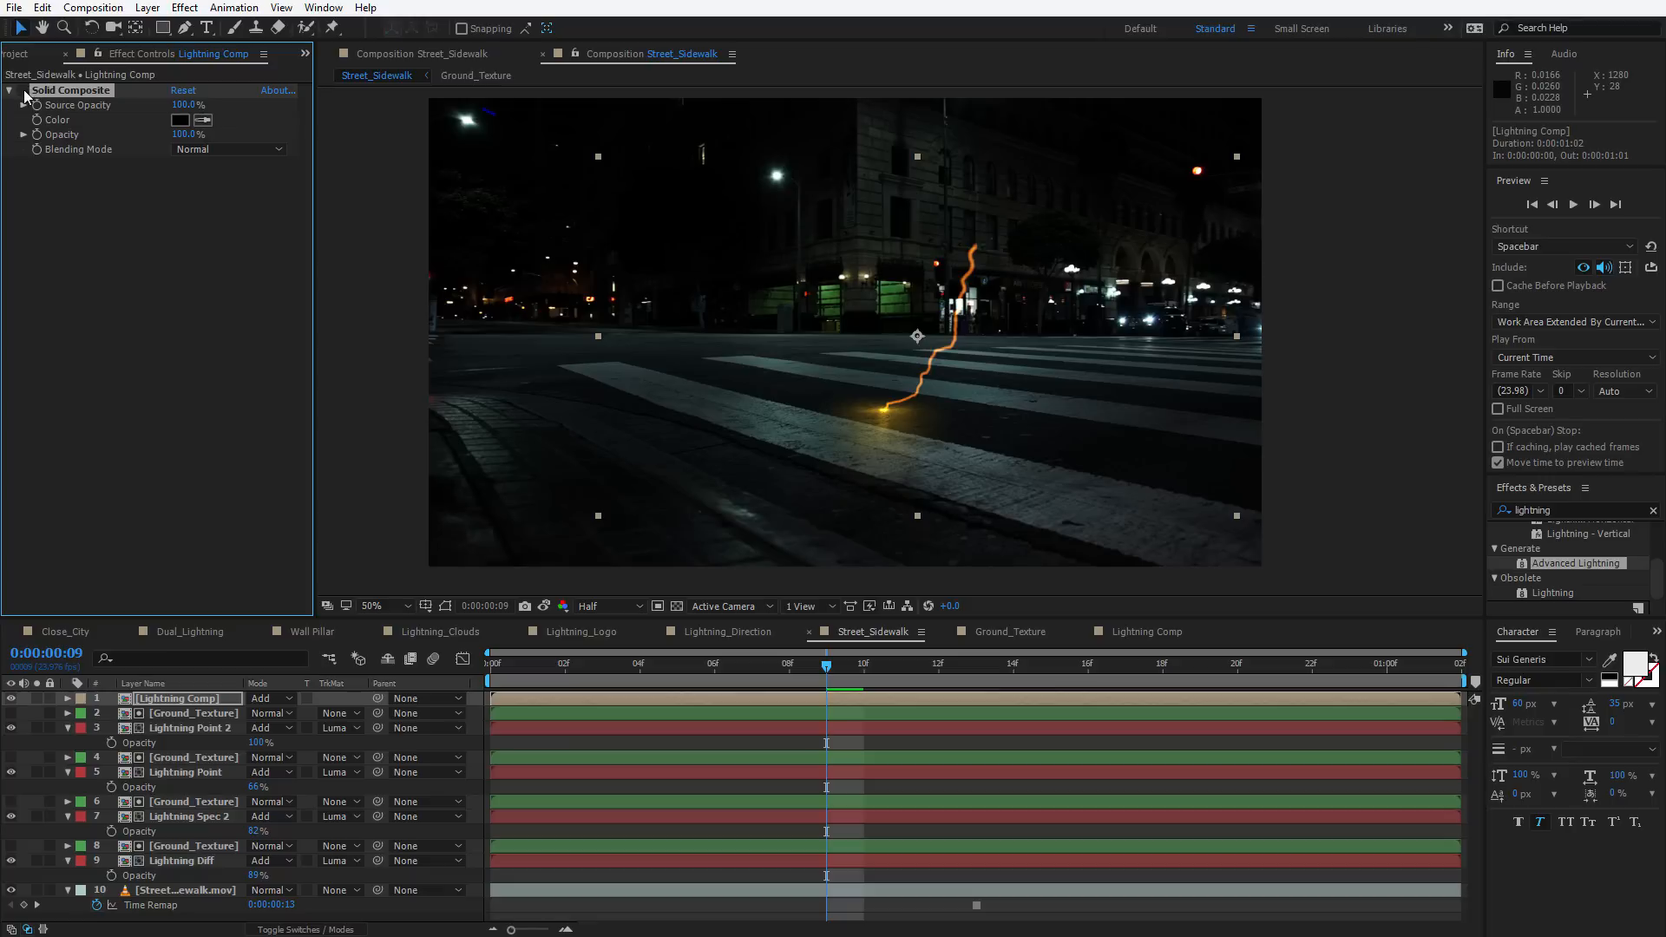
Apply Glow to the Lightning Comp layer with threshold 0%, radius 39 and intensity 0.1
{"action": "key", "text": "ctrl+space"}
{"action": "type", "text": "glow"}
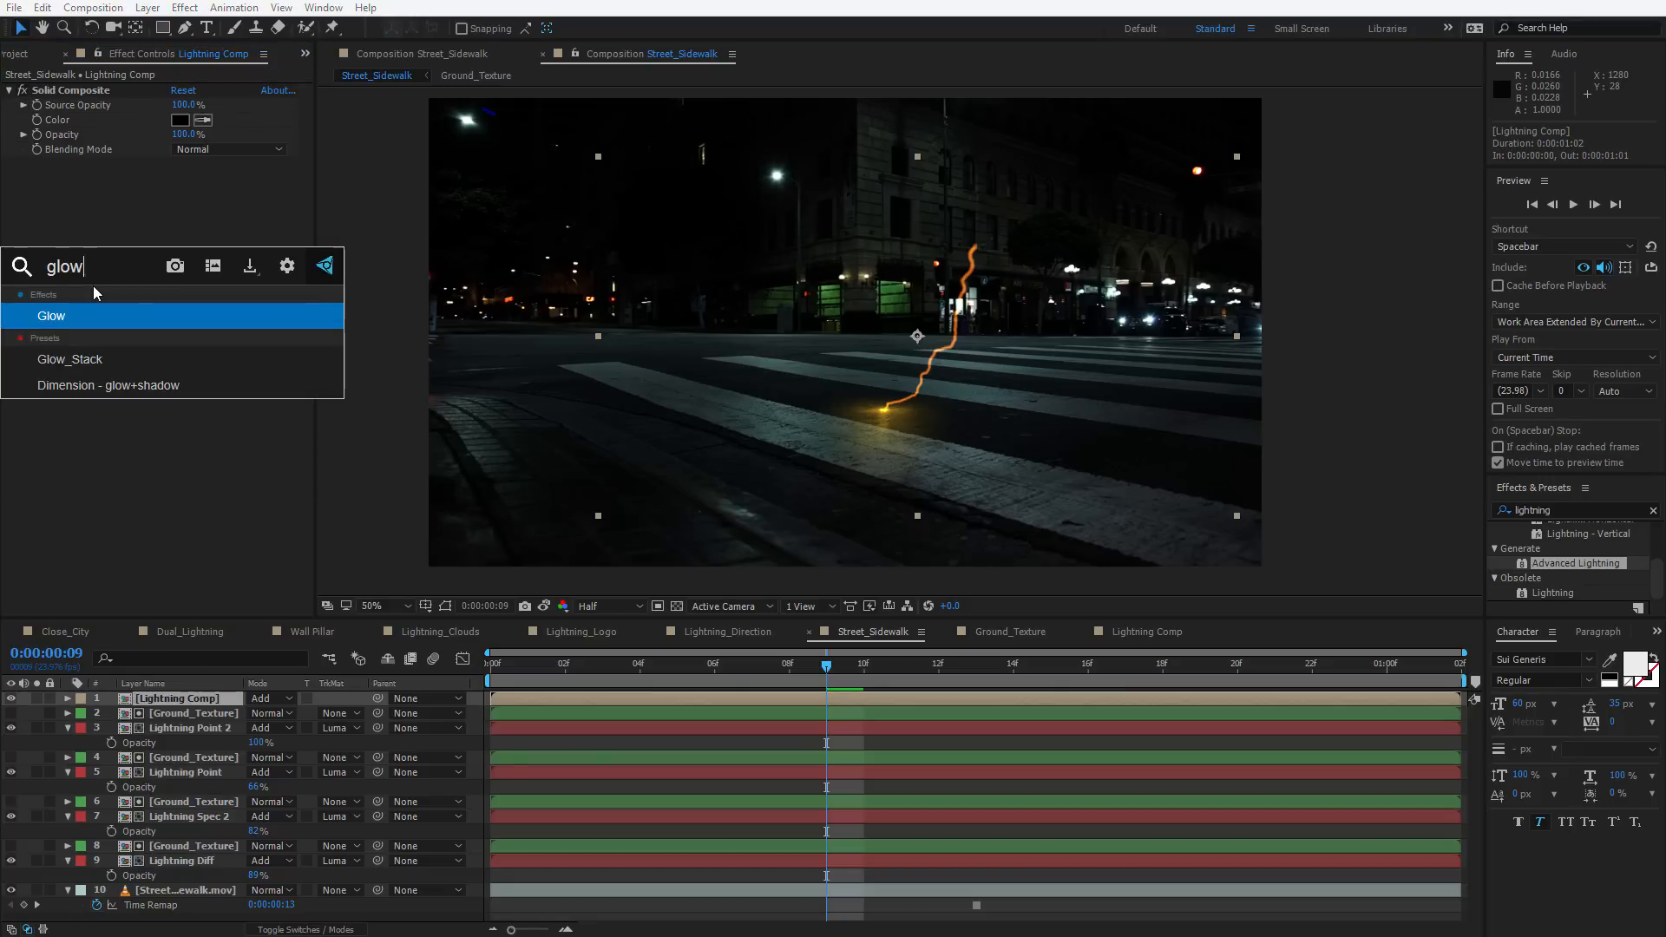
{"action": "key", "text": "Return"}
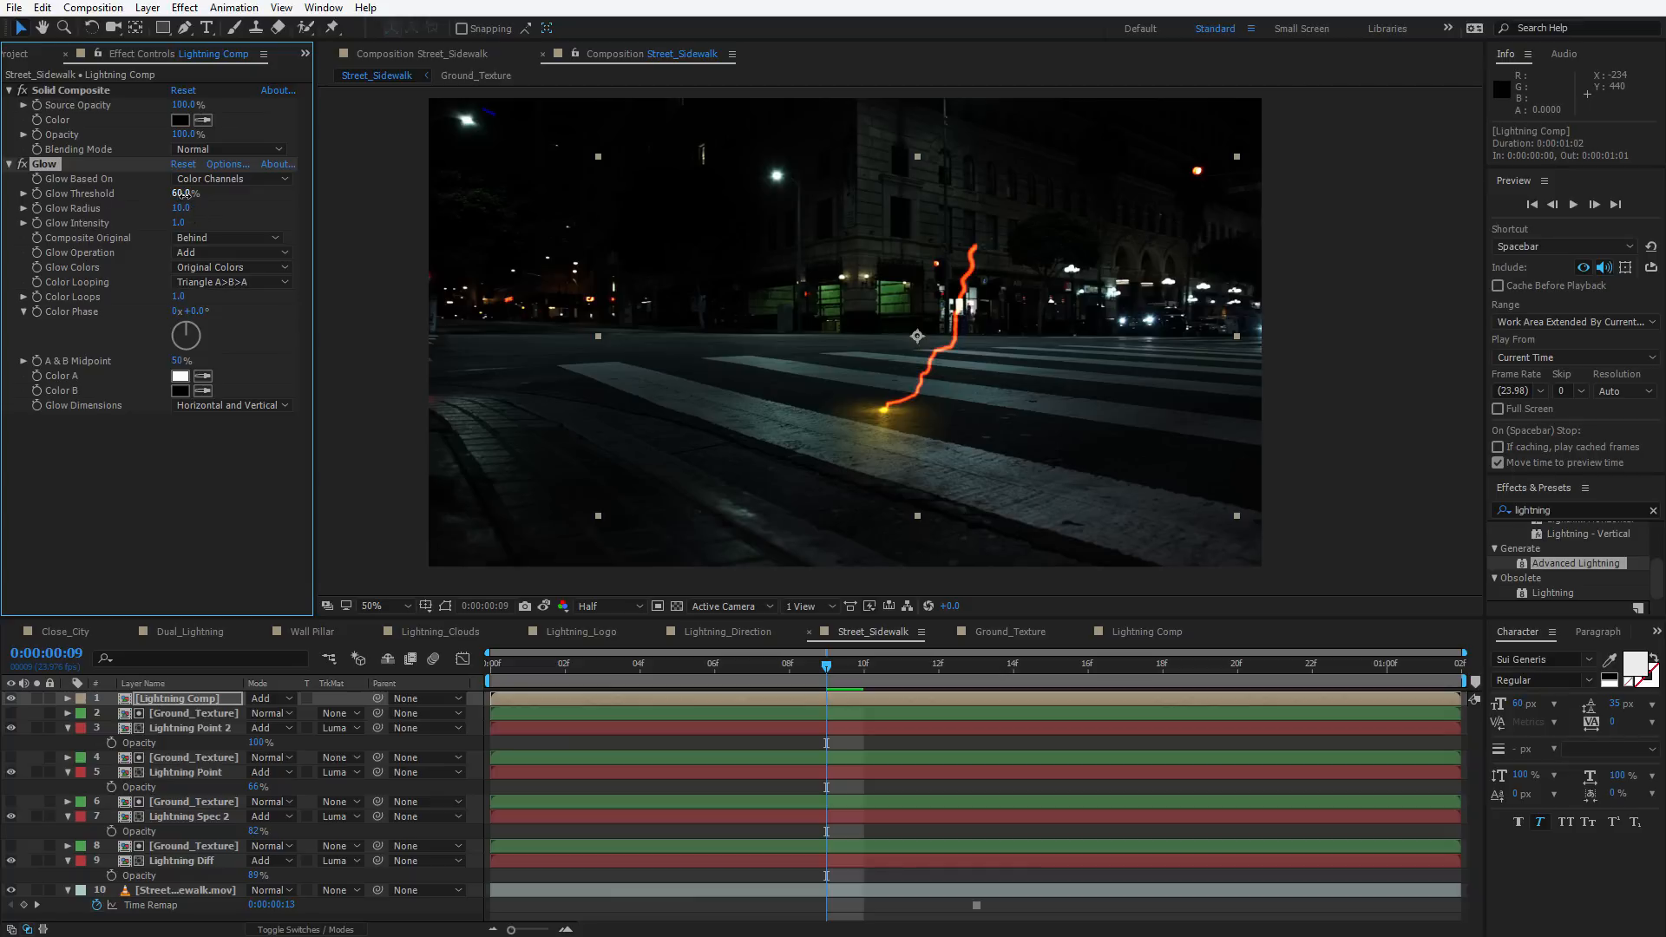
{"action": "left_click_drag", "start_coordinate": [182, 193], "coordinate": [10, 220]}
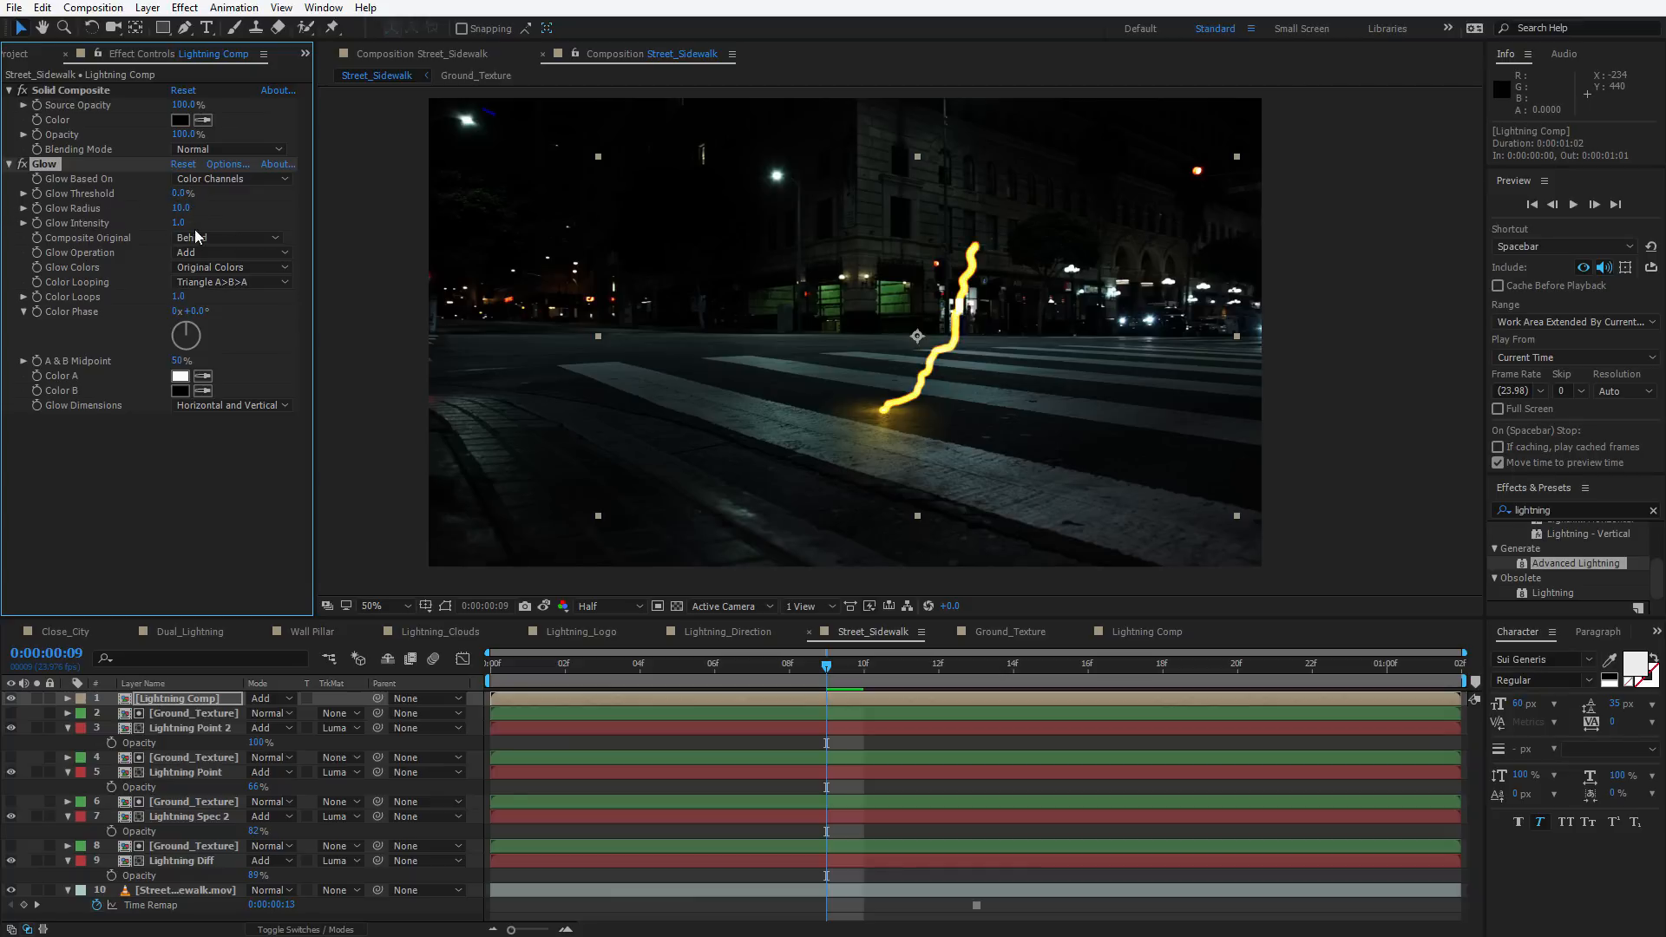
{"action": "left_click_drag", "start_coordinate": [178, 223], "coordinate": [43, 246]}
{"action": "key", "text": "slash"}
{"action": "mouse_move", "coordinate": [178, 208]}
{"action": "left_mouse_down"}
{"action": "mouse_move", "coordinate": [188, 235]}
{"action": "mouse_move", "coordinate": [196, 205]}
{"action": "mouse_move", "coordinate": [144, 235]}
{"action": "mouse_move", "coordinate": [187, 223]}
{"action": "left_mouse_up"}
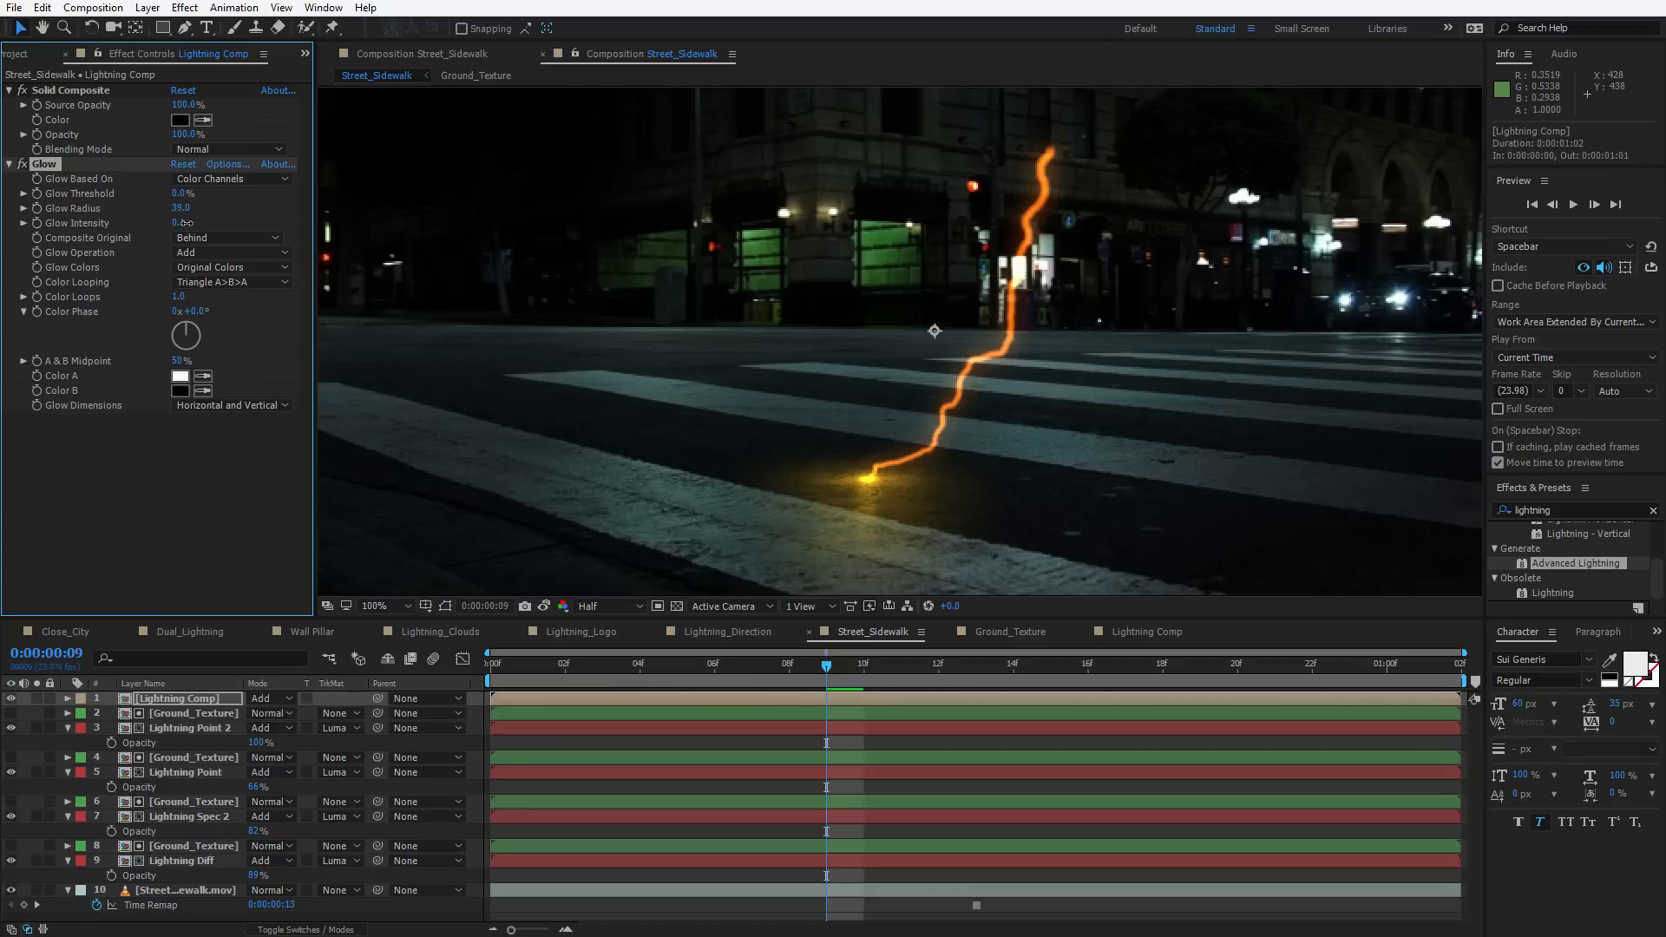
{"action": "left_click", "coordinate": [139, 523]}
Duplicate the Glow effect, raise Glow 2's radius to 119, and duplicate it again as Glow 3
{"action": "left_click", "coordinate": [47, 163]}
{"action": "key", "text": "ctrl+d"}
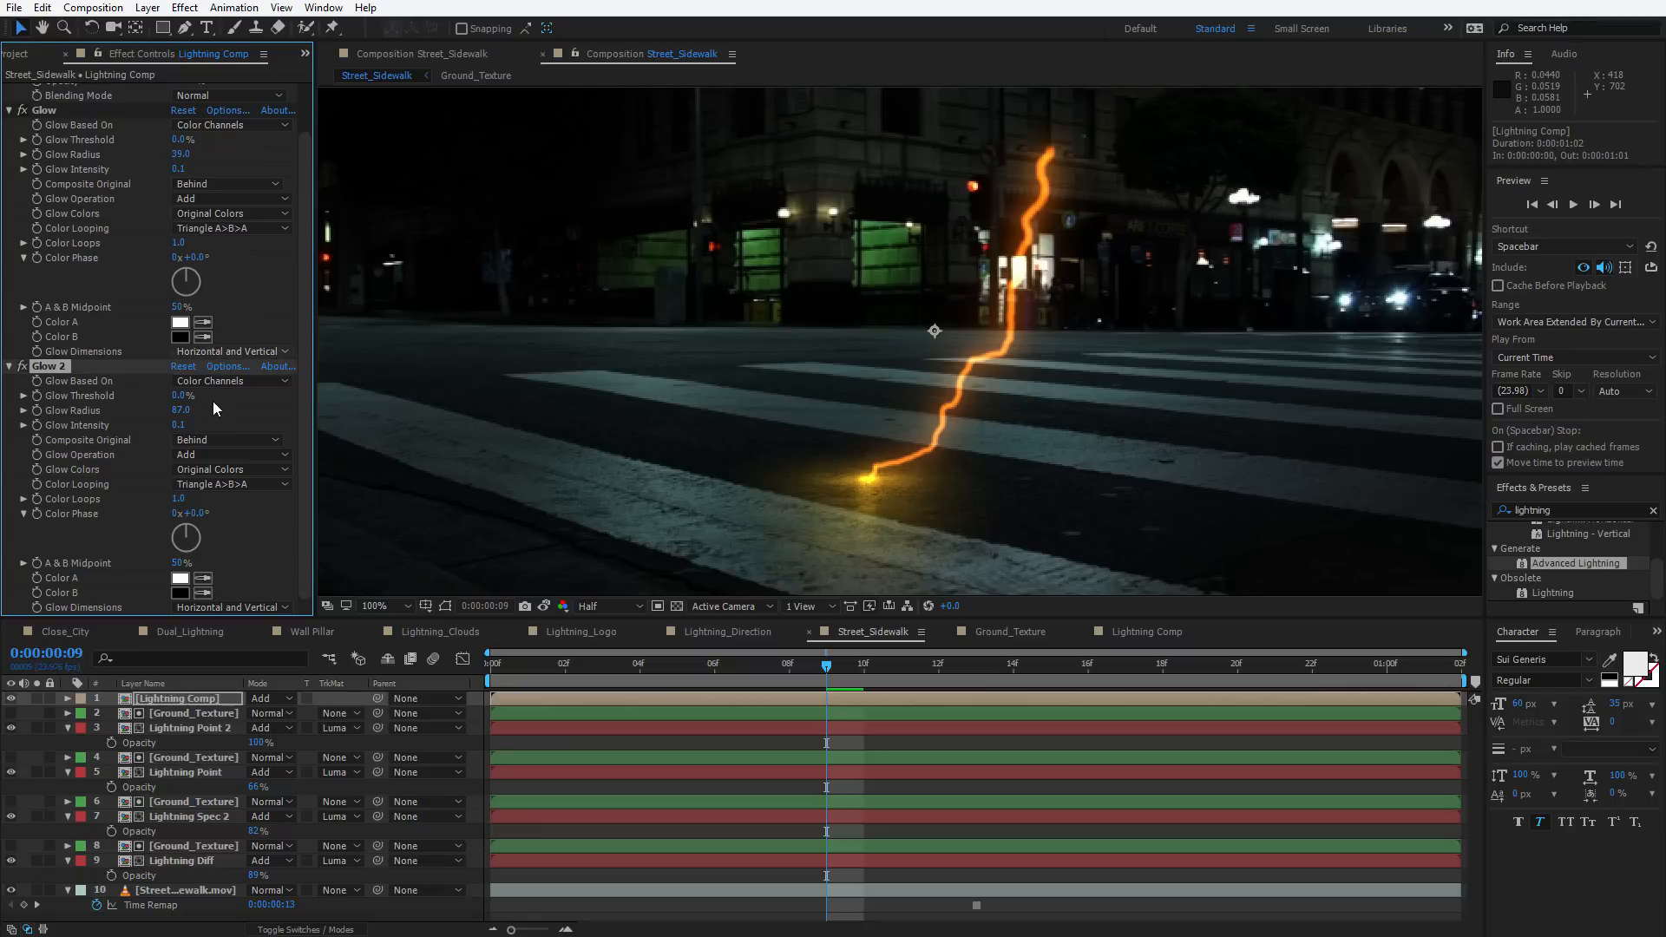
{"action": "left_click_drag", "start_coordinate": [208, 406], "coordinate": [242, 406]}
{"action": "key", "text": "ctrl+d"}
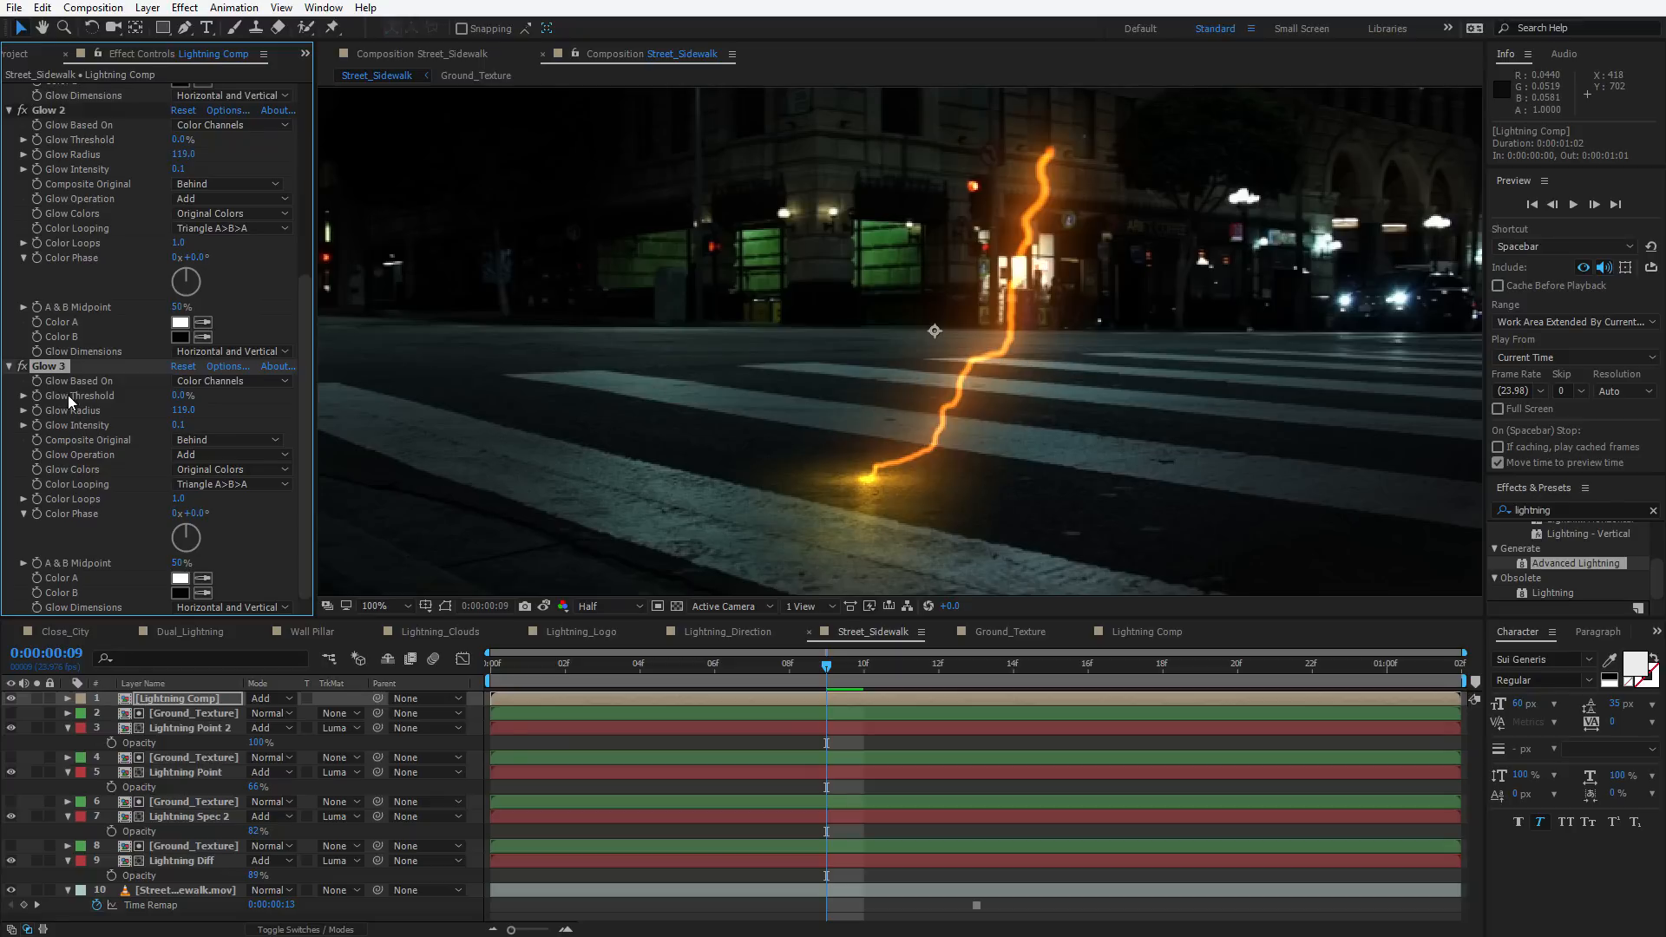
Collapse the first two glows and set the Glow 3 radius to 274
{"action": "left_click", "coordinate": [9, 110]}
{"action": "left_click", "coordinate": [9, 96]}
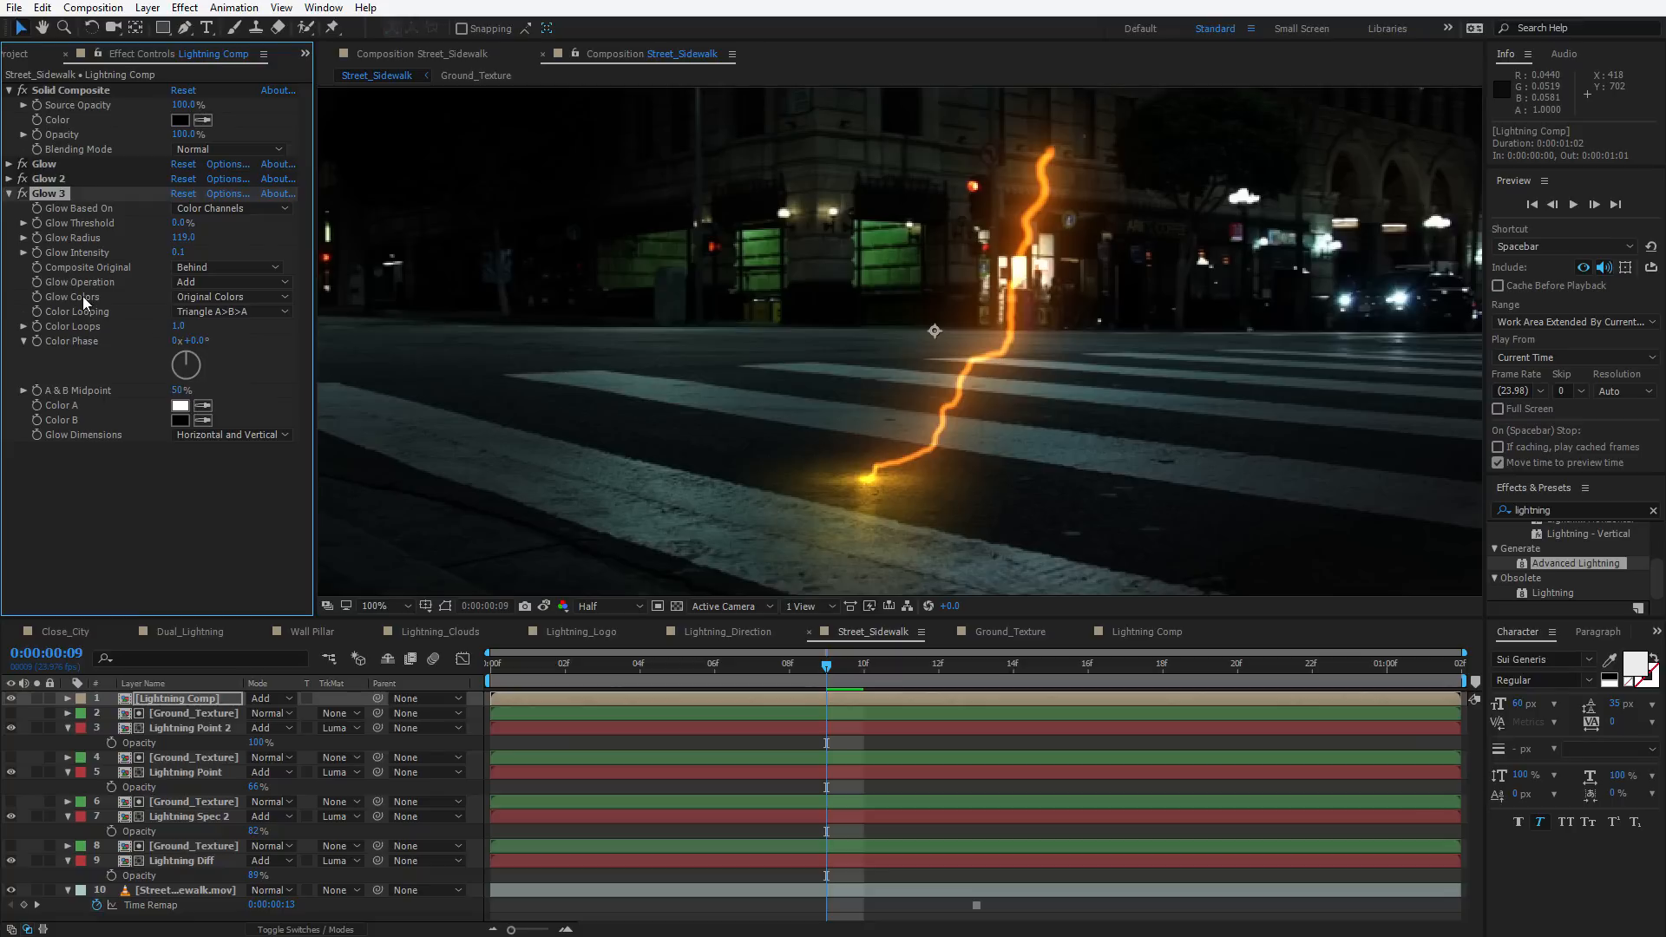
{"action": "left_click_drag", "start_coordinate": [179, 240], "coordinate": [323, 239]}
{"action": "scroll", "coordinate": [908, 369], "scroll_direction": "down", "scroll_amount": 2}
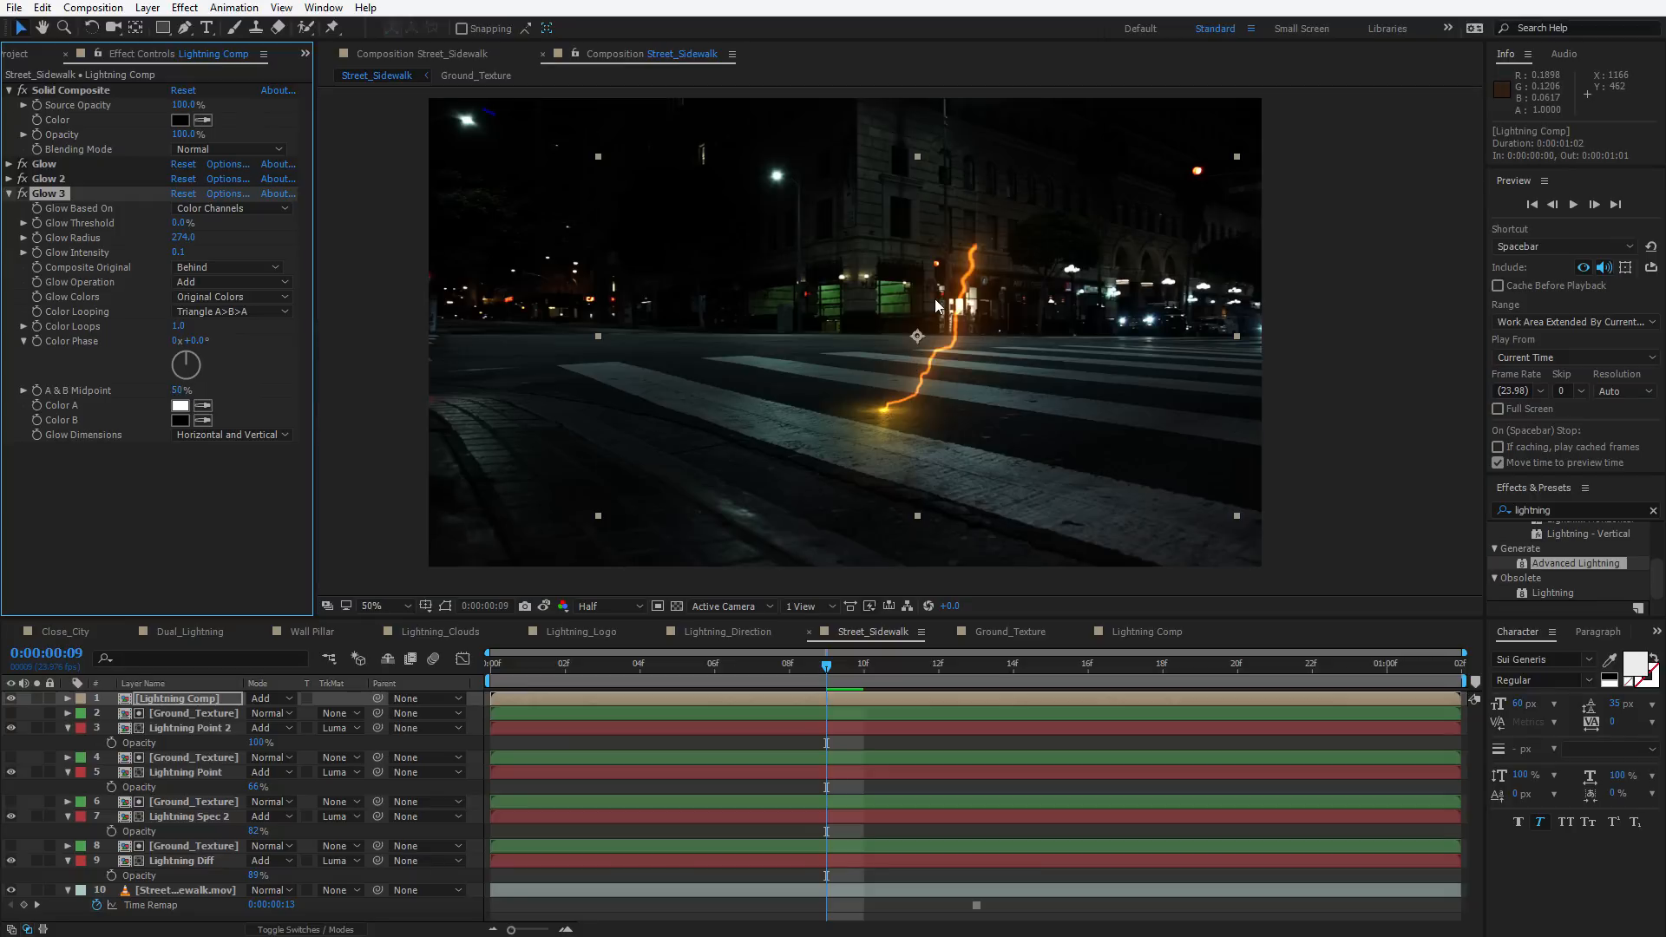
Apply Exposure to the Lightning Comp layer with exposure 2.92 and preview the result
{"action": "left_click", "coordinate": [97, 575]}
{"action": "key", "text": "ctrl+space"}
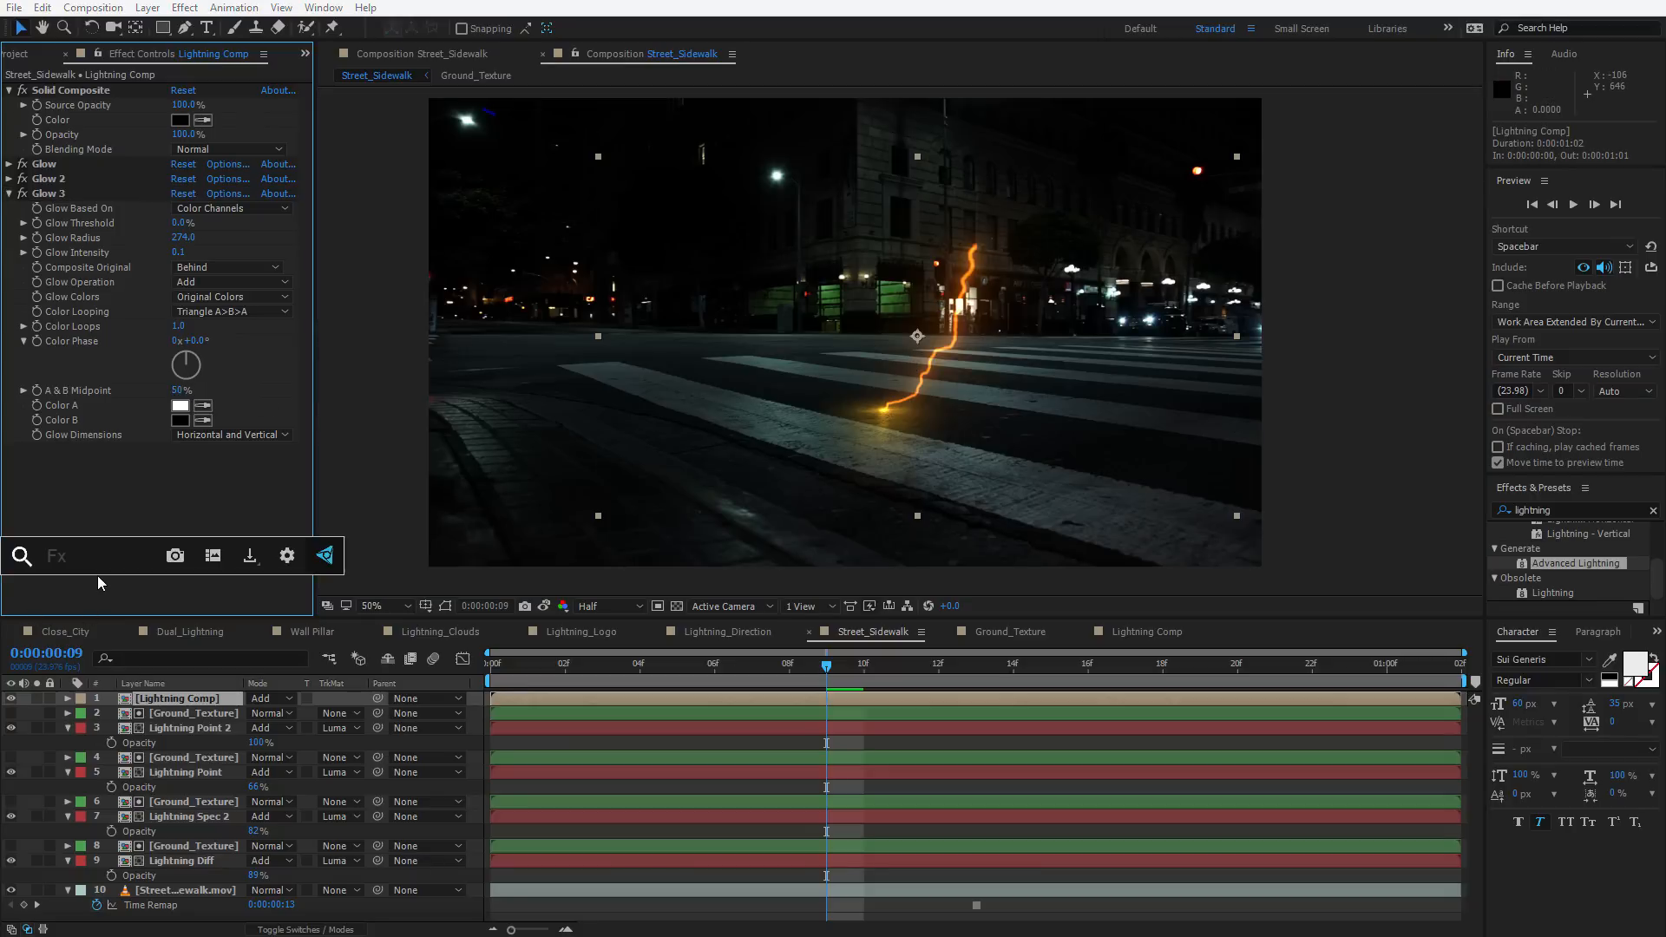
{"action": "type", "text": "exp"}
{"action": "key", "text": "Return"}
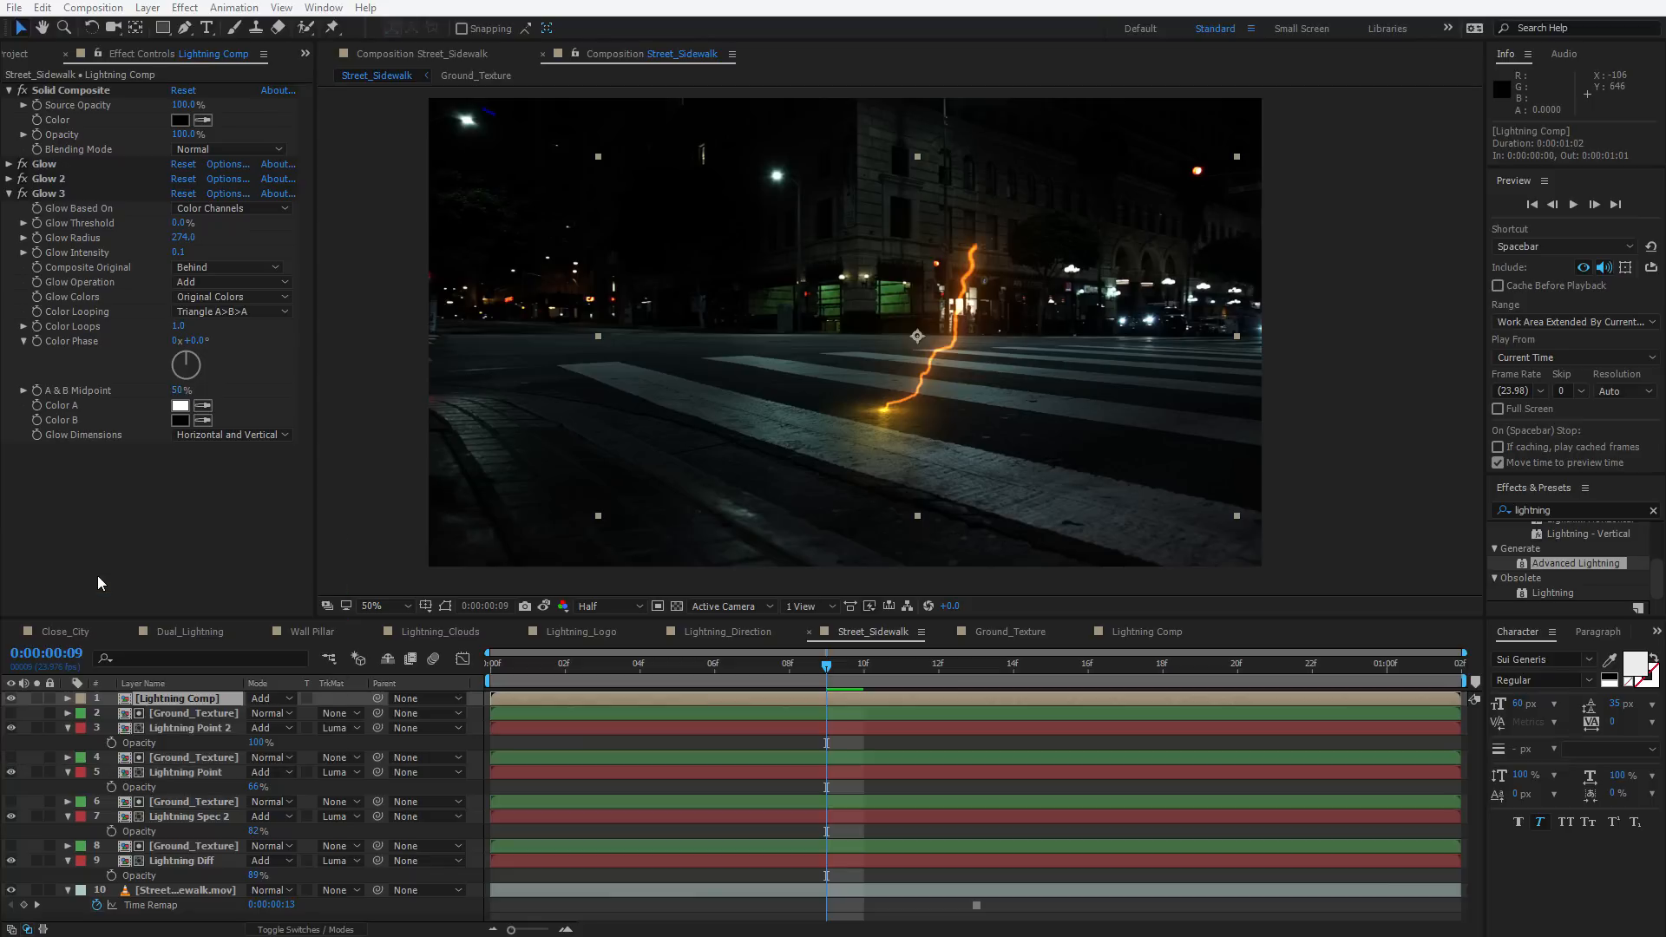
{"action": "left_click_drag", "start_coordinate": [181, 492], "coordinate": [142, 499]}
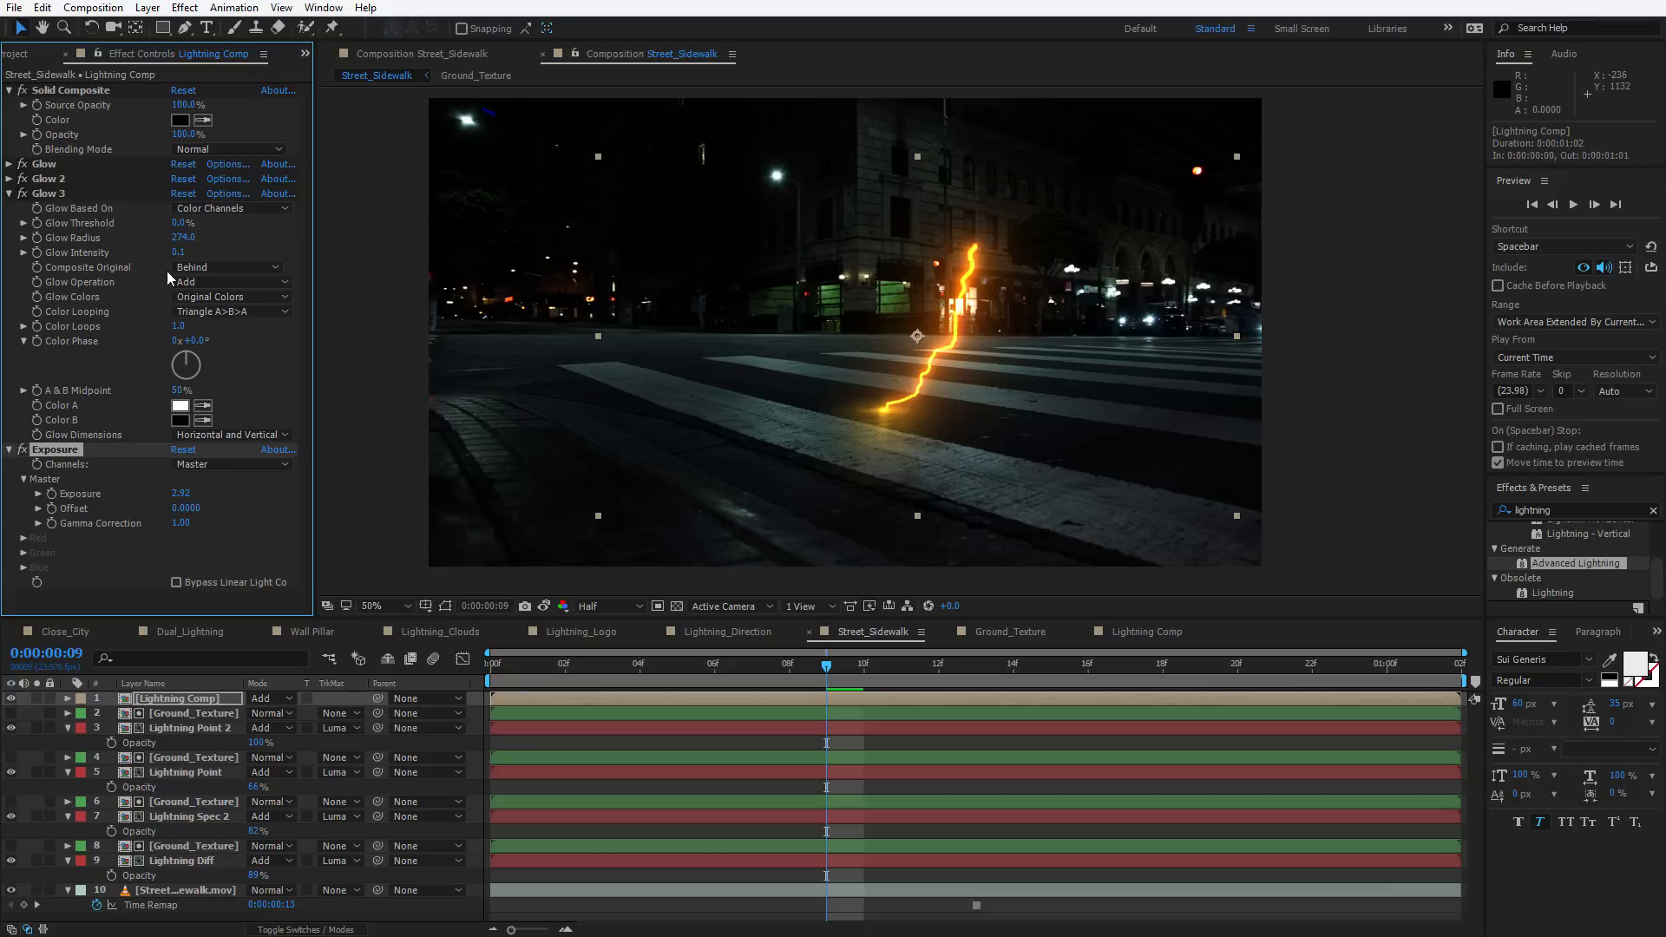
{"action": "left_click", "coordinate": [50, 193]}
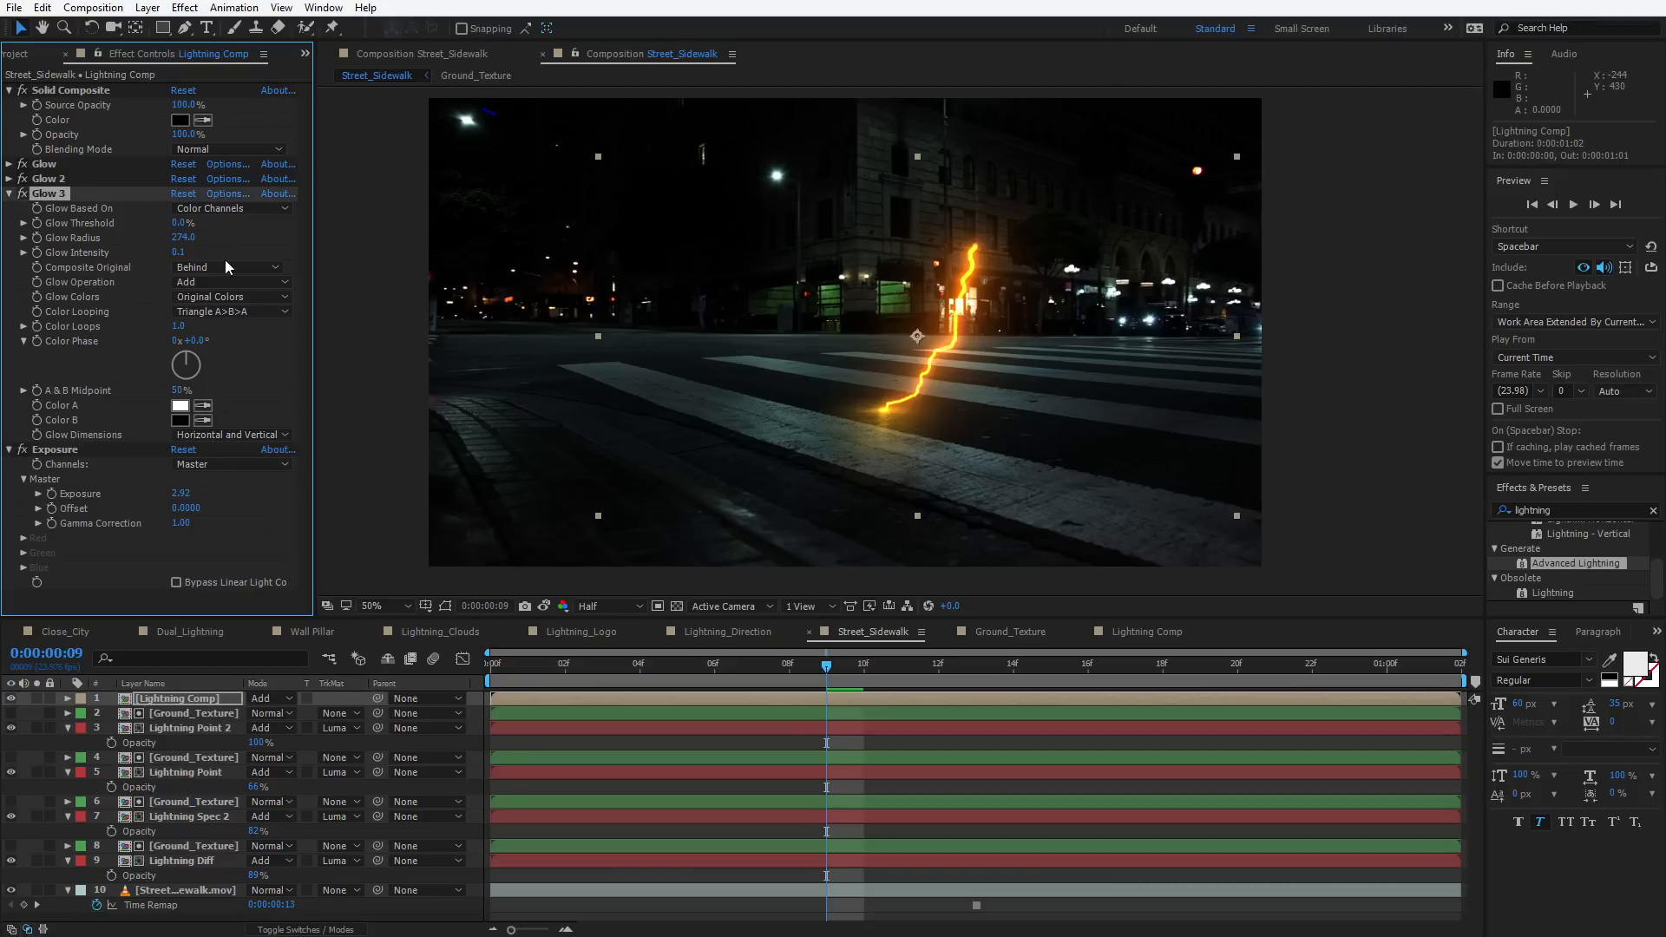
{"action": "key", "text": "space"}
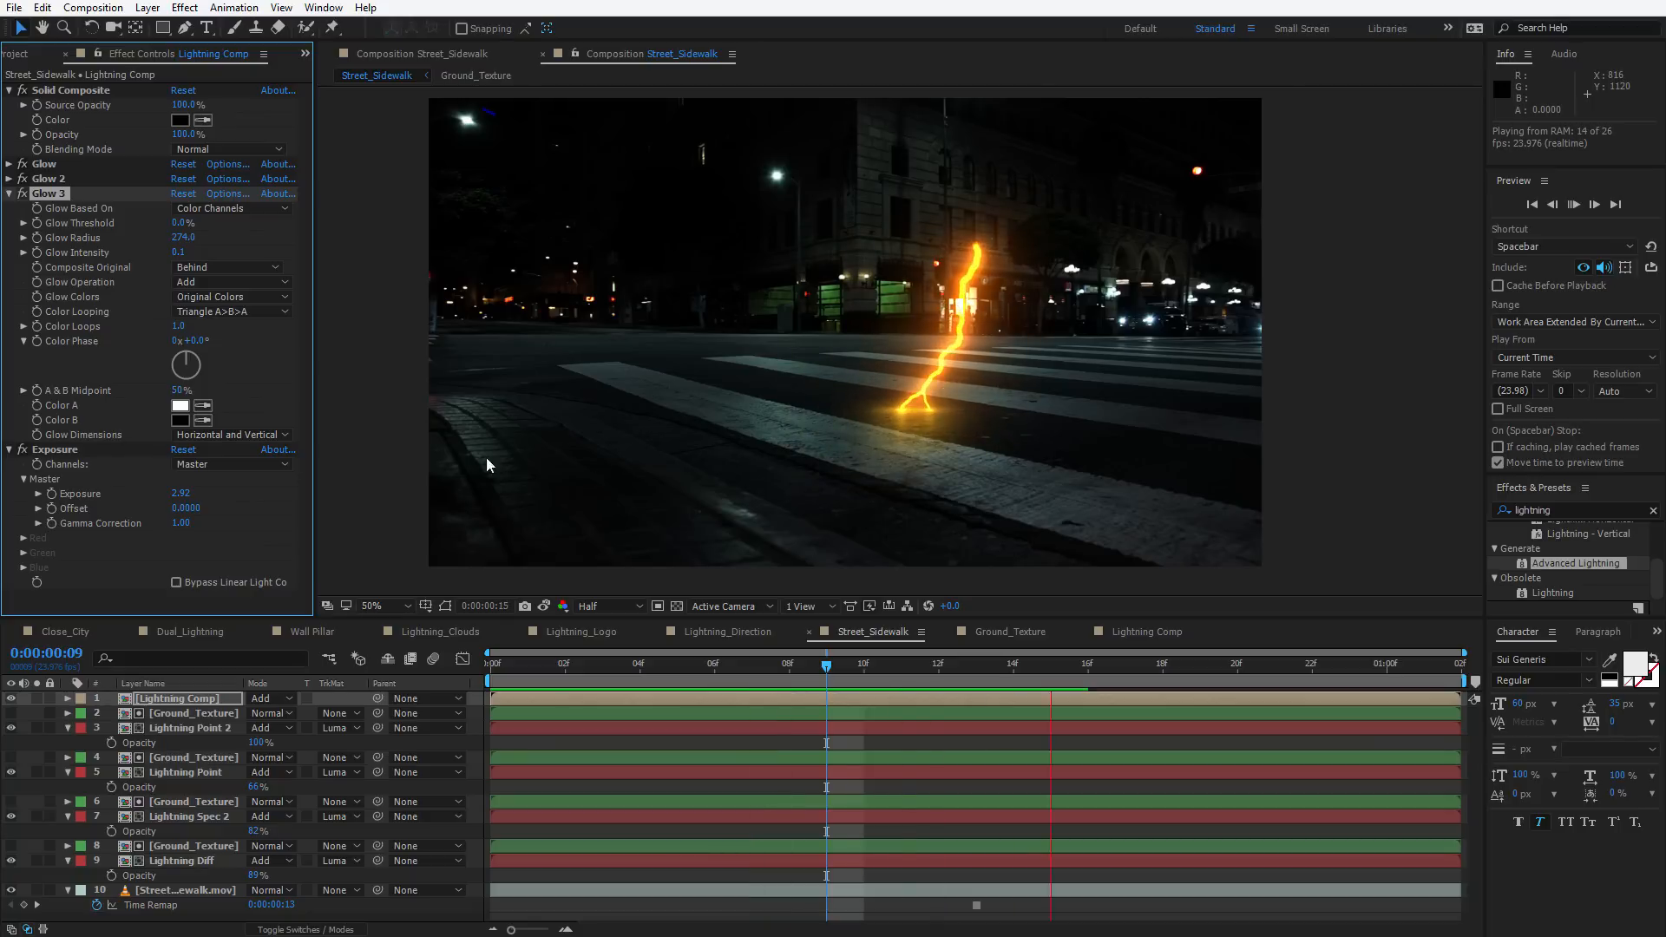
Add a Hue/Saturation effect and move it above Exposure in the effect stack
{"action": "left_click", "coordinate": [43, 445]}
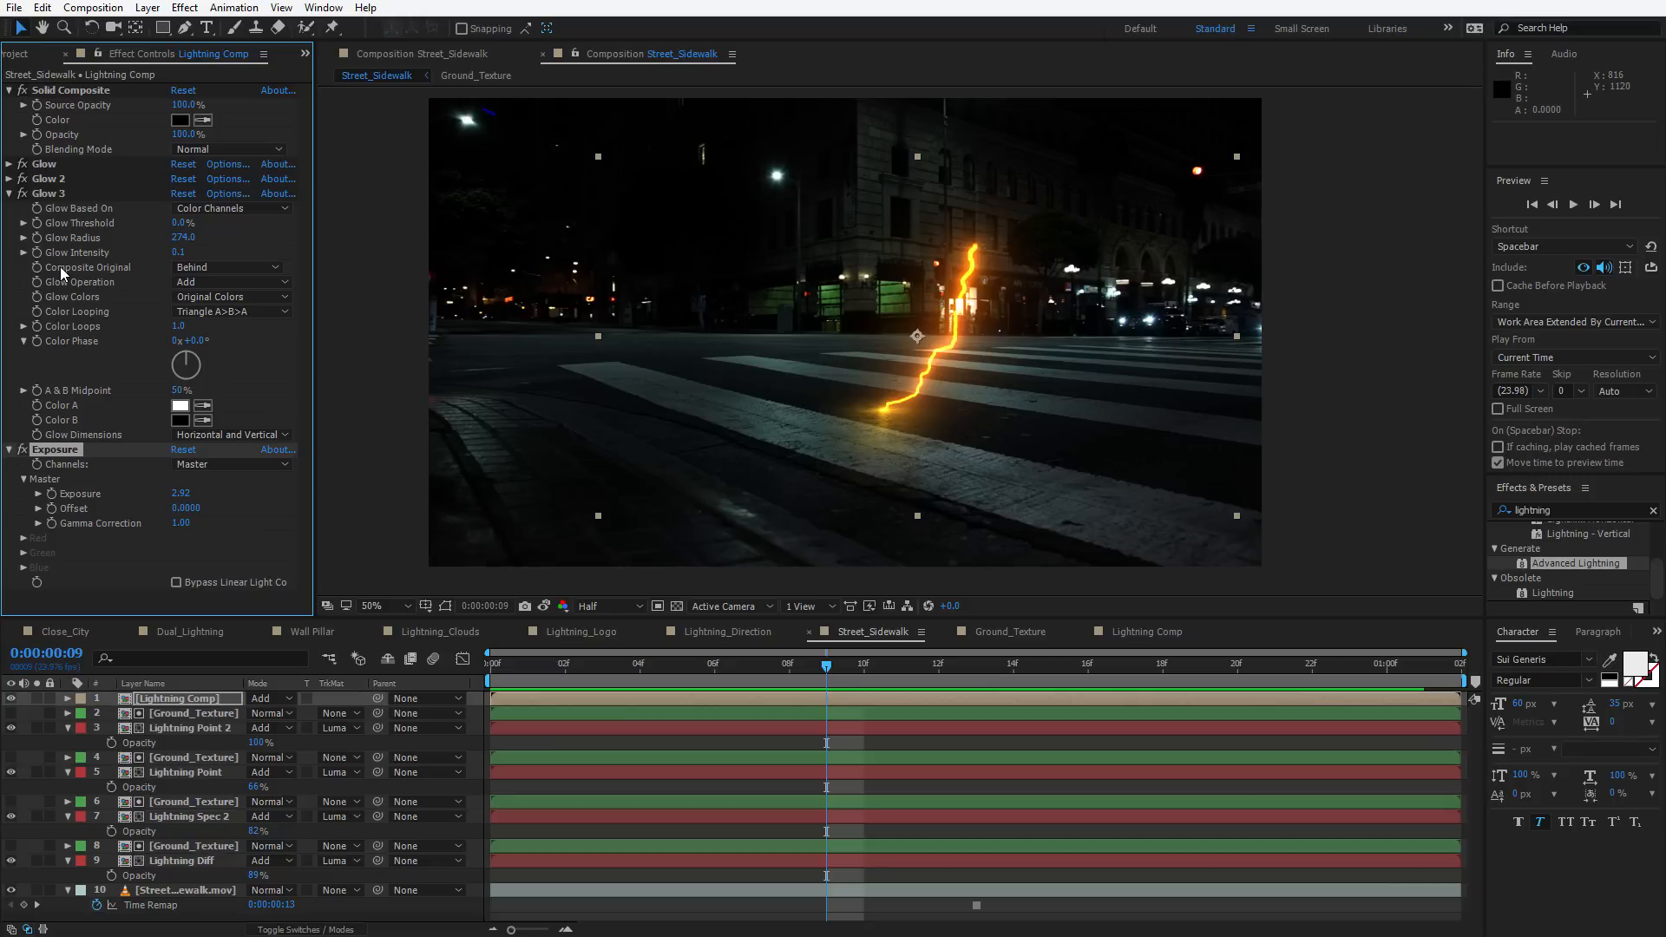
{"action": "key", "text": "ctrl+space"}
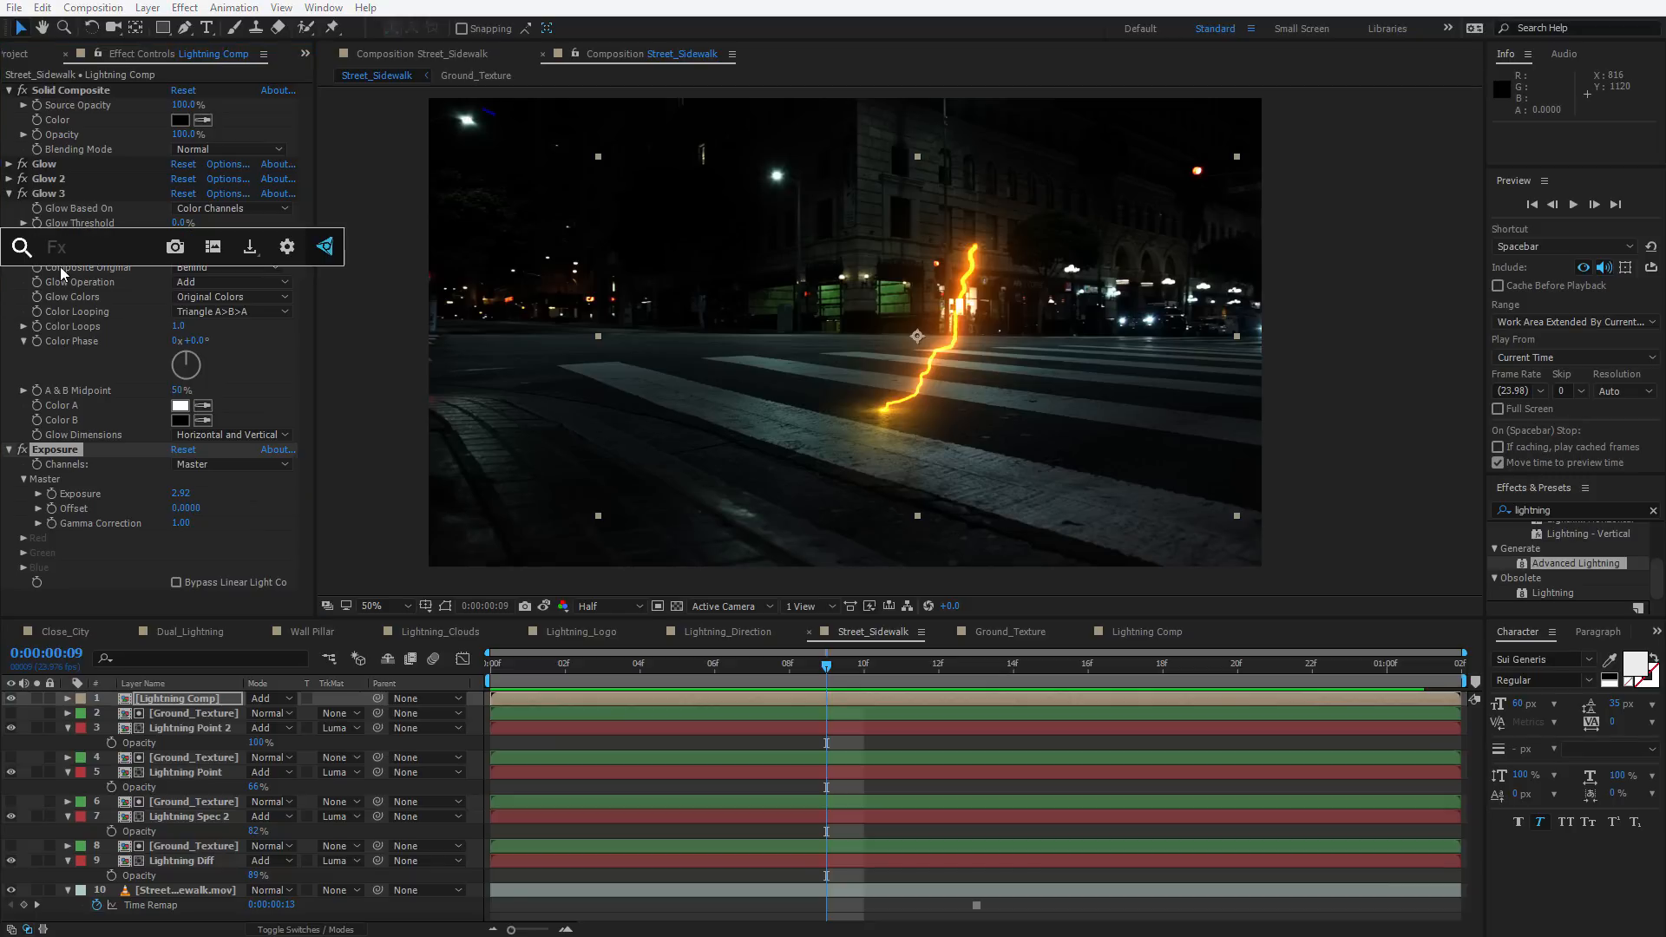
{"action": "type", "text": "hue"}
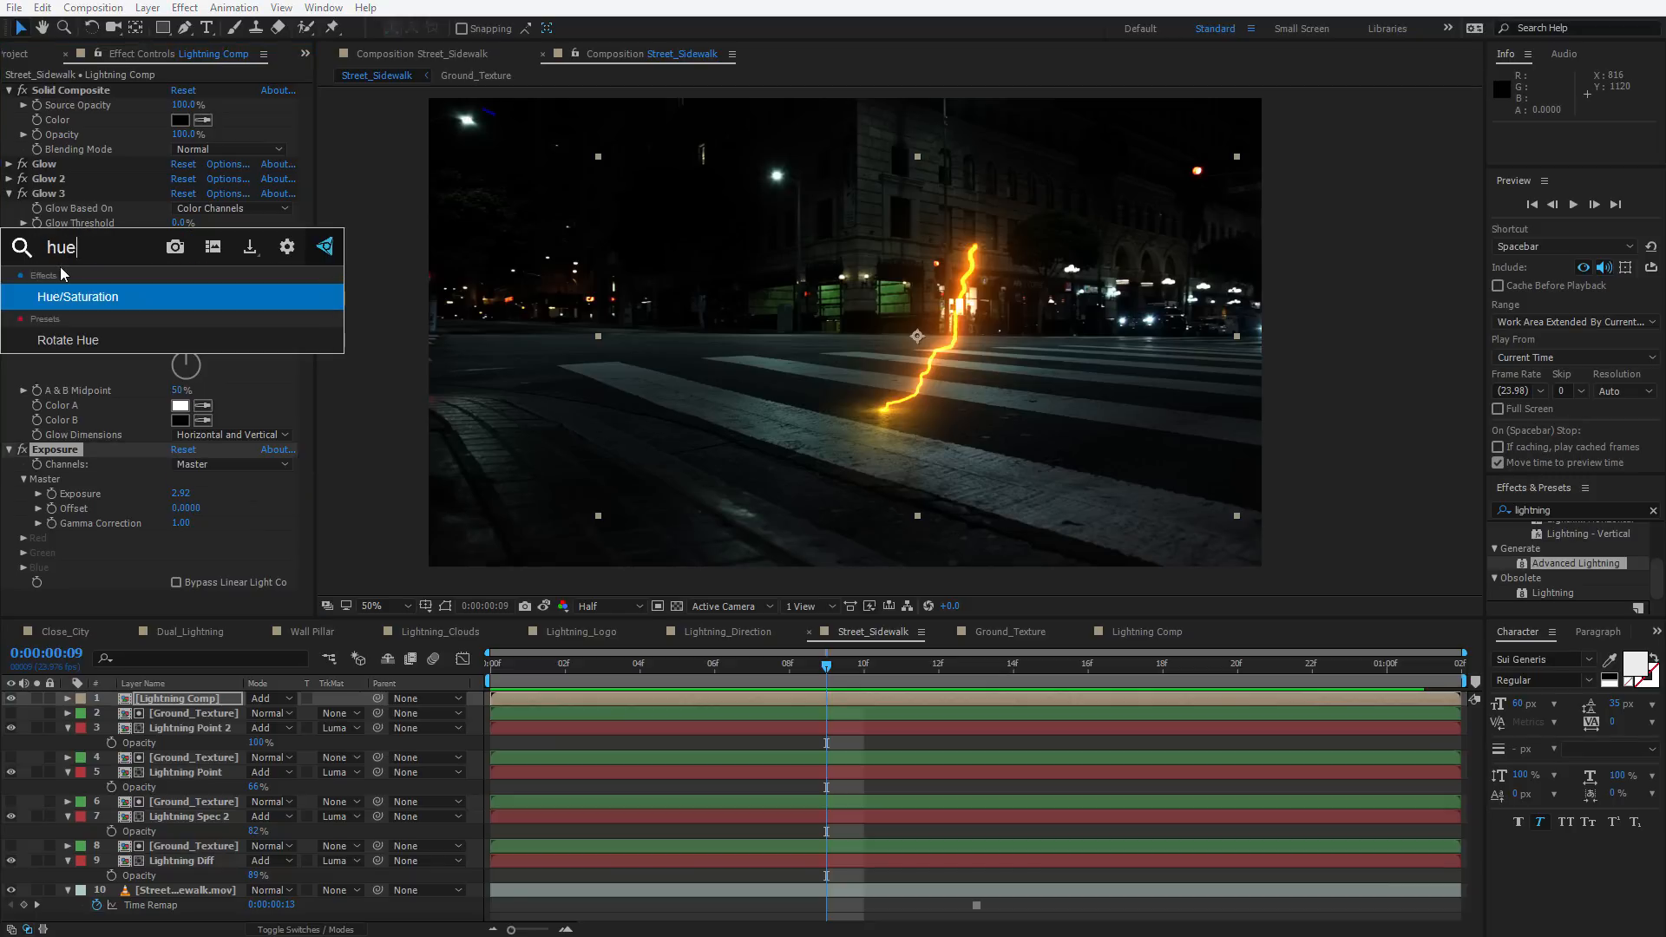
{"action": "left_click", "coordinate": [70, 306]}
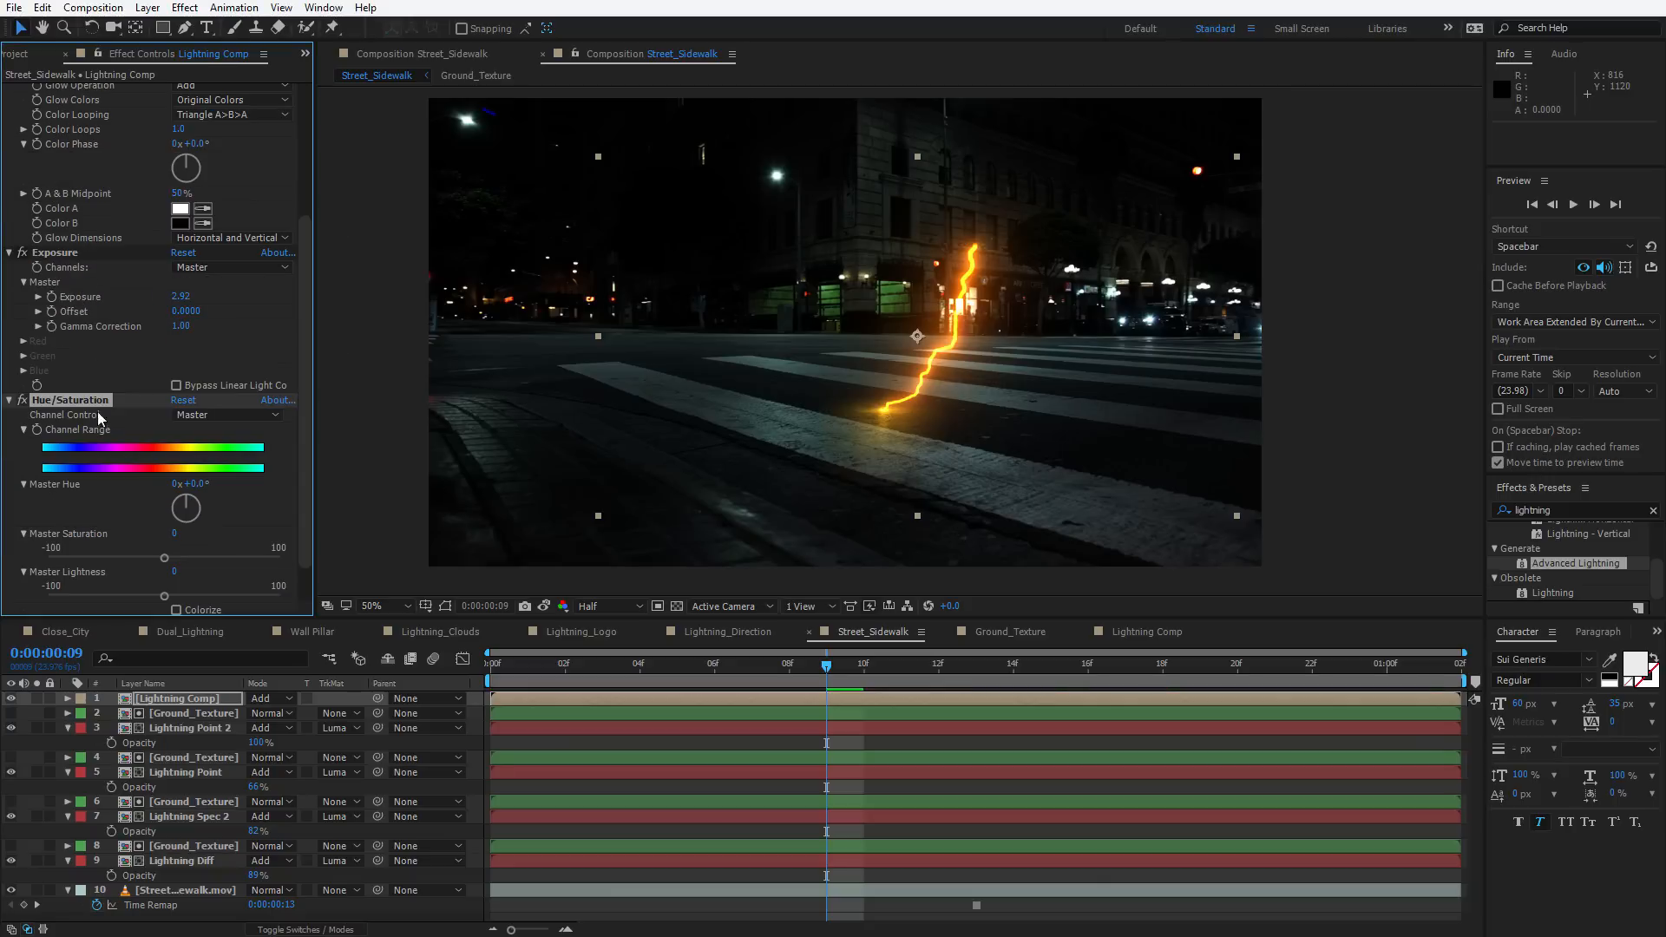
{"action": "left_click_drag", "start_coordinate": [71, 398], "coordinate": [51, 259]}
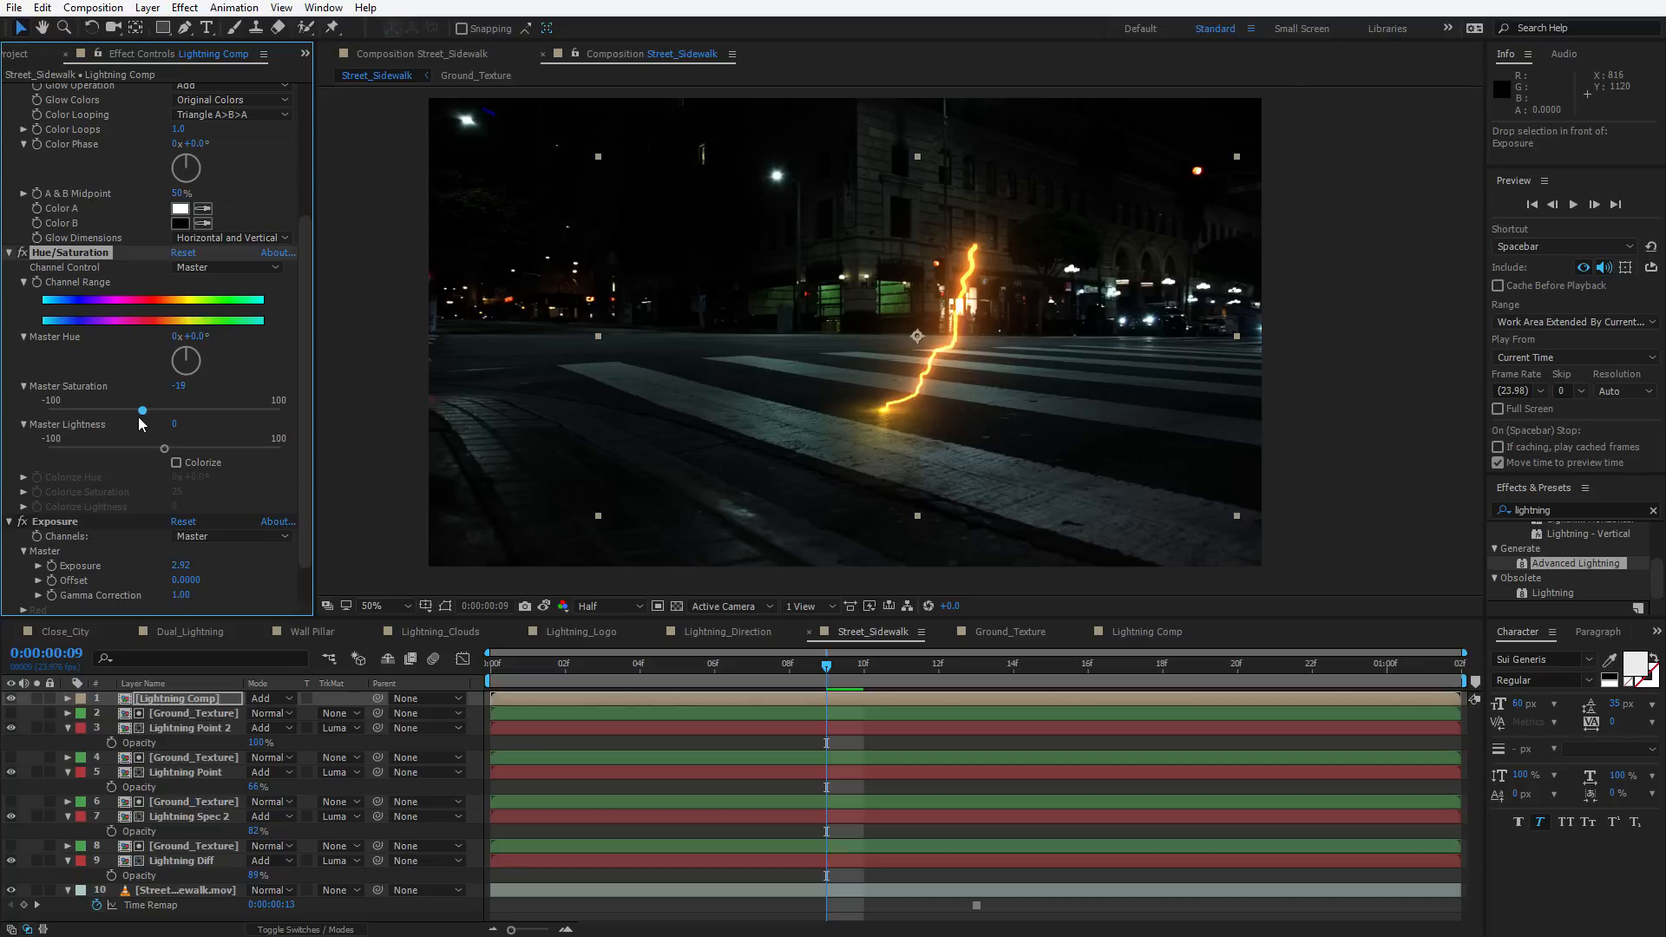
Set the Hue/Saturation master saturation to -26 and preview the animation
{"action": "left_click_drag", "start_coordinate": [142, 411], "coordinate": [131, 410]}
{"action": "left_click", "coordinate": [1296, 404]}
{"action": "key", "text": "space"}
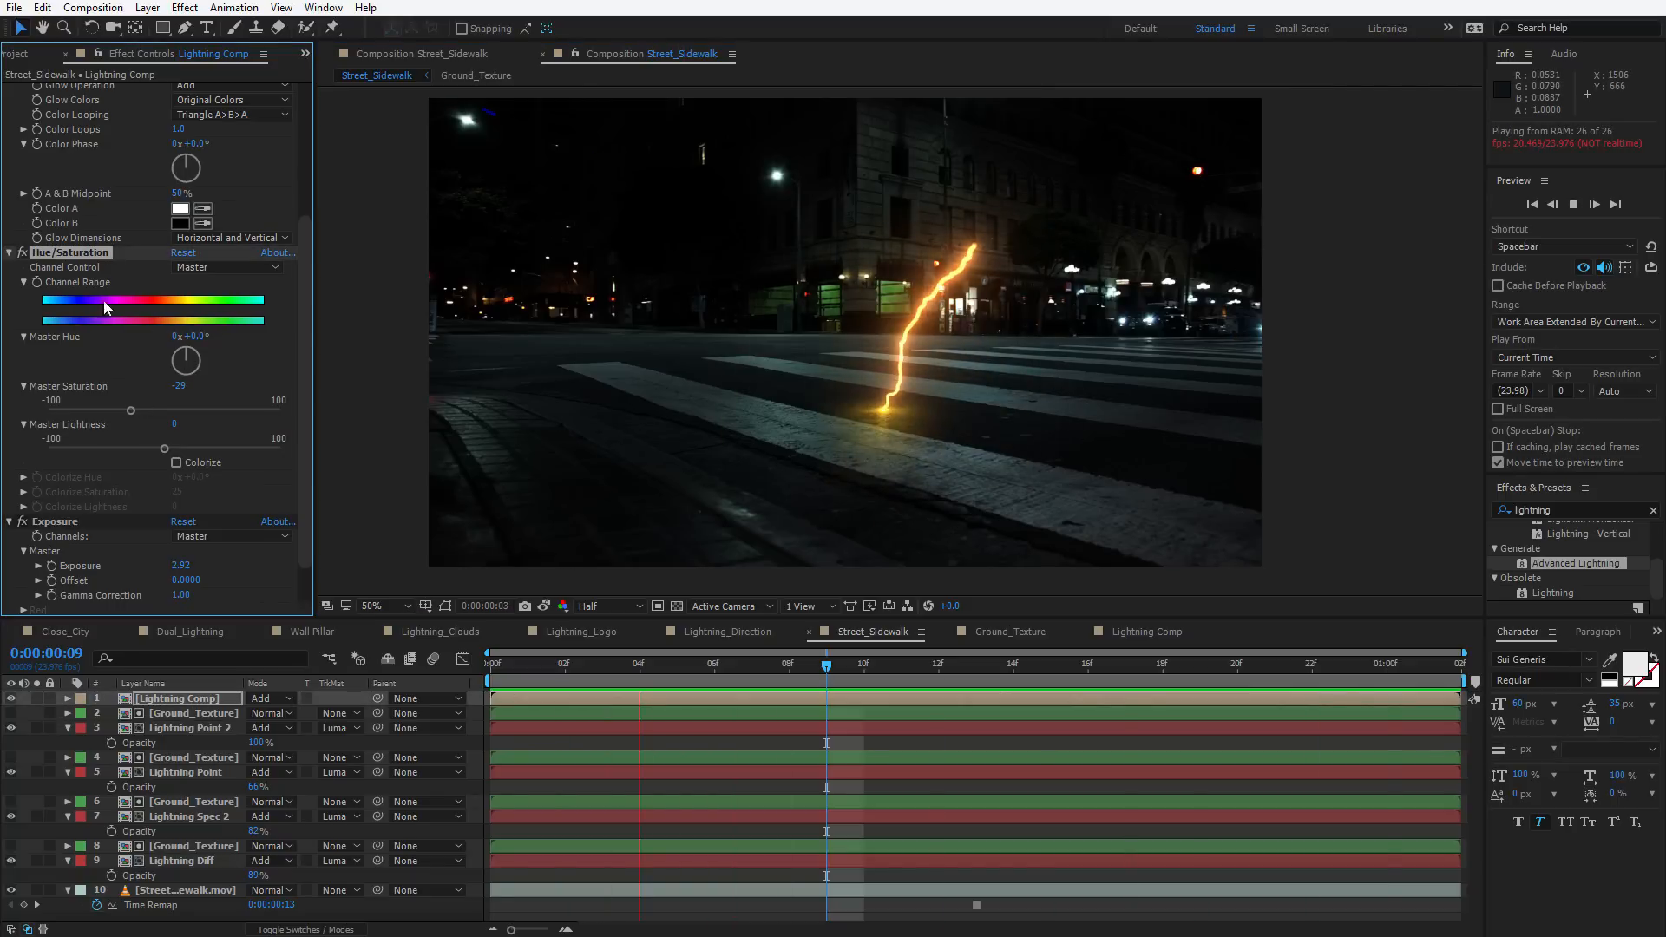
Play and stop the preview of the lightning animation over the street footage
{"action": "key", "text": "space"}
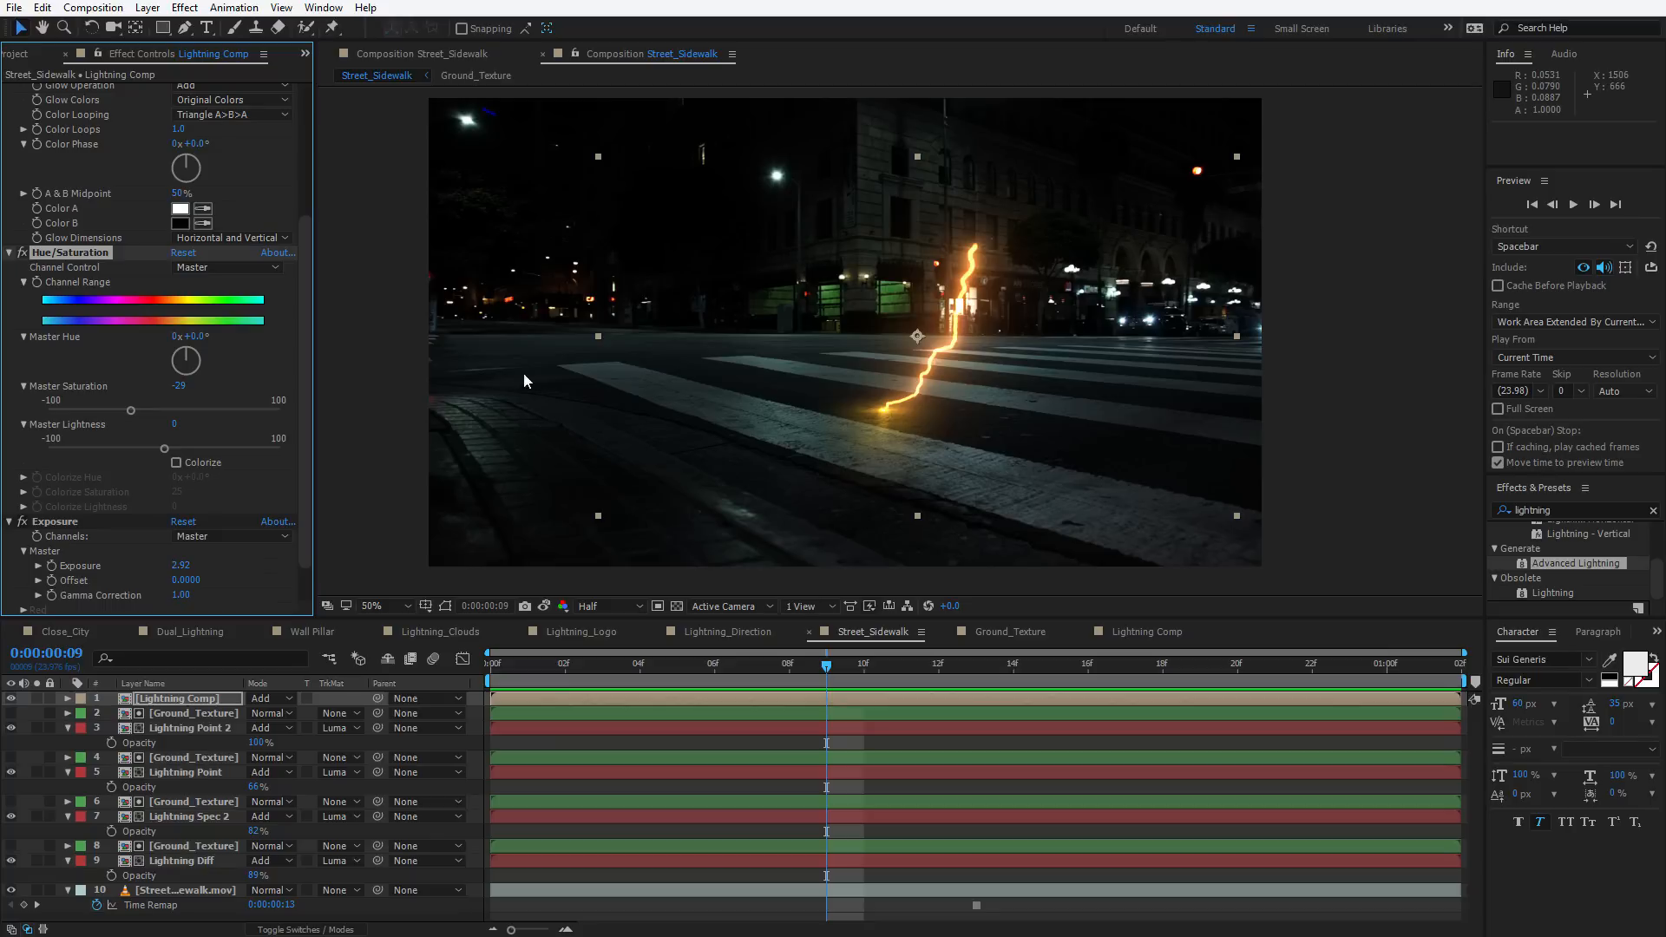
{"action": "key", "text": "space"}
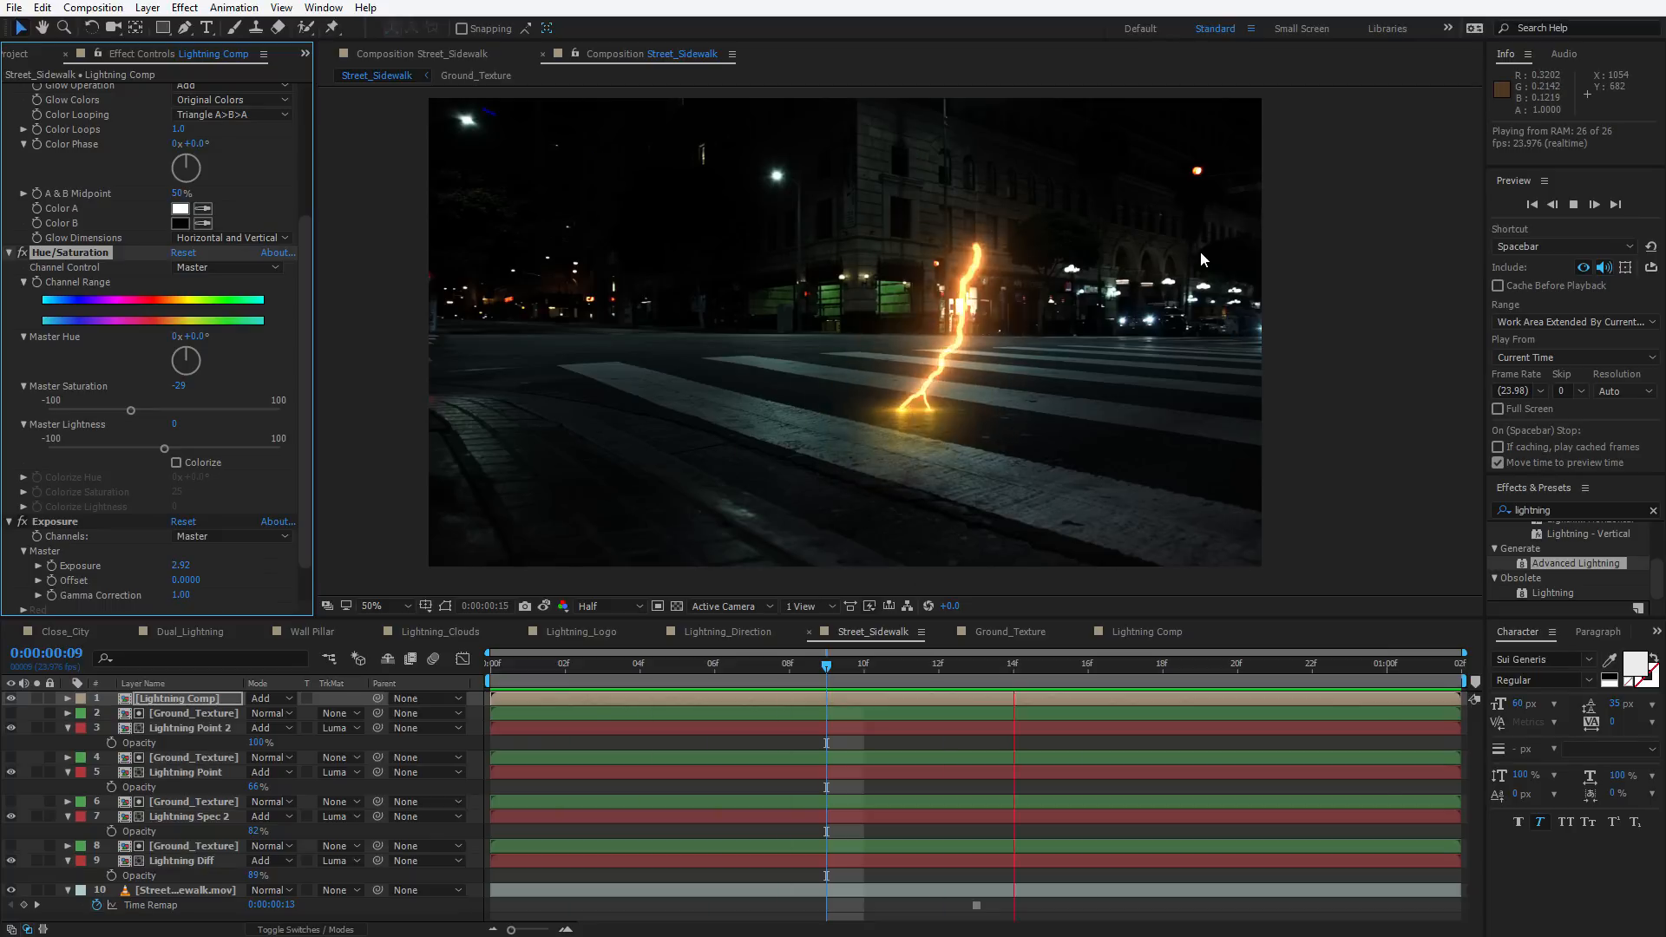
{"action": "key", "text": "space"}
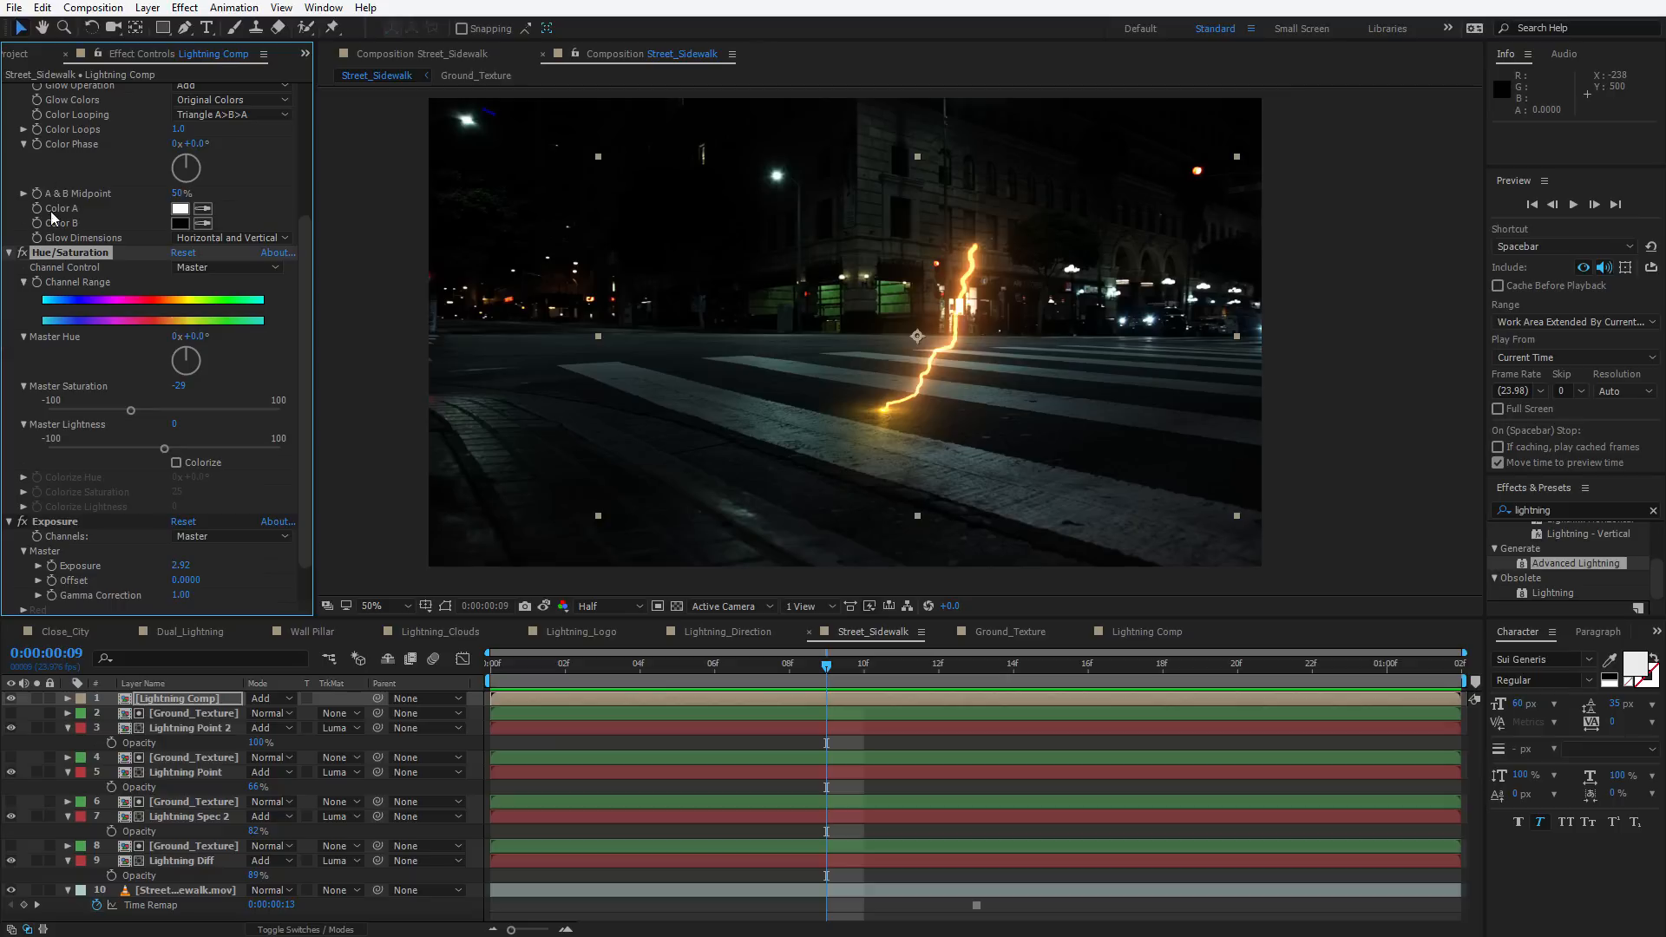
Open Lightning Comp and change the Advanced Lightning core colour to blue, hex 0955F1
{"action": "double_click", "coordinate": [192, 700]}
{"action": "left_click", "coordinate": [189, 700]}
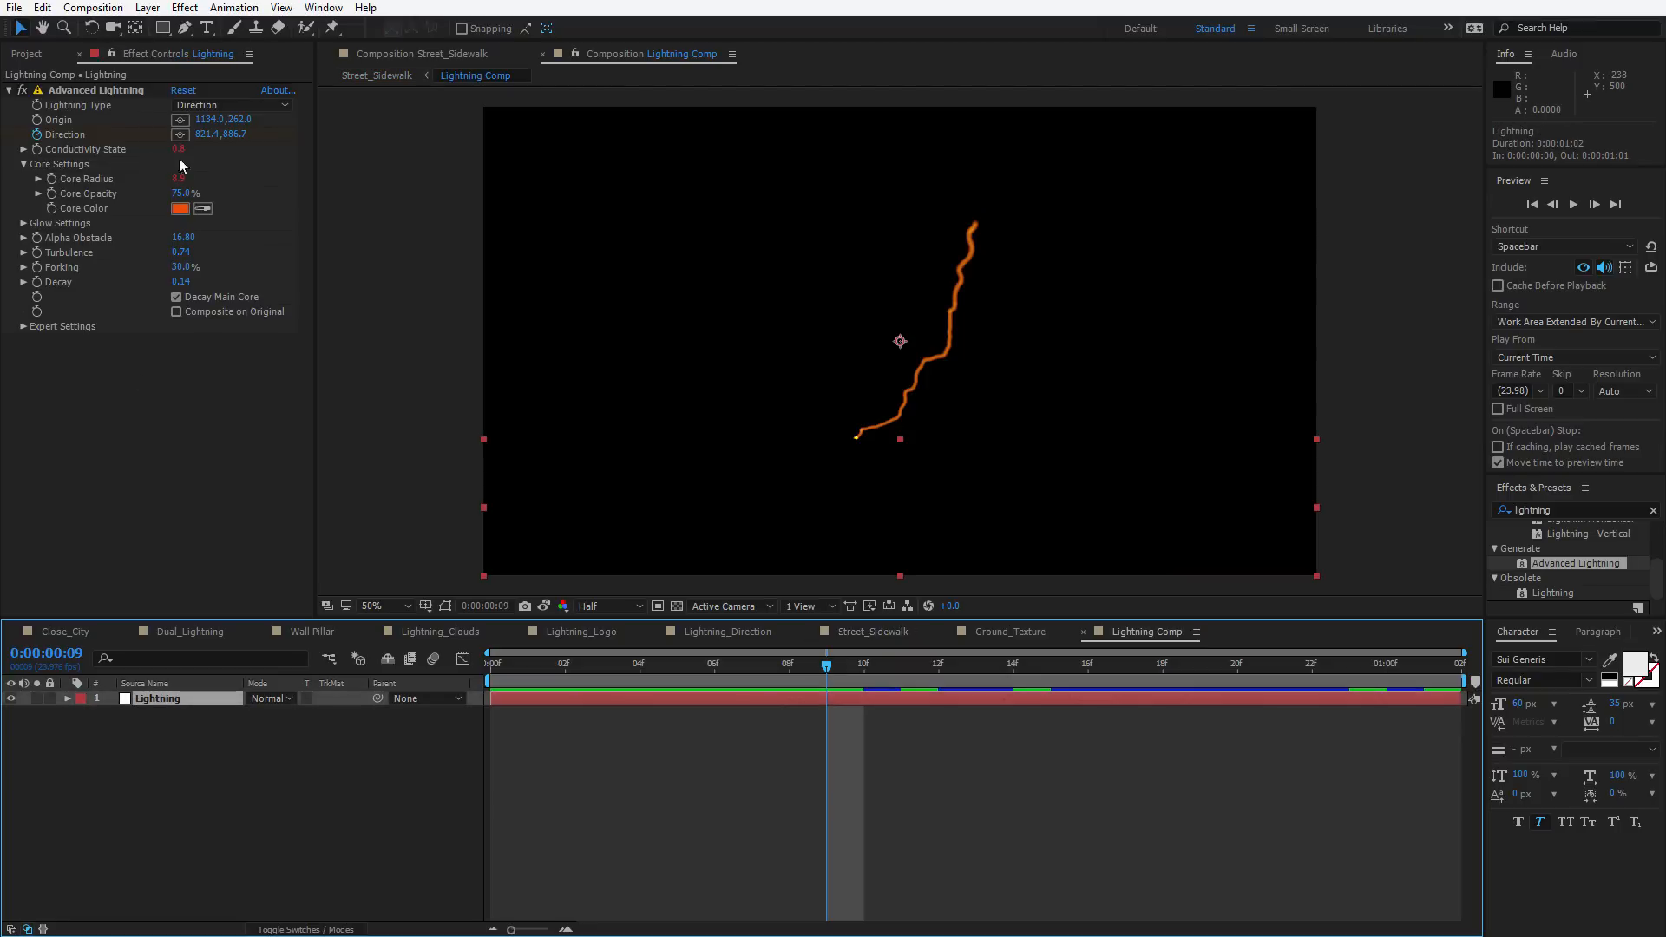
{"action": "left_click", "coordinate": [179, 208]}
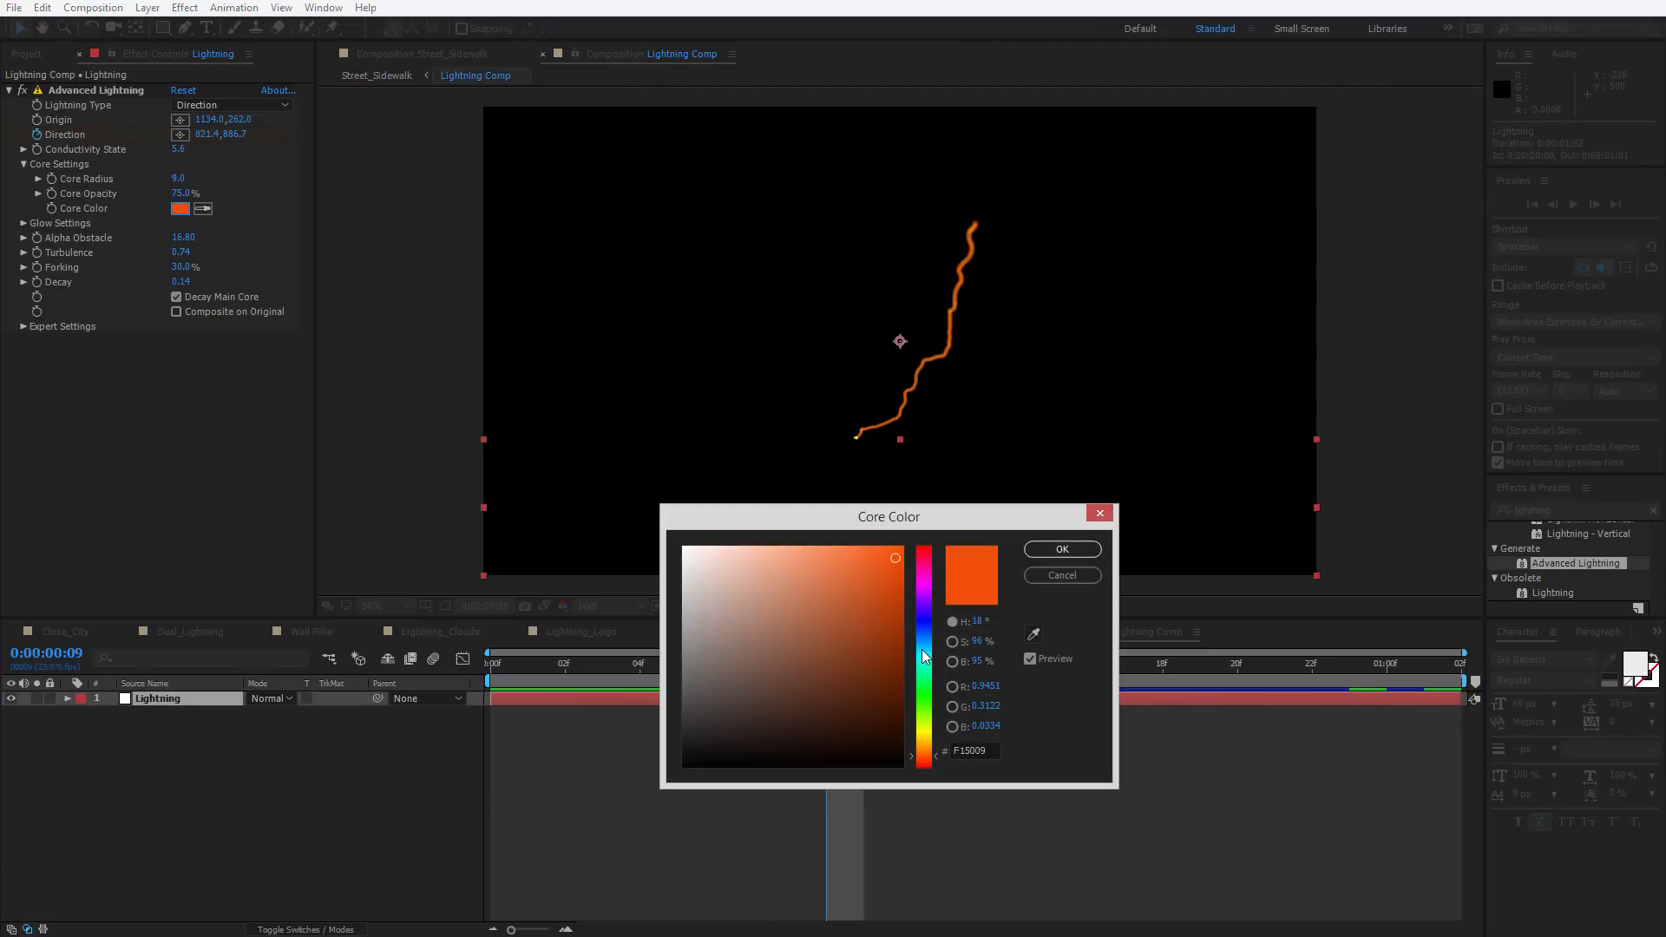
{"action": "left_click_drag", "start_coordinate": [919, 708], "coordinate": [914, 633]}
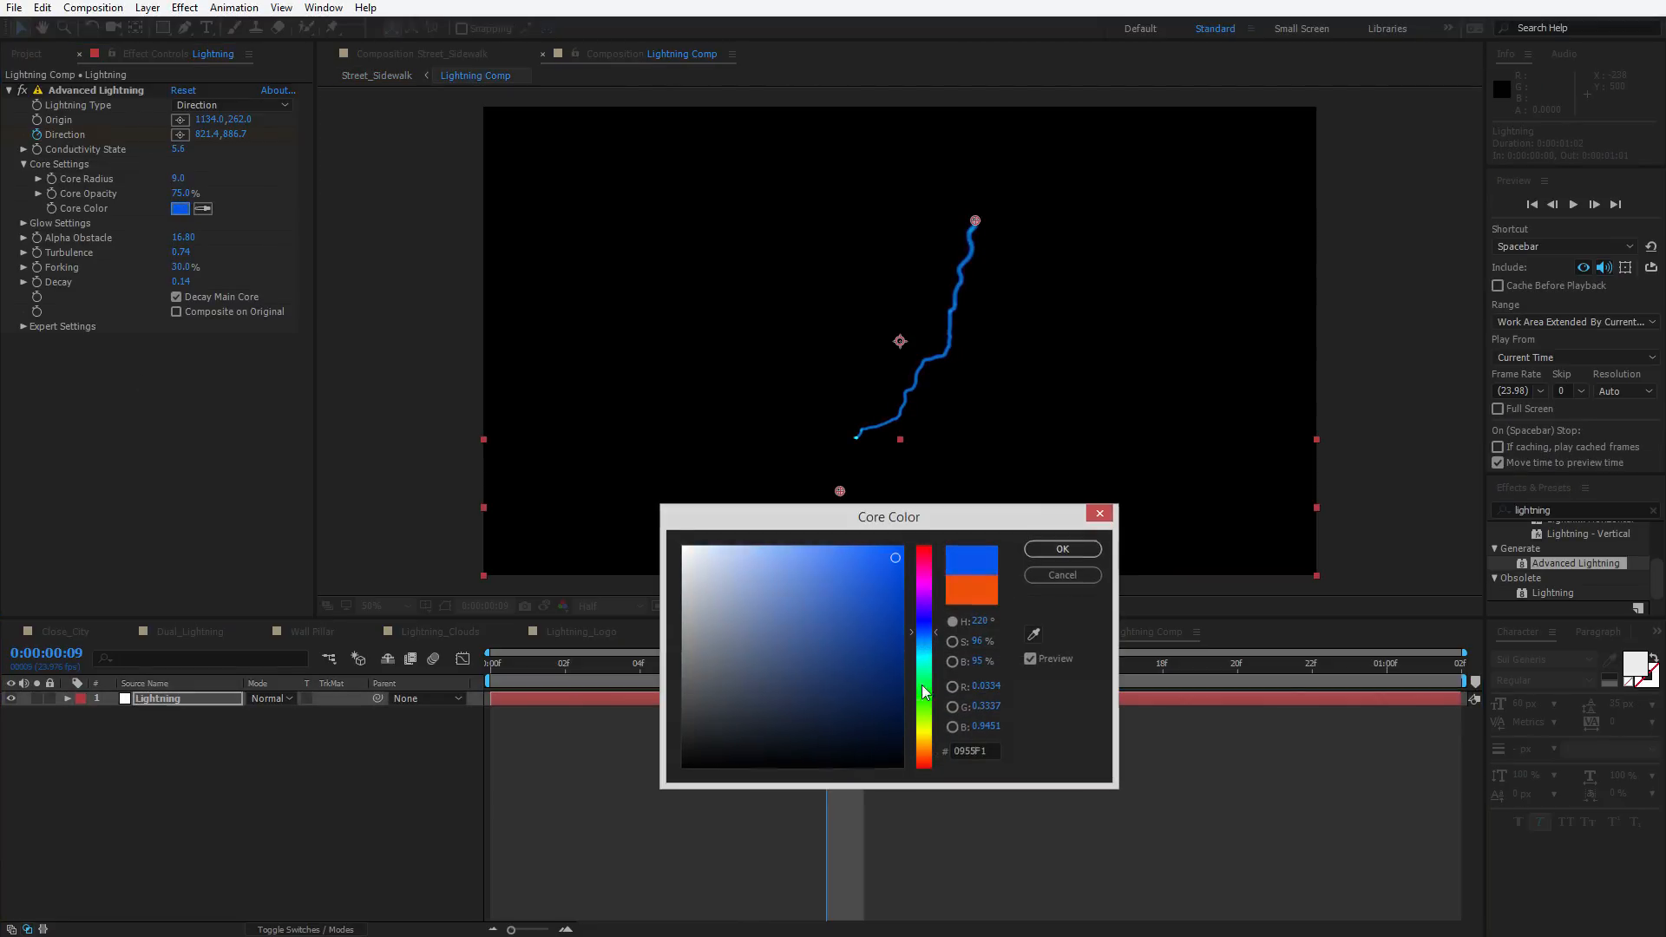
{"action": "key", "text": "Return"}
{"action": "key", "text": "Tab"}
{"action": "left_click", "coordinate": [912, 820]}
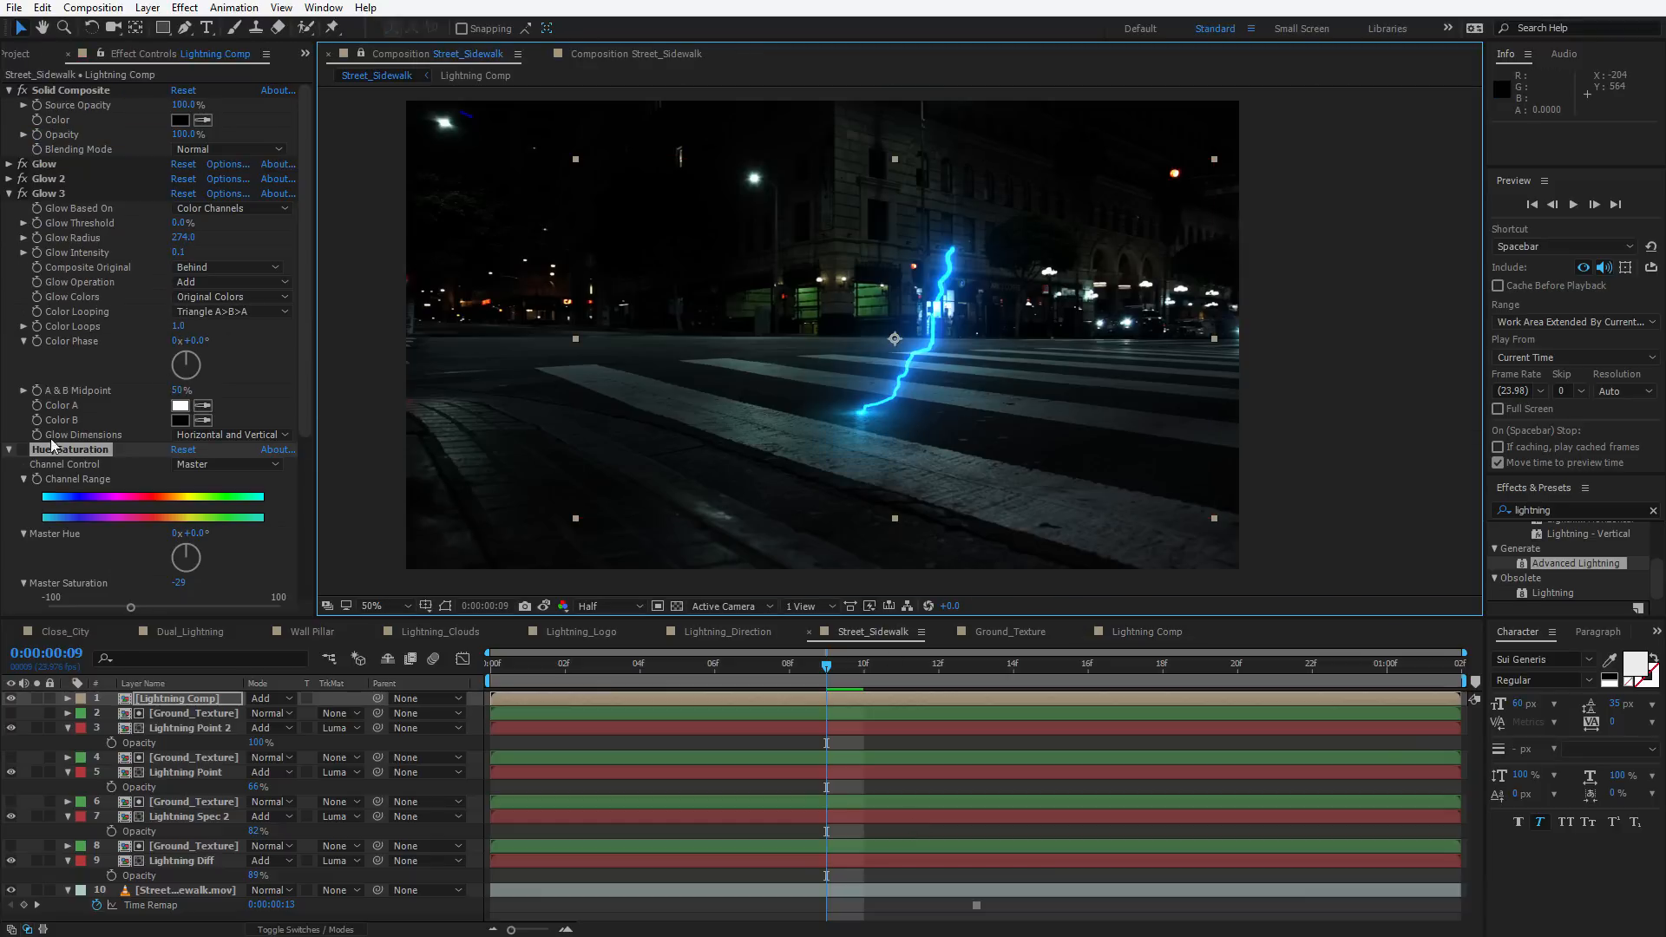
Collapse the Hue/Saturation effect and preview the blue lightning in the Street_Sidewalk comp
{"action": "left_click", "coordinate": [31, 451]}
{"action": "scroll", "coordinate": [156, 434], "scroll_direction": "down", "scroll_amount": 3}
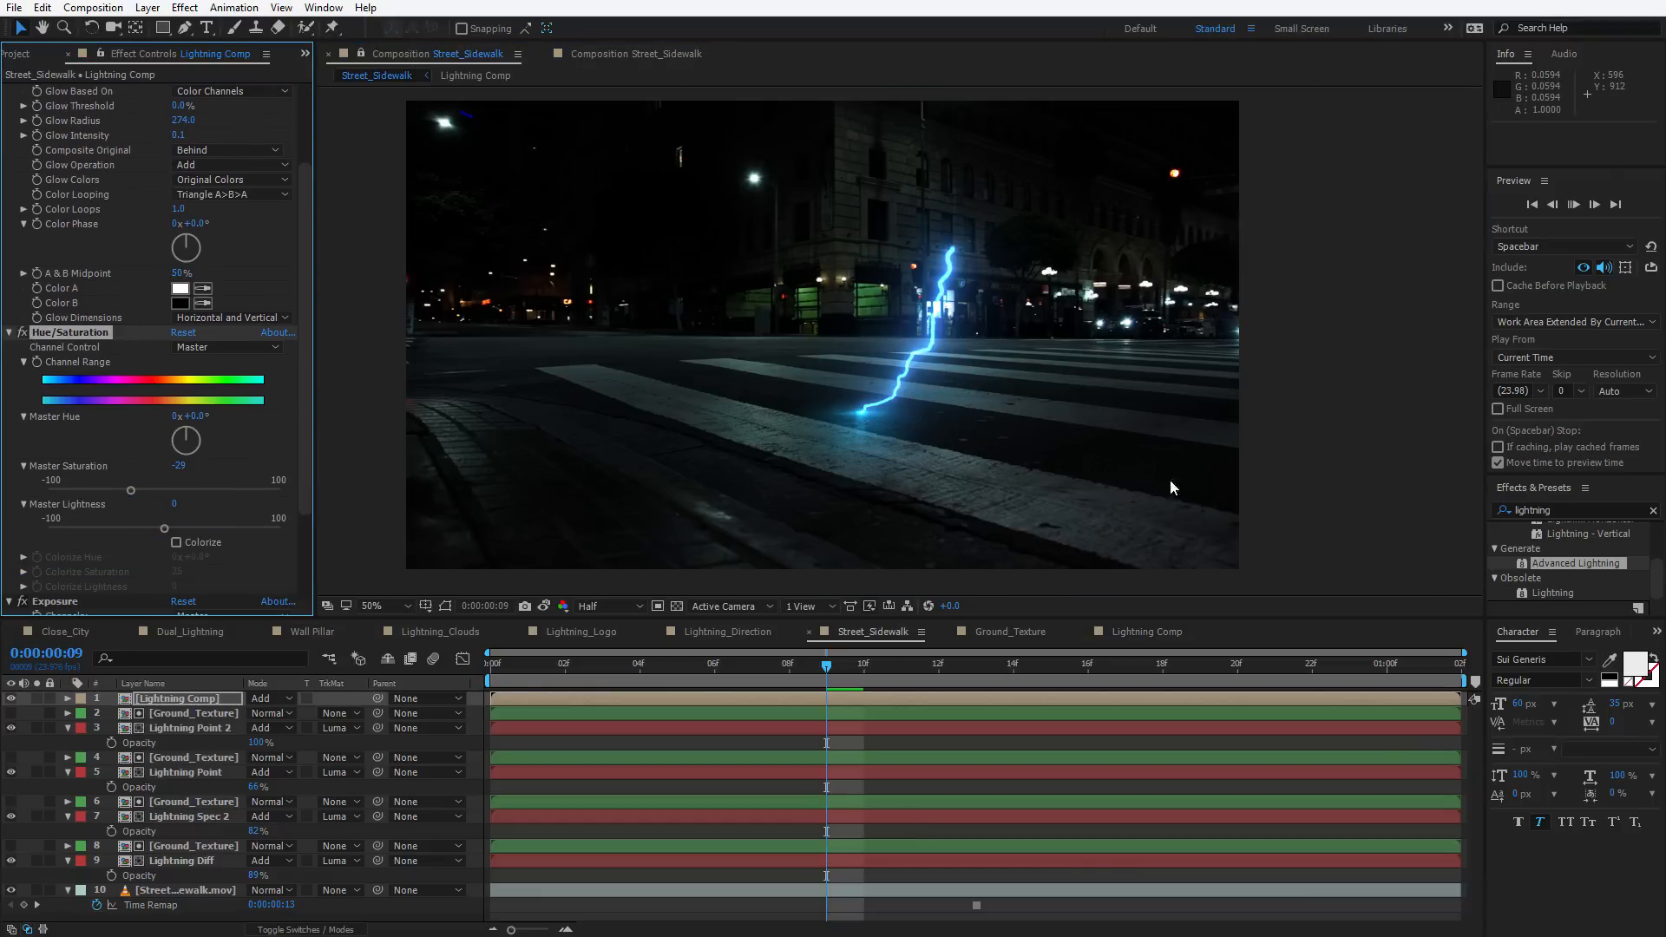
{"action": "key", "text": "space"}
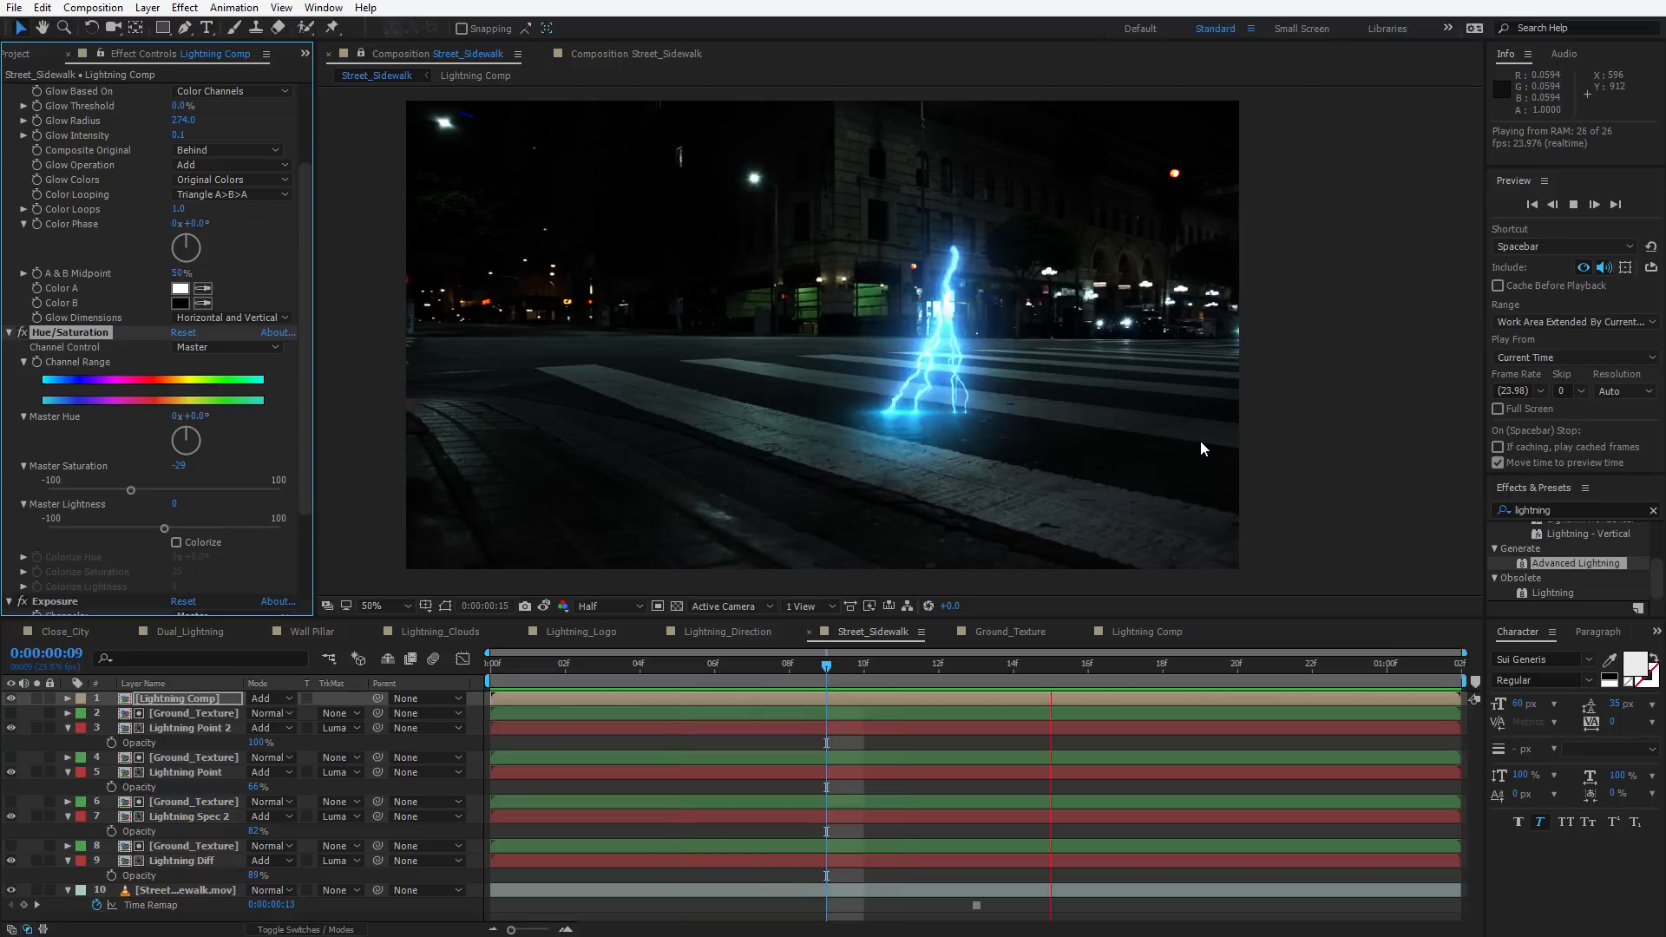
{"action": "key", "text": "space"}
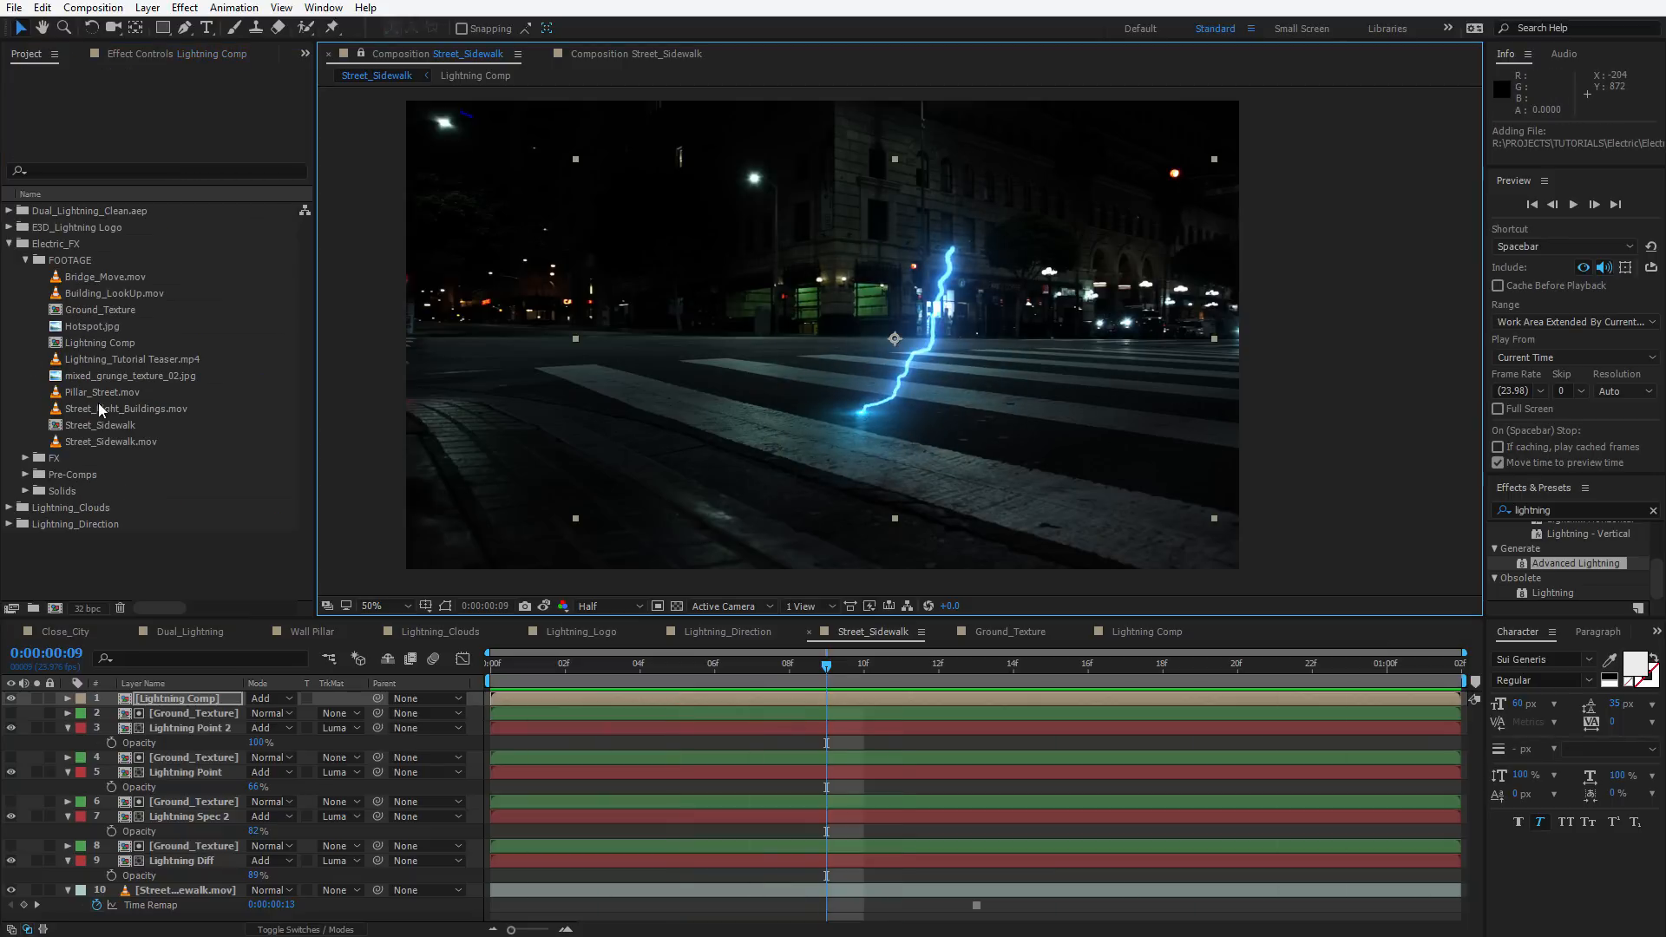
Add Hotspot.jpg to the comp in Add mode and place it at the bolt's upper tip
{"action": "left_click", "coordinate": [86, 326]}
{"action": "left_click_drag", "start_coordinate": [87, 326], "coordinate": [893, 330]}
{"action": "scroll", "coordinate": [879, 340], "scroll_direction": "up", "scroll_amount": 2}
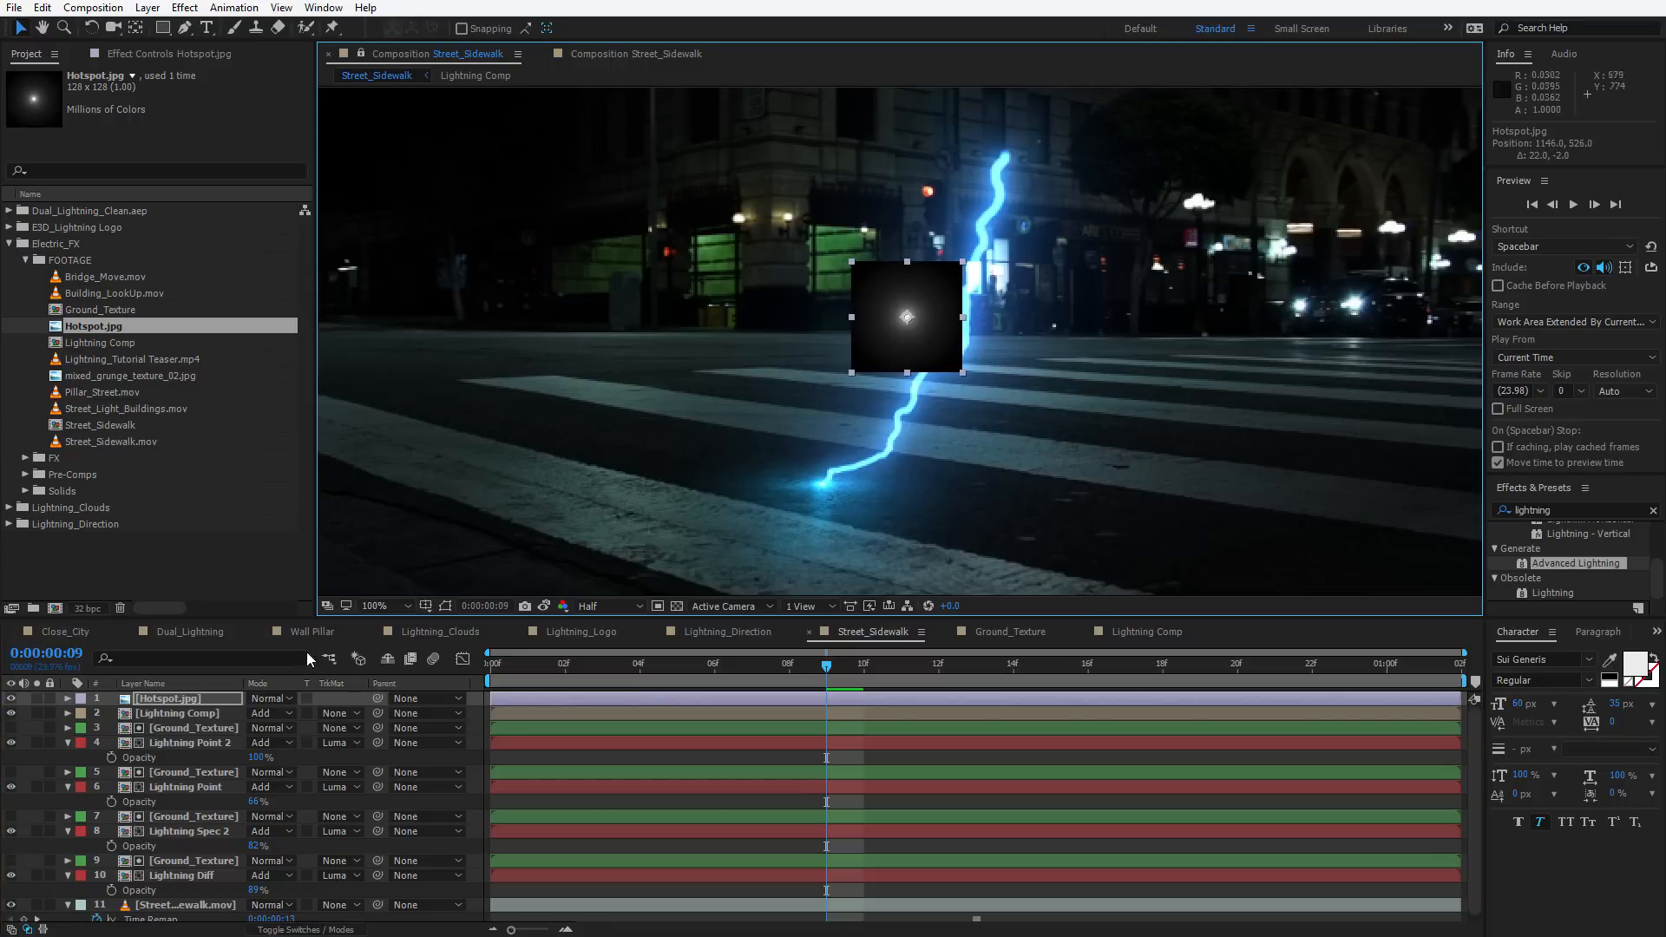
{"action": "left_click", "coordinate": [277, 699]}
{"action": "left_click", "coordinate": [325, 422]}
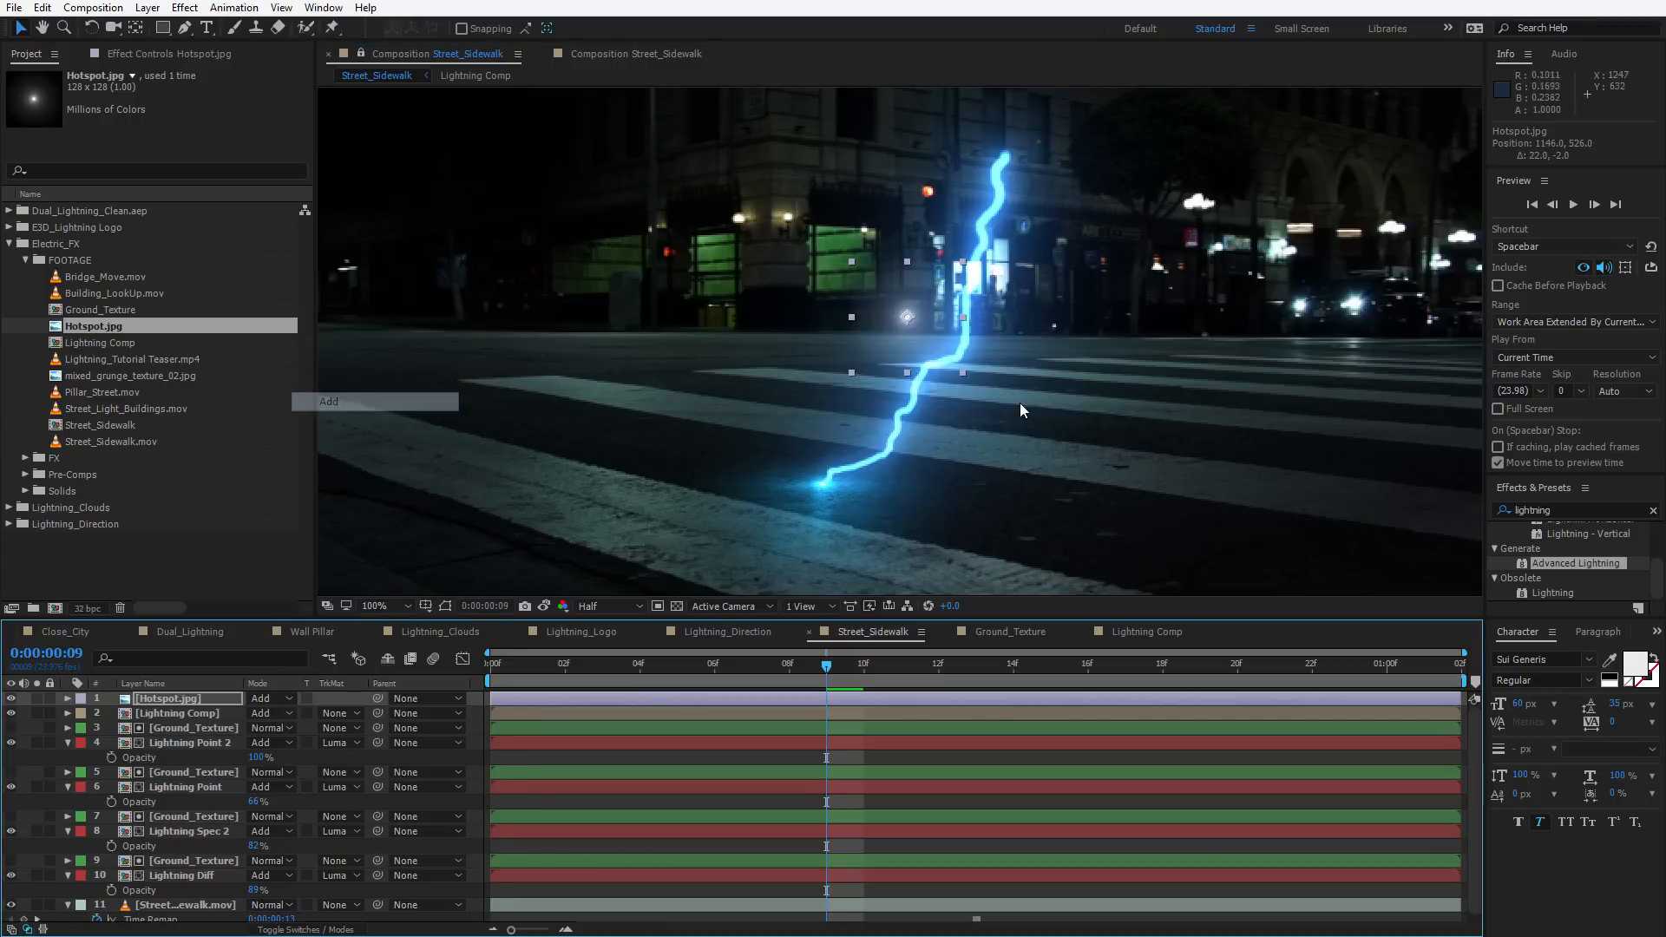
{"action": "left_click_drag", "start_coordinate": [899, 340], "coordinate": [997, 179]}
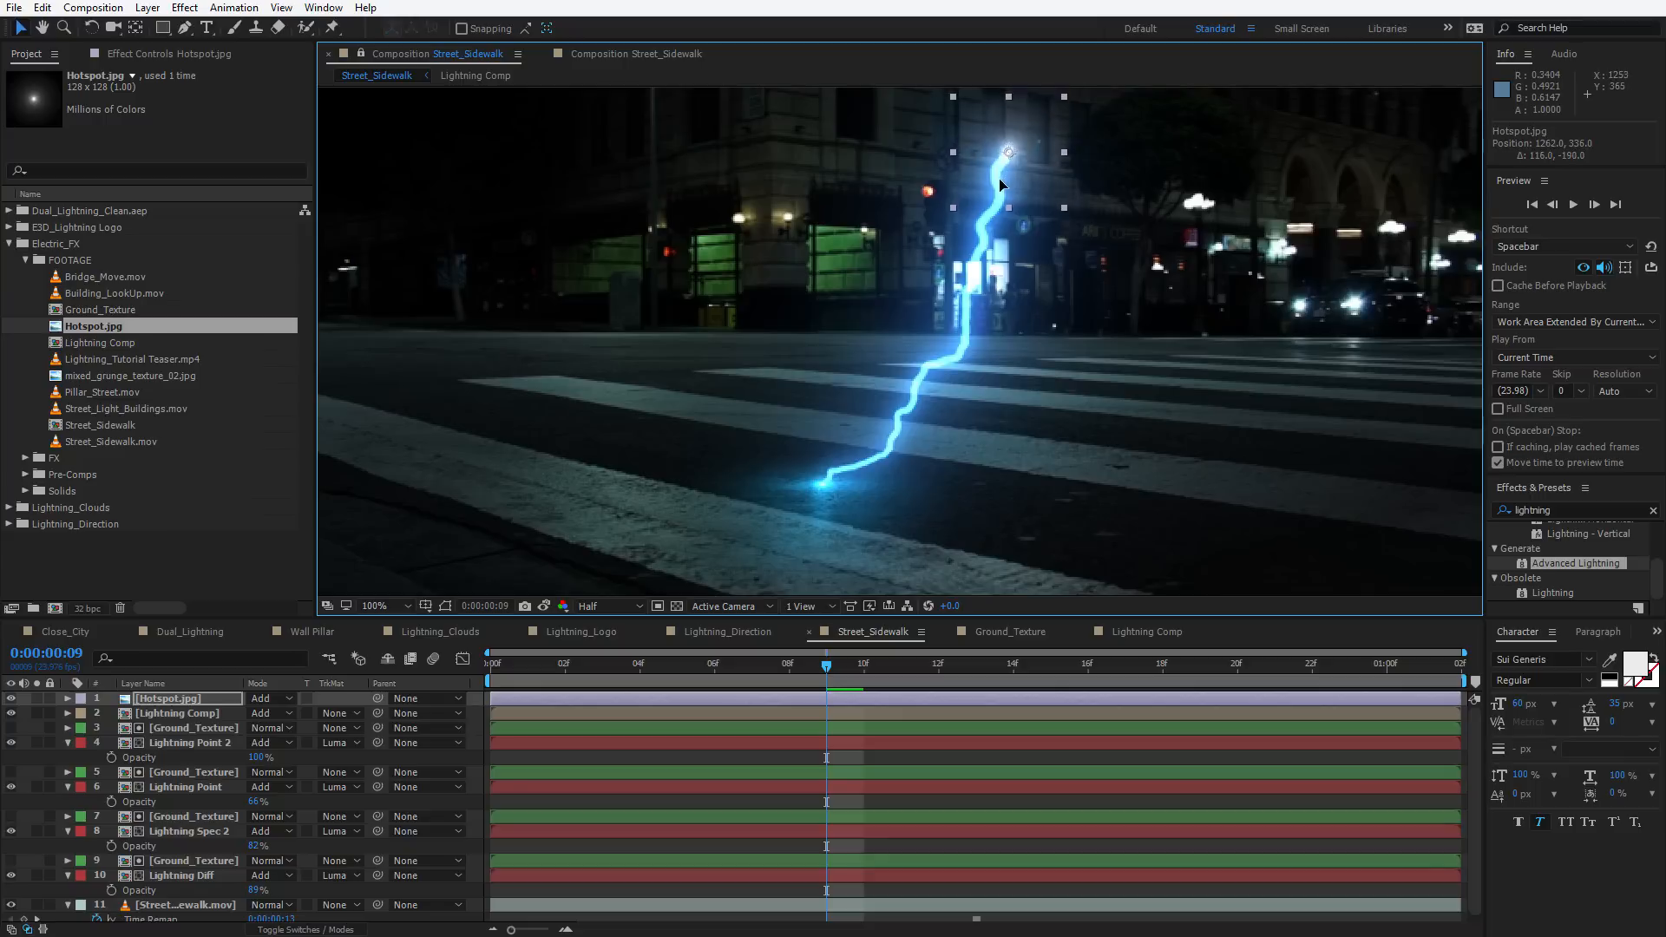
{"action": "key", "text": "s"}
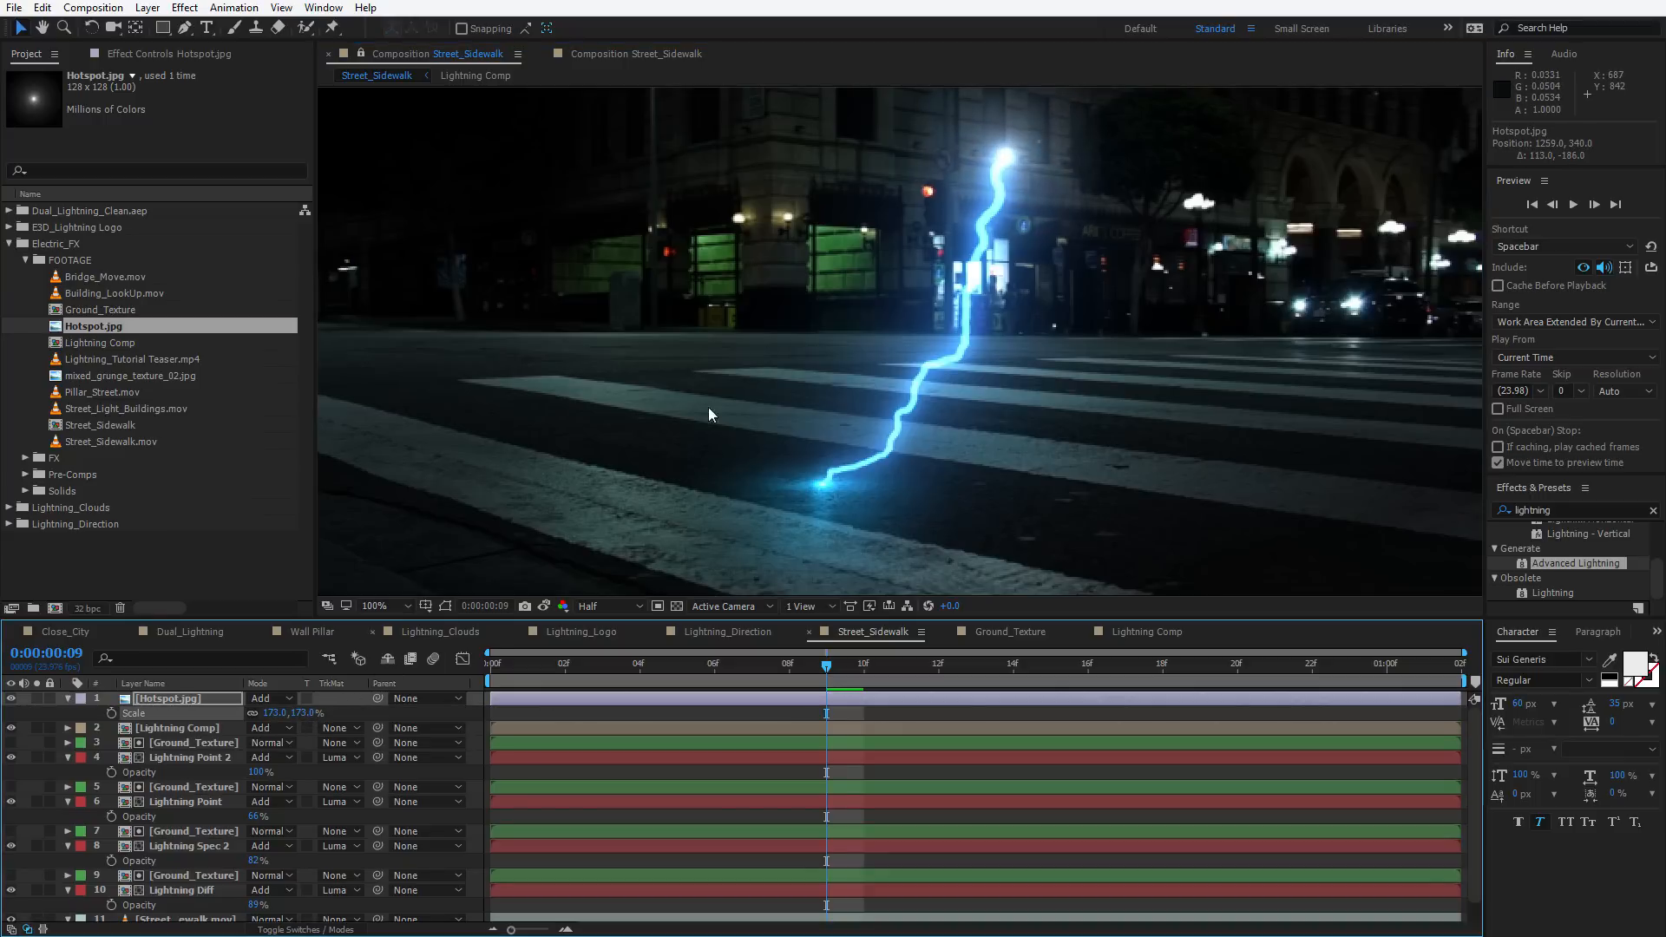
Apply Curves to the hotspot and bend its RGB, Red and Blue channel curves to tint it blue
{"action": "left_click", "coordinate": [185, 7]}
{"action": "mouse_move", "coordinate": [290, 182]}
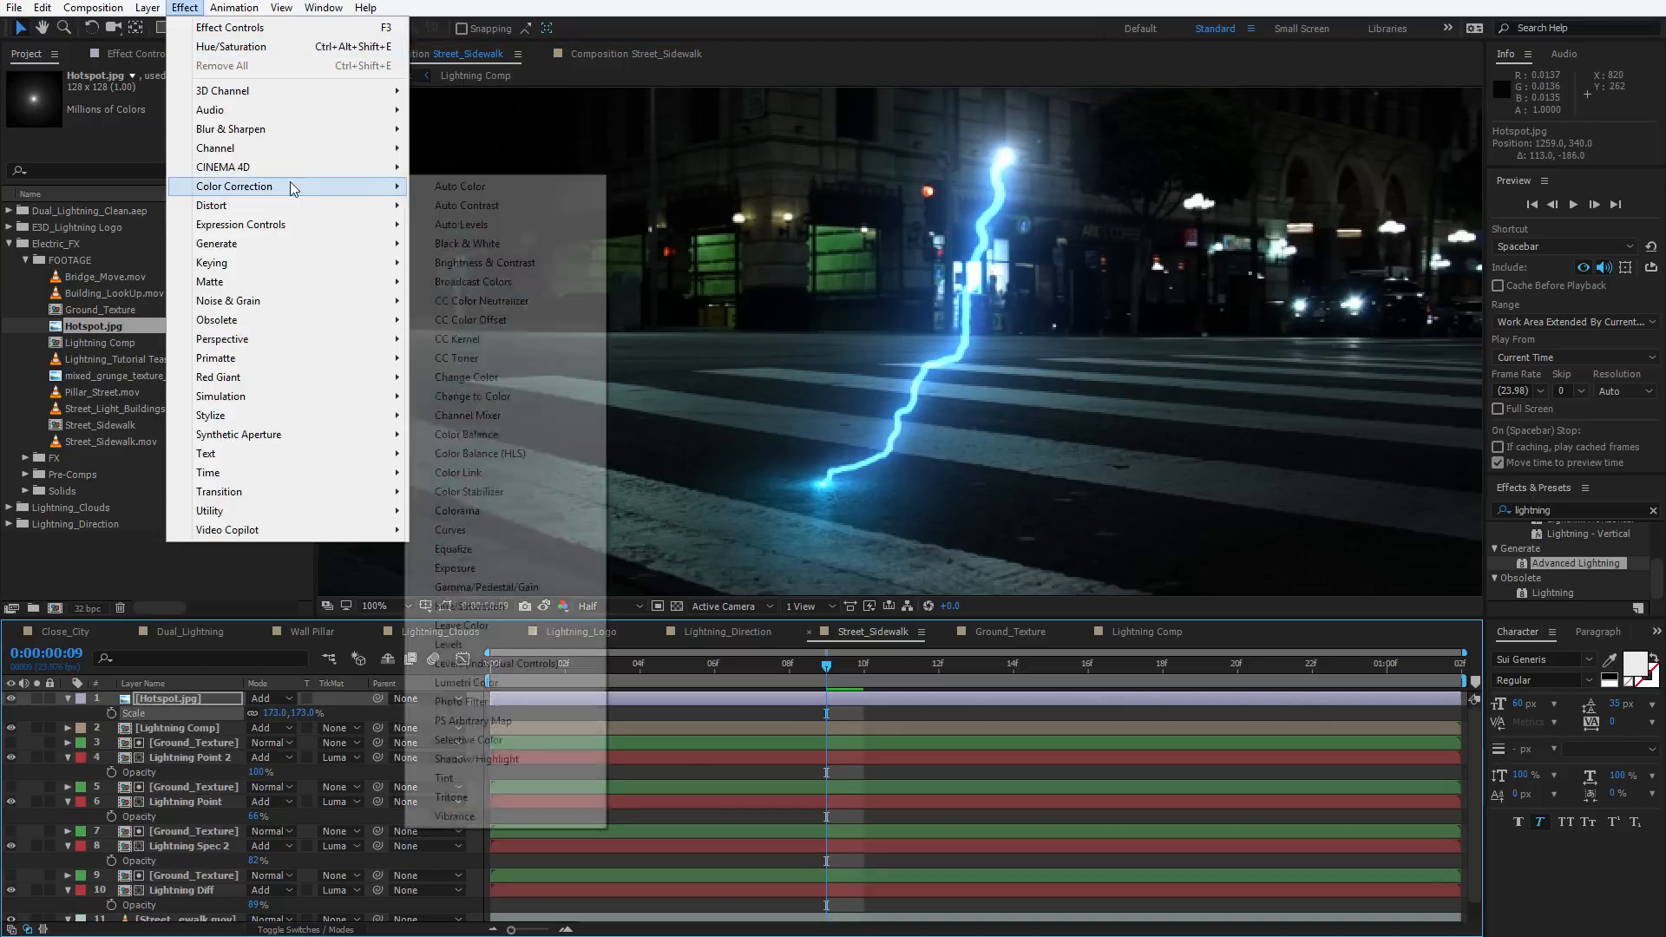
{"action": "left_click", "coordinate": [455, 529]}
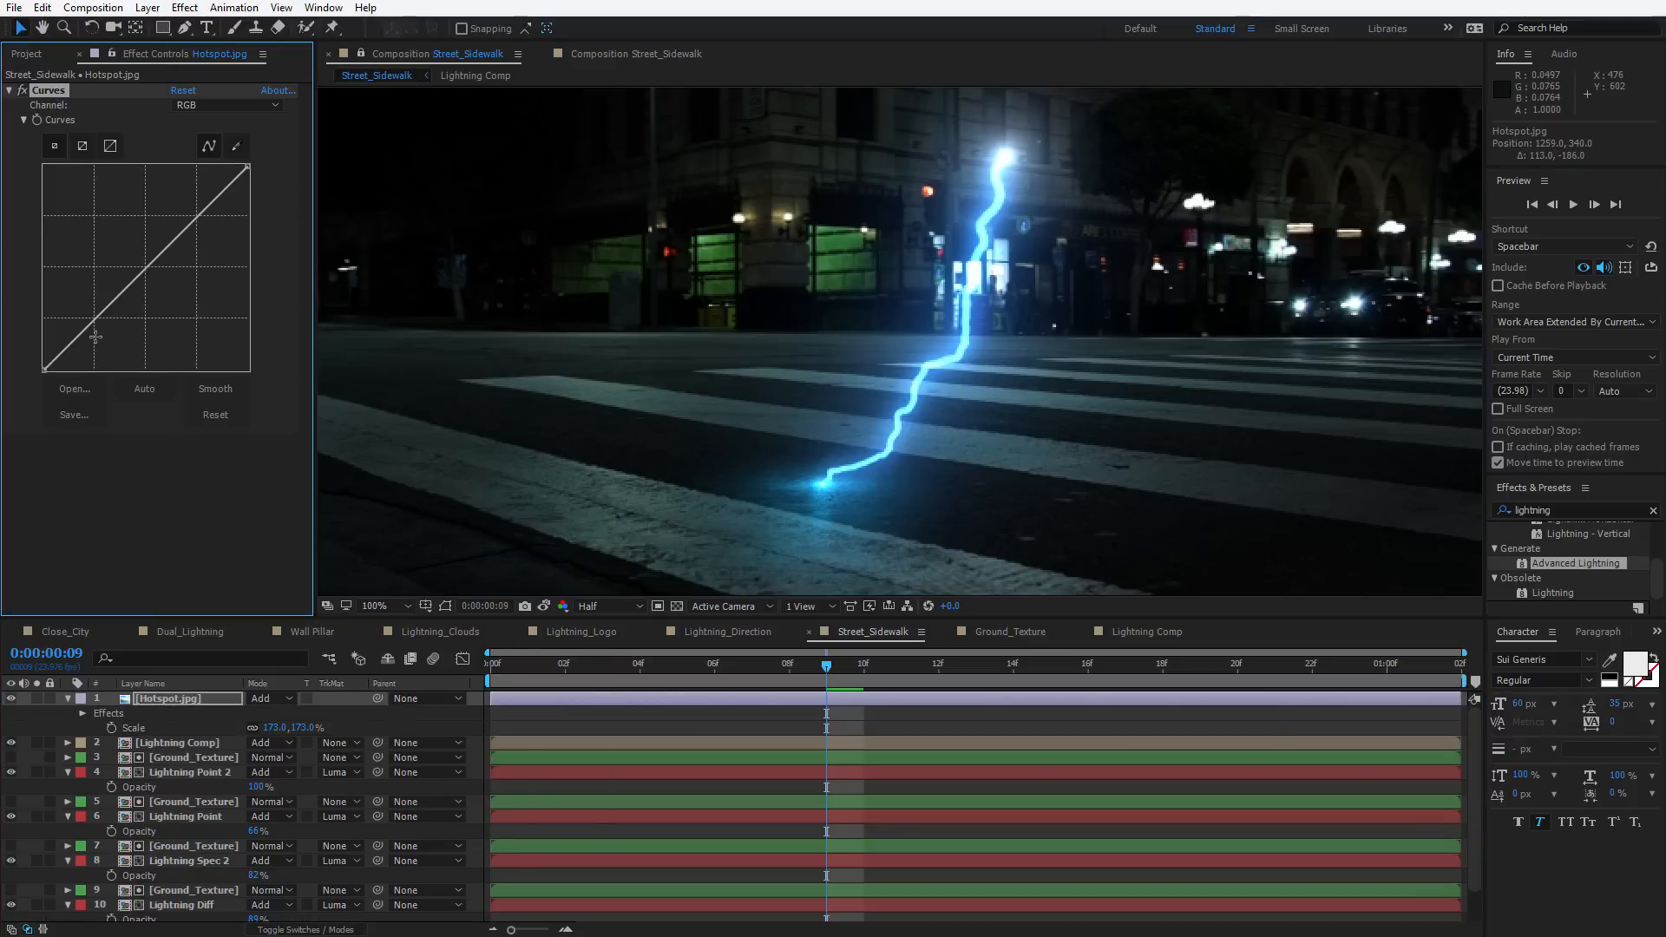
{"action": "left_click_drag", "start_coordinate": [95, 320], "coordinate": [131, 289]}
{"action": "left_click", "coordinate": [200, 111]}
{"action": "left_click", "coordinate": [199, 140]}
{"action": "left_click", "coordinate": [198, 111]}
{"action": "left_click", "coordinate": [205, 176]}
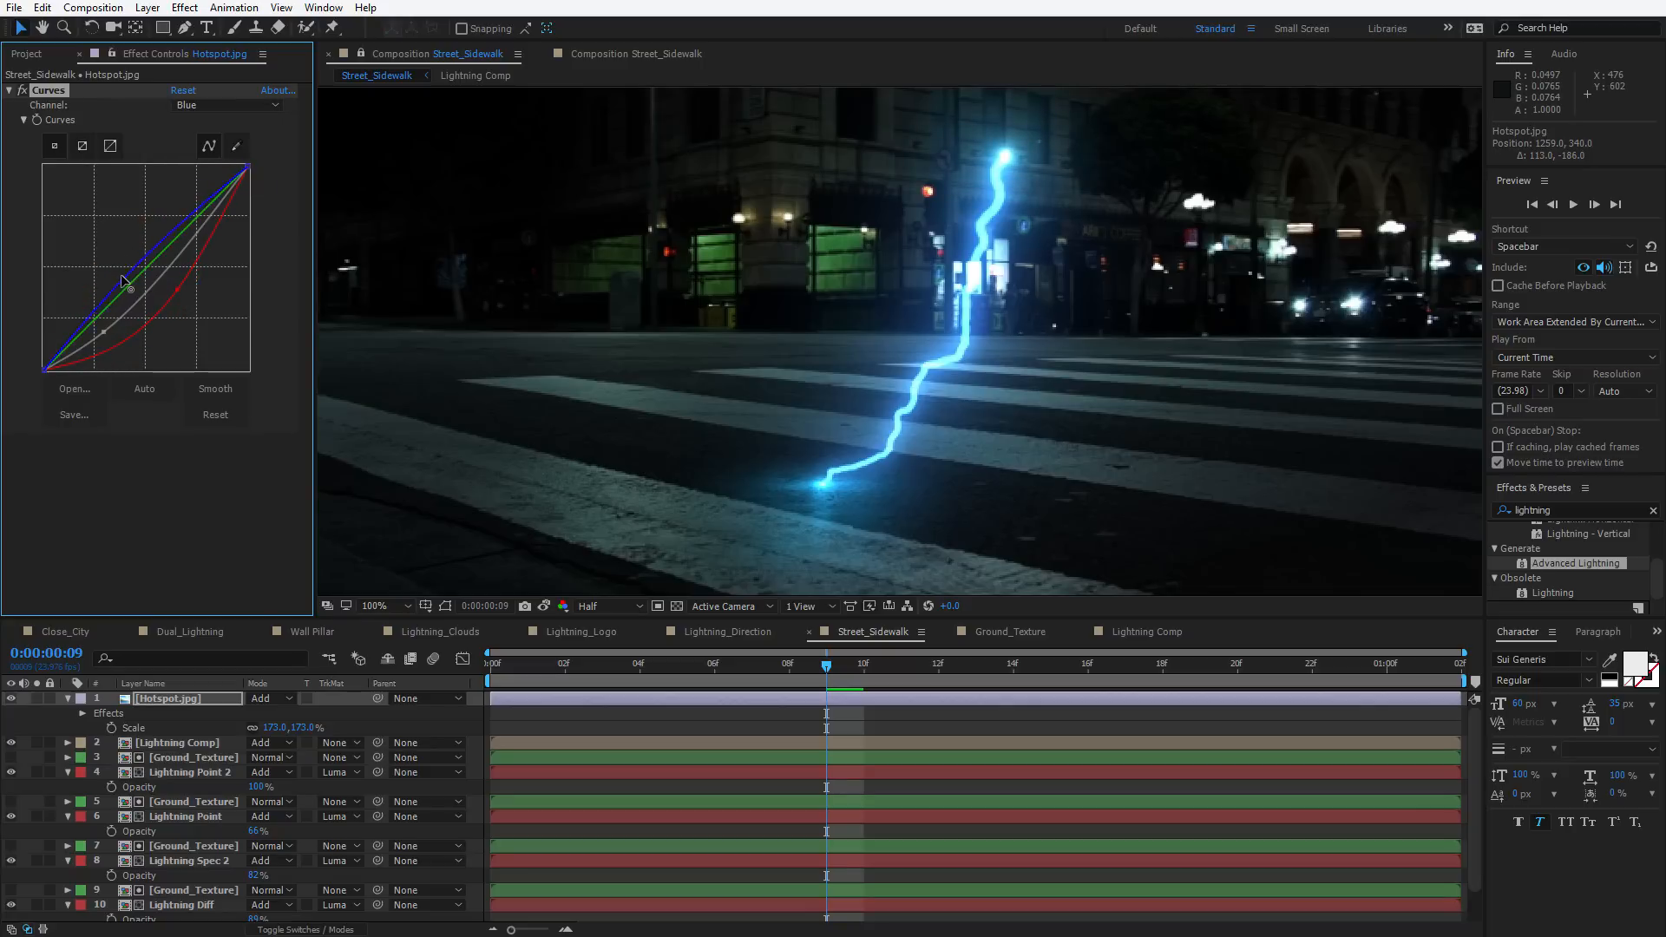
Preview the animation from the start to check the hotspot
{"action": "scroll", "coordinate": [996, 295], "scroll_direction": "down", "scroll_amount": 2}
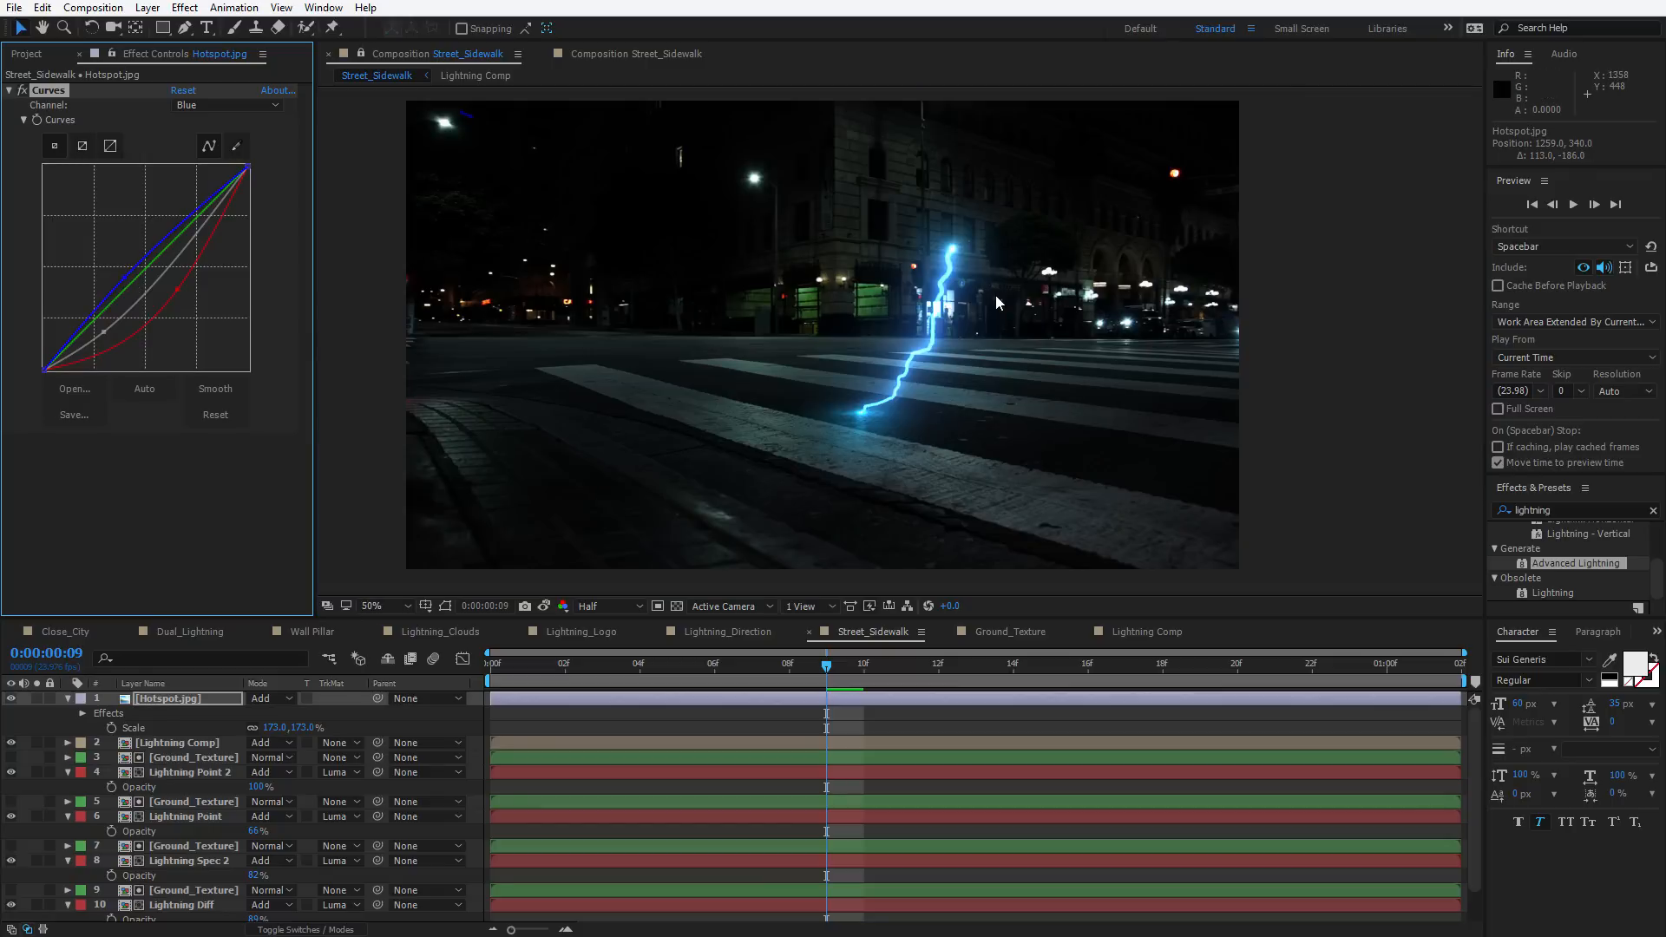
{"action": "left_click", "coordinate": [794, 683]}
{"action": "key", "text": "Home"}
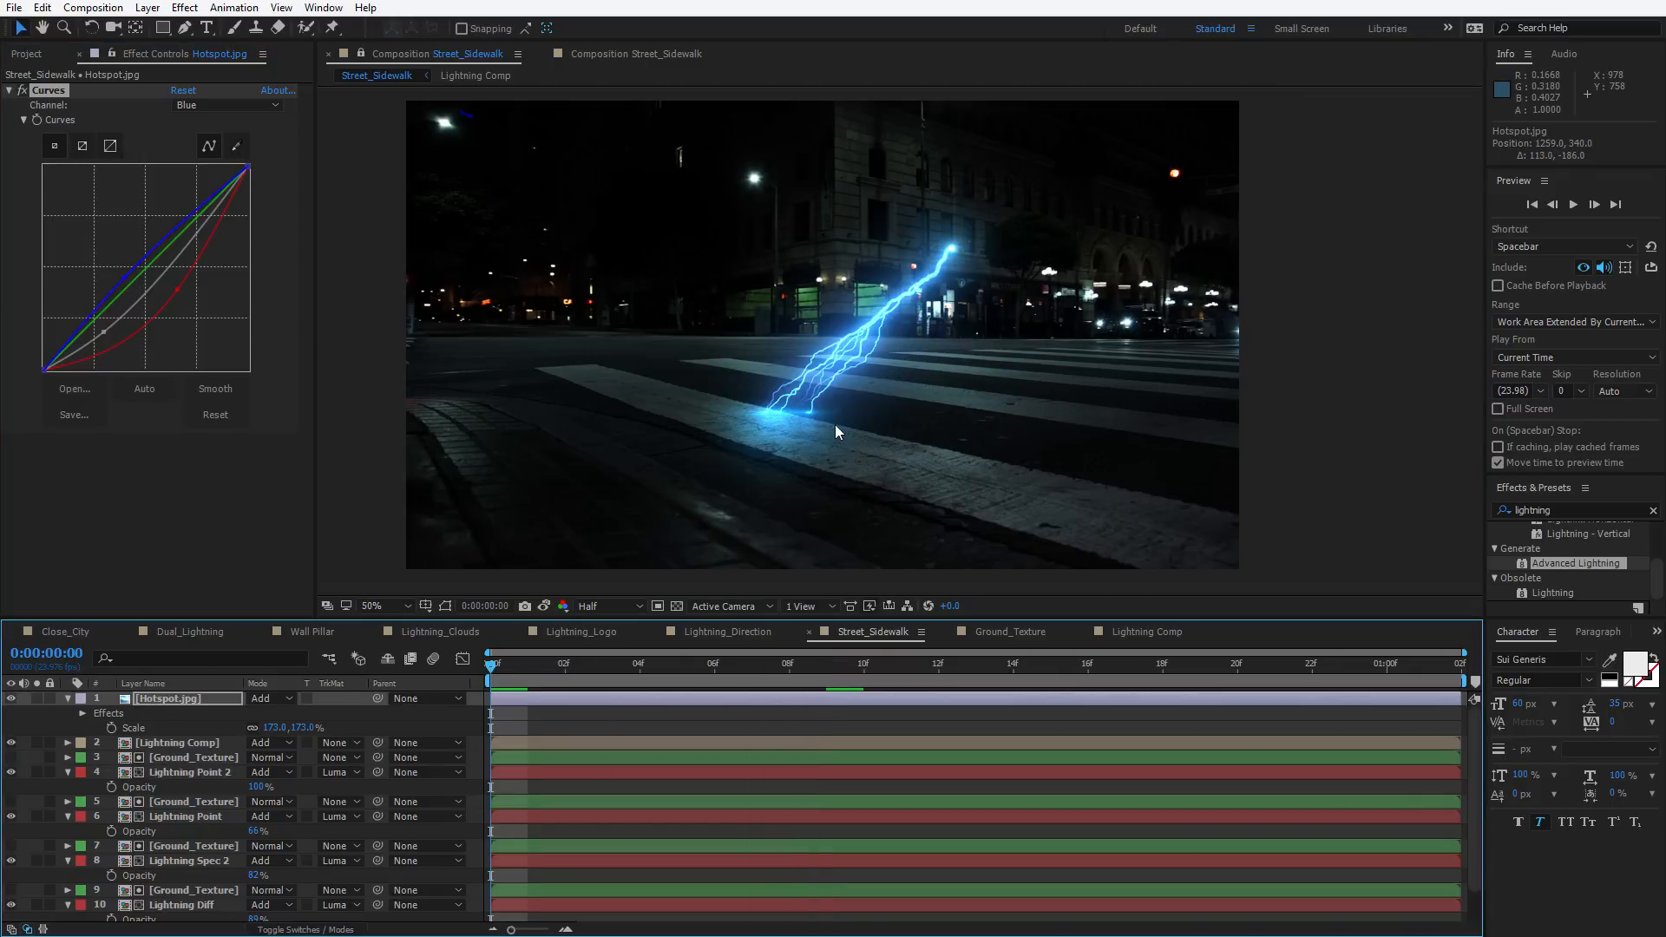
{"action": "key", "text": "space"}
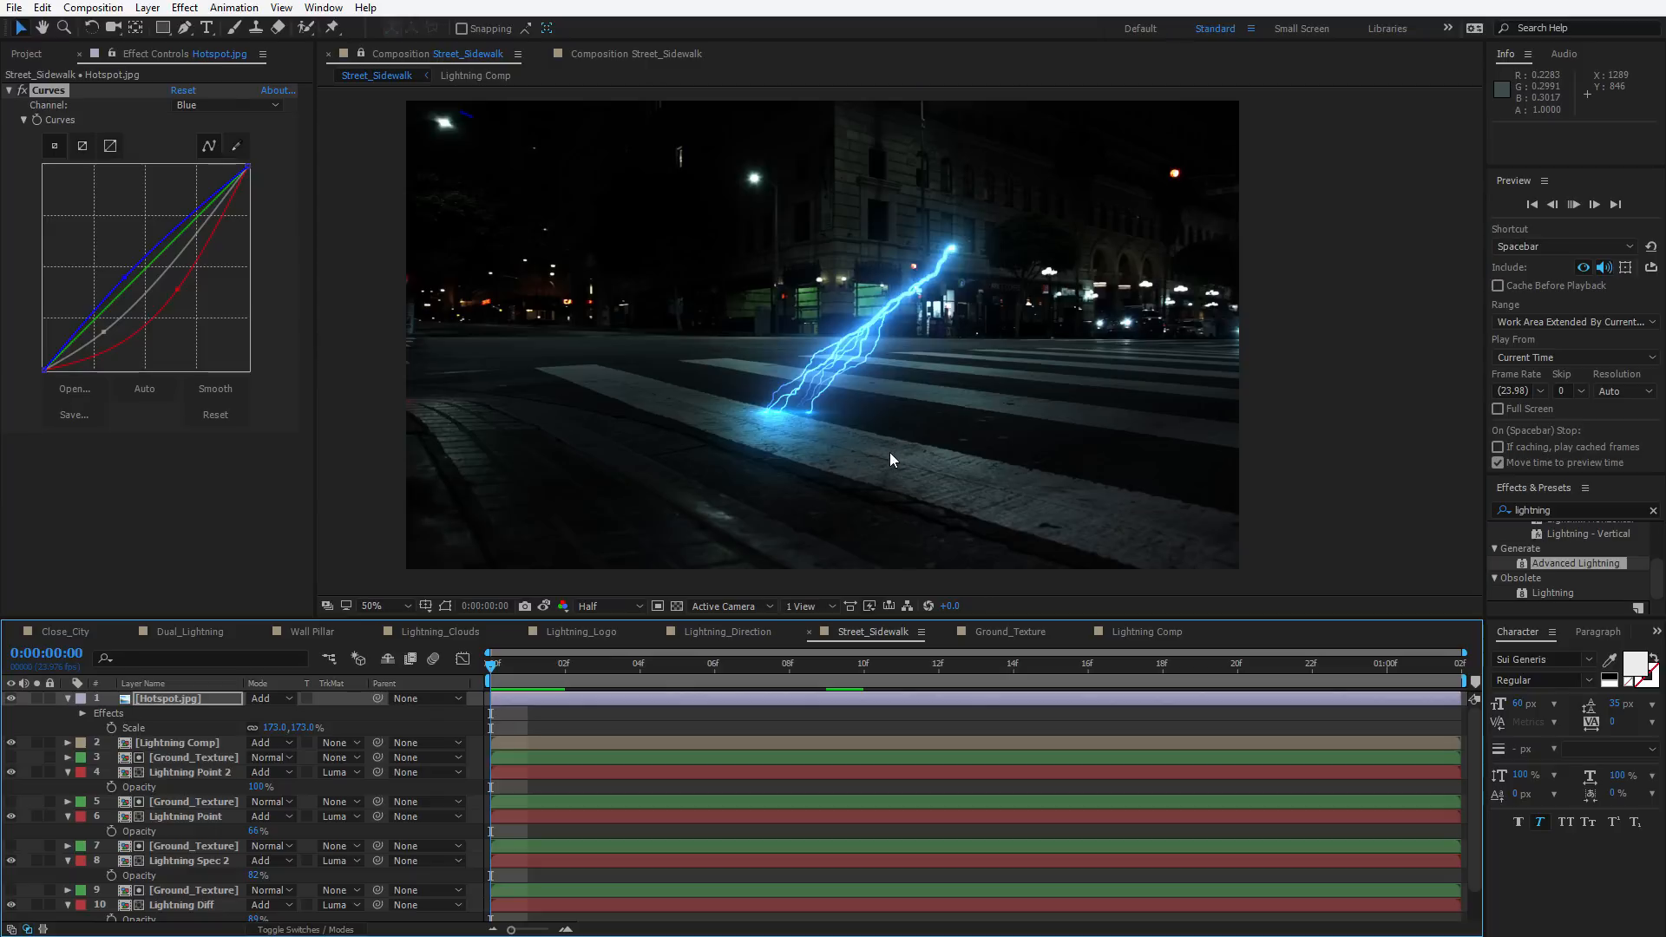
{"action": "scroll", "coordinate": [826, 414], "scroll_direction": "up", "scroll_amount": 2}
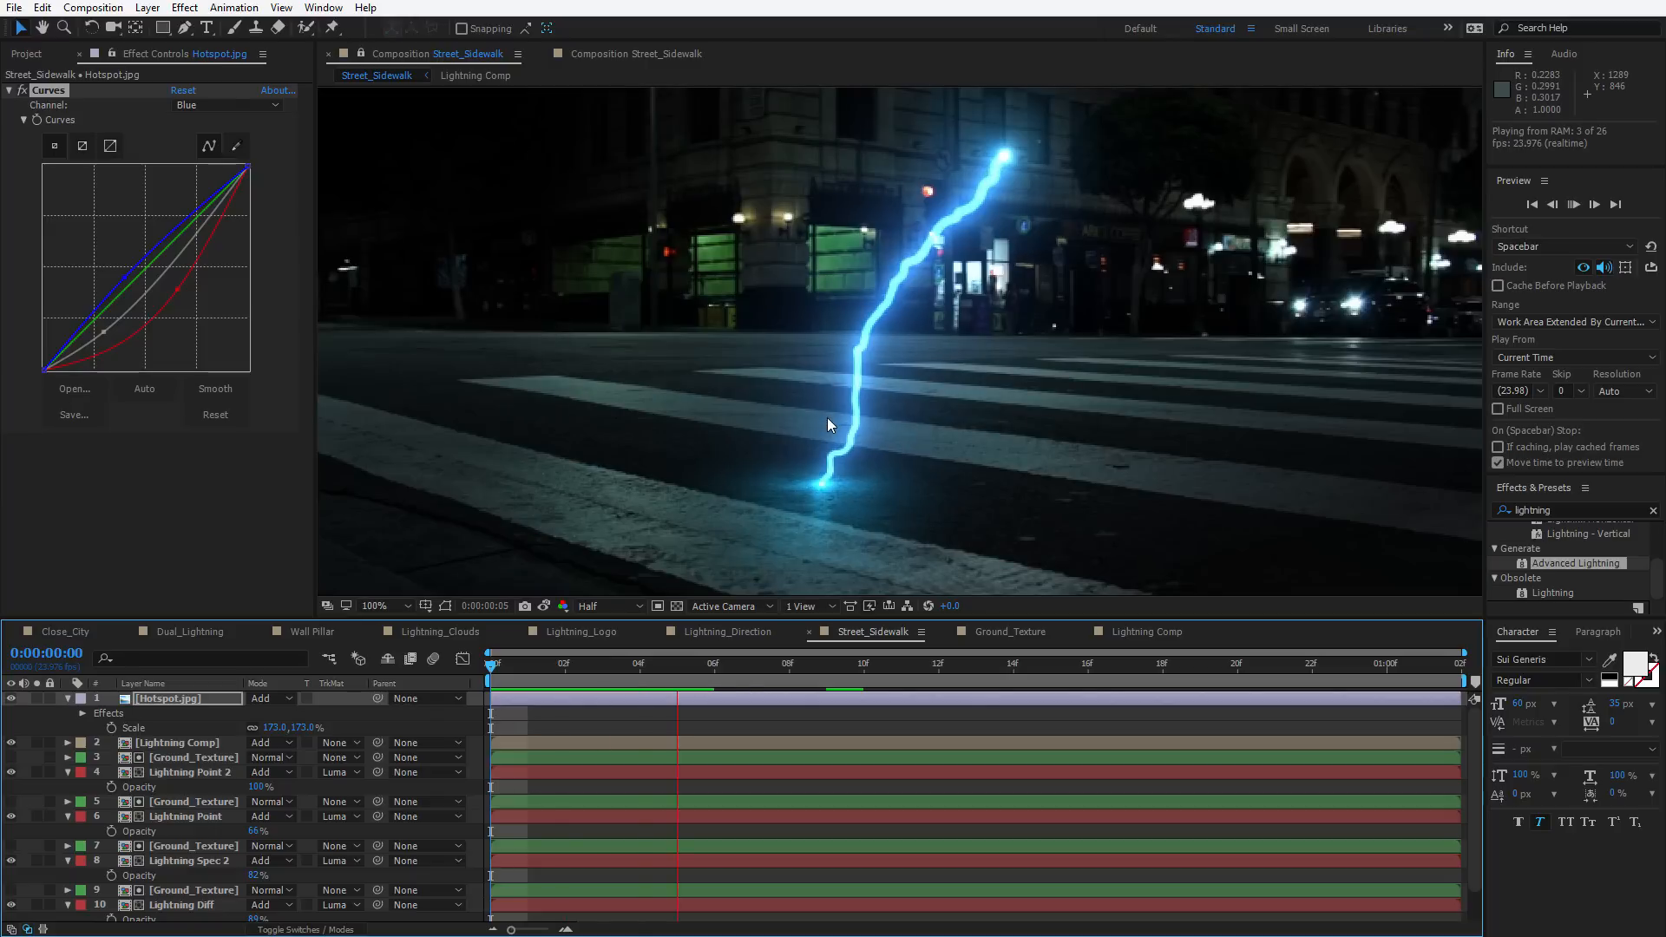
{"action": "scroll", "coordinate": [826, 419], "scroll_direction": "down", "scroll_amount": 2}
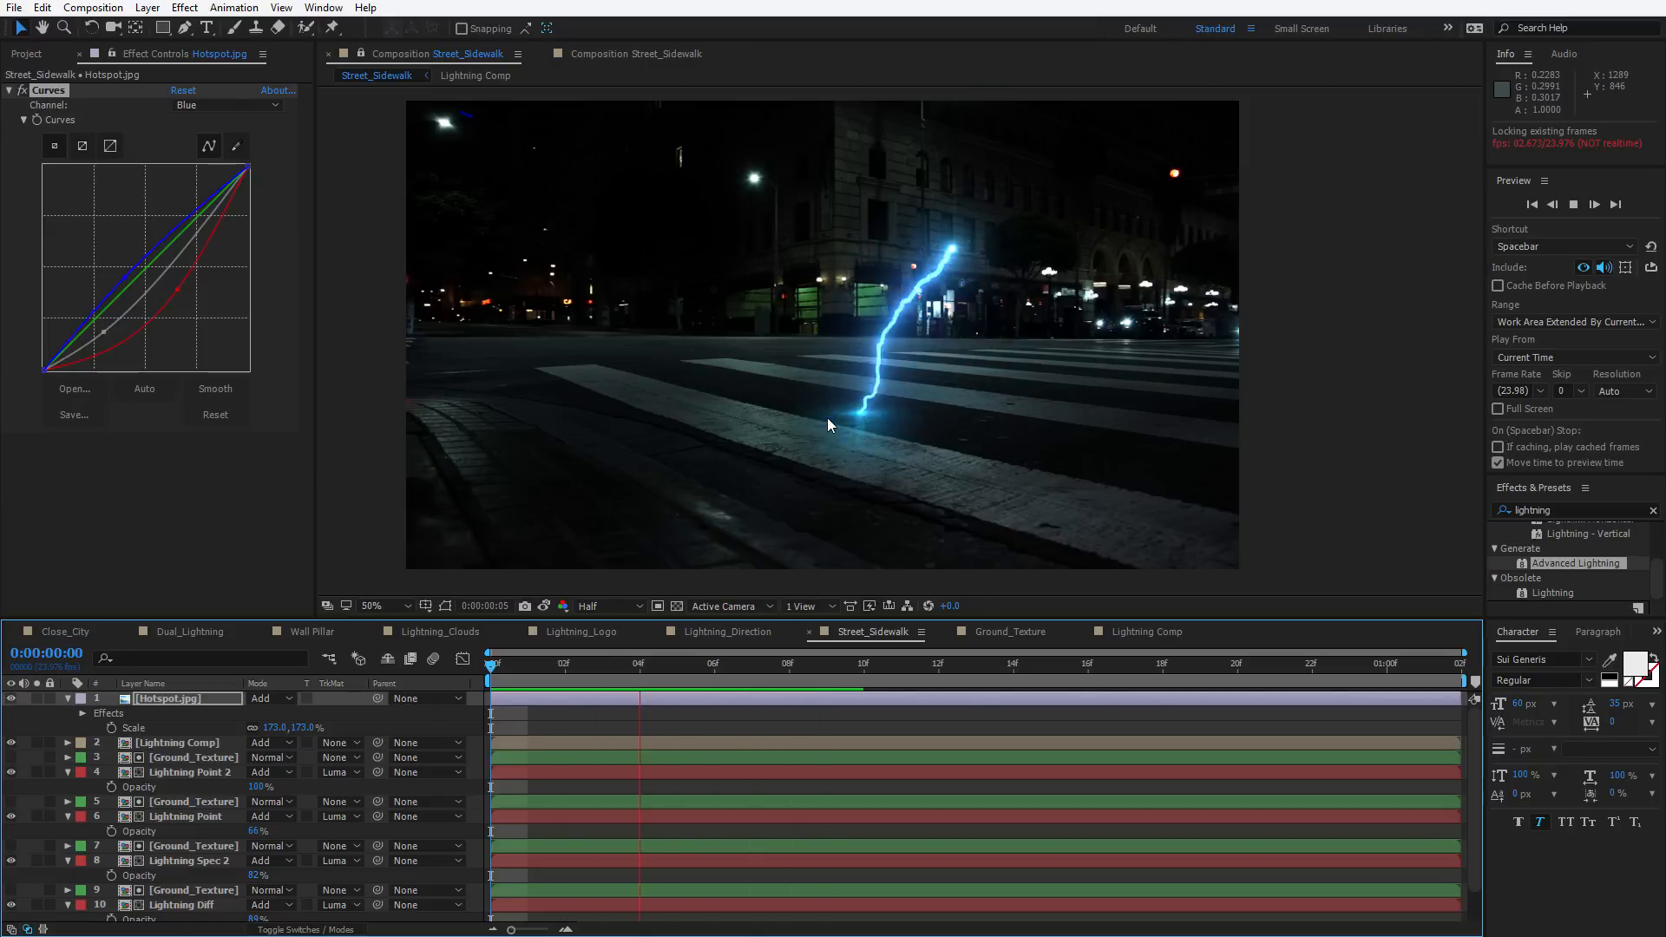
{"action": "key", "text": "space"}
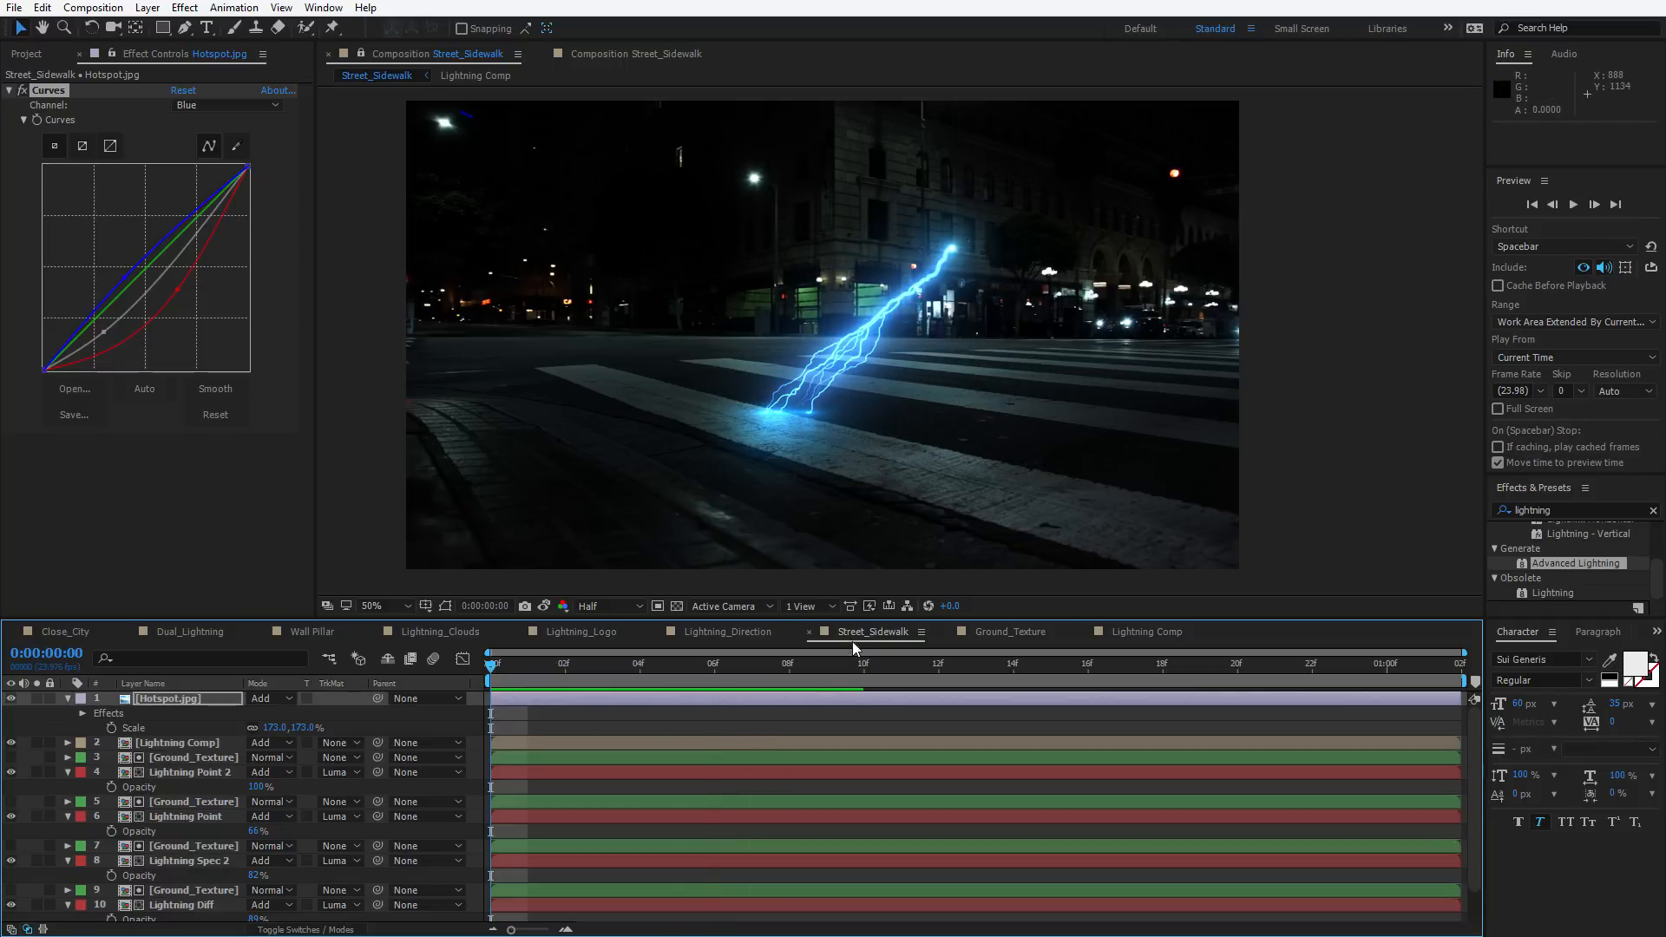
Try setting Lightning Spec 2's opacity to 100% at frame 6 and undo the change
{"action": "left_click_drag", "start_coordinate": [791, 670], "coordinate": [726, 688]}
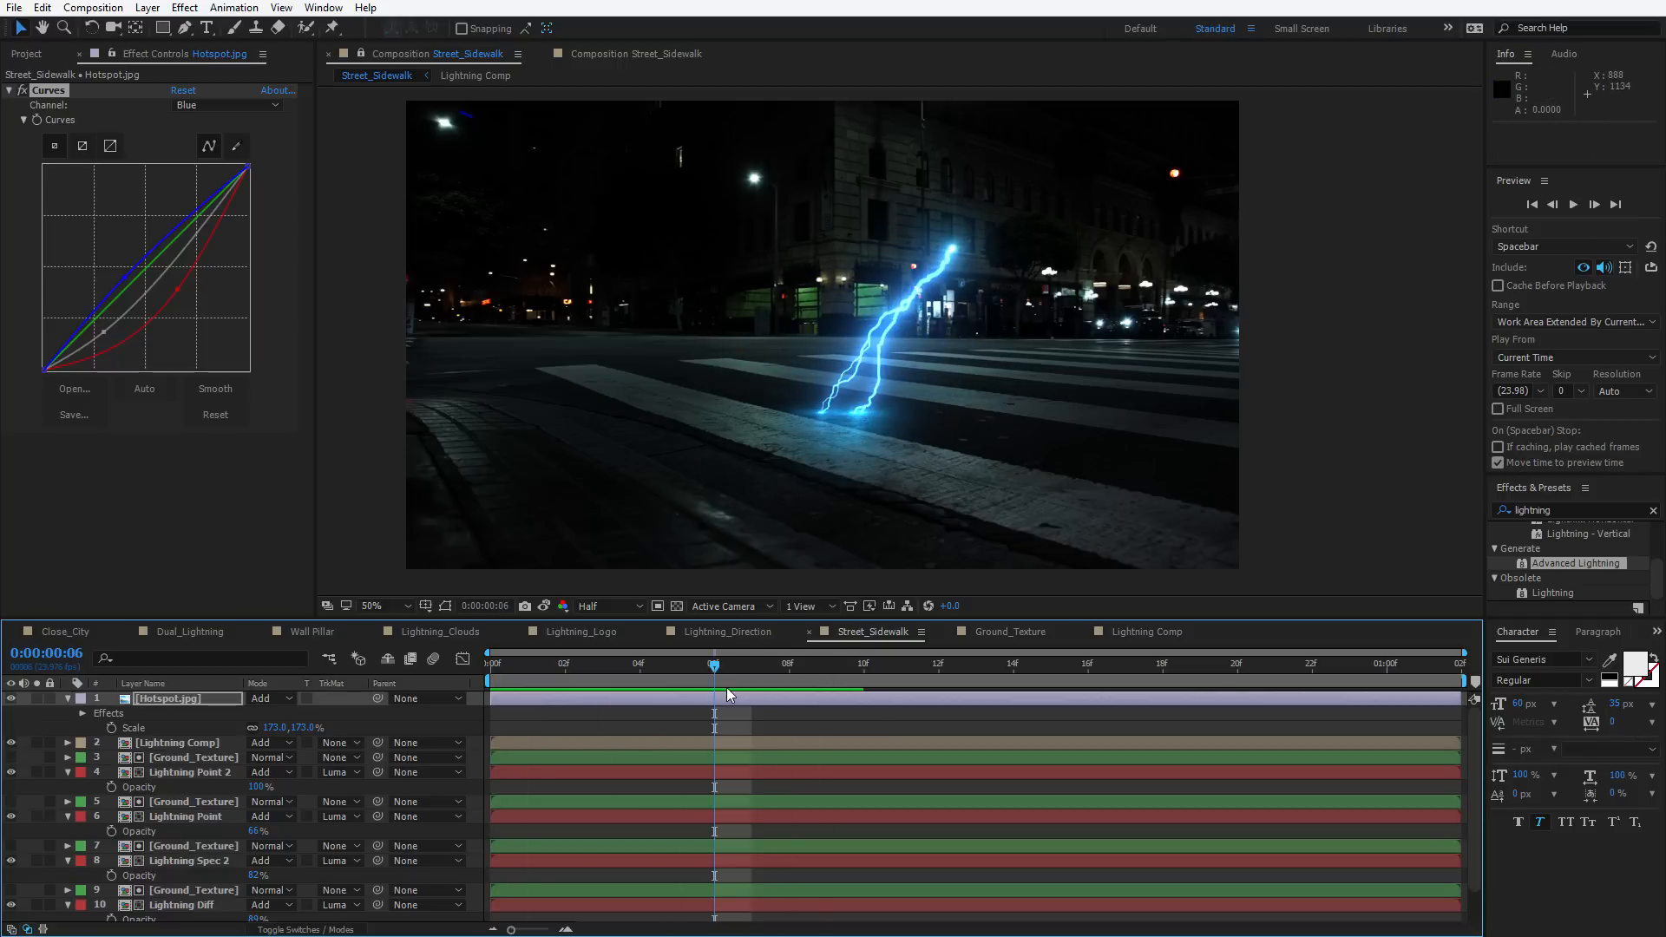
{"action": "scroll", "coordinate": [305, 824], "scroll_direction": "down", "scroll_amount": 1}
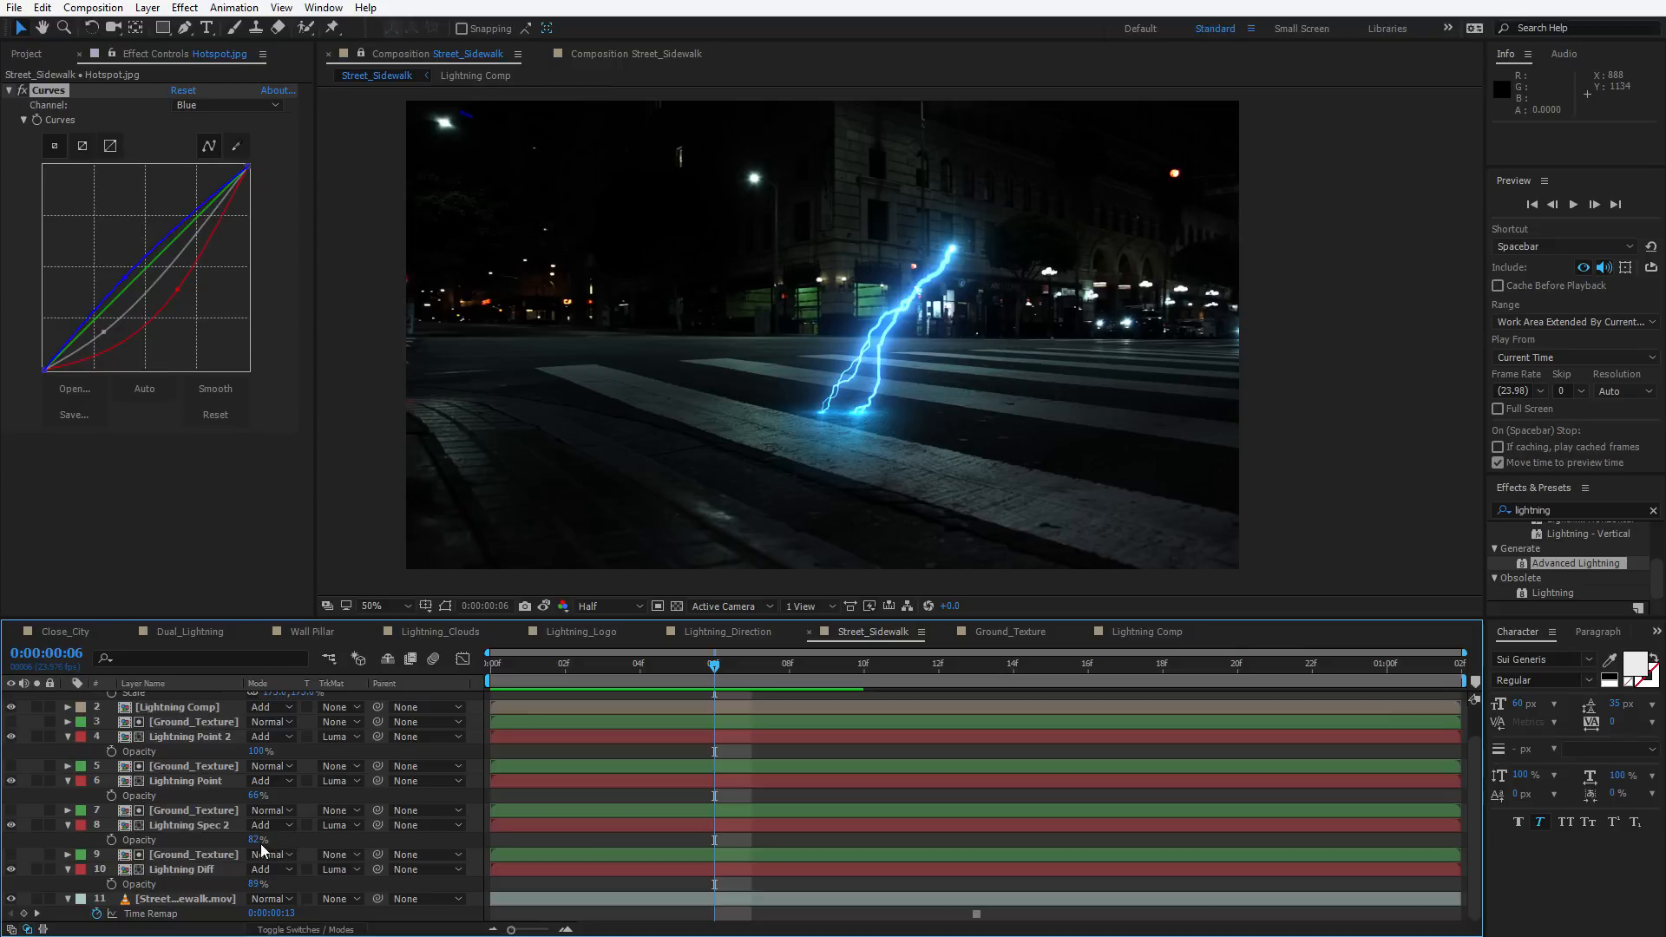
{"action": "left_click_drag", "start_coordinate": [255, 841], "coordinate": [303, 835]}
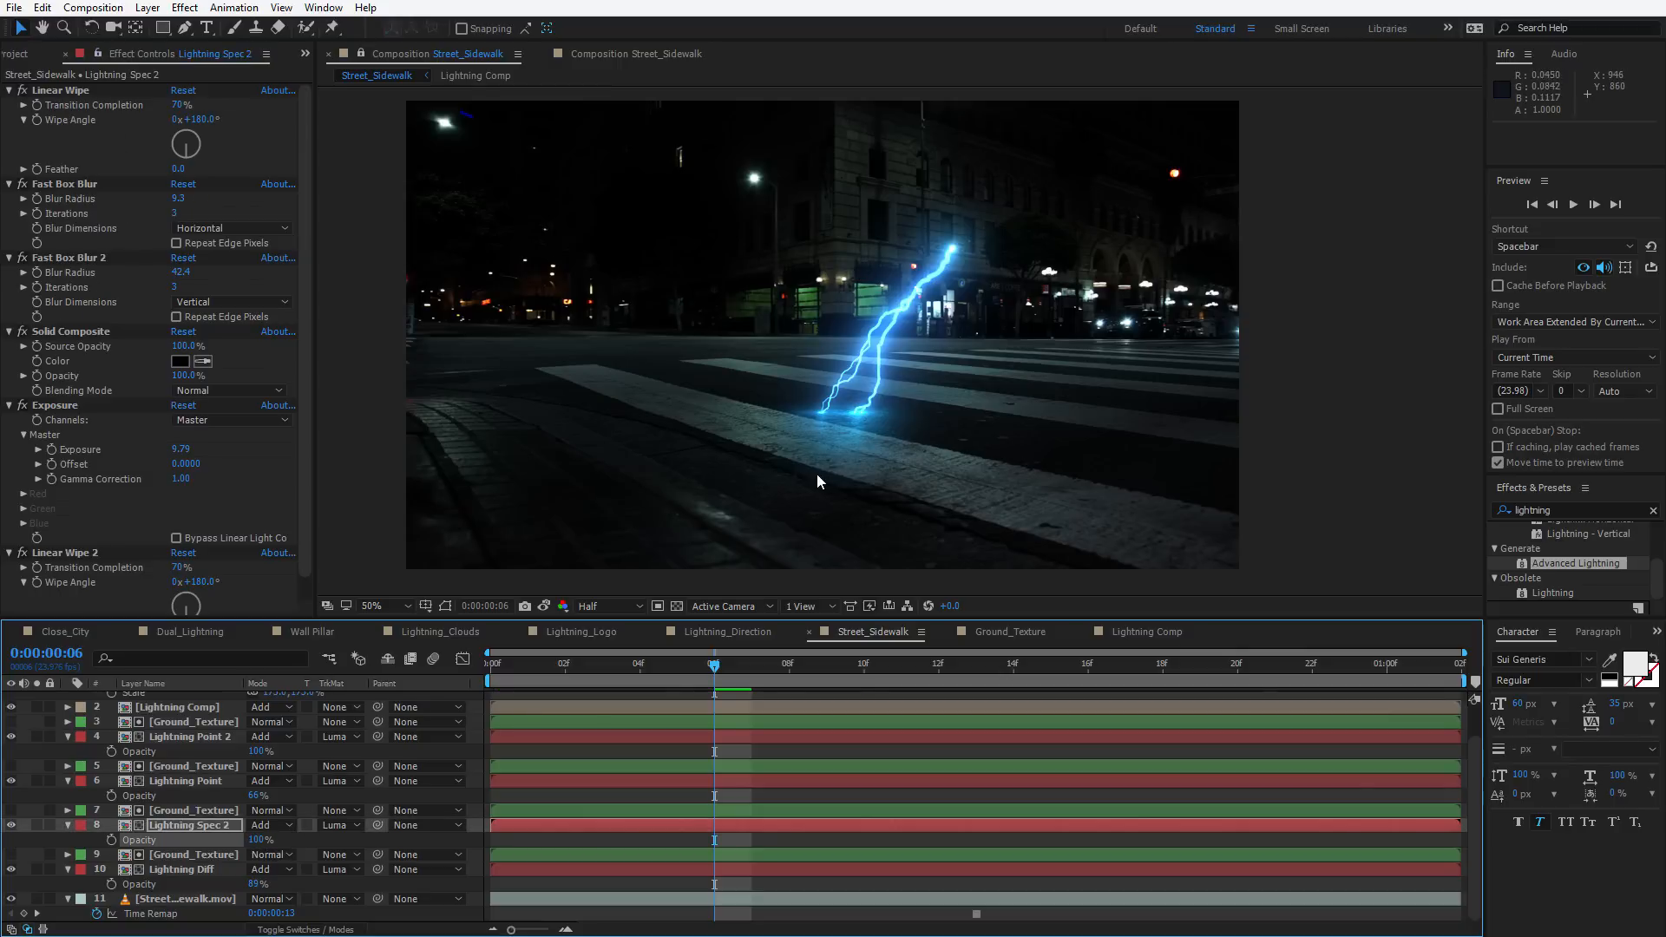
{"action": "key", "text": "ctrl+z"}
On Lightning Diff, set Exposure to 19.93, Fast Box Blur 2 radius to 121.3 and Fast Box Blur radius to 101.2
{"action": "key", "text": "h"}
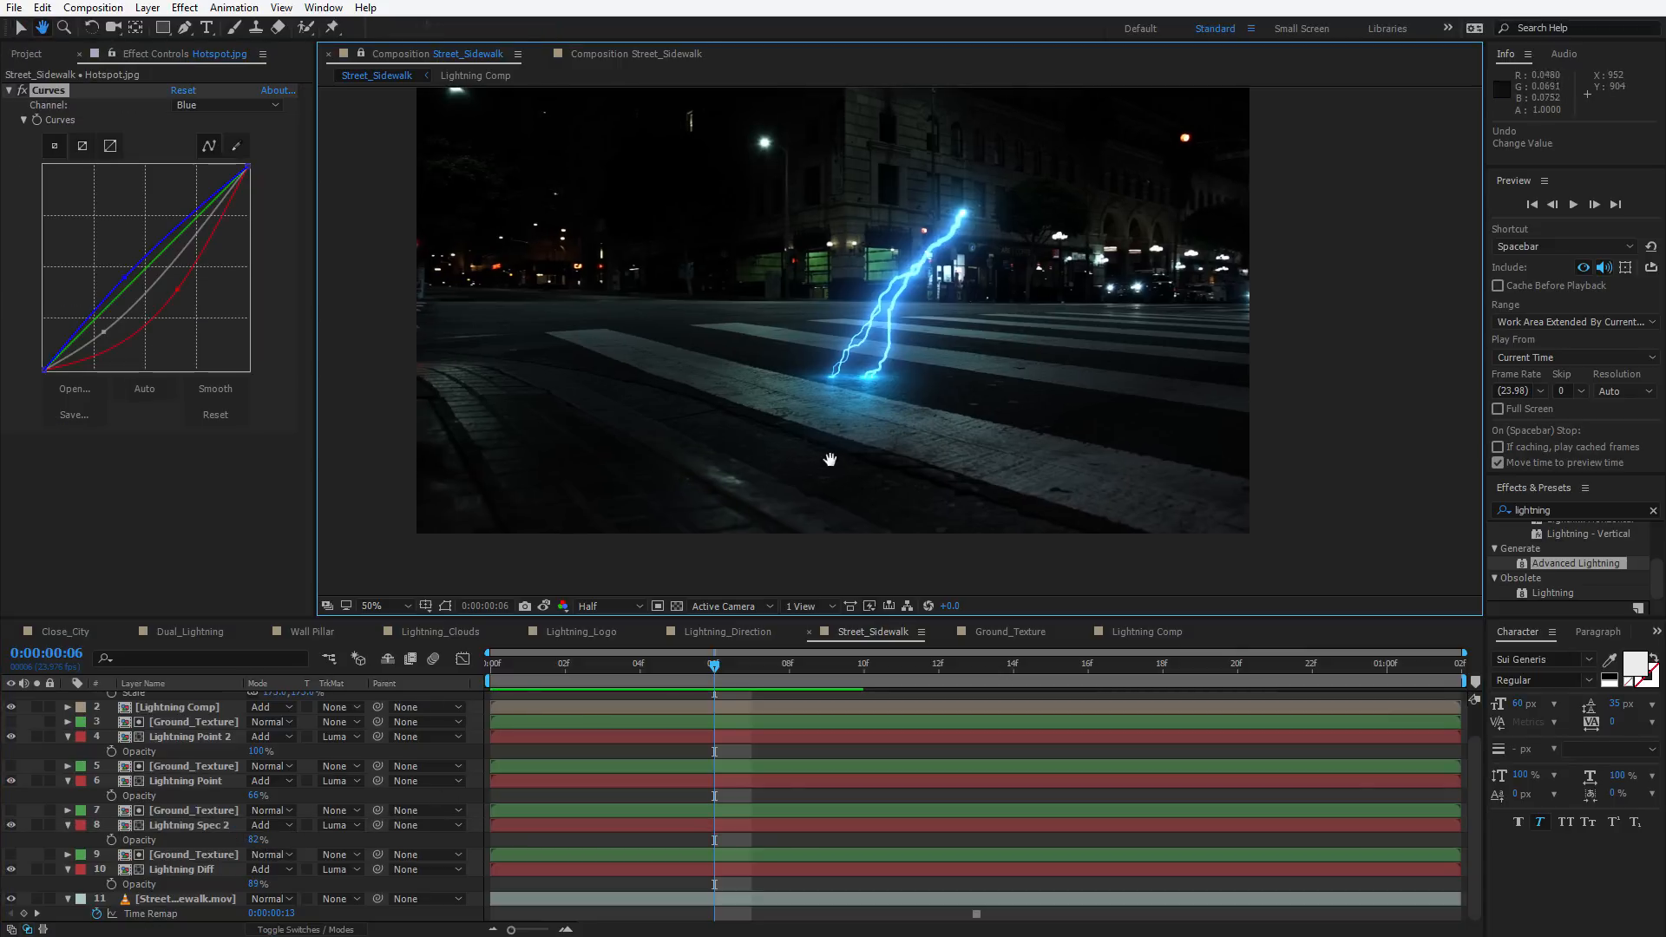
{"action": "left_click_drag", "start_coordinate": [877, 477], "coordinate": [924, 374]}
{"action": "scroll", "coordinate": [866, 456], "scroll_direction": "up", "scroll_amount": 1}
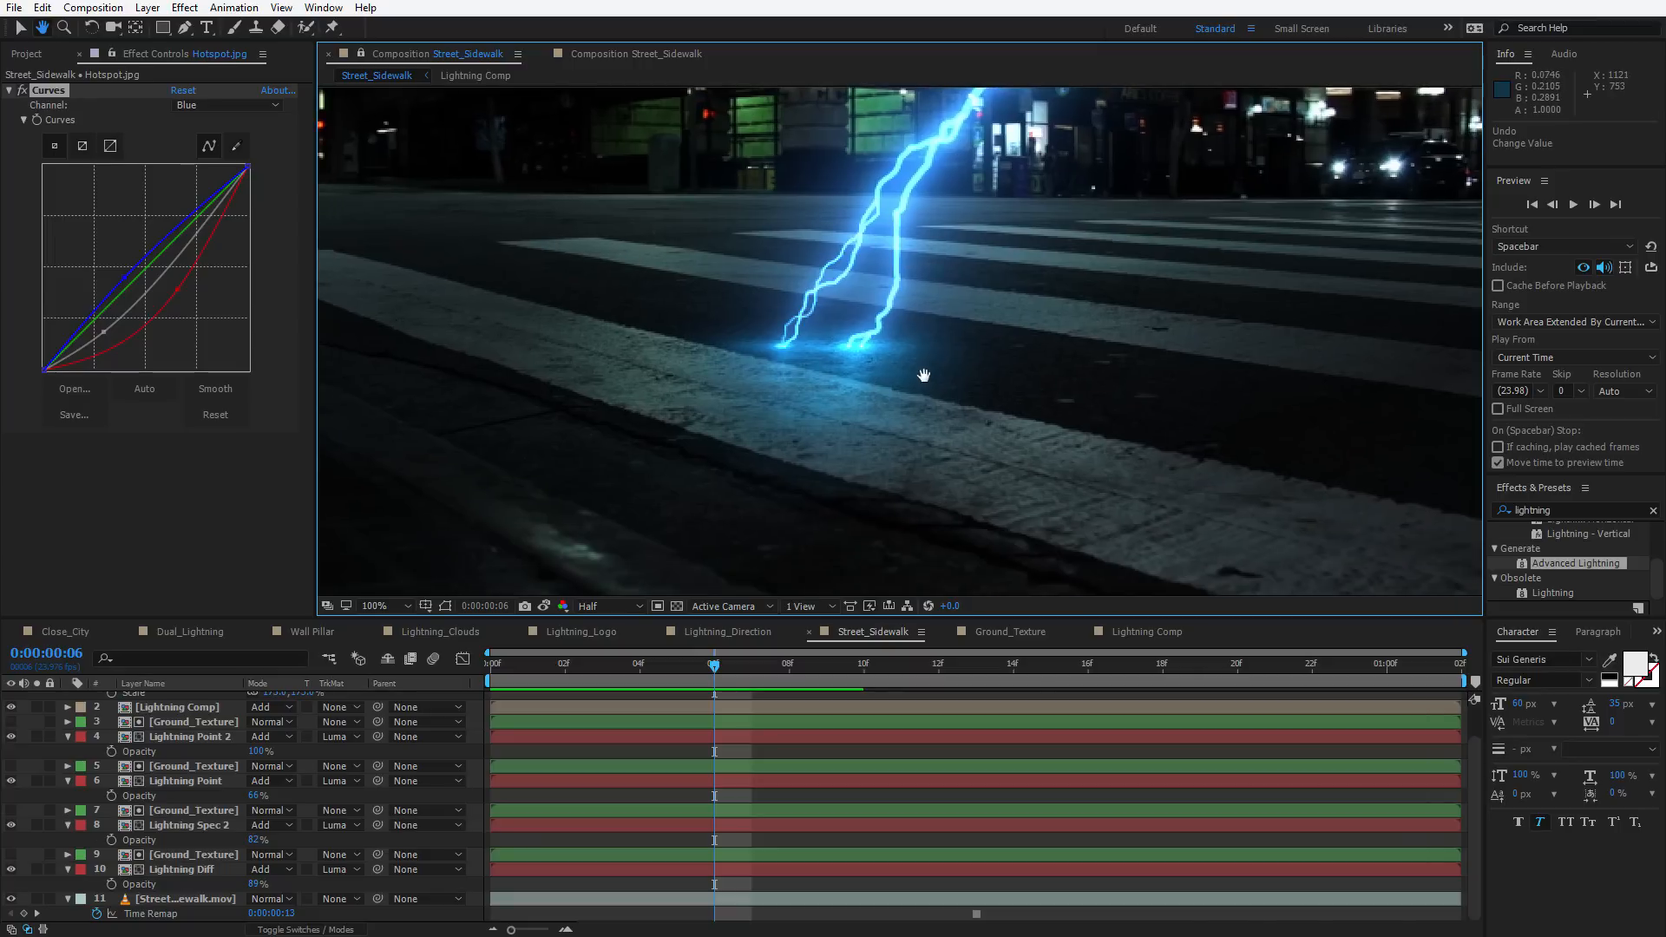
{"action": "key", "text": "v"}
{"action": "left_click", "coordinate": [170, 824]}
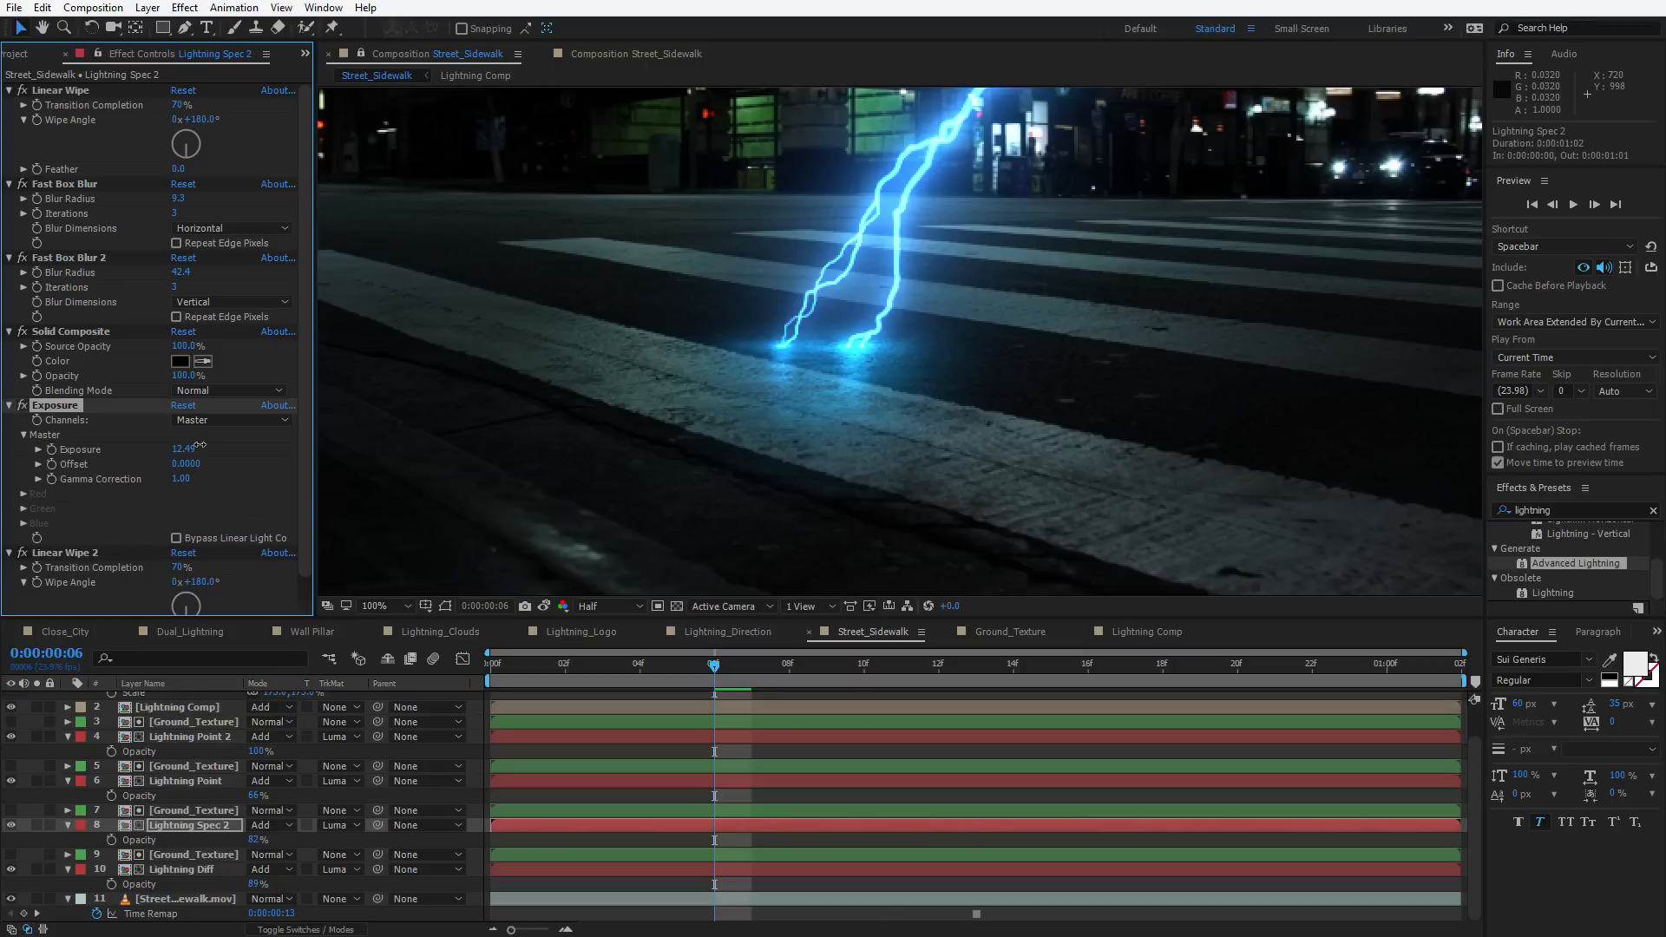
{"action": "left_click", "coordinate": [180, 870]}
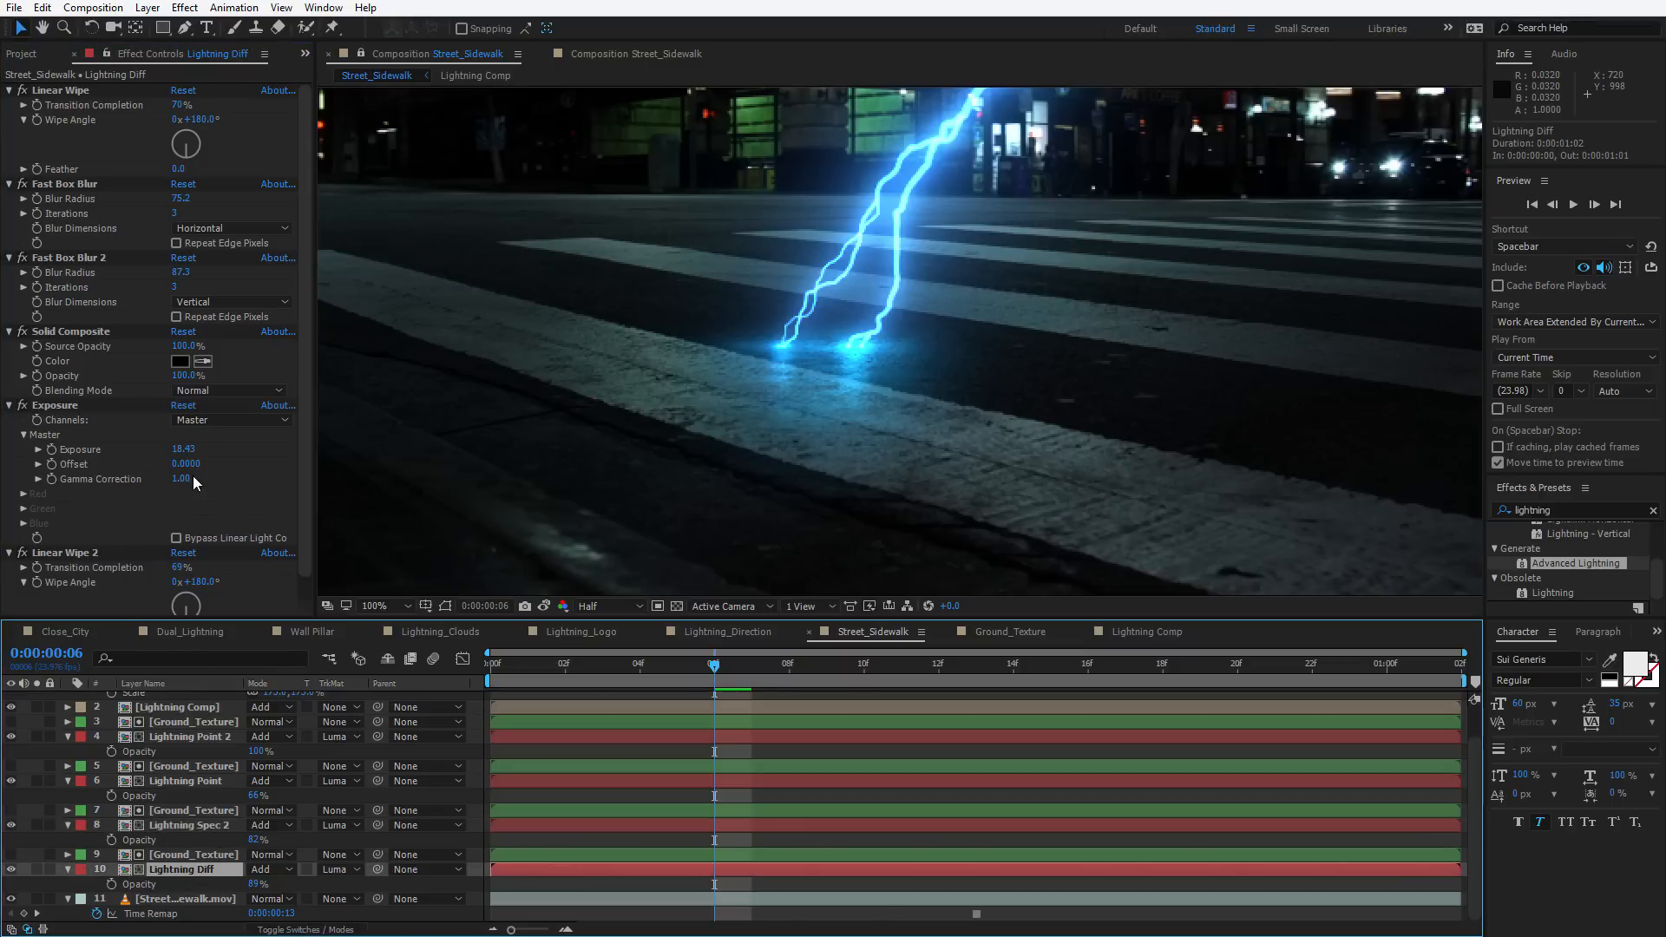
{"action": "left_click_drag", "start_coordinate": [181, 454], "coordinate": [207, 455]}
{"action": "left_click_drag", "start_coordinate": [183, 274], "coordinate": [205, 267]}
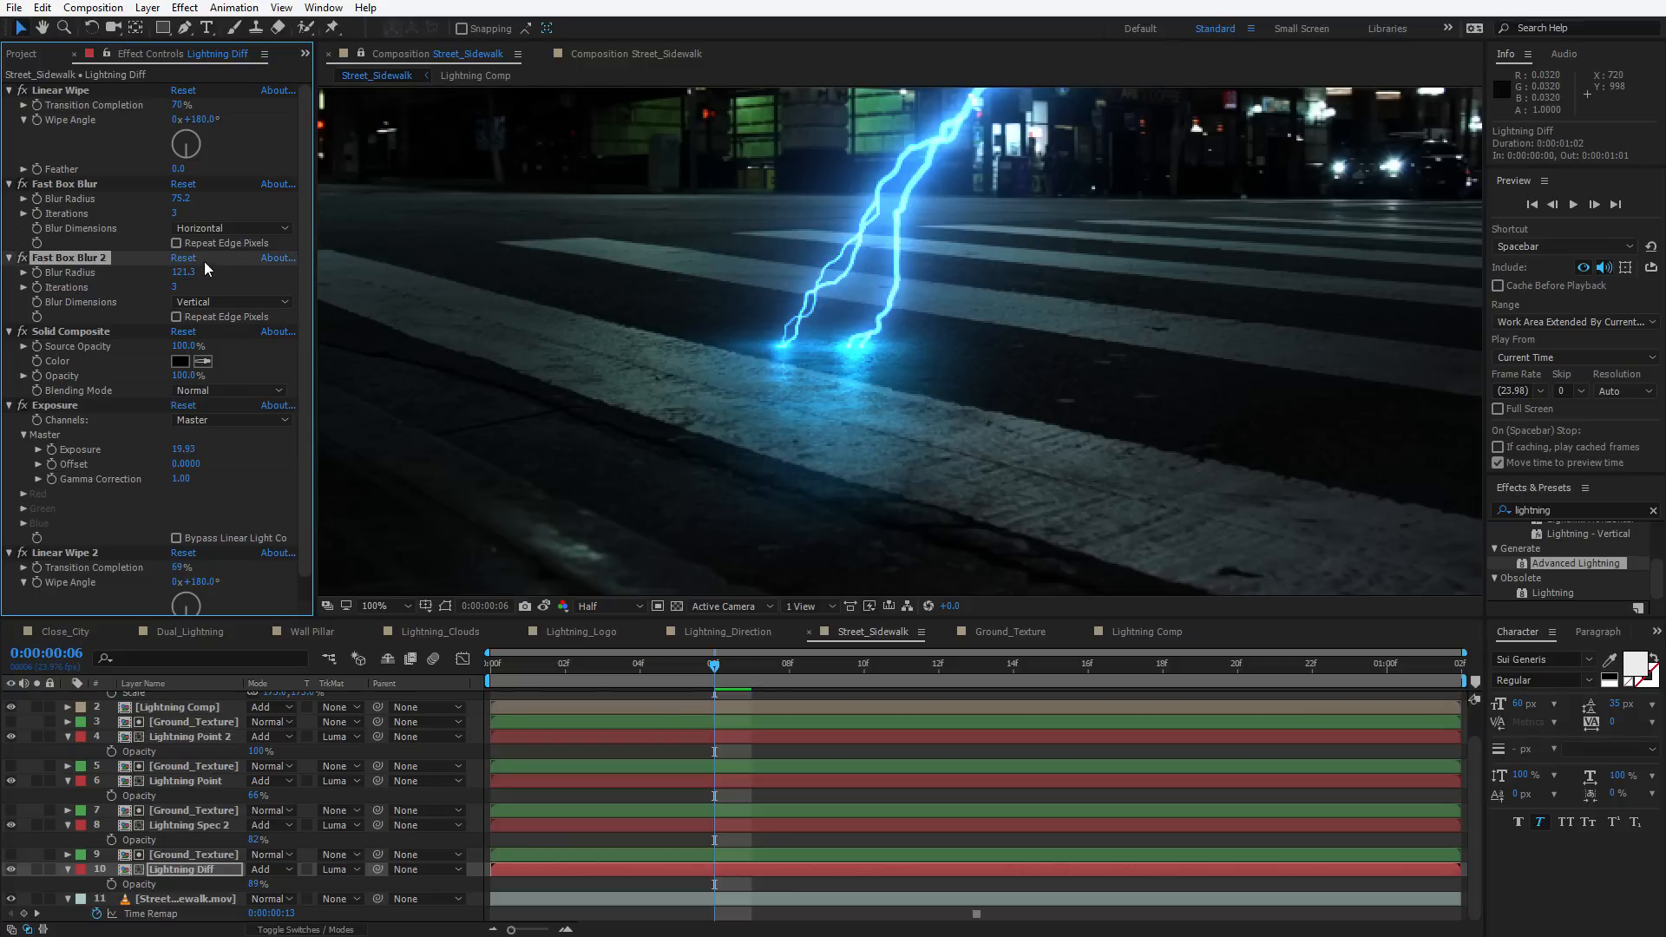
{"action": "left_click_drag", "start_coordinate": [180, 198], "coordinate": [195, 196]}
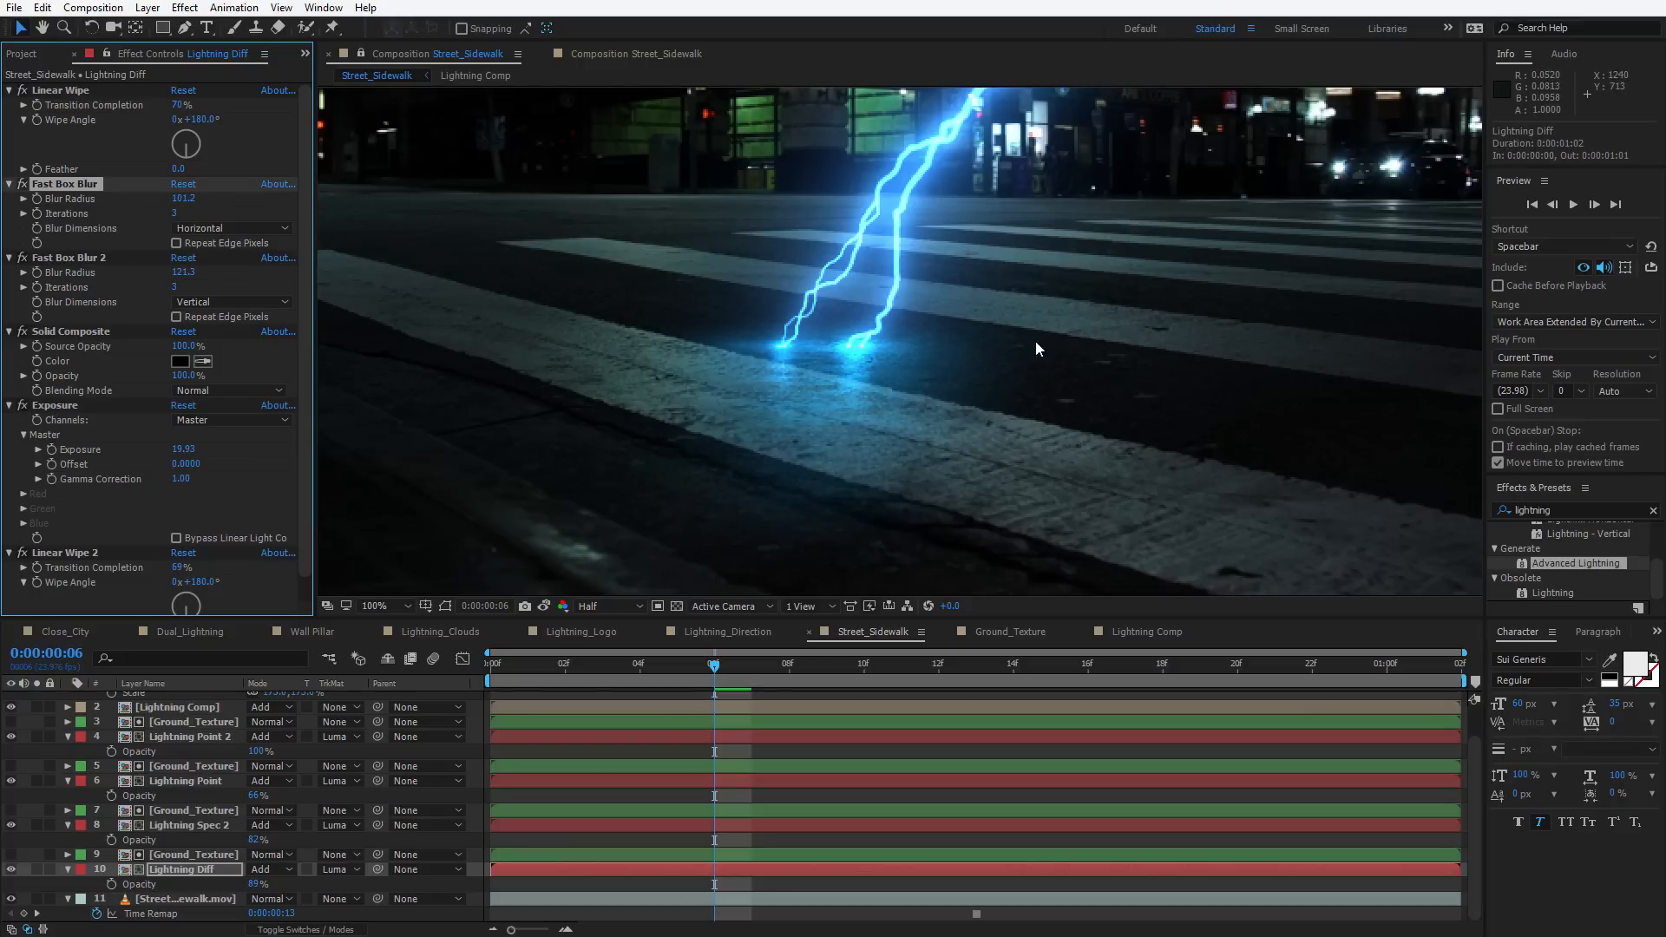
On Lightning Spec 2, set Exposure to 12.99 and Fast Box Blur 2 radius to 82.2
{"action": "scroll", "coordinate": [1006, 382], "scroll_direction": "down", "scroll_amount": 2}
{"action": "key", "text": "space"}
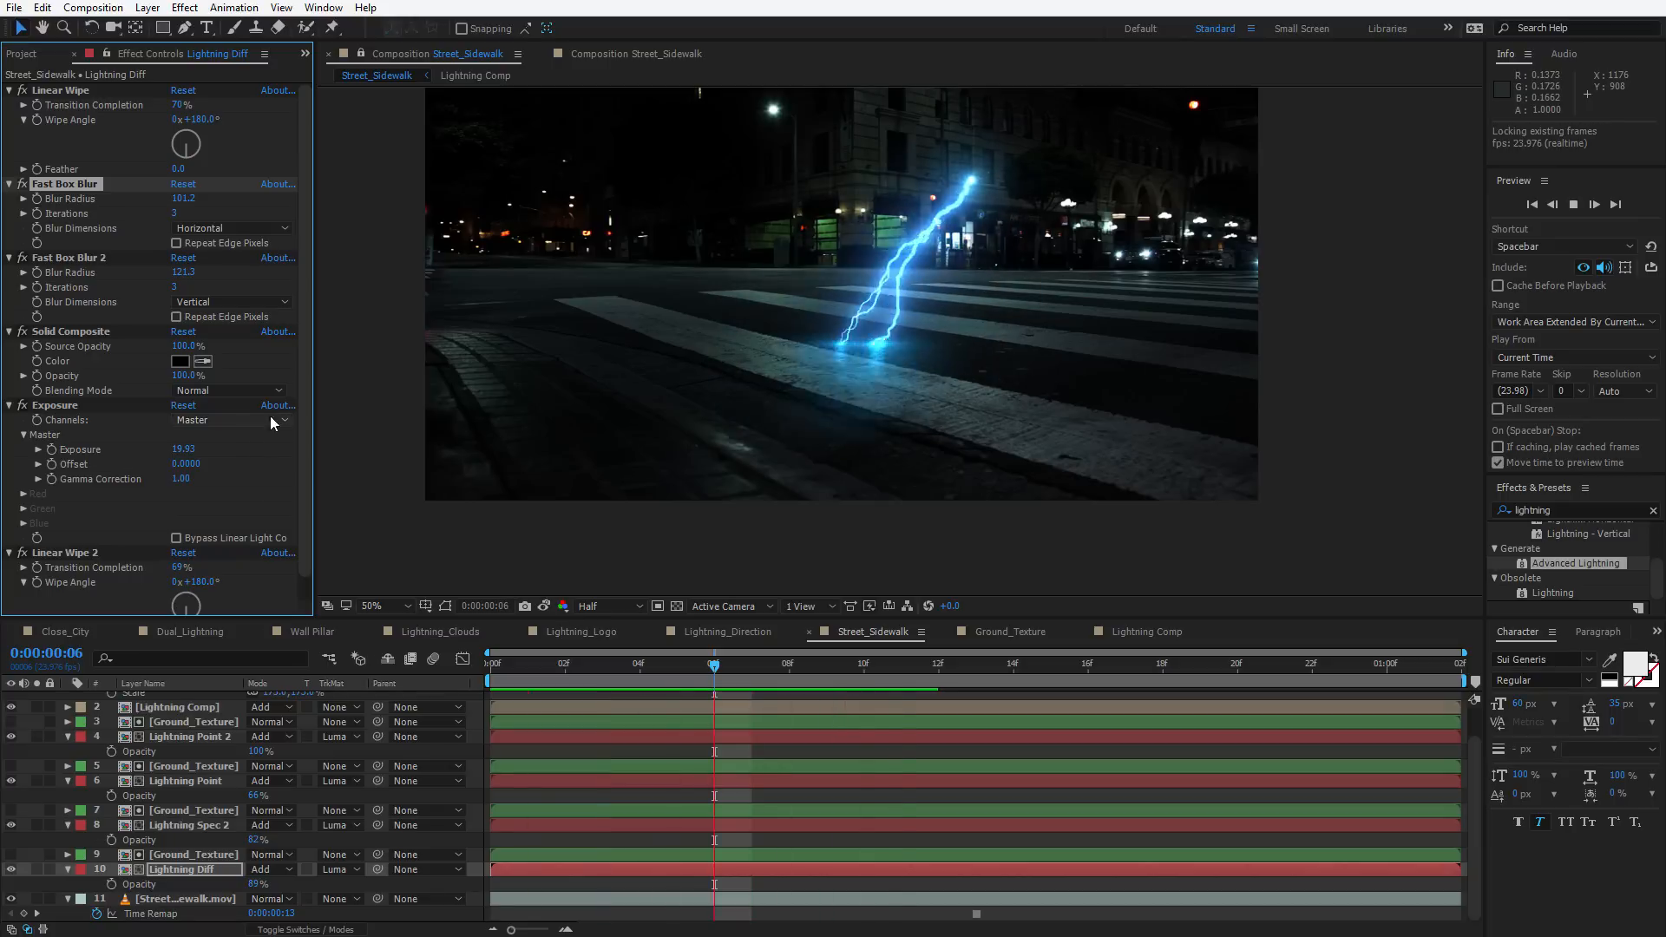
{"action": "left_click_drag", "start_coordinate": [183, 448], "coordinate": [251, 444]}
{"action": "left_click", "coordinate": [182, 825]}
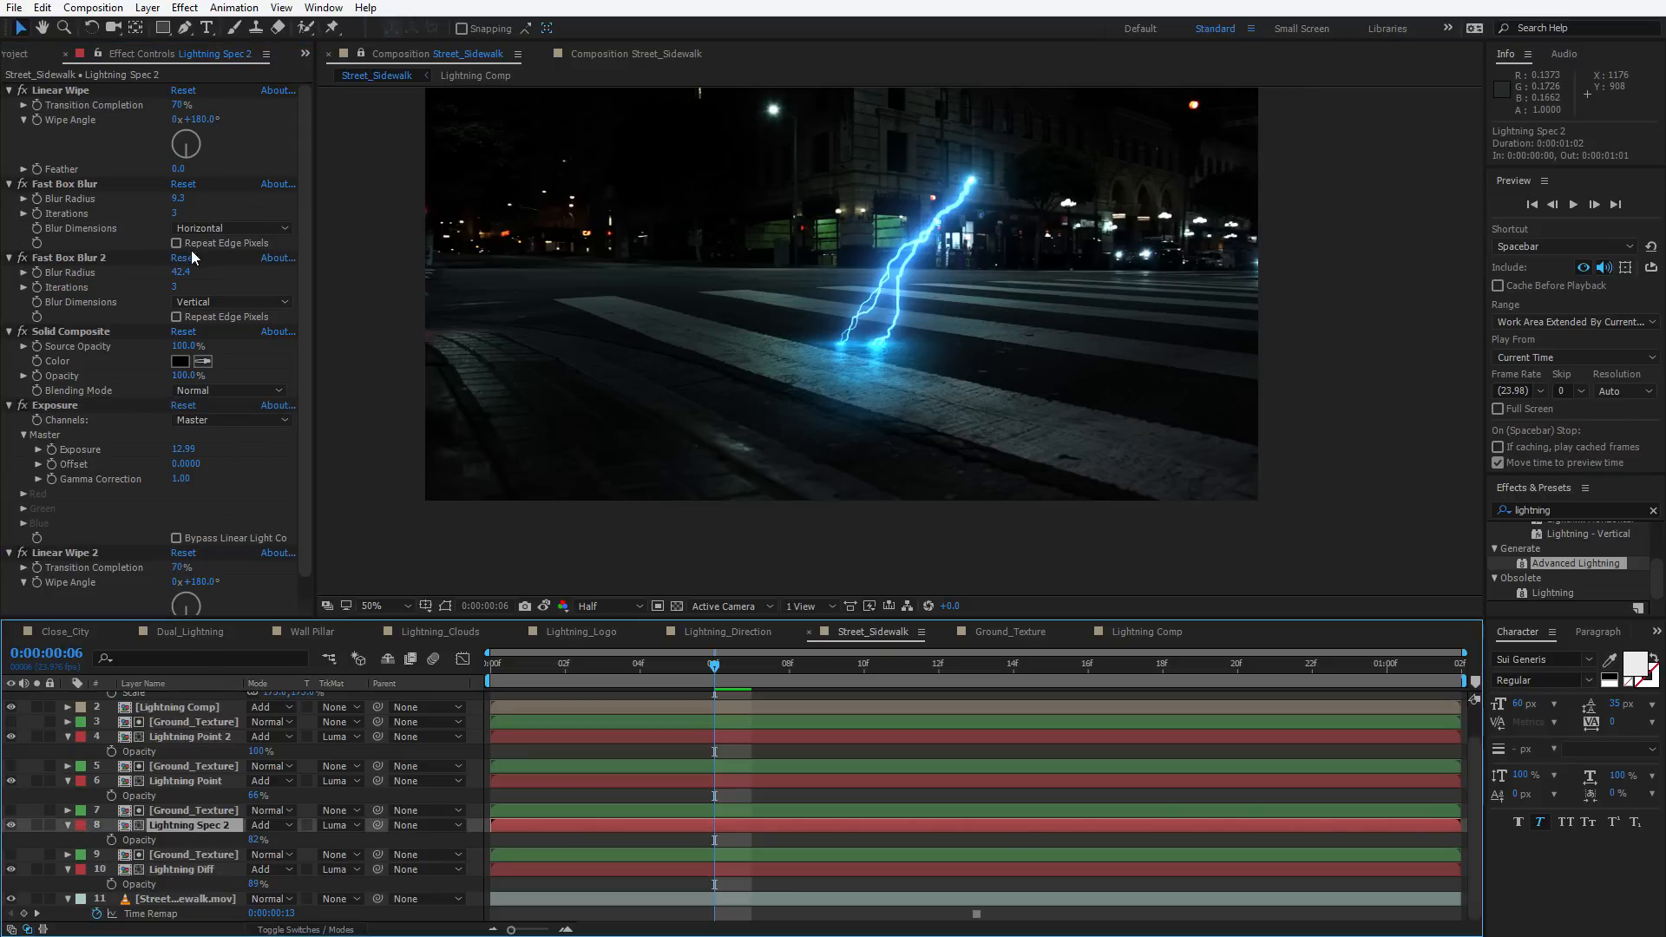
{"action": "left_click_drag", "start_coordinate": [182, 272], "coordinate": [610, 273]}
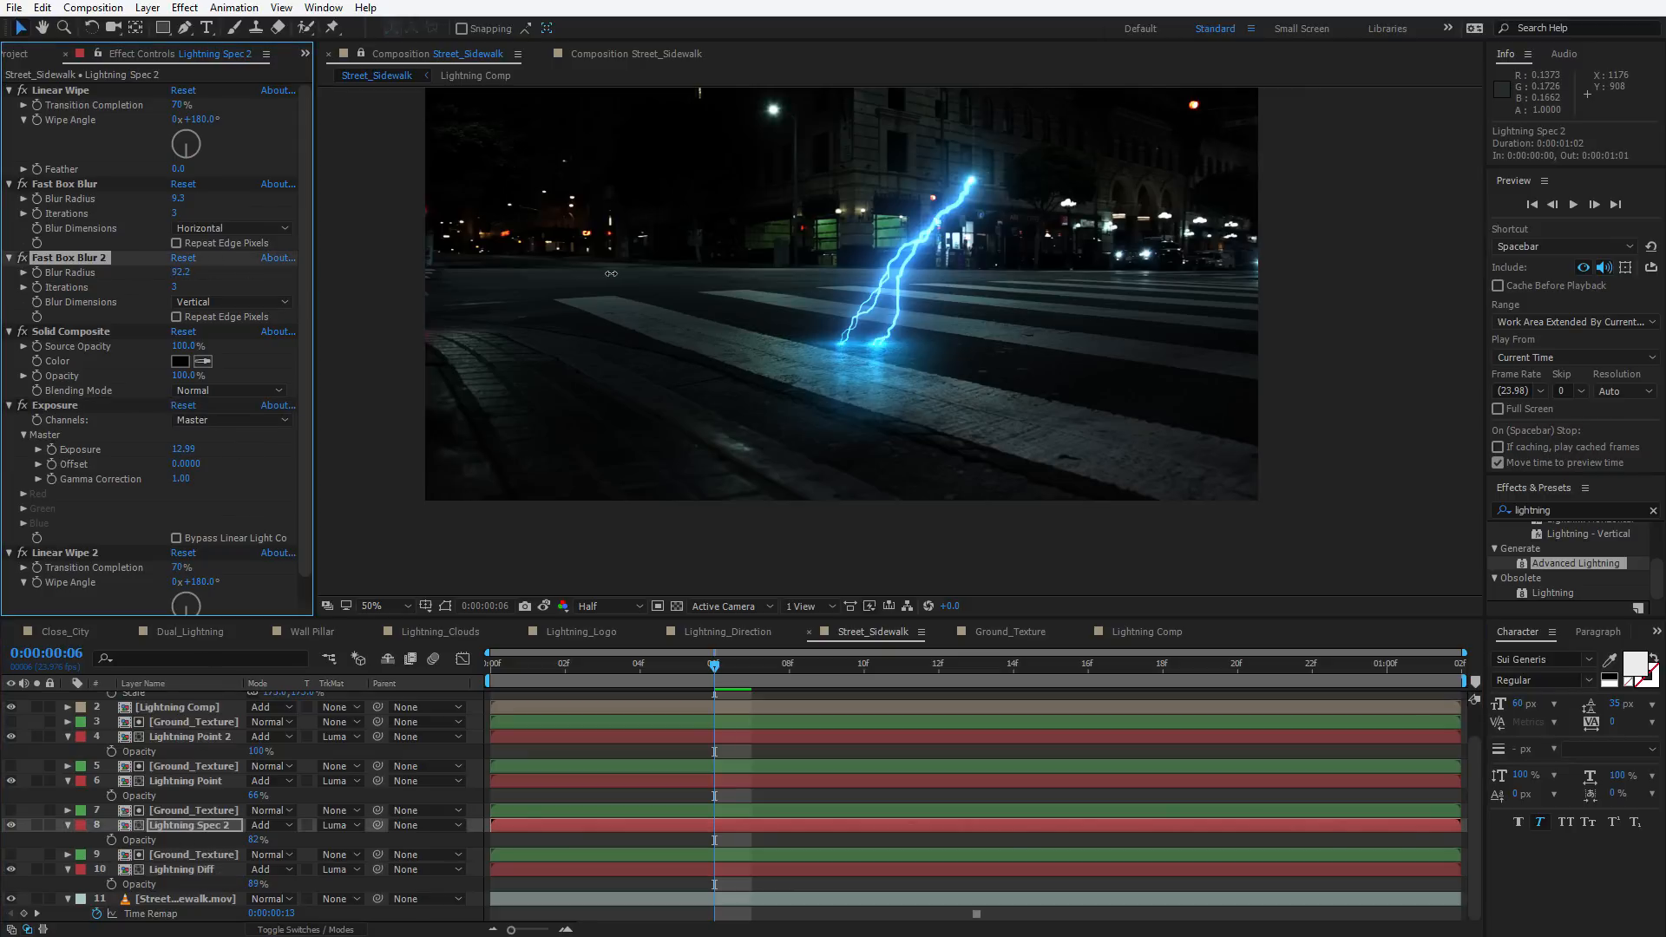
Set Lightning Spec 2's Fast Box Blur radius to 4.4 and Fast Box Blur 2 radius to 55.8, and collapse all its effects
{"action": "left_click_drag", "start_coordinate": [183, 204], "coordinate": [143, 207]}
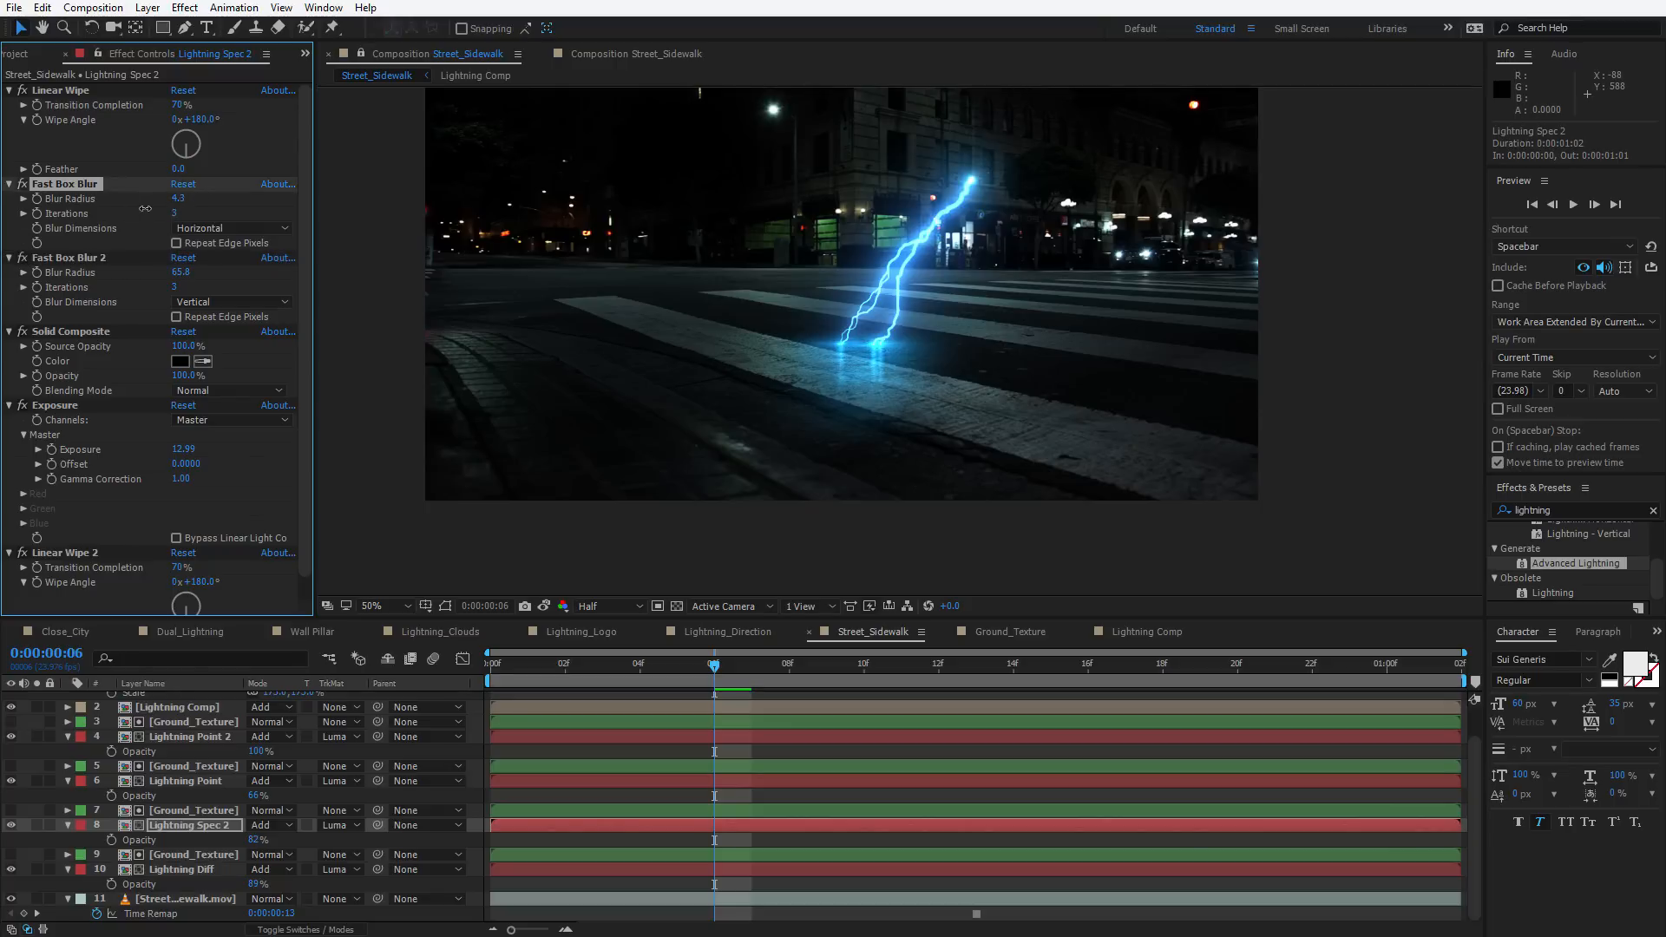
{"action": "left_click", "coordinate": [59, 553]}
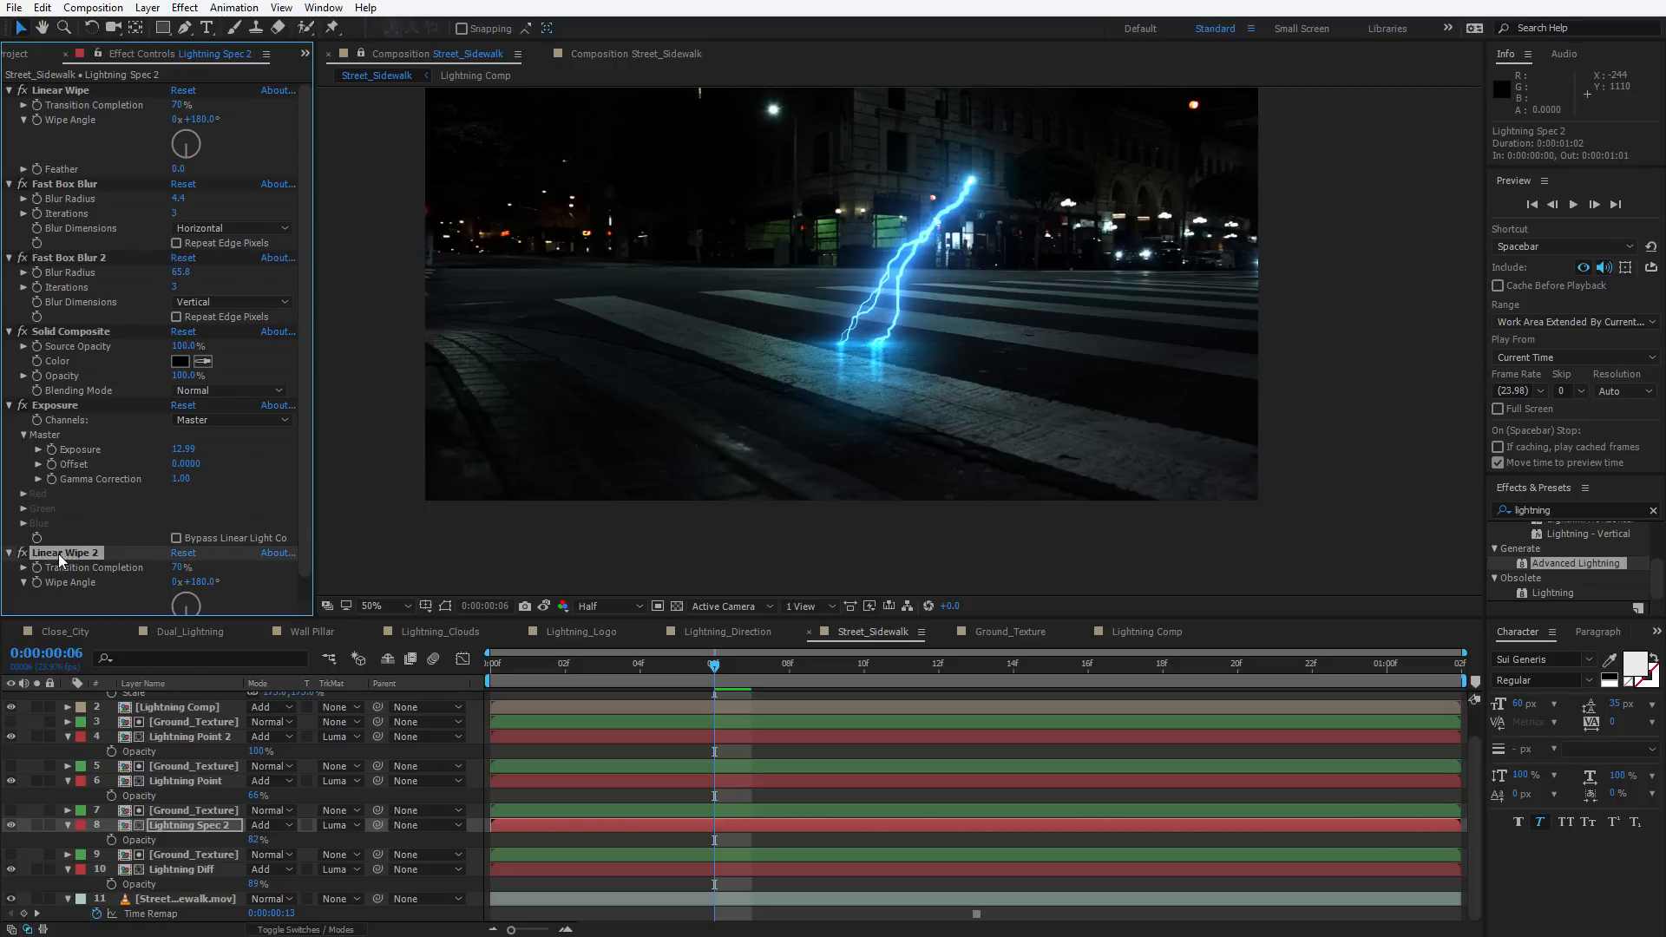
{"action": "key", "text": "ctrl+a"}
{"action": "left_click", "coordinate": [8, 553]}
{"action": "left_click", "coordinate": [129, 434]}
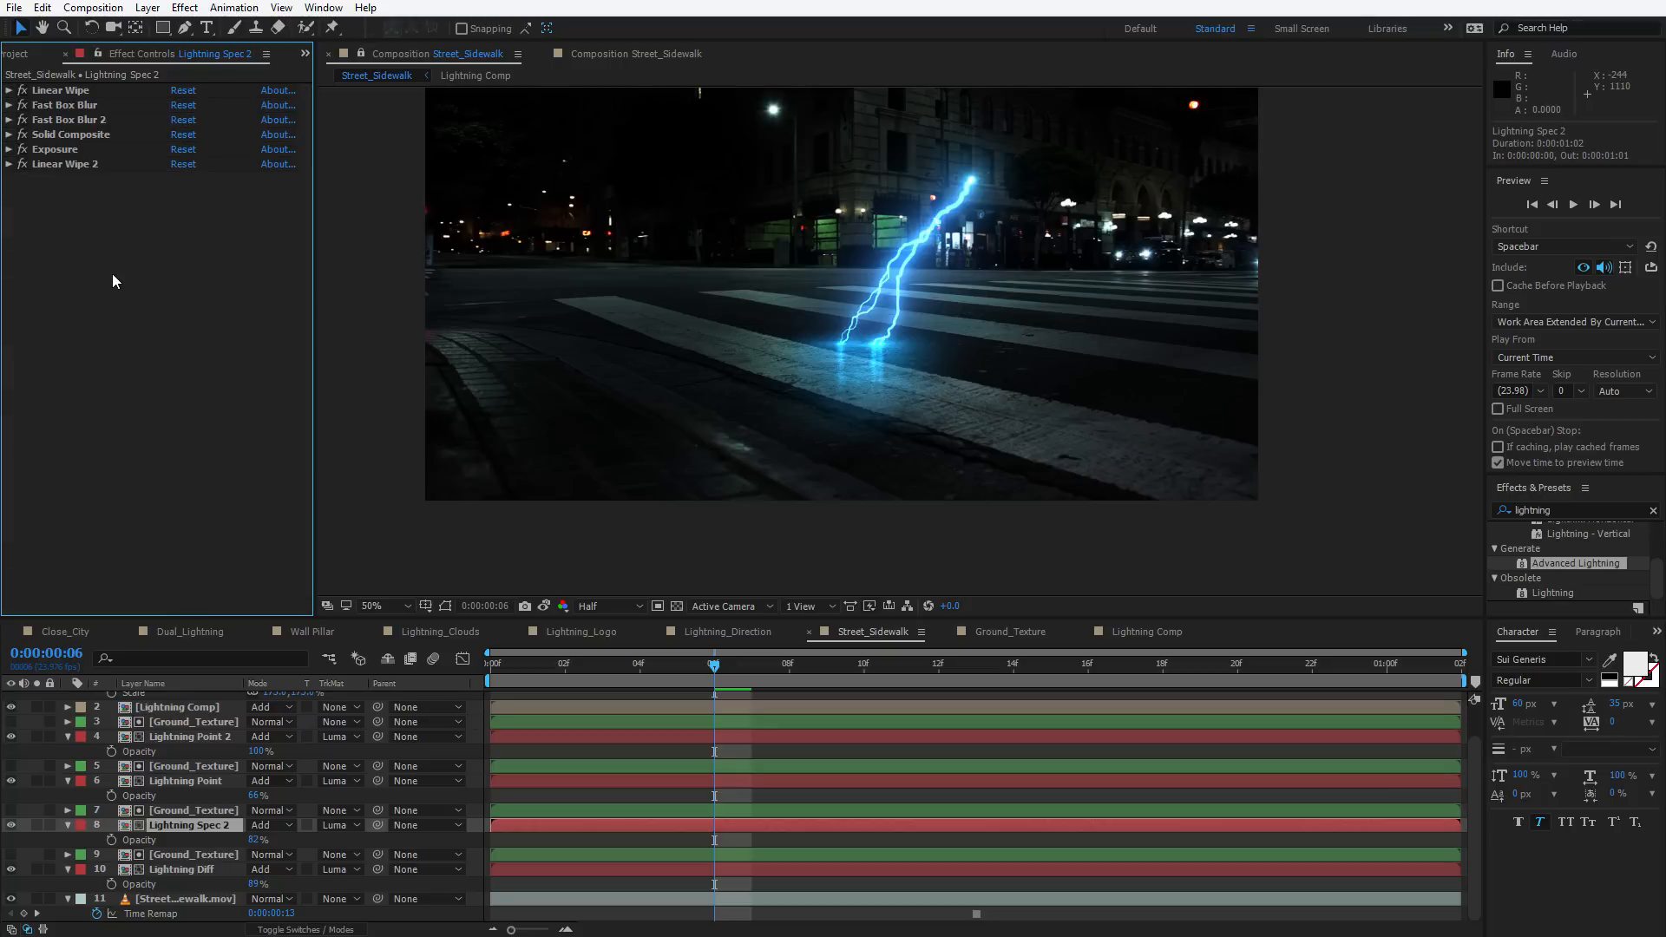
Apply Turbulent Displace to Lightning Spec 2 with Horizontal Displacement, Amount about 69 and Size 2
{"action": "key", "text": "ctrl+space"}
{"action": "type", "text": "tur"}
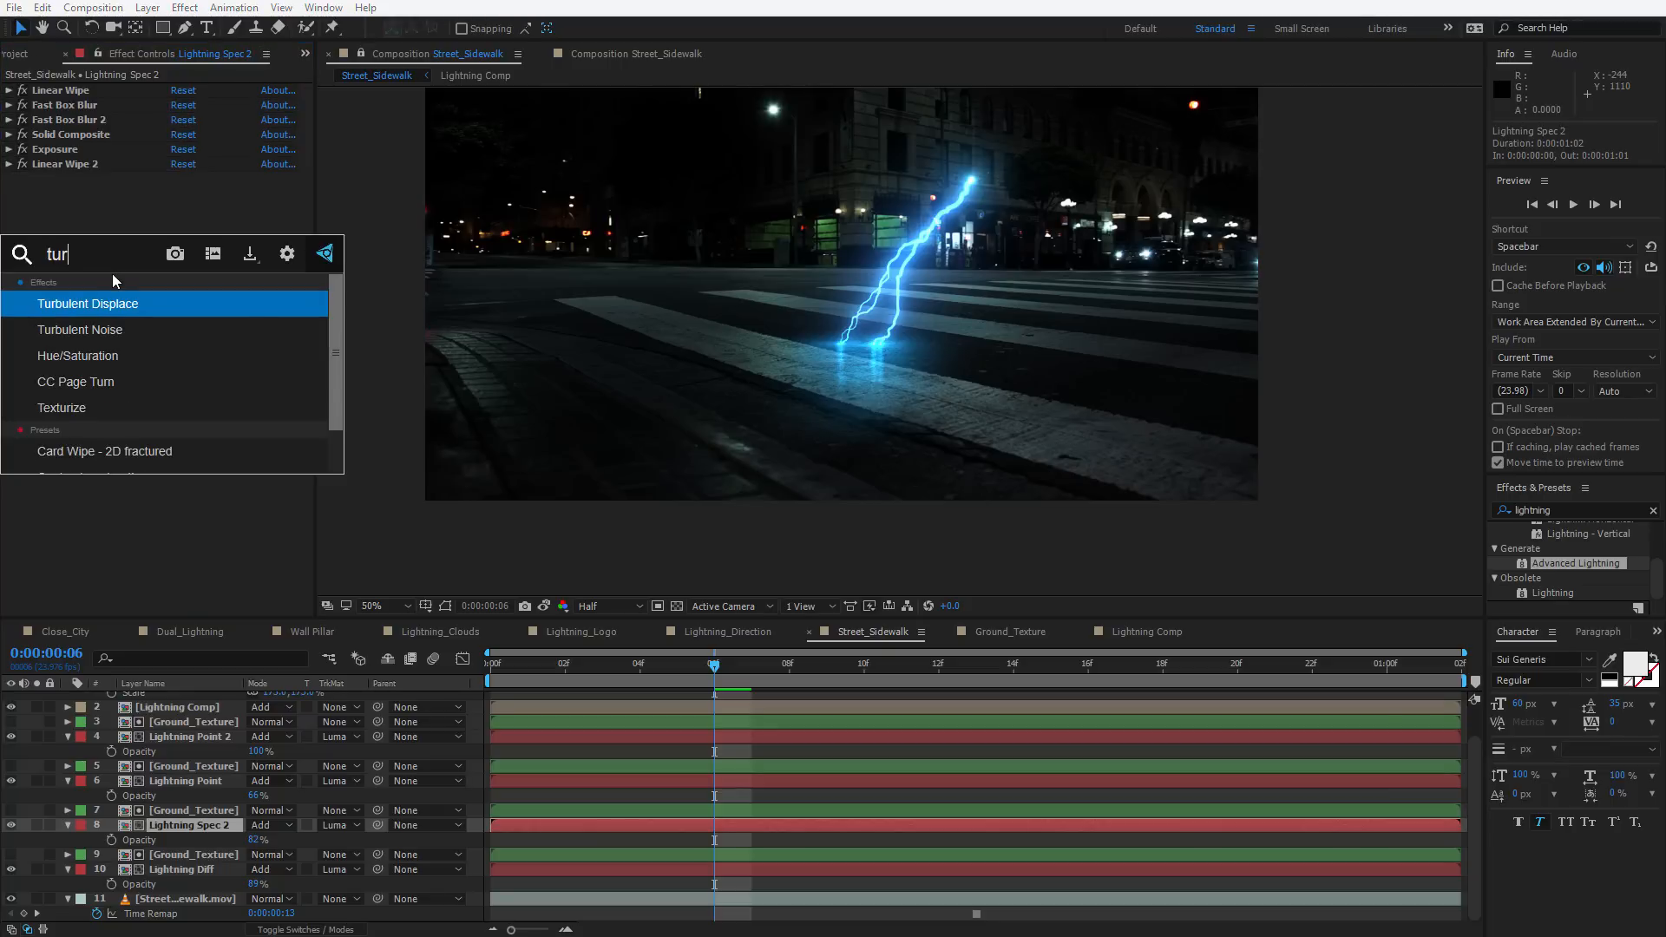
{"action": "key", "text": "Return"}
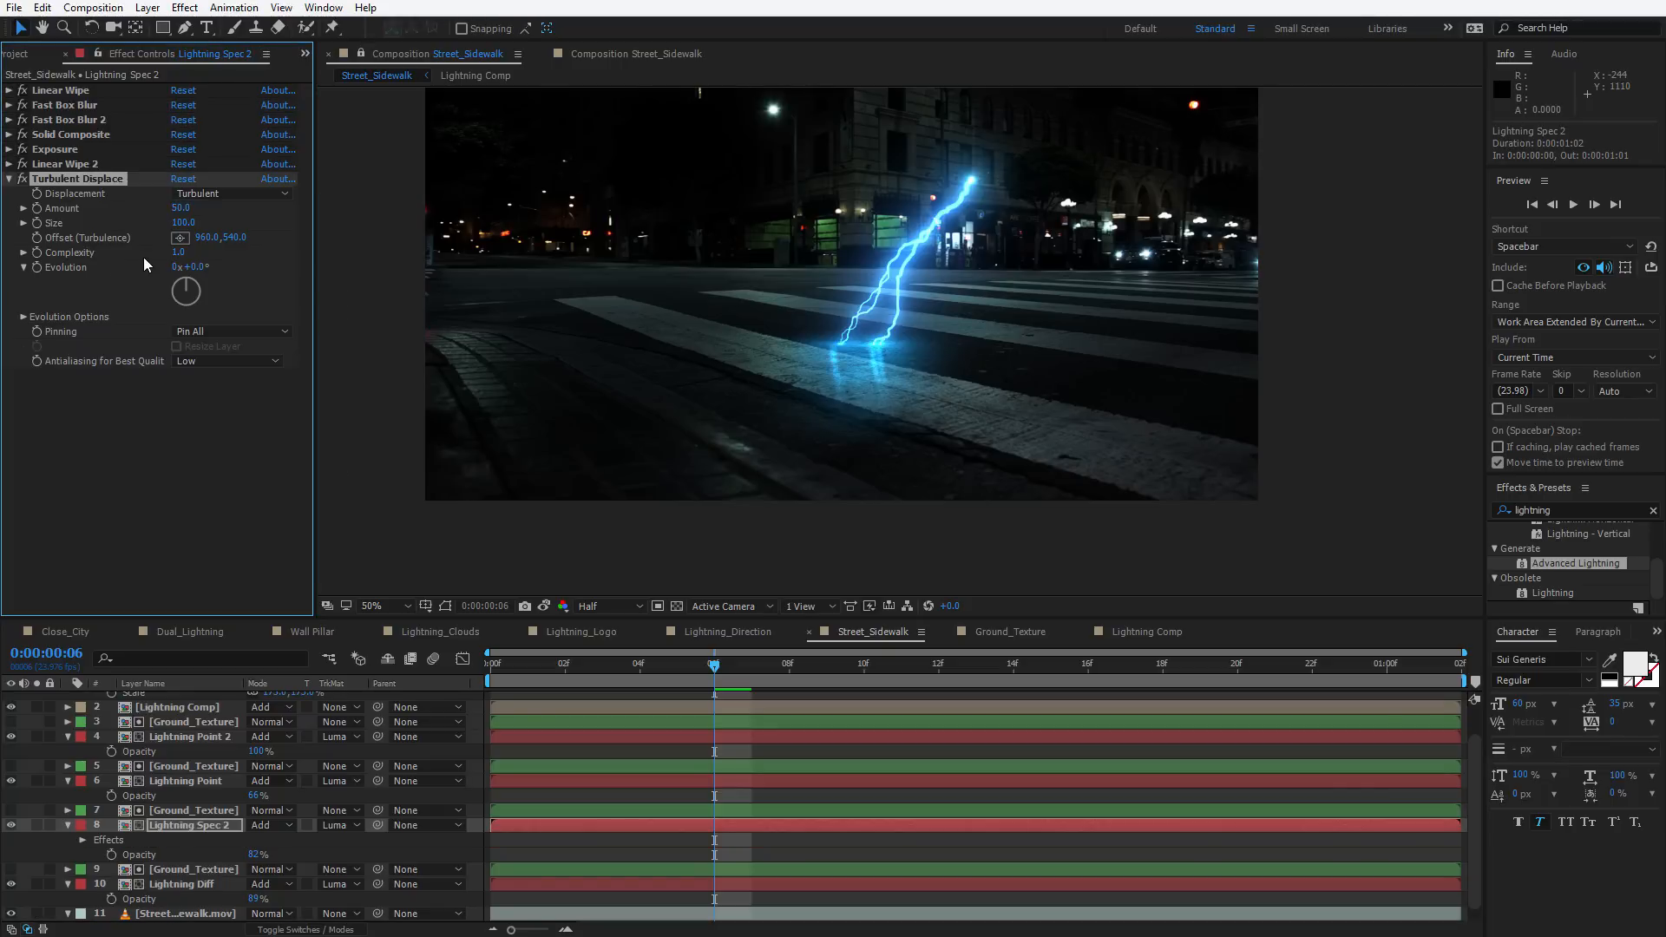
{"action": "left_click", "coordinate": [212, 195]}
{"action": "left_click", "coordinate": [279, 358]}
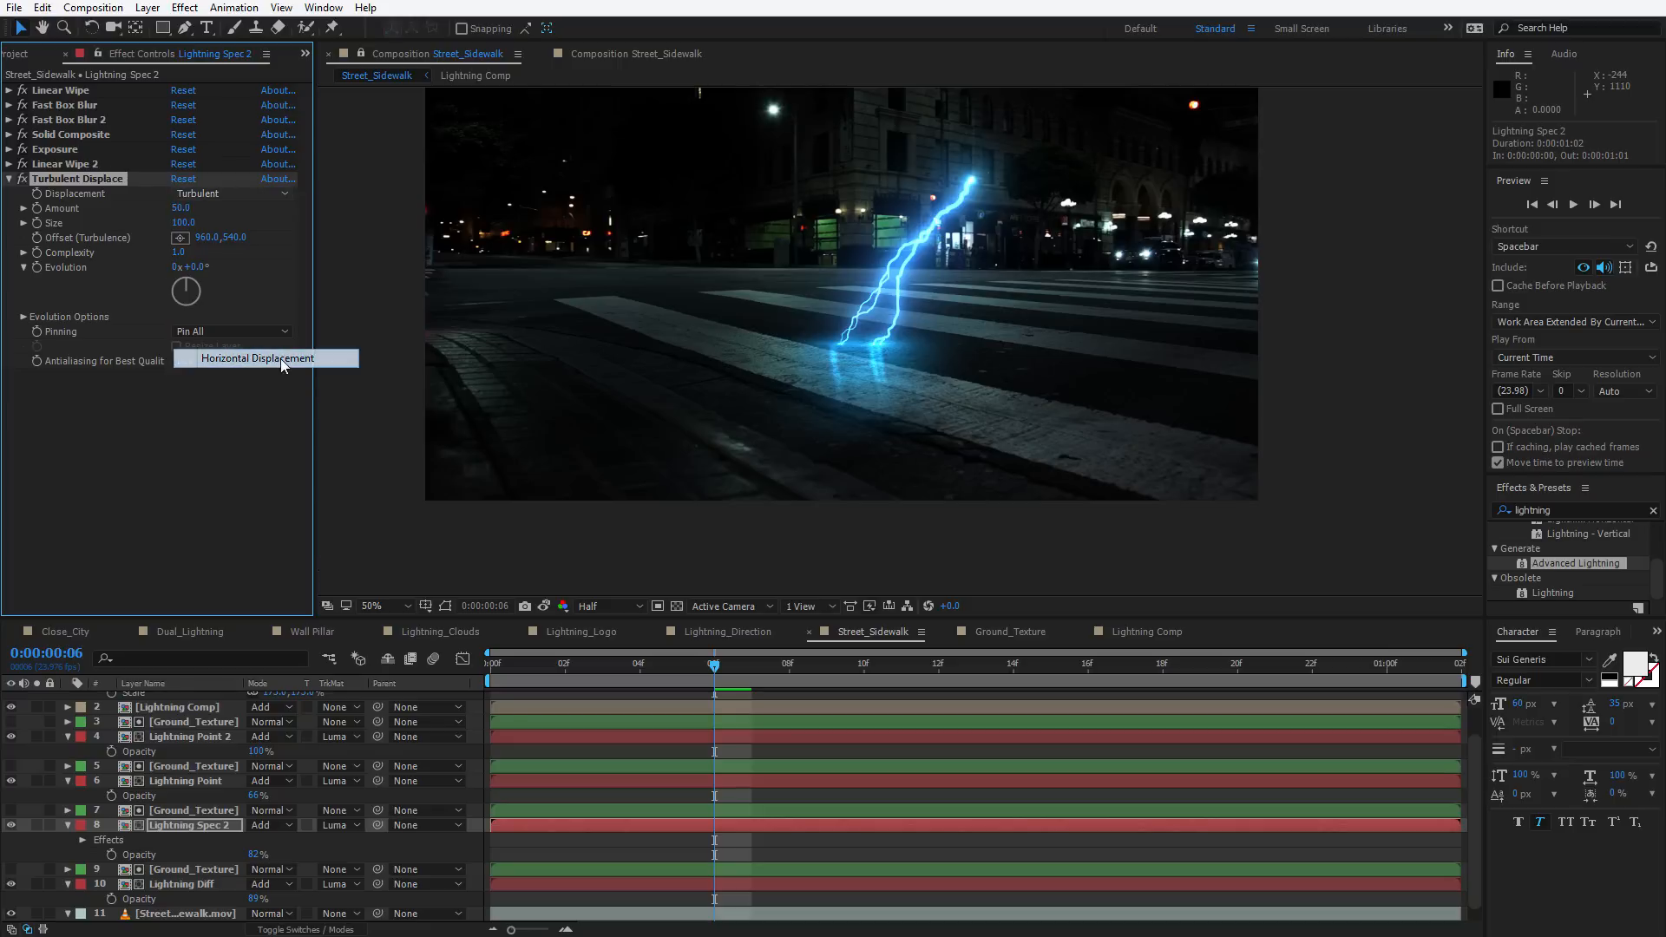
{"action": "key", "text": "slash"}
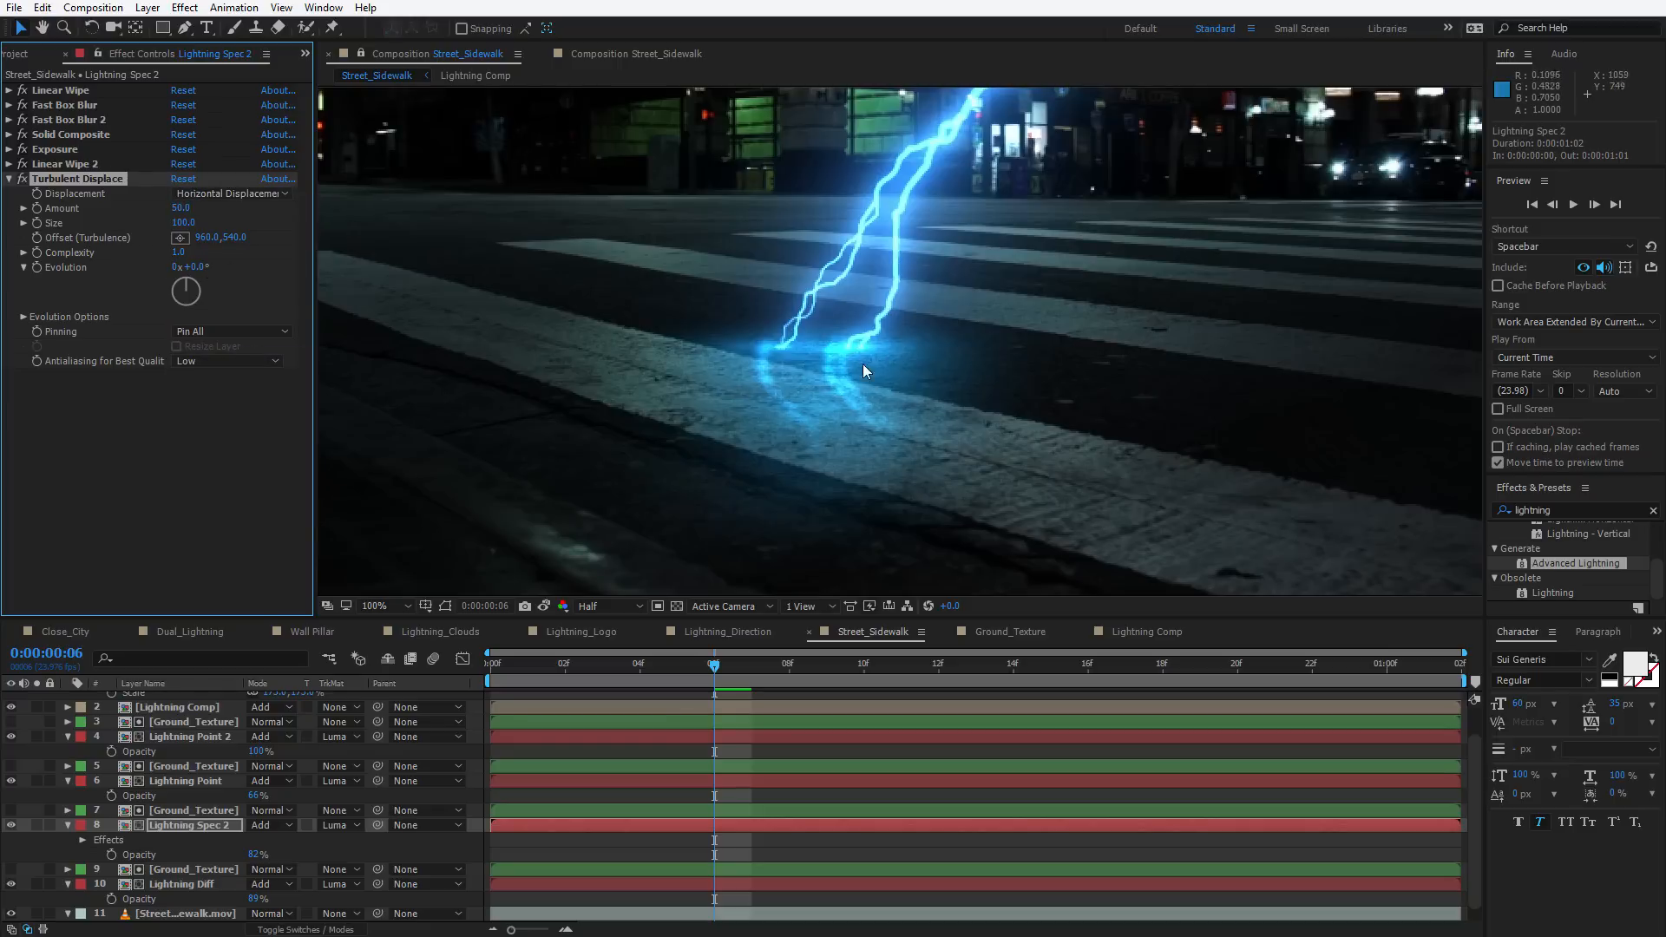
{"action": "left_click_drag", "start_coordinate": [185, 208], "coordinate": [212, 209]}
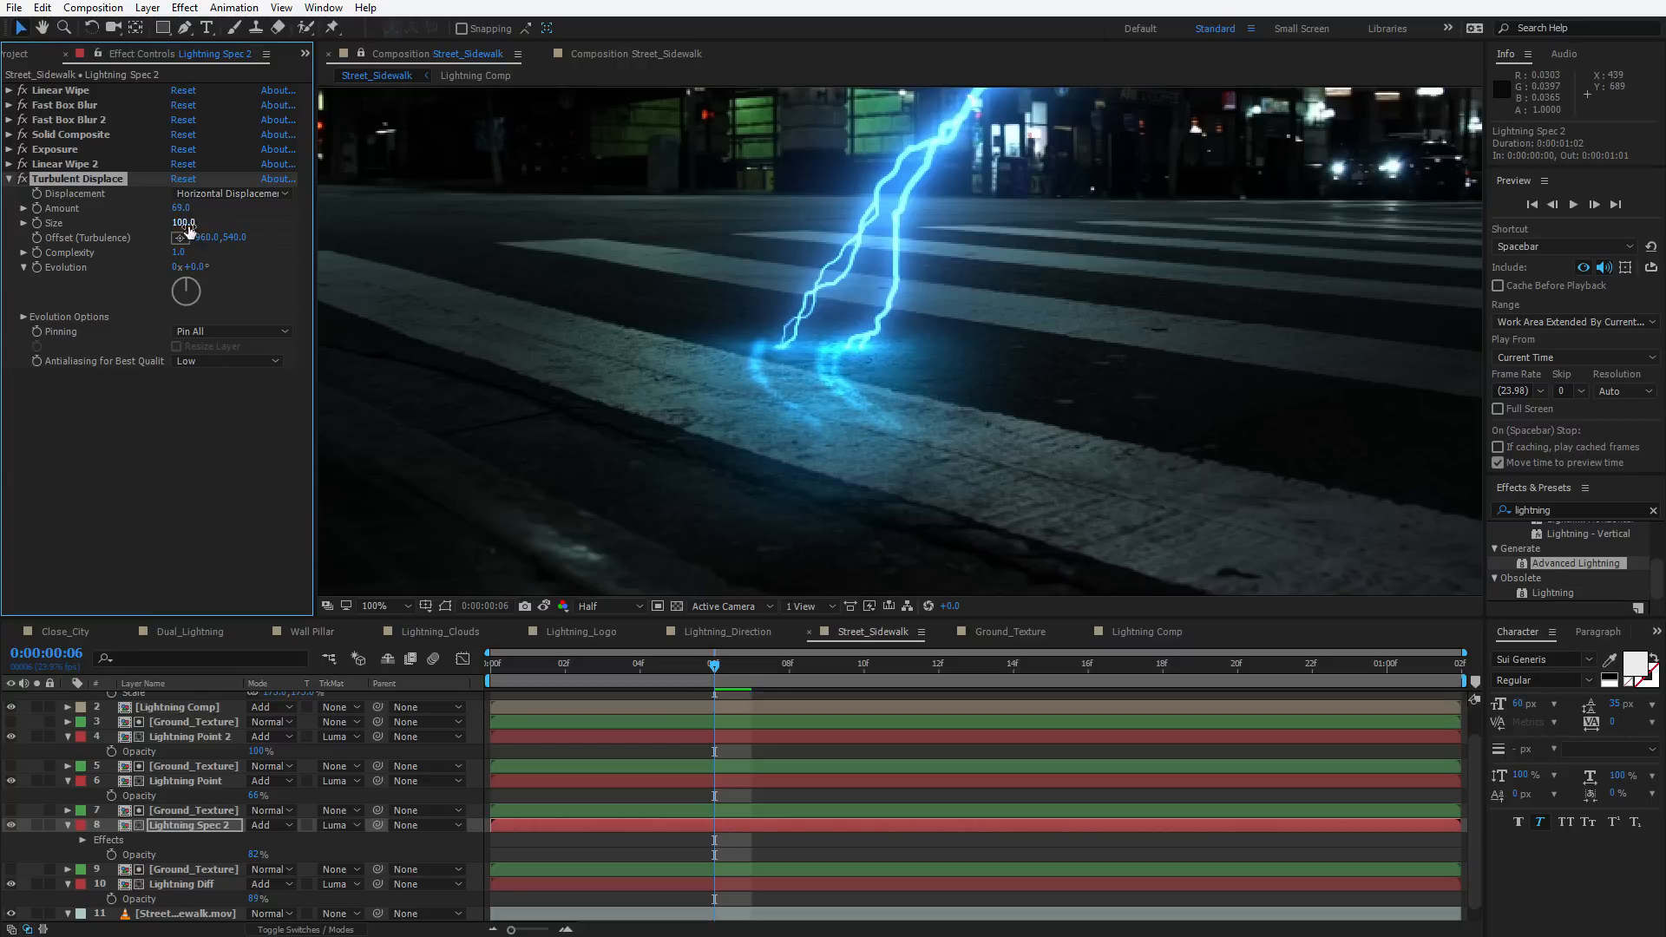
{"action": "left_click", "coordinate": [184, 222]}
{"action": "type", "text": "2"}
{"action": "key", "text": "Return"}
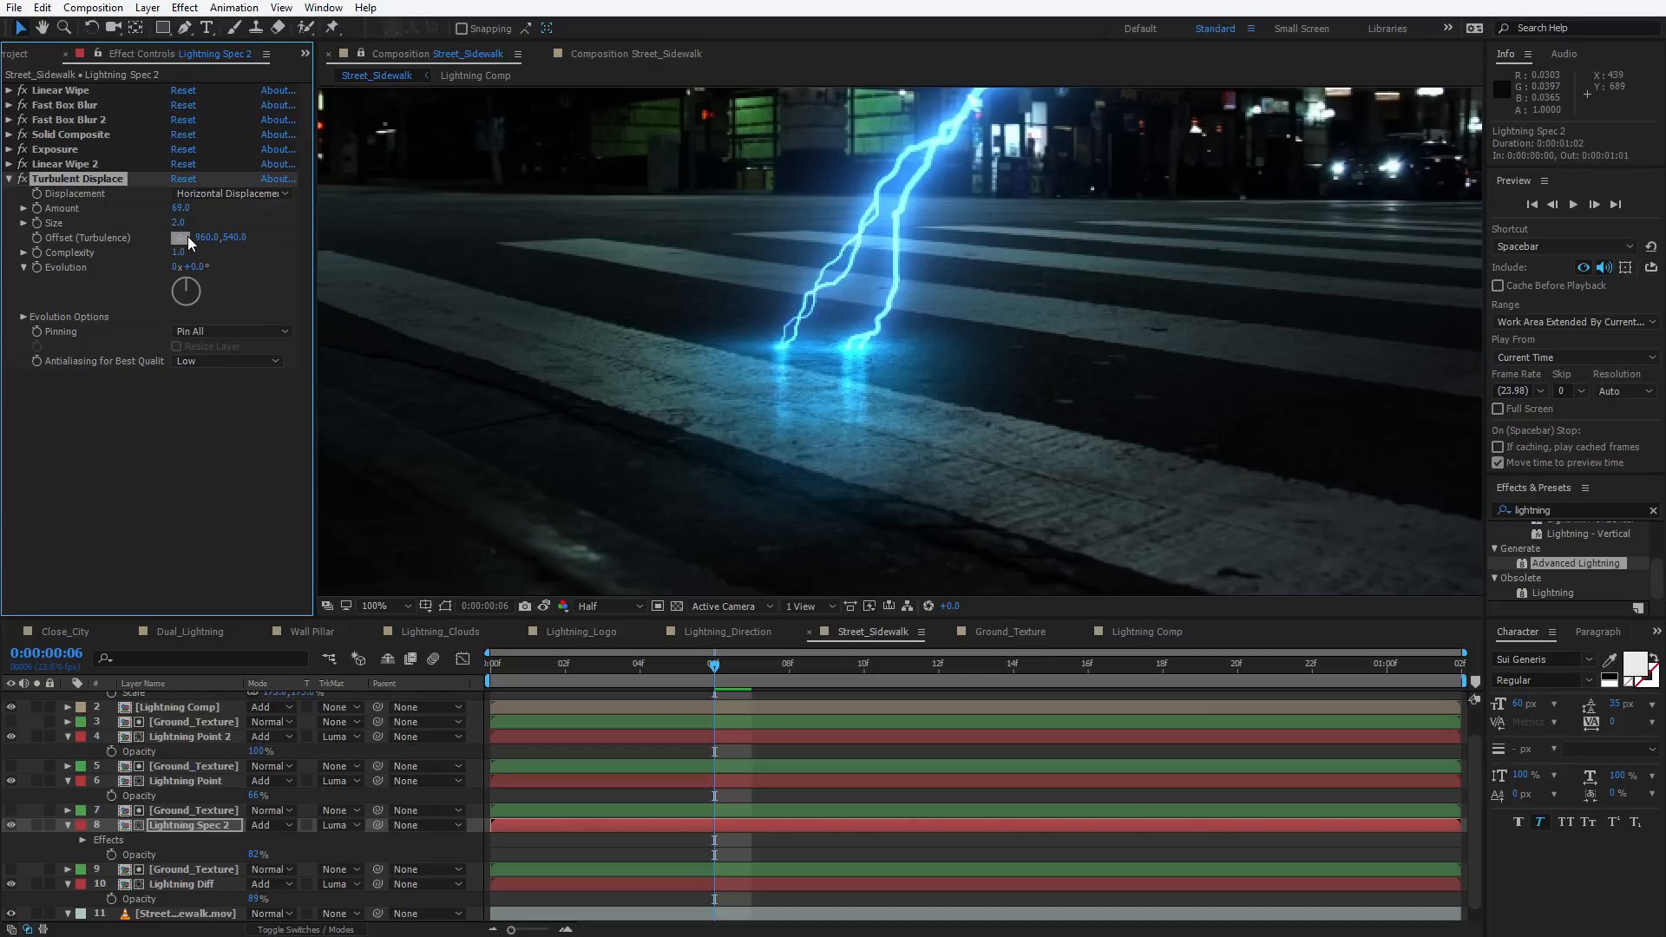
Set Turbulent Displace Complexity to 2 and Amount to about 384
{"action": "left_click", "coordinate": [178, 252]}
{"action": "type", "text": "2"}
{"action": "left_click_drag", "start_coordinate": [181, 208], "coordinate": [291, 216]}
{"action": "scroll", "coordinate": [877, 397], "scroll_direction": "down", "scroll_amount": 2}
Preview the displaced bolt and move the current time to frame 11
{"action": "key", "text": "space"}
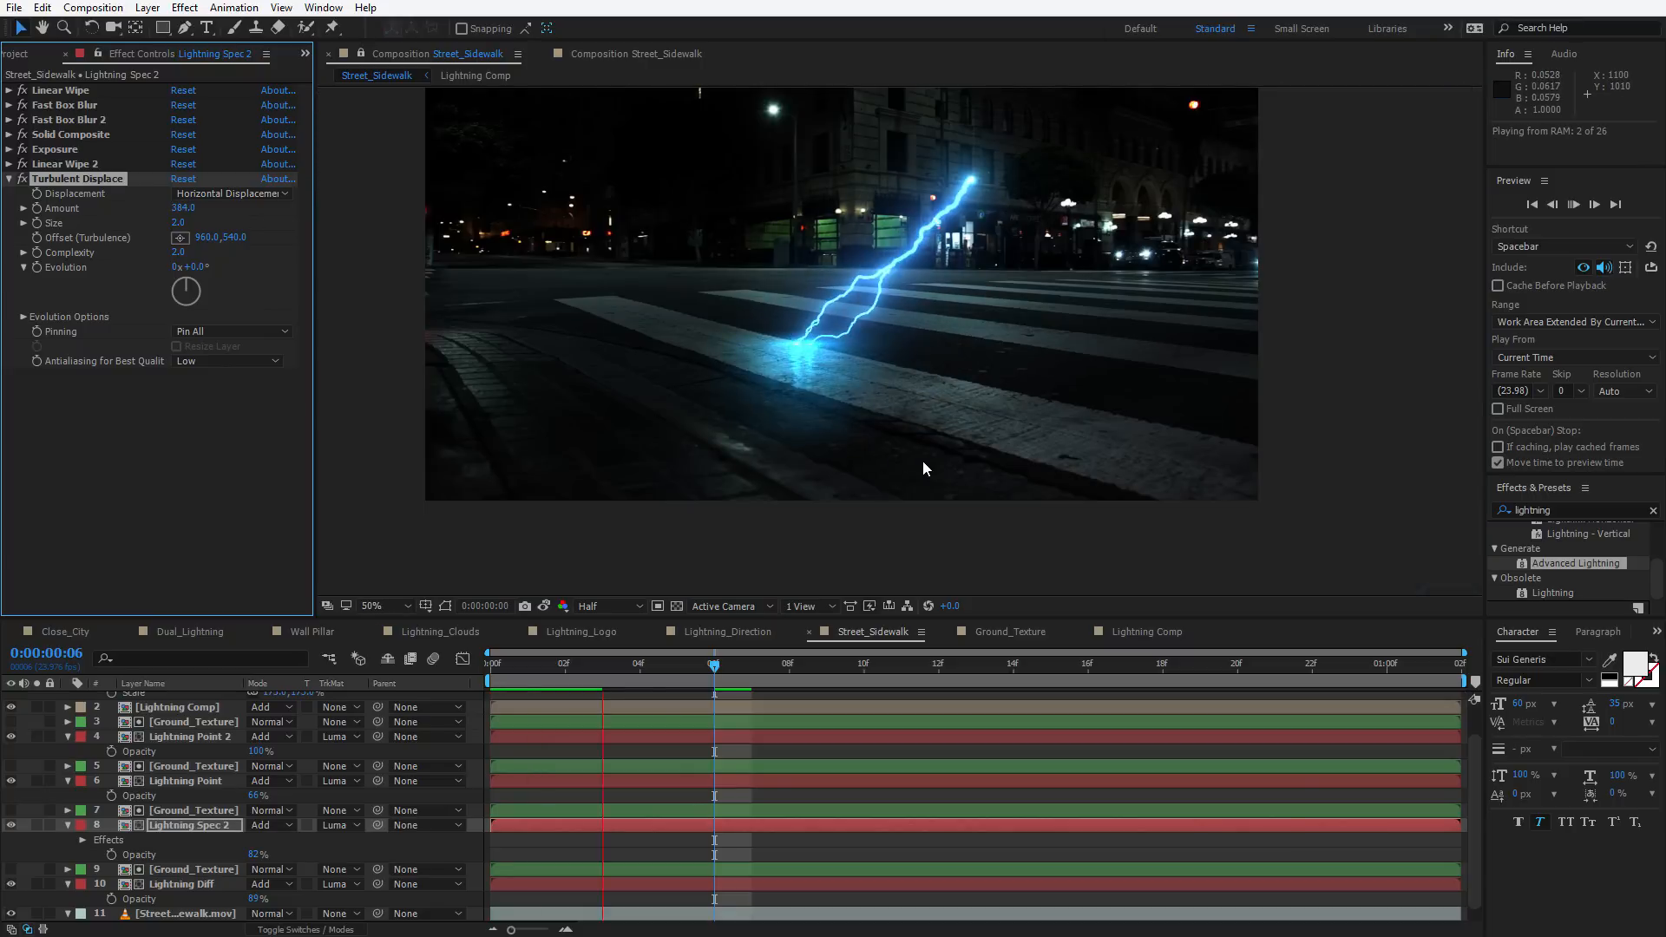
{"action": "key", "text": "space"}
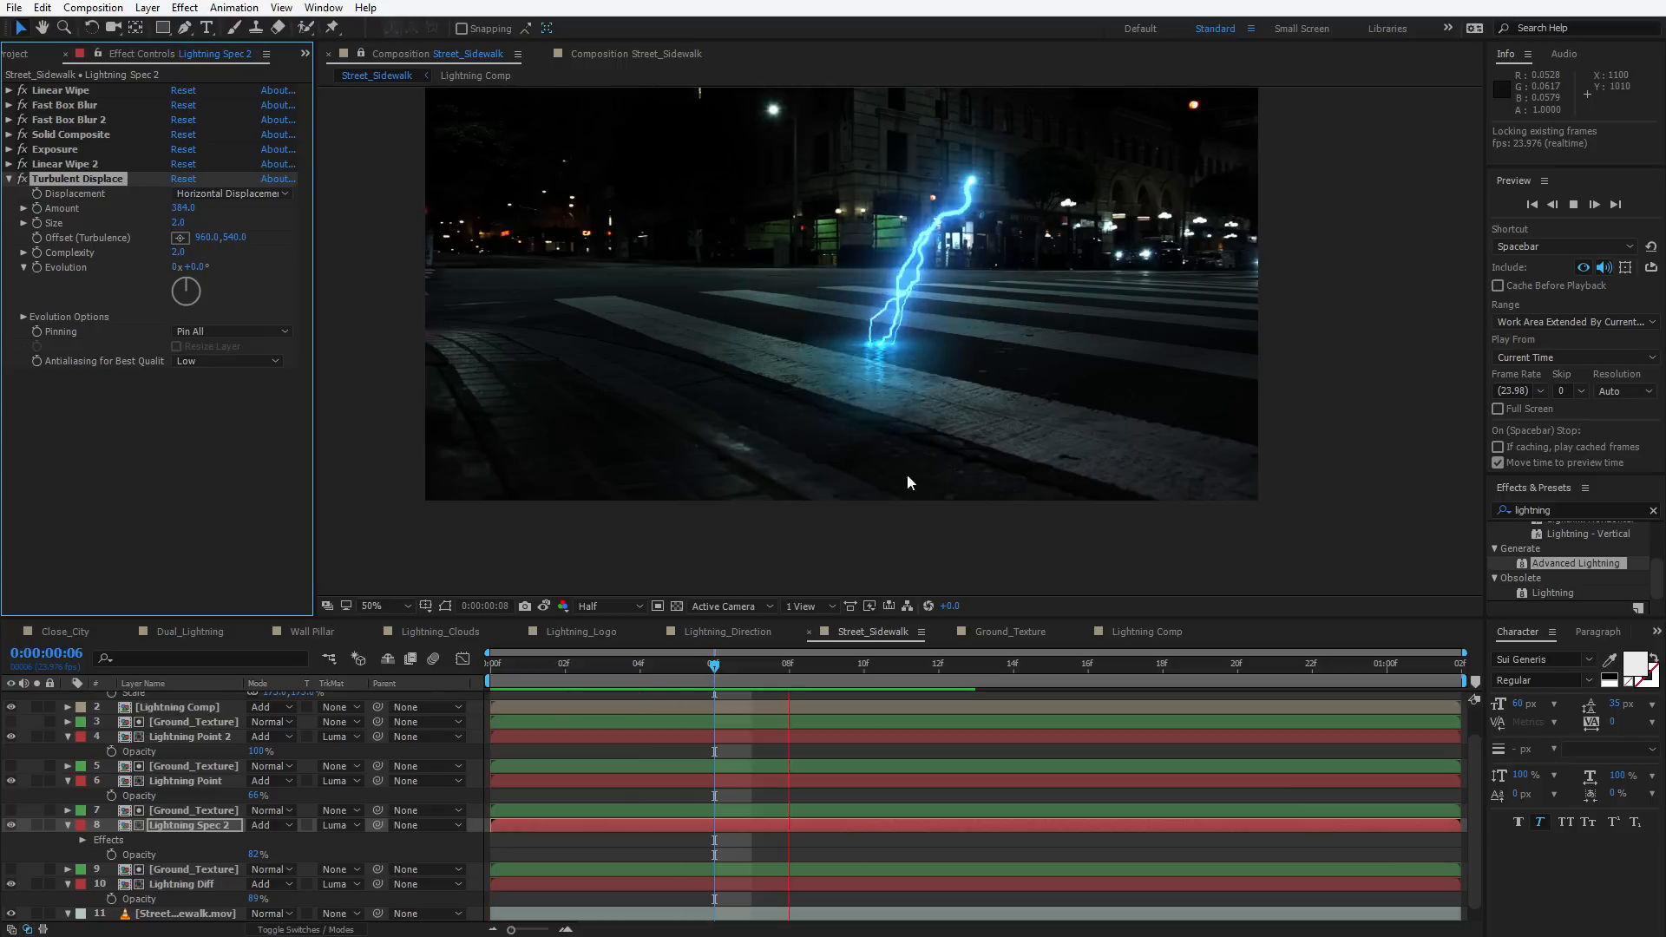
{"action": "left_click", "coordinate": [883, 674]}
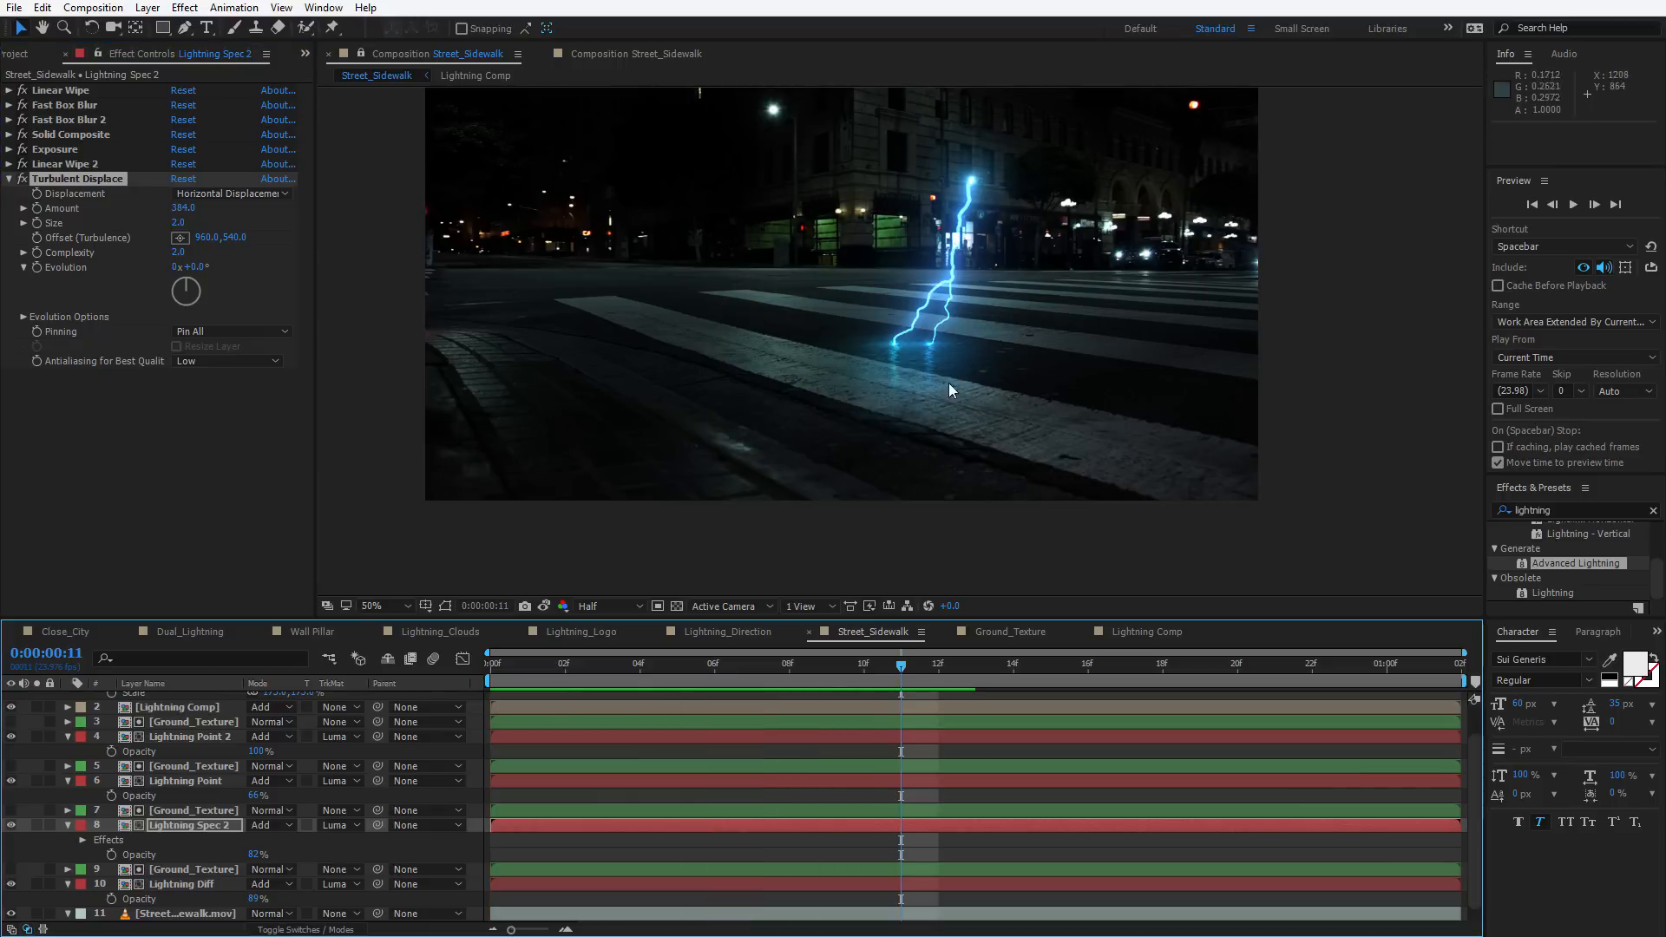
{"action": "scroll", "coordinate": [939, 363], "scroll_direction": "up", "scroll_amount": 3}
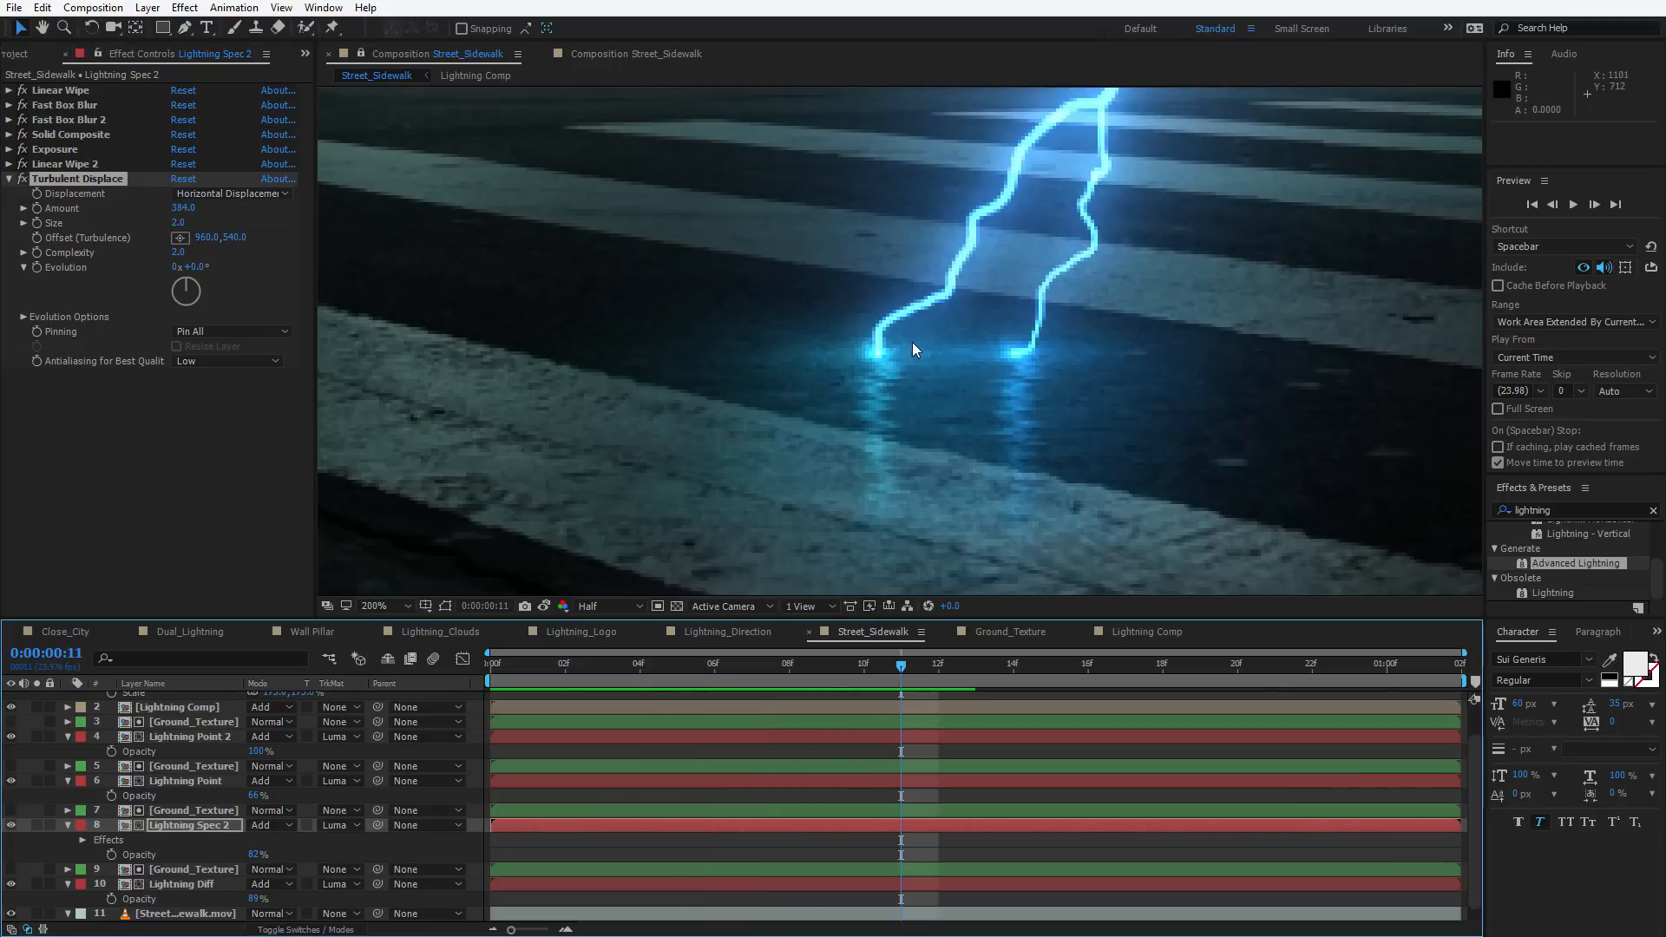
Set Turbulent Displace Complexity to 3 and Amount to 176
{"action": "left_click", "coordinate": [182, 252]}
{"action": "type", "text": "3"}
{"action": "key", "text": "Return"}
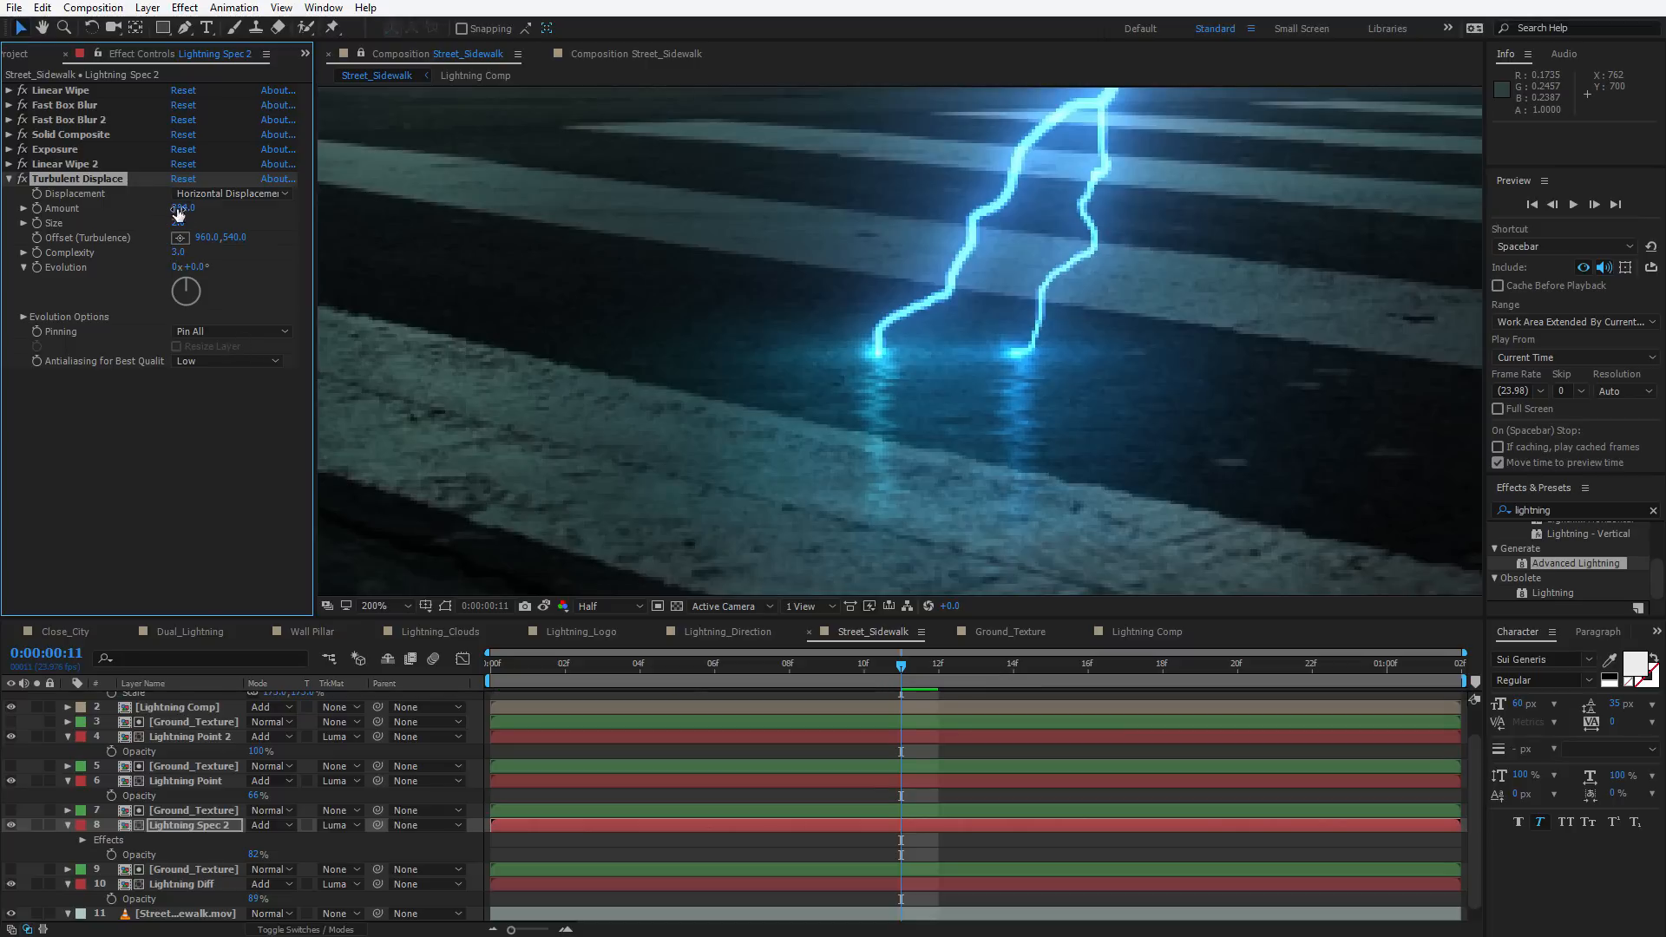
{"action": "scroll", "coordinate": [848, 392], "scroll_direction": "down", "scroll_amount": 2}
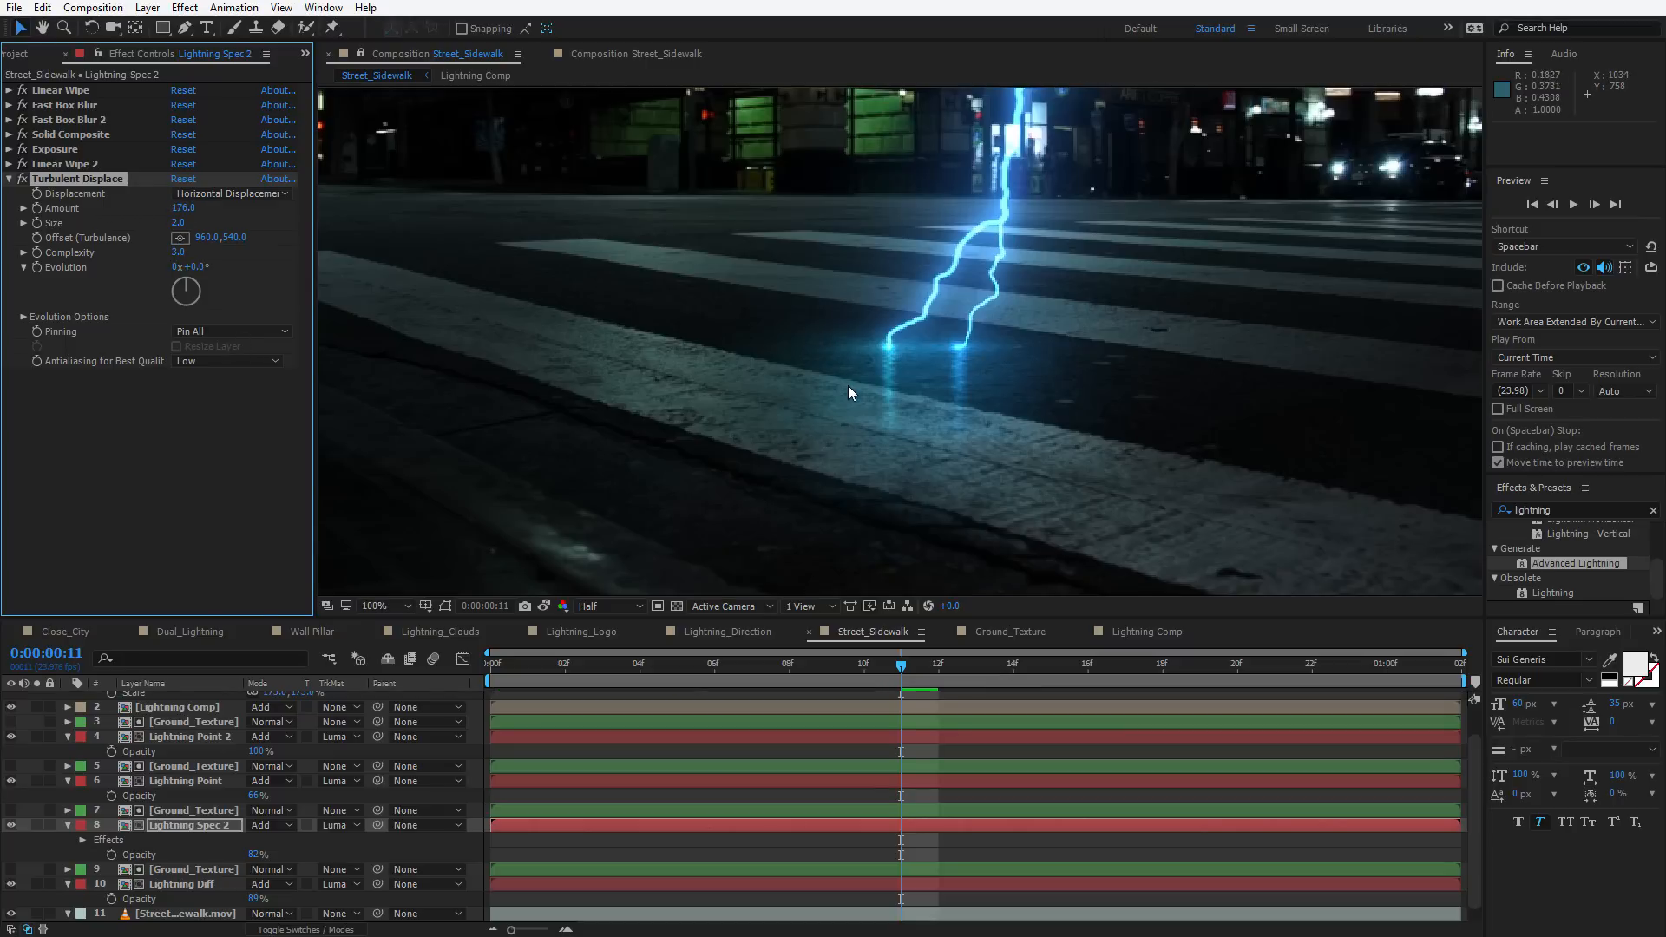
Preview the animation with the displaced bolt
{"action": "key", "text": "space"}
{"action": "scroll", "coordinate": [1000, 464], "scroll_direction": "down", "scroll_amount": 2}
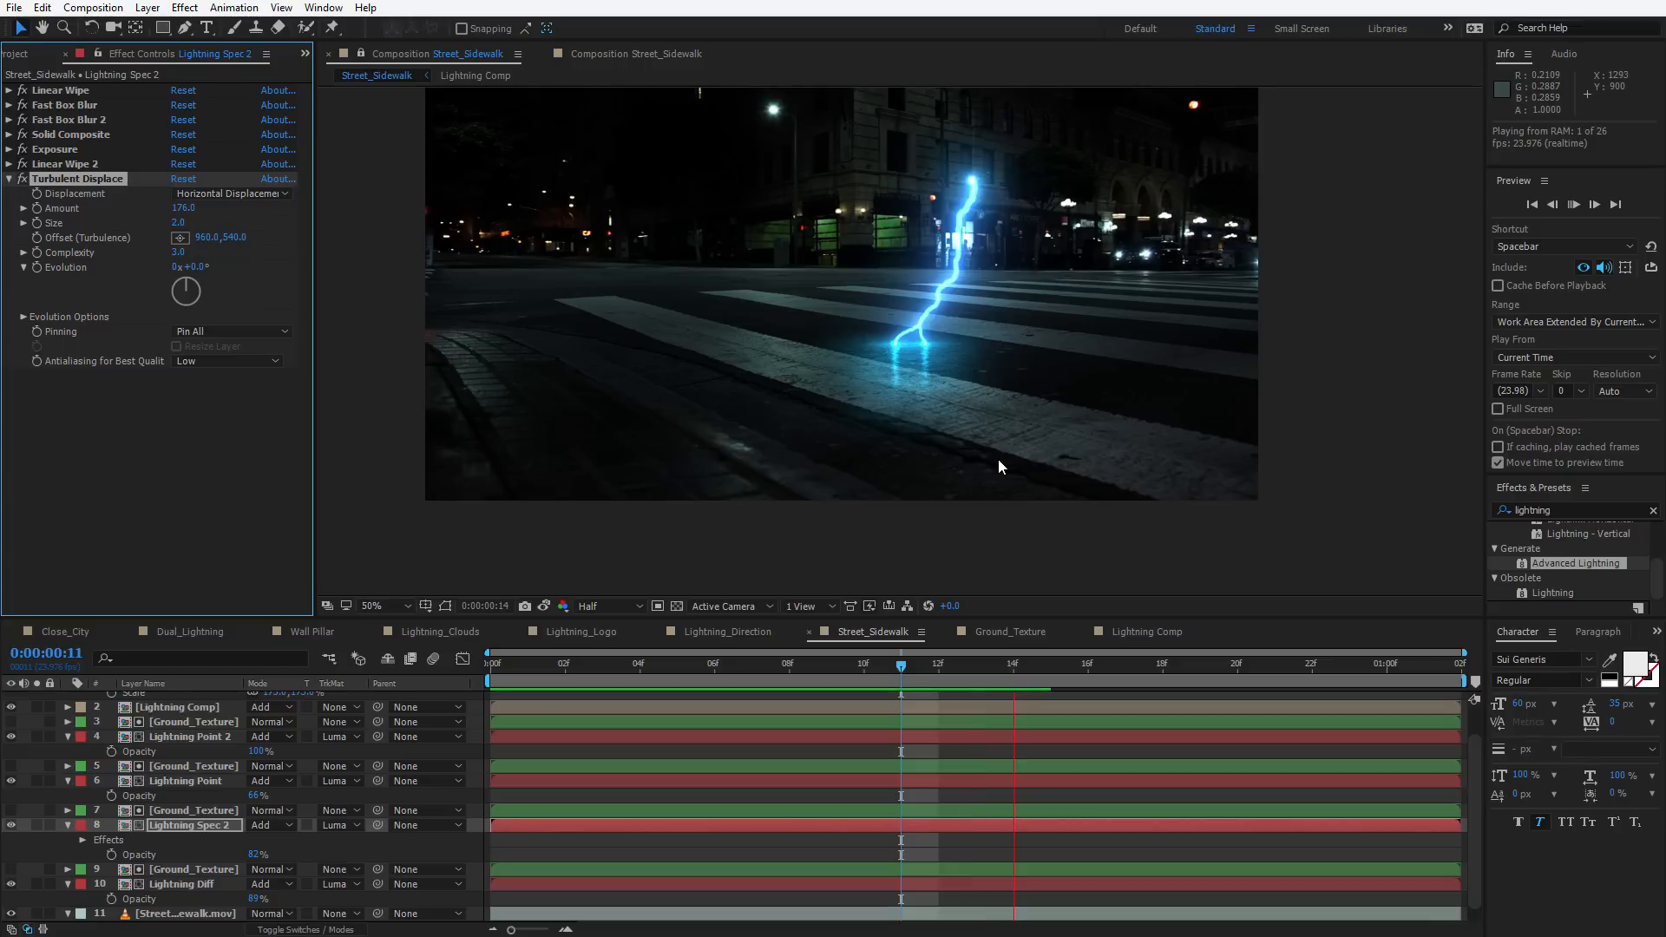
{"action": "key", "text": "space"}
Set Lightning Spec 2's Exposure to 12.49
{"action": "left_click", "coordinate": [8, 149]}
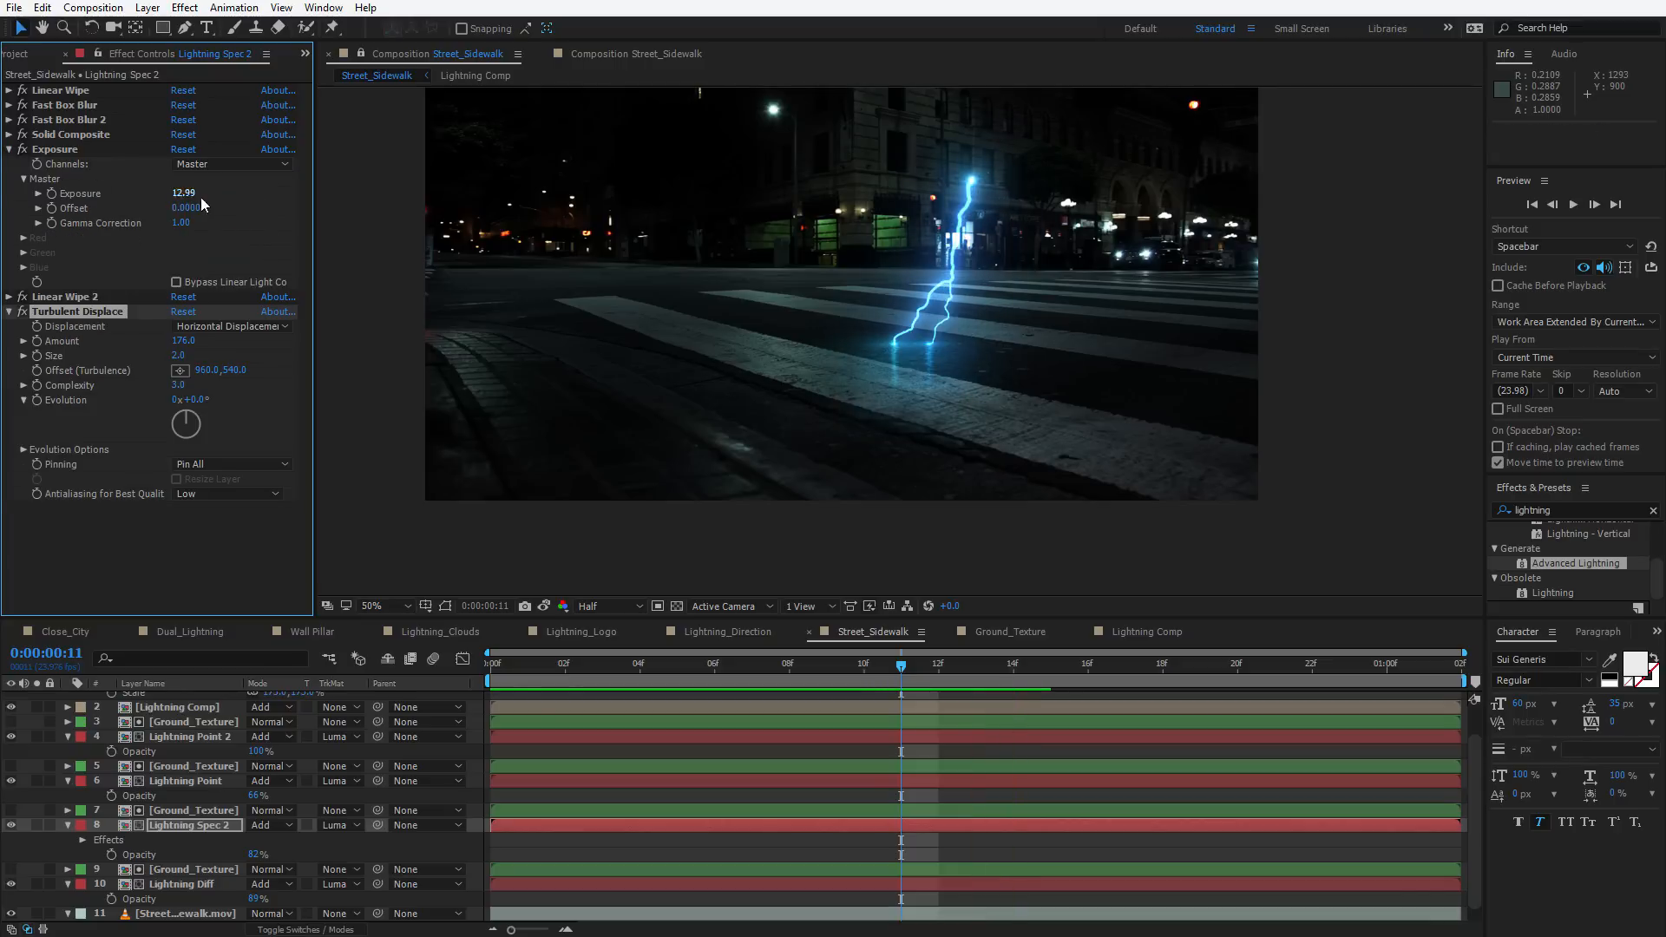
{"action": "left_click_drag", "start_coordinate": [200, 199], "coordinate": [152, 203]}
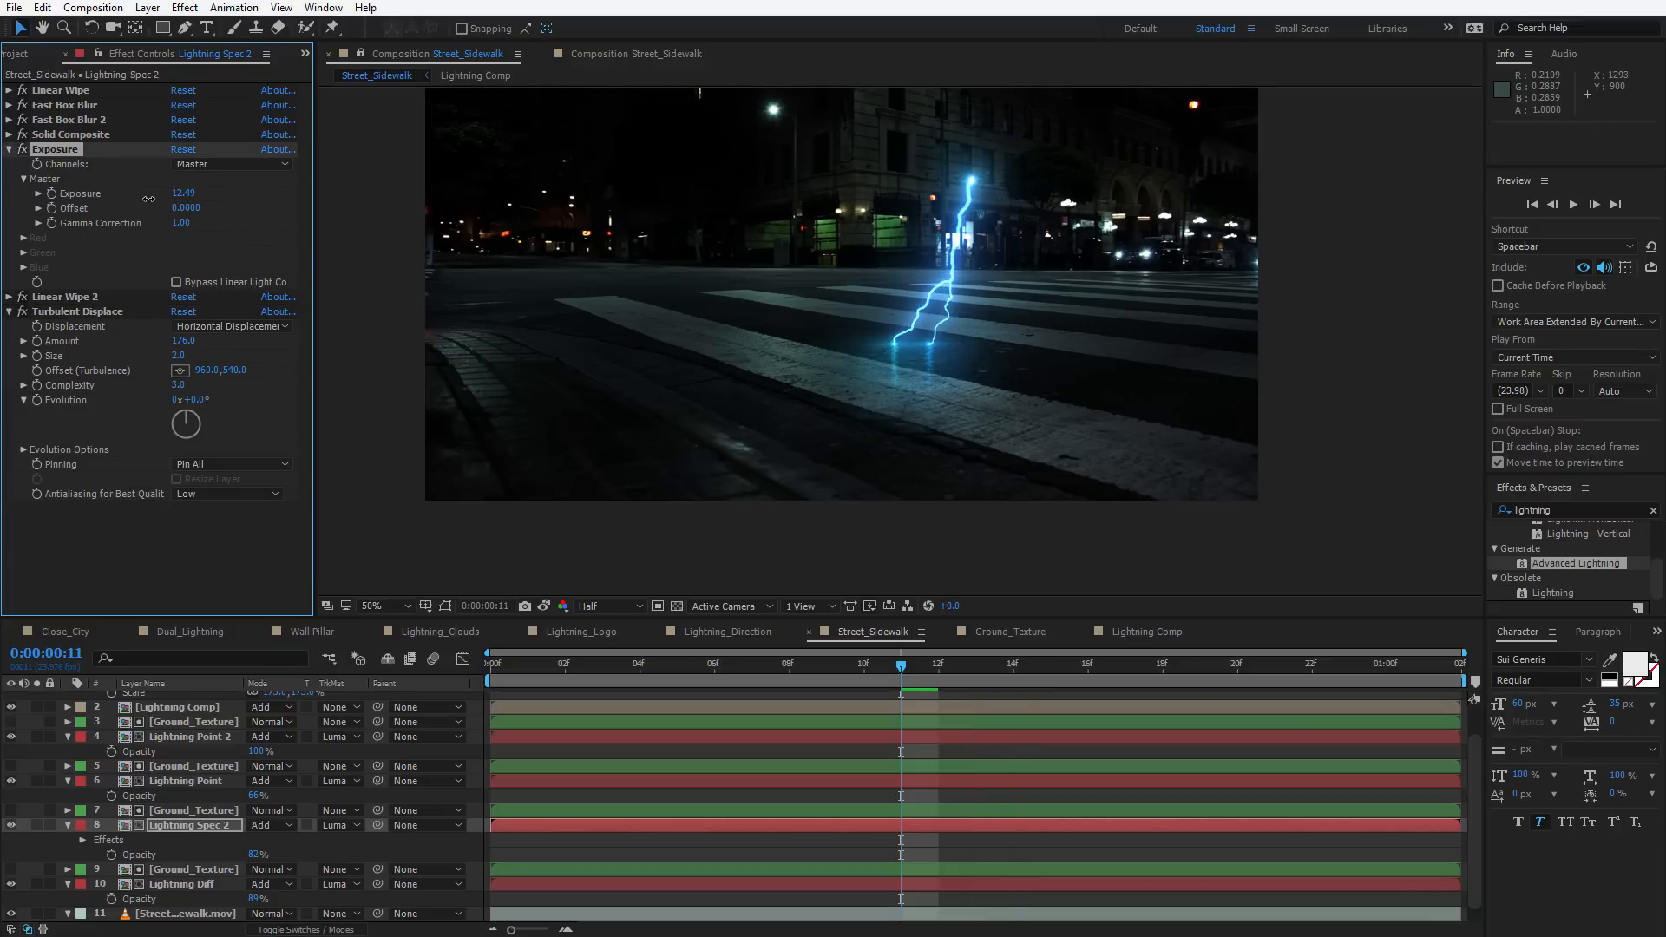
Set Lightning Spec 2's Fast Box Blur radius to 7.2
{"action": "left_click", "coordinate": [8, 105]}
{"action": "left_click", "coordinate": [195, 123]}
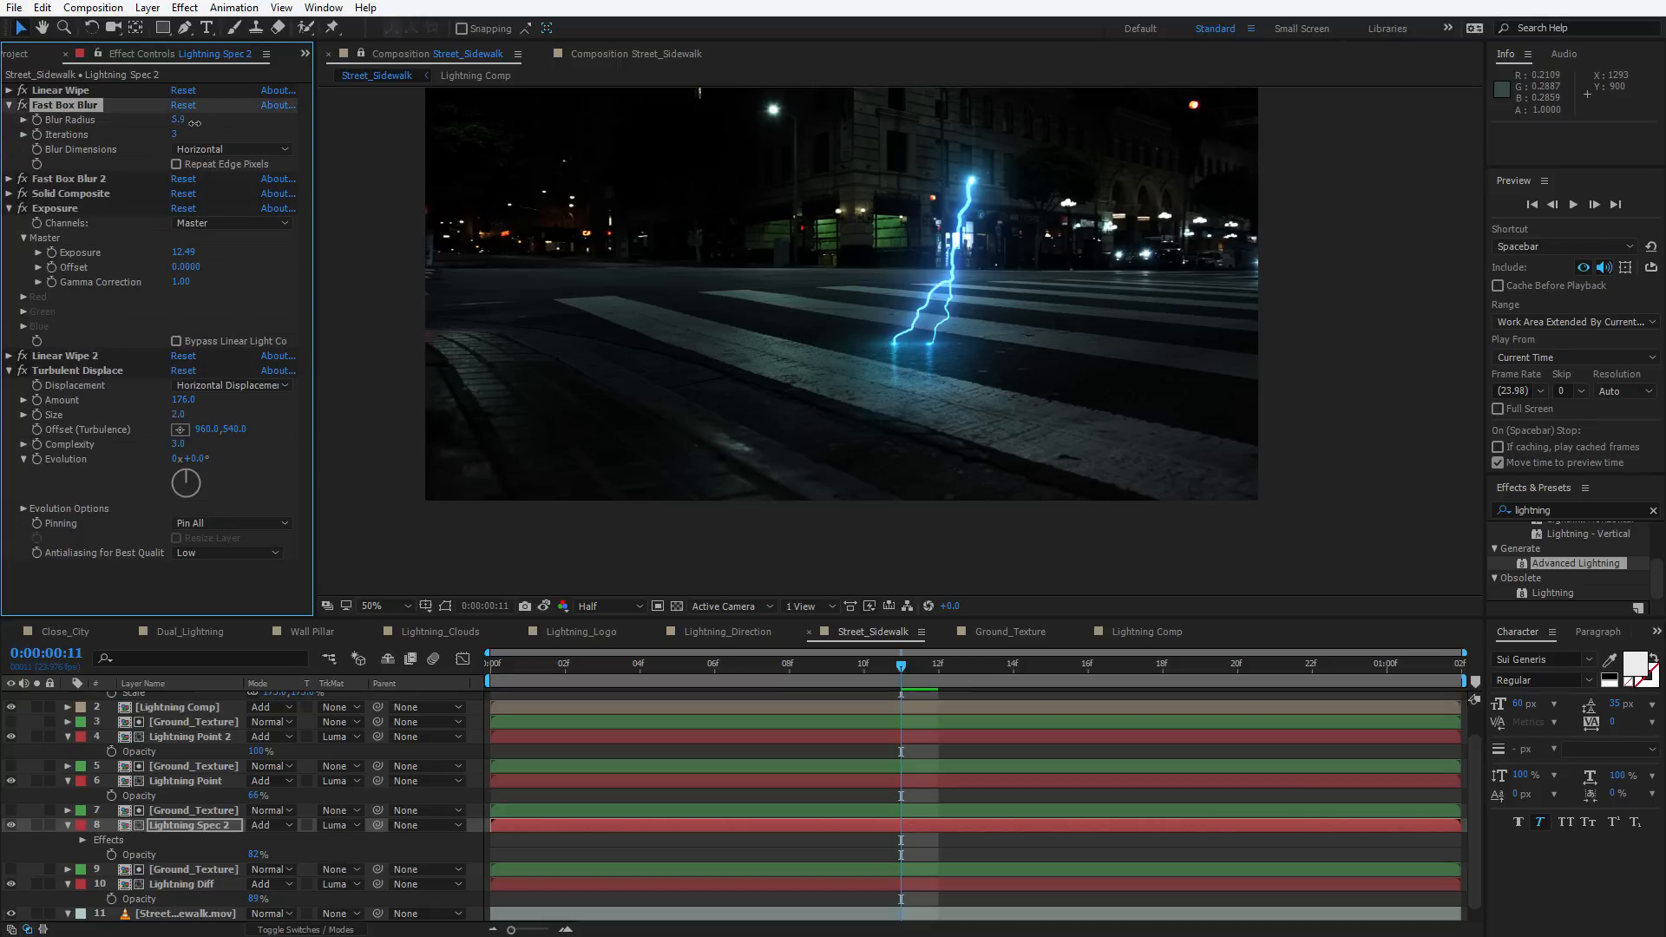
{"action": "mouse_move", "coordinate": [194, 123]}
{"action": "left_mouse_down"}
{"action": "mouse_move", "coordinate": [281, 119]}
{"action": "mouse_move", "coordinate": [216, 131]}
{"action": "left_mouse_up"}
Preview the animation and set Lightning Spec 2's Exposure to 11.47
{"action": "key", "text": "space"}
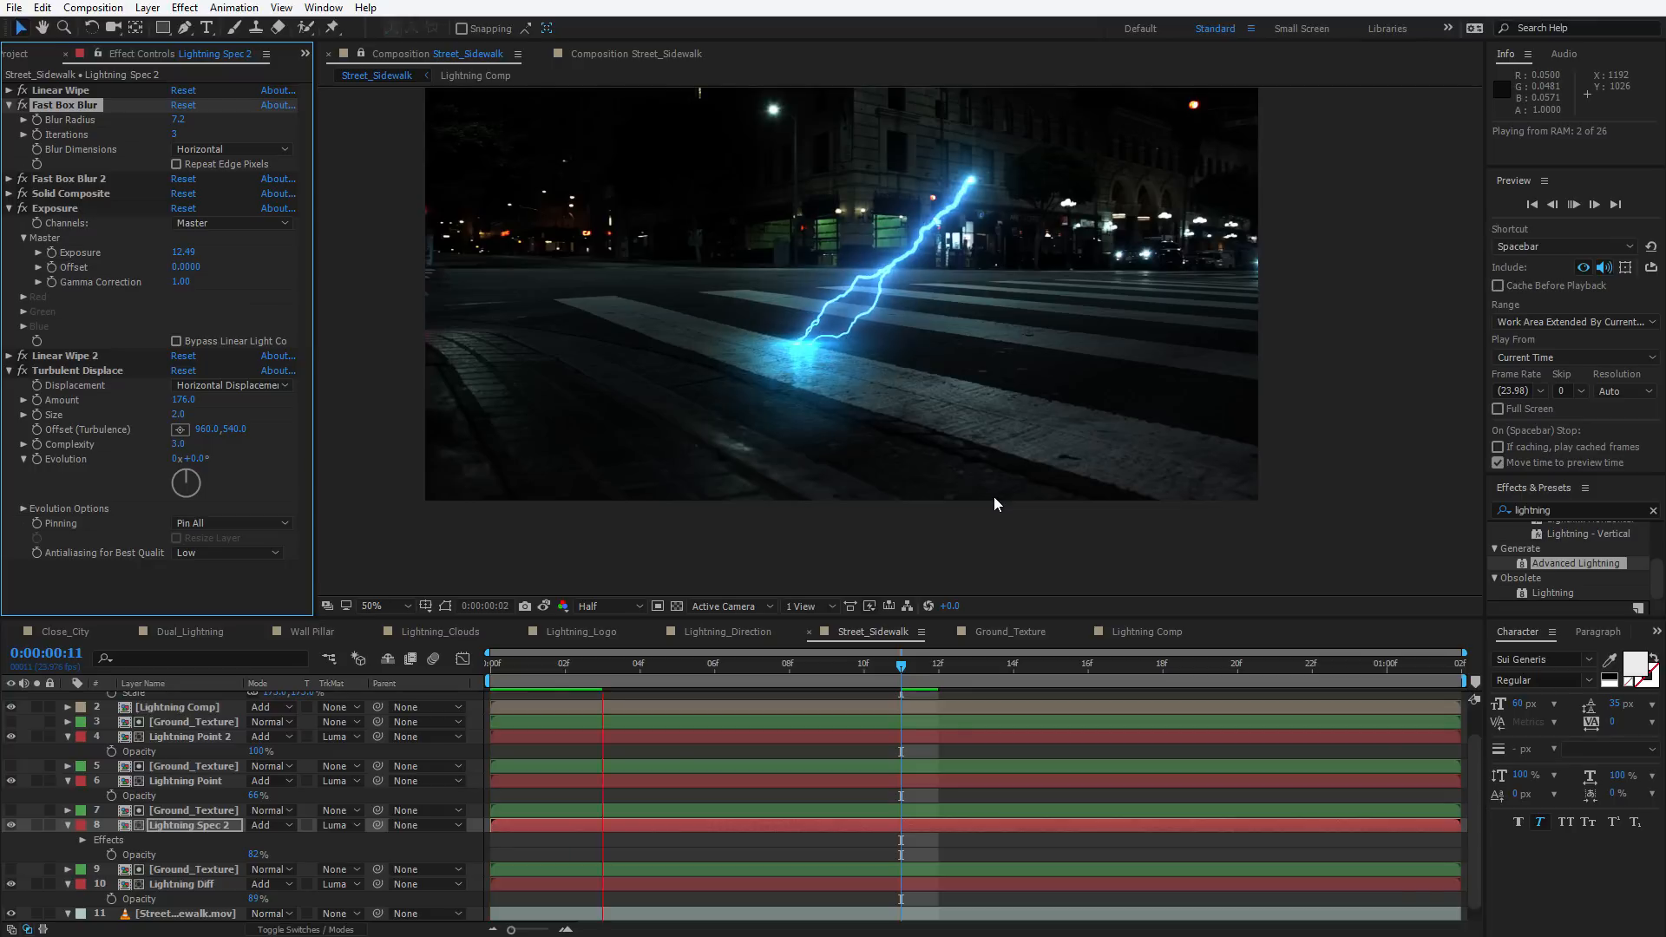
{"action": "key", "text": "space"}
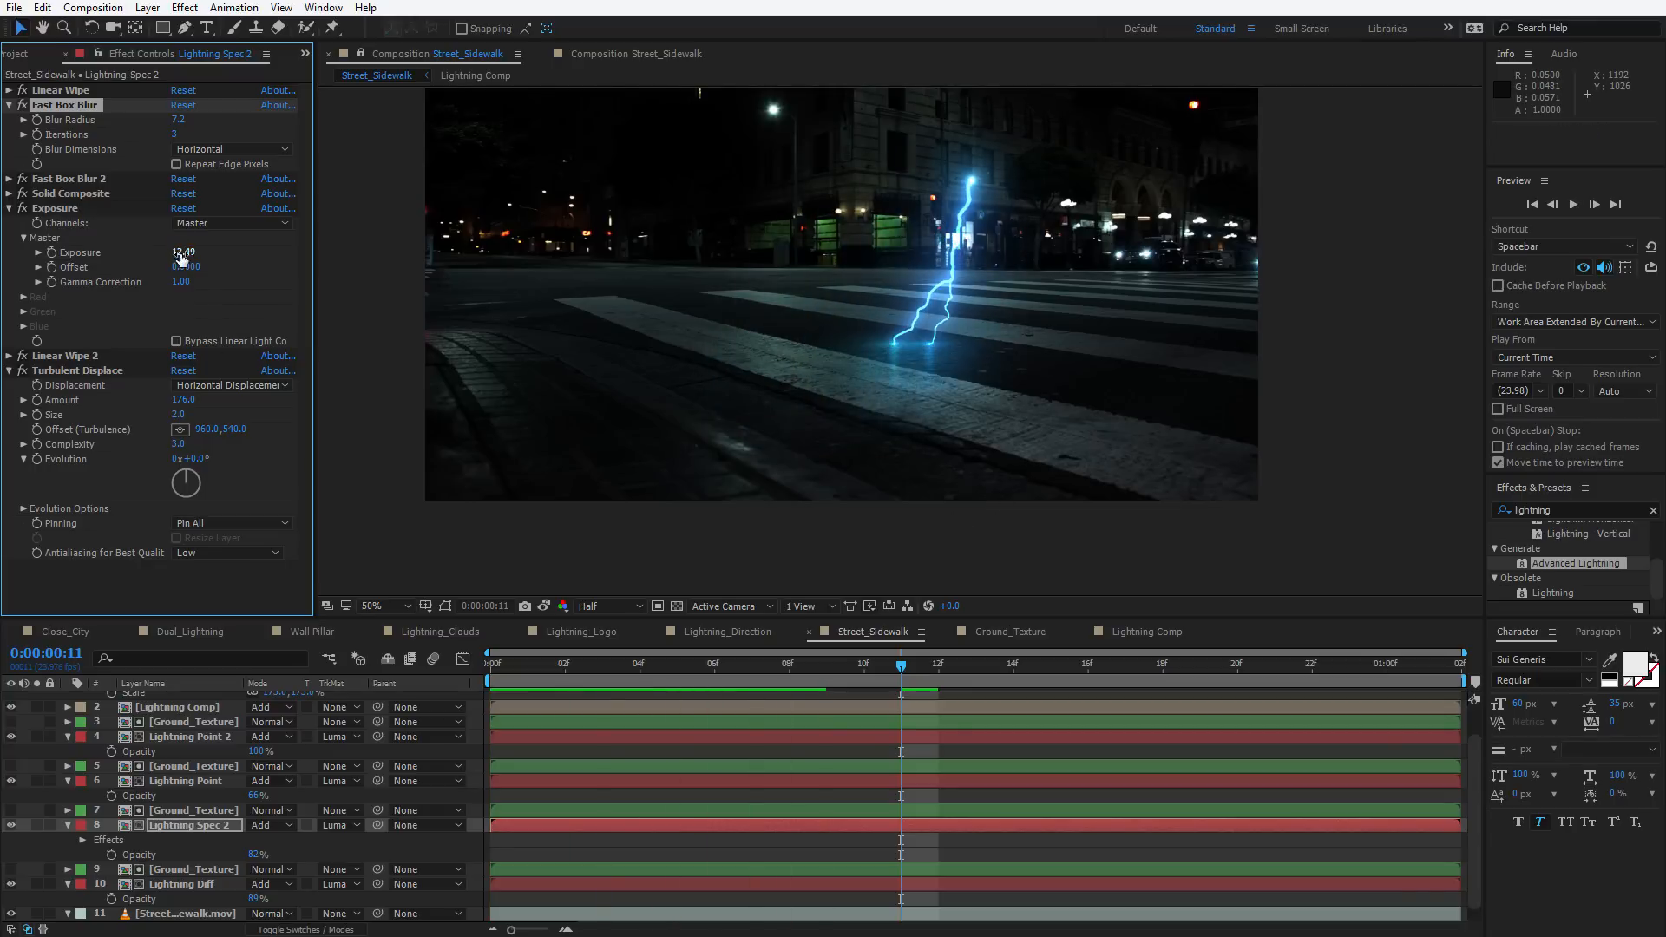
{"action": "left_click", "coordinate": [55, 208]}
{"action": "left_click_drag", "start_coordinate": [103, 267], "coordinate": [106, 267]}
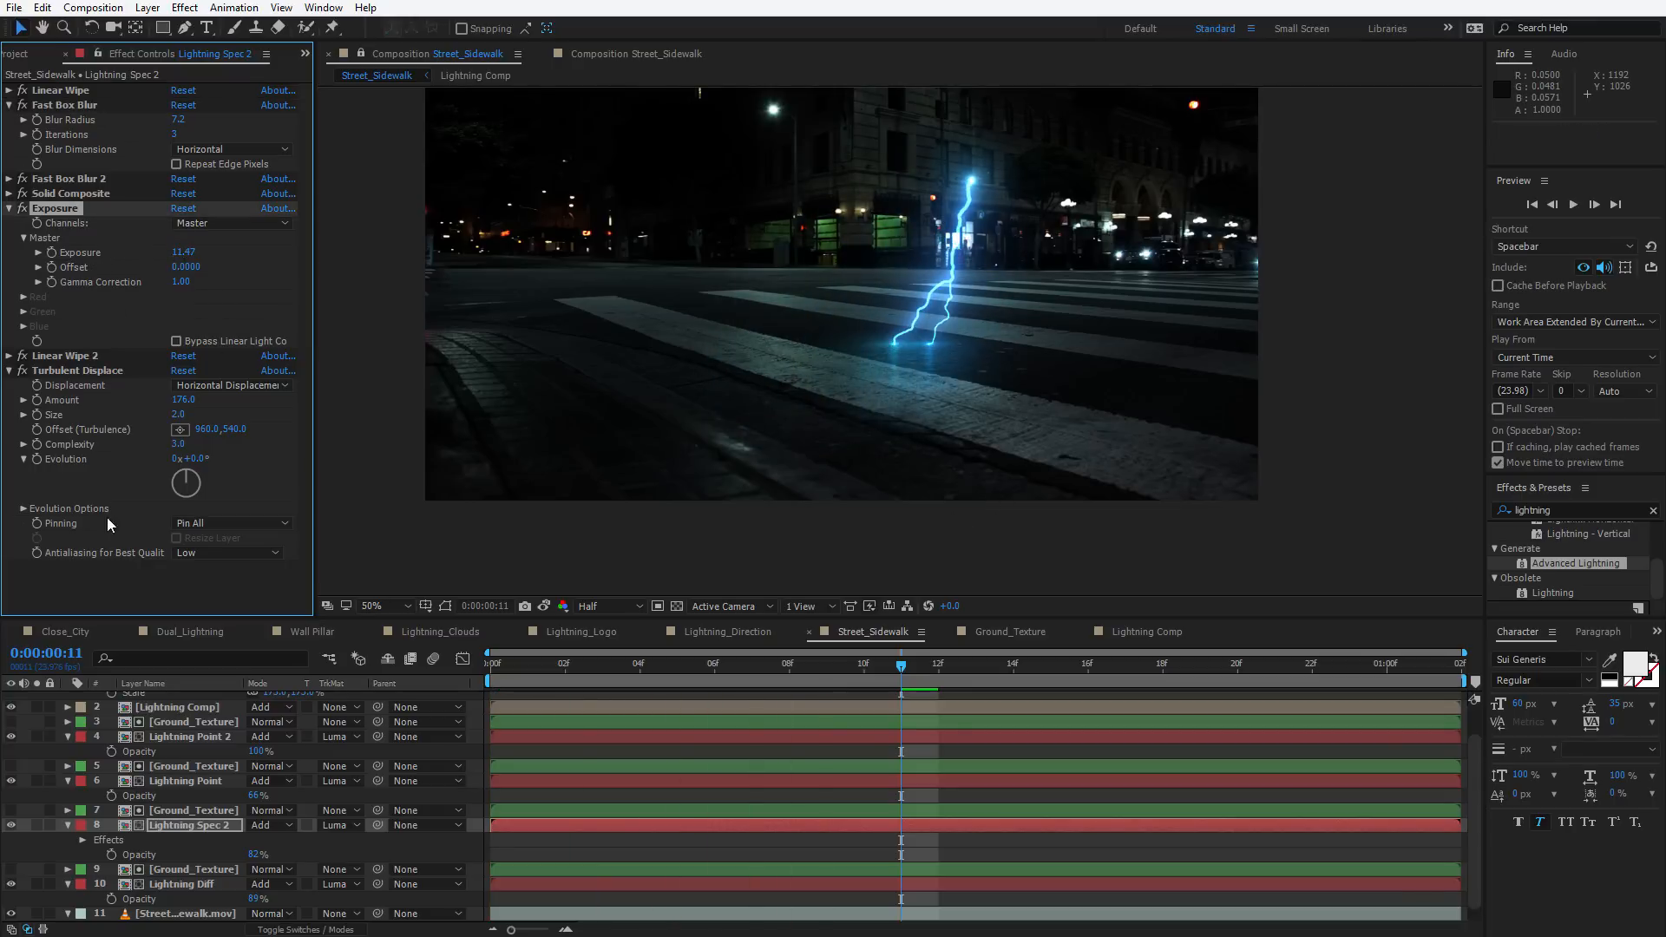
Delete the Turbulent Displace effect from Lightning Spec 2
{"action": "left_click", "coordinate": [69, 371]}
{"action": "key", "text": "Delete"}
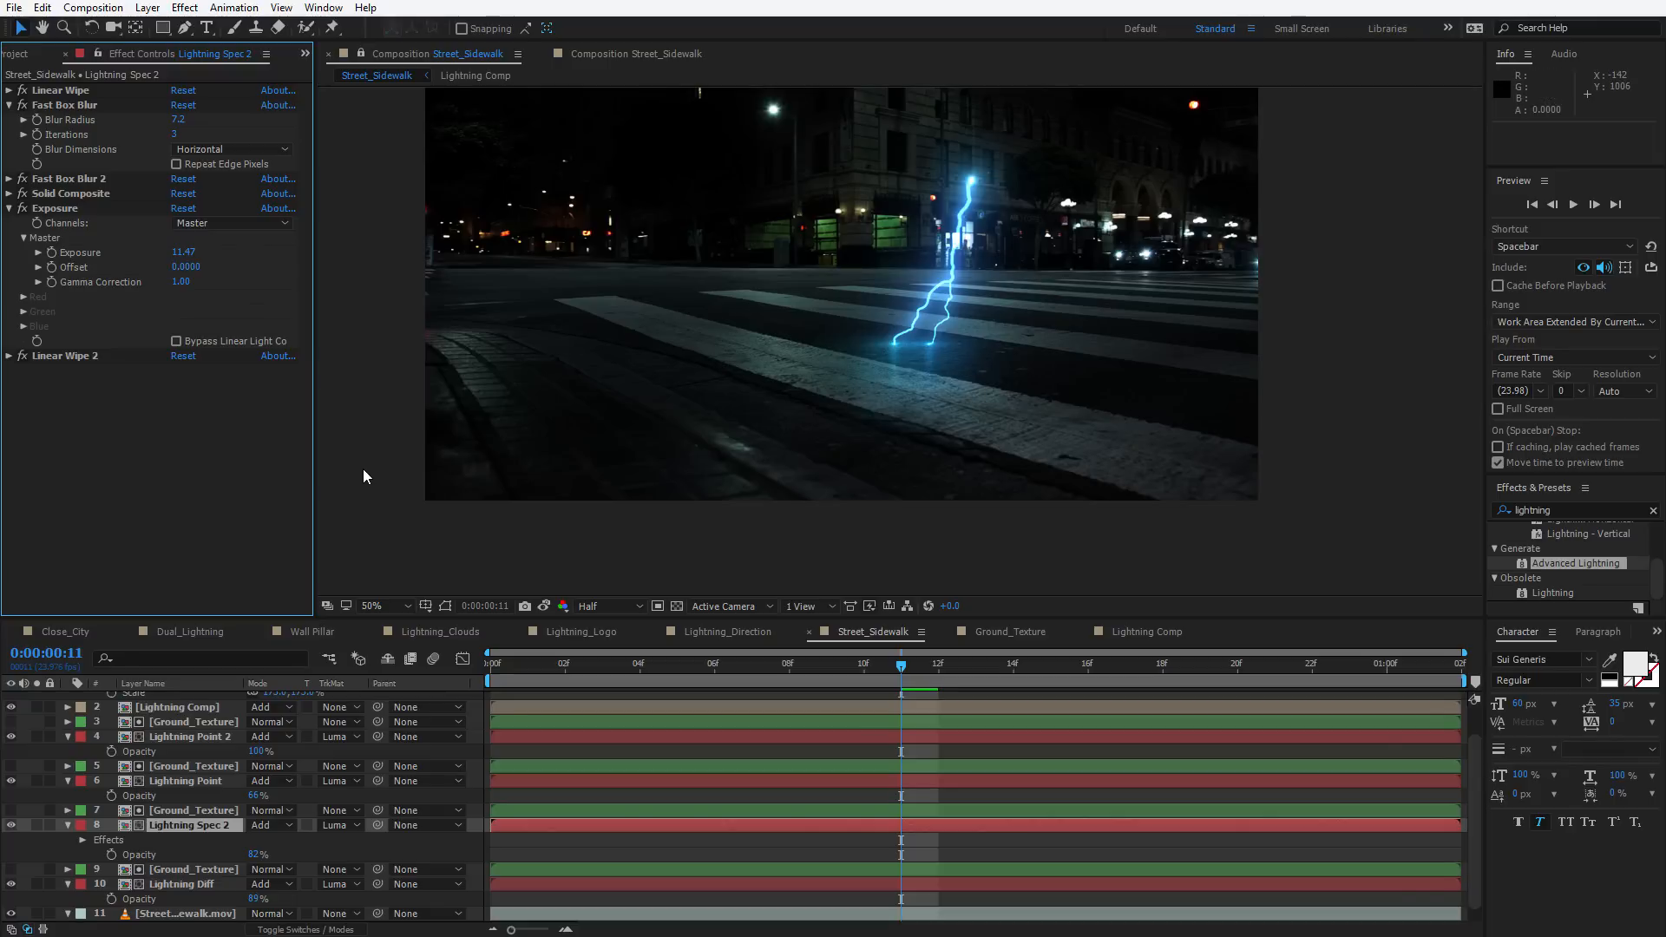
Review the Lightning Diff and Lightning Spec 2 effect settings and preview the animation
{"action": "left_click", "coordinate": [184, 885]}
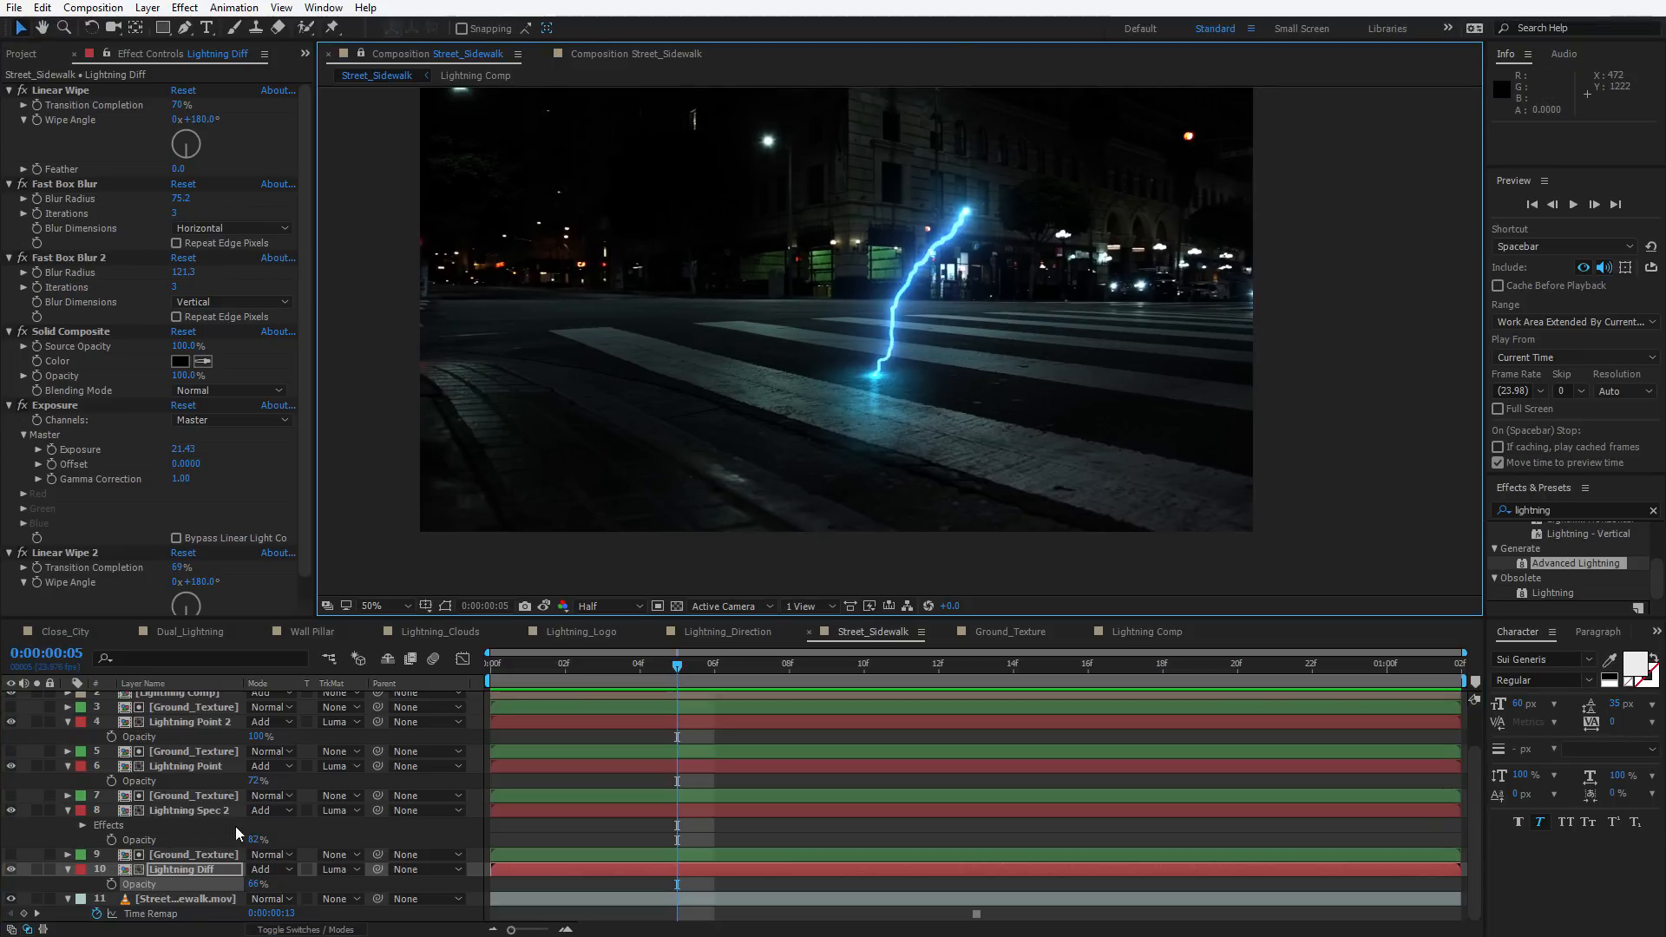
{"action": "left_click", "coordinate": [196, 810]}
{"action": "left_click", "coordinate": [64, 105]}
{"action": "key", "text": "space"}
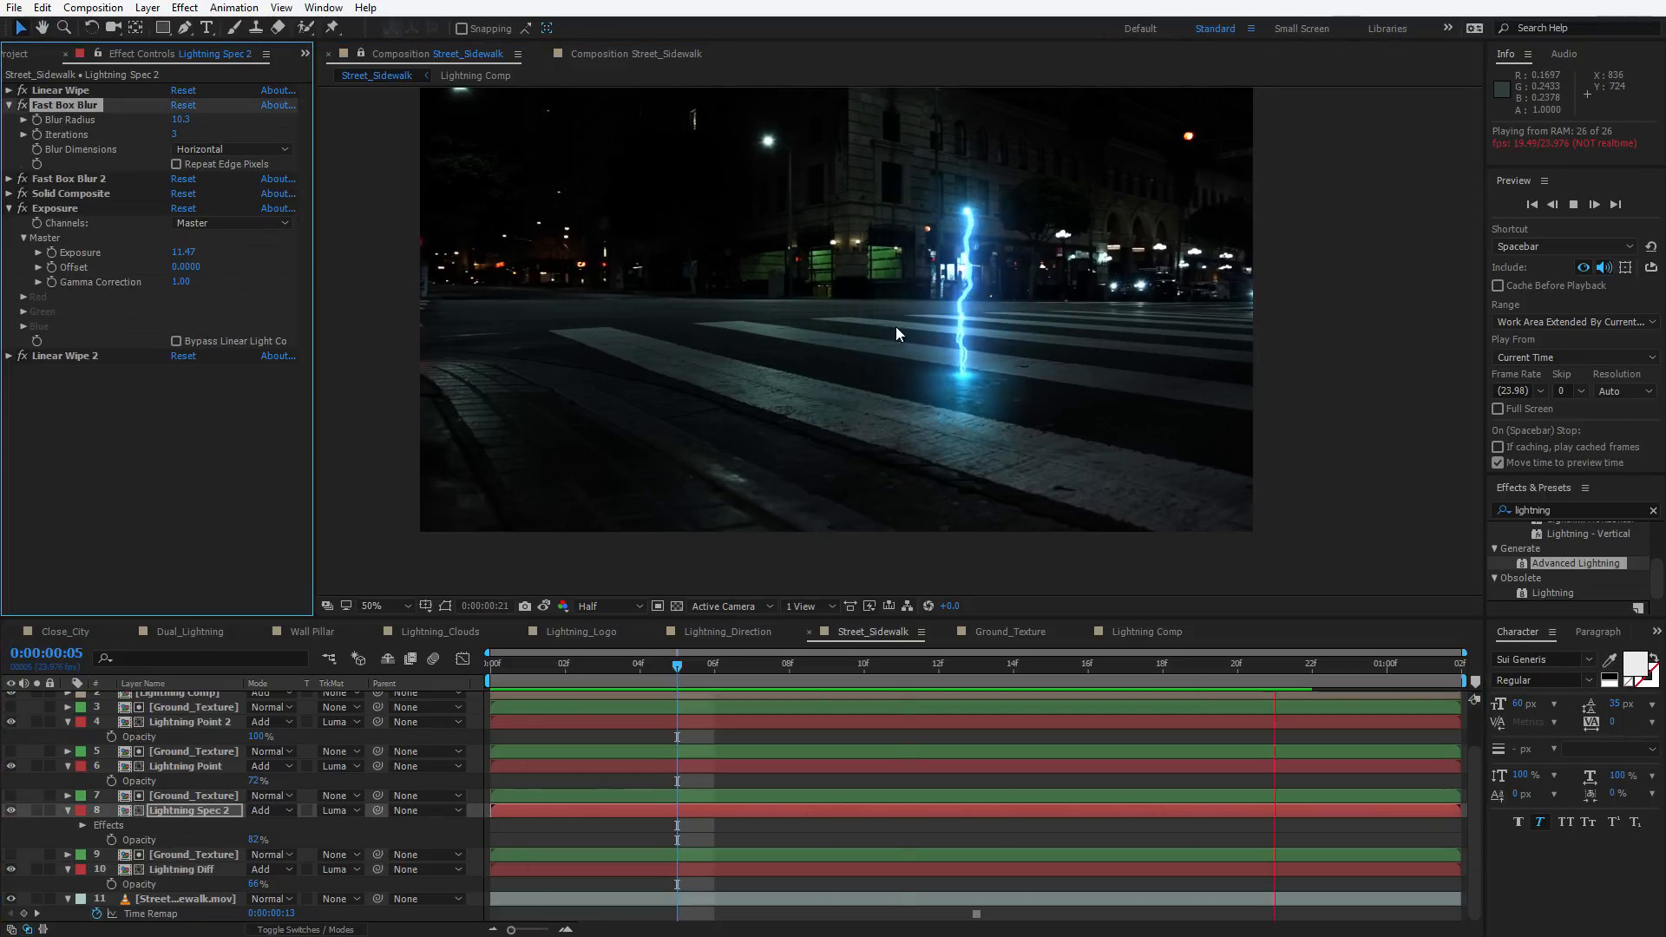
In Lightning Comp, change the Advanced Lightning core color to purple 320D86
{"action": "left_click", "coordinate": [1145, 631]}
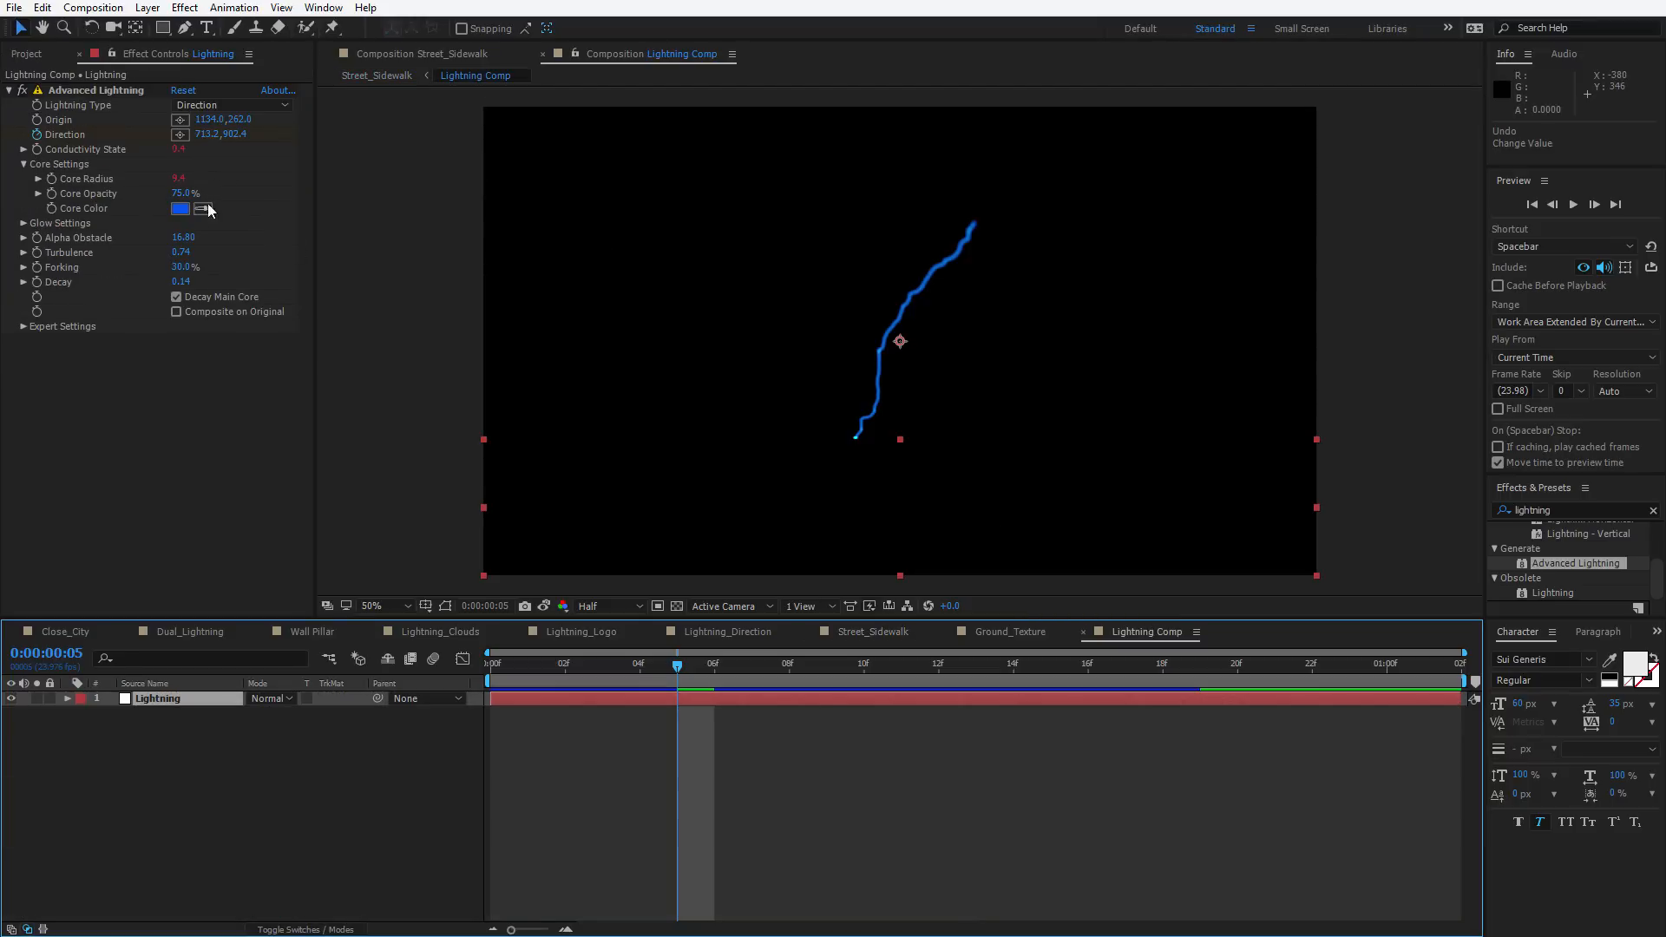
{"action": "left_click", "coordinate": [180, 209]}
{"action": "left_click", "coordinate": [925, 681]}
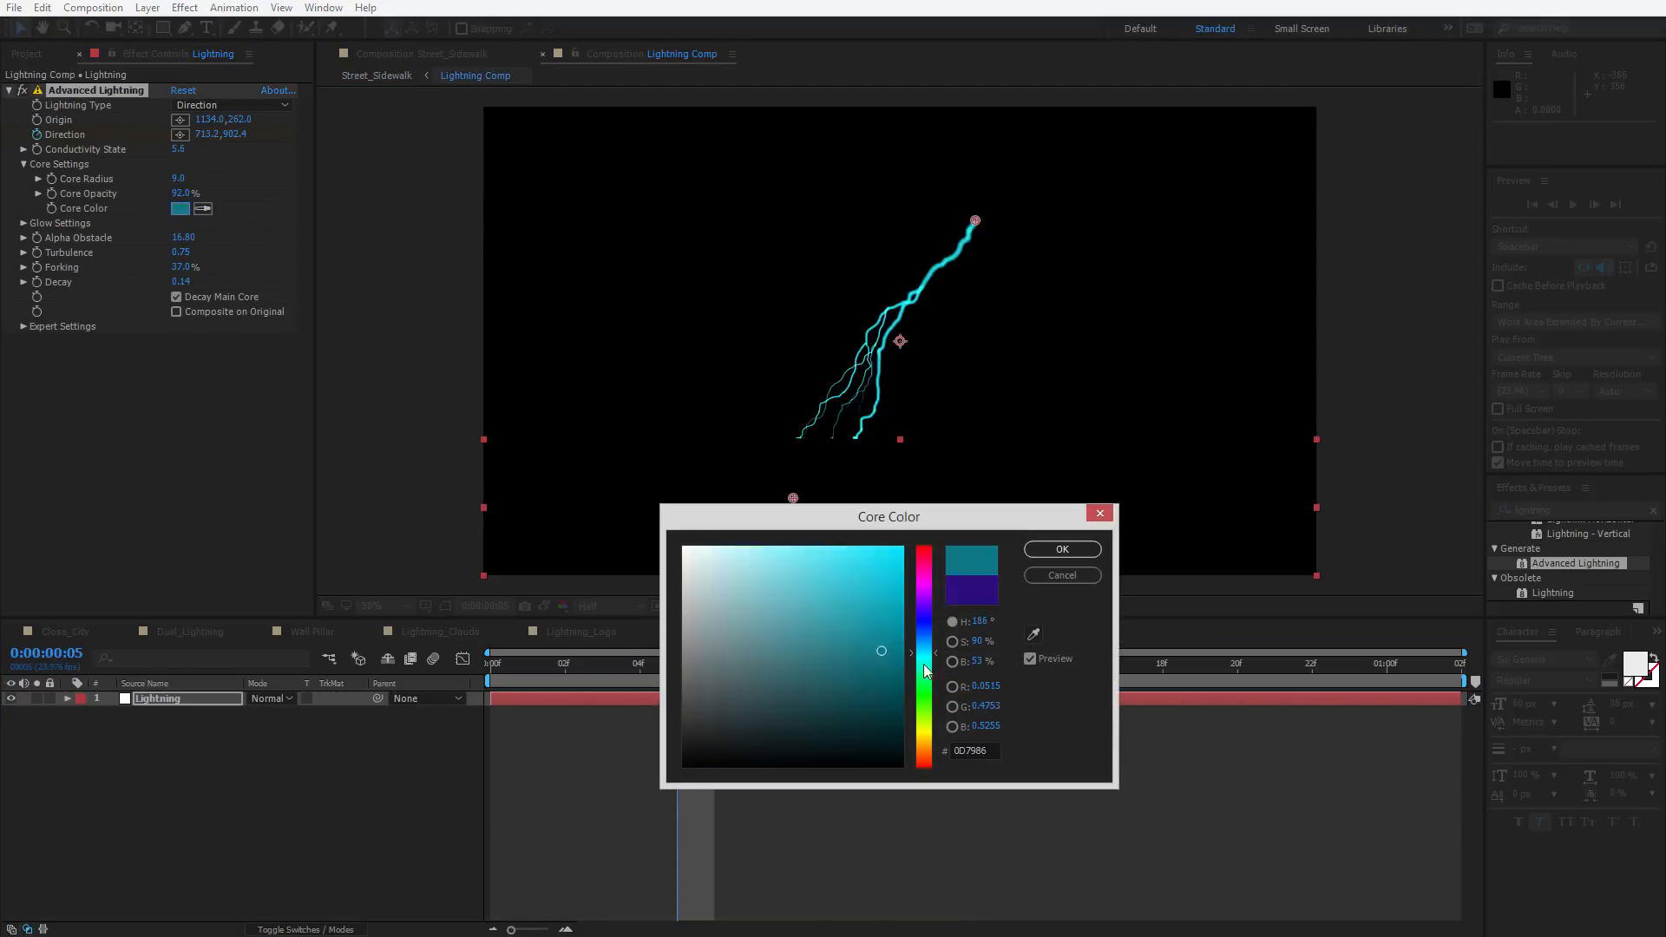
{"action": "left_click_drag", "start_coordinate": [921, 655], "coordinate": [918, 607]}
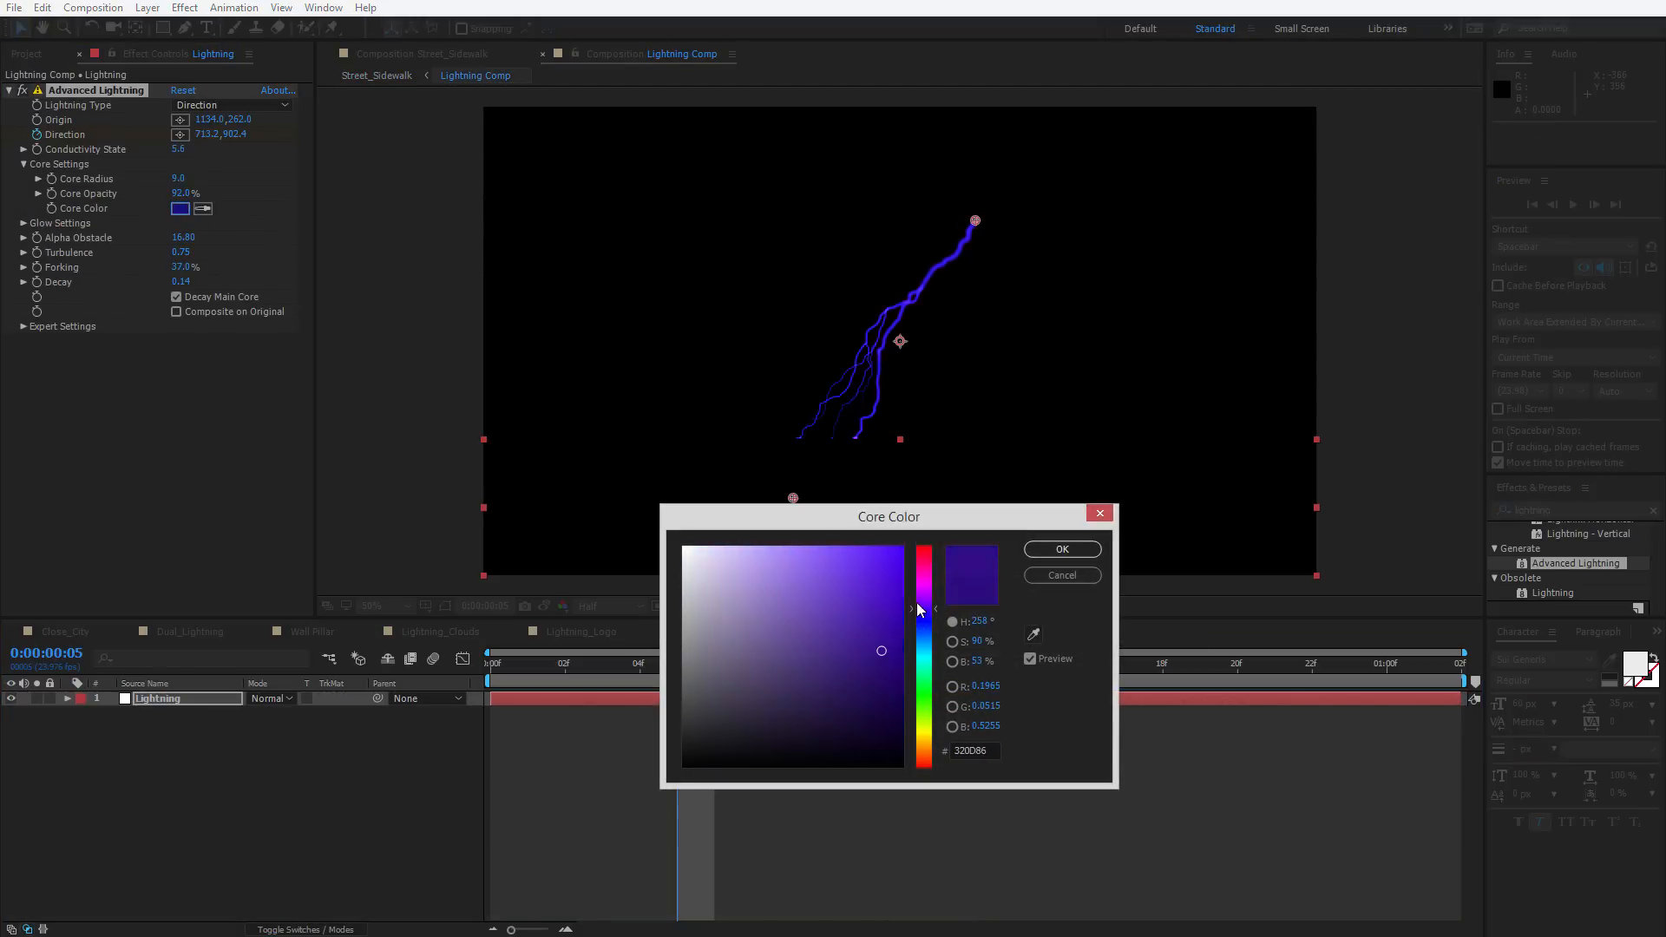
{"action": "left_click", "coordinate": [1062, 549]}
Preview the recolored lightning in the Street_Sidewalk composition
{"action": "left_click", "coordinate": [870, 630]}
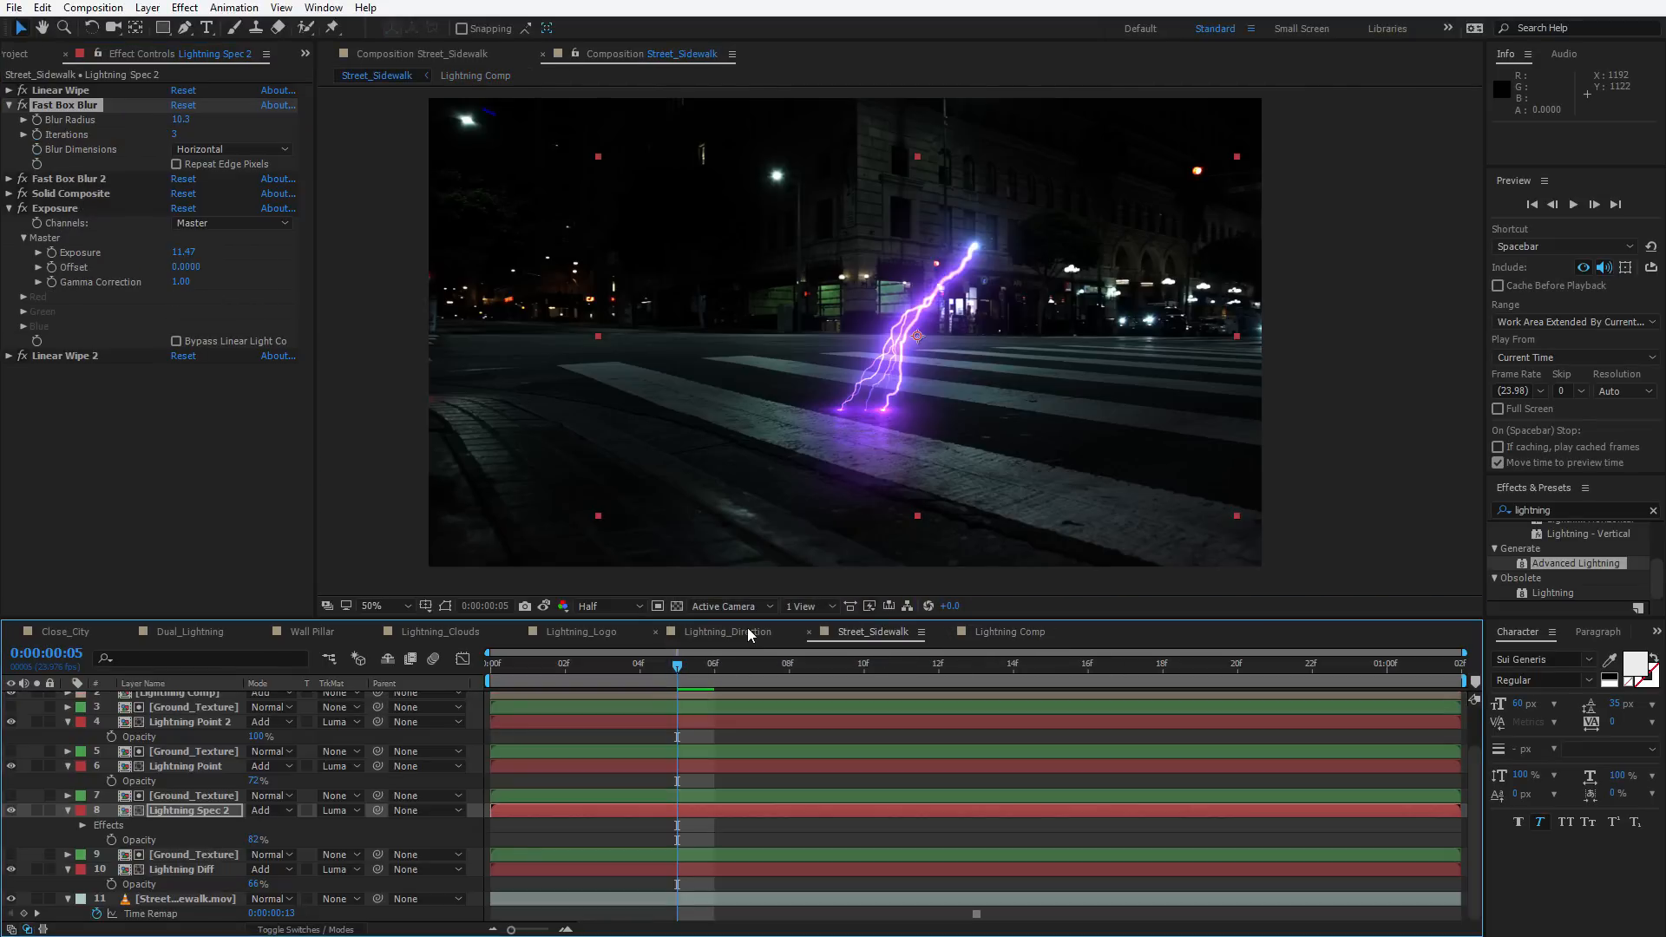
{"action": "key", "text": "space"}
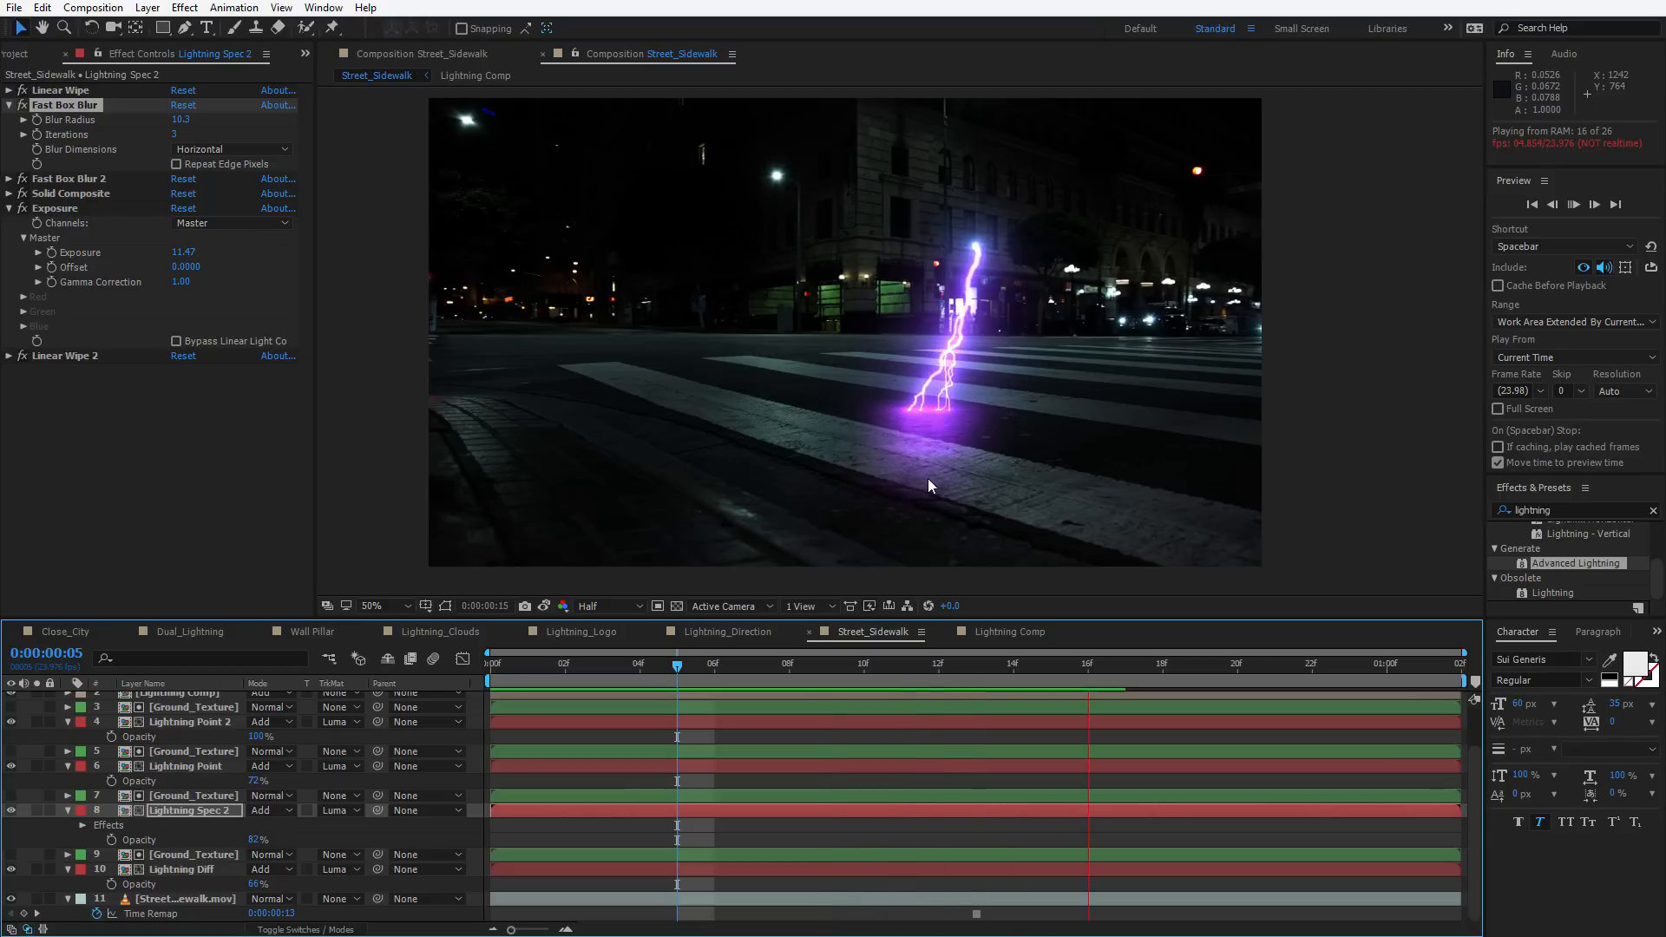
{"action": "key", "text": "space"}
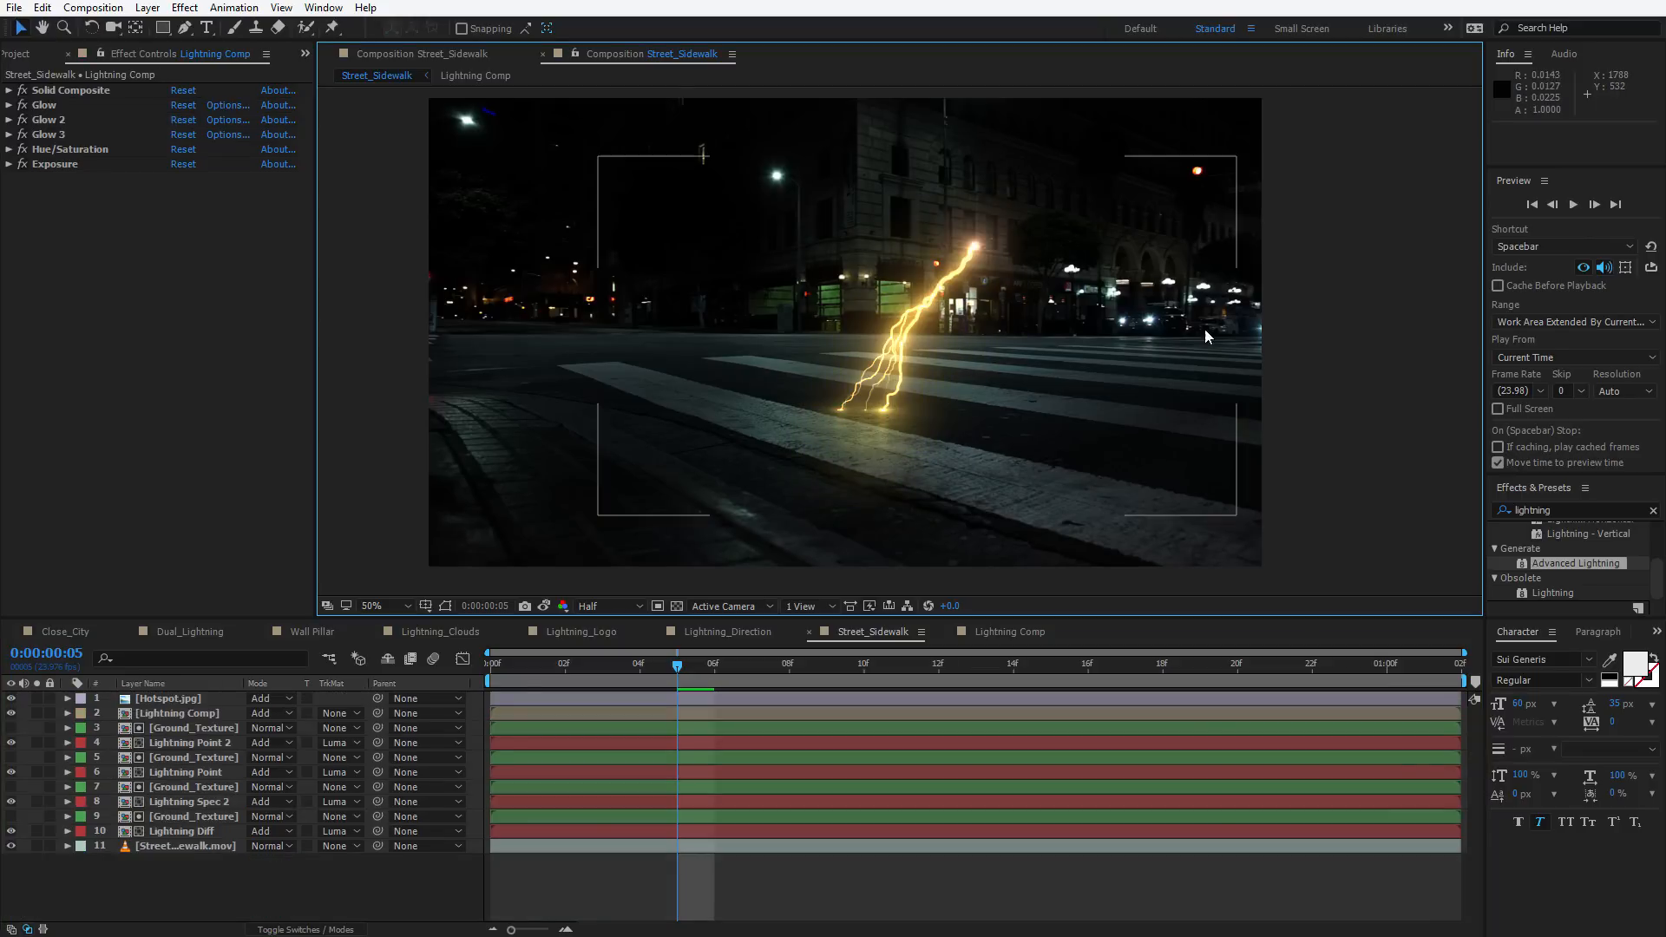
{"action": "key", "text": "space"}
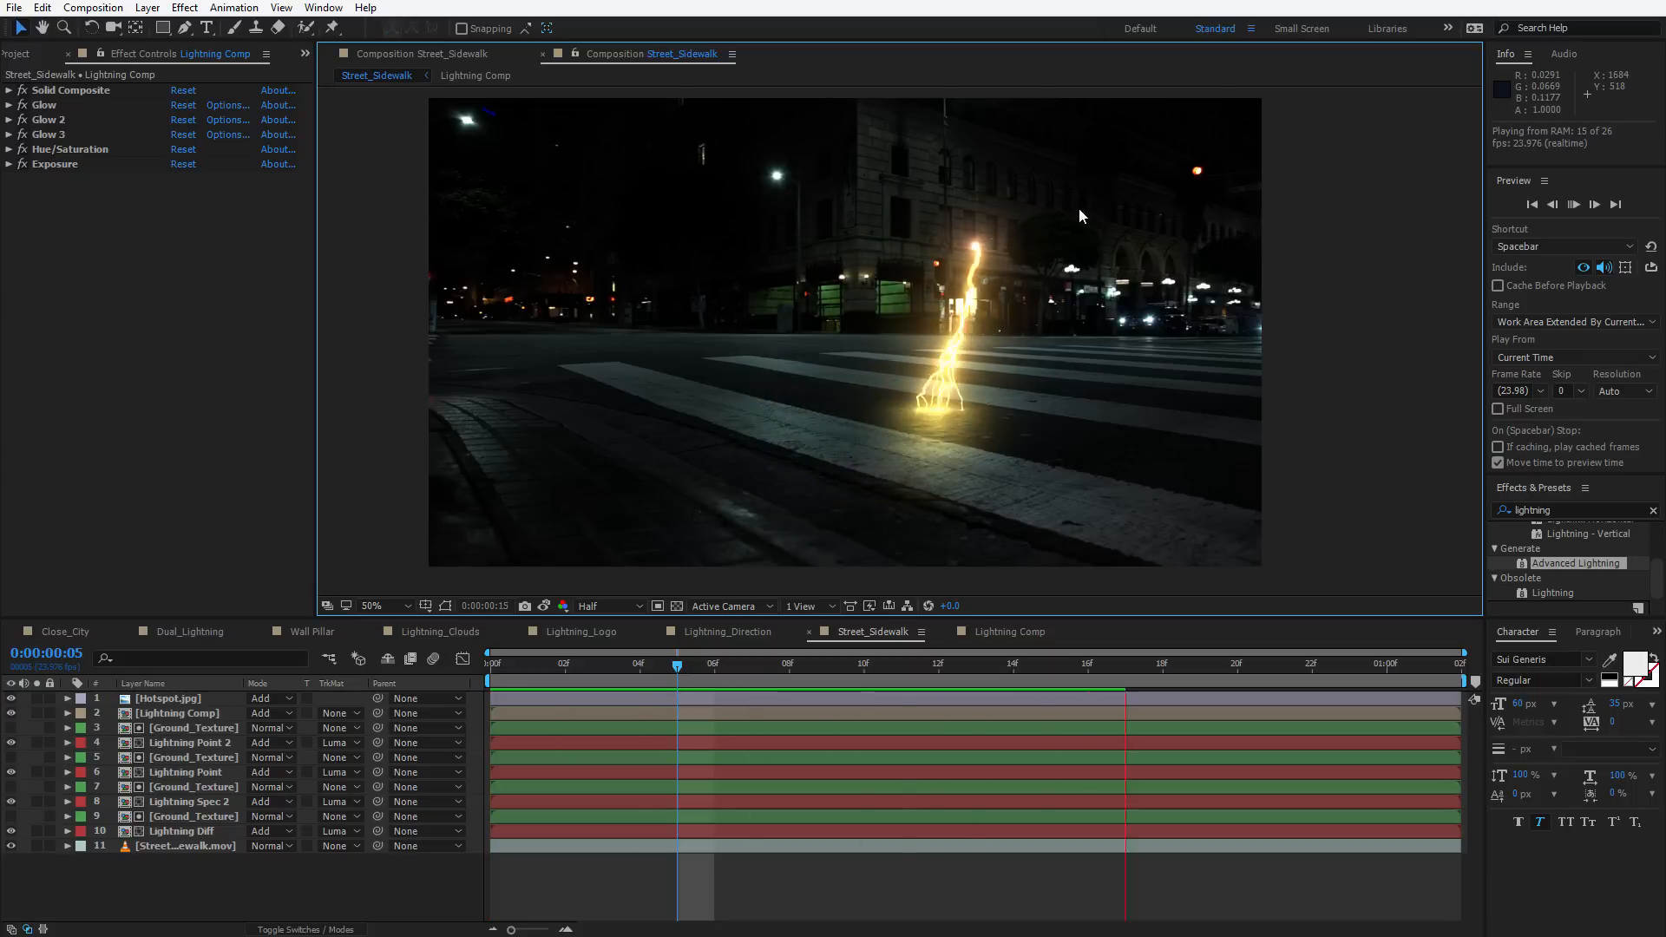
In Lightning Comp, change the Advanced Lightning core color to orange BE8432
{"action": "left_click", "coordinate": [988, 635]}
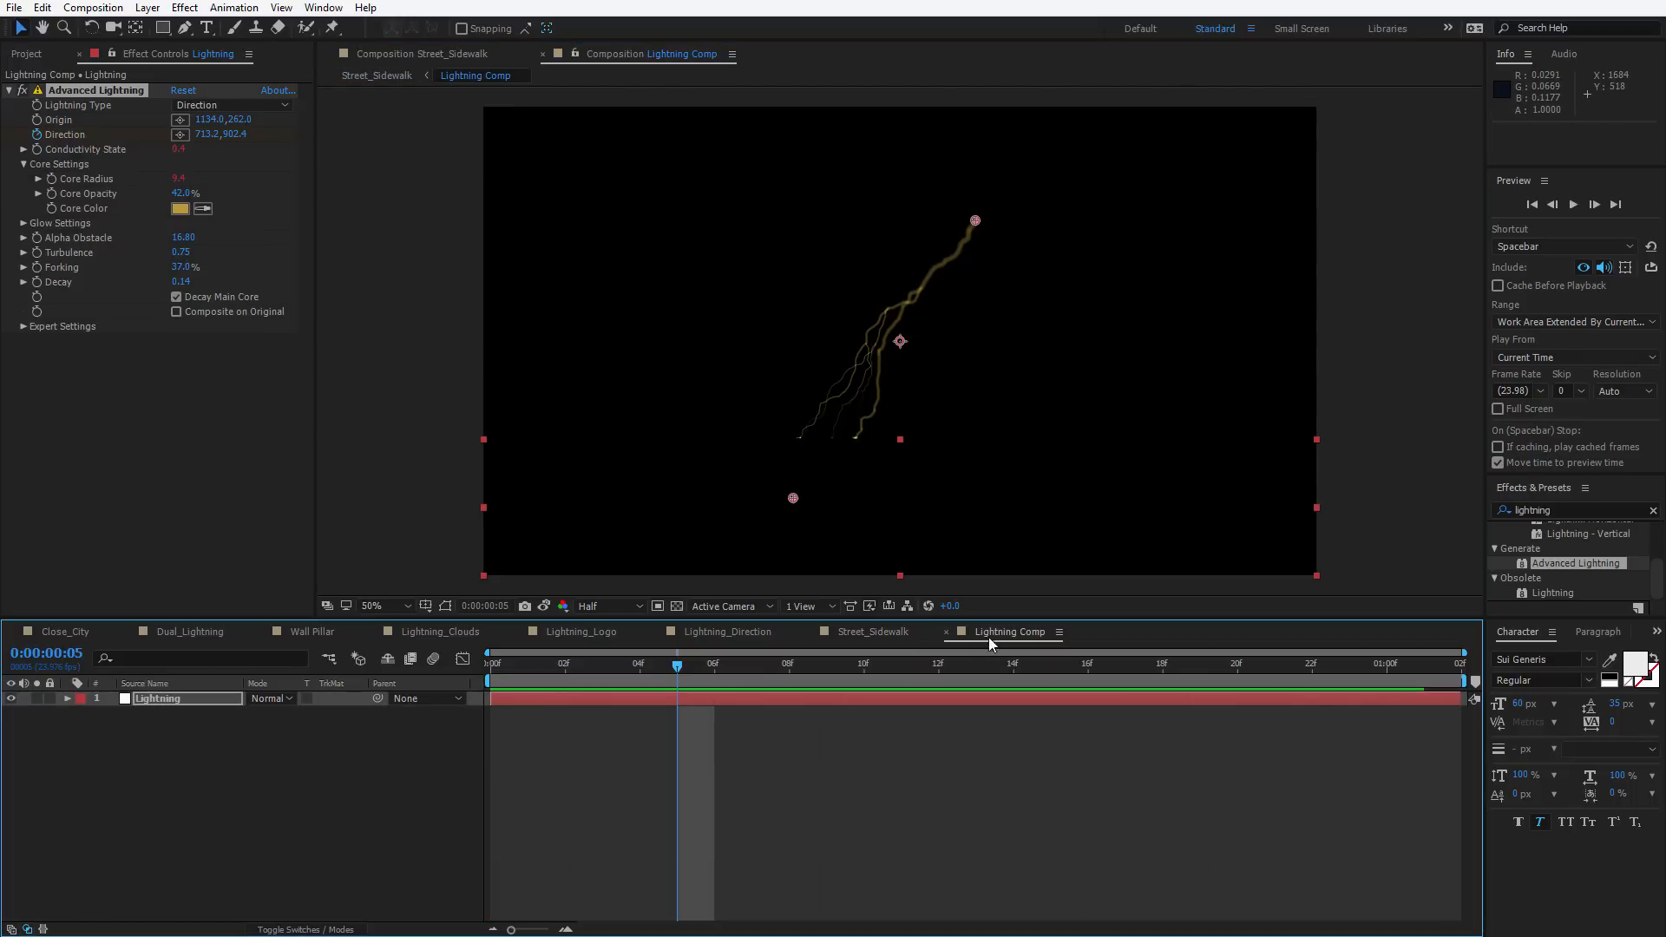
{"action": "left_click", "coordinate": [179, 211]}
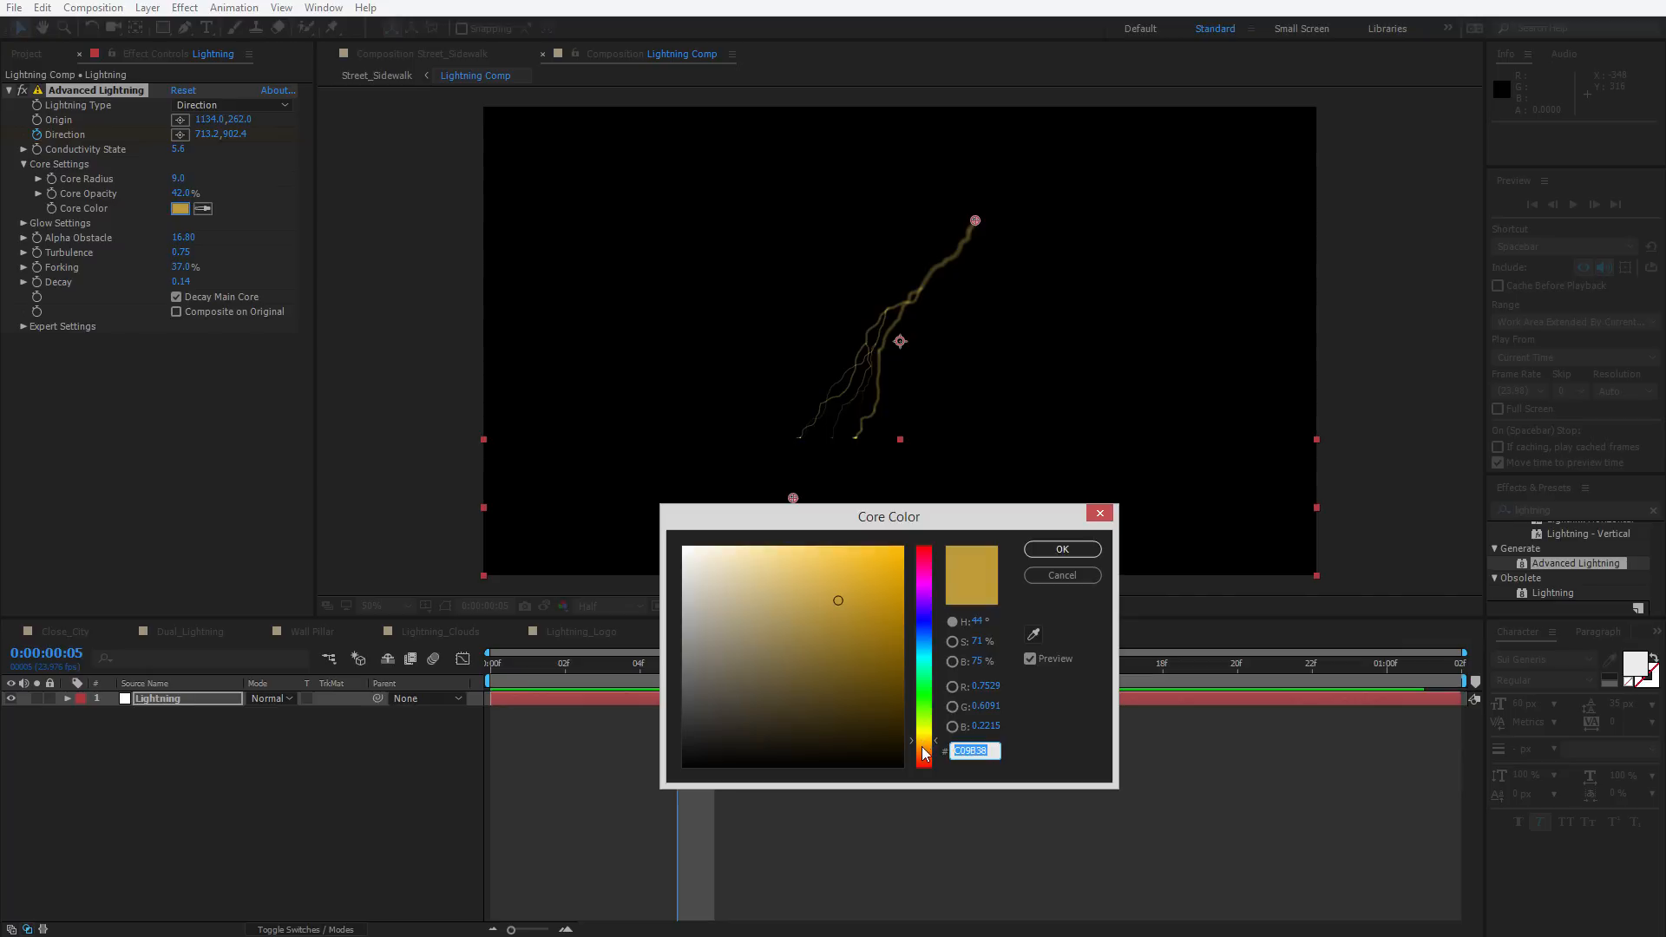
{"action": "left_click_drag", "start_coordinate": [925, 743], "coordinate": [924, 753]}
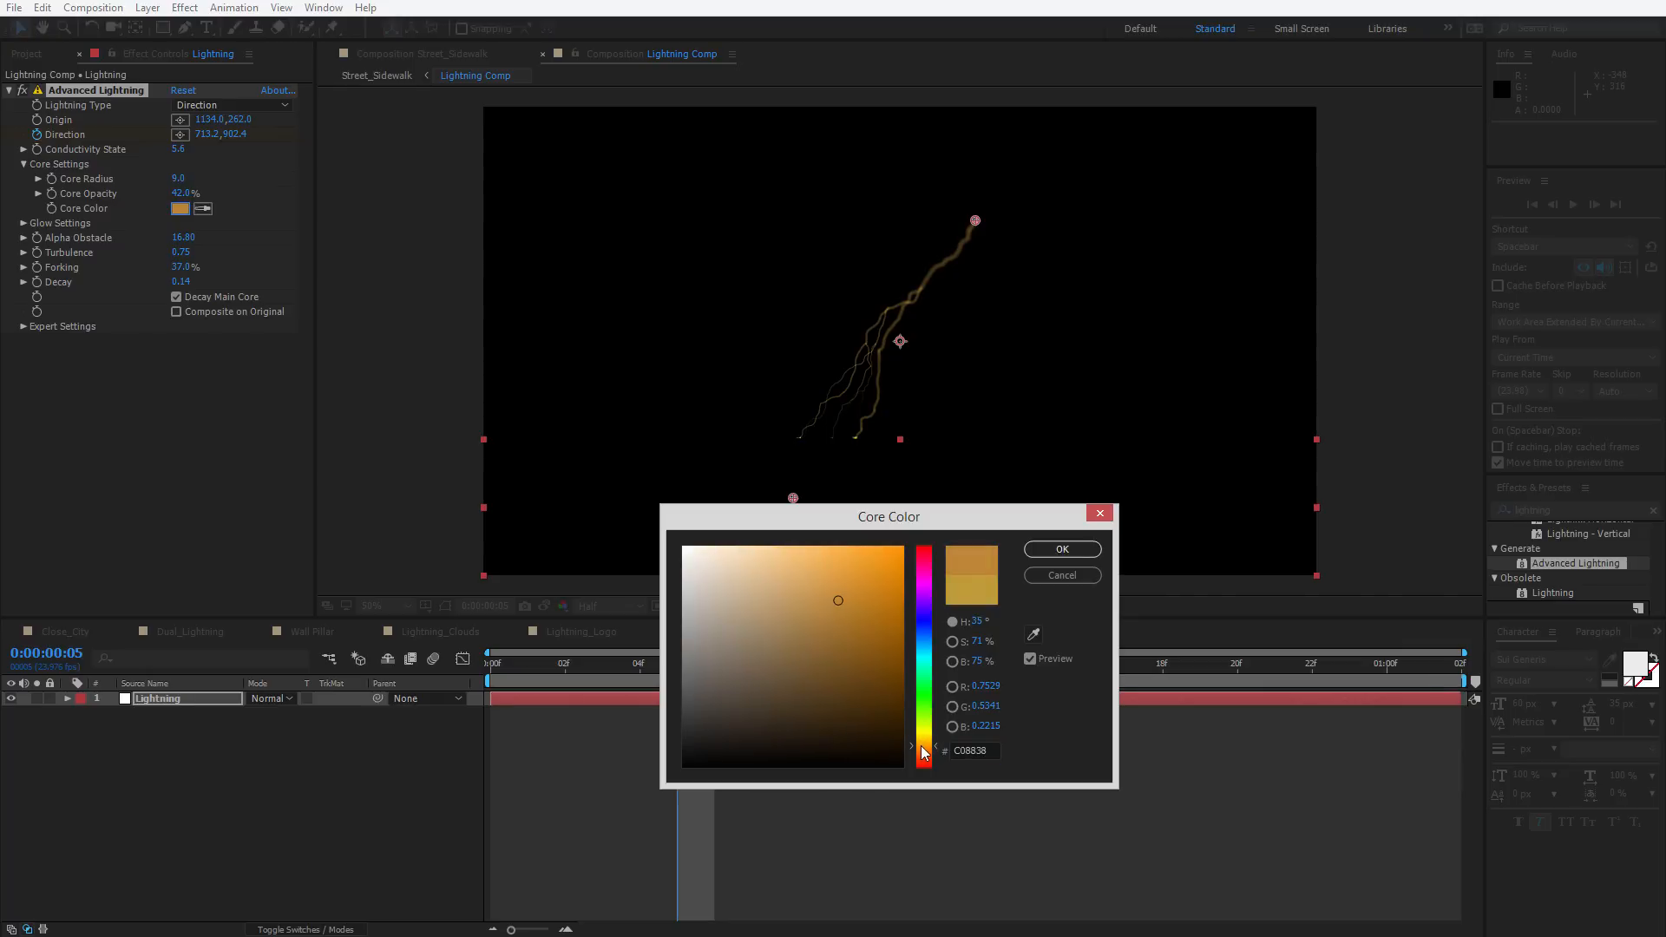
{"action": "left_click", "coordinate": [1062, 549]}
Back in Street_Sidewalk, select the Lightning Comp layer and solo it
{"action": "left_click", "coordinate": [877, 635]}
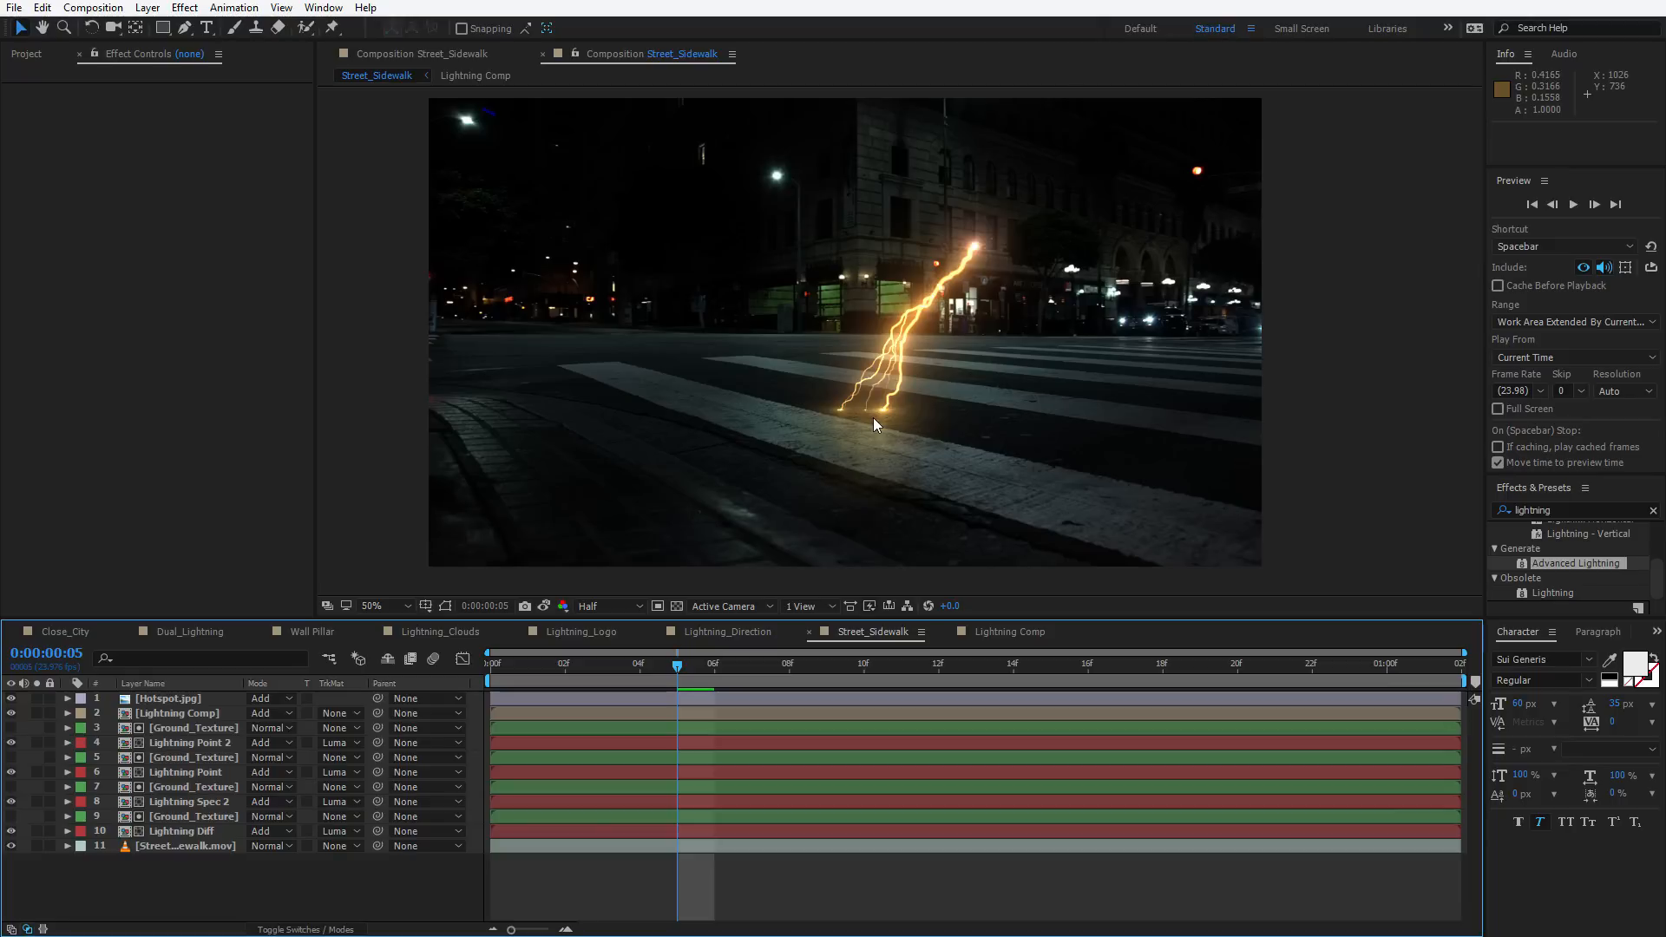
{"action": "scroll", "coordinate": [873, 418], "scroll_direction": "up", "scroll_amount": 4}
{"action": "scroll", "coordinate": [861, 419], "scroll_direction": "down", "scroll_amount": 2}
{"action": "left_click", "coordinate": [174, 698]}
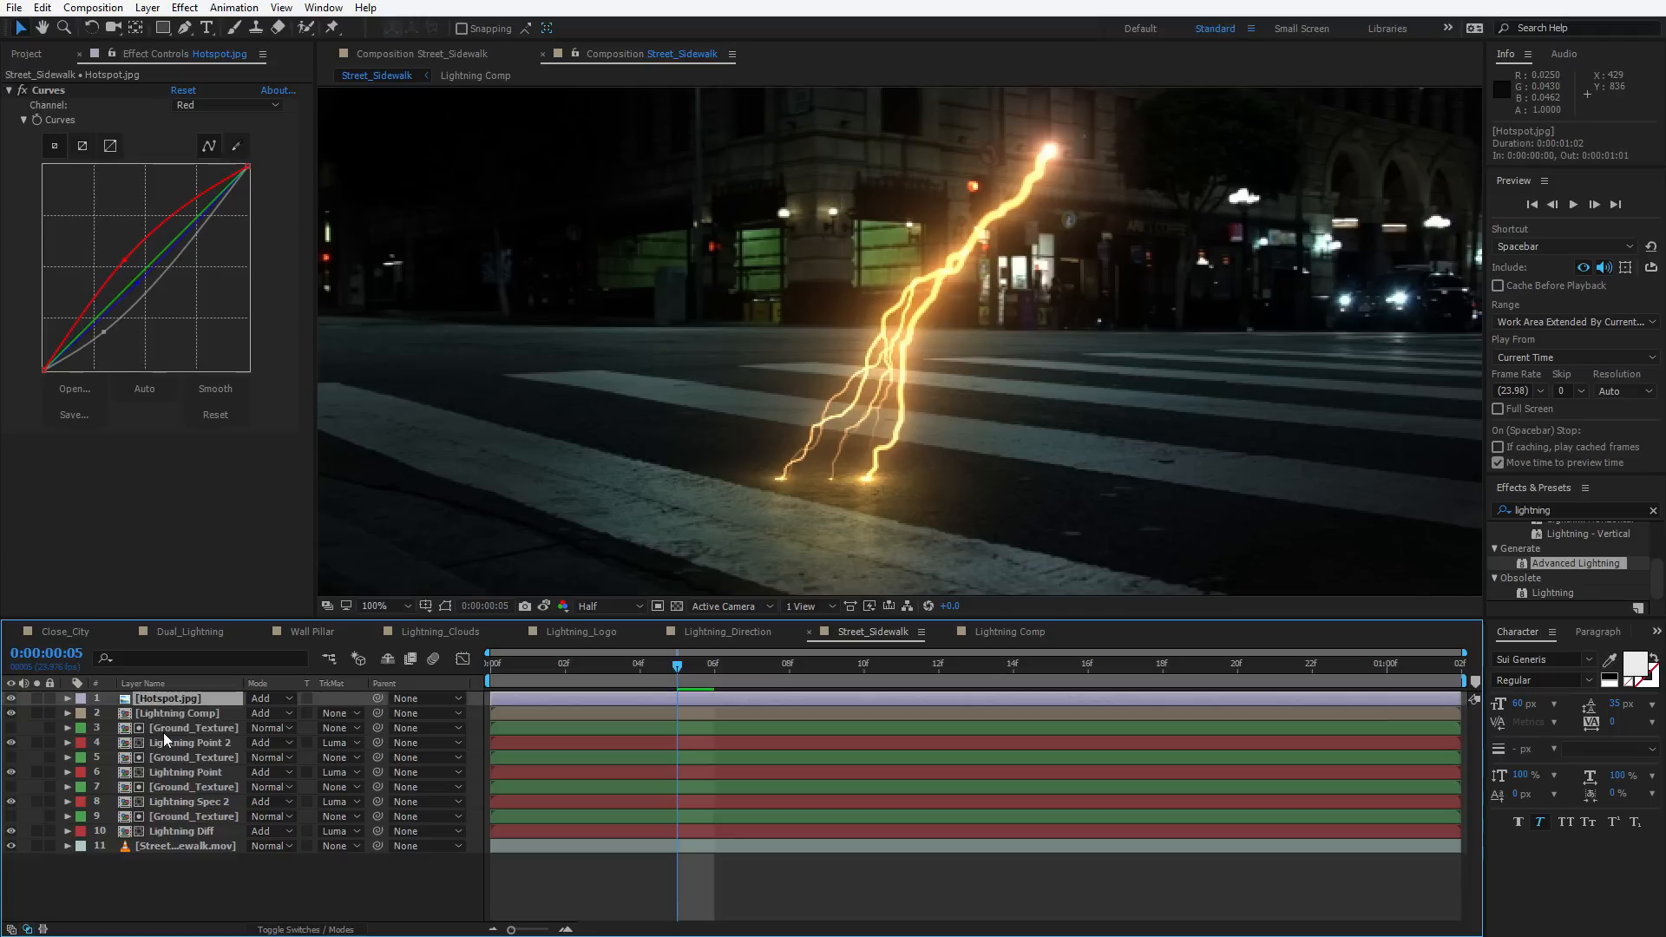
{"action": "left_click", "coordinate": [178, 719]}
{"action": "left_click", "coordinate": [40, 712]}
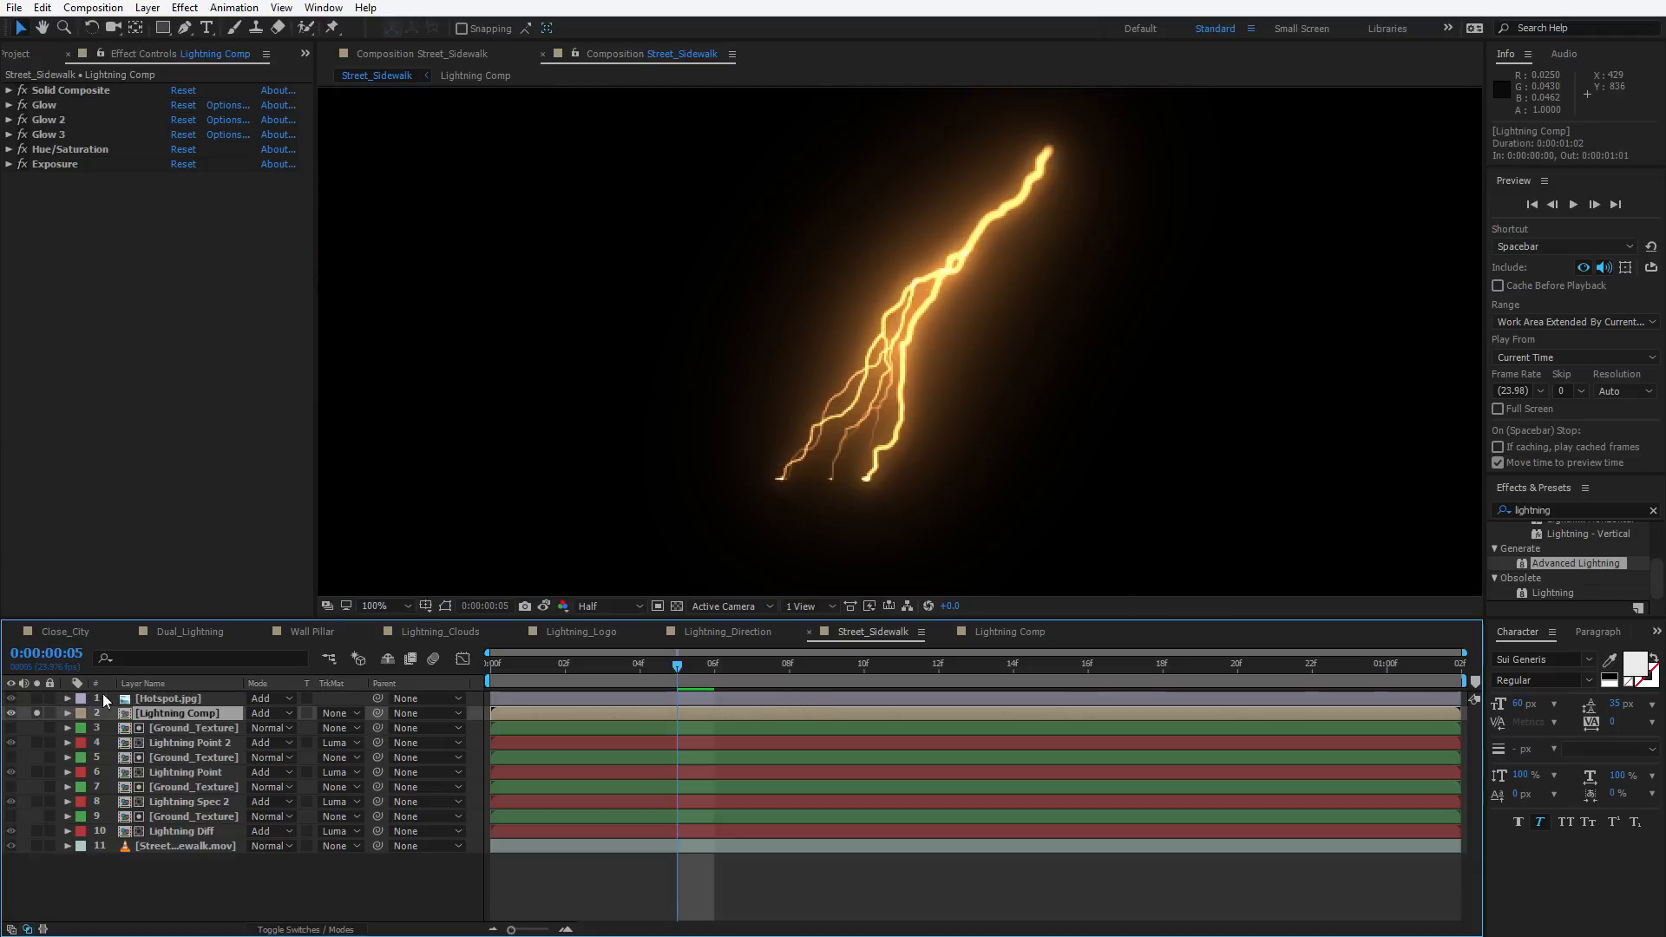
Apply Turbulent Displace to the Lightning Comp layer with Size 2.0 and Amount 389
{"action": "left_click", "coordinate": [73, 302]}
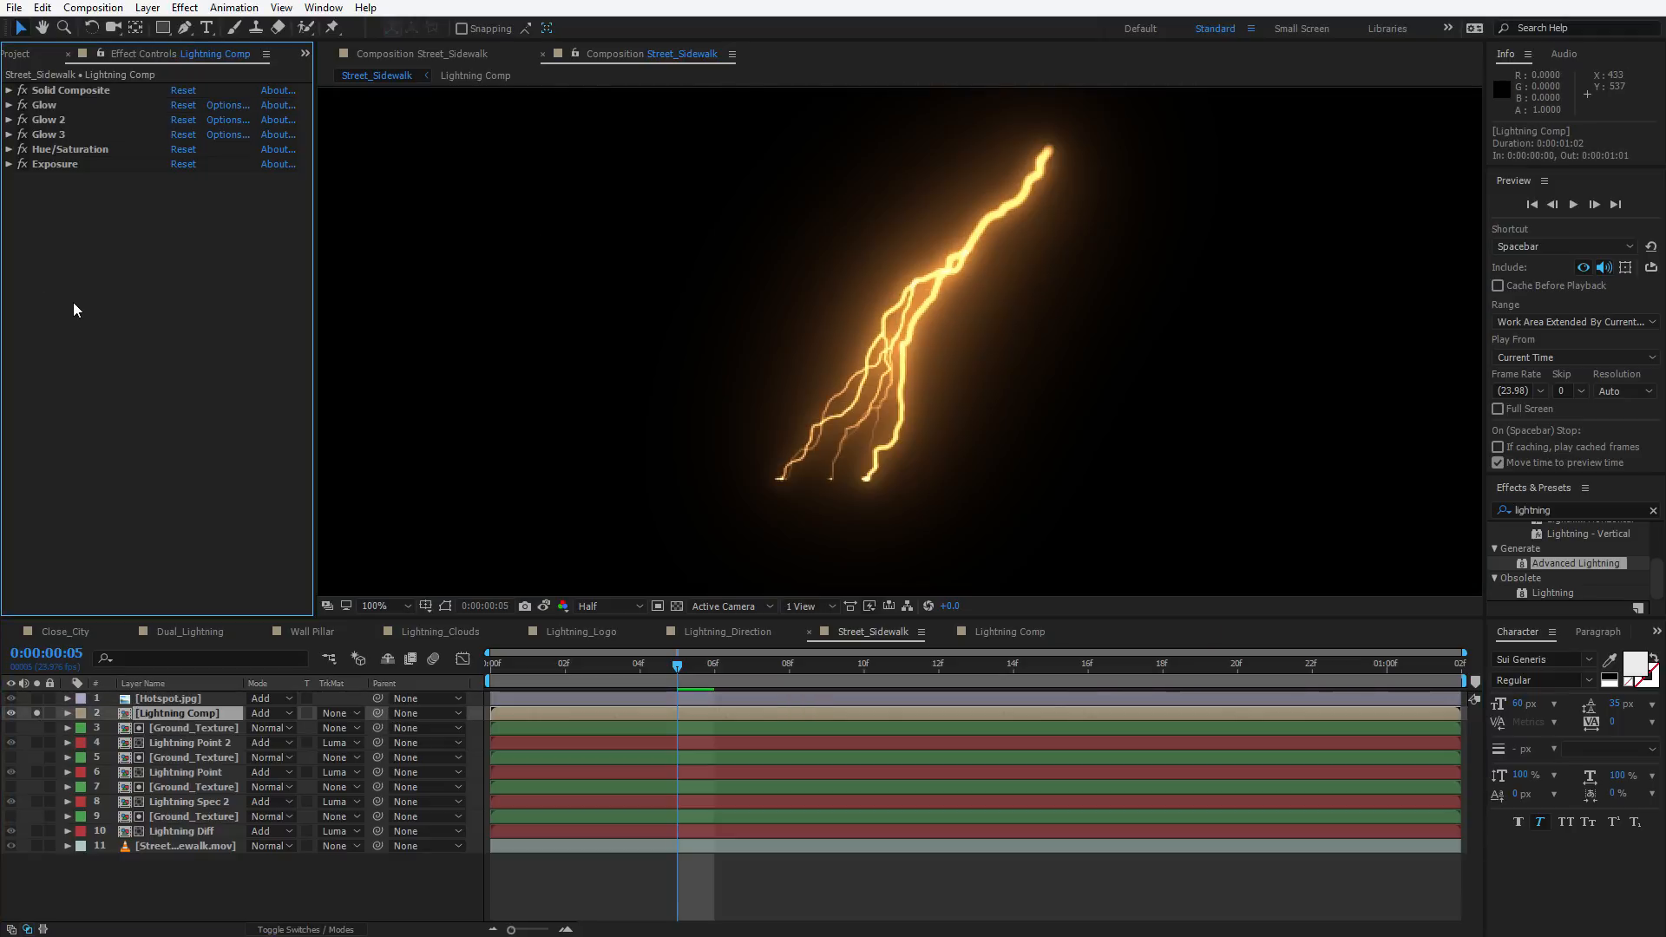
{"action": "key", "text": "ctrl+space"}
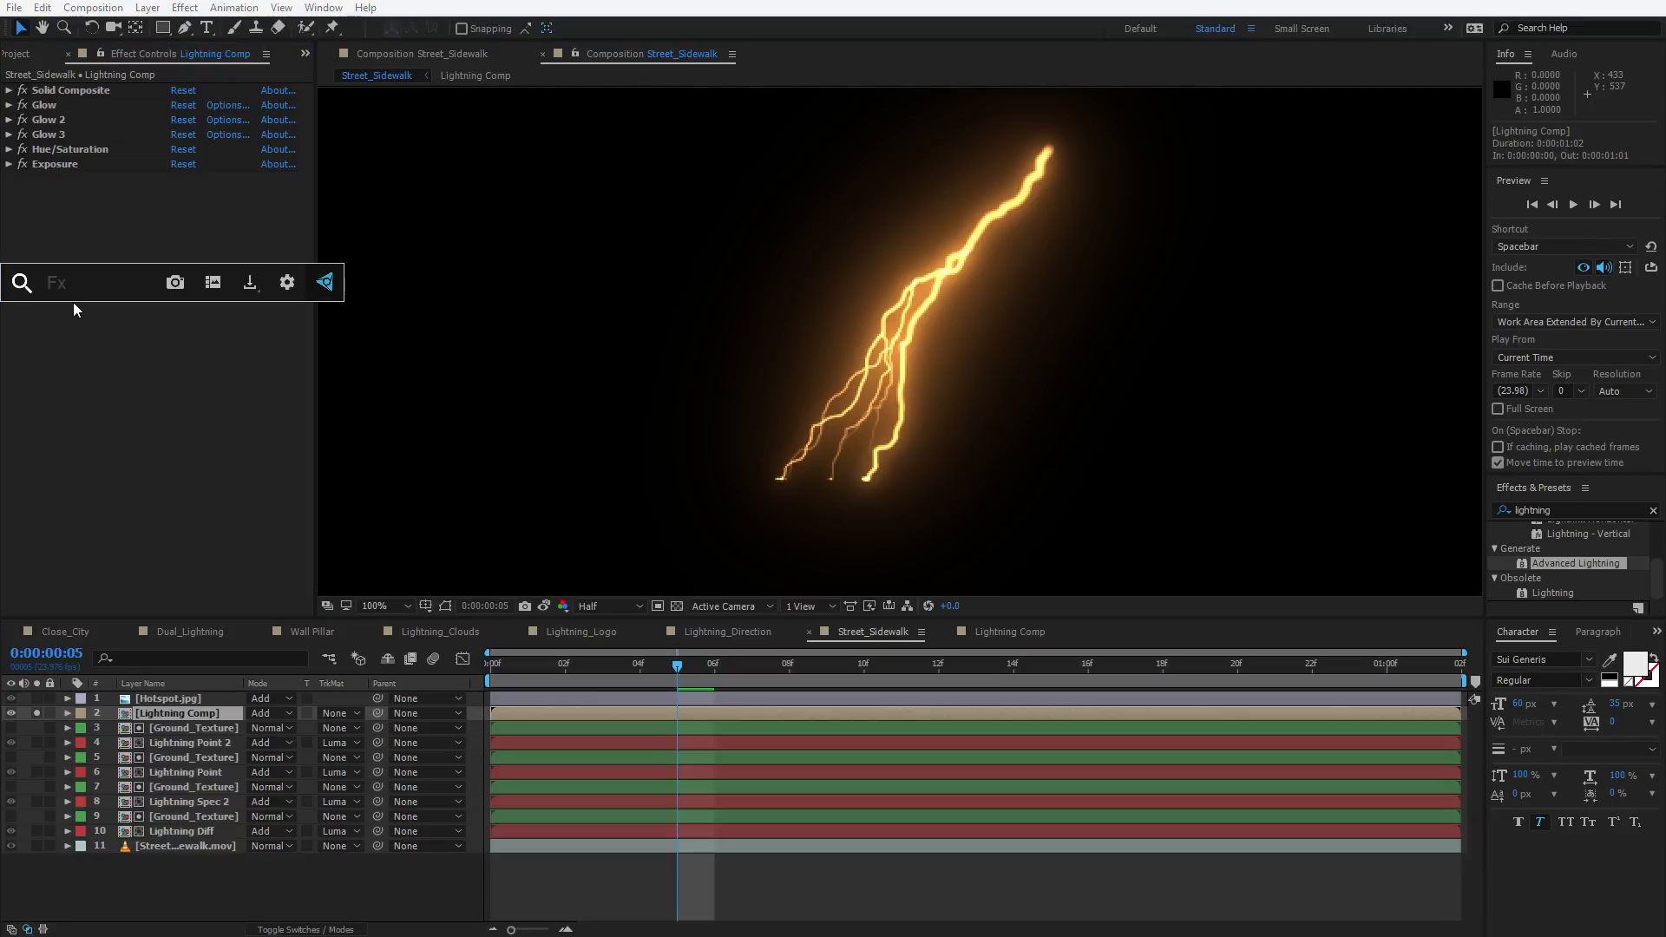
{"action": "type", "text": "turb"}
{"action": "key", "text": "Return"}
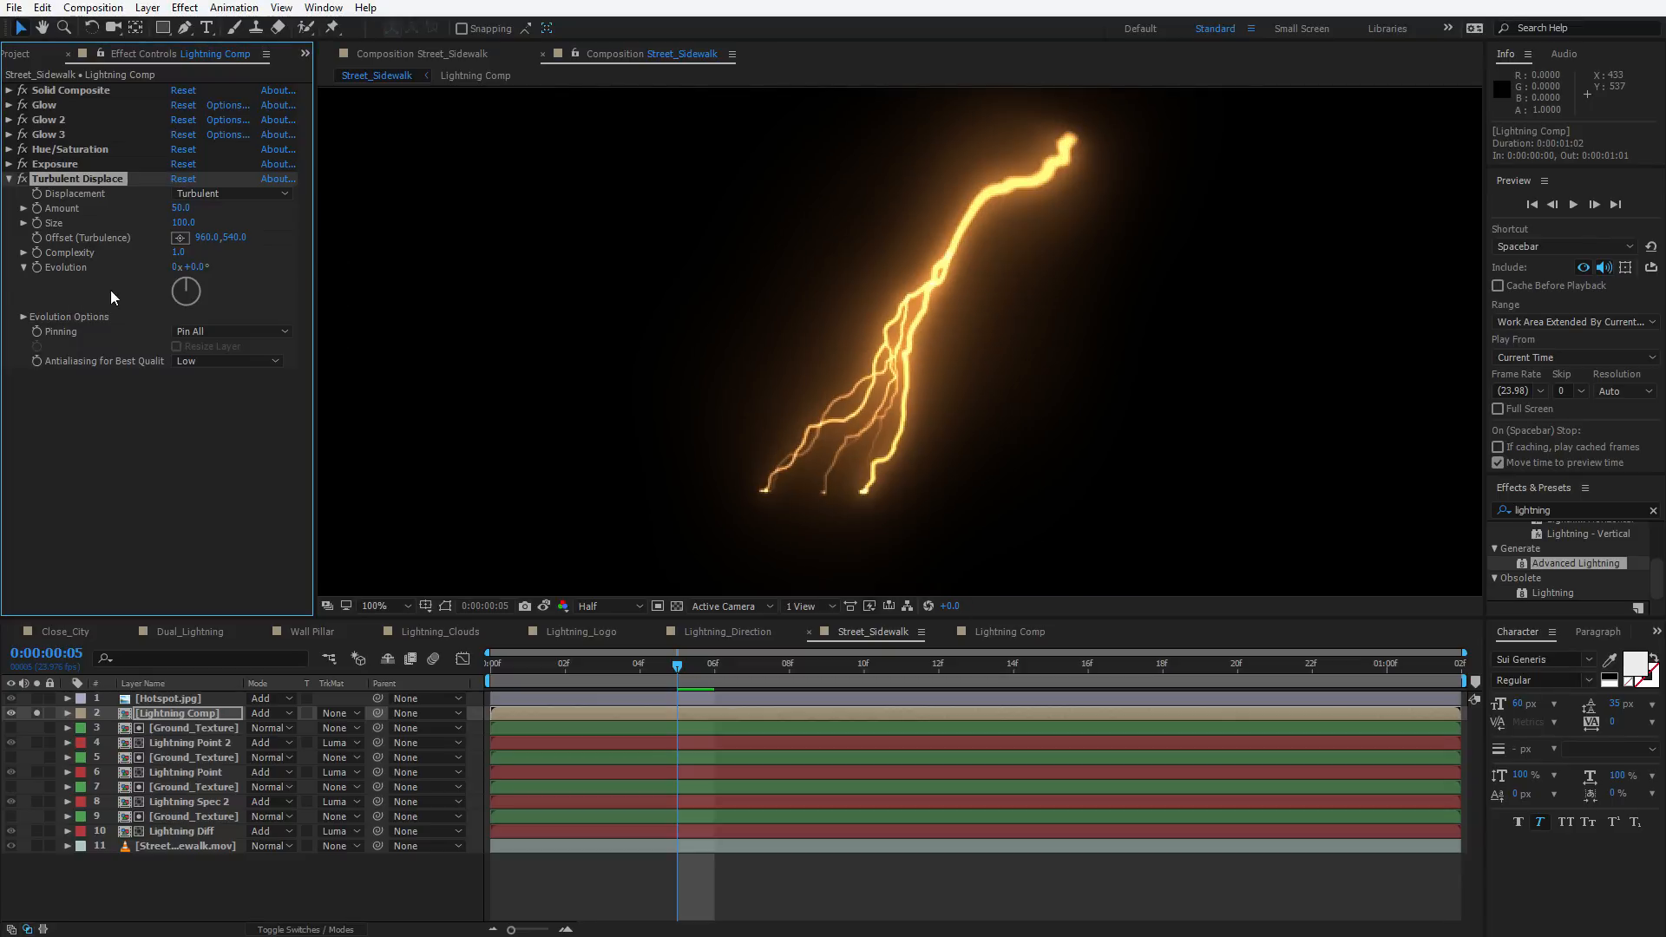
{"action": "left_click_drag", "start_coordinate": [182, 222], "coordinate": [61, 232]}
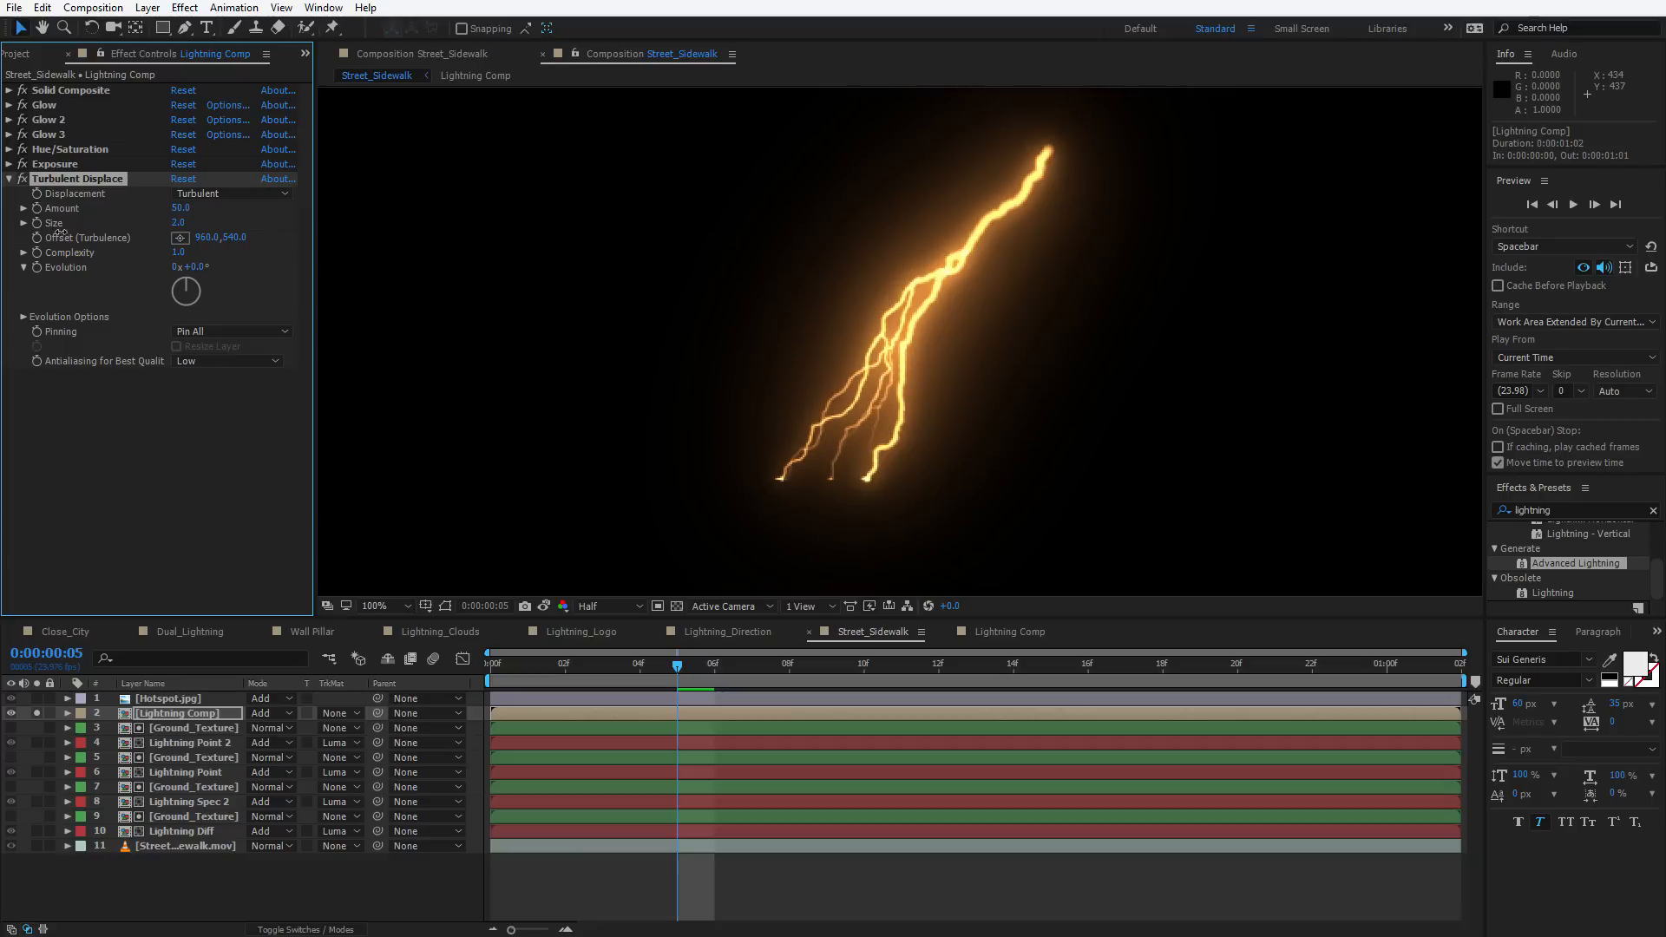
{"action": "left_click_drag", "start_coordinate": [179, 208], "coordinate": [465, 223]}
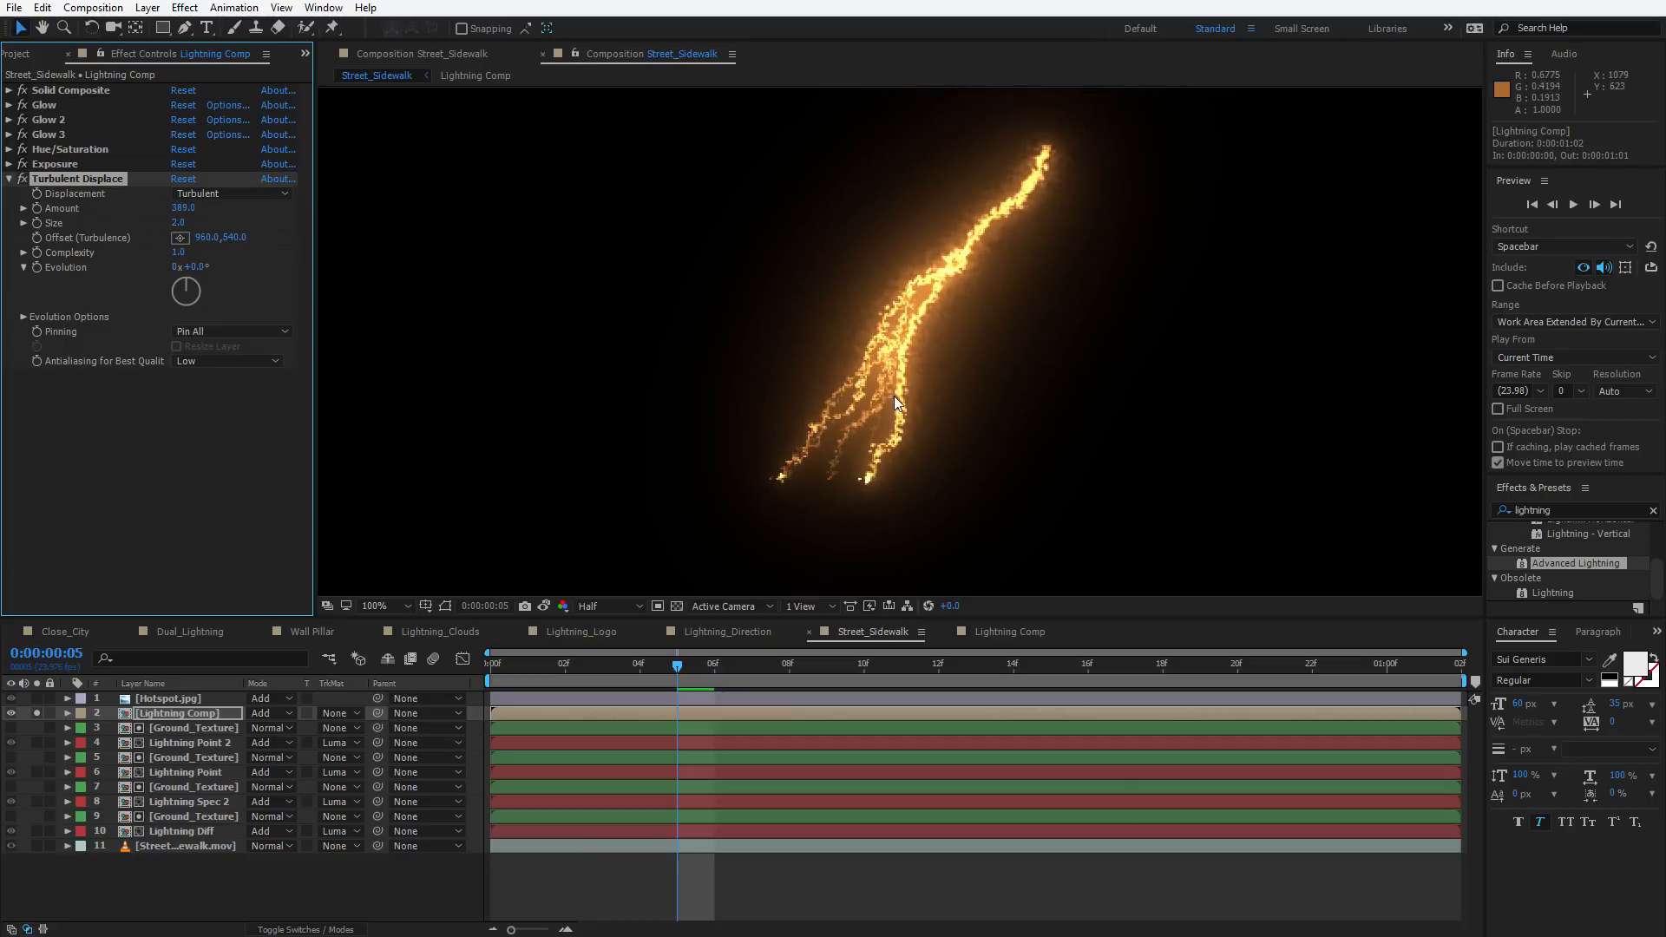
Move Turbulent Displace directly below Solid Composite and set its Amount to 80
{"action": "scroll", "coordinate": [893, 396], "scroll_direction": "down", "scroll_amount": 2}
{"action": "scroll", "coordinate": [945, 310], "scroll_direction": "up", "scroll_amount": 2}
{"action": "left_click_drag", "start_coordinate": [55, 177], "coordinate": [46, 100]}
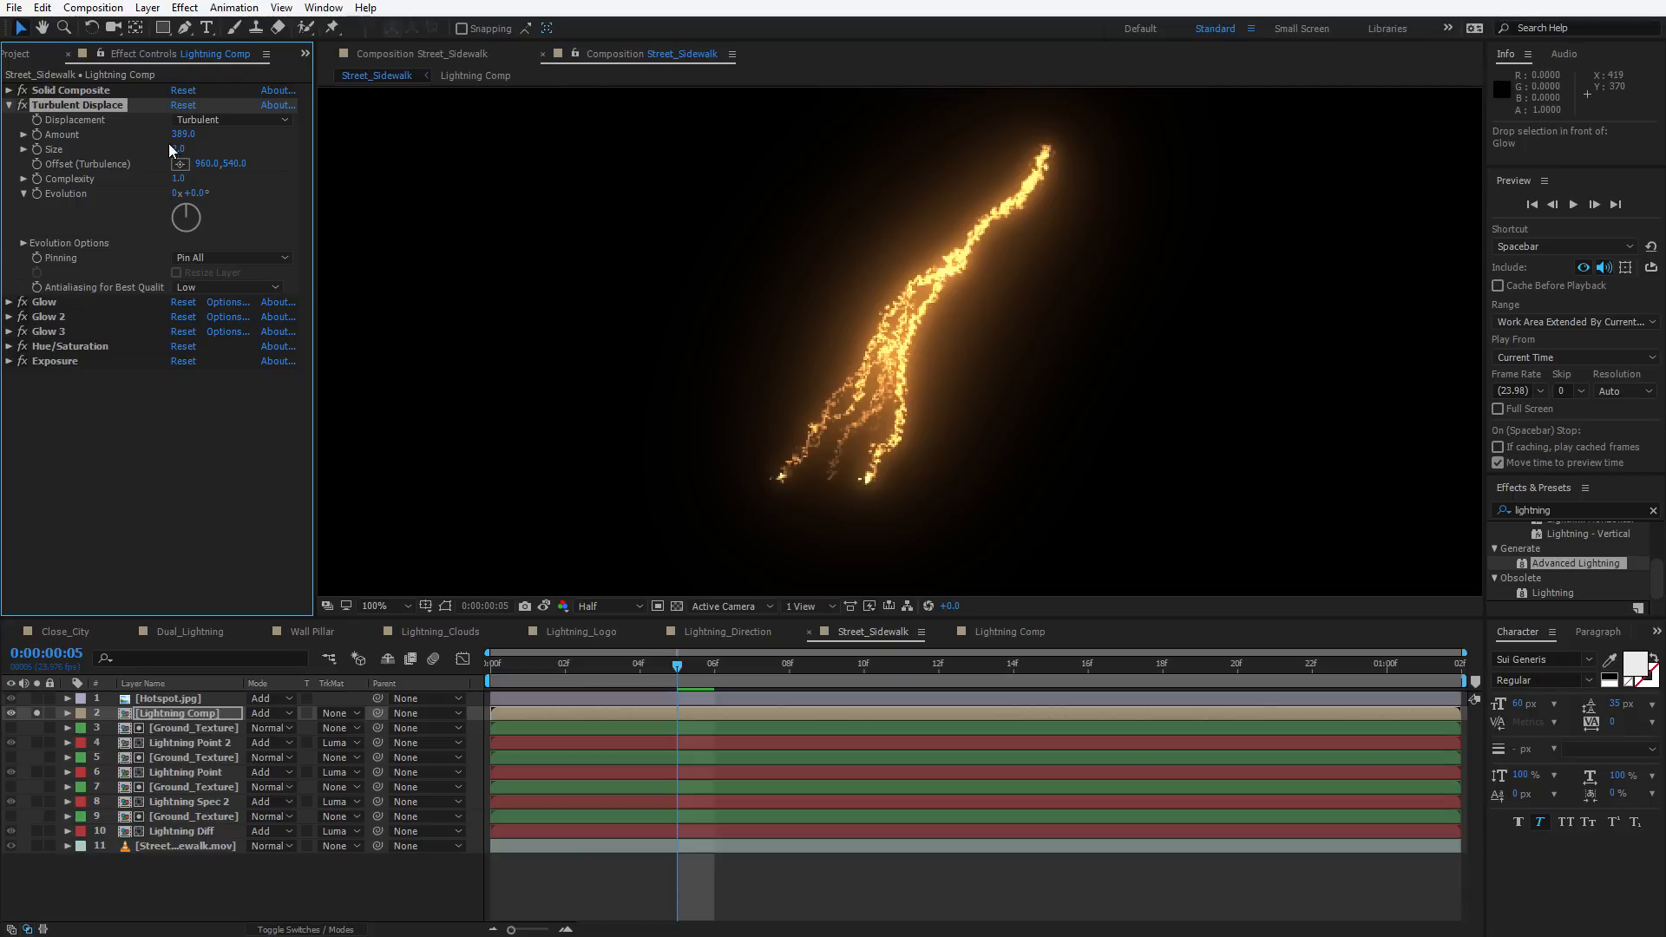
{"action": "mouse_move", "coordinate": [178, 139]}
{"action": "left_mouse_down"}
{"action": "mouse_move", "coordinate": [117, 144]}
{"action": "mouse_move", "coordinate": [185, 139]}
{"action": "mouse_move", "coordinate": [154, 139]}
{"action": "mouse_move", "coordinate": [169, 139]}
{"action": "left_mouse_up"}
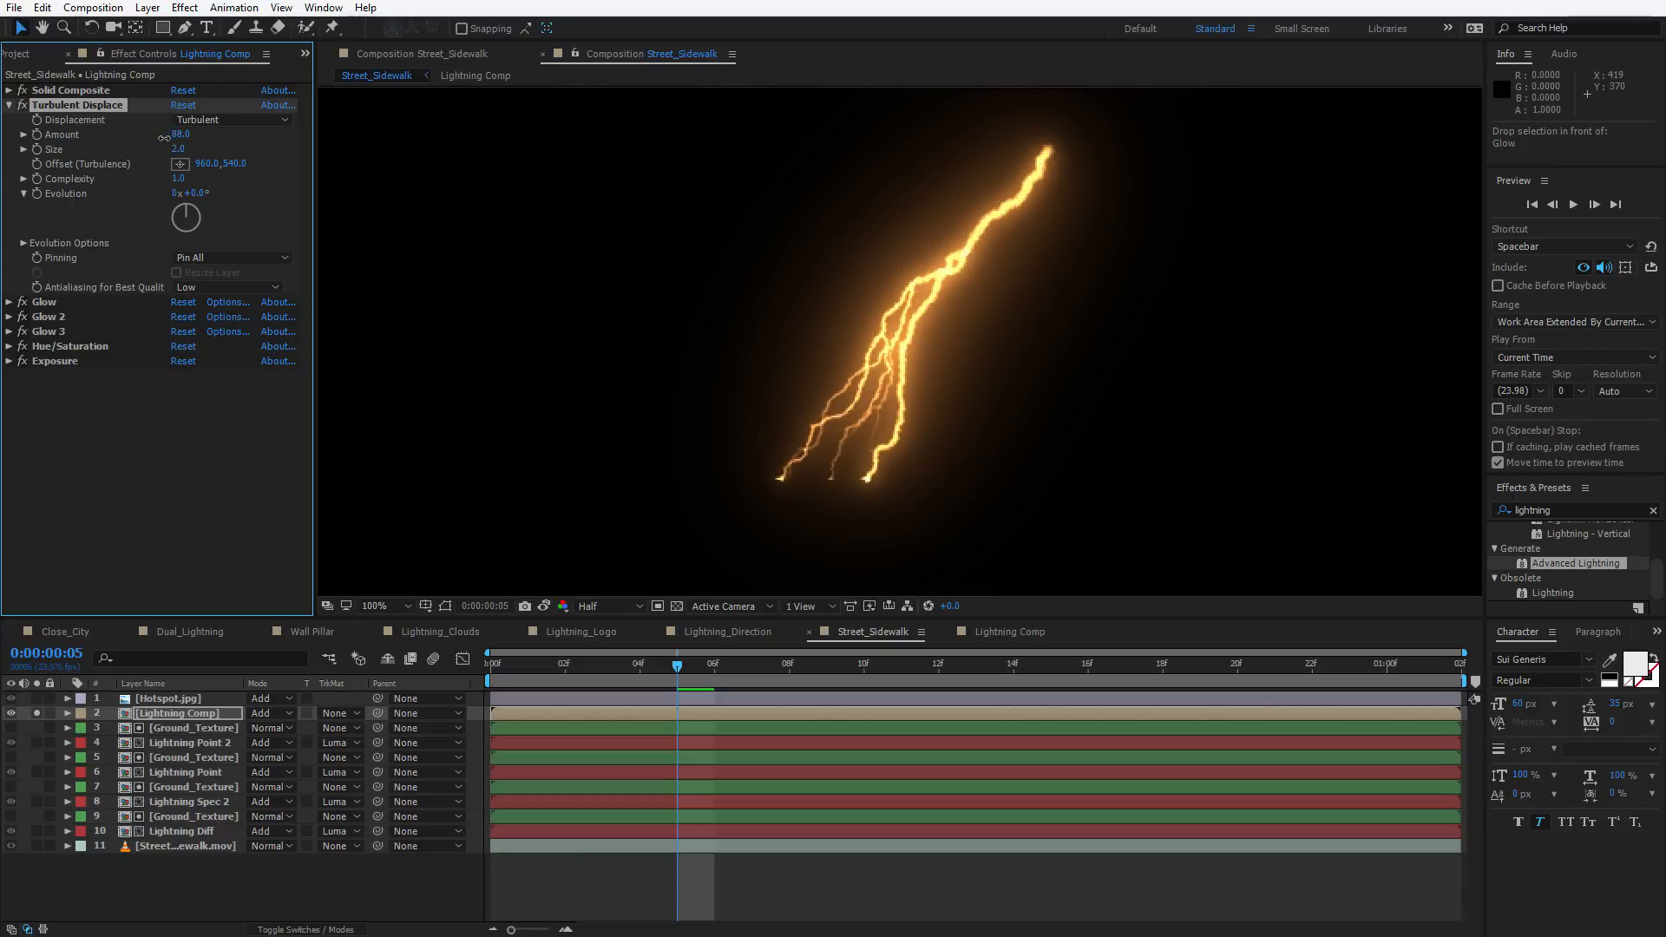
{"action": "scroll", "coordinate": [915, 348], "scroll_direction": "up", "scroll_amount": 1}
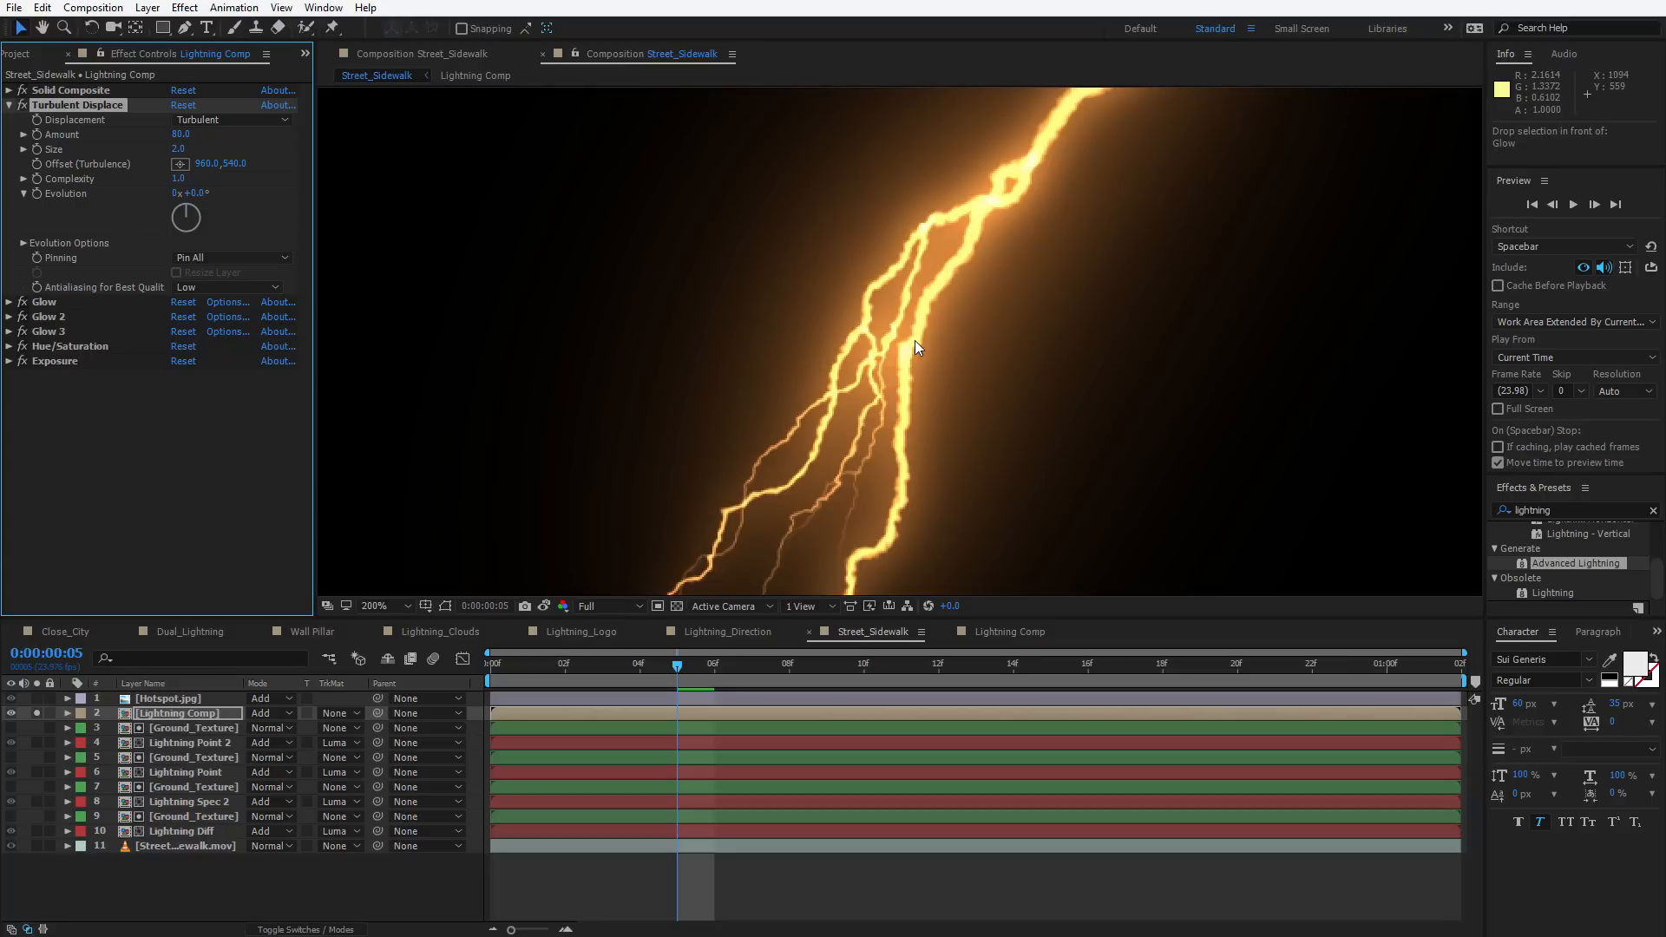
{"action": "scroll", "coordinate": [915, 343], "scroll_direction": "down", "scroll_amount": 1}
{"action": "left_click", "coordinate": [198, 427]}
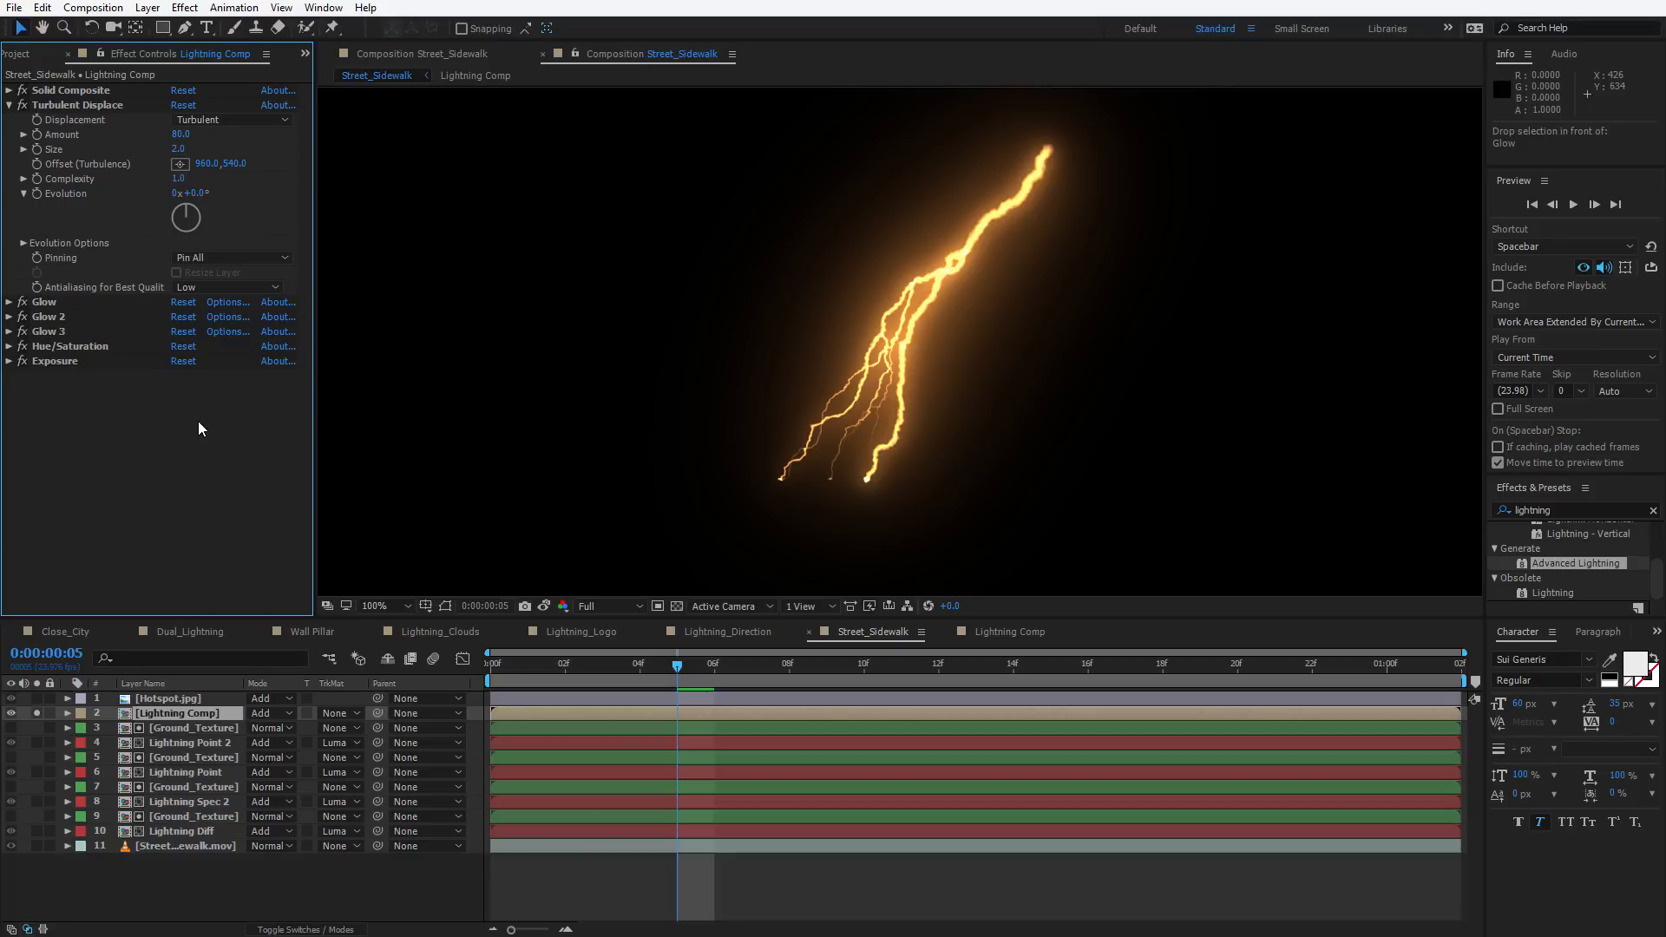
Apply CC Vector Blur to the Lightning Comp layer, set Amount to about 24.8, and move it below Exposure
{"action": "key", "text": "ctrl+space"}
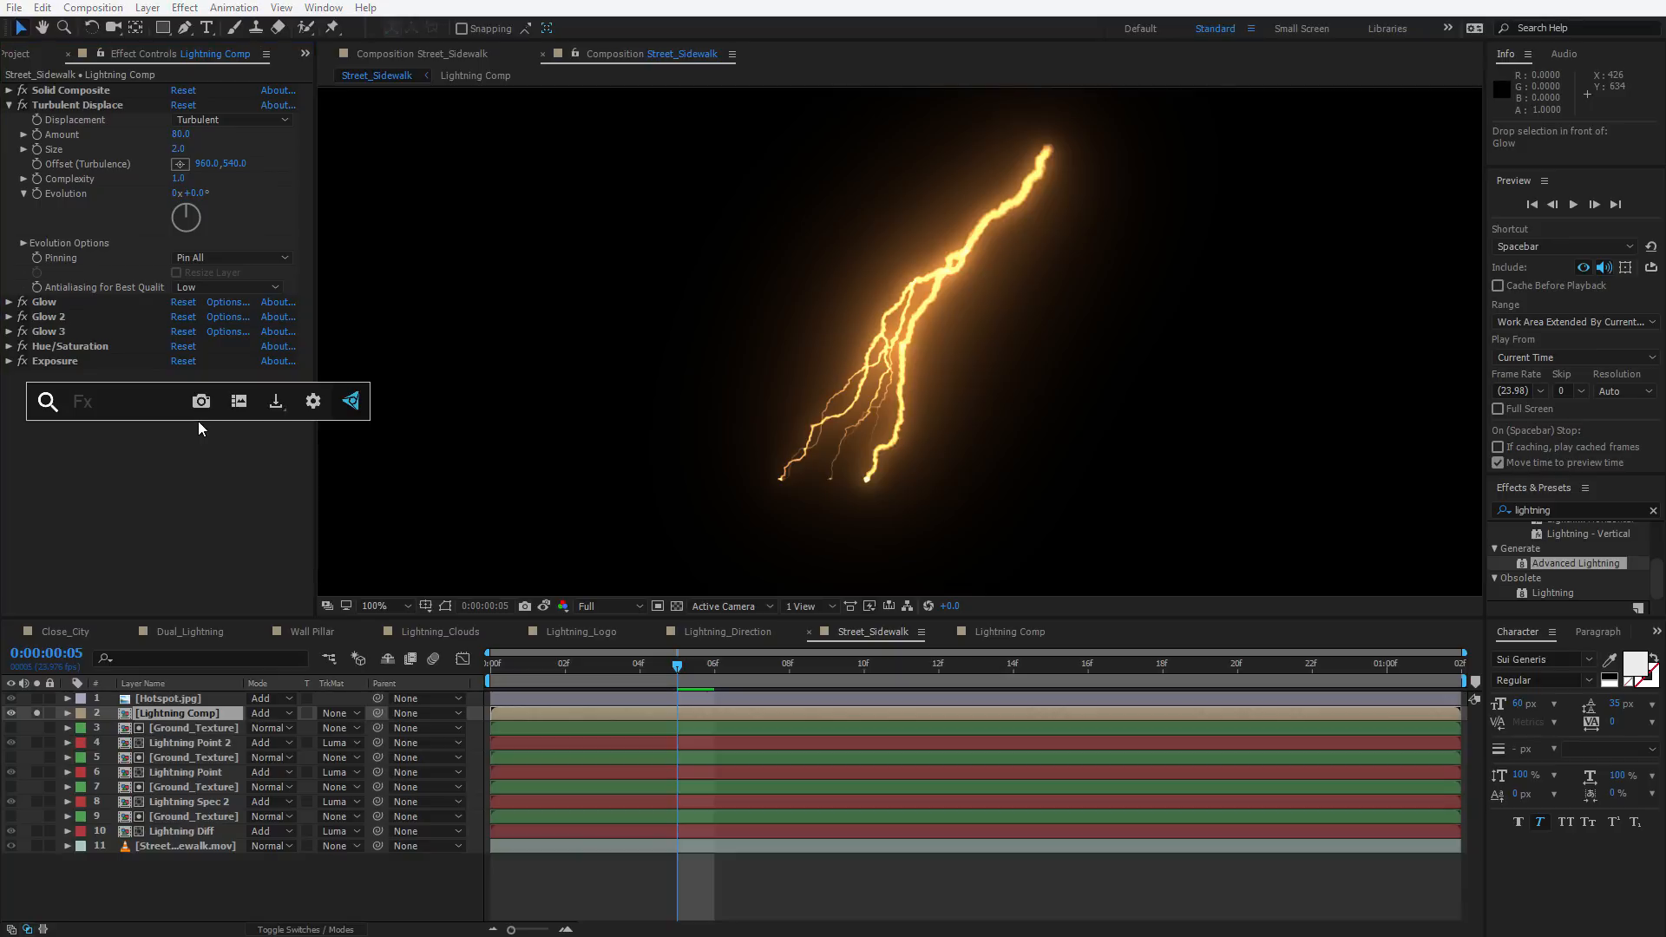
{"action": "type", "text": "vec"}
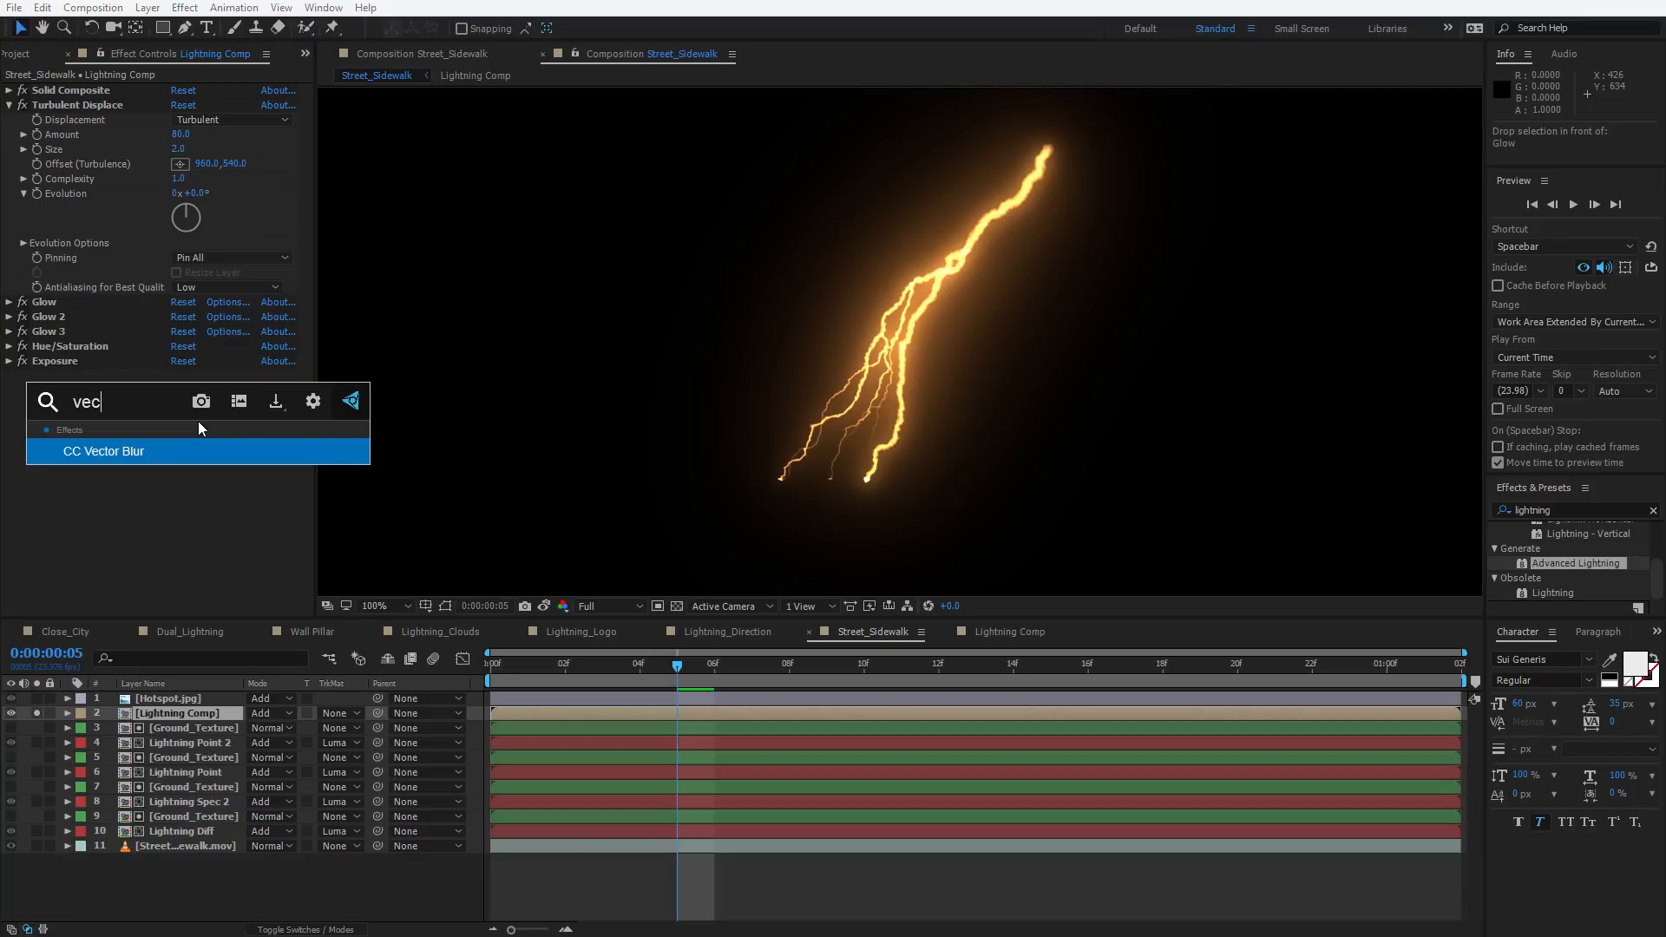
{"action": "key", "text": "Return"}
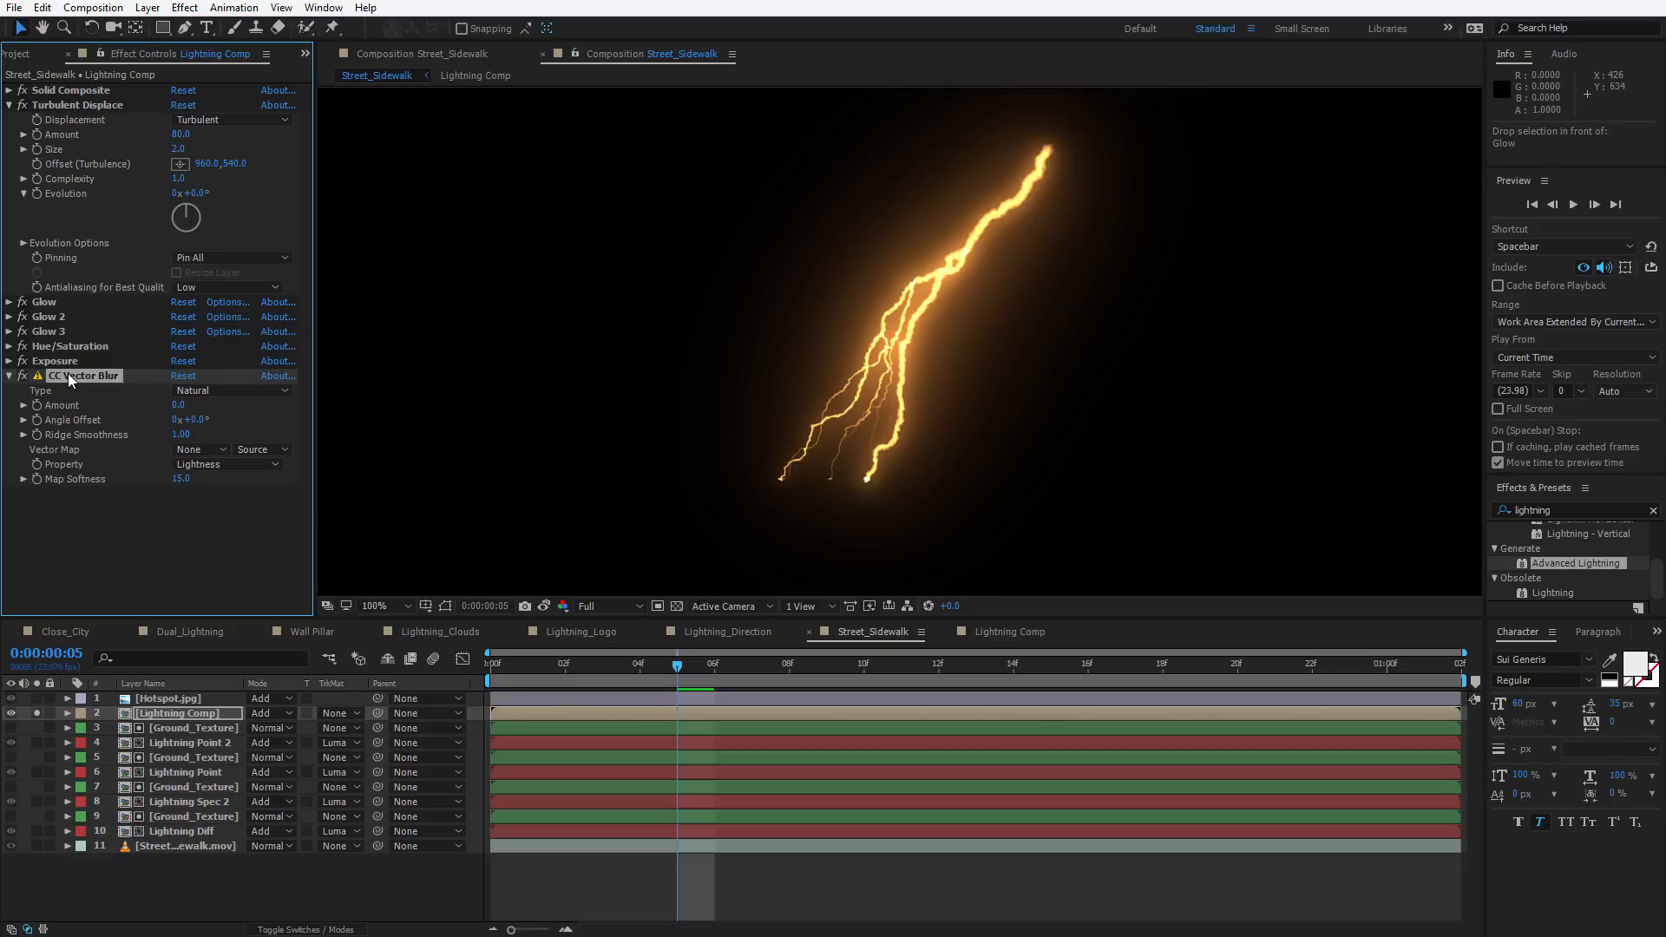
{"action": "left_click_drag", "start_coordinate": [68, 373], "coordinate": [87, 272]}
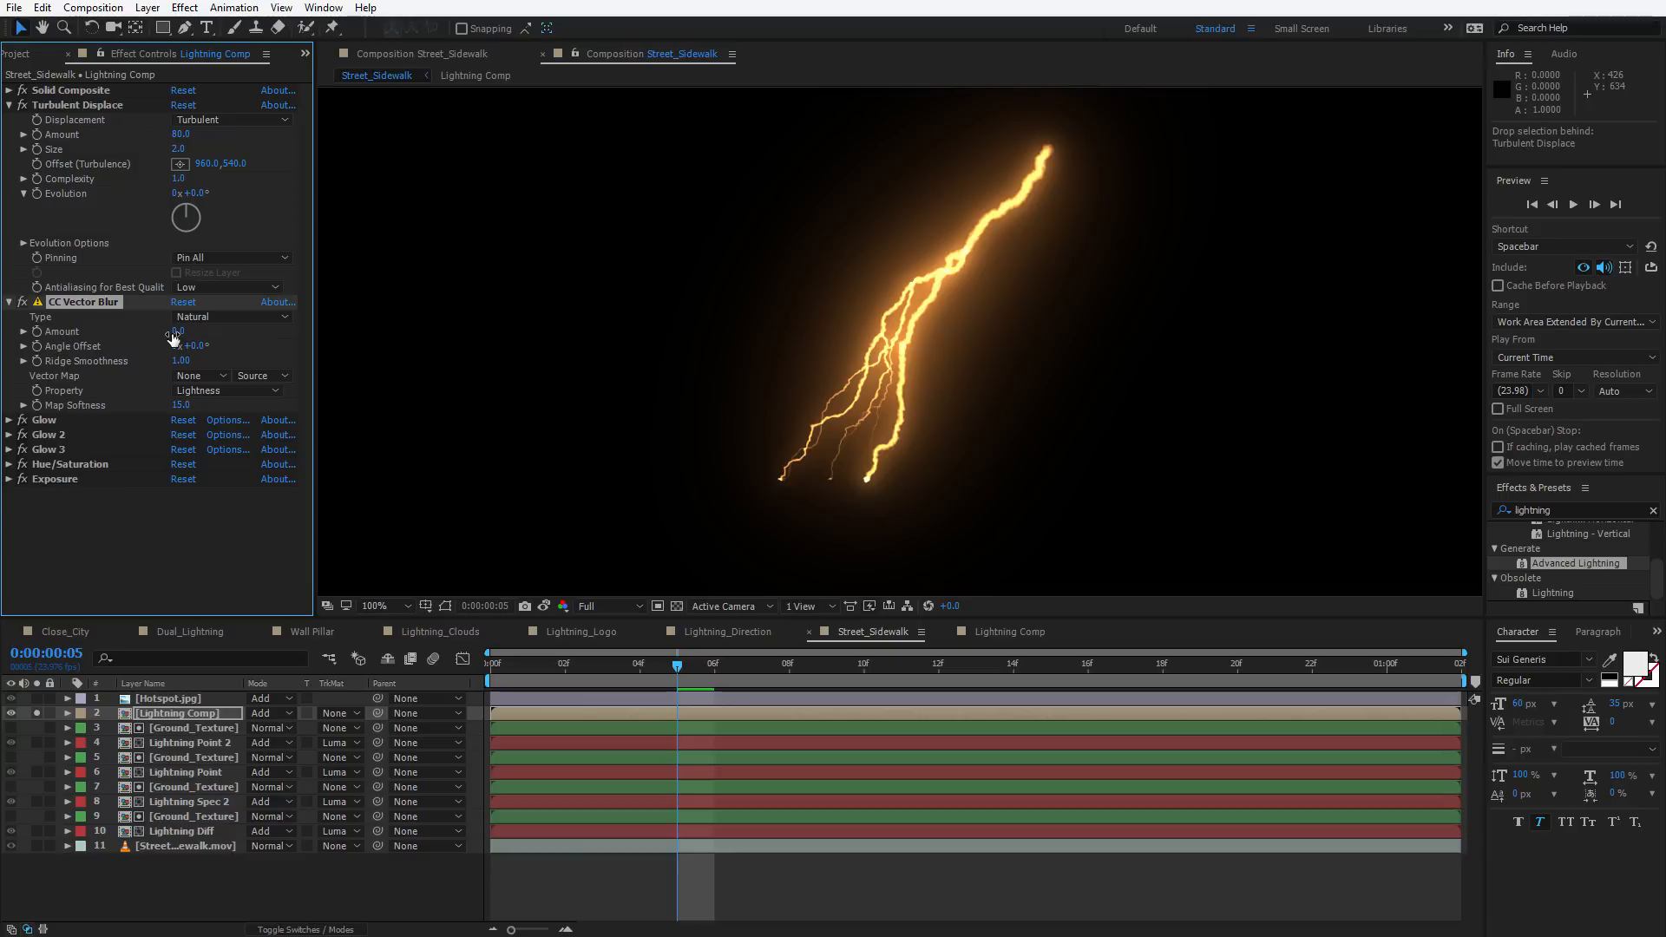
{"action": "mouse_move", "coordinate": [176, 331]}
{"action": "left_mouse_down"}
{"action": "mouse_move", "coordinate": [217, 329]}
{"action": "mouse_move", "coordinate": [185, 360]}
{"action": "mouse_move", "coordinate": [201, 358]}
{"action": "mouse_move", "coordinate": [196, 331]}
{"action": "left_mouse_up"}
{"action": "key", "text": "period"}
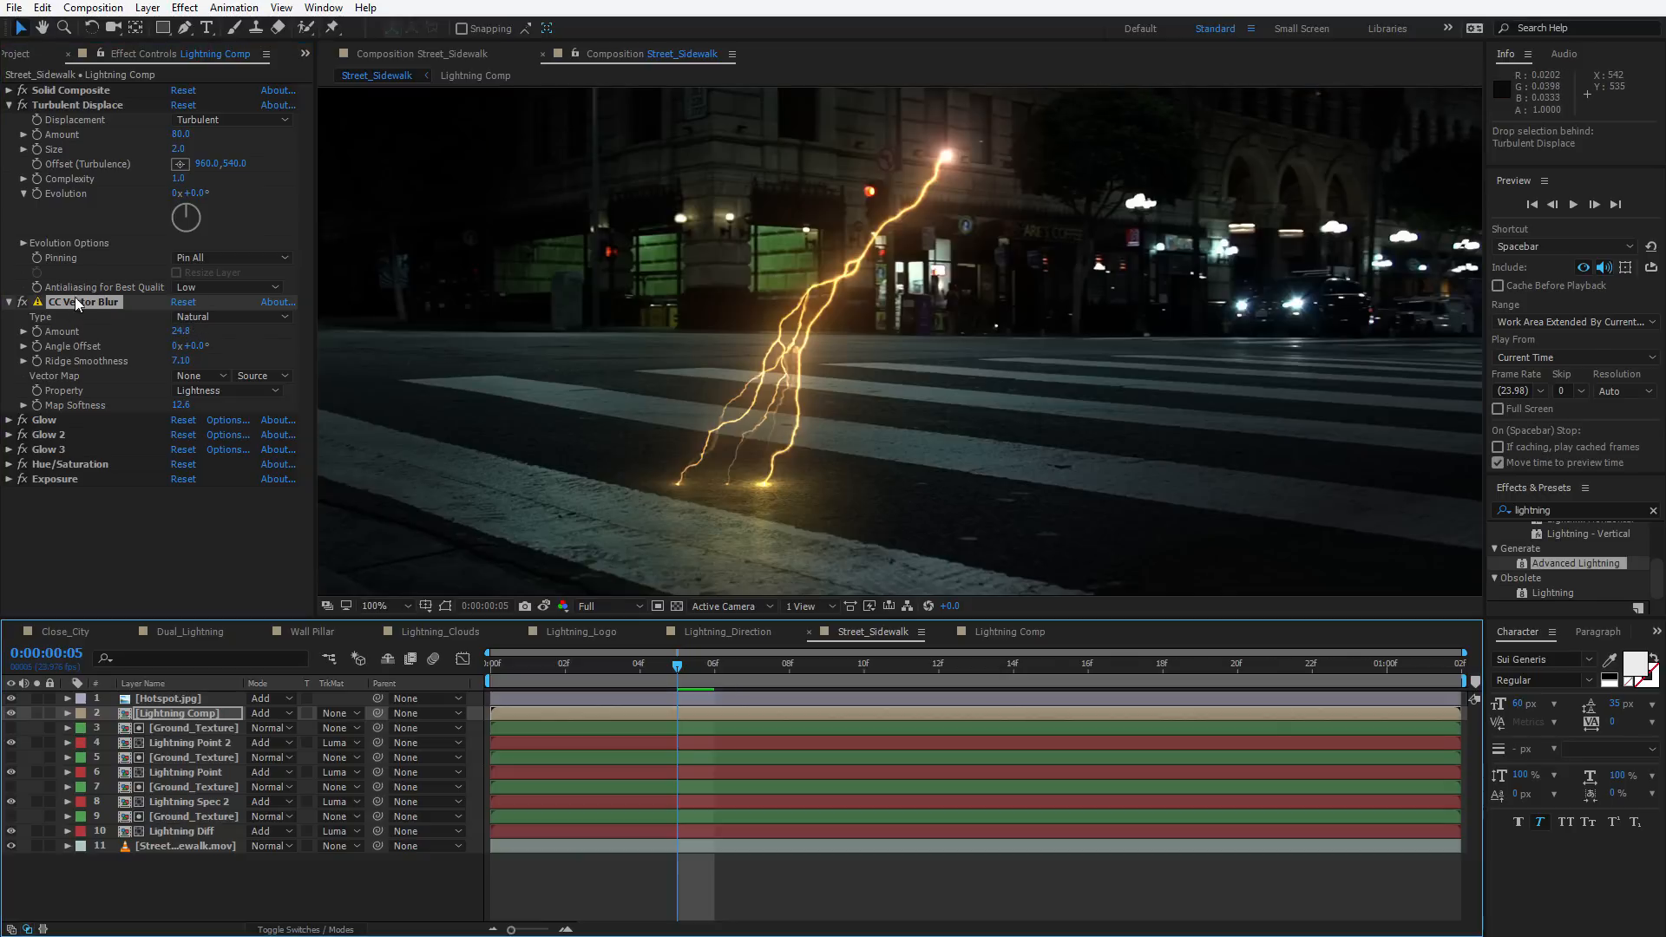
{"action": "left_click_drag", "start_coordinate": [75, 297], "coordinate": [91, 525]}
Reset the CC Vector Blur settings
{"action": "left_click_drag", "start_coordinate": [751, 395], "coordinate": [777, 390]}
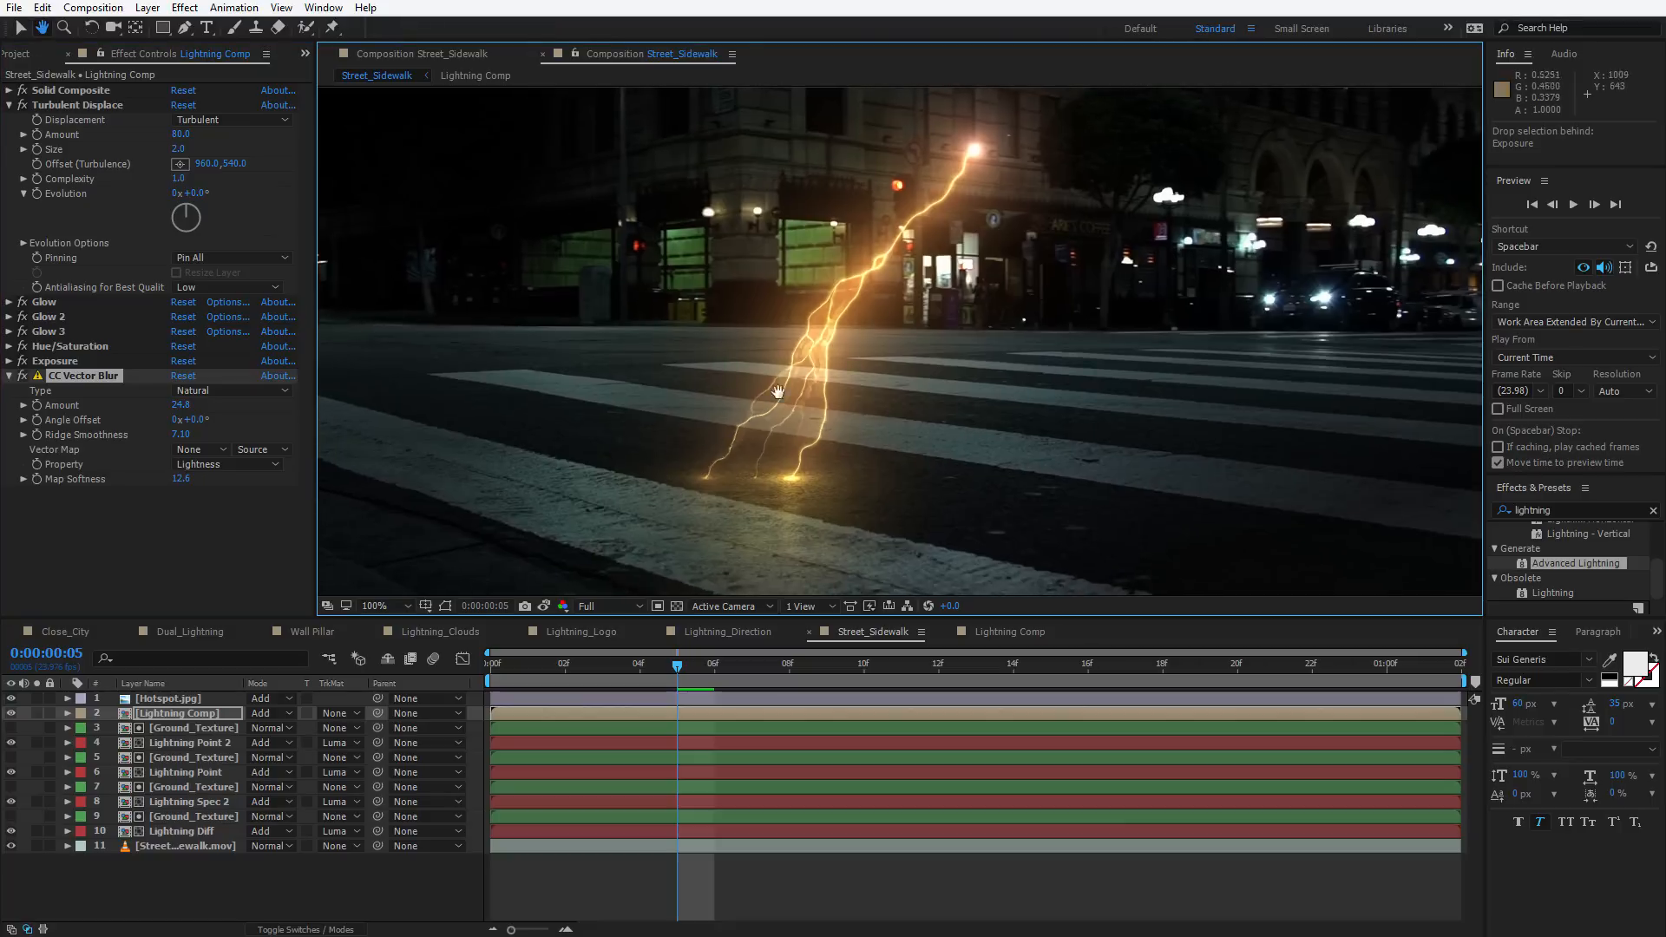
{"action": "scroll", "coordinate": [777, 392], "scroll_direction": "up", "scroll_amount": 1}
{"action": "left_click_drag", "start_coordinate": [769, 323], "coordinate": [870, 262]}
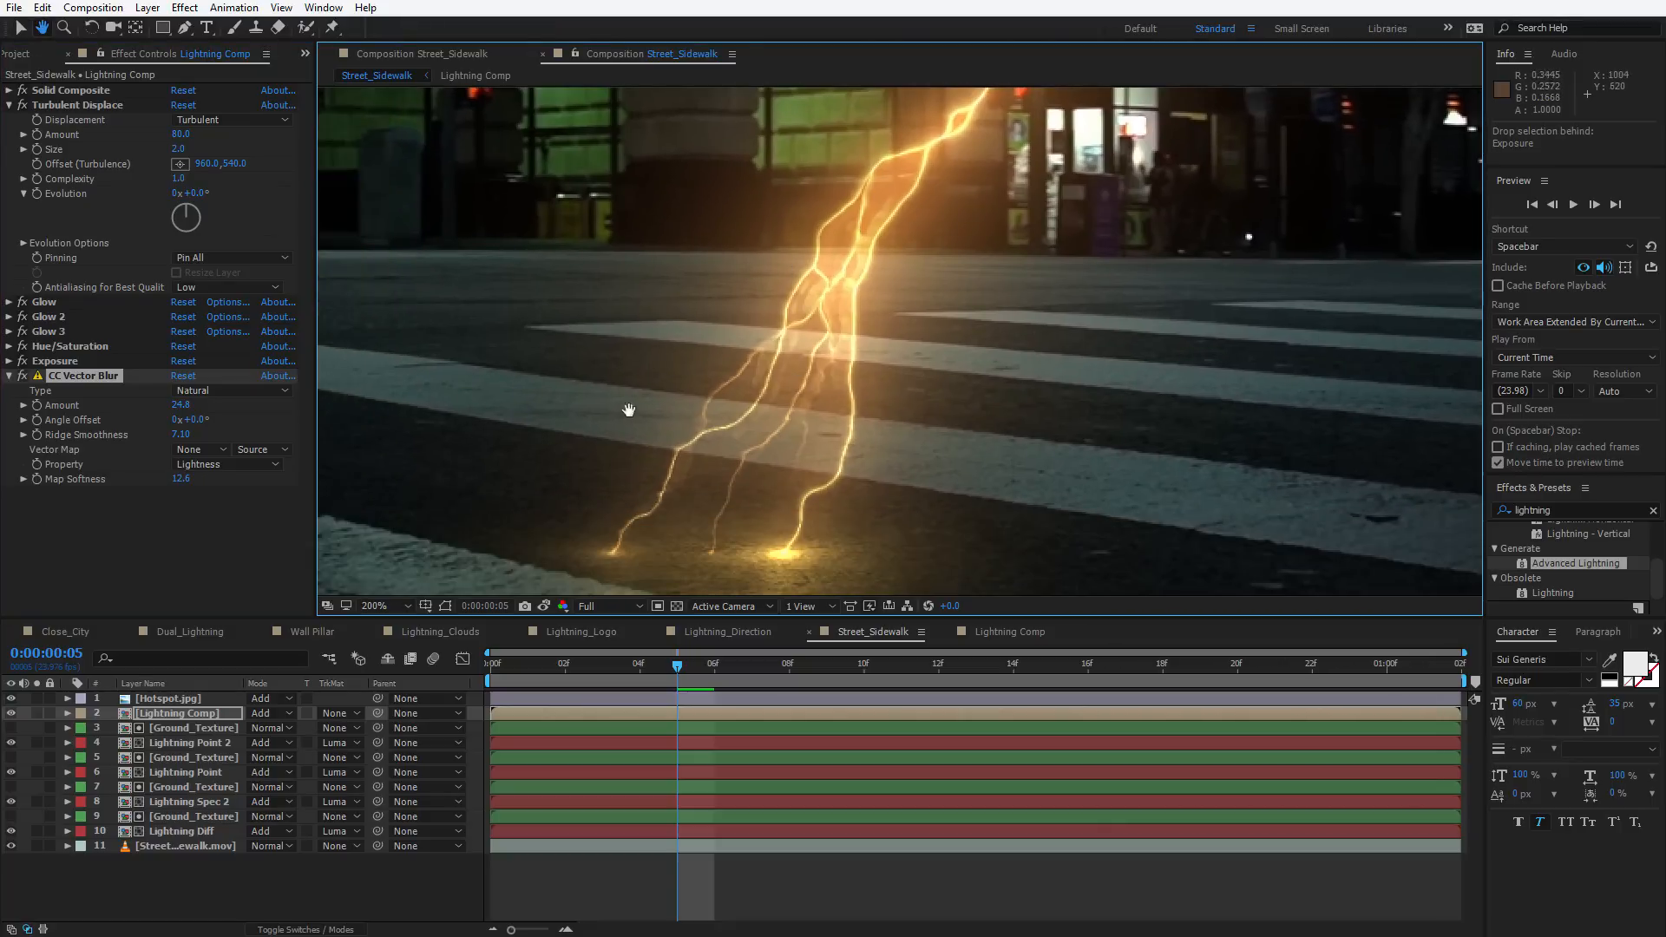
{"action": "left_click_drag", "start_coordinate": [628, 409], "coordinate": [630, 400]}
{"action": "key", "text": "v"}
{"action": "left_click", "coordinate": [184, 376]}
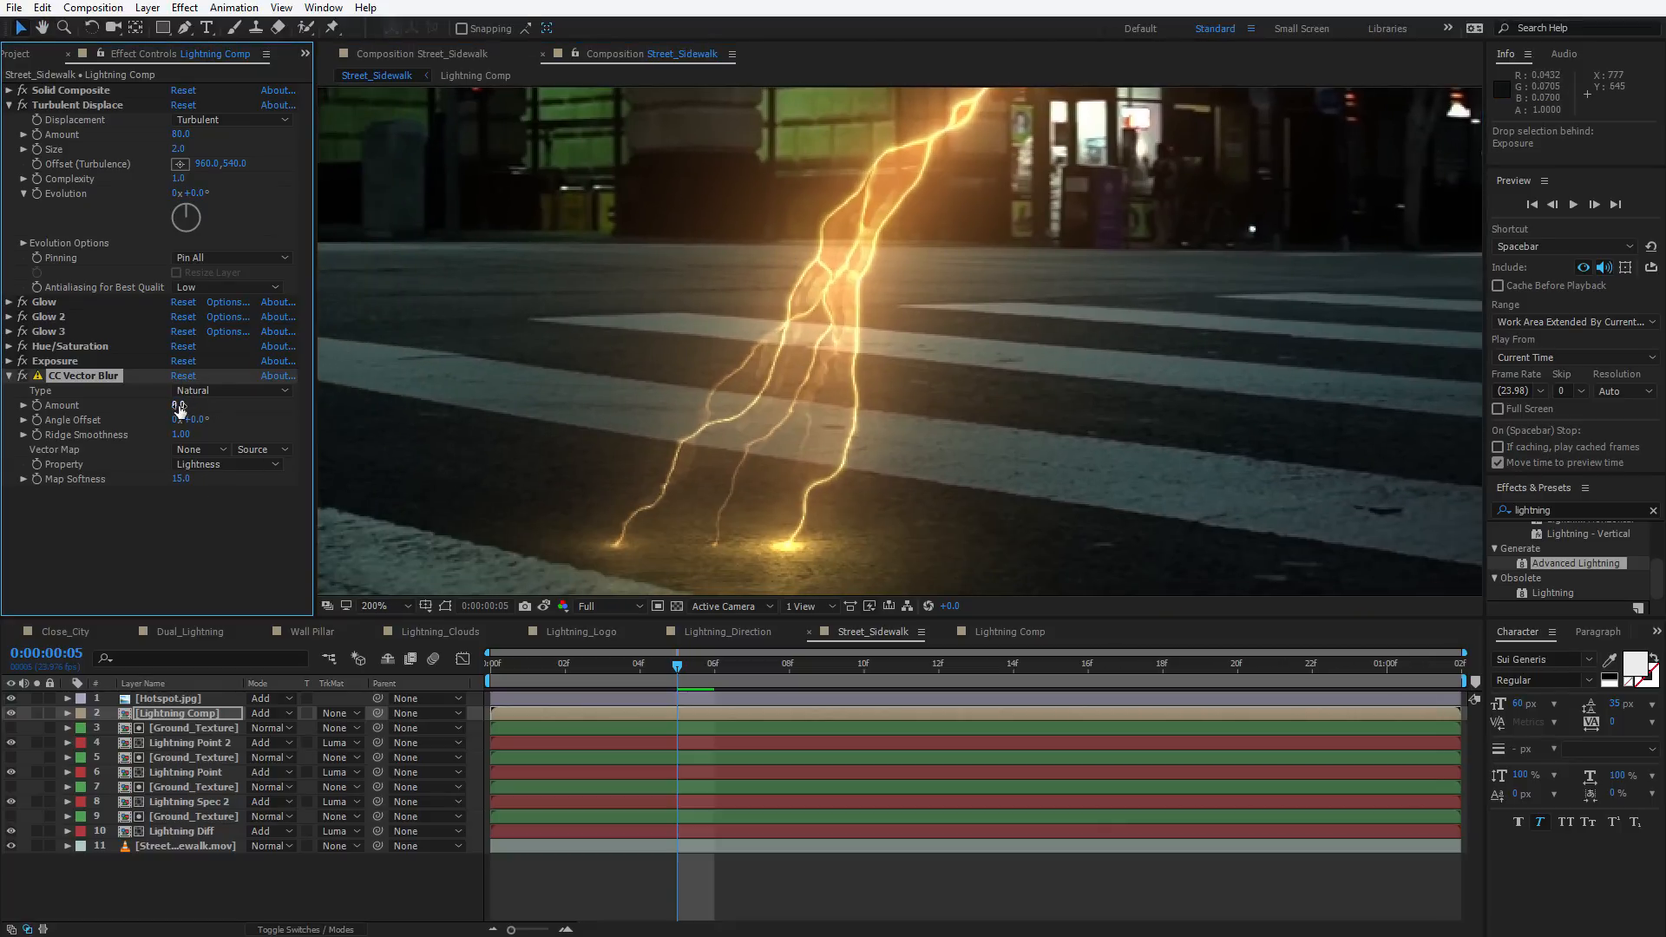
{"action": "left_click", "coordinate": [183, 376]}
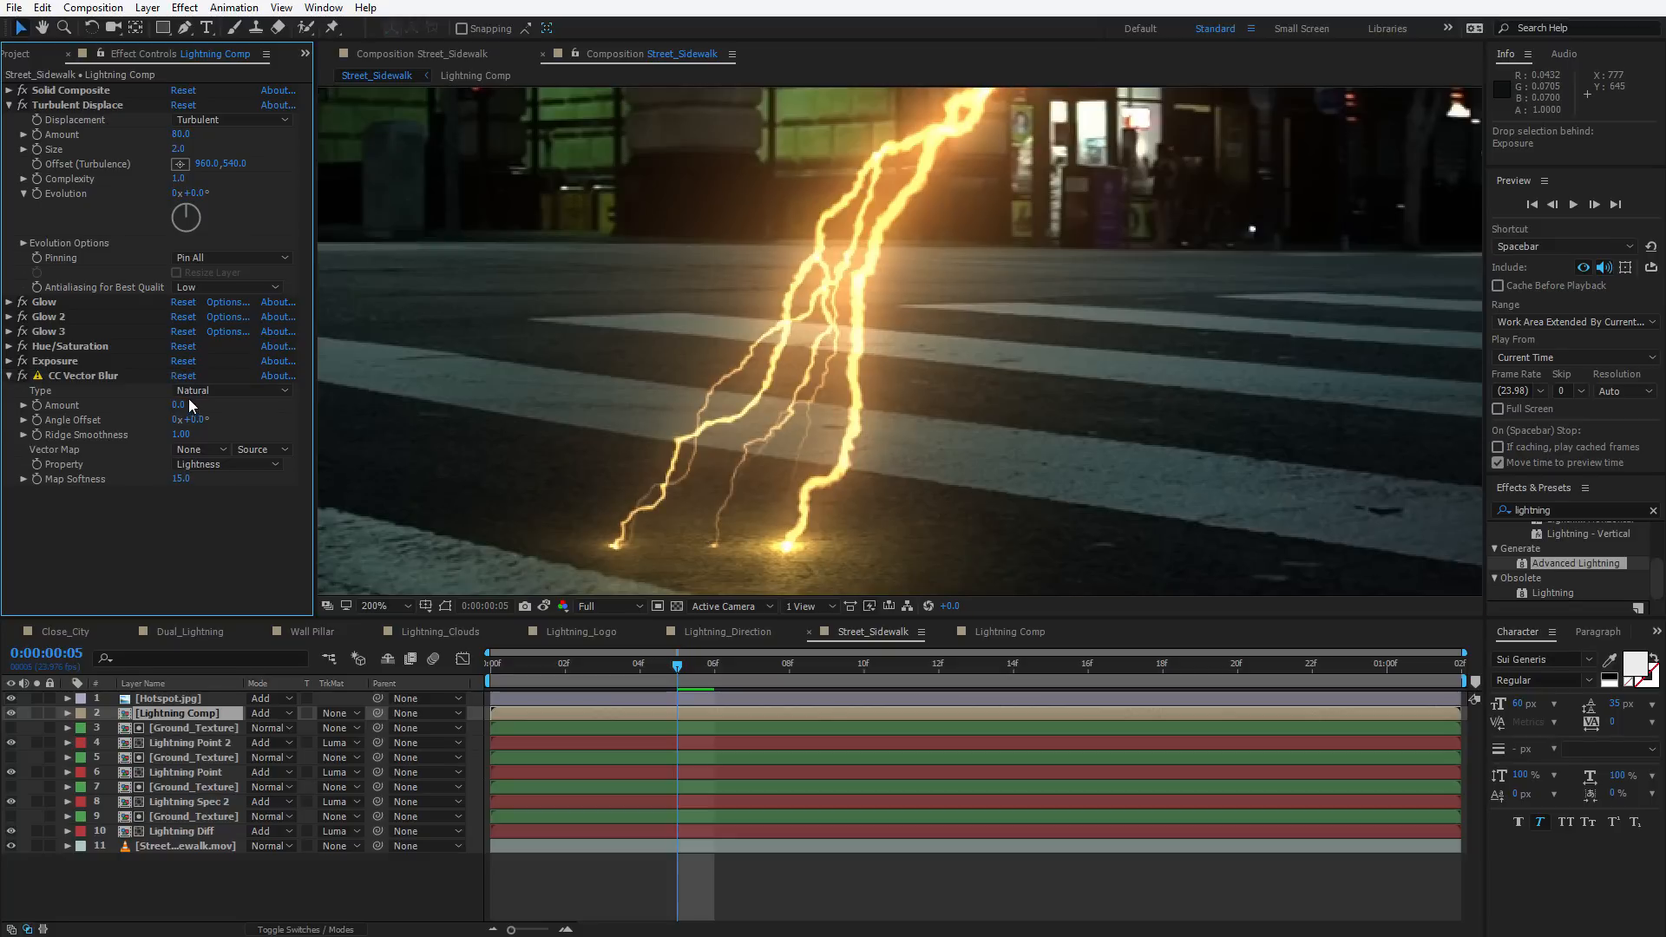
Set CC Vector Blur Amount to 58.8 and move the effect above Exposure
{"action": "left_click_drag", "start_coordinate": [189, 405], "coordinate": [205, 392]}
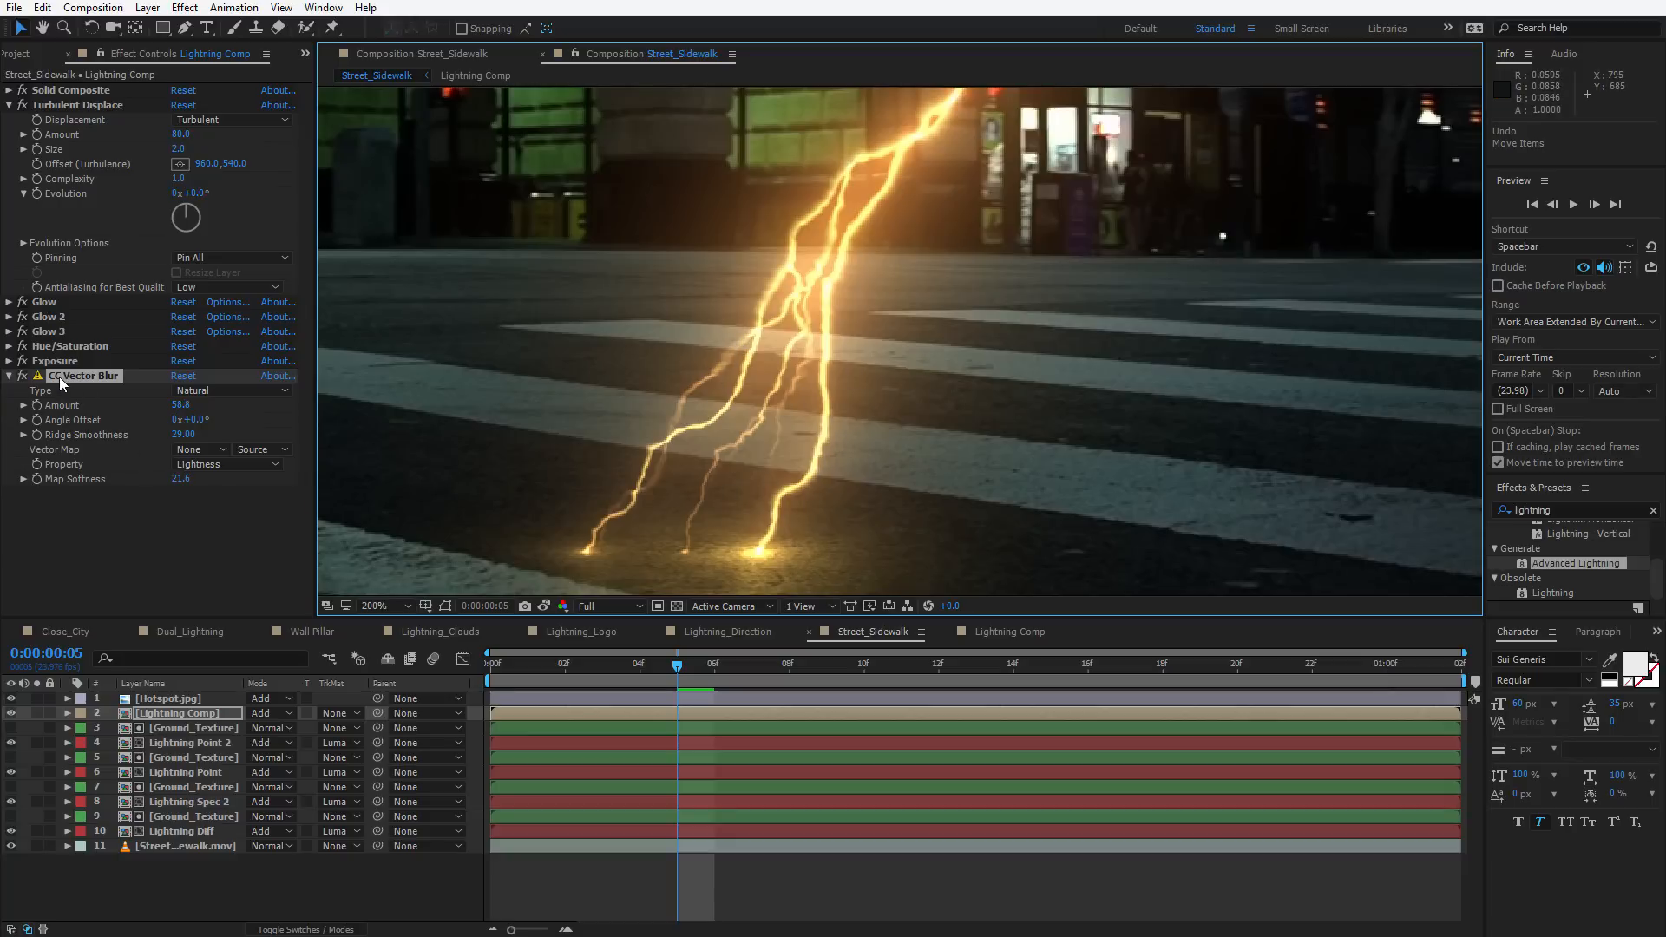
{"action": "left_click_drag", "start_coordinate": [59, 376], "coordinate": [50, 360]}
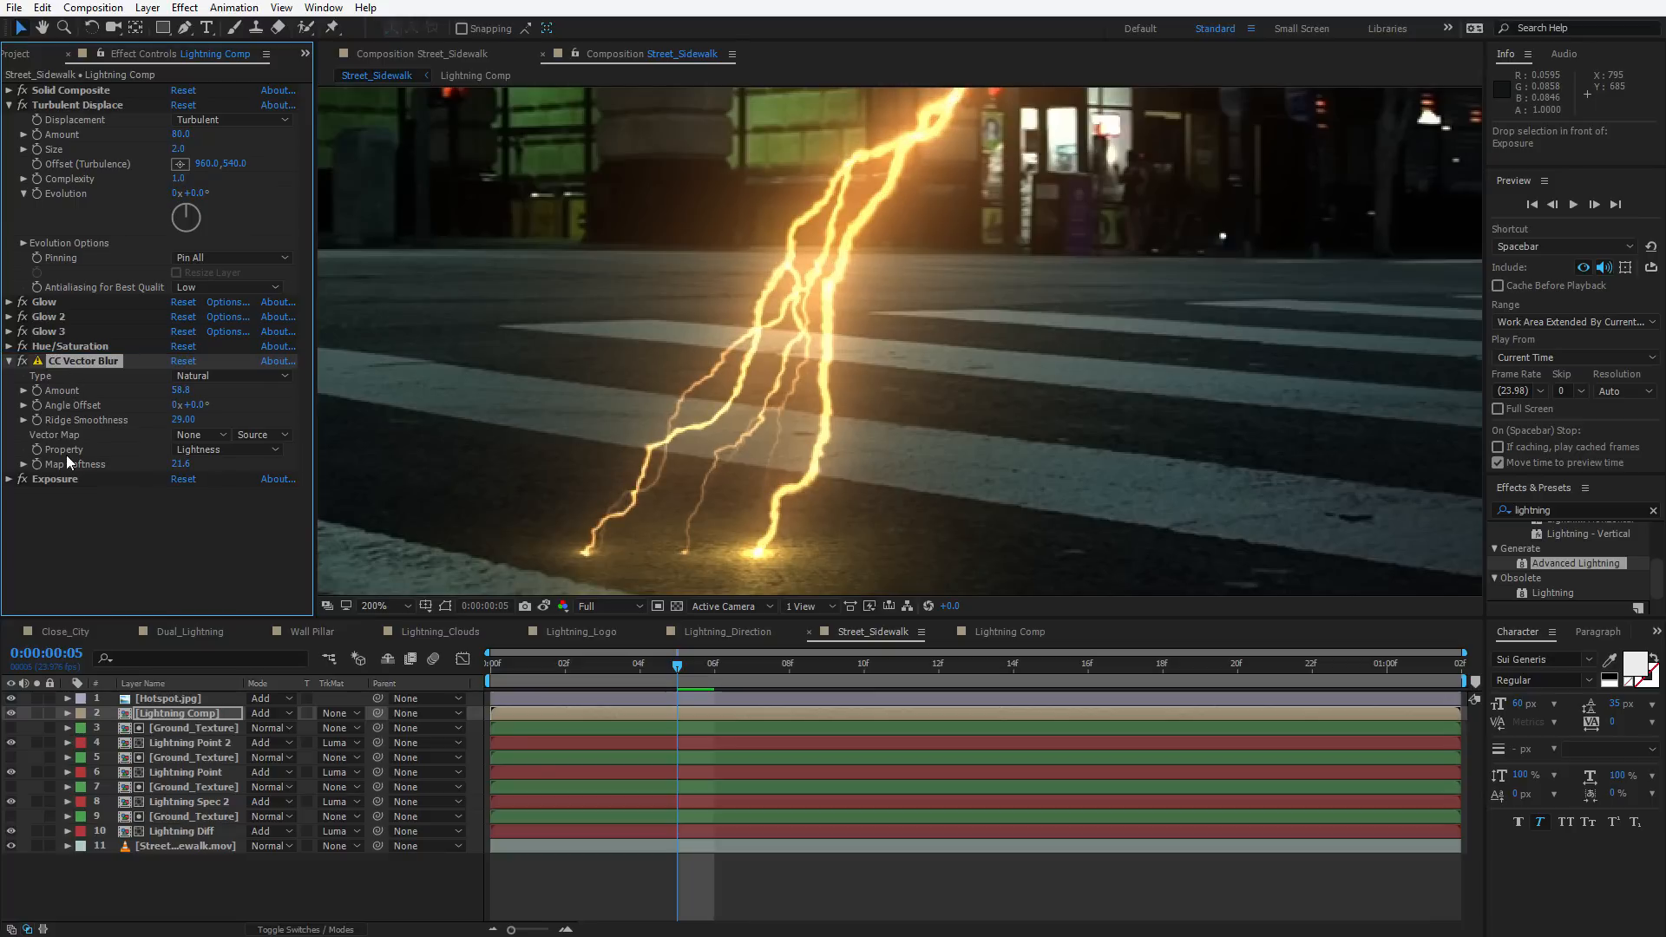
{"action": "left_click_drag", "start_coordinate": [169, 465], "coordinate": [93, 460]}
{"action": "key", "text": "ctrl+z"}
Set CC Vector Blur Ridge Smoothness to 11.00 and its Amount to 46
{"action": "left_click_drag", "start_coordinate": [177, 419], "coordinate": [161, 420]}
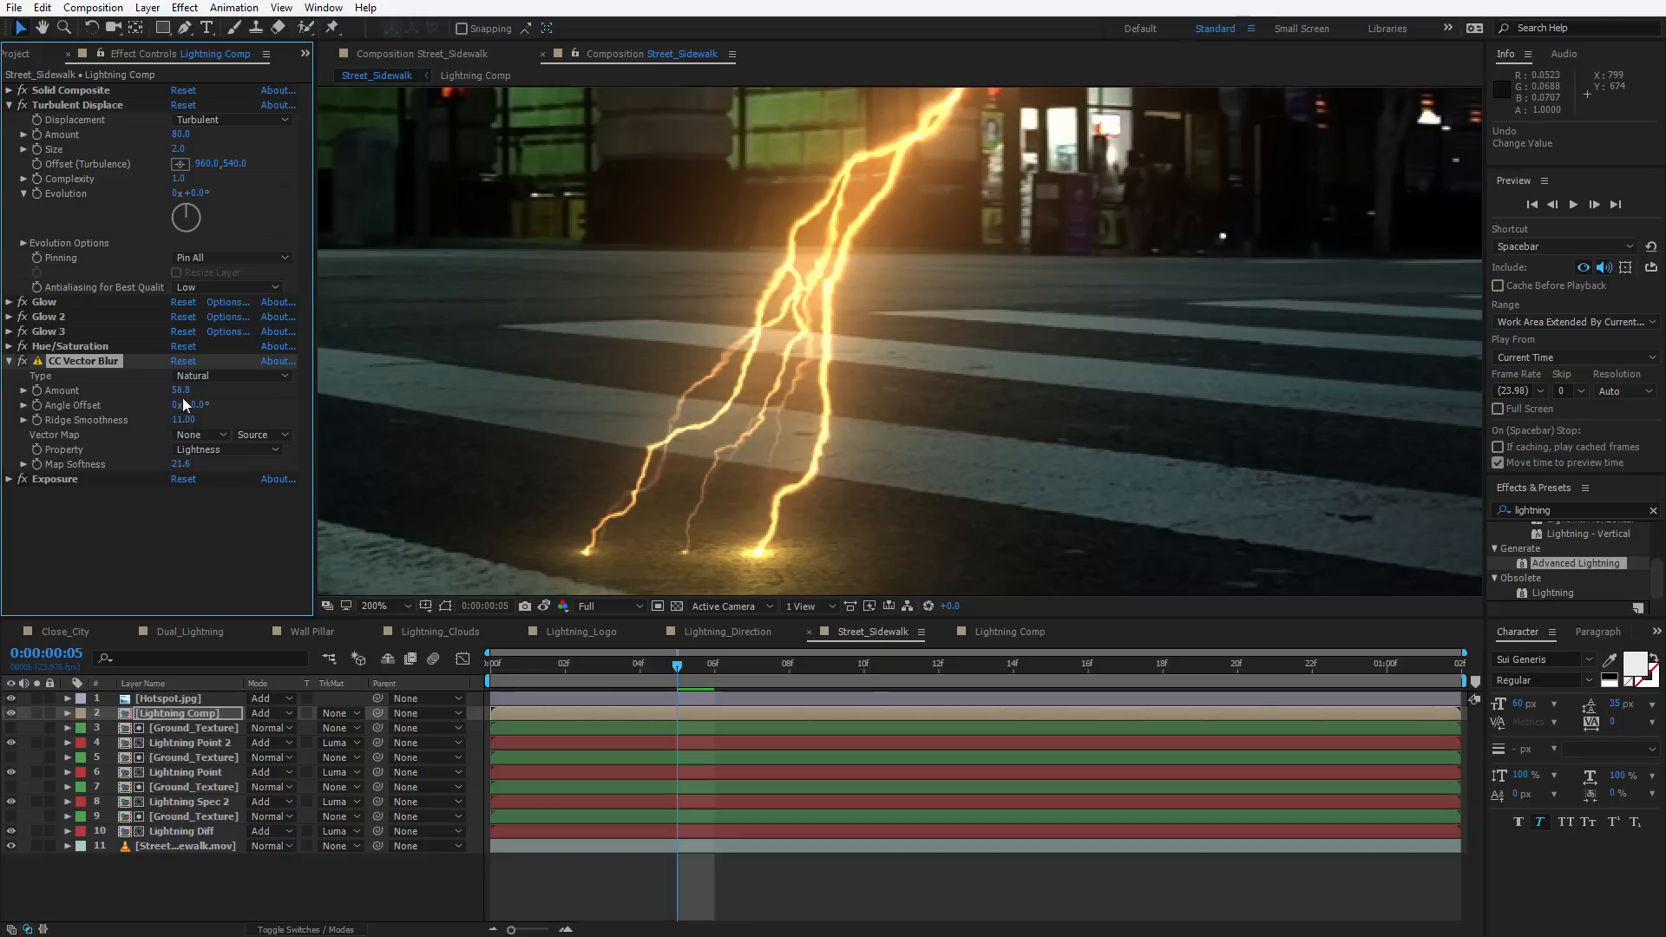
{"action": "left_click_drag", "start_coordinate": [181, 390], "coordinate": [206, 384]}
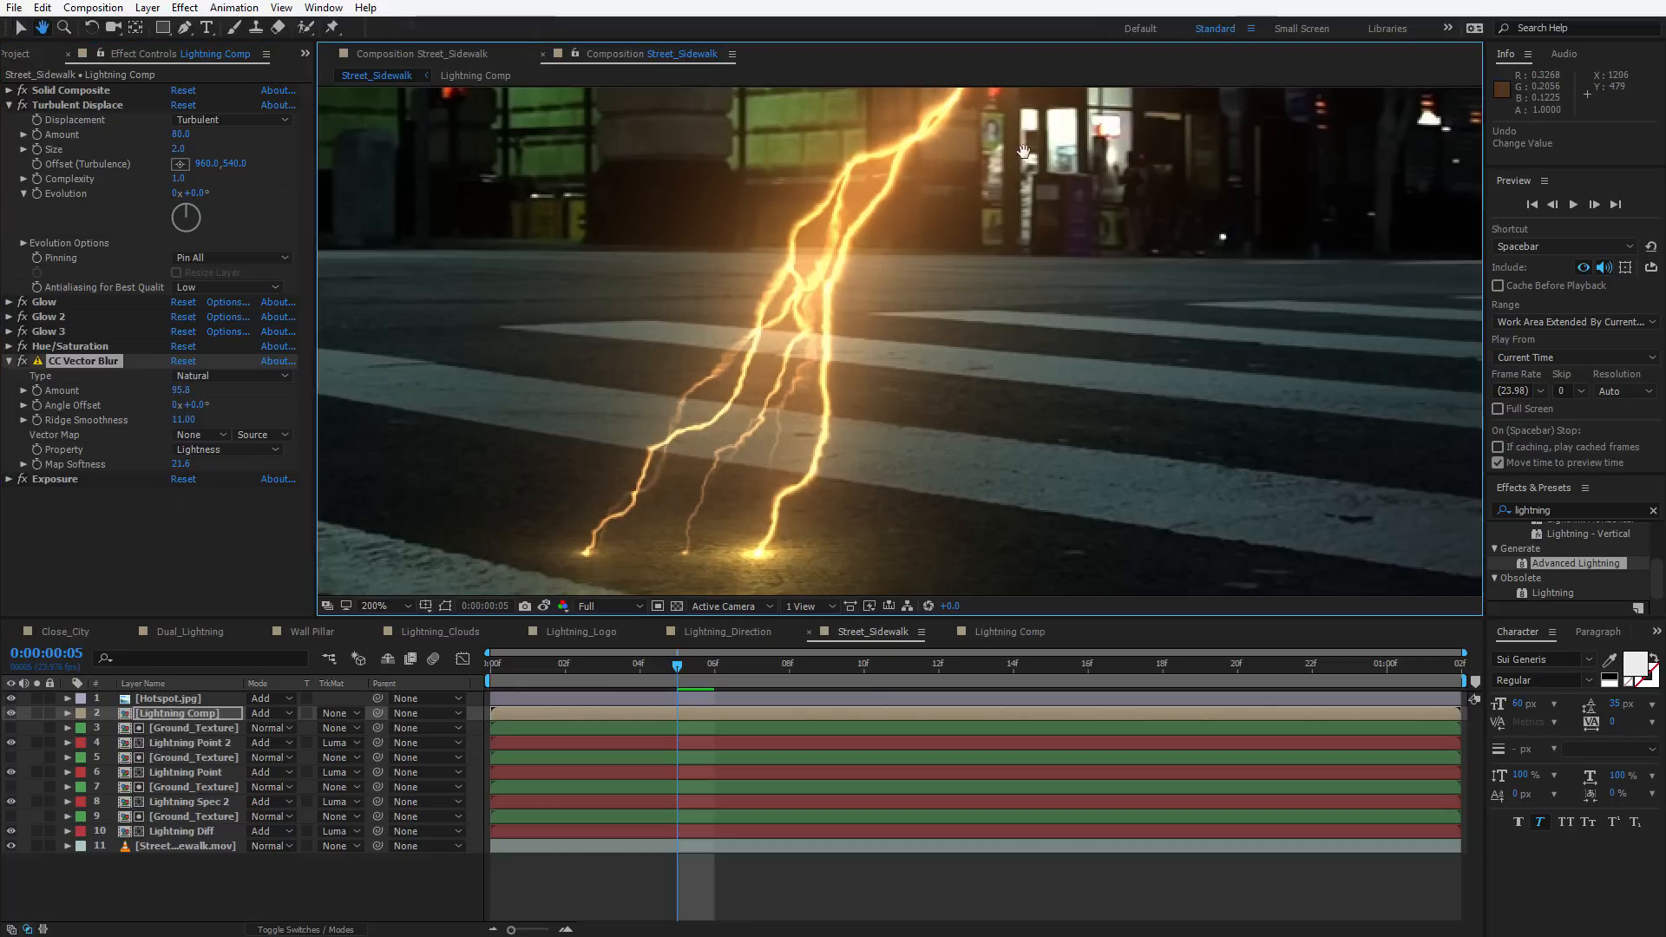
{"action": "left_click_drag", "start_coordinate": [824, 235], "coordinate": [723, 396]}
{"action": "scroll", "coordinate": [762, 451], "scroll_direction": "down", "scroll_amount": 1}
{"action": "left_click_drag", "start_coordinate": [778, 478], "coordinate": [767, 407]}
{"action": "key", "text": "v"}
{"action": "left_click_drag", "start_coordinate": [182, 390], "coordinate": [144, 392]}
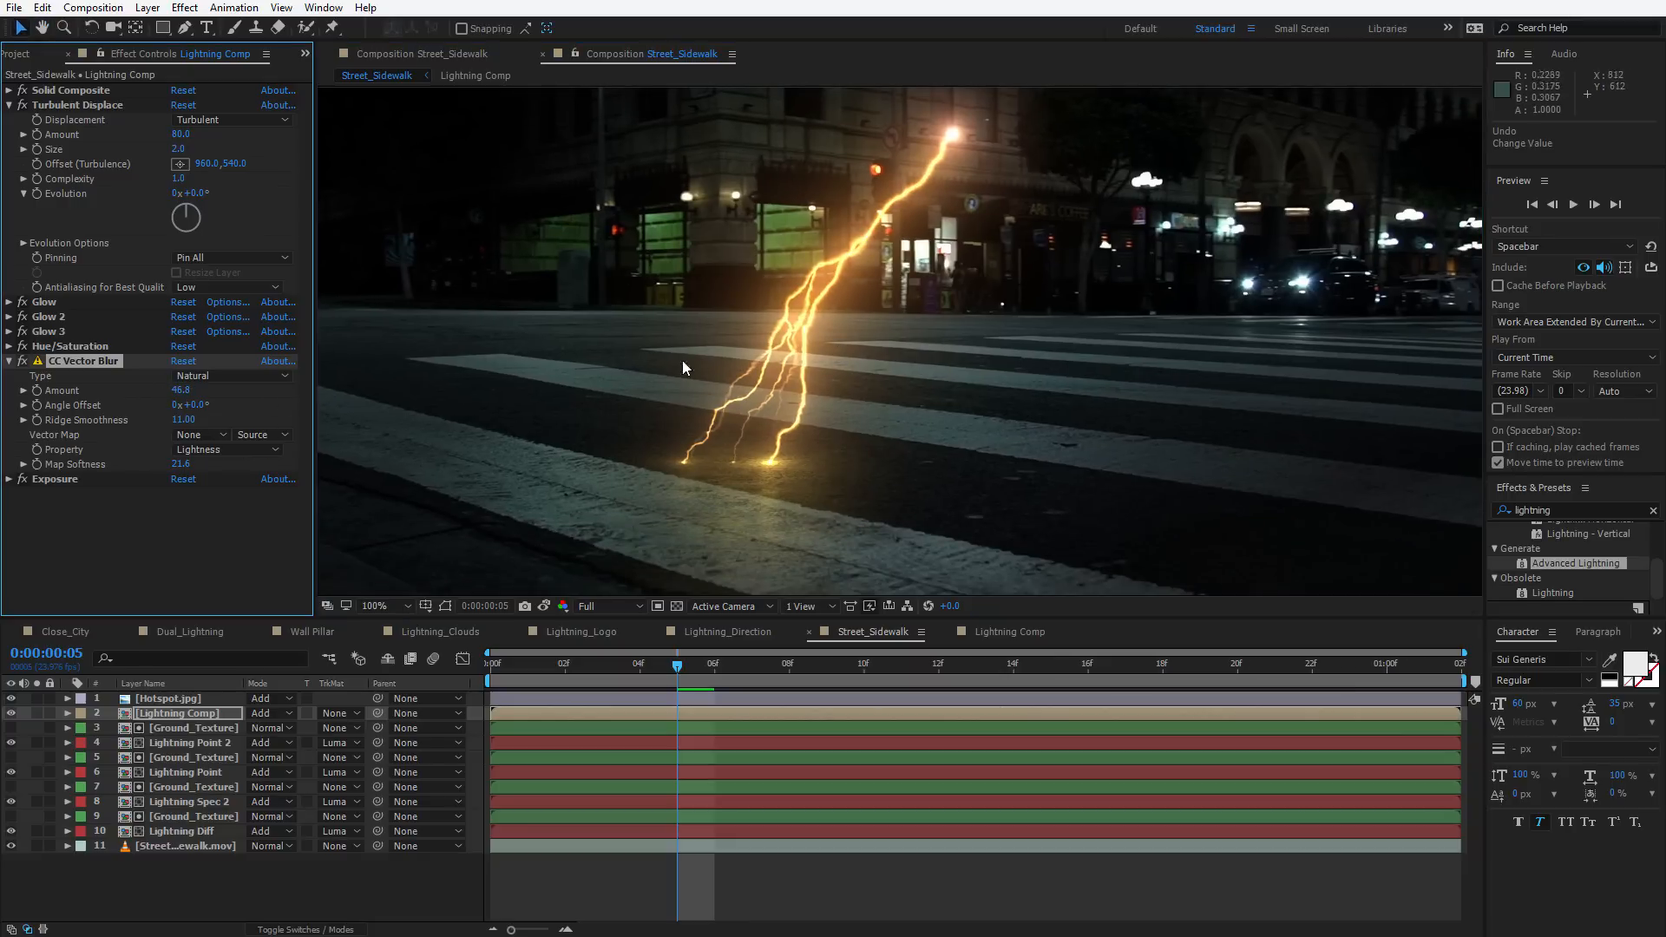
Move Turbulent Displace below CC Vector Blur and set the blur Amount to 64.8
{"action": "left_click_drag", "start_coordinate": [100, 105], "coordinate": [86, 420]}
{"action": "scroll", "coordinate": [790, 402], "scroll_direction": "up", "scroll_amount": 2}
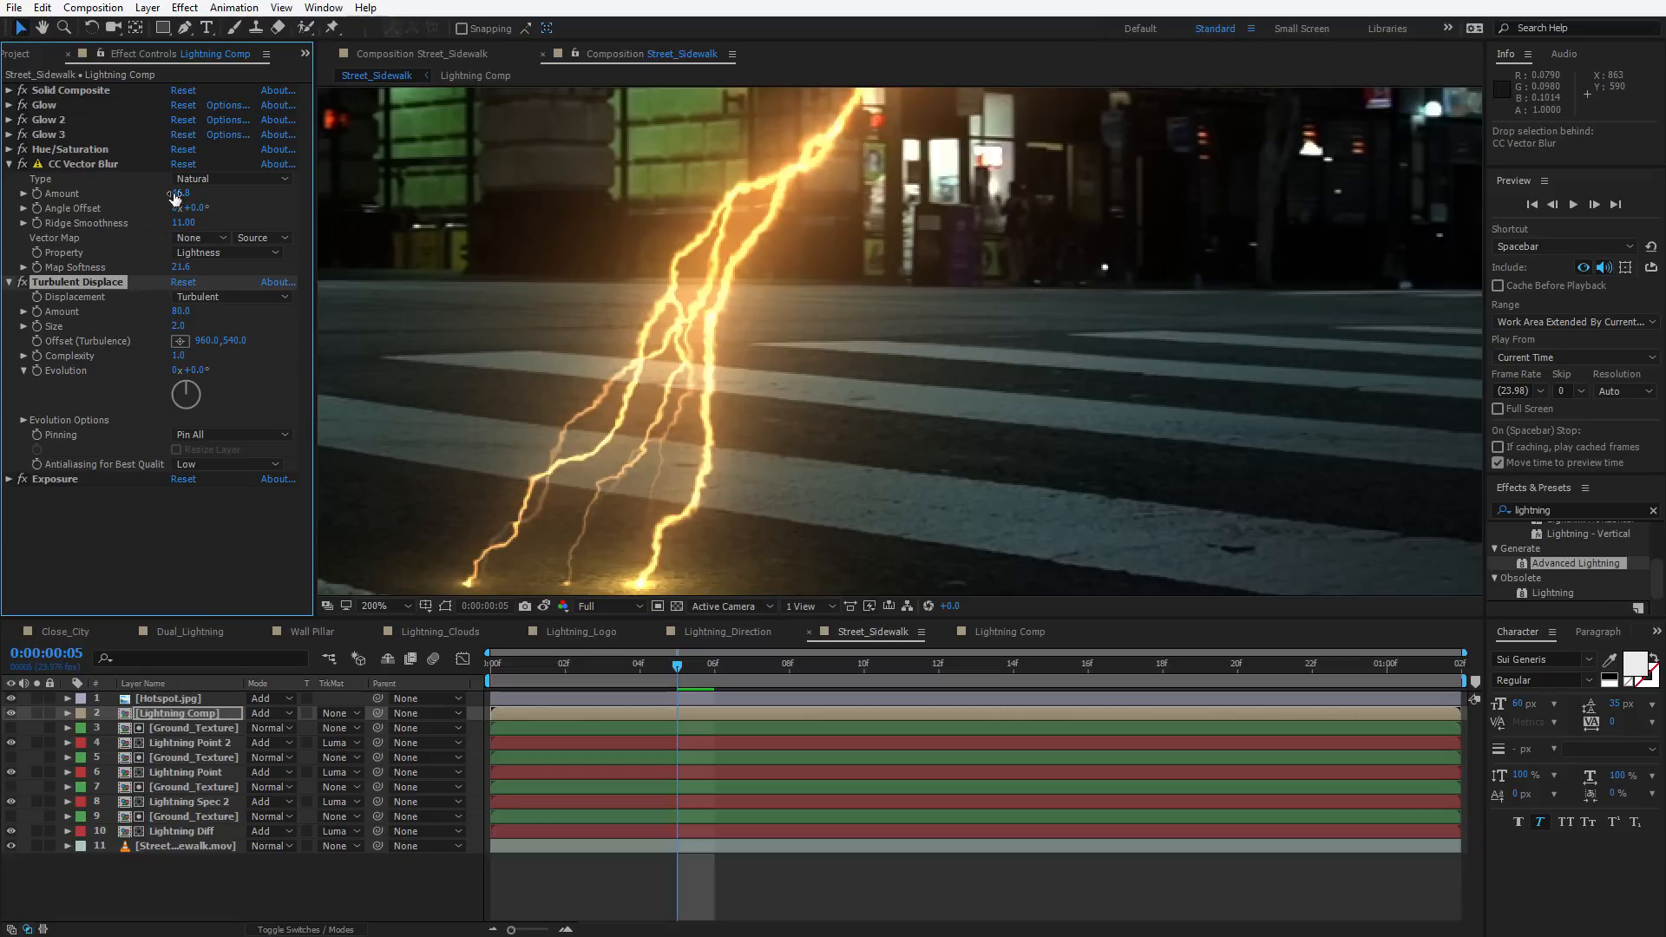
{"action": "left_click_drag", "start_coordinate": [174, 197], "coordinate": [198, 200]}
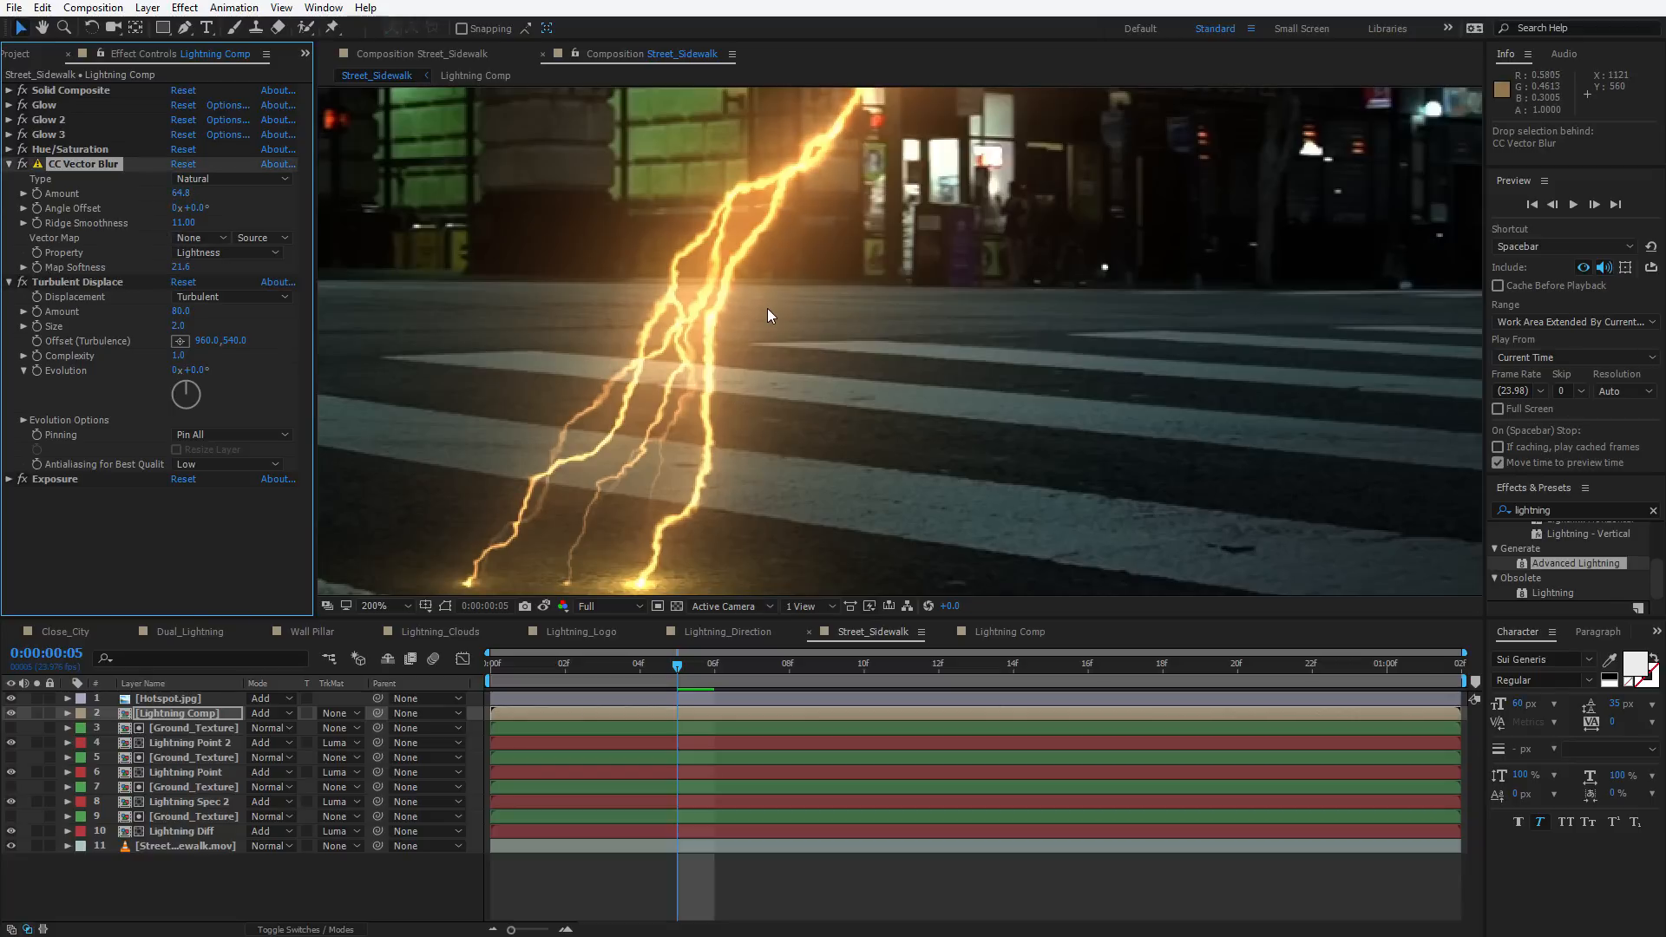
{"action": "scroll", "coordinate": [767, 307], "scroll_direction": "down", "scroll_amount": 2}
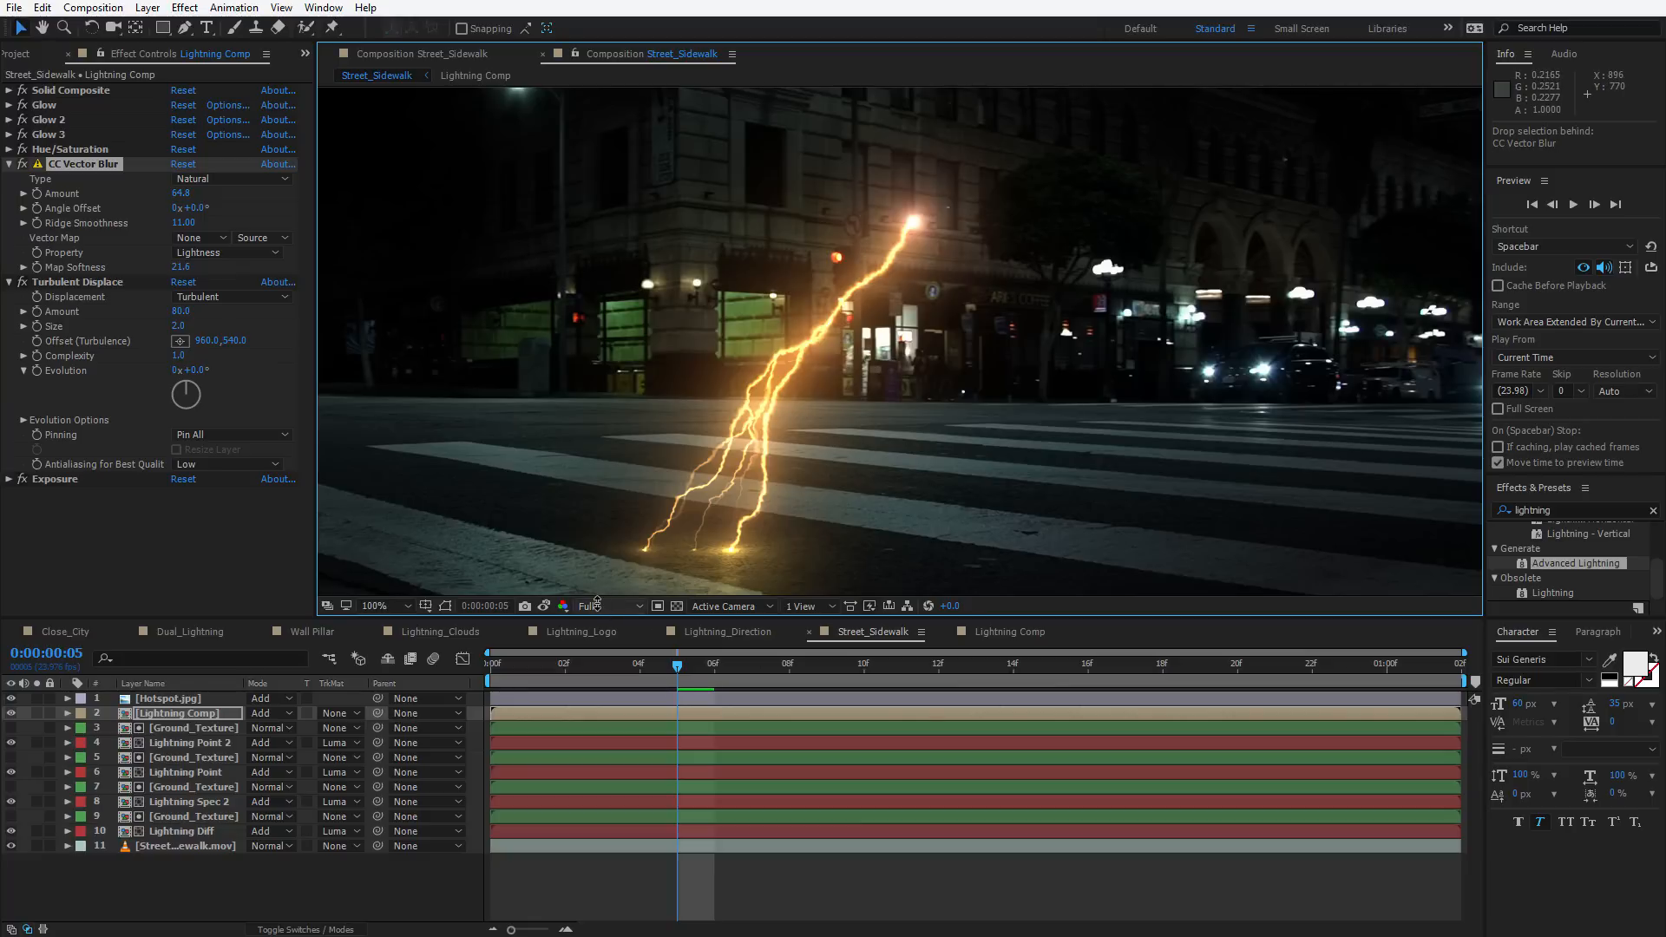
{"action": "scroll", "coordinate": [841, 434], "scroll_direction": "down", "scroll_amount": 2}
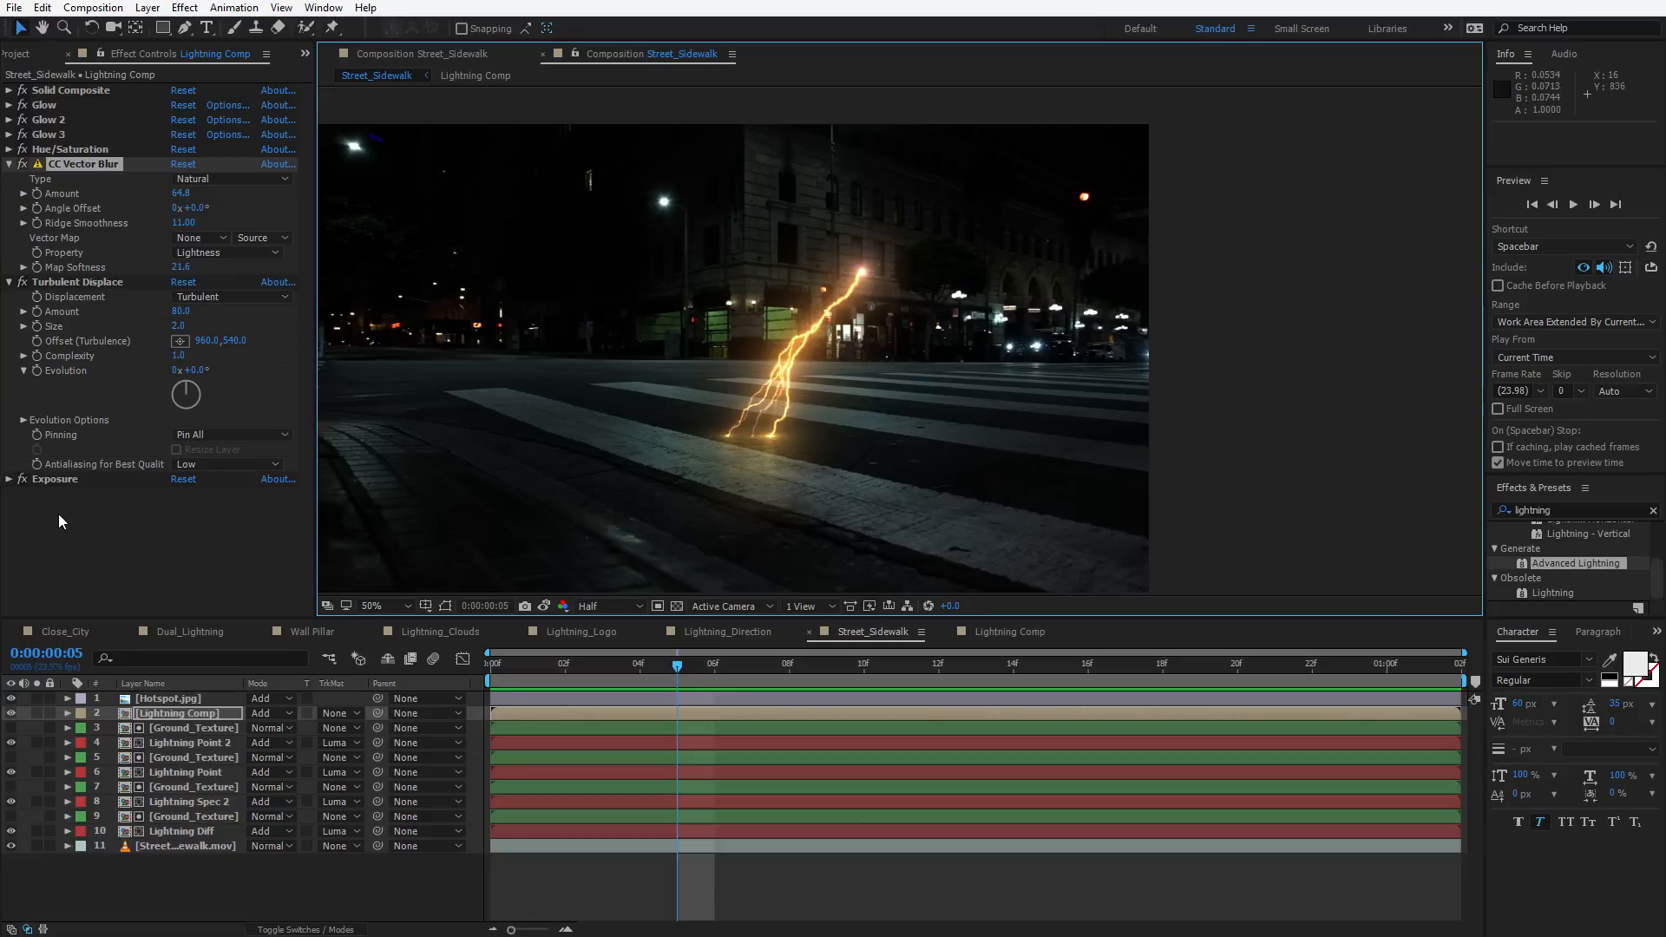
Add a wiggle(7,4) expression to the Exposure value of the Lightning Comp's Exposure effect and preview
{"action": "left_click", "coordinate": [8, 479]}
{"action": "left_click_drag", "start_coordinate": [180, 518], "coordinate": [266, 545]}
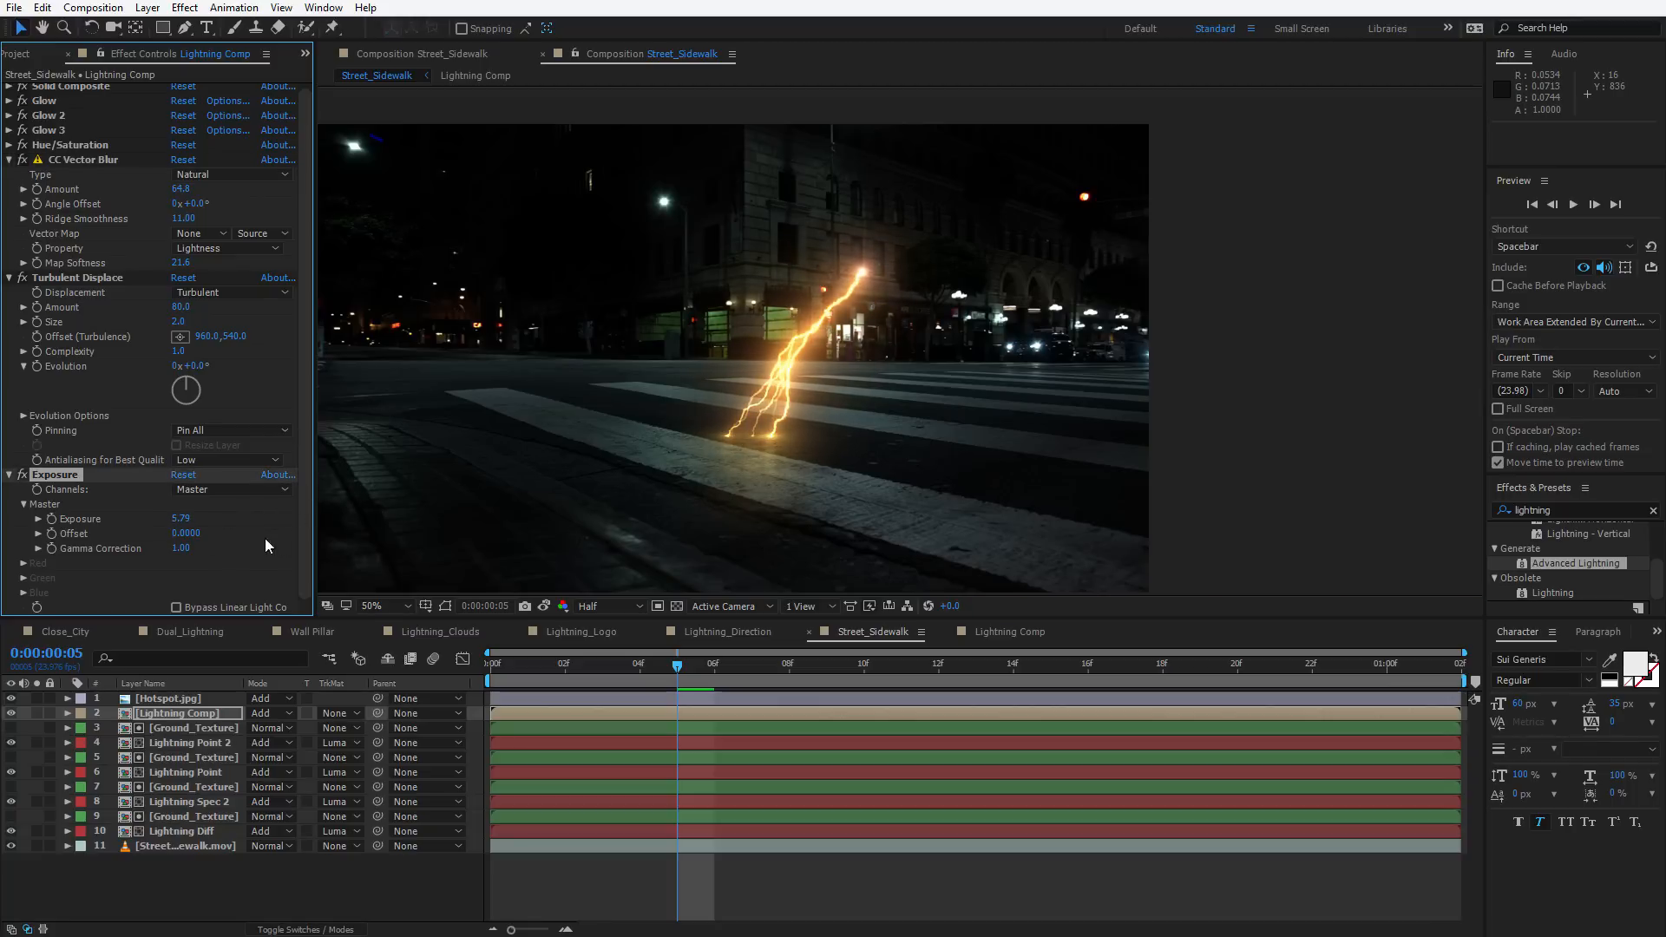
{"action": "left_click", "coordinate": [51, 518], "text": "alt"}
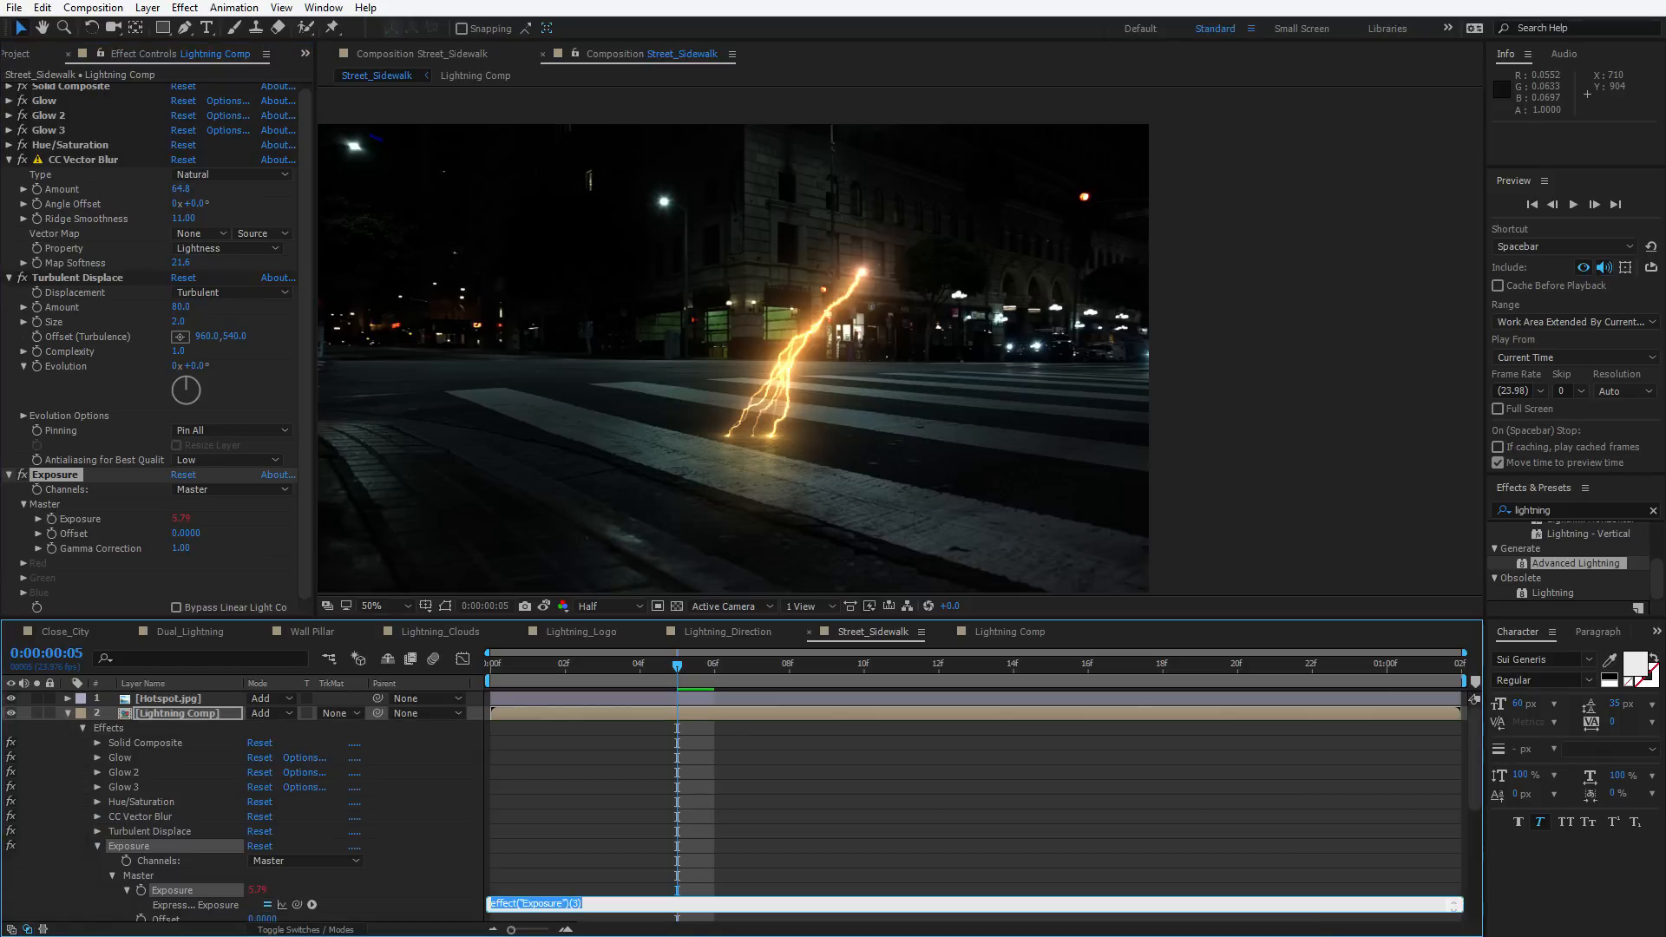
{"action": "type", "text": "wiggle(7,4"}
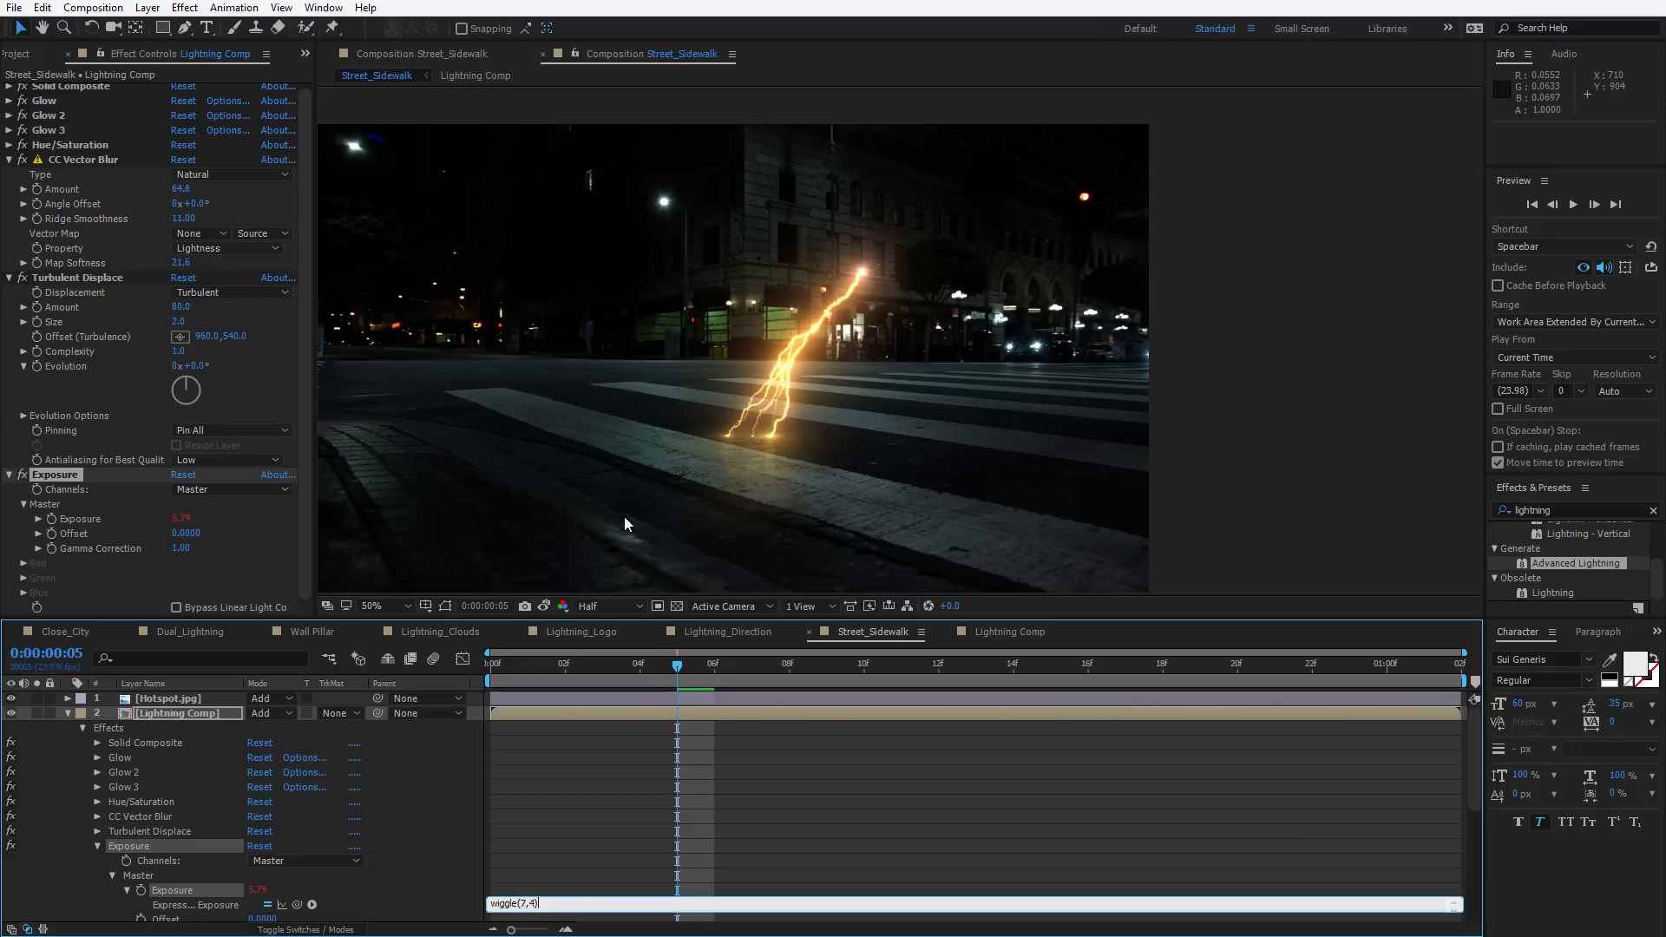
{"action": "key", "text": "KP_Enter"}
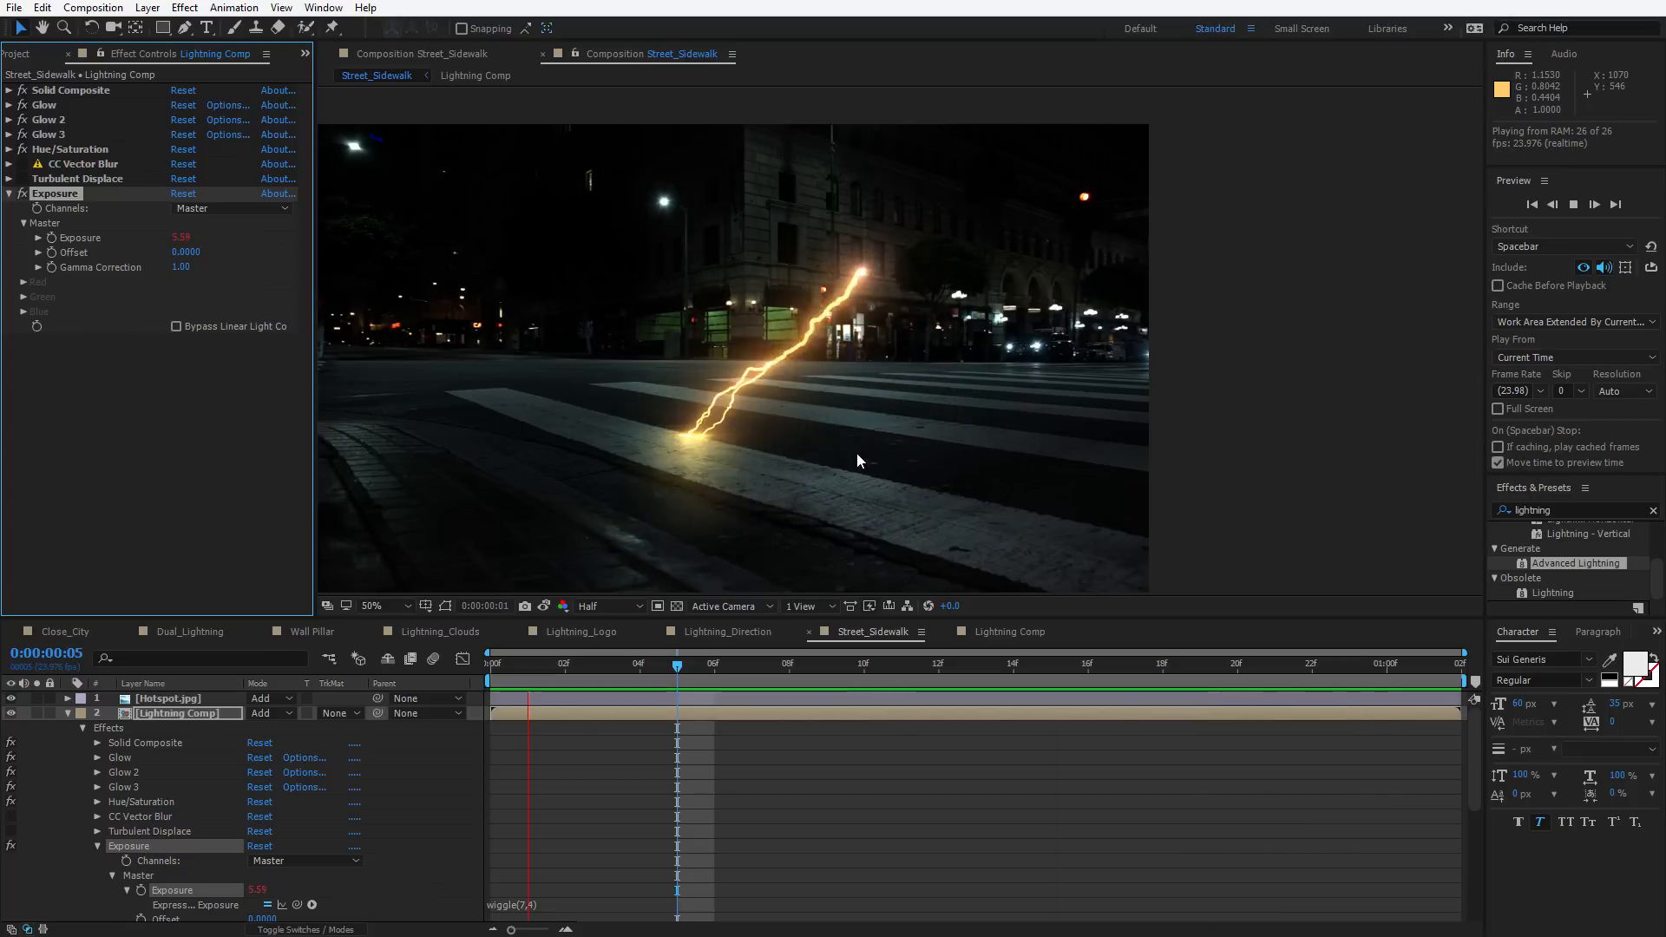
{"action": "key", "text": "space"}
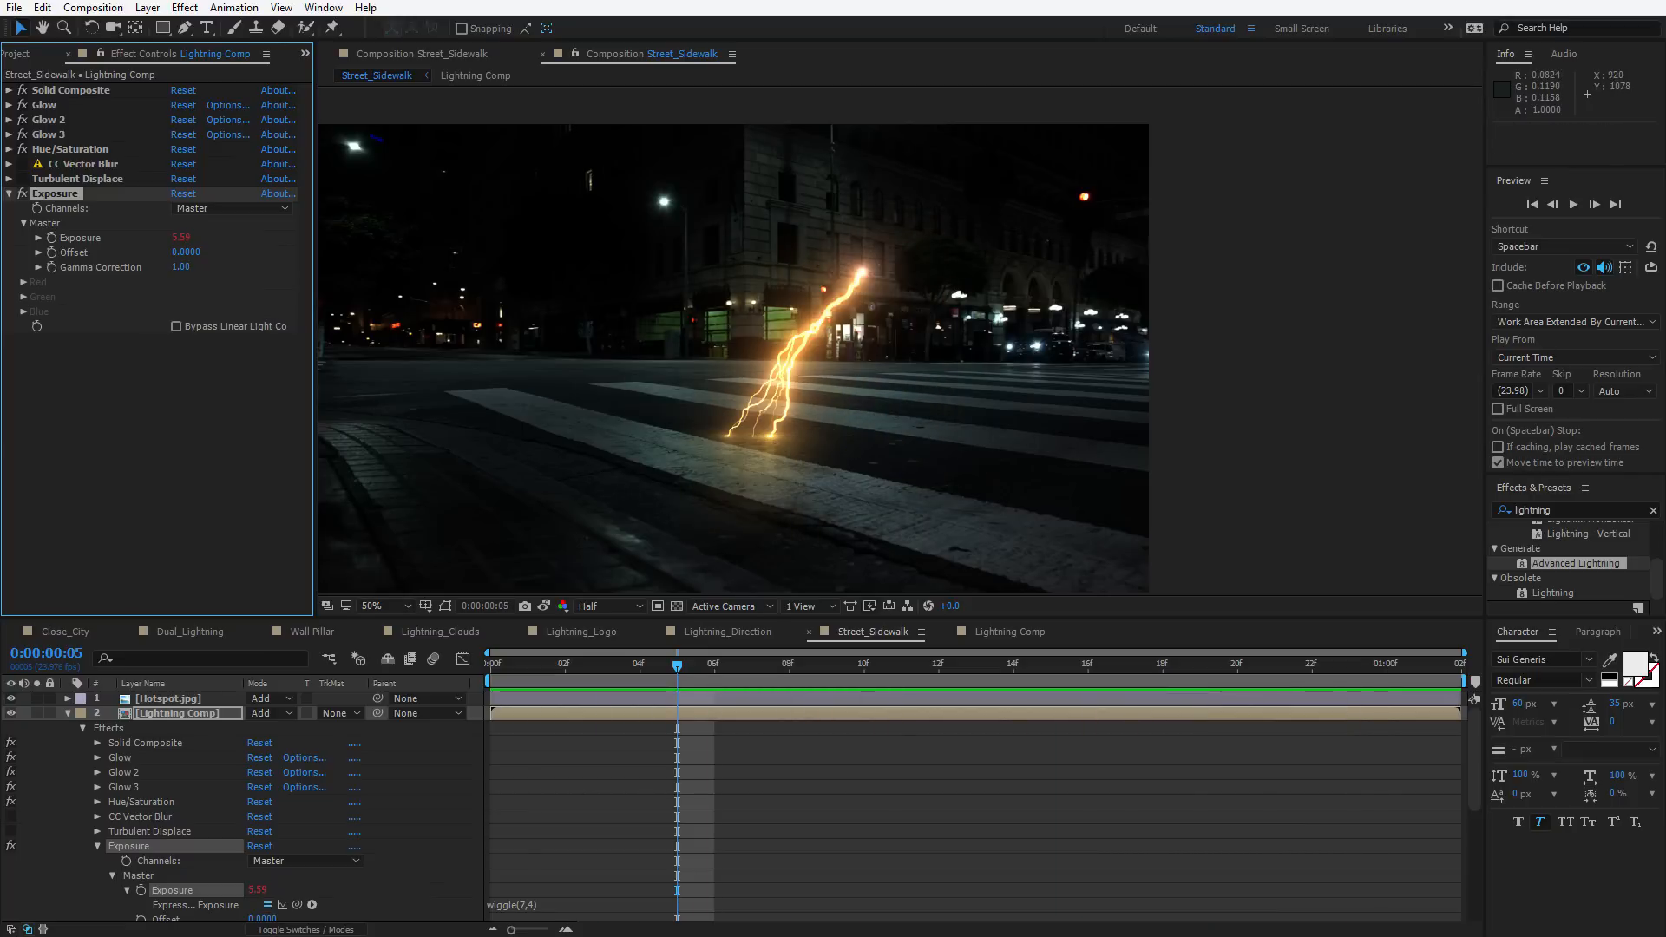
Change the Exposure expression to wiggle(7,3) and preview the result
{"action": "left_click", "coordinate": [534, 905]}
{"action": "left_click", "coordinate": [535, 904]}
{"action": "type", "text": "3"}
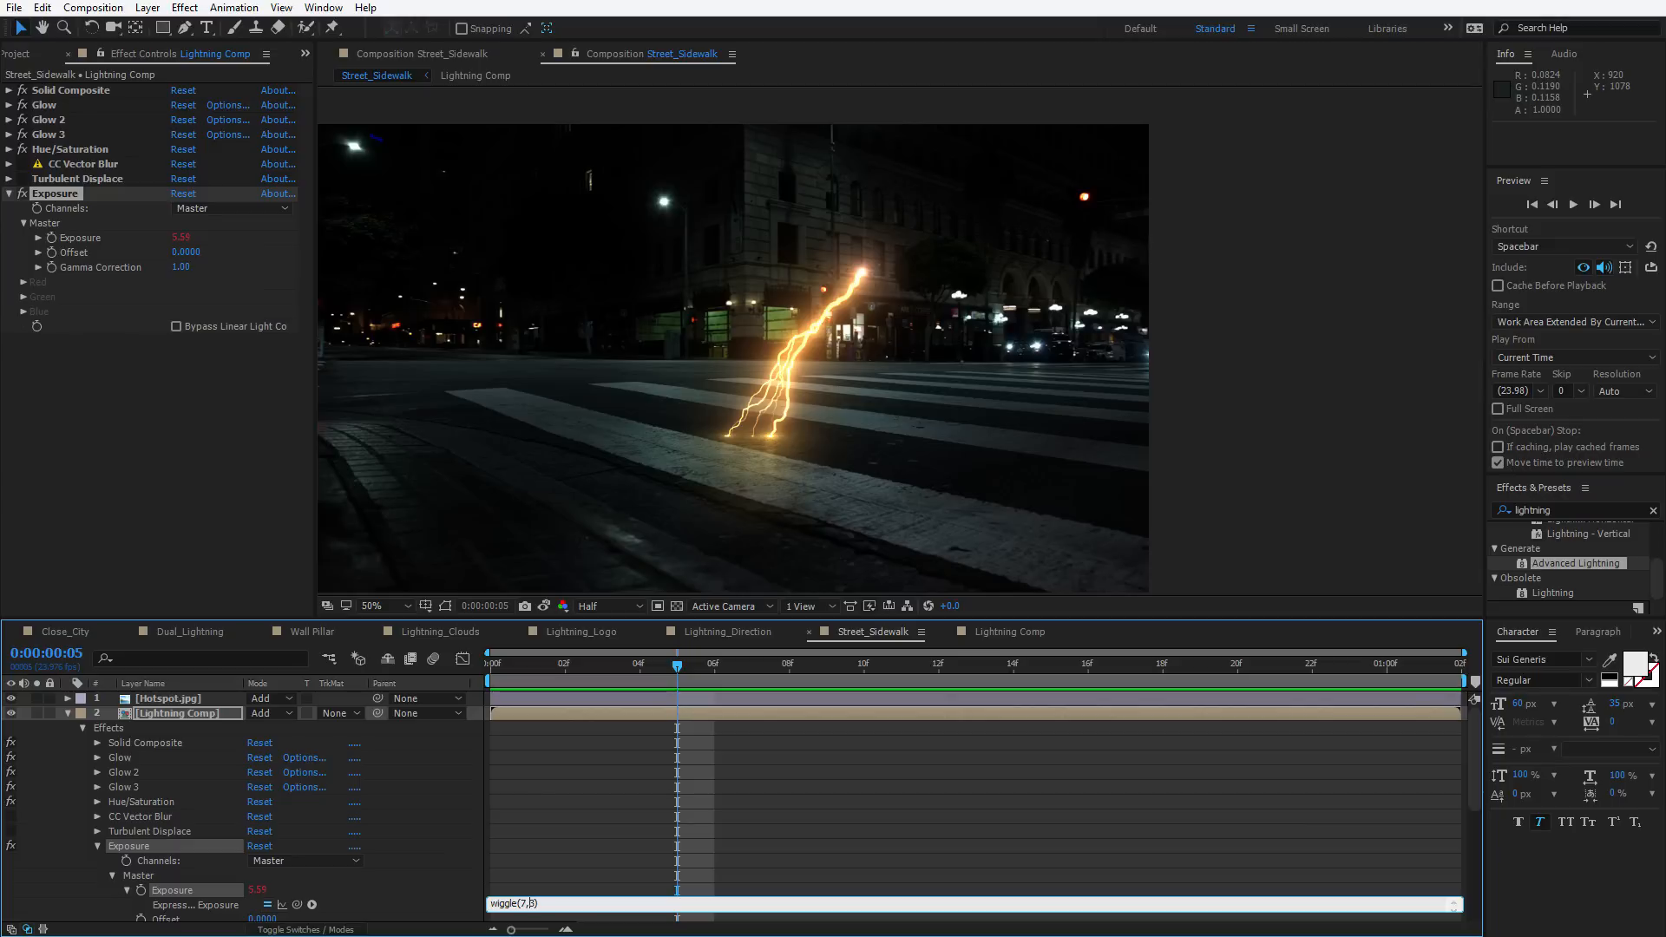
{"action": "left_click", "coordinate": [639, 896]}
{"action": "key", "text": "space"}
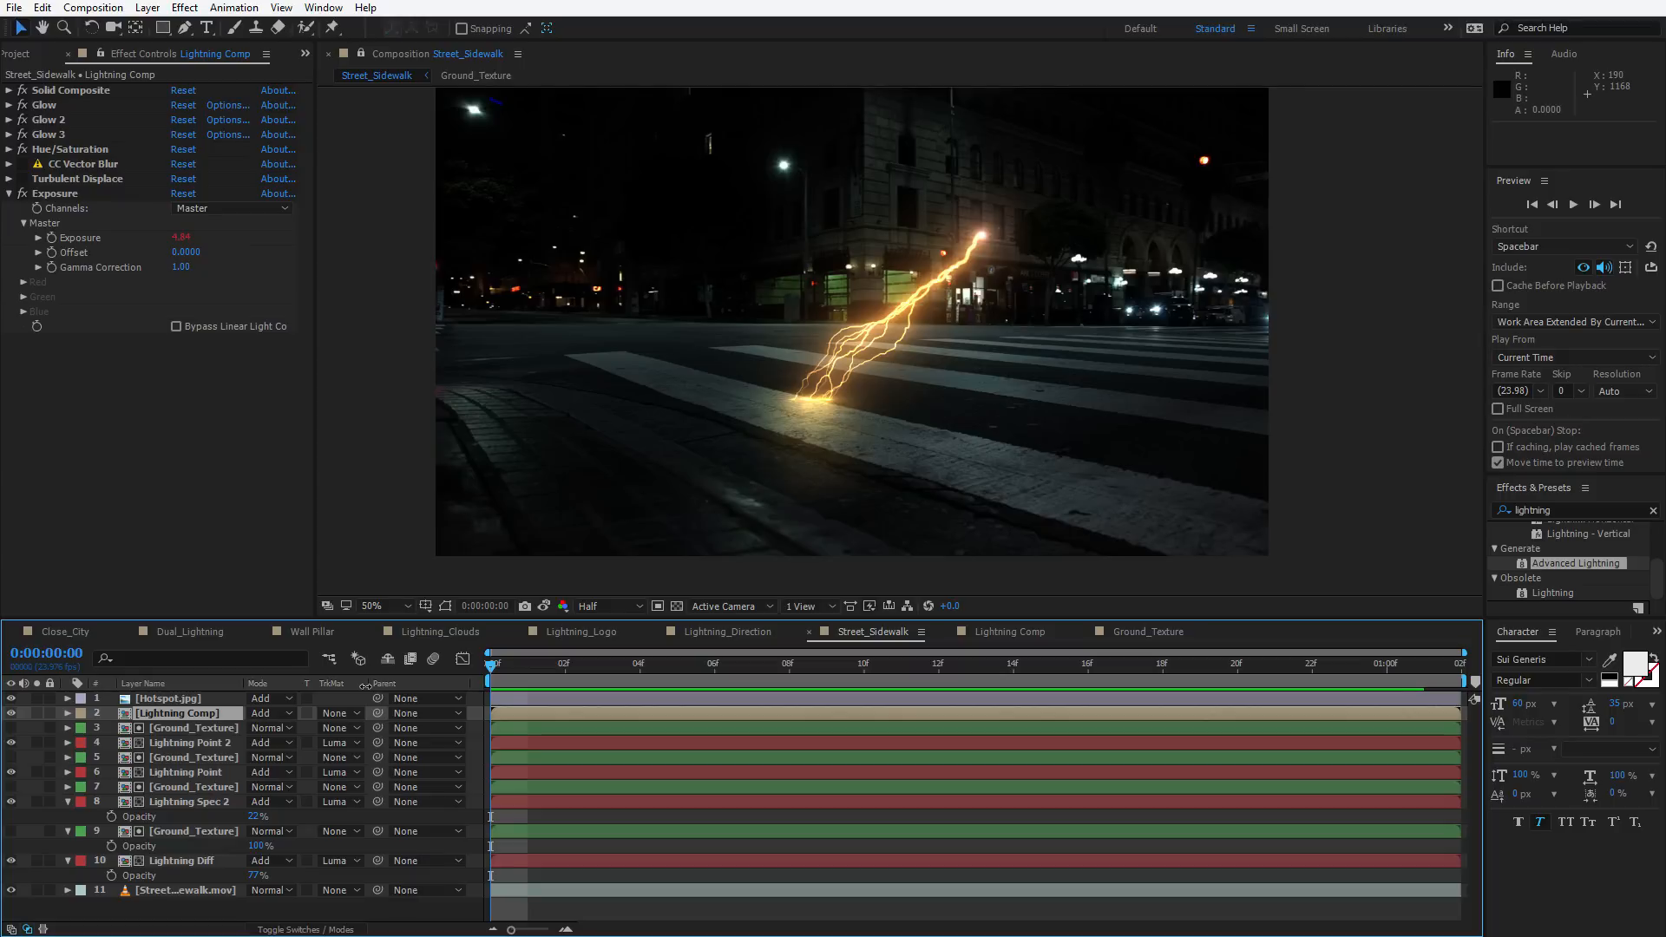
Copy the Street_Sidewalk.mov footage layer
{"action": "left_click", "coordinate": [969, 493]}
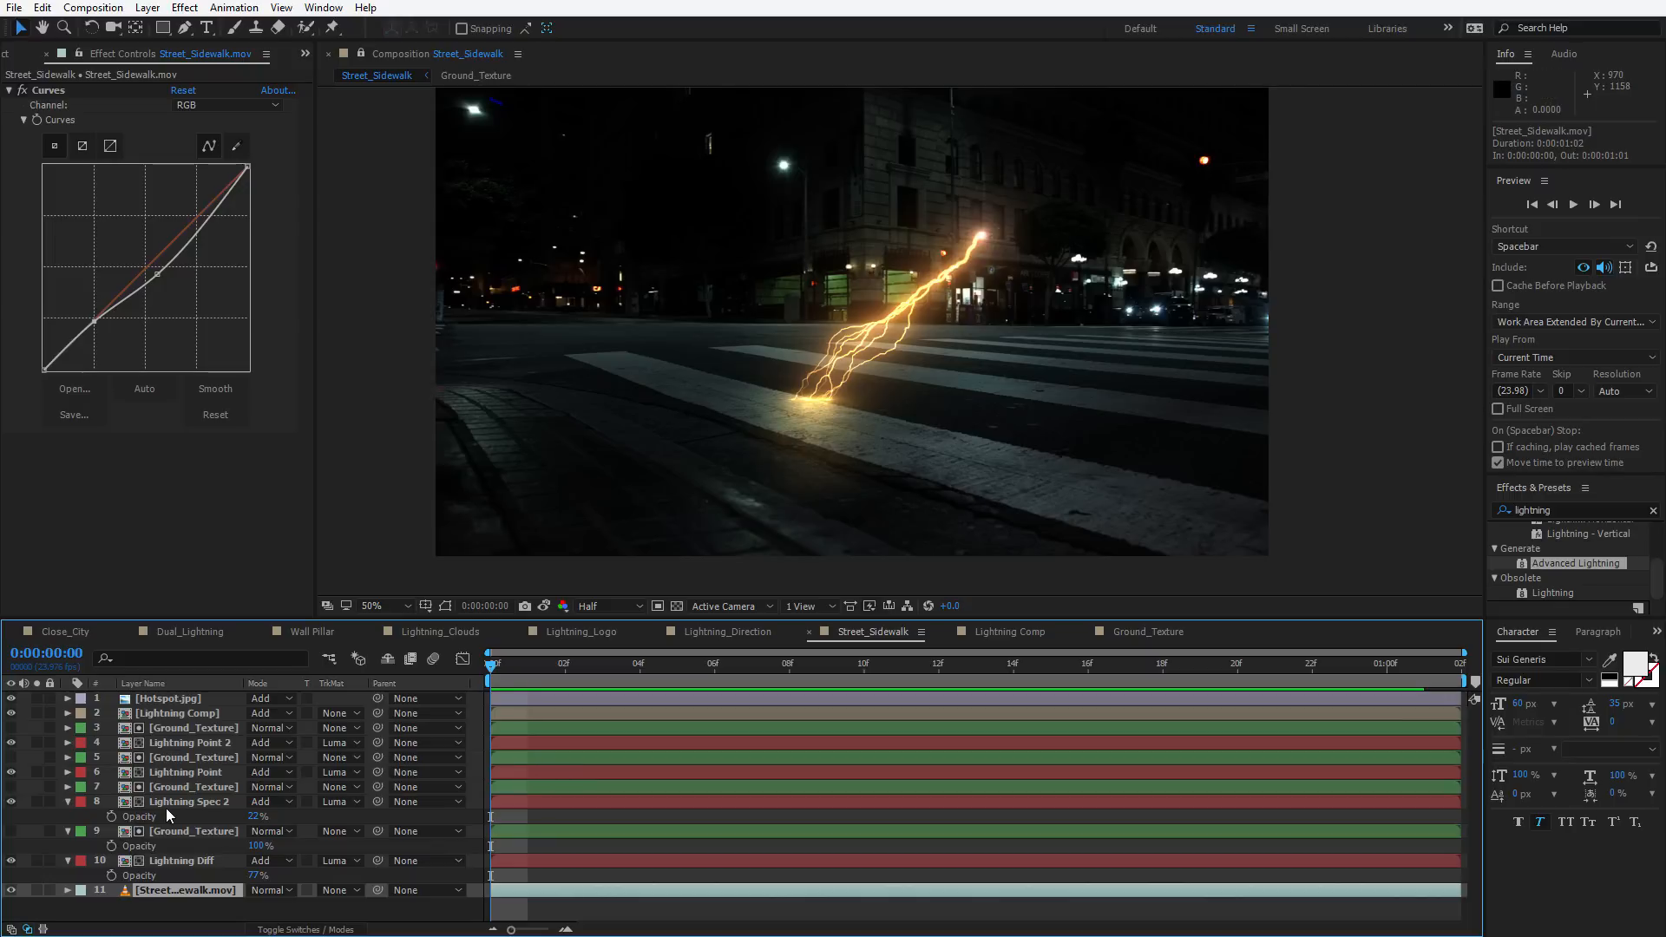
{"action": "left_click", "coordinate": [537, 903]}
{"action": "left_click", "coordinate": [538, 892]}
{"action": "left_click", "coordinate": [42, 7]}
{"action": "left_click", "coordinate": [69, 109]}
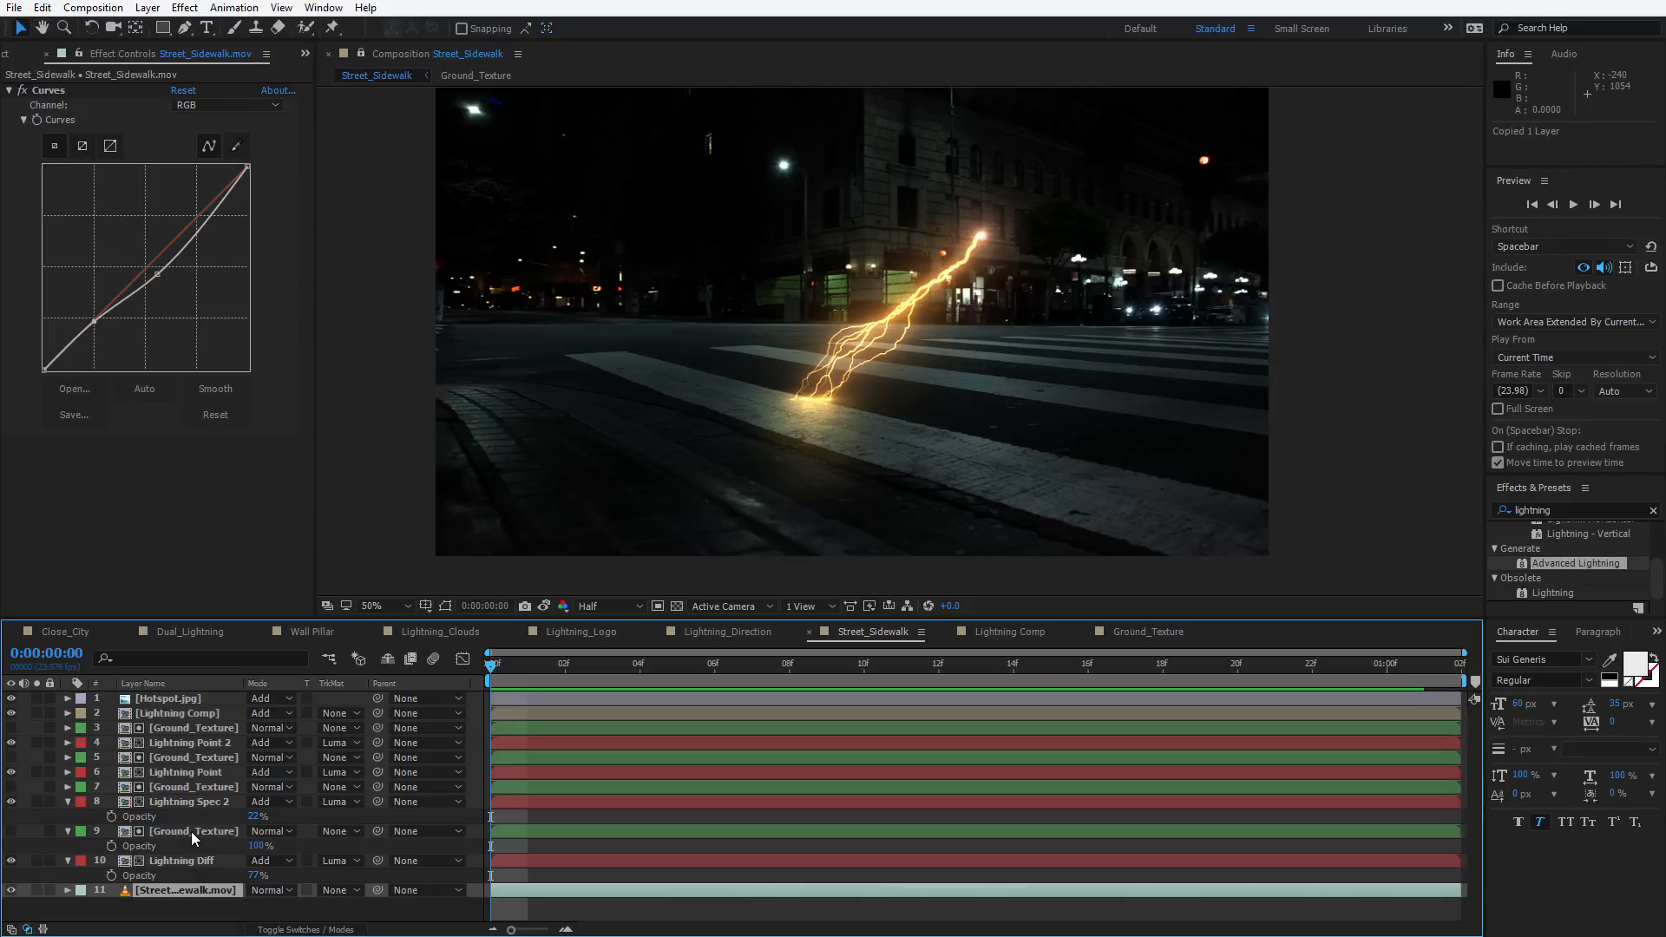
Open the Ground_Texture precomp and paste the footage layer into it
{"action": "double_click", "coordinate": [191, 831]}
{"action": "left_click", "coordinate": [187, 701]}
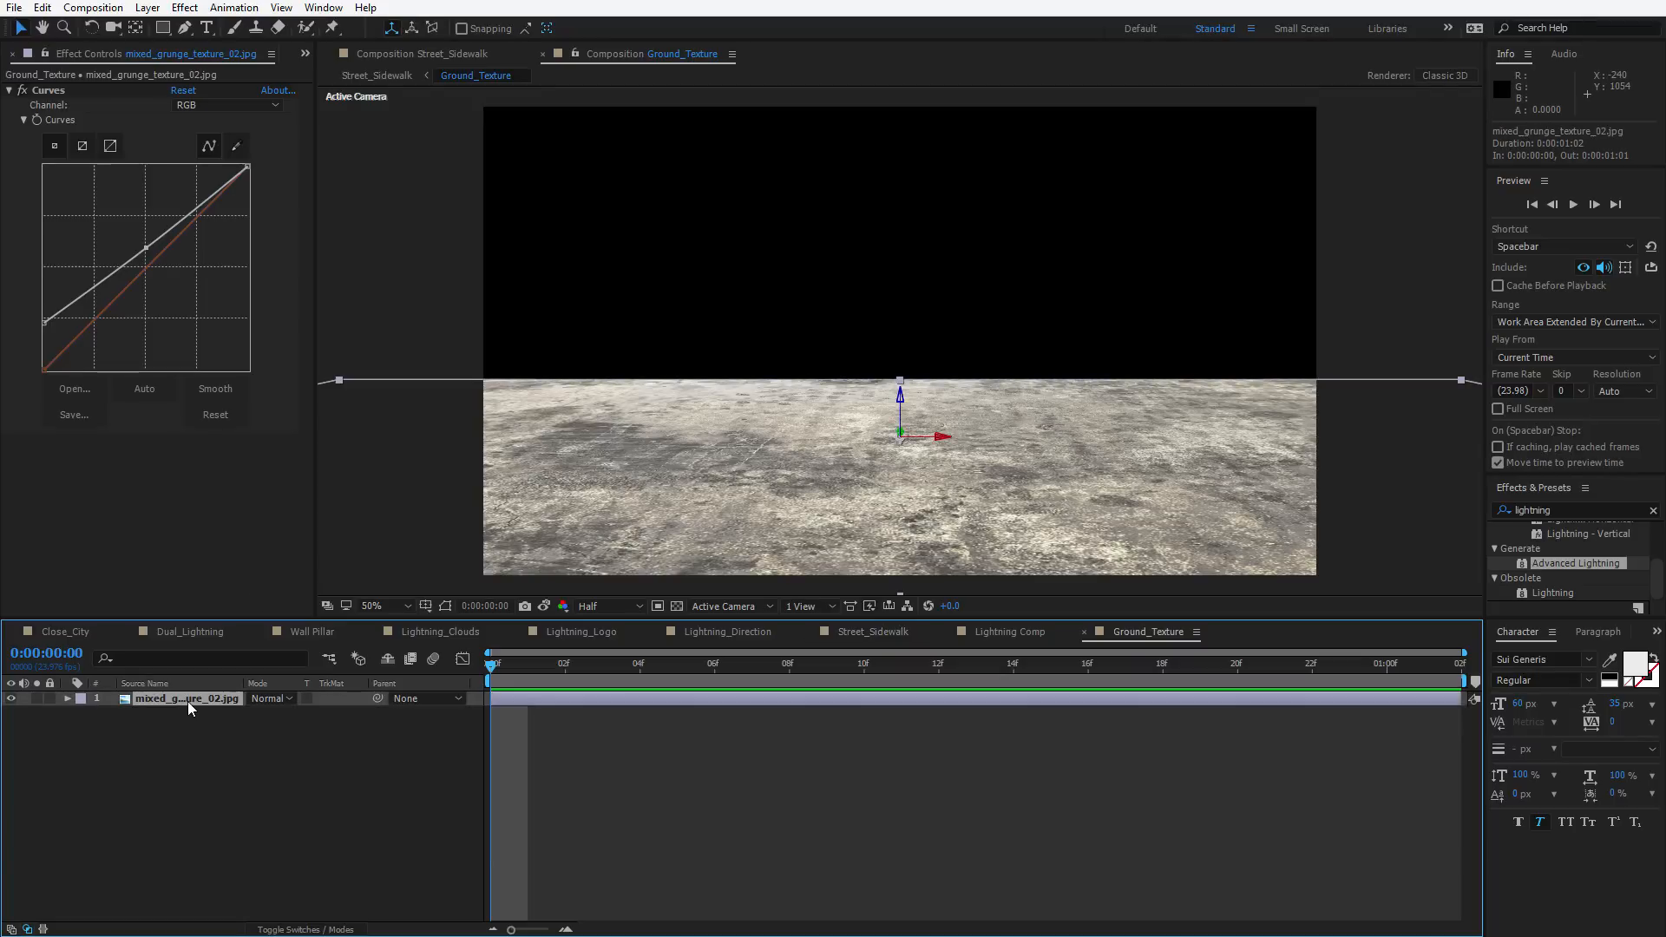
{"action": "left_click", "coordinate": [42, 7]}
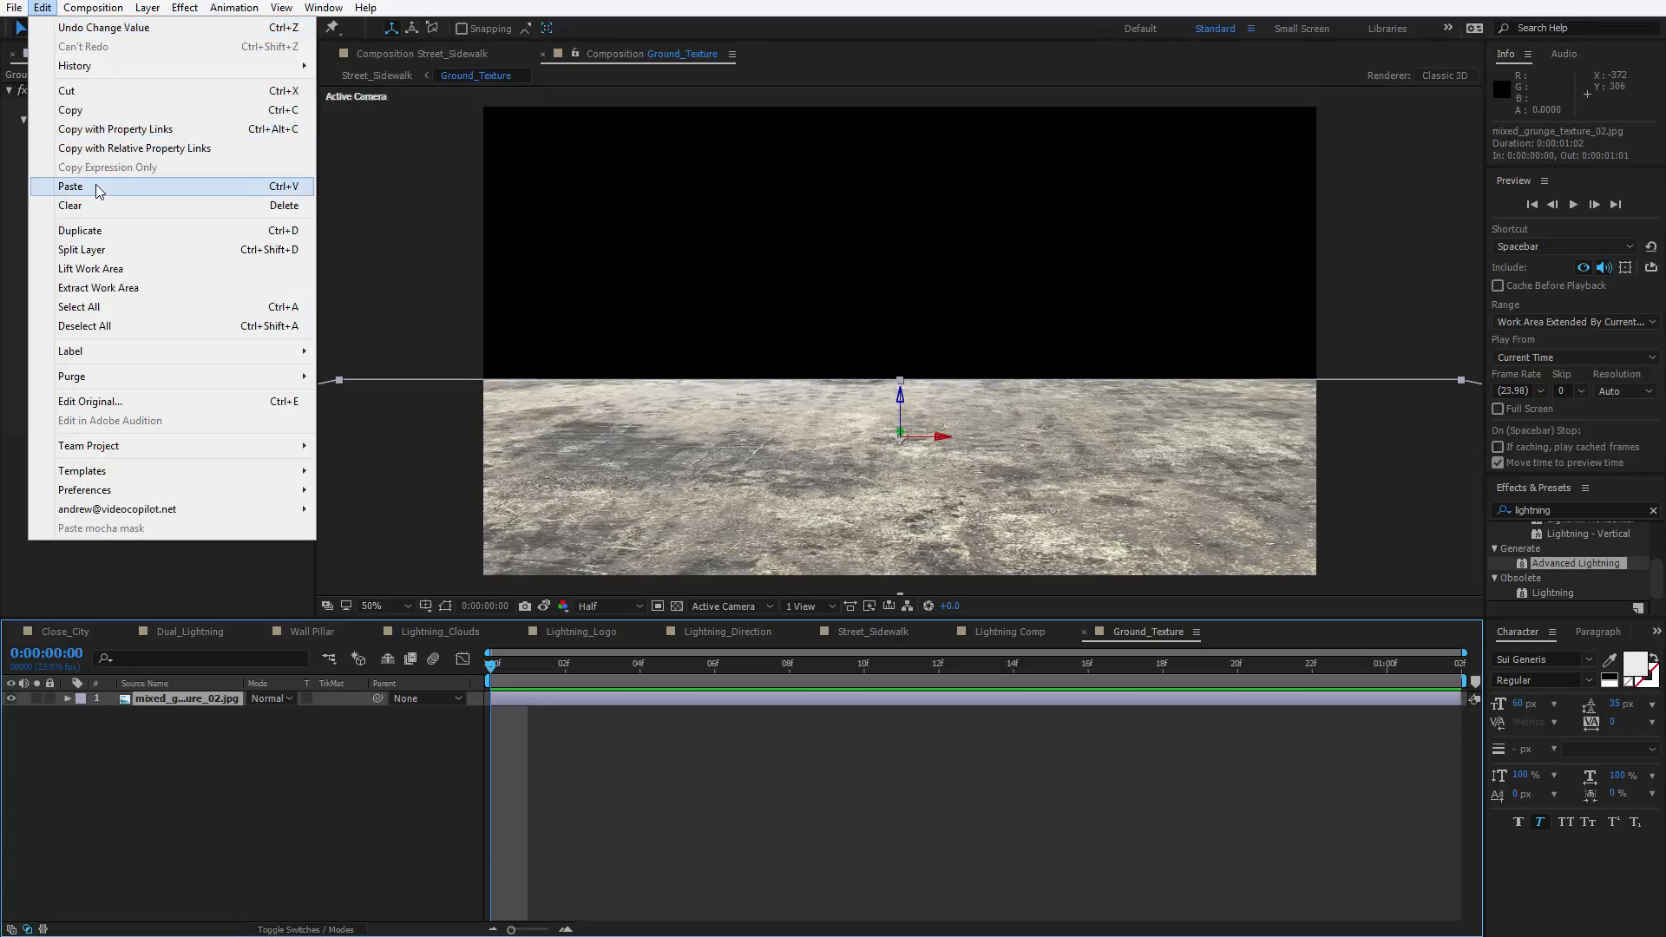
{"action": "left_click", "coordinate": [96, 185]}
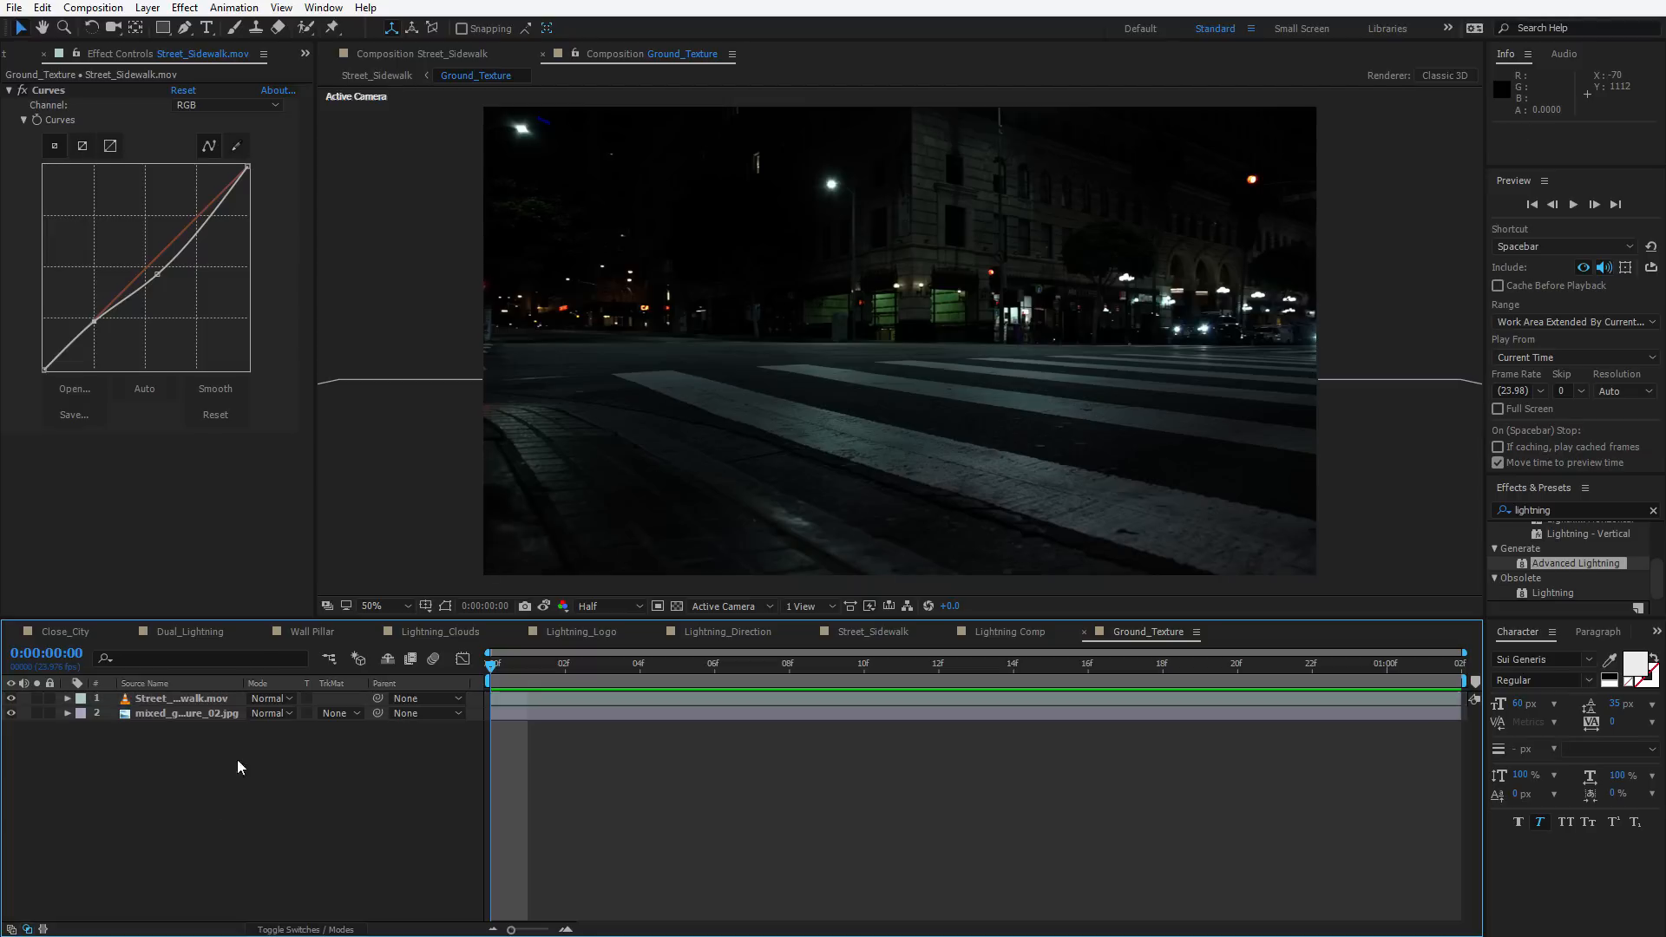
Set the pasted footage layer's blend mode to Soft Light and delete its Curves effect
{"action": "left_click", "coordinate": [264, 699]}
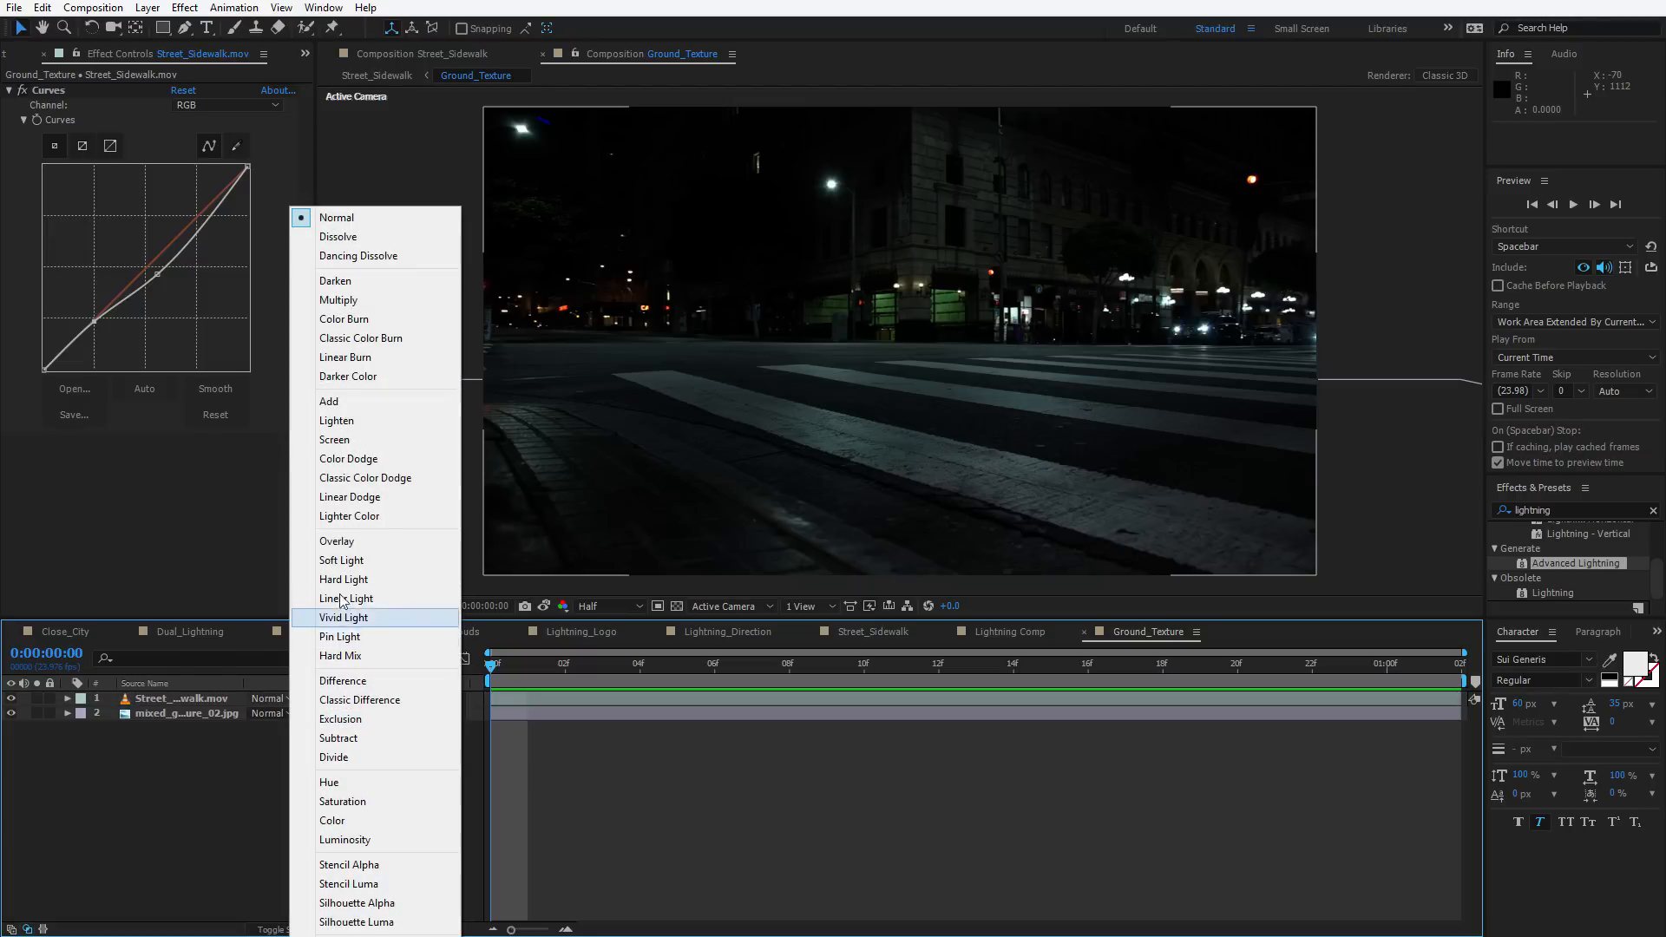
{"action": "left_click", "coordinate": [343, 560]}
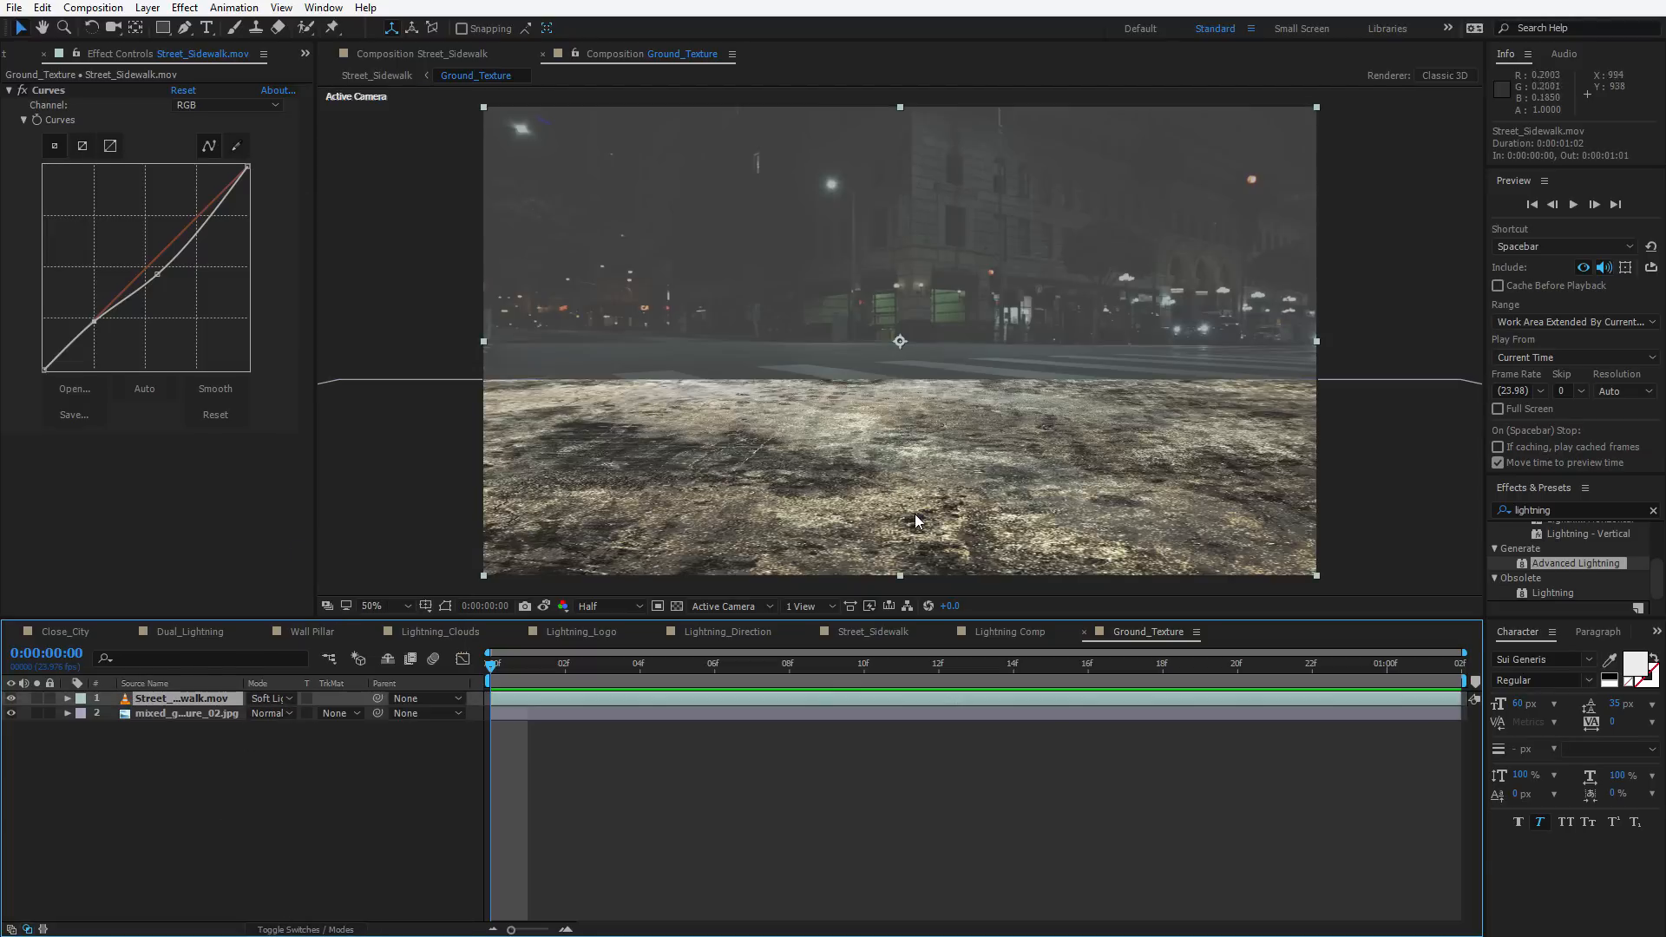
{"action": "key", "text": "slash"}
{"action": "key", "text": "comma"}
{"action": "key", "text": "comma"}
{"action": "left_click", "coordinate": [45, 90]}
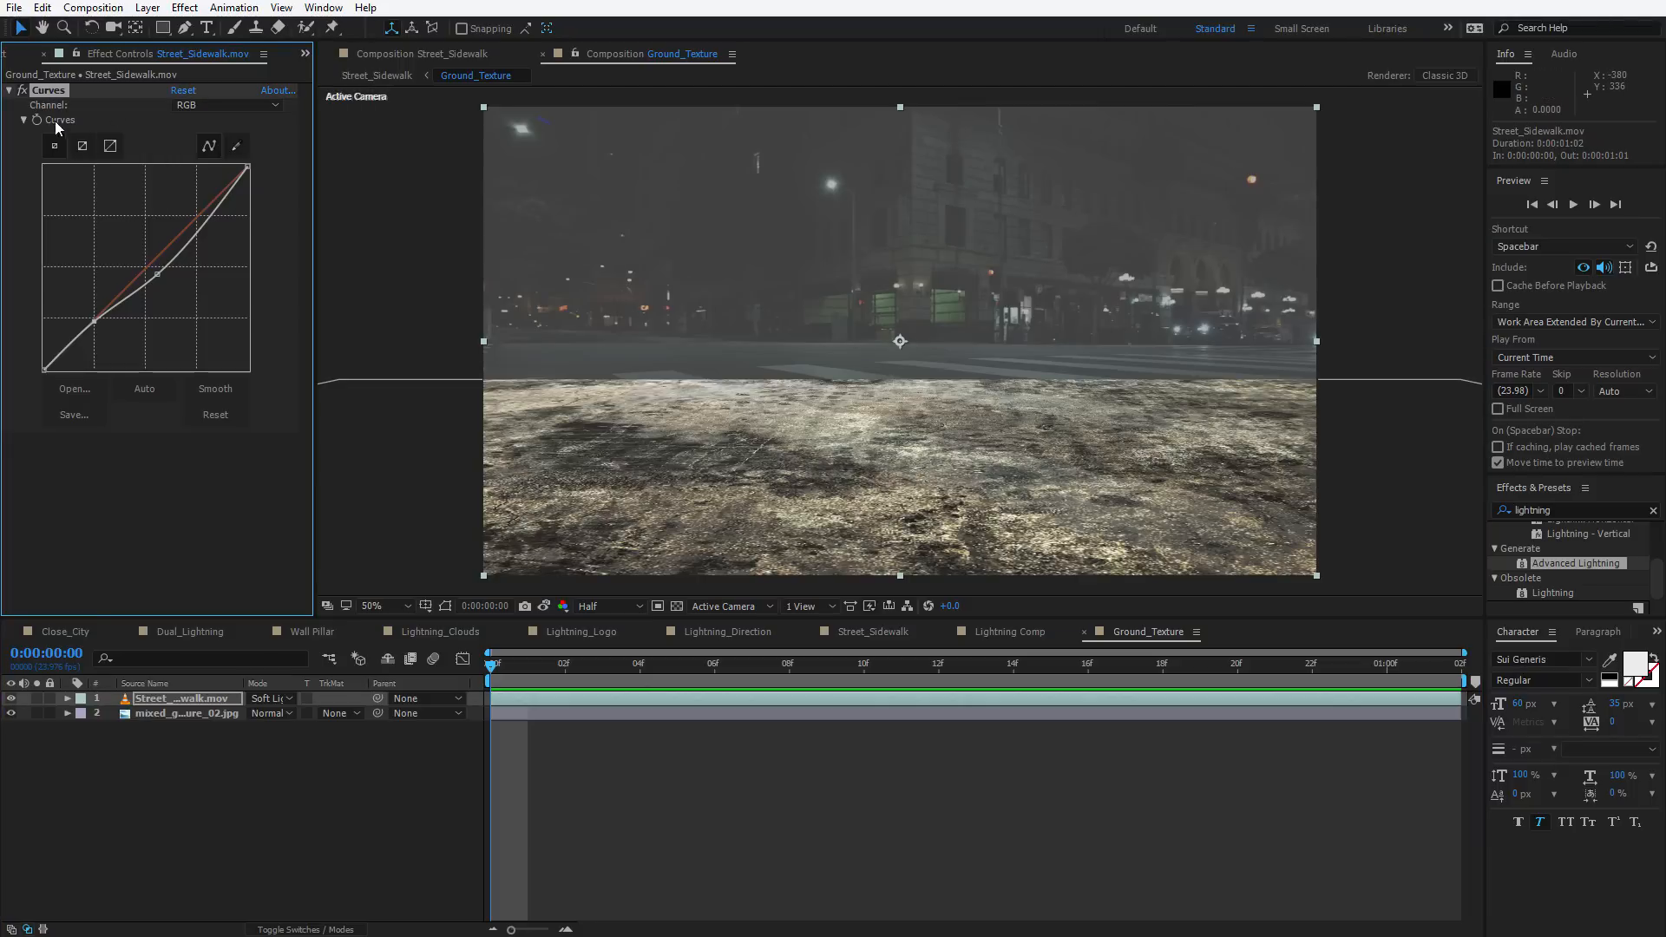
{"action": "key", "text": "Delete"}
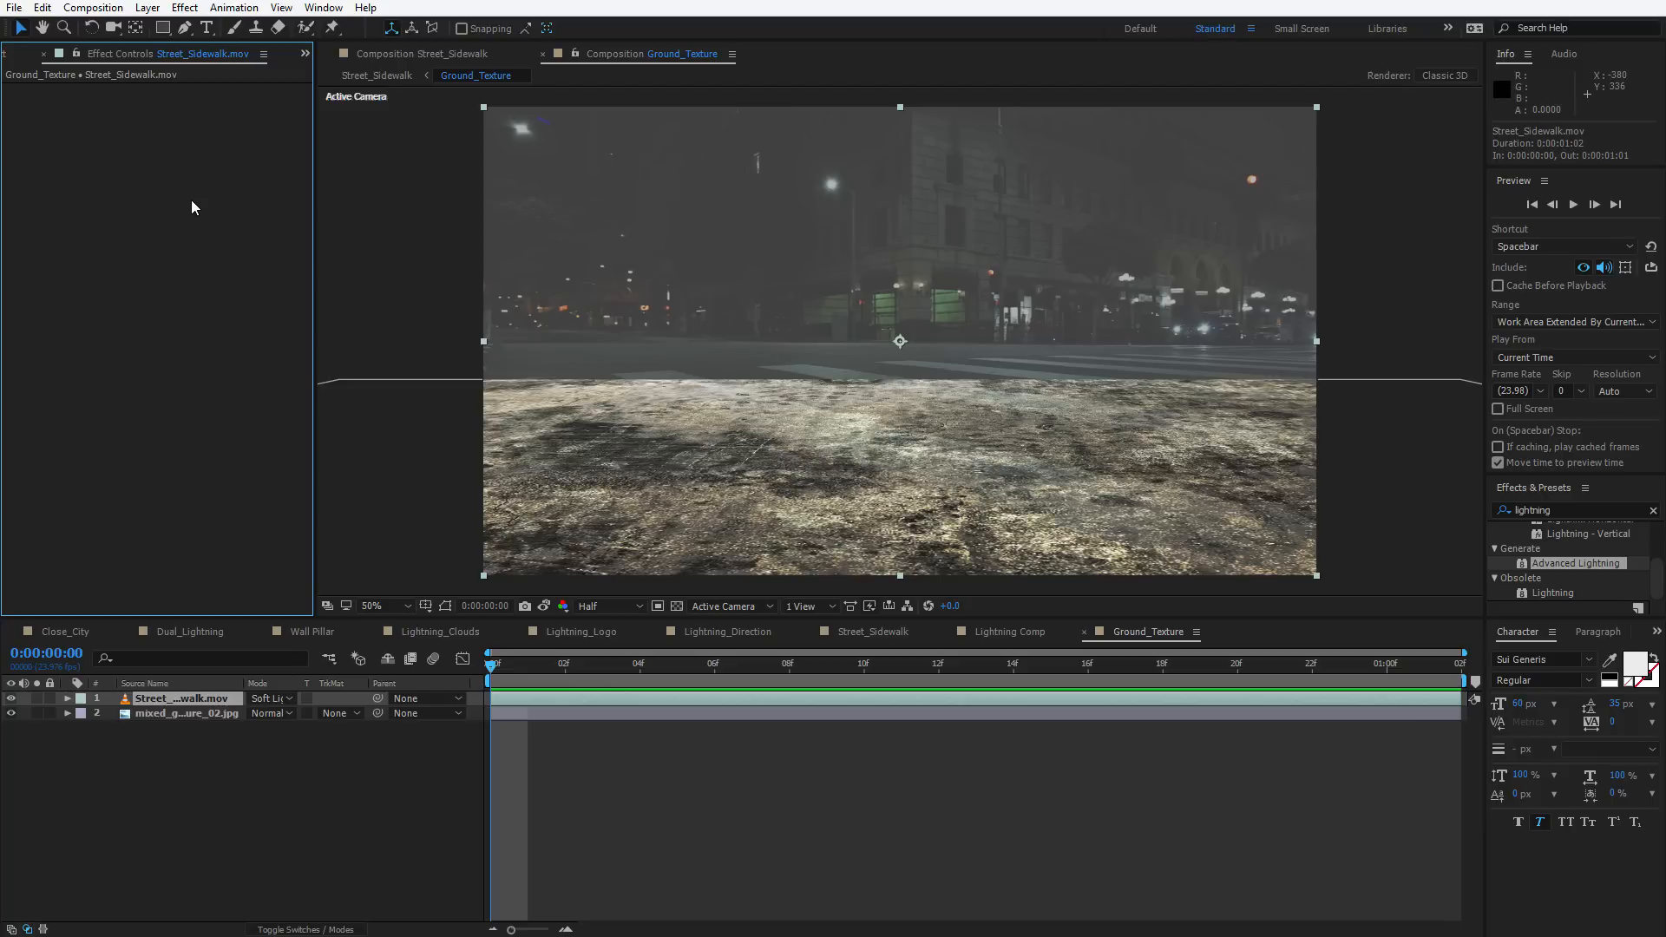
Apply Exposure to the pasted footage and set Exposure to 2.47 and Gamma Correction to 1.69
{"action": "key", "text": "ctrl+space"}
{"action": "type", "text": "exp"}
{"action": "key", "text": "Return"}
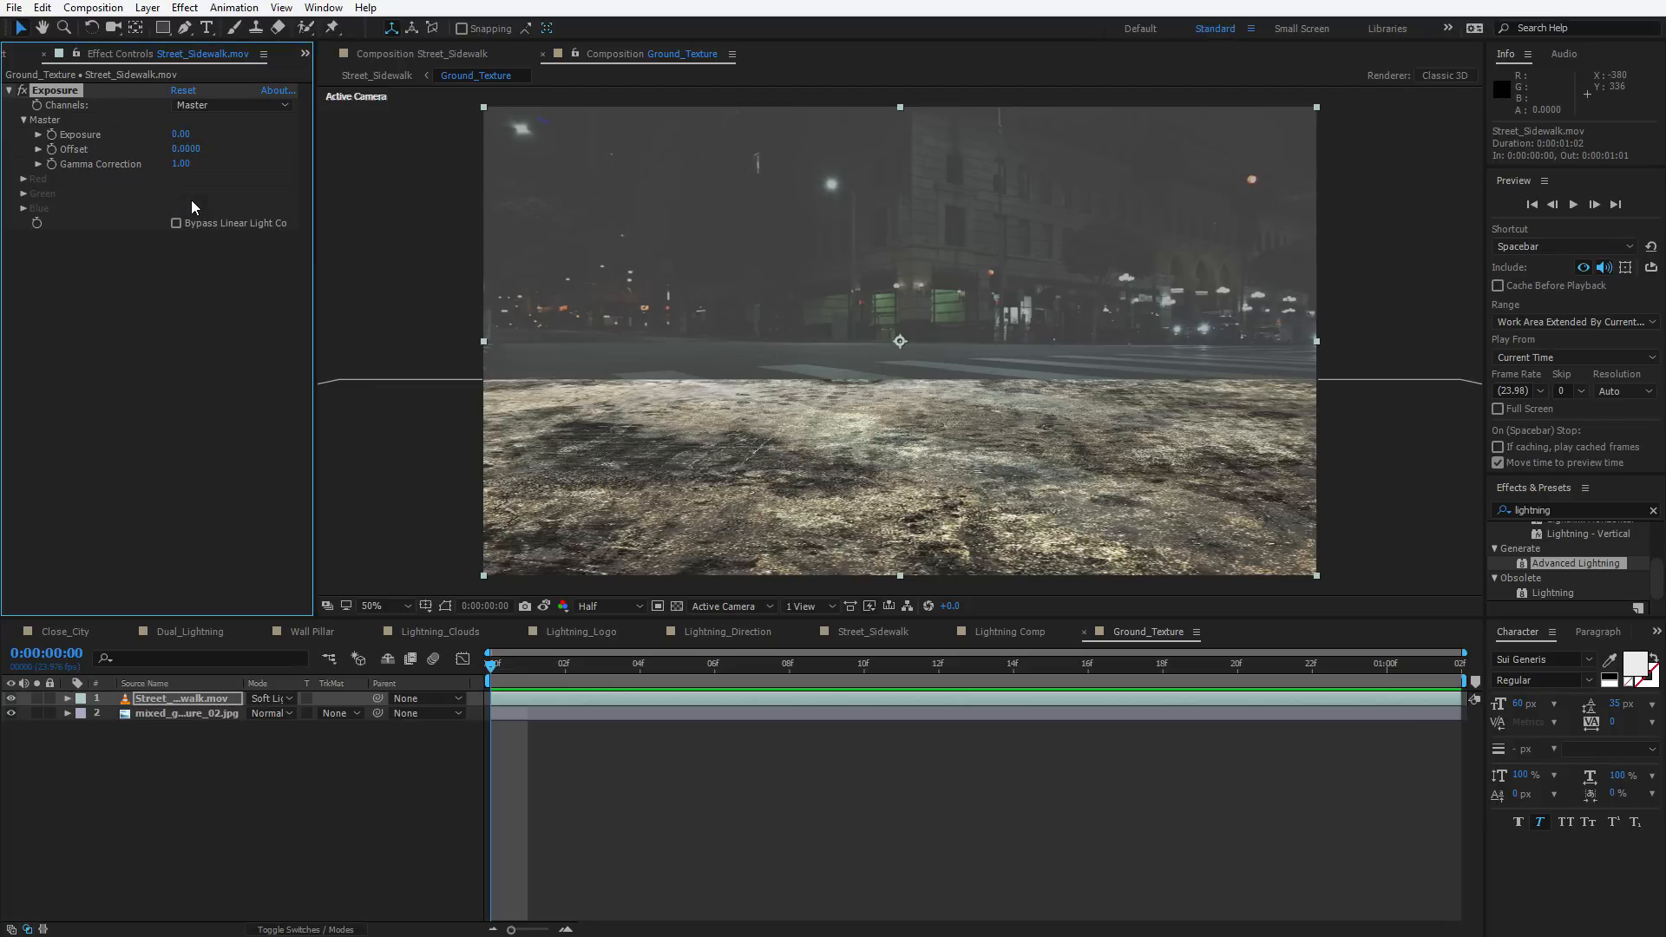
{"action": "left_click_drag", "start_coordinate": [176, 164], "coordinate": [391, 102]}
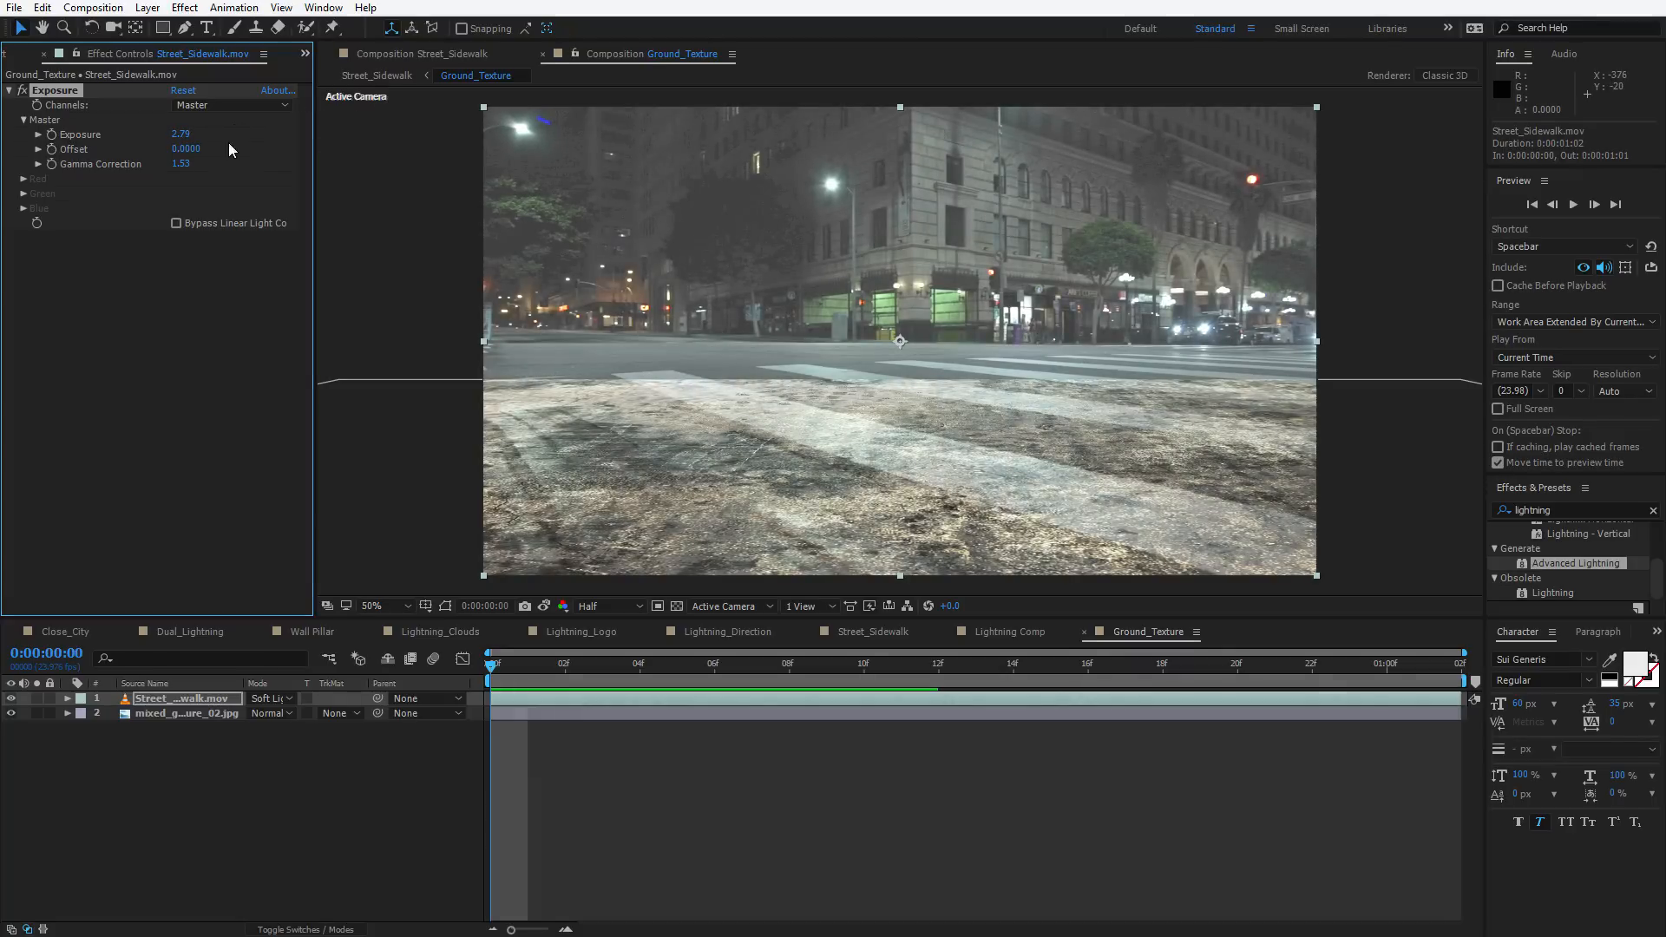
{"action": "left_click", "coordinate": [181, 171]}
{"action": "left_click_drag", "start_coordinate": [181, 164], "coordinate": [156, 135]}
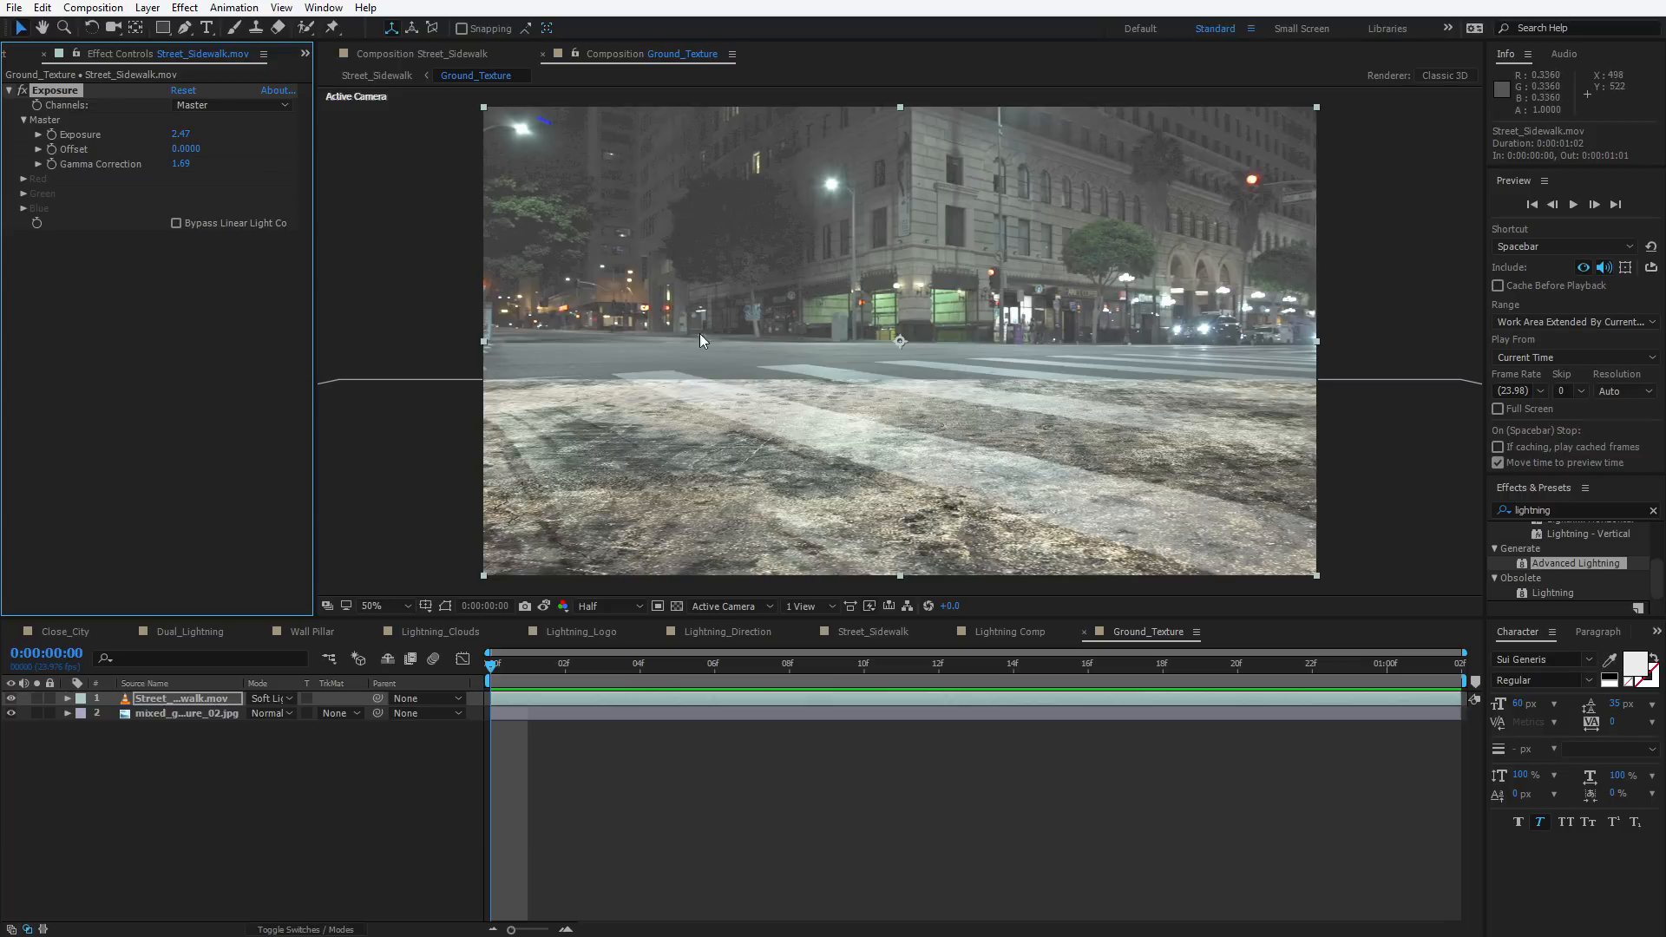
Return to the Street_Sidewalk composition and preview it
{"action": "left_click", "coordinate": [760, 805]}
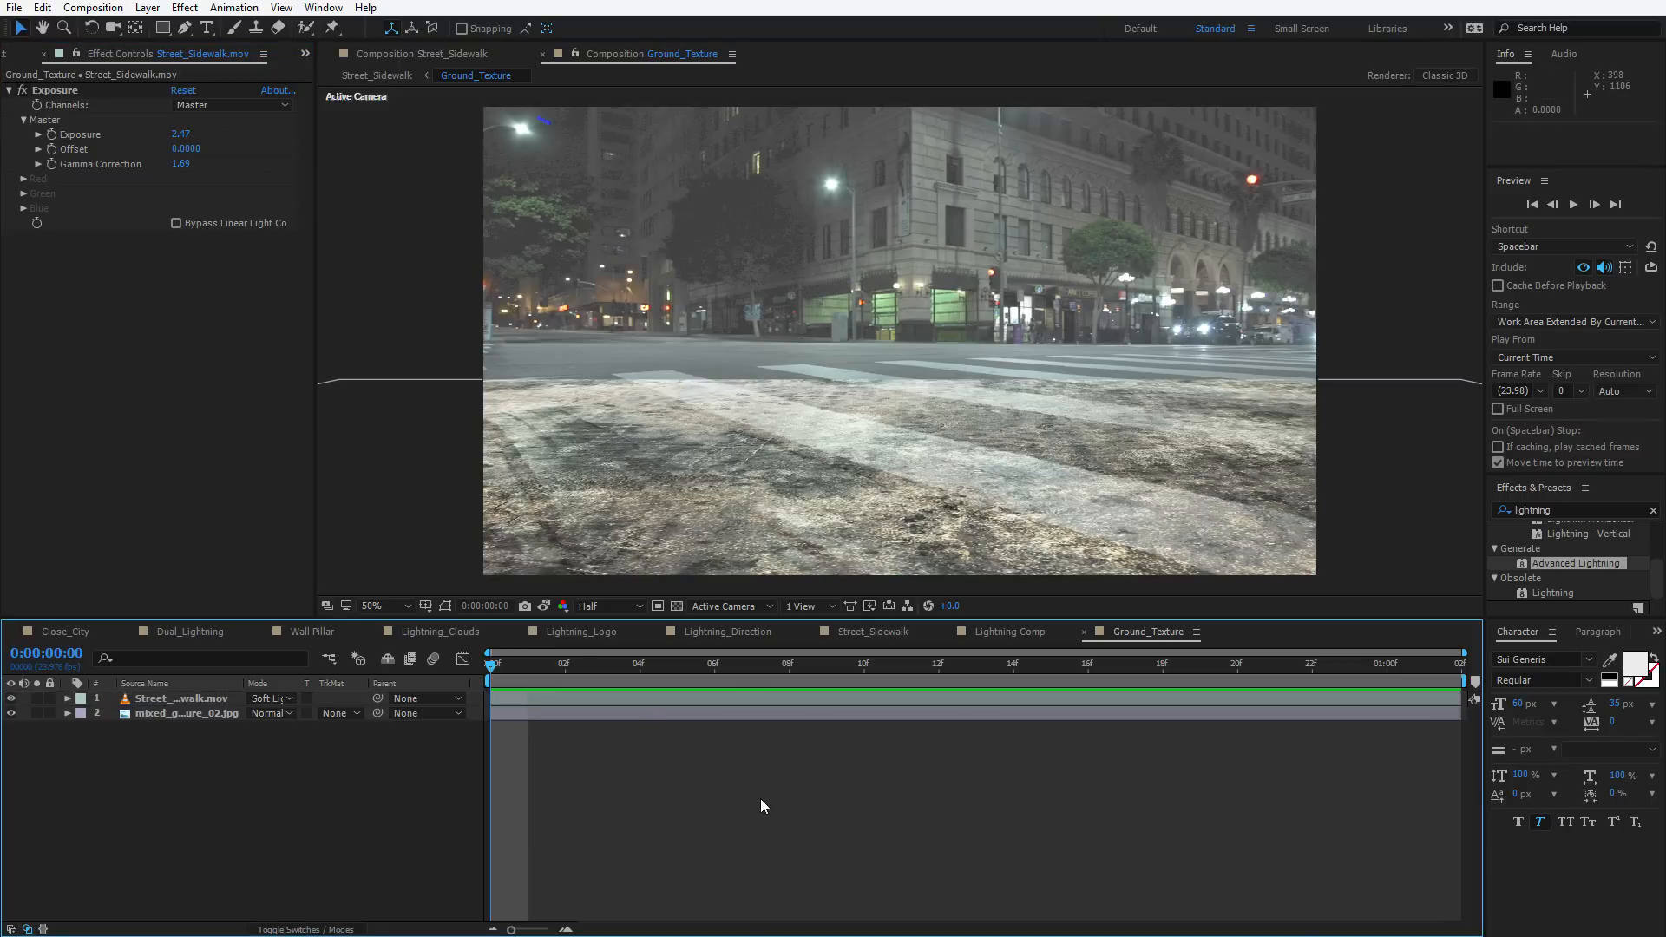
{"action": "key", "text": "Tab"}
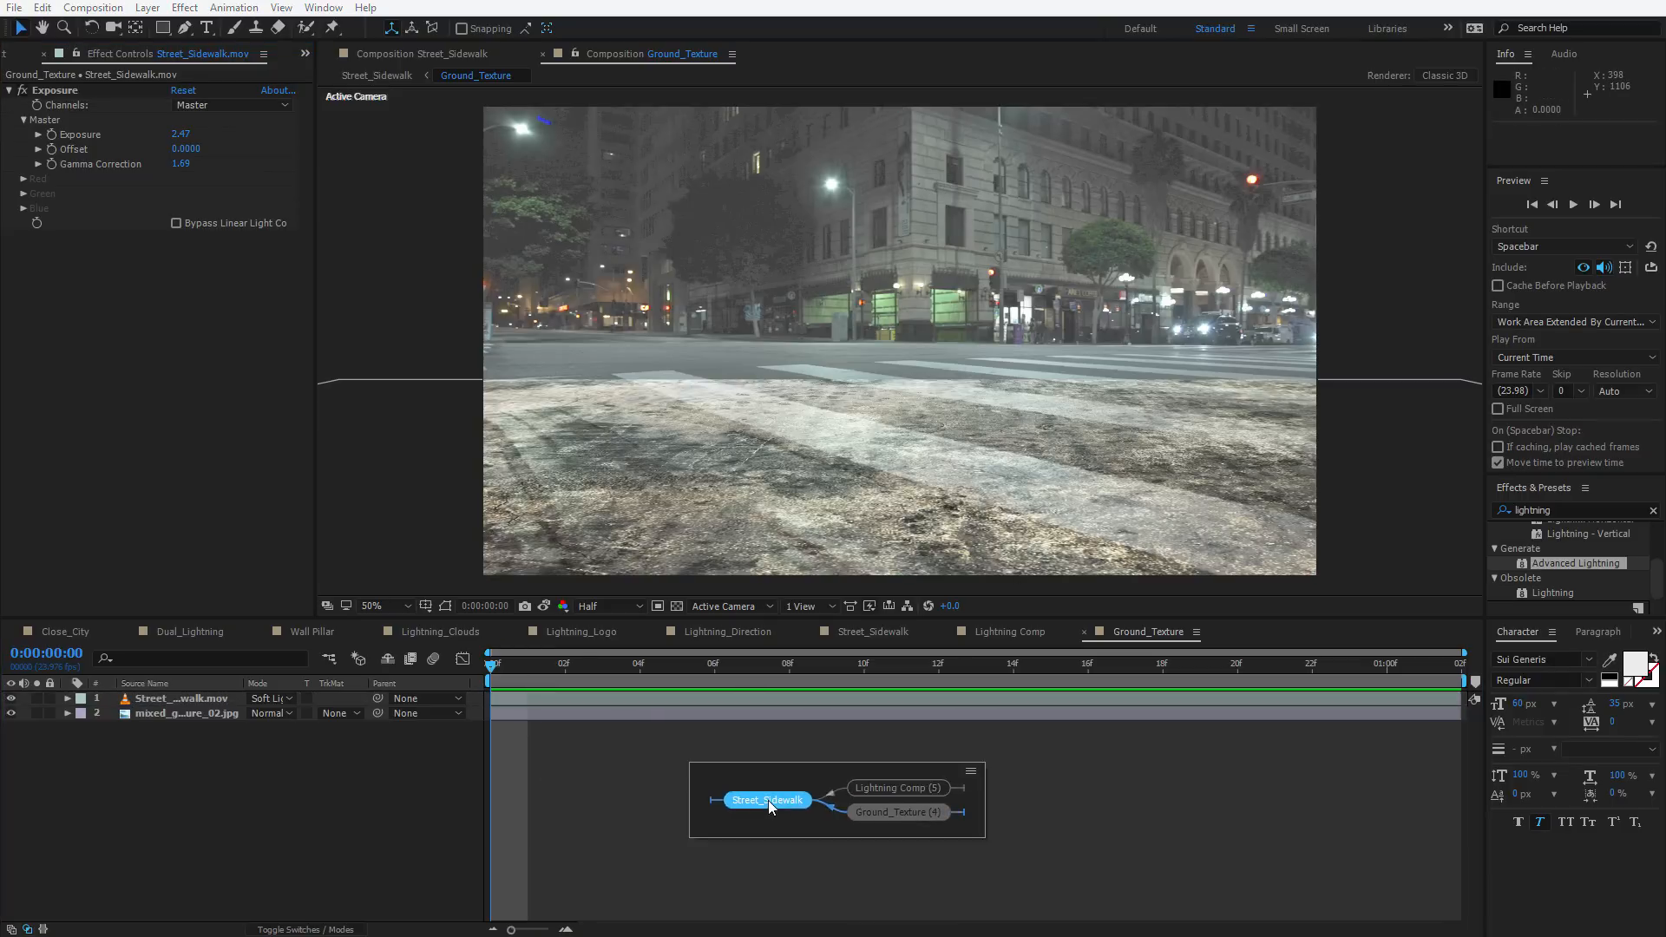
{"action": "left_click", "coordinate": [768, 800]}
{"action": "key", "text": "space"}
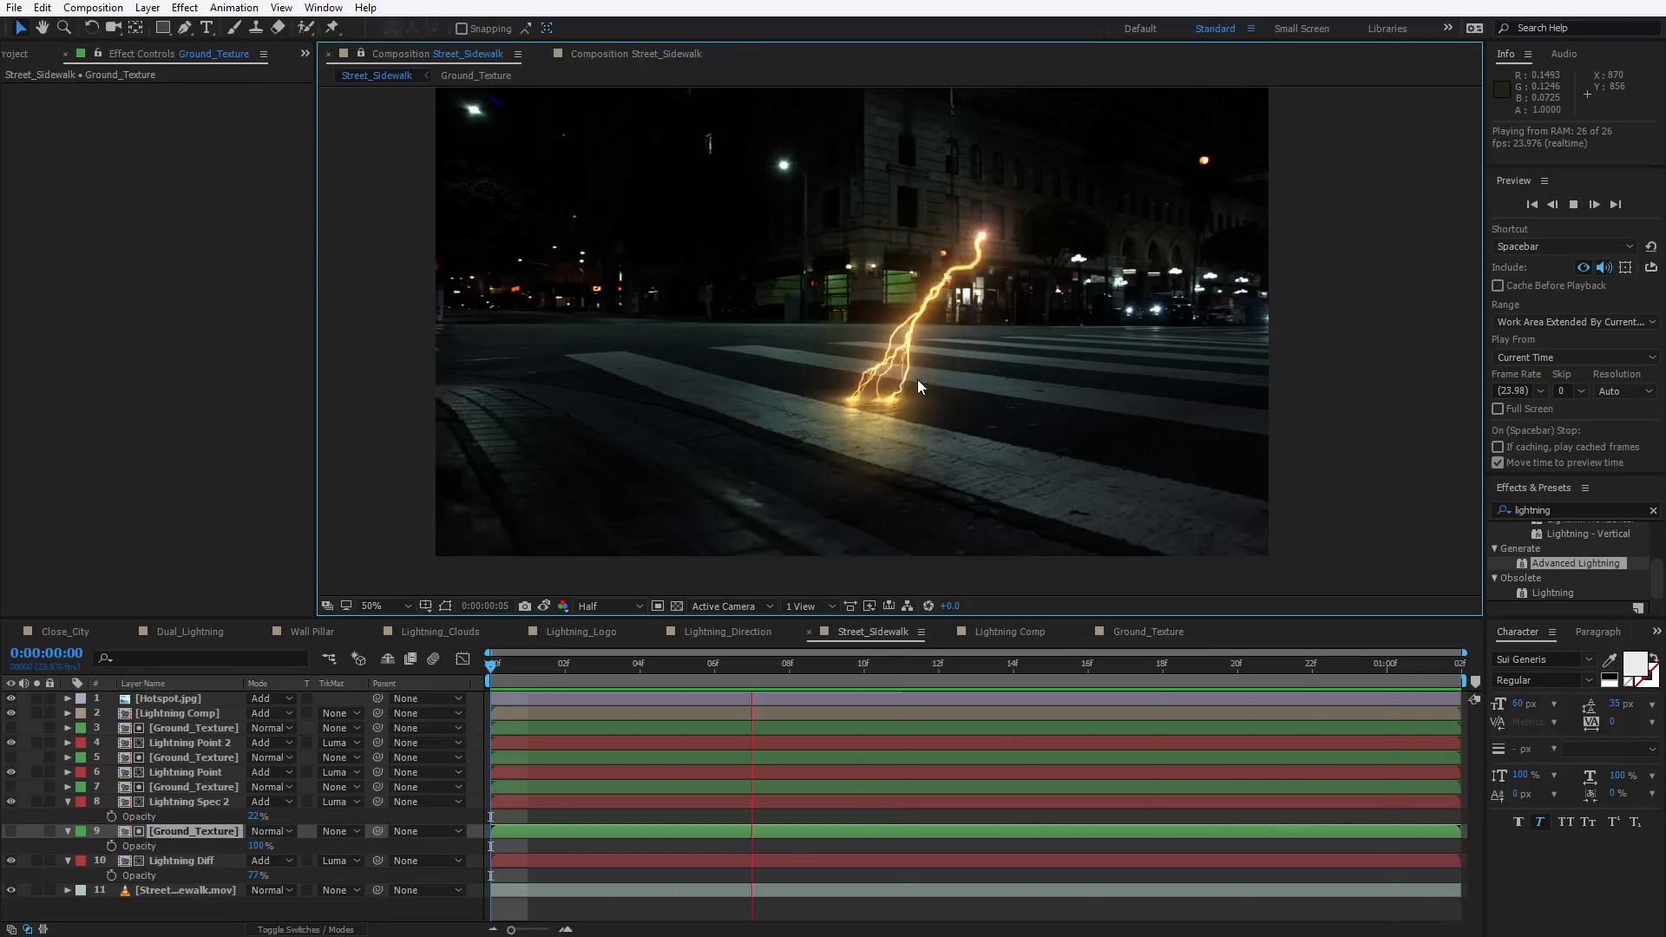
{"action": "key", "text": "space"}
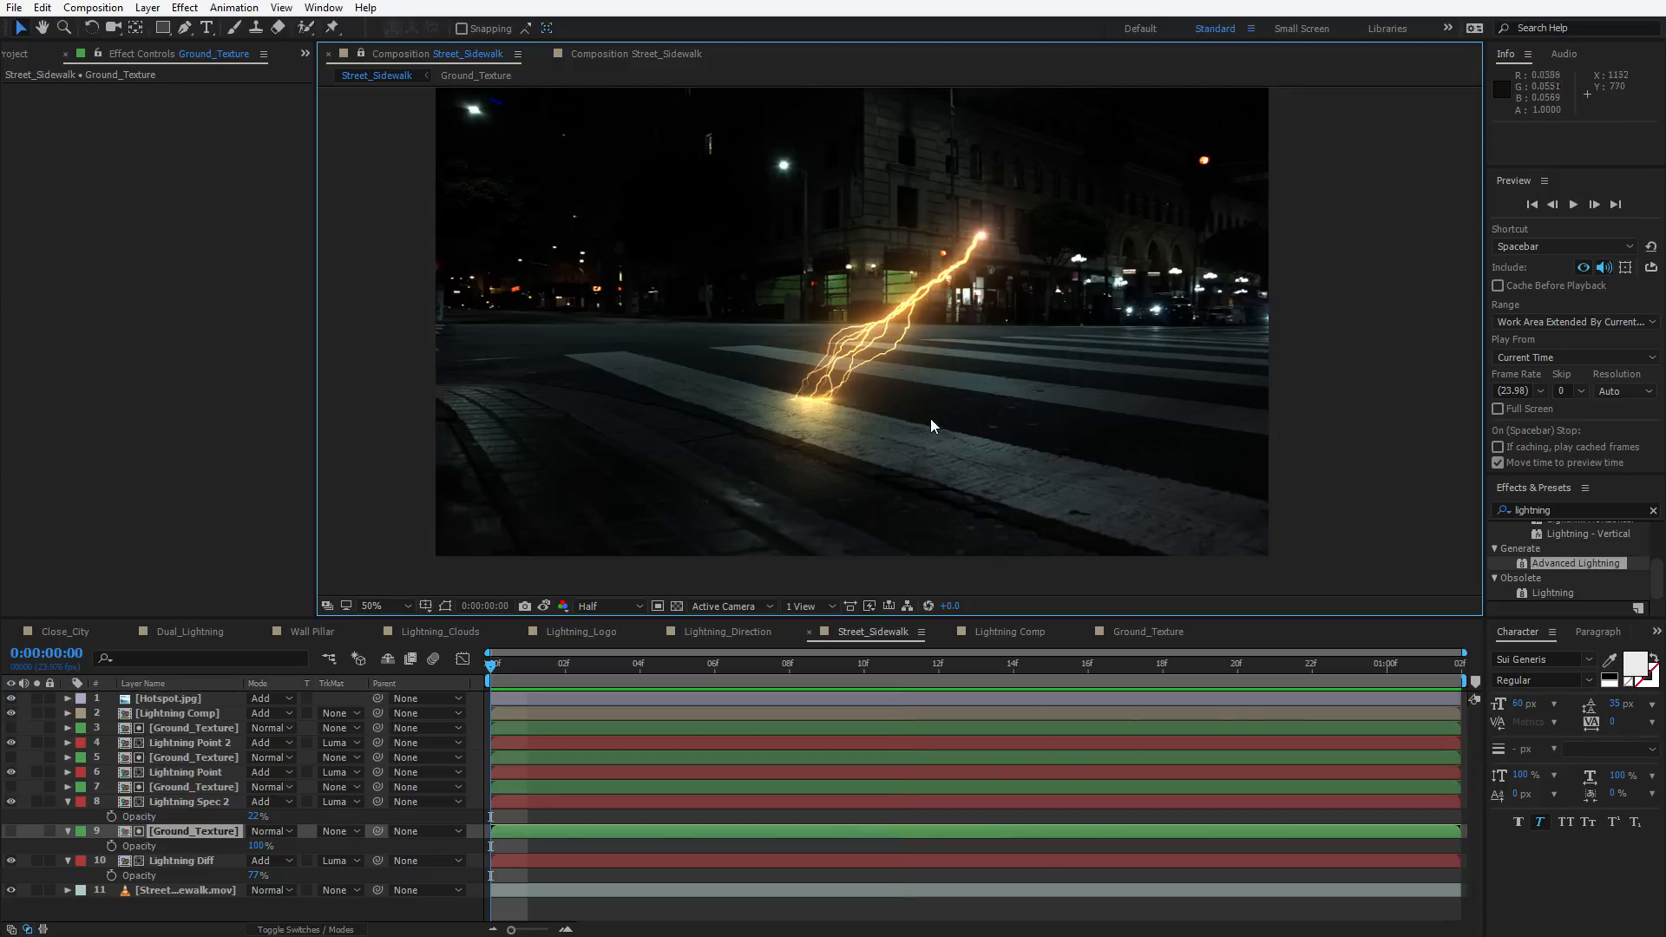
Hide the background footage at frame 5 and open Ground_Texture in a second viewer alongside Street_Sidewalk
{"action": "left_click", "coordinate": [11, 891]}
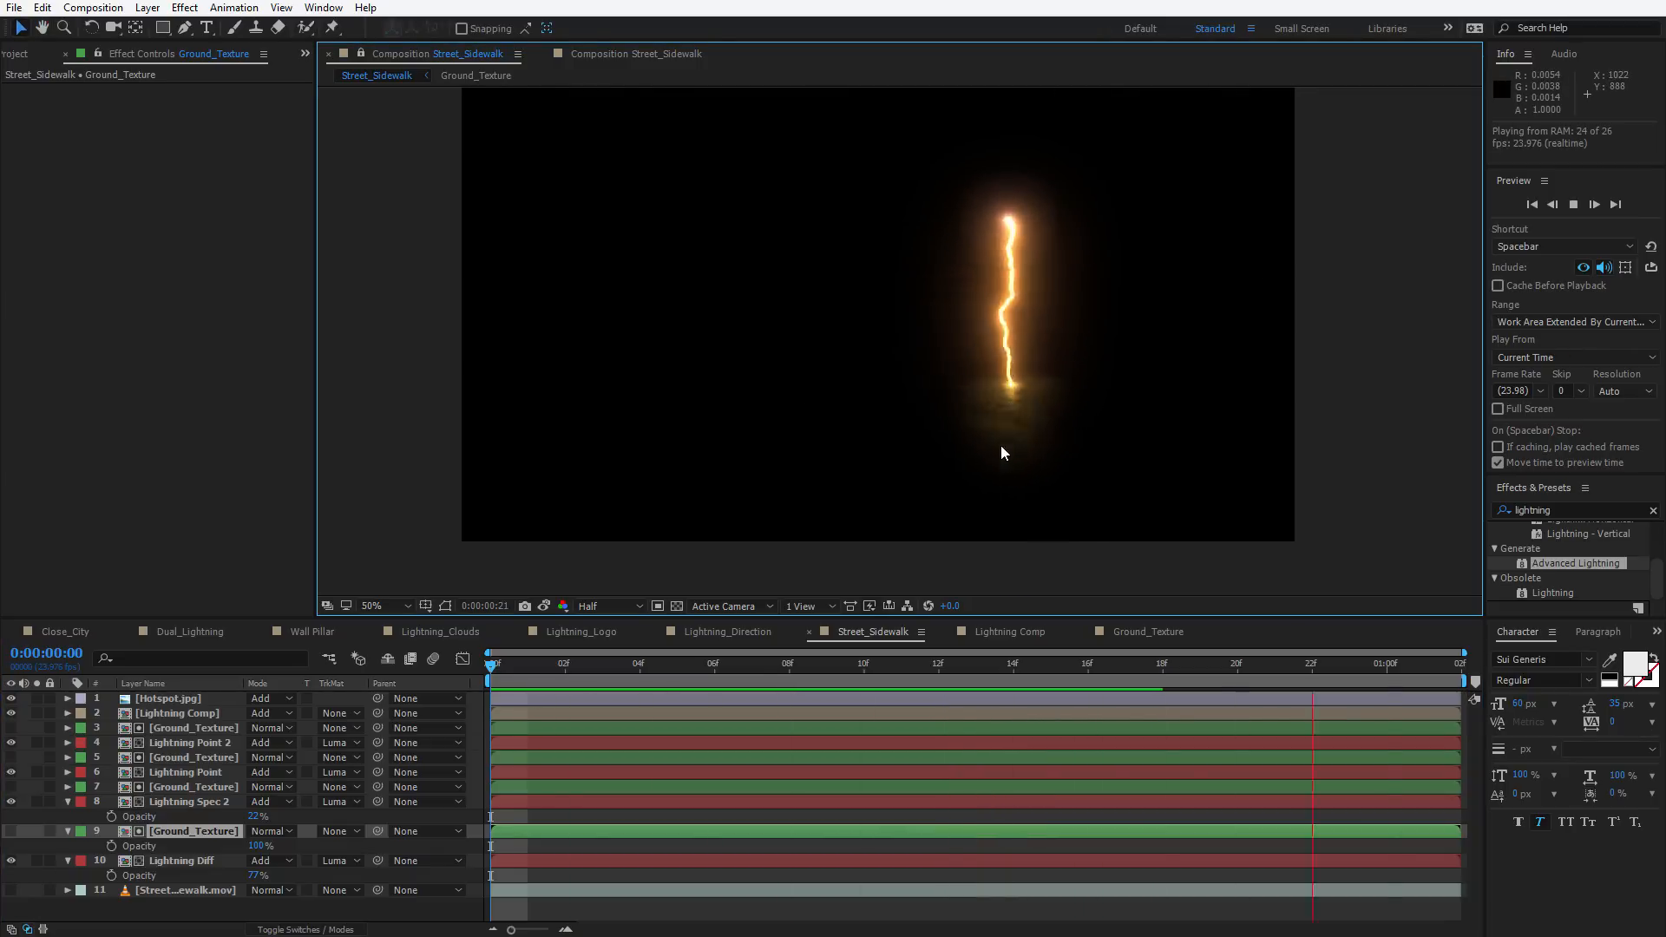
{"action": "left_click_drag", "start_coordinate": [1000, 666], "coordinate": [676, 664]}
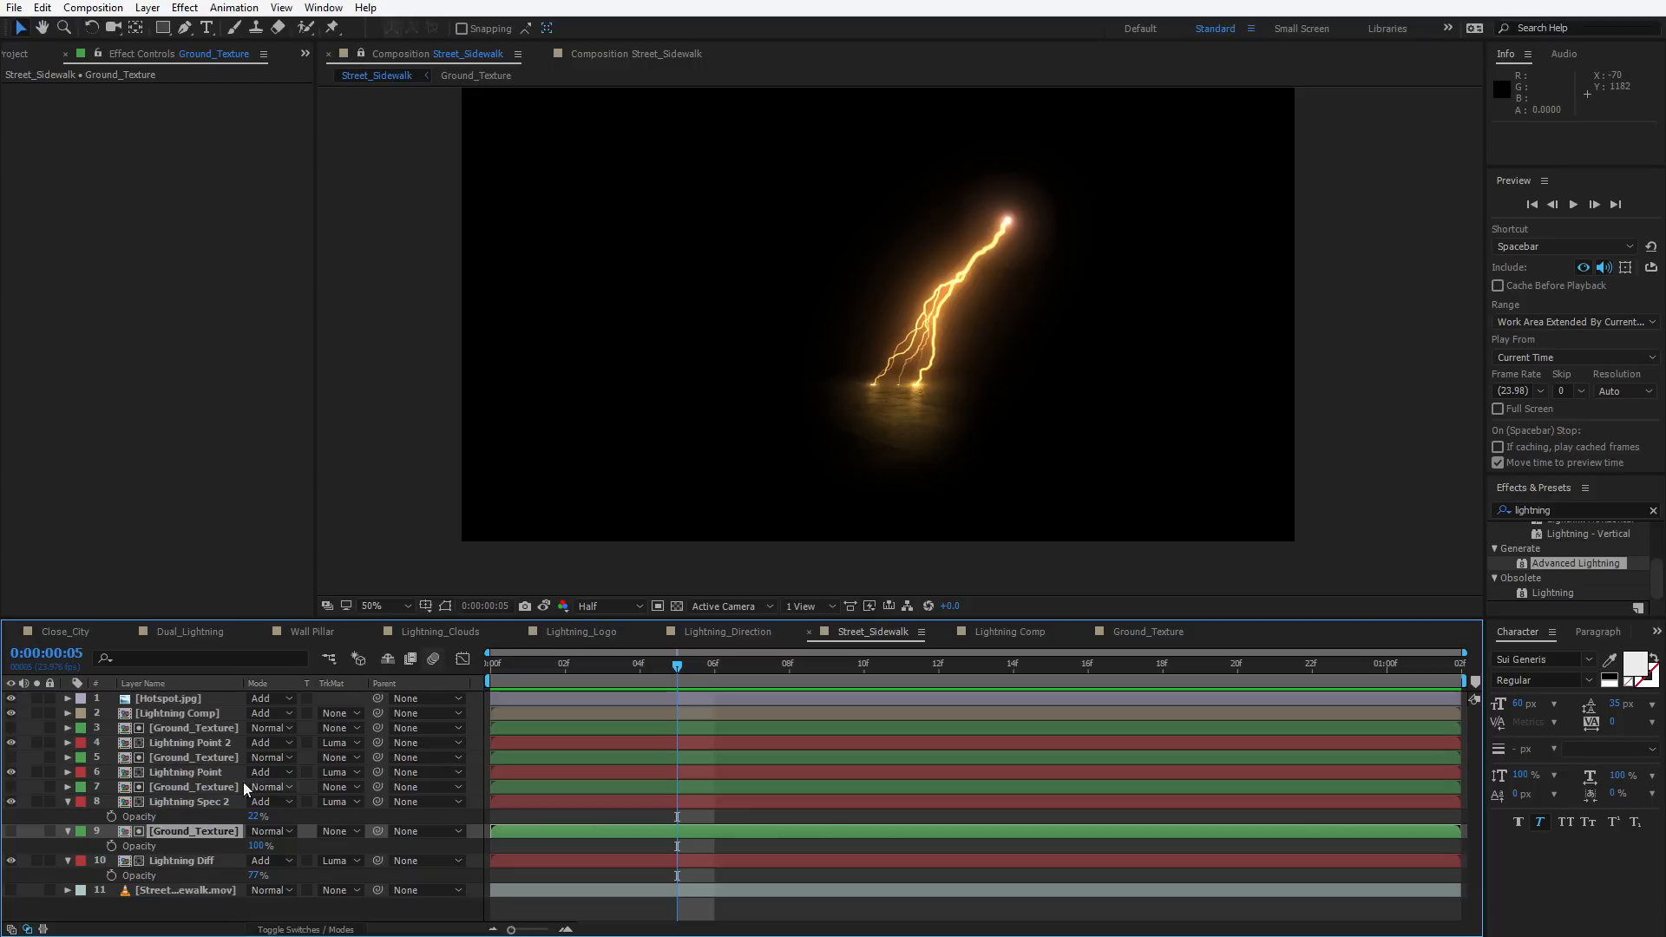
{"action": "double_click", "coordinate": [201, 830]}
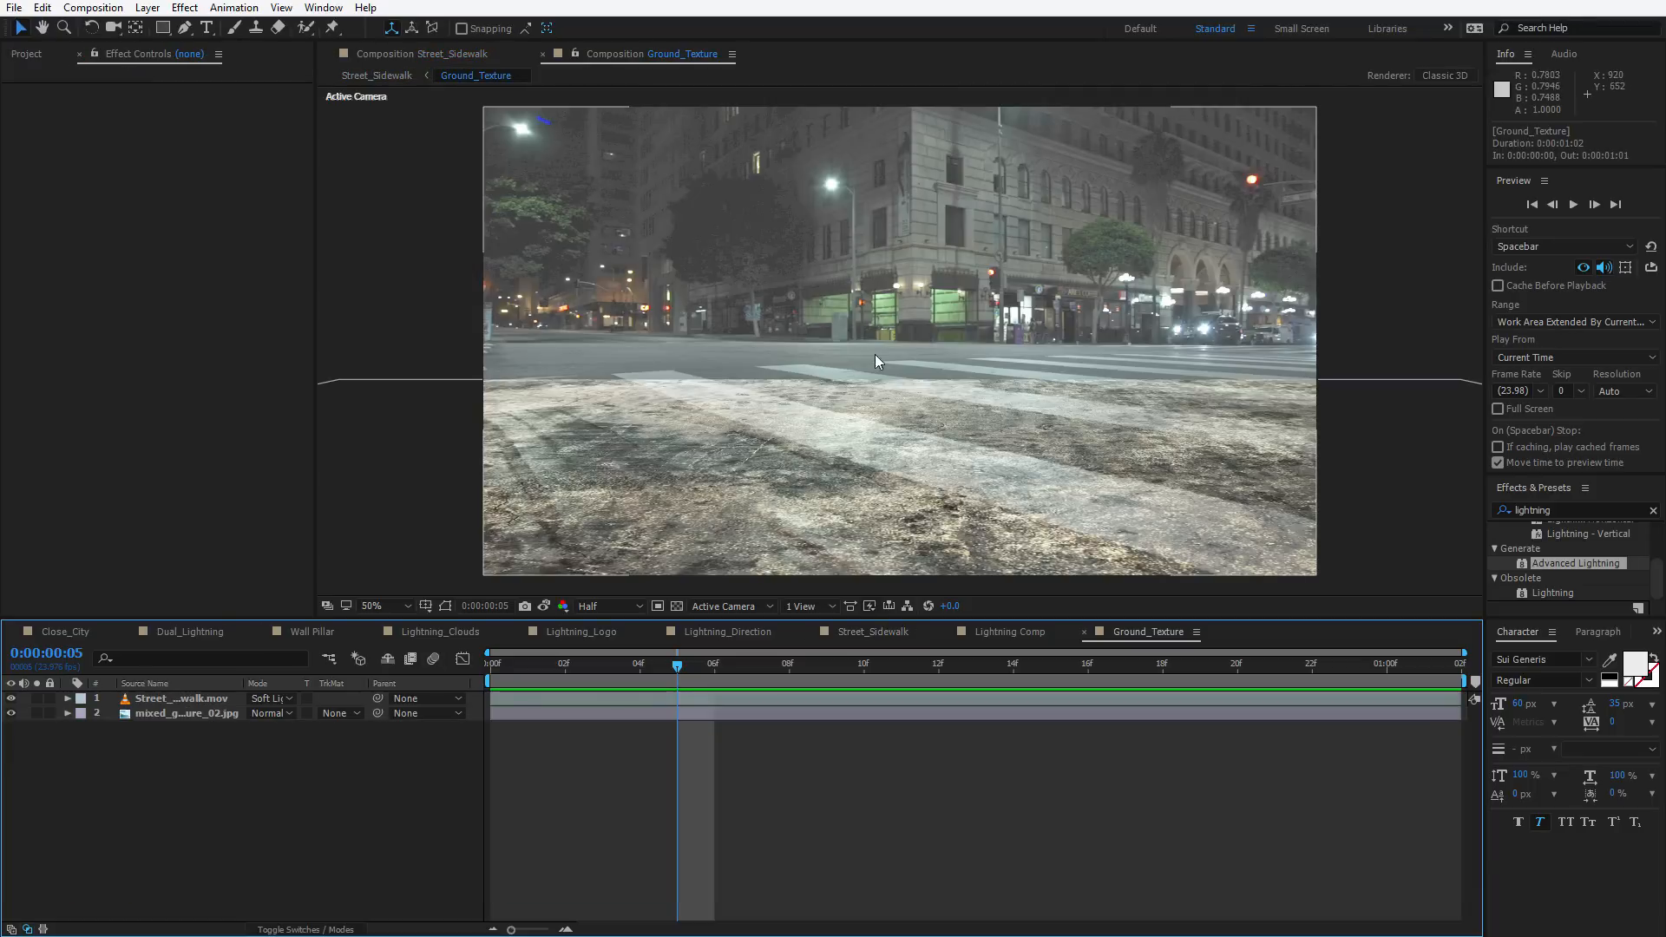
{"action": "left_click_drag", "start_coordinate": [606, 57], "coordinate": [1448, 304]}
Set the pasted footage's Exposure to 2.88 and Gamma Correction to 1.37
{"action": "left_click", "coordinate": [187, 698]}
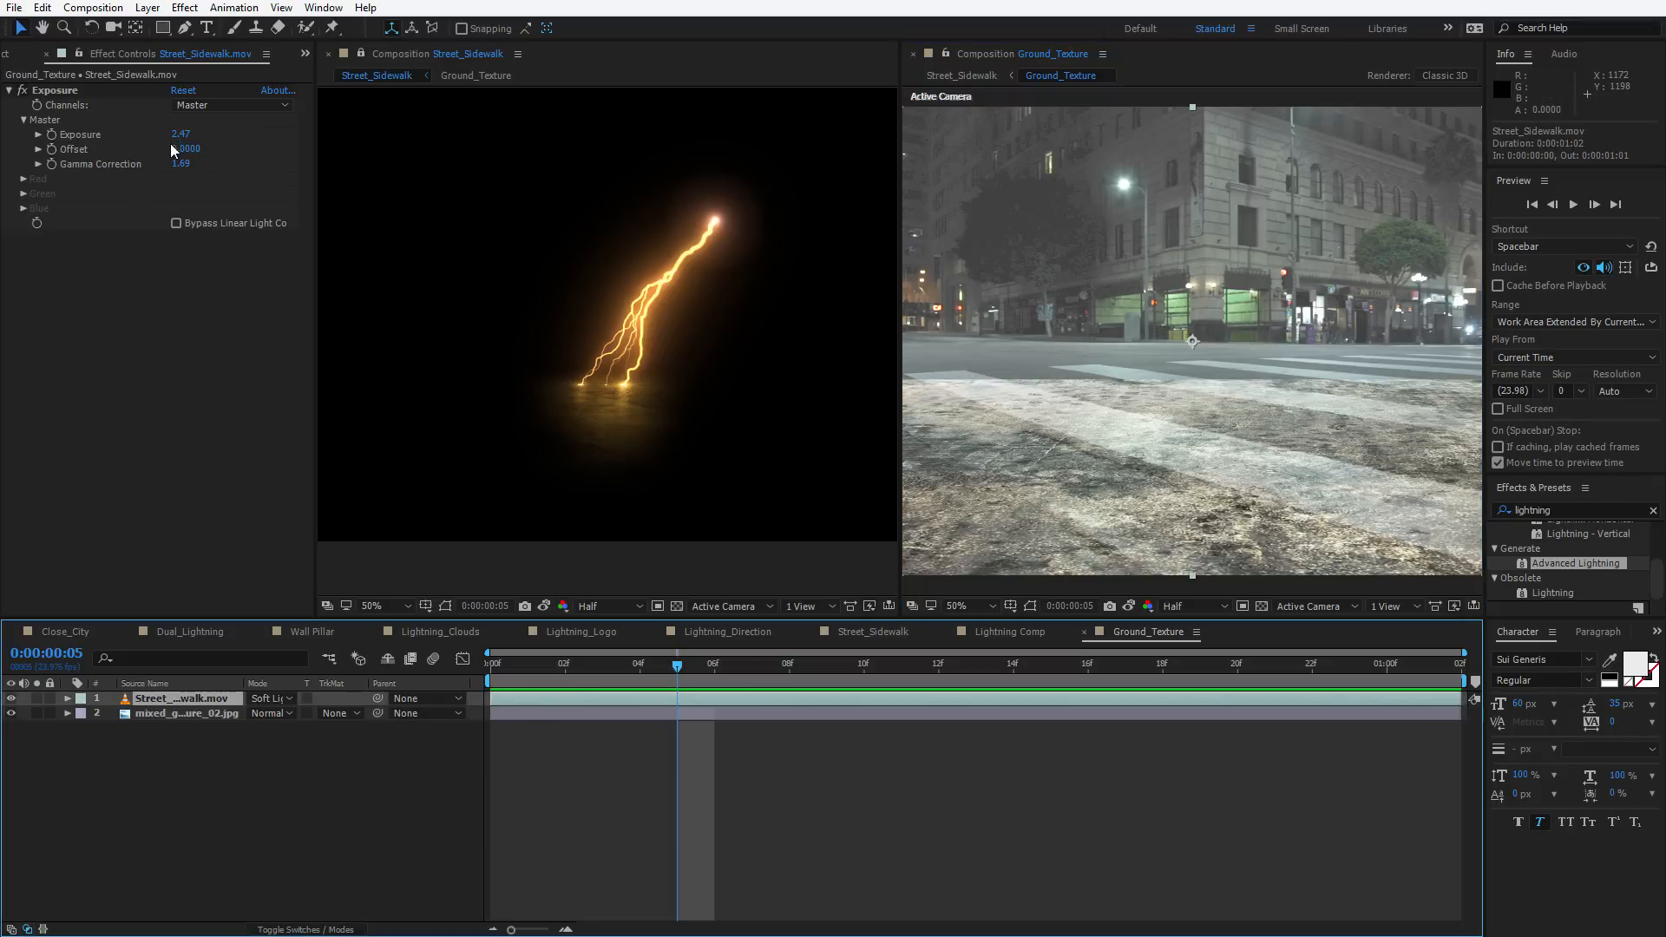
{"action": "left_click_drag", "start_coordinate": [155, 165], "coordinate": [308, 137]}
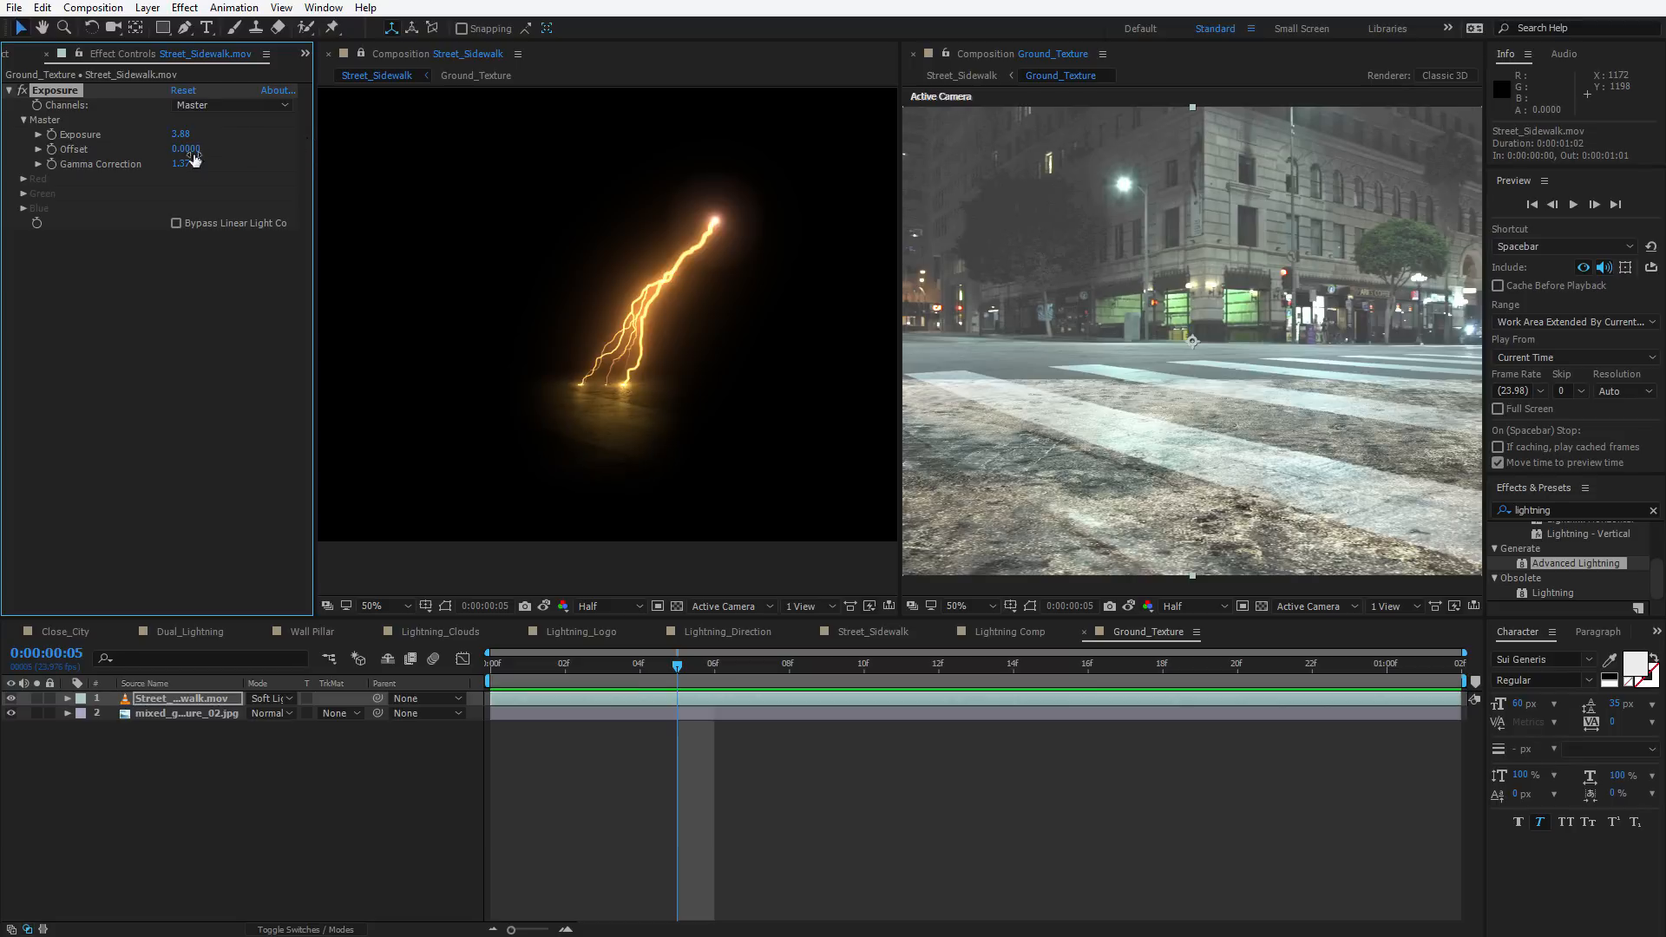
{"action": "scroll", "coordinate": [612, 460], "scroll_direction": "up", "scroll_amount": 1}
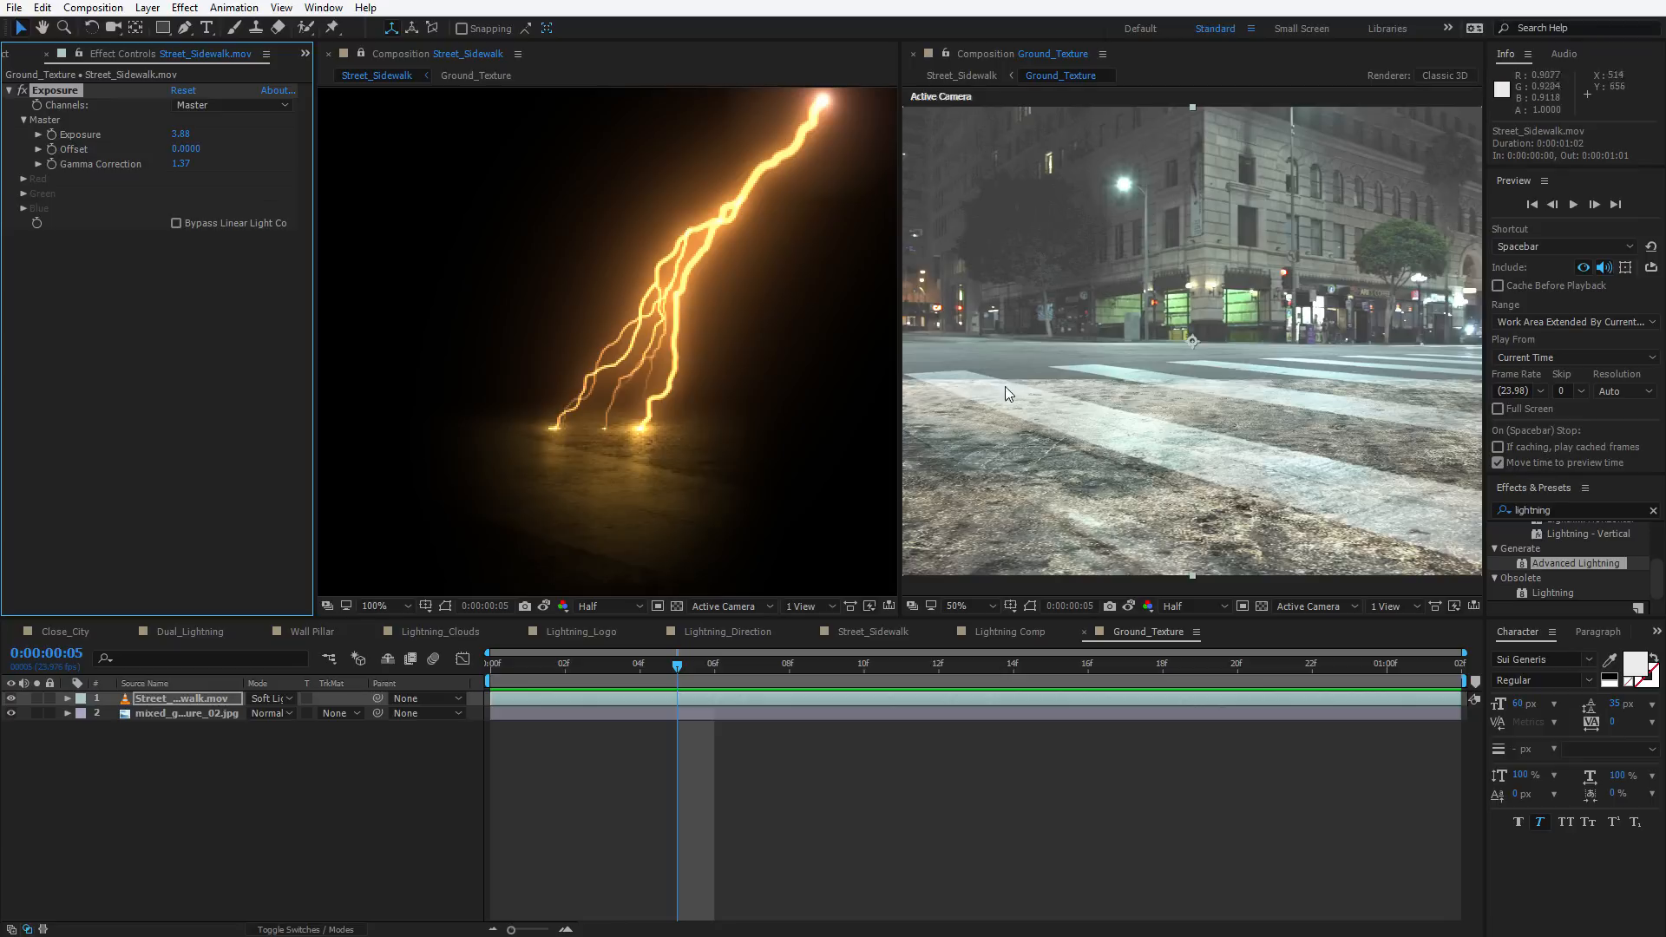
{"action": "scroll", "coordinate": [599, 355], "scroll_direction": "down", "scroll_amount": 2}
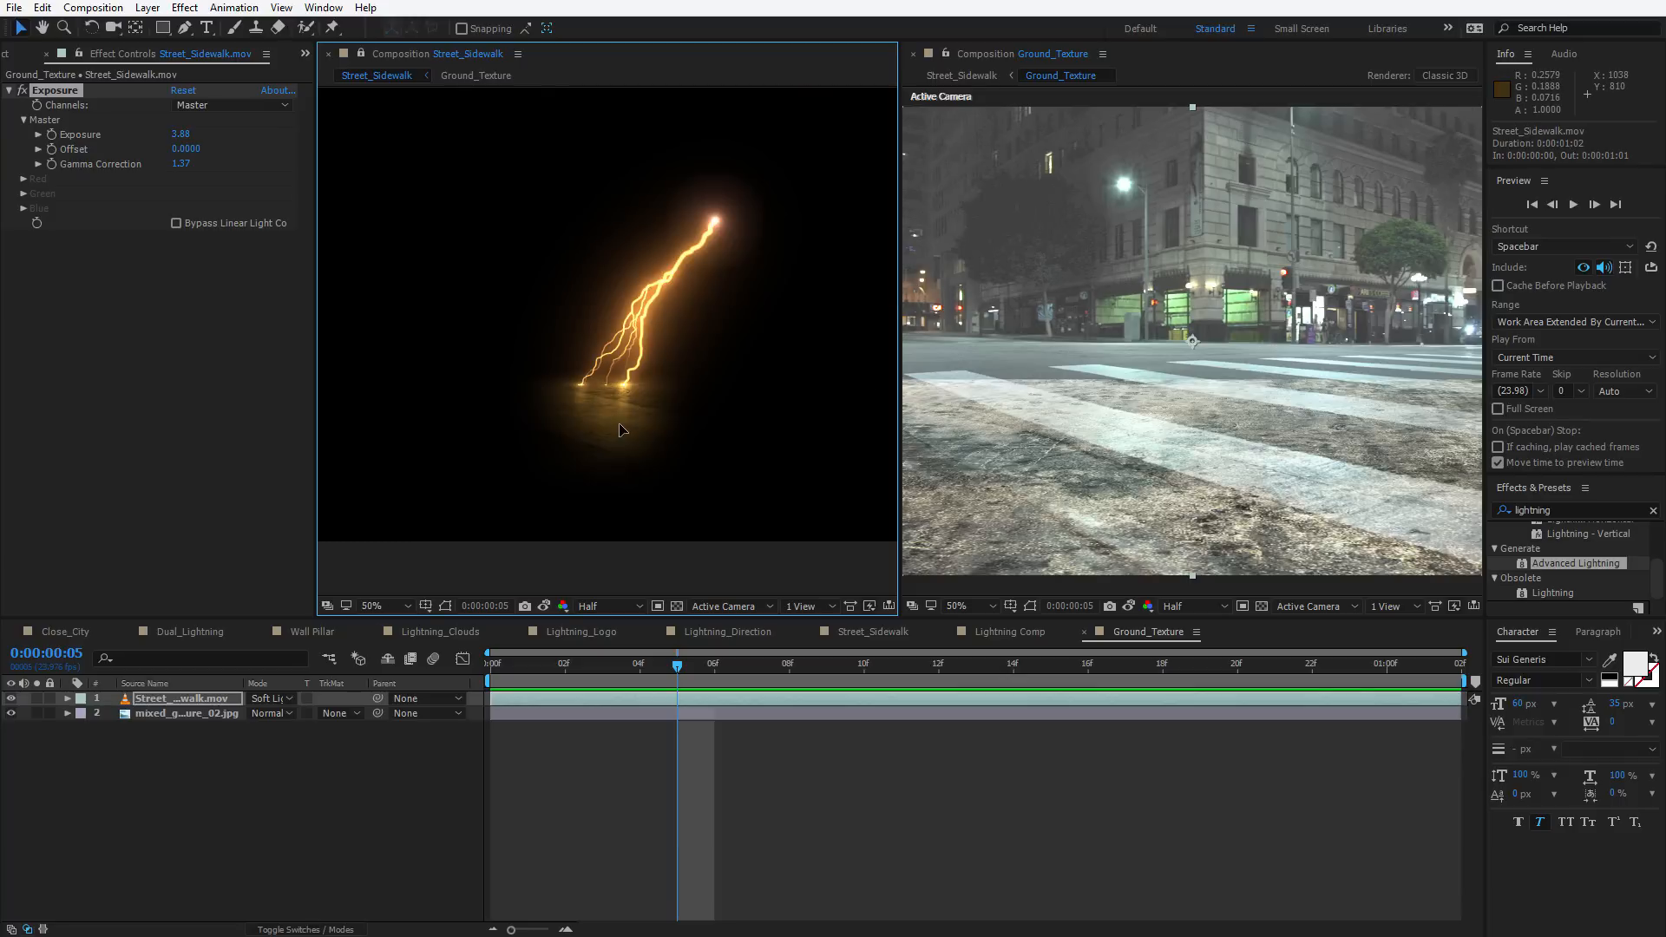
Close the Ground_Texture viewer and make the background footage layer visible again
{"action": "left_click", "coordinate": [913, 55]}
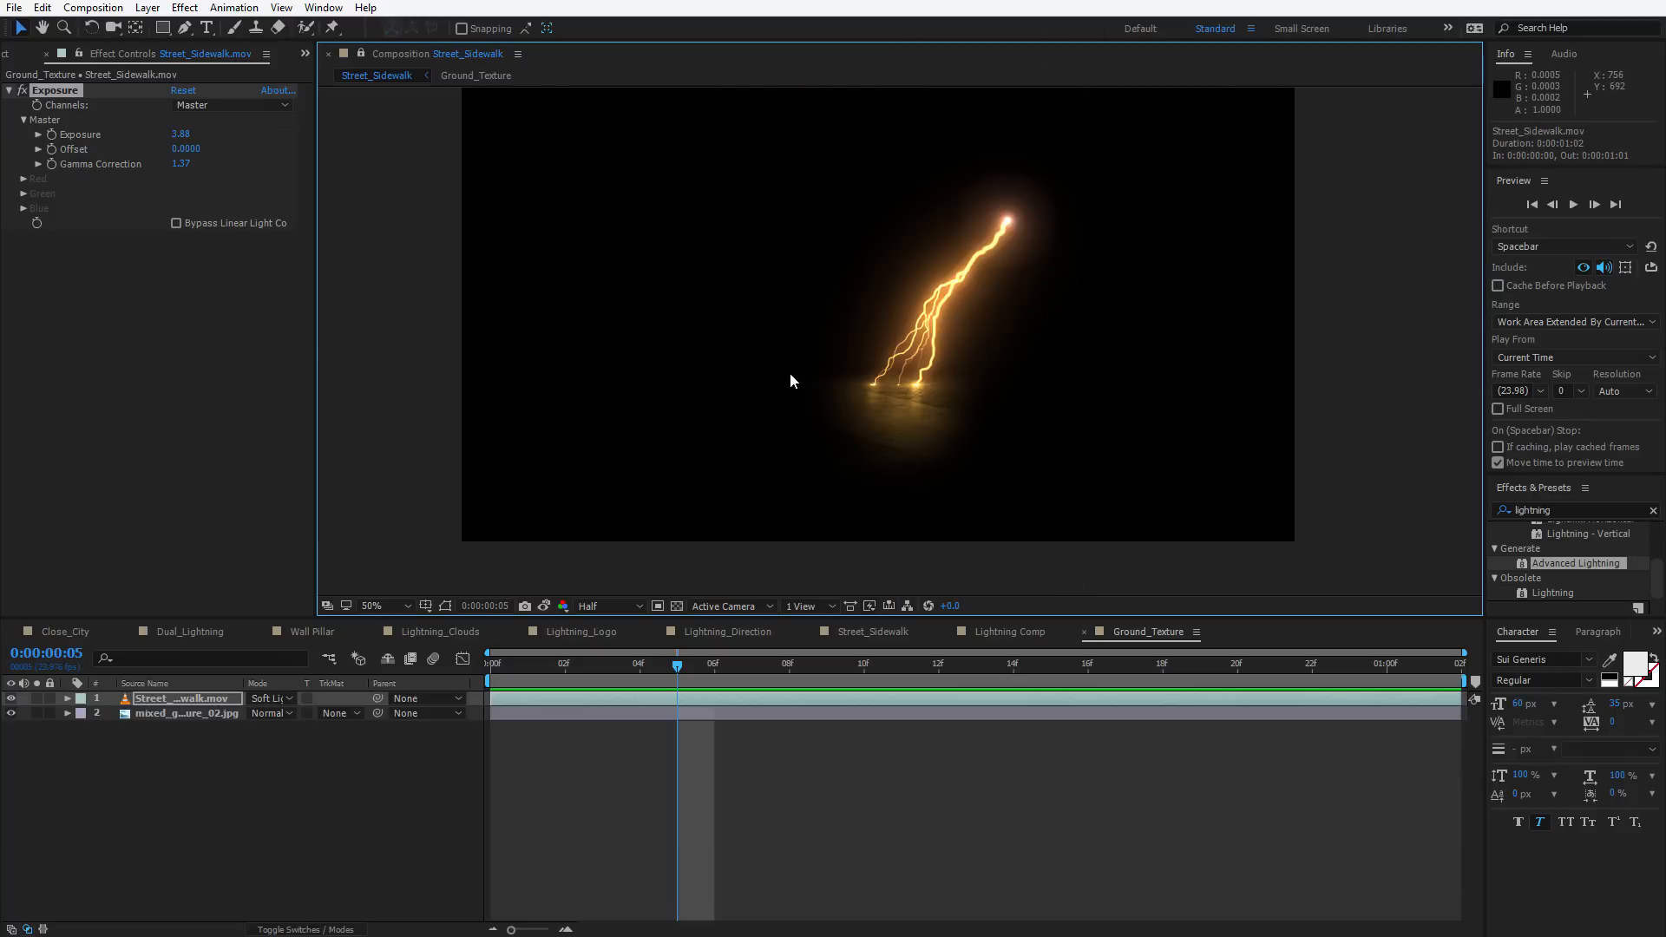
{"action": "key", "text": "space"}
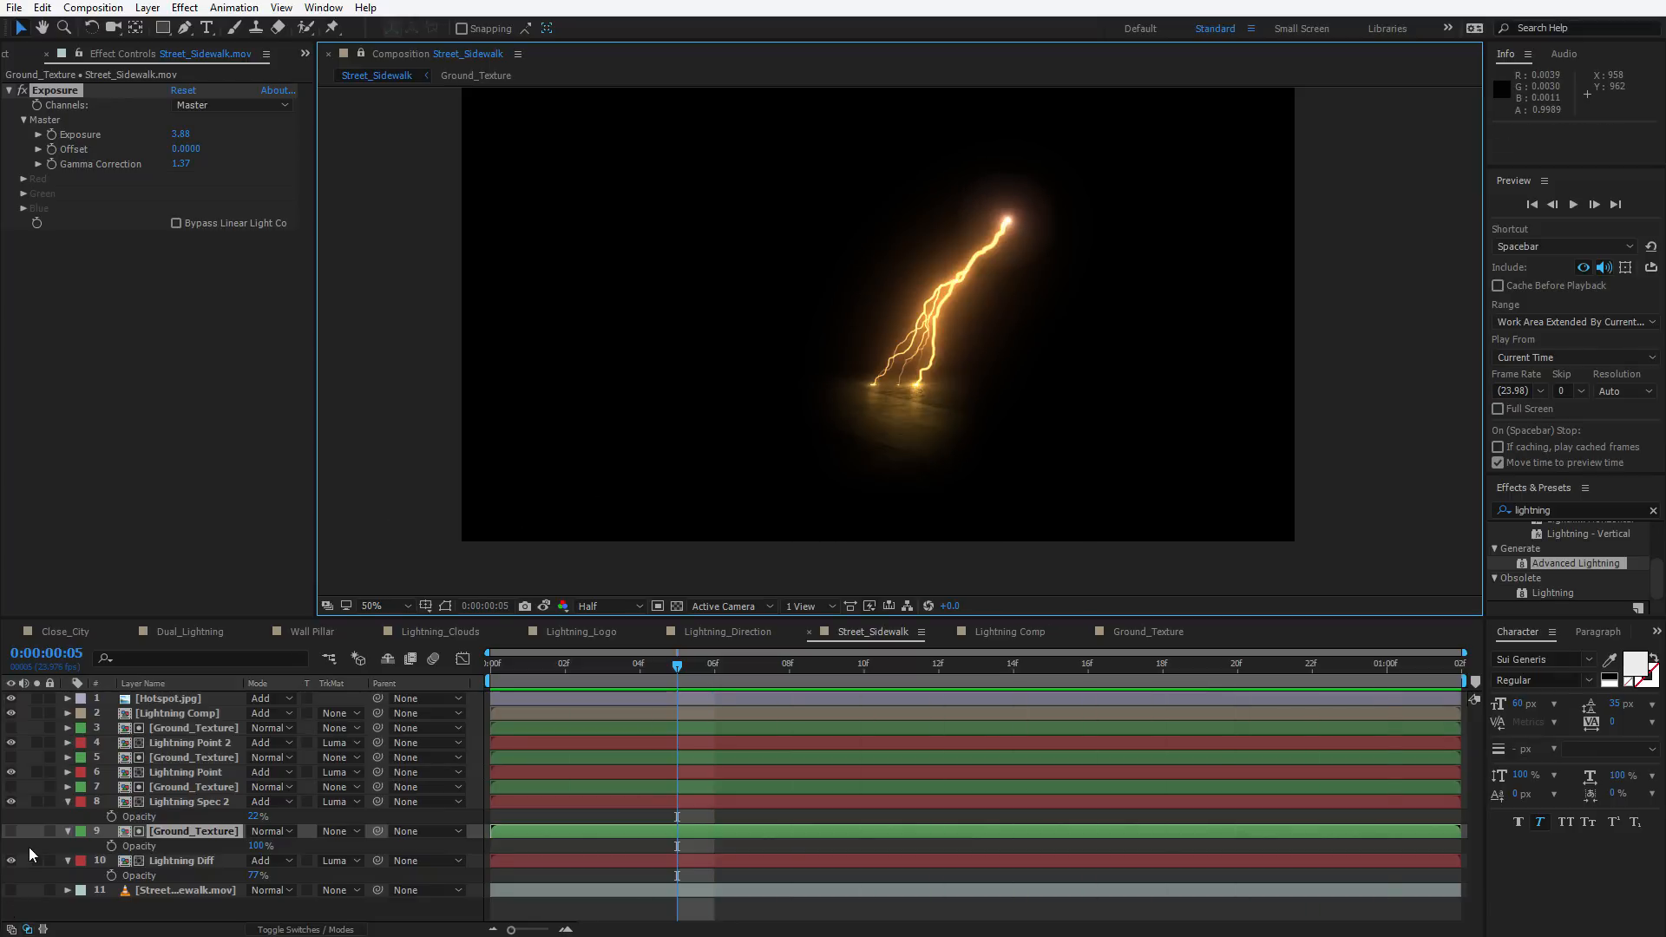
{"action": "left_click", "coordinate": [10, 890]}
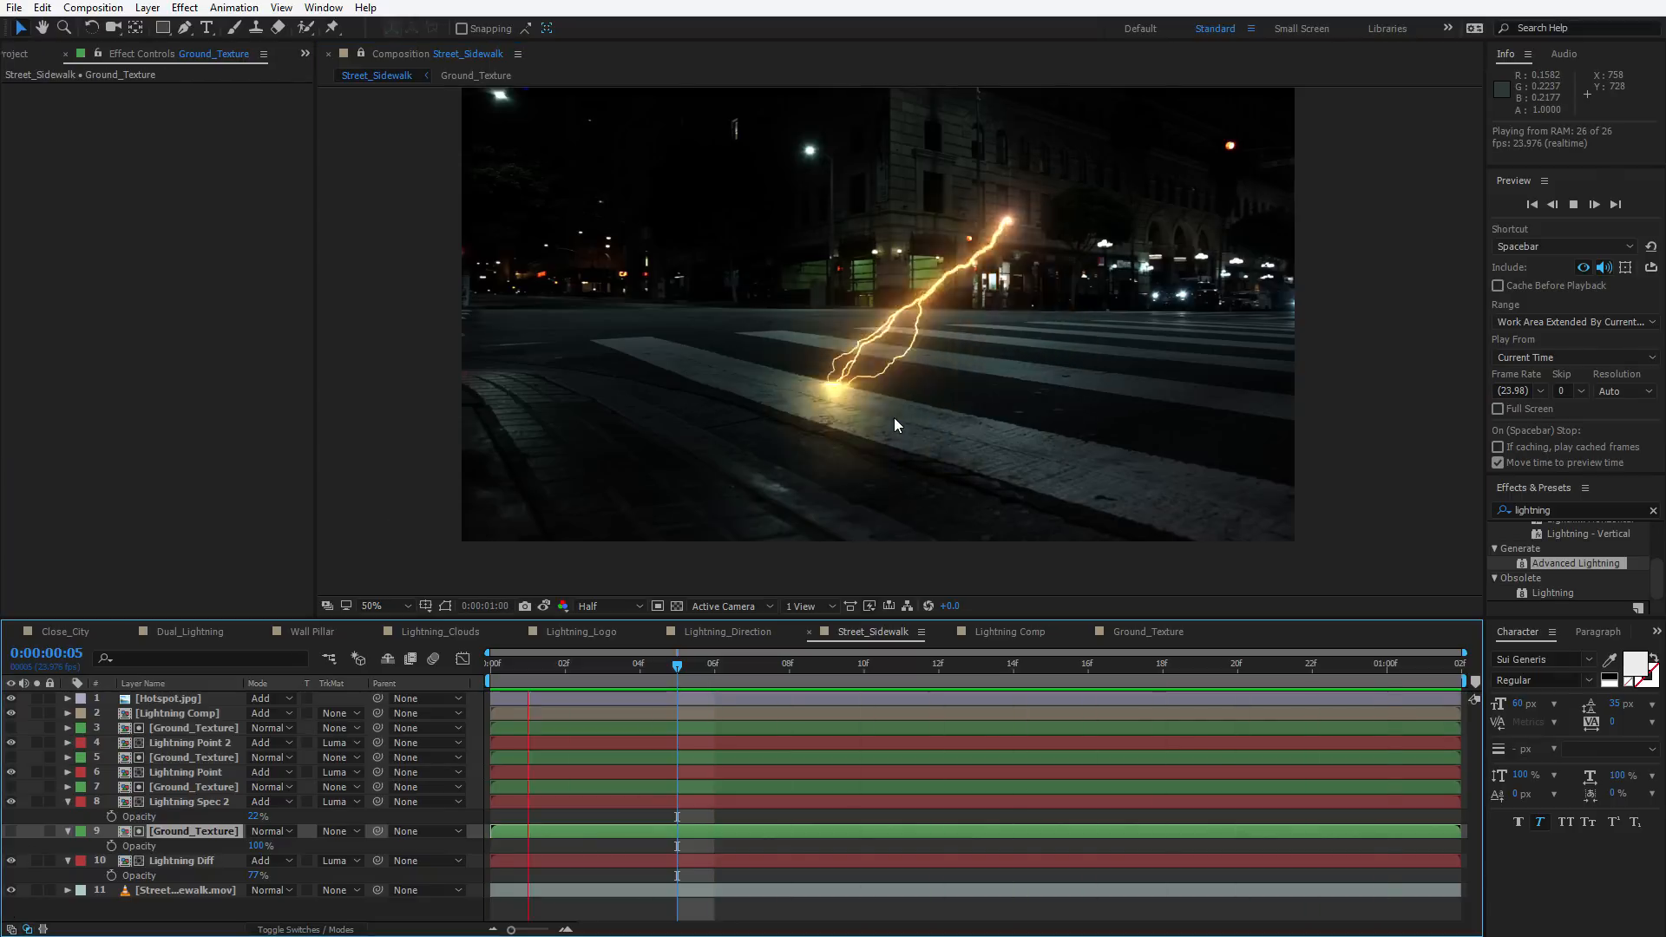
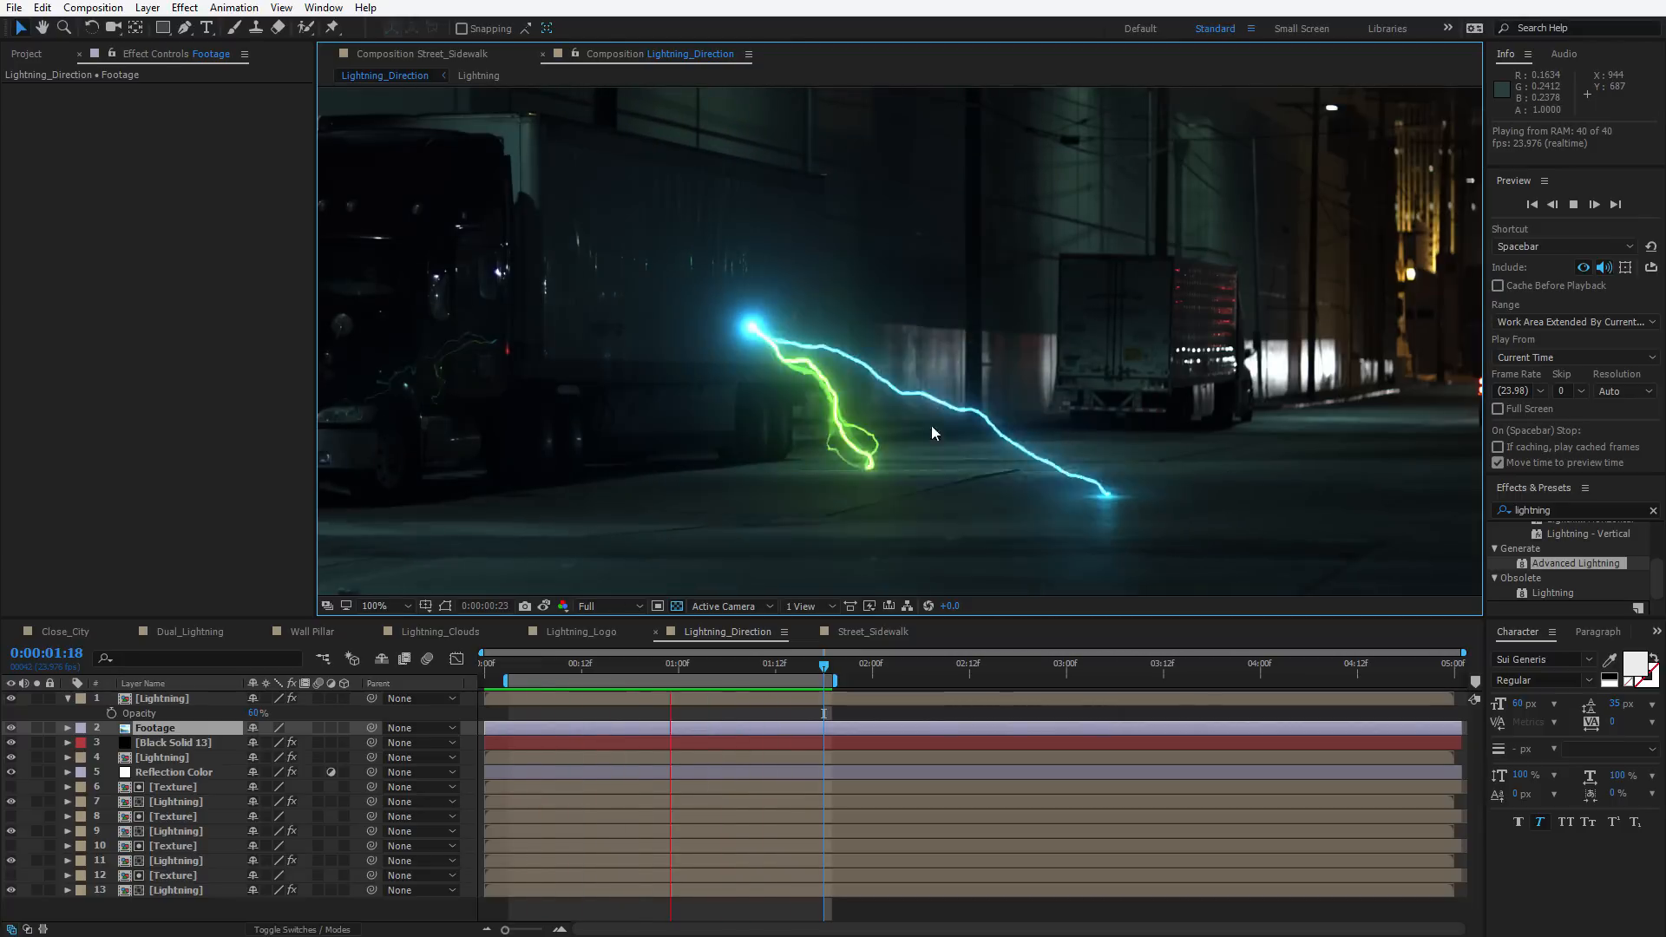
Stop the preview, switch to the Street_Sidewalk composition, scrub to frame 13 and open the Lightning Comp precomp
{"action": "key", "text": "space"}
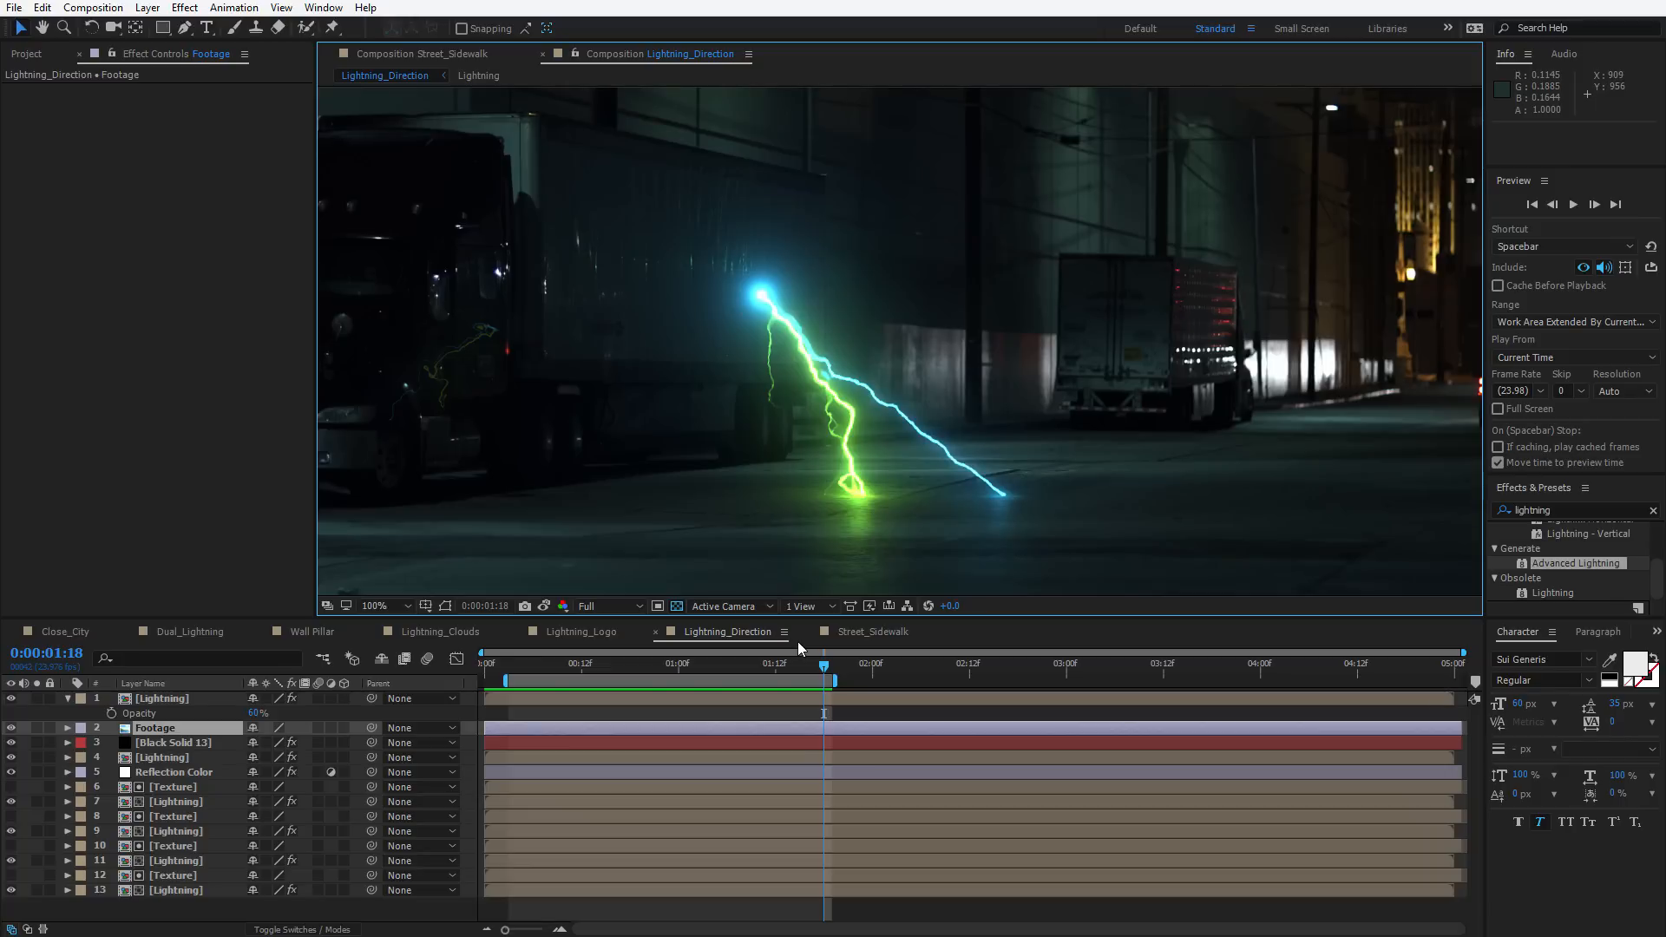
{"action": "left_click", "coordinate": [860, 632]}
{"action": "left_click", "coordinate": [770, 662]}
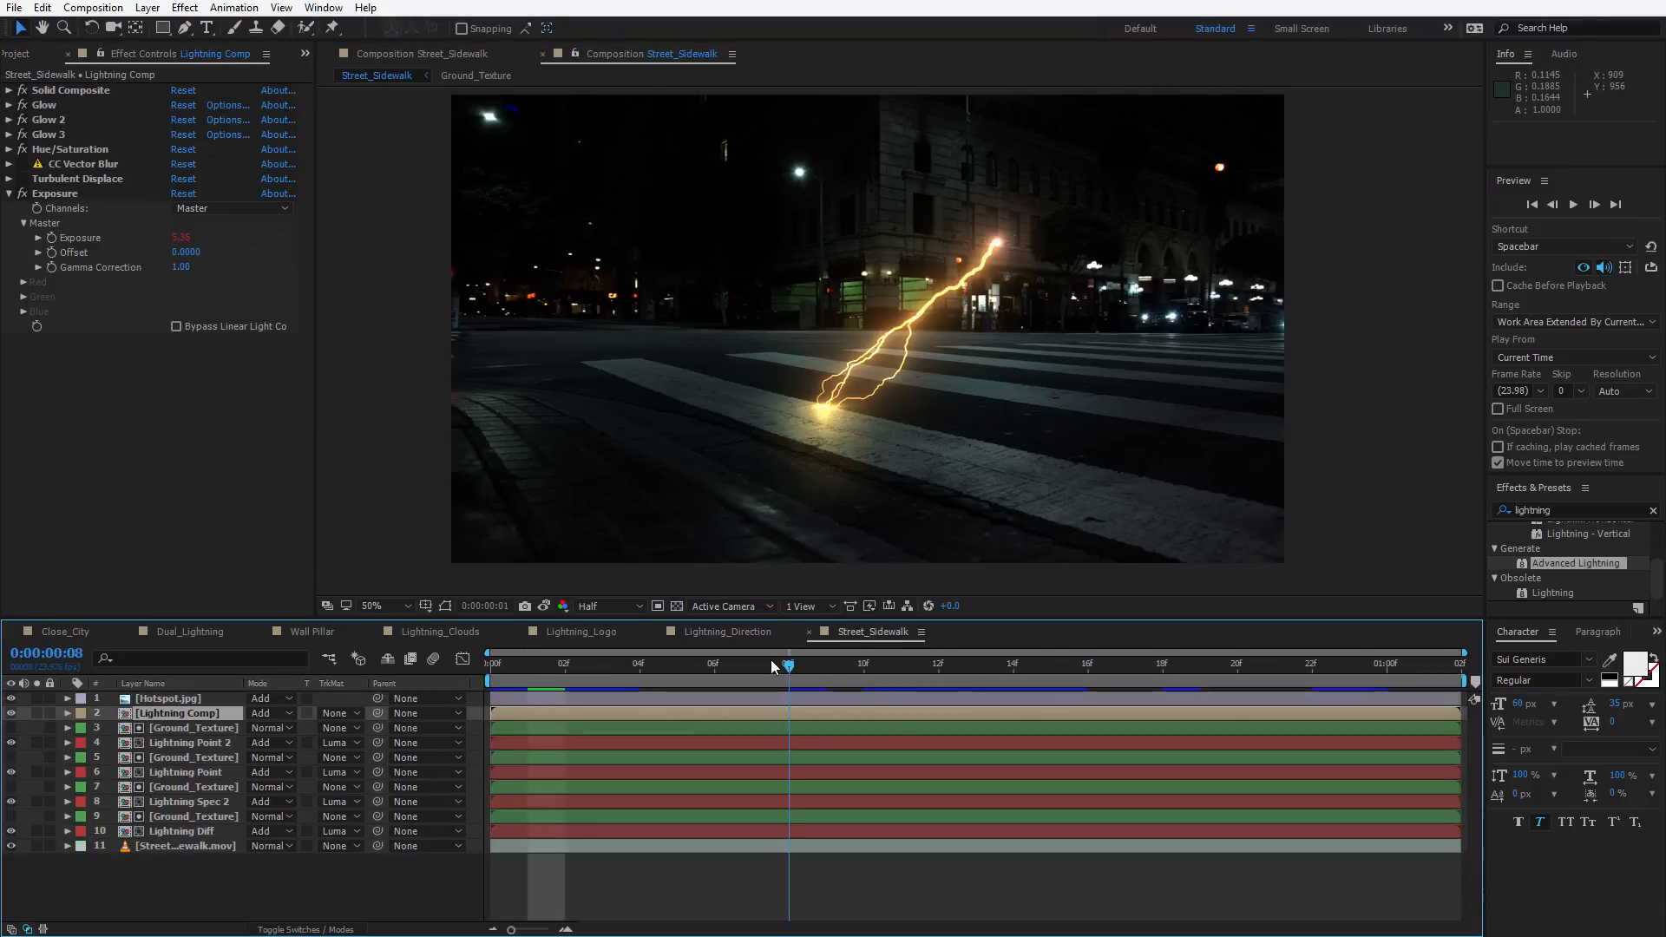
{"action": "left_click_drag", "start_coordinate": [771, 662], "coordinate": [976, 663]}
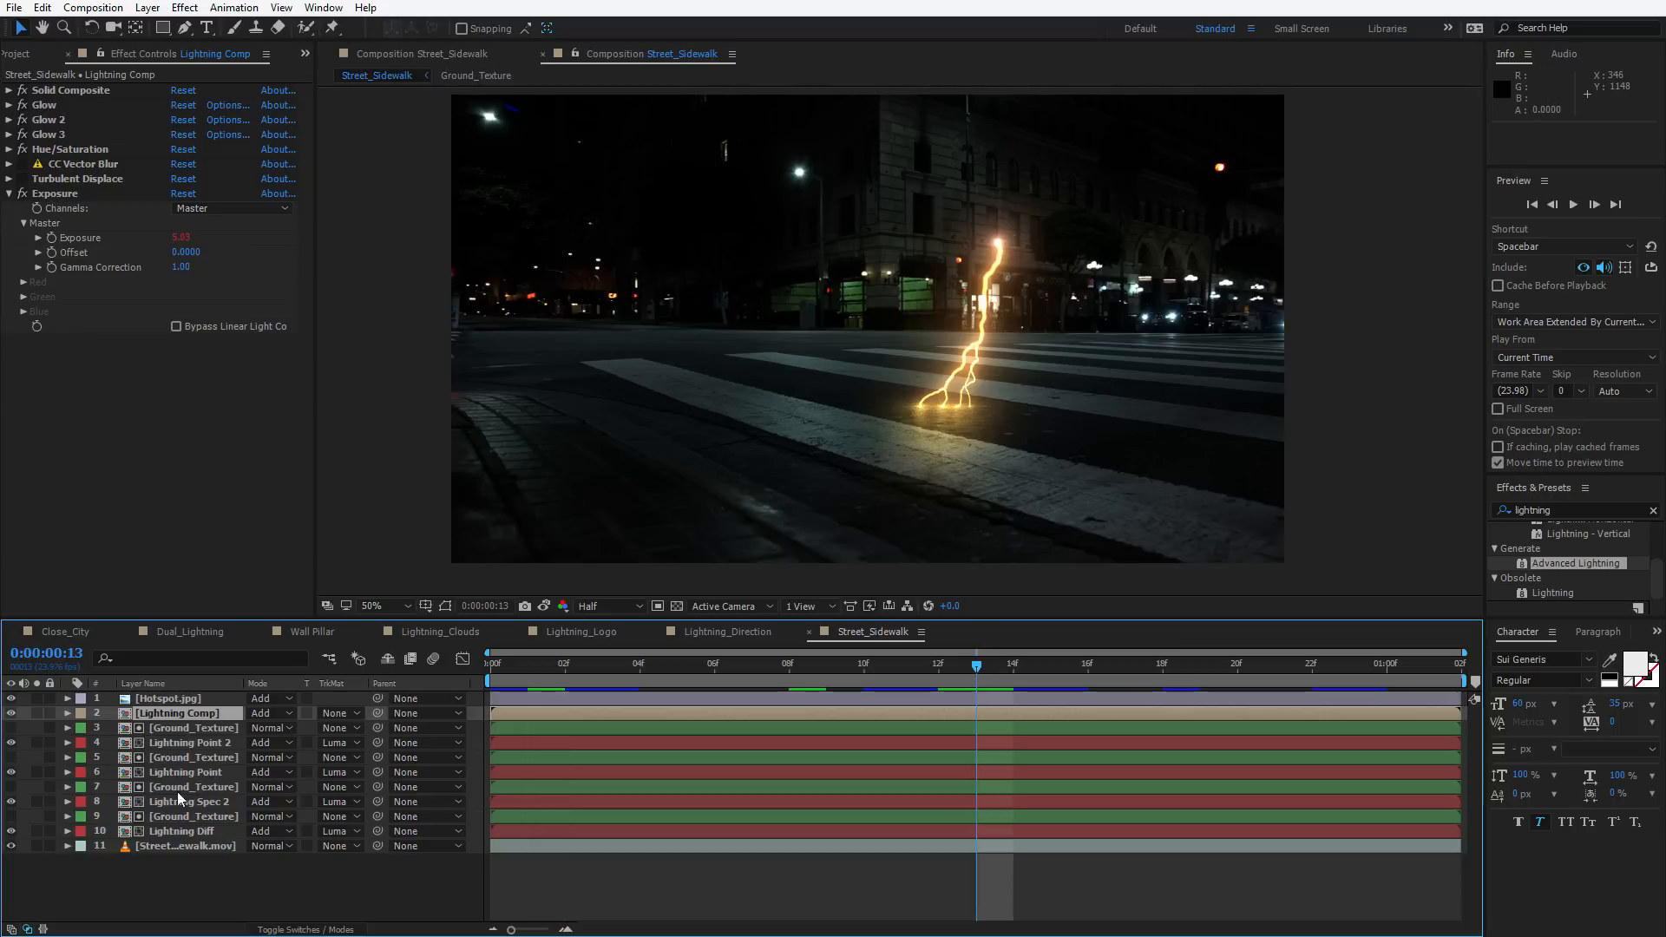
{"action": "double_click", "coordinate": [175, 711]}
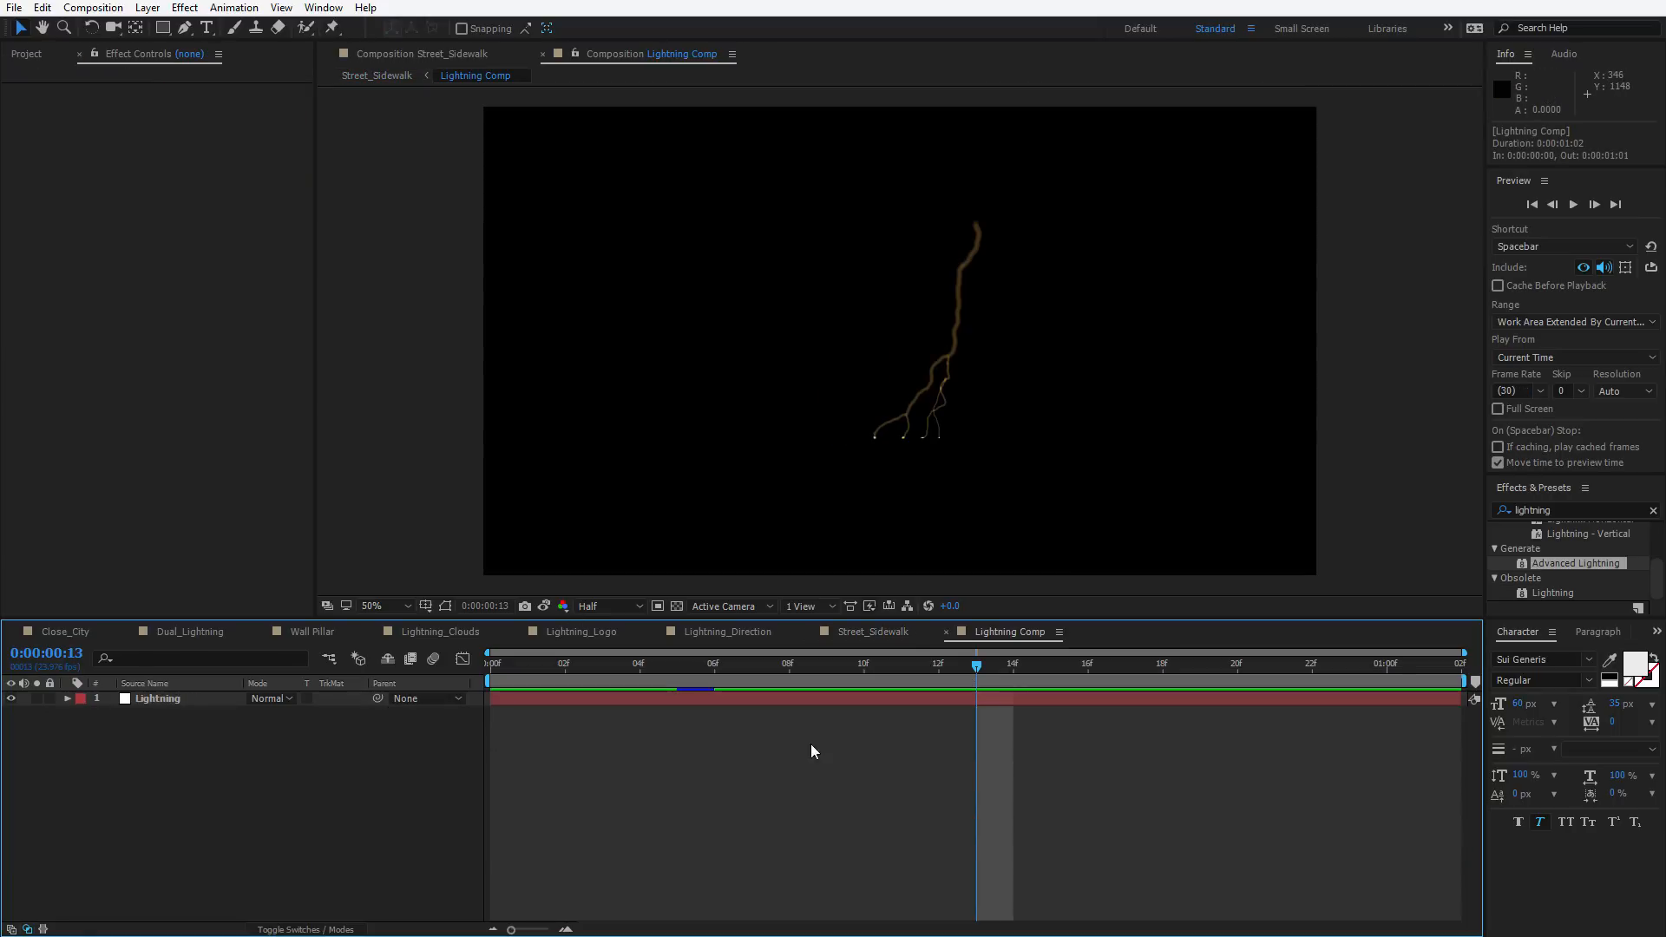
Show rulers and pull a horizontal guide down to the lightning's ground contact line
{"action": "left_click", "coordinate": [869, 700]}
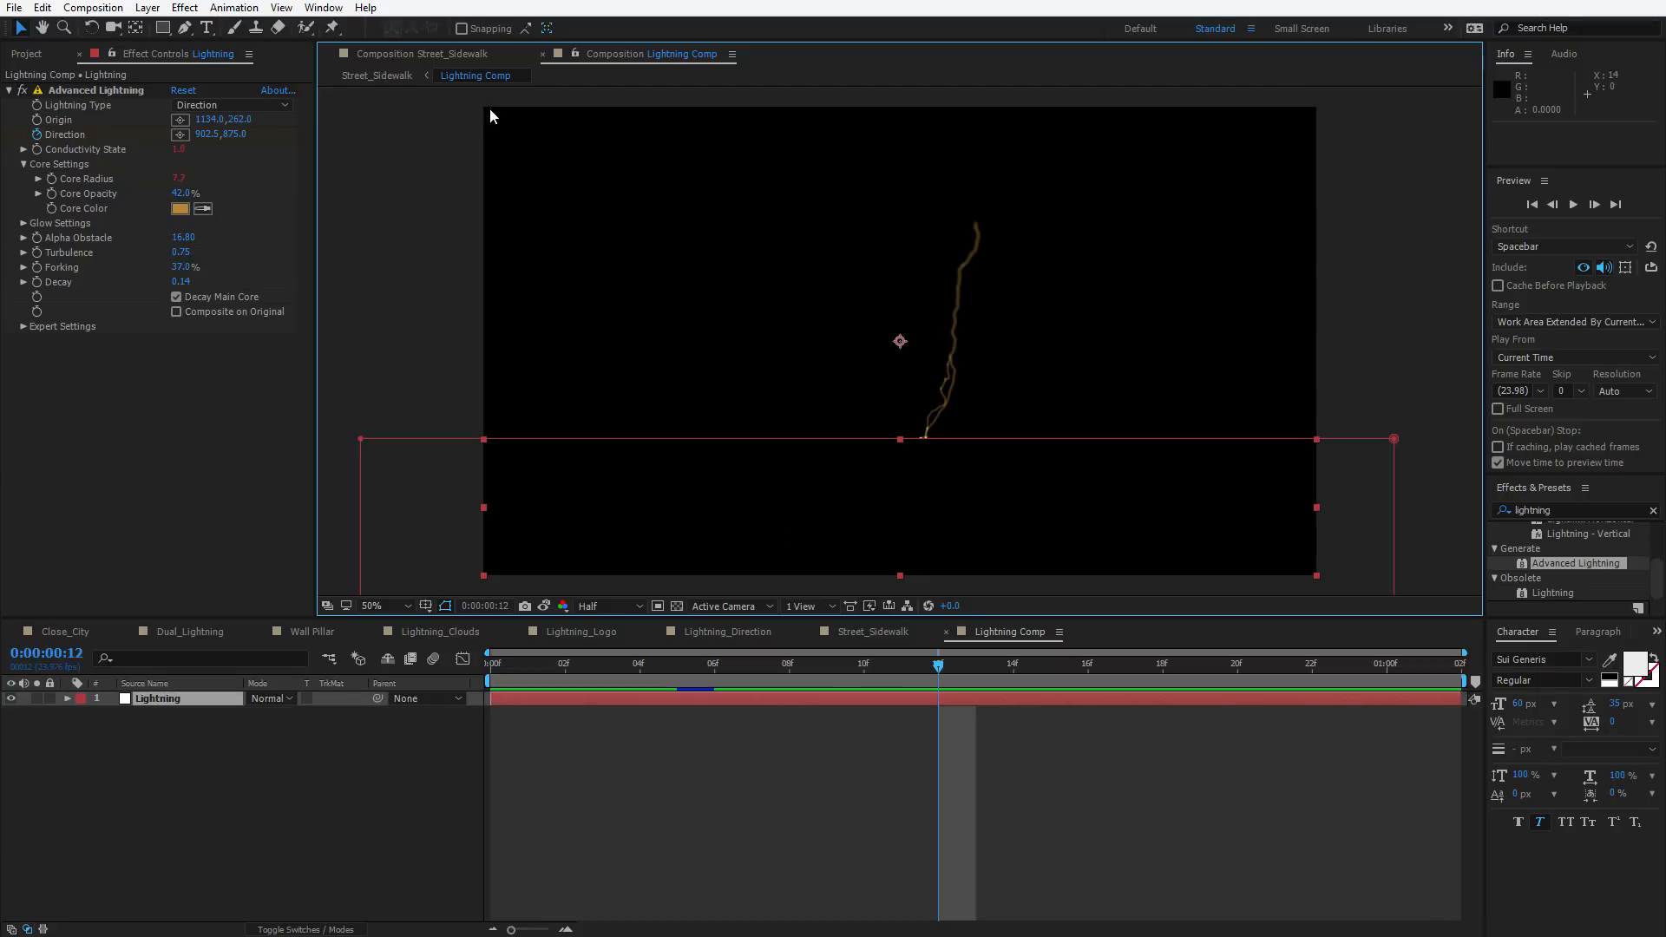
{"action": "key", "text": "ctrl+r"}
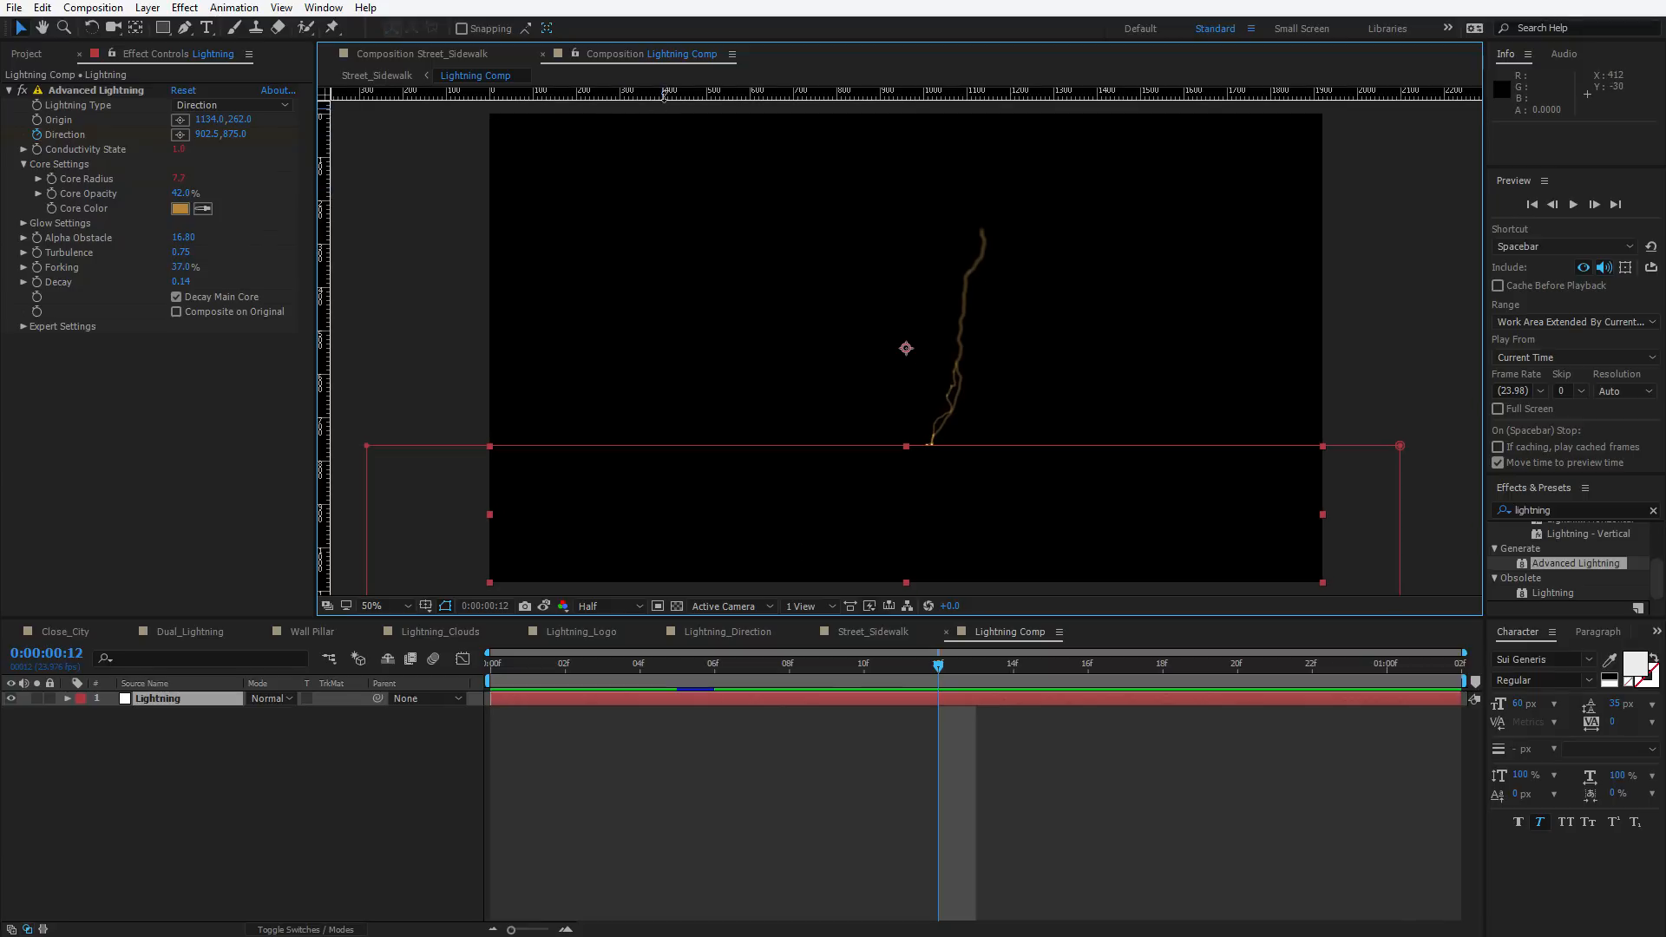
{"action": "left_click_drag", "start_coordinate": [664, 96], "coordinate": [643, 446]}
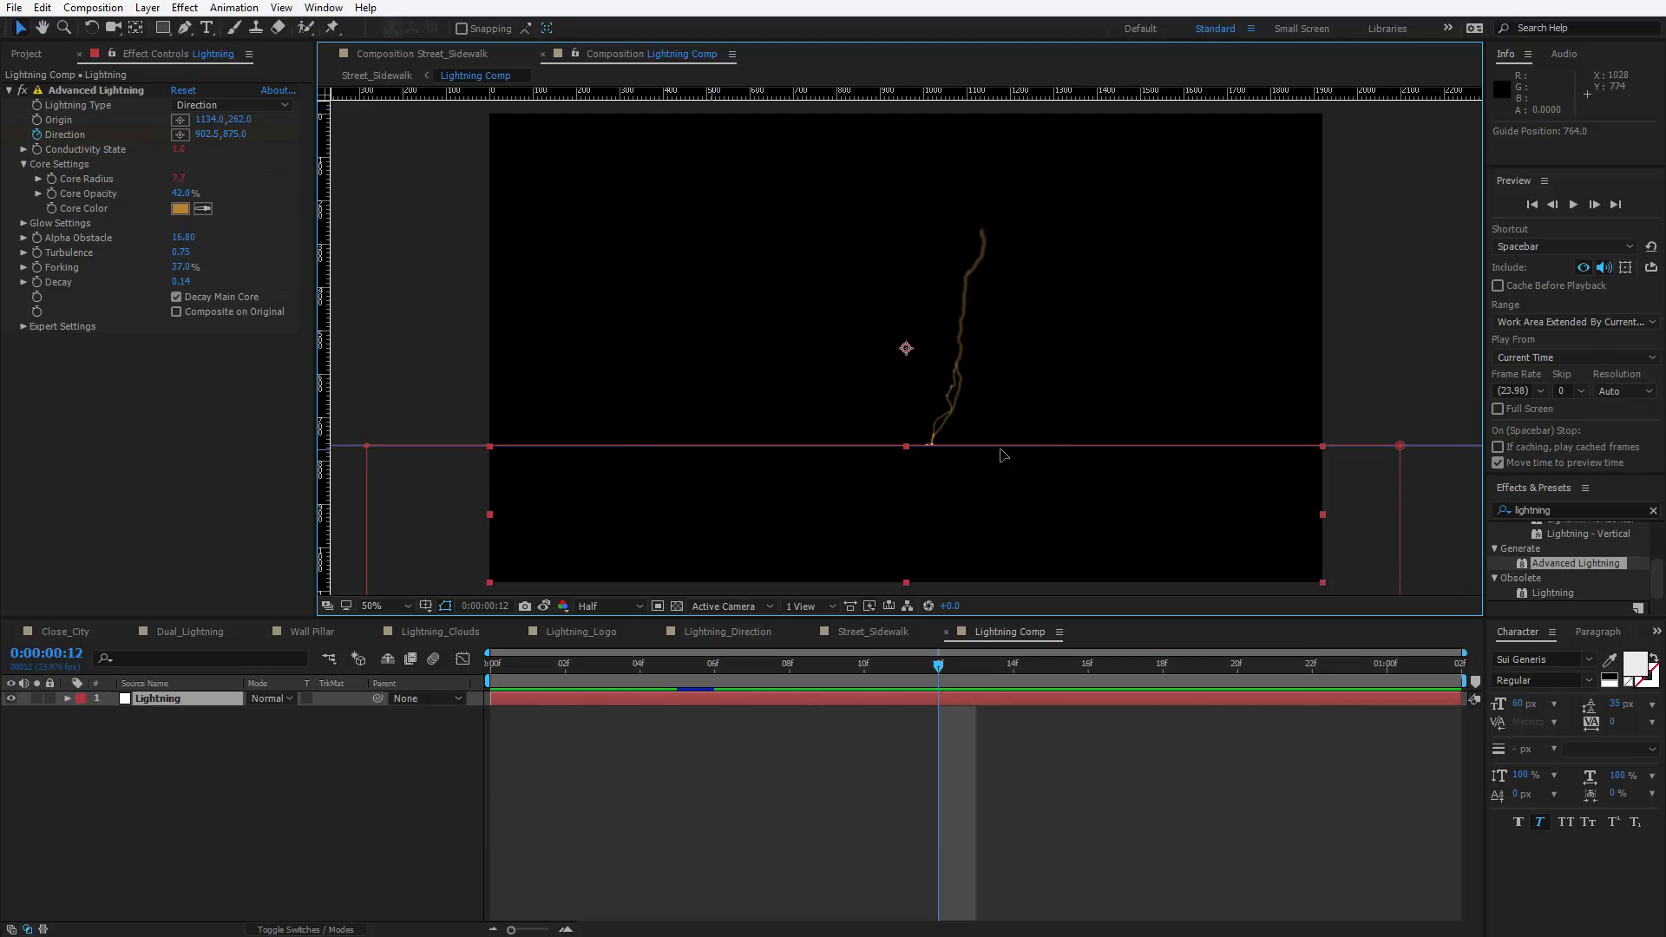
{"action": "left_click", "coordinate": [902, 748]}
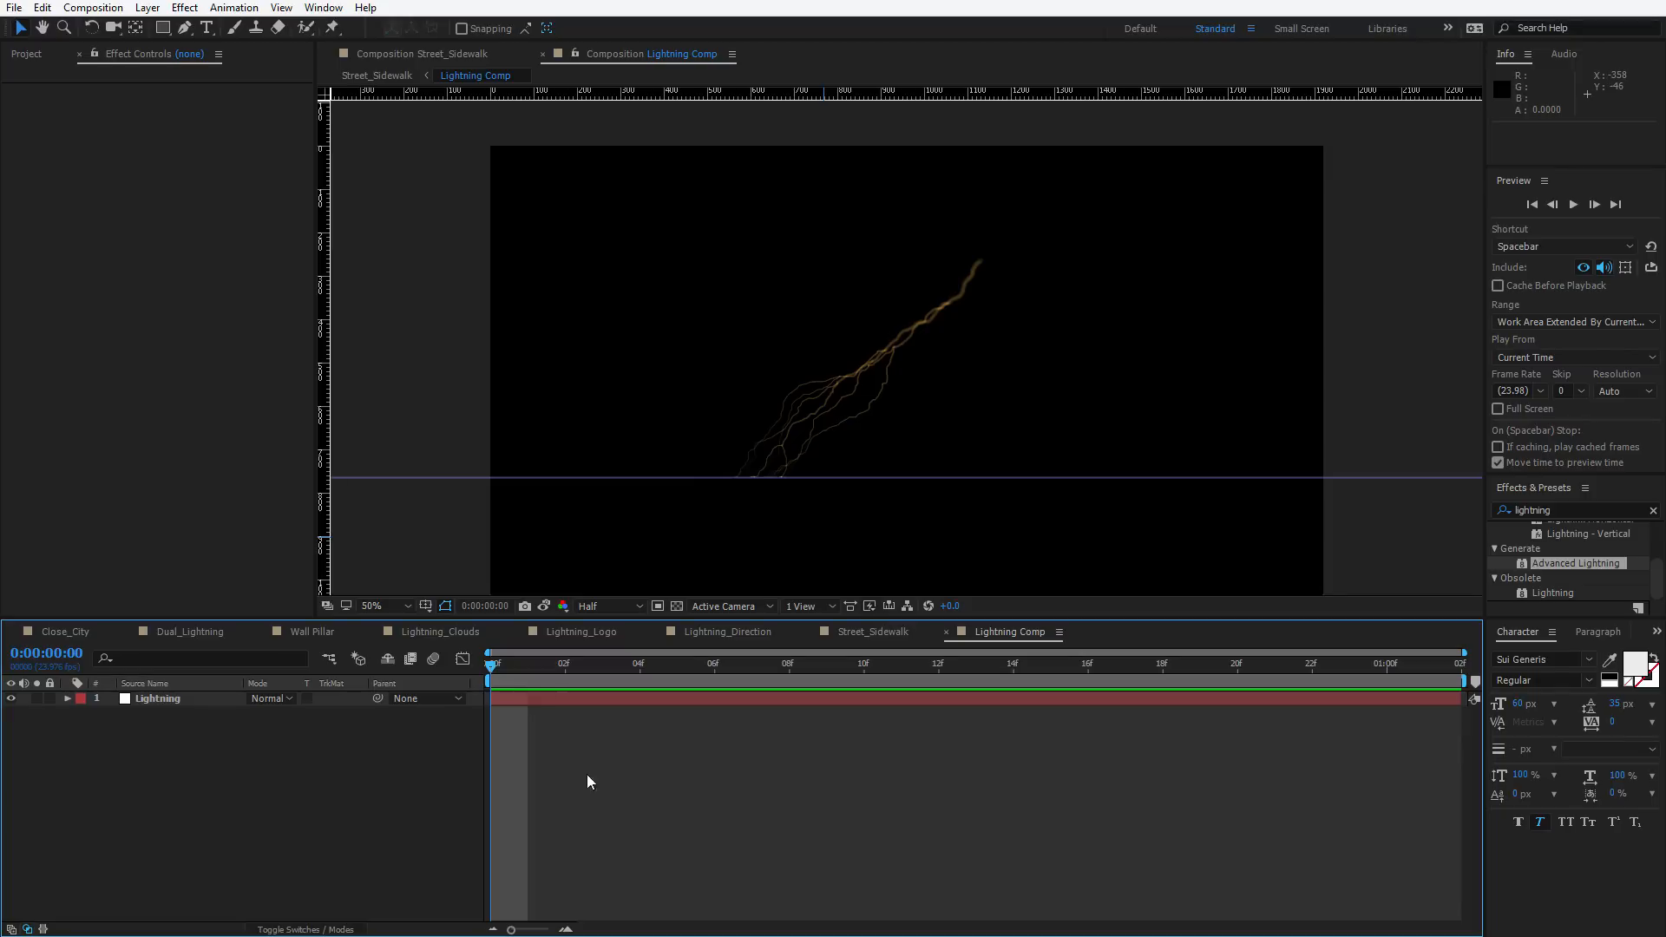
Create a new solid layer 1920 px wide and 2048 px high
{"action": "left_click", "coordinate": [148, 7]}
{"action": "mouse_move", "coordinate": [167, 28]}
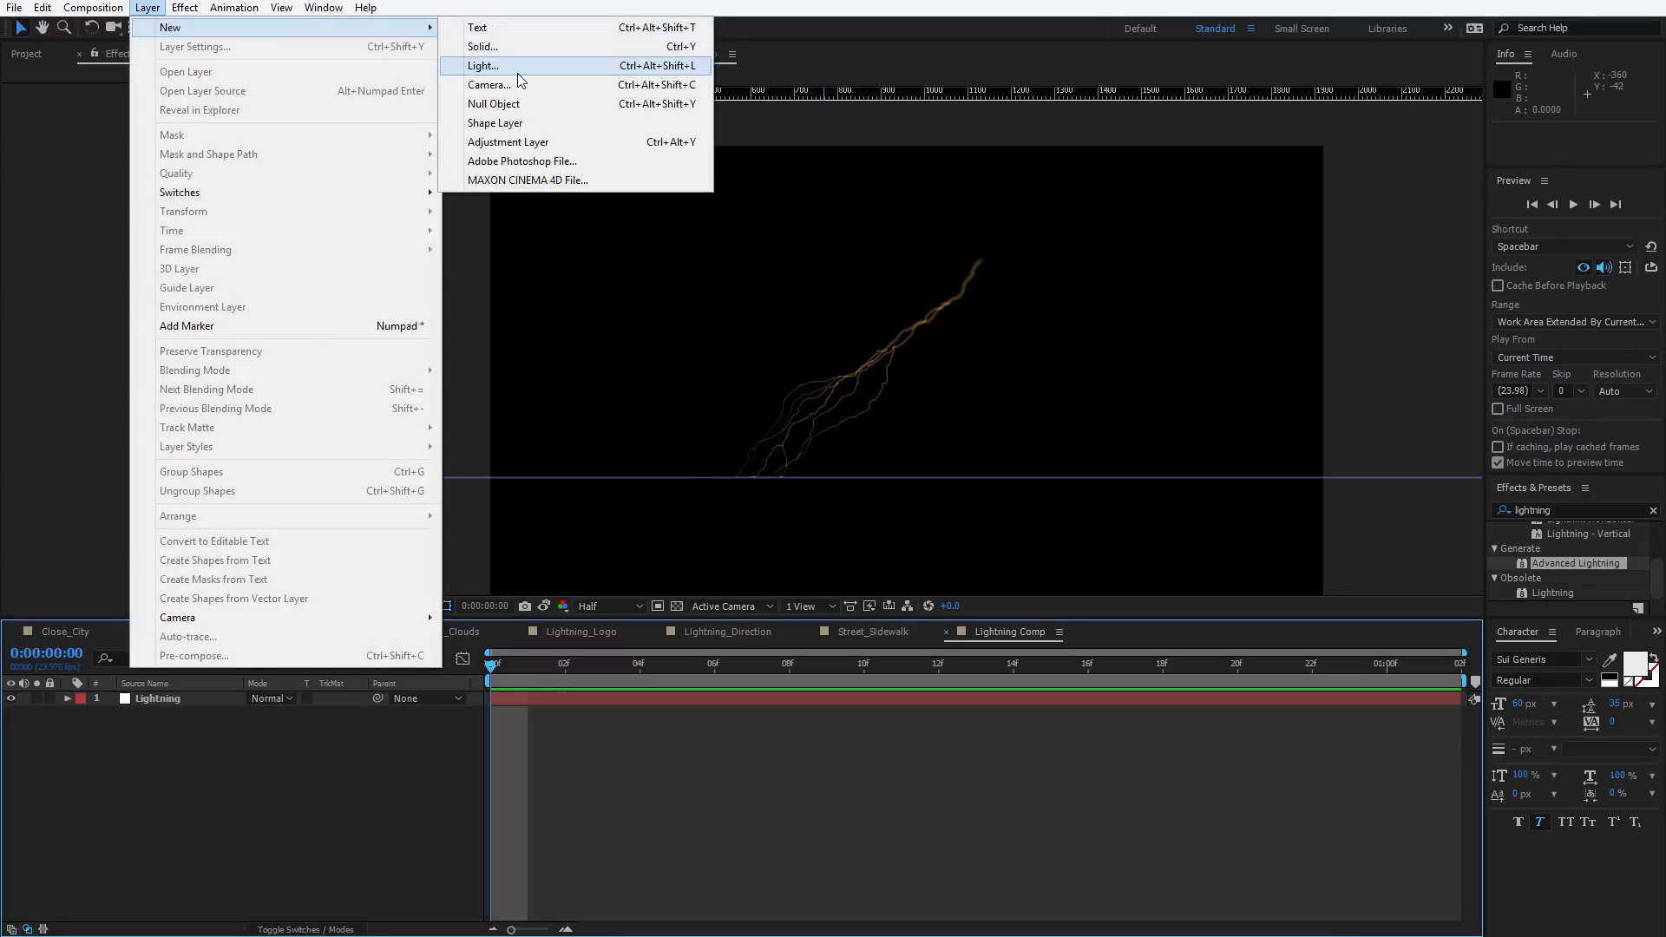
{"action": "left_click", "coordinate": [508, 50]}
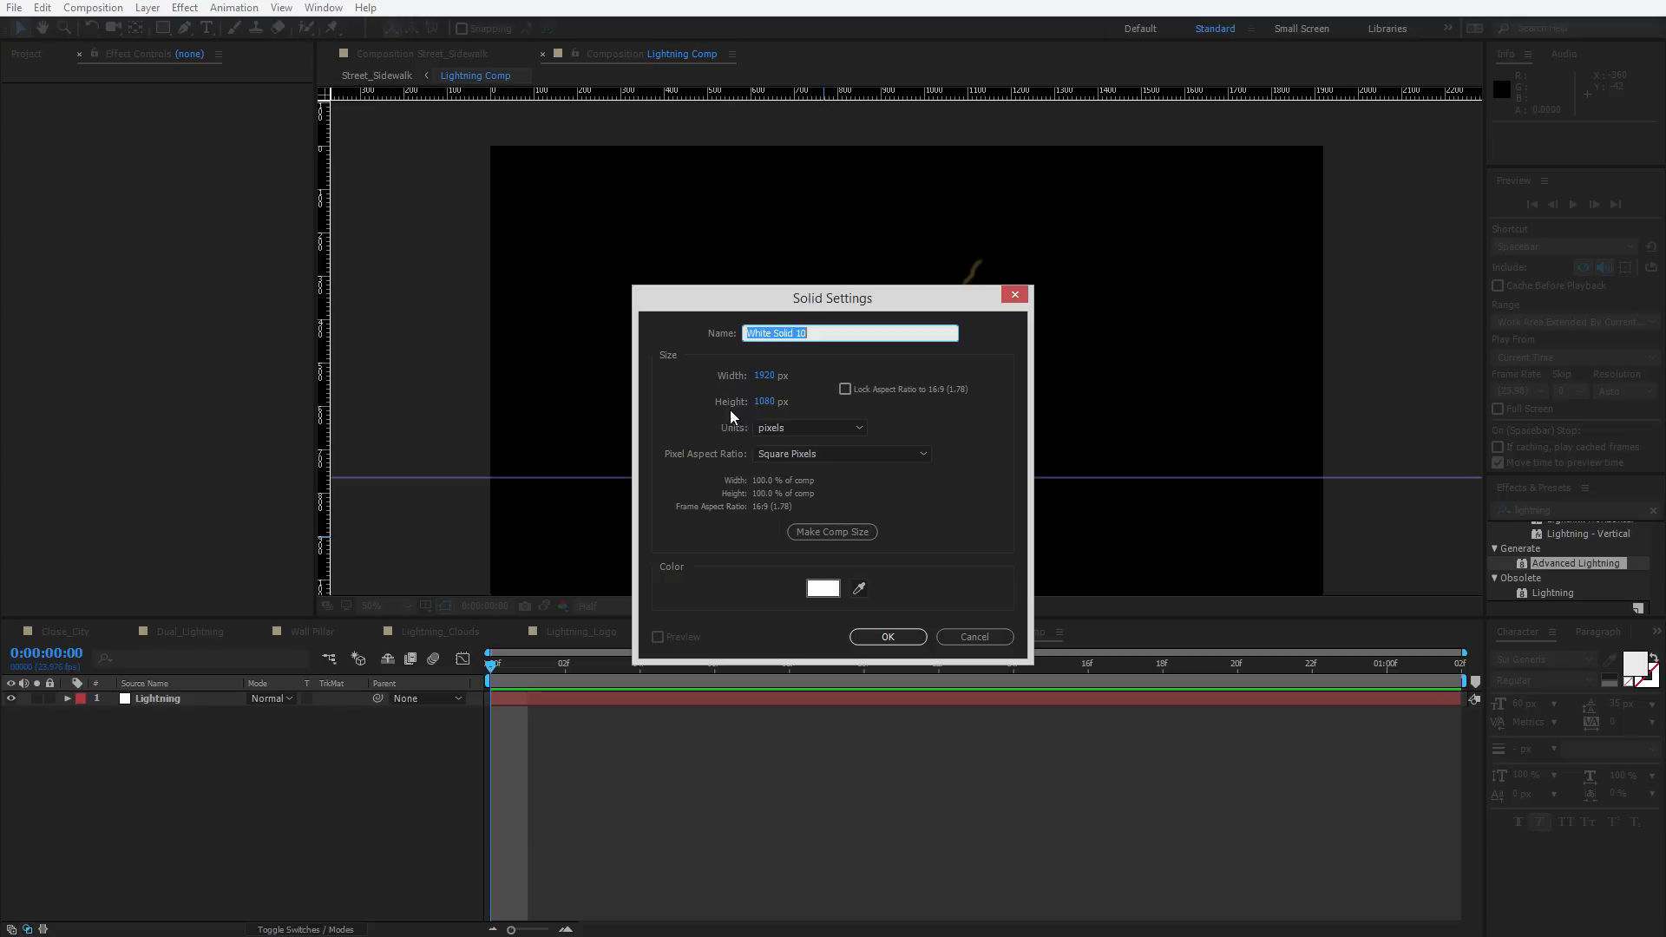
{"action": "left_click", "coordinate": [762, 402]}
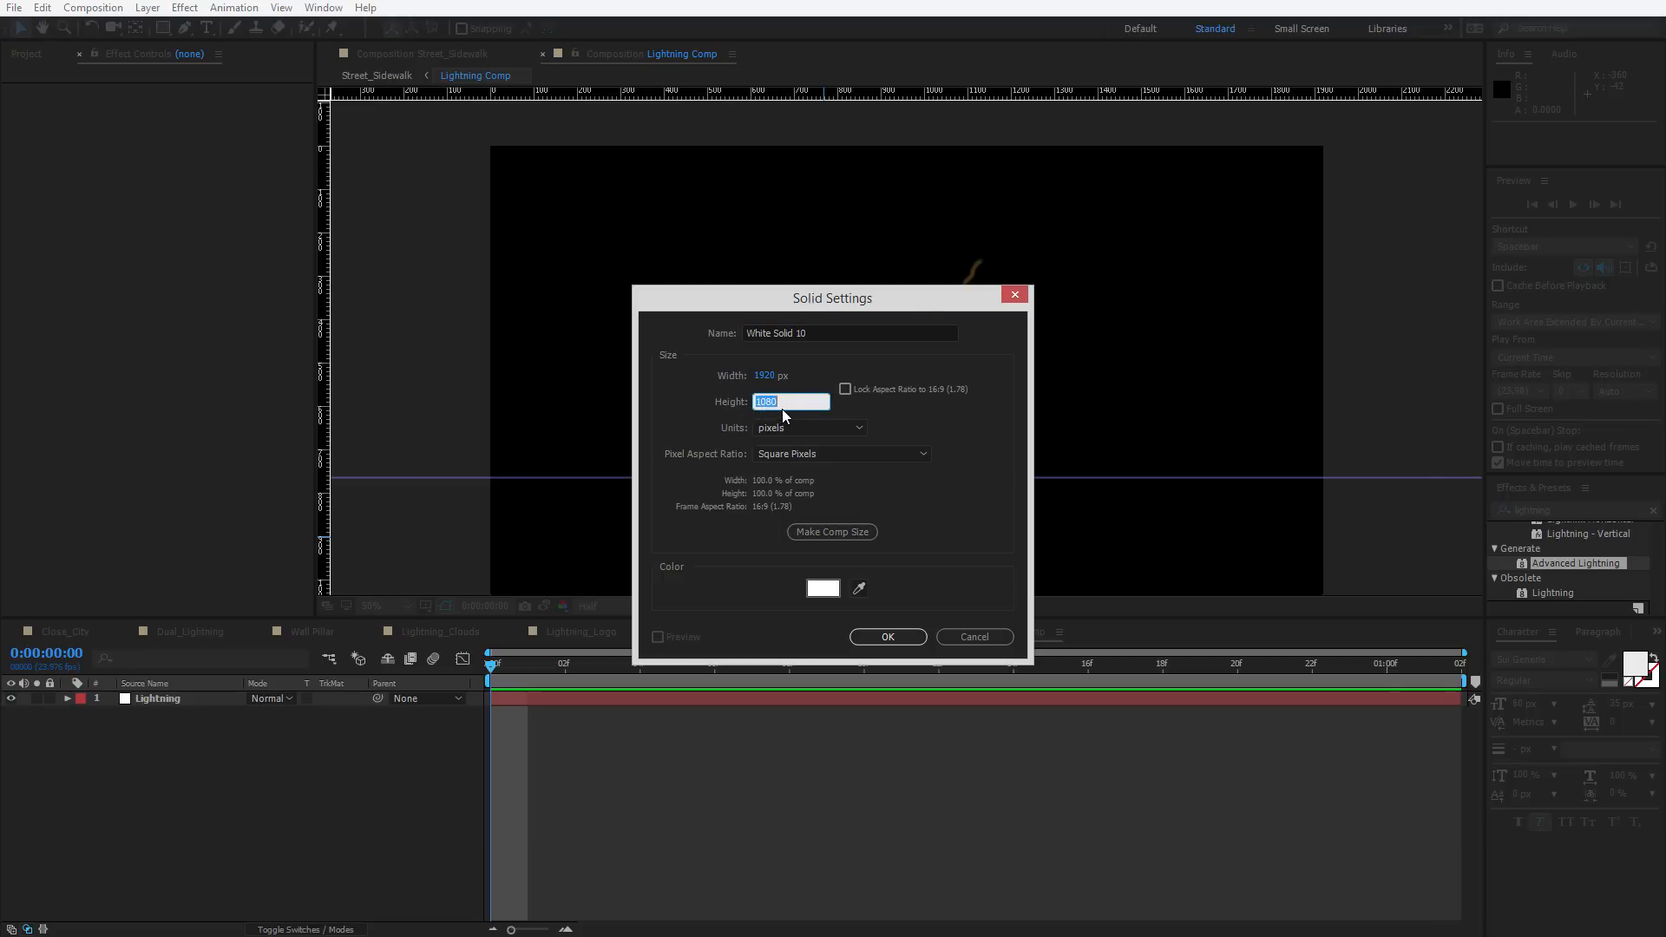
{"action": "type", "text": "2048"}
{"action": "left_click", "coordinate": [901, 637]}
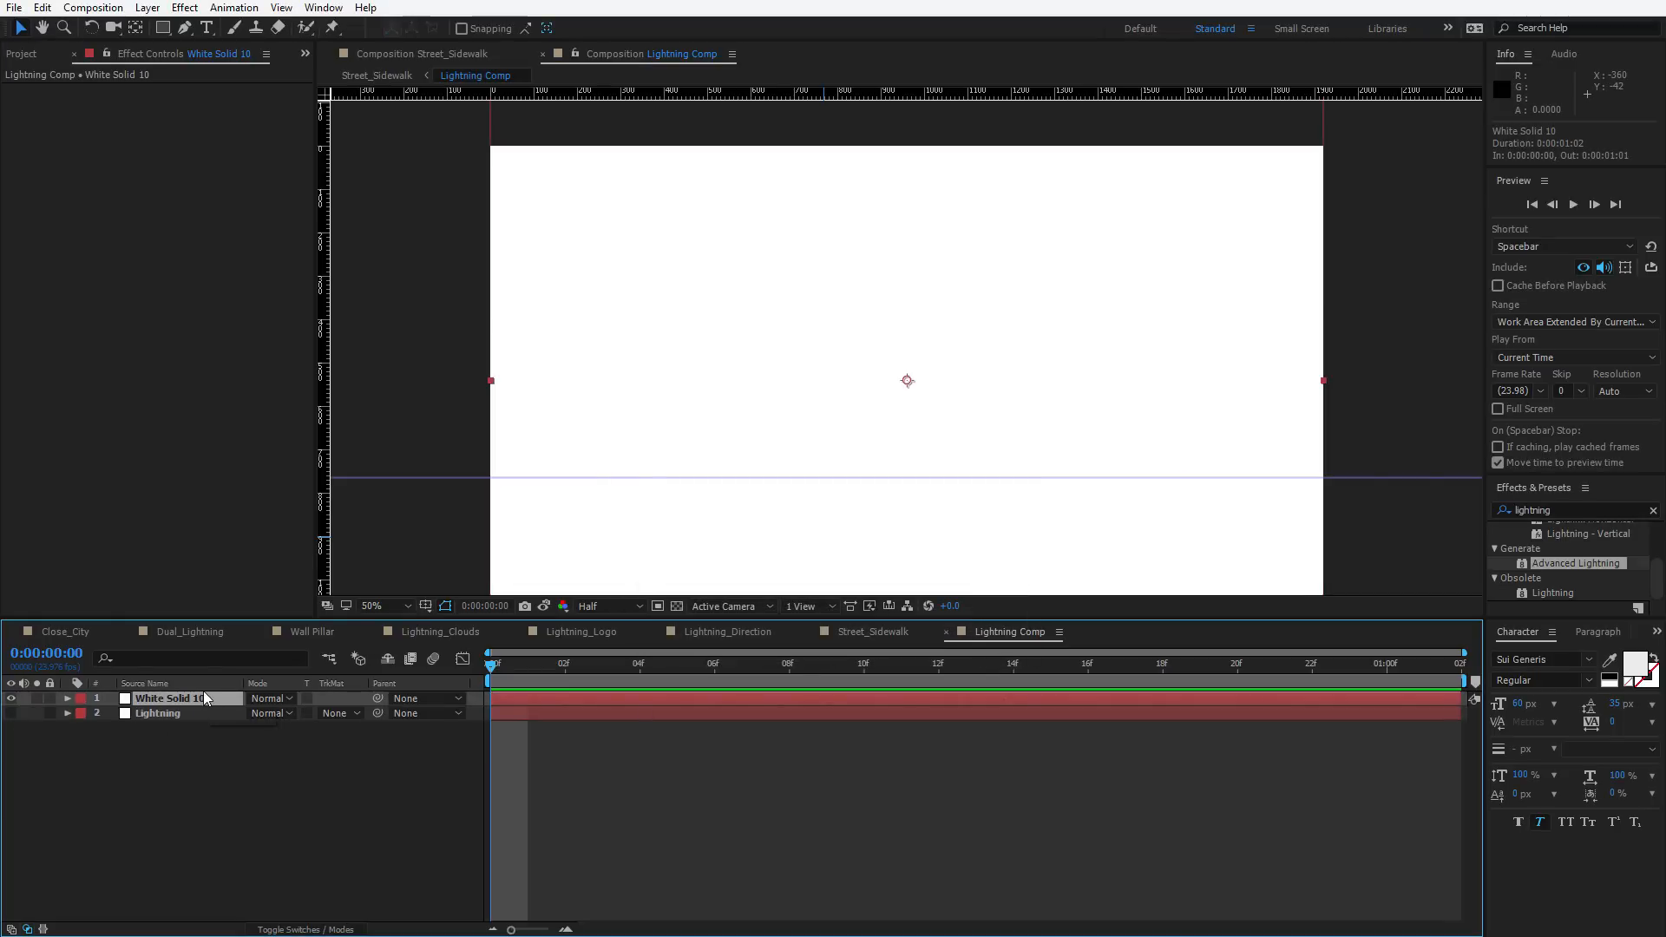
Apply Advanced Lightning to the solid and set its Glow Opacity to 0%
{"action": "key", "text": "ctrl+space"}
{"action": "type", "text": "adv"}
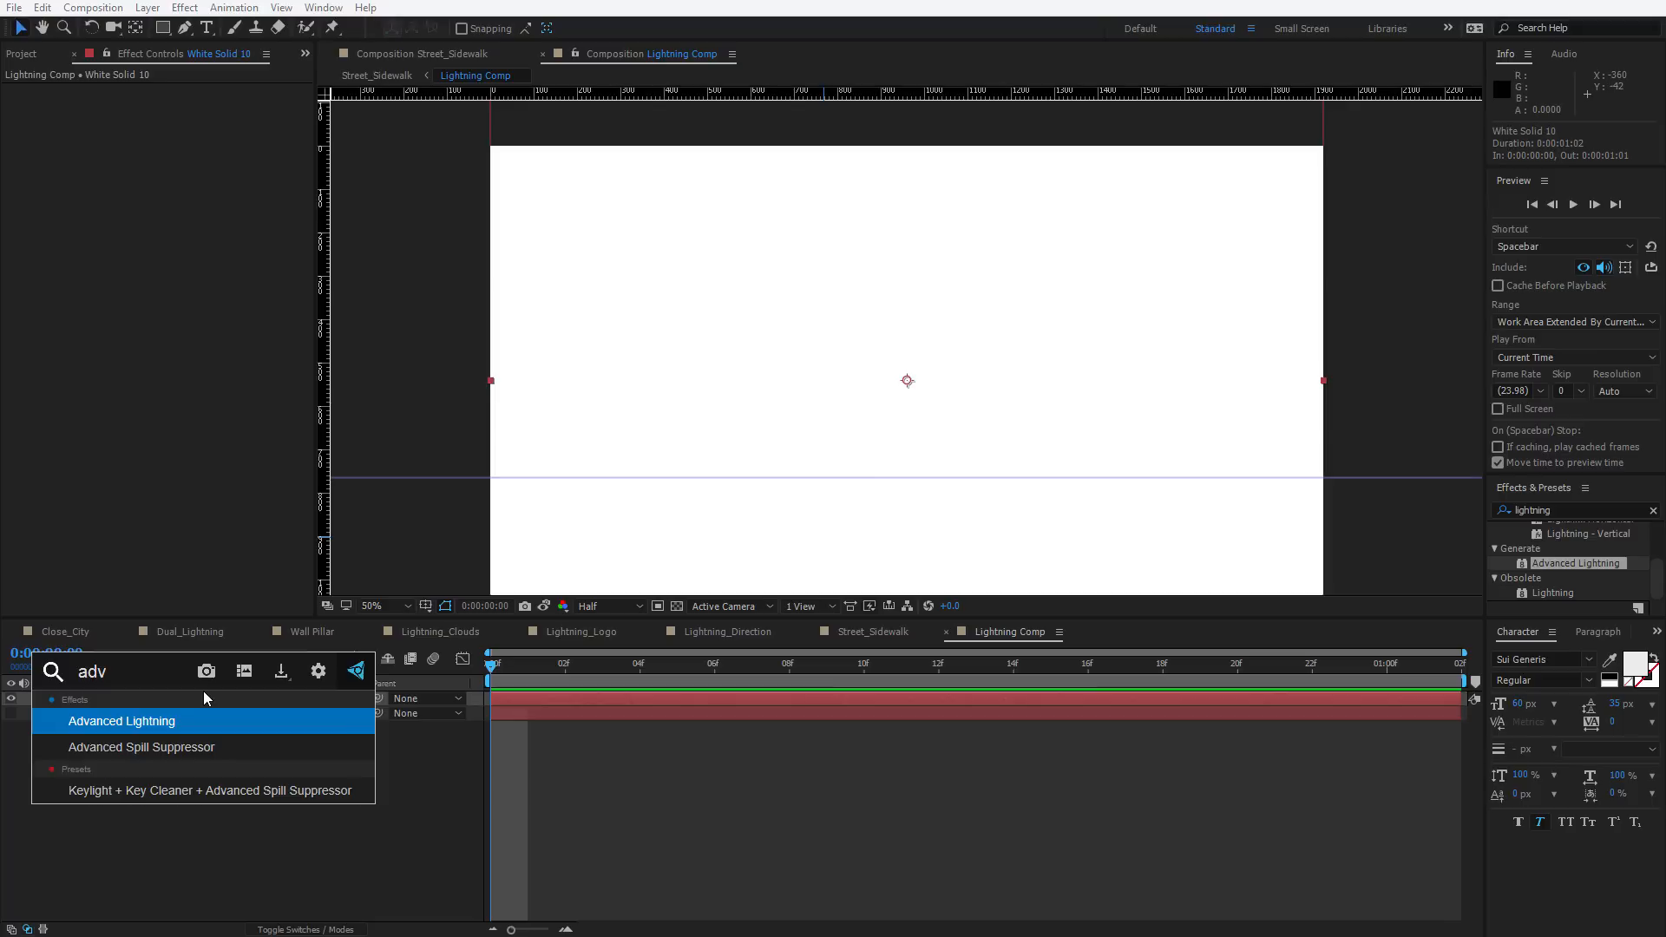
{"action": "key", "text": "Return"}
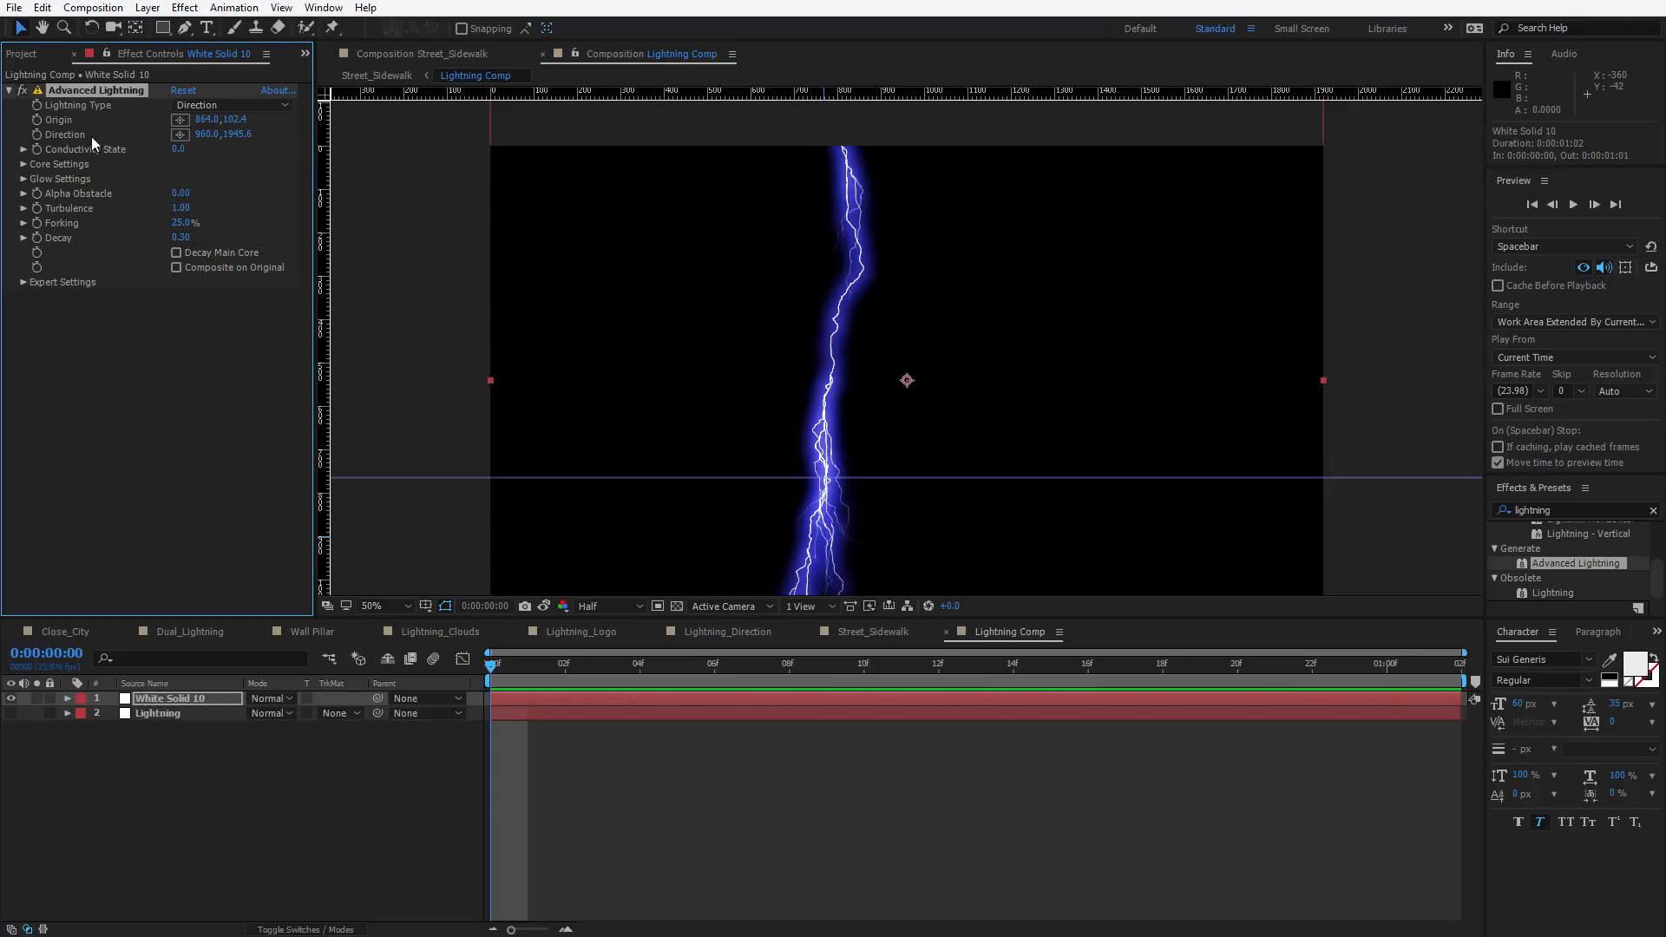
{"action": "left_click", "coordinate": [23, 178]}
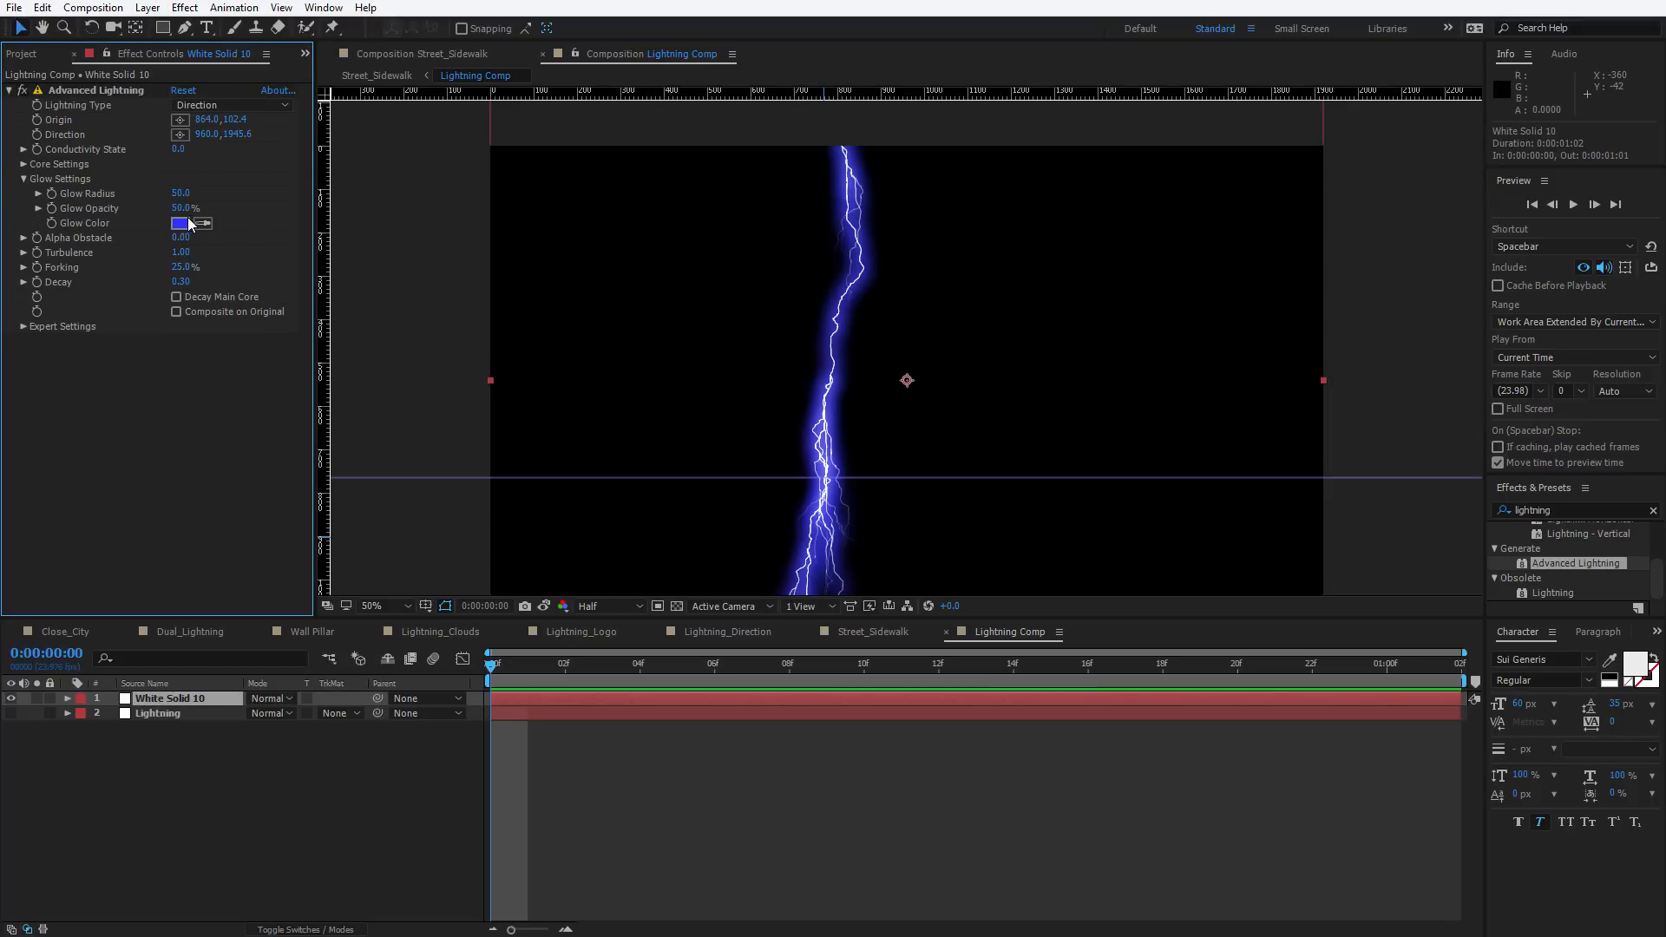
{"action": "left_click", "coordinate": [179, 207]}
{"action": "type", "text": "0"}
{"action": "key", "text": "Return"}
{"action": "key", "text": "comma"}
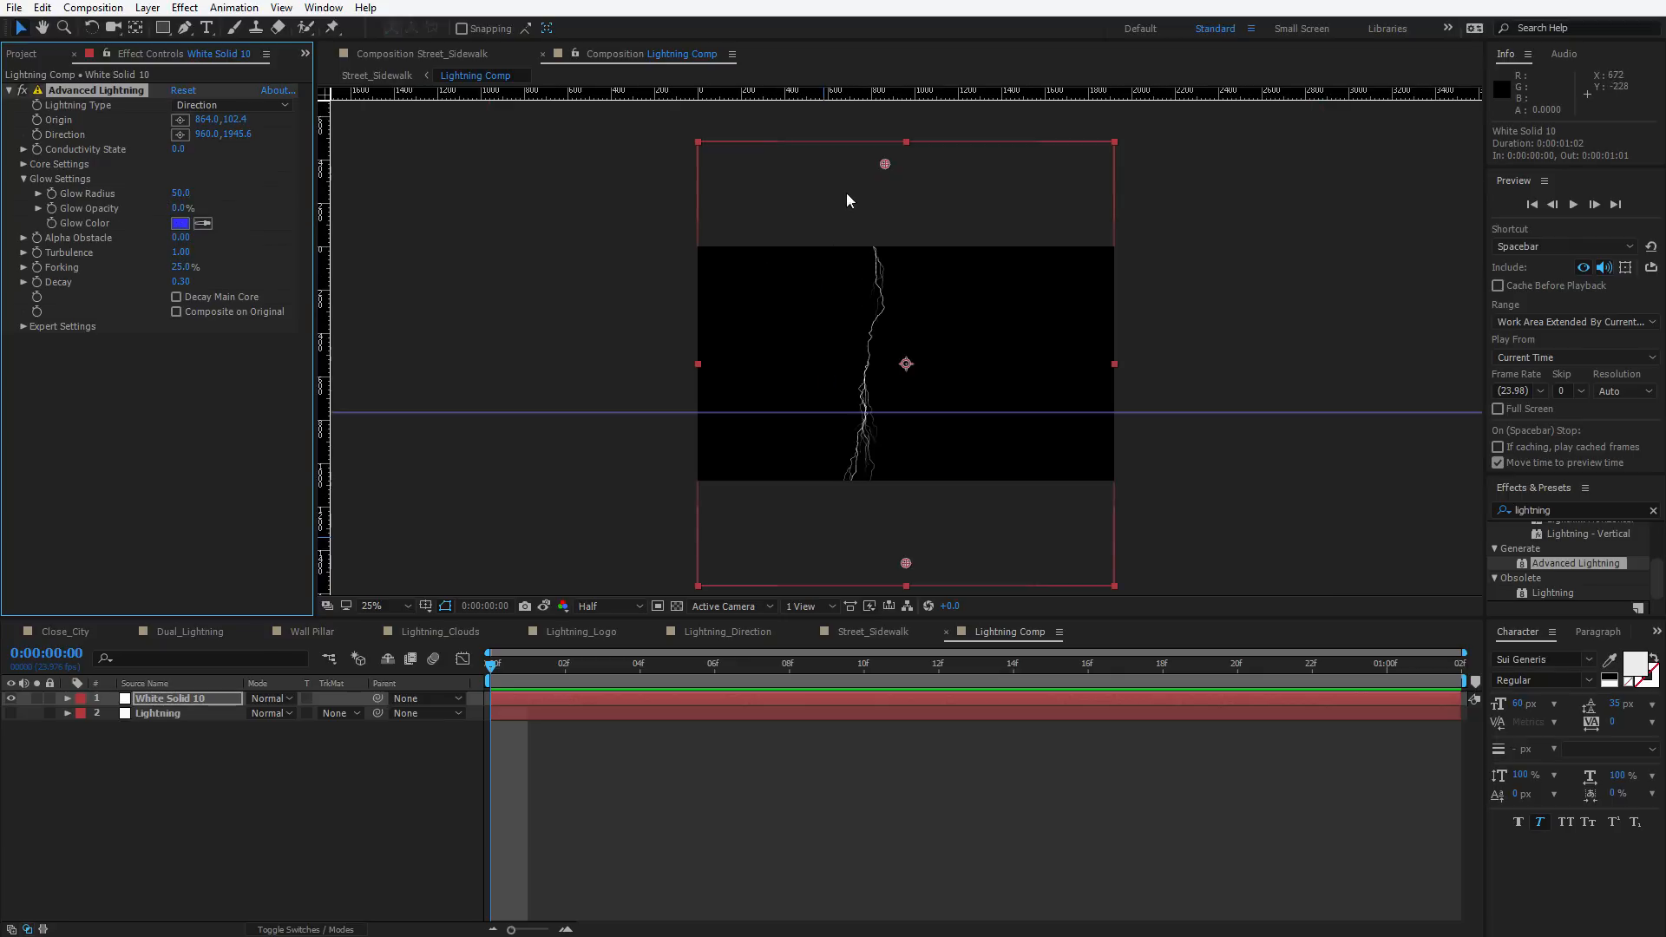
Set keyframes on the solid's Position and the lightning Origin, and move the solid up to 960, -216
{"action": "left_click", "coordinate": [1015, 540]}
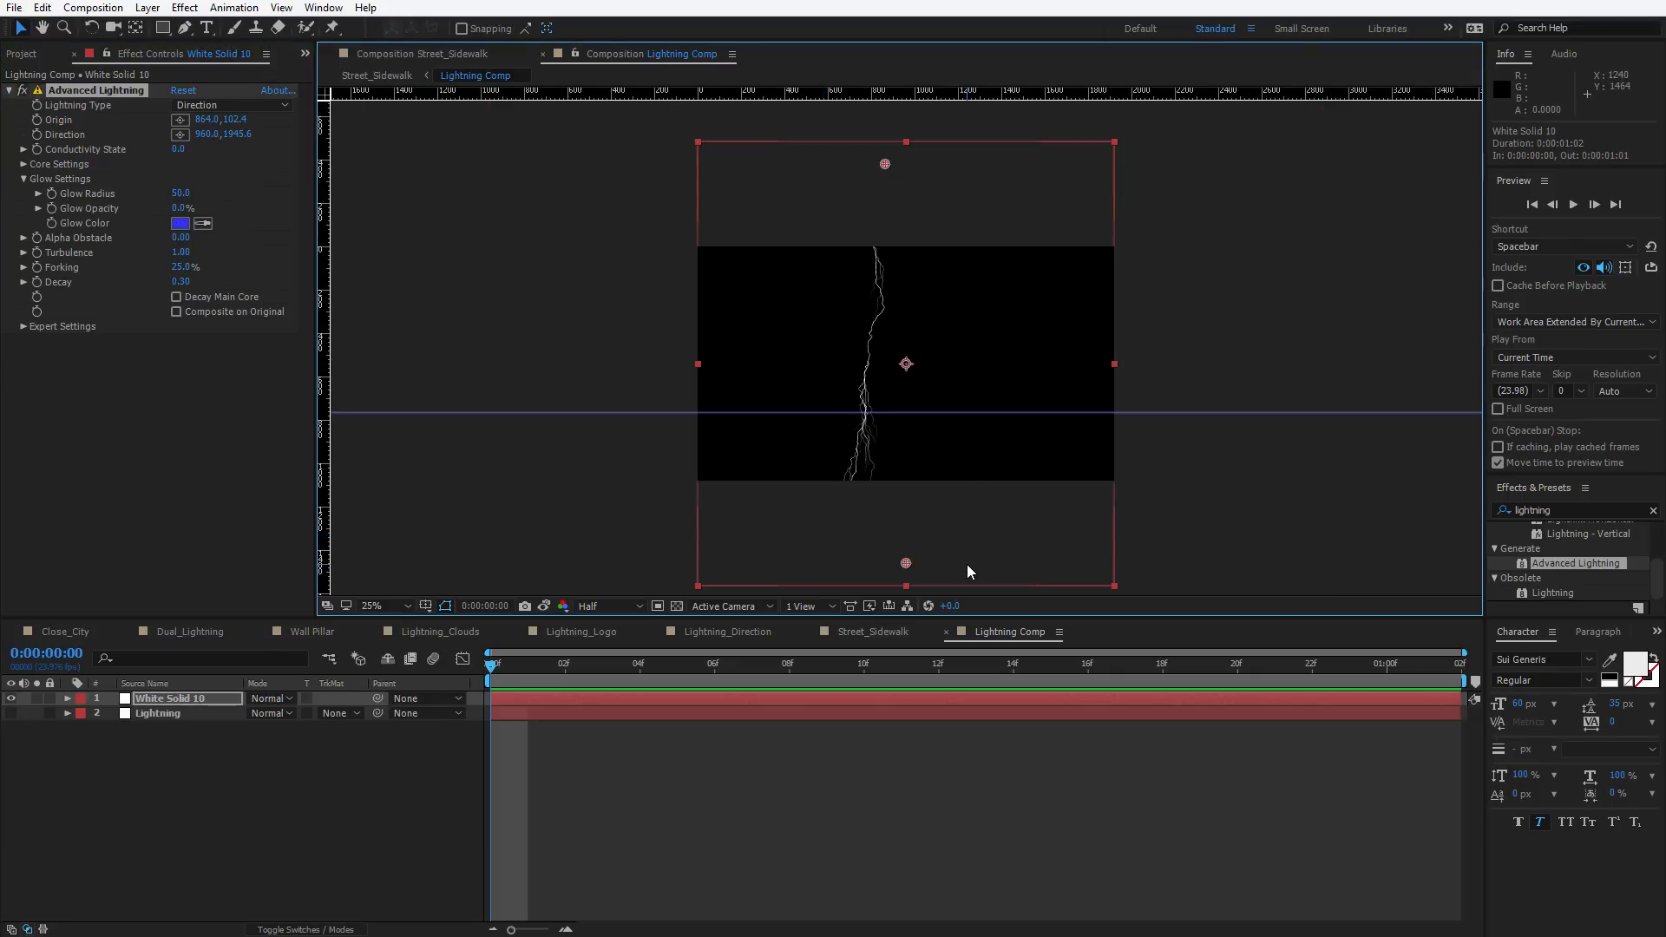
{"action": "key", "text": "p"}
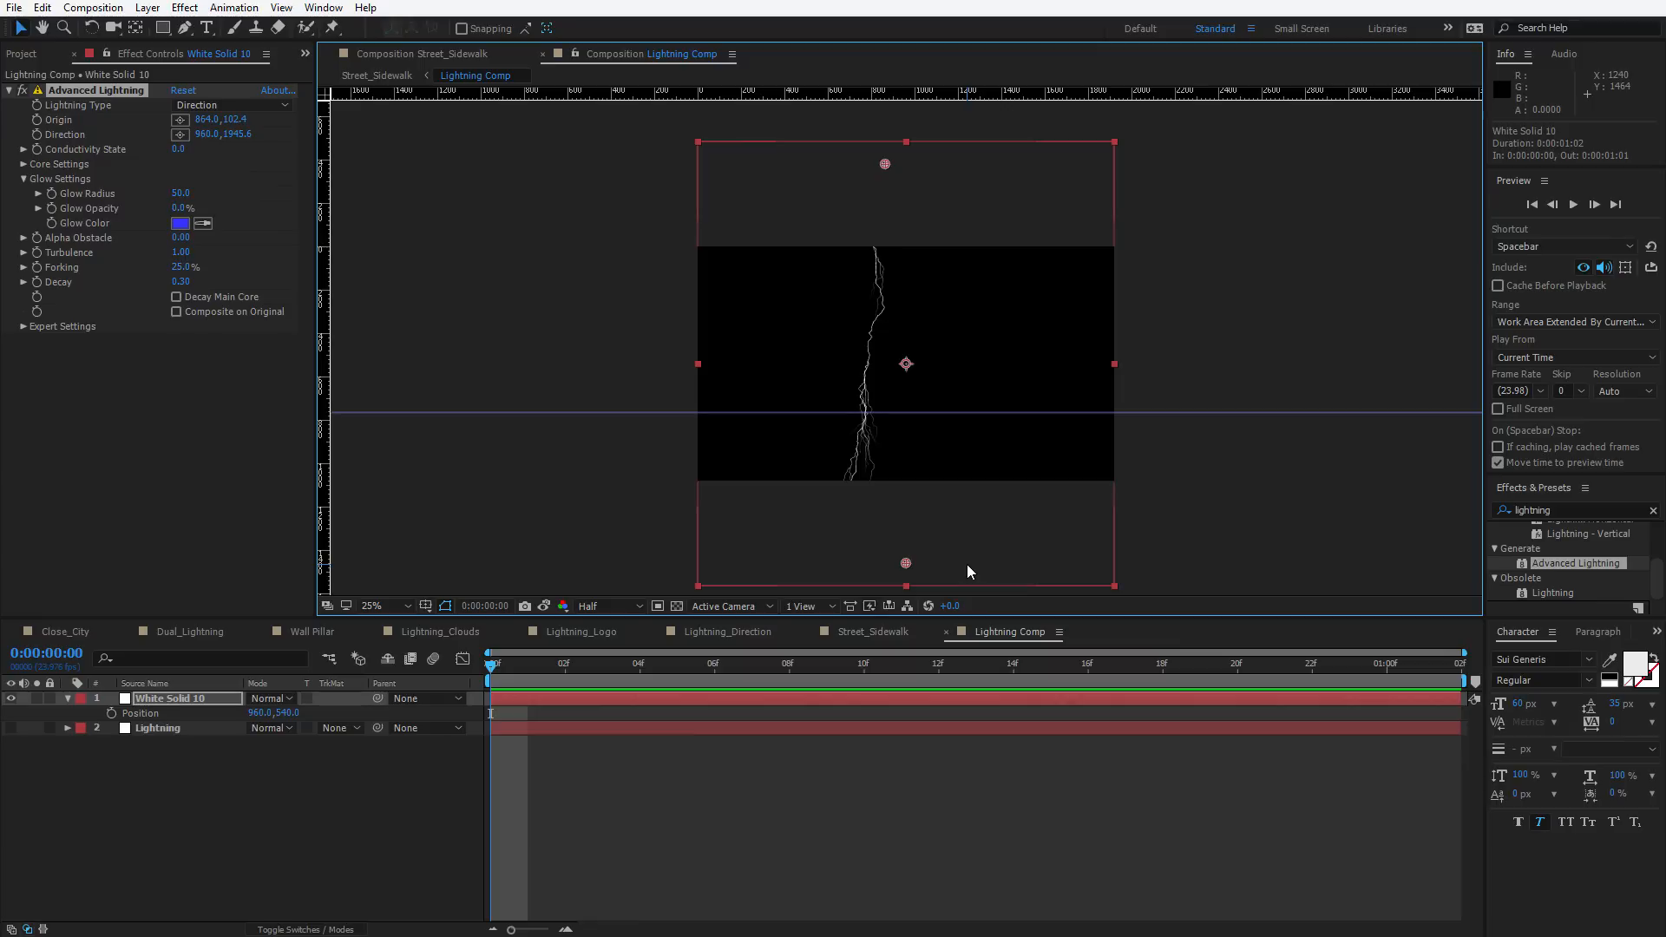
{"action": "left_click", "coordinate": [111, 712]}
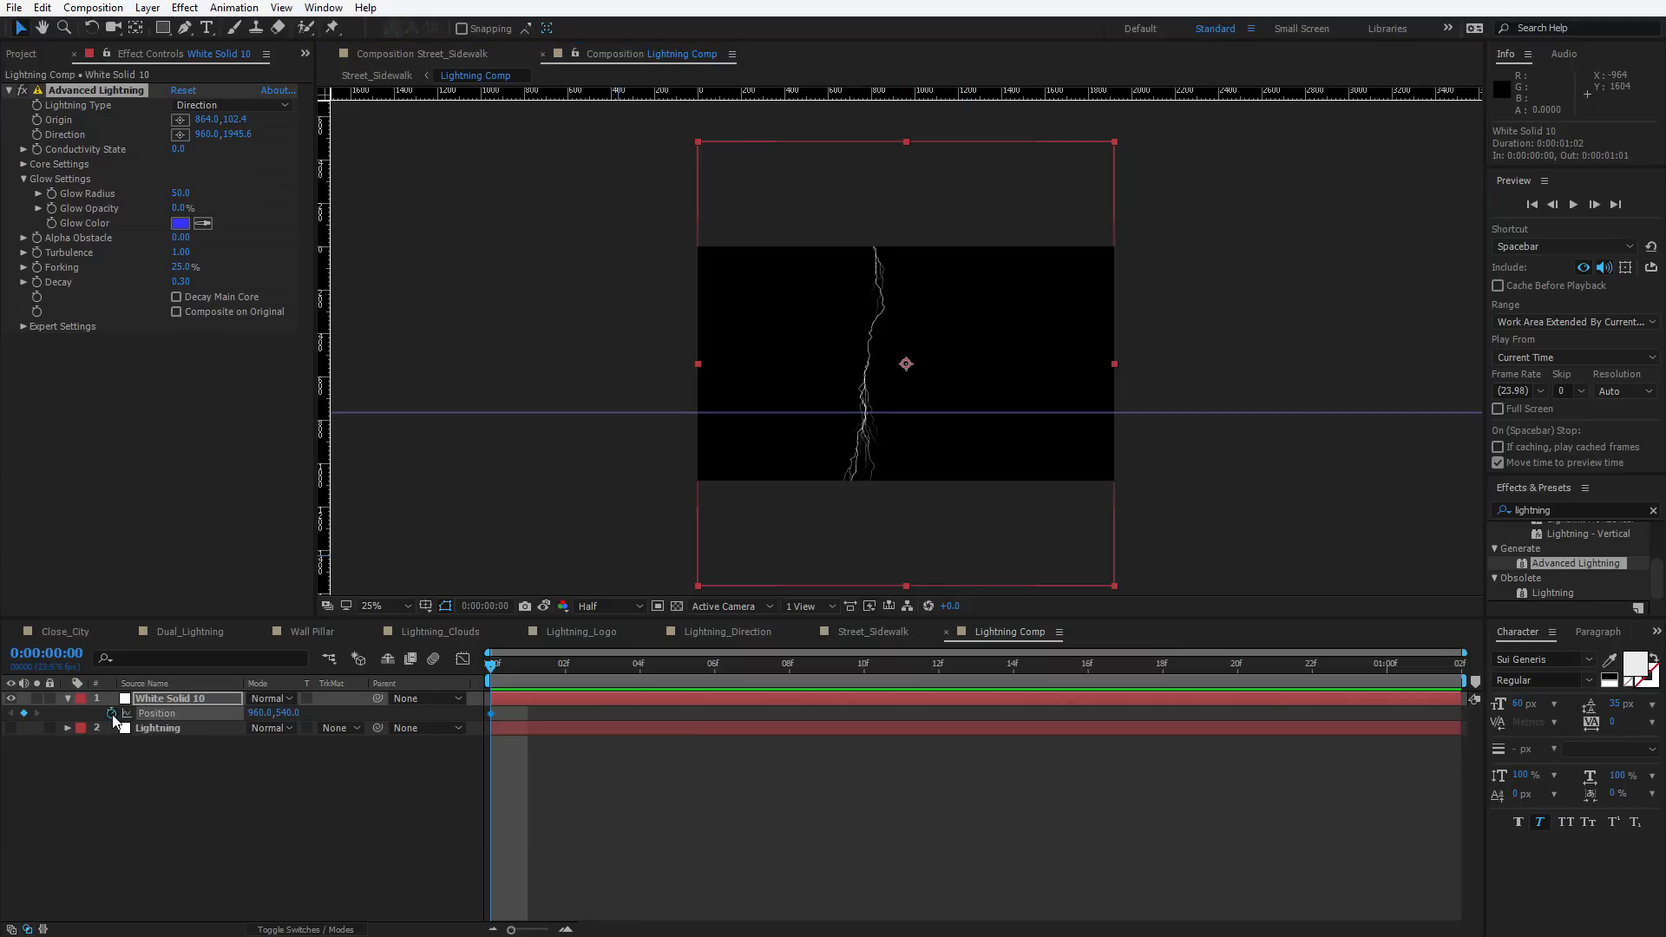
{"action": "left_click", "coordinate": [34, 122]}
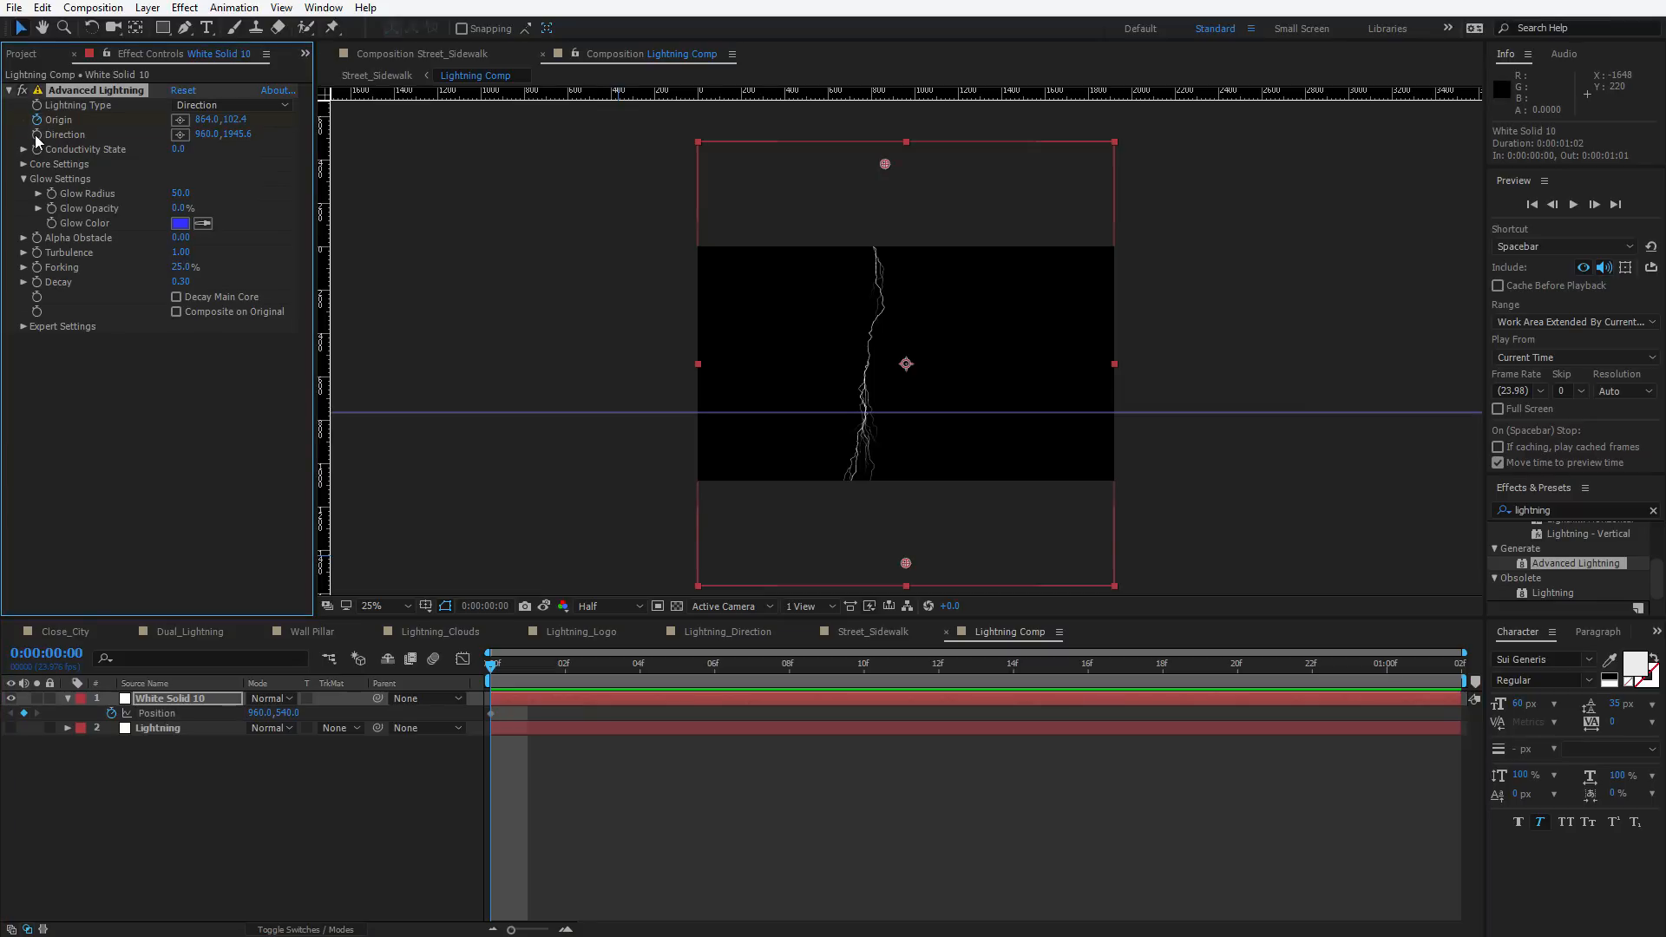
{"action": "left_click", "coordinate": [885, 165]}
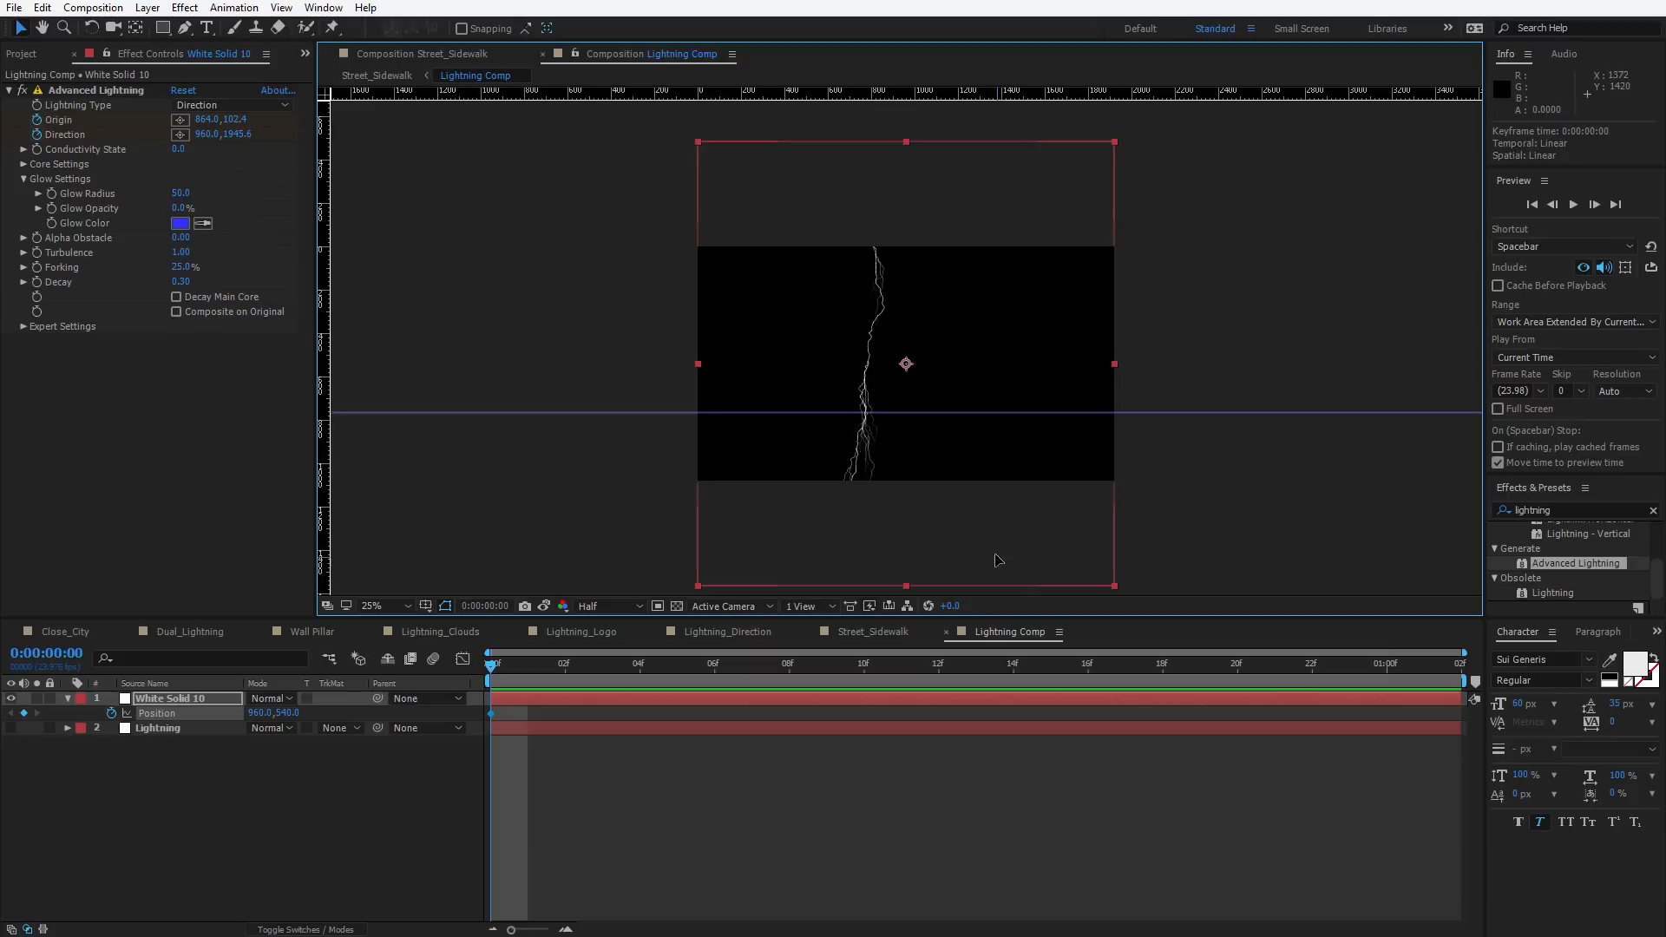
{"action": "left_click_drag", "start_coordinate": [996, 560], "coordinate": [978, 390]}
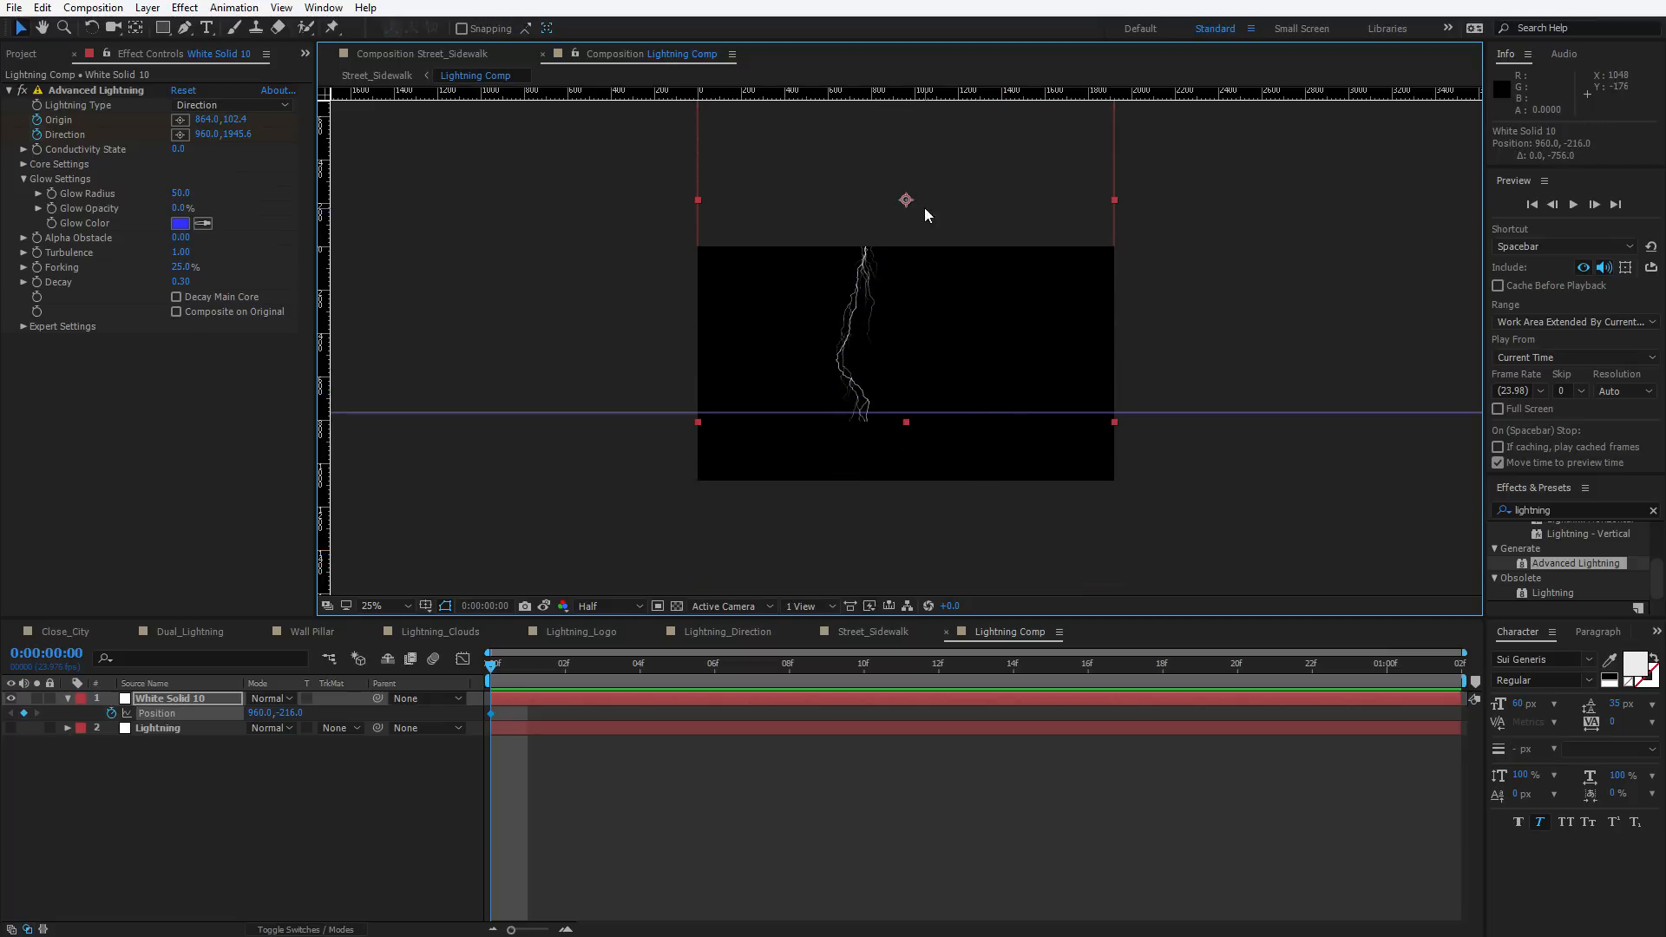
Place the lightning Origin near the top at about 956, 1542 and the Direction below the guide at about 960, 2174
{"action": "left_click_drag", "start_coordinate": [956, 279], "coordinate": [921, 360]}
{"action": "left_click", "coordinate": [111, 89]}
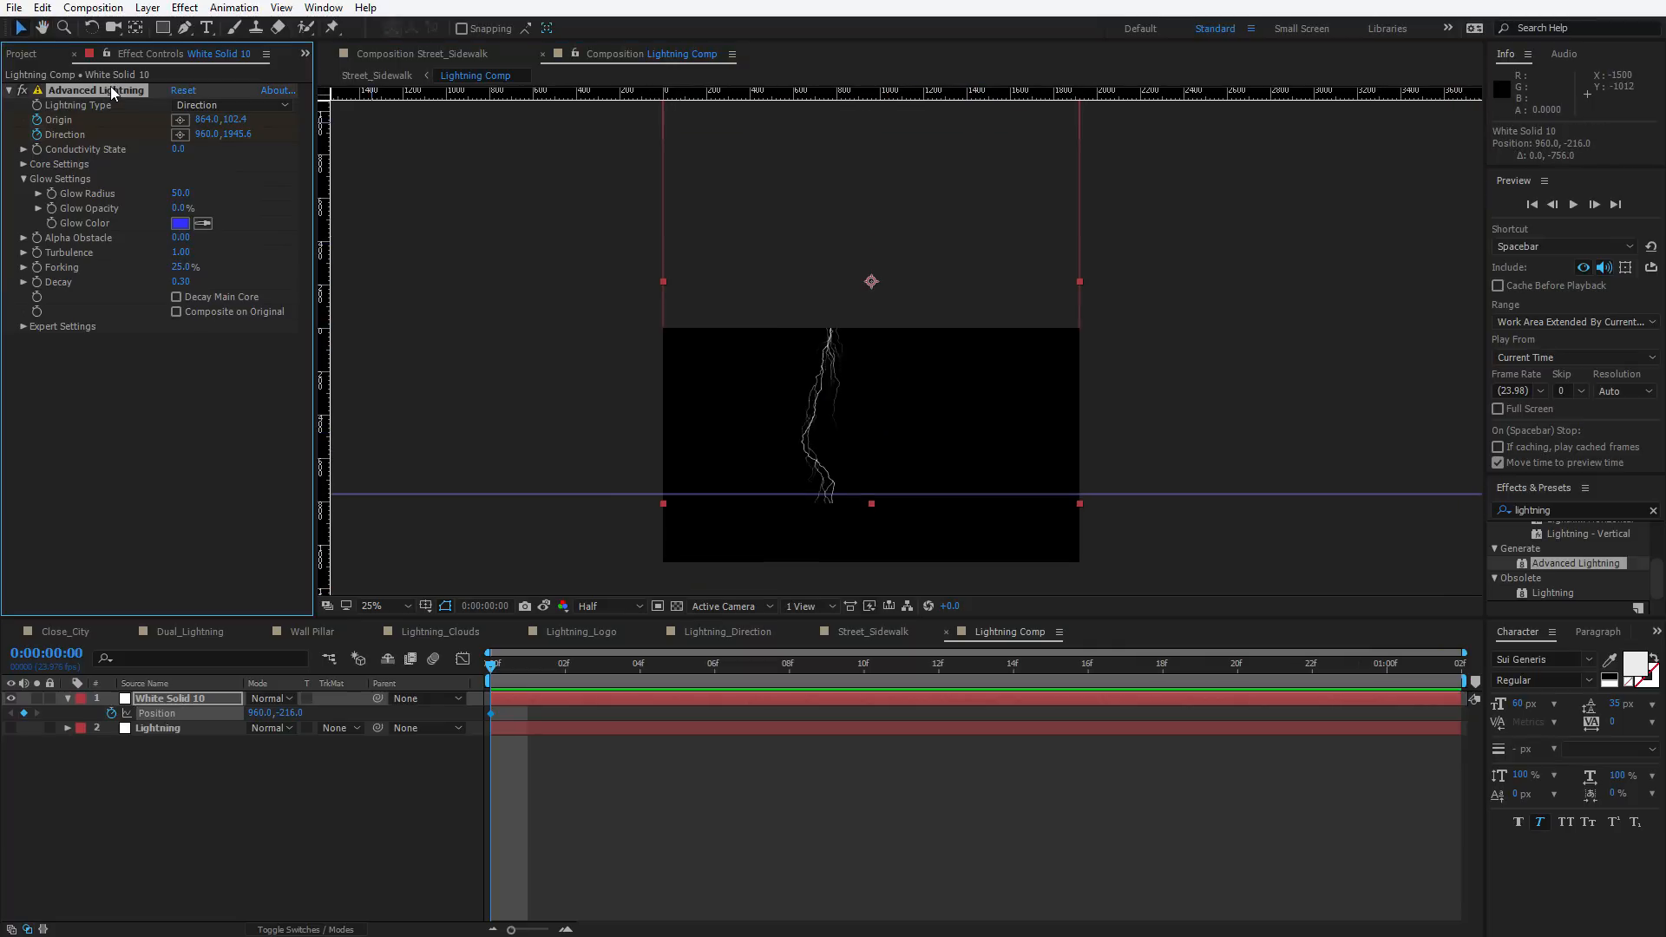
{"action": "left_click_drag", "start_coordinate": [873, 491], "coordinate": [868, 530]}
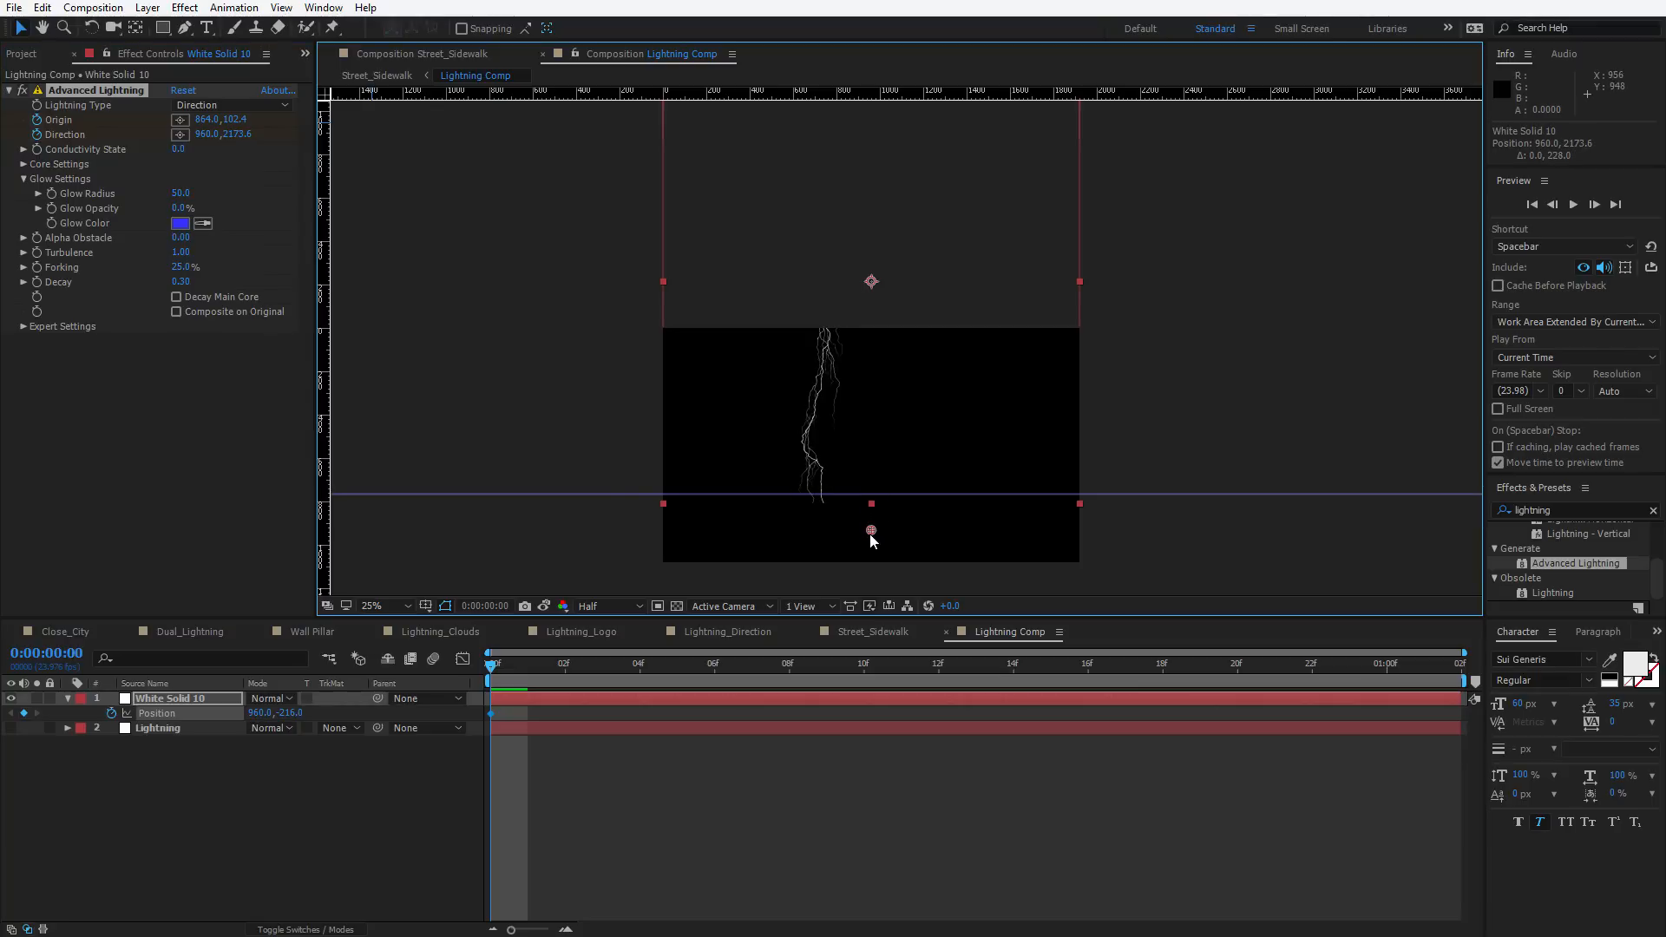
{"action": "left_click_drag", "start_coordinate": [923, 400], "coordinate": [927, 464]}
{"action": "left_click_drag", "start_coordinate": [855, 144], "coordinate": [833, 261]}
{"action": "key", "text": "apostrophe"}
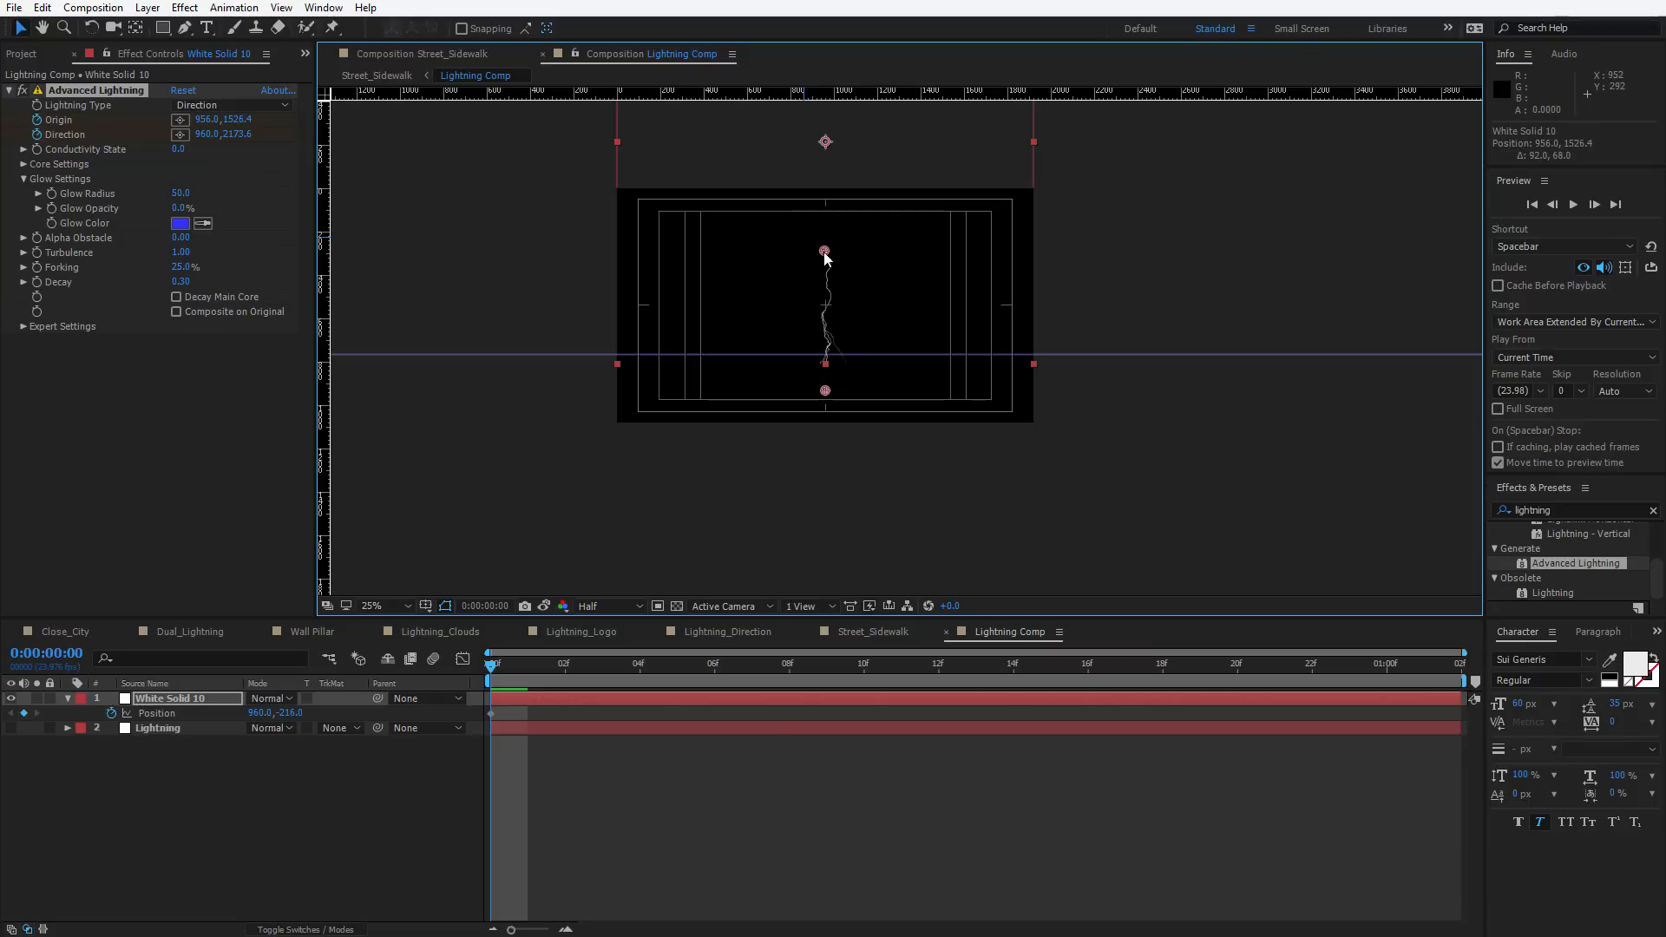
{"action": "scroll", "coordinate": [868, 373], "scroll_direction": "up", "scroll_amount": 2}
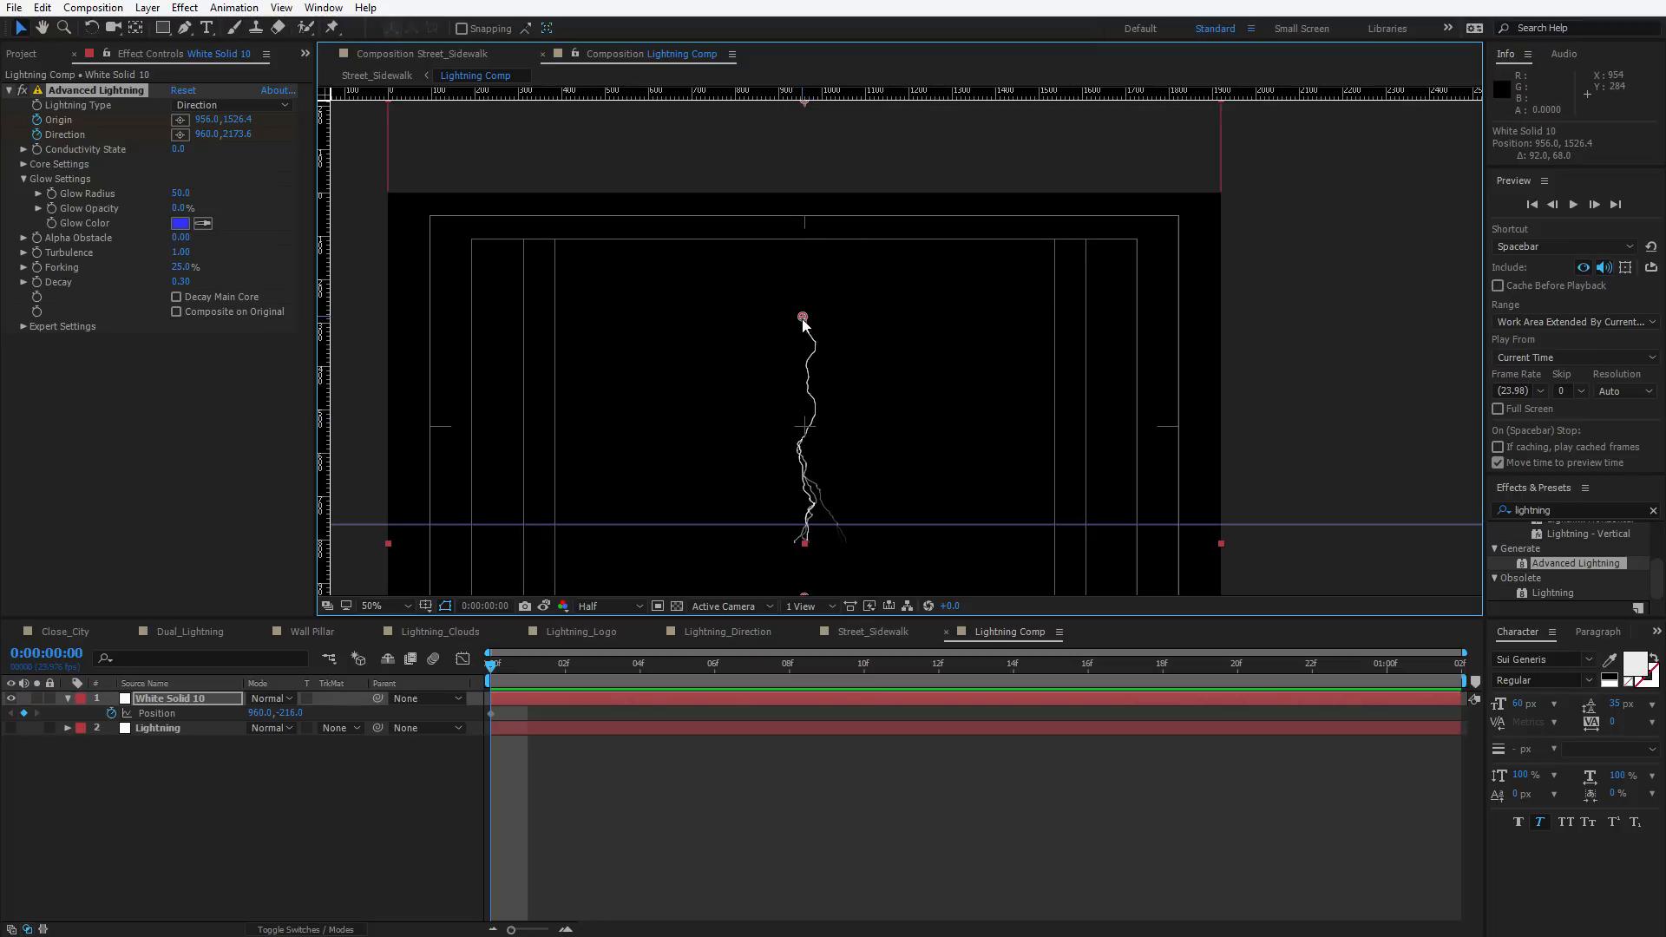
{"action": "left_click_drag", "start_coordinate": [803, 319], "coordinate": [802, 326]}
{"action": "key", "text": "comma"}
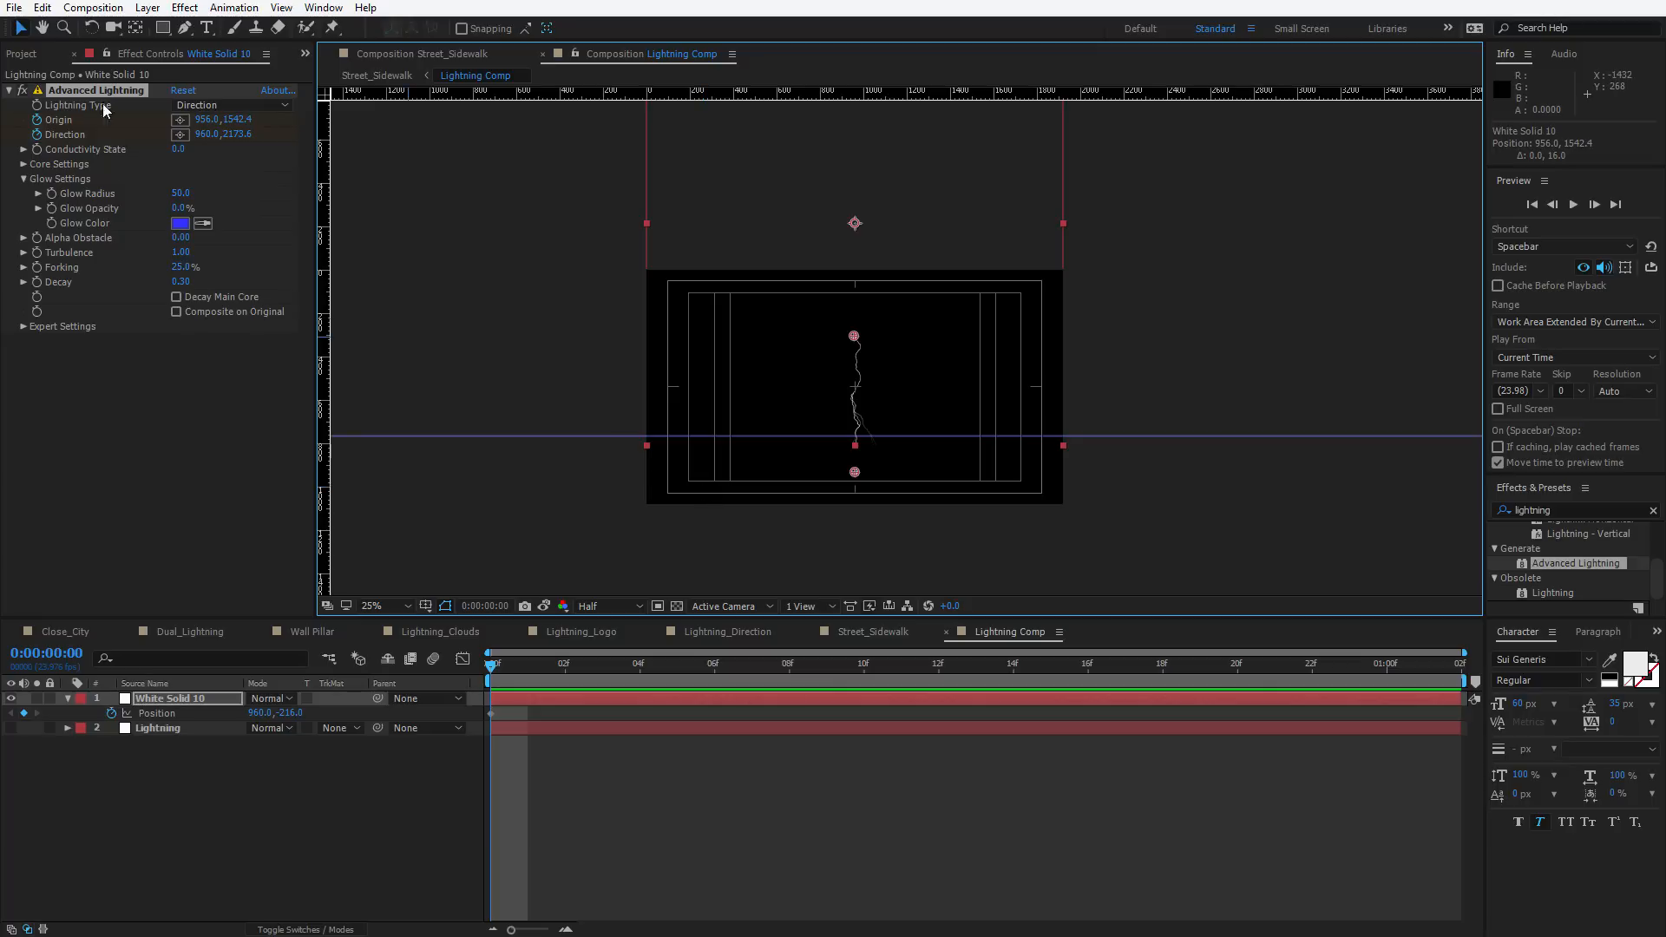
Draw a rectangular mask on the solid covering the area below the ground guide
{"action": "left_click", "coordinate": [162, 29]}
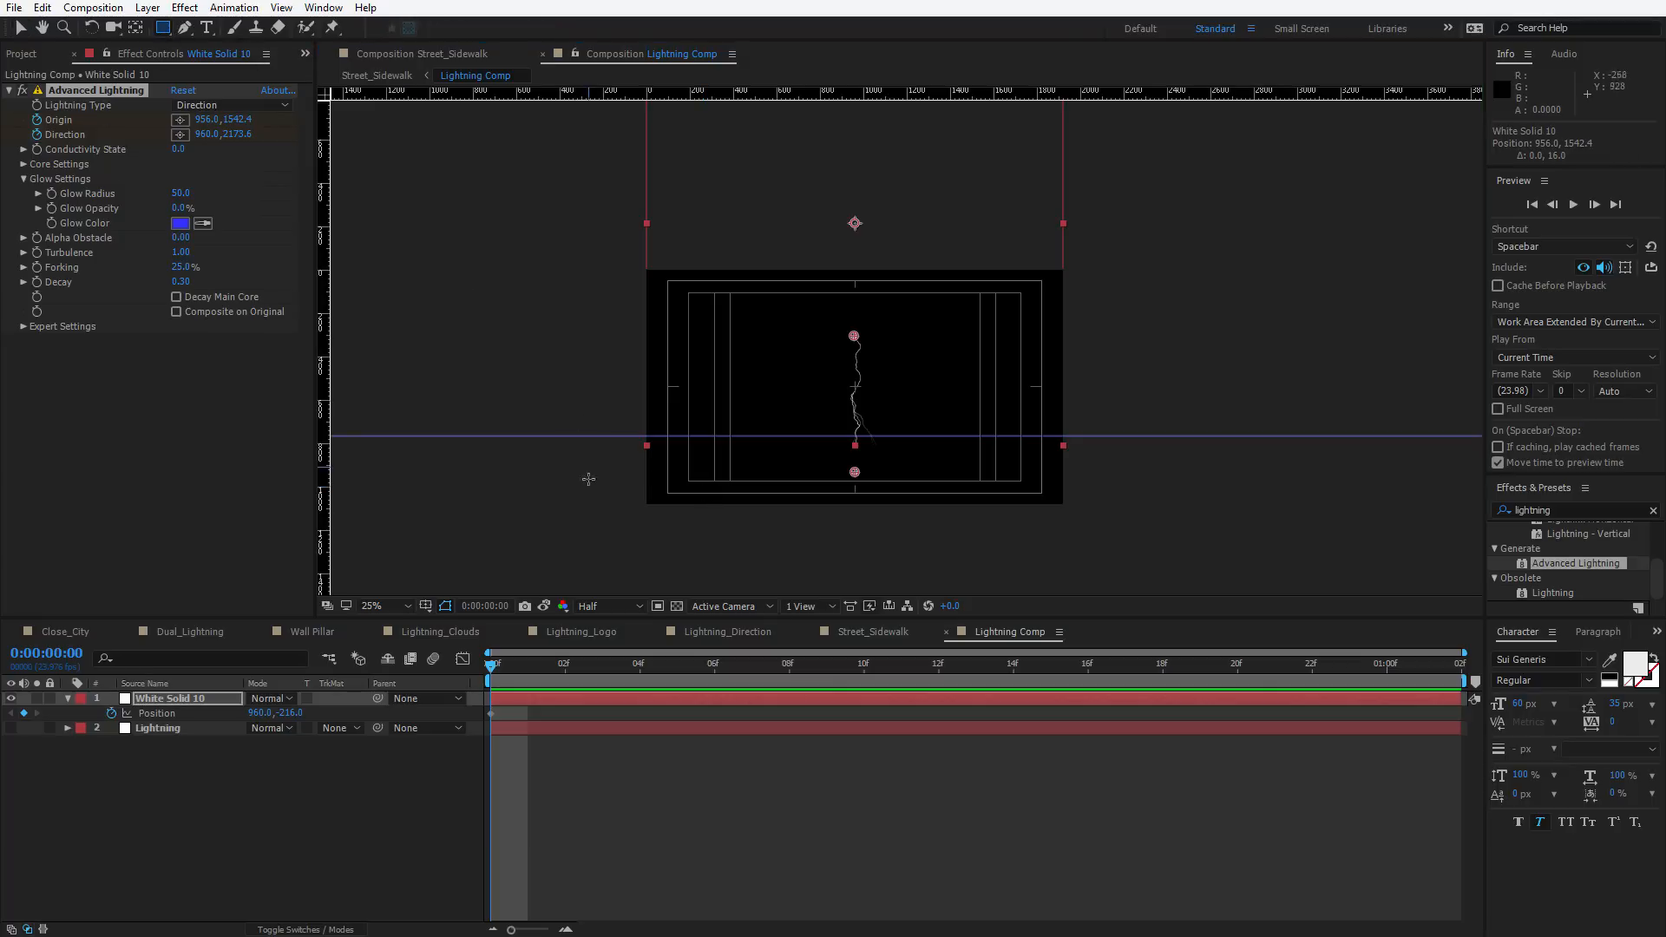
{"action": "left_click_drag", "start_coordinate": [538, 550], "coordinate": [1165, 436]}
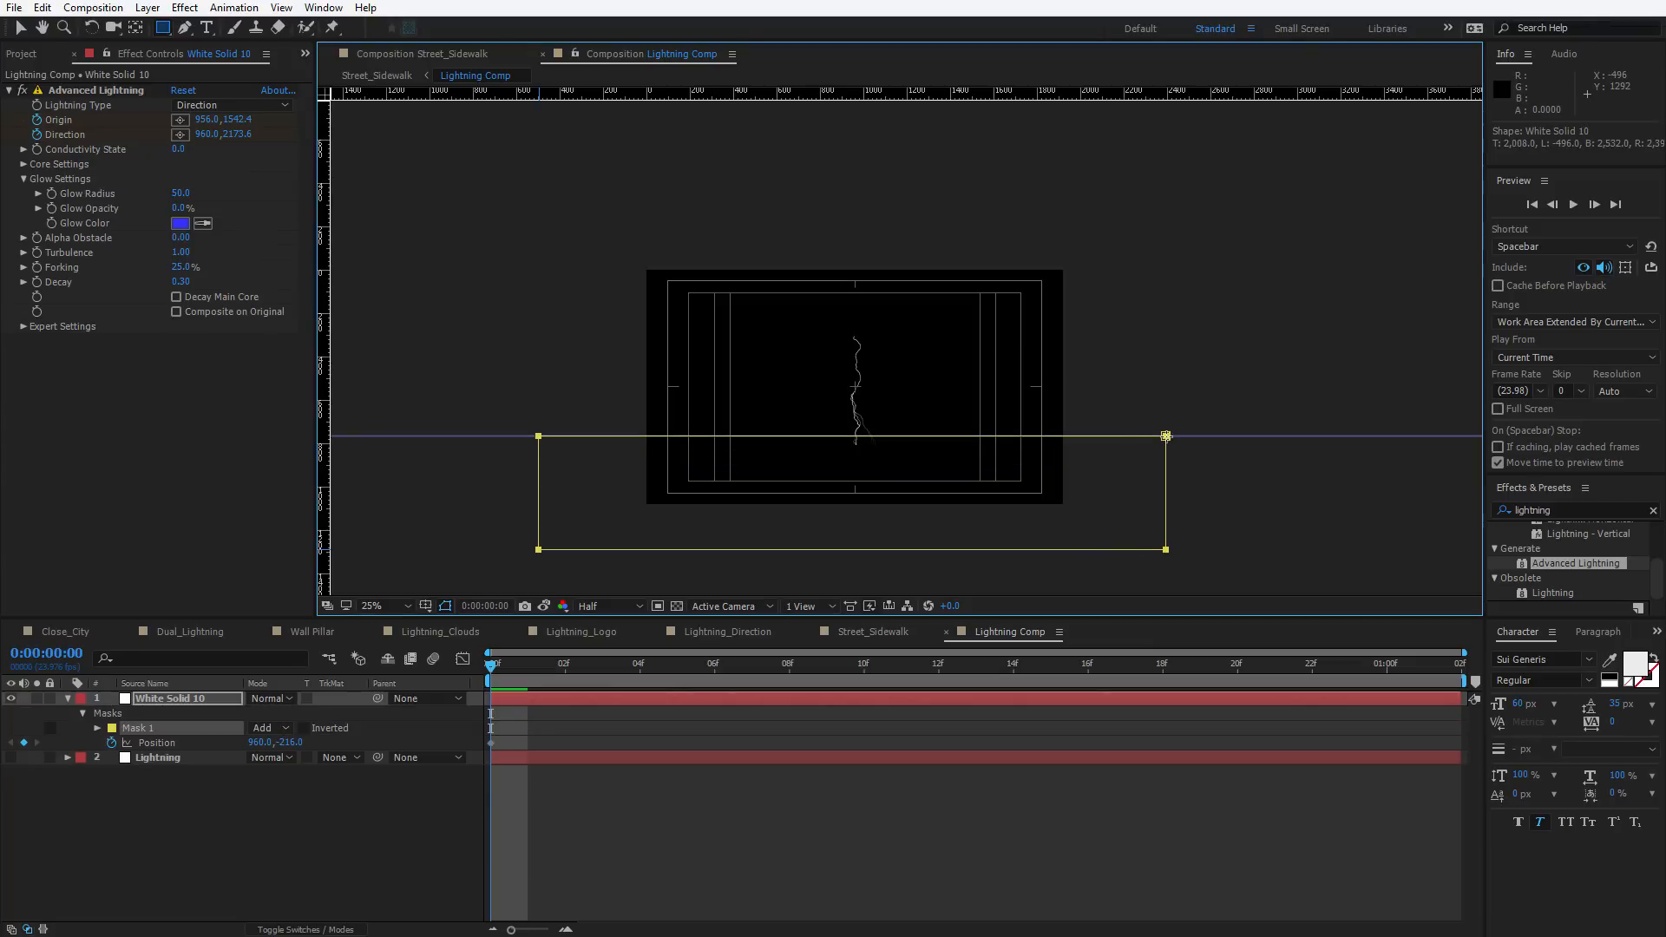
{"action": "key", "text": "period"}
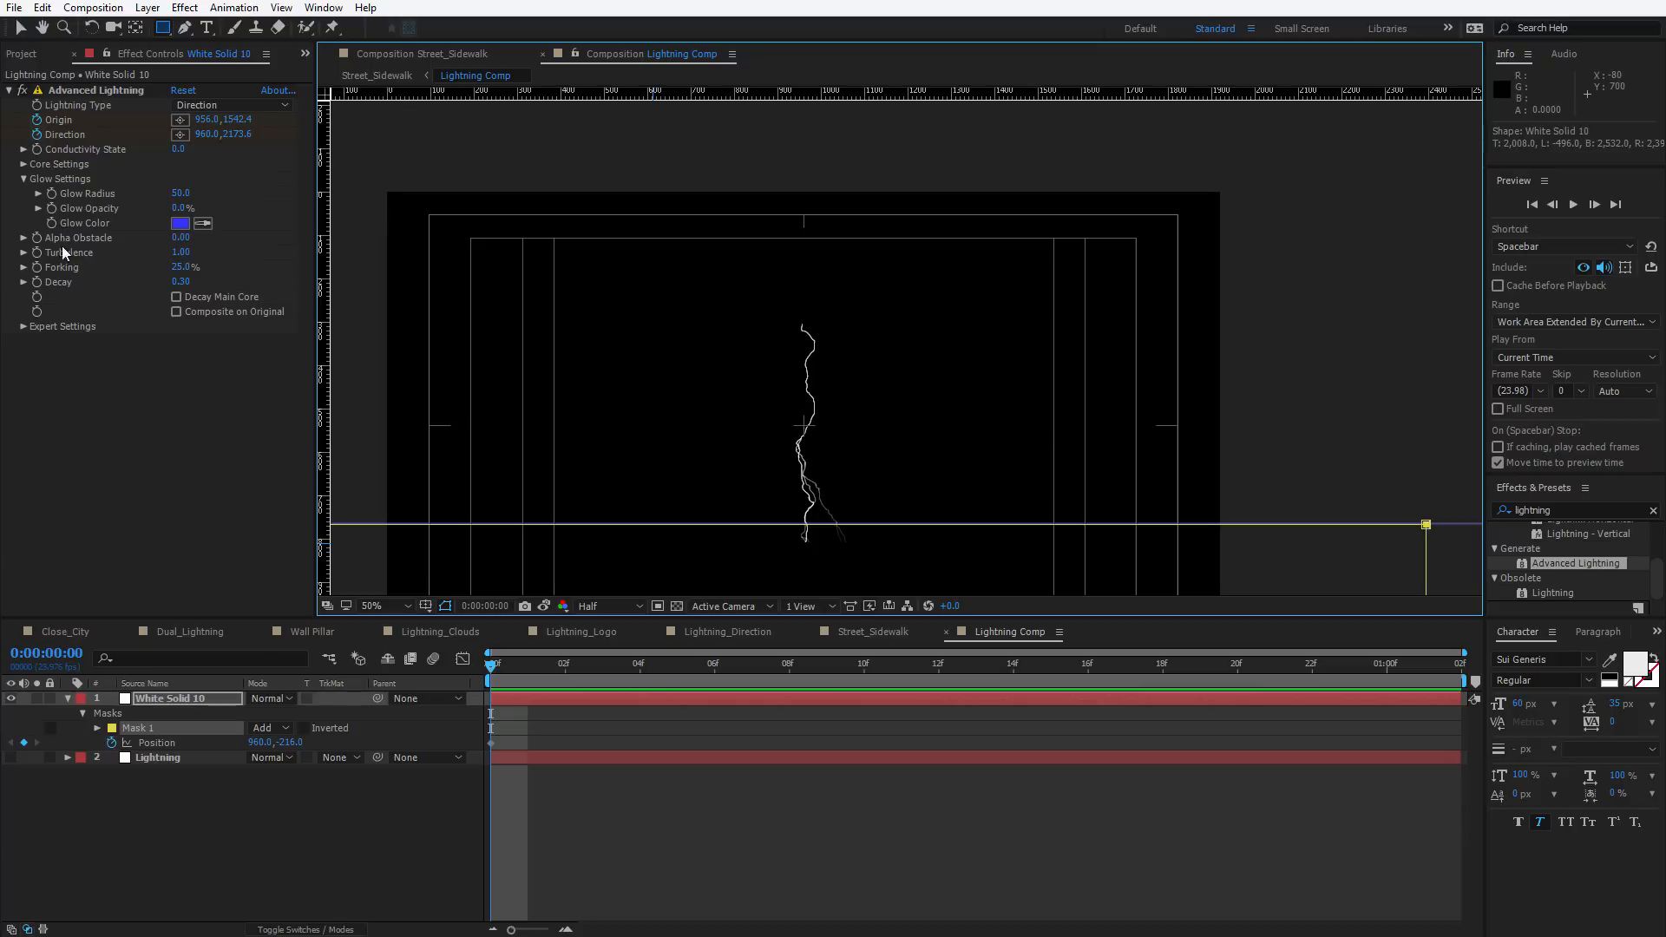
Set Alpha Obstacle to 20.60 and reveal the solid's Mask Path property
{"action": "left_click_drag", "start_coordinate": [180, 239], "coordinate": [225, 243]}
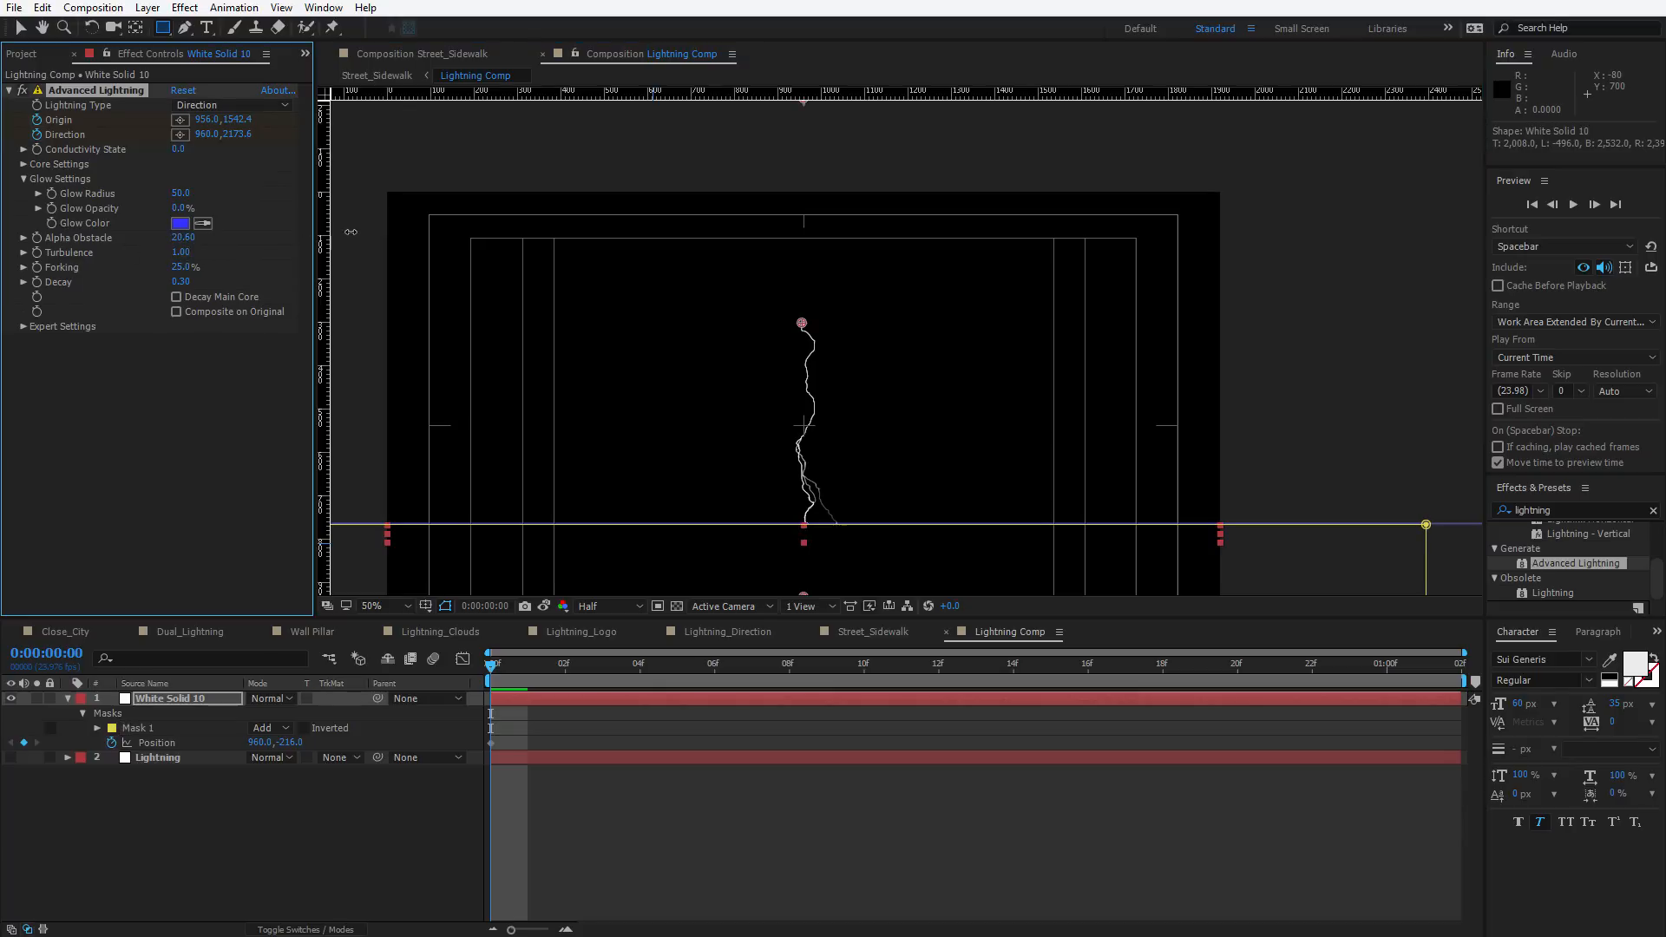
{"action": "left_click", "coordinate": [810, 861]}
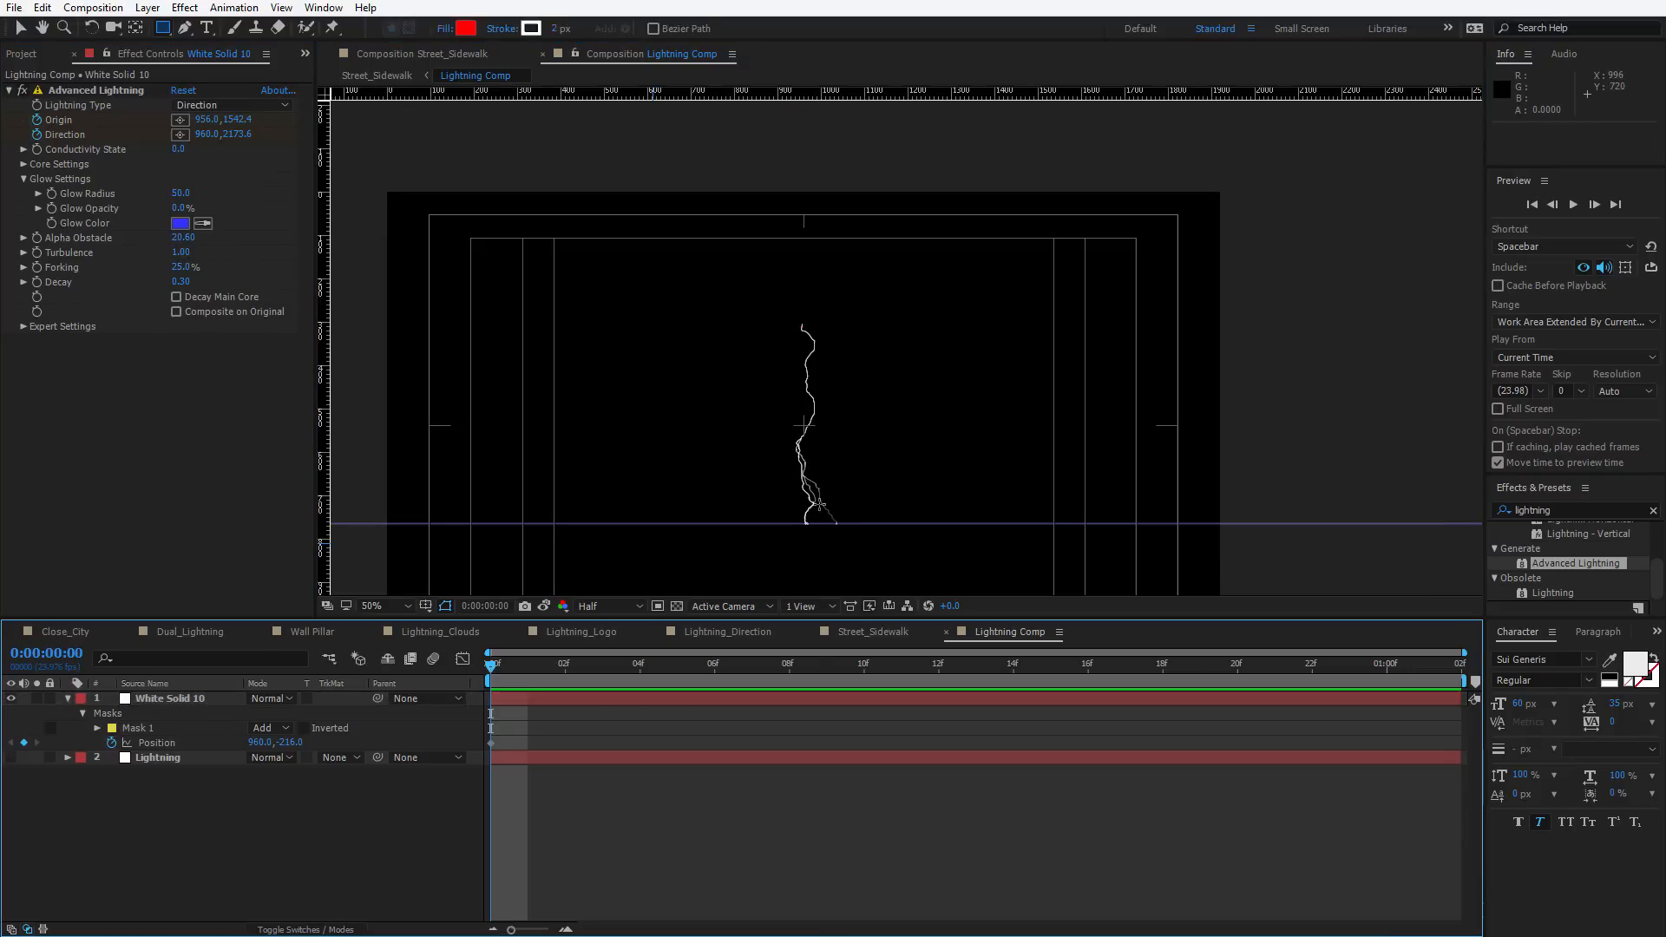
{"action": "left_click_drag", "start_coordinate": [836, 491], "coordinate": [893, 399]}
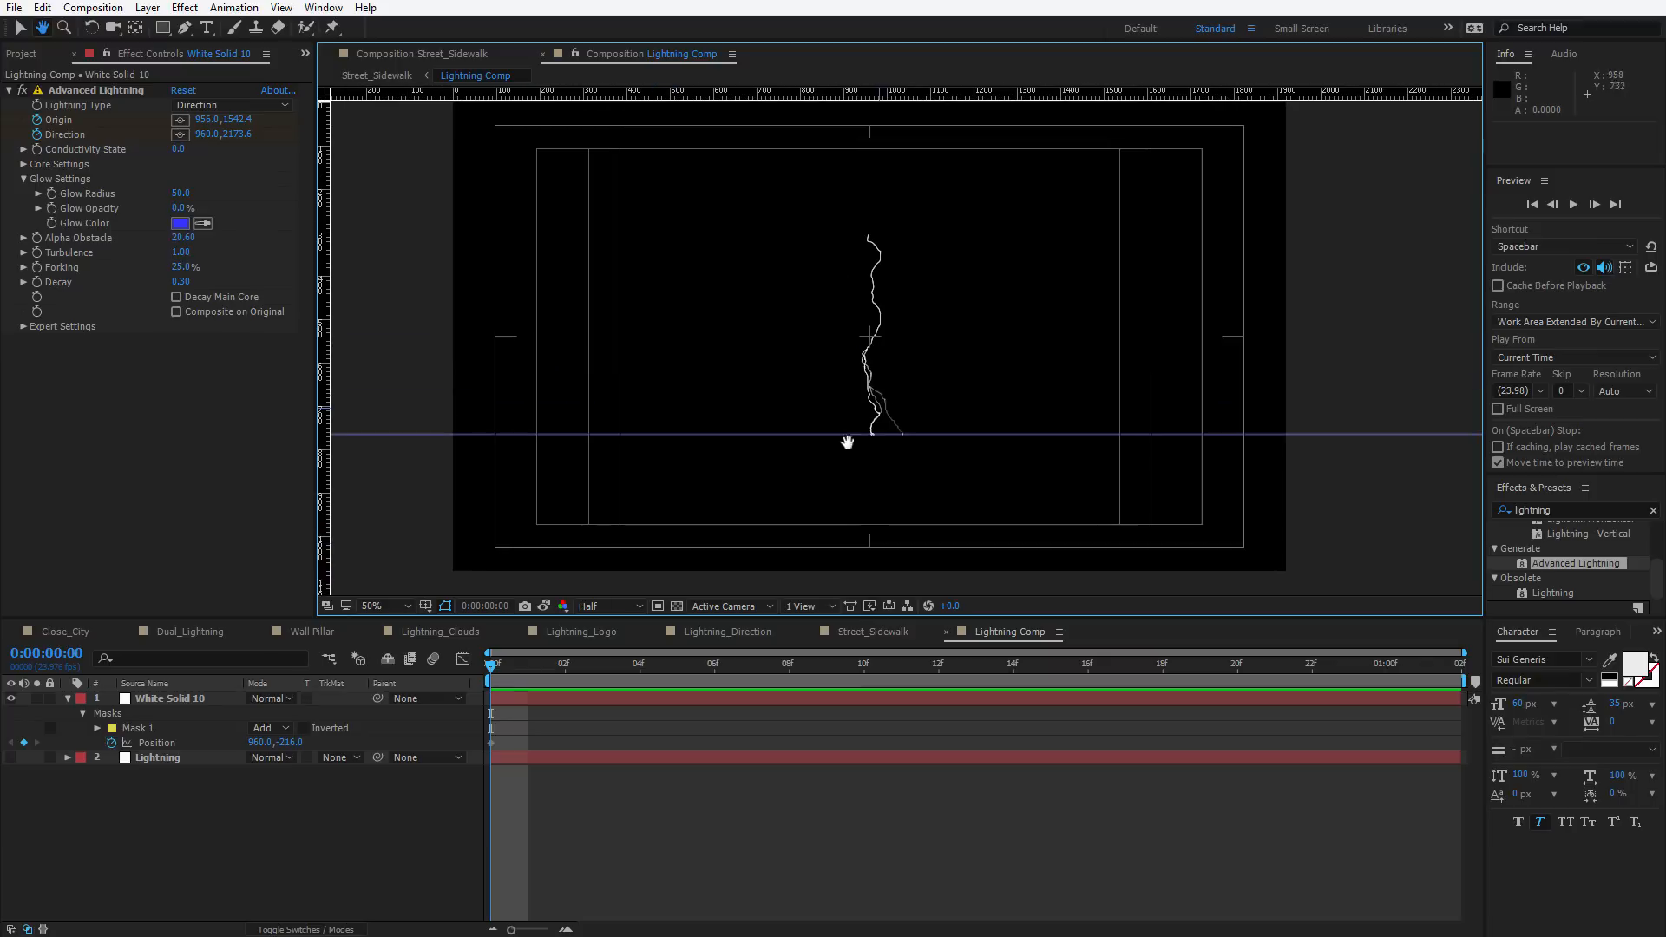
{"action": "left_click", "coordinate": [512, 699]}
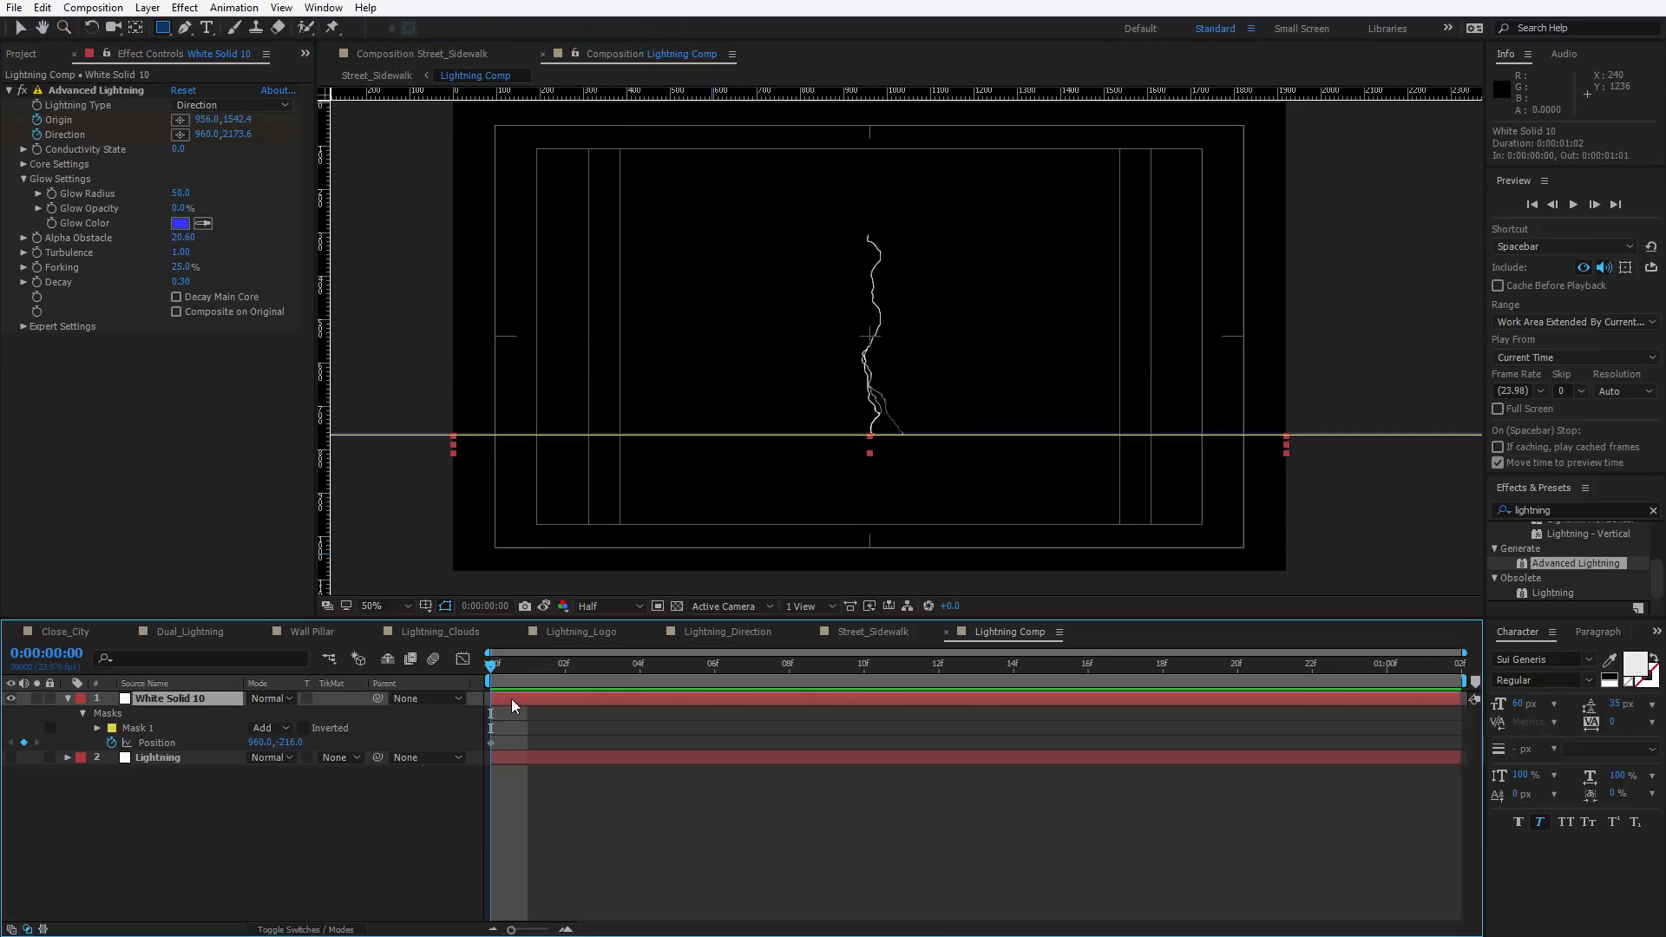
{"action": "key", "text": "m"}
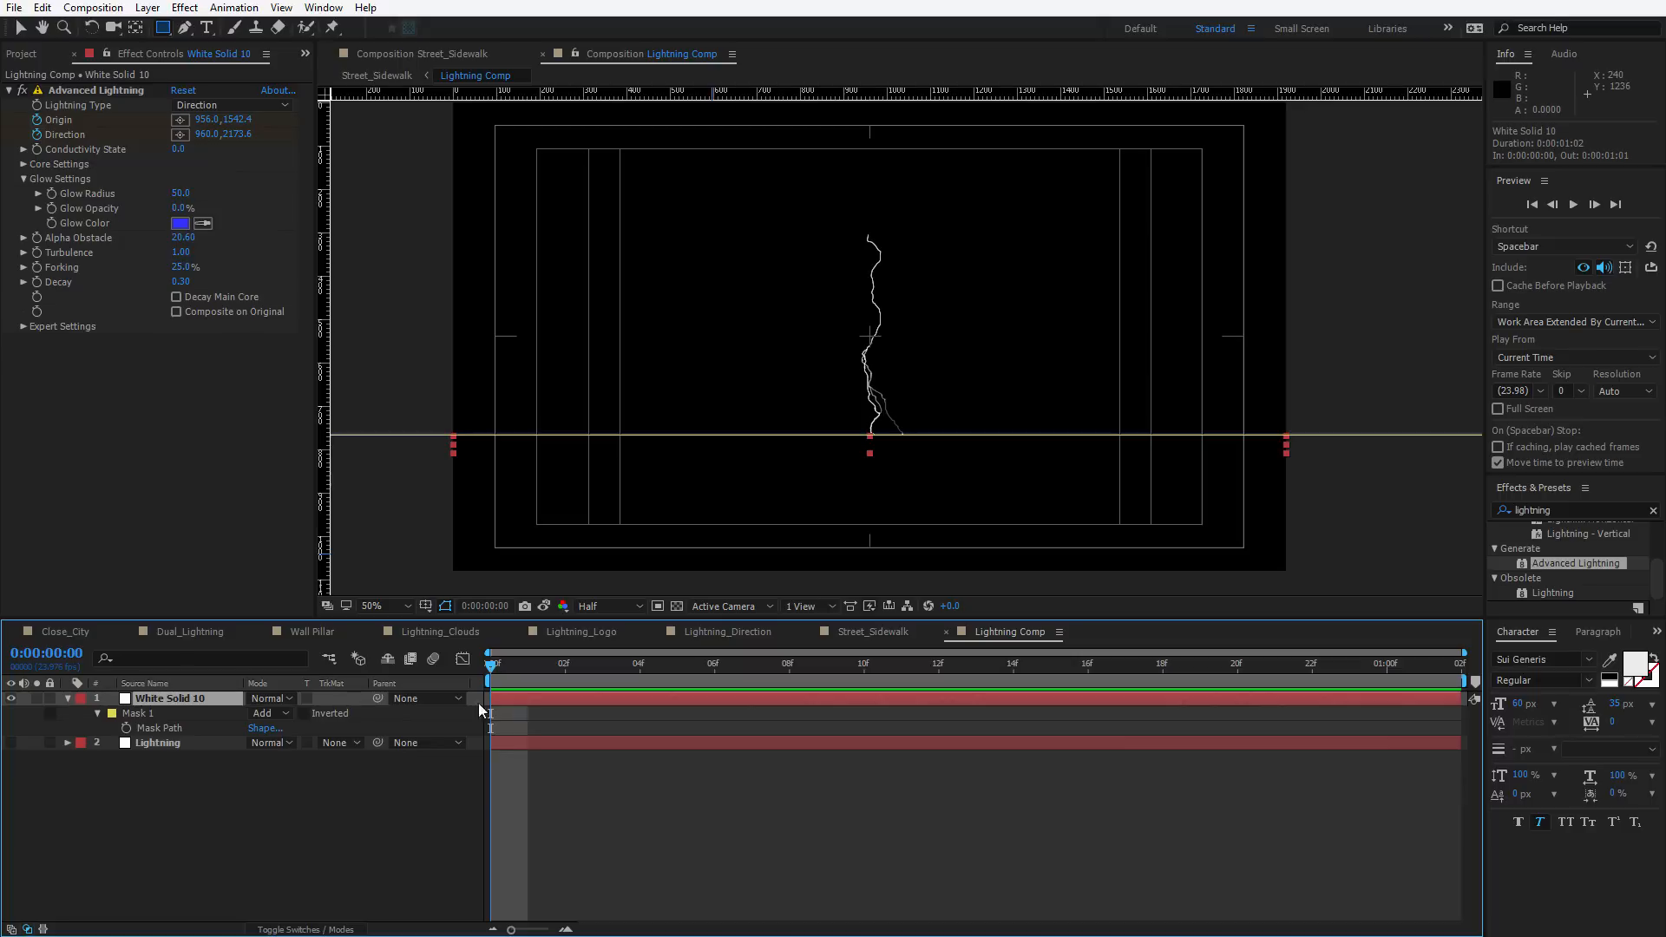
Set a Mask Path keyframe on the solid at the start and reveal all its keyframed properties
{"action": "left_click", "coordinate": [127, 727]}
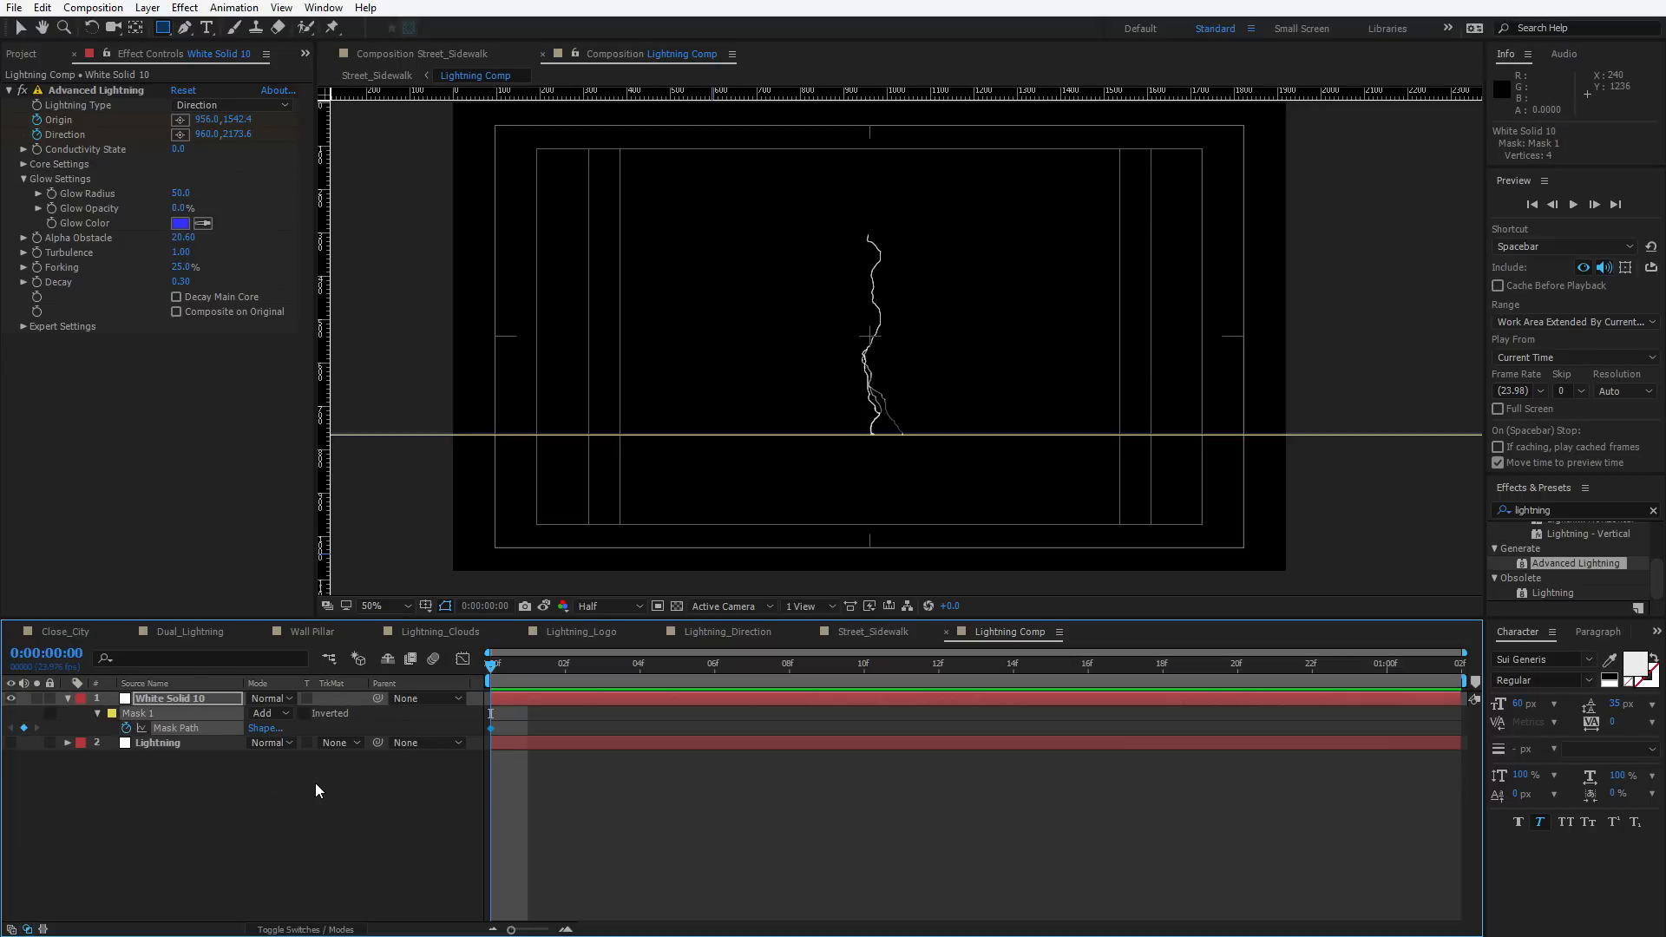
{"action": "left_click", "coordinate": [537, 696]}
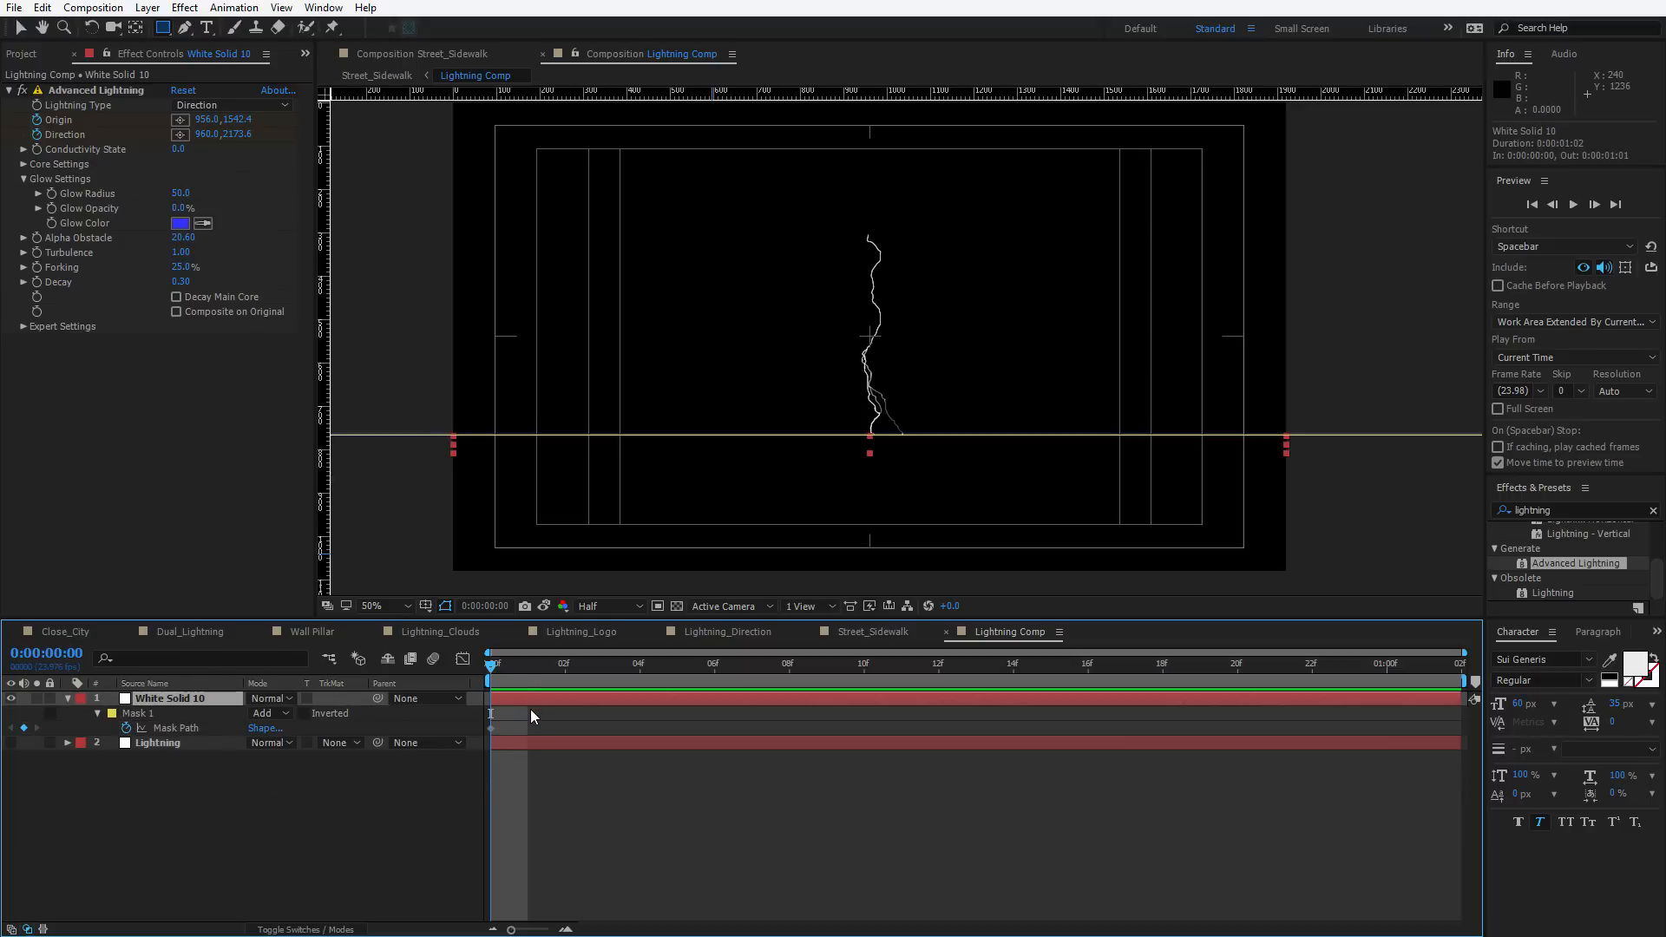
{"action": "key", "text": "u"}
{"action": "left_click", "coordinate": [523, 718]}
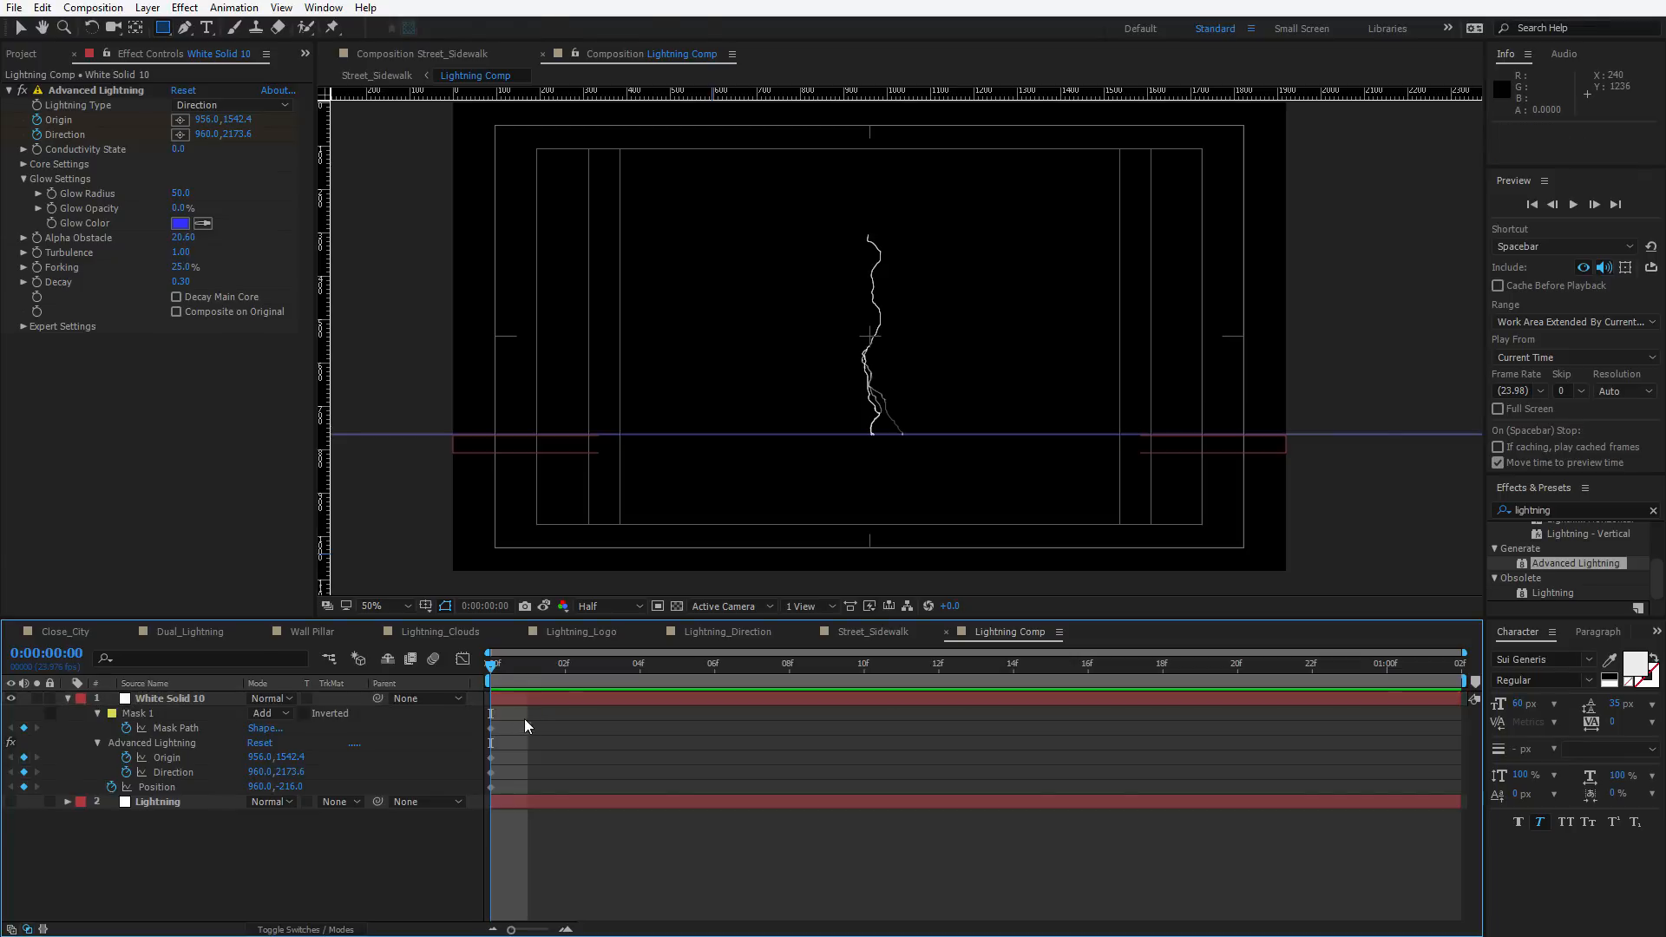
Set Mask 1's mode to None at the start of the composition
{"action": "left_click_drag", "start_coordinate": [528, 666], "coordinate": [565, 666]}
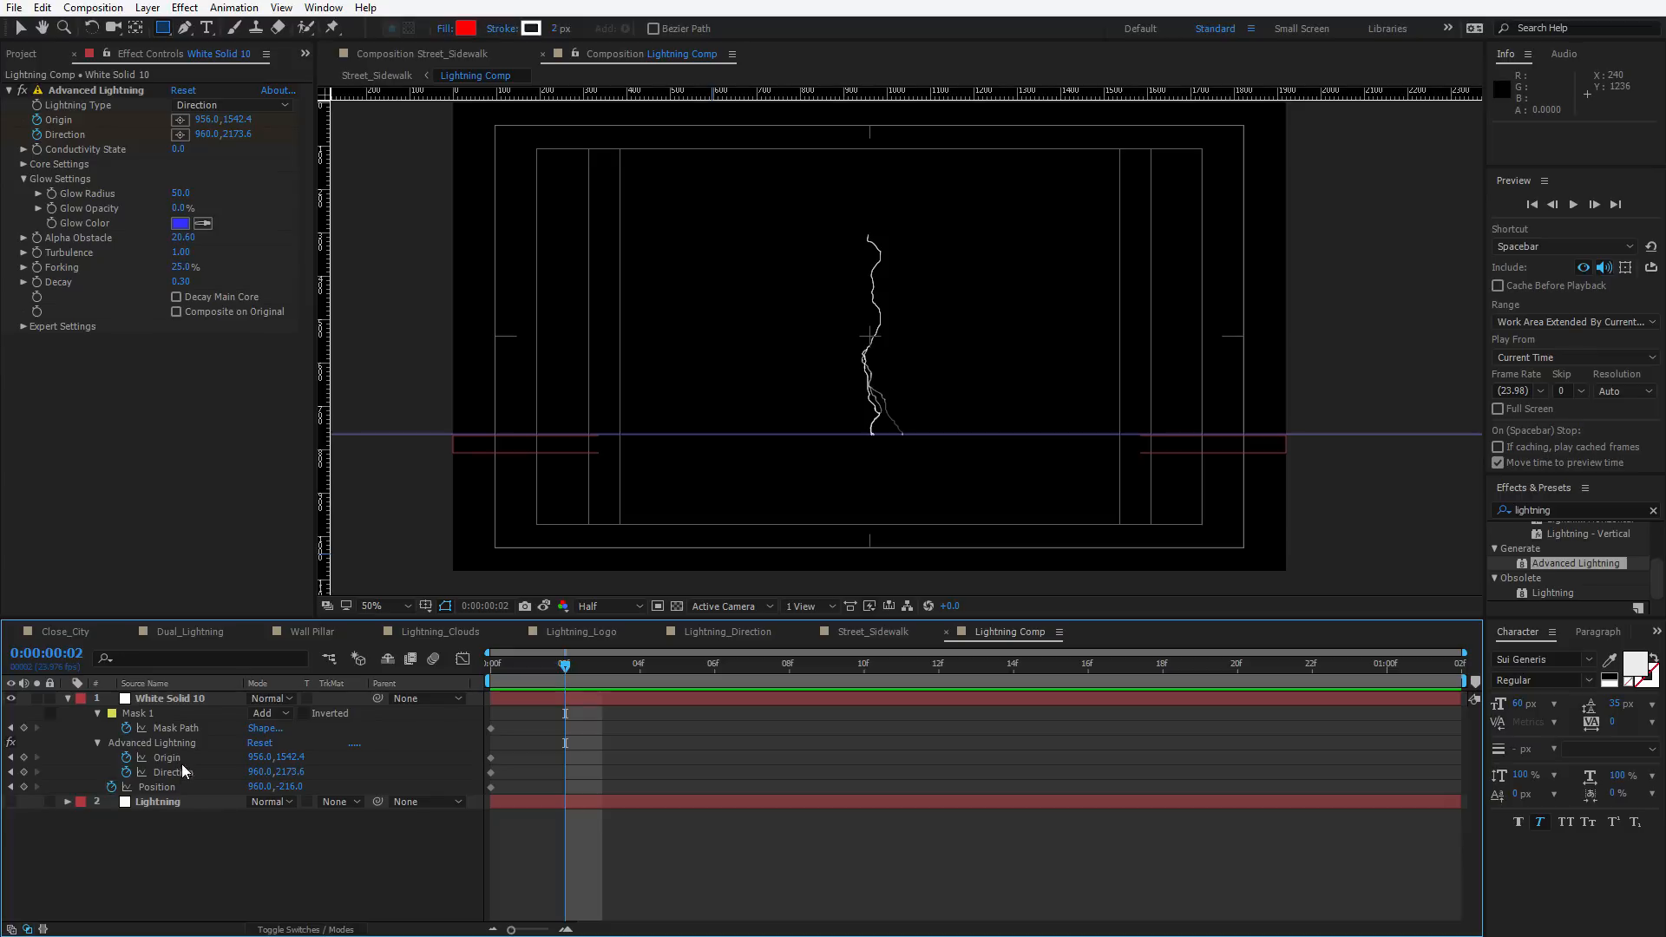
{"action": "left_click", "coordinate": [582, 694]}
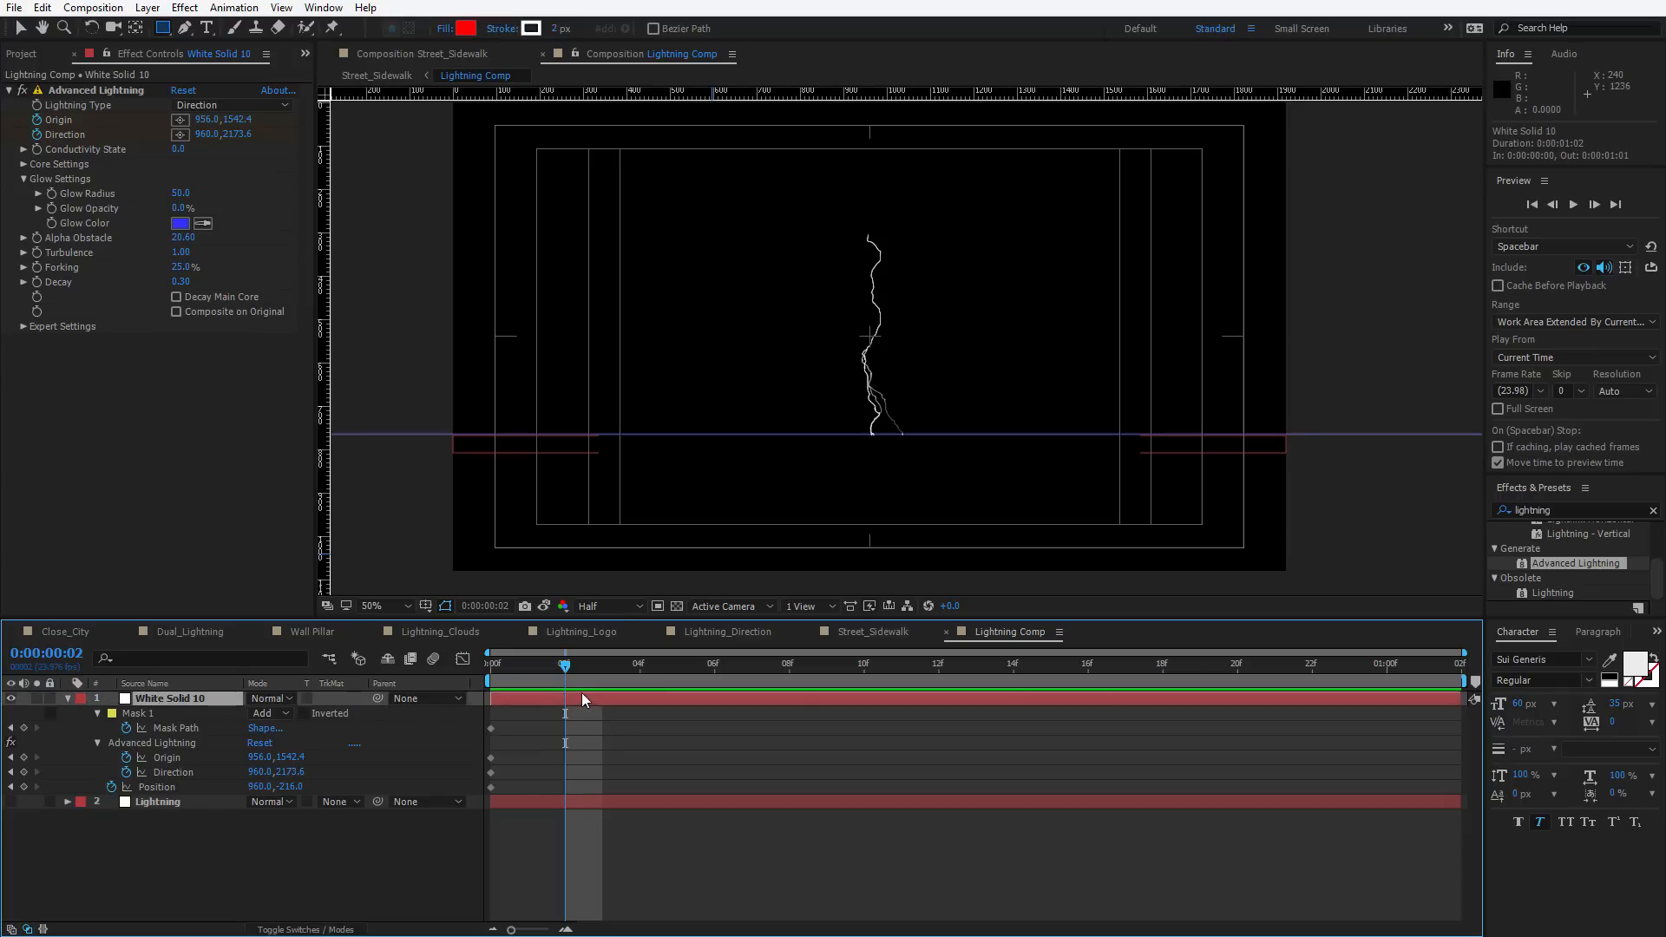
{"action": "key", "text": "comma"}
{"action": "key", "text": "comma"}
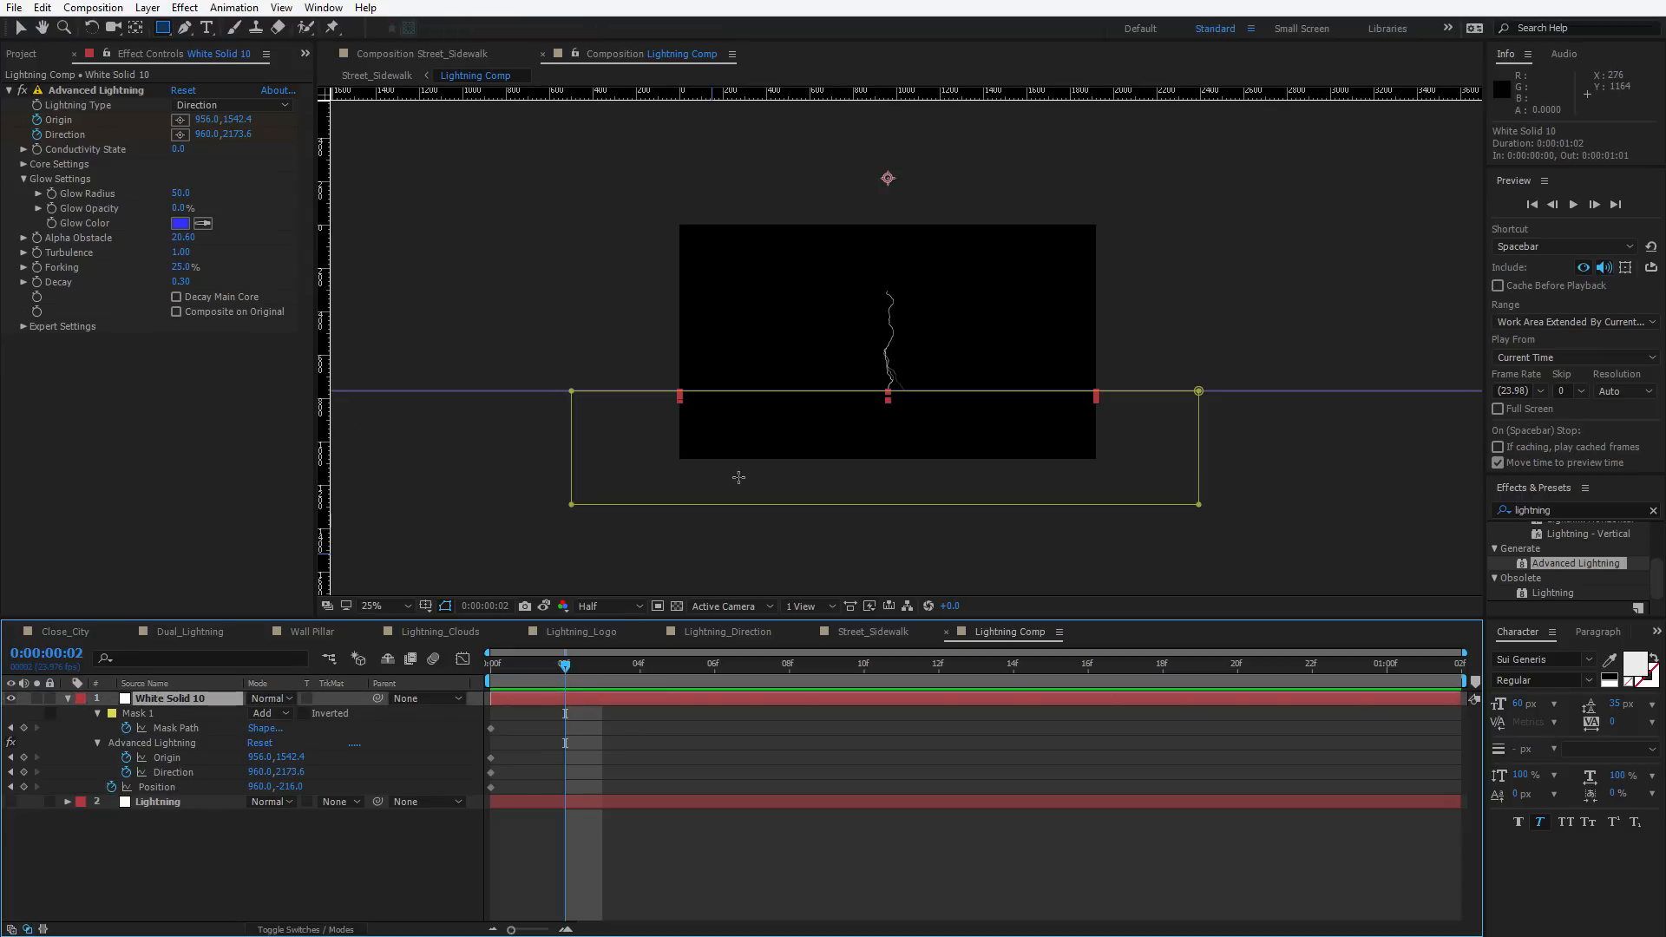
{"action": "key", "text": "Home"}
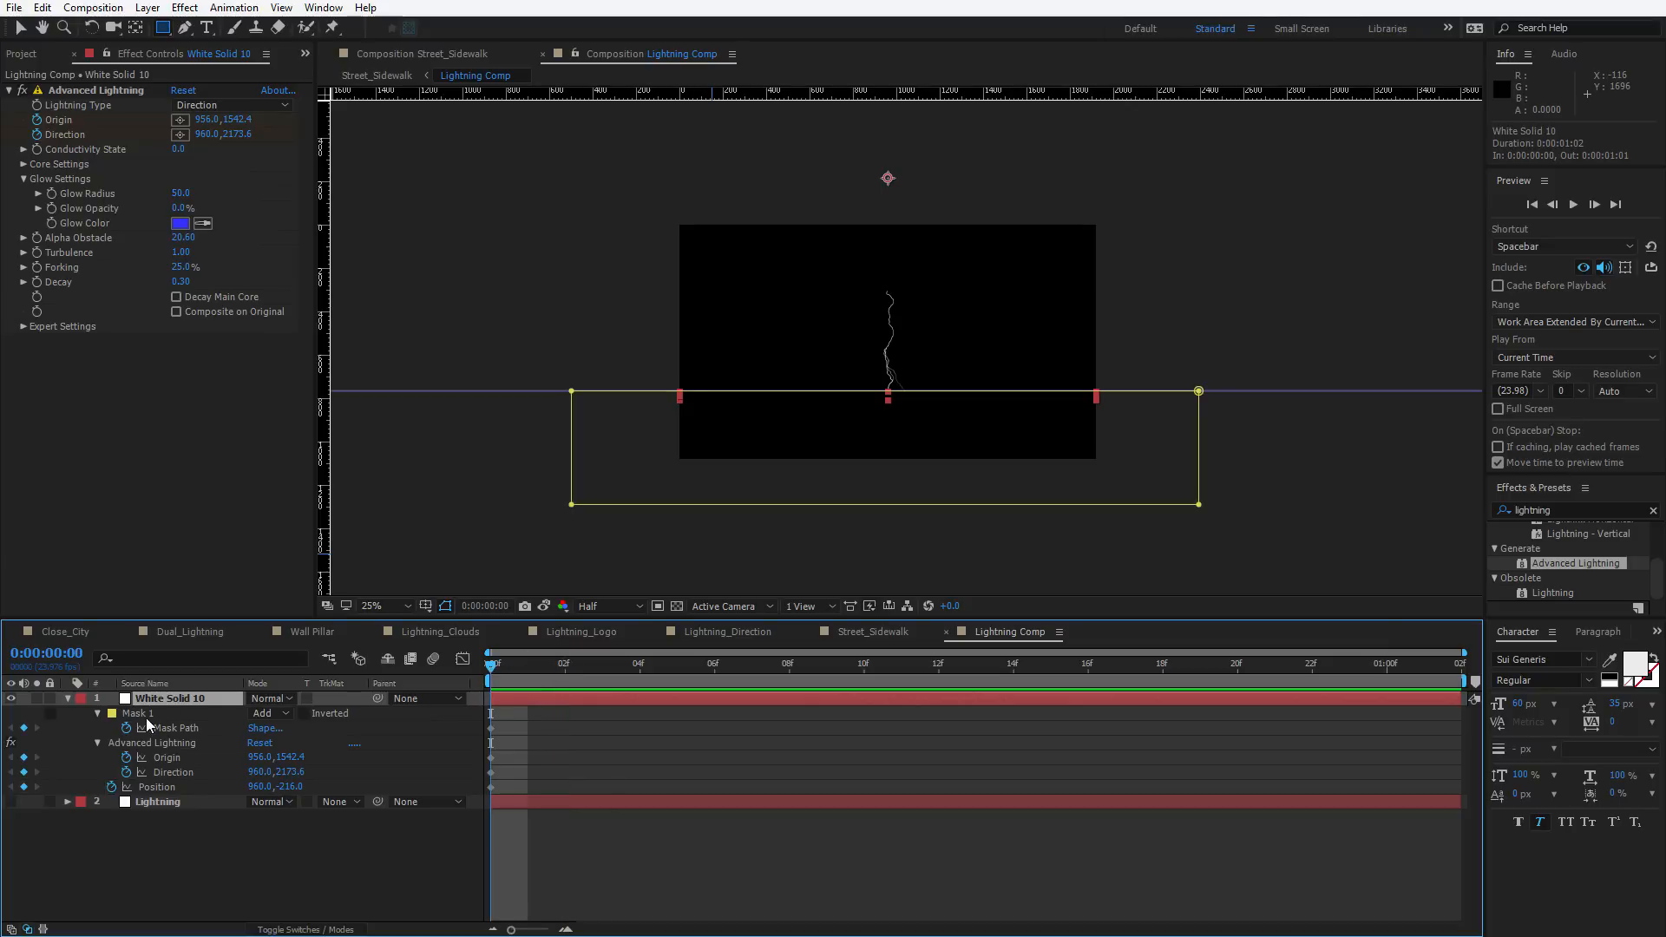
{"action": "left_click", "coordinate": [146, 713]}
{"action": "left_click", "coordinate": [270, 713]}
{"action": "left_click", "coordinate": [290, 732]}
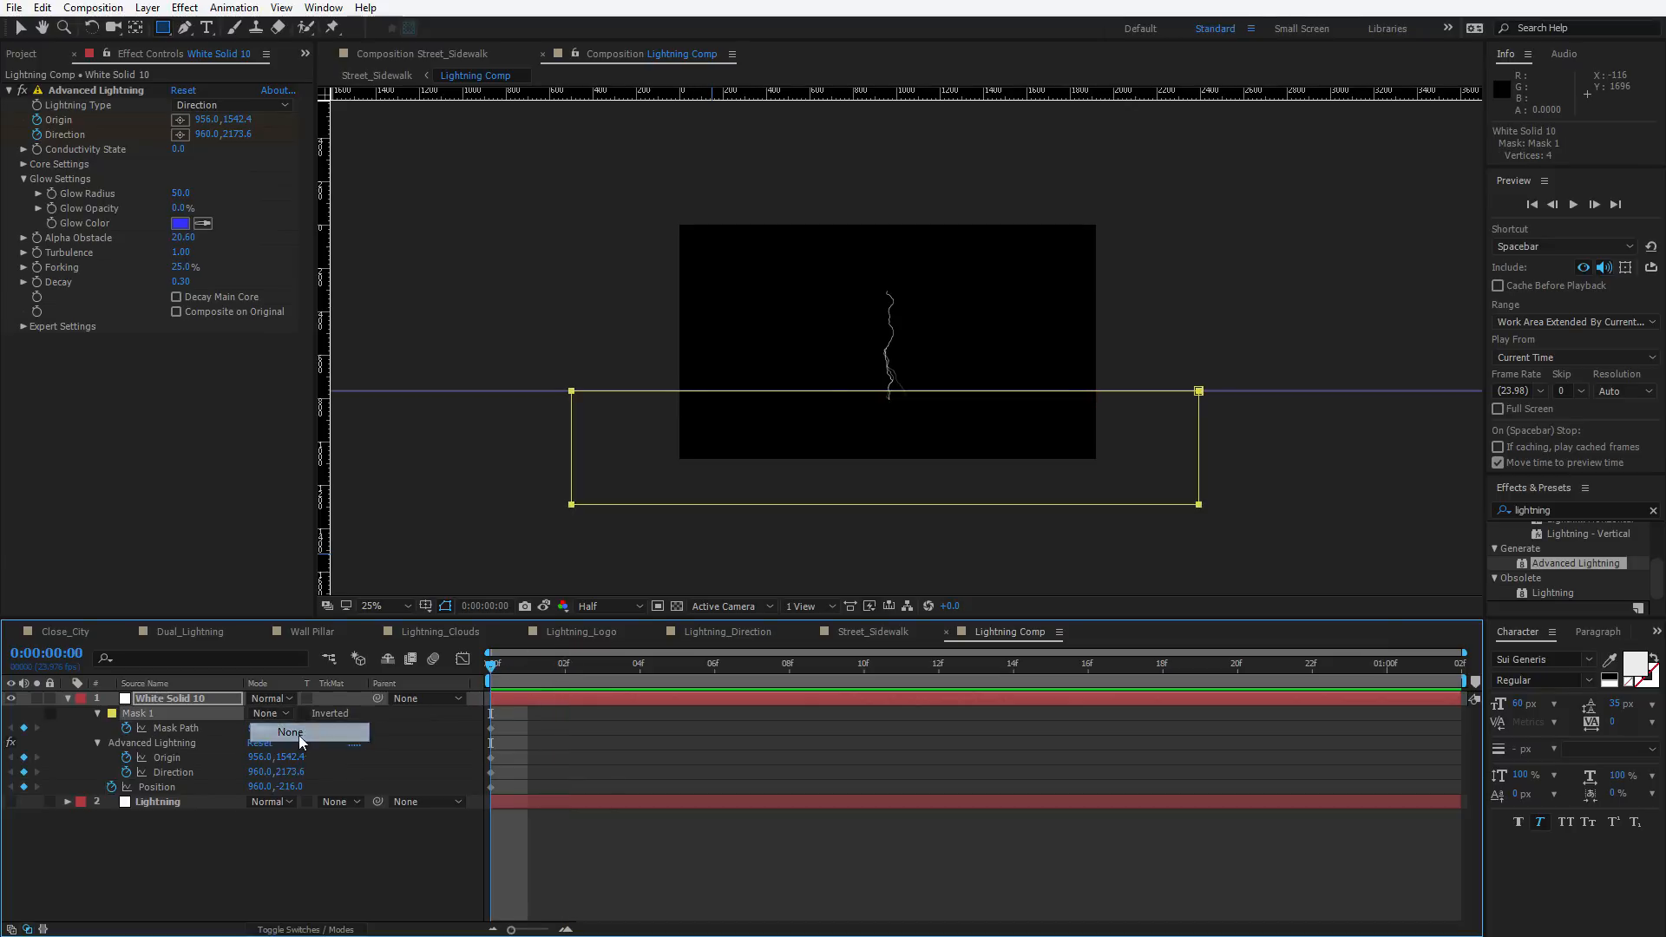
Toggle Mask 1's mode to Add and back to None
{"action": "key", "text": "comma"}
{"action": "left_click", "coordinate": [634, 699]}
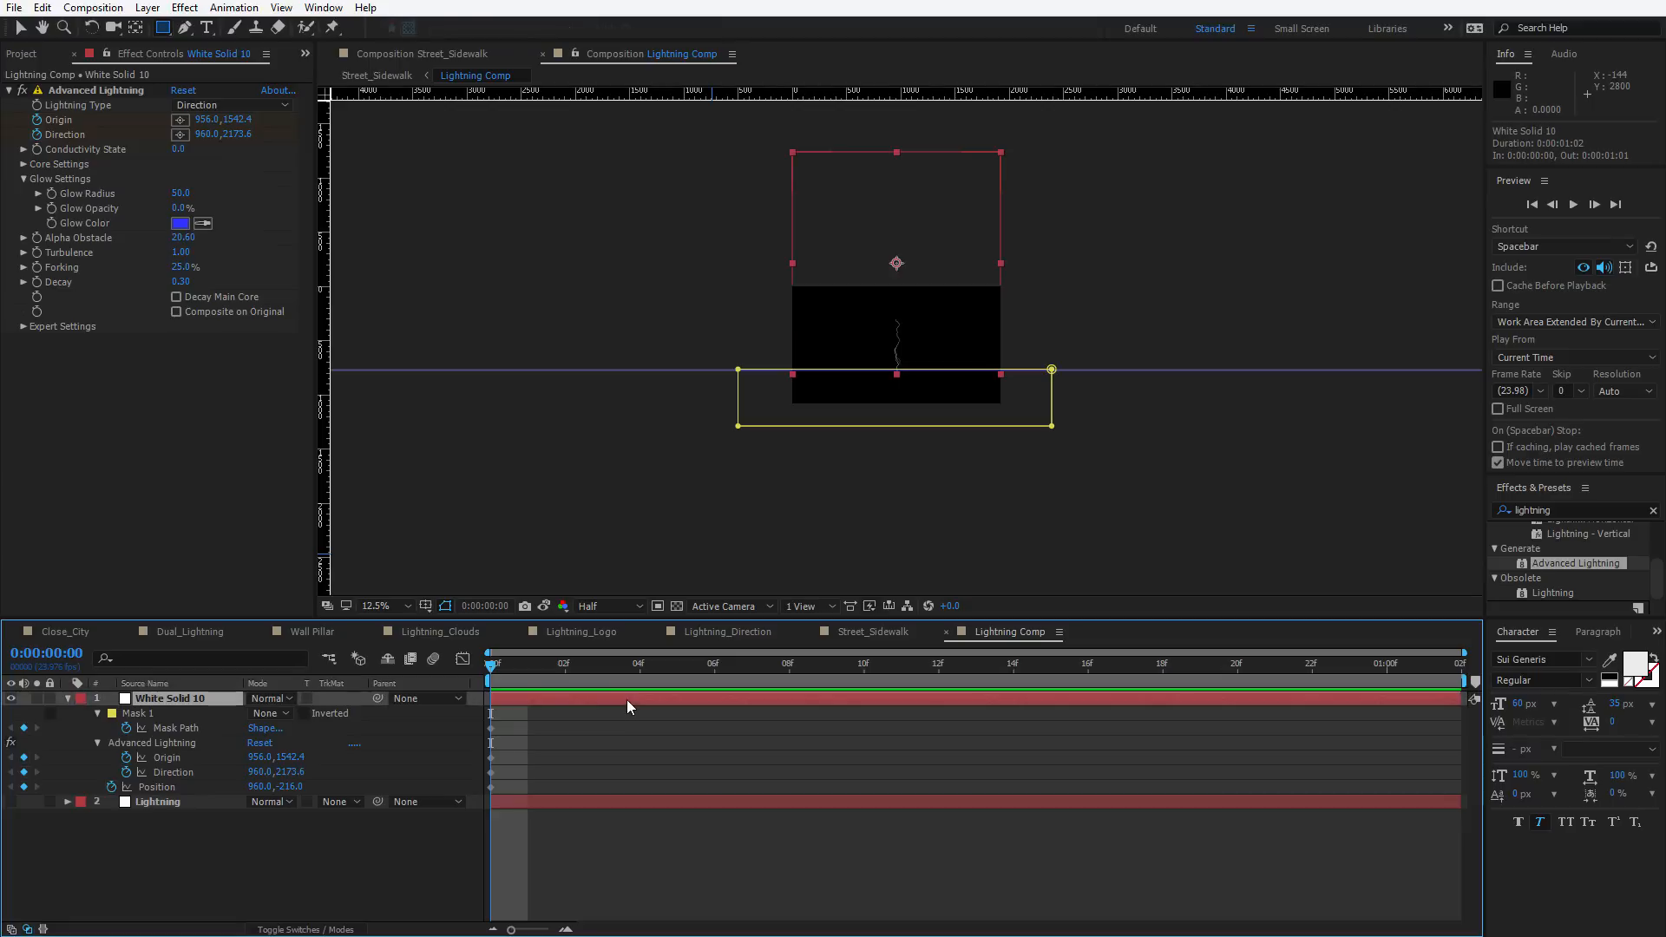
{"action": "key", "text": "v"}
{"action": "left_click", "coordinate": [270, 713]}
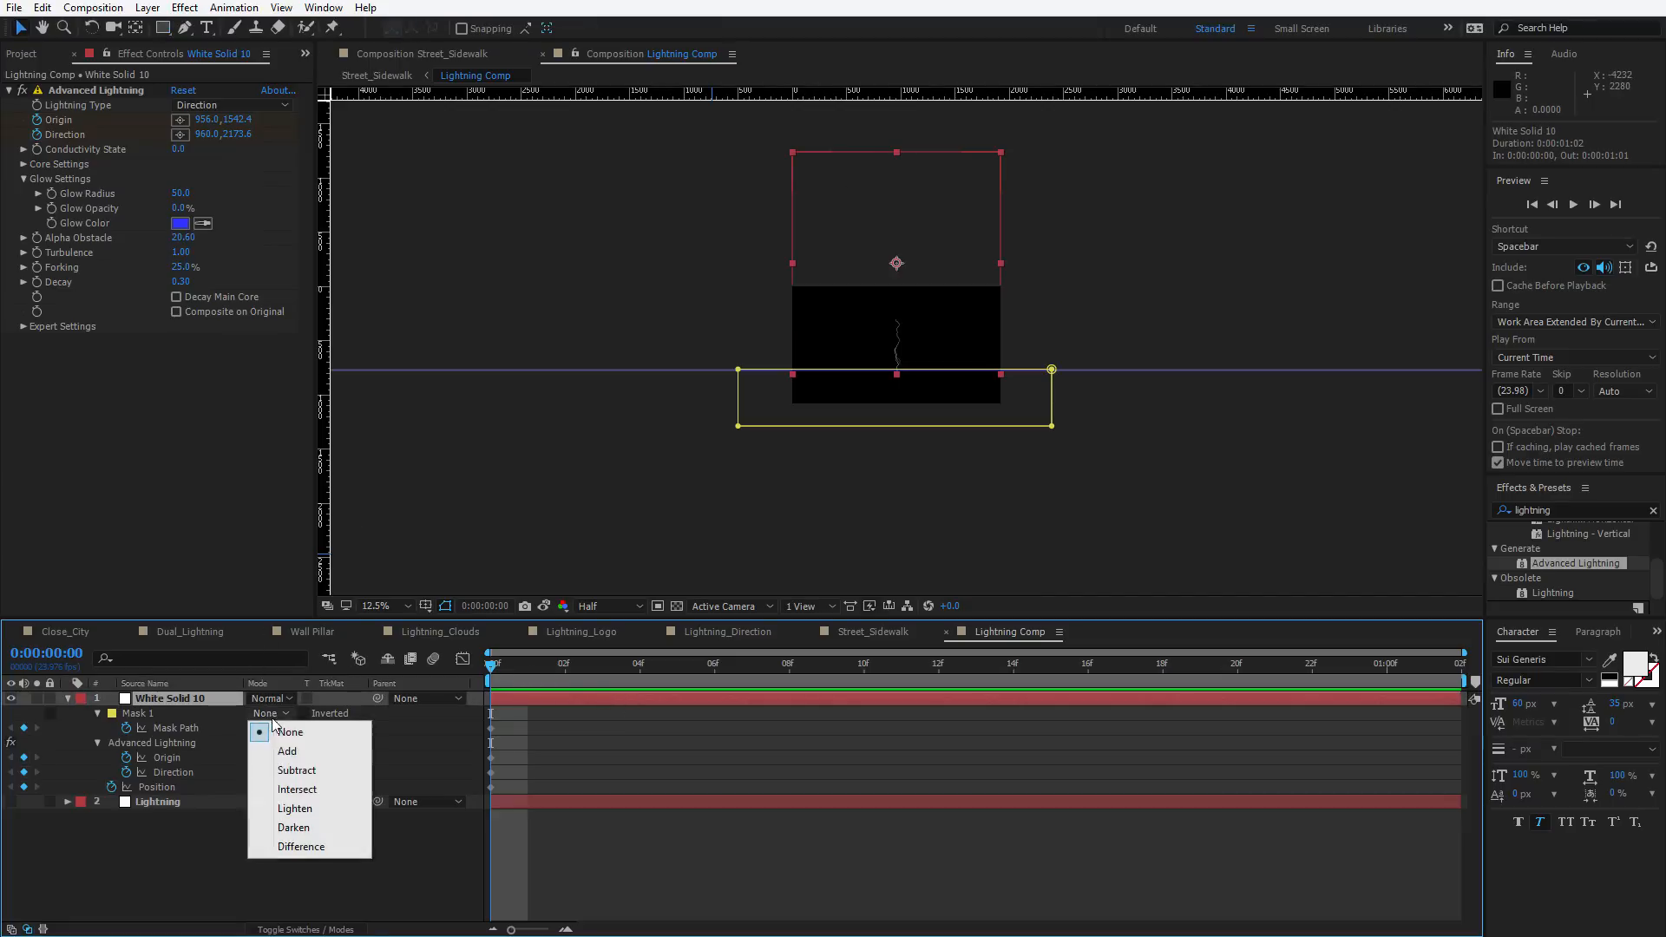
{"action": "left_click", "coordinate": [288, 751]}
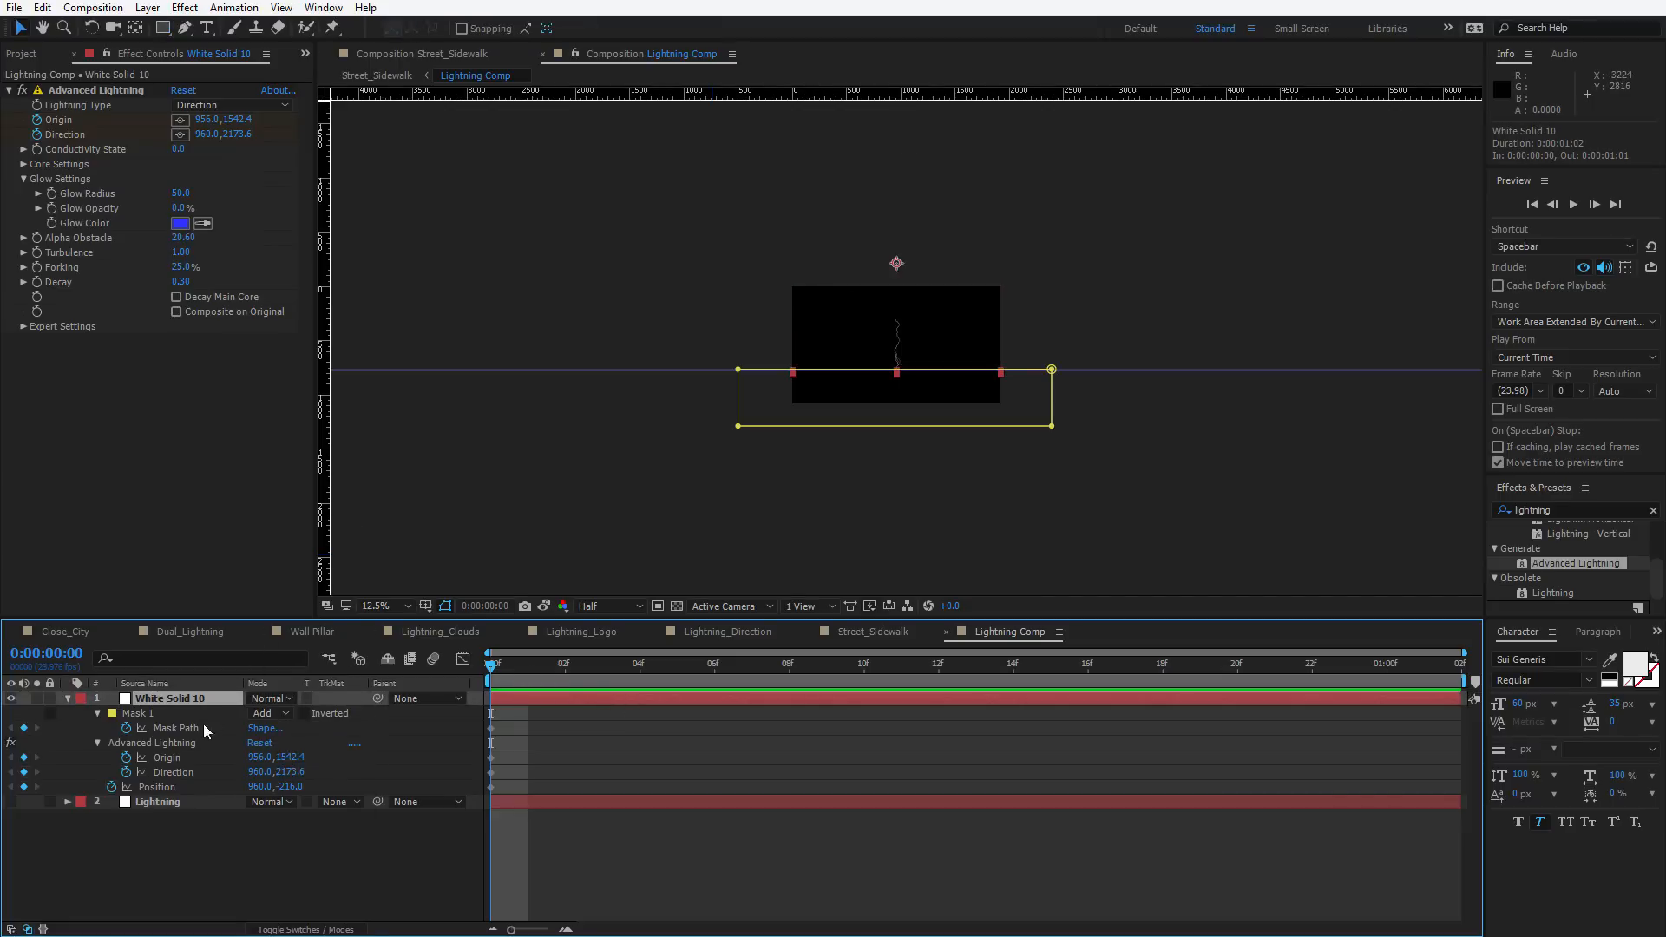
{"action": "left_click", "coordinate": [270, 713]}
{"action": "left_click", "coordinate": [278, 736]}
On the last frame, move the solid down to position 960, 1152
{"action": "left_click_drag", "start_coordinate": [520, 685], "coordinate": [1464, 737]}
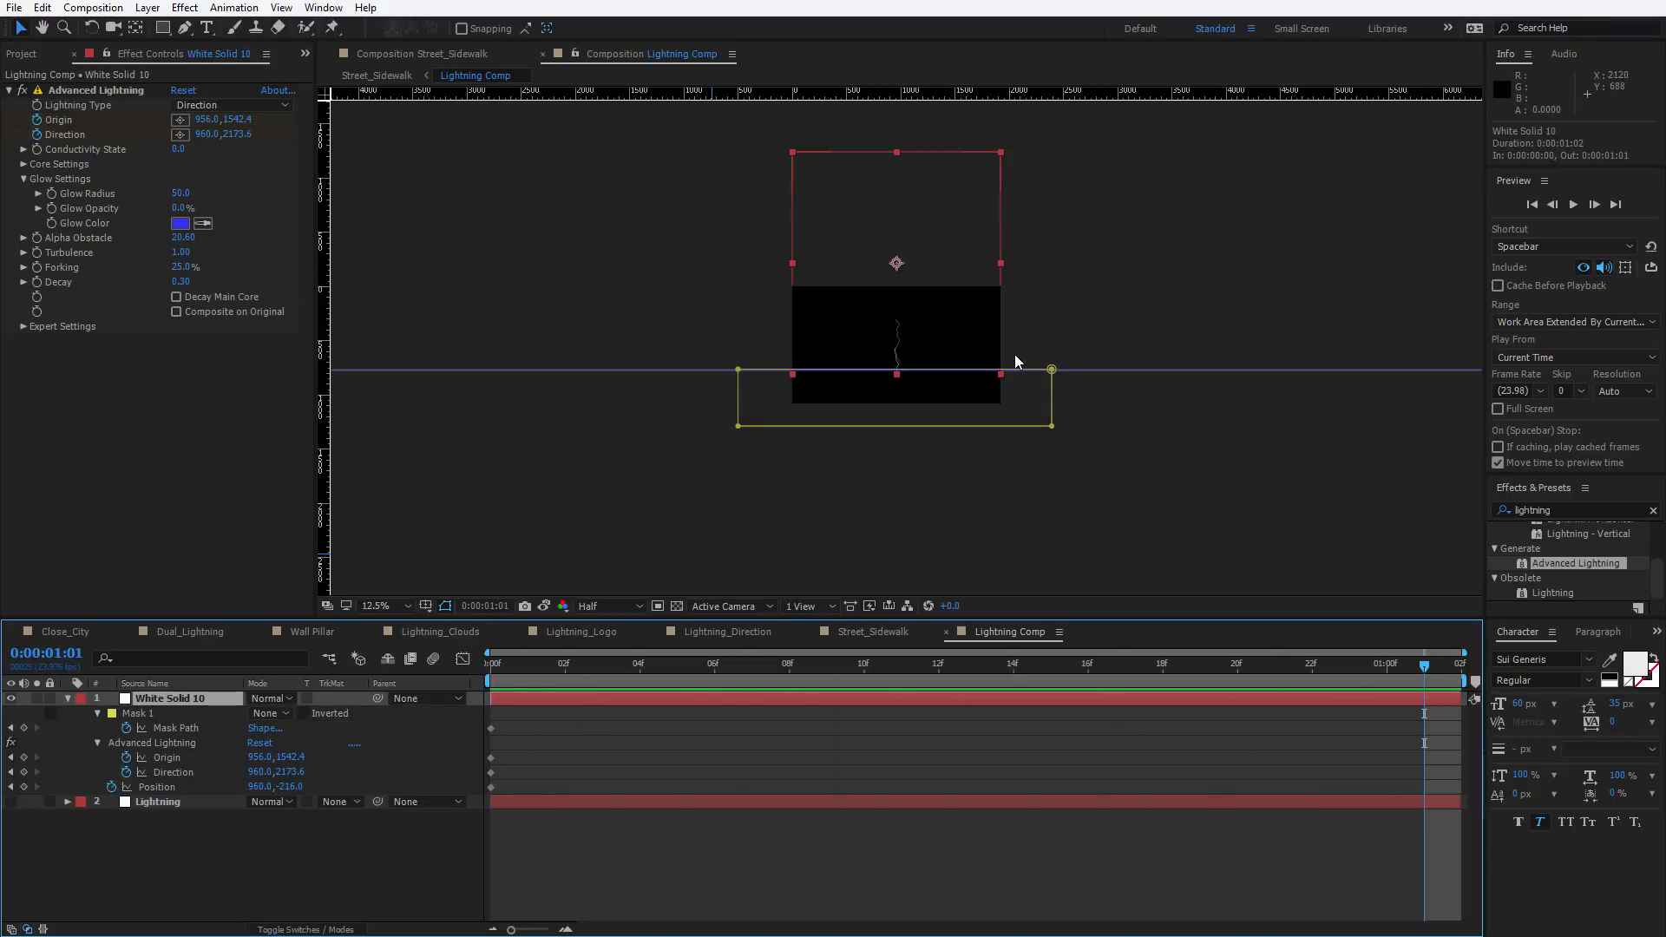
{"action": "key", "text": "period"}
{"action": "left_click_drag", "start_coordinate": [952, 241], "coordinate": [981, 492]}
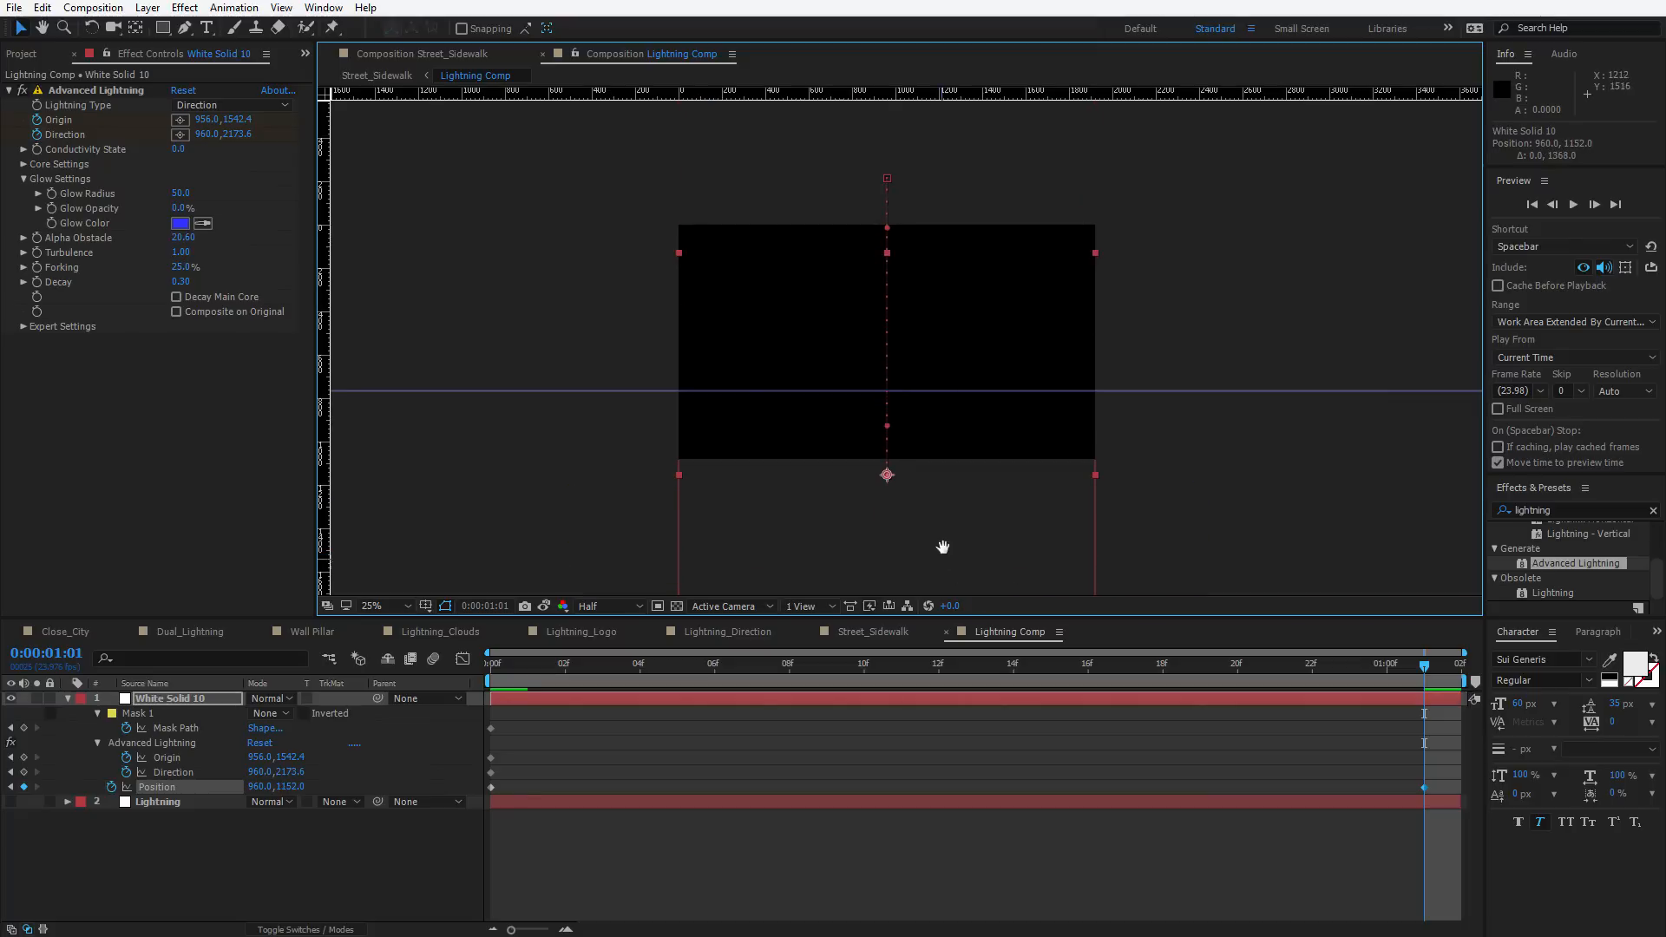
On the last frame, place the lightning Origin at 956, 150.4 and the Direction at 960, 1269.6
{"action": "left_click_drag", "start_coordinate": [942, 547], "coordinate": [872, 352]}
{"action": "scroll", "coordinate": [890, 373], "scroll_direction": "down", "scroll_amount": 1}
{"action": "left_click", "coordinate": [124, 89]}
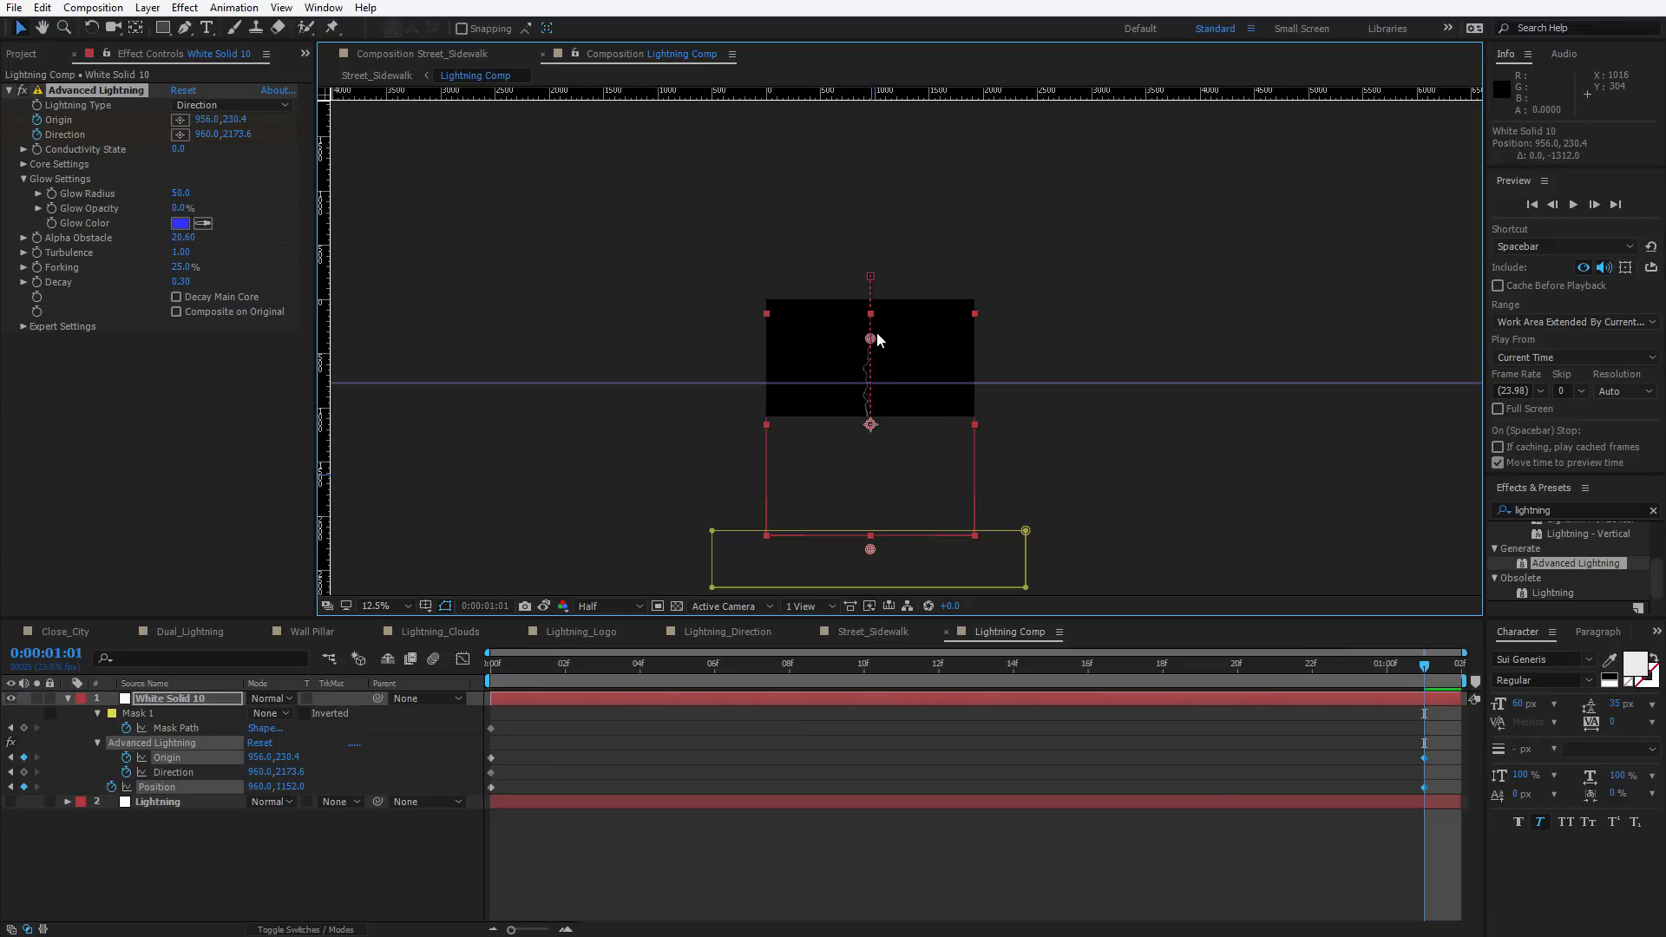
{"action": "left_click_drag", "start_coordinate": [870, 548], "coordinate": [870, 450]}
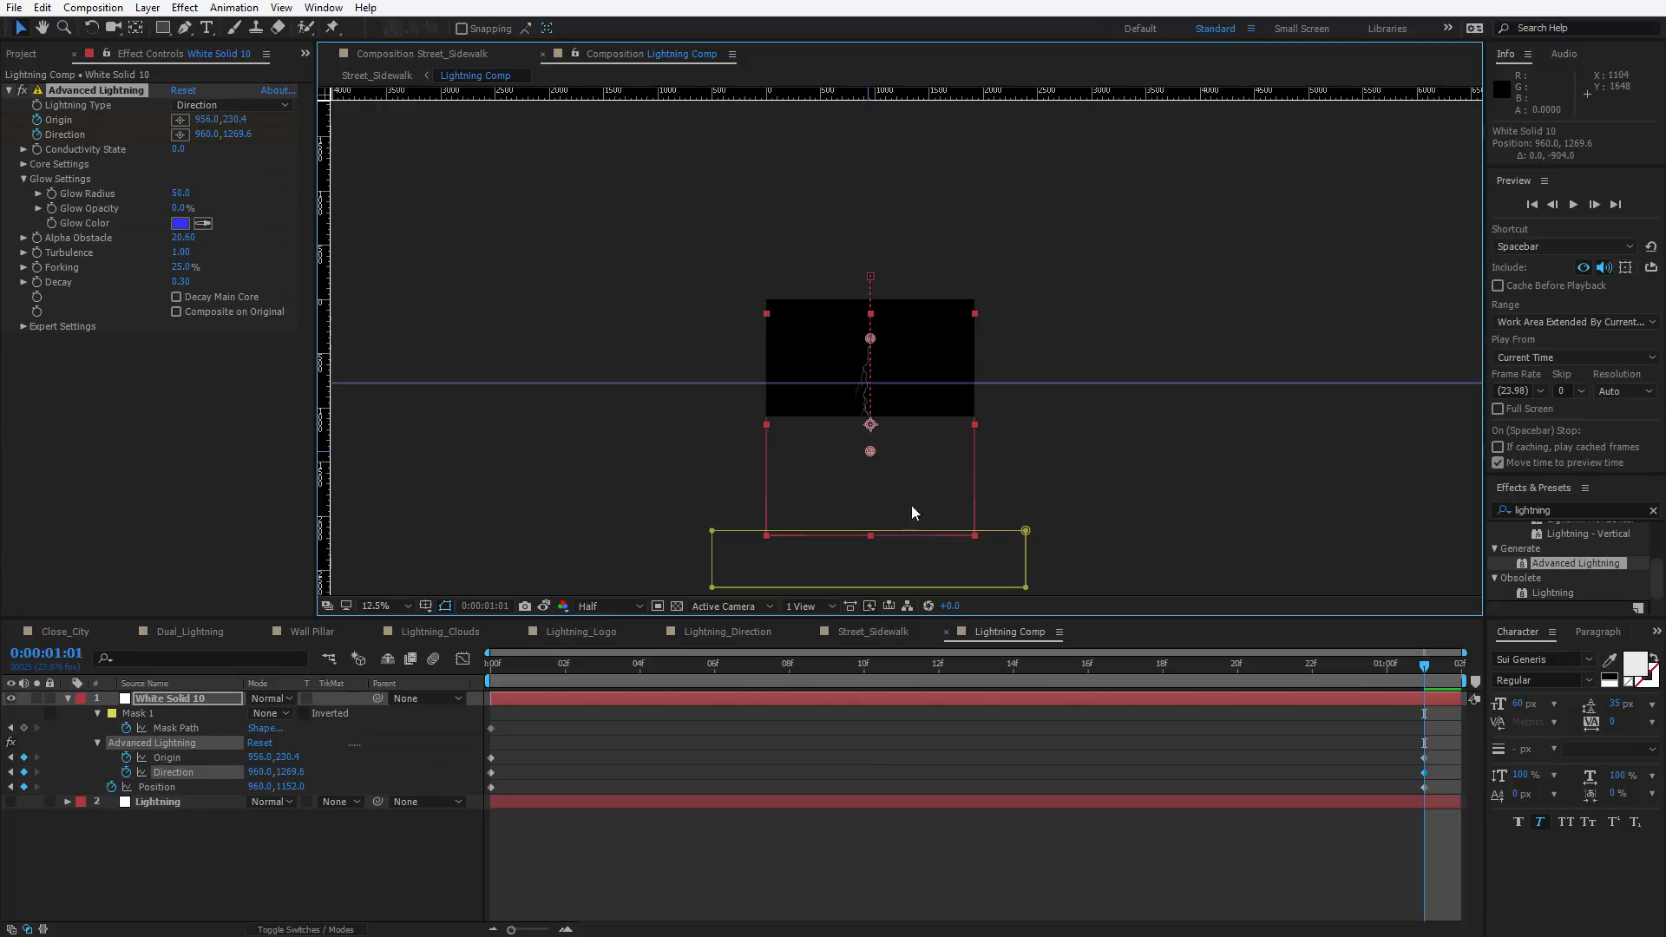
{"action": "left_click", "coordinate": [1025, 531]}
{"action": "left_click_drag", "start_coordinate": [952, 559], "coordinate": [889, 415]}
{"action": "key", "text": "period"}
{"action": "left_click_drag", "start_coordinate": [884, 501], "coordinate": [884, 482]}
{"action": "key", "text": "apostrophe"}
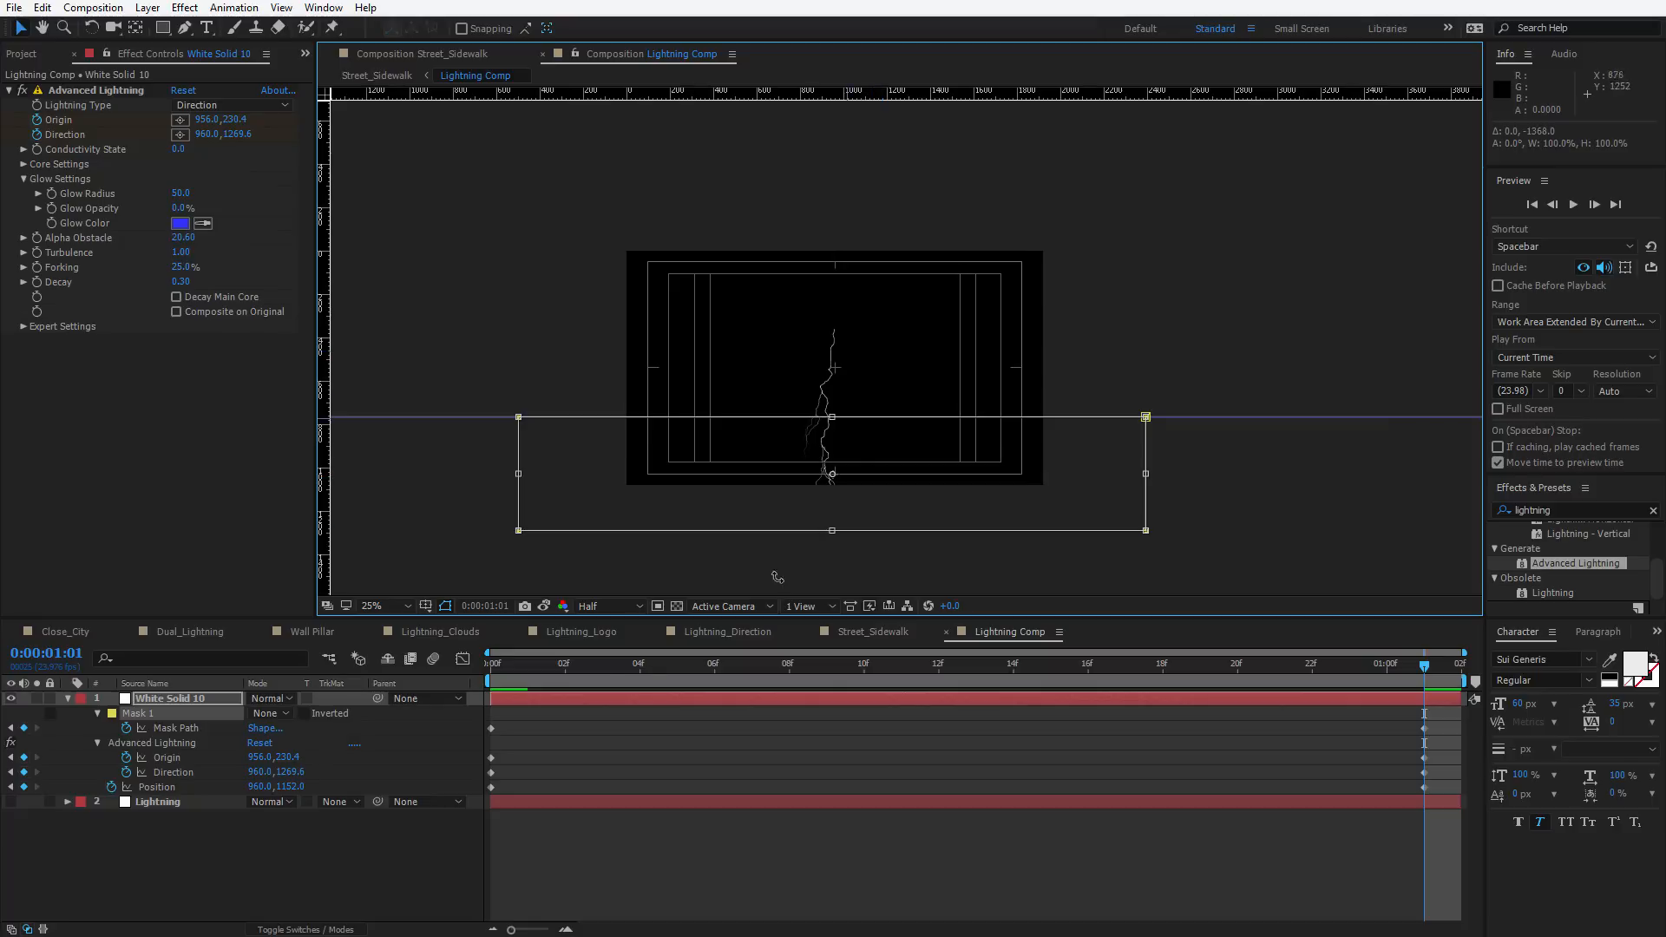
{"action": "left_click", "coordinate": [76, 90]}
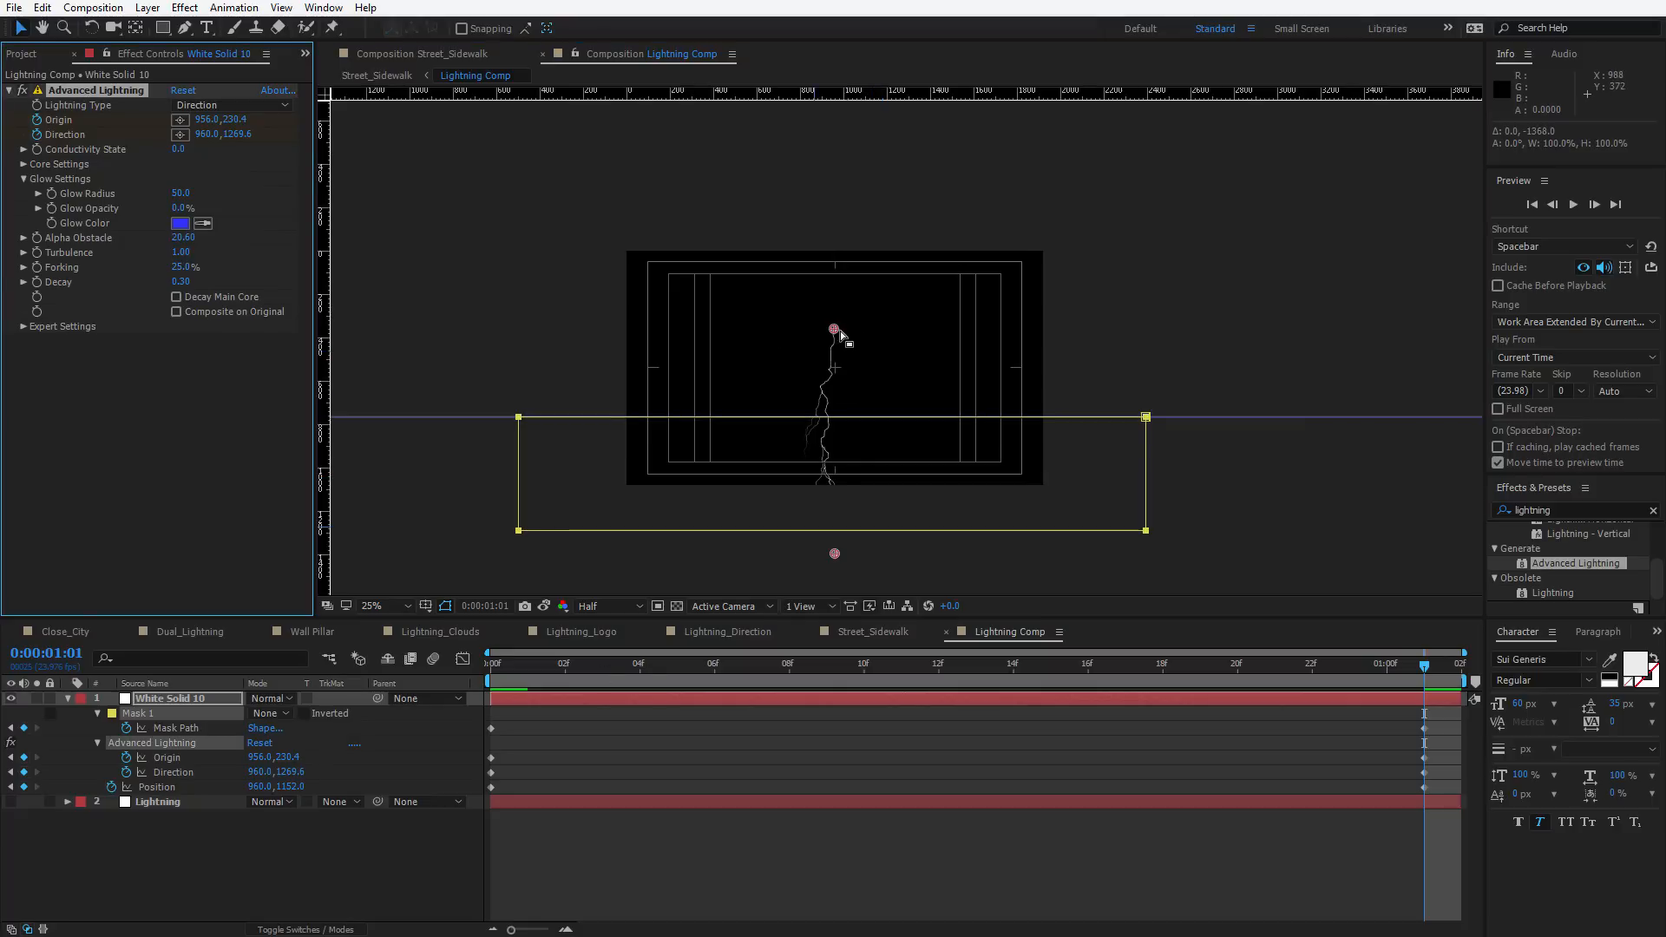
{"action": "left_click_drag", "start_coordinate": [834, 330], "coordinate": [833, 314]}
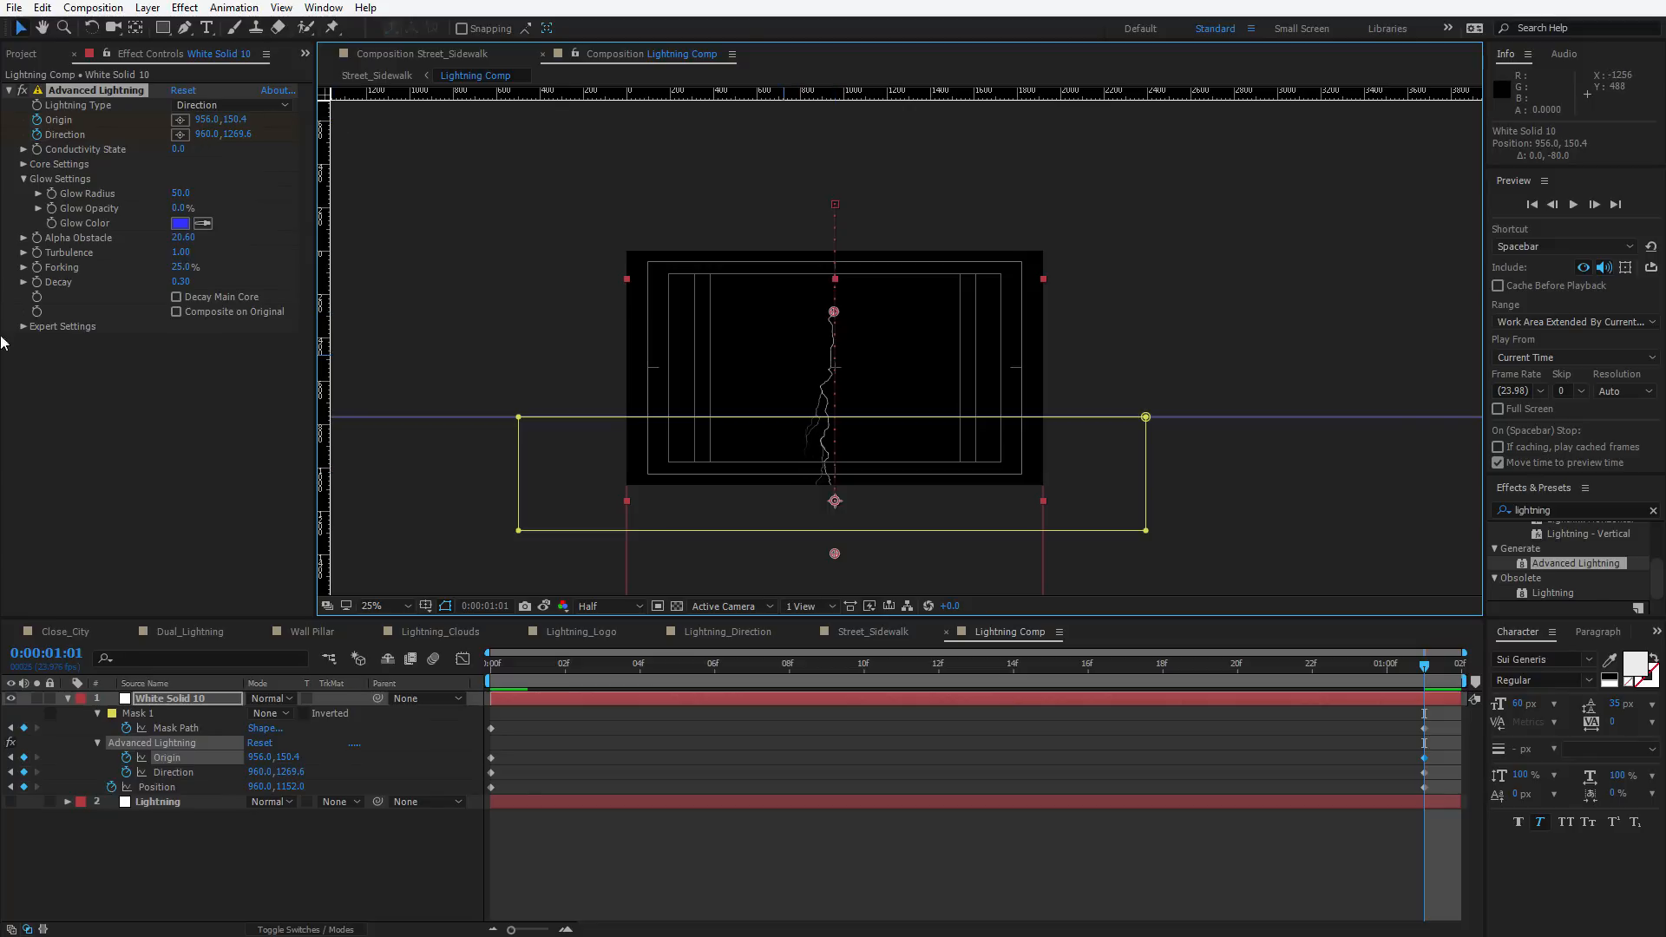
Set Mask 1's mode to Add and preview the lightning animation from the start
{"action": "left_click", "coordinate": [271, 713]}
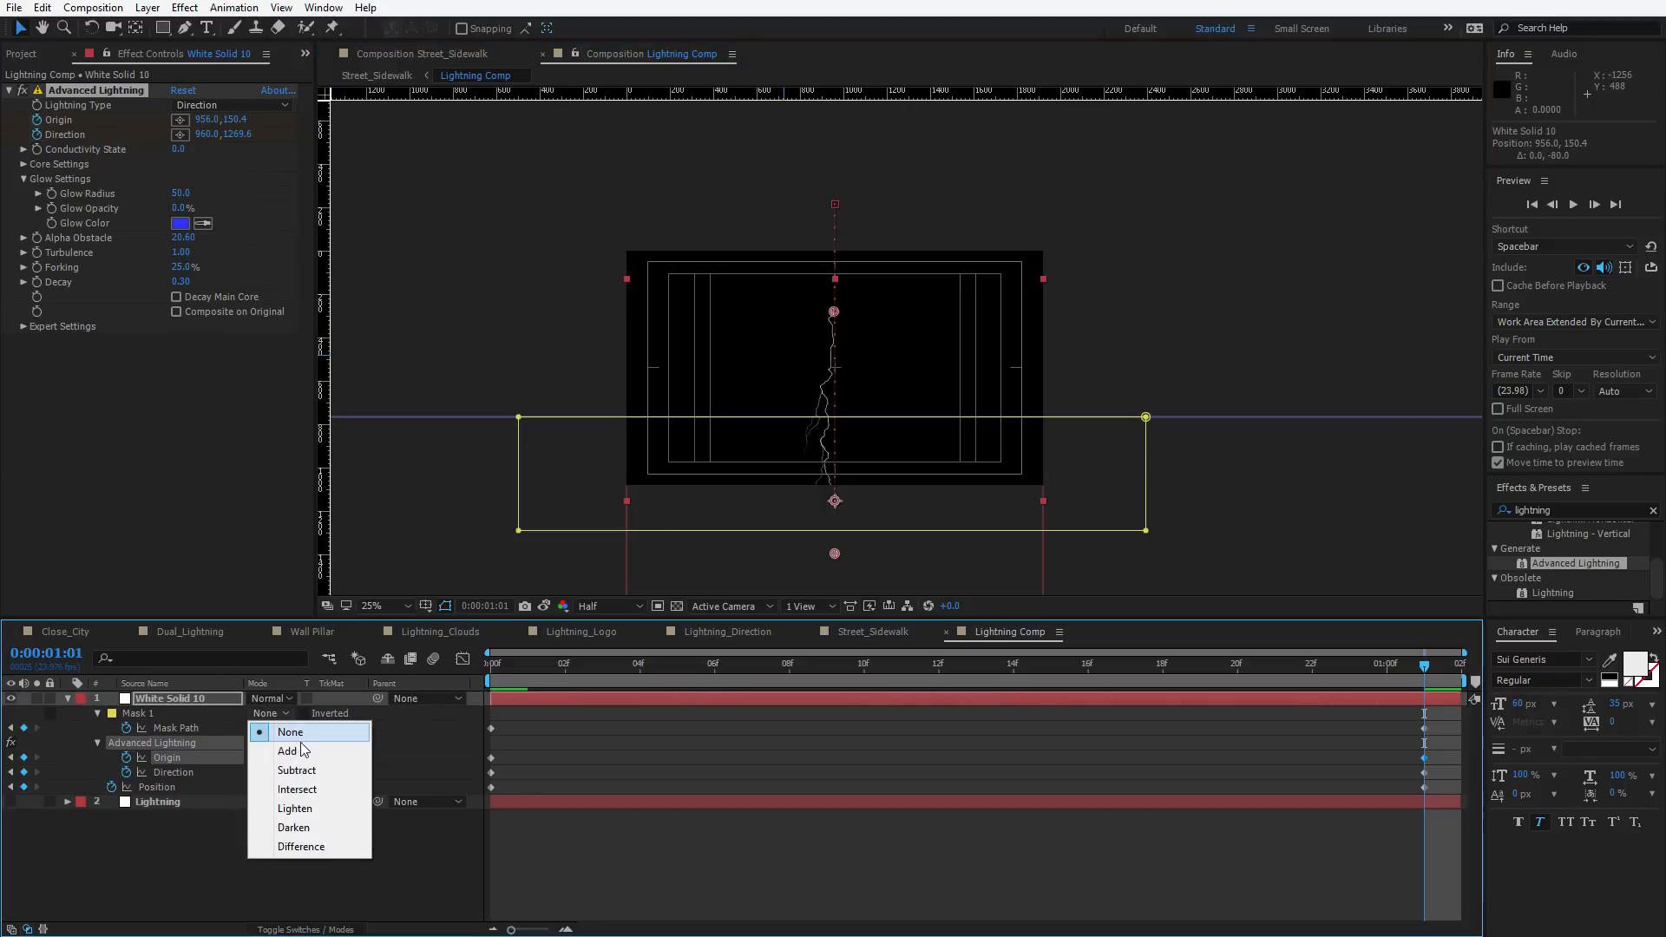
{"action": "left_click", "coordinate": [286, 751]}
{"action": "left_click", "coordinate": [949, 716]}
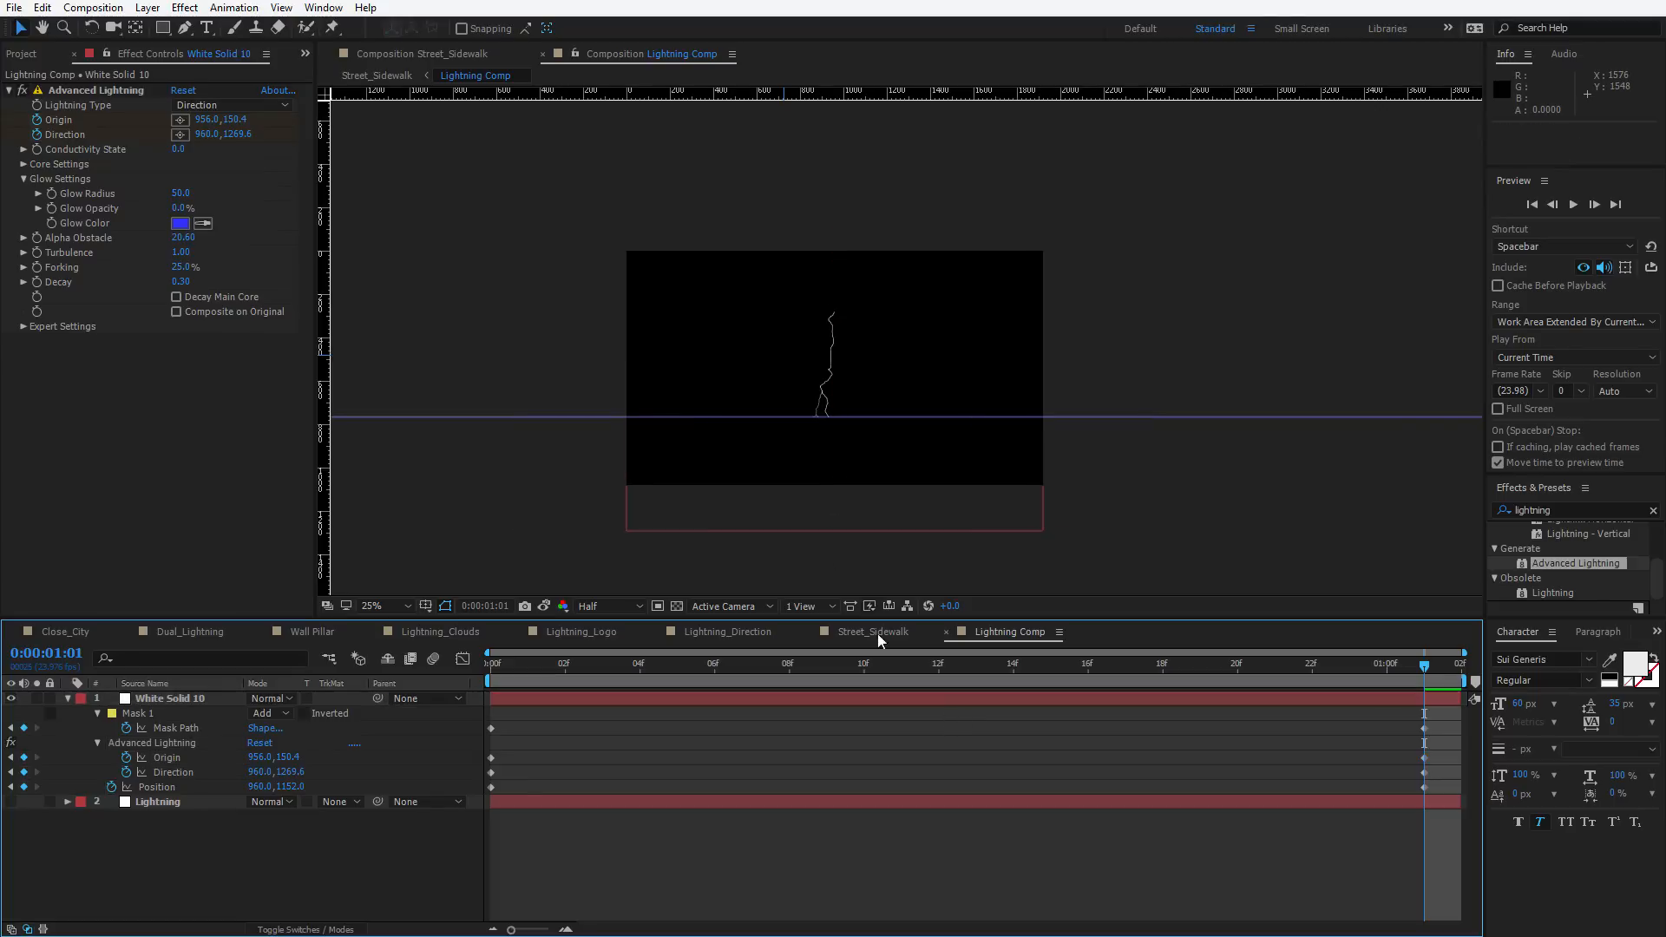
{"action": "left_click", "coordinate": [505, 668]}
{"action": "scroll", "coordinate": [909, 446], "scroll_direction": "up", "scroll_amount": 3}
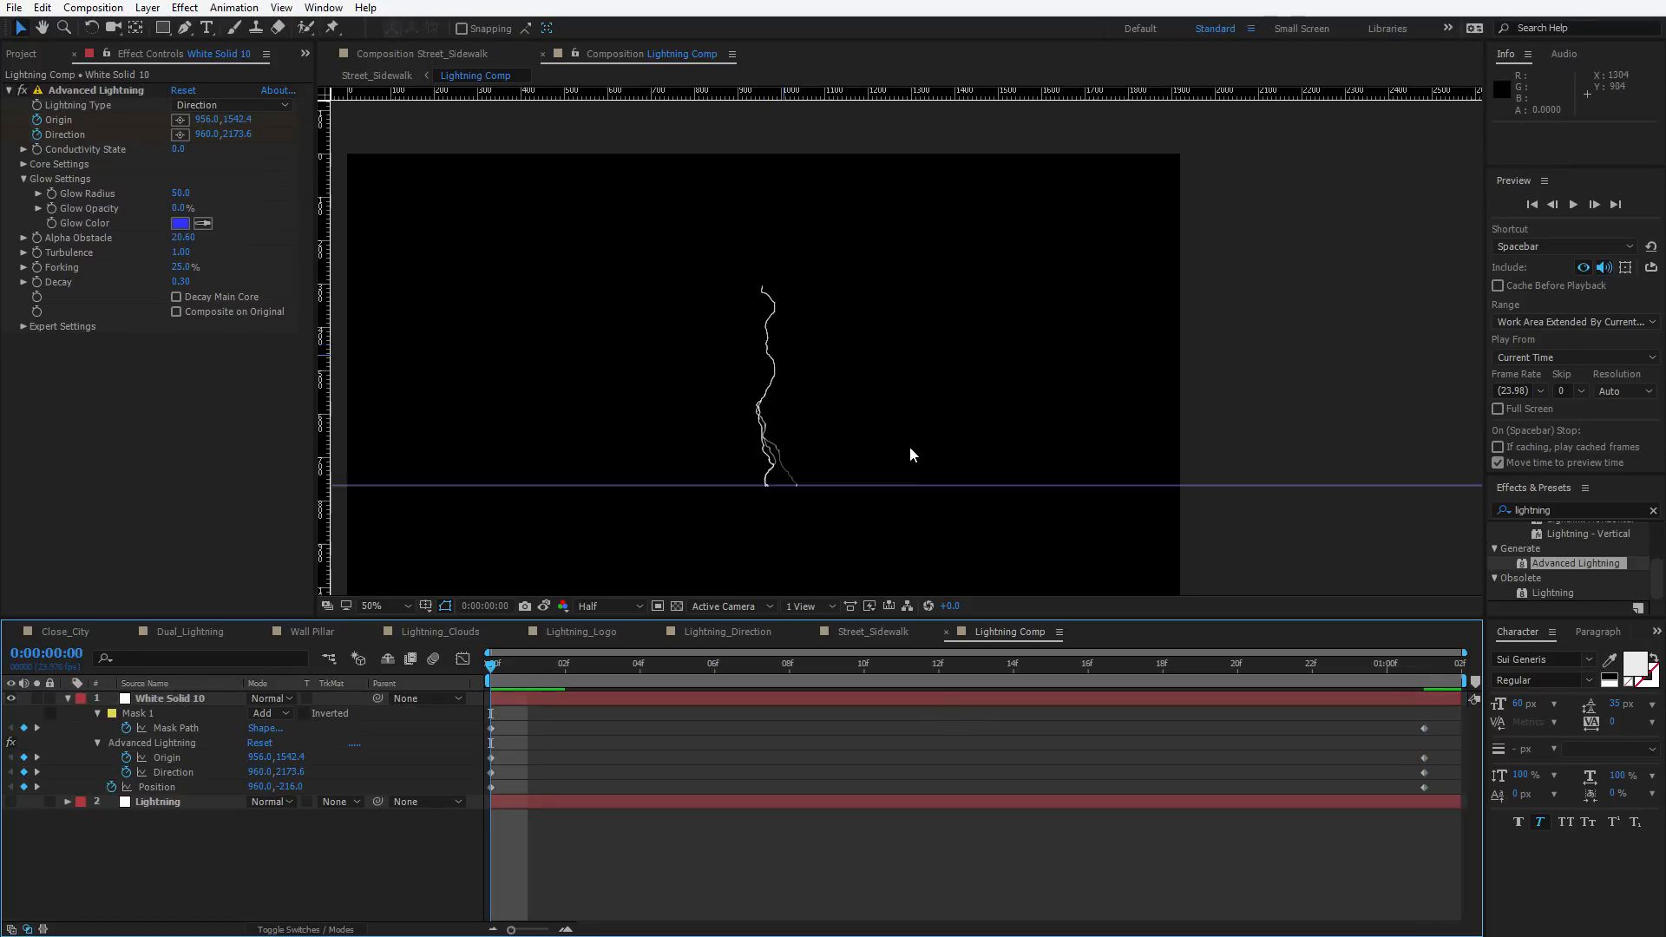
{"action": "key", "text": "space"}
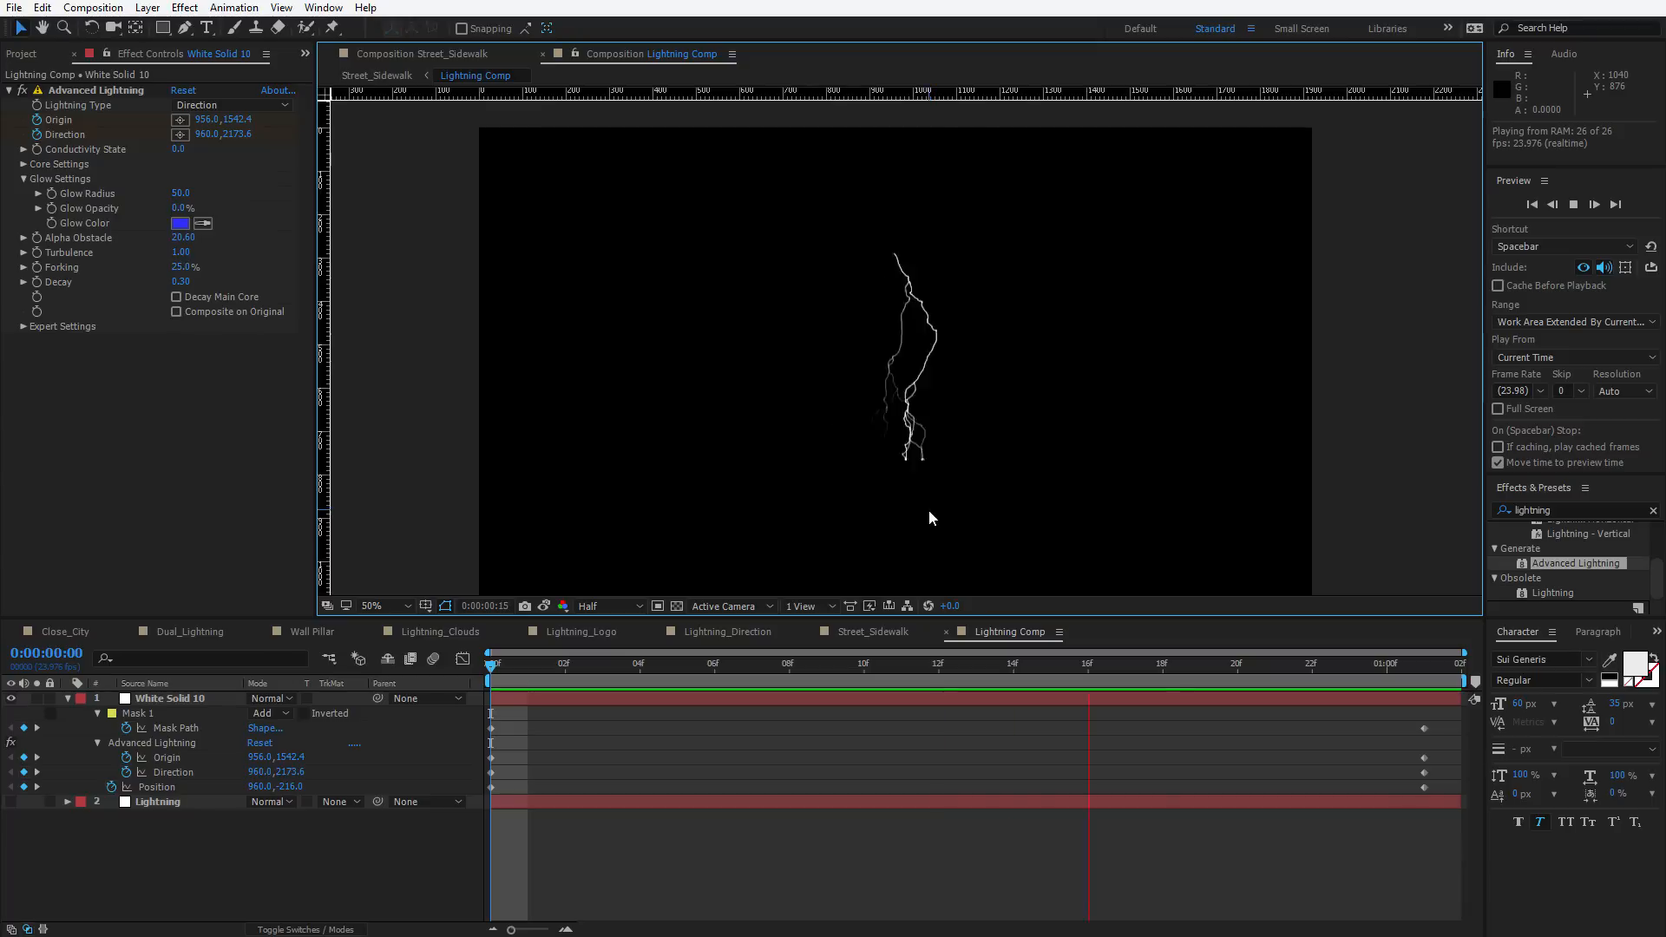
Change the Lightning Comp duration to 0:00:03:02
{"action": "left_click_drag", "start_coordinate": [507, 674], "coordinate": [676, 691]}
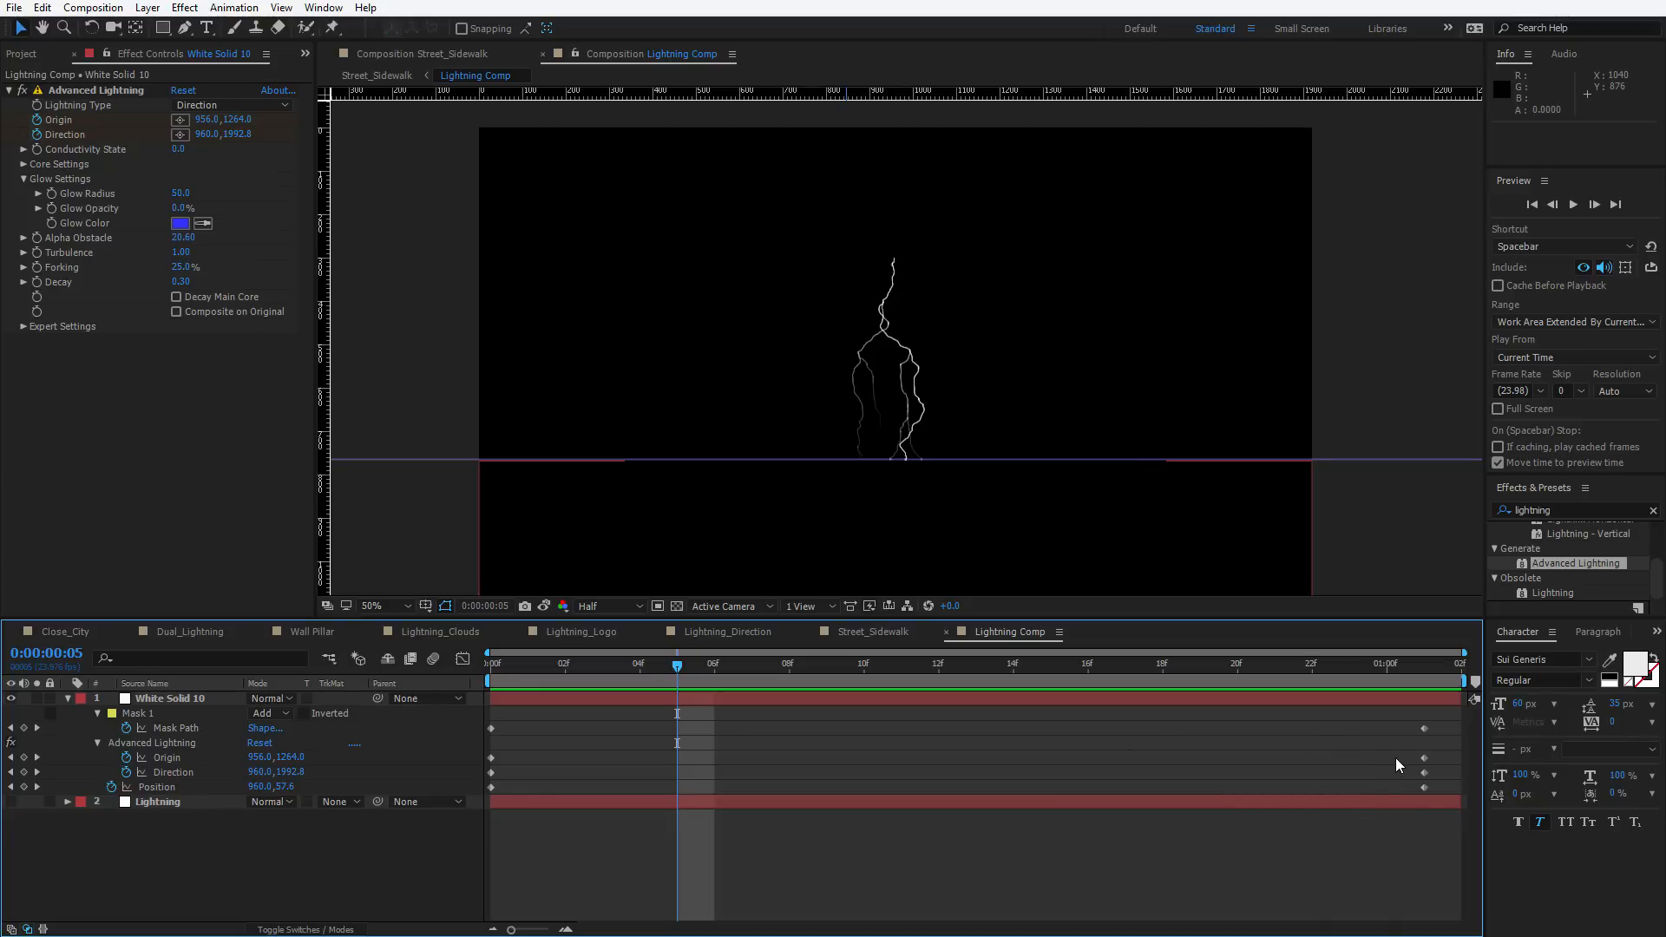
{"action": "key", "text": "ctrl+k"}
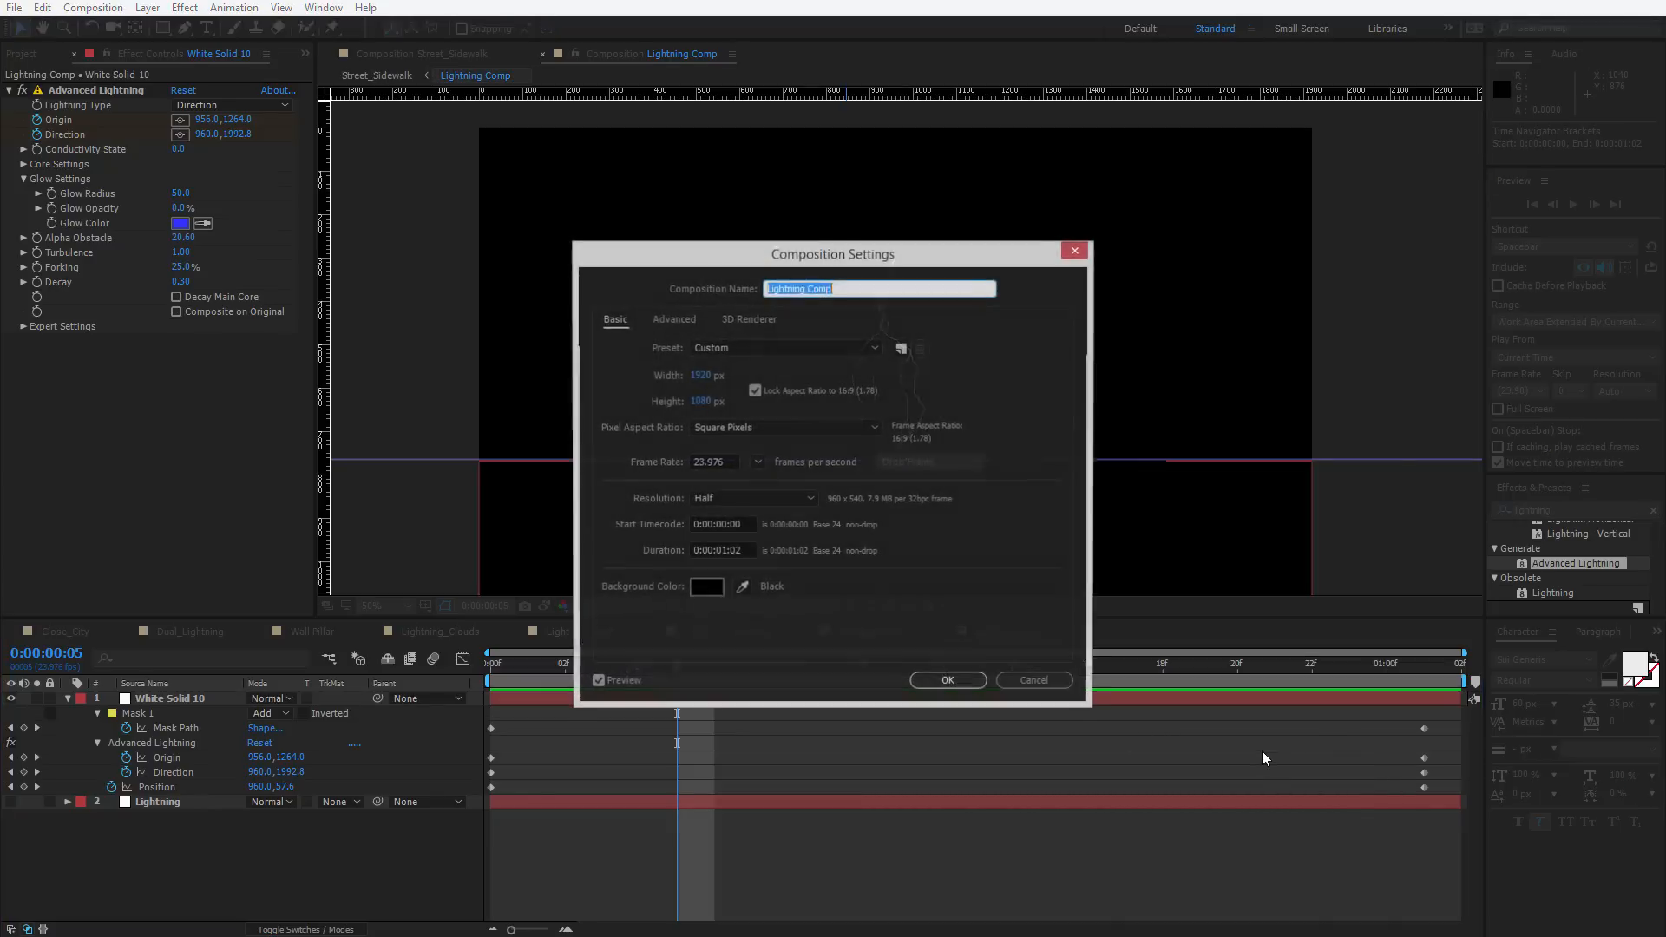
{"action": "left_click", "coordinate": [721, 550]}
{"action": "key", "text": "BackSpace"}
{"action": "type", "text": "3"}
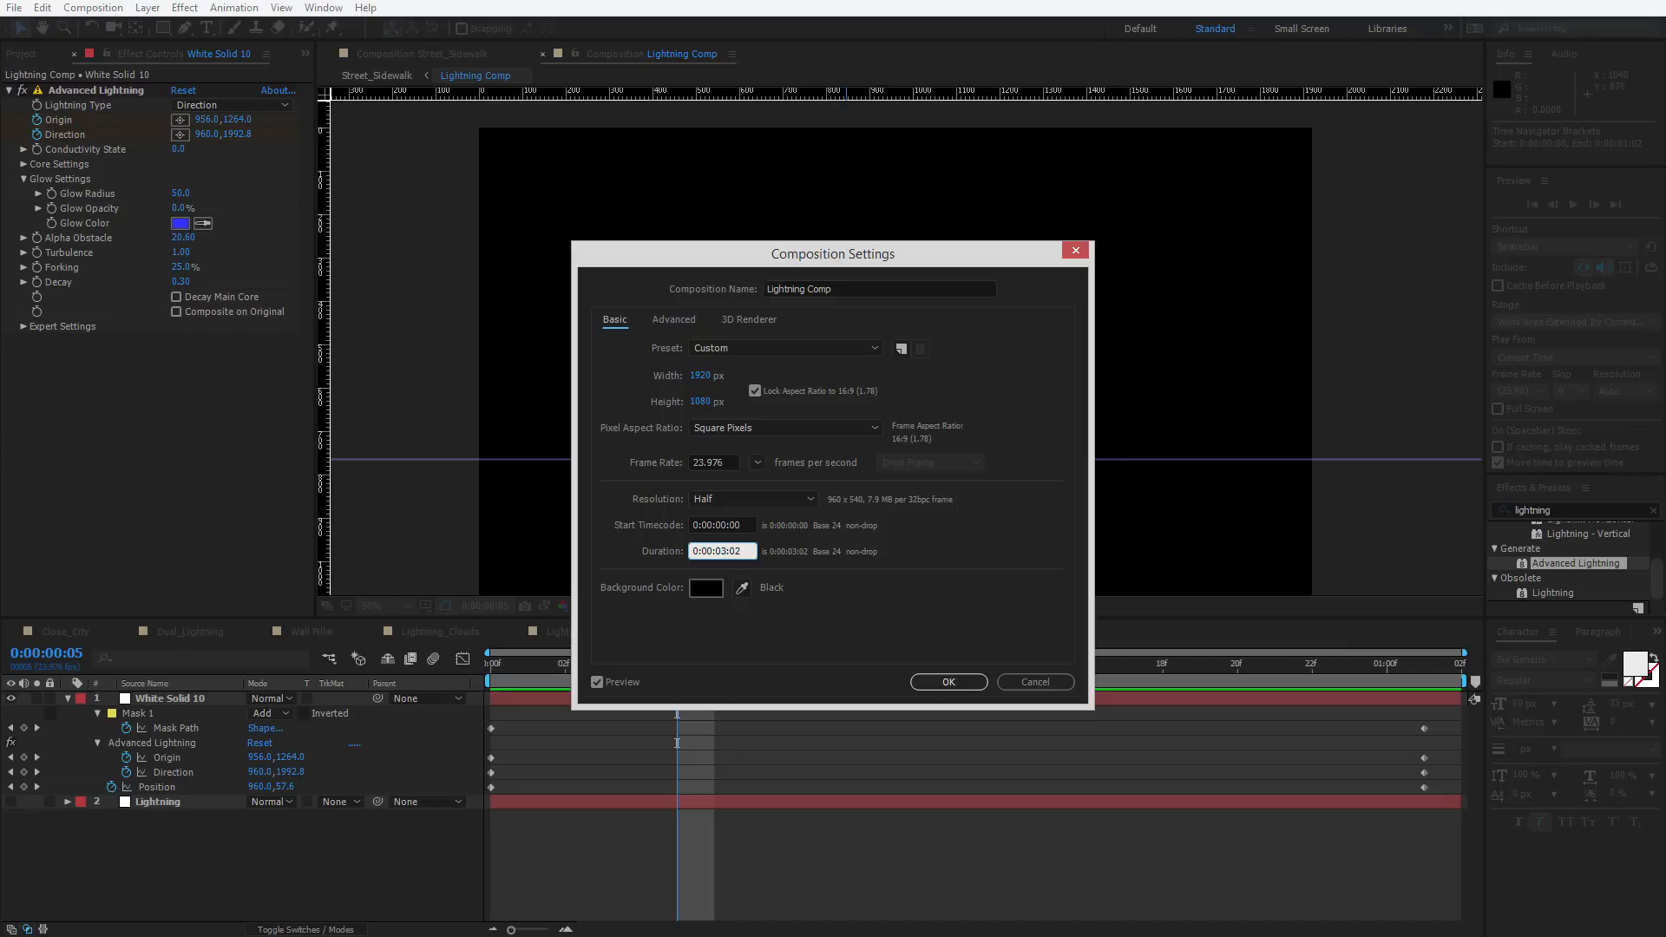
{"action": "key", "text": "Return"}
Extend the solid layer and move its end keyframes to 0:00:02:03, then preview
{"action": "key", "text": "minus"}
{"action": "key", "text": "minus"}
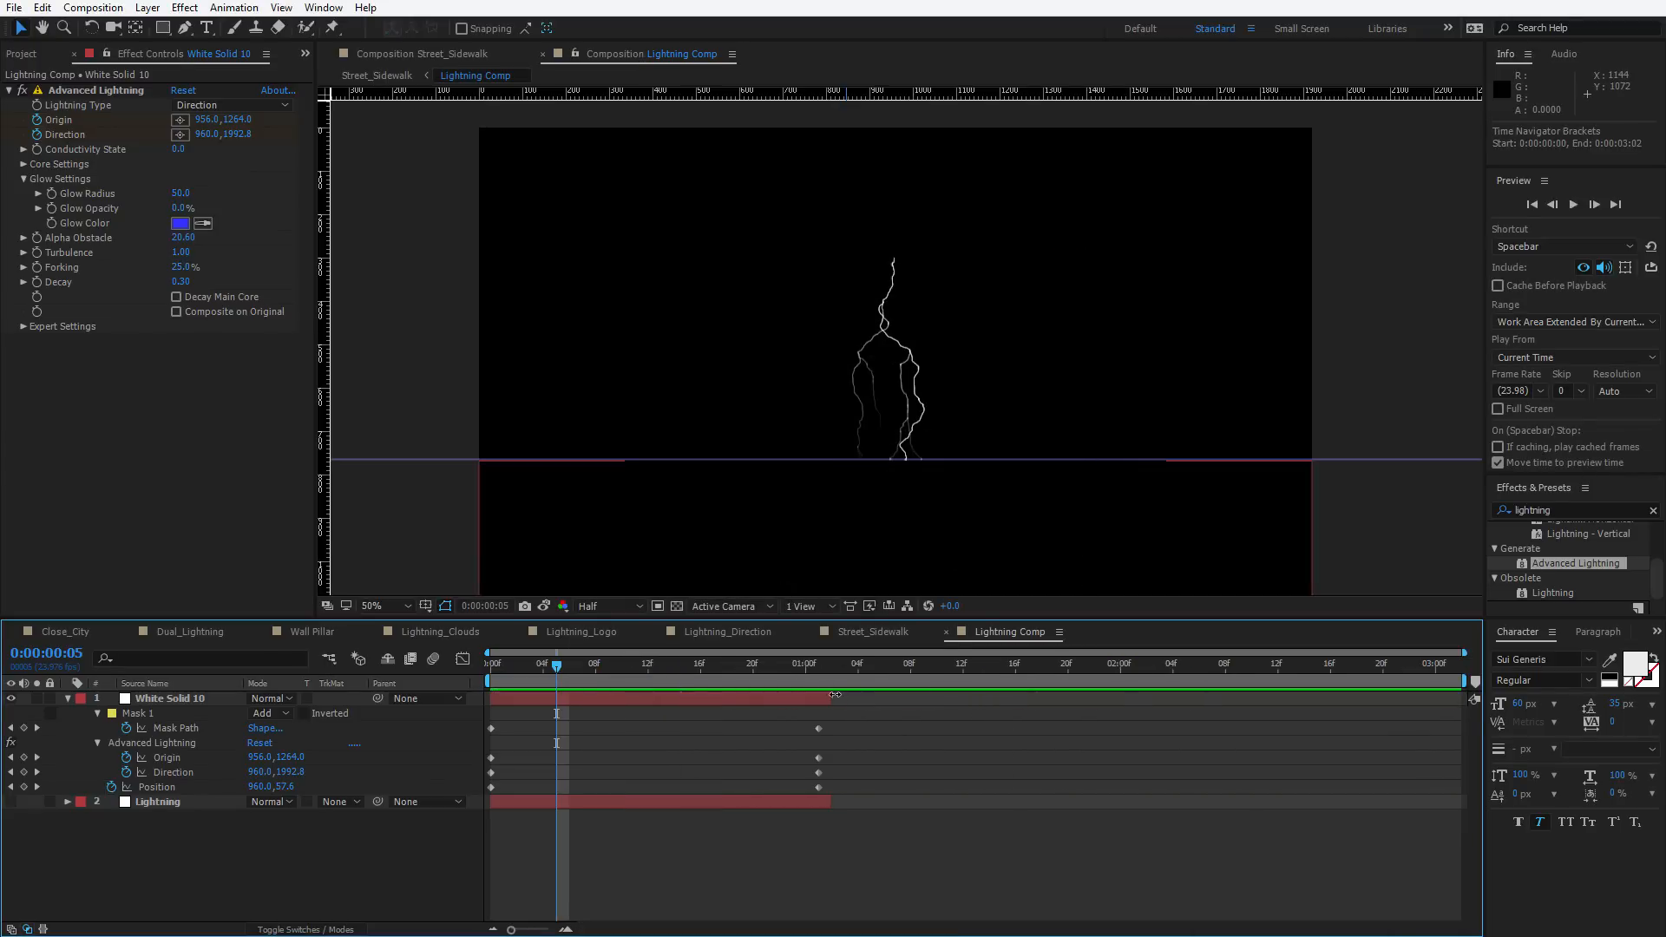
{"action": "left_click_drag", "start_coordinate": [830, 699], "coordinate": [1159, 779]}
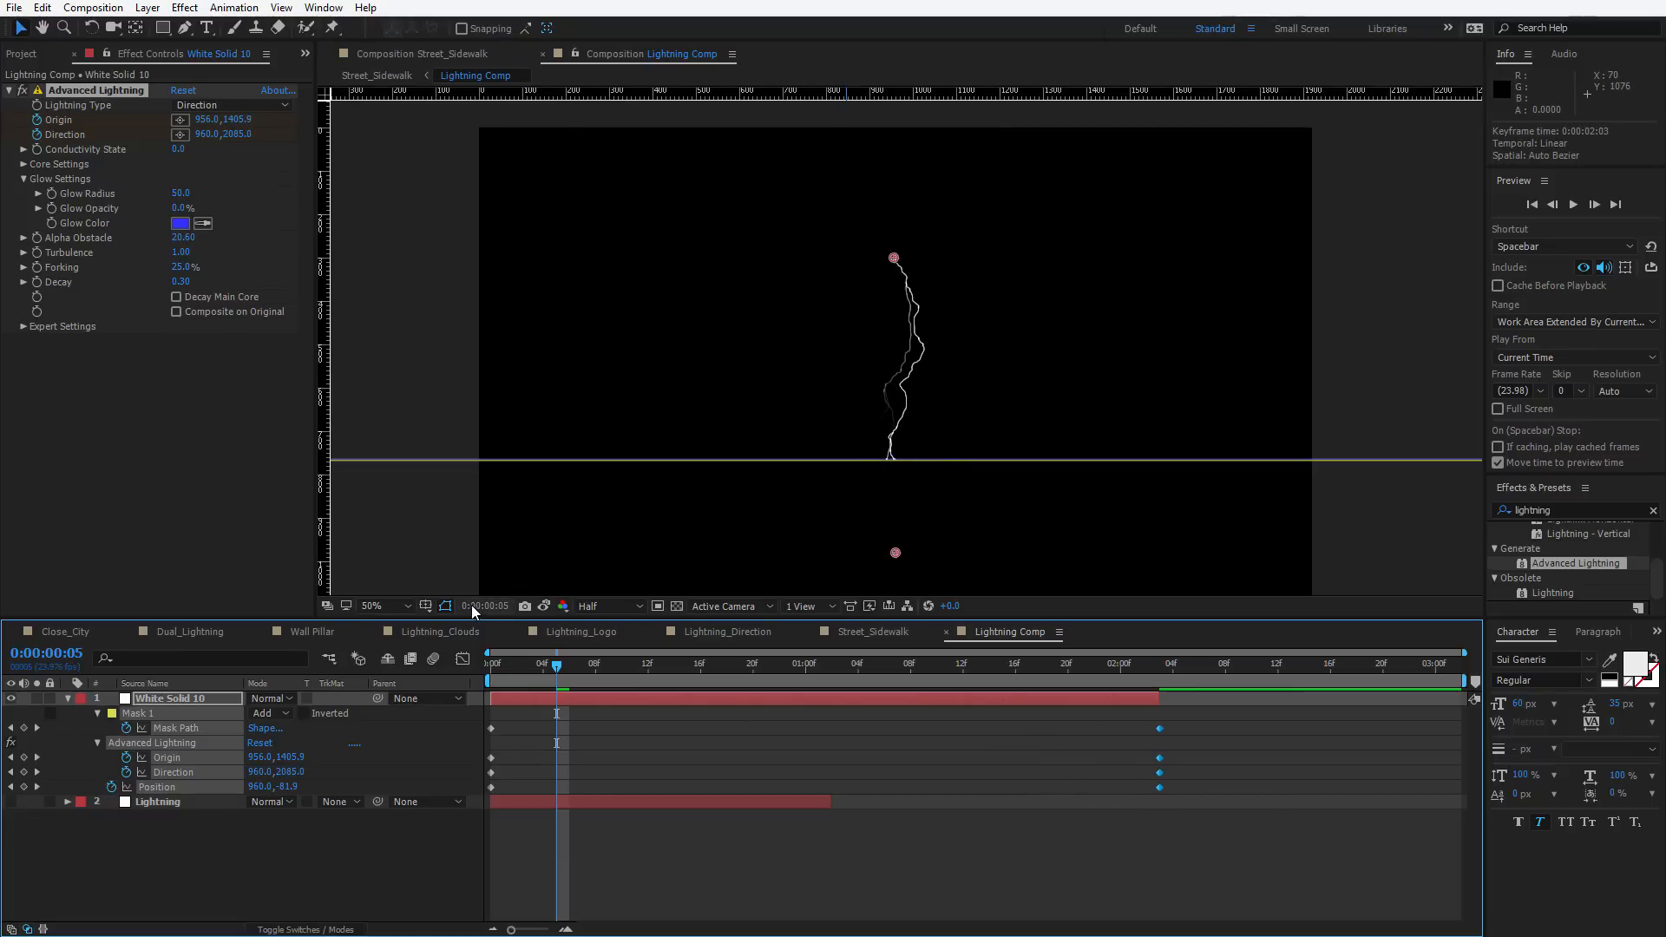
{"action": "key", "text": "space"}
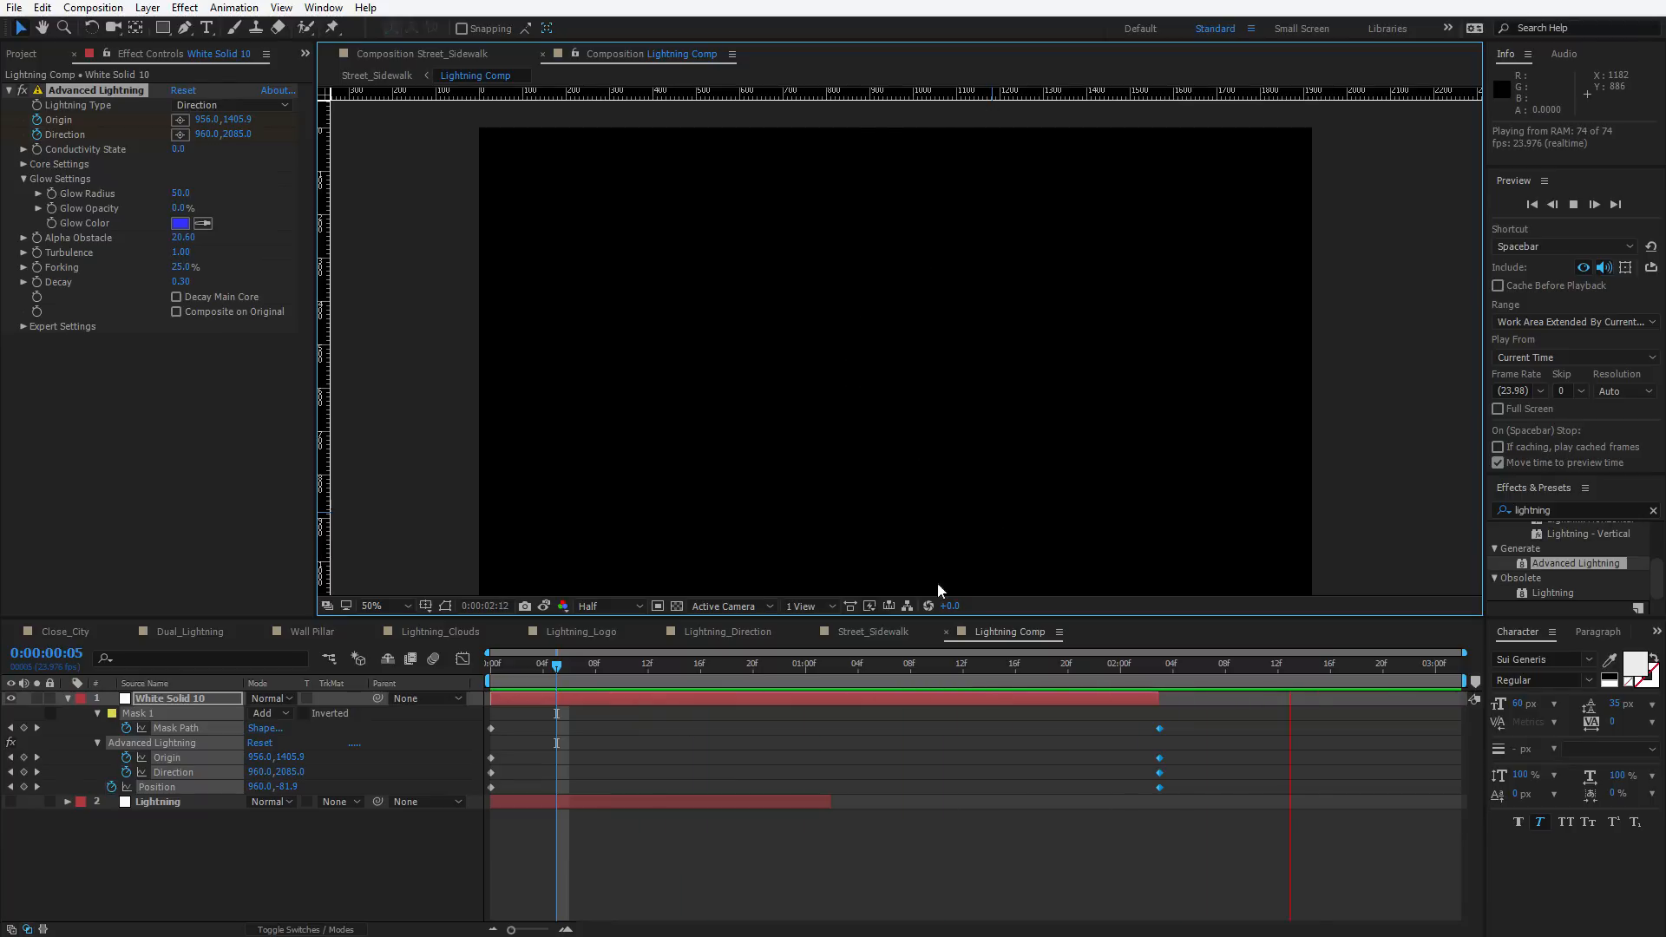
At 0:00:02:03, raise the lightning Direction to 960, 785.6 and preview the result
{"action": "left_click_drag", "start_coordinate": [575, 673], "coordinate": [472, 683]}
{"action": "scroll", "coordinate": [900, 538], "scroll_direction": "down", "scroll_amount": 2}
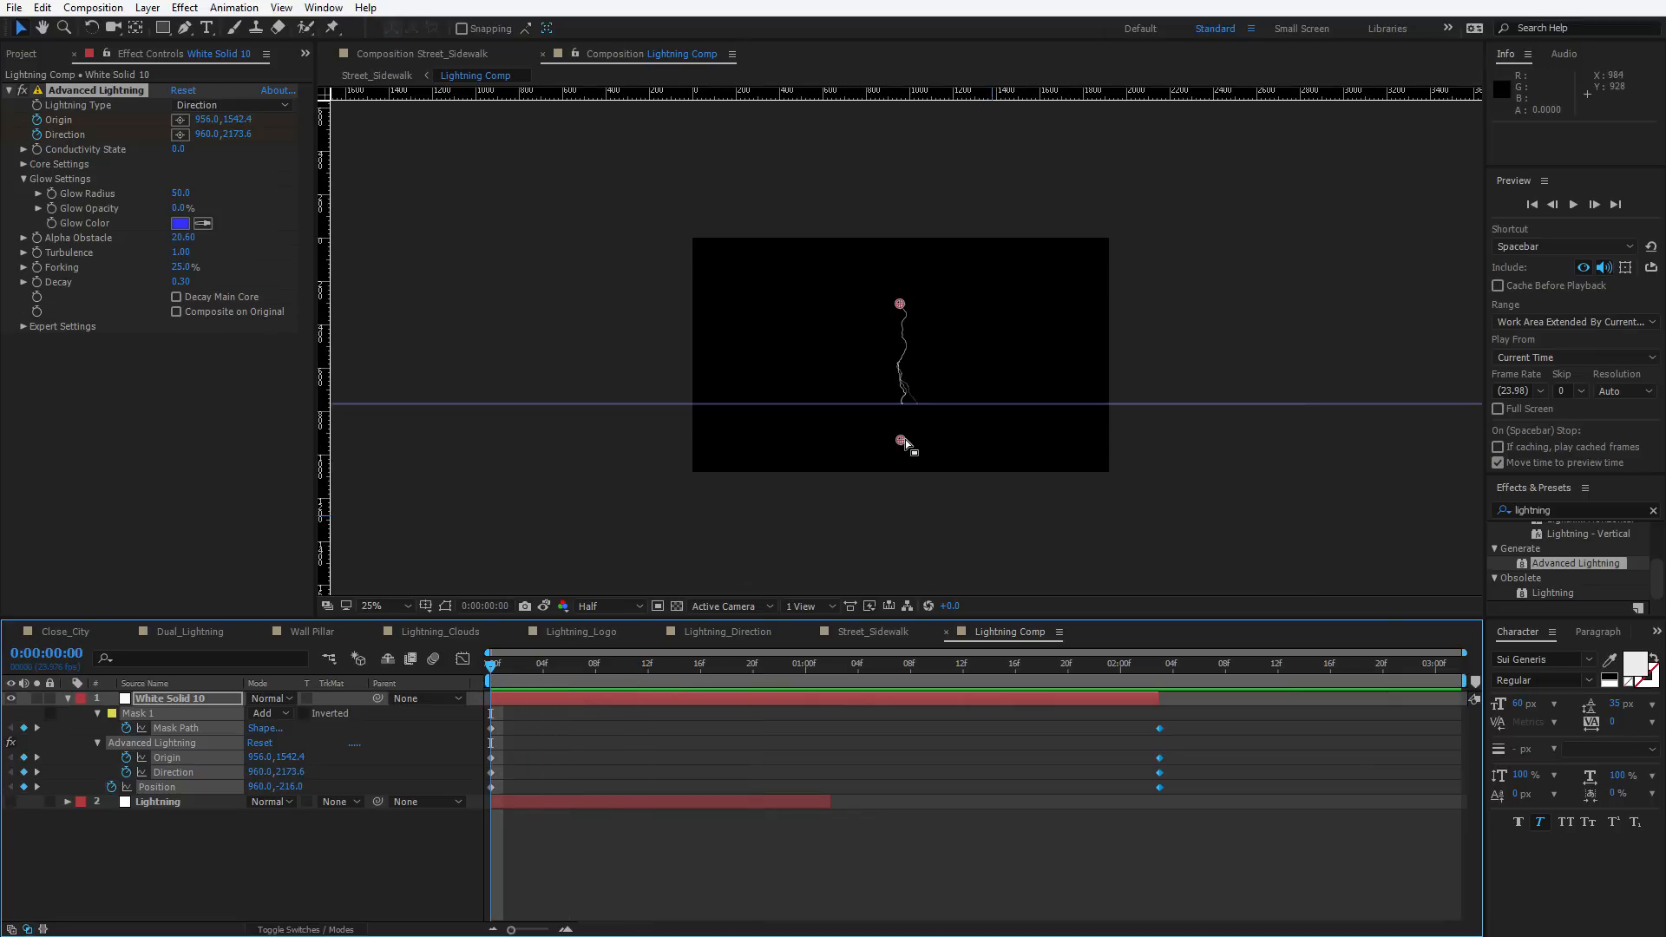
{"action": "left_click", "coordinate": [1153, 667]}
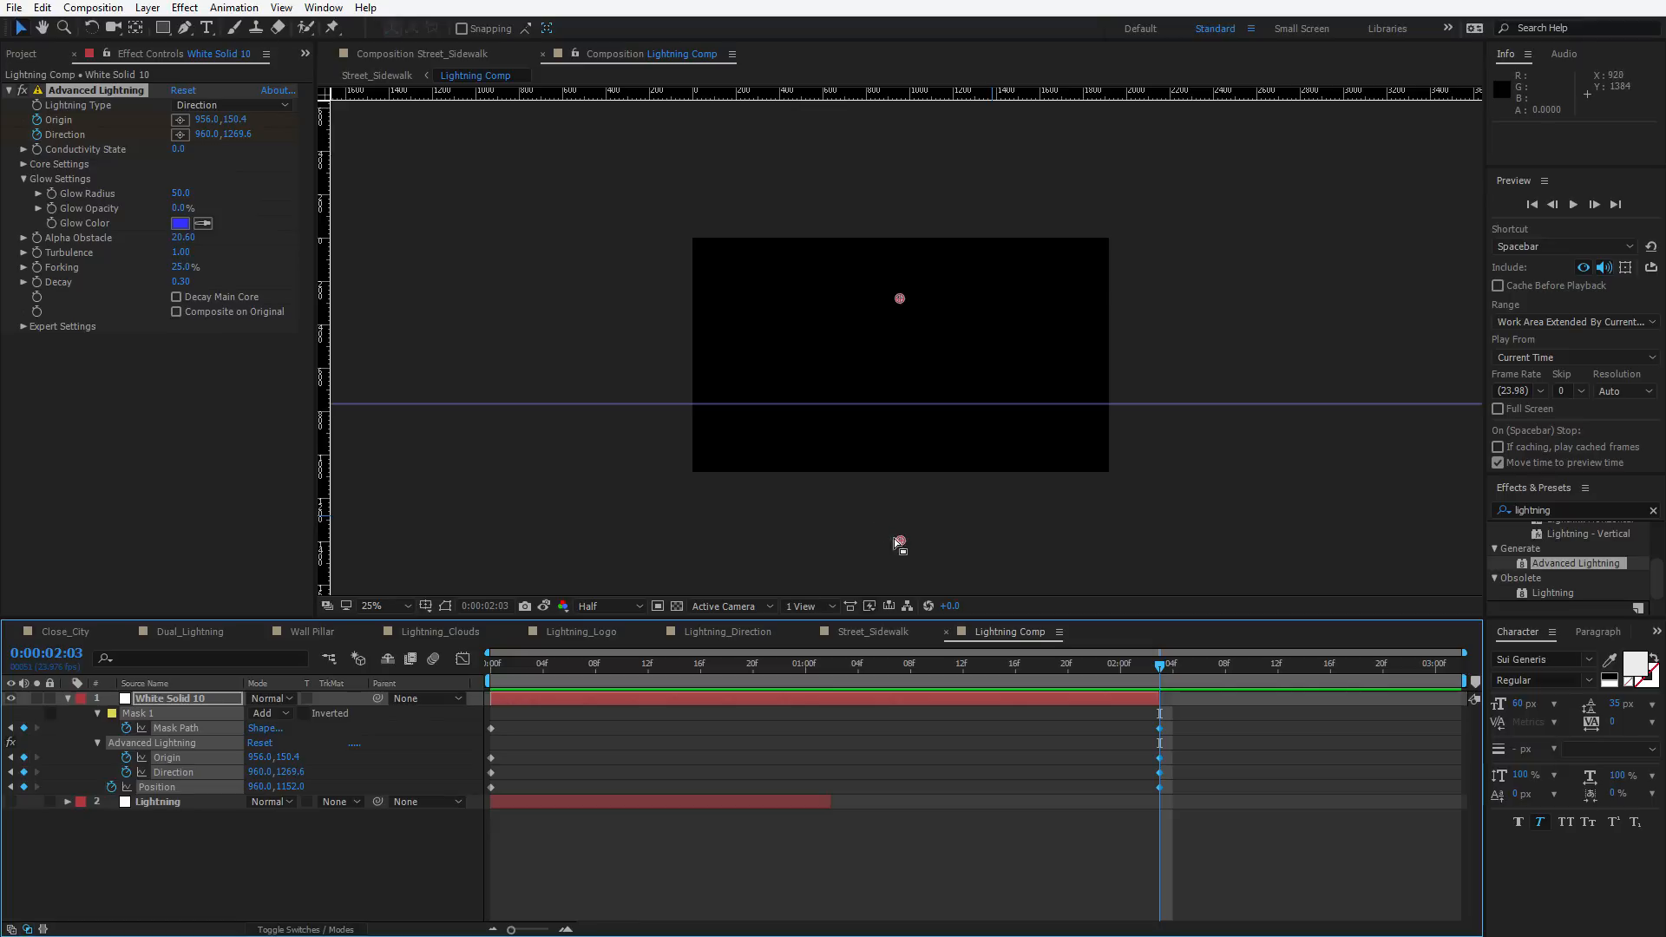
{"action": "left_click_drag", "start_coordinate": [894, 538], "coordinate": [911, 440]}
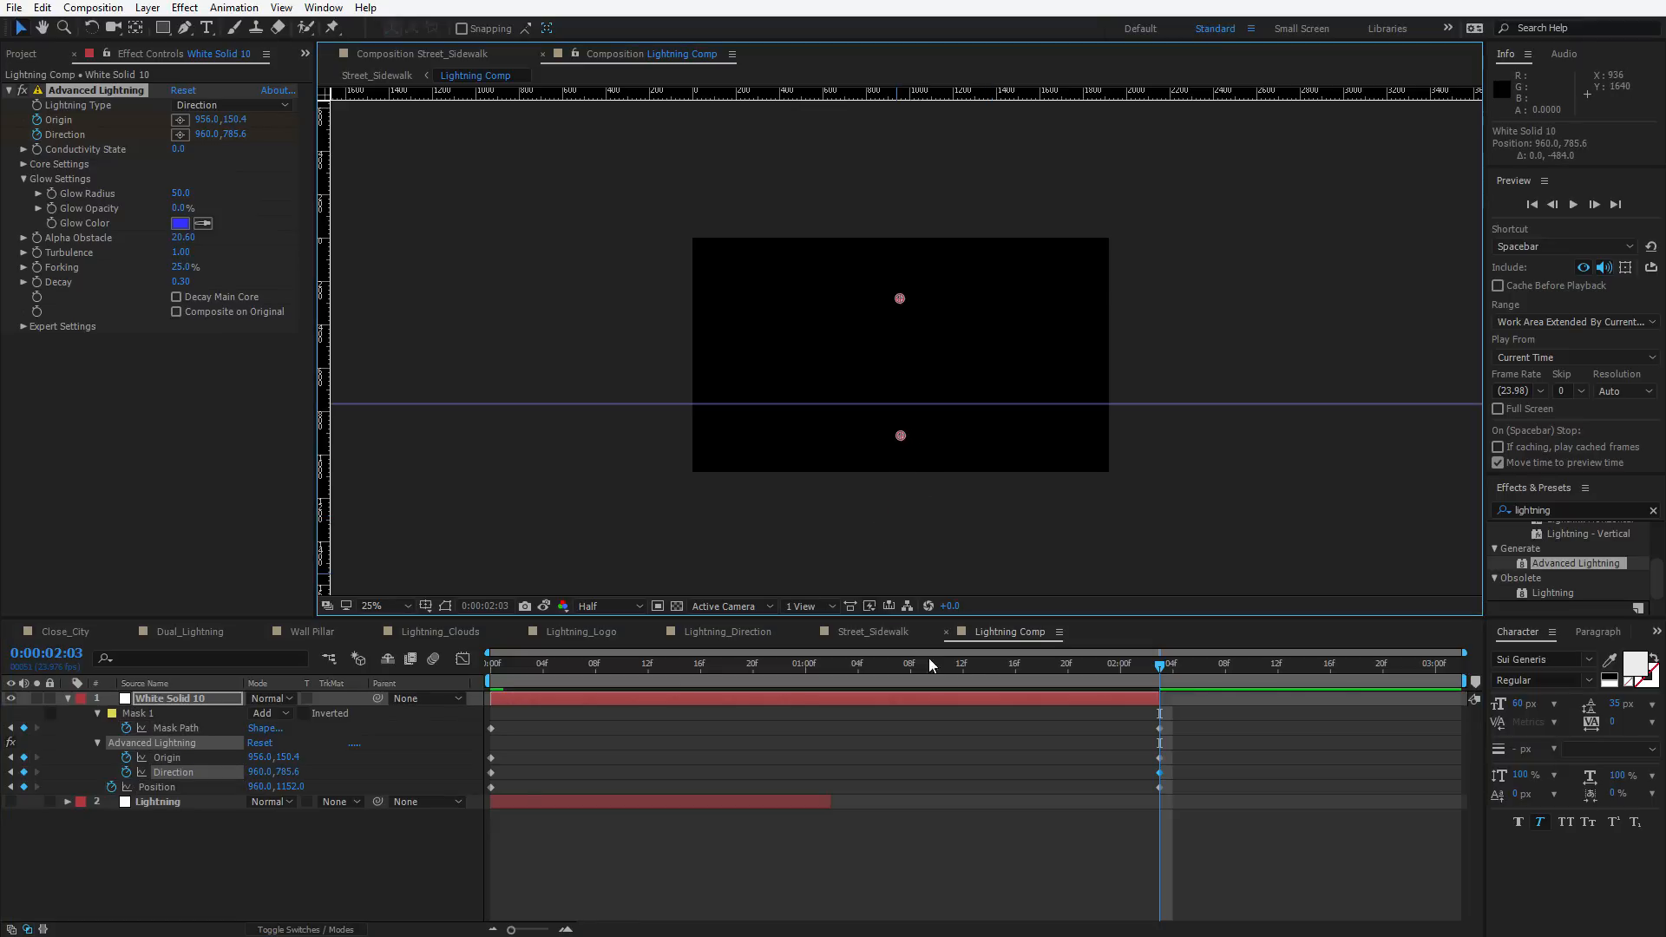
{"action": "left_click_drag", "start_coordinate": [925, 665], "coordinate": [503, 668]}
{"action": "key", "text": "space"}
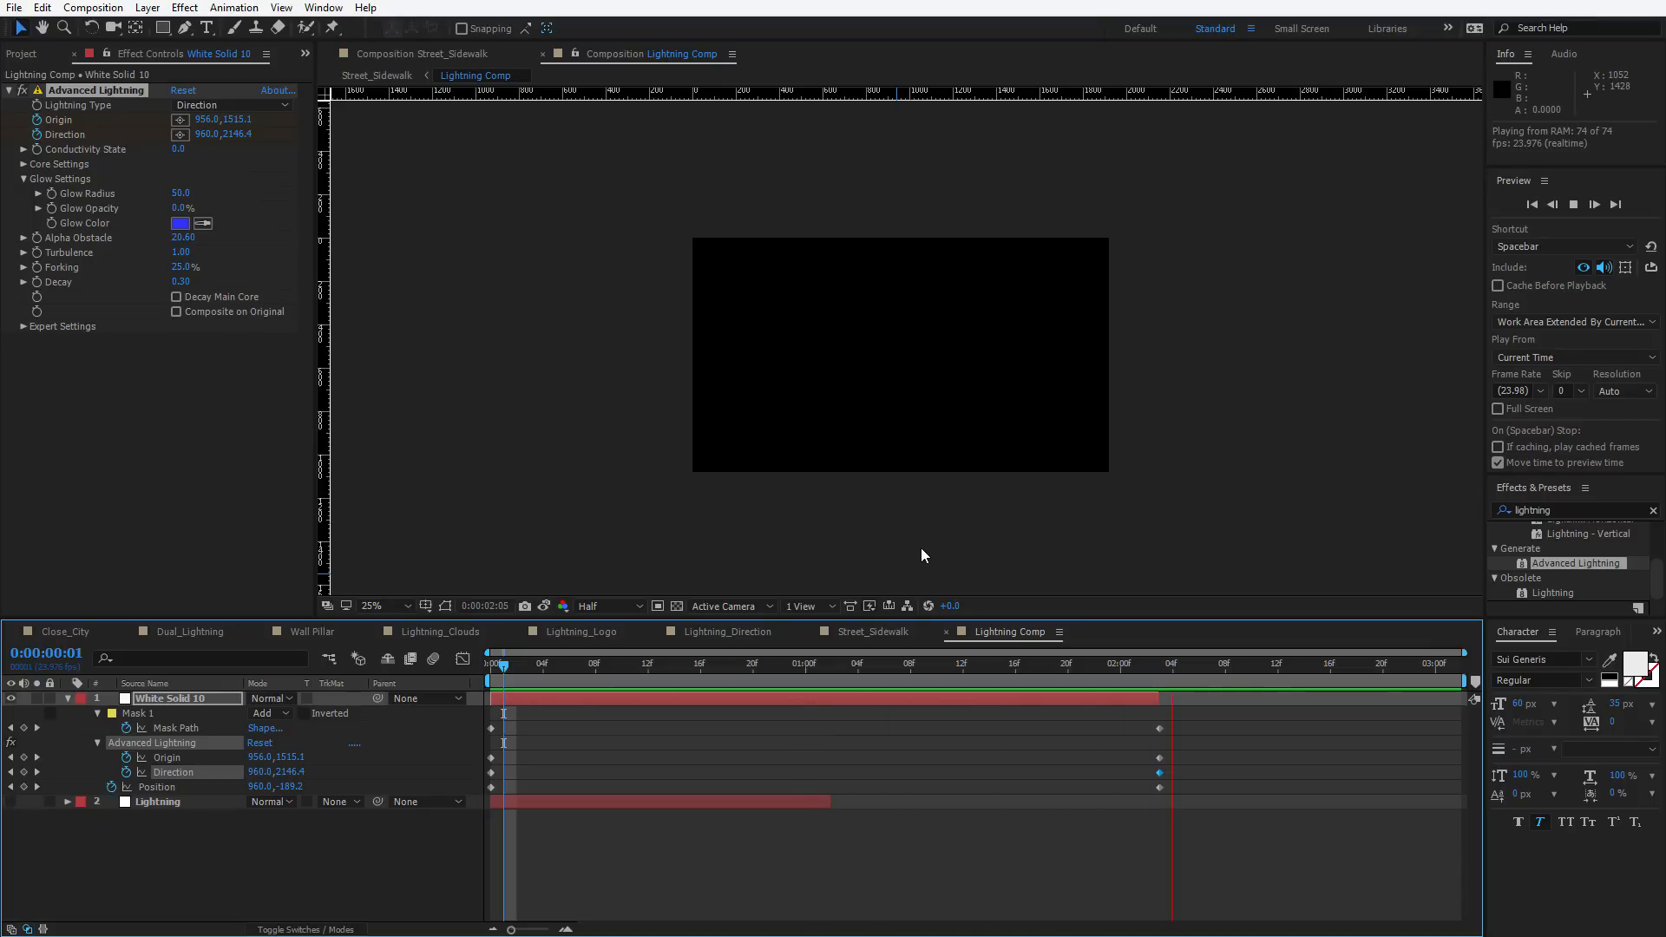
{"action": "key", "text": "space"}
Collapse the layer properties and preview the finished lightning animation
{"action": "key", "text": "u"}
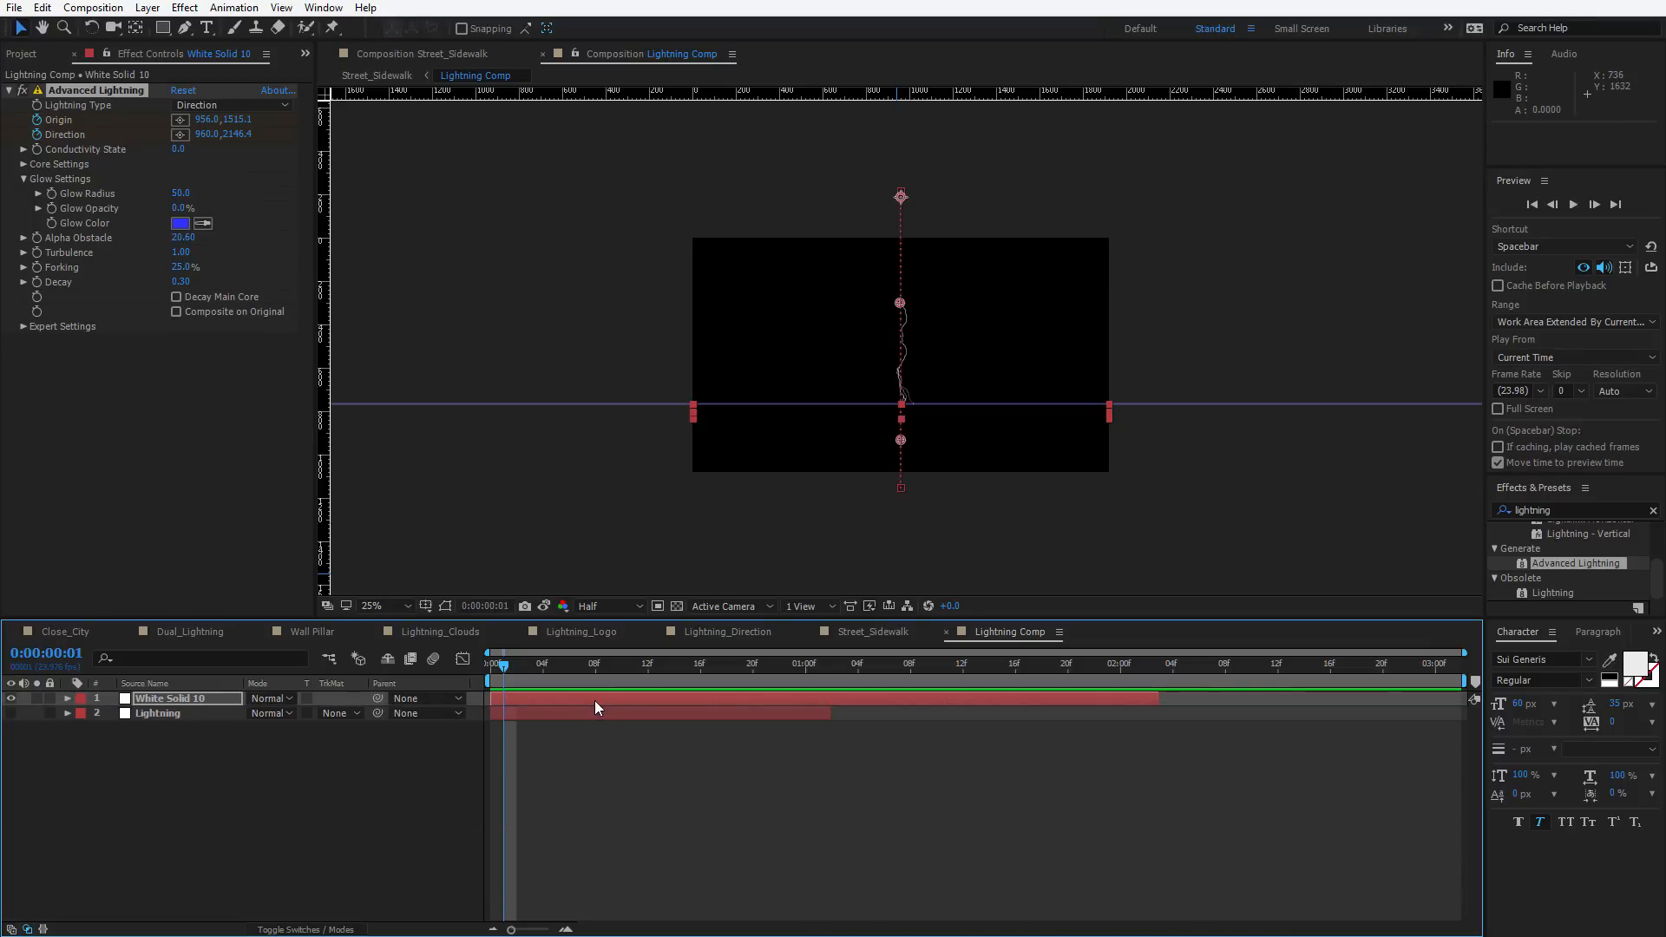
{"action": "left_click_drag", "start_coordinate": [510, 665], "coordinate": [779, 665]}
{"action": "key", "text": "apostrophe"}
{"action": "scroll", "coordinate": [904, 428], "scroll_direction": "up", "scroll_amount": 2}
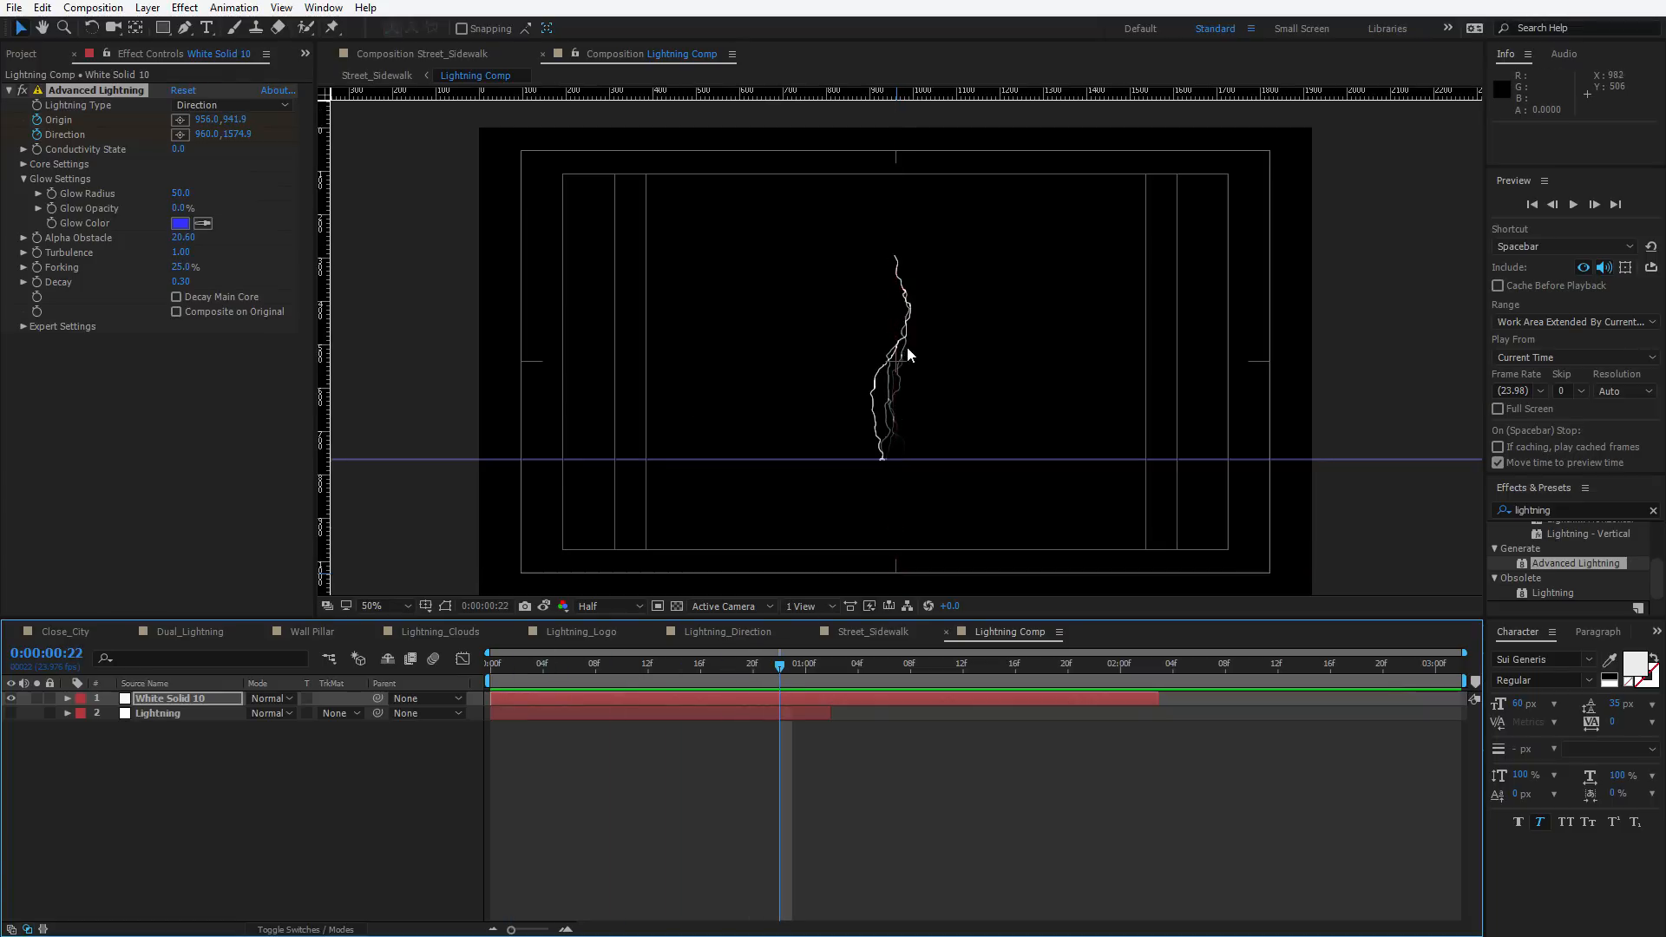
{"action": "key", "text": "space"}
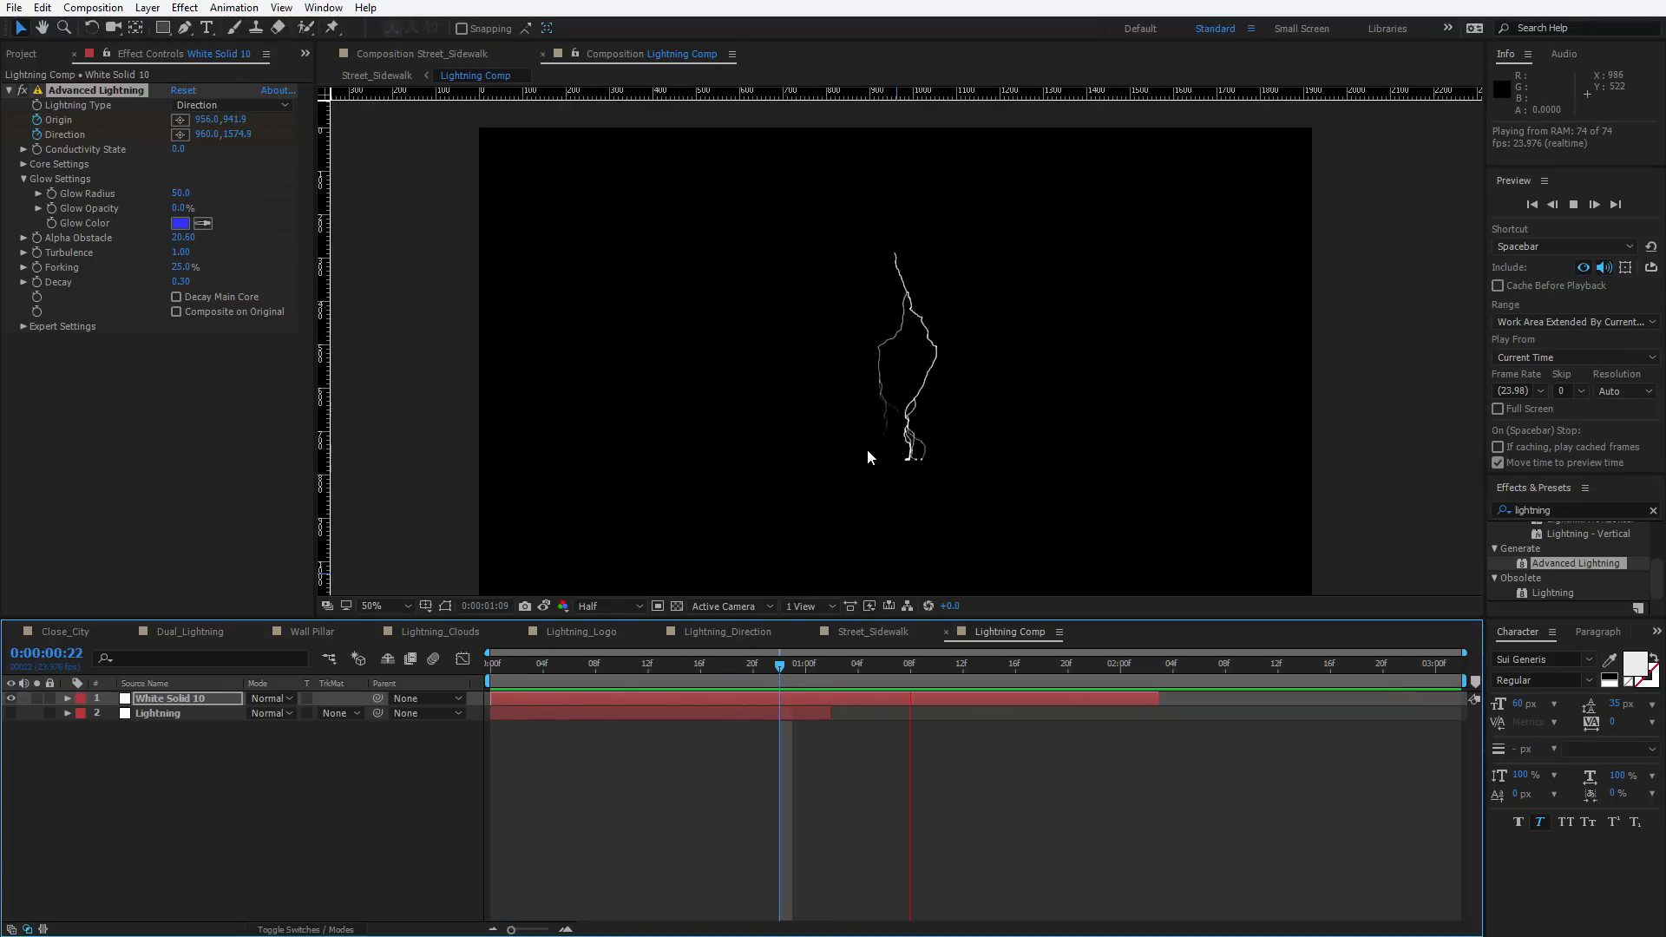
Switch the Advanced Lightning type to Strike and preview the lightning
{"action": "key", "text": "space"}
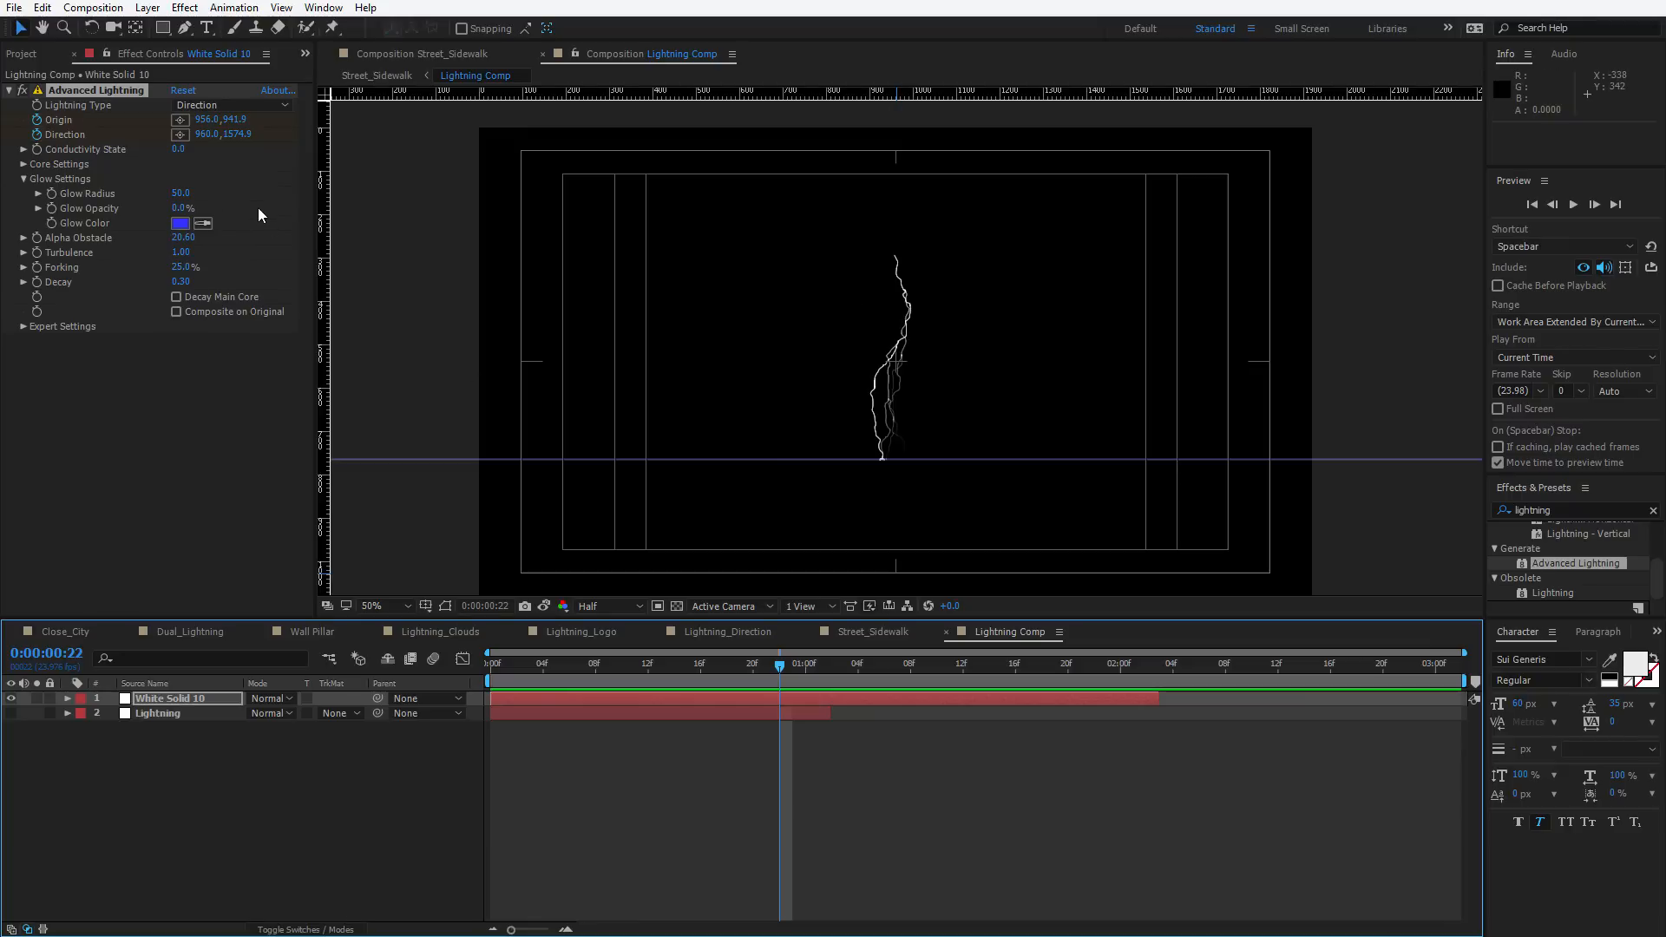
{"action": "left_click", "coordinate": [219, 106]}
{"action": "left_click", "coordinate": [227, 146]}
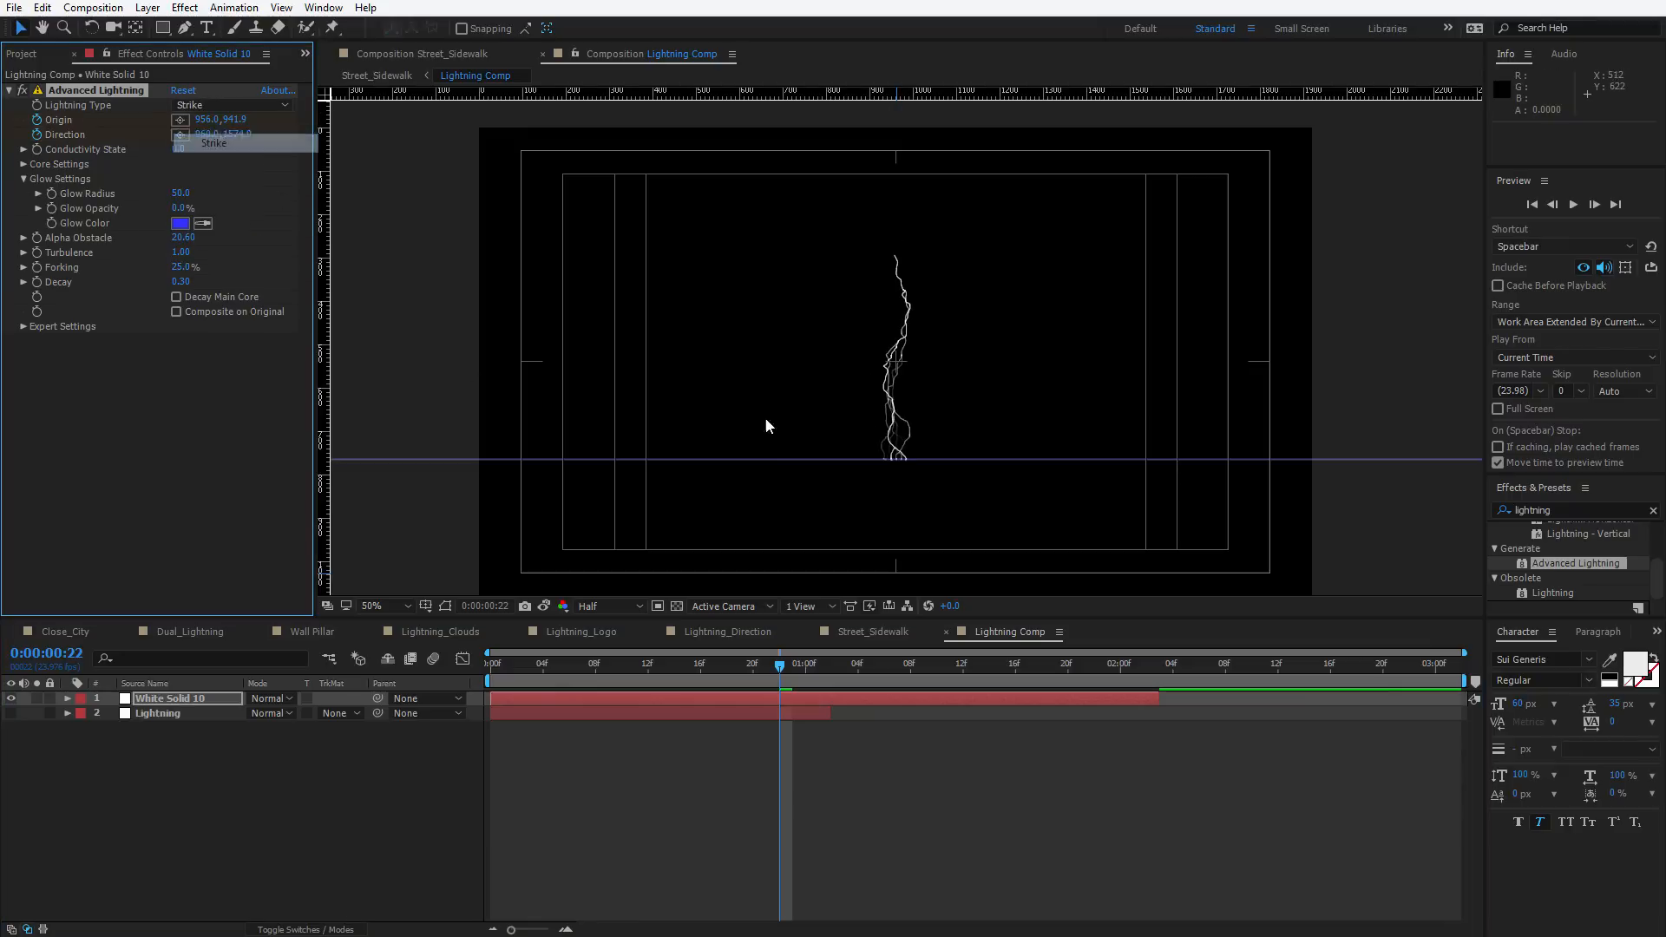
{"action": "key", "text": "space"}
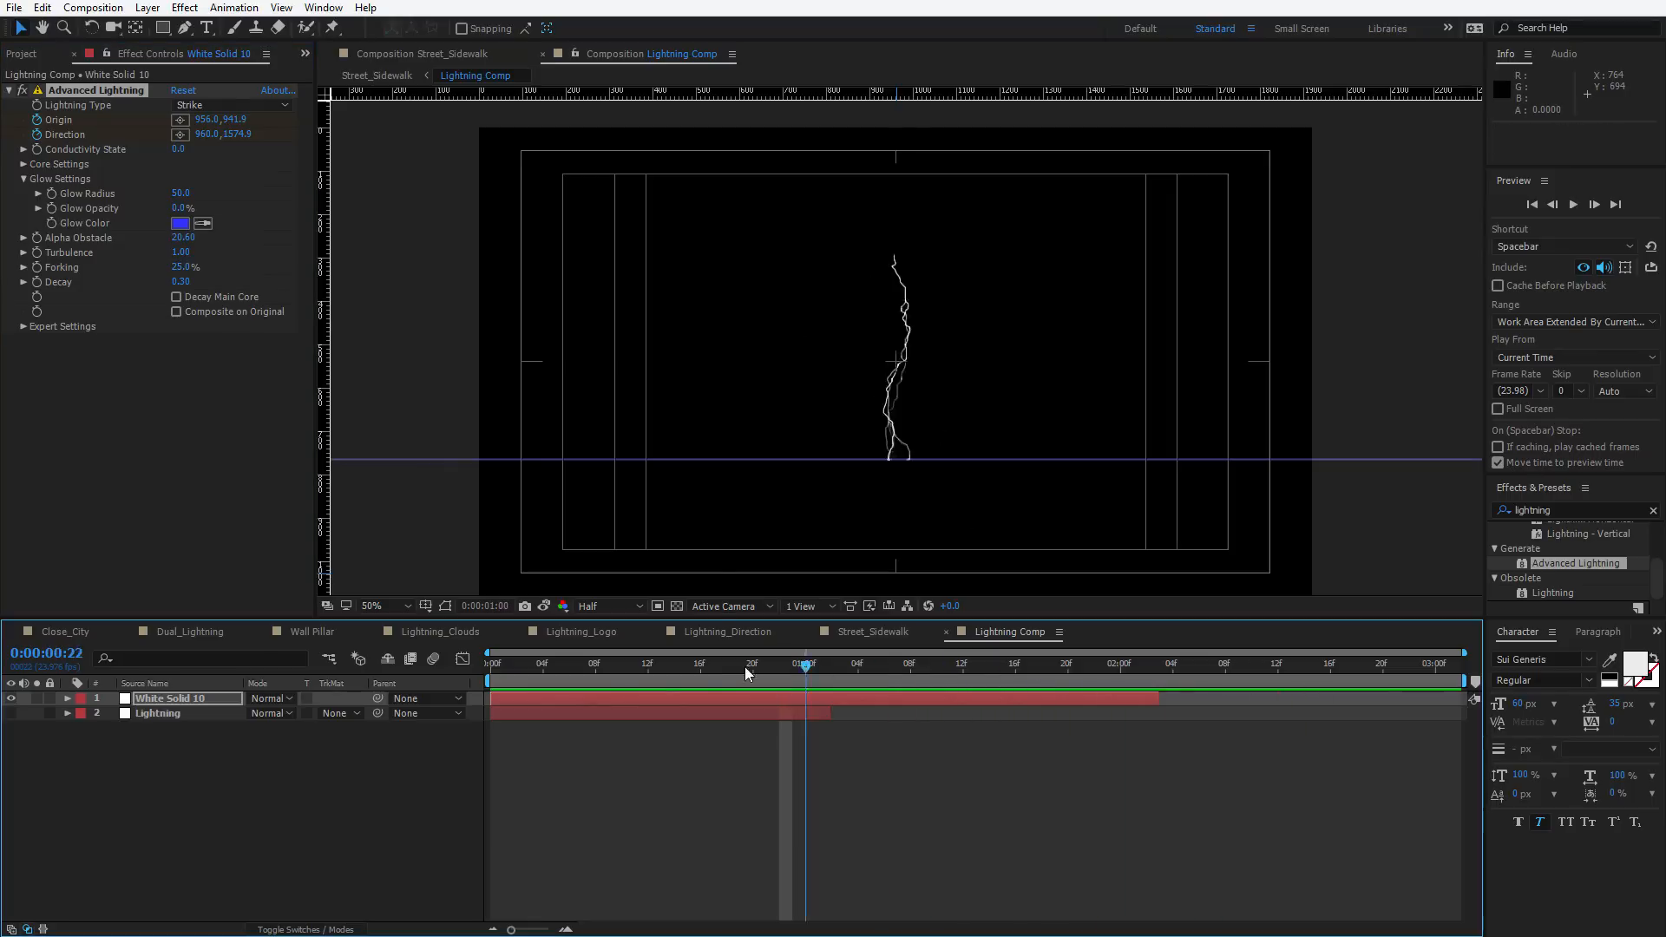
At 0:00:00:17, set Turbulence to 0.75 and Forking to 36.0%, then preview the animation
{"action": "left_click", "coordinate": [713, 666]}
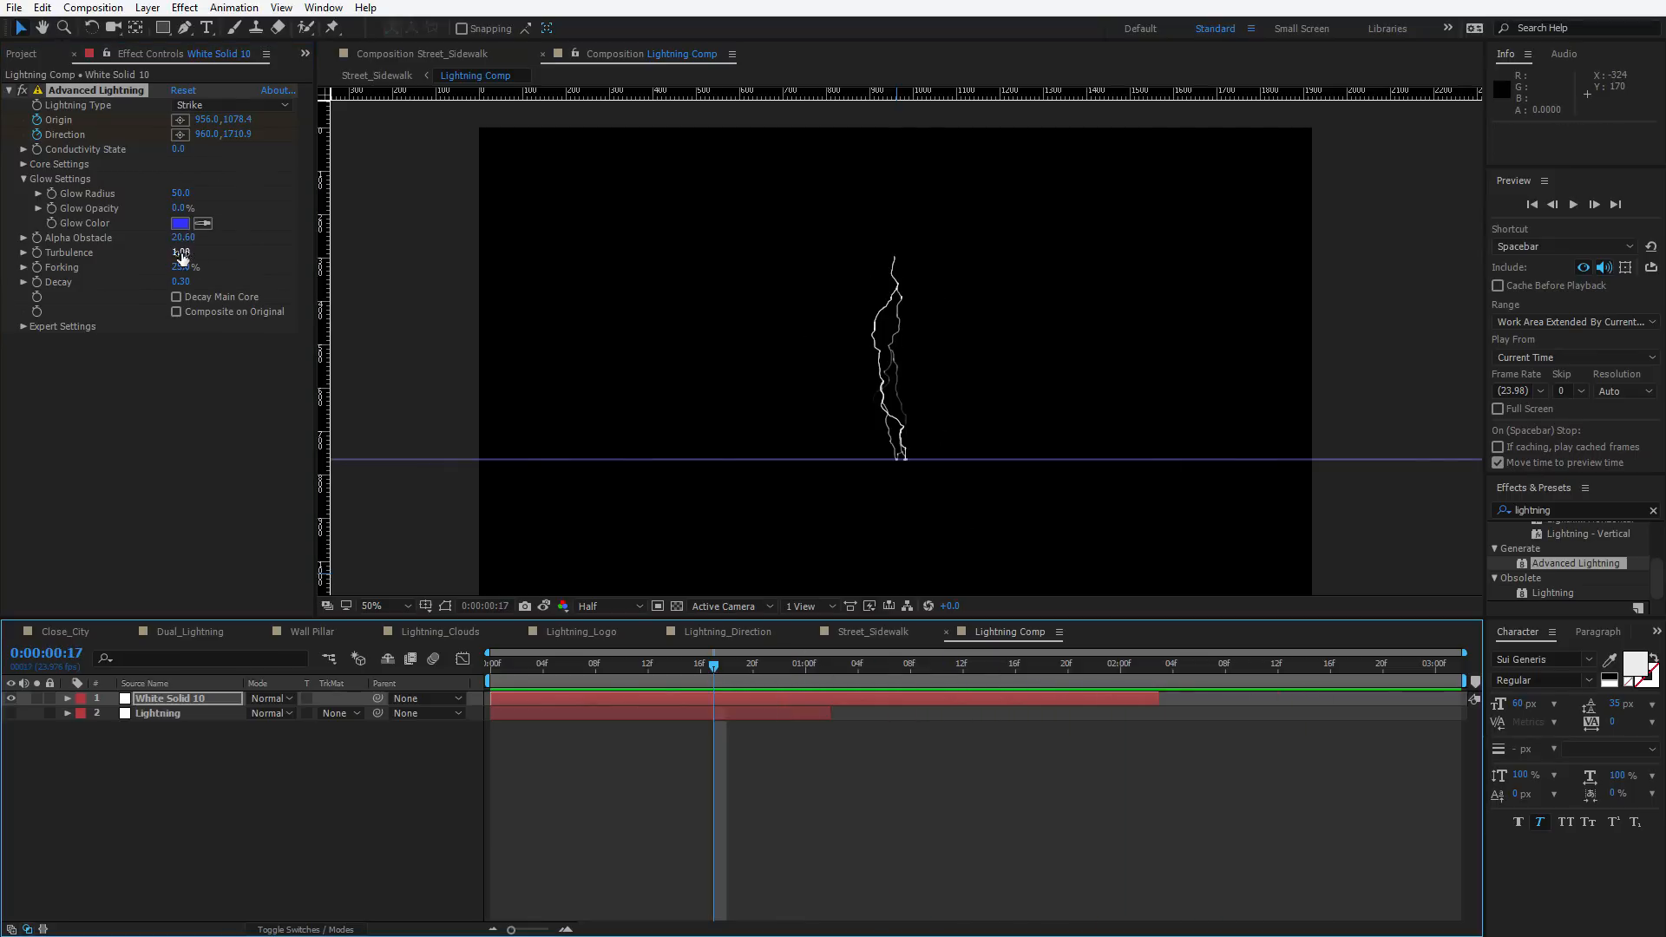
{"action": "mouse_move", "coordinate": [181, 254]}
{"action": "left_mouse_down"}
{"action": "mouse_move", "coordinate": [3, 314]}
{"action": "mouse_move", "coordinate": [196, 269]}
{"action": "left_mouse_up"}
{"action": "key", "text": "space"}
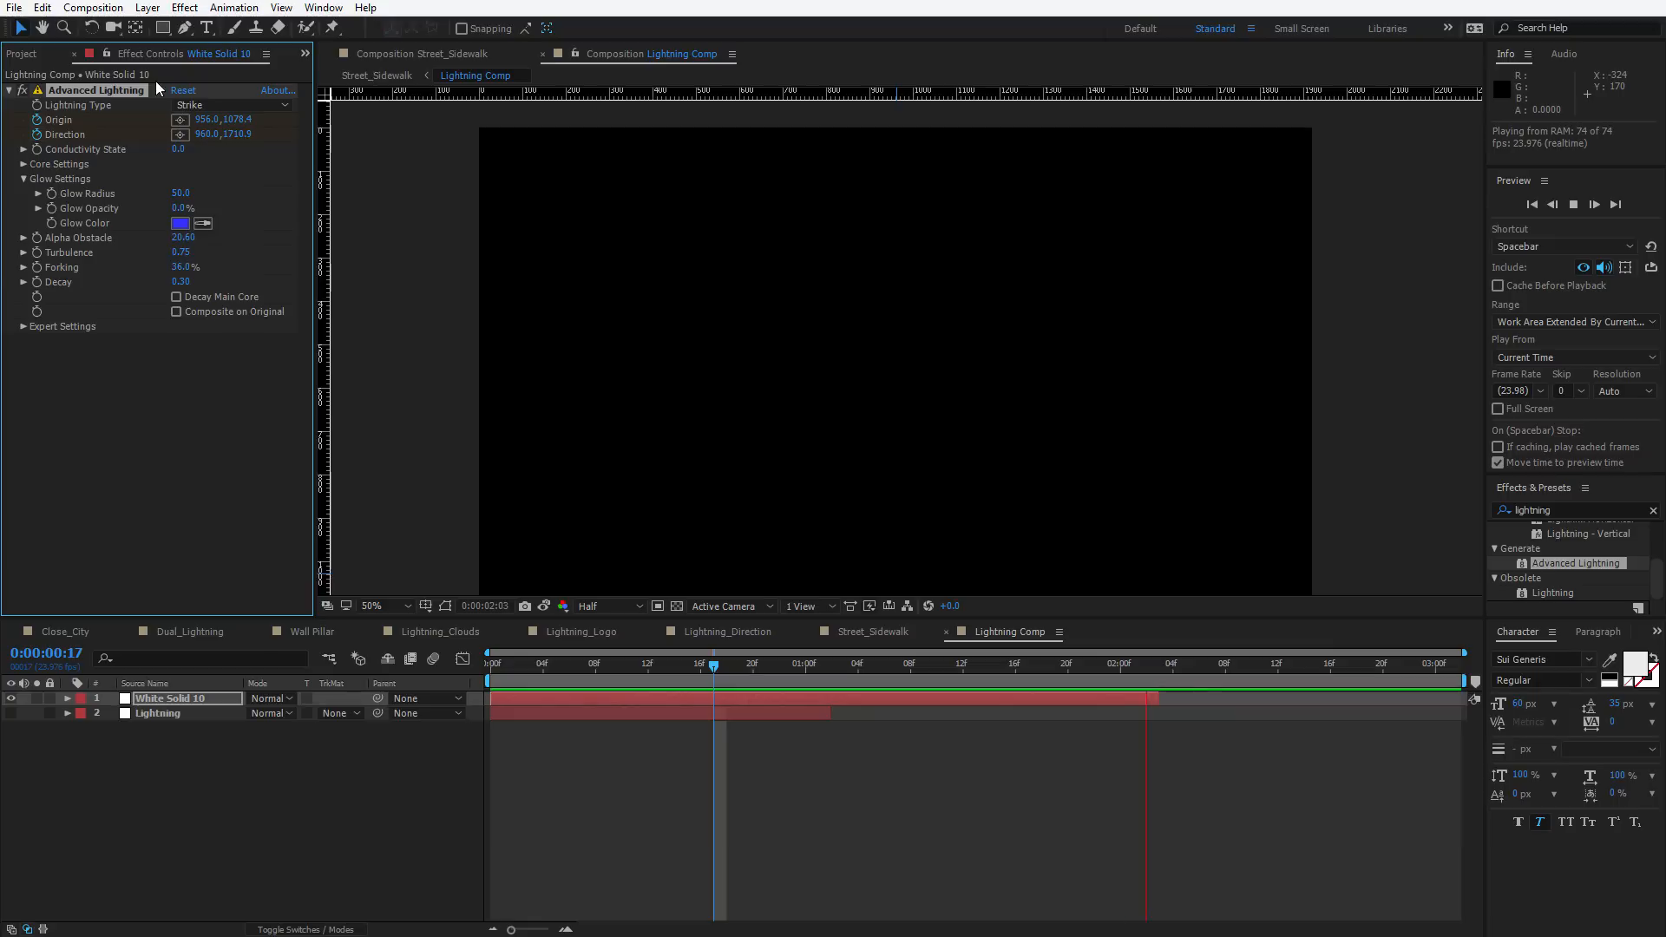
{"action": "key", "text": "space"}
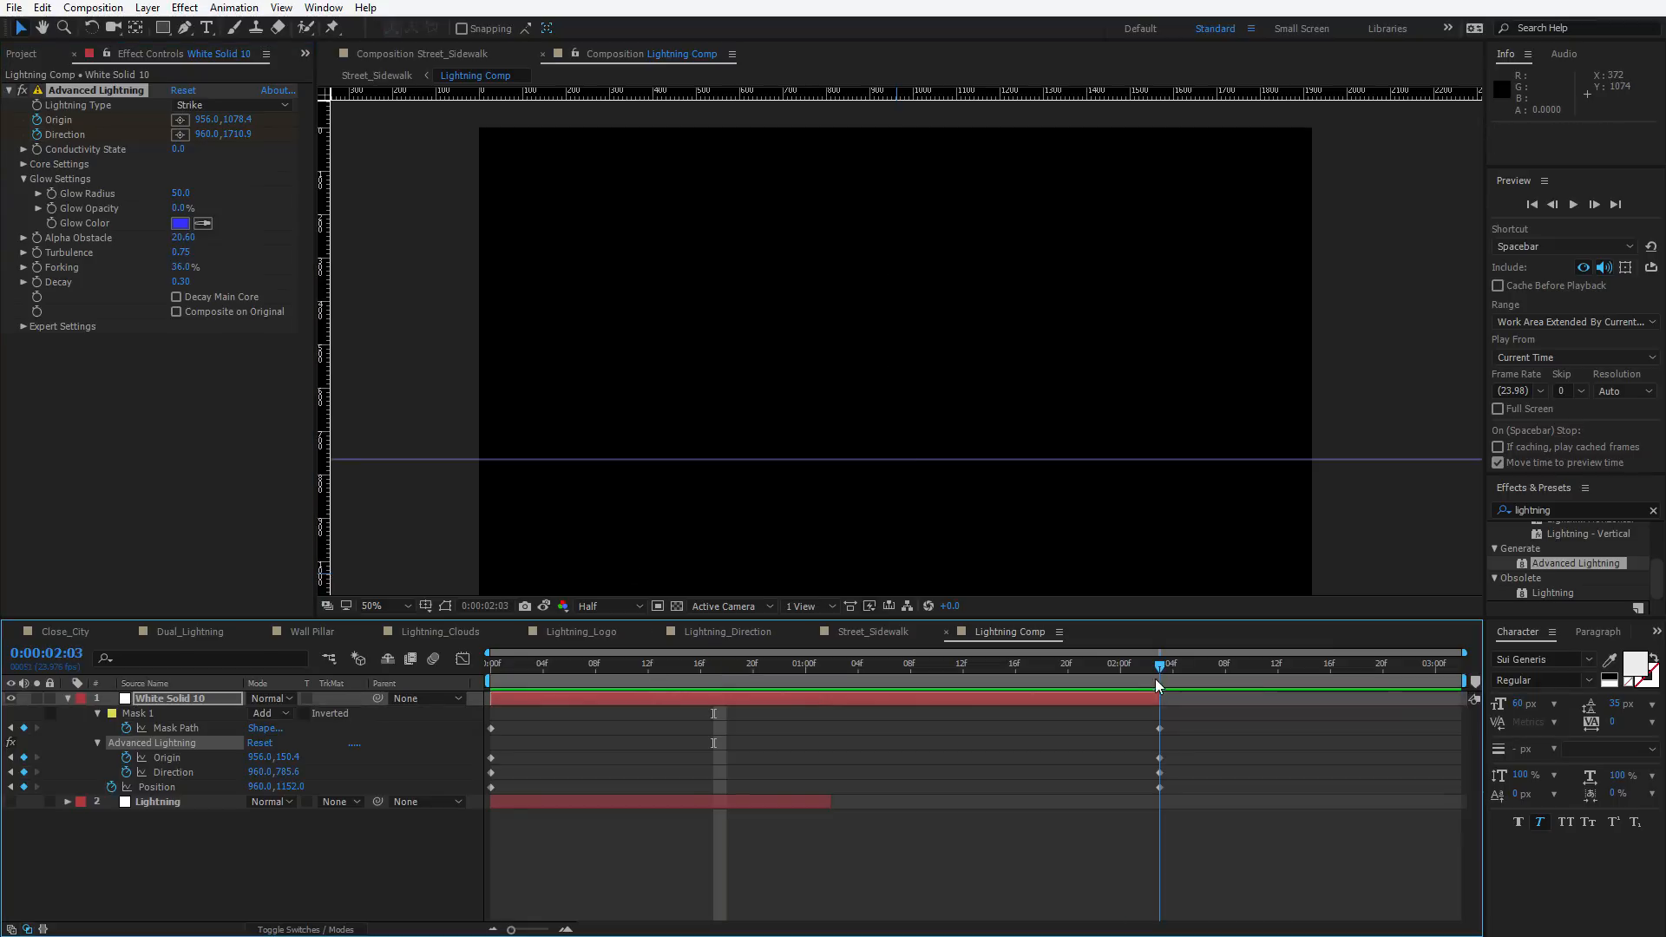
Move the lightning Direction point to 709.0, 817.6 at 0:00:02:02 and to 1180.0, 2173.6 at the first frame, then preview
{"action": "left_click_drag", "start_coordinate": [1158, 697], "coordinate": [1168, 697]}
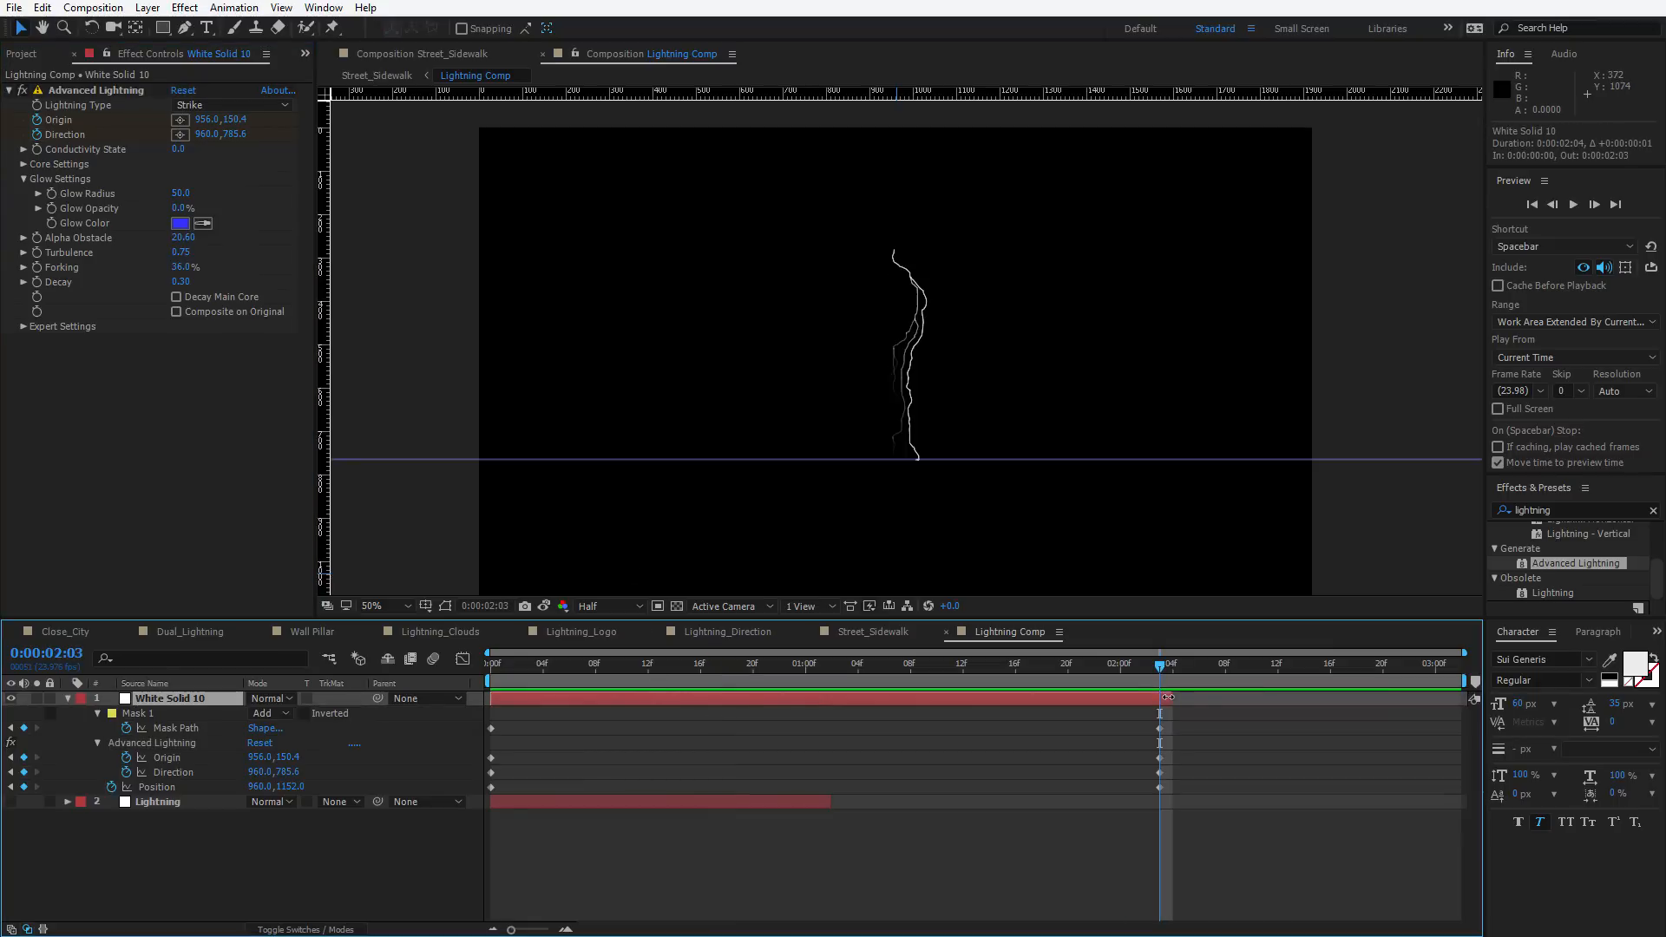
{"action": "left_click", "coordinate": [86, 91]}
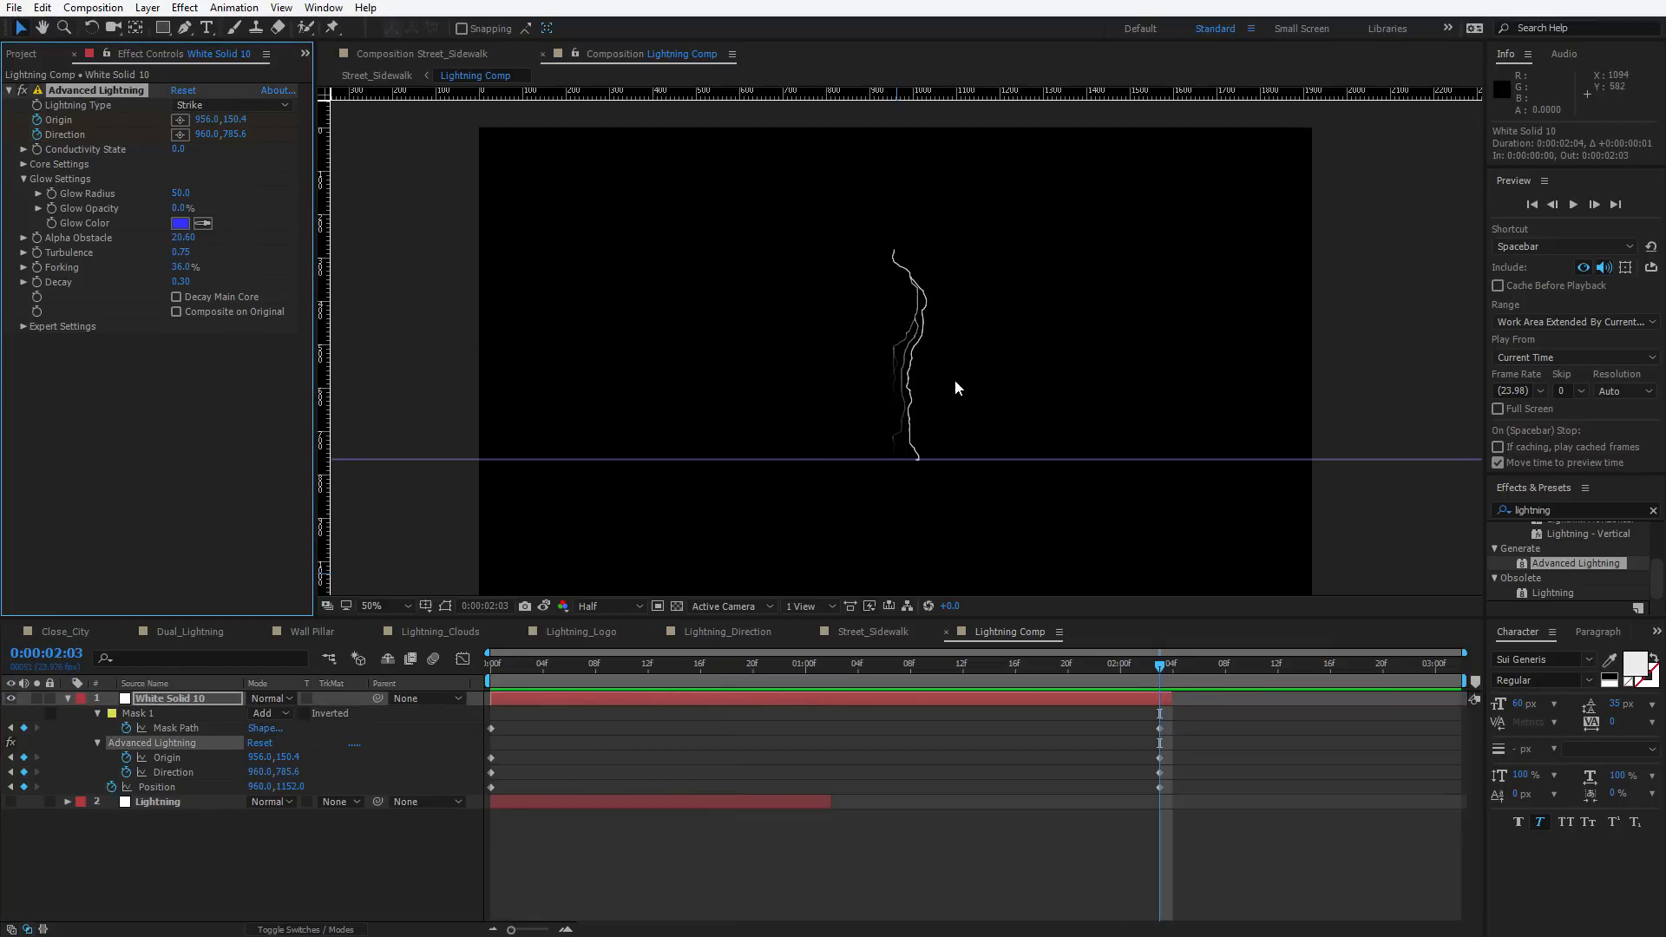
{"action": "scroll", "coordinate": [954, 381], "scroll_direction": "down", "scroll_amount": 2}
{"action": "left_click_drag", "start_coordinate": [902, 438], "coordinate": [848, 445]}
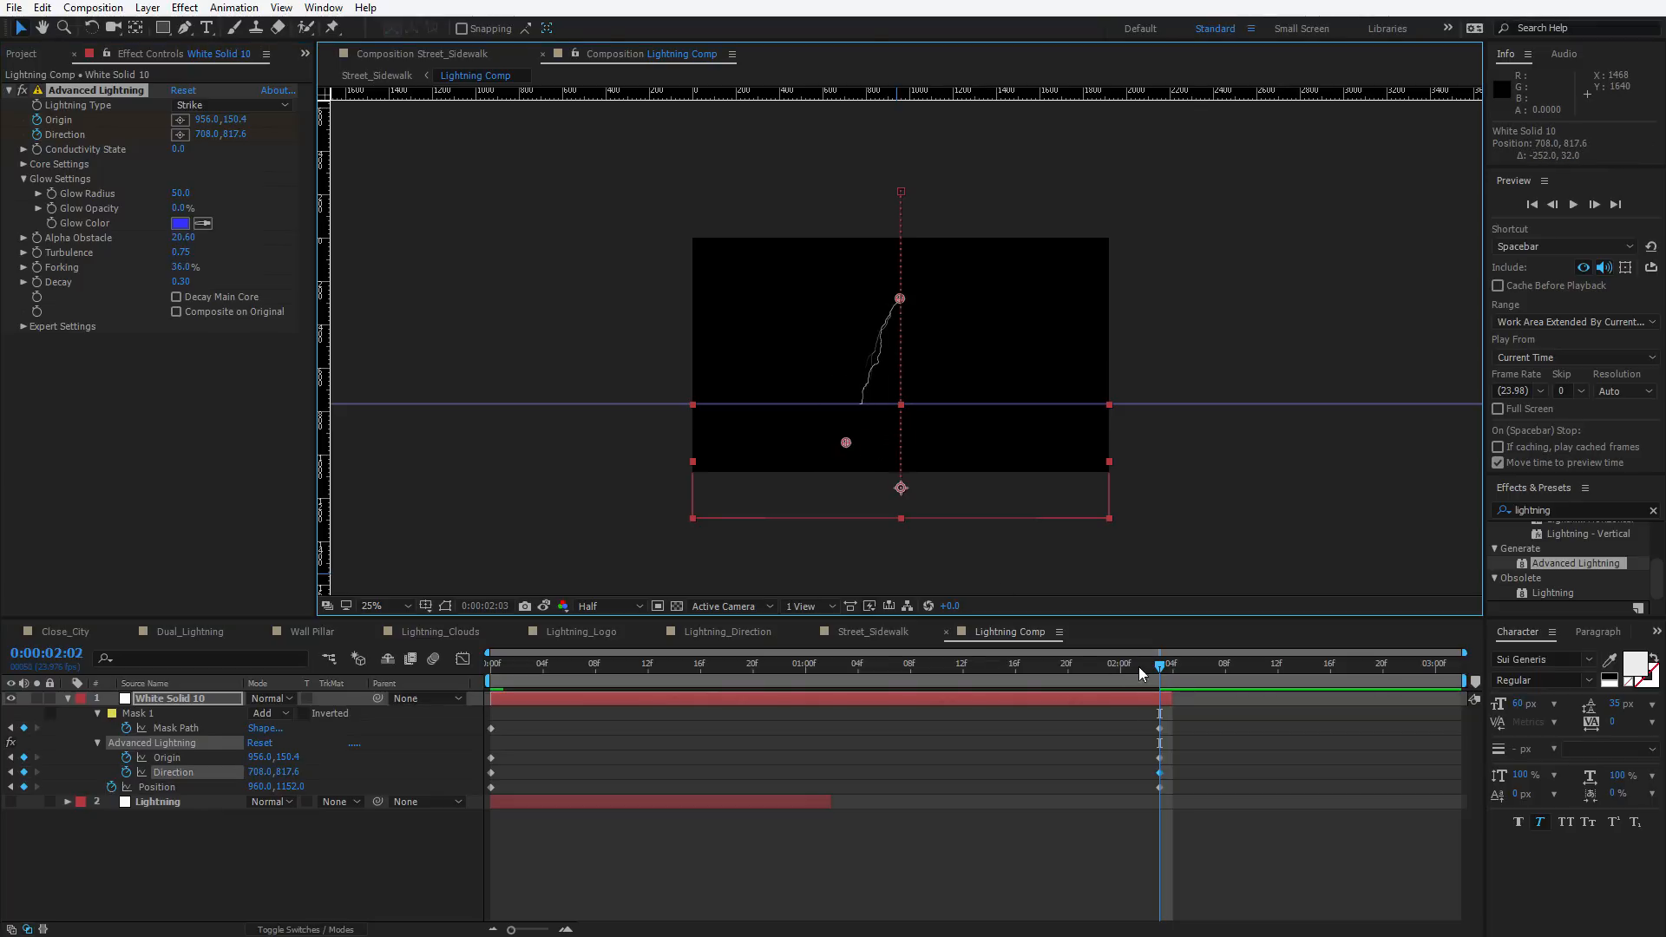
{"action": "left_click_drag", "start_coordinate": [1143, 666], "coordinate": [486, 667]}
{"action": "left_click_drag", "start_coordinate": [901, 441], "coordinate": [948, 446]}
{"action": "scroll", "coordinate": [948, 445], "scroll_direction": "up", "scroll_amount": 2}
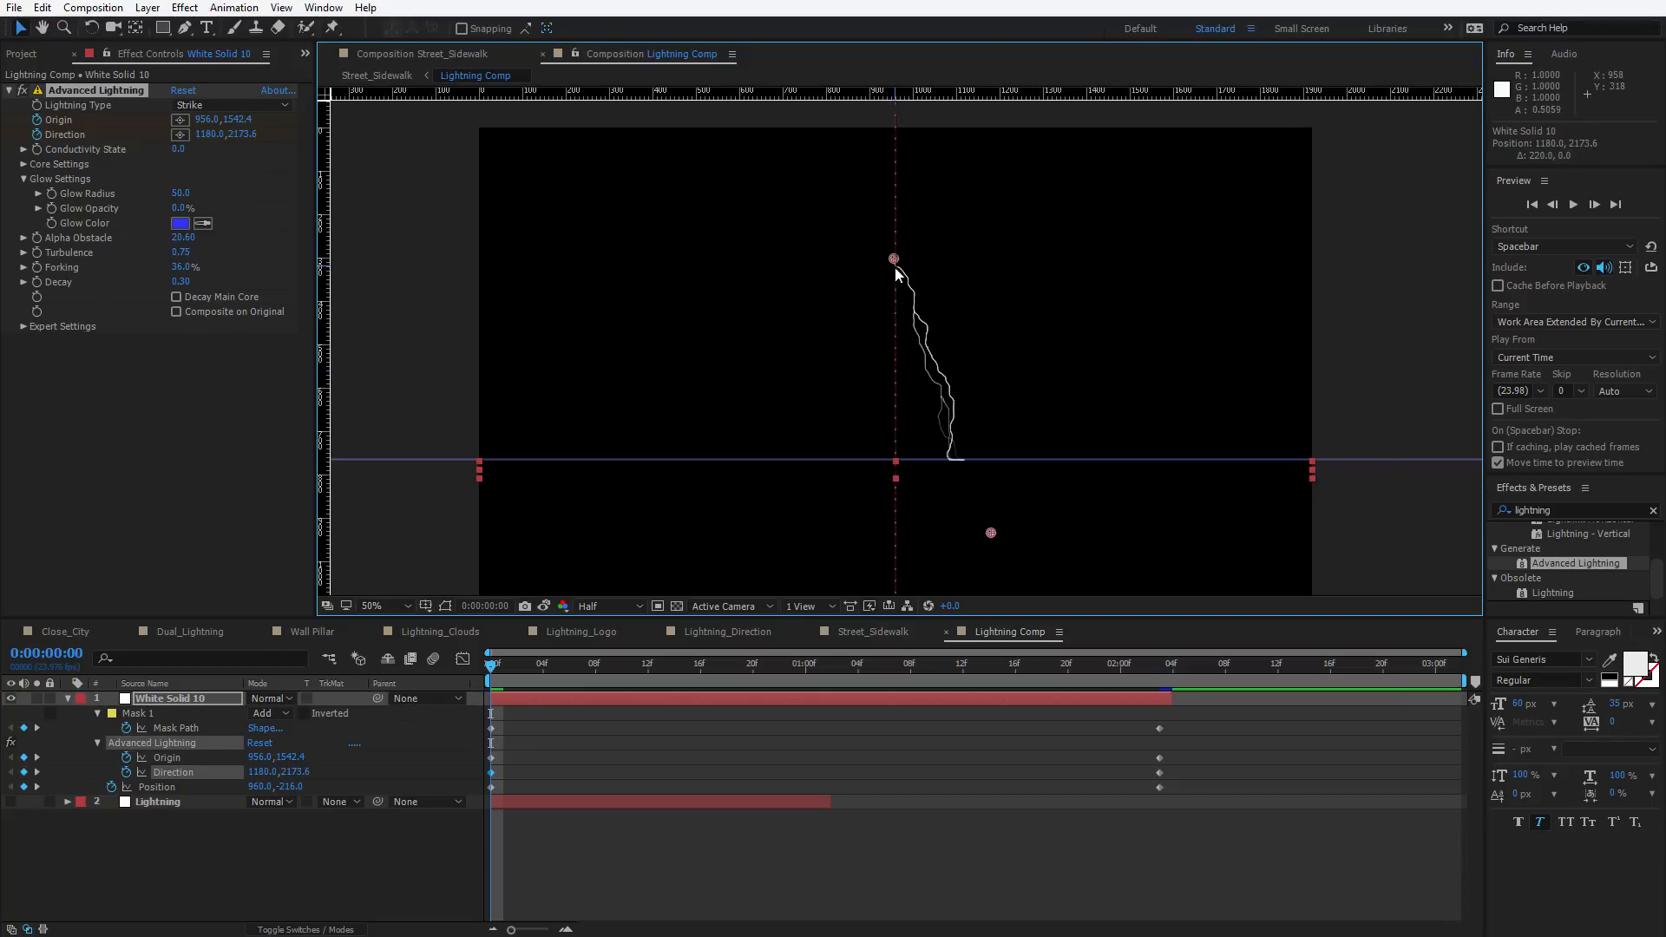
{"action": "key", "text": "space"}
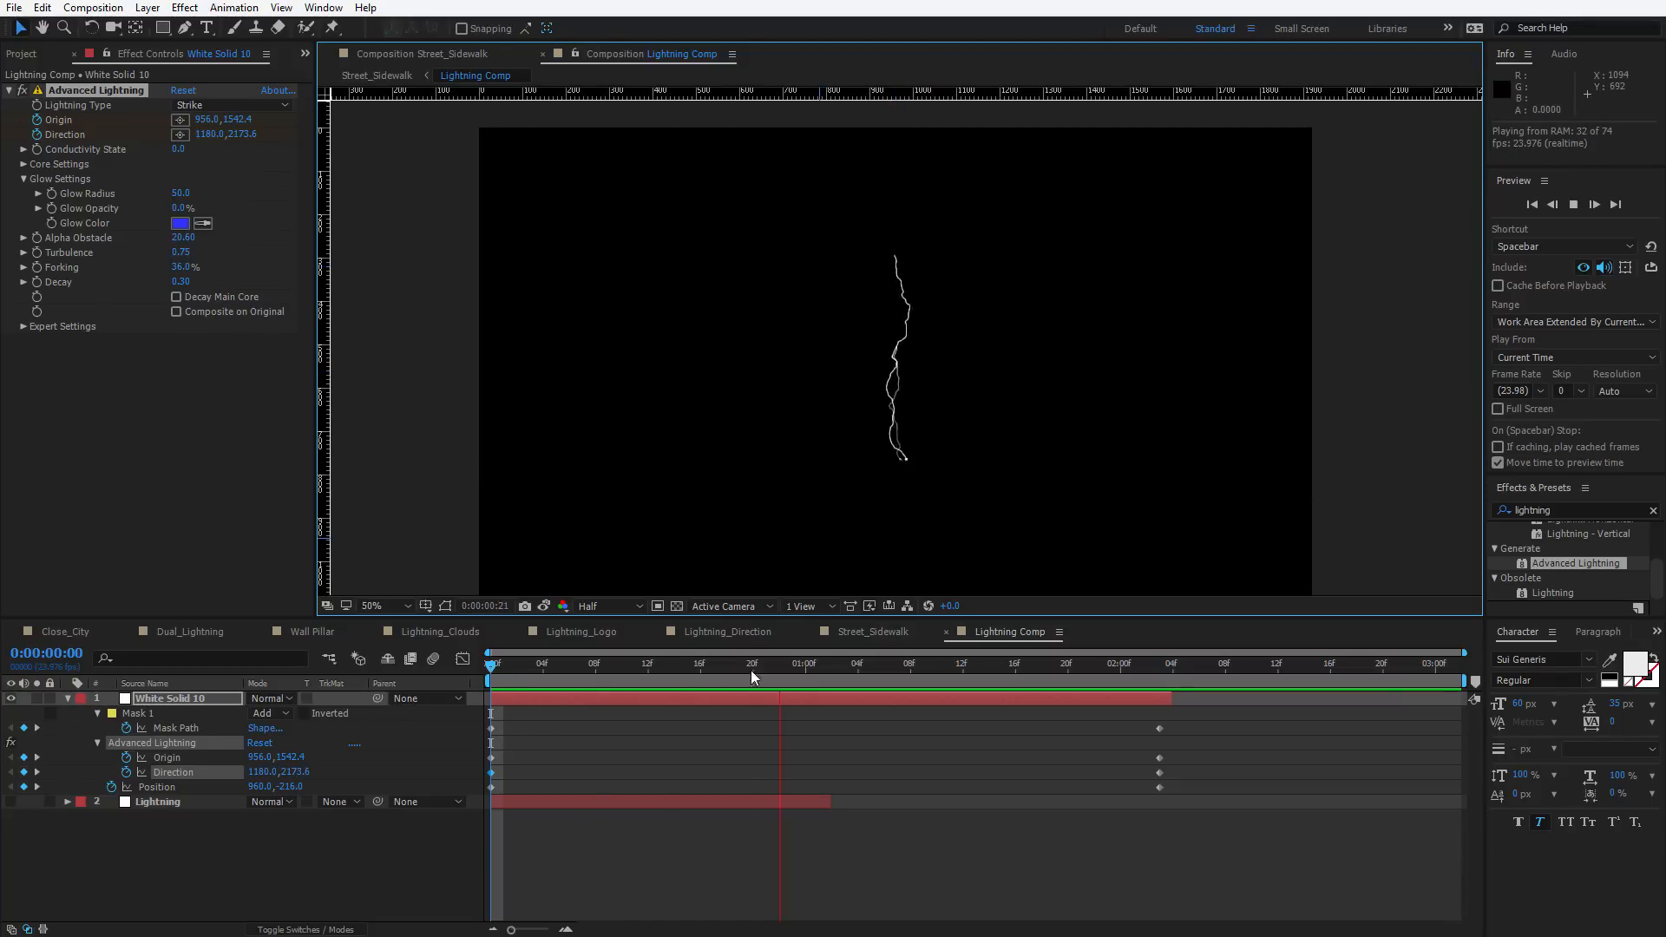
Scrub through the timeline and preview the lightning animation
{"action": "left_click", "coordinate": [687, 671]}
{"action": "left_click_drag", "start_coordinate": [671, 673], "coordinate": [545, 670]}
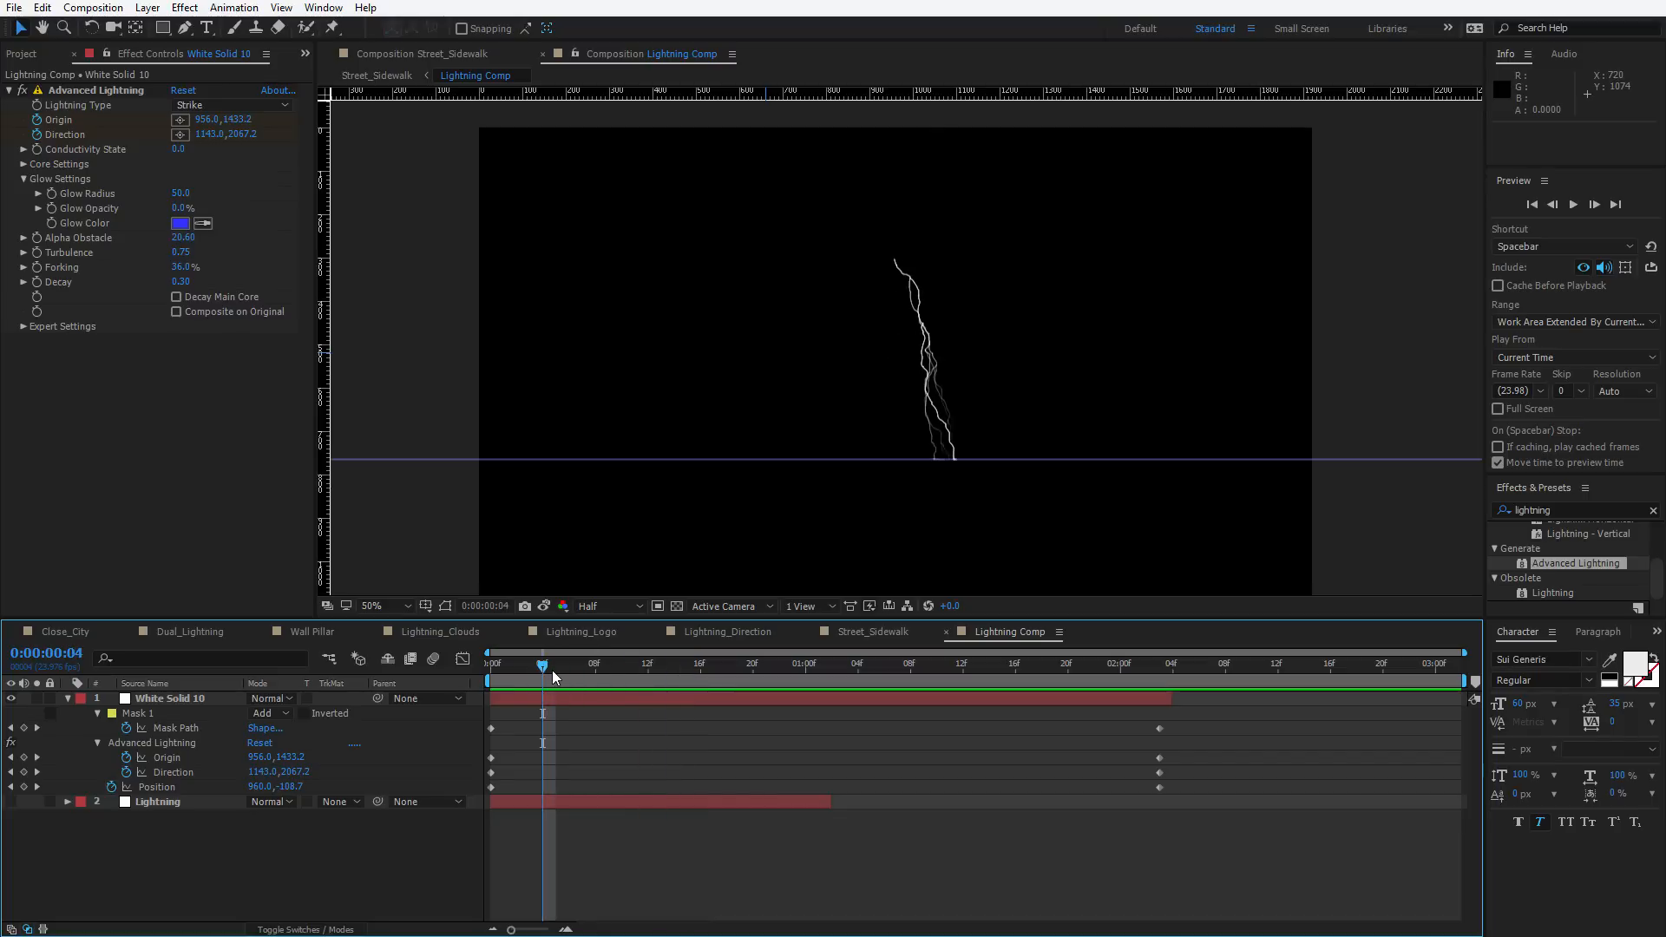
{"action": "key", "text": "space"}
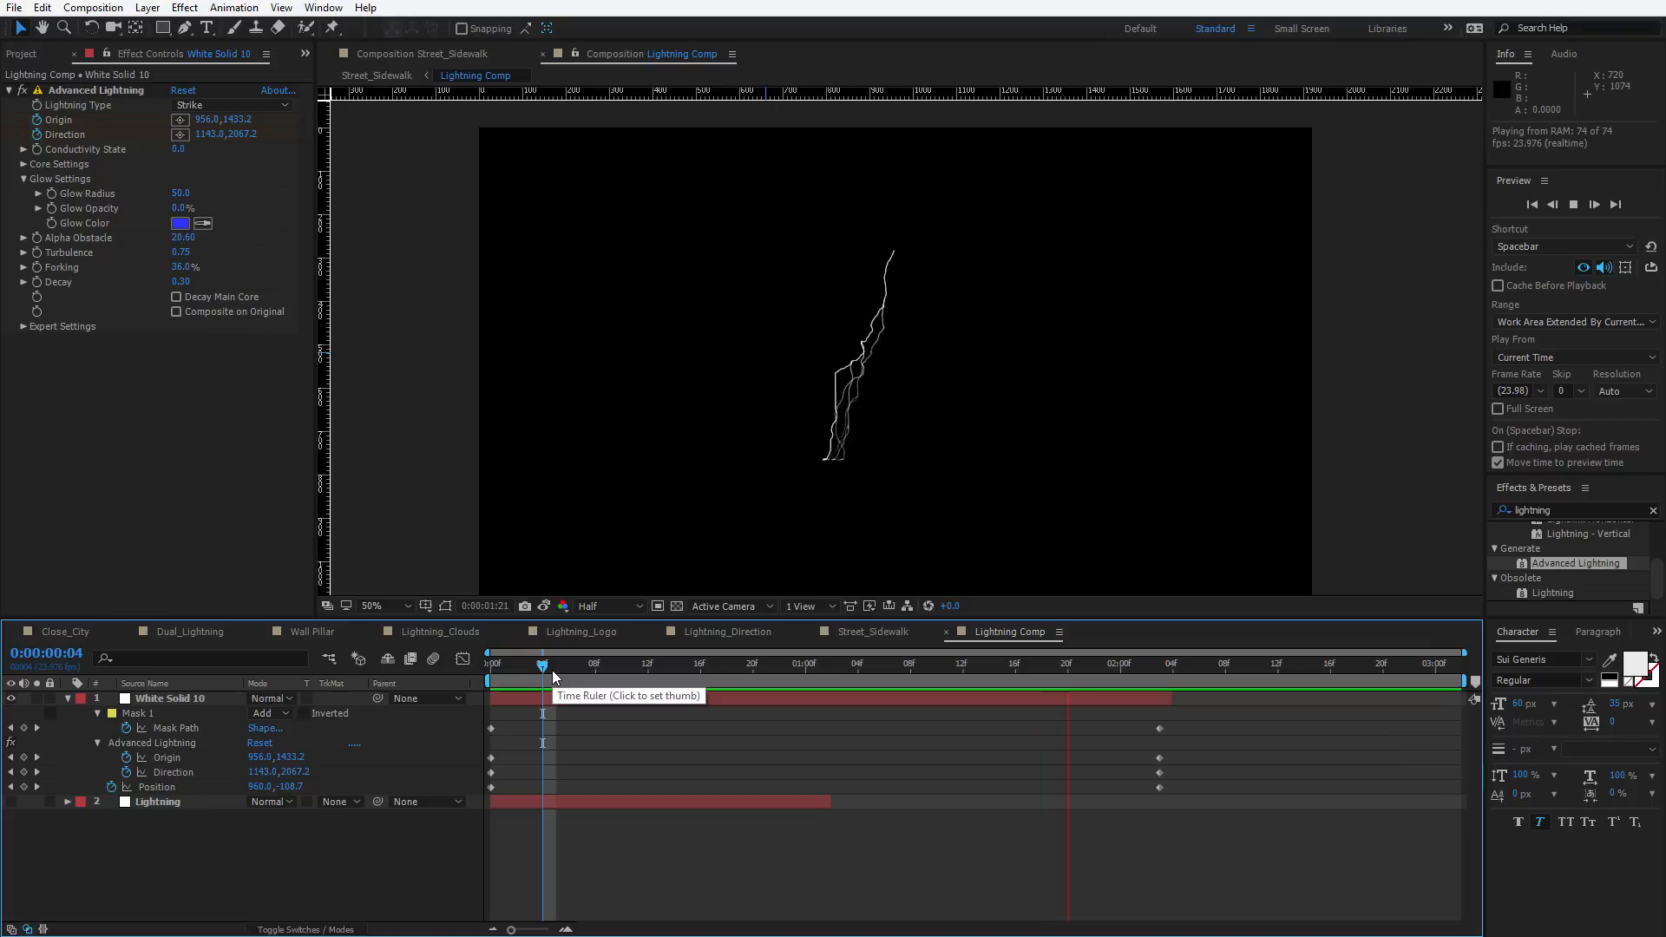
{"action": "left_click", "coordinate": [819, 674]}
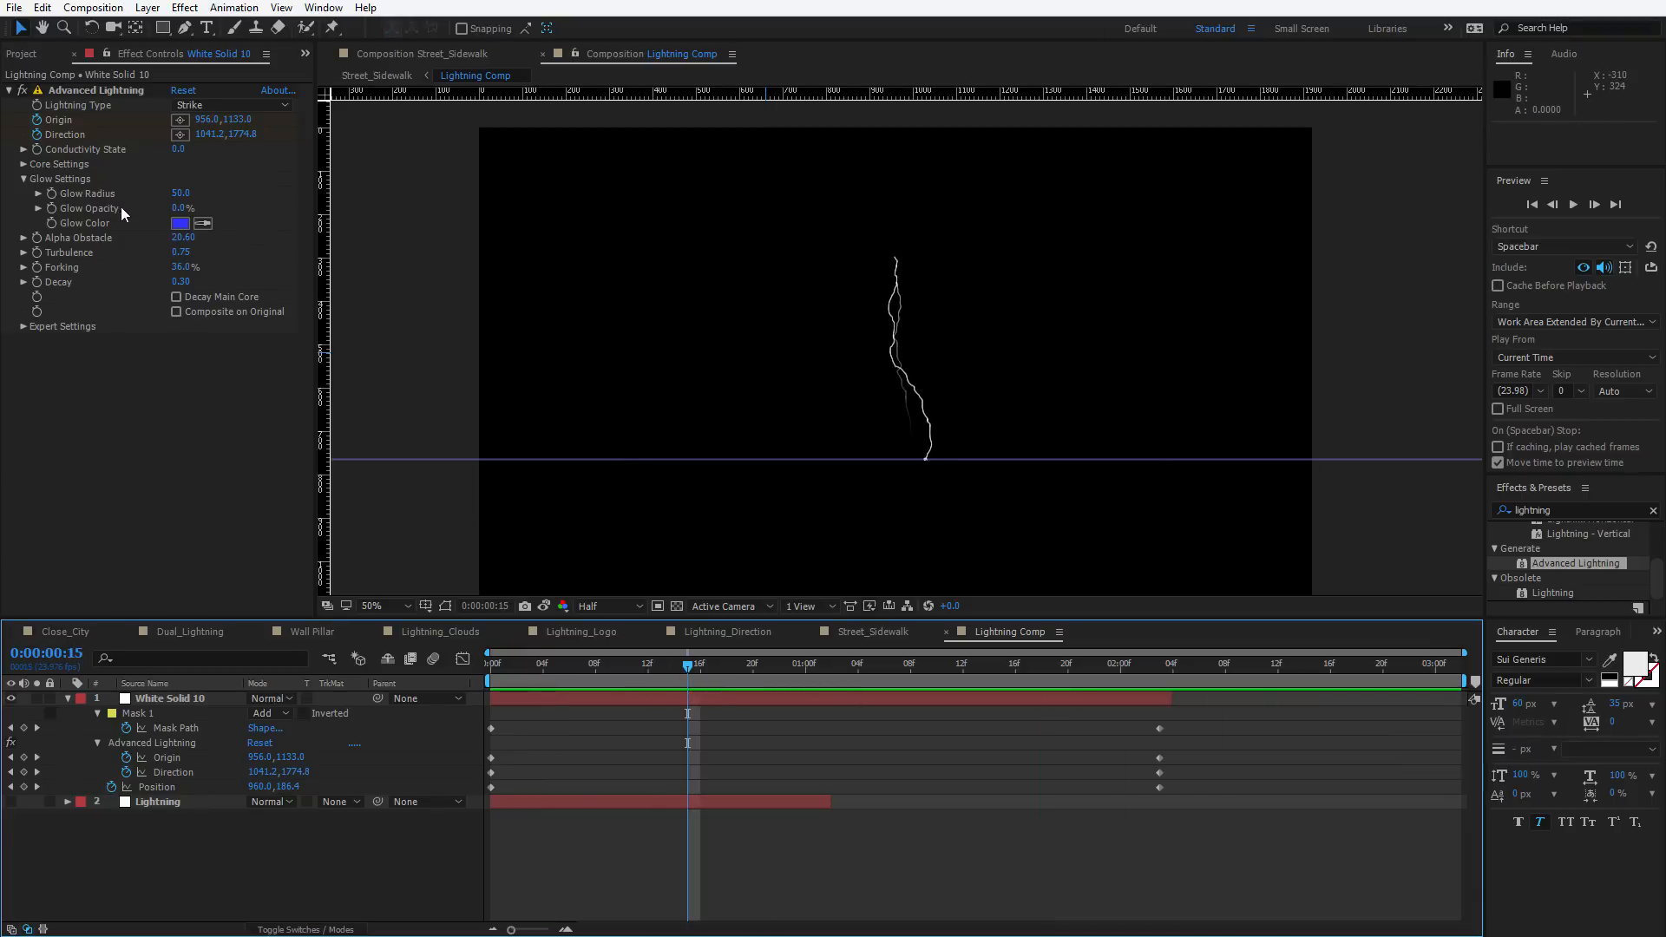
Set the lightning Core Radius to 4 and lower the Decay to 0.20
{"action": "left_click", "coordinate": [24, 164]}
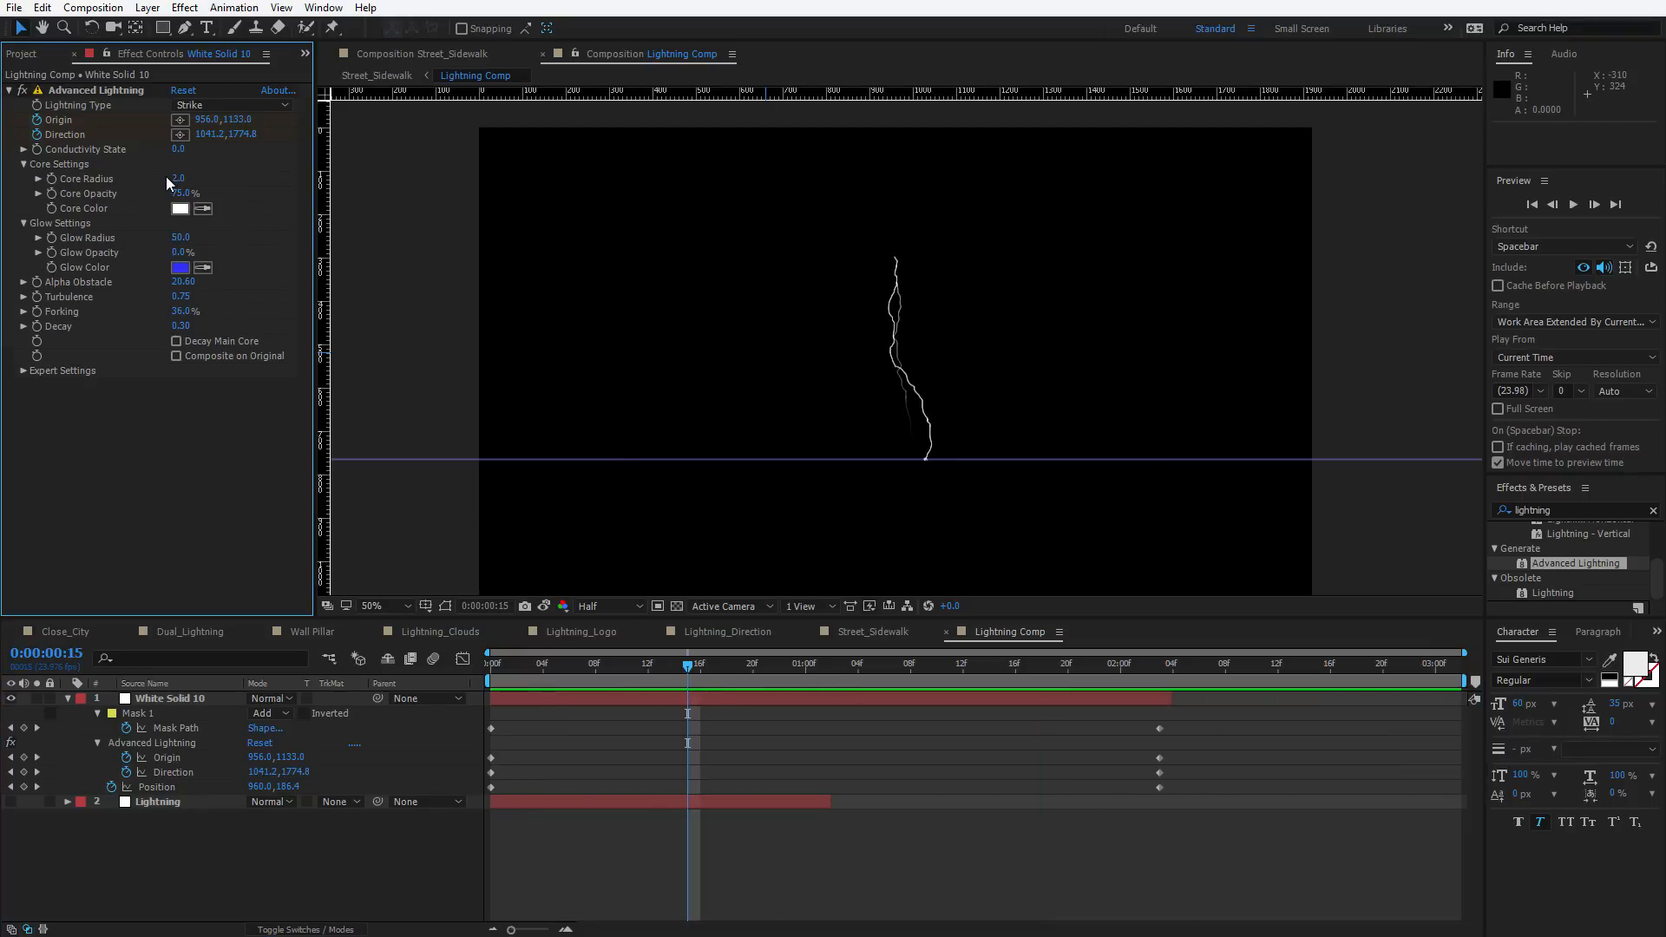
{"action": "left_click", "coordinate": [177, 179]}
{"action": "type", "text": "4"}
{"action": "key", "text": "Return"}
{"action": "scroll", "coordinate": [907, 441], "scroll_direction": "up", "scroll_amount": 1}
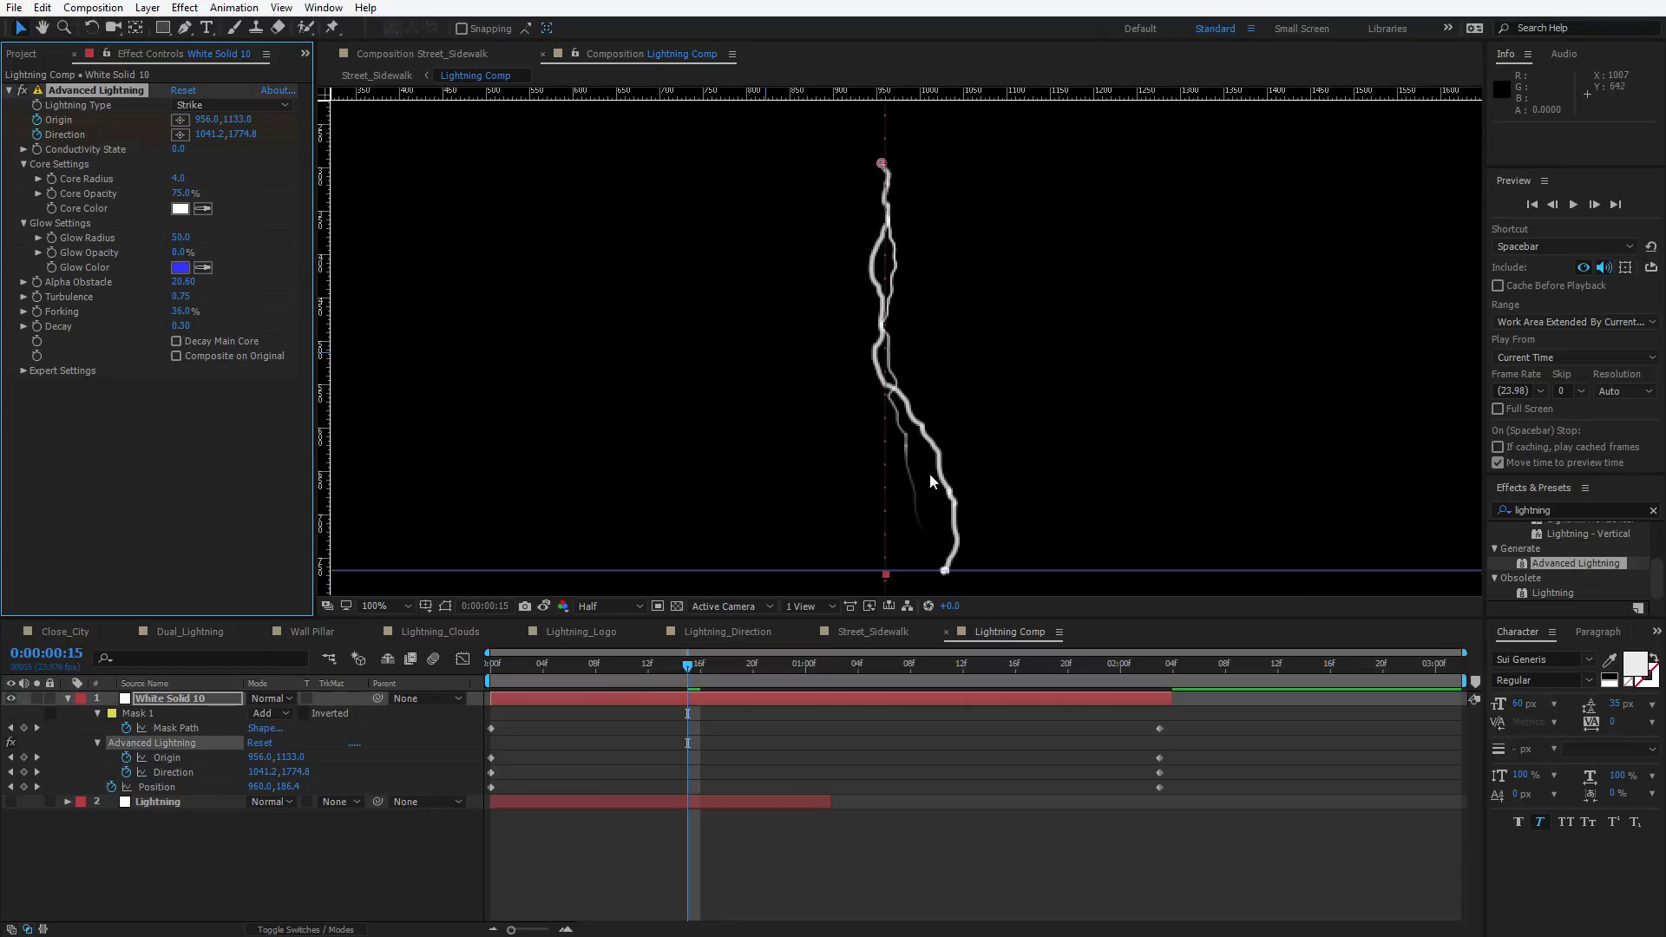
{"action": "left_click_drag", "start_coordinate": [179, 326], "coordinate": [171, 326]}
{"action": "left_click_drag", "start_coordinate": [174, 327], "coordinate": [177, 327]}
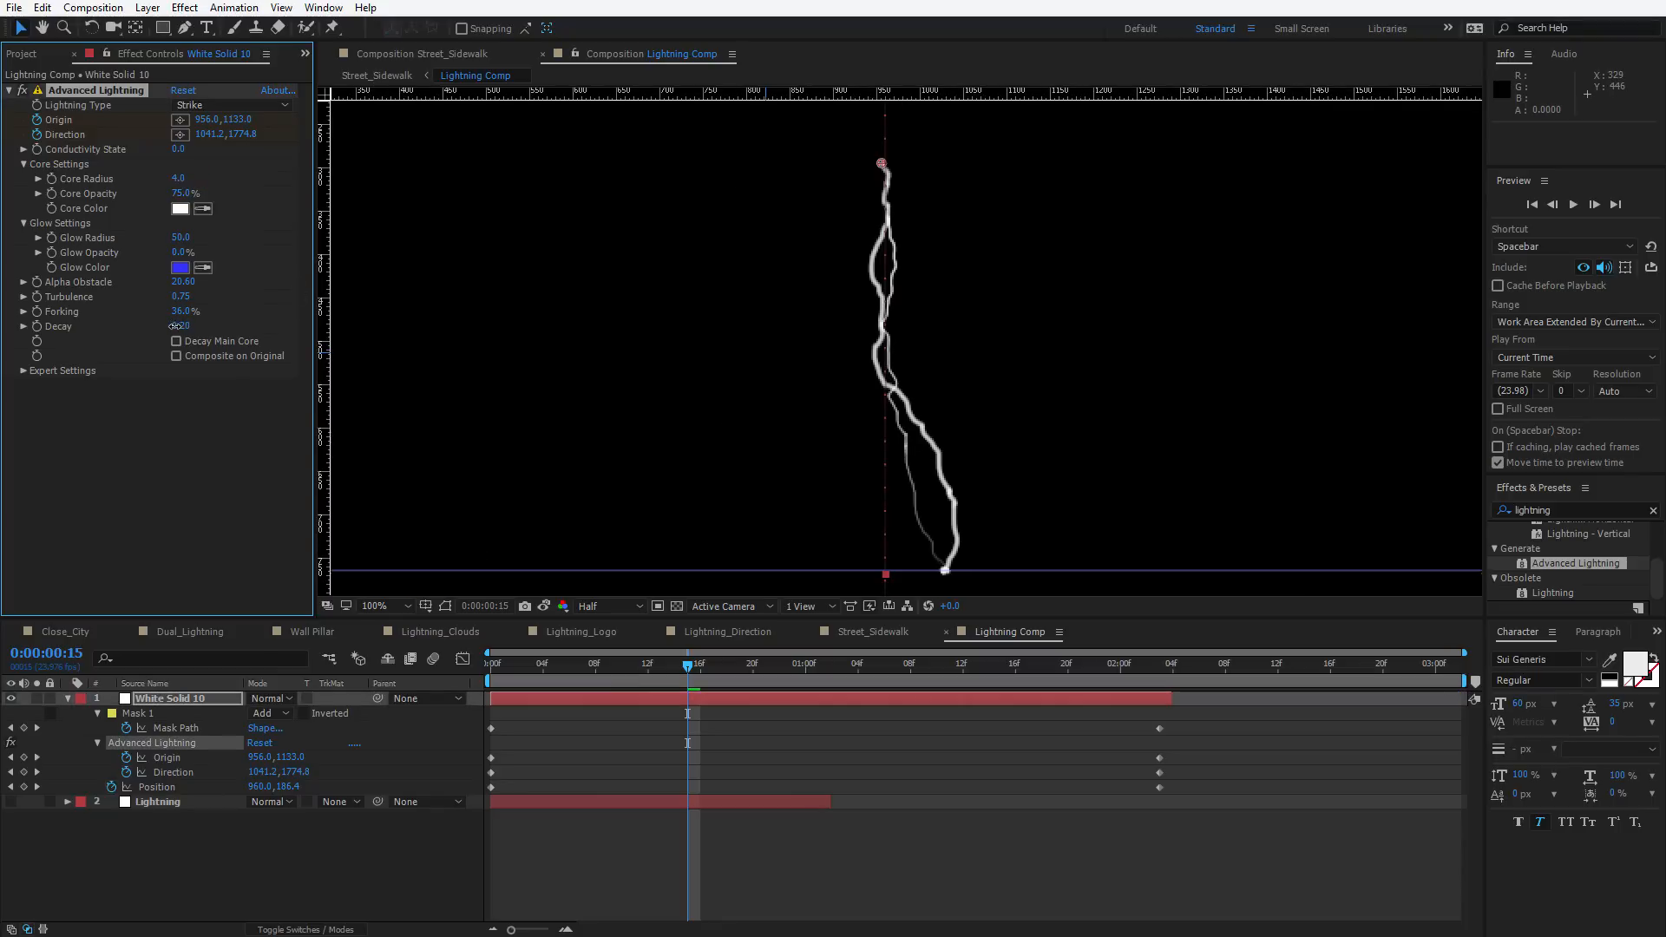
Change the lightning Core Color to a light blue
{"action": "left_click_drag", "start_coordinate": [516, 666], "coordinate": [834, 706]}
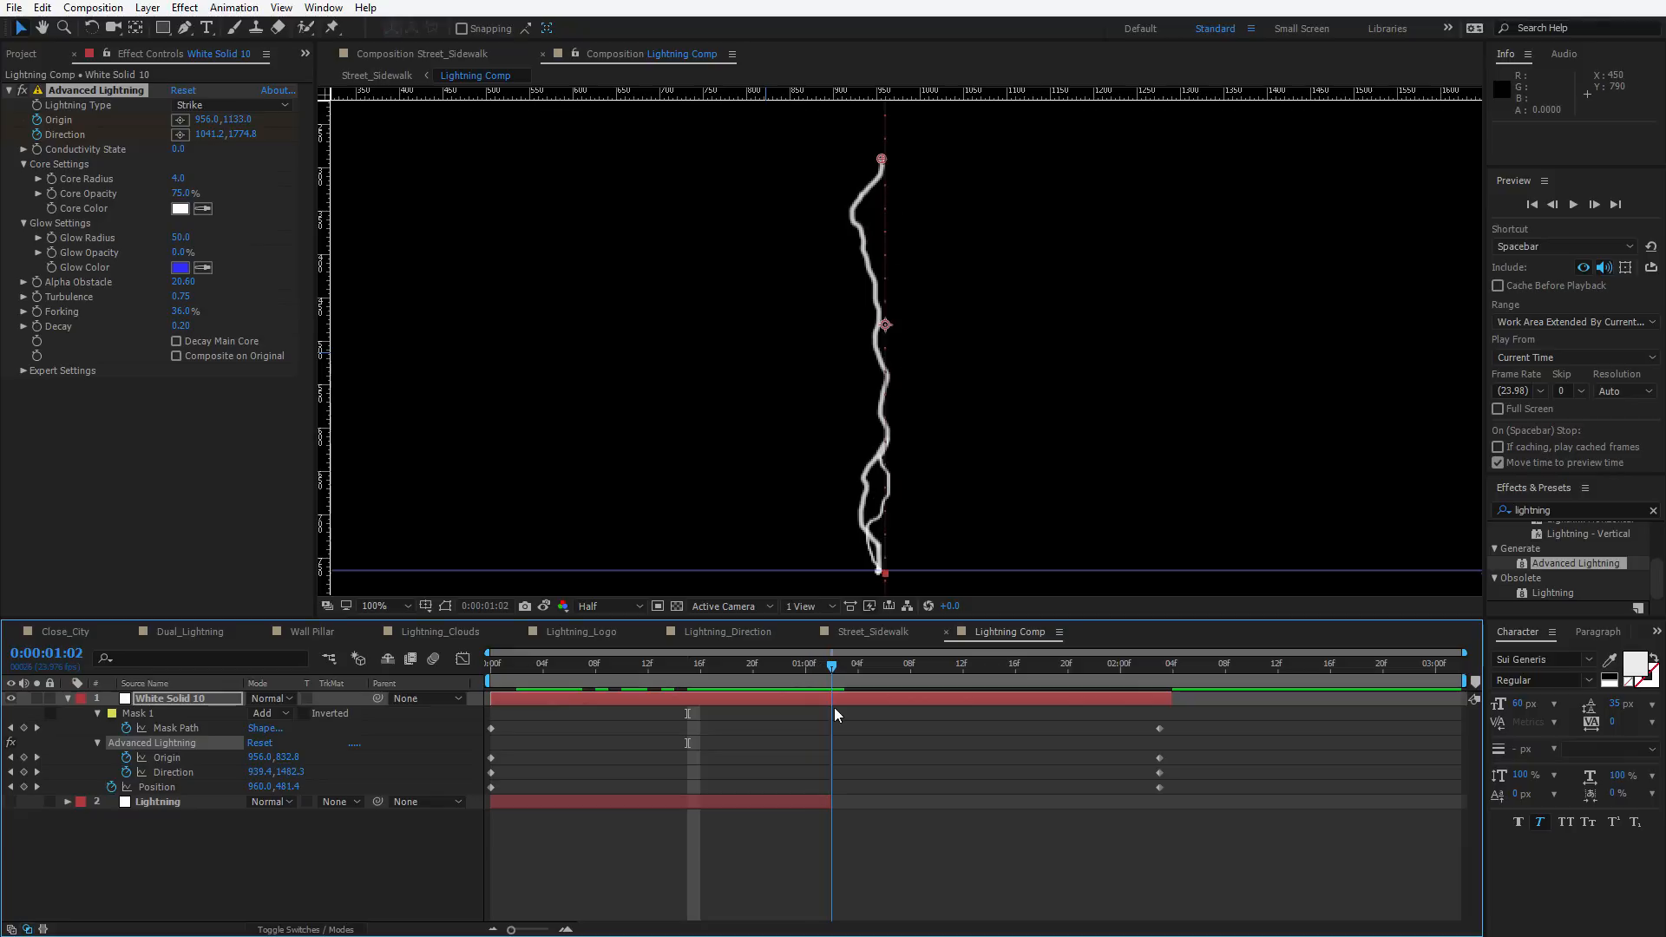
{"action": "left_click", "coordinate": [180, 209]}
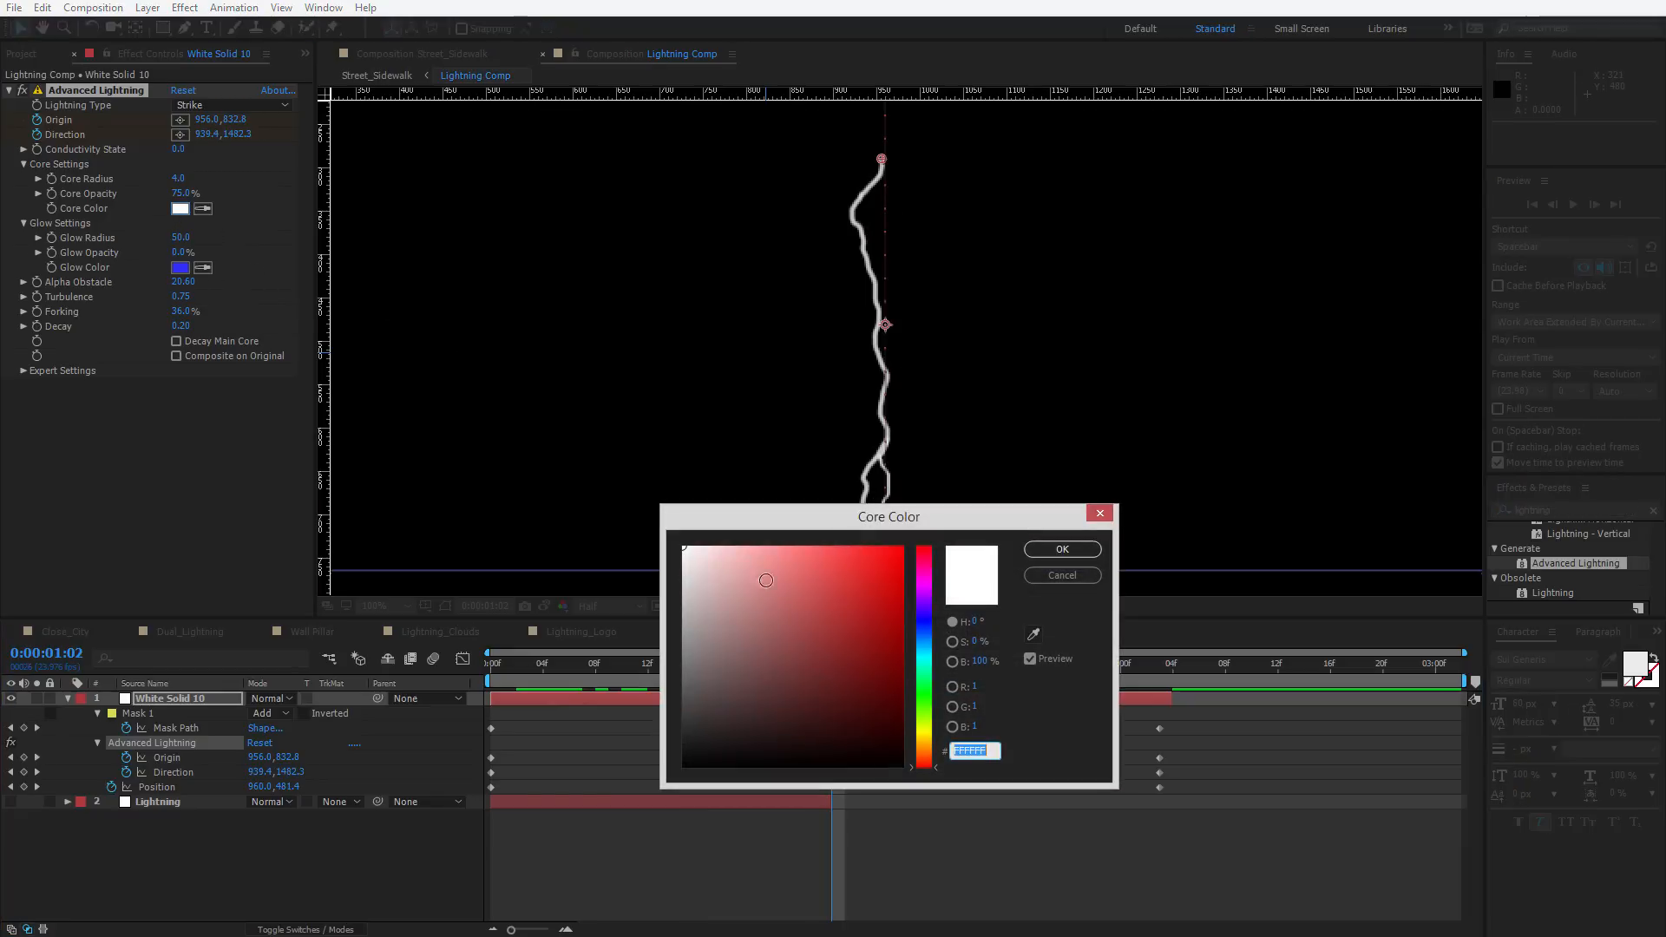
{"action": "left_click", "coordinate": [921, 640]}
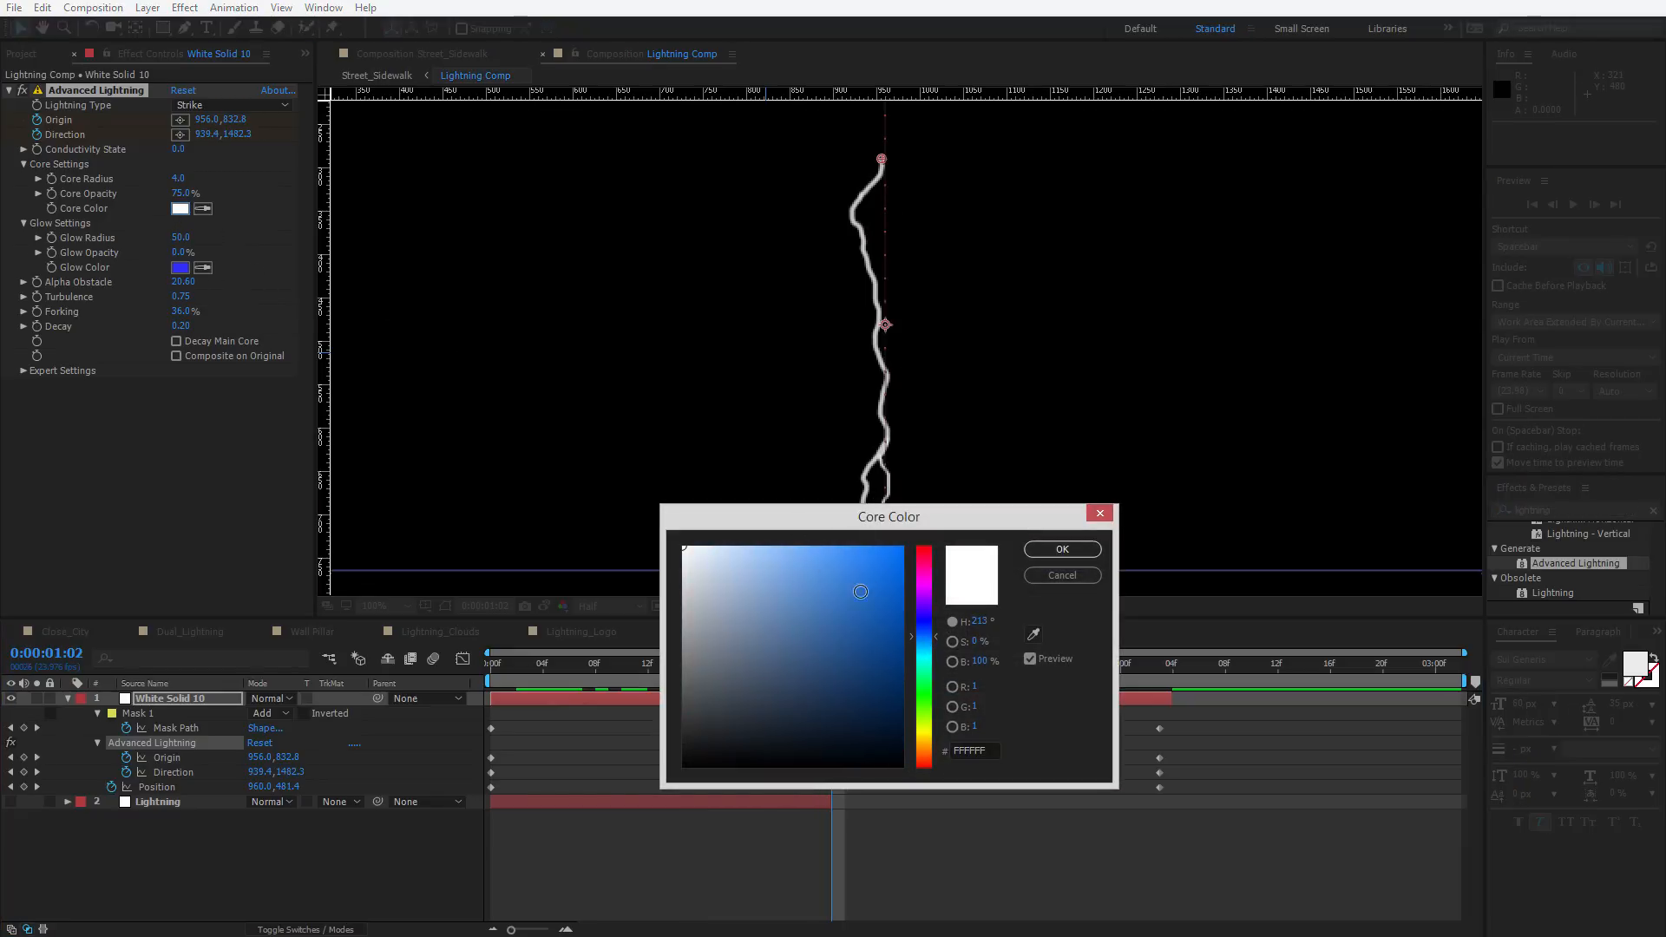
{"action": "left_click", "coordinate": [860, 592]}
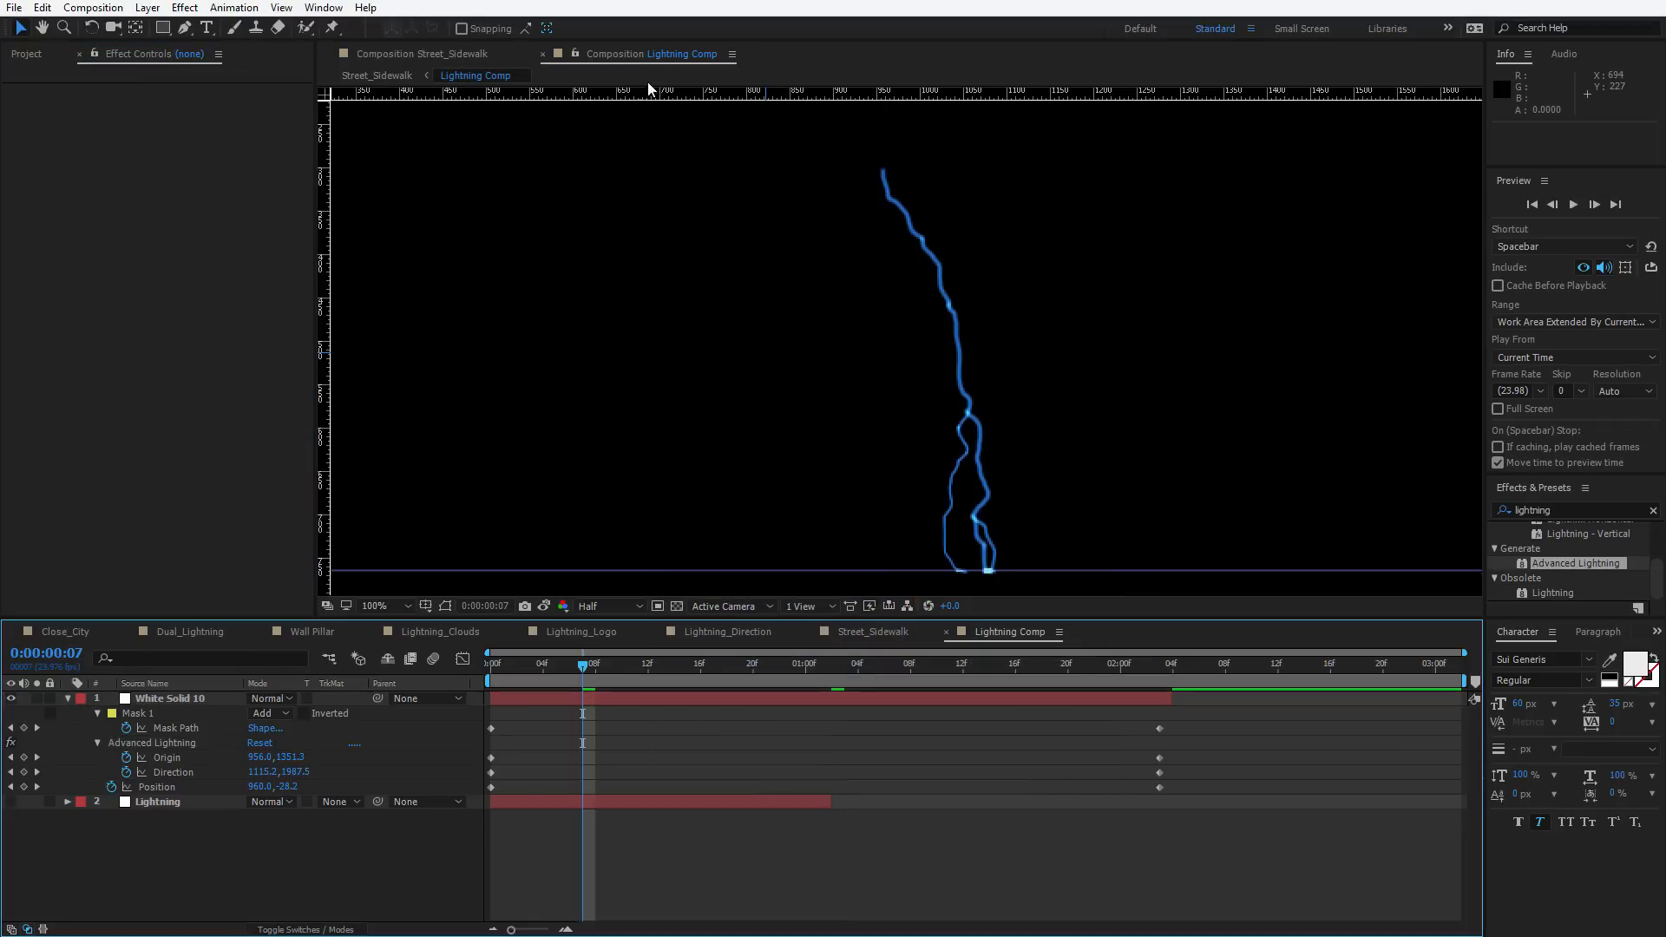
Open Street_Sidewalk in a second viewer and refine the Core Color to a darker, muted blue
{"action": "left_click_drag", "start_coordinate": [597, 54], "coordinate": [1465, 340]}
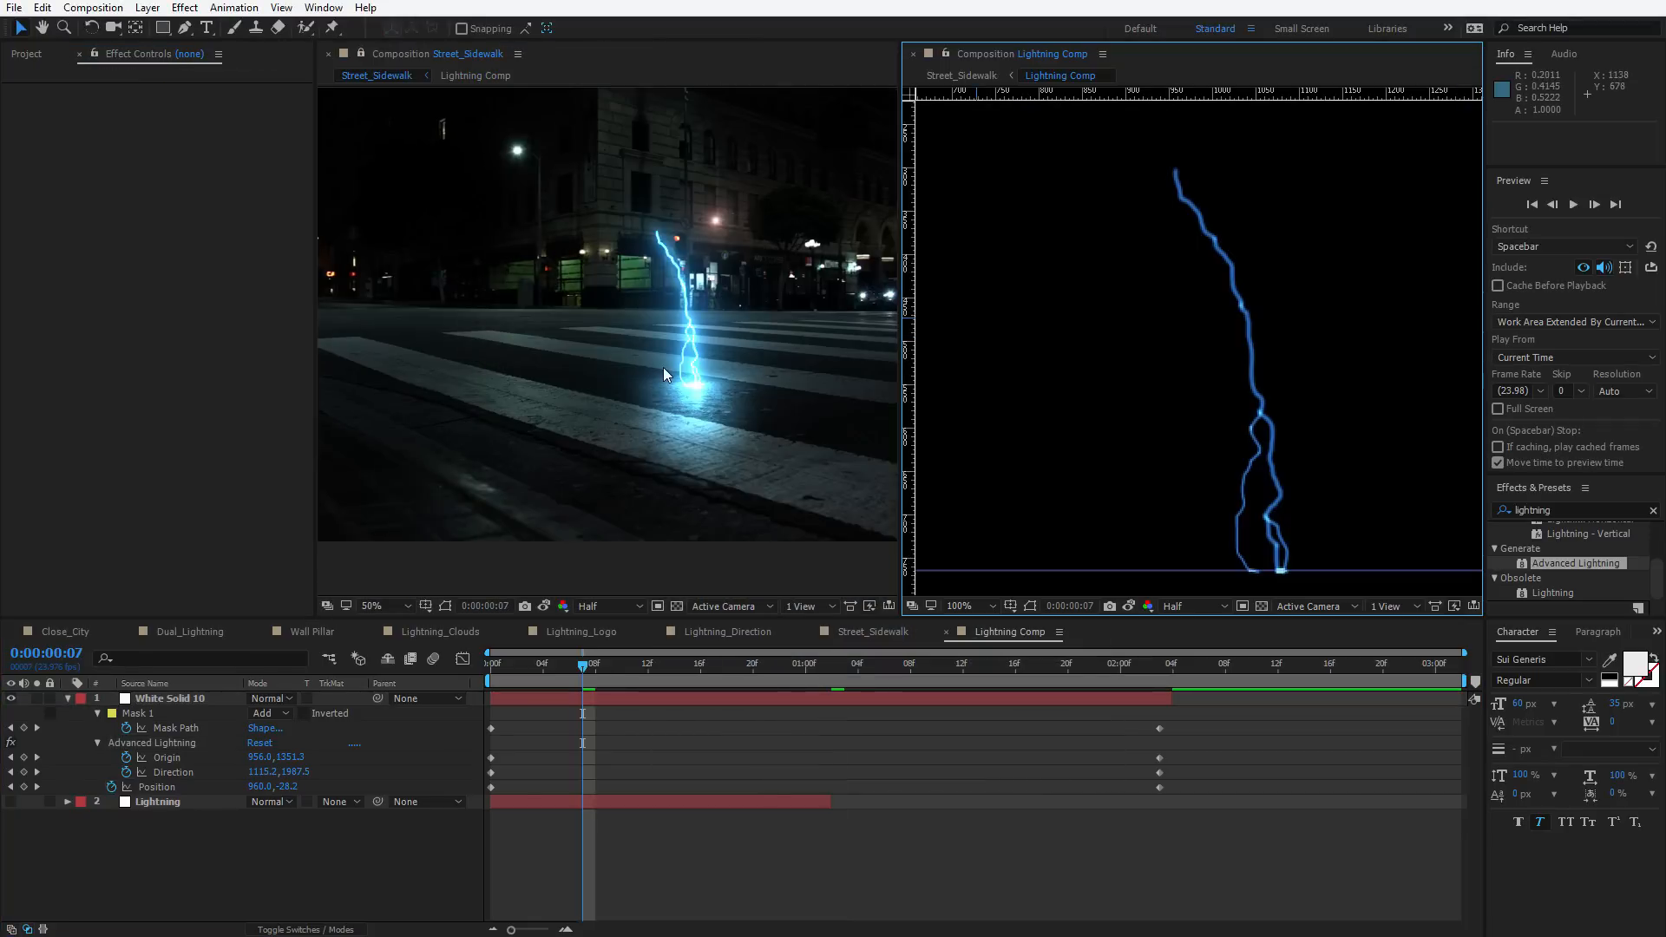
{"action": "left_click", "coordinate": [595, 698]}
{"action": "left_click", "coordinate": [180, 211]}
{"action": "left_click_drag", "start_coordinate": [862, 624], "coordinate": [884, 662]}
{"action": "key", "text": "Return"}
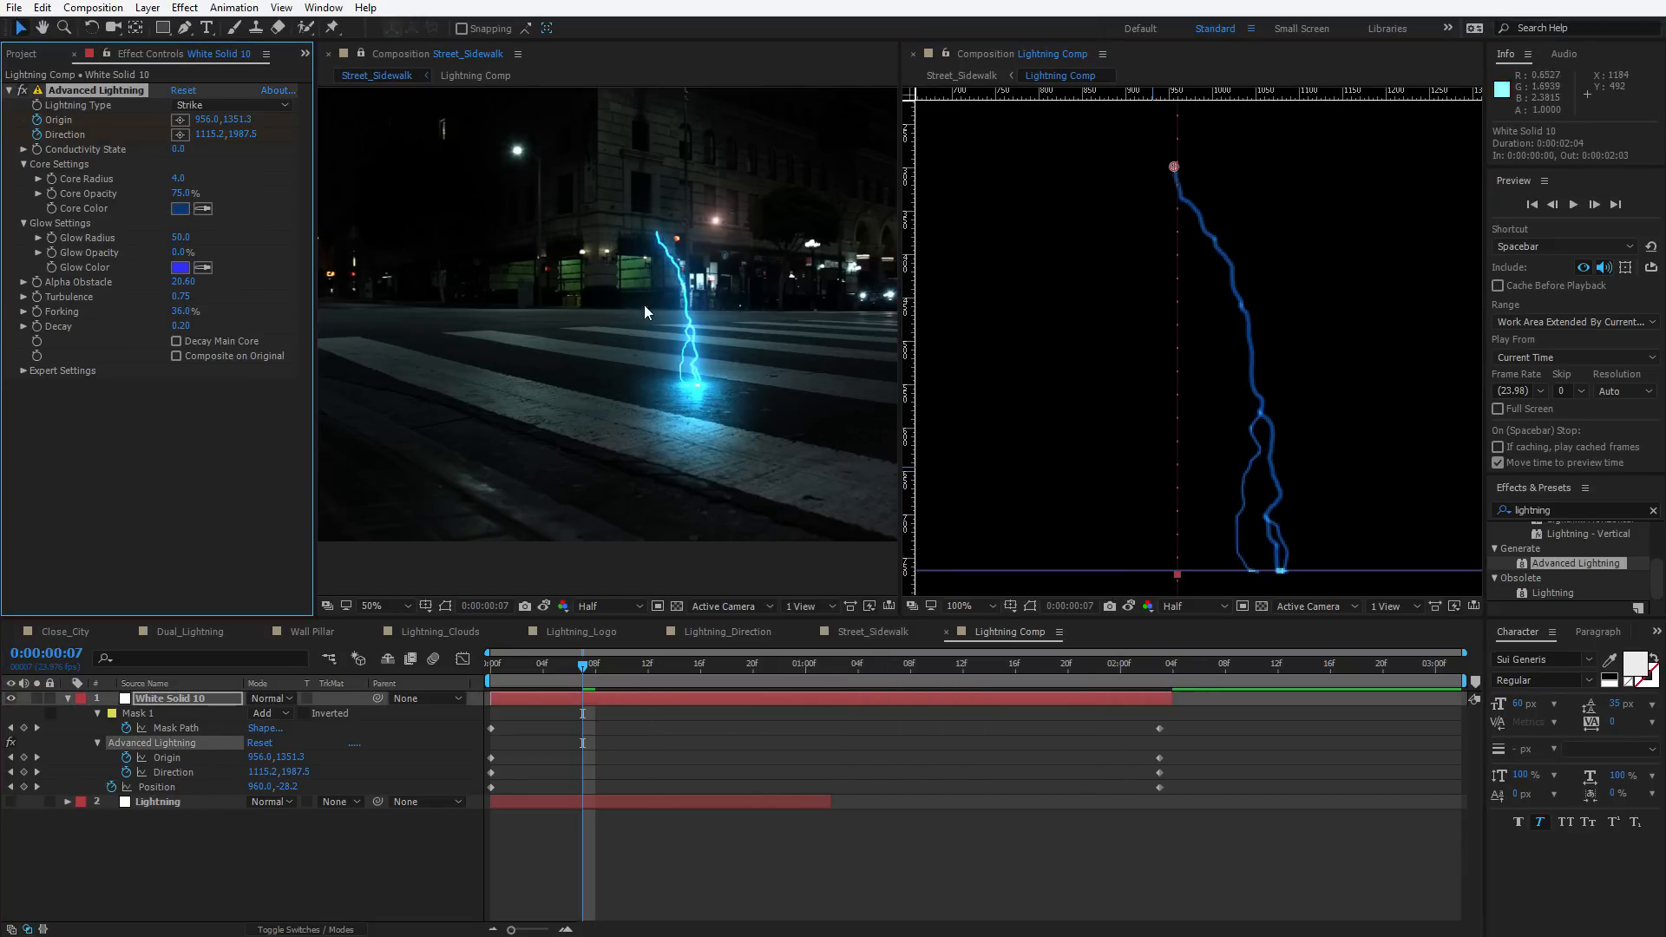
{"action": "left_click", "coordinate": [185, 208]}
{"action": "left_click_drag", "start_coordinate": [885, 662], "coordinate": [802, 678]}
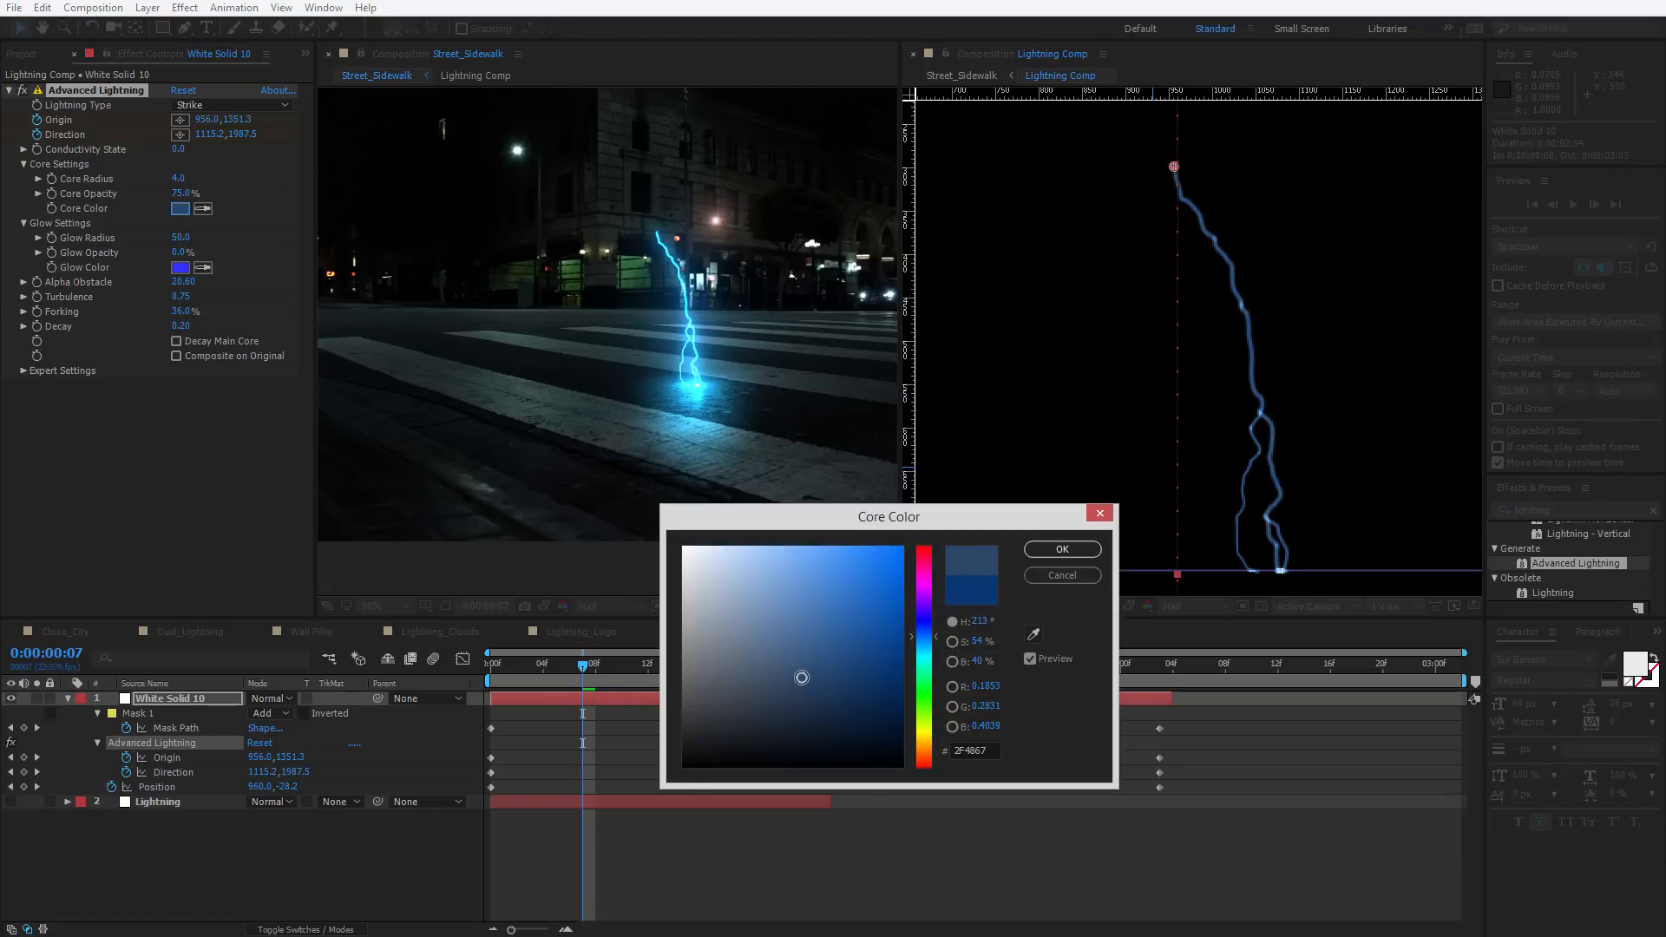
{"action": "key", "text": "Return"}
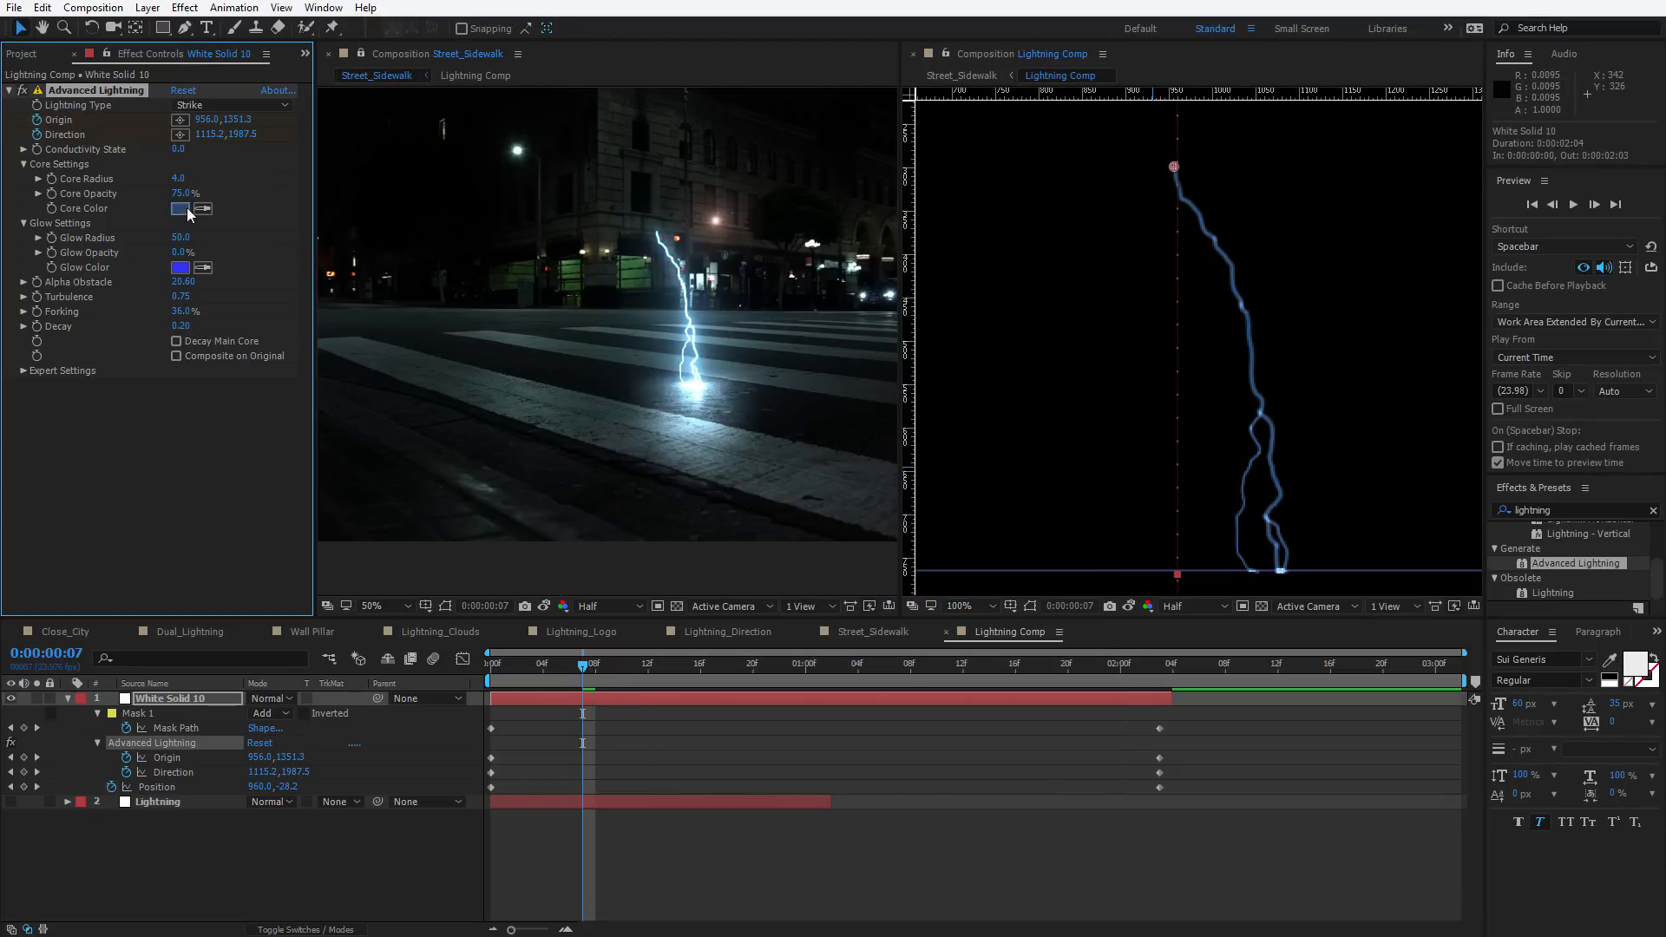
{"action": "left_click", "coordinate": [185, 208]}
{"action": "left_click_drag", "start_coordinate": [805, 671], "coordinate": [825, 673]}
{"action": "key", "text": "Return"}
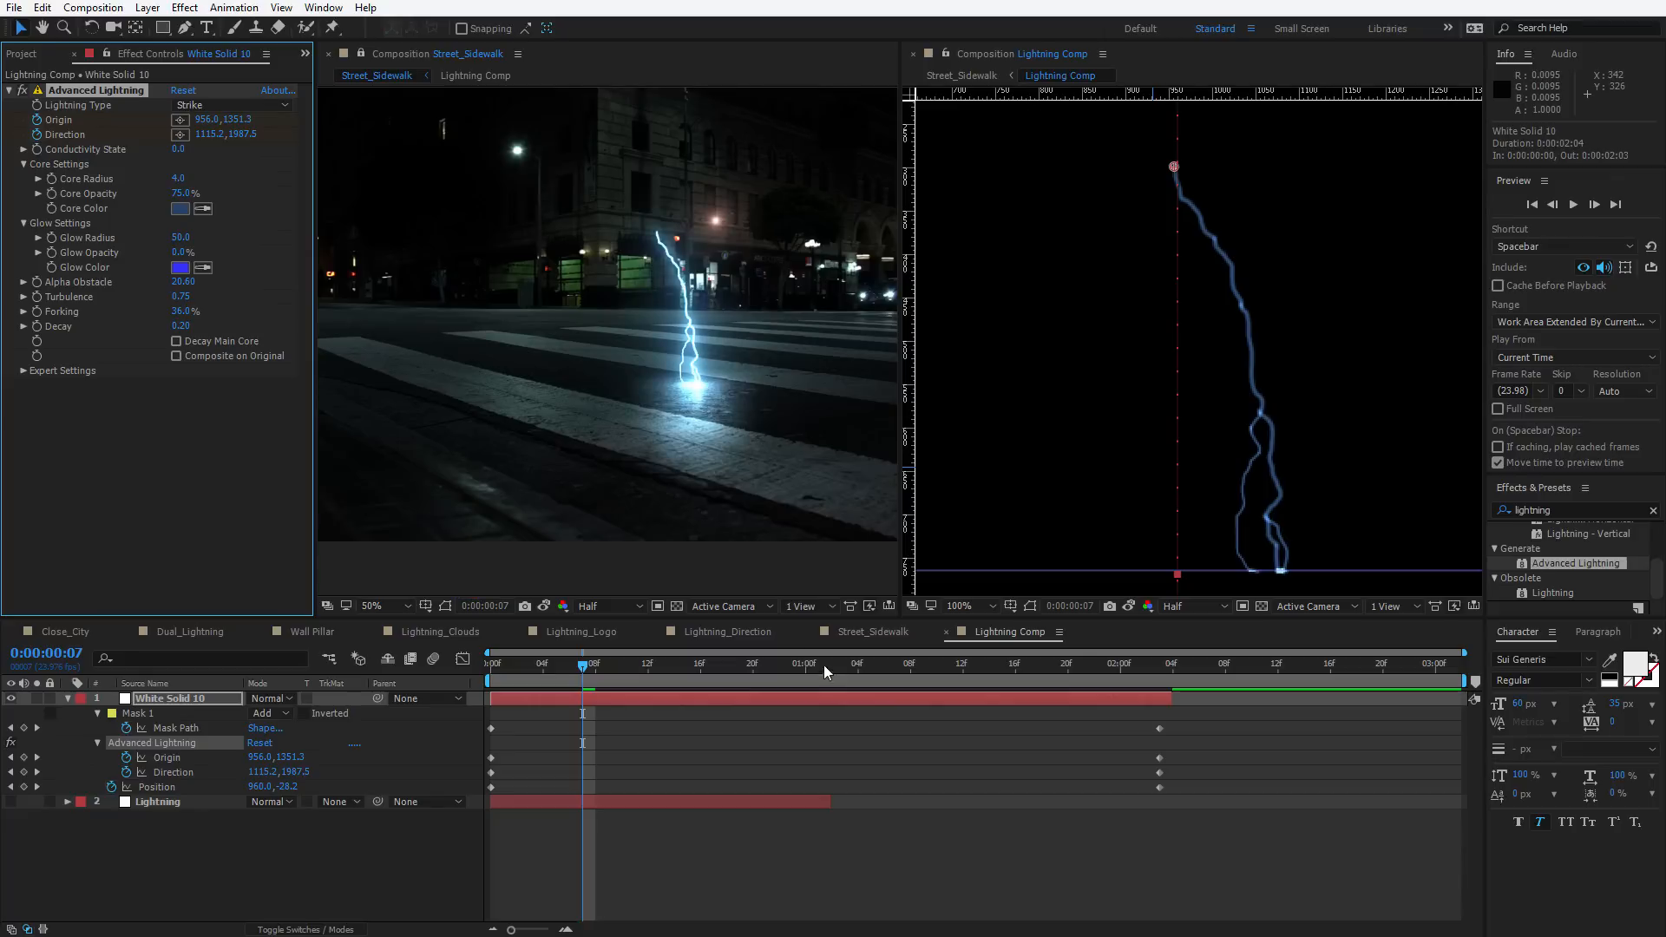
Preview the lightning composited in the Street_Sidewalk composition
{"action": "left_click", "coordinate": [548, 576]}
{"action": "left_click", "coordinate": [722, 335]}
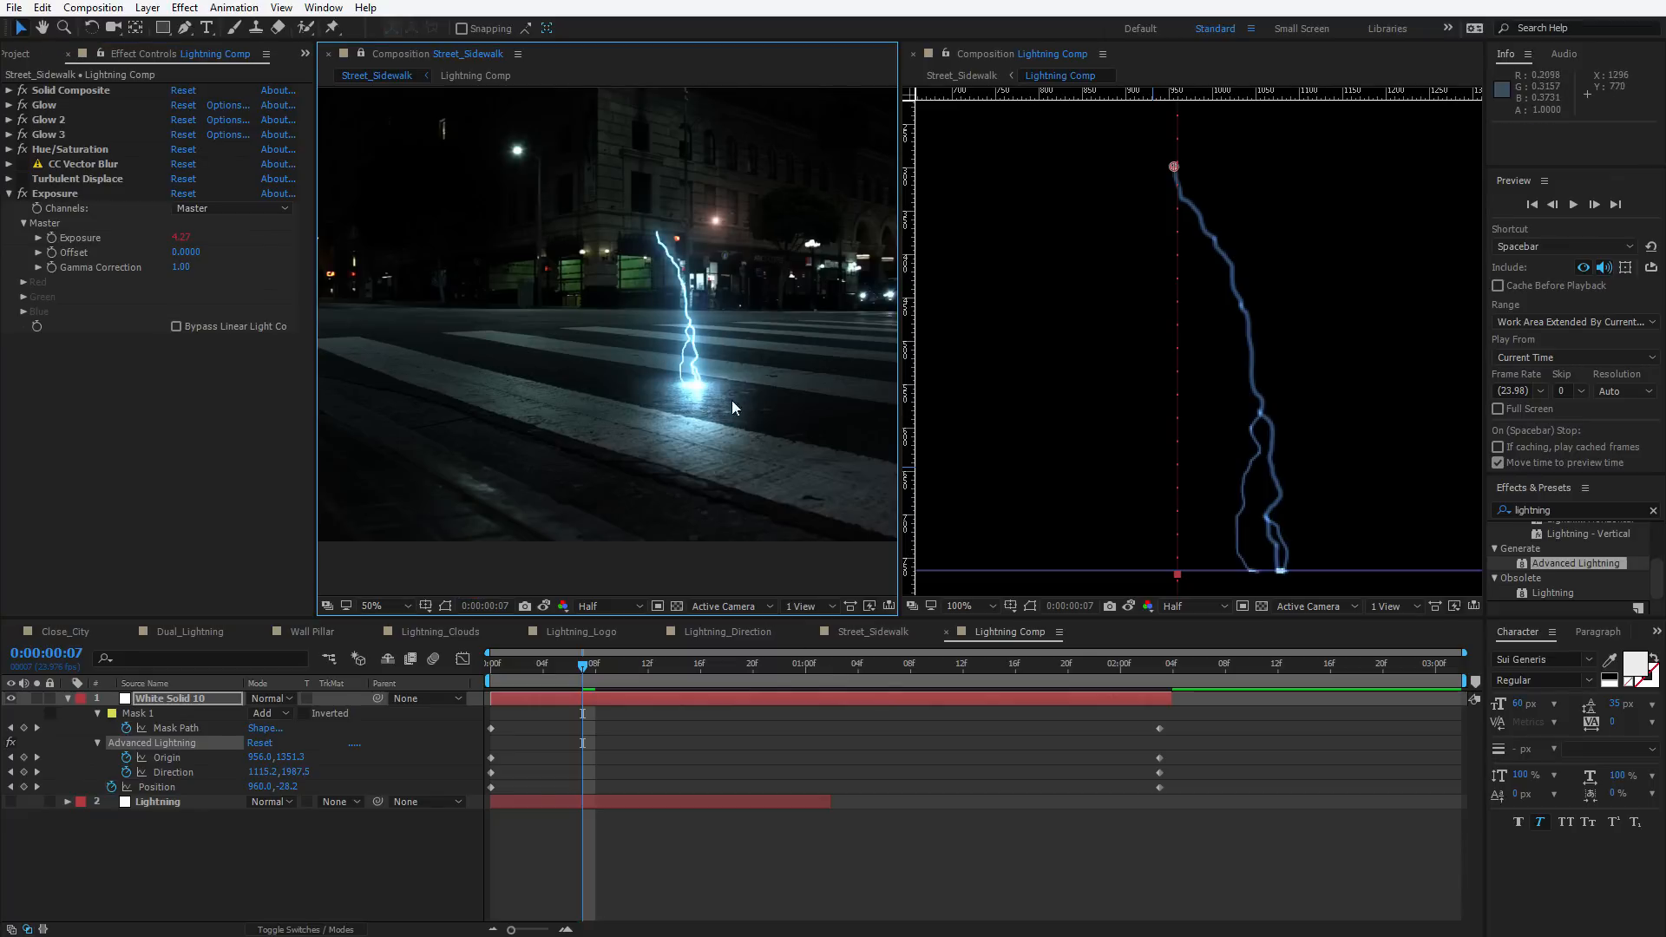
{"action": "key", "text": "space"}
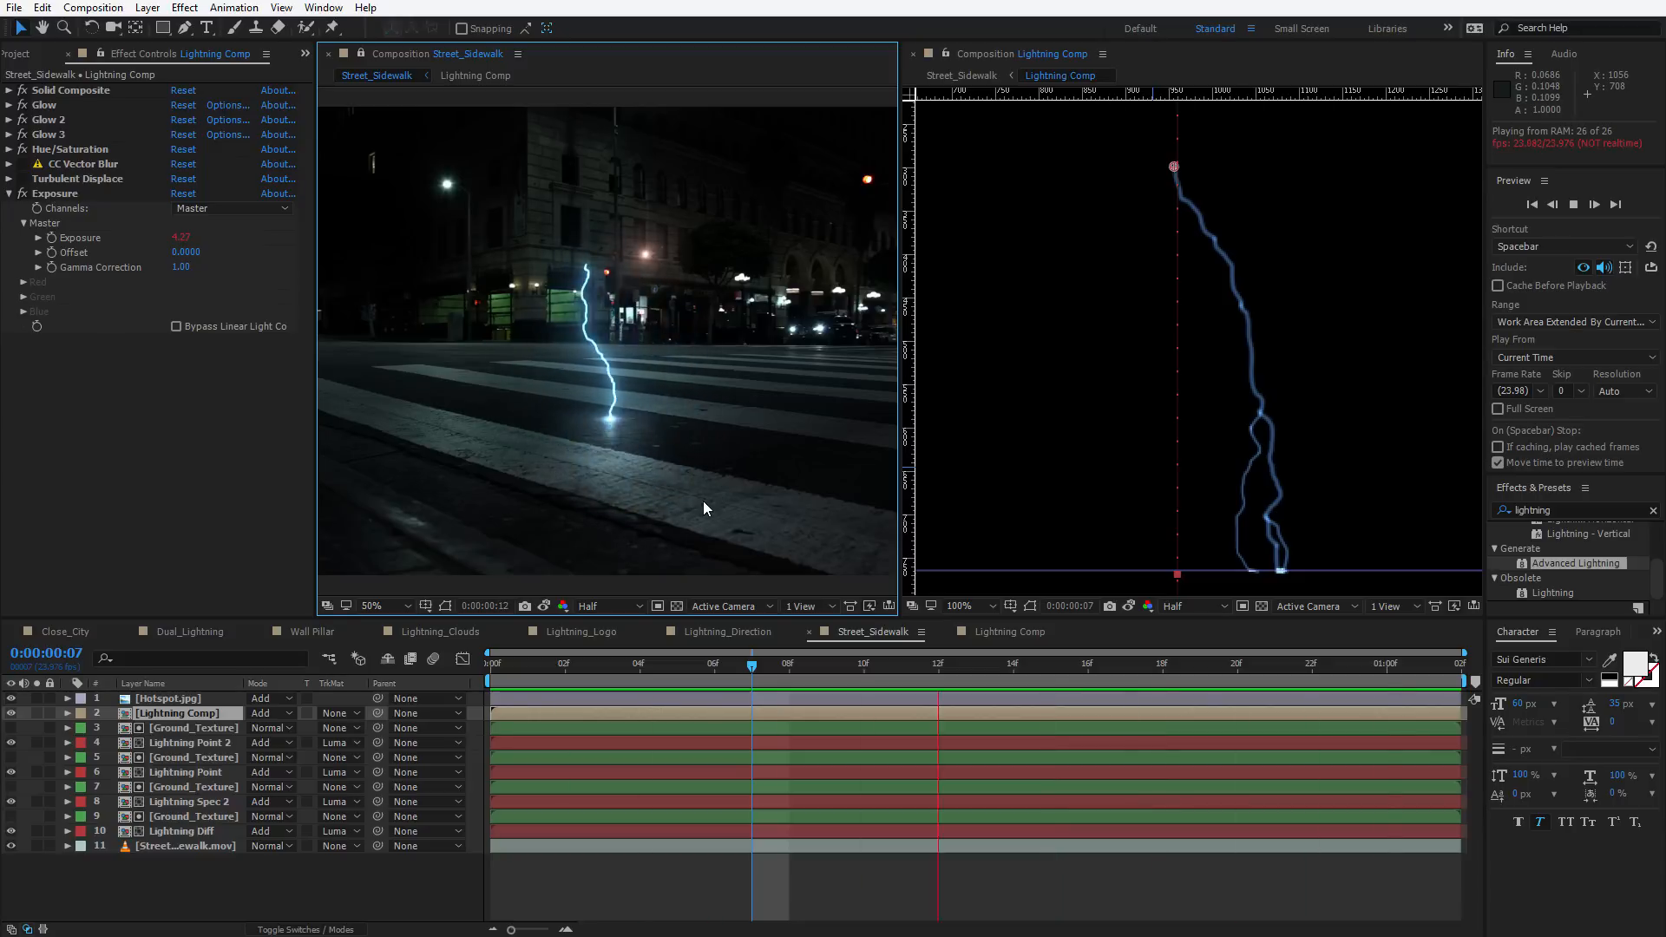
Select all keyframes on the lightning layer and apply Time-Reverse Keyframes
{"action": "left_click", "coordinate": [965, 631]}
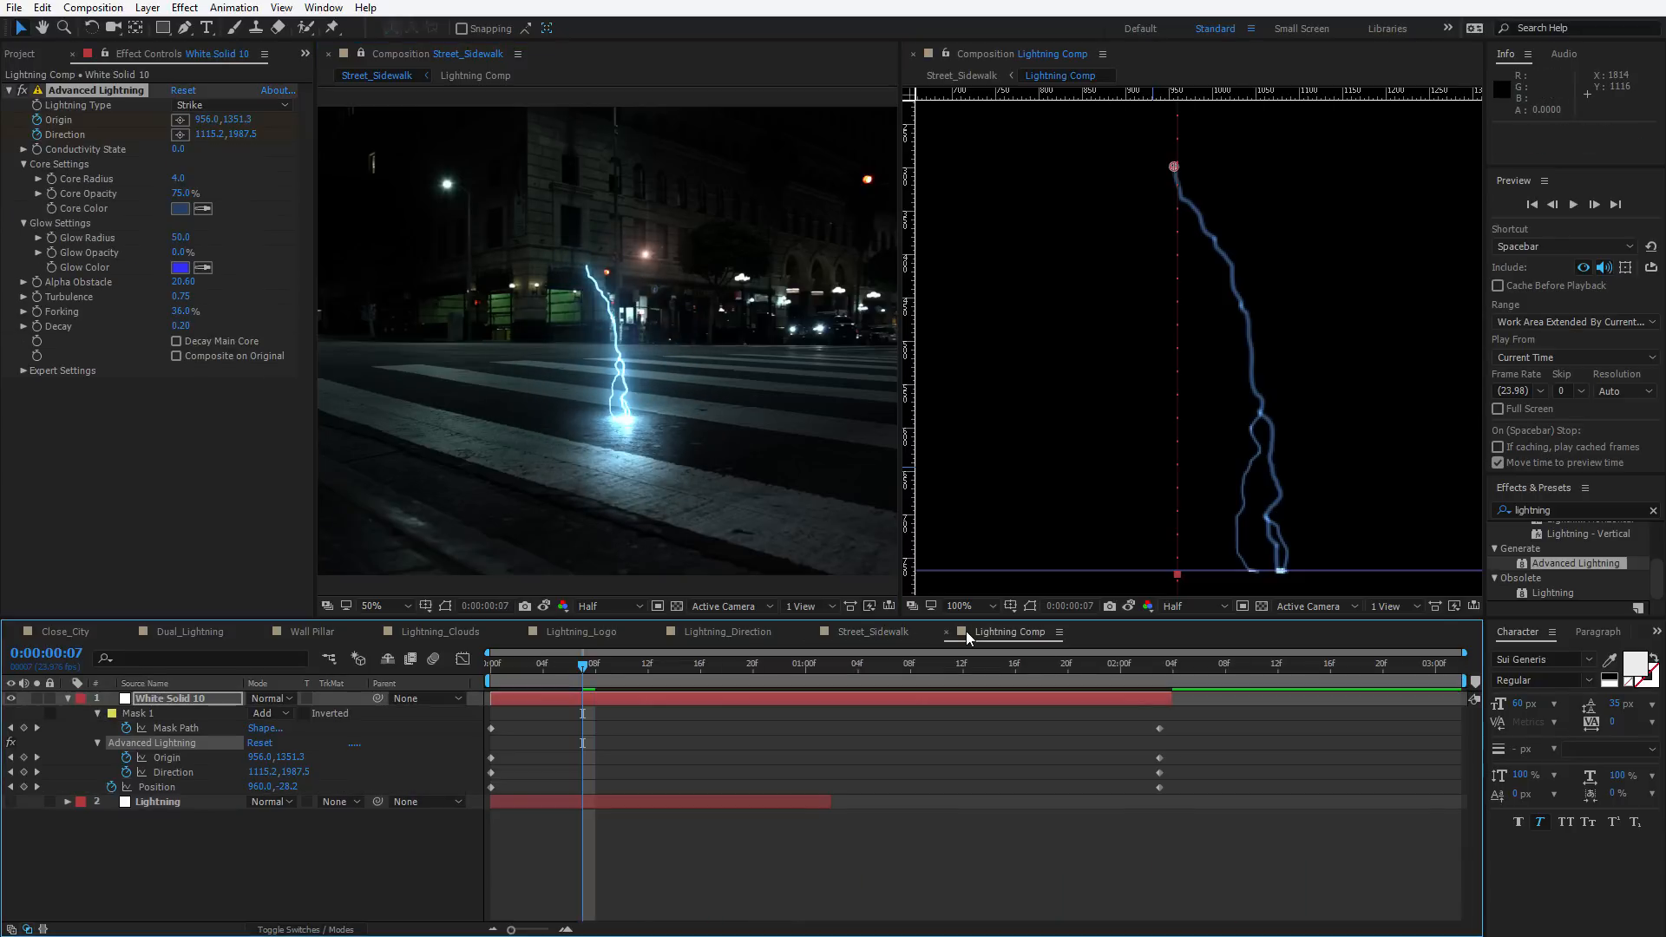
{"action": "left_click_drag", "start_coordinate": [1211, 729], "coordinate": [486, 795]}
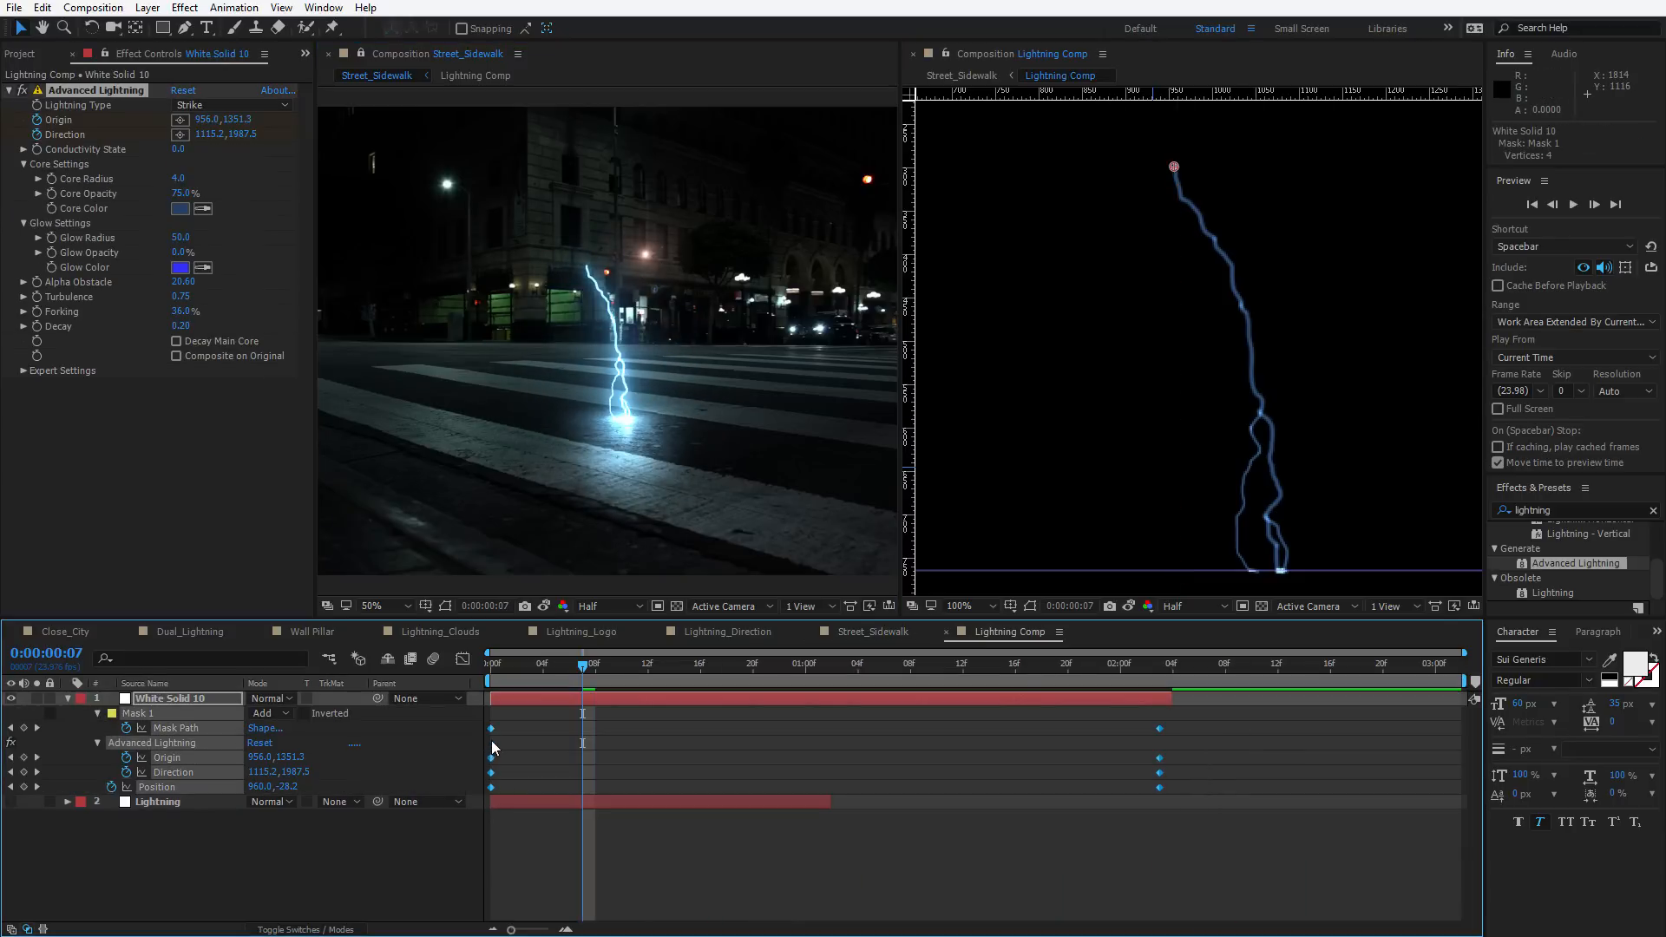
{"action": "left_click", "coordinate": [234, 6]}
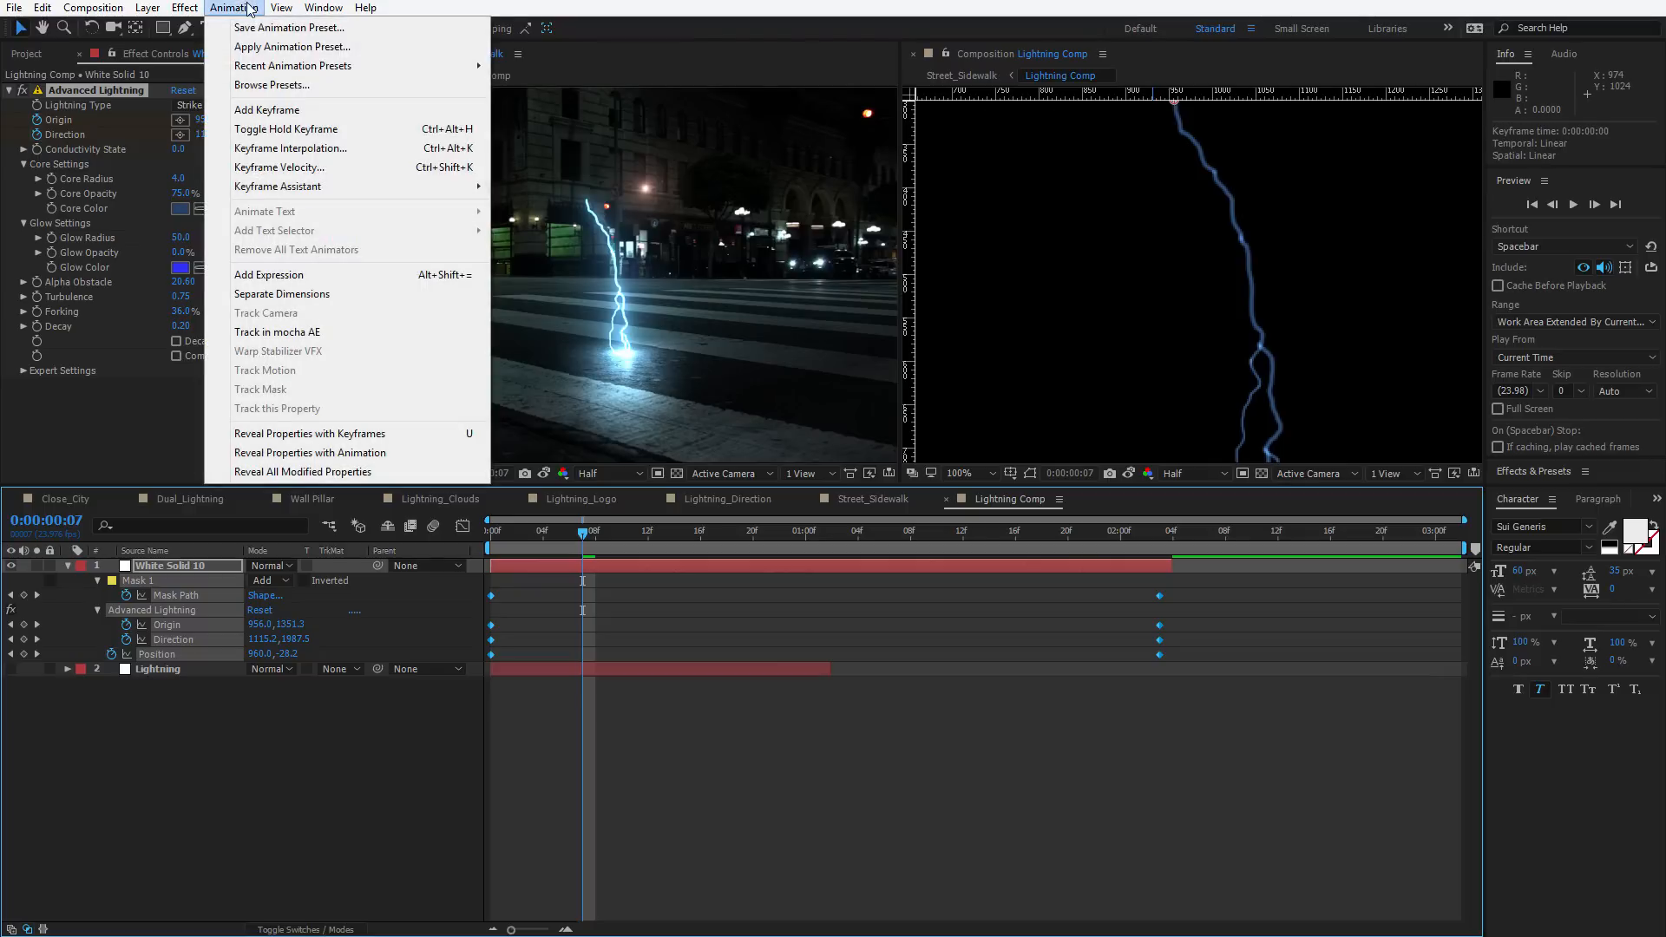
{"action": "mouse_move", "coordinate": [347, 186]}
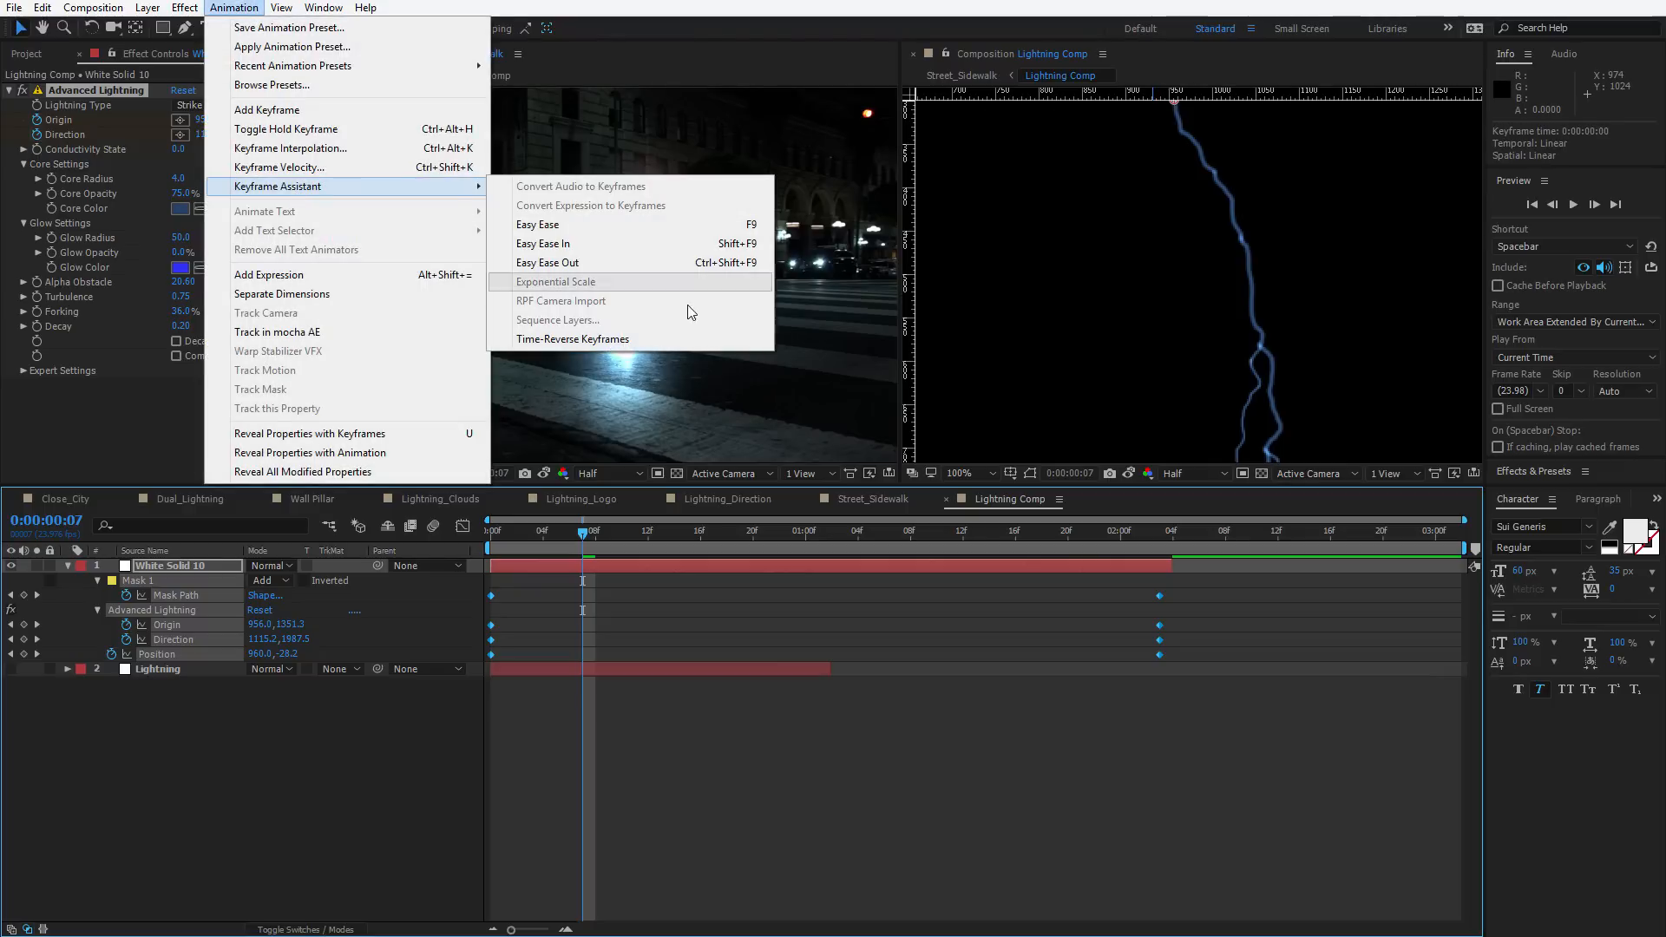
{"action": "left_click", "coordinate": [574, 344]}
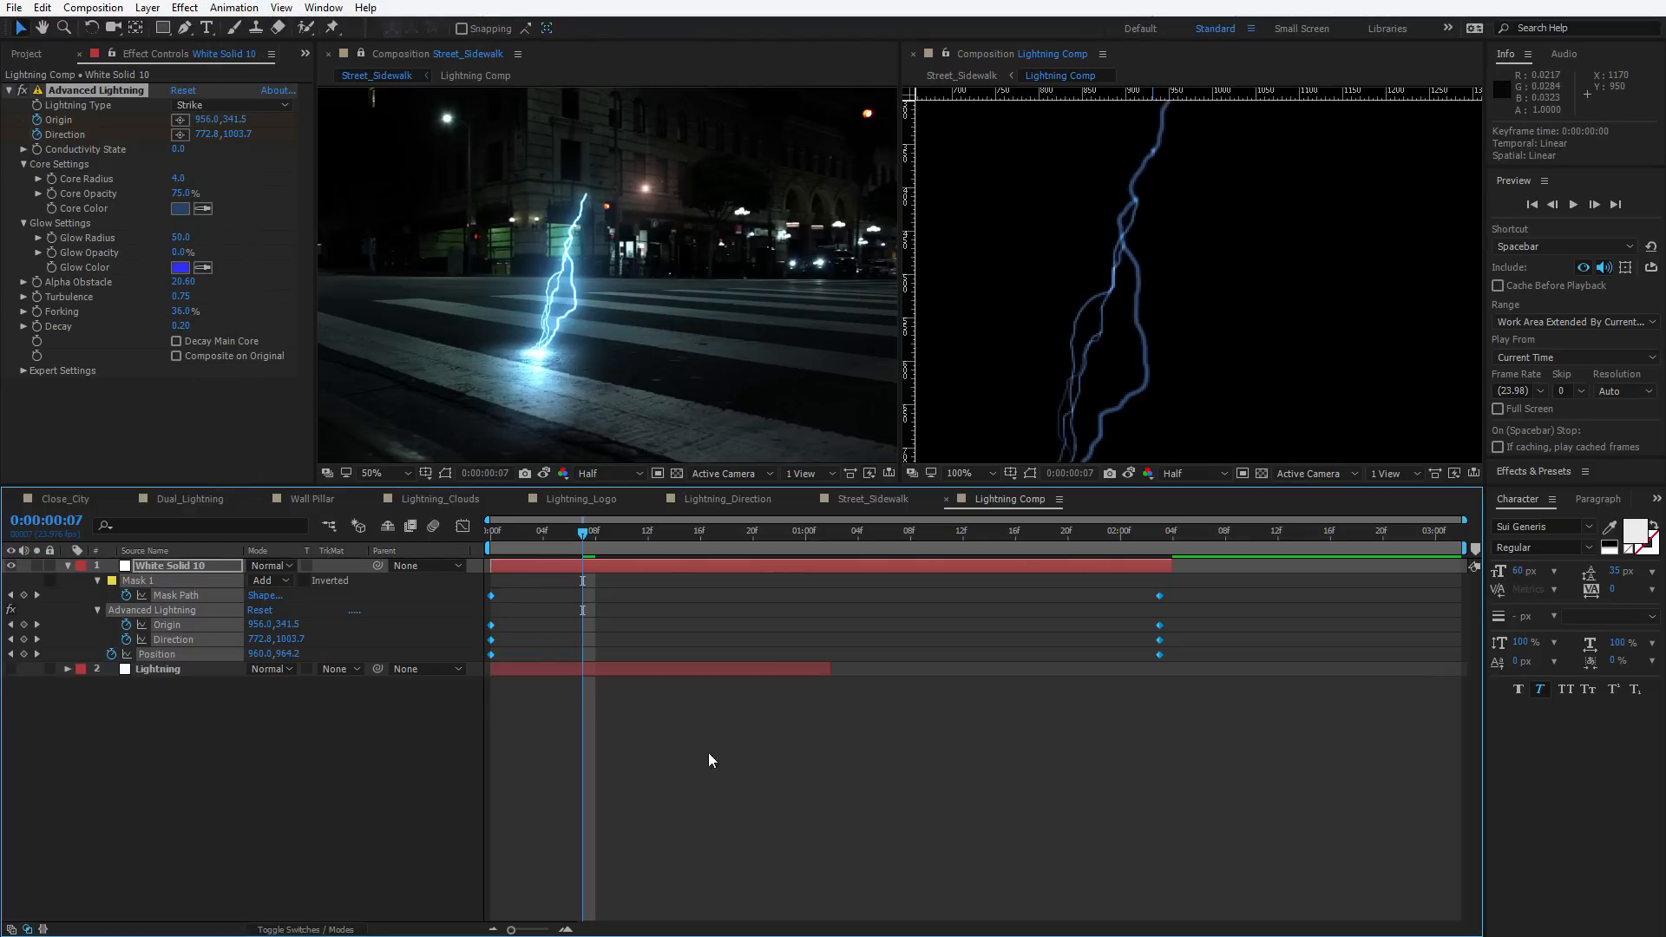
Preview the reversed lightning in the Street_Sidewalk composition
{"action": "left_click", "coordinate": [574, 595]}
{"action": "left_click_drag", "start_coordinate": [545, 485], "coordinate": [545, 635]}
{"action": "left_click", "coordinate": [581, 447]}
{"action": "key", "text": "space"}
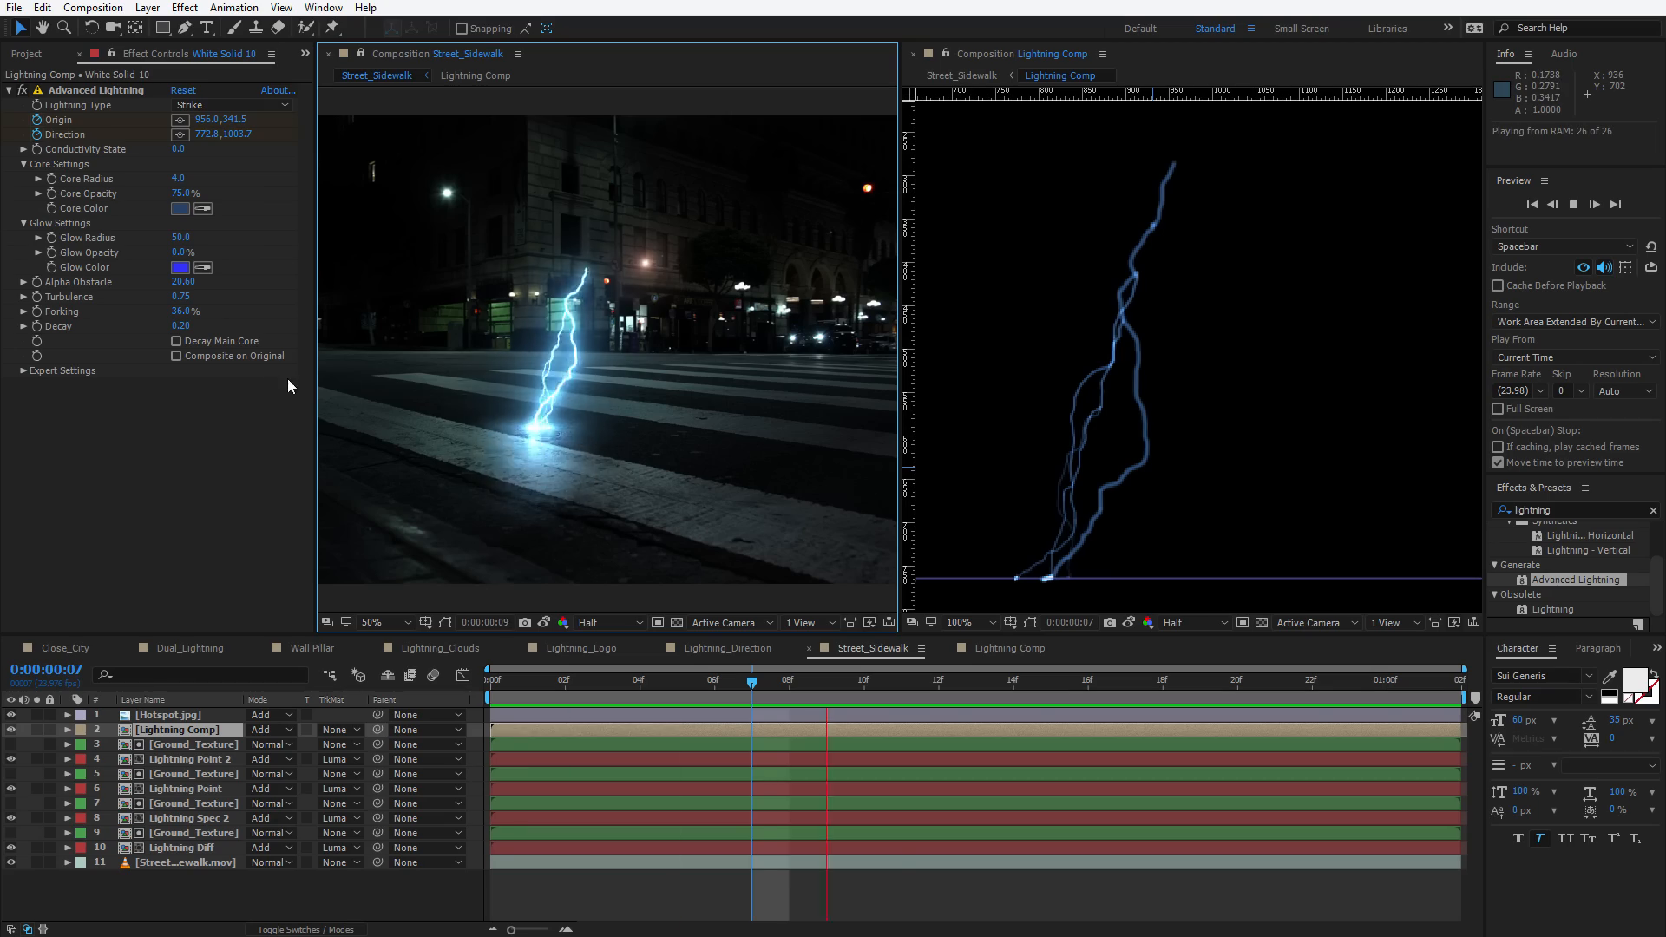
{"action": "key", "text": "space"}
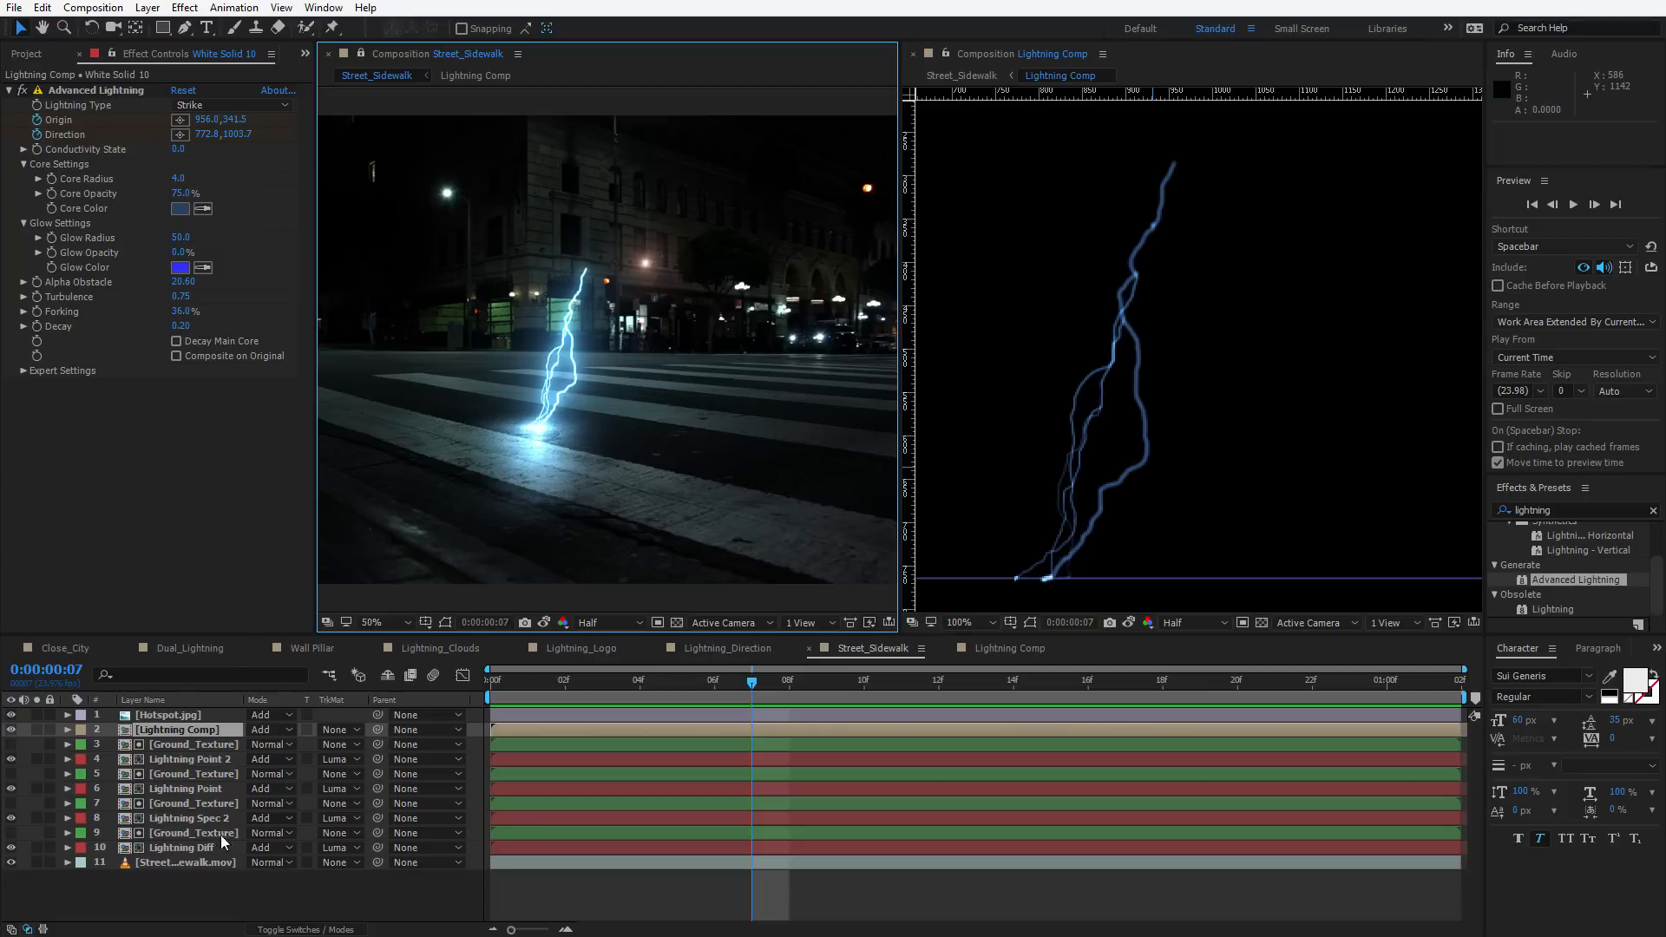
Lower the Opacity of Lightning Spec 2 to 21% and Lightning Diff to 55%, then preview
{"action": "left_click", "coordinate": [165, 848]}
{"action": "left_click", "coordinate": [183, 818], "text": "ctrl"}
{"action": "key", "text": "t"}
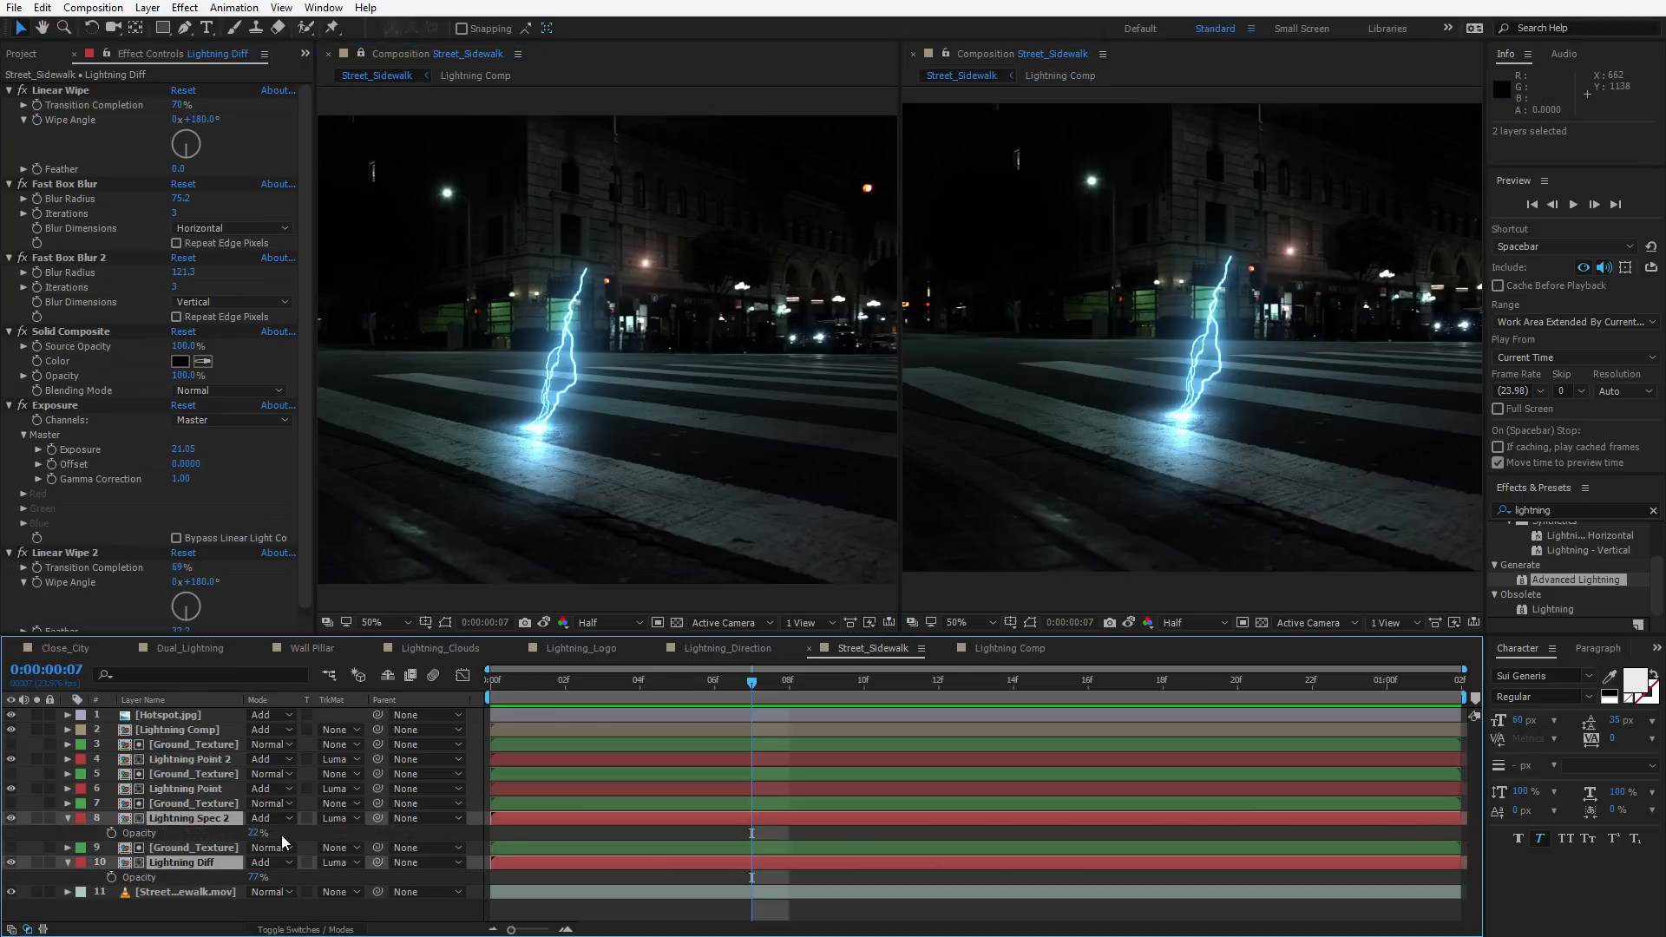
{"action": "mouse_move", "coordinate": [258, 877]}
{"action": "left_mouse_down"}
{"action": "mouse_move", "coordinate": [244, 877]}
{"action": "mouse_move", "coordinate": [253, 846]}
{"action": "mouse_move", "coordinate": [233, 880]}
{"action": "mouse_move", "coordinate": [249, 877]}
{"action": "left_mouse_up"}
{"action": "key", "text": "F2"}
{"action": "key", "text": "space"}
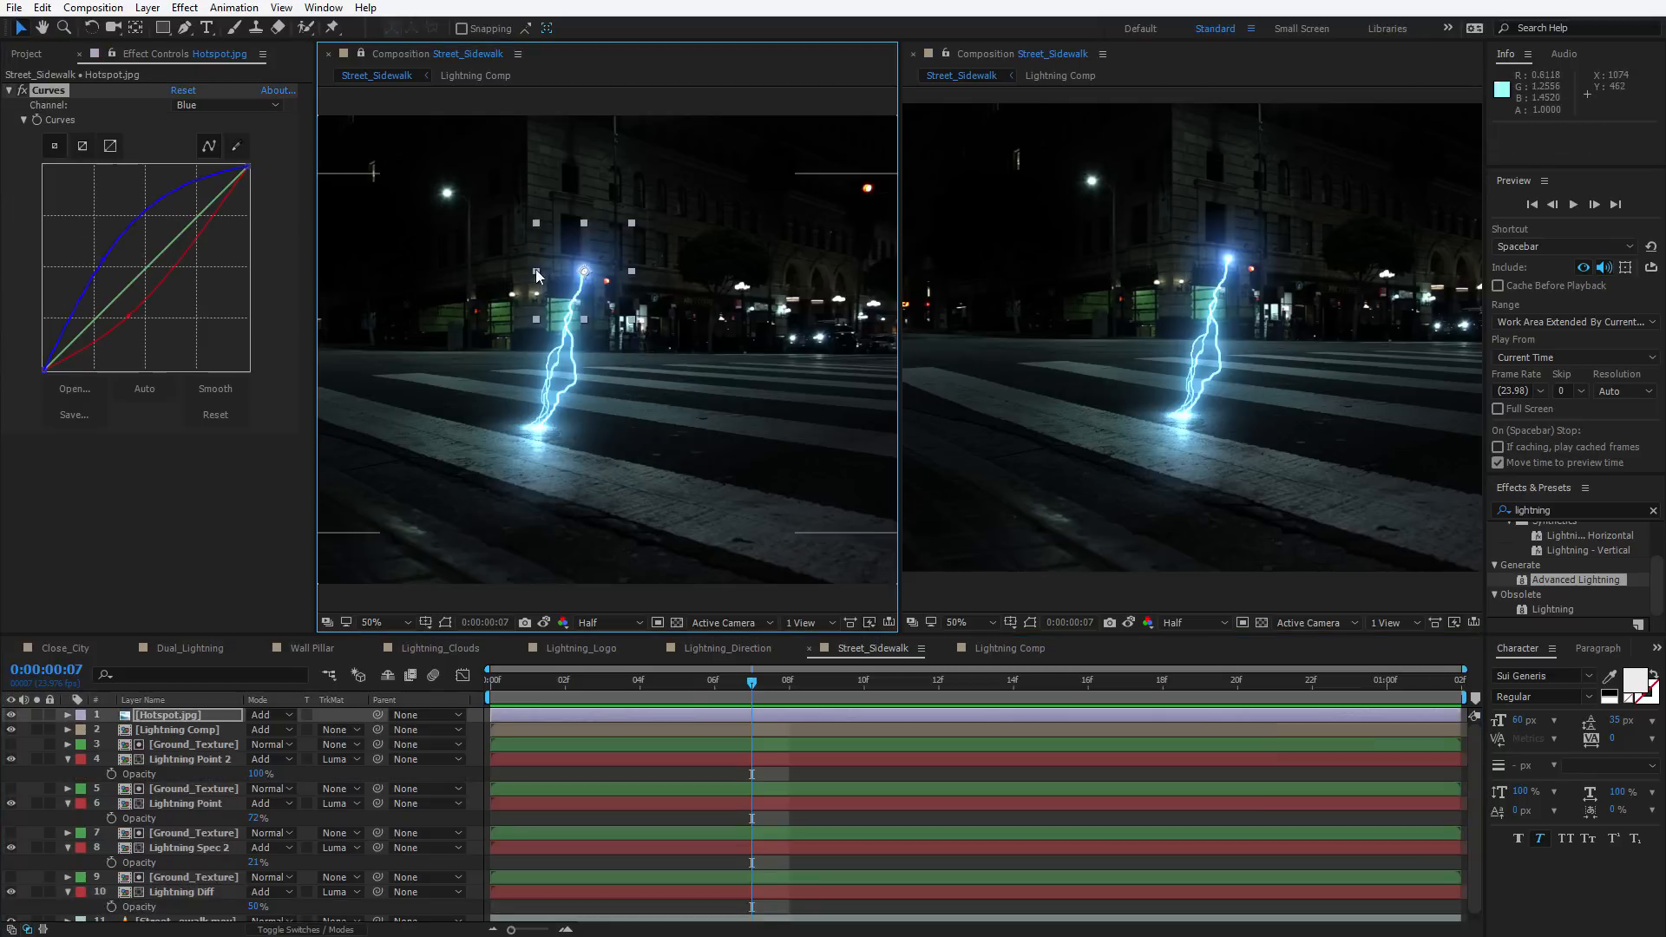
Preview the Lightning_Clouds composition
{"action": "key", "text": "space"}
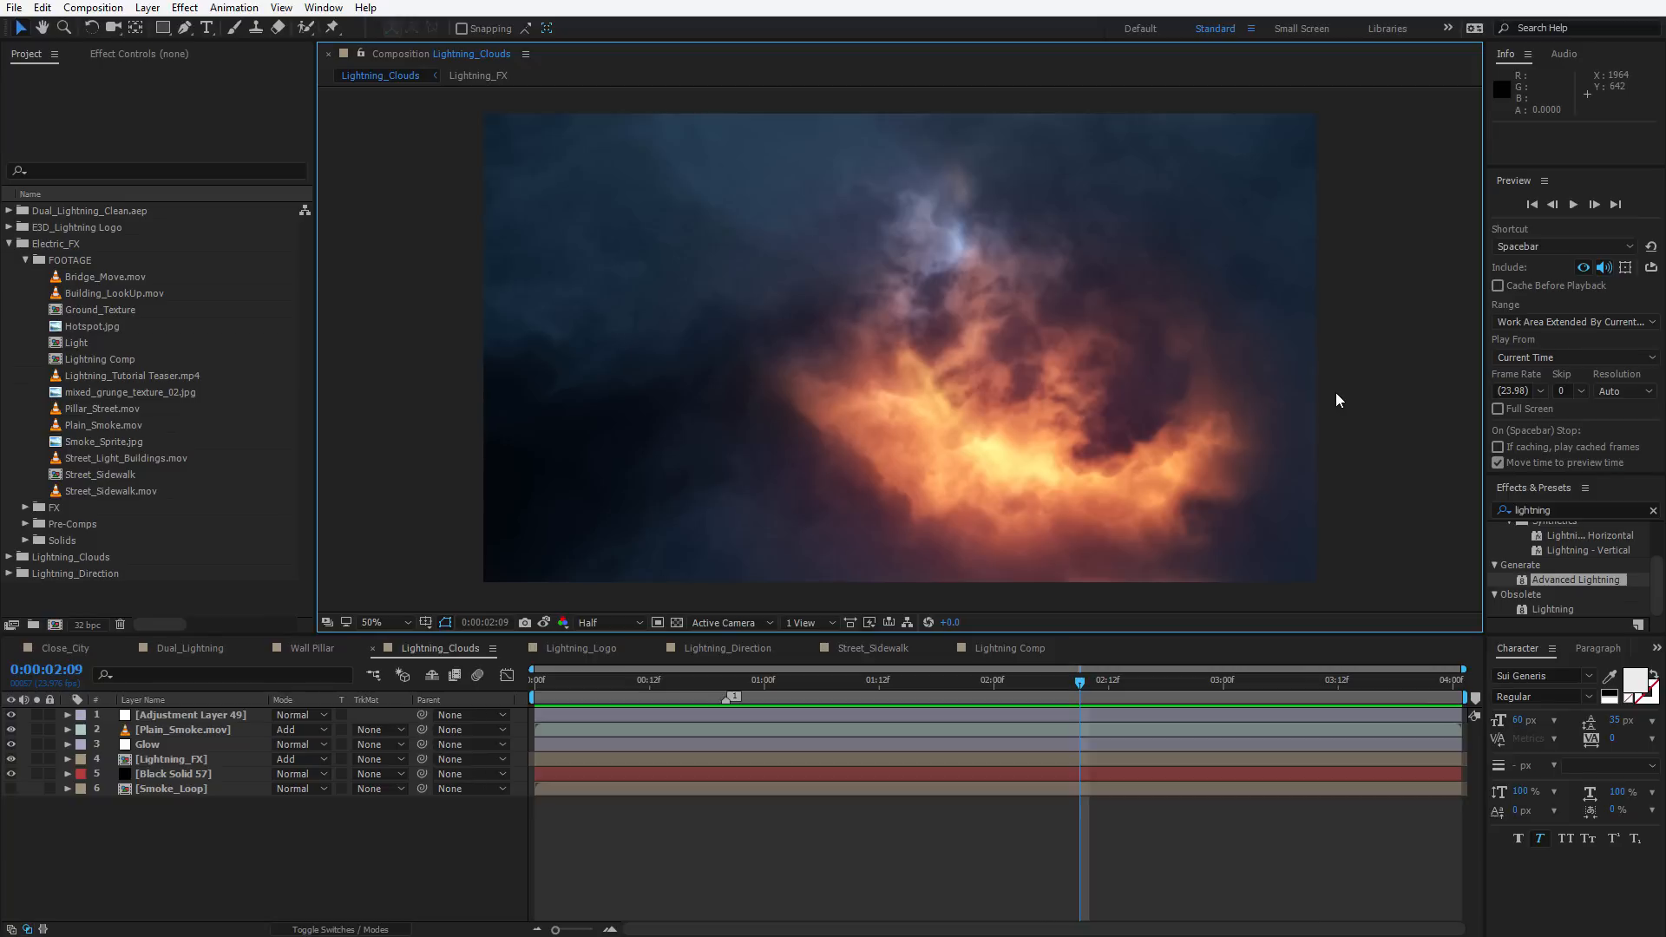
{"action": "key", "text": "space"}
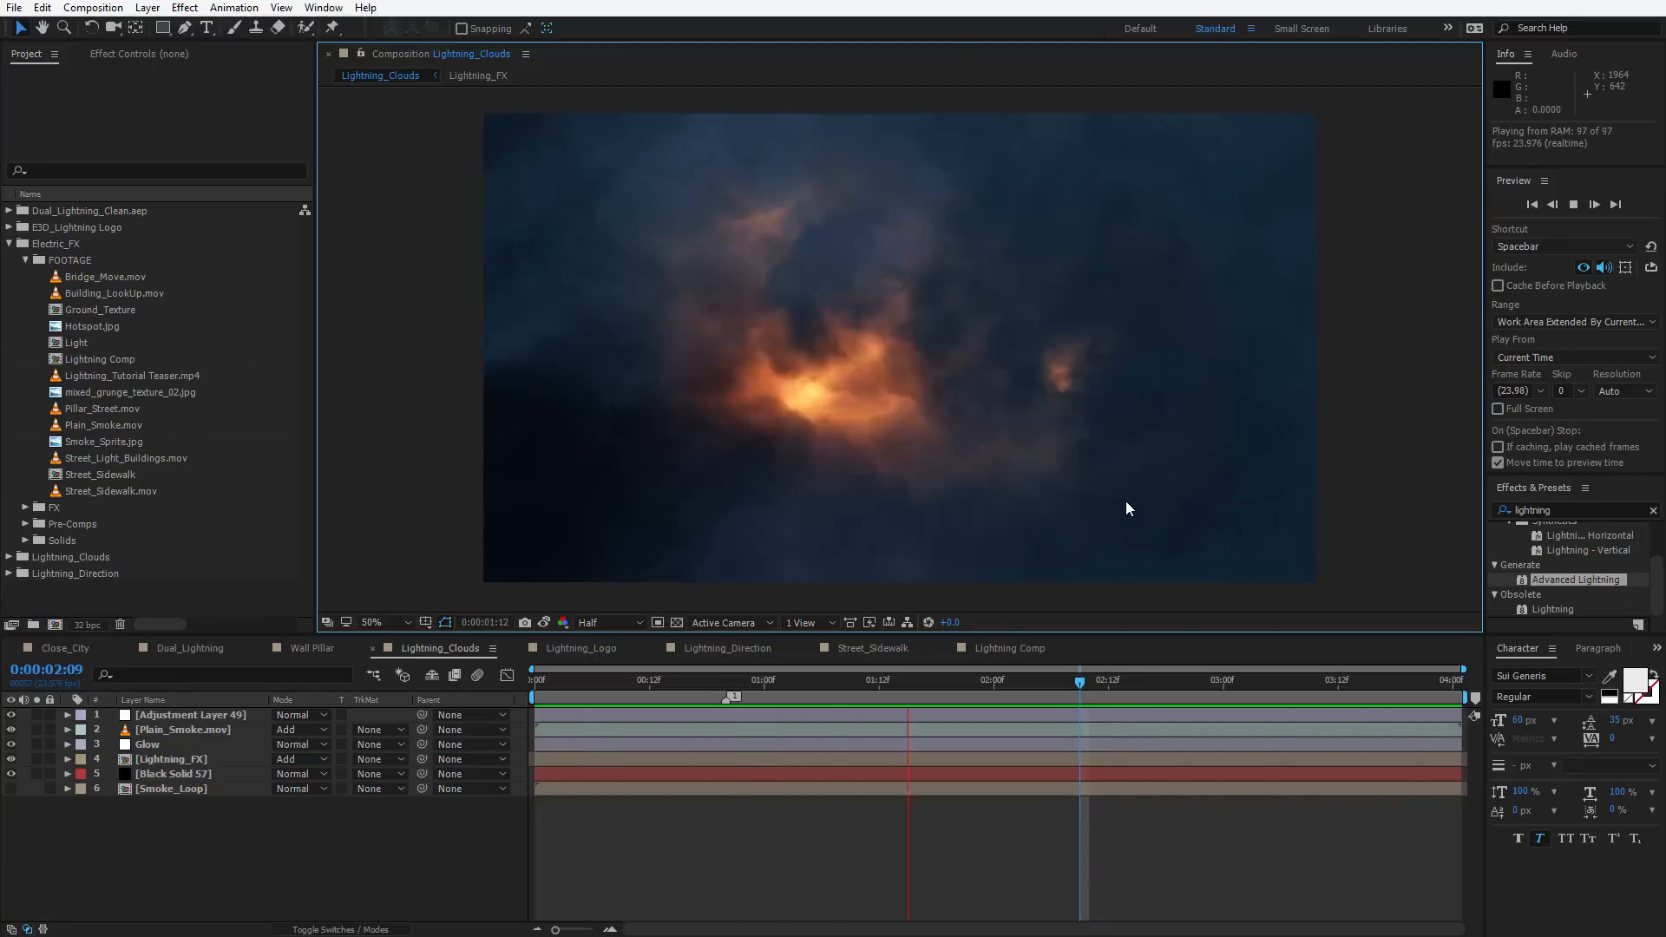
{"action": "key", "text": "space"}
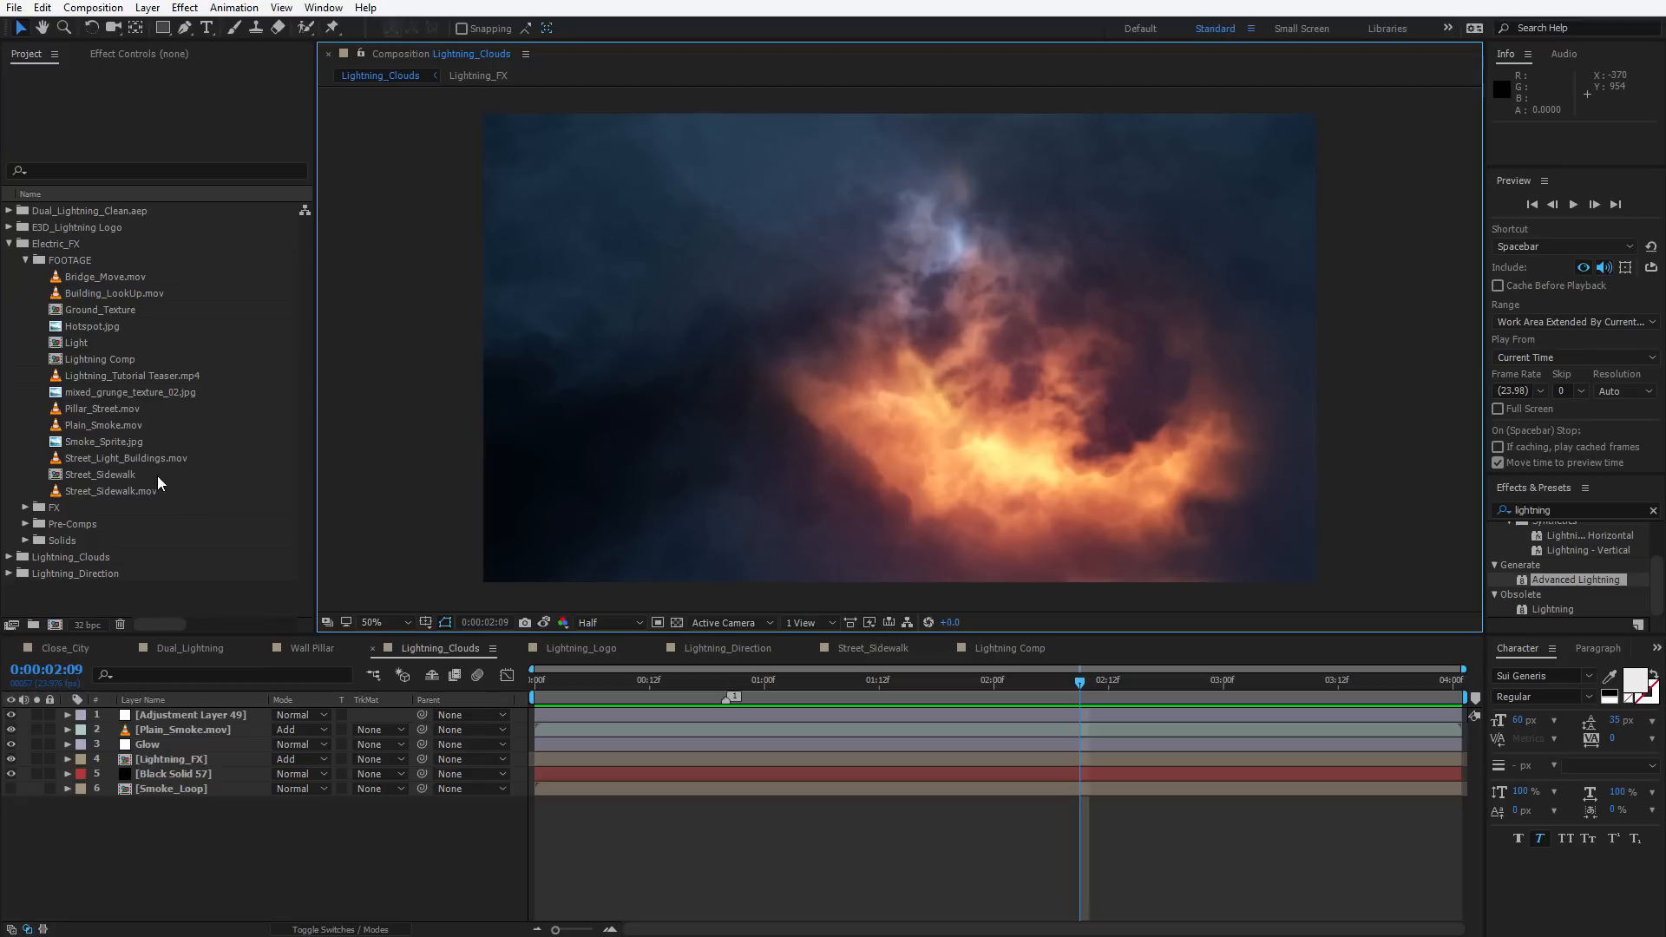
Create a new composition from the Plain_Smoke.mov footage
{"action": "left_click", "coordinate": [105, 425]}
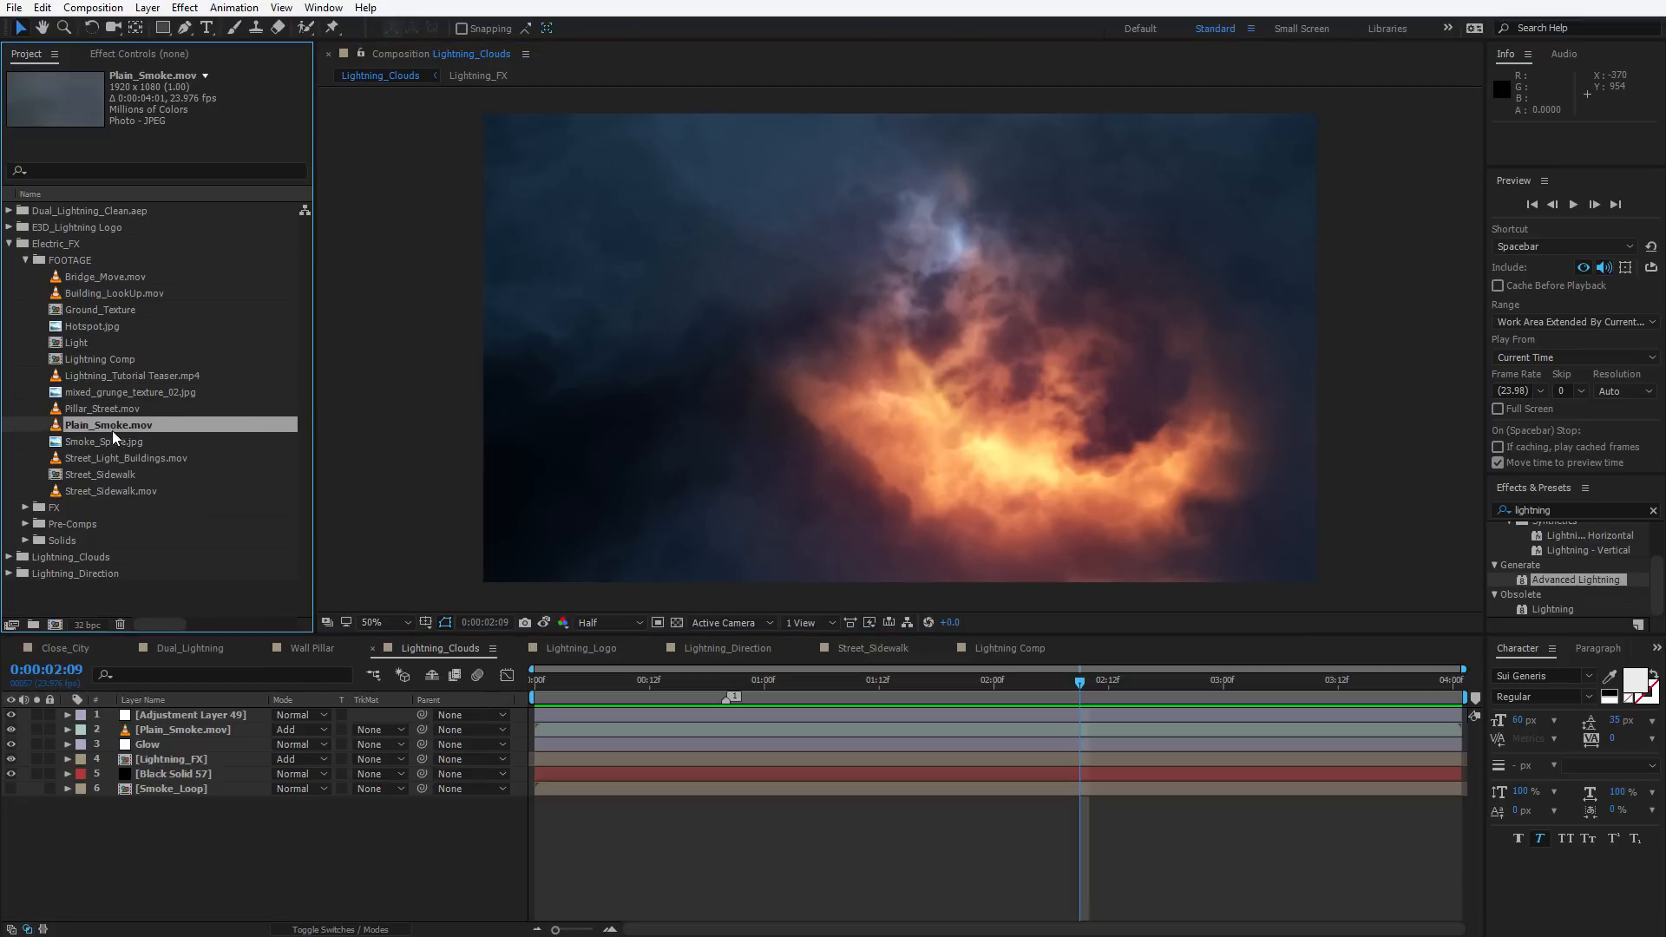
{"action": "left_click_drag", "start_coordinate": [107, 424], "coordinate": [55, 624]}
{"action": "mouse_move", "coordinate": [566, 684]}
{"action": "left_mouse_down"}
{"action": "mouse_move", "coordinate": [1365, 737]}
{"action": "mouse_move", "coordinate": [590, 690]}
{"action": "left_mouse_up"}
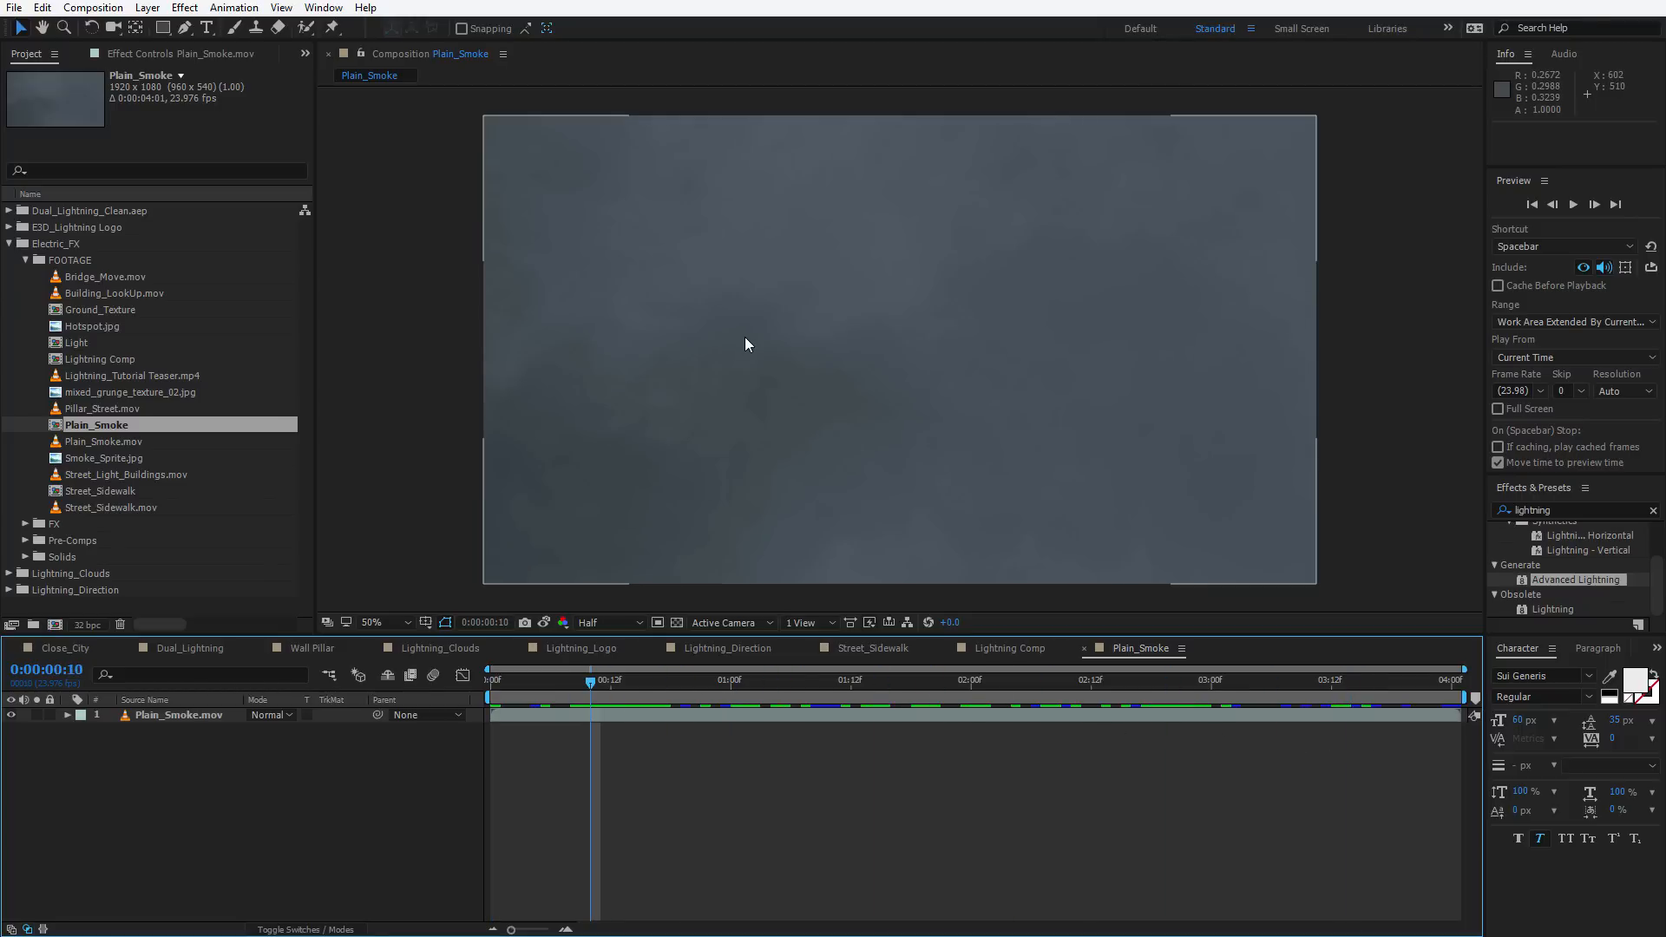
Add a new white solid layer named Light to the Plain_Smoke composition
{"action": "left_click", "coordinate": [745, 343]}
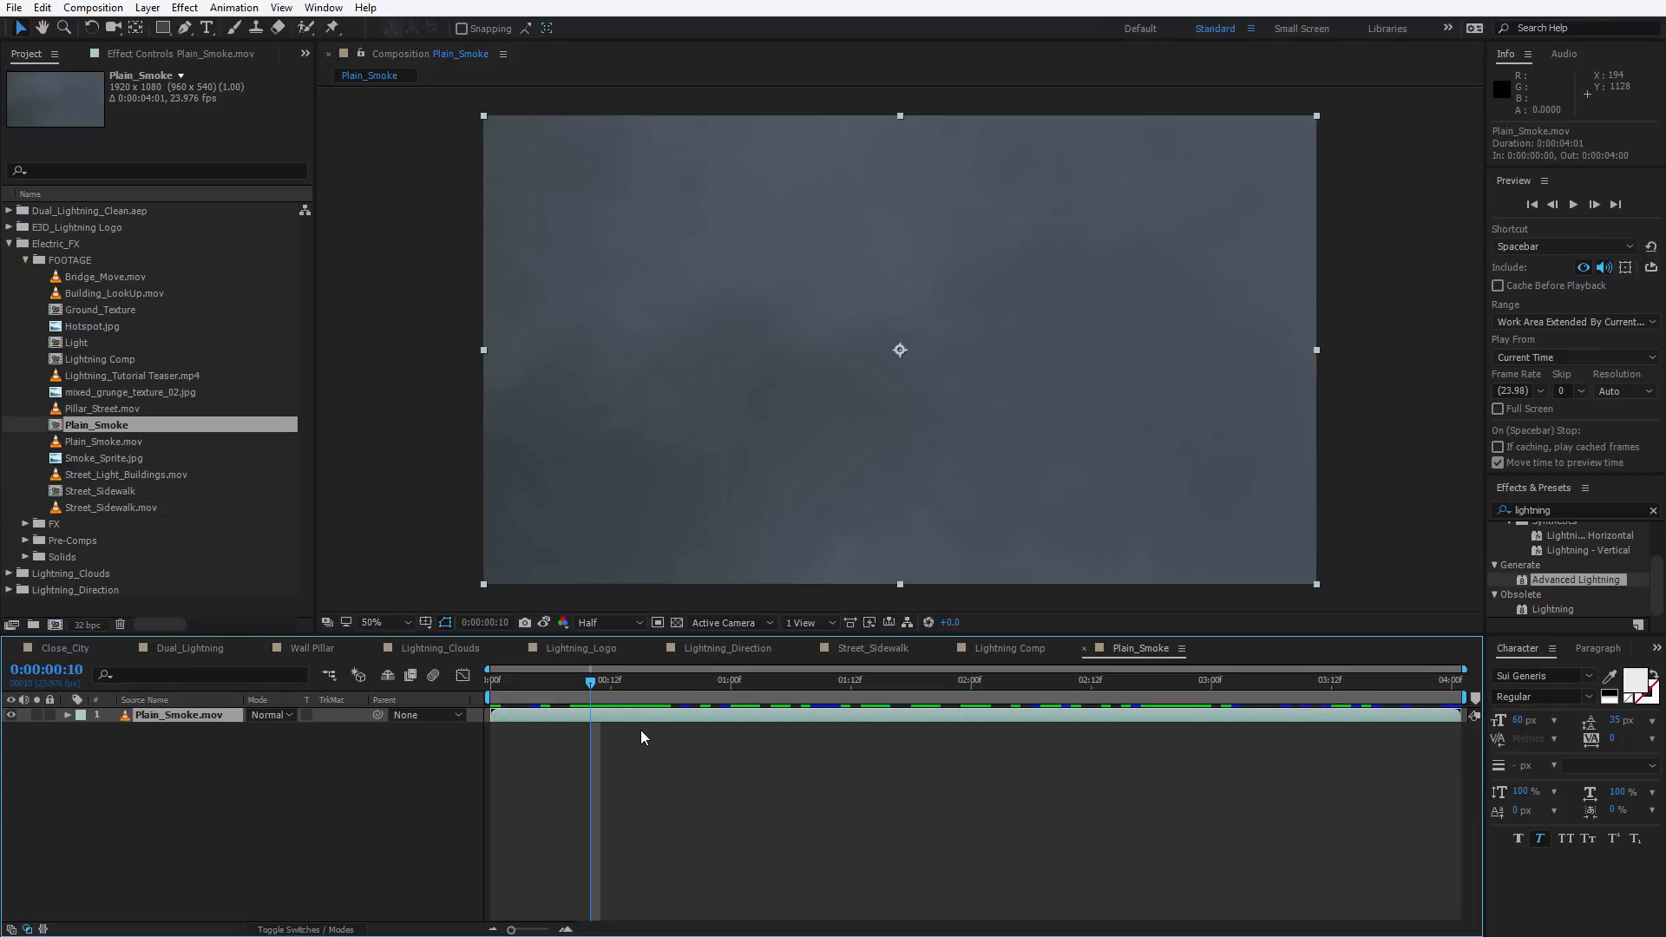
{"action": "left_click", "coordinate": [147, 7]}
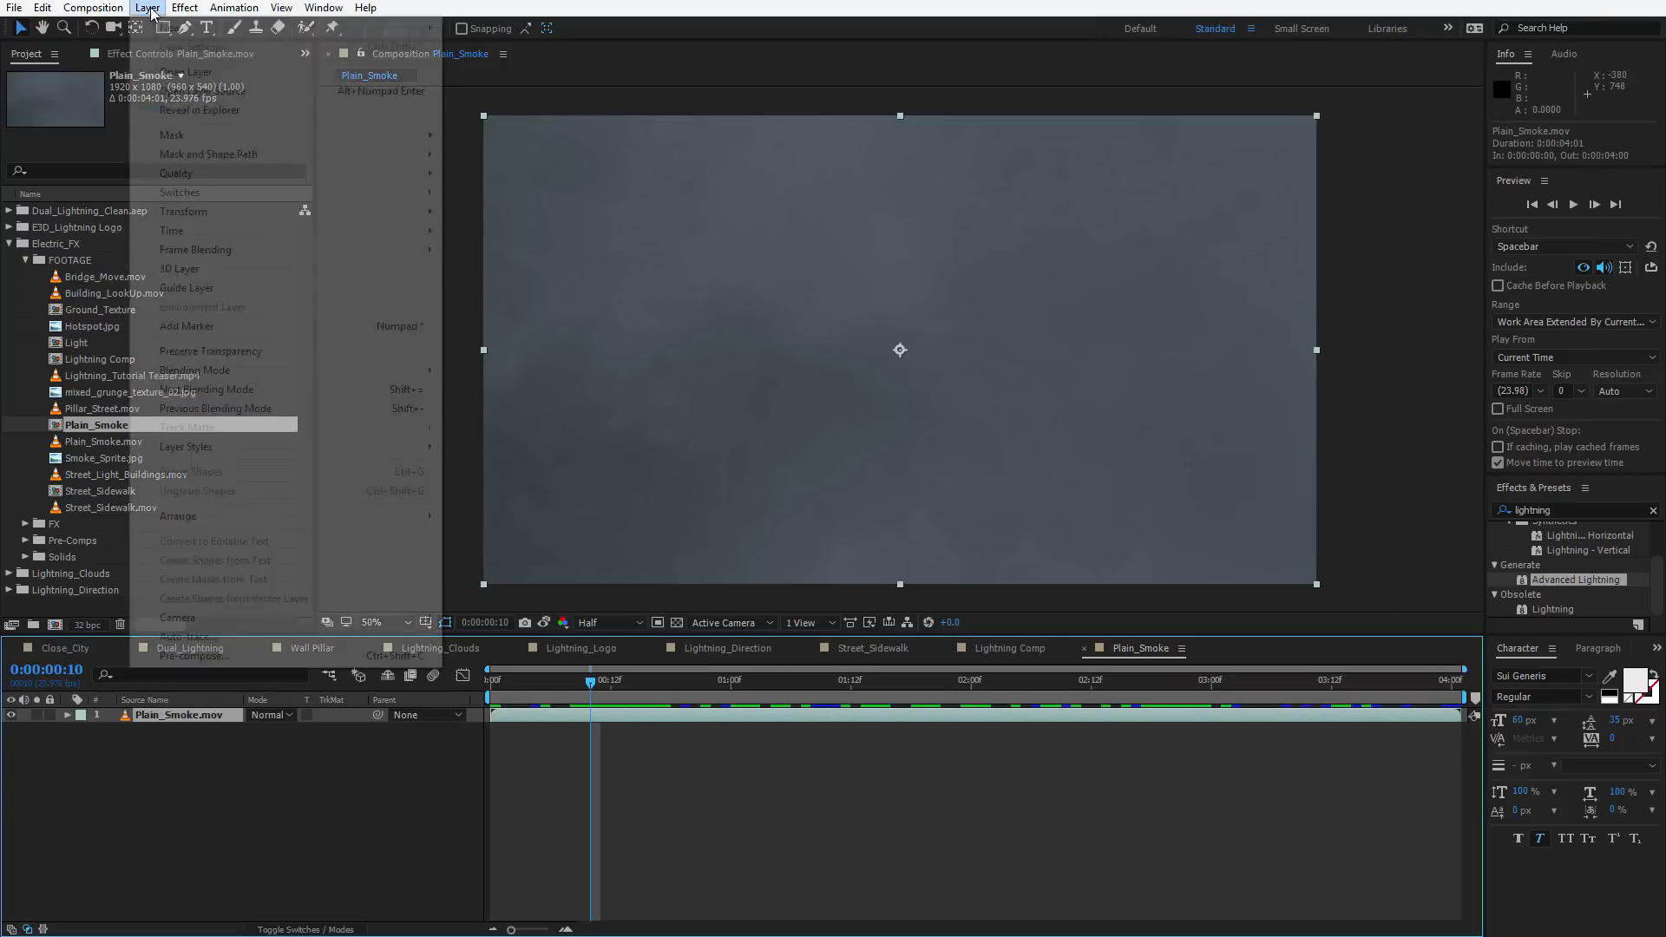
{"action": "mouse_move", "coordinate": [164, 22]}
{"action": "left_click", "coordinate": [486, 46]}
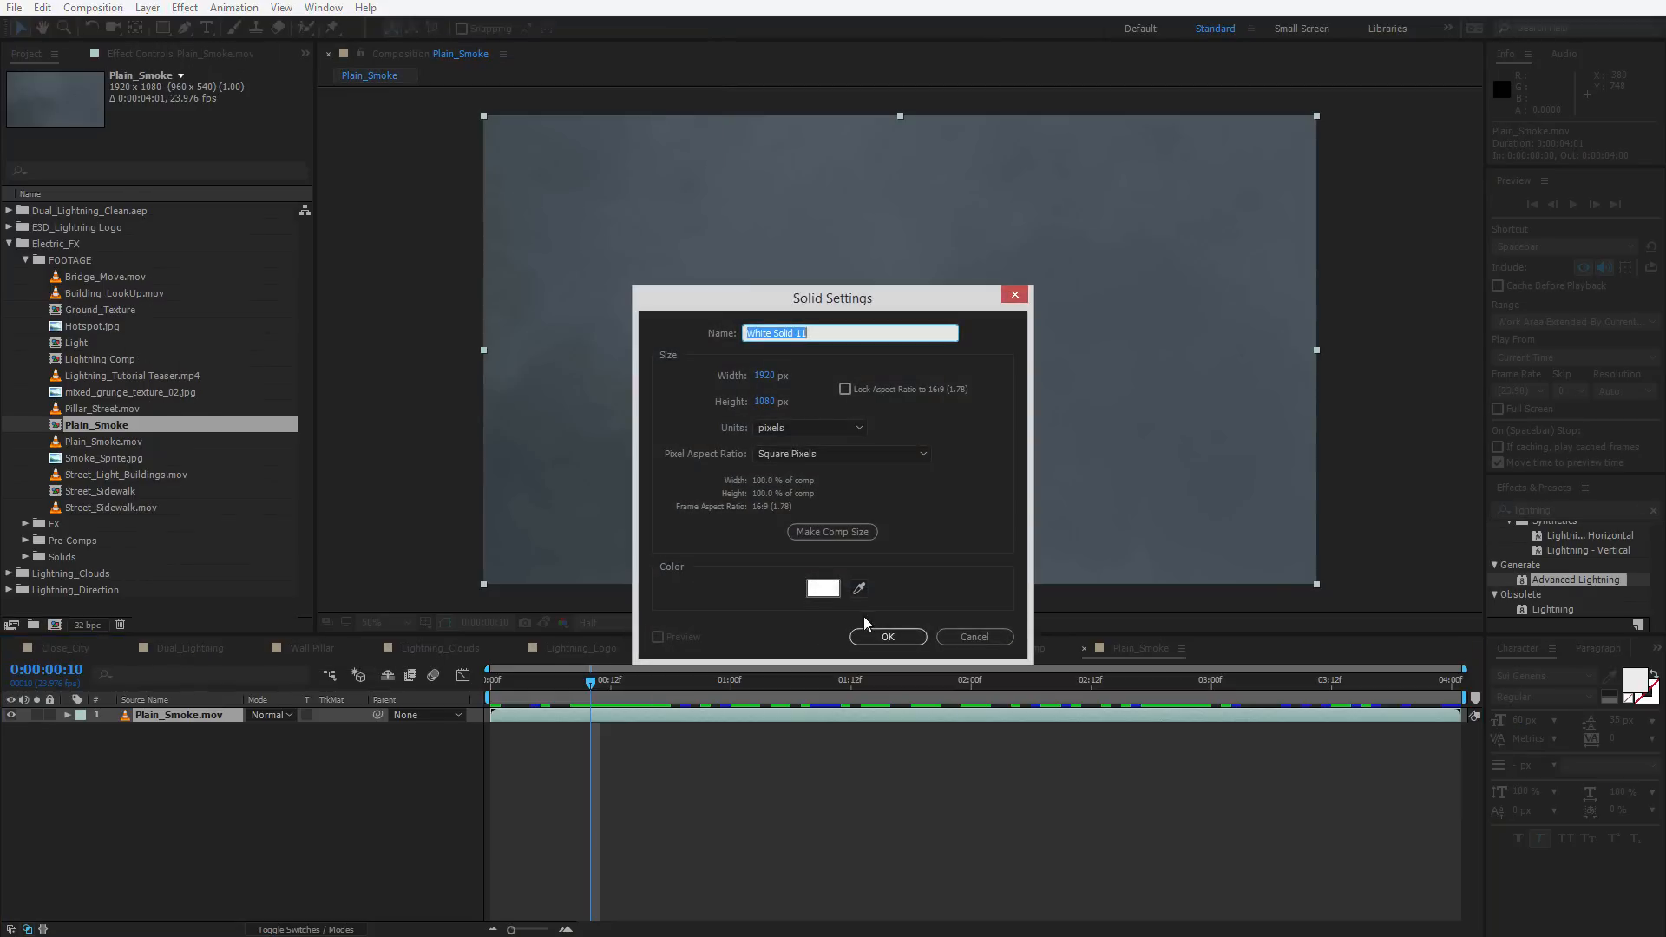
{"action": "type", "text": "Light"}
{"action": "left_click", "coordinate": [888, 636]}
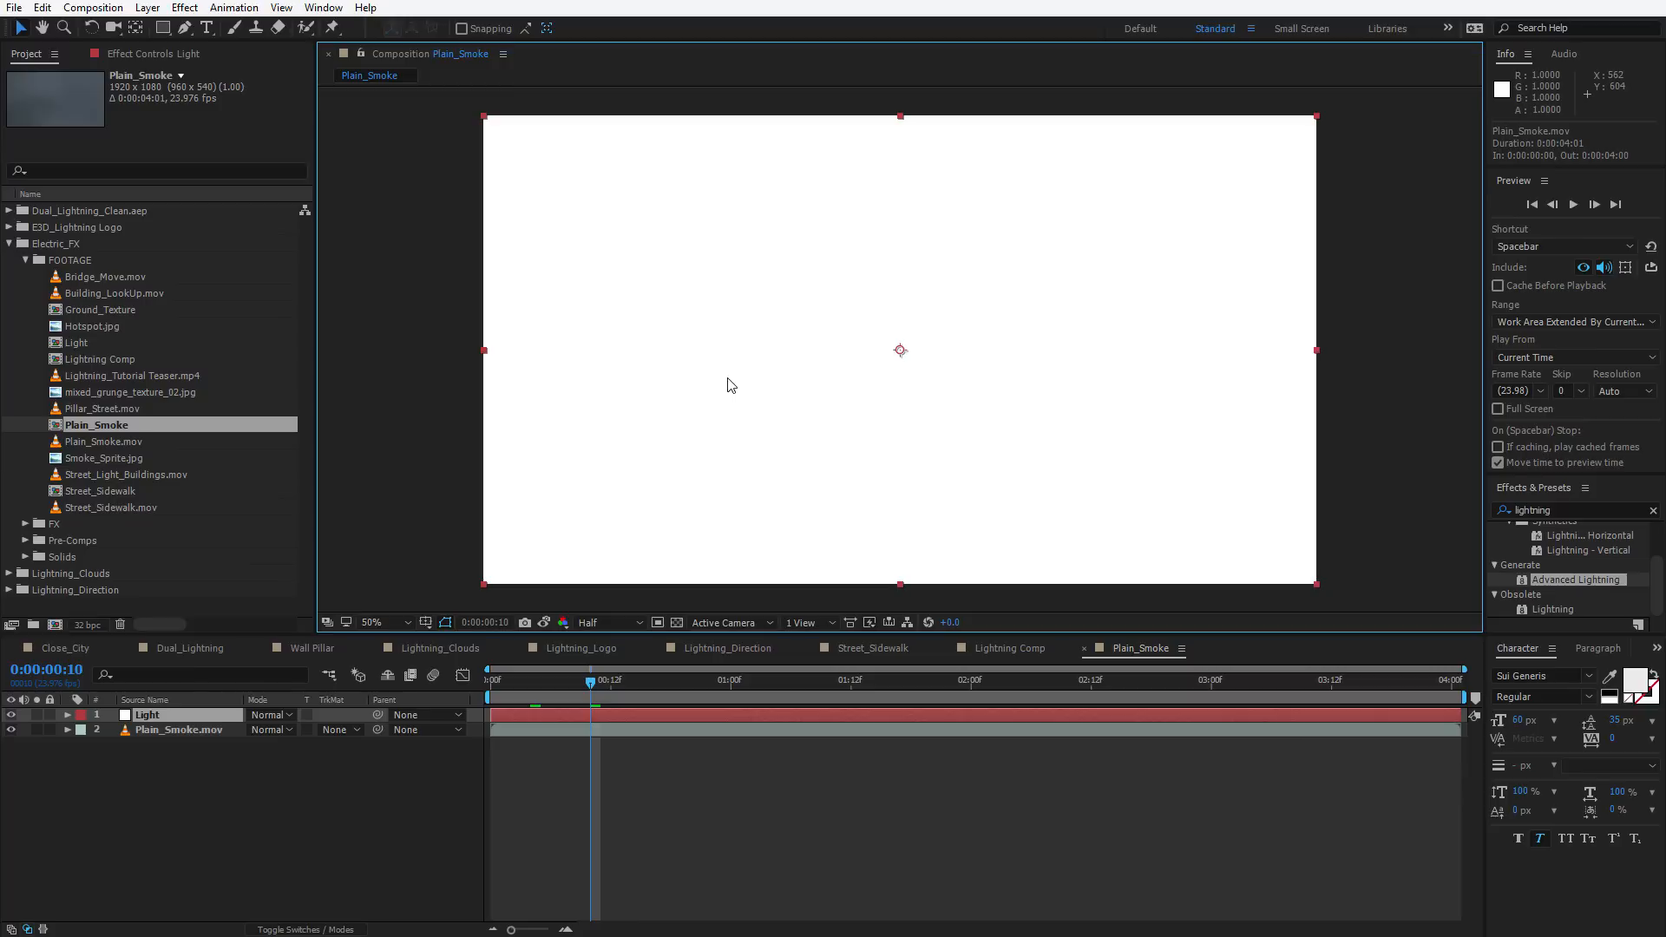
Apply the Advanced Lightning effect to the Light solid
{"action": "key", "text": "ctrl+space"}
{"action": "type", "text": "lightn"}
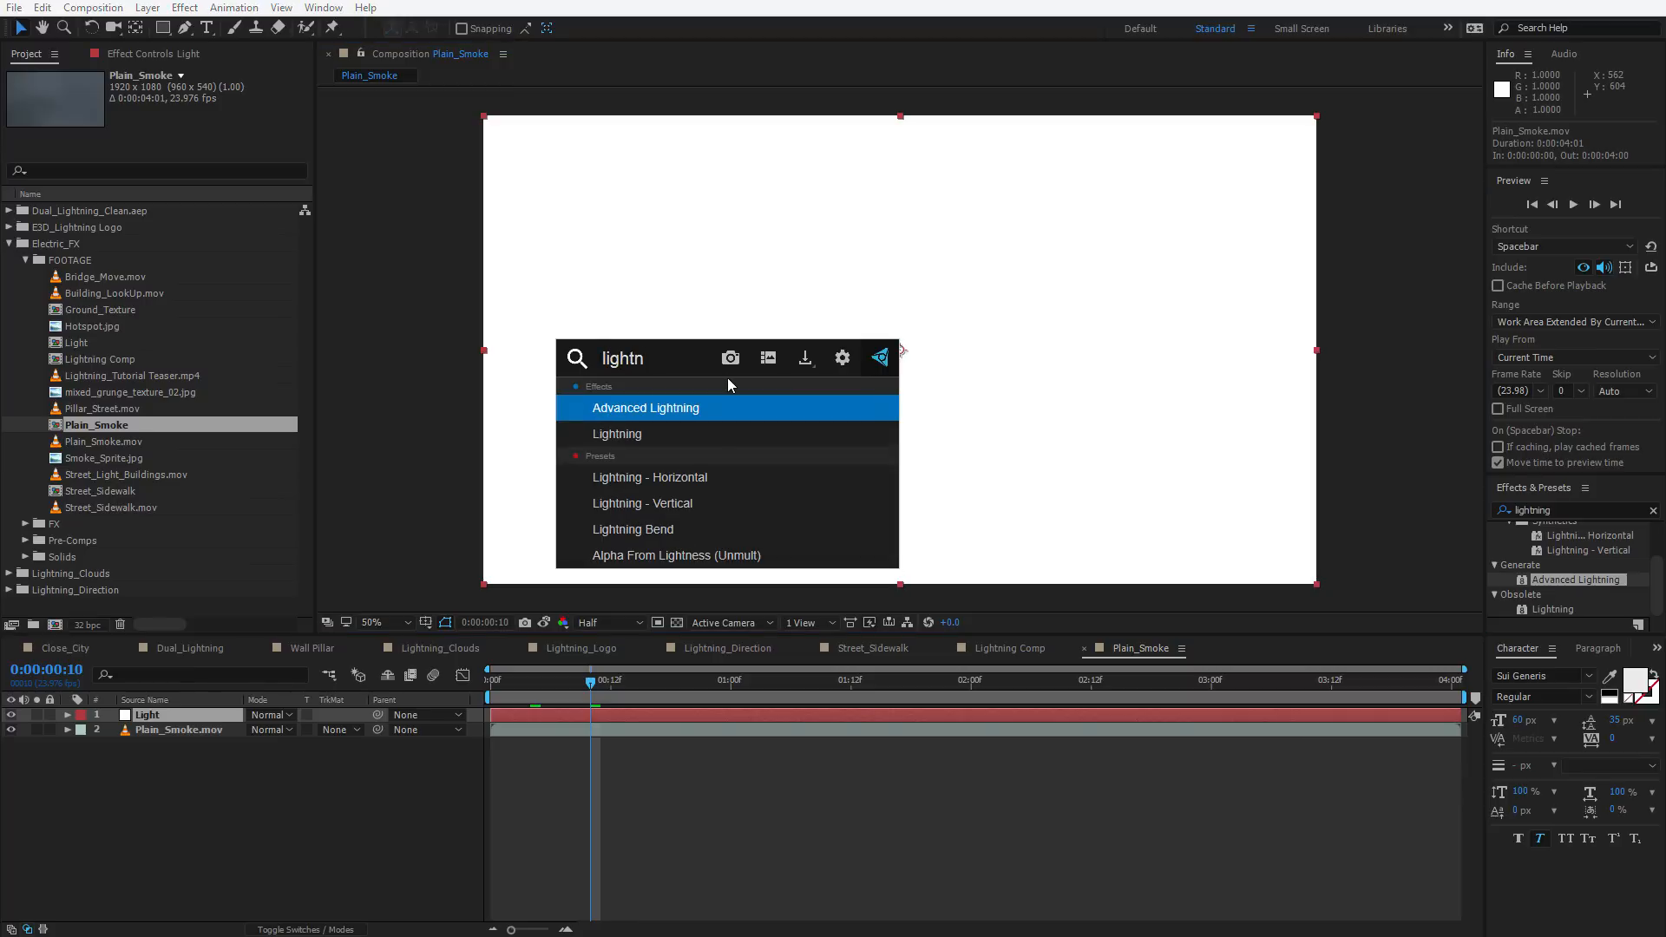
{"action": "key", "text": "Return"}
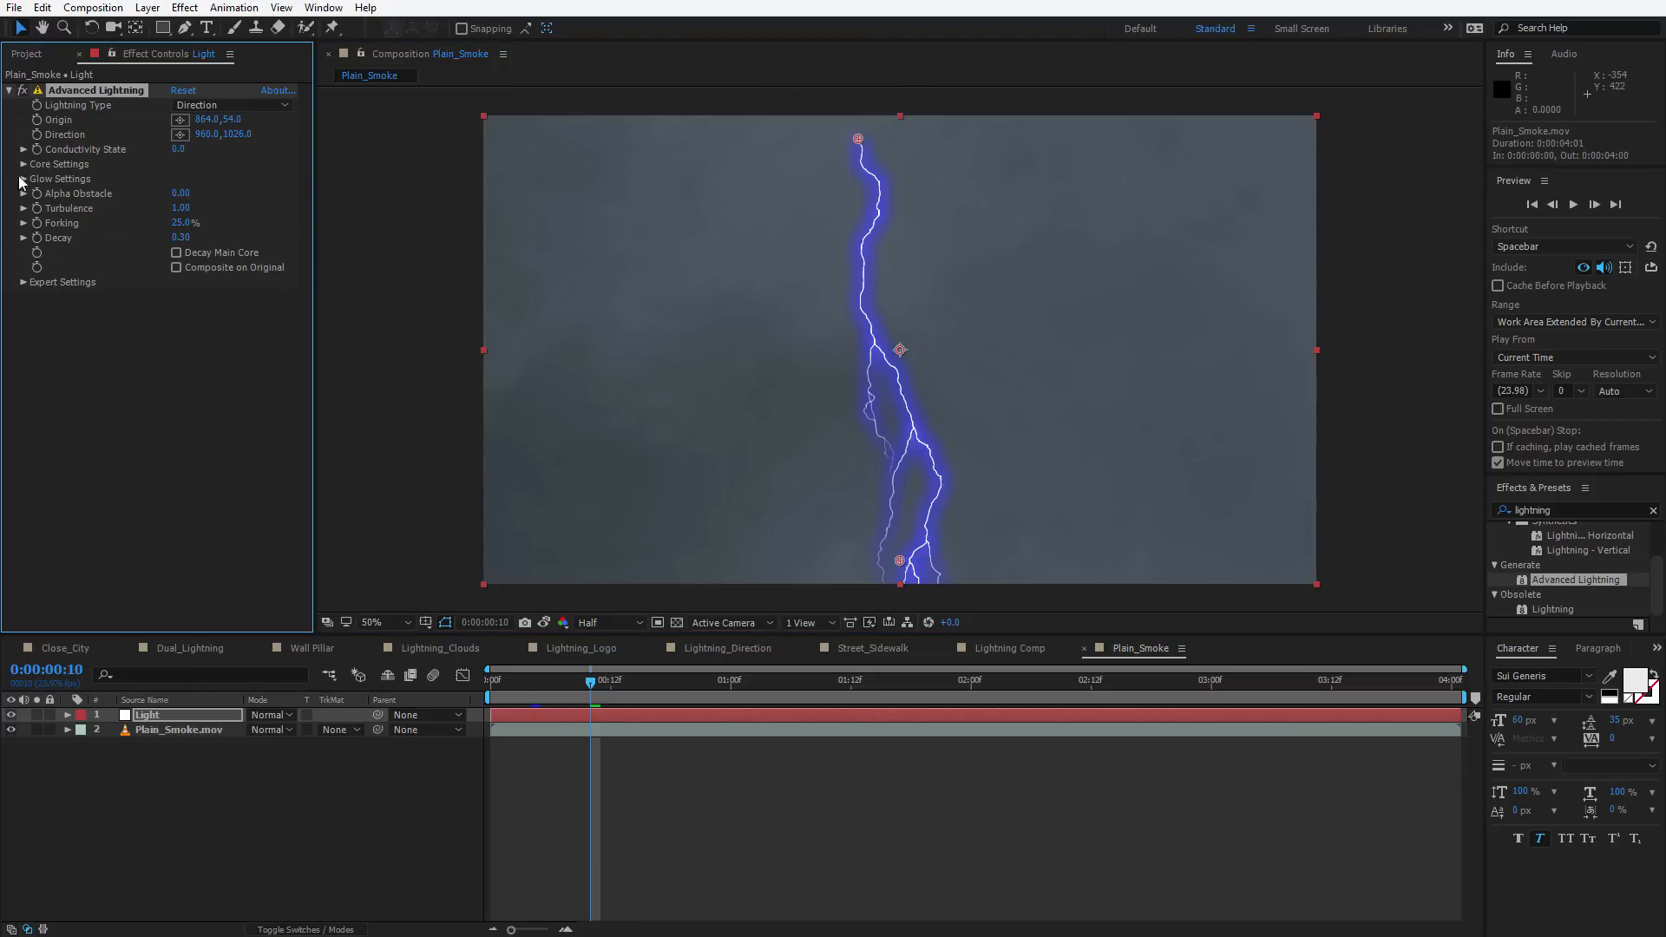
Expand Glow Settings and set the Glow Opacity to 0%
{"action": "left_click", "coordinate": [24, 179]}
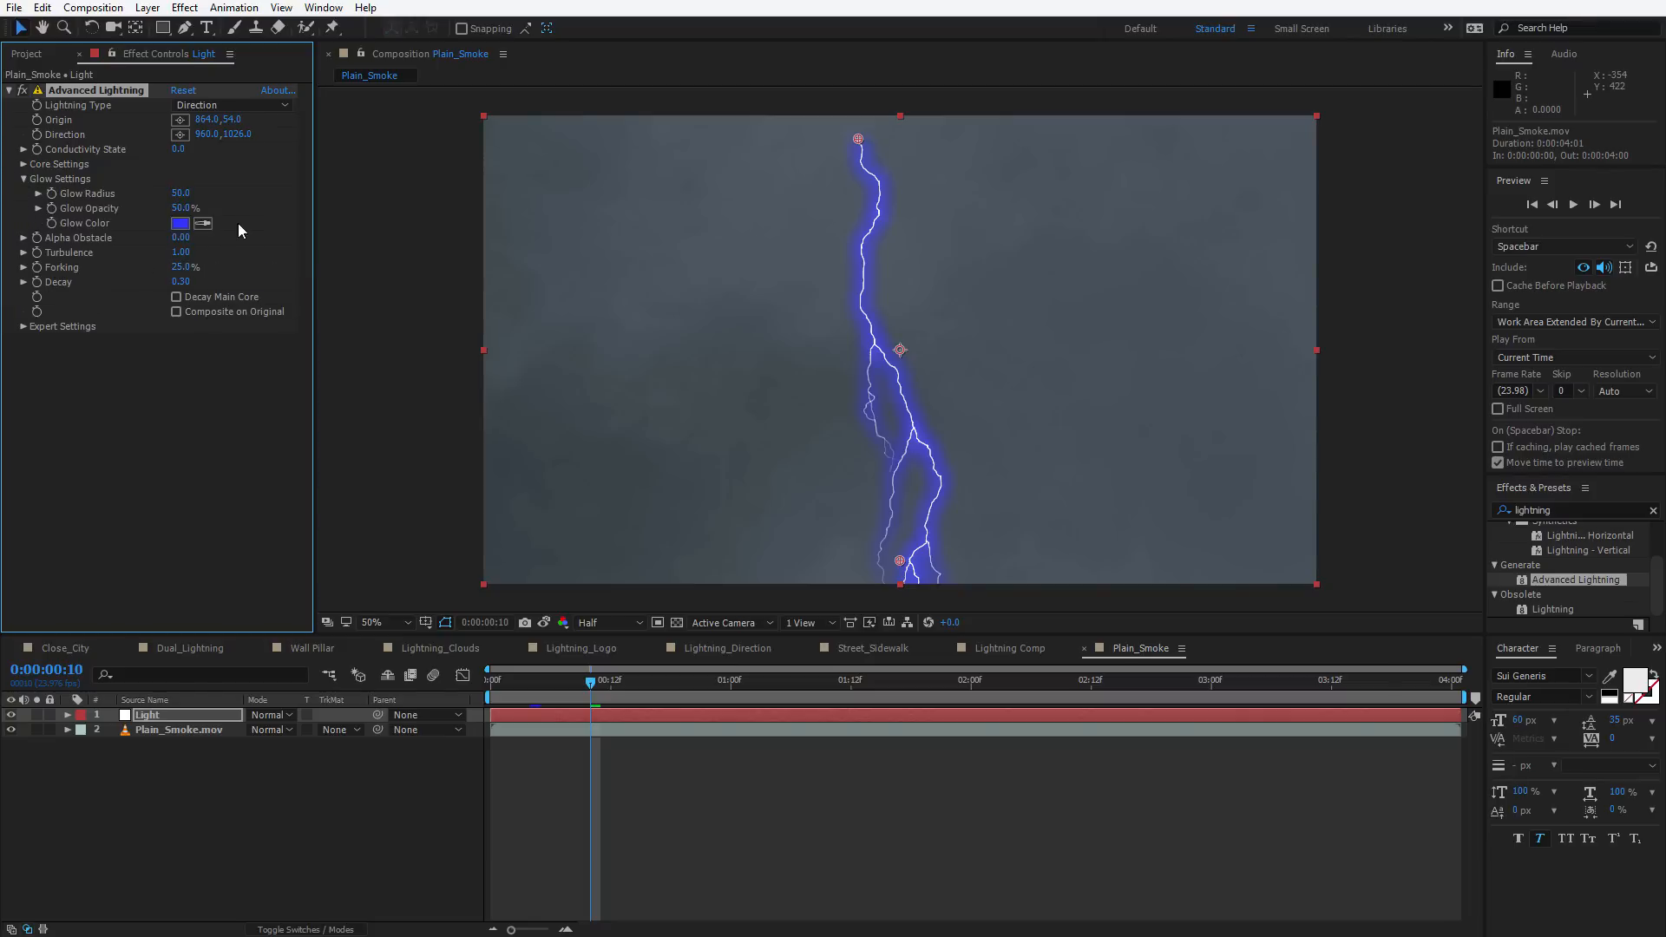
{"action": "type", "text": "0"}
{"action": "key", "text": "Return"}
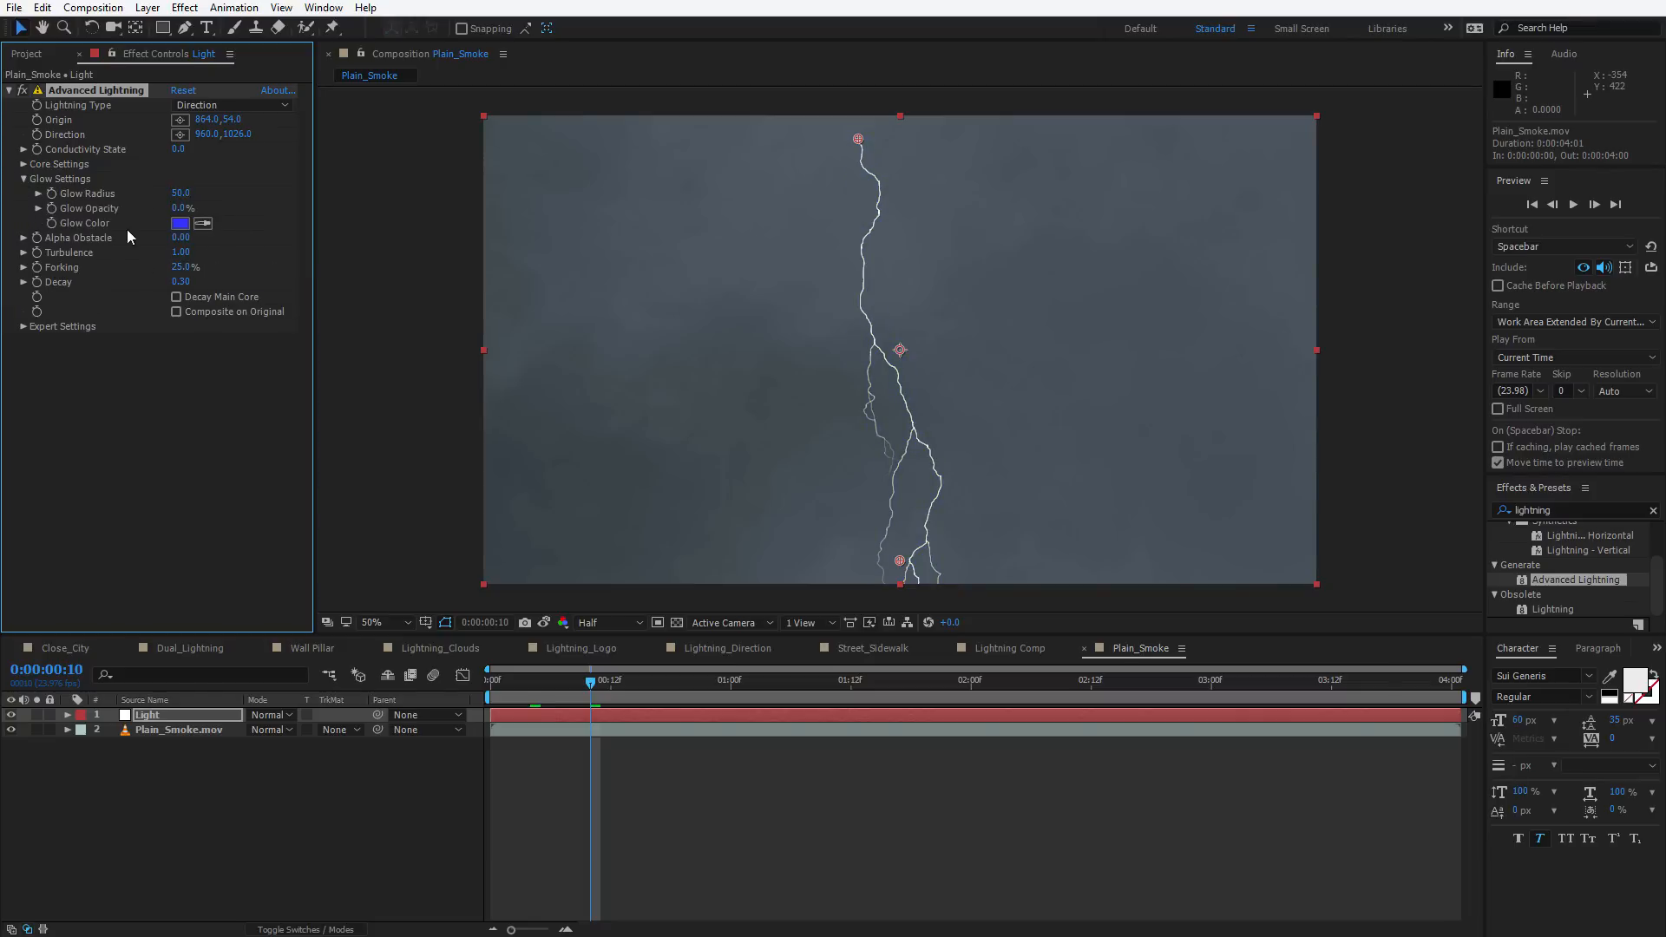
Switch the Lightning Type to Omni and move the Origin to the centre of the frame
{"action": "left_click", "coordinate": [230, 109]}
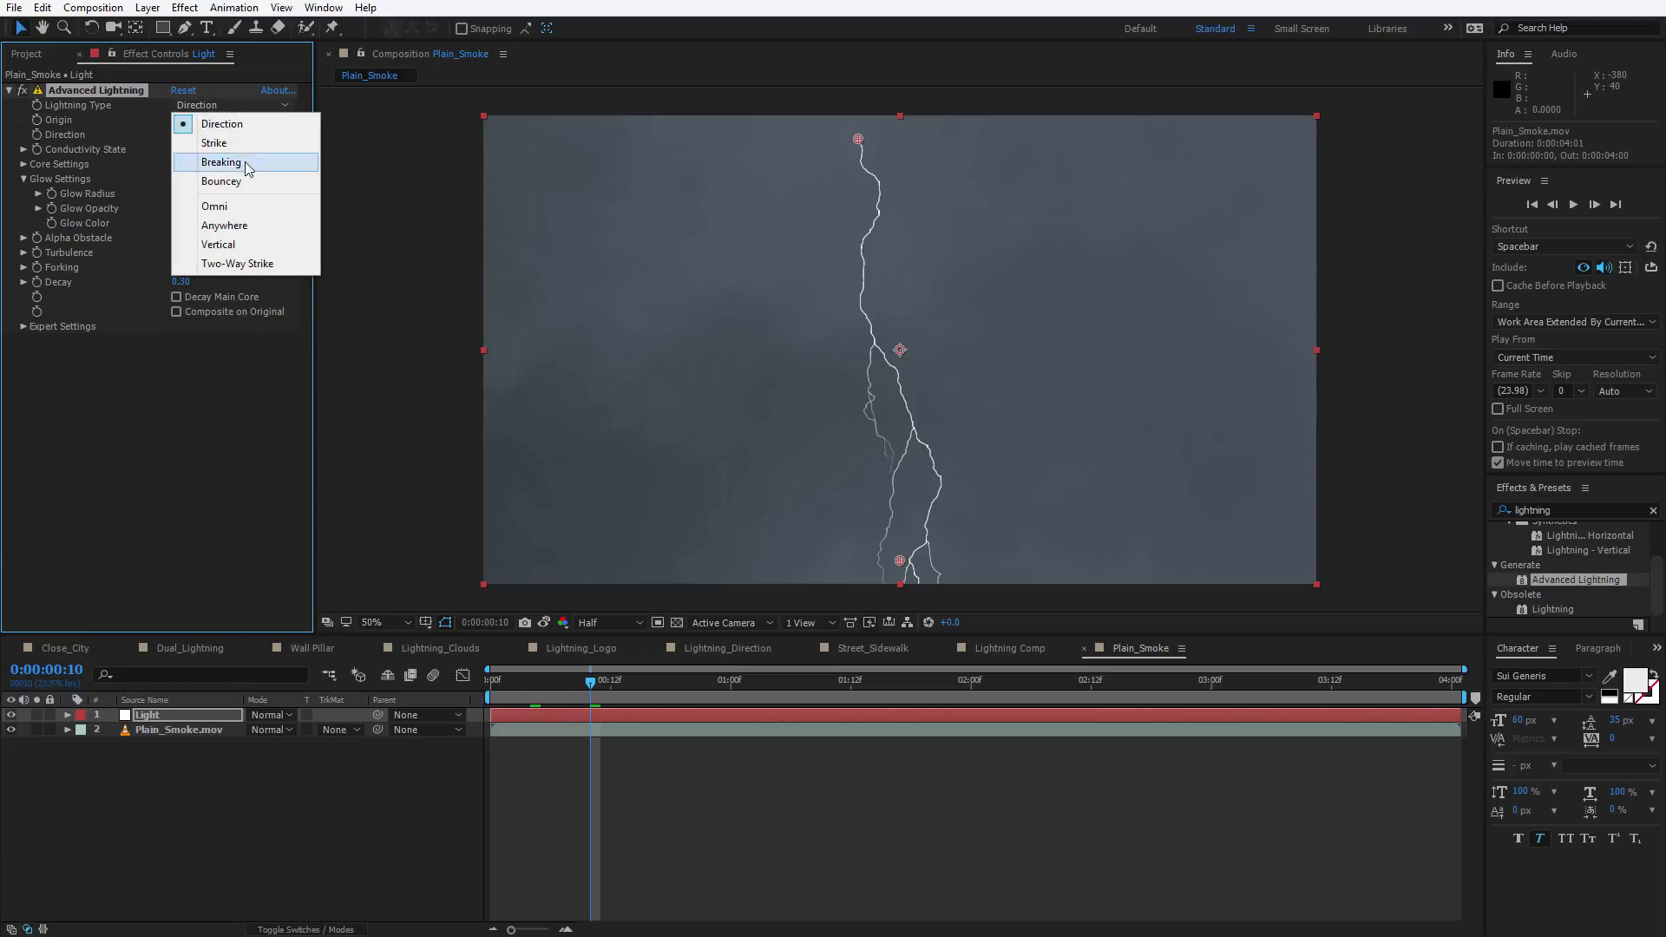
{"action": "left_click", "coordinate": [240, 209]}
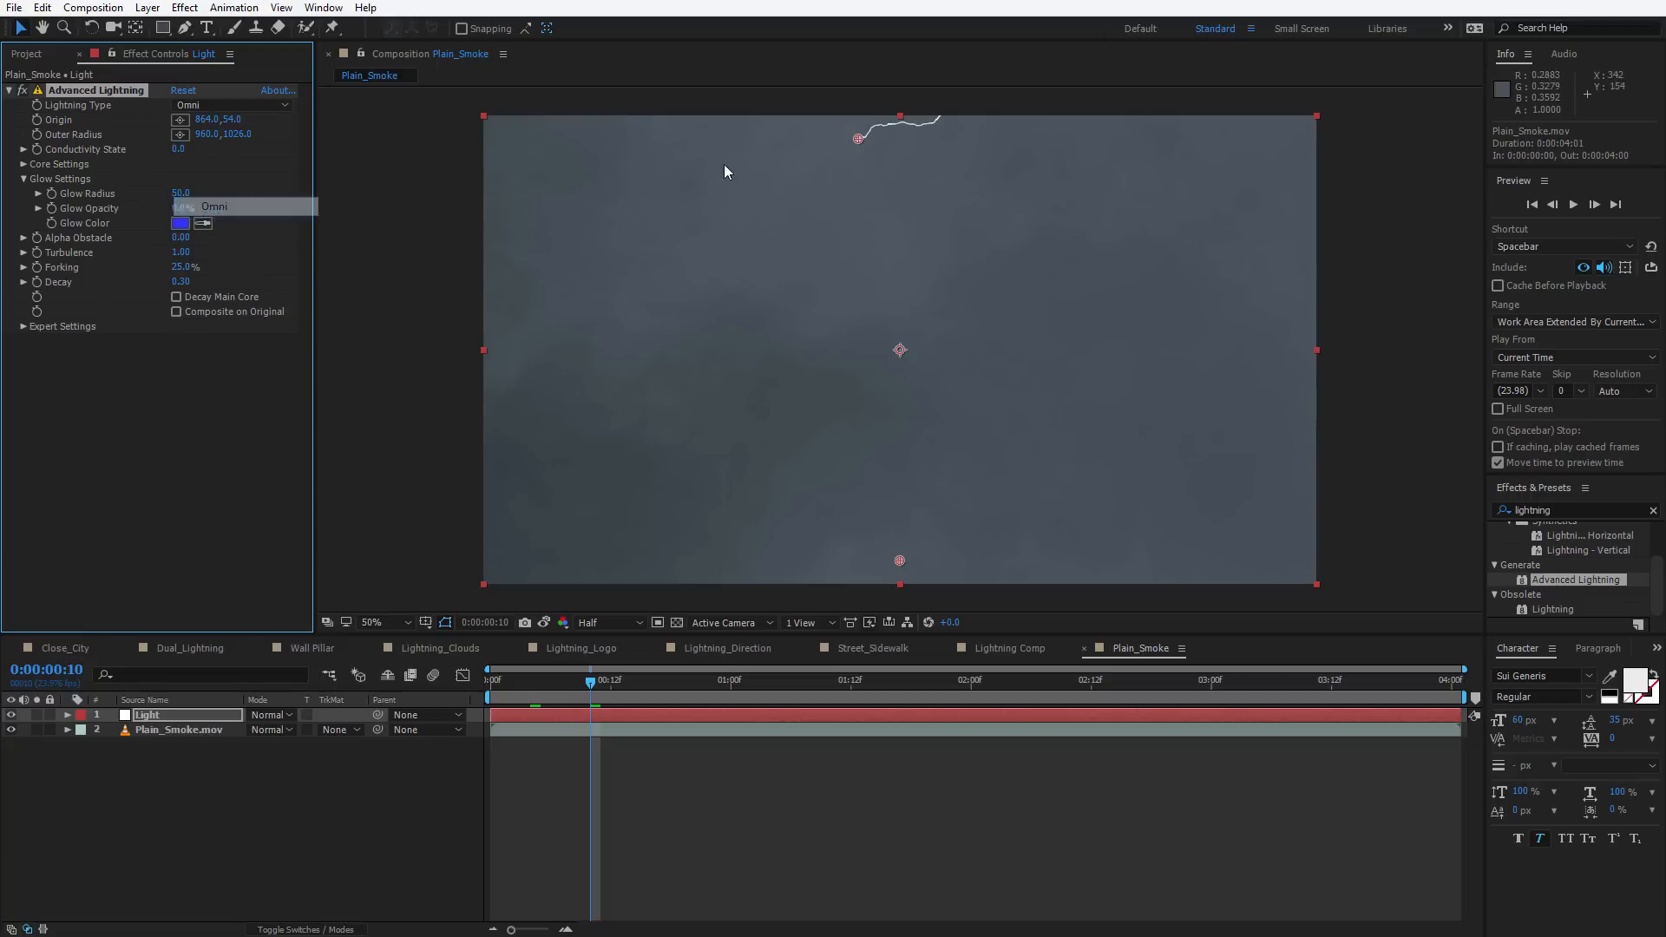
{"action": "left_click_drag", "start_coordinate": [858, 139], "coordinate": [897, 355]}
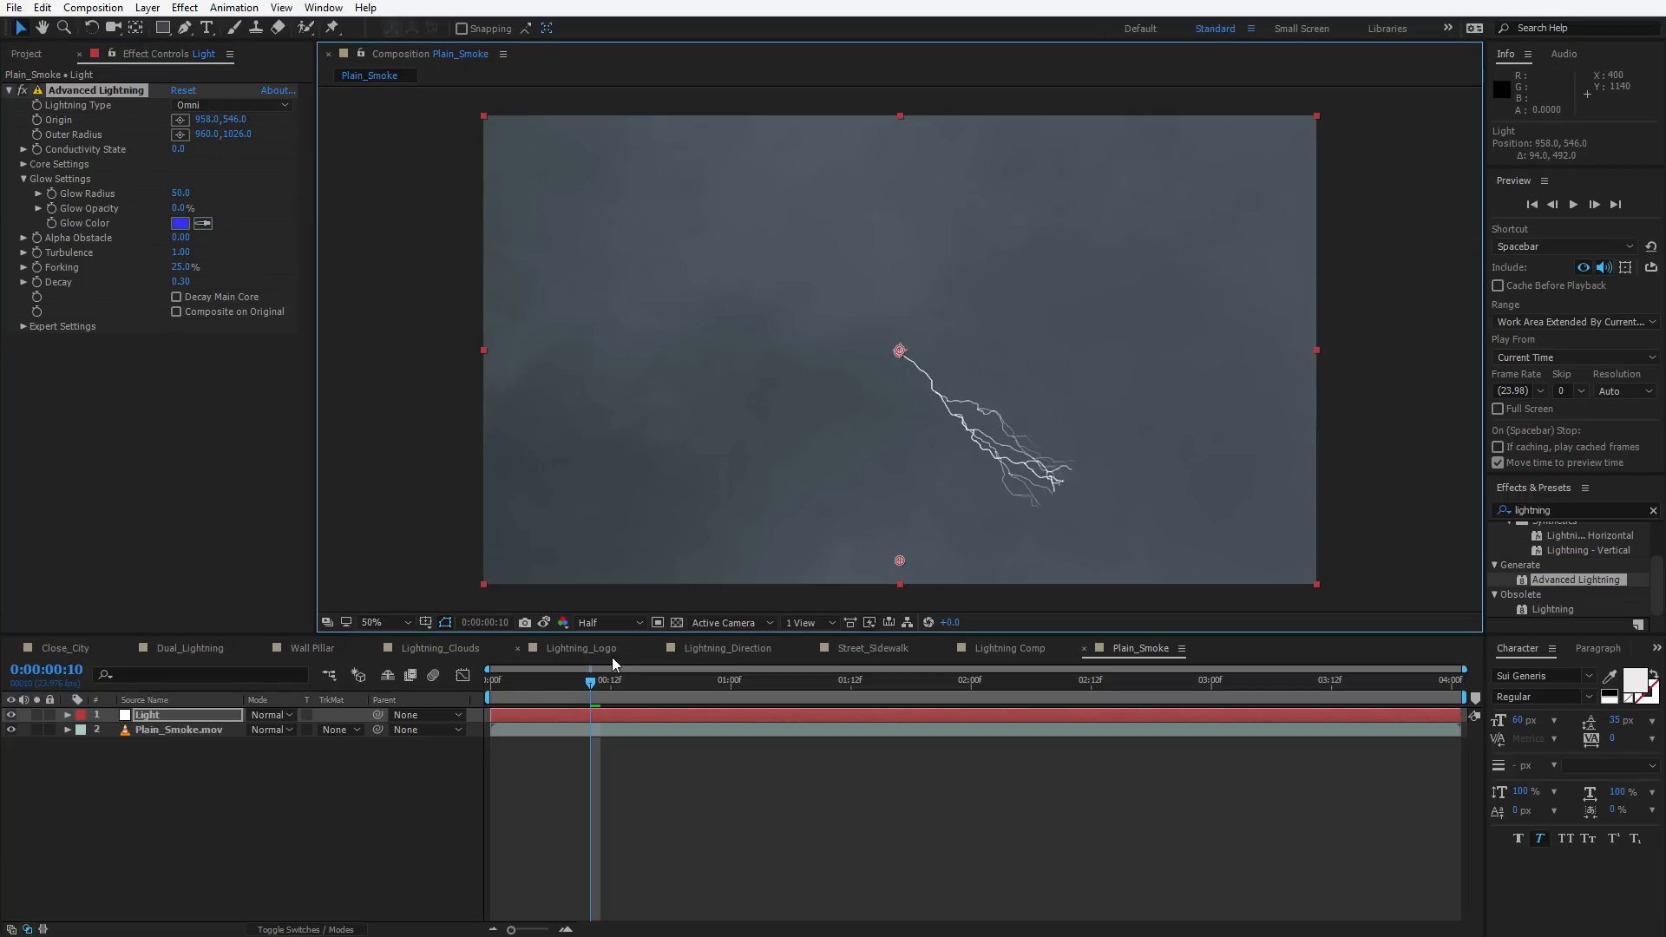
At the start, set Conductivity State to 6.4 and move the Outer Radius point below the frame to about 956, 1594
{"action": "left_click_drag", "start_coordinate": [593, 683], "coordinate": [486, 685]}
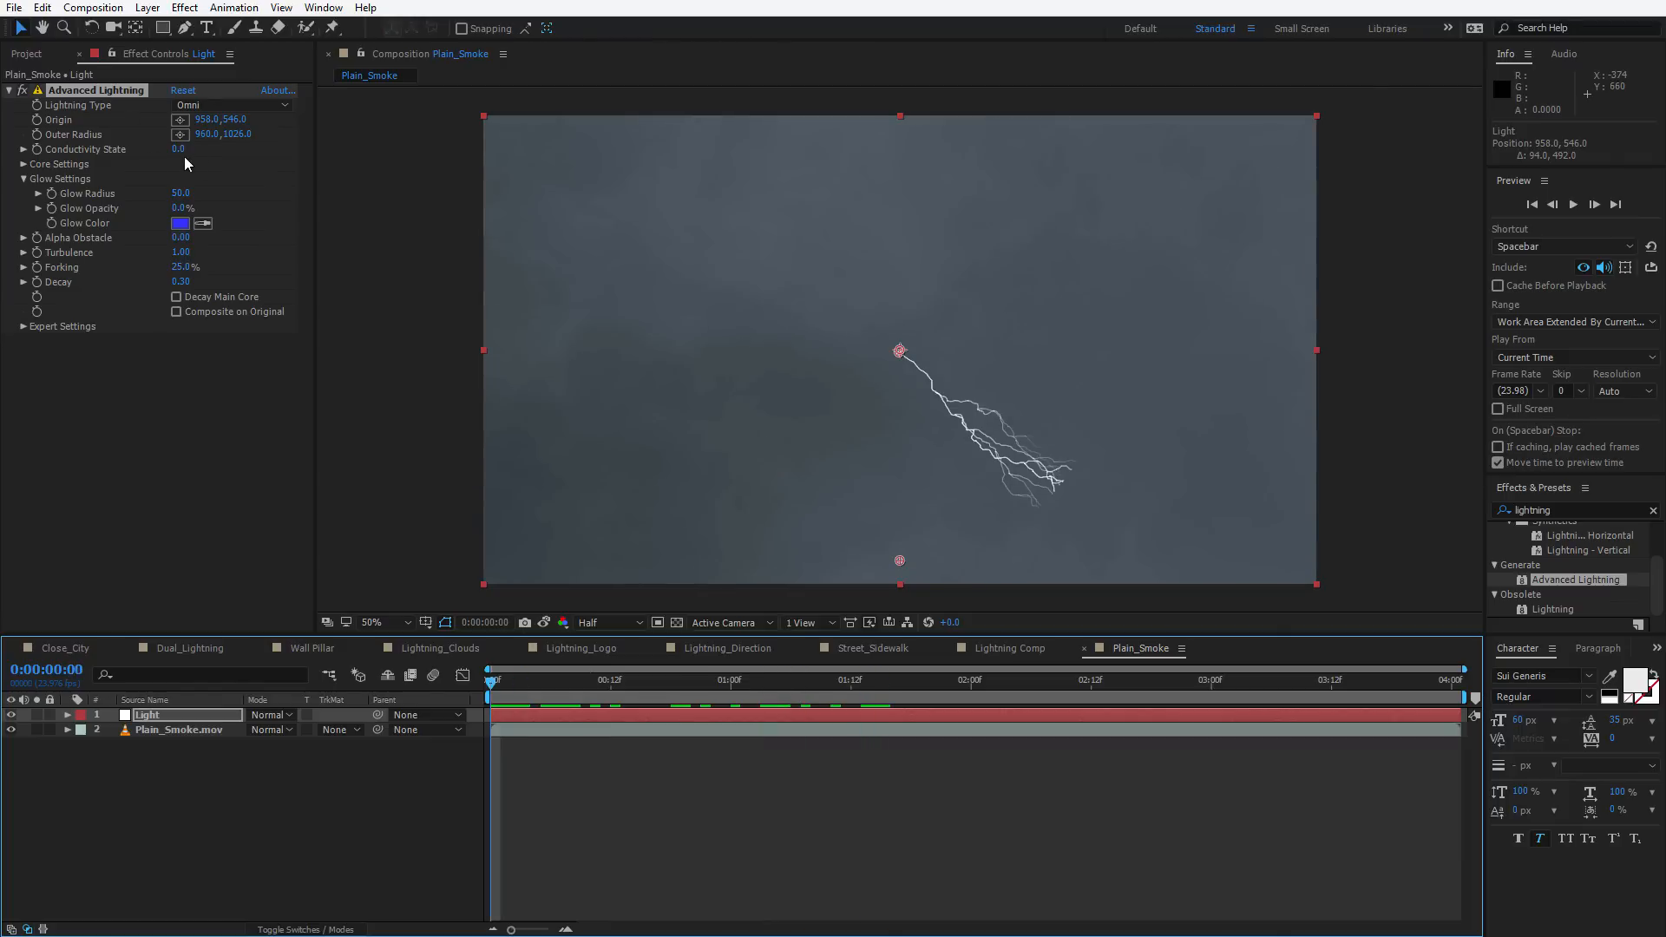
{"action": "left_click_drag", "start_coordinate": [184, 156], "coordinate": [239, 157]}
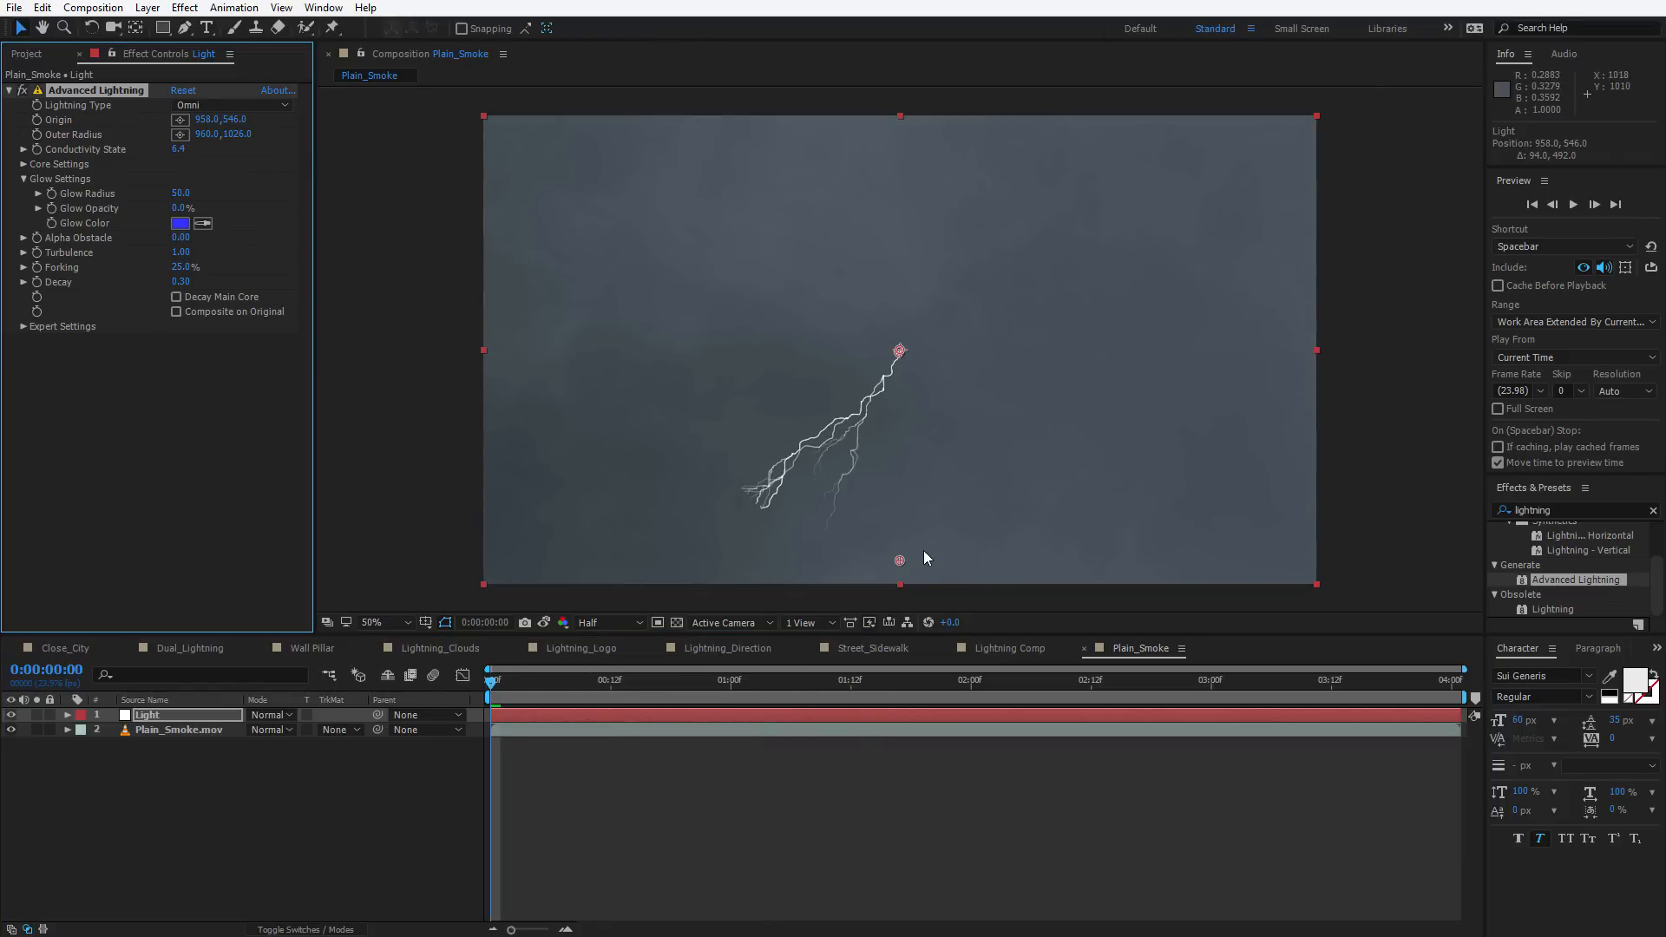
{"action": "left_click_drag", "start_coordinate": [899, 562], "coordinate": [899, 768]}
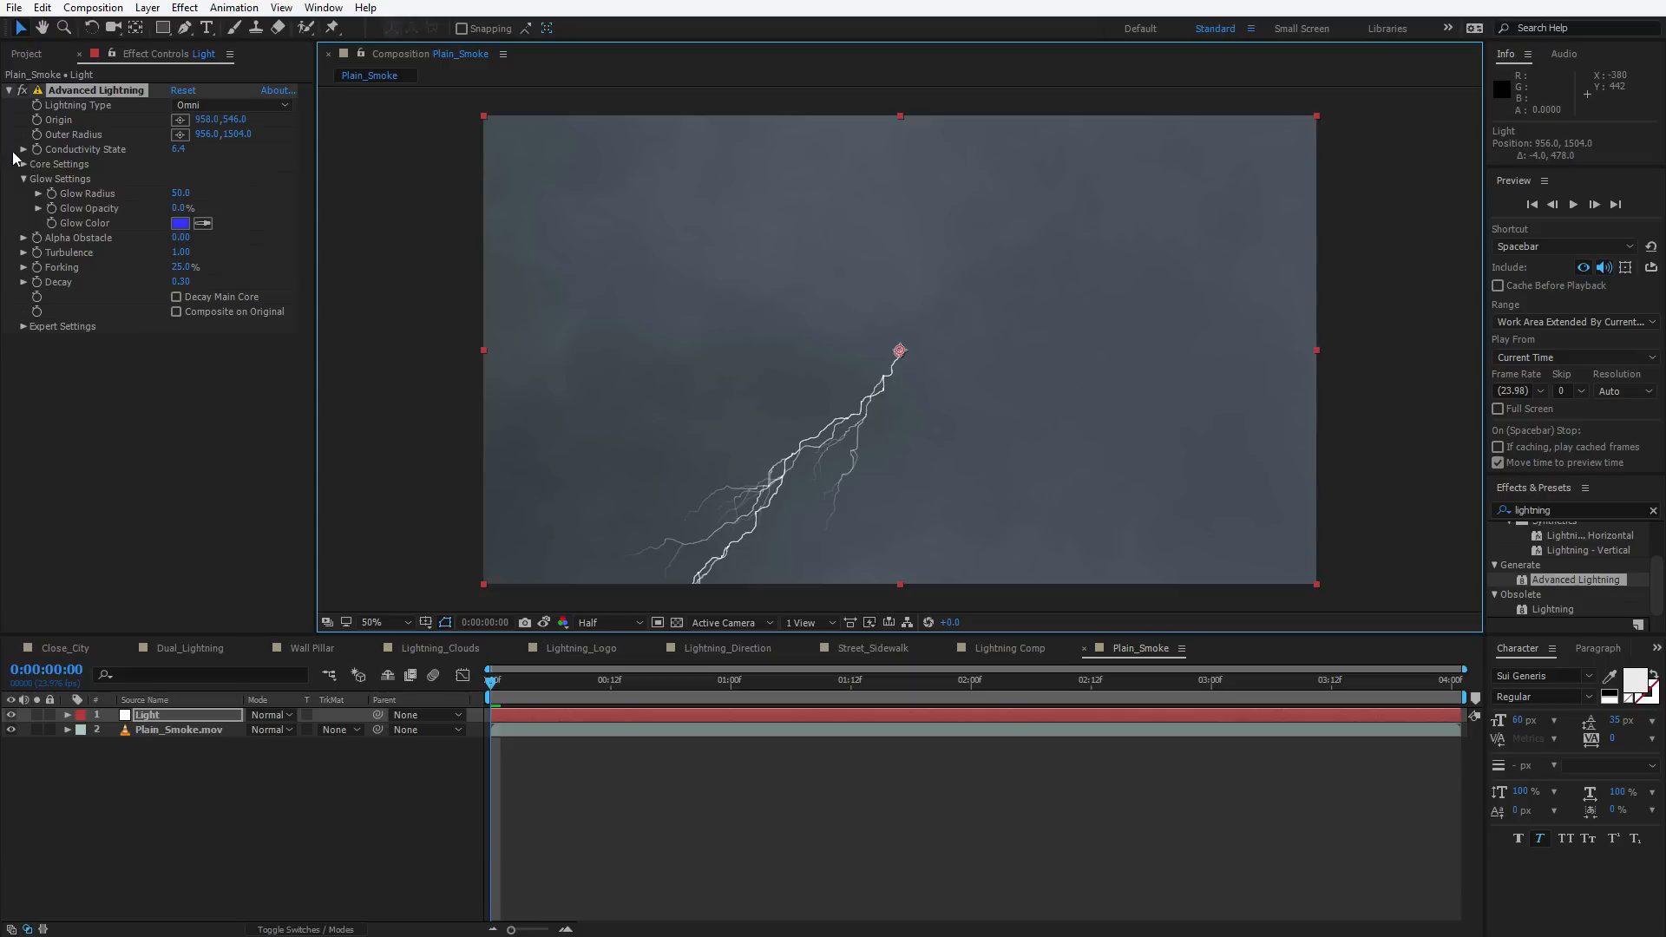
Keyframe Conductivity State at the start and set it to 18.2 at the 4-second end
{"action": "left_click", "coordinate": [35, 151]}
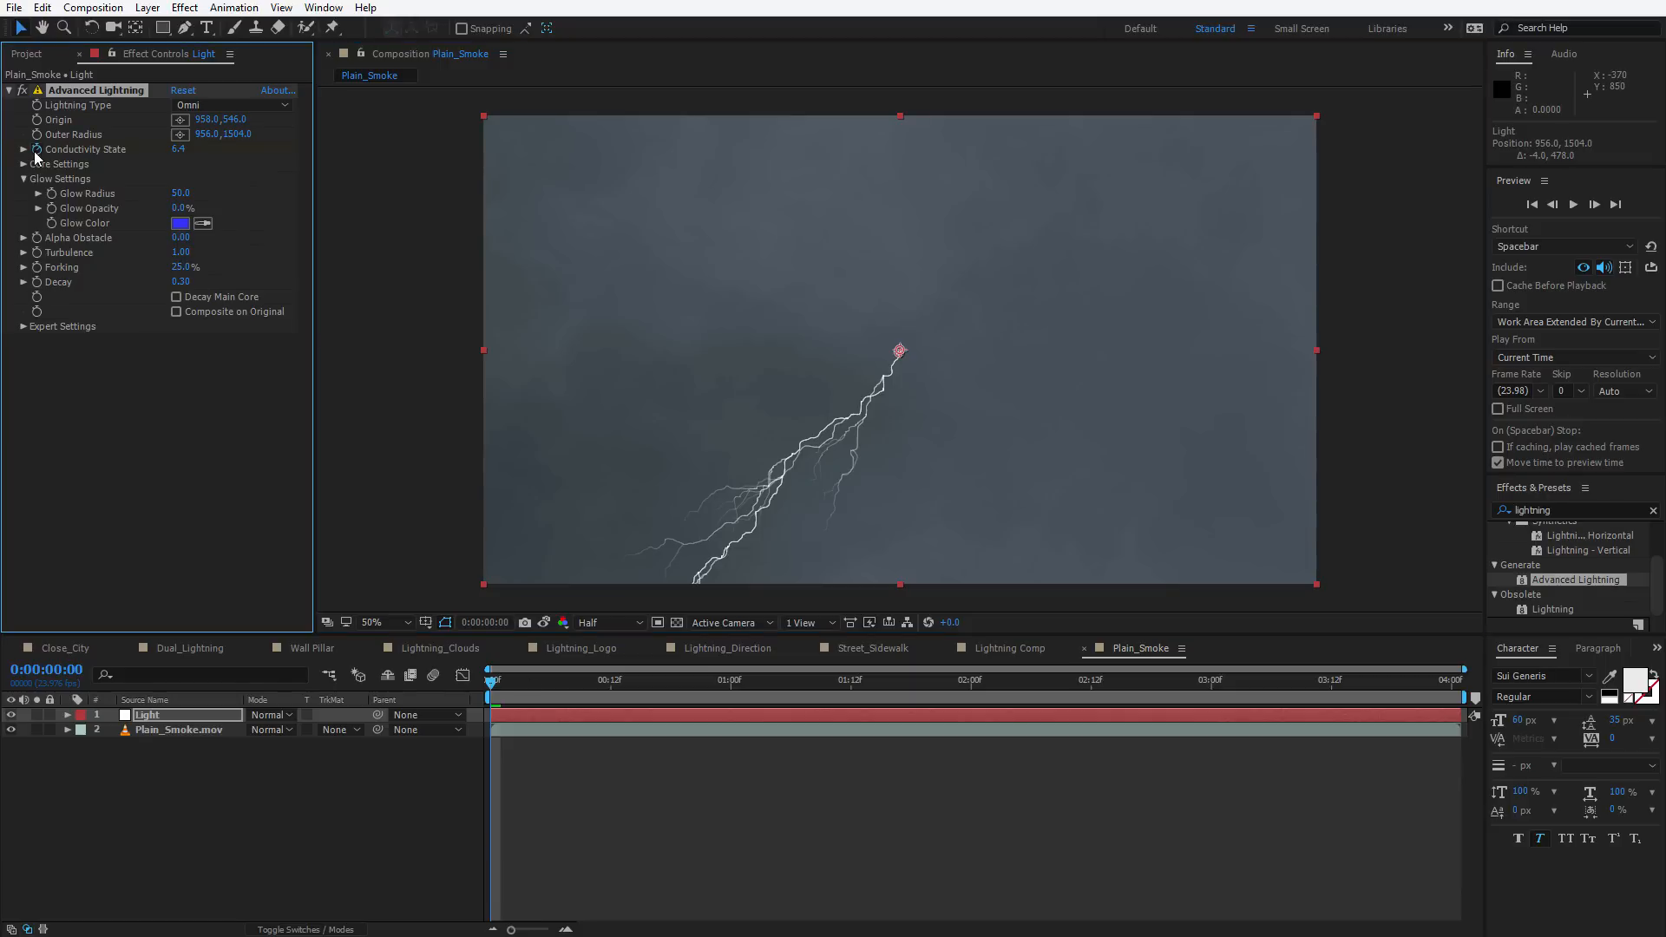
{"action": "left_click_drag", "start_coordinate": [521, 679], "coordinate": [1457, 737]}
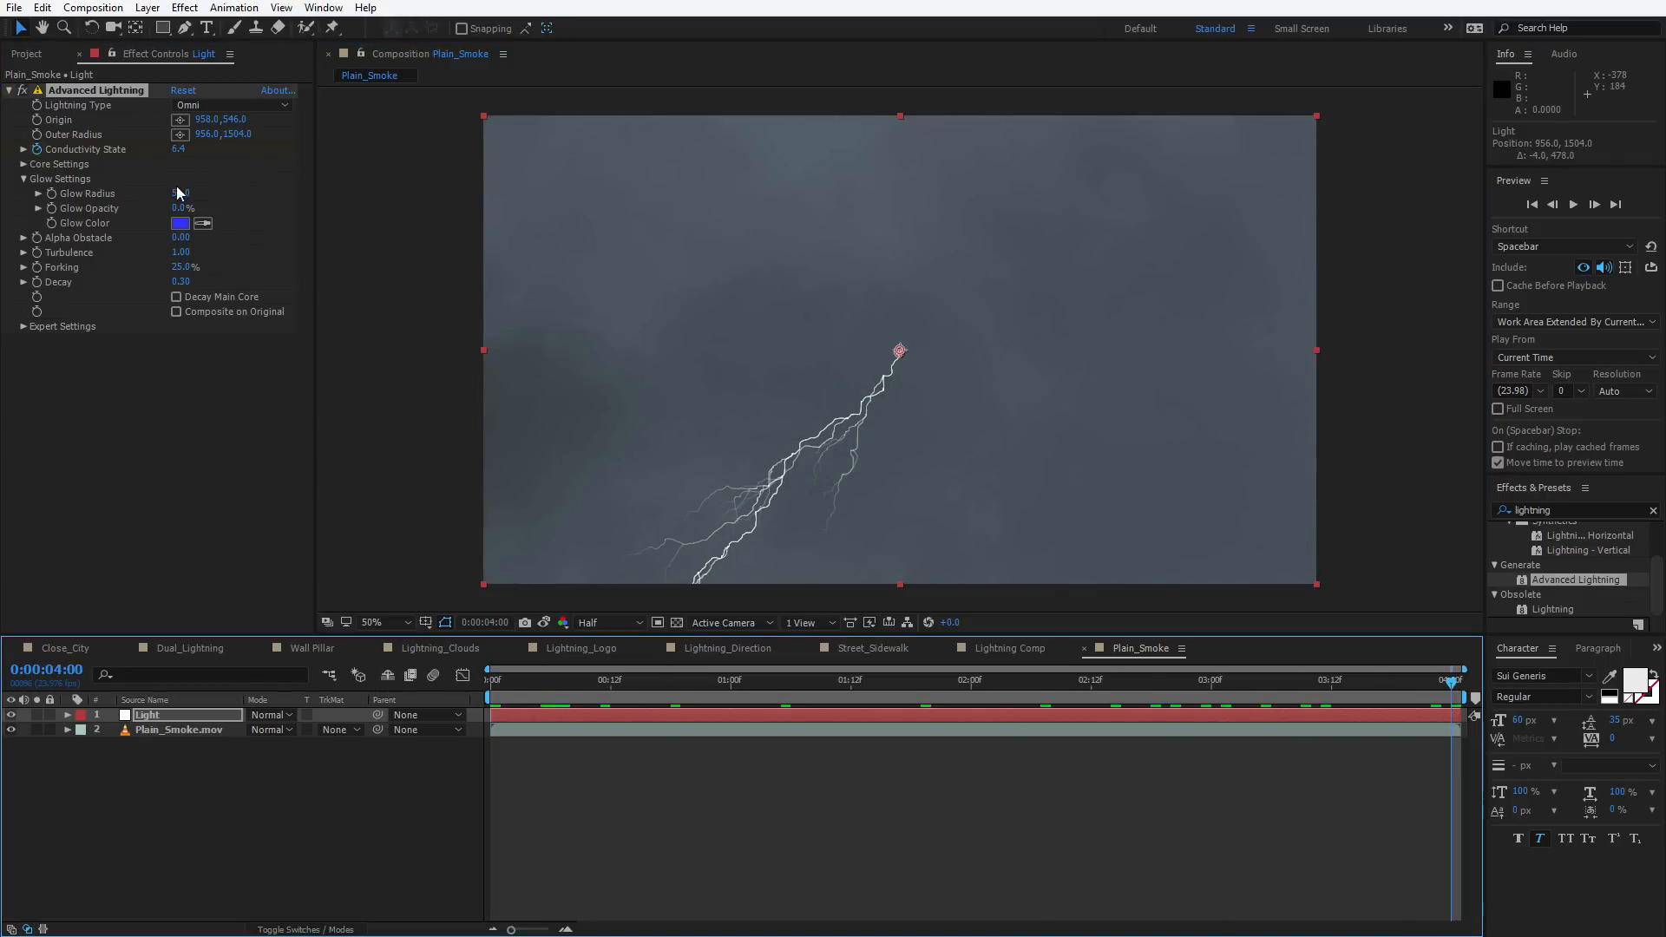
{"action": "left_click_drag", "start_coordinate": [178, 149], "coordinate": [226, 150]}
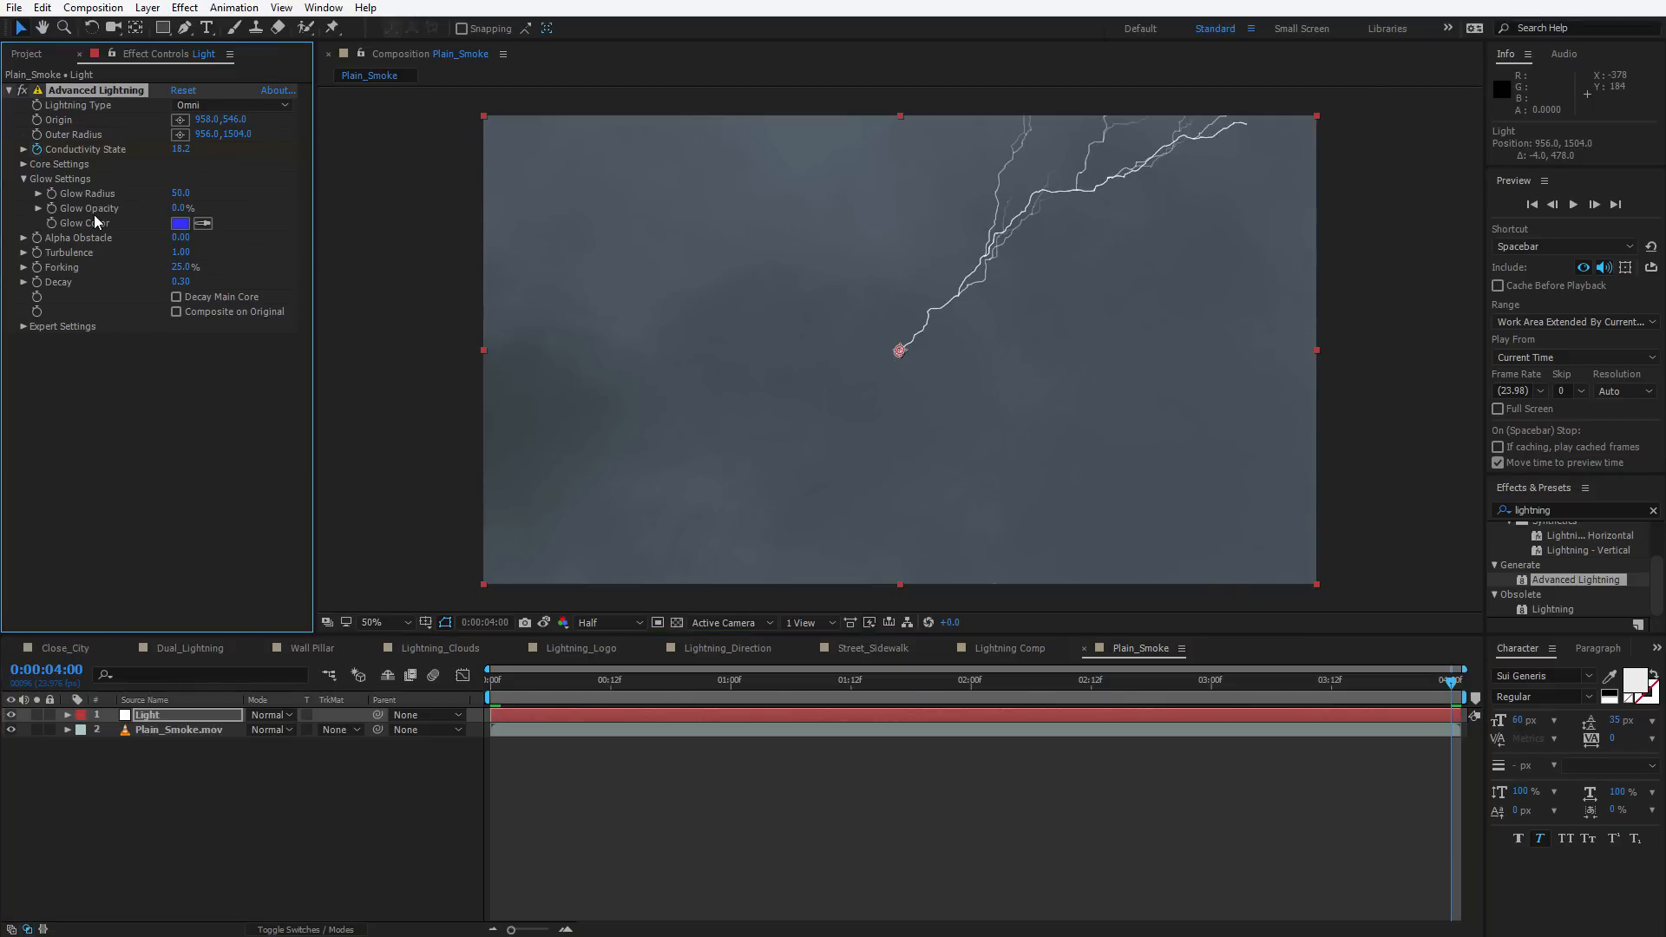
Reveal the animated properties in the timeline and scrub through the lightning animation
{"action": "key", "text": "u"}
{"action": "left_click_drag", "start_coordinate": [529, 685], "coordinate": [870, 685]}
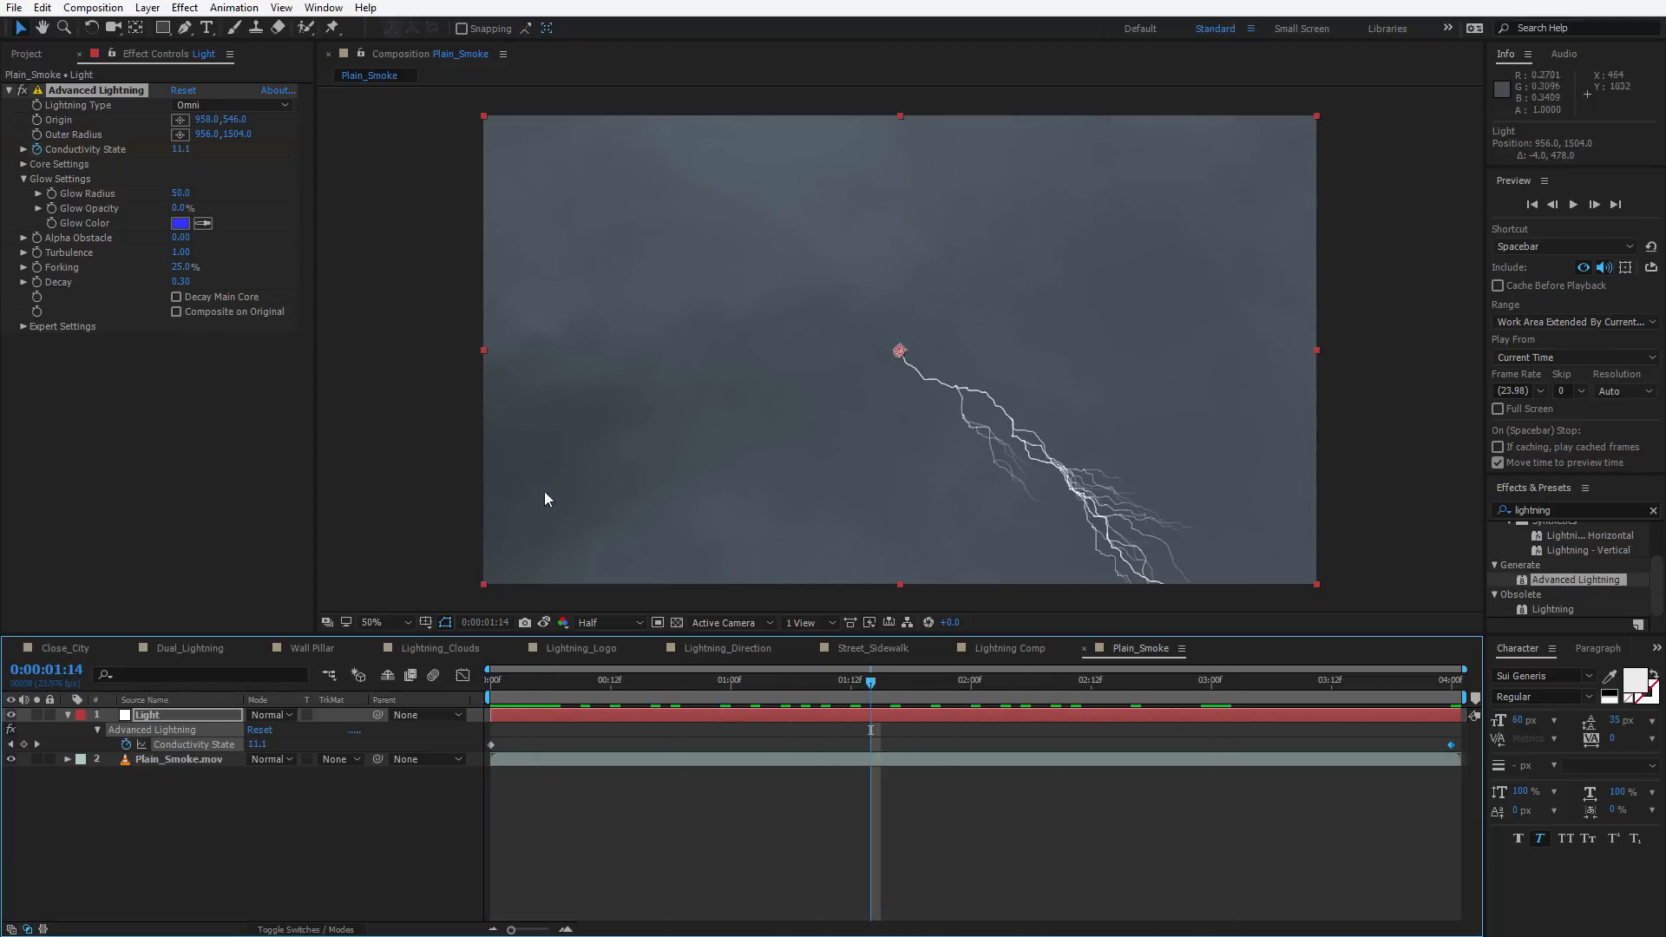
{"action": "left_click", "coordinate": [241, 489]}
Expand Core Settings and add the expression wiggle(8,6) to Core Radius
{"action": "left_click", "coordinate": [24, 165]}
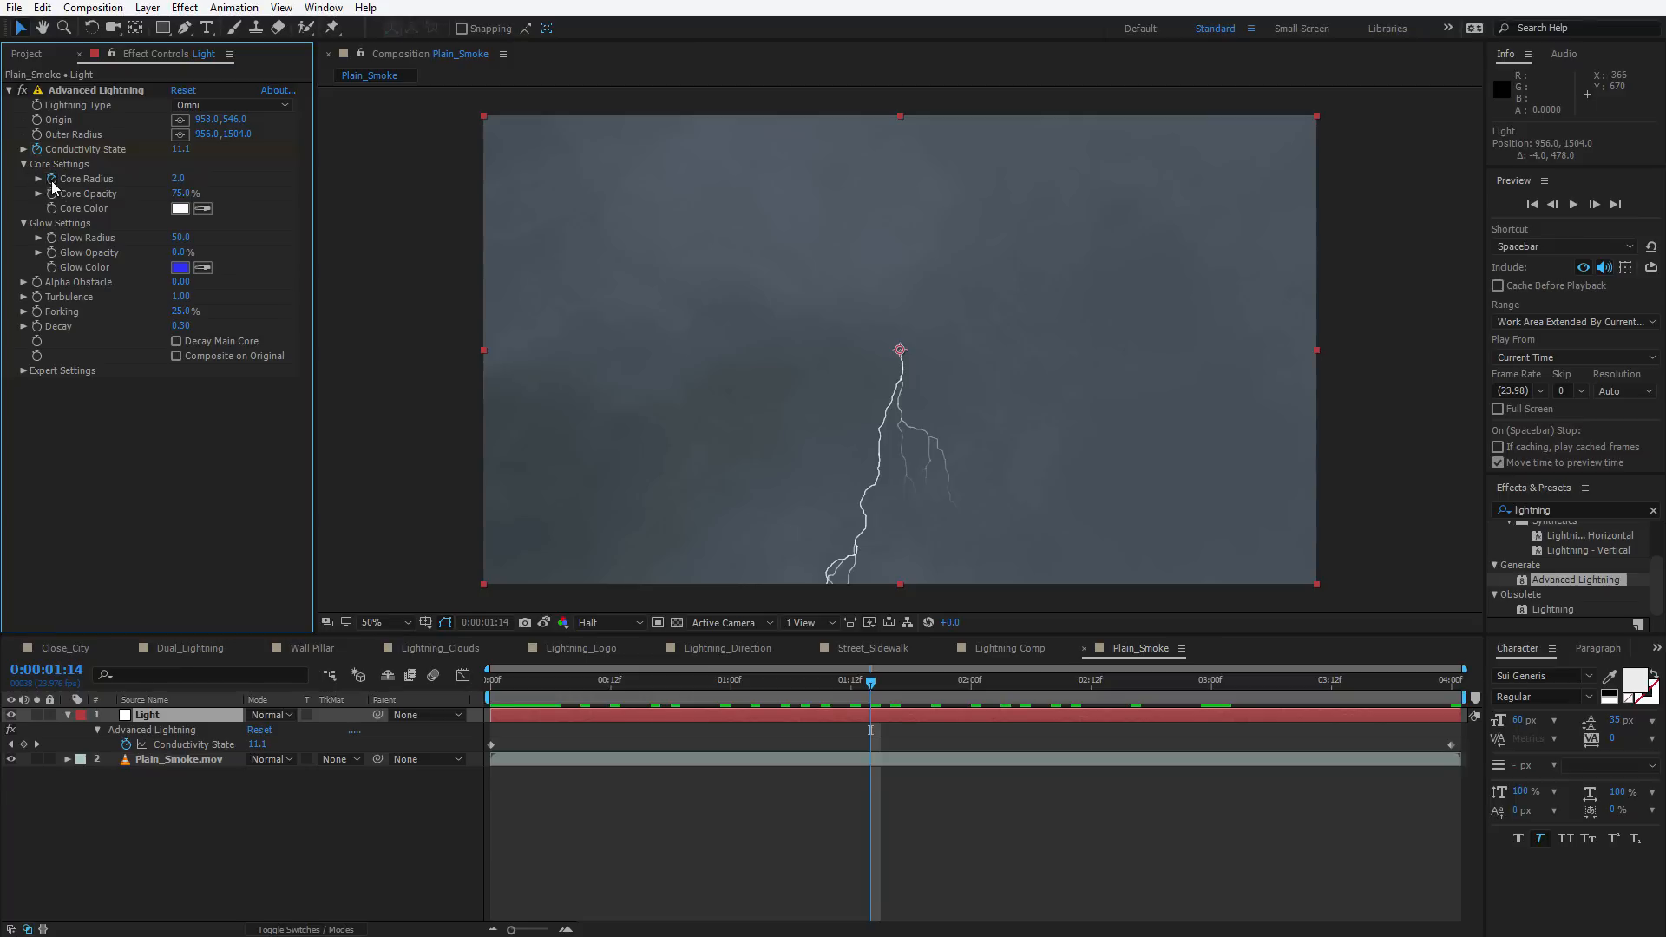
{"action": "left_click", "coordinate": [51, 179], "text": "alt"}
{"action": "type", "text": "wiggle(8,6"}
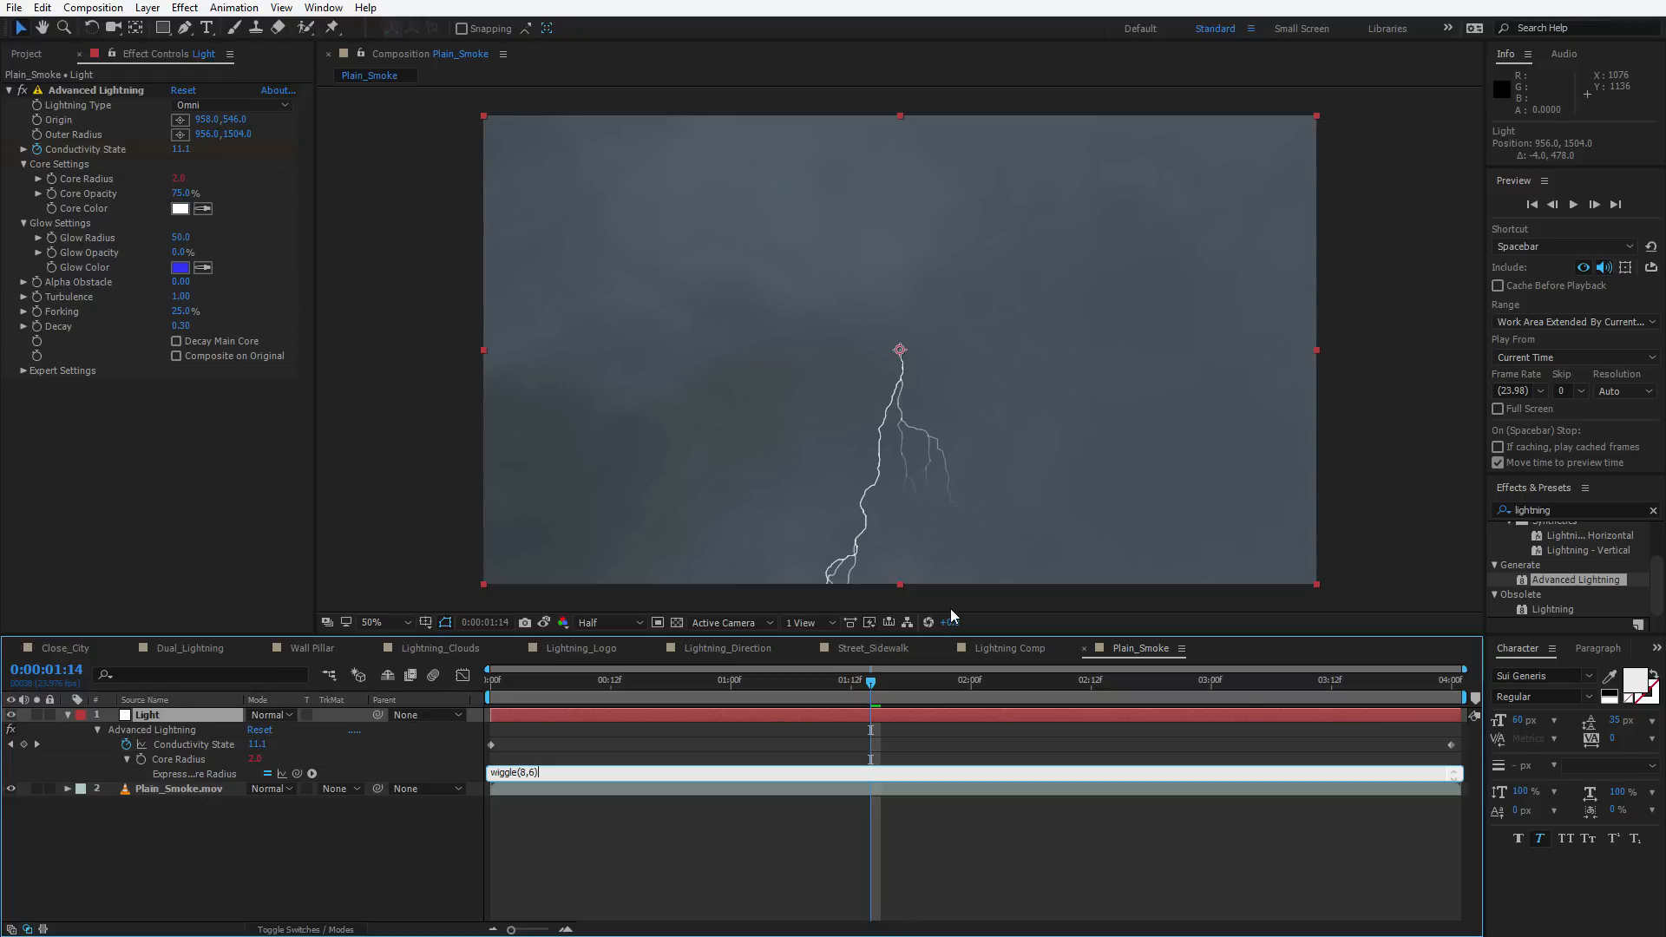
{"action": "key", "text": "KP_Enter"}
Preview the wiggling lightning in the Plain_Smoke composition
{"action": "key", "text": "space"}
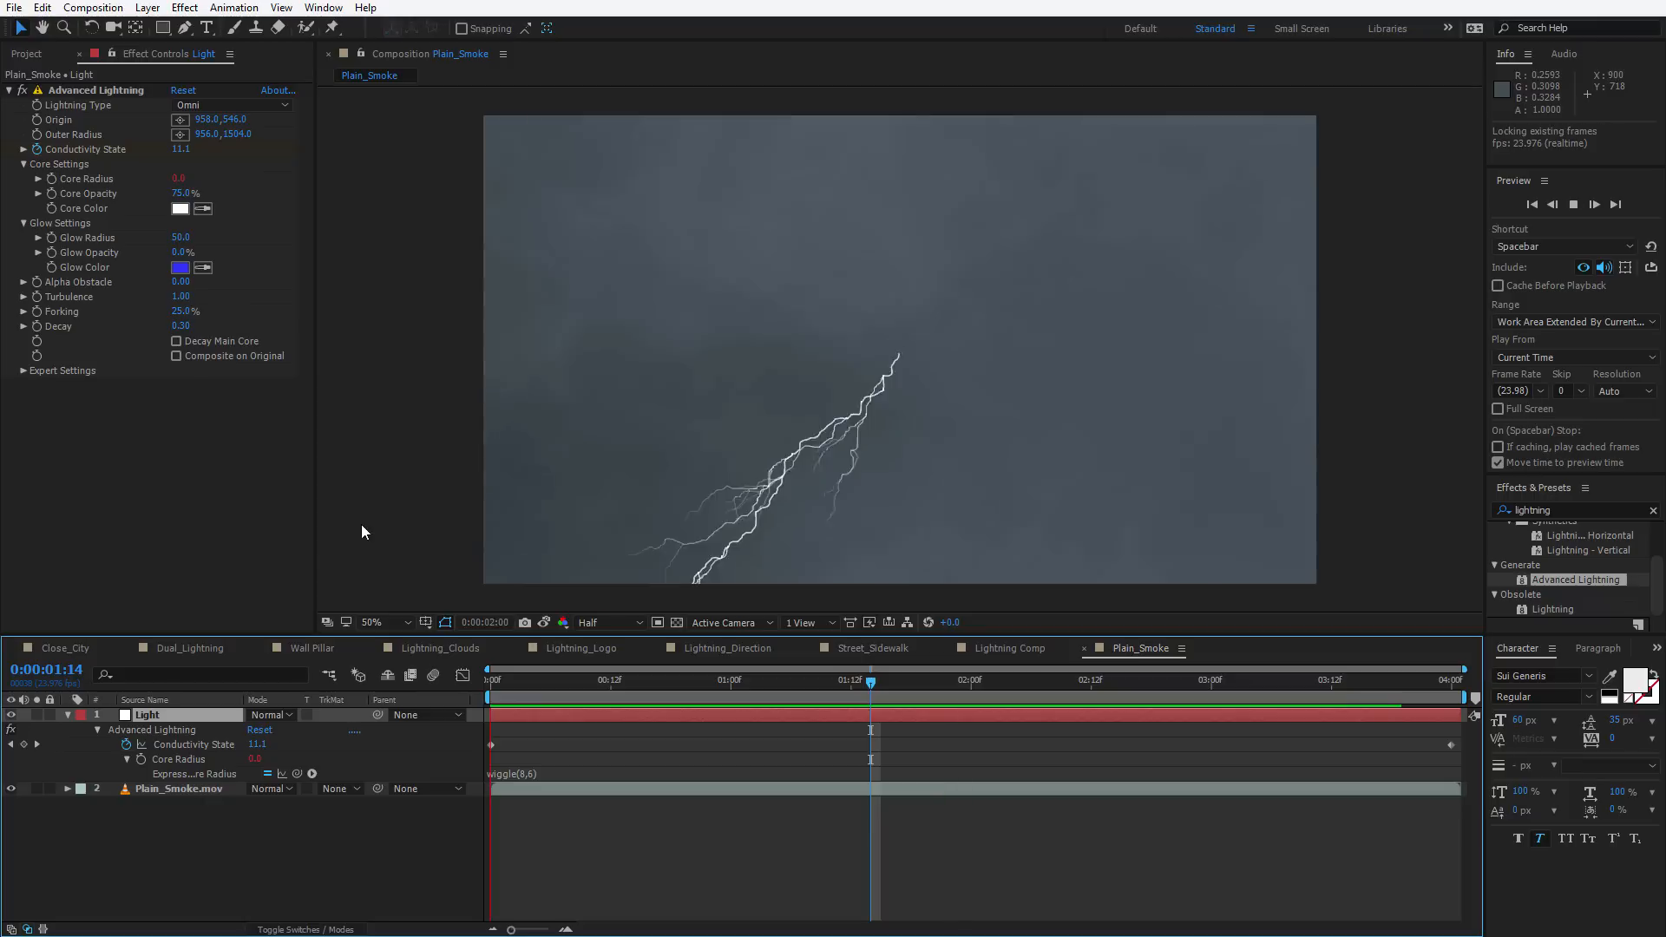
{"action": "key", "text": "space"}
{"action": "left_click_drag", "start_coordinate": [580, 685], "coordinate": [621, 686]}
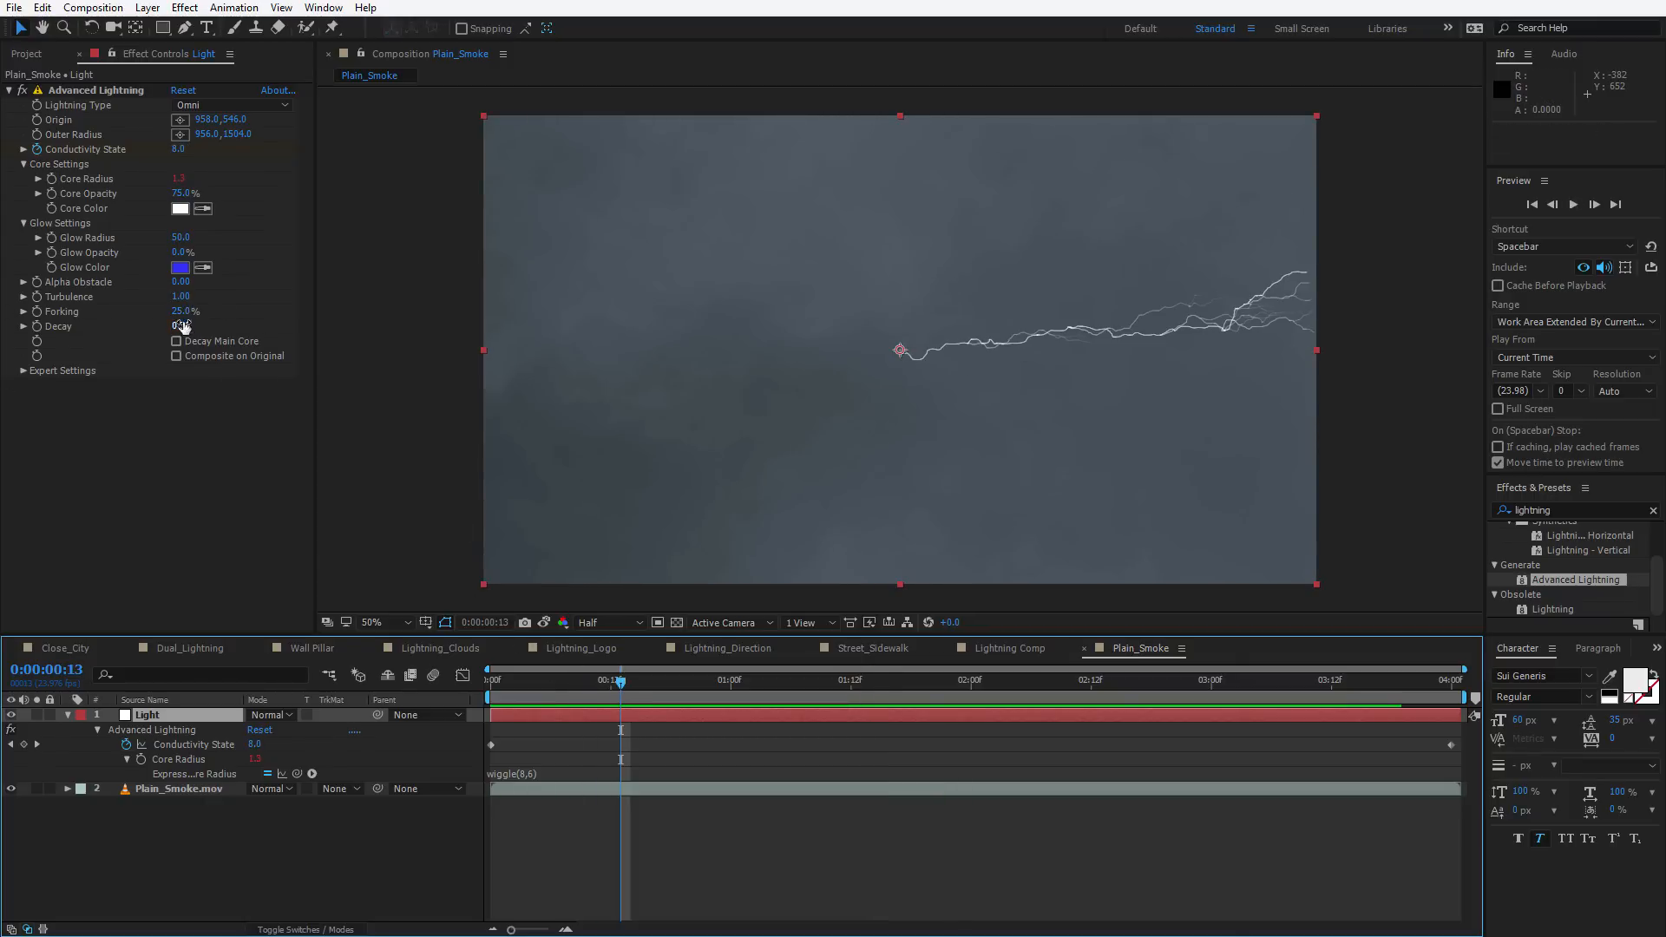
Set Turbulence to 0.89 and Decay to 0.24 with Decay Main Core enabled
{"action": "left_click_drag", "start_coordinate": [179, 299], "coordinate": [4, 314]}
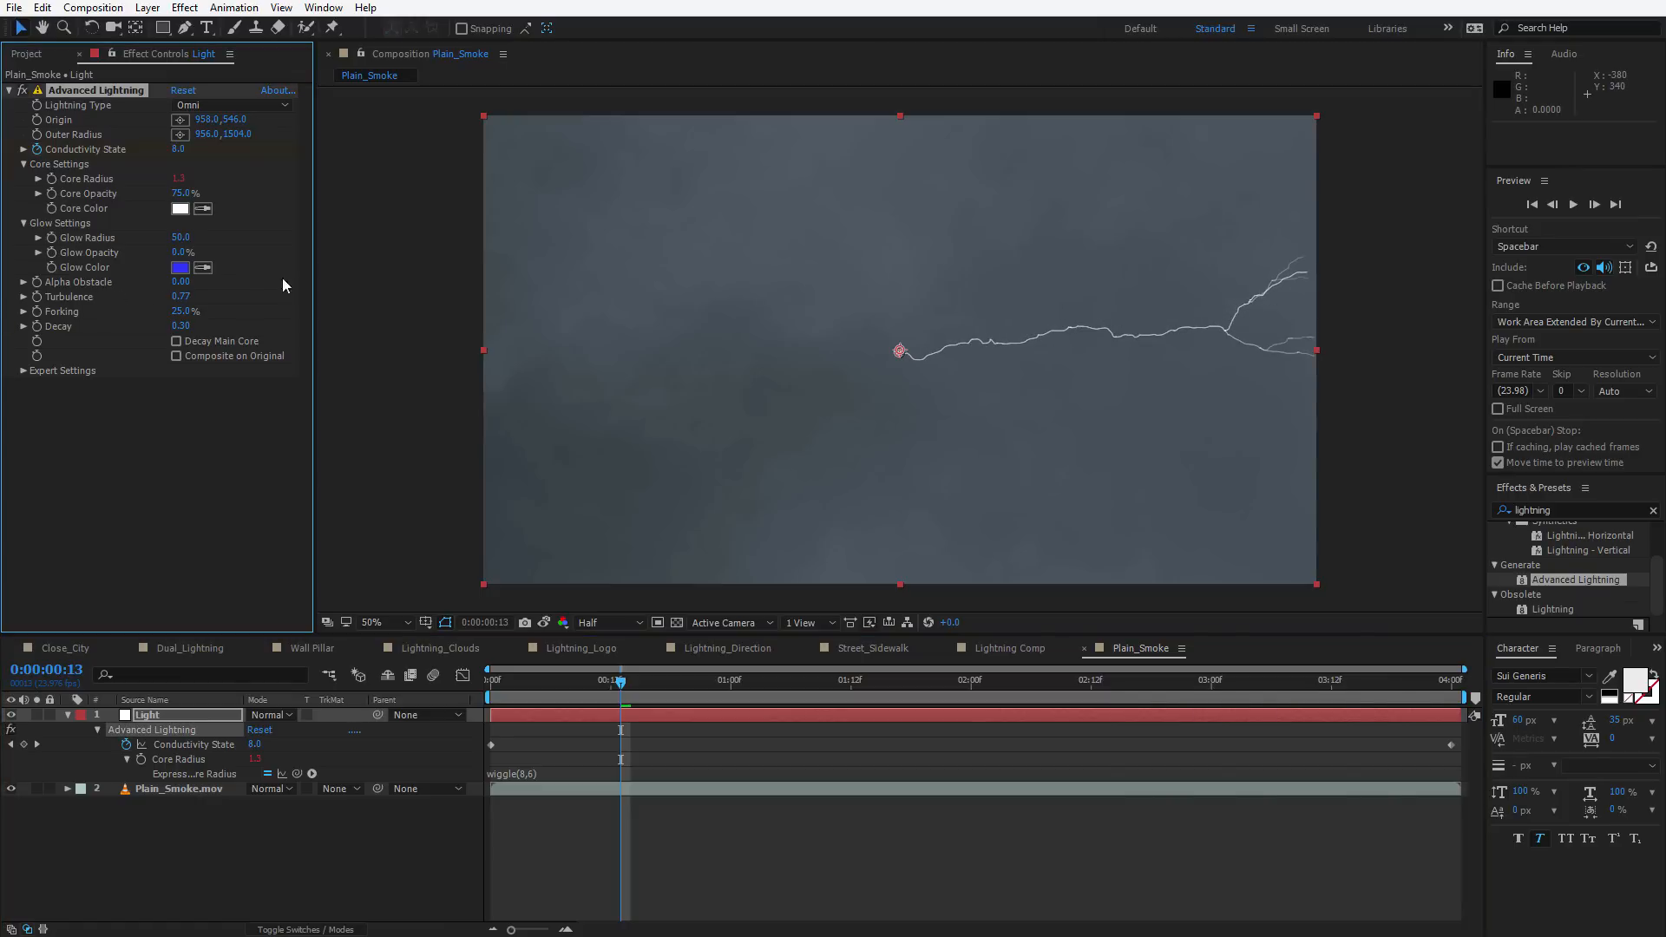
{"action": "left_click_drag", "start_coordinate": [179, 299], "coordinate": [206, 324]}
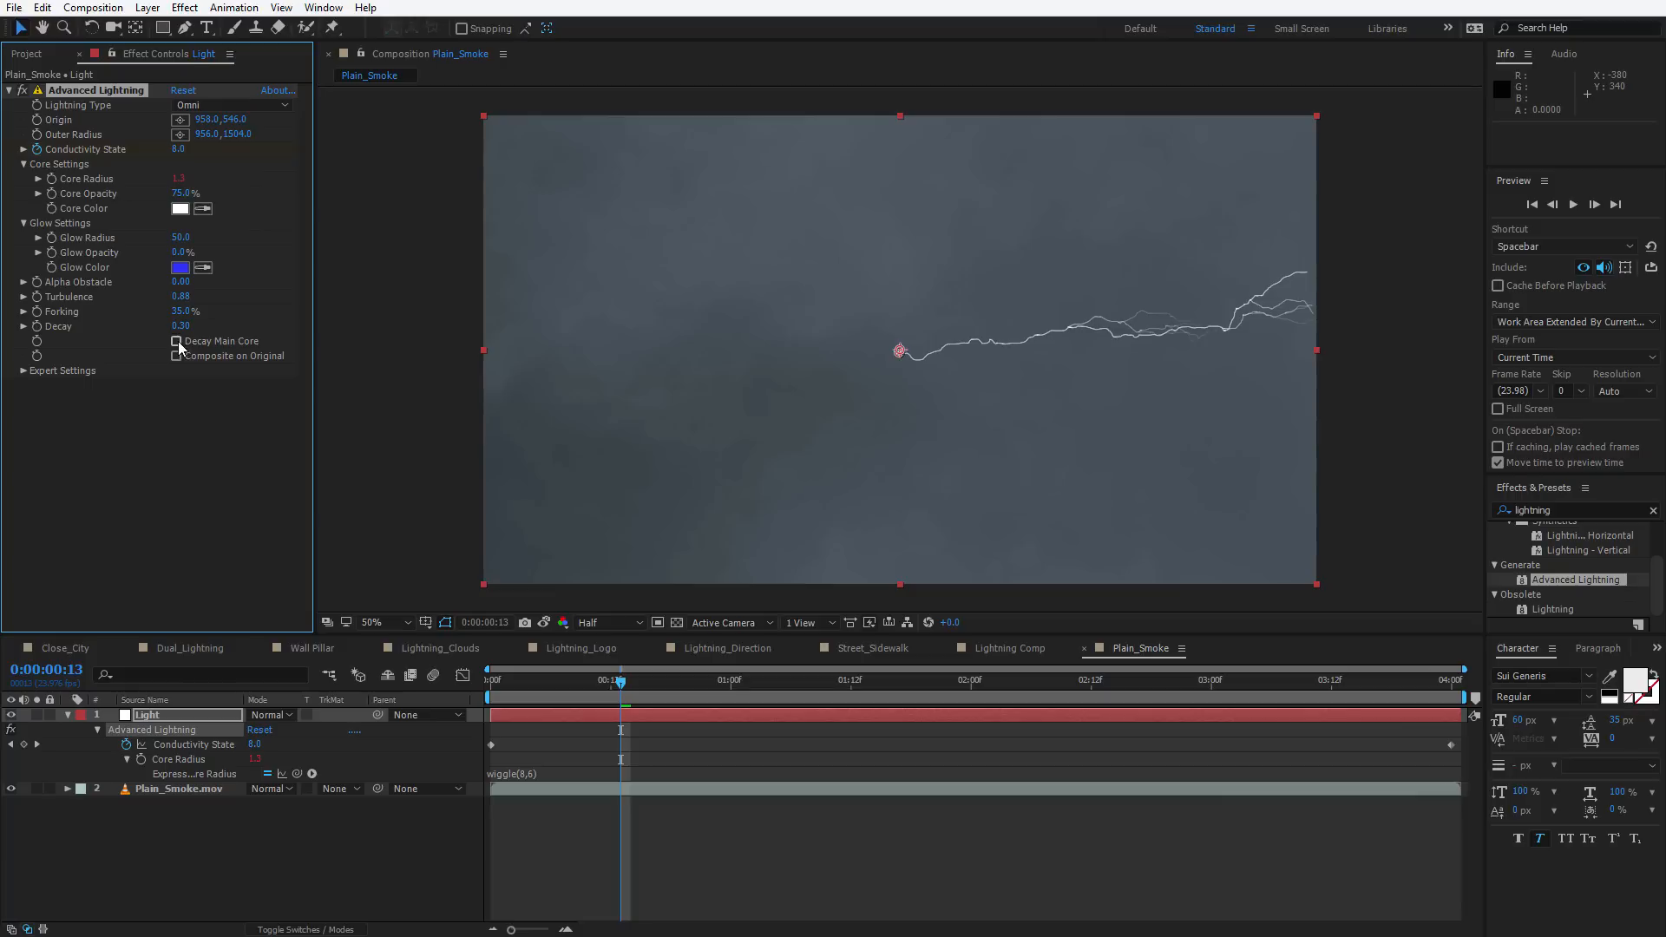
{"action": "mouse_move", "coordinate": [180, 327]}
{"action": "left_mouse_down"}
{"action": "mouse_move", "coordinate": [158, 327]}
{"action": "mouse_move", "coordinate": [175, 326]}
{"action": "left_mouse_up"}
Lower the Core Radius base value to 1.0
{"action": "key", "text": "space"}
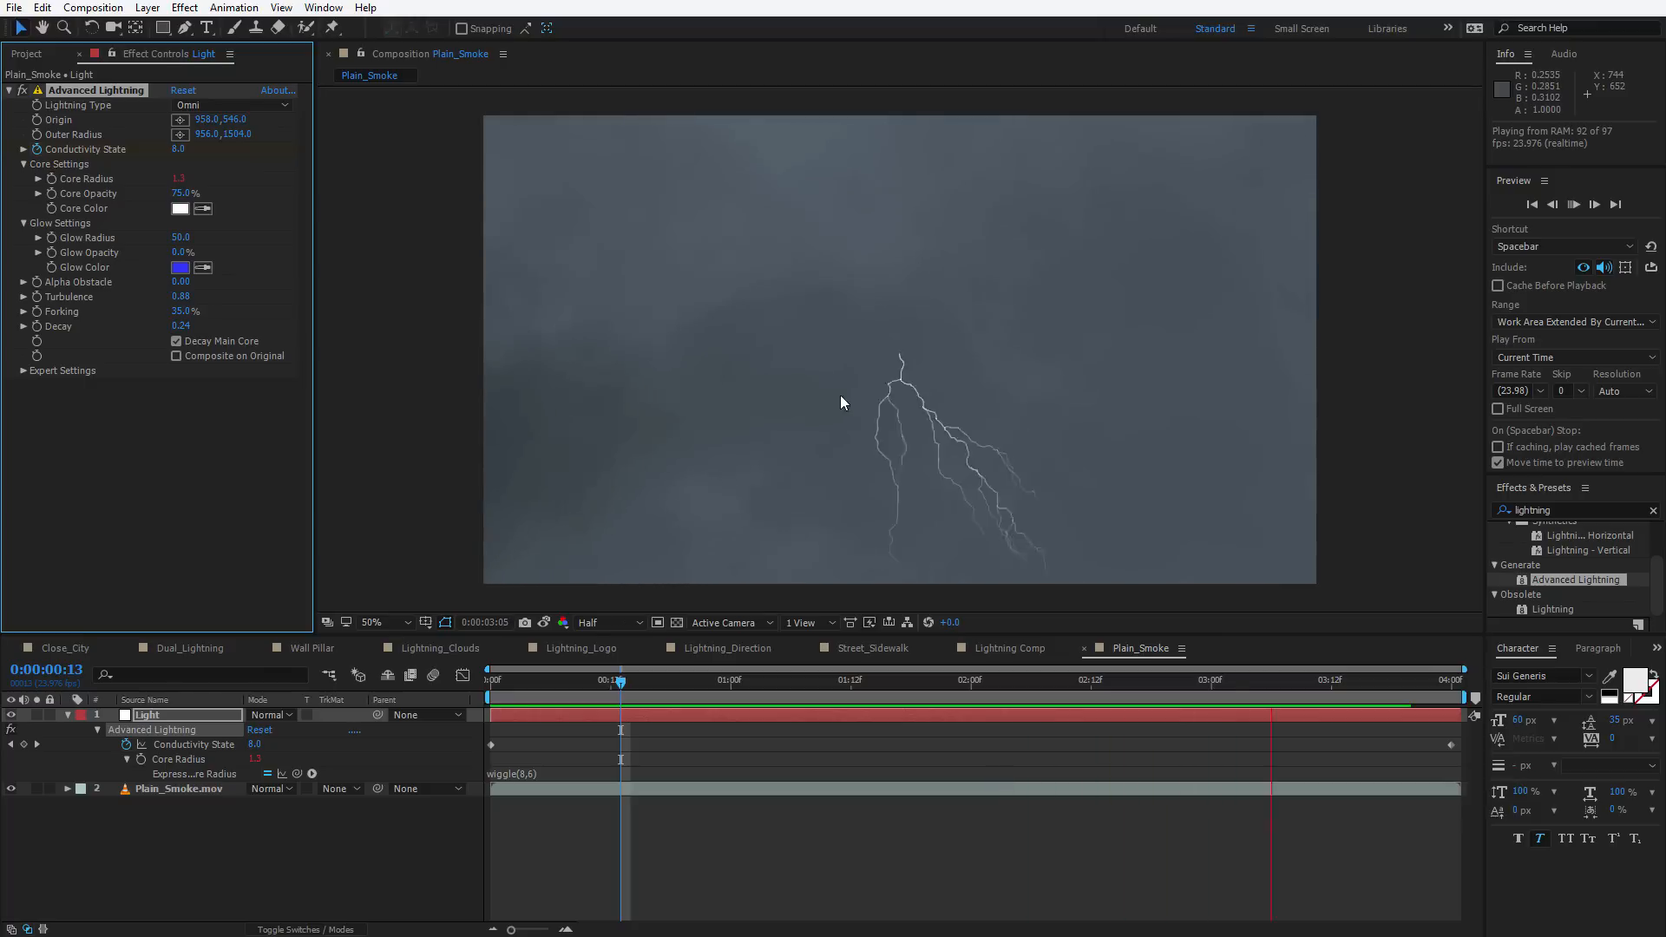
{"action": "left_click", "coordinate": [799, 341]}
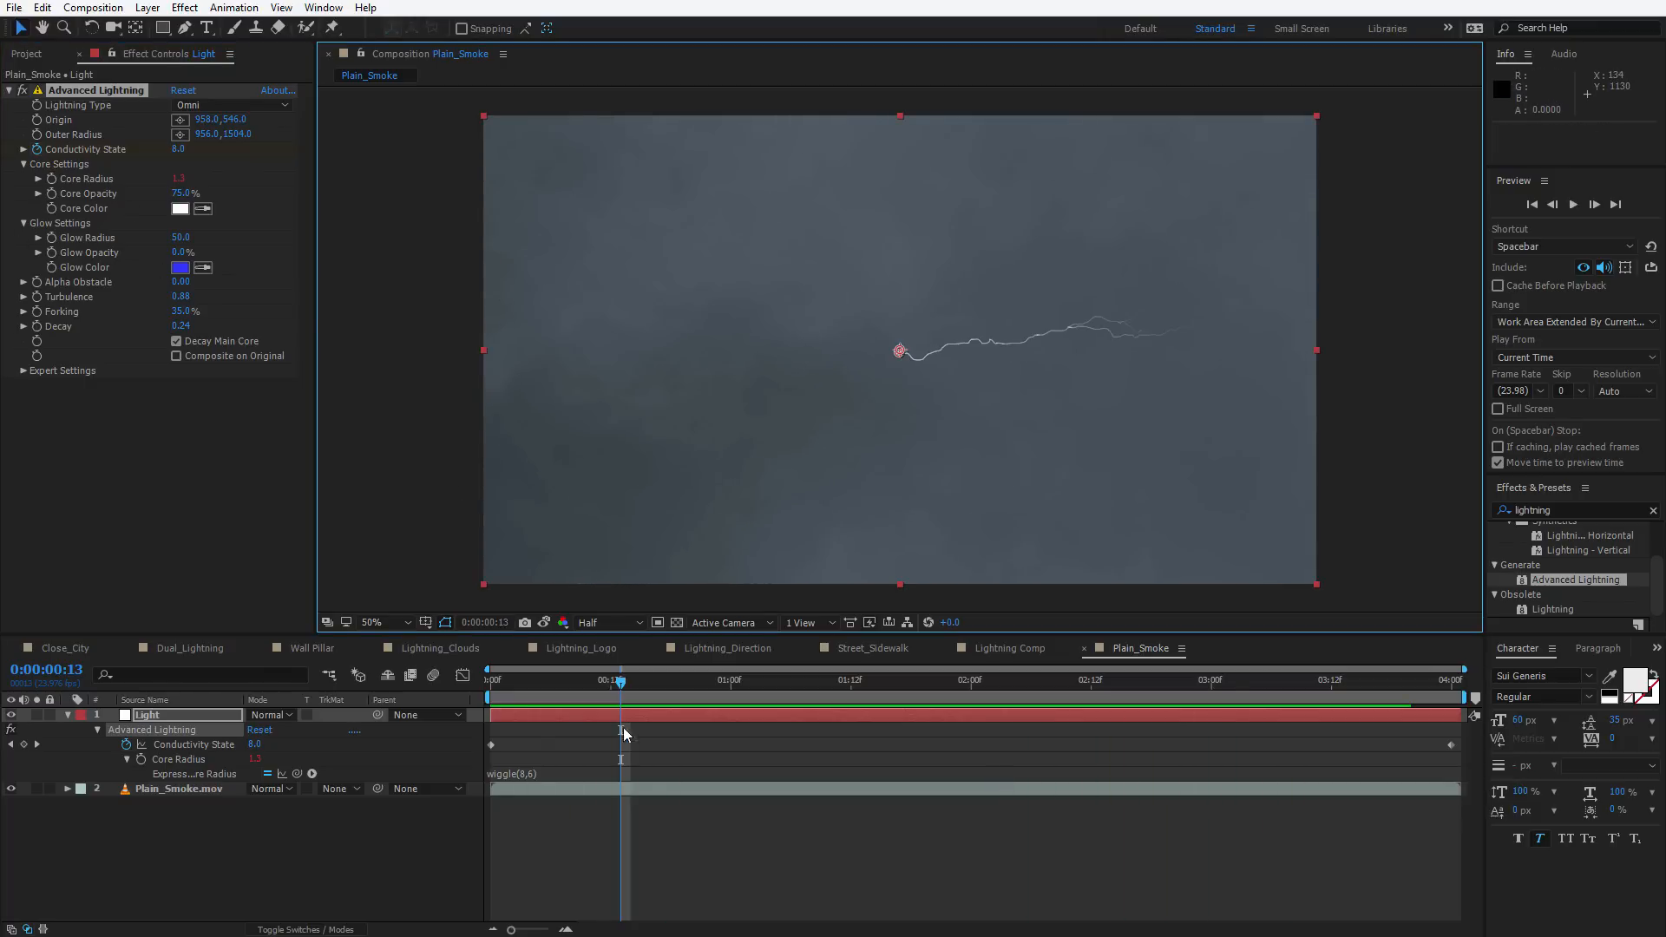
{"action": "left_click_drag", "start_coordinate": [177, 178], "coordinate": [102, 194]}
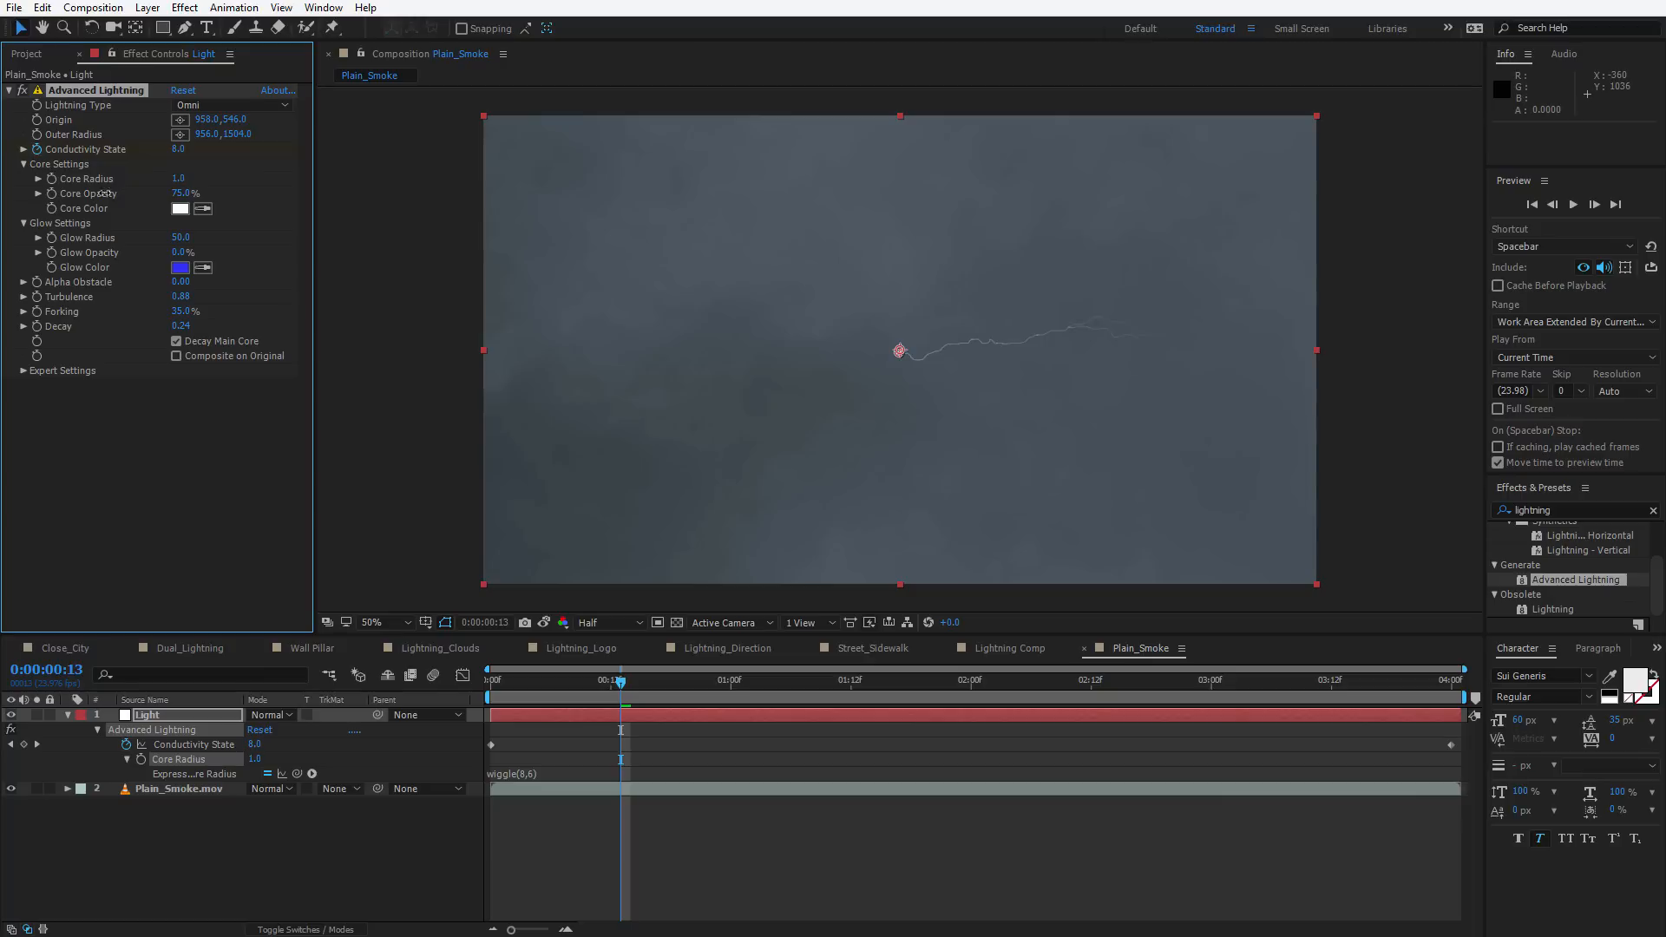
Set the lightning's Core Color to orange
{"action": "key", "text": "space"}
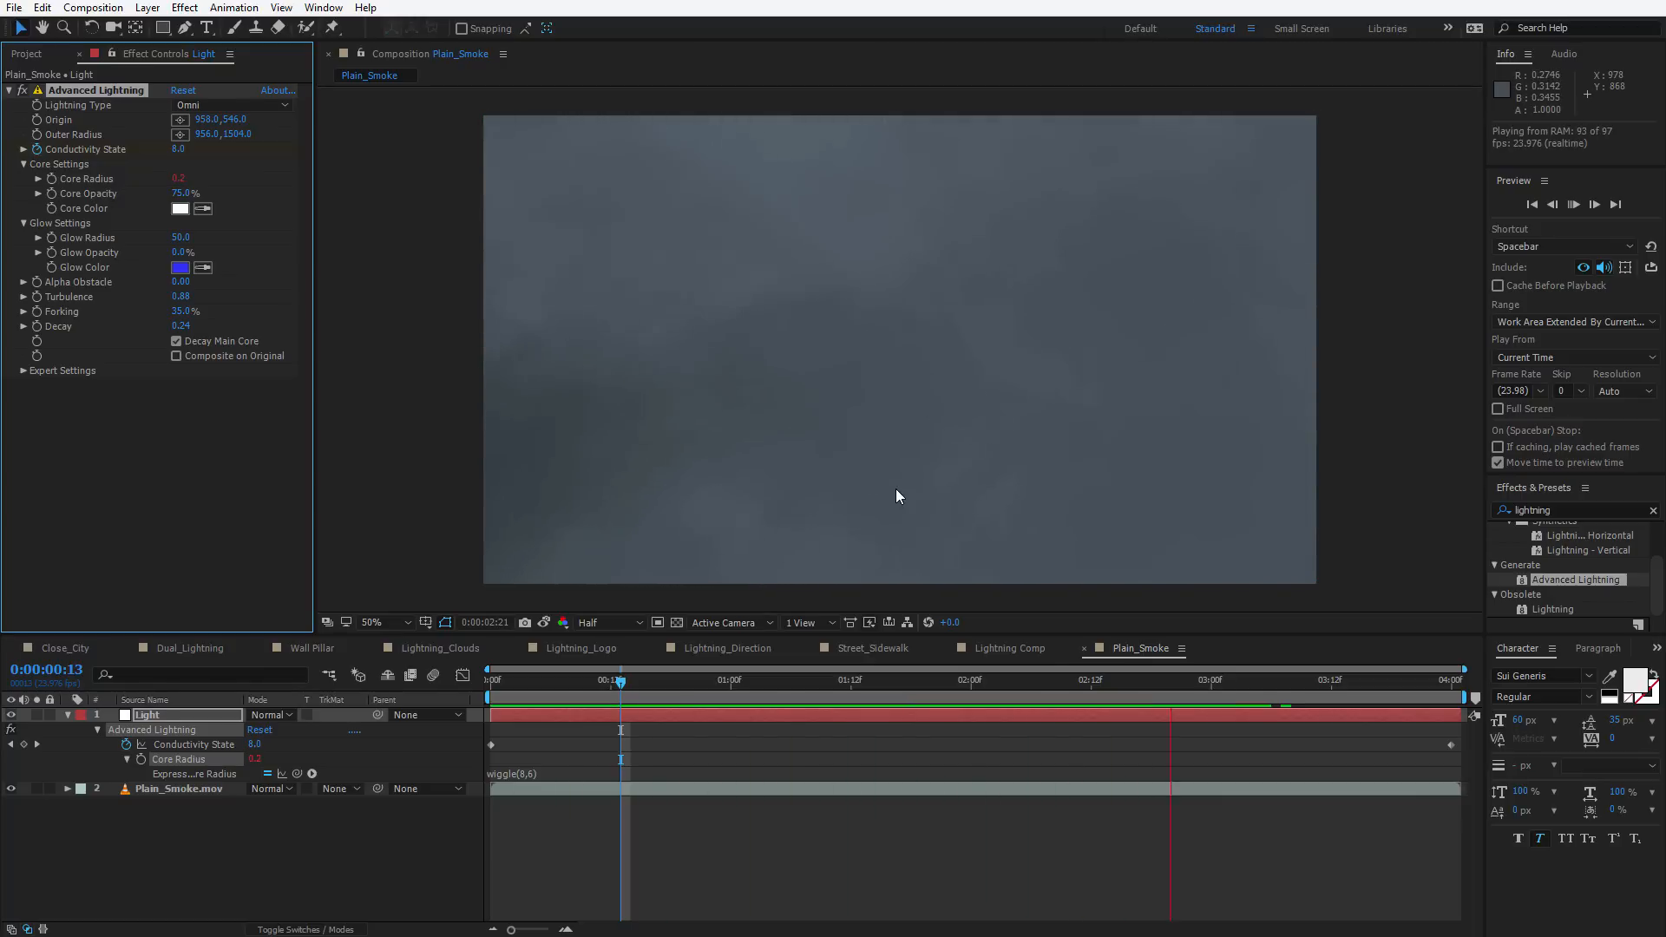
{"action": "left_click", "coordinate": [860, 681]}
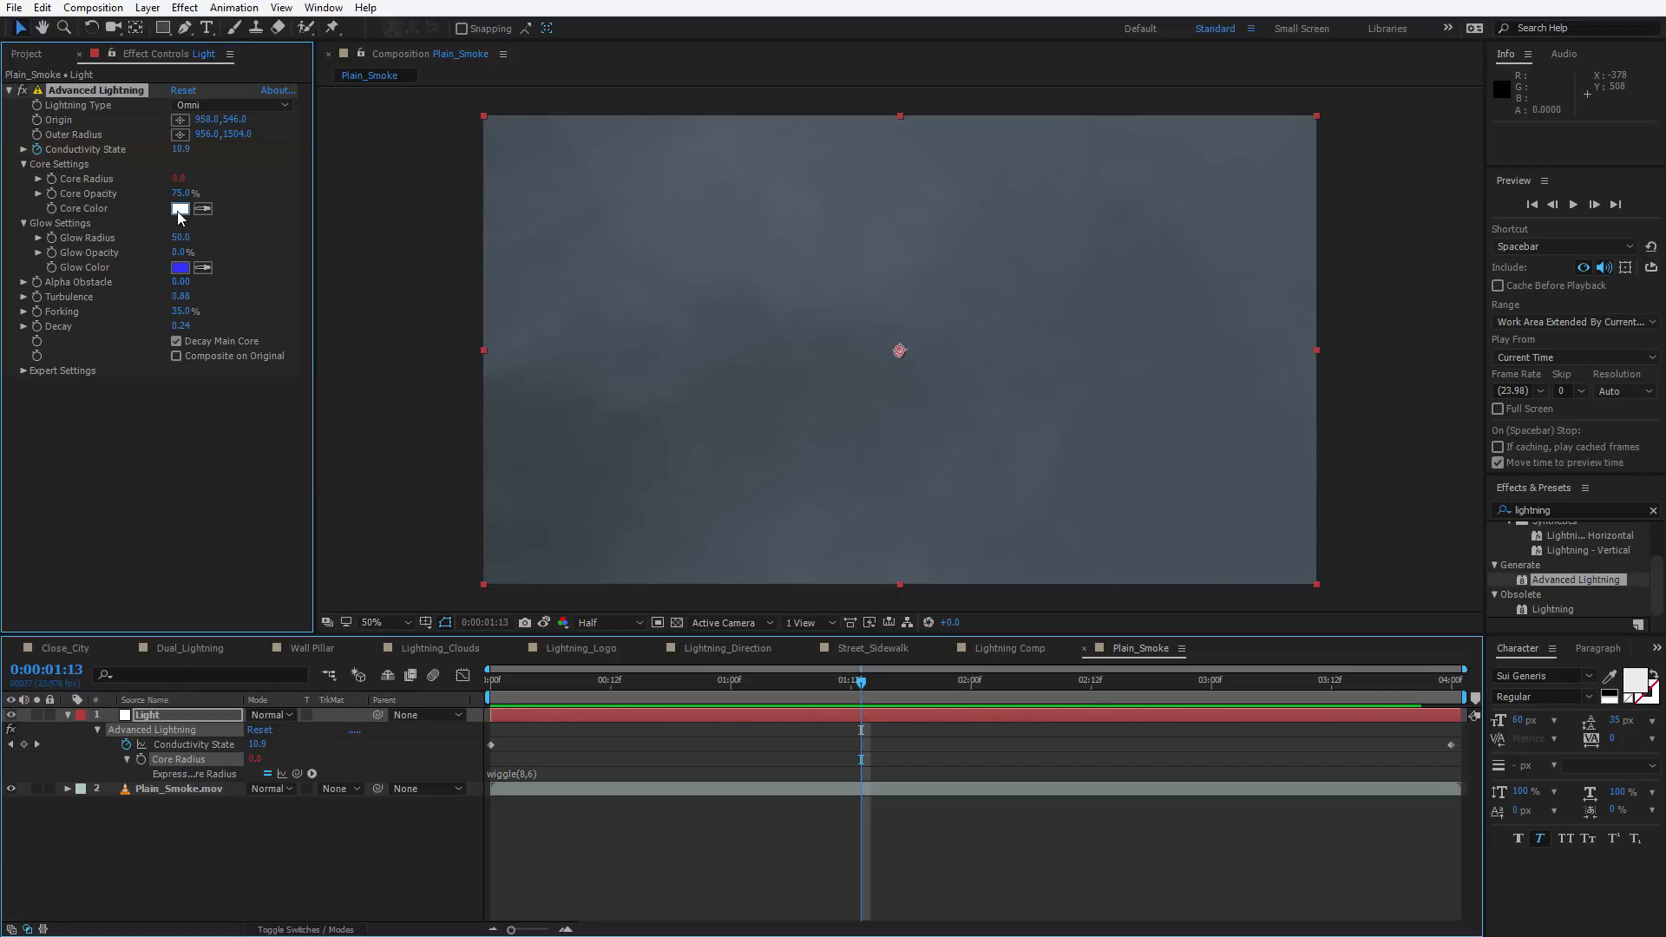
{"action": "left_click", "coordinate": [180, 208]}
{"action": "left_click_drag", "start_coordinate": [926, 655], "coordinate": [917, 753]}
{"action": "left_click", "coordinate": [901, 548]}
{"action": "left_click", "coordinate": [1056, 554]}
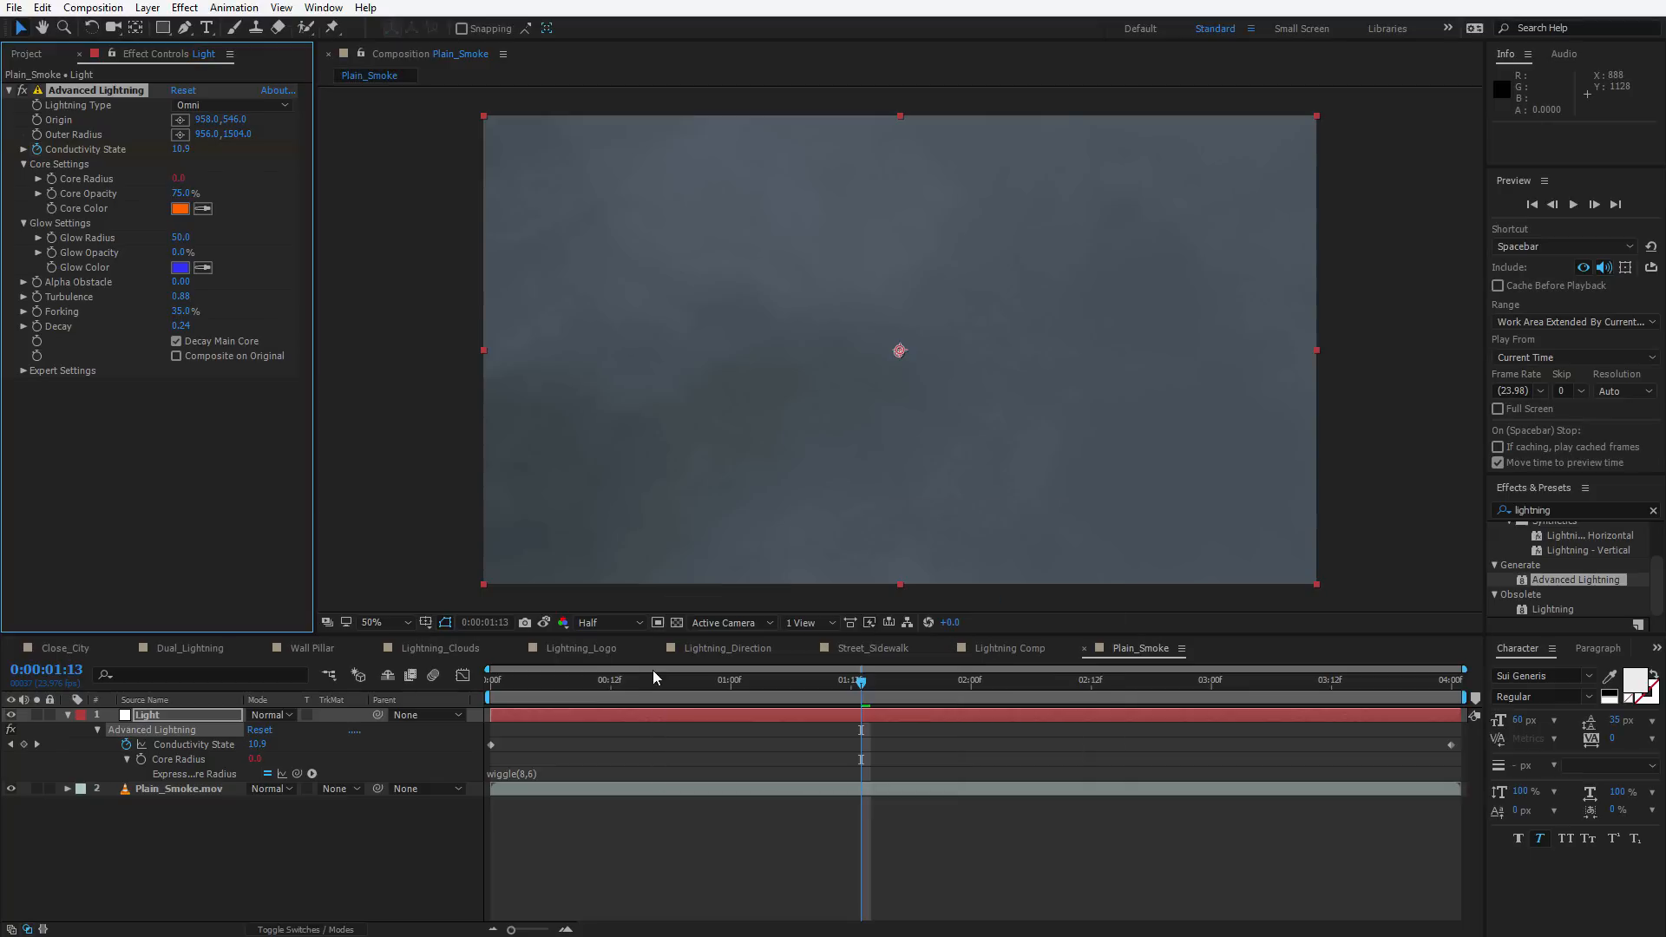
{"action": "left_click", "coordinate": [952, 680]}
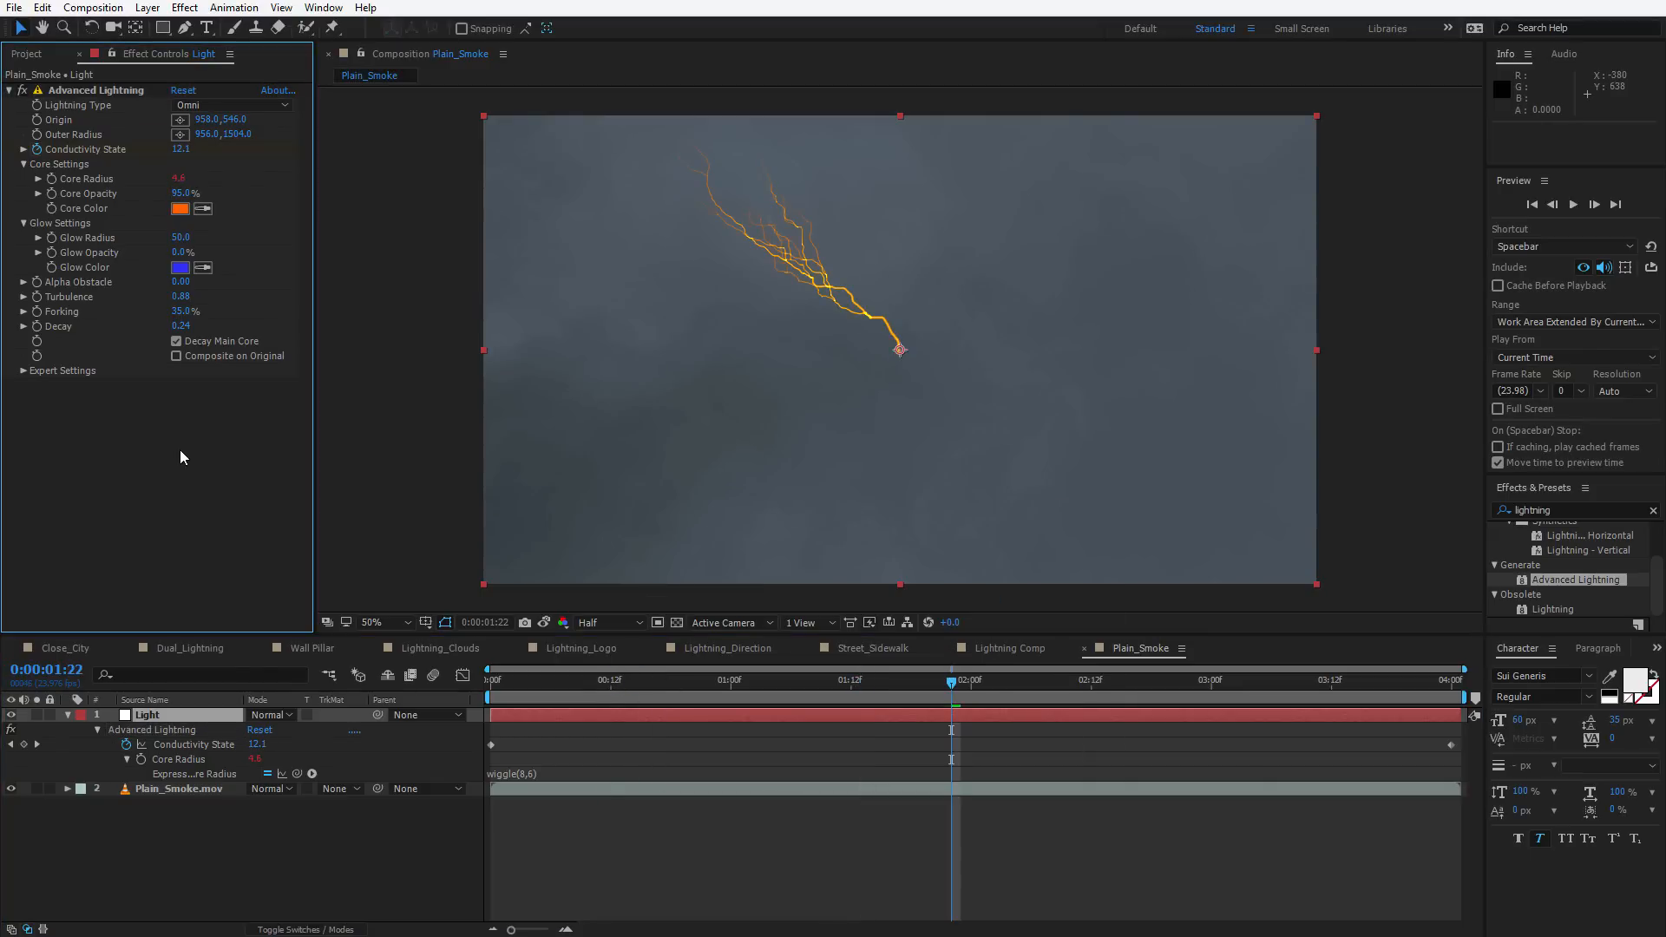
Apply Solid Composite to the Light layer to put the lightning on a black background
{"action": "key", "text": "ctrl+space"}
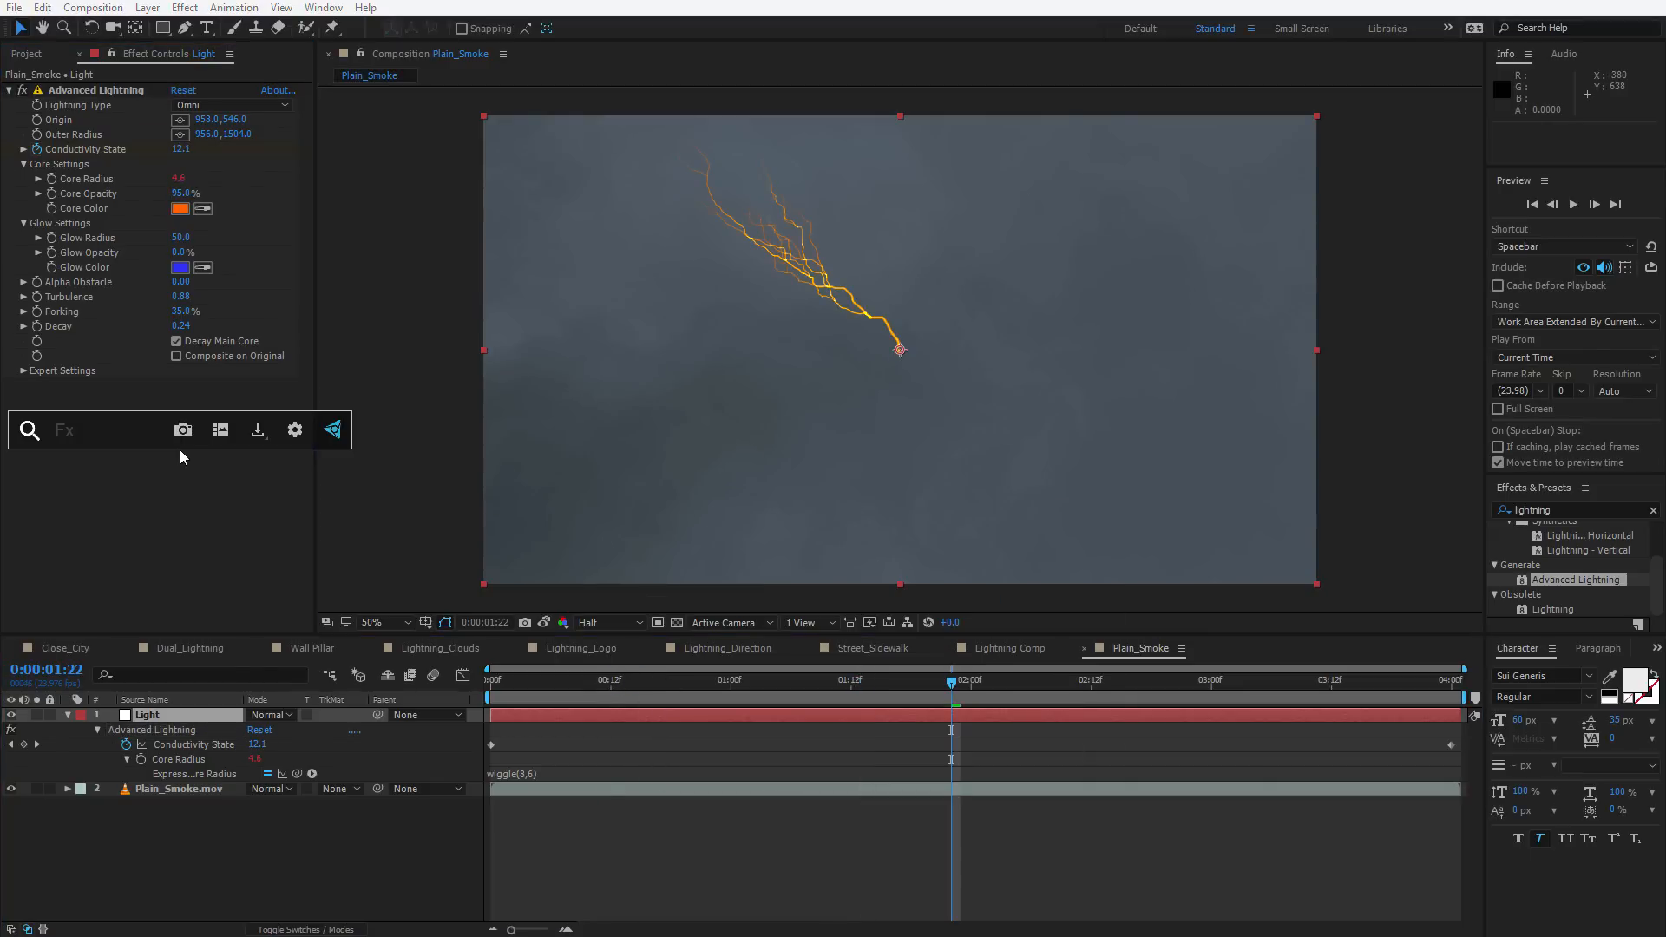
{"action": "type", "text": "soli"}
{"action": "left_click", "coordinate": [117, 480]}
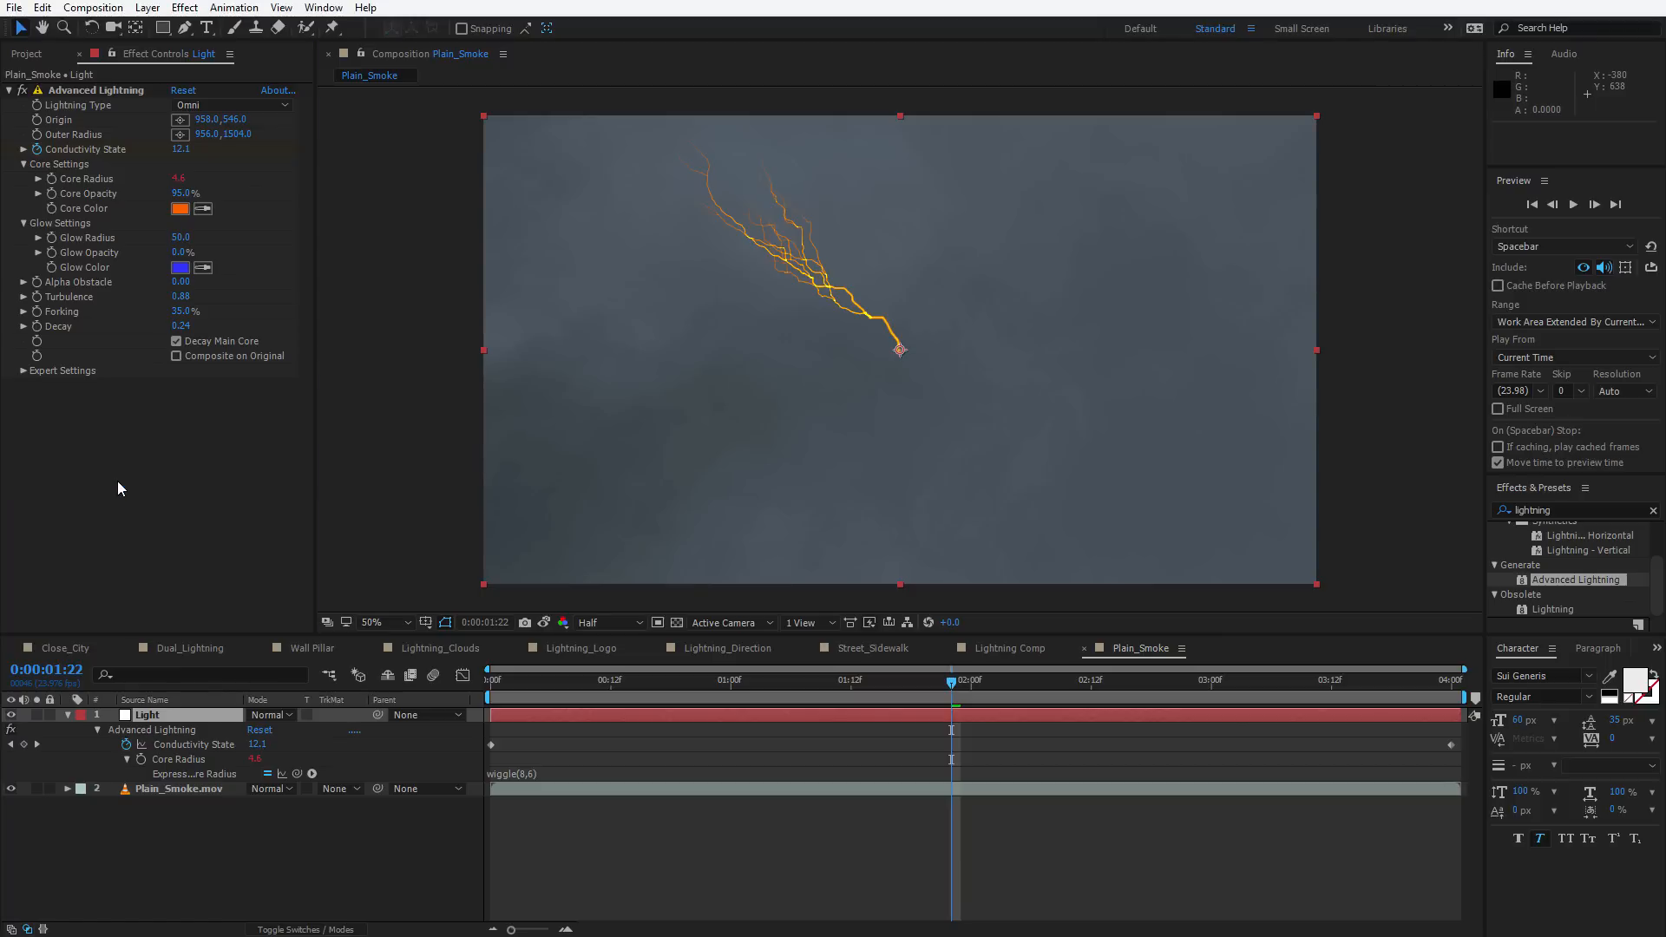
{"action": "left_click", "coordinate": [181, 417]}
{"action": "left_click_drag", "start_coordinate": [756, 753], "coordinate": [440, 878]}
{"action": "key", "text": "Return"}
{"action": "left_click", "coordinate": [541, 689]}
{"action": "left_click_drag", "start_coordinate": [541, 691], "coordinate": [711, 700]}
{"action": "left_click", "coordinate": [711, 716]}
{"action": "left_click_drag", "start_coordinate": [713, 685], "coordinate": [690, 722]}
{"action": "left_click", "coordinate": [661, 716]}
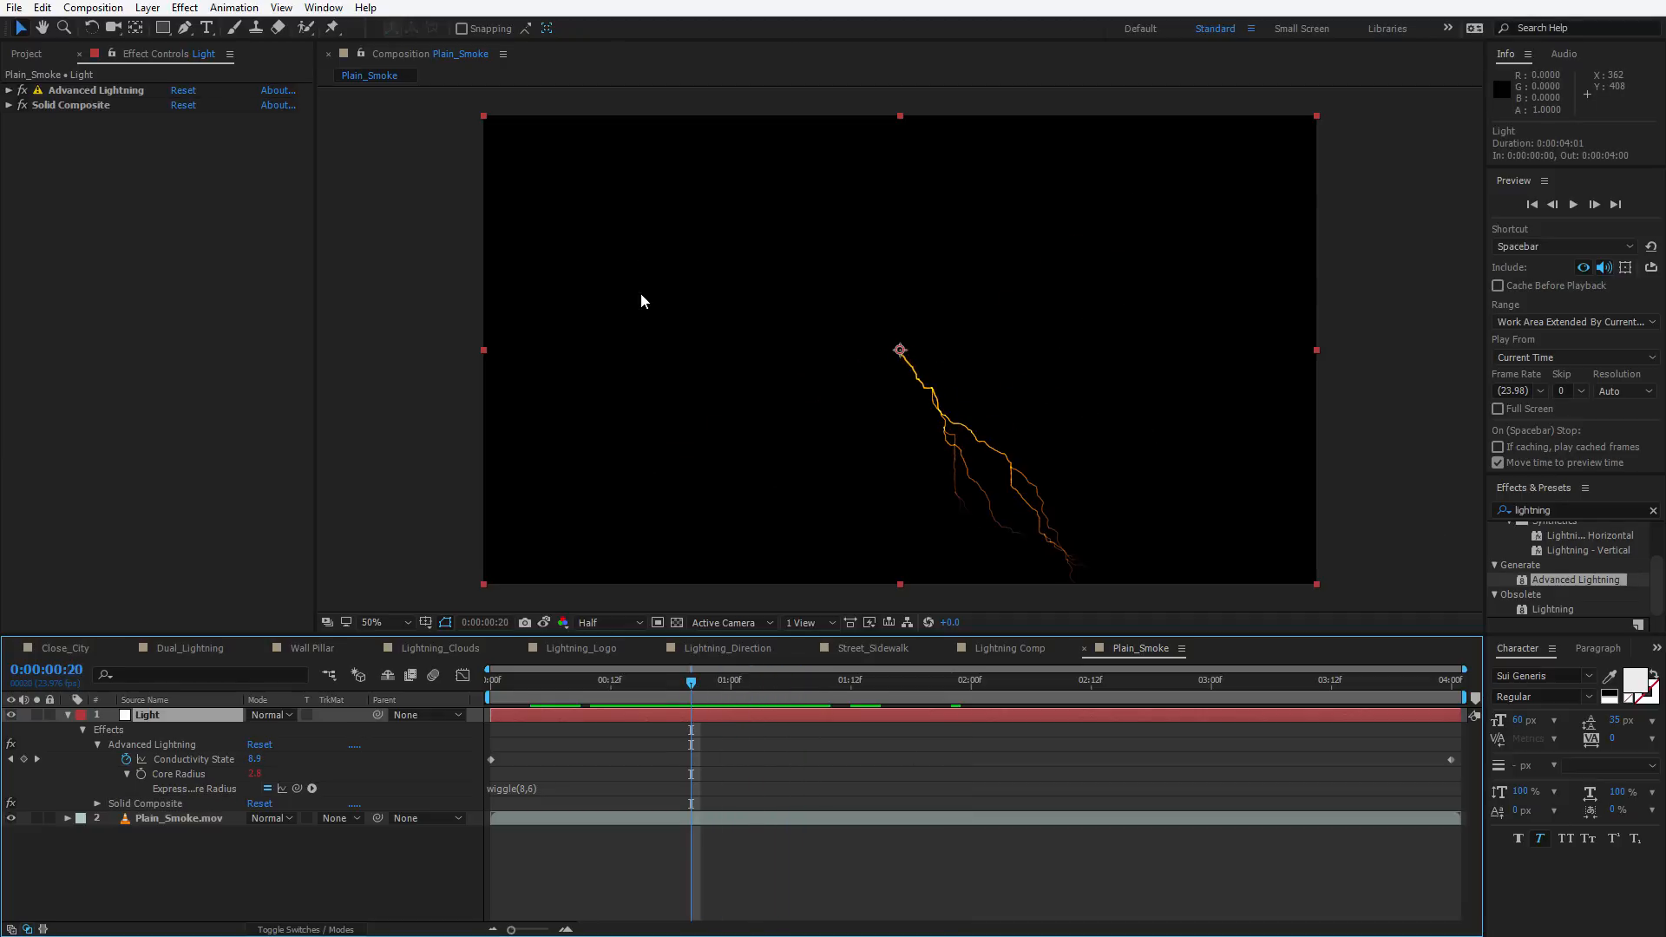
Pre-compose the Light layer into a new composition named Light Comp, moving all attributes
{"action": "left_click", "coordinate": [147, 8]}
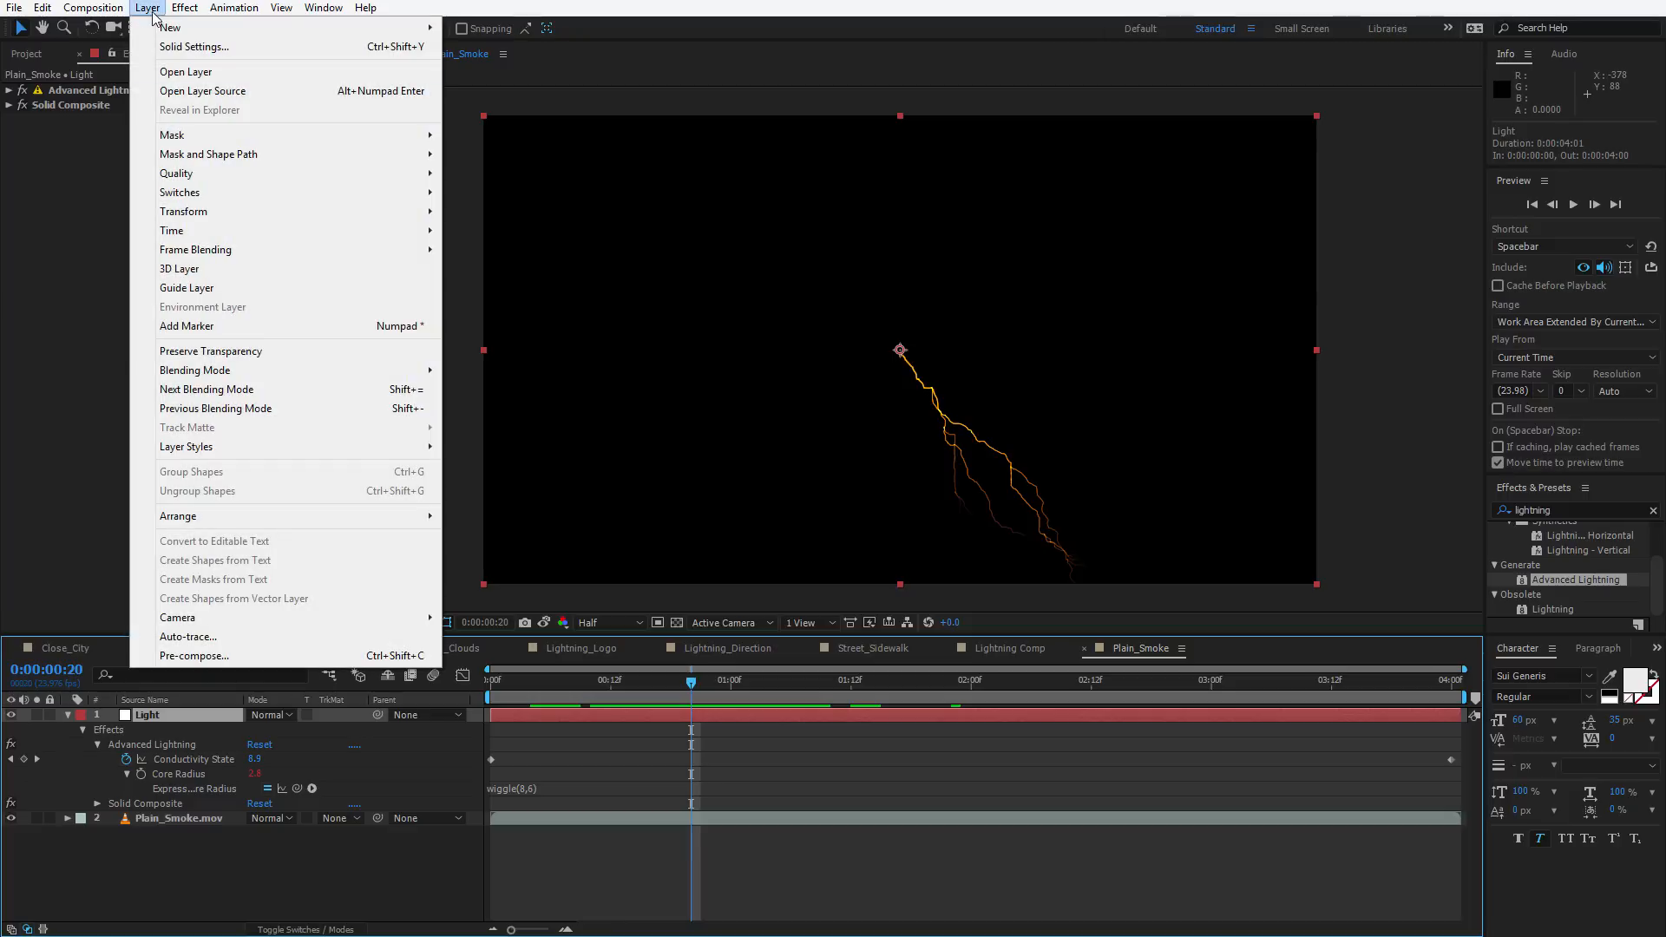
{"action": "left_click", "coordinate": [208, 656]}
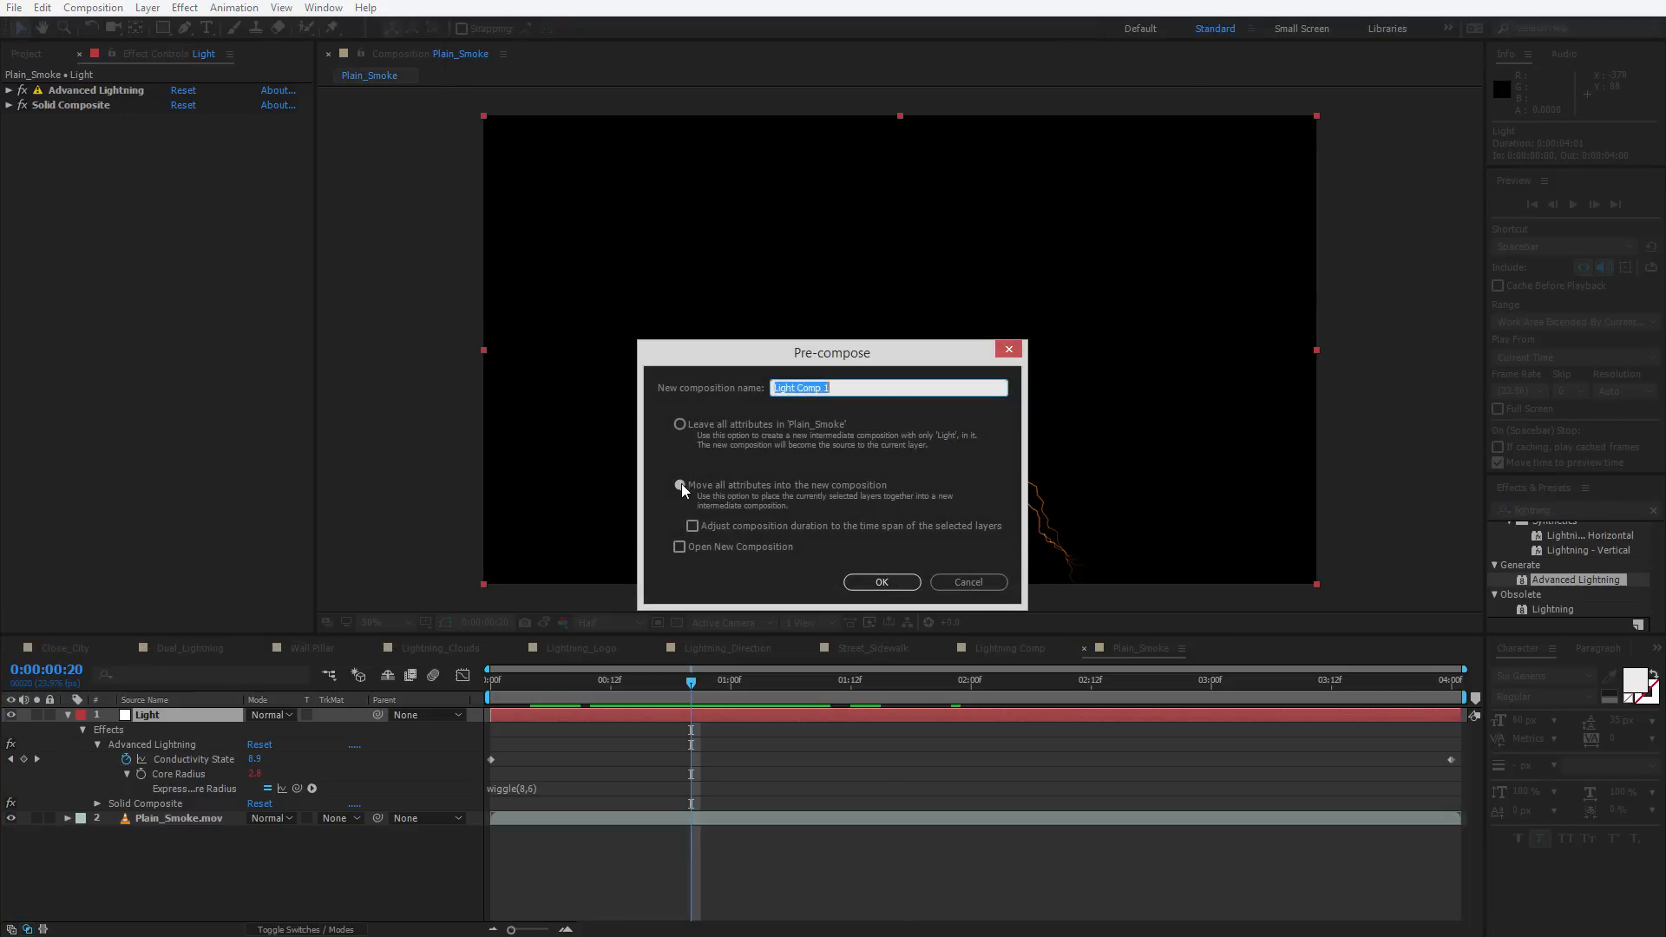
{"action": "left_click", "coordinate": [864, 383]}
{"action": "key", "text": "Return"}
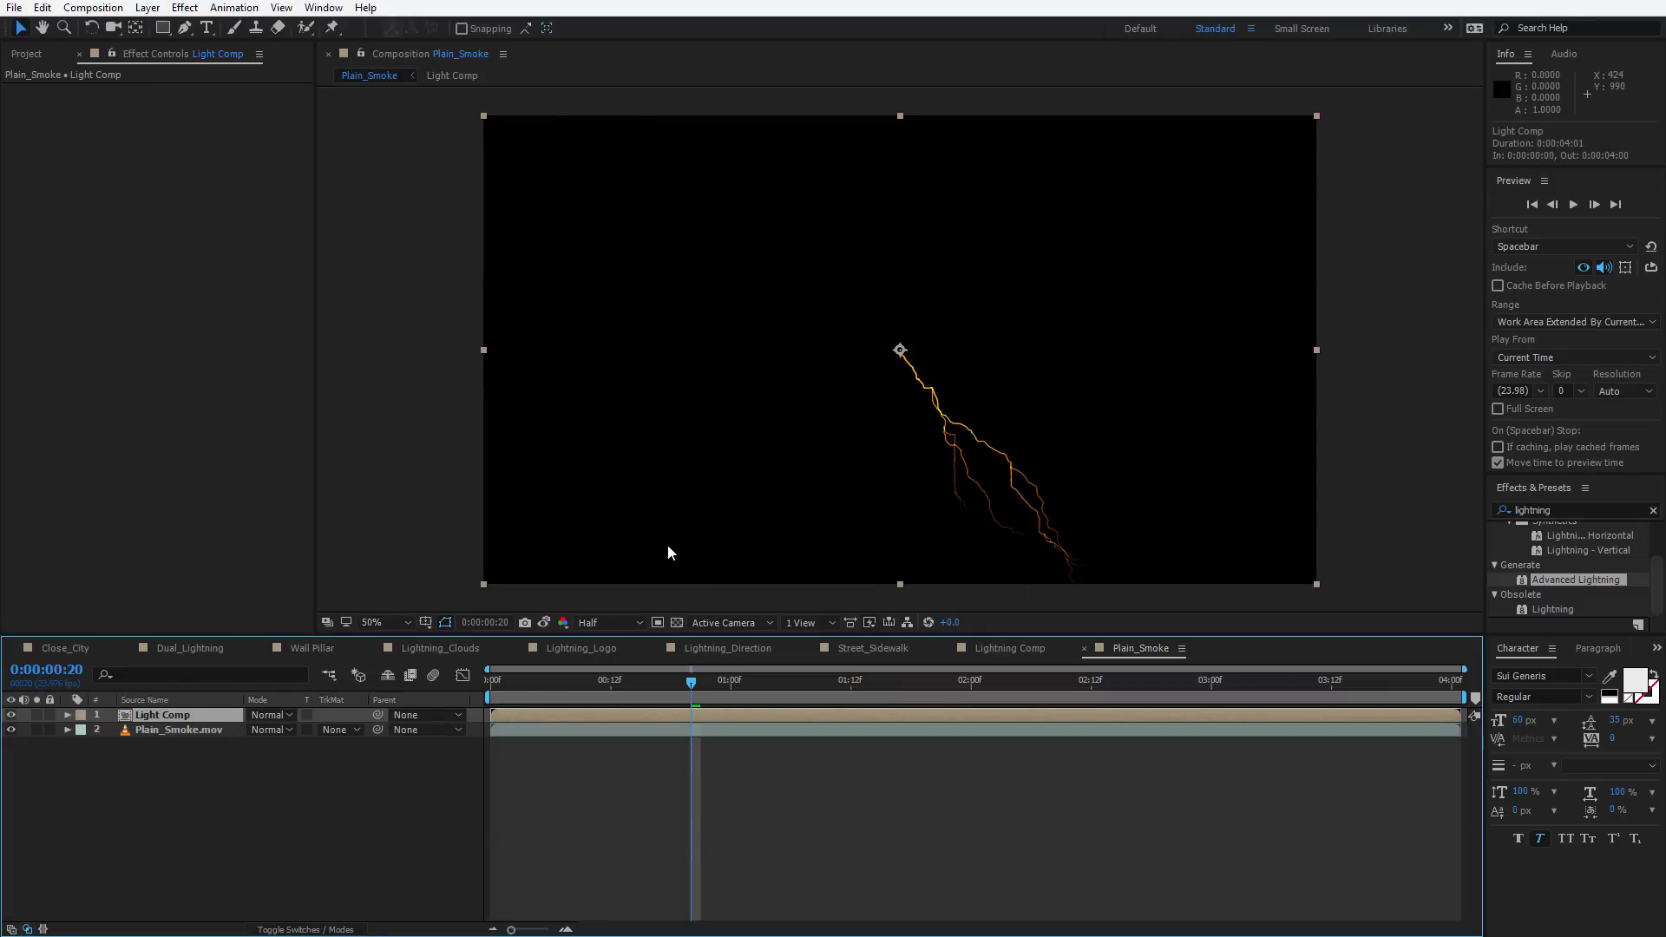
Apply Fast Box Blur to Light Comp with Blur Radius 97 and Repeat Edge Pixels enabled
{"action": "key", "text": "ctrl+space"}
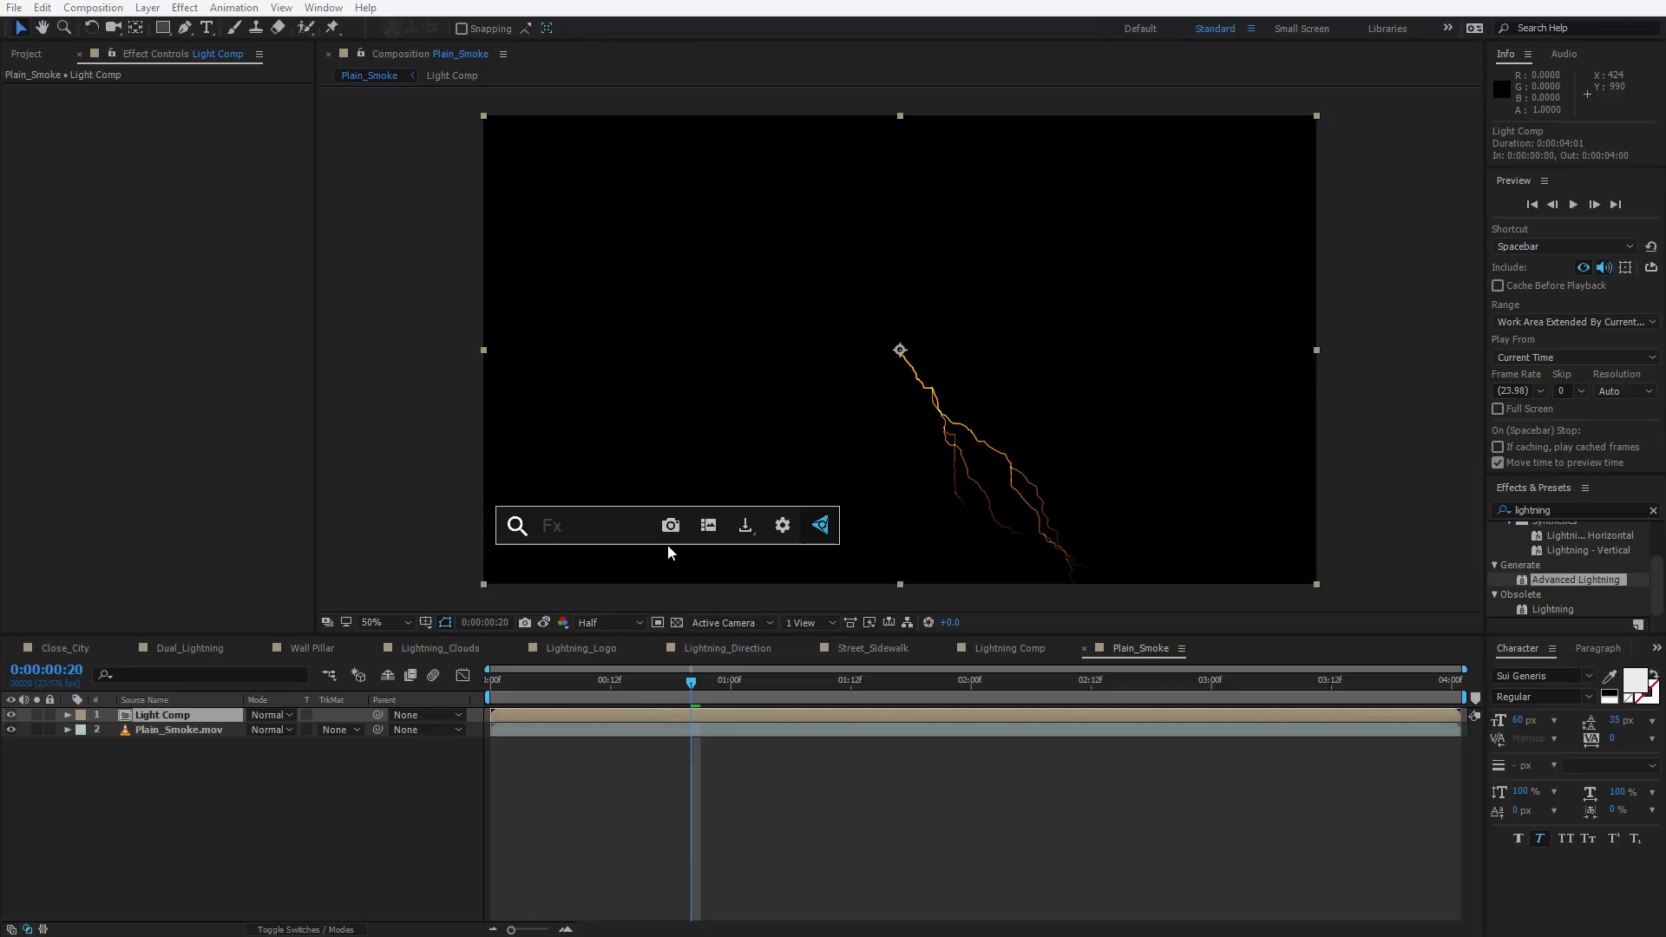
{"action": "type", "text": "fa"}
{"action": "key", "text": "Return"}
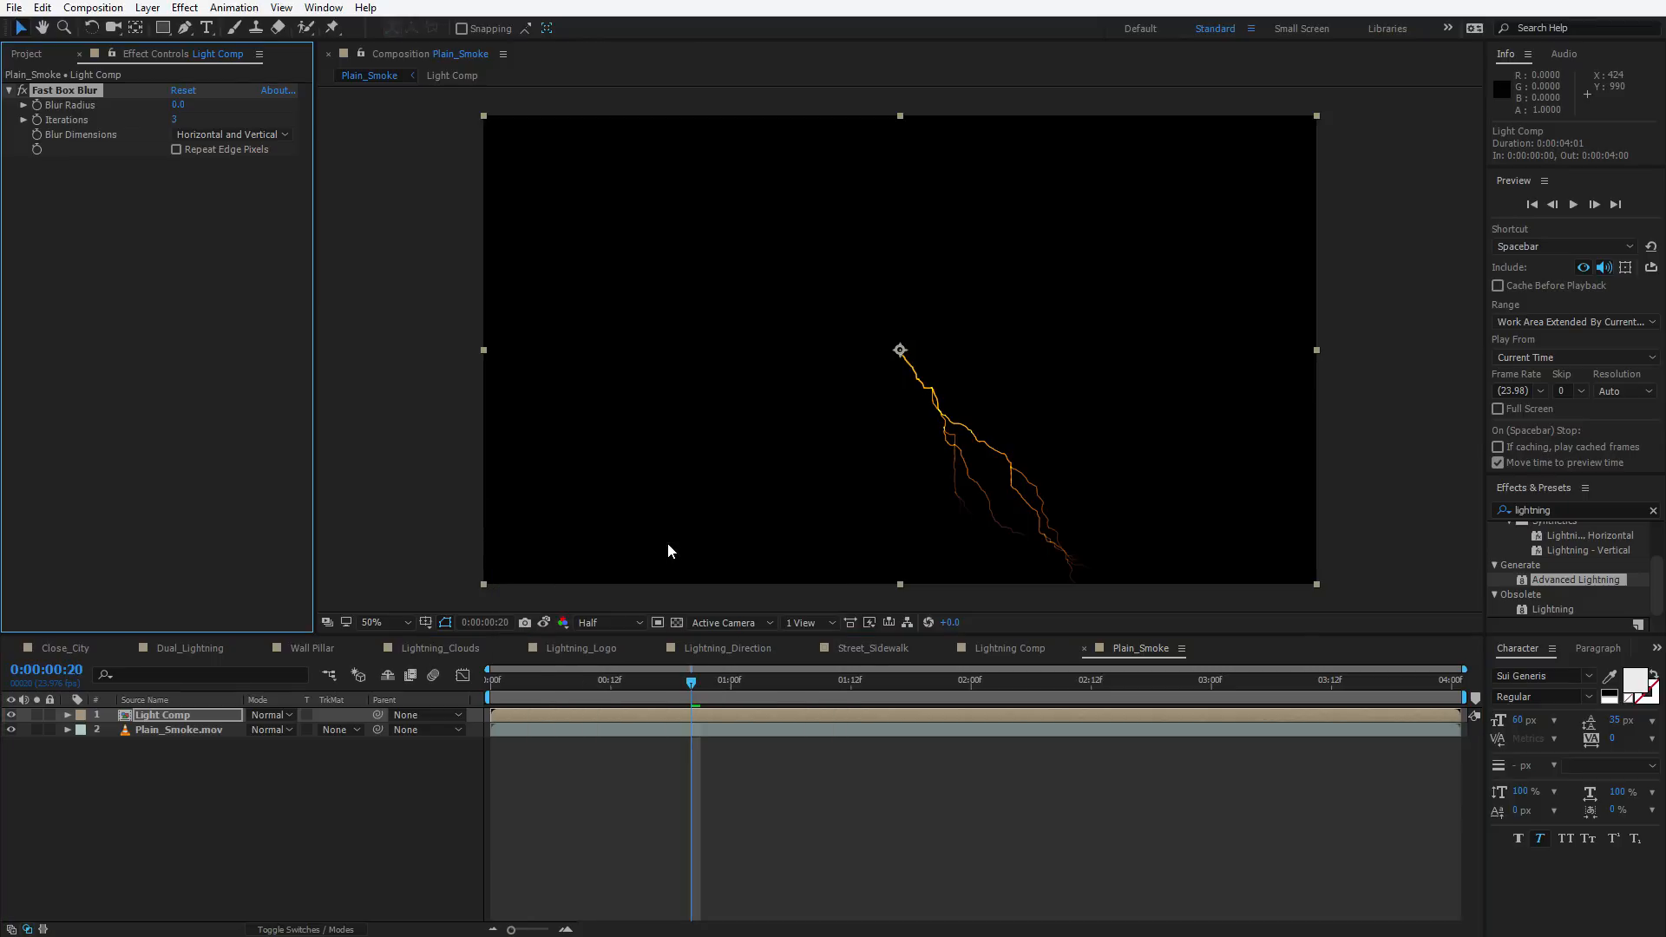
{"action": "left_click_drag", "start_coordinate": [178, 105], "coordinate": [196, 106]}
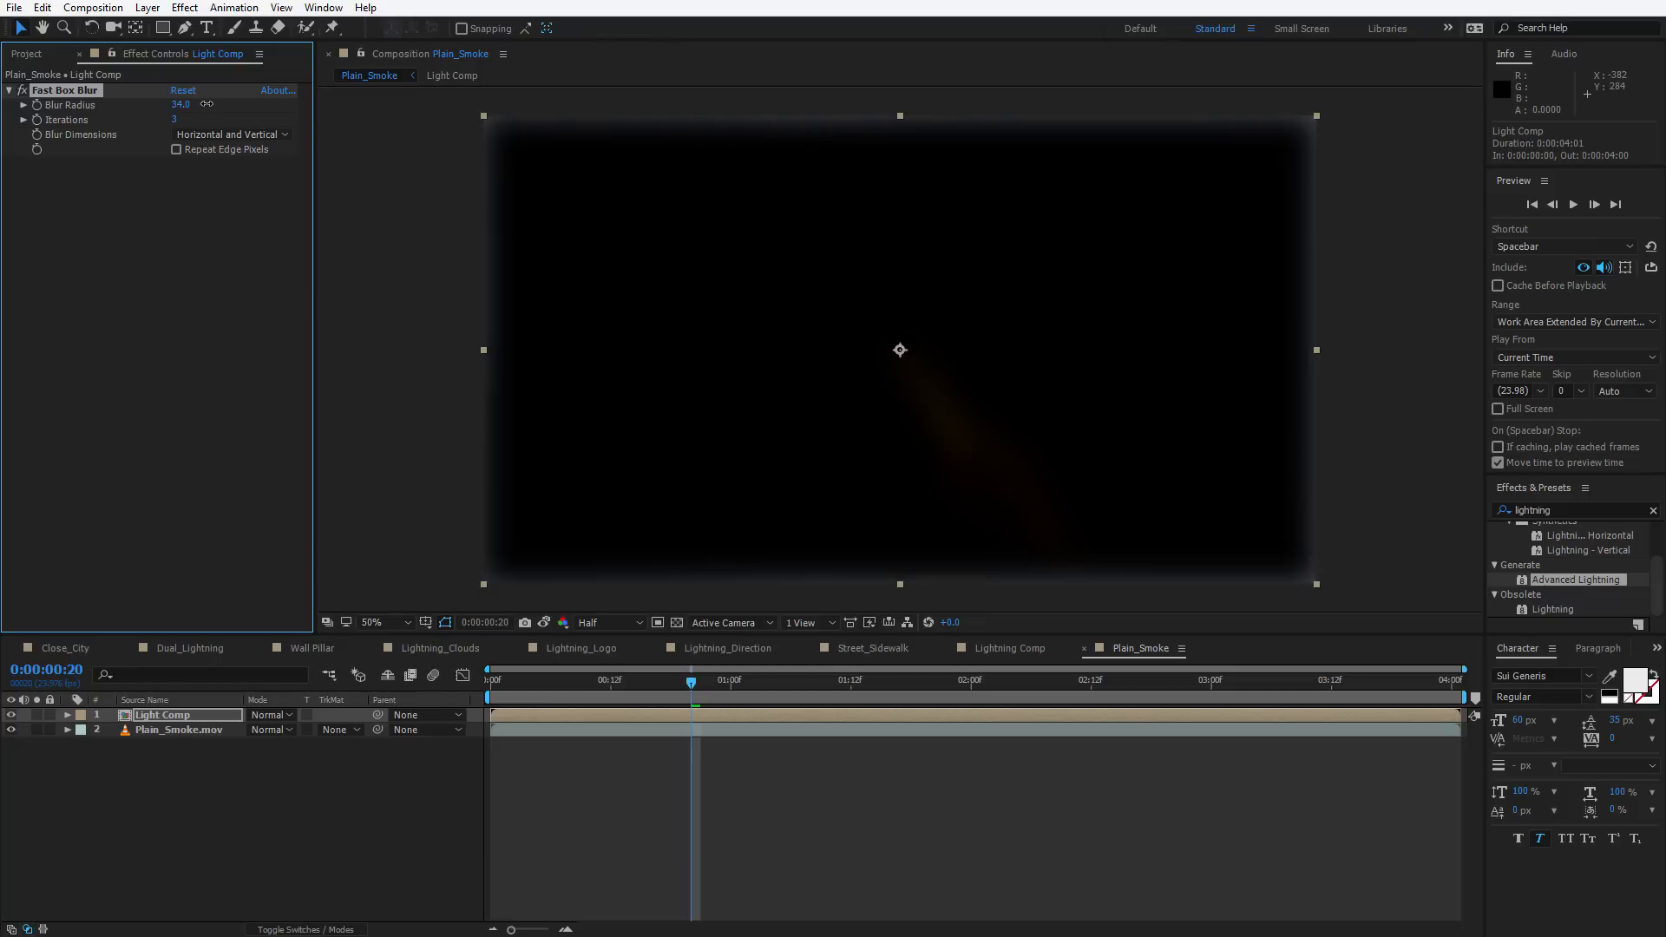
{"action": "left_click", "coordinate": [177, 150]}
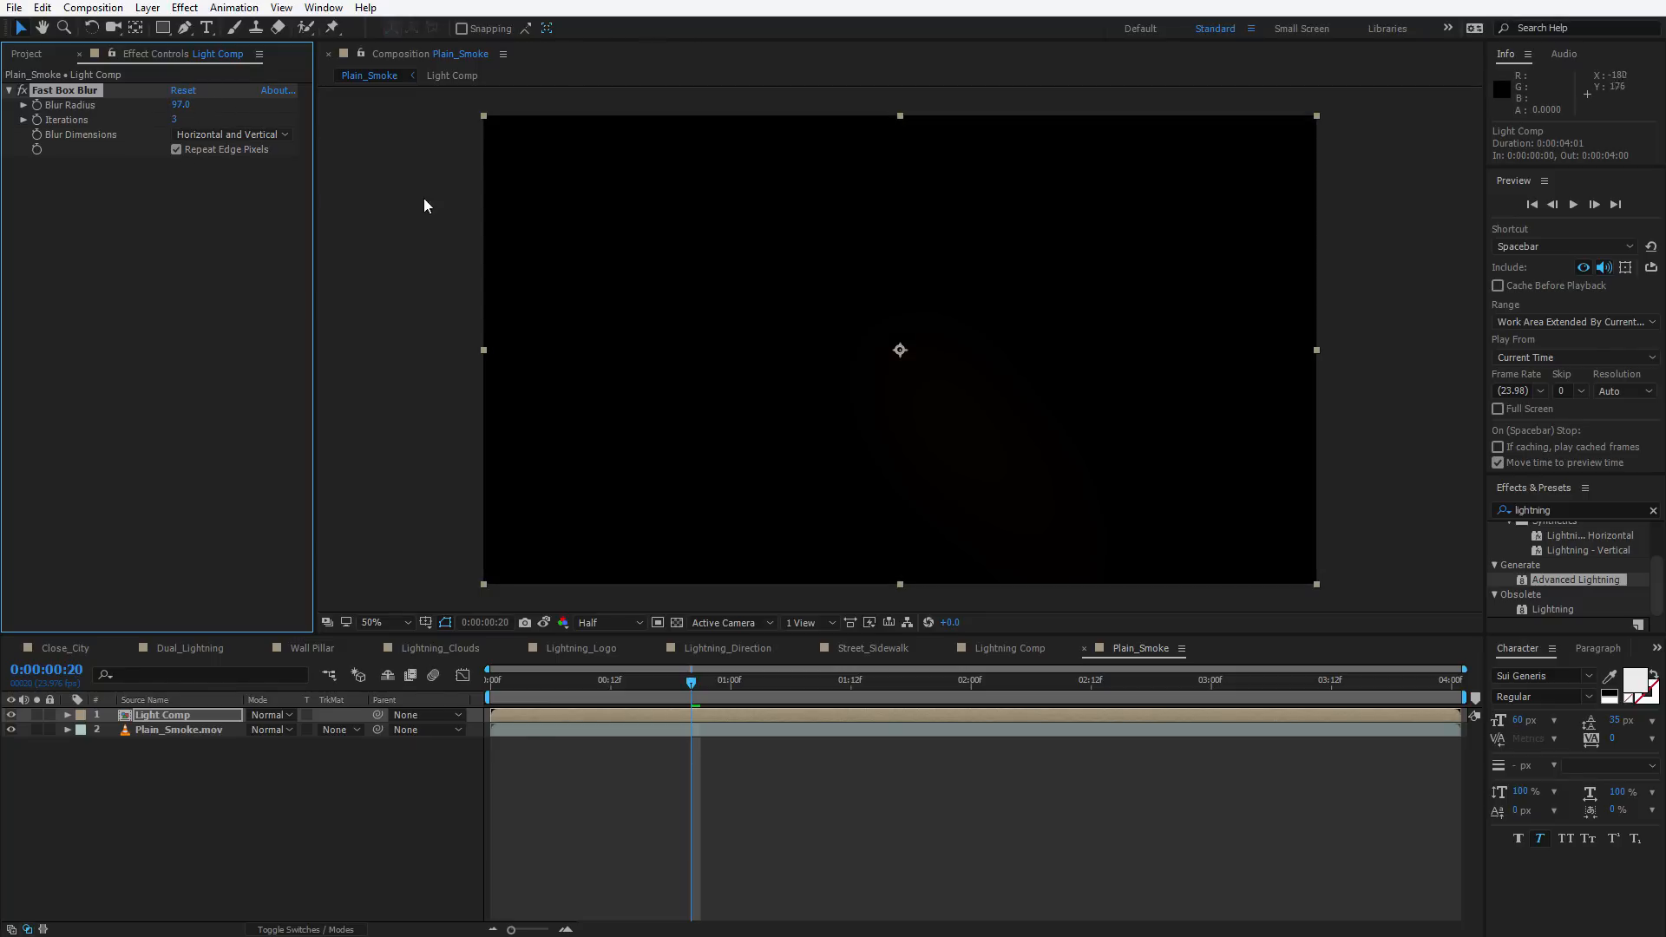
{"action": "left_click", "coordinate": [190, 149]}
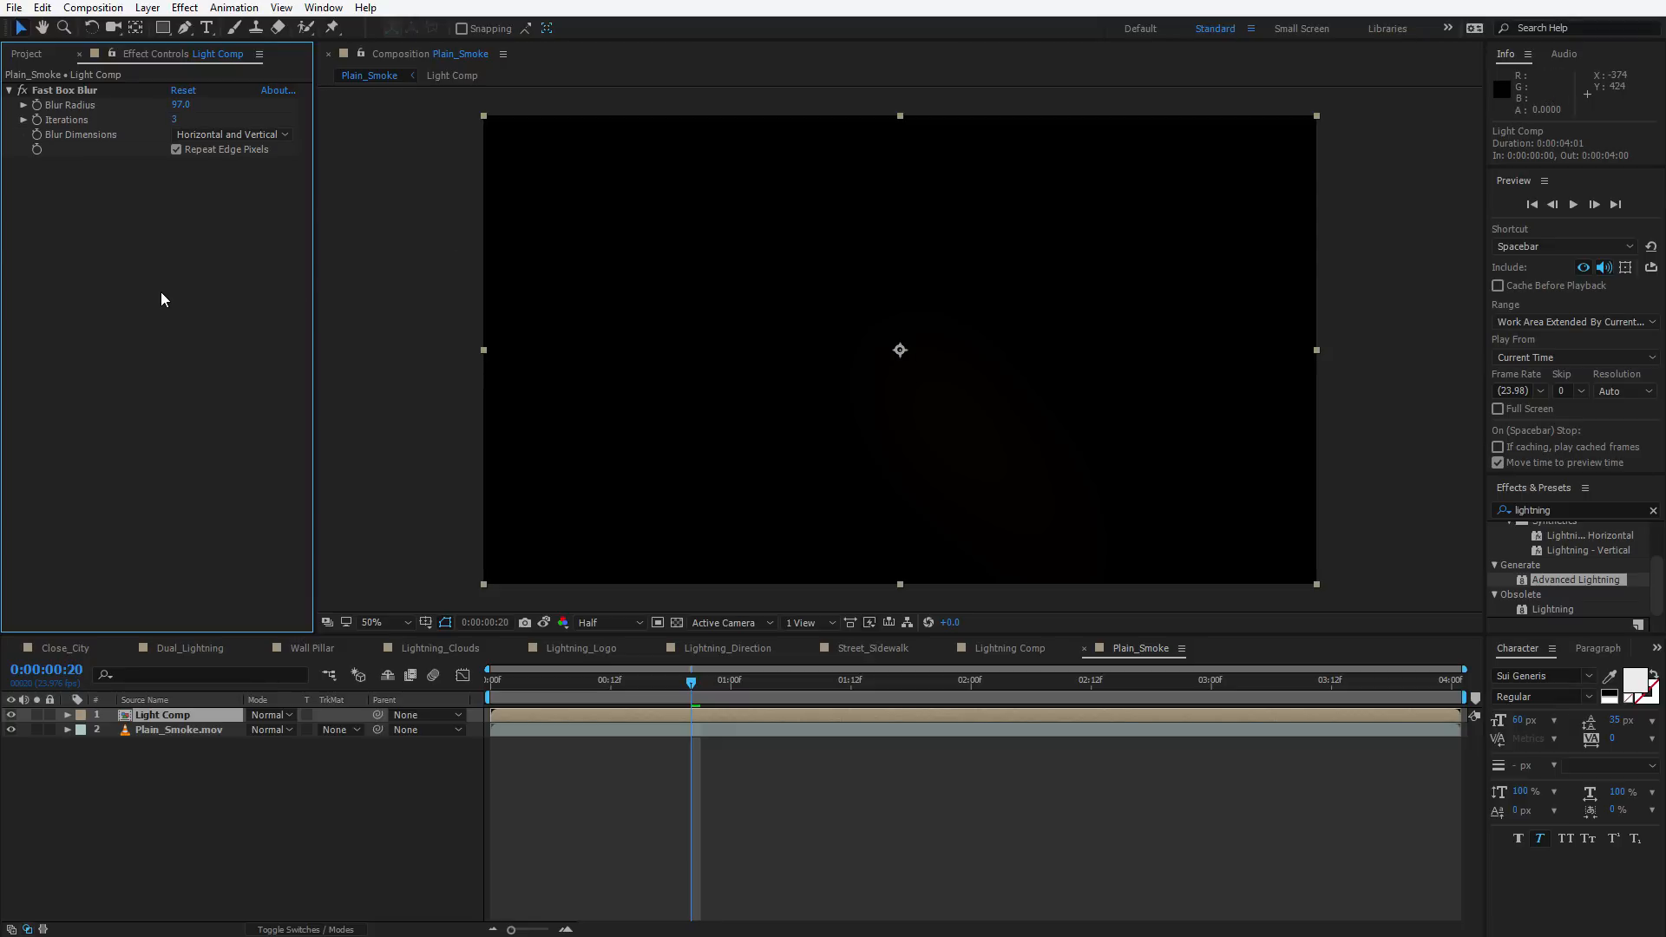
Add an Exposure effect and set Exposure to 8.21 and Gamma Correction to 1.13
{"action": "key", "text": "ctrl+space"}
{"action": "type", "text": "expo"}
{"action": "key", "text": "Escape"}
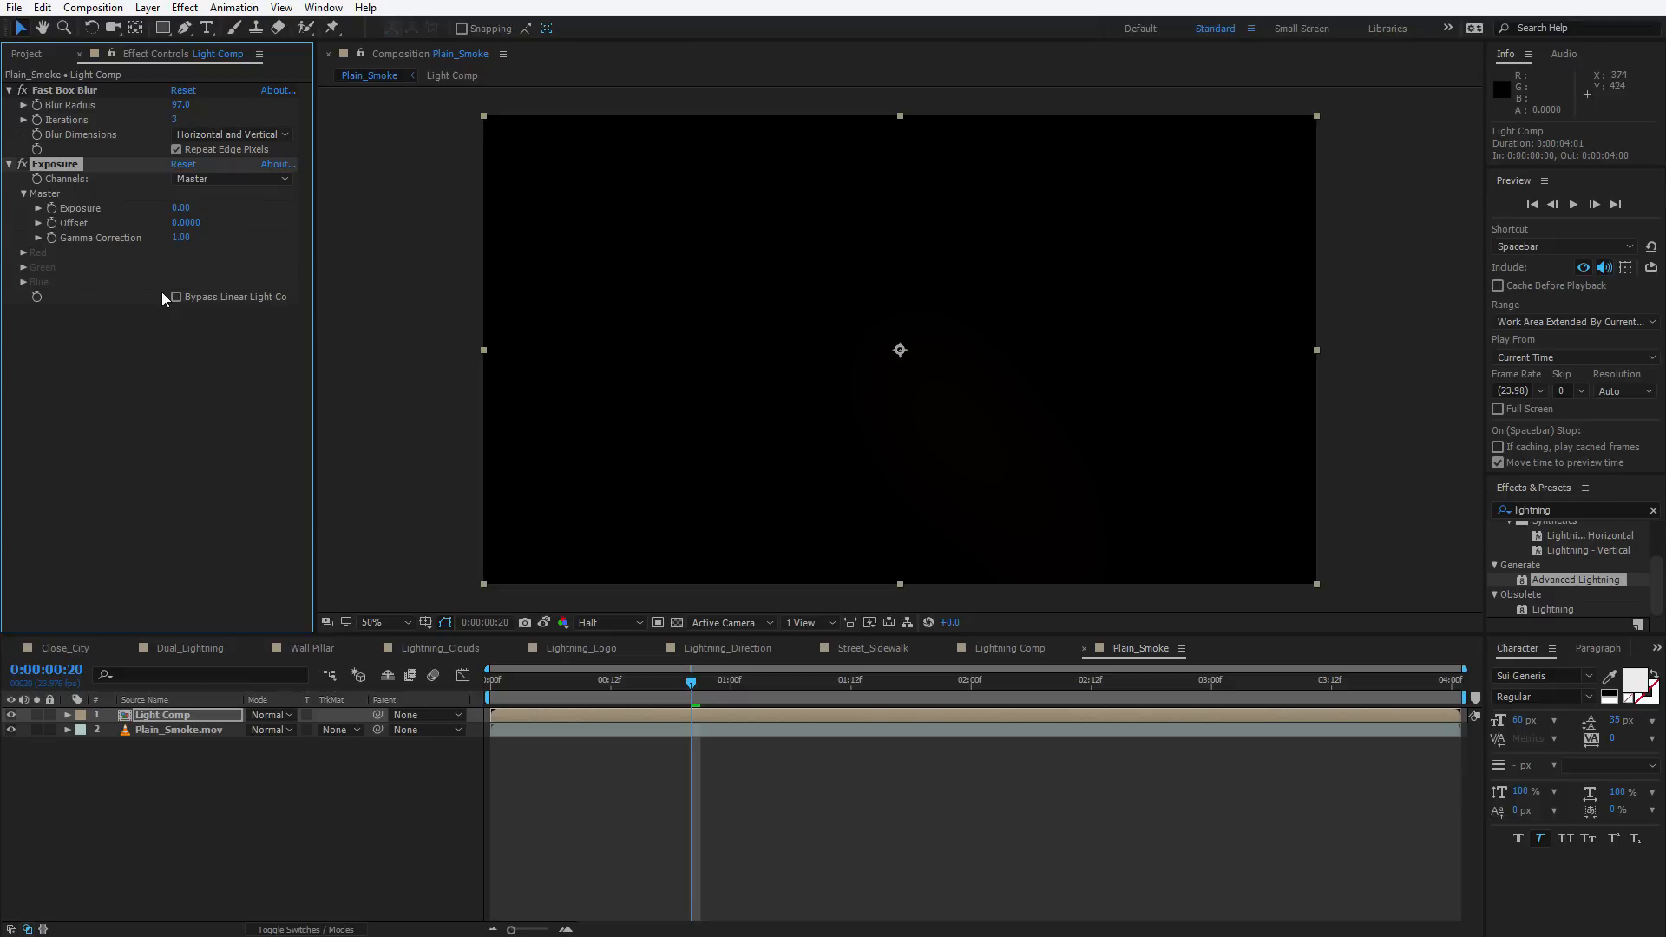
{"action": "left_click_drag", "start_coordinate": [195, 208], "coordinate": [264, 209]}
{"action": "left_click_drag", "start_coordinate": [582, 683], "coordinate": [725, 695]}
{"action": "left_click", "coordinate": [205, 457]}
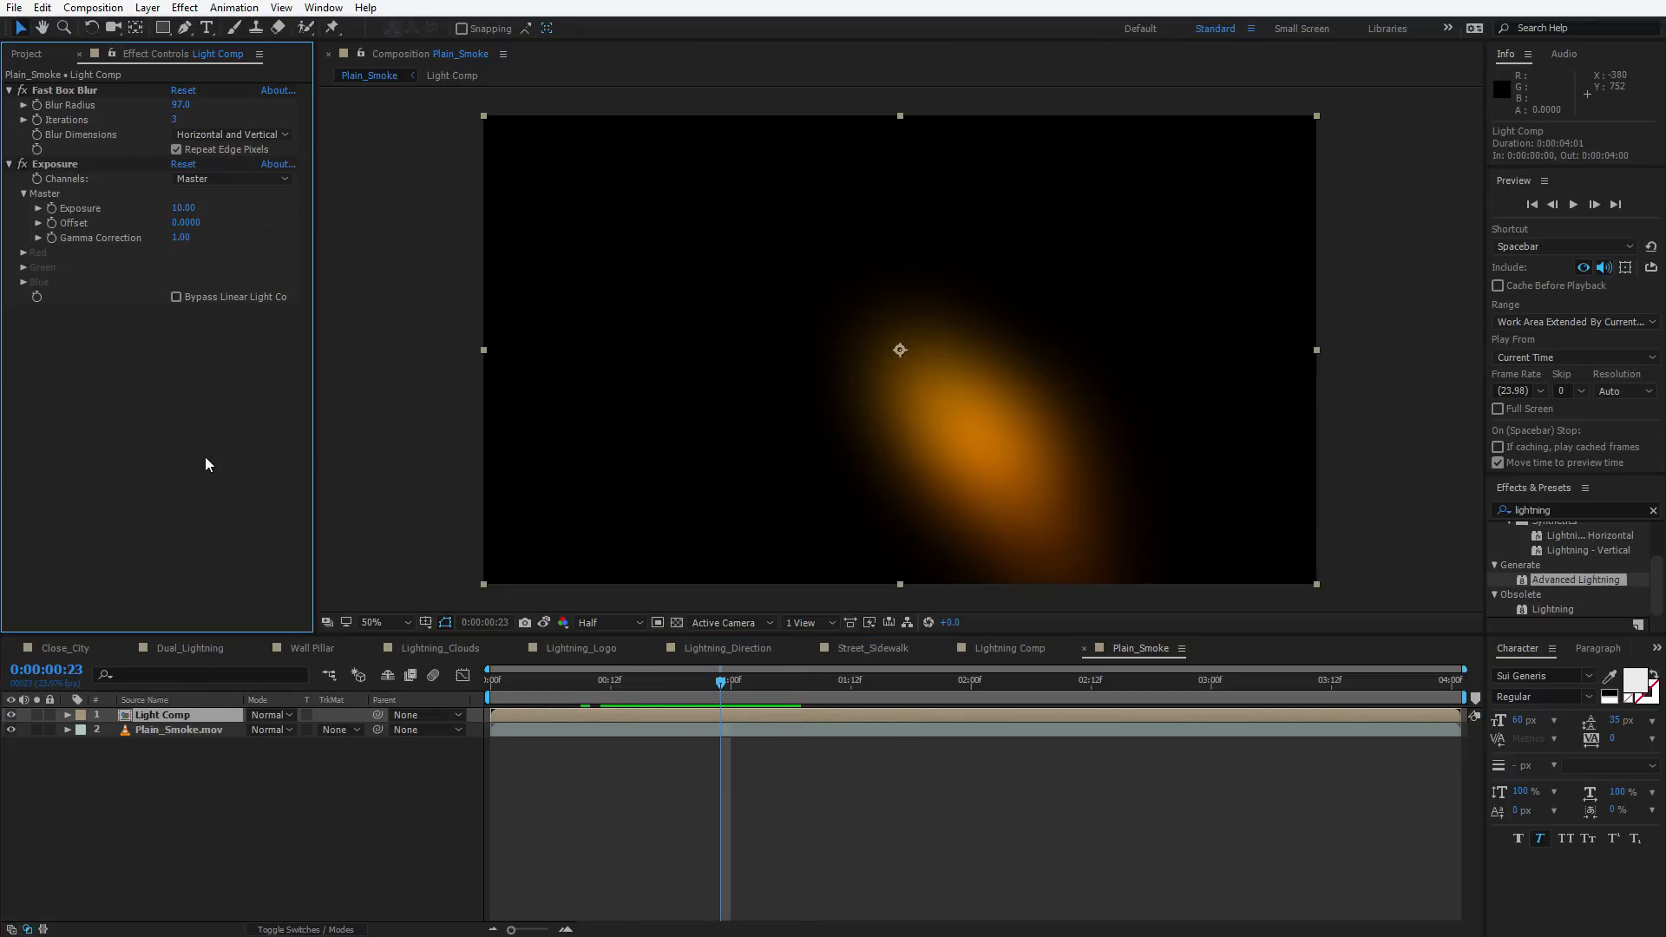
{"action": "left_click_drag", "start_coordinate": [180, 236], "coordinate": [68, 245]}
Increase the Fast Box Blur radius to 173.0
{"action": "left_click_drag", "start_coordinate": [183, 105], "coordinate": [222, 95]}
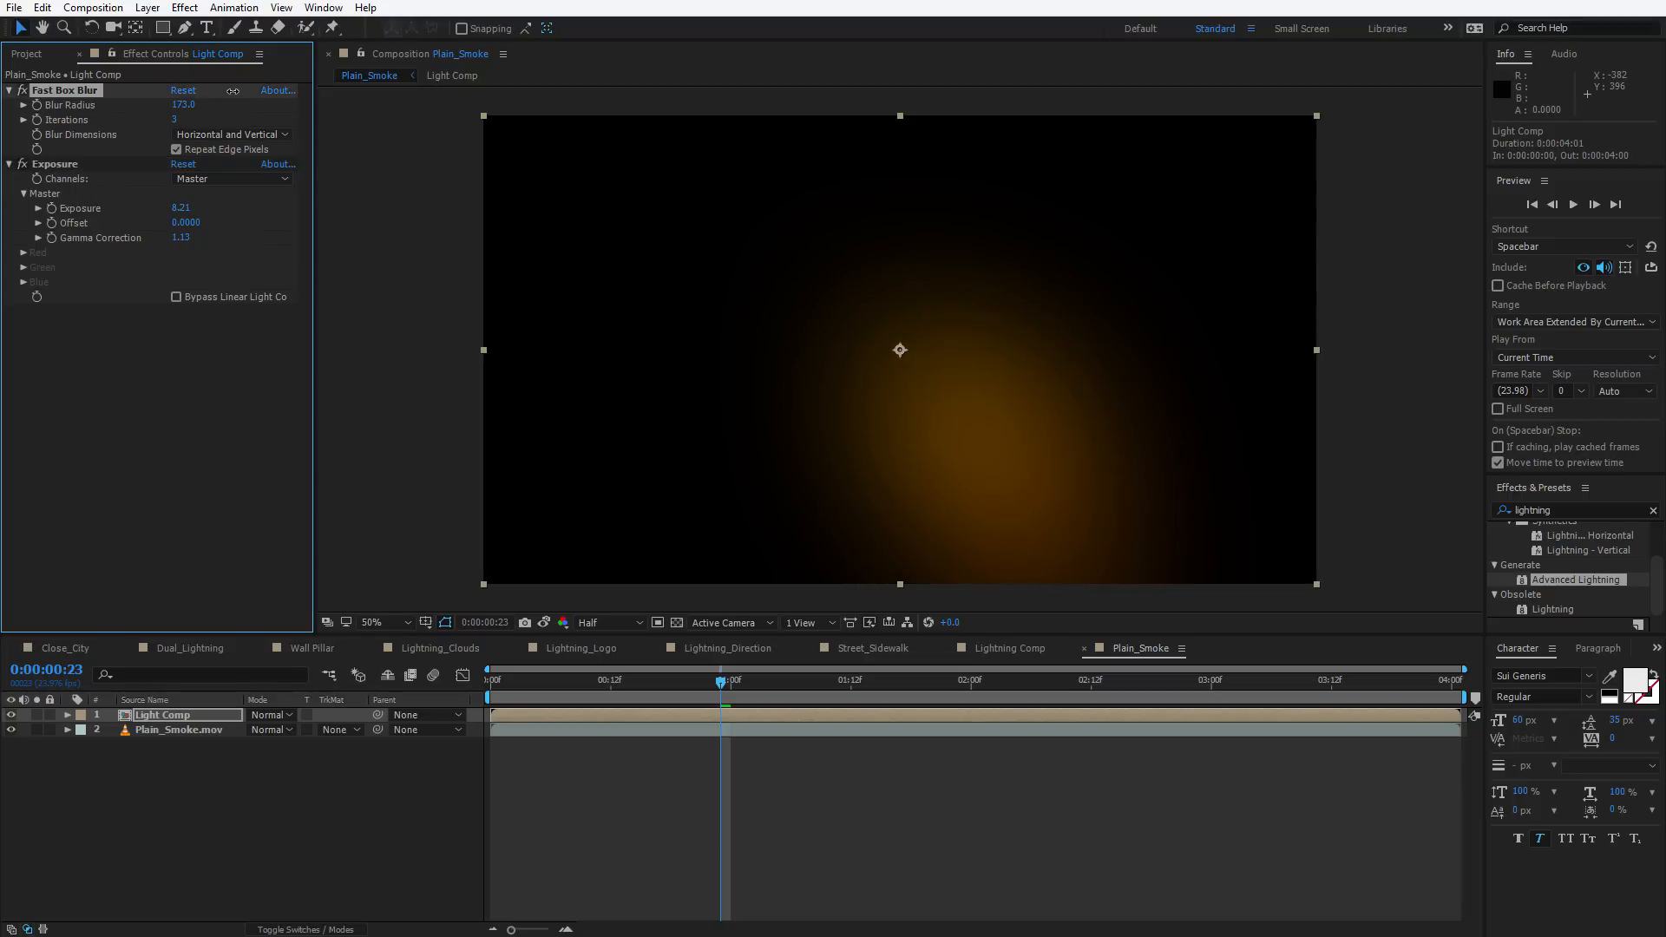
{"action": "left_click_drag", "start_coordinate": [613, 683], "coordinate": [651, 688]}
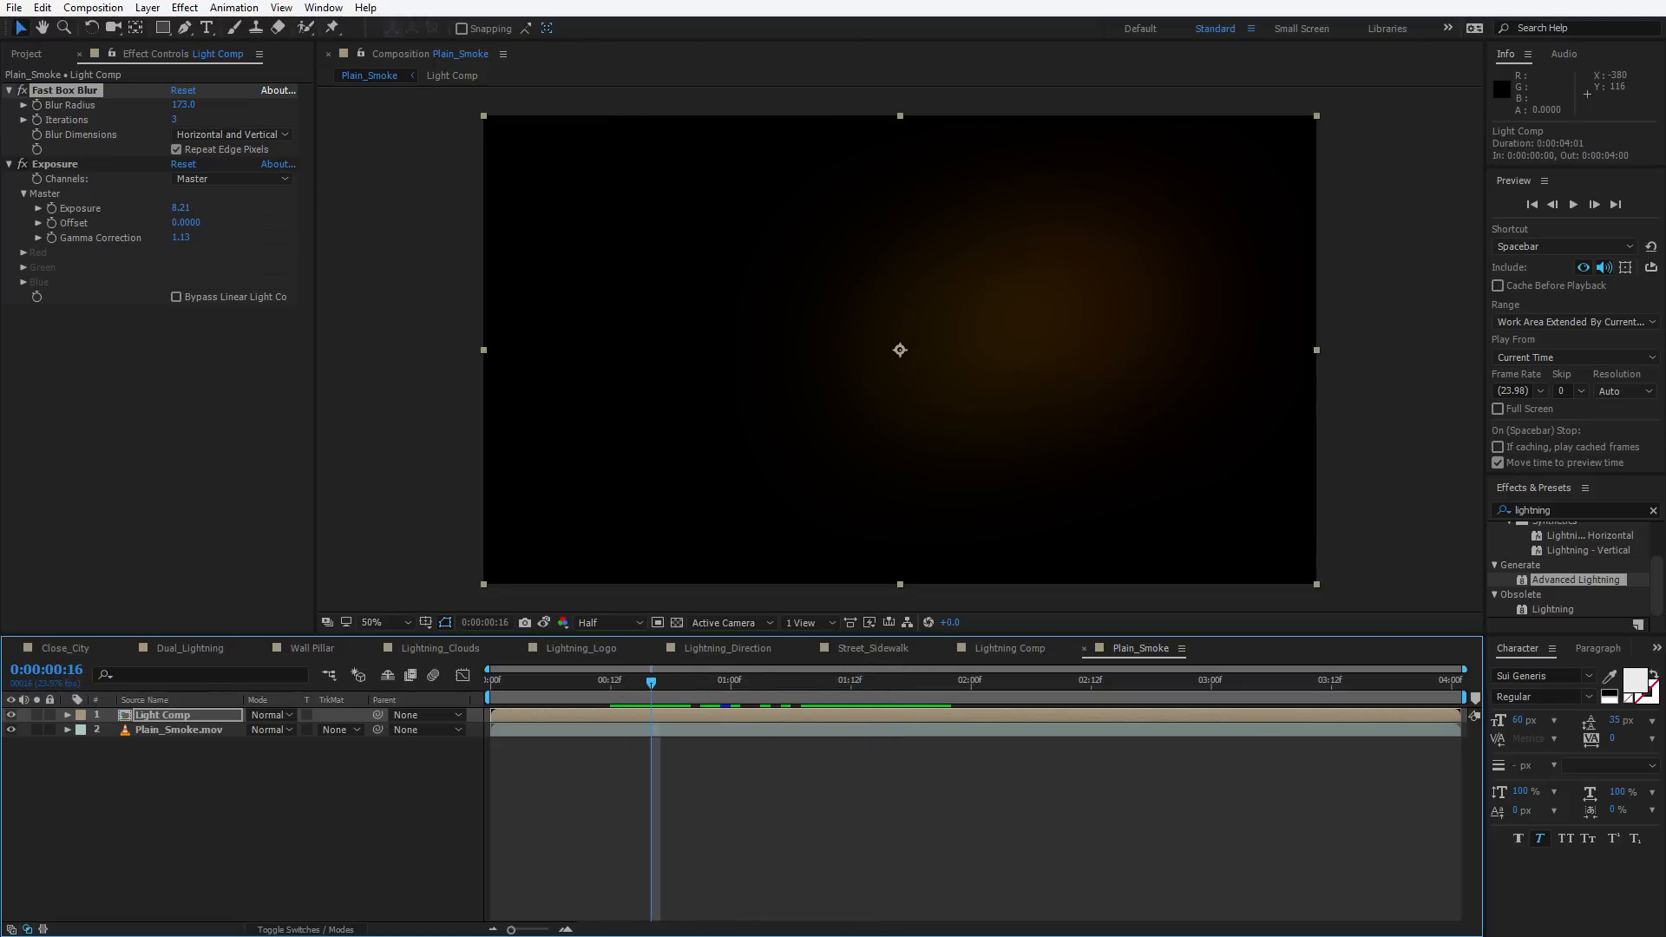
Apply CC Composite and set Composite Original to Add
{"action": "left_click", "coordinate": [184, 7]}
{"action": "mouse_move", "coordinate": [241, 154]}
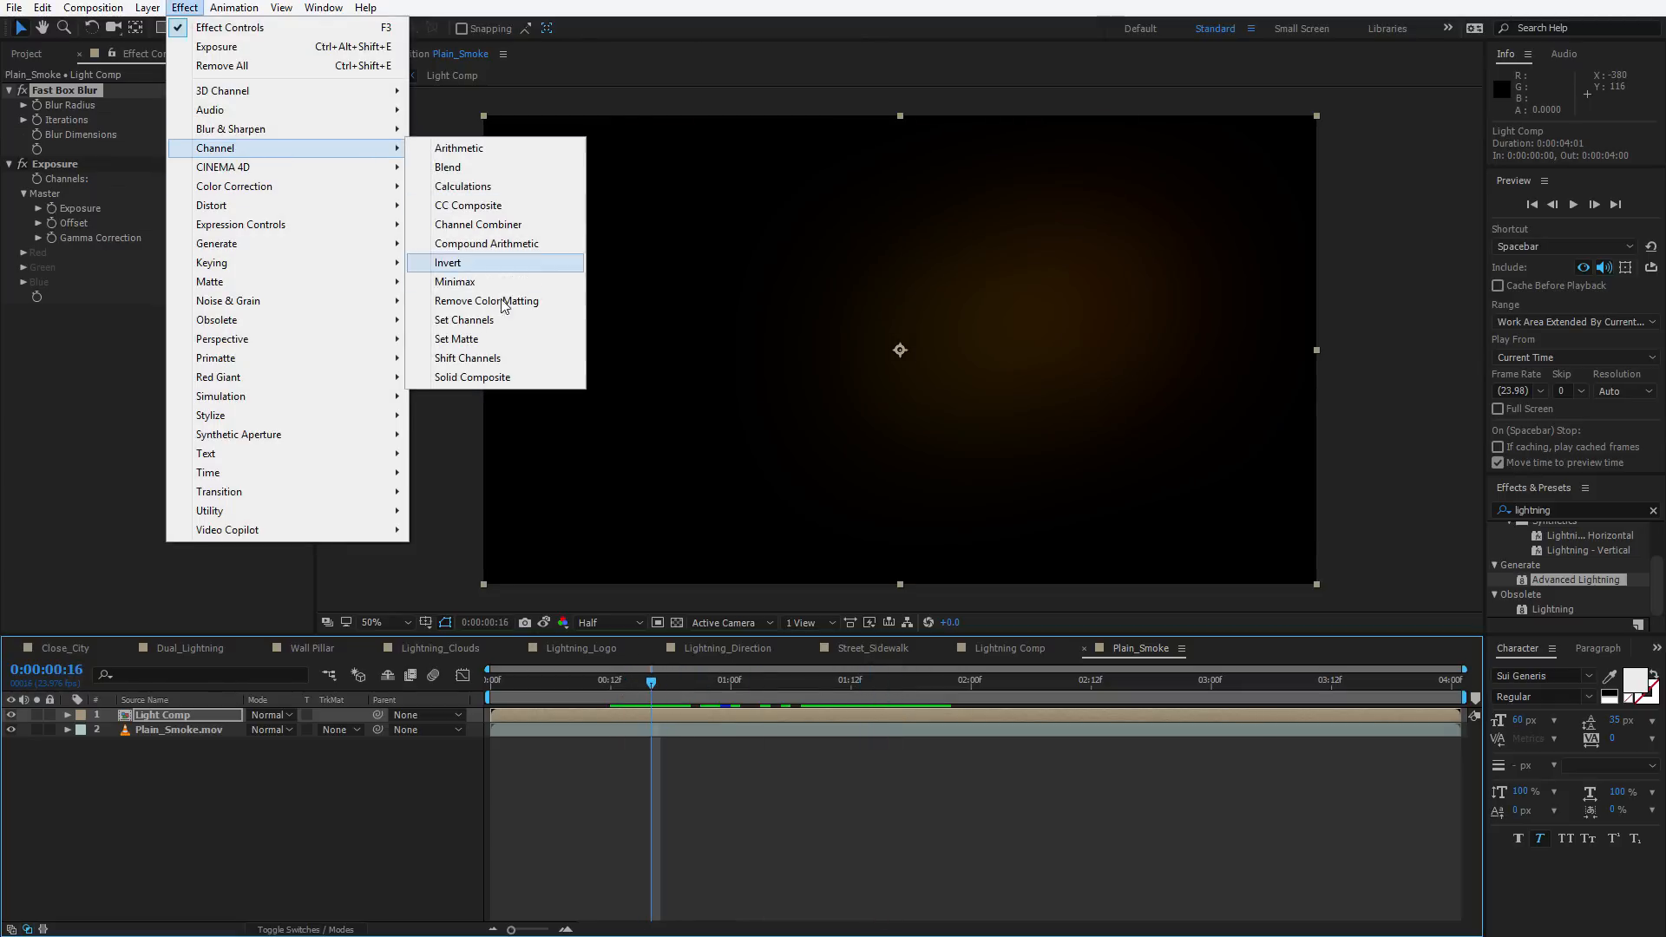
{"action": "left_click", "coordinate": [467, 206]}
{"action": "left_click", "coordinate": [213, 342]}
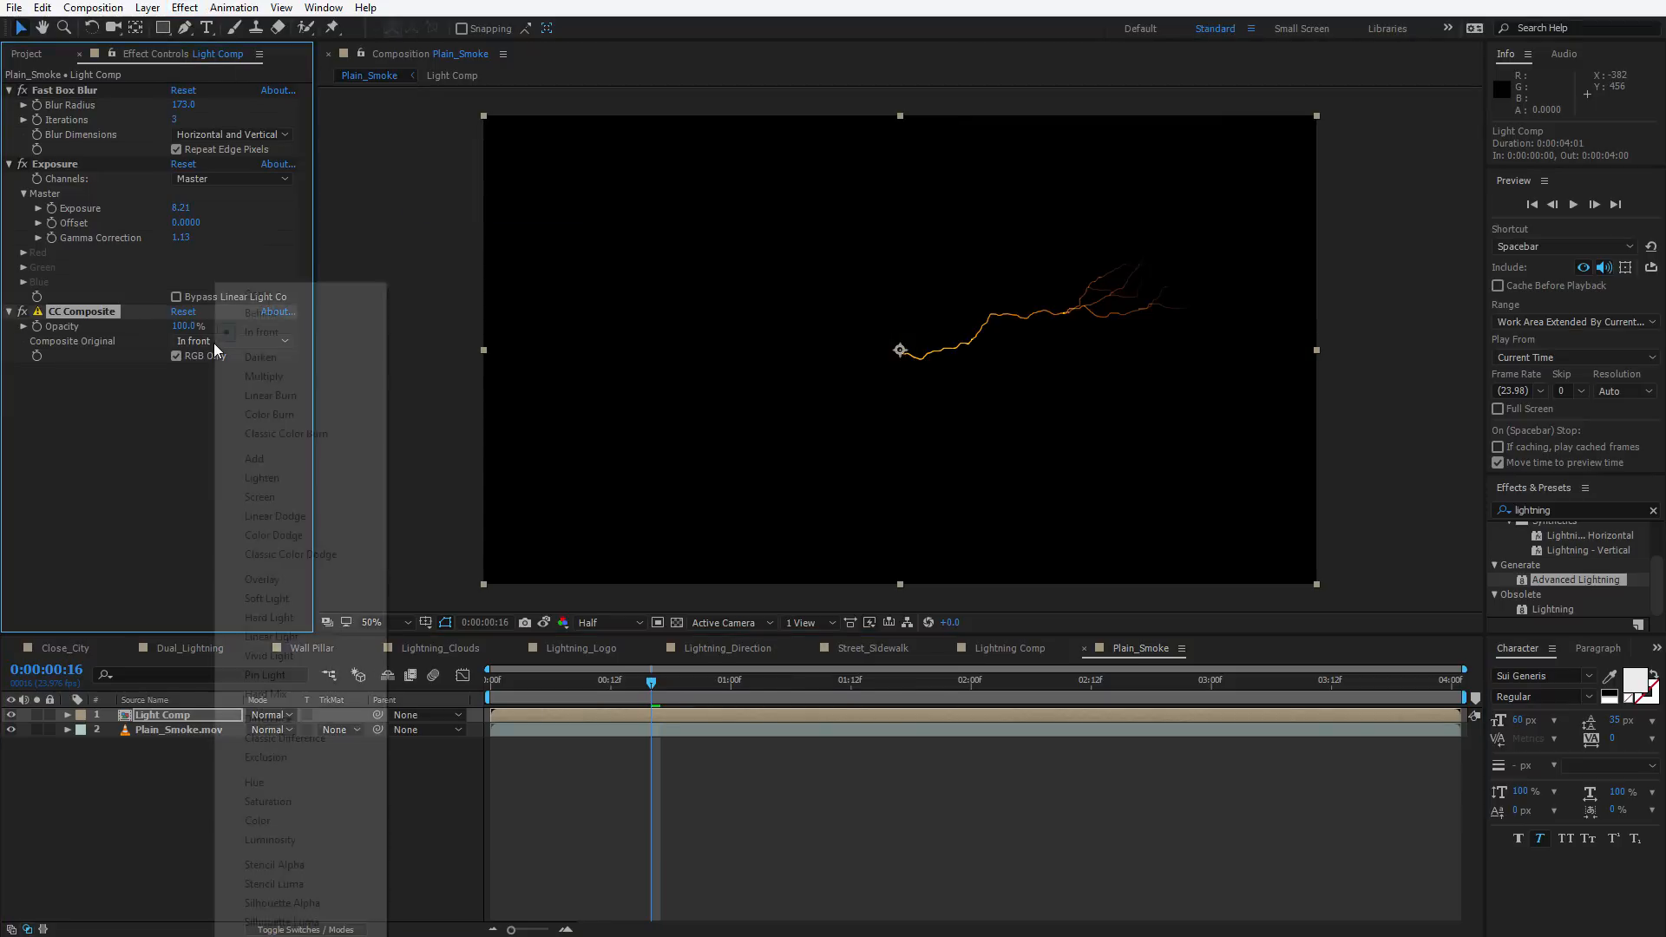
{"action": "left_click", "coordinate": [258, 462]}
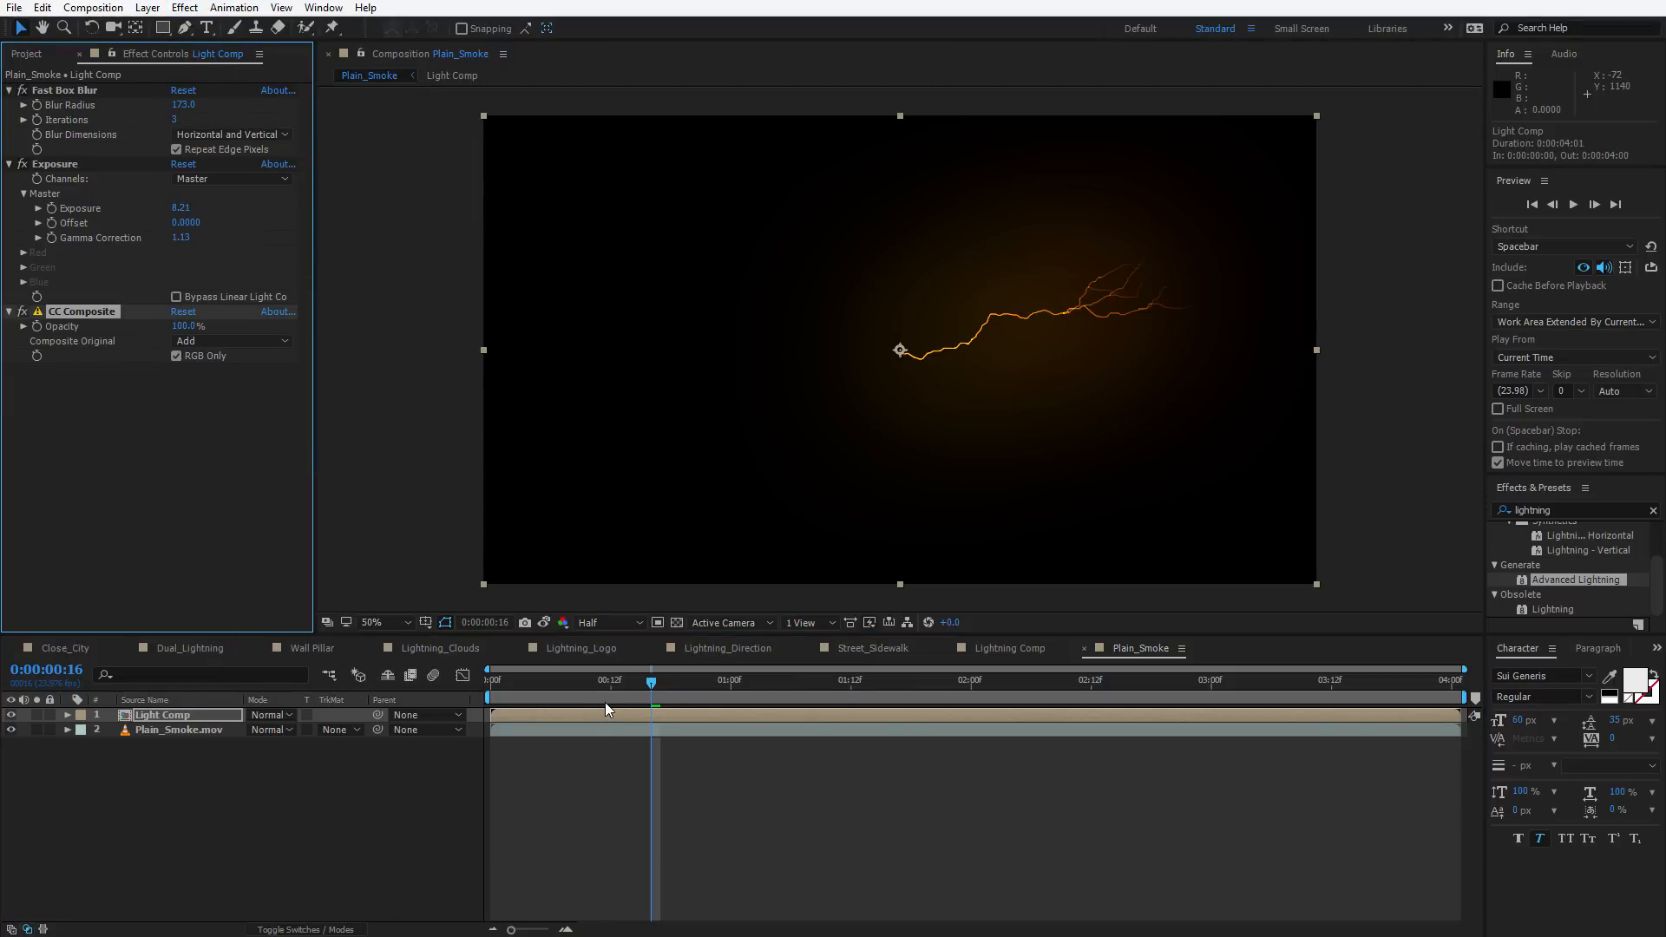
Raise the first Exposure value to 8.57
{"action": "left_click_drag", "start_coordinate": [605, 701], "coordinate": [699, 712]}
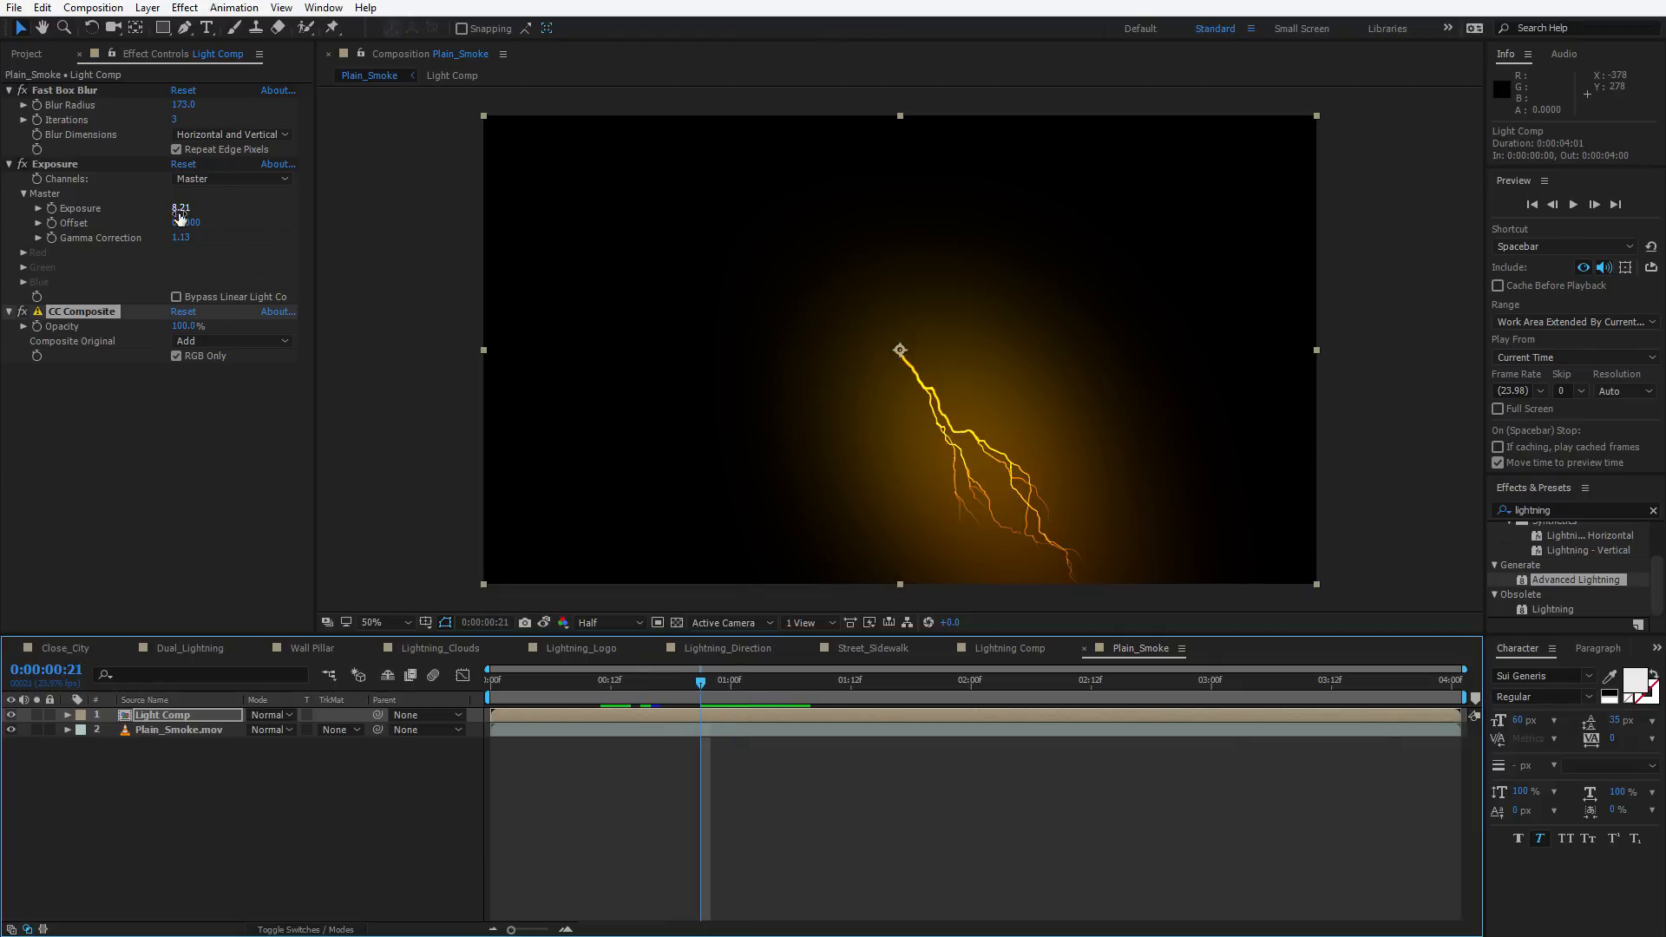
{"action": "left_click_drag", "start_coordinate": [180, 212], "coordinate": [226, 204]}
{"action": "left_click", "coordinate": [148, 484]}
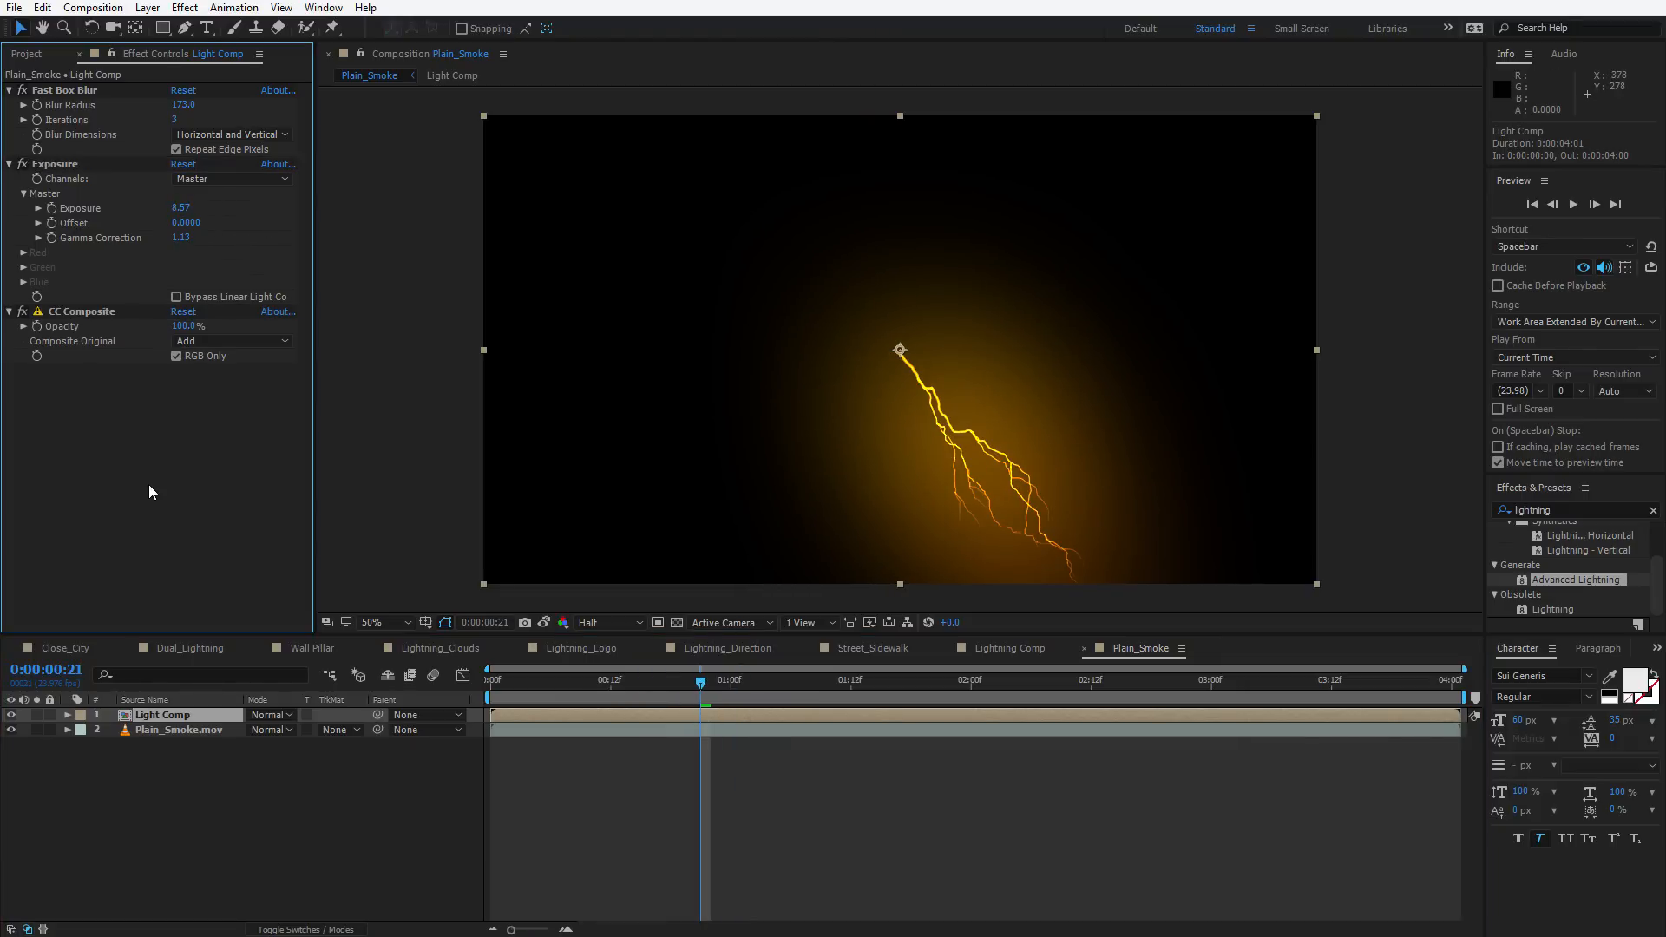
Add a second Fast Box Blur with Blur Radius 31.0 and Repeat Edge Pixels enabled
{"action": "key", "text": "ctrl+space"}
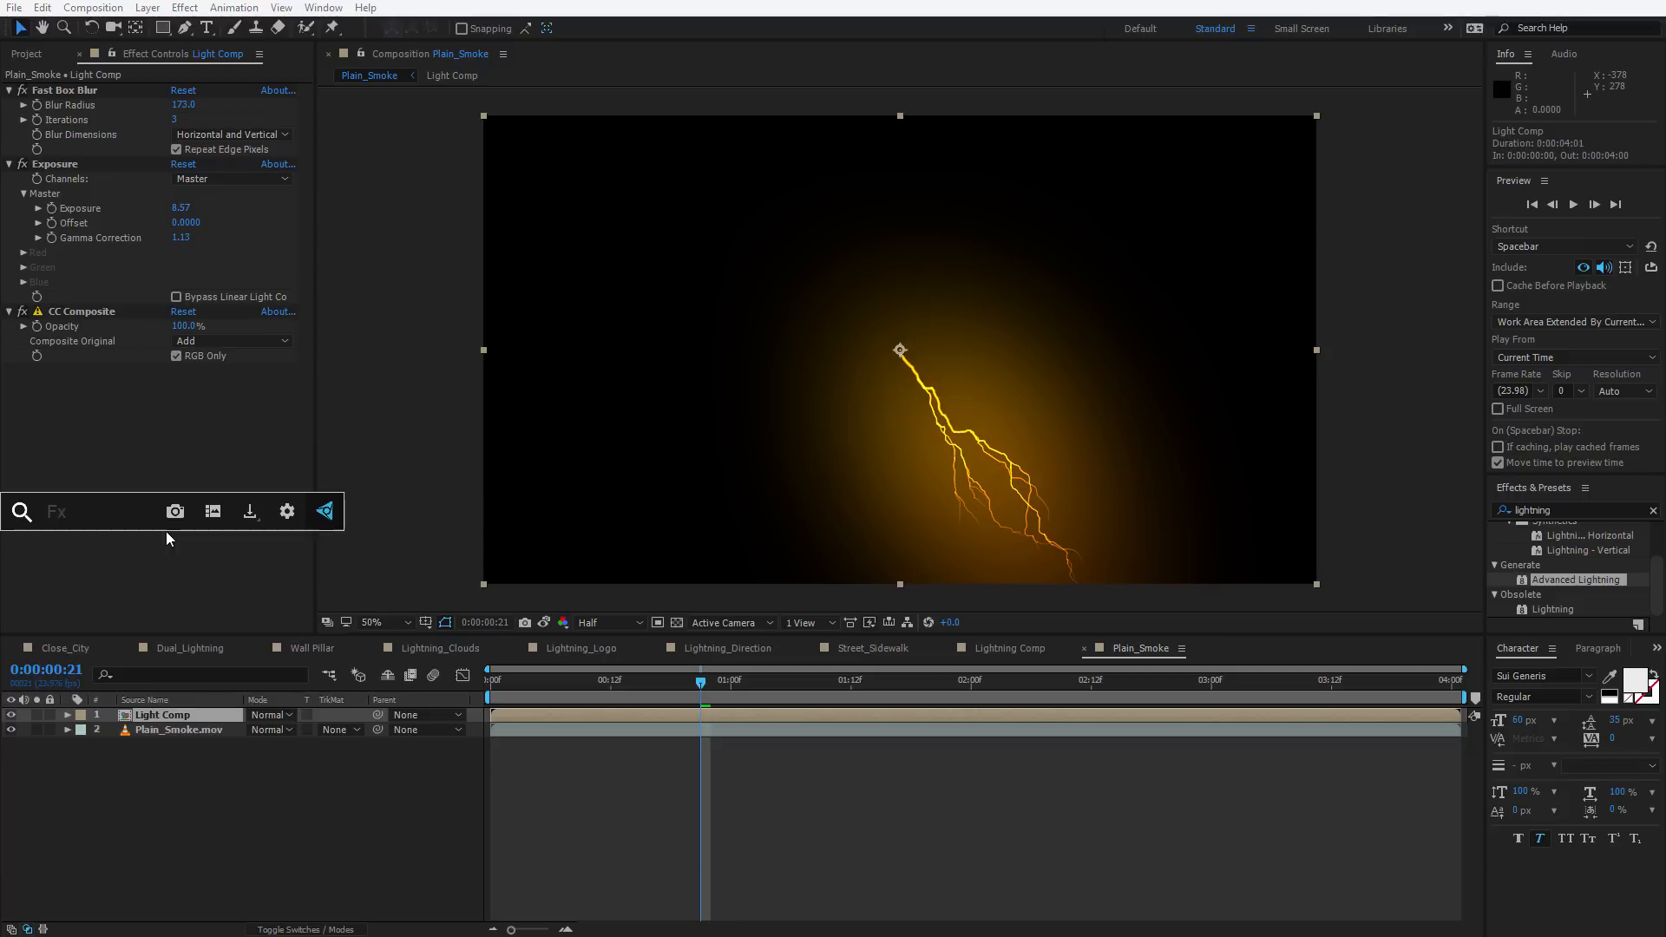
{"action": "type", "text": "box"}
{"action": "key", "text": "Return"}
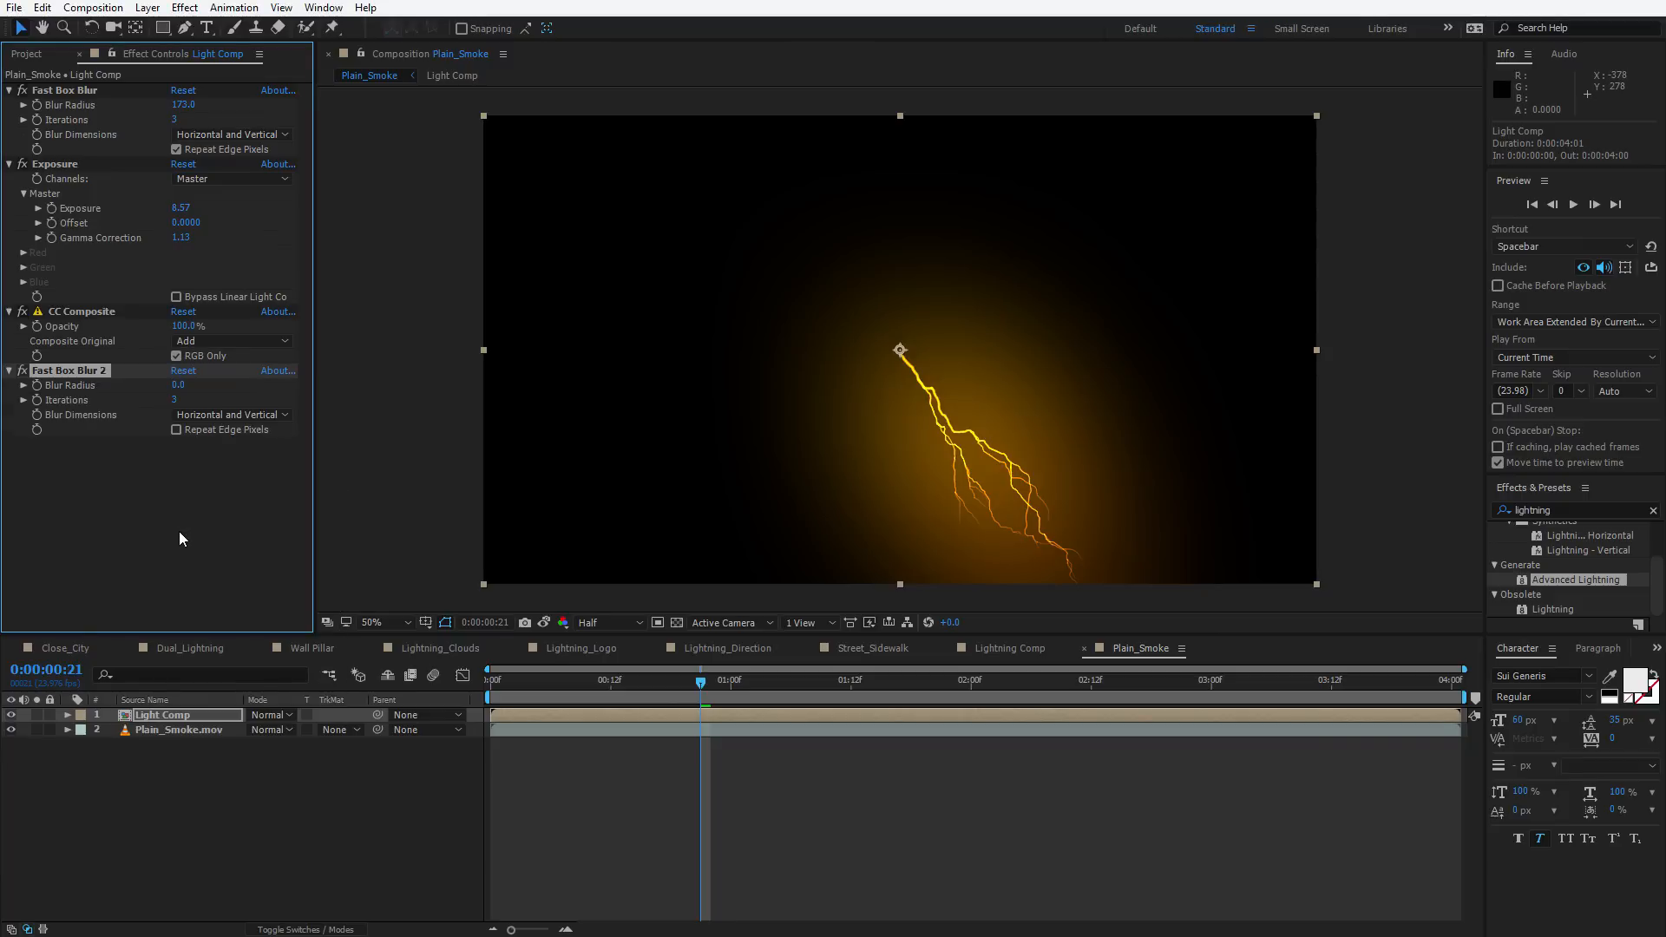
{"action": "left_click_drag", "start_coordinate": [177, 384], "coordinate": [203, 380]}
{"action": "left_click", "coordinate": [177, 430]}
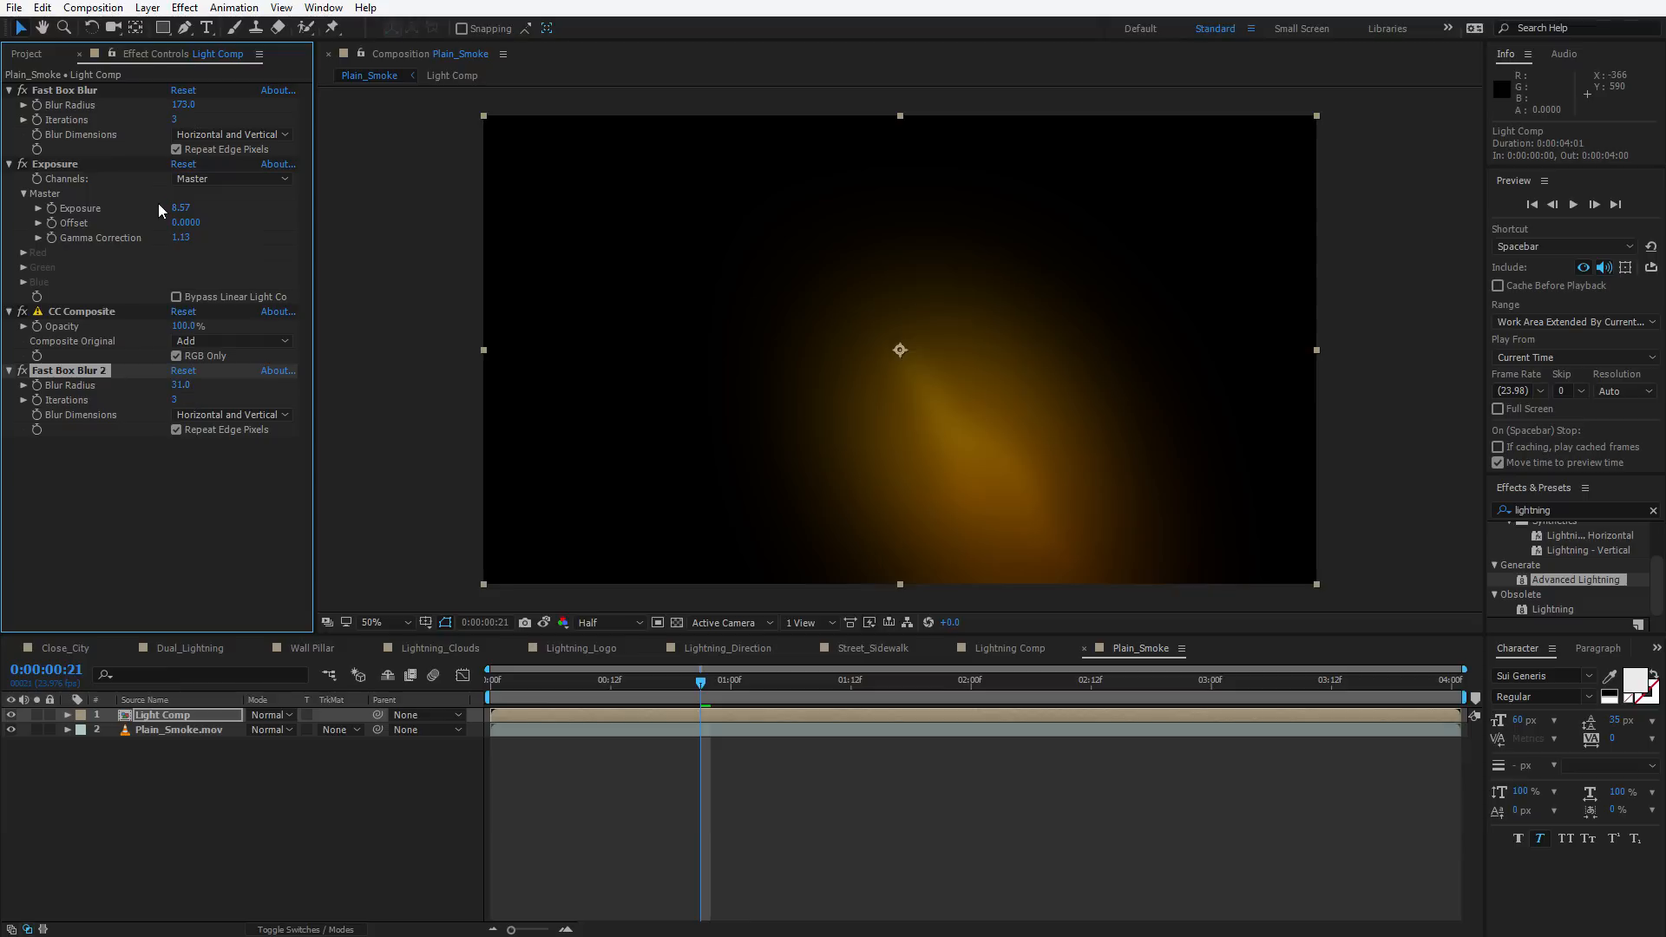
{"action": "left_click", "coordinate": [144, 548]}
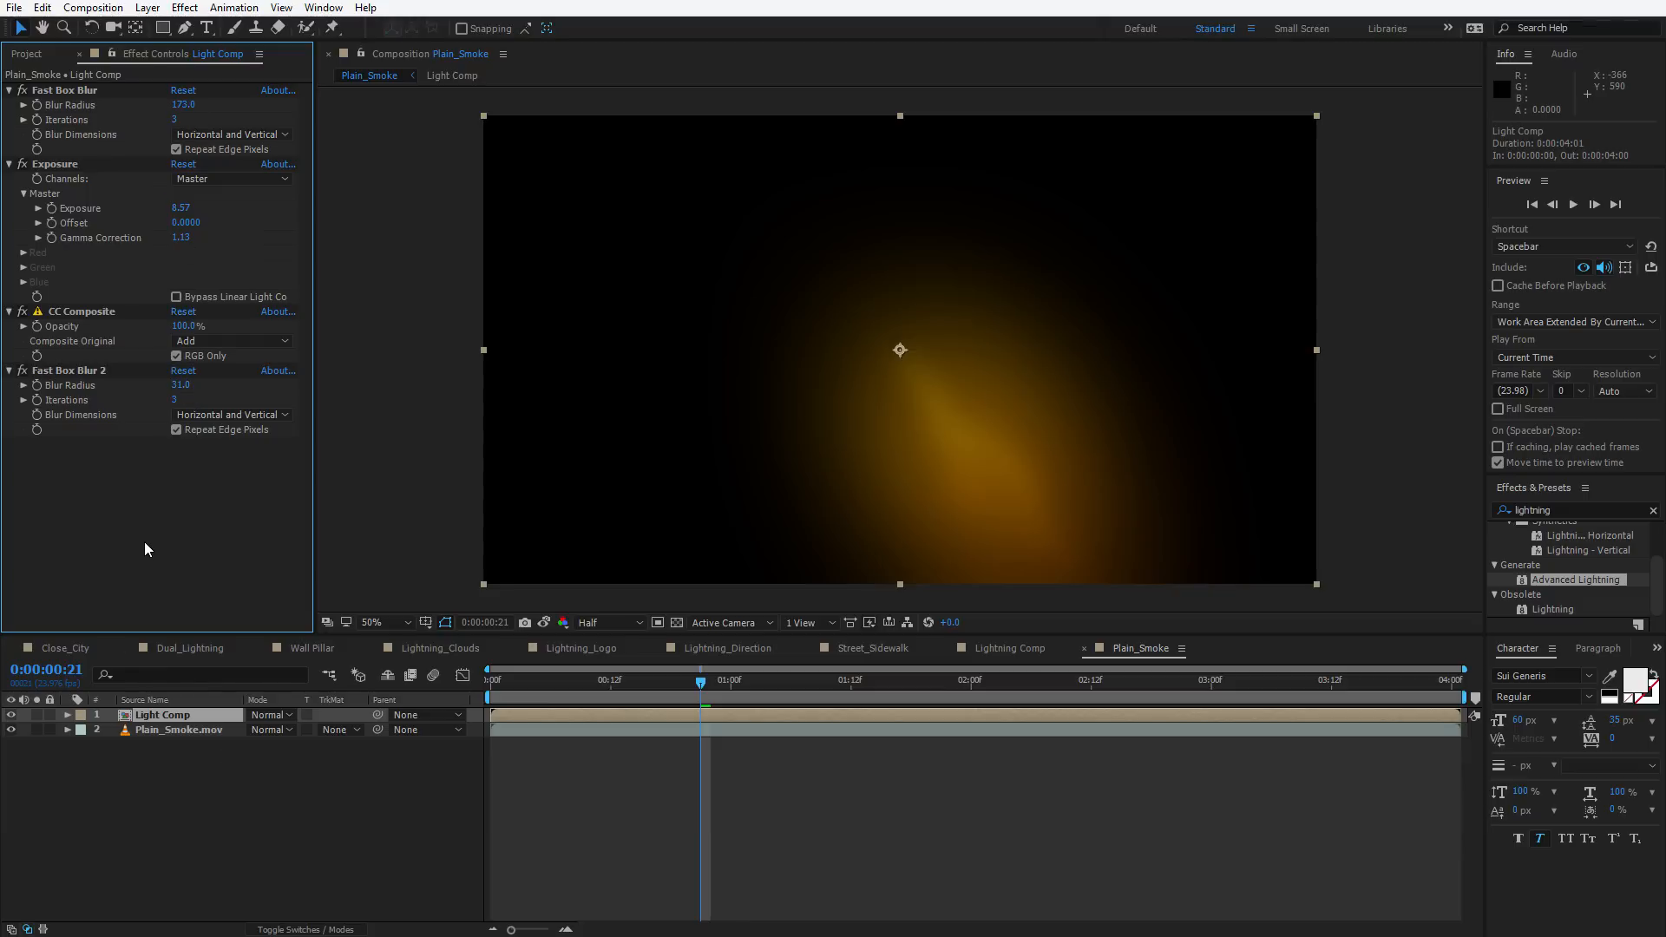
Add a second Exposure effect at the end of the stack and set its Exposure to 1.11
{"action": "left_click", "coordinate": [55, 165]}
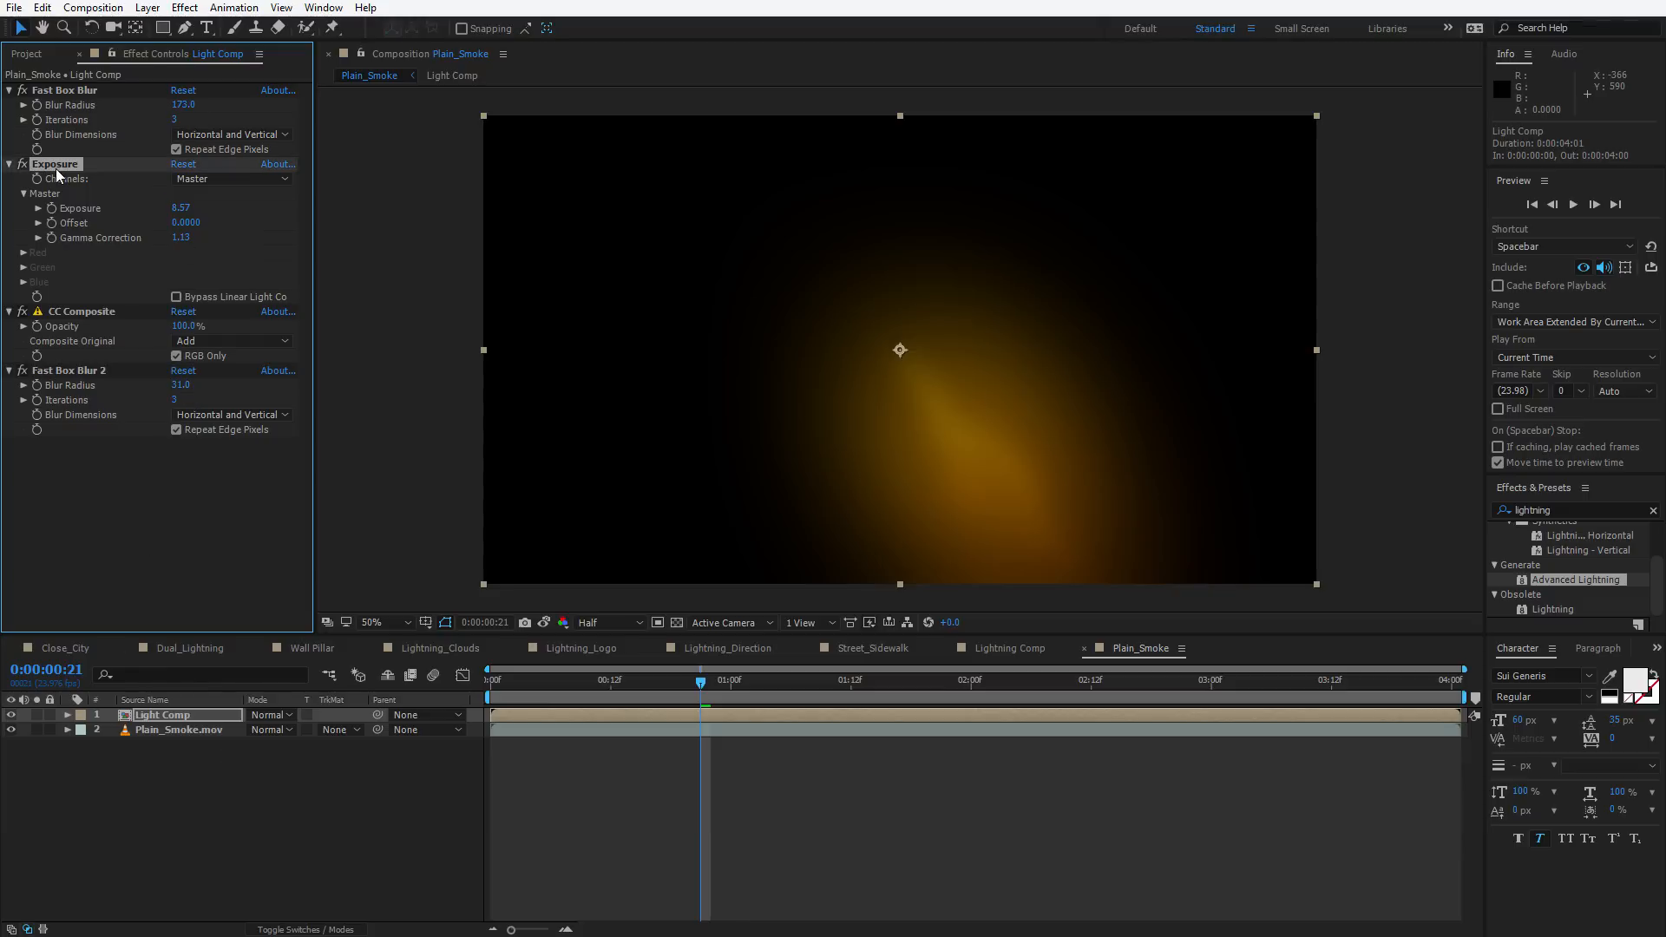
{"action": "left_click", "coordinate": [184, 517]}
{"action": "key", "text": "ctrl+space"}
{"action": "type", "text": "exp"}
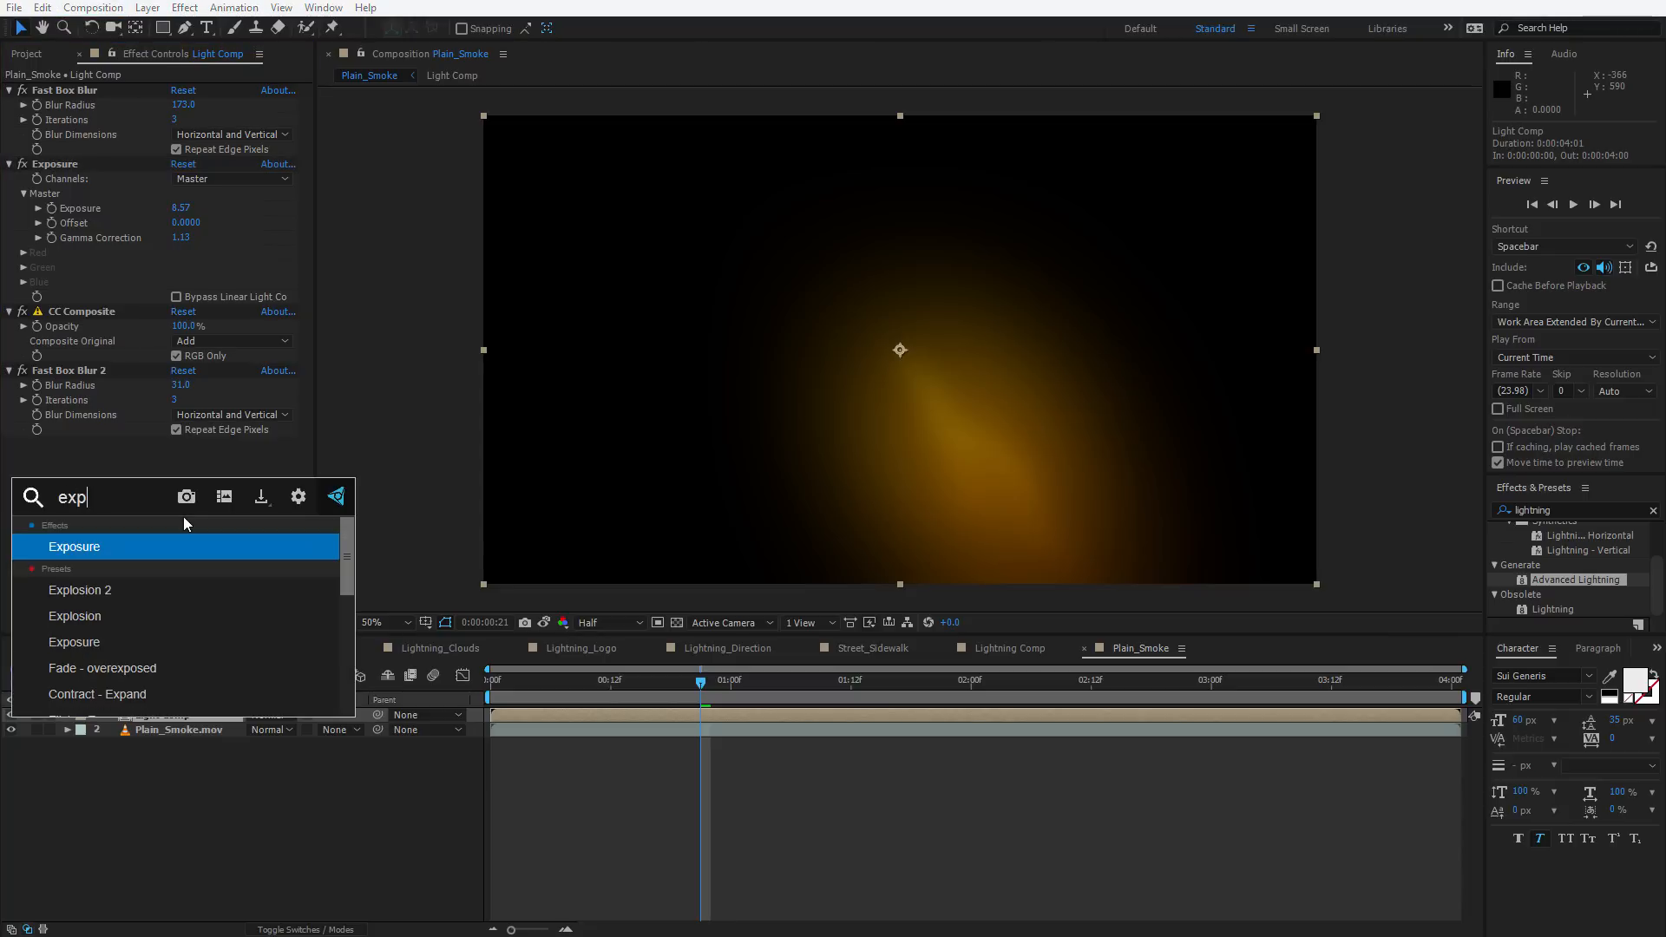
{"action": "key", "text": "Return"}
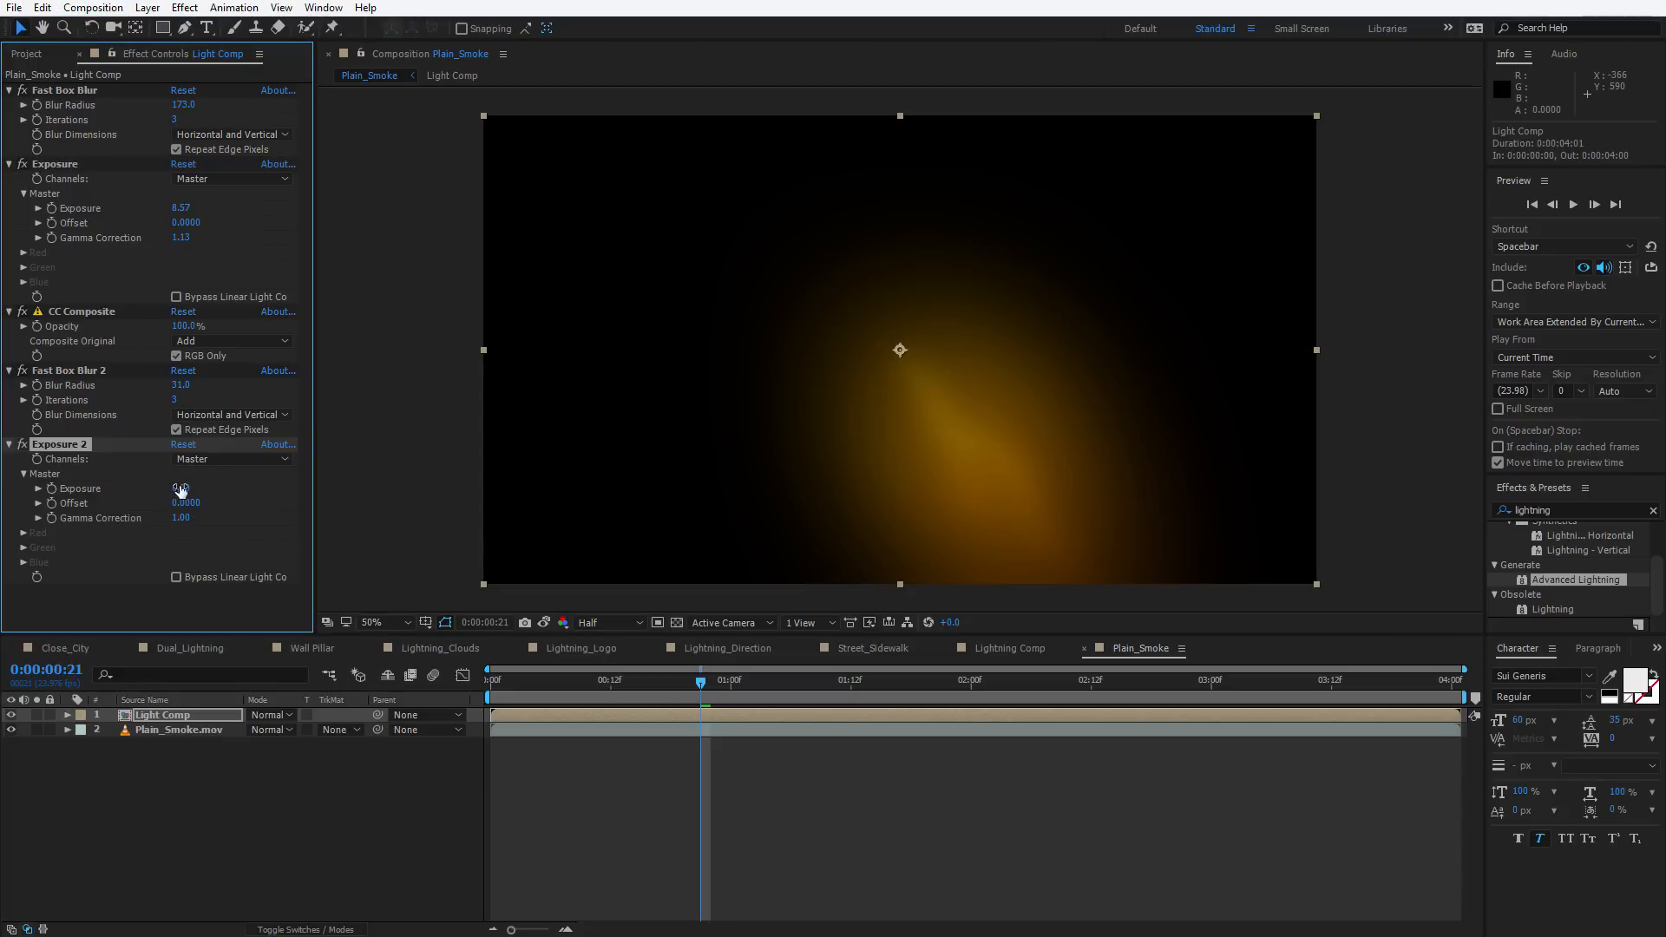
{"action": "left_click_drag", "start_coordinate": [203, 487], "coordinate": [278, 488]}
{"action": "key", "text": "g"}
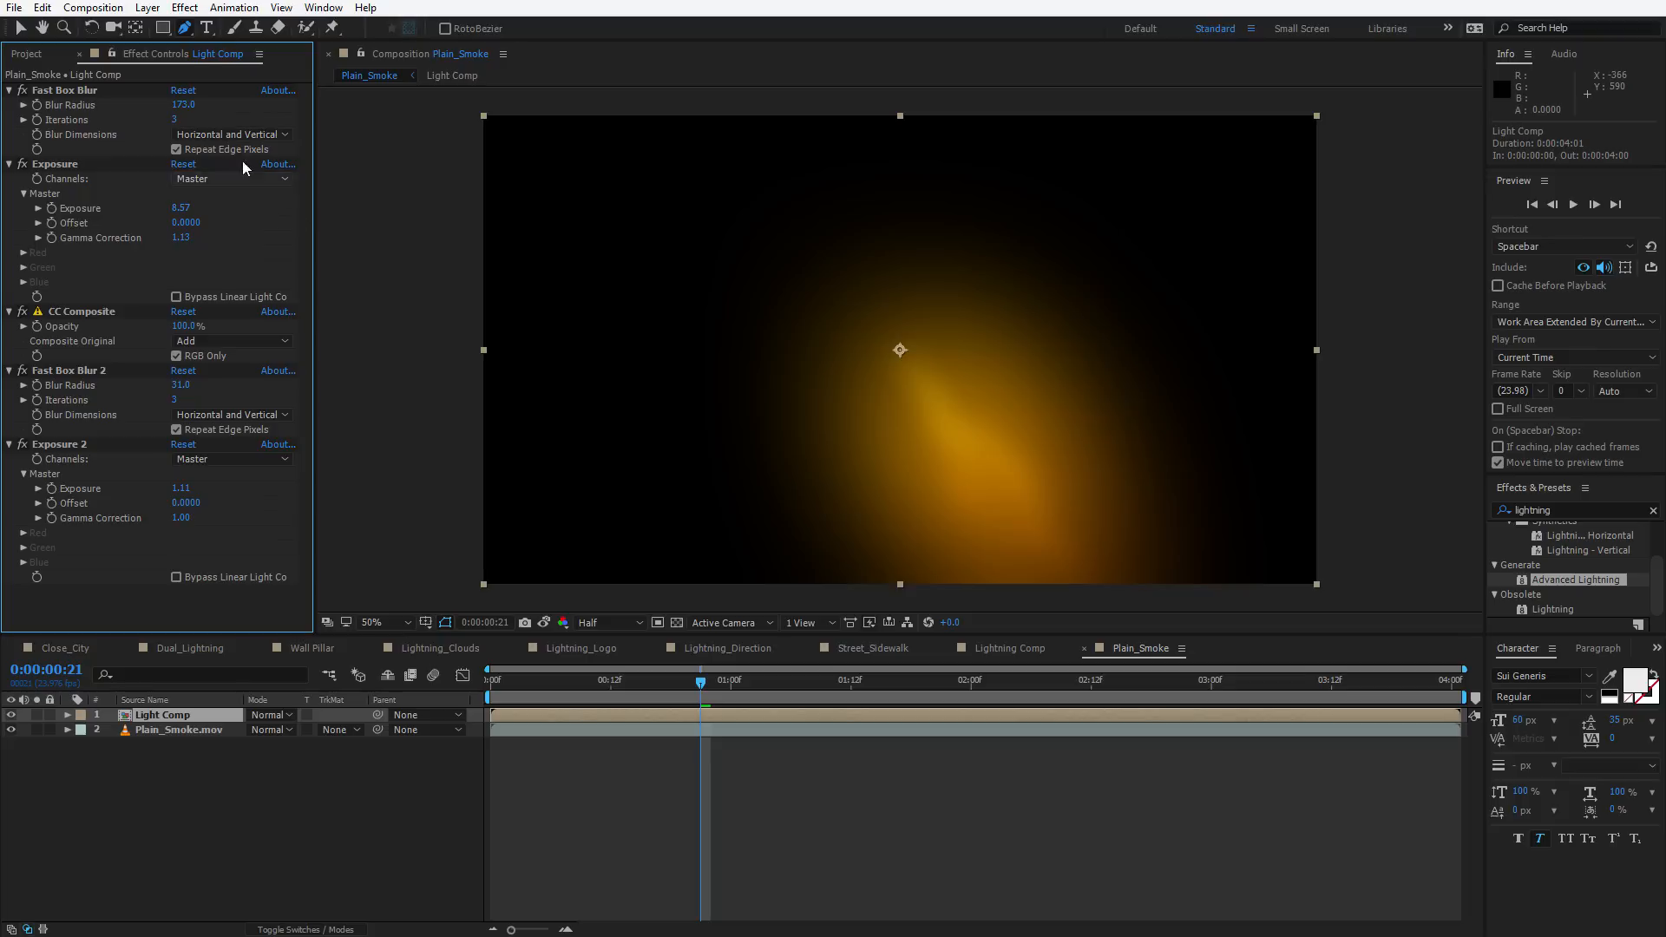
Apply a second CC Composite and set its Composite Original to Add
{"action": "left_click", "coordinate": [185, 7]}
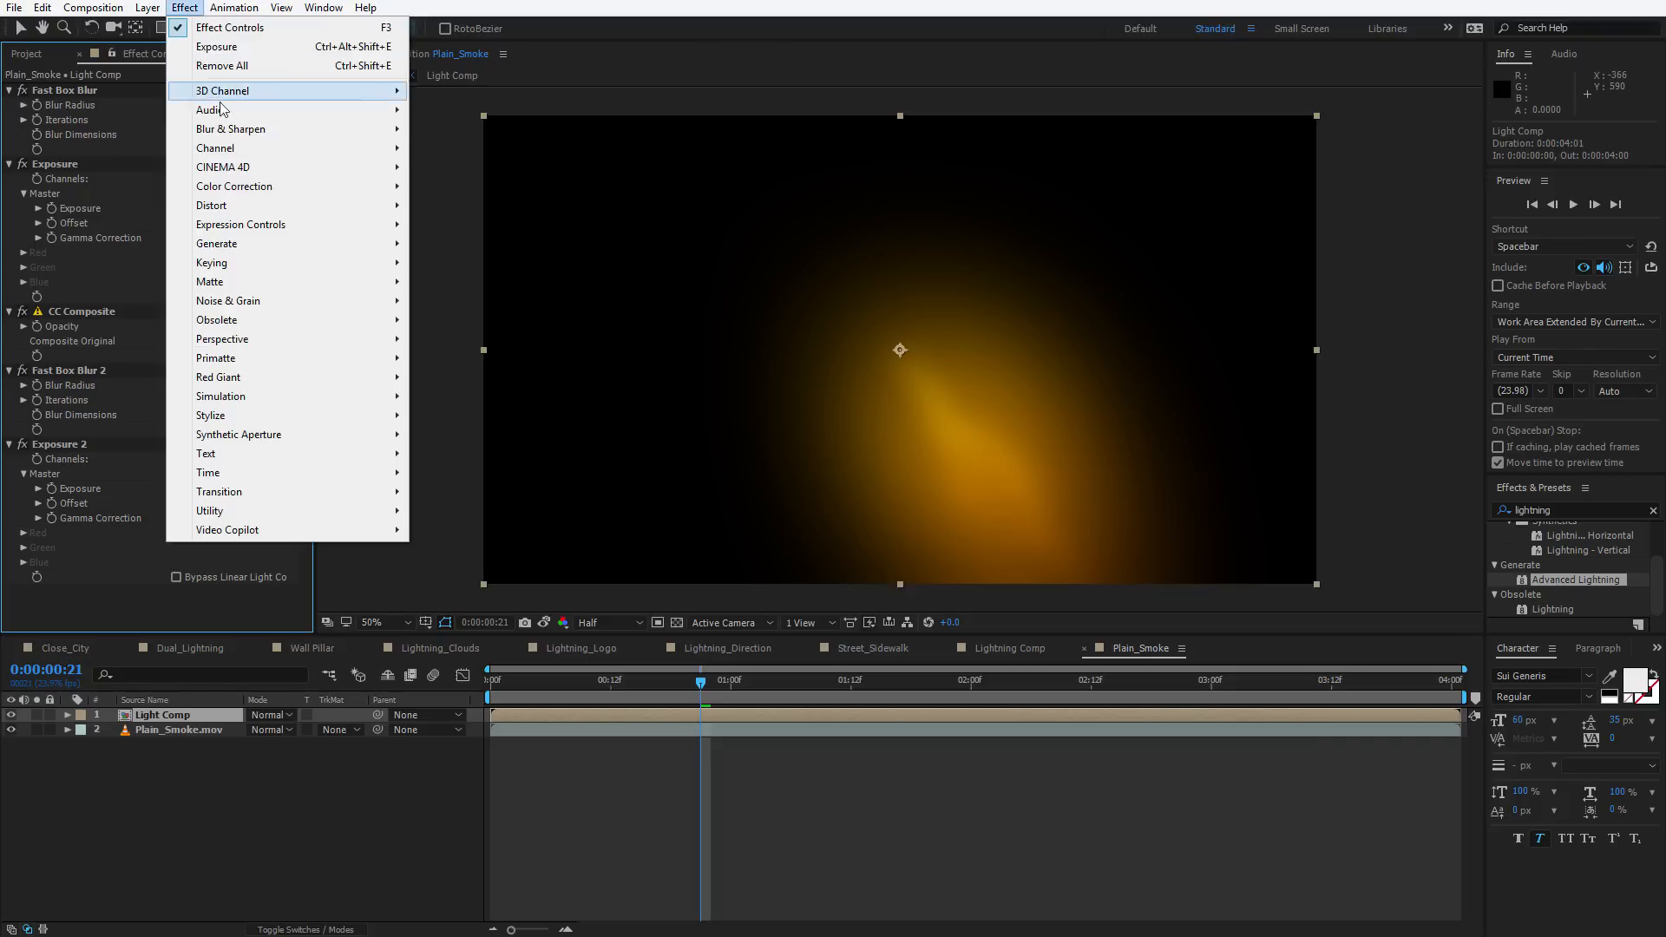
{"action": "mouse_move", "coordinate": [231, 146]}
{"action": "left_click", "coordinate": [469, 205]}
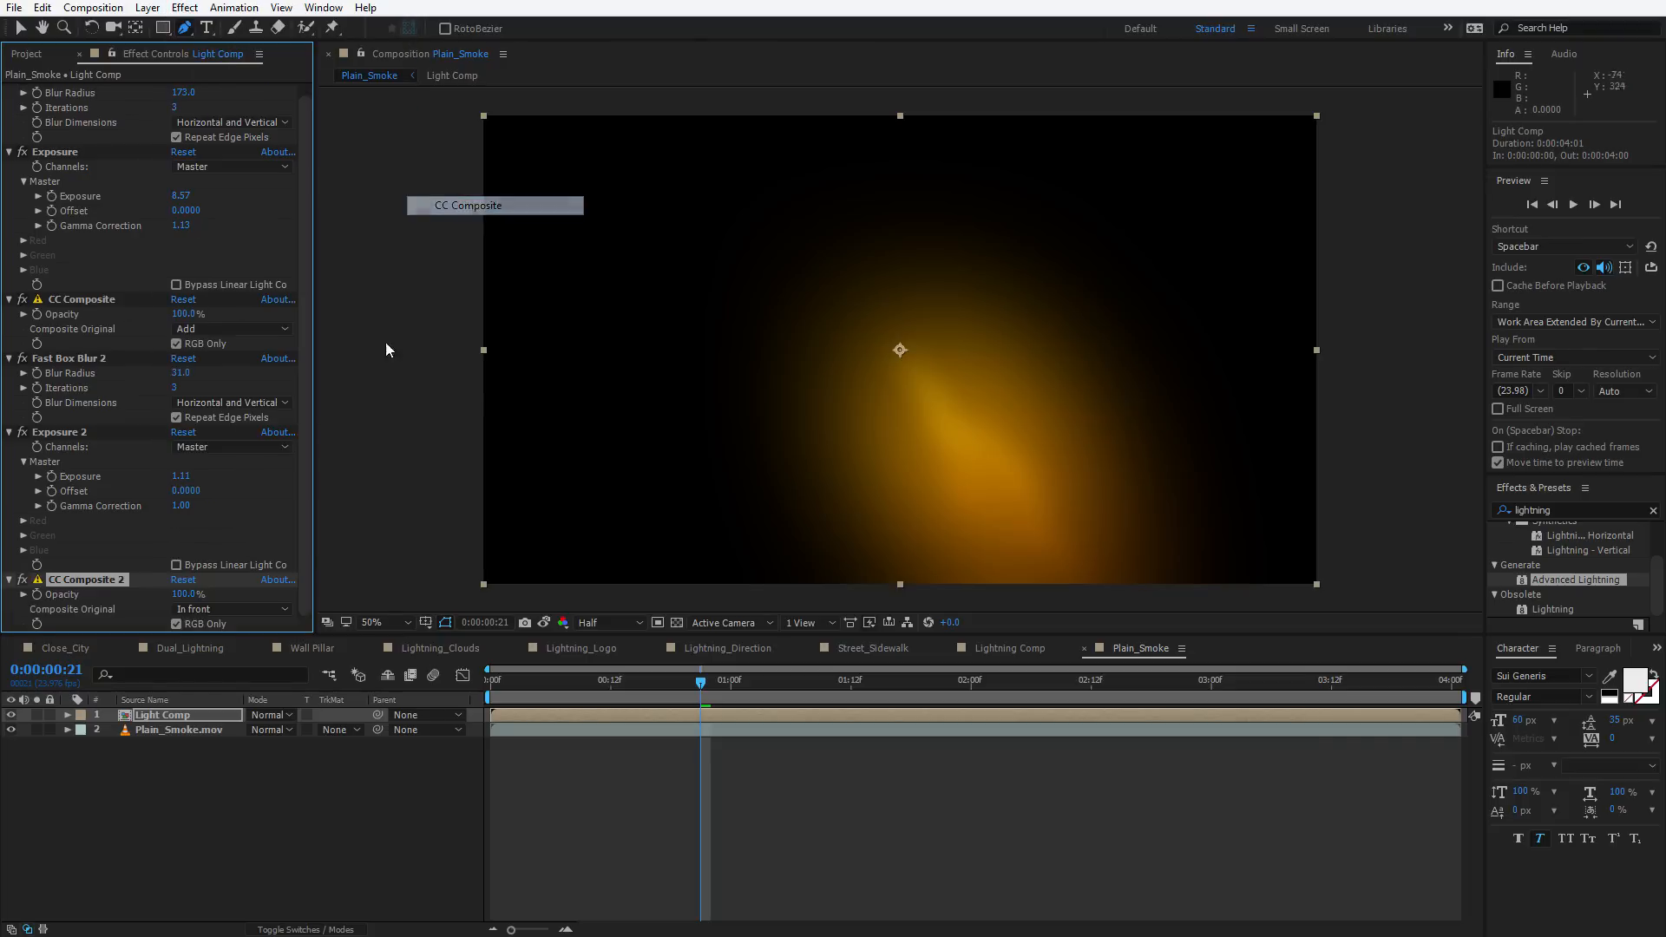
{"action": "left_click", "coordinate": [215, 609]}
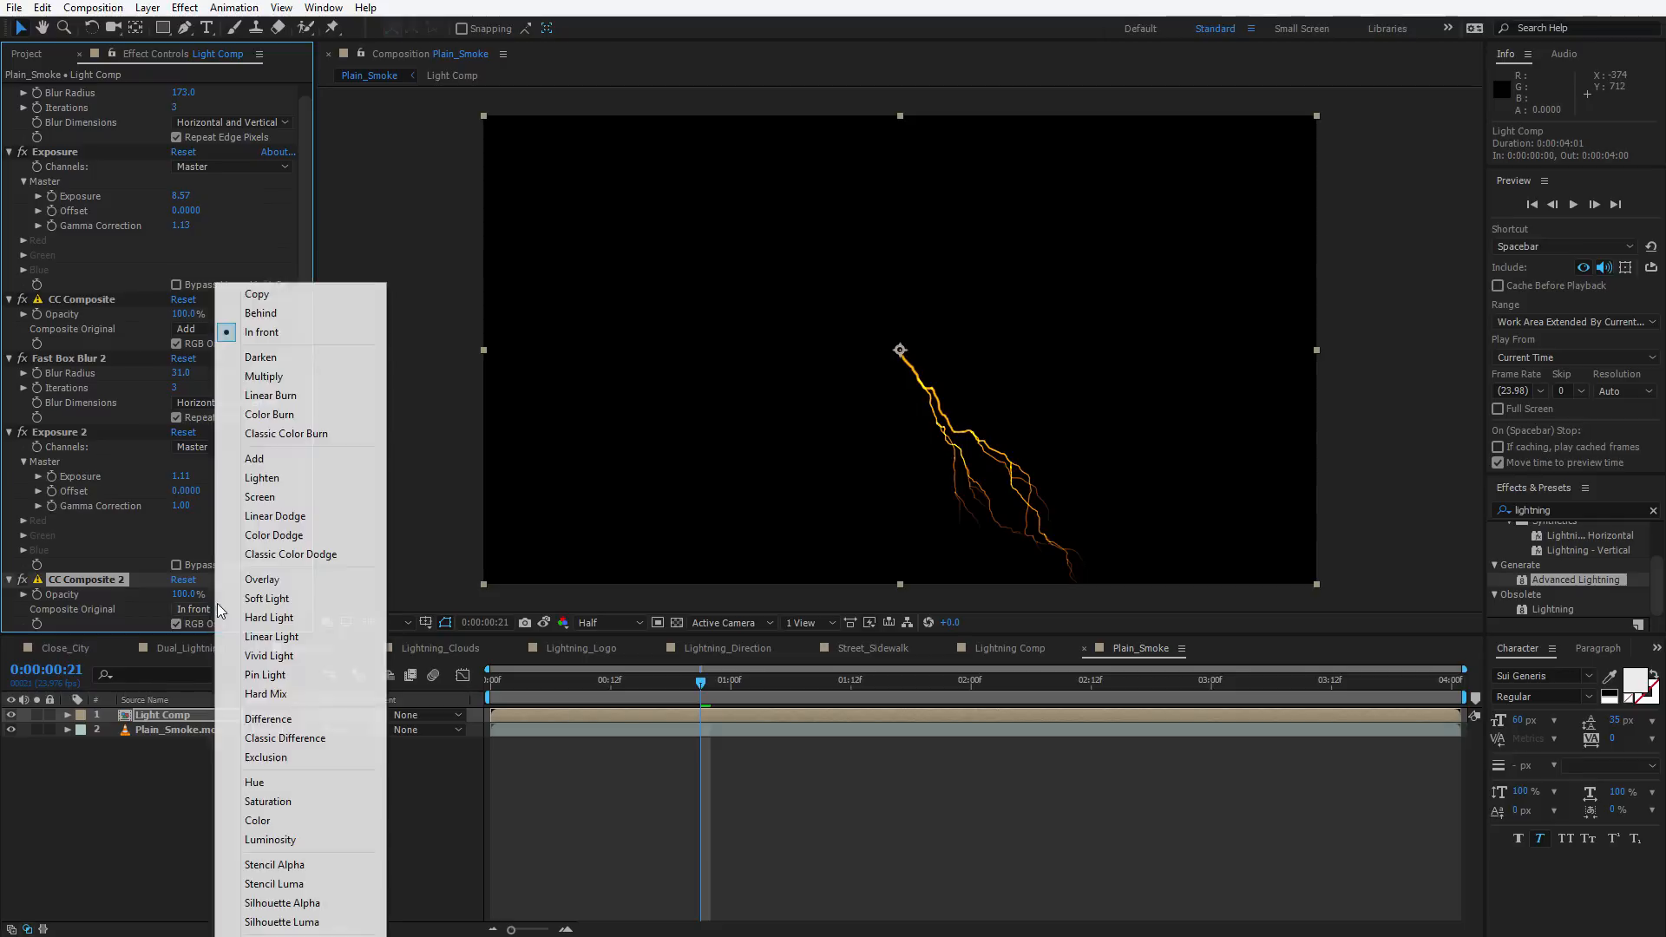
{"action": "left_click", "coordinate": [257, 458]}
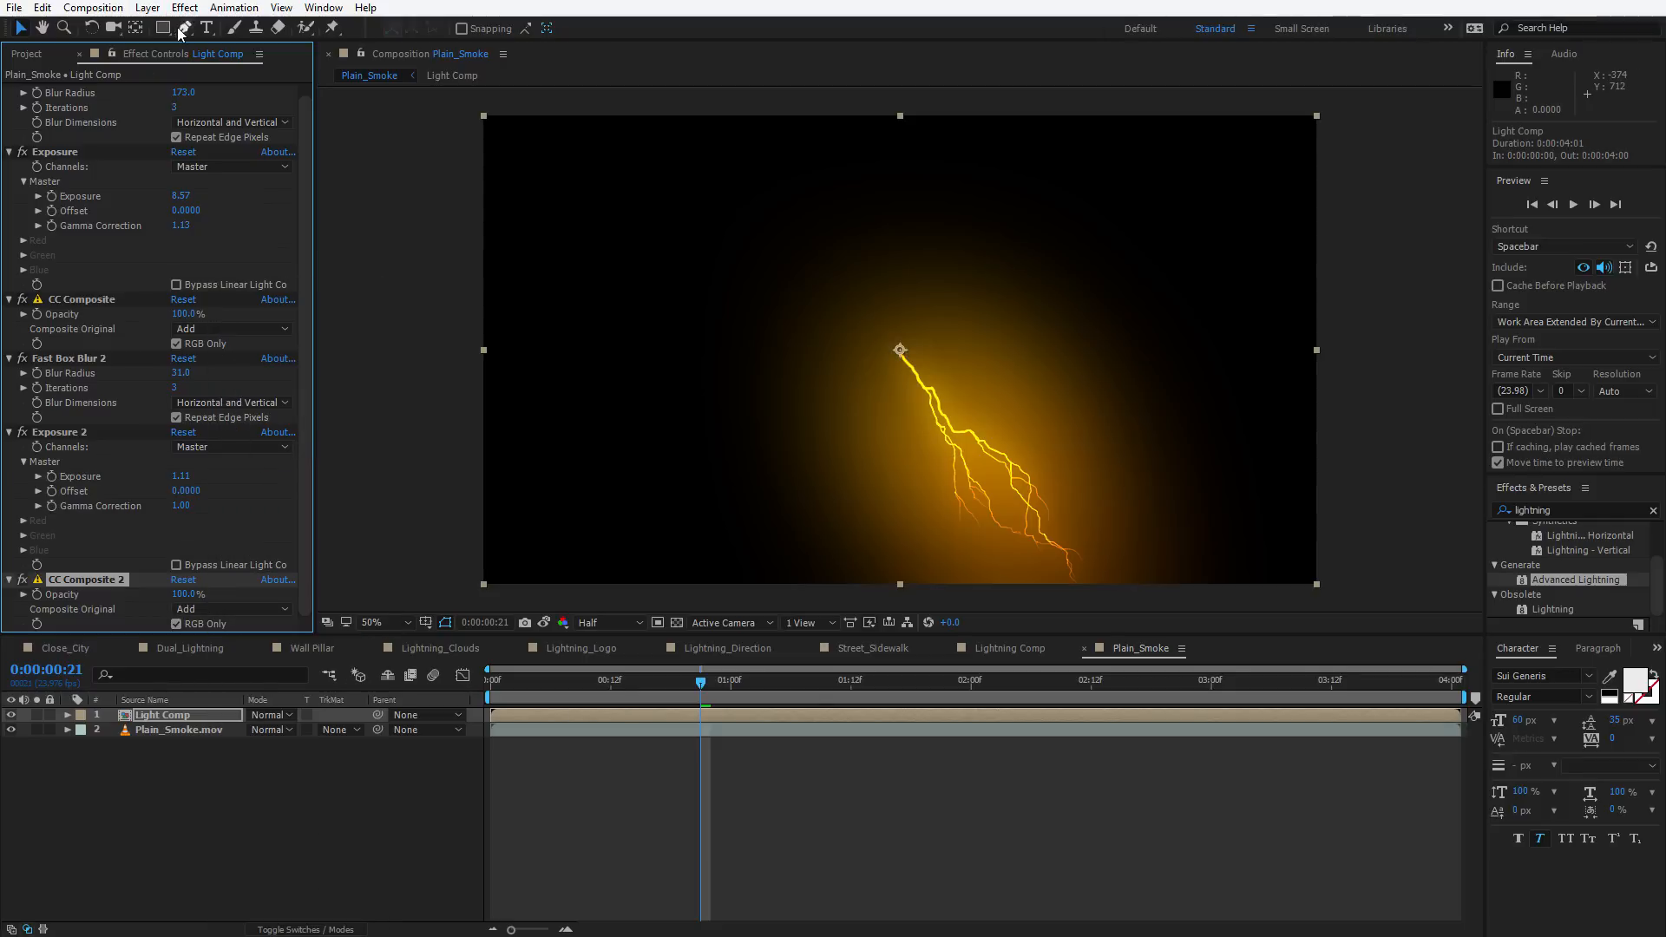
Add a third Fast Box Blur with Blur Radius 9.0
{"action": "key", "text": "ctrl+space"}
{"action": "type", "text": "box"}
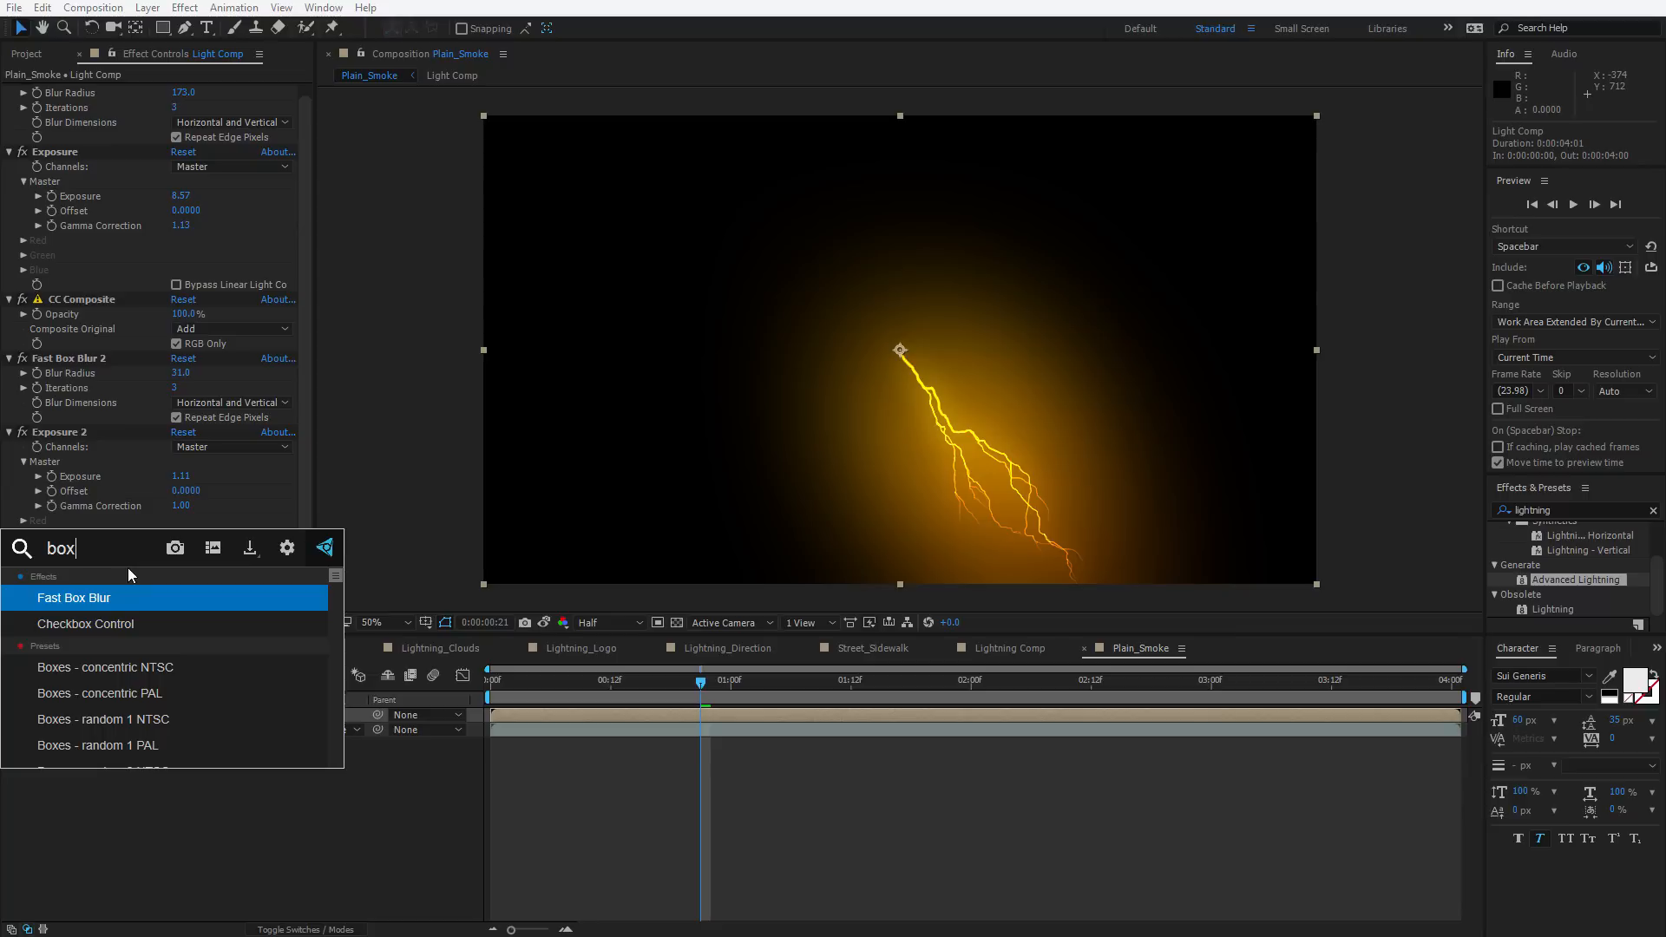
{"action": "key", "text": "Return"}
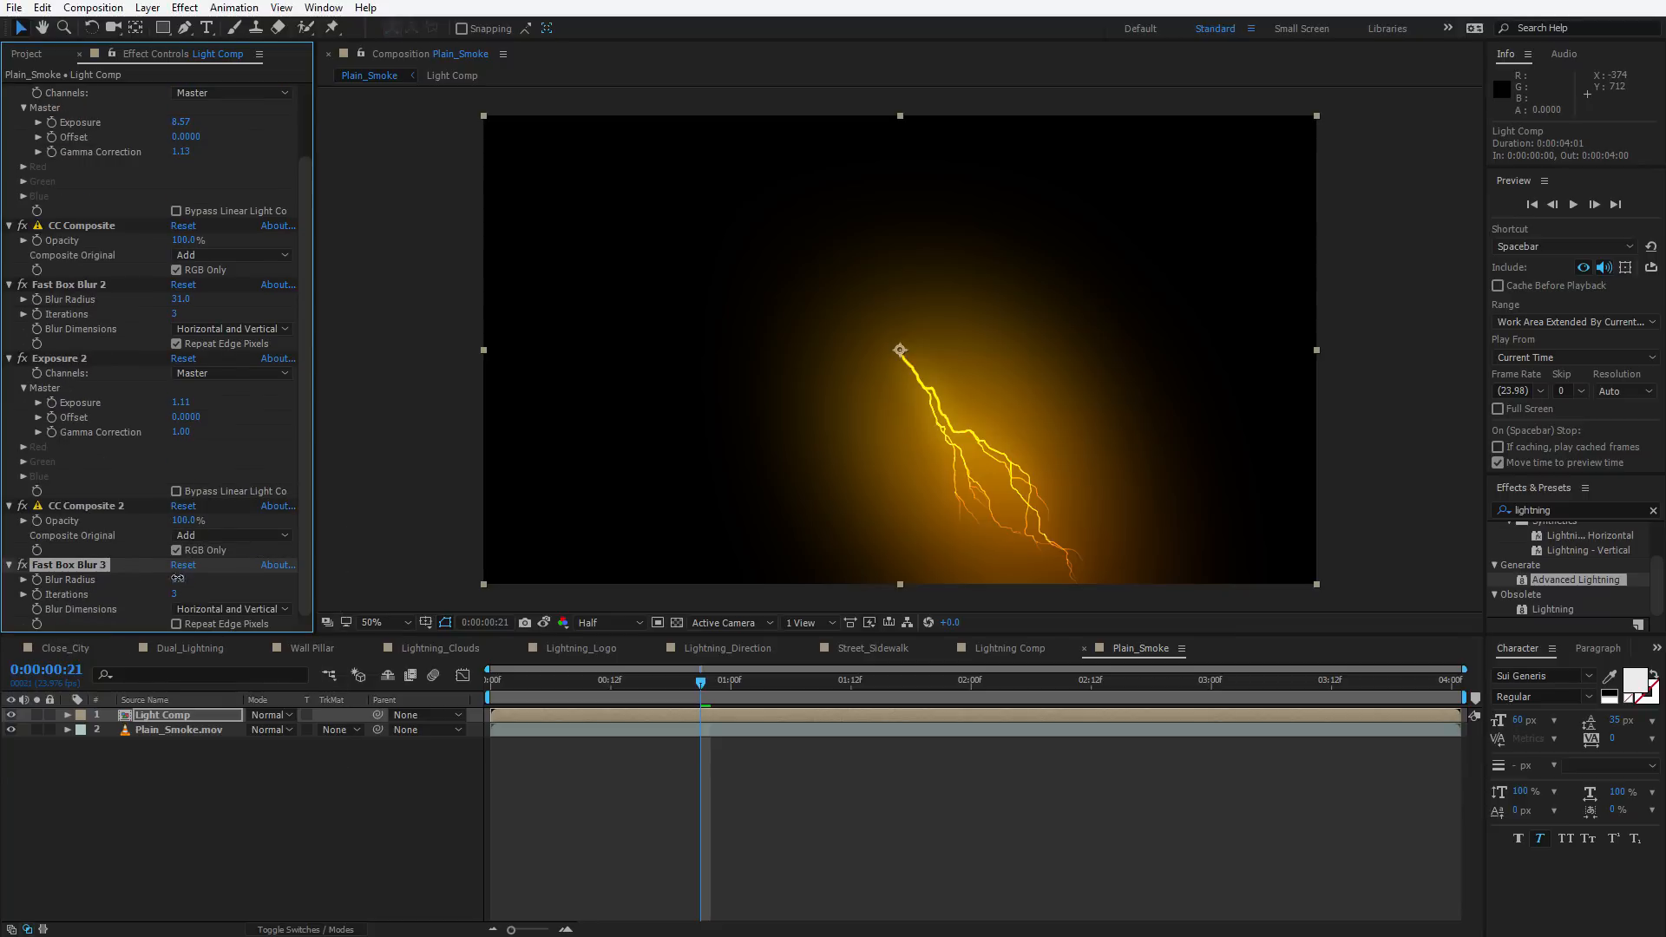
{"action": "left_click_drag", "start_coordinate": [177, 578], "coordinate": [183, 577]}
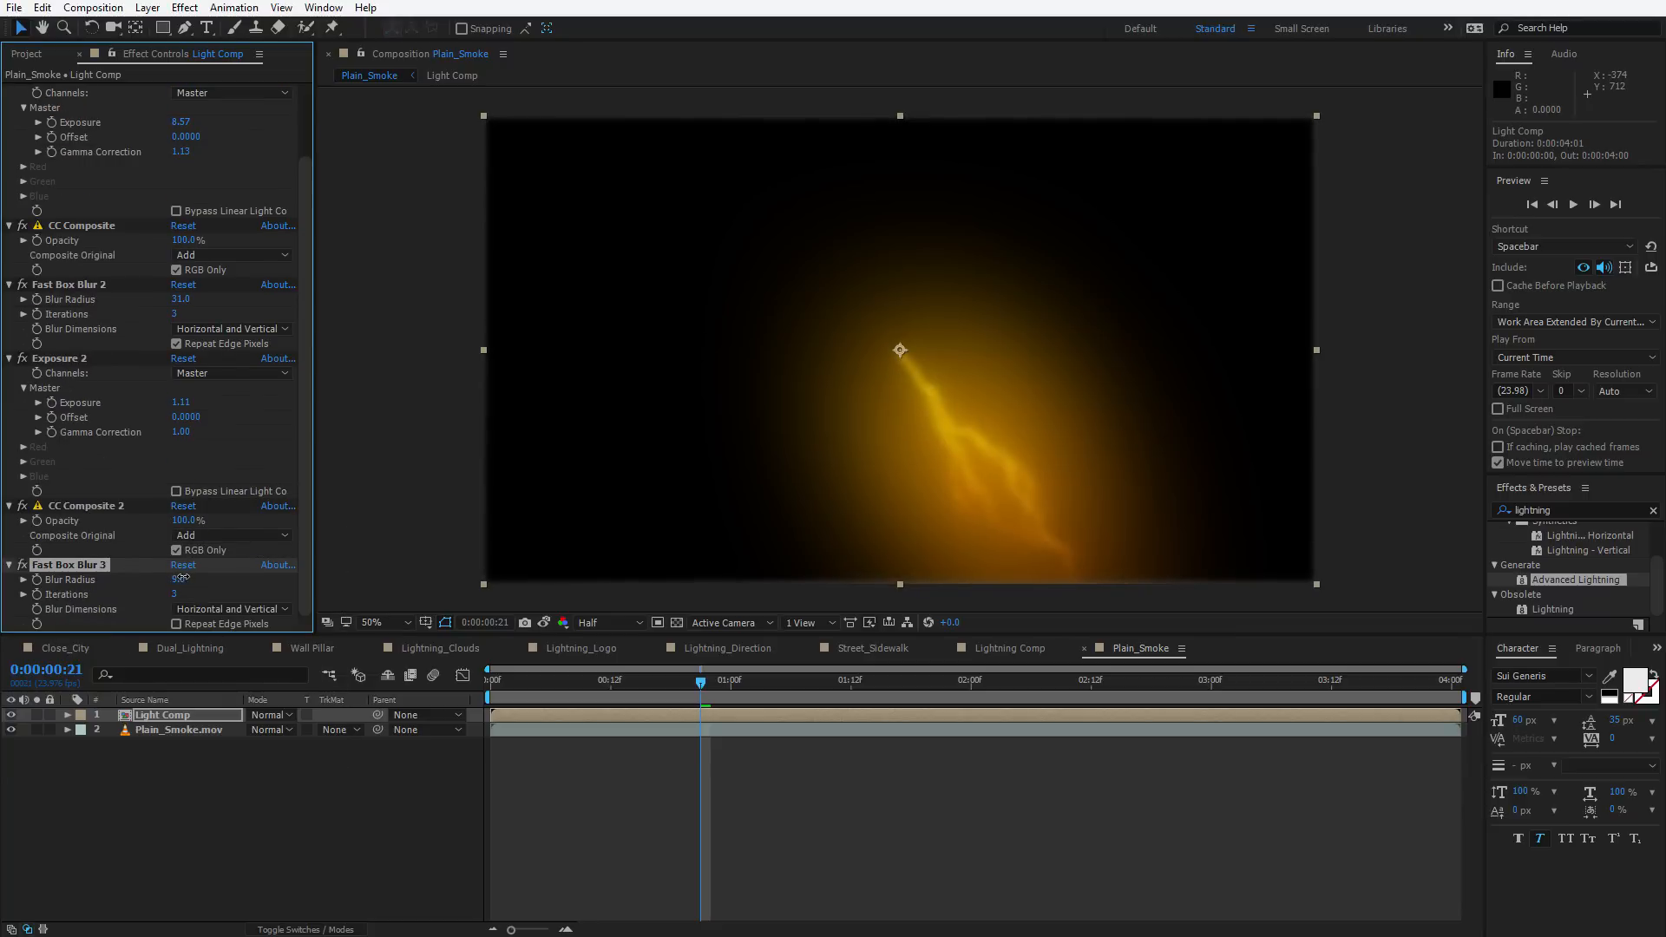
Enable Repeat Edge Pixels on the third Fast Box Blur
{"action": "left_click", "coordinate": [177, 624]}
{"action": "left_click_drag", "start_coordinate": [533, 706], "coordinate": [690, 706]}
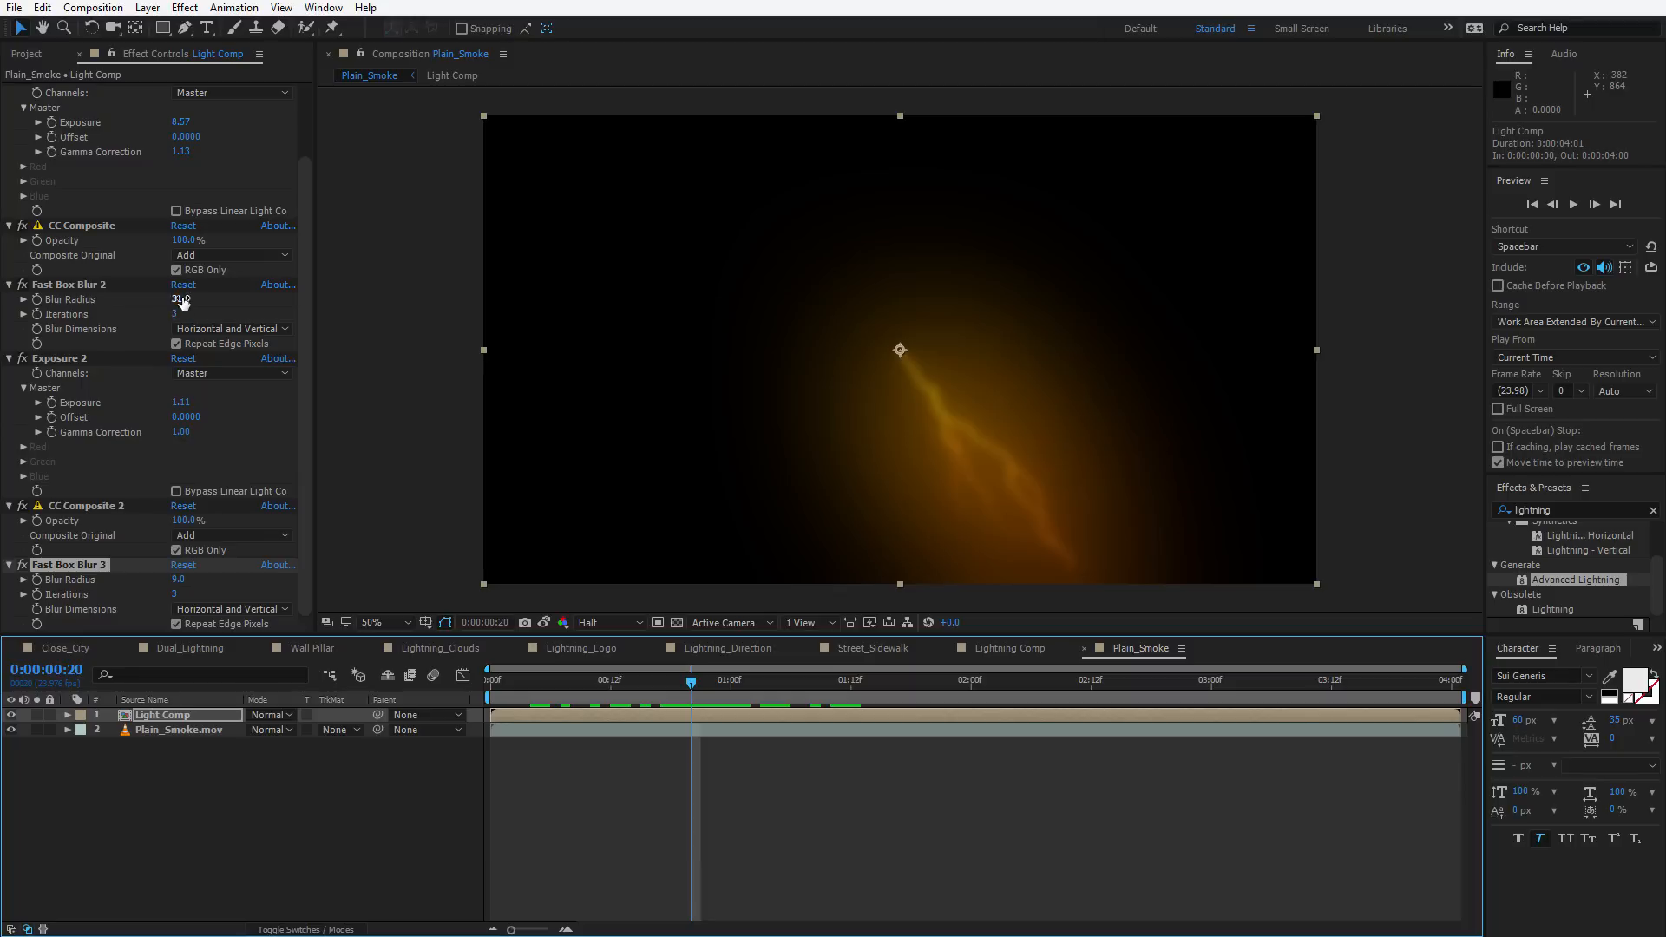
Retune the glow: first Fast Box Blur radius 204.0, first Exposure 7.29, Fast Box Blur 2 radius 42.0, Exposure 2 3.94
{"action": "left_click_drag", "start_coordinate": [182, 301], "coordinate": [172, 299]}
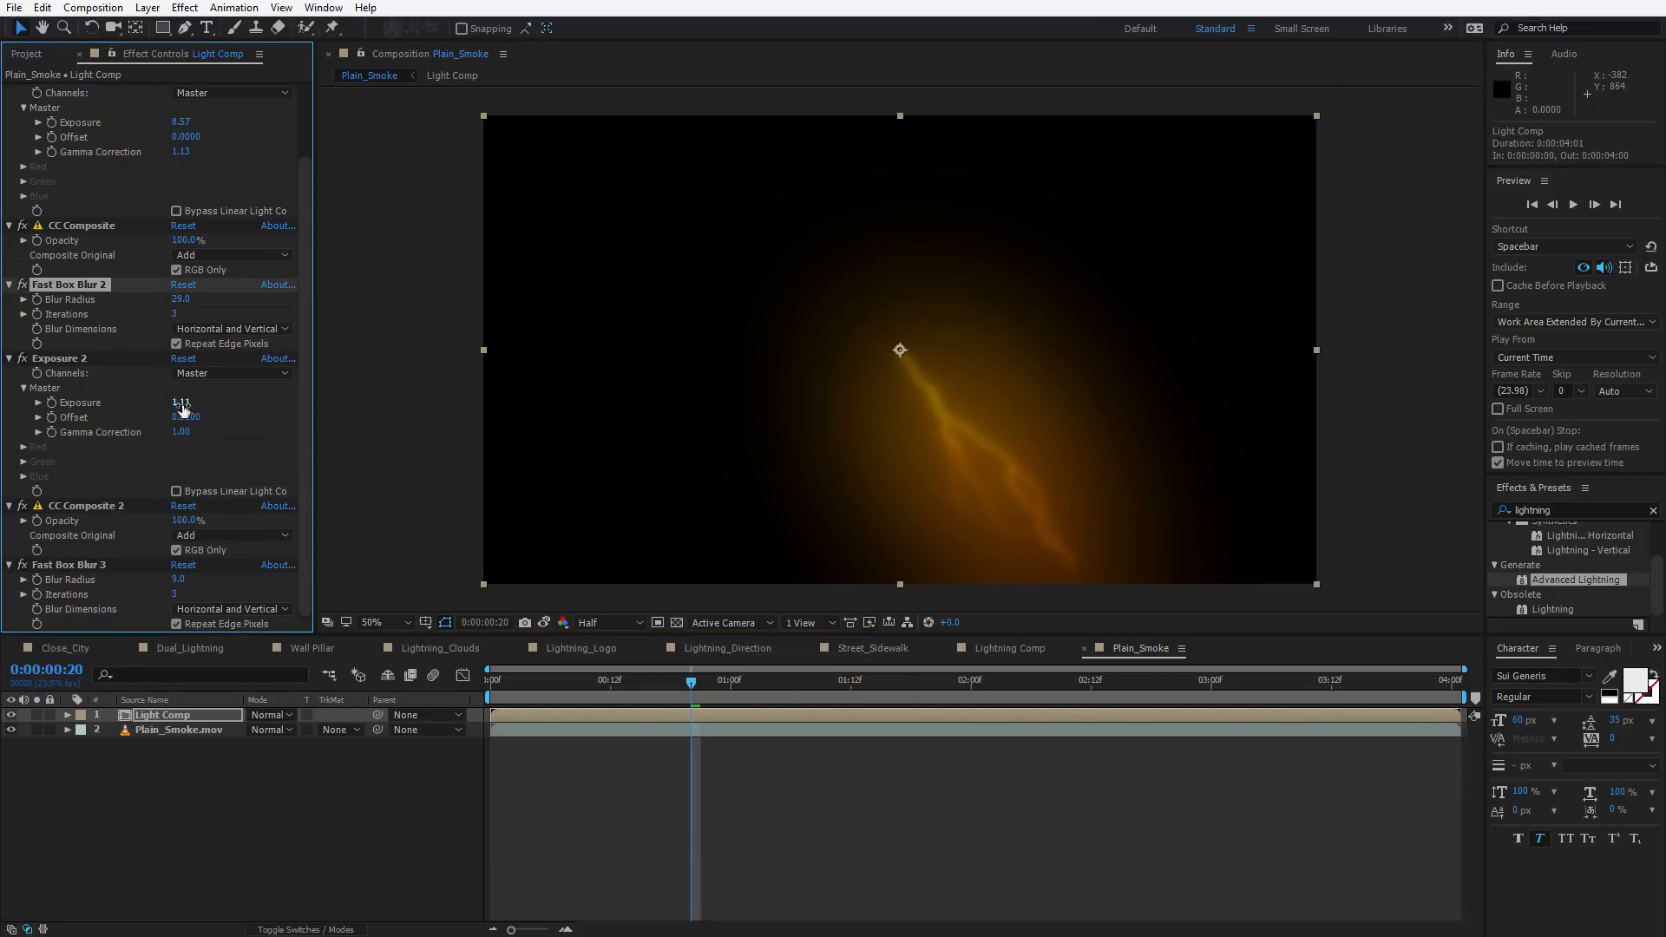
{"action": "left_click_drag", "start_coordinate": [182, 408], "coordinate": [242, 376]}
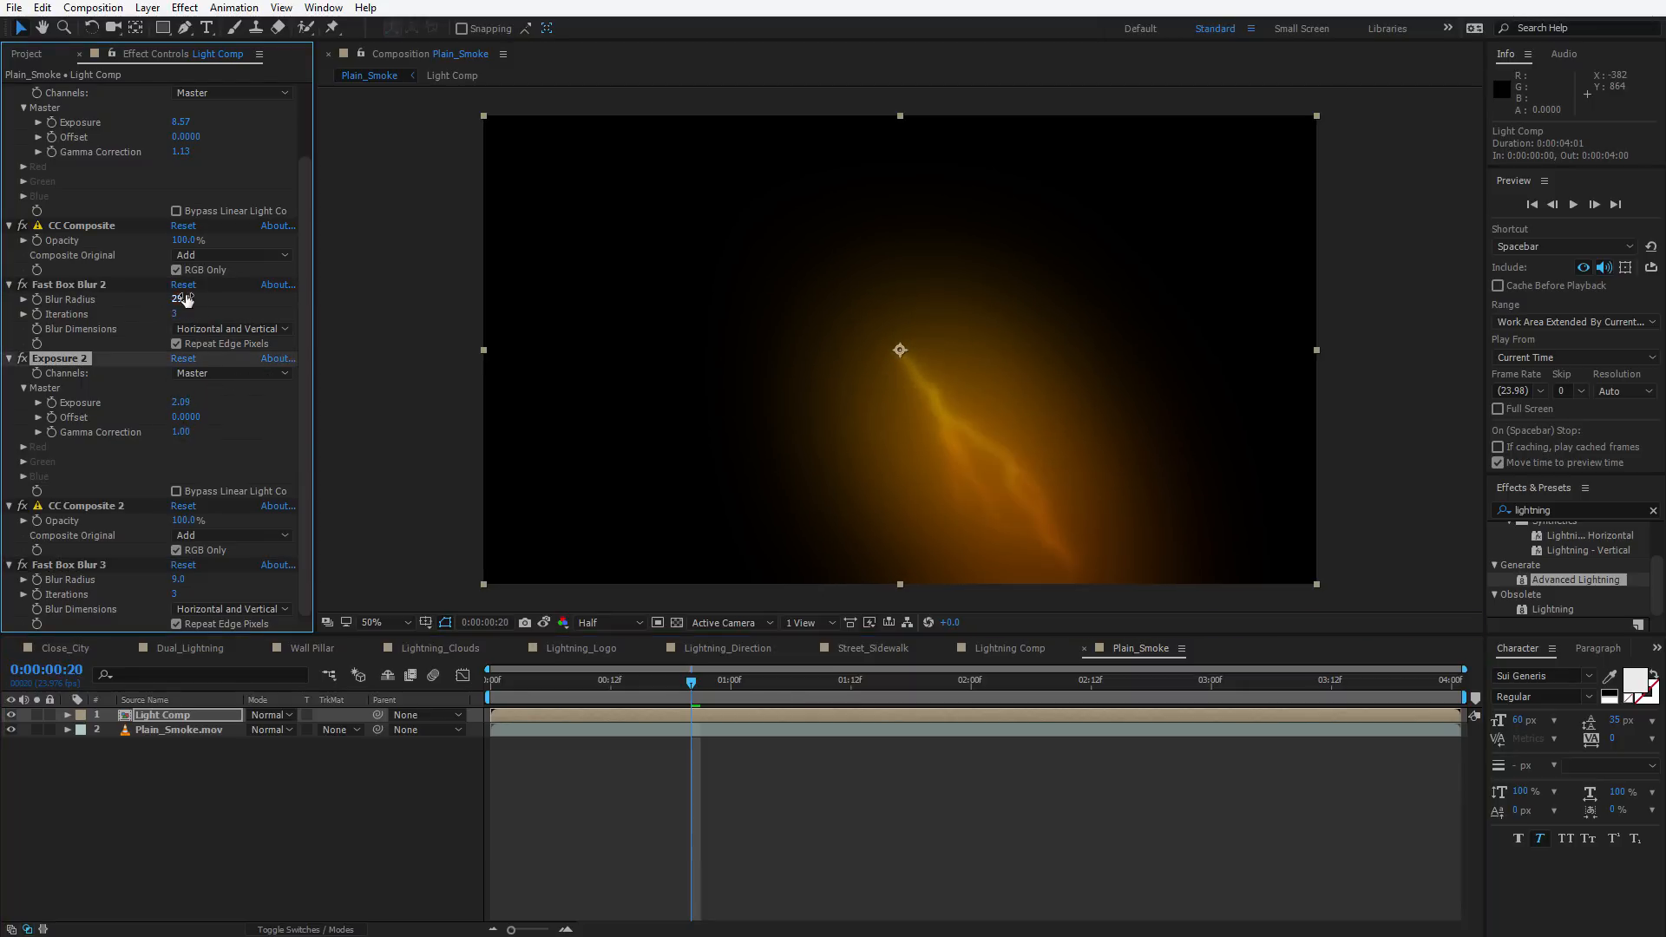
{"action": "left_click_drag", "start_coordinate": [186, 299], "coordinate": [165, 297]}
{"action": "scroll", "coordinate": [207, 333], "scroll_direction": "up", "scroll_amount": 2}
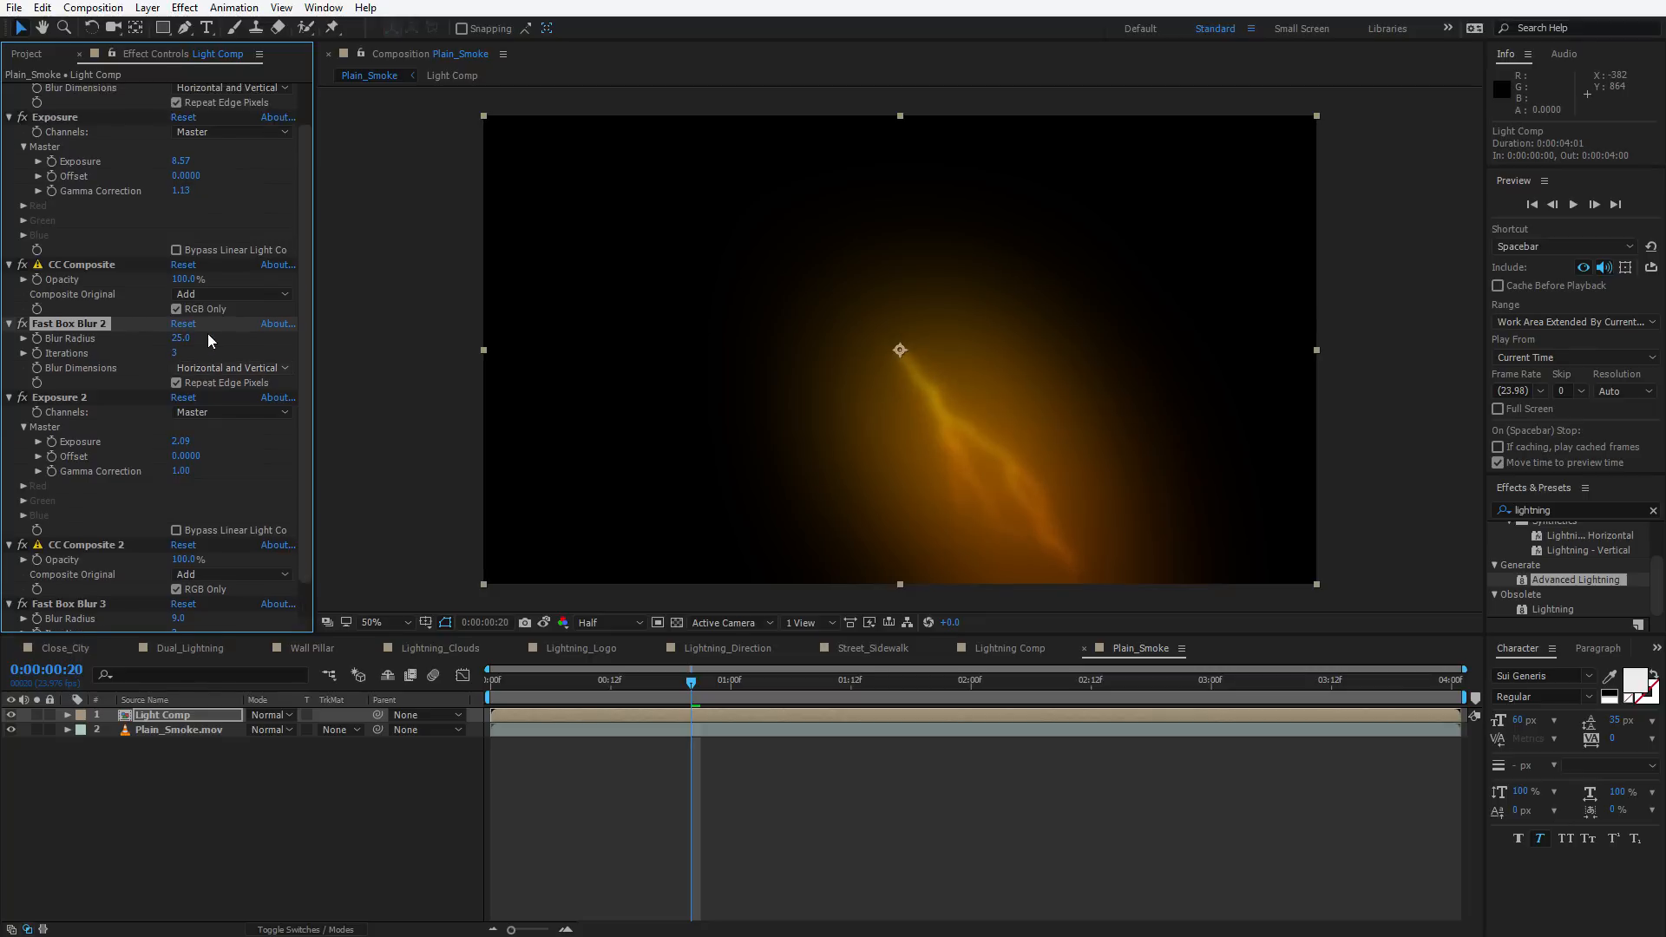
{"action": "left_click_drag", "start_coordinate": [181, 208], "coordinate": [116, 220]}
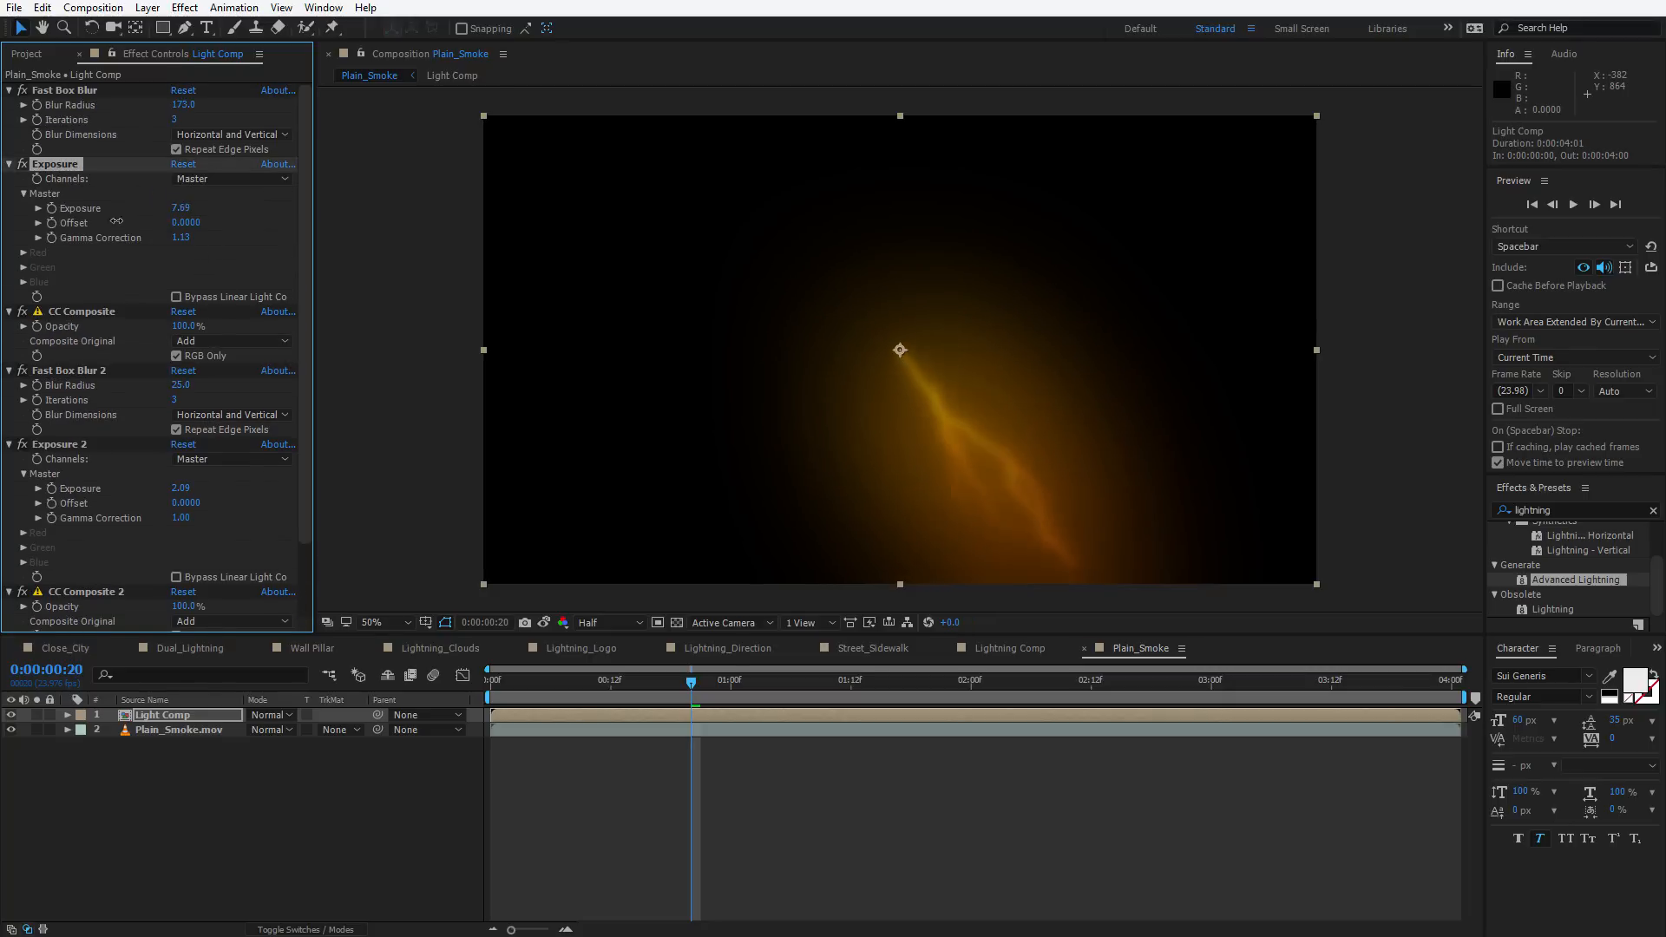
{"action": "left_click_drag", "start_coordinate": [198, 101], "coordinate": [225, 101]}
{"action": "left_click_drag", "start_coordinate": [194, 382], "coordinate": [188, 381]}
{"action": "left_click_drag", "start_coordinate": [180, 488], "coordinate": [244, 476]}
{"action": "left_click_drag", "start_coordinate": [190, 211], "coordinate": [126, 224]}
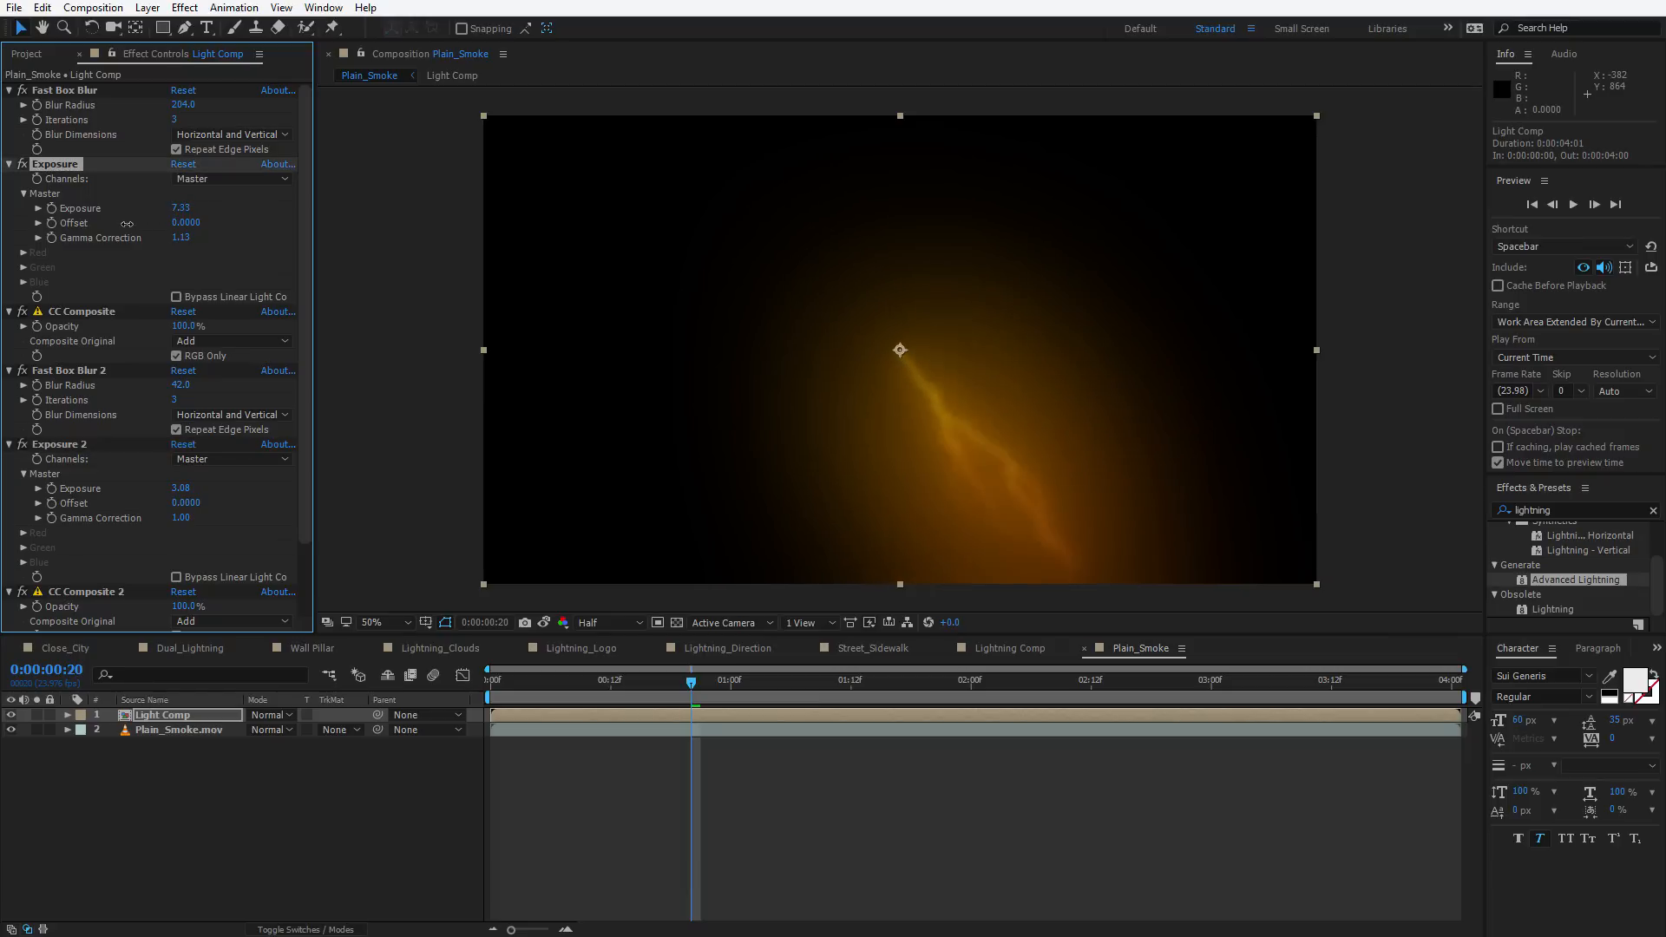
{"action": "left_click_drag", "start_coordinate": [180, 487], "coordinate": [261, 481]}
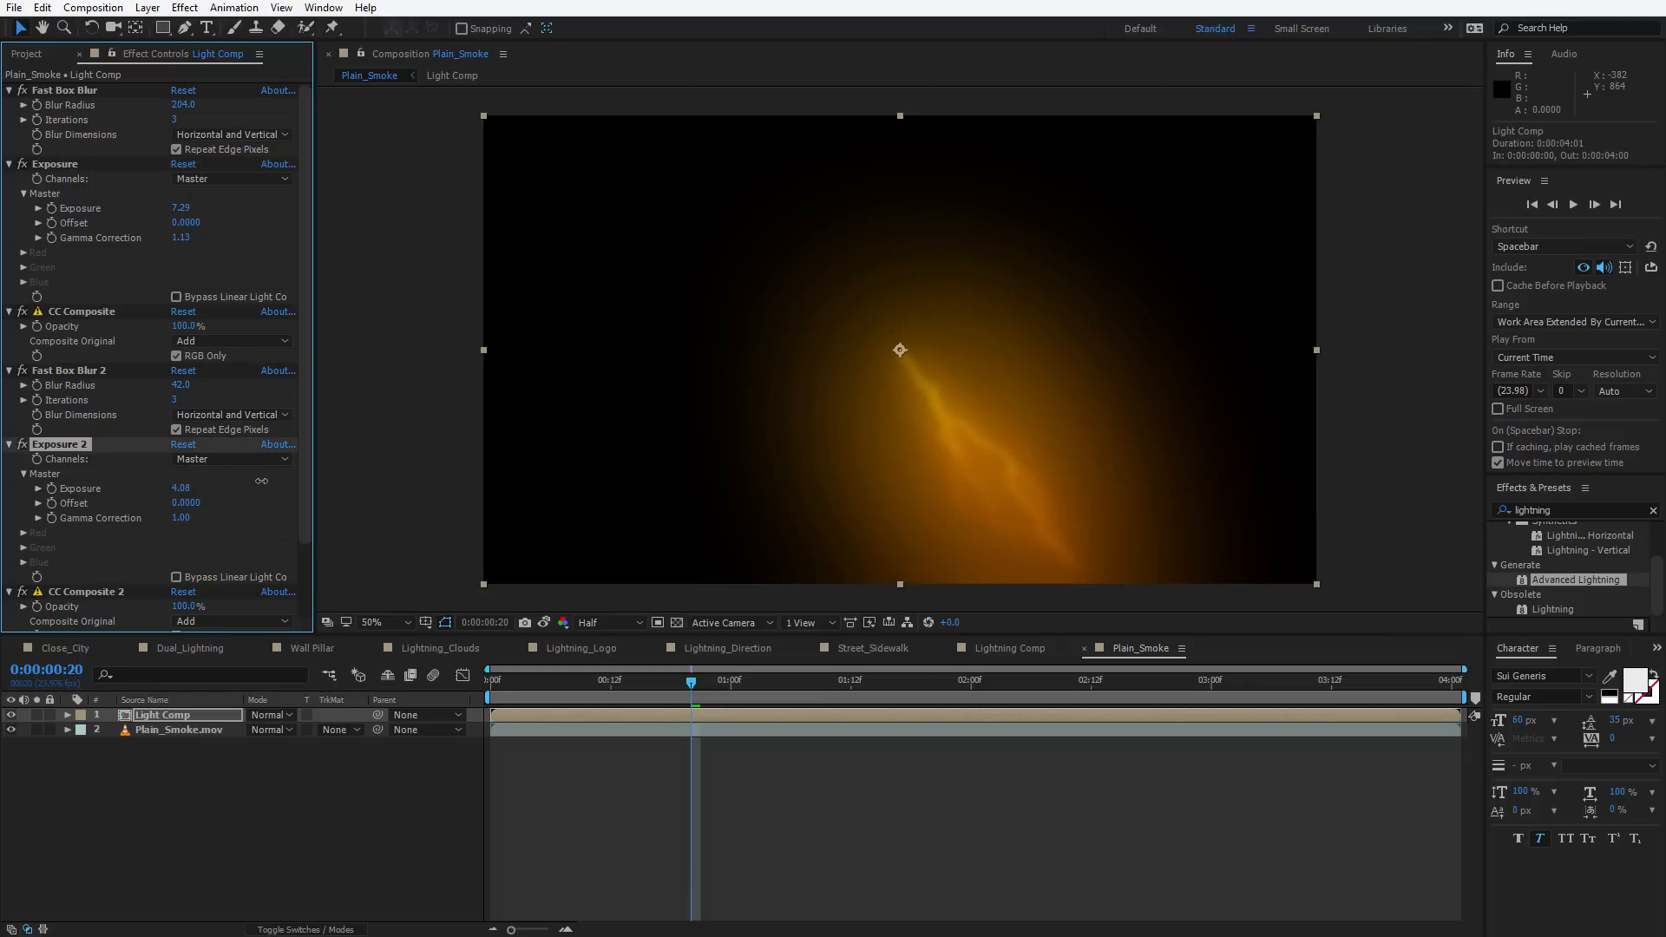
Preview the lightning glow animation and collapse the Light Comp effect stack
{"action": "key", "text": "space"}
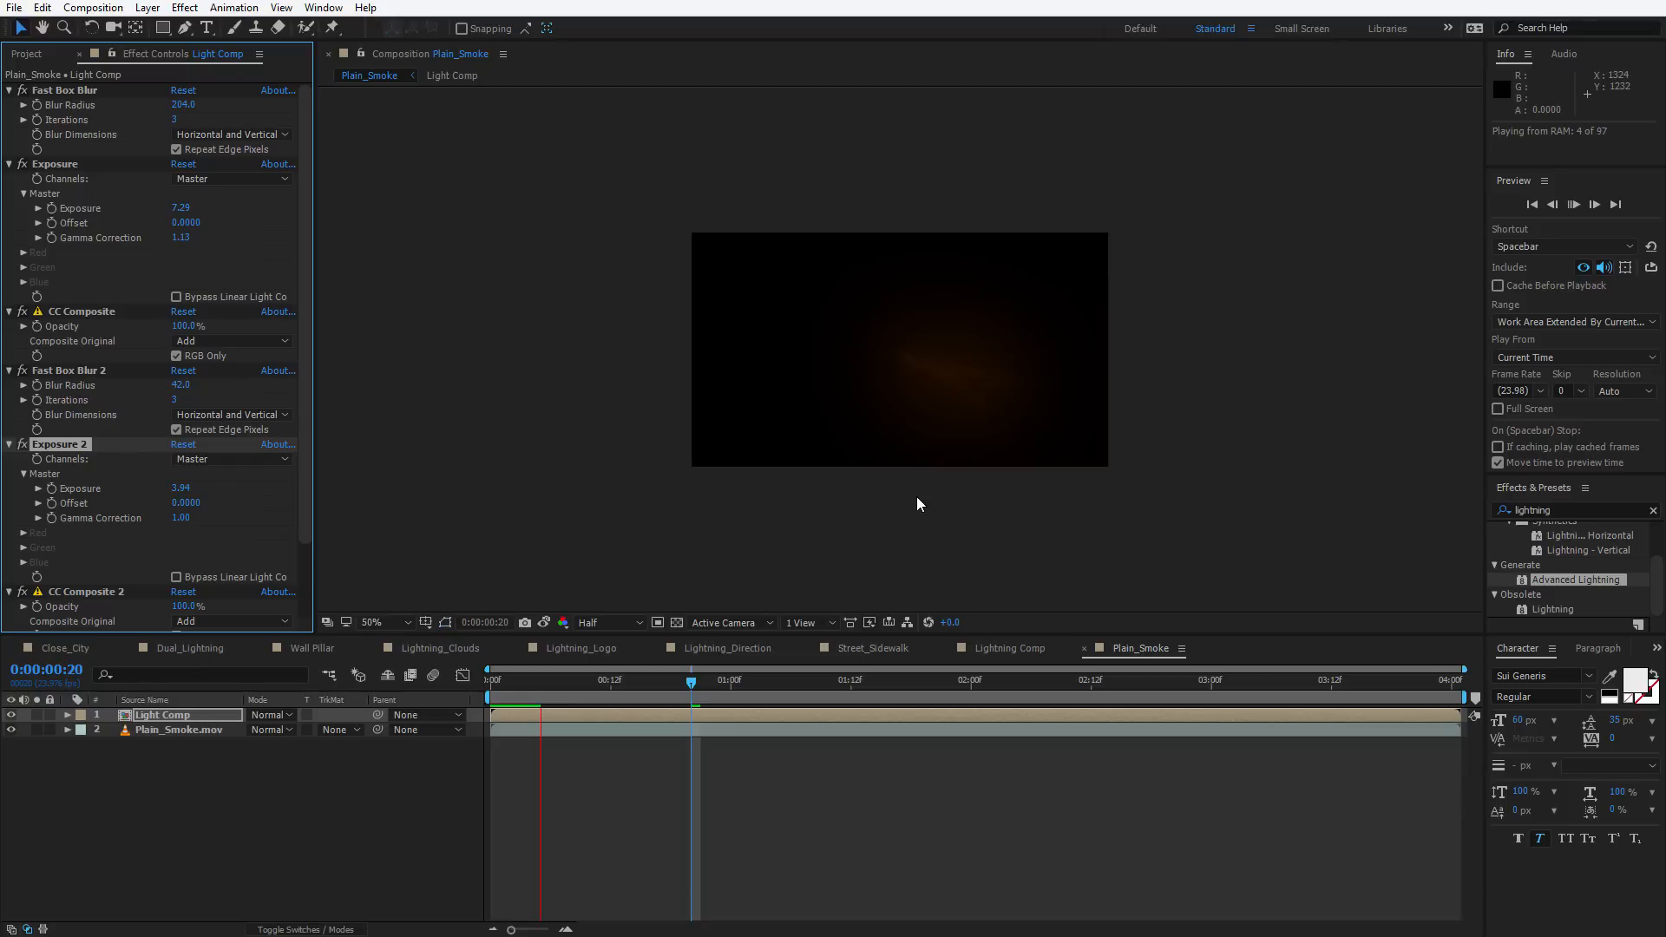
{"action": "left_click_drag", "start_coordinate": [626, 695], "coordinate": [666, 695]}
{"action": "left_click", "coordinate": [75, 319]}
{"action": "key", "text": "ctrl+a"}
{"action": "key", "text": "grave"}
{"action": "left_click", "coordinate": [382, 395]}
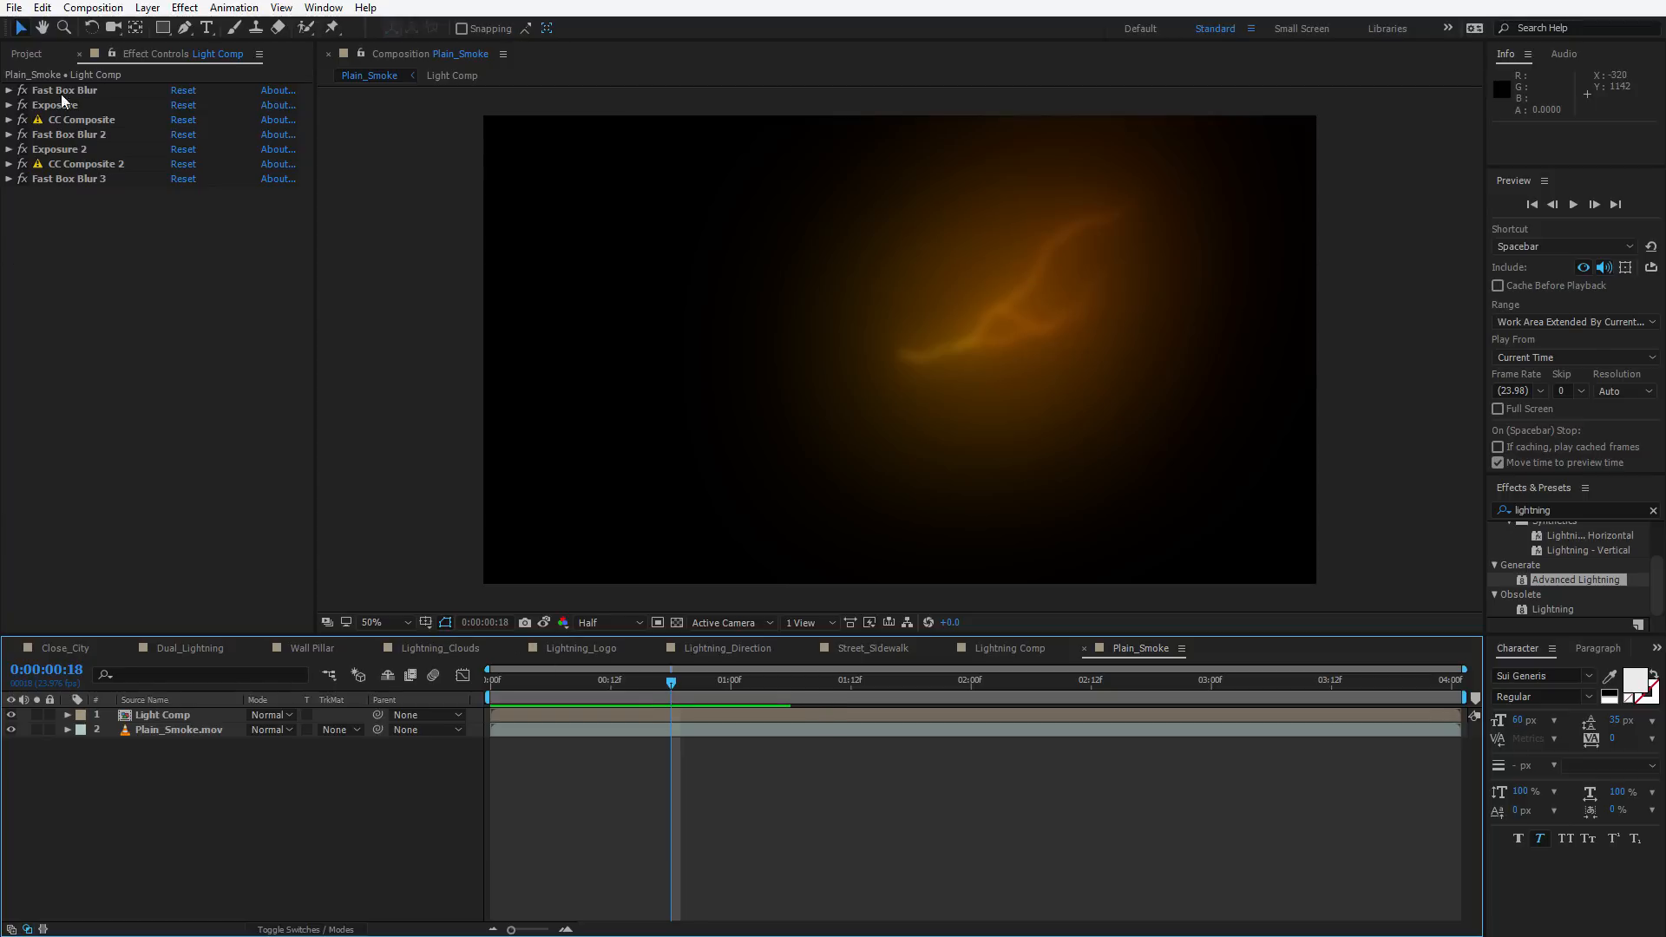
{"action": "left_click", "coordinate": [26, 54]}
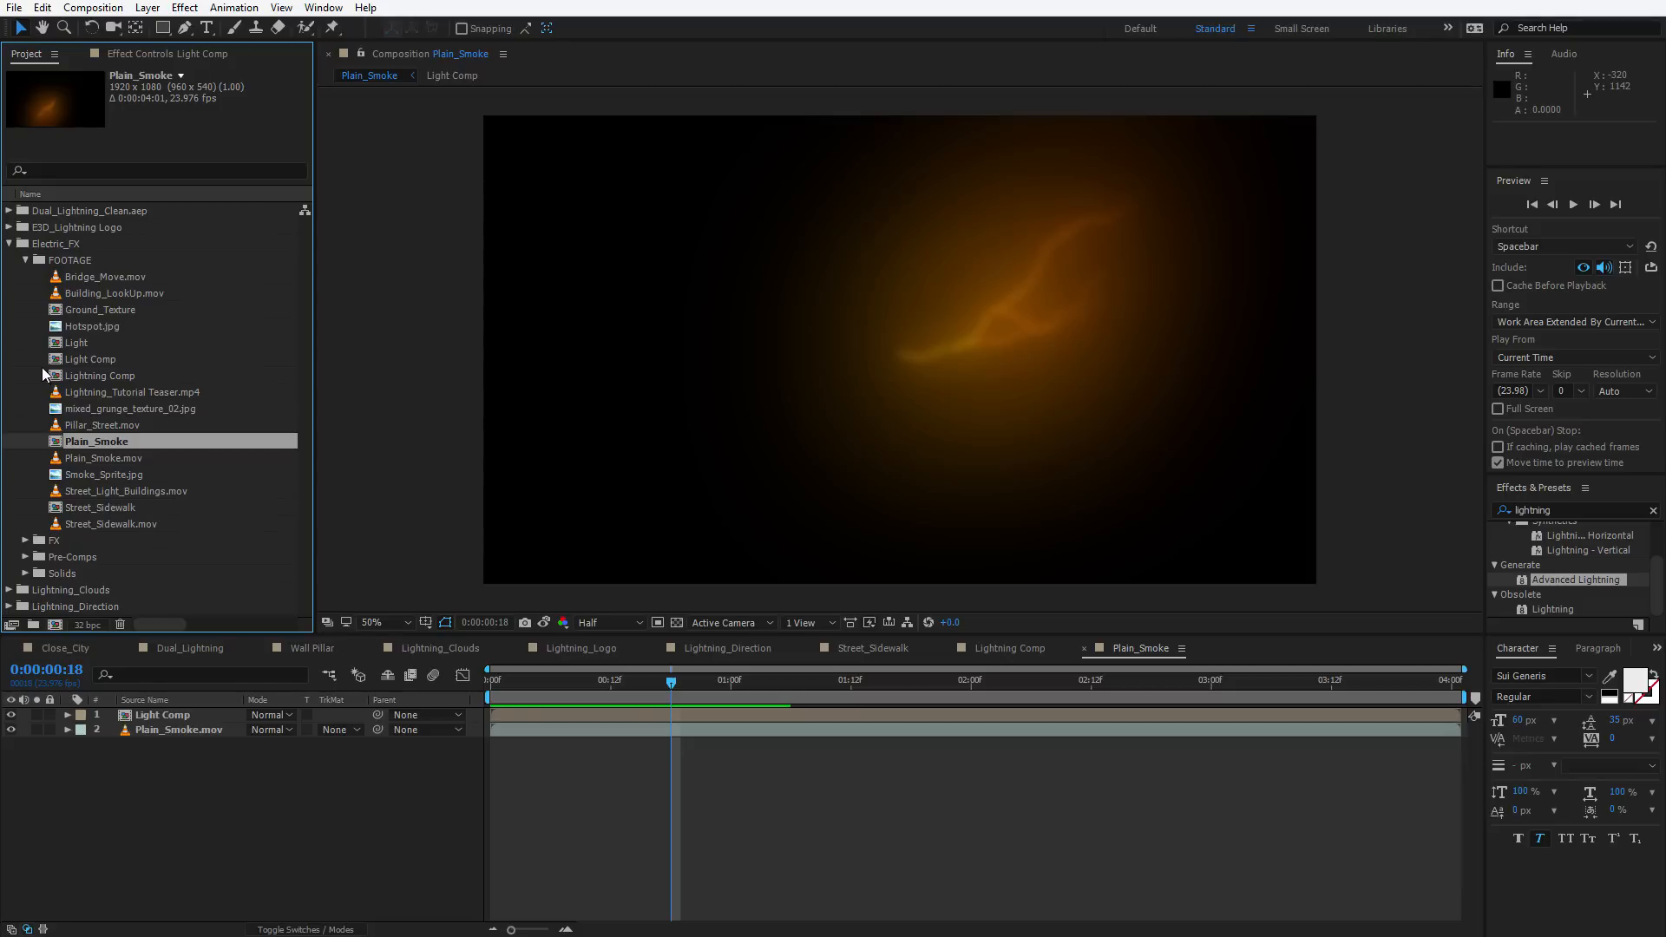
Add Smoke_Sprite.jpg from the FOOTAGE folder to the Plain_Smoke composition
{"action": "left_click", "coordinate": [97, 503]}
{"action": "left_click", "coordinate": [91, 473]}
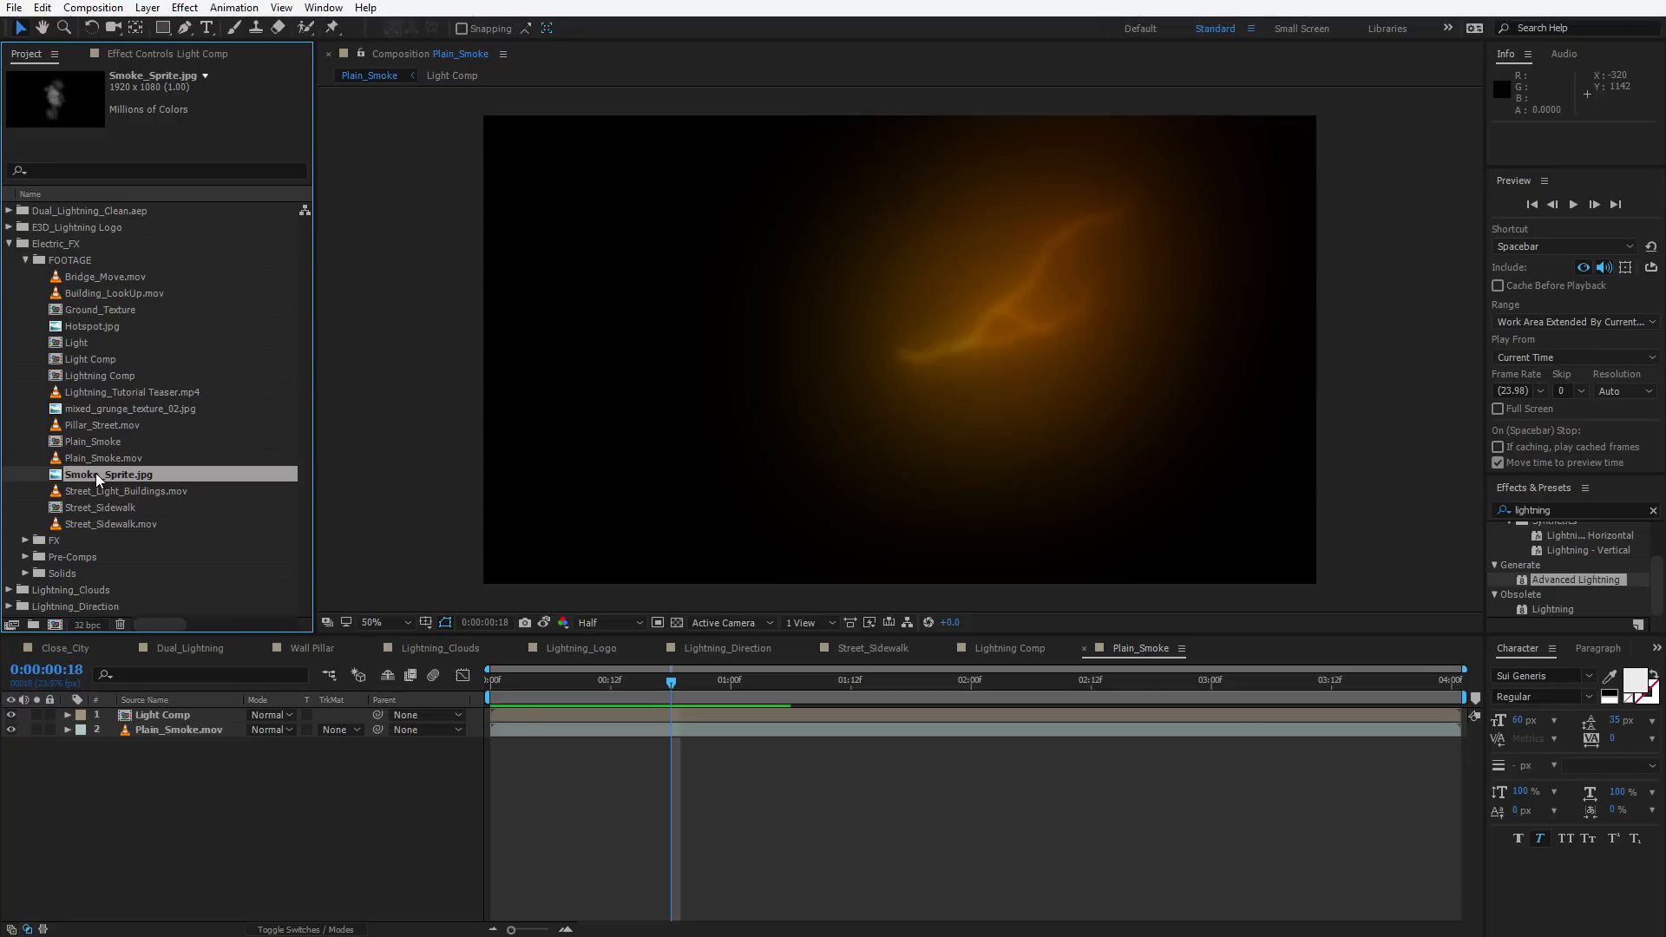
{"action": "left_click_drag", "start_coordinate": [96, 472], "coordinate": [906, 351]}
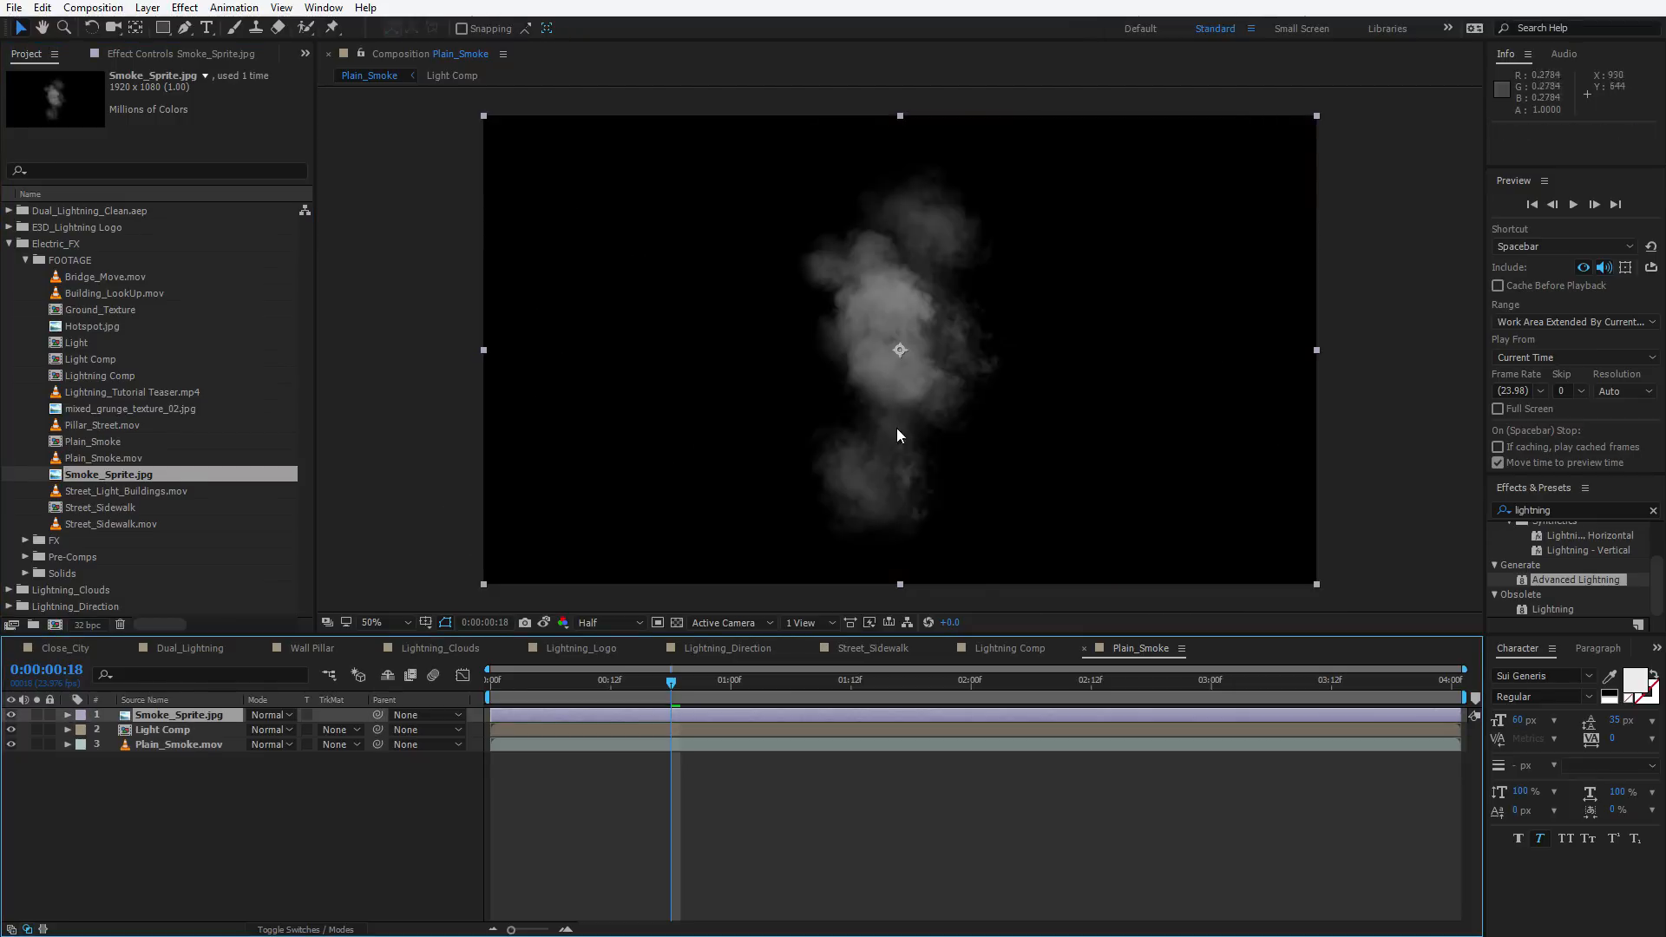
{"action": "left_click_drag", "start_coordinate": [671, 681], "coordinate": [806, 663]}
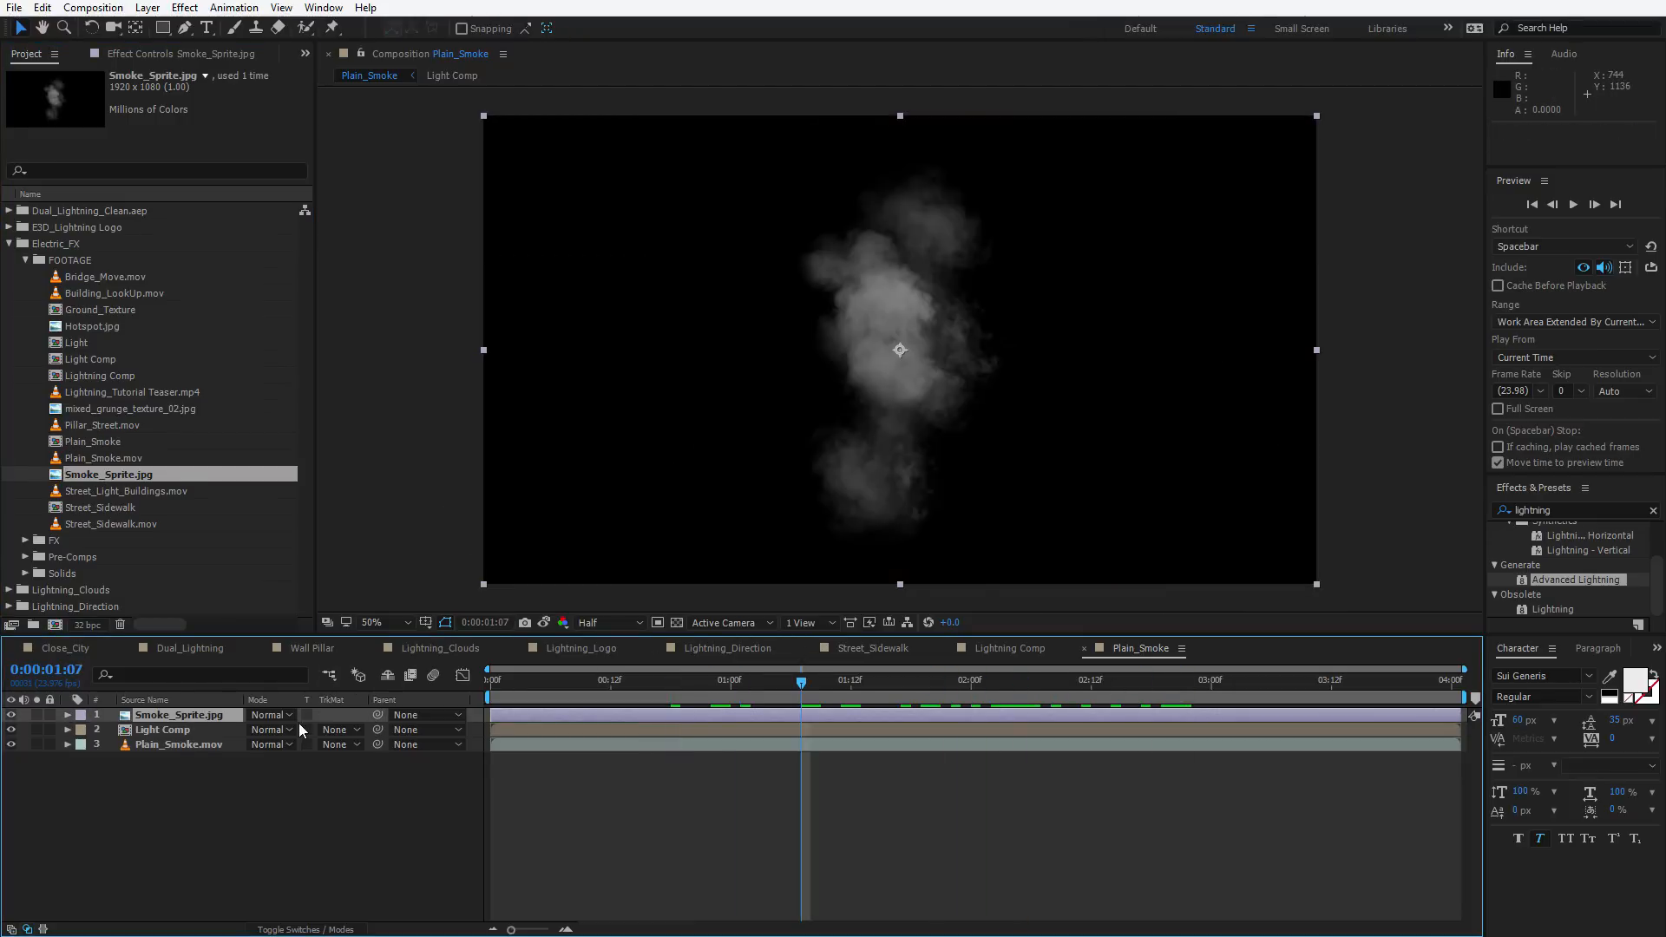
Duplicate the smoke layer and set the copy's blend mode to Lighter
{"action": "key", "text": "ctrl+d"}
{"action": "left_click", "coordinate": [264, 715]}
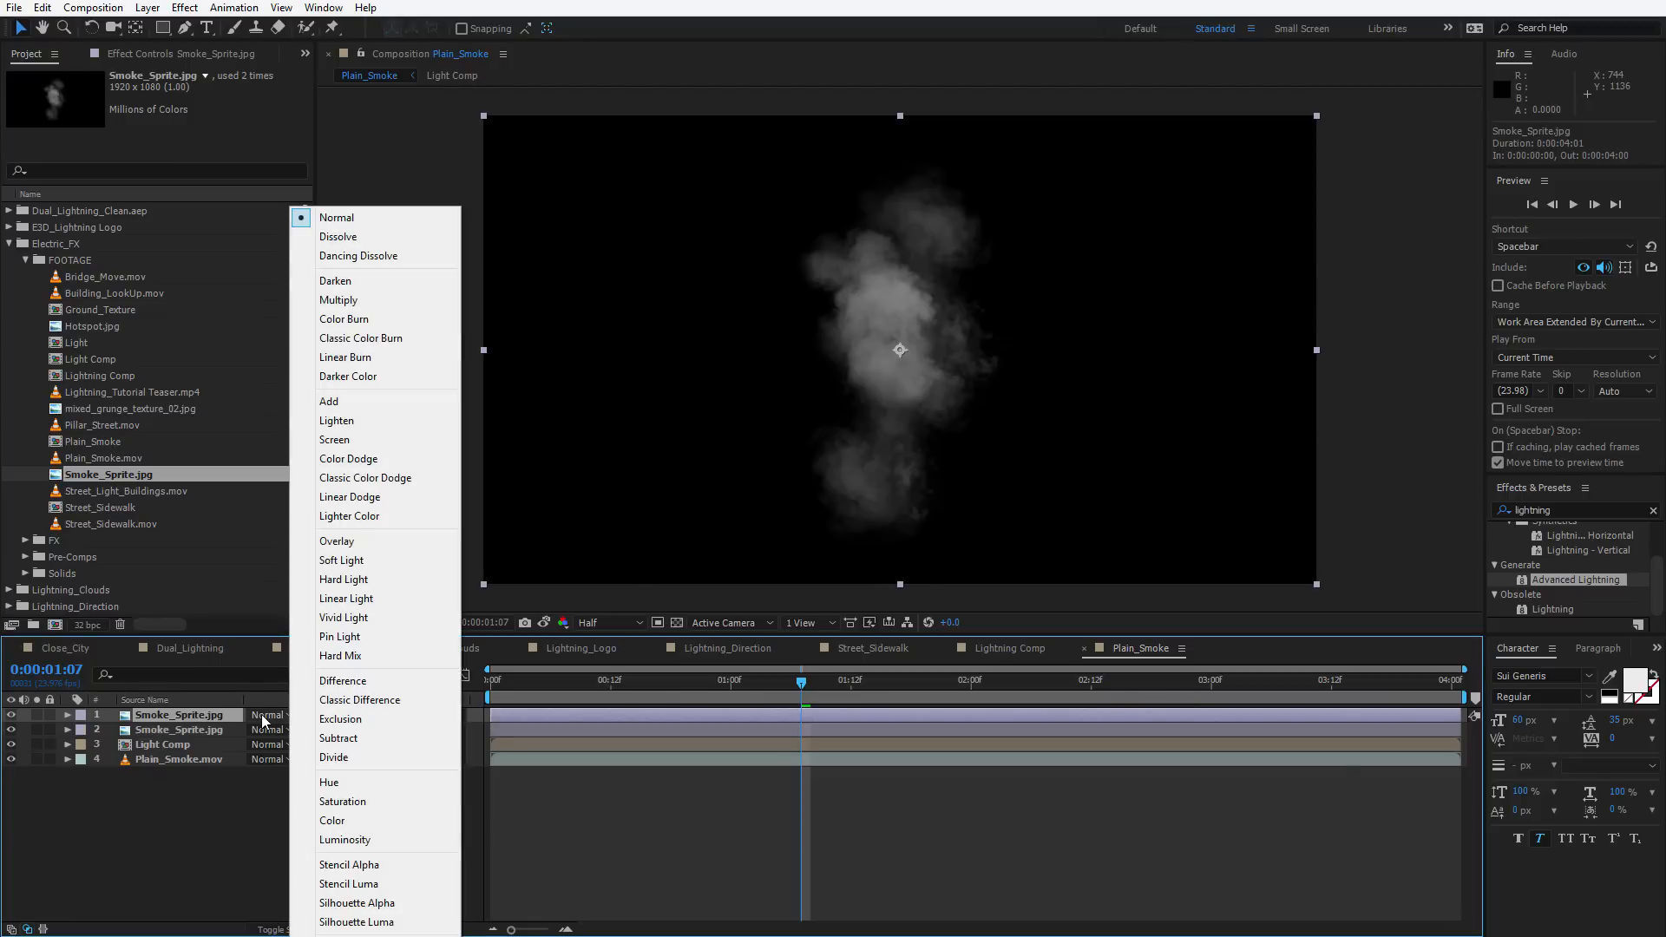
{"action": "left_click", "coordinate": [336, 420]}
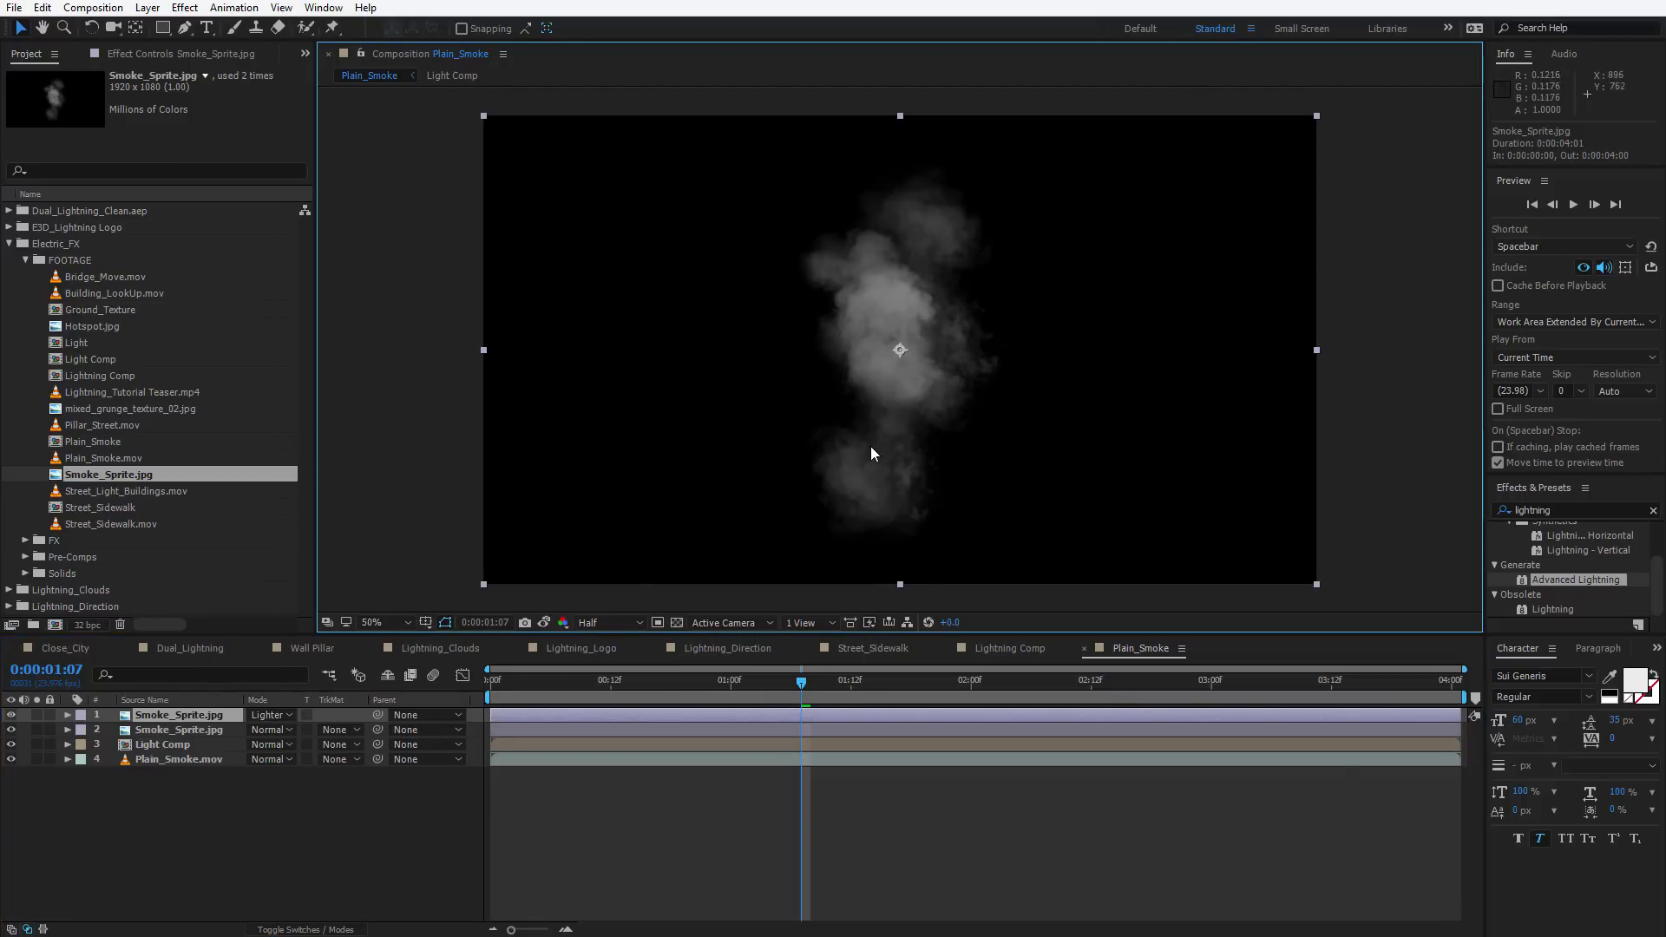
Rotate and move the top smoke copy and set its scale to 87%
{"action": "left_click_drag", "start_coordinate": [872, 453], "coordinate": [909, 428]}
{"action": "scroll", "coordinate": [939, 413], "scroll_direction": "up", "scroll_amount": 2}
{"action": "left_click_drag", "start_coordinate": [1039, 299], "coordinate": [1038, 205]}
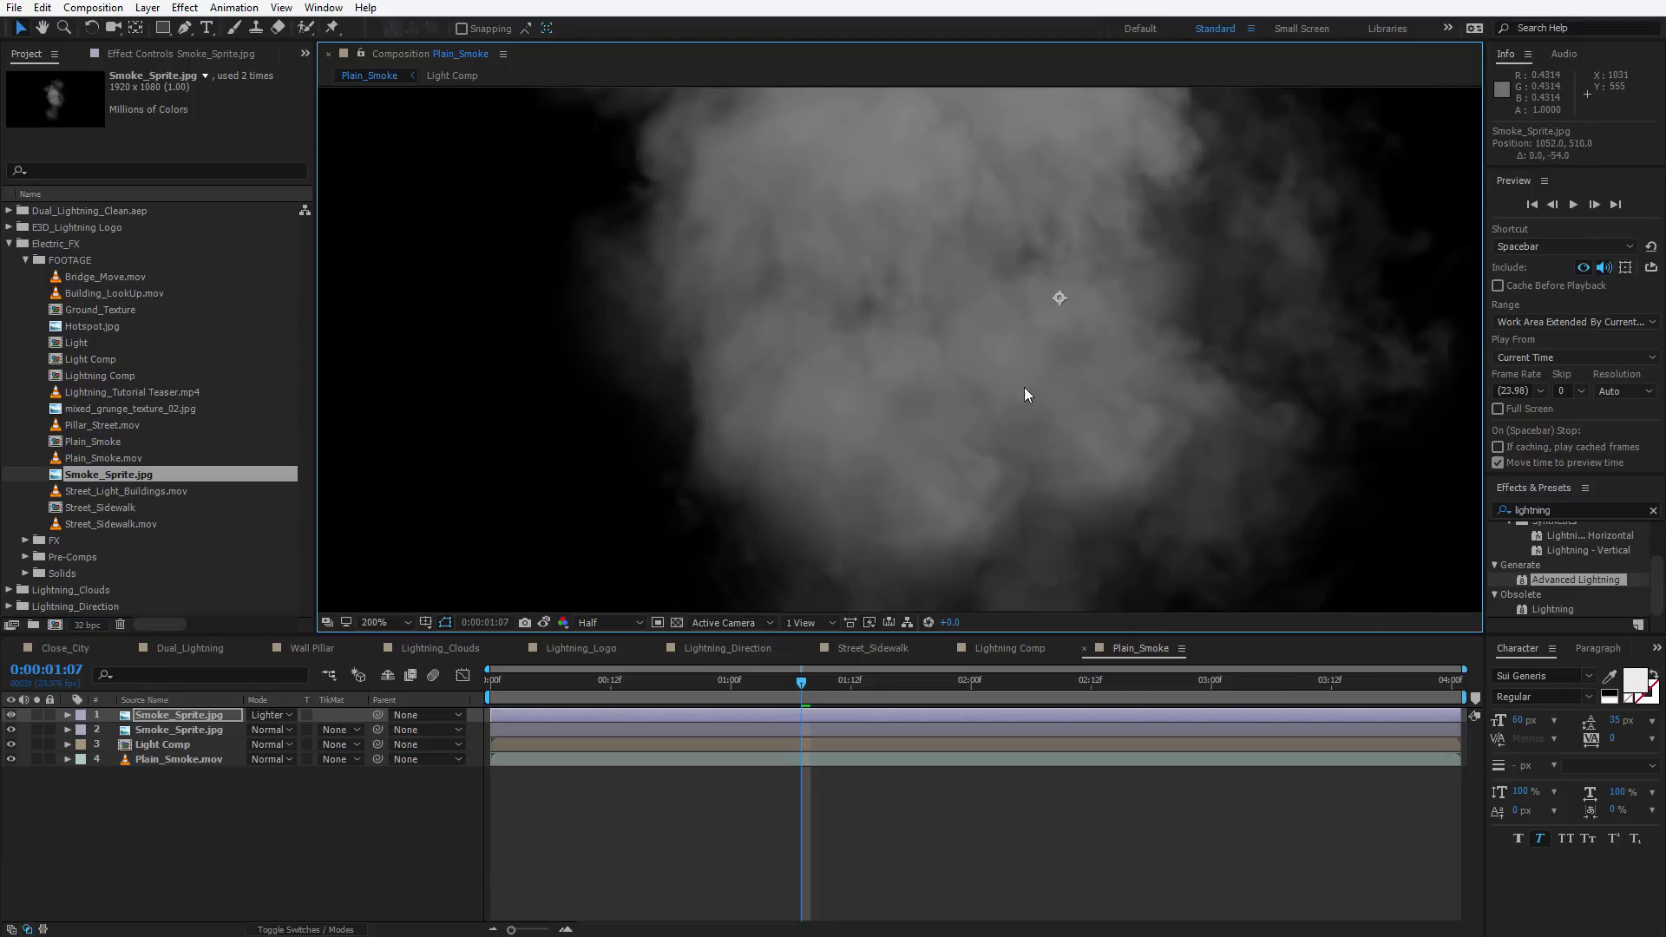
{"action": "scroll", "coordinate": [1023, 387], "scroll_direction": "down", "scroll_amount": 1}
{"action": "mouse_move", "coordinate": [1012, 384]}
{"action": "left_mouse_down"}
{"action": "mouse_move", "coordinate": [1064, 368]}
{"action": "mouse_move", "coordinate": [815, 326]}
{"action": "mouse_move", "coordinate": [828, 425]}
{"action": "mouse_move", "coordinate": [1076, 396]}
{"action": "mouse_move", "coordinate": [1015, 483]}
{"action": "mouse_move", "coordinate": [874, 472]}
{"action": "mouse_move", "coordinate": [1004, 398]}
{"action": "left_mouse_up"}
{"action": "scroll", "coordinate": [1076, 403], "scroll_direction": "down", "scroll_amount": 1}
{"action": "key", "text": "w"}
{"action": "key", "text": "s"}
{"action": "left_click_drag", "start_coordinate": [305, 732], "coordinate": [325, 732]}
{"action": "key", "text": "v"}
{"action": "mouse_move", "coordinate": [1022, 354]}
{"action": "left_mouse_down"}
{"action": "mouse_move", "coordinate": [986, 351]}
{"action": "mouse_move", "coordinate": [996, 341]}
{"action": "left_mouse_up"}
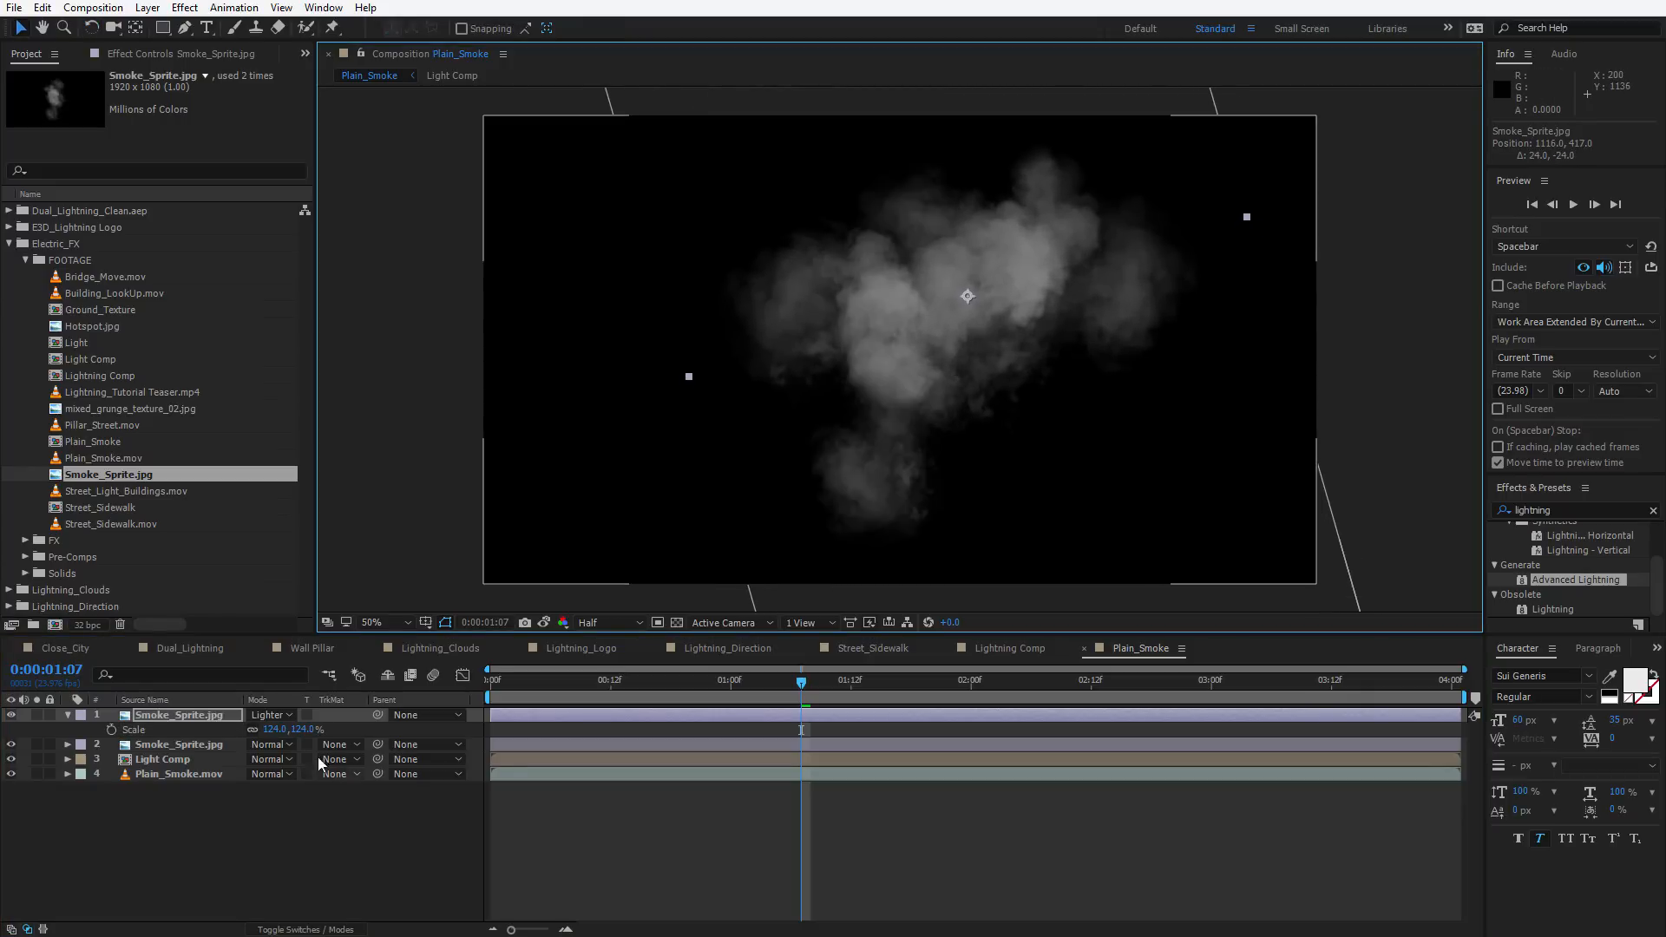
{"action": "left_click_drag", "start_coordinate": [301, 731], "coordinate": [268, 731]}
{"action": "left_click_drag", "start_coordinate": [1007, 354], "coordinate": [979, 402]}
Duplicate the smoke layer, scale the new copy to 70% and move it
{"action": "key", "text": "ctrl+d"}
{"action": "key", "text": "w"}
{"action": "key", "text": "v"}
{"action": "key", "text": "s"}
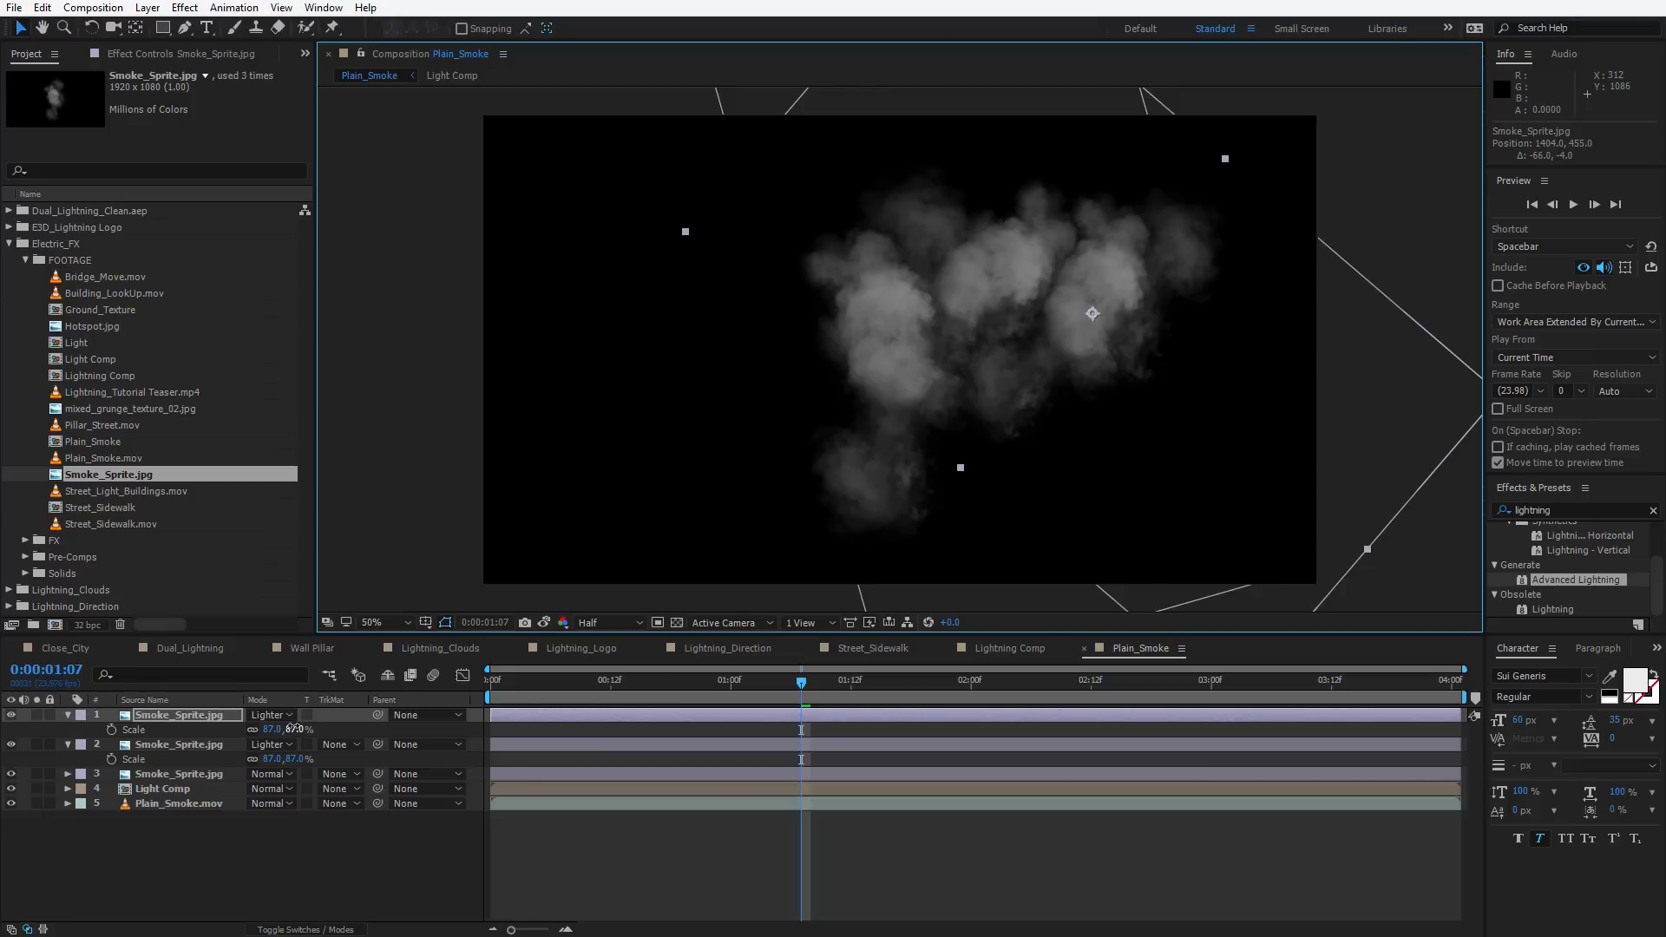
{"action": "left_click_drag", "start_coordinate": [294, 729], "coordinate": [278, 729]}
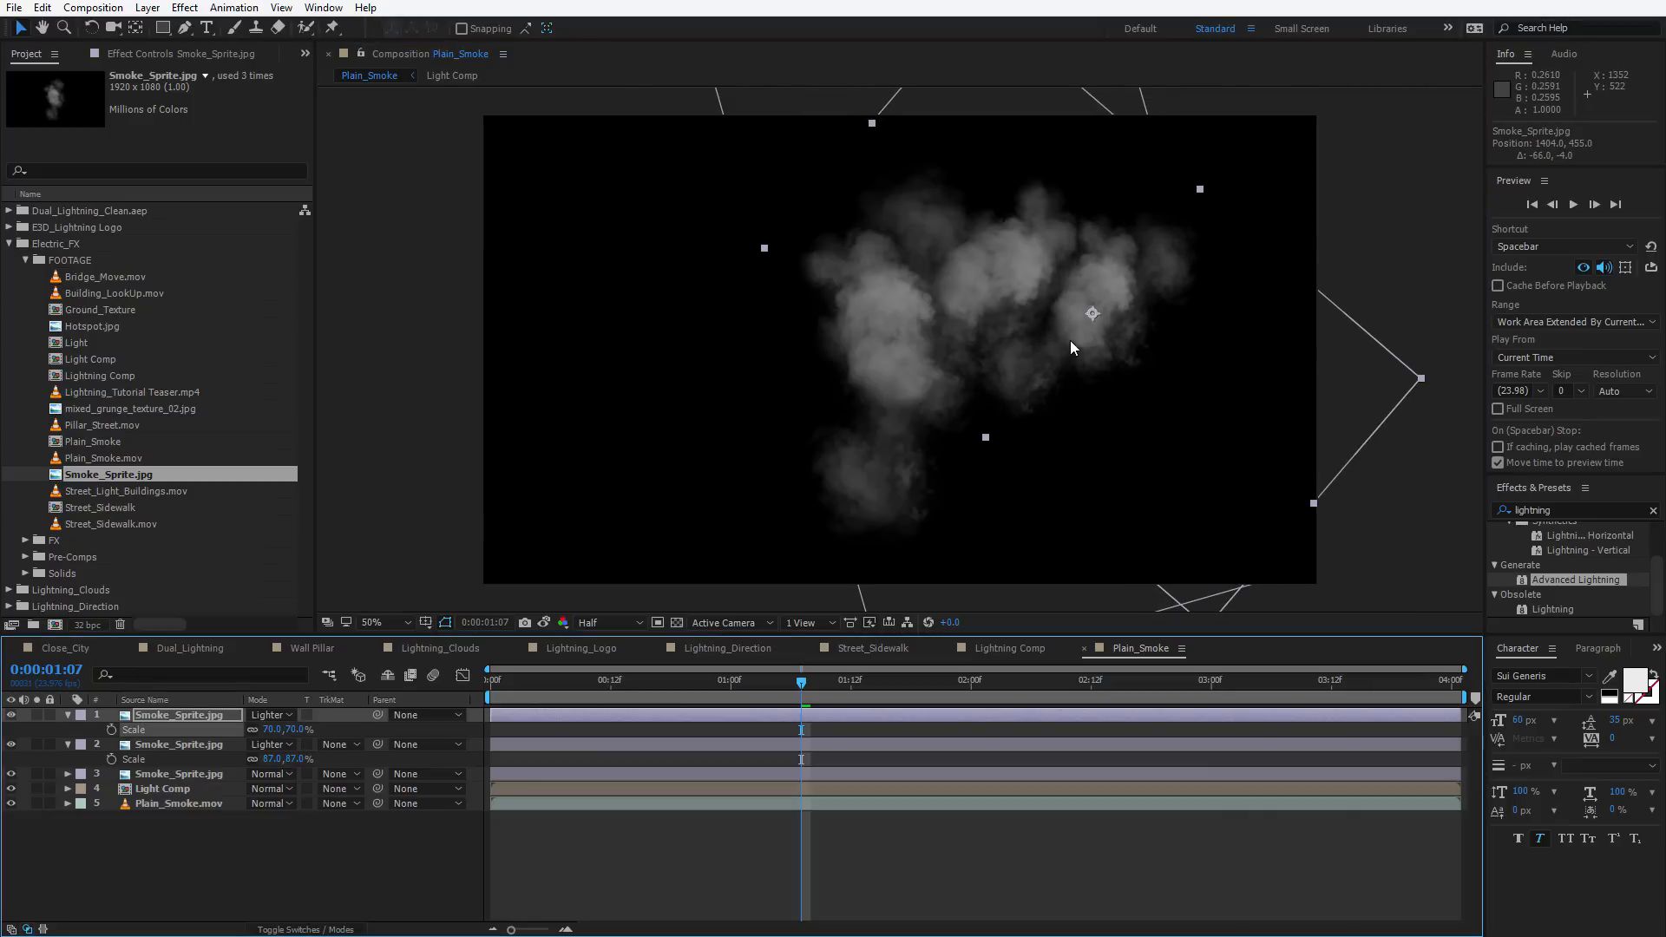
{"action": "left_click_drag", "start_coordinate": [1146, 385], "coordinate": [1062, 411]}
Duplicate the smoke layer again, rotate and move the new copy, and set its scale to 91%
{"action": "key", "text": "ctrl+d"}
{"action": "key", "text": "w"}
{"action": "key", "text": "v"}
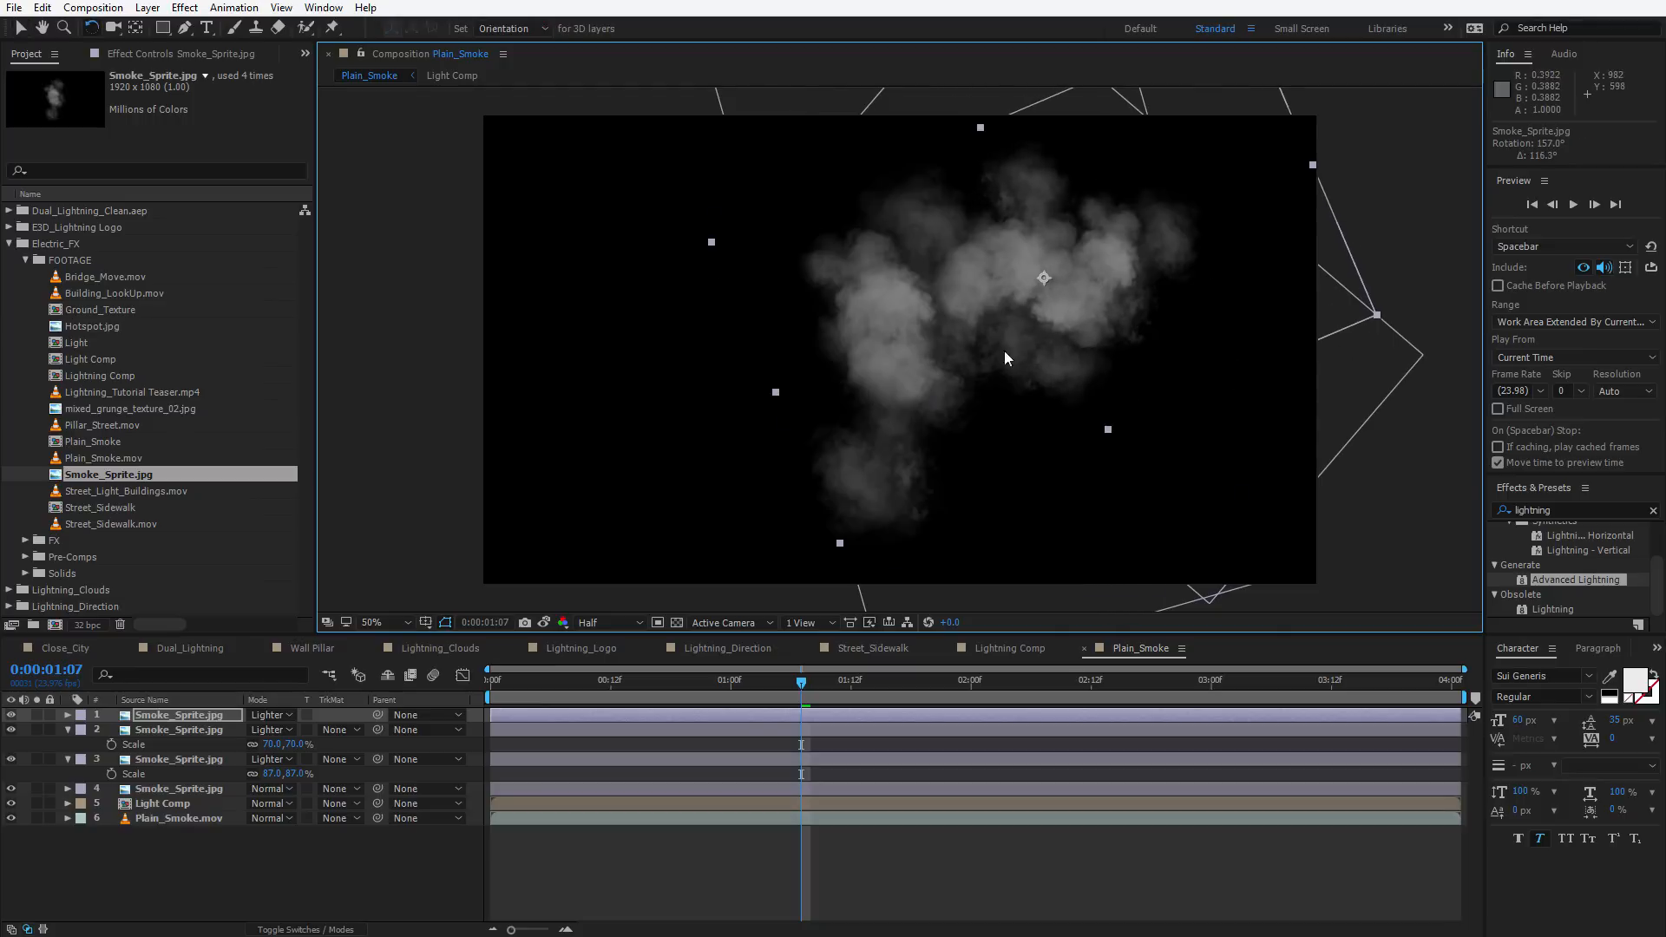
{"action": "left_click_drag", "start_coordinate": [1069, 333], "coordinate": [805, 440]}
{"action": "key", "text": "w"}
{"action": "key", "text": "s"}
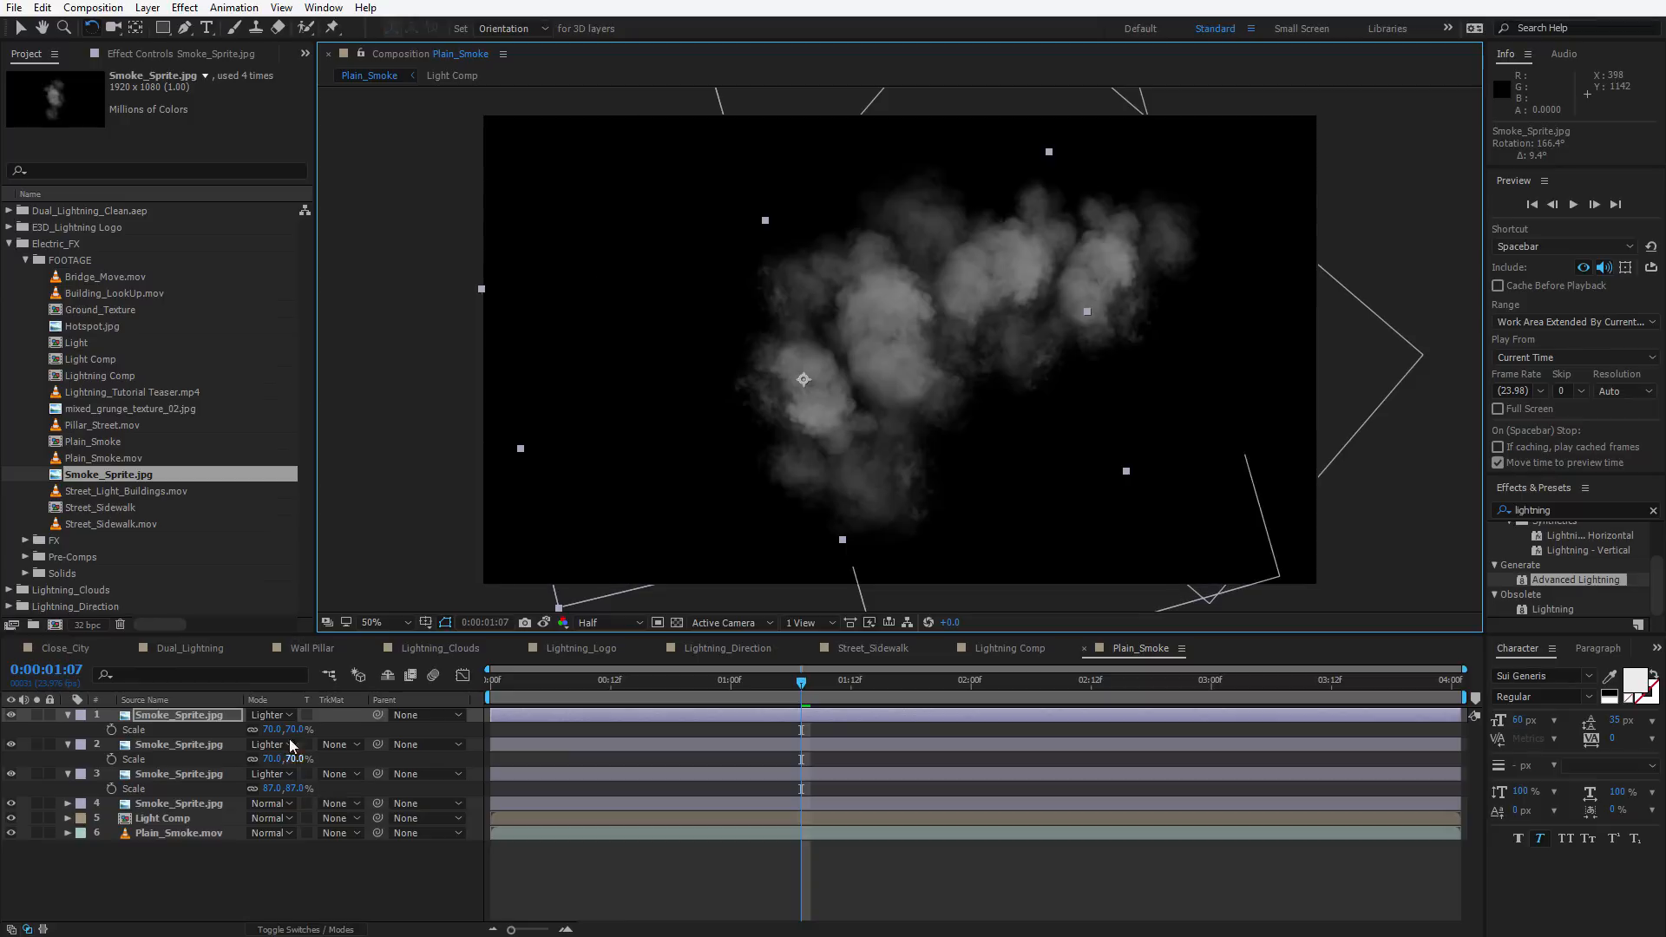
{"action": "left_click_drag", "start_coordinate": [296, 729], "coordinate": [315, 729]}
{"action": "key", "text": "v"}
{"action": "left_click_drag", "start_coordinate": [826, 448], "coordinate": [933, 394]}
Duplicate the smoke layer and set the new copy's scale to 115%
{"action": "key", "text": "ctrl+d"}
{"action": "key", "text": "w"}
{"action": "key", "text": "s"}
{"action": "left_click_drag", "start_coordinate": [295, 730], "coordinate": [322, 730]}
{"action": "key", "text": "v"}
Duplicate the smoke layer and reposition the new copy toward the left of the frame
{"action": "key", "text": "ctrl+d"}
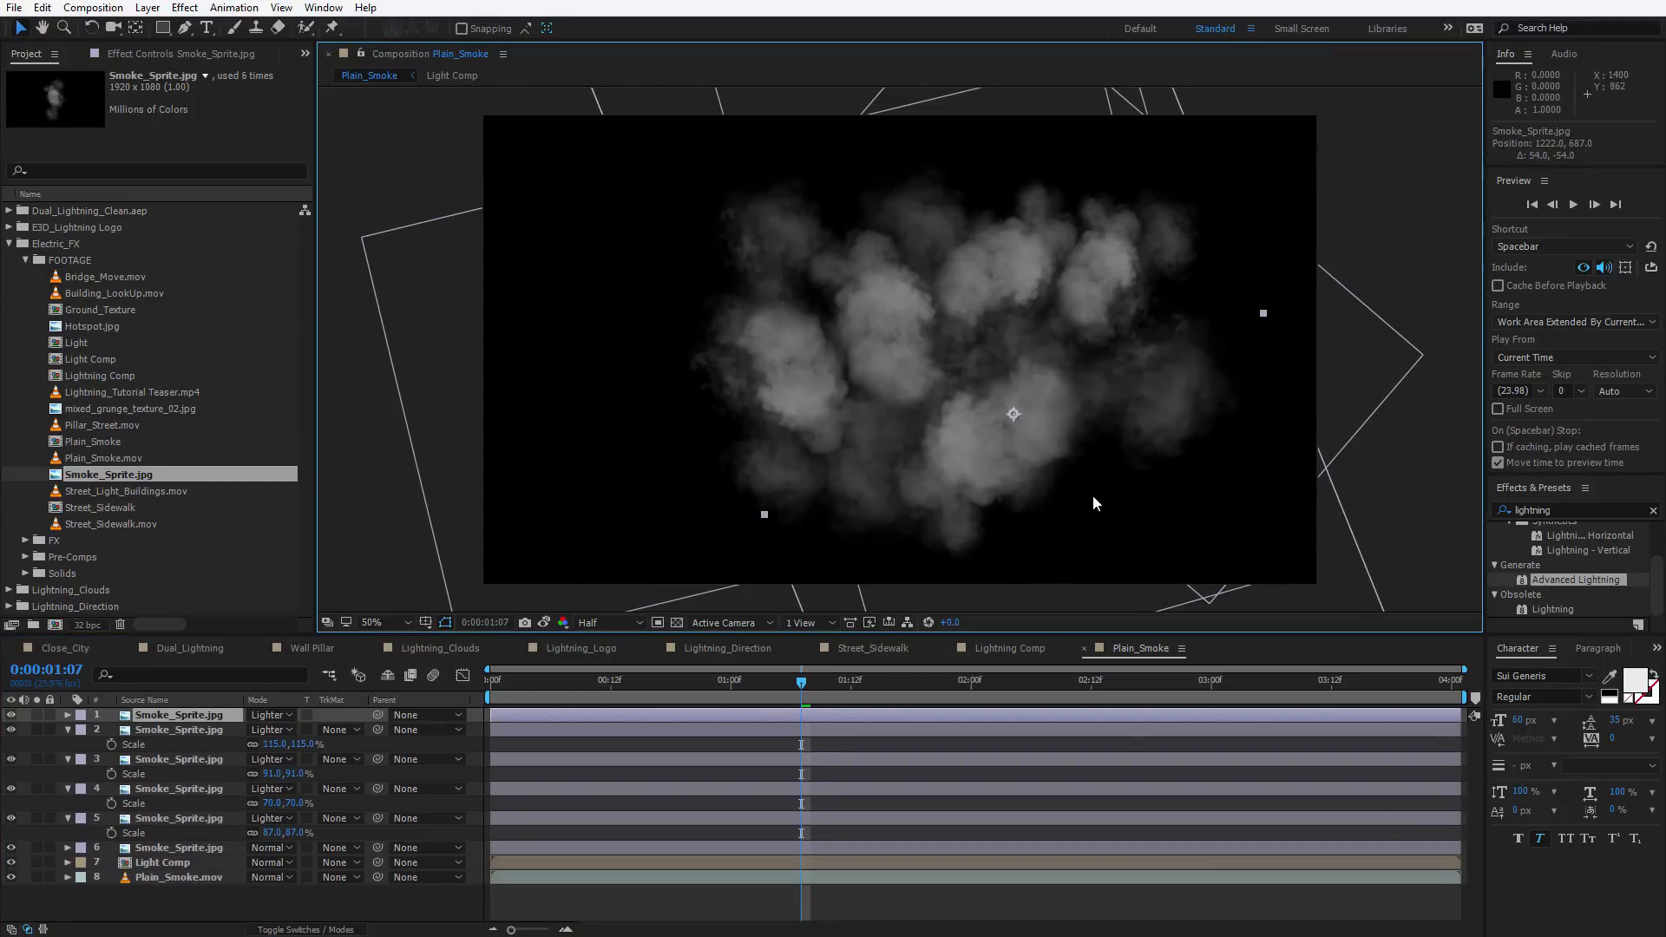
{"action": "left_click_drag", "start_coordinate": [1090, 498], "coordinate": [640, 264]}
{"action": "key", "text": "w"}
{"action": "left_click_drag", "start_coordinate": [664, 160], "coordinate": [717, 390]}
{"action": "key", "text": "ctrl+z"}
{"action": "key", "text": "ctrl+z"}
{"action": "key", "text": "ctrl+z"}
{"action": "key", "text": "ctrl+z"}
{"action": "key", "text": "ctrl+z"}
{"action": "key", "text": "ctrl+z"}
{"action": "key", "text": "ctrl+z"}
{"action": "key", "text": "ctrl+z"}
{"action": "key", "text": "ctrl+shift+z"}
{"action": "key", "text": "ctrl+shift+z"}
{"action": "key", "text": "ctrl+shift+z"}
{"action": "key", "text": "ctrl+shift+z"}
{"action": "key", "text": "ctrl+shift+z"}
{"action": "key", "text": "ctrl+shift+z"}
{"action": "key", "text": "ctrl+shift+z"}
{"action": "key", "text": "ctrl+shift+z"}
{"action": "key", "text": "v"}
{"action": "left_click_drag", "start_coordinate": [717, 390], "coordinate": [758, 486]}
Duplicate and move another smoke copy to the right and set its scale to 154%
{"action": "key", "text": "ctrl+d"}
{"action": "left_click_drag", "start_coordinate": [758, 468], "coordinate": [1241, 312]}
{"action": "key", "text": "s"}
{"action": "left_click_drag", "start_coordinate": [295, 729], "coordinate": [329, 730]}
Create six more smoke copies and spread them across the frame to fill it with smoke
{"action": "key", "text": "ctrl+d"}
{"action": "key", "text": "ctrl+d"}
{"action": "key", "text": "ctrl+d"}
{"action": "key", "text": "ctrl+d"}
{"action": "key", "text": "ctrl+d"}
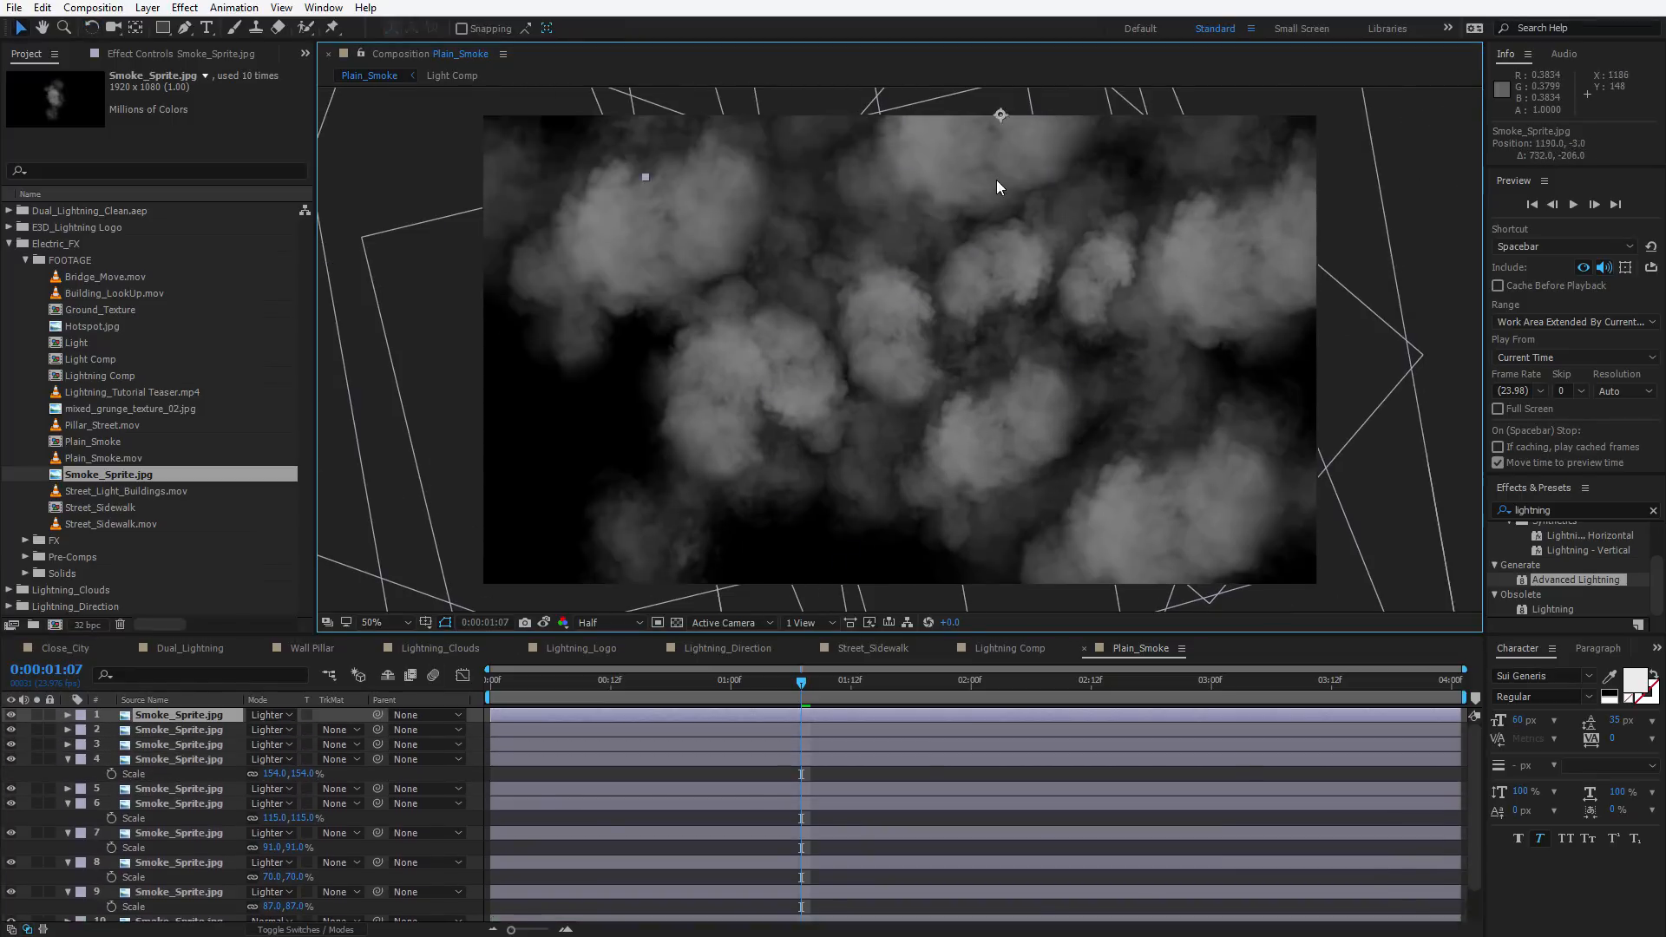
{"action": "key", "text": "ctrl+d"}
{"action": "key", "text": "ctrl+d"}
{"action": "left_click_drag", "start_coordinate": [606, 410], "coordinate": [804, 170]}
{"action": "key", "text": "ctrl+d"}
{"action": "key", "text": "ctrl+d"}
{"action": "left_click_drag", "start_coordinate": [764, 276], "coordinate": [1347, 511]}
{"action": "left_click_drag", "start_coordinate": [909, 383], "coordinate": [964, 363]}
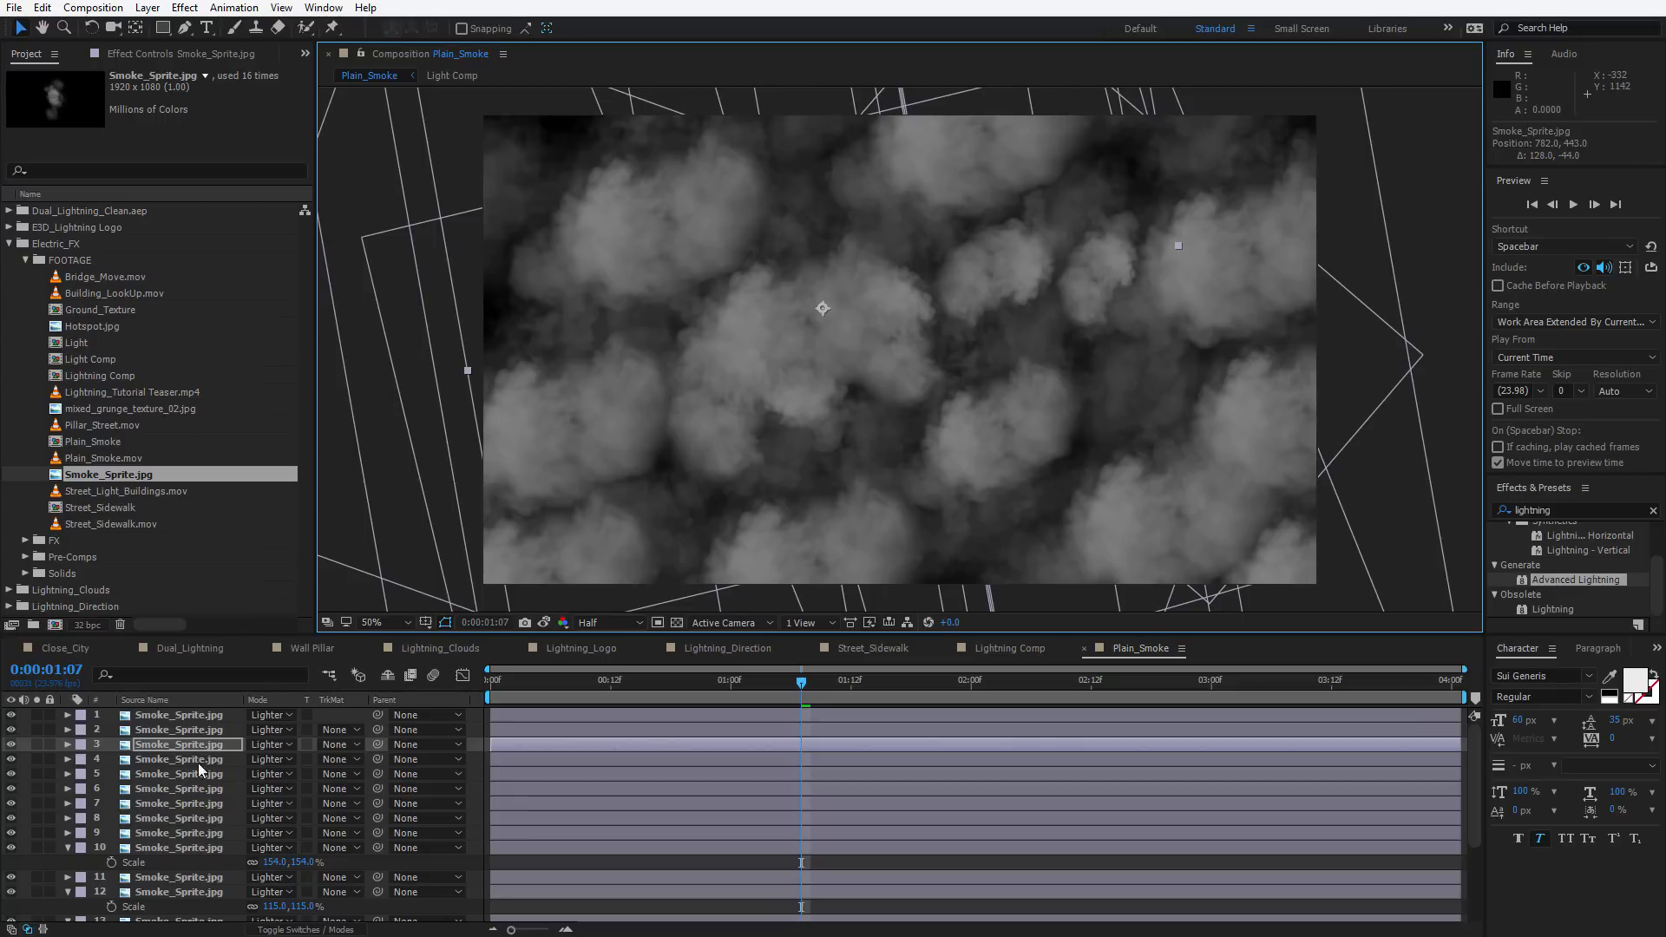
Pre-compose all sixteen Smoke_Sprite layers, moving all attributes into the new composition
{"action": "left_click", "coordinate": [69, 848]}
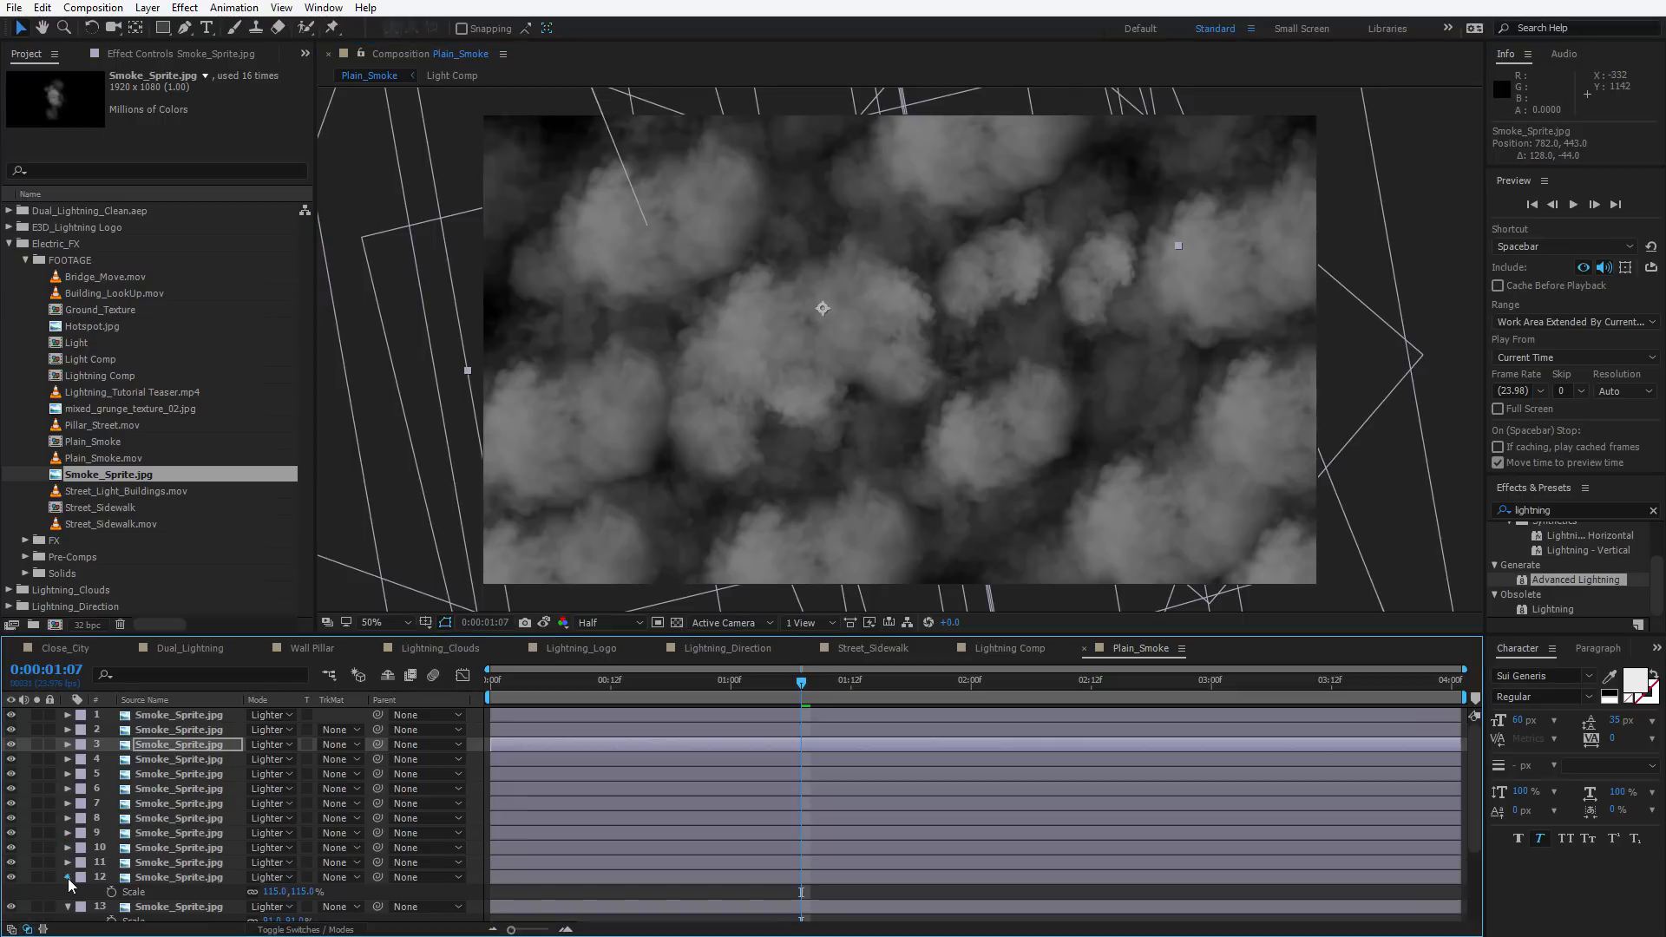
{"action": "left_click", "coordinate": [69, 877]}
{"action": "scroll", "coordinate": [130, 867], "scroll_direction": "down", "scroll_amount": 3}
{"action": "left_click", "coordinate": [152, 893]}
{"action": "scroll", "coordinate": [167, 784], "scroll_direction": "up", "scroll_amount": 3}
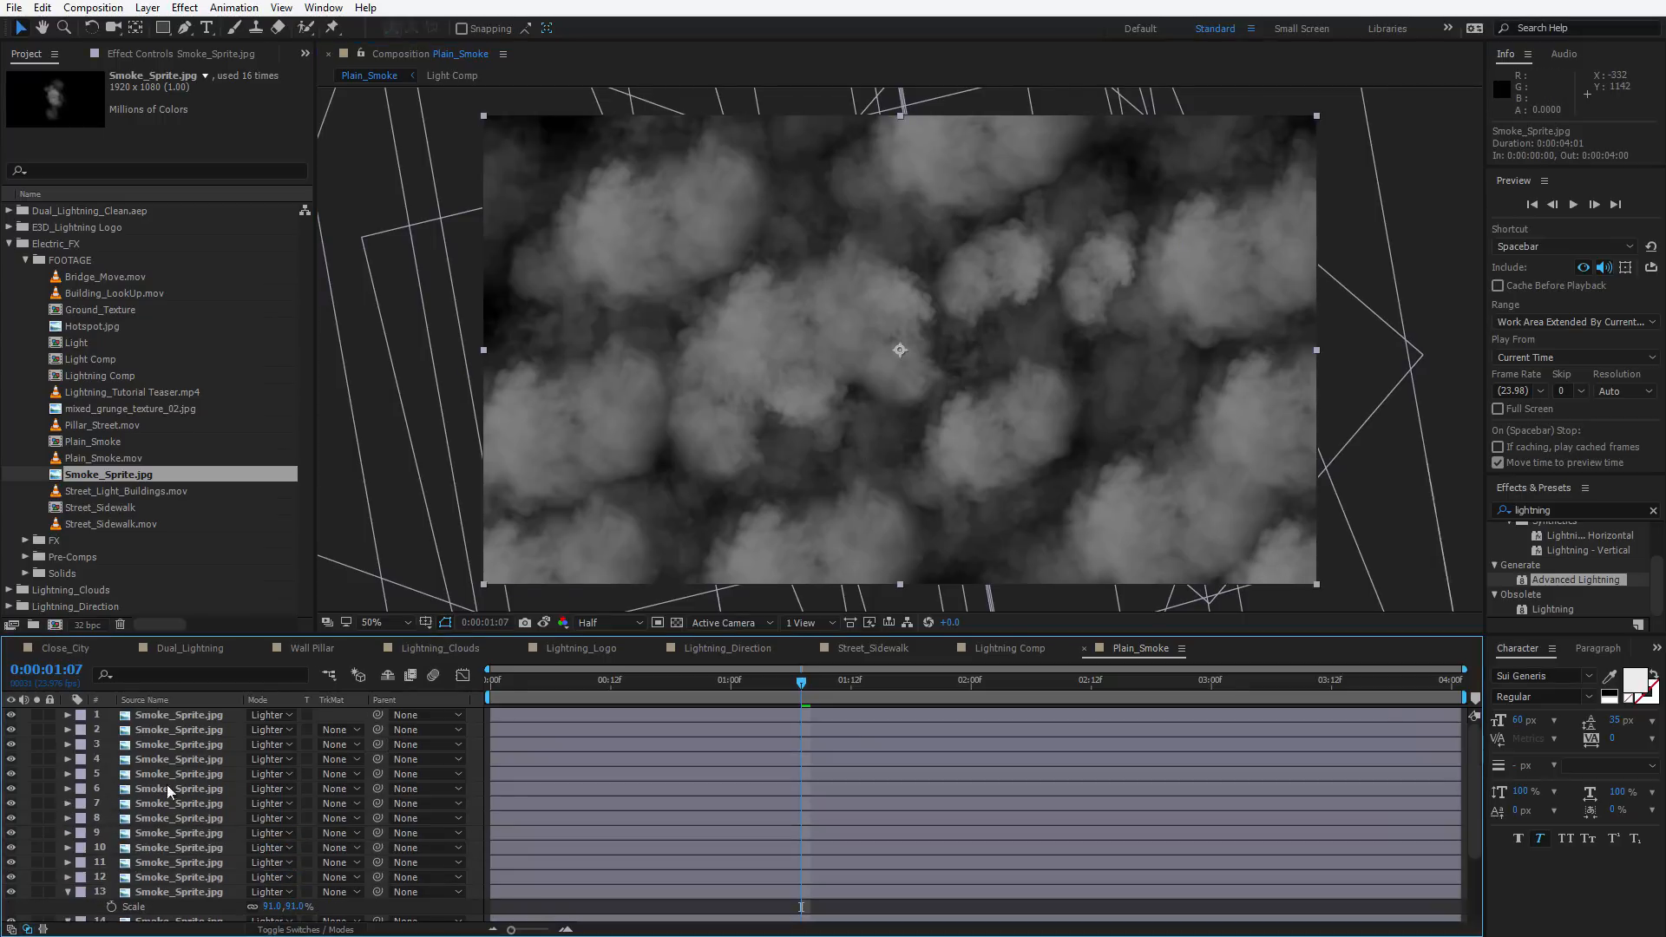
{"action": "left_click", "coordinate": [180, 716], "text": "shift"}
{"action": "key", "text": "grave"}
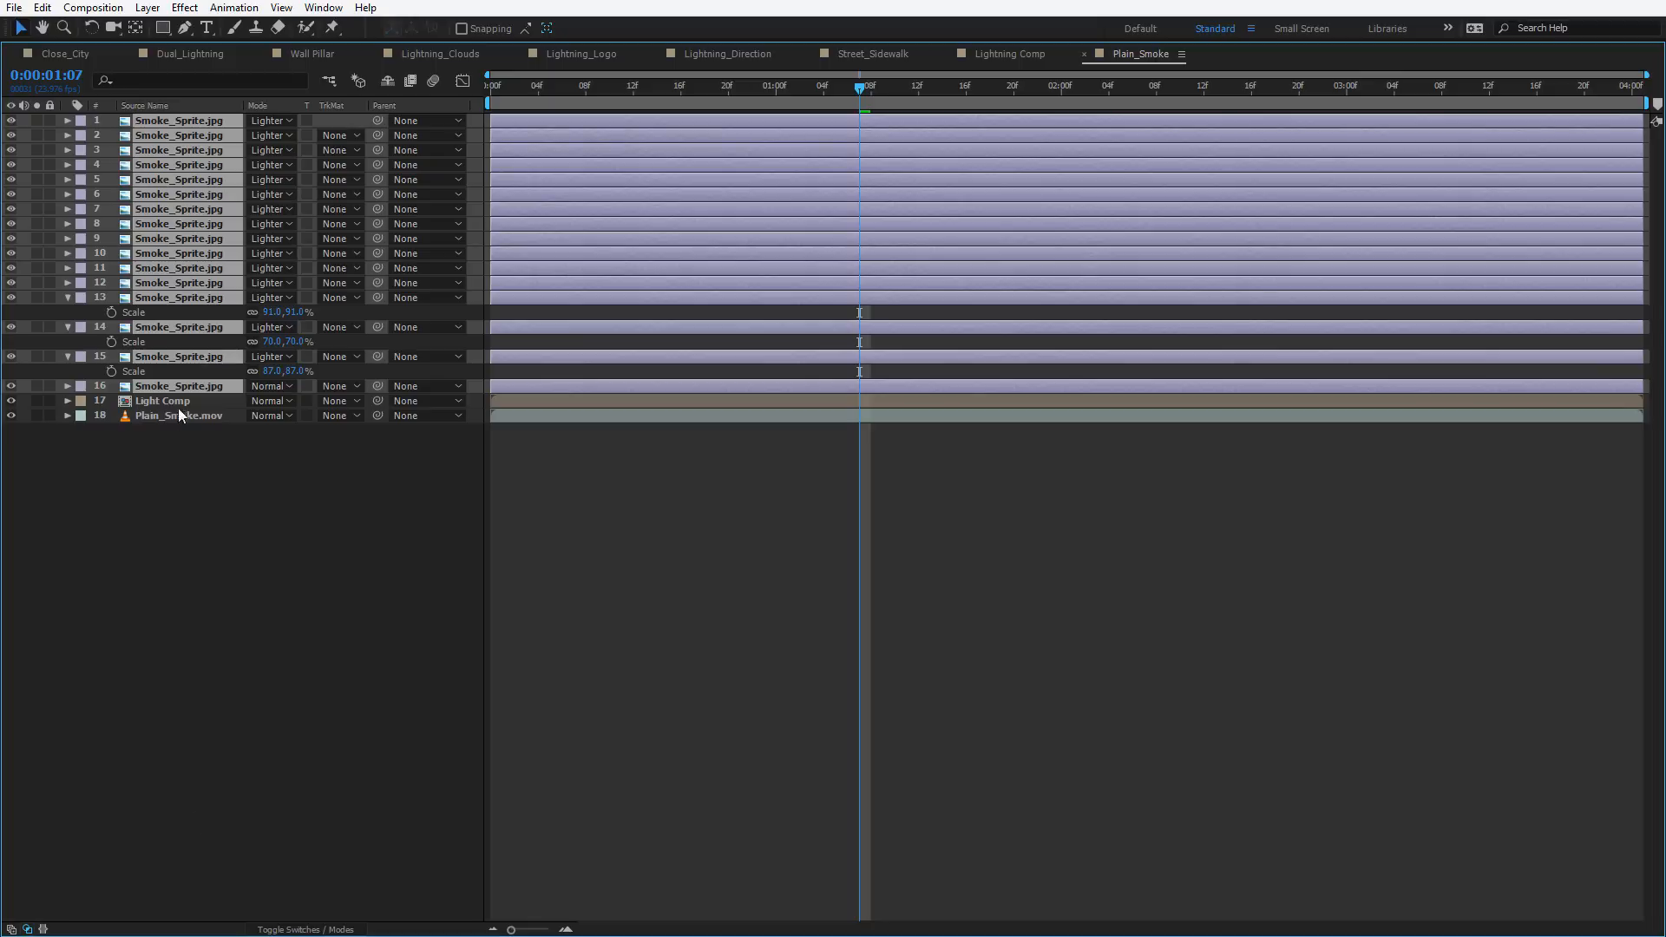
{"action": "left_click", "coordinate": [69, 298]}
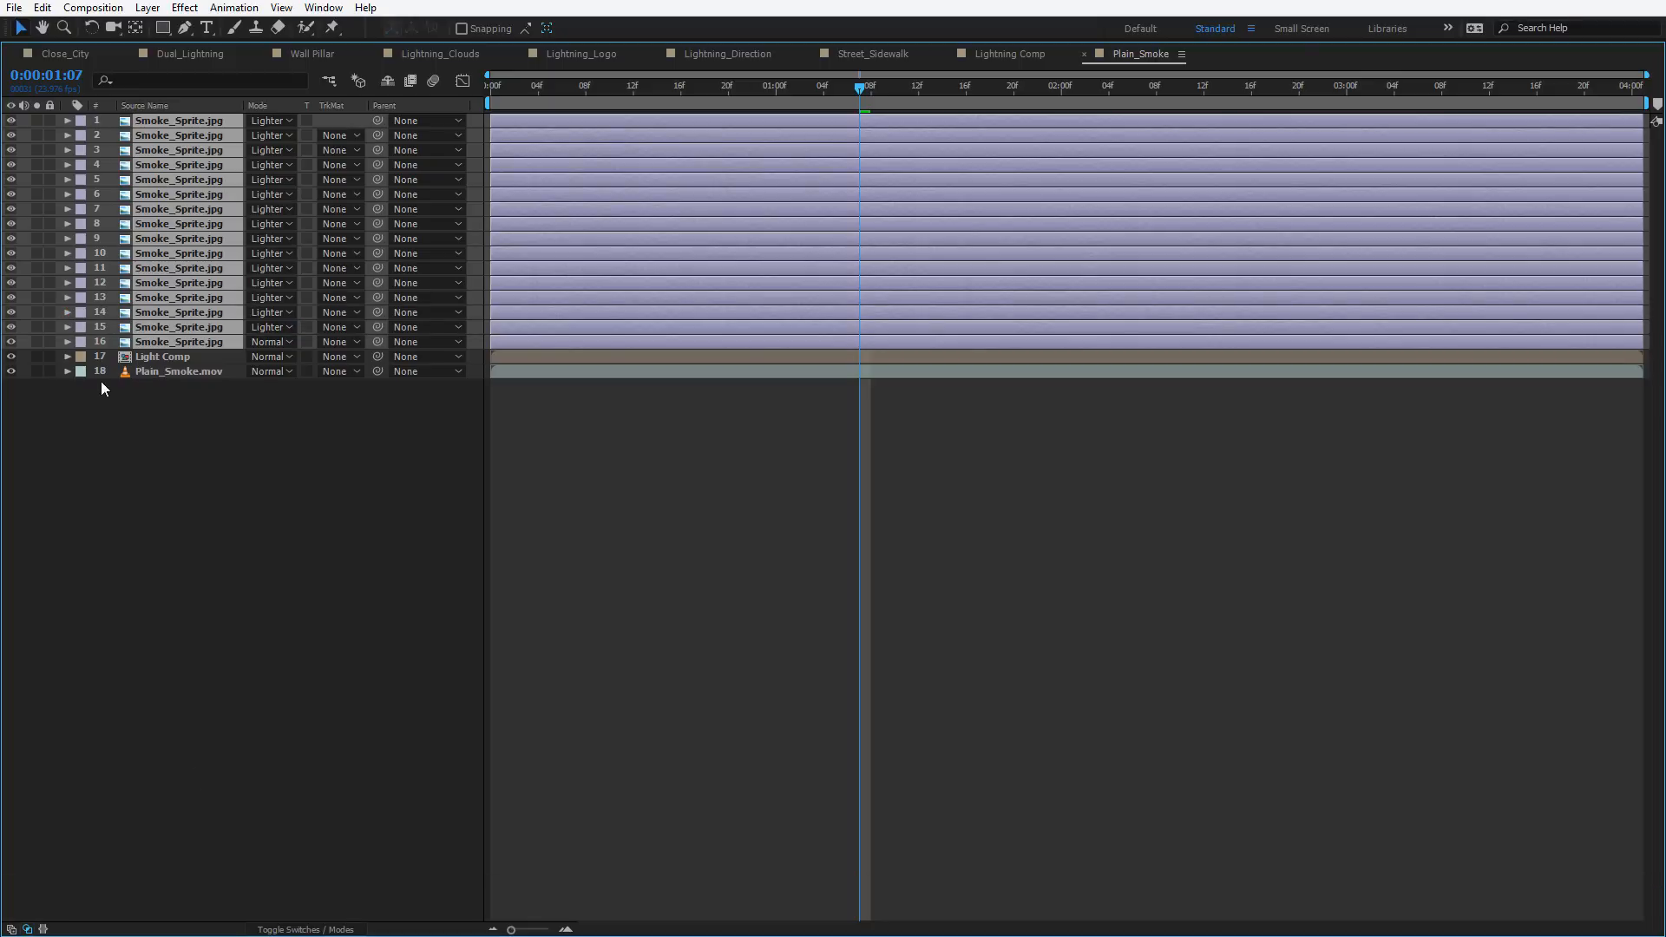
{"action": "left_click", "coordinate": [137, 28]}
{"action": "left_click", "coordinate": [148, 7]}
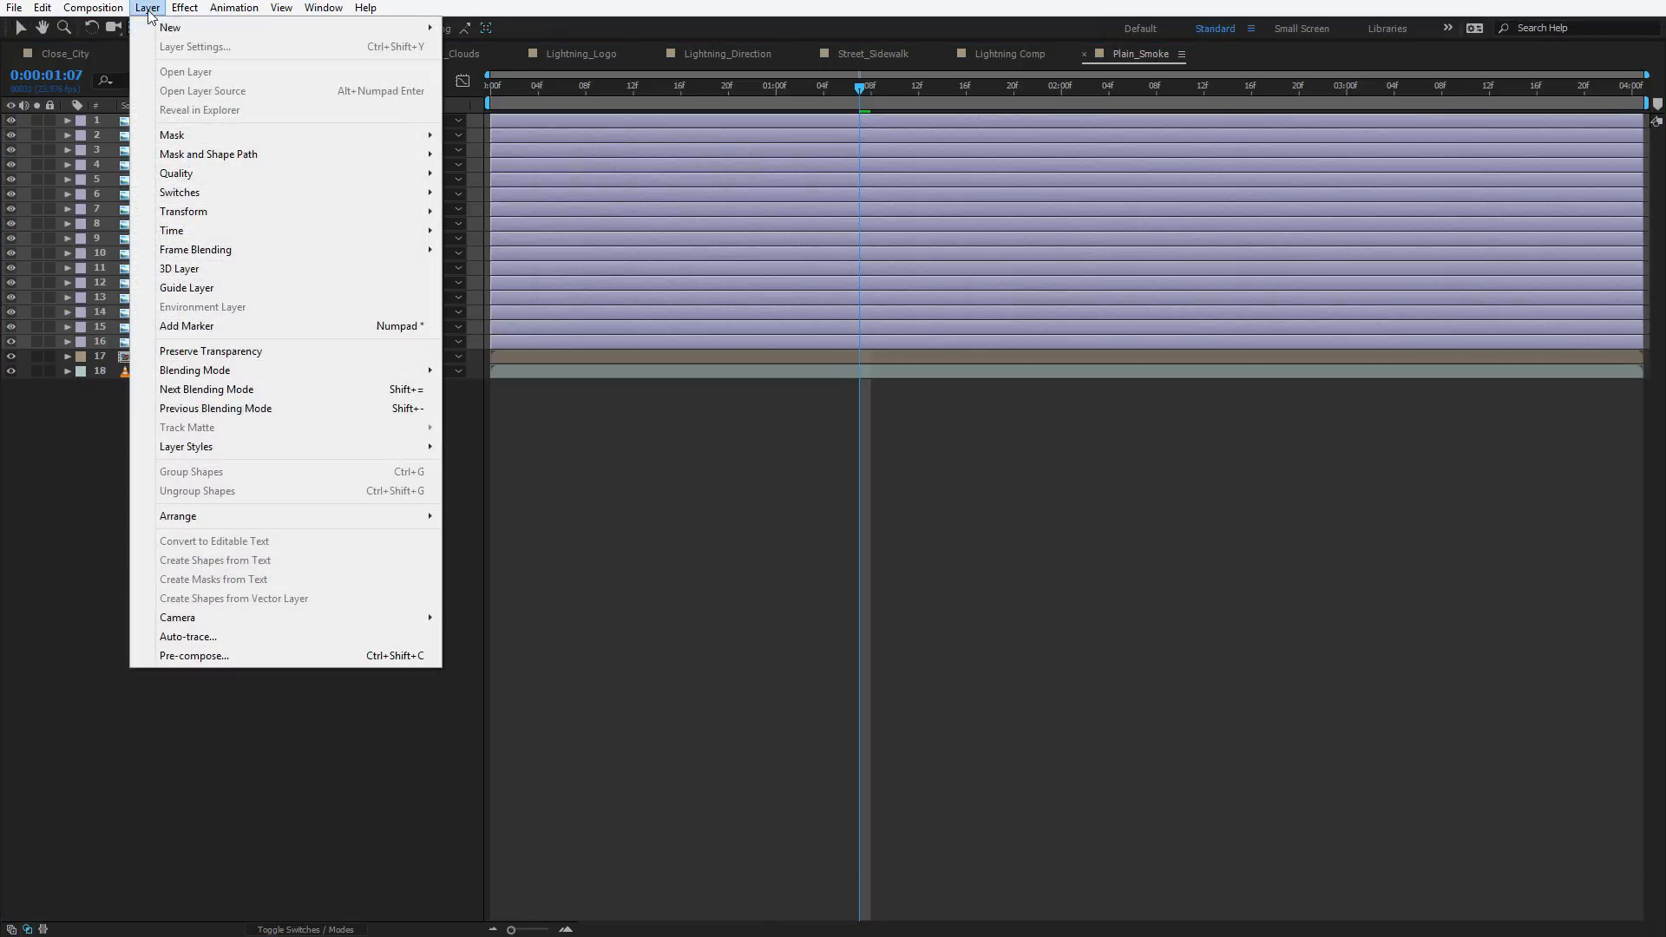
{"action": "left_click", "coordinate": [195, 657]}
{"action": "left_click", "coordinate": [681, 486]}
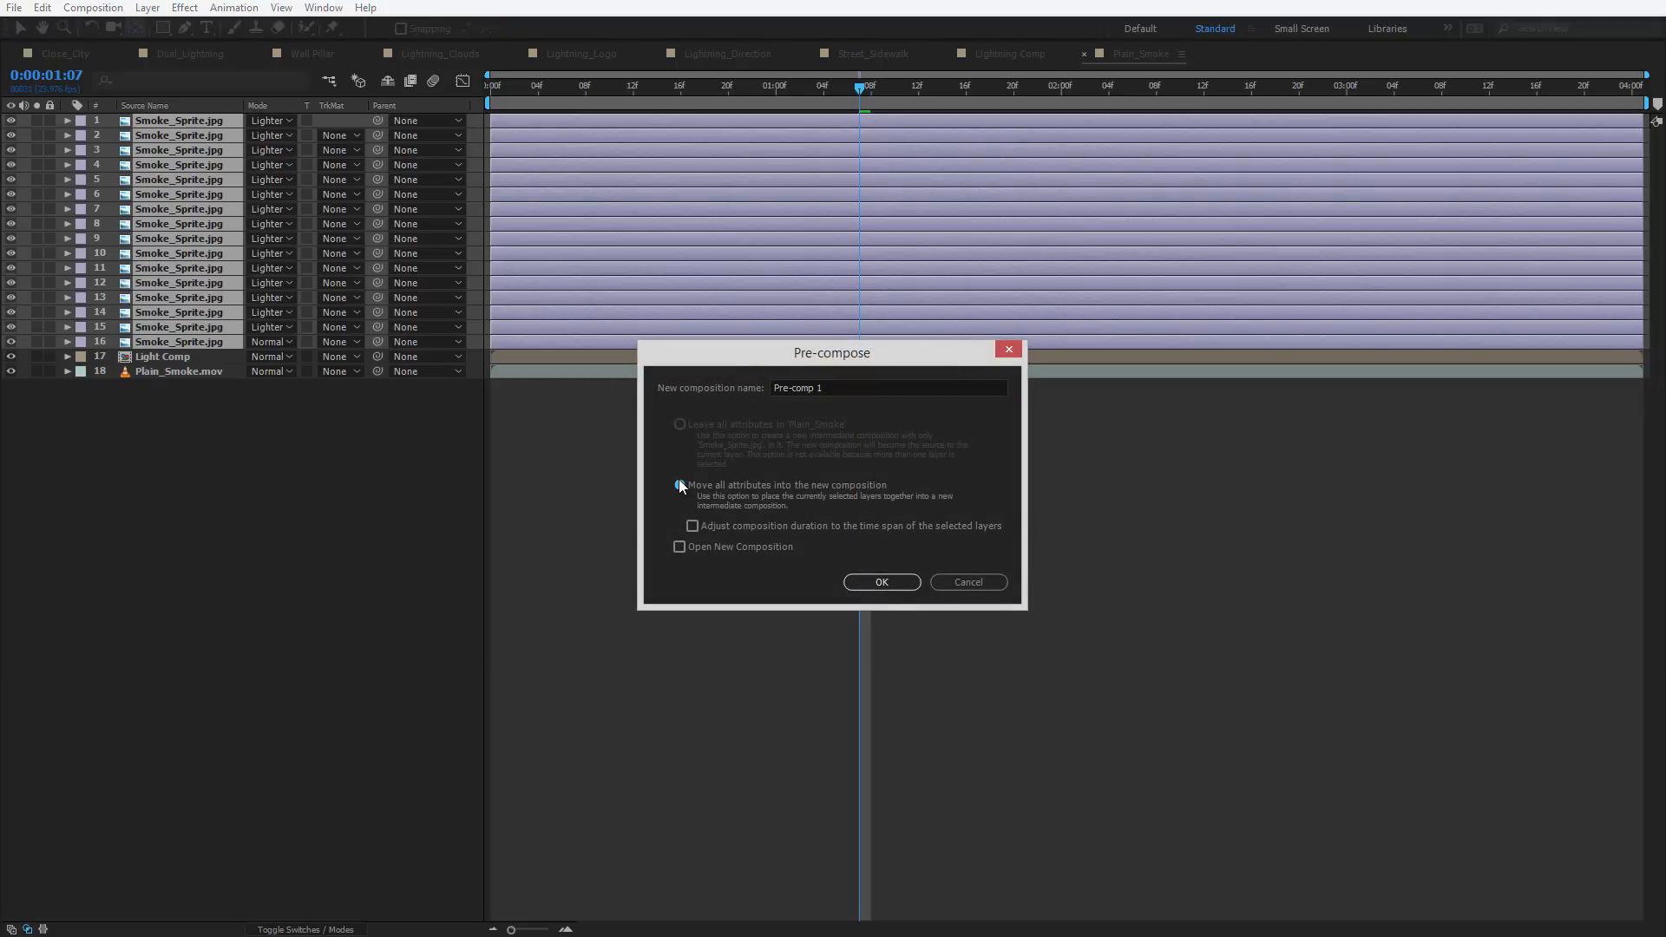
{"action": "left_click", "coordinate": [876, 585]}
{"action": "key", "text": "grave"}
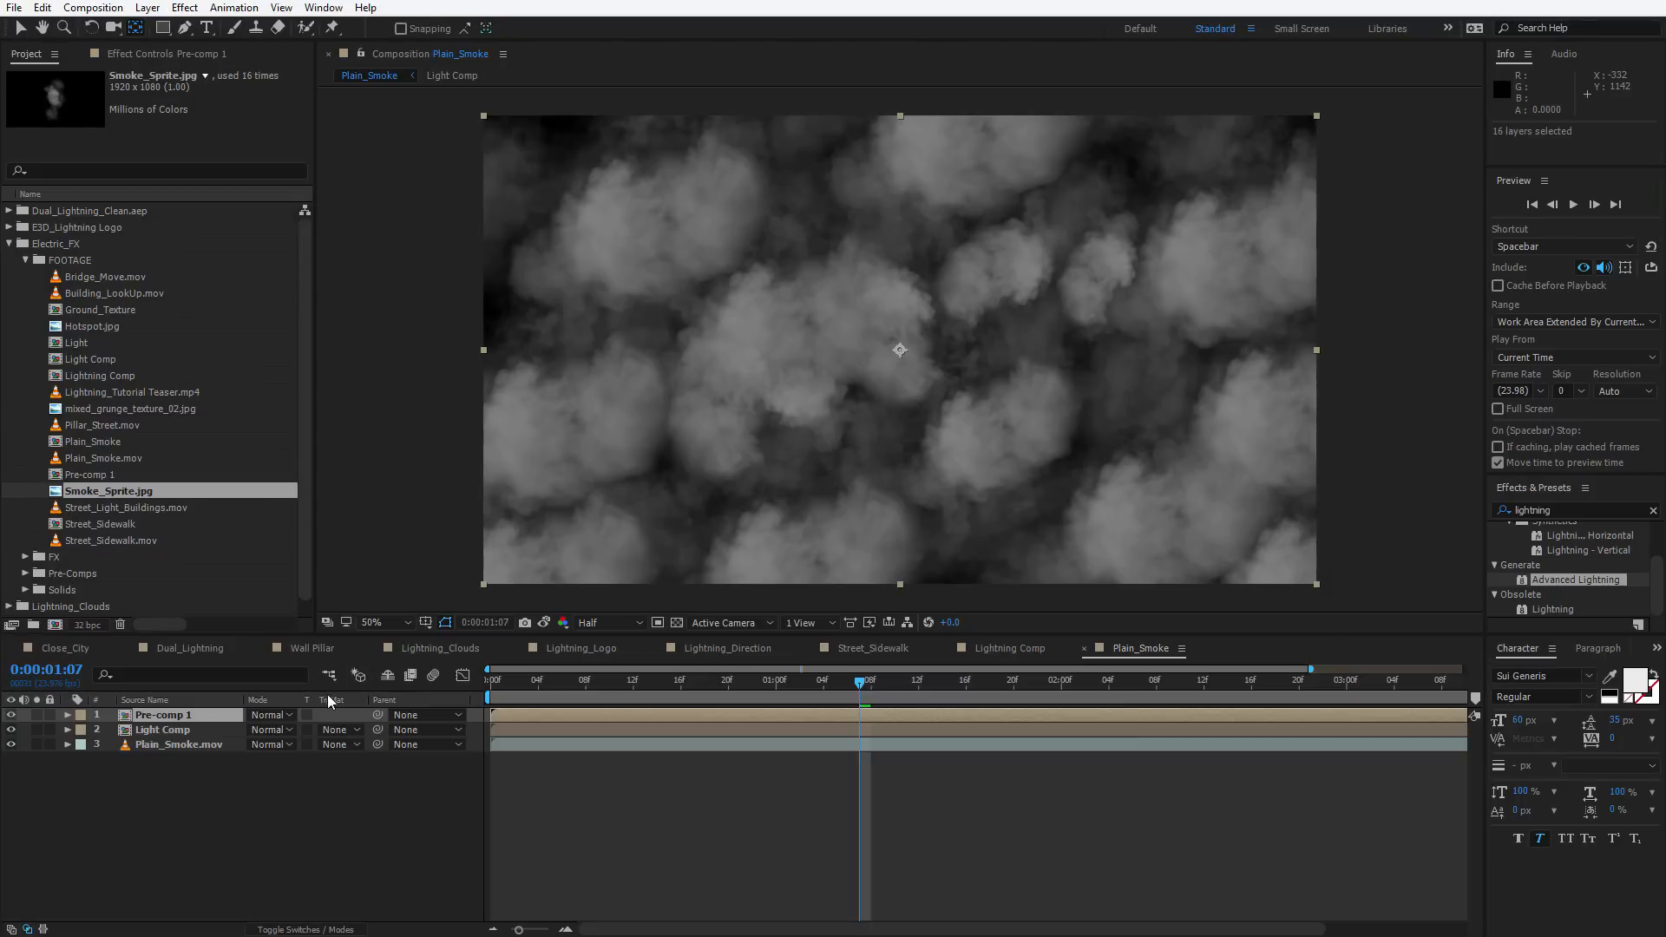
Open the smoke pre-comp and add a new adjustment layer to it
{"action": "double_click", "coordinate": [169, 716]}
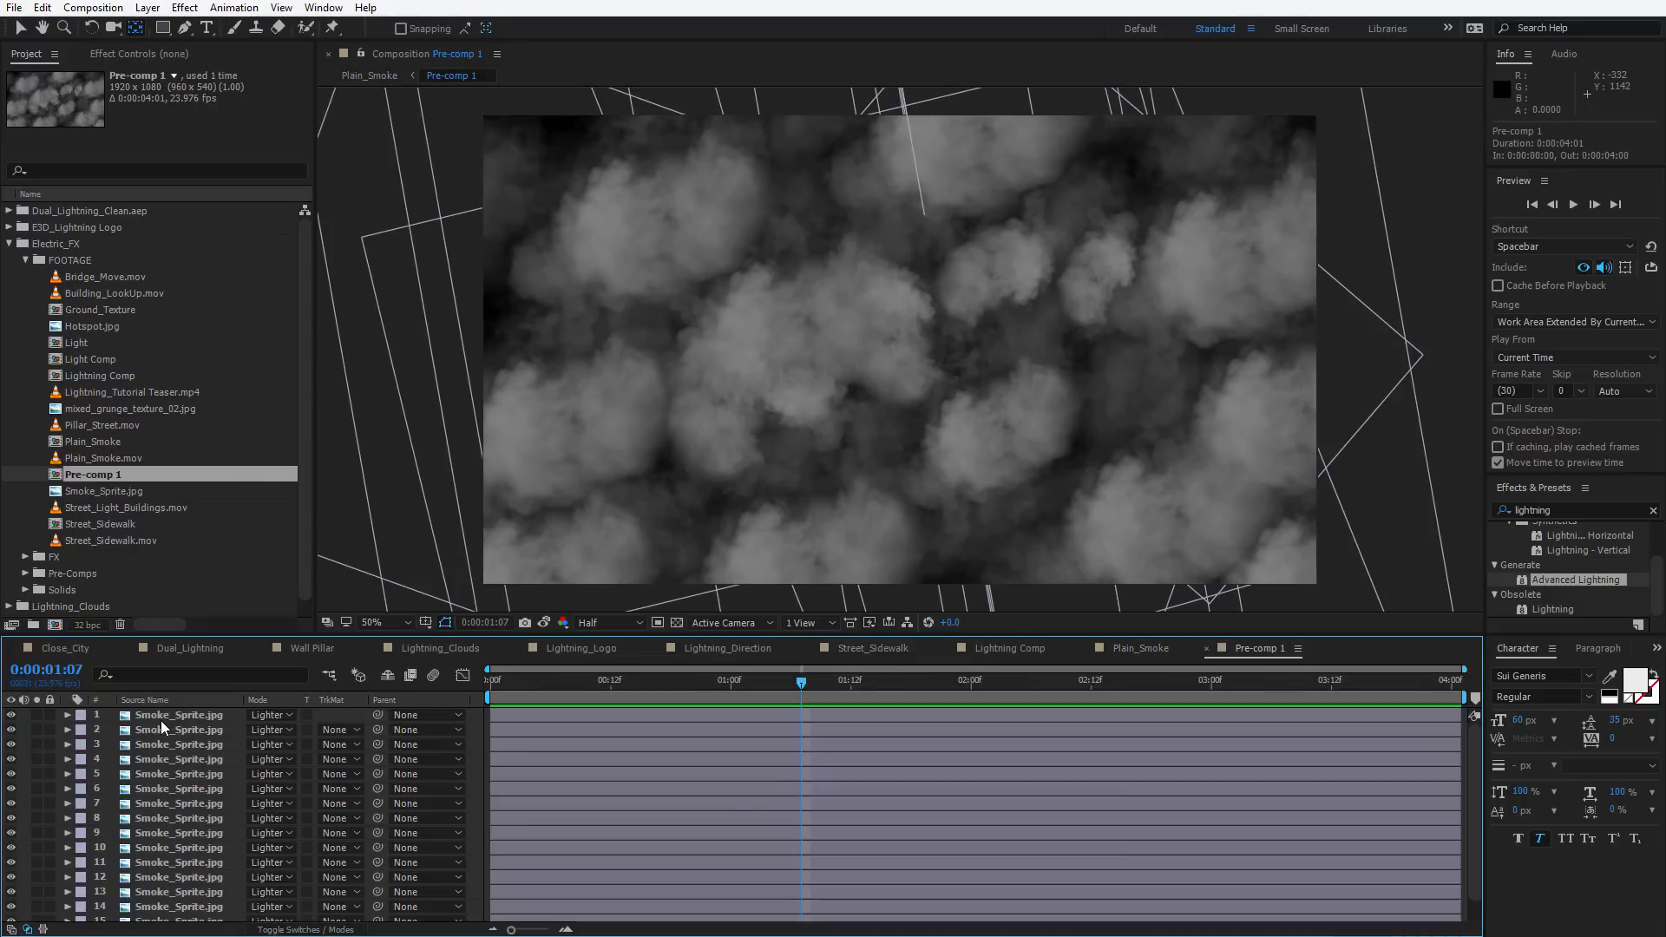
{"action": "left_click", "coordinate": [148, 9]}
{"action": "mouse_move", "coordinate": [153, 32]}
{"action": "left_click", "coordinate": [508, 141]}
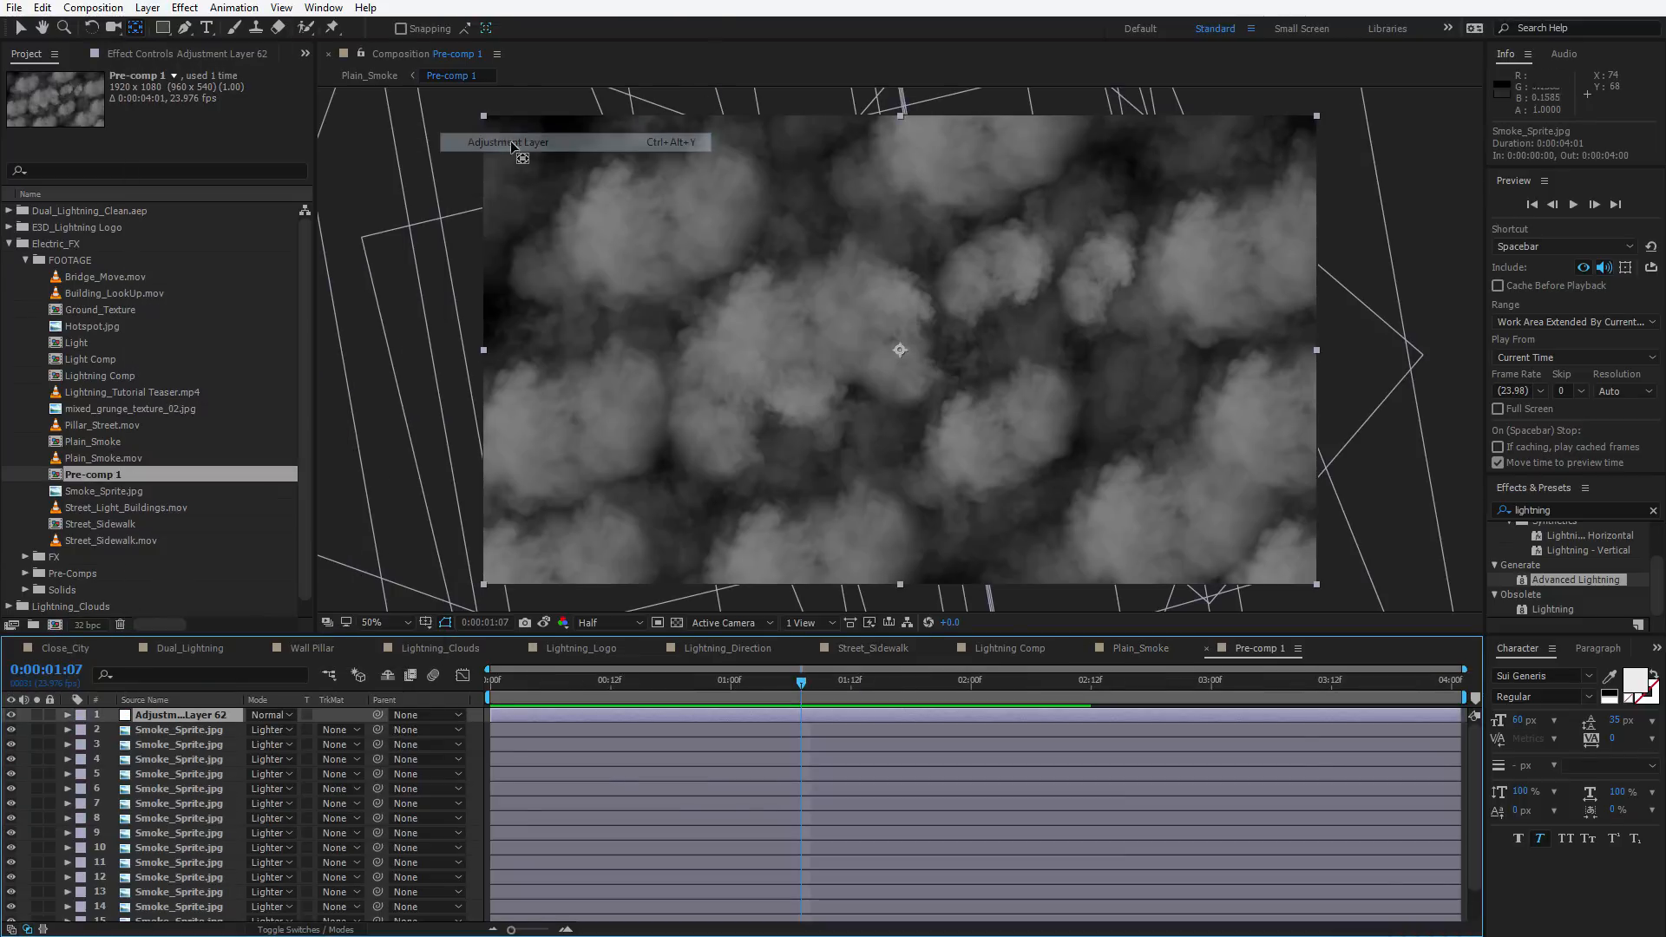
Apply the Curves effect to the adjustment layer
{"action": "left_click", "coordinate": [184, 7]}
{"action": "mouse_move", "coordinate": [267, 191]}
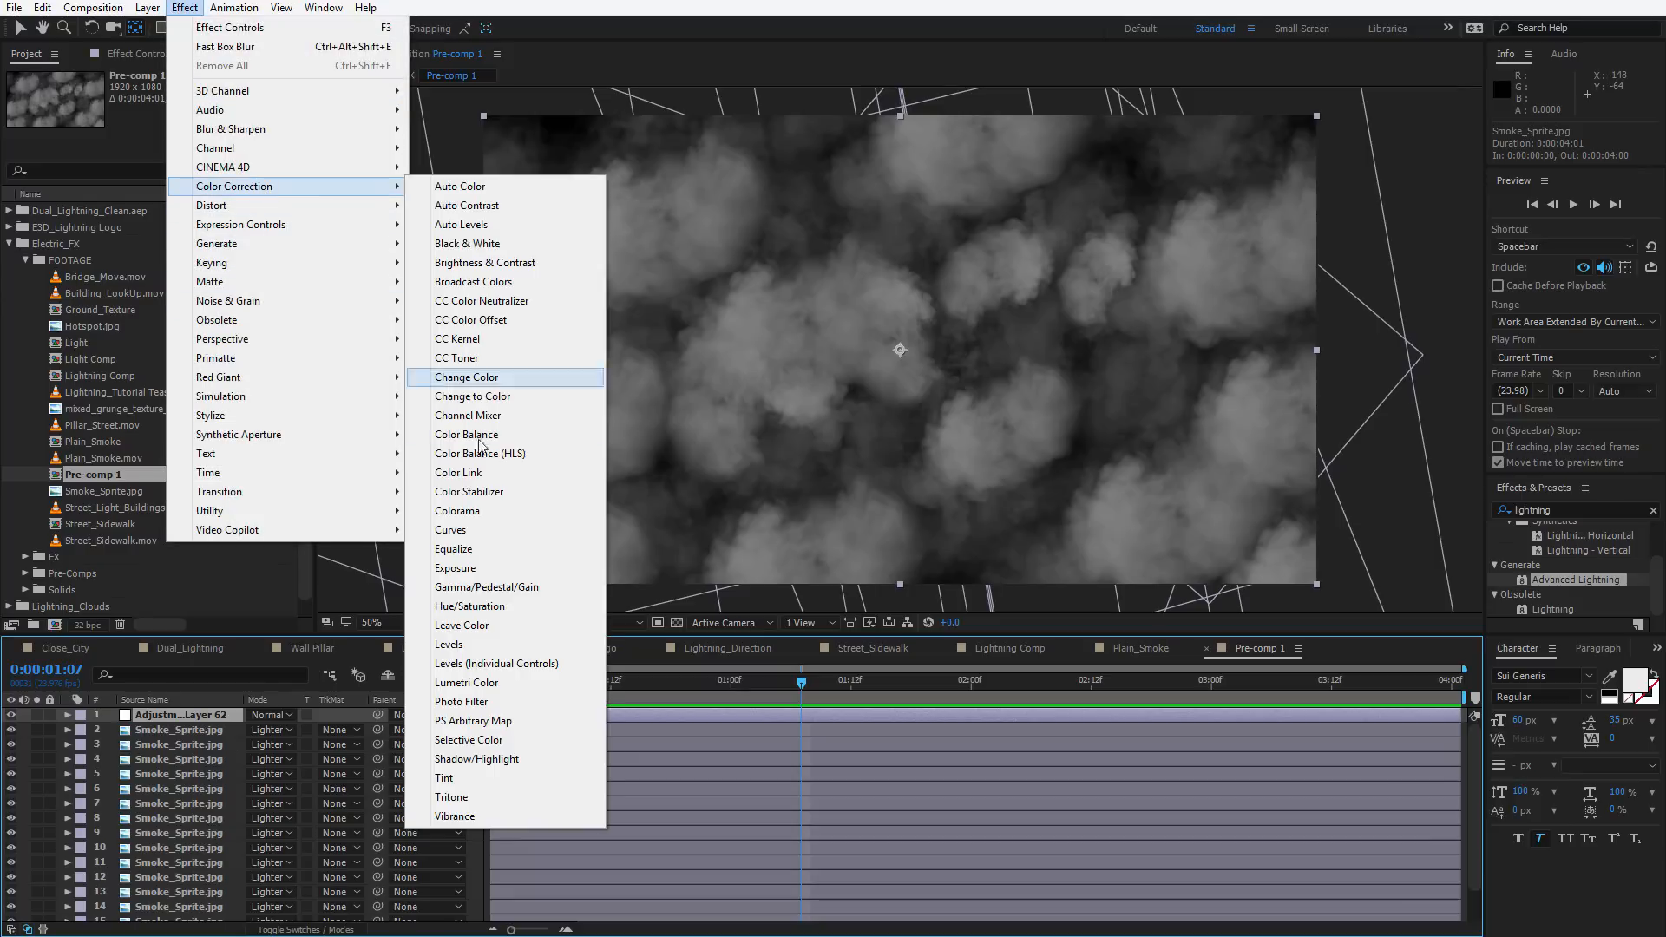
{"action": "left_click", "coordinate": [476, 529]}
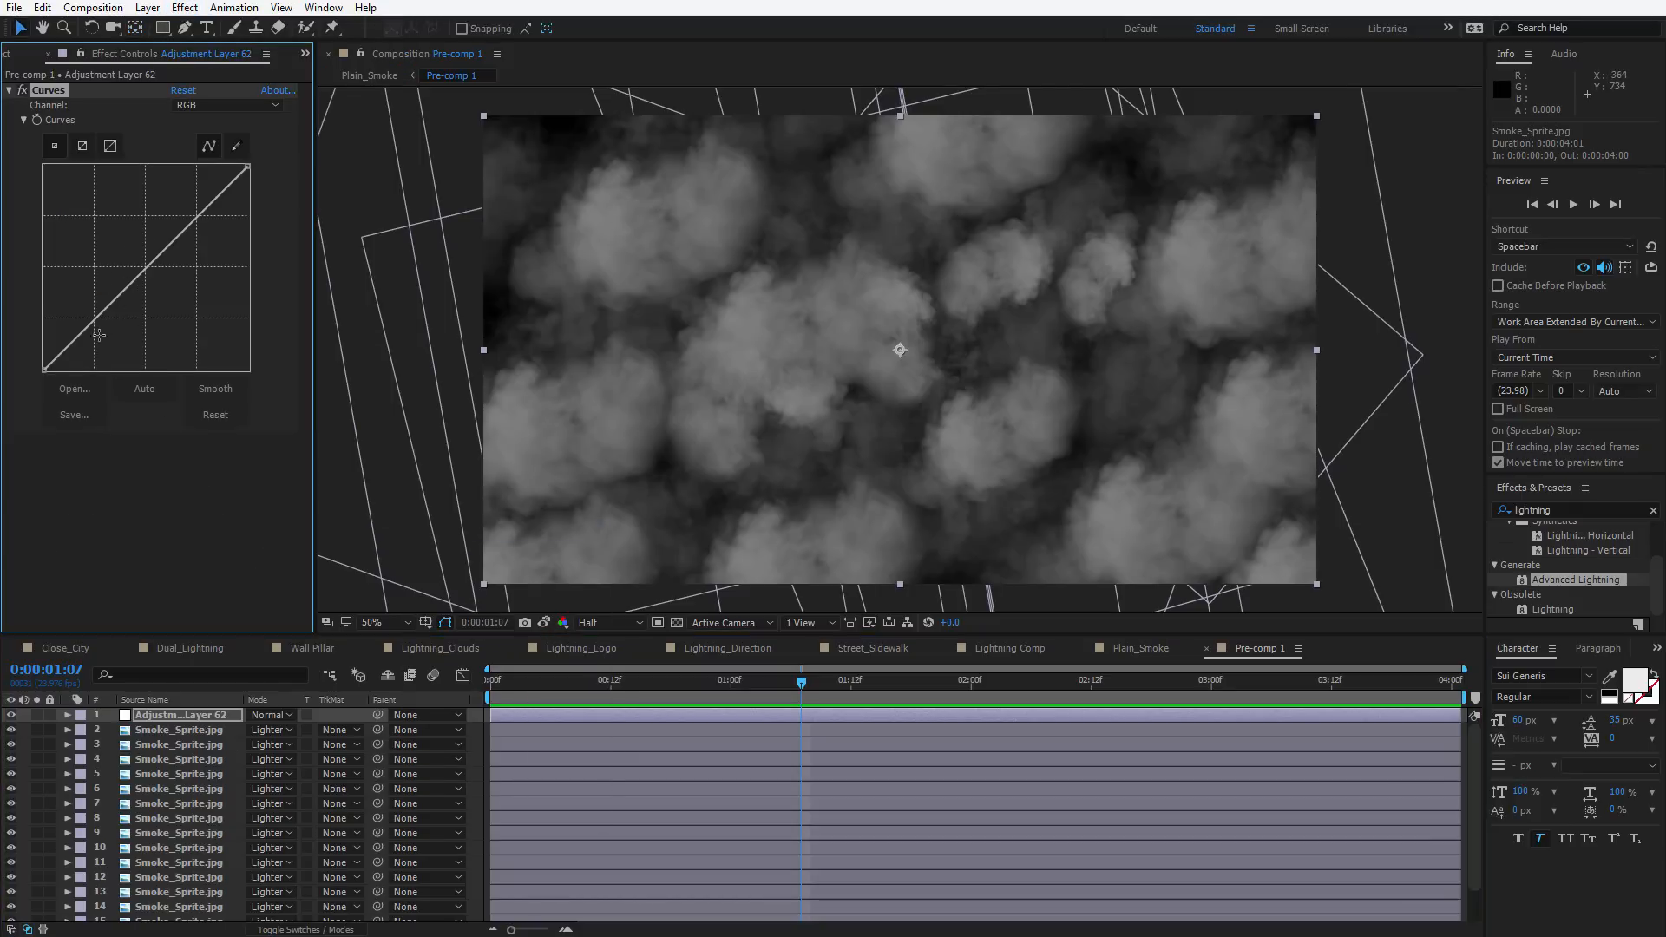
Raise the lower part of the adjustment layer's Curves line to brighten the smoke
{"action": "left_click_drag", "start_coordinate": [97, 335], "coordinate": [137, 274]}
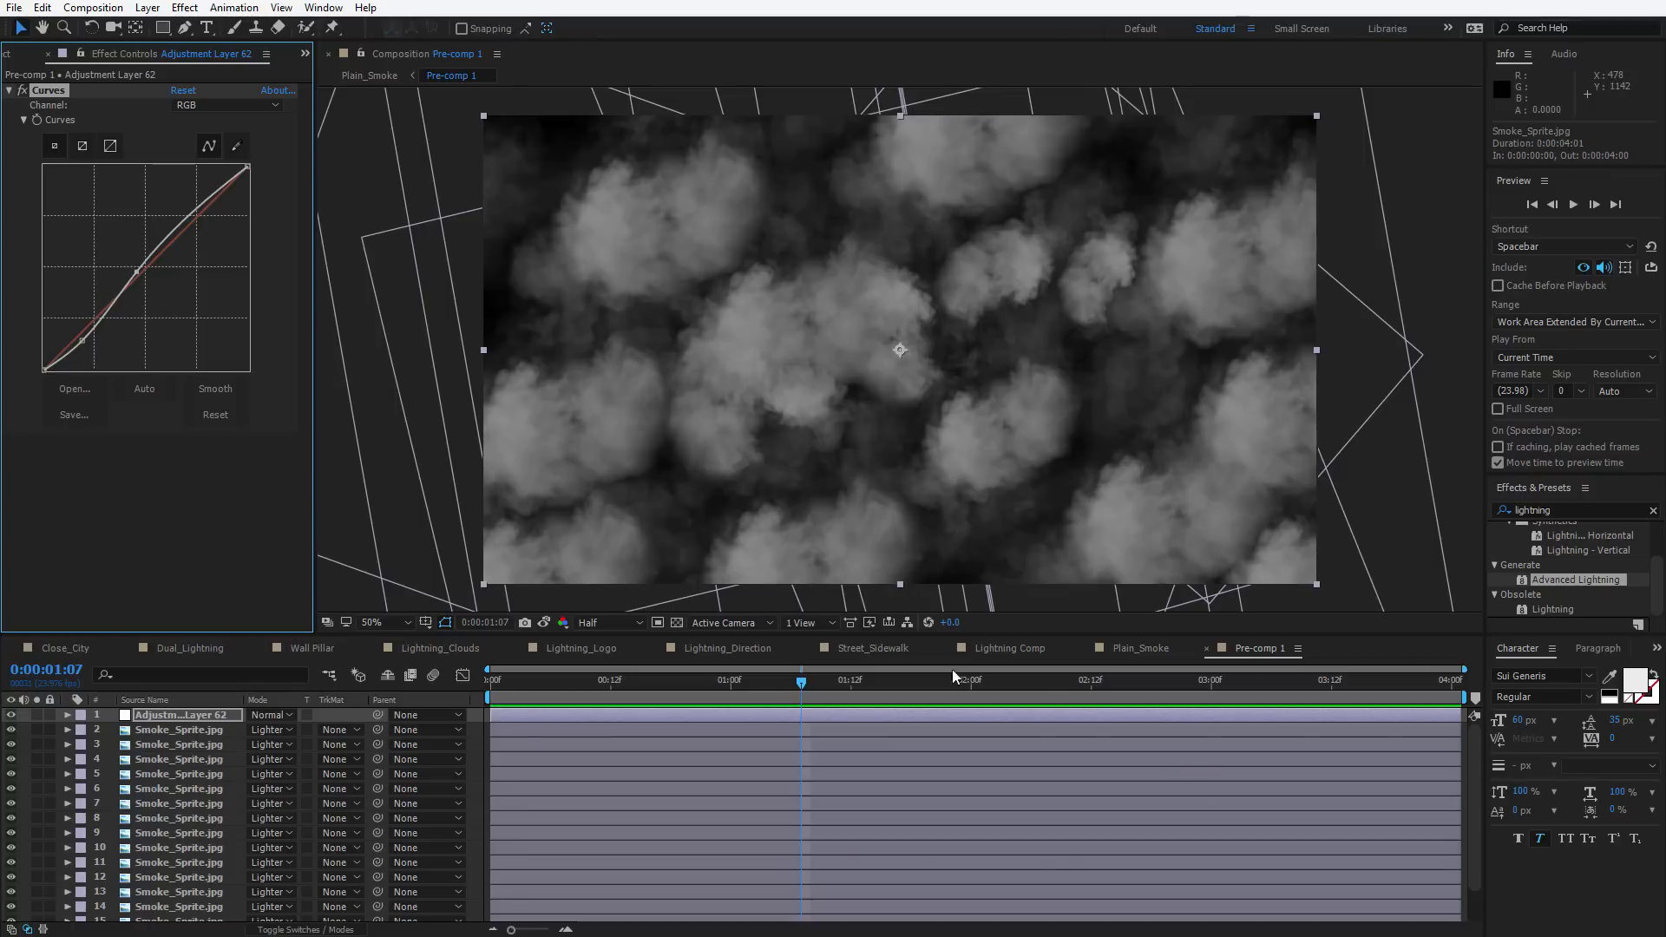
Rename the smoke pre-comp as Smoke Mask in its composition settings
{"action": "key", "text": "Tab"}
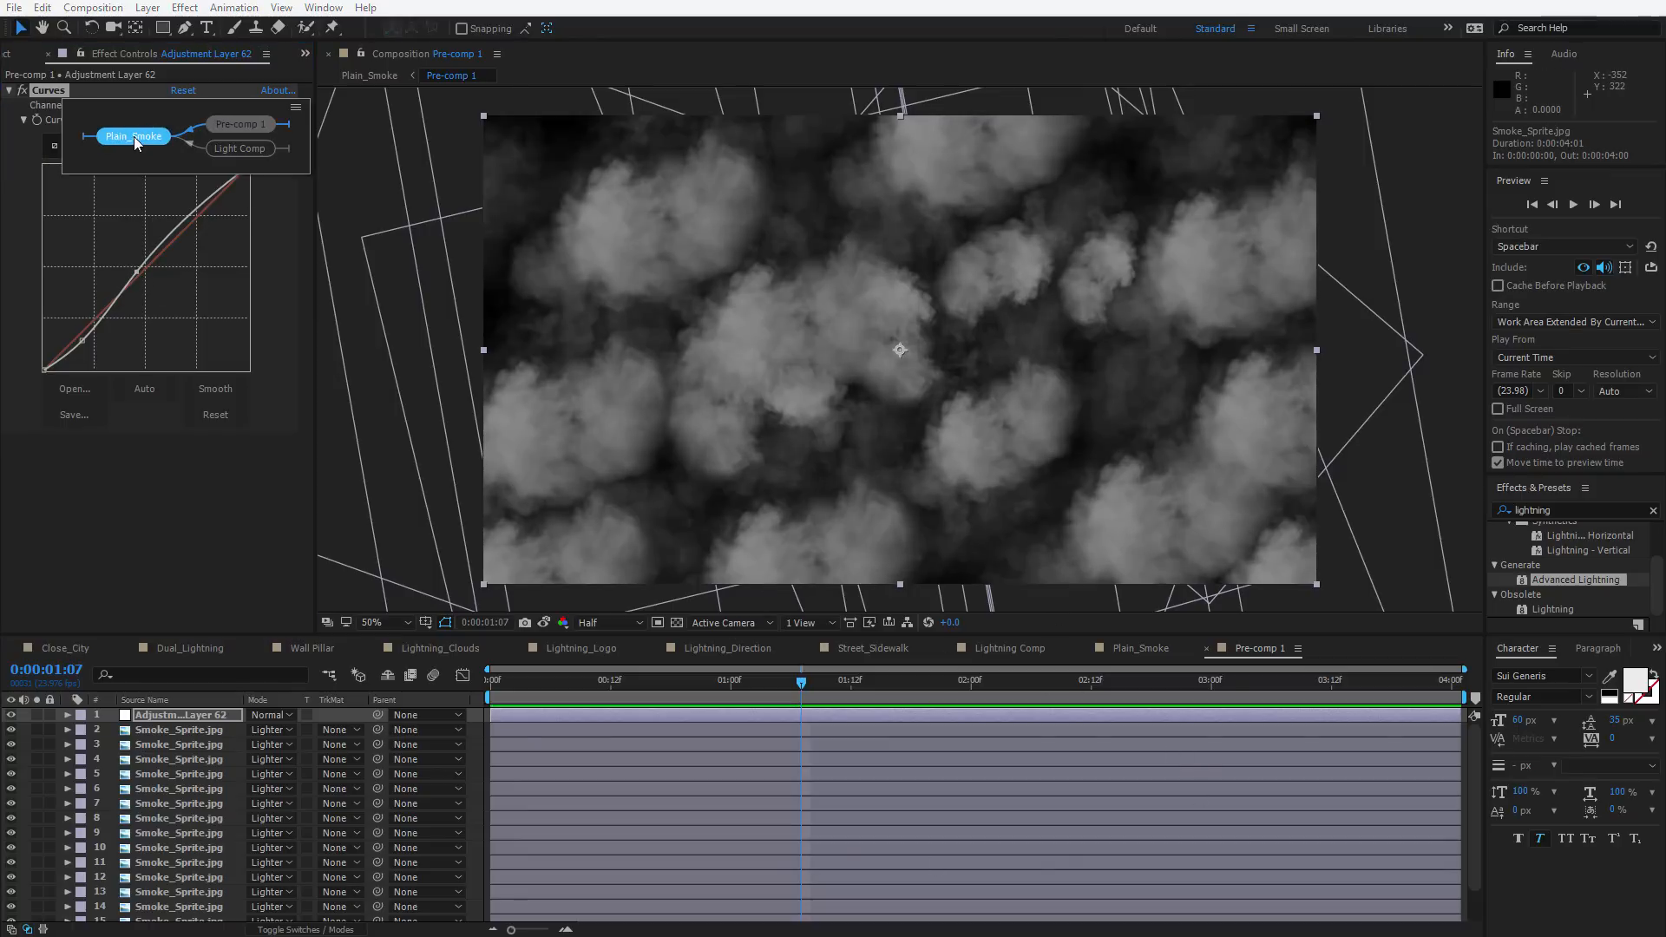
{"action": "left_click", "coordinate": [134, 137]}
{"action": "left_click", "coordinate": [151, 808]}
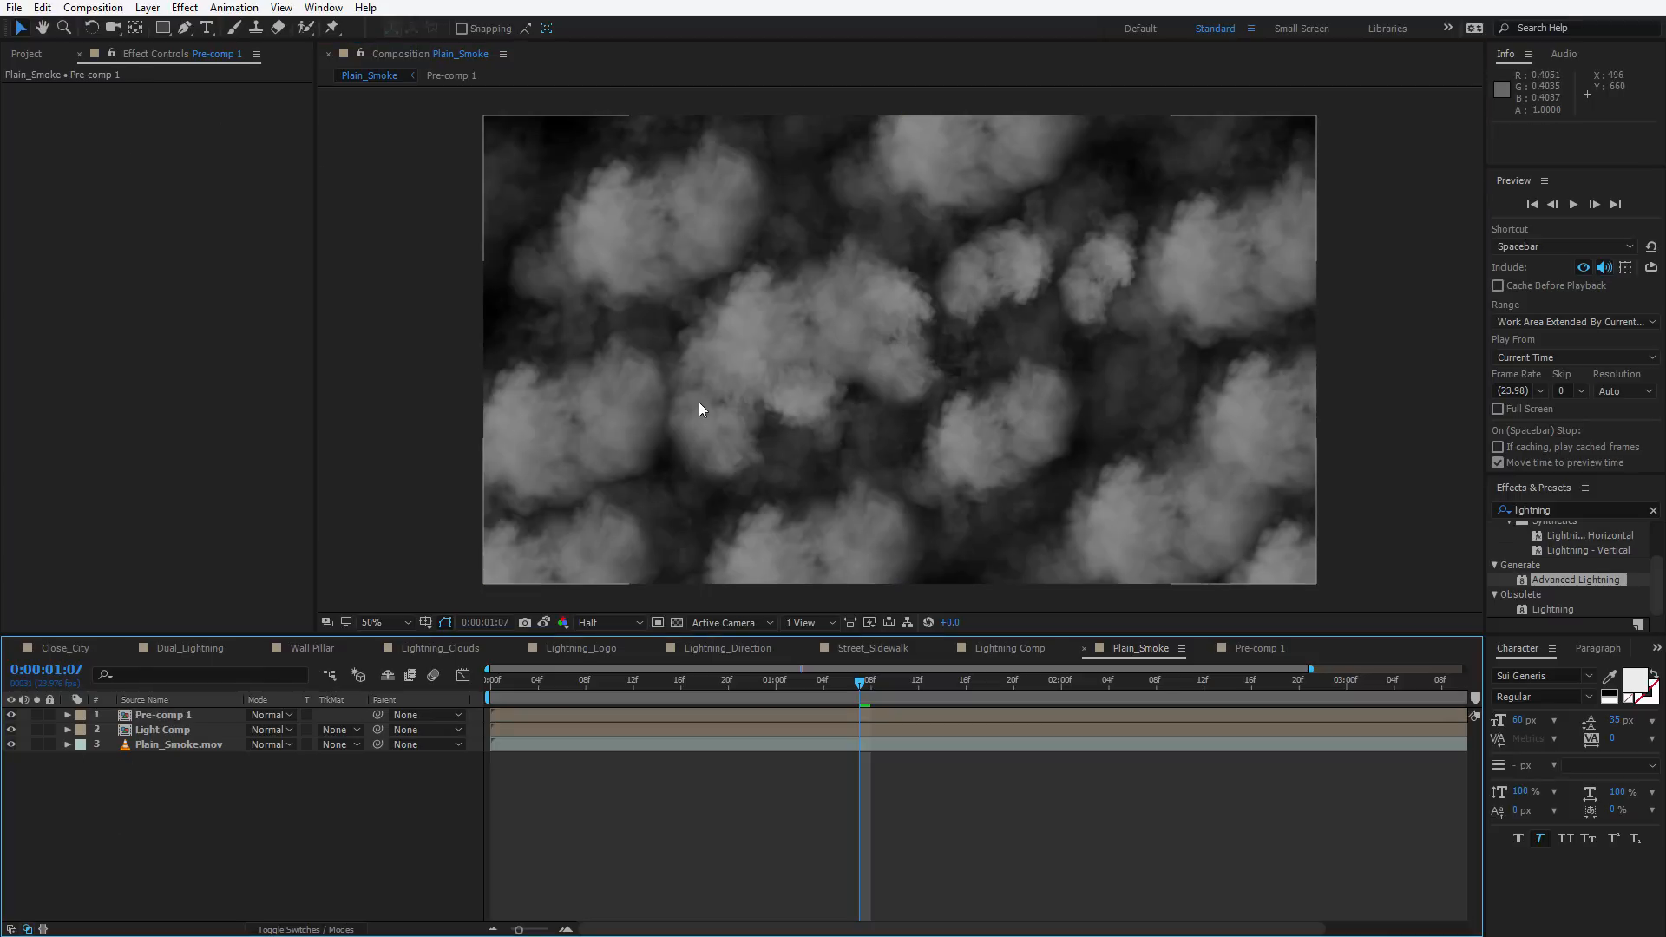
{"action": "double_click", "coordinate": [189, 717]}
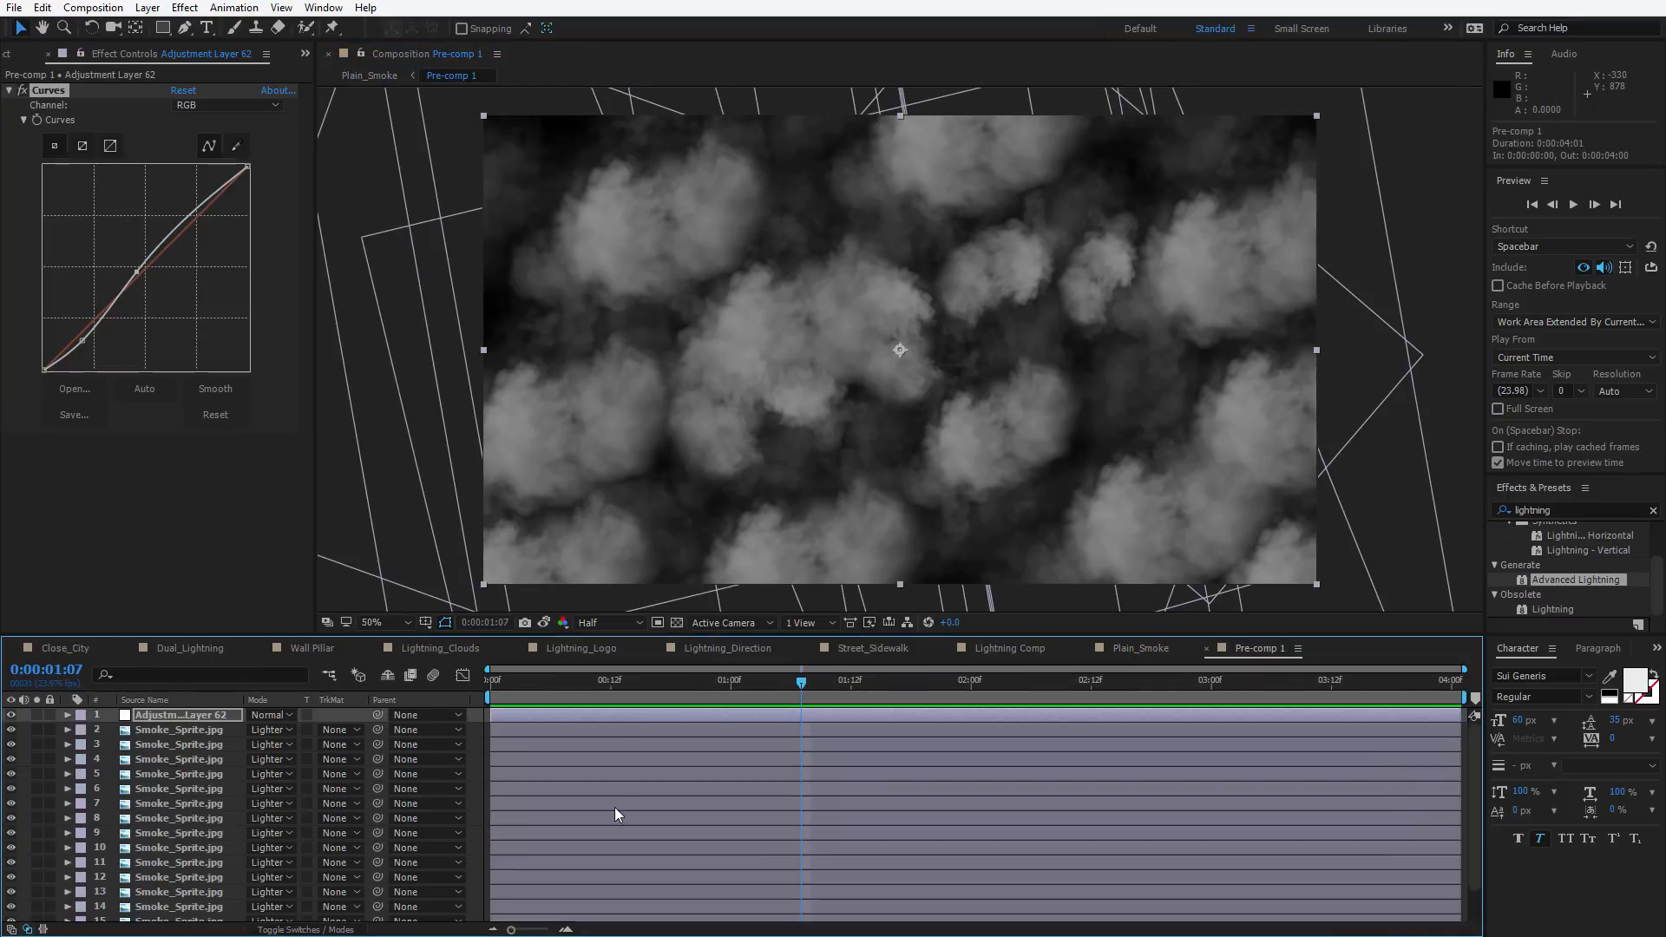
{"action": "left_click", "coordinate": [614, 744]}
{"action": "key", "text": "ctrl+k"}
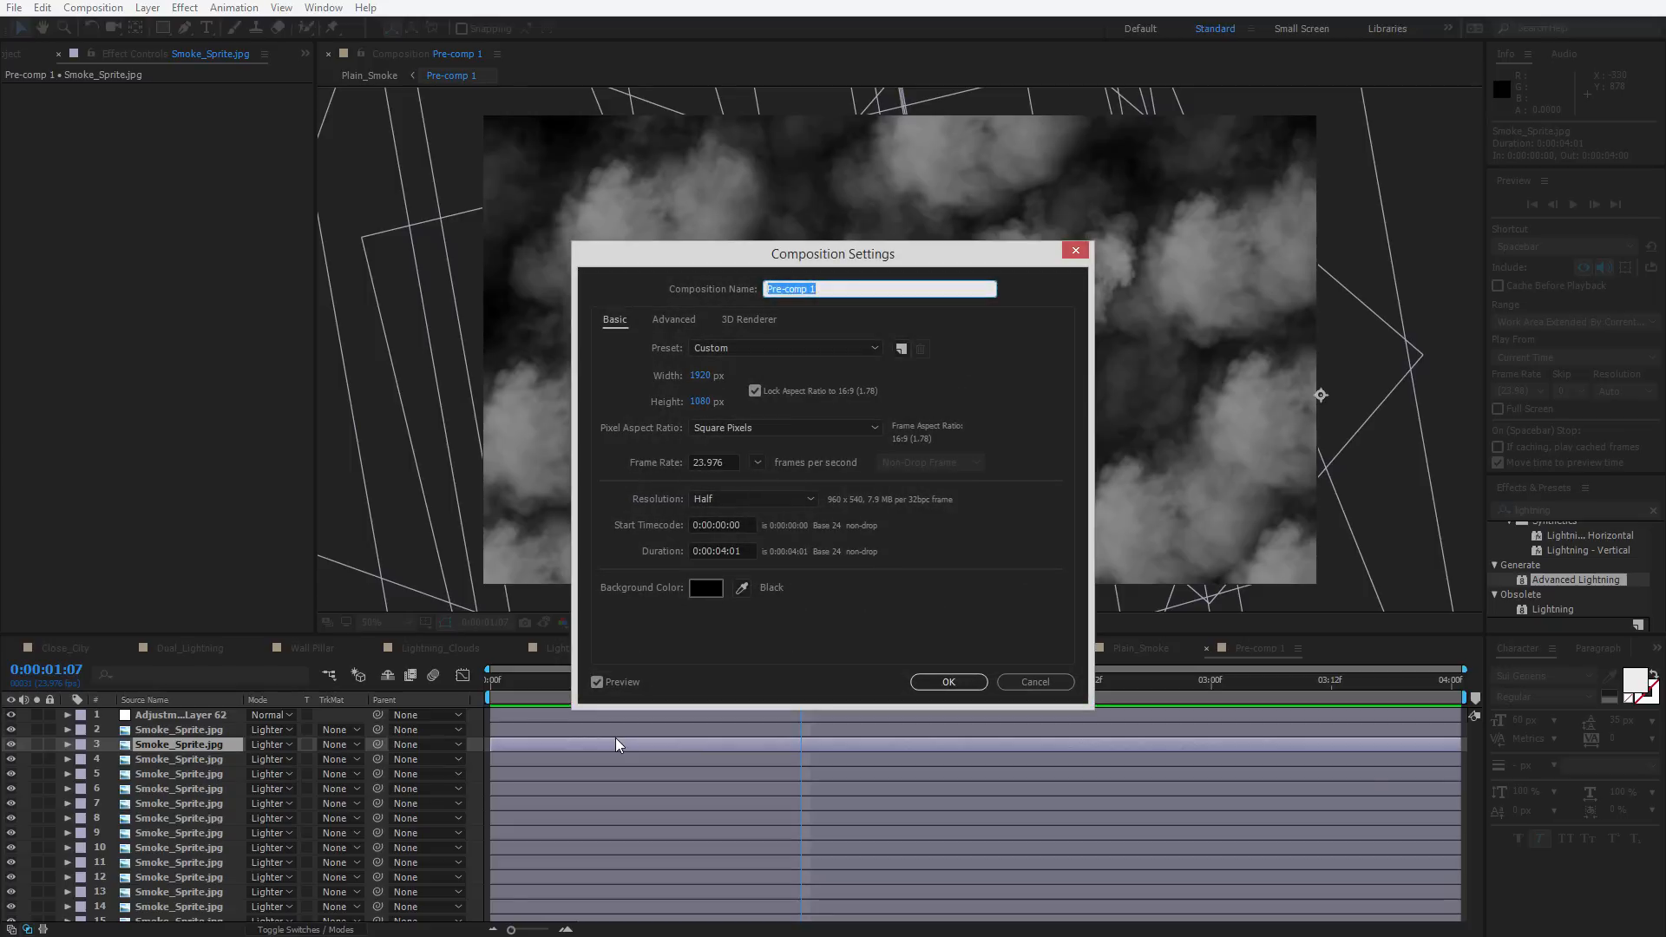
{"action": "type", "text": "Smoke Mask"}
{"action": "key", "text": "Return"}
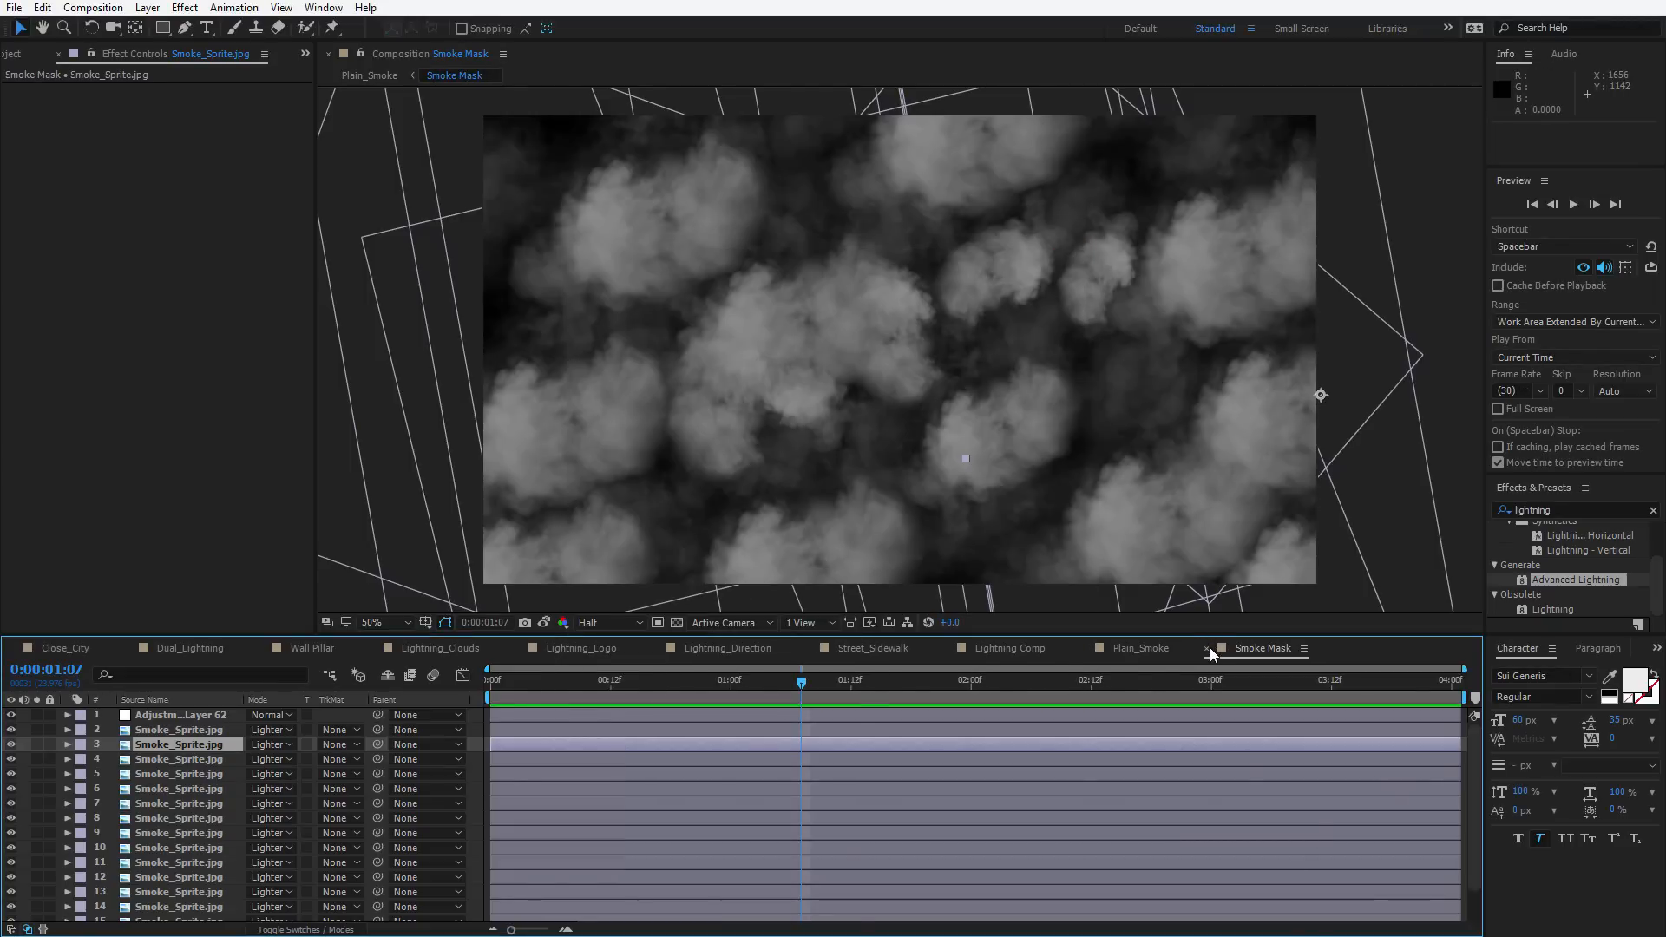
Back in Plain_Smoke, hide the Smoke Mask layer and preview the lightning underneath
{"action": "left_click", "coordinate": [1209, 647]}
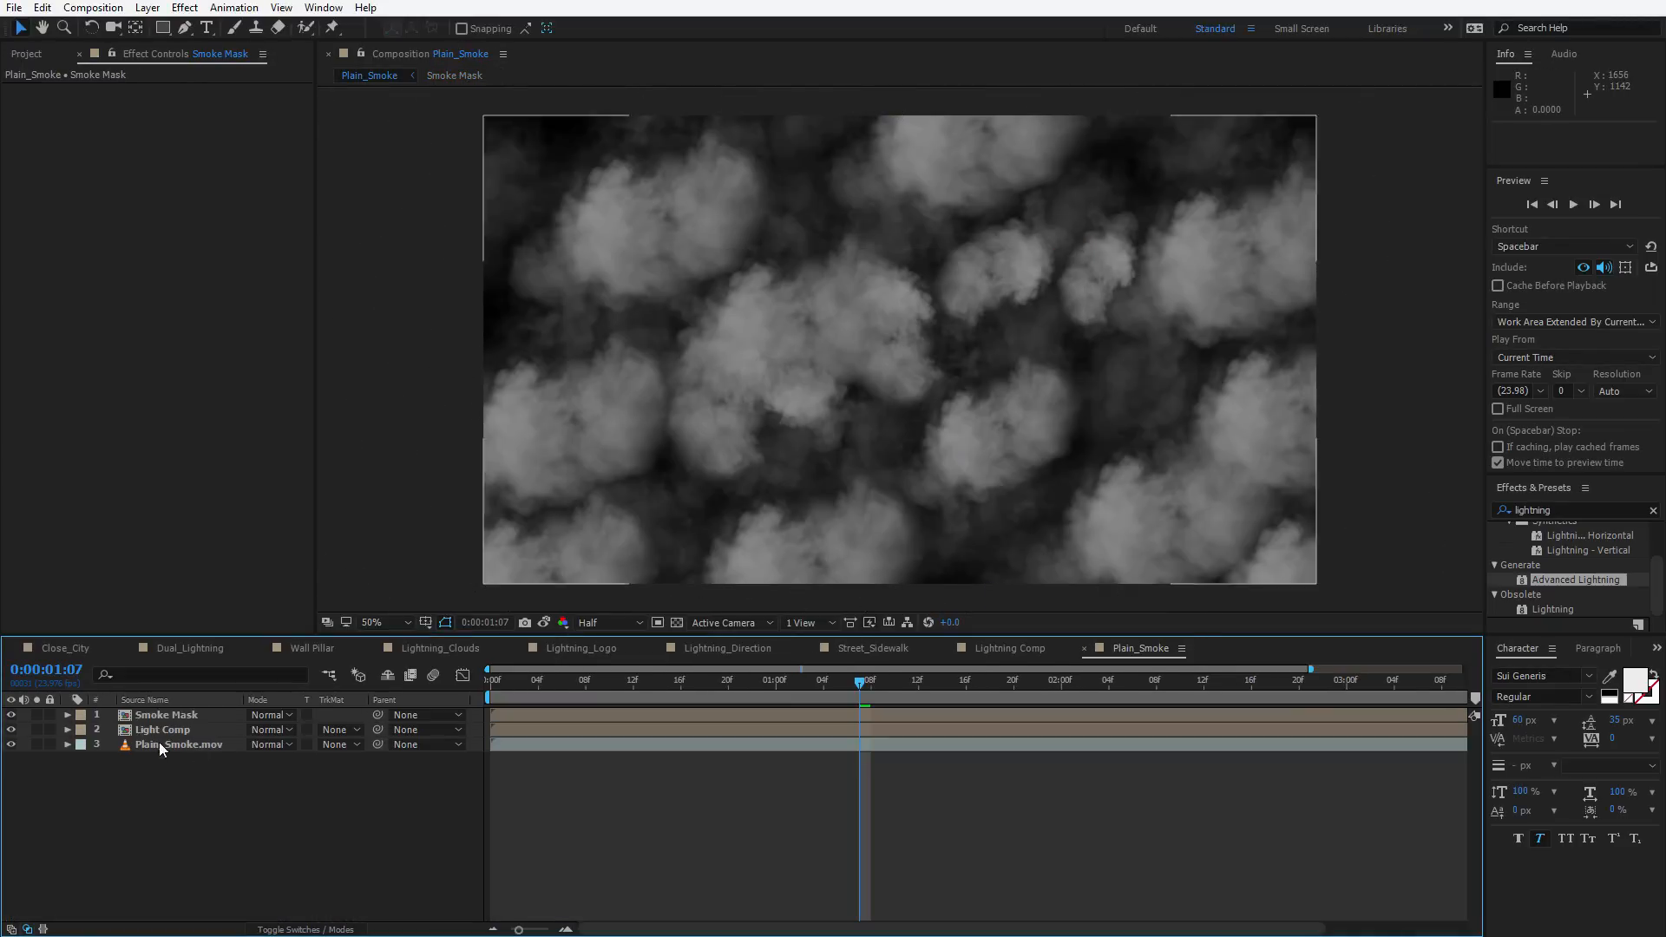
{"action": "left_click", "coordinate": [14, 715]}
{"action": "key", "text": "space"}
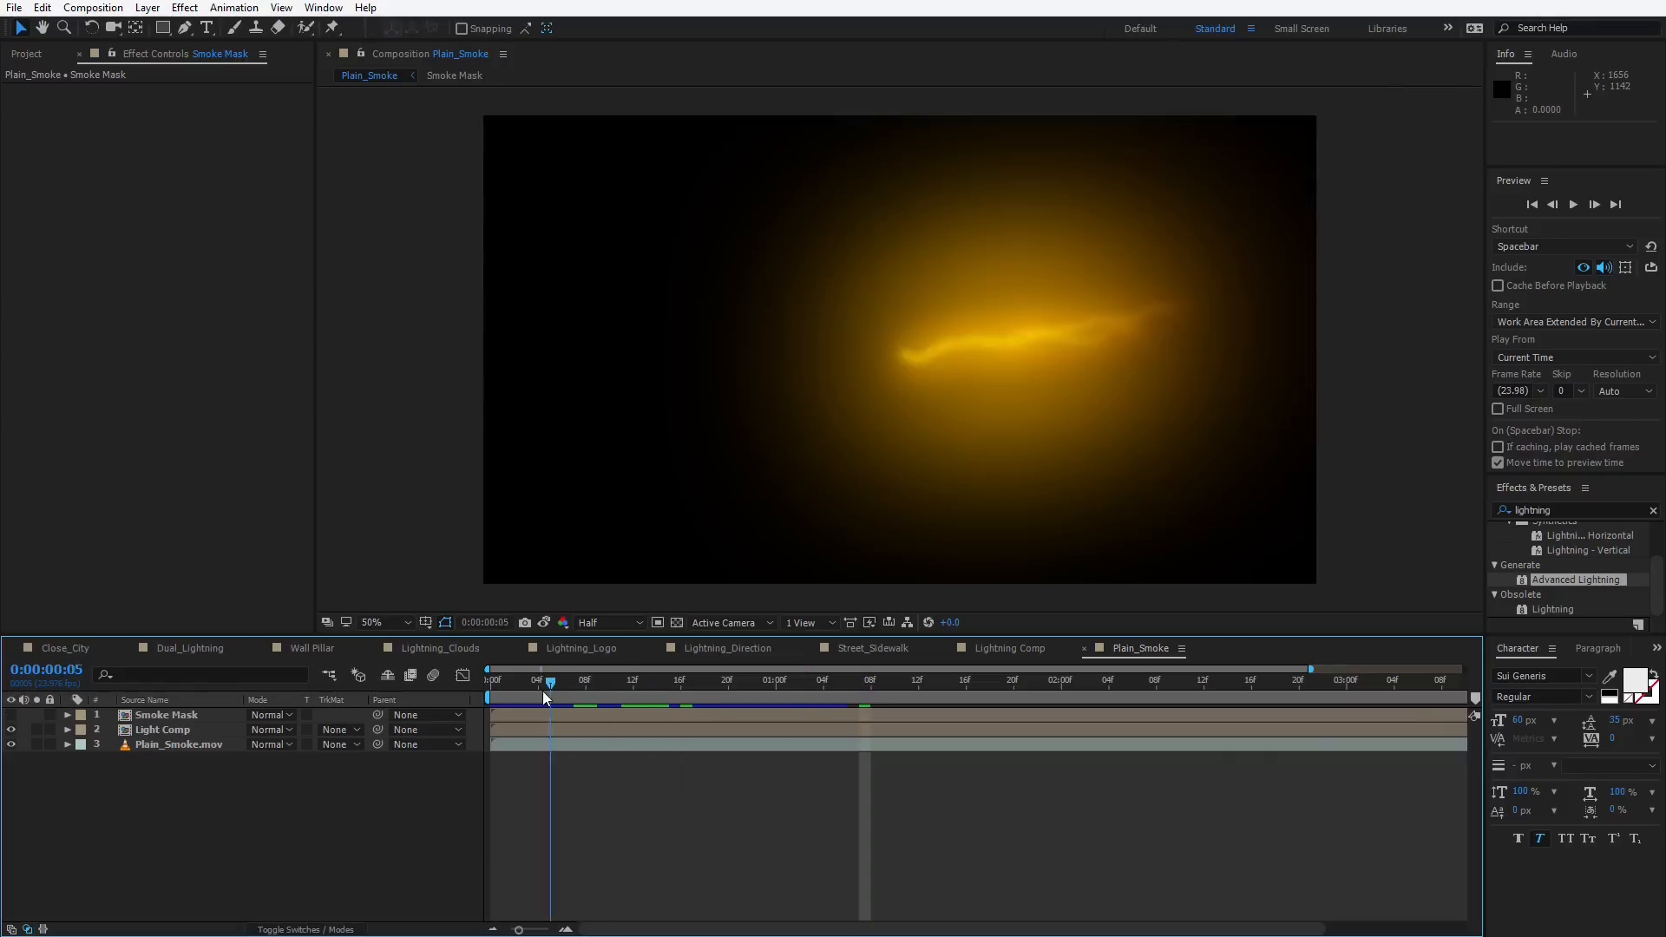
{"action": "left_click", "coordinate": [12, 715]}
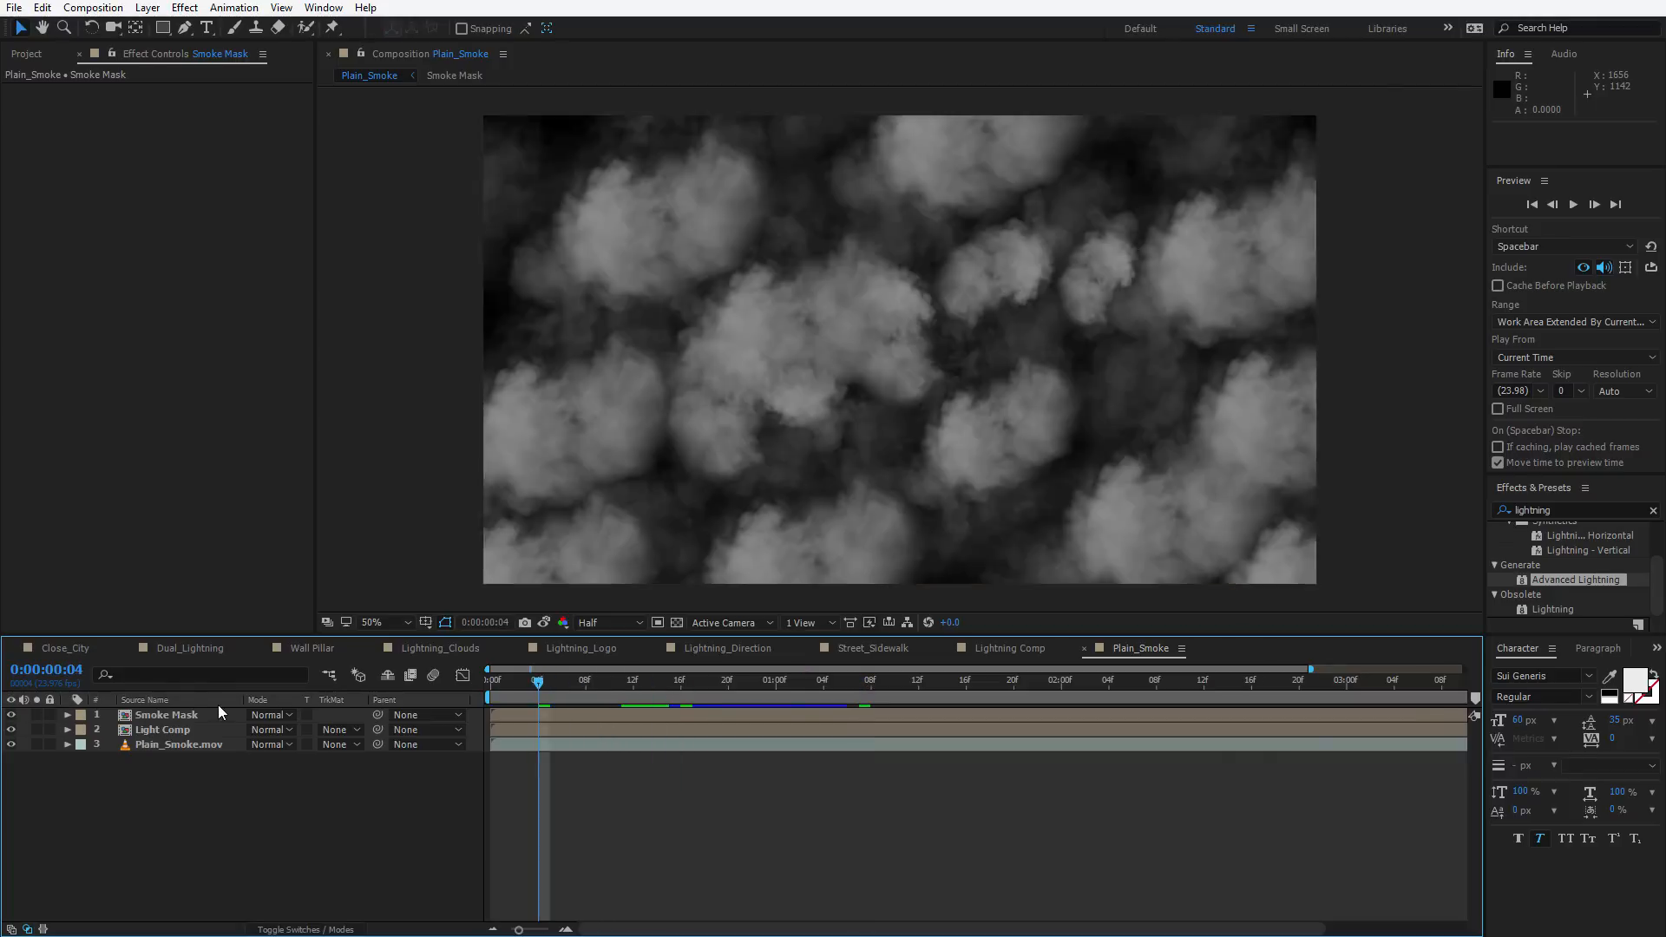
{"action": "left_click", "coordinate": [12, 715]}
Apply Set Matte to the Light Comp layer, taking the matte from the Smoke Mask layer
{"action": "left_click", "coordinate": [158, 714]}
{"action": "left_click", "coordinate": [185, 736]}
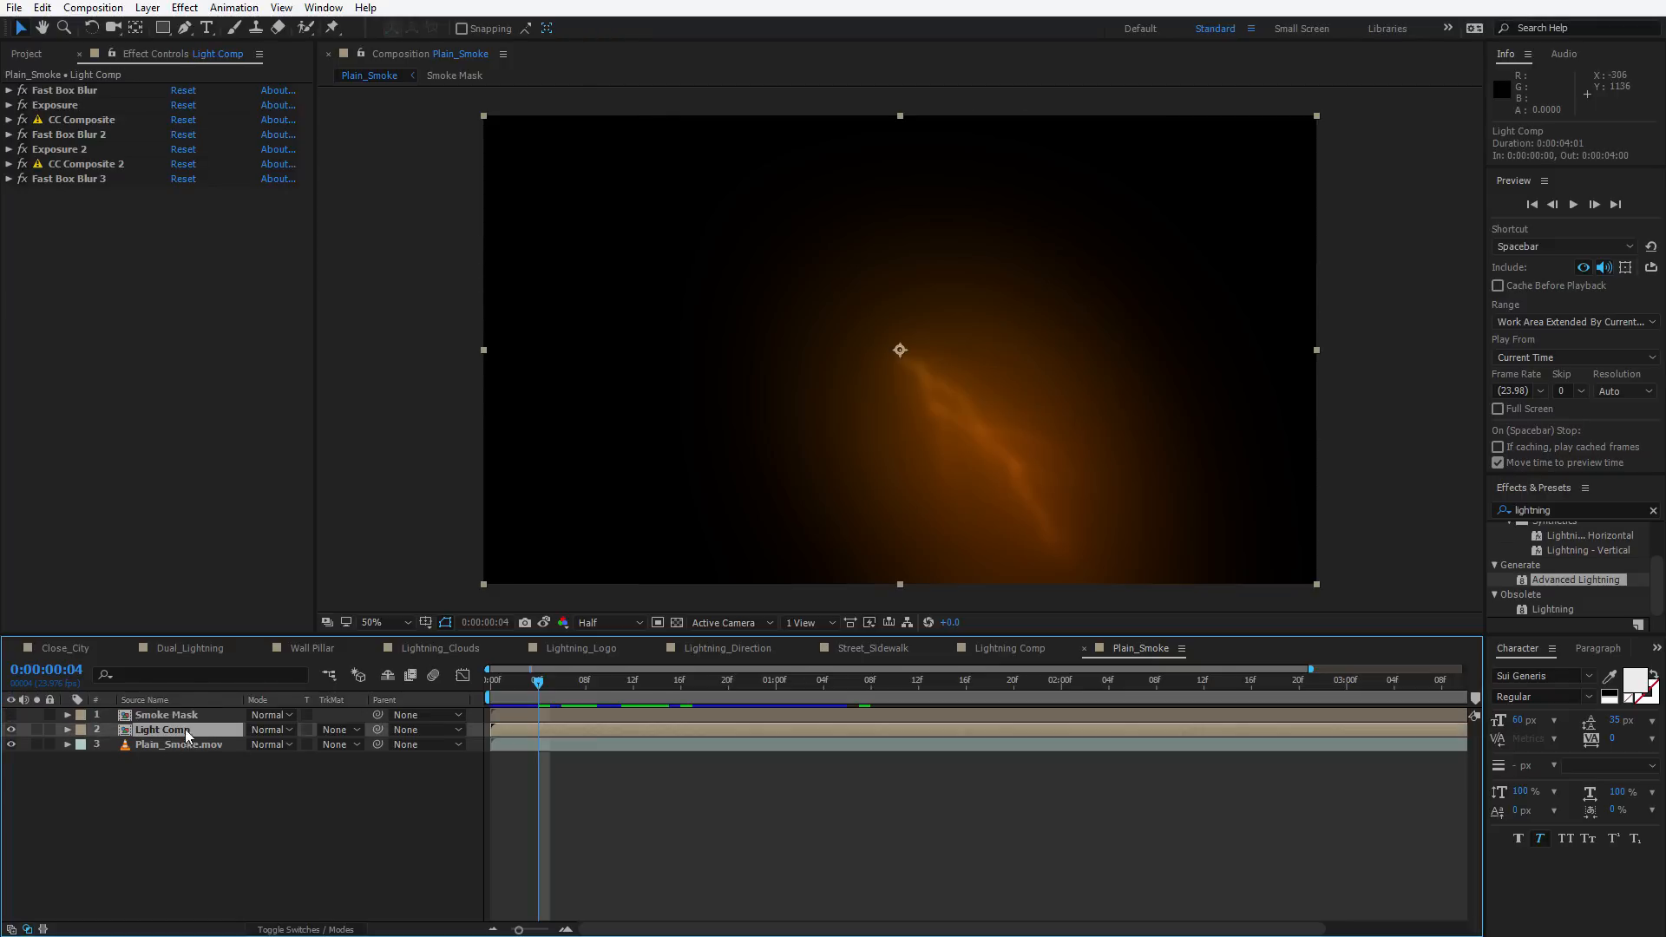
{"action": "left_click", "coordinate": [165, 352]}
{"action": "key", "text": "ctrl+space"}
{"action": "type", "text": "set"}
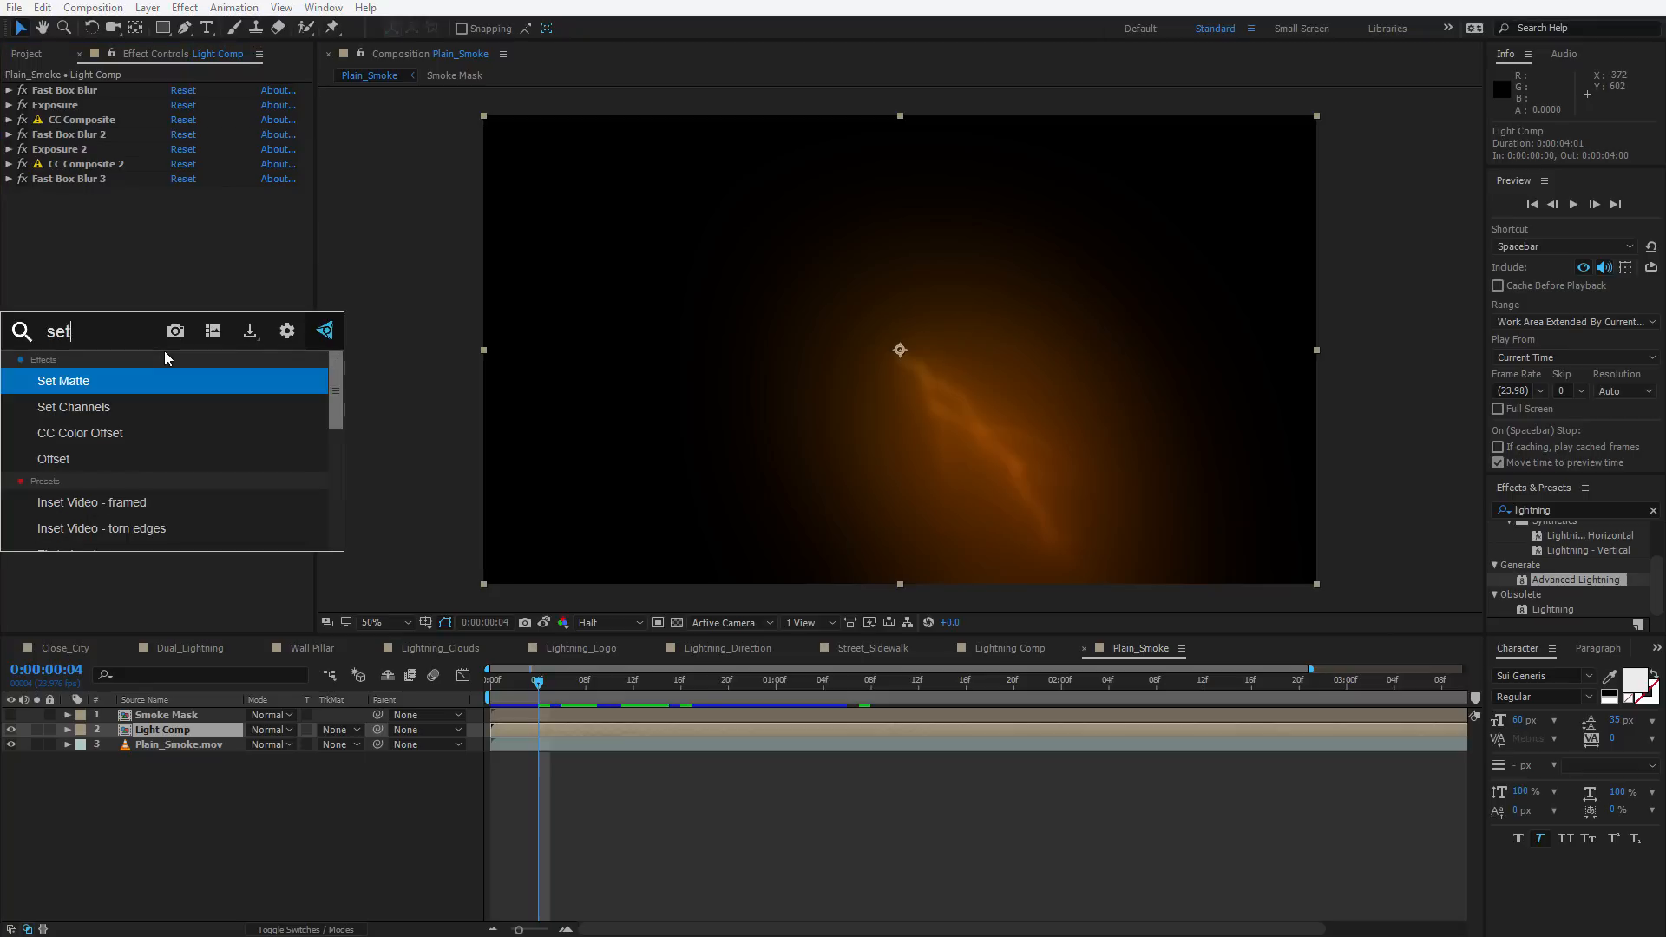
{"action": "left_click", "coordinate": [71, 387]}
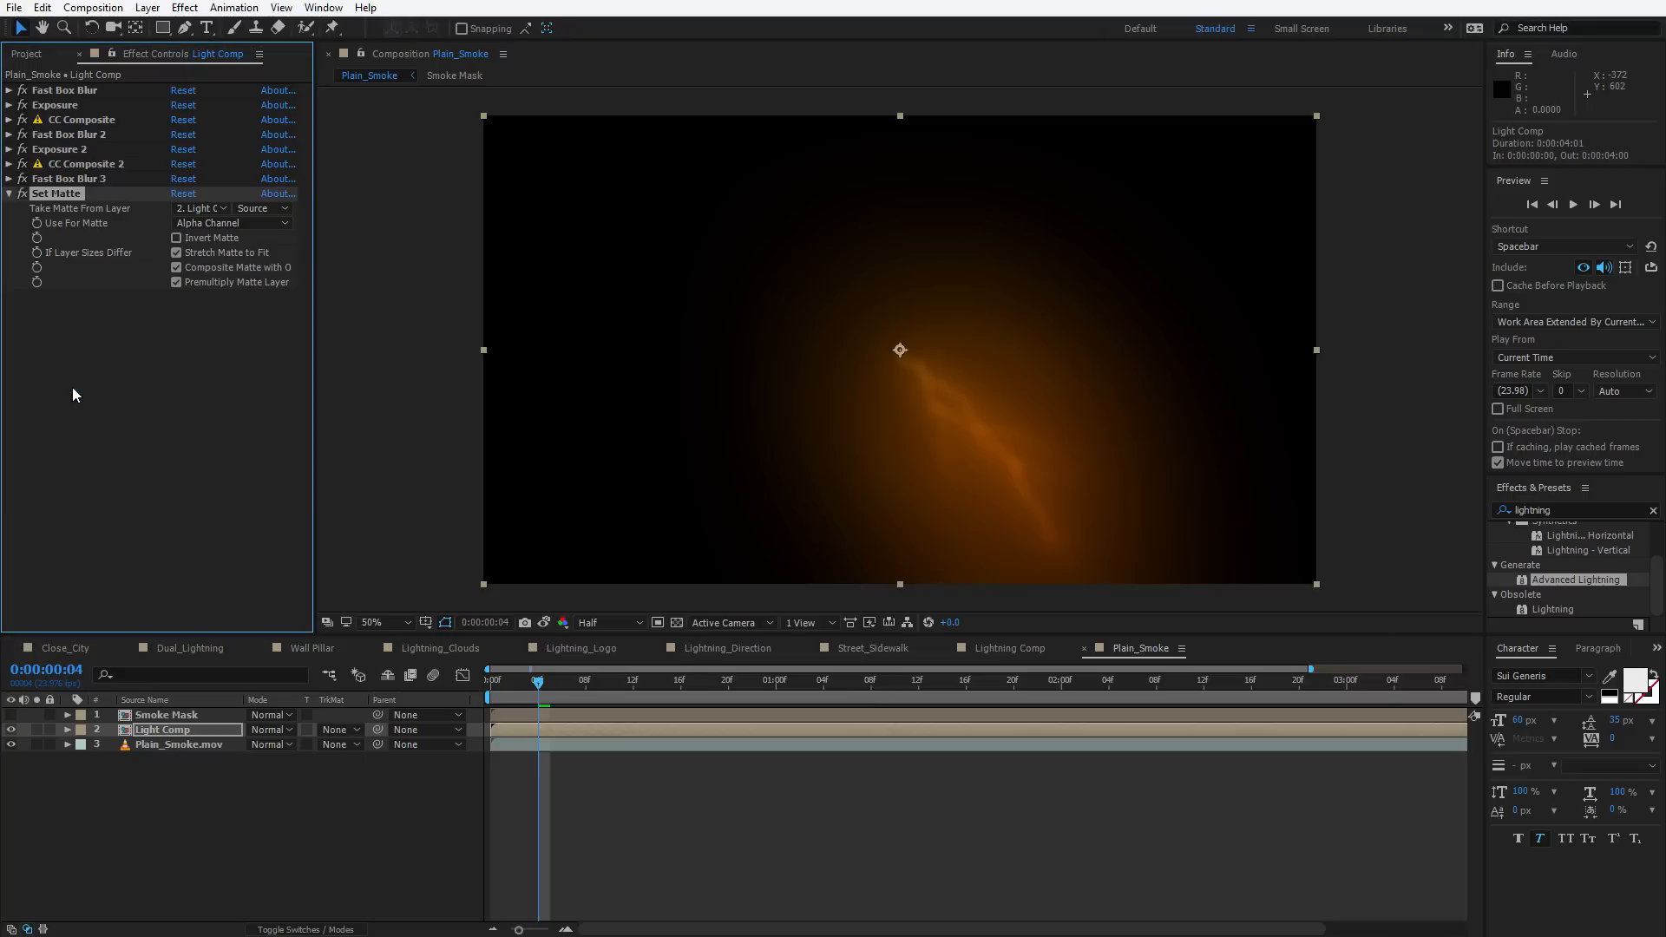
{"action": "left_click", "coordinate": [193, 209]}
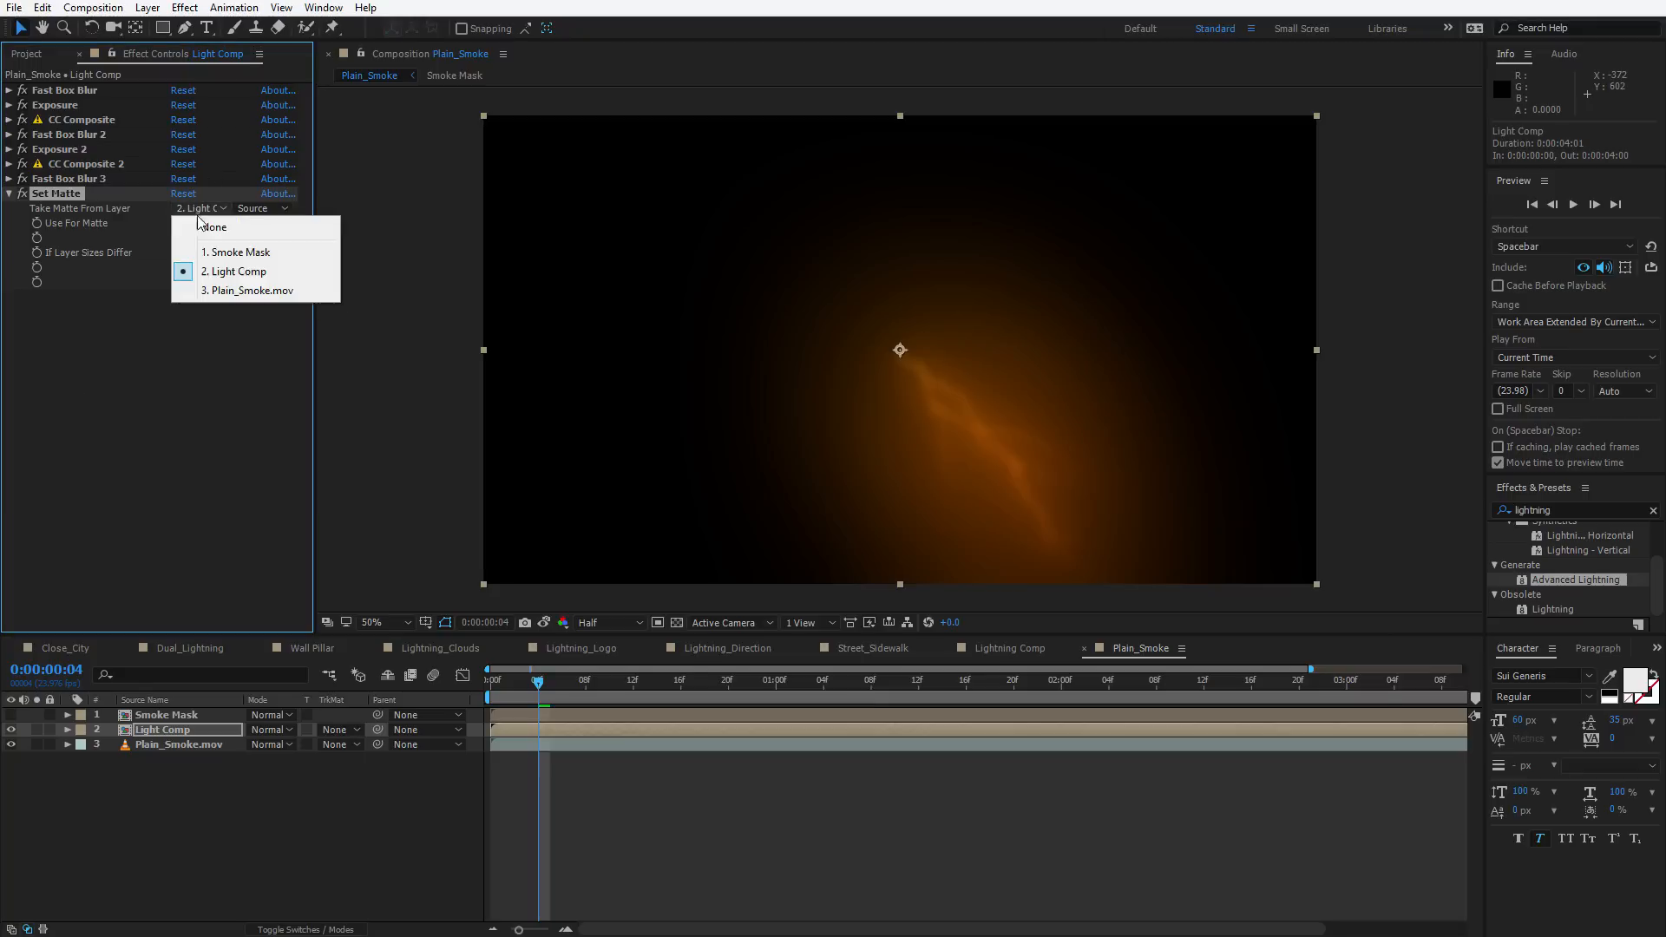
{"action": "left_click", "coordinate": [254, 252]}
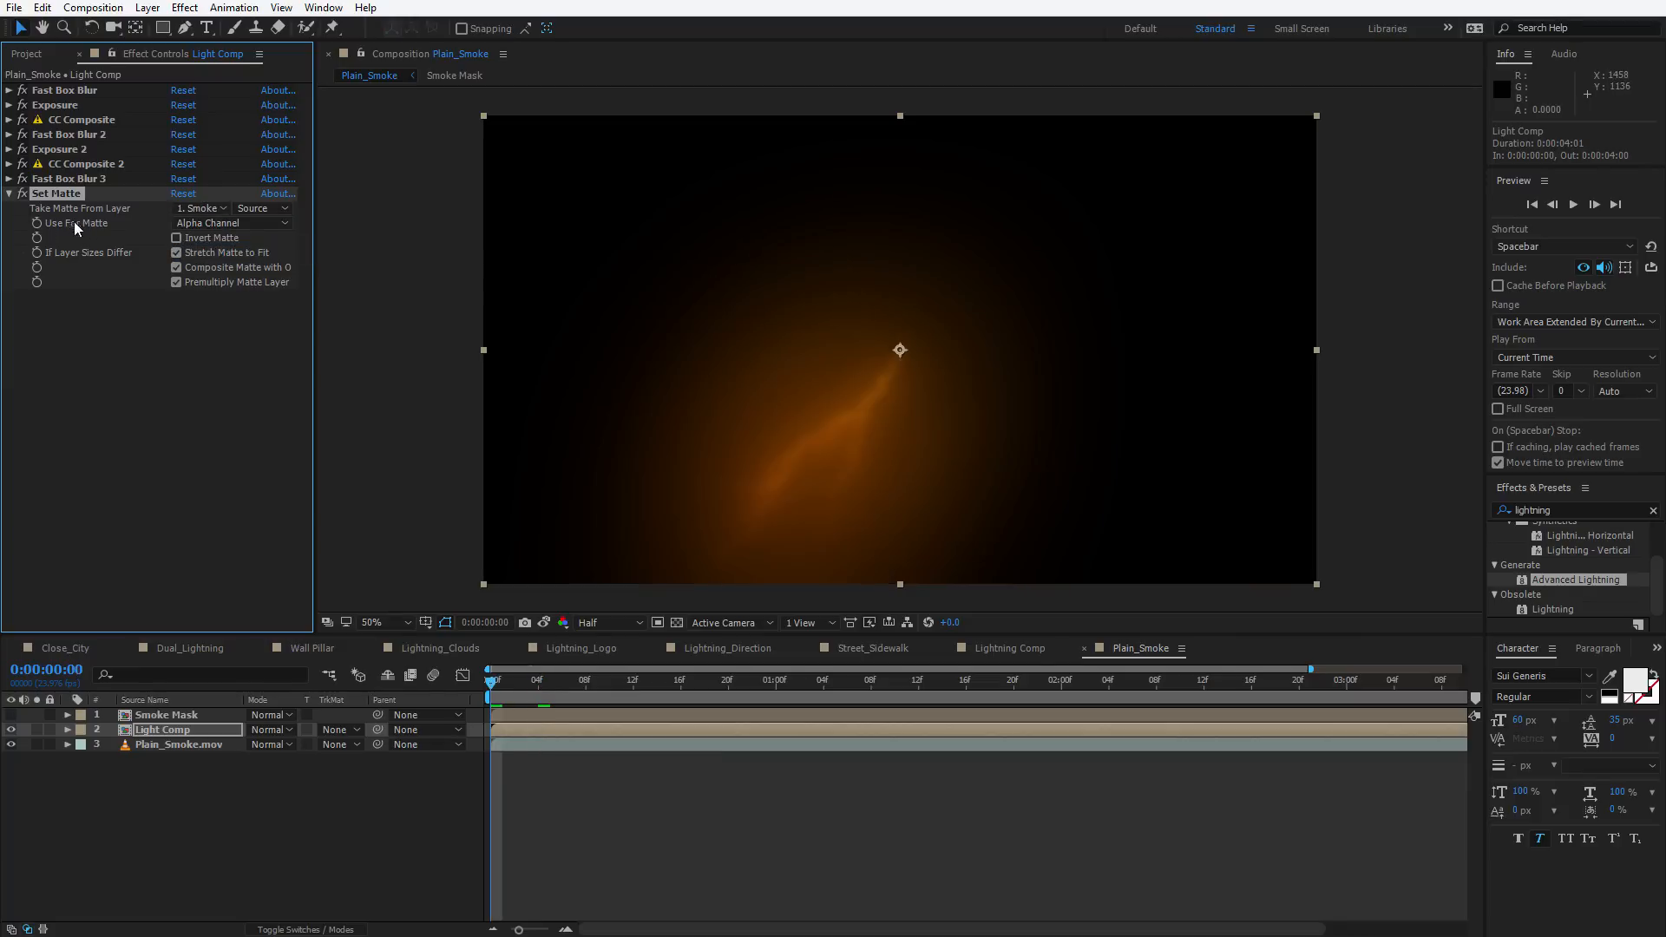
Set the matte to use Luminance and turn on Invert Matte
{"action": "left_click", "coordinate": [189, 224]}
{"action": "left_click", "coordinate": [156, 333]}
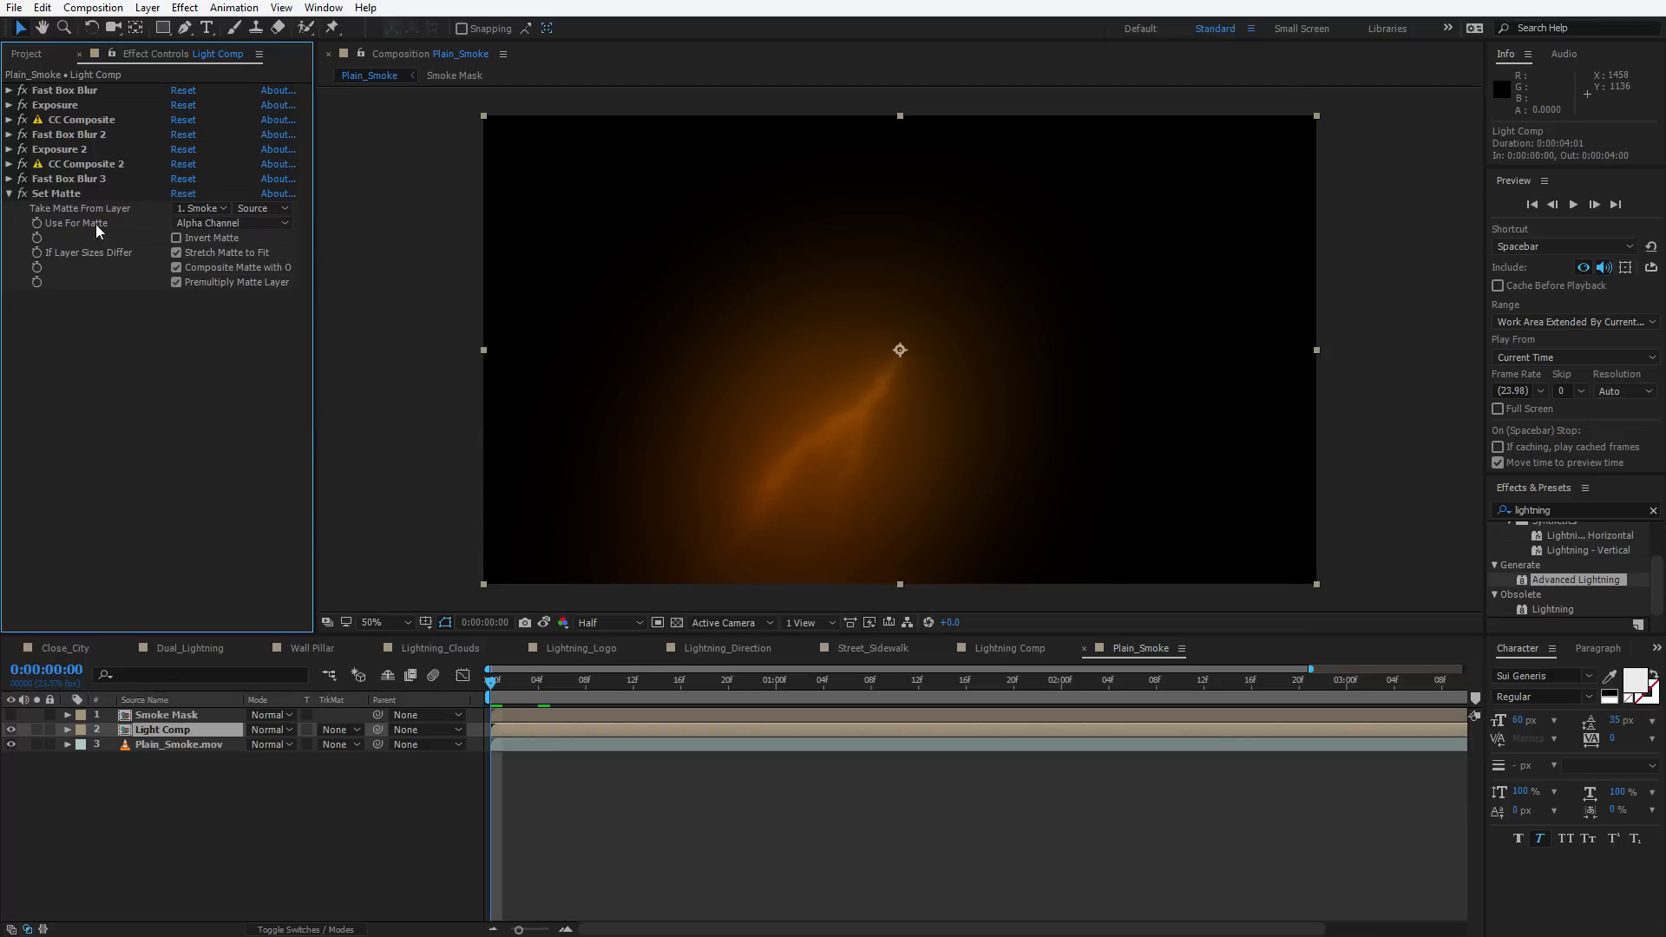
{"action": "left_click", "coordinate": [195, 222]}
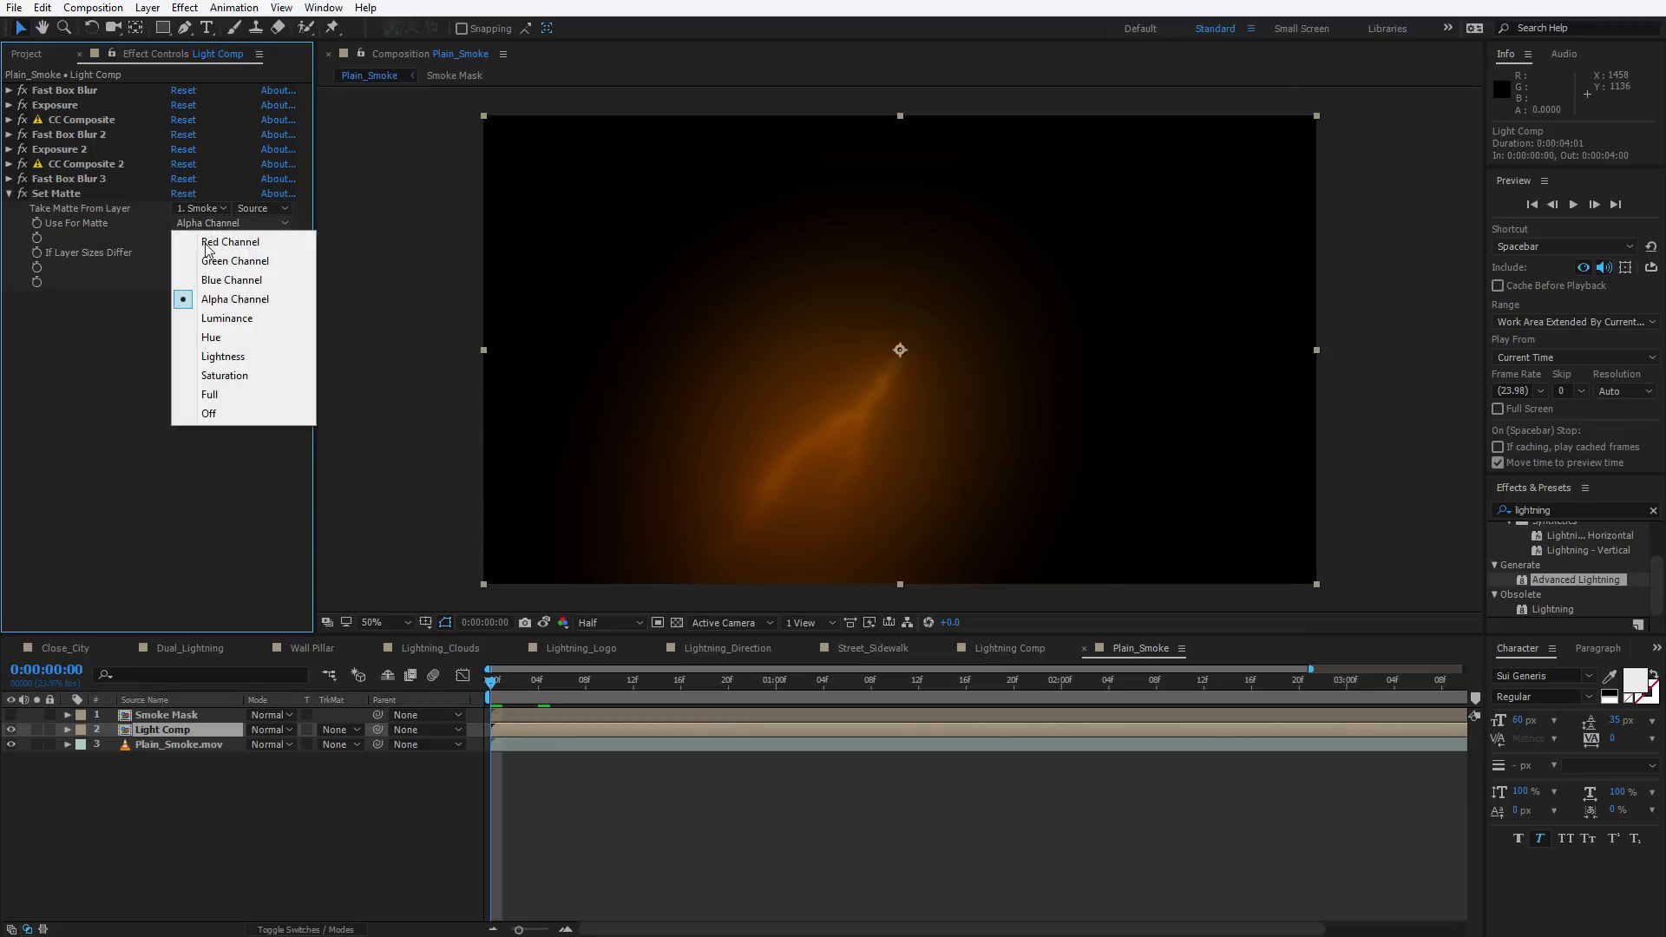
{"action": "left_click", "coordinate": [238, 317]}
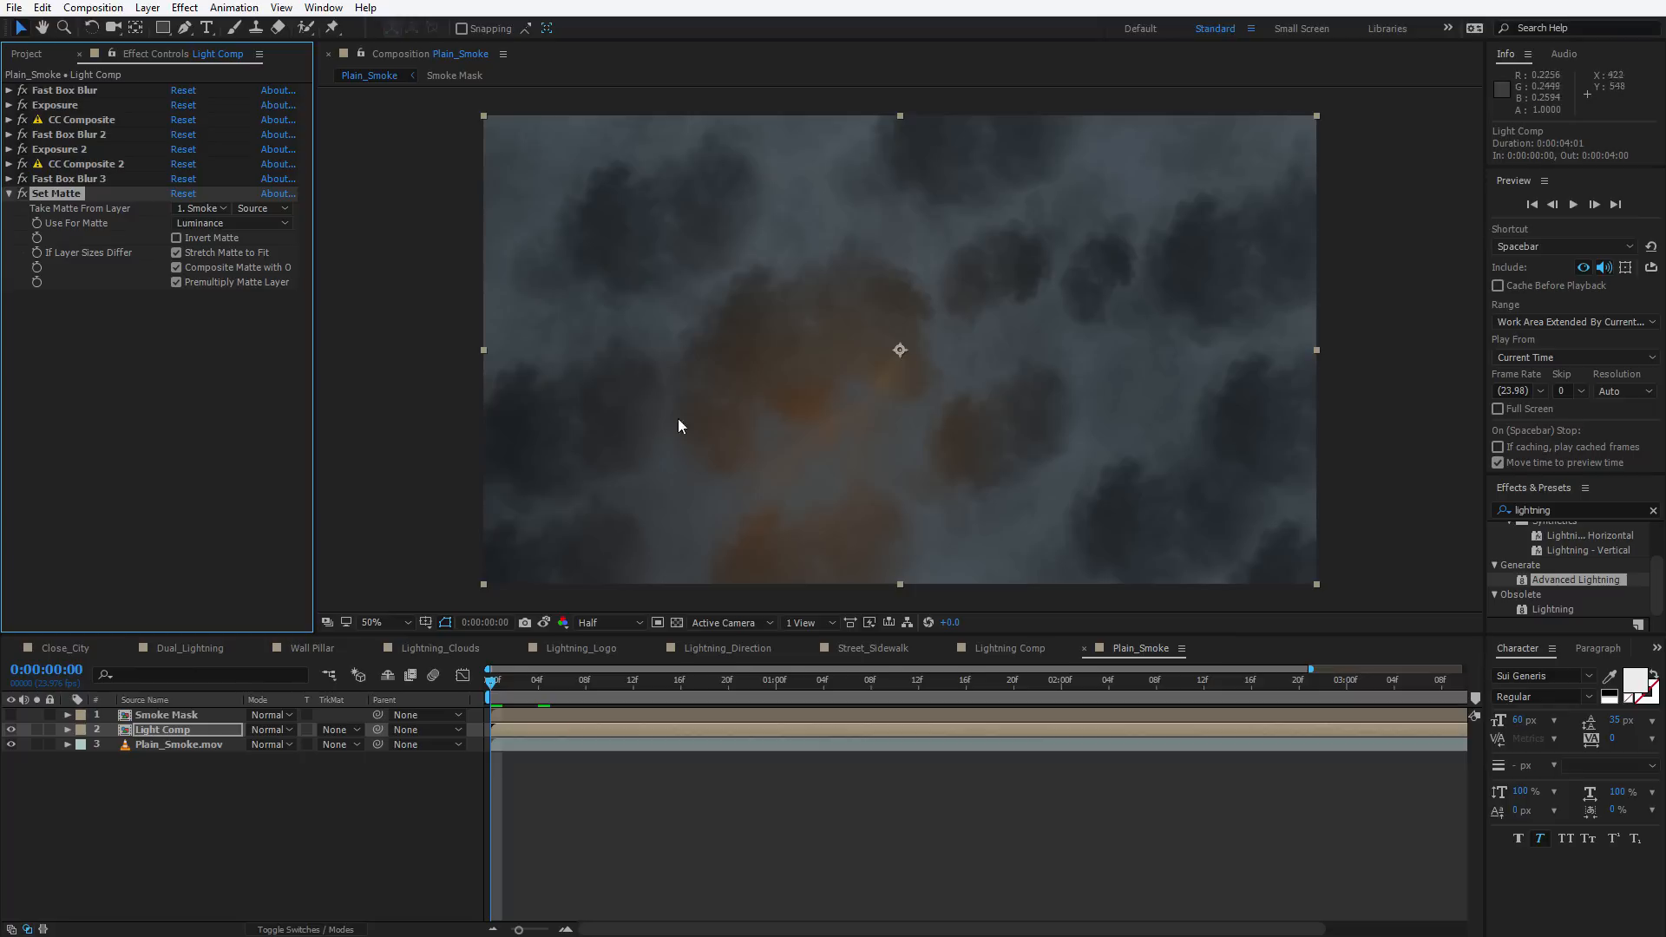
{"action": "left_click", "coordinate": [176, 237]}
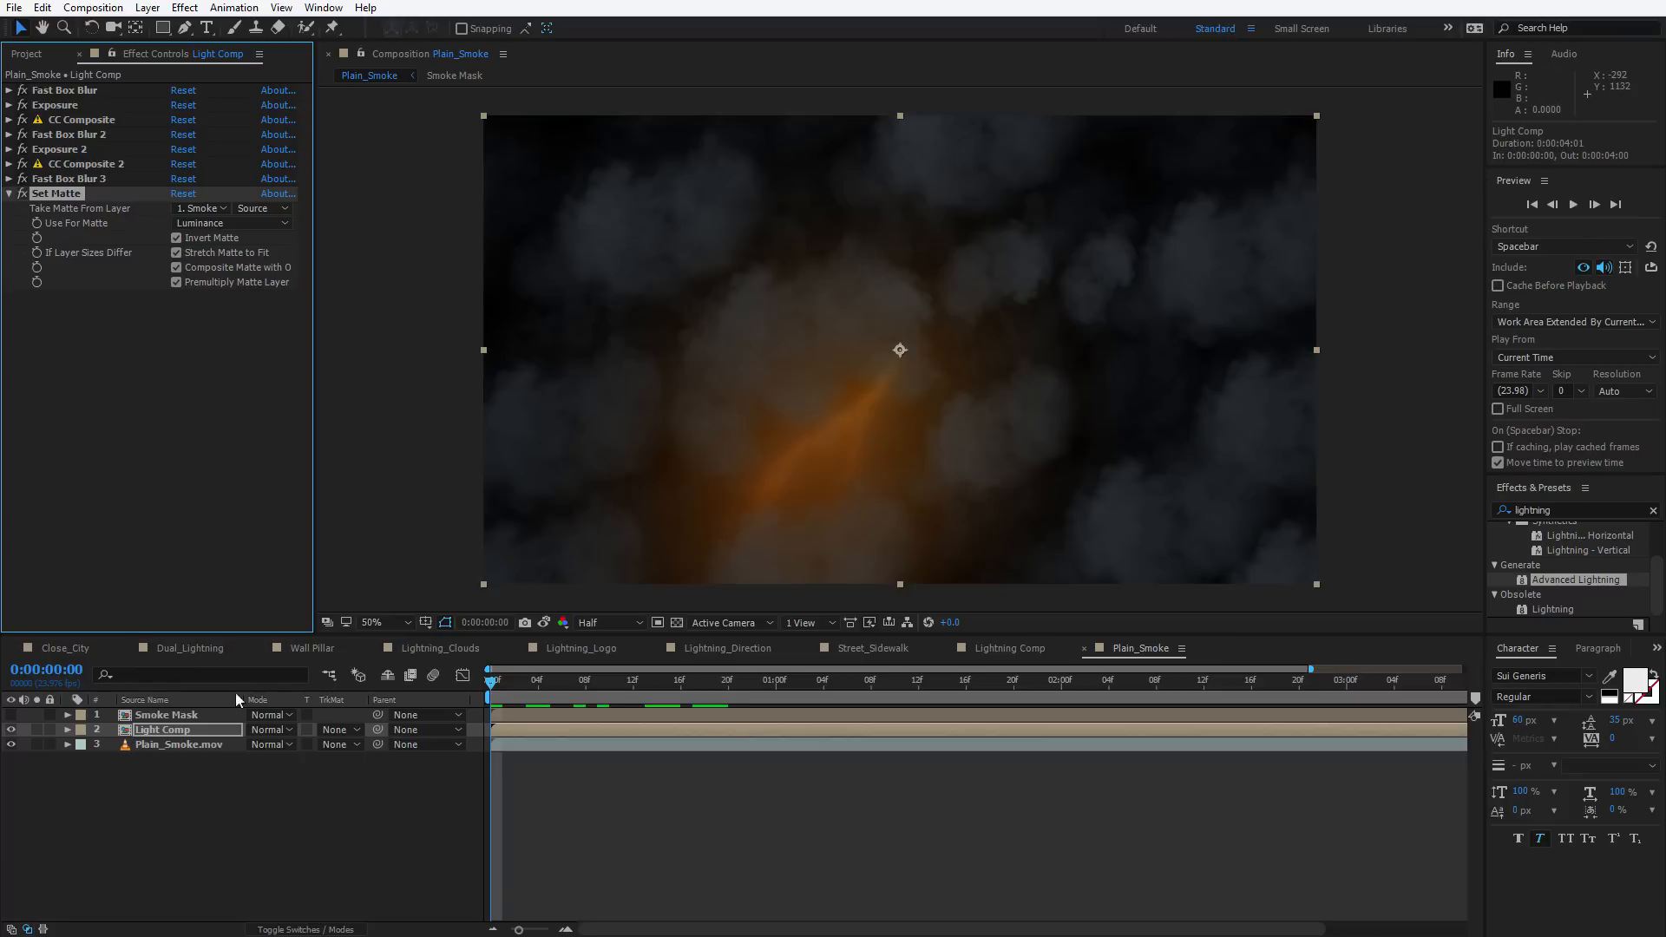
Set the Light Comp layer's blending mode to Add and scrub the timeline to preview
{"action": "left_click", "coordinate": [158, 727]}
{"action": "left_click", "coordinate": [269, 729]}
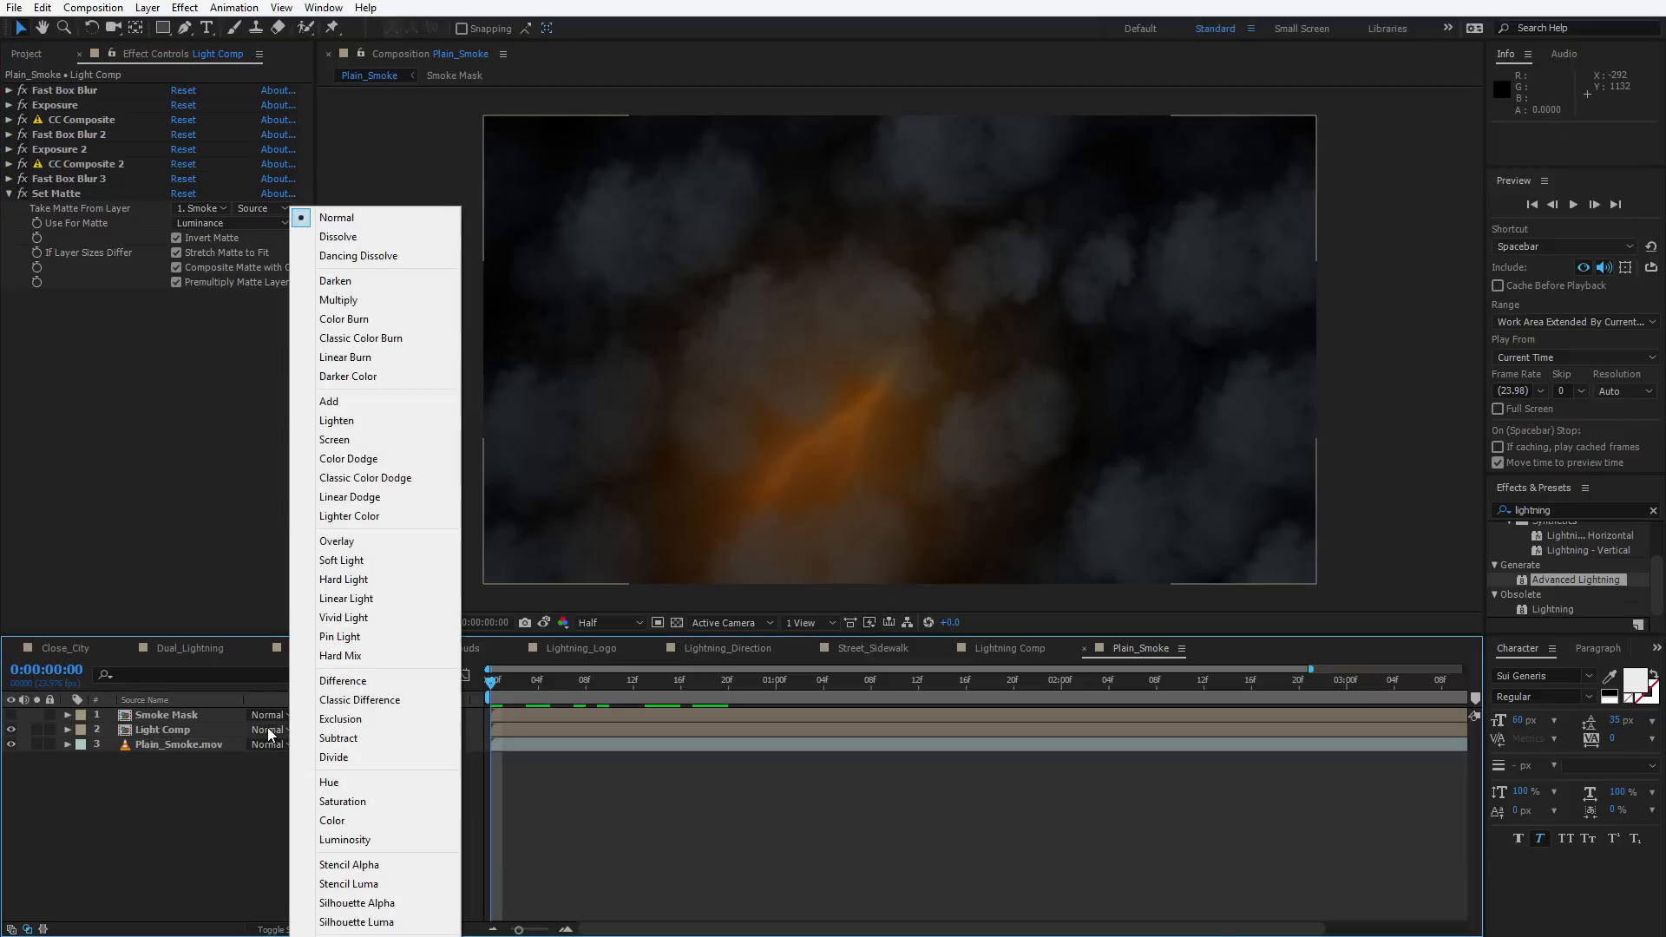
{"action": "left_click", "coordinate": [329, 402]}
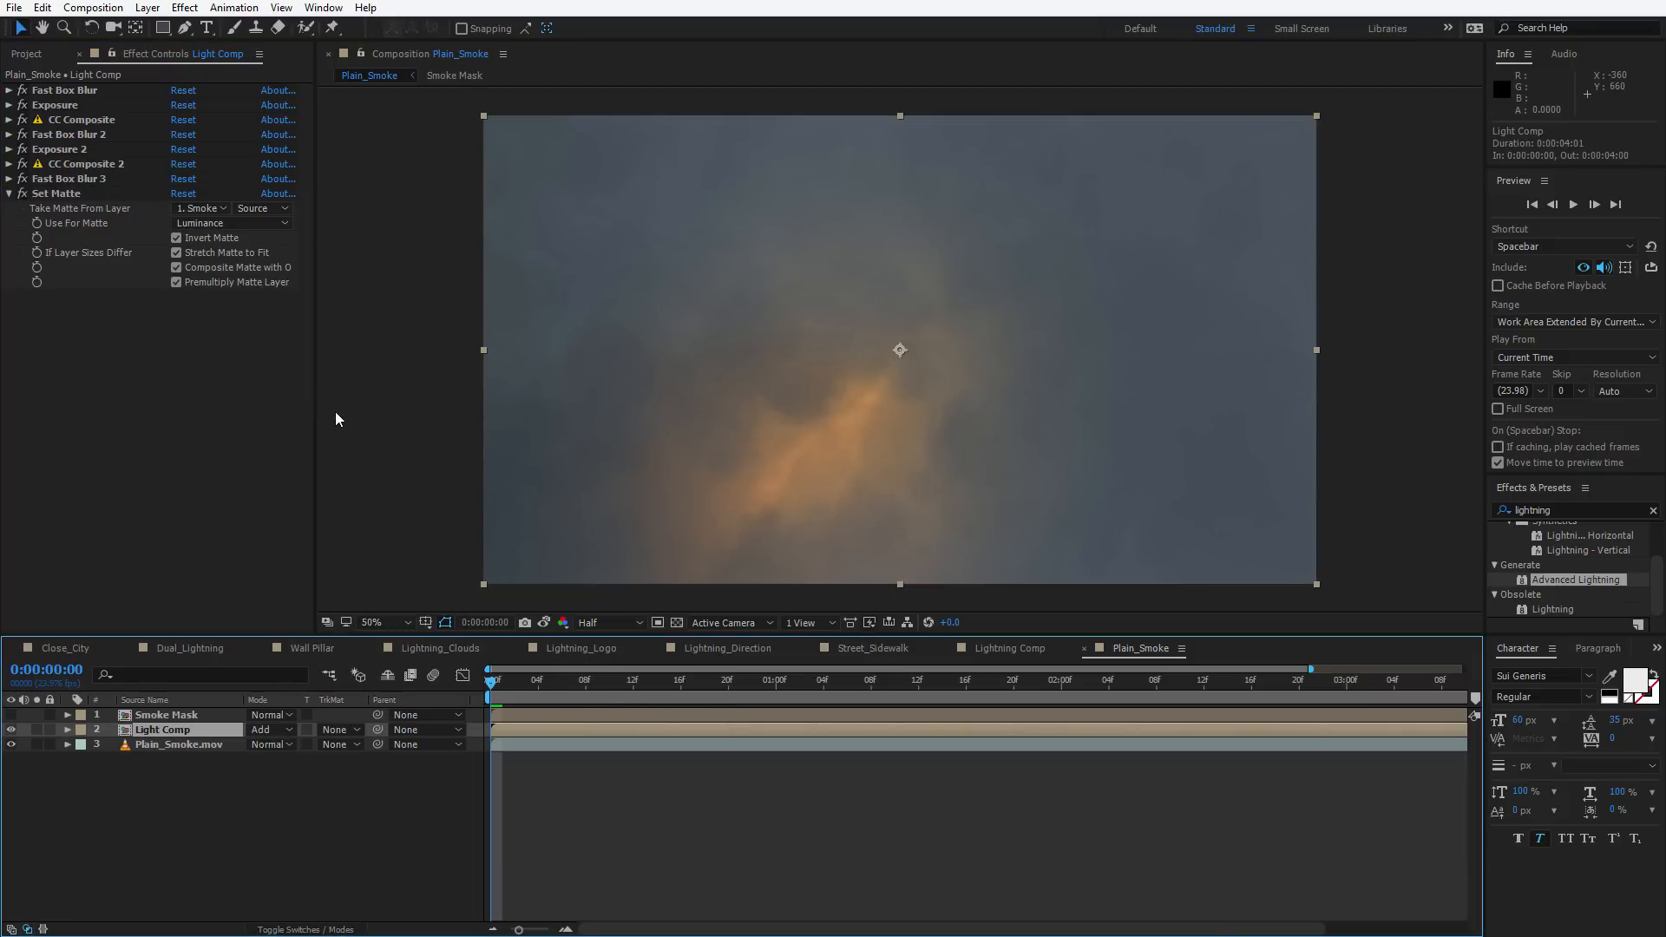
{"action": "left_click_drag", "start_coordinate": [577, 684], "coordinate": [608, 716]}
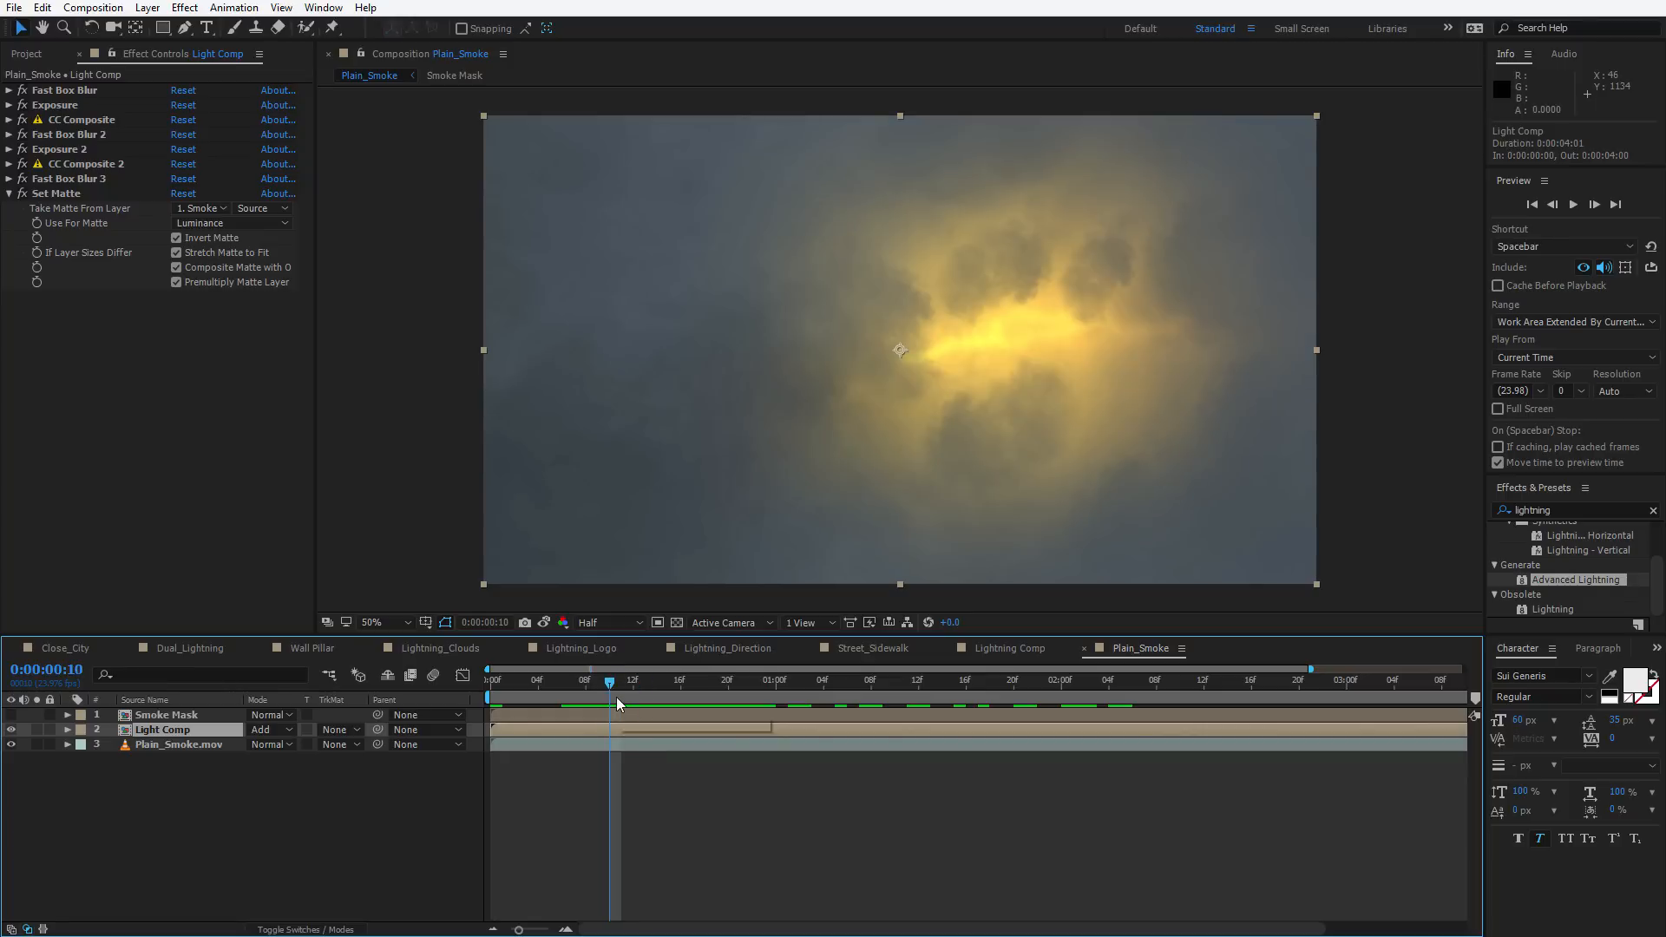
Add a Curves effect to Light Comp and switch its channel to Alpha
{"action": "left_click", "coordinate": [156, 360]}
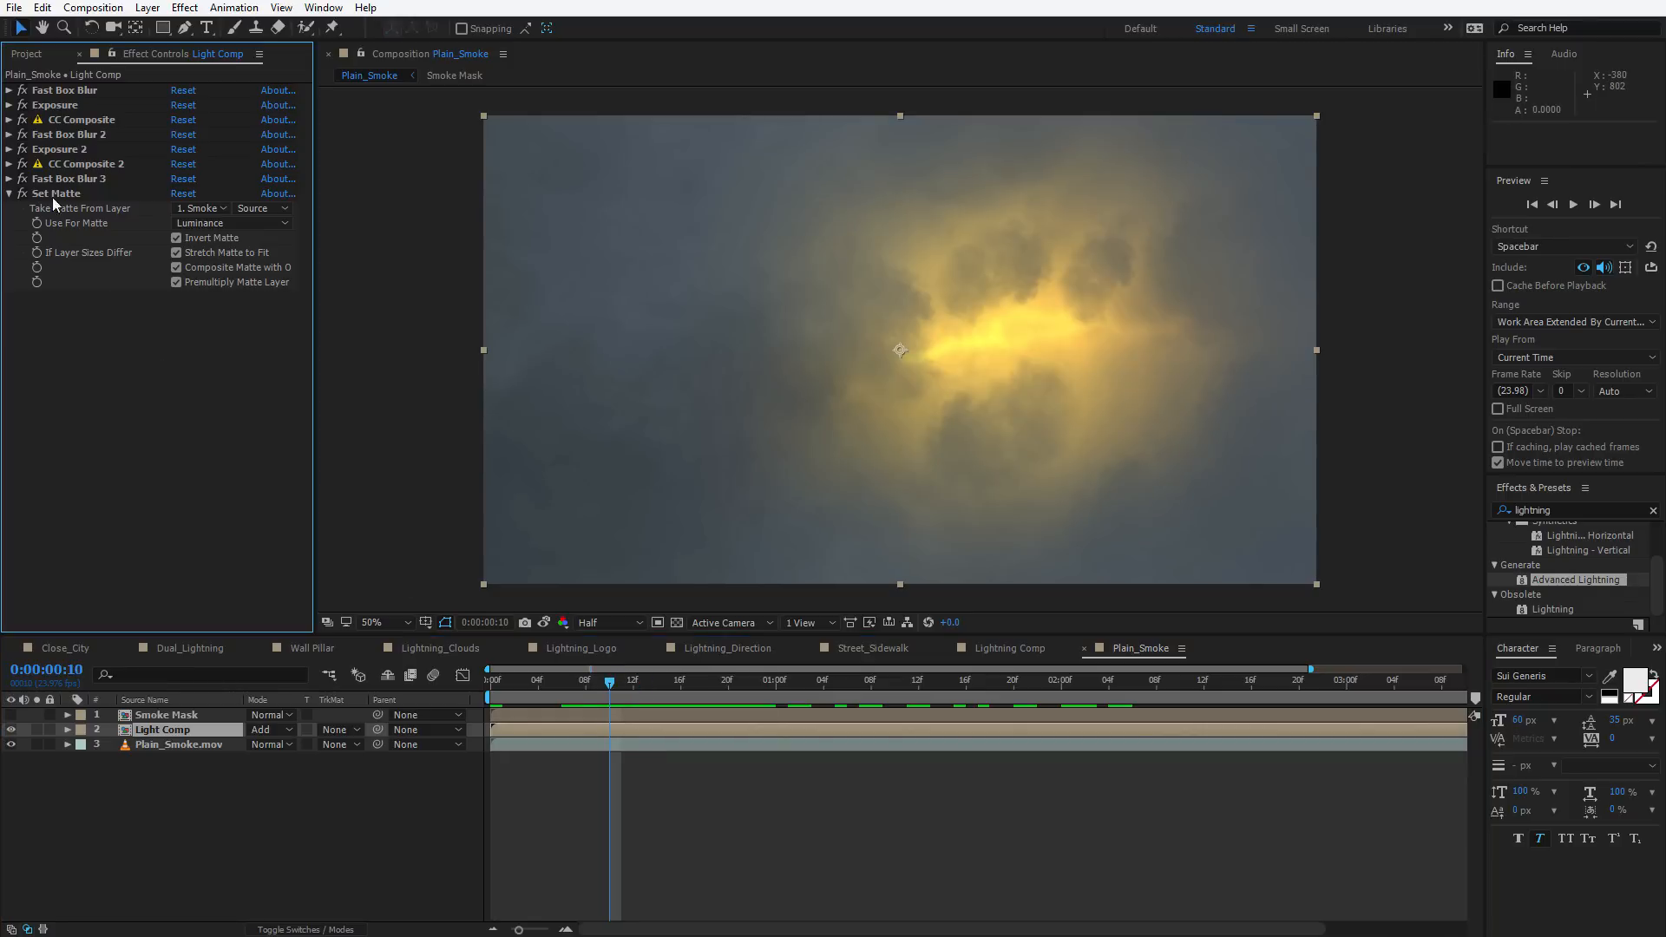
{"action": "left_click", "coordinate": [184, 7]}
{"action": "mouse_move", "coordinate": [295, 185]}
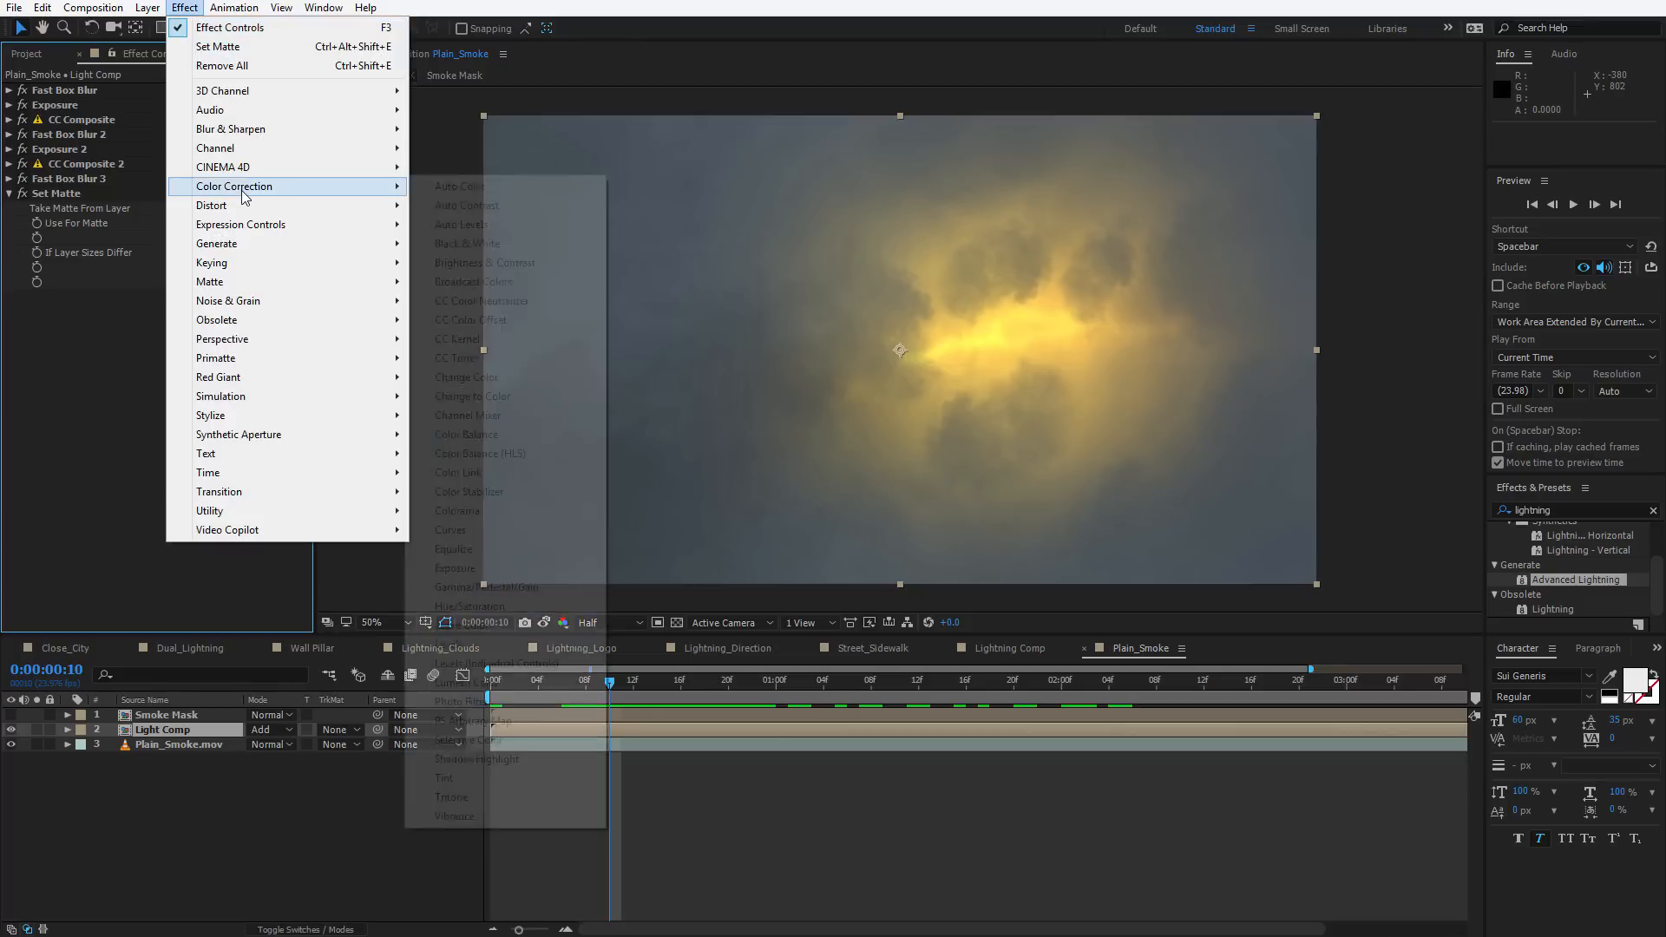
{"action": "left_click", "coordinate": [538, 529]}
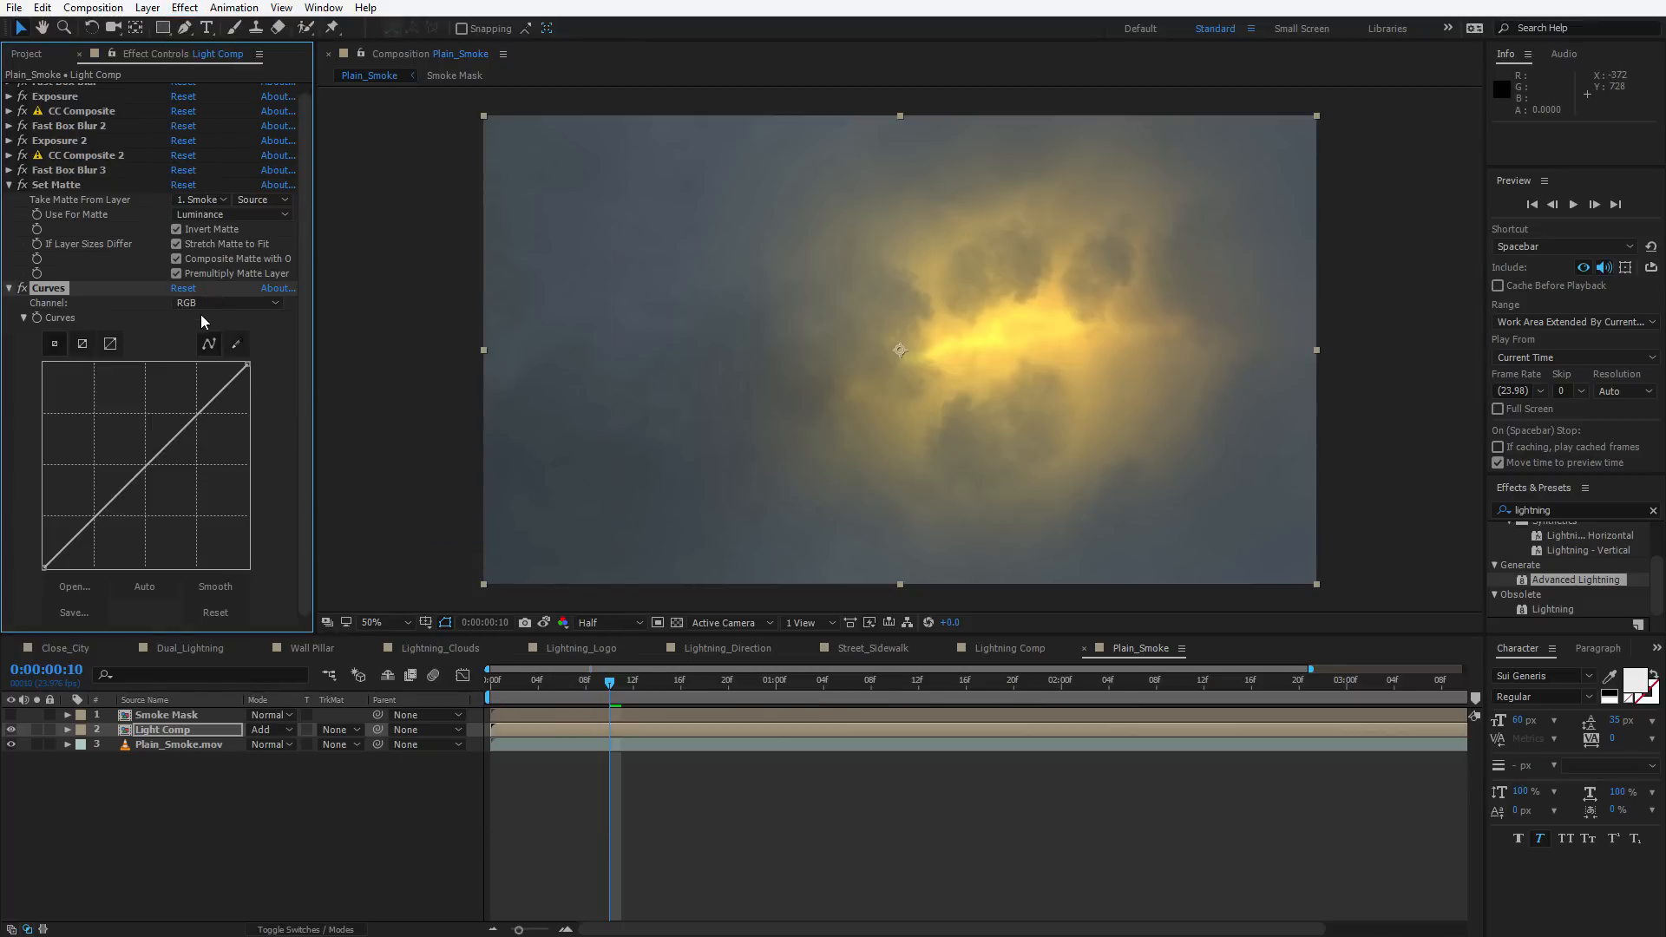
{"action": "left_click", "coordinate": [204, 304]}
{"action": "left_click", "coordinate": [220, 399]}
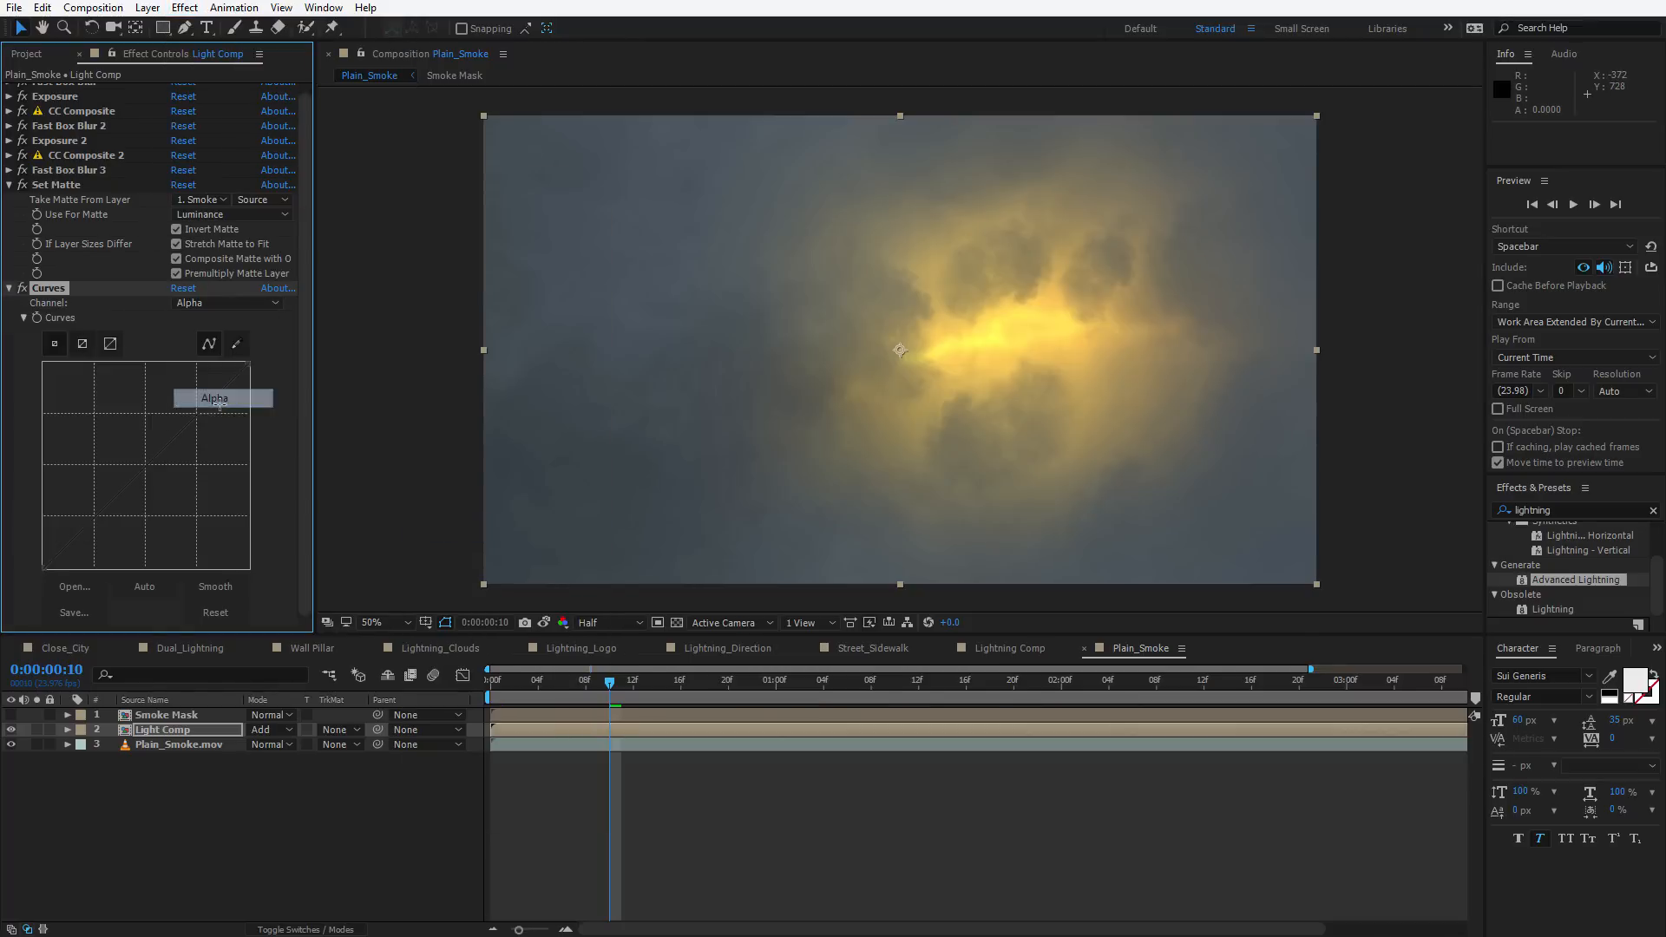
Reshape the Alpha channel curve to tighten the glow showing through the smoke
{"action": "left_click_drag", "start_coordinate": [183, 513], "coordinate": [156, 487]}
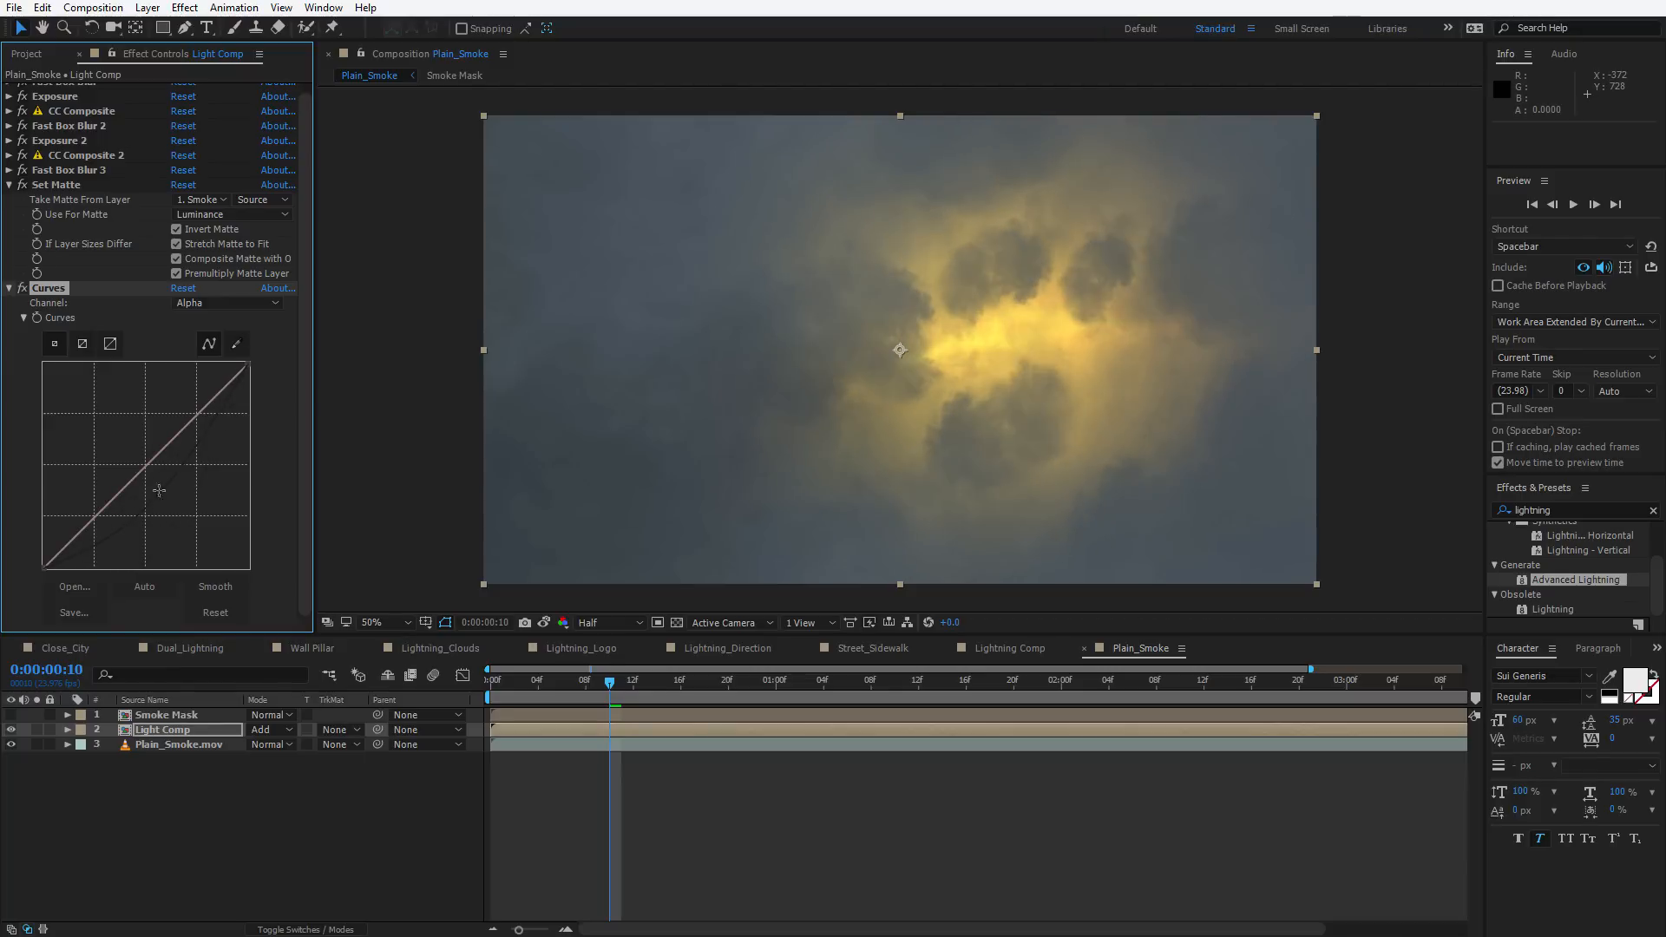
{"action": "left_click_drag", "start_coordinate": [200, 426], "coordinate": [217, 436]}
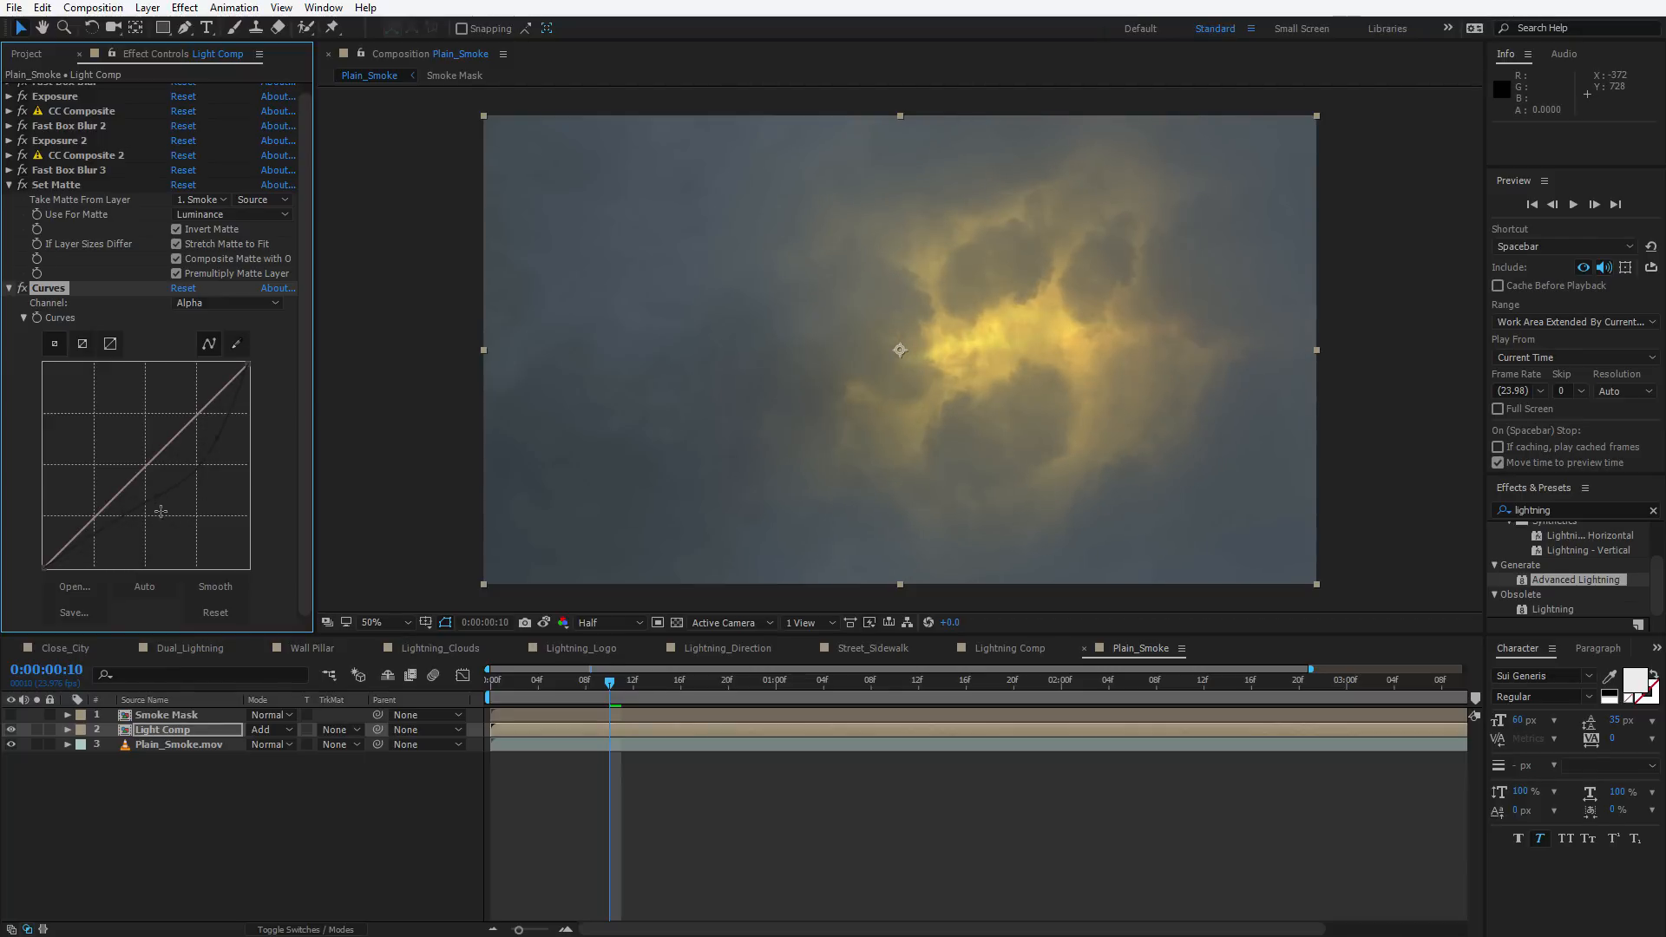
{"action": "left_click_drag", "start_coordinate": [153, 491], "coordinate": [157, 512]}
{"action": "left_click_drag", "start_coordinate": [218, 435], "coordinate": [212, 431]}
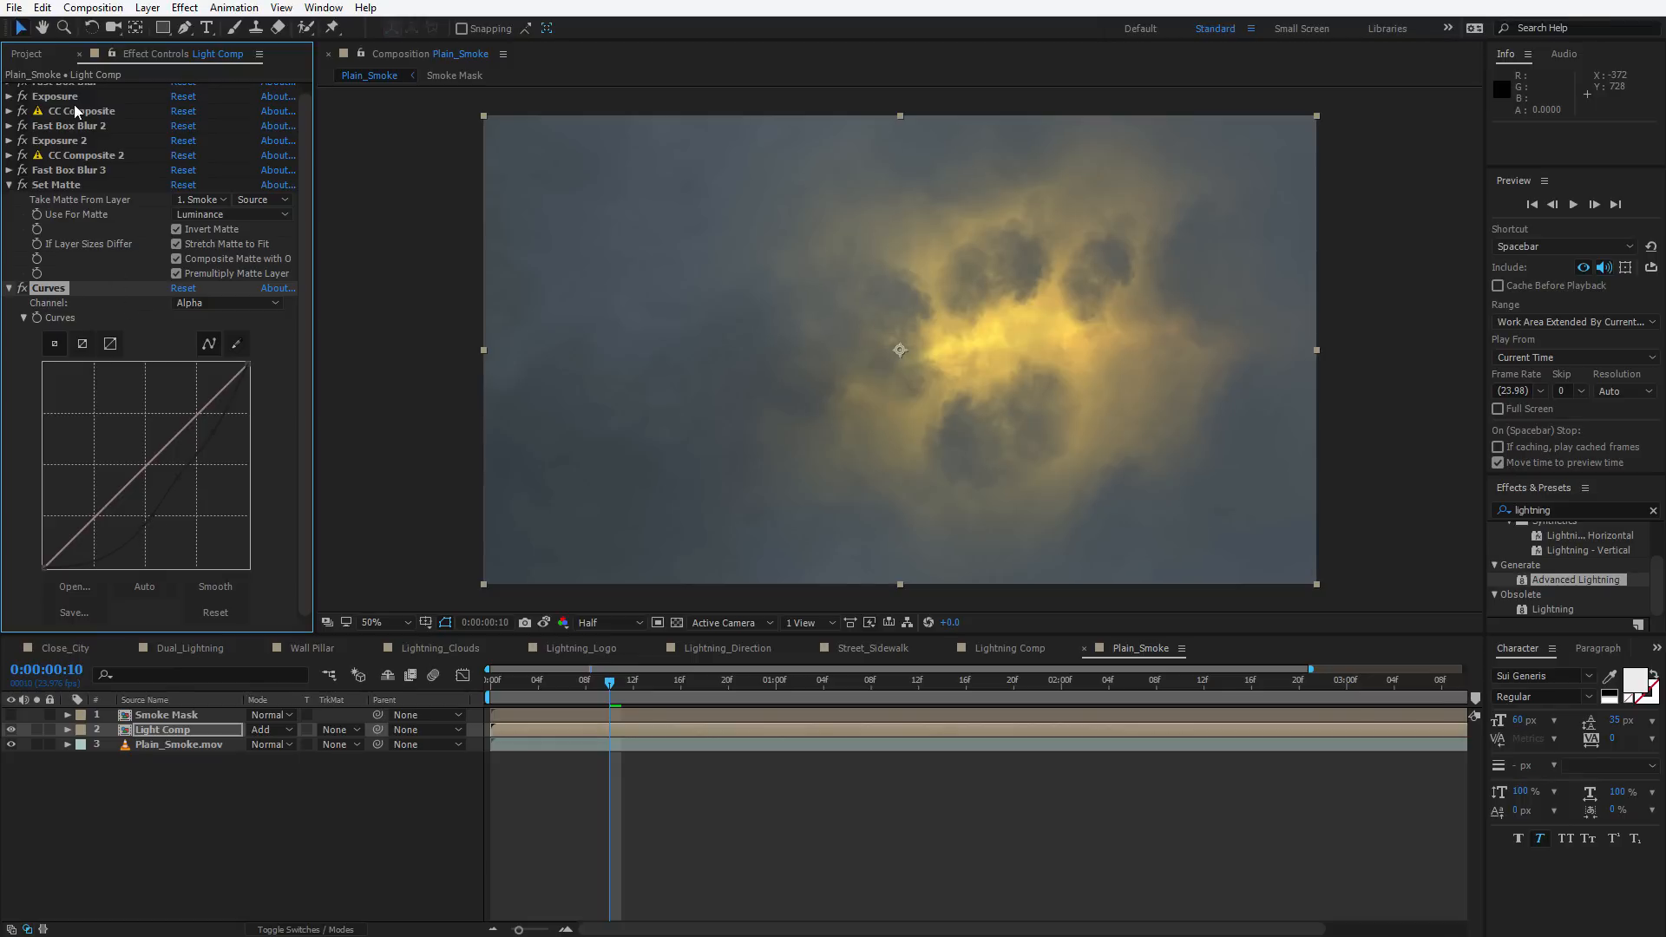
Add a Solid Composite effect to Light Comp and set its color to black
{"action": "left_click", "coordinate": [184, 8]}
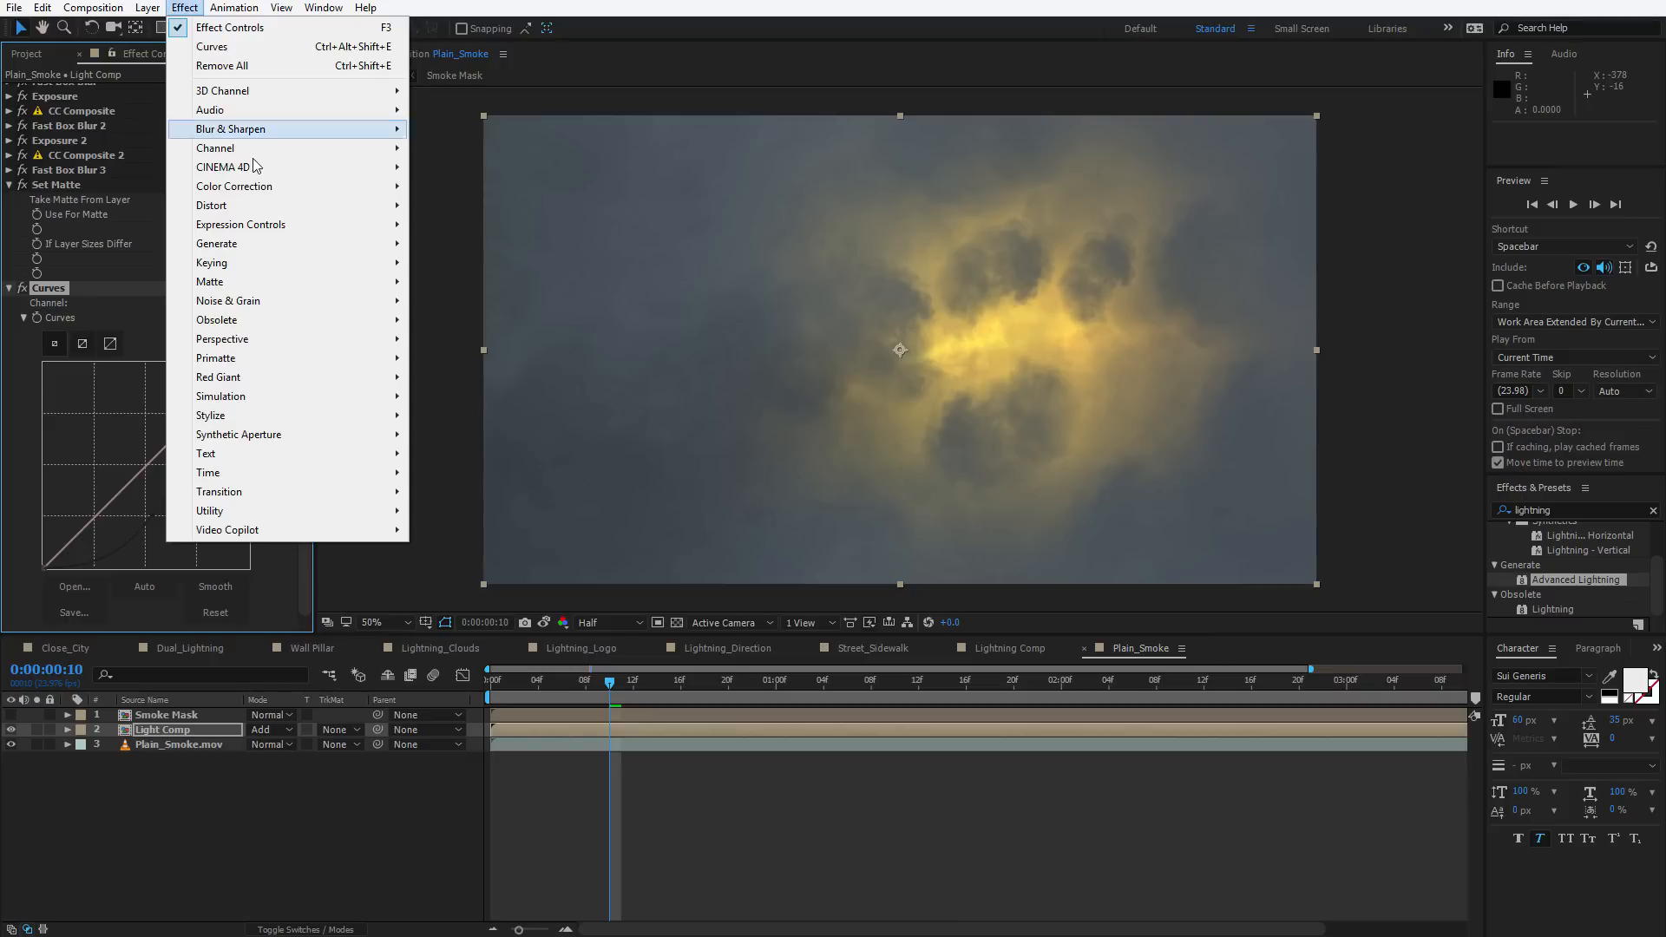
{"action": "mouse_move", "coordinate": [236, 188]}
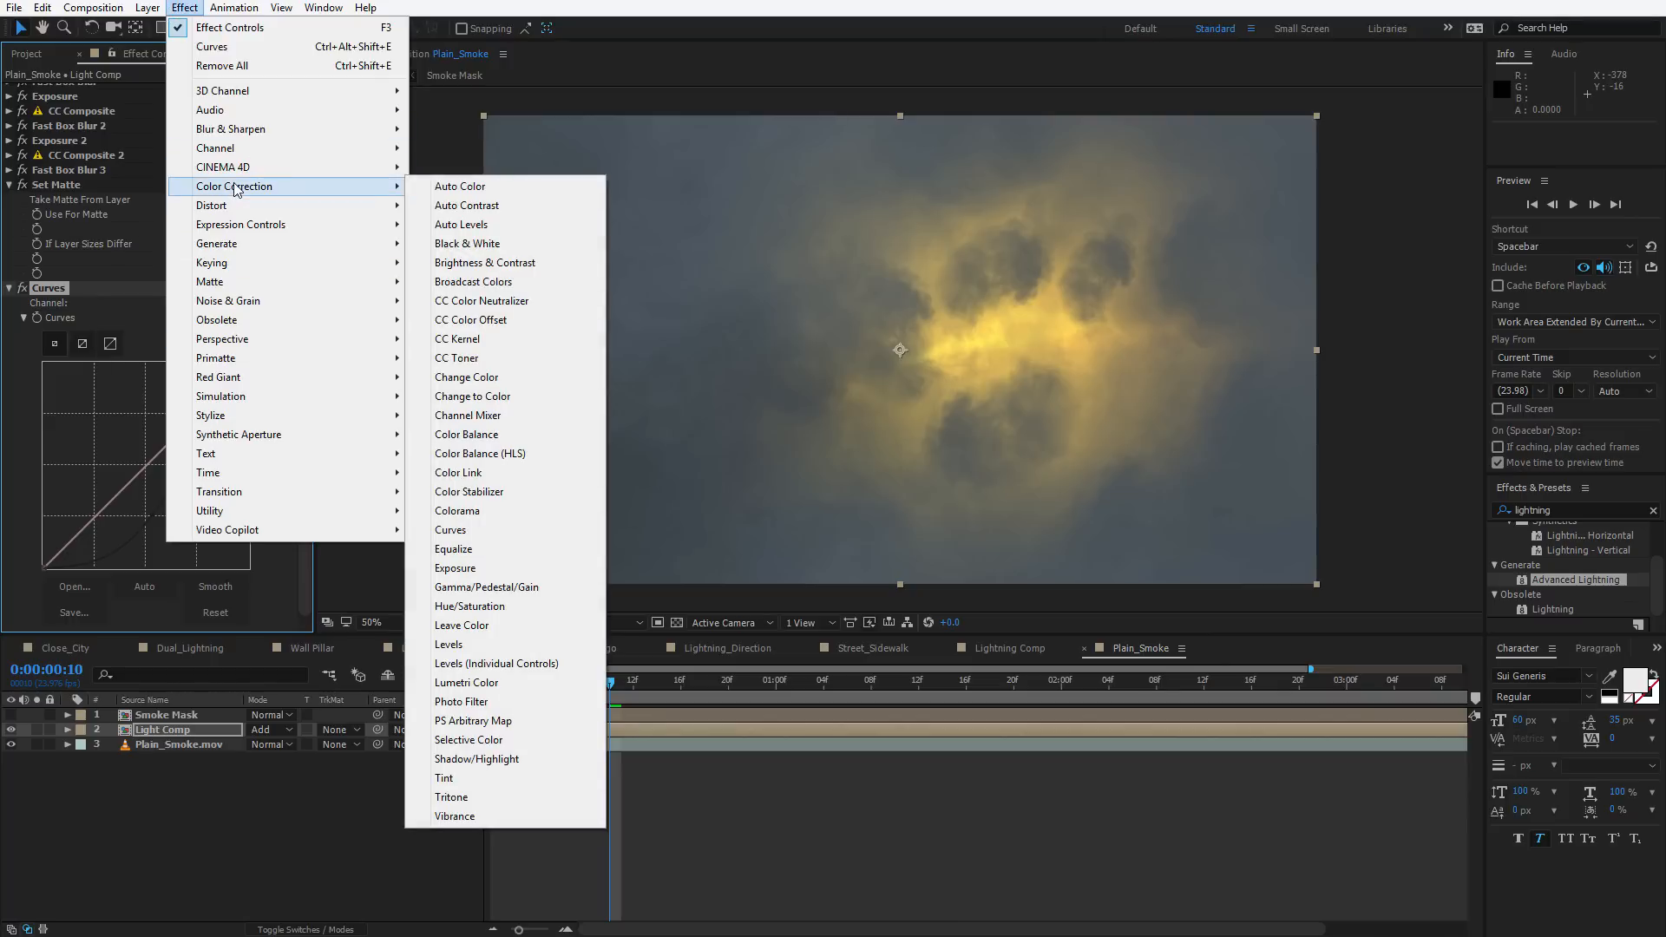
{"action": "mouse_move", "coordinate": [225, 148]}
{"action": "left_click", "coordinate": [473, 377]}
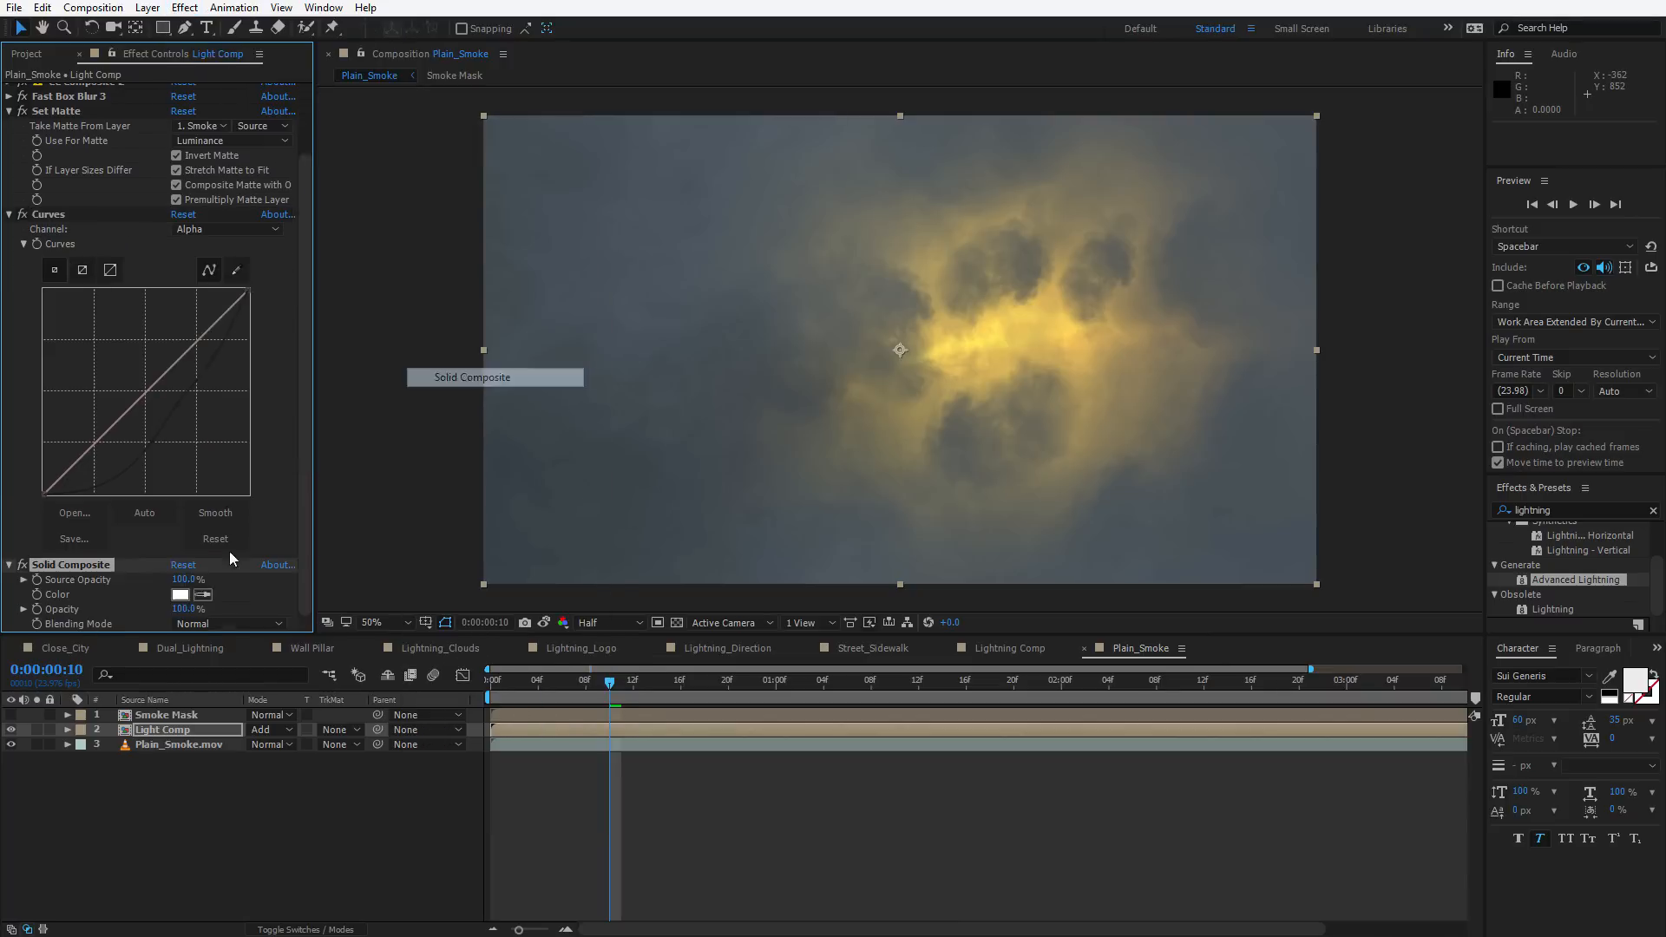
{"action": "left_click", "coordinate": [180, 594]}
{"action": "left_click_drag", "start_coordinate": [732, 669], "coordinate": [492, 749]}
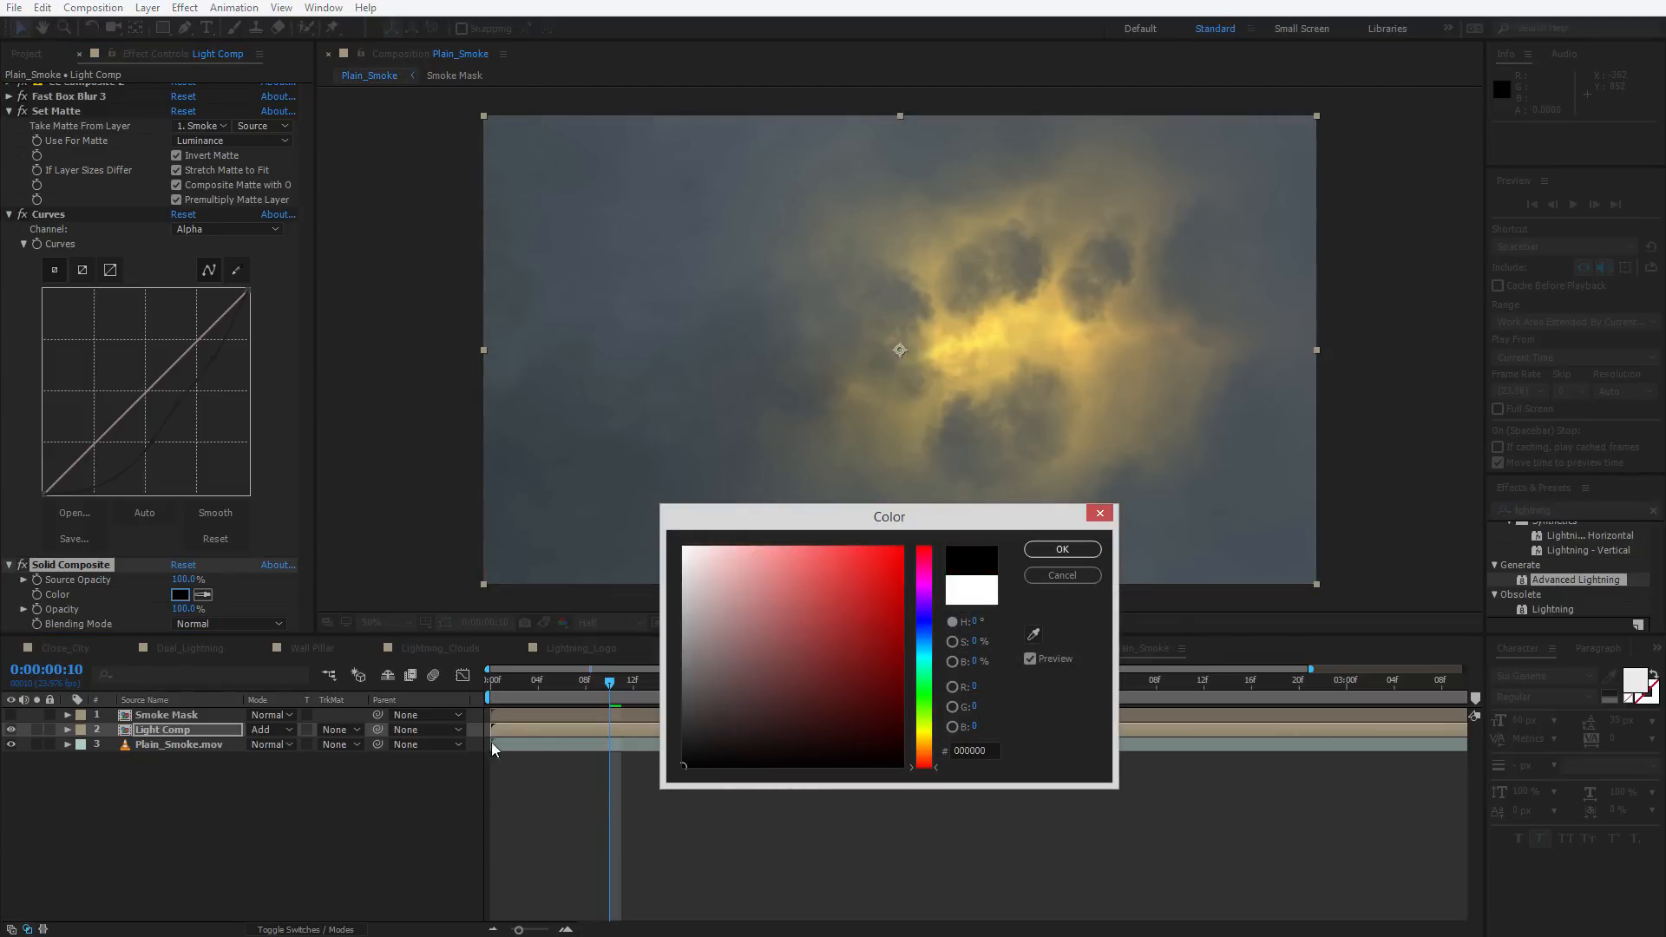
{"action": "key", "text": "Return"}
Add a second Curves effect and pull the RGB curve down to darken the result
{"action": "left_click", "coordinate": [185, 8]}
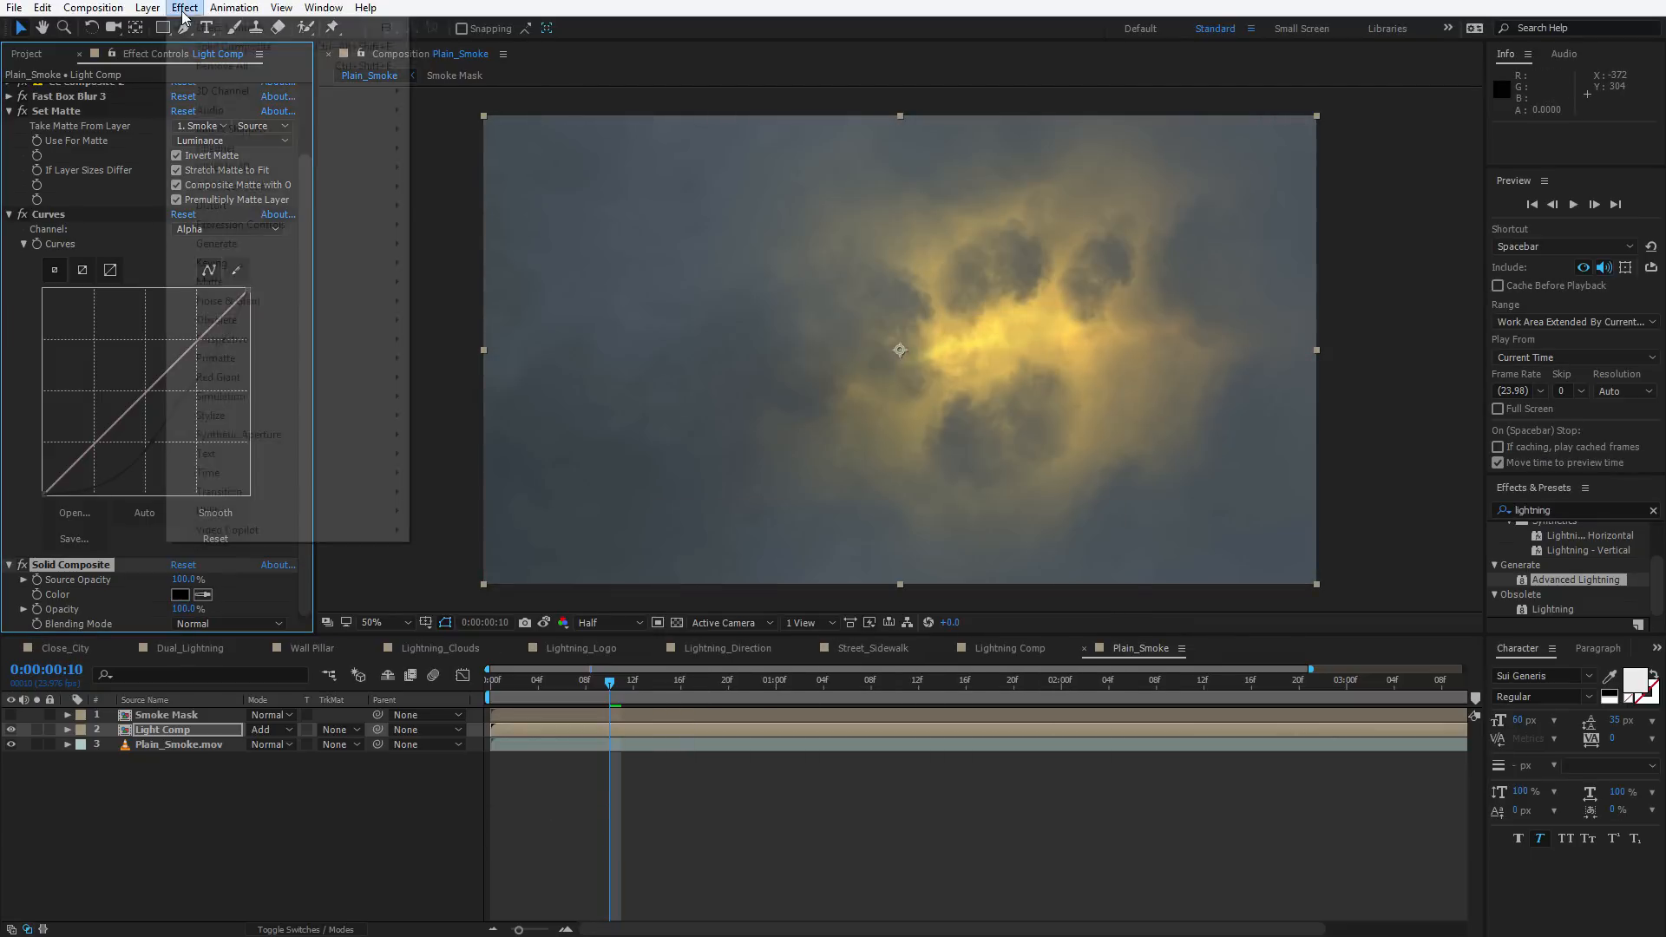
{"action": "mouse_move", "coordinate": [252, 186]}
{"action": "left_click", "coordinate": [463, 531]}
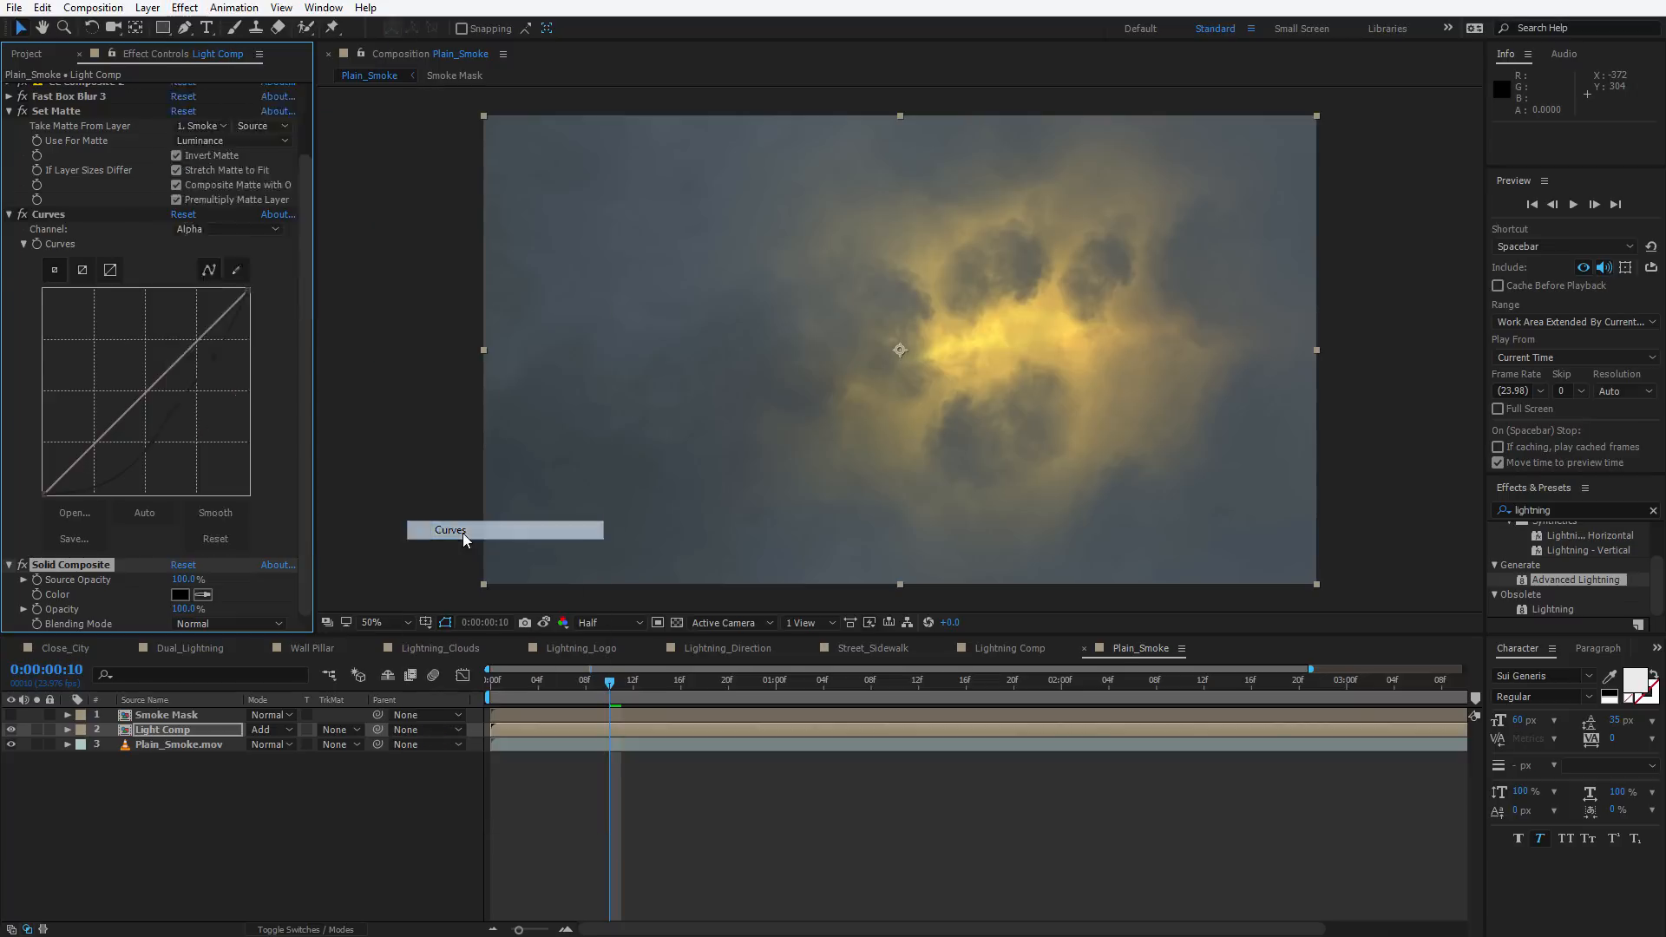
{"action": "left_click_drag", "start_coordinate": [111, 512], "coordinate": [152, 486]}
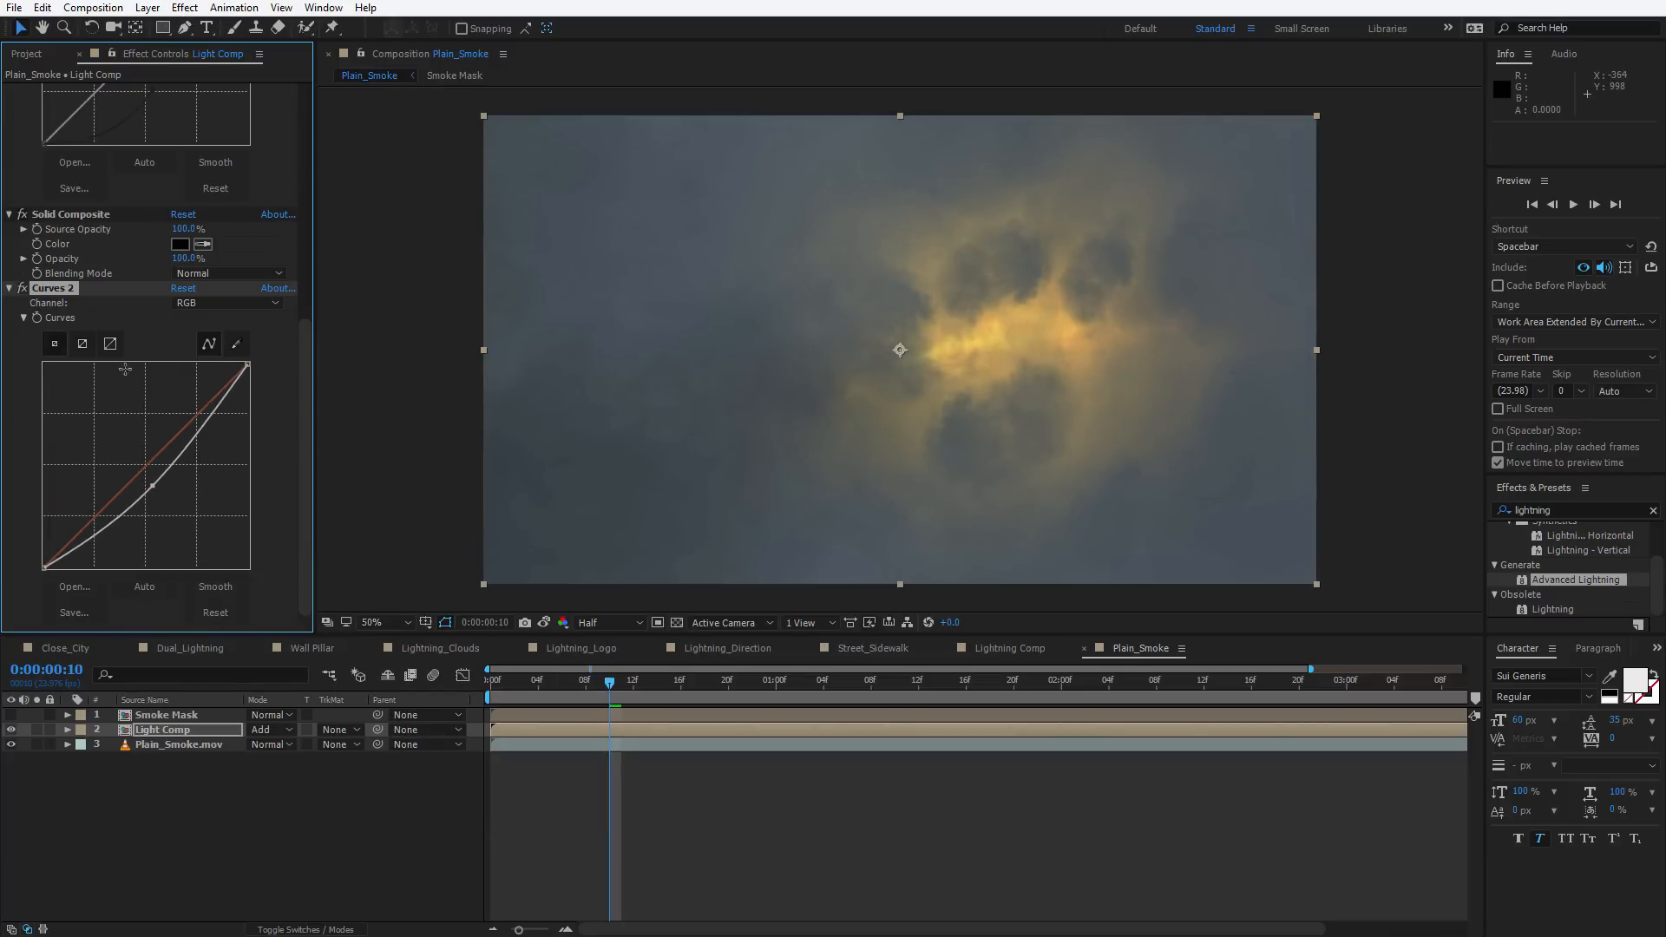
Replace the second Curves effect on Light Comp with an Exposure effect and set its Gamma Correction to about 0.79
{"action": "key", "text": "Delete"}
{"action": "key", "text": "ctrl+space"}
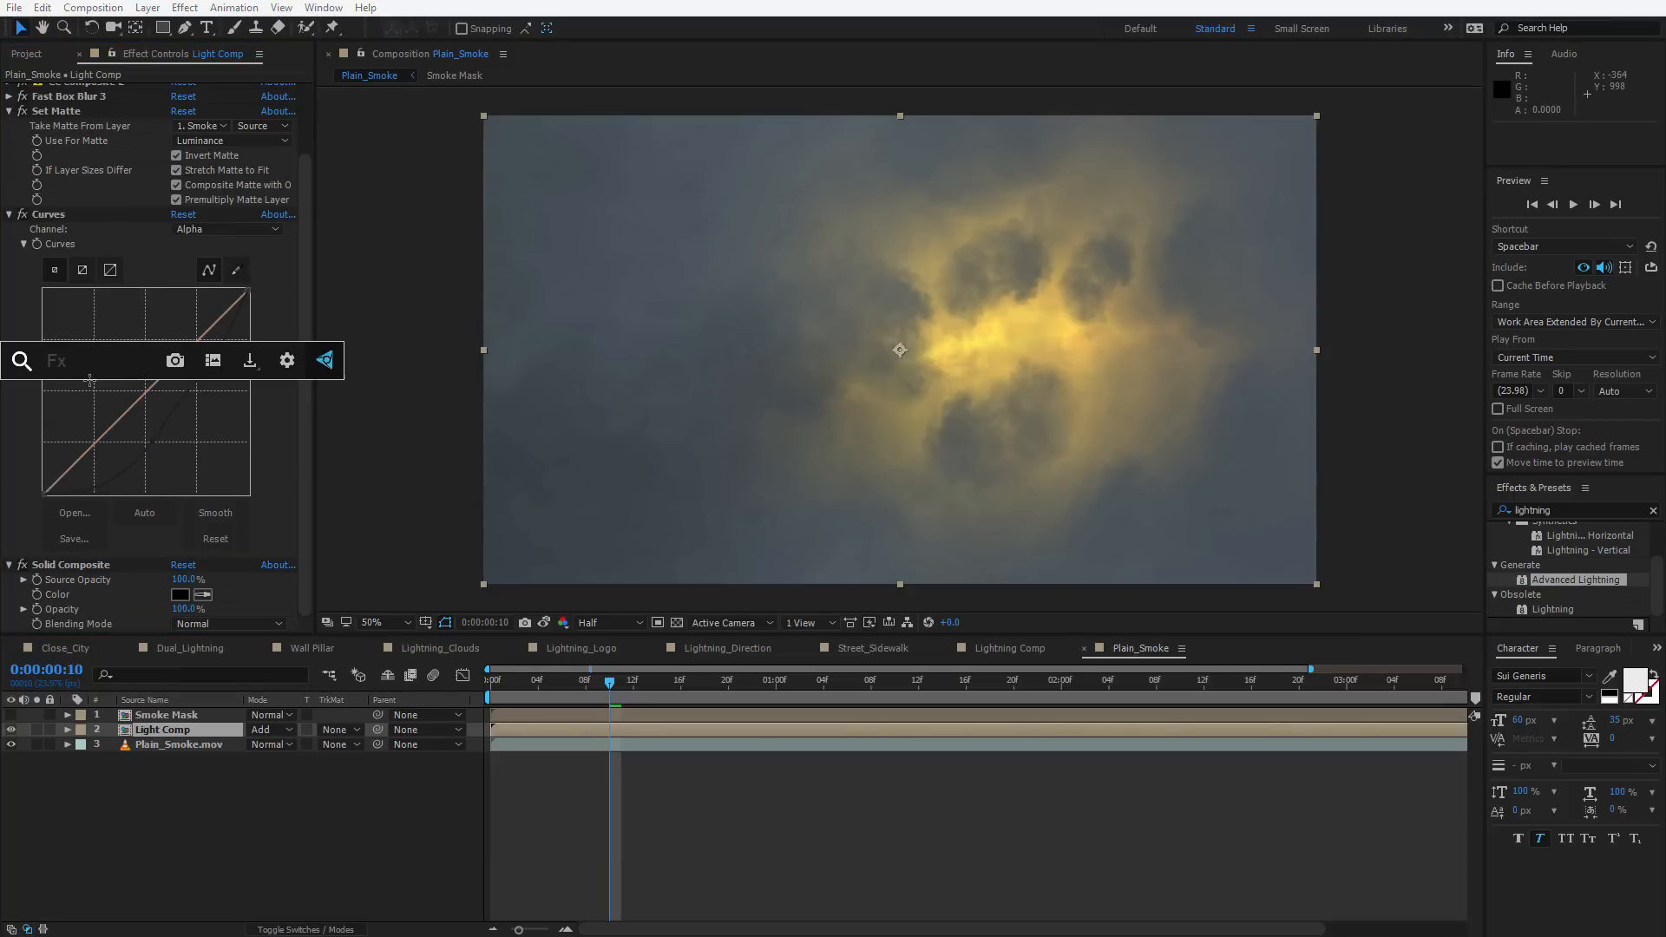
{"action": "type", "text": "ex"}
{"action": "key", "text": "Return"}
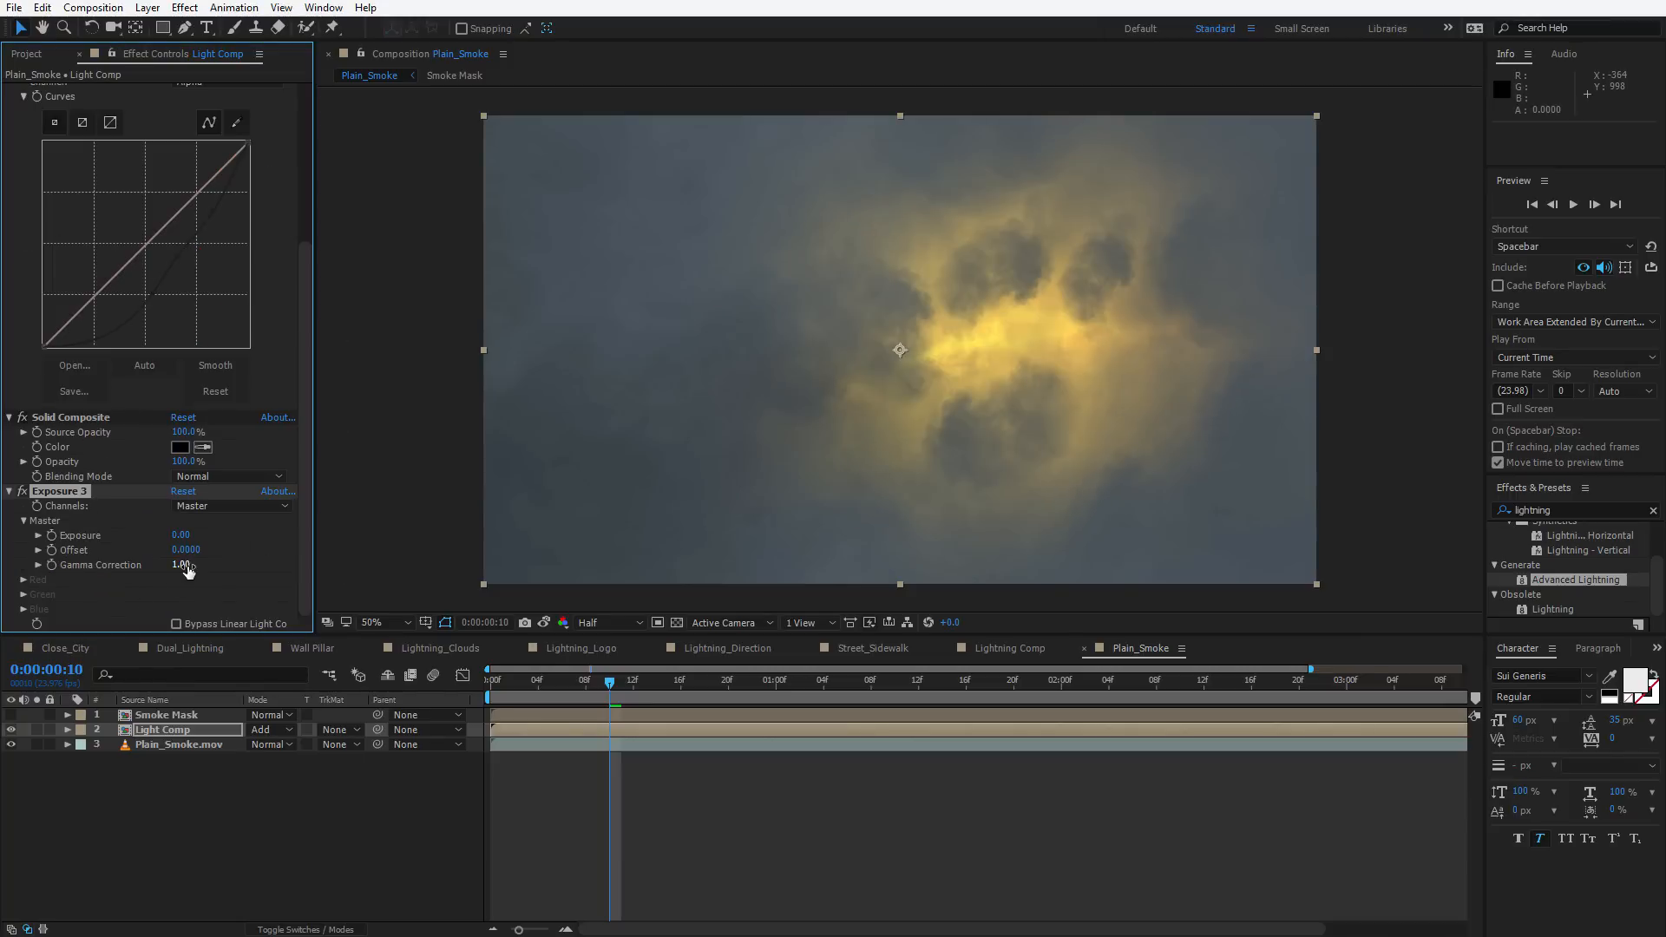
{"action": "left_click_drag", "start_coordinate": [184, 565], "coordinate": [264, 552]}
Play back and scrub the timeline to review the masked glow
{"action": "key", "text": "space"}
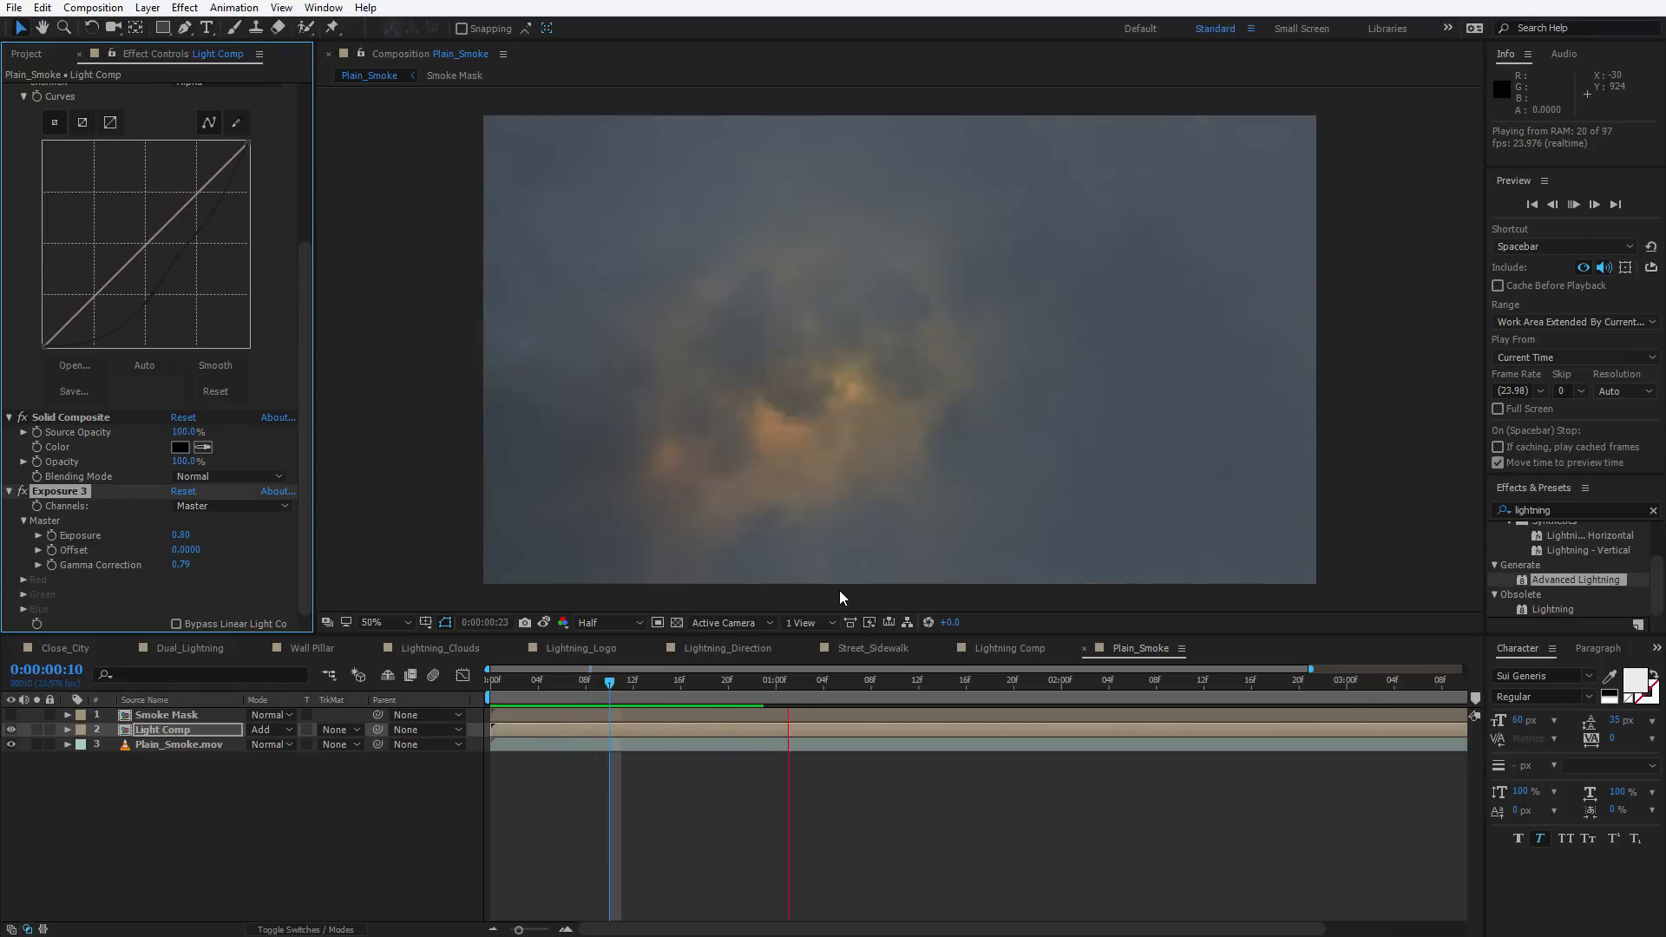
{"action": "left_click", "coordinate": [621, 682]}
{"action": "left_click_drag", "start_coordinate": [669, 680], "coordinate": [753, 685]}
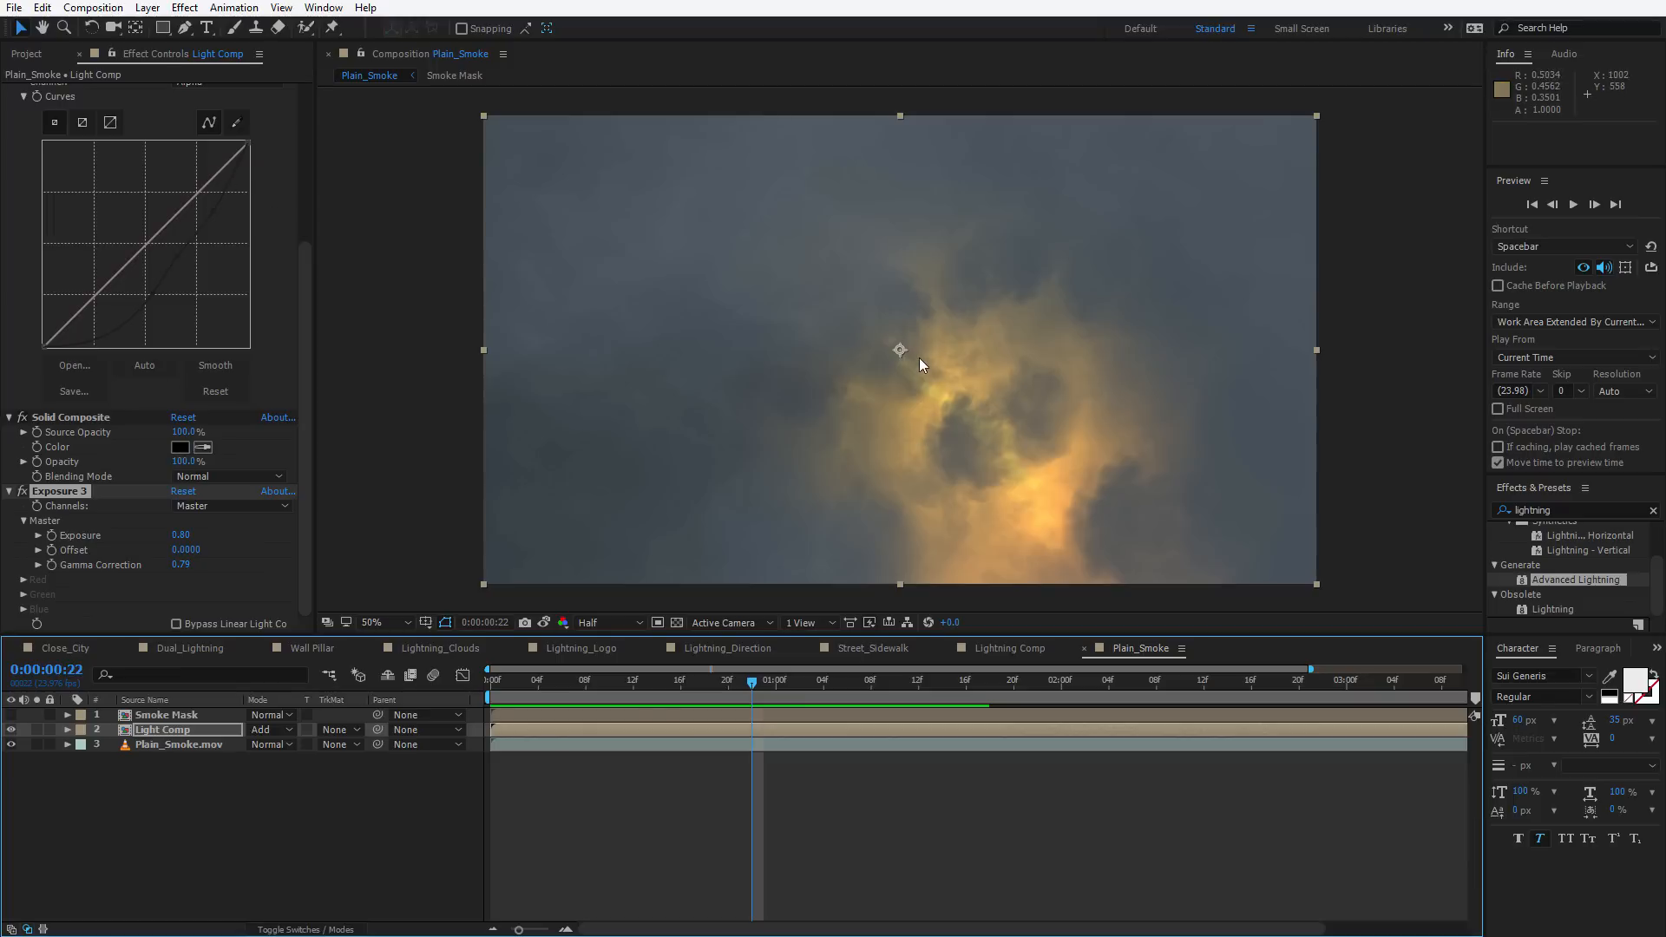
Set Fast Box Blur 3's Blur Radius to 28 and add a point on the Alpha curve
{"action": "left_click_drag", "start_coordinate": [309, 477], "coordinate": [287, 318]}
{"action": "left_click", "coordinate": [9, 179]}
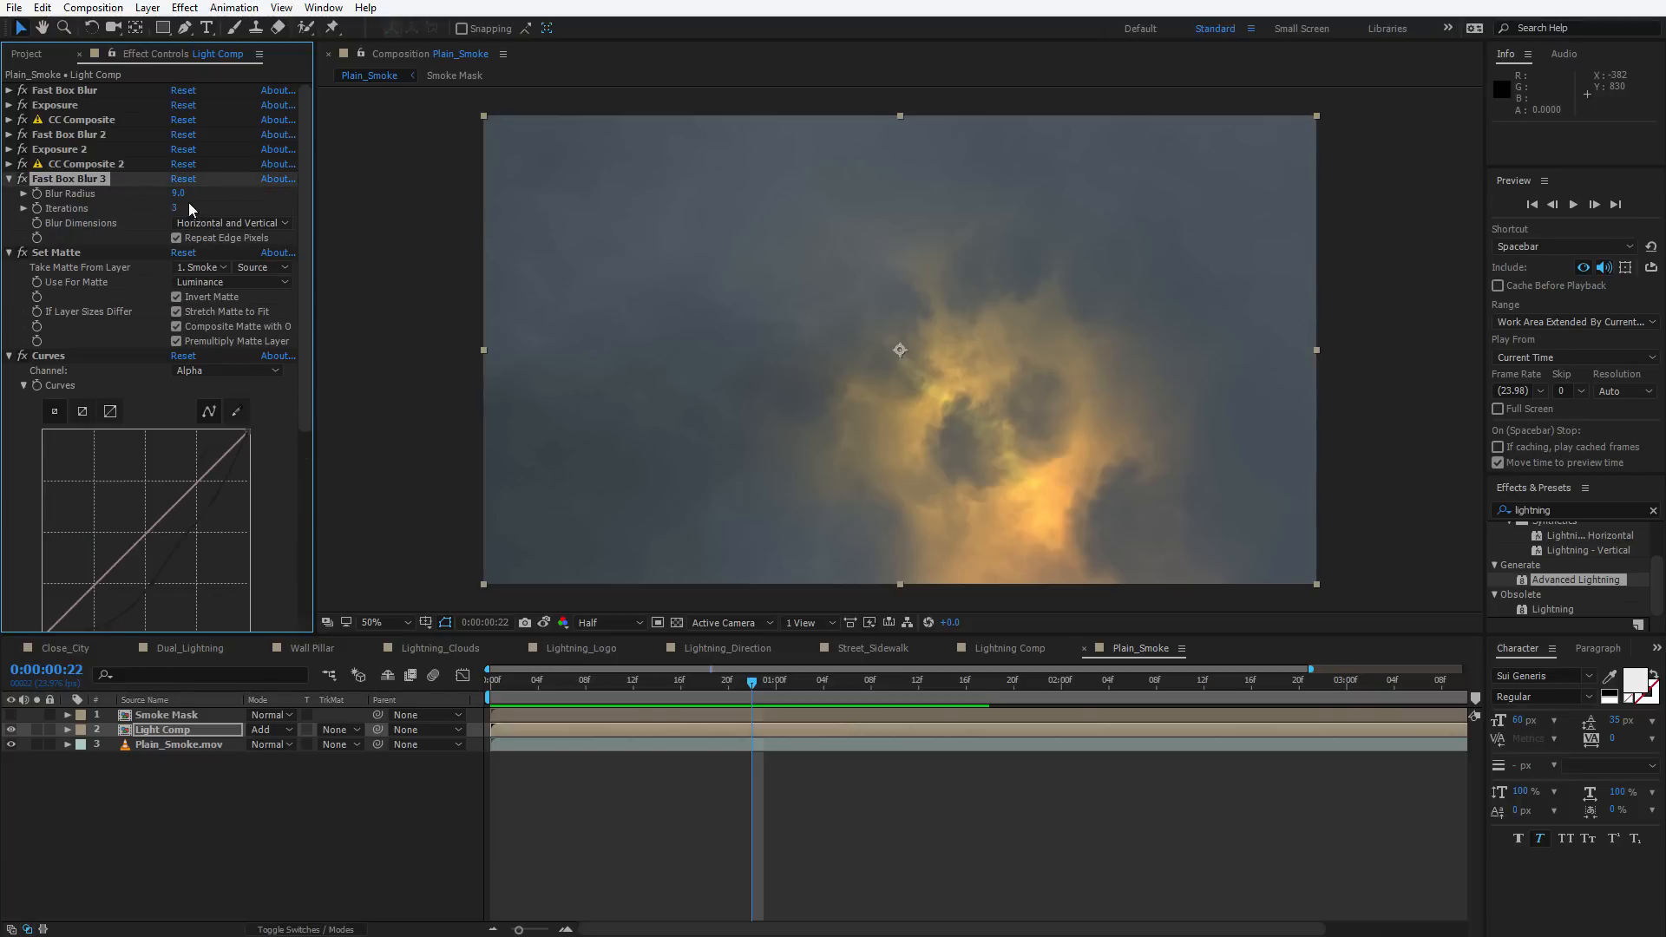
{"action": "left_click_drag", "start_coordinate": [185, 192], "coordinate": [191, 190]}
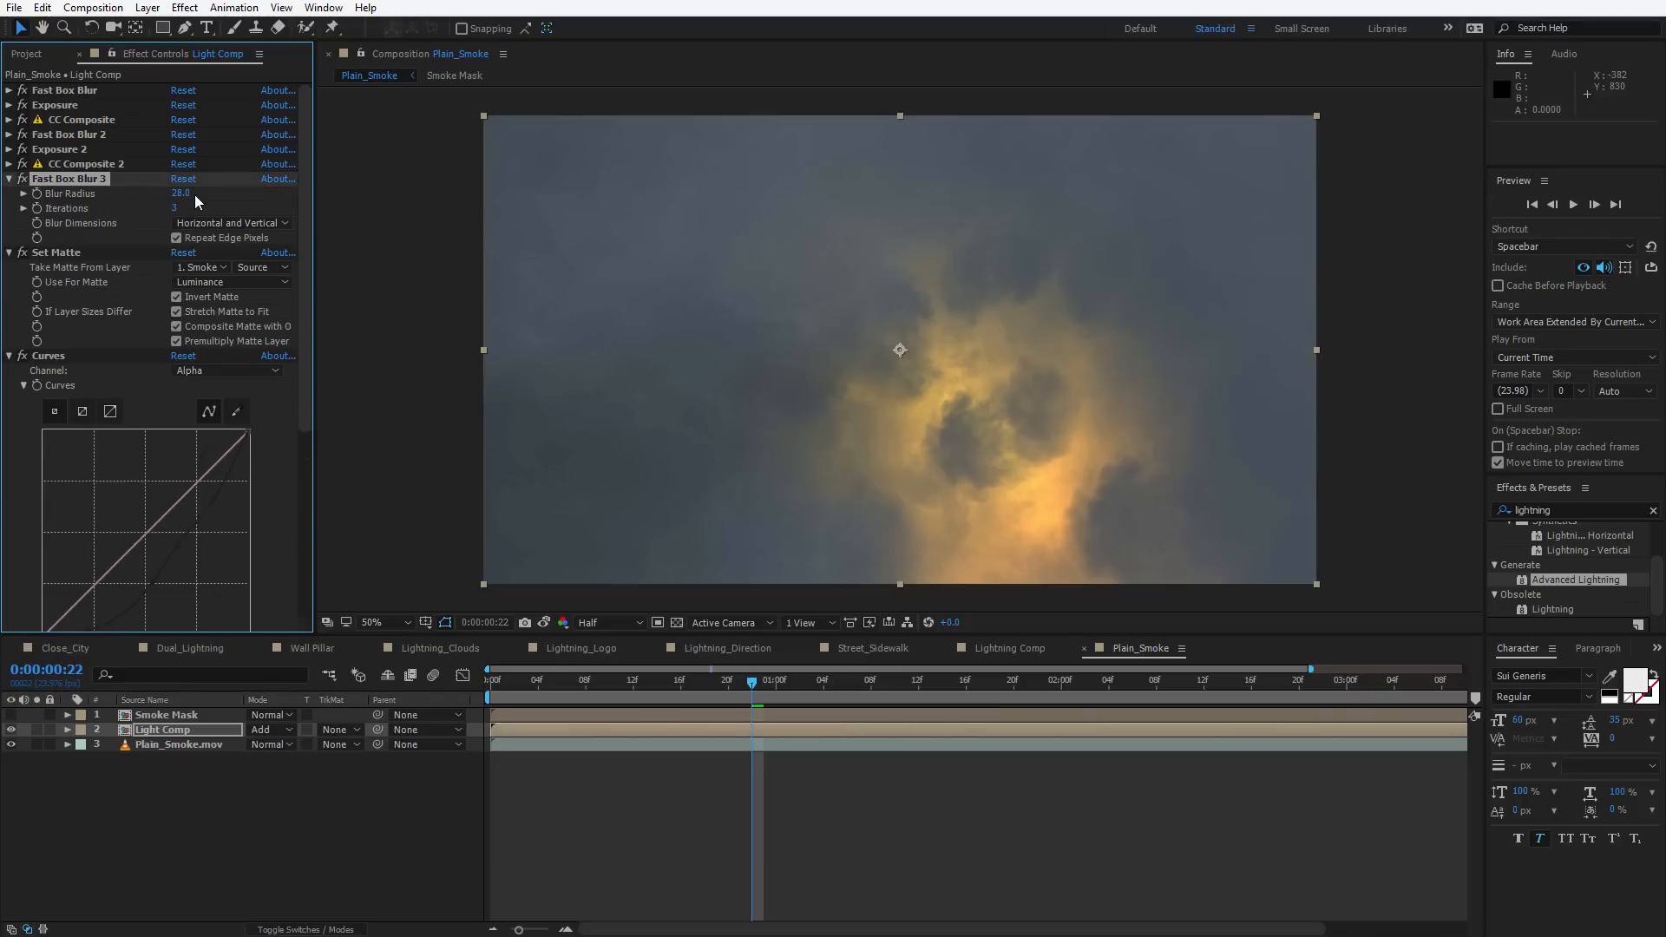
{"action": "left_click", "coordinate": [214, 495]}
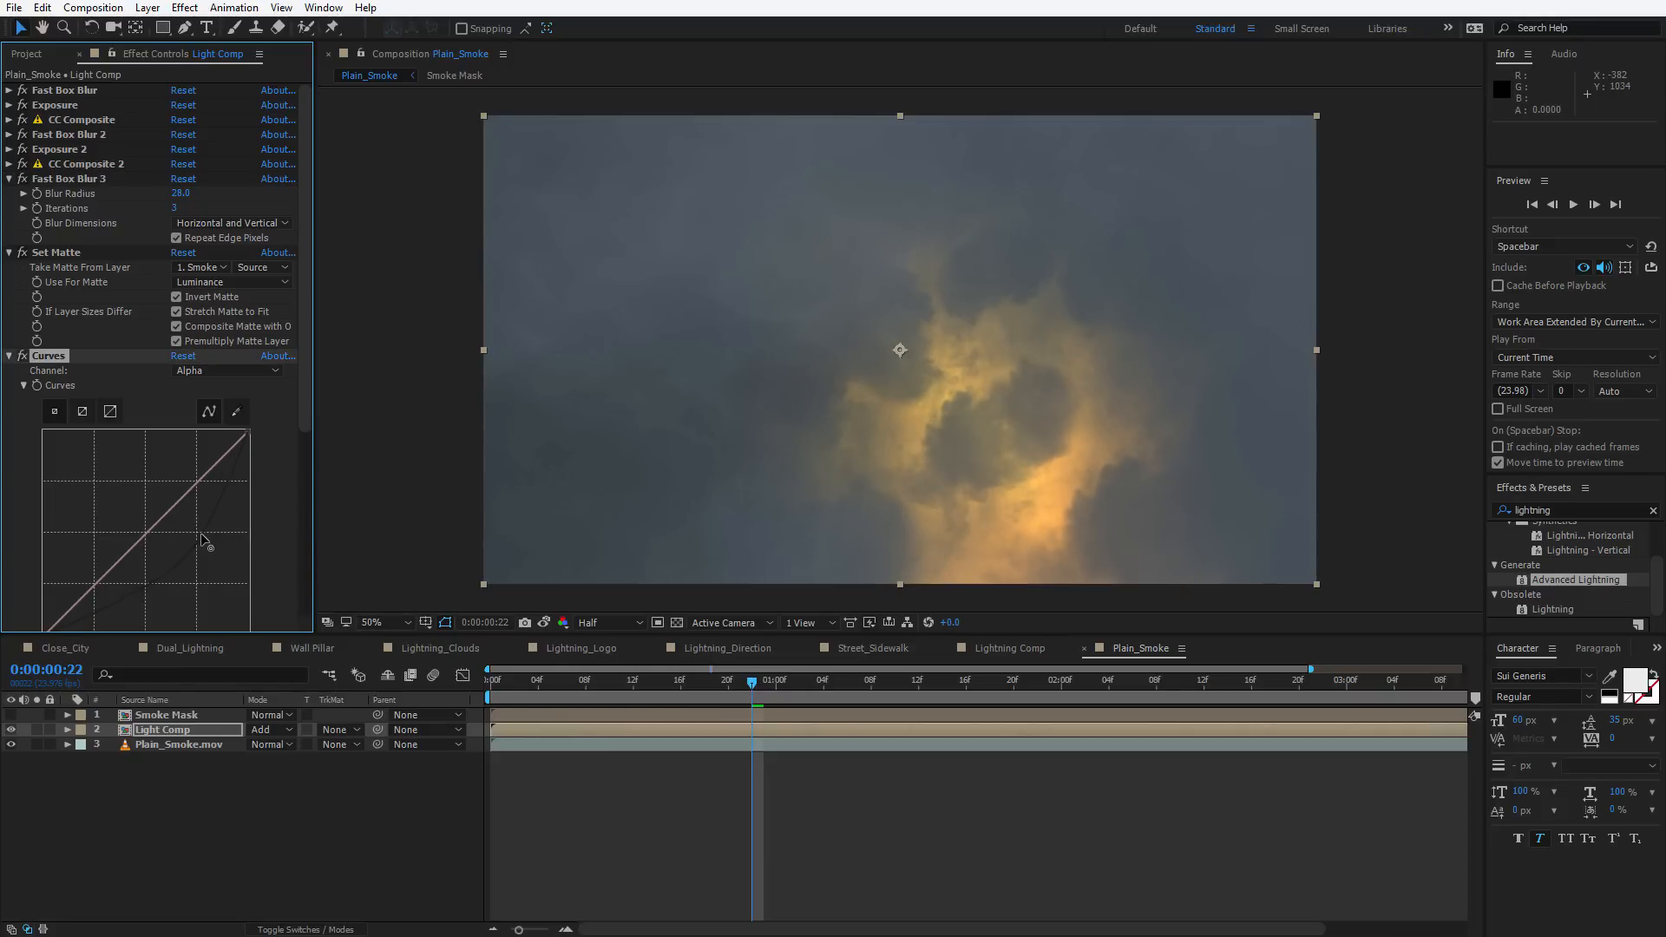
Create a new adjustment layer in the Plain_Smoke composition
{"action": "left_click", "coordinate": [147, 8]}
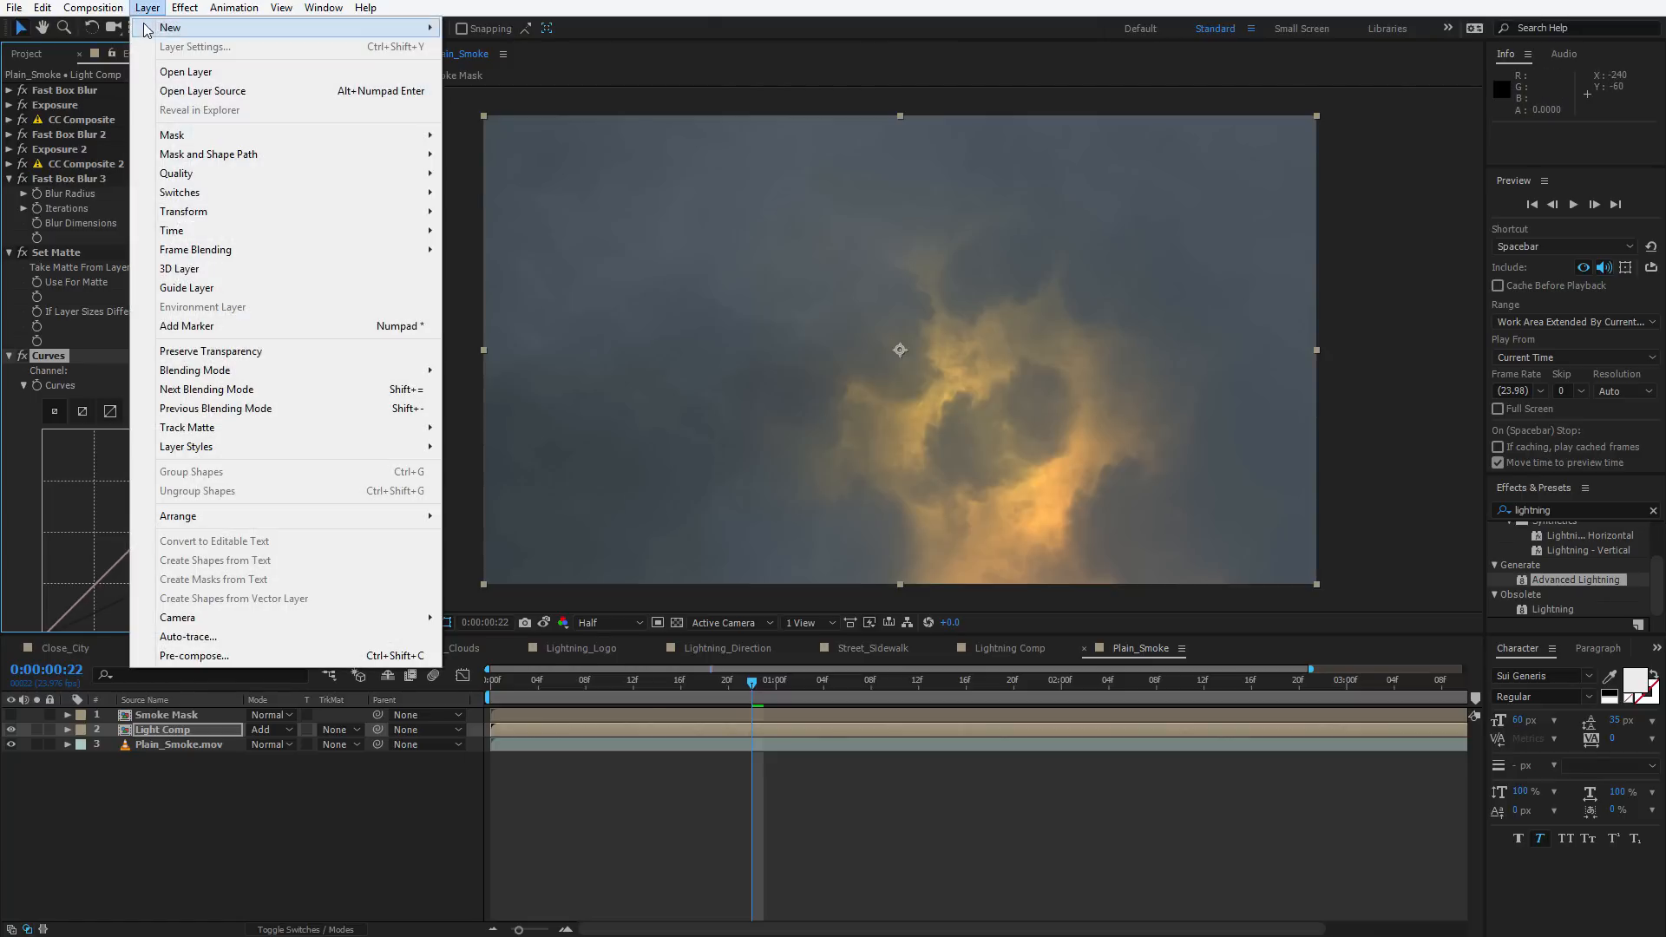
{"action": "mouse_move", "coordinate": [148, 29]}
{"action": "left_click", "coordinate": [497, 142]}
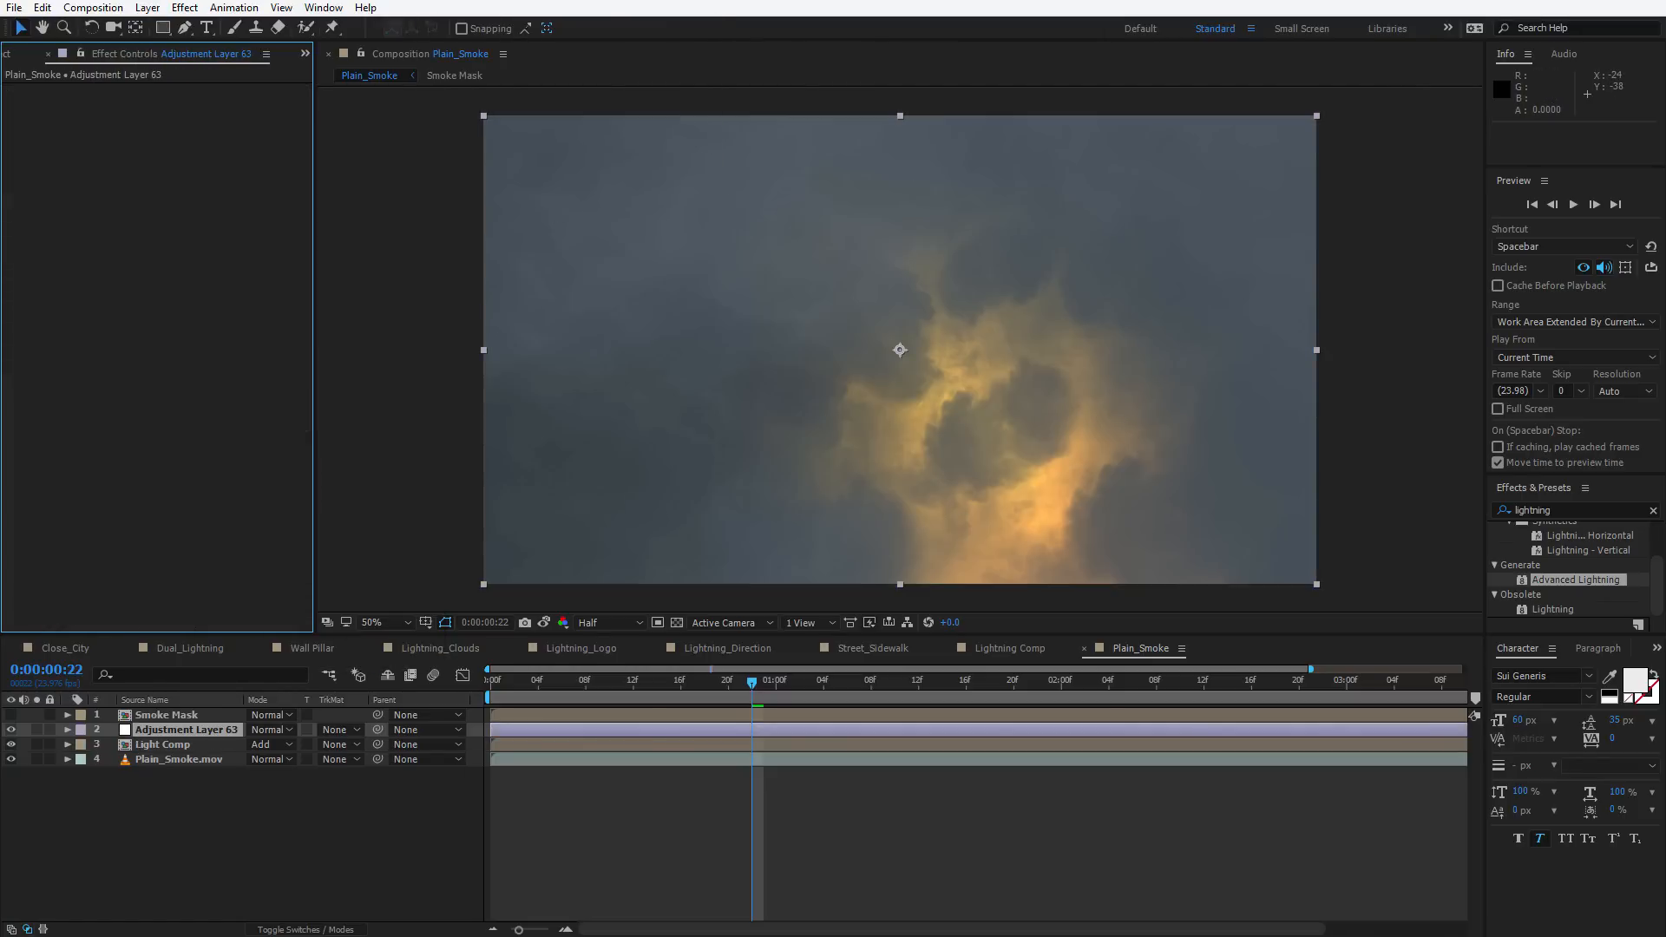
Apply Curves to the adjustment layer and bend the RGB curve into an S-shape for more contrast
{"action": "left_click", "coordinate": [184, 8]}
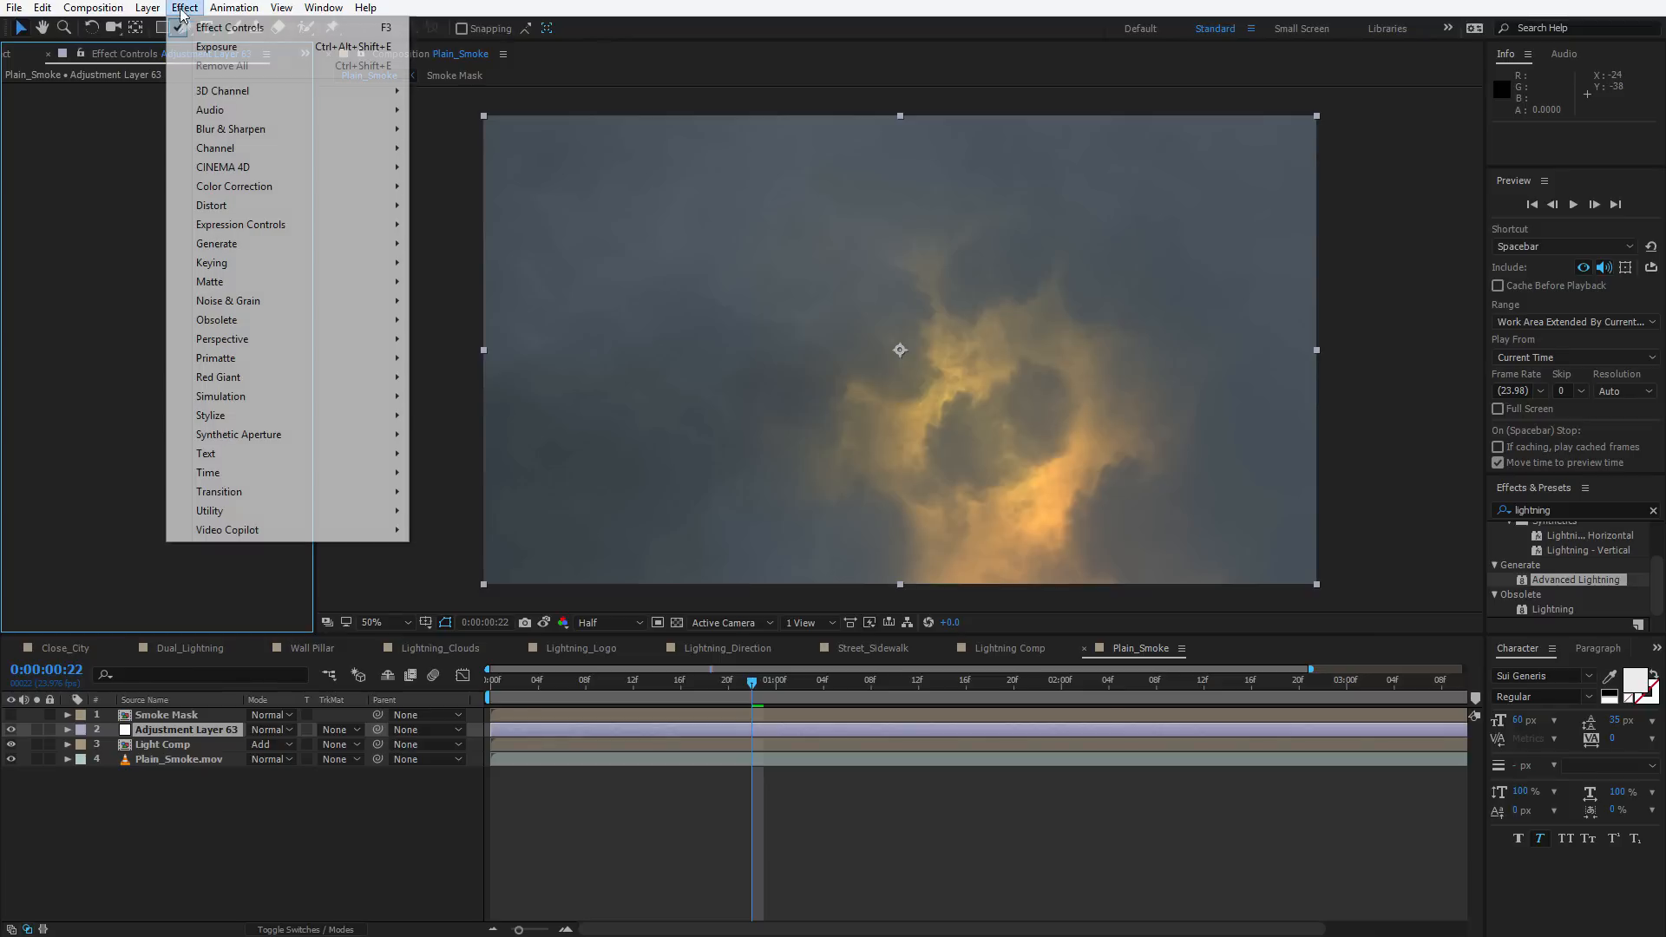
{"action": "mouse_move", "coordinate": [278, 186]}
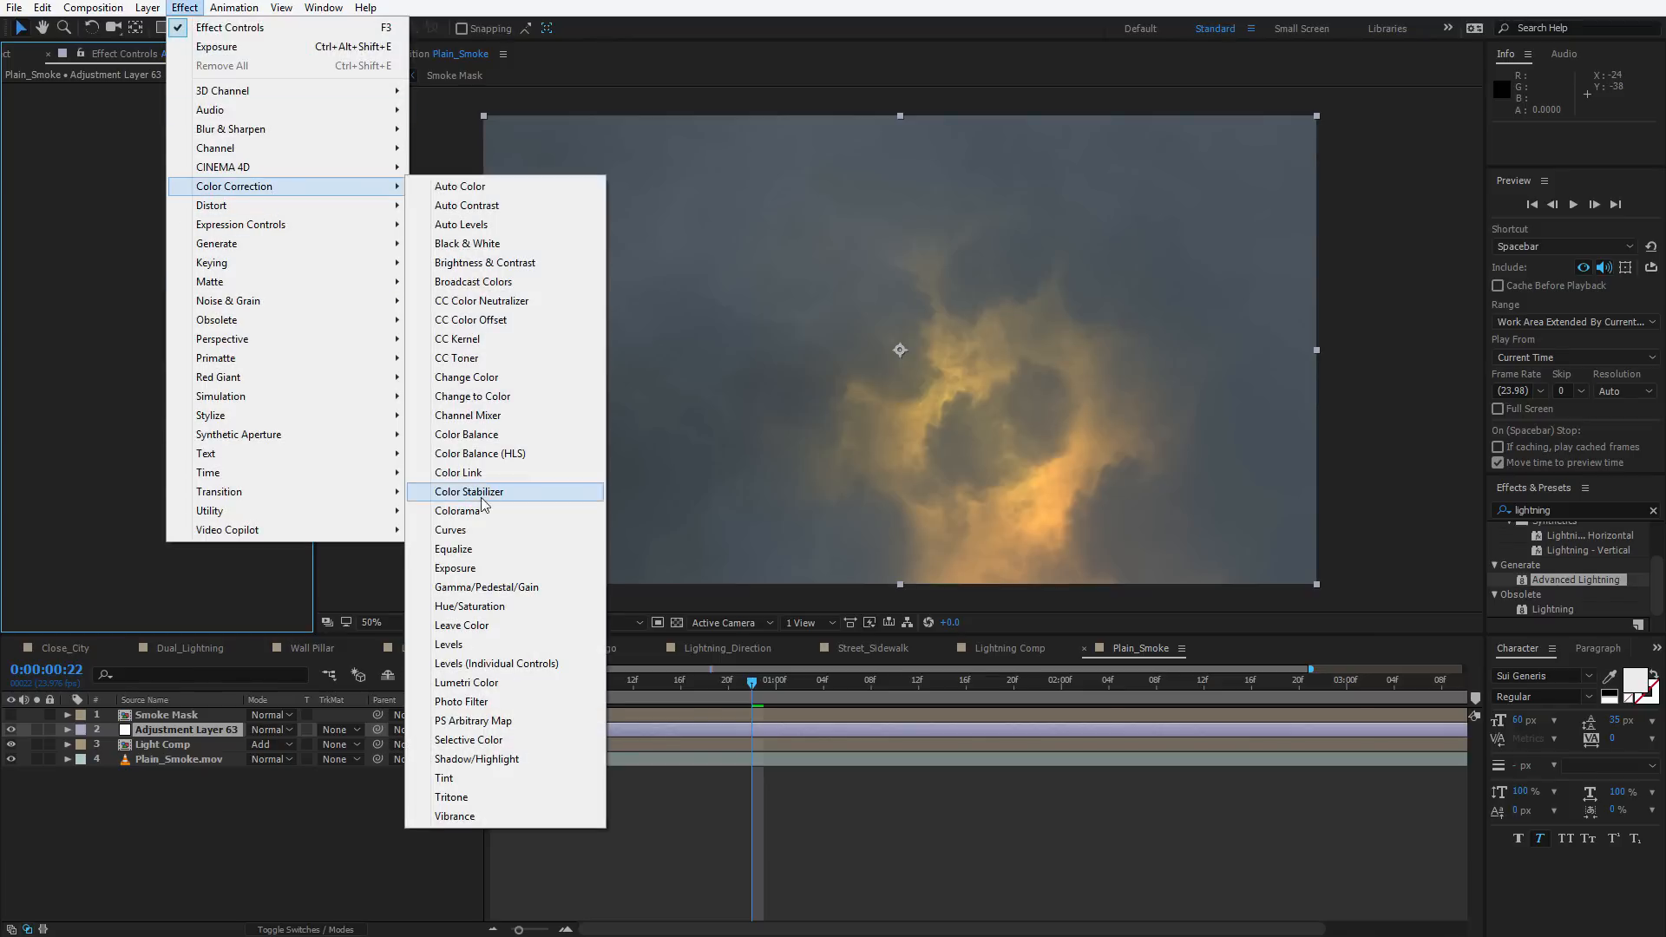
{"action": "left_click", "coordinate": [452, 529]}
{"action": "left_click_drag", "start_coordinate": [116, 296], "coordinate": [125, 320]}
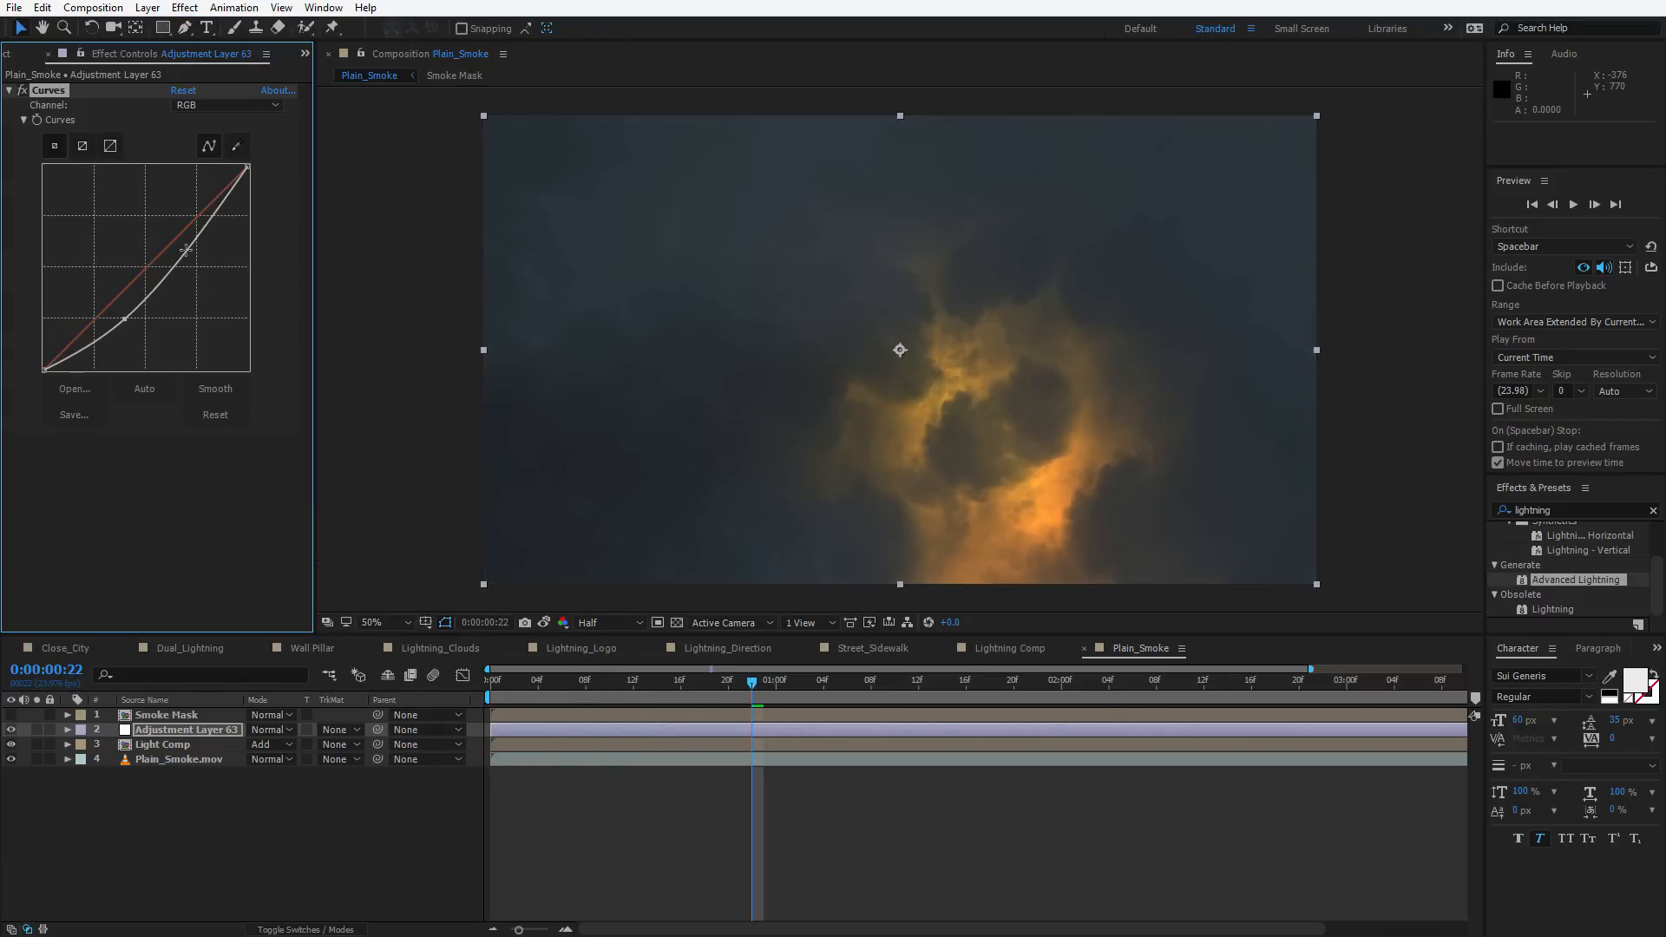
{"action": "left_click_drag", "start_coordinate": [186, 249], "coordinate": [186, 232]}
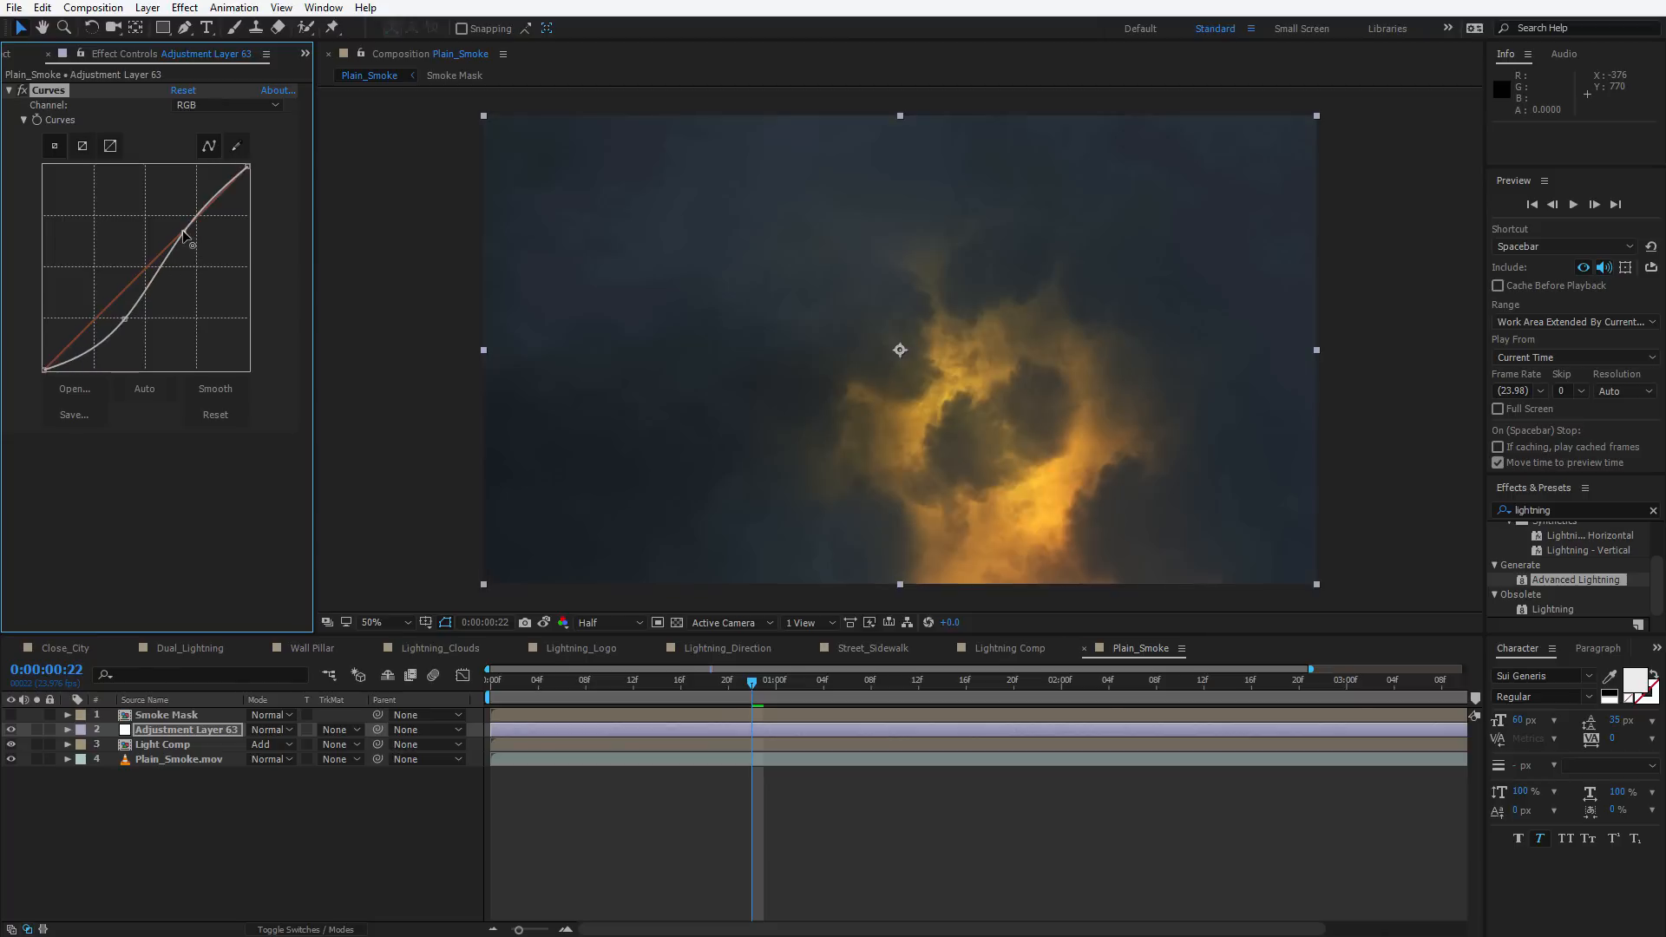
{"action": "left_click", "coordinate": [127, 317]}
{"action": "left_click", "coordinate": [161, 510]}
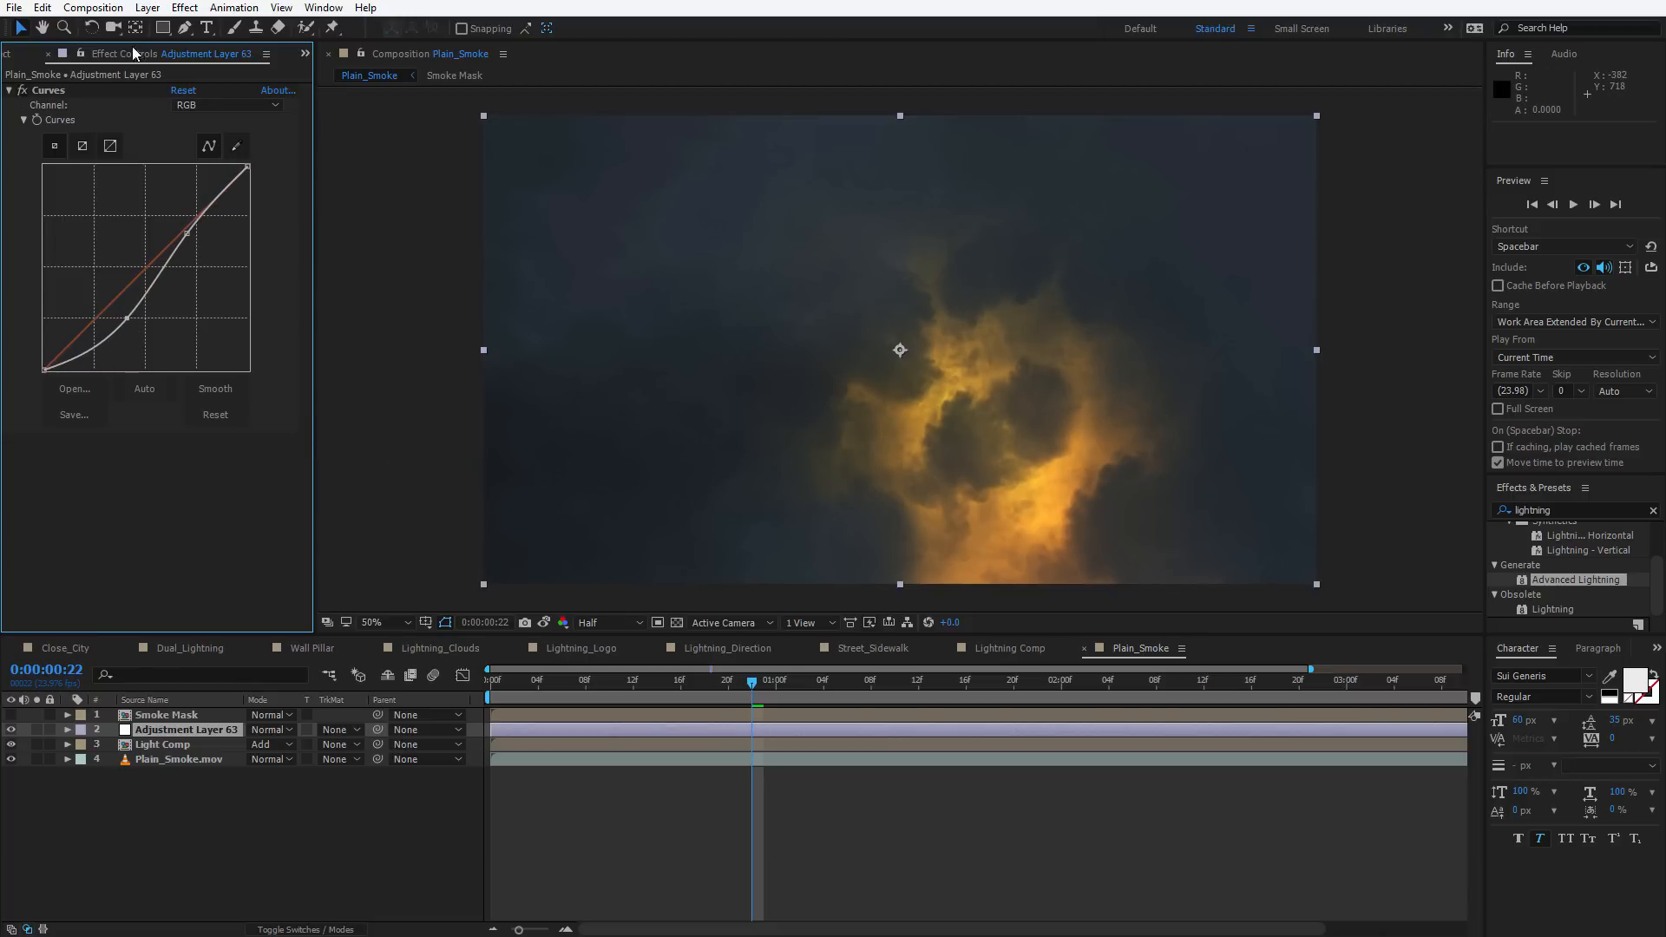
Add a Glow effect to the adjustment layer with Glow Radius 673 and Glow Intensity 0.6
{"action": "key", "text": "ctrl+space"}
{"action": "type", "text": "glow"}
{"action": "key", "text": "Return"}
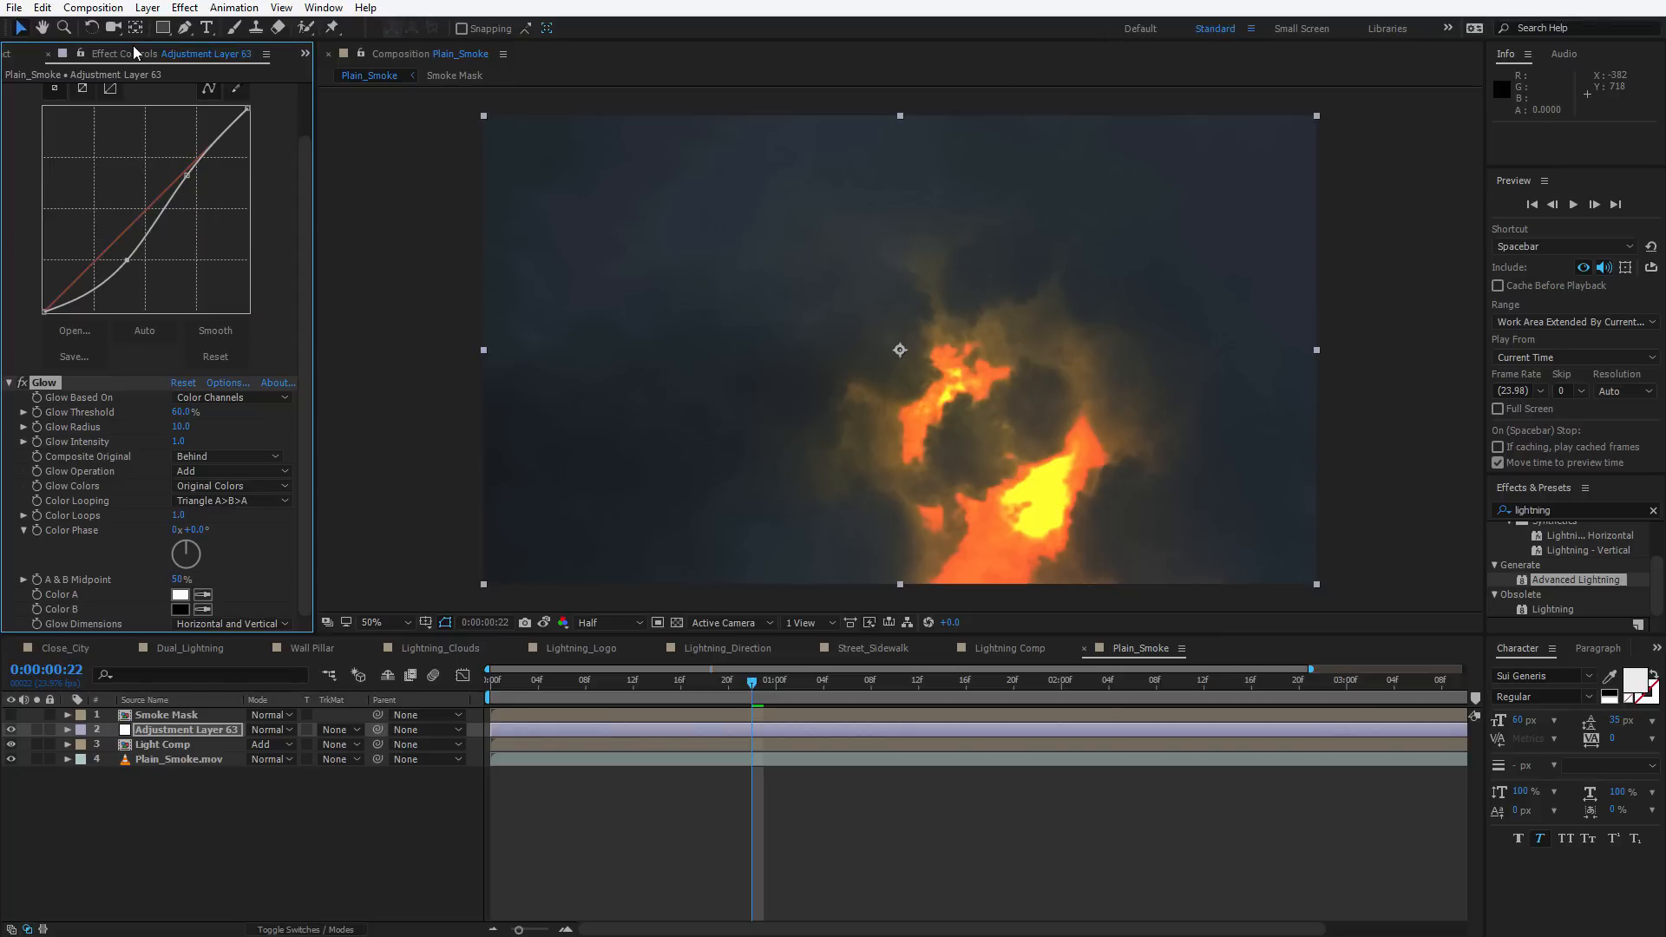
{"action": "left_click_drag", "start_coordinate": [185, 429], "coordinate": [636, 406]}
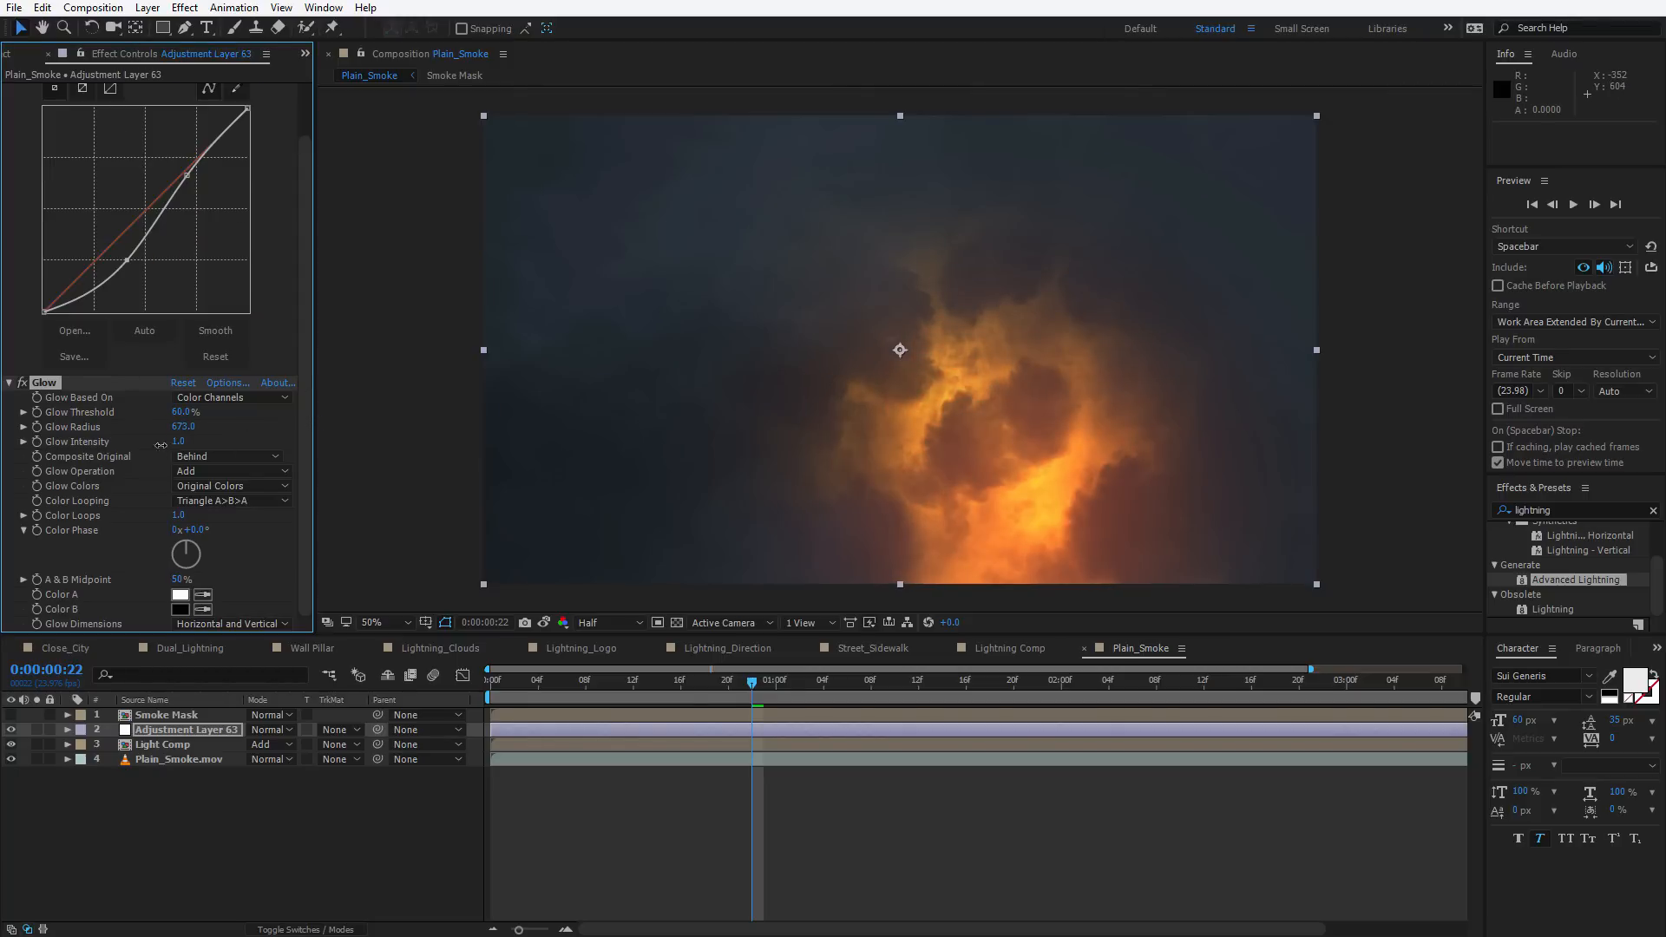
{"action": "left_click_drag", "start_coordinate": [160, 445], "coordinate": [87, 451]}
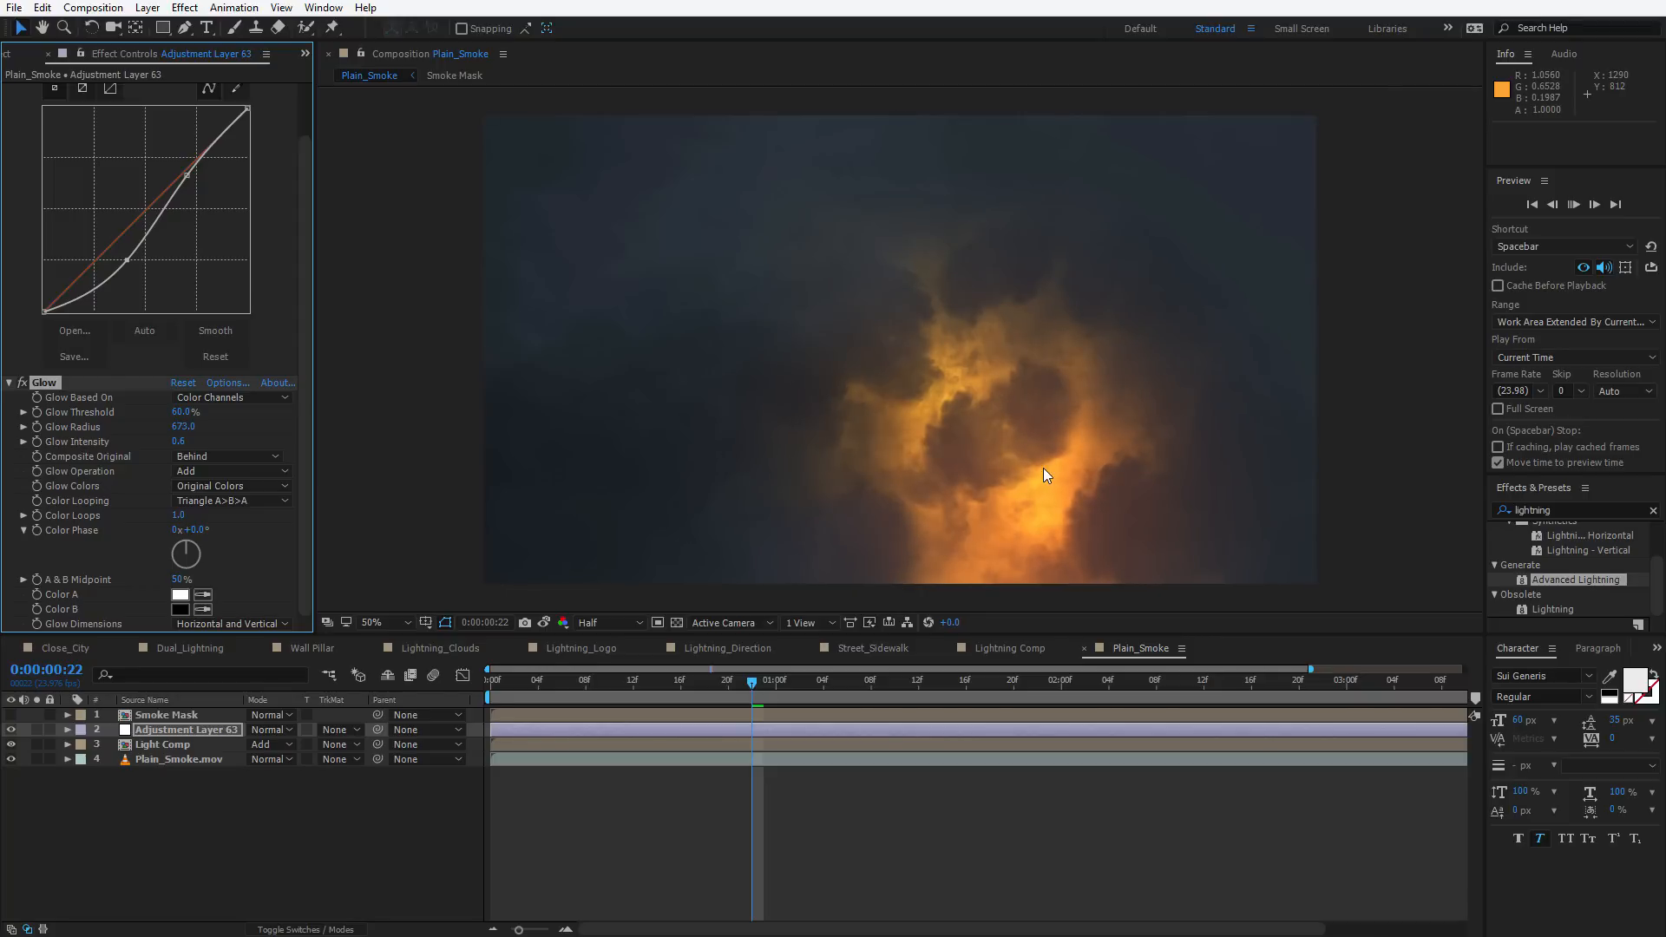
Play back and scrub the timeline to review the glowing smoke
{"action": "key", "text": "space"}
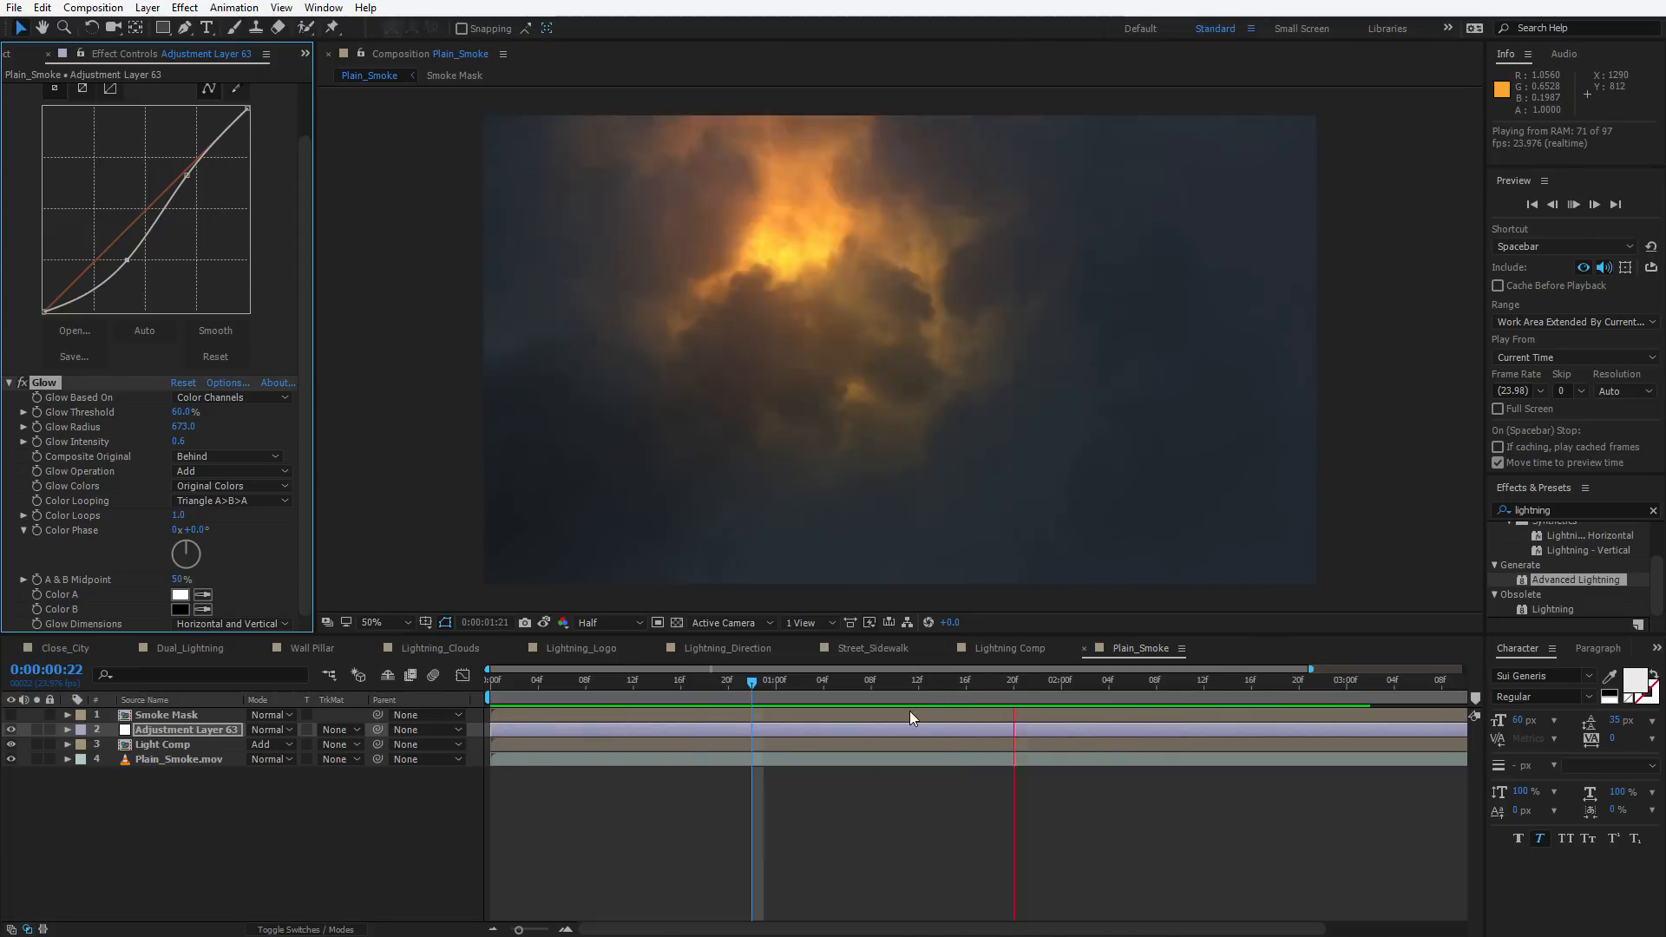
{"action": "left_click_drag", "start_coordinate": [998, 690], "coordinate": [1033, 690]}
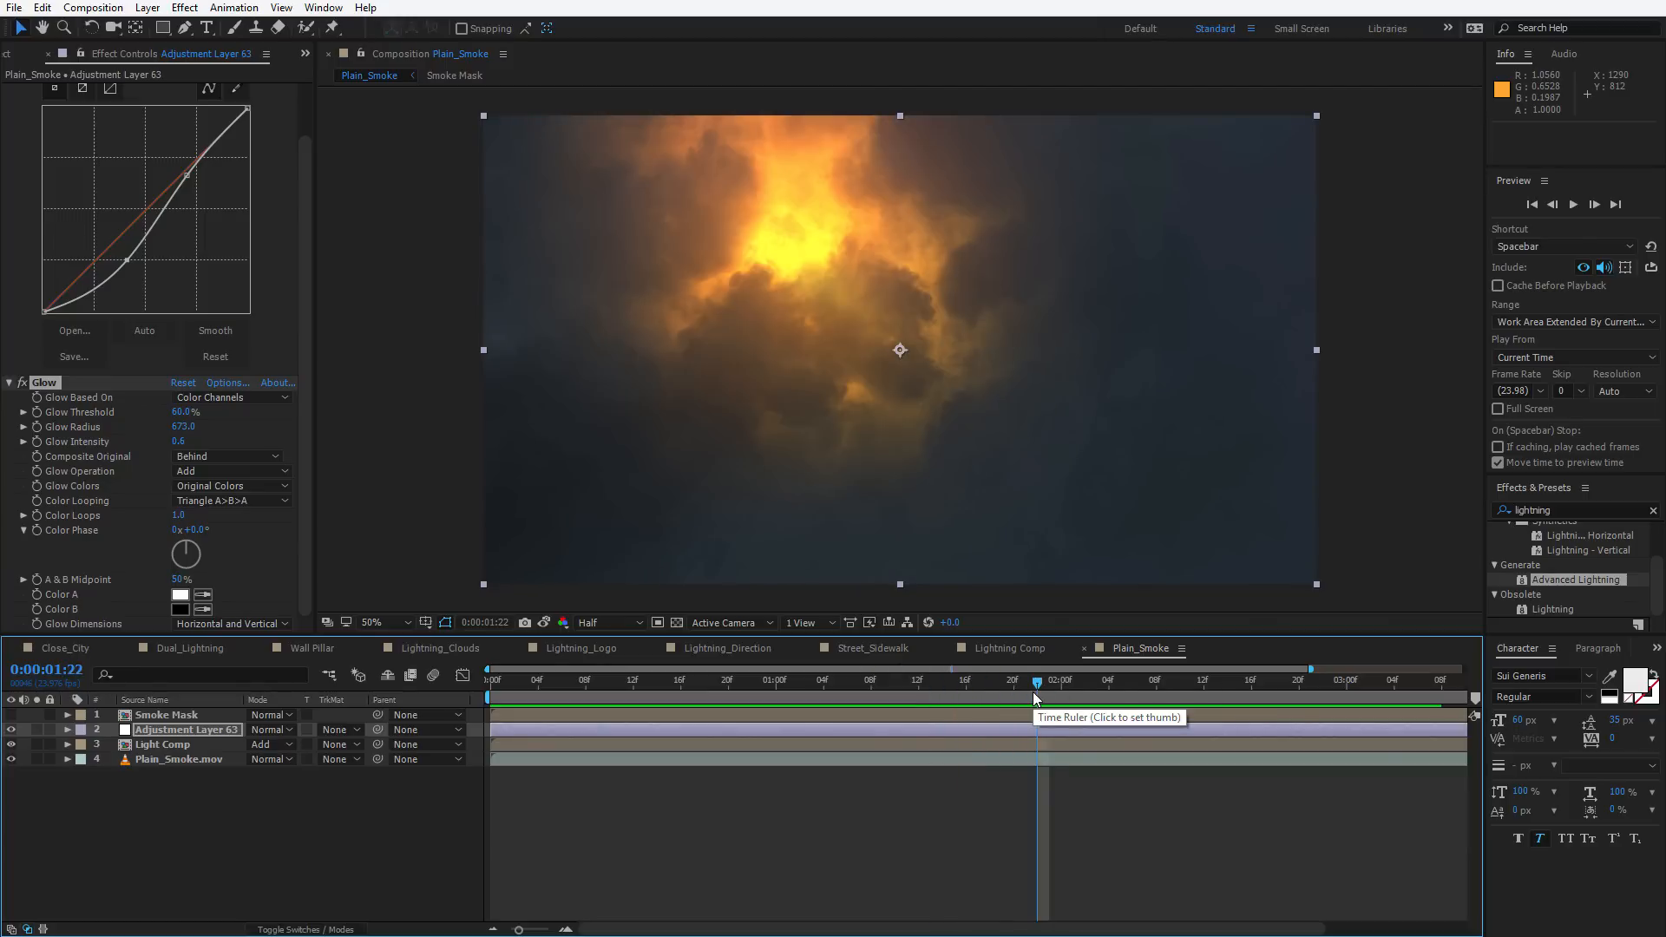
{"action": "left_click_drag", "start_coordinate": [1033, 690], "coordinate": [611, 682]}
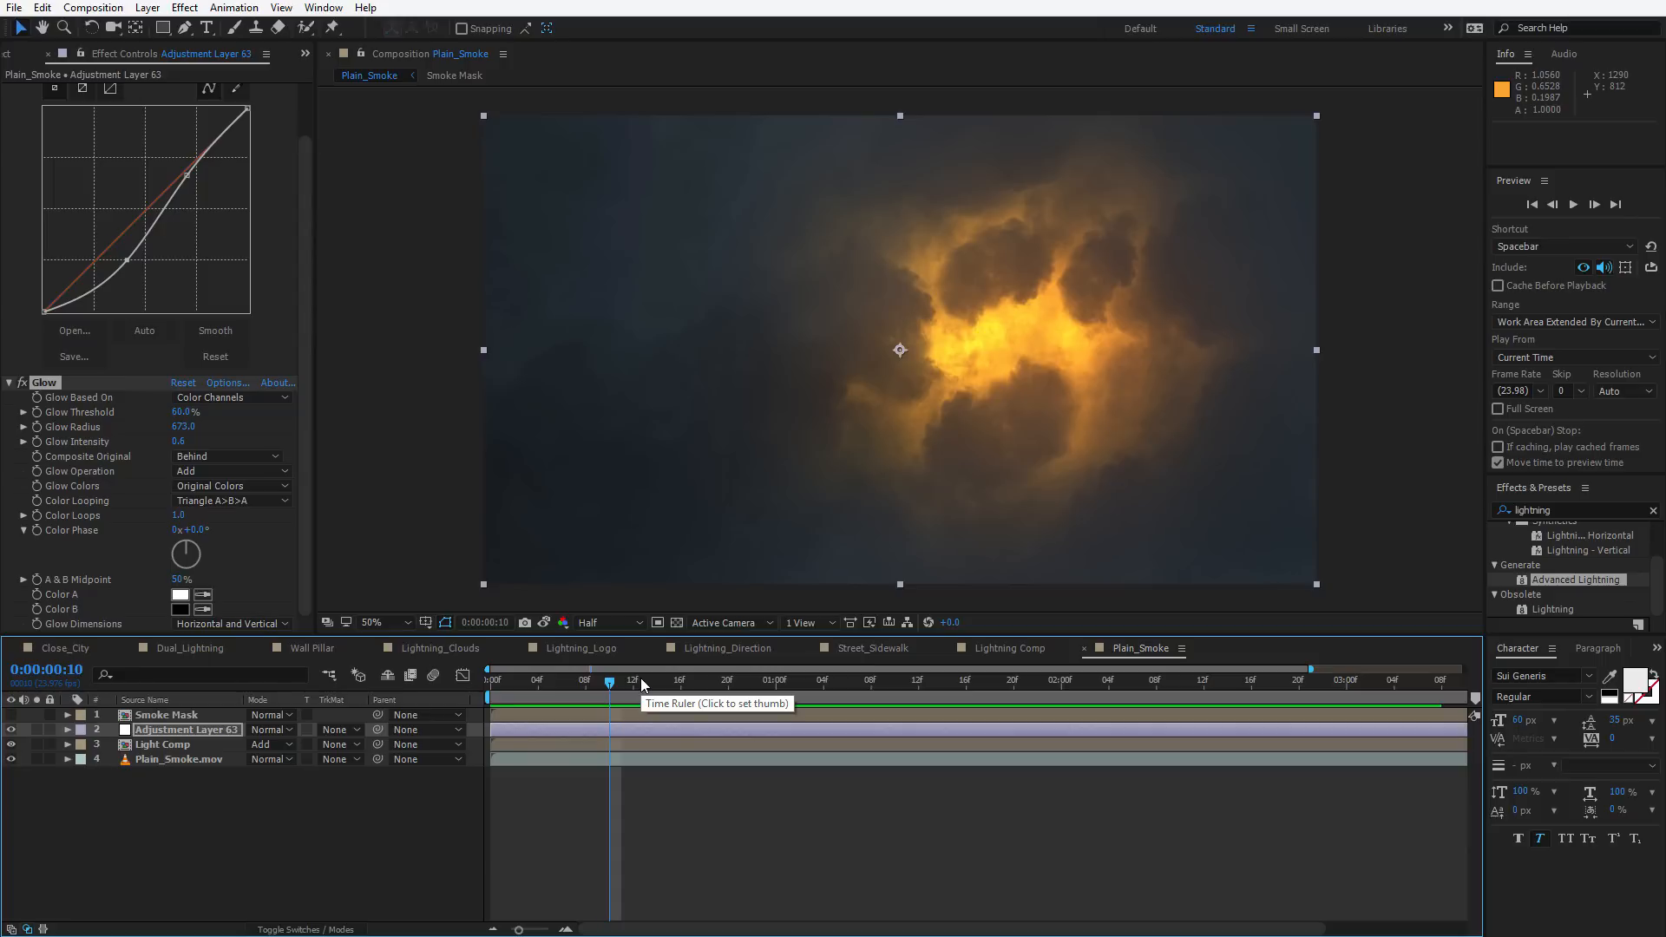
Open the Smoke Mask pre-comp, reposition one Smoke_Sprite layer and scale it to 211%
{"action": "double_click", "coordinate": [184, 714]}
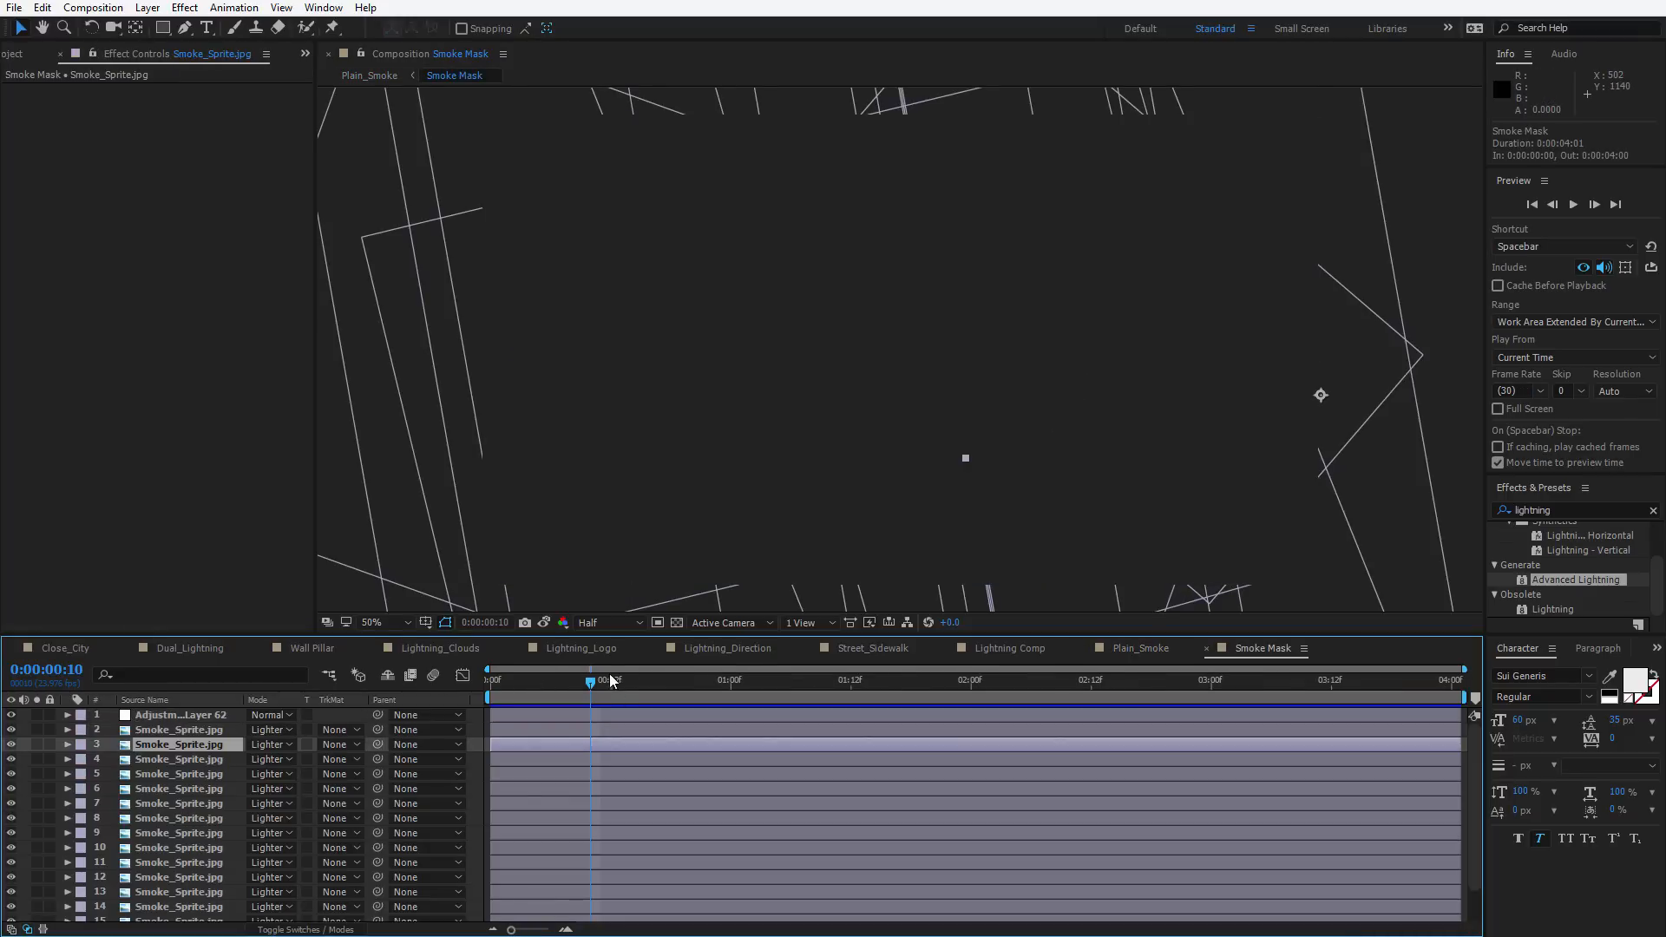
{"action": "mouse_move", "coordinate": [609, 678]}
{"action": "left_mouse_down"}
{"action": "mouse_move", "coordinate": [559, 680]}
{"action": "mouse_move", "coordinate": [579, 685]}
{"action": "left_mouse_up"}
{"action": "left_click", "coordinate": [205, 849]}
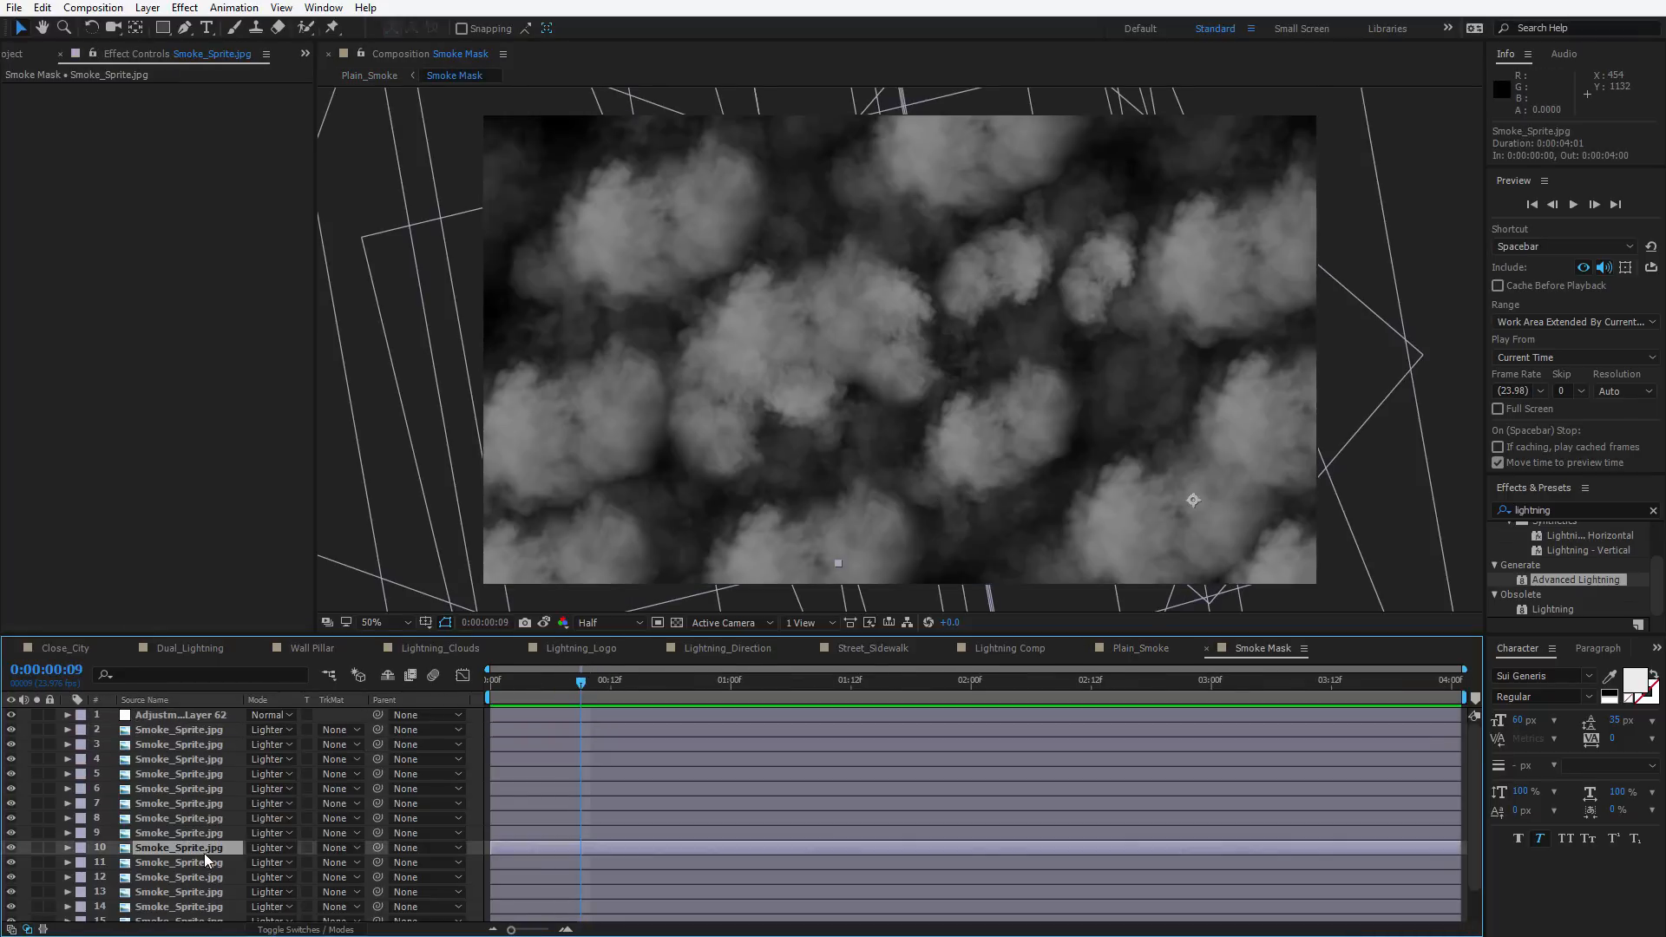
{"action": "scroll", "coordinate": [205, 852], "scroll_direction": "down", "scroll_amount": 1}
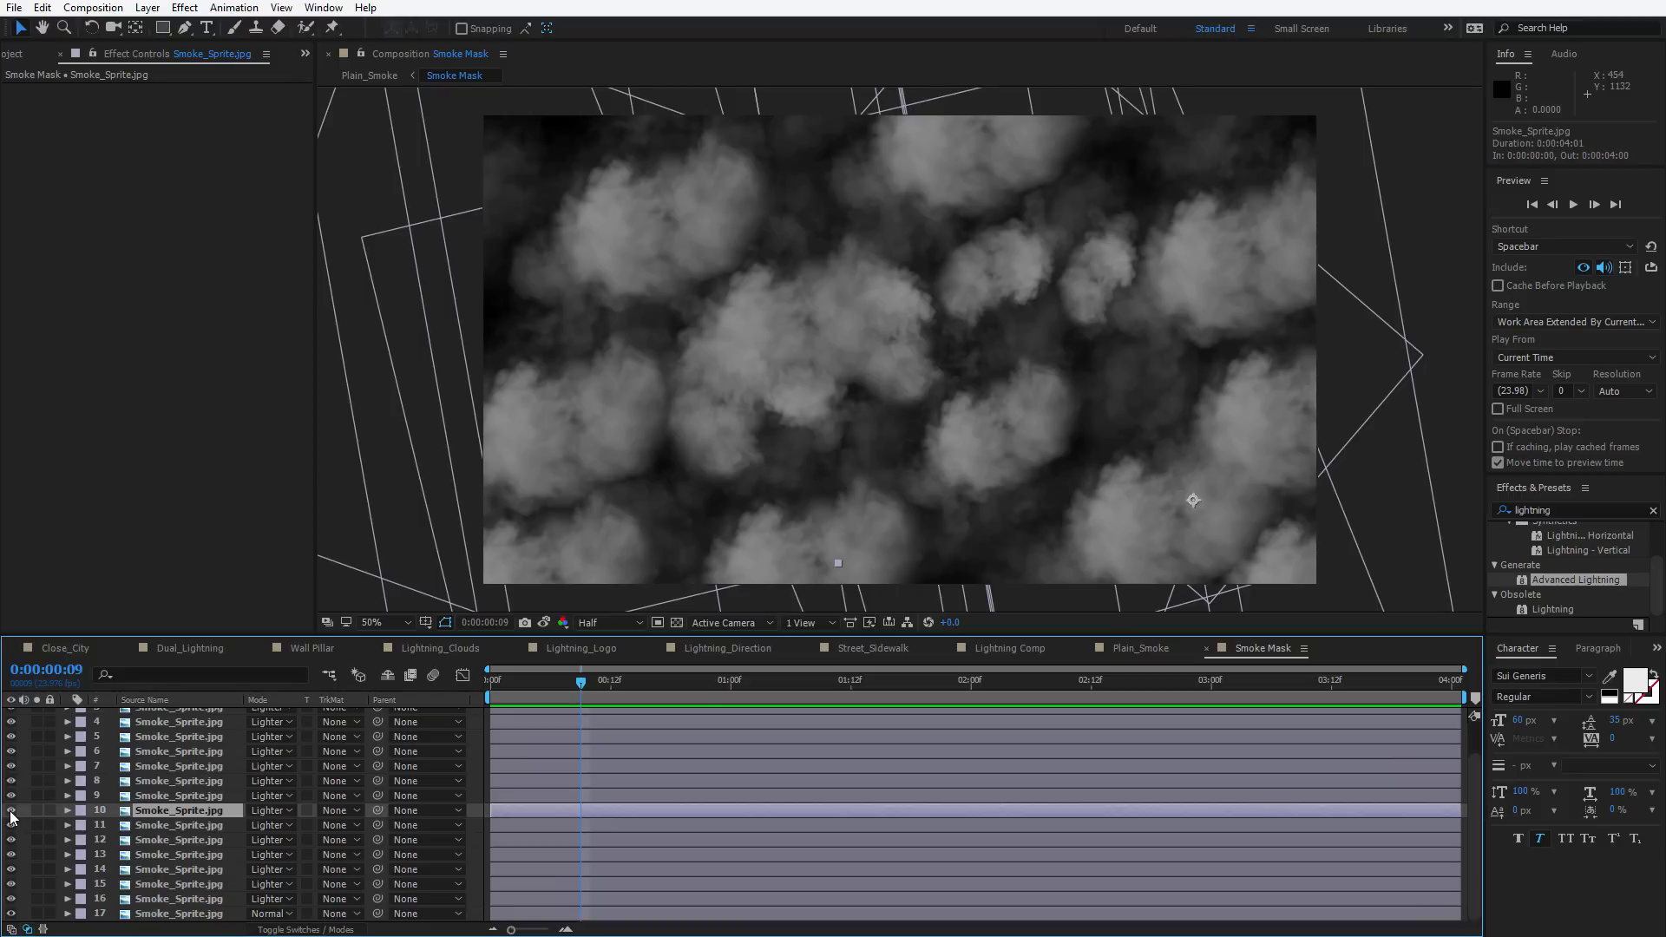
{"action": "key", "text": "s"}
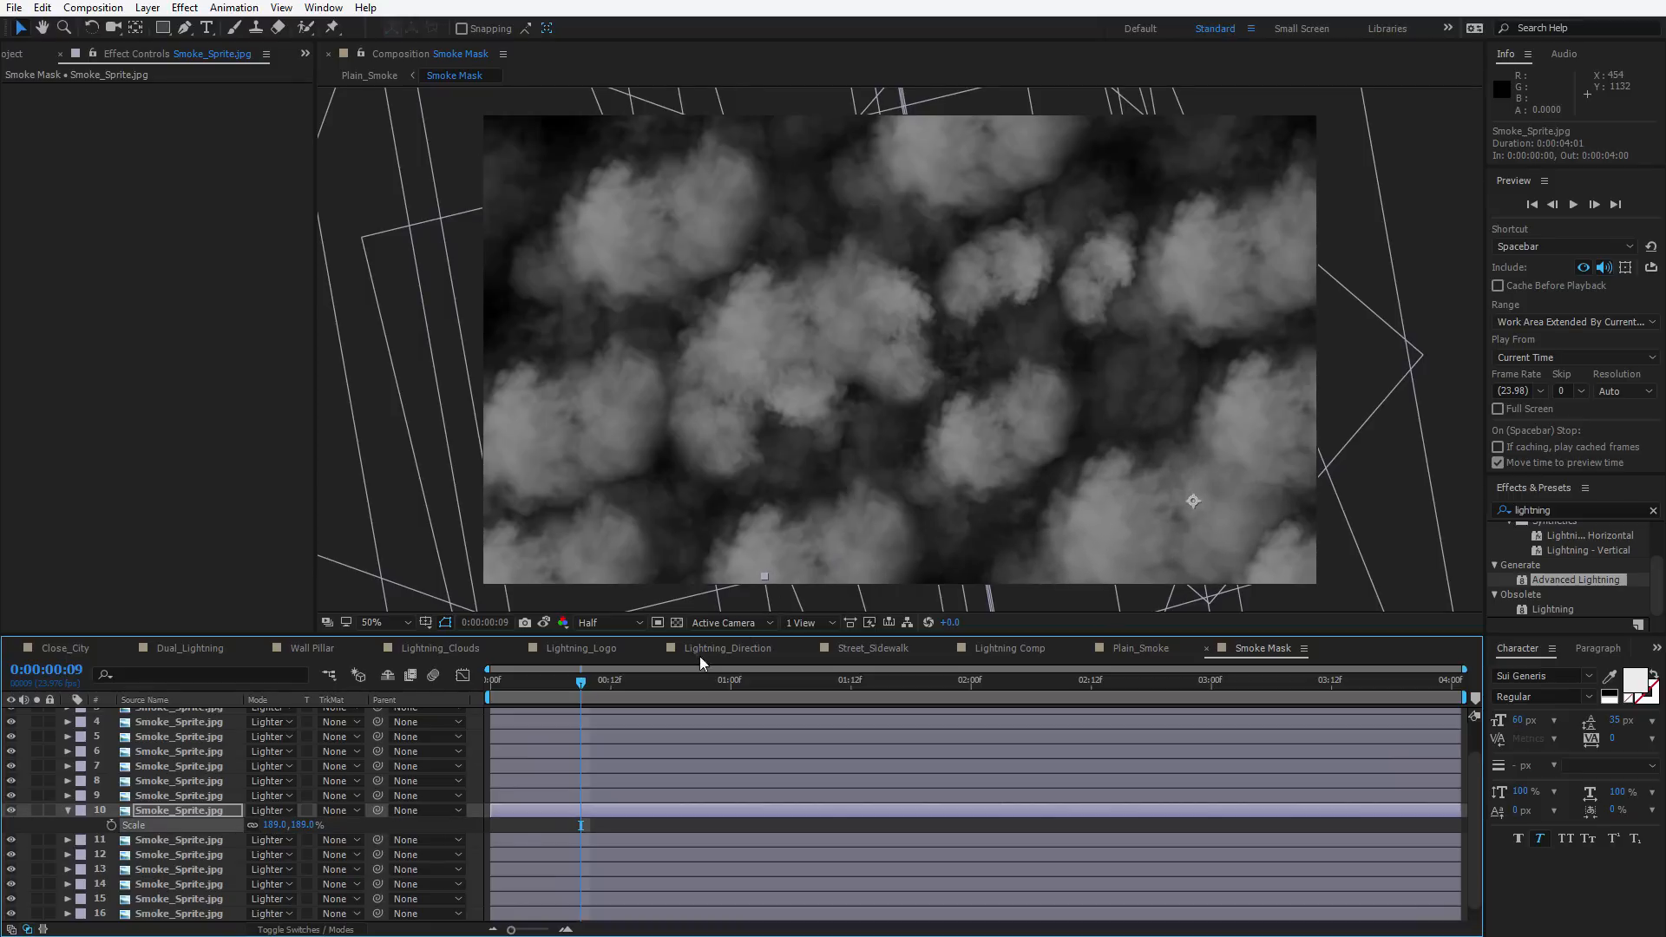
{"action": "left_click_drag", "start_coordinate": [1168, 478], "coordinate": [1043, 465]}
{"action": "key", "text": "s"}
{"action": "key", "text": "s"}
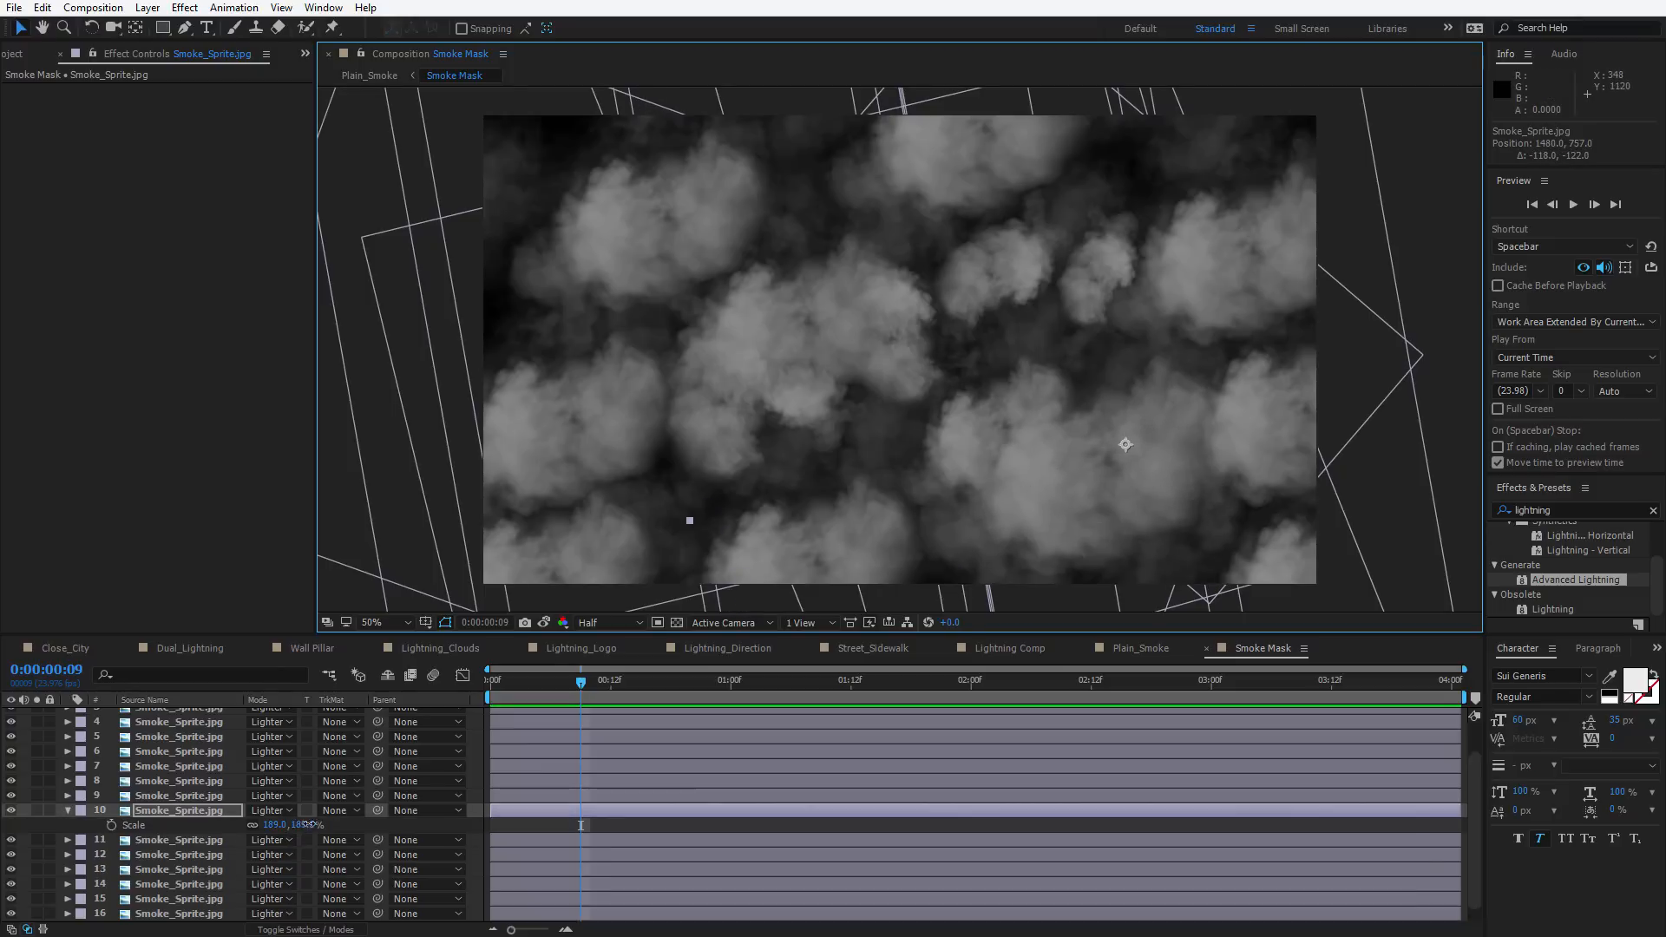
{"action": "left_click_drag", "start_coordinate": [301, 825], "coordinate": [319, 825]}
{"action": "left_click_drag", "start_coordinate": [1129, 487], "coordinate": [1132, 529]}
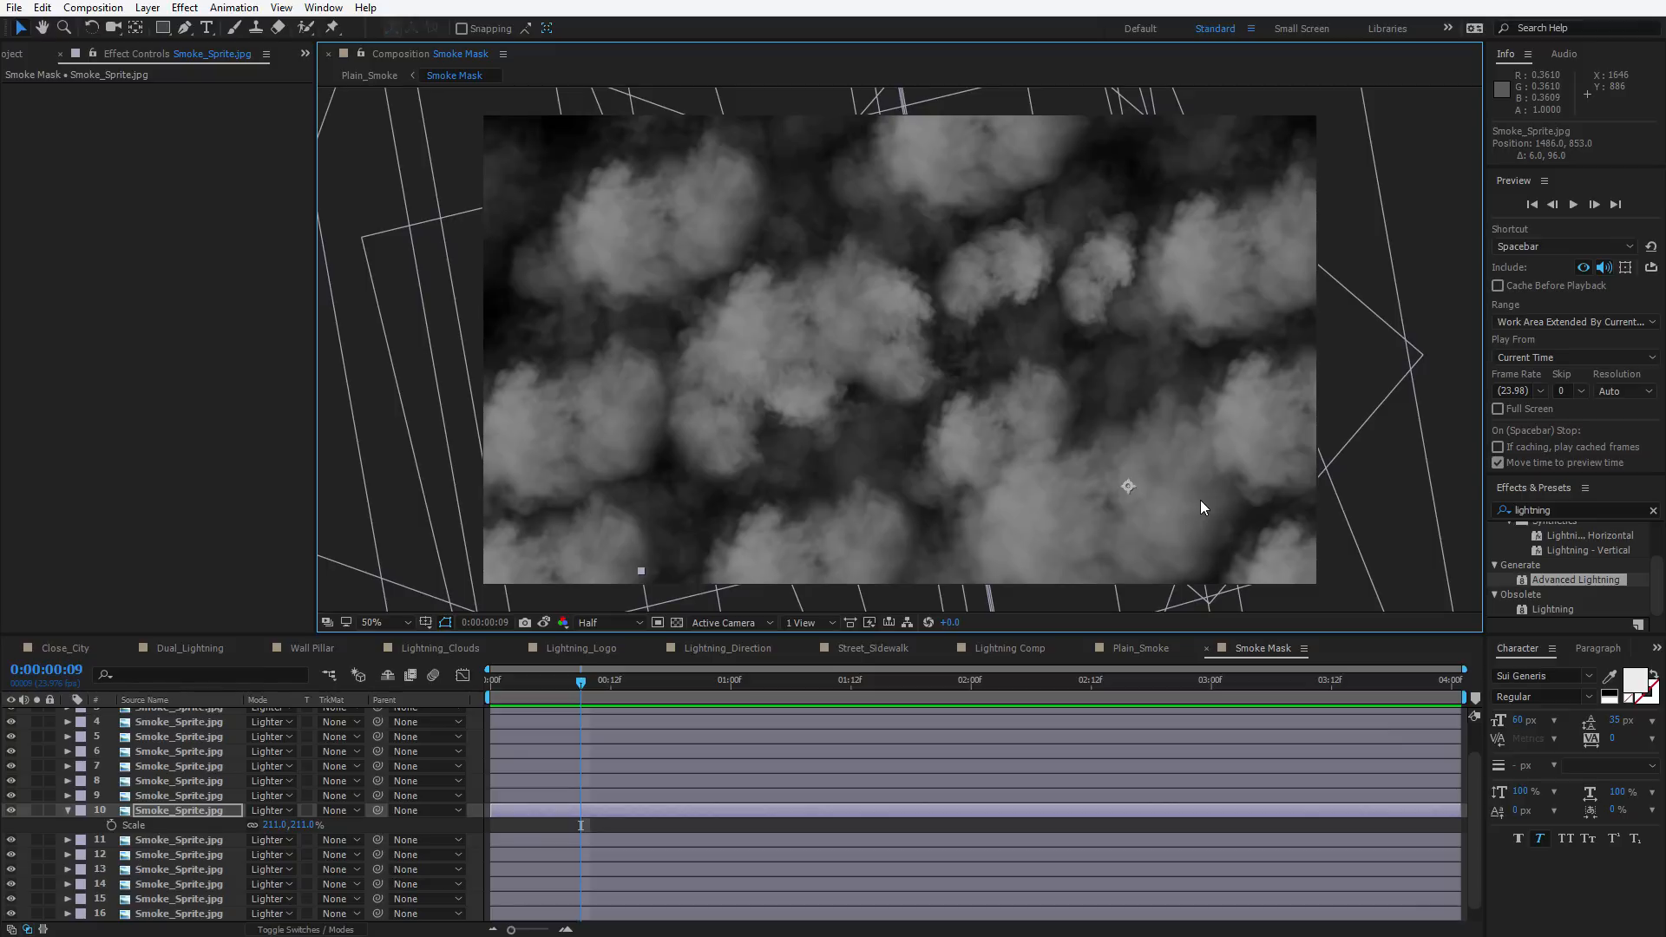
Lower that smoke sprite's opacity to 77%
{"action": "key", "text": "t"}
{"action": "left_click_drag", "start_coordinate": [258, 825], "coordinate": [237, 818]}
{"action": "left_click", "coordinate": [1102, 527]}
Duplicate the sprite, set the copy's opacity to 54% and move it toward the upper middle of the frame
{"action": "key", "text": "ctrl+d"}
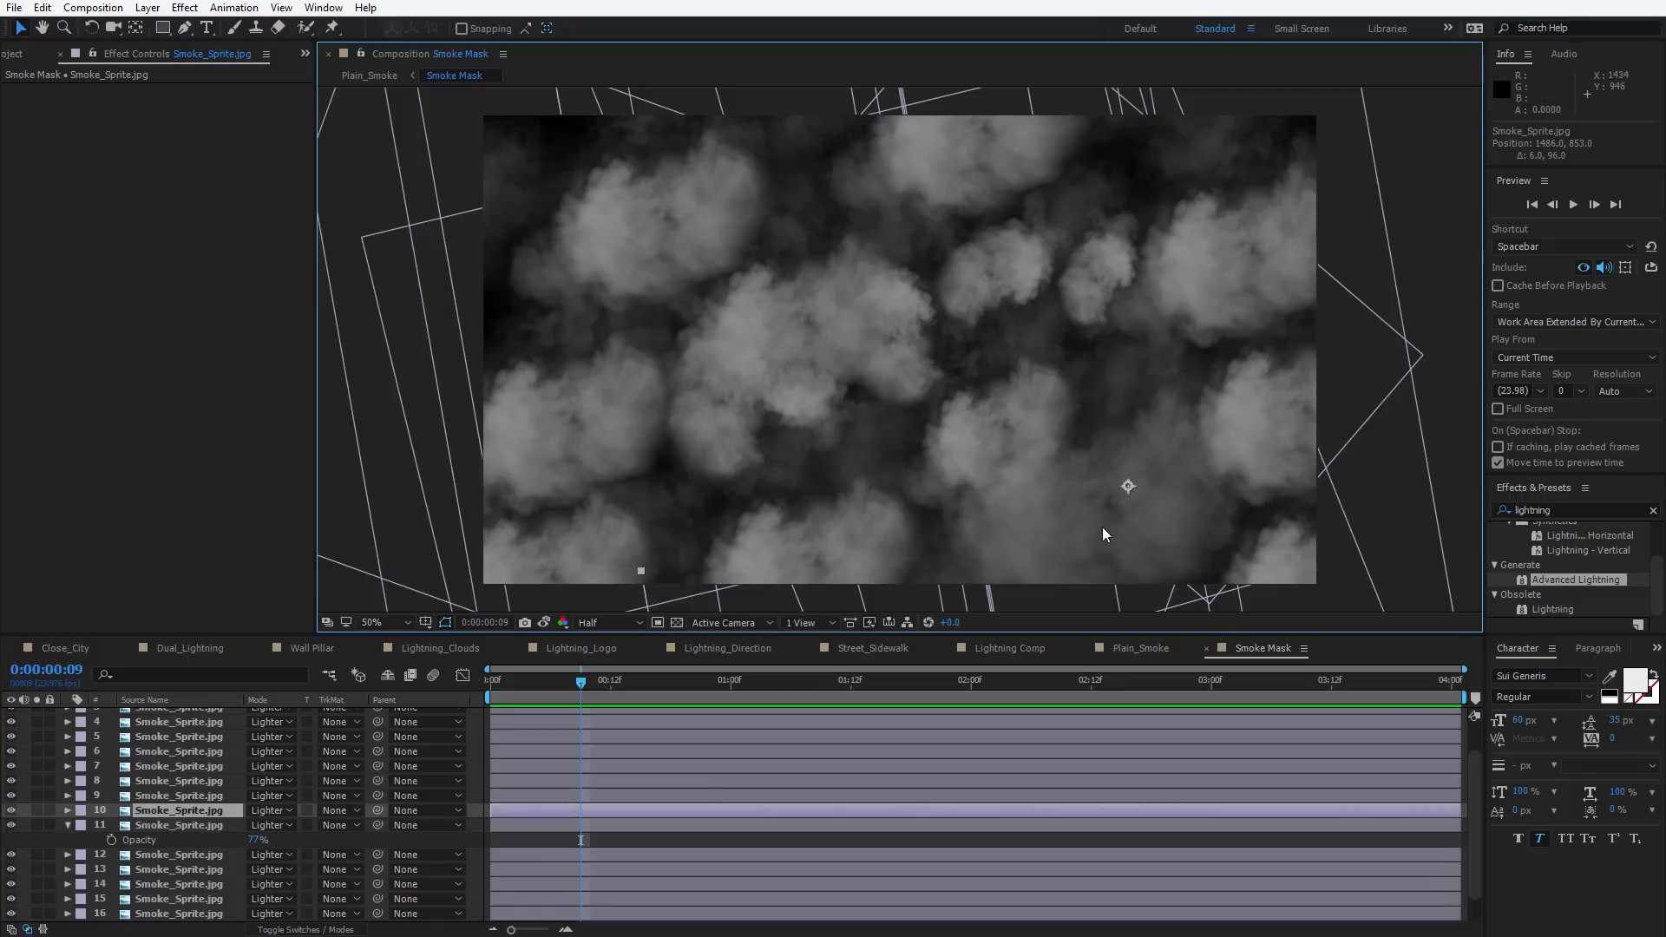
{"action": "left_click_drag", "start_coordinate": [1102, 527], "coordinate": [961, 387]}
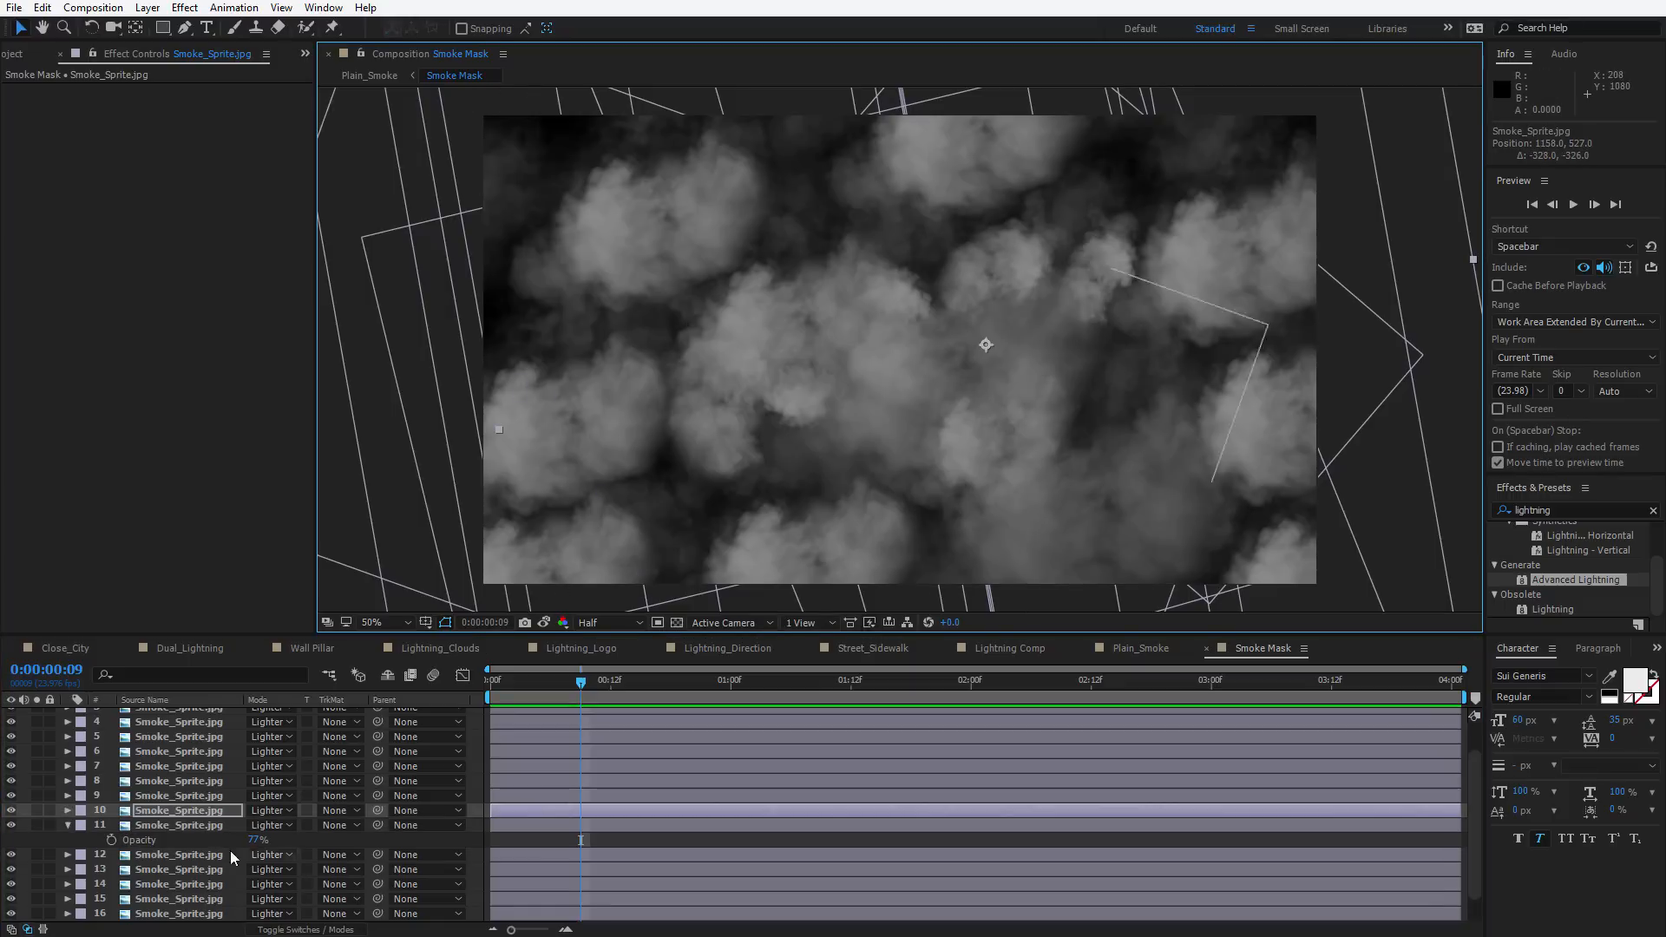
{"action": "key", "text": "t"}
{"action": "left_click_drag", "start_coordinate": [250, 825], "coordinate": [231, 825]}
{"action": "left_click_drag", "start_coordinate": [939, 411], "coordinate": [846, 234]}
Duplicate the sprite layer once more and collapse the expanded layer properties
{"action": "key", "text": "ctrl+d"}
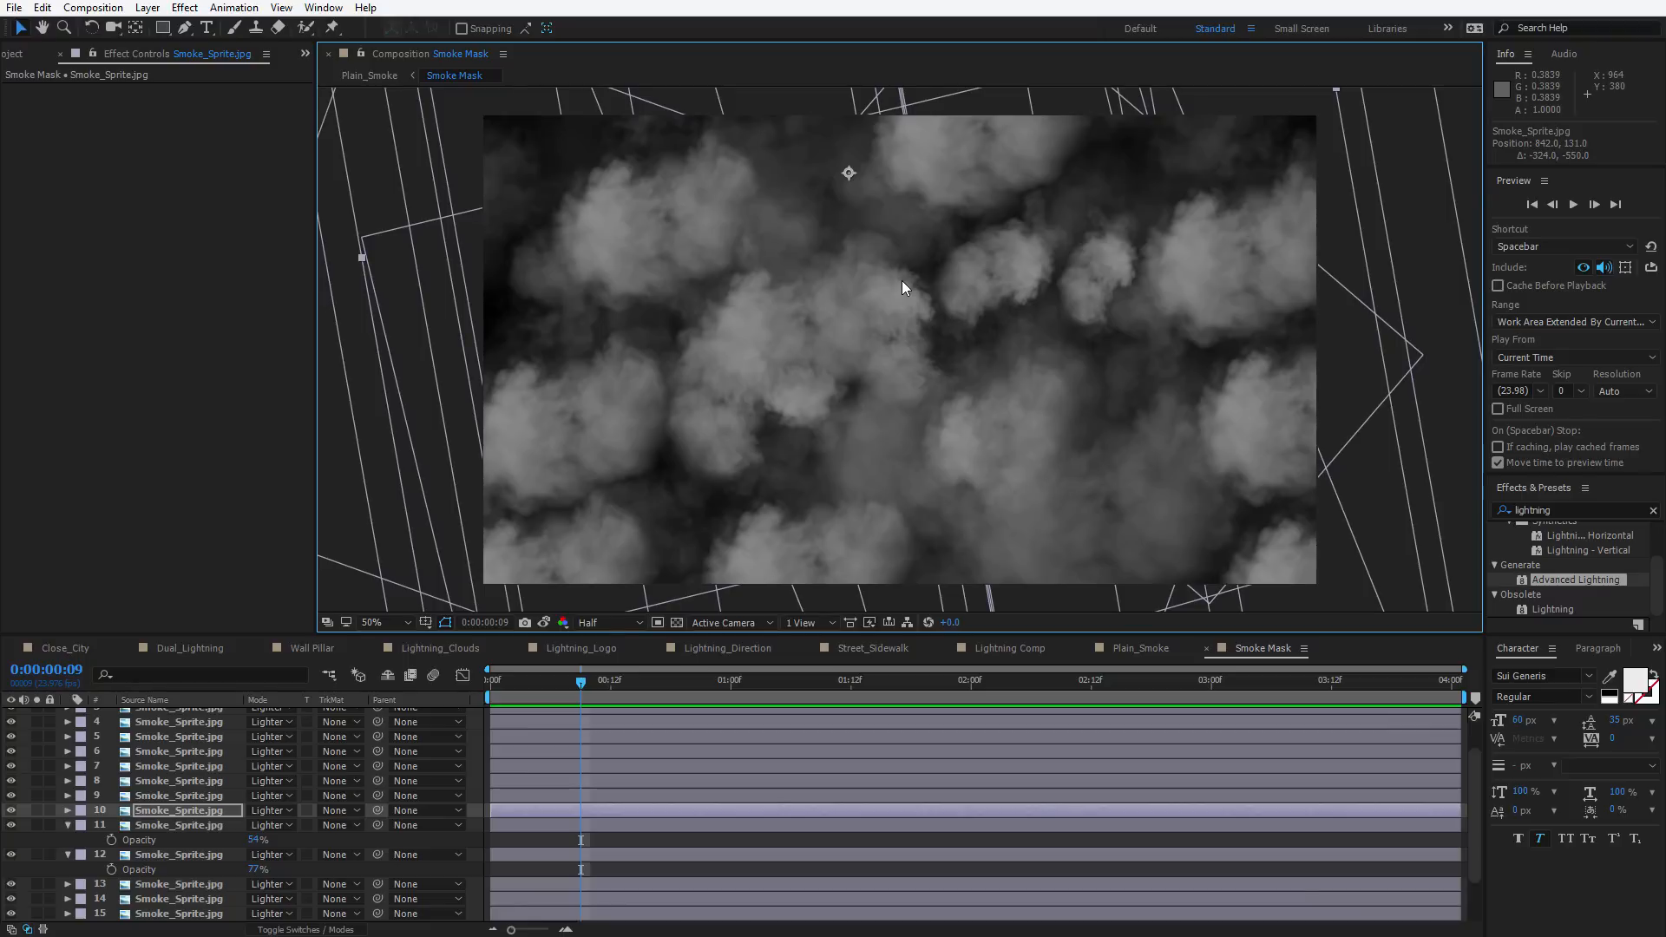
{"action": "left_click", "coordinate": [68, 825]}
{"action": "left_click", "coordinate": [68, 841]}
{"action": "scroll", "coordinate": [104, 857], "scroll_direction": "up", "scroll_amount": 2}
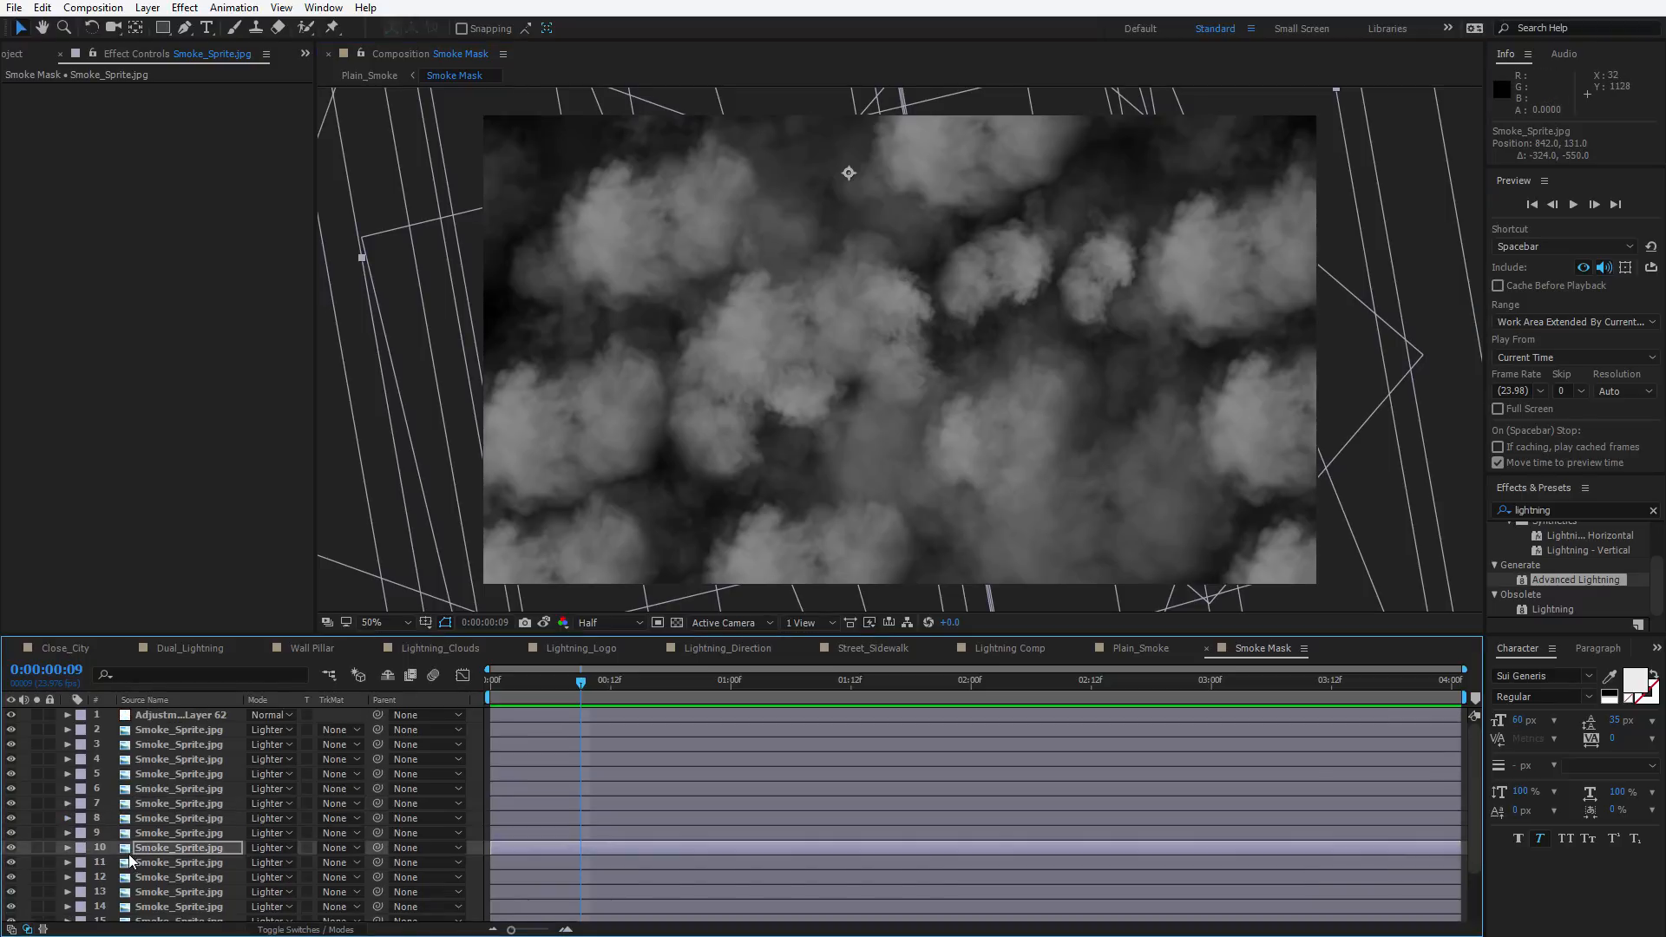
Select all Smoke_Sprite layers and keyframe their Rotation at the comp's start and end so they slowly turn
{"action": "left_click", "coordinate": [164, 732]}
{"action": "scroll", "coordinate": [243, 798], "scroll_direction": "down", "scroll_amount": 3}
{"action": "left_click", "coordinate": [177, 914], "text": "shift"}
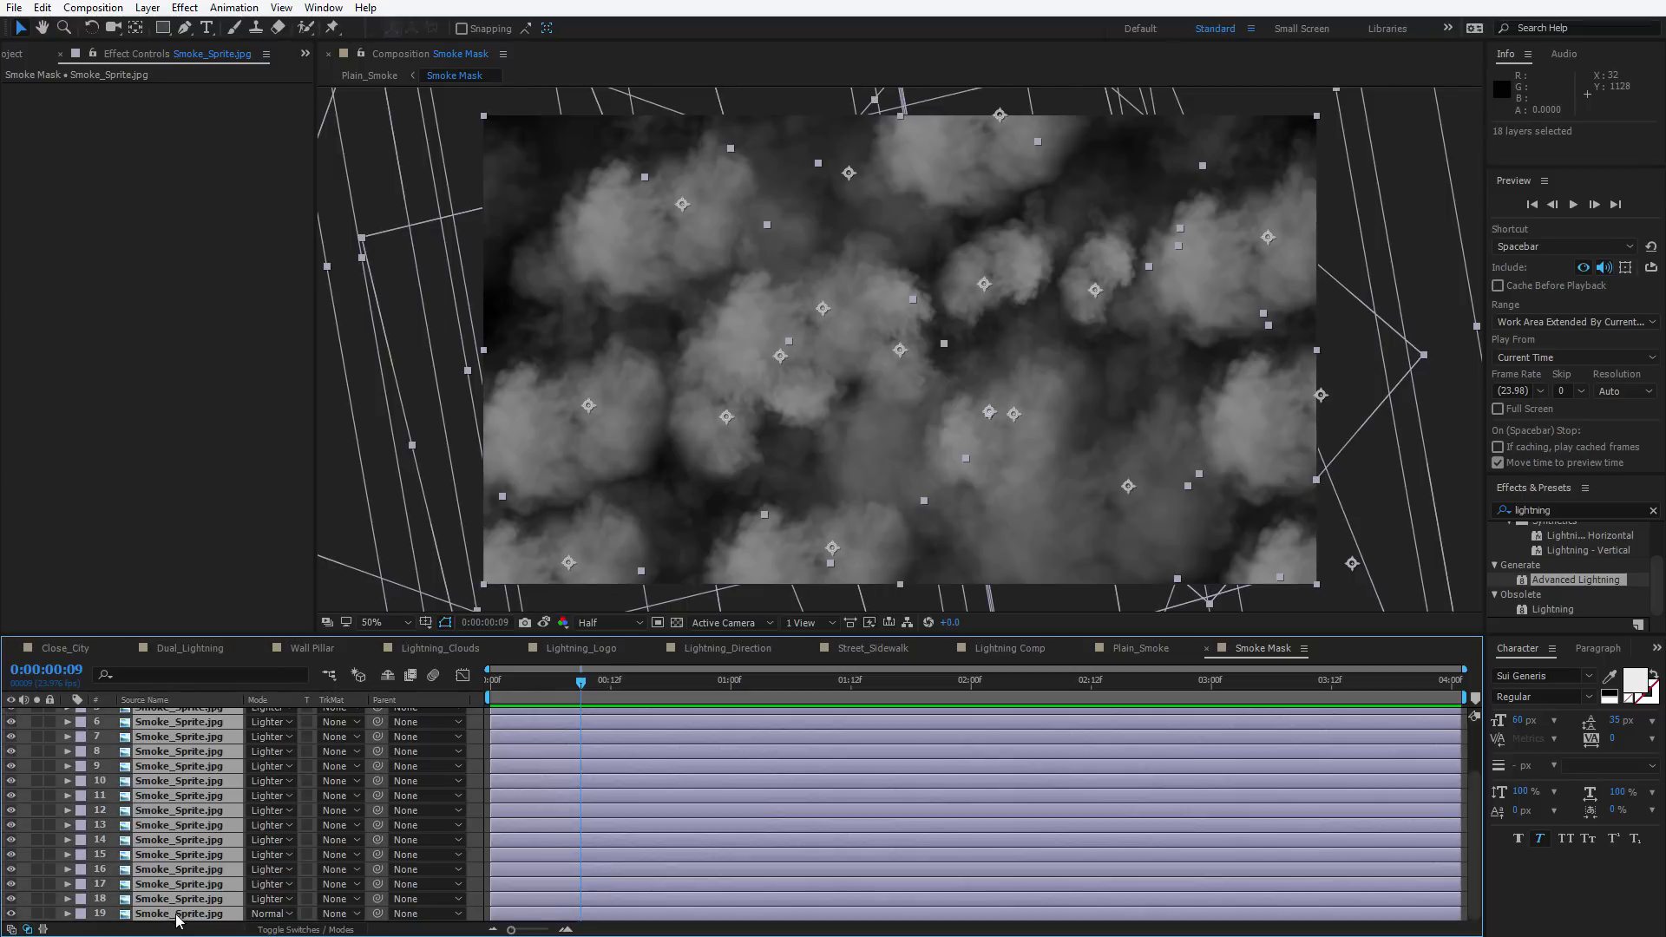
{"action": "left_click_drag", "start_coordinate": [577, 701], "coordinate": [410, 694]}
{"action": "key", "text": "r"}
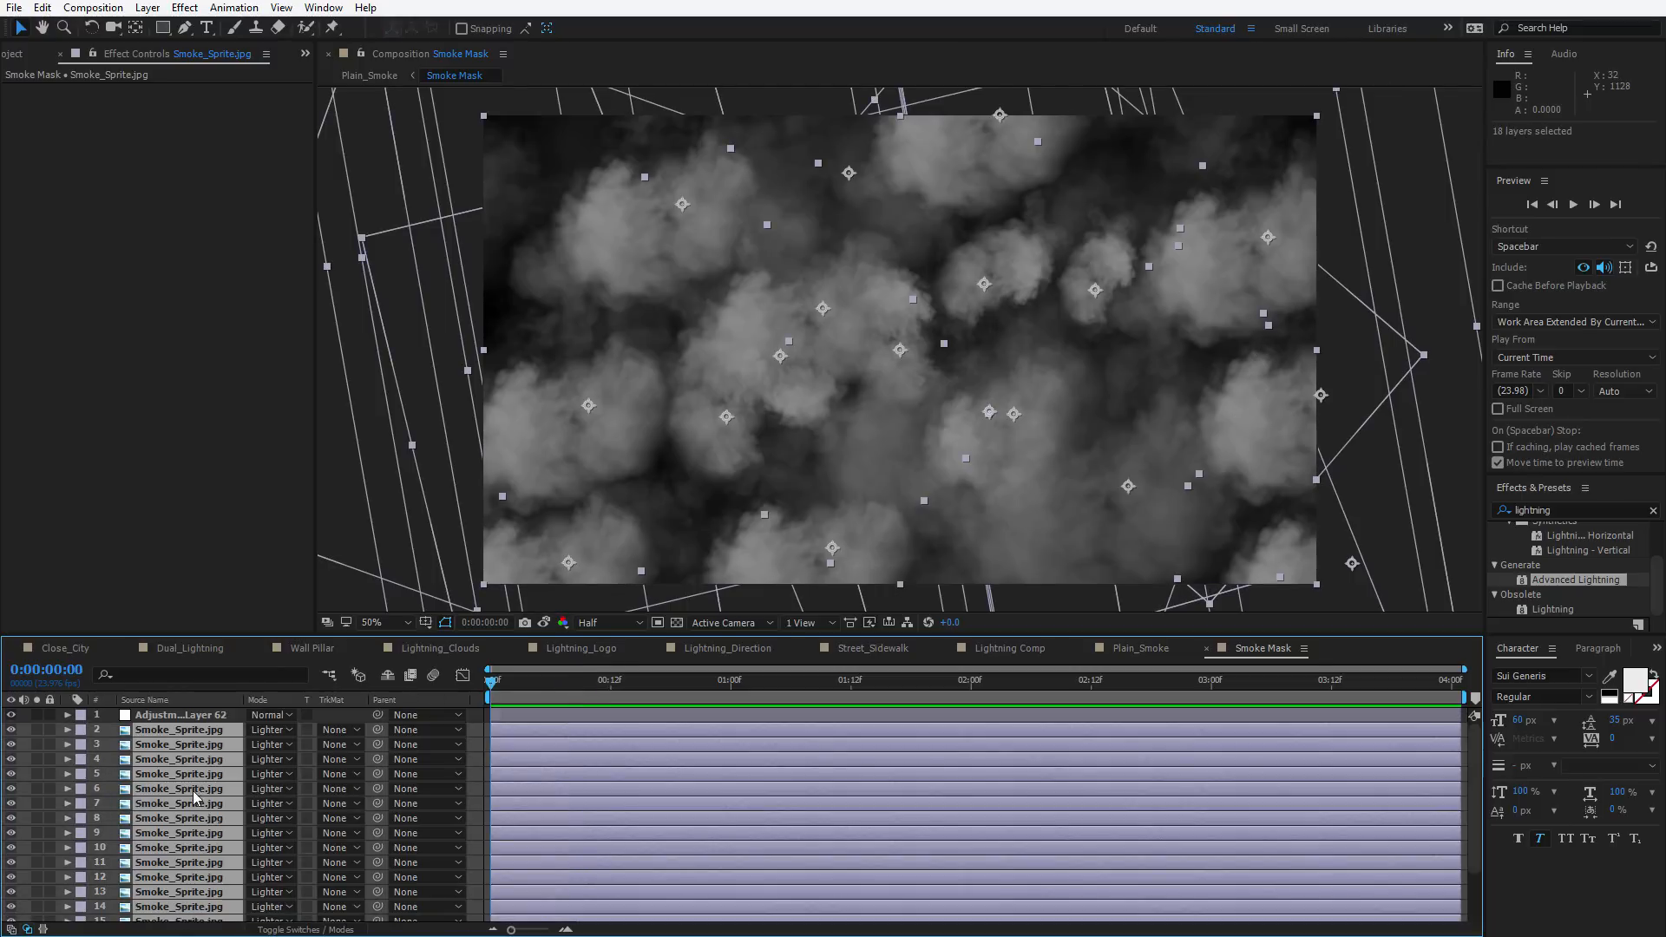
{"action": "left_click", "coordinate": [111, 744]}
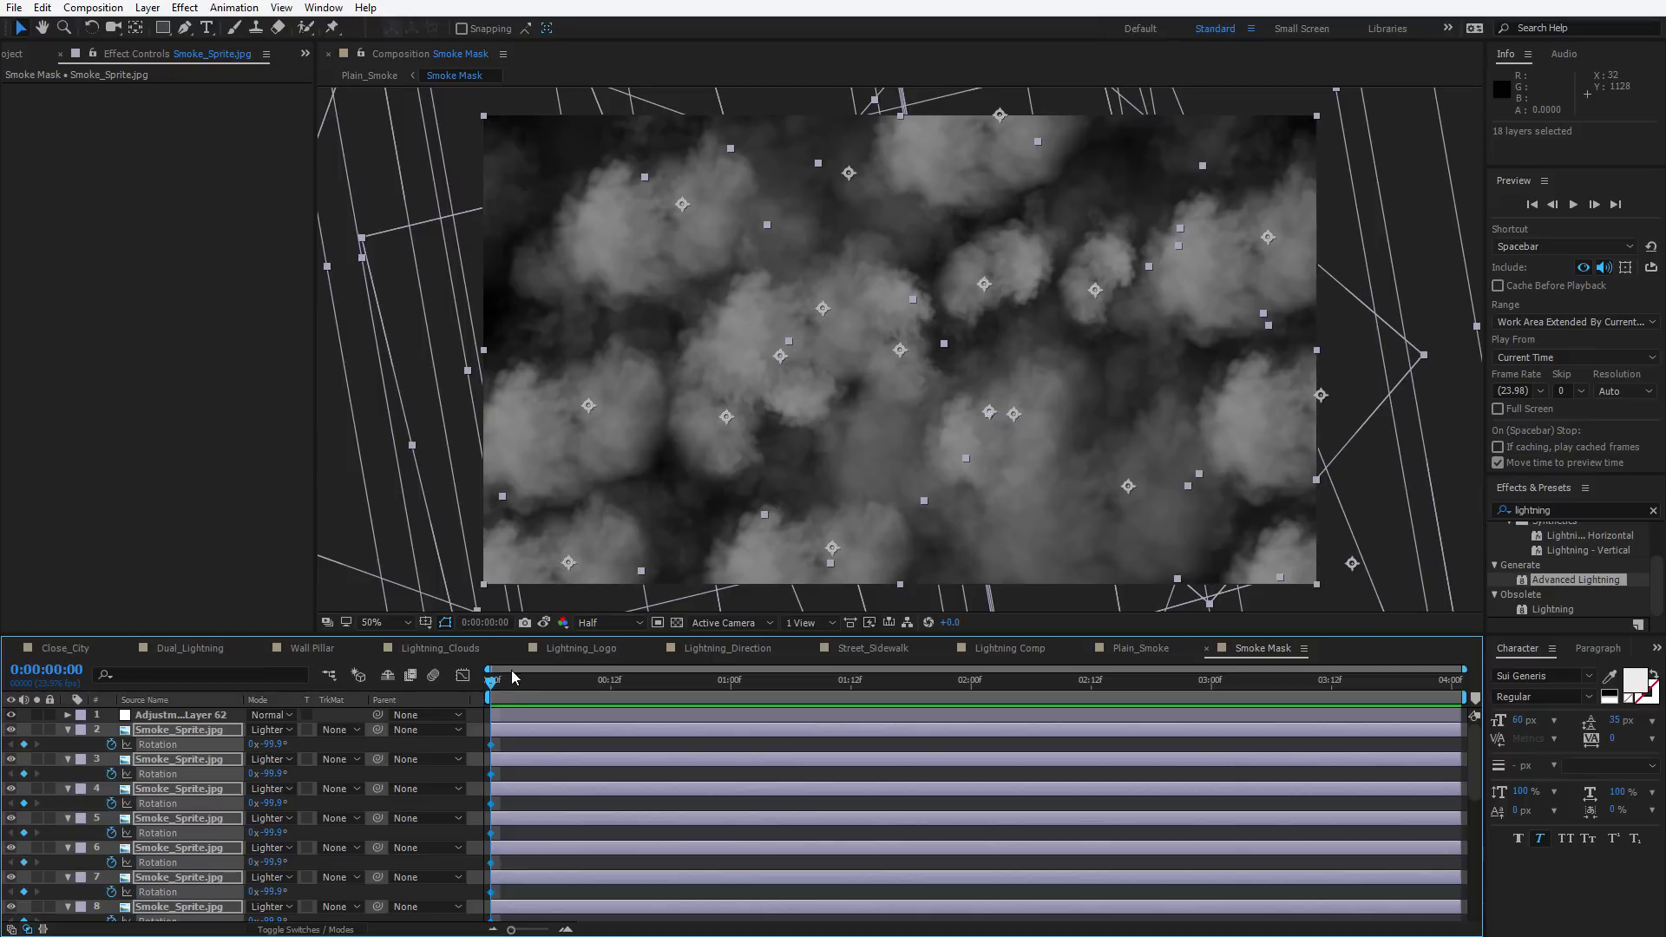
{"action": "left_click_drag", "start_coordinate": [512, 677], "coordinate": [1451, 684]}
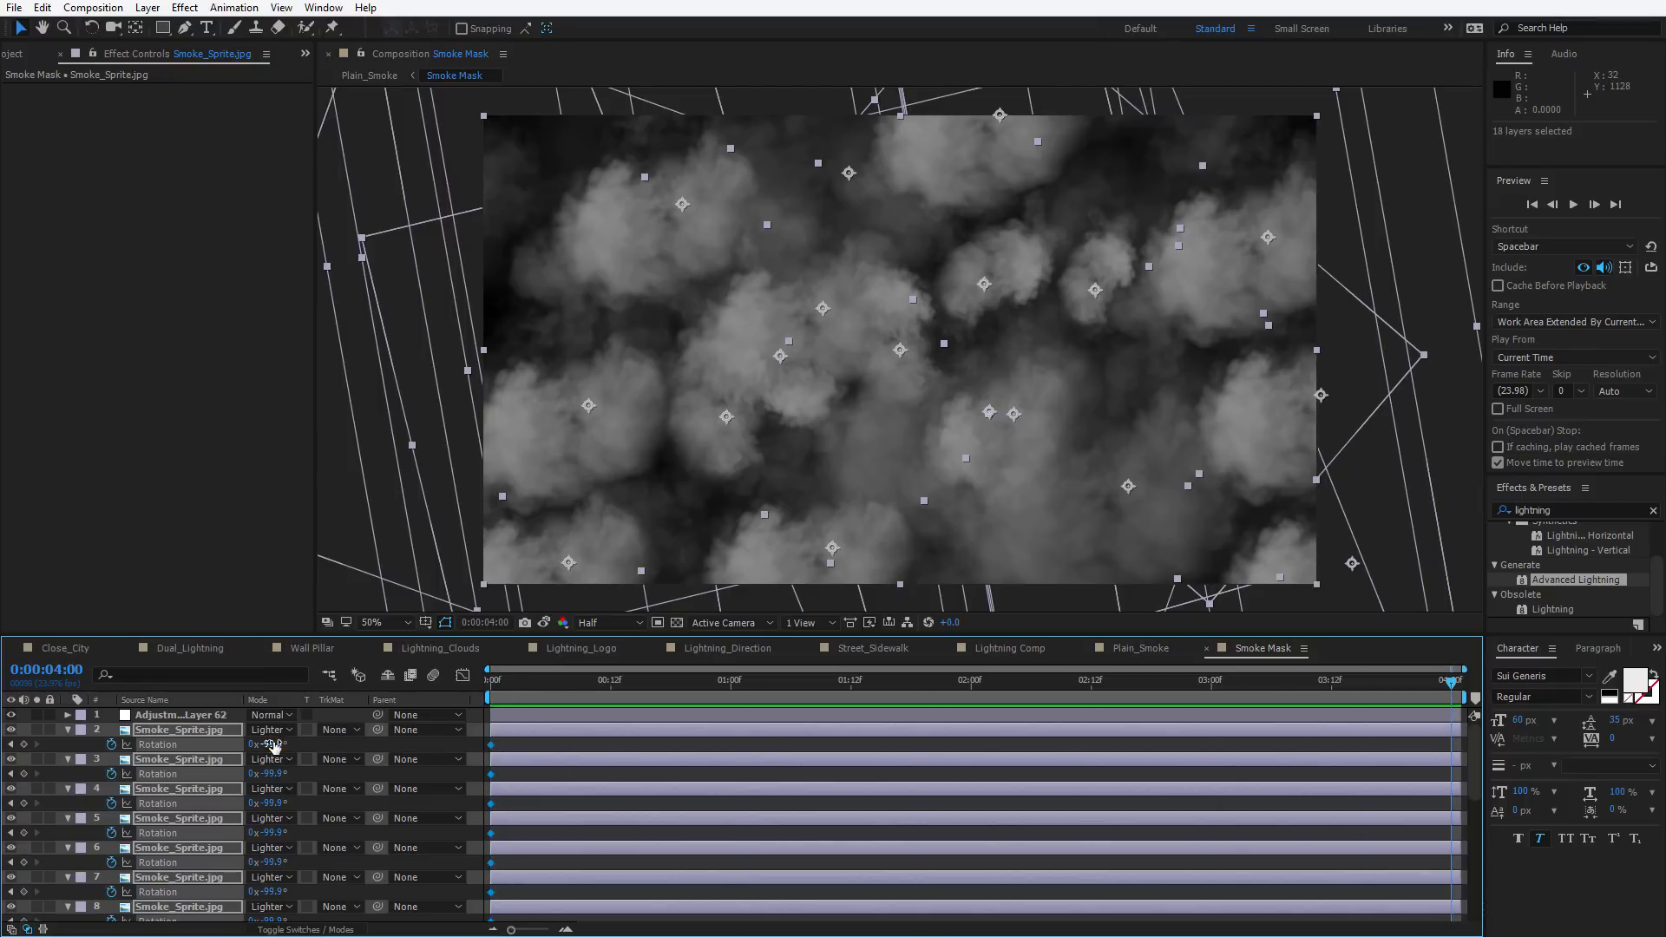
{"action": "left_click_drag", "start_coordinate": [274, 743], "coordinate": [628, 706]}
Return to the Plain_Smoke composition and play a preview of the animated result
{"action": "left_click_drag", "start_coordinate": [496, 685], "coordinate": [580, 686]}
{"action": "left_click", "coordinate": [553, 741]}
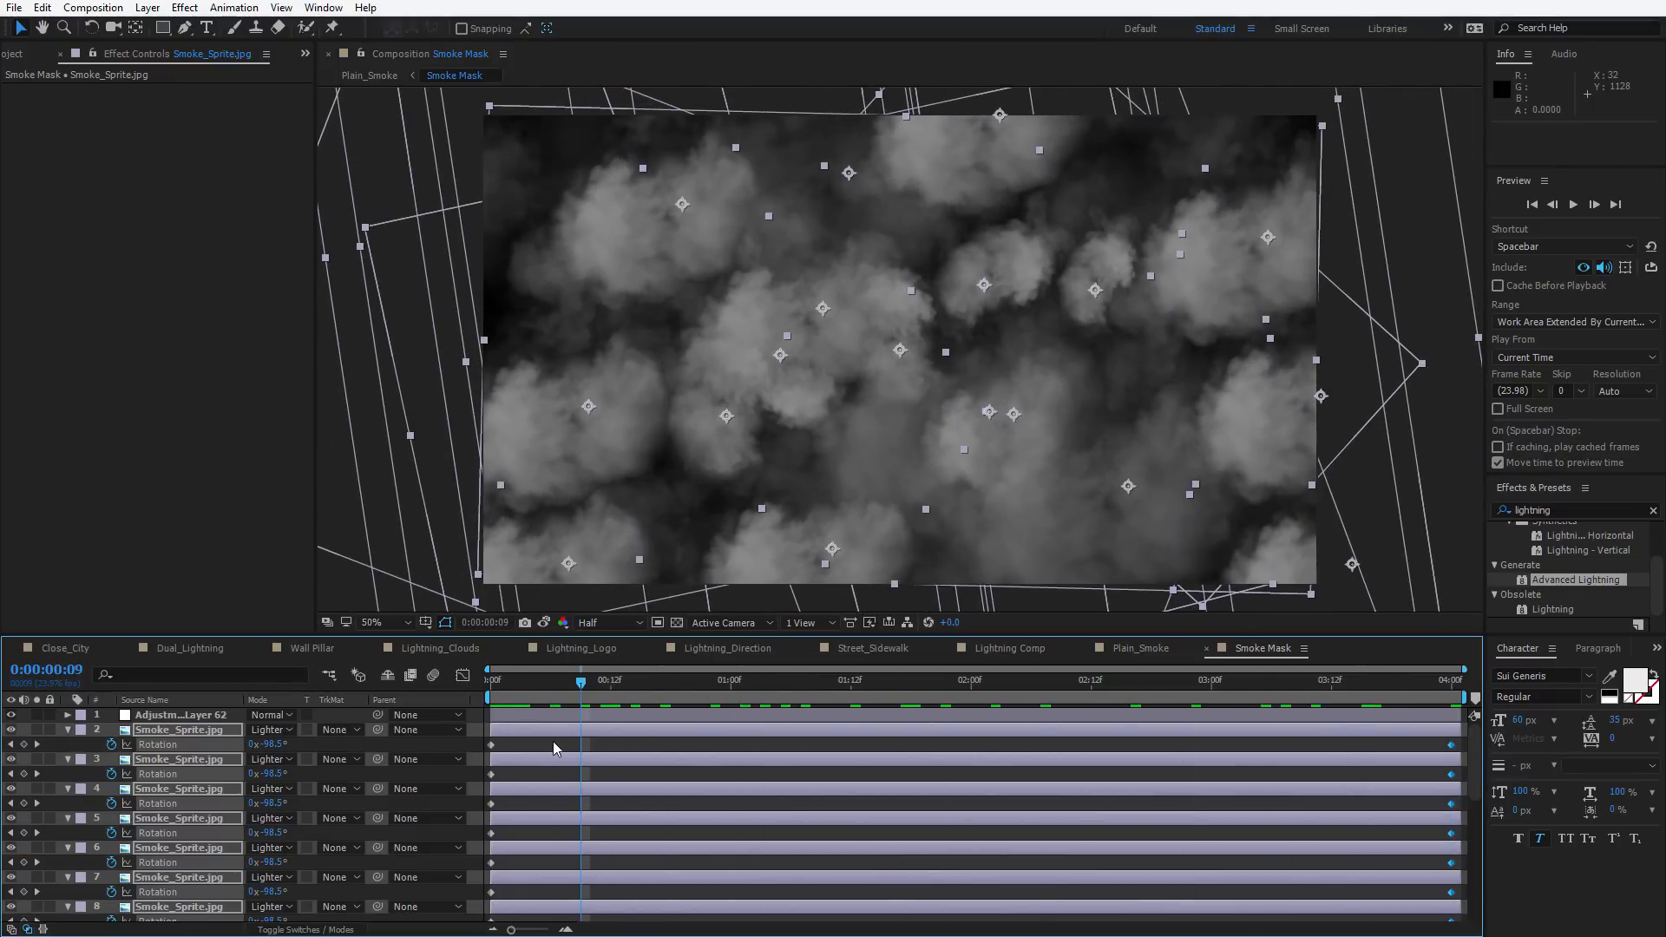
{"action": "key", "text": "Tab"}
{"action": "left_click", "coordinate": [553, 741]}
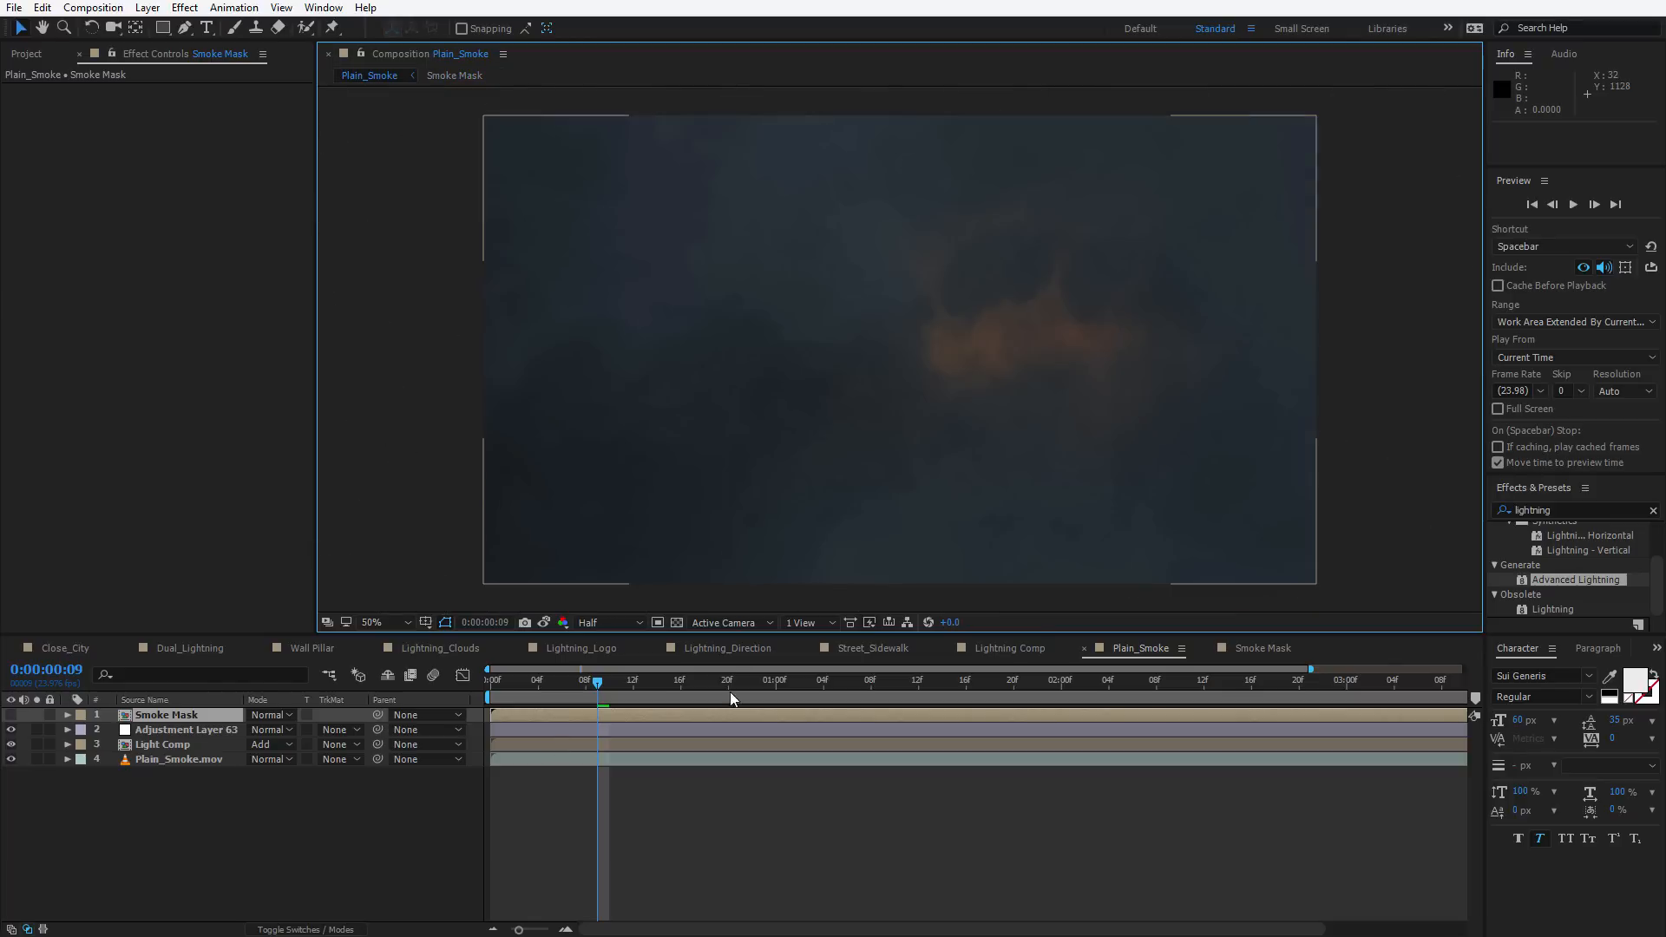
{"action": "key", "text": "space"}
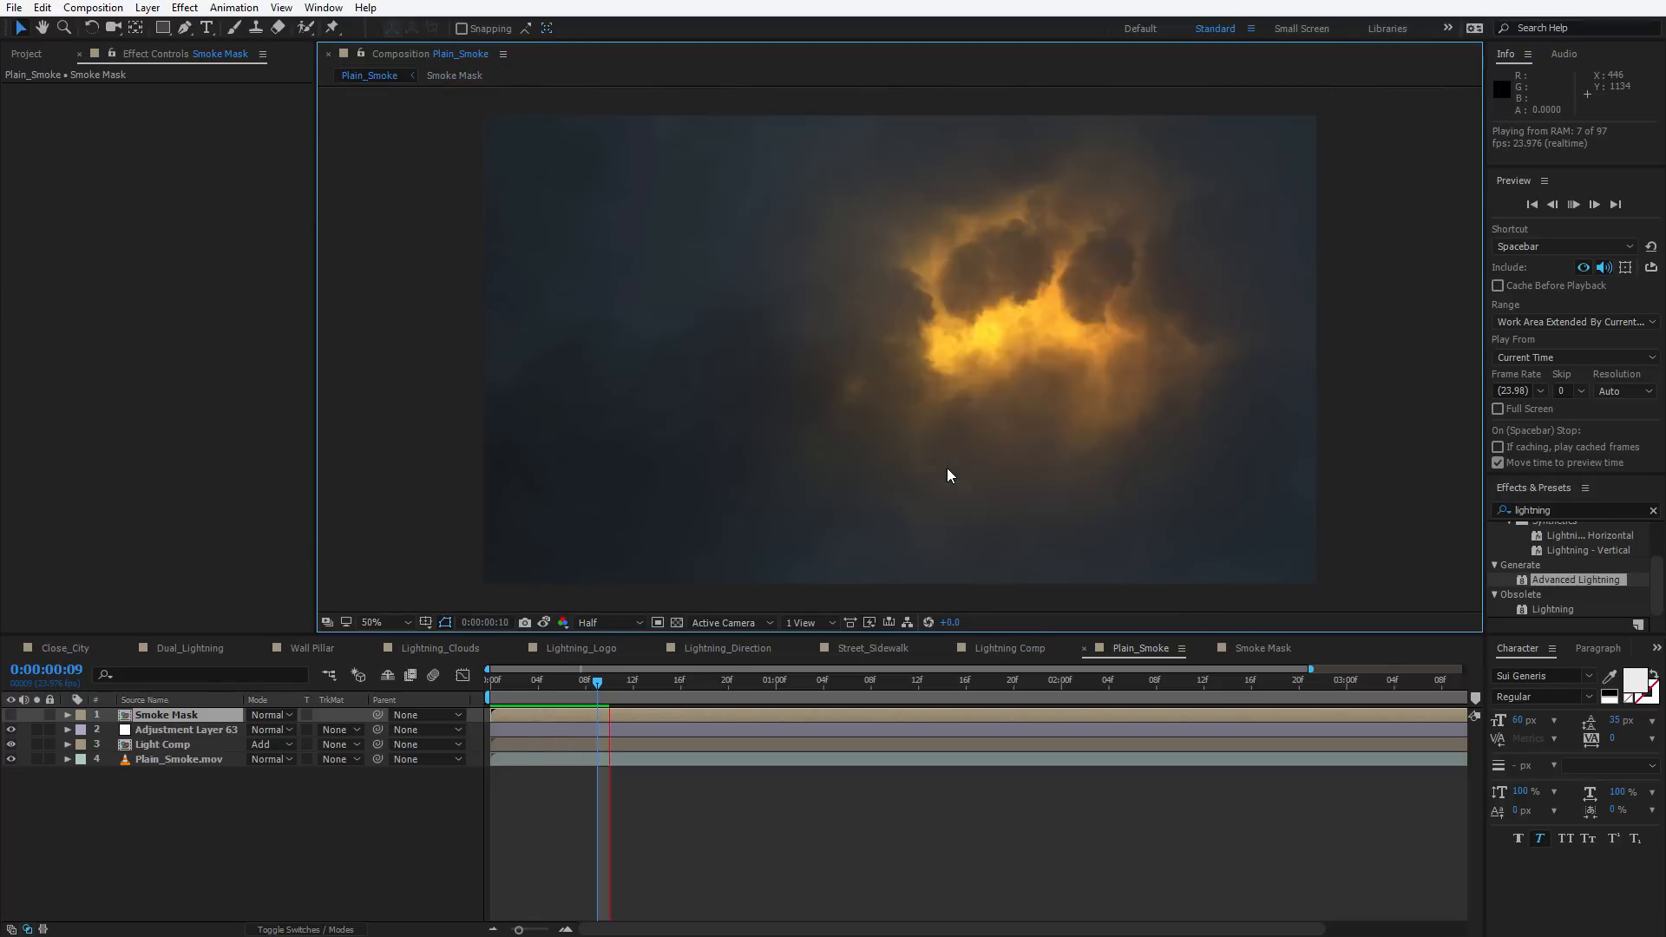
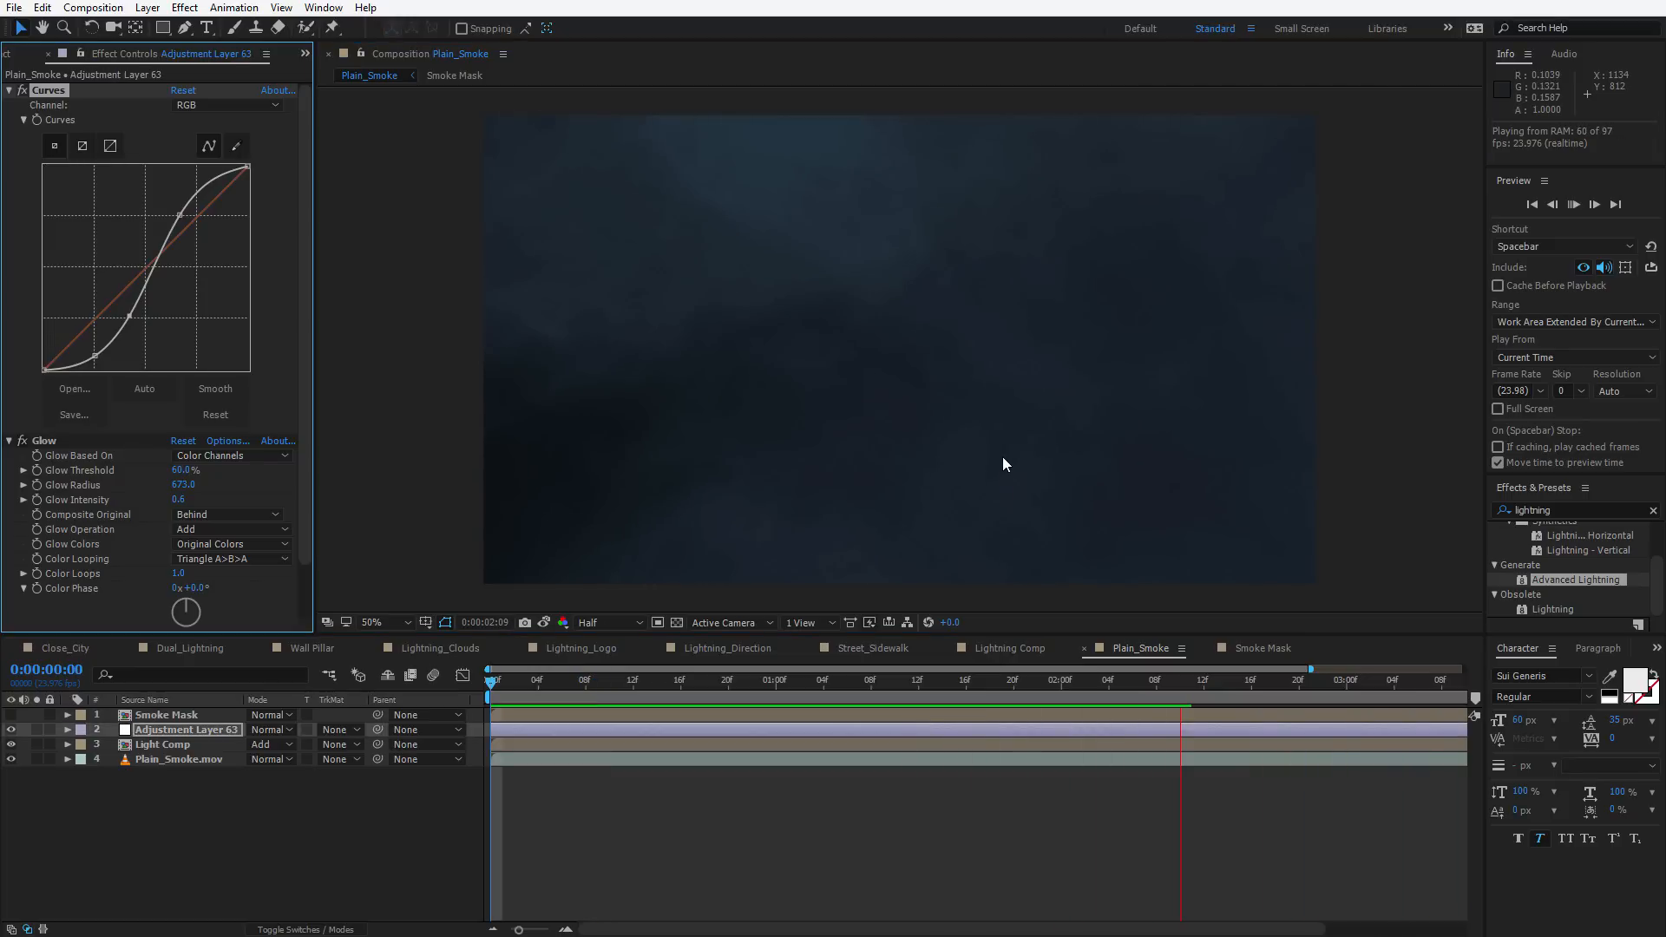
Open the Light Comp pre-comp and reveal the Light layer's animated effect properties from the comp's start
{"action": "left_click_drag", "start_coordinate": [929, 681], "coordinate": [610, 685]}
{"action": "left_click", "coordinate": [178, 744]}
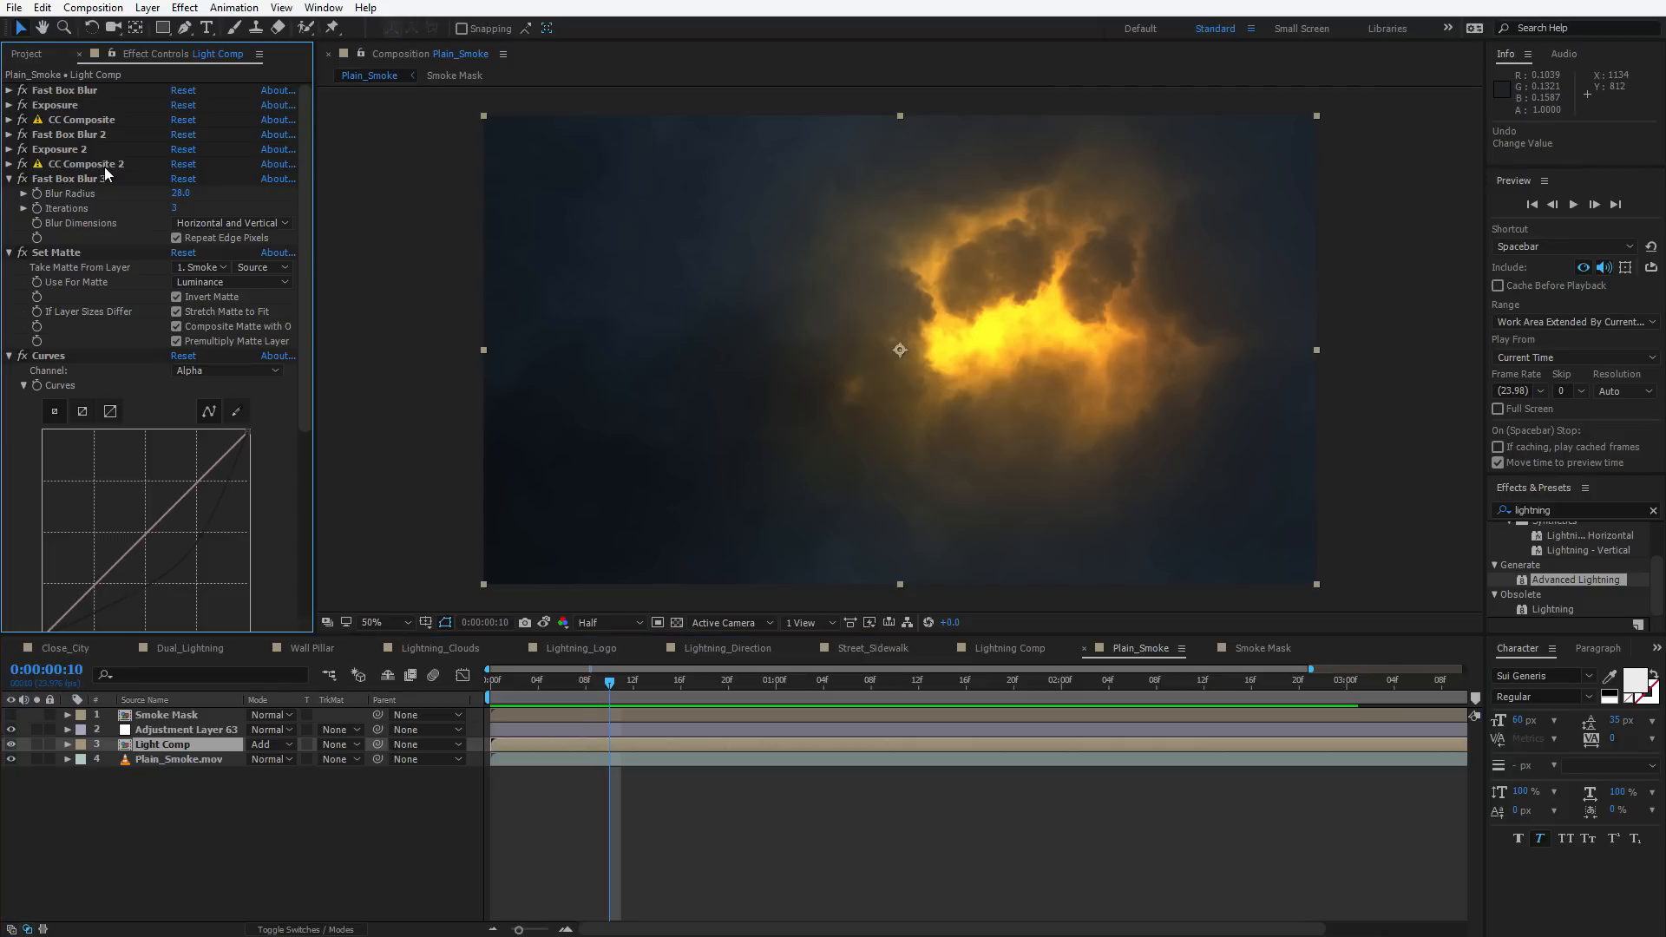
{"action": "left_click", "coordinate": [167, 751]}
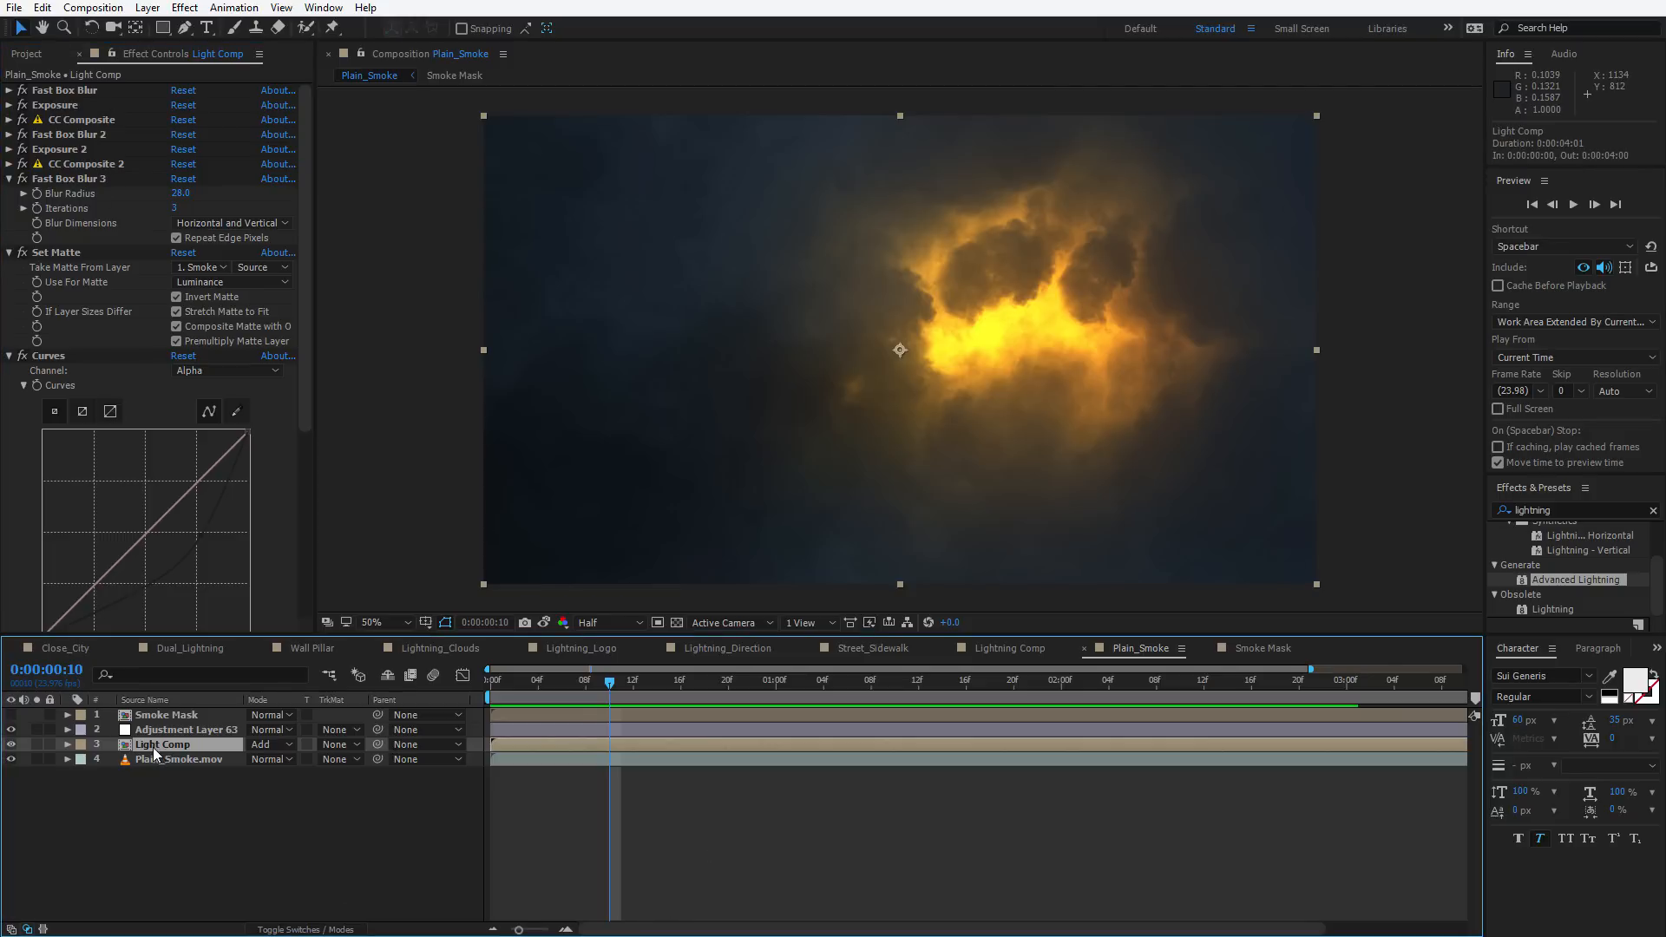
{"action": "double_click", "coordinate": [154, 751]}
{"action": "left_click", "coordinate": [163, 713]}
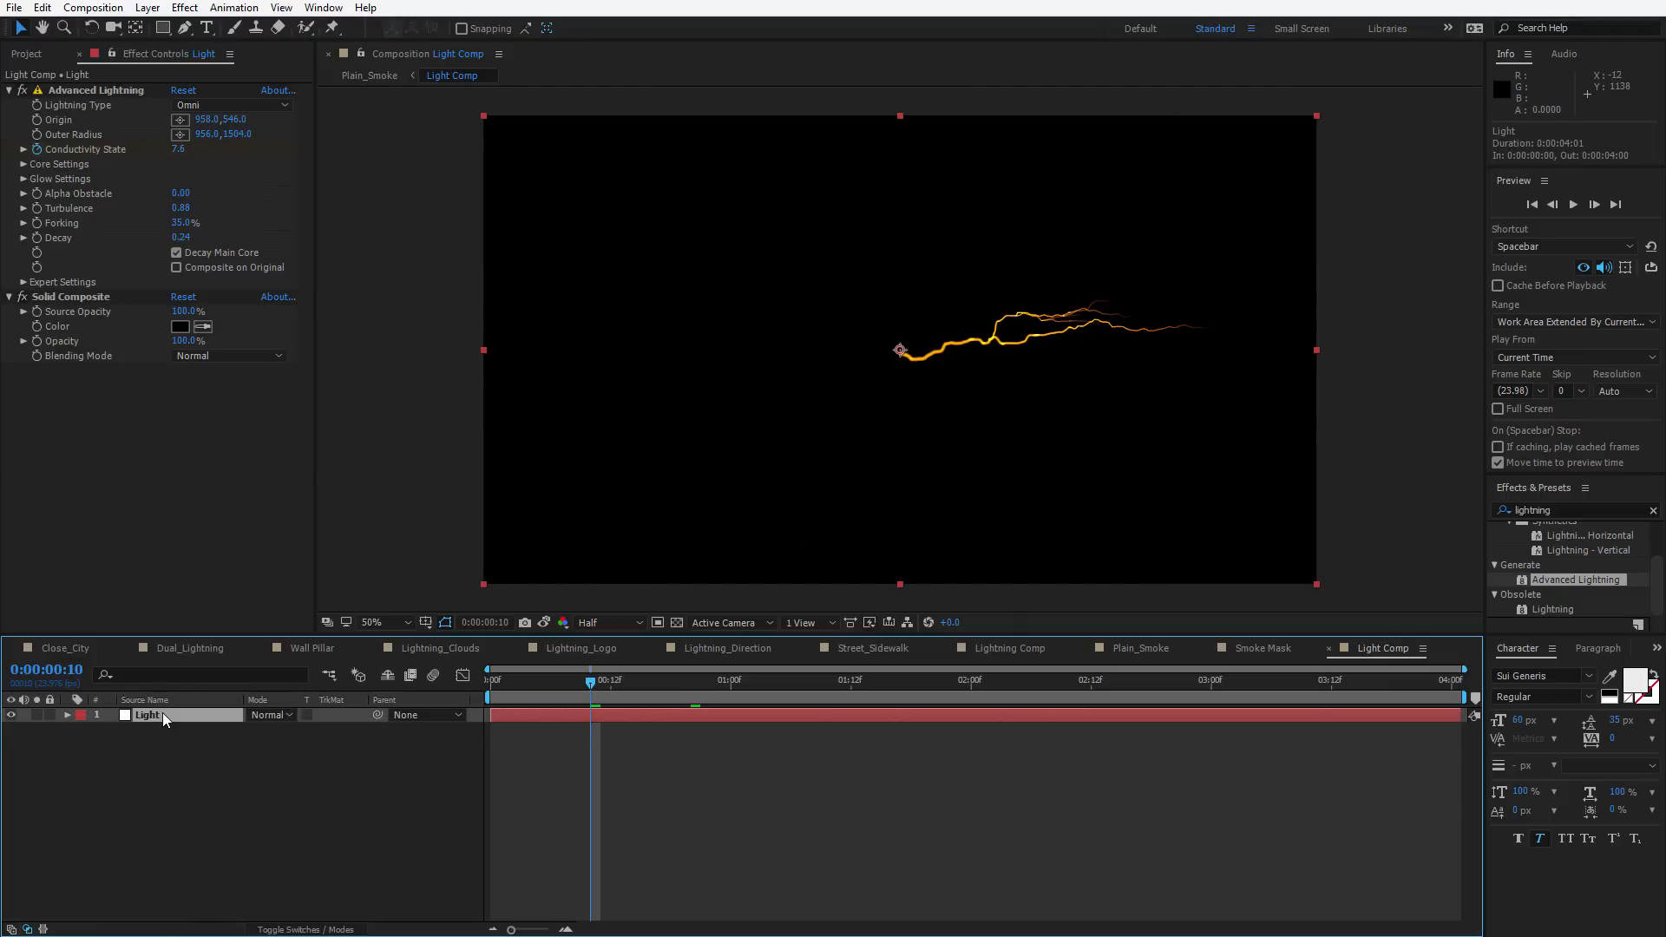
{"action": "key", "text": "e"}
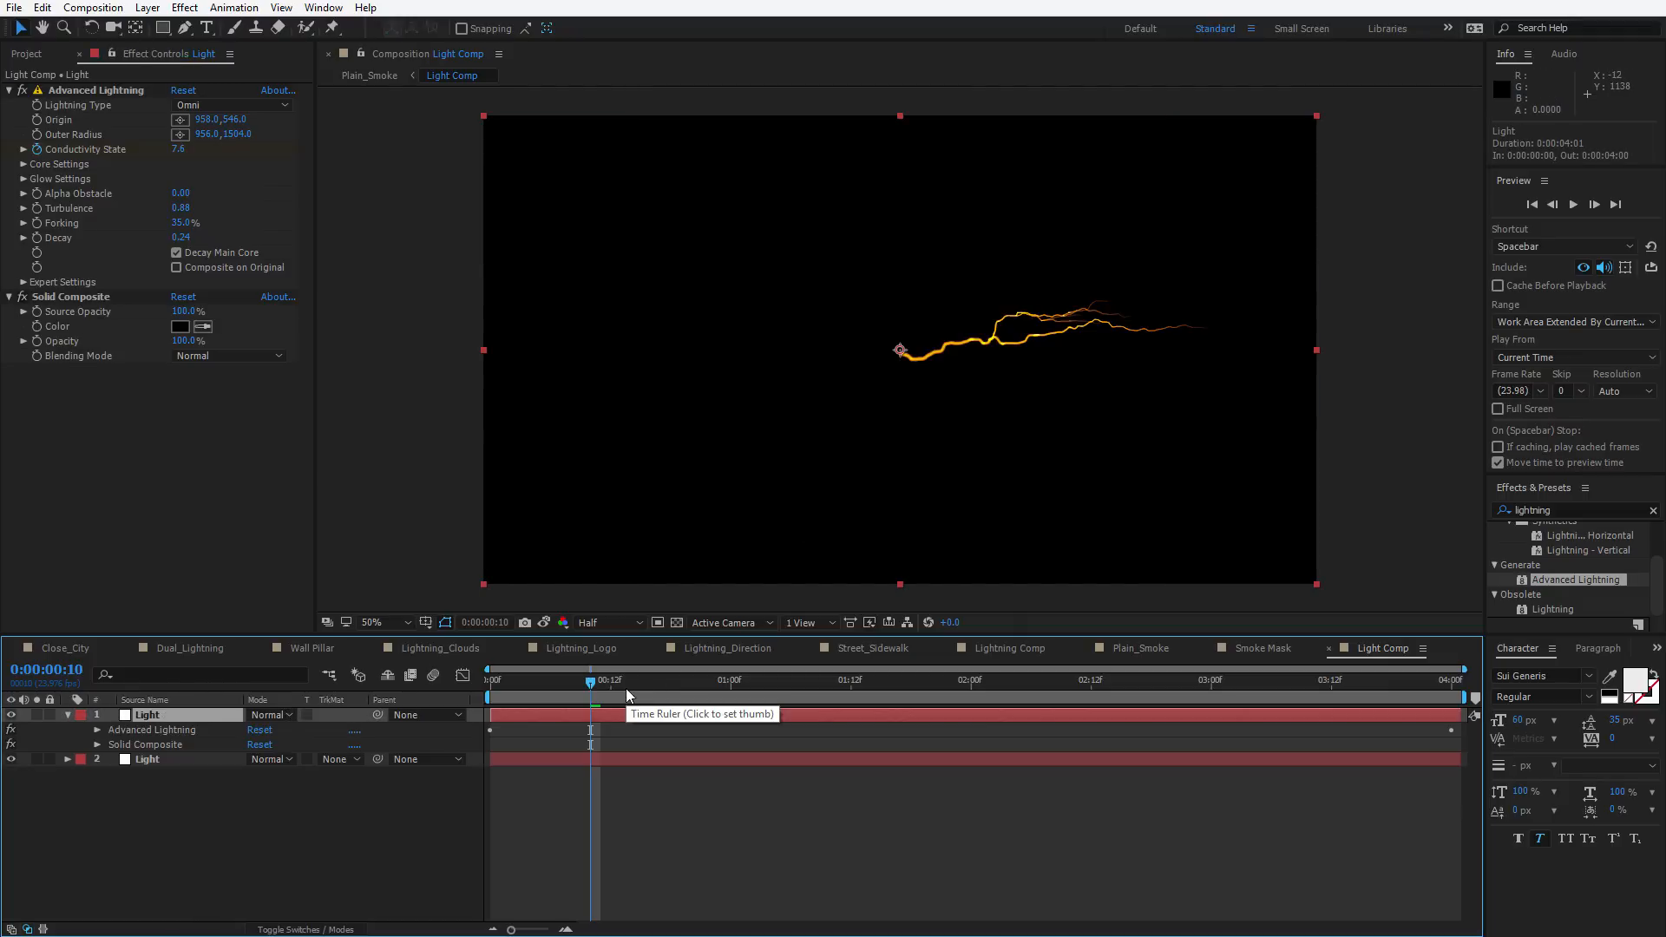
{"action": "key", "text": "u"}
{"action": "key", "text": "Home"}
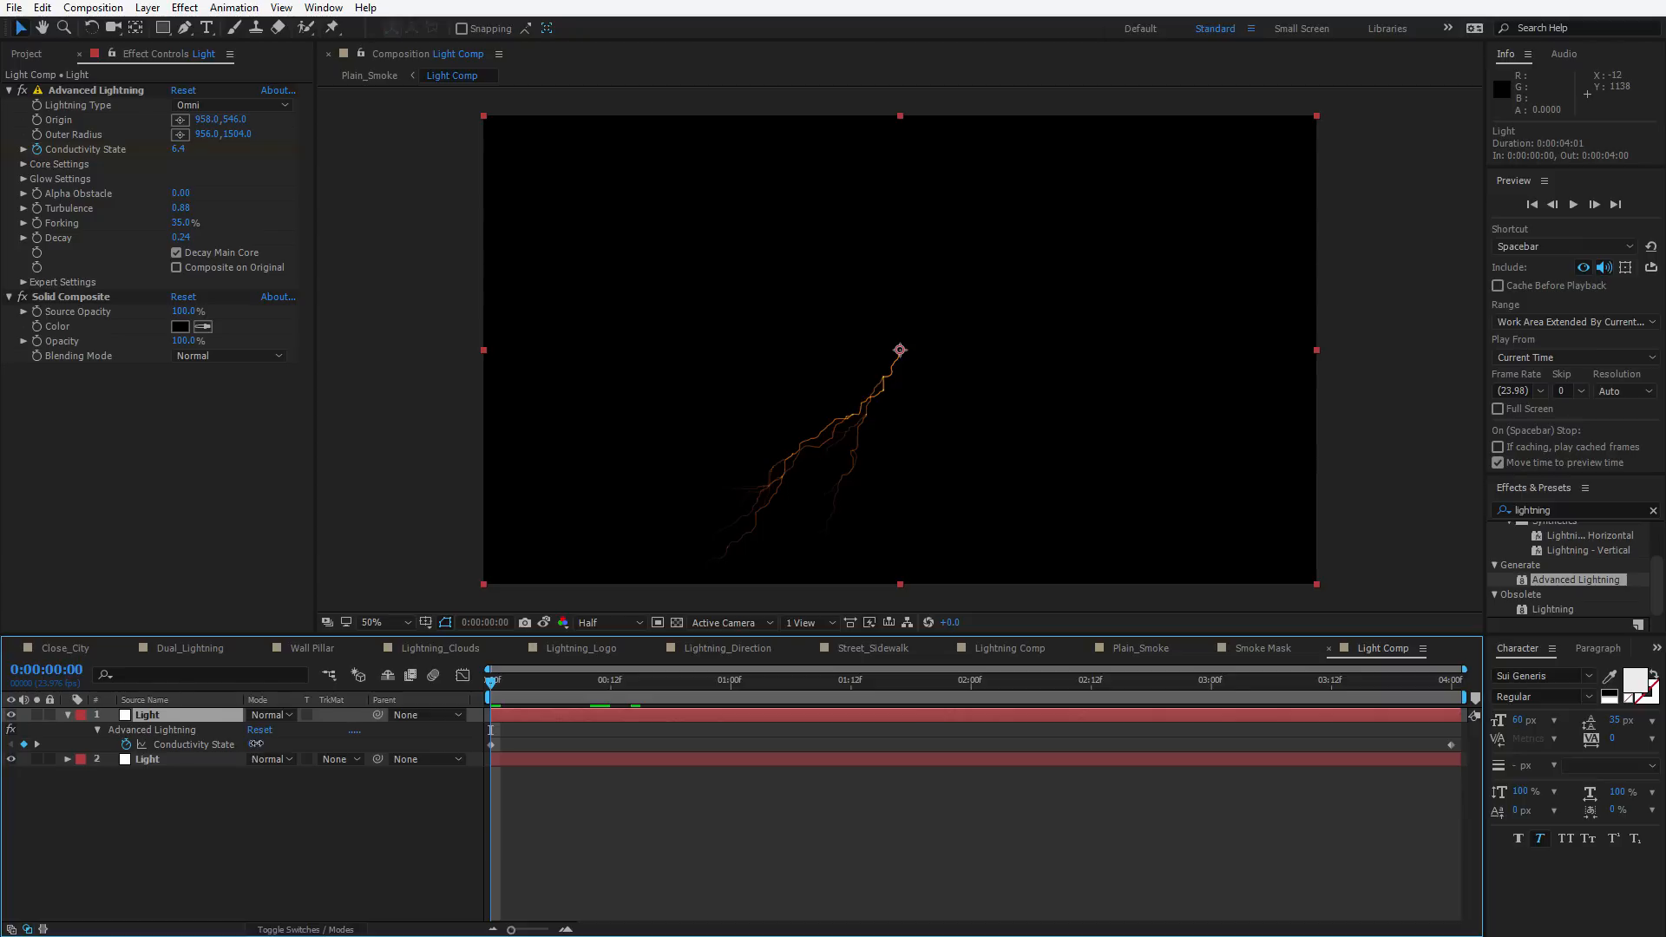
Set the Light layer's blending mode to Add
{"action": "left_click", "coordinate": [152, 730]}
{"action": "left_click_drag", "start_coordinate": [518, 700], "coordinate": [907, 721]}
{"action": "left_click", "coordinate": [286, 715]}
{"action": "left_click", "coordinate": [351, 395]}
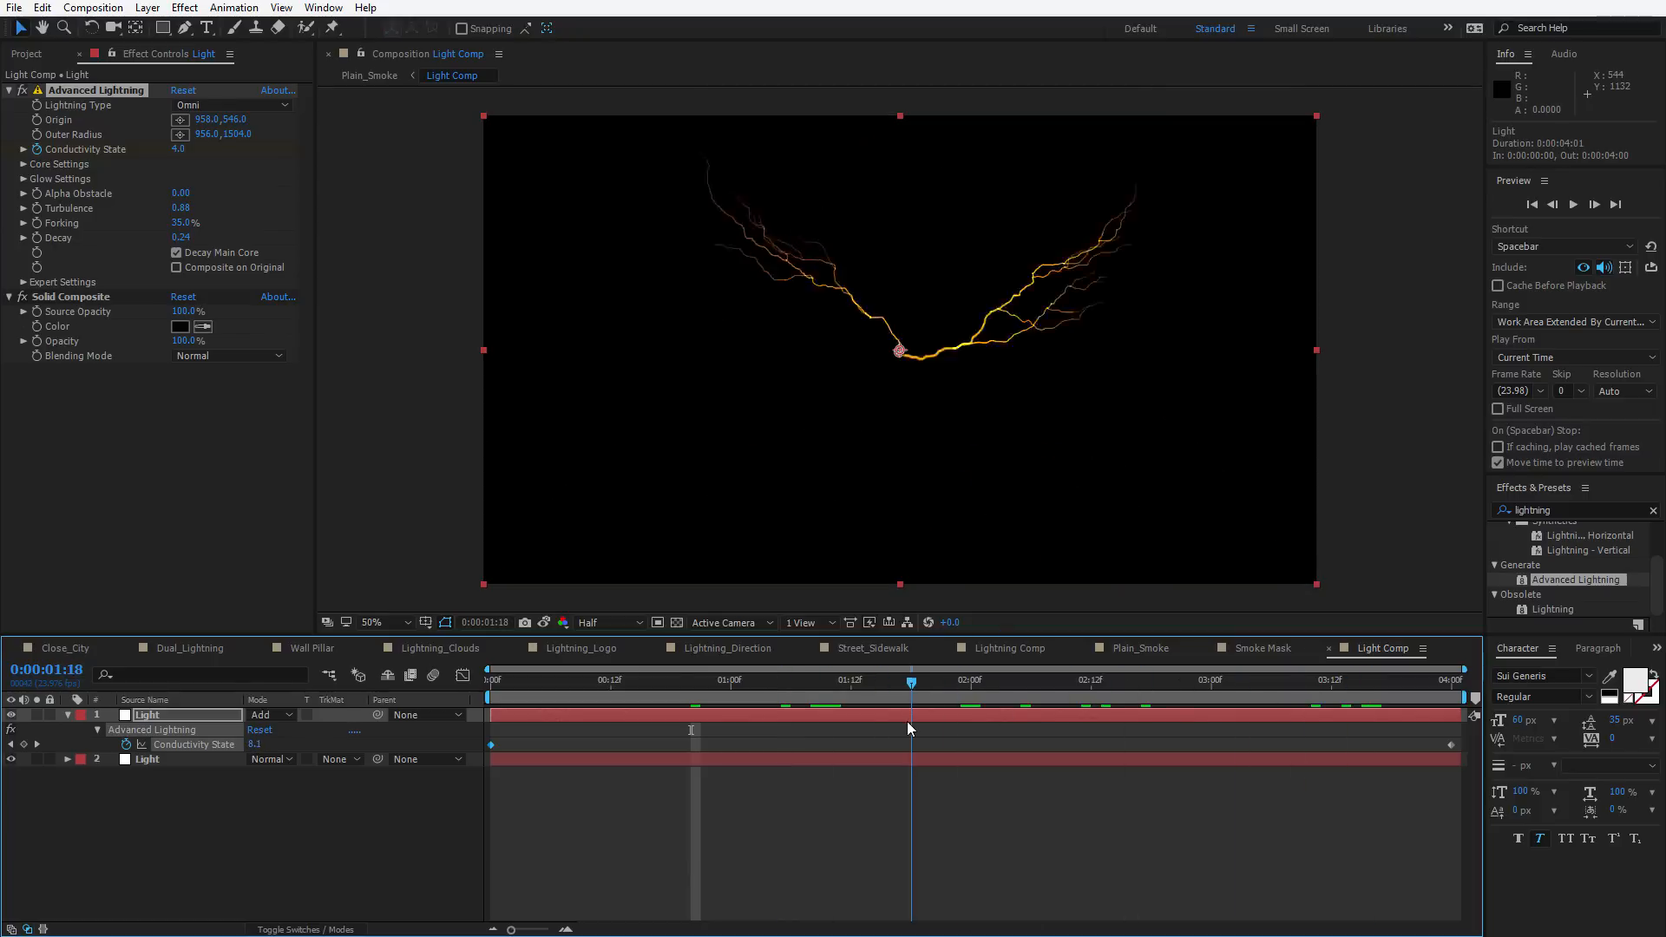
Reveal the Light layer's expressions to inspect the Core Radius wiggle expression
{"action": "key", "text": "e"}
{"action": "key", "text": "e"}
{"action": "left_click", "coordinate": [546, 751]}
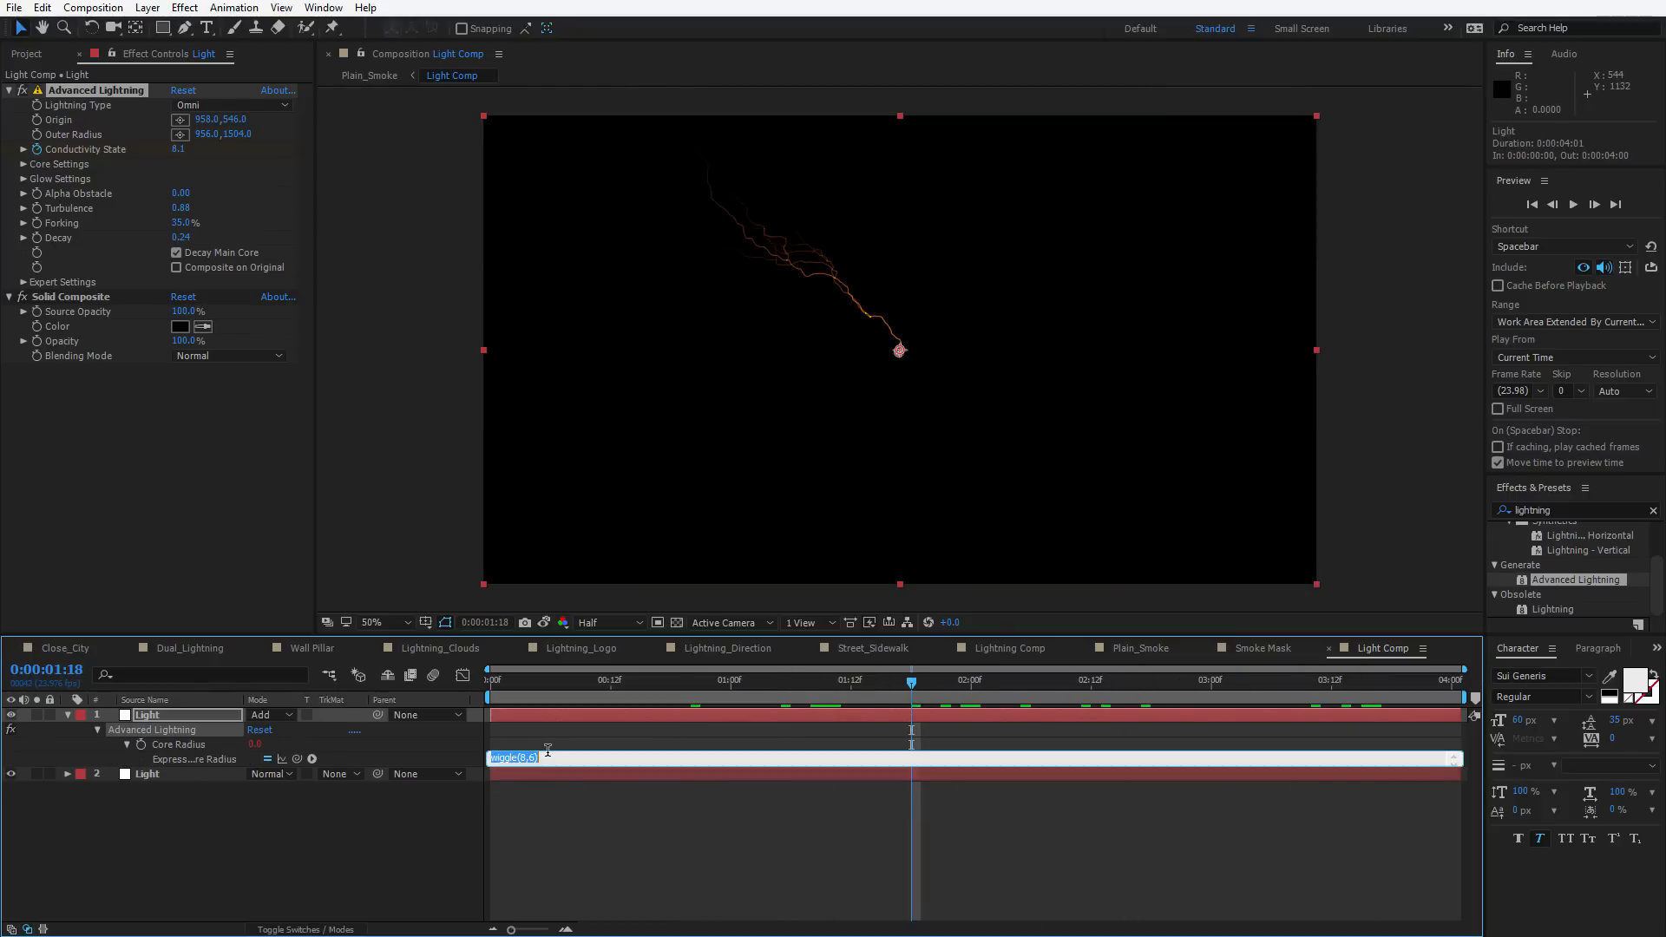
{"action": "left_click", "coordinate": [572, 682]}
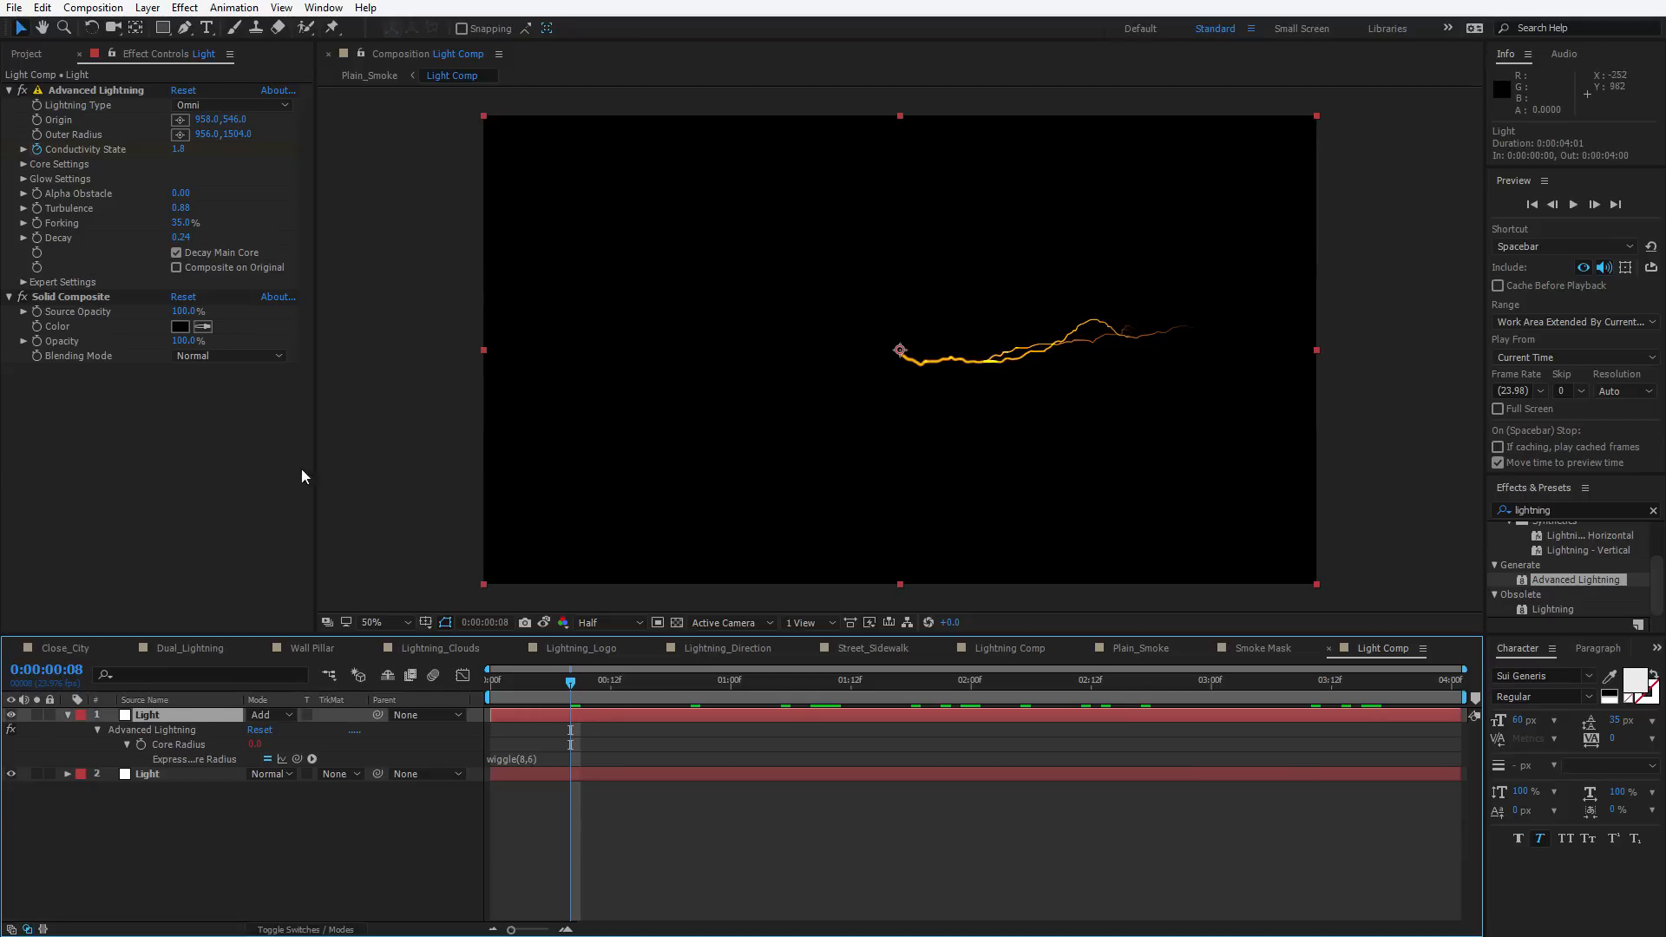
Expand the Advanced Lightning core and glow settings and change the Core Color to blue
{"action": "left_click", "coordinate": [22, 179]}
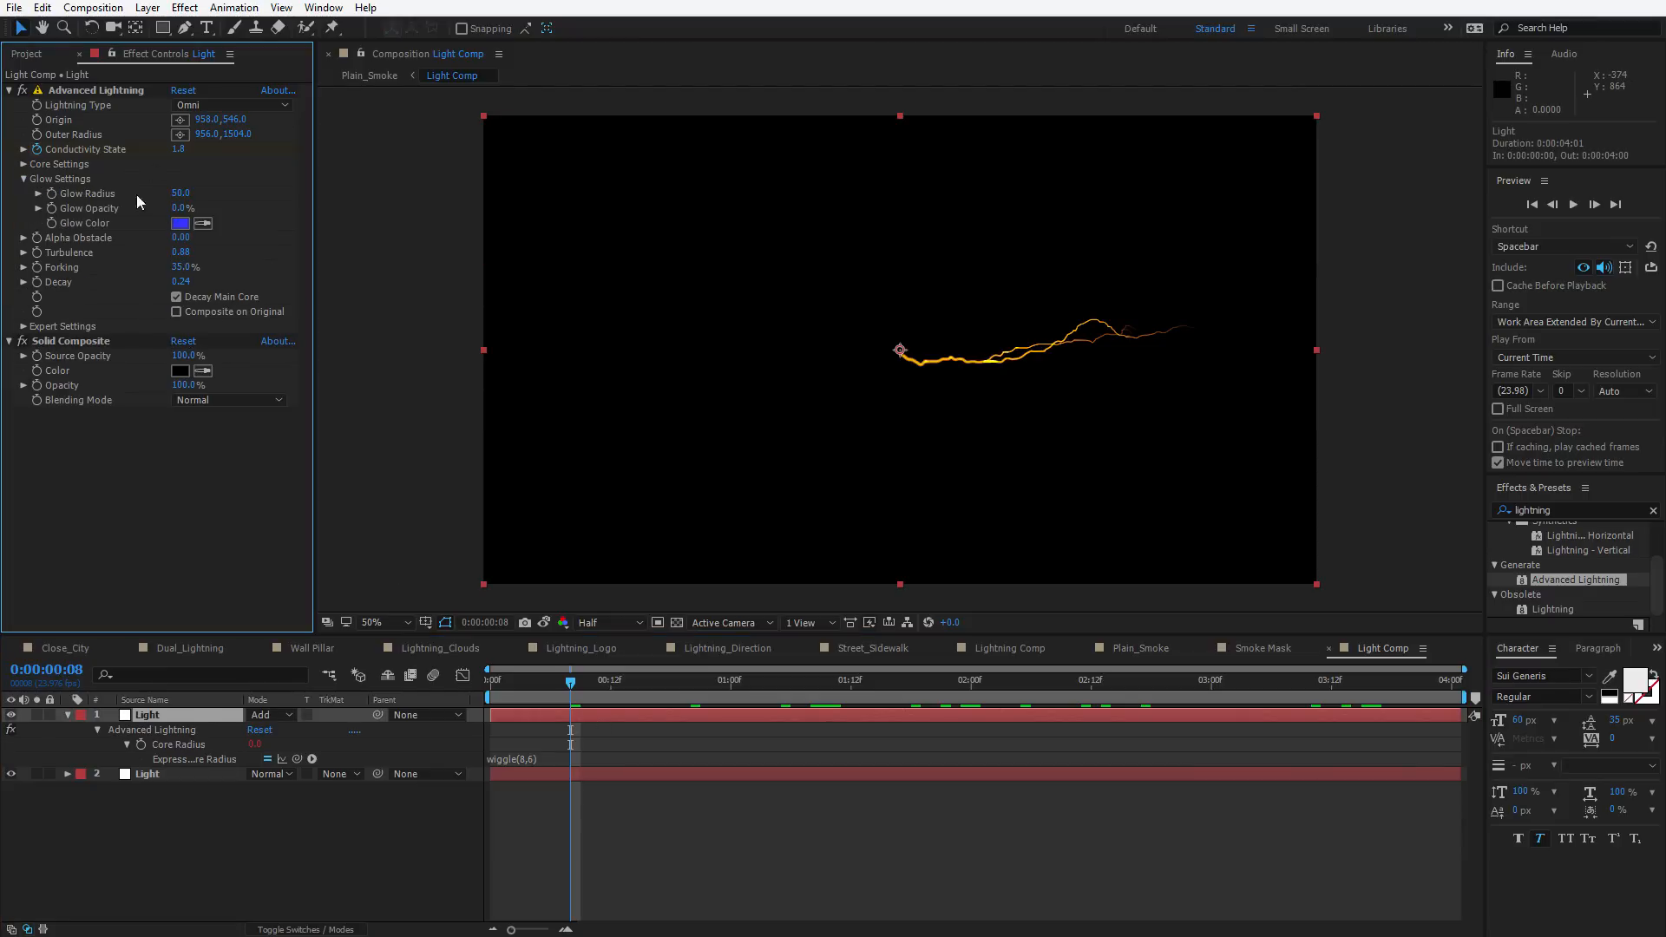
{"action": "left_click", "coordinate": [23, 165]}
{"action": "left_click", "coordinate": [180, 209]}
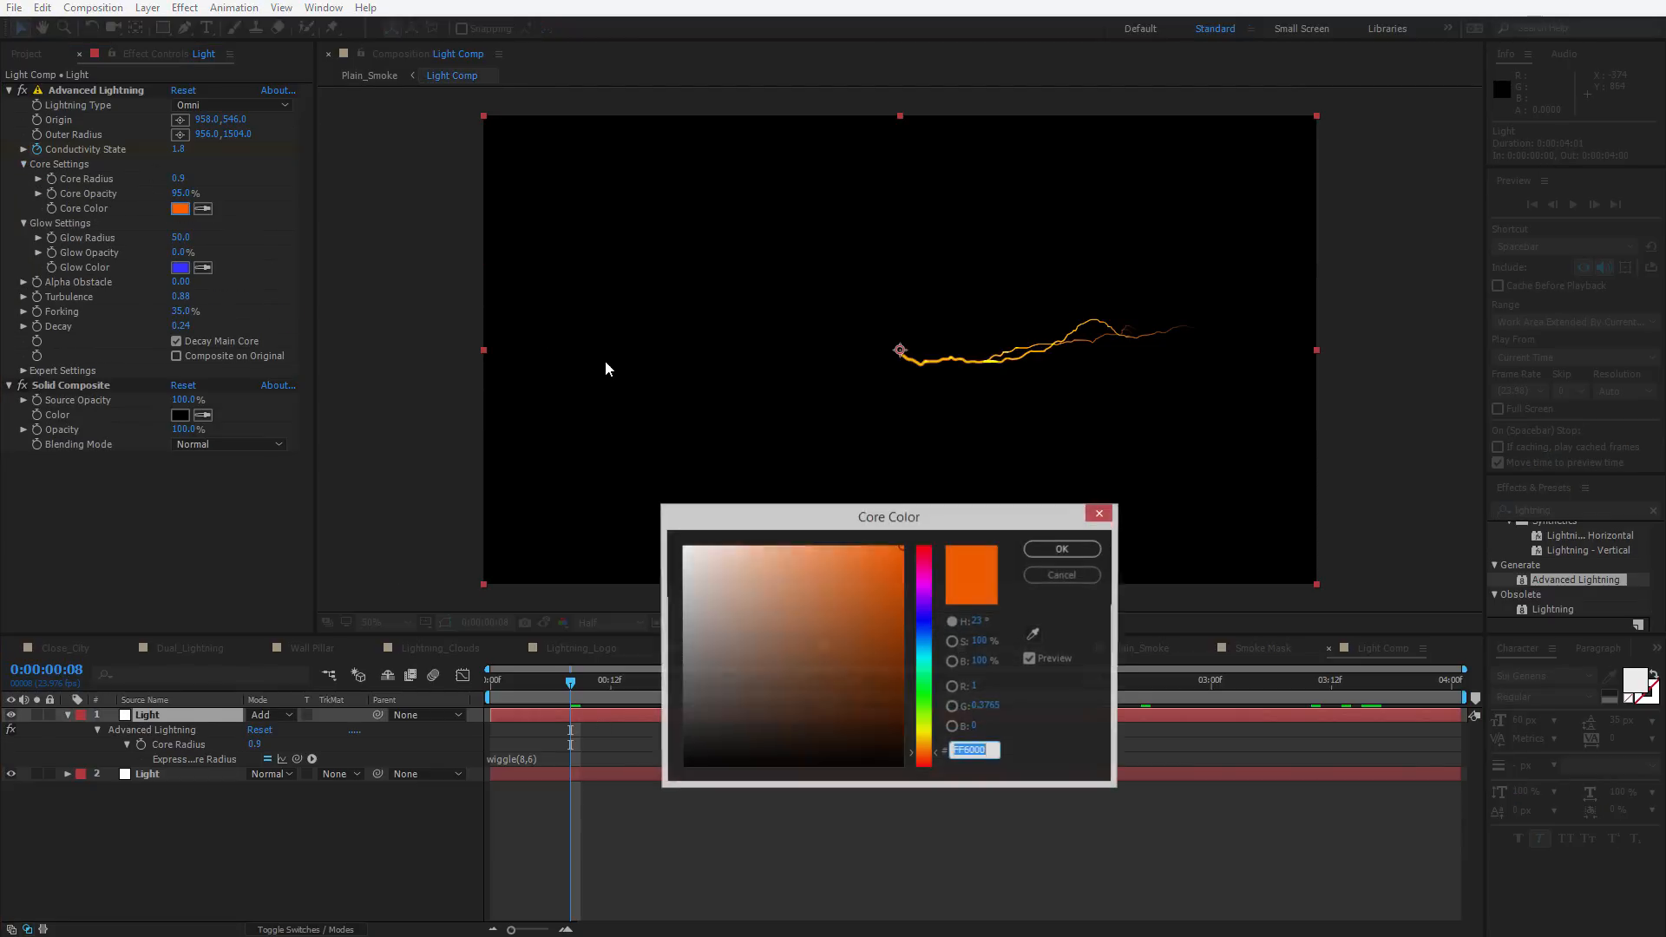
{"action": "left_click", "coordinate": [926, 642]}
{"action": "key", "text": "Return"}
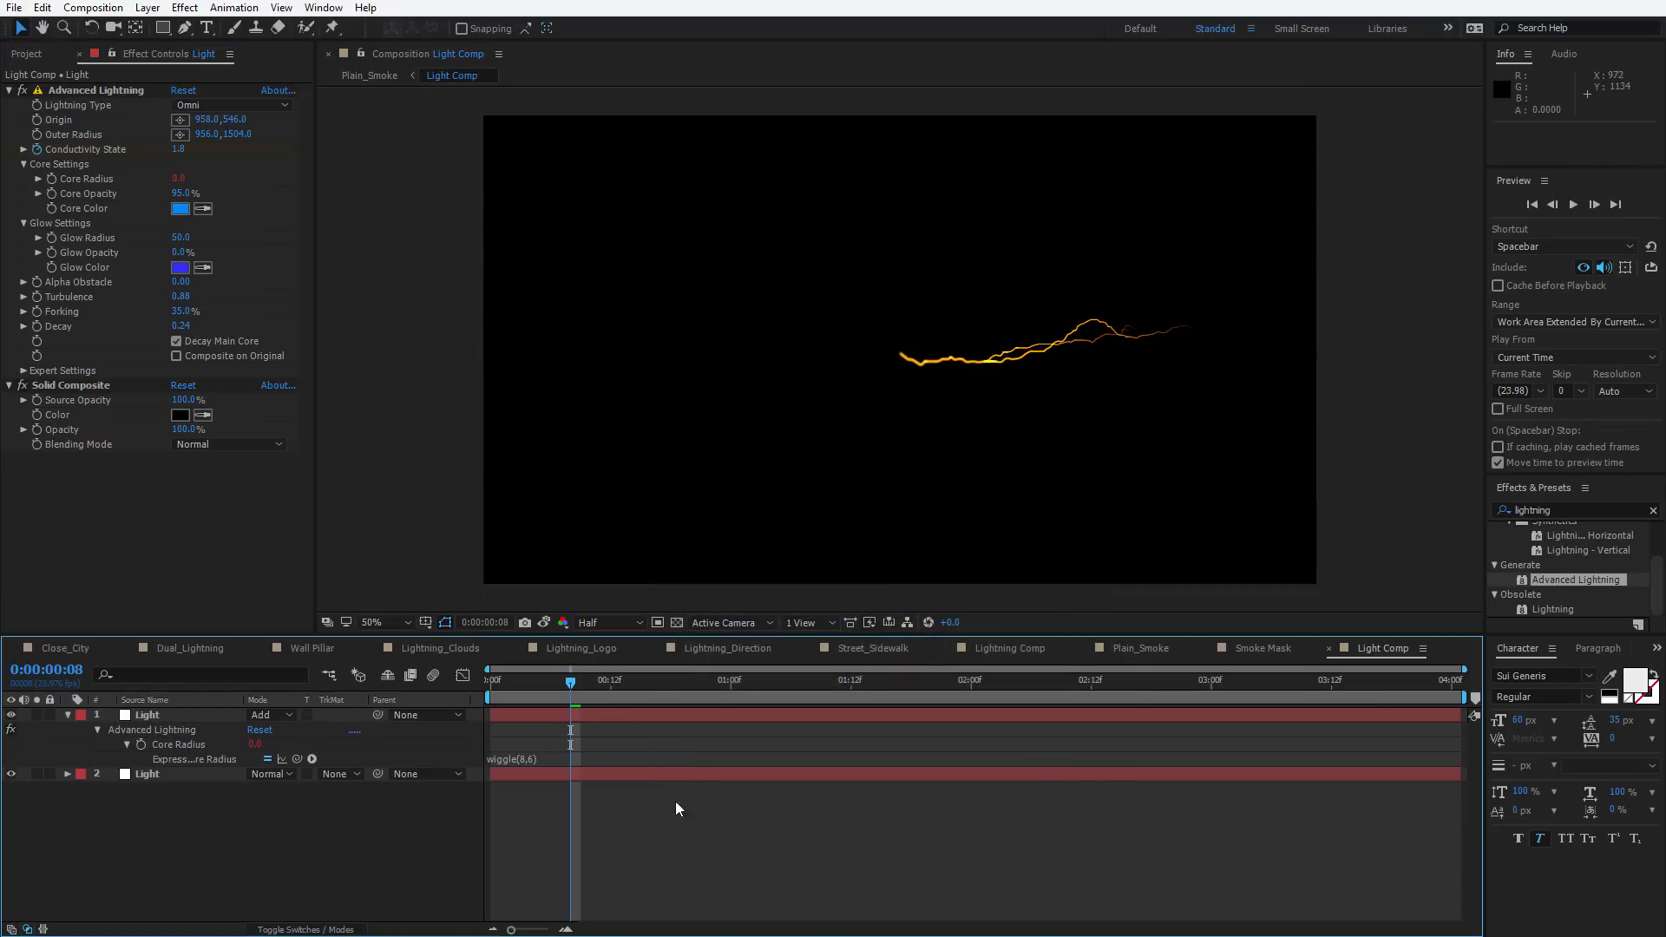
Return to the Plain_Smoke composition and play a preview of the recoloured lightning in the smoke
{"action": "left_click", "coordinate": [605, 686]}
{"action": "left_click_drag", "start_coordinate": [604, 688], "coordinate": [720, 685]}
{"action": "key", "text": "Tab"}
{"action": "left_click", "coordinate": [772, 824]}
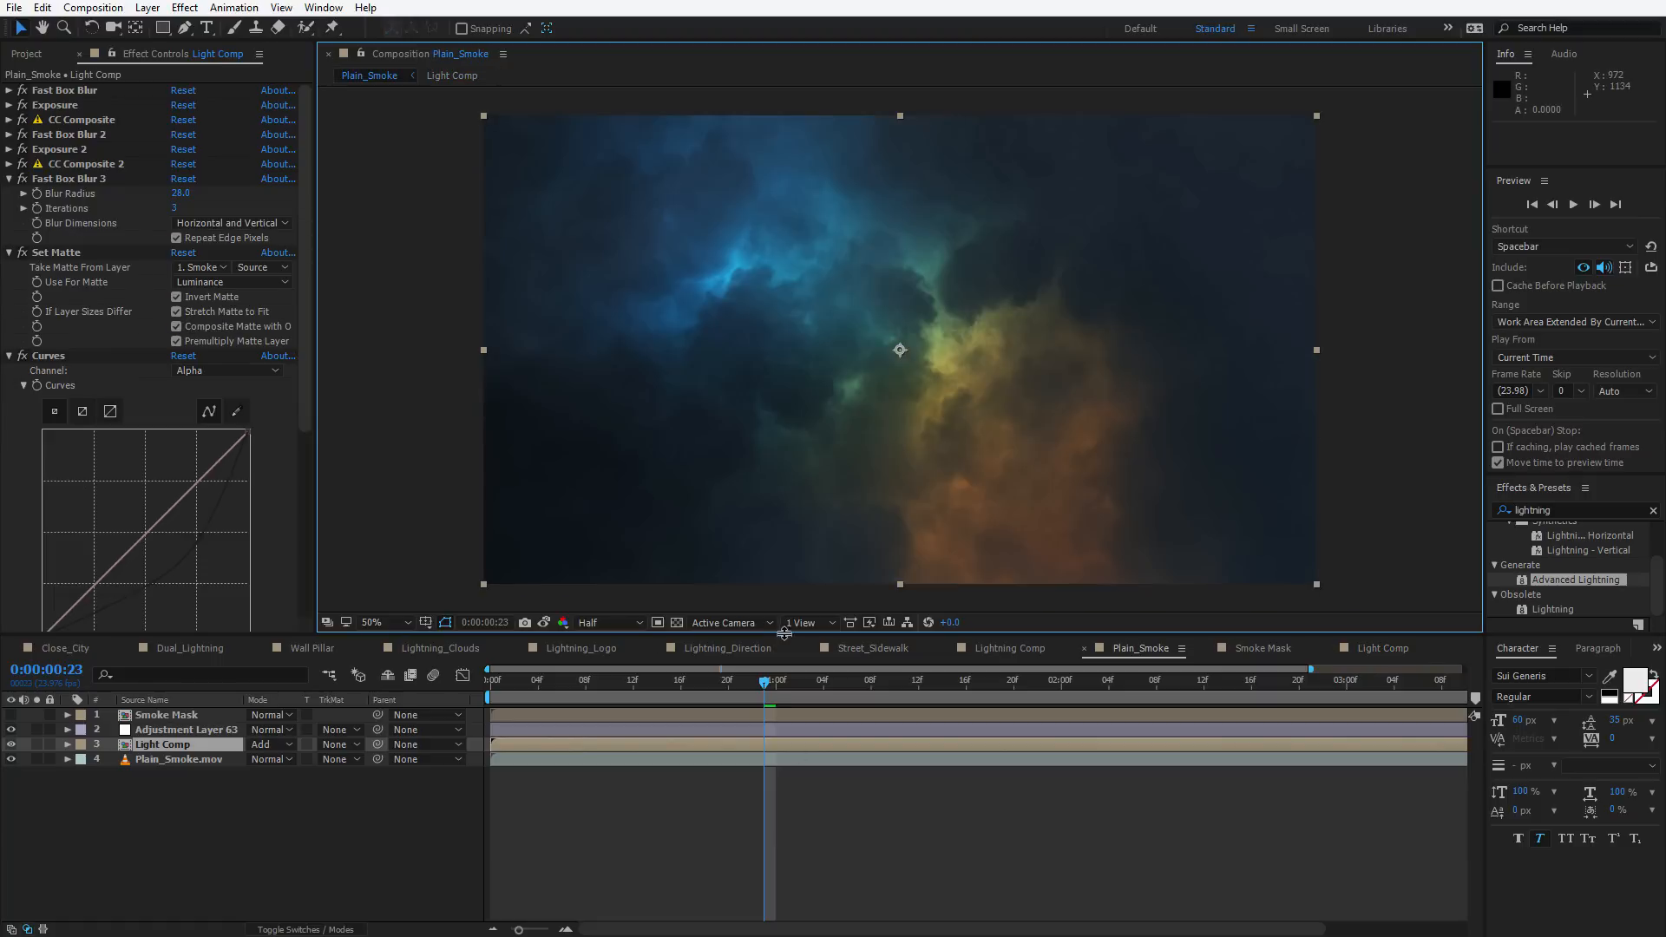
{"action": "key", "text": "minus"}
{"action": "key", "text": "space"}
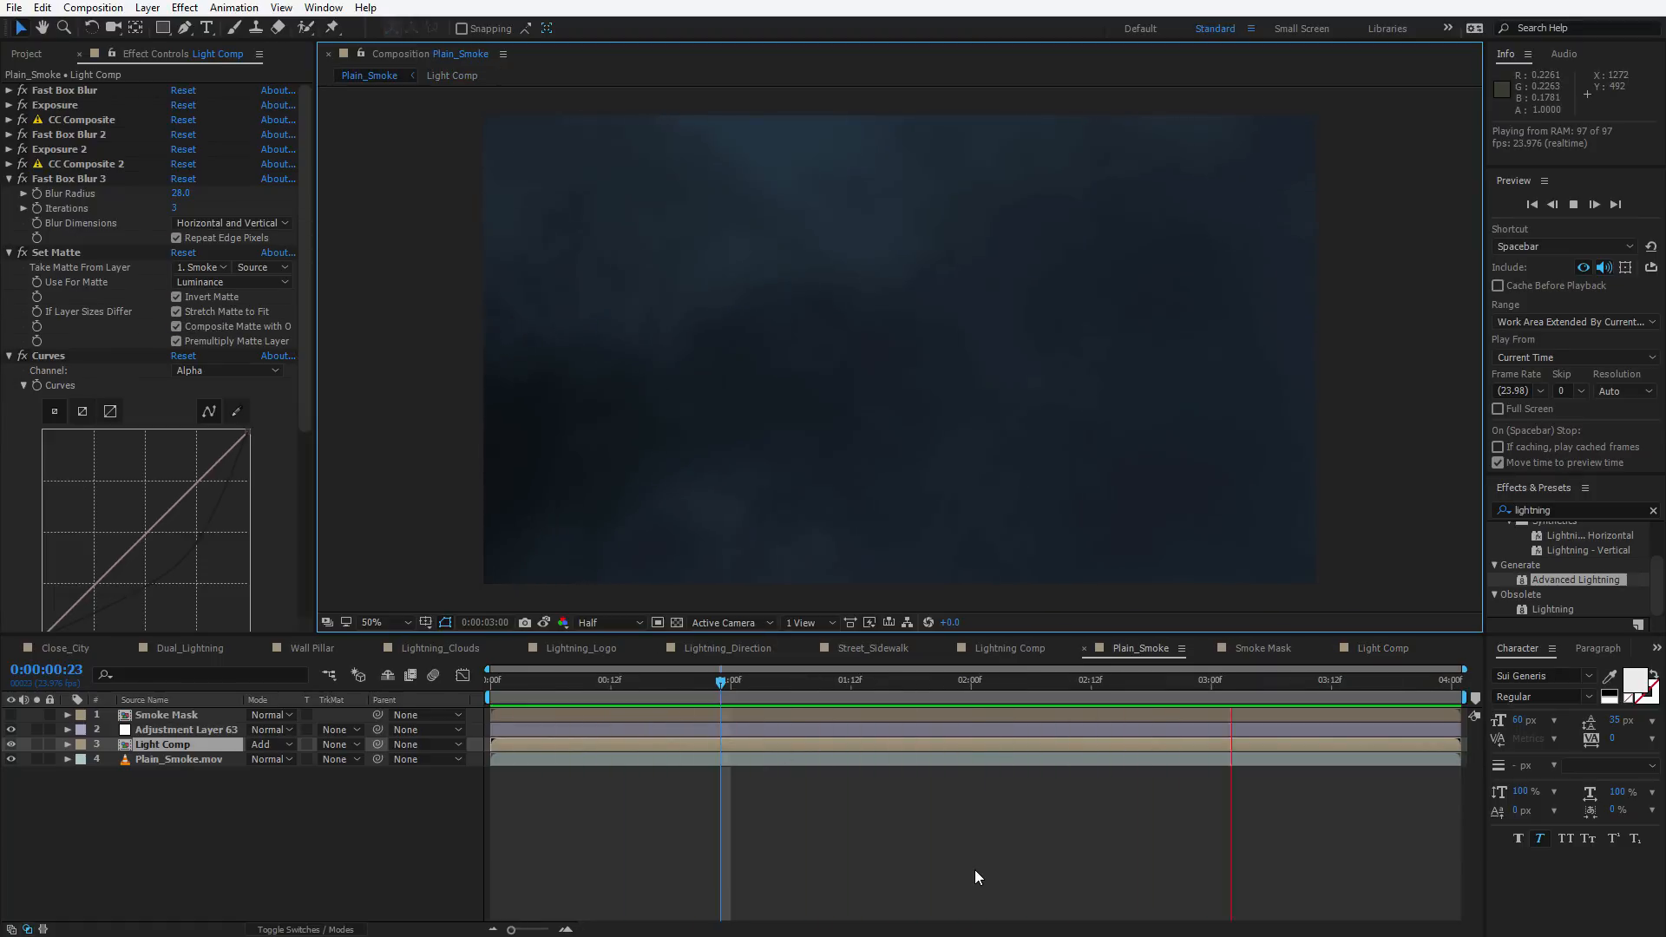
{"action": "key", "text": "space"}
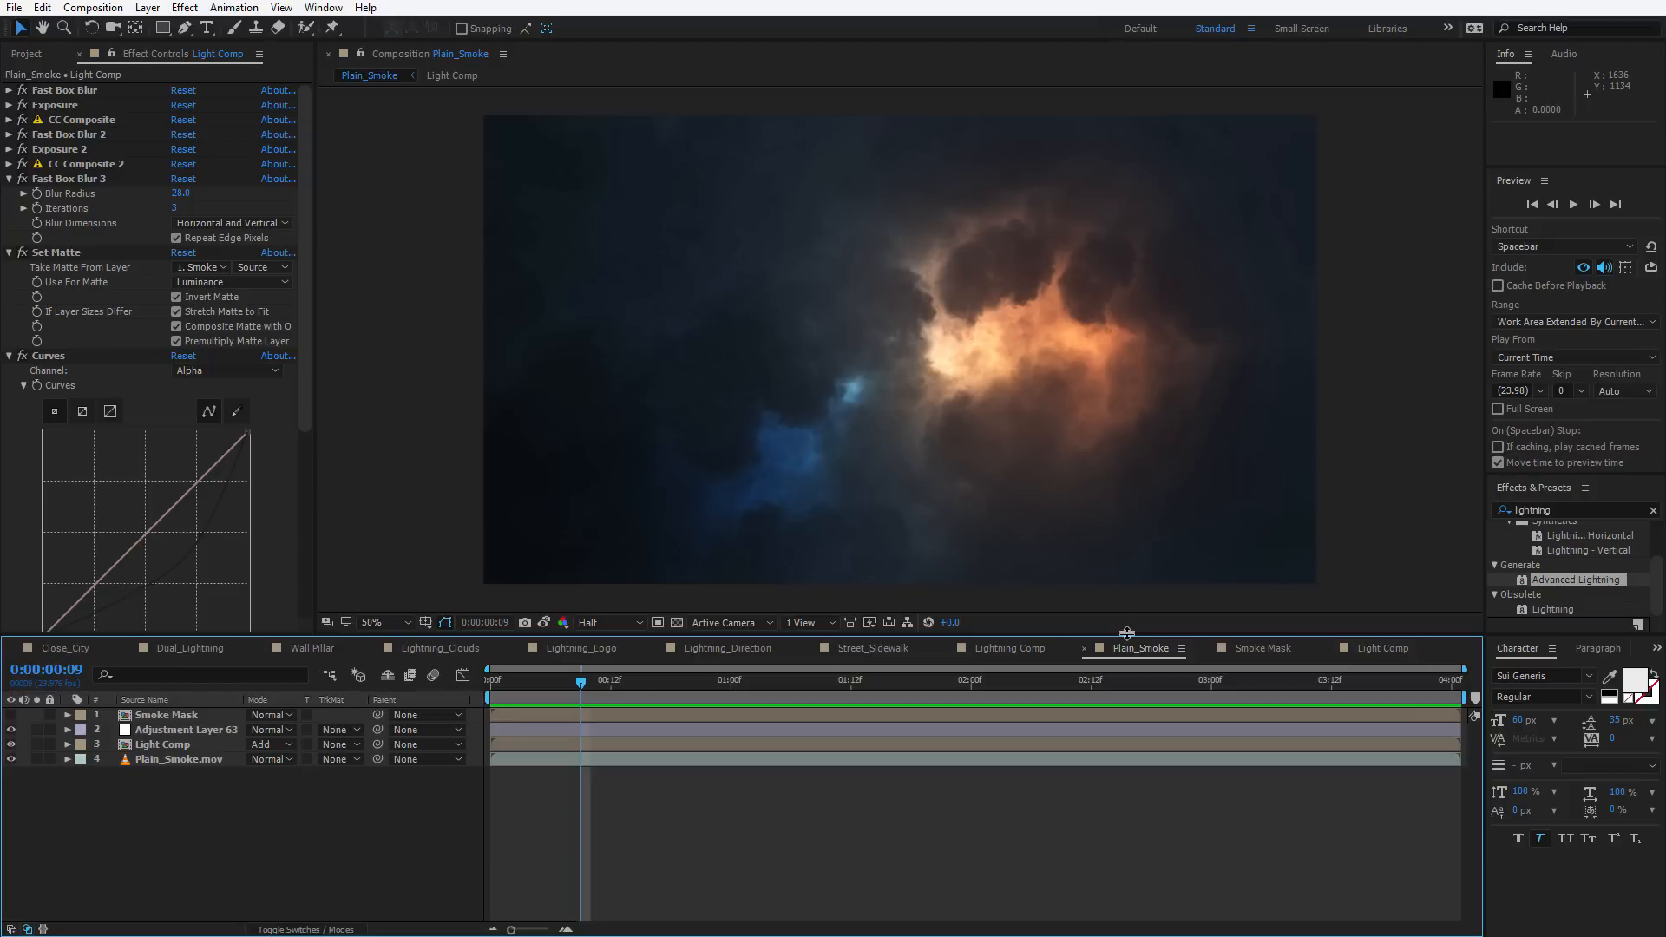
{"action": "left_click_drag", "start_coordinate": [580, 682], "coordinate": [684, 712]}
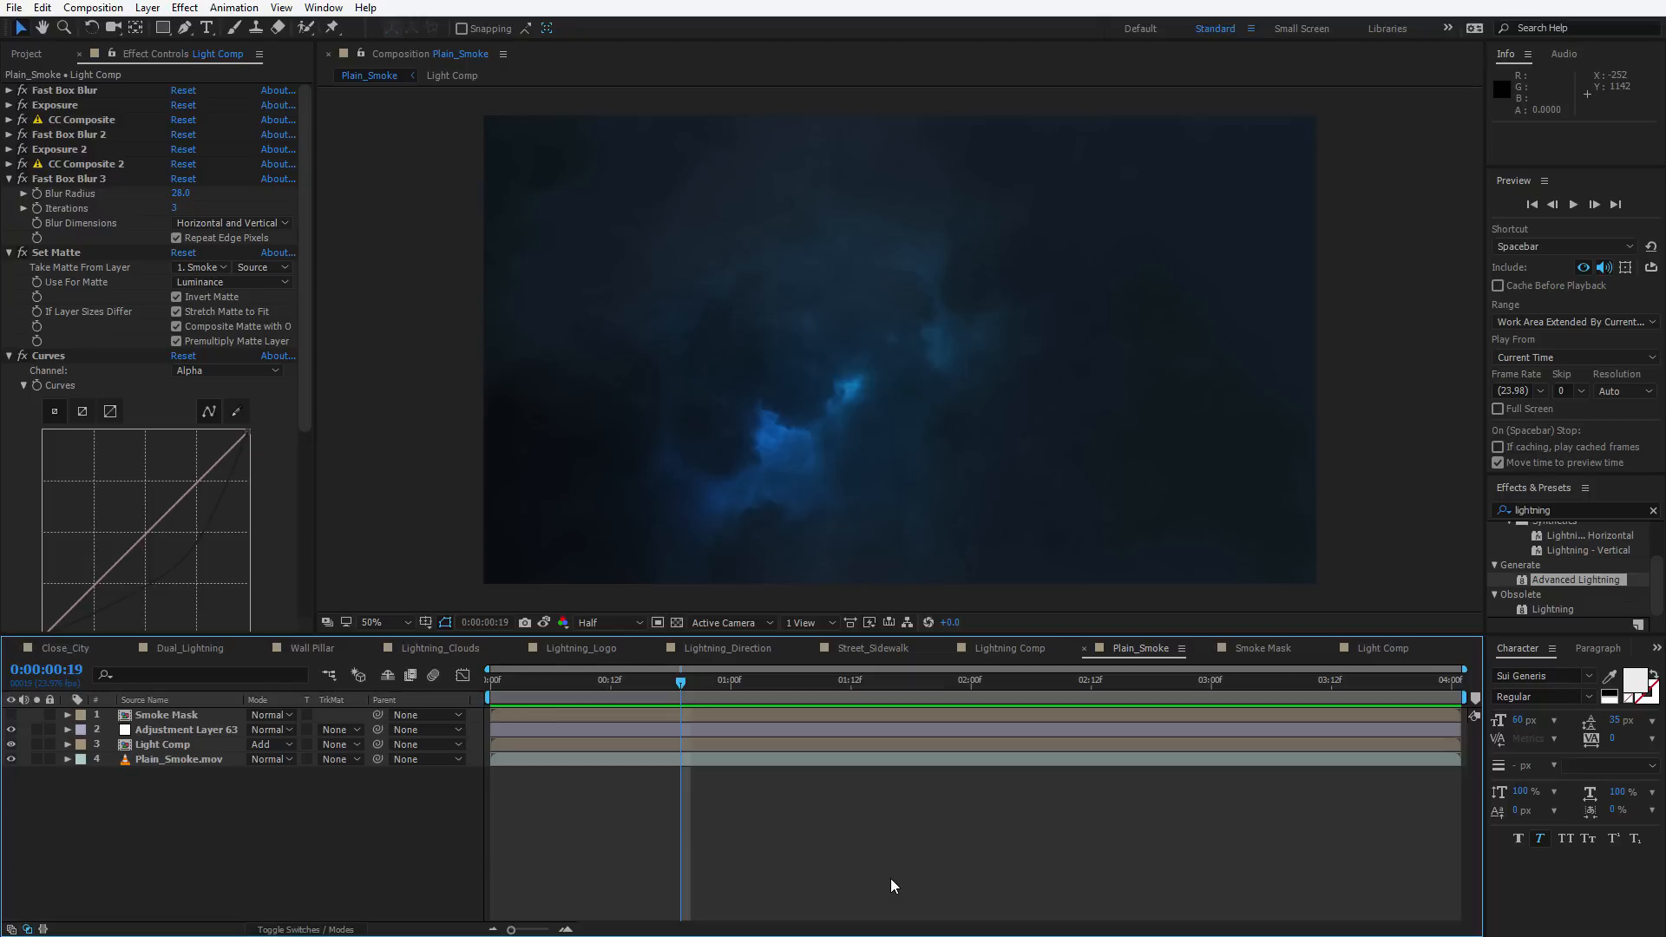
Create a new solid layer named E3D
{"action": "left_click", "coordinate": [148, 7]}
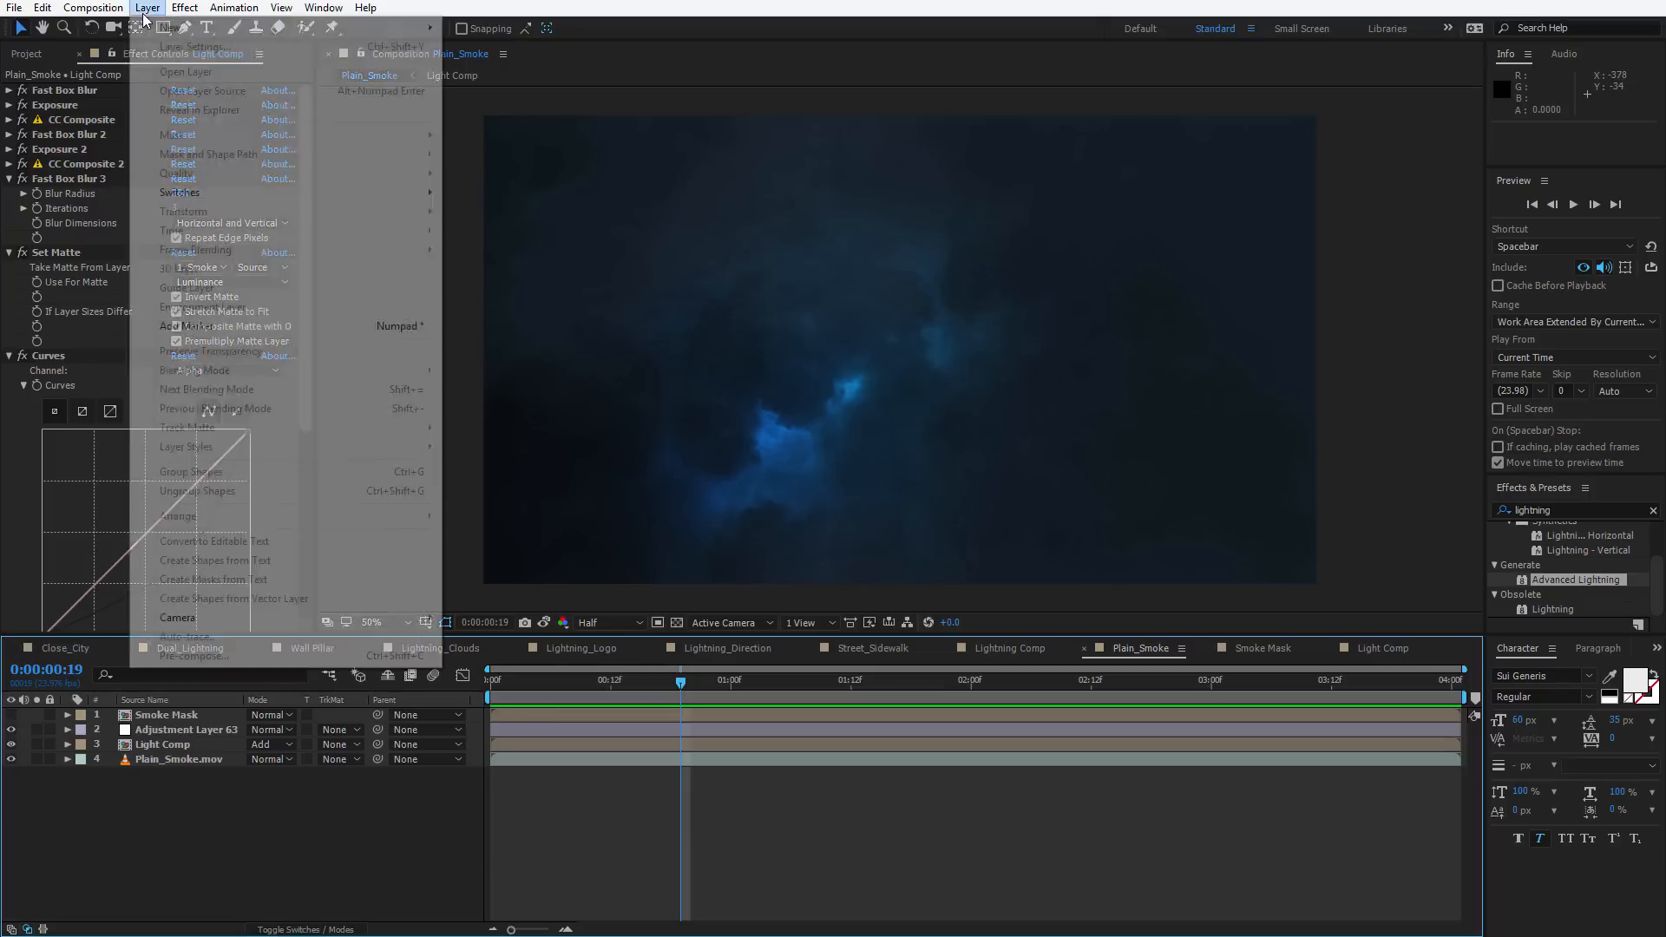
{"action": "mouse_move", "coordinate": [260, 26]}
{"action": "left_click", "coordinate": [486, 46]}
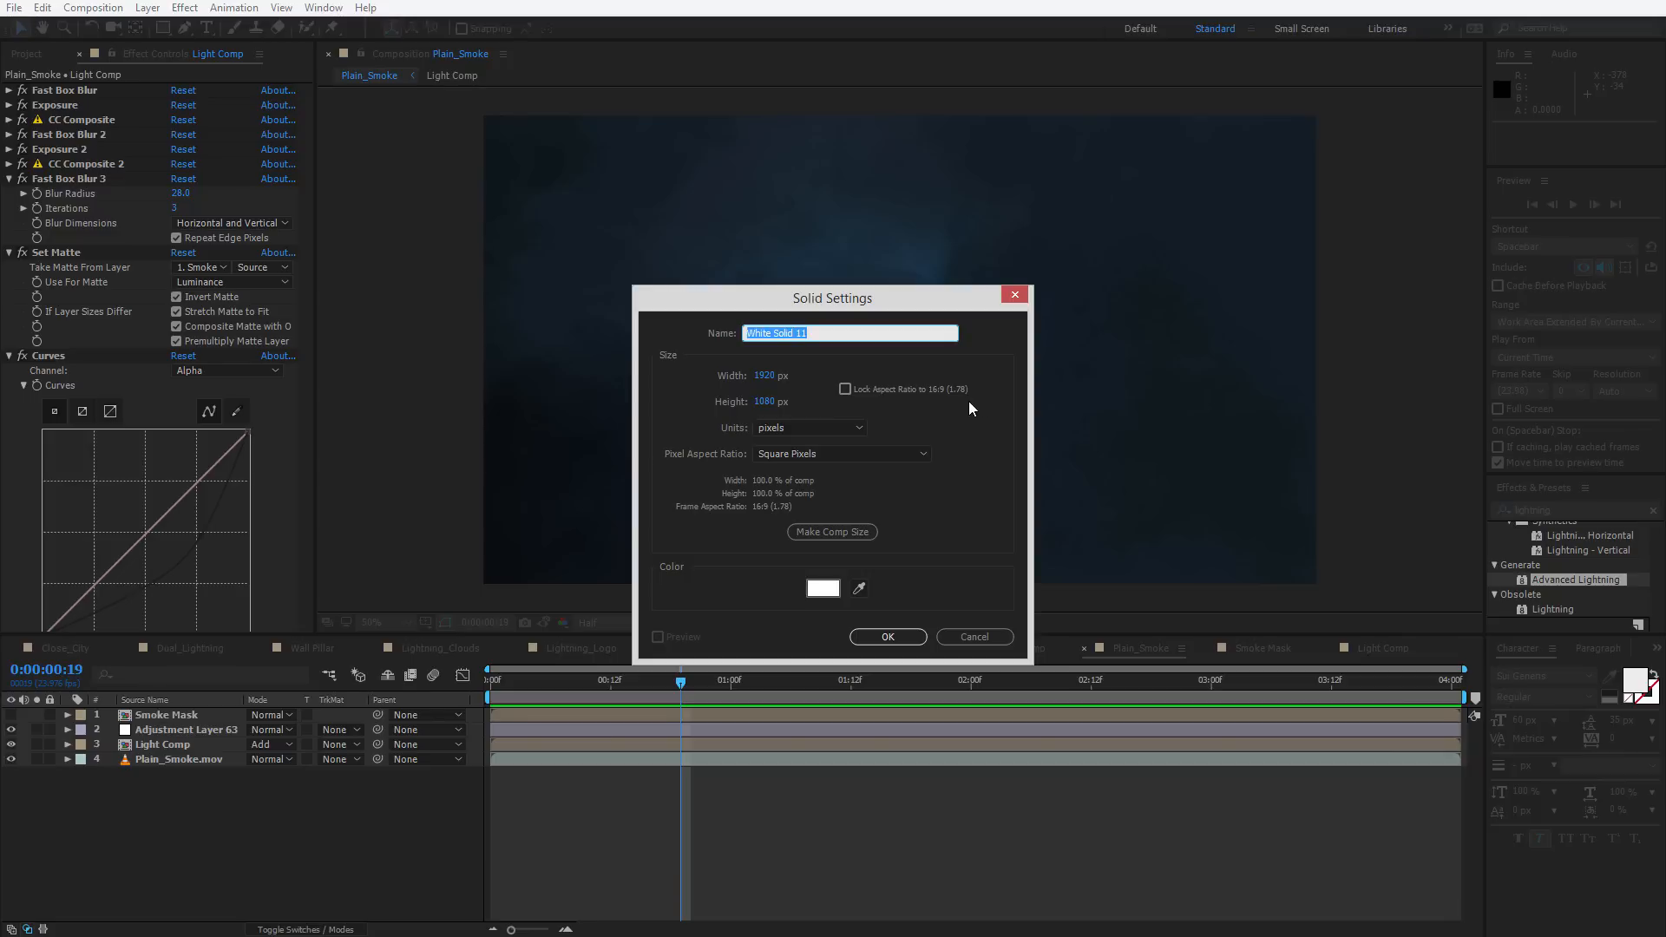
{"action": "type", "text": "E3D"}
{"action": "key", "text": "Return"}
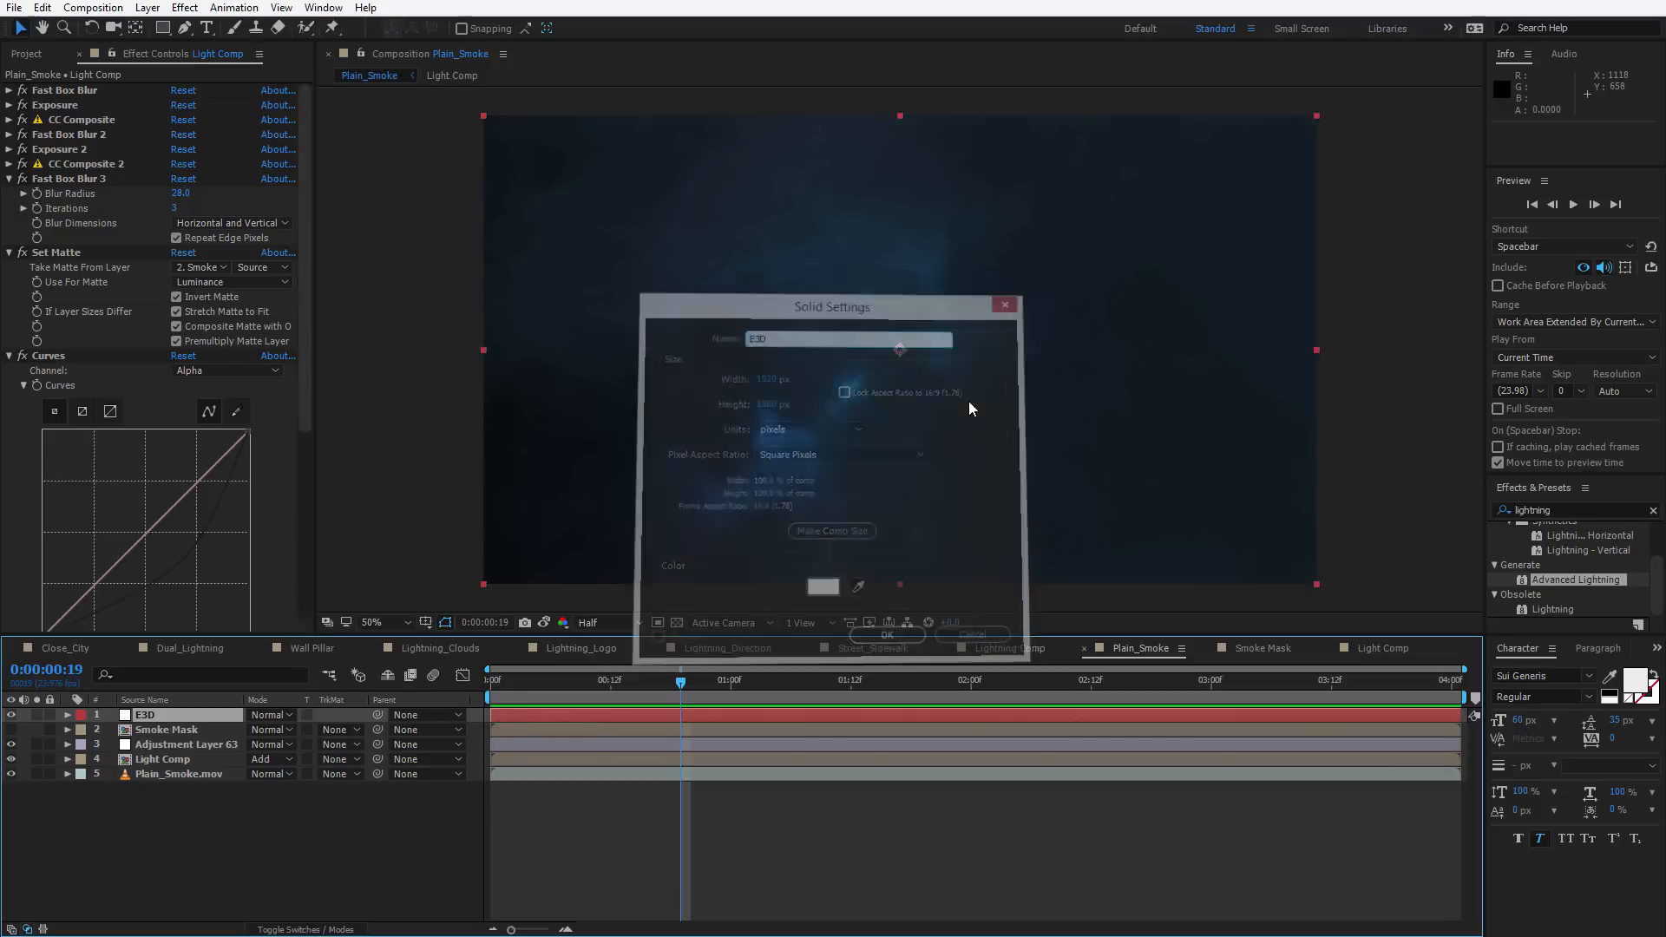
Apply the Element effect to the E3D solid
{"action": "key", "text": "ctrl+space"}
{"action": "type", "text": "elem"}
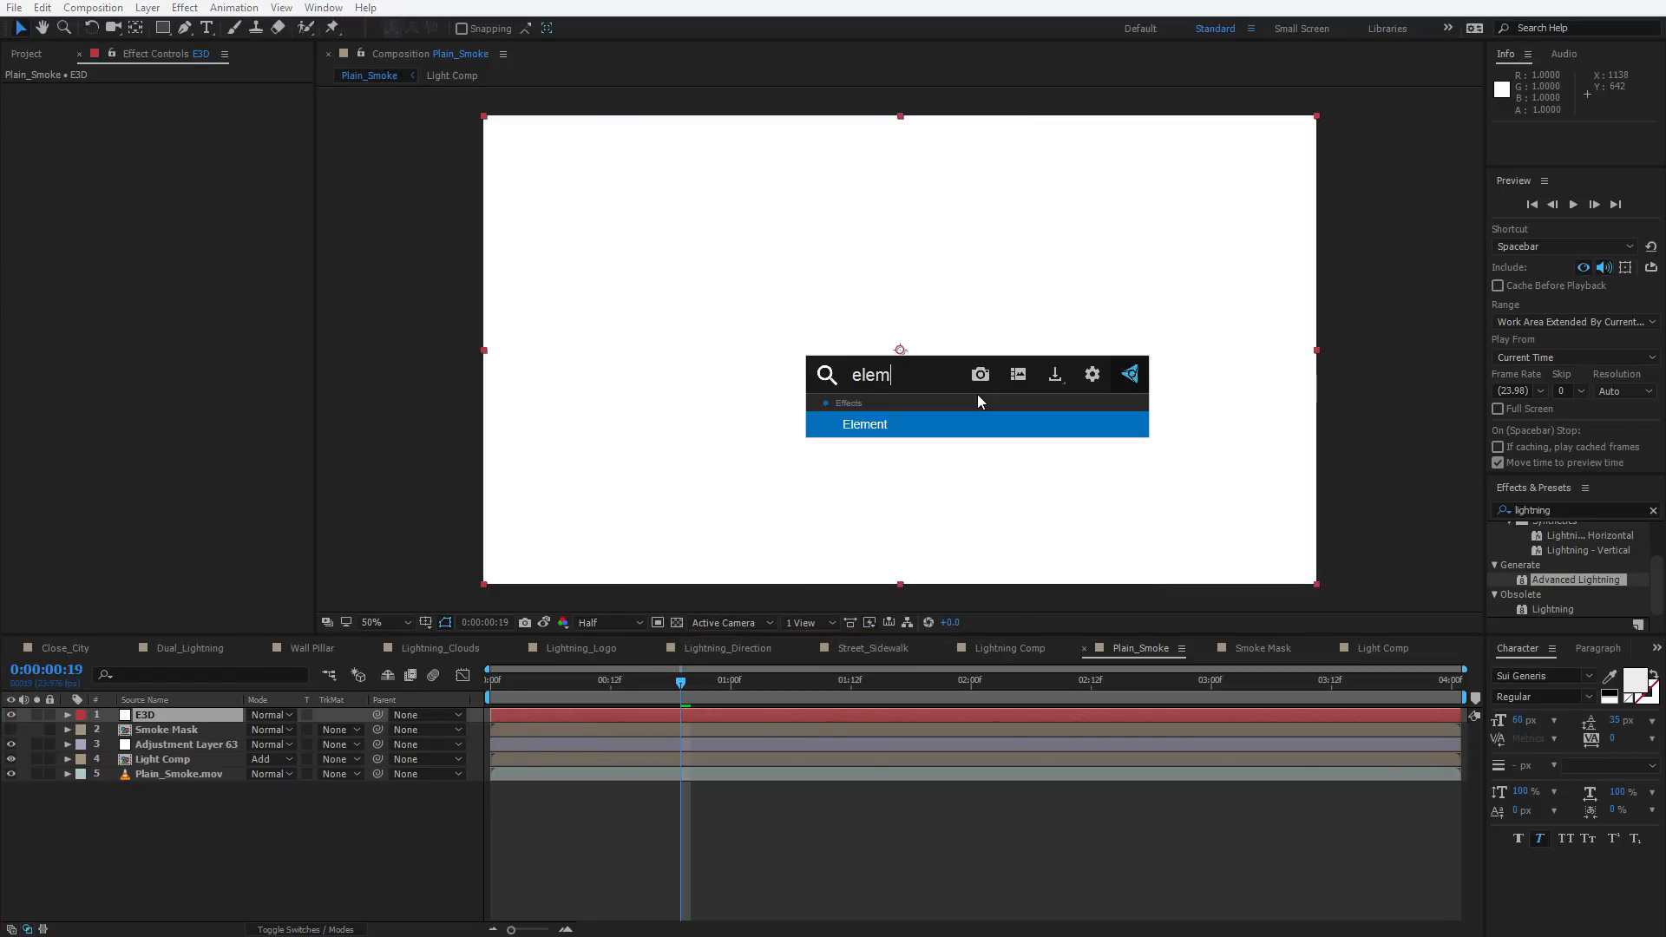
{"action": "key", "text": "Return"}
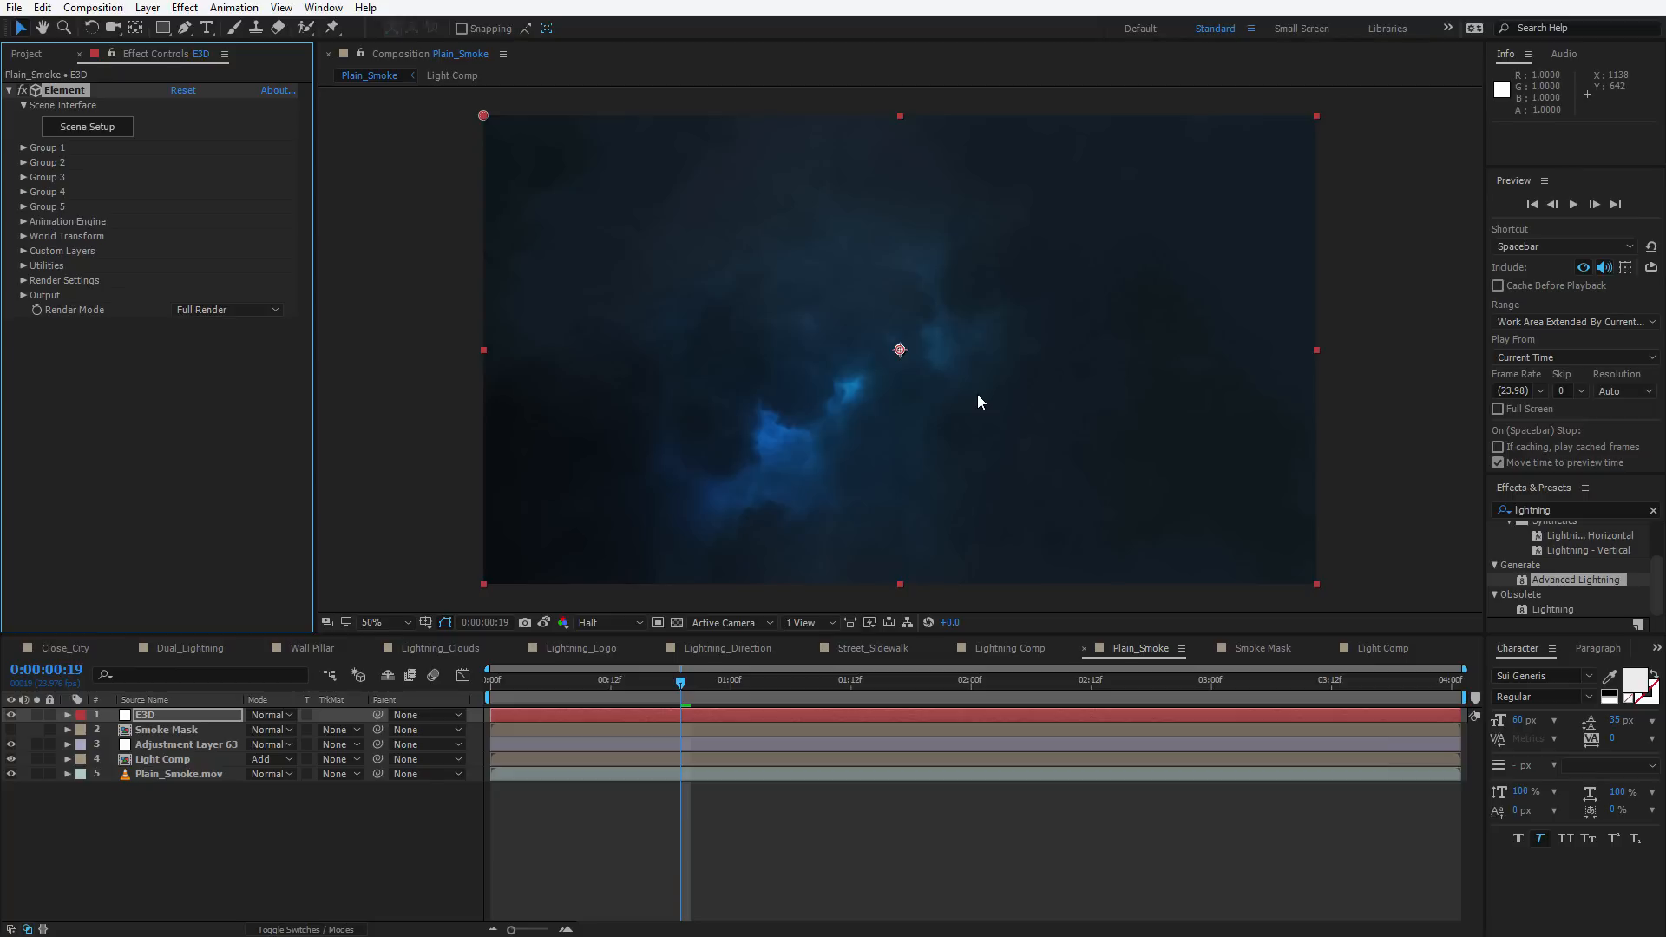
Create a two-line text layer reading VIDEO COPILOT in the centre of the frame
{"action": "left_click", "coordinate": [789, 897]}
{"action": "left_click", "coordinate": [207, 27]}
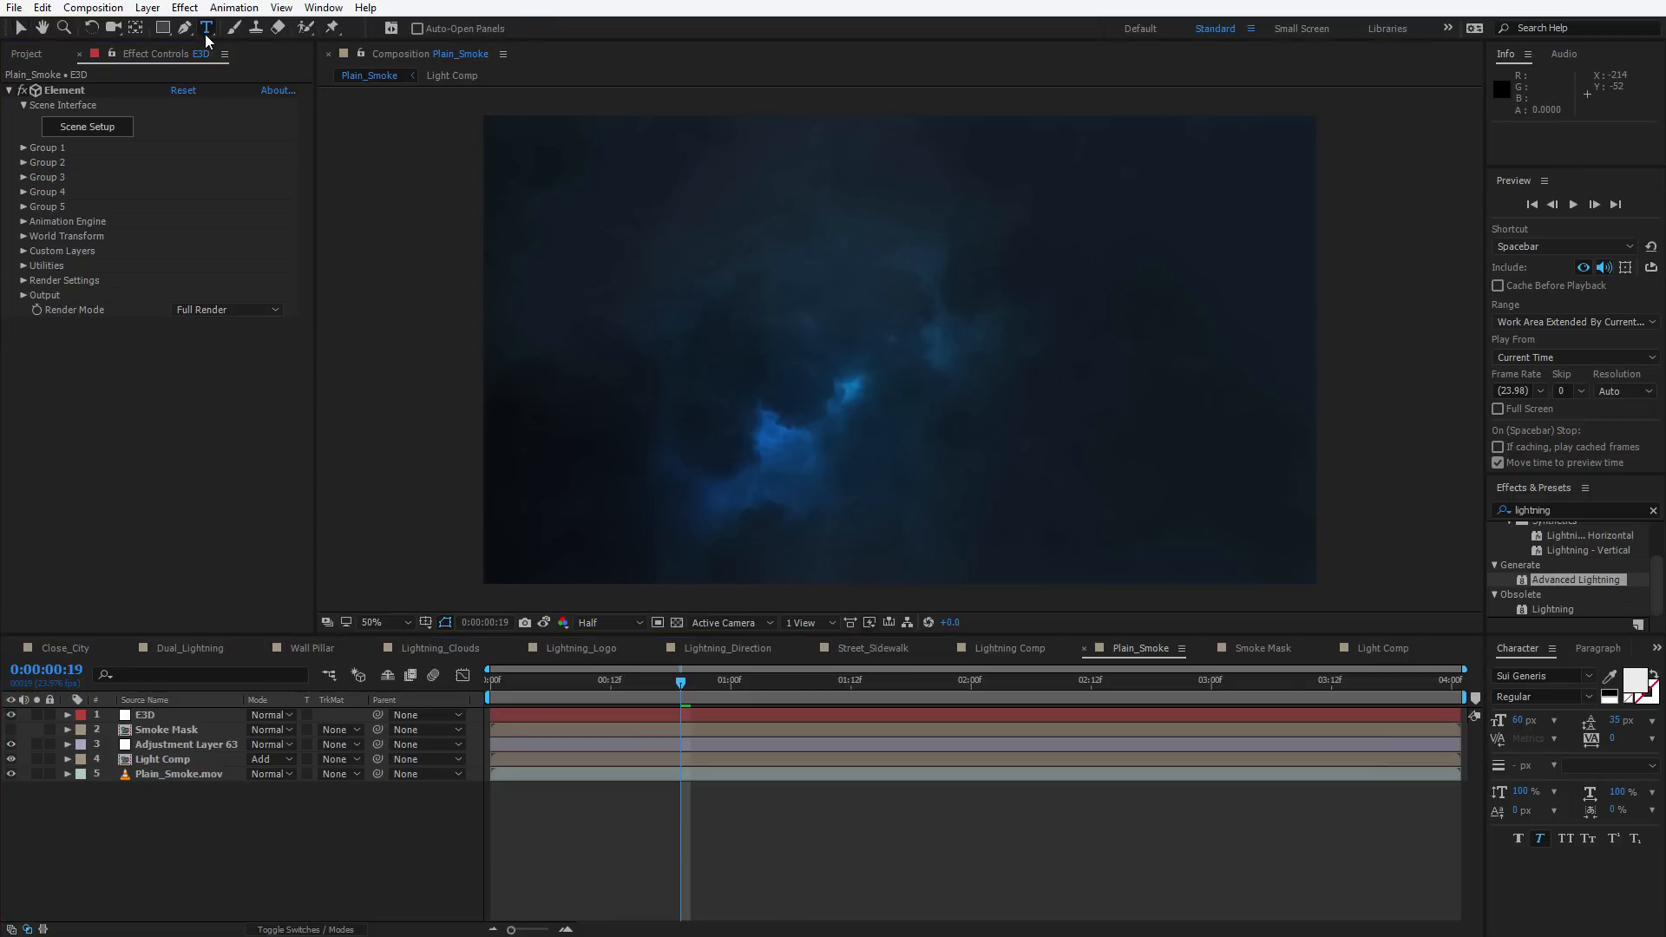
{"action": "left_click", "coordinate": [791, 351]}
{"action": "type", "text": "VIDEO"}
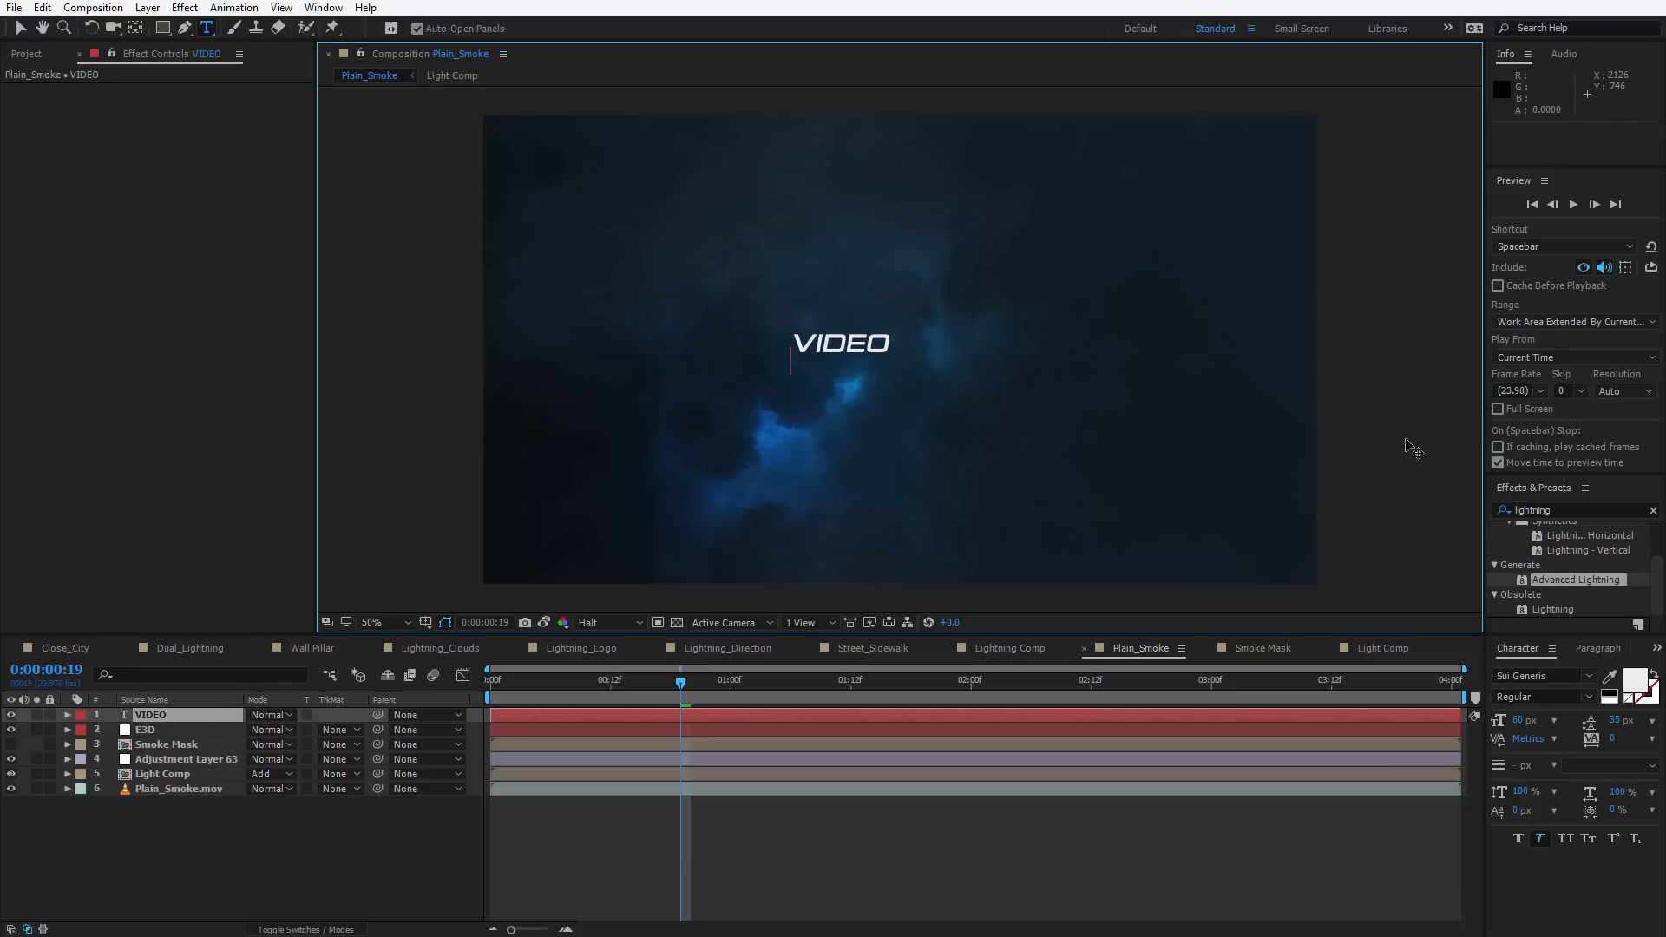
{"action": "key", "text": "Return"}
{"action": "type", "text": "COPILOT"}
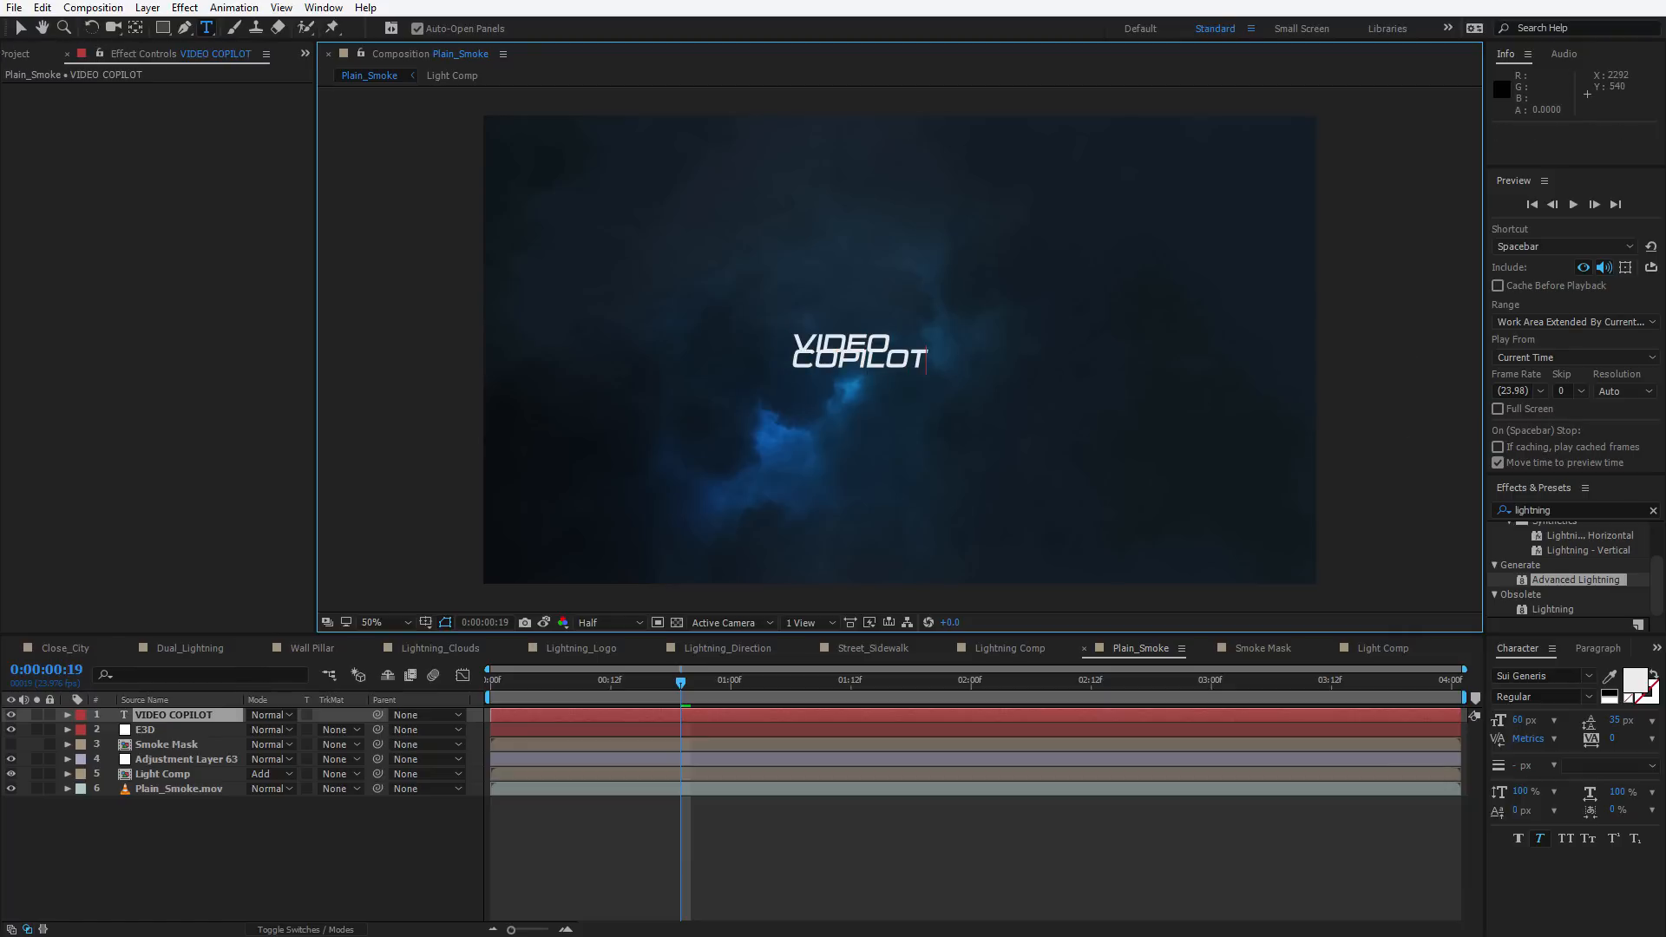
Tighten the text's leading to about 55 px and enlarge the font size of the VIDEO line
{"action": "key", "text": "ctrl+a"}
{"action": "left_click_drag", "start_coordinate": [1614, 724], "coordinate": [1627, 724]}
{"action": "left_click", "coordinate": [861, 330]}
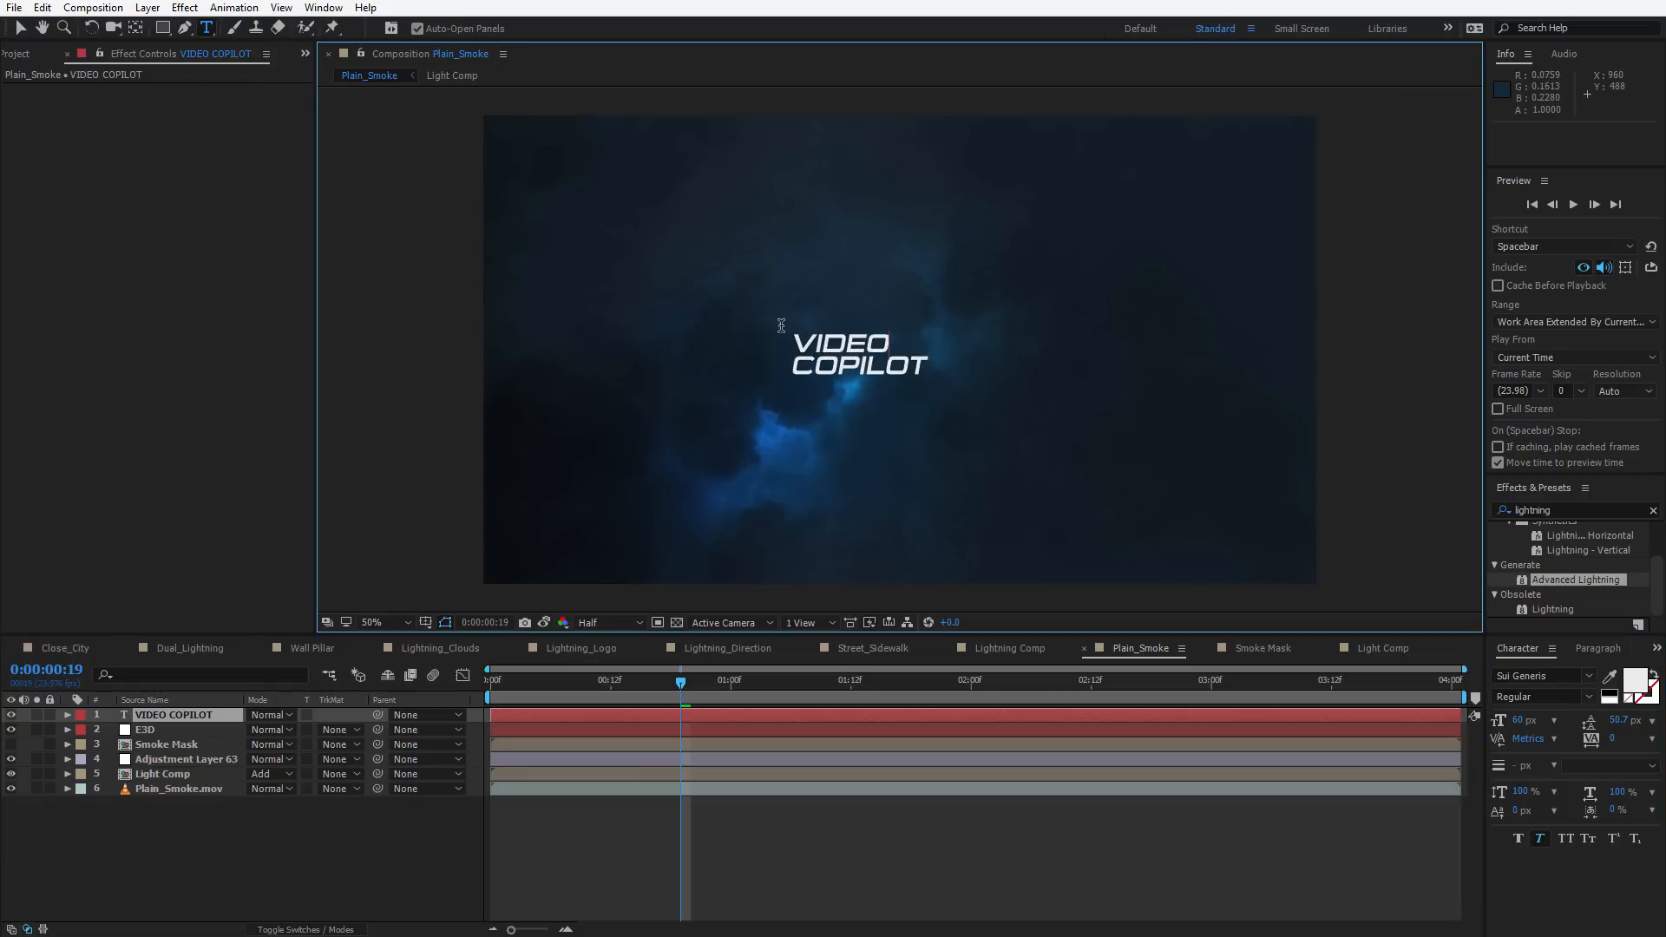
{"action": "double_click", "coordinate": [794, 340]}
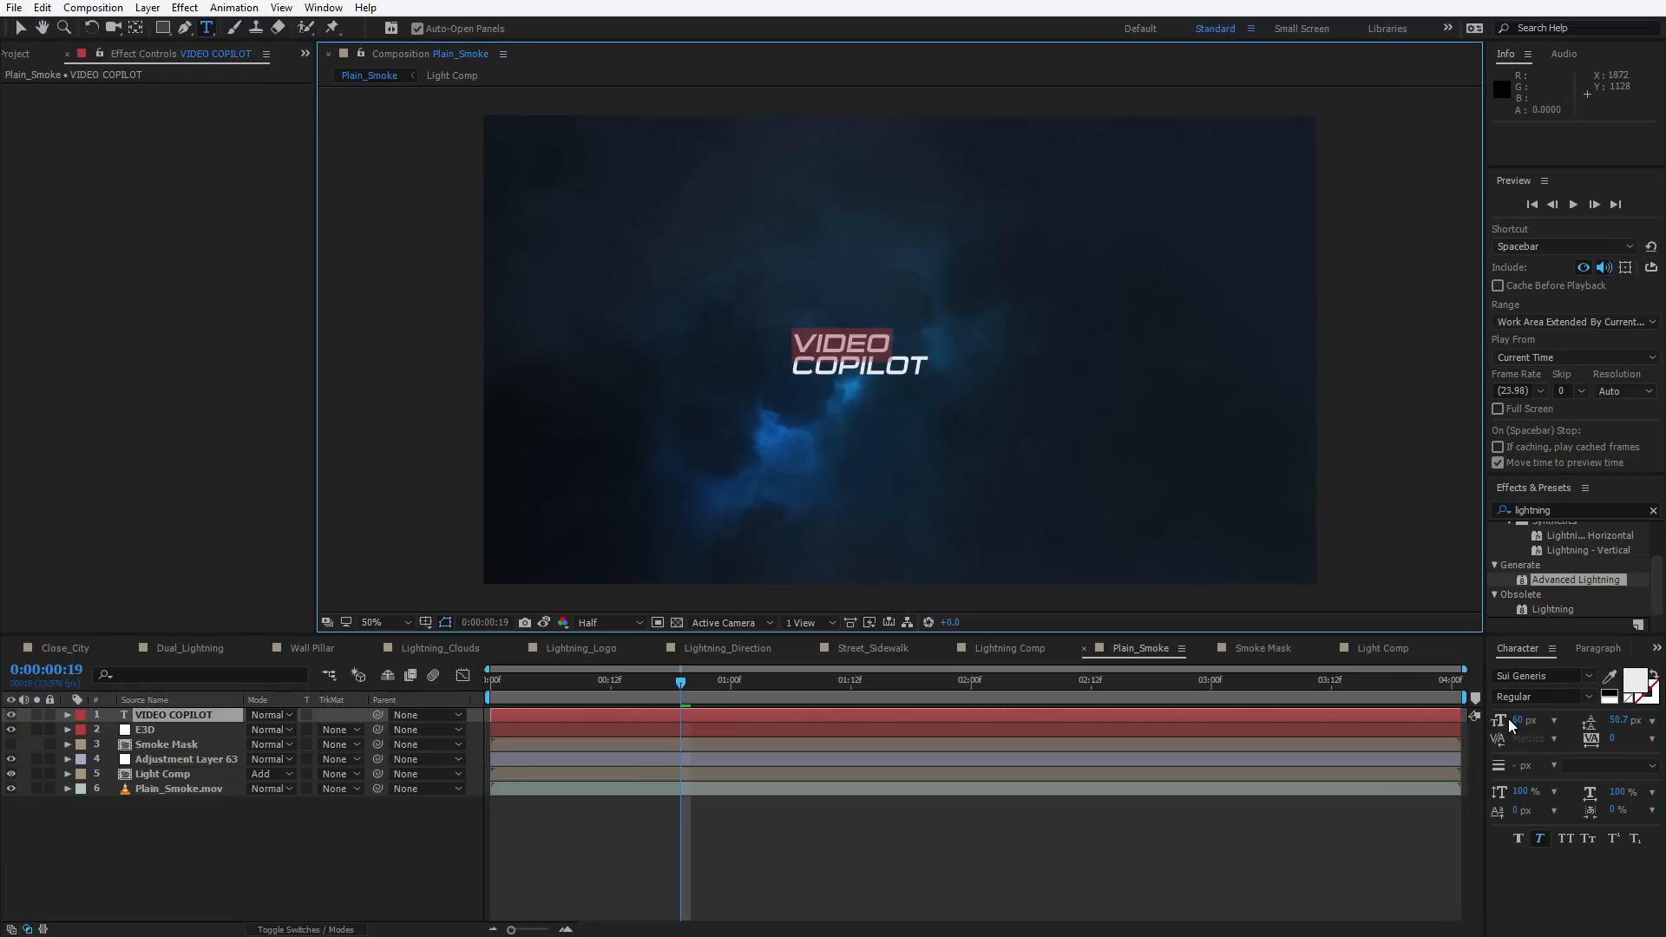
{"action": "left_click_drag", "start_coordinate": [1517, 721], "coordinate": [1642, 712]}
{"action": "key", "text": "ctrl+a"}
{"action": "left_click", "coordinate": [19, 28]}
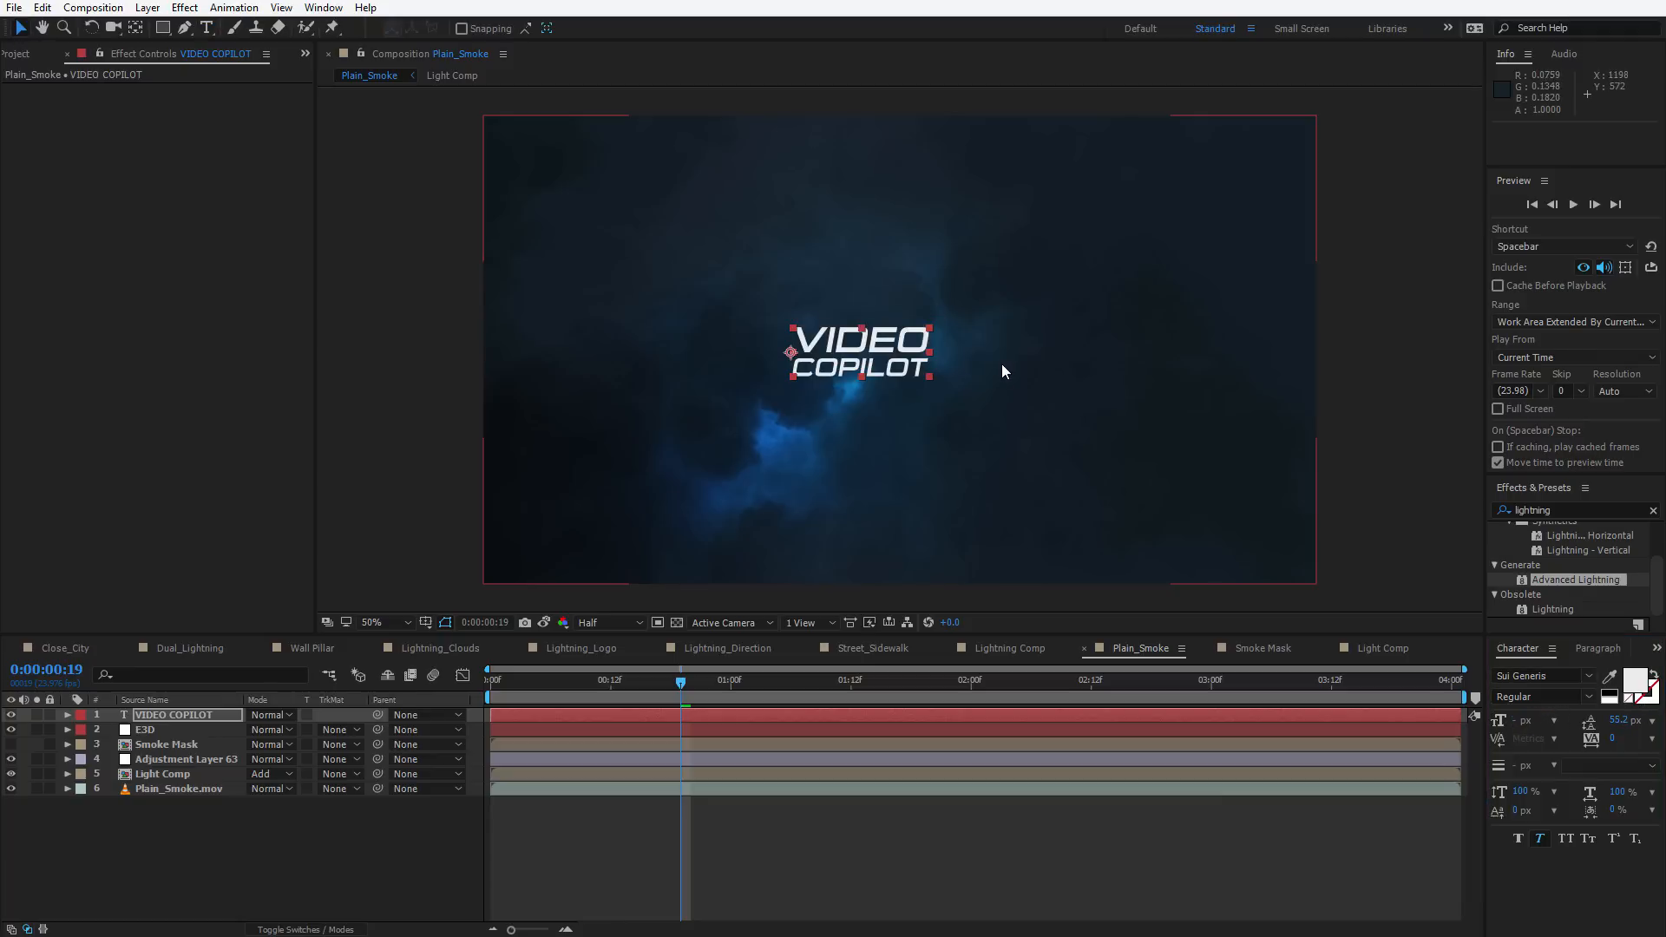
Scale the text layer up to about 192% and centre it in the frame
{"action": "left_click_drag", "start_coordinate": [930, 328], "coordinate": [1055, 303]}
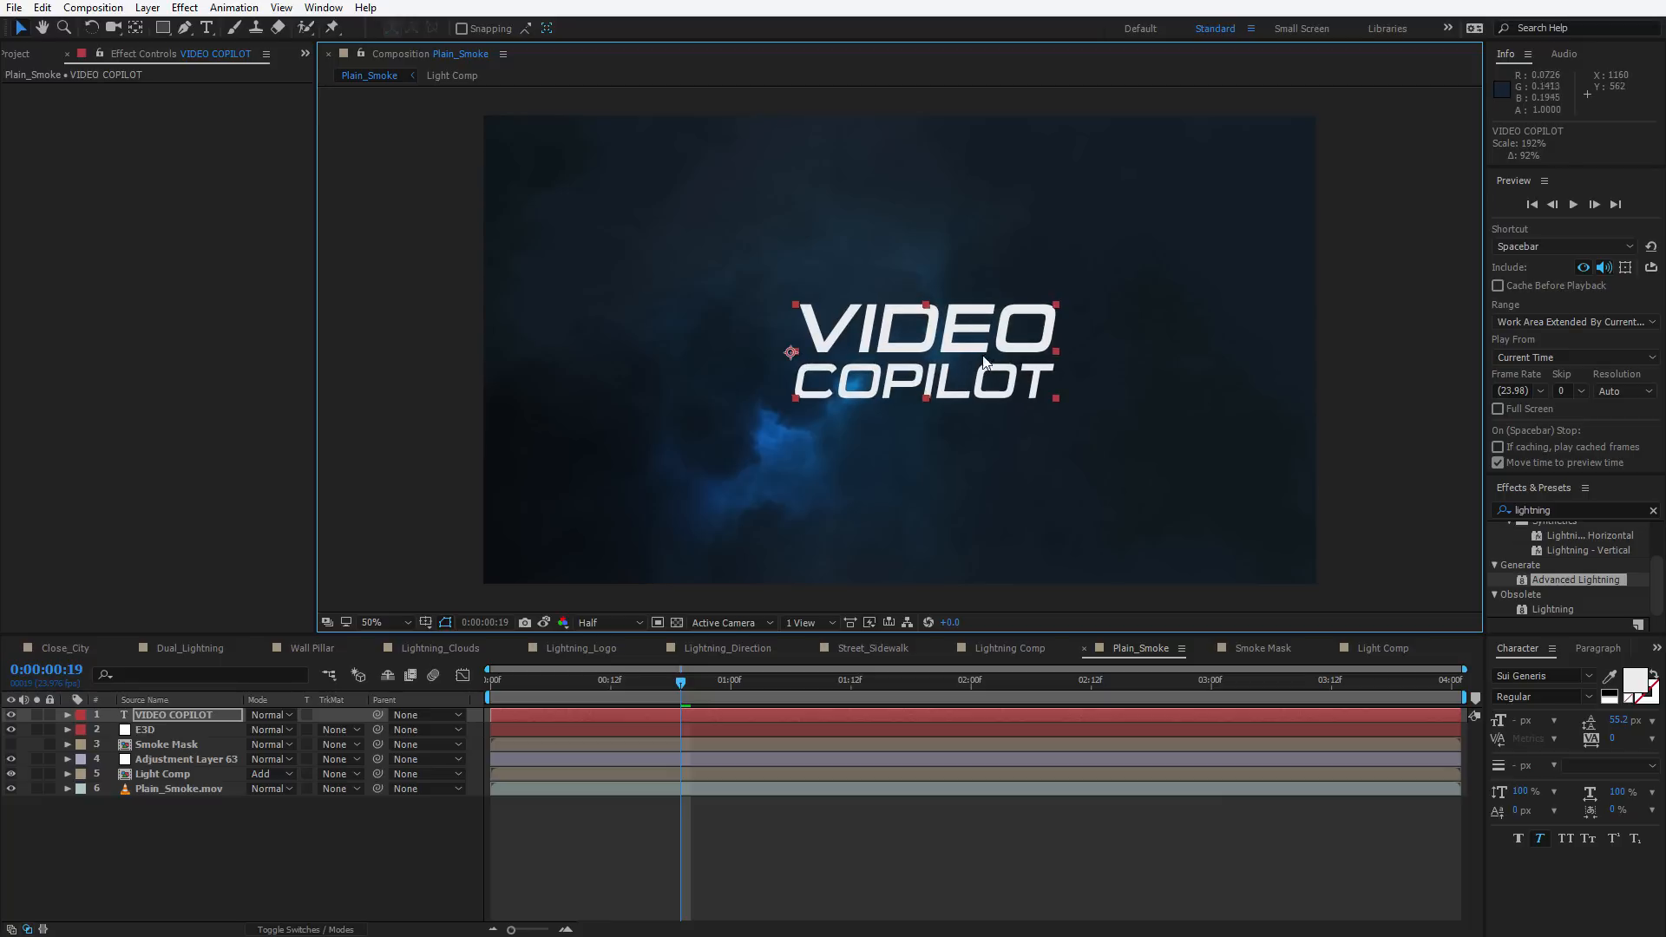
{"action": "left_click_drag", "start_coordinate": [980, 345], "coordinate": [956, 358]}
{"action": "key", "text": "apostrophe"}
{"action": "left_click_drag", "start_coordinate": [1032, 318], "coordinate": [994, 328]}
{"action": "key", "text": "apostrophe"}
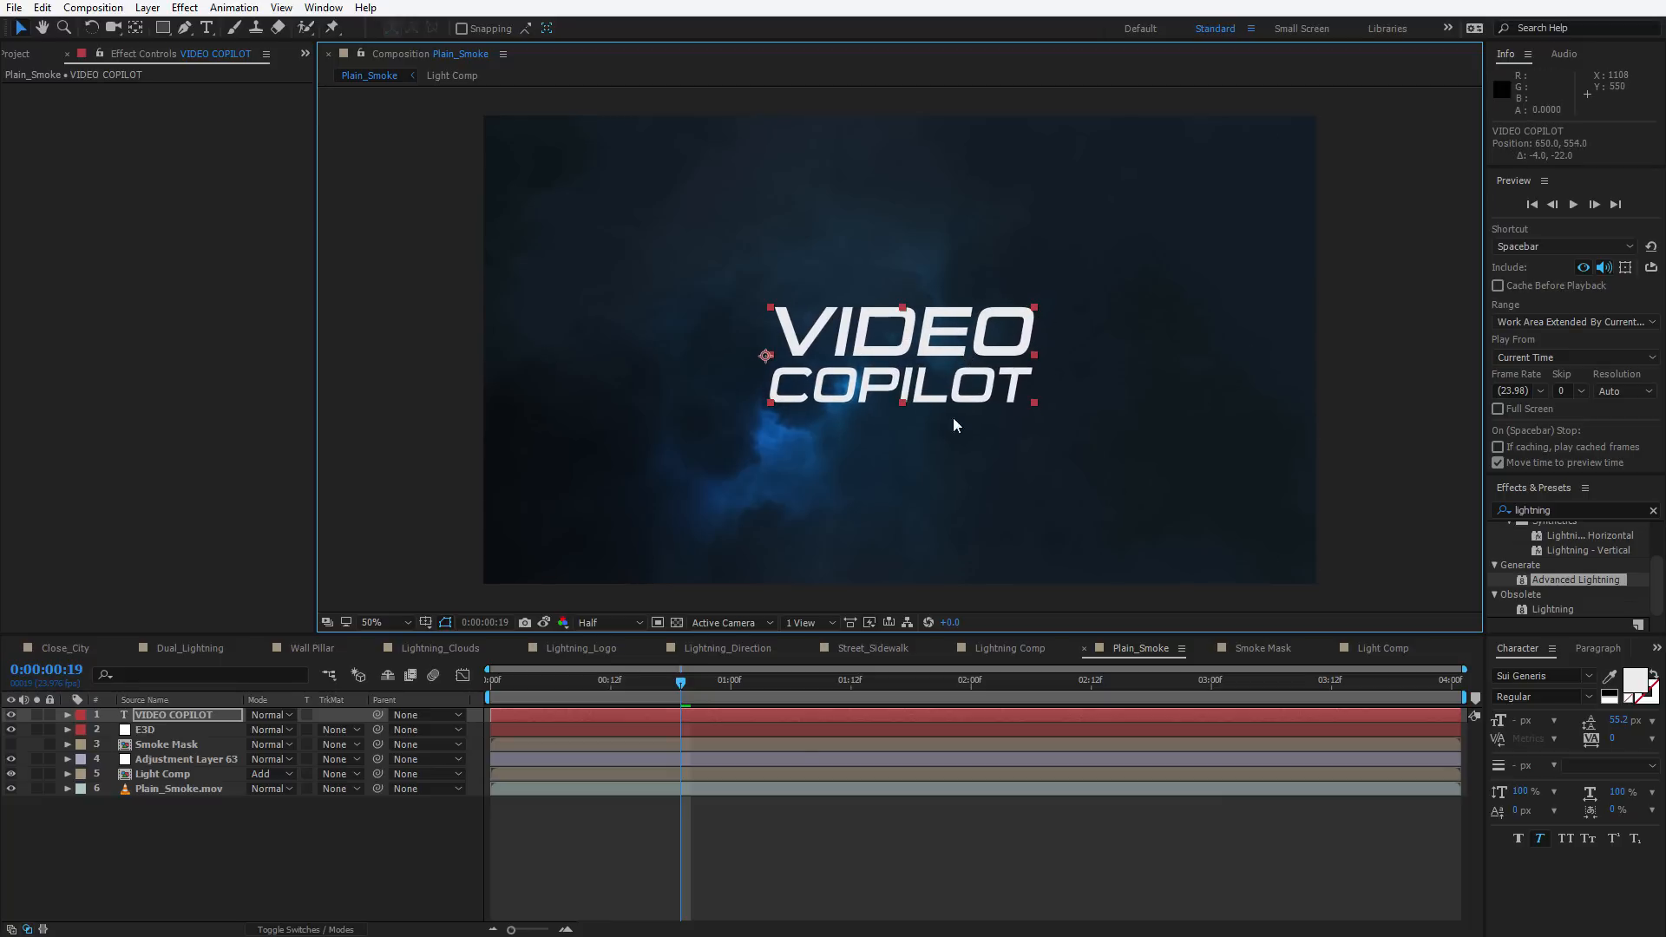
Hide the VIDEO COPILOT text layer and choose it as Element's custom Path Layer 1 on E3D
{"action": "left_click", "coordinate": [800, 815]}
{"action": "left_click", "coordinate": [10, 714]}
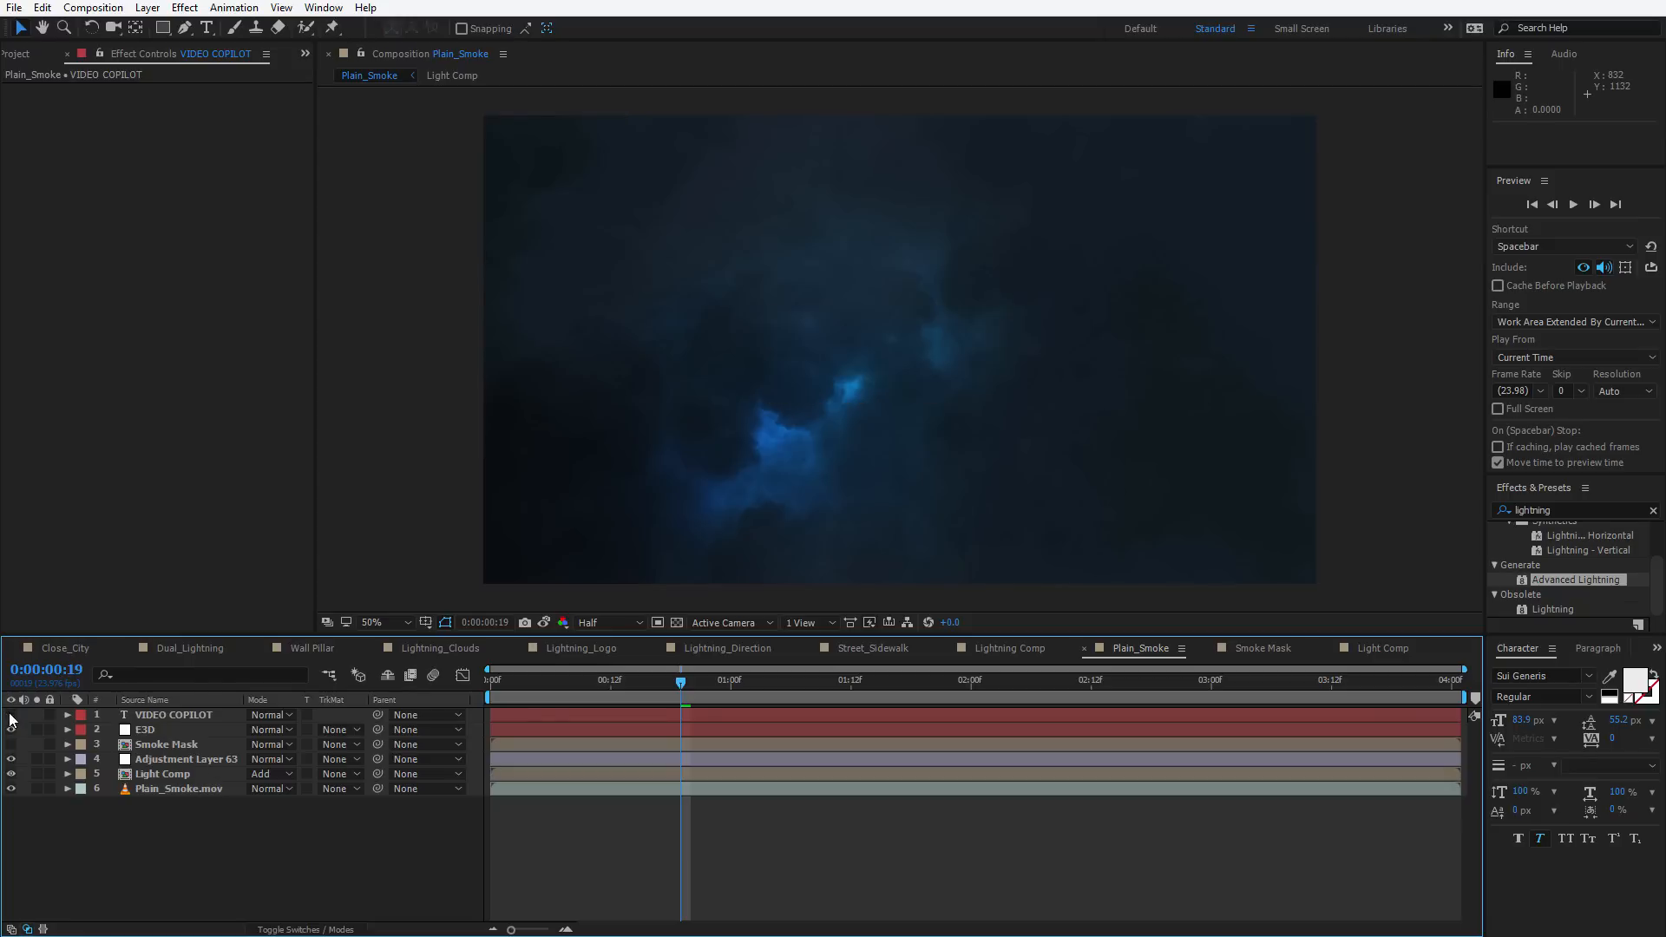
{"action": "left_click", "coordinate": [147, 729]}
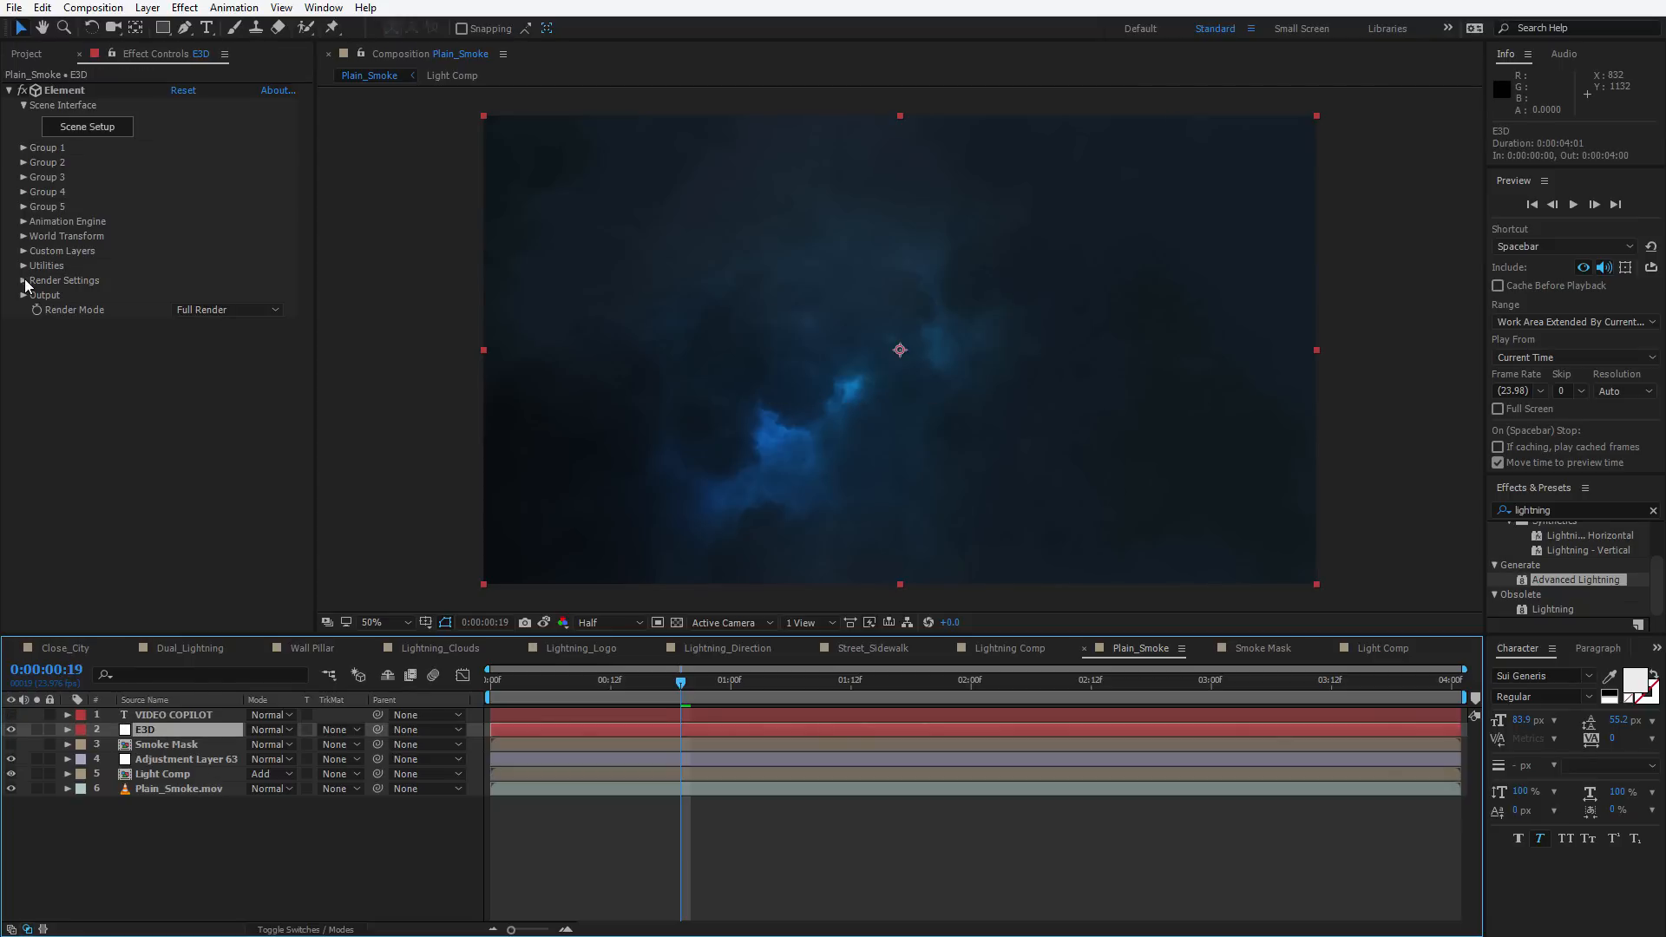
{"action": "left_click", "coordinate": [24, 251]}
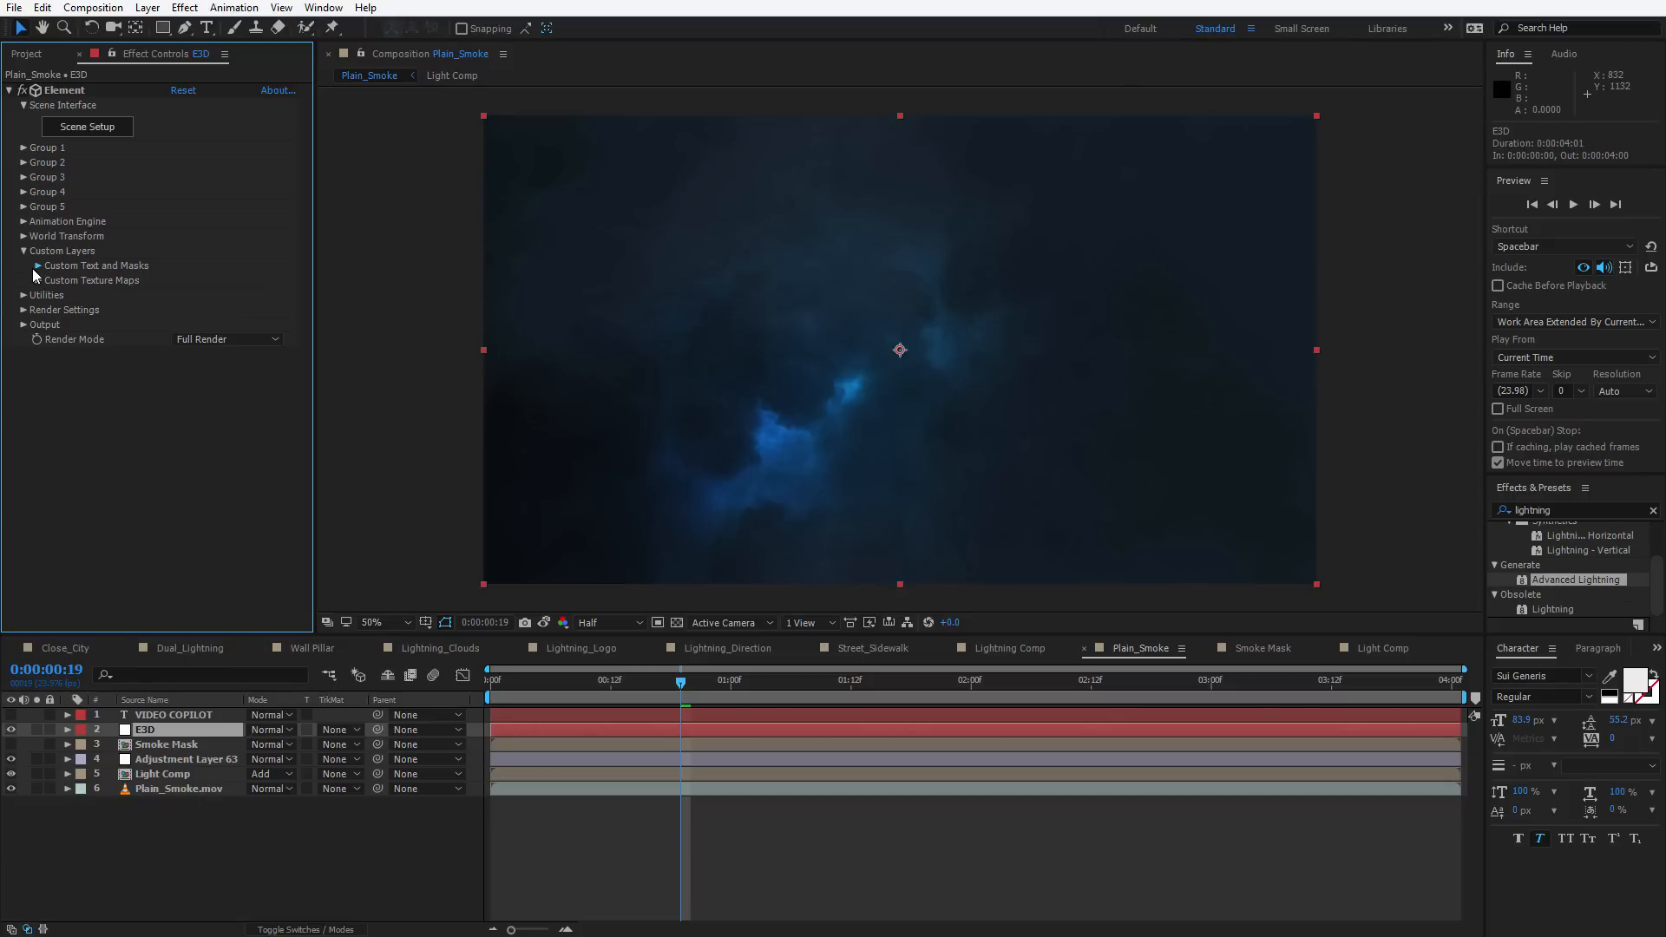
{"action": "left_click", "coordinate": [37, 266]}
{"action": "left_click", "coordinate": [205, 281]}
{"action": "left_click", "coordinate": [247, 319]}
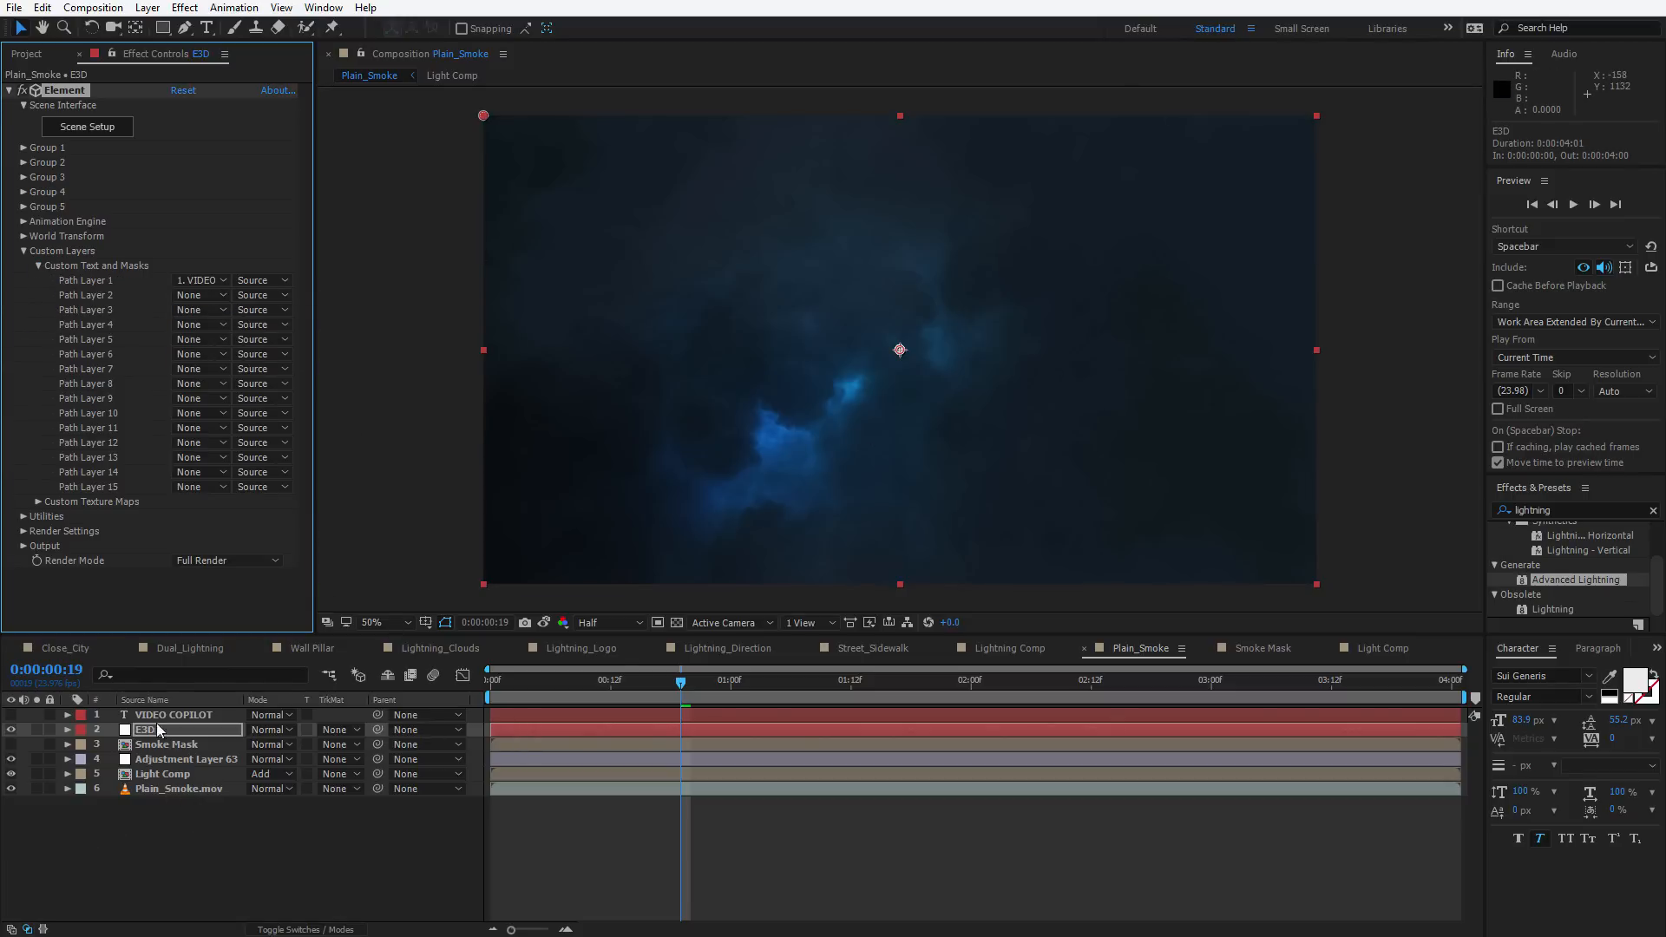
Open Element's Scene Setup and extrude the custom text path into a 3D model
{"action": "left_click", "coordinate": [91, 126]}
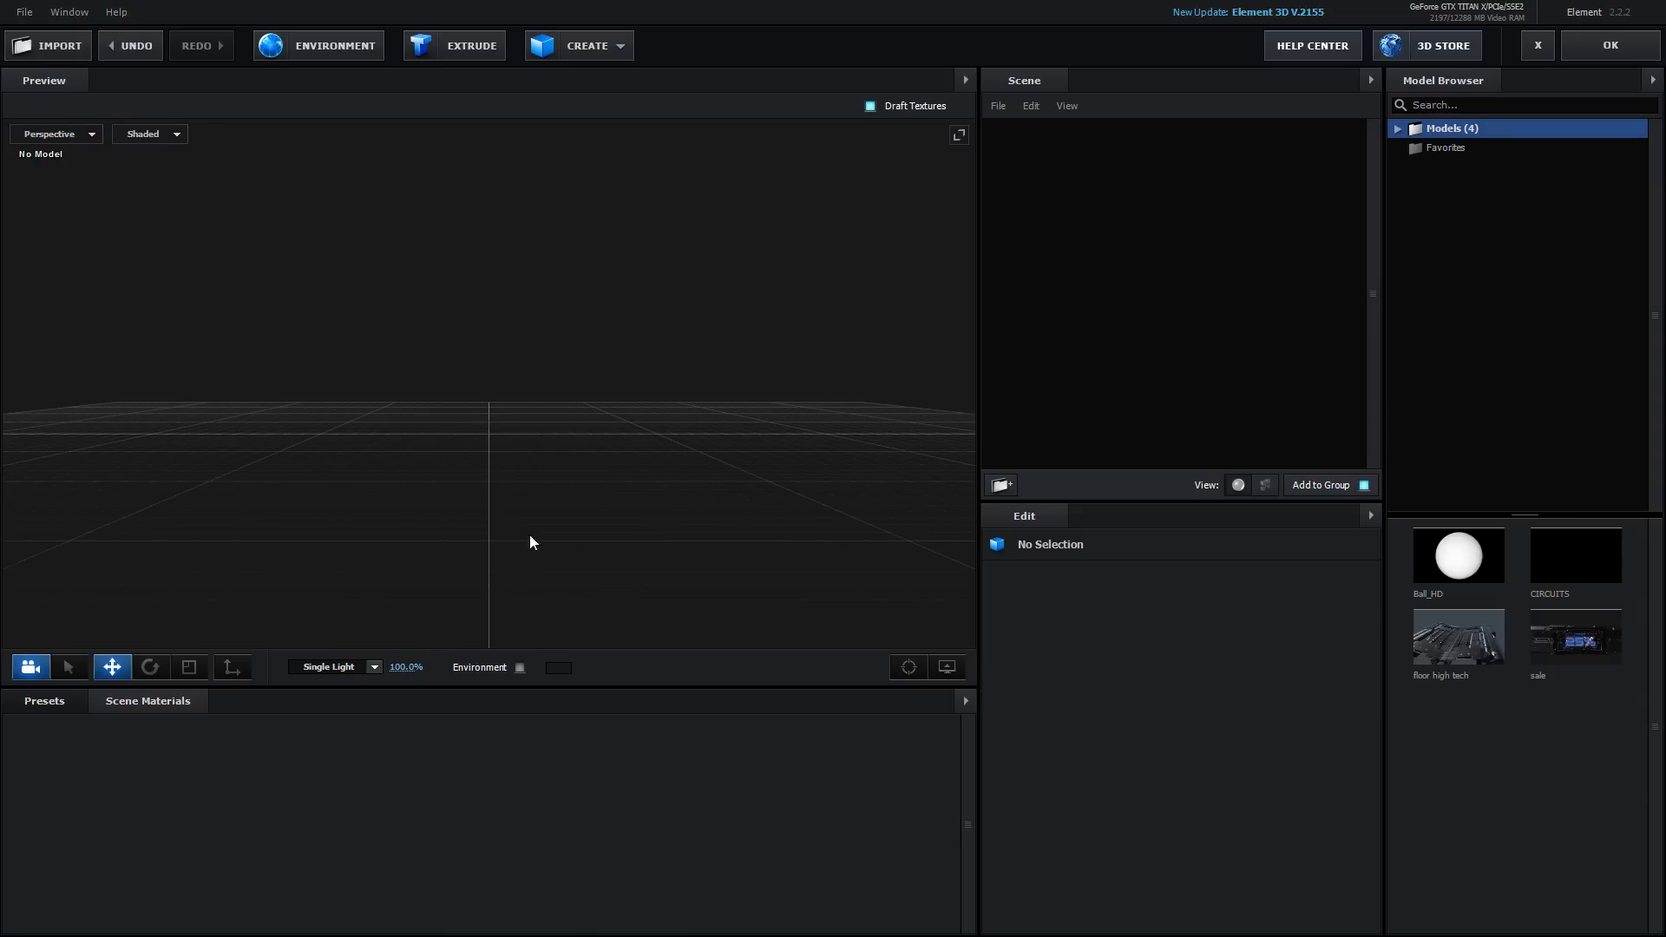
{"action": "left_click", "coordinate": [449, 48]}
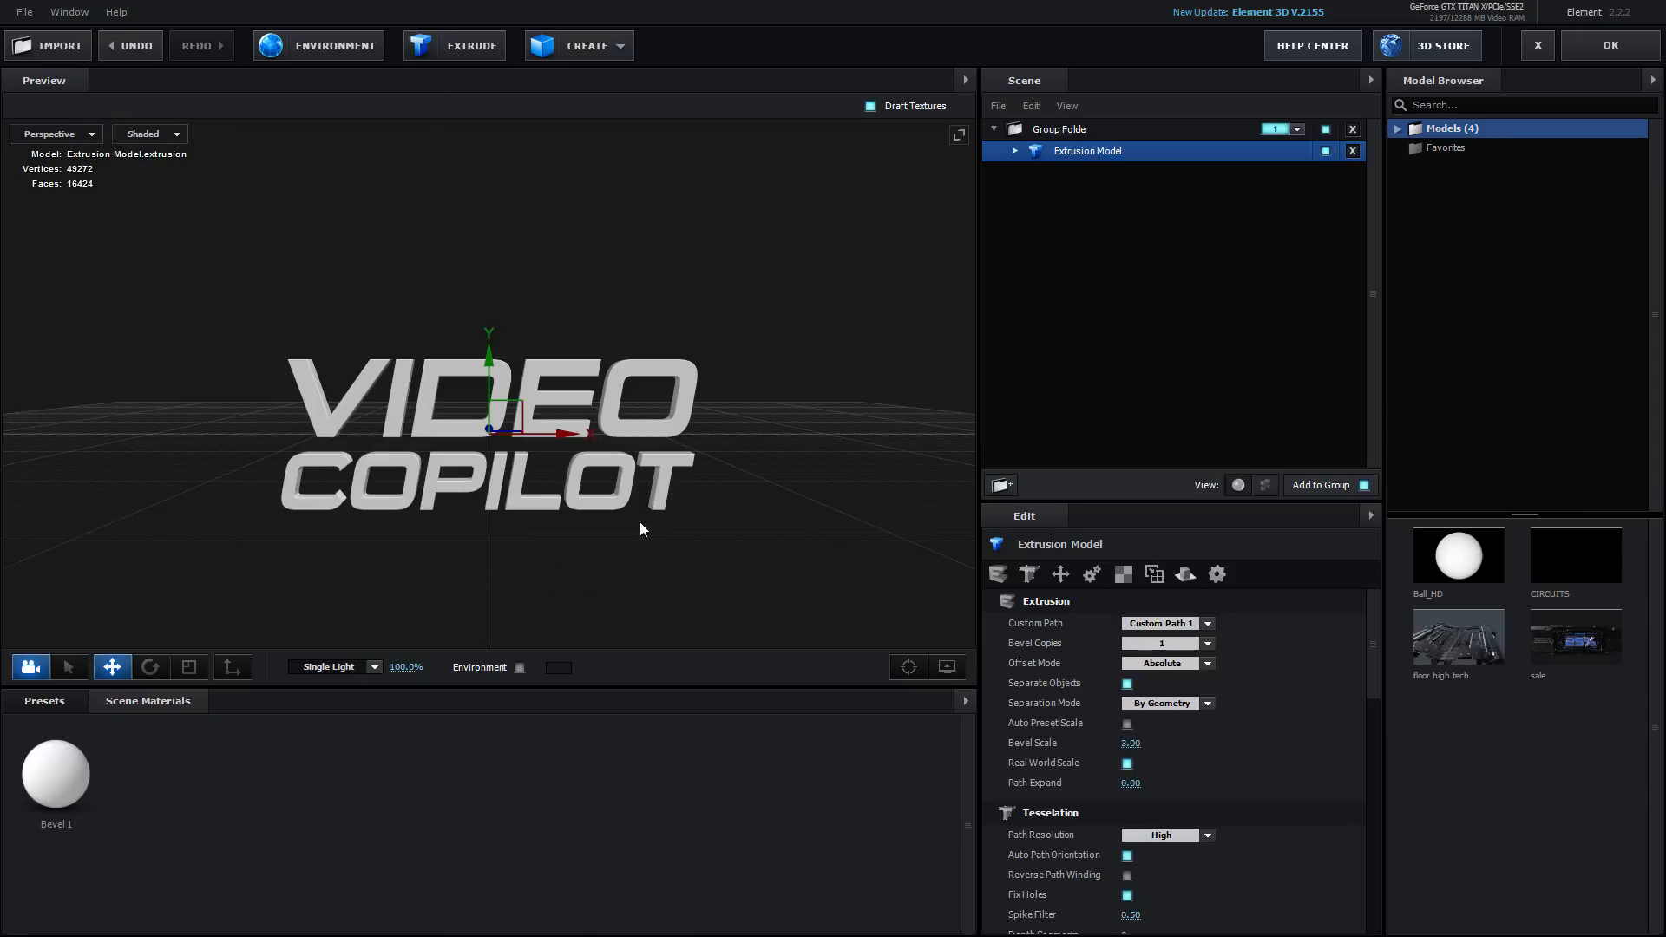
{"action": "mouse_move", "coordinate": [638, 524]}
{"action": "left_mouse_down"}
{"action": "mouse_move", "coordinate": [588, 576]}
{"action": "mouse_move", "coordinate": [632, 503]}
{"action": "left_mouse_up"}
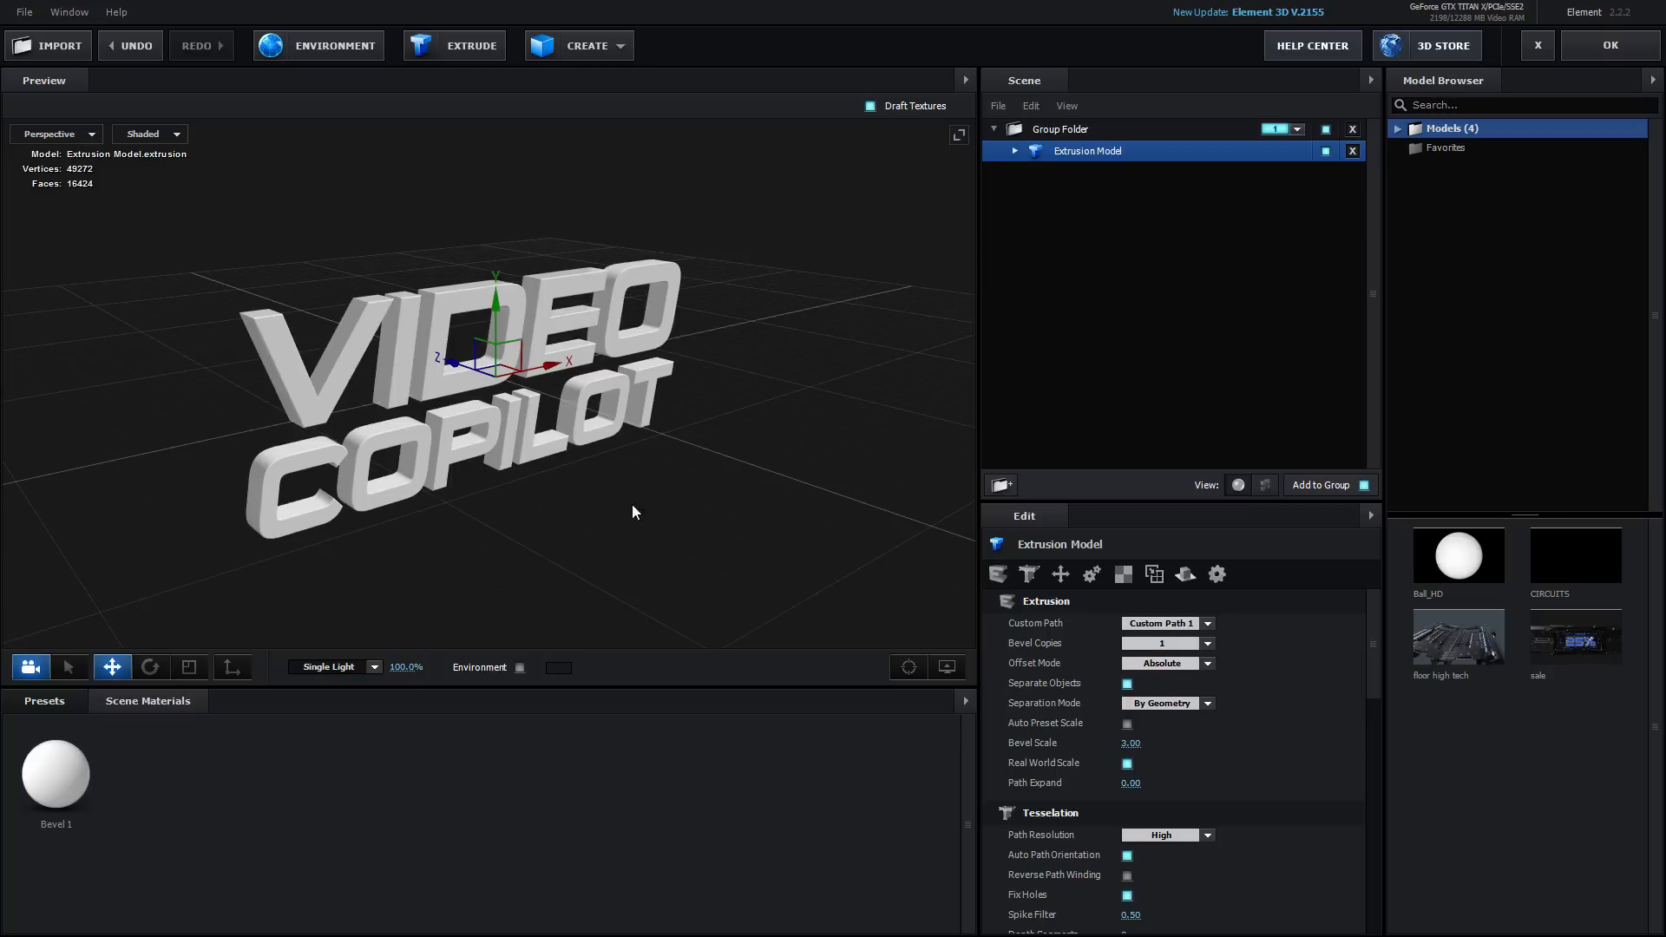
Keep Custom Path 1 on the extrusion model and apply the metal_chrome_dirty material from the Metal presets to the text
{"action": "left_click", "coordinate": [1014, 151]}
{"action": "left_click", "coordinate": [1209, 621]}
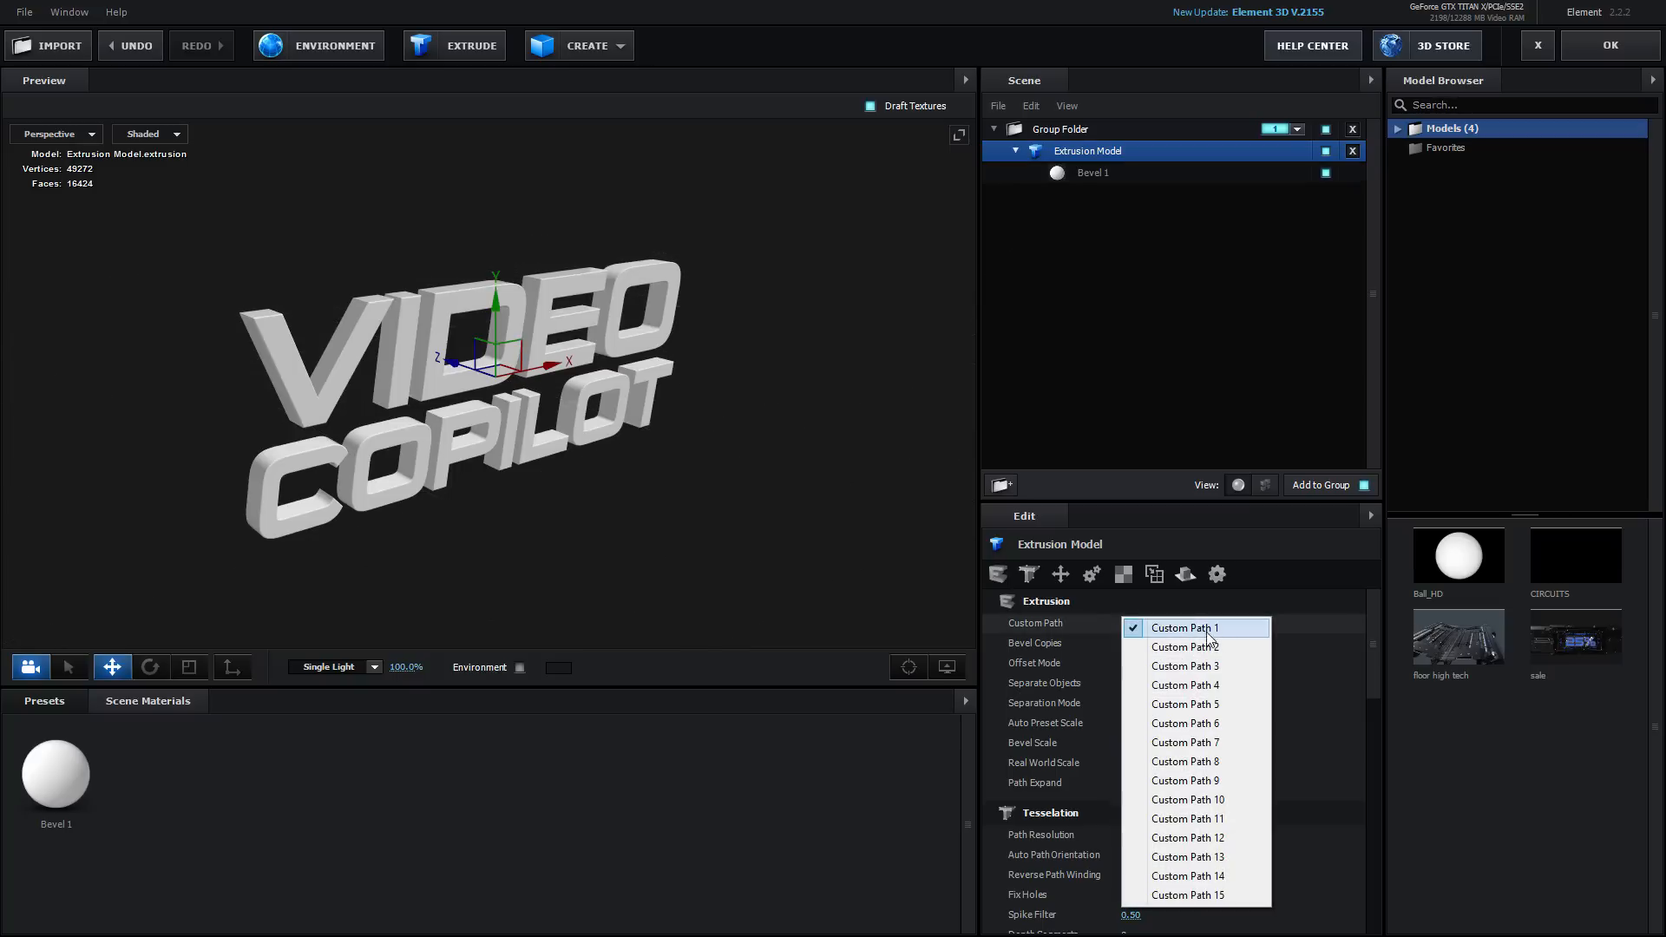
{"action": "left_click", "coordinate": [1201, 633]}
{"action": "left_click_drag", "start_coordinate": [712, 510], "coordinate": [542, 528]}
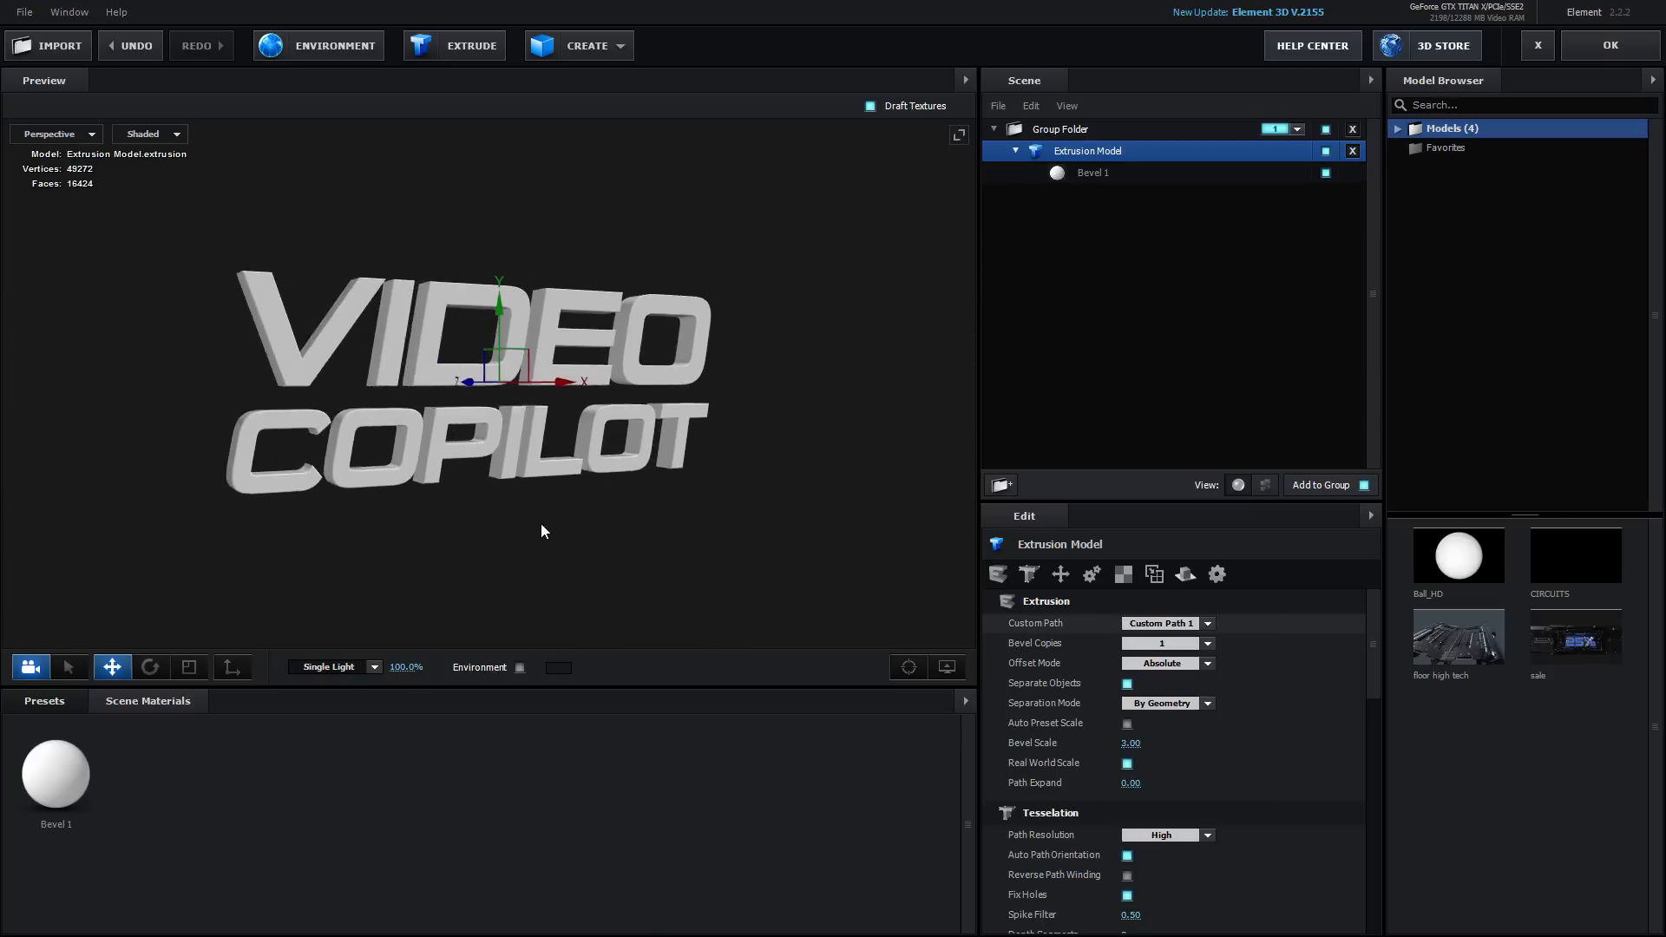
{"action": "left_click", "coordinate": [44, 700]}
{"action": "double_click", "coordinate": [92, 781]}
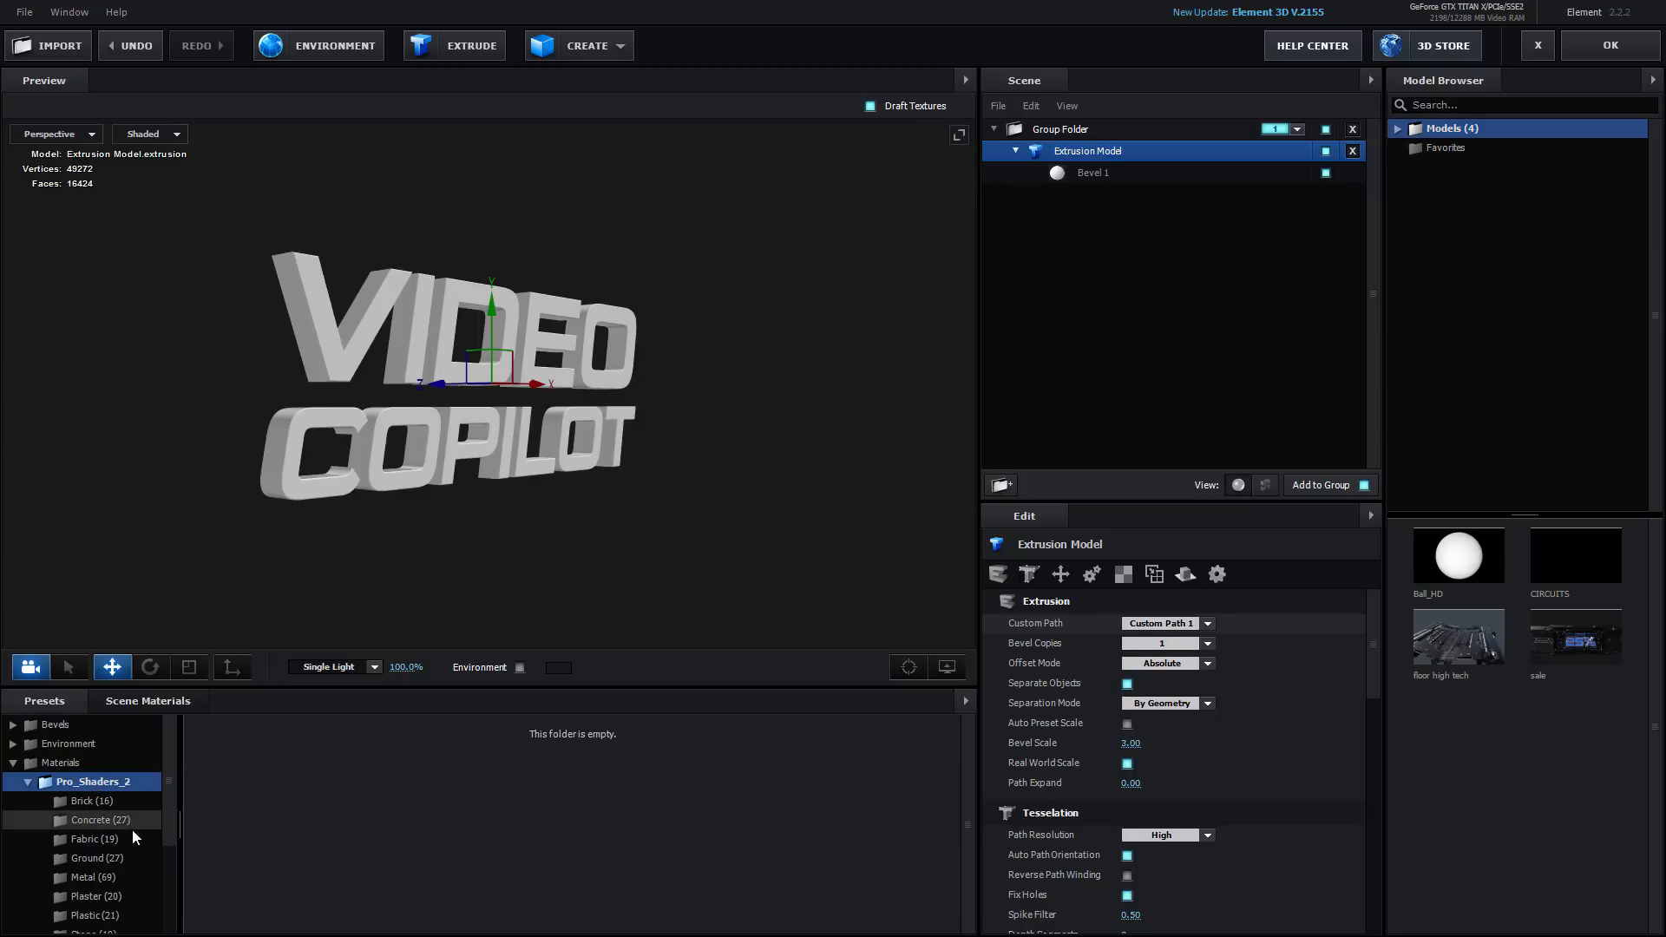
{"action": "left_click", "coordinate": [107, 877]}
{"action": "scroll", "coordinate": [502, 846], "scroll_direction": "down", "scroll_amount": 4}
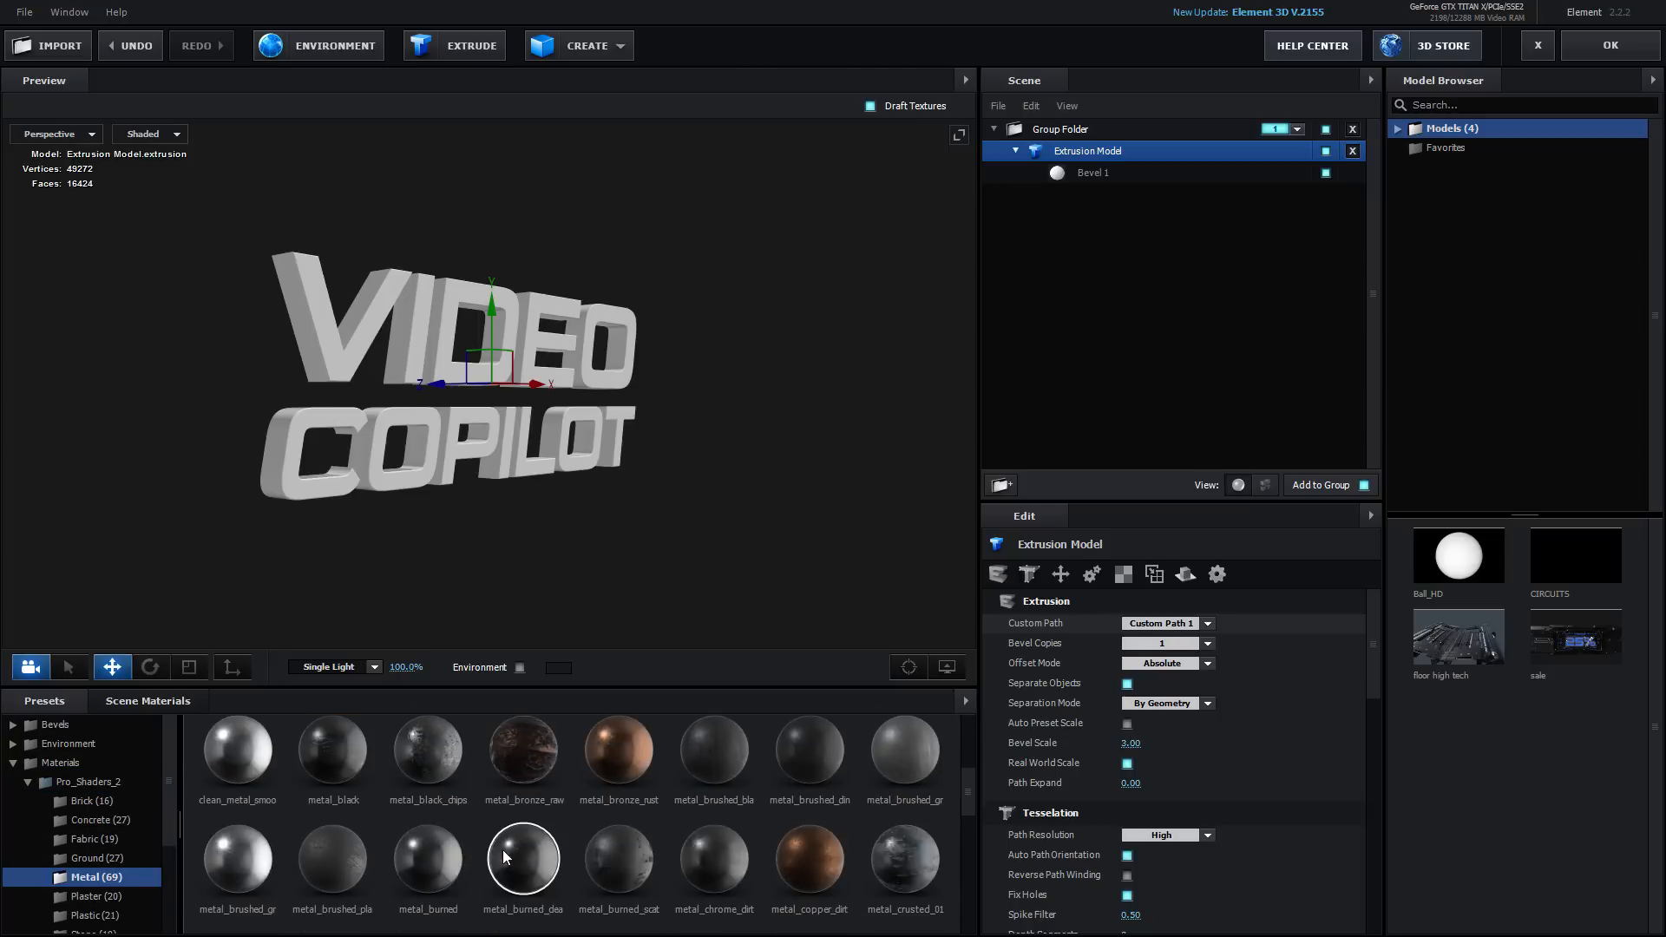
{"action": "left_click_drag", "start_coordinate": [711, 816], "coordinate": [647, 425]}
Increase the metal_chrome_dirty bevel's Extrude to about 3.53
{"action": "scroll", "coordinate": [685, 473], "scroll_direction": "up", "scroll_amount": 3}
{"action": "left_click_drag", "start_coordinate": [715, 510], "coordinate": [758, 382]}
{"action": "left_click", "coordinate": [1034, 177]}
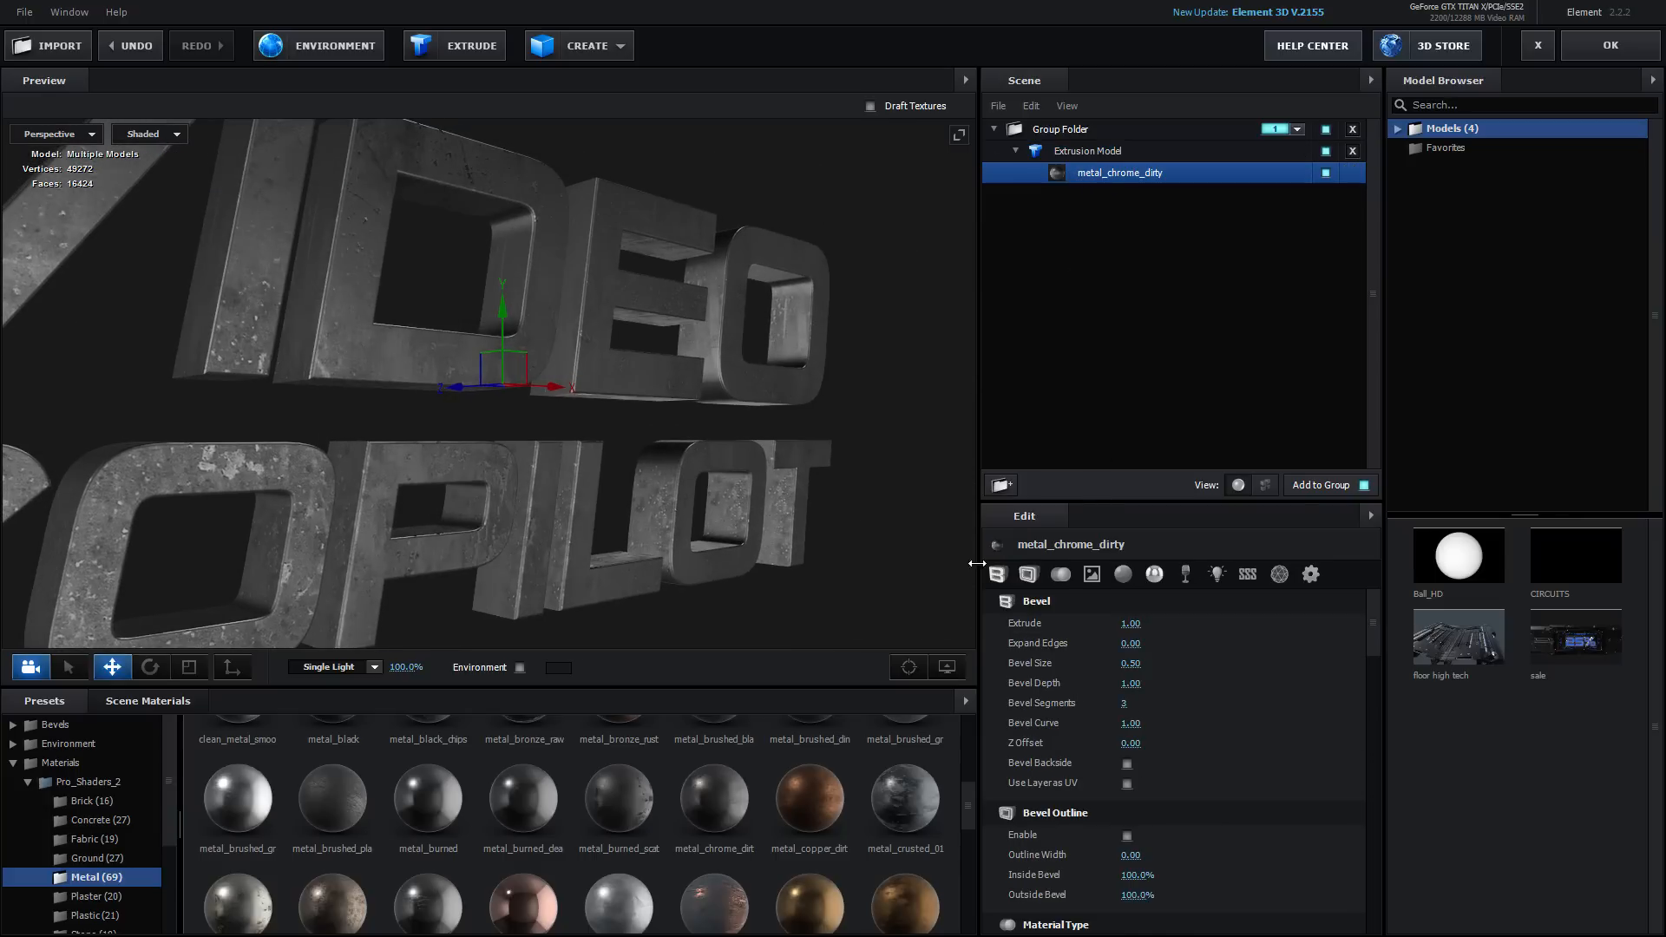
{"action": "left_click_drag", "start_coordinate": [1131, 621], "coordinate": [1345, 612]}
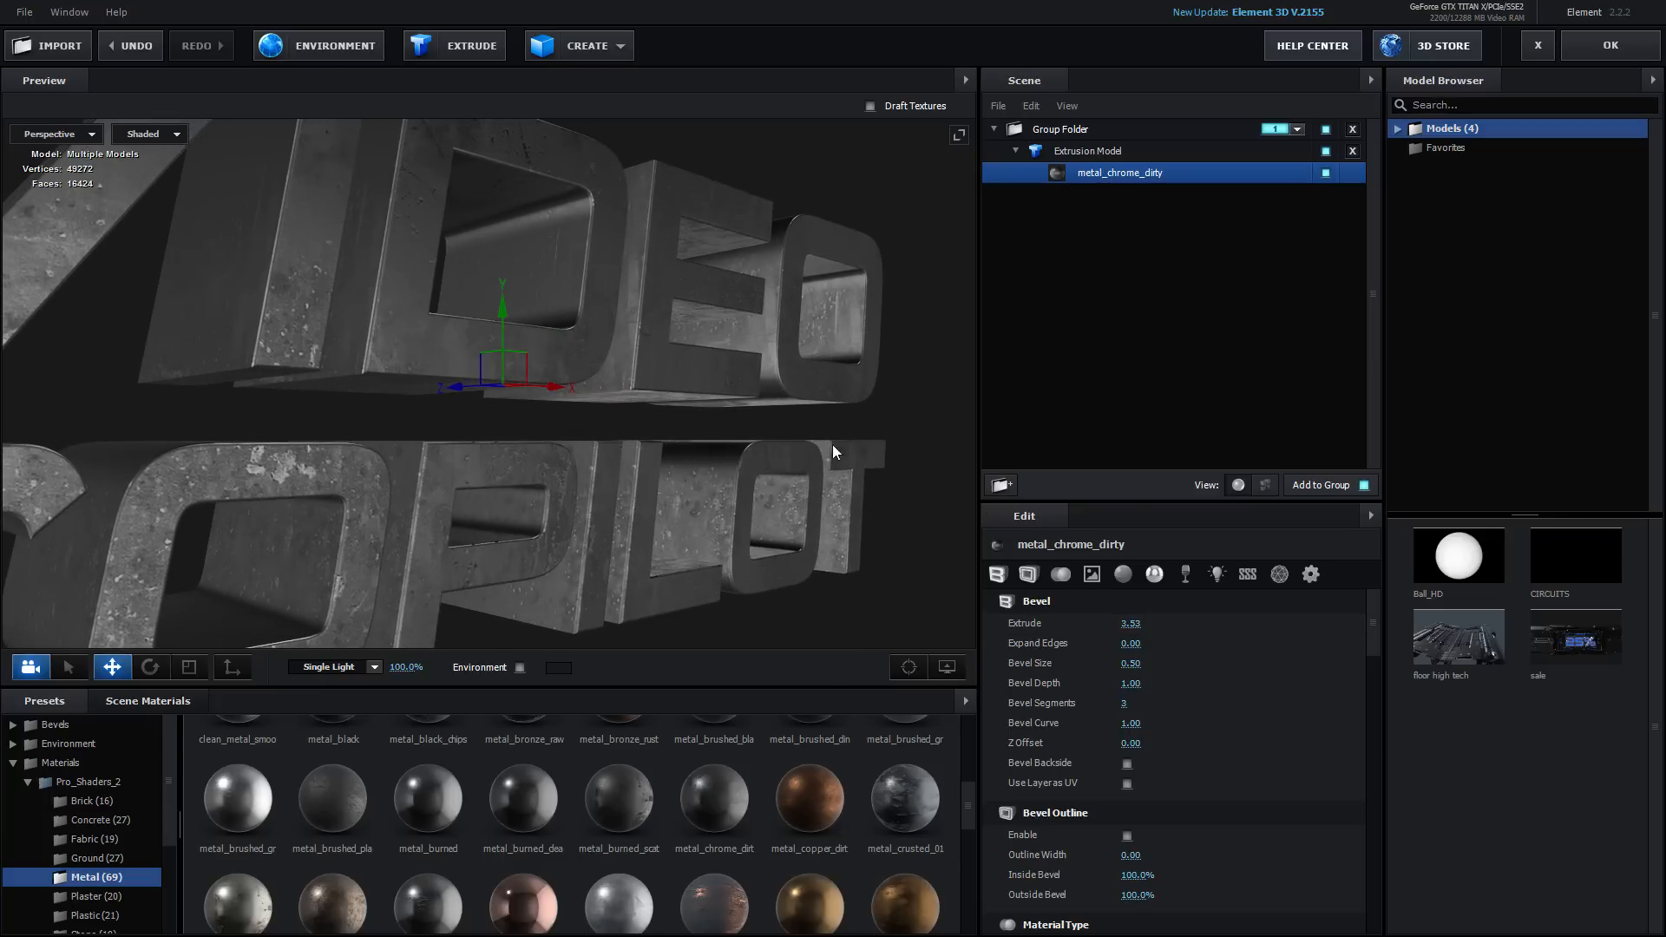
Set the extrusion model's Bevel Copies to 2
{"action": "mouse_move", "coordinate": [831, 445]}
{"action": "left_mouse_down"}
{"action": "mouse_move", "coordinate": [649, 480]}
{"action": "mouse_move", "coordinate": [676, 556]}
{"action": "mouse_move", "coordinate": [669, 491]}
{"action": "mouse_move", "coordinate": [809, 454]}
{"action": "left_mouse_up"}
{"action": "scroll", "coordinate": [675, 546], "scroll_direction": "down", "scroll_amount": 4}
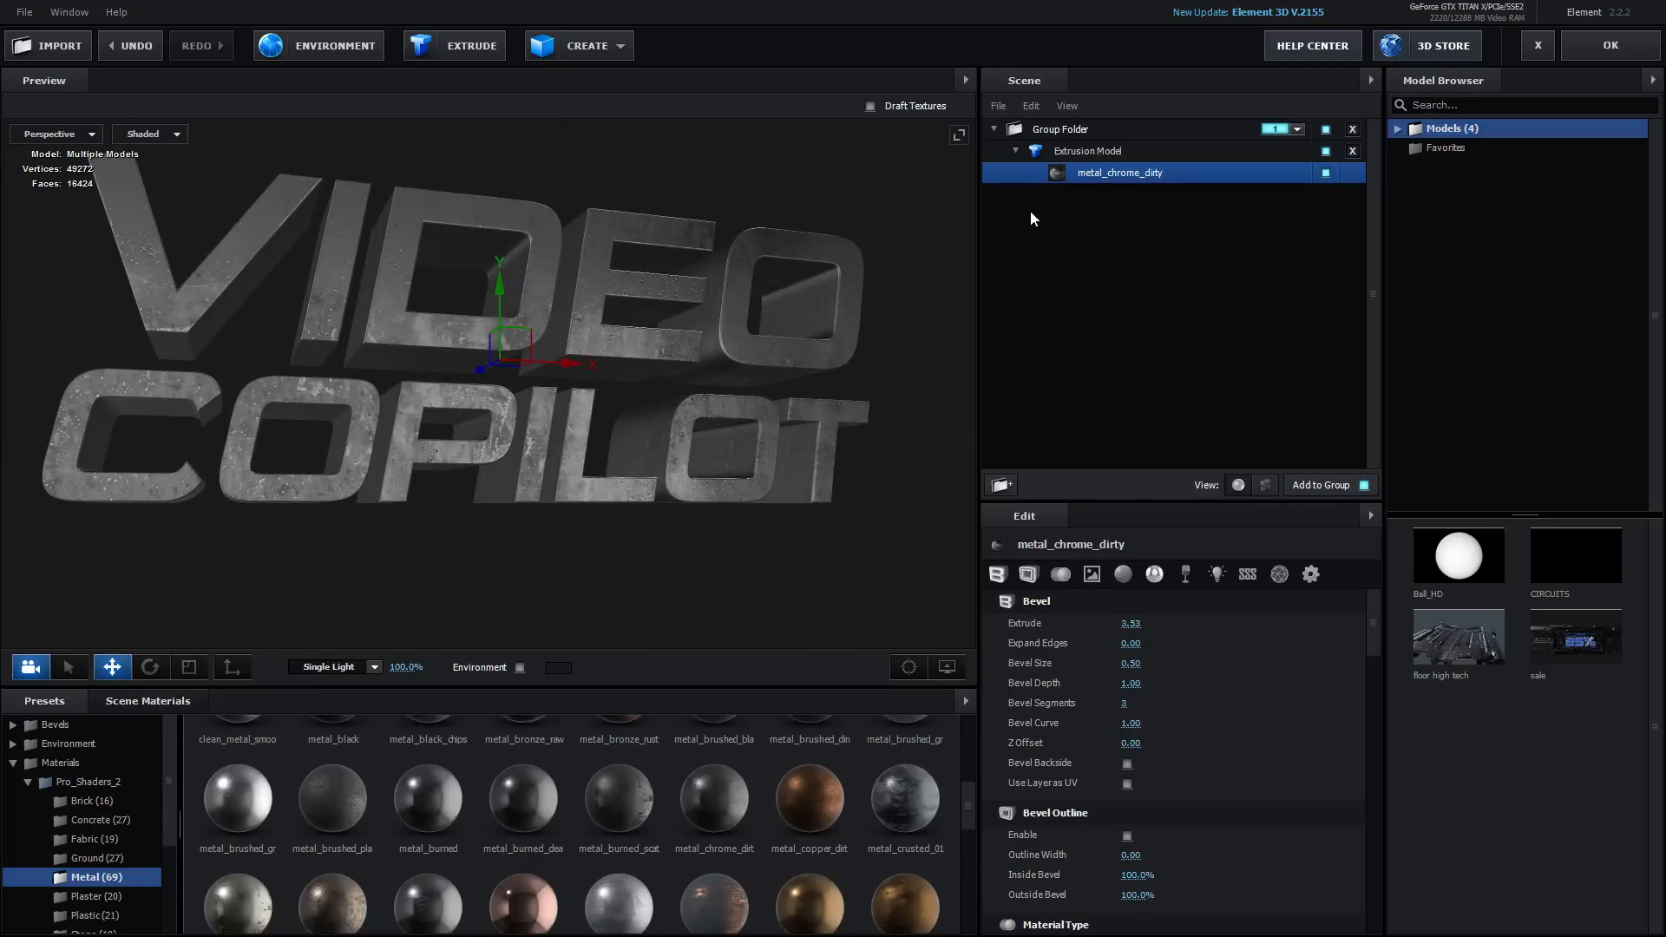
{"action": "left_click", "coordinate": [1080, 152]}
{"action": "left_click", "coordinate": [1162, 643]}
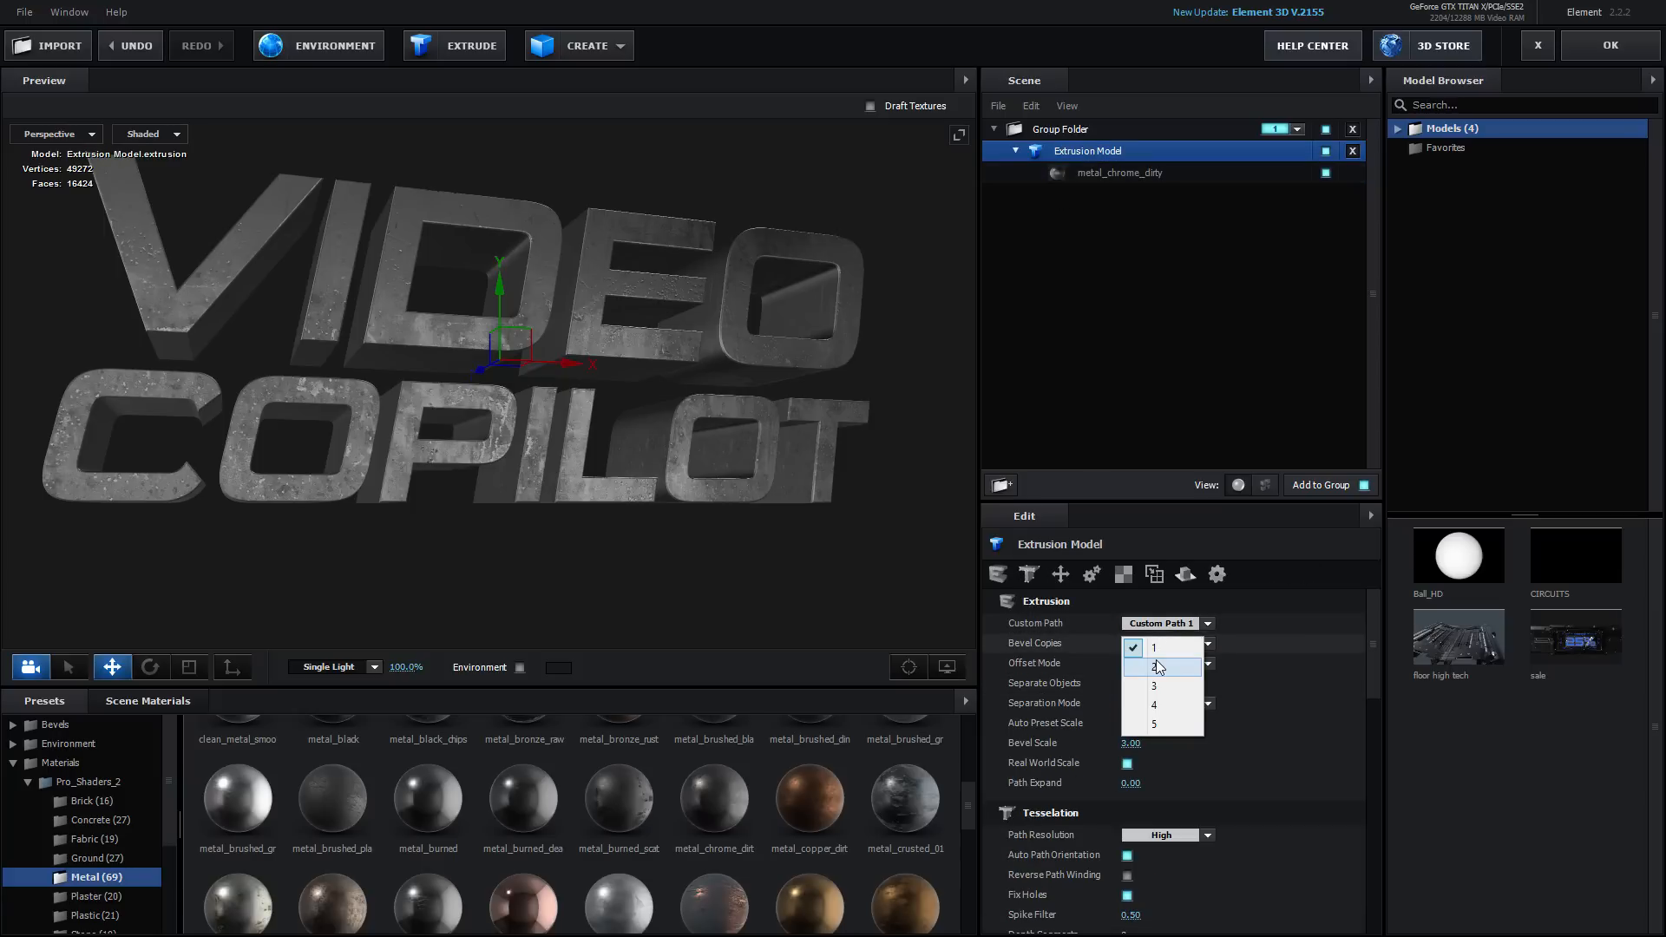
{"action": "left_click", "coordinate": [1159, 666]}
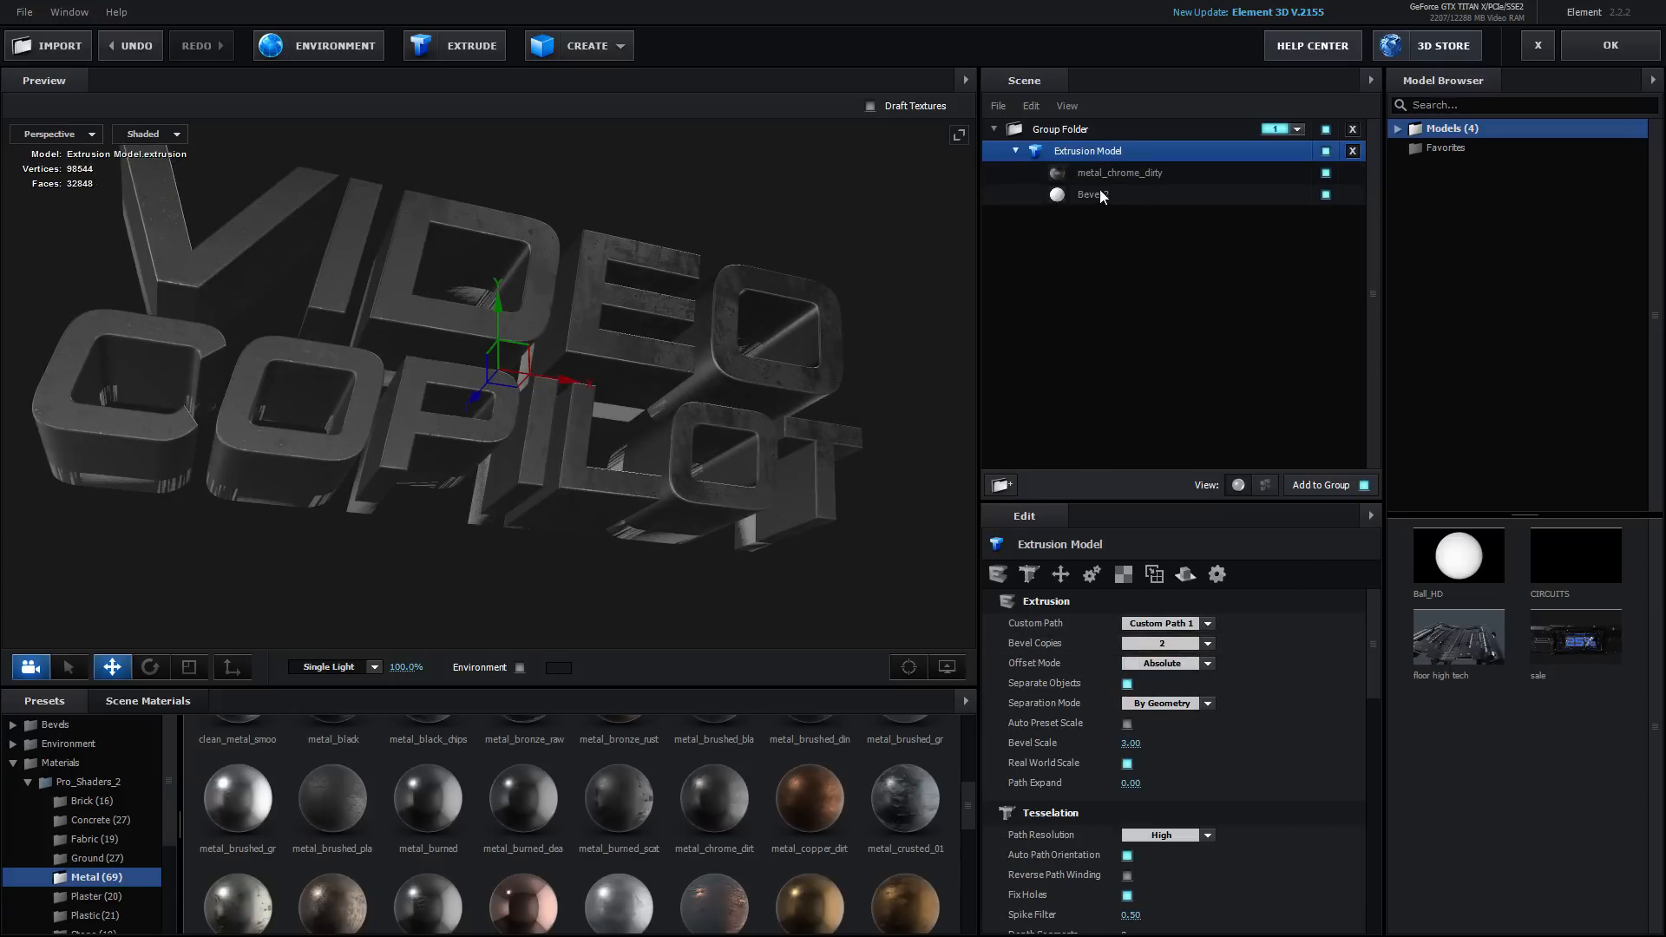
Set Bevel 2's Extrude to about 2.70 and Expand Edges to about 0.48
{"action": "left_click", "coordinate": [1098, 194]}
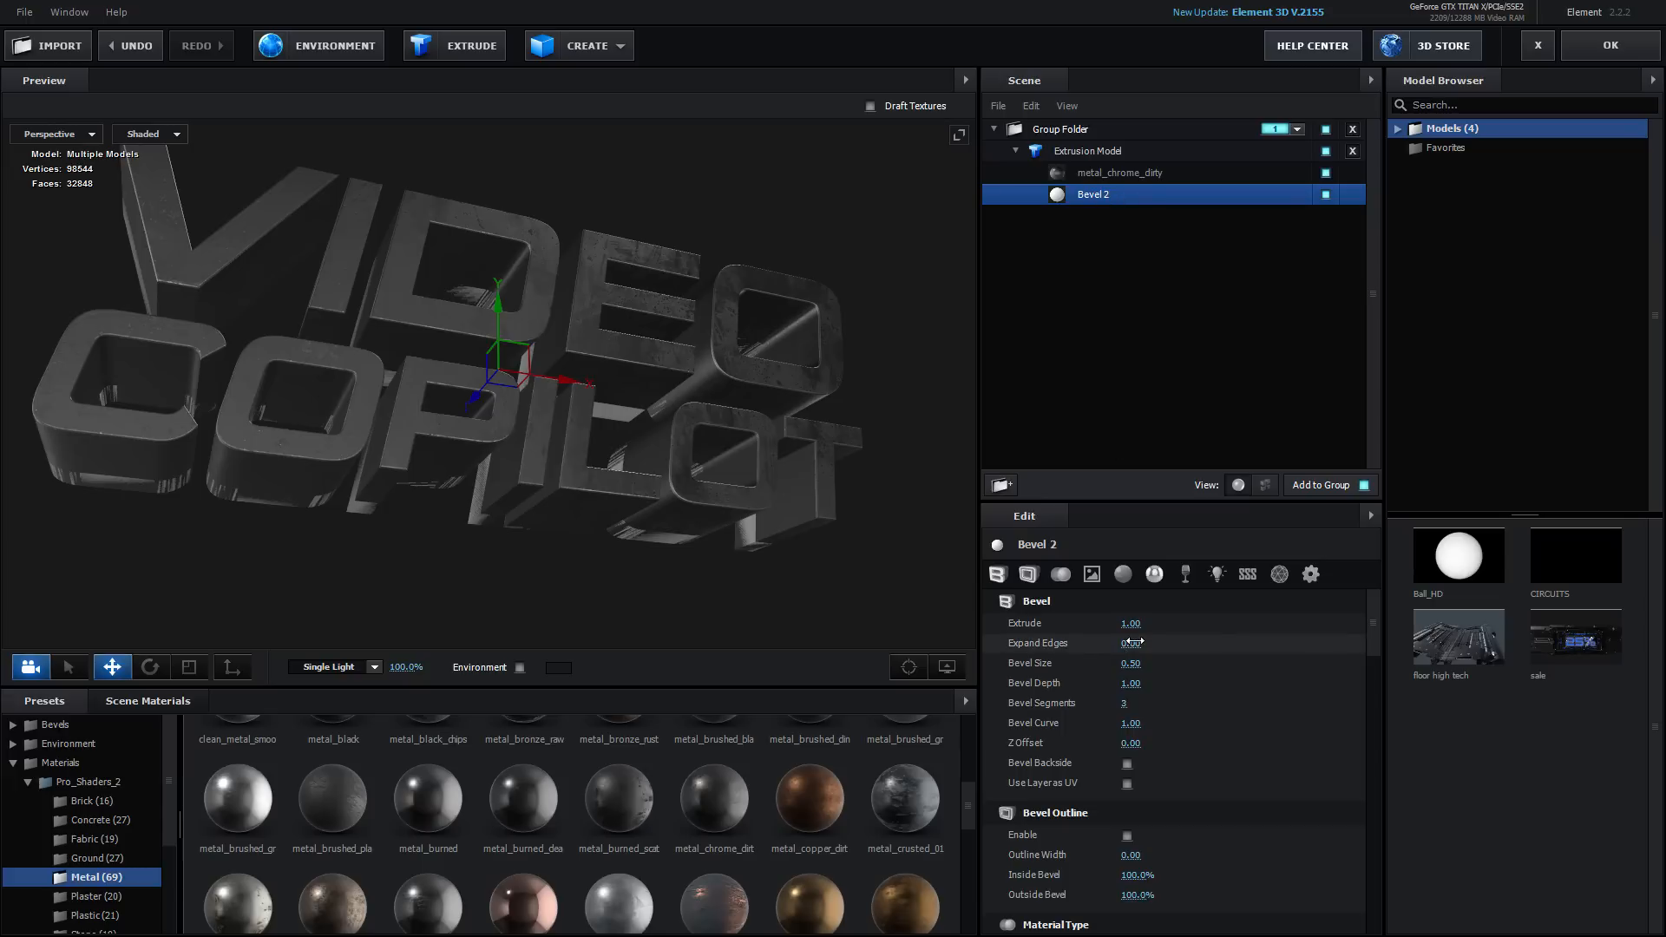
{"action": "left_click_drag", "start_coordinate": [1132, 642], "coordinate": [1214, 595]}
Apply the metal_black material to Bevel 2
{"action": "scroll", "coordinate": [643, 848], "scroll_direction": "up", "scroll_amount": 2}
{"action": "scroll", "coordinate": [445, 861], "scroll_direction": "up", "scroll_amount": 3}
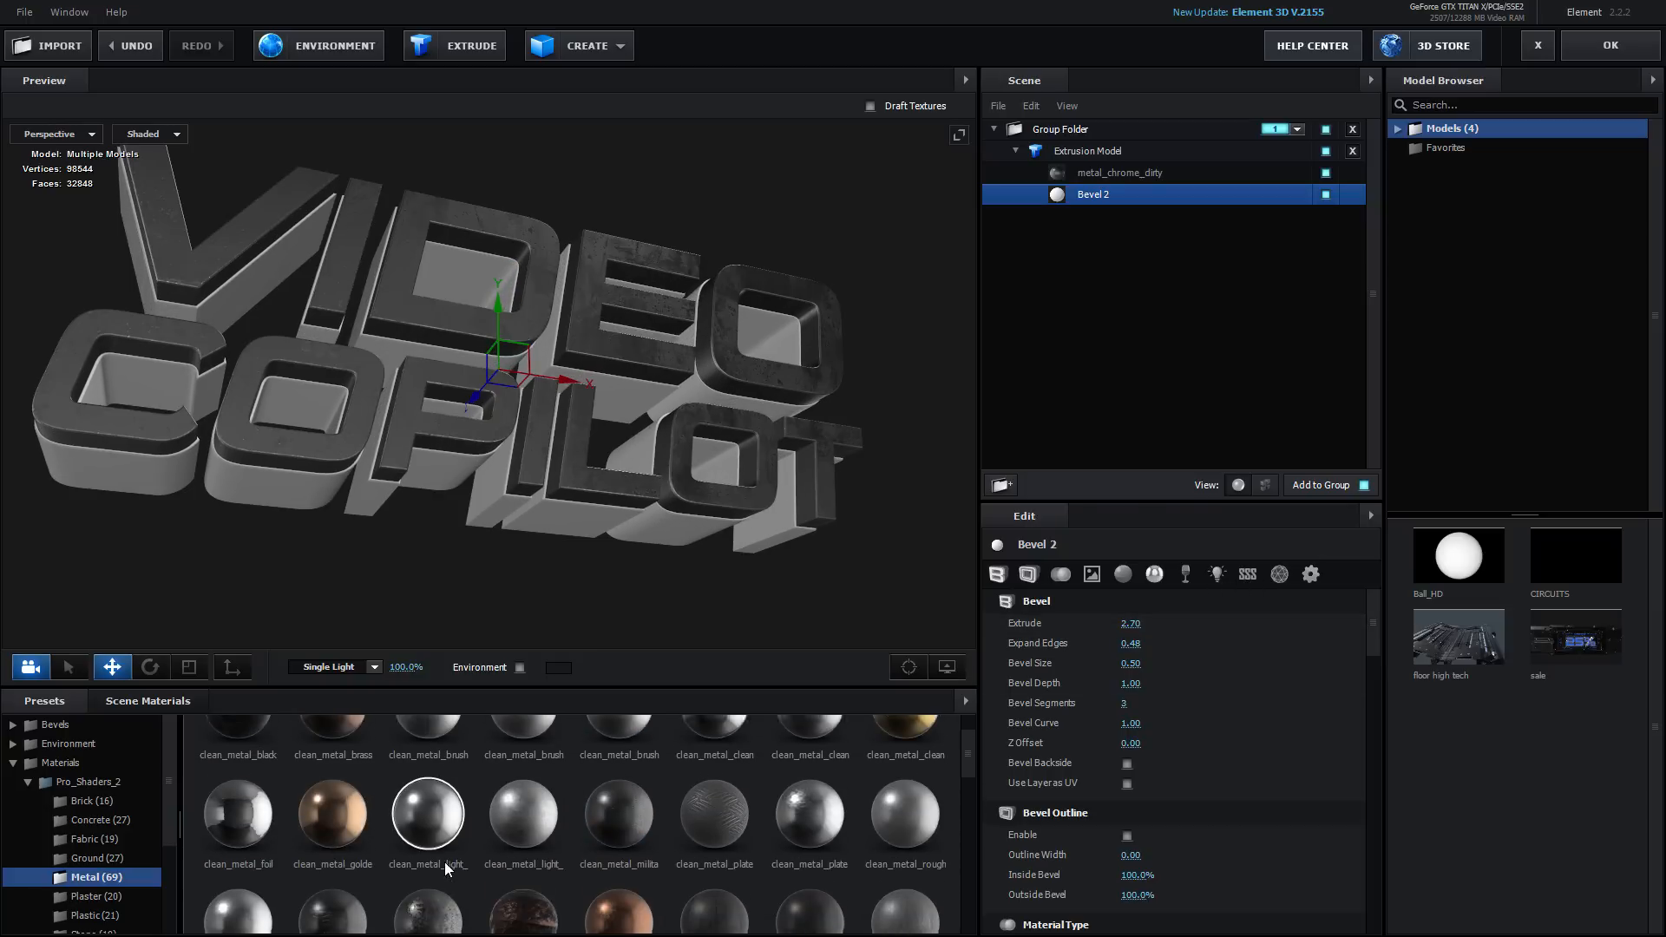
{"action": "scroll", "coordinate": [434, 842], "scroll_direction": "down", "scroll_amount": 3}
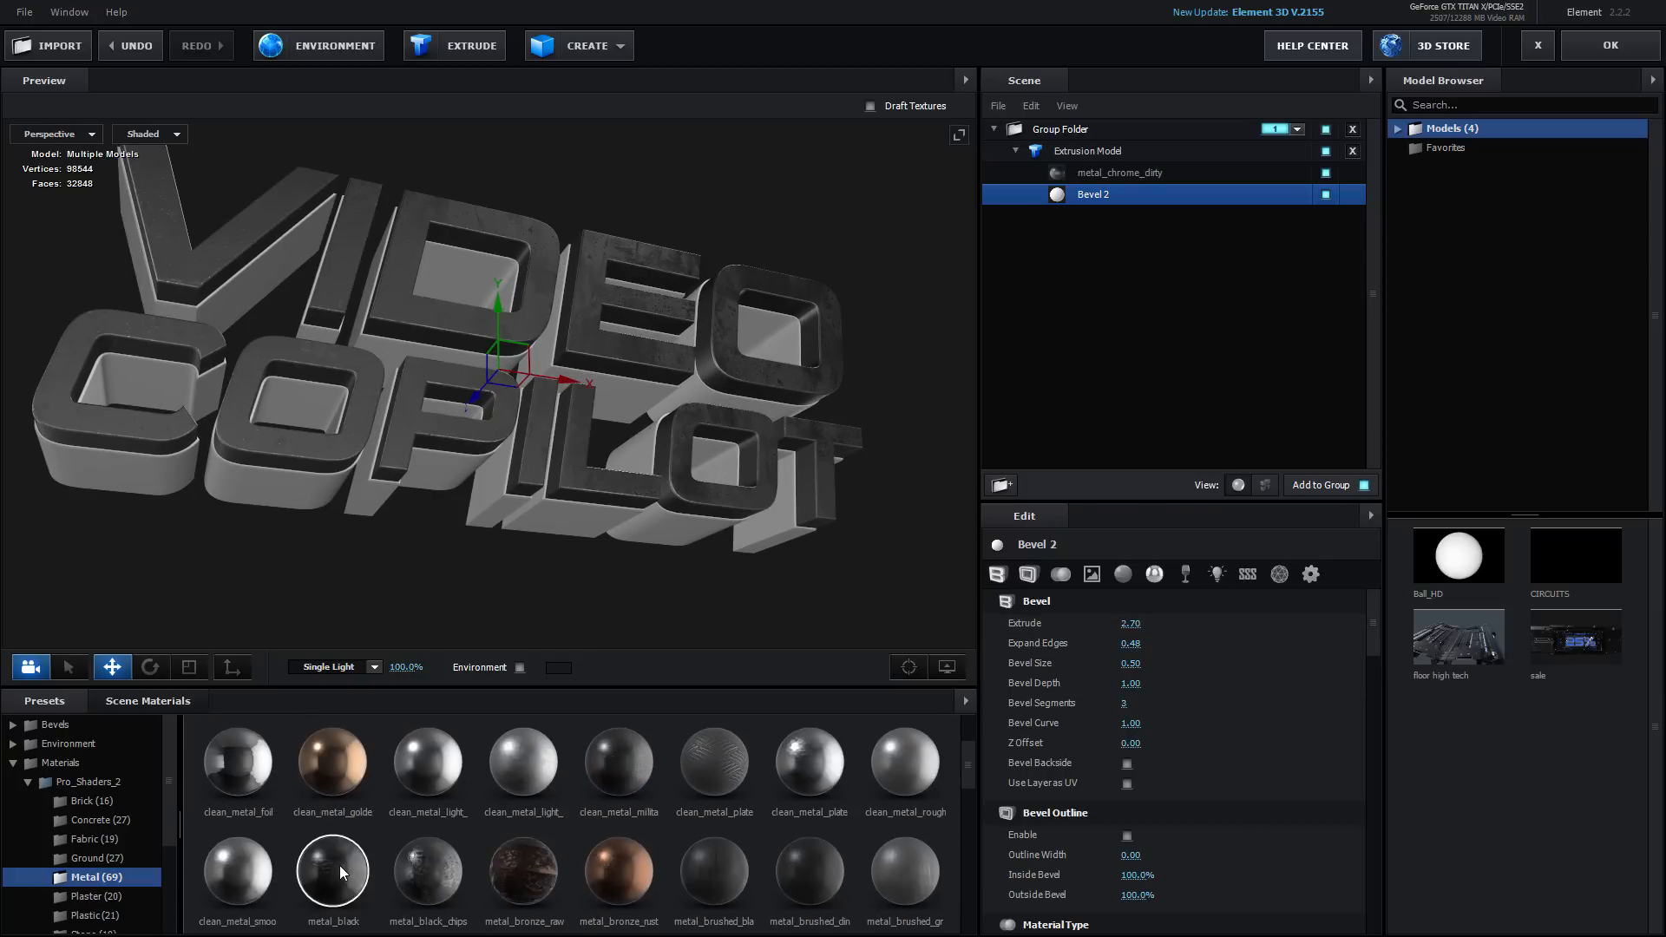
{"action": "left_click_drag", "start_coordinate": [340, 866], "coordinate": [276, 484]}
Replace the first bevel's material with metal_dents
{"action": "left_click_drag", "start_coordinate": [351, 278], "coordinate": [883, 245]}
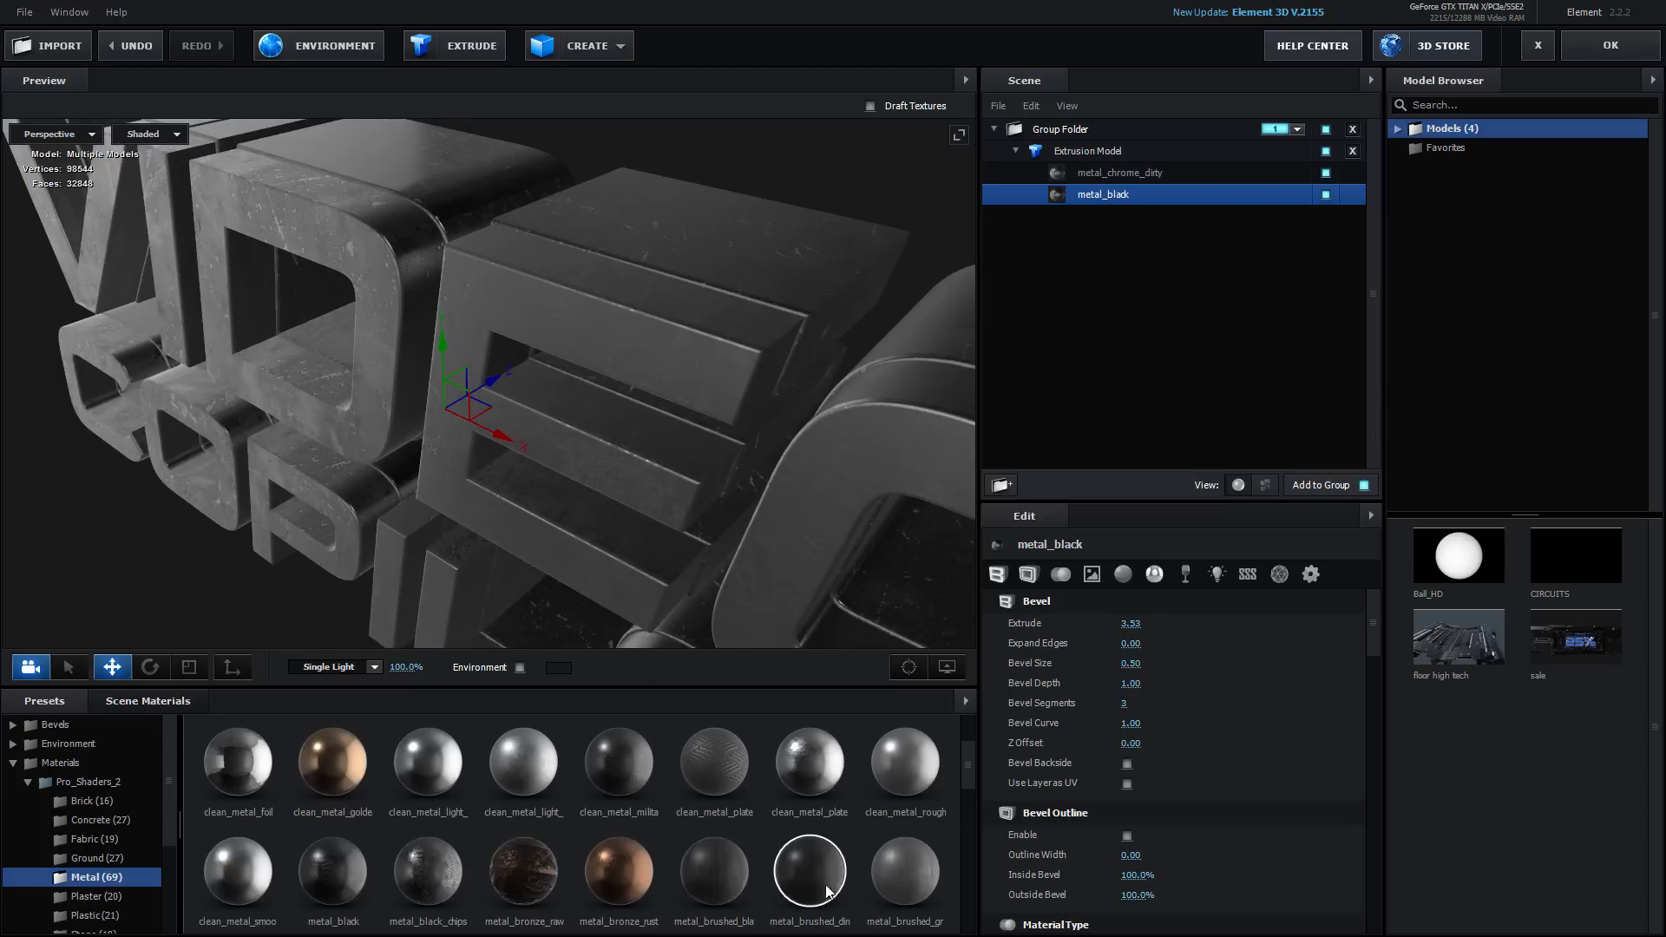
{"action": "left_click_drag", "start_coordinate": [846, 878], "coordinate": [595, 454]}
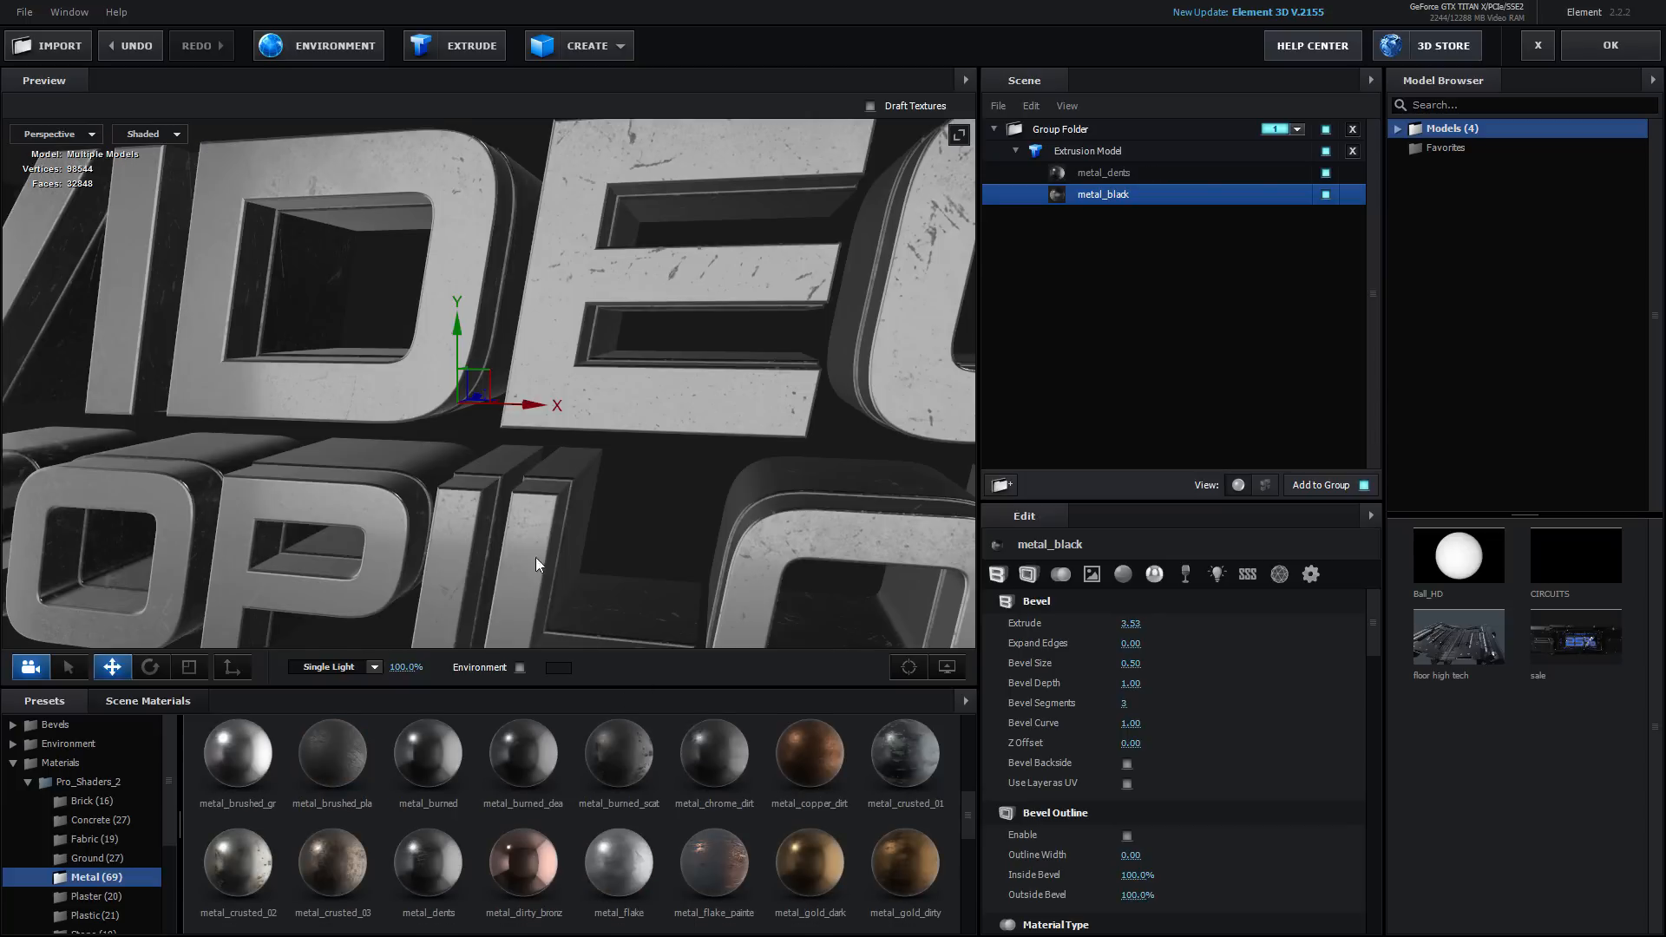
{"action": "left_click_drag", "start_coordinate": [535, 557], "coordinate": [782, 467]}
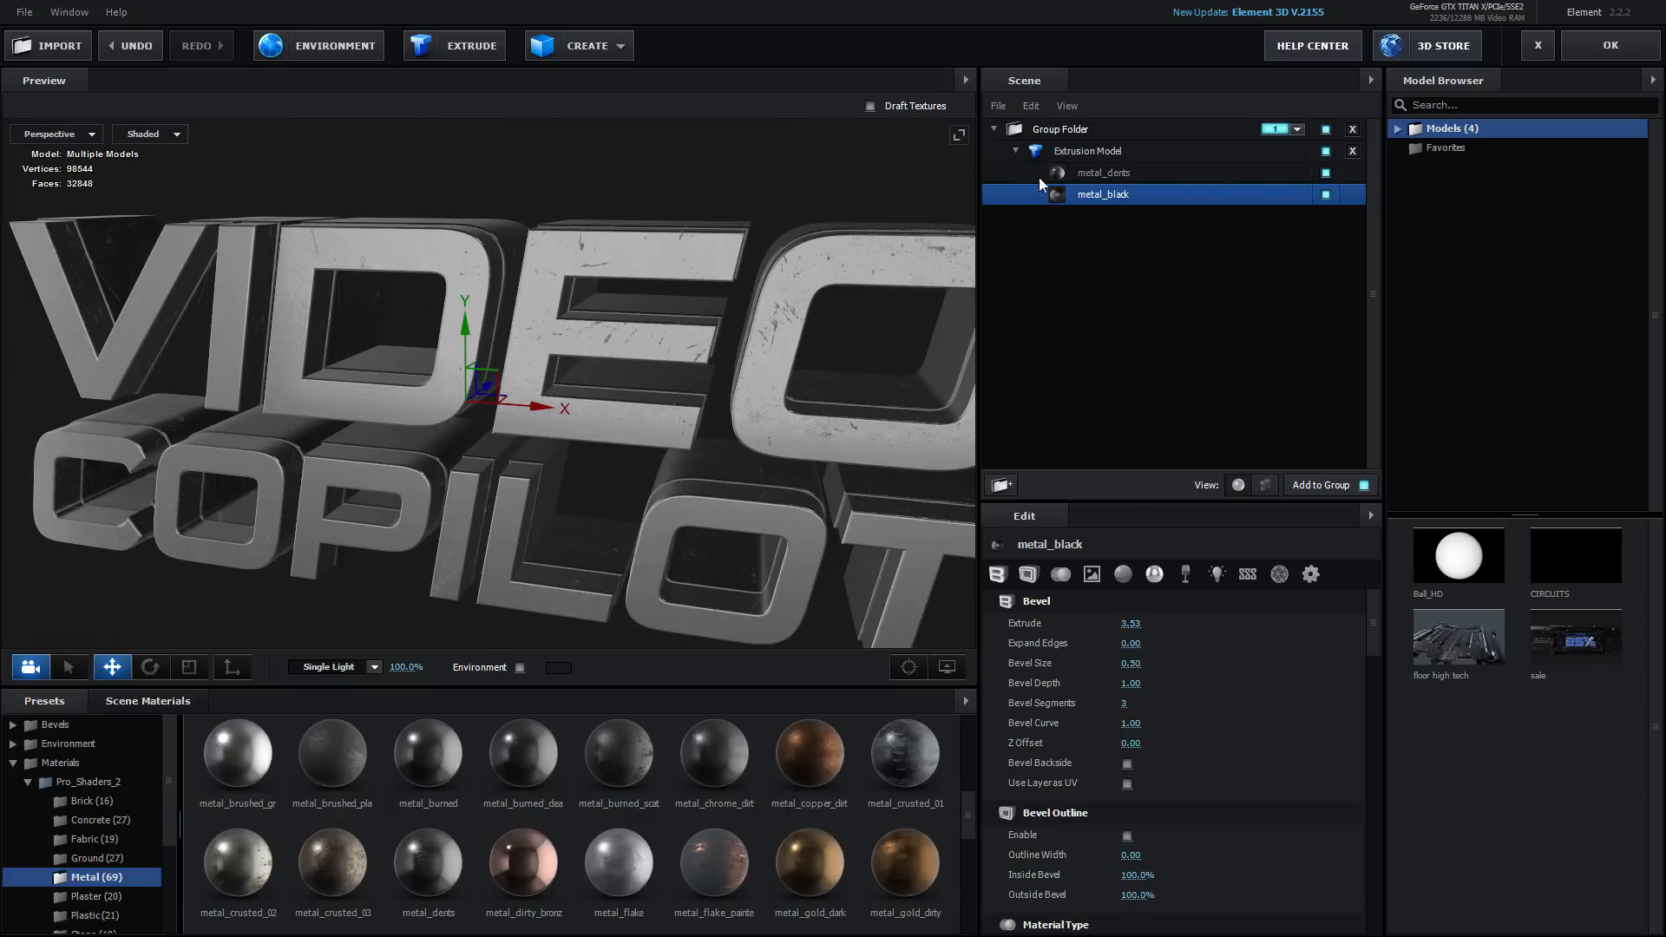
Set the extrusion model's UV Repeat to 2 and 2
{"action": "left_click", "coordinate": [1064, 152]}
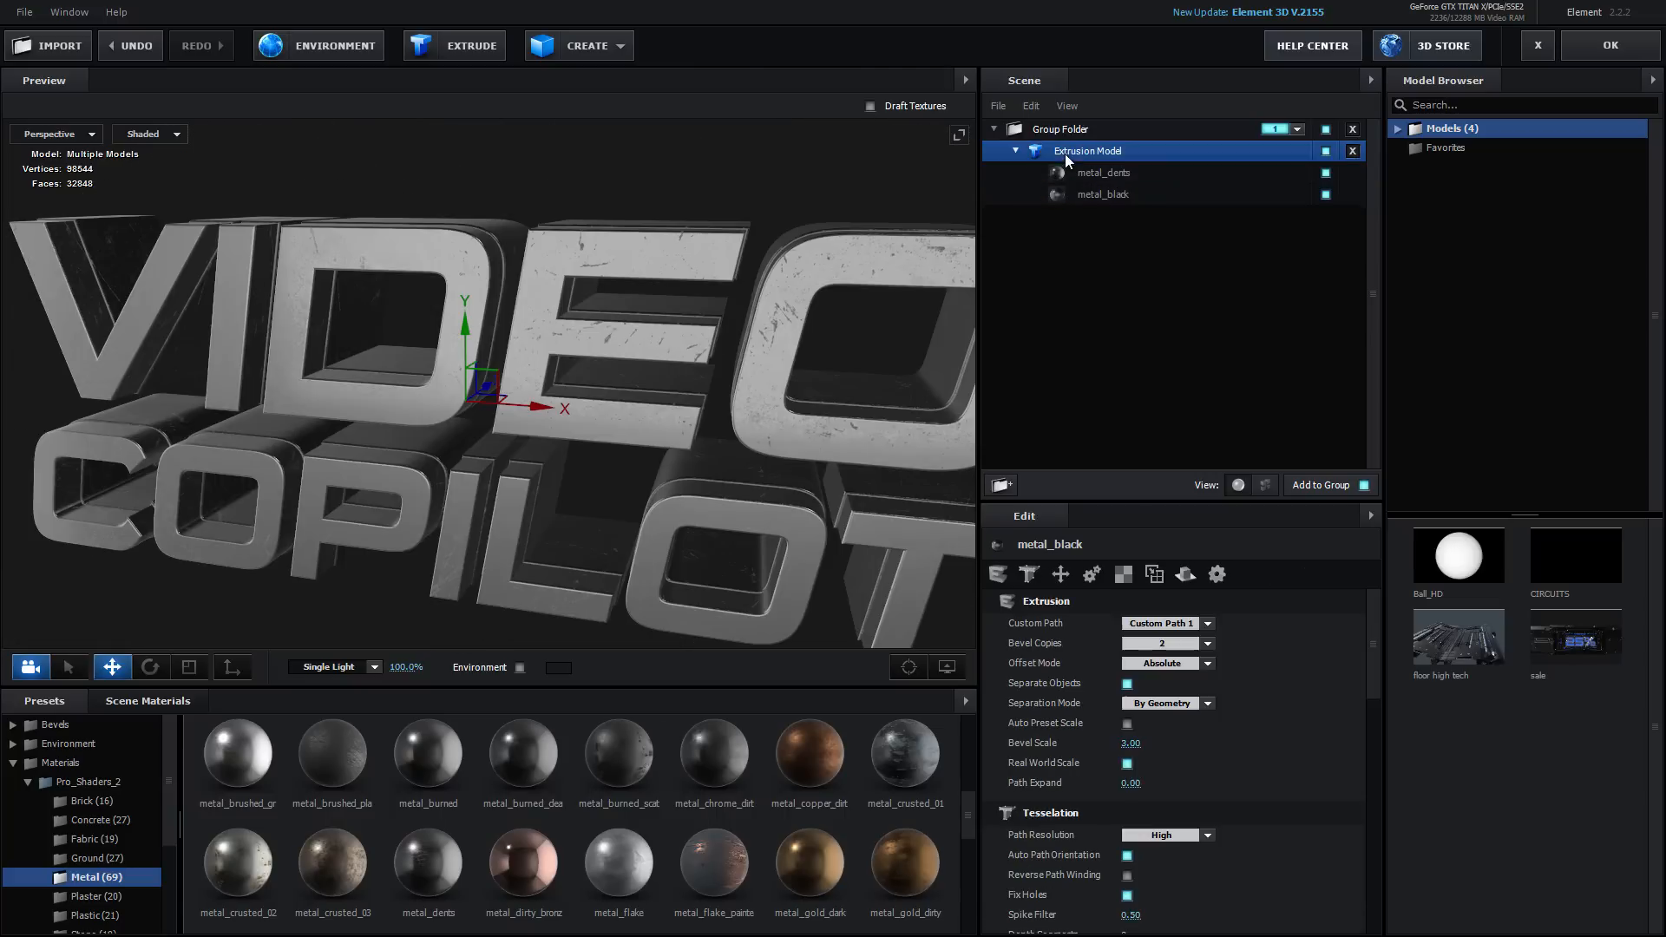
{"action": "left_click", "coordinate": [1122, 574]}
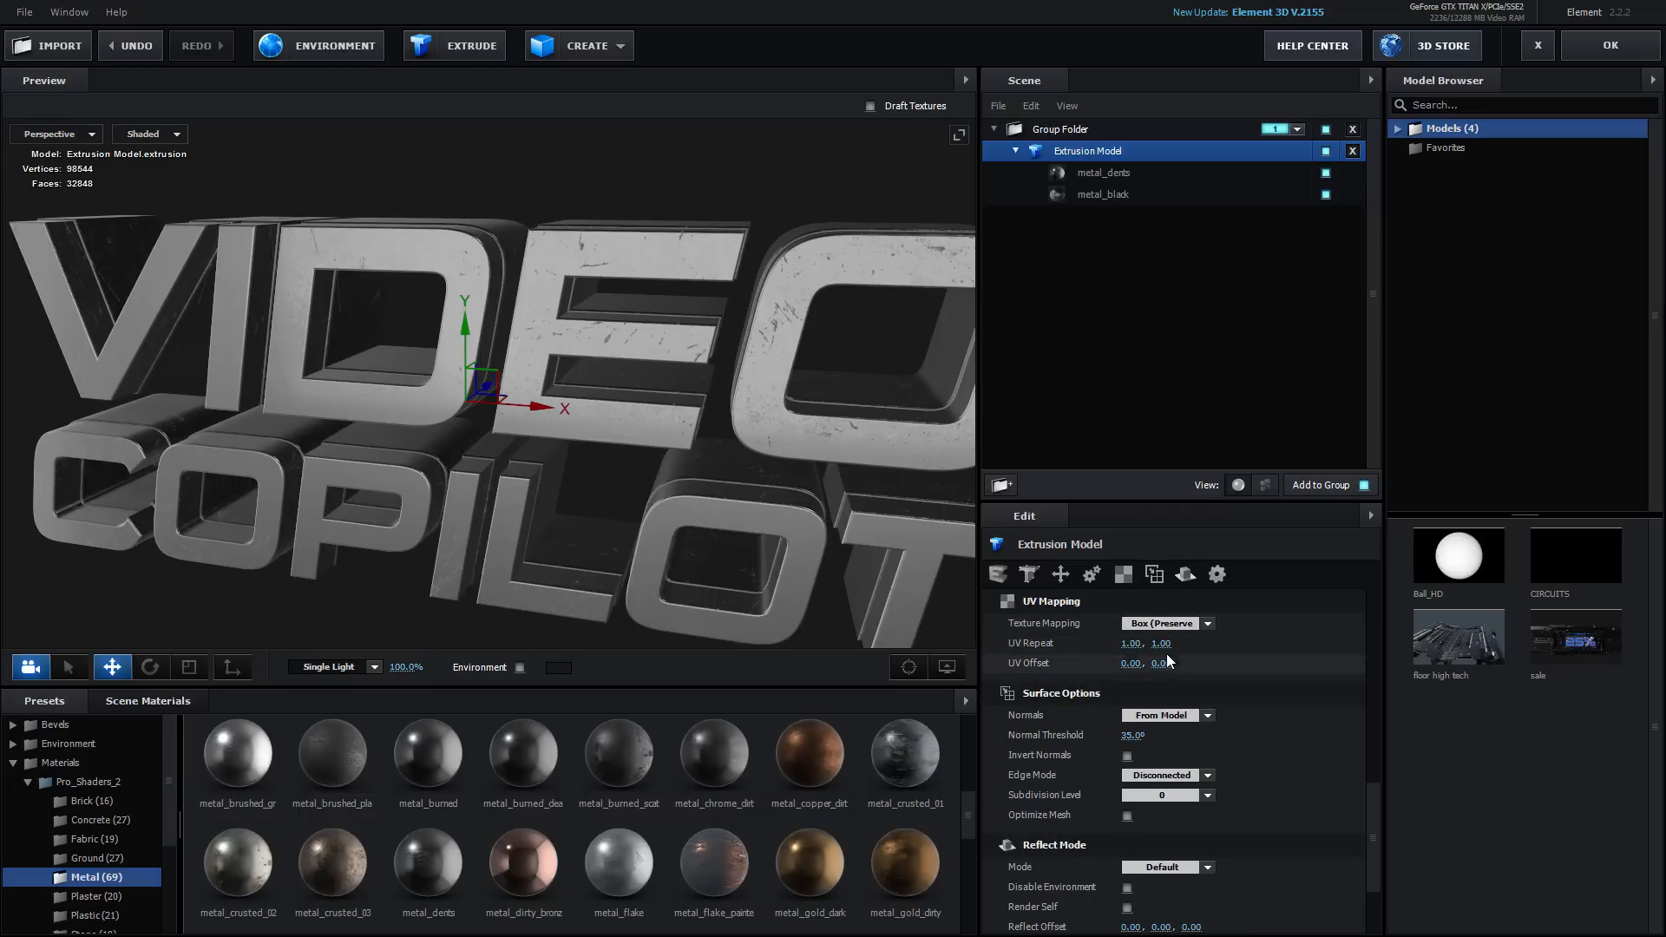
{"action": "left_click", "coordinate": [1131, 643]}
{"action": "type", "text": "2"}
{"action": "key", "text": "Tab"}
{"action": "type", "text": "2"}
{"action": "key", "text": "Tab"}
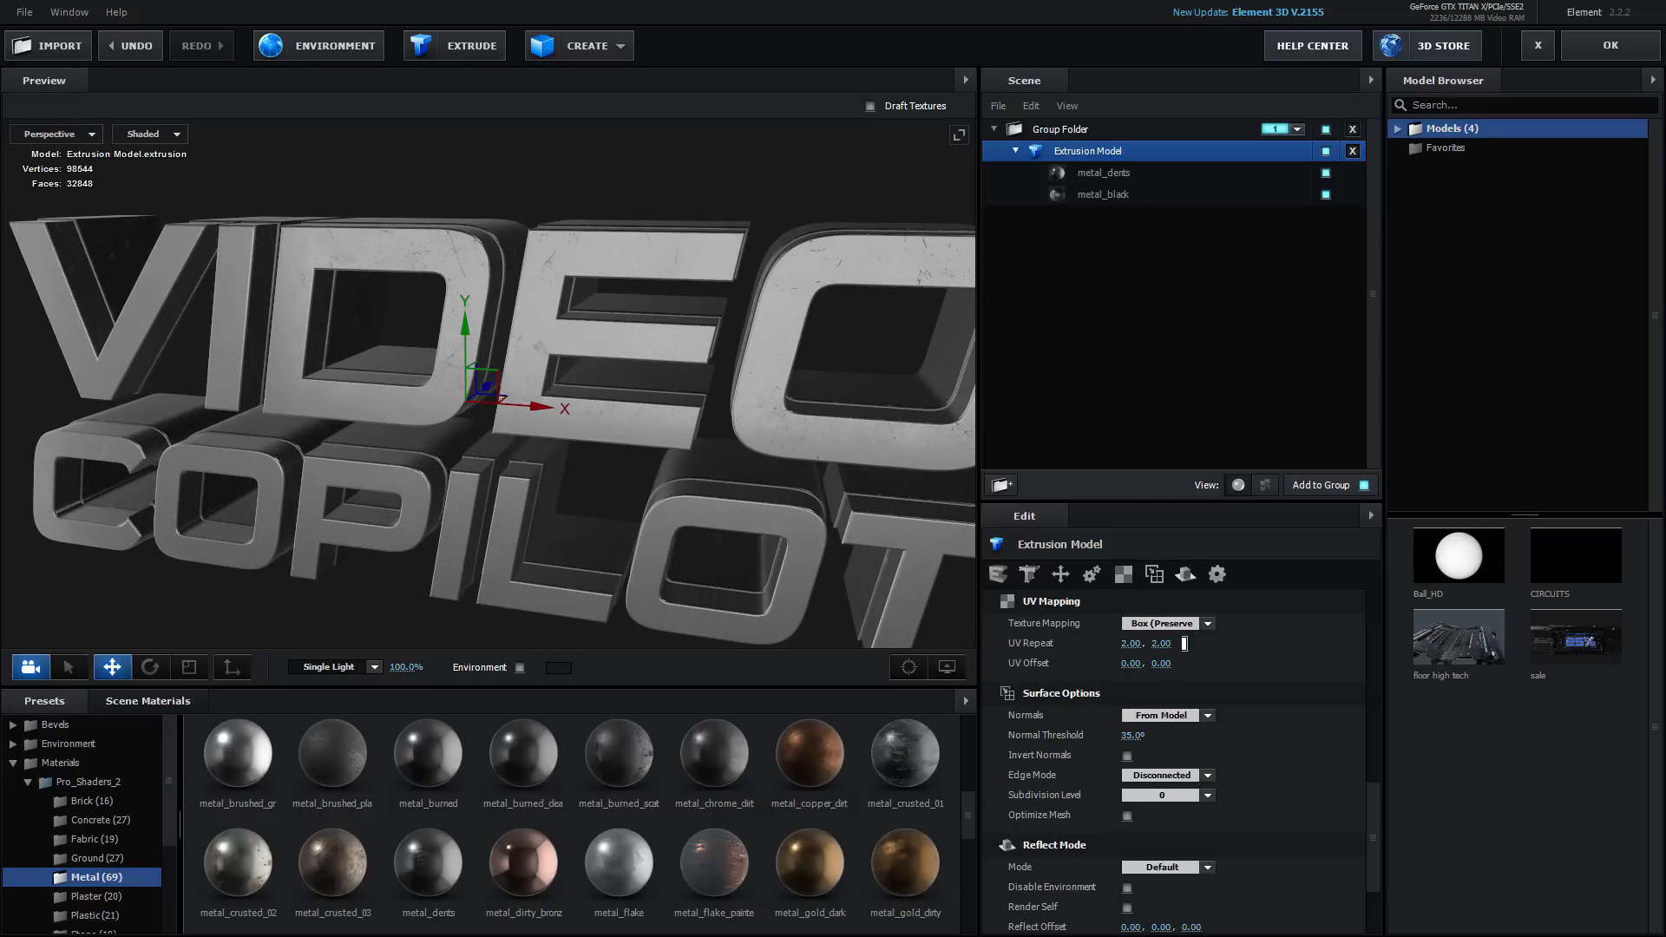
Replace the second bevel's metal_black material with metal_chrome_dirty
{"action": "left_click_drag", "start_coordinate": [489, 186], "coordinate": [561, 399]}
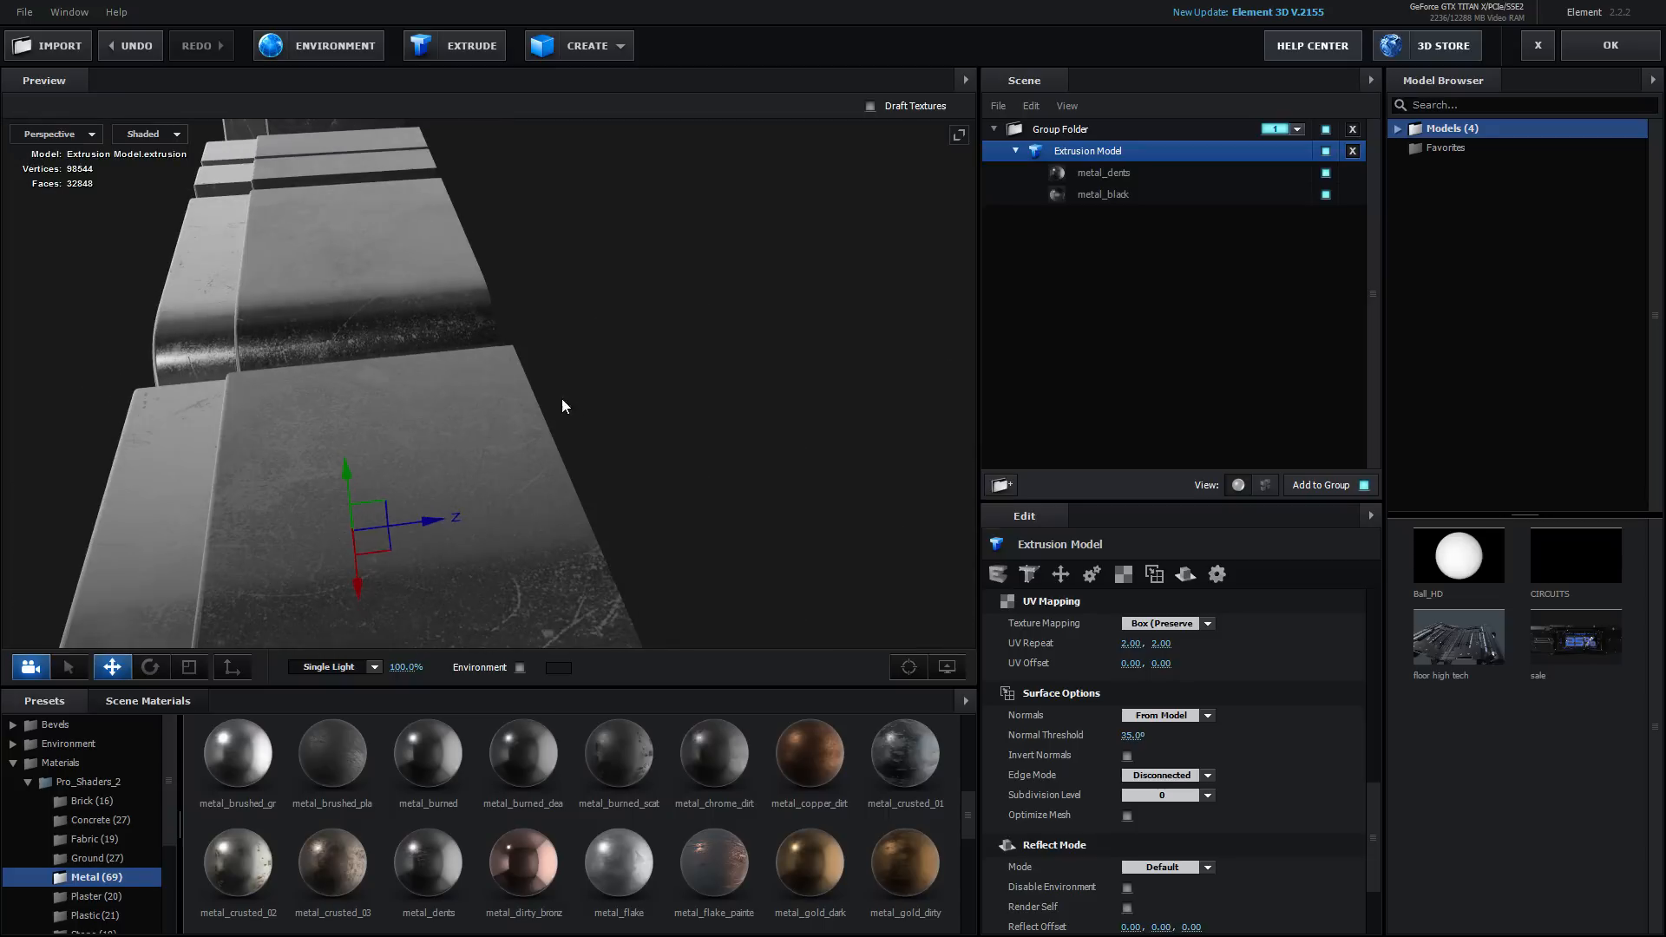
{"action": "left_click_drag", "start_coordinate": [674, 764], "coordinate": [583, 393]}
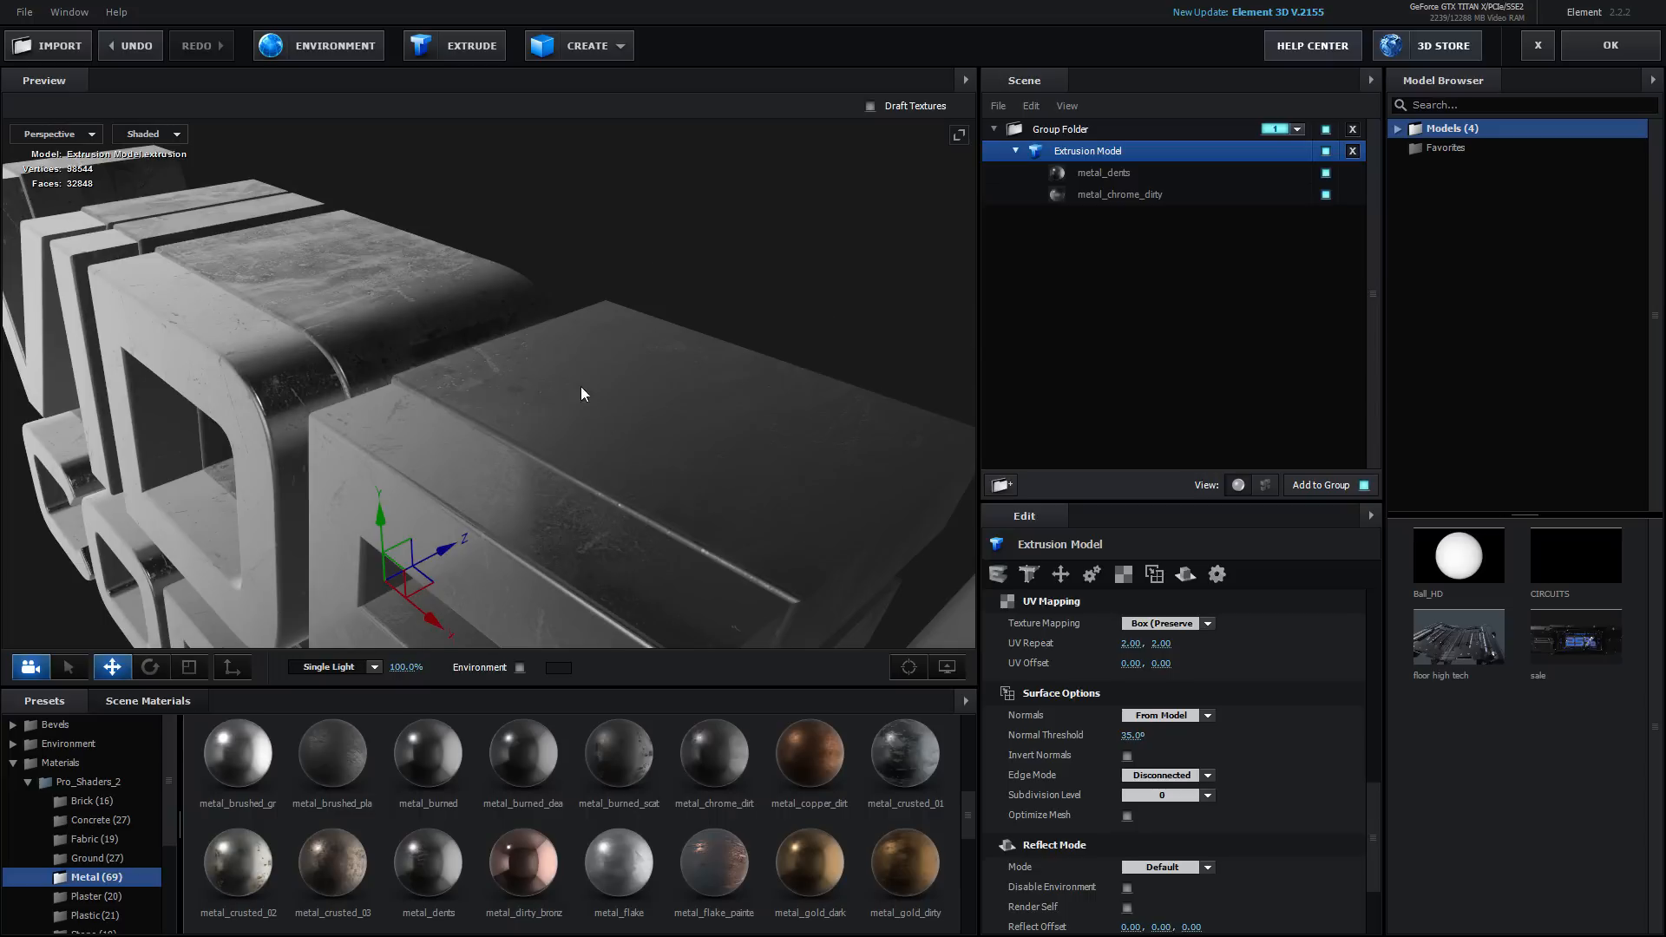
Lower the metal_chrome_dirty material's Glossiness to about 66%
{"action": "left_click", "coordinate": [1100, 174]}
{"action": "left_click", "coordinate": [606, 424]}
{"action": "left_click", "coordinate": [1117, 195]}
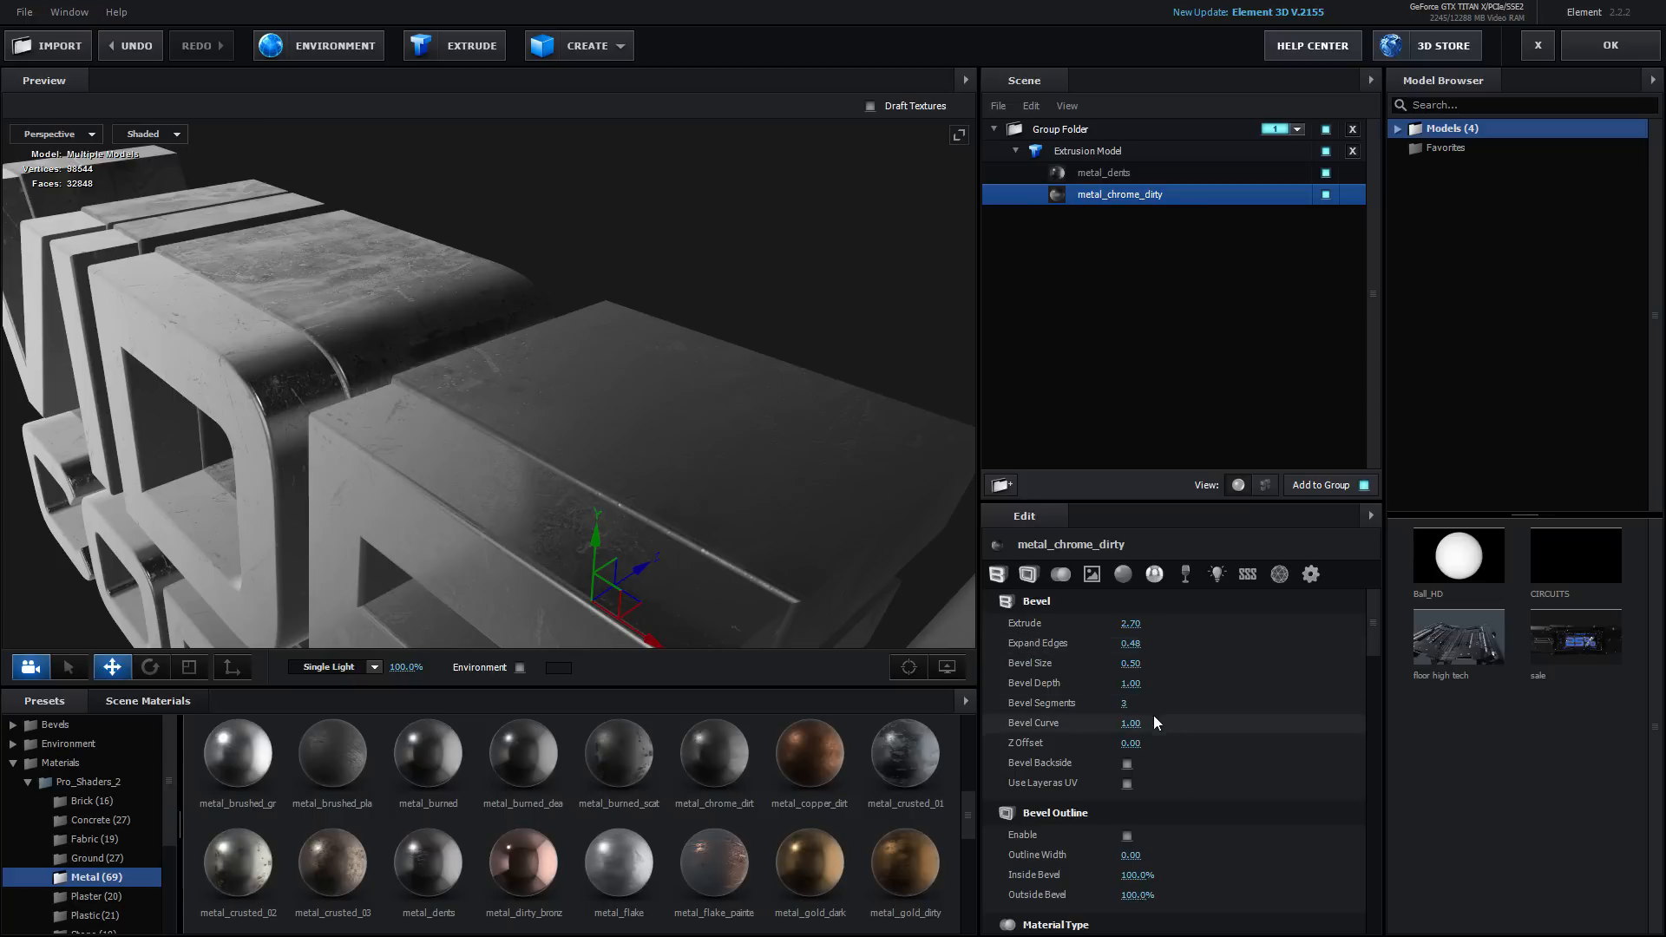
{"action": "scroll", "coordinate": [1162, 734], "scroll_direction": "down", "scroll_amount": 8}
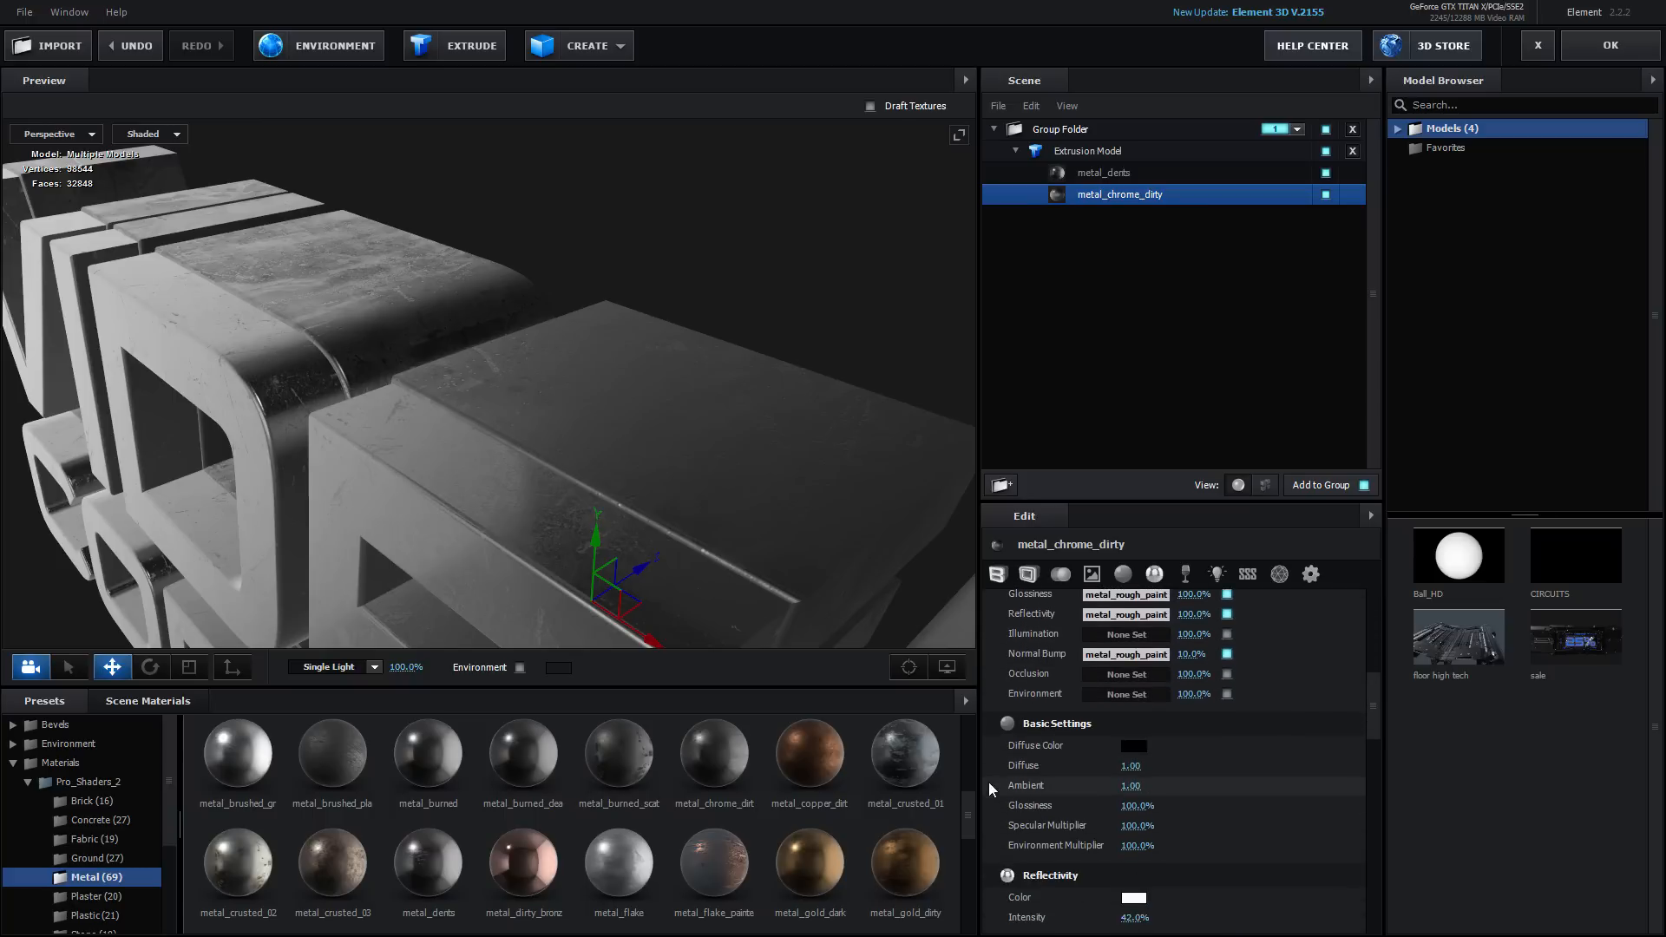
{"action": "left_click_drag", "start_coordinate": [1116, 806], "coordinate": [1104, 802]}
Set the scene environment to the Basic_2K_11 map
{"action": "left_click_drag", "start_coordinate": [753, 434], "coordinate": [417, 555]}
{"action": "left_click", "coordinate": [71, 750]}
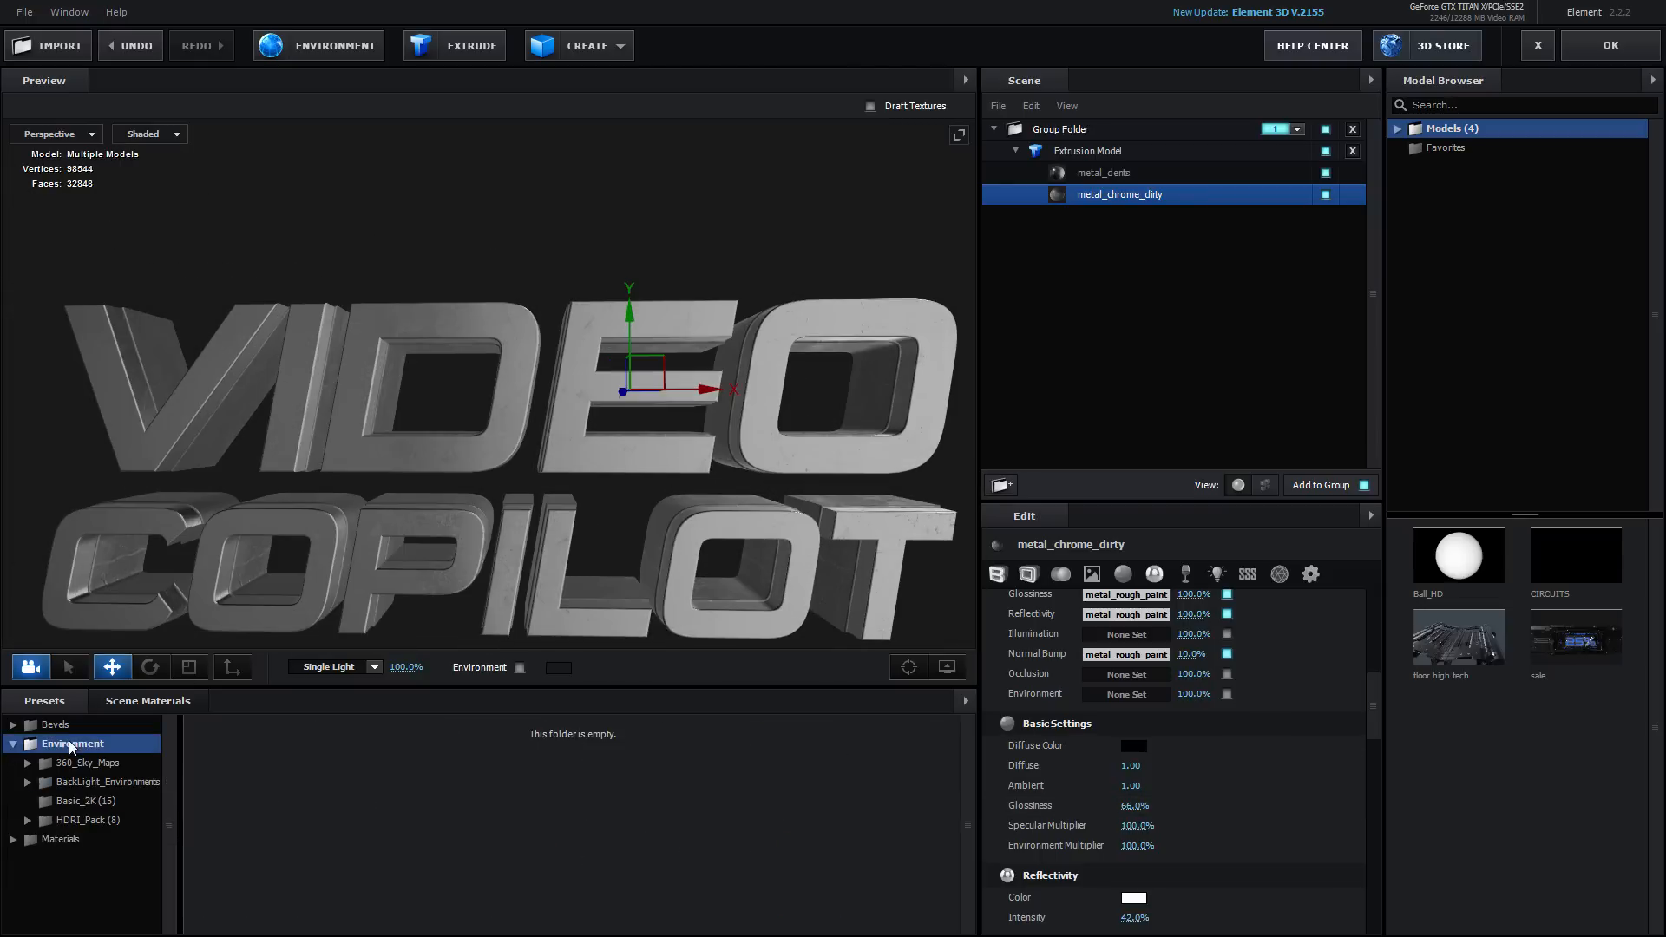
{"action": "left_click", "coordinate": [91, 802]}
{"action": "left_click", "coordinate": [565, 824]}
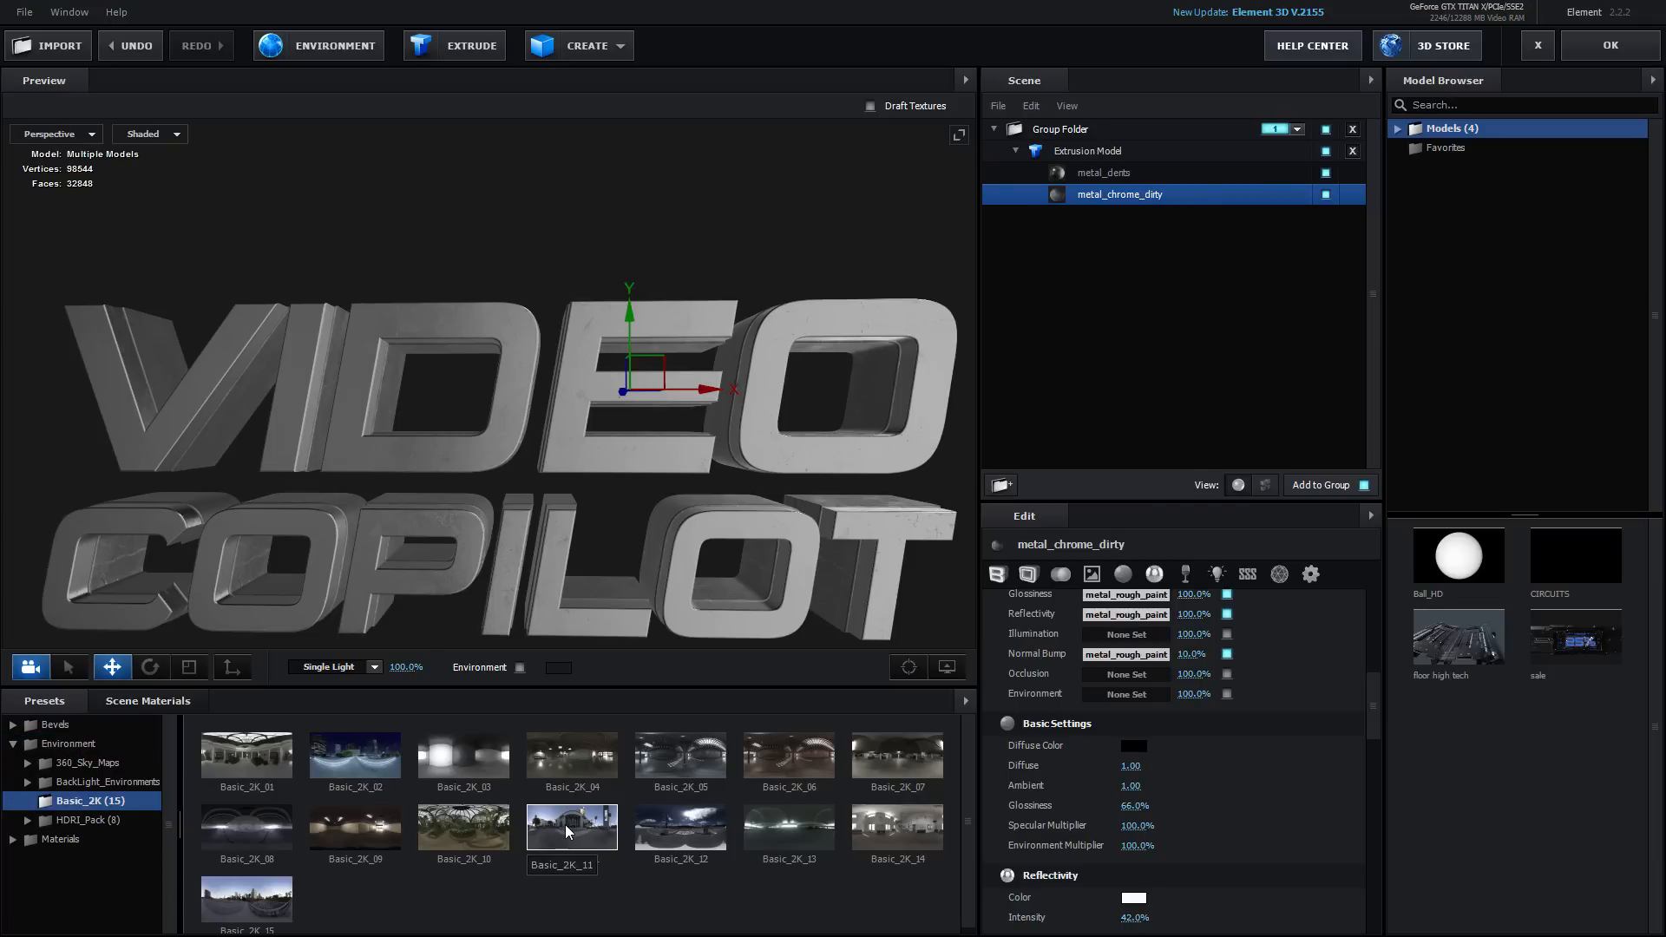
{"action": "left_click_drag", "start_coordinate": [449, 539], "coordinate": [675, 494]}
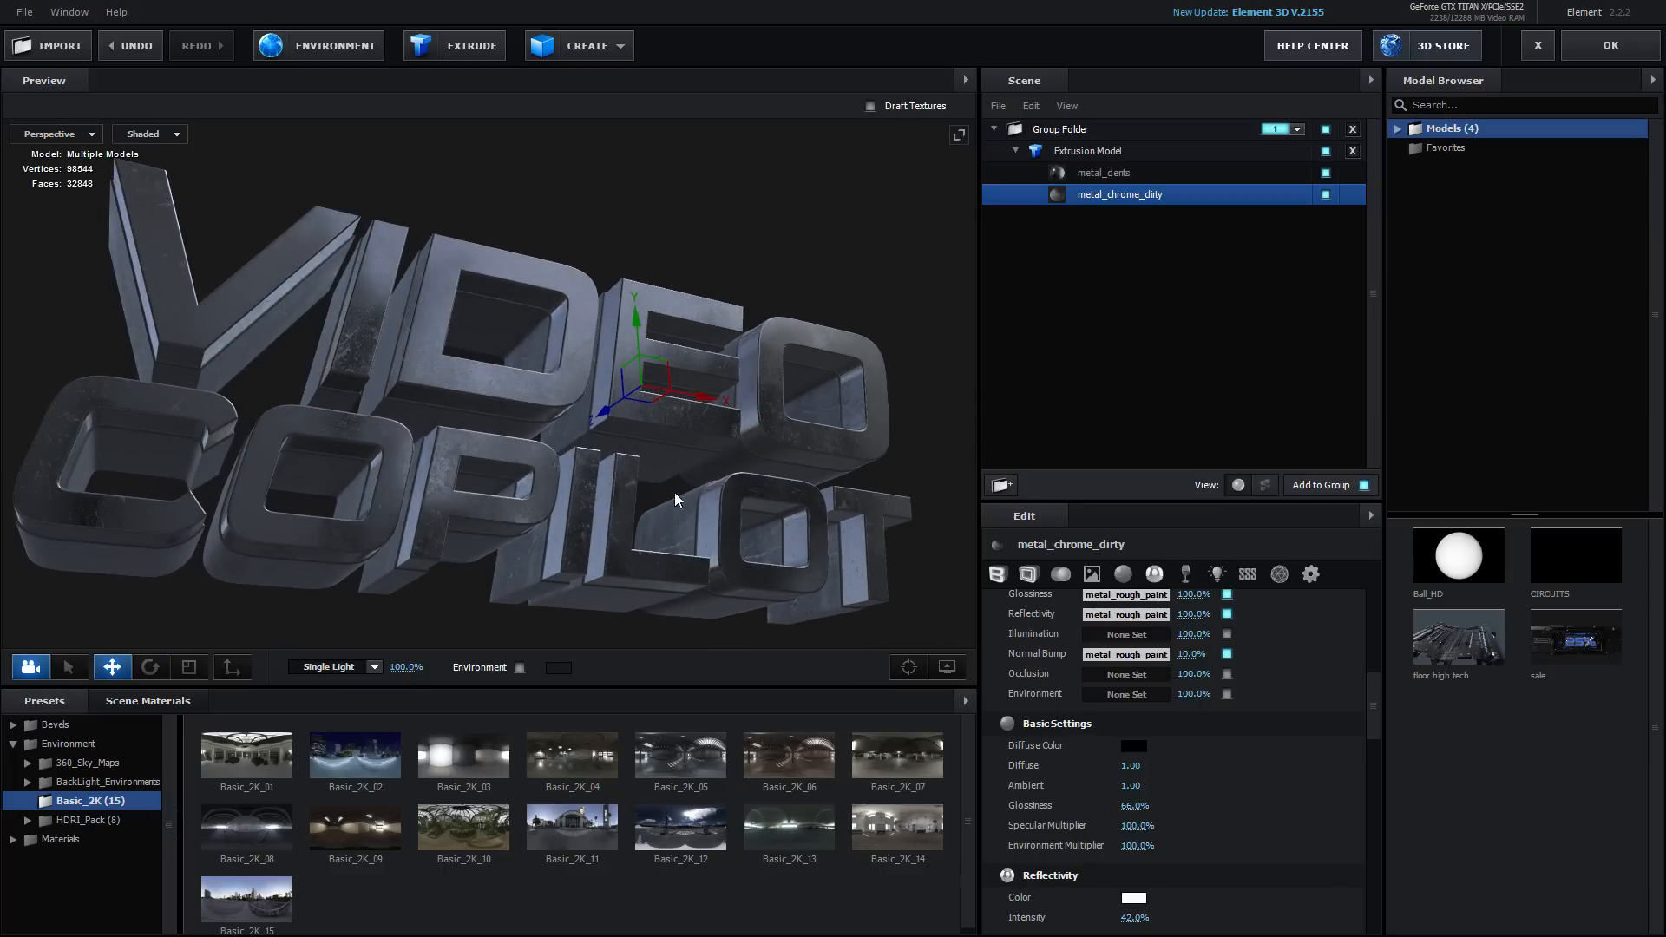
Set metal_chrome_dirty's Glossiness to about 90% and Reflectivity Intensity to about 12%, then close Scene Setup
{"action": "left_click", "coordinate": [1095, 174]}
{"action": "left_click", "coordinate": [1115, 195]}
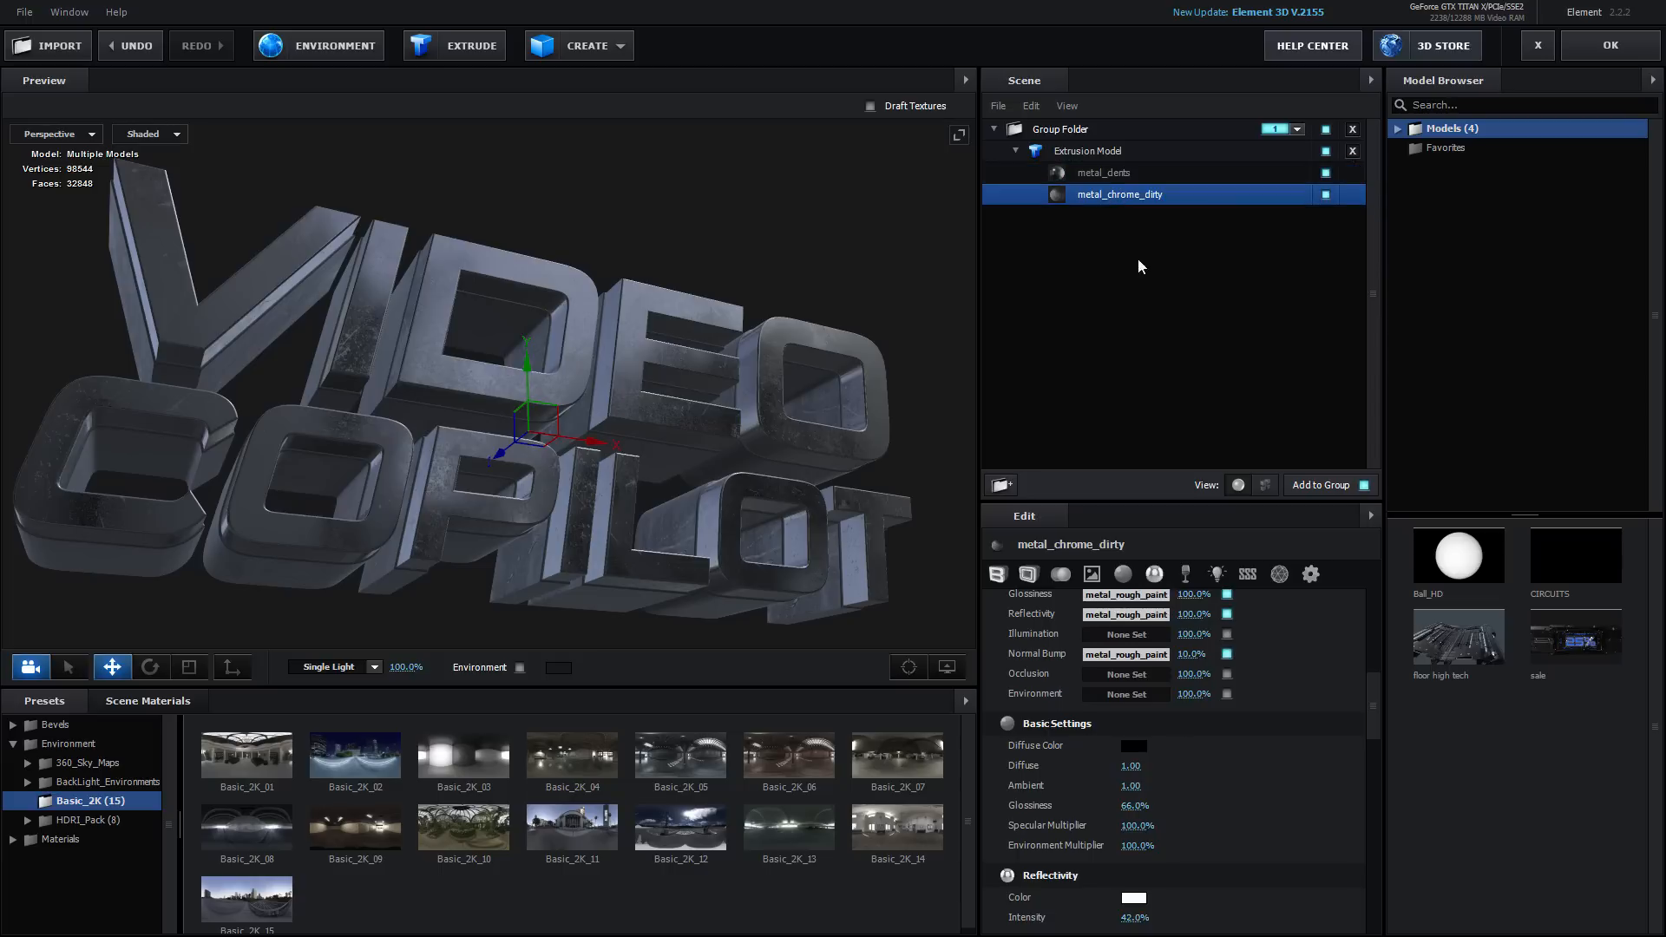
{"action": "left_click_drag", "start_coordinate": [1133, 805], "coordinate": [1096, 795]}
{"action": "scroll", "coordinate": [1162, 807], "scroll_direction": "down", "scroll_amount": 3}
{"action": "left_click_drag", "start_coordinate": [860, 421], "coordinate": [754, 340]}
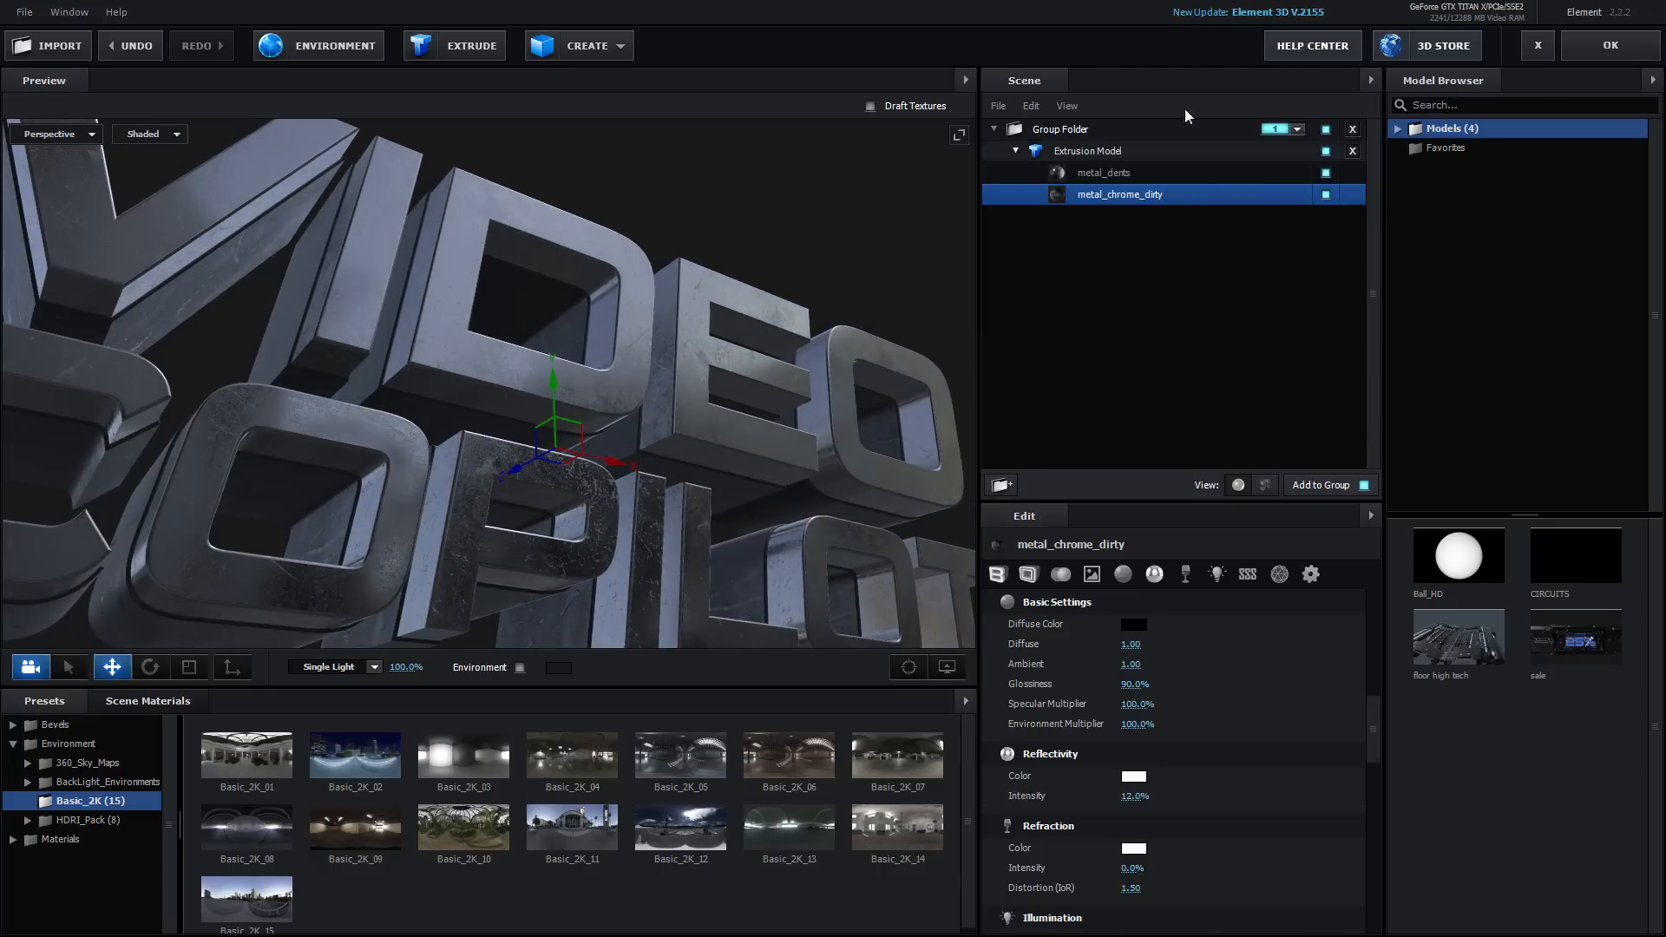
{"action": "left_click", "coordinate": [1611, 46]}
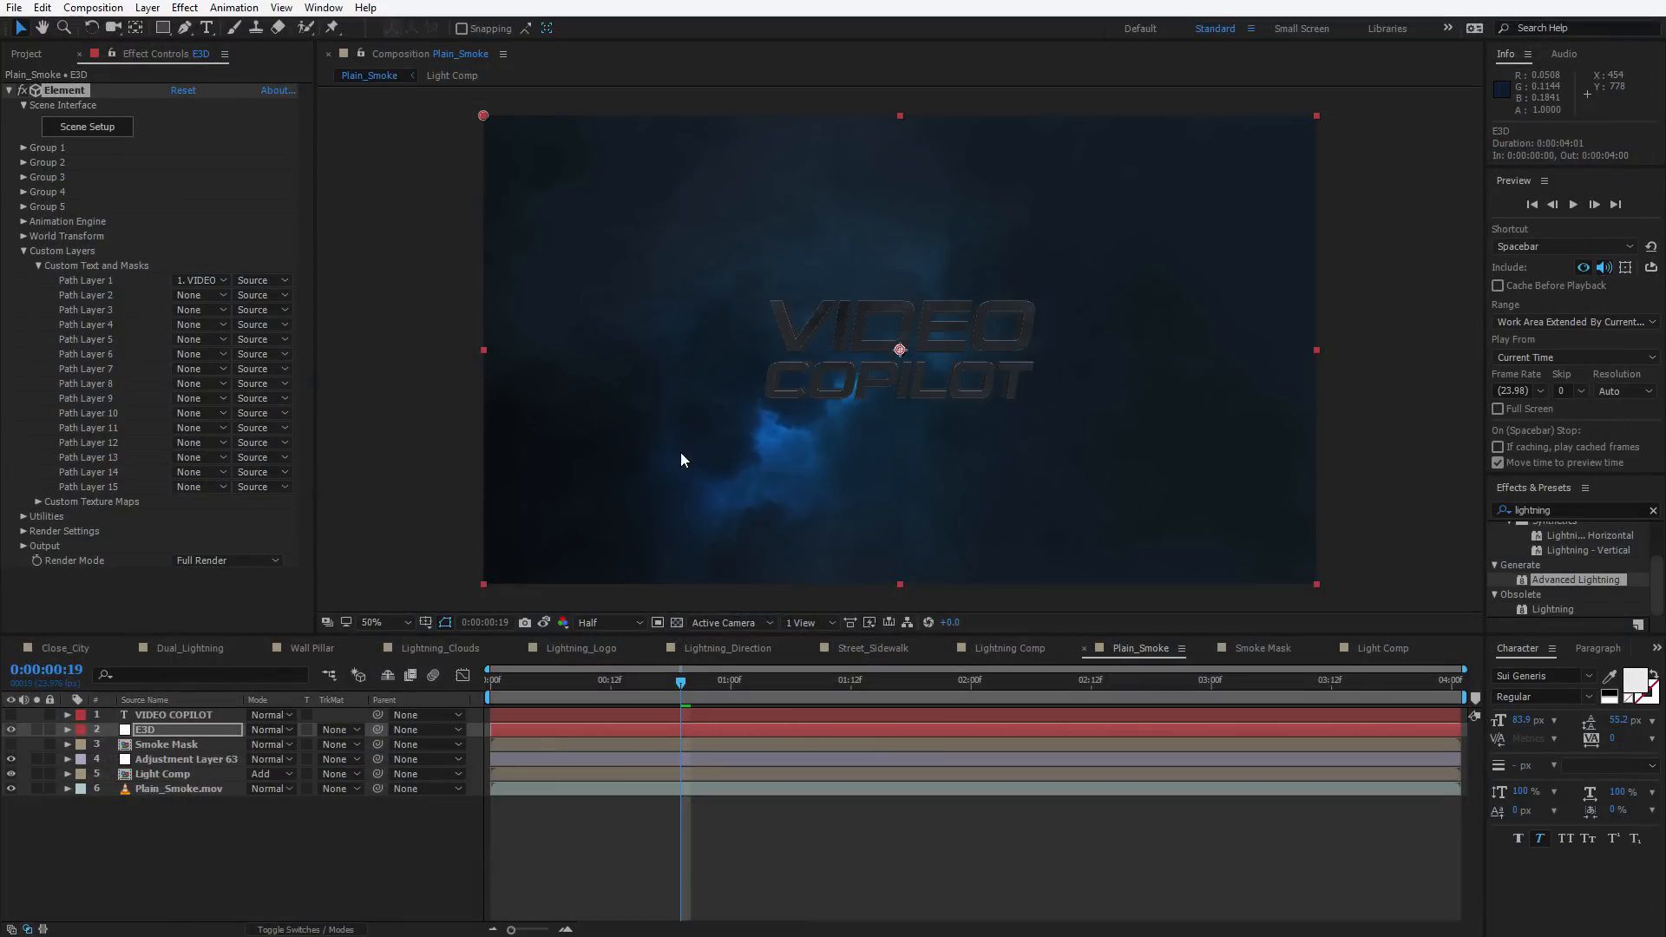
Add a new camera layer to the Plain_Smoke composition, choosing a lens preset in Camera Settings
{"action": "key", "text": "slash"}
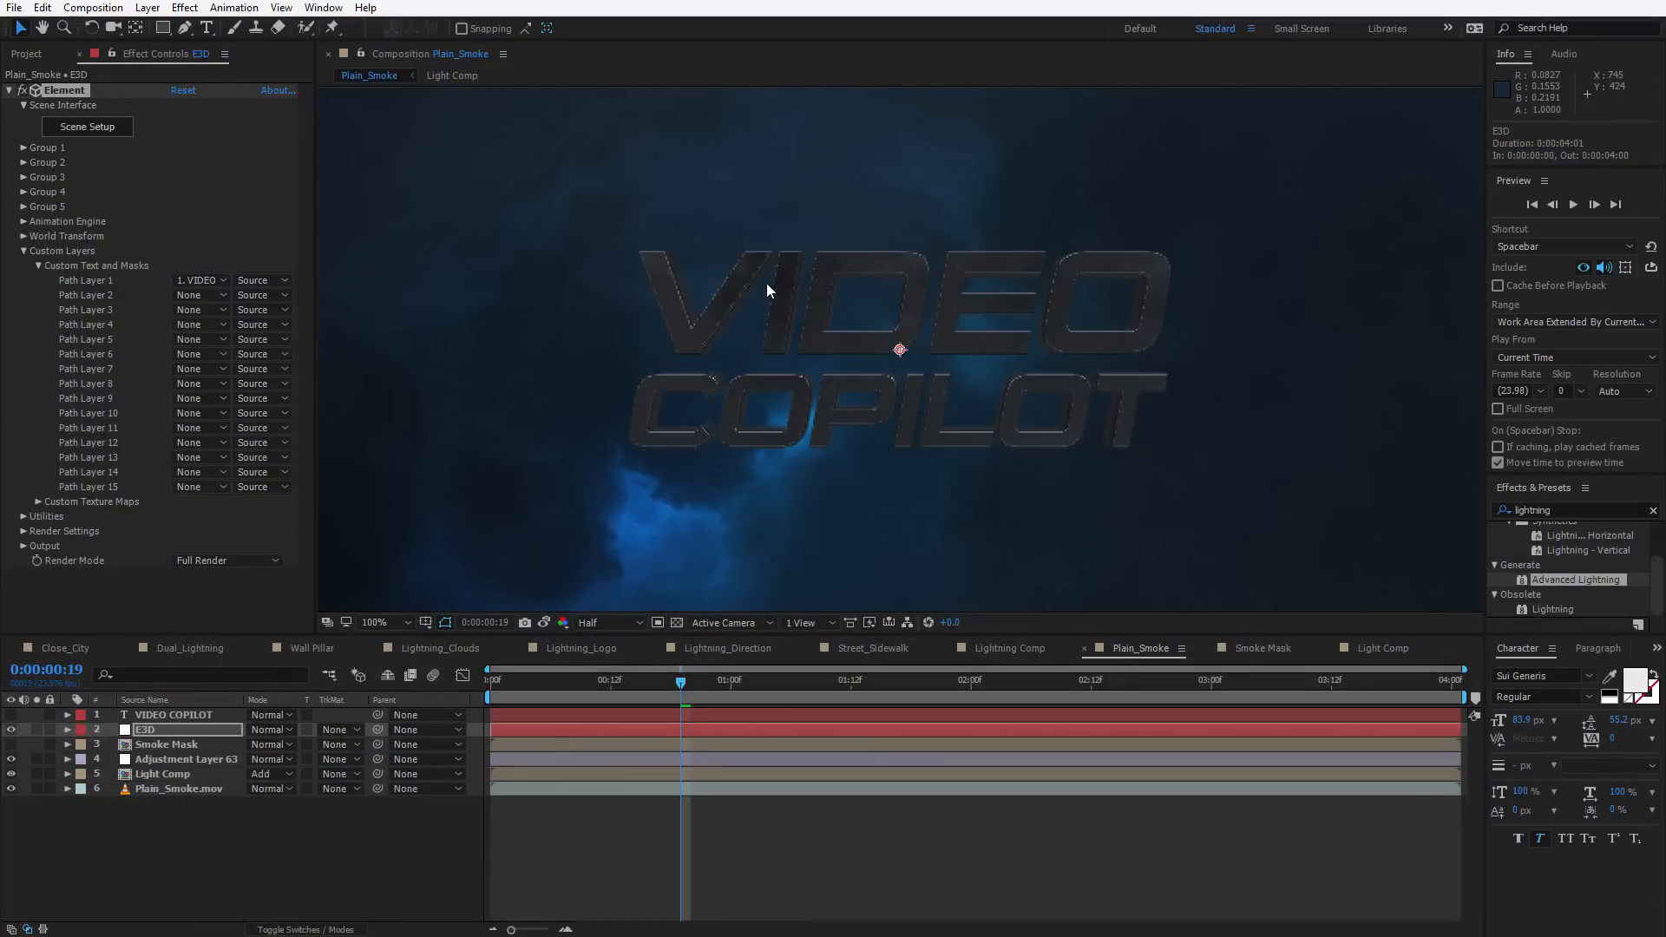
{"action": "left_click", "coordinate": [24, 546]}
{"action": "scroll", "coordinate": [147, 465], "scroll_direction": "down", "scroll_amount": 4}
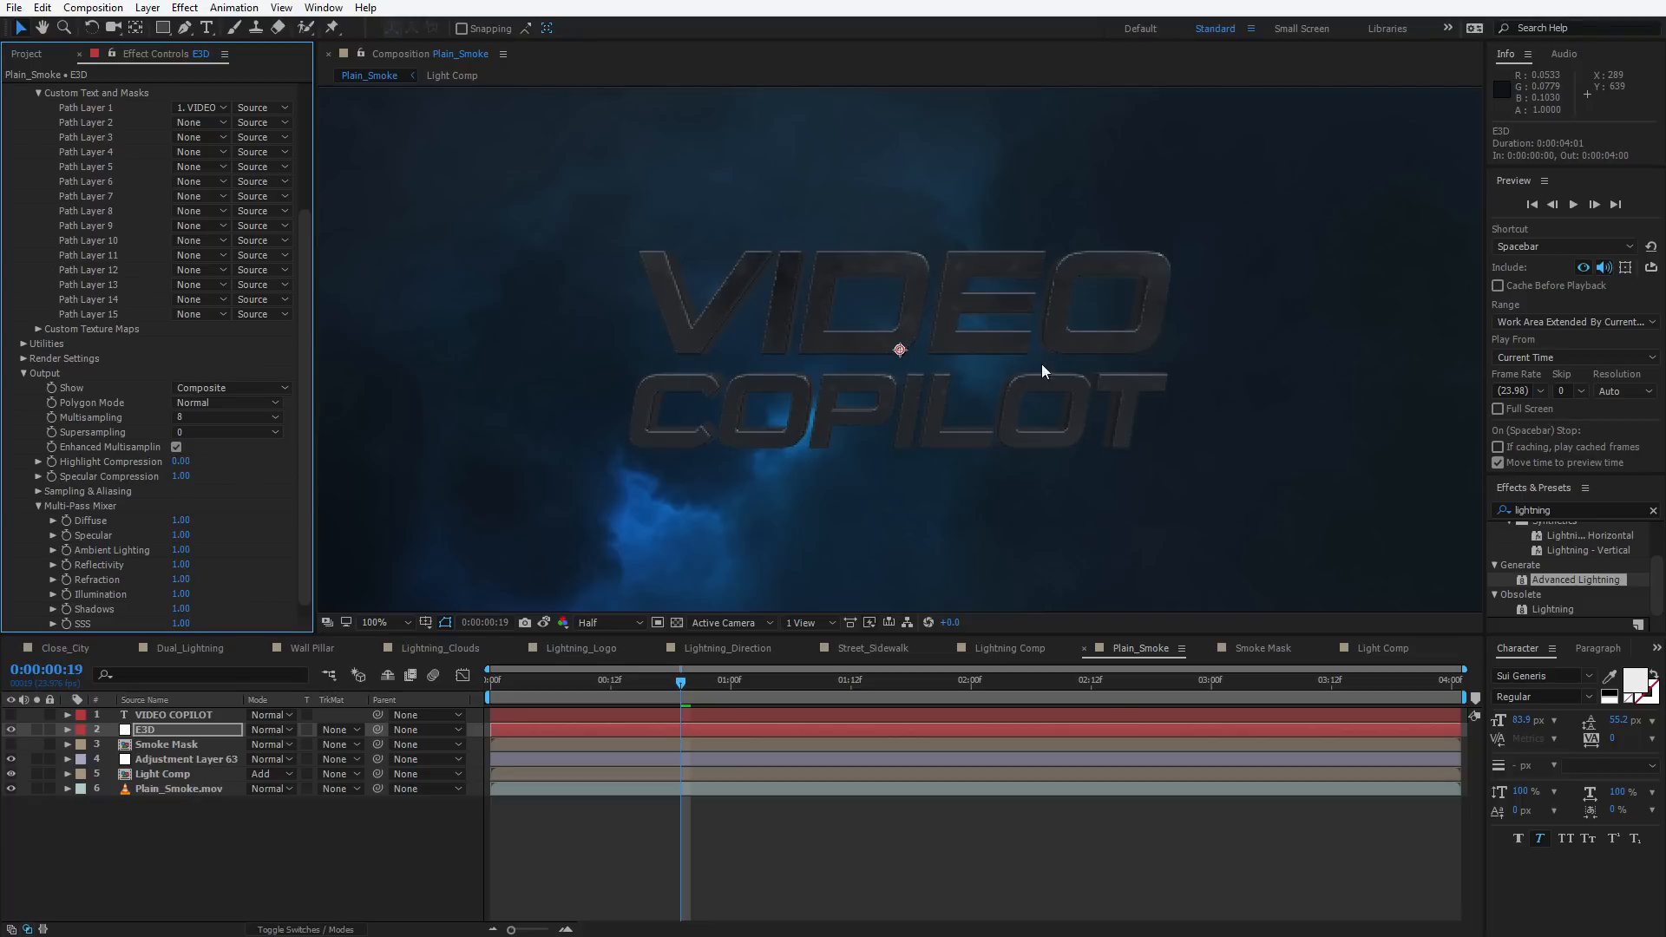
{"action": "right_click", "coordinate": [612, 814]}
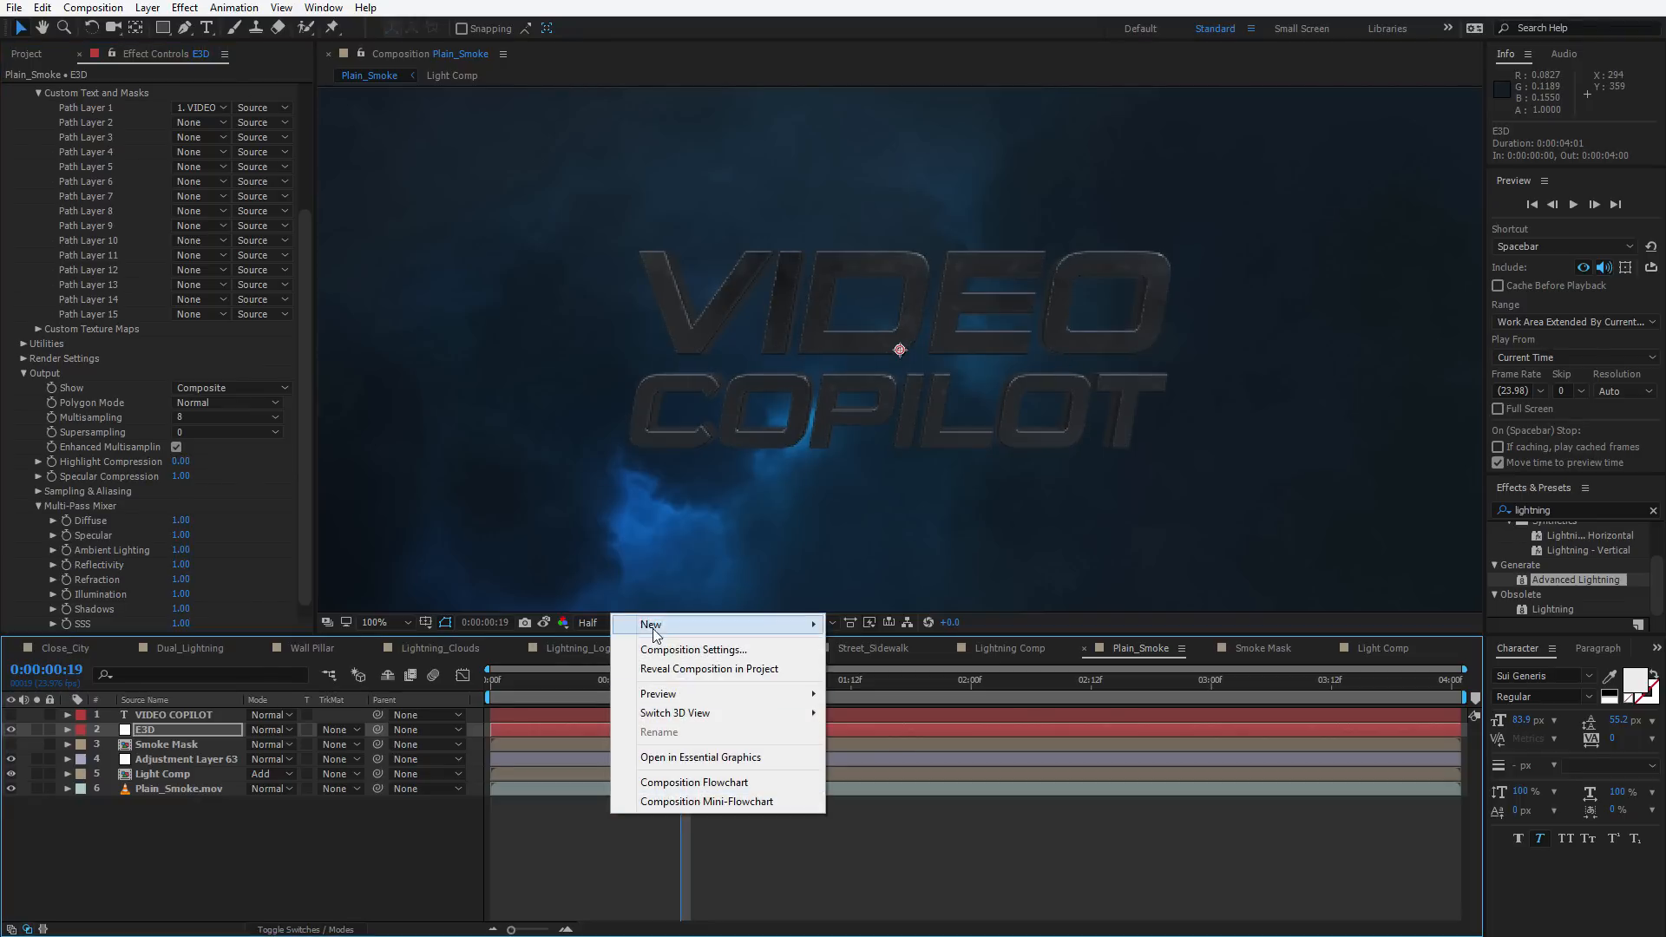
{"action": "mouse_move", "coordinate": [660, 623]}
{"action": "left_click", "coordinate": [148, 7]}
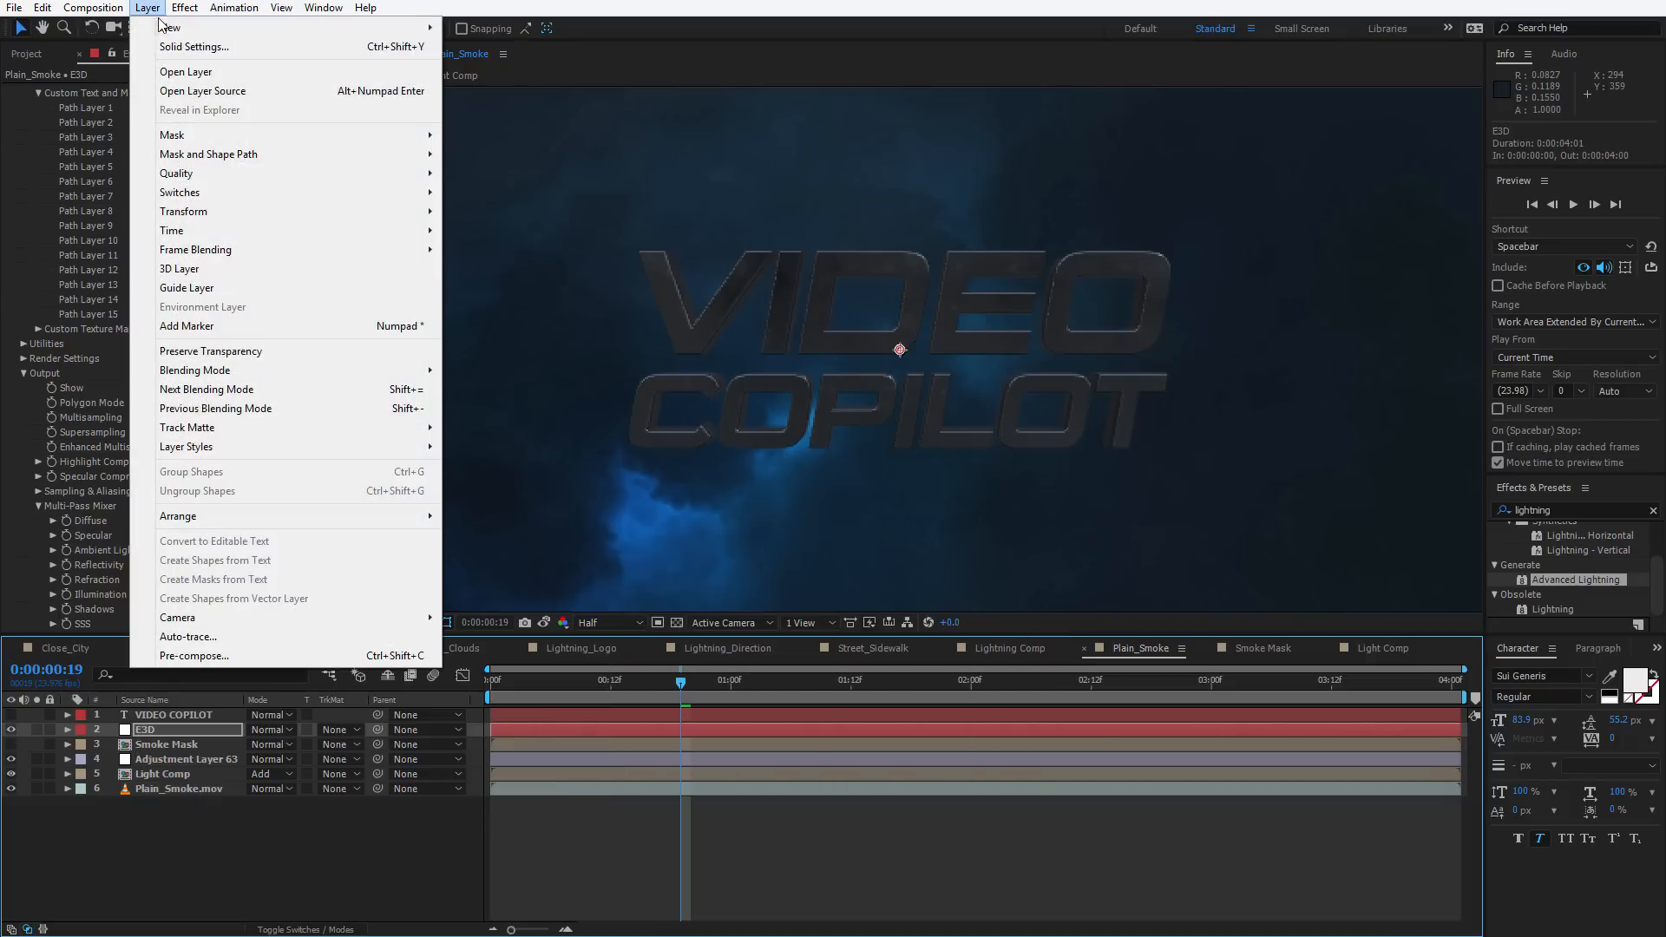
{"action": "mouse_move", "coordinate": [165, 23]}
{"action": "left_click", "coordinate": [502, 85]}
{"action": "left_click", "coordinate": [921, 349]}
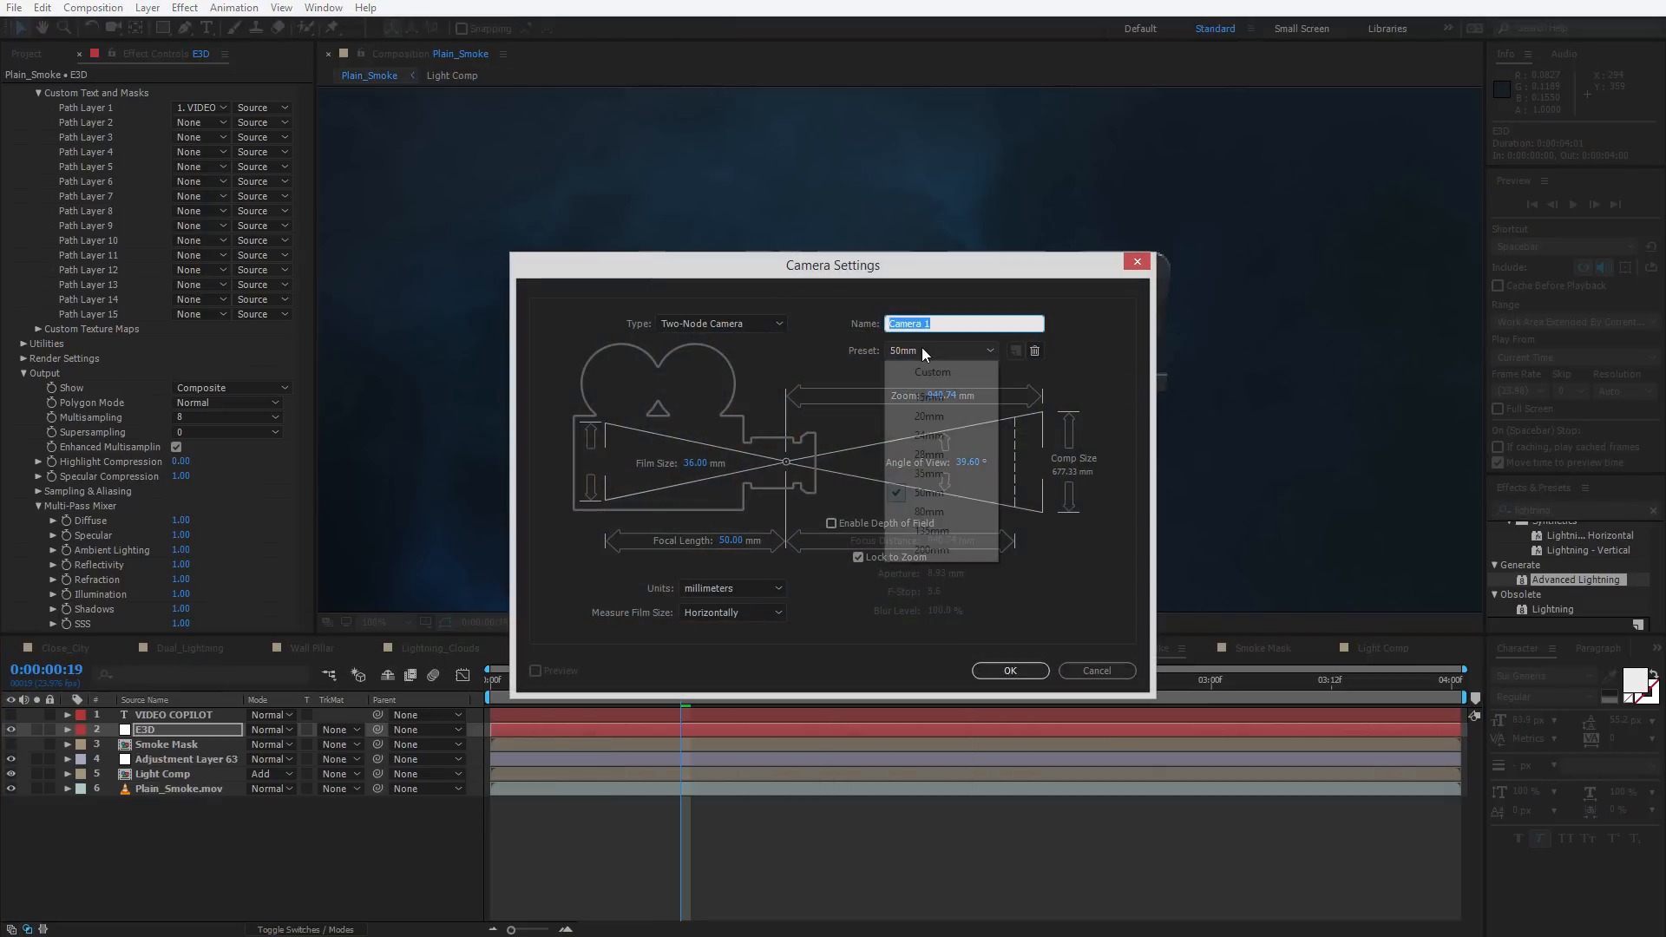
{"action": "left_click", "coordinate": [937, 473]}
{"action": "key", "text": "Return"}
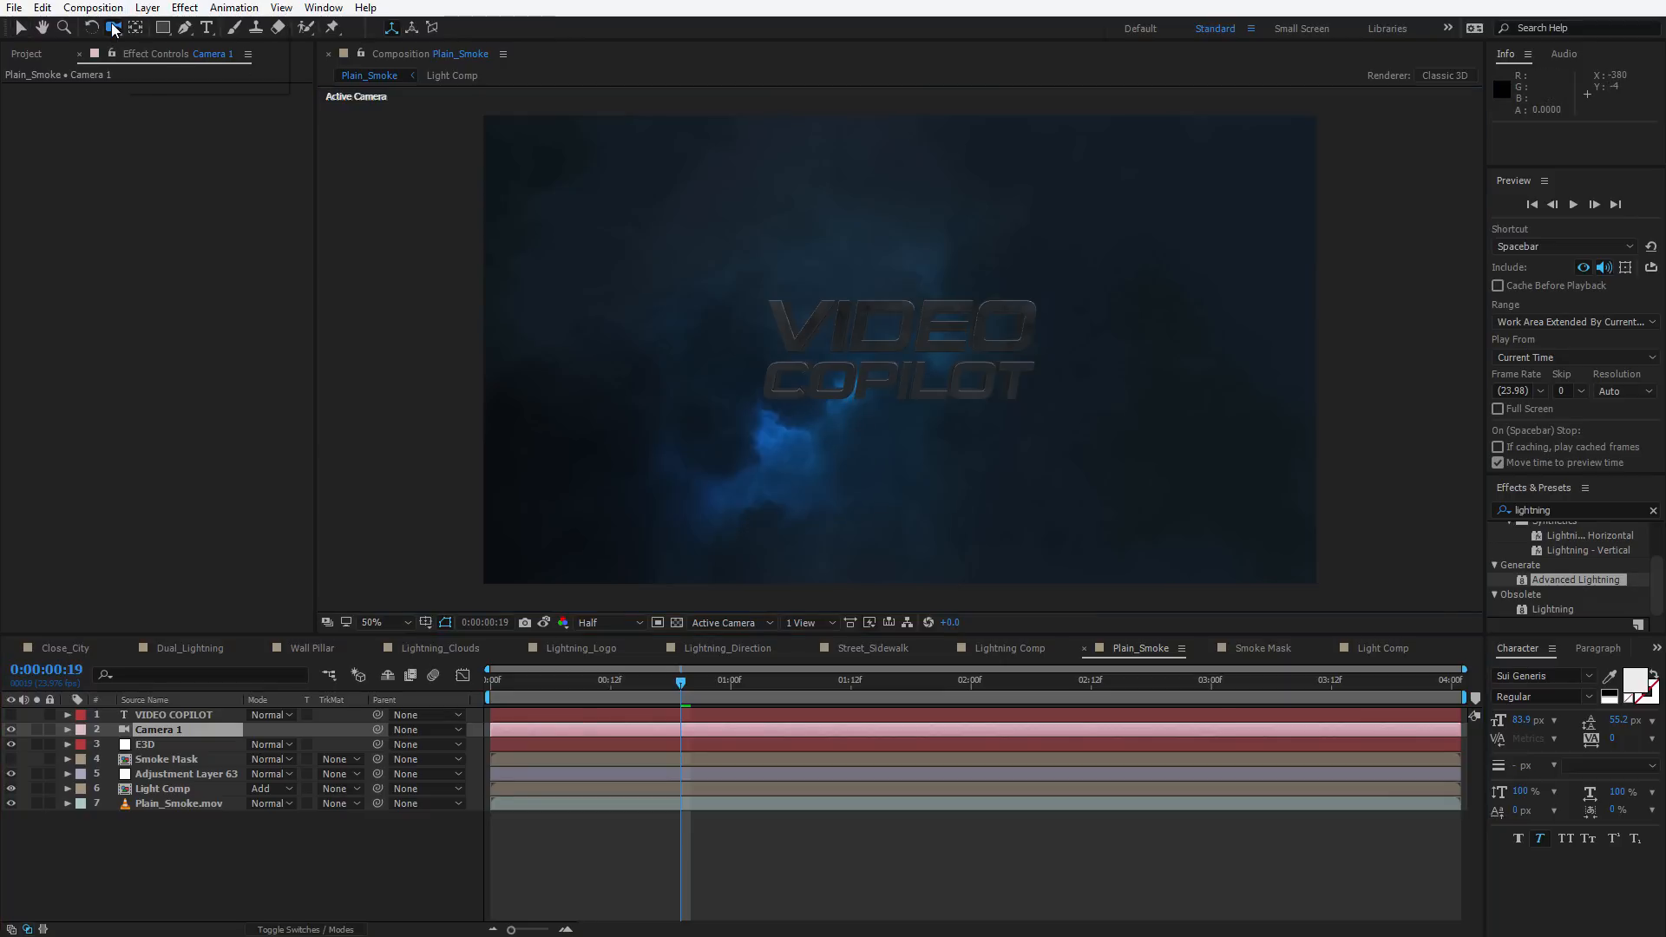
Move the camera closer to the 3D title
{"action": "left_click_drag", "start_coordinate": [911, 488], "coordinate": [924, 334]}
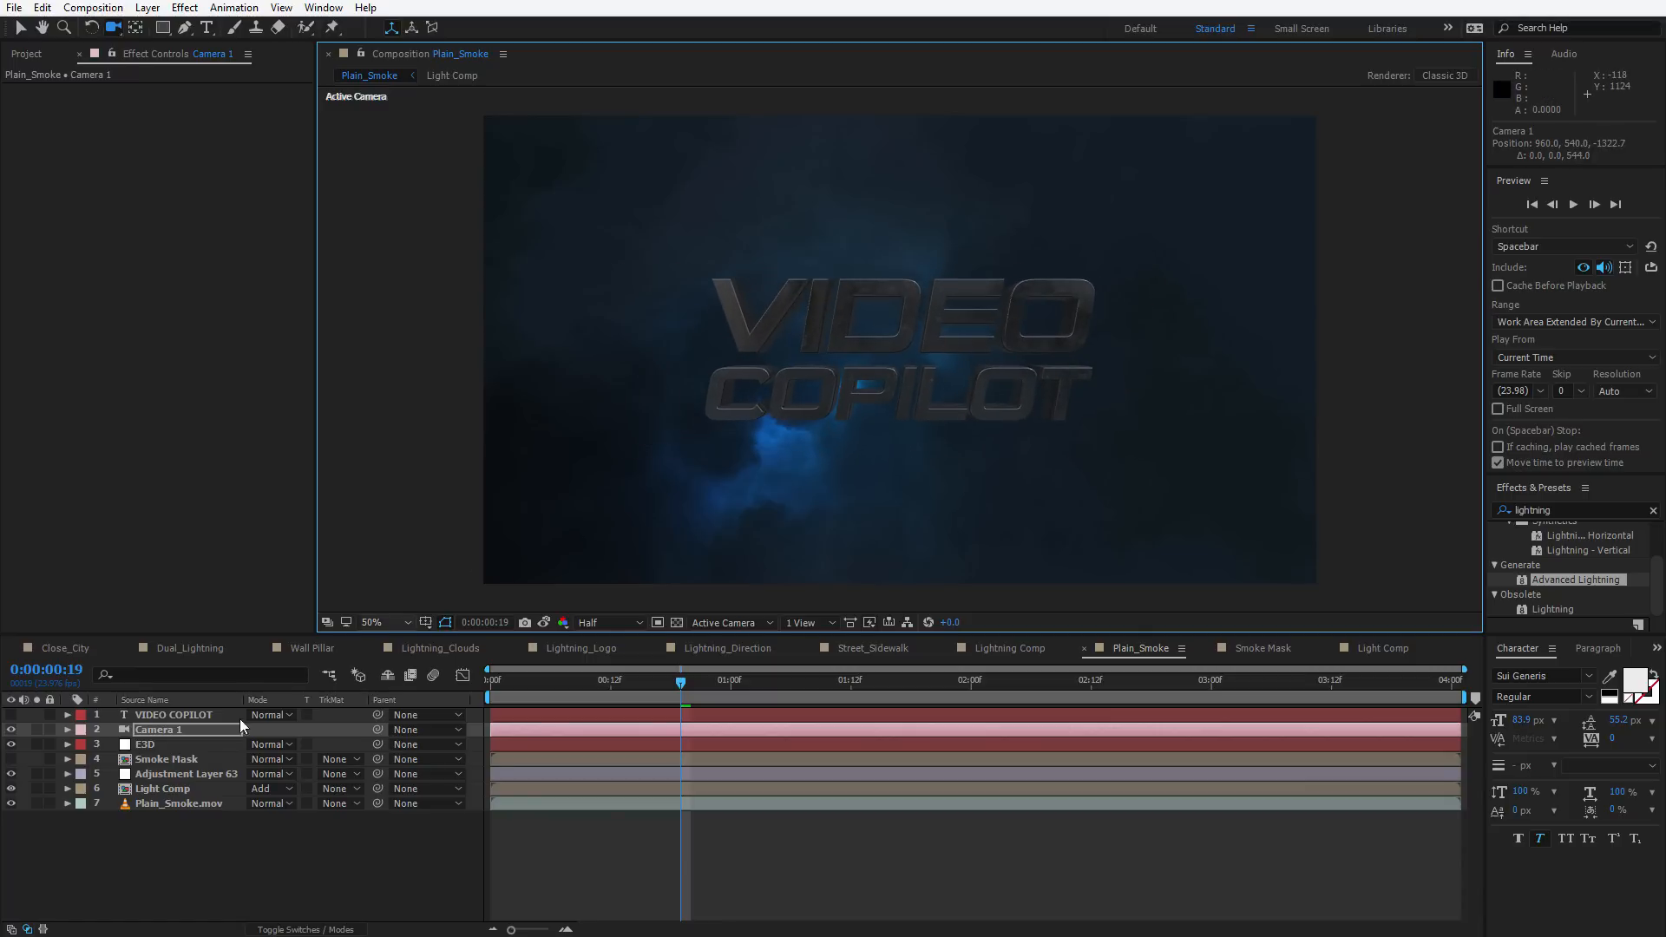
{"action": "key", "text": "slash"}
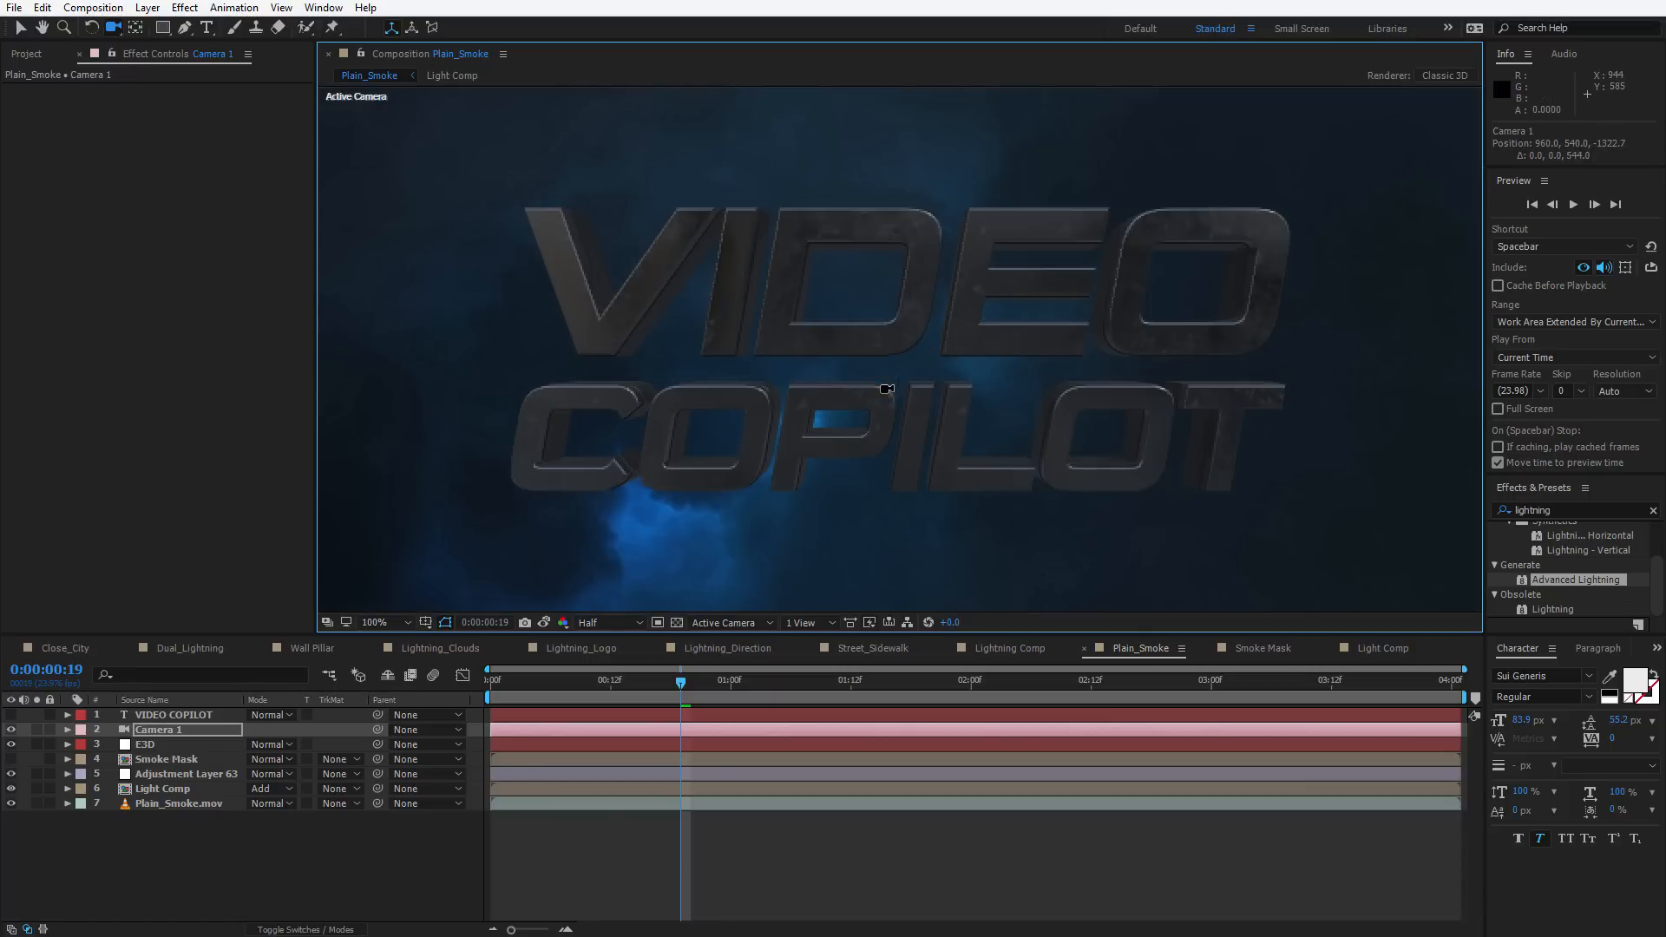
{"action": "scroll", "coordinate": [885, 405], "scroll_direction": "down", "scroll_amount": 1}
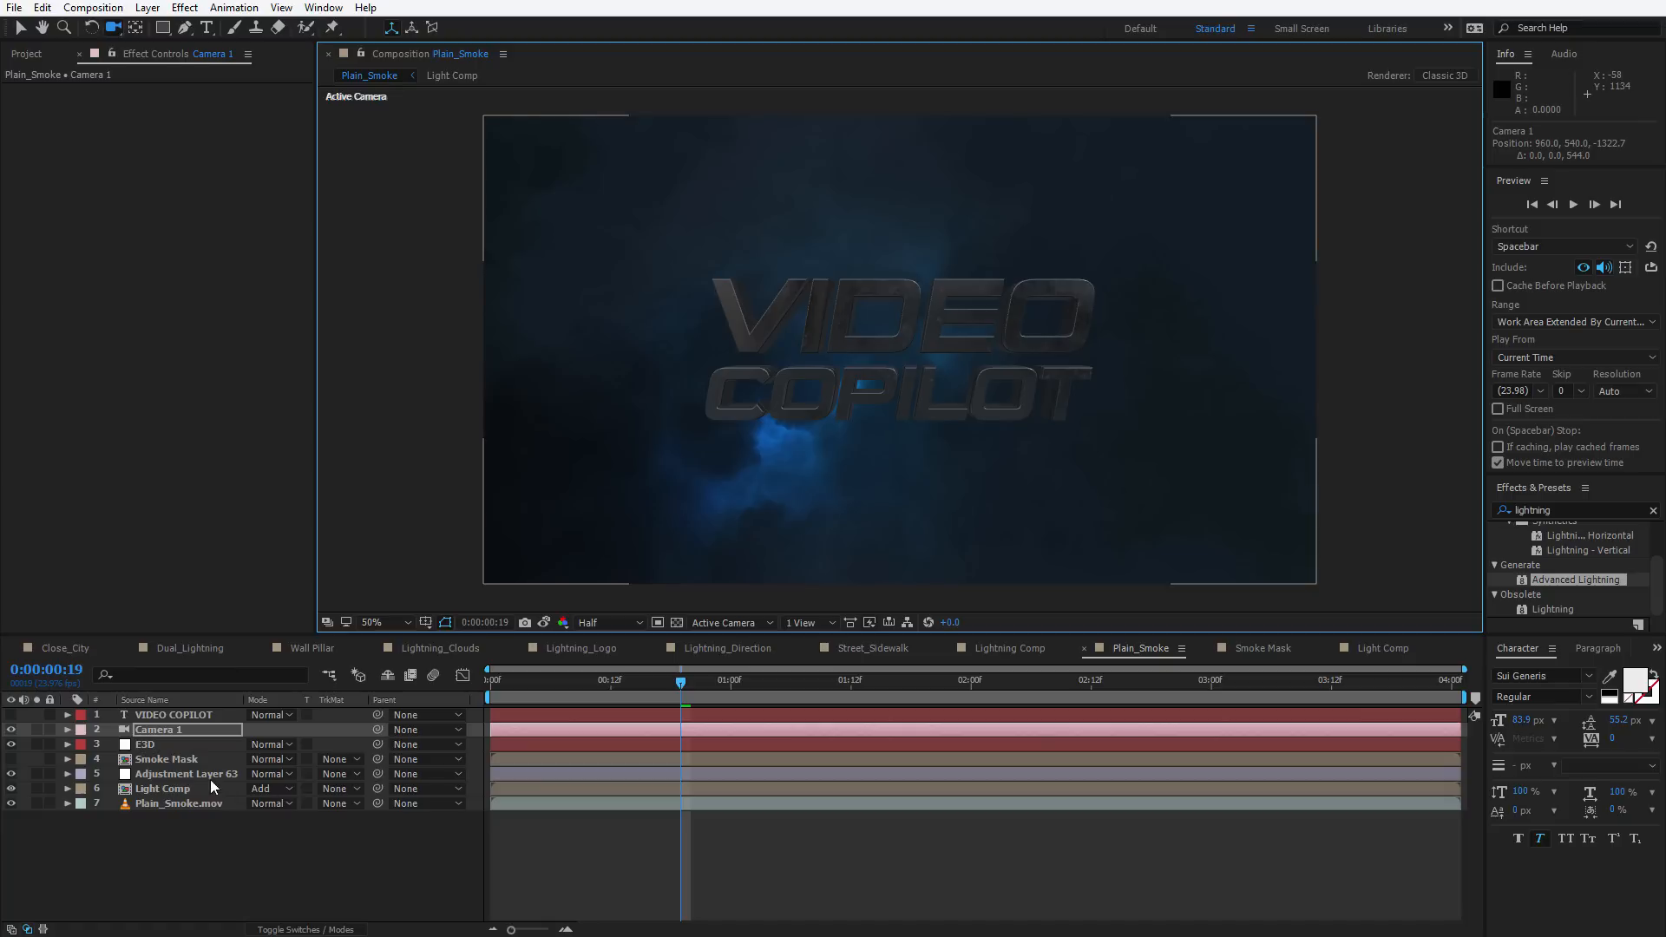
Enable ambient occlusion on the E3D layer and switch its AO mode to Ray-Traced
{"action": "left_click", "coordinate": [143, 744]}
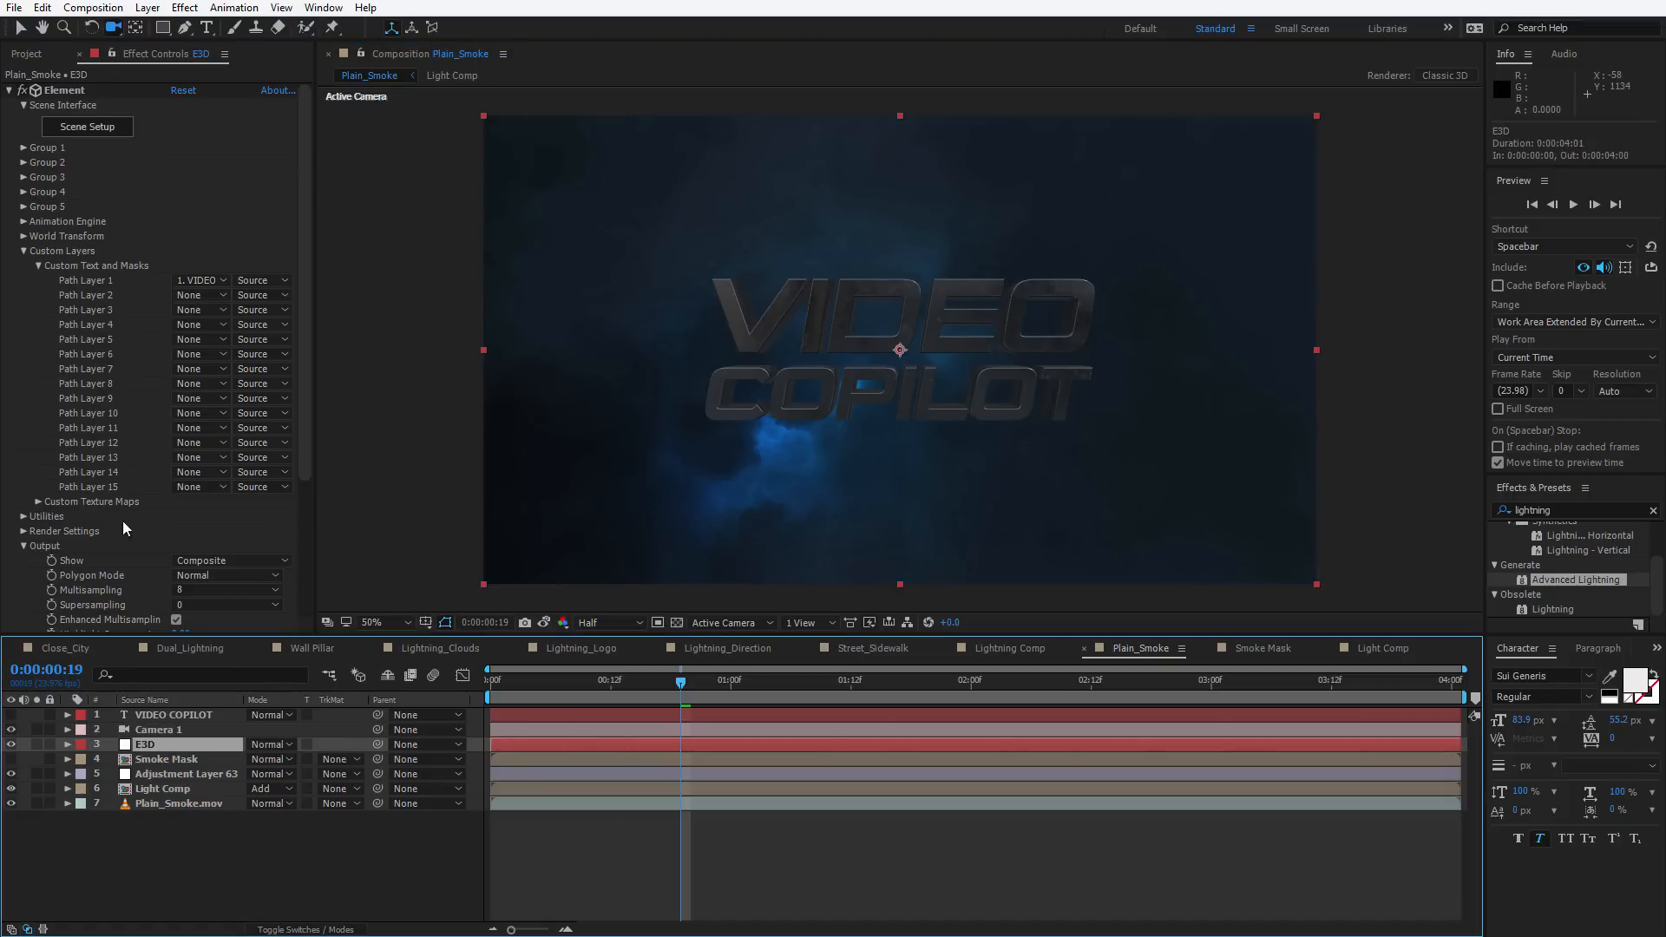
{"action": "left_click", "coordinate": [38, 265]}
{"action": "left_click", "coordinate": [23, 309]}
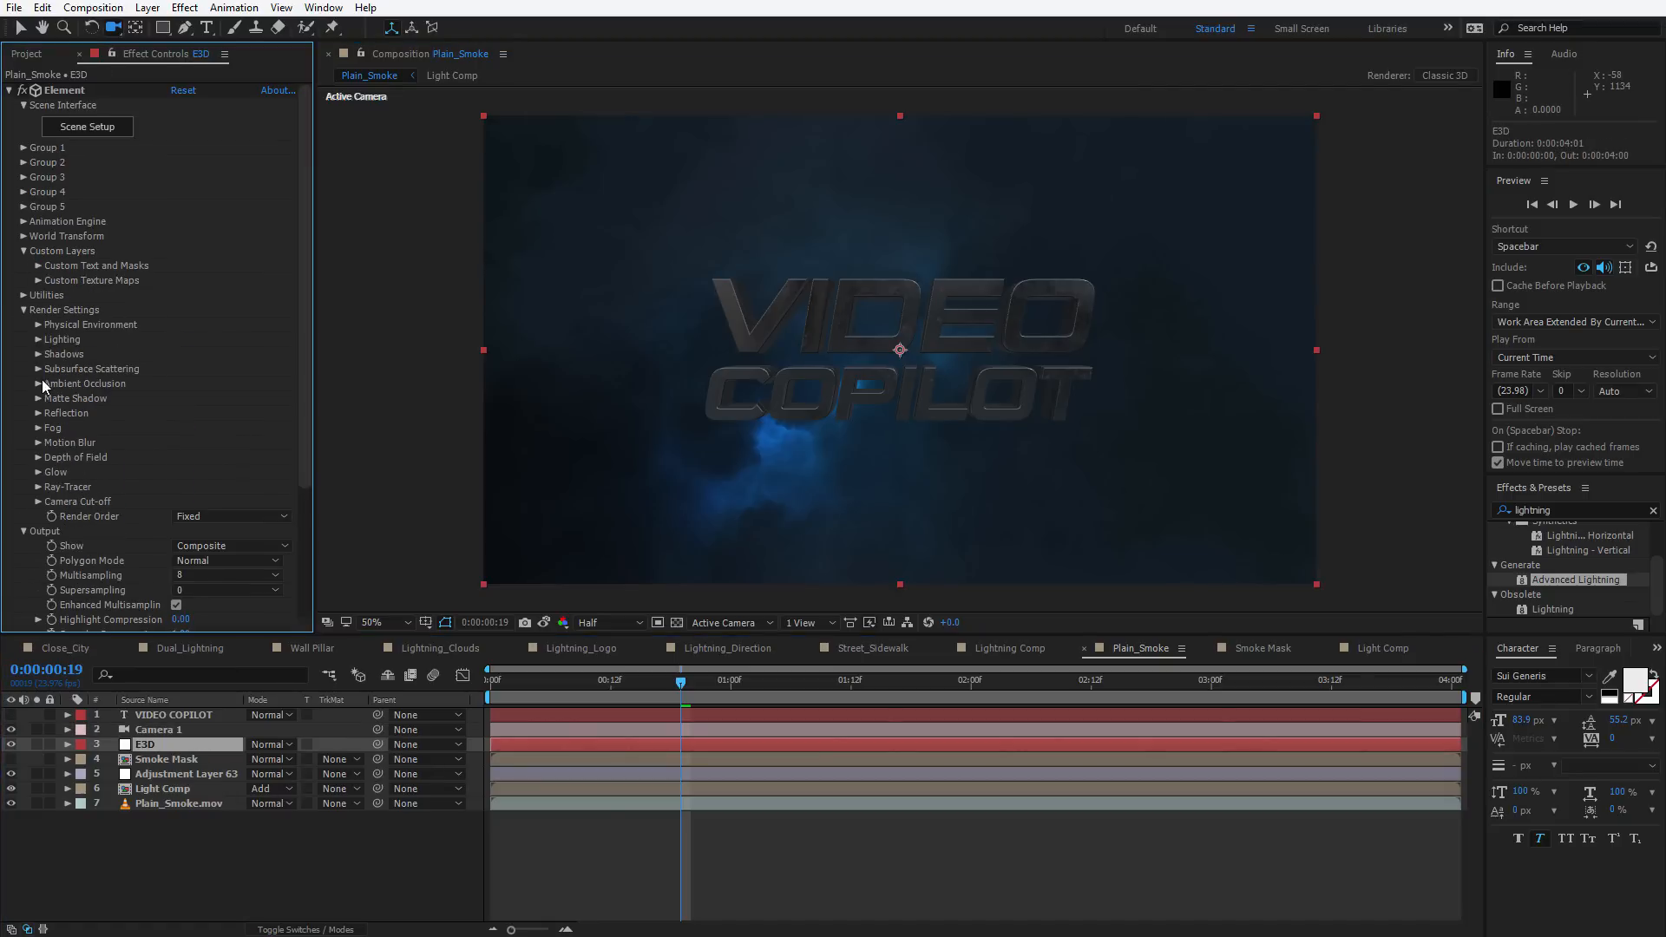
{"action": "left_click", "coordinate": [37, 383]}
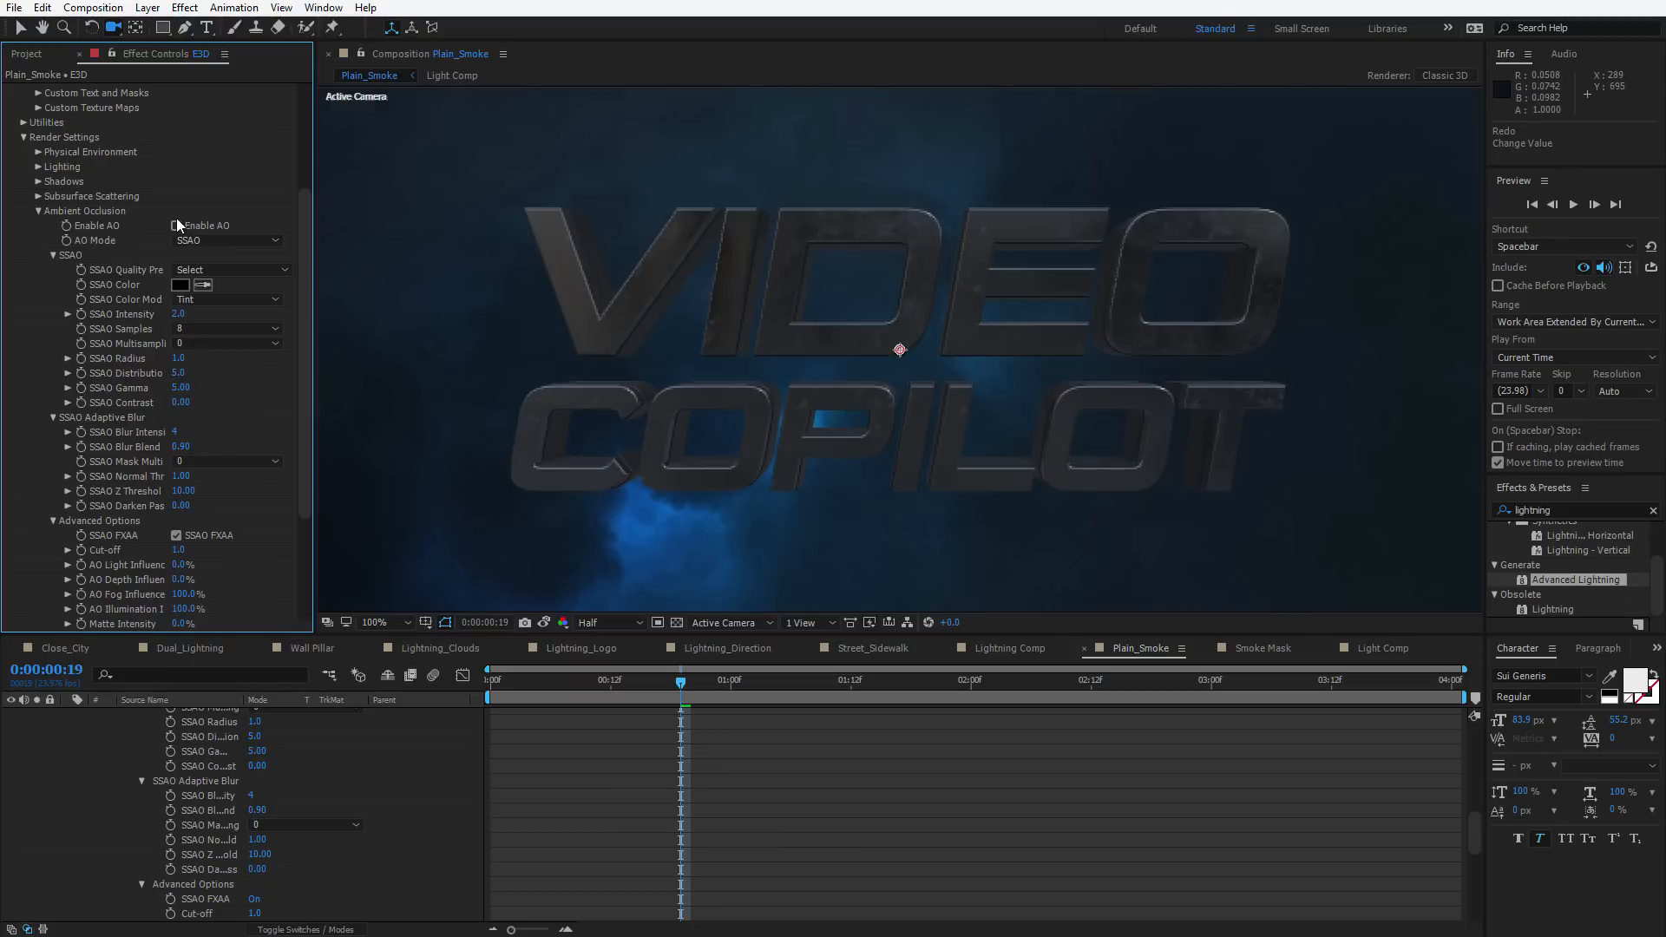
{"action": "left_click", "coordinate": [193, 242]}
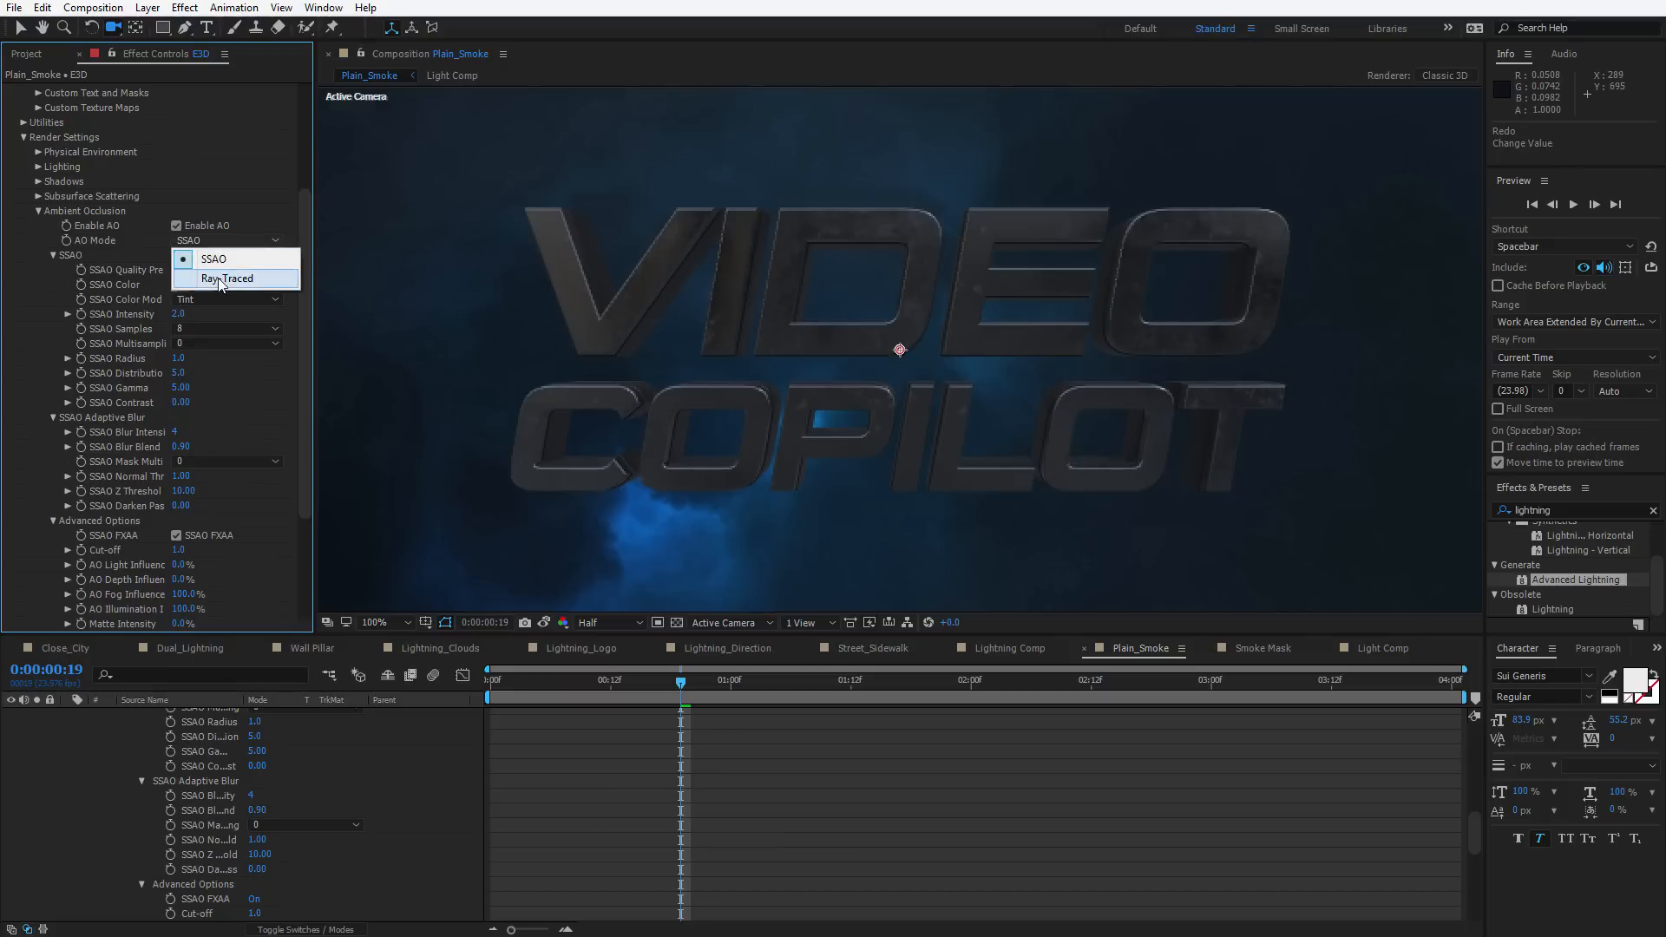
{"action": "left_click", "coordinate": [217, 276]}
{"action": "left_click_drag", "start_coordinate": [1088, 377], "coordinate": [888, 480]}
{"action": "key", "text": "ctrl+z"}
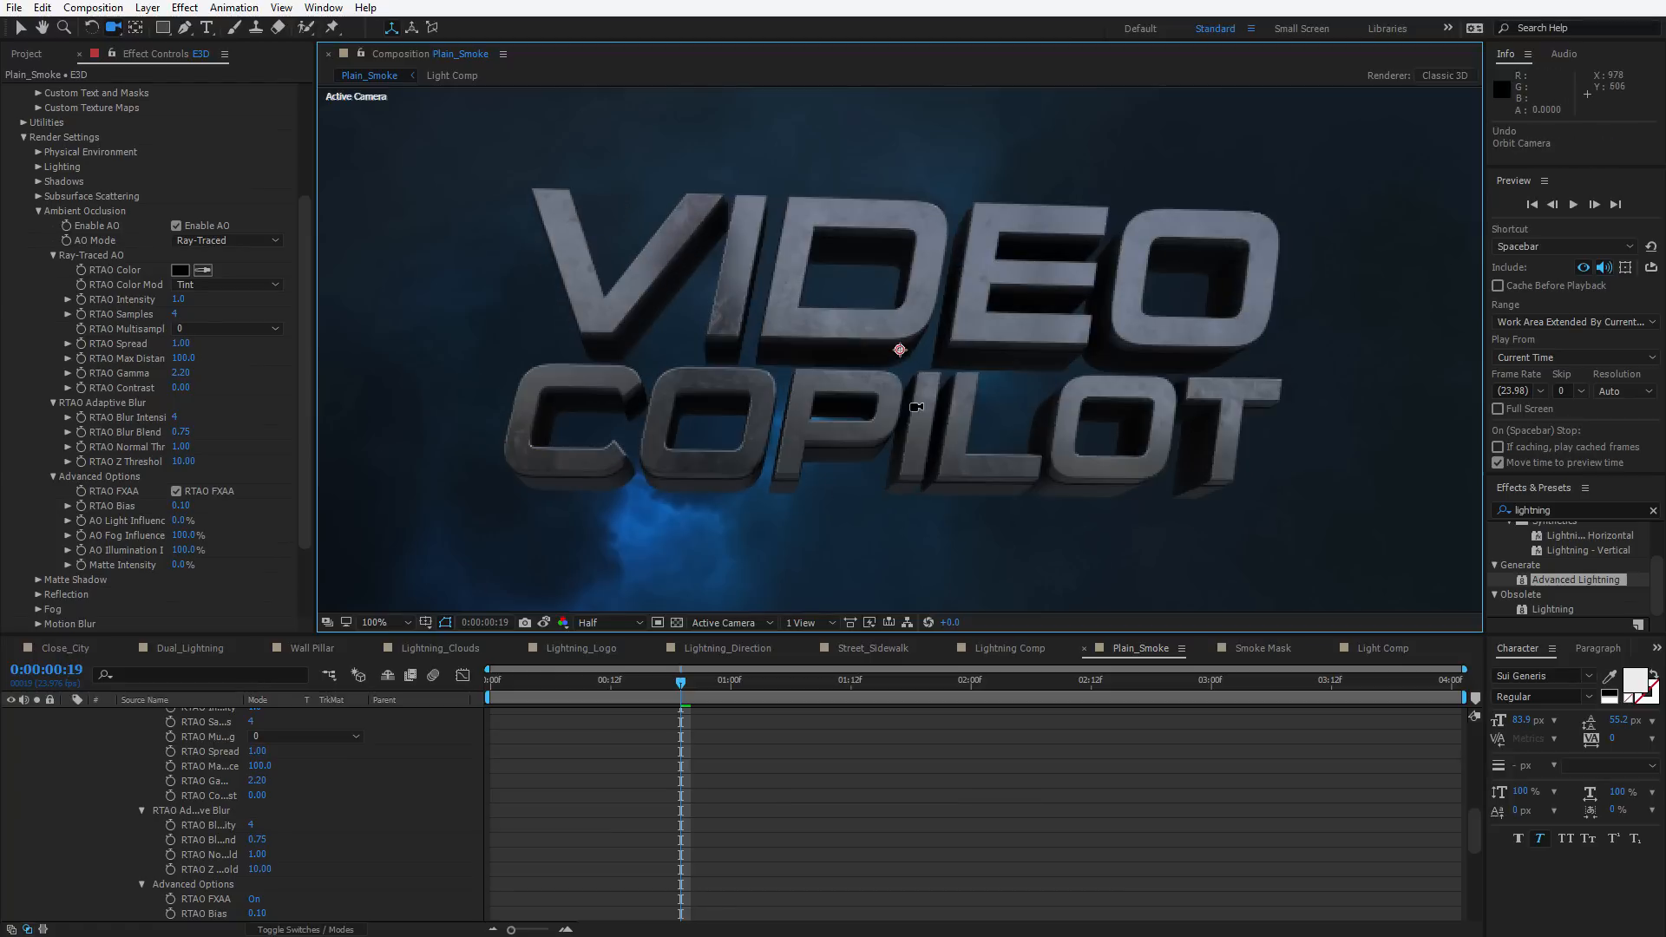
Add a new point light to the composition with an orange light color
{"action": "key", "text": "comma"}
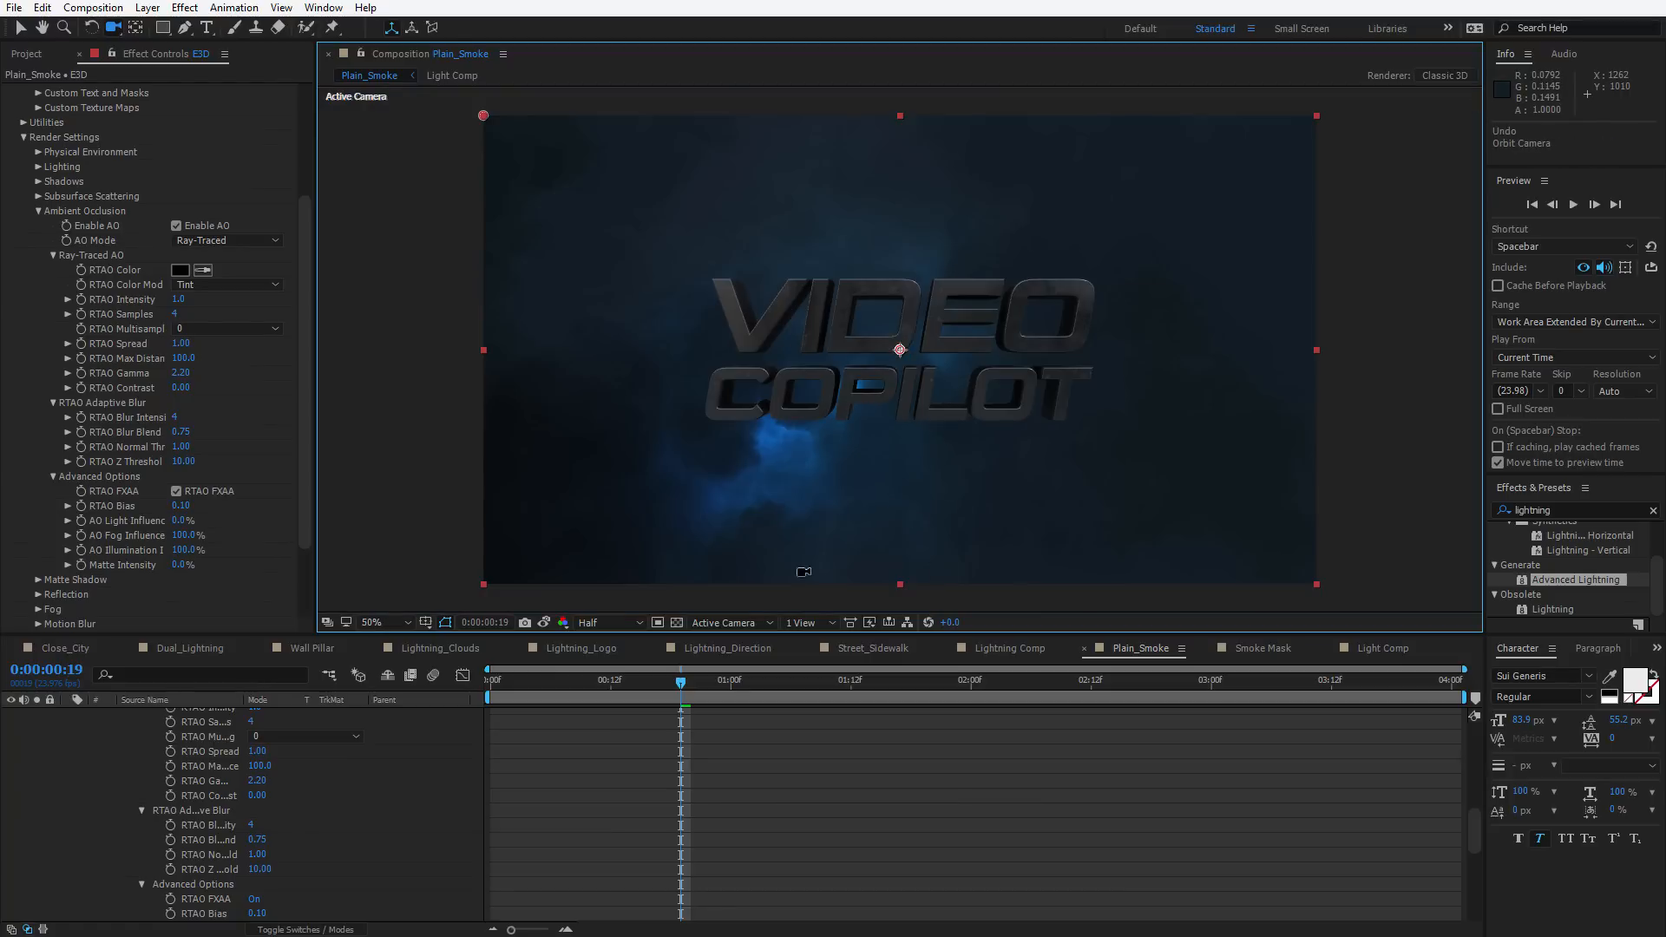
{"action": "right_click", "coordinate": [397, 337]}
{"action": "mouse_move", "coordinate": [450, 347]}
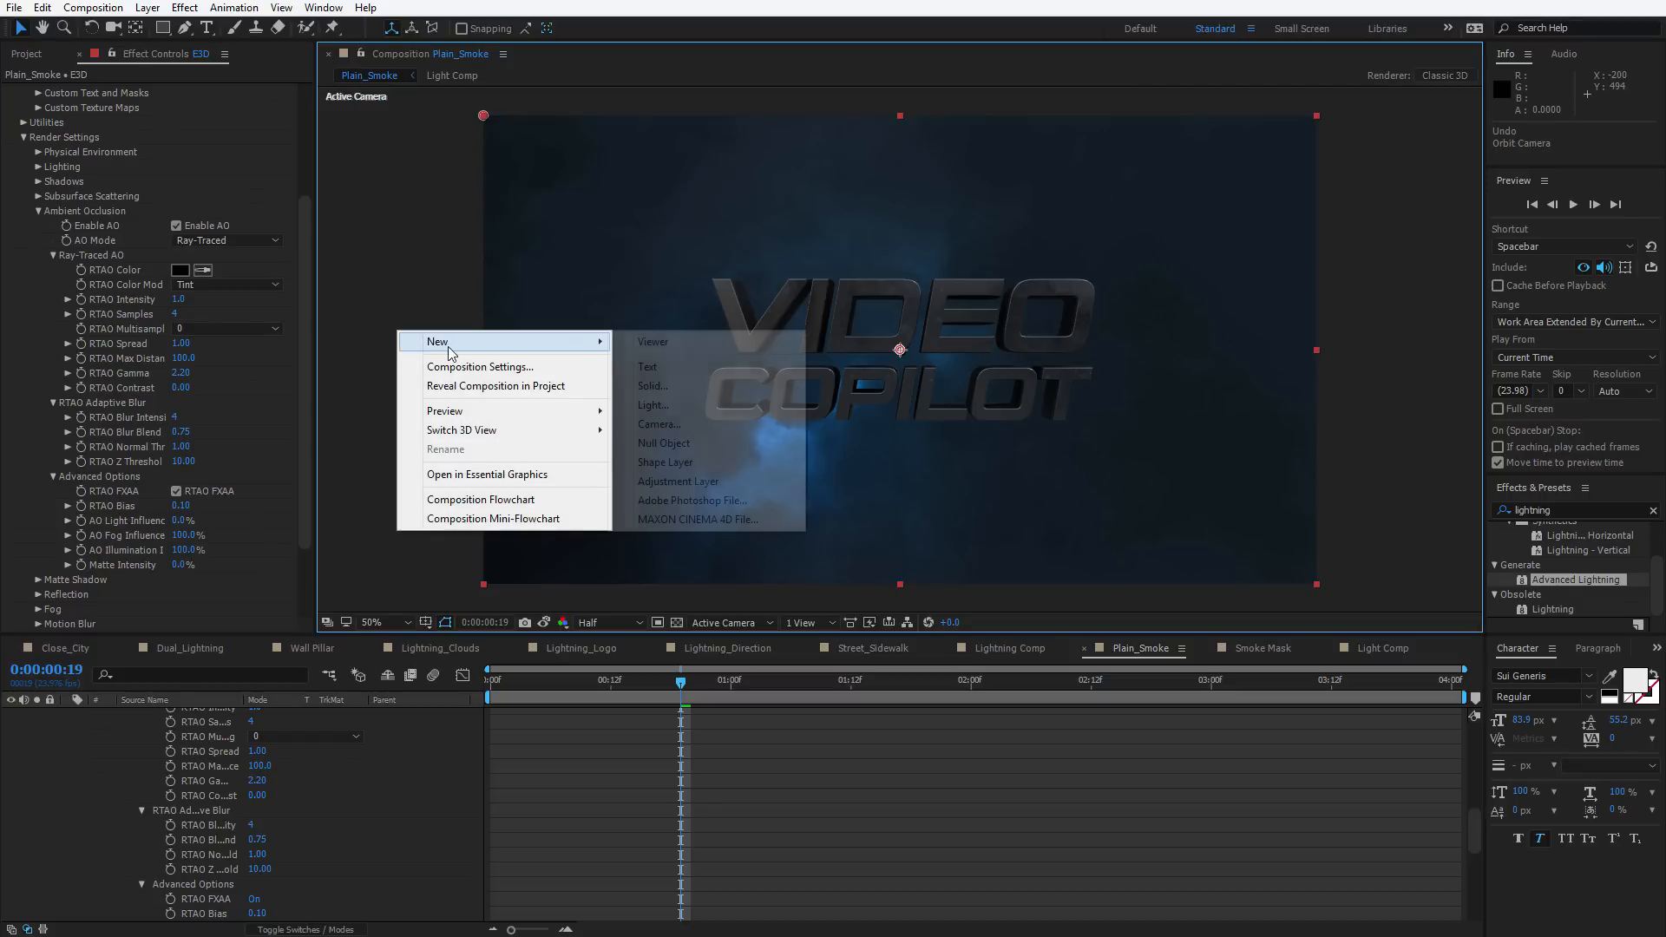
{"action": "left_click", "coordinate": [642, 410]}
{"action": "left_click", "coordinate": [841, 320]}
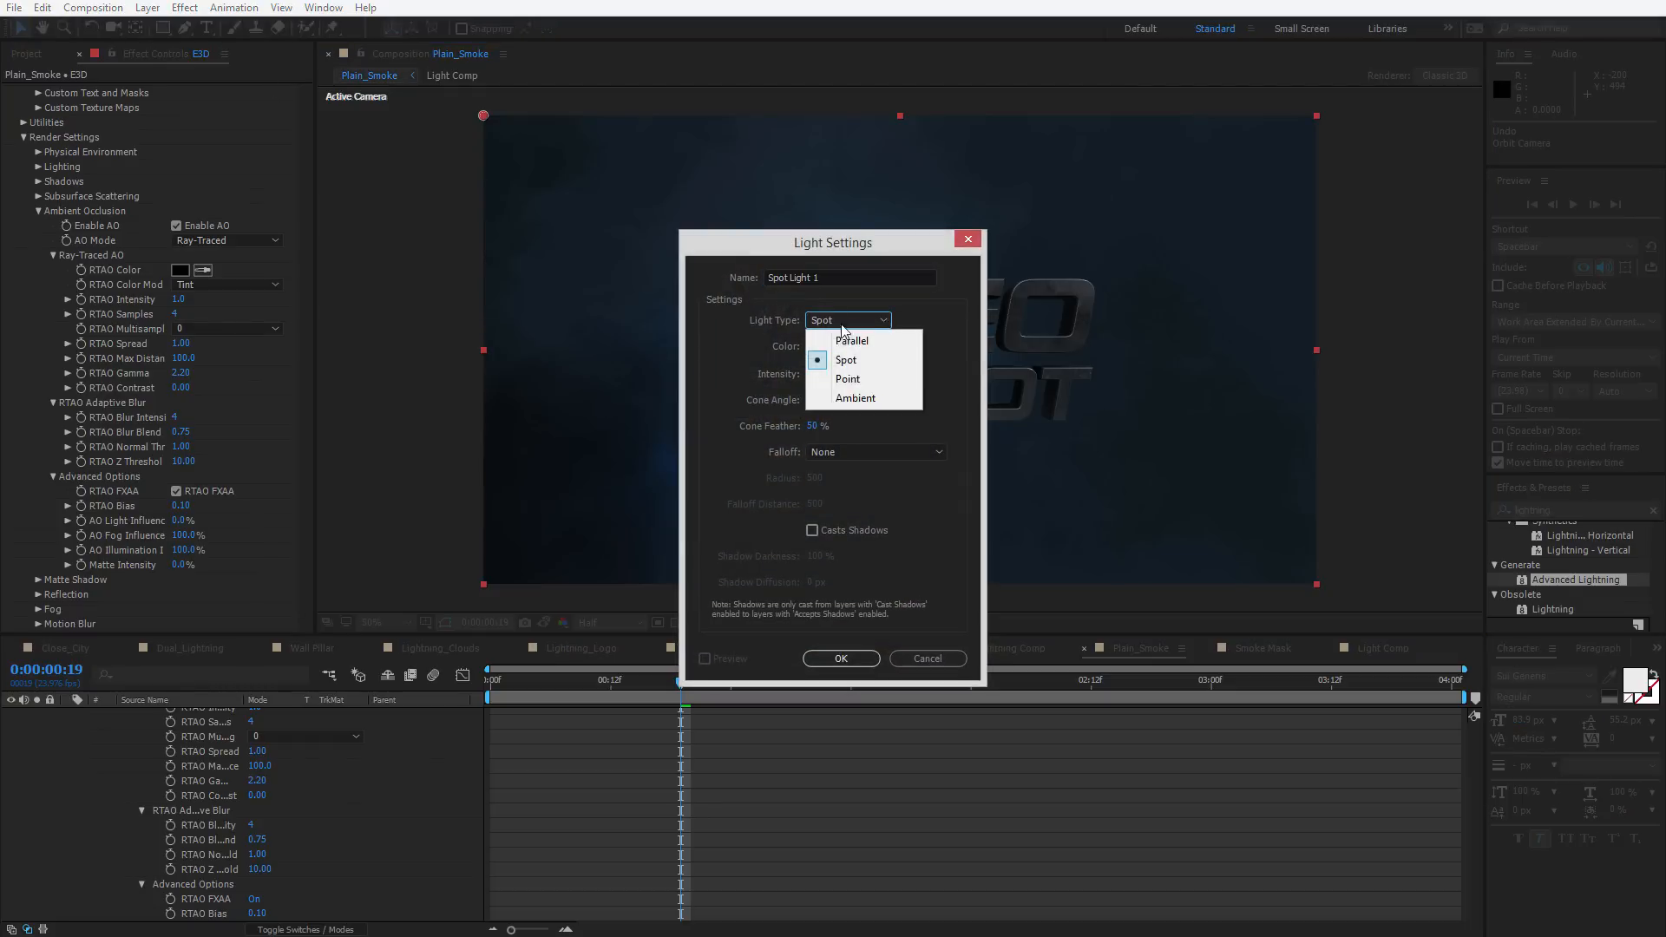
{"action": "left_click", "coordinate": [847, 379]}
{"action": "left_click", "coordinate": [822, 346]}
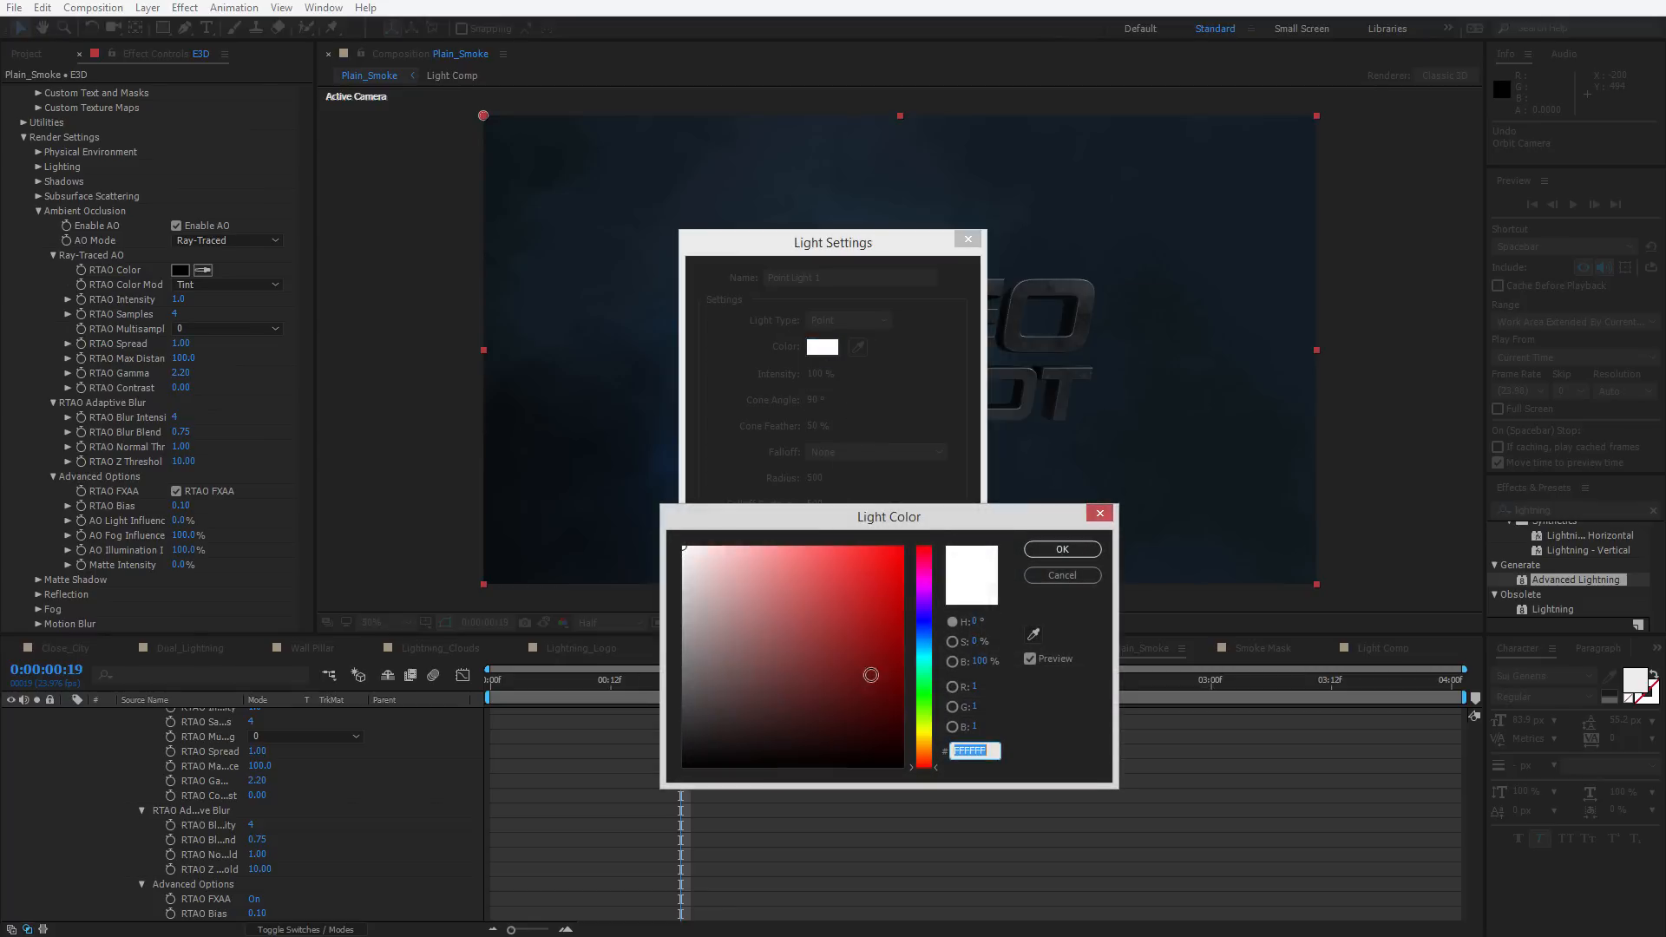
{"action": "mouse_move", "coordinate": [921, 644]}
{"action": "left_mouse_down"}
{"action": "mouse_move", "coordinate": [921, 694]}
{"action": "mouse_move", "coordinate": [920, 647]}
{"action": "left_mouse_up"}
{"action": "left_click", "coordinate": [808, 577]}
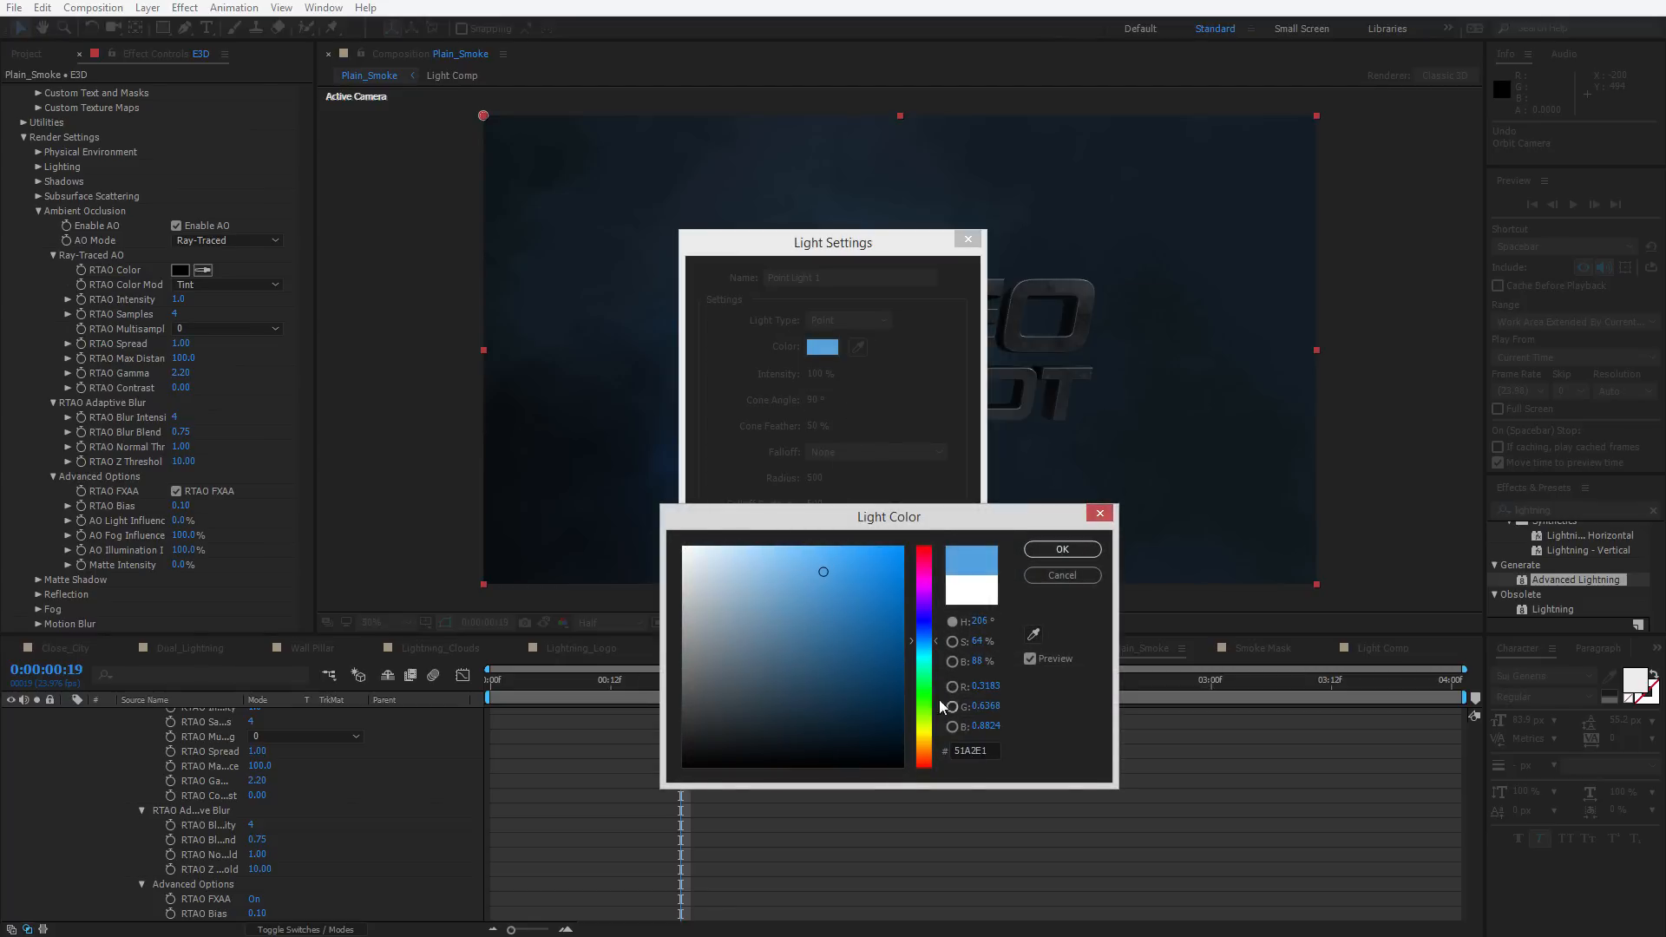
{"action": "left_click_drag", "start_coordinate": [930, 738], "coordinate": [926, 757]}
{"action": "left_click", "coordinate": [857, 583]}
{"action": "key", "text": "Return"}
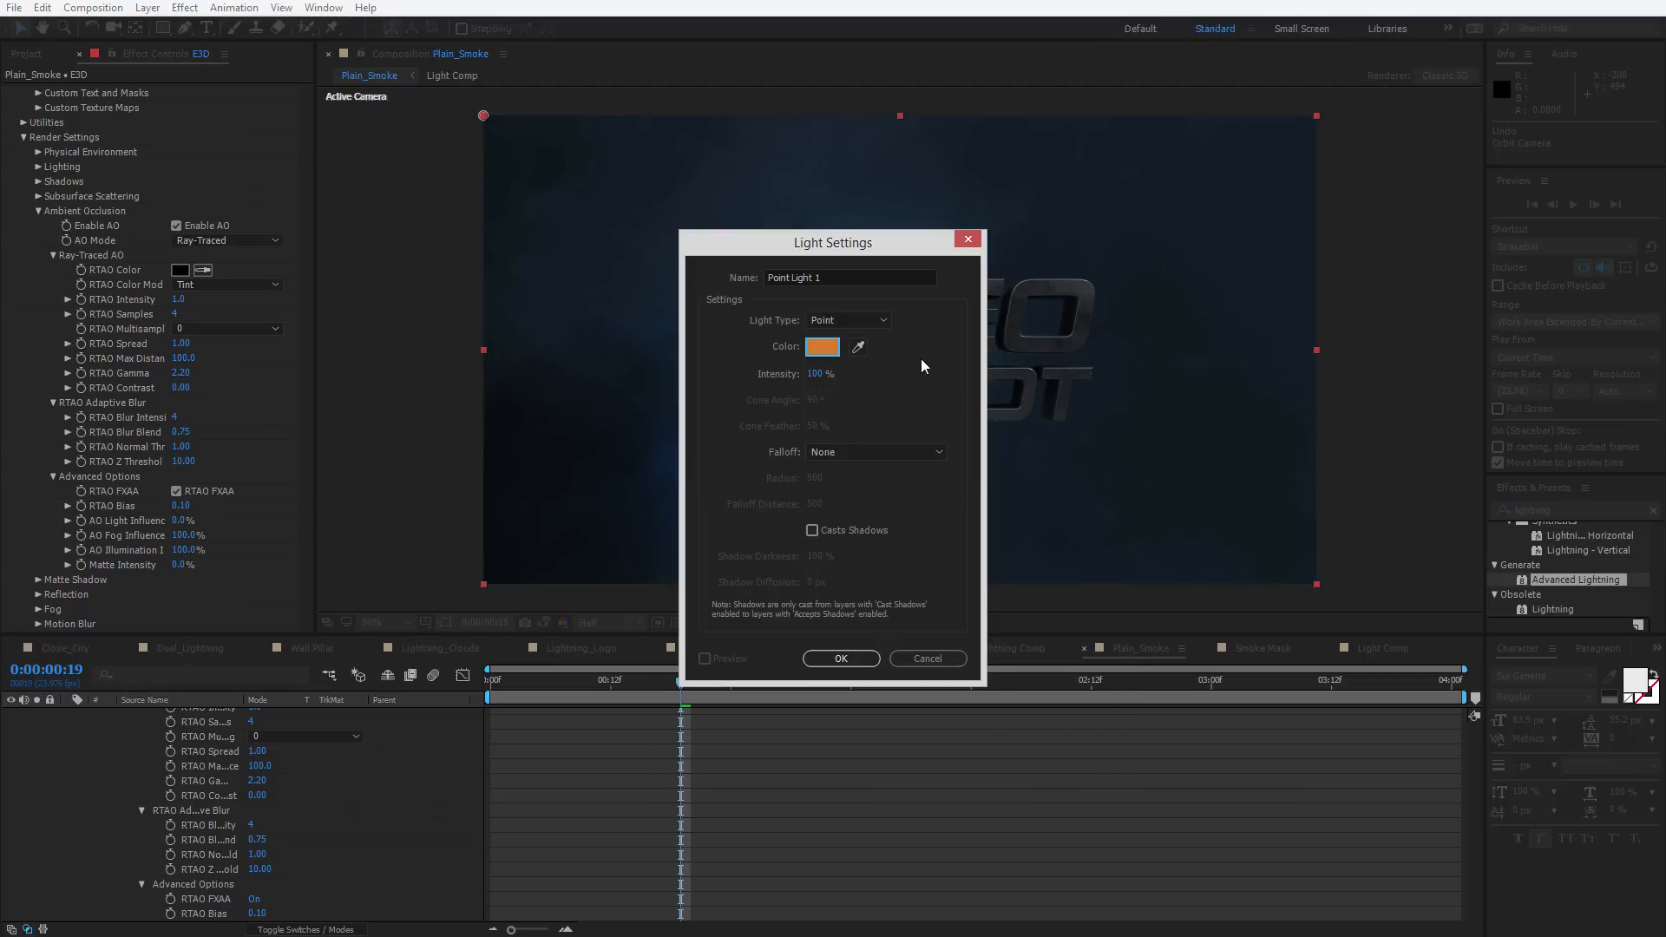
{"action": "key", "text": "Return"}
Move the point light above and to the right of the 3D title
{"action": "left_click_drag", "start_coordinate": [1004, 220], "coordinate": [1263, 217]}
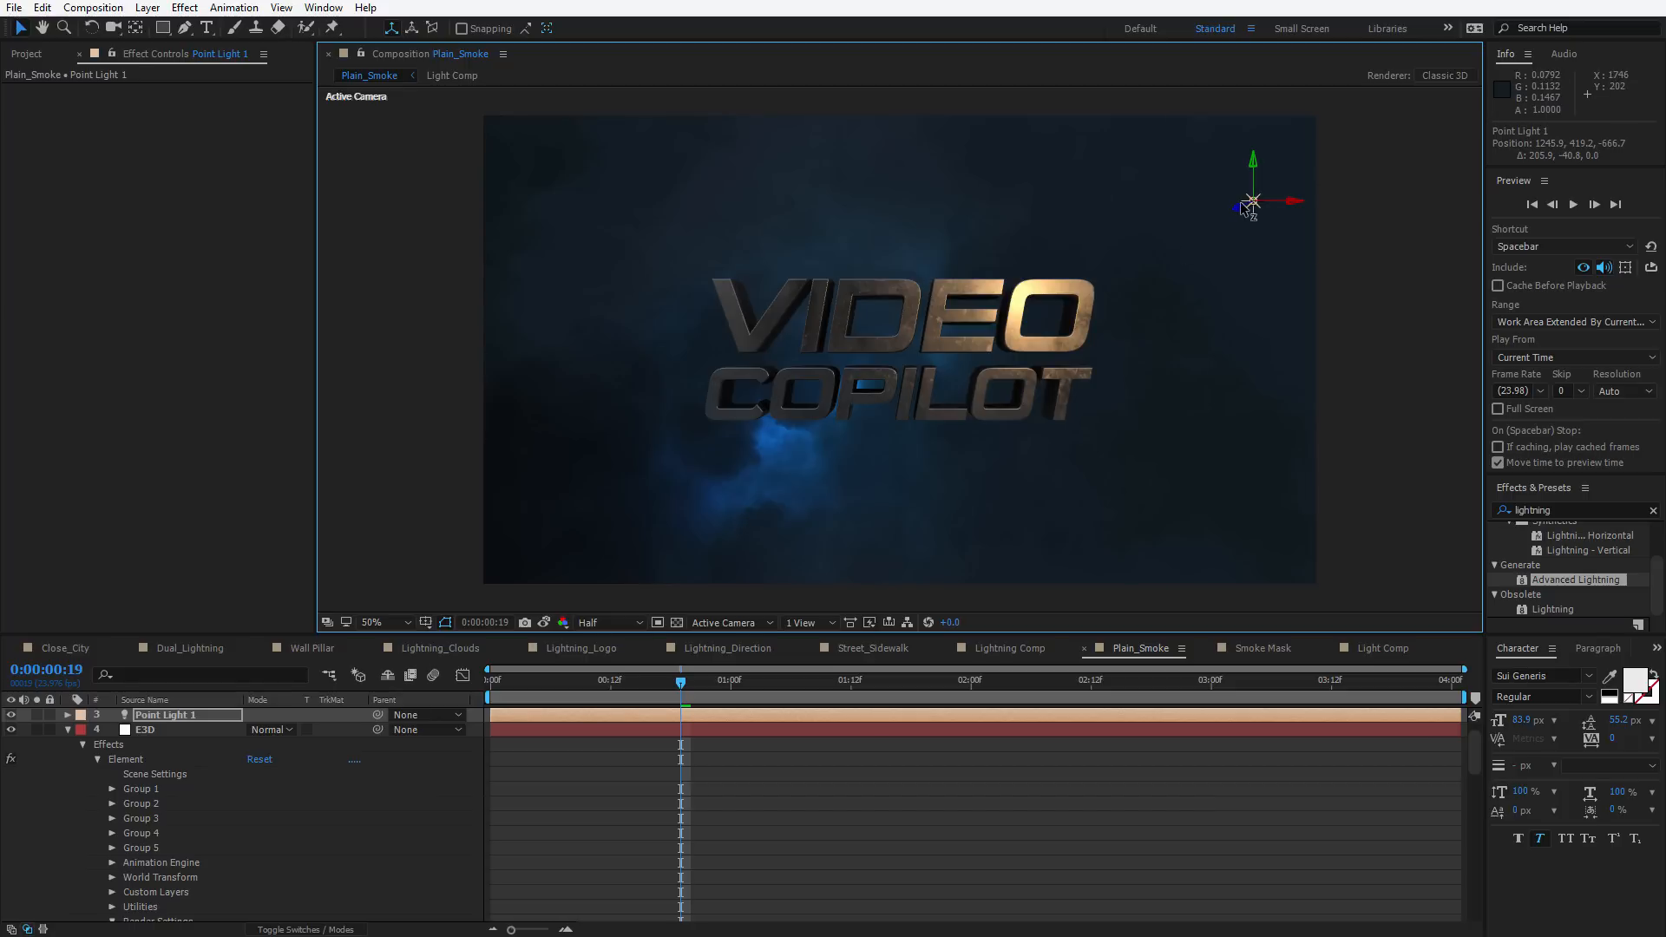
{"action": "left_click_drag", "start_coordinate": [1240, 212], "coordinate": [1267, 167]}
{"action": "key", "text": "comma"}
{"action": "key", "text": "comma"}
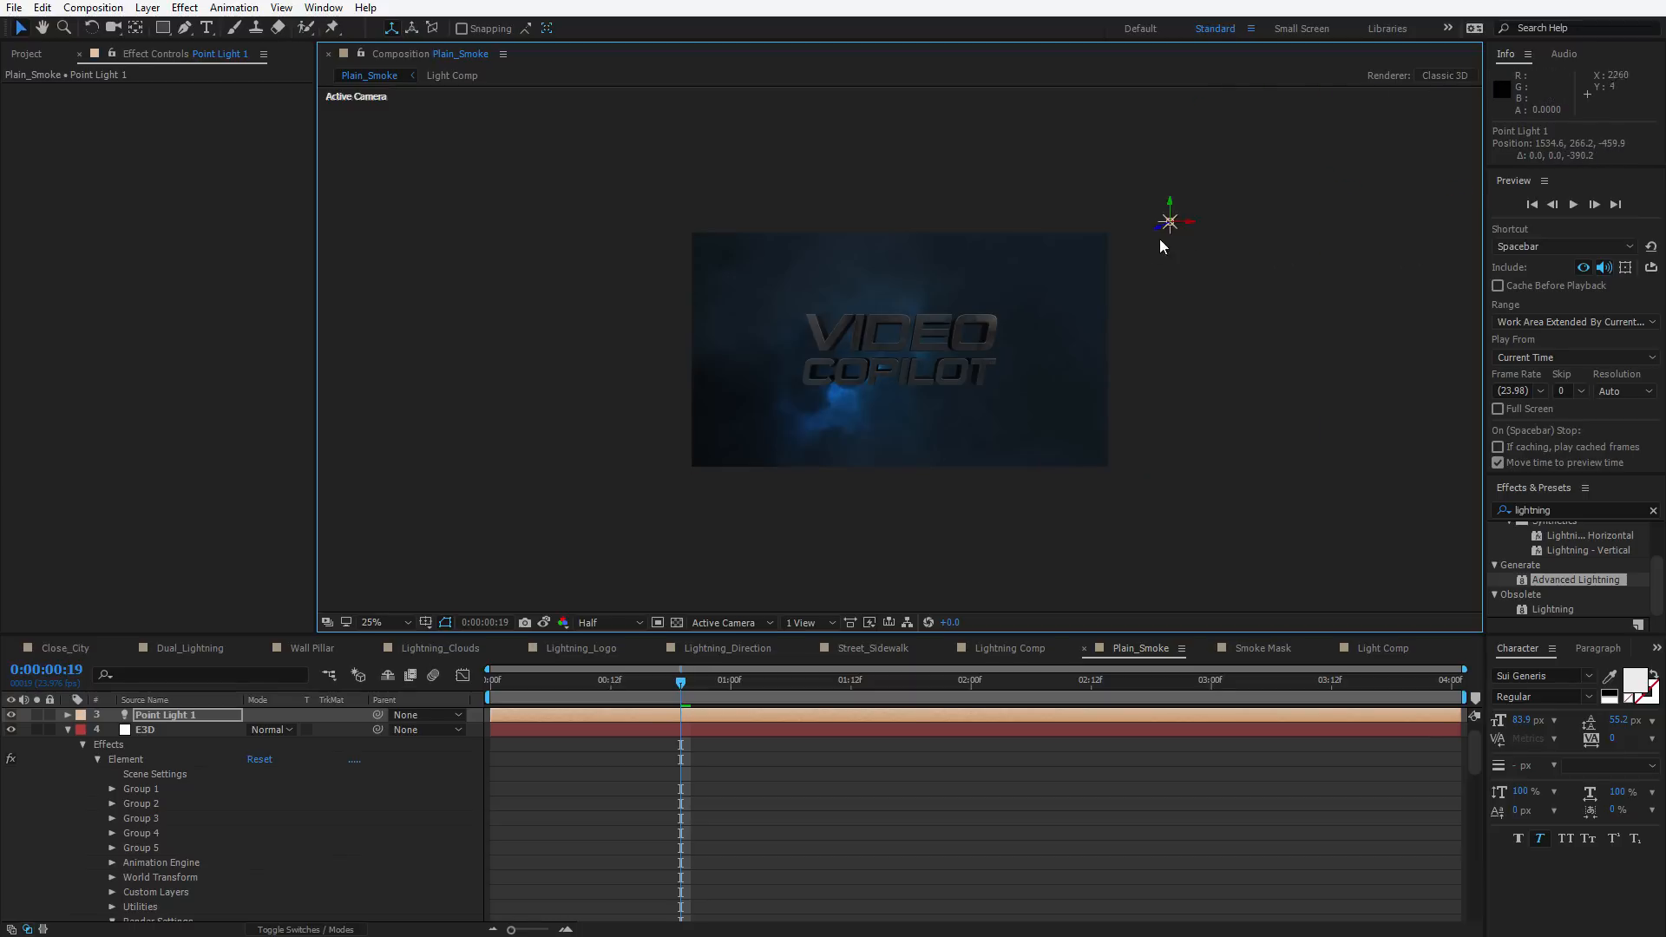
Add the expression wiggle(6,400) to the point light's Intensity
{"action": "key", "text": "t"}
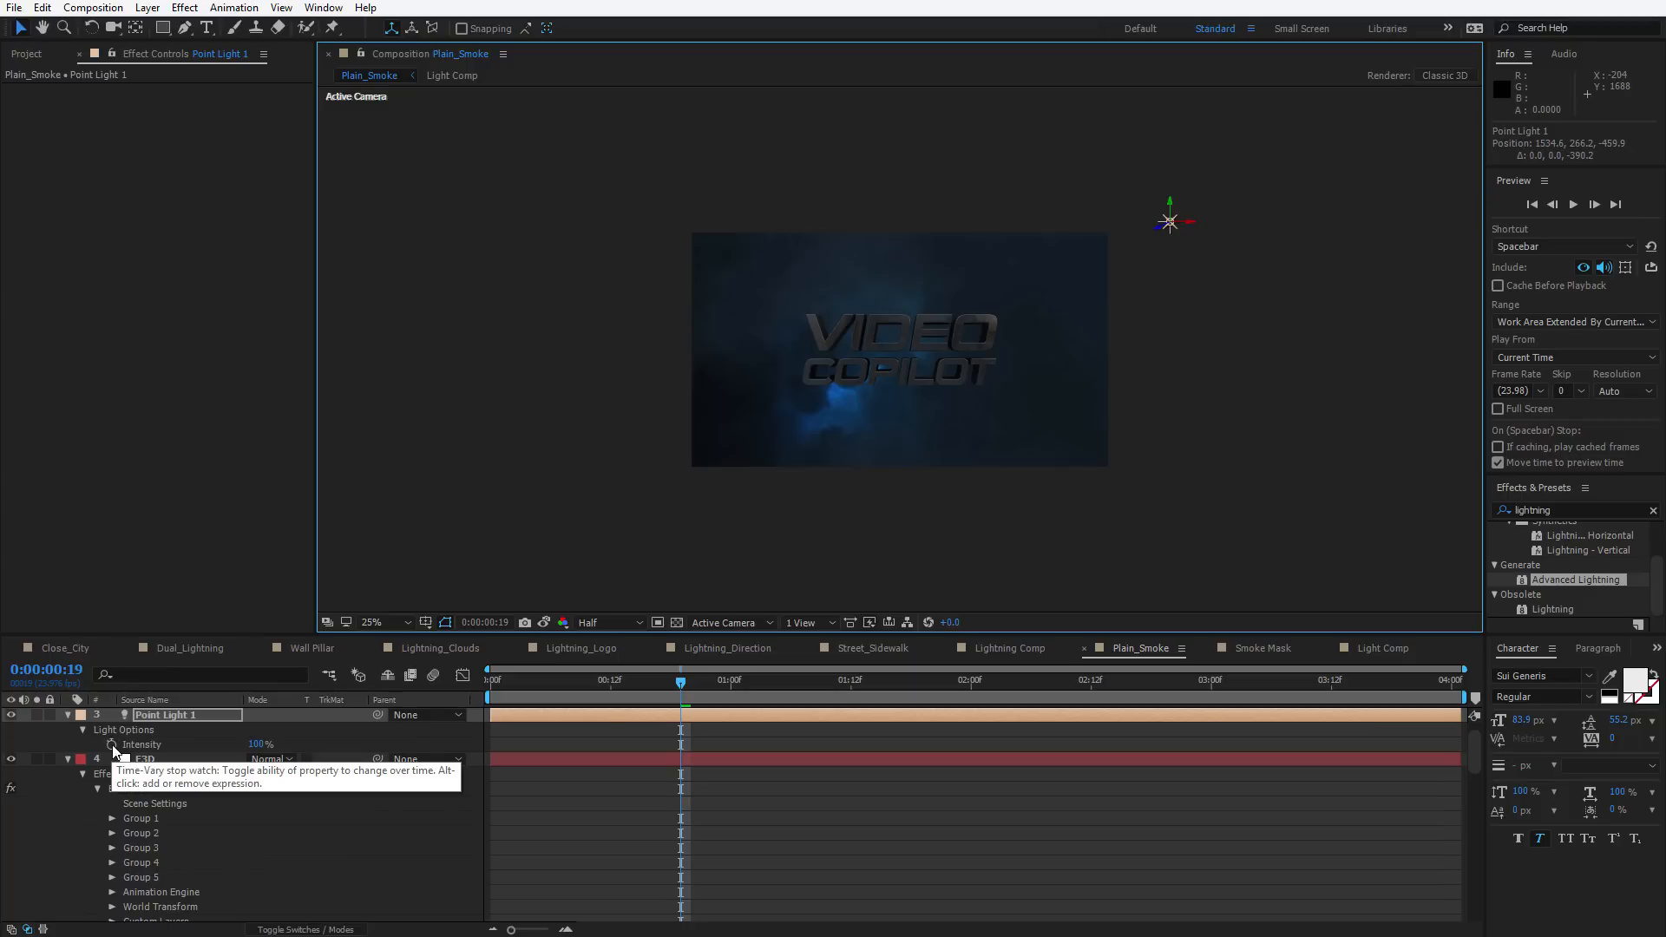
{"action": "left_click", "coordinate": [111, 744], "text": "alt"}
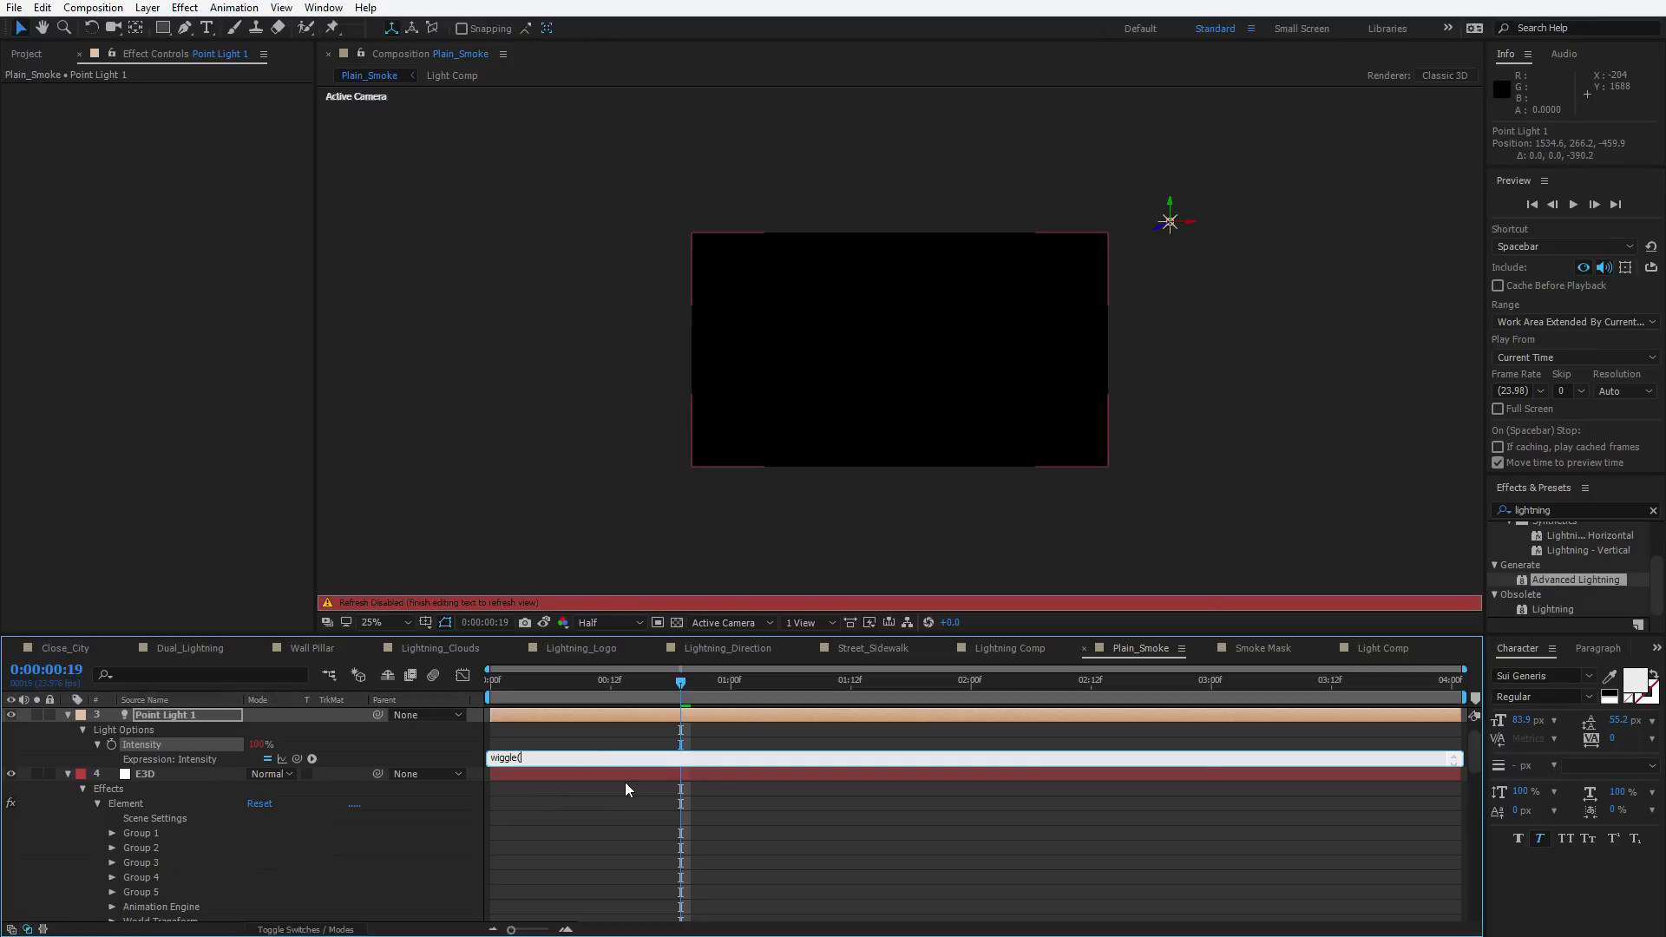
{"action": "type", "text": "wiggle(6,400"}
{"action": "left_click", "coordinate": [628, 789]}
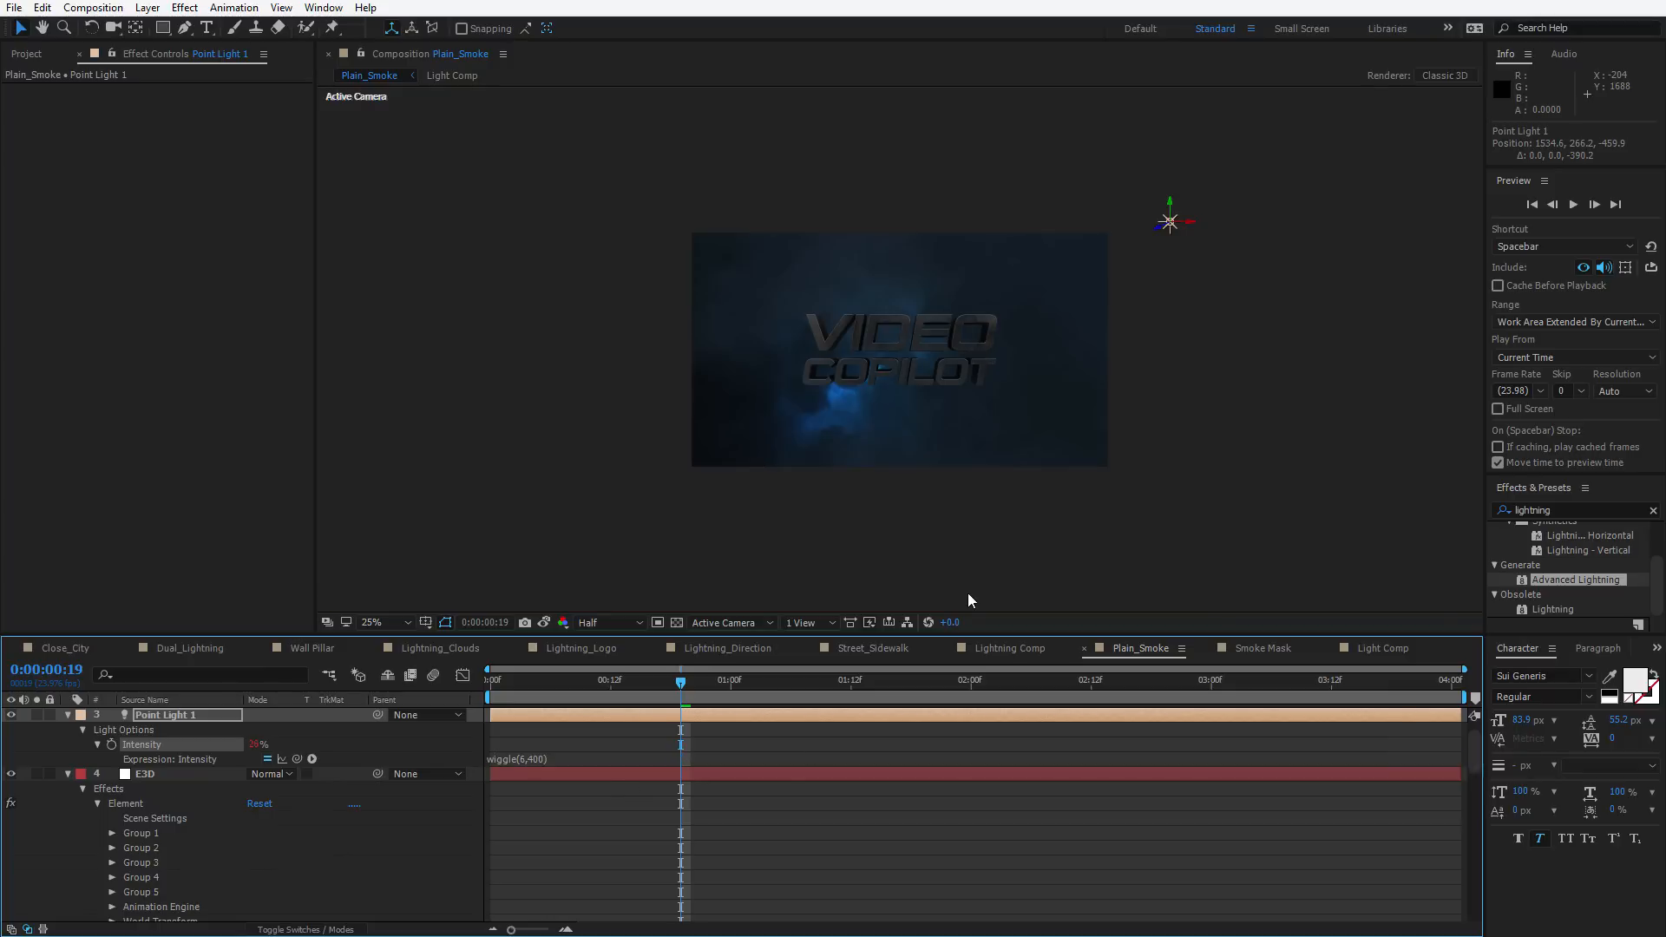
Duplicate the point light twice, placing one copy above-left and the other below-left of the title
{"action": "left_click", "coordinate": [1173, 235]}
{"action": "key", "text": "ctrl+d"}
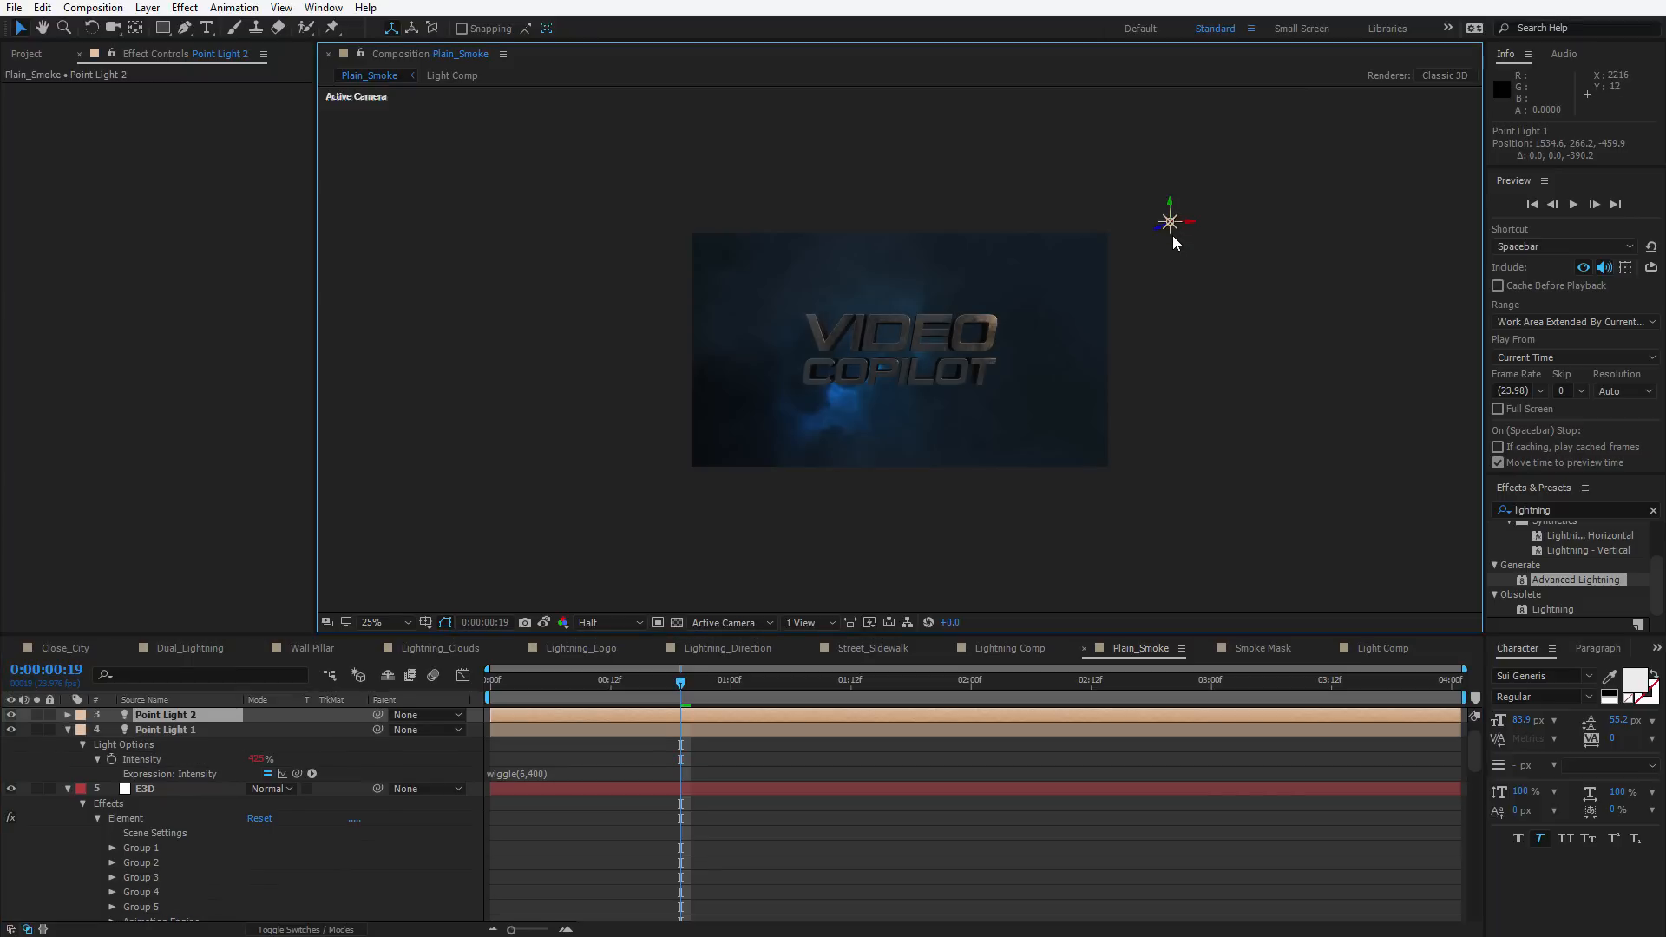
{"action": "left_click_drag", "start_coordinate": [864, 242], "coordinate": [680, 206]}
{"action": "key", "text": "ctrl+d"}
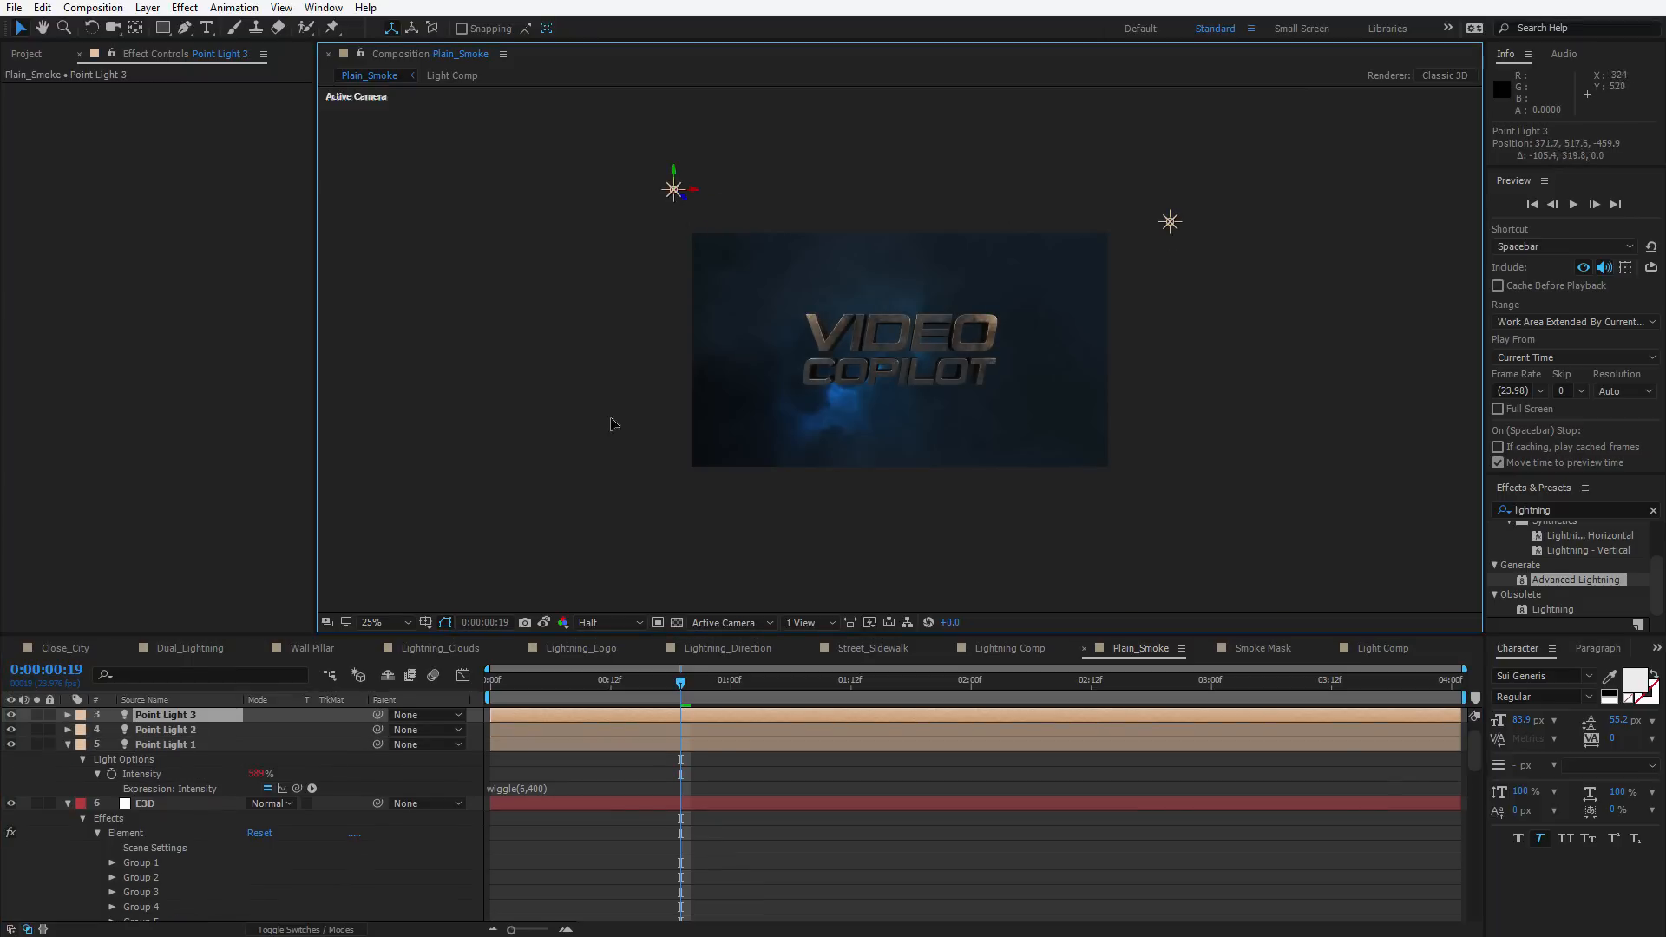
{"action": "left_click_drag", "start_coordinate": [649, 478], "coordinate": [664, 468]}
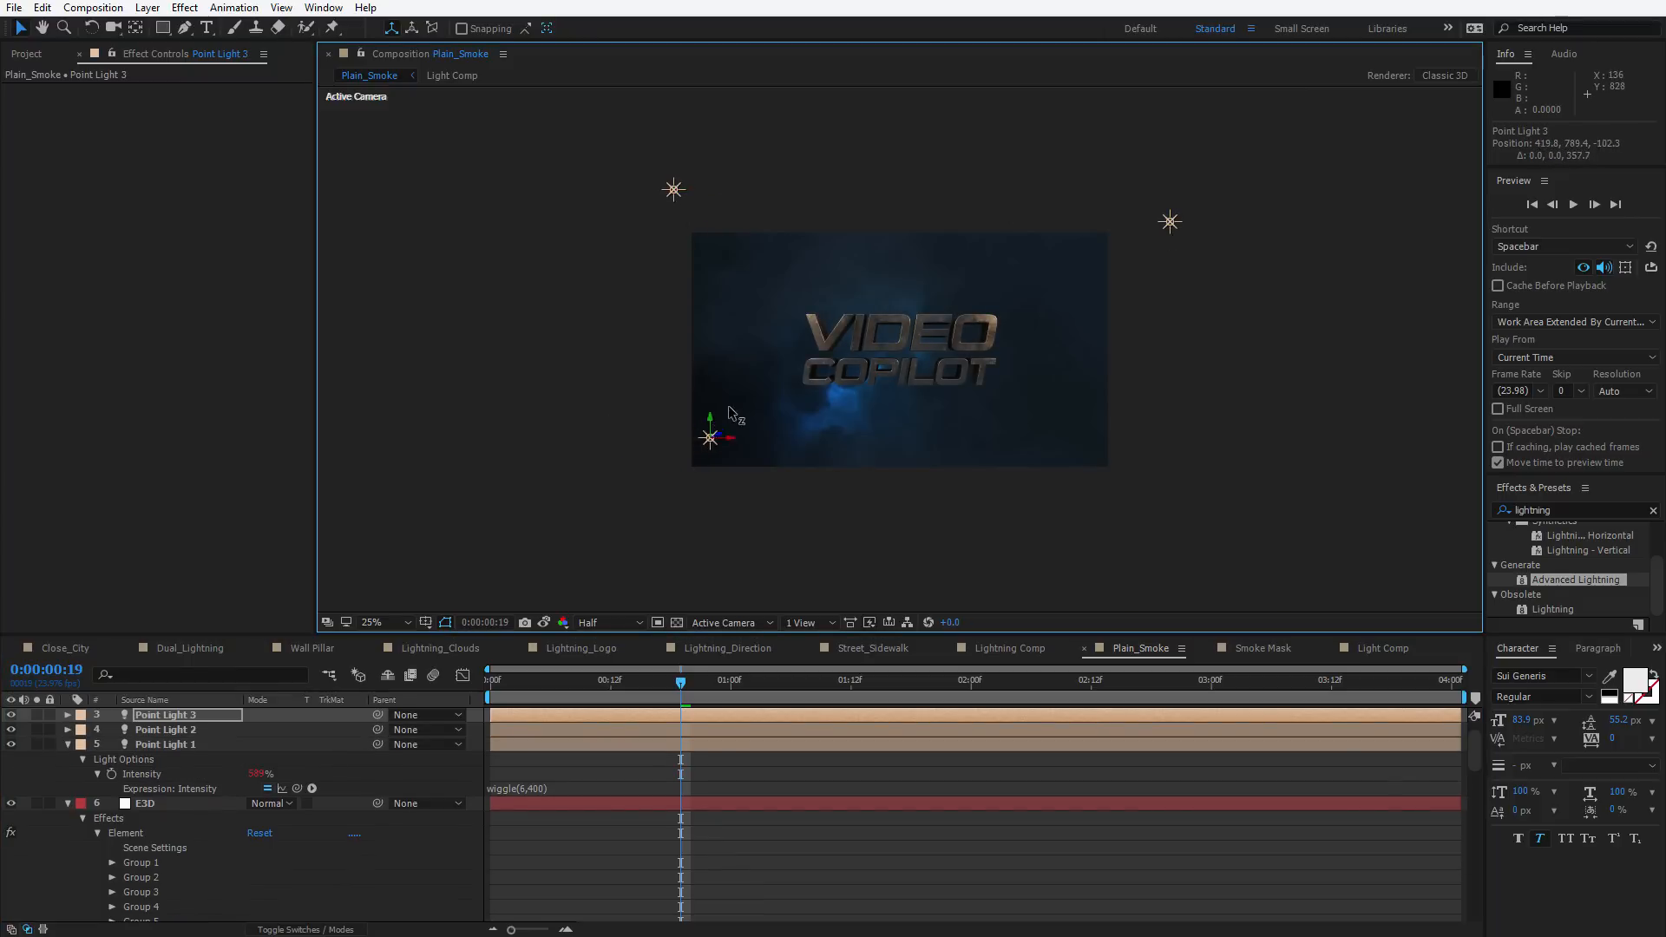
Preview the flickering lights on the title
{"action": "key", "text": "period"}
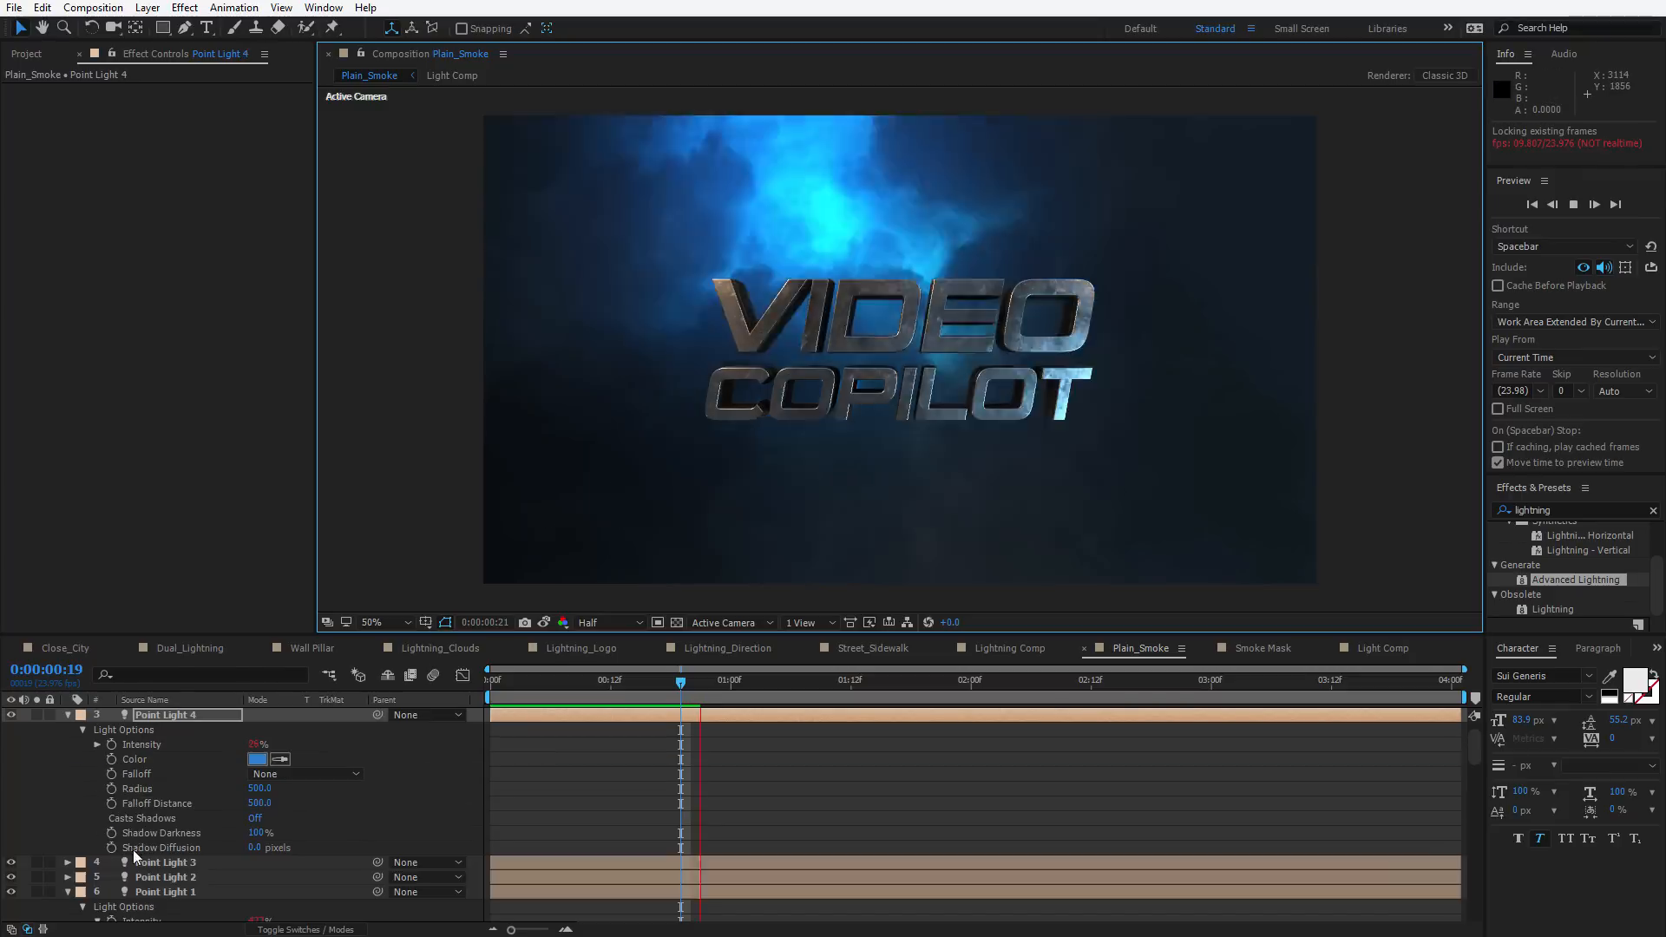
{"action": "key", "text": "space"}
Rotate the E3D physical environment about +59° on Y and +16° on Z
{"action": "left_click", "coordinate": [156, 805]}
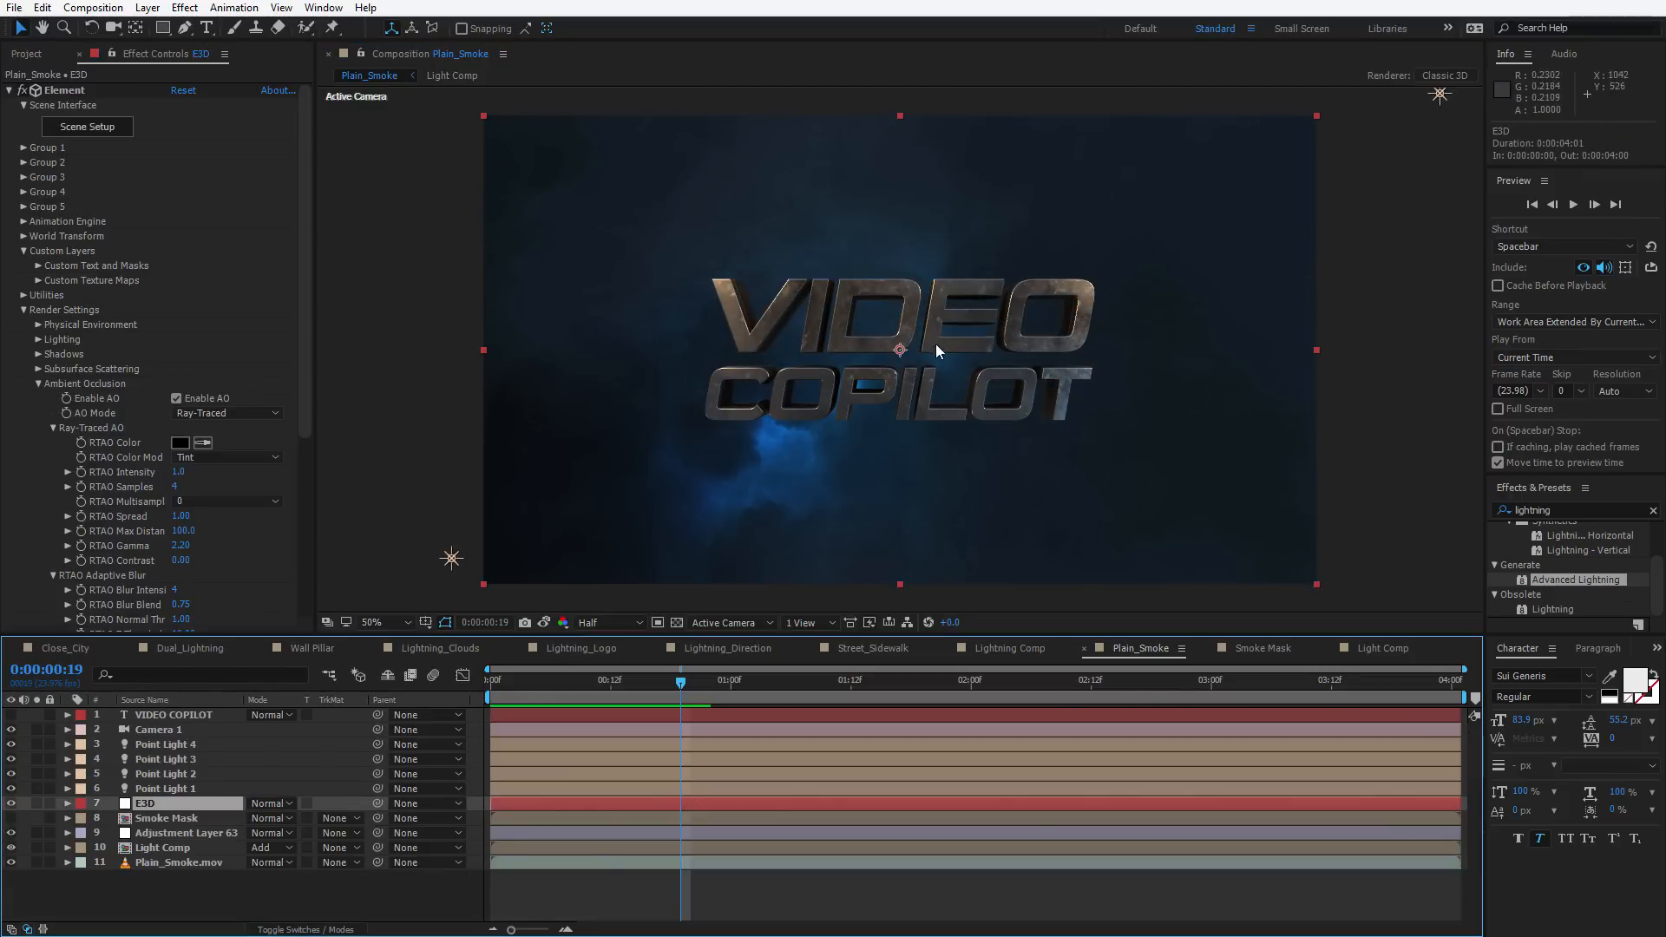
{"action": "left_click", "coordinate": [38, 324]}
{"action": "left_click", "coordinate": [53, 429]}
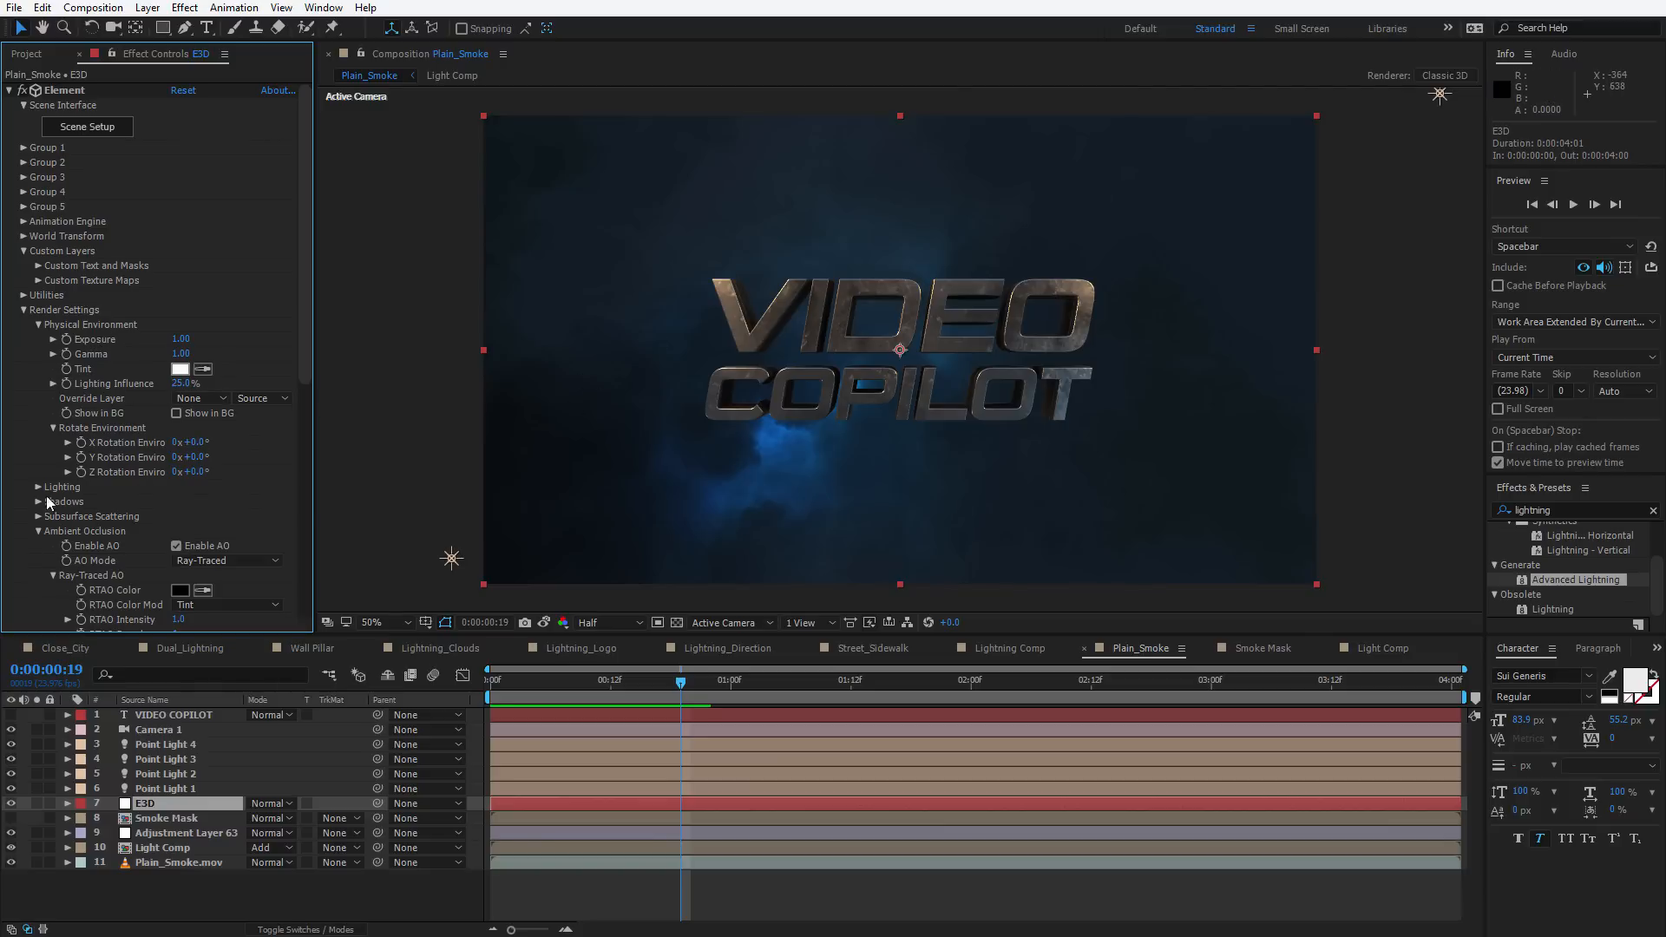
{"action": "left_click", "coordinate": [38, 532]}
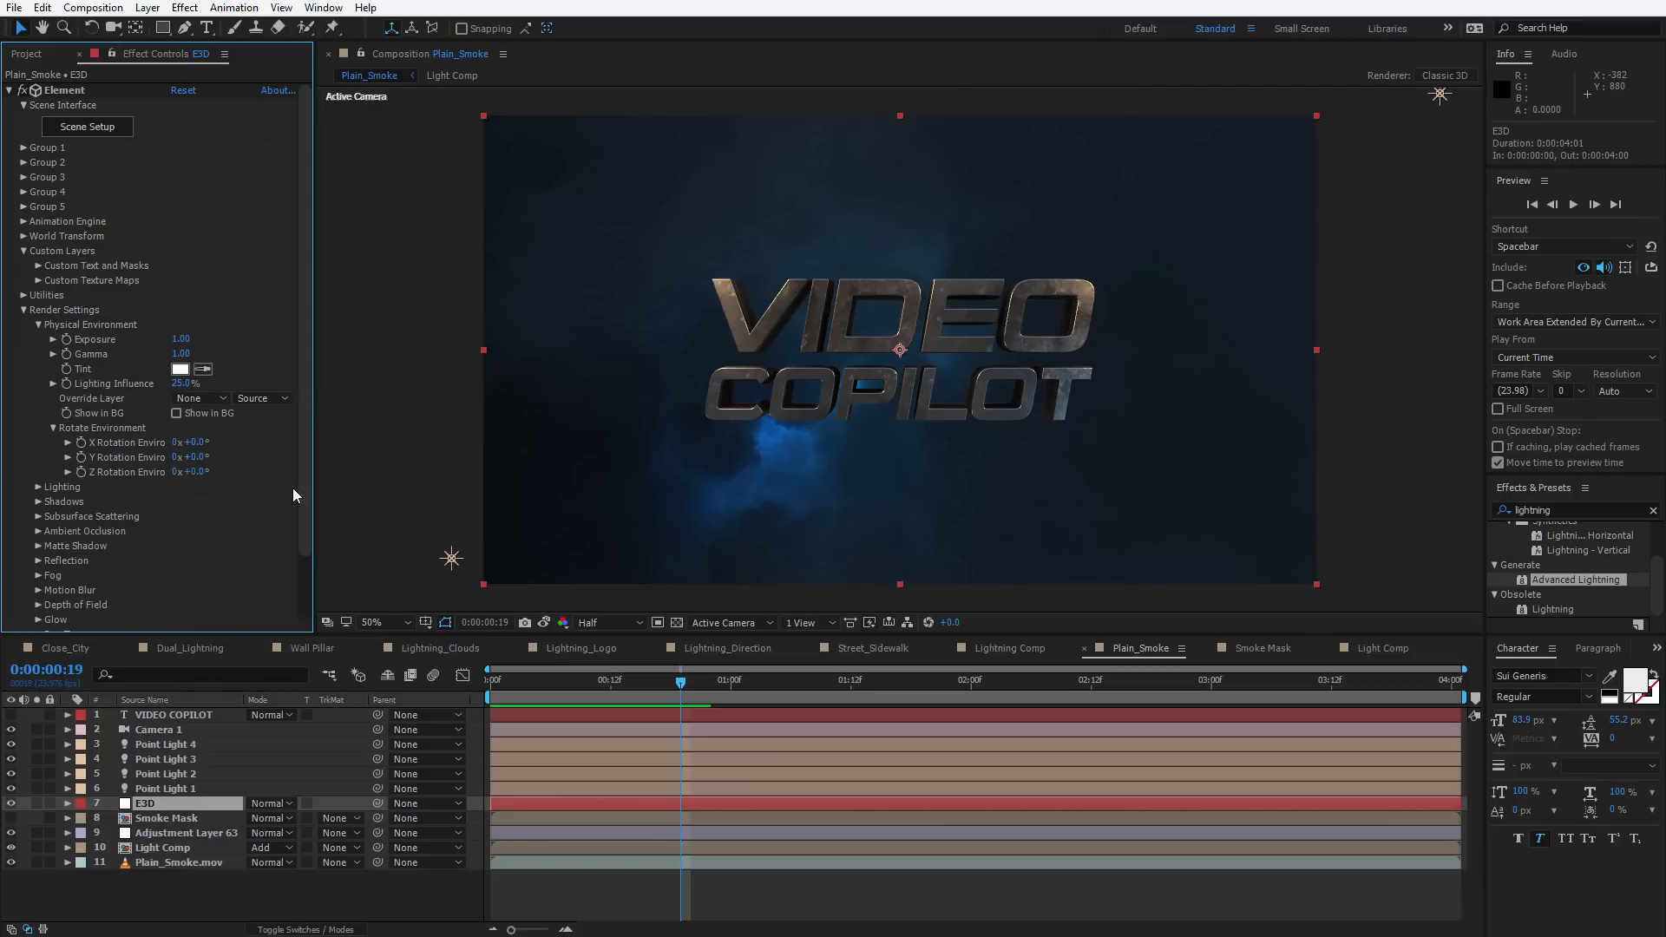
{"action": "mouse_move", "coordinate": [208, 459]}
{"action": "left_mouse_down"}
{"action": "mouse_move", "coordinate": [261, 452]}
{"action": "mouse_move", "coordinate": [210, 476]}
{"action": "left_mouse_up"}
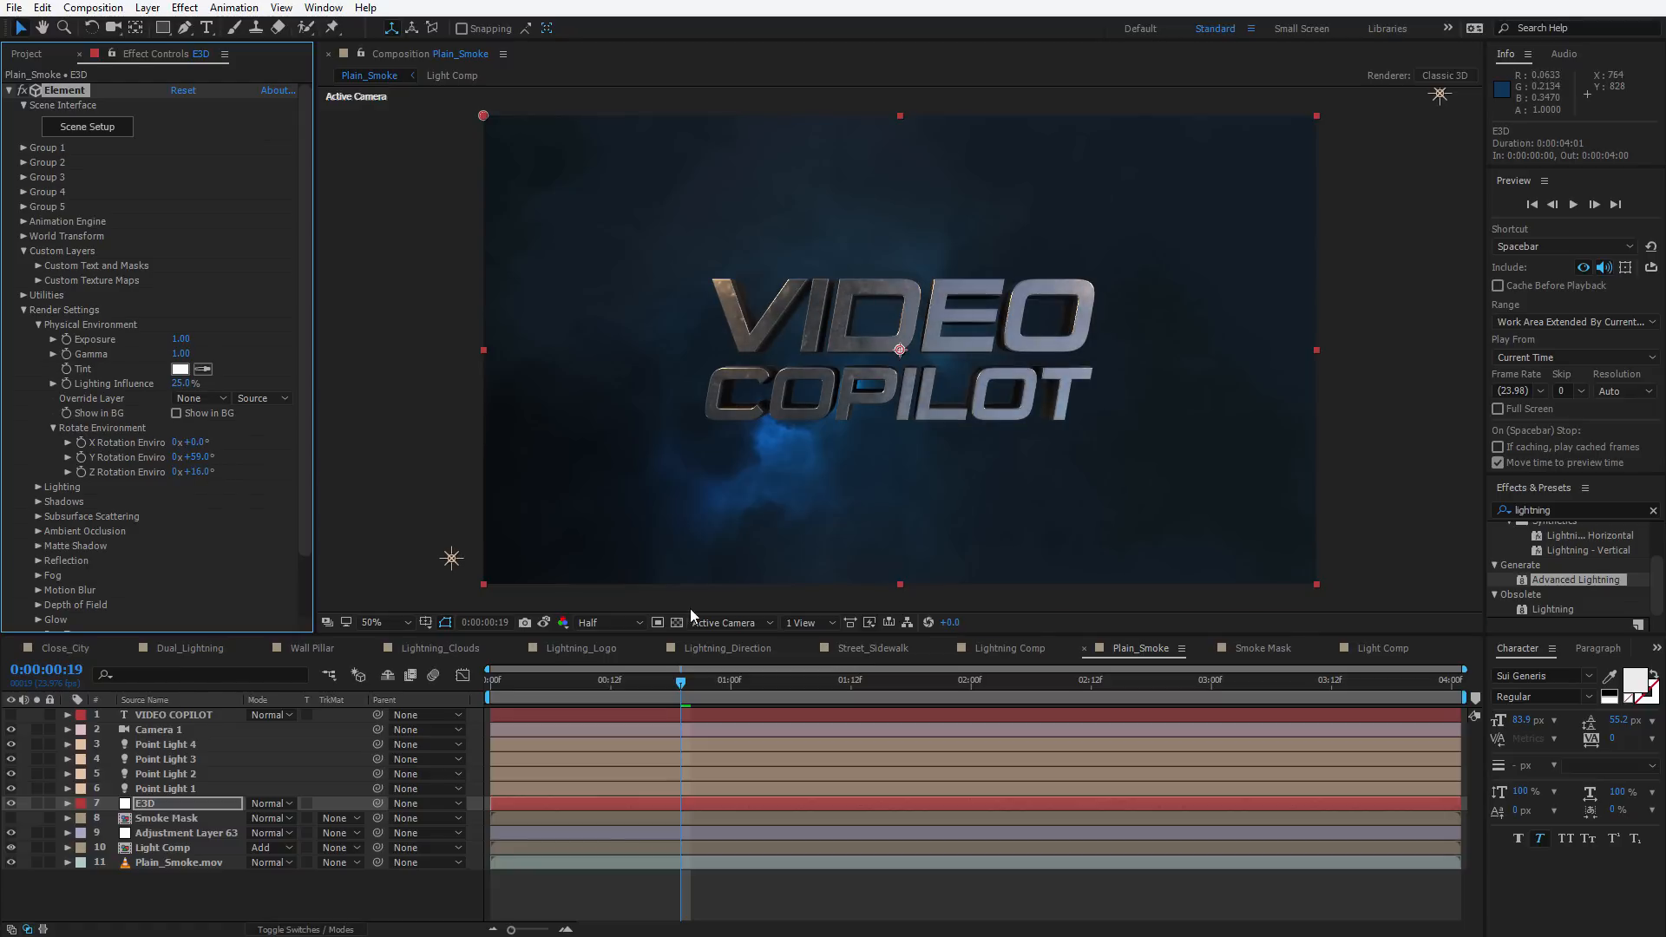
Try an X environment rotation of about +39°, then undo it and the Z rotation
{"action": "left_click_drag", "start_coordinate": [185, 441], "coordinate": [193, 441]}
{"action": "left_click_drag", "start_coordinate": [202, 440], "coordinate": [232, 440]}
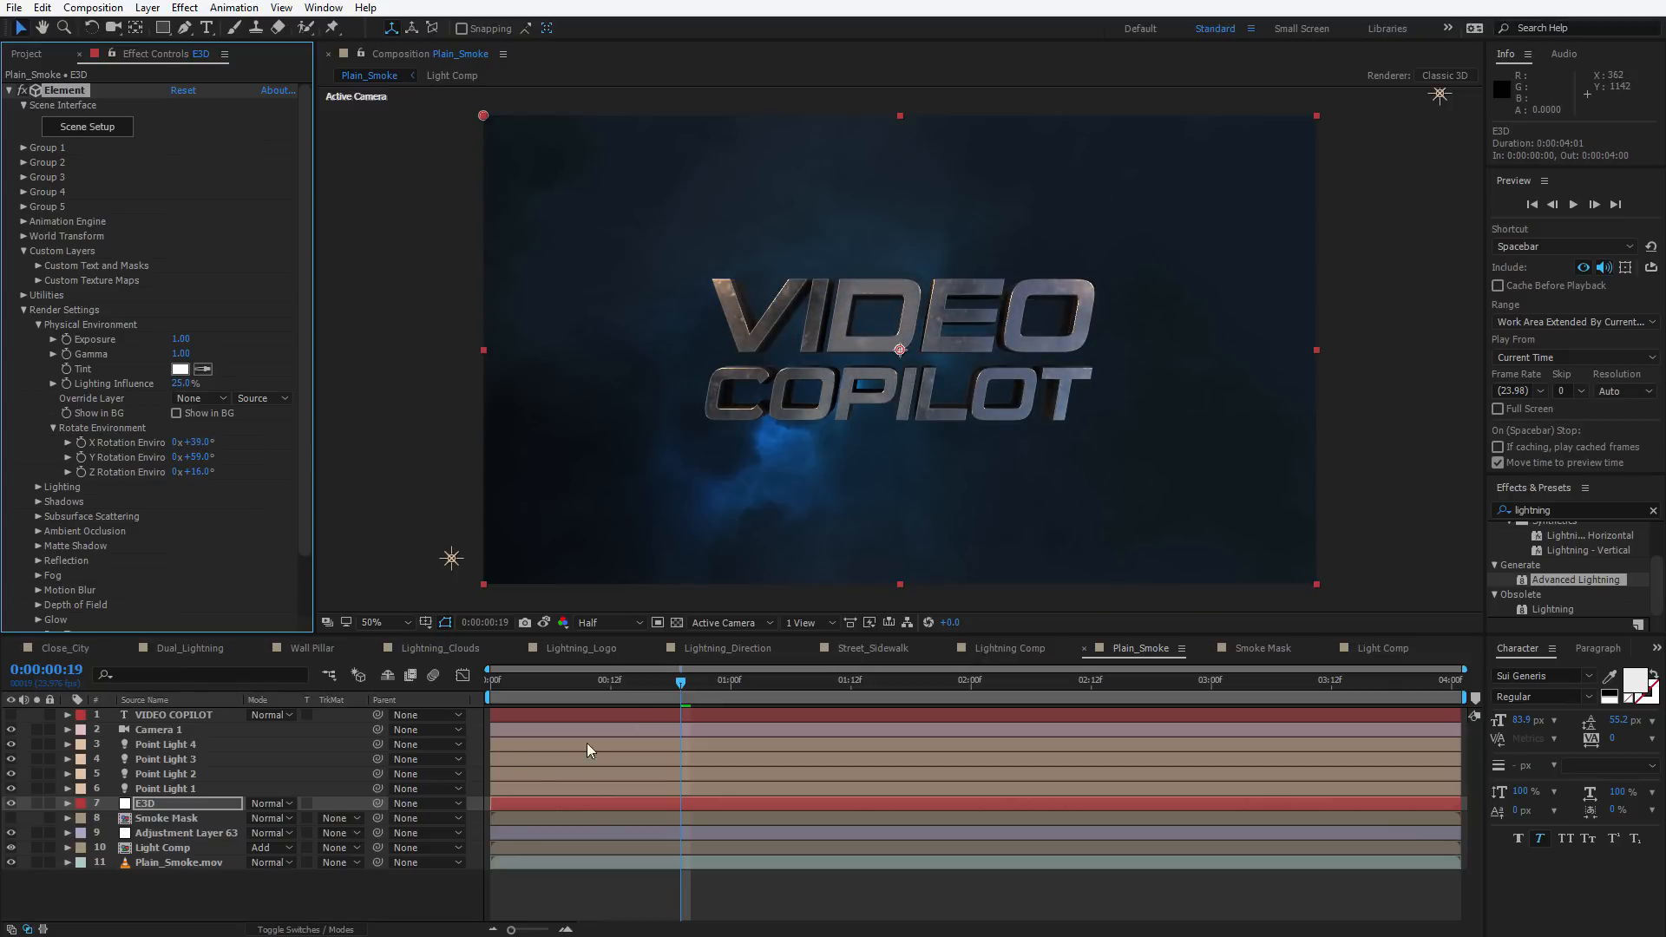
{"action": "key", "text": "ctrl+z"}
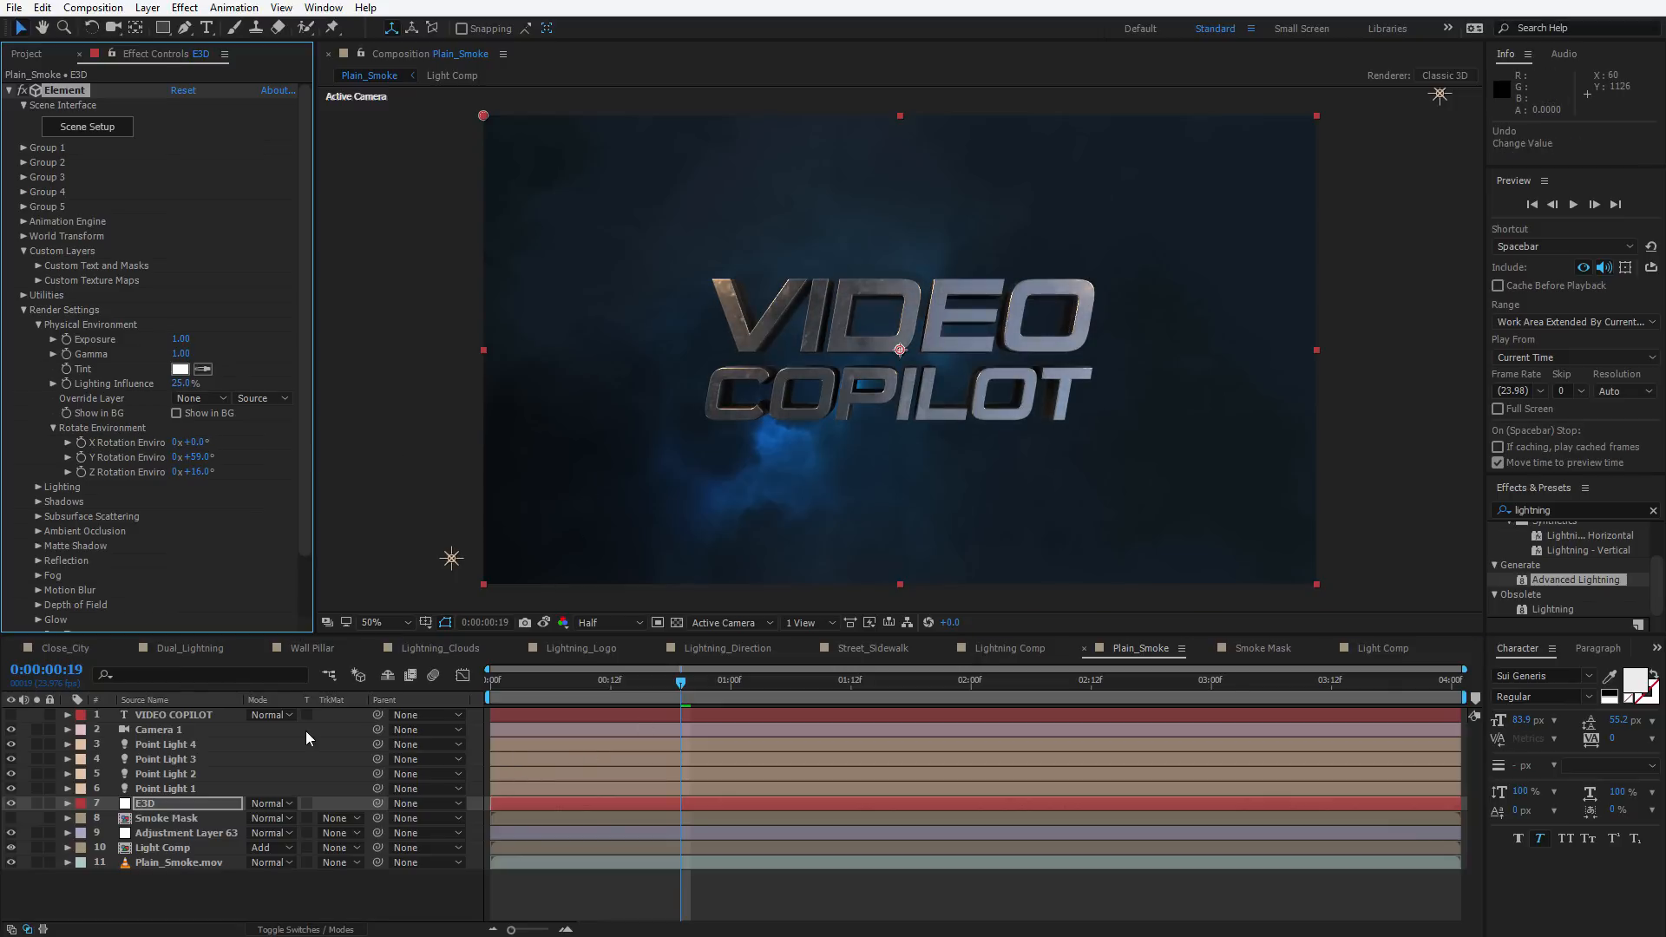
{"action": "key", "text": "ctrl+z"}
{"action": "key", "text": "c"}
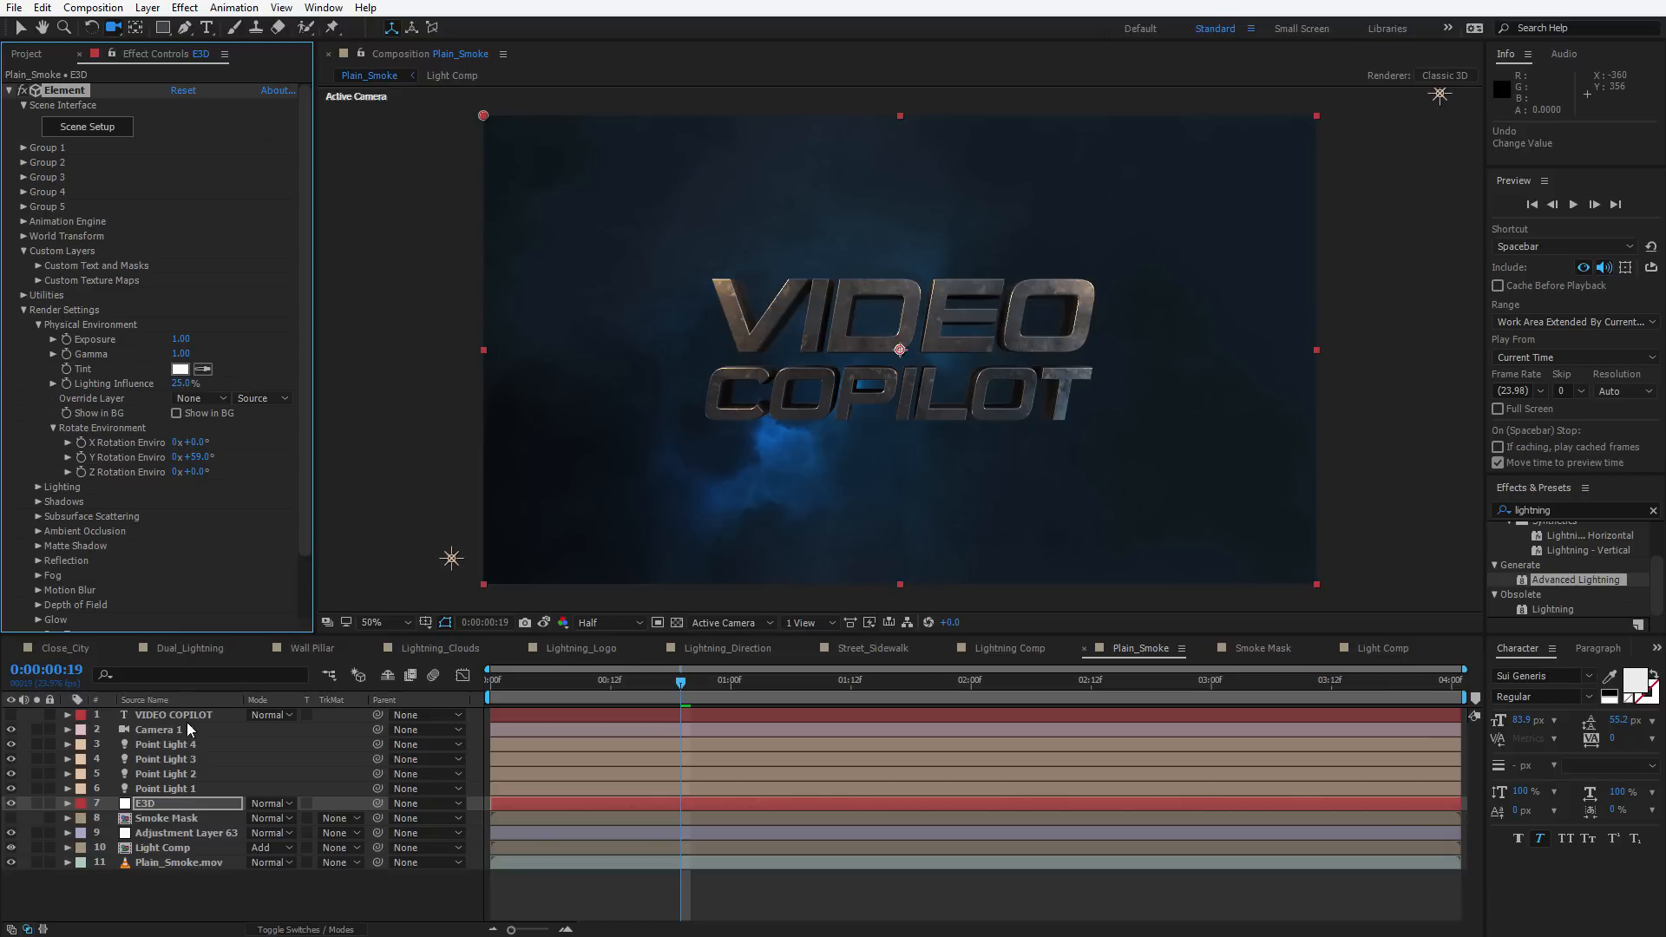
Pre-compose the title, camera, four lights and E3D layers into a new composition named 3D Title
{"action": "left_click", "coordinate": [150, 805]}
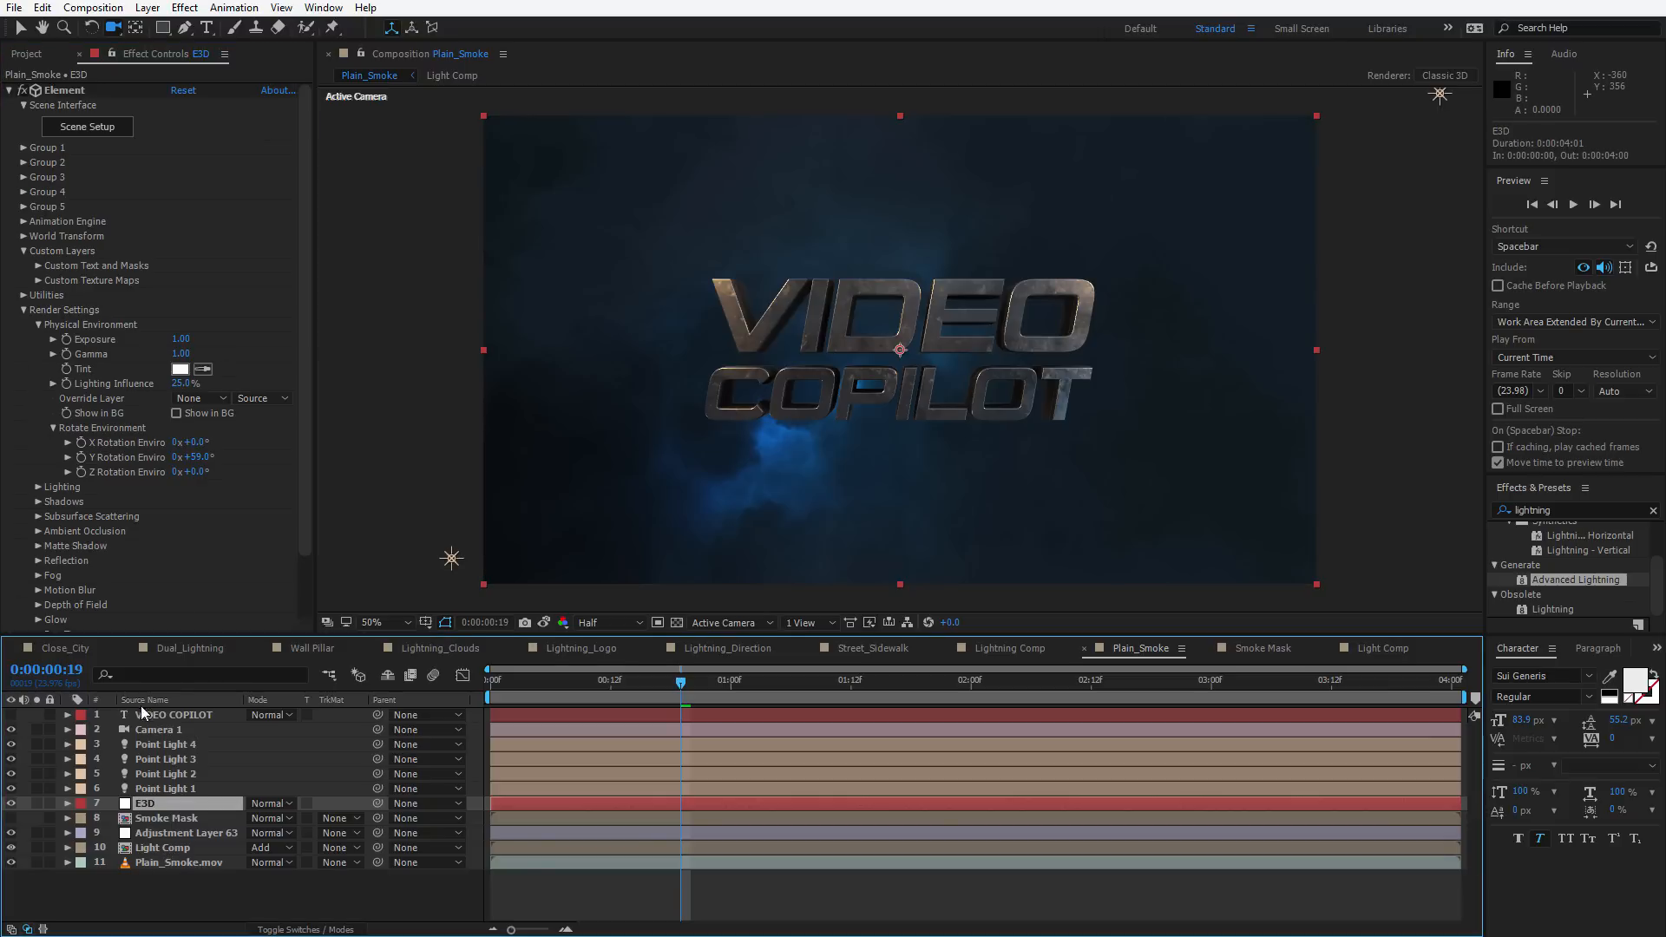
{"action": "left_click", "coordinate": [148, 716]}
{"action": "left_click", "coordinate": [149, 805], "text": "shift"}
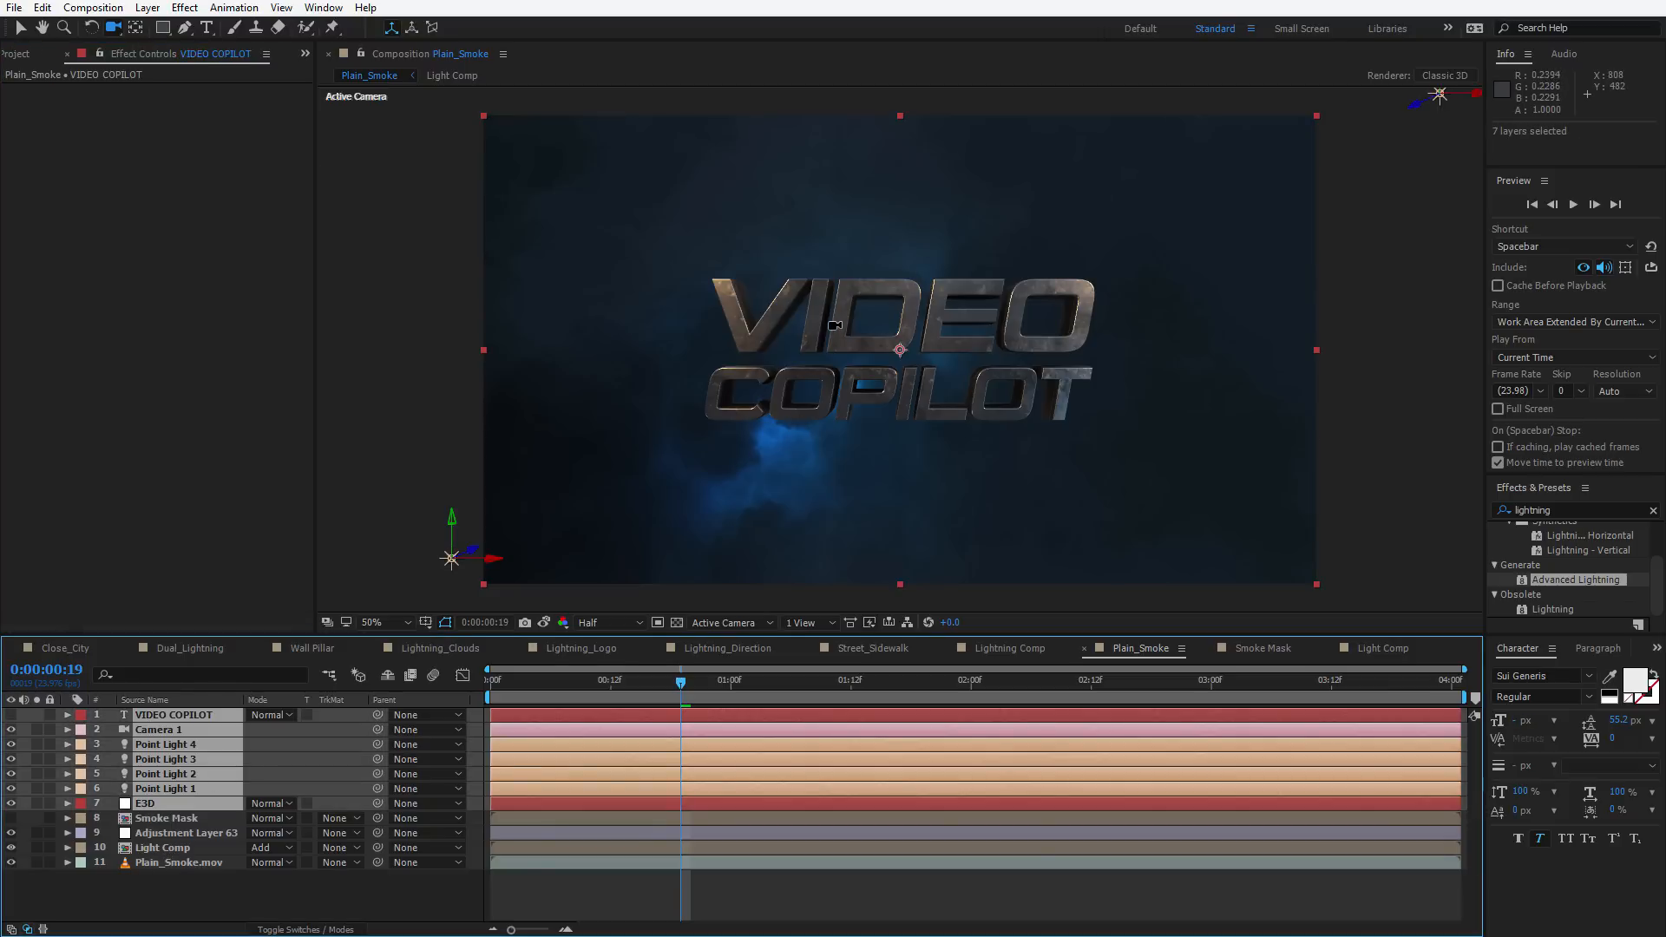
{"action": "left_click", "coordinate": [148, 8]}
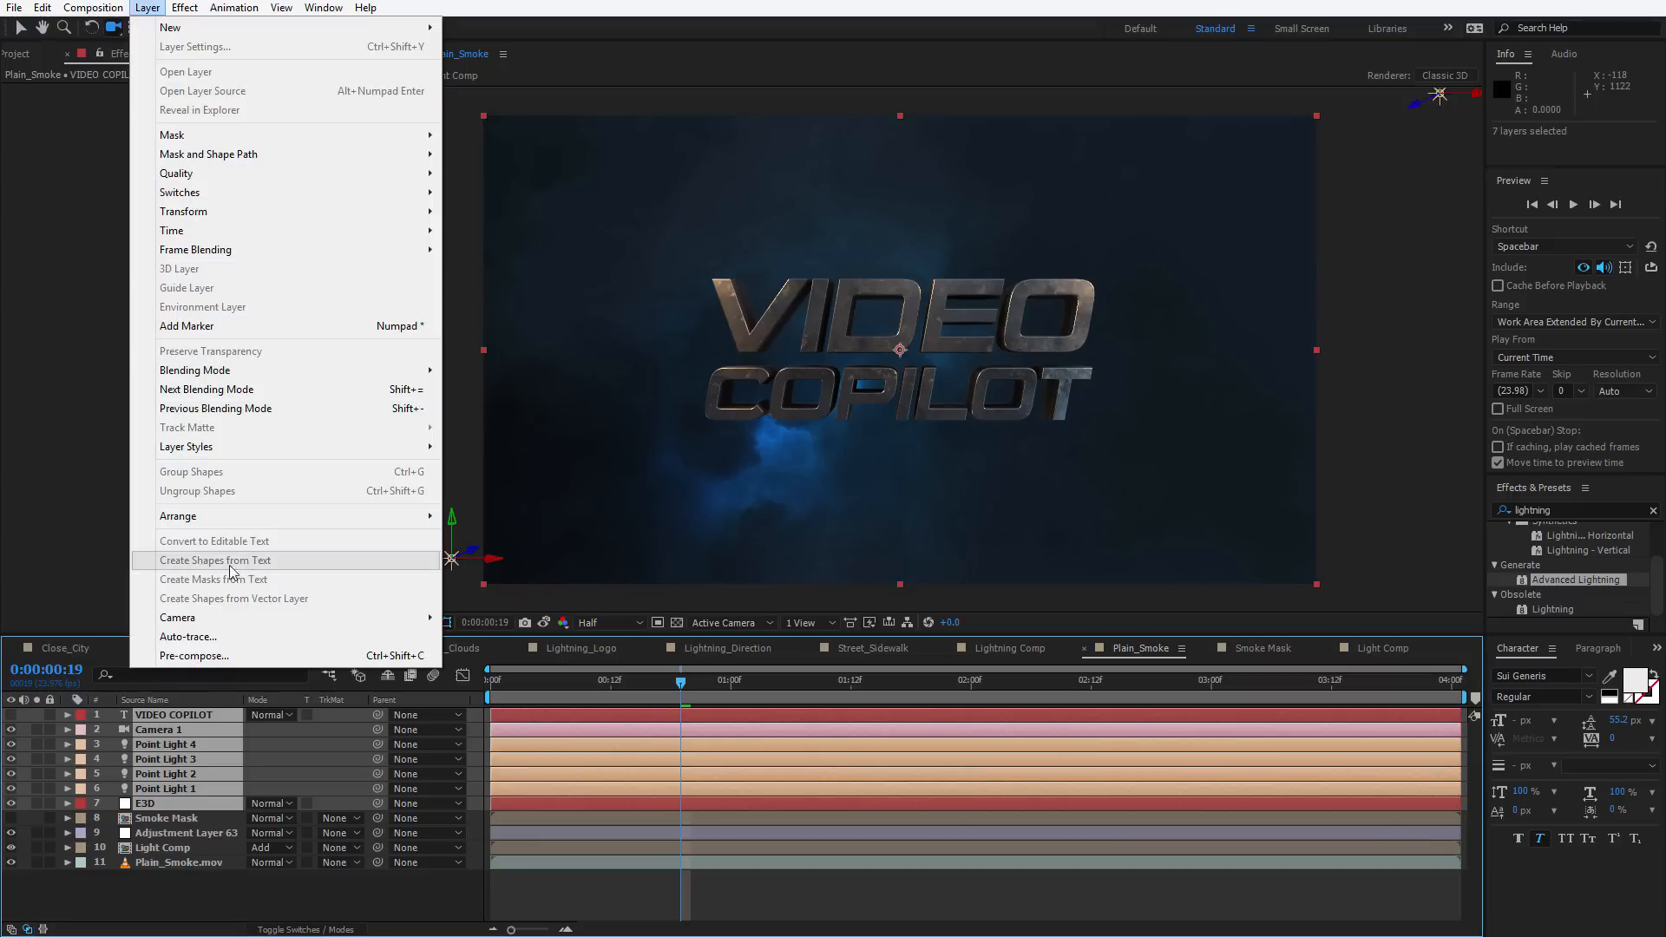
{"action": "left_click", "coordinate": [183, 654]}
{"action": "left_click", "coordinate": [680, 486]}
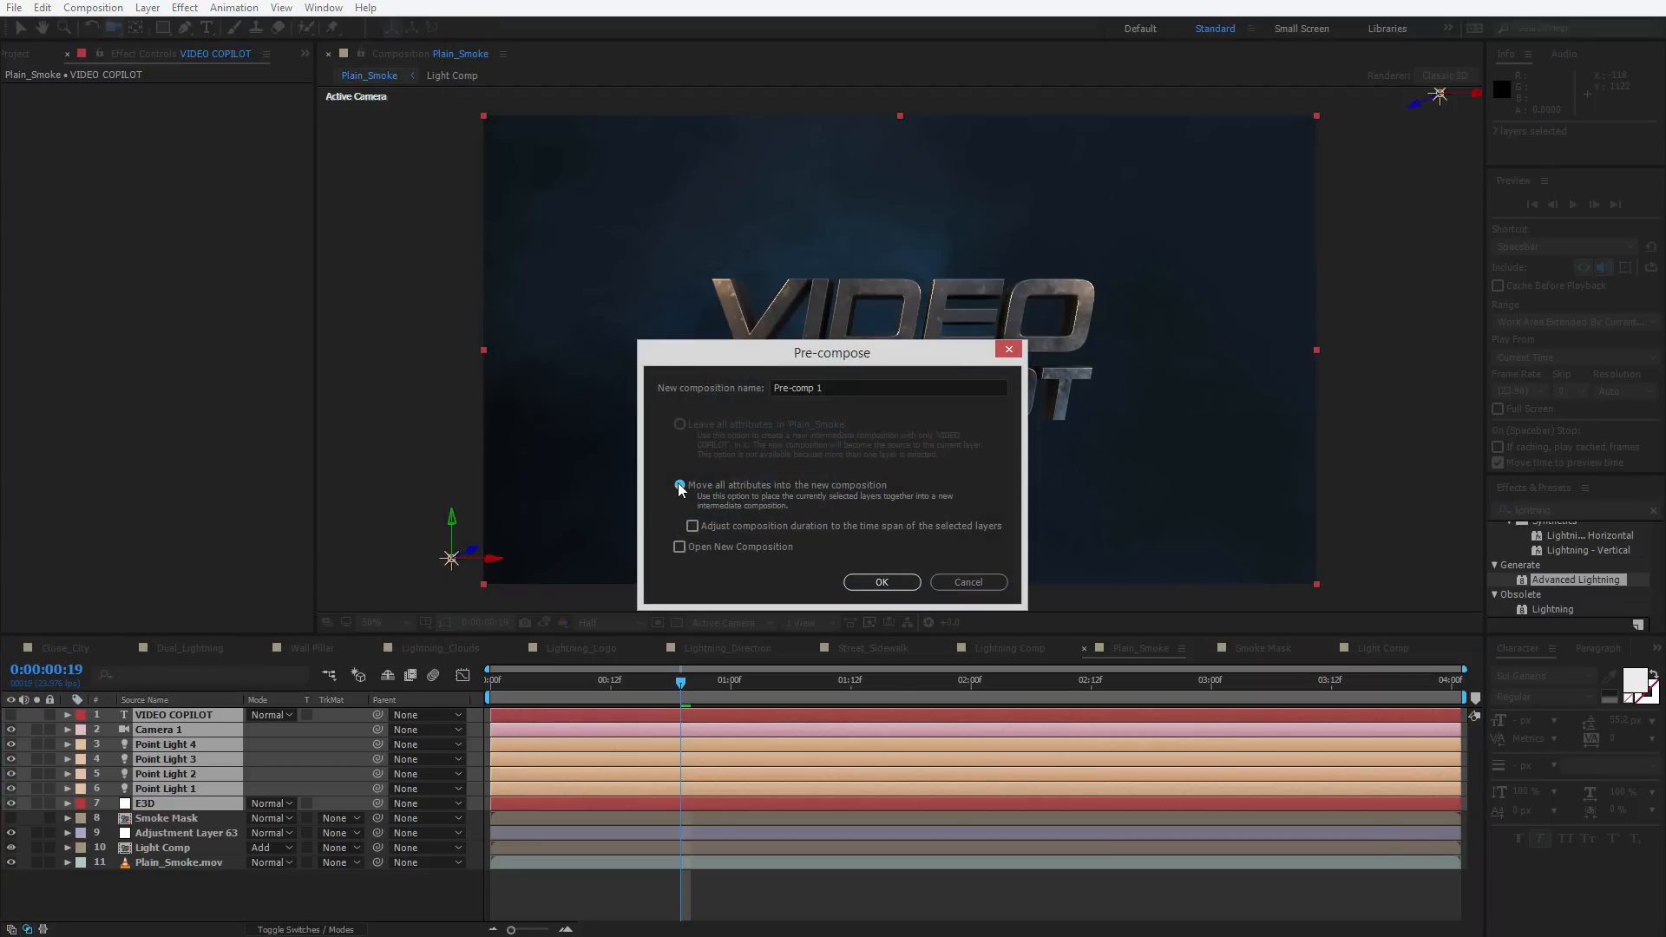
{"action": "left_click", "coordinate": [835, 397]}
{"action": "type", "text": "#"}
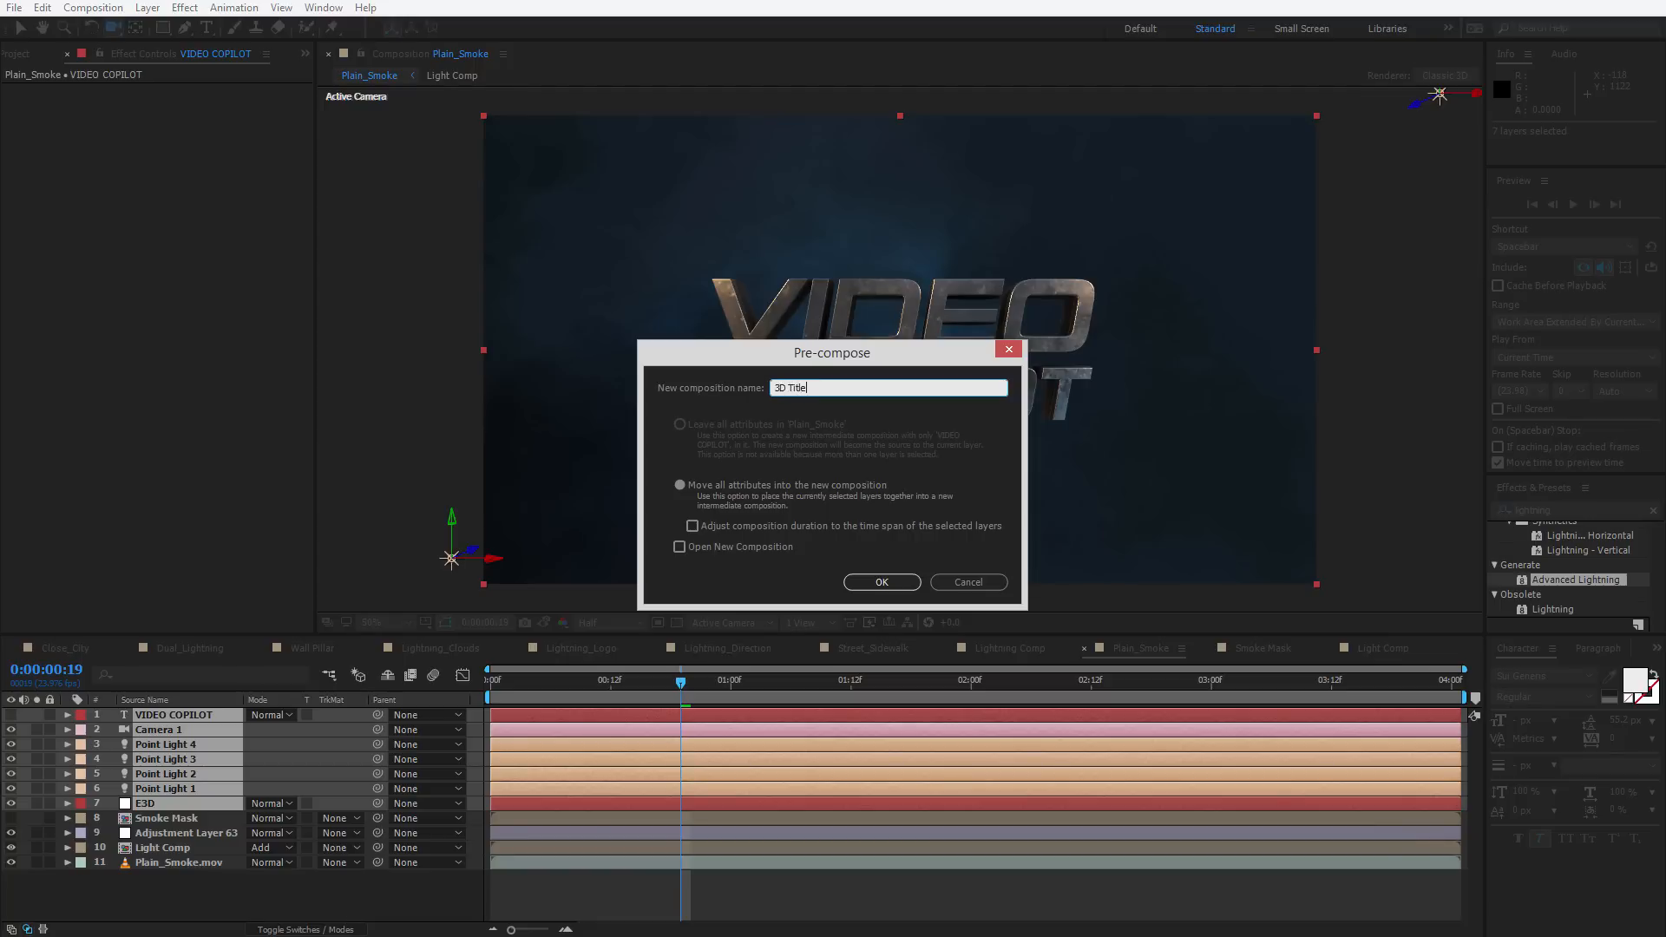
{"action": "type", "text": "D Title"}
{"action": "key", "text": "Return"}
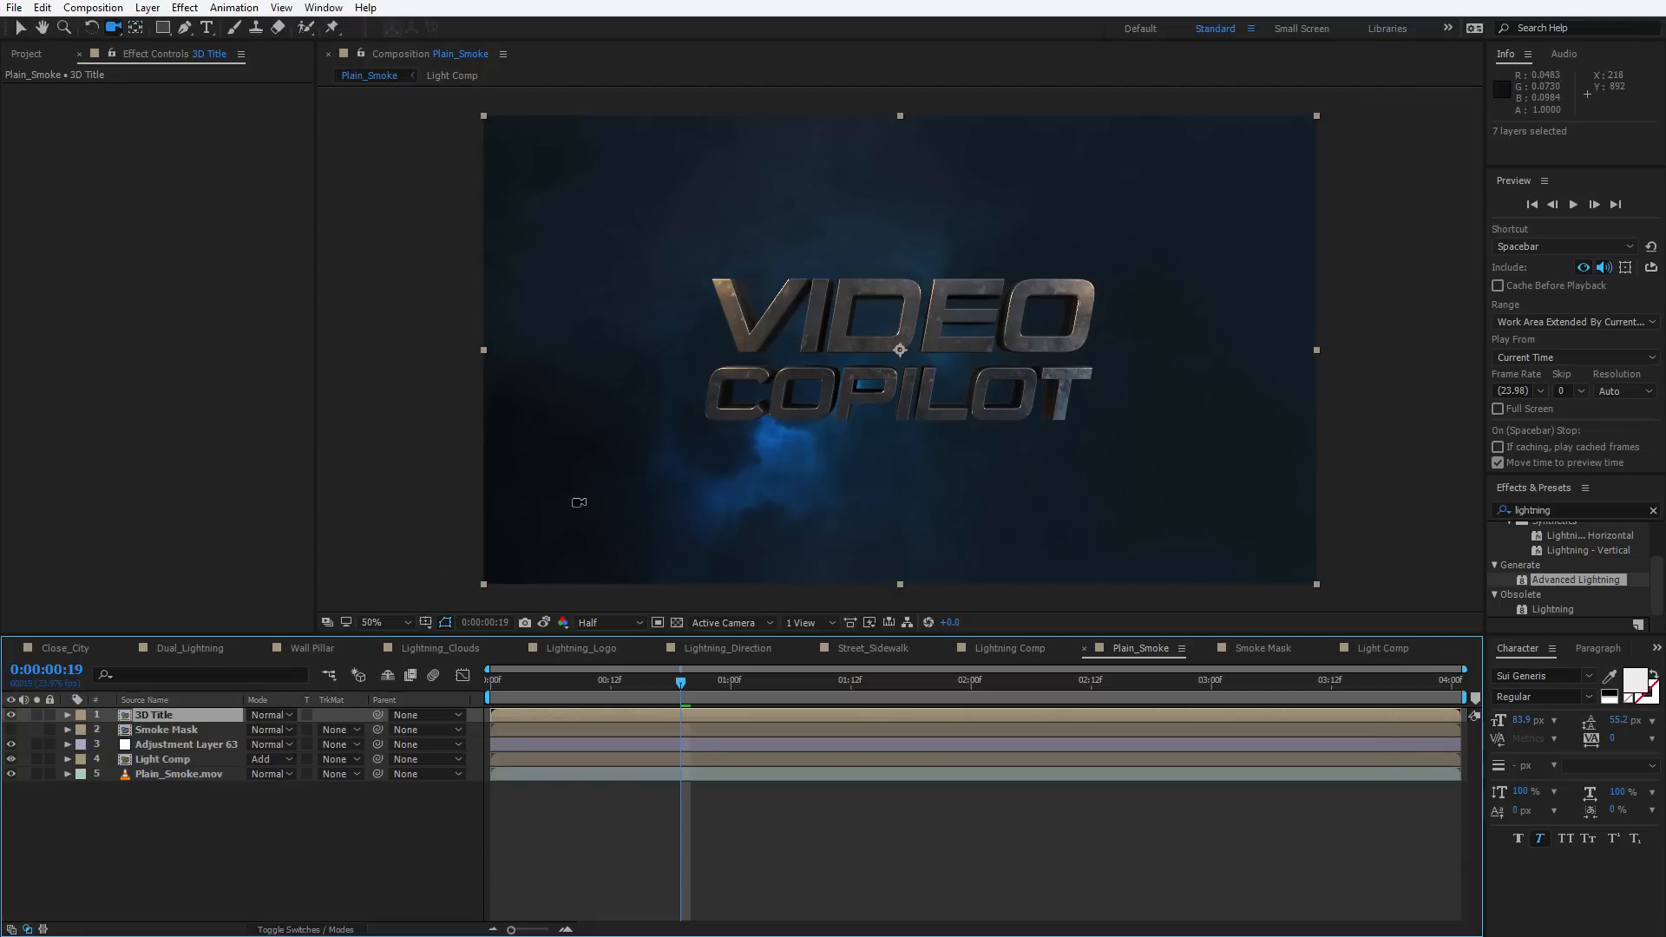
Scrub through the timeline to review the lit title over the smoke
{"action": "left_click_drag", "start_coordinate": [524, 691], "coordinate": [804, 713]}
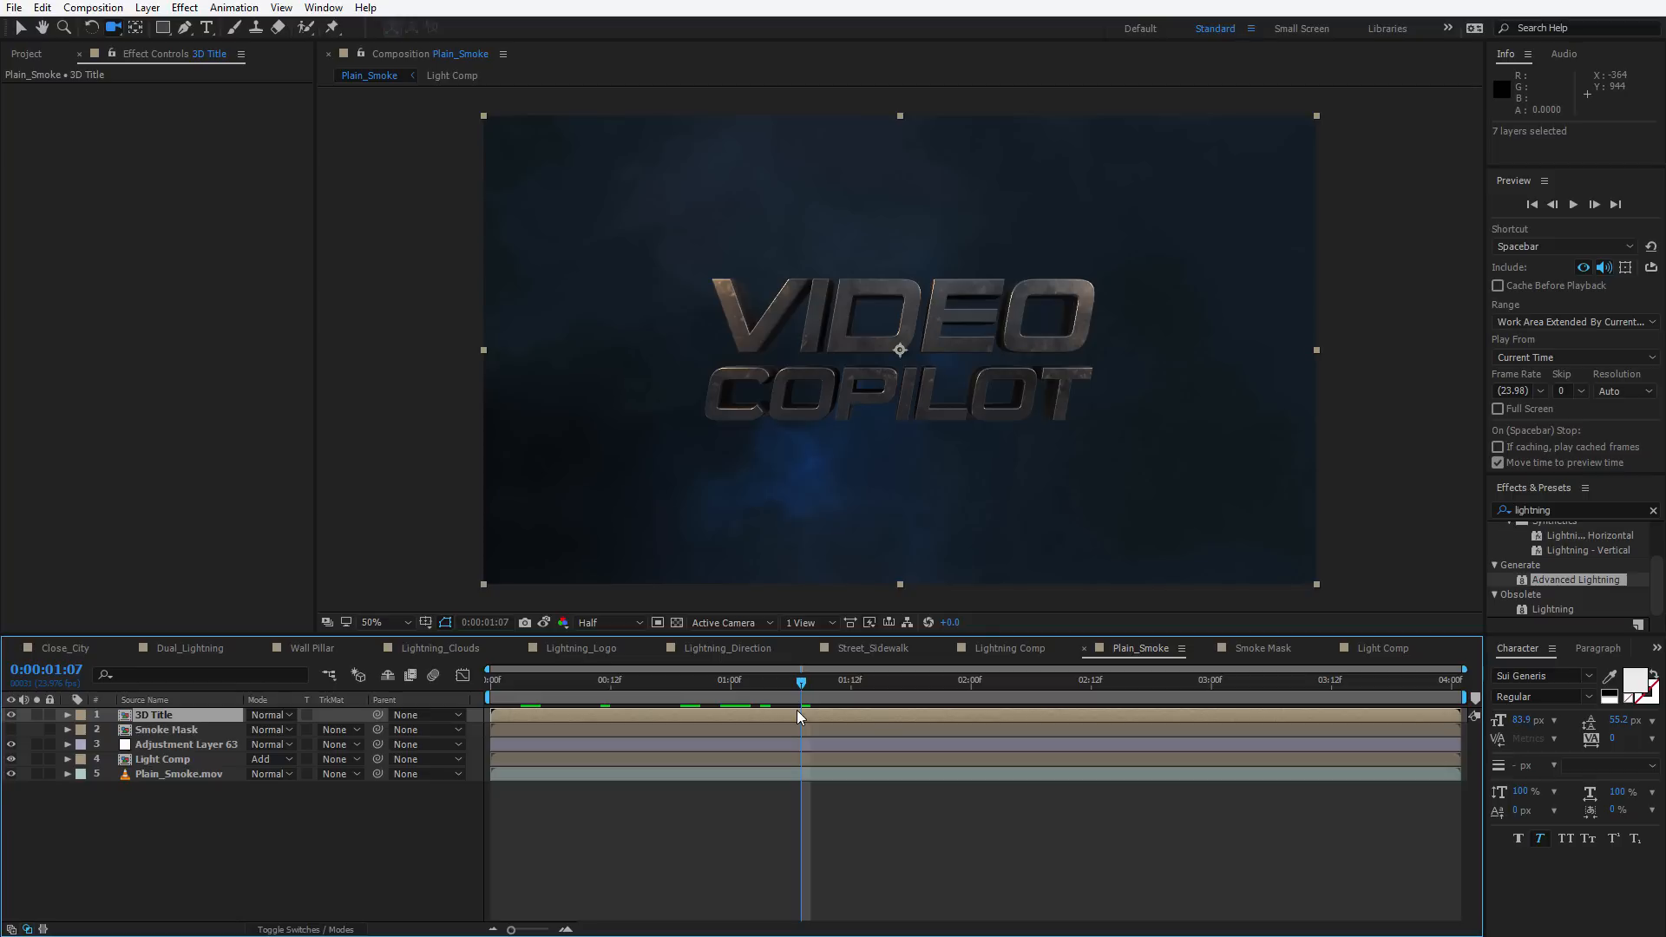
{"action": "left_click", "coordinate": [740, 692]}
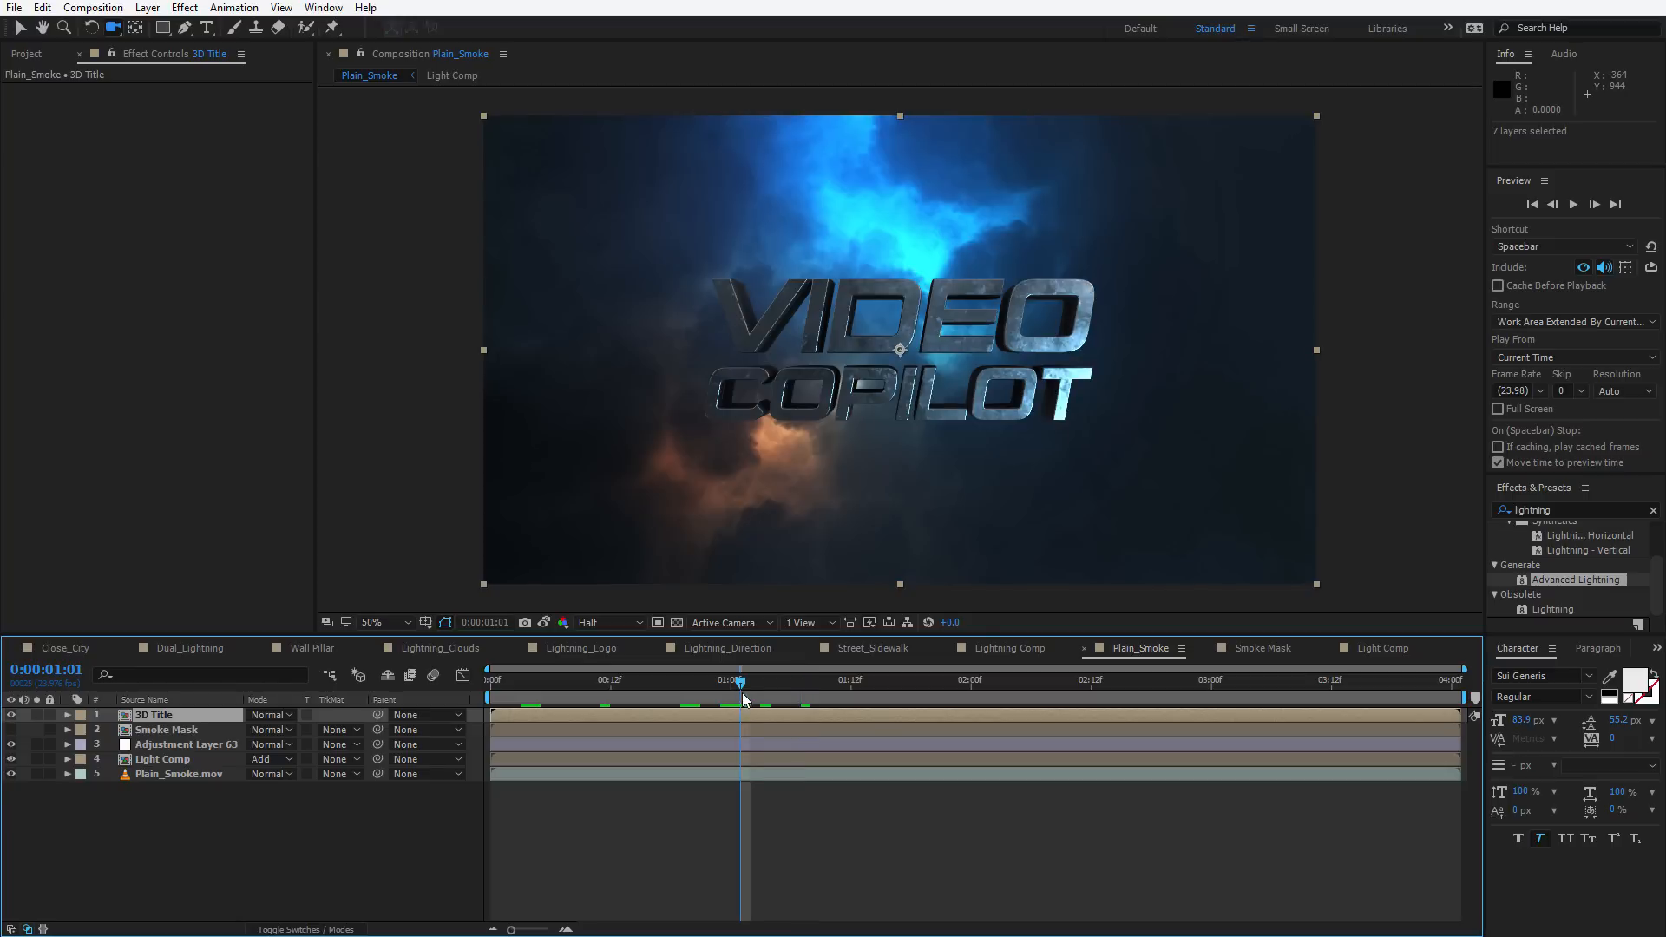
Open the Light Comp precomp and set the Light layer's Advanced Lightning core color to orange
{"action": "mouse_move", "coordinate": [743, 699]}
{"action": "left_mouse_down"}
{"action": "mouse_move", "coordinate": [772, 684]}
{"action": "mouse_move", "coordinate": [733, 690]}
{"action": "left_mouse_up"}
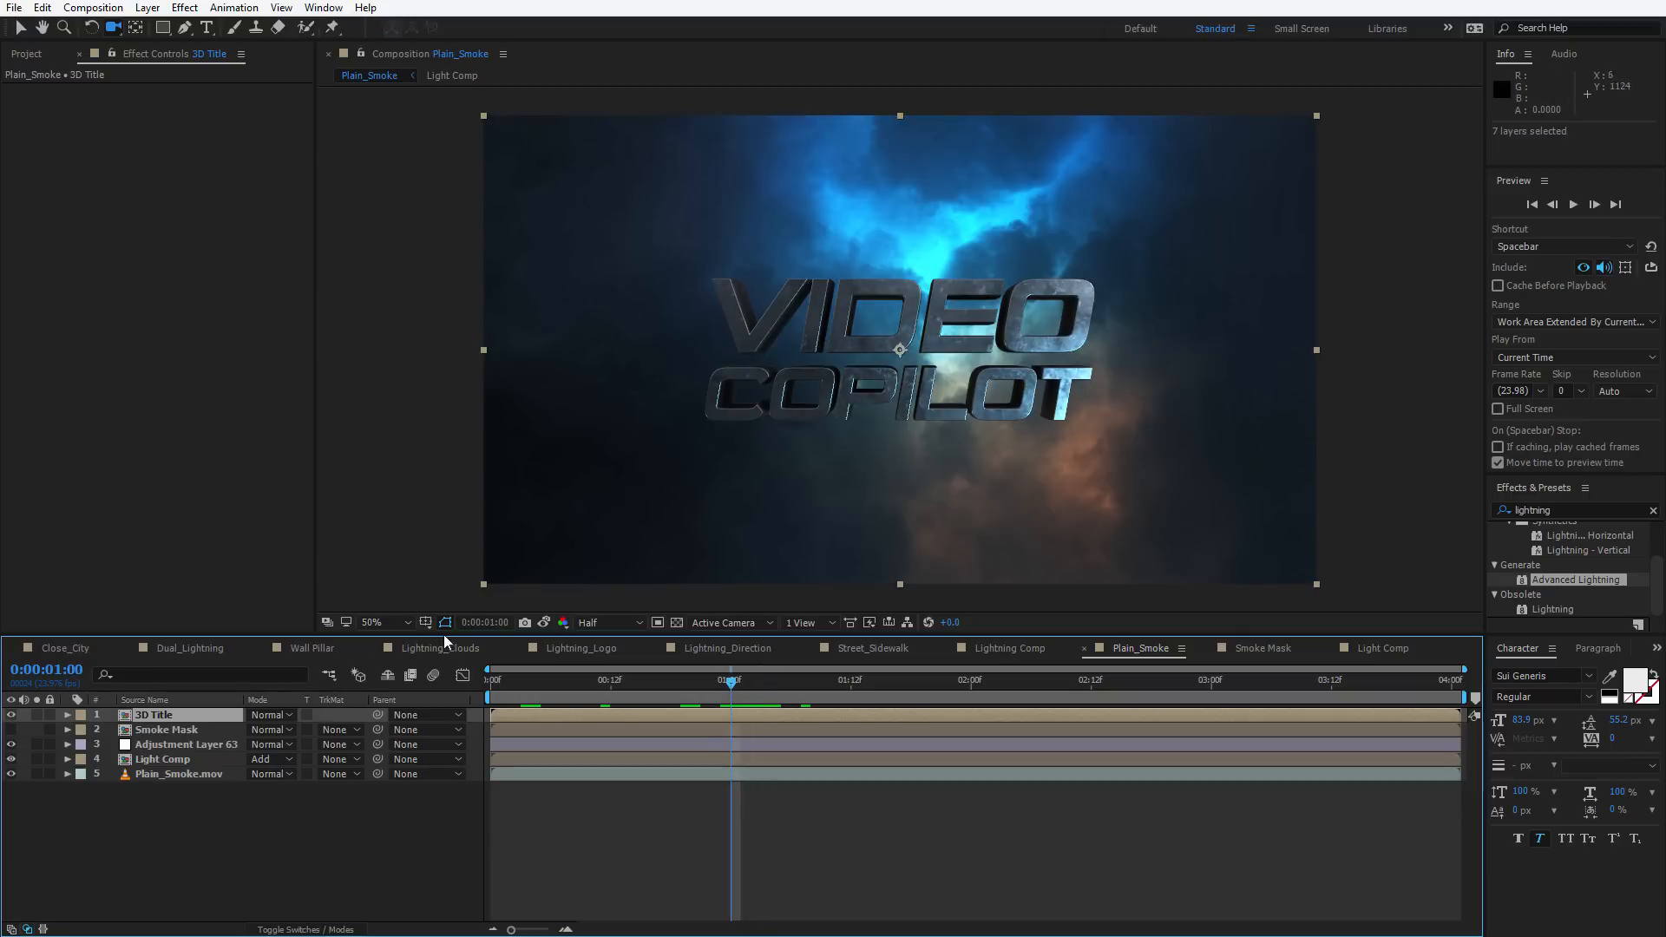
{"action": "double_click", "coordinate": [154, 758]}
{"action": "left_click", "coordinate": [133, 727]}
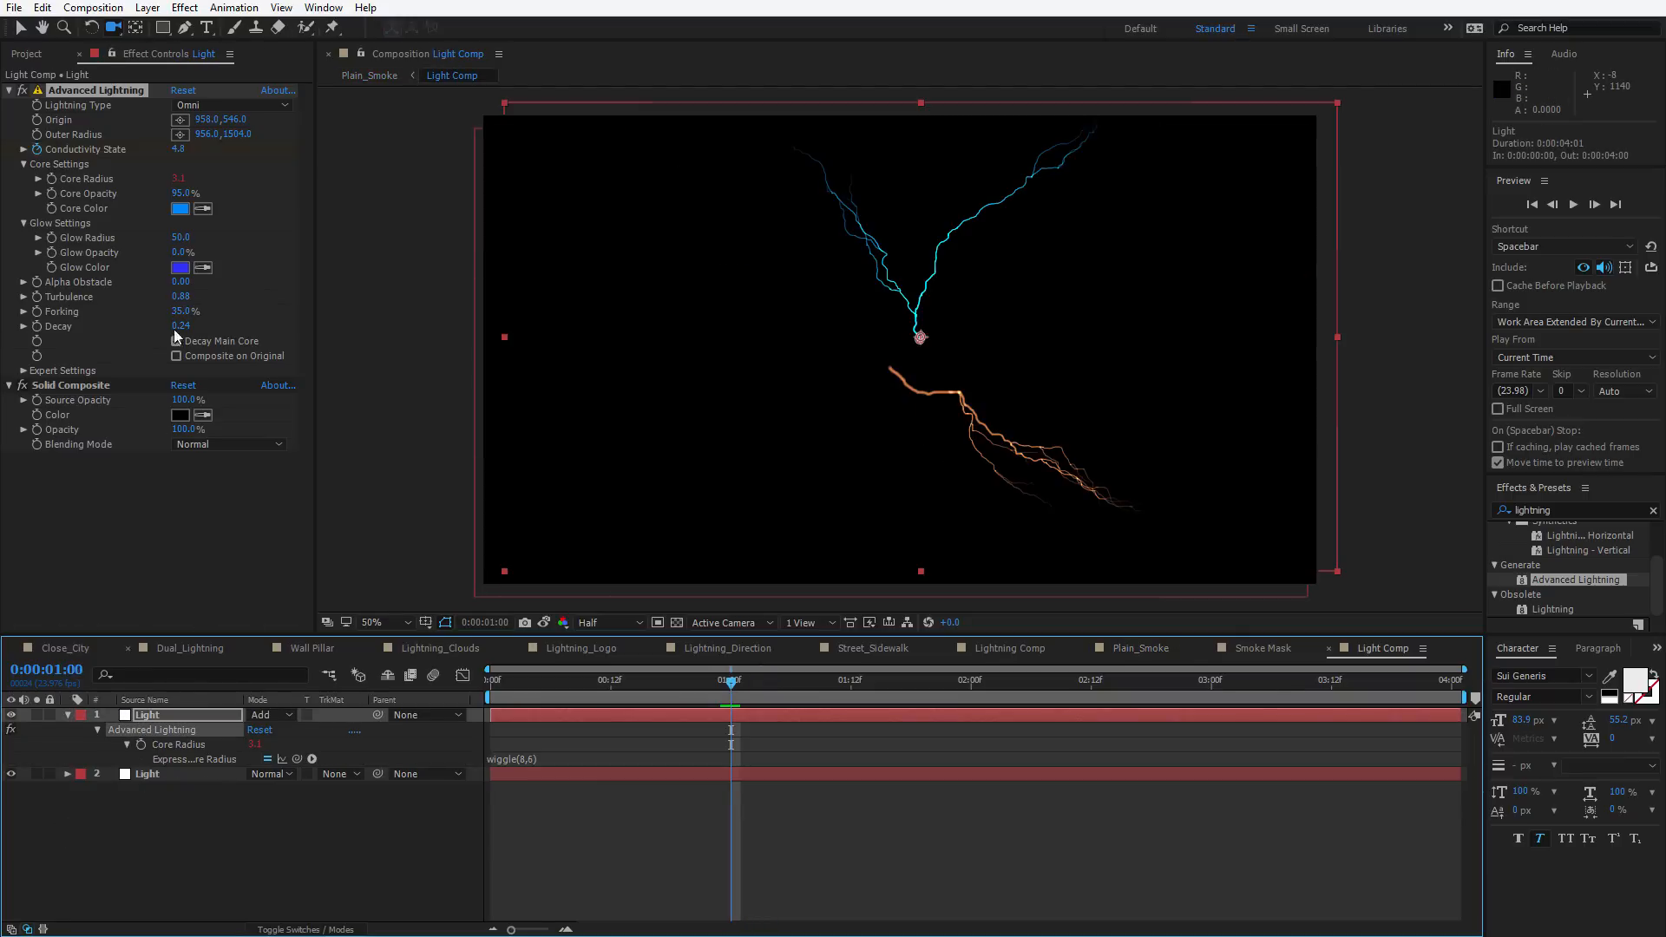
{"action": "left_click", "coordinate": [180, 209]}
{"action": "left_click_drag", "start_coordinate": [924, 642], "coordinate": [923, 763]}
{"action": "left_click_drag", "start_coordinate": [902, 576], "coordinate": [826, 636]}
{"action": "key", "text": "Return"}
Return to the Plain_Smoke composition and preview the result, stopping at frame 10
{"action": "key", "text": "Tab"}
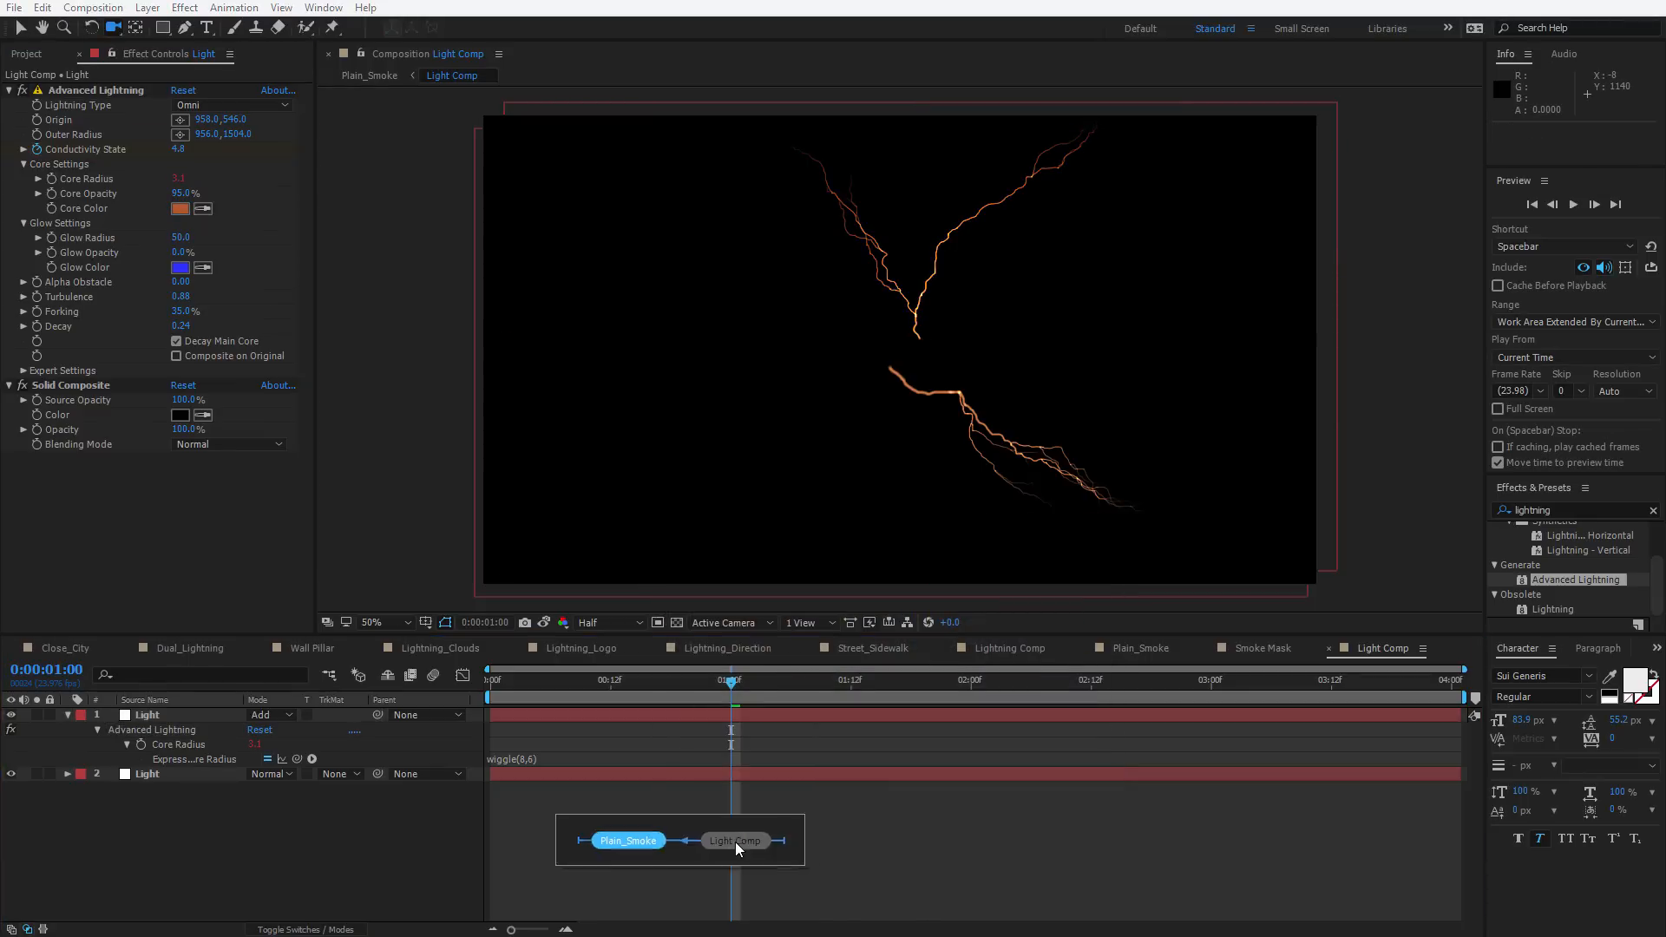
{"action": "left_click", "coordinate": [735, 842]}
{"action": "key", "text": "space"}
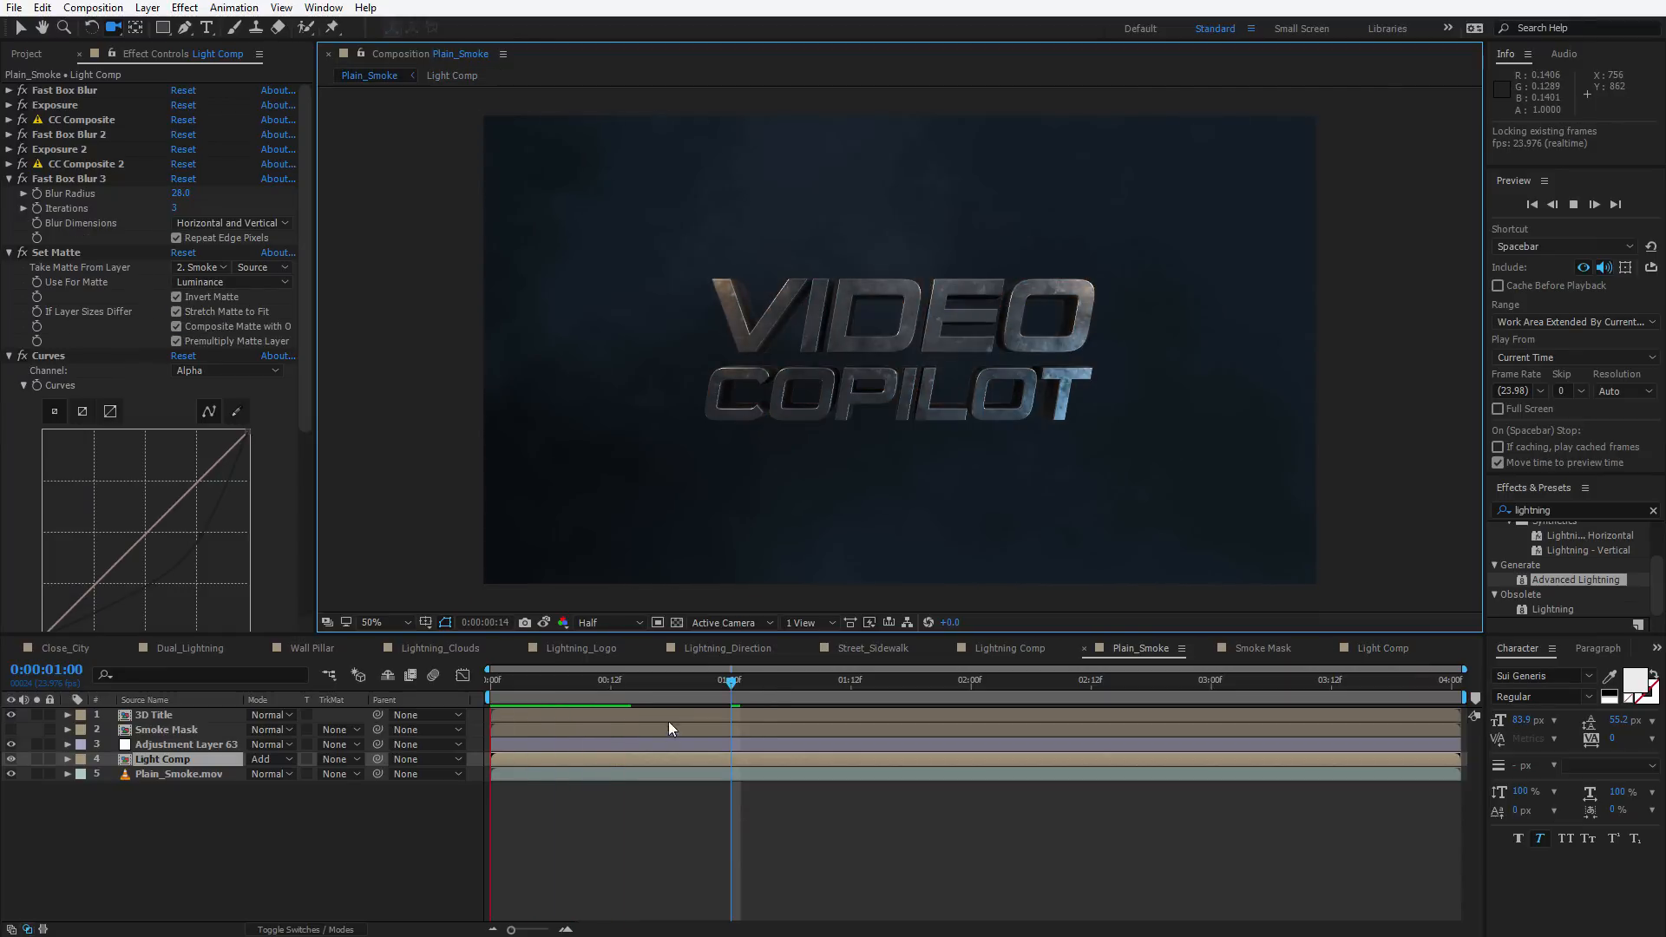
{"action": "left_click", "coordinate": [591, 681]}
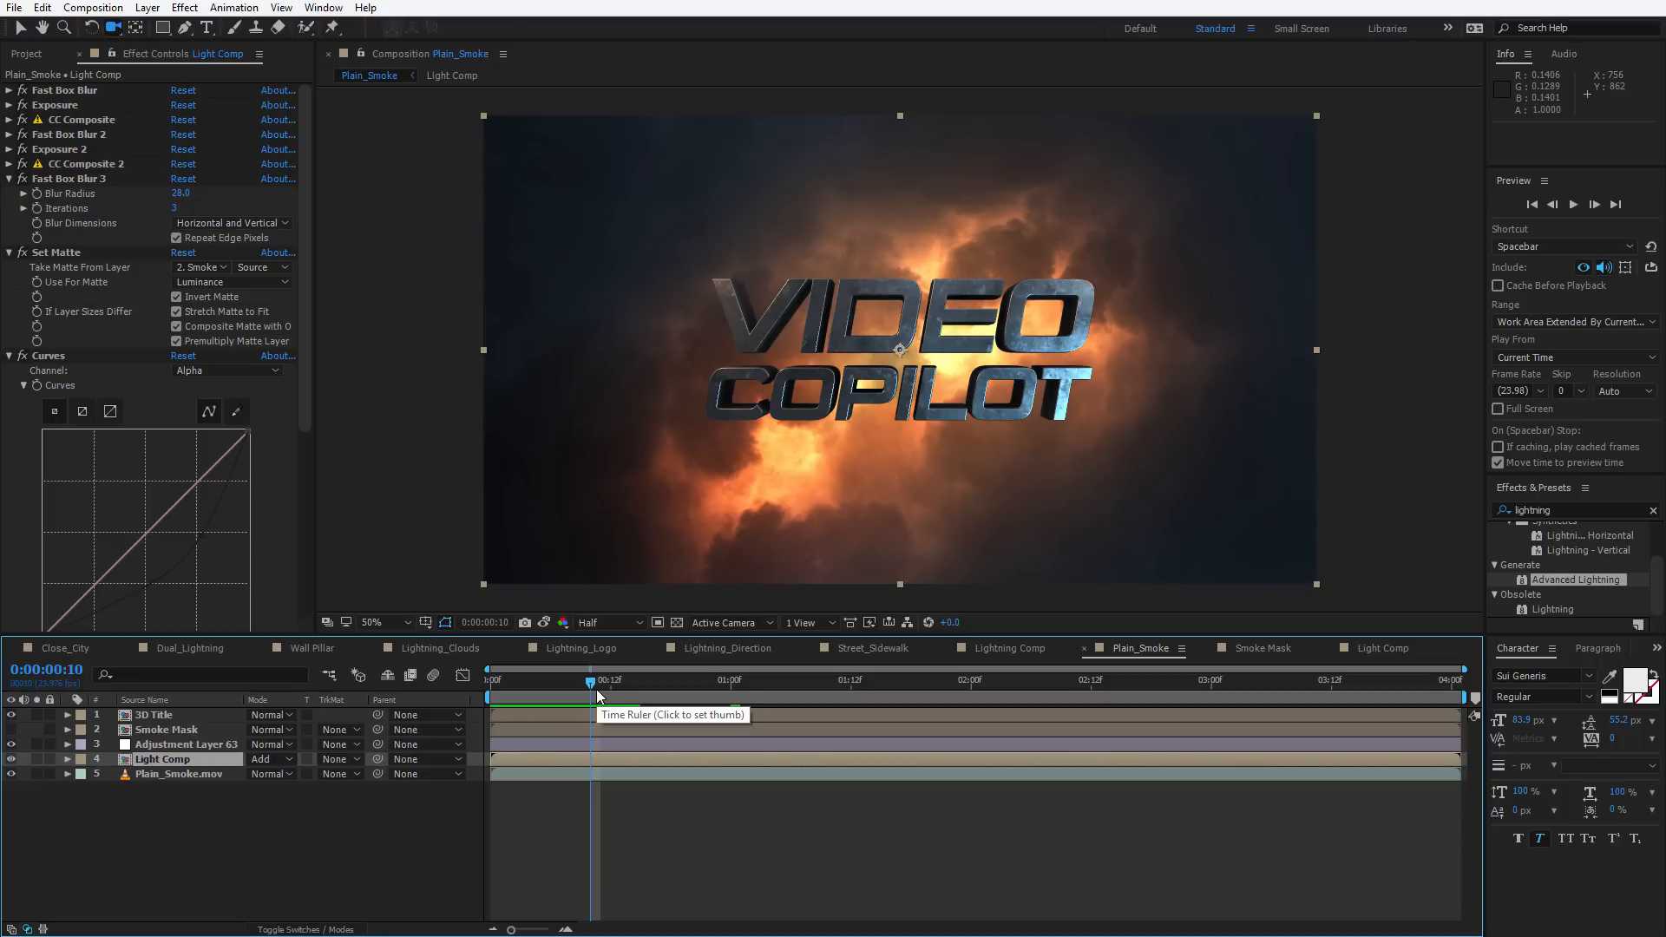
Create a new comp-sized white solid named Lightning
{"action": "left_click", "coordinate": [147, 7]}
{"action": "mouse_move", "coordinate": [260, 27]}
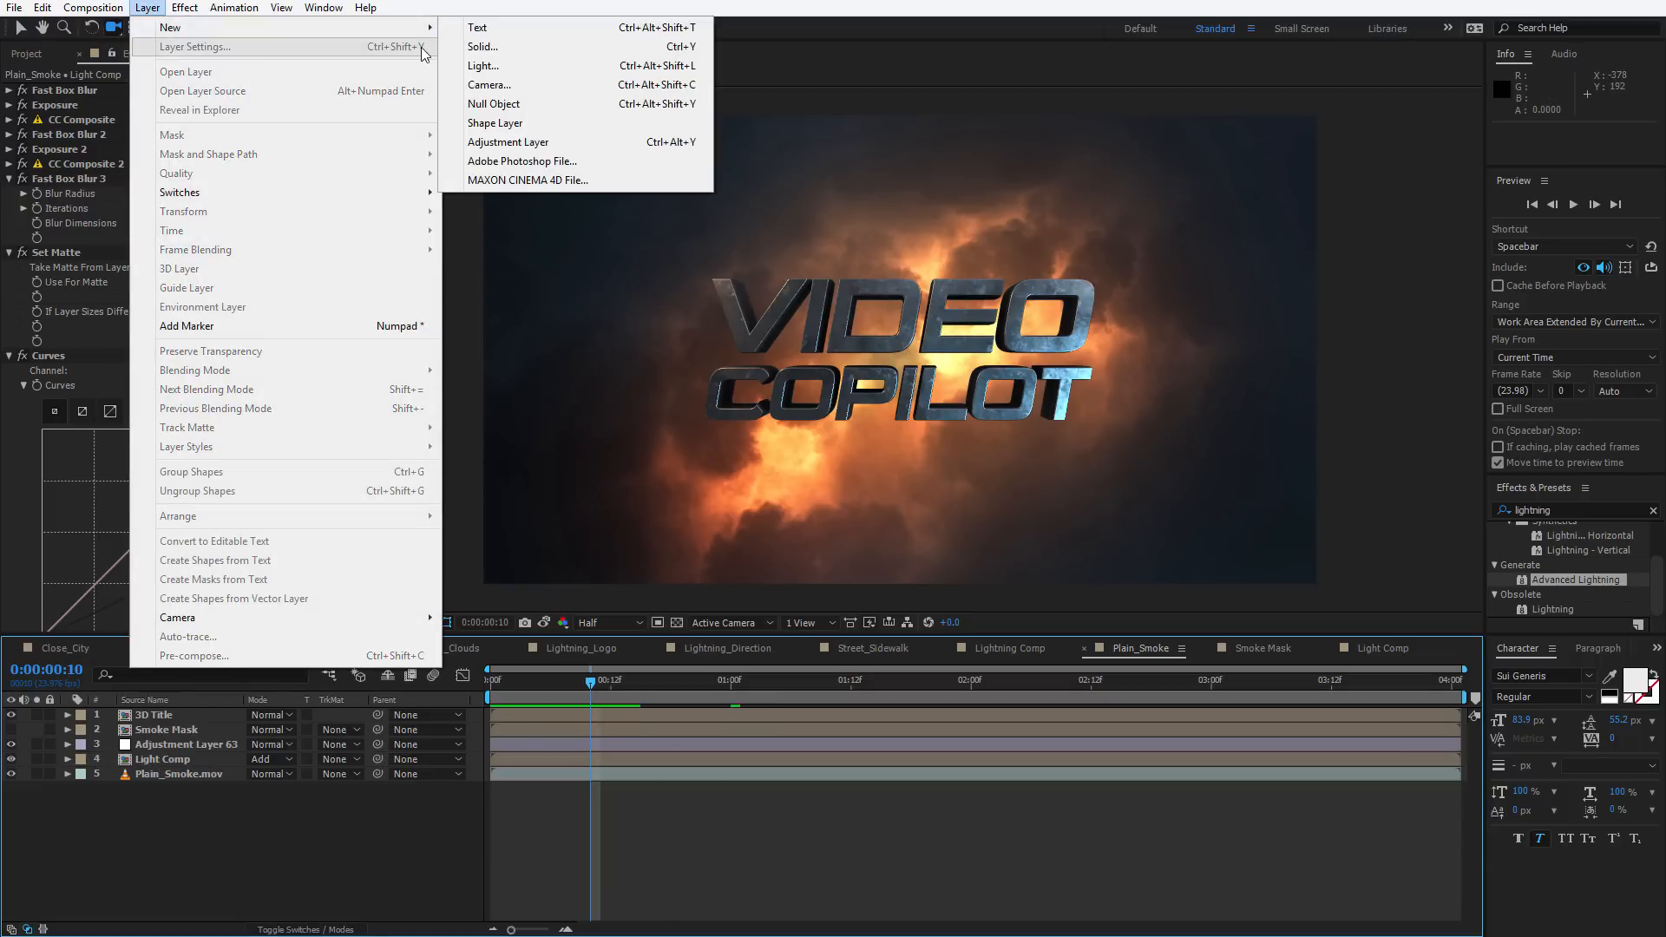
{"action": "left_click", "coordinate": [482, 46]}
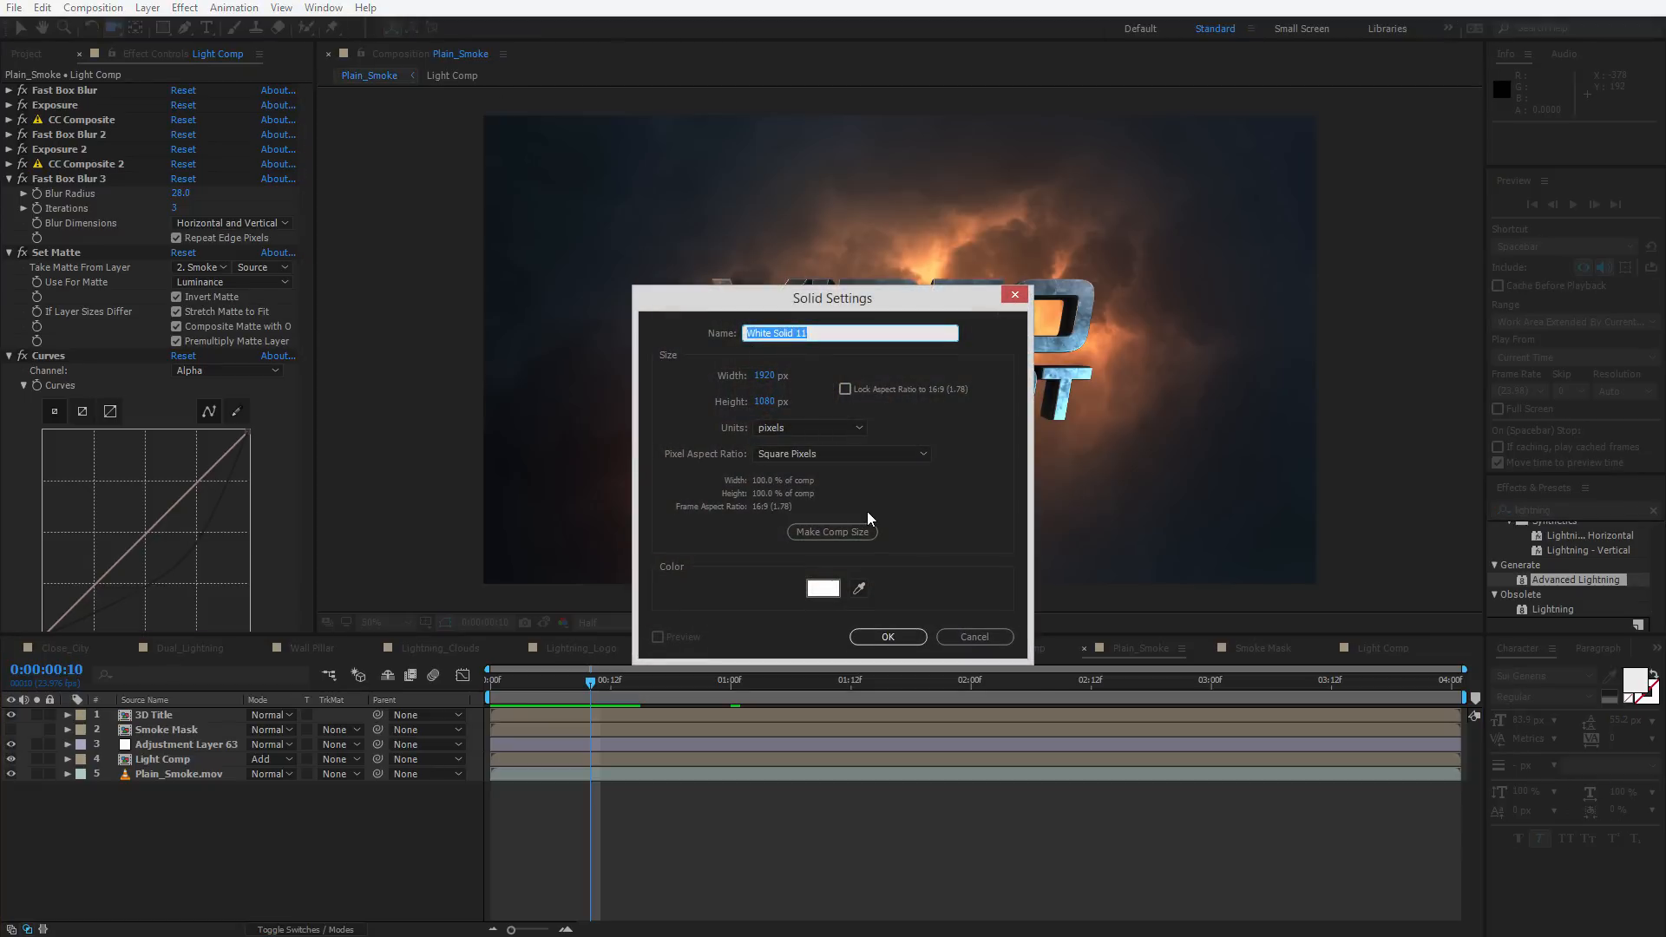
{"action": "type", "text": "Lightning"}
{"action": "key", "text": "Return"}
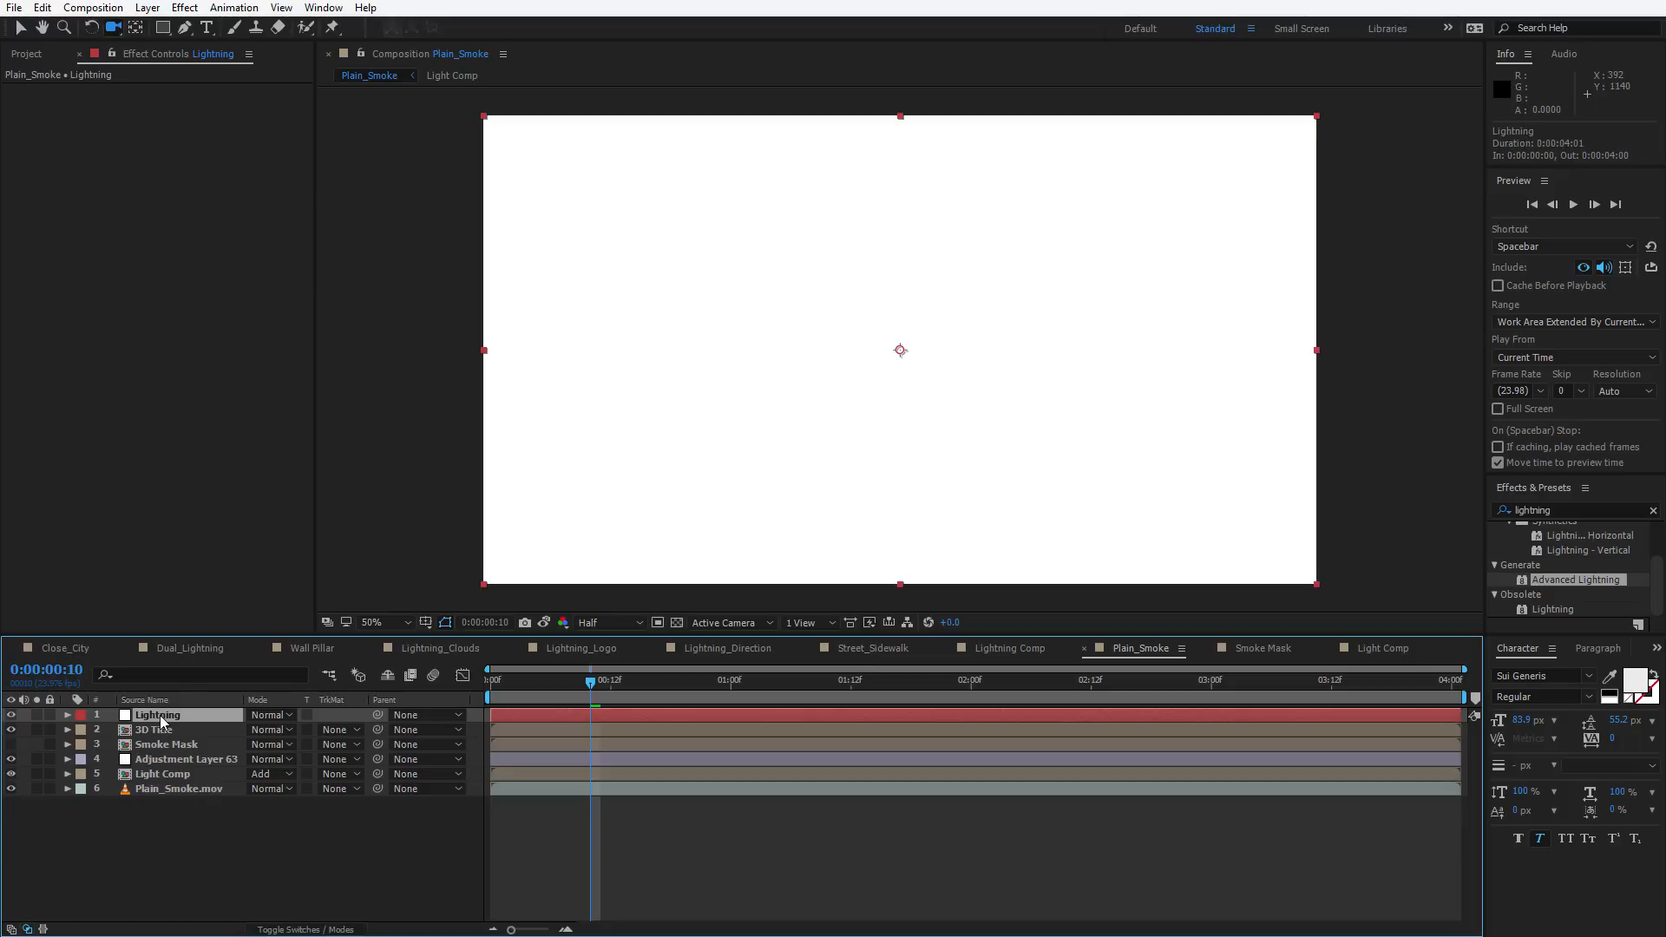
Apply Advanced Lightning to the Lightning solid and set its Glow Opacity to 0%
{"action": "key", "text": "ctrl+space"}
{"action": "key", "text": "Return"}
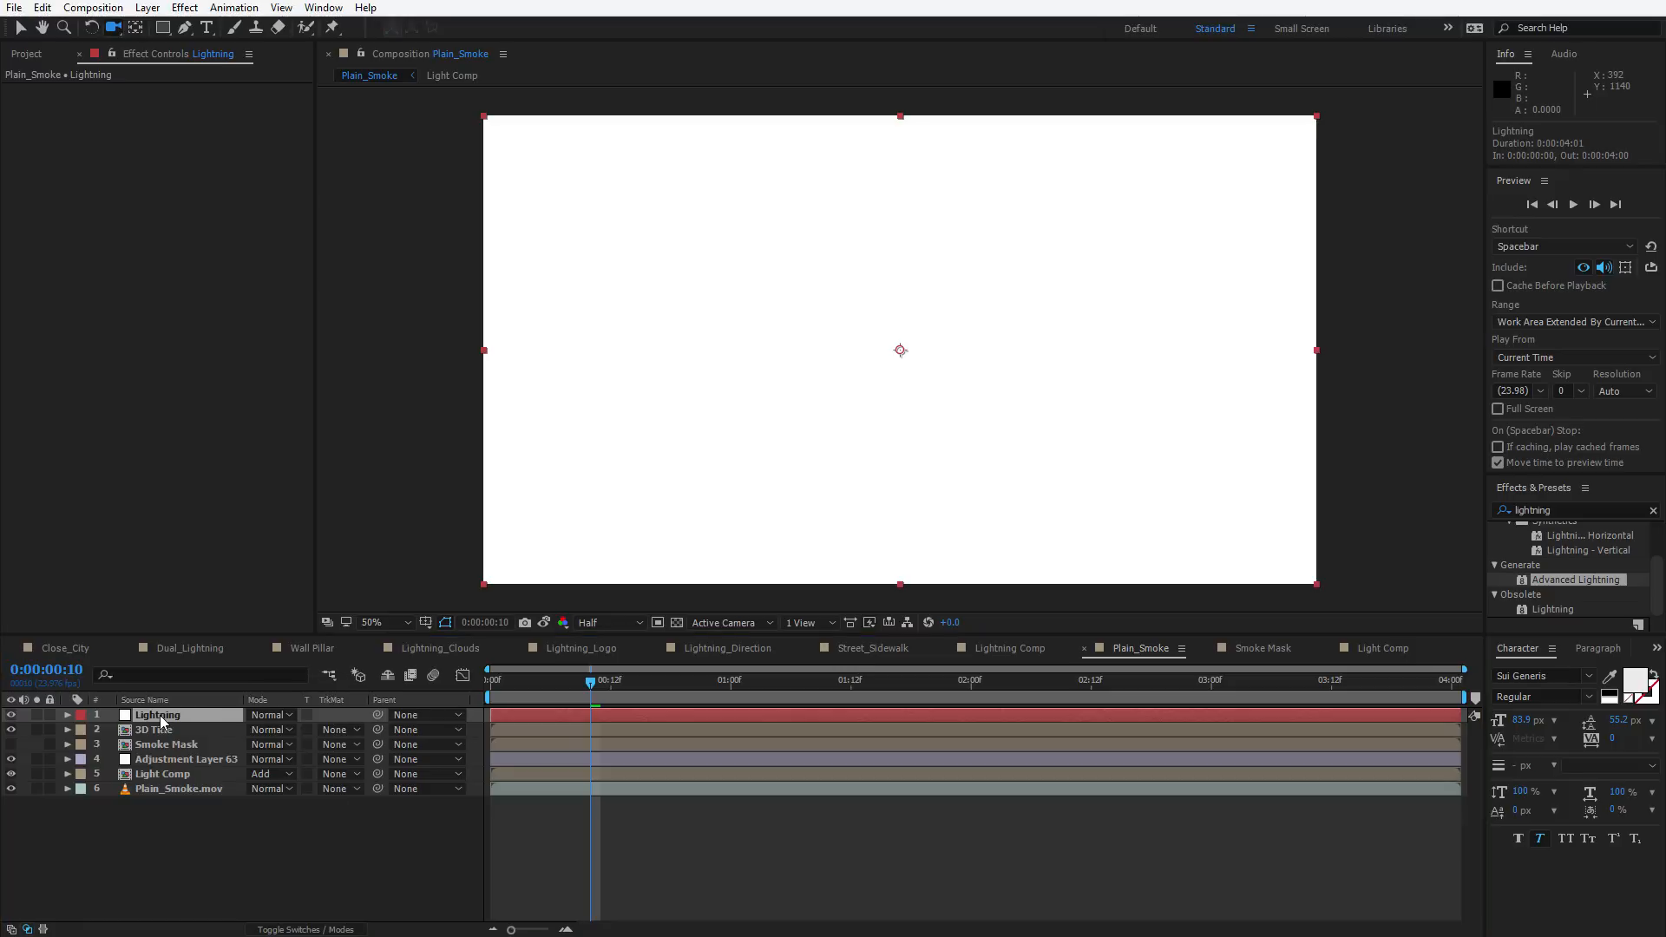
{"action": "left_click", "coordinate": [23, 179]}
{"action": "left_click_drag", "start_coordinate": [179, 208], "coordinate": [121, 209]}
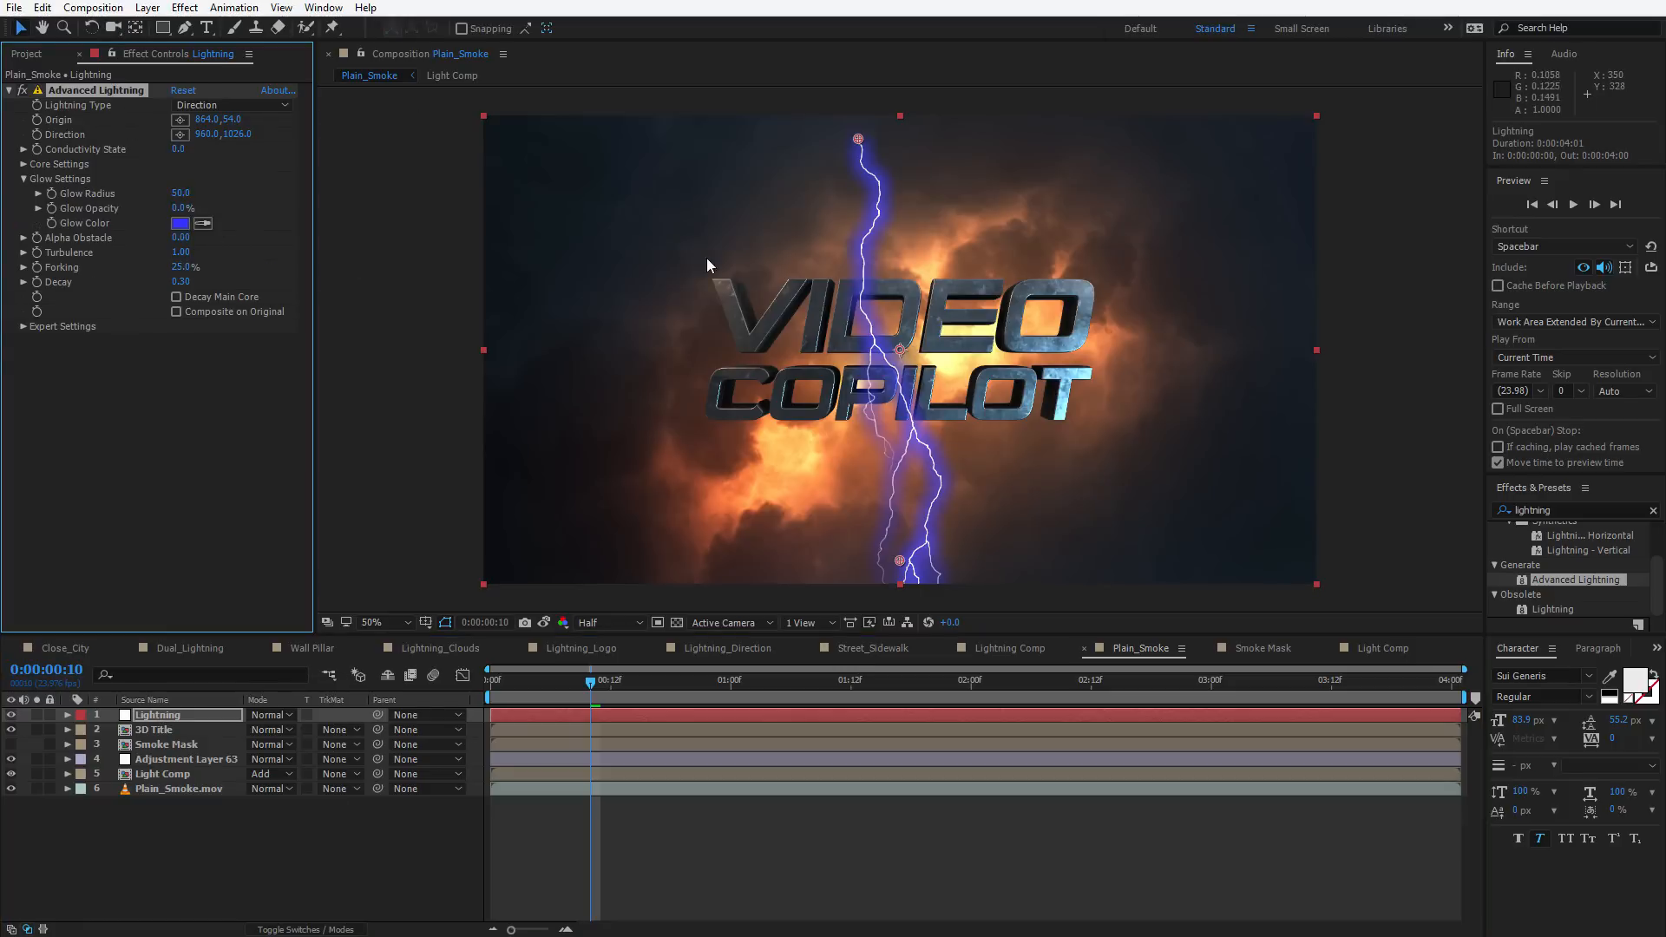
Move the lightning origin to the left of the title and its direction point off to the right
{"action": "left_click_drag", "start_coordinate": [858, 139], "coordinate": [653, 315]}
{"action": "left_click_drag", "start_coordinate": [898, 562], "coordinate": [1115, 356]}
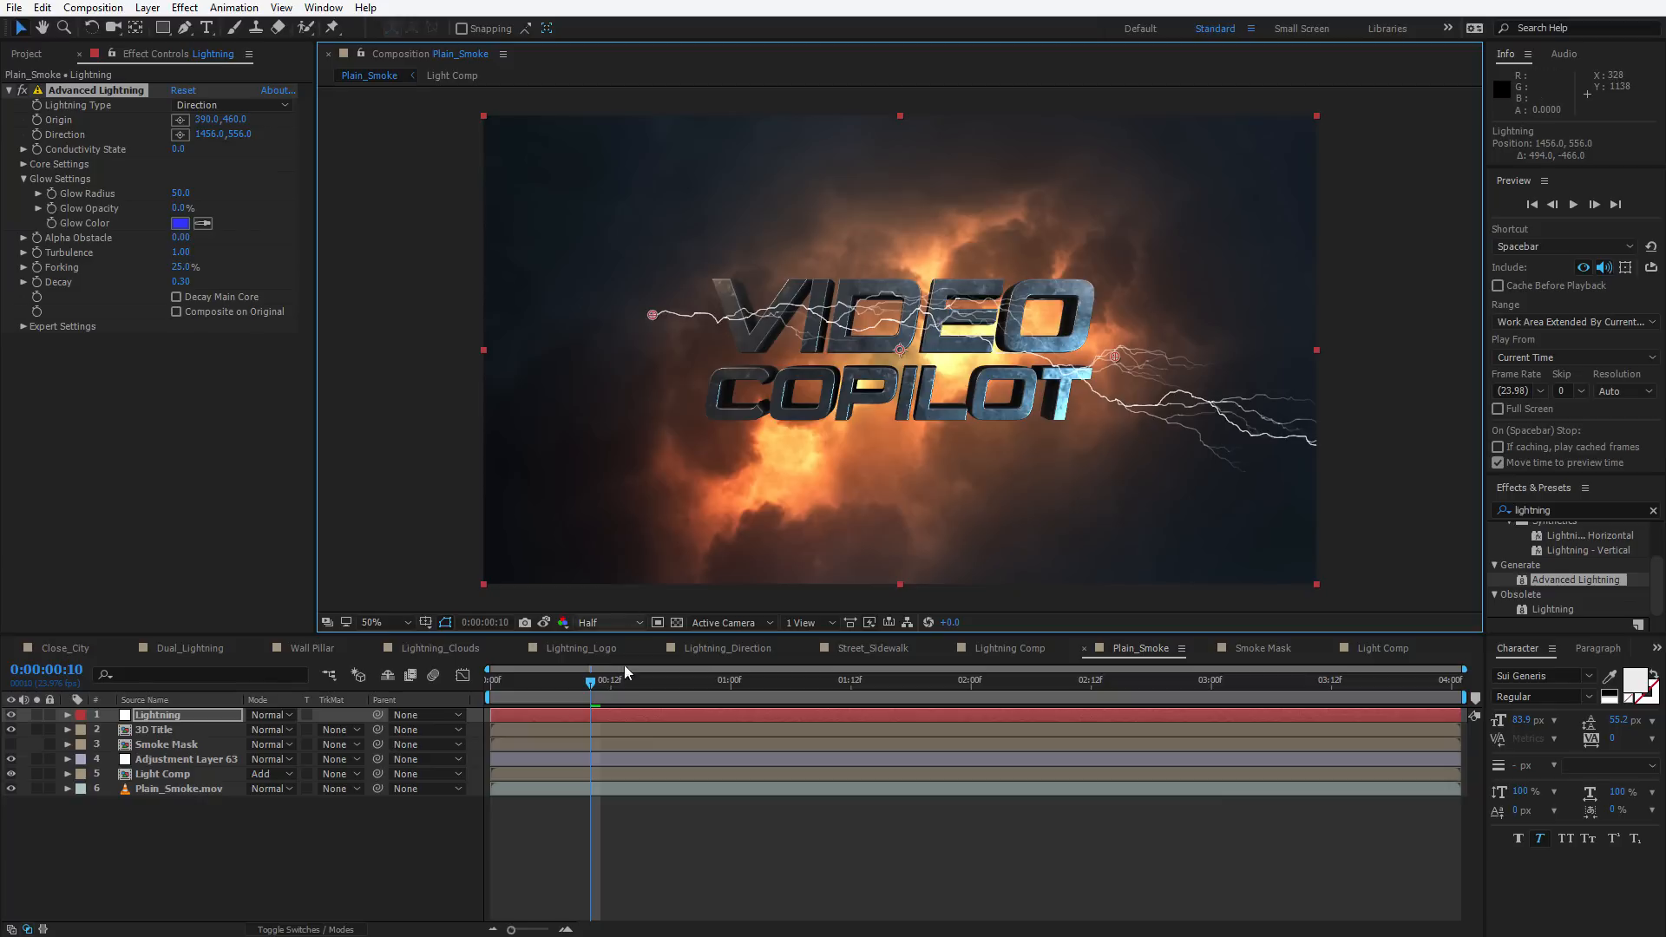
{"action": "left_click", "coordinate": [622, 689]}
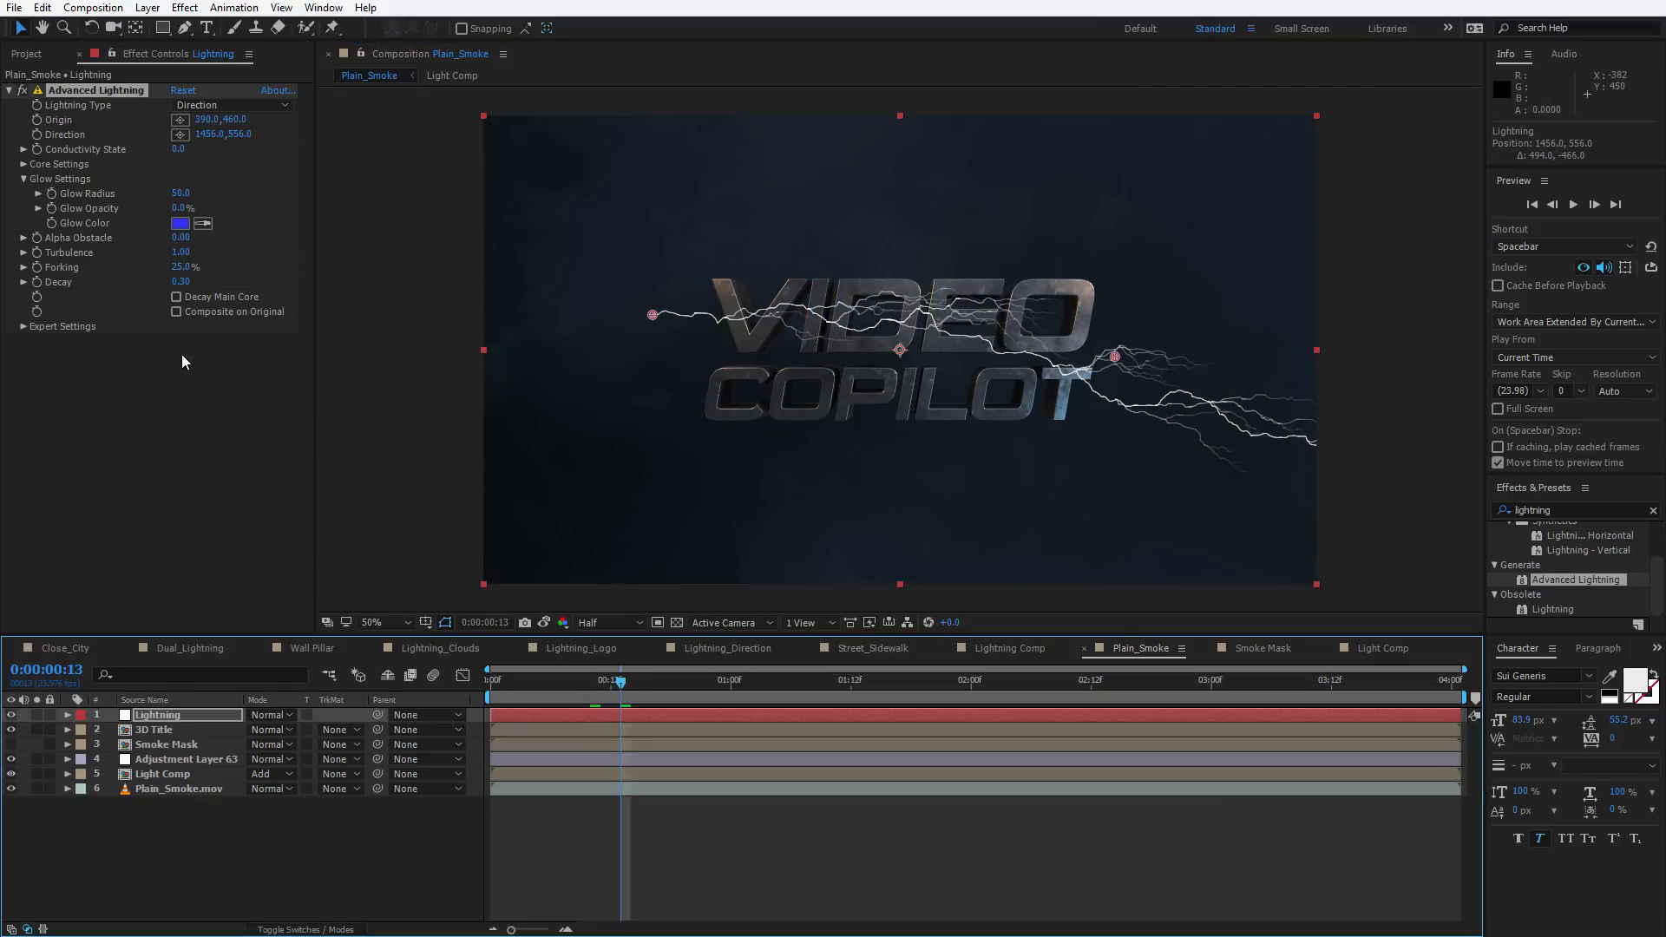
{"action": "left_click", "coordinate": [30, 358]}
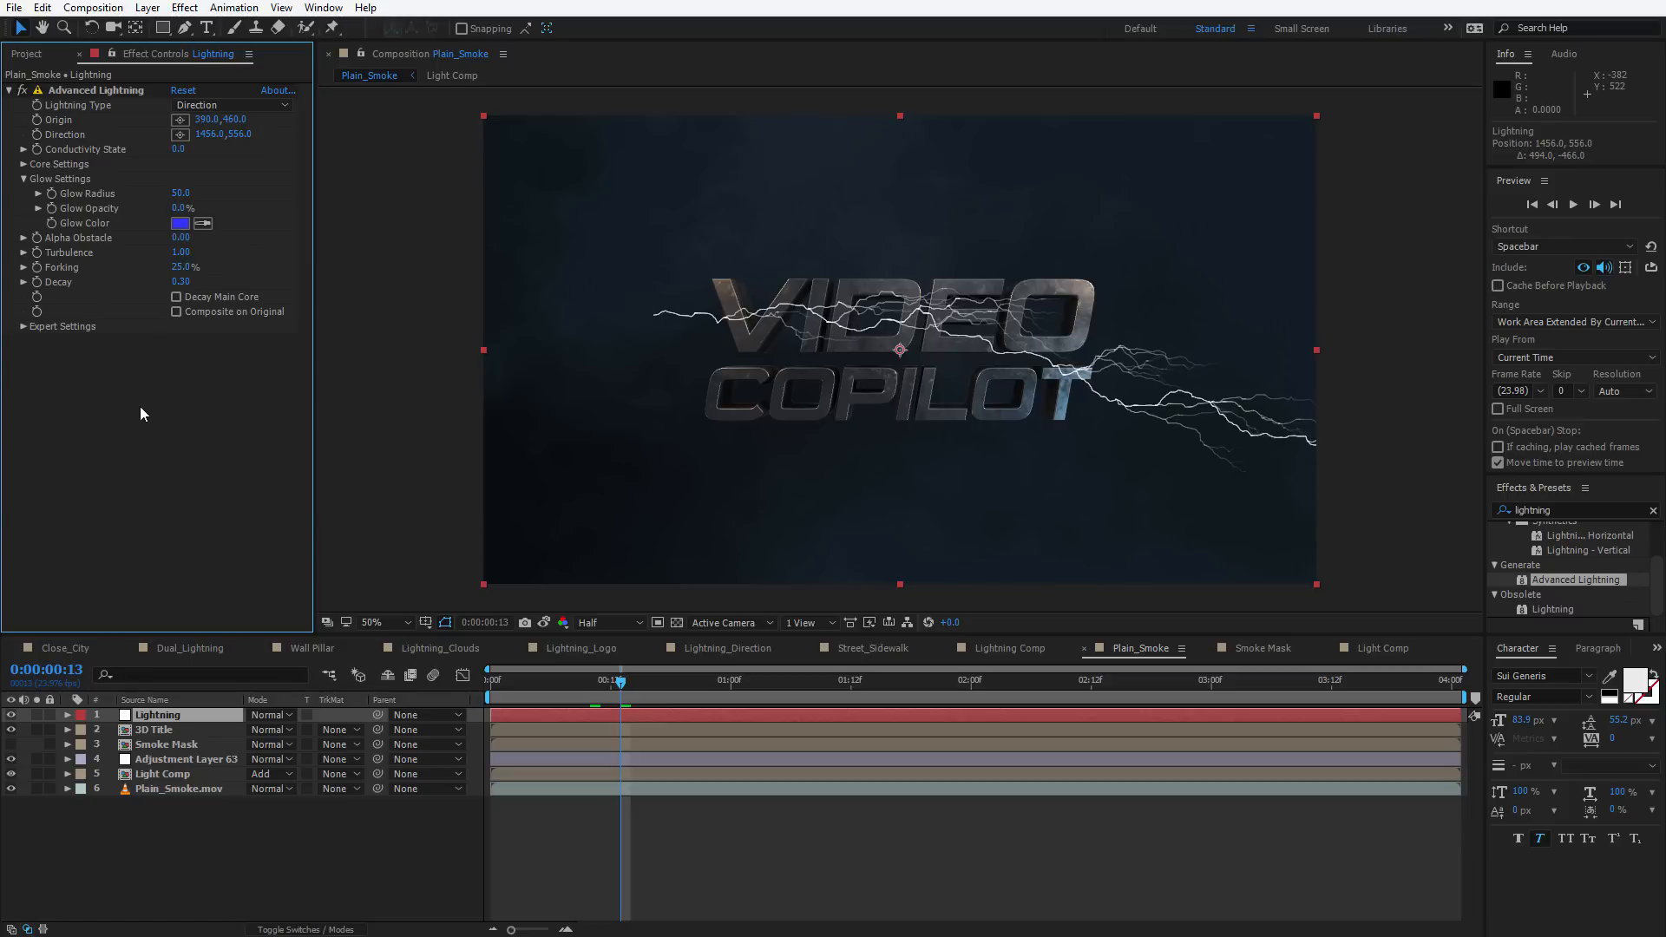
Add Set Matte above Advanced Lightning and take the matte from the 3D Title layer
{"action": "key", "text": "ctrl+space"}
{"action": "type", "text": "set"}
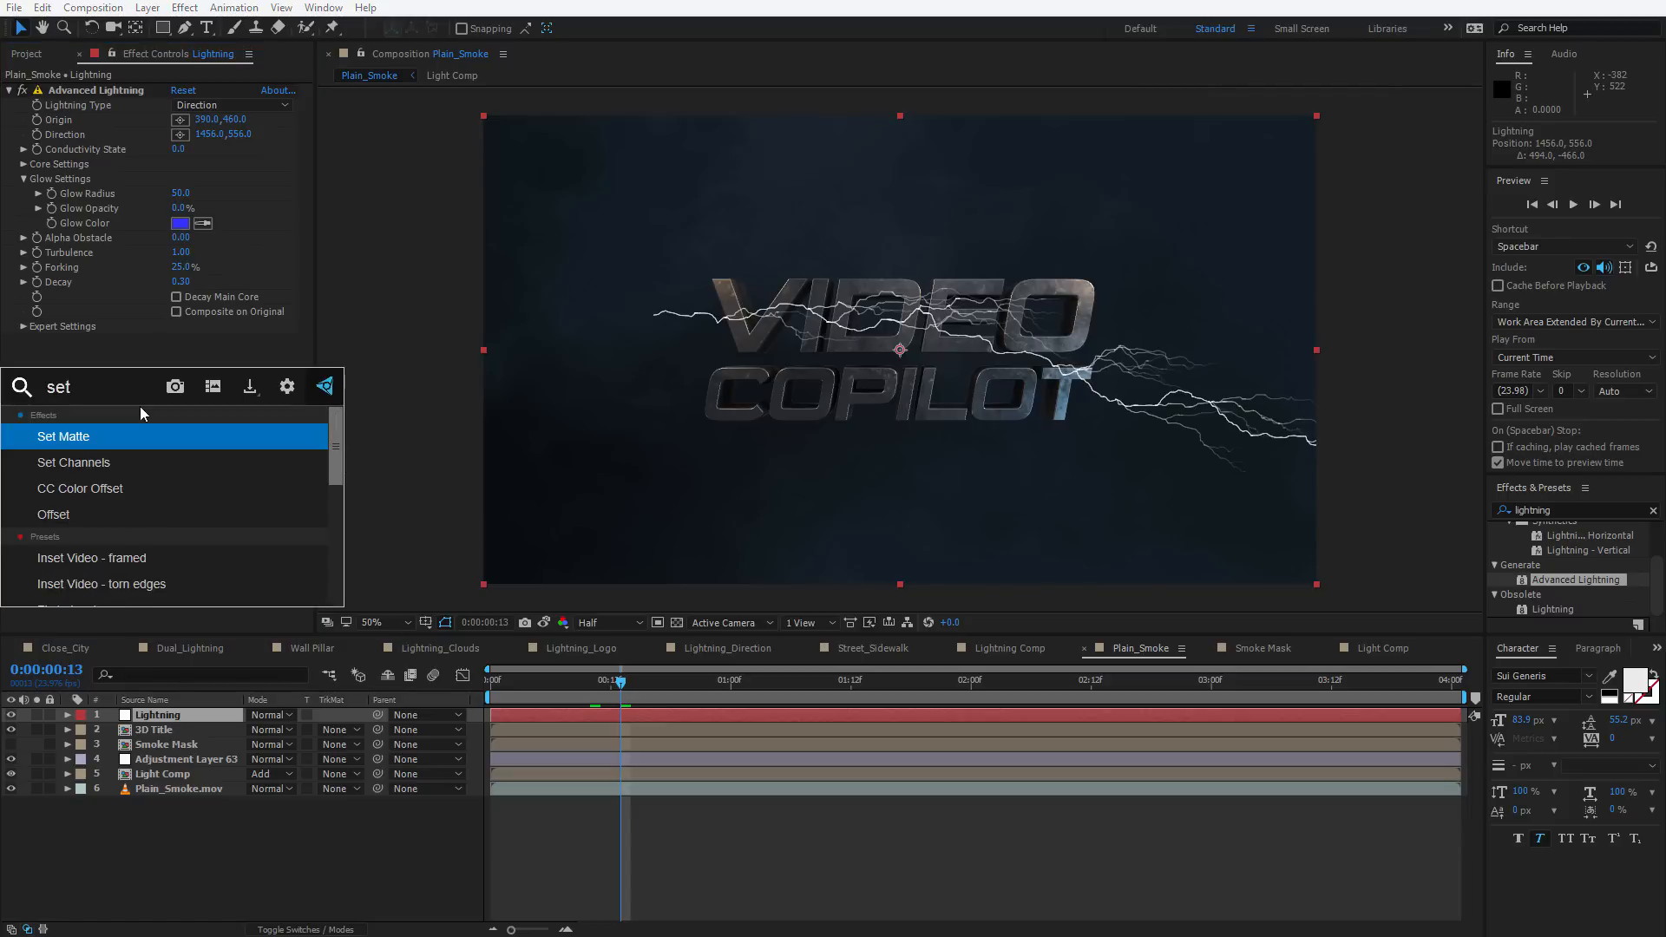
{"action": "key", "text": "Return"}
{"action": "left_click_drag", "start_coordinate": [96, 90], "coordinate": [142, 434]}
{"action": "left_click", "coordinate": [205, 109]}
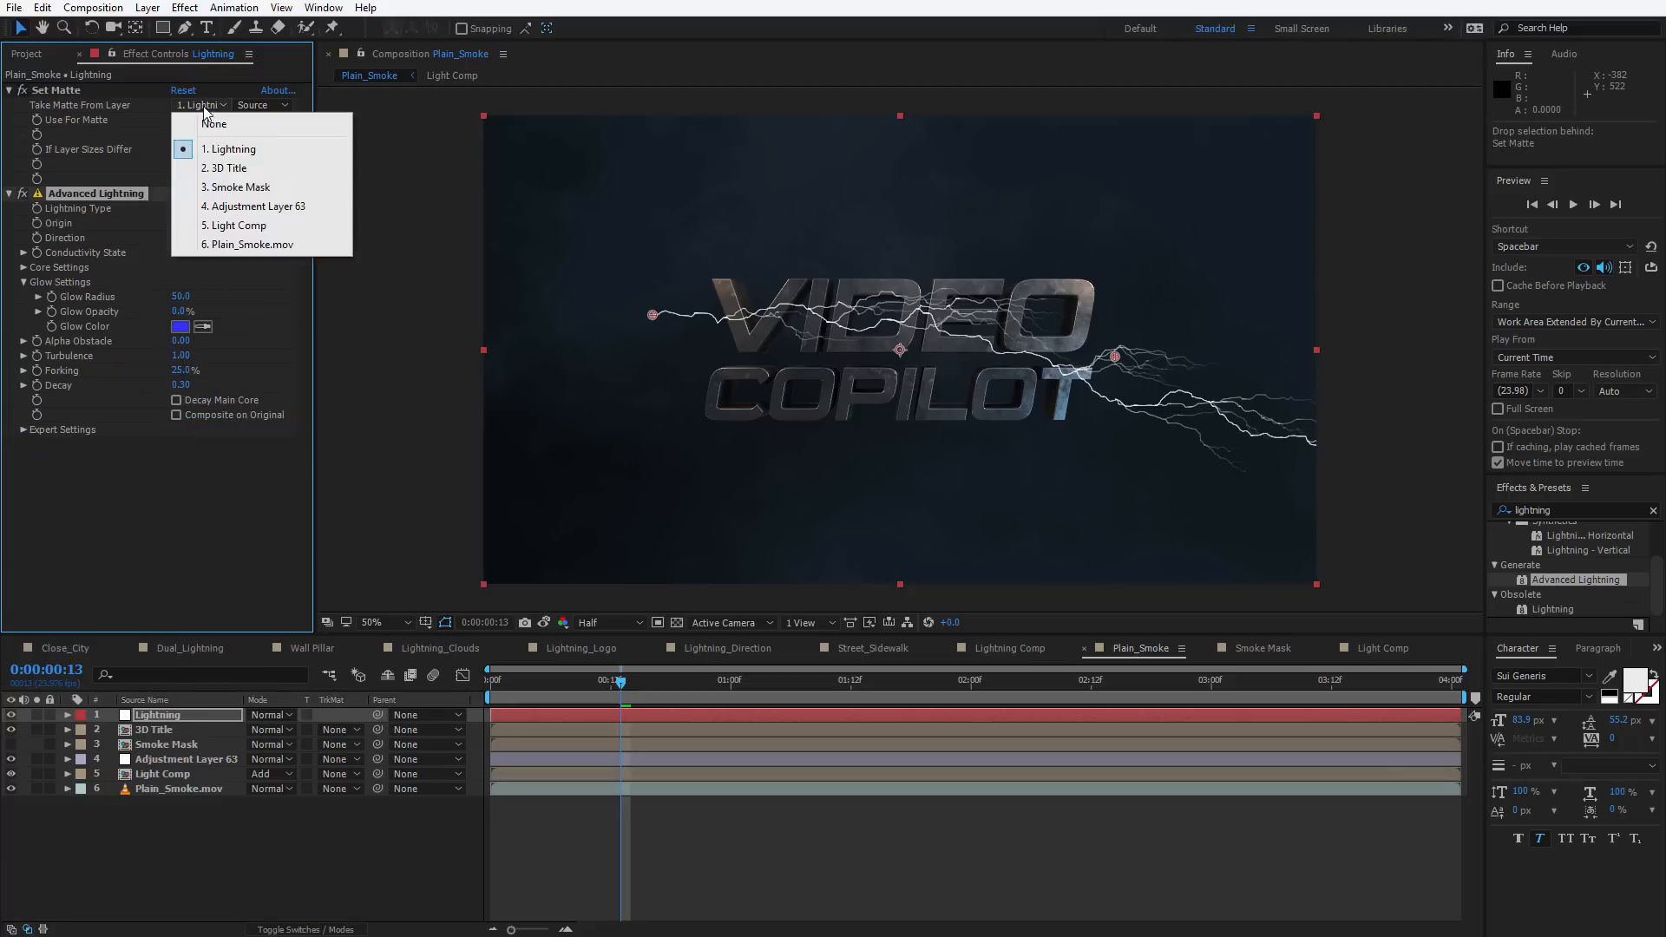
{"action": "left_click", "coordinate": [229, 167]}
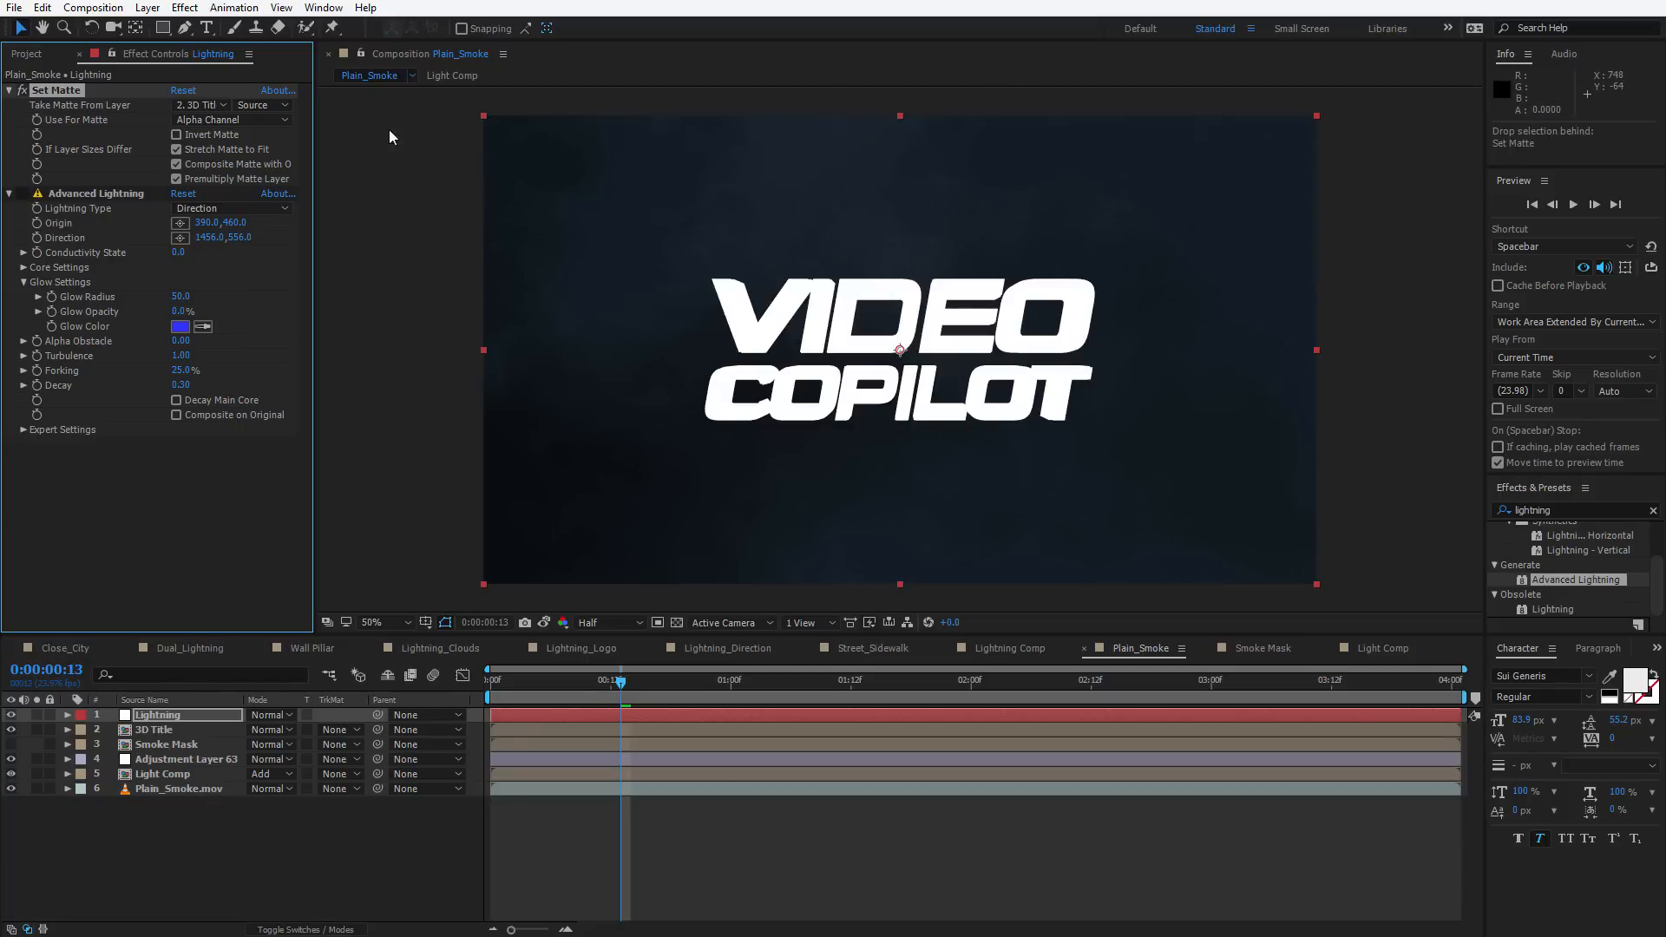
Set the lightning's Alpha Obstacle to 5.00
{"action": "left_click", "coordinate": [21, 90]}
{"action": "left_click", "coordinate": [65, 194]}
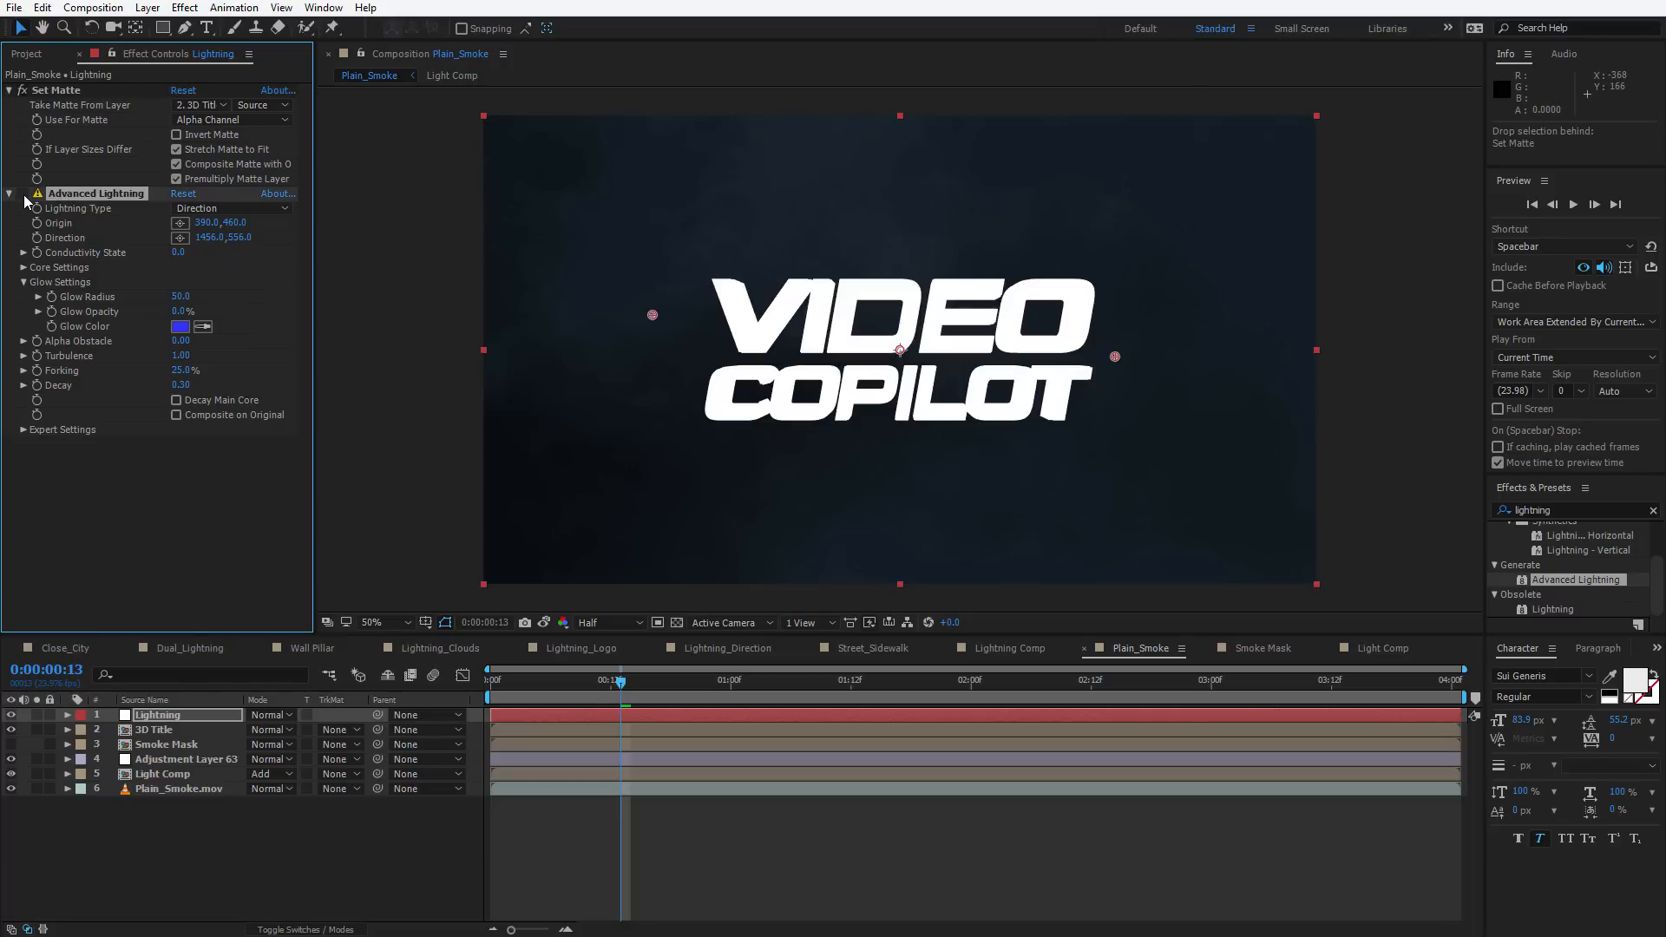
{"action": "left_click", "coordinate": [23, 195]}
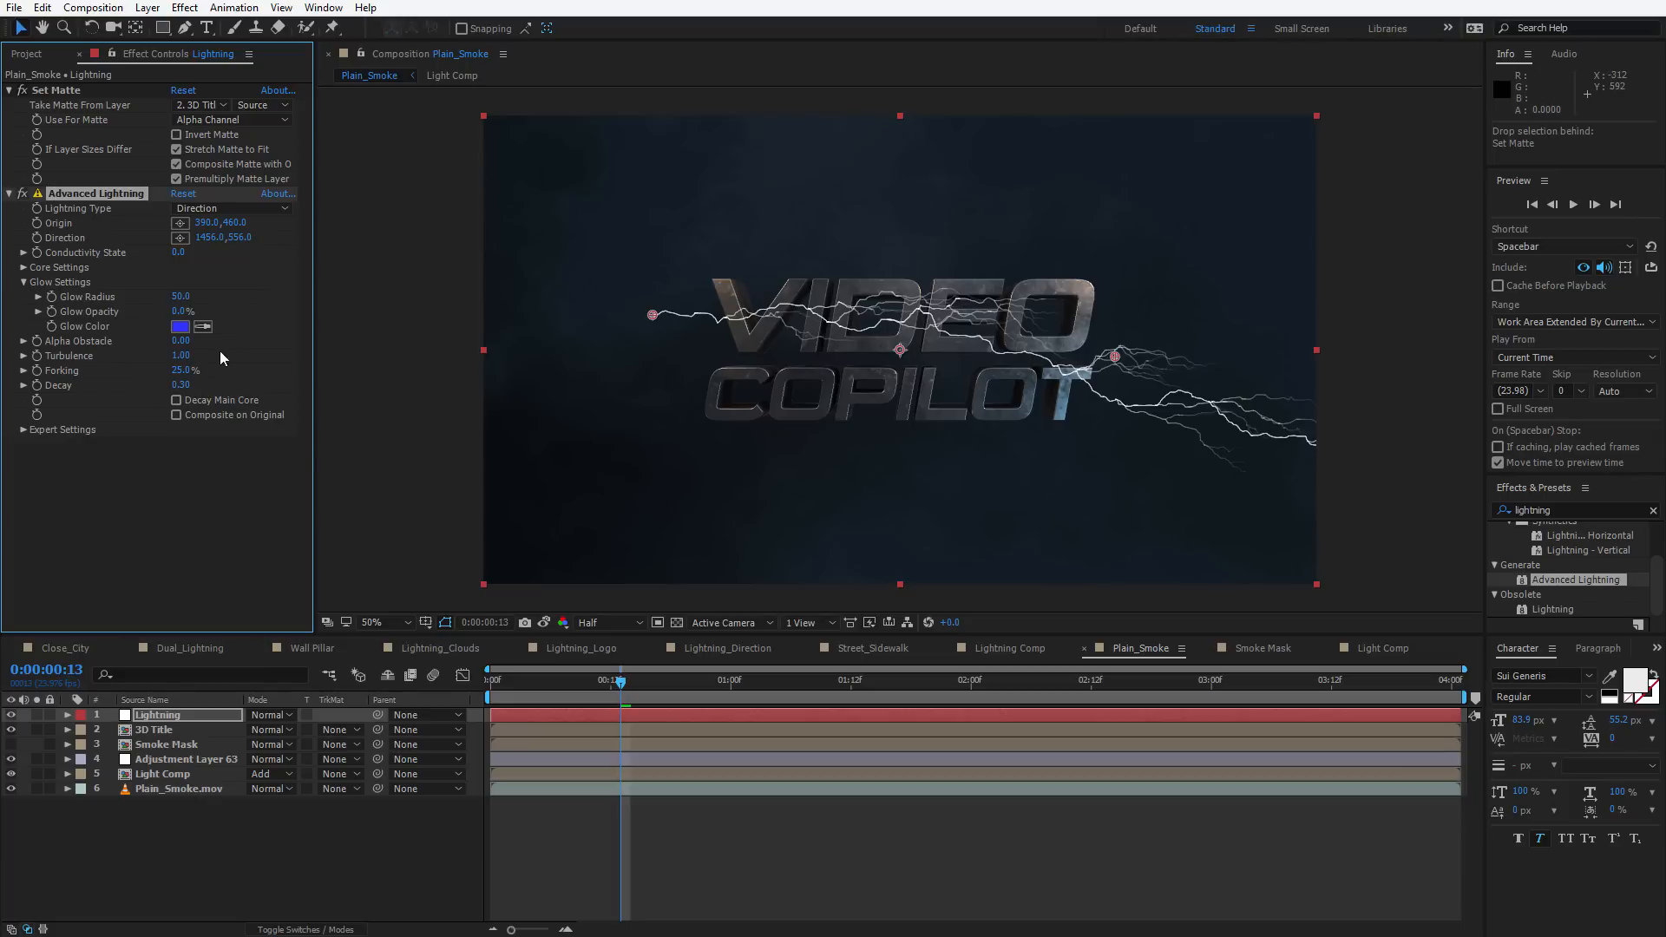
{"action": "left_click_drag", "start_coordinate": [182, 340], "coordinate": [221, 334]}
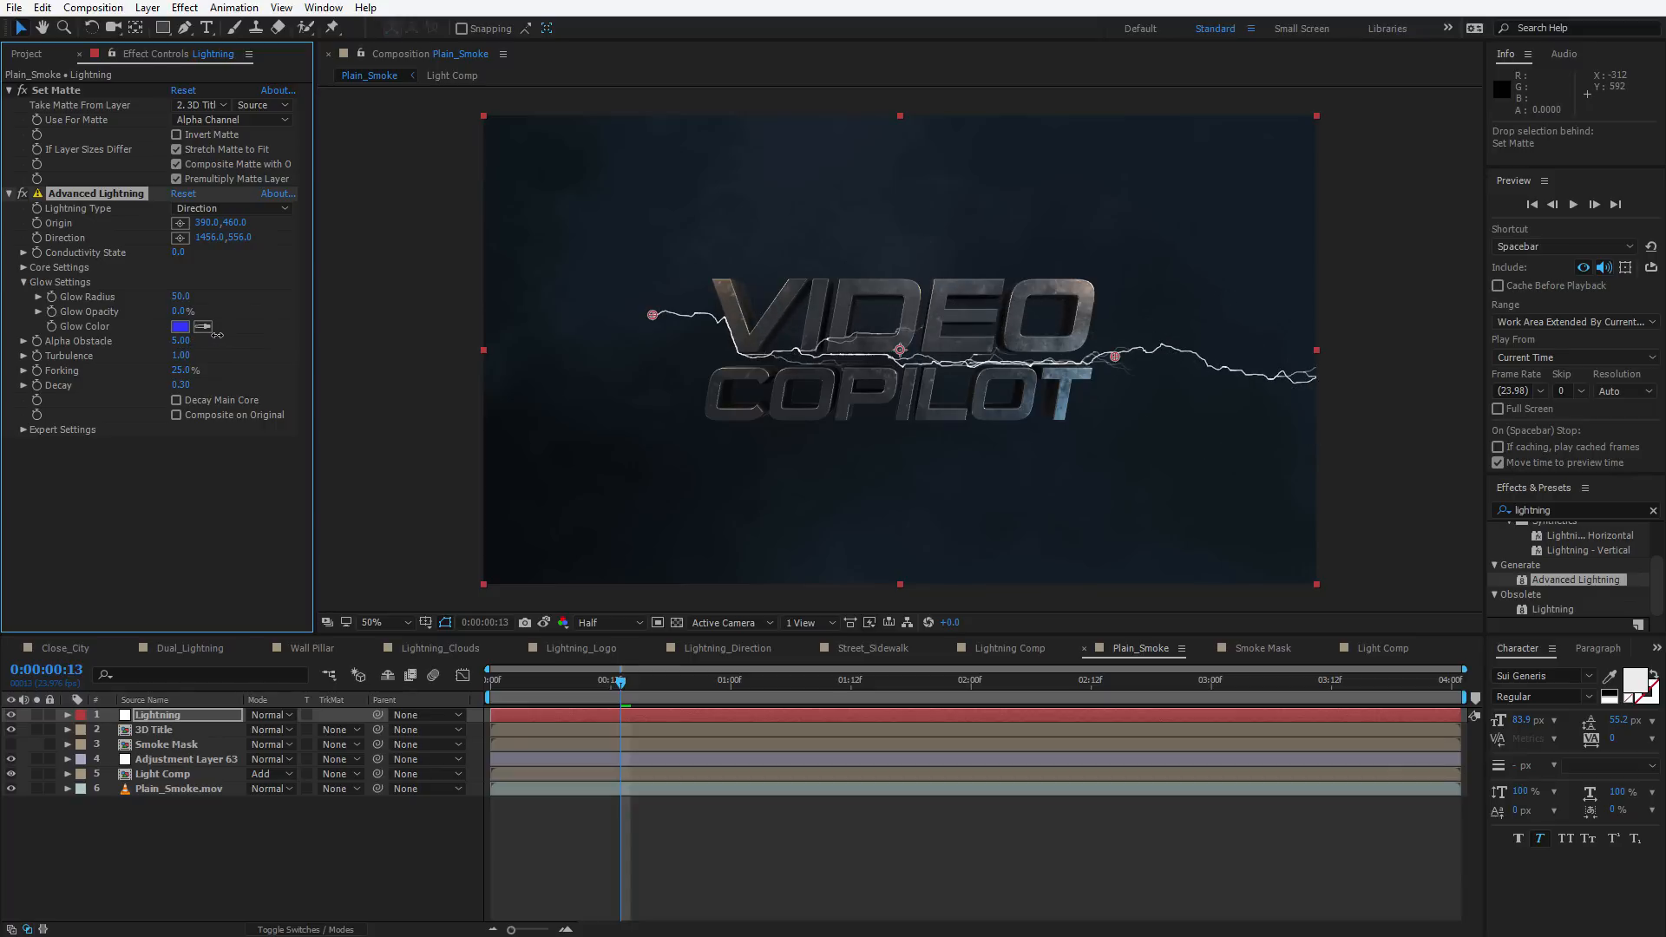
Move the lightning's direction point to the middle of the title, about 932, 486
{"action": "left_click_drag", "start_coordinate": [1117, 364], "coordinate": [892, 335]}
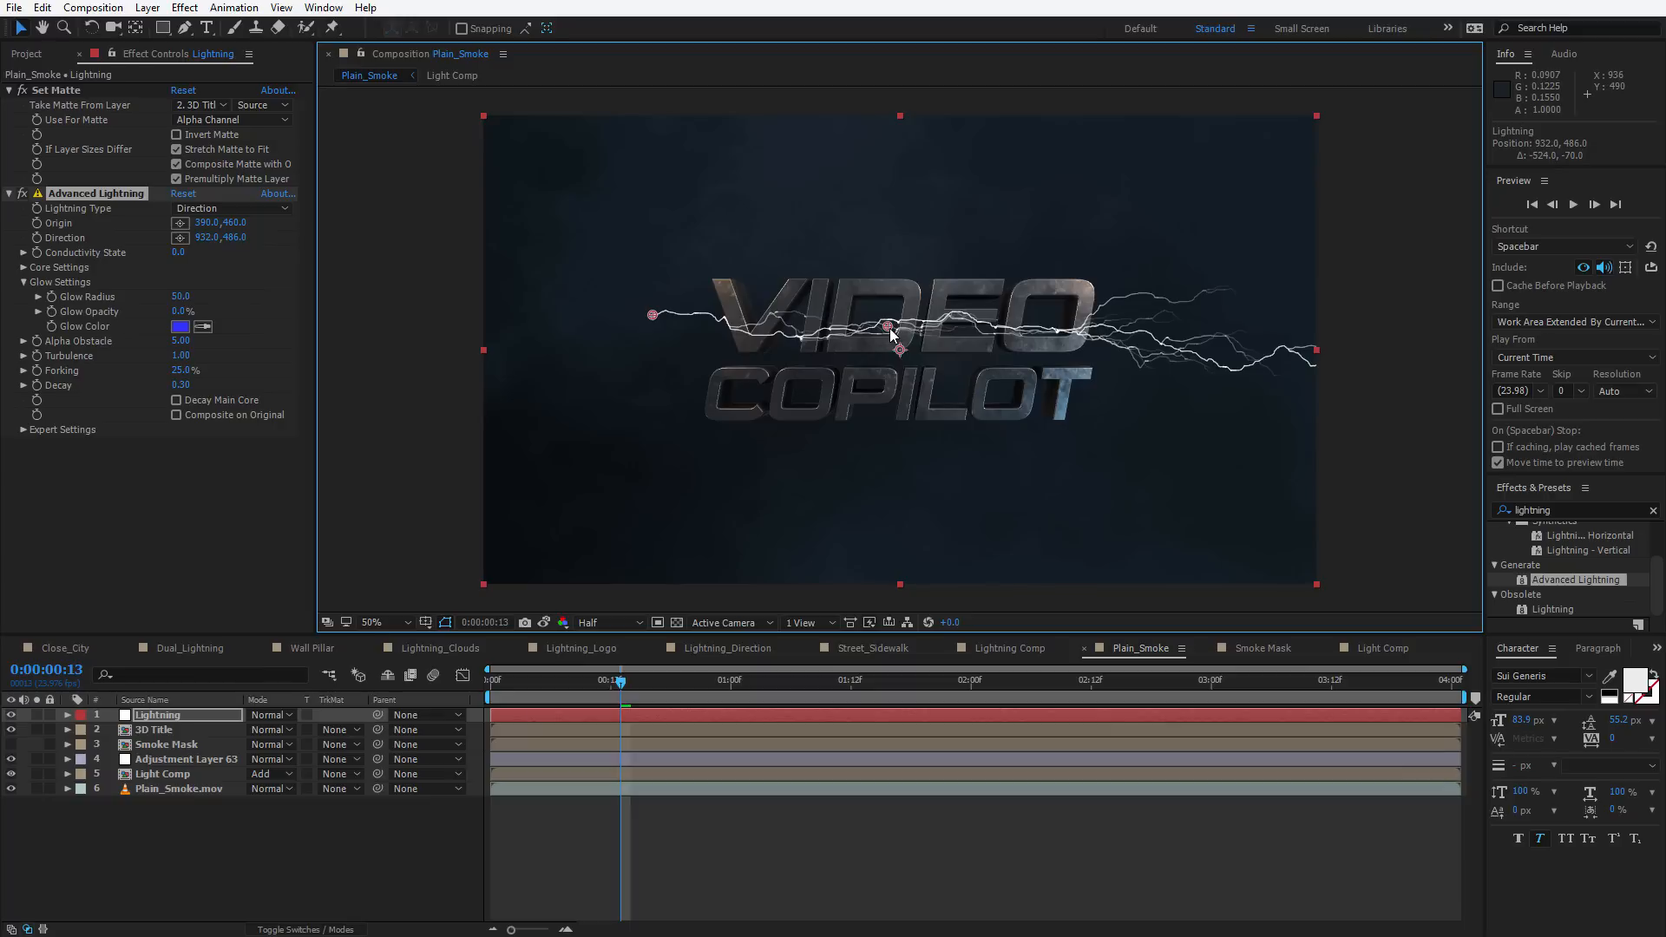
{"action": "left_click", "coordinate": [145, 500]}
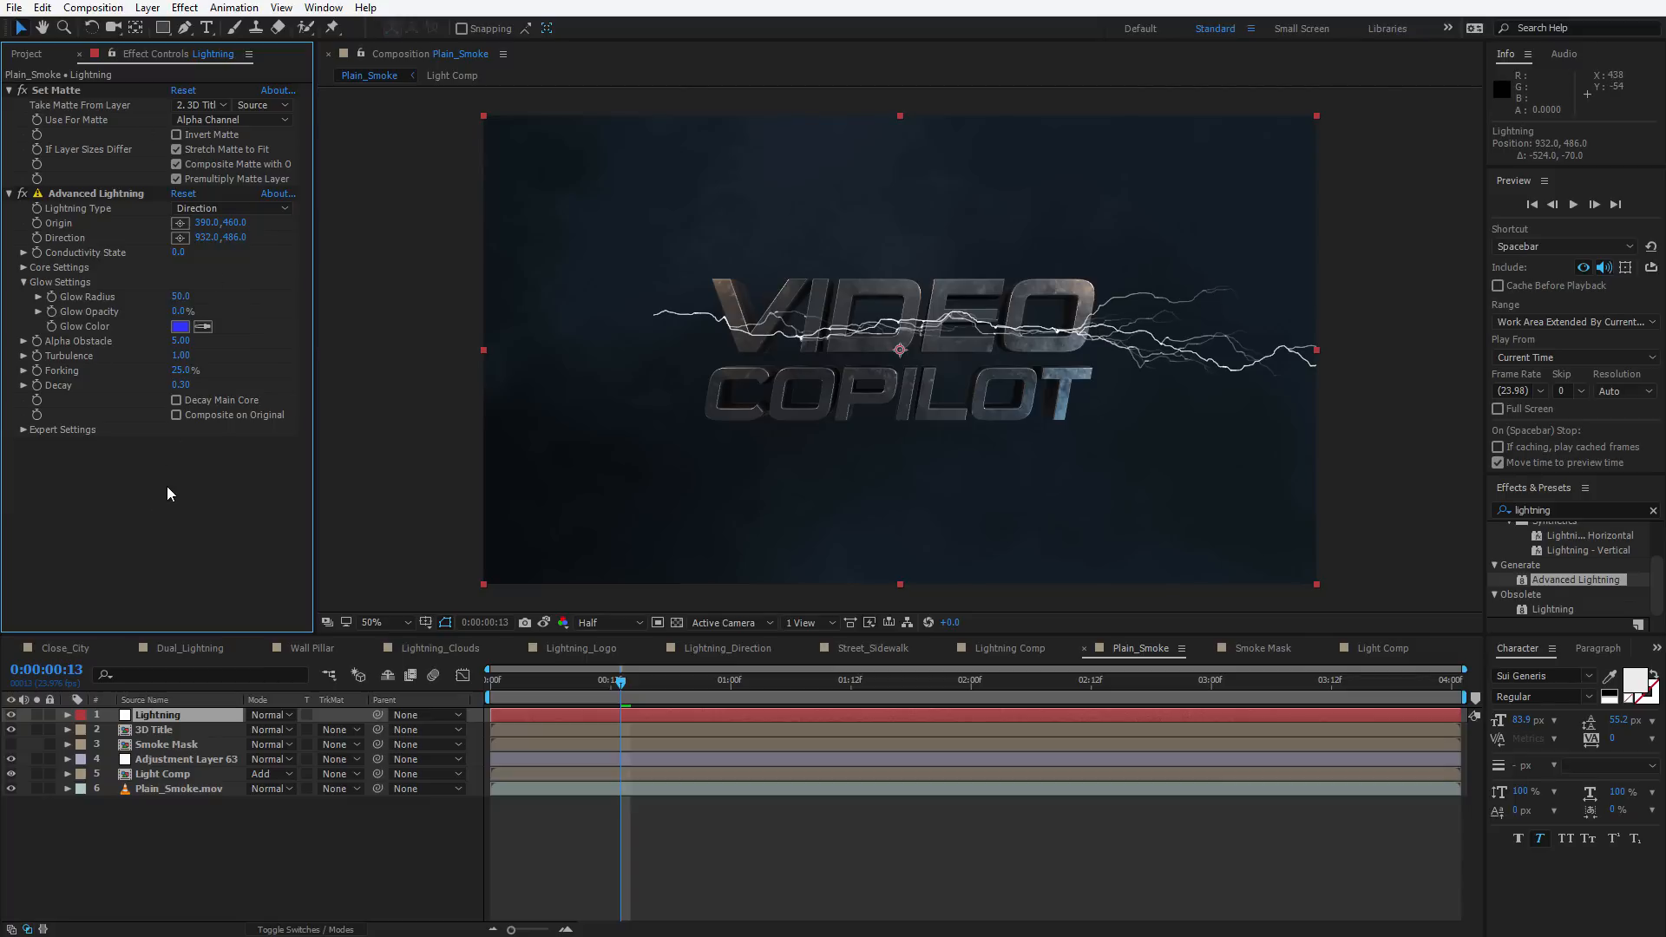
Add Channel Blur between Set Matte and Advanced Lightning and set Alpha Blurriness to 50
{"action": "key", "text": "ctrl+space"}
{"action": "type", "text": "channl"}
{"action": "key", "text": "BackSpace"}
{"action": "type", "text": "el"}
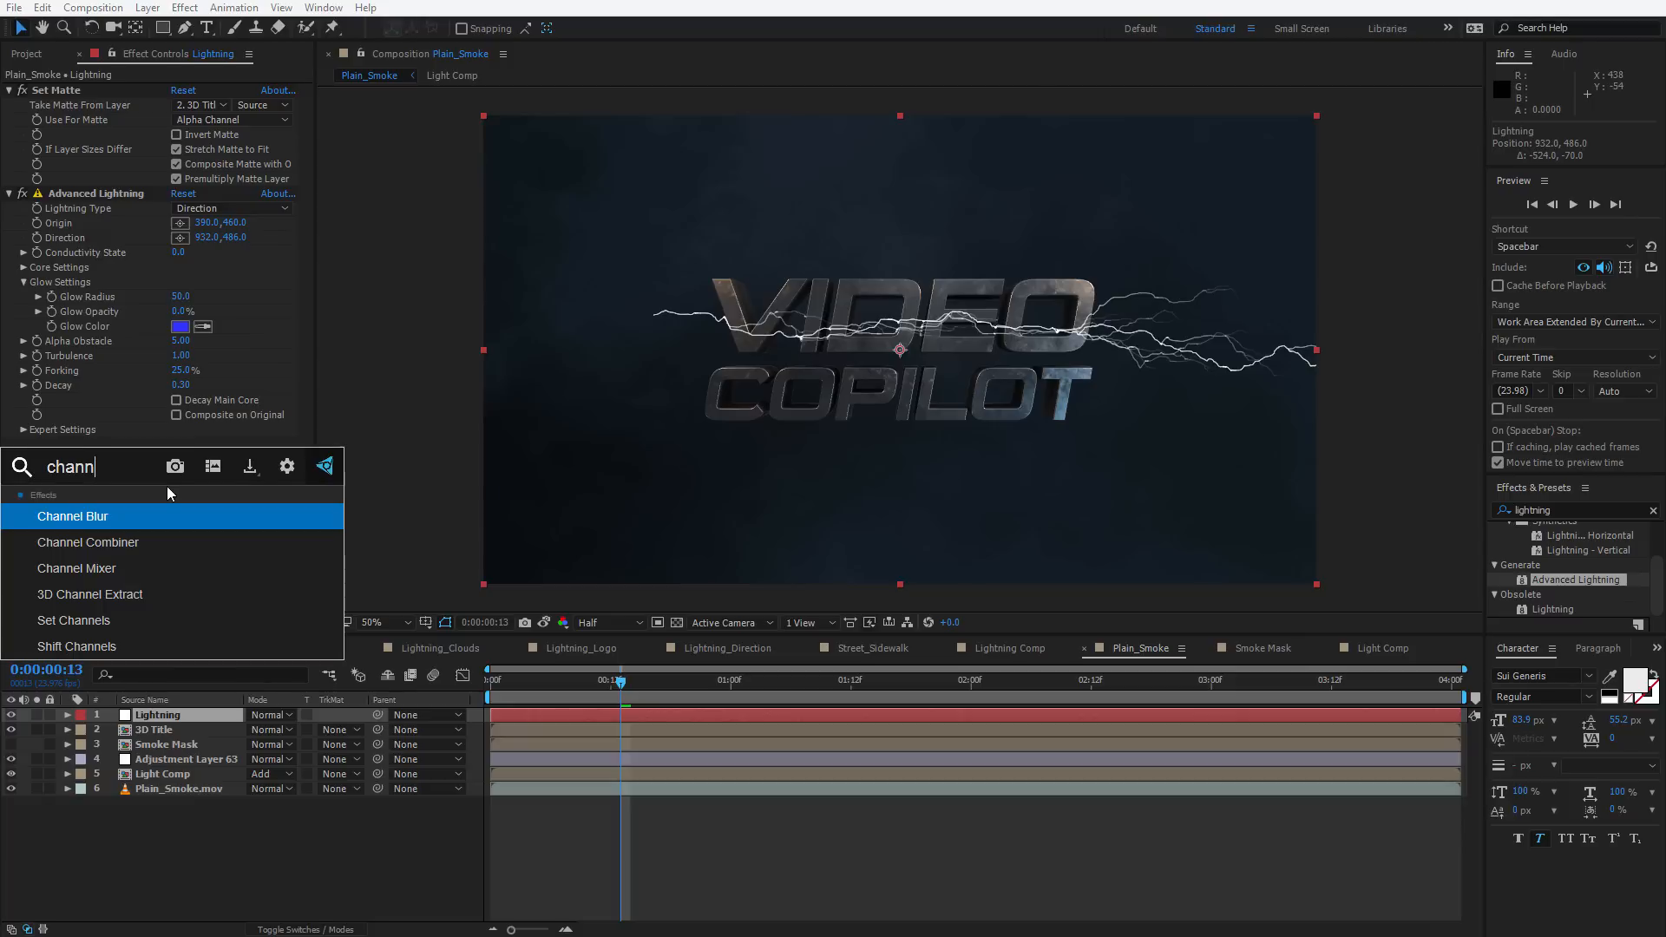
{"action": "key", "text": "Return"}
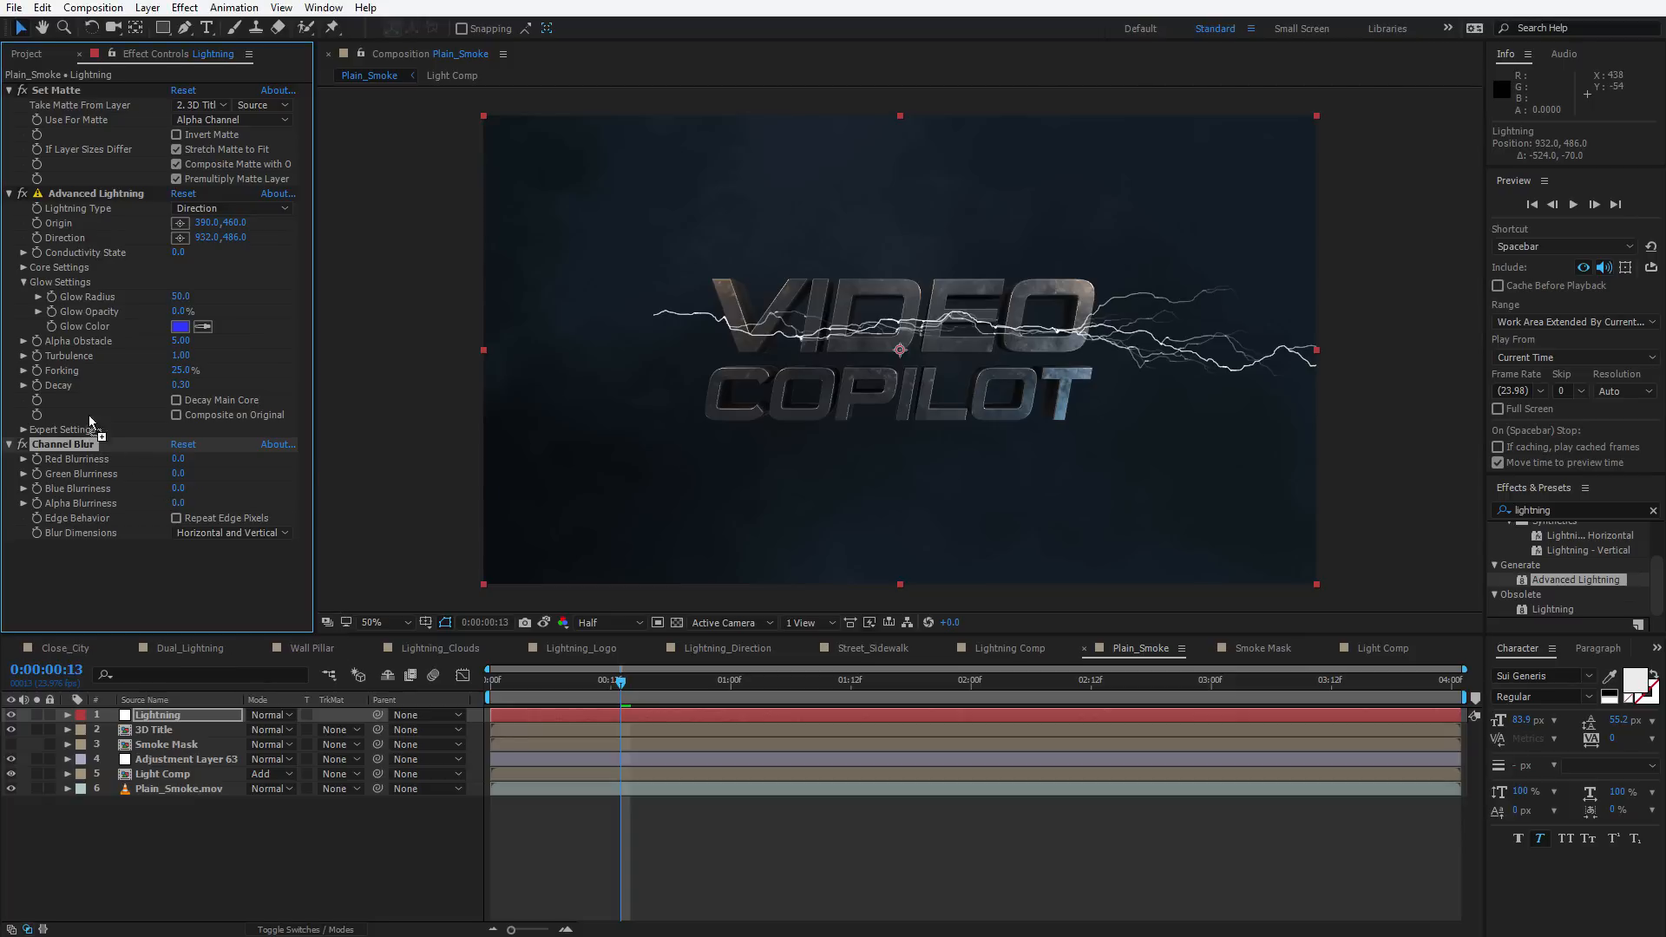
{"action": "left_click_drag", "start_coordinate": [89, 414], "coordinate": [90, 210]}
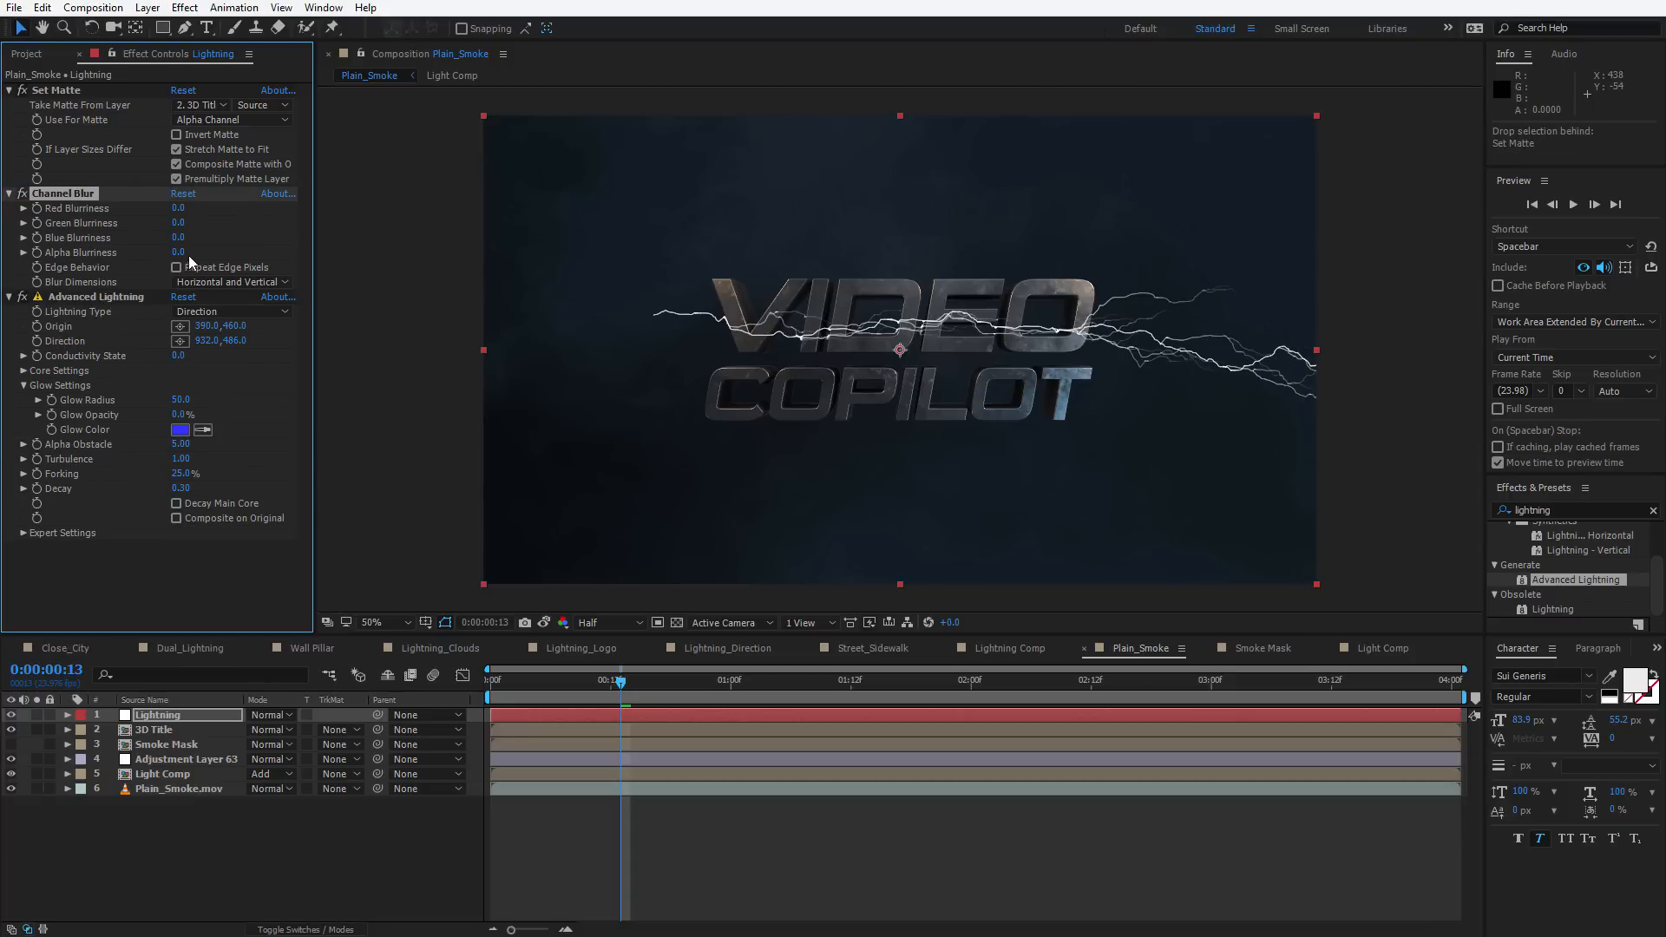
{"action": "mouse_move", "coordinate": [180, 253]}
{"action": "left_mouse_down"}
{"action": "mouse_move", "coordinate": [235, 236]}
{"action": "mouse_move", "coordinate": [155, 274]}
{"action": "mouse_move", "coordinate": [189, 258]}
{"action": "left_mouse_up"}
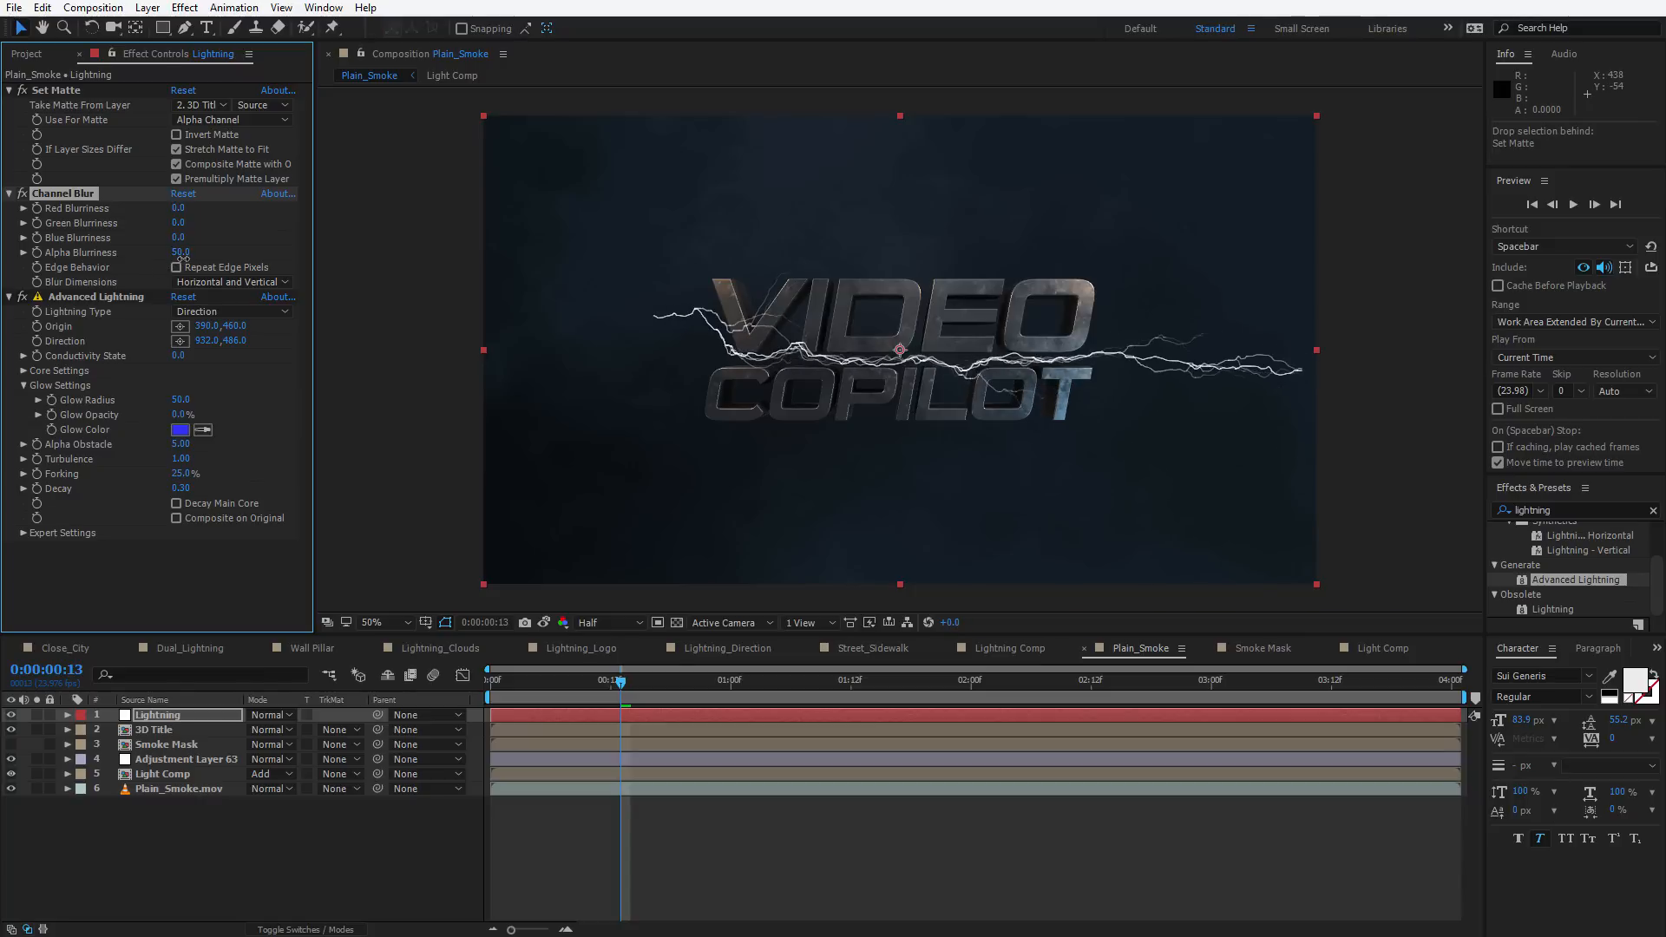
Change the Lightning Type to Two-Way Strike and move the direction point to the title's right end
{"action": "left_click", "coordinate": [196, 121]}
{"action": "left_click", "coordinate": [138, 592]}
{"action": "left_click", "coordinate": [104, 295]}
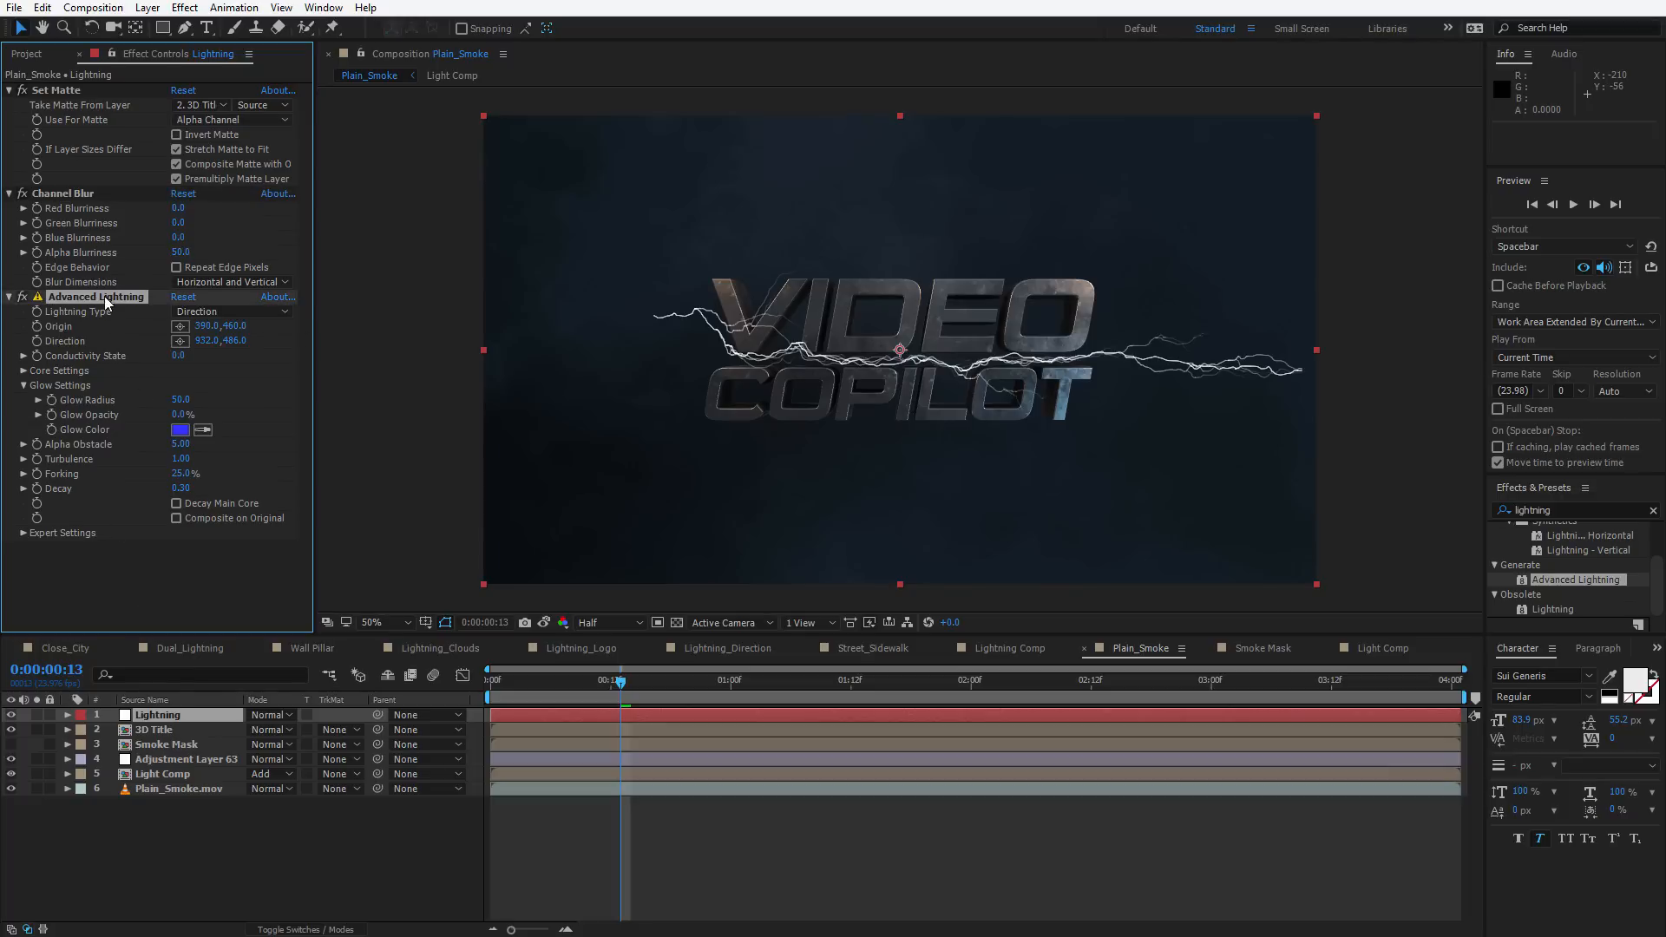
{"action": "left_click", "coordinate": [231, 311]}
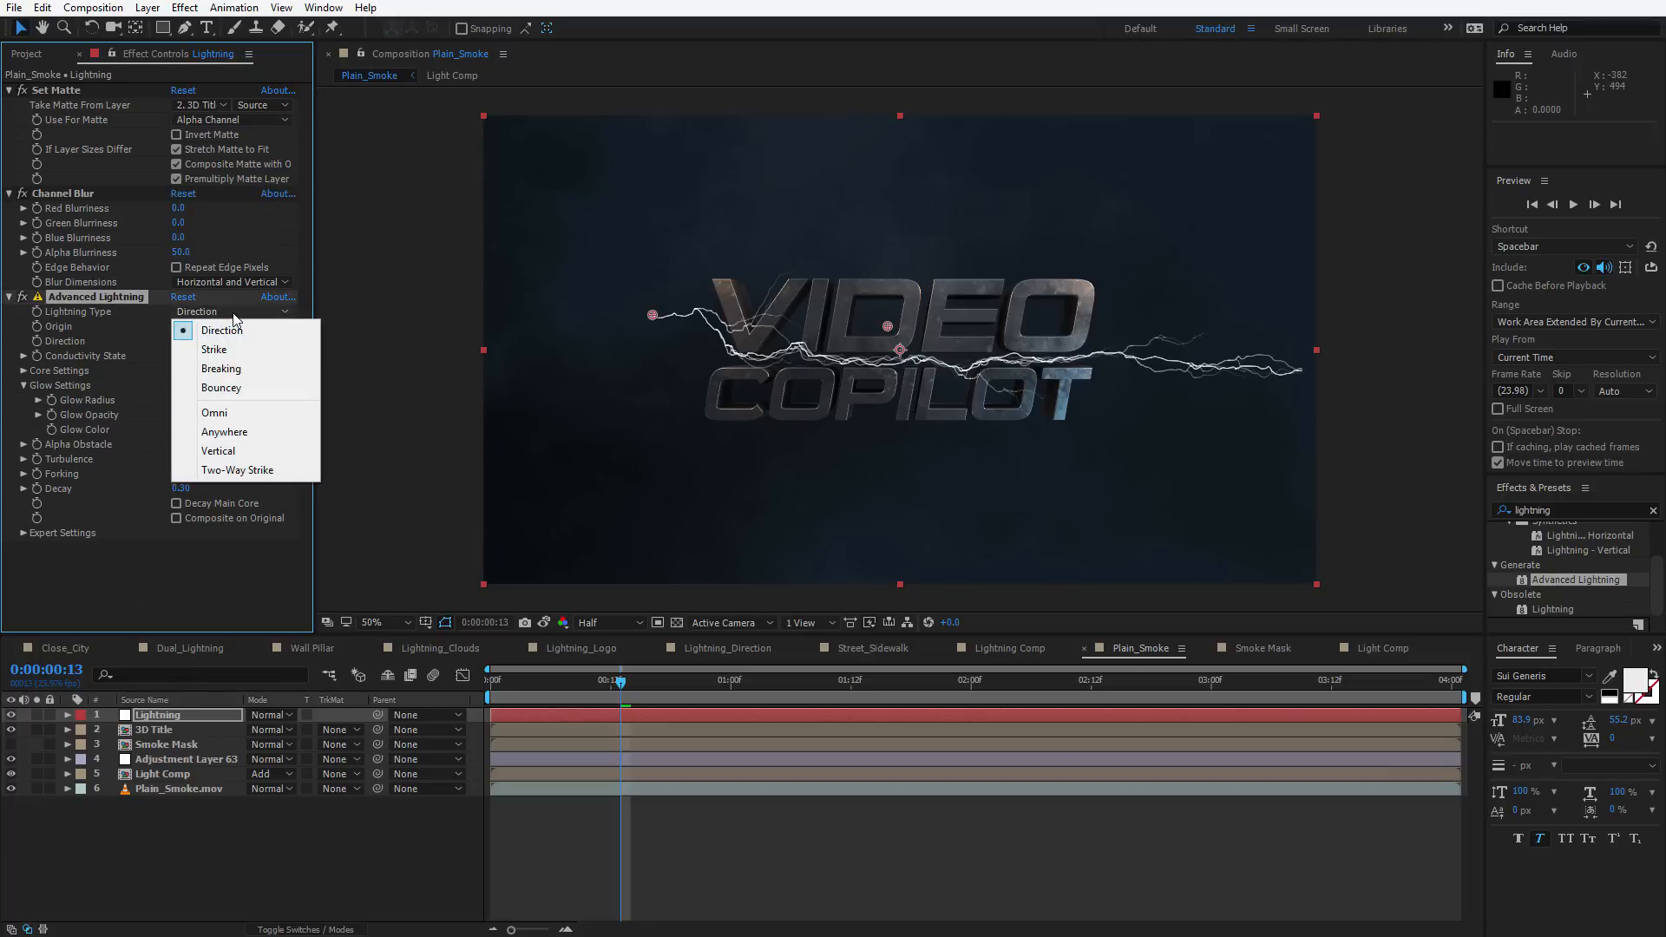
{"action": "left_click", "coordinate": [231, 470]}
{"action": "left_click_drag", "start_coordinate": [886, 326], "coordinate": [1107, 330]}
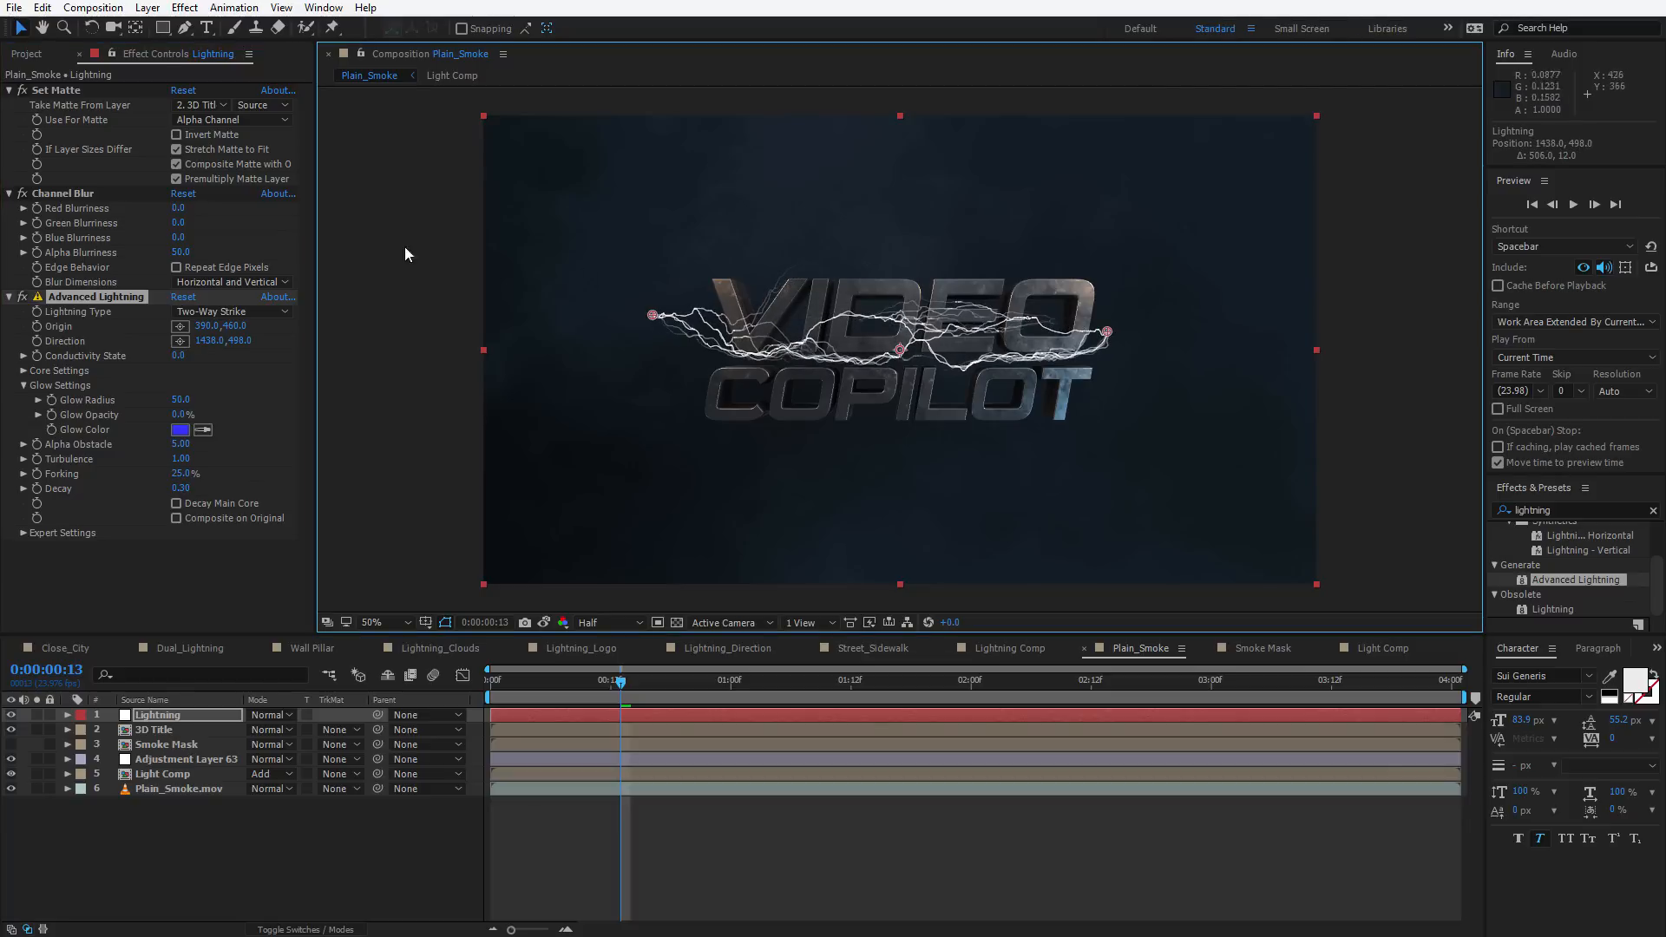
Set the lightning's Core Color to orange
{"action": "left_click", "coordinate": [26, 375]}
{"action": "left_click", "coordinate": [23, 371]}
{"action": "left_click", "coordinate": [180, 414]}
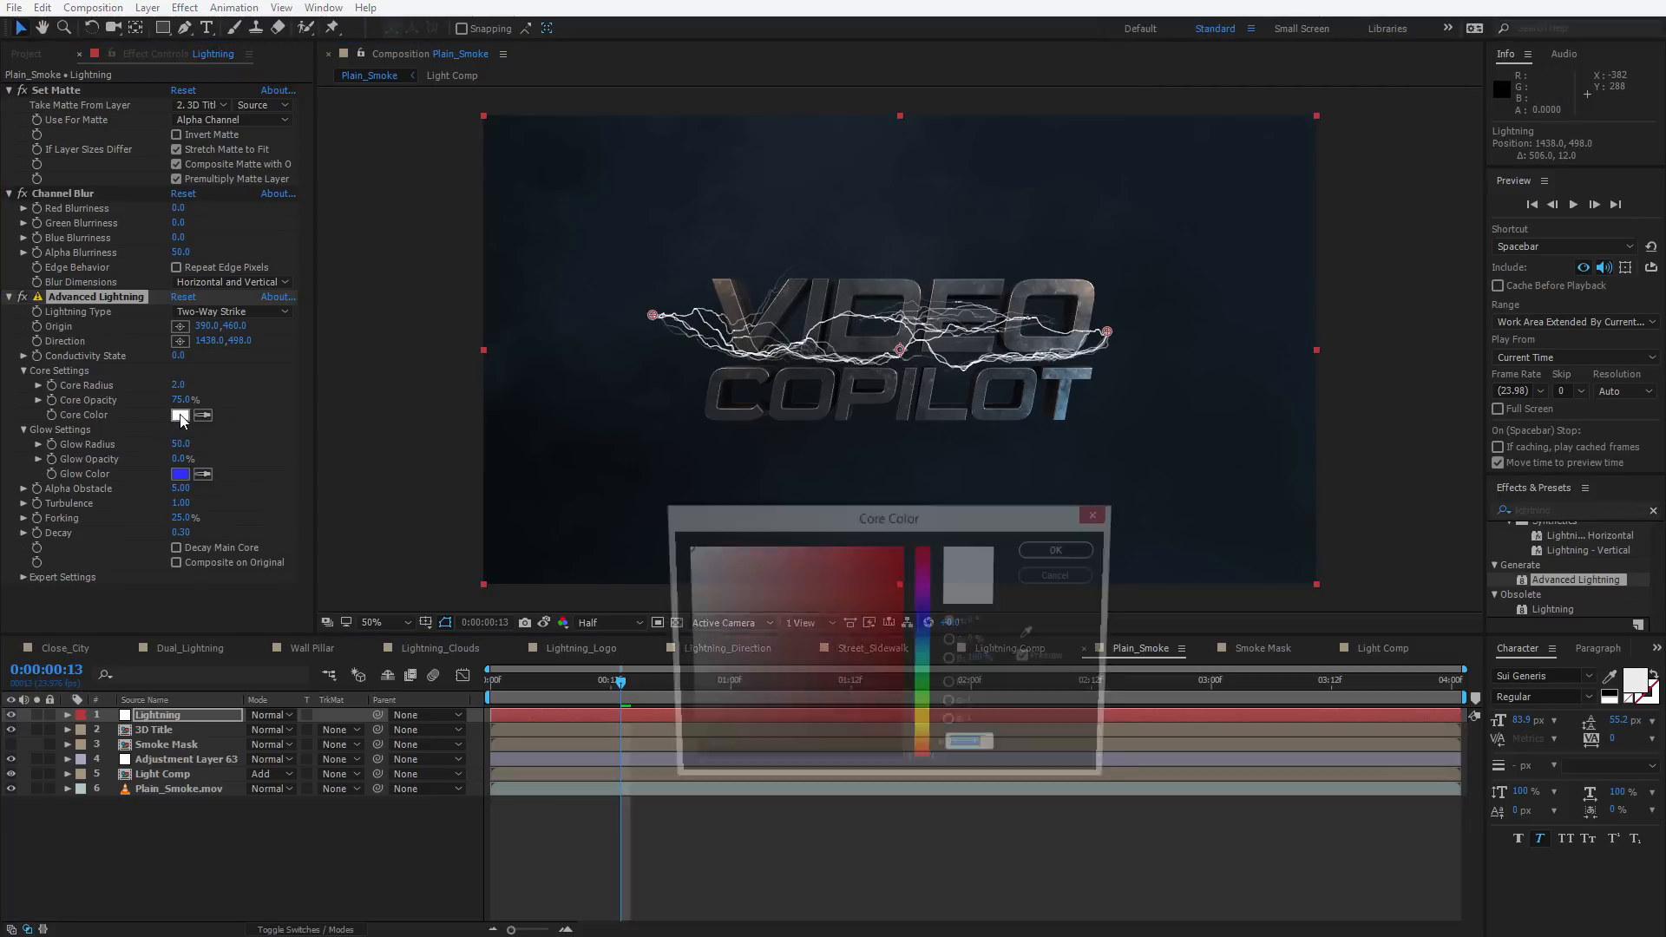
{"action": "left_click", "coordinate": [924, 633]}
{"action": "left_click_drag", "start_coordinate": [927, 640], "coordinate": [924, 752]}
{"action": "left_click", "coordinate": [902, 552]}
{"action": "key", "text": "Return"}
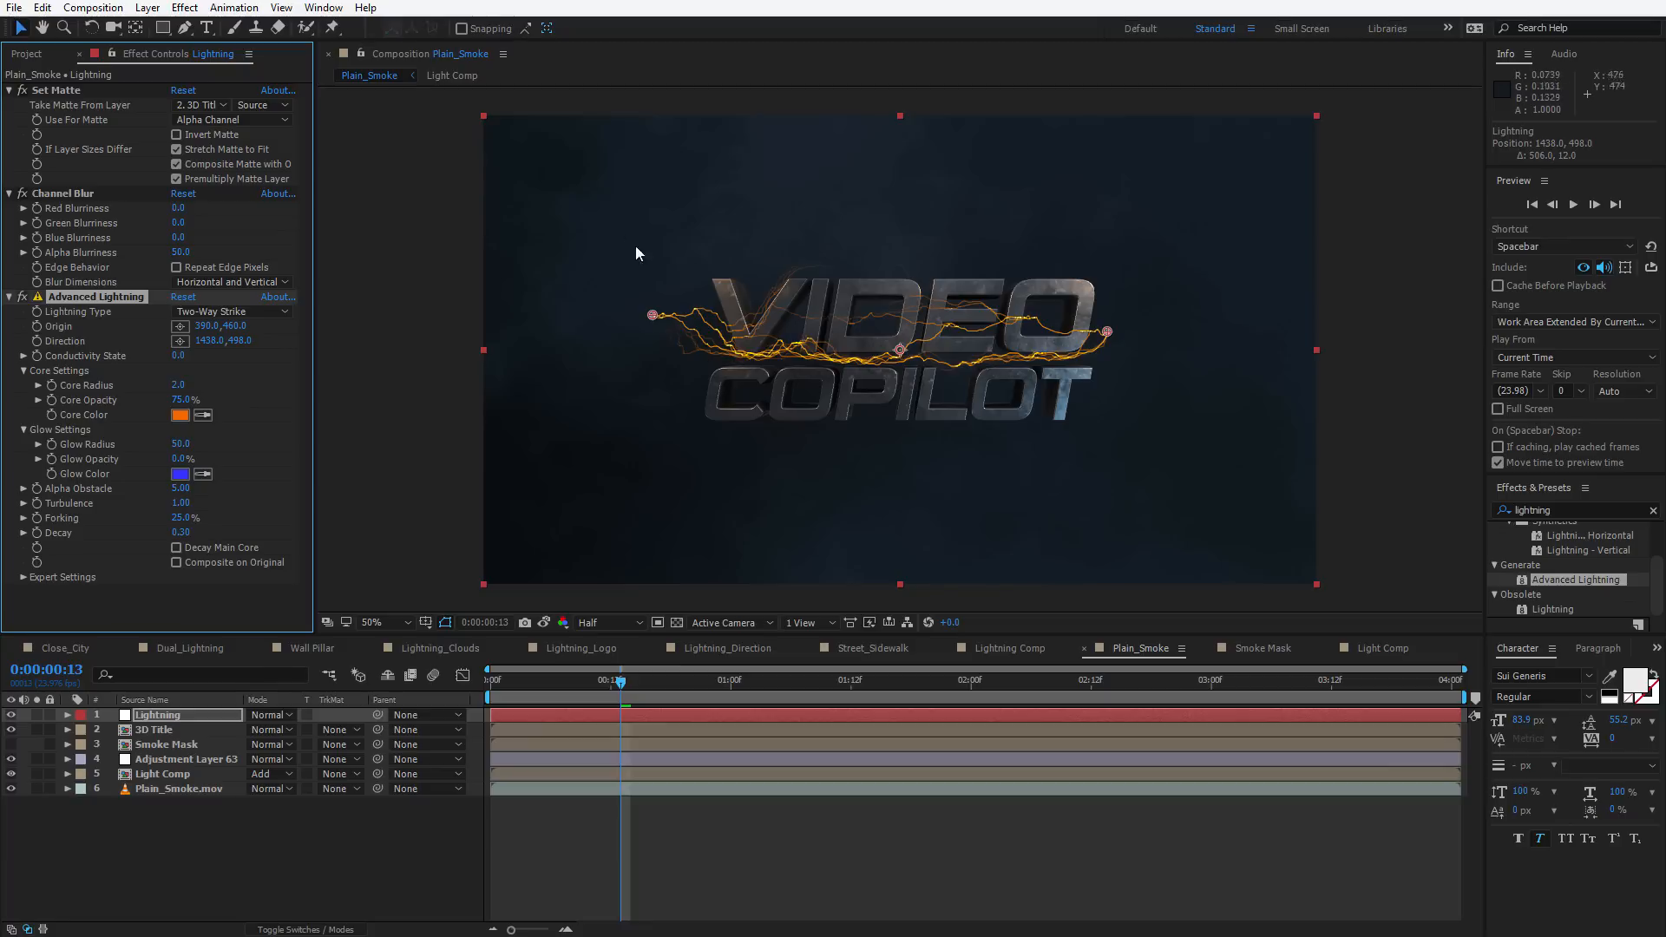
Reposition the lightning origin and direction points to the title's ends, about 420, 472 and 1450, 478
{"action": "left_click_drag", "start_coordinate": [657, 326], "coordinate": [675, 331]}
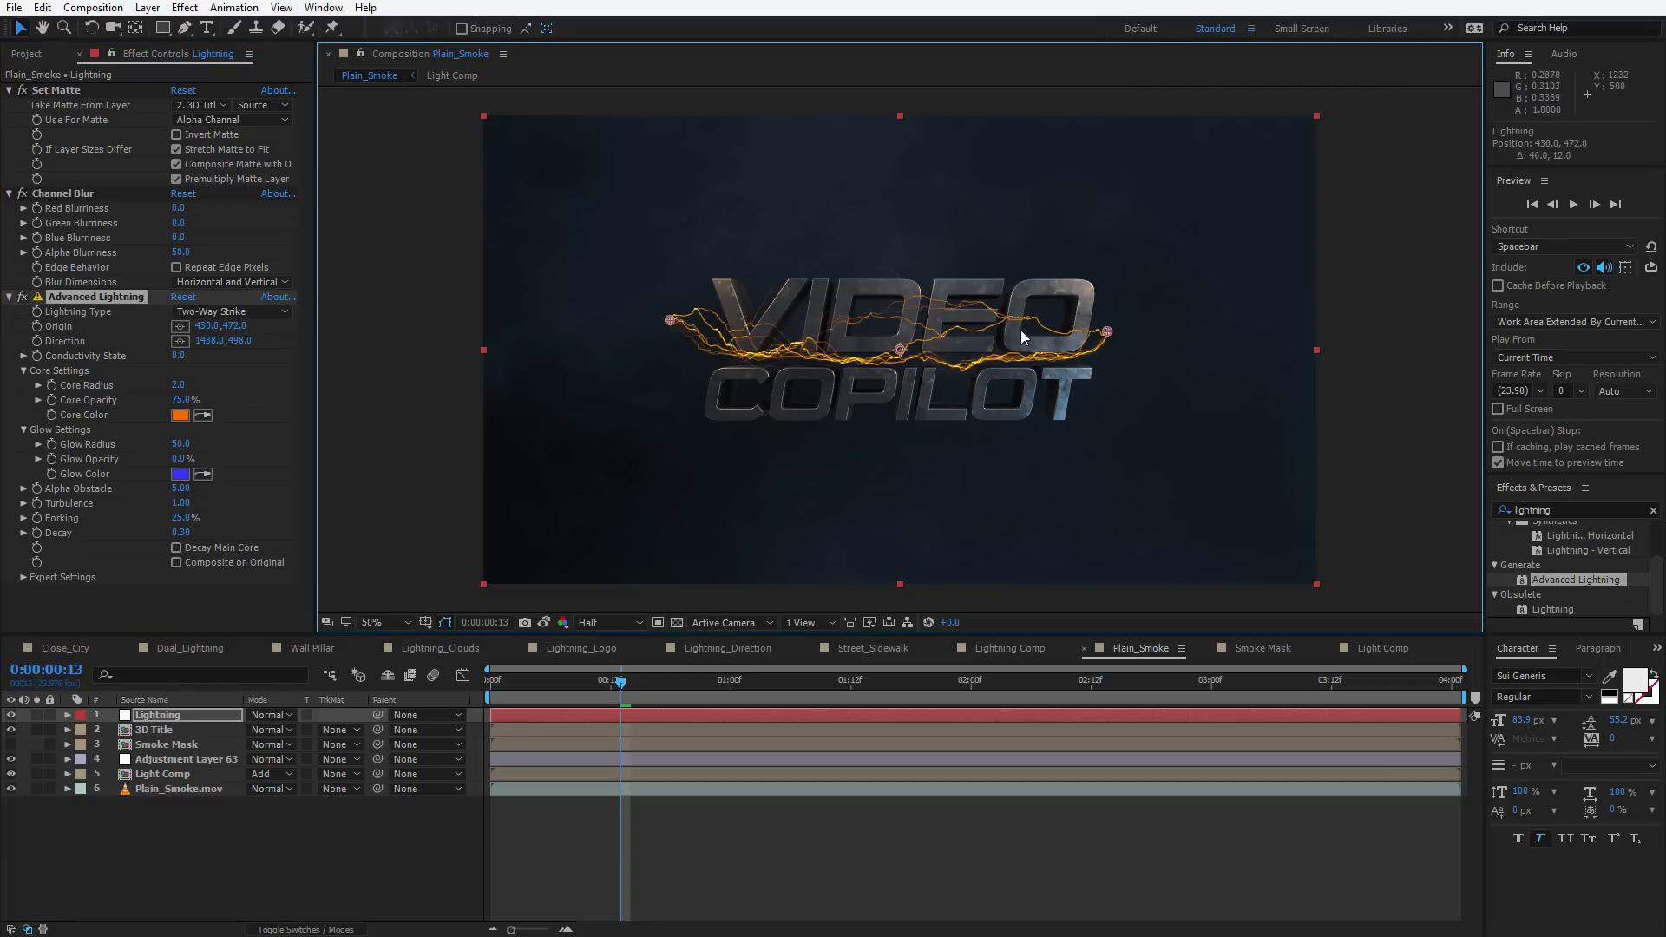
{"action": "mouse_move", "coordinate": [1110, 325]}
{"action": "left_mouse_down"}
{"action": "mouse_move", "coordinate": [1112, 288]}
{"action": "mouse_move", "coordinate": [1111, 324]}
{"action": "left_mouse_up"}
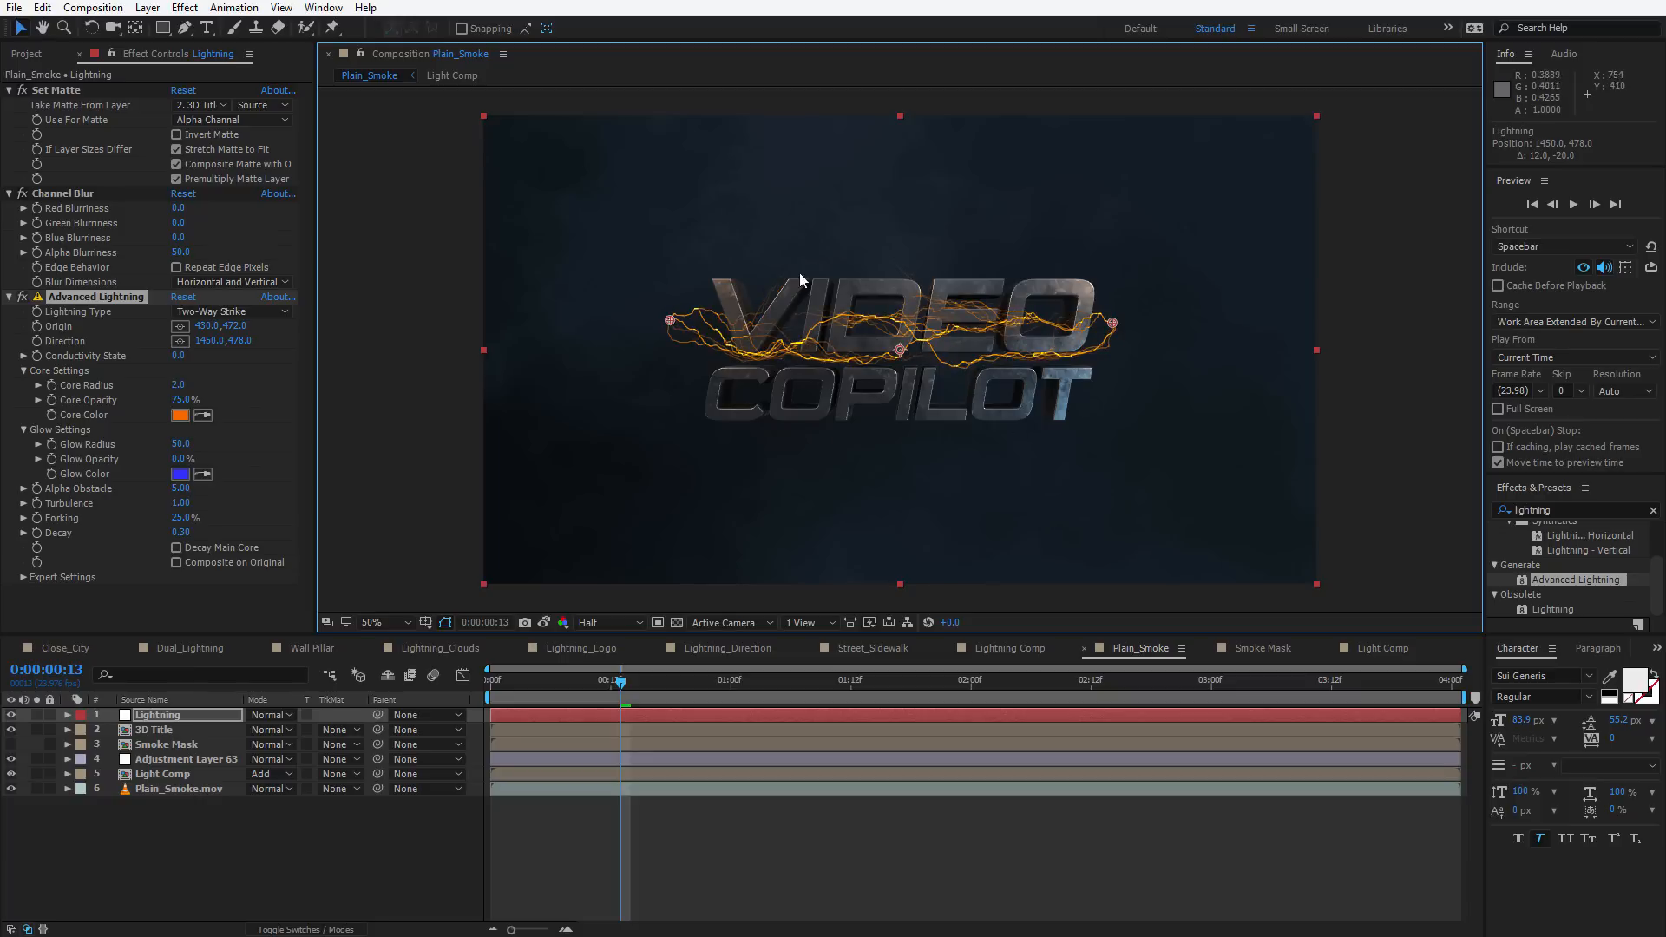
Lower the Channel Blur Alpha Blurriness to 37.0
{"action": "key", "text": "period"}
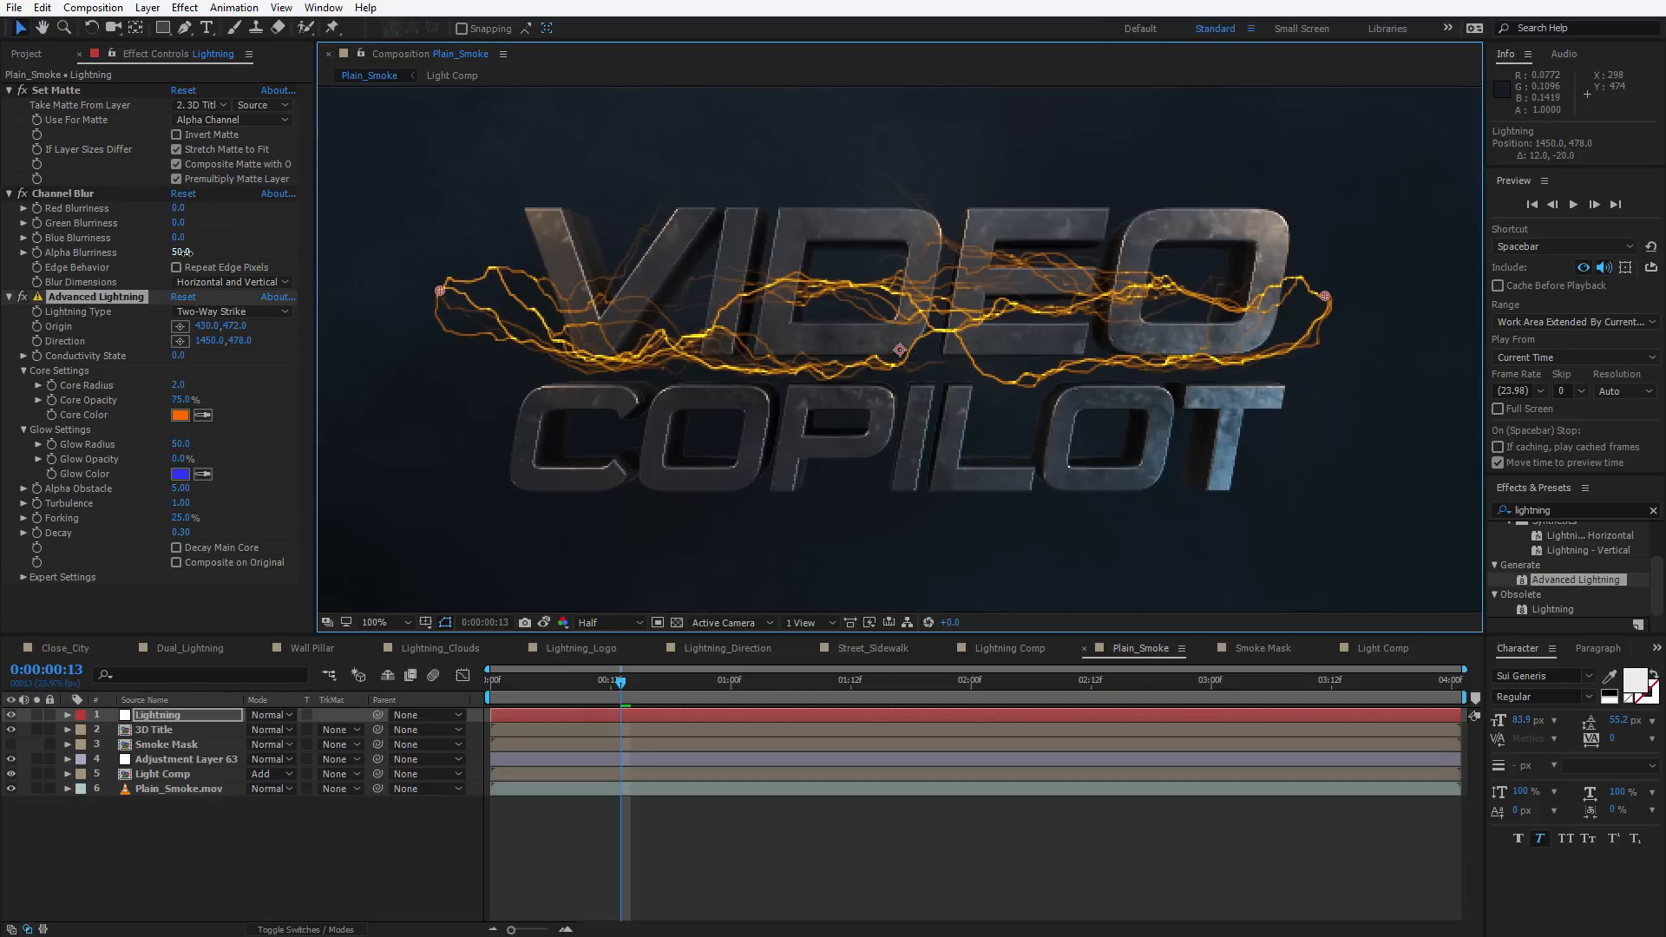
{"action": "mouse_move", "coordinate": [184, 251]}
{"action": "left_mouse_down"}
{"action": "mouse_move", "coordinate": [133, 263]}
{"action": "mouse_move", "coordinate": [157, 256]}
{"action": "left_mouse_up"}
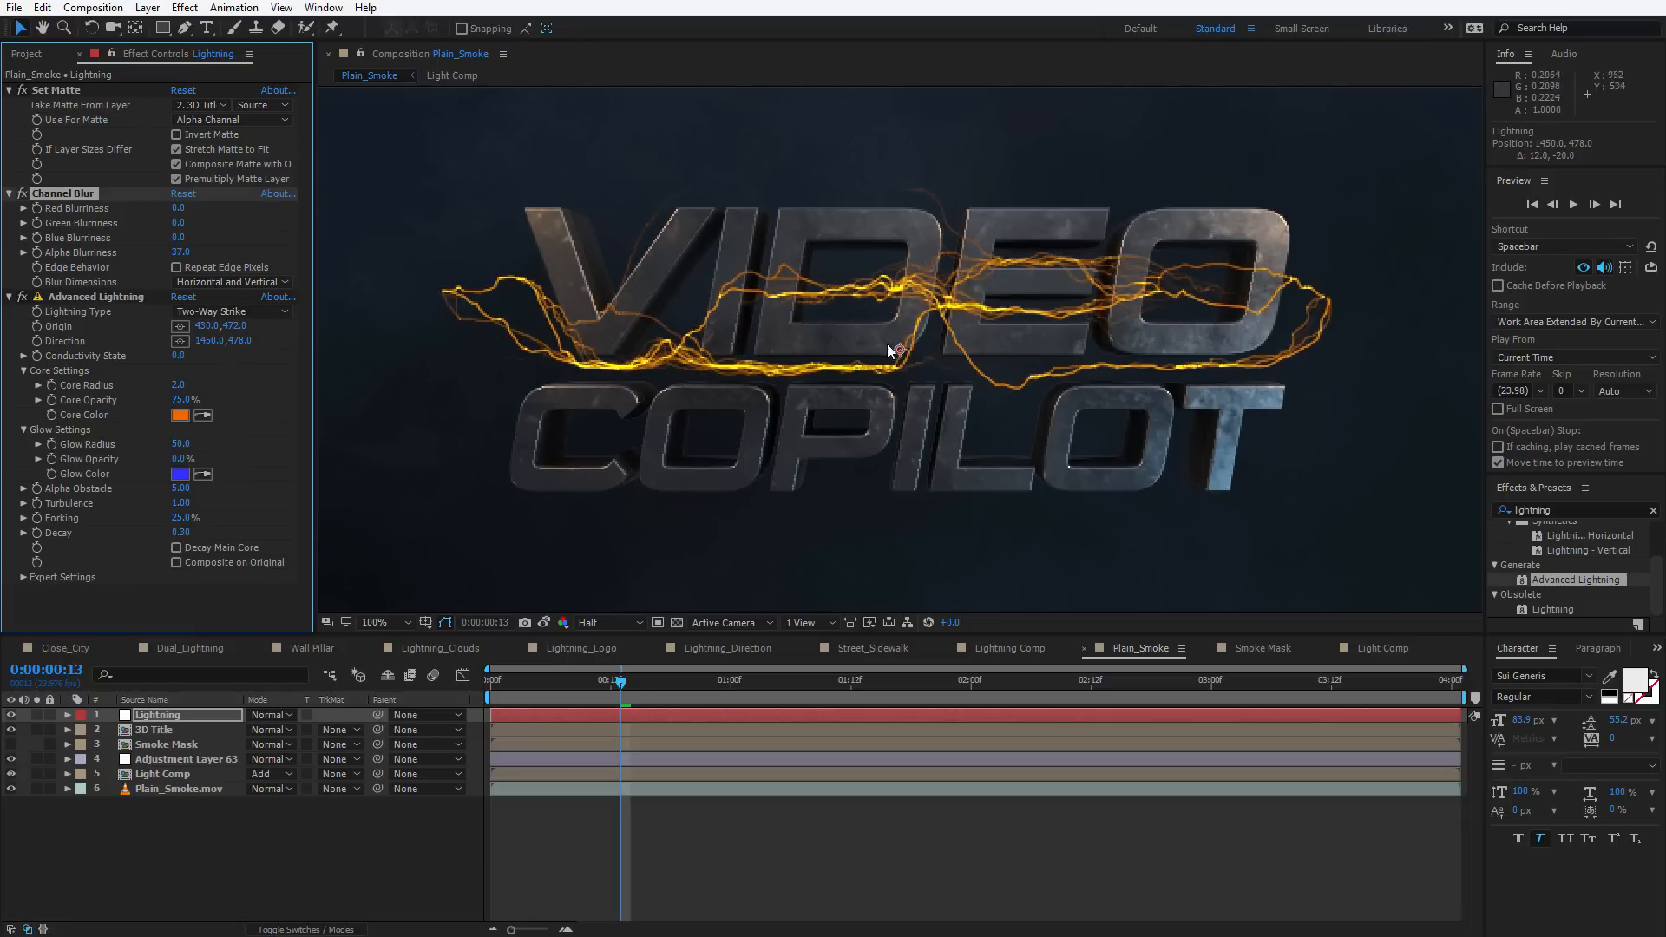
{"action": "key", "text": "comma"}
{"action": "left_click_drag", "start_coordinate": [644, 685], "coordinate": [700, 691]}
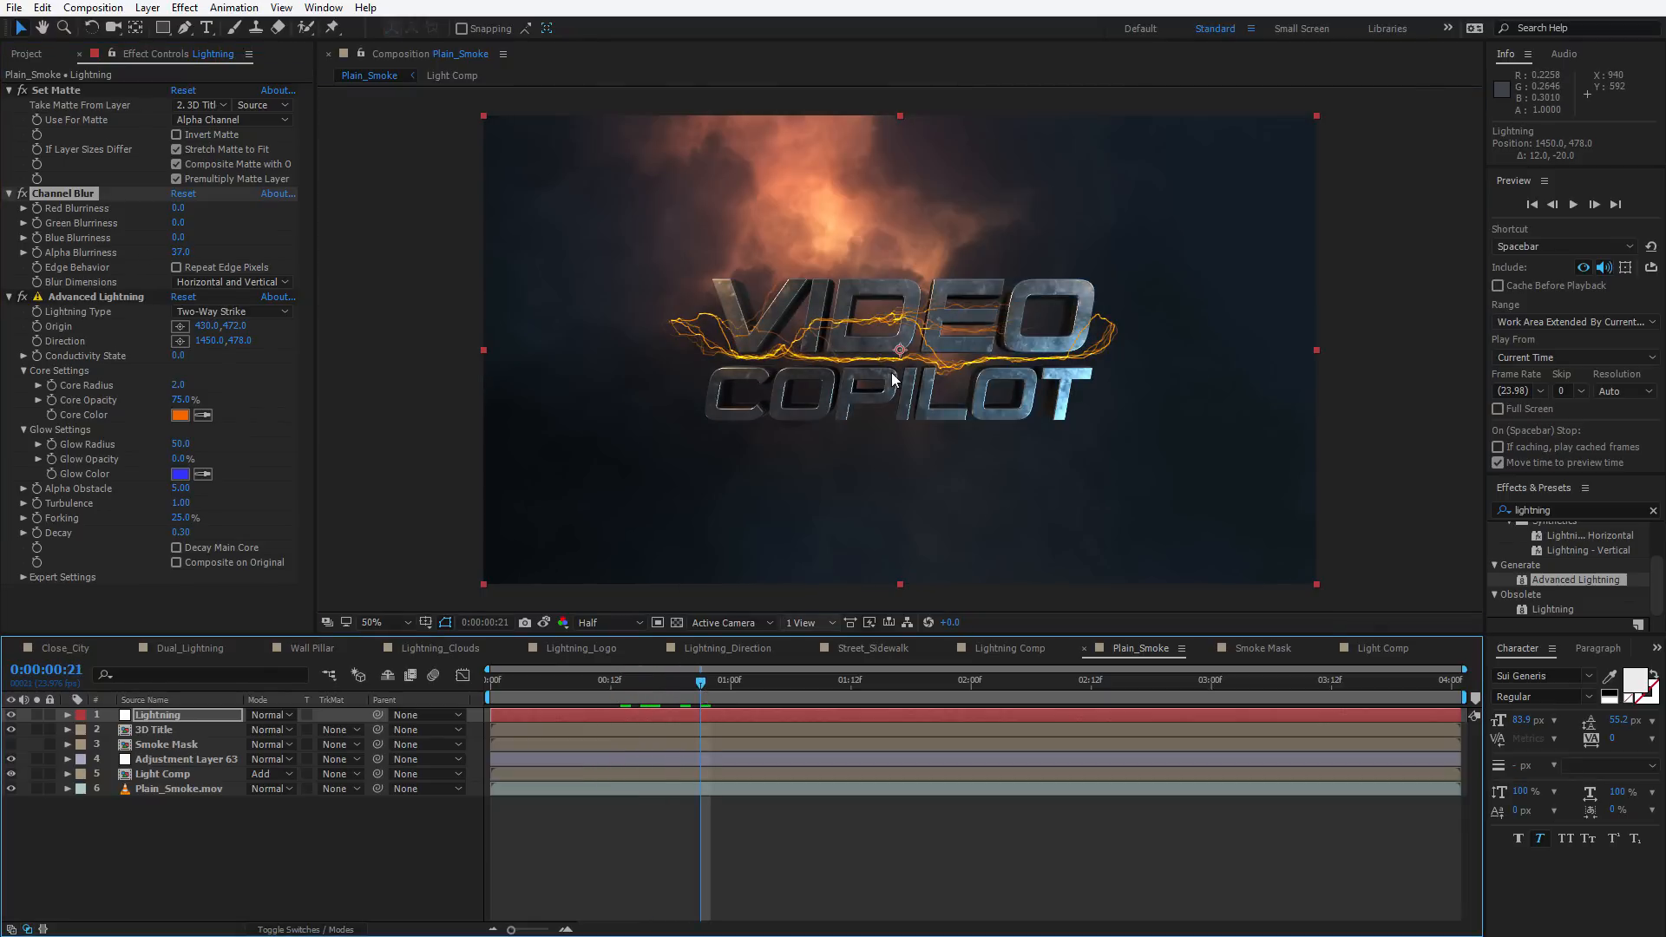
Open the 3D Title precomp, select the E3D layer, and enable Multi-Object under Group 1's Particle Look
{"action": "double_click", "coordinate": [155, 731]}
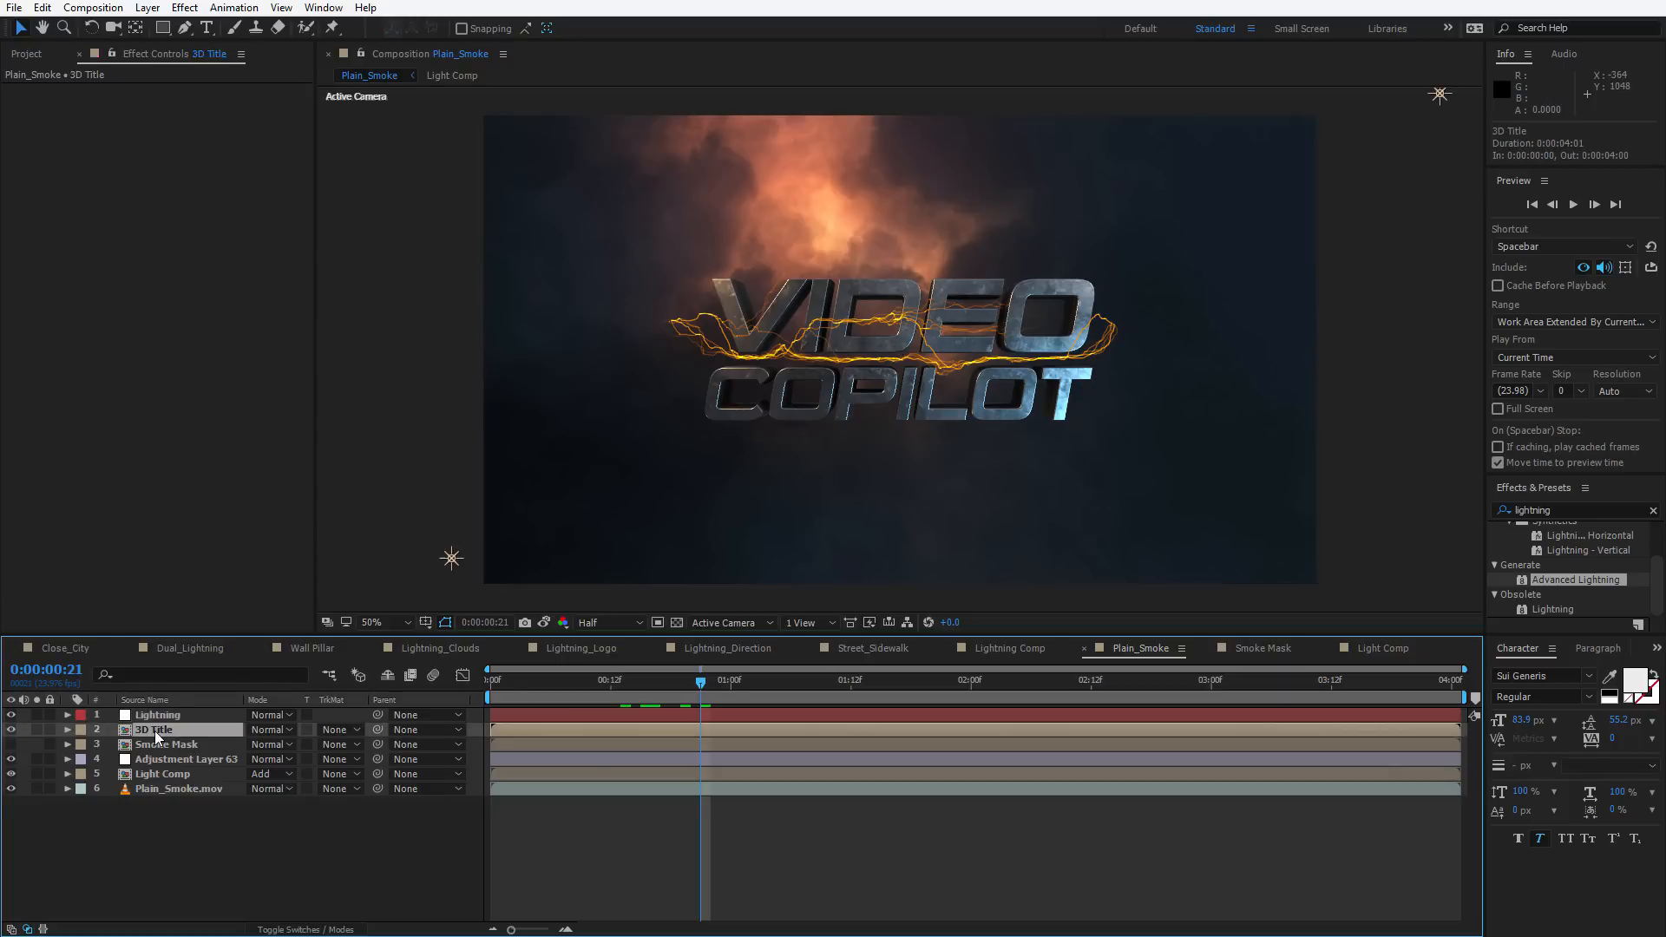
{"action": "left_click", "coordinate": [143, 803]}
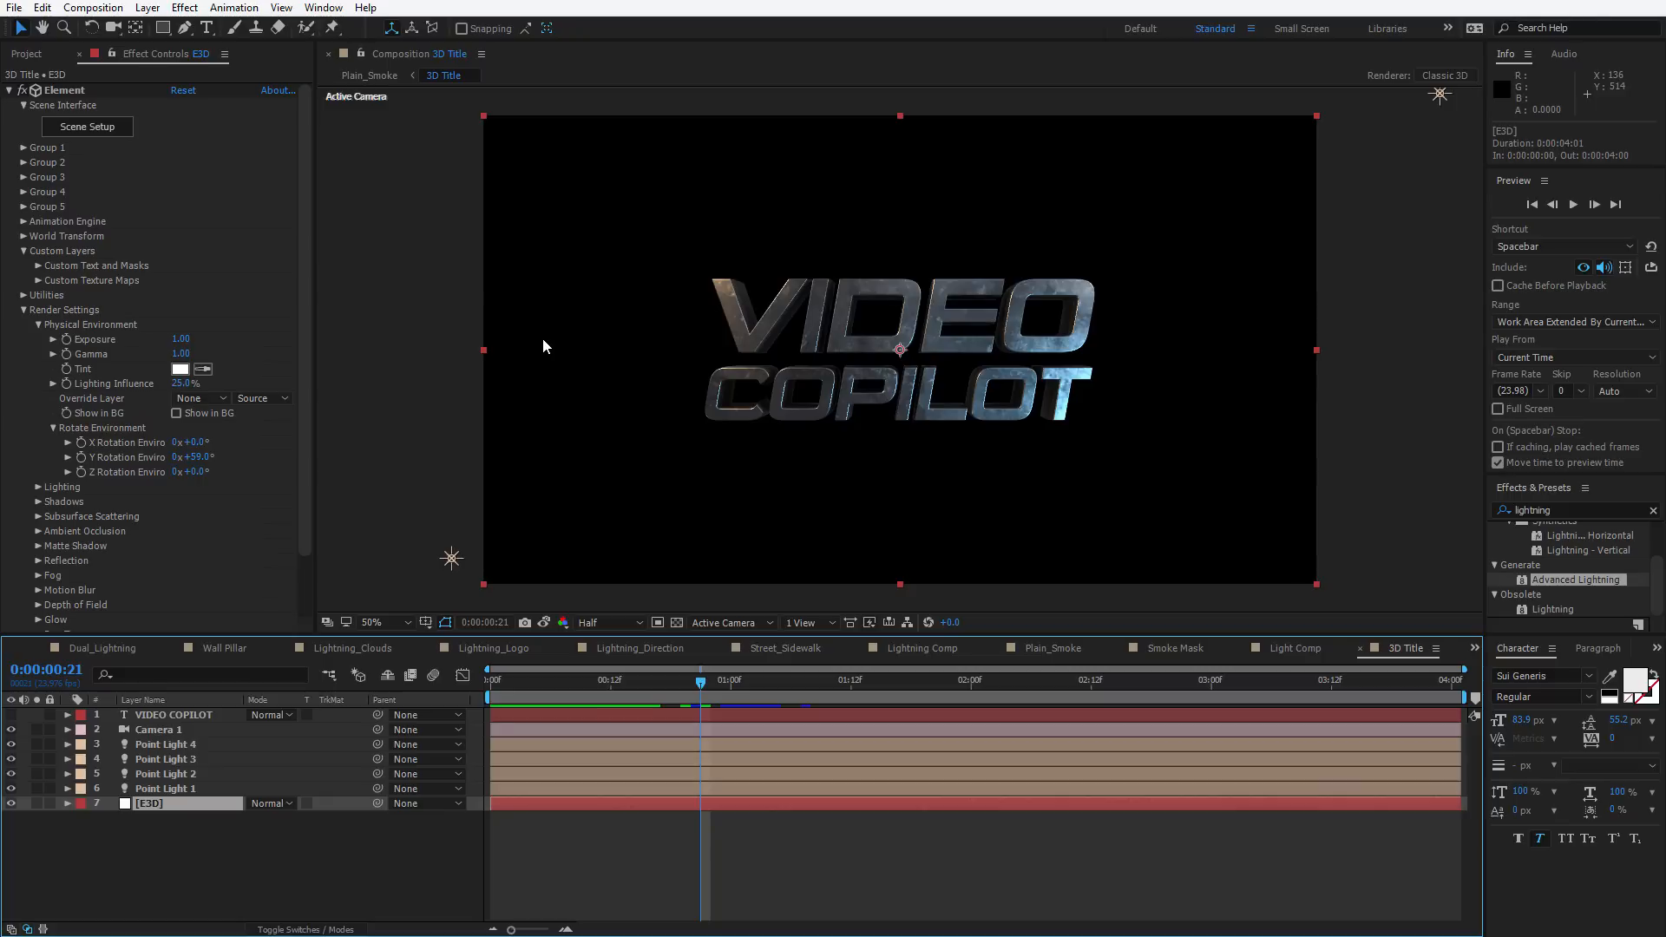
{"action": "left_click", "coordinate": [24, 147]}
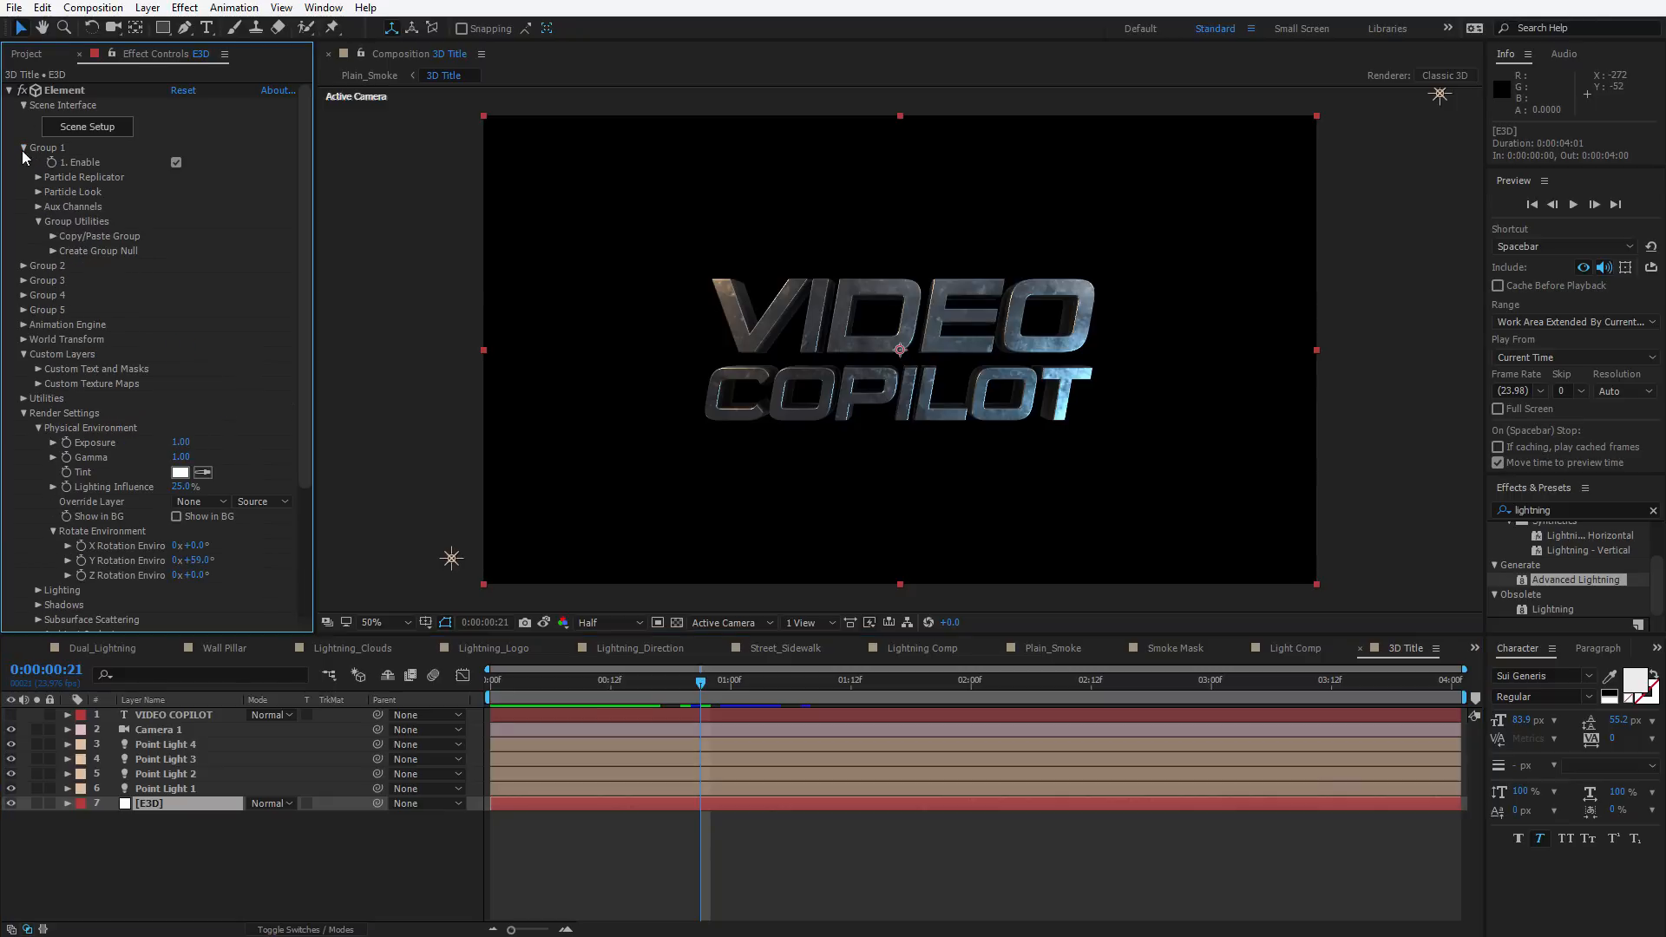
{"action": "left_click", "coordinate": [38, 192]}
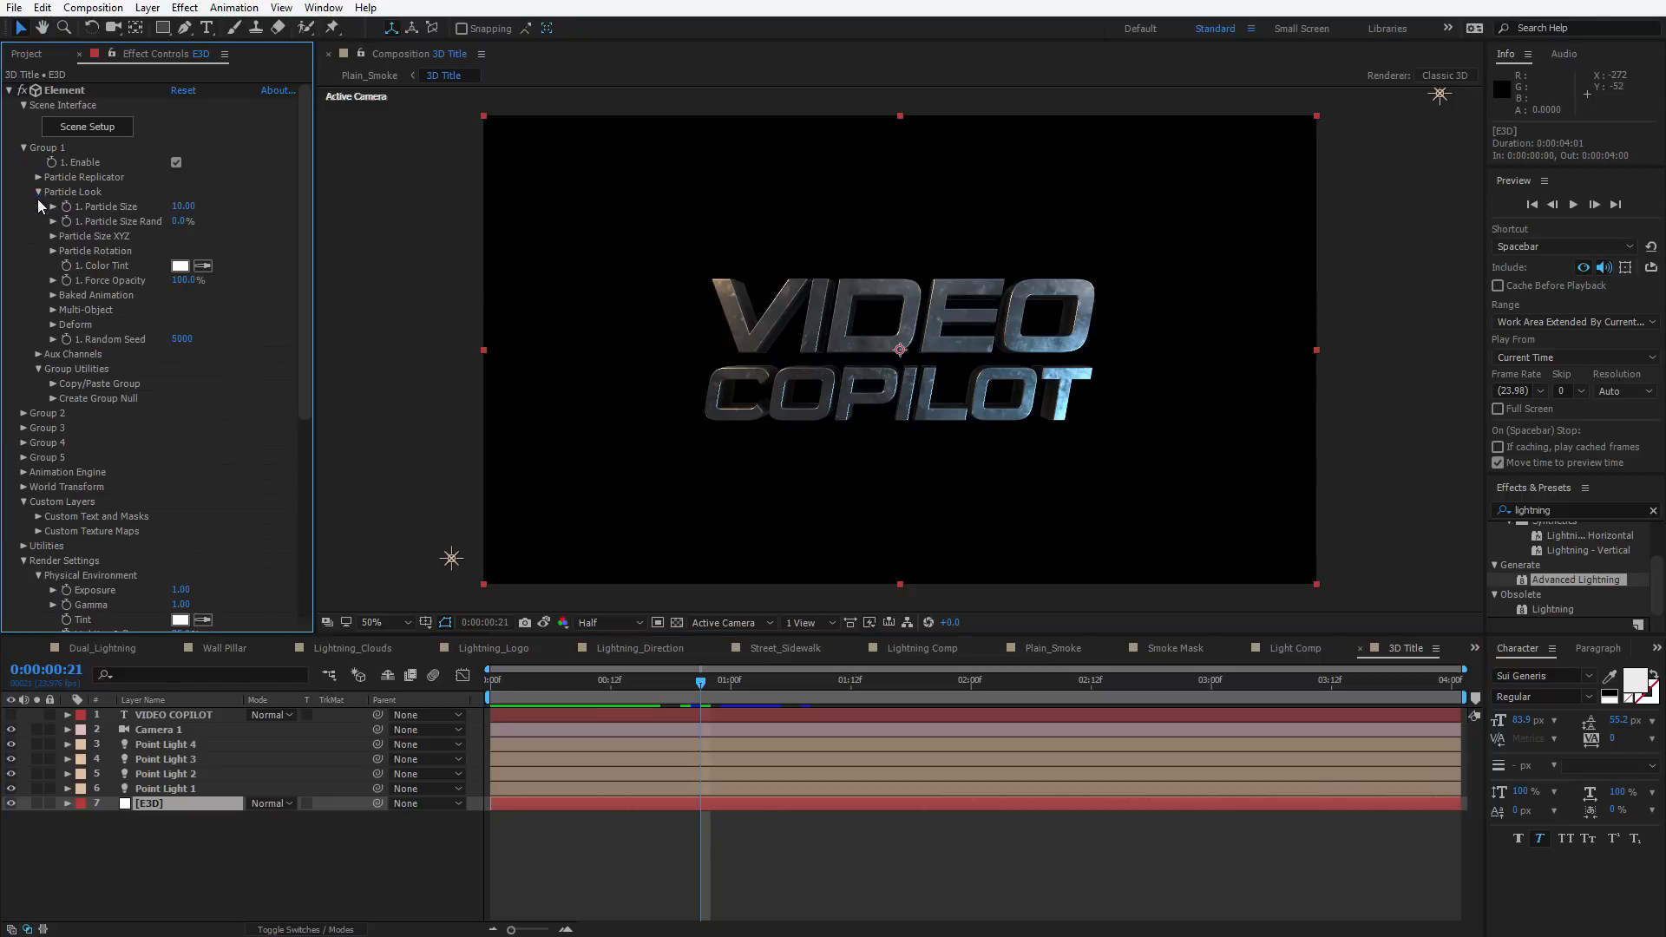
{"action": "left_click", "coordinate": [53, 311]}
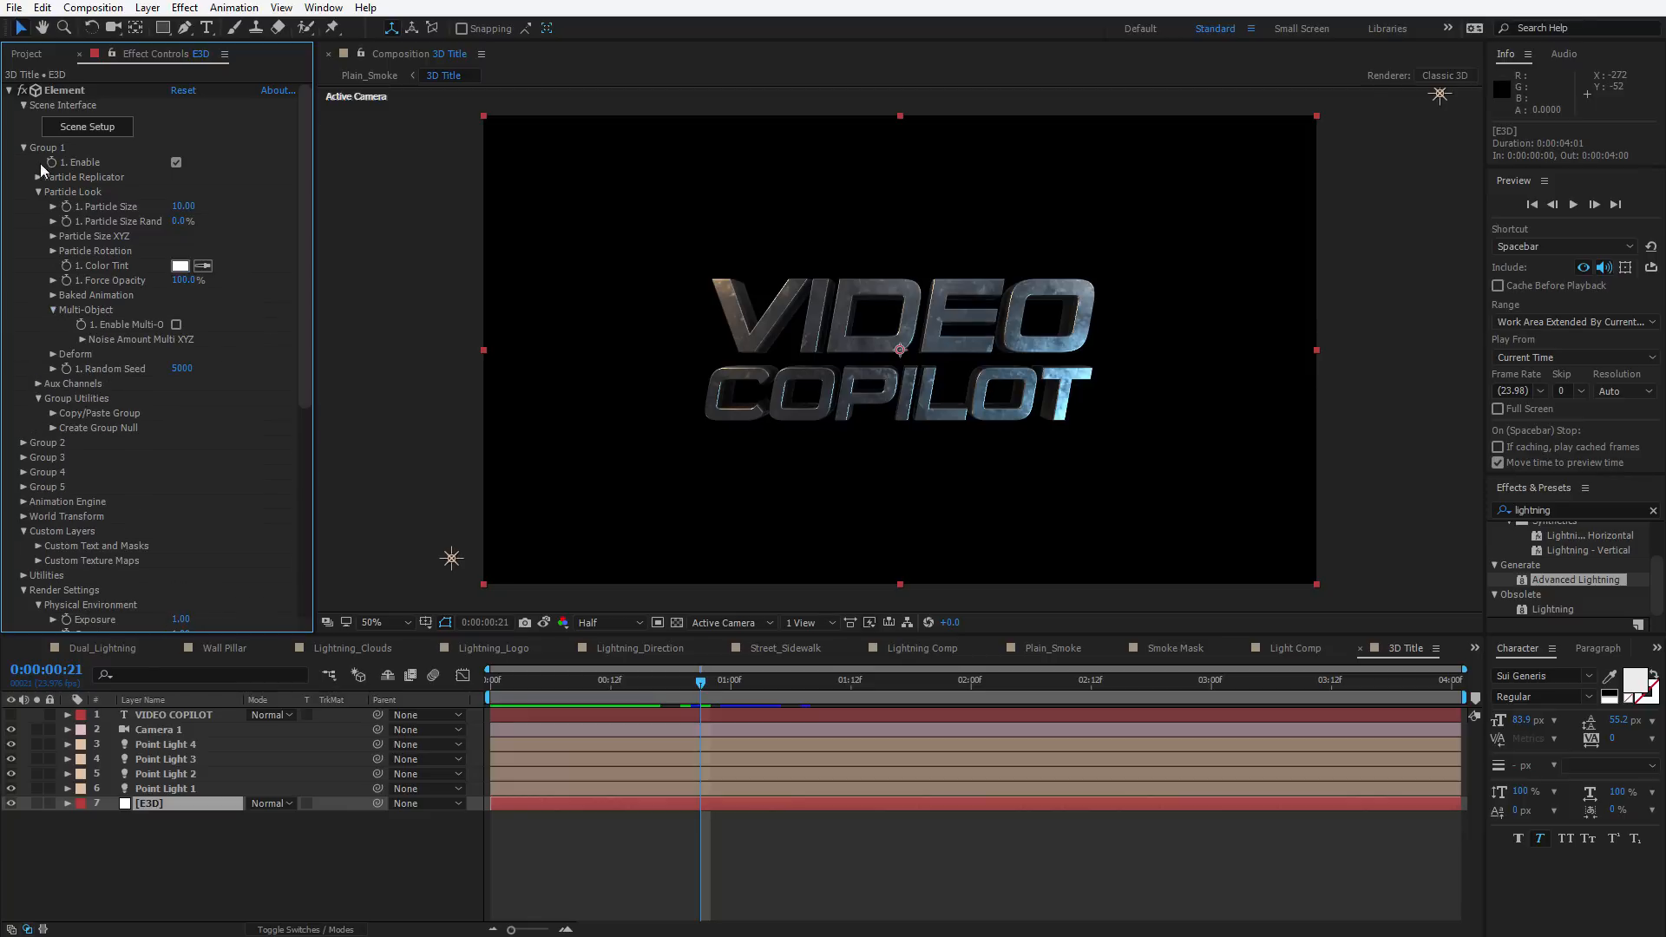
{"action": "left_click", "coordinate": [177, 324]}
Set the Multi-Object Y Rotation to 40° and keyframe it at 0:00:00:12
{"action": "scroll", "coordinate": [137, 346], "scroll_direction": "down", "scroll_amount": 2}
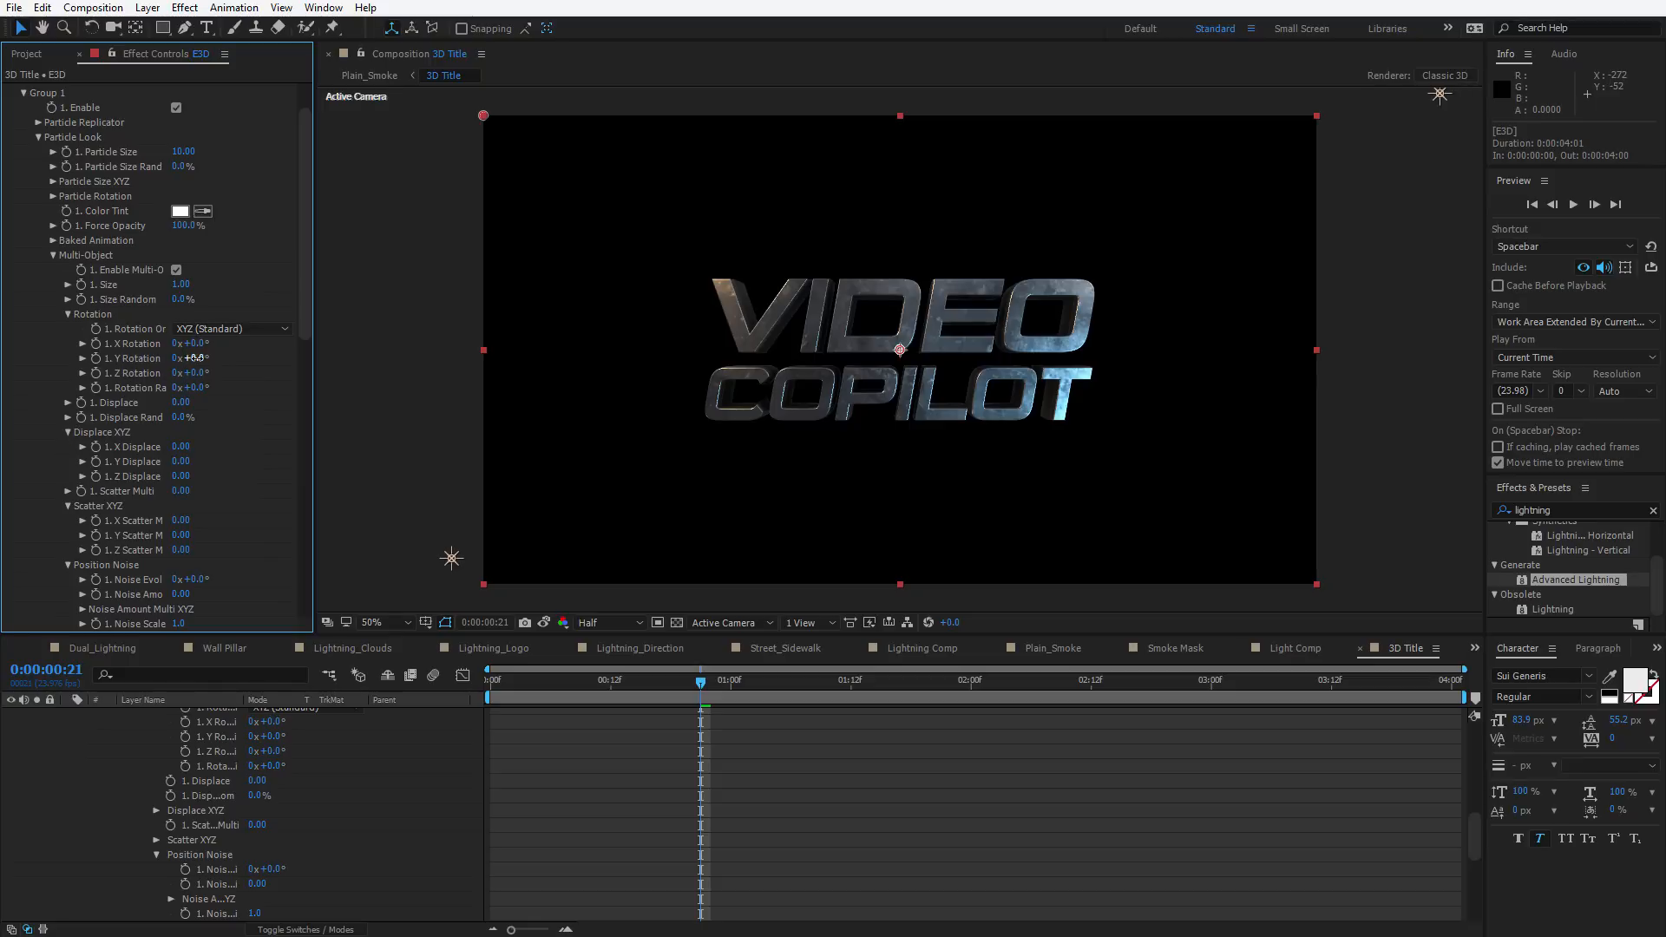
{"action": "left_click_drag", "start_coordinate": [192, 363], "coordinate": [242, 368]}
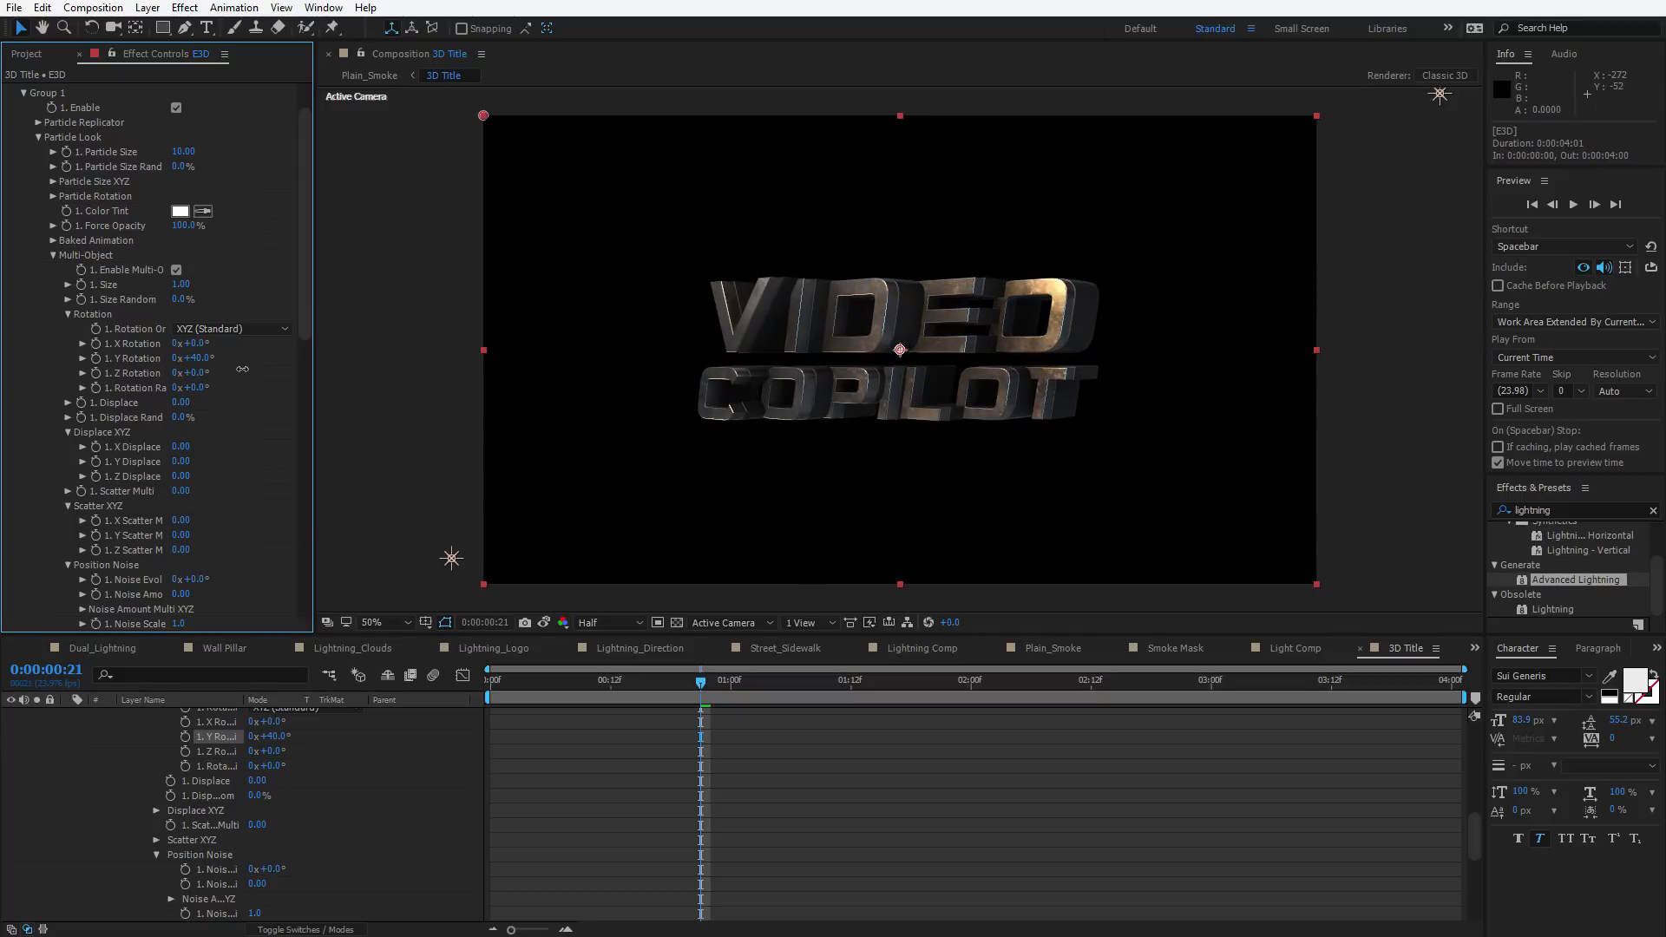
{"action": "left_click", "coordinate": [95, 358]}
{"action": "left_click_drag", "start_coordinate": [702, 739], "coordinate": [610, 737]}
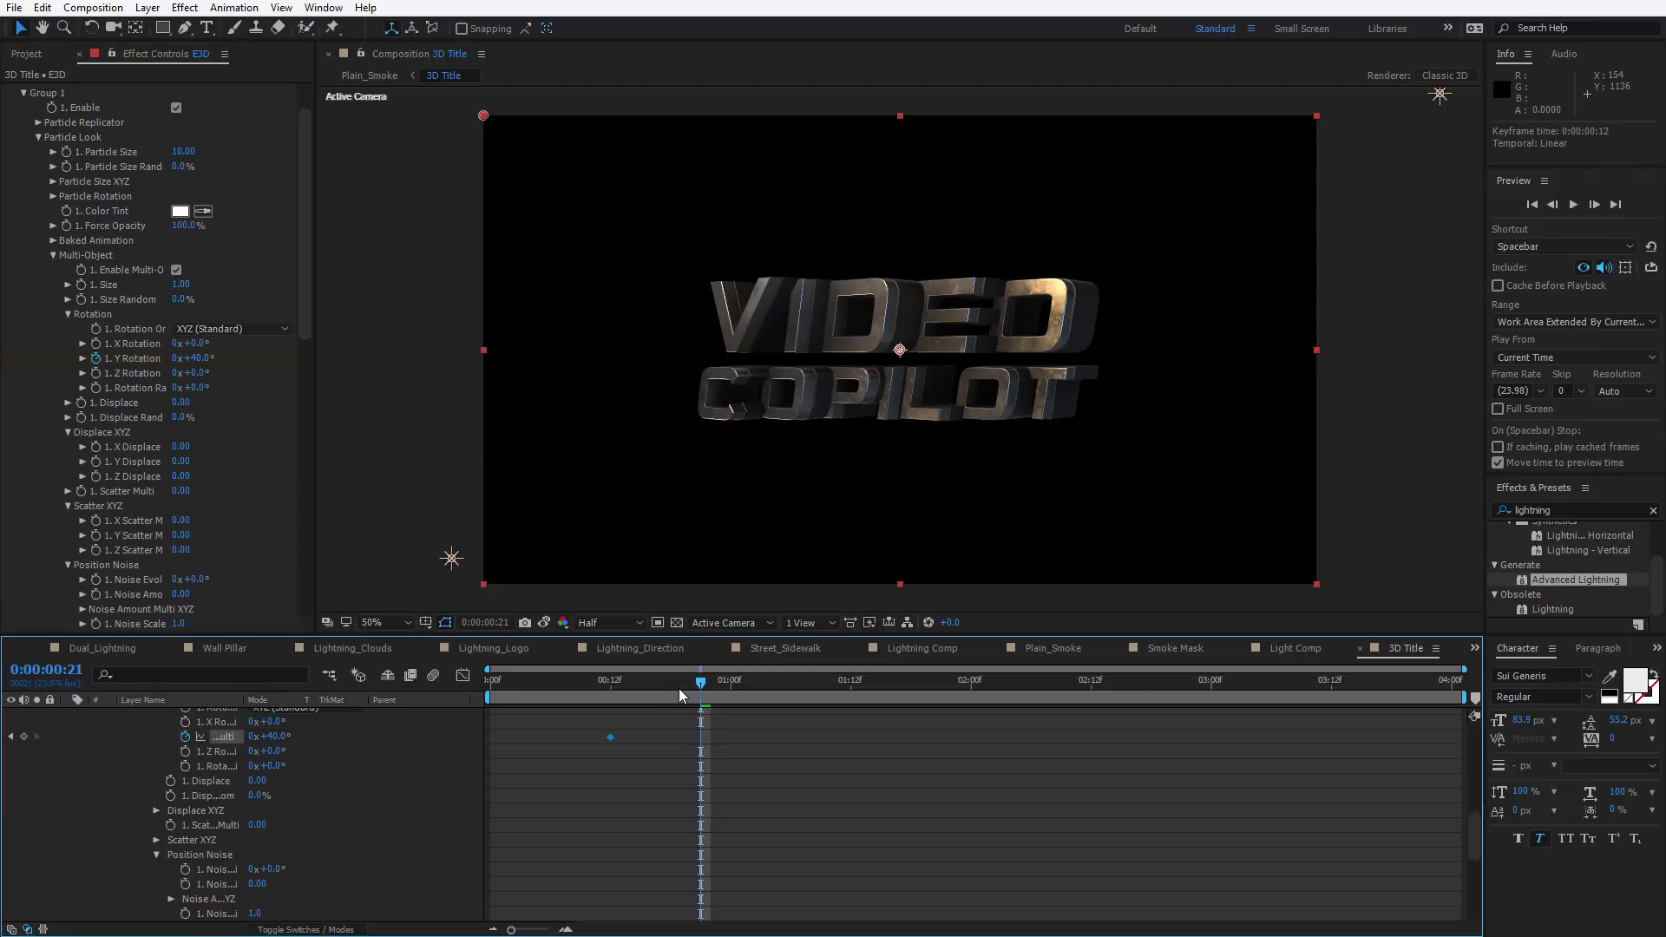
At 0:00:01:07, set the Multi-Object Y Rotation back to 0°
{"action": "left_click_drag", "start_coordinate": [668, 676], "coordinate": [801, 689]}
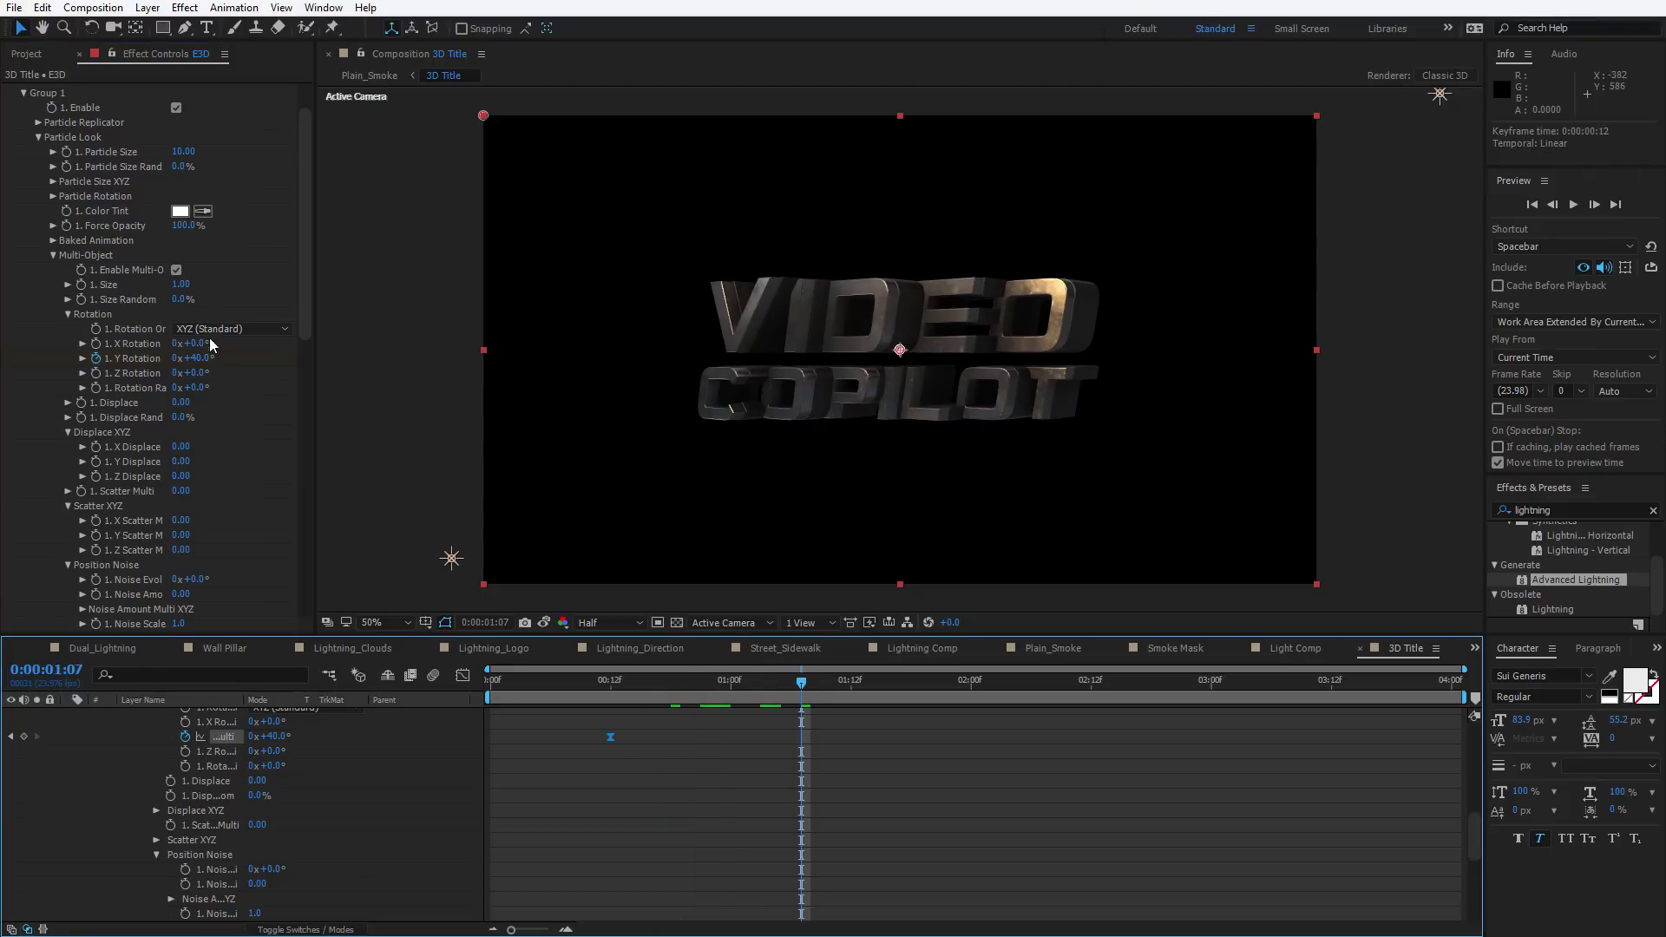
{"action": "left_click", "coordinate": [200, 357]}
{"action": "type", "text": "0"}
{"action": "key", "text": "Return"}
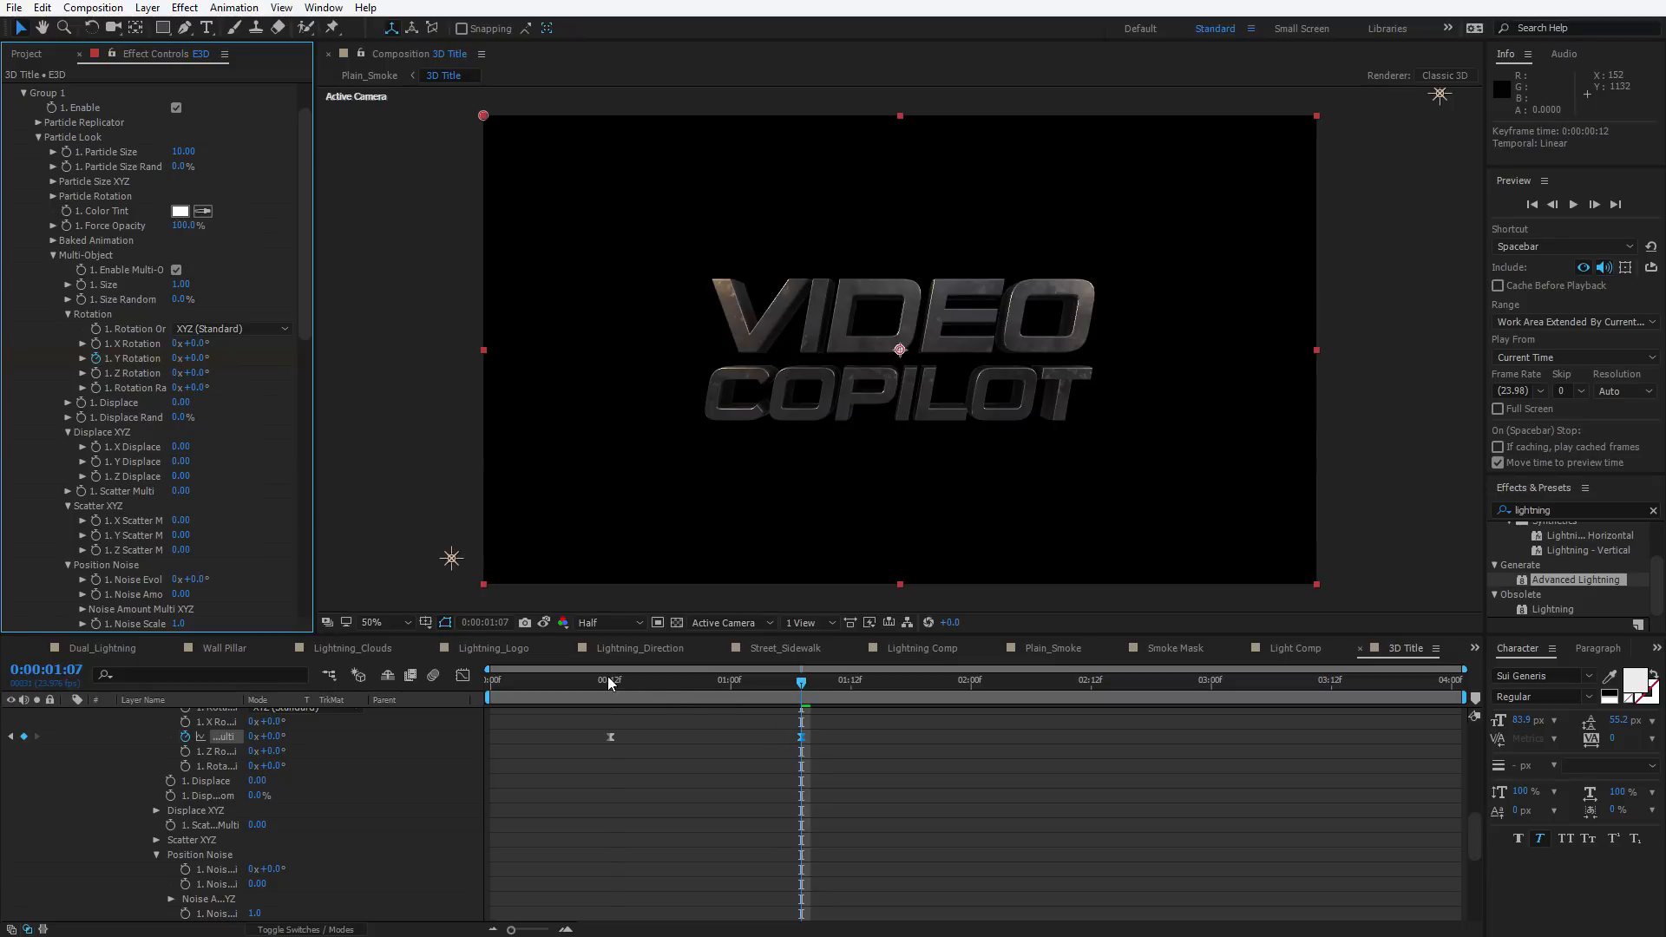
At 0:00:00:12, keyframe the Multi-Object X Displace at about 0.88 to spread the letters apart
{"action": "left_click_drag", "start_coordinate": [610, 682], "coordinate": [854, 676]}
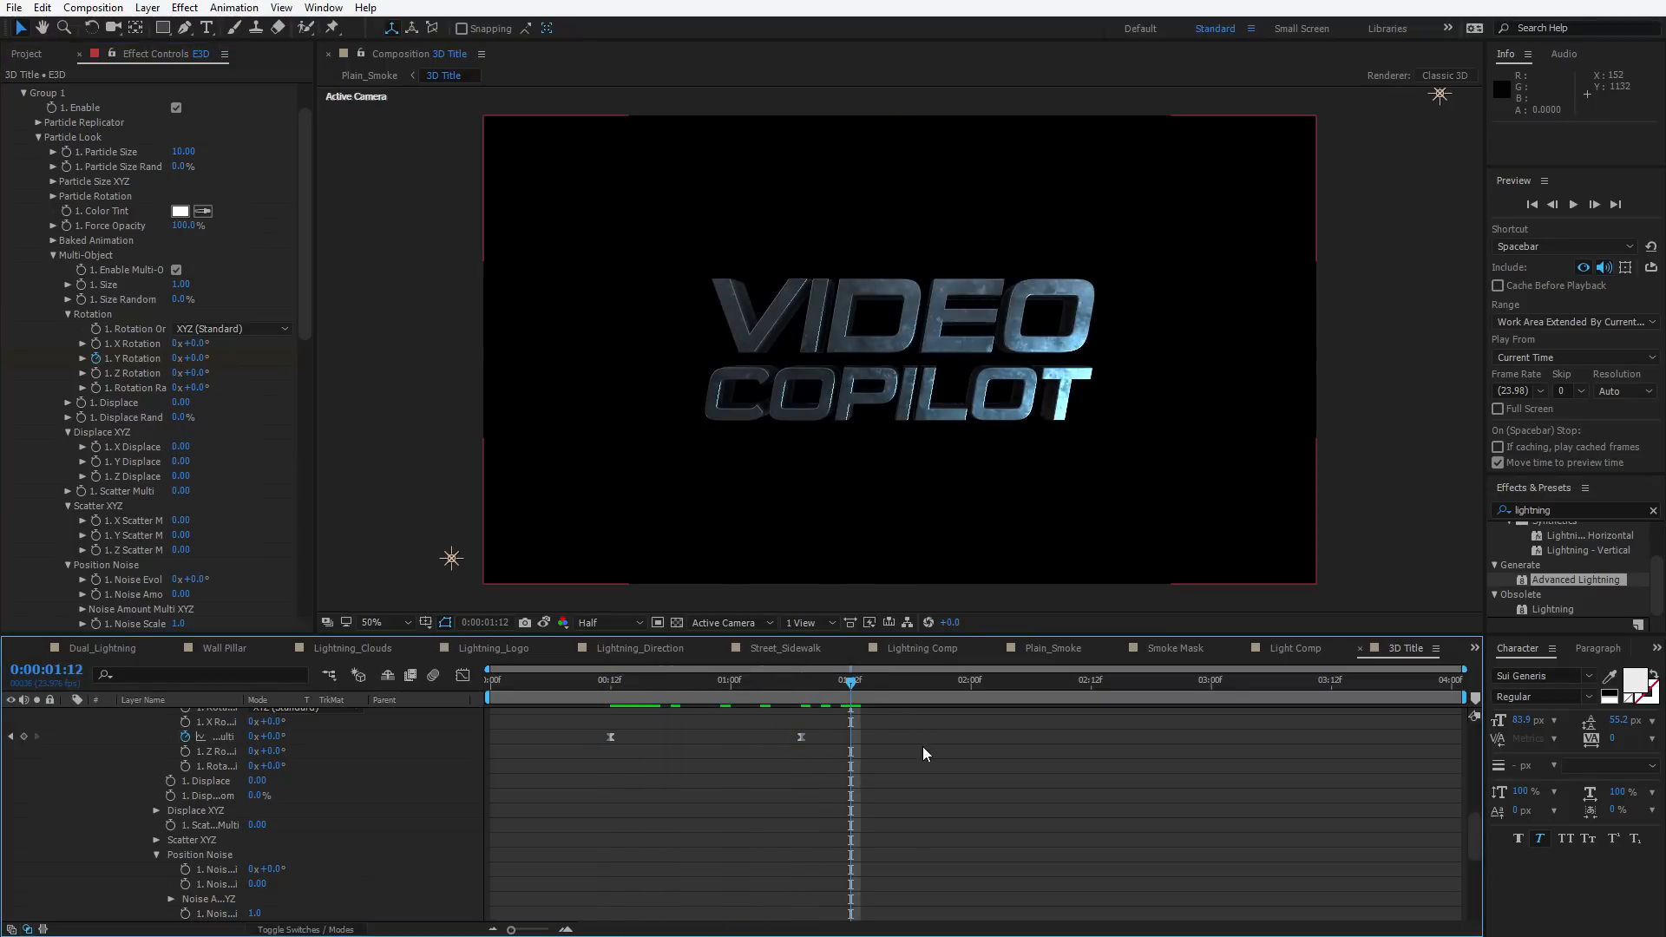
{"action": "left_click", "coordinate": [609, 682]}
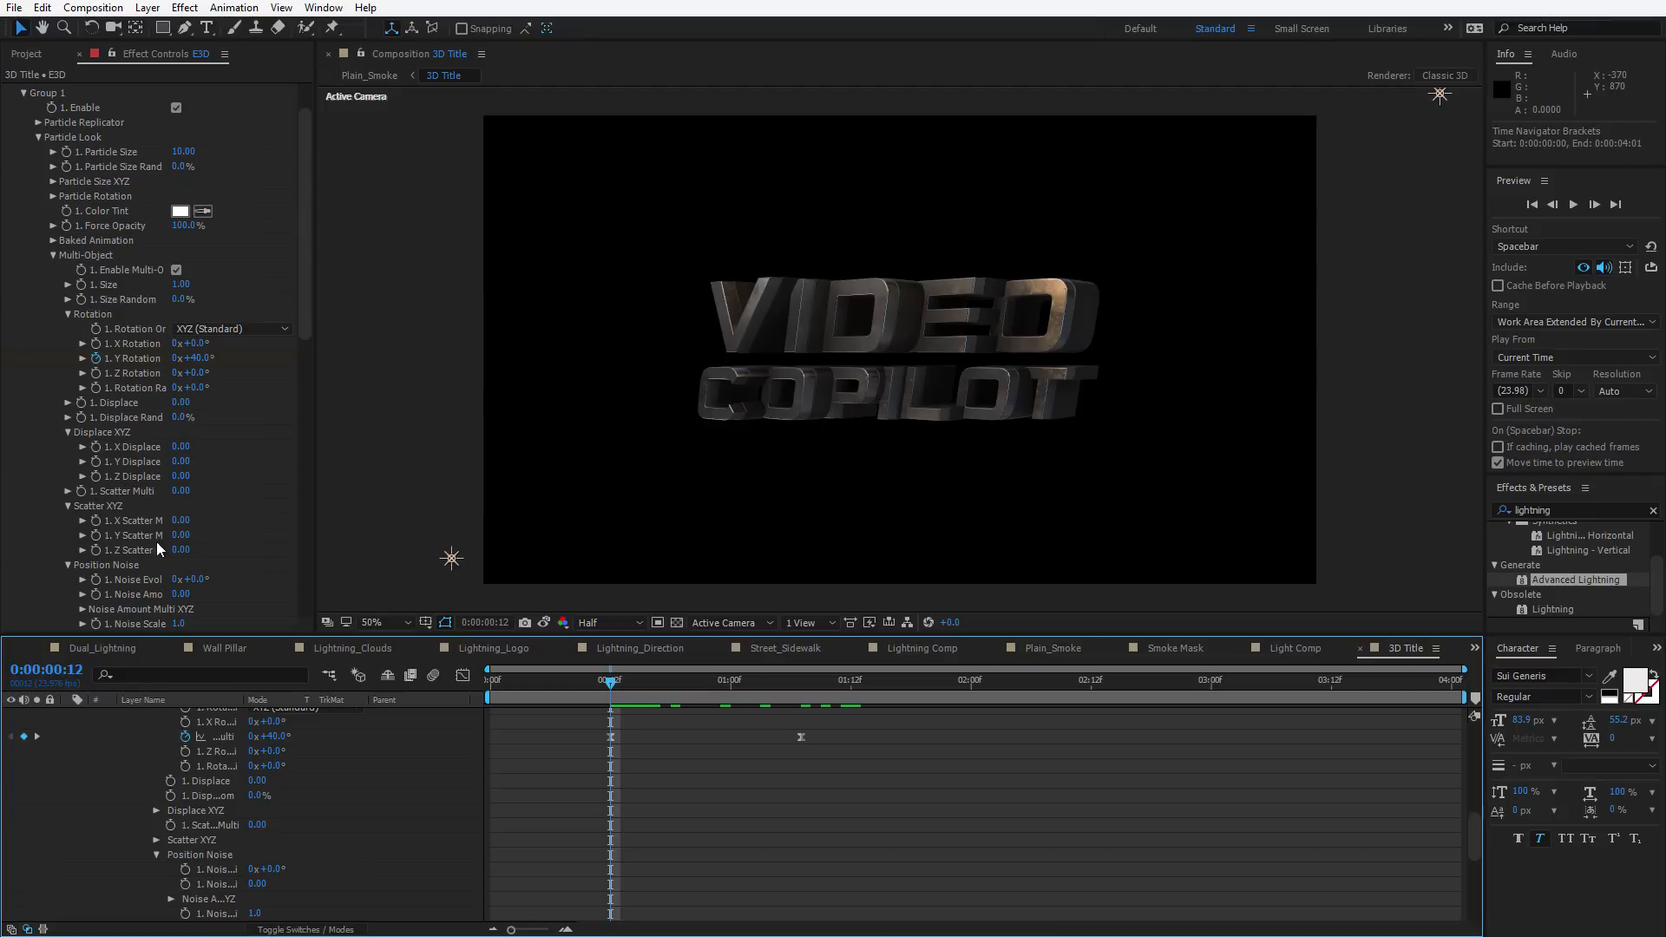
{"action": "left_click_drag", "start_coordinate": [180, 460], "coordinate": [106, 444]}
{"action": "key", "text": "ctrl+z"}
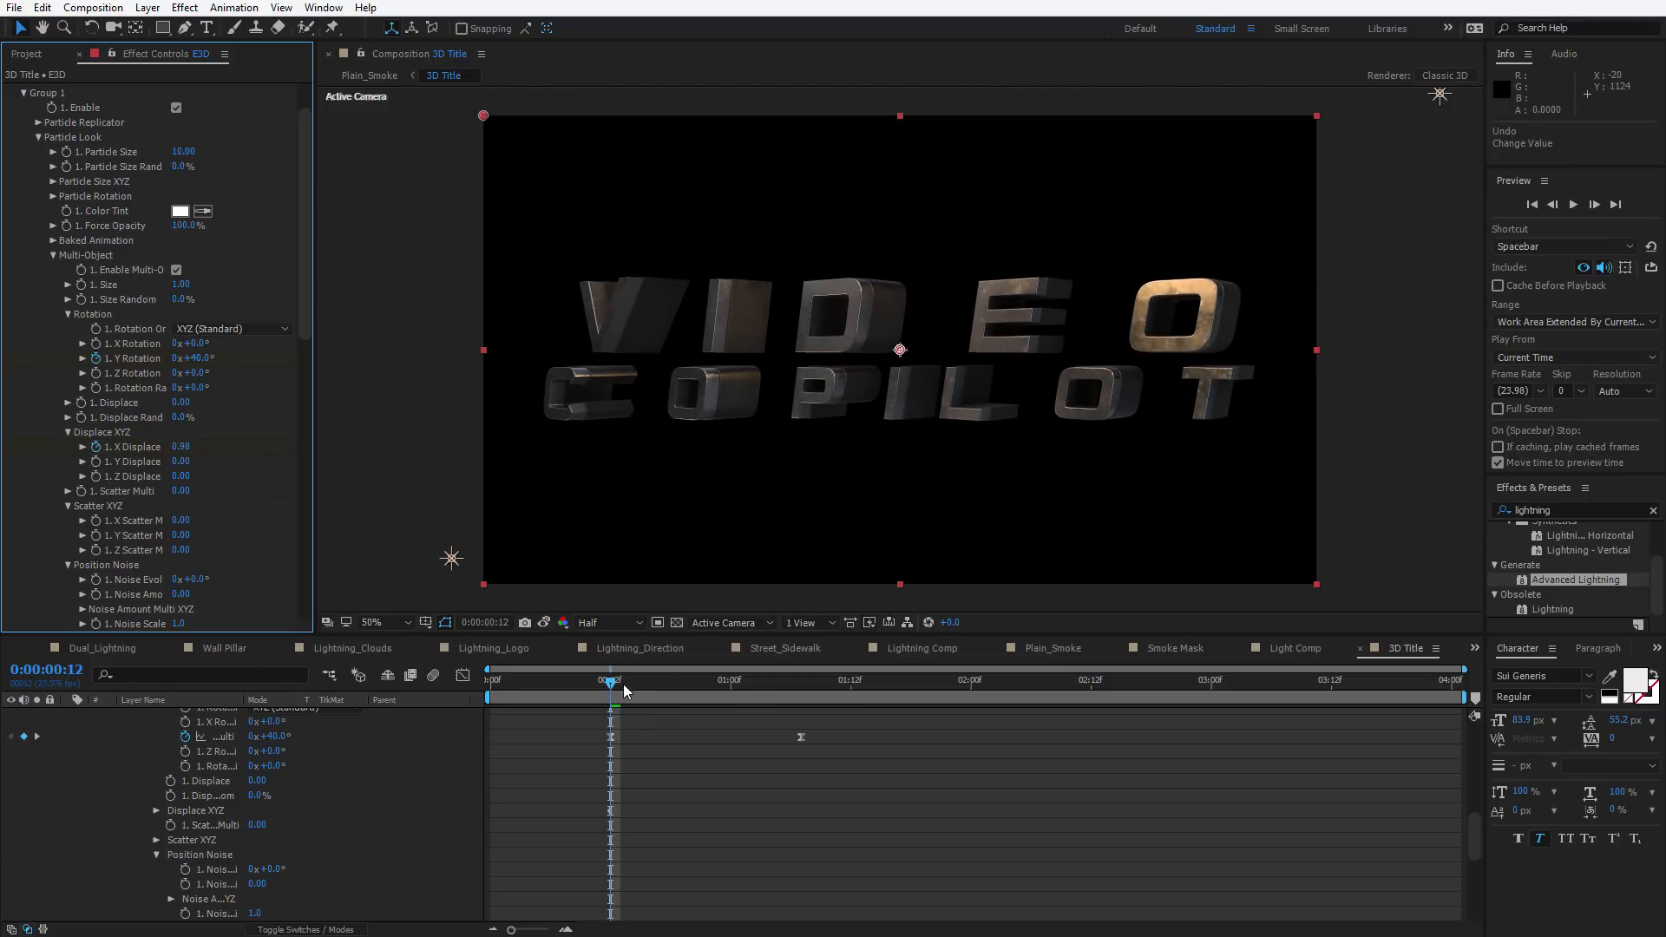
At 0:00:01:07, set the Multi-Object X Displace to 0
{"action": "left_click_drag", "start_coordinate": [623, 689], "coordinate": [800, 682]}
{"action": "left_click", "coordinate": [177, 447]}
{"action": "type", "text": "0"}
{"action": "key", "text": "Return"}
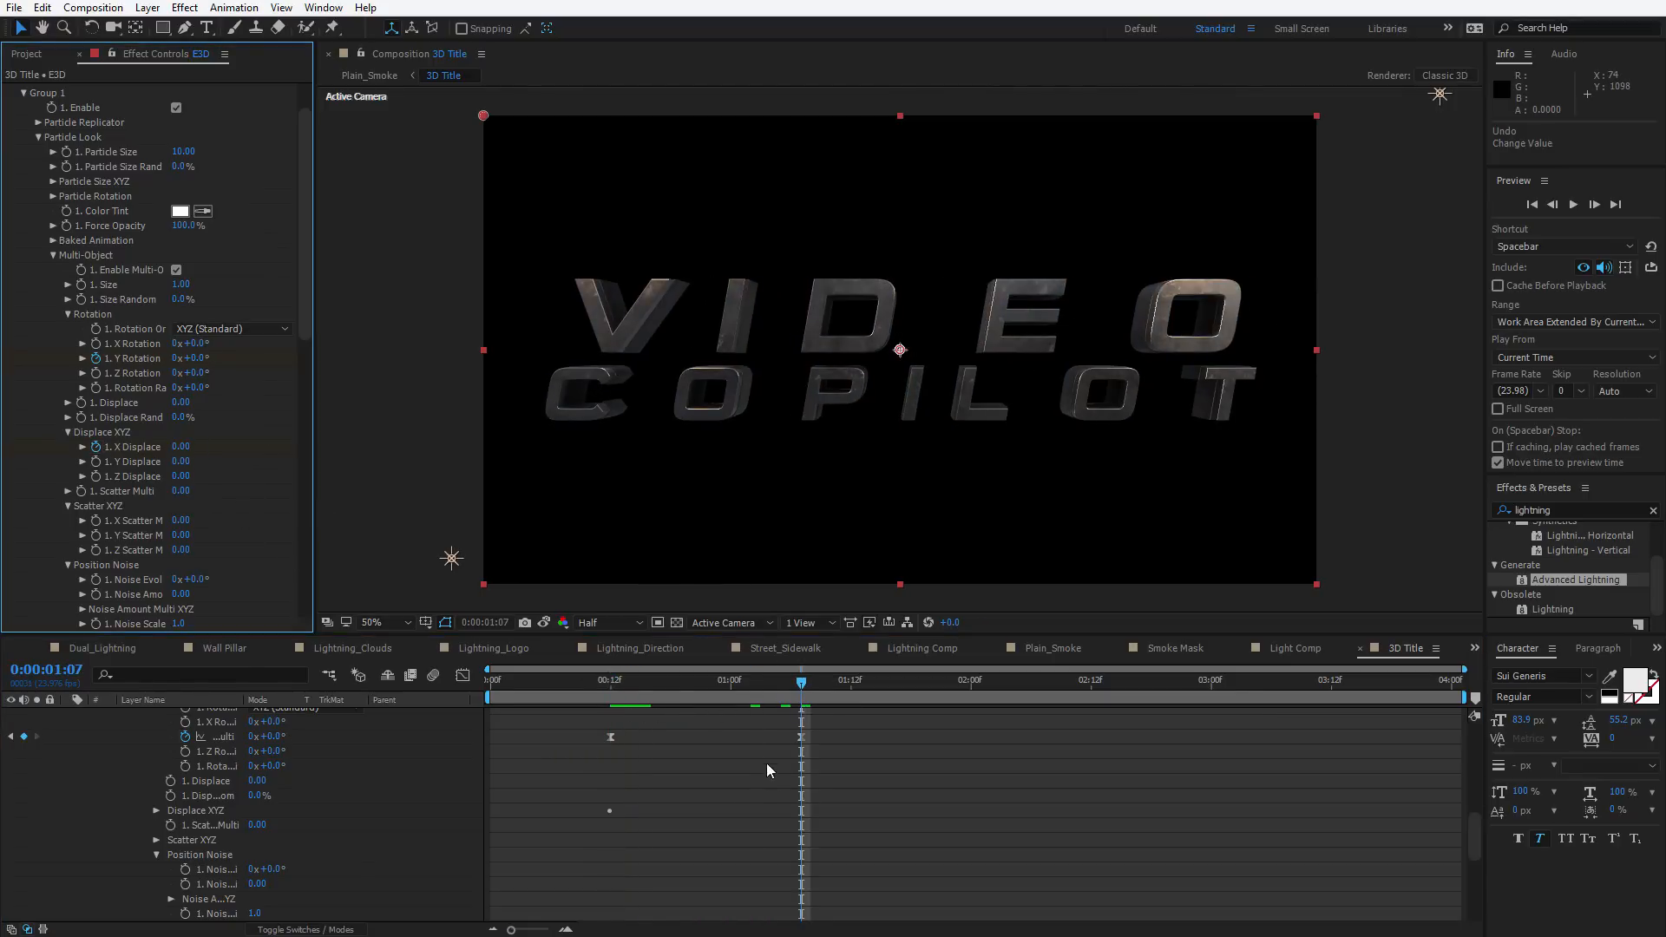
Reveal the E3D layer's animated properties and shift the ending rotation and displace keyframes slightly later
{"action": "left_click", "coordinate": [768, 769]}
{"action": "left_click_drag", "start_coordinate": [613, 683], "coordinate": [738, 705]}
{"action": "key", "text": "u"}
{"action": "left_click_drag", "start_coordinate": [789, 858], "coordinate": [788, 858]}
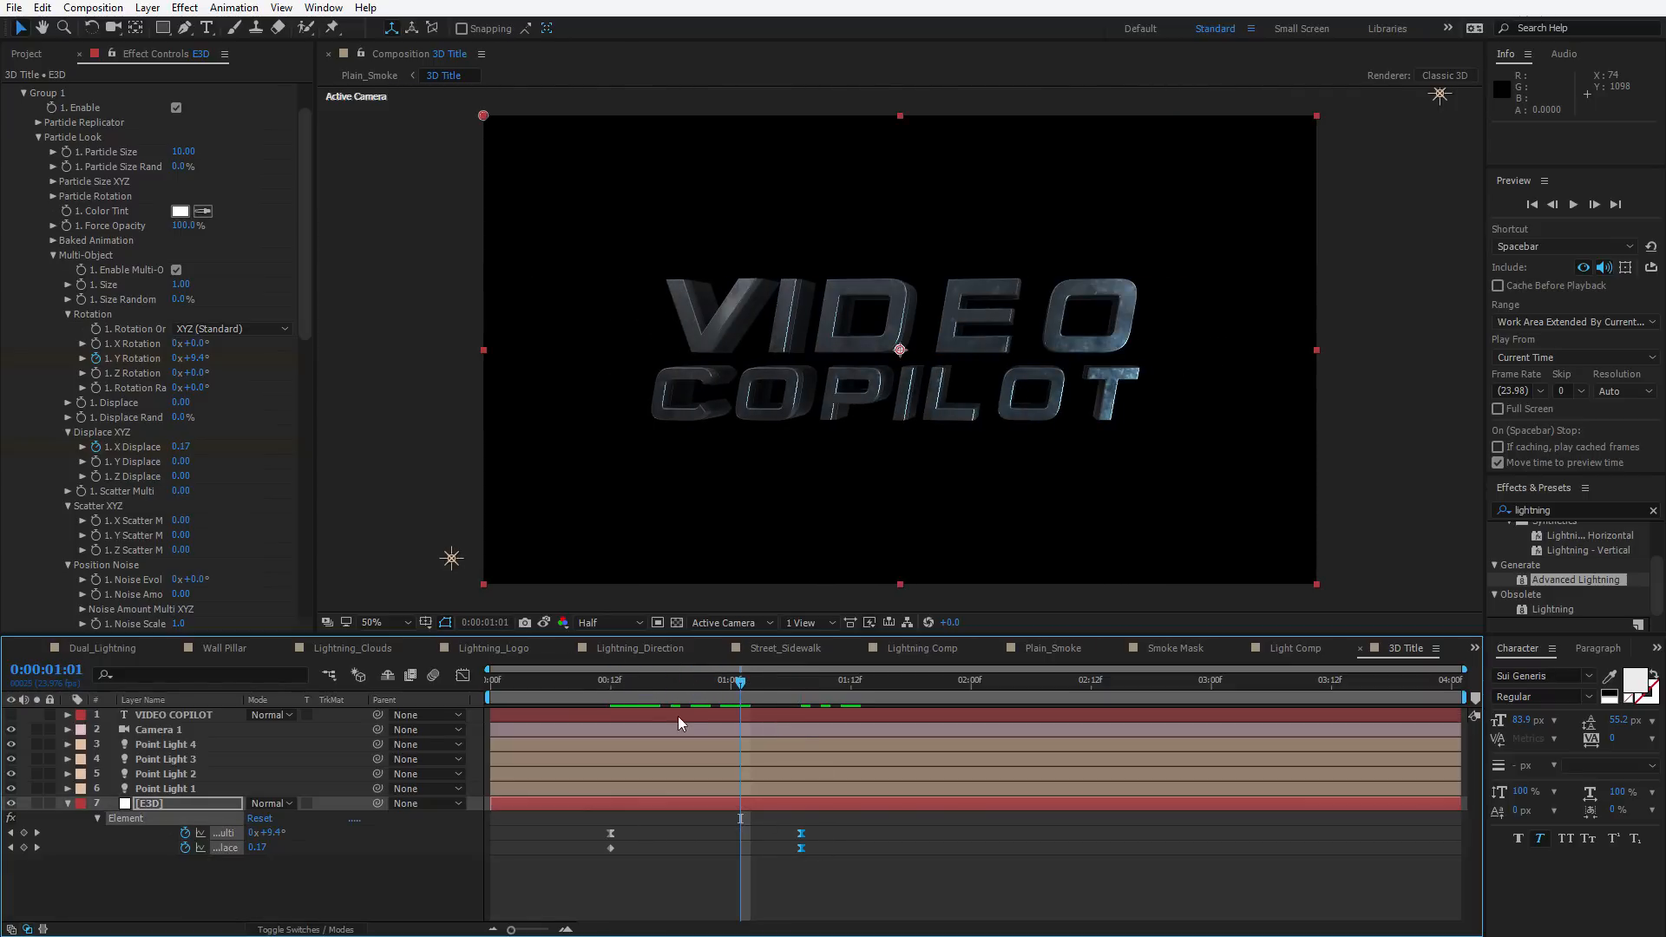
{"action": "left_click_drag", "start_coordinate": [632, 680], "coordinate": [835, 709]}
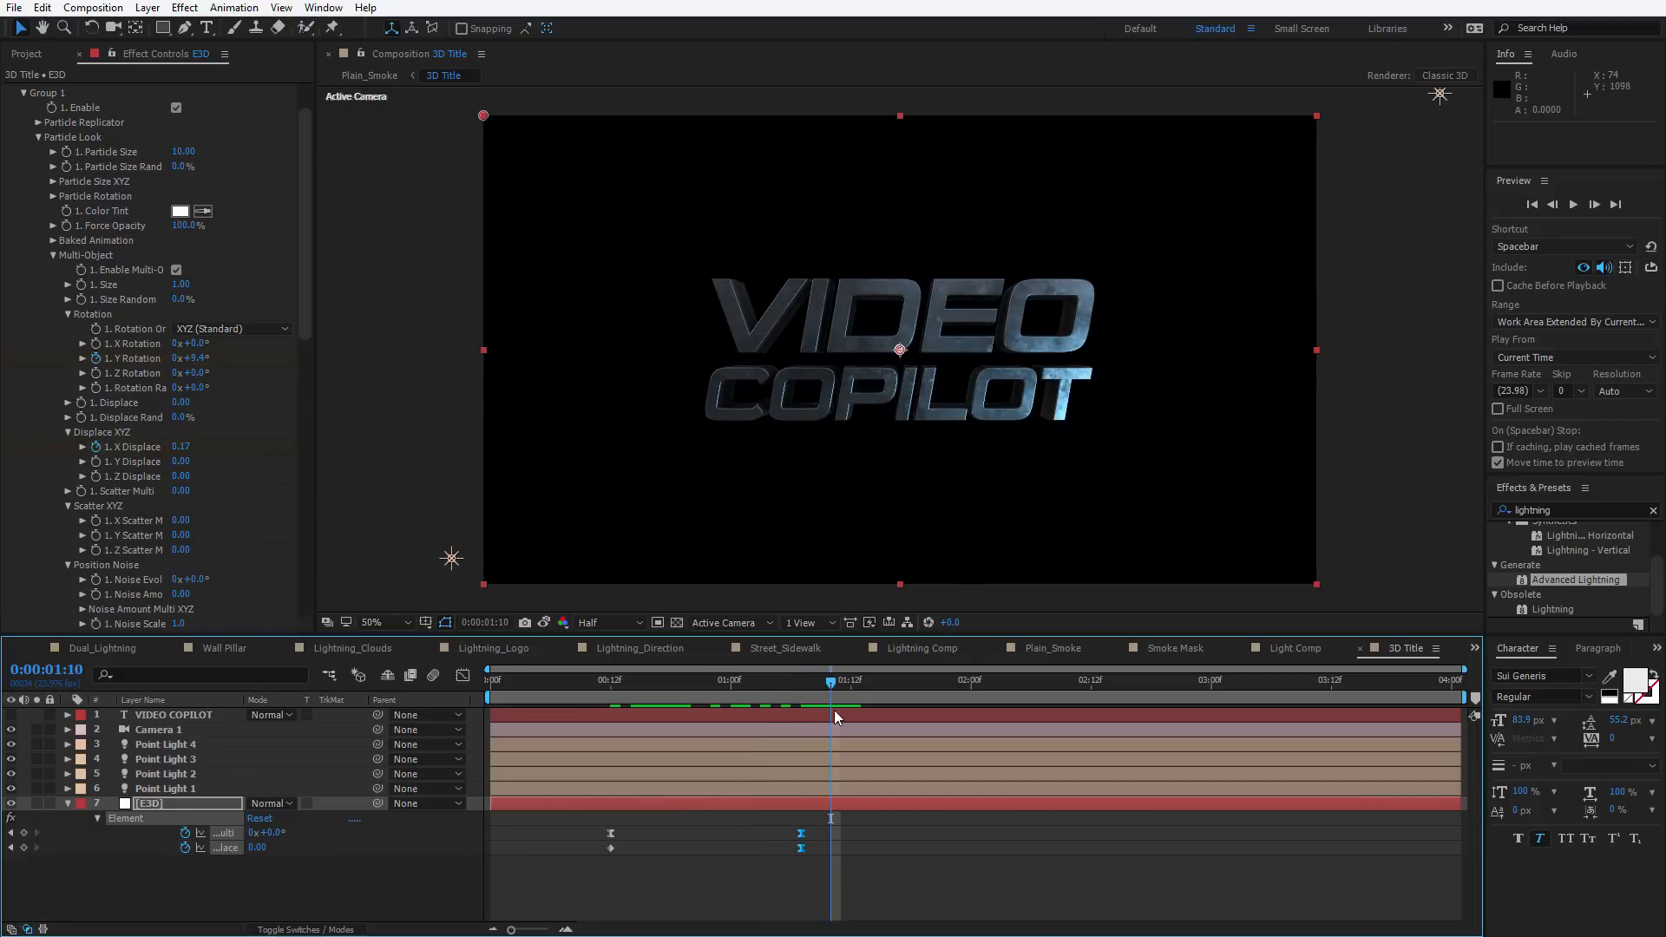
{"action": "left_click", "coordinate": [787, 892]}
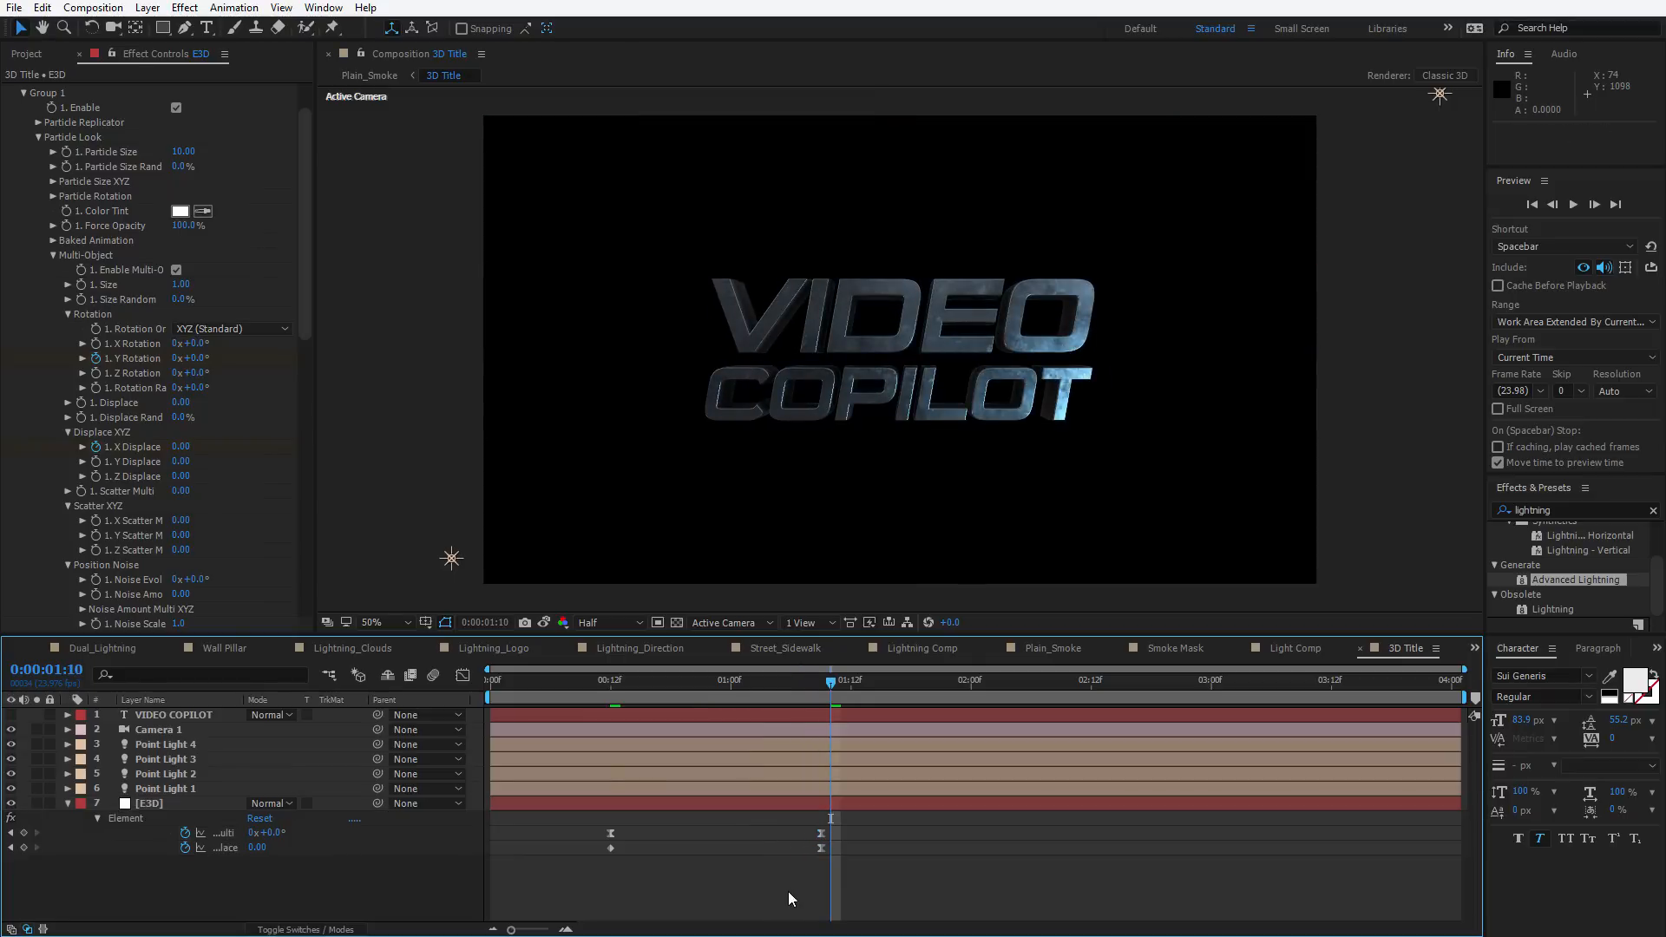
Return to Plain_Smoke and preview the animated title with the lightning
{"action": "key", "text": "Tab"}
{"action": "left_click", "coordinate": [608, 763]}
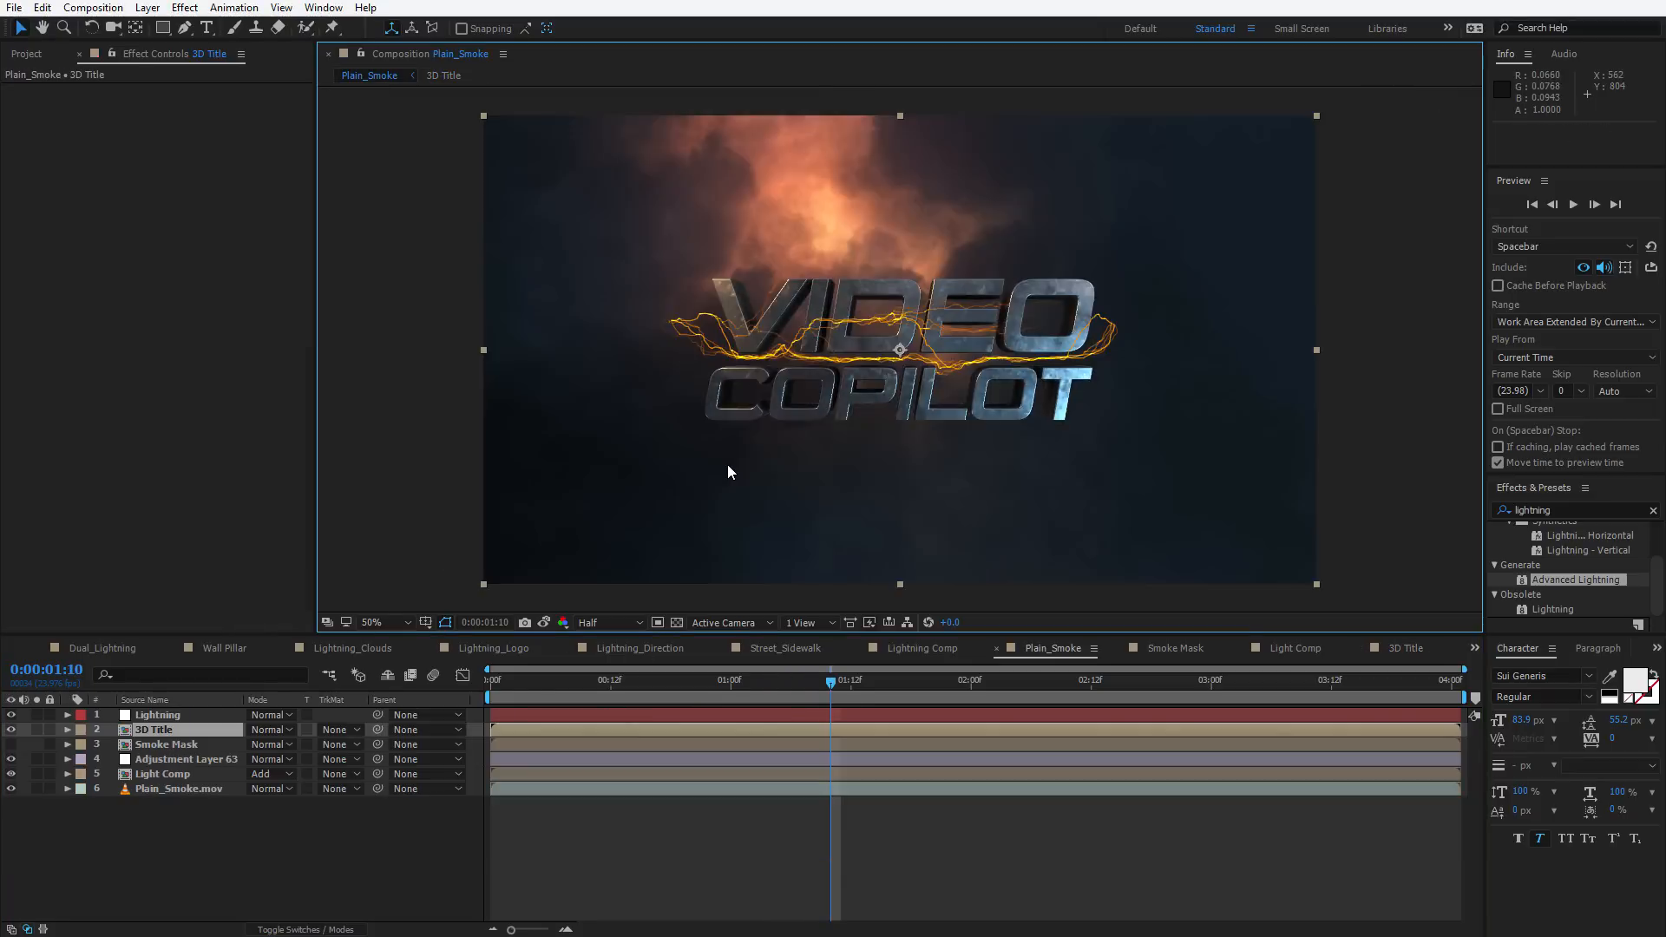
{"action": "key", "text": "space"}
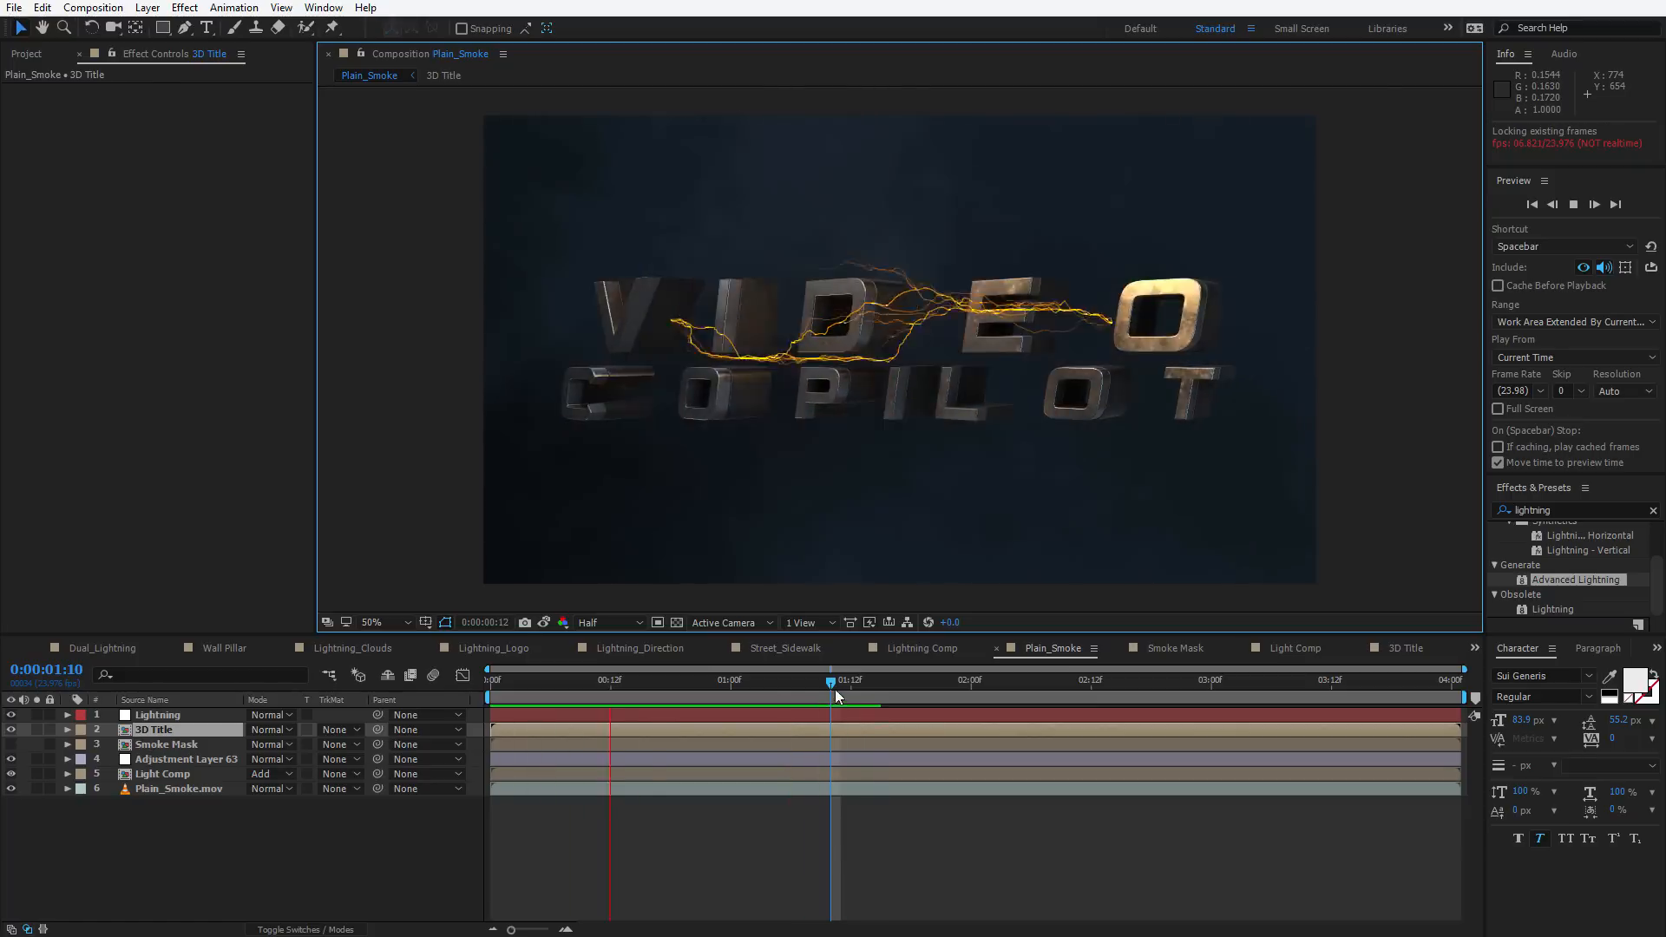
{"action": "left_click_drag", "start_coordinate": [829, 684], "coordinate": [711, 685]}
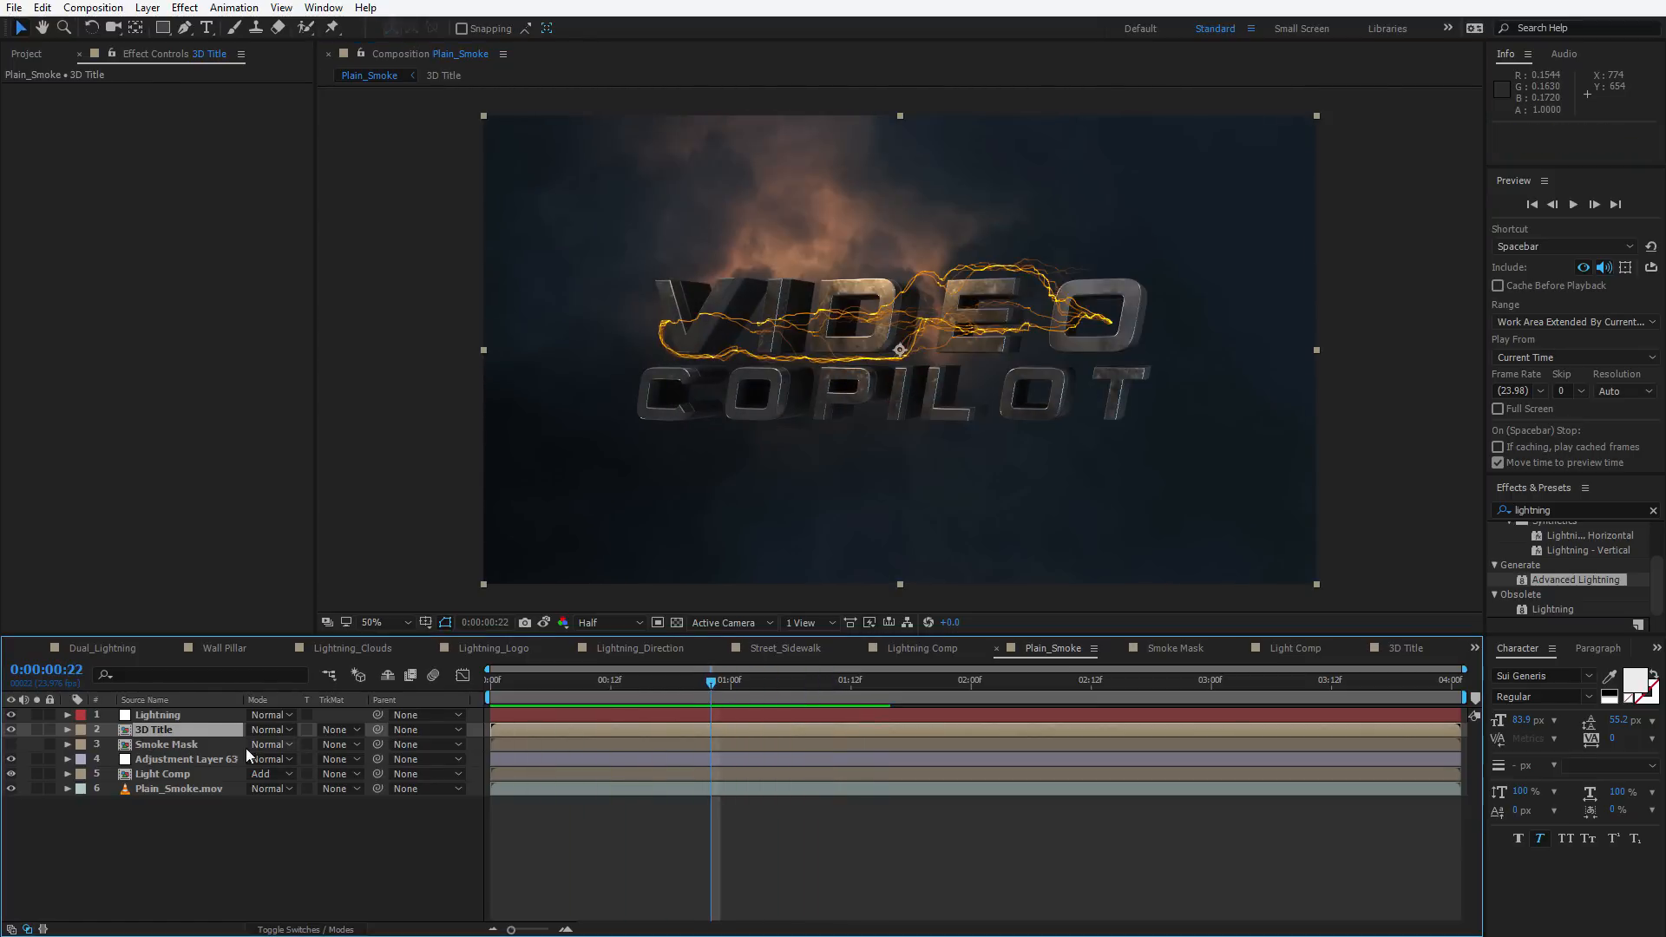
At 0:00:00:13, move the lightning origin to about 190, 548 and the direction to about 1788, 430
{"action": "left_click", "coordinate": [146, 717]}
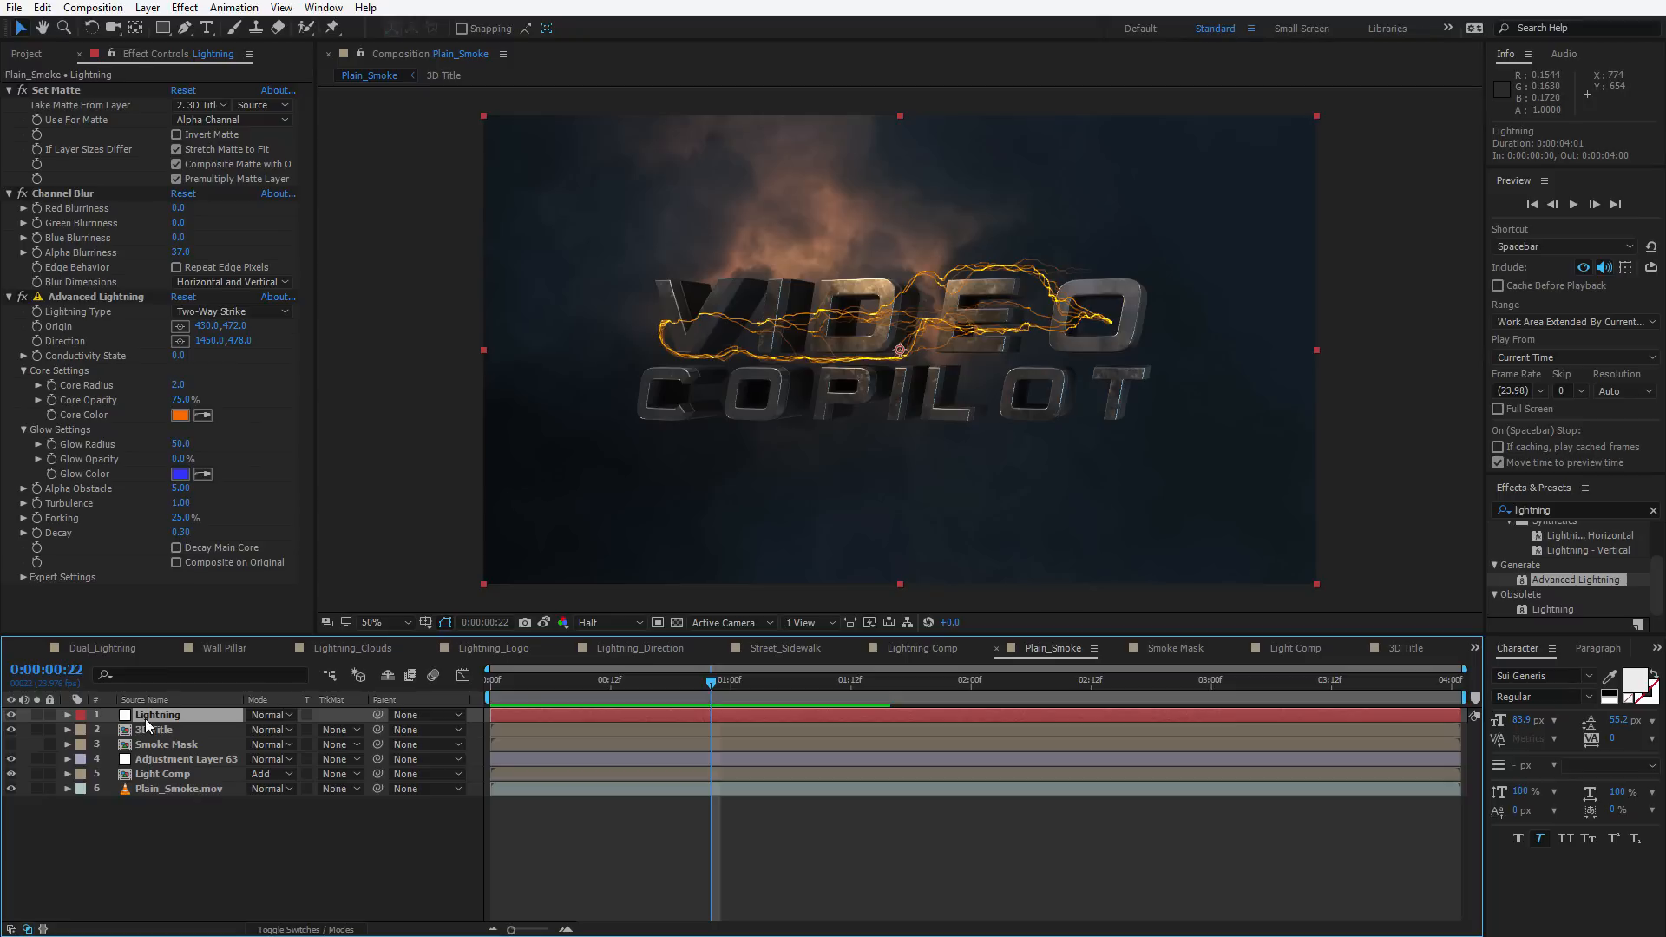
{"action": "left_click", "coordinate": [87, 297]}
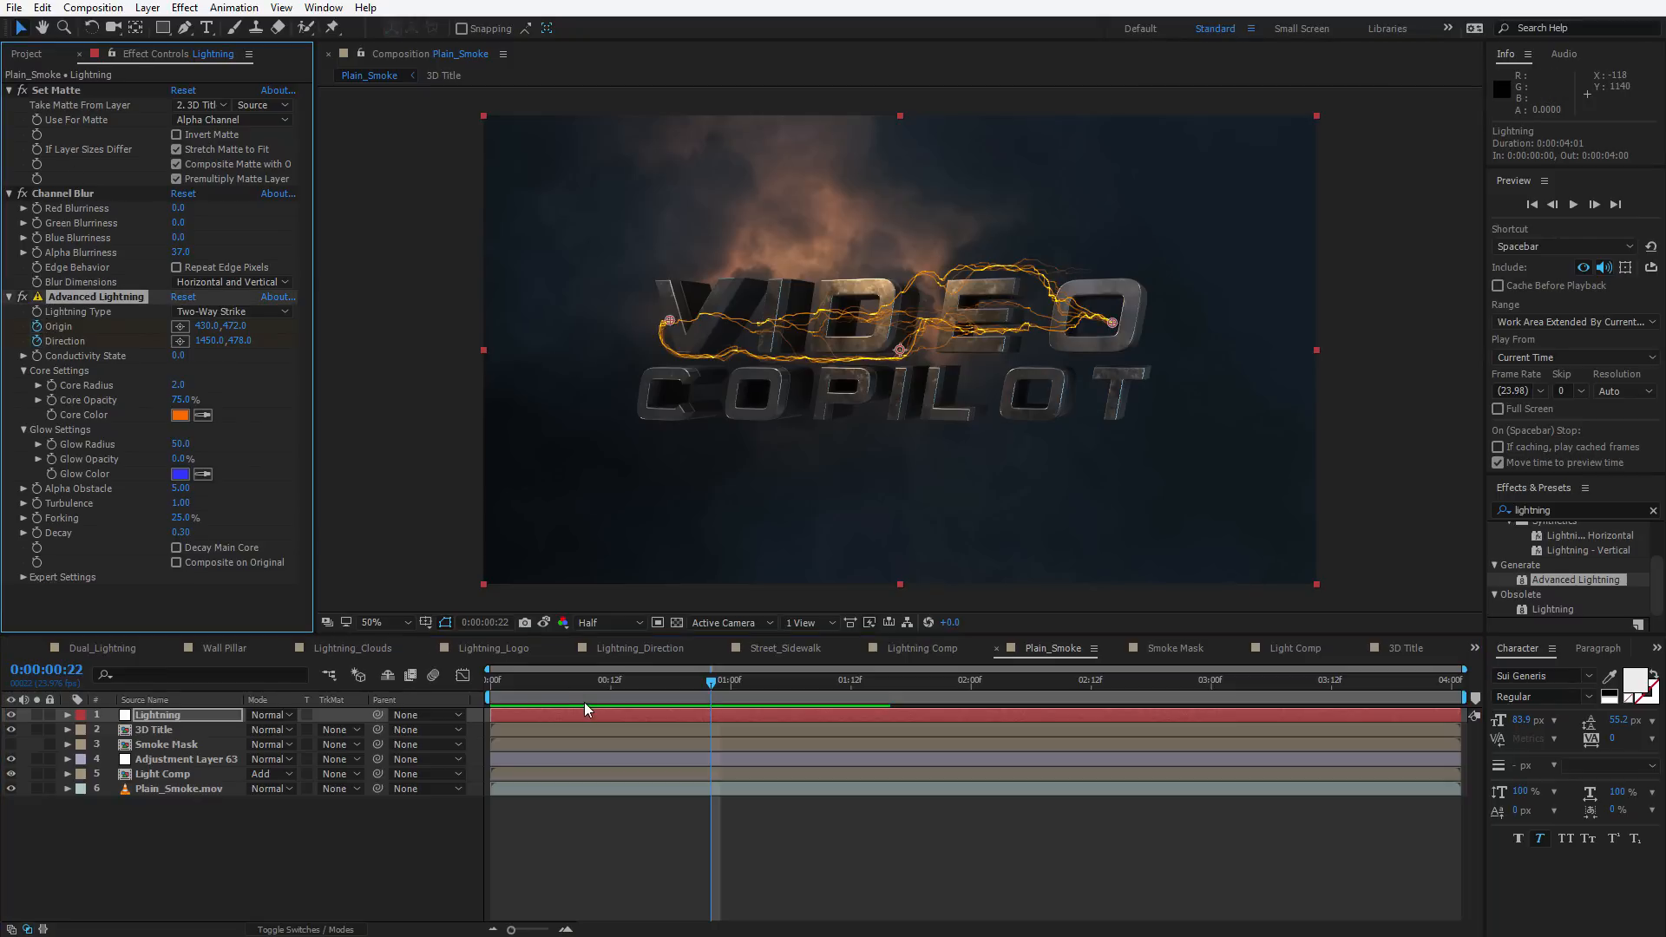
{"action": "key", "text": "u"}
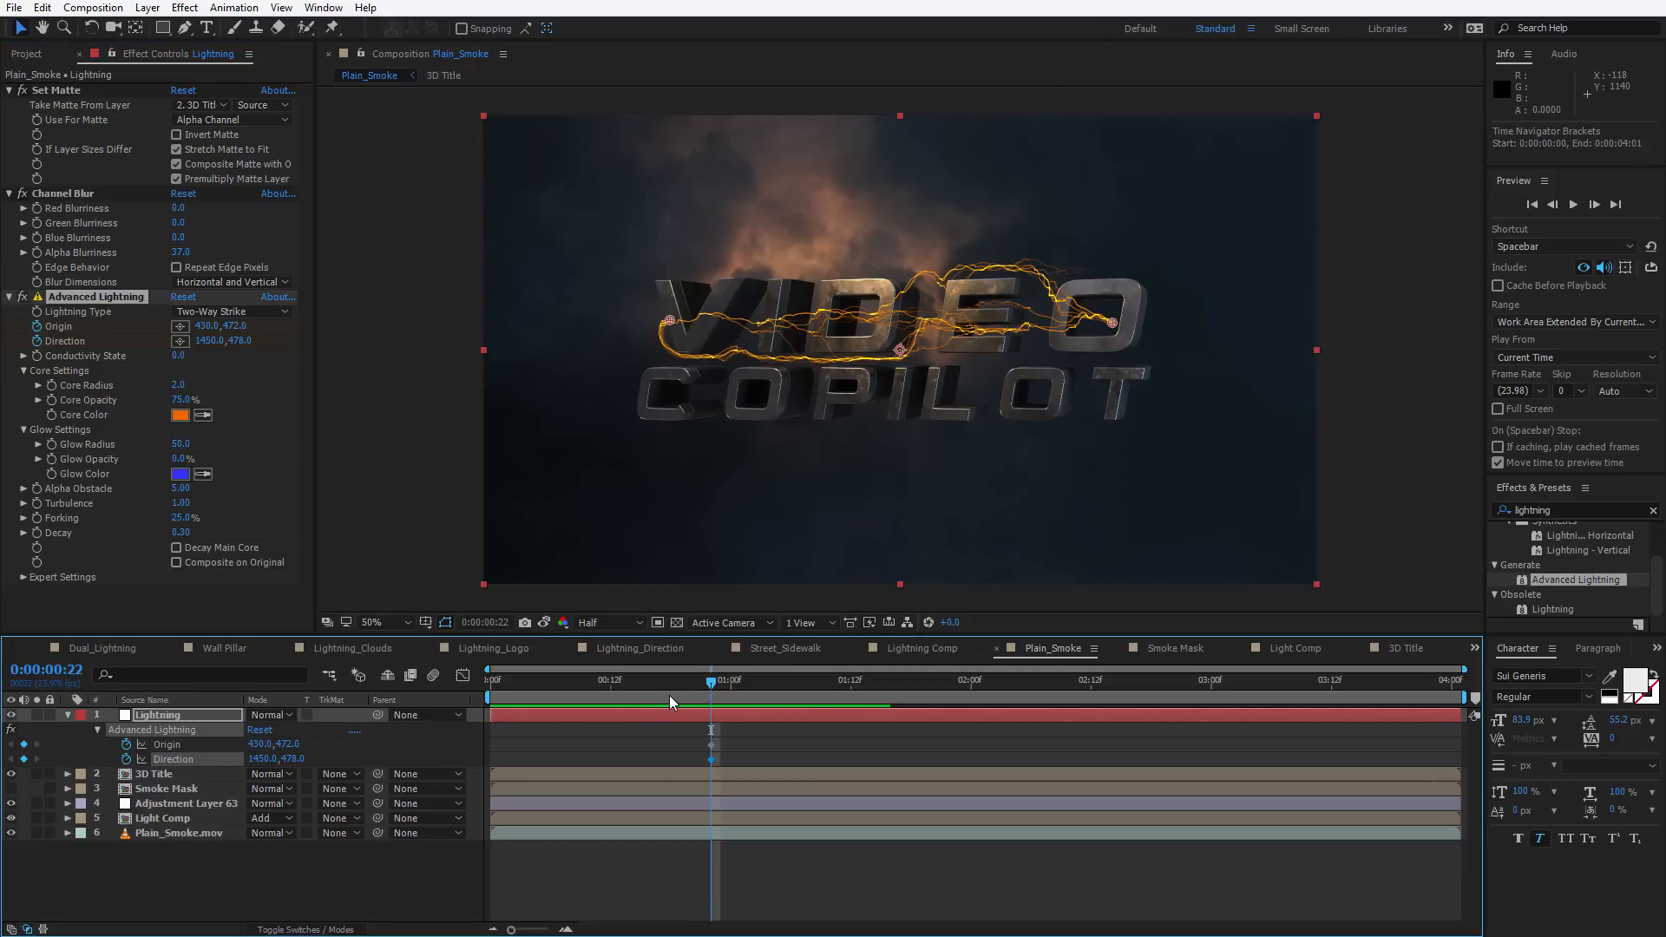
{"action": "left_click_drag", "start_coordinate": [669, 695], "coordinate": [621, 700]}
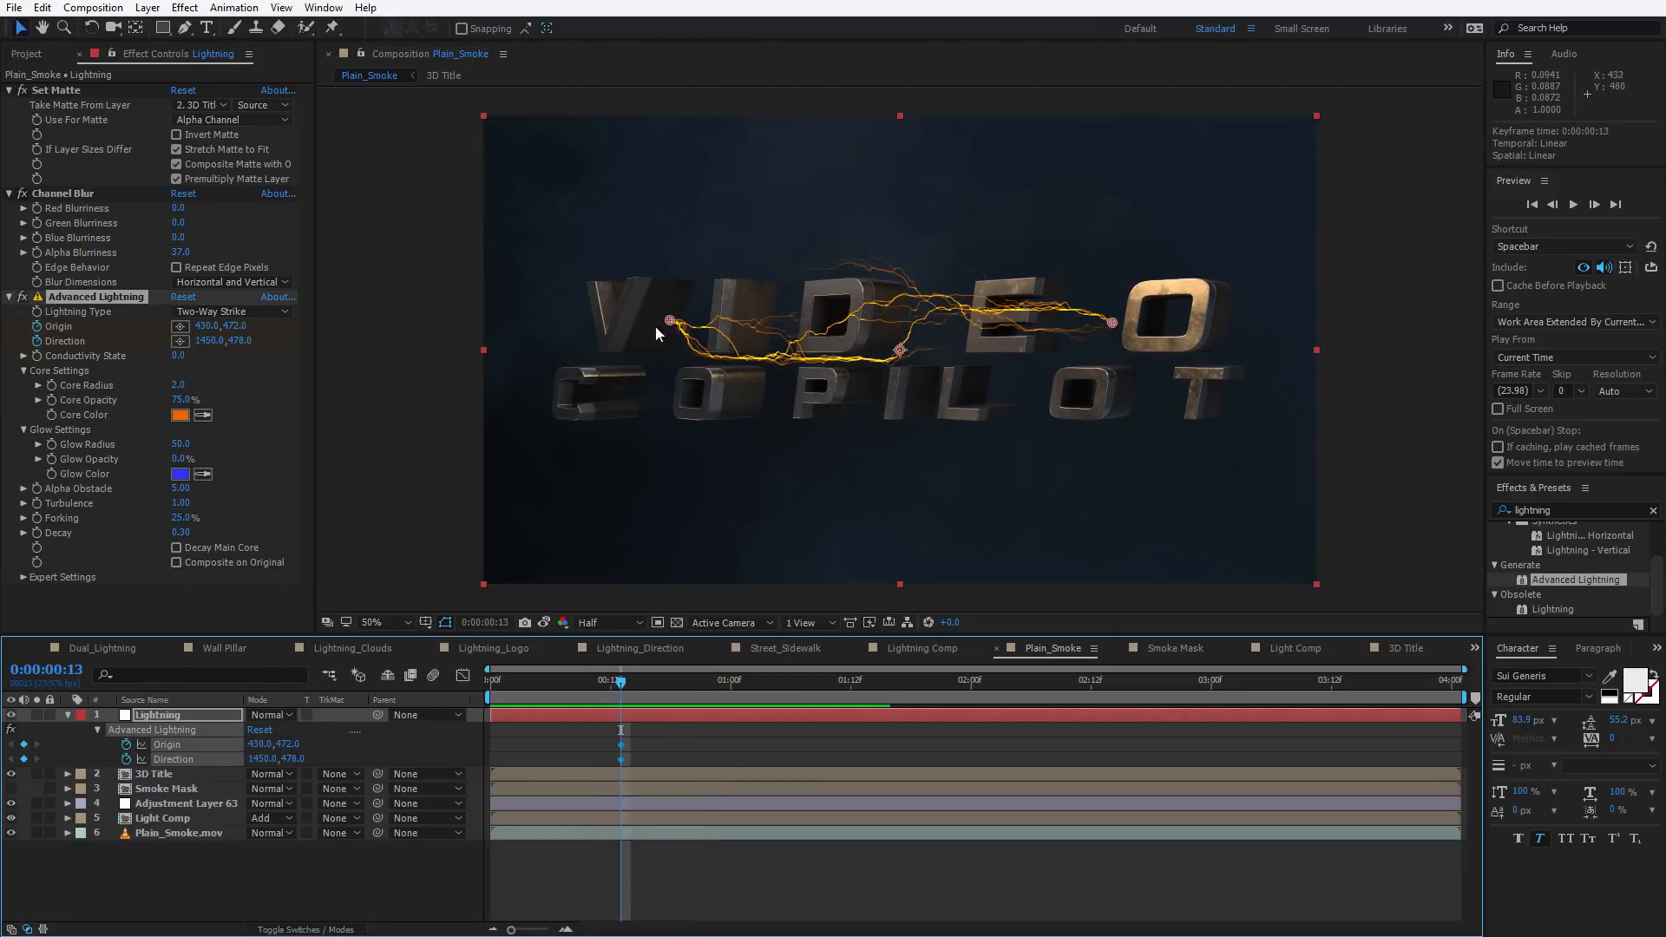
{"action": "left_click_drag", "start_coordinate": [669, 323], "coordinate": [567, 357]}
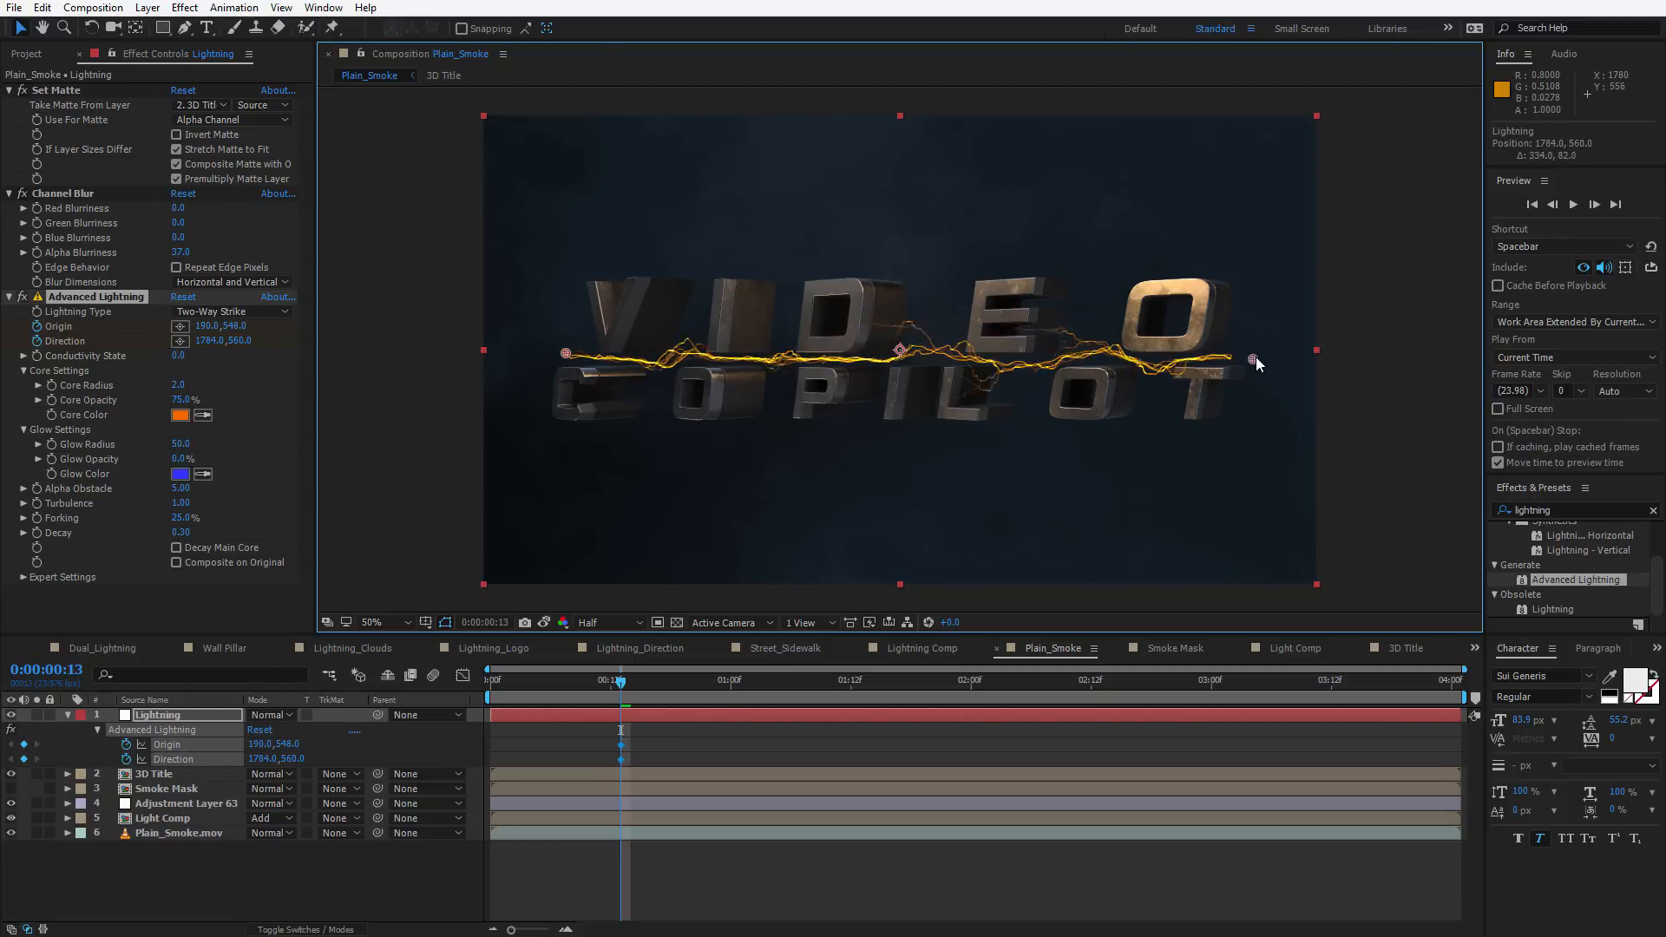
{"action": "left_click_drag", "start_coordinate": [1256, 358], "coordinate": [1258, 291]}
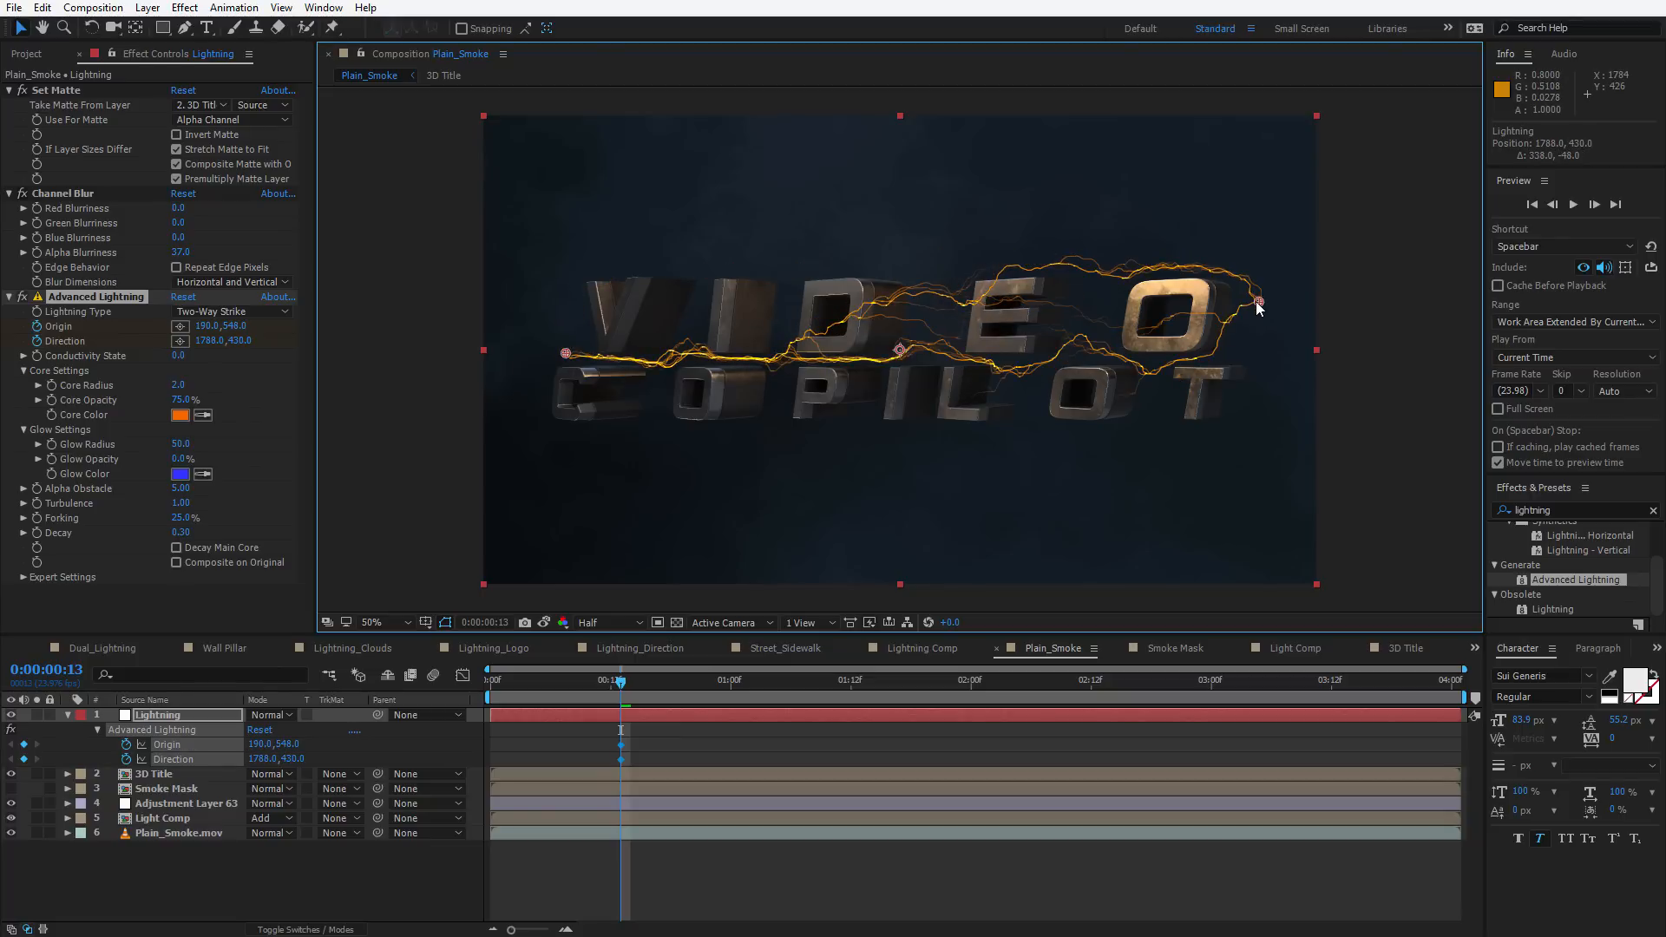
At 0:00:01:09, move the lightning origin to about 480, 646 and the direction to about 1456, 376
{"action": "left_click_drag", "start_coordinate": [610, 700], "coordinate": [819, 700]}
{"action": "left_click_drag", "start_coordinate": [565, 353], "coordinate": [691, 396]}
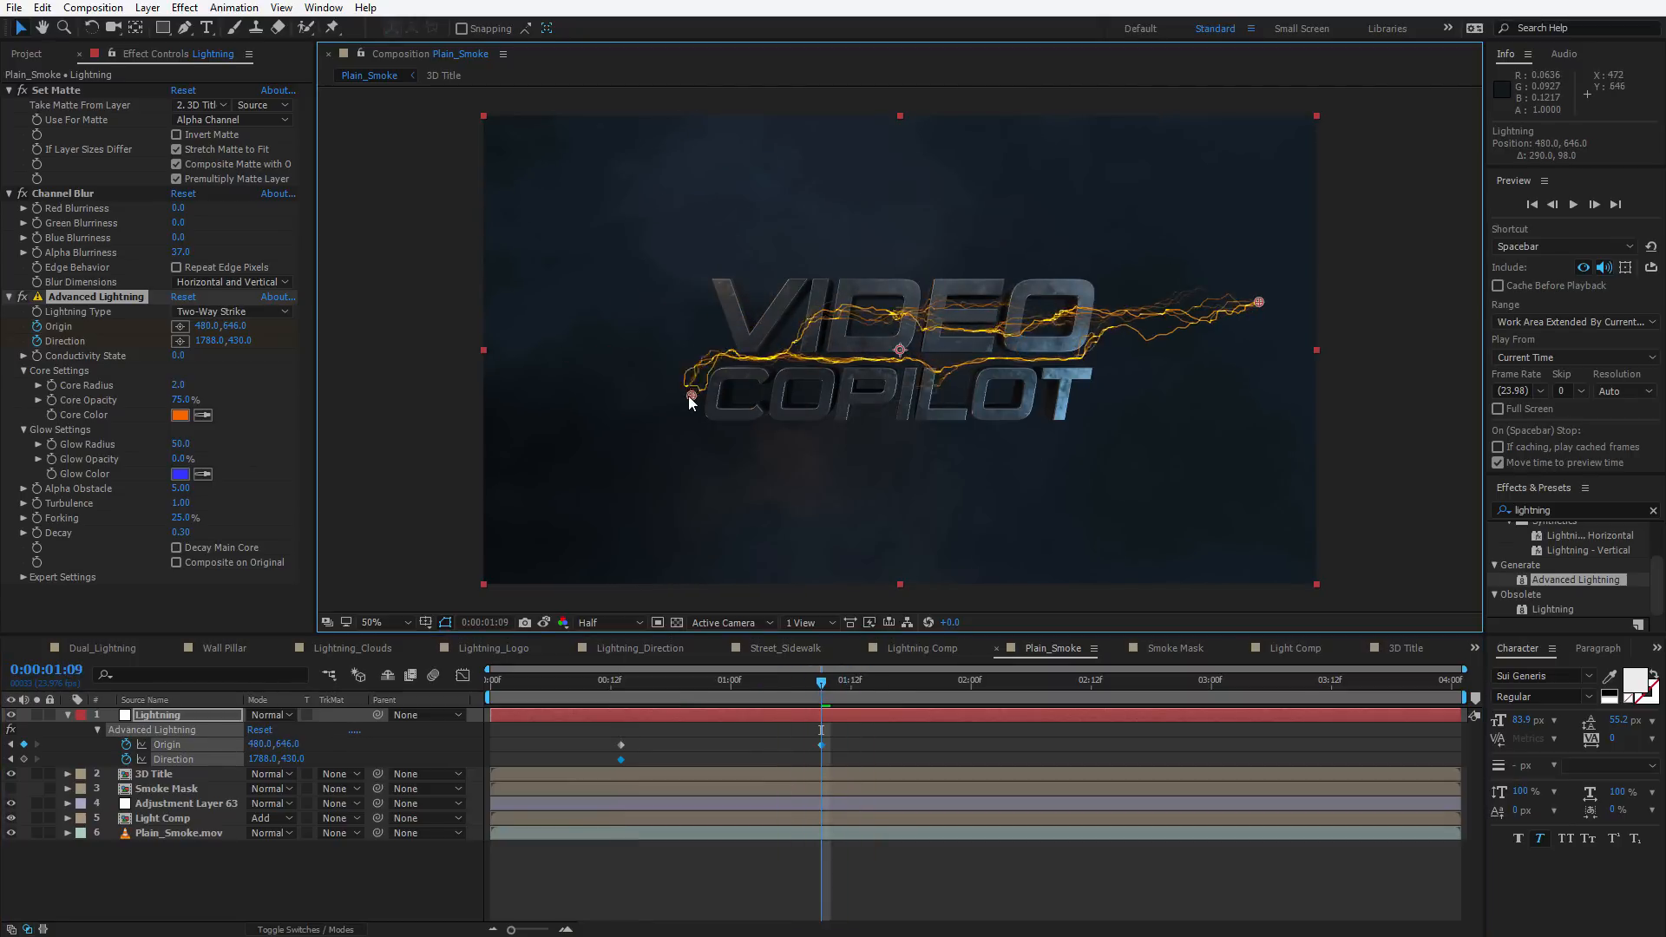
{"action": "left_click_drag", "start_coordinate": [1257, 304], "coordinate": [1115, 278]}
Raise the Channel Blur Alpha Blurriness to 42.0 and lower the lightning's Forking to 6.0%
{"action": "left_click_drag", "start_coordinate": [178, 253], "coordinate": [217, 239]}
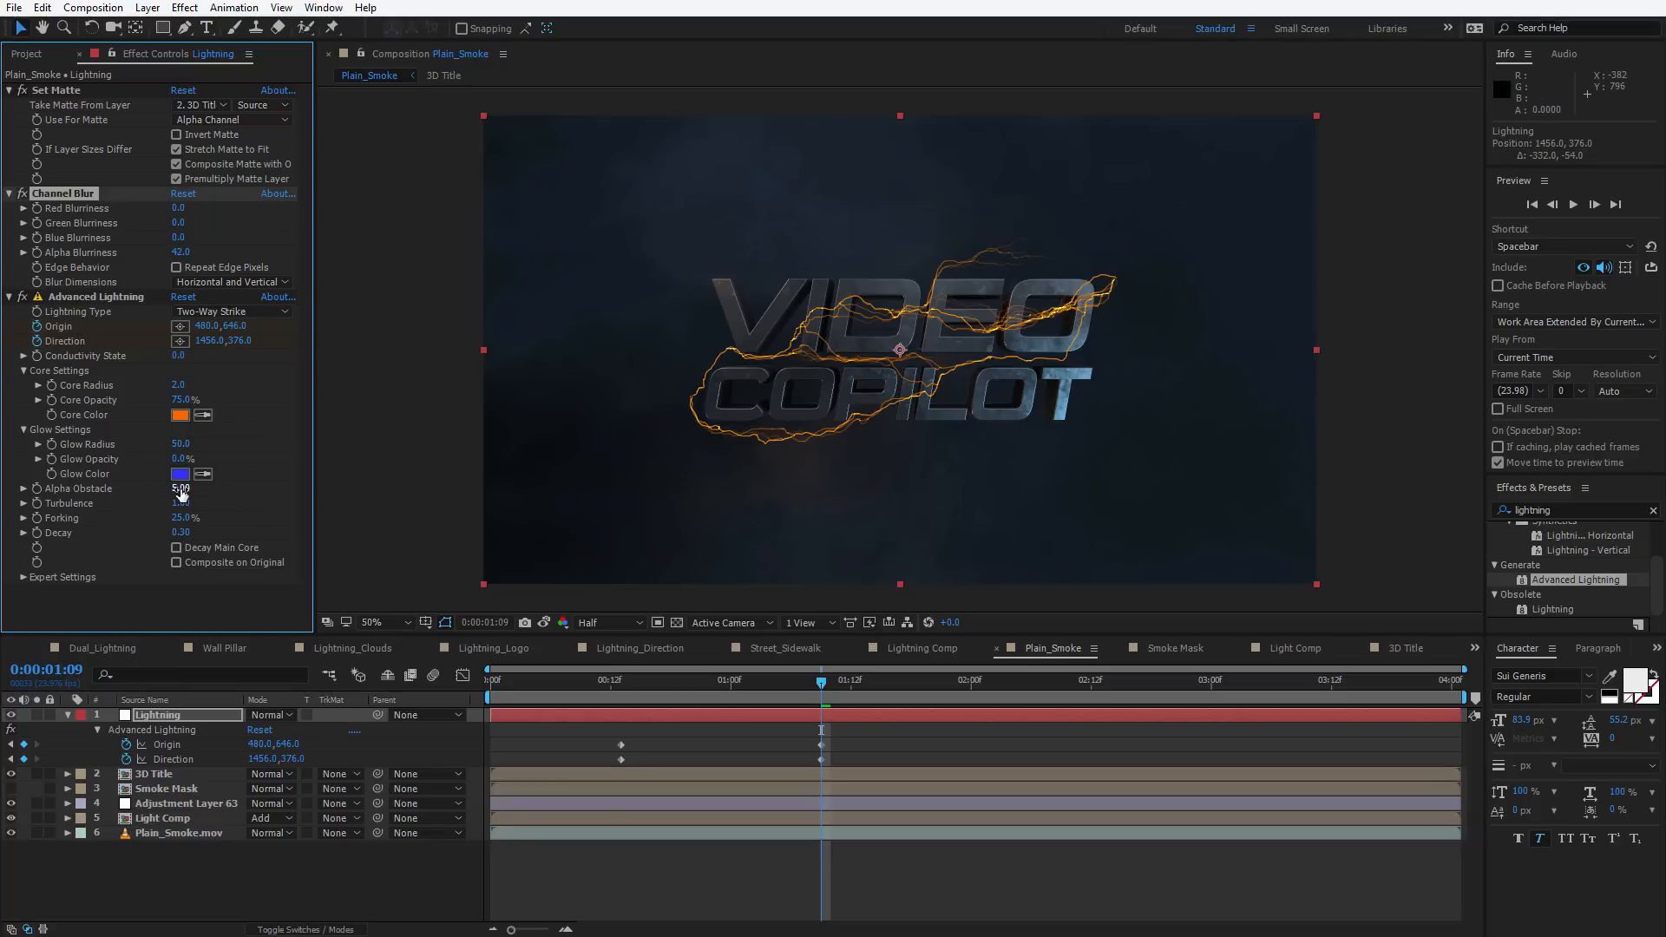
{"action": "mouse_move", "coordinate": [181, 489]}
{"action": "left_mouse_down"}
{"action": "mouse_move", "coordinate": [227, 481]}
{"action": "mouse_move", "coordinate": [138, 508]}
{"action": "mouse_move", "coordinate": [179, 500]}
{"action": "left_mouse_up"}
{"action": "left_click_drag", "start_coordinate": [181, 519], "coordinate": [154, 521]}
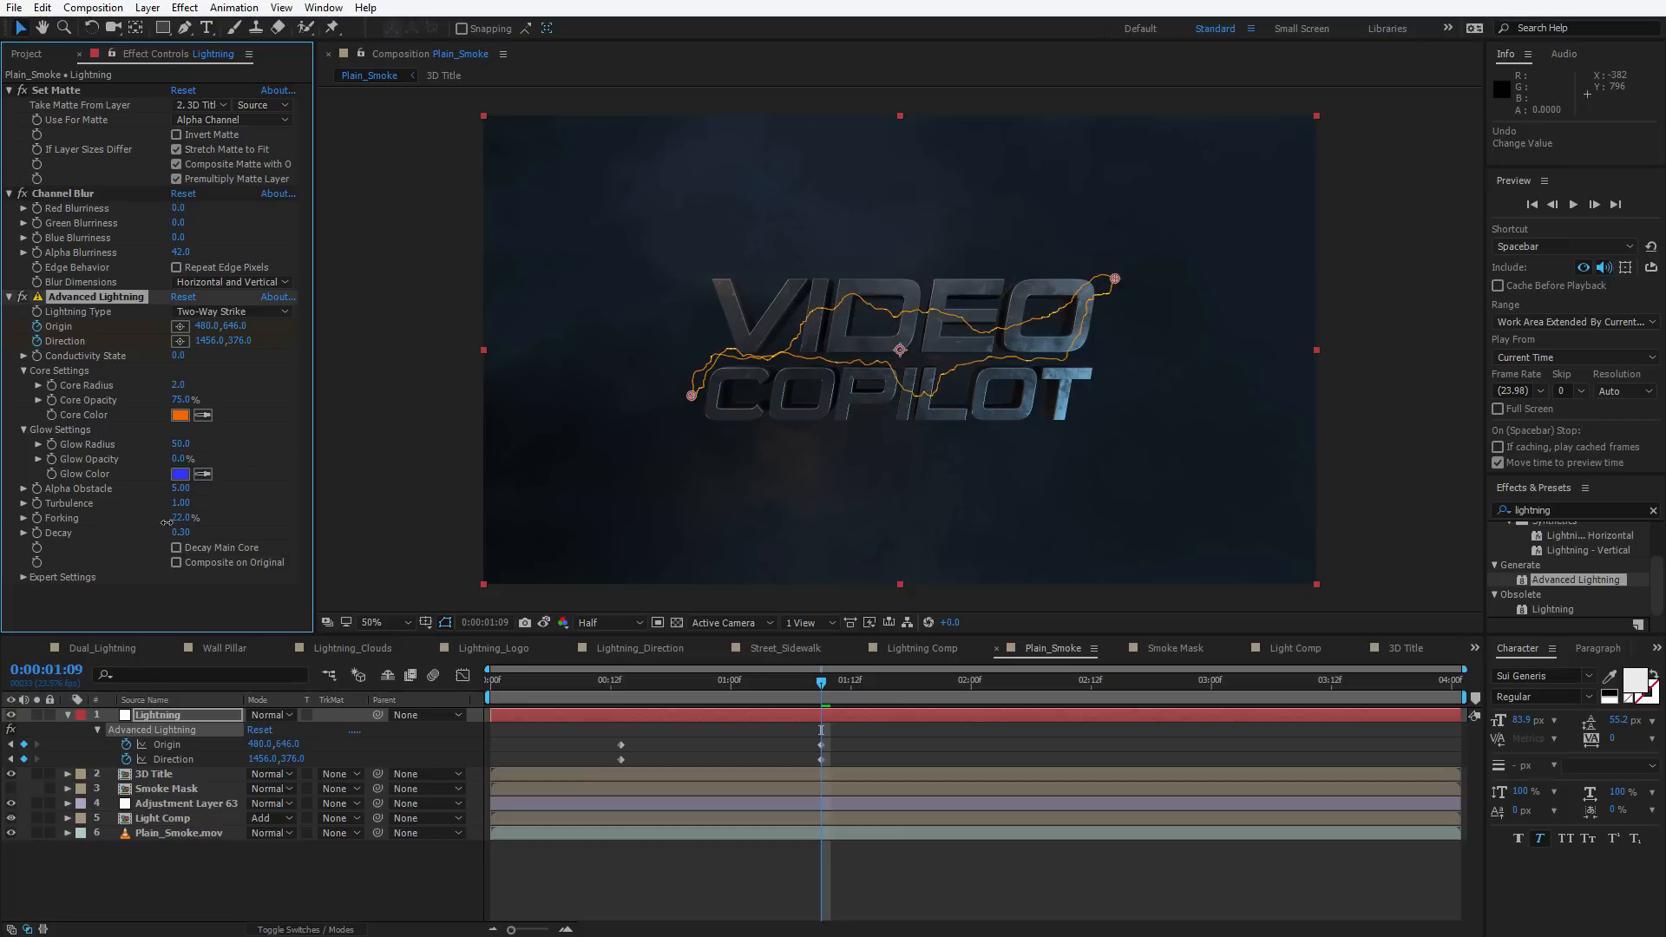
{"action": "key", "text": "space"}
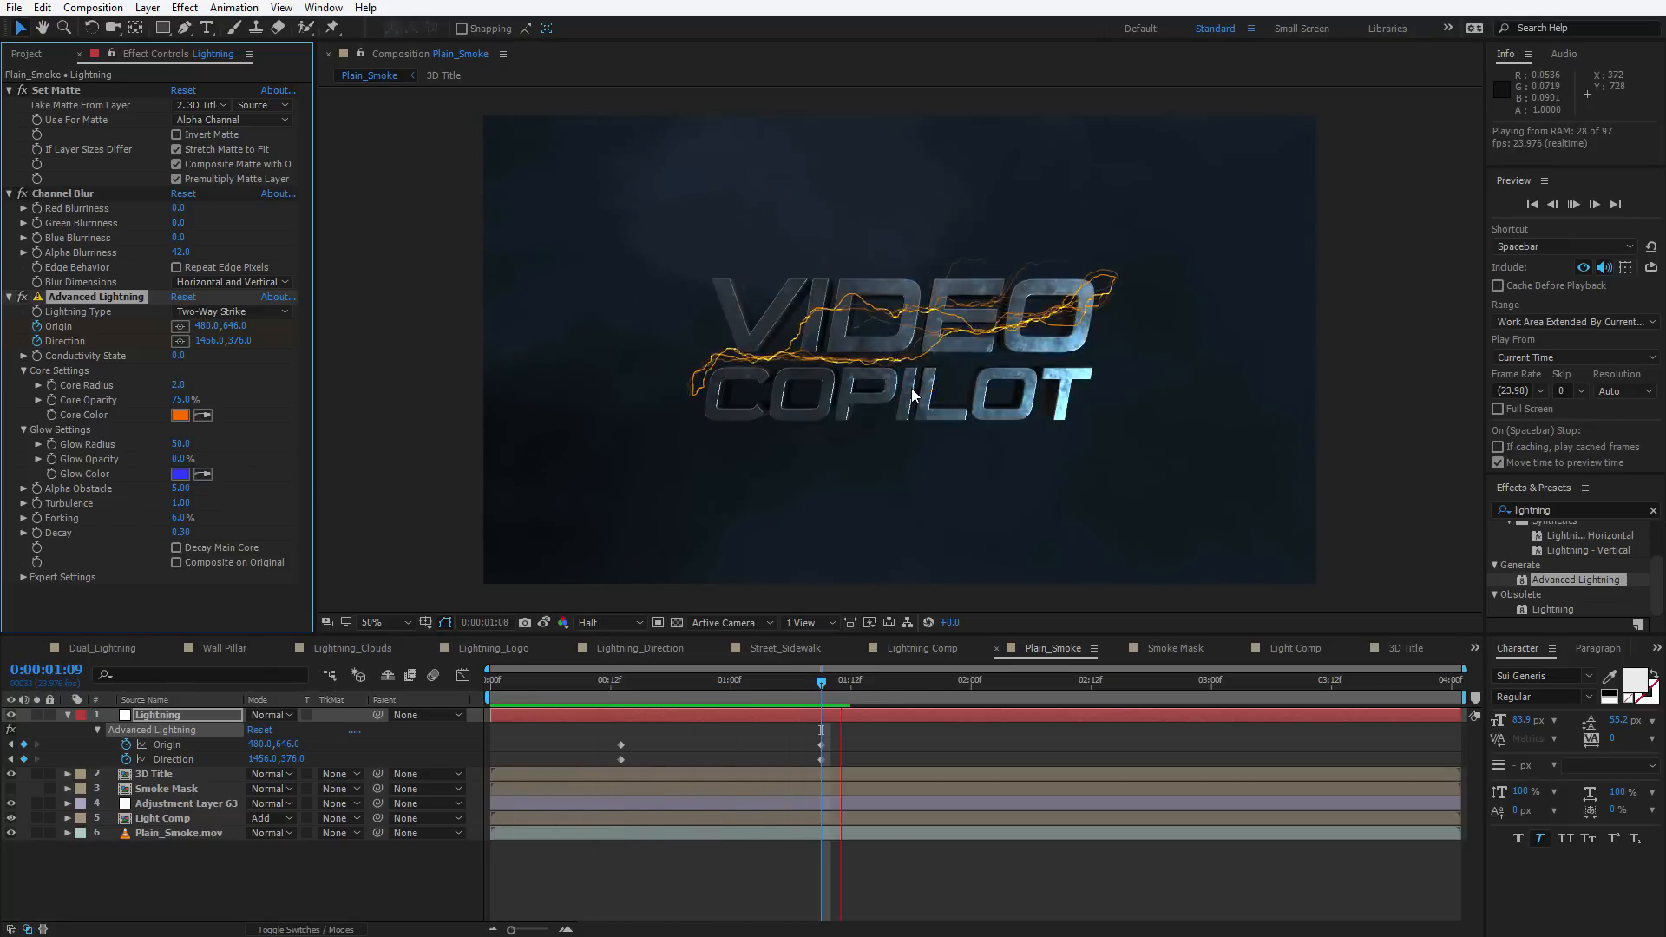
{"action": "left_click_drag", "start_coordinate": [760, 683], "coordinate": [821, 691]}
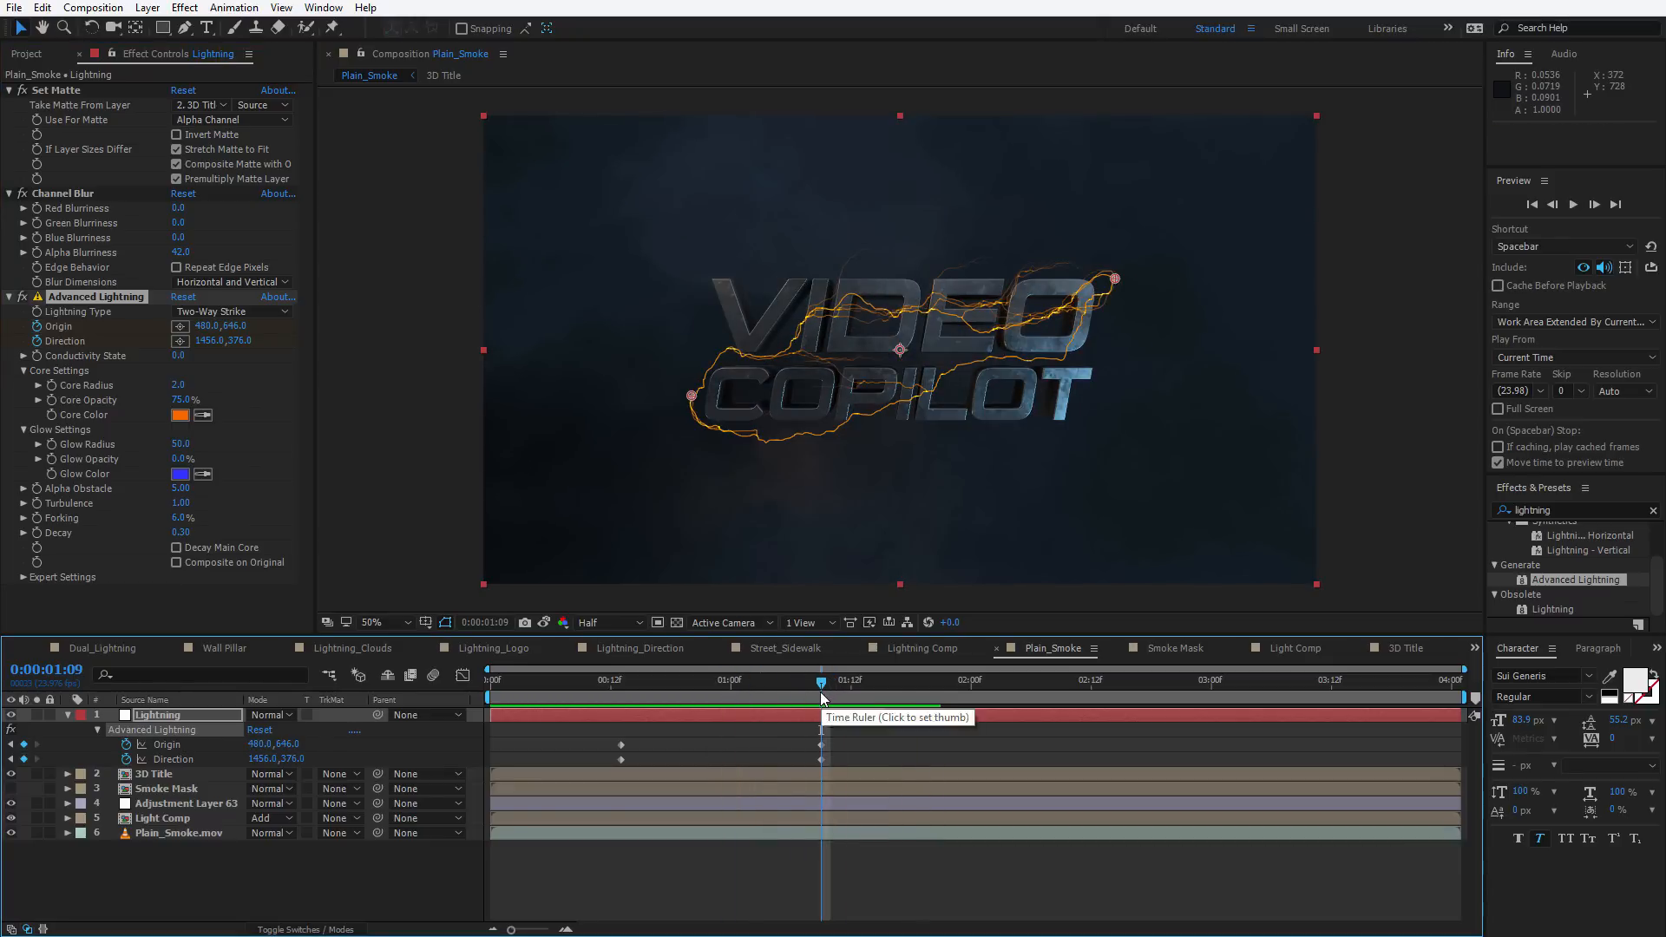
Open the Lightning_Logo composition and preview its lightning animation for reference
{"action": "left_click", "coordinate": [491, 644]}
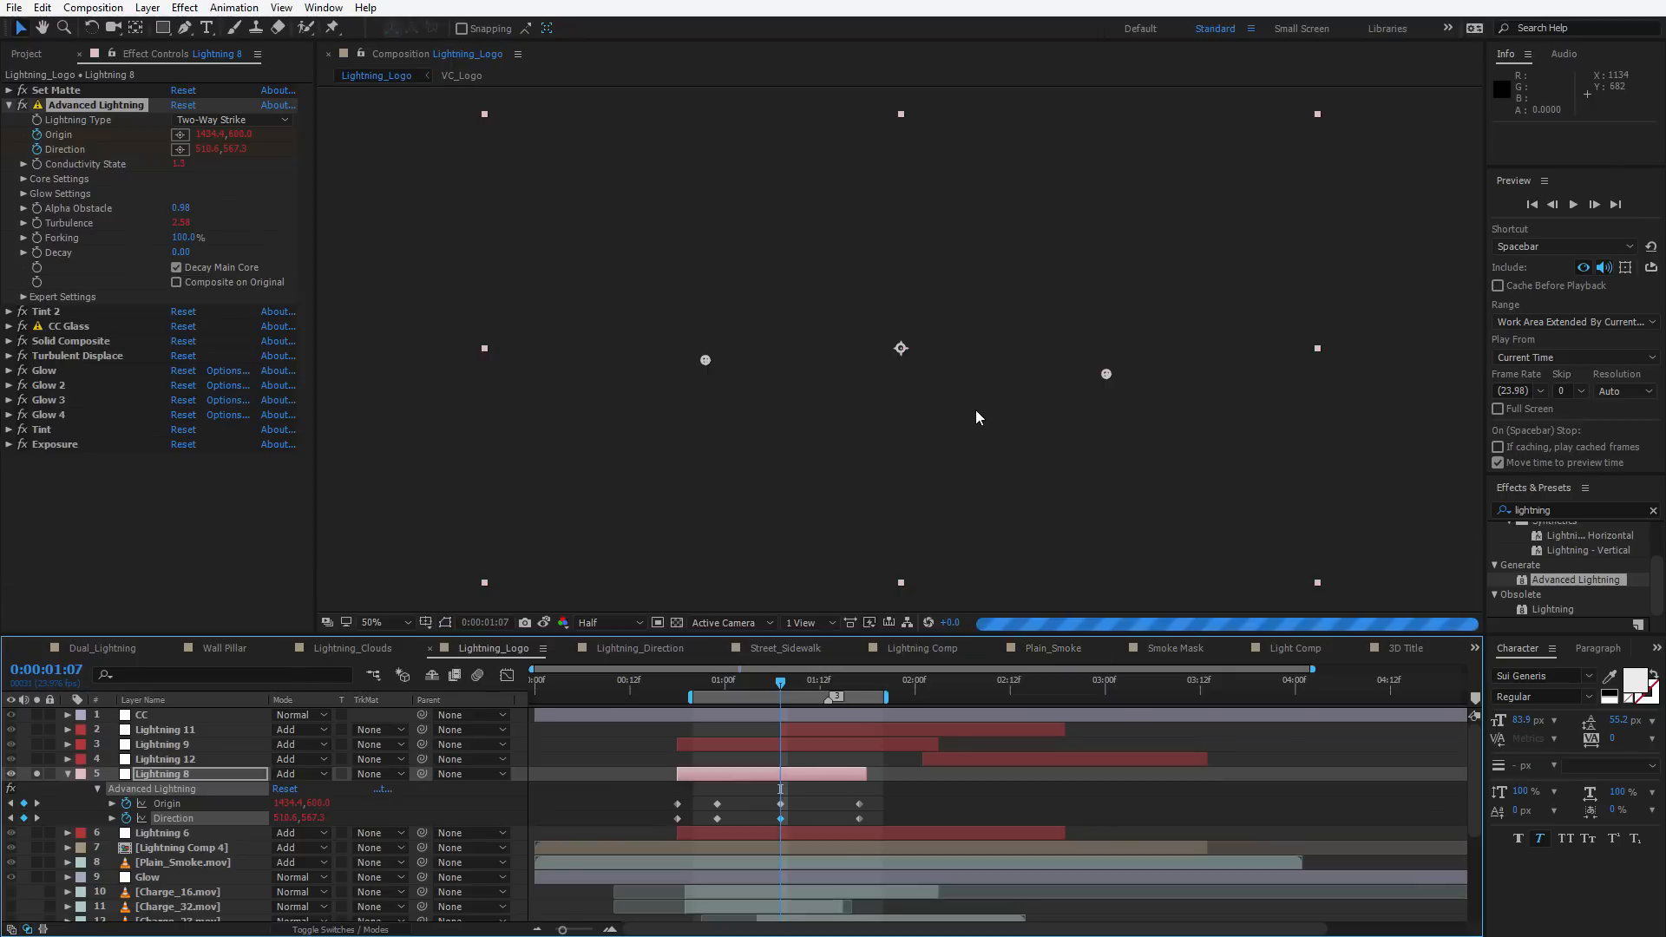
{"action": "left_click", "coordinate": [733, 684]}
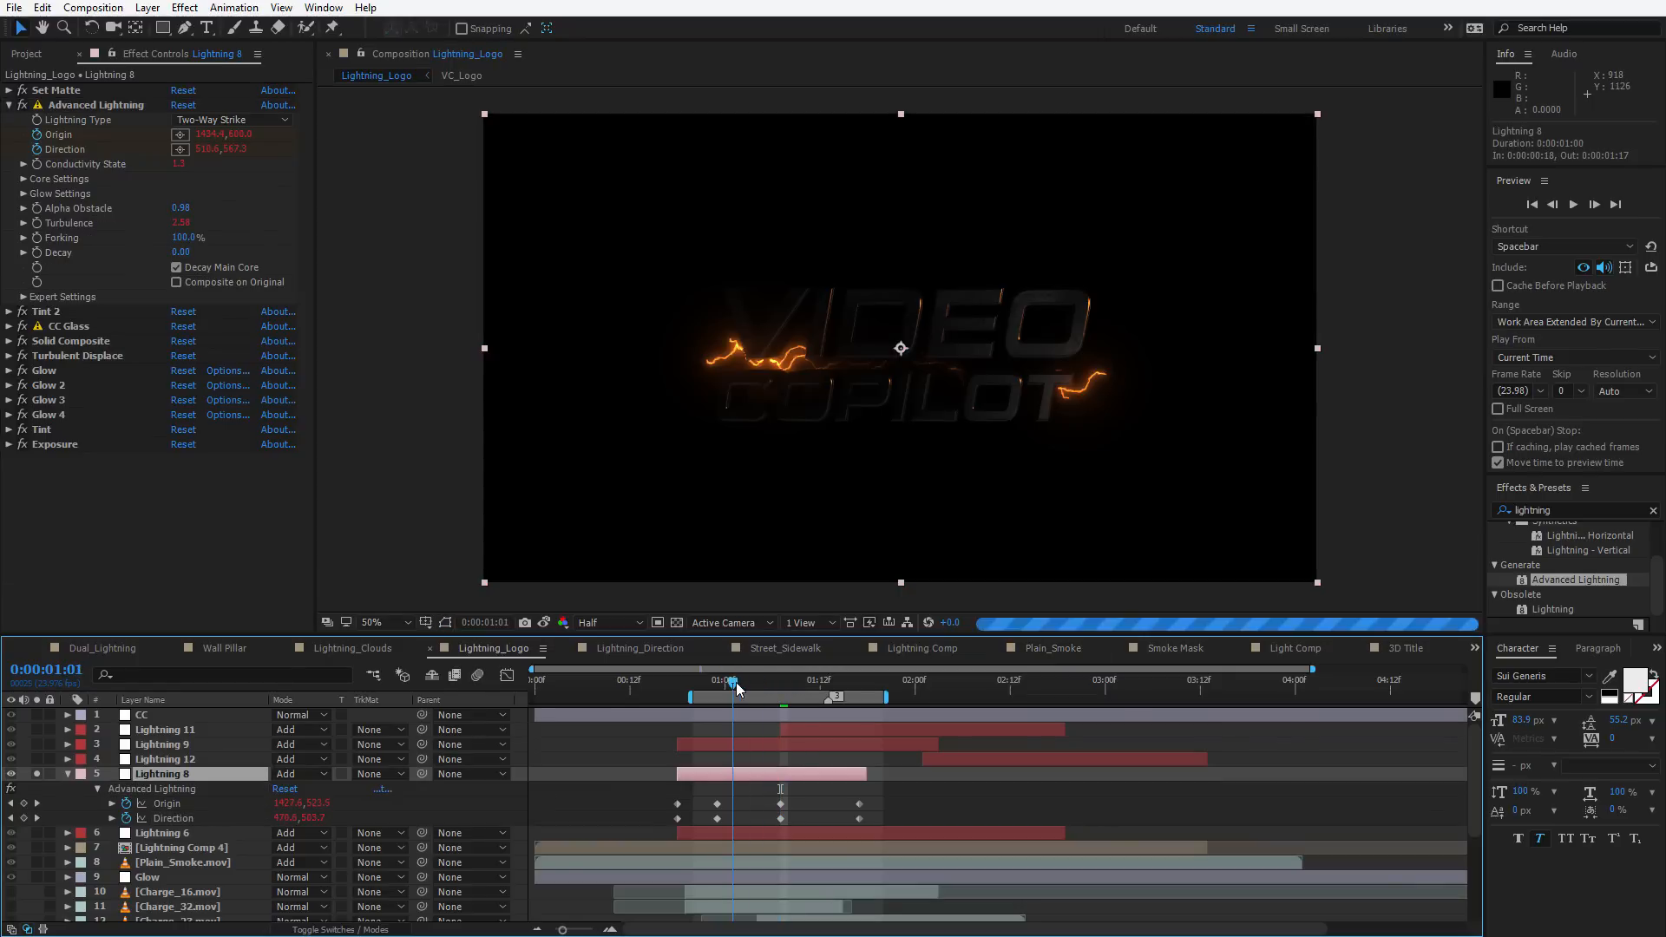
{"action": "key", "text": "space"}
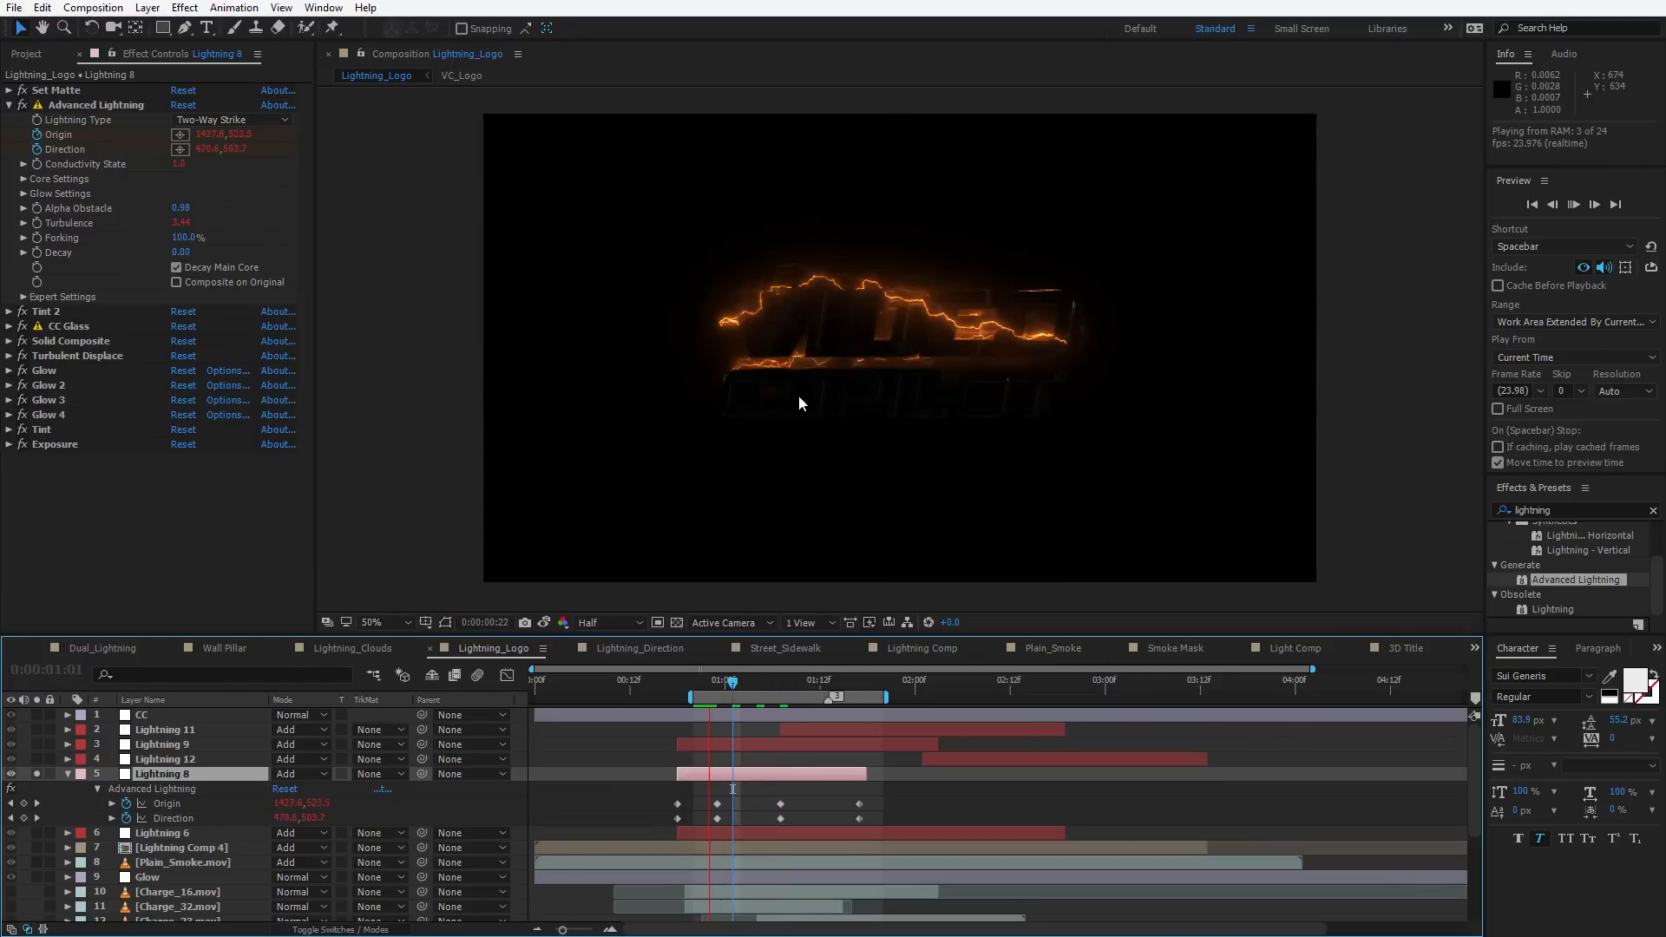
{"action": "key", "text": "period"}
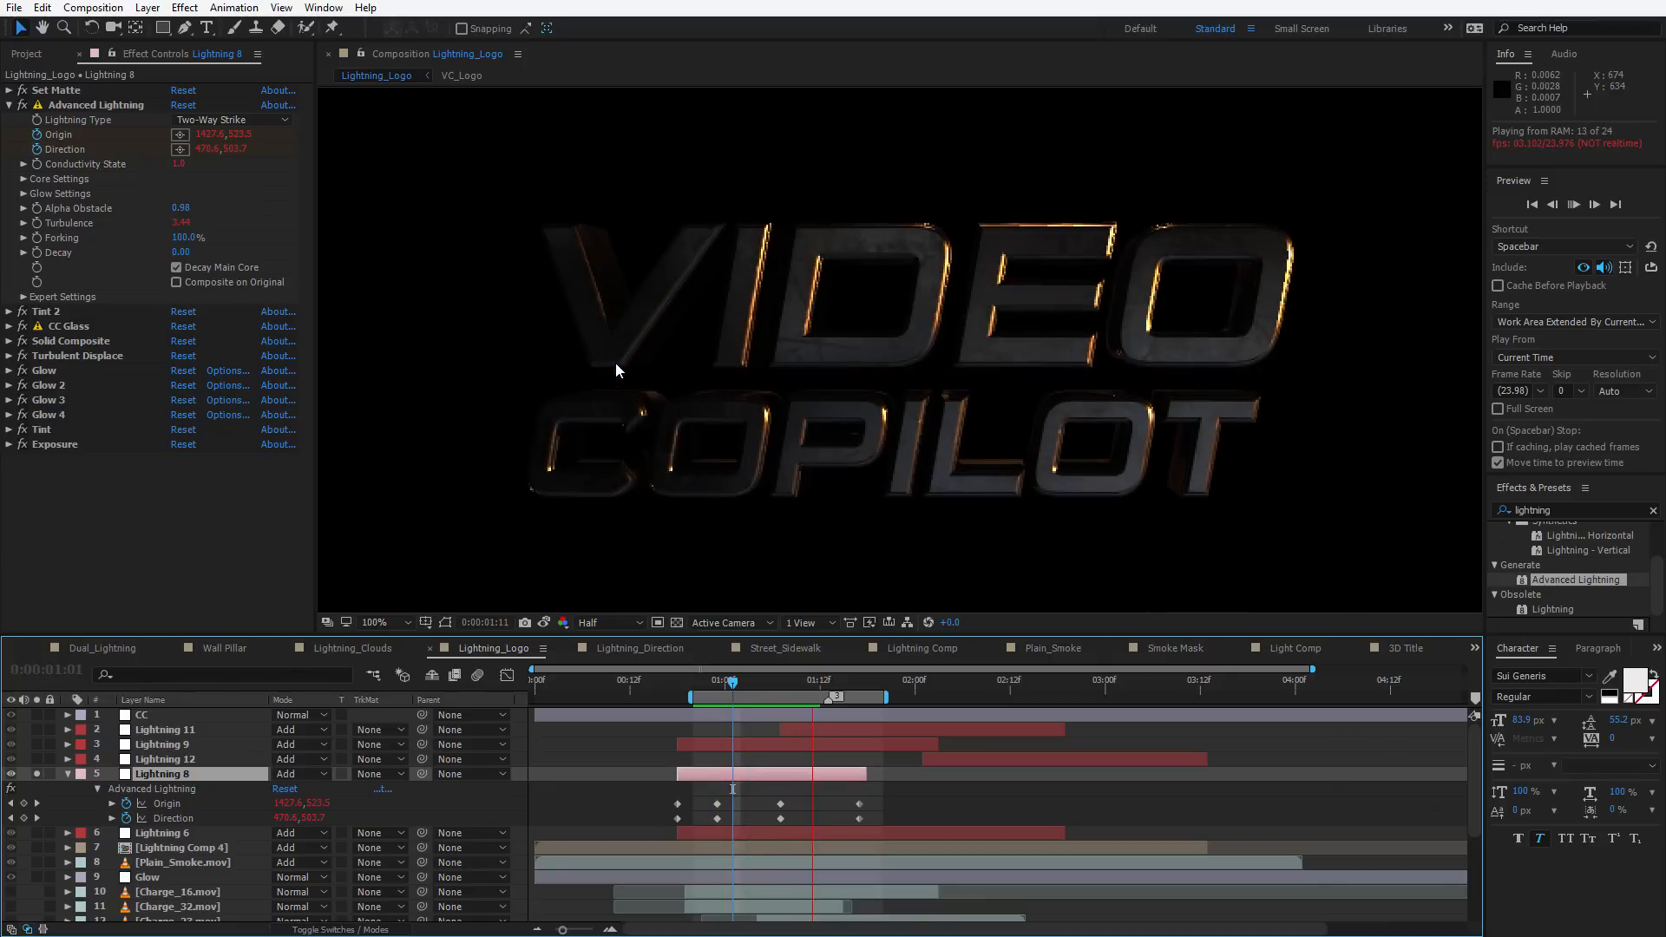
{"action": "key", "text": "comma"}
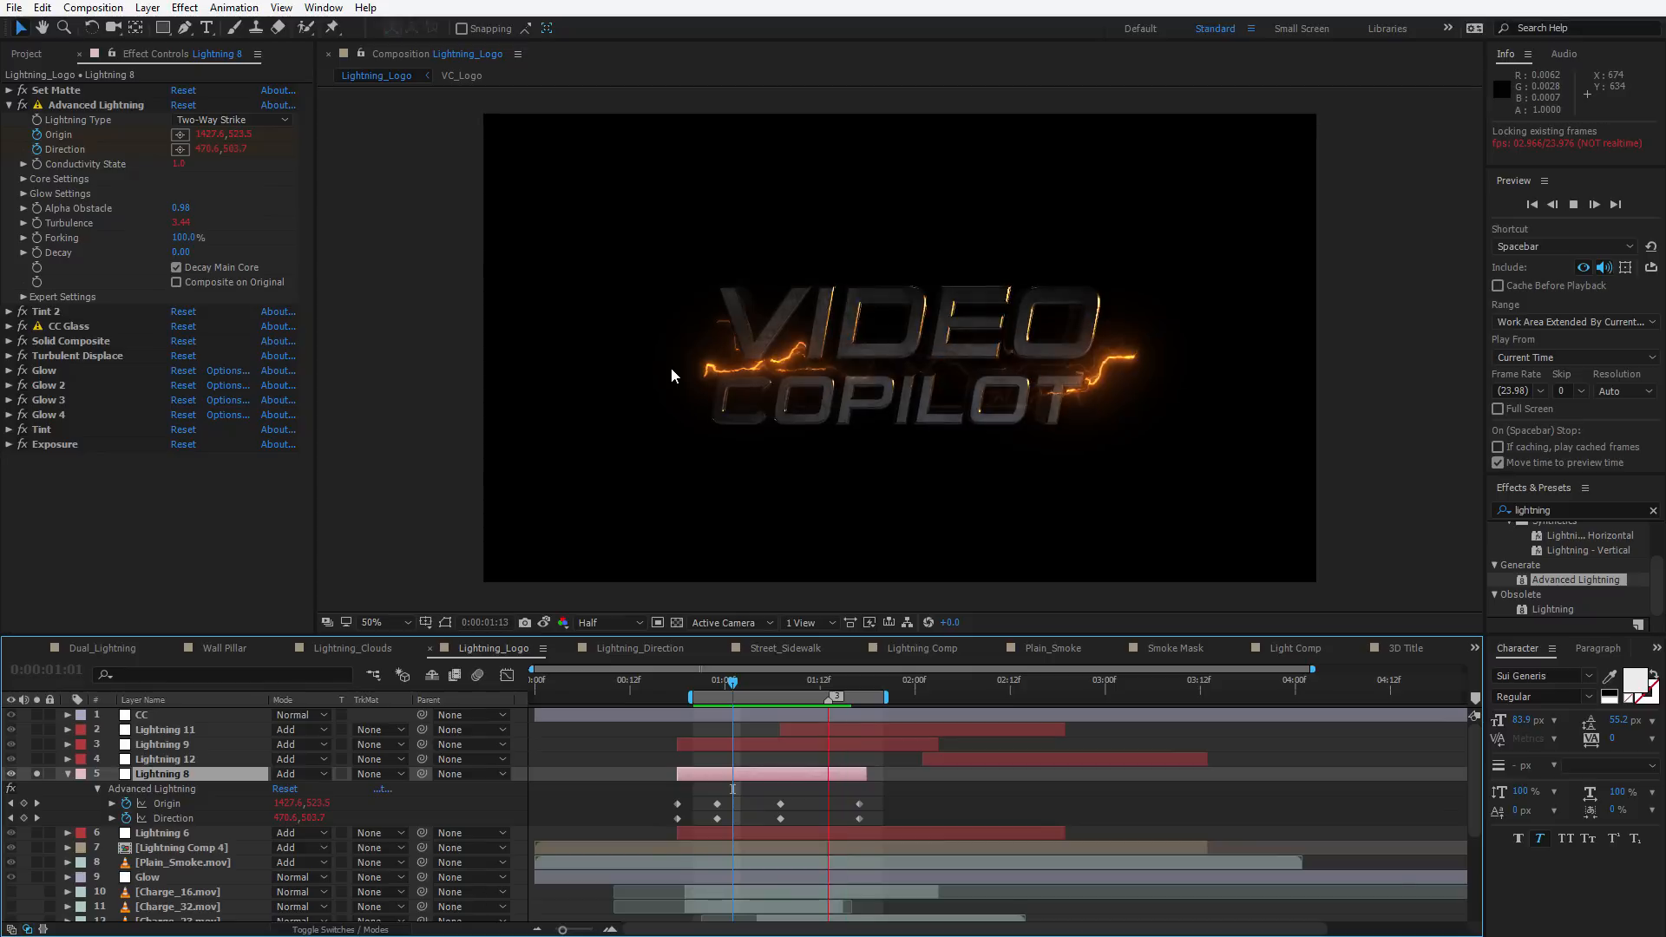